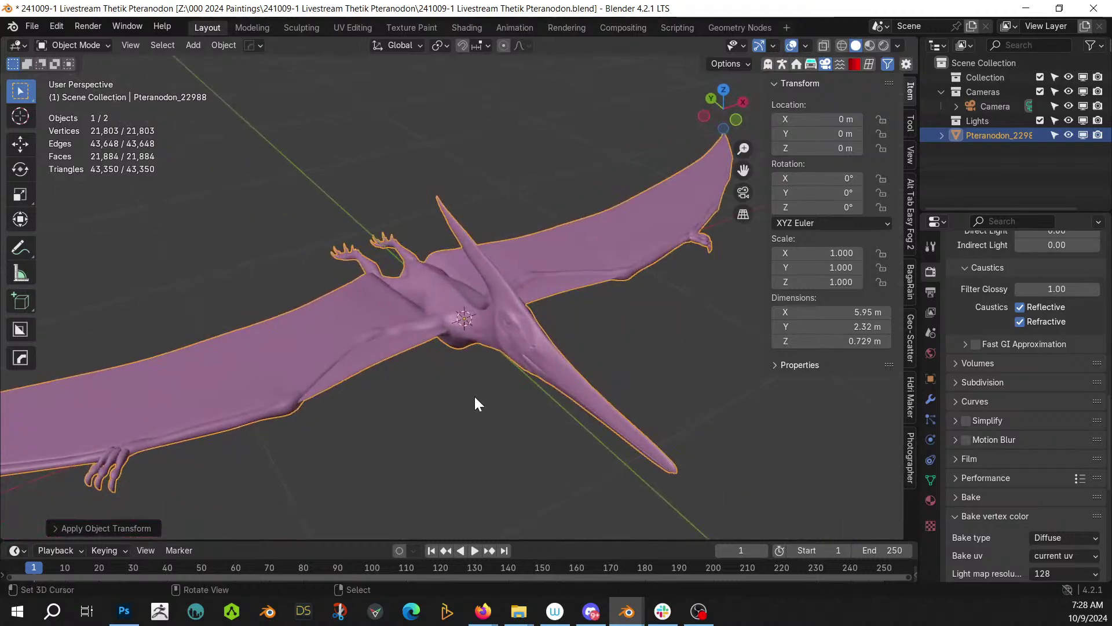
- Rotate the pteranodon -90° about the global X axis and save the file
{"action": "middle_click_drag", "start_coordinate": [431, 426], "coordinate": [503, 382]}
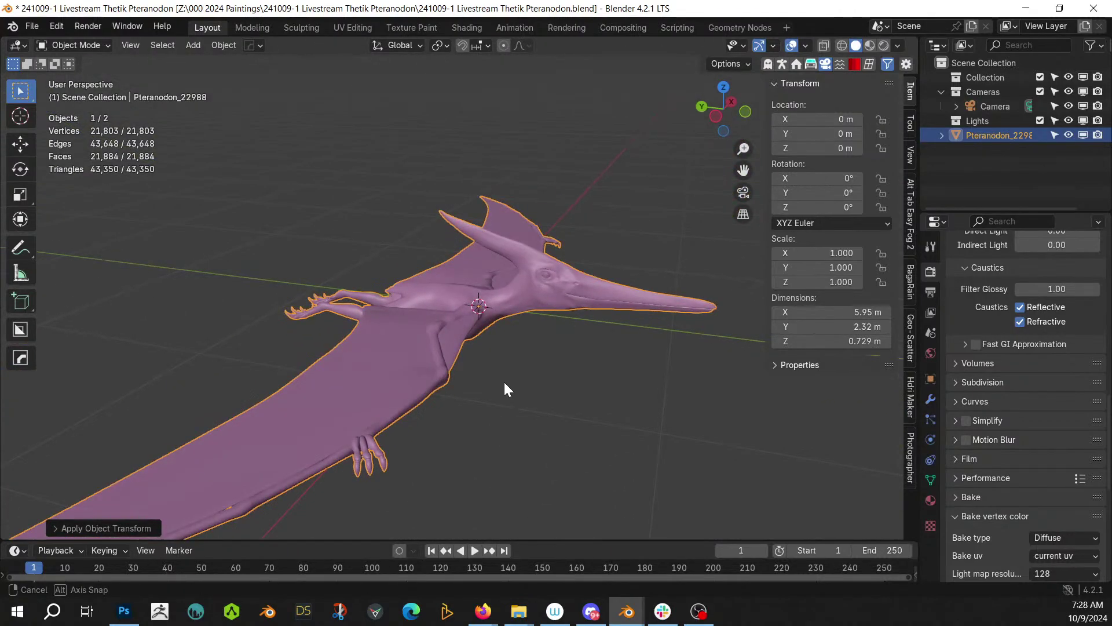
{"action": "right_click", "coordinate": [482, 315]}
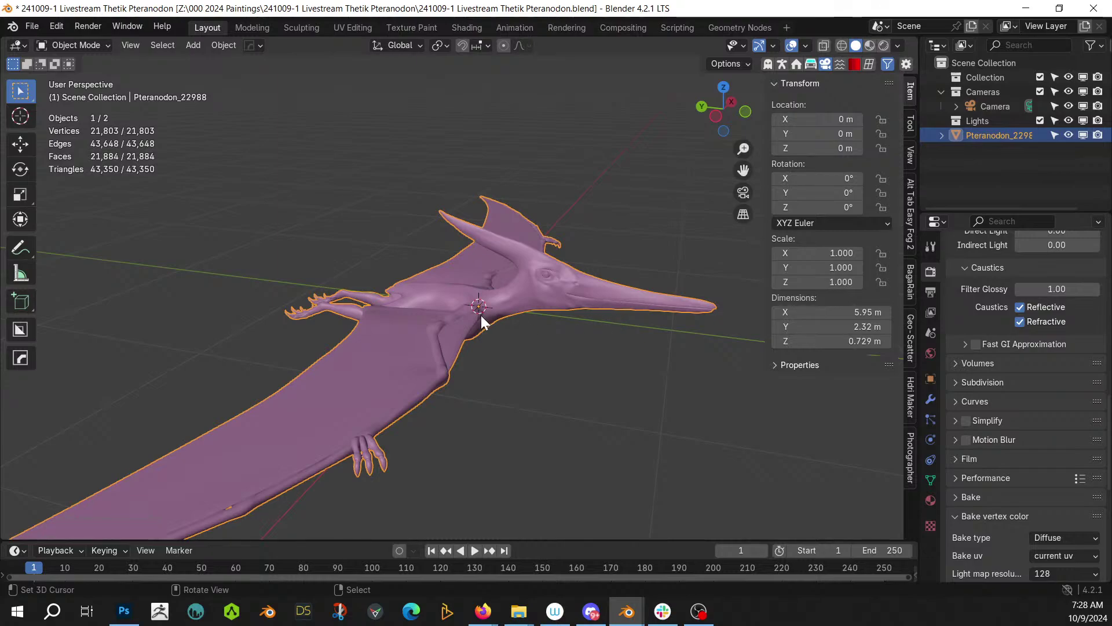
{"action": "type", "text": "rx"}
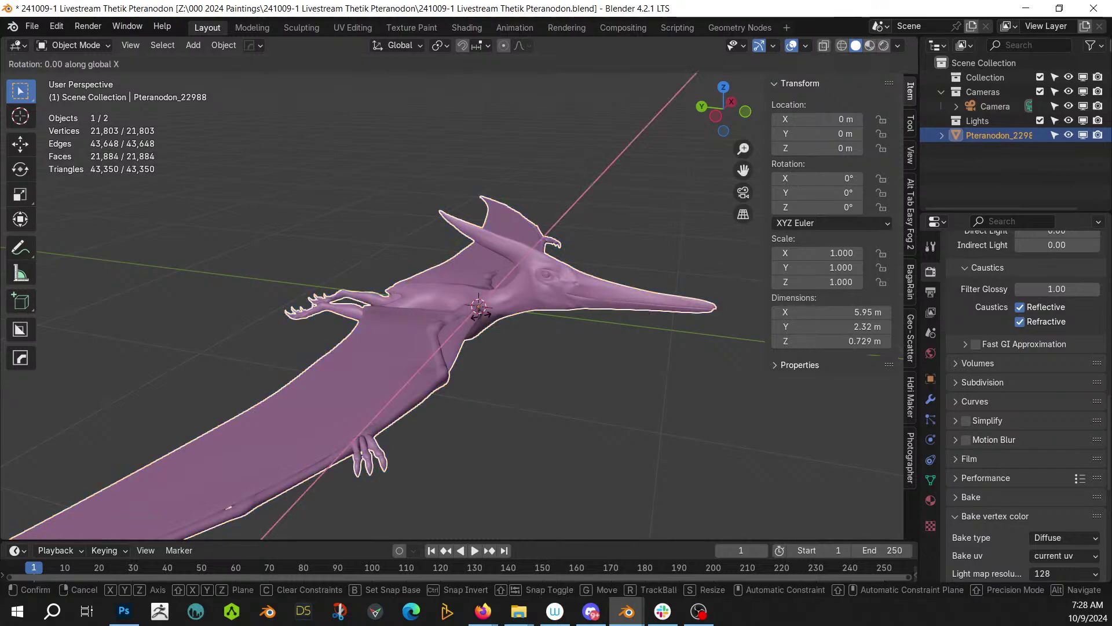
{"action": "type", "text": "-90"}
{"action": "key", "text": "Return"}
{"action": "middle_click_drag", "start_coordinate": [483, 315], "coordinate": [453, 363]}
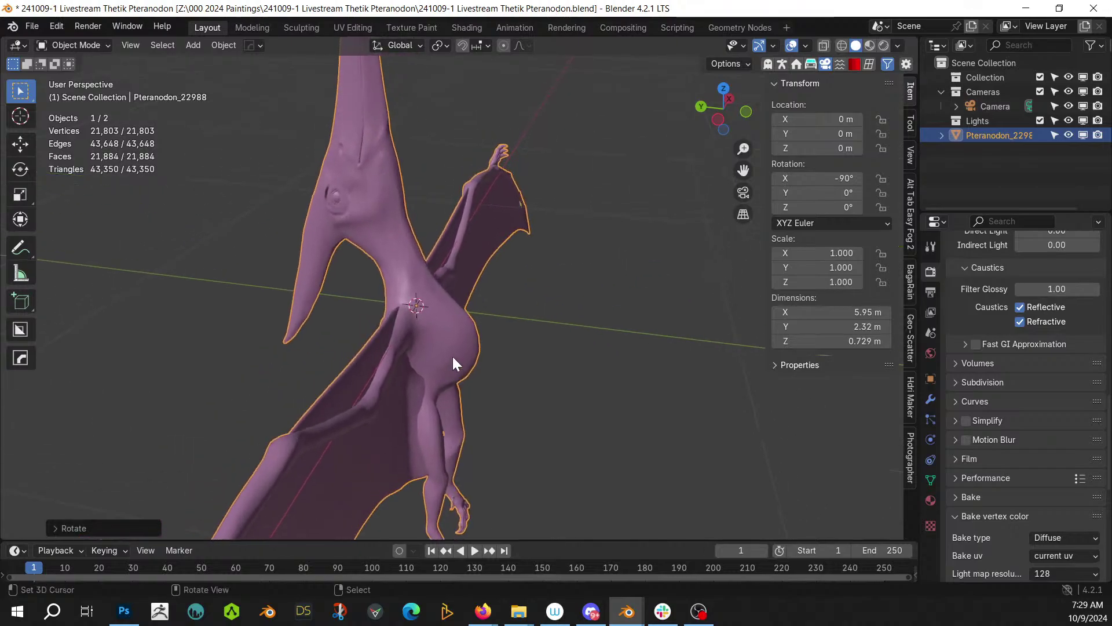
{"action": "key", "text": "ctrl+s"}
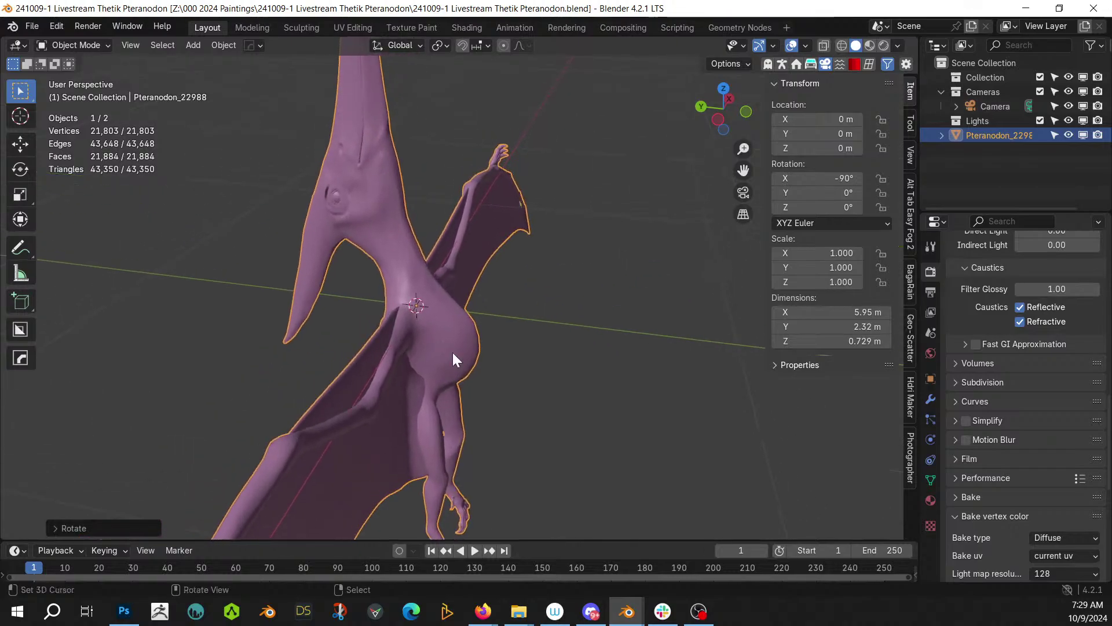
- Mark the edge loop around the pteranodon's neck as sharp in Edit Mode
{"action": "key", "text": "Tab"}
{"action": "middle_click_drag", "start_coordinate": [453, 352], "coordinate": [495, 331]}
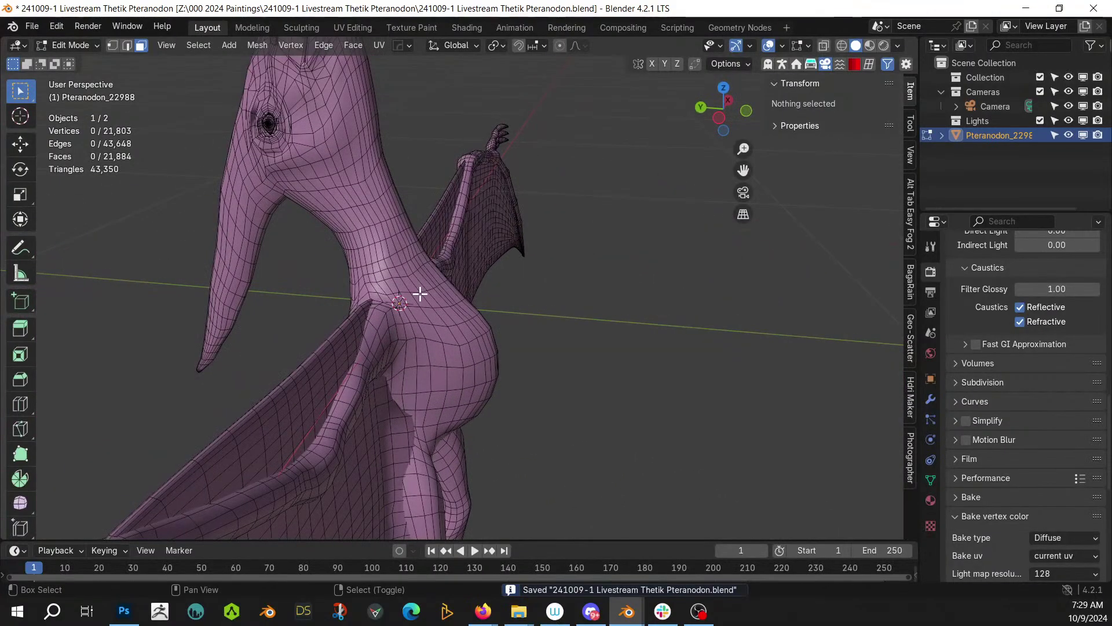
{"action": "scroll", "coordinate": [419, 293], "scroll_direction": "up", "scroll_amount": 1}
{"action": "middle_click_drag", "start_coordinate": [400, 278], "coordinate": [430, 318], "text": "shift"}
{"action": "scroll", "coordinate": [431, 313], "scroll_direction": "up", "scroll_amount": 1}
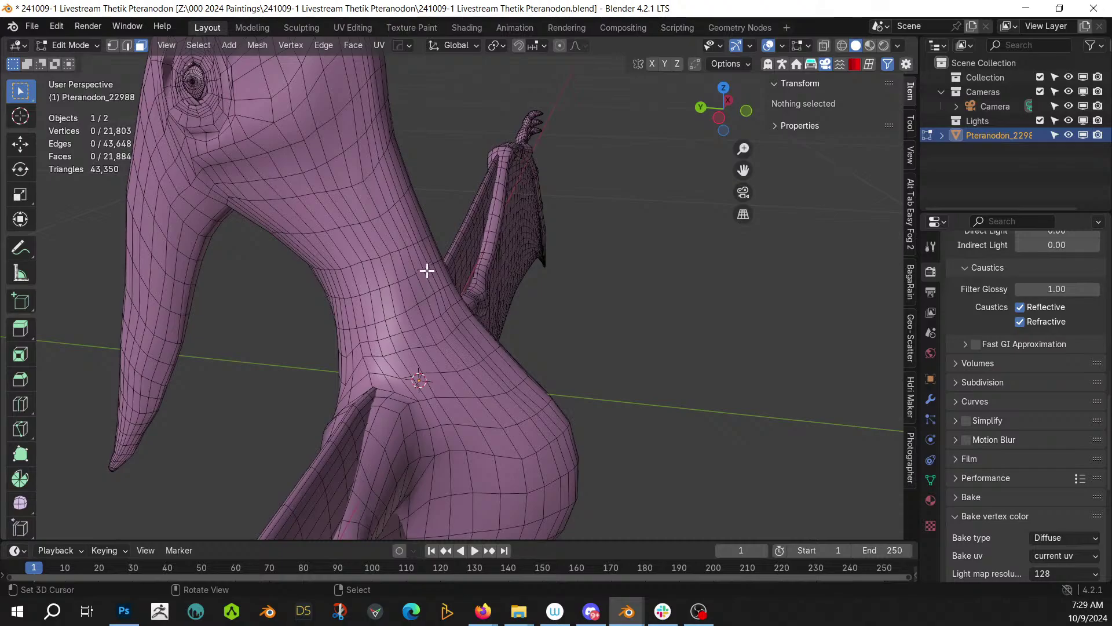
{"action": "middle_click_drag", "start_coordinate": [405, 245], "coordinate": [439, 206]}
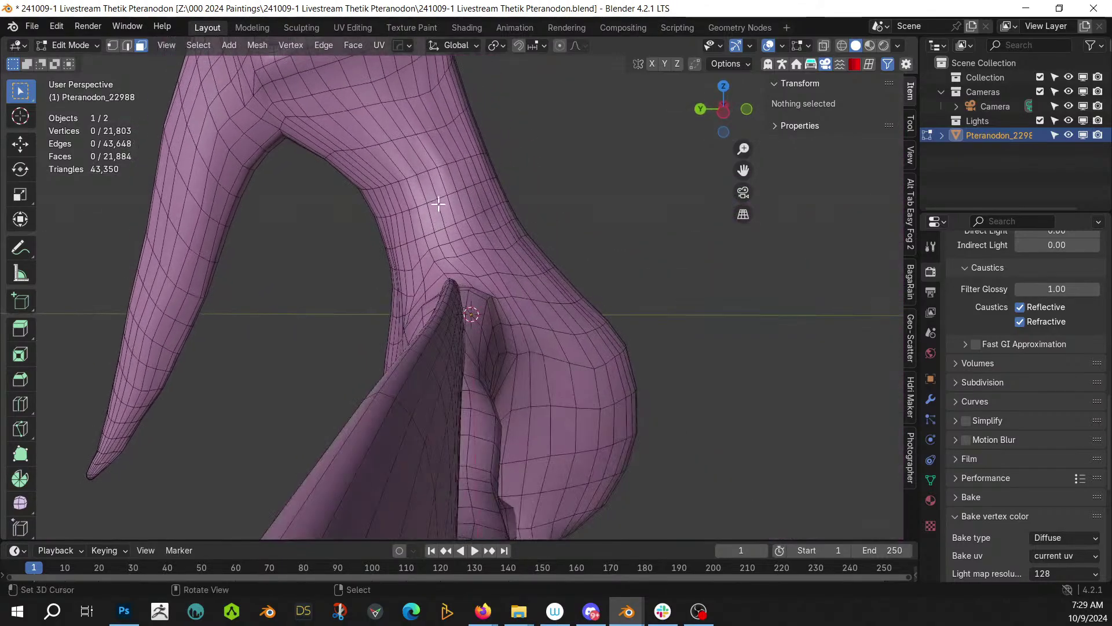
{"action": "left_click", "coordinate": [443, 166], "text": "alt"}
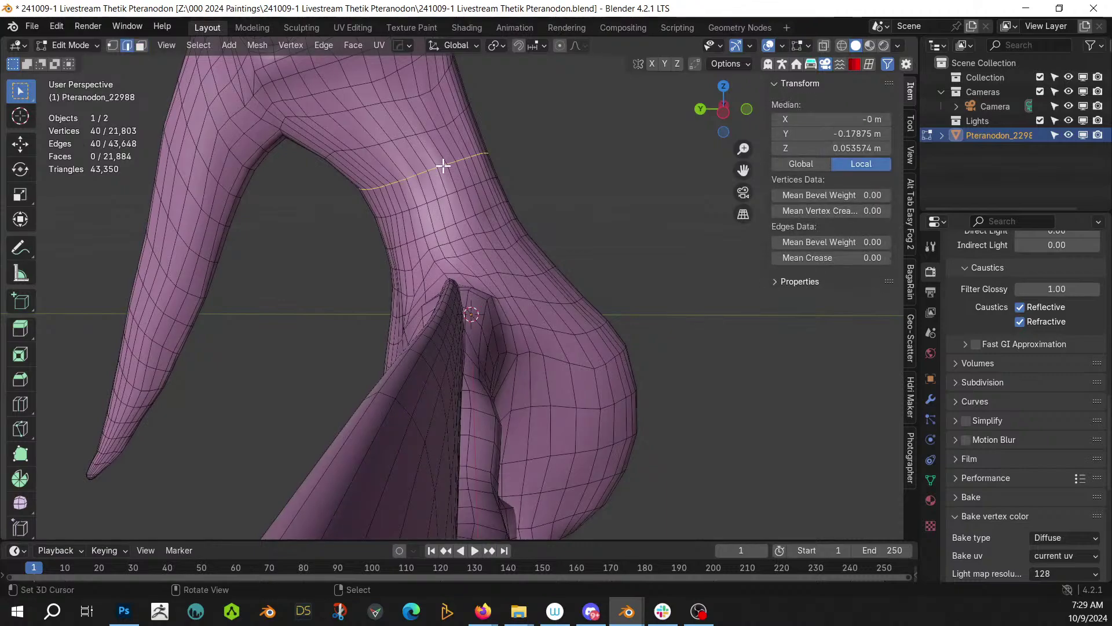
{"action": "middle_click_drag", "start_coordinate": [549, 171], "coordinate": [518, 234], "text": "shift"}
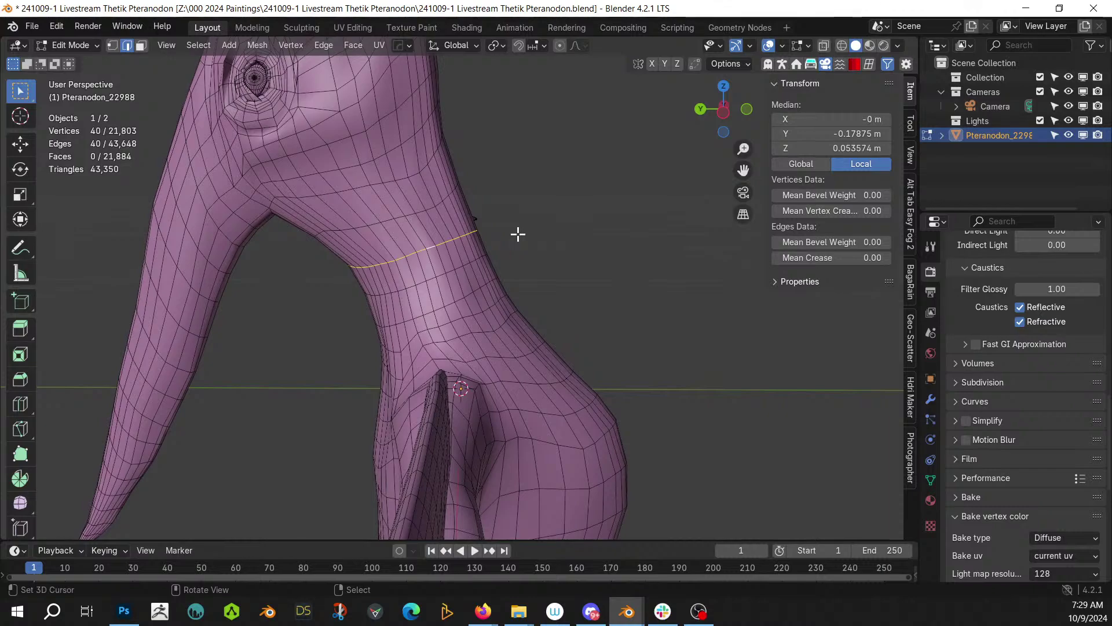
{"action": "scroll", "coordinate": [517, 234], "scroll_direction": "down", "scroll_amount": 5}
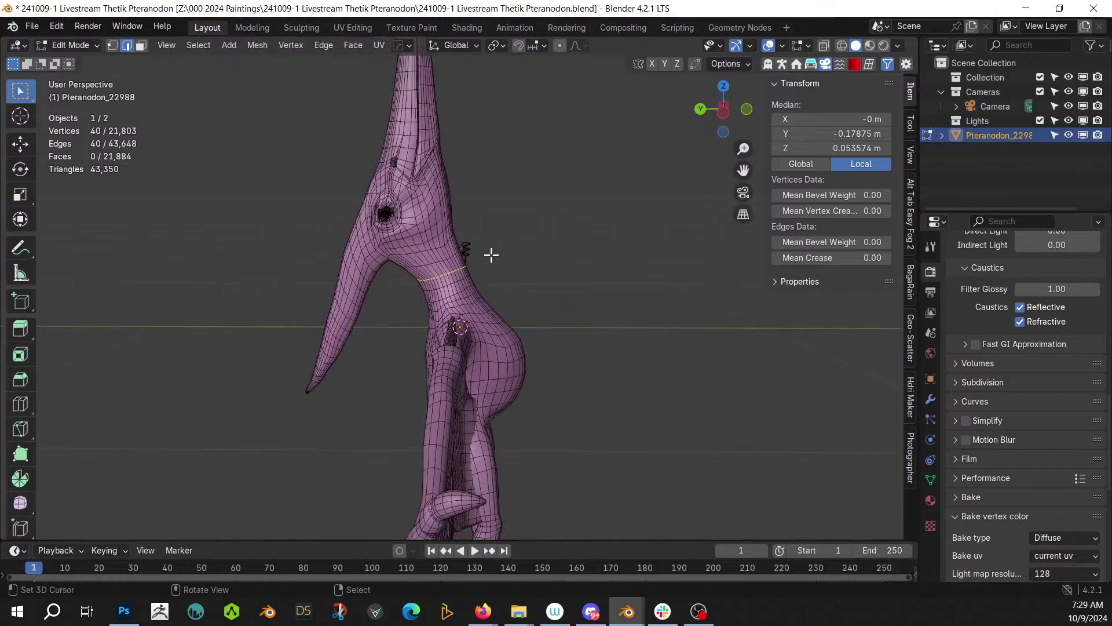
{"action": "scroll", "coordinate": [491, 255], "scroll_direction": "up", "scroll_amount": 2}
{"action": "key", "text": "shift+q"}
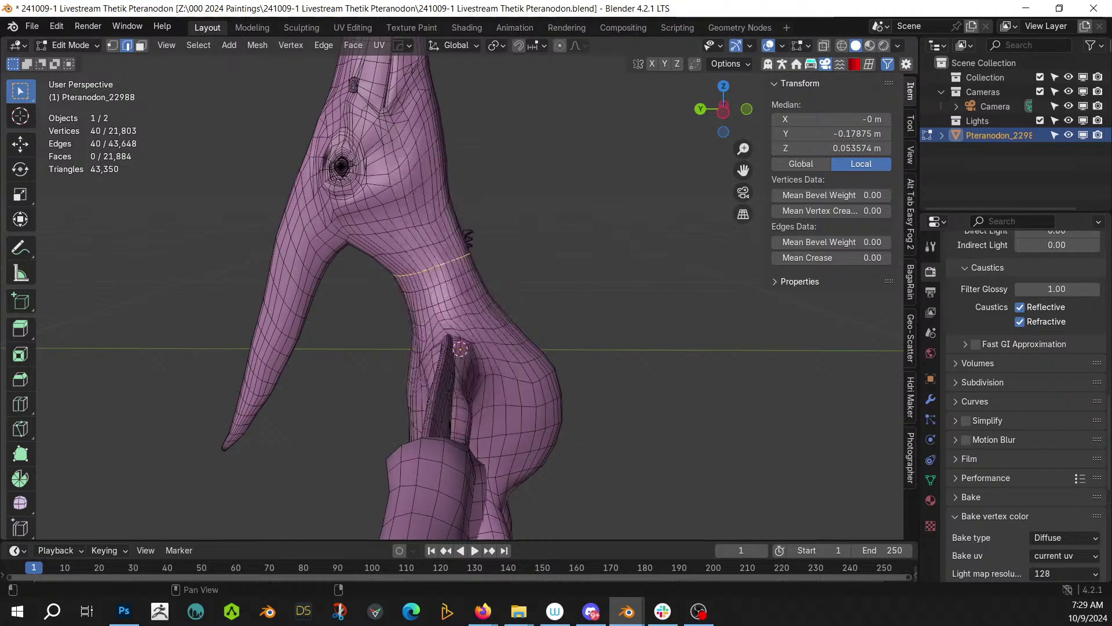
{"action": "key", "text": "q"}
{"action": "left_click", "coordinate": [183, 252]}
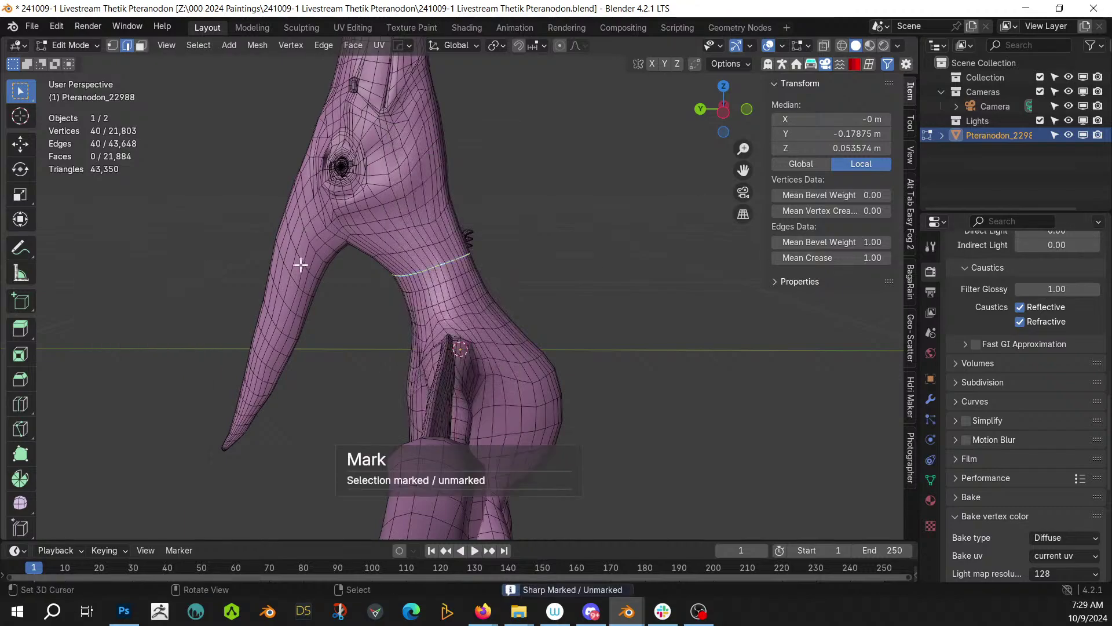
- Select all linked head faces above the neck loop, with the selection delimited by Sharp
{"action": "left_click", "coordinate": [402, 207]}
{"action": "key", "text": "3"}
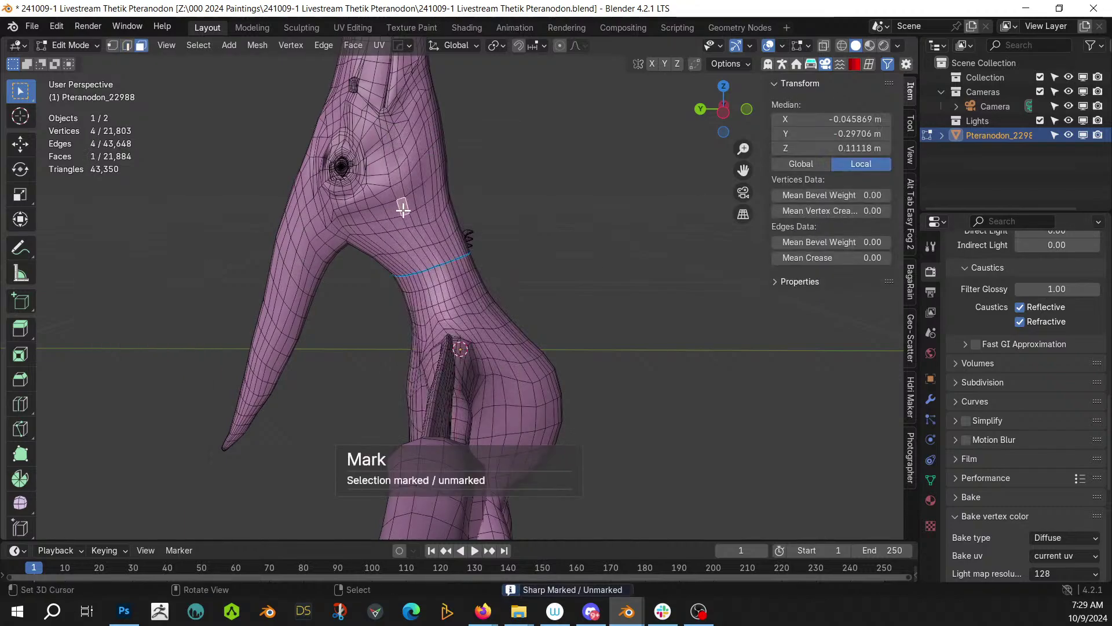
{"action": "key", "text": "l"}
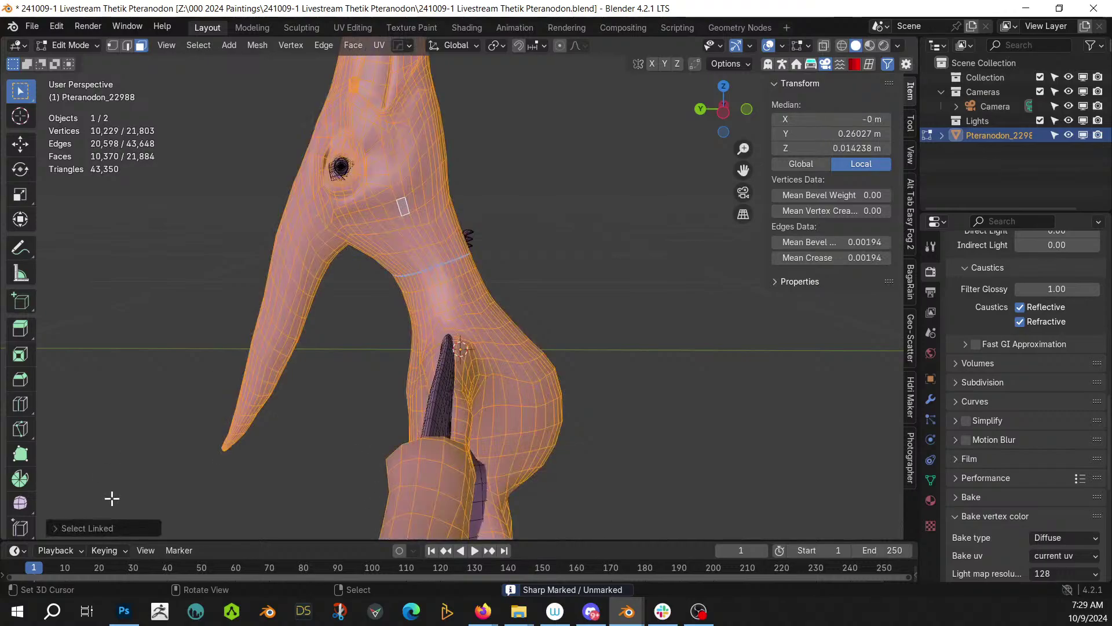
{"action": "left_click", "coordinate": [58, 526]}
{"action": "left_click", "coordinate": [160, 507]}
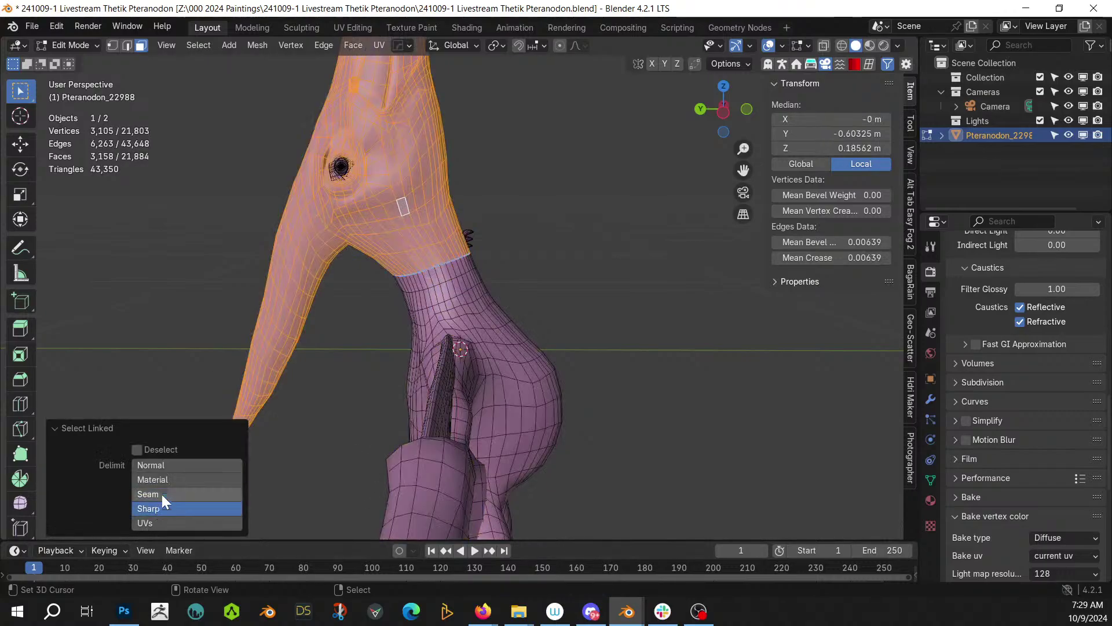
- Add the eyes and mouth parts to the head selection in the right orthographic X-ray view, and split the head from the body
{"action": "scroll", "coordinate": [471, 248], "scroll_direction": "down", "scroll_amount": 5}
{"action": "middle_click_drag", "start_coordinate": [471, 248], "coordinate": [363, 416]}
{"action": "key", "text": "KP_1"}
{"action": "key", "text": "KP_3"}
{"action": "scroll", "coordinate": [446, 252], "scroll_direction": "up", "scroll_amount": 2}
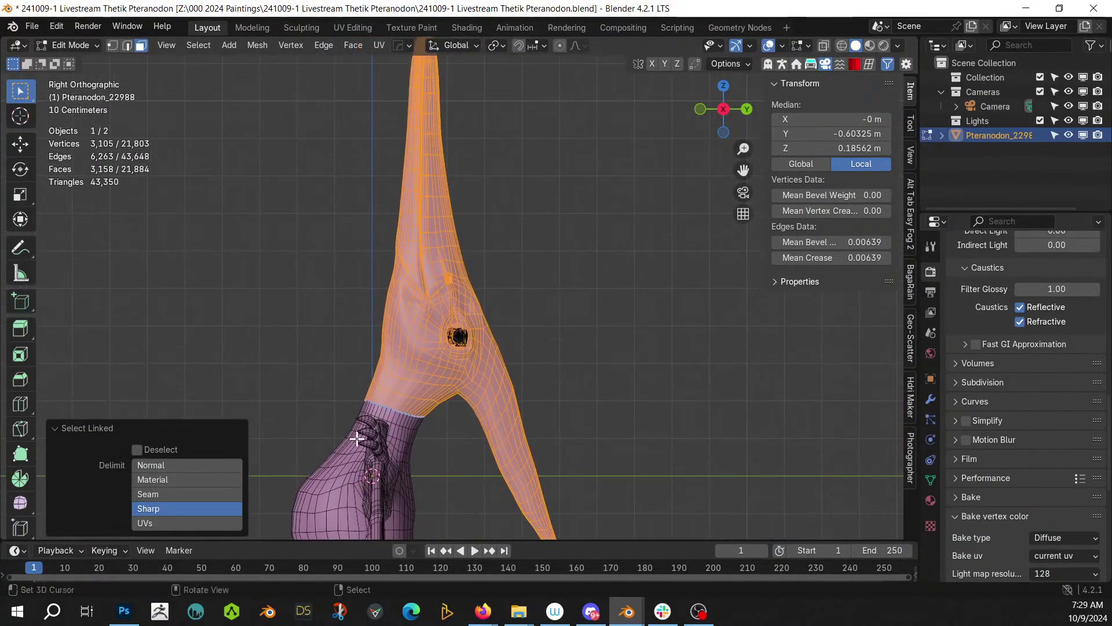
{"action": "key", "text": "alt+z"}
{"action": "key", "text": "c"}
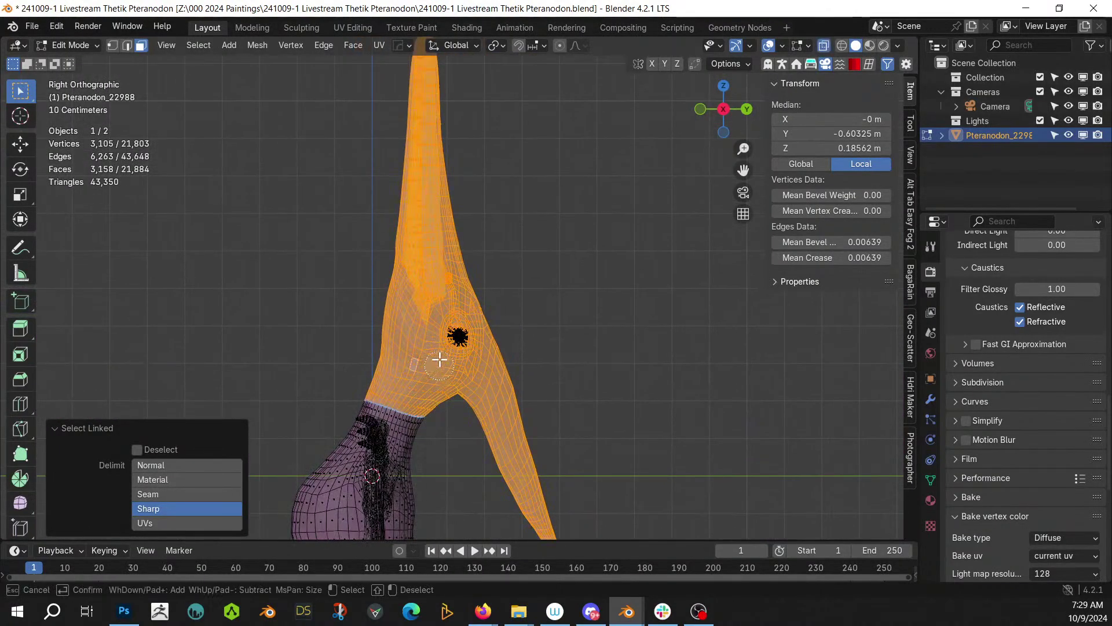
{"action": "left_click_drag", "start_coordinate": [454, 338], "coordinate": [452, 347]}
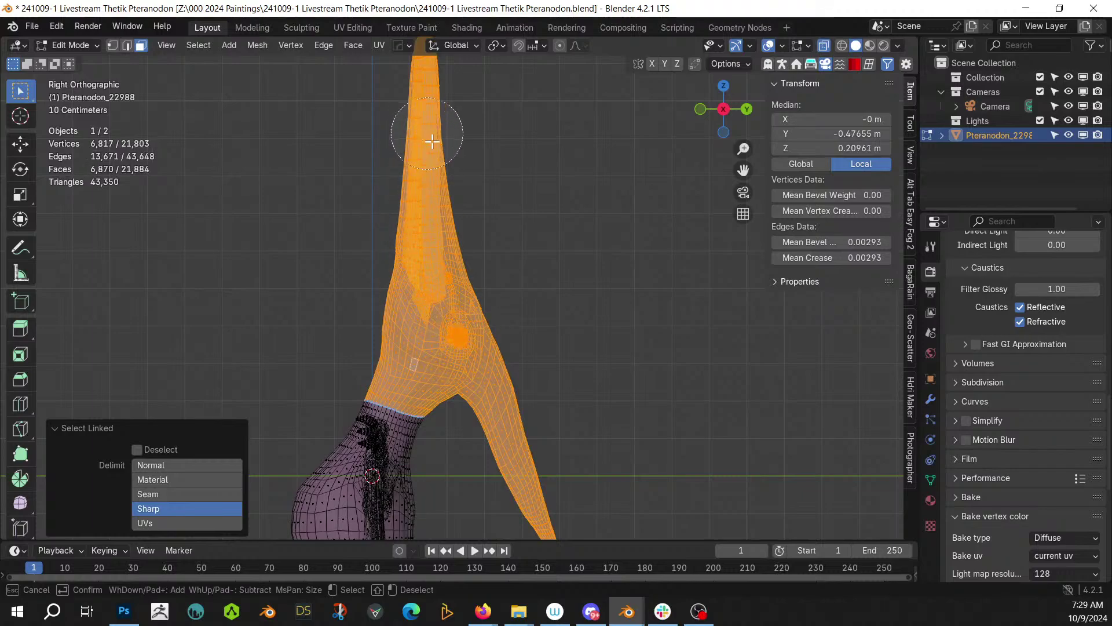
{"action": "right_click", "coordinate": [527, 452]}
{"action": "scroll", "coordinate": [527, 453], "scroll_direction": "down", "scroll_amount": 4}
{"action": "scroll", "coordinate": [478, 400], "scroll_direction": "up", "scroll_amount": 5}
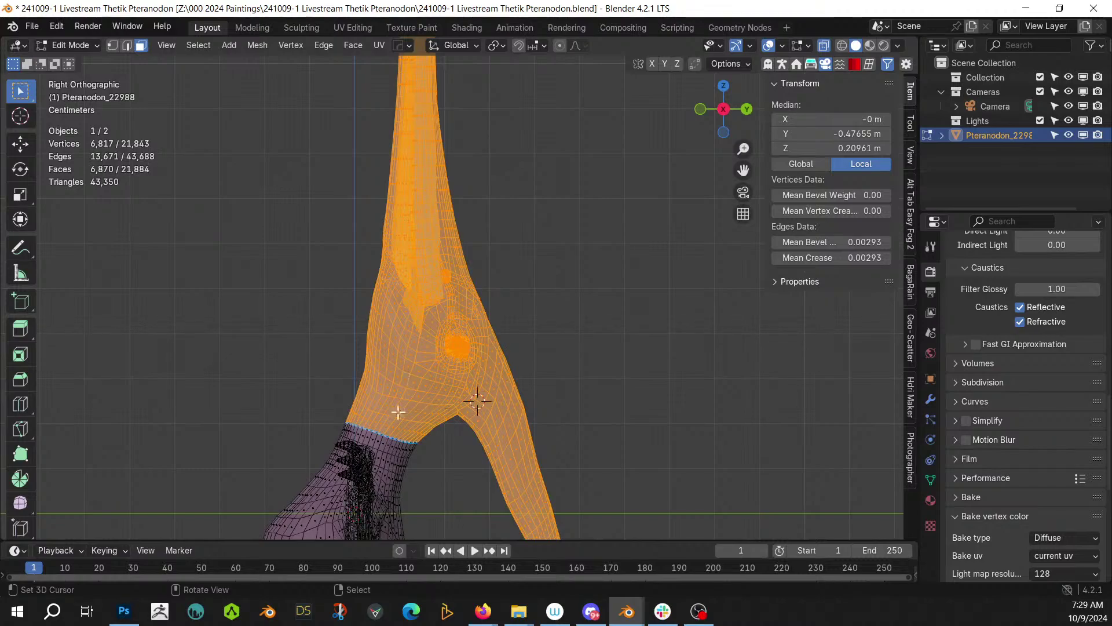
- Activate the Transform tool and rotate the detached head 90° about the global X axis
{"action": "left_click", "coordinate": [20, 219]}
{"action": "mouse_move", "coordinate": [497, 267]}
{"action": "left_mouse_down"}
{"action": "mouse_move", "coordinate": [465, 249]}
{"action": "mouse_move", "coordinate": [489, 273]}
{"action": "left_mouse_up"}
{"action": "key", "text": "ctrl+z"}
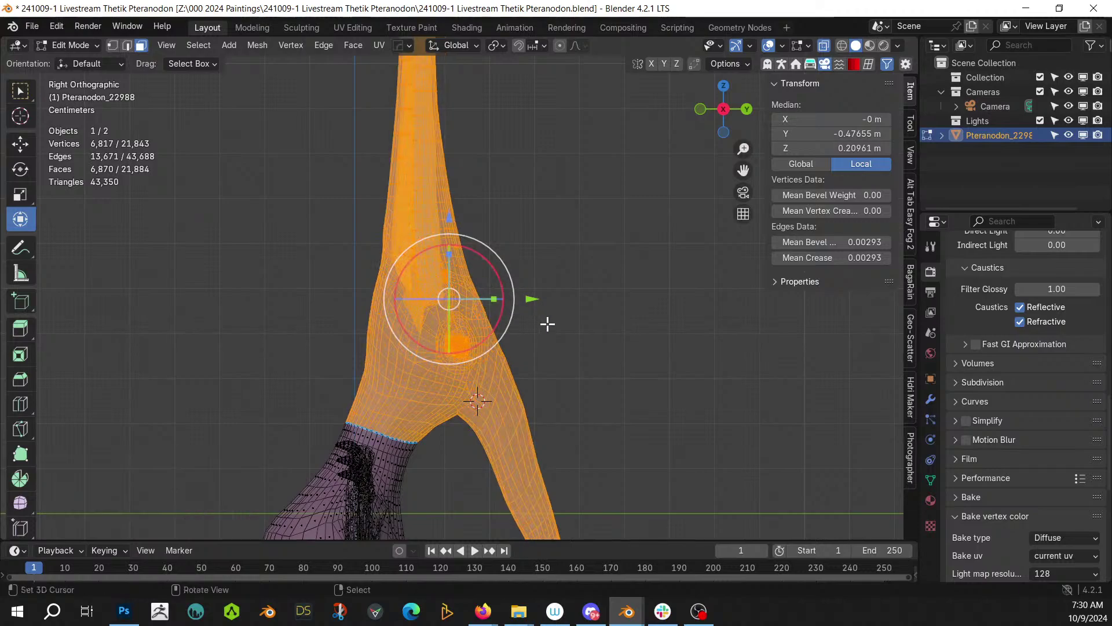
{"action": "key", "text": "r"}
{"action": "key", "text": "x"}
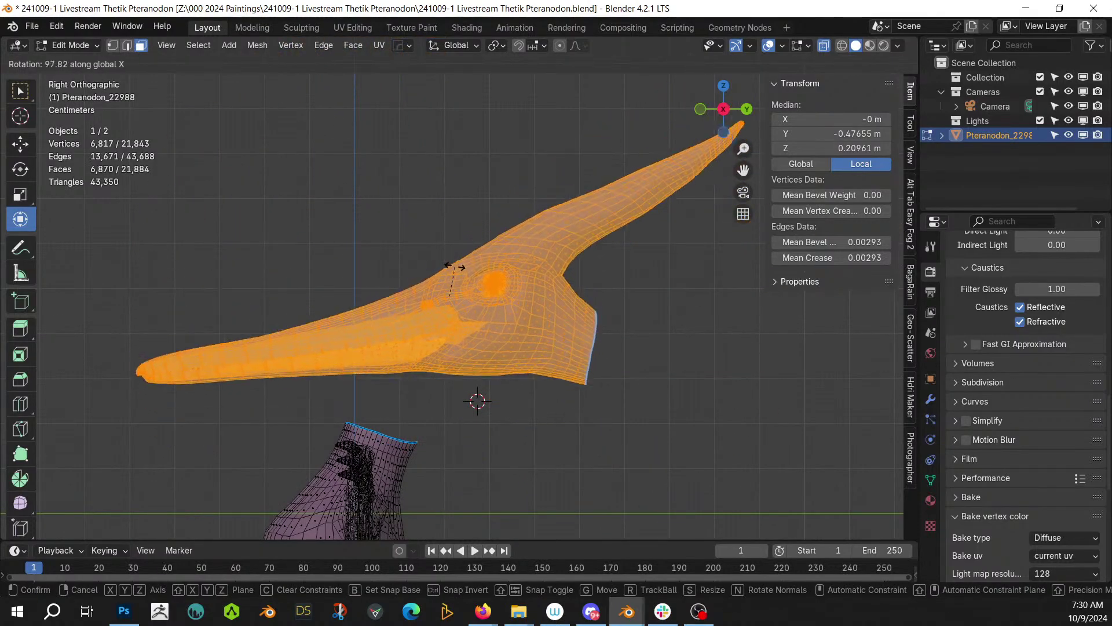
{"action": "left_click", "coordinate": [455, 267]}
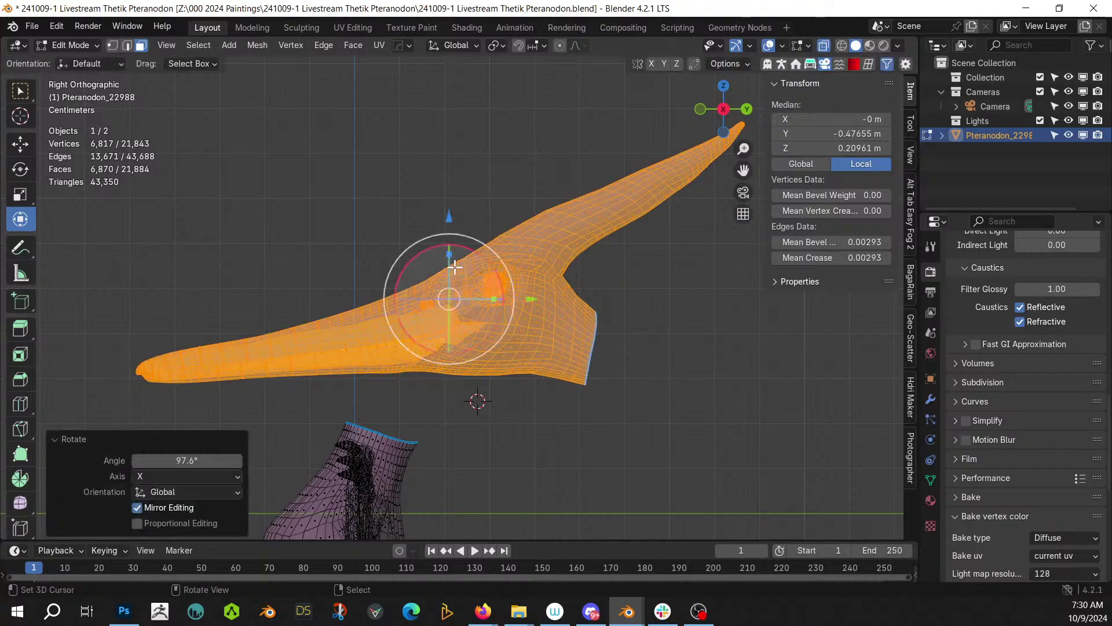
{"action": "left_click", "coordinate": [176, 461]}
{"action": "type", "text": "90"}
{"action": "key", "text": "Return"}
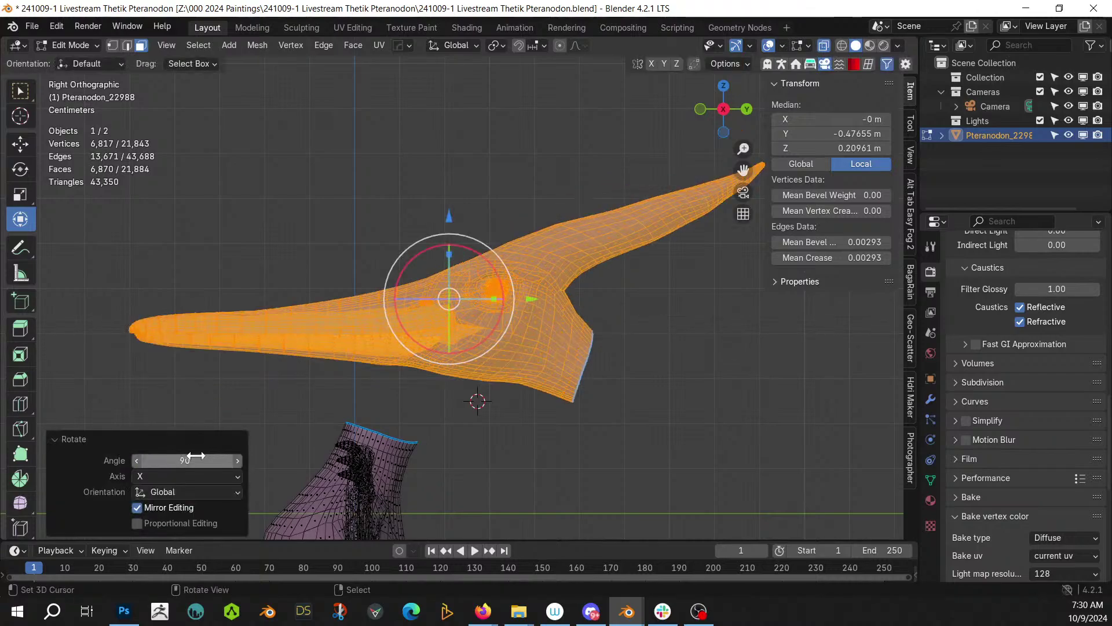
- Move the detached head about -0.505 m along the global Y axis, back over the body
{"action": "scroll", "coordinate": [298, 440], "scroll_direction": "down", "scroll_amount": 4}
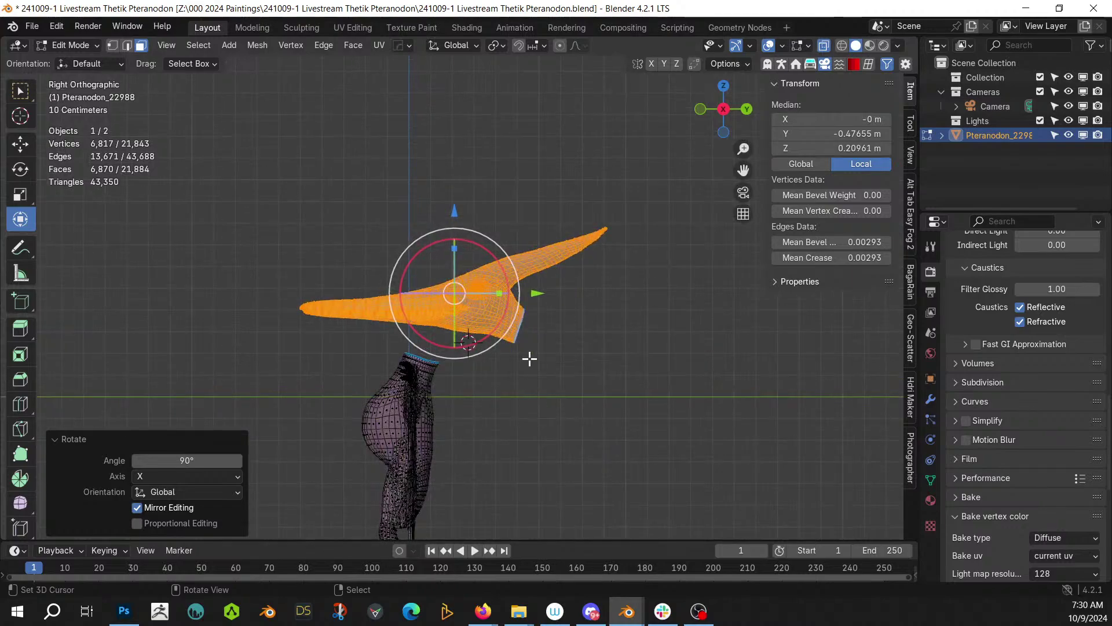
{"action": "left_click_drag", "start_coordinate": [537, 290], "coordinate": [429, 284]}
{"action": "middle_click_drag", "start_coordinate": [428, 284], "coordinate": [498, 489]}
{"action": "scroll", "coordinate": [377, 432], "scroll_direction": "up", "scroll_amount": 3}
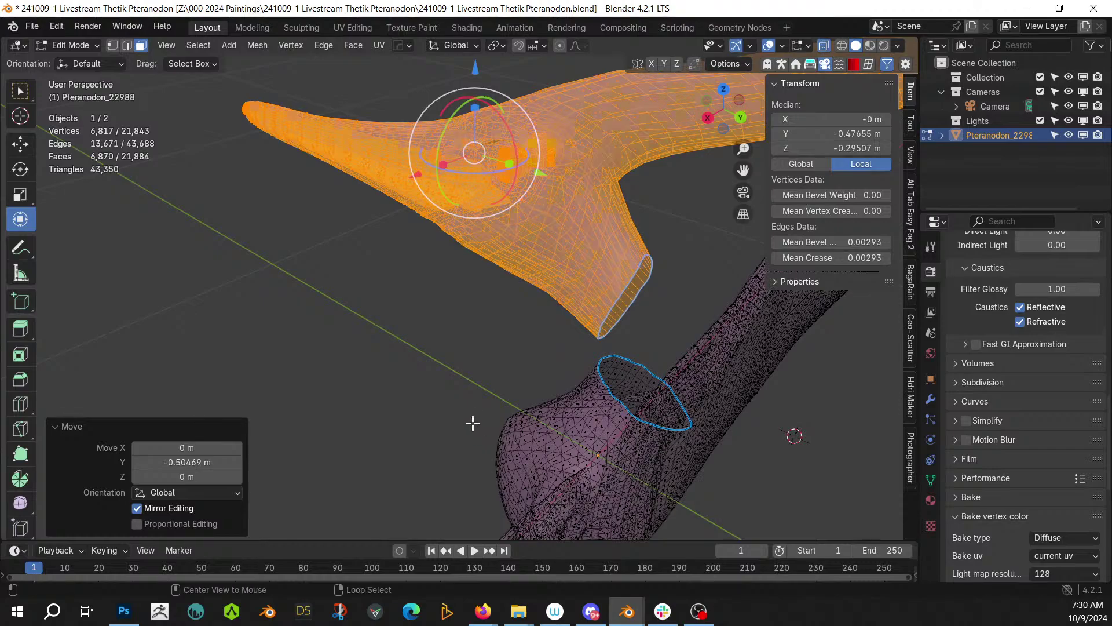
- Turn off X-ray and bridge the open edge loop of the head's neck to the open neck loop on the body
{"action": "key", "text": "alt+z"}
{"action": "middle_click_drag", "start_coordinate": [492, 380], "coordinate": [450, 380]}
{"action": "key", "text": "2"}
{"action": "middle_click_drag", "start_coordinate": [522, 370], "coordinate": [382, 340], "text": "shift"}
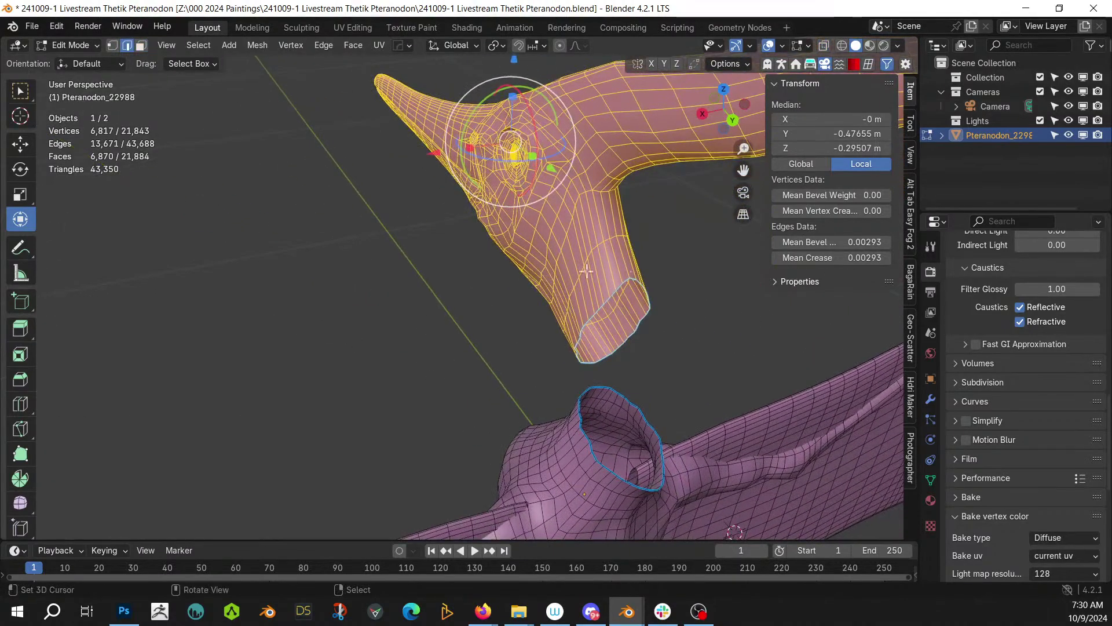
{"action": "key", "text": "alt+a"}
{"action": "middle_click_drag", "start_coordinate": [721, 313], "coordinate": [666, 309]}
{"action": "middle_click_drag", "start_coordinate": [583, 281], "coordinate": [347, 351], "text": "shift"}
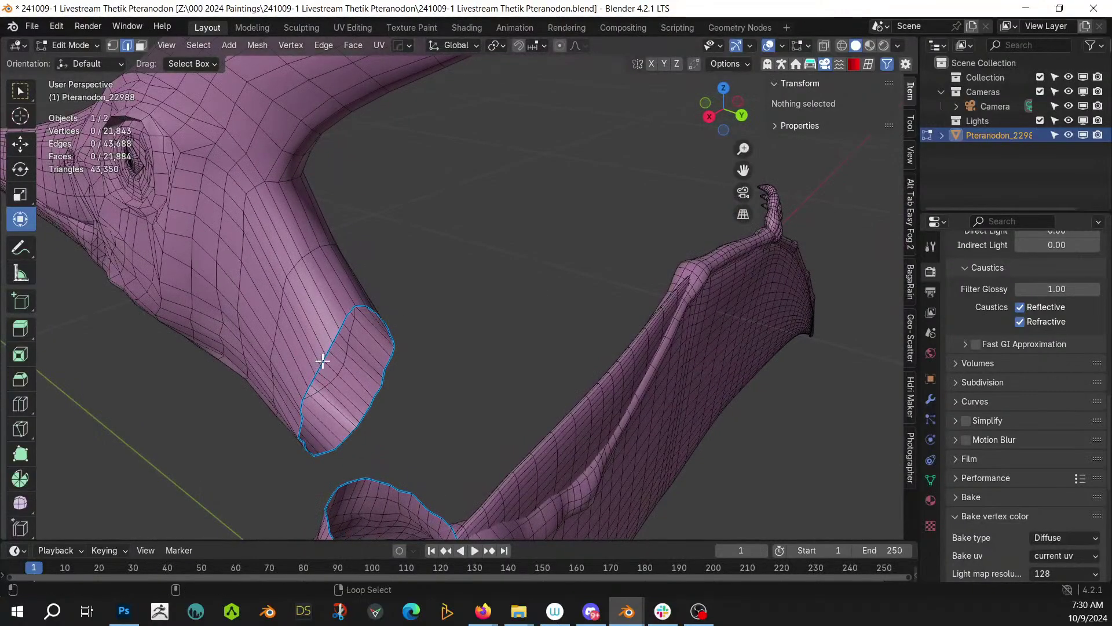
{"action": "left_click", "coordinate": [323, 361], "text": "alt"}
{"action": "middle_click_drag", "start_coordinate": [482, 263], "coordinate": [498, 171], "text": "shift"}
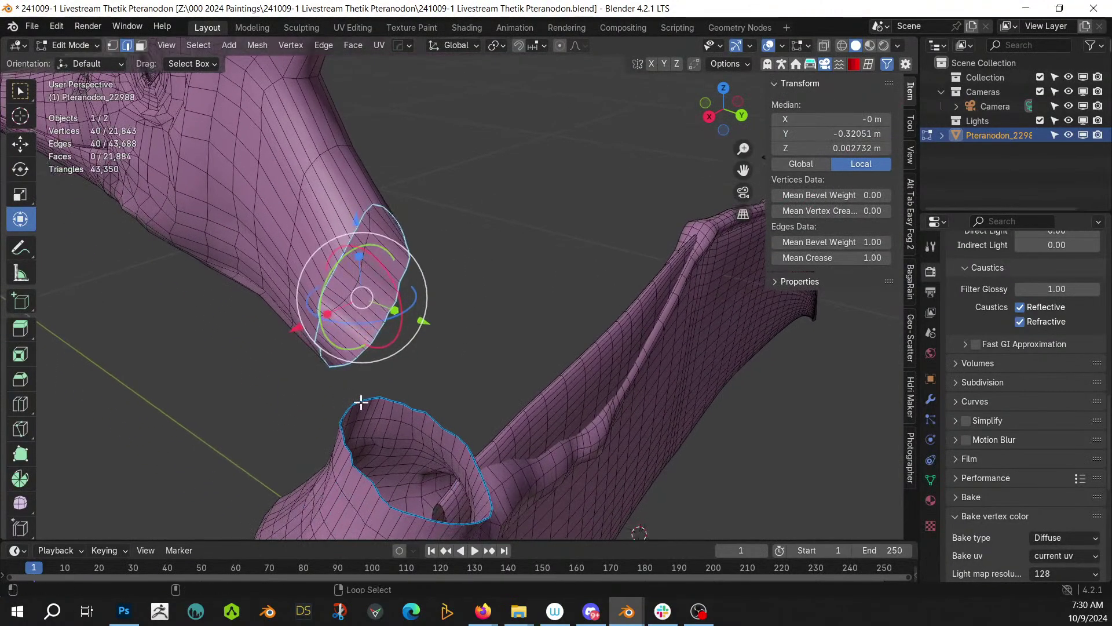
{"action": "key", "text": "g"}
{"action": "key", "text": "Escape"}
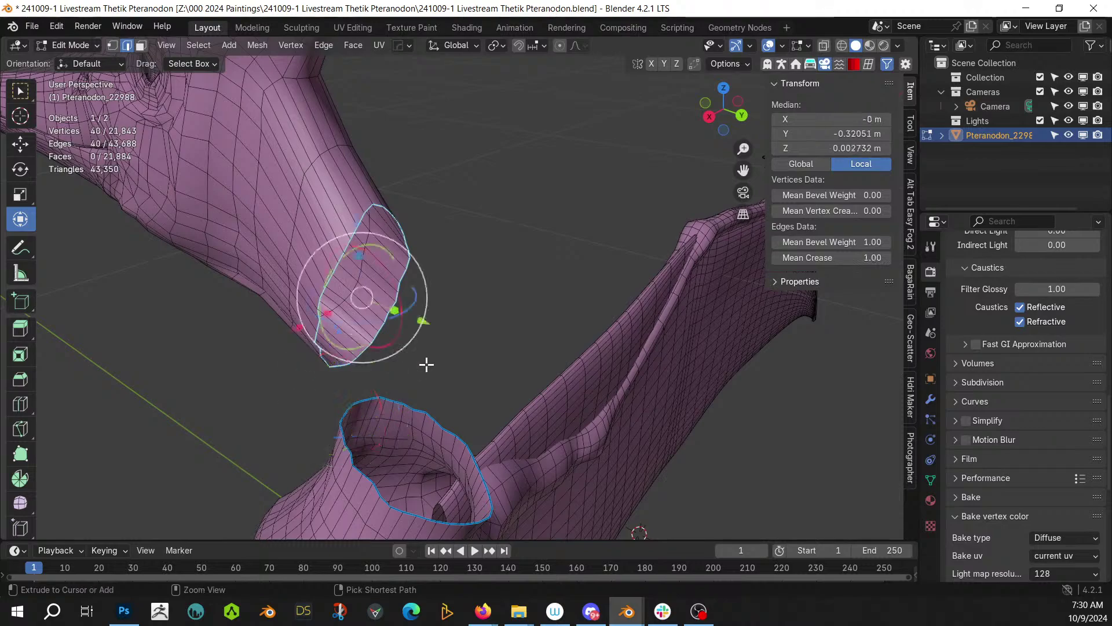
{"action": "left_click", "coordinate": [400, 404], "text": "alt+shift"}
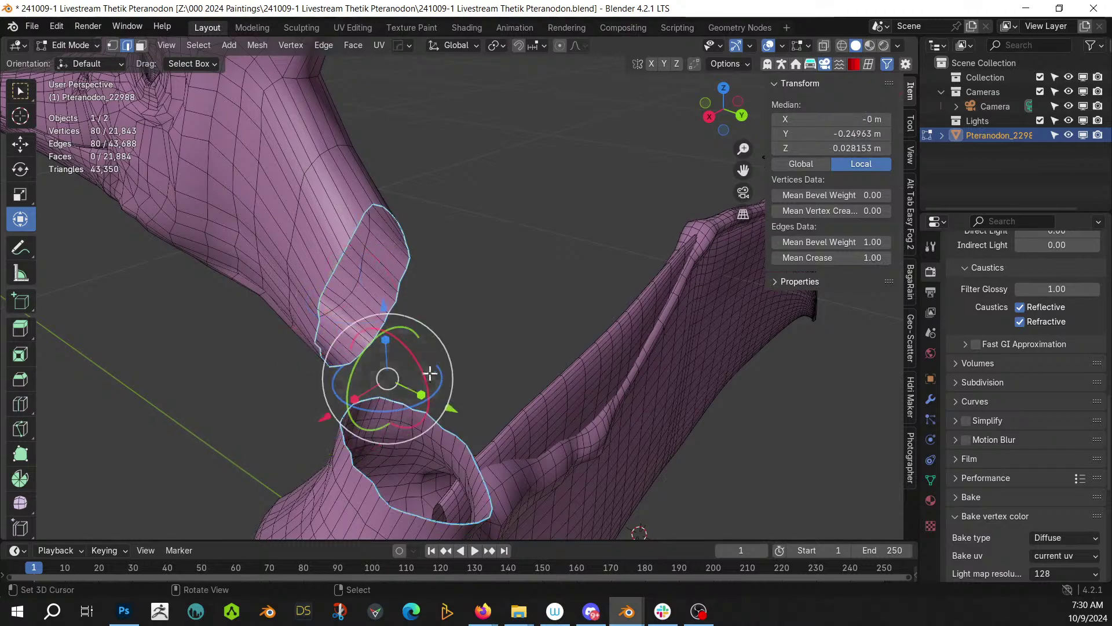
{"action": "key", "text": "ctrl+e"}
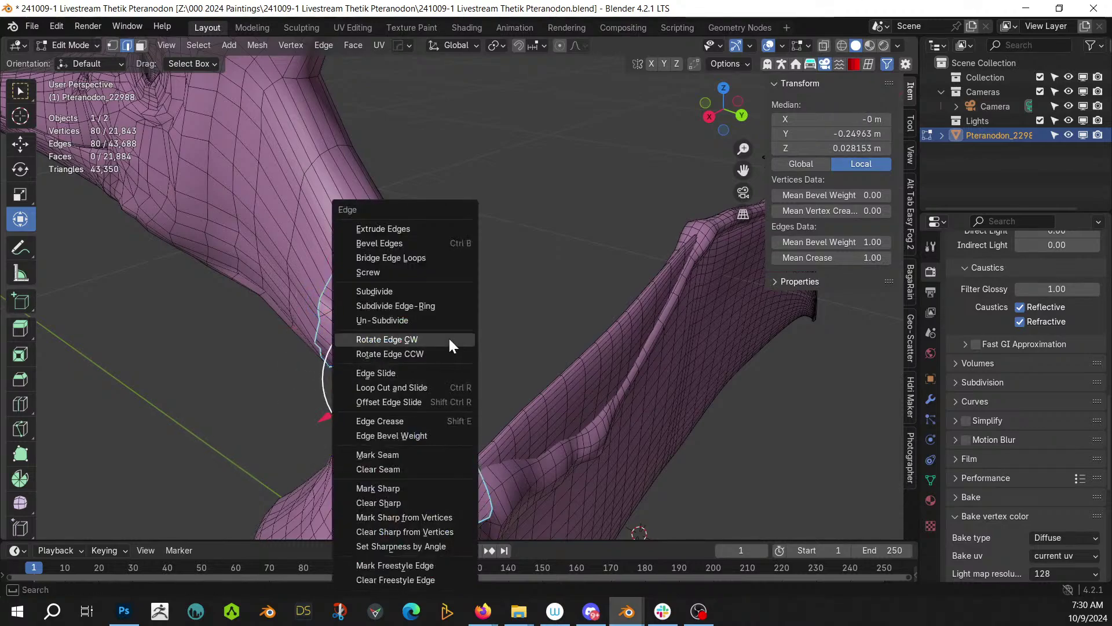
{"action": "left_click", "coordinate": [438, 257]}
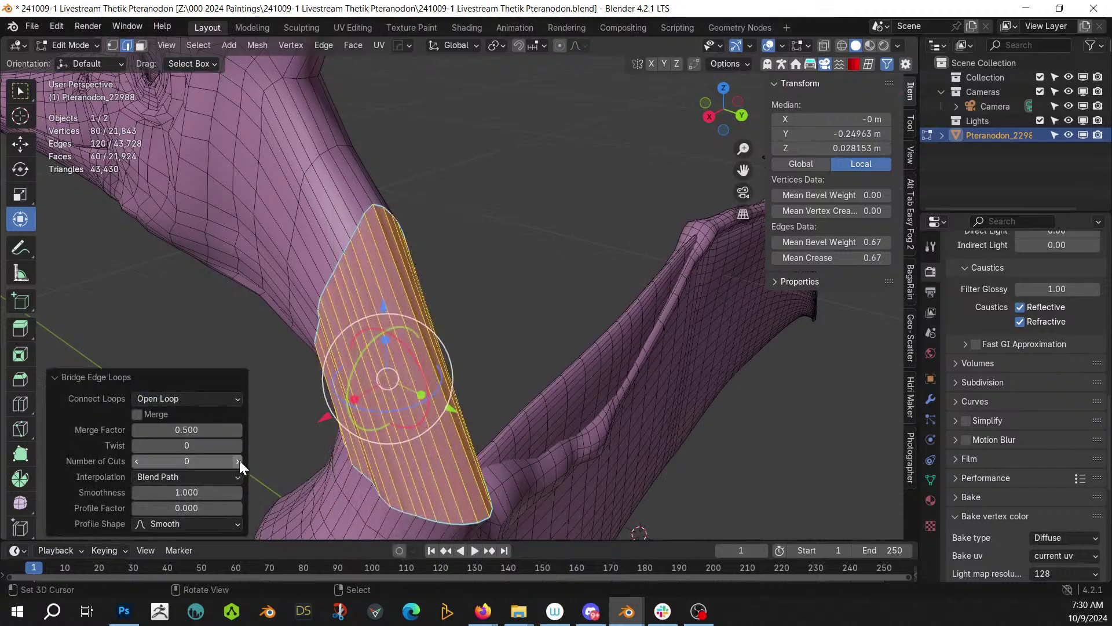
- Set the number of cuts of the neck bridge to 9
{"action": "left_click", "coordinate": [238, 460]}
{"action": "left_click", "coordinate": [238, 460]}
{"action": "left_click", "coordinate": [237, 460]}
{"action": "left_click", "coordinate": [238, 461]}
{"action": "left_click", "coordinate": [238, 460]}
{"action": "left_click", "coordinate": [237, 461]}
{"action": "left_click", "coordinate": [237, 460]}
{"action": "left_click", "coordinate": [237, 460]}
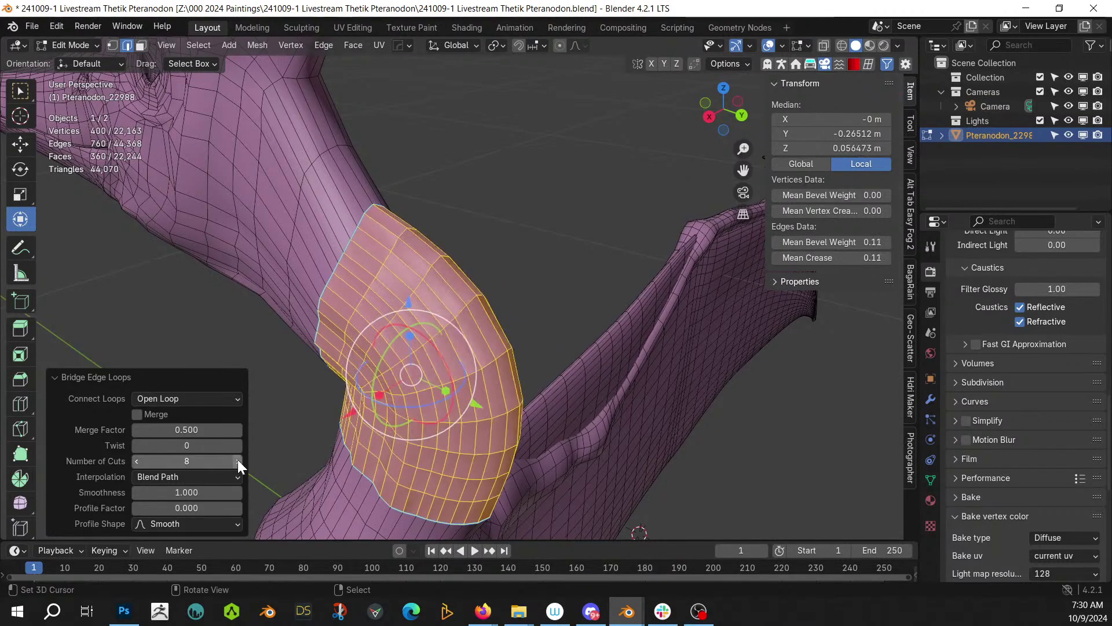
{"action": "left_click", "coordinate": [238, 460]}
{"action": "middle_click_drag", "start_coordinate": [472, 243], "coordinate": [529, 241]}
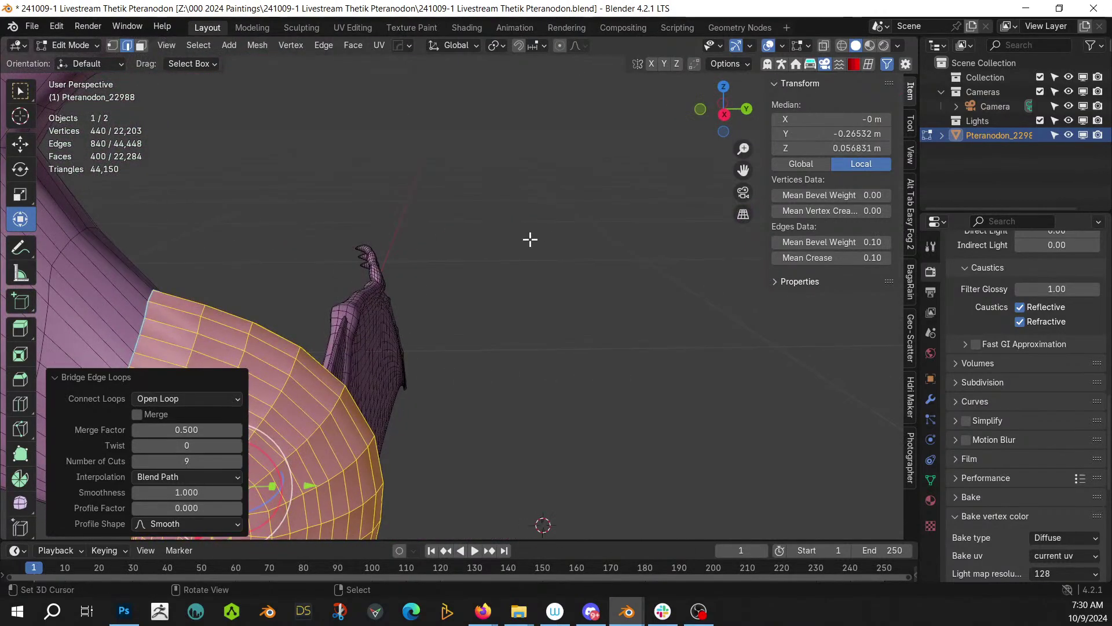
- Examine the bridged neck section for shading and topology problems, with and without its wireframe
{"action": "scroll", "coordinate": [515, 255], "scroll_direction": "down", "scroll_amount": 5}
{"action": "middle_click_drag", "start_coordinate": [475, 306], "coordinate": [493, 281]}
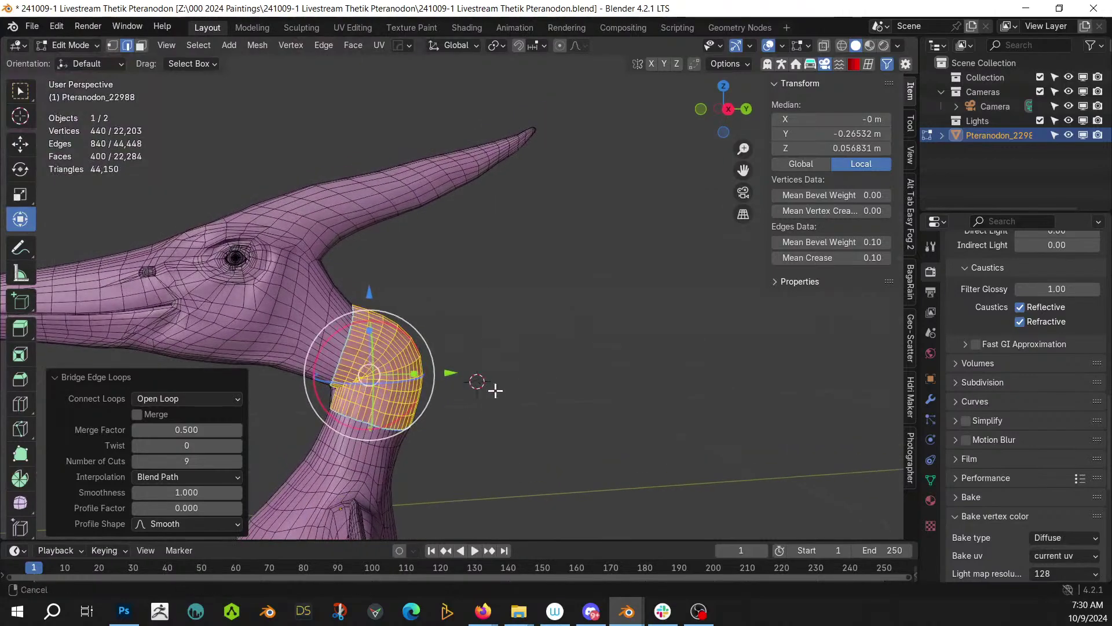
{"action": "middle_click_drag", "start_coordinate": [490, 397], "coordinate": [561, 296], "text": "shift"}
{"action": "key", "text": "alt+a"}
{"action": "key", "text": "Tab"}
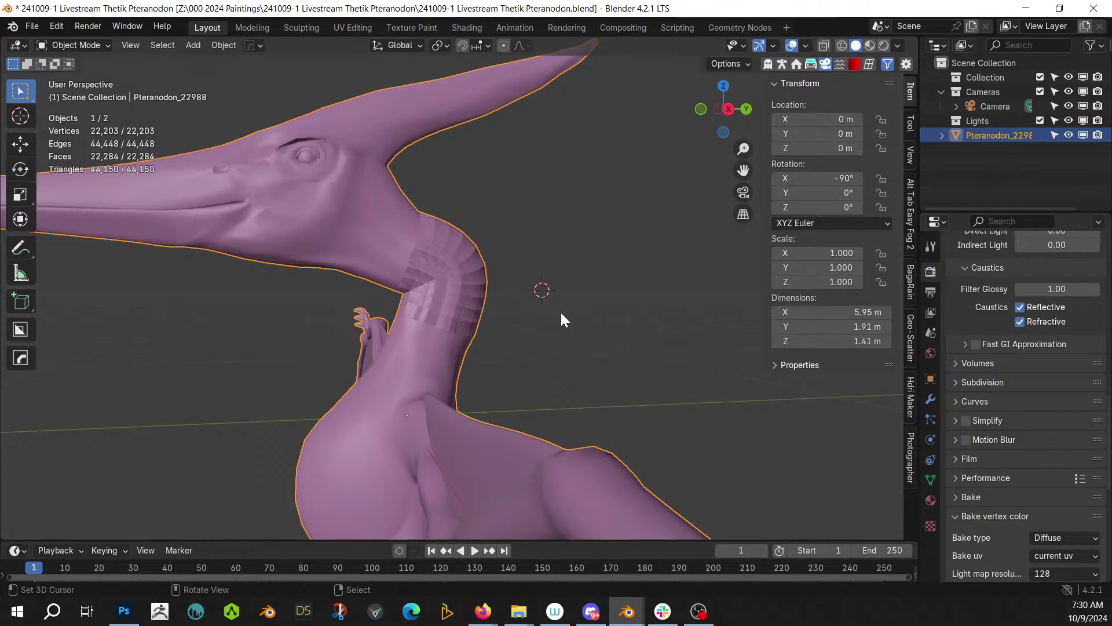
{"action": "key", "text": "Tab"}
{"action": "scroll", "coordinate": [560, 313], "scroll_direction": "up", "scroll_amount": 6}
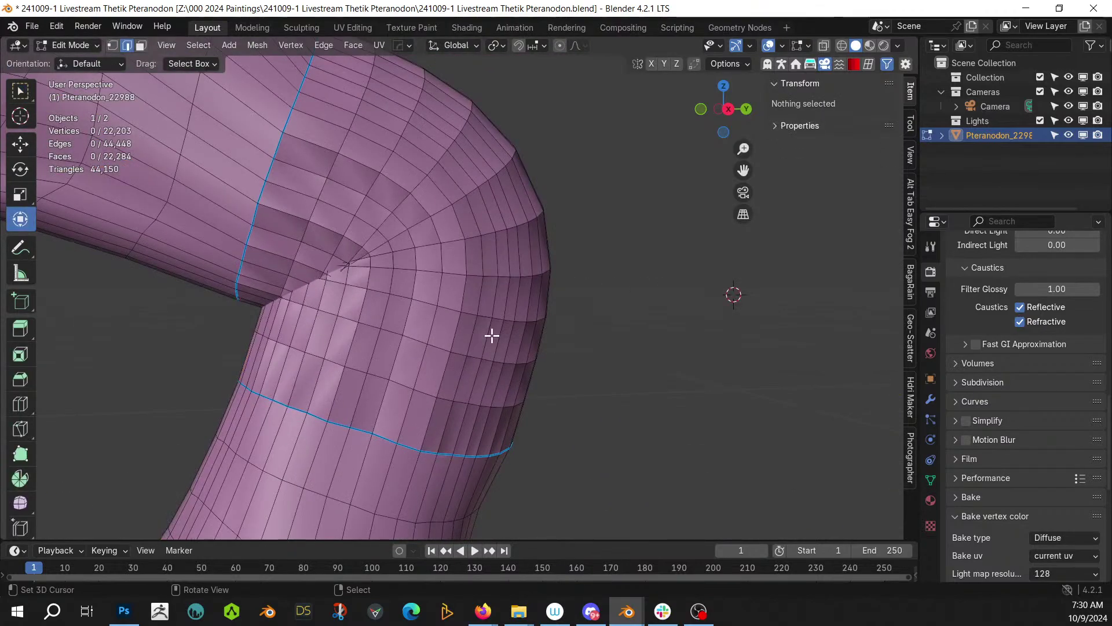
{"action": "scroll", "coordinate": [492, 335], "scroll_direction": "down", "scroll_amount": 3}
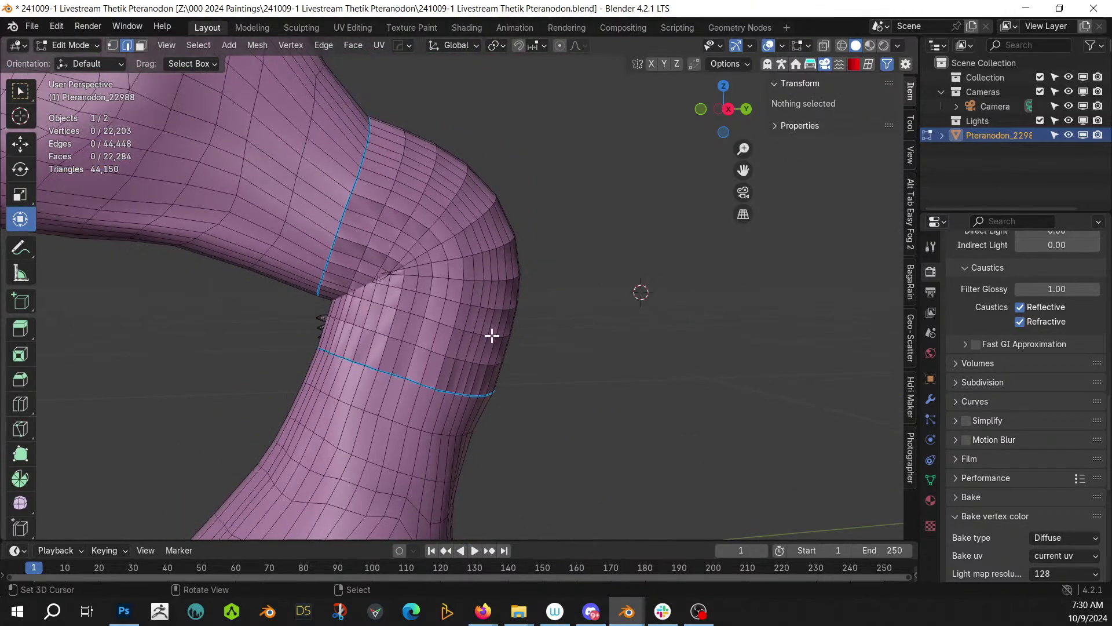
{"action": "key", "text": "Tab"}
{"action": "key", "text": "Tab"}
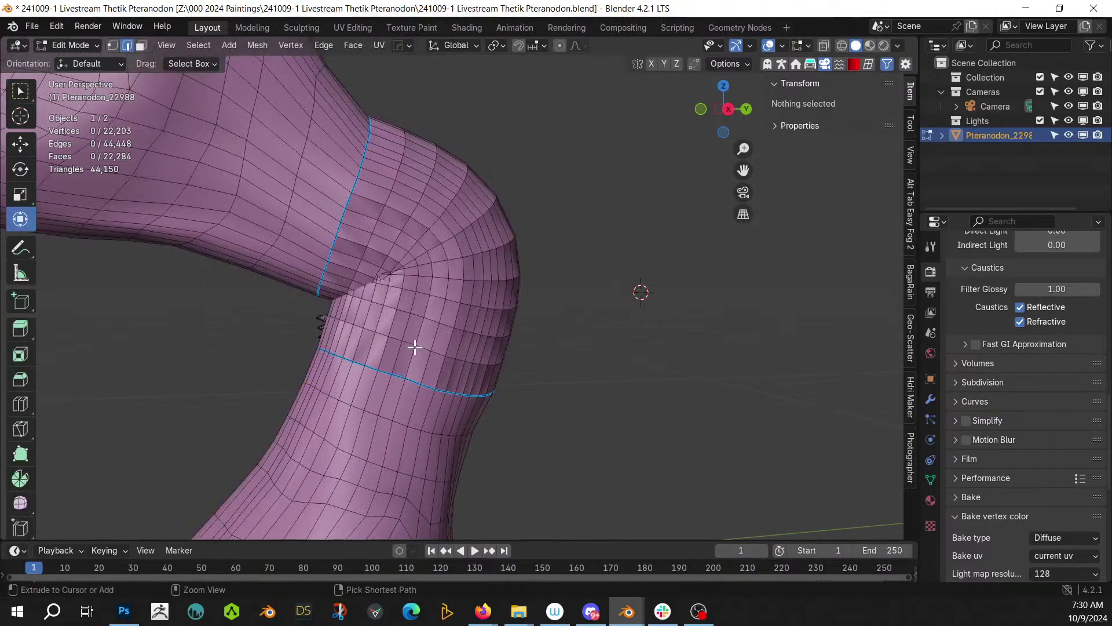
- Select the linked faces of the bridged neck section and delete them
{"action": "key", "text": "l"}
{"action": "key", "text": "x"}
{"action": "key", "text": "f"}
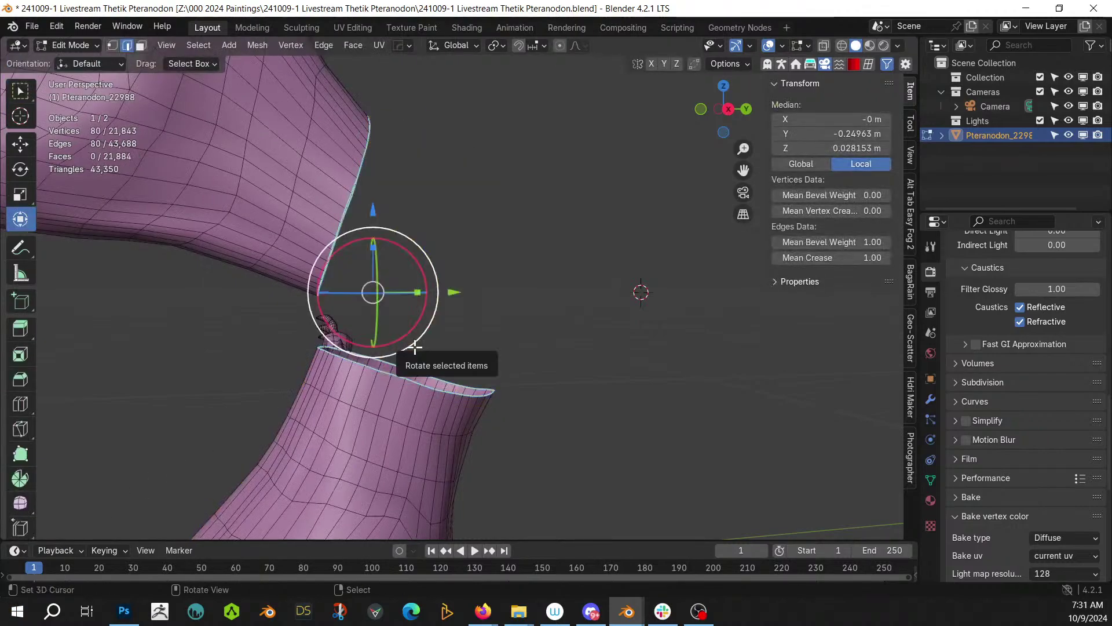
- Bridge the open edge loops of the head and body again with 3 cuts
{"action": "key", "text": "ctrl+e"}
{"action": "left_click", "coordinate": [403, 256]}
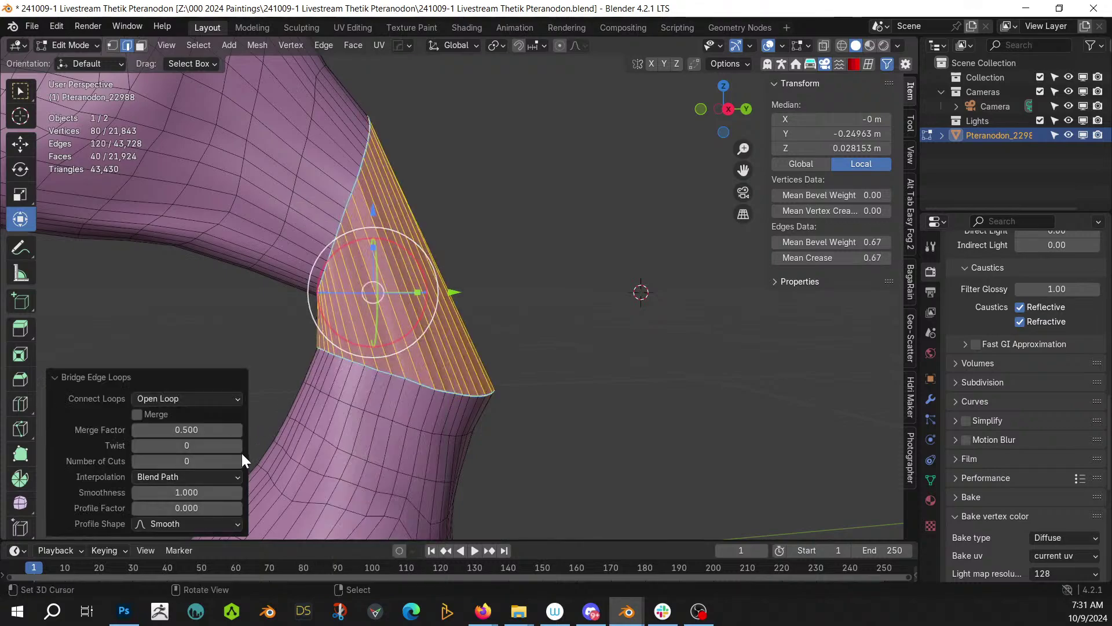
{"action": "left_click", "coordinate": [238, 461]}
{"action": "left_click", "coordinate": [239, 460]}
{"action": "left_click", "coordinate": [239, 461]}
- Try a merge factor of 0 on the neck bridge and restore it to 0.5
{"action": "left_click_drag", "start_coordinate": [165, 429], "coordinate": [127, 436]}
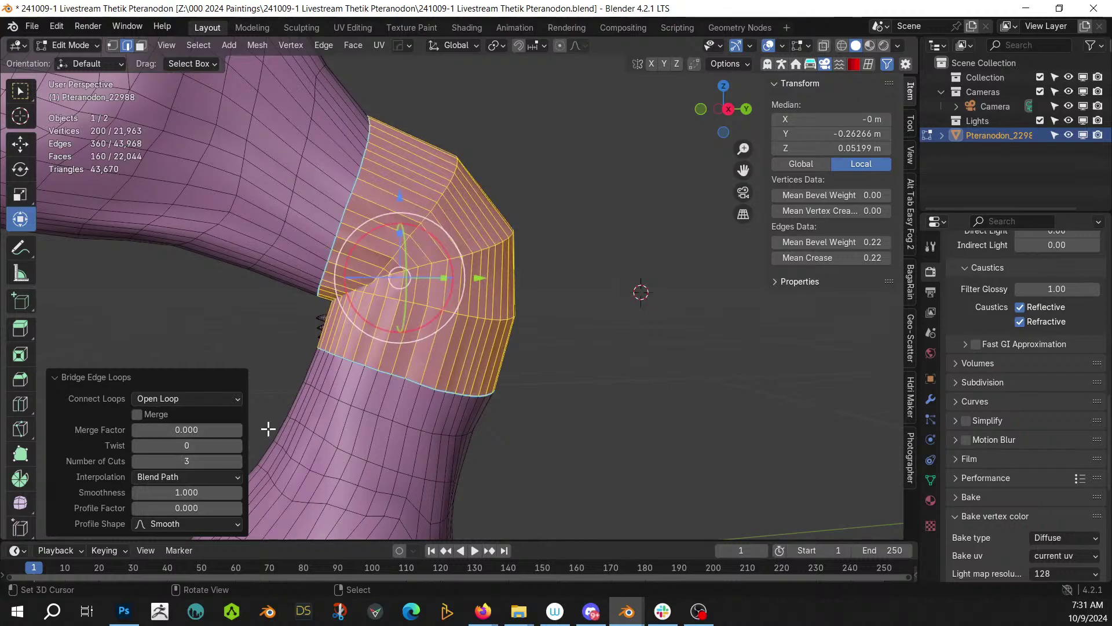
{"action": "left_click", "coordinate": [210, 433]}
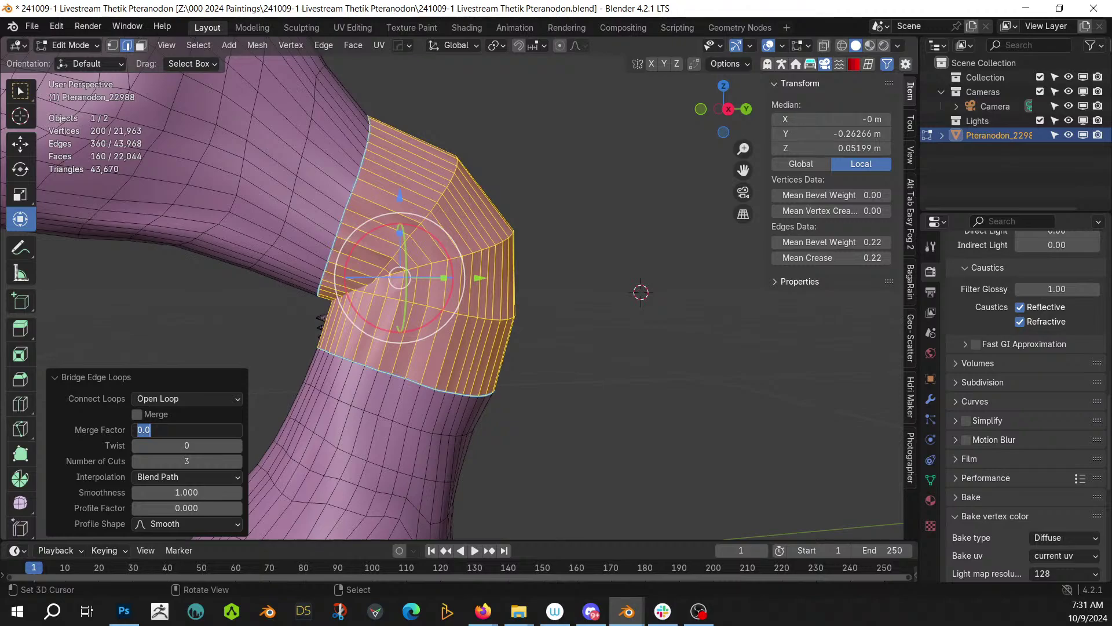
{"action": "type", "text": ".5"}
{"action": "key", "text": "Return"}
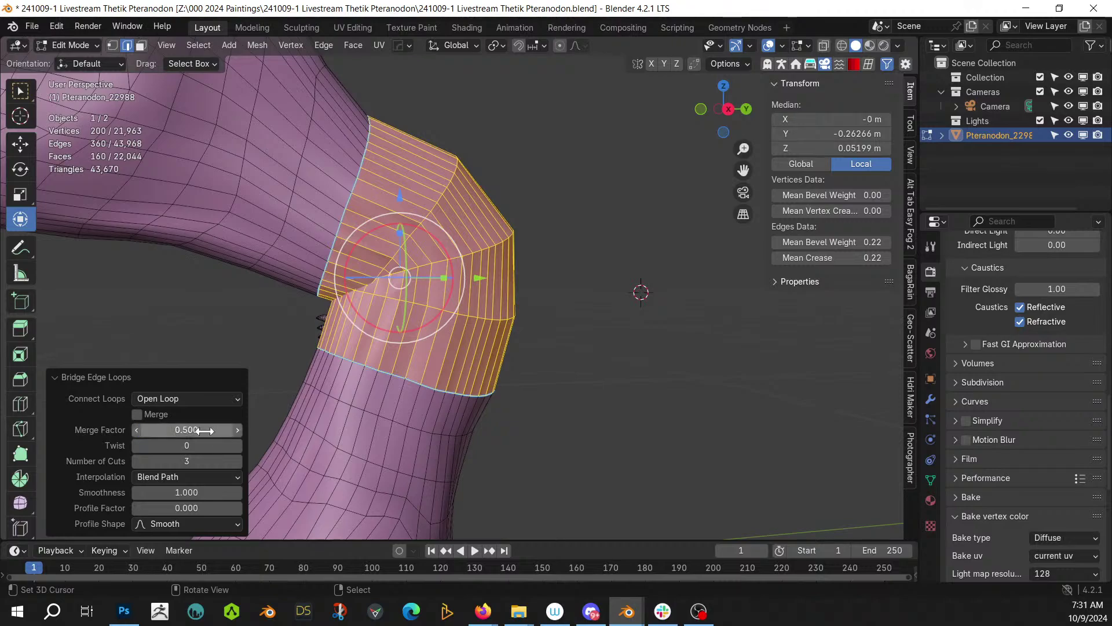
- Set the neck bridge's profile factor to -0.030, profile shape to Sphere and smoothness to 0.590
{"action": "left_click_drag", "start_coordinate": [167, 507], "coordinate": [171, 145]}
{"action": "left_click", "coordinate": [169, 523]}
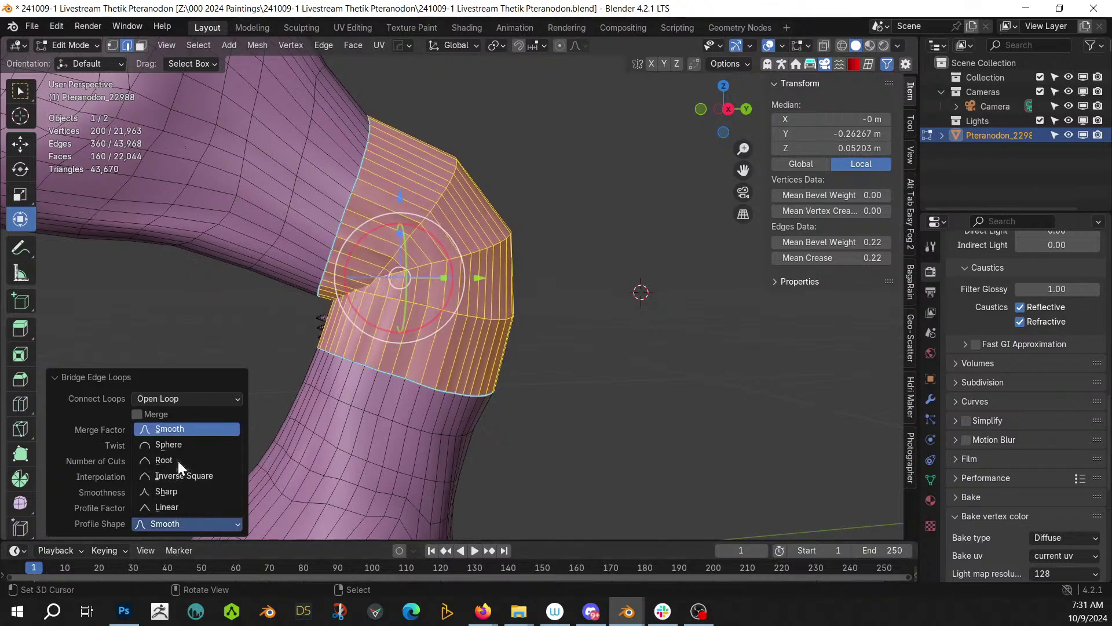
{"action": "left_click", "coordinate": [169, 443]}
{"action": "left_click_drag", "start_coordinate": [166, 492], "coordinate": [149, 145]}
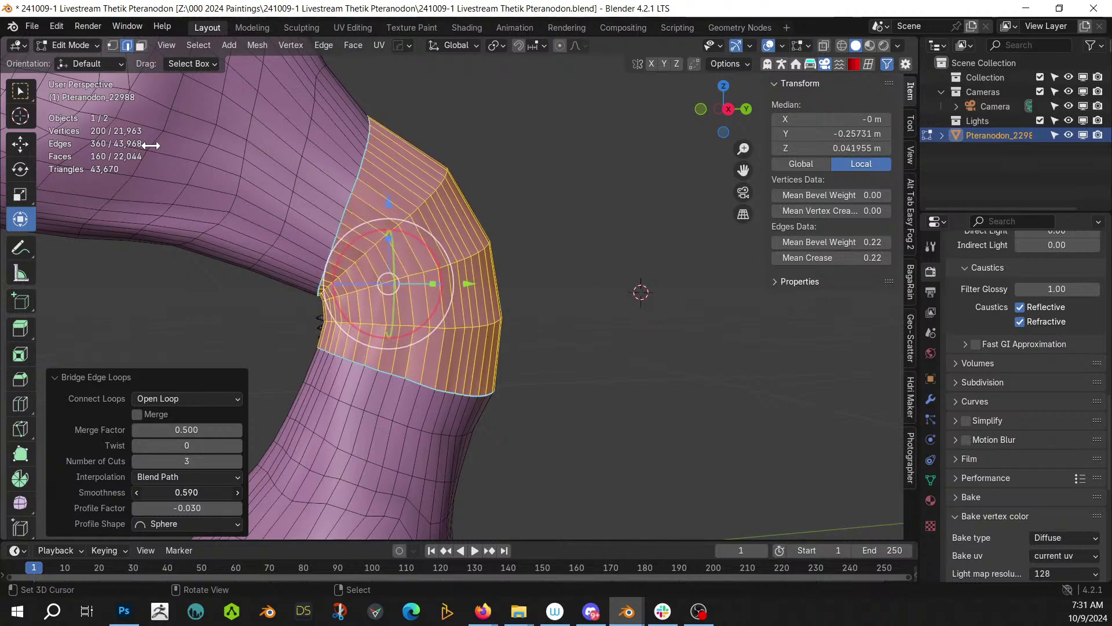
{"action": "left_click_drag", "start_coordinate": [151, 146], "coordinate": [151, 145]}
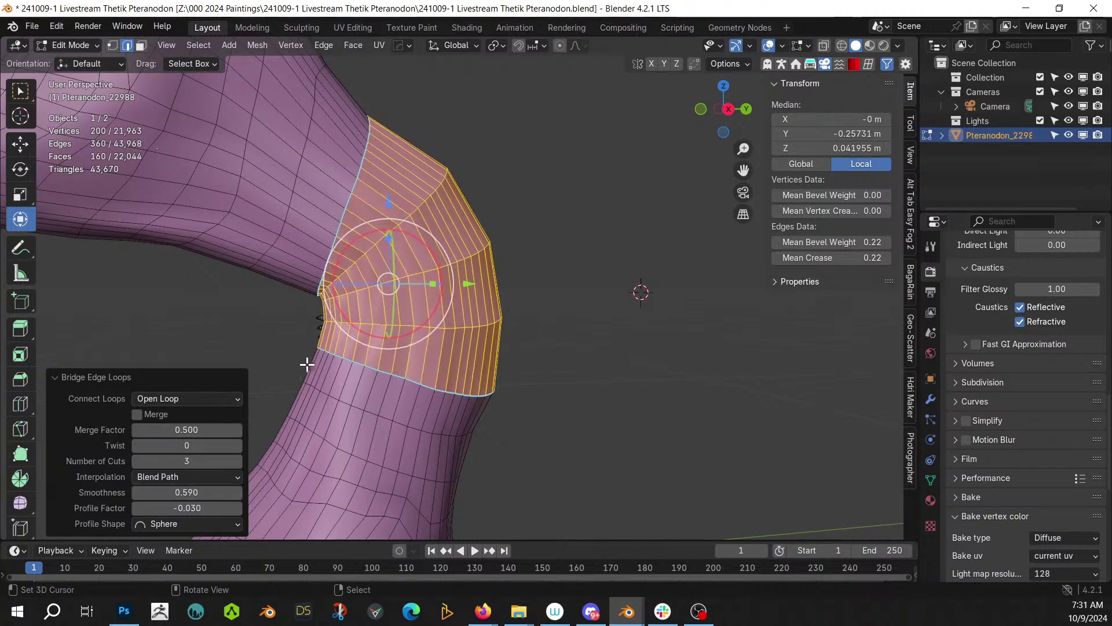
- Switch to face selection and select the head's linked faces up to the sharp neck edge
{"action": "middle_click_drag", "start_coordinate": [422, 360], "coordinate": [494, 363]}
{"action": "scroll", "coordinate": [450, 343], "scroll_direction": "up", "scroll_amount": 4}
{"action": "scroll", "coordinate": [525, 372], "scroll_direction": "down", "scroll_amount": 2}
{"action": "scroll", "coordinate": [494, 363], "scroll_direction": "up", "scroll_amount": 2}
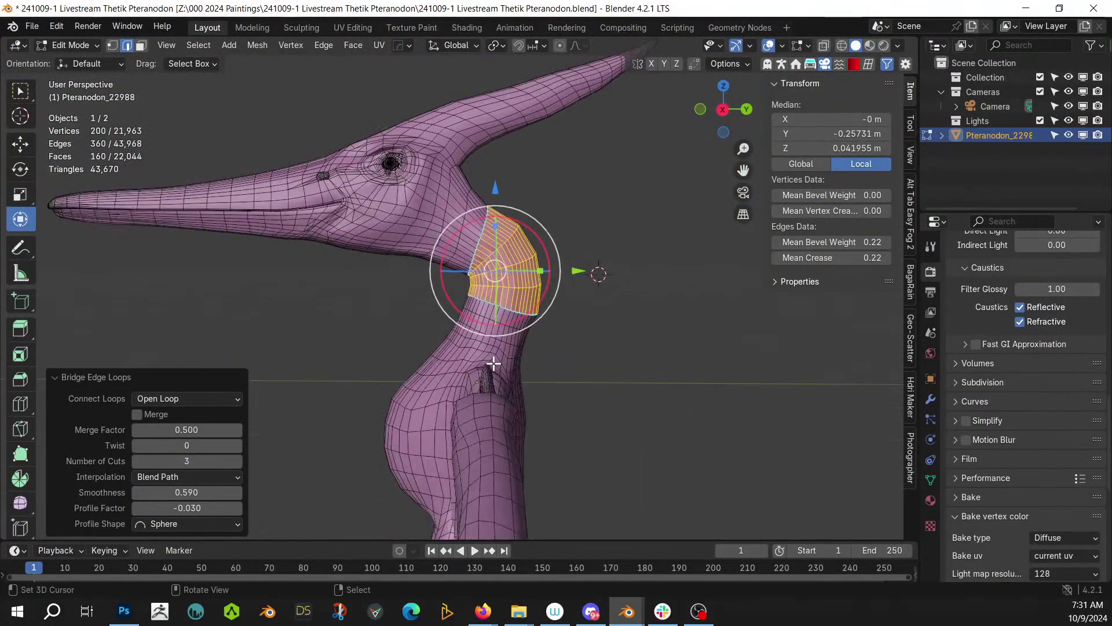
{"action": "left_click", "coordinate": [432, 218]}
{"action": "key", "text": "3"}
{"action": "left_click", "coordinate": [433, 220]}
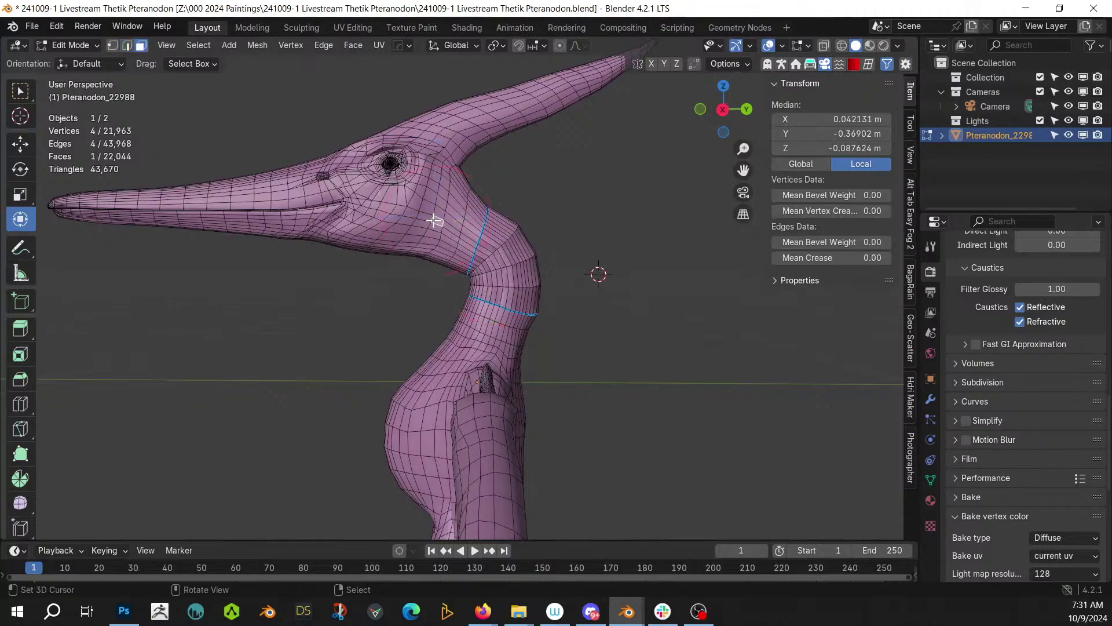
{"action": "key", "text": "l"}
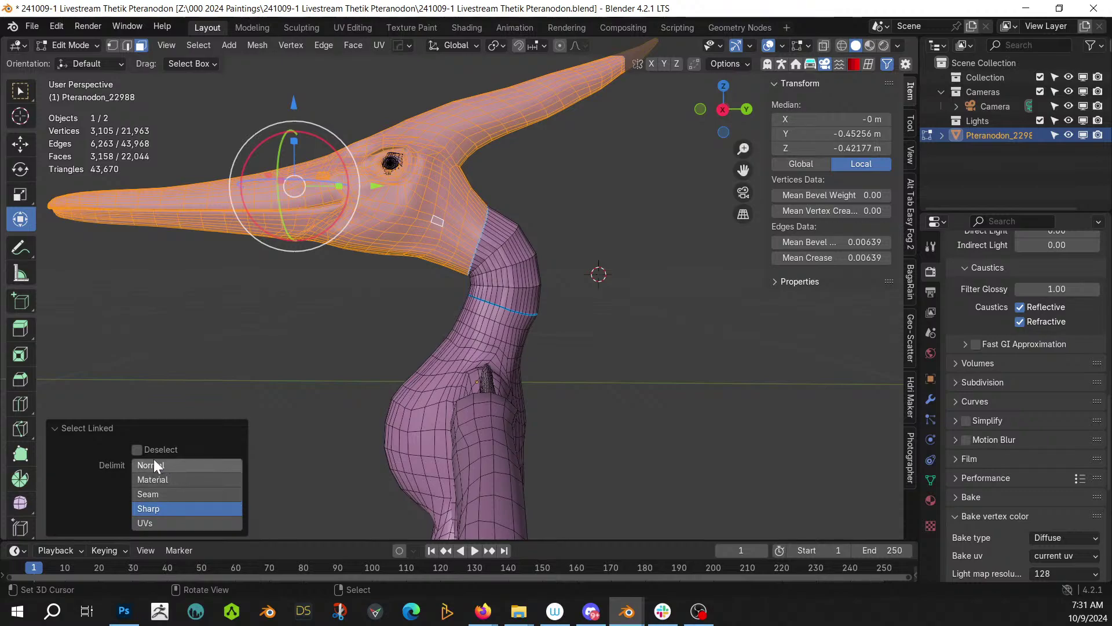
- Turn on X-ray and circle-select the eye area to add the head's remaining inner parts to the selection
{"action": "key", "text": "alt+z"}
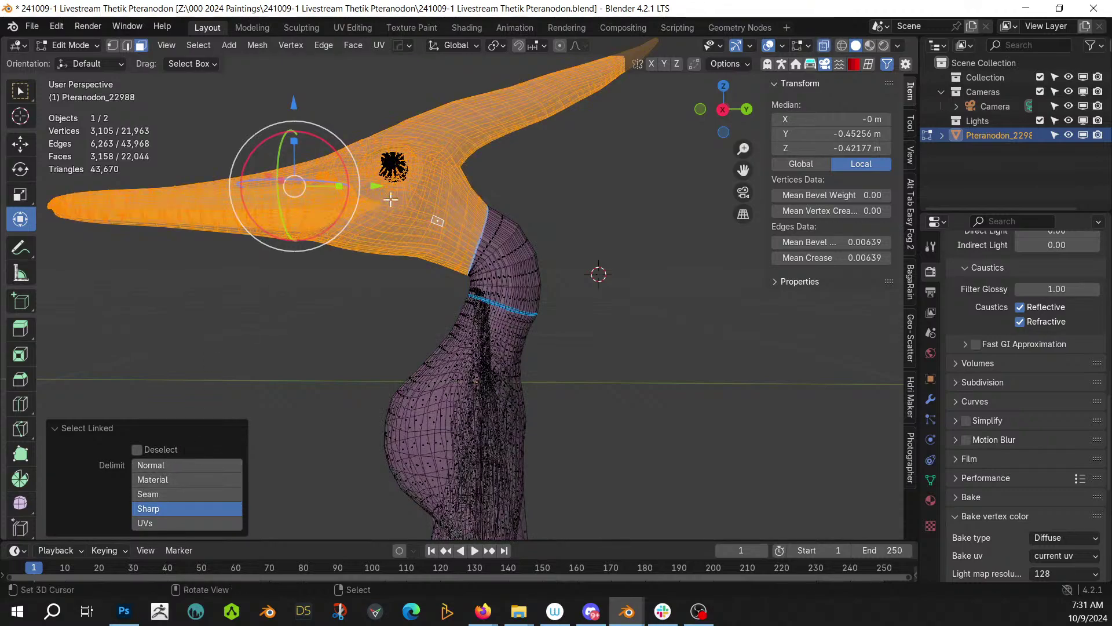
{"action": "key", "text": "c"}
{"action": "left_click", "coordinate": [387, 164]}
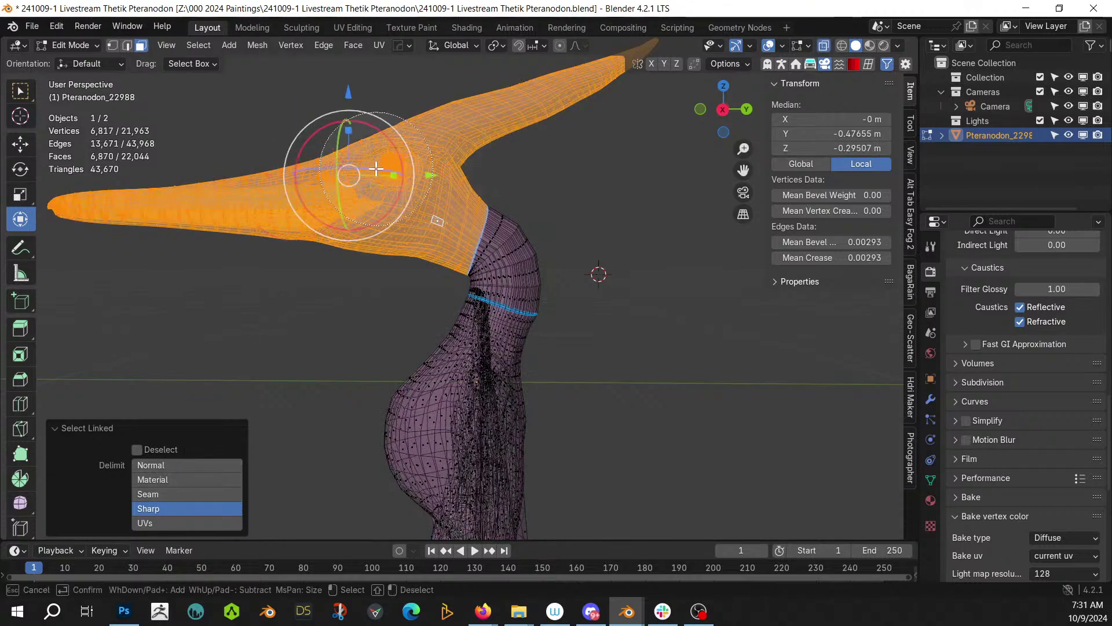
{"action": "key", "text": "Escape"}
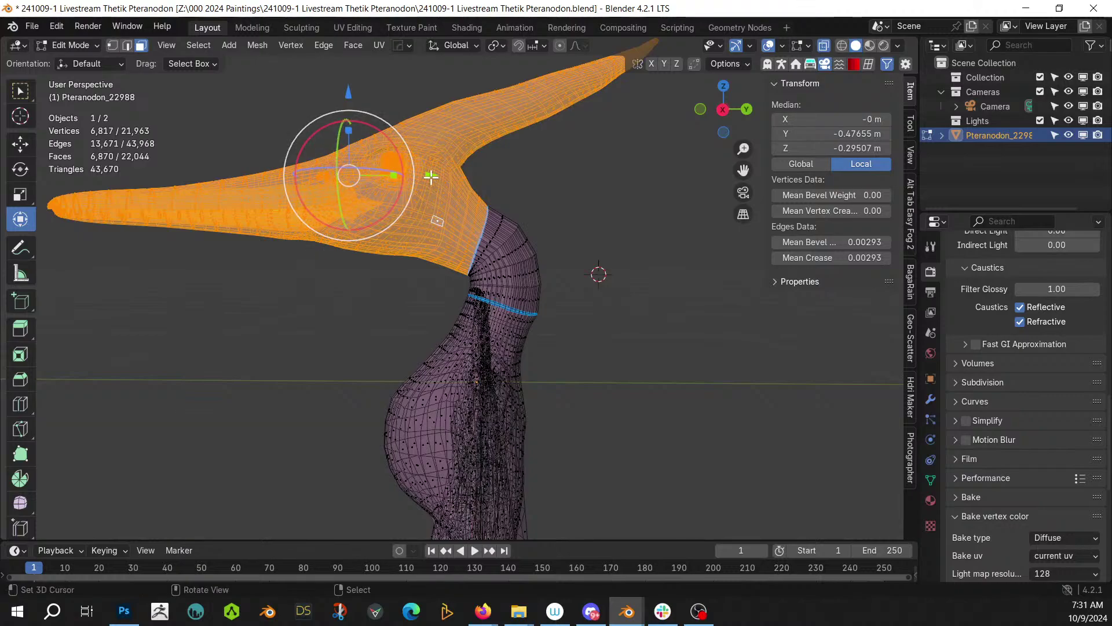
- Move the selected head slightly along the global Y and Z axes to refine the neck's curve
{"action": "left_click_drag", "start_coordinate": [433, 175], "coordinate": [426, 174]}
{"action": "left_click_drag", "start_coordinate": [341, 95], "coordinate": [346, 87]}
{"action": "left_click_drag", "start_coordinate": [419, 171], "coordinate": [428, 168]}
{"action": "left_click", "coordinate": [575, 270]}
- Return to Object Mode, turn off X-ray and examine the reshaped head and neck from several sides
{"action": "key", "text": "Tab"}
{"action": "scroll", "coordinate": [574, 273], "scroll_direction": "down", "scroll_amount": 3}
{"action": "mouse_move", "coordinate": [558, 298]}
{"action": "middle_mouse_down"}
{"action": "mouse_move", "coordinate": [689, 308]}
{"action": "mouse_move", "coordinate": [420, 379]}
{"action": "mouse_move", "coordinate": [385, 366]}
{"action": "middle_mouse_up"}
{"action": "key", "text": "alt+z"}
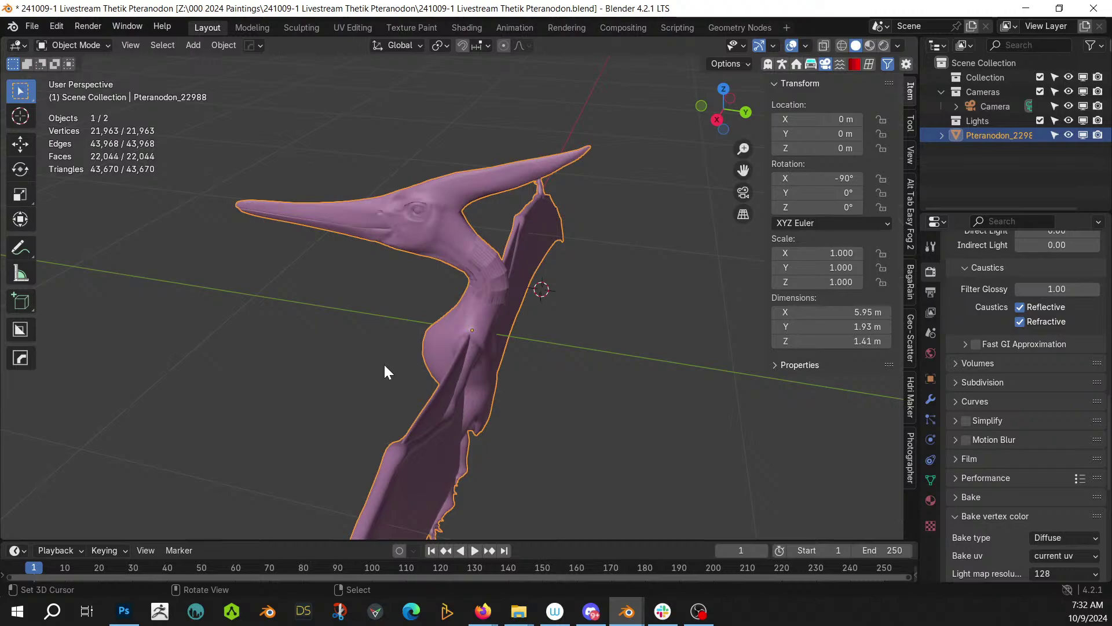
{"action": "scroll", "coordinate": [385, 367], "scroll_direction": "up", "scroll_amount": 3}
{"action": "middle_click_drag", "start_coordinate": [315, 340], "coordinate": [434, 292]}
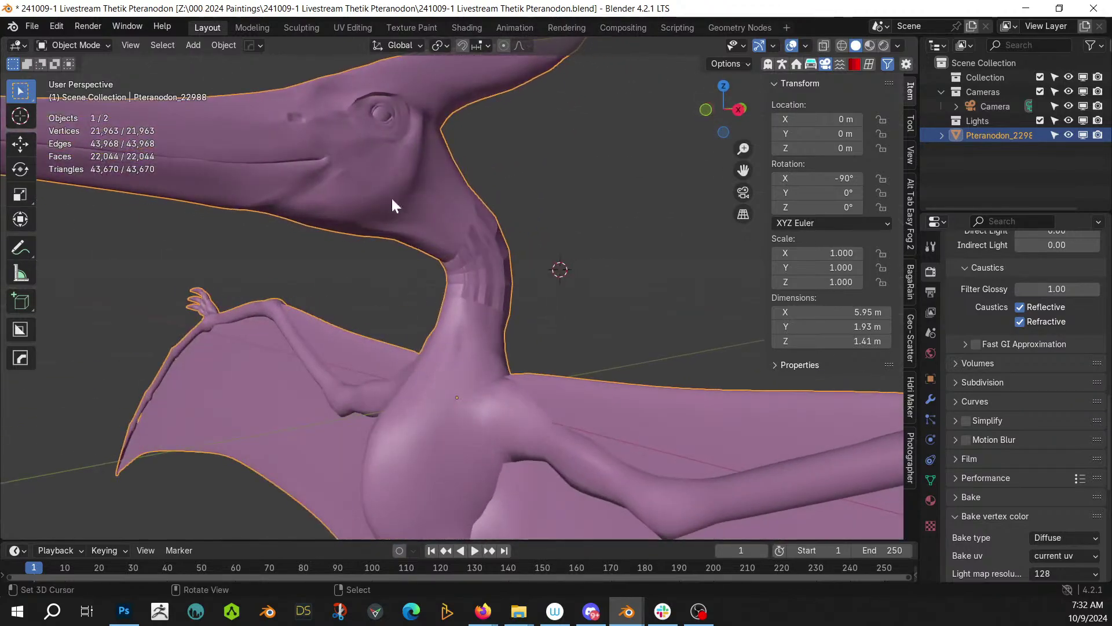
{"action": "middle_click_drag", "start_coordinate": [537, 295], "coordinate": [695, 296]}
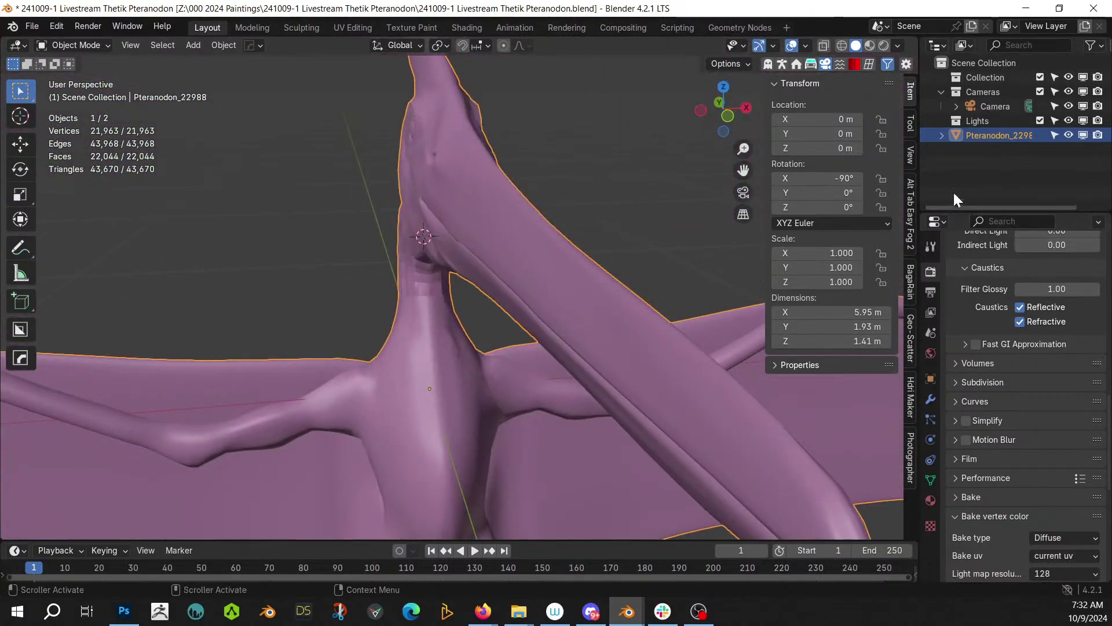
- Remesh the pteranodon with Quad Remesher at a quad count of 40000
{"action": "left_click", "coordinate": [868, 65]}
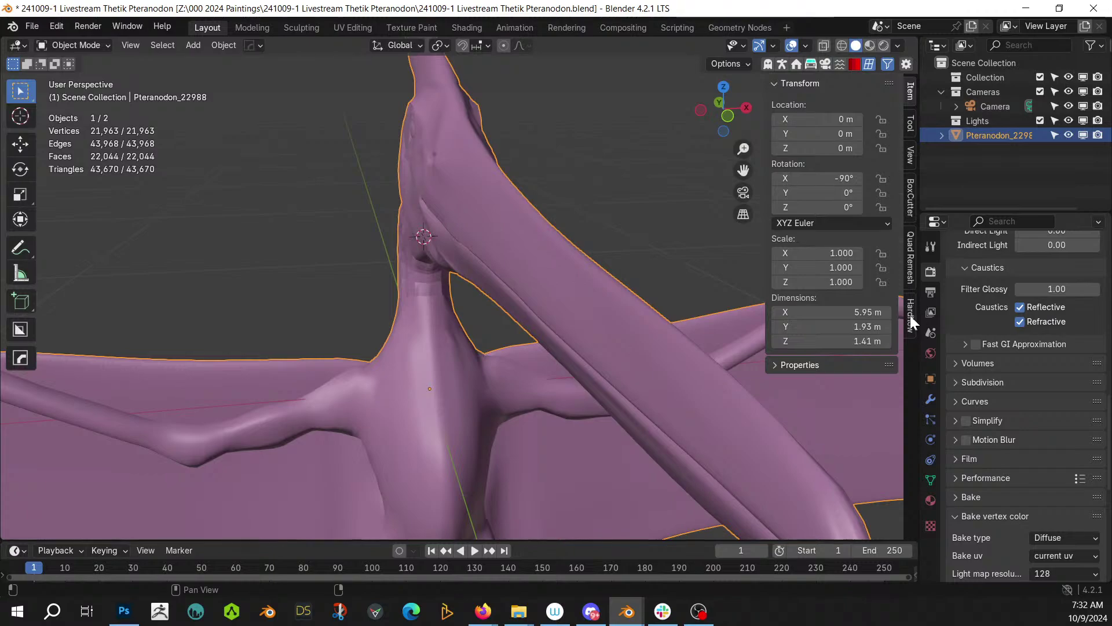
{"action": "left_click", "coordinate": [910, 259]}
{"action": "left_click", "coordinate": [857, 131]}
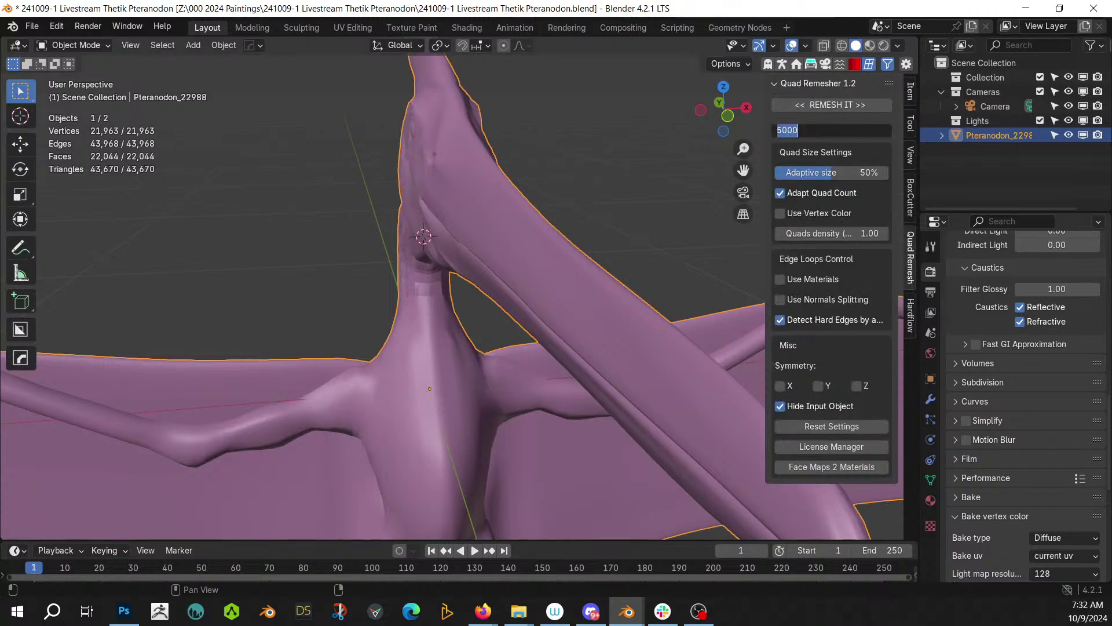
{"action": "type", "text": "40000"}
{"action": "key", "text": "Return"}
{"action": "left_click", "coordinate": [837, 105]}
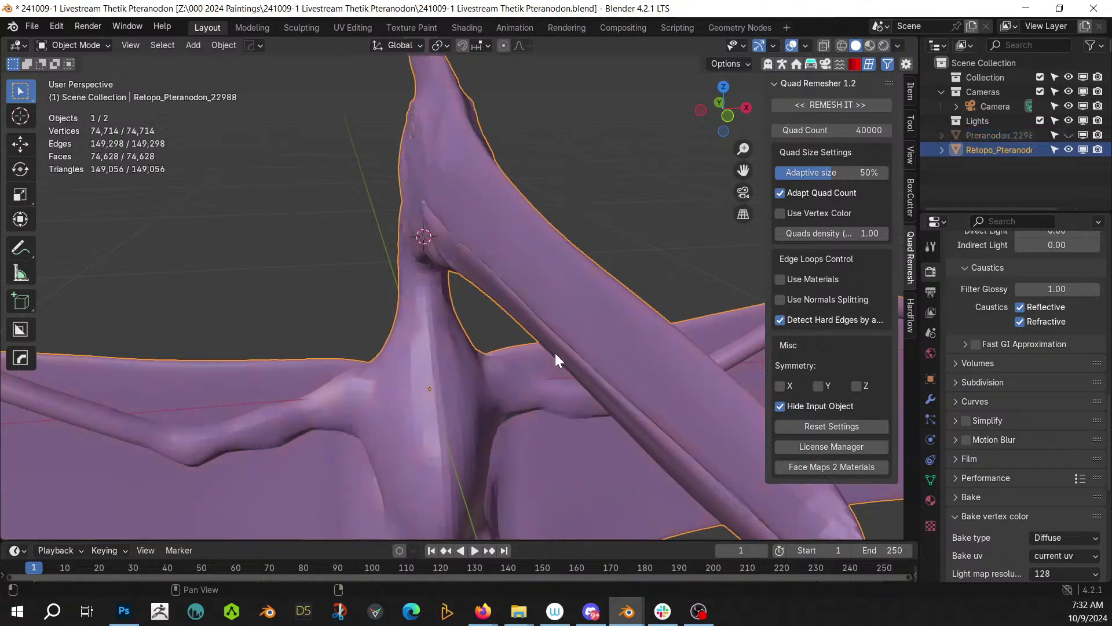
- Check the remeshed pteranodon from the front and sides, and disable the hidden original object in renders
{"action": "middle_click_drag", "start_coordinate": [554, 361], "coordinate": [406, 325]}
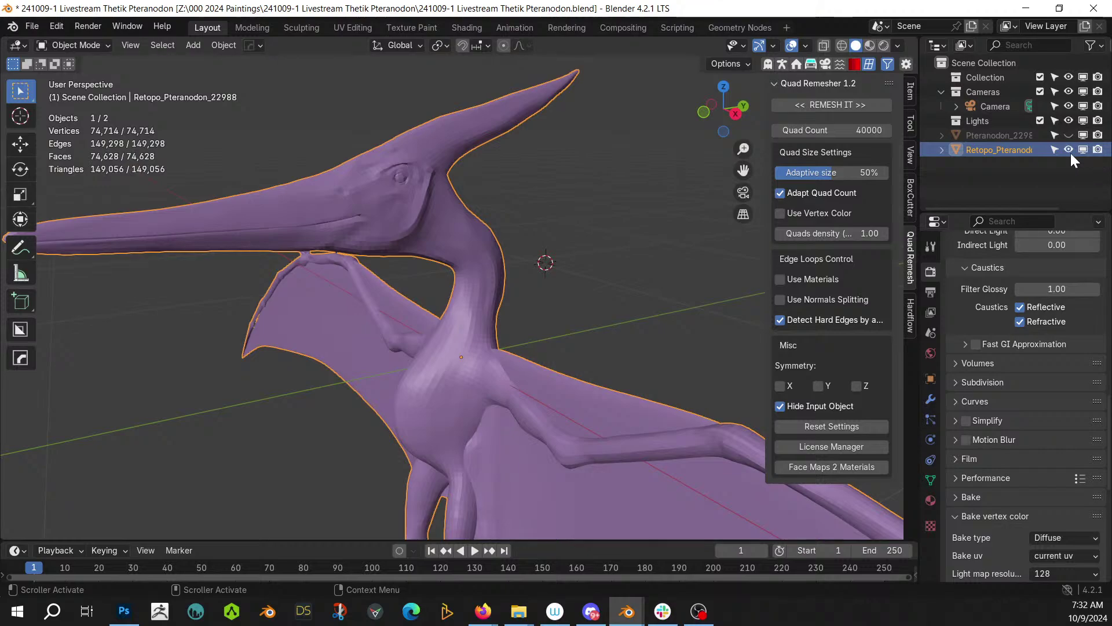
{"action": "middle_click_drag", "start_coordinate": [695, 261], "coordinate": [674, 316]}
{"action": "key", "text": "KP_1"}
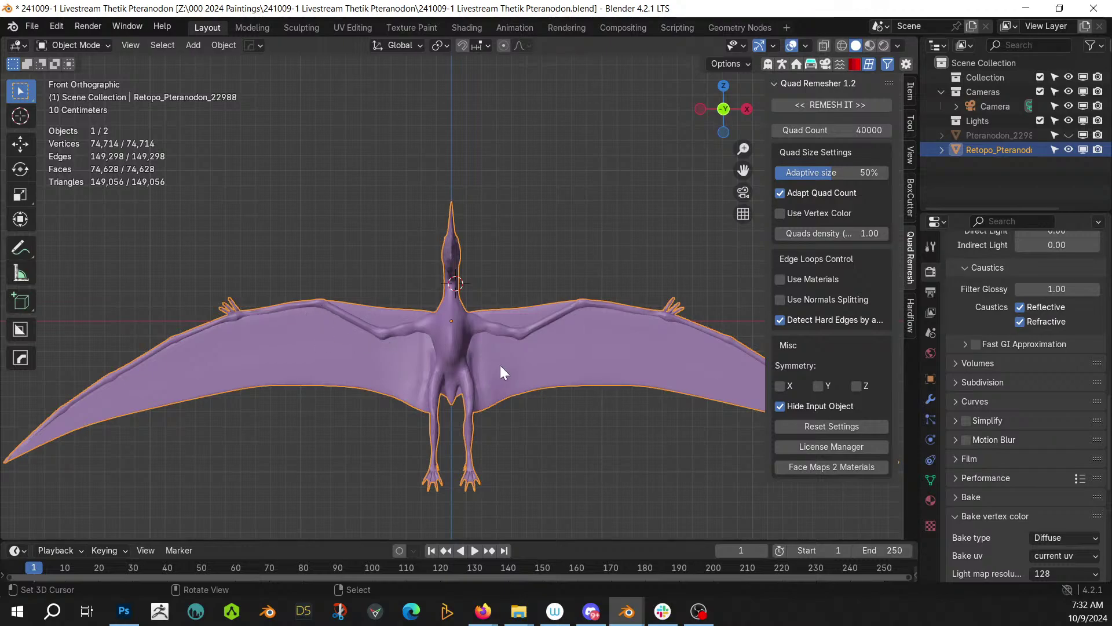
{"action": "middle_click_drag", "start_coordinate": [502, 365], "coordinate": [567, 368]}
{"action": "scroll", "coordinate": [530, 394], "scroll_direction": "up", "scroll_amount": 2}
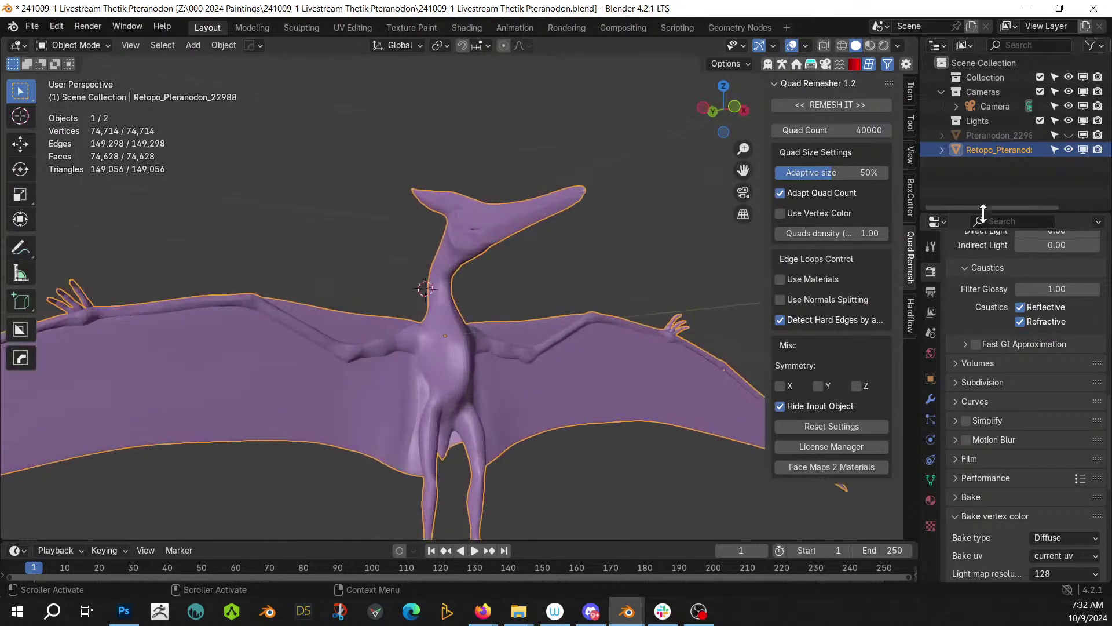
{"action": "left_click", "coordinate": [1098, 135]}
- Enter Edit Mode on the remeshed model and select the linked faces of both wing membranes, delimited by sharp edges
{"action": "key", "text": "Tab"}
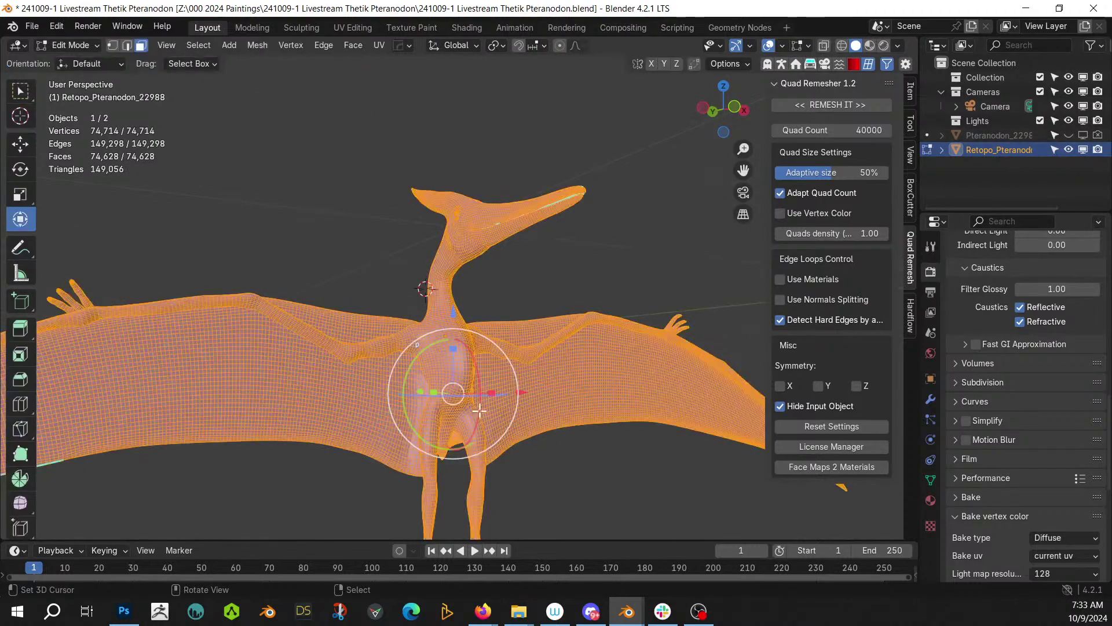
{"action": "left_click", "coordinate": [329, 396]}
{"action": "key", "text": "ctrl+l"}
{"action": "middle_click_drag", "start_coordinate": [368, 384], "coordinate": [670, 273]}
{"action": "middle_click_drag", "start_coordinate": [667, 327], "coordinate": [469, 354]}
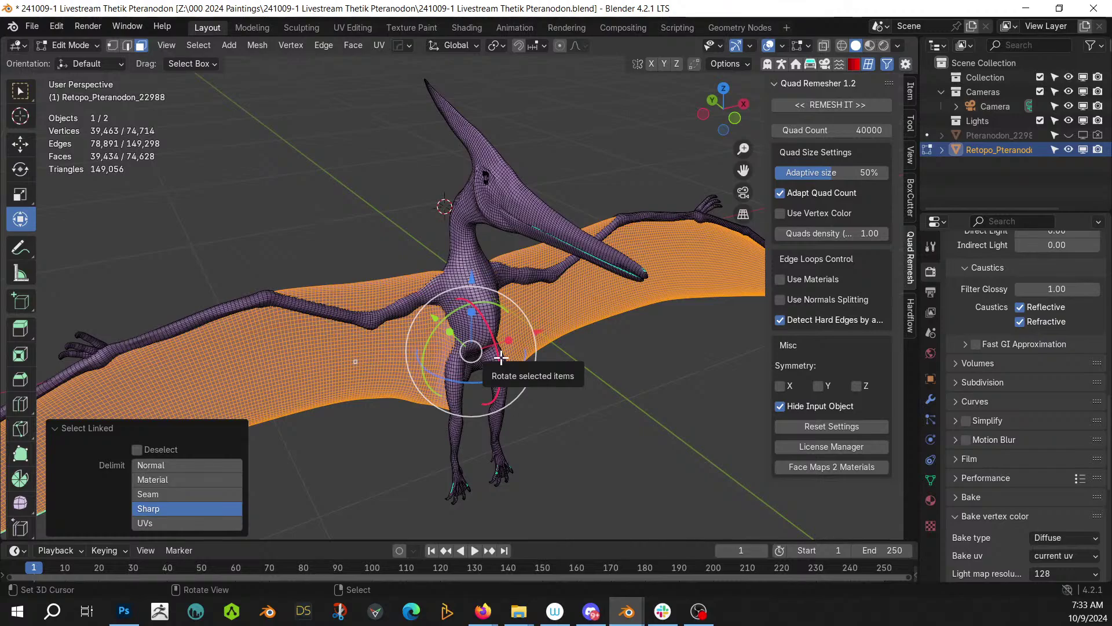
- Duplicate the wing membranes in place, separate the copy into its own object and return to Object Mode
{"action": "key", "text": "shift+d"}
{"action": "key", "text": "Escape"}
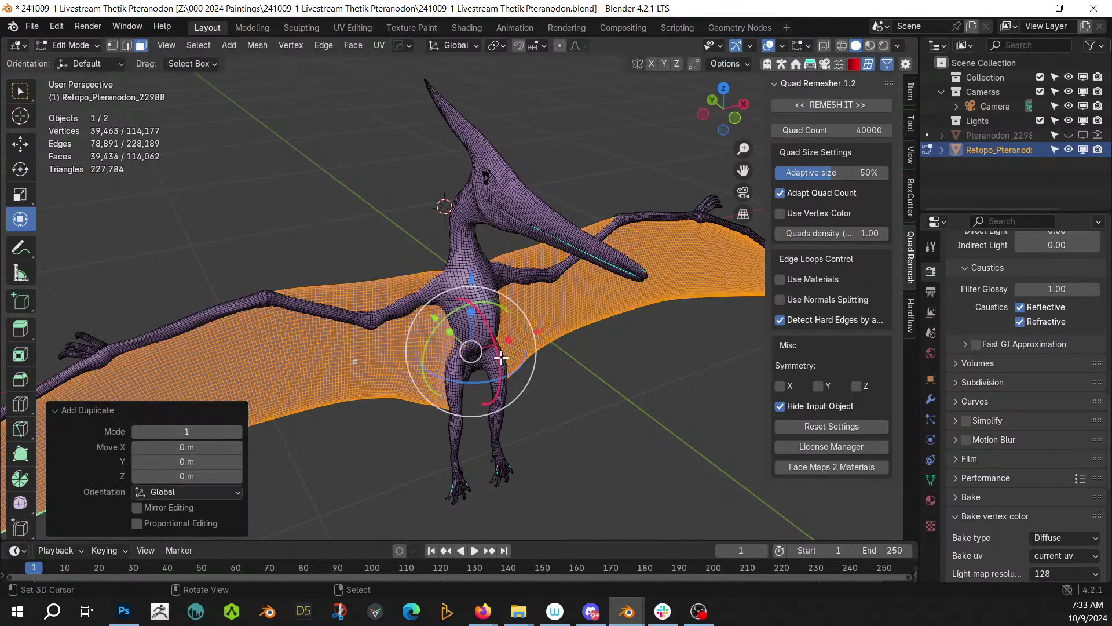
{"action": "key", "text": "p"}
{"action": "left_click", "coordinate": [502, 357]}
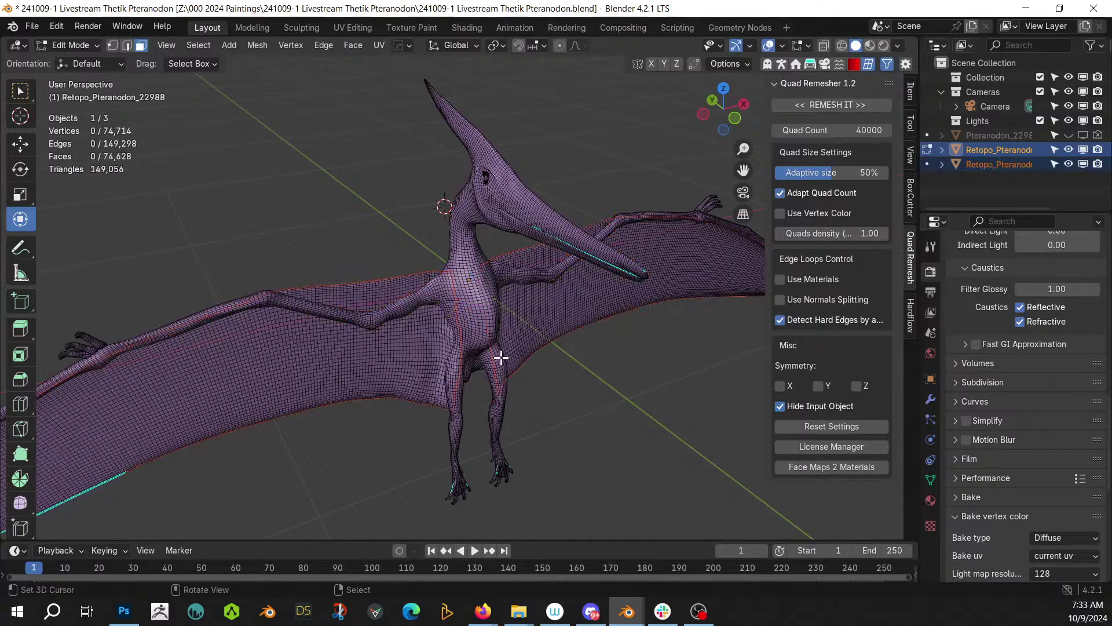
{"action": "key", "text": "Tab"}
{"action": "left_click", "coordinate": [1071, 150]}
{"action": "left_click", "coordinate": [1071, 151]}
- Move the duplicated wing membranes into a new collection named Wing and exclude that collection from the view layer
{"action": "right_click", "coordinate": [353, 356]}
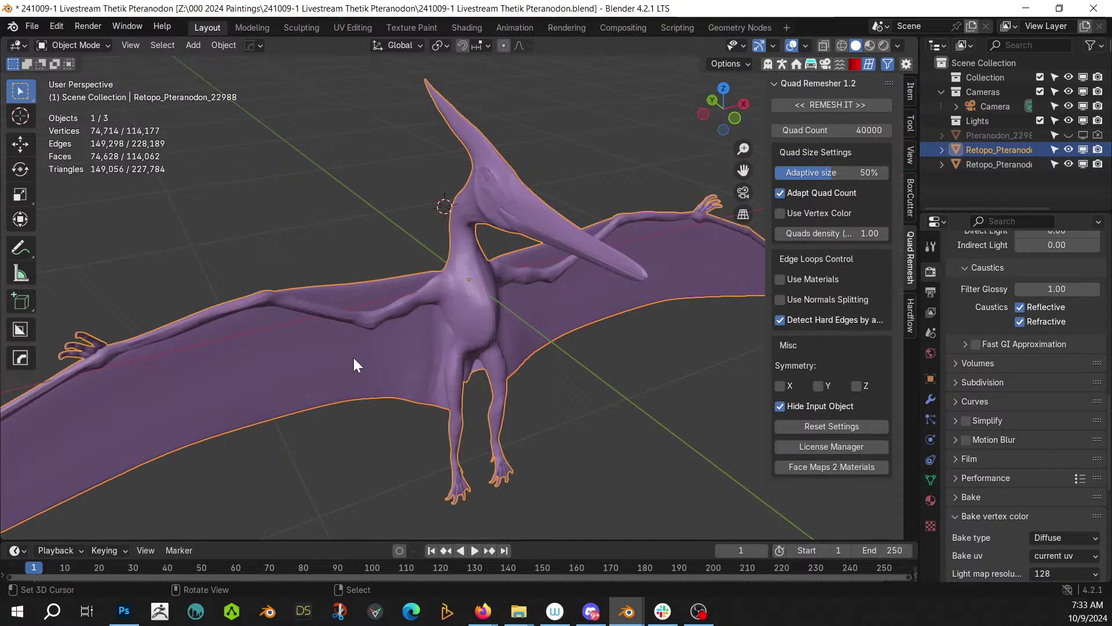
{"action": "left_click", "coordinate": [353, 357]}
{"action": "key", "text": "m"}
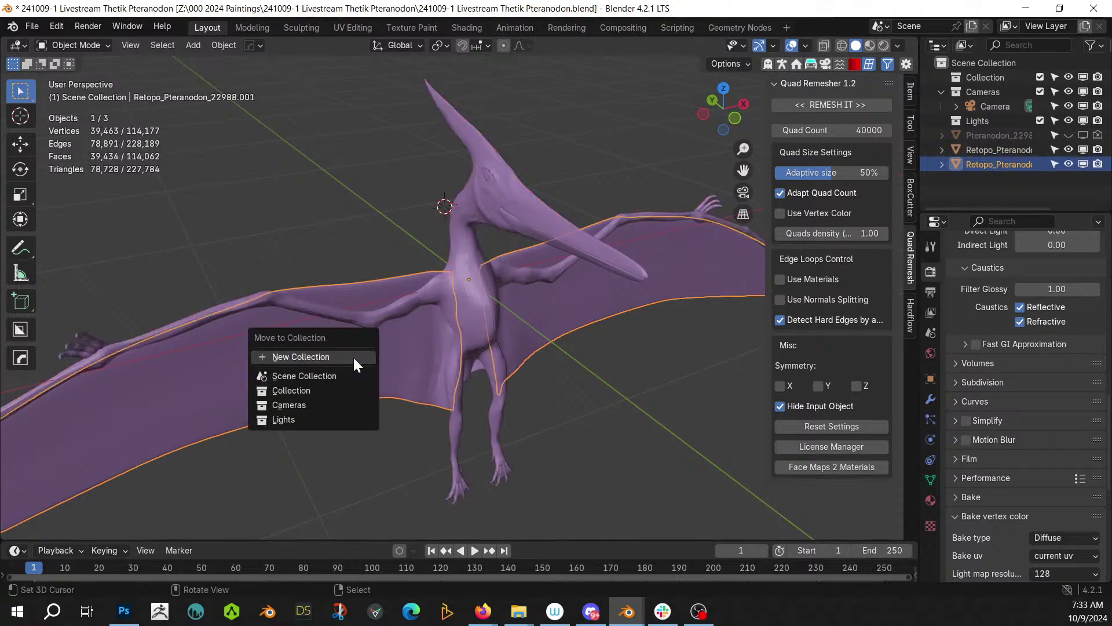
{"action": "left_click", "coordinate": [353, 357]}
{"action": "type", "text": "Wing"}
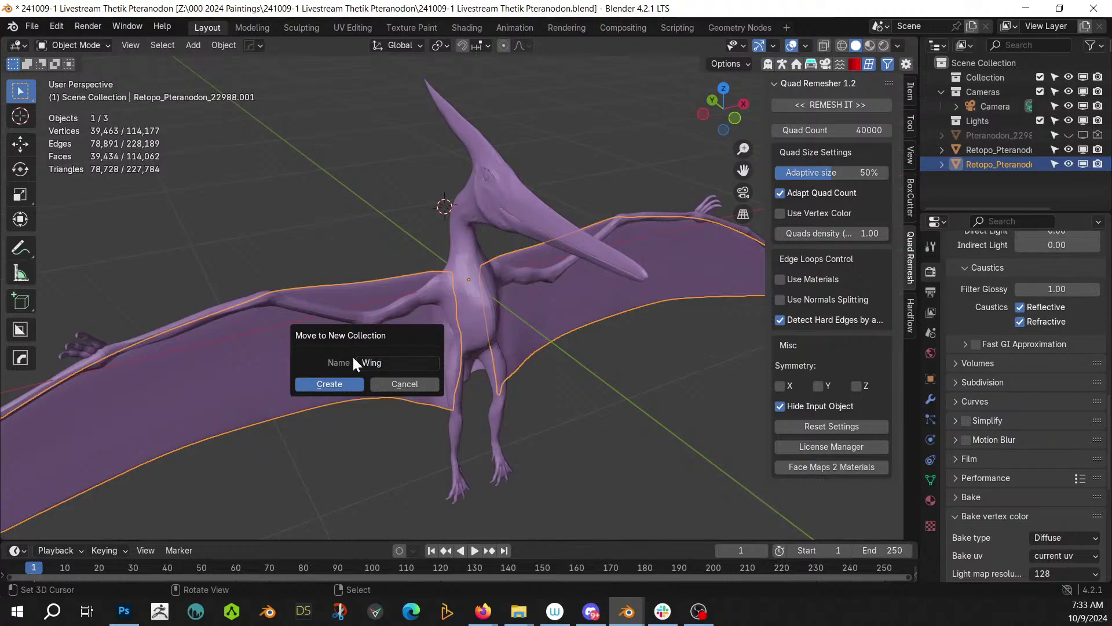
{"action": "key", "text": "Return"}
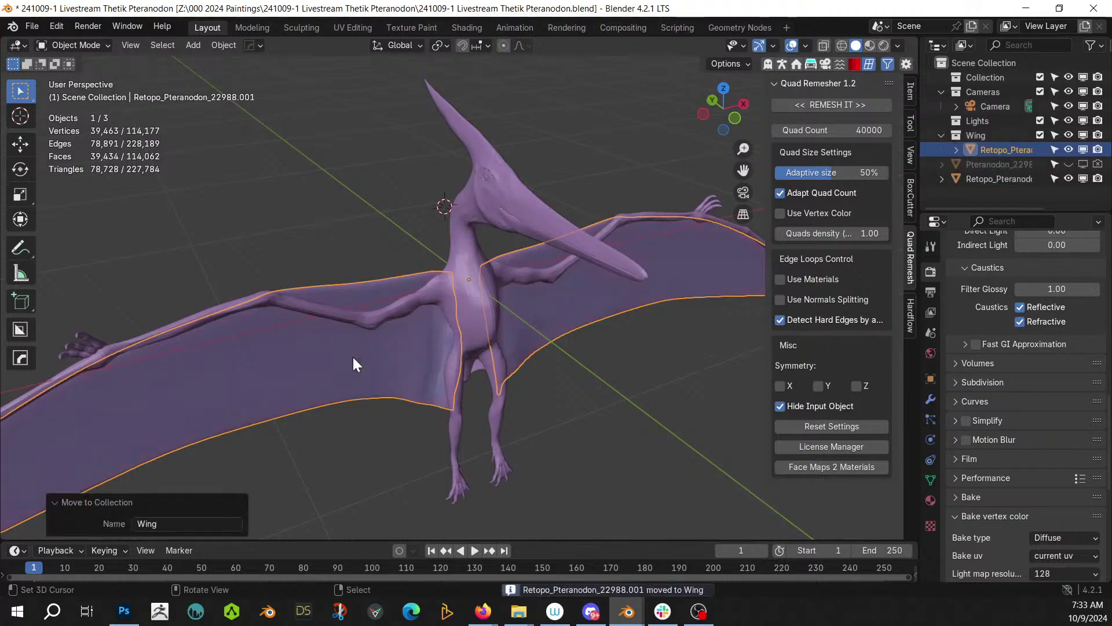
{"action": "left_click", "coordinate": [1041, 136]}
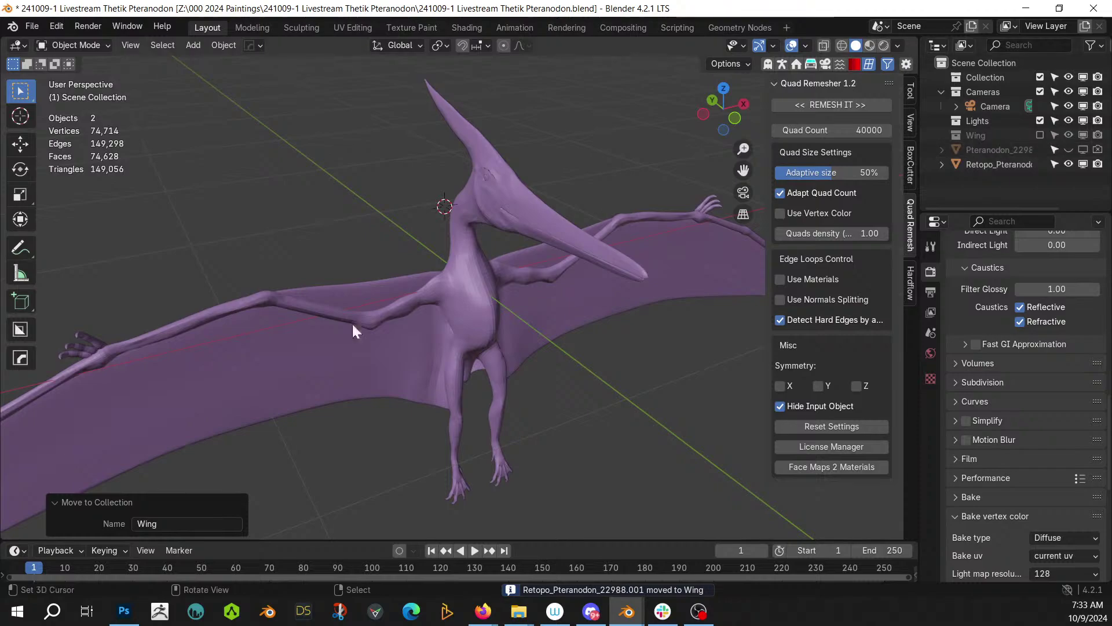
- Separate the remeshed model's linked wing membrane faces into their own object and hide that object in the viewport
{"action": "middle_click_drag", "start_coordinate": [513, 299], "coordinate": [465, 311]}
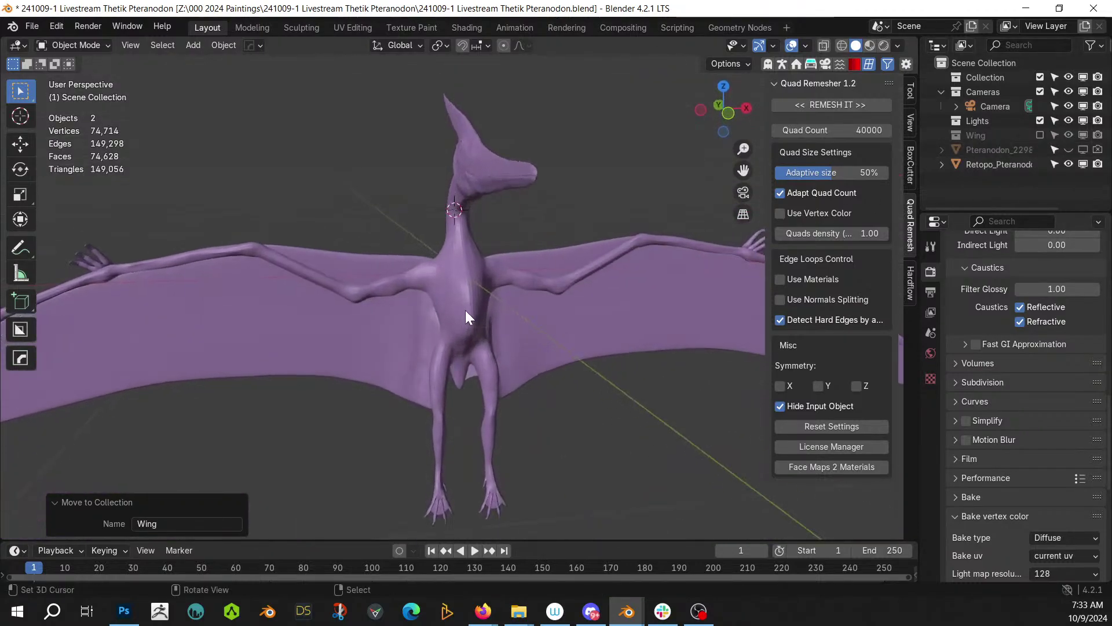
{"action": "scroll", "coordinate": [479, 313], "scroll_direction": "up", "scroll_amount": 1}
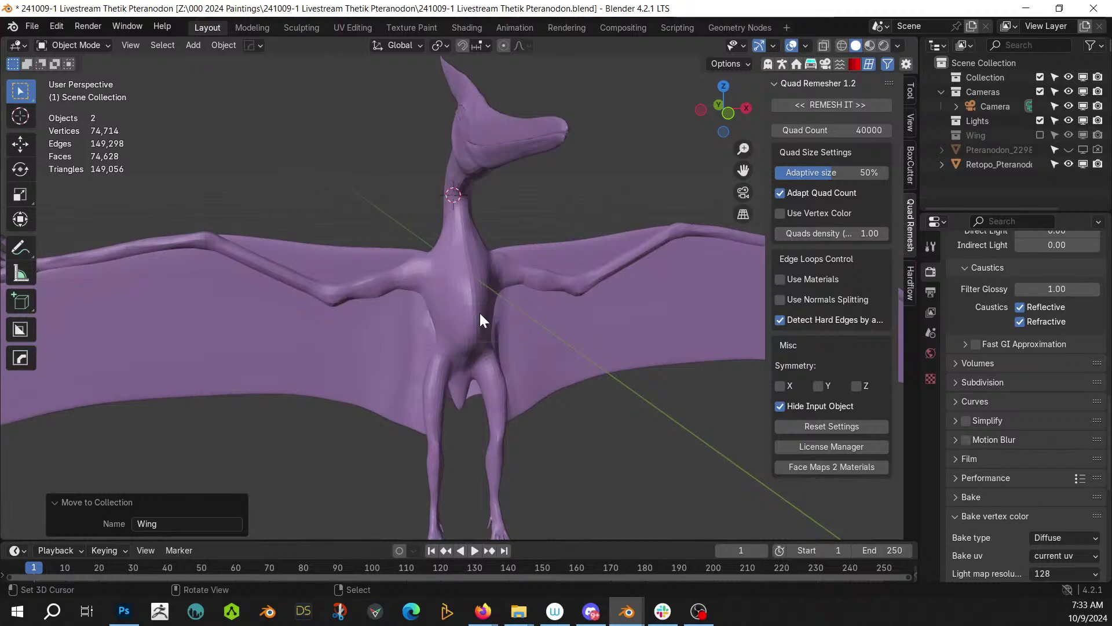
{"action": "middle_click_drag", "start_coordinate": [501, 300], "coordinate": [541, 327]}
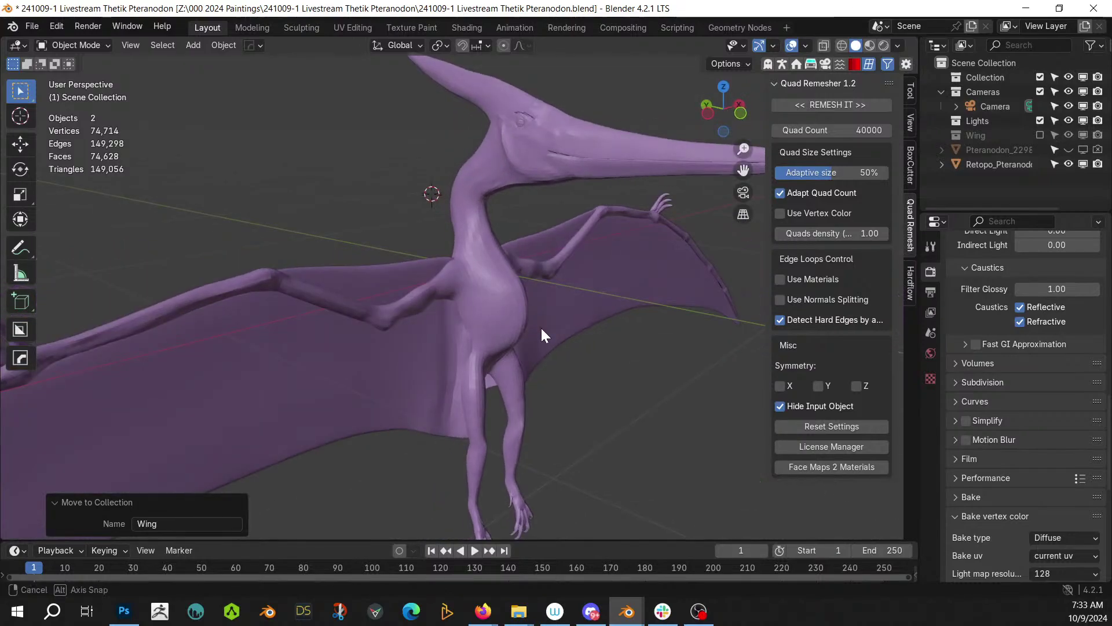
{"action": "middle_click_drag", "start_coordinate": [558, 279], "coordinate": [475, 318]}
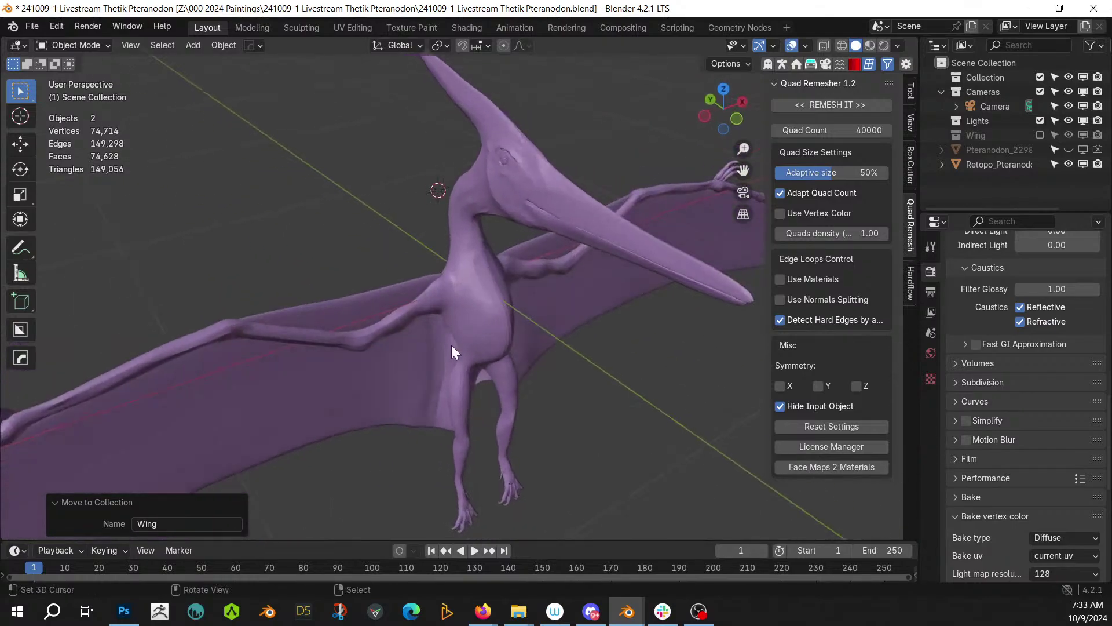
{"action": "middle_click_drag", "start_coordinate": [415, 370], "coordinate": [436, 364]}
{"action": "left_click", "coordinate": [432, 363]}
{"action": "key", "text": "Tab"}
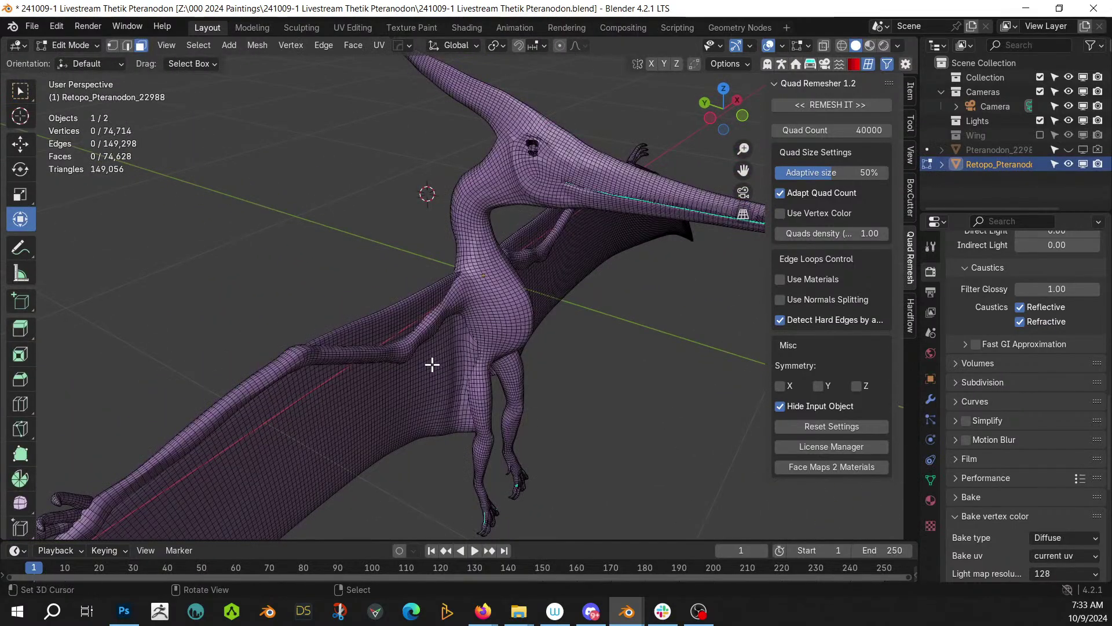
{"action": "left_click", "coordinate": [432, 365]}
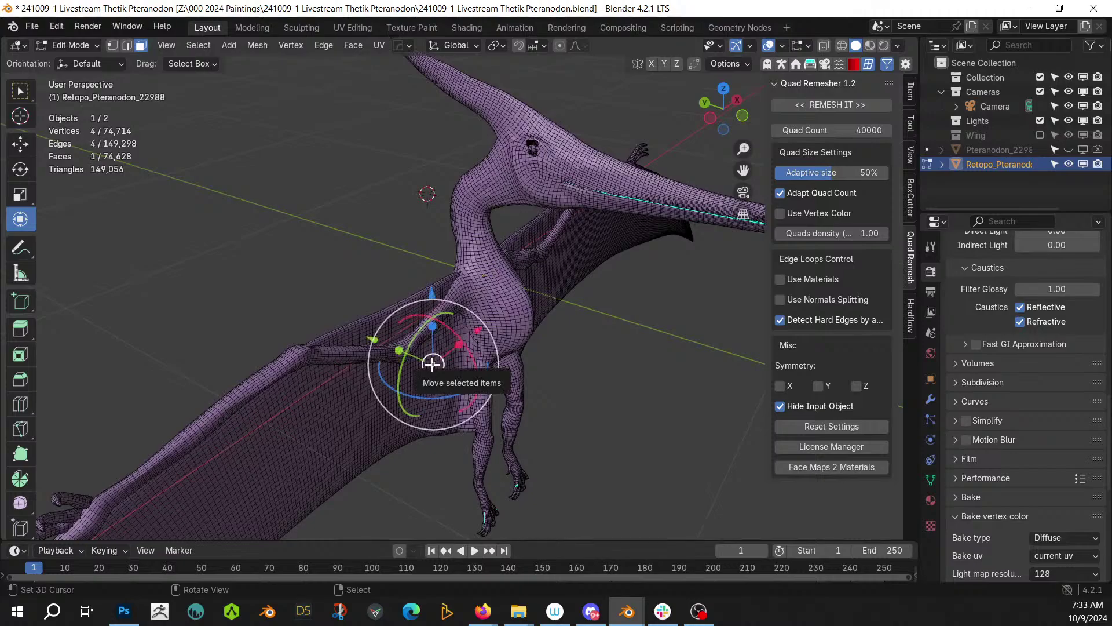
{"action": "key", "text": "ctrl+l"}
{"action": "middle_click_drag", "start_coordinate": [563, 265], "coordinate": [398, 328]}
{"action": "key", "text": "p"}
{"action": "left_click", "coordinate": [459, 241]}
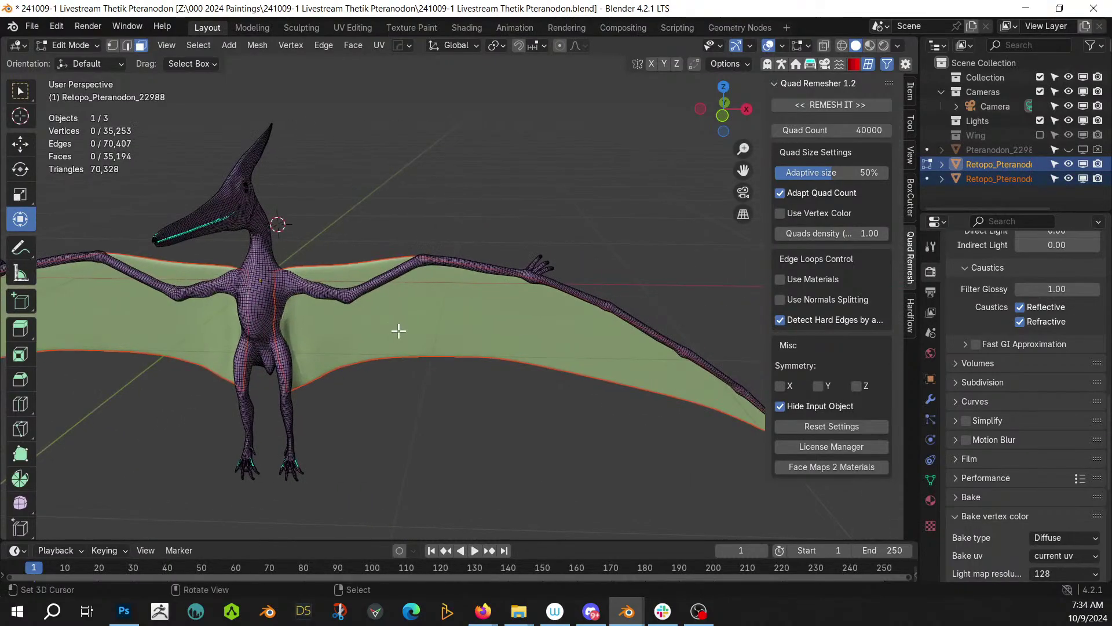
{"action": "left_click", "coordinate": [1066, 179]}
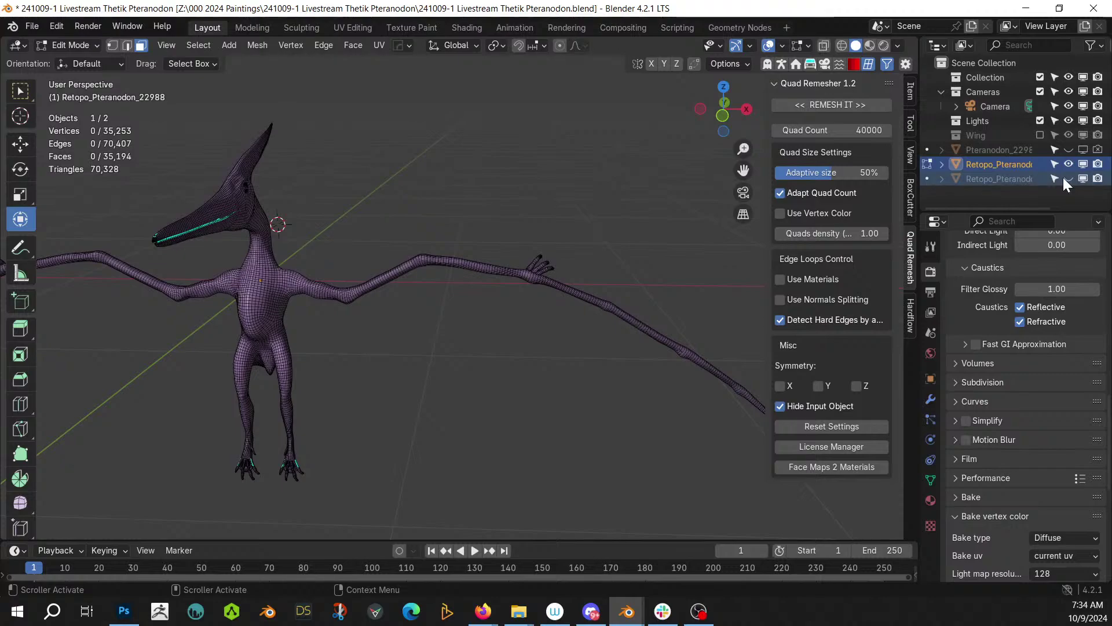
- Clear all sharp edge marks from the entire body mesh using the HOps Mark operation, and deselect everything
{"action": "middle_click_drag", "start_coordinate": [406, 327], "coordinate": [558, 362]}
{"action": "scroll", "coordinate": [484, 251], "scroll_direction": "up", "scroll_amount": 4}
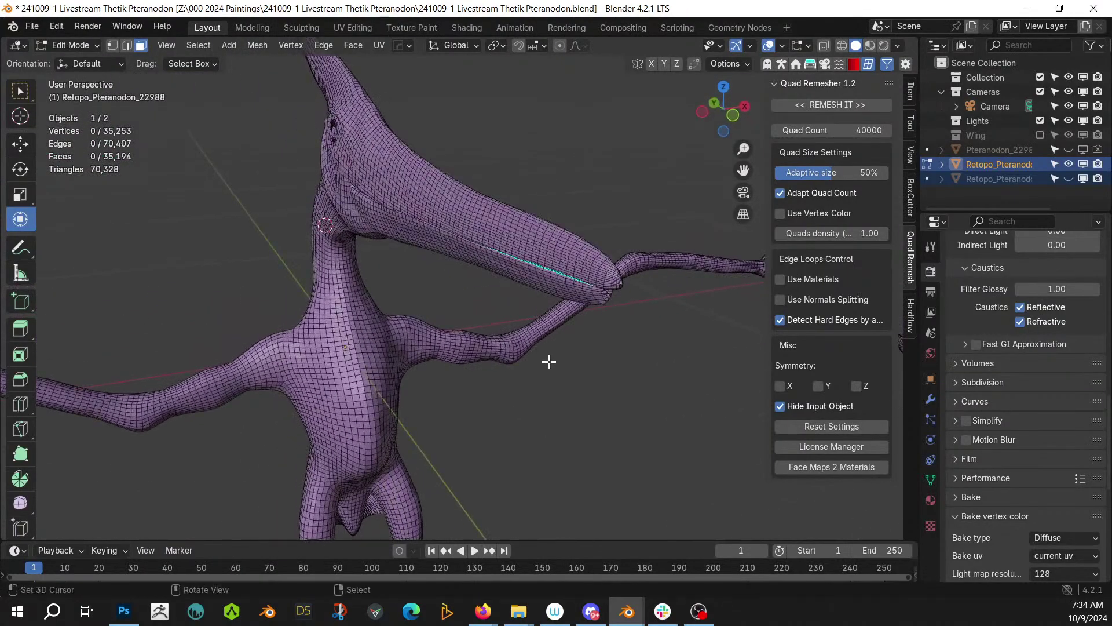
{"action": "key", "text": "Tab"}
{"action": "key", "text": "Tab"}
{"action": "key", "text": "a"}
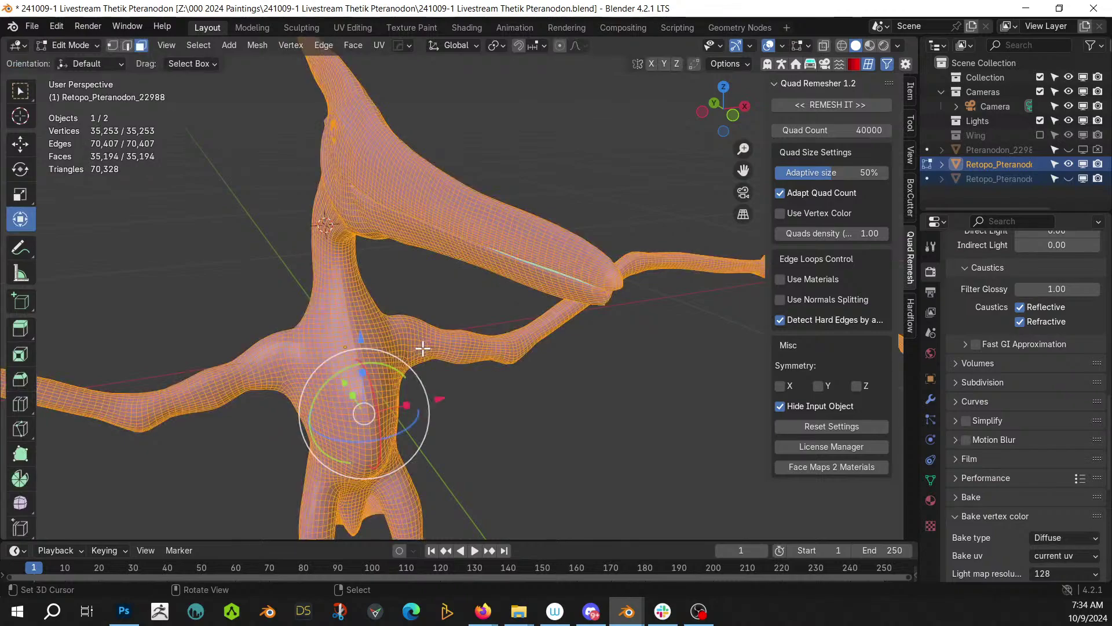
{"action": "key", "text": "q"}
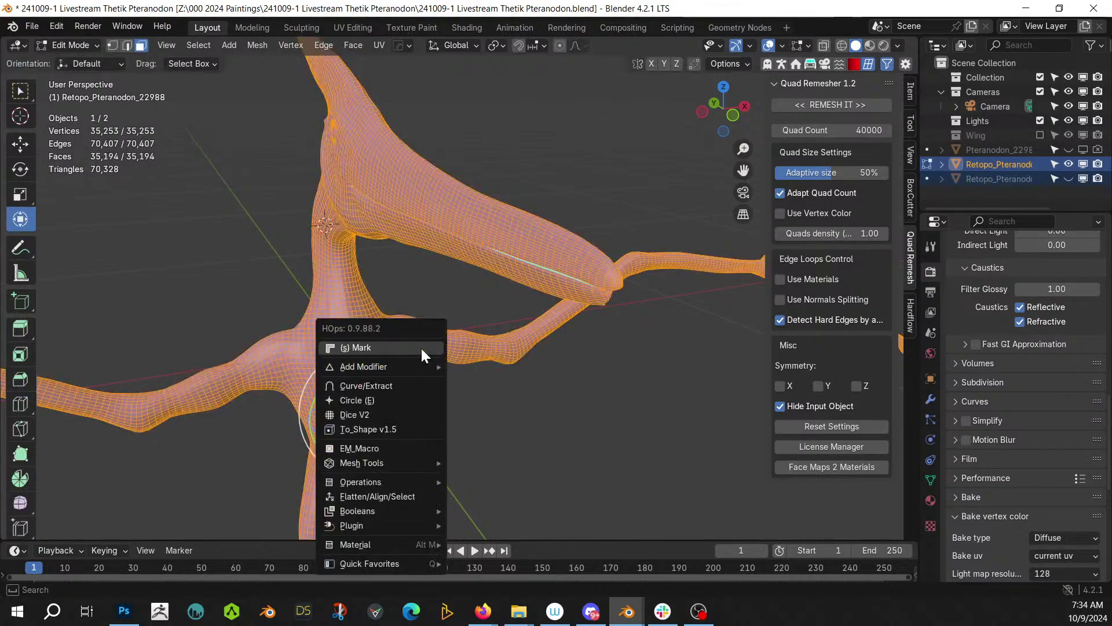
{"action": "left_click", "coordinate": [421, 346]}
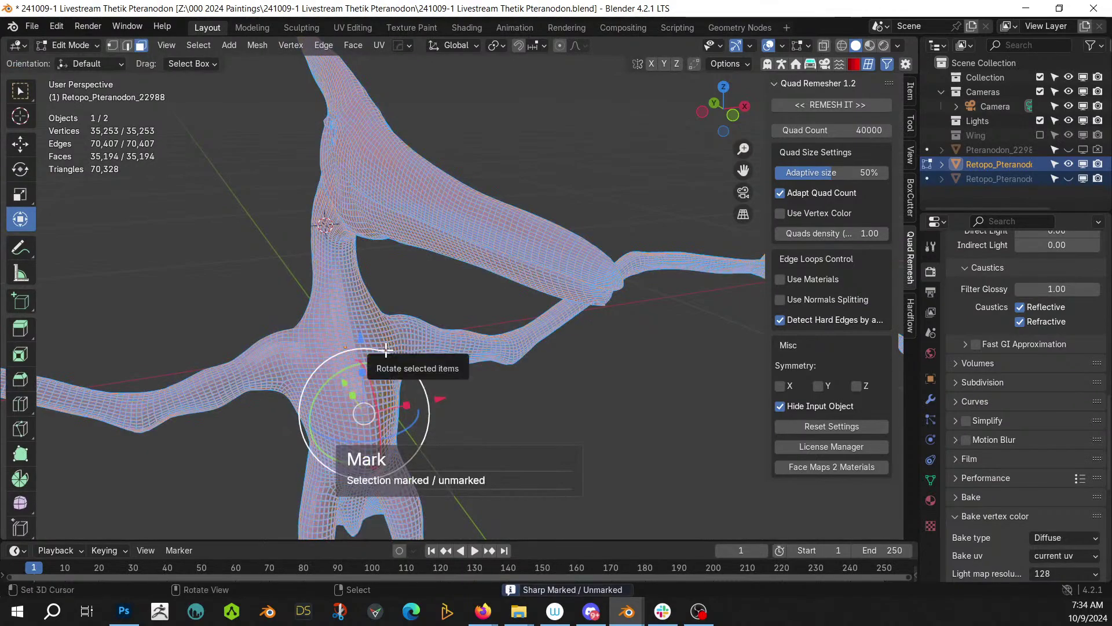
{"action": "key", "text": "q"}
{"action": "left_click", "coordinate": [384, 349]}
{"action": "left_click", "coordinate": [564, 409]}
- In edge select mode, select the edge loop where the head meets the neck and mark it sharp
{"action": "middle_click_drag", "start_coordinate": [565, 409], "coordinate": [566, 446]}
{"action": "scroll", "coordinate": [566, 447], "scroll_direction": "up", "scroll_amount": 6}
{"action": "middle_click_drag", "start_coordinate": [432, 379], "coordinate": [438, 357]}
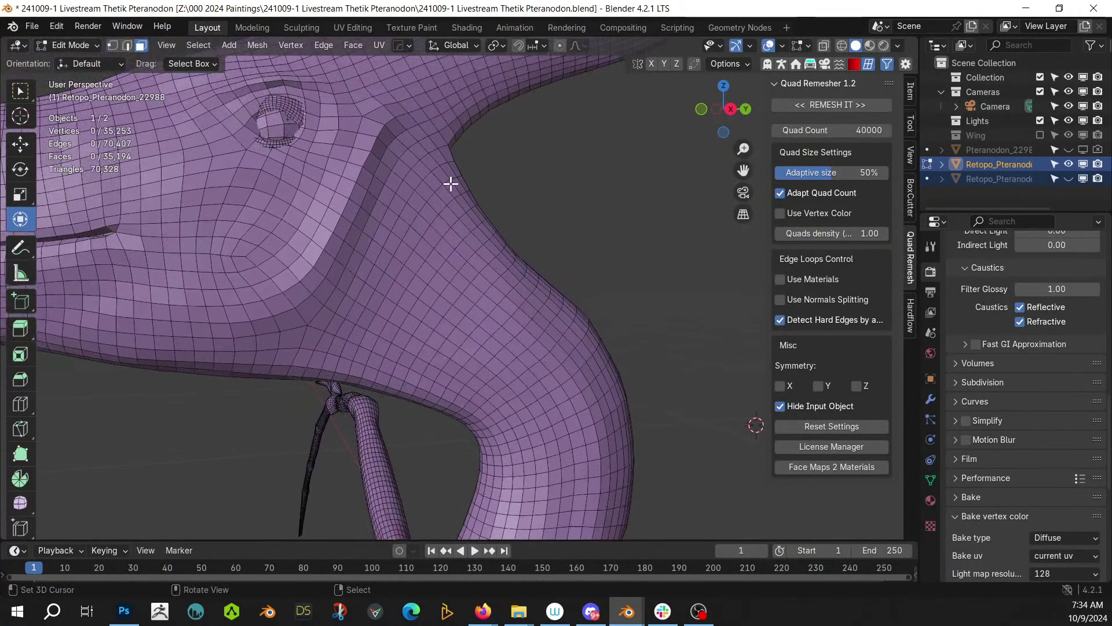
{"action": "key", "text": "2"}
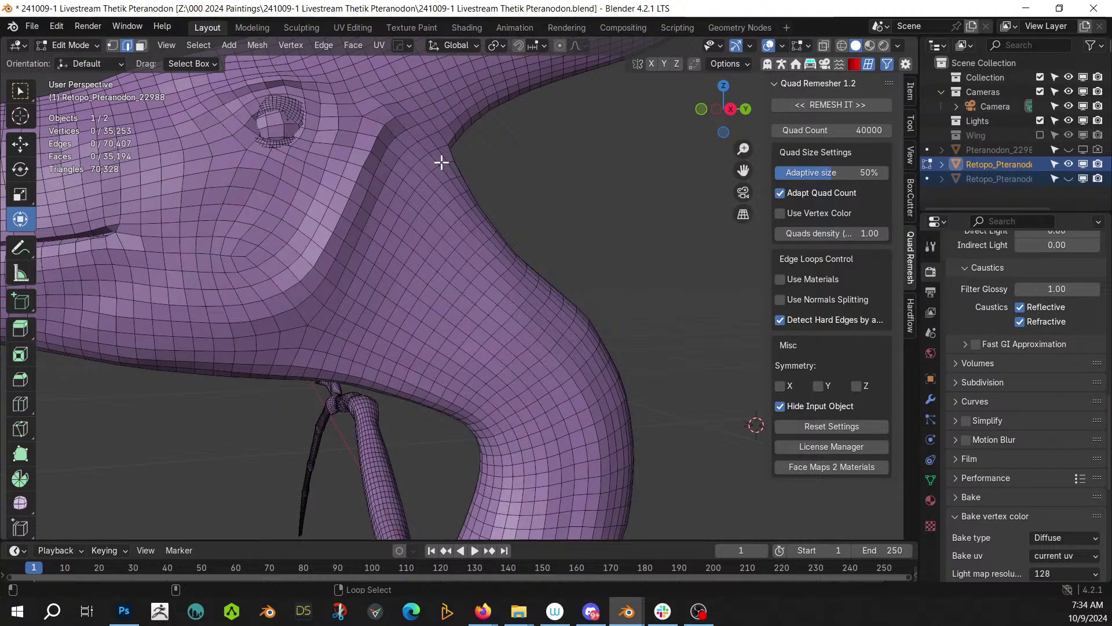
{"action": "left_click", "coordinate": [428, 173], "text": "alt"}
{"action": "right_click", "coordinate": [428, 215]}
{"action": "left_click", "coordinate": [429, 217]}
- Try to mark the edge loop at the base of the neck as sharp
{"action": "middle_click_drag", "start_coordinate": [665, 334], "coordinate": [641, 484], "text": "shift"}
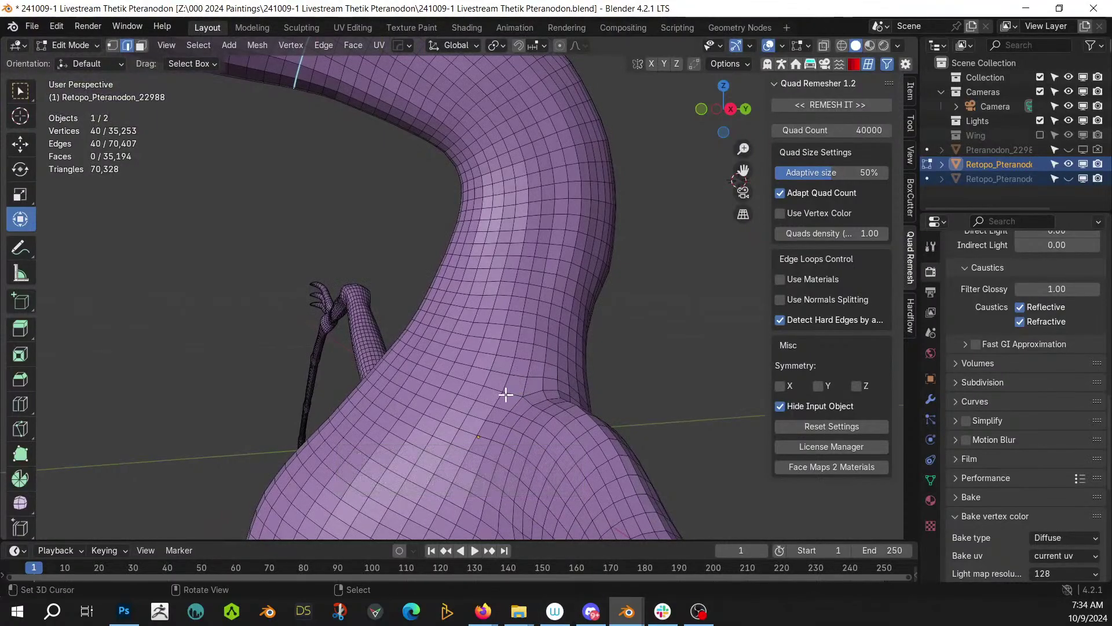
{"action": "key", "text": "alt+a"}
{"action": "left_click", "coordinate": [520, 373], "text": "alt"}
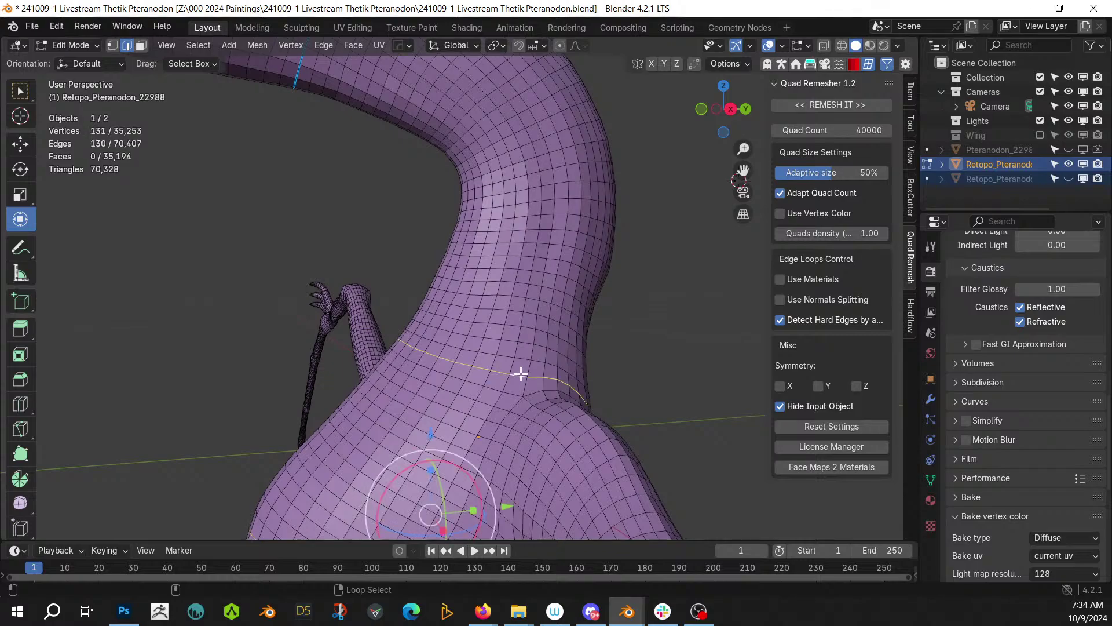
{"action": "key", "text": "alt+e"}
{"action": "middle_click_drag", "start_coordinate": [521, 374], "coordinate": [648, 184]}
{"action": "scroll", "coordinate": [695, 446], "scroll_direction": "up", "scroll_amount": 2}
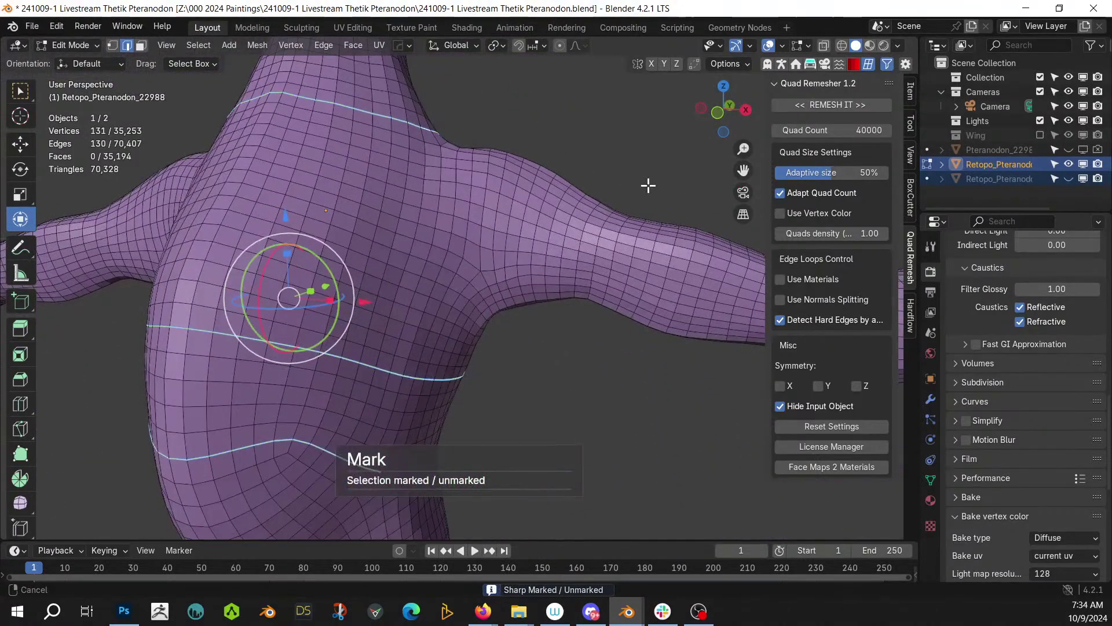
- Try to select an edge loop around the elbow of one wing arm
{"action": "middle_click_drag", "start_coordinate": [541, 249], "coordinate": [551, 352]}
{"action": "scroll", "coordinate": [550, 352], "scroll_direction": "up", "scroll_amount": 3}
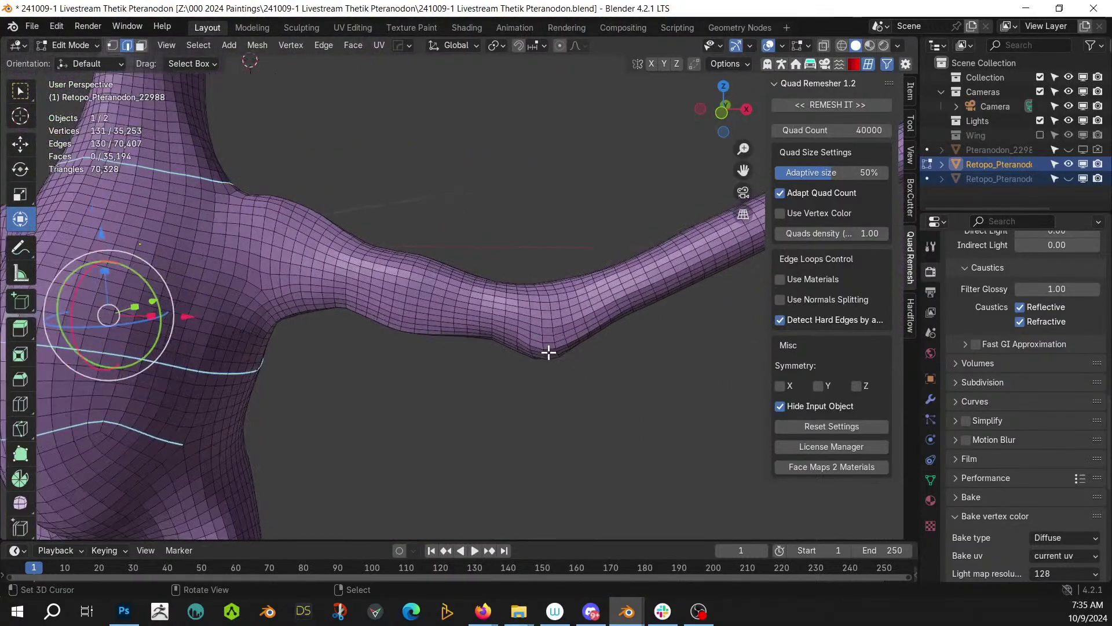
{"action": "left_click", "coordinate": [527, 337], "text": "alt+shift"}
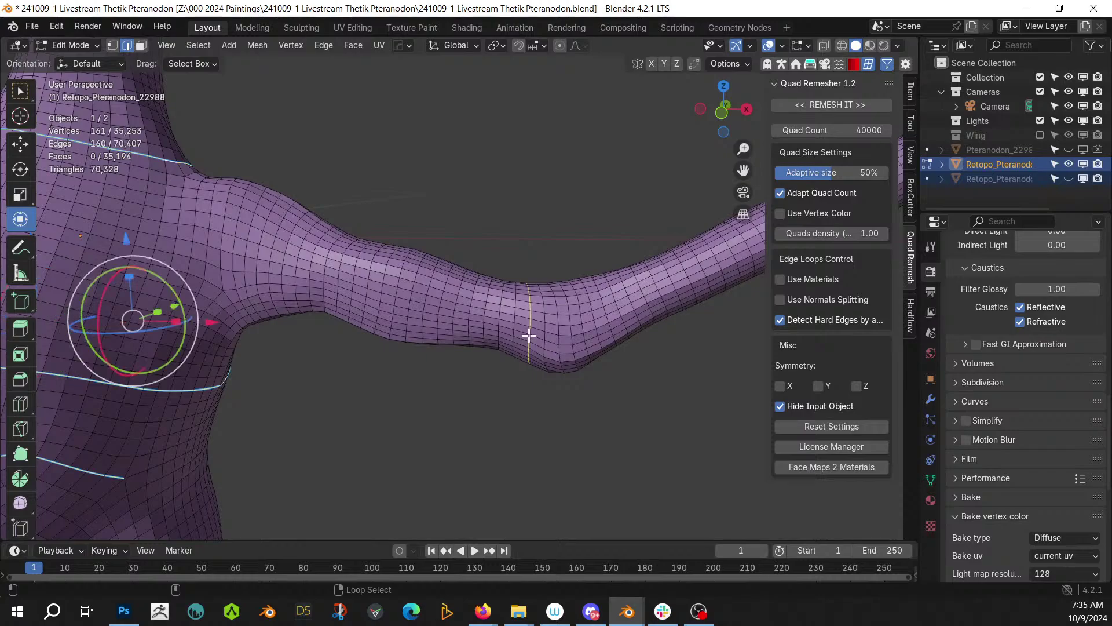
{"action": "left_click", "coordinate": [529, 343]}
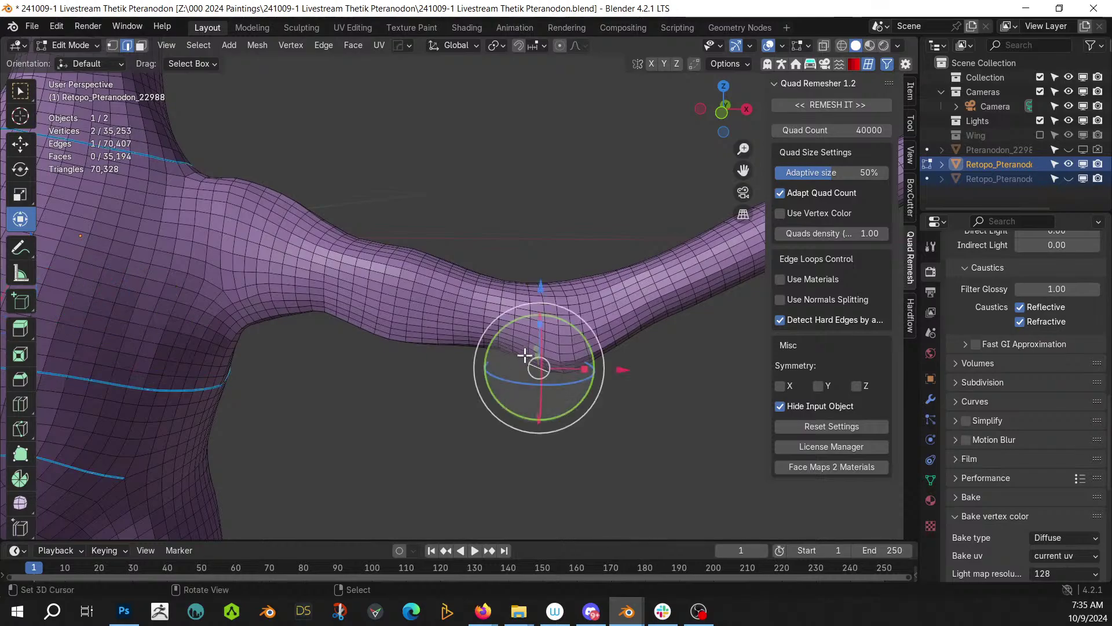
{"action": "scroll", "coordinate": [400, 407], "scroll_direction": "down", "scroll_amount": 5}
{"action": "mouse_move", "coordinate": [357, 412]}
{"action": "middle_mouse_down"}
{"action": "mouse_move", "coordinate": [397, 409]}
{"action": "mouse_move", "coordinate": [377, 407]}
{"action": "middle_mouse_up"}
{"action": "scroll", "coordinate": [465, 373], "scroll_direction": "up", "scroll_amount": 3}
{"action": "scroll", "coordinate": [466, 372], "scroll_direction": "down", "scroll_amount": 5}
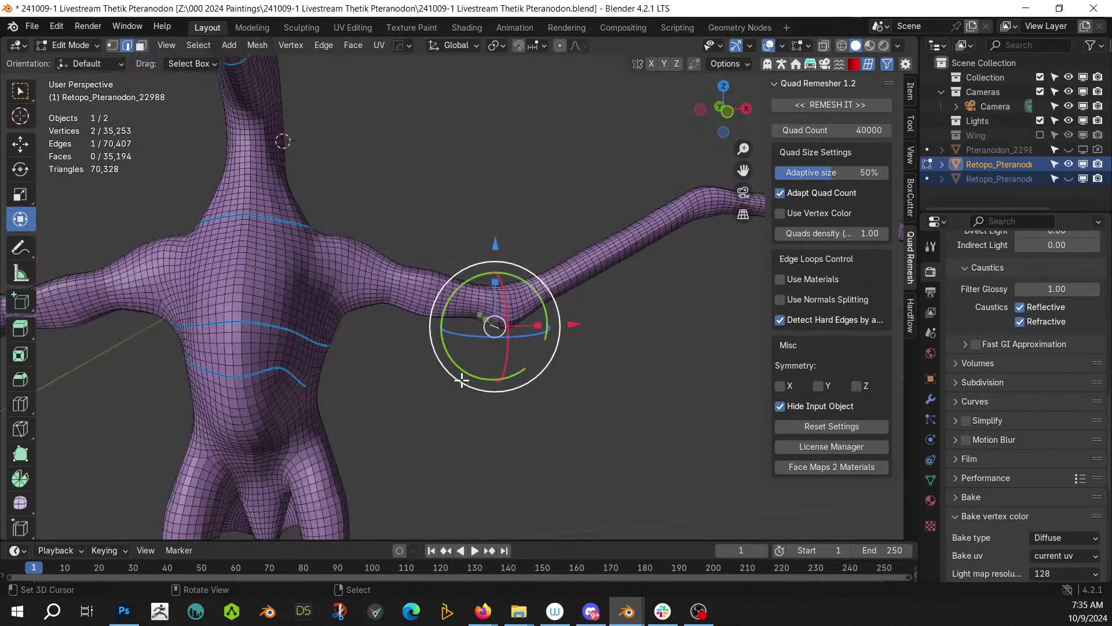
{"action": "middle_click_drag", "start_coordinate": [461, 380], "coordinate": [412, 385]}
{"action": "scroll", "coordinate": [411, 384], "scroll_direction": "up", "scroll_amount": 4}
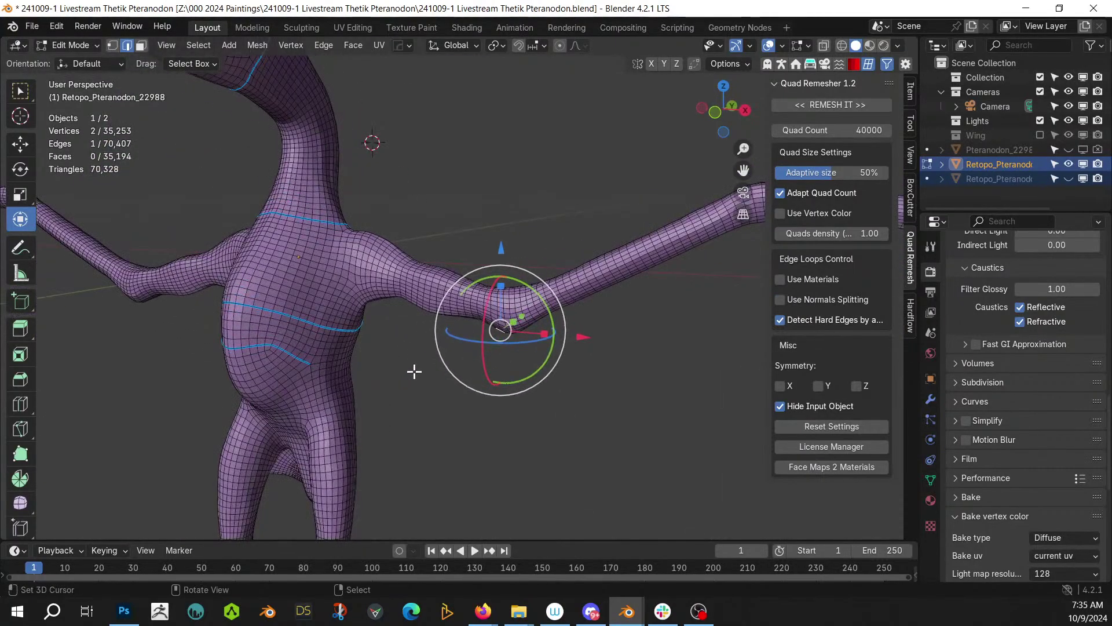
- Undo the elbow selection and the sharp marking of the loop spiralling around the torso
{"action": "key", "text": "alt+z"}
{"action": "middle_click_drag", "start_coordinate": [489, 376], "coordinate": [488, 385]}
{"action": "key", "text": "ctrl+z"}
{"action": "key", "text": "ctrl+z"}
{"action": "key", "text": "ctrl+z"}
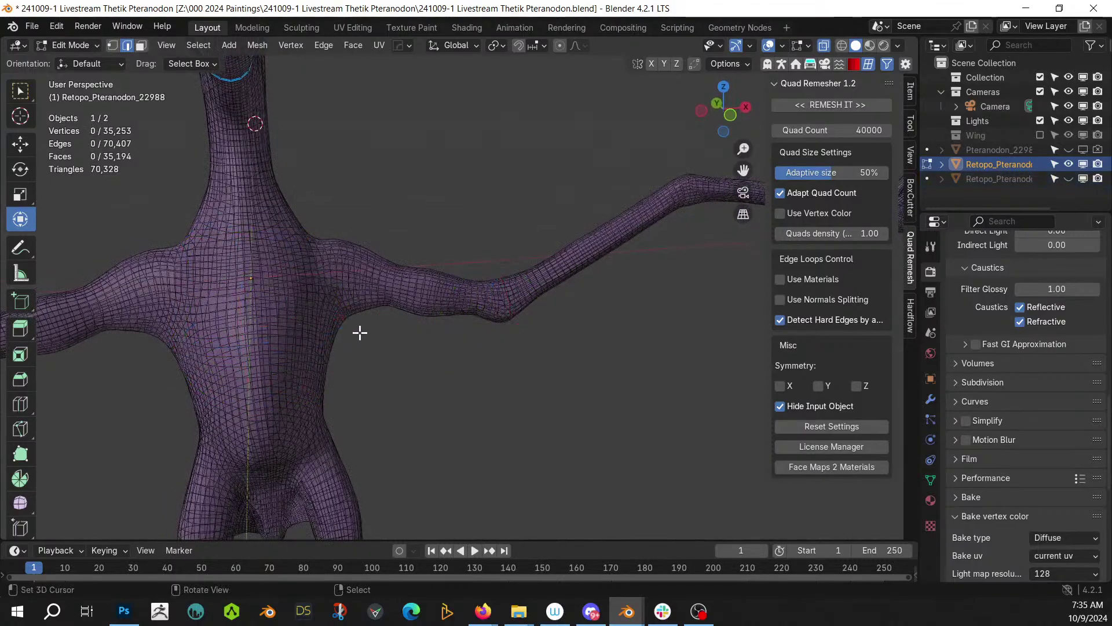
- Select the edge loop around the neck base, grow the selection by one ring and hide all unselected geometry
{"action": "scroll", "coordinate": [365, 316], "scroll_direction": "up", "scroll_amount": 2}
{"action": "middle_click_drag", "start_coordinate": [324, 163], "coordinate": [327, 334]}
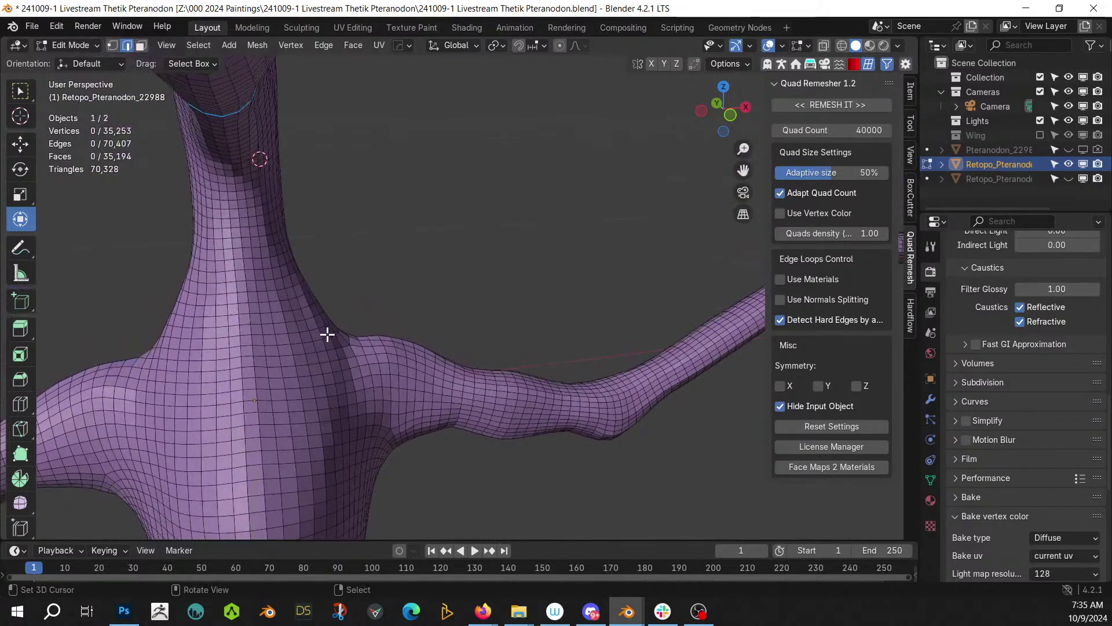
{"action": "left_click", "coordinate": [296, 322], "text": "alt"}
{"action": "middle_click_drag", "start_coordinate": [291, 318], "coordinate": [336, 309]}
{"action": "key", "text": "ctrl+KP_Add"}
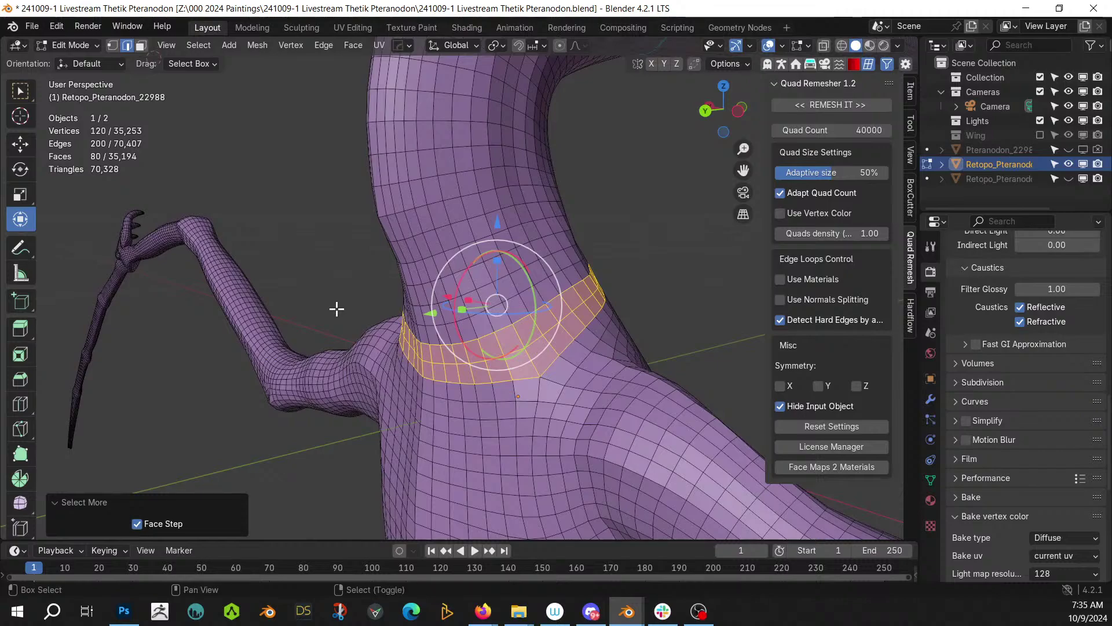
{"action": "key", "text": "shift+h"}
{"action": "key", "text": "alt+a"}
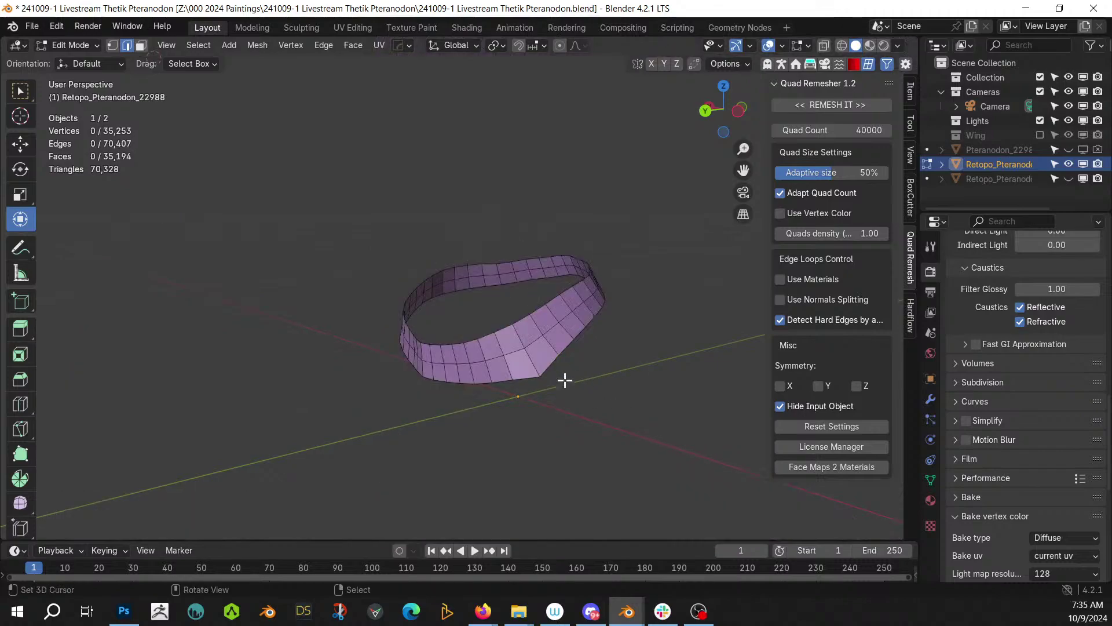
- Mark the lower edge loop of the isolated neck band sharp, reveal the hidden mesh and isolate the body in local view
{"action": "left_click", "coordinate": [529, 374], "text": "alt"}
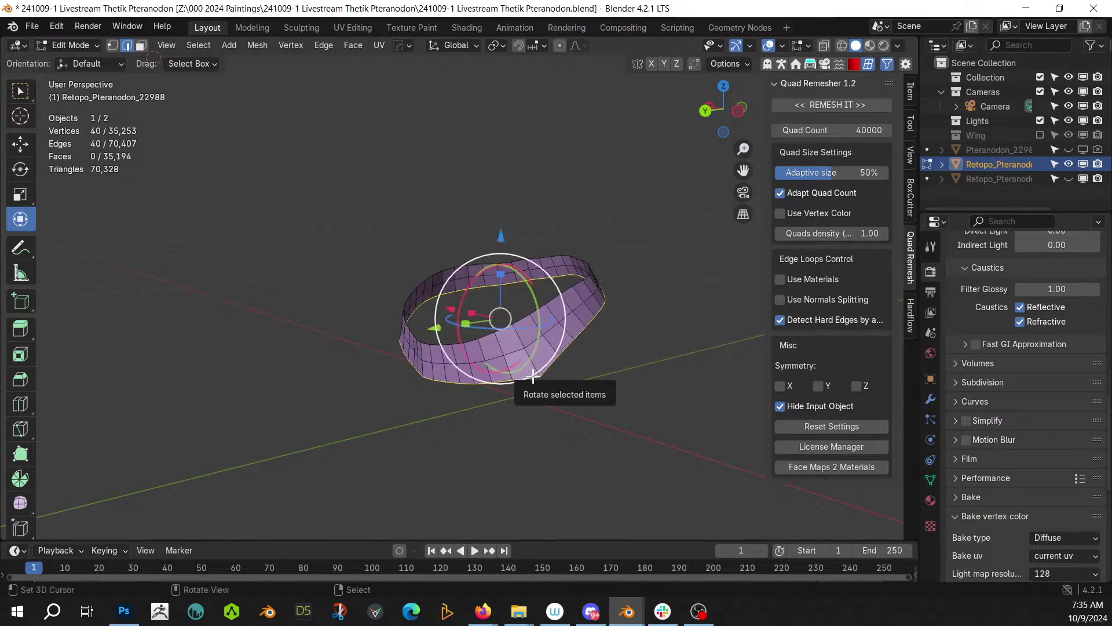
{"action": "key", "text": "q"}
{"action": "left_click", "coordinate": [533, 376]}
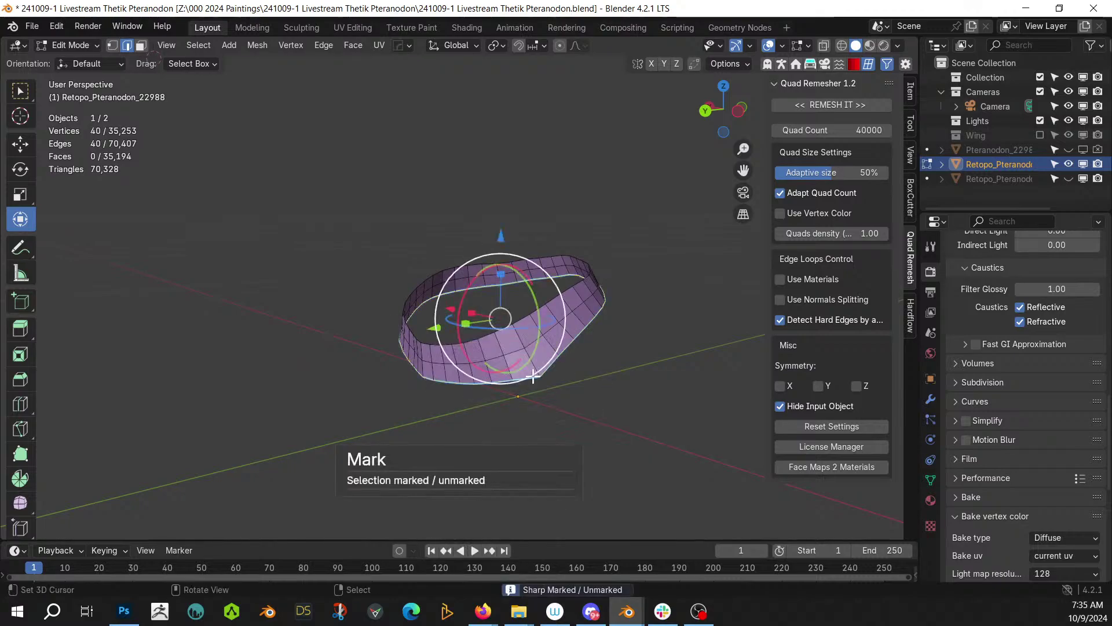
{"action": "key", "text": "KP_Divide"}
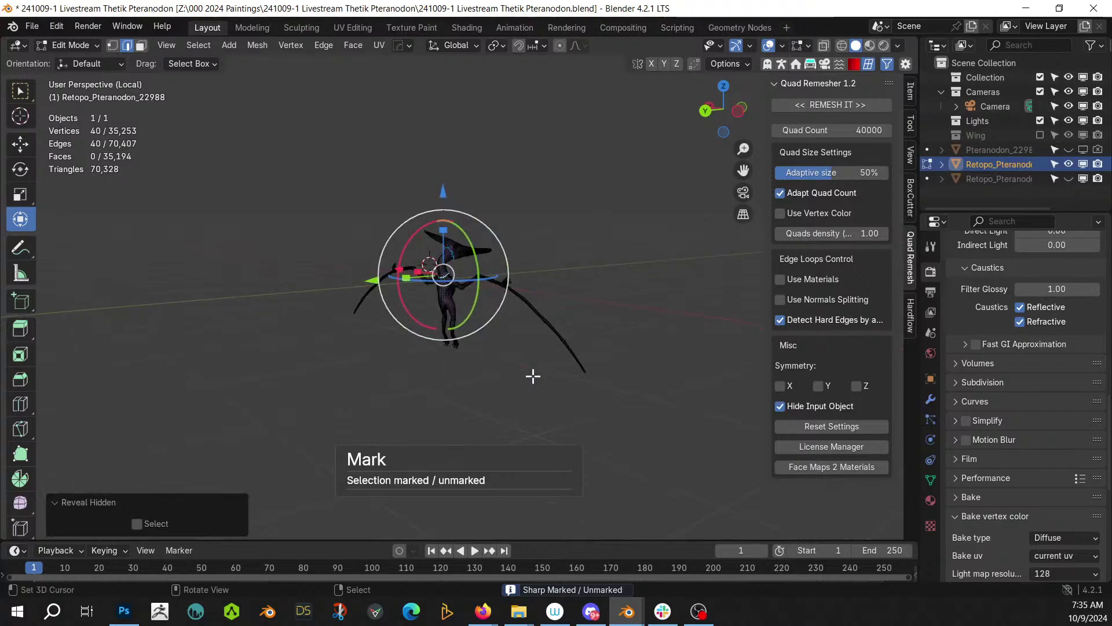
- Select the edge loops on both sides of the elbow on the +X wing arm and mark them sharp
{"action": "scroll", "coordinate": [533, 376], "scroll_direction": "up", "scroll_amount": 7}
{"action": "middle_click_drag", "start_coordinate": [523, 373], "coordinate": [457, 408]}
{"action": "middle_click_drag", "start_coordinate": [457, 408], "coordinate": [350, 322], "text": "shift"}
{"action": "scroll", "coordinate": [613, 443], "scroll_direction": "up", "scroll_amount": 5}
{"action": "scroll", "coordinate": [567, 338], "scroll_direction": "up", "scroll_amount": 2}
{"action": "right_click", "coordinate": [448, 429]}
{"action": "scroll", "coordinate": [497, 399], "scroll_direction": "up", "scroll_amount": 6}
{"action": "middle_click_drag", "start_coordinate": [499, 399], "coordinate": [540, 201], "text": "shift"}
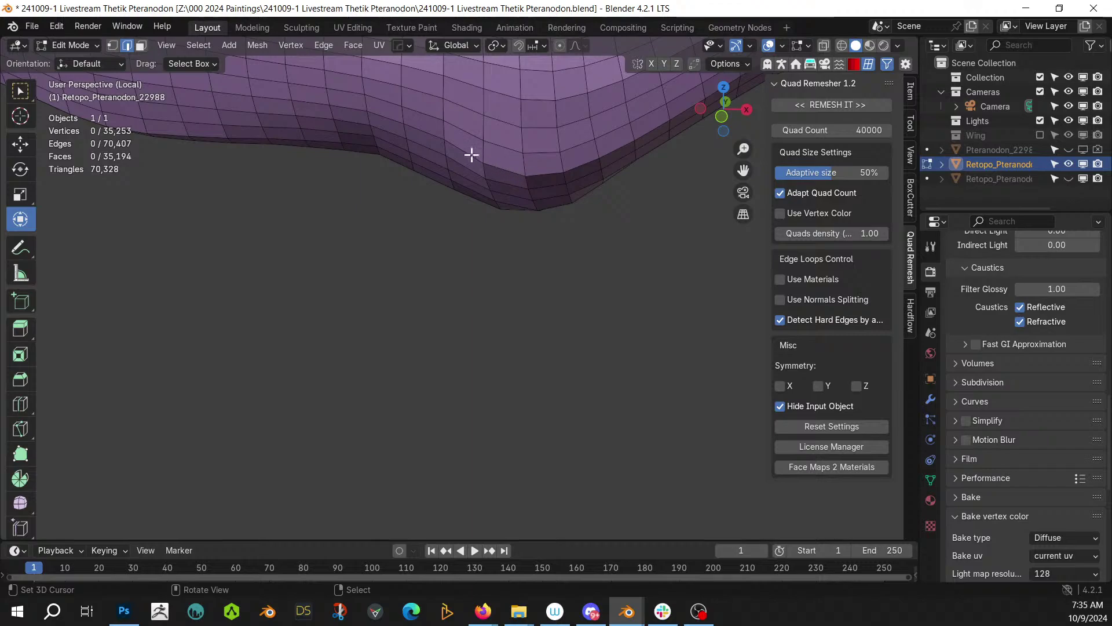
{"action": "left_click", "coordinate": [445, 126], "text": "alt"}
{"action": "left_click", "coordinate": [591, 129], "text": "alt+shift"}
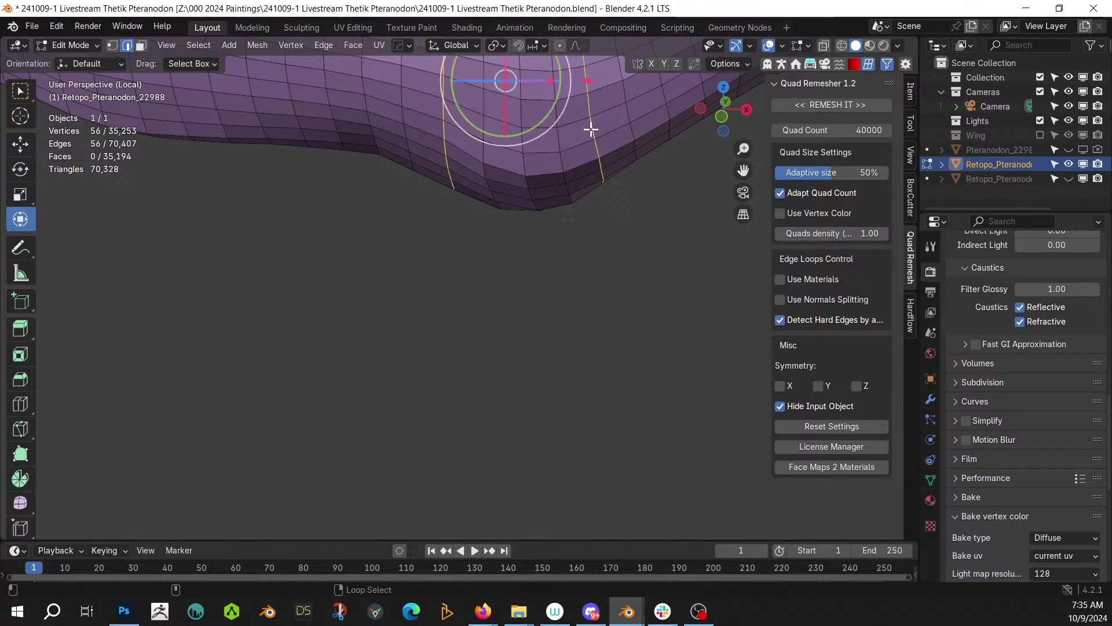
{"action": "key", "text": "q"}
{"action": "left_click", "coordinate": [565, 239]}
- Mark the edge loops on either side of the next bend beyond the elbow on the +X wing arm sharp
{"action": "scroll", "coordinate": [566, 239], "scroll_direction": "down", "scroll_amount": 5}
{"action": "middle_click_drag", "start_coordinate": [567, 255], "coordinate": [554, 363], "text": "shift"}
{"action": "scroll", "coordinate": [554, 363], "scroll_direction": "down", "scroll_amount": 3}
{"action": "middle_click_drag", "start_coordinate": [539, 407], "coordinate": [367, 440]}
{"action": "scroll", "coordinate": [437, 363], "scroll_direction": "up", "scroll_amount": 3}
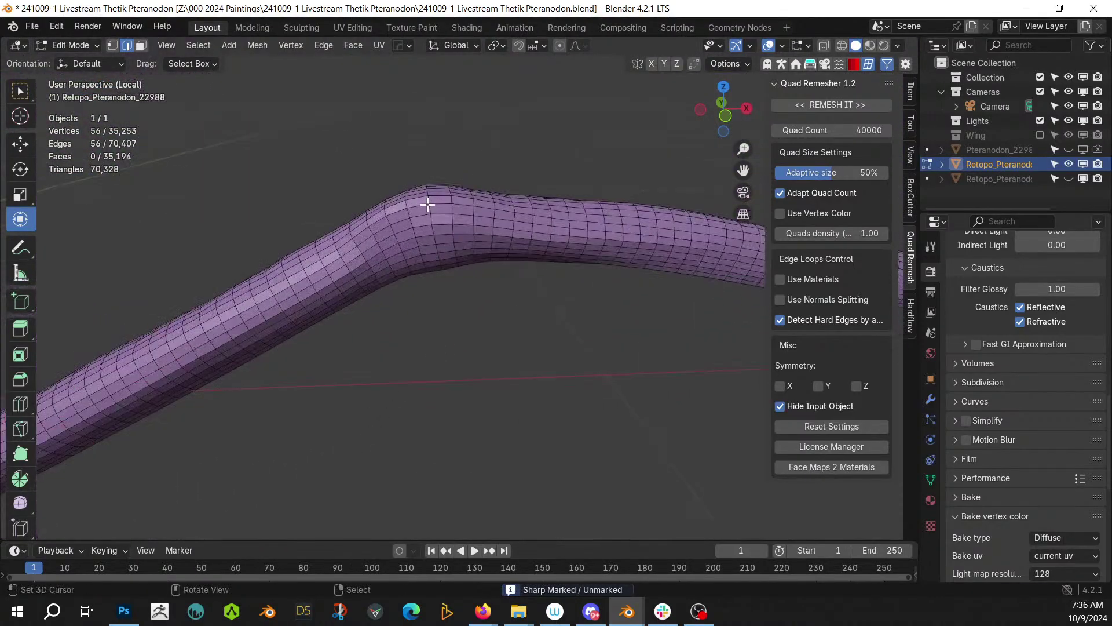
{"action": "left_click", "coordinate": [388, 219], "text": "alt"}
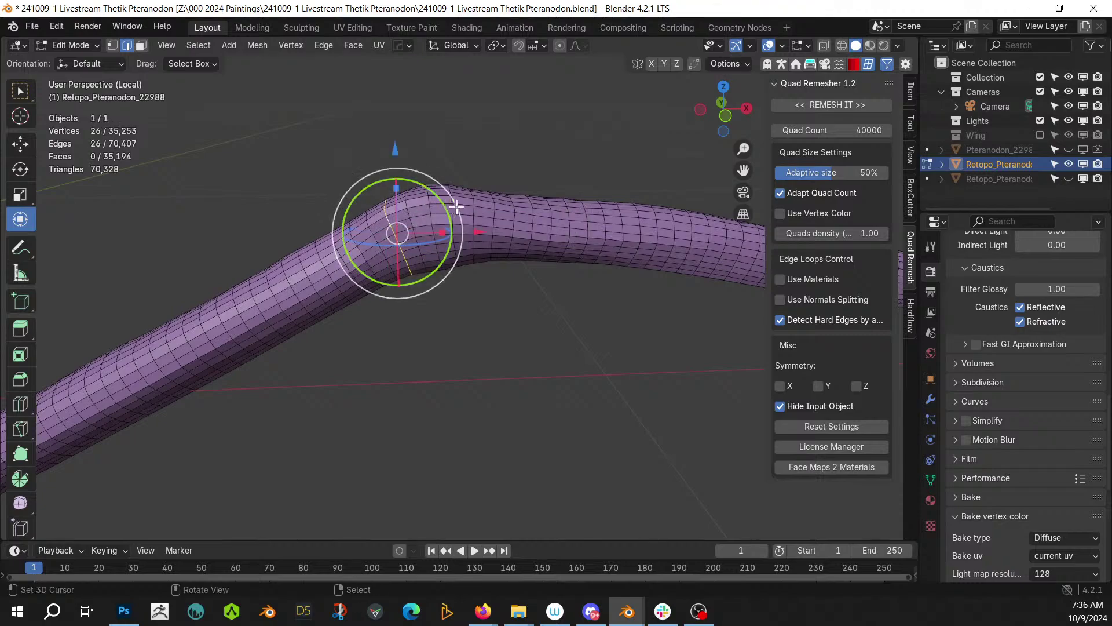
{"action": "left_click", "coordinate": [474, 211], "text": "alt+shift"}
{"action": "key", "text": "q"}
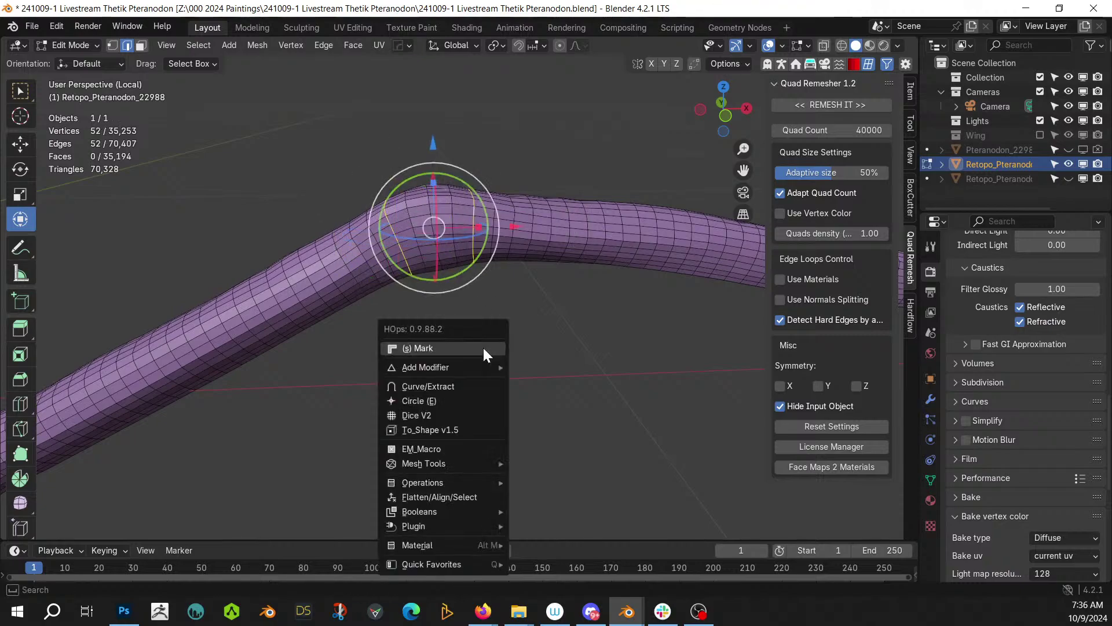
{"action": "left_click", "coordinate": [483, 347]}
- Mark the edge loop around the +X upper arm, just outward of the shoulder, sharp and deselect everything
{"action": "middle_click_drag", "start_coordinate": [492, 360], "coordinate": [288, 380], "text": "shift"}
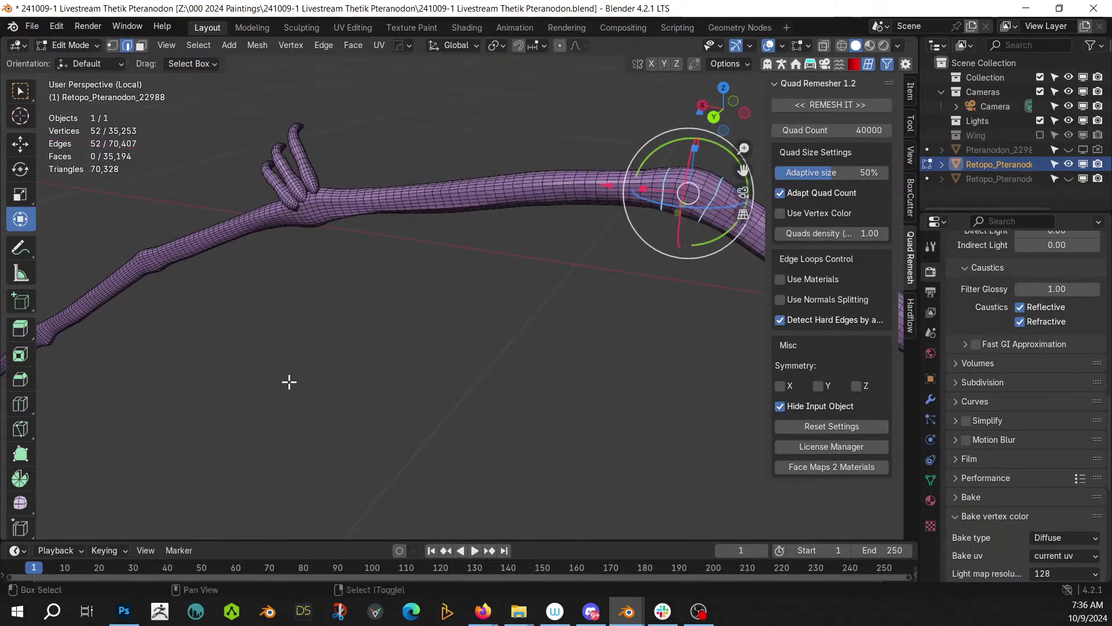
{"action": "middle_click_drag", "start_coordinate": [548, 345], "coordinate": [260, 348]}
{"action": "middle_click_drag", "start_coordinate": [261, 348], "coordinate": [768, 343], "text": "shift"}
{"action": "scroll", "coordinate": [668, 345], "scroll_direction": "down", "scroll_amount": 3}
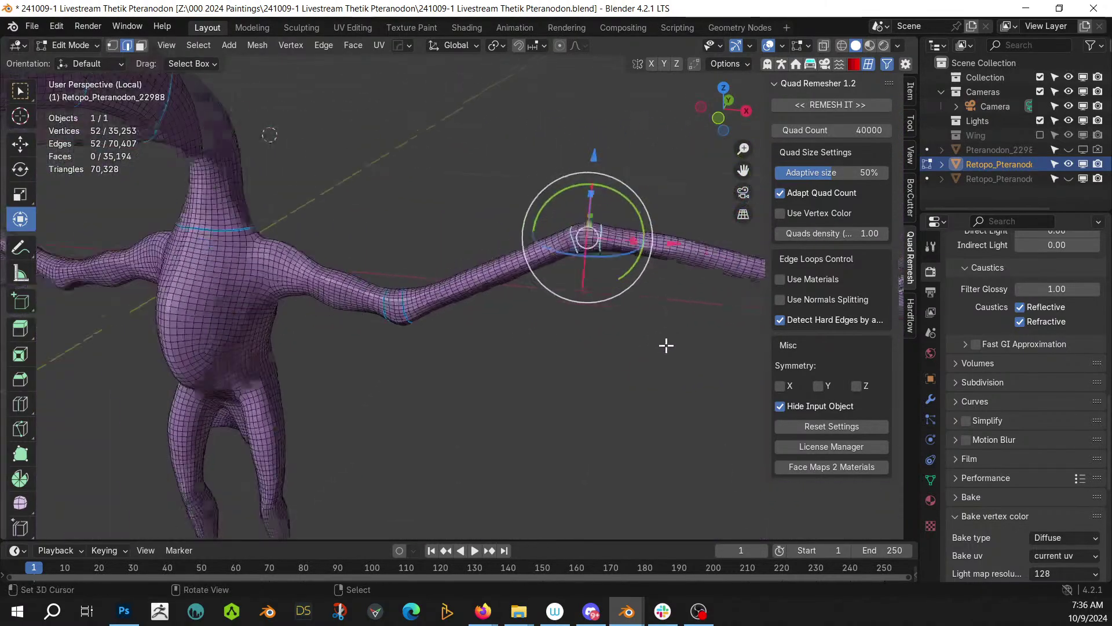
{"action": "scroll", "coordinate": [475, 331], "scroll_direction": "up", "scroll_amount": 3}
{"action": "middle_click_drag", "start_coordinate": [405, 324], "coordinate": [662, 363], "text": "shift"}
{"action": "scroll", "coordinate": [545, 363], "scroll_direction": "up", "scroll_amount": 3}
{"action": "middle_click_drag", "start_coordinate": [546, 363], "coordinate": [566, 330]}
{"action": "scroll", "coordinate": [563, 331], "scroll_direction": "up", "scroll_amount": 2}
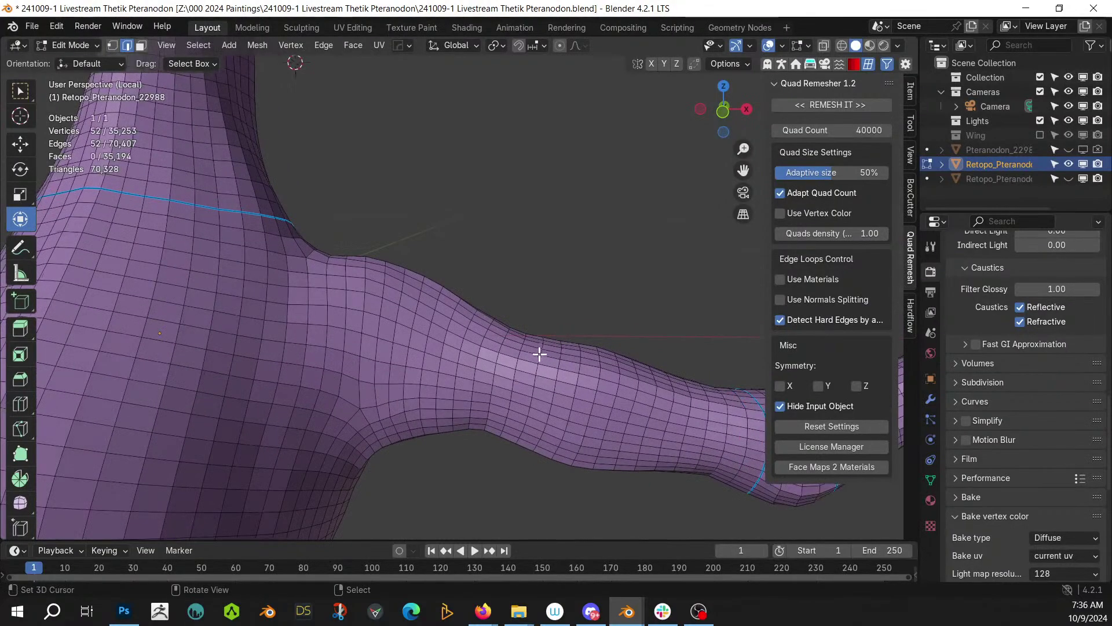
{"action": "key", "text": "alt+a"}
{"action": "right_click", "coordinate": [475, 372], "text": "alt"}
{"action": "key", "text": "q"}
{"action": "left_click", "coordinate": [475, 372]}
{"action": "right_click", "coordinate": [537, 240]}
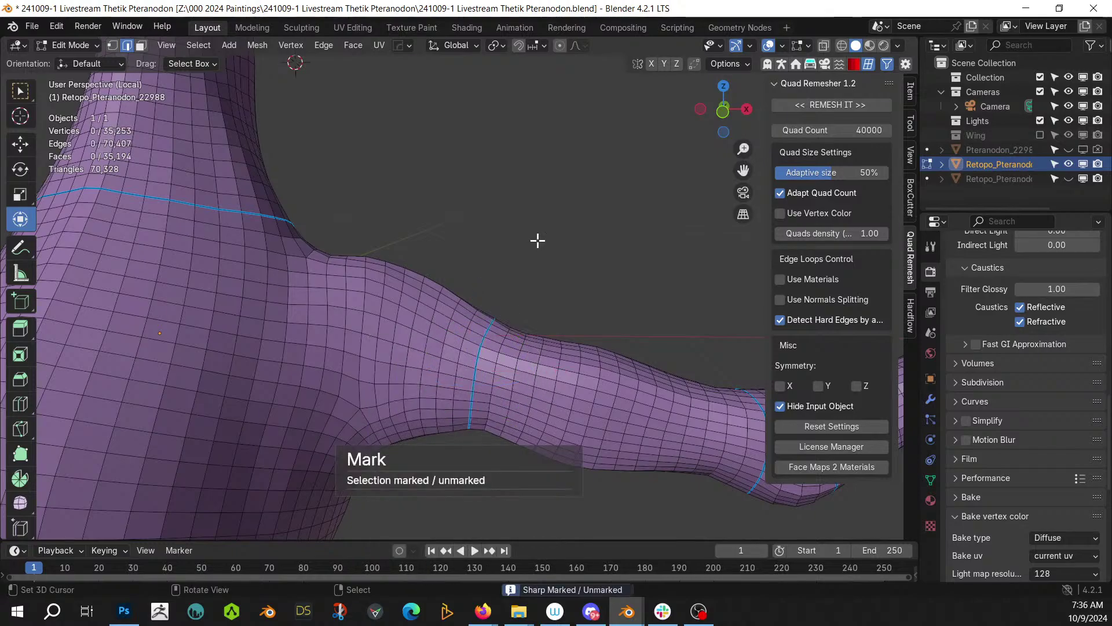
- Trace an edge path around the base of the +X shoulder with shortest-path picks and mark it sharp
{"action": "middle_click_drag", "start_coordinate": [409, 288], "coordinate": [467, 197], "text": "shift"}
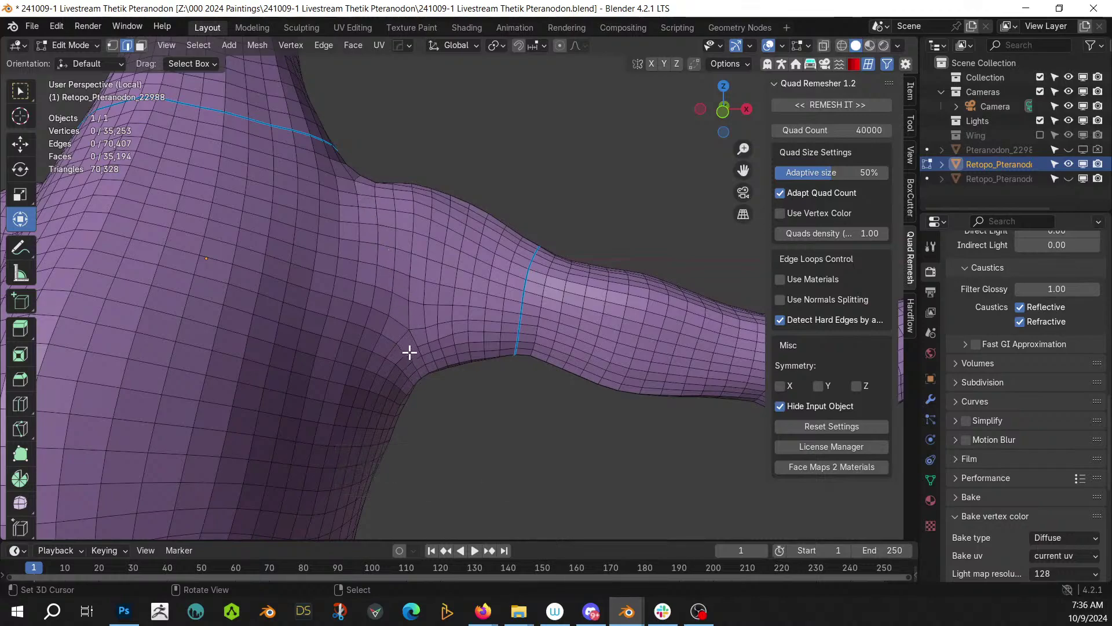
{"action": "left_click", "coordinate": [382, 328]}
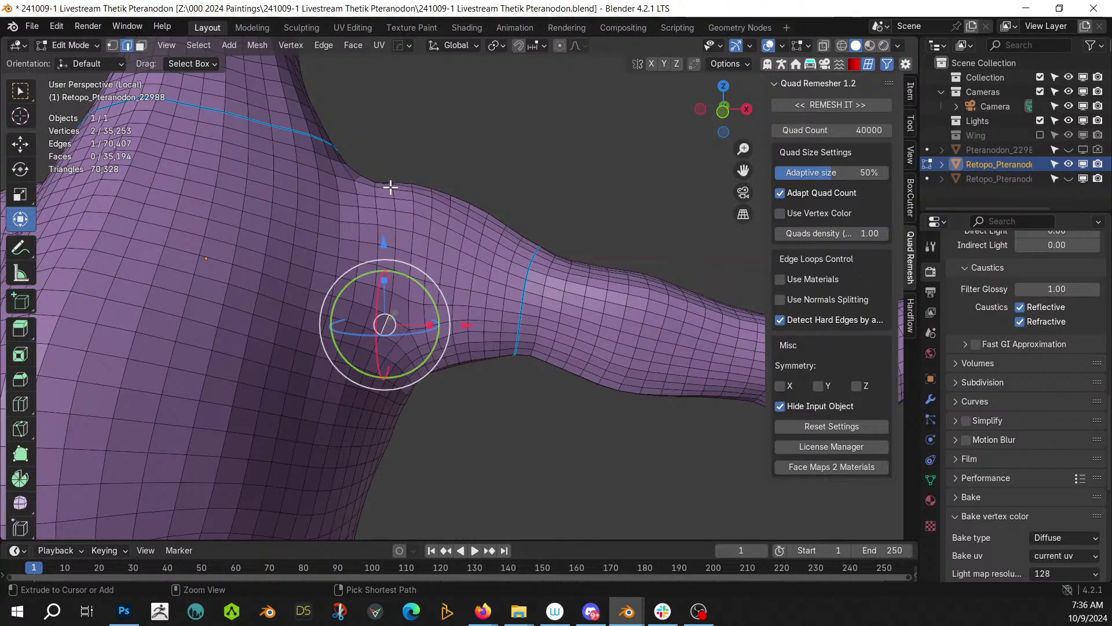
{"action": "left_click", "coordinate": [391, 186], "text": "ctrl"}
{"action": "middle_click_drag", "start_coordinate": [454, 199], "coordinate": [543, 269]}
{"action": "left_click", "coordinate": [711, 299], "text": "ctrl"}
{"action": "middle_click_drag", "start_coordinate": [703, 308], "coordinate": [635, 347]}
{"action": "left_click", "coordinate": [637, 368], "text": "ctrl"}
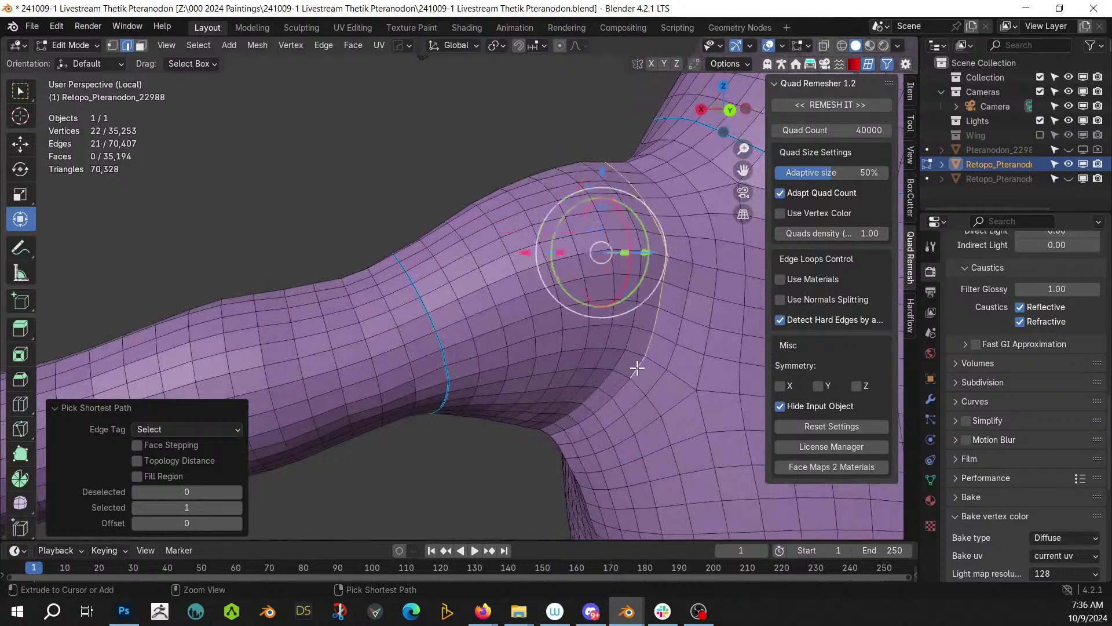
{"action": "left_click", "coordinate": [558, 431], "text": "ctrl"}
{"action": "middle_click_drag", "start_coordinate": [558, 431], "coordinate": [603, 416]}
{"action": "left_click", "coordinate": [555, 409], "text": "ctrl"}
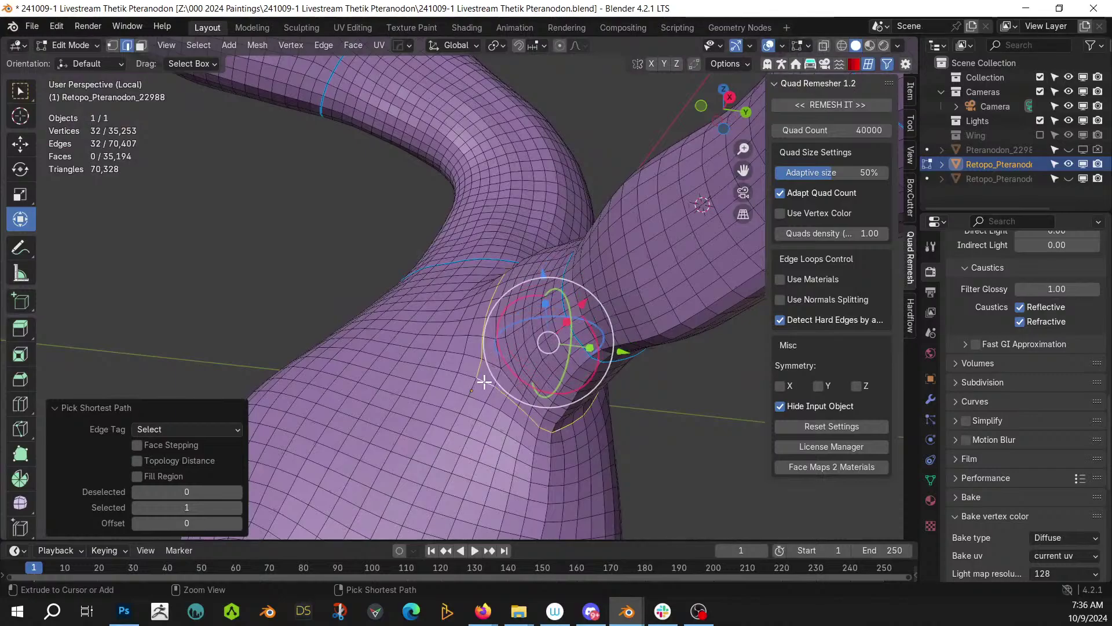
{"action": "key", "text": "ctrl+e"}
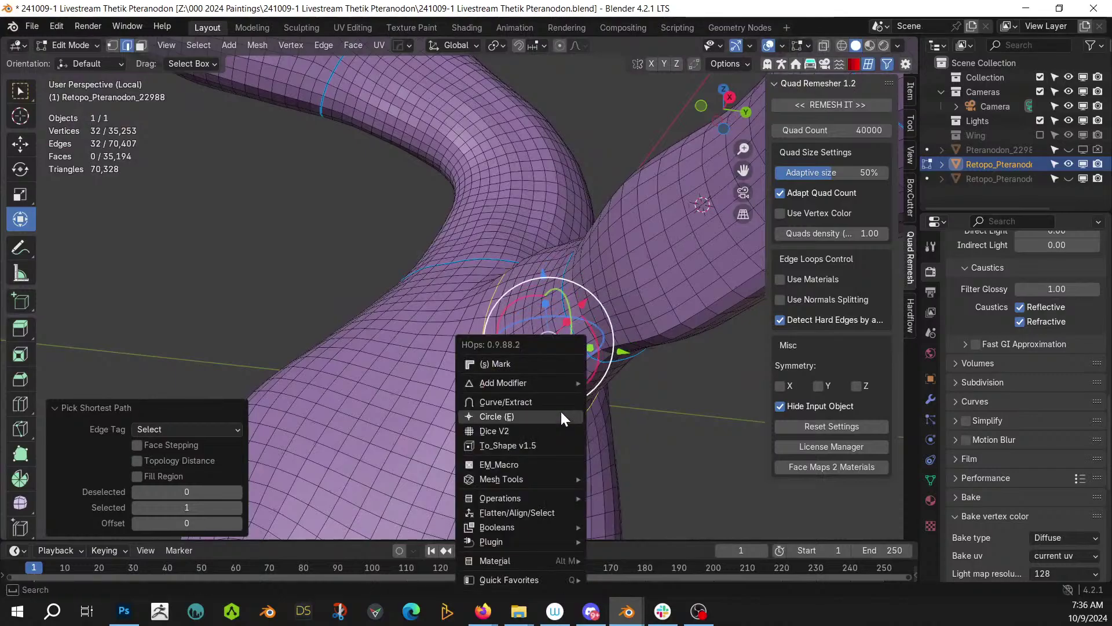
{"action": "left_click", "coordinate": [566, 417]}
- Select both small membranes between the legs and tail as linked faces delimited by Sharp, and separate them into their own object
{"action": "middle_click_drag", "start_coordinate": [566, 417], "coordinate": [625, 417]}
{"action": "scroll", "coordinate": [578, 469], "scroll_direction": "down", "scroll_amount": 3}
{"action": "scroll", "coordinate": [586, 477], "scroll_direction": "down", "scroll_amount": 2}
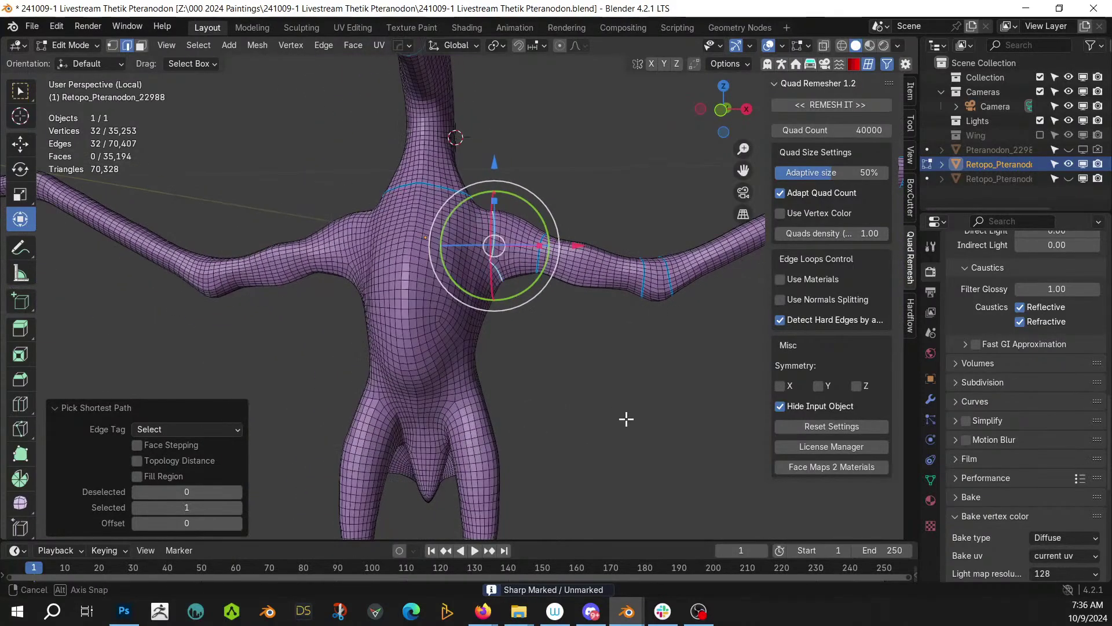
{"action": "middle_click_drag", "start_coordinate": [529, 385], "coordinate": [529, 401]}
{"action": "scroll", "coordinate": [545, 396], "scroll_direction": "up", "scroll_amount": 3}
{"action": "middle_click_drag", "start_coordinate": [545, 350], "coordinate": [546, 235], "text": "shift"}
{"action": "middle_click_drag", "start_coordinate": [546, 235], "coordinate": [263, 109]}
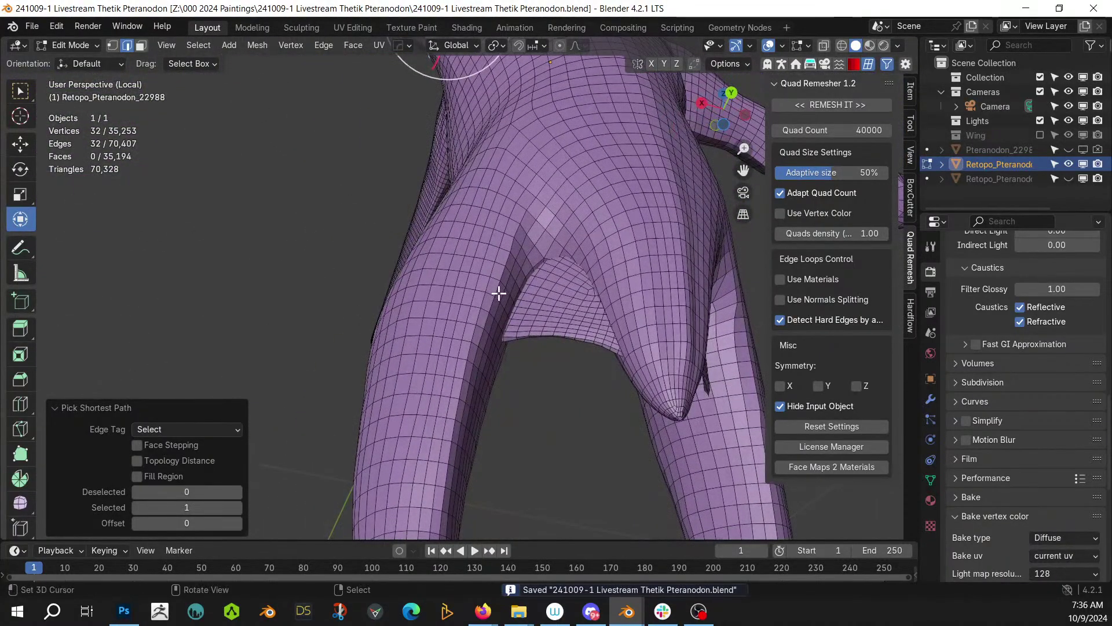
{"action": "key", "text": "3"}
{"action": "left_click", "coordinate": [546, 307]}
{"action": "key", "text": "ctrl+l"}
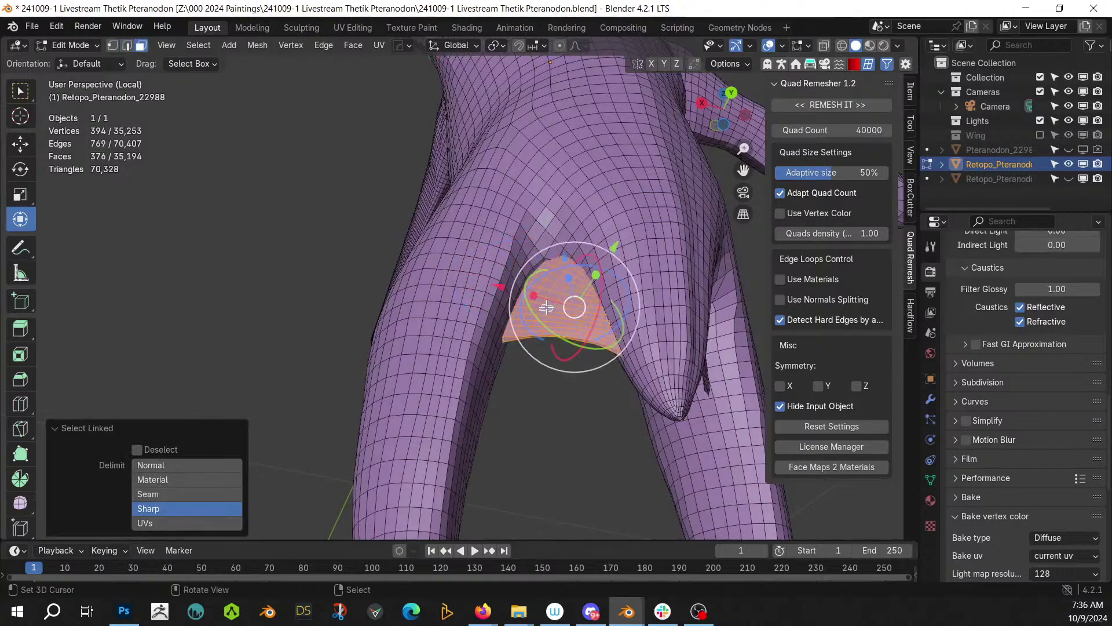
{"action": "middle_click_drag", "start_coordinate": [546, 307], "coordinate": [527, 310]}
{"action": "left_click", "coordinate": [594, 311], "text": "shift"}
{"action": "key", "text": "ctrl+l"}
{"action": "key", "text": "p"}
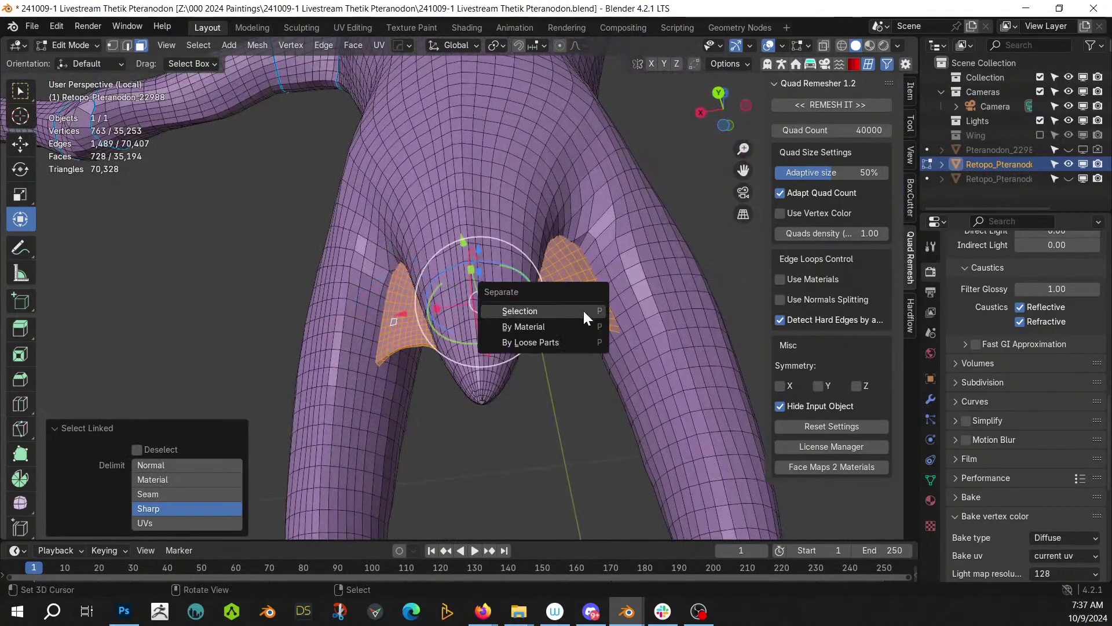
{"action": "left_click", "coordinate": [582, 309]}
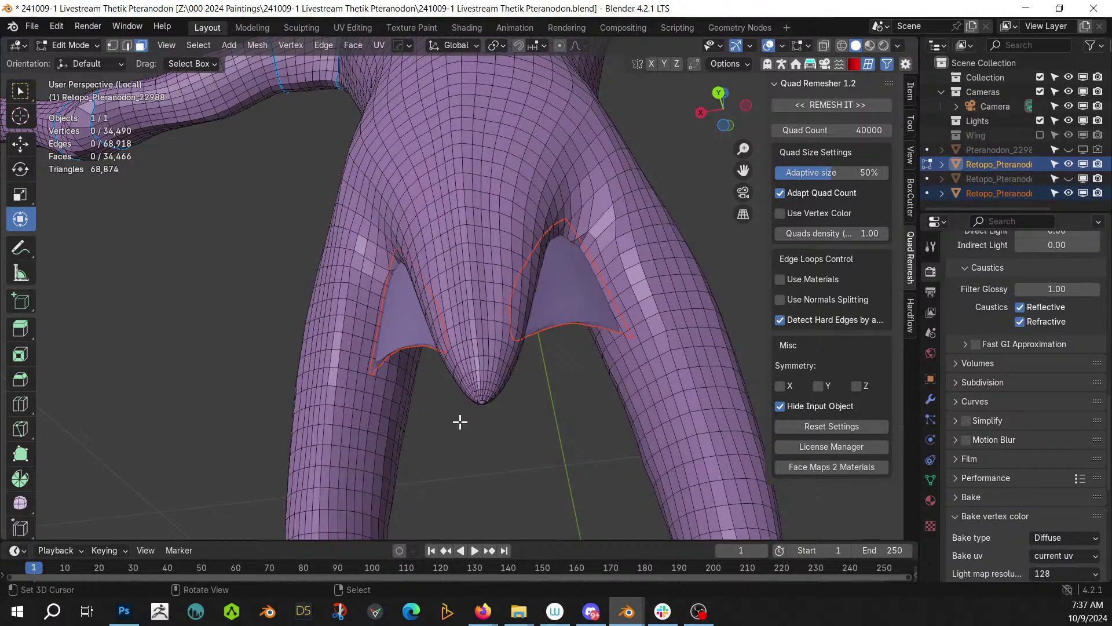
- Hide the separated leg membranes in Object Mode and return to editing the body mesh
{"action": "key", "text": "Tab"}
{"action": "middle_click_drag", "start_coordinate": [458, 421], "coordinate": [543, 443]}
{"action": "right_click", "coordinate": [461, 258]}
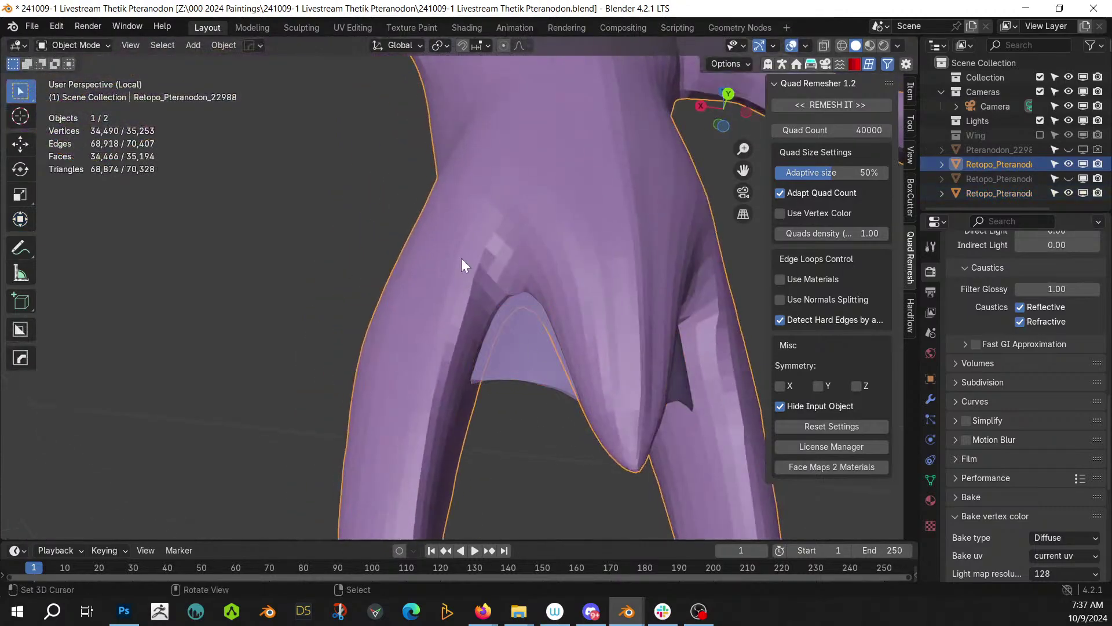
{"action": "right_click", "coordinate": [515, 351]}
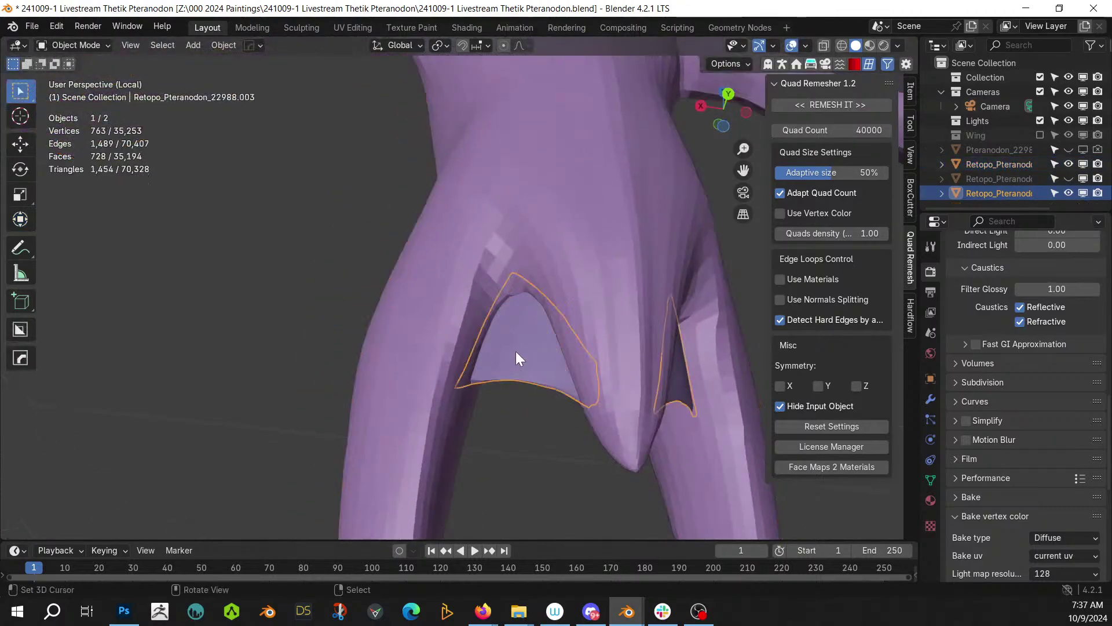
{"action": "left_click", "coordinate": [1069, 193]}
{"action": "middle_click_drag", "start_coordinate": [584, 318], "coordinate": [490, 399]}
{"action": "right_click", "coordinate": [464, 307]}
{"action": "key", "text": "Tab"}
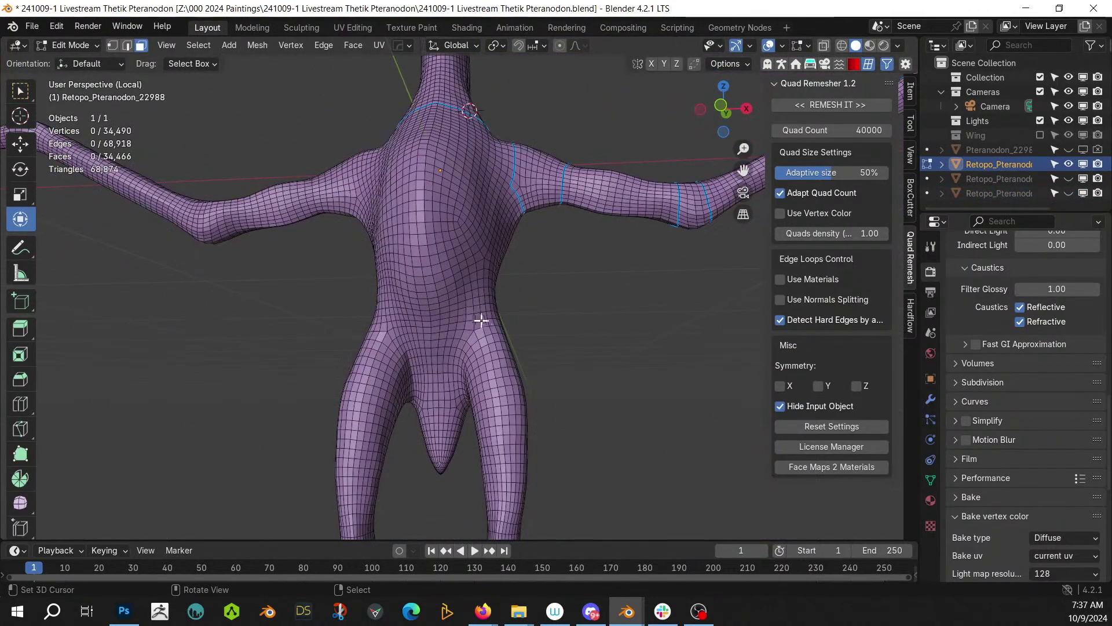
- Select the edge loop around the top of the +X thigh in edge mode and mark it sharp
{"action": "middle_click_drag", "start_coordinate": [469, 316], "coordinate": [547, 356]}
{"action": "scroll", "coordinate": [548, 355], "scroll_direction": "down", "scroll_amount": 8}
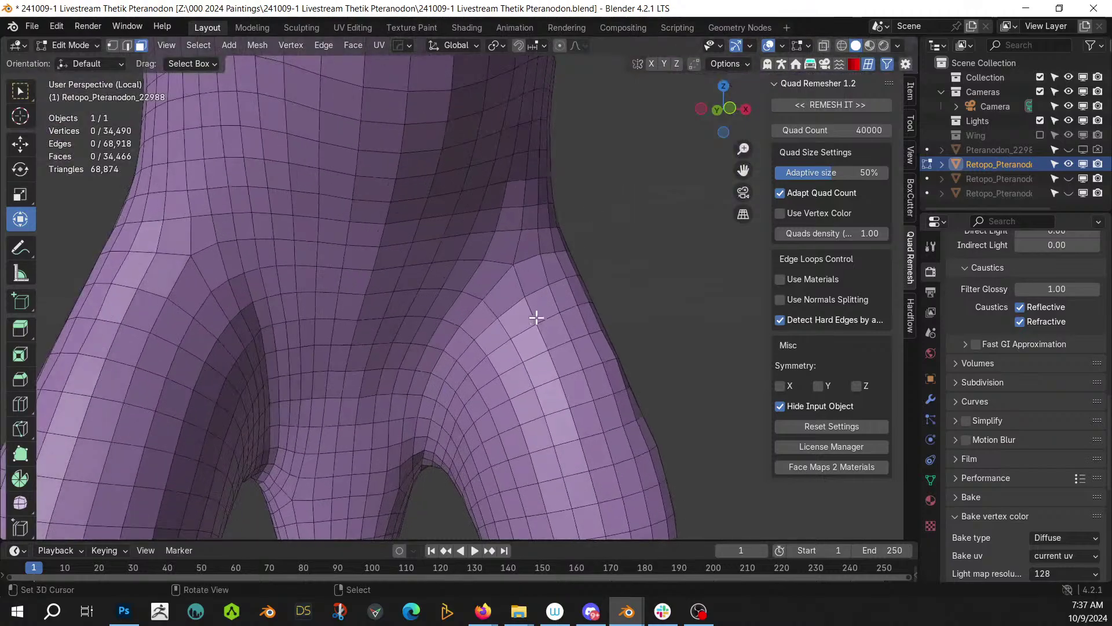
{"action": "middle_click_drag", "start_coordinate": [466, 461], "coordinate": [470, 392], "text": "shift"}
{"action": "left_click", "coordinate": [451, 369]}
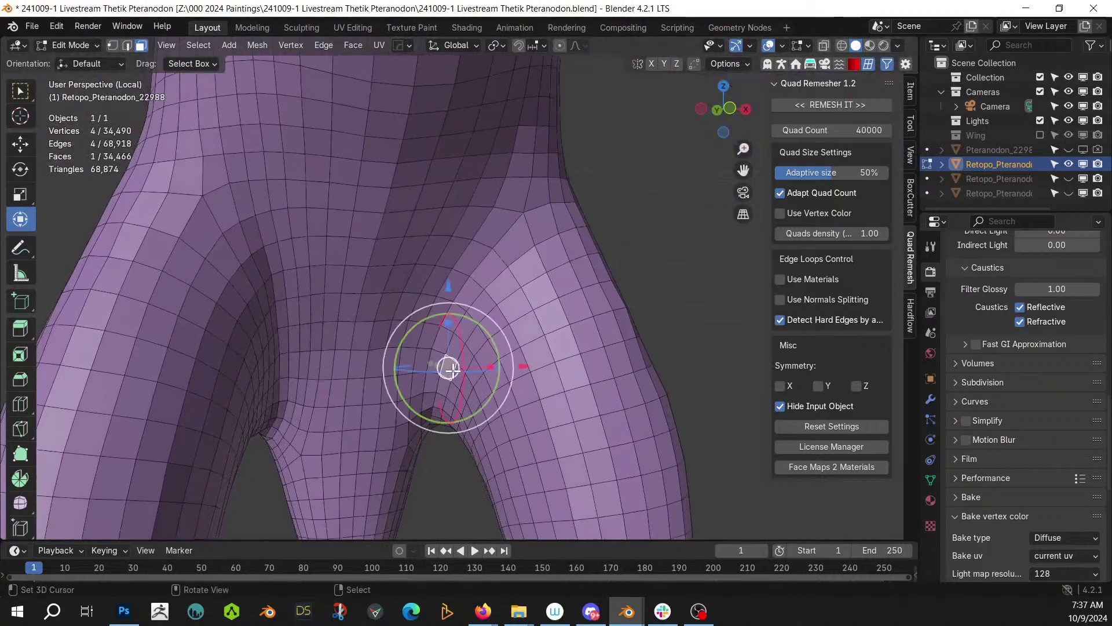
{"action": "key", "text": "2"}
{"action": "left_click", "coordinate": [453, 371]}
{"action": "left_click", "coordinate": [454, 371], "text": "alt"}
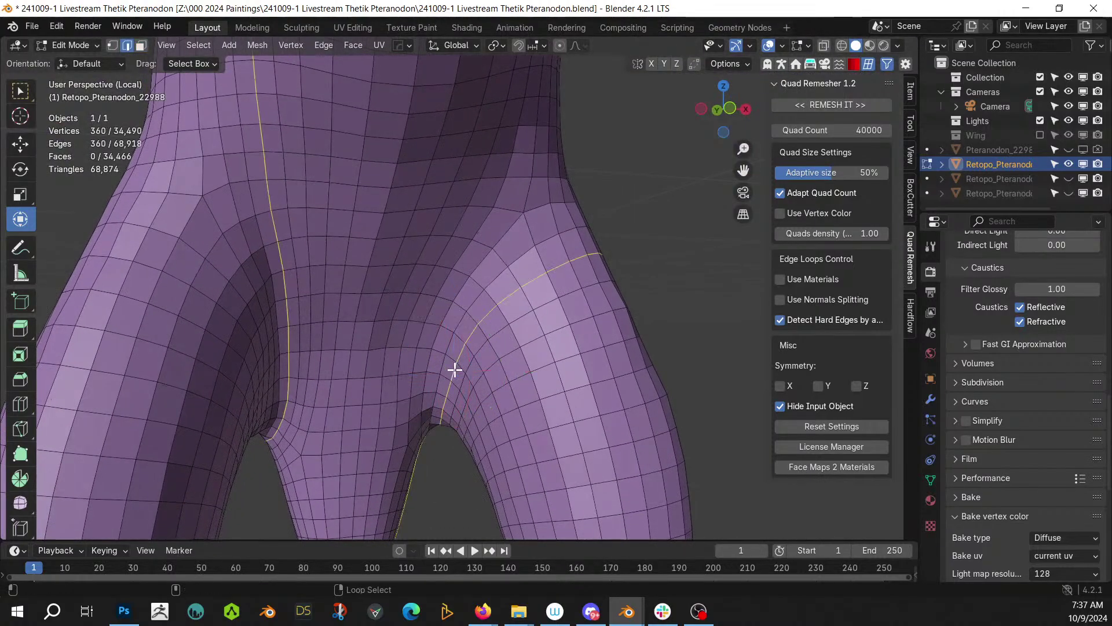
{"action": "right_click", "coordinate": [468, 377]}
{"action": "right_click", "coordinate": [461, 383]}
{"action": "right_click", "coordinate": [461, 383], "text": "alt"}
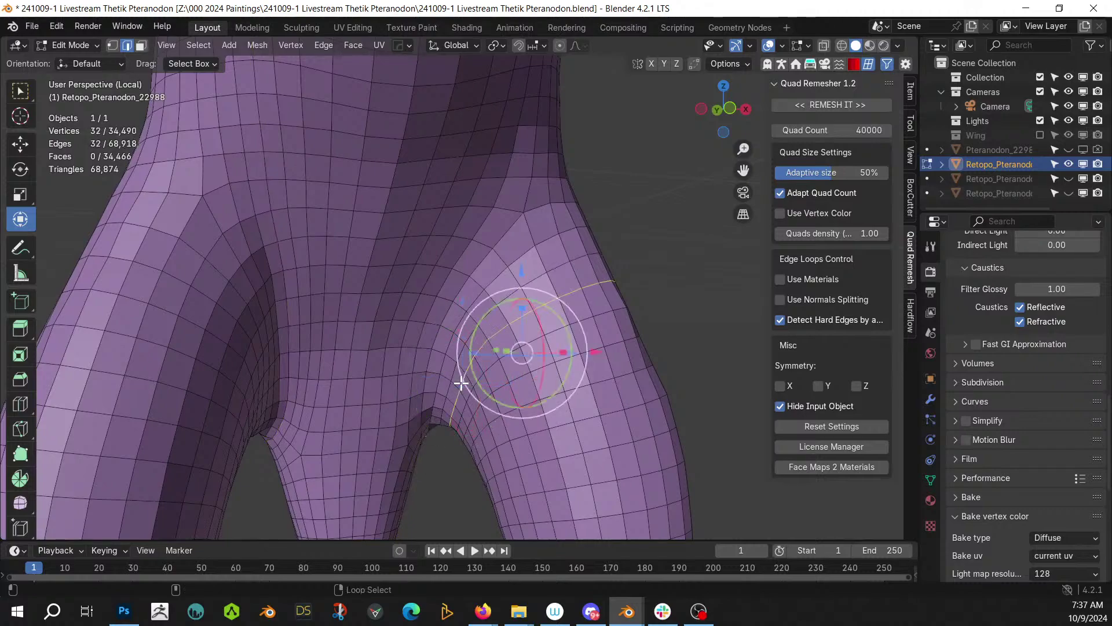
{"action": "key", "text": "q"}
{"action": "left_click", "coordinate": [486, 366]}
- Mark the edge loops above and below the +X leg's knee sharp and clear the selection
{"action": "middle_click_drag", "start_coordinate": [640, 381], "coordinate": [539, 213]}
{"action": "scroll", "coordinate": [582, 387], "scroll_direction": "up", "scroll_amount": 1}
{"action": "scroll", "coordinate": [535, 237], "scroll_direction": "up", "scroll_amount": 2}
{"action": "middle_click_drag", "start_coordinate": [531, 251], "coordinate": [603, 255]}
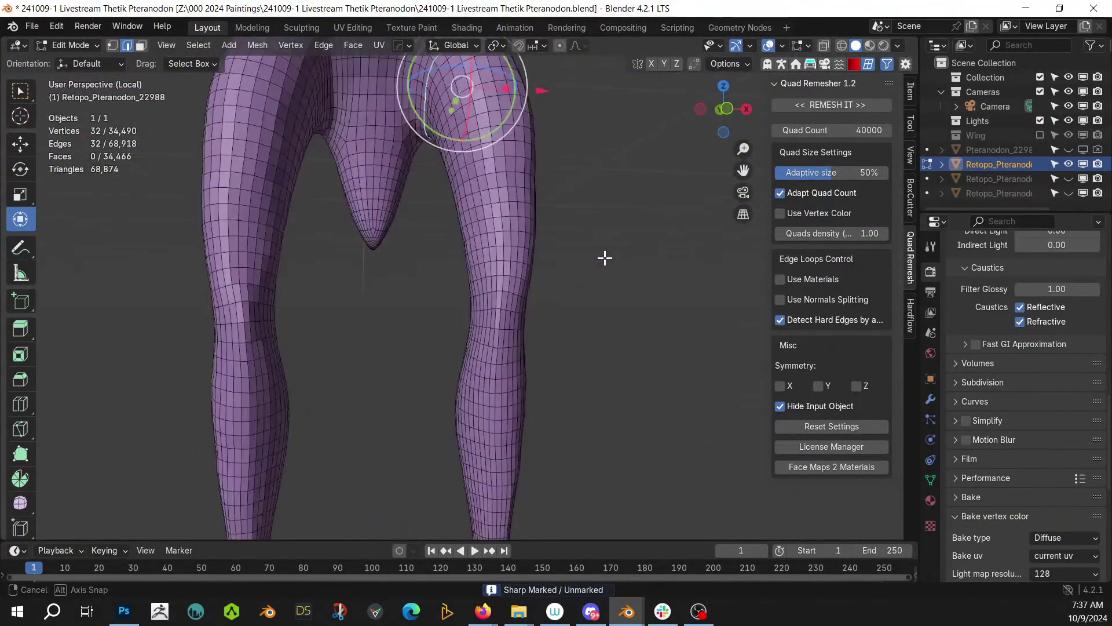
{"action": "scroll", "coordinate": [588, 276], "scroll_direction": "up", "scroll_amount": 2}
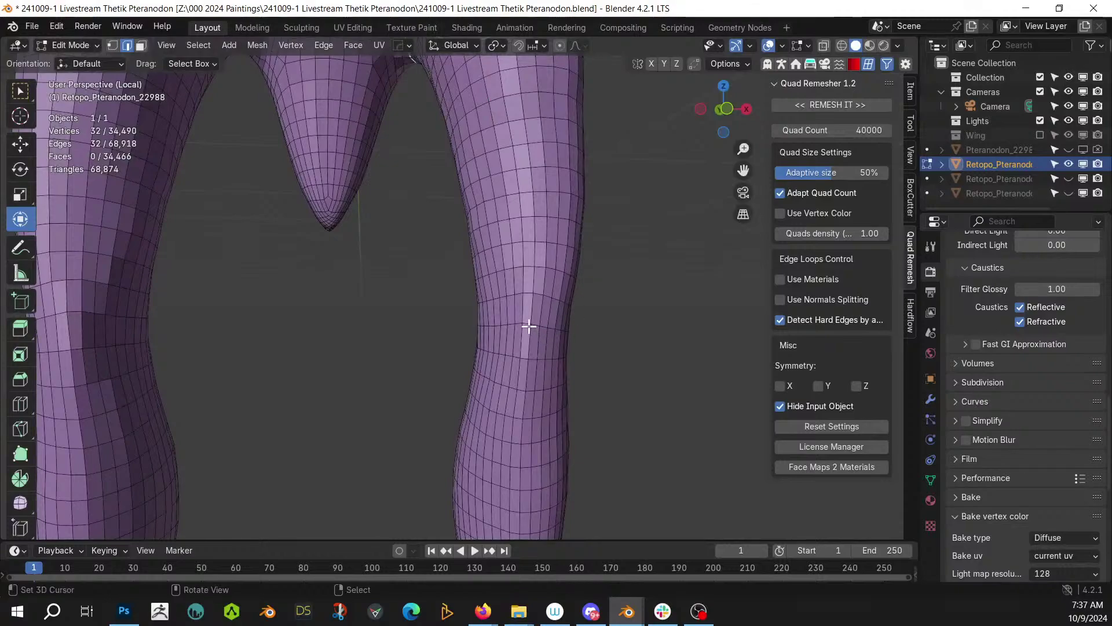
{"action": "right_click", "coordinate": [530, 266]}
{"action": "key", "text": "ctrl+z"}
{"action": "right_click", "coordinate": [529, 266], "text": "alt"}
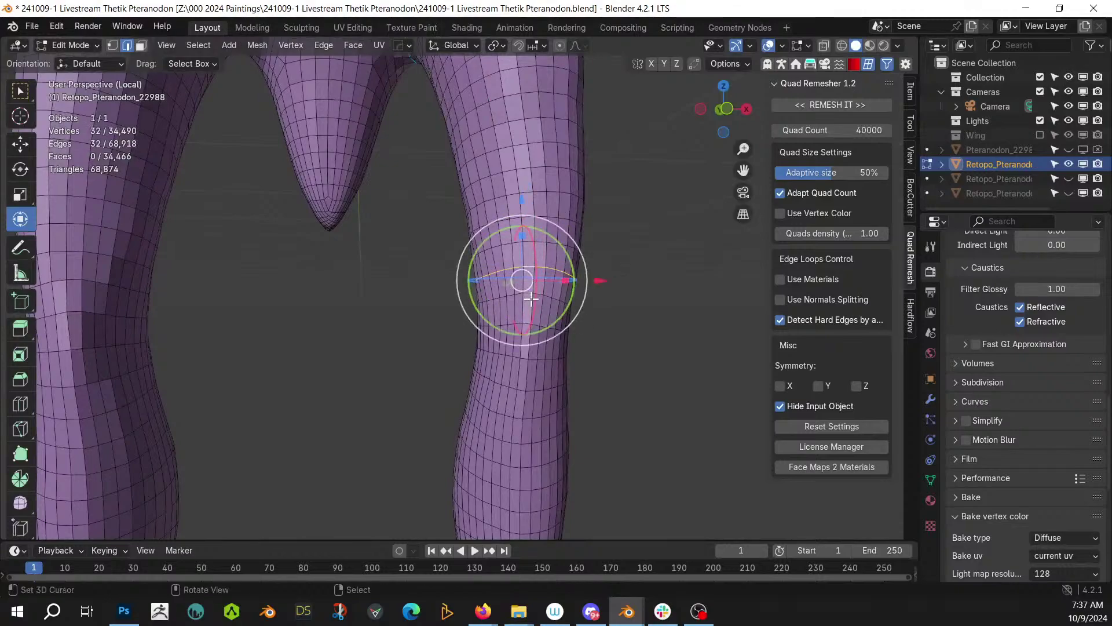
{"action": "right_click", "coordinate": [522, 390], "text": "alt+shift"}
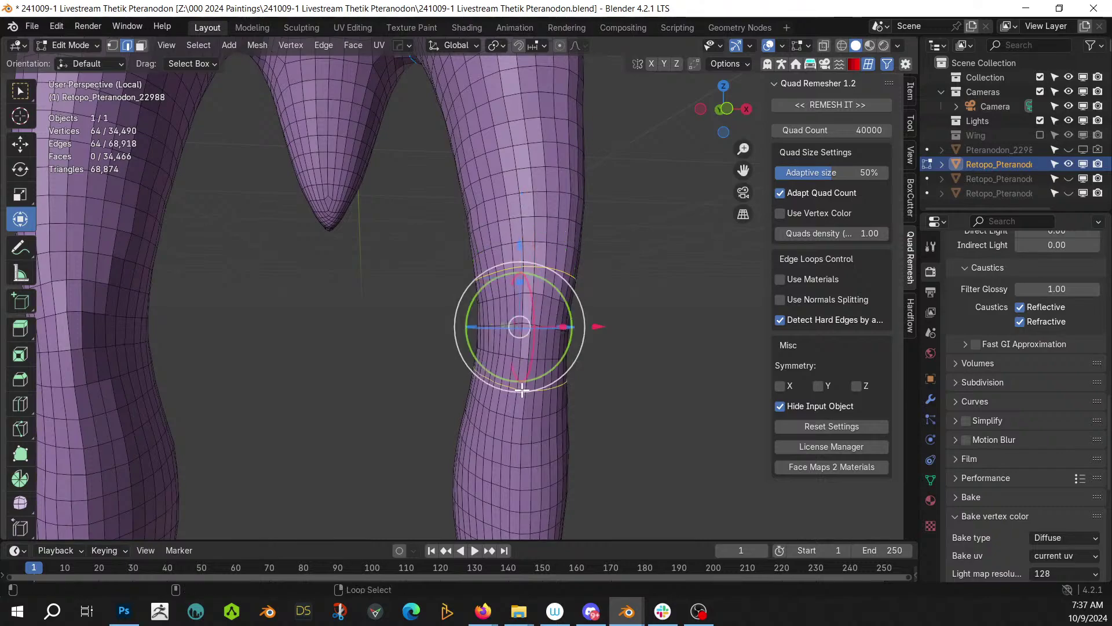
{"action": "key", "text": "q"}
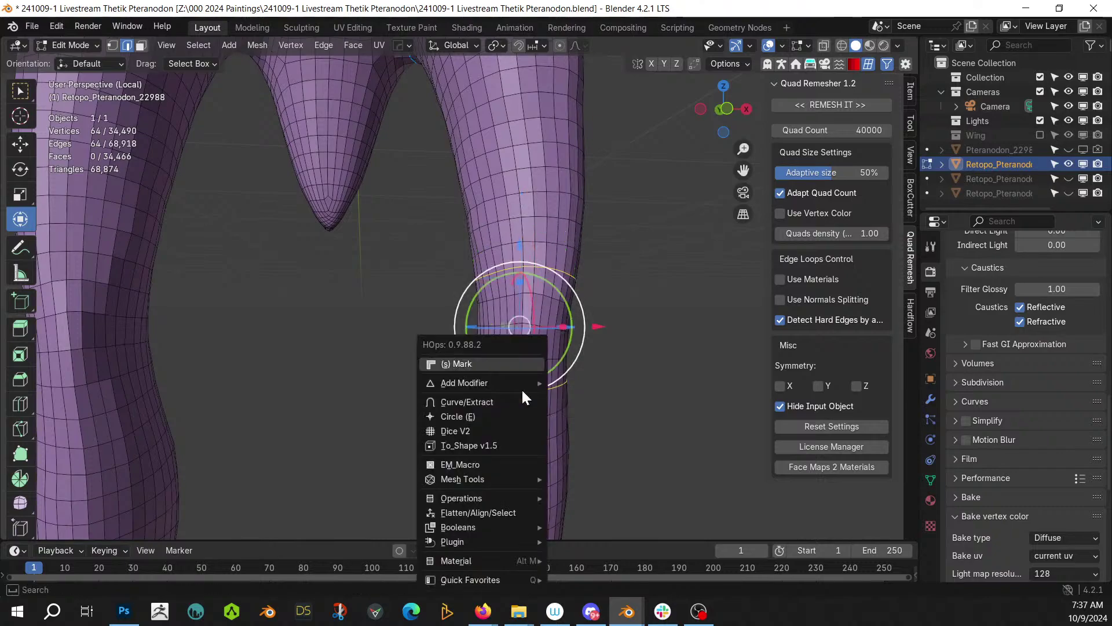
{"action": "left_click", "coordinate": [517, 365]}
{"action": "right_click", "coordinate": [649, 385]}
- Mark the edge loops above and below the +X leg's ankle sharp
{"action": "scroll", "coordinate": [626, 392], "scroll_direction": "down", "scroll_amount": 5}
{"action": "middle_click_drag", "start_coordinate": [626, 393], "coordinate": [629, 250]}
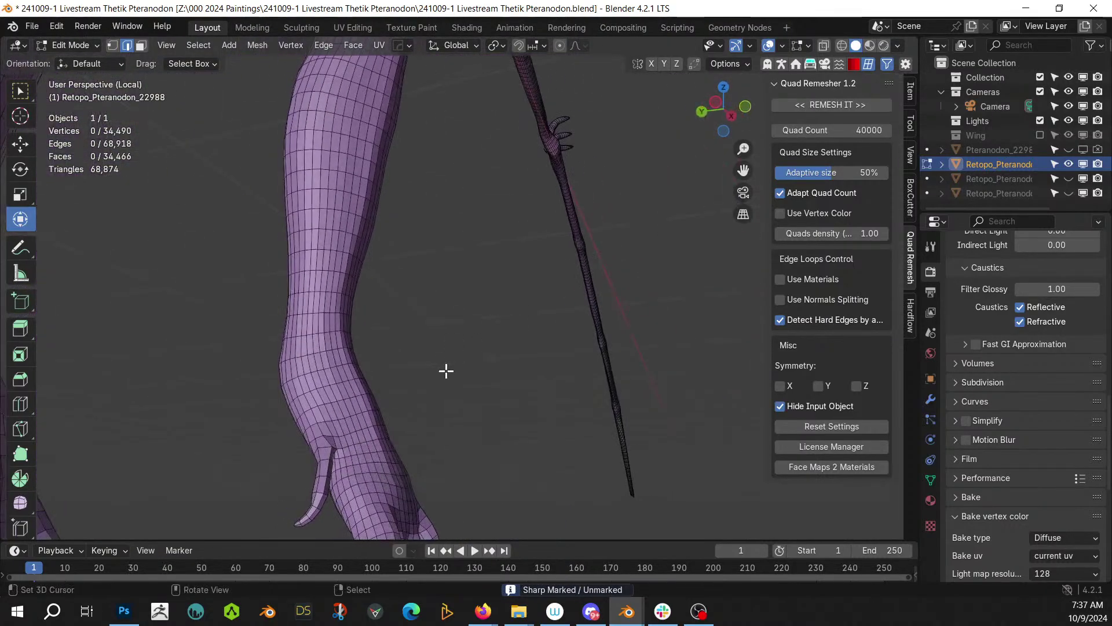
{"action": "middle_click_drag", "start_coordinate": [445, 372], "coordinate": [475, 353], "text": "shift"}
{"action": "scroll", "coordinate": [399, 353], "scroll_direction": "up", "scroll_amount": 1}
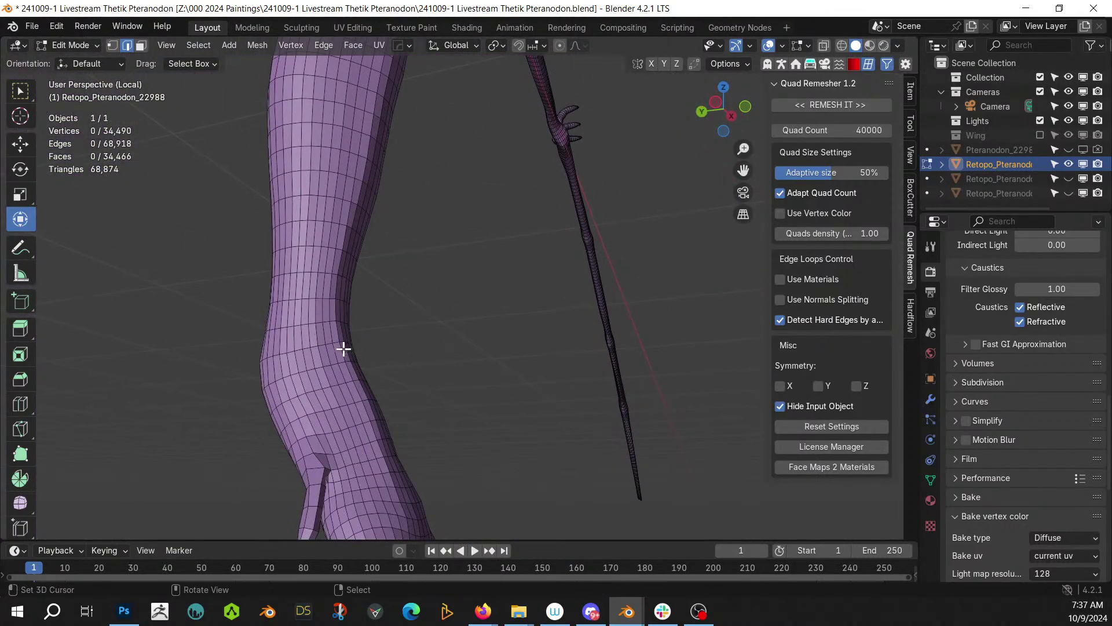
{"action": "left_click", "coordinate": [329, 271], "text": "alt"}
{"action": "left_click", "coordinate": [323, 323], "text": "alt+shift"}
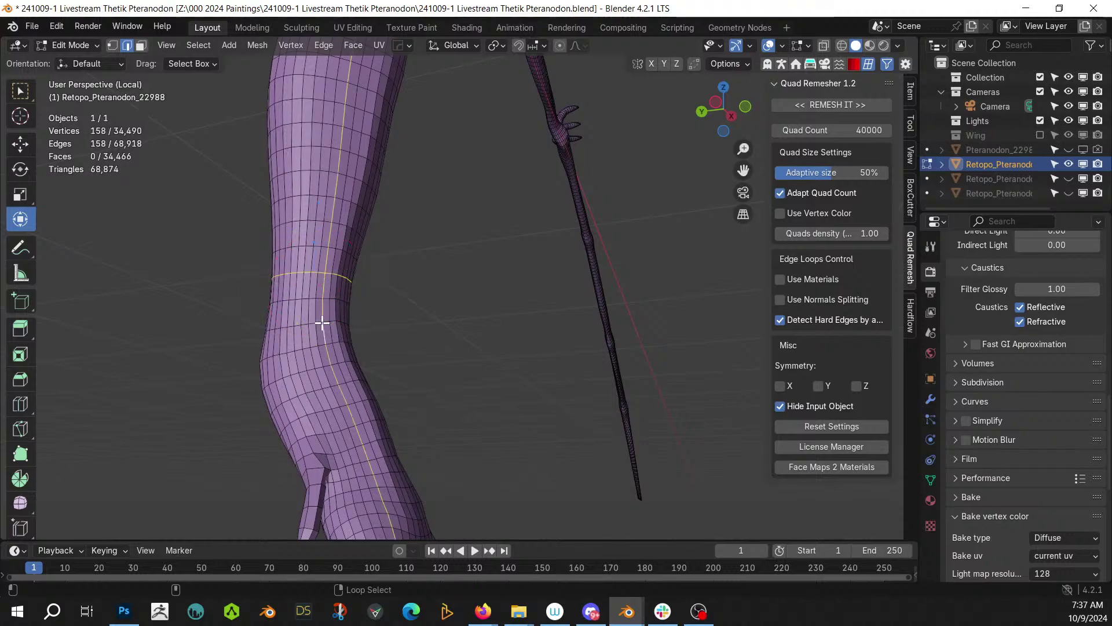
{"action": "key", "text": "ctrl+z"}
{"action": "left_click", "coordinate": [312, 323], "text": "alt+shift"}
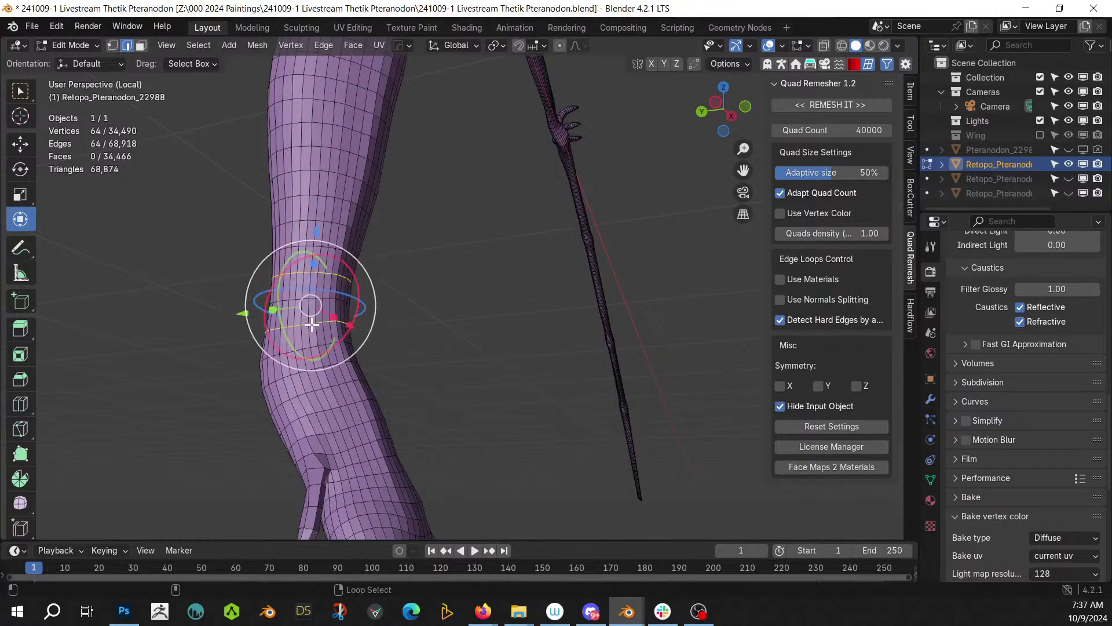
{"action": "right_click", "coordinate": [346, 323]}
{"action": "left_click", "coordinate": [346, 322]}
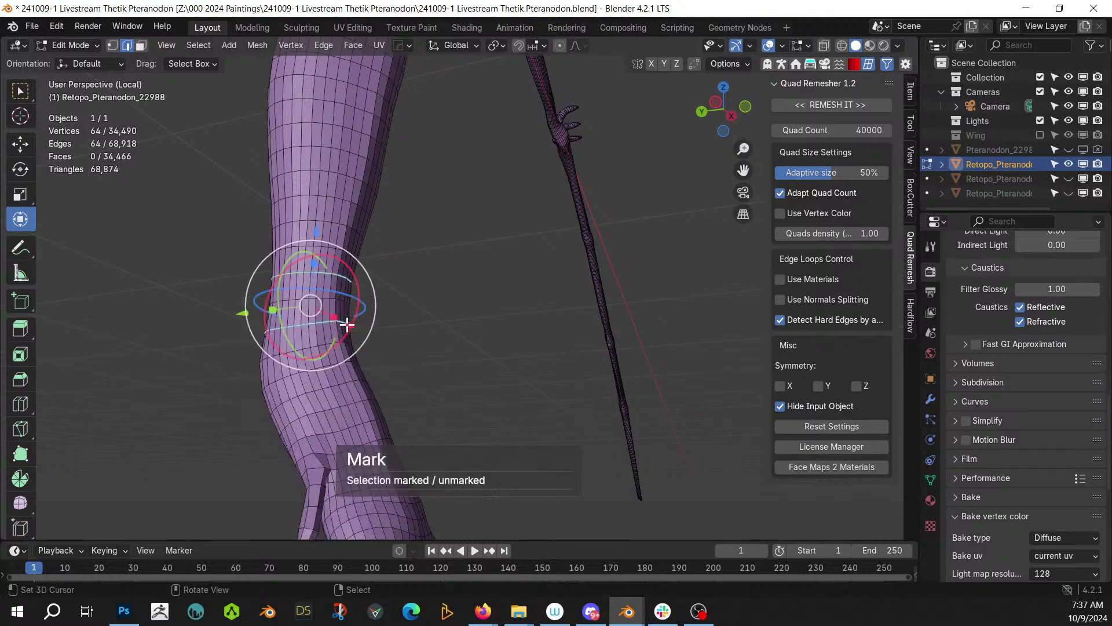
{"action": "middle_click_drag", "start_coordinate": [423, 357], "coordinate": [384, 295]}
- Mirror the body from the +X side across the X axis in Object Mode and apply the mirror modifier
{"action": "scroll", "coordinate": [384, 248], "scroll_direction": "down", "scroll_amount": 3}
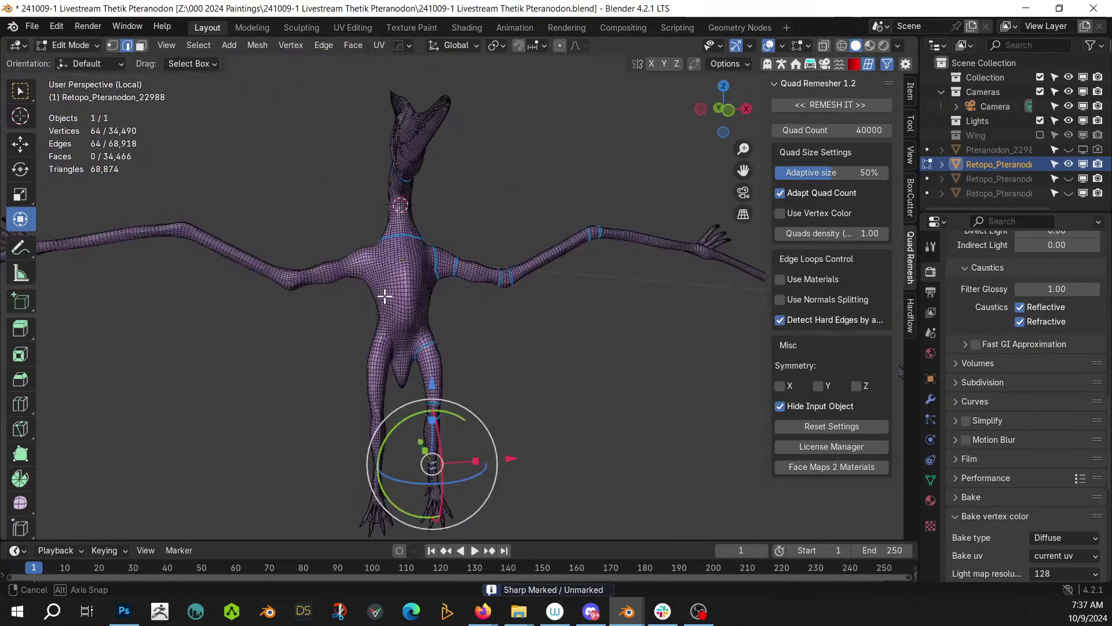
{"action": "key", "text": "Tab"}
{"action": "key", "text": "alt+x"}
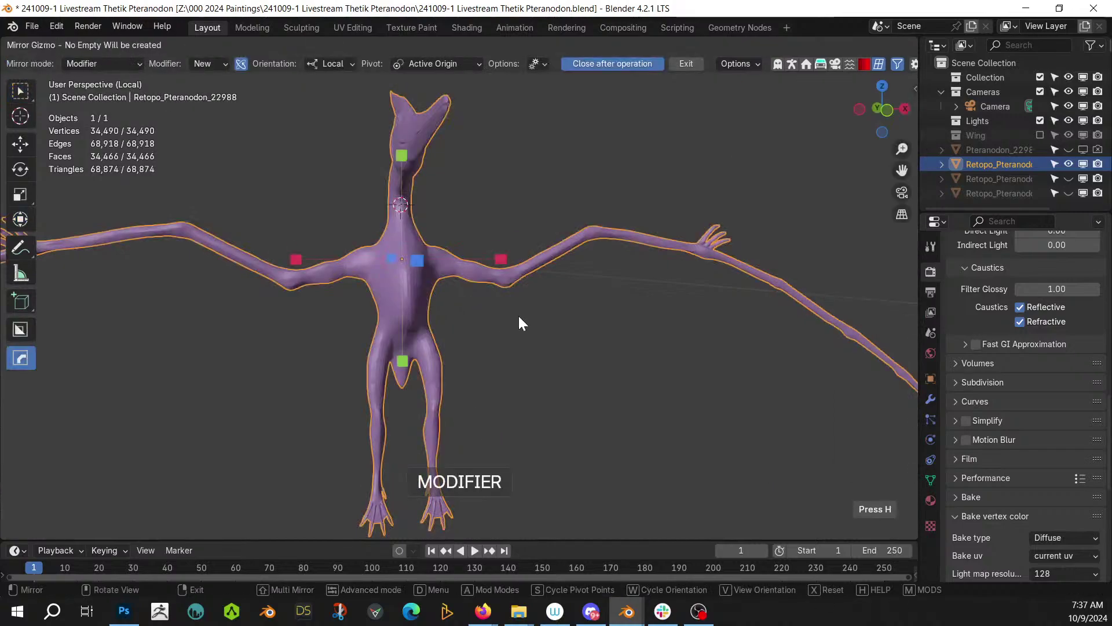
{"action": "left_click", "coordinate": [501, 259]}
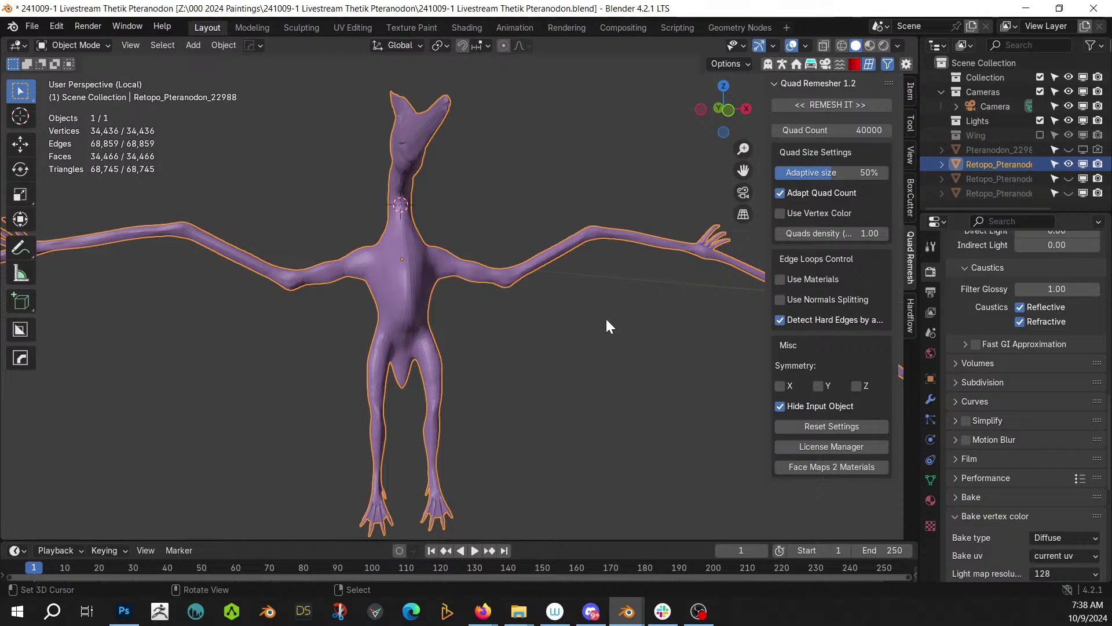
{"action": "scroll", "coordinate": [606, 318], "scroll_direction": "up", "scroll_amount": 3}
{"action": "key", "text": "Tab"}
{"action": "scroll", "coordinate": [574, 330], "scroll_direction": "up", "scroll_amount": 4}
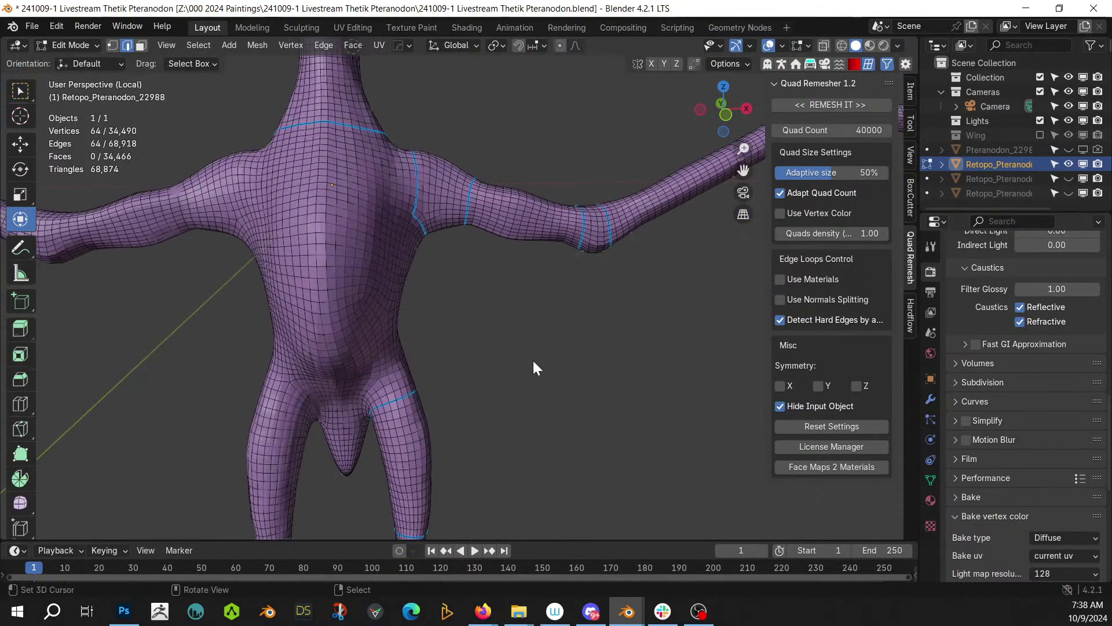
{"action": "key", "text": "Tab"}
{"action": "left_click", "coordinate": [931, 399]}
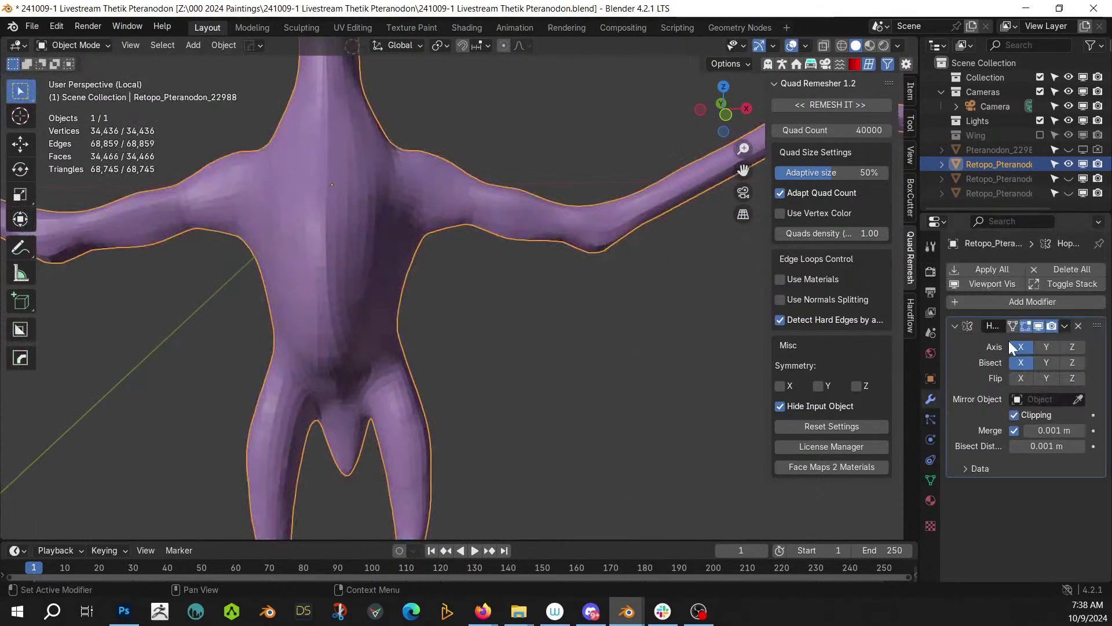
{"action": "left_click", "coordinate": [1013, 269]}
{"action": "key", "text": "Tab"}
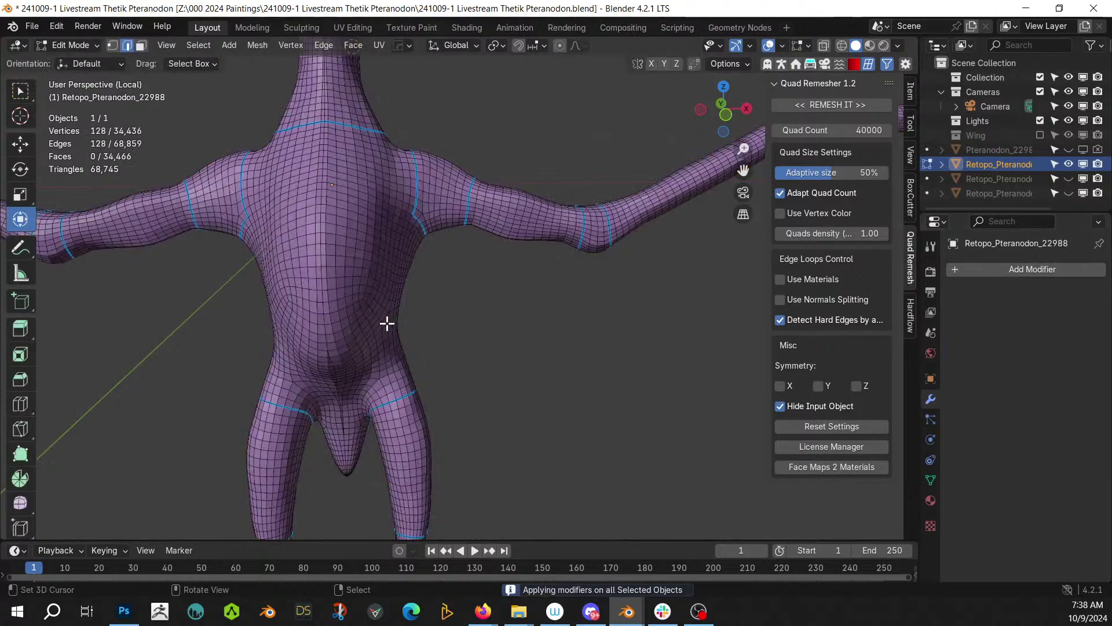
- Add a fresh, unapplied X-axis mirror modifier to the body in Object Mode
{"action": "middle_click_drag", "start_coordinate": [404, 324], "coordinate": [432, 300]}
{"action": "key", "text": "Tab"}
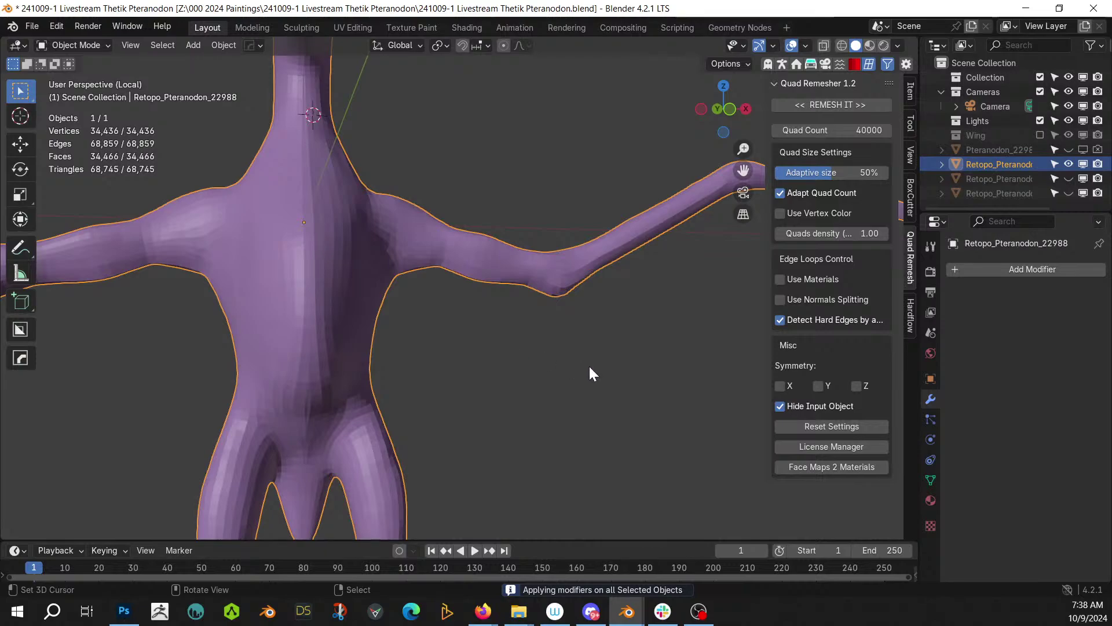
{"action": "key", "text": "alt+x"}
{"action": "scroll", "coordinate": [391, 378], "scroll_direction": "down", "scroll_amount": 2}
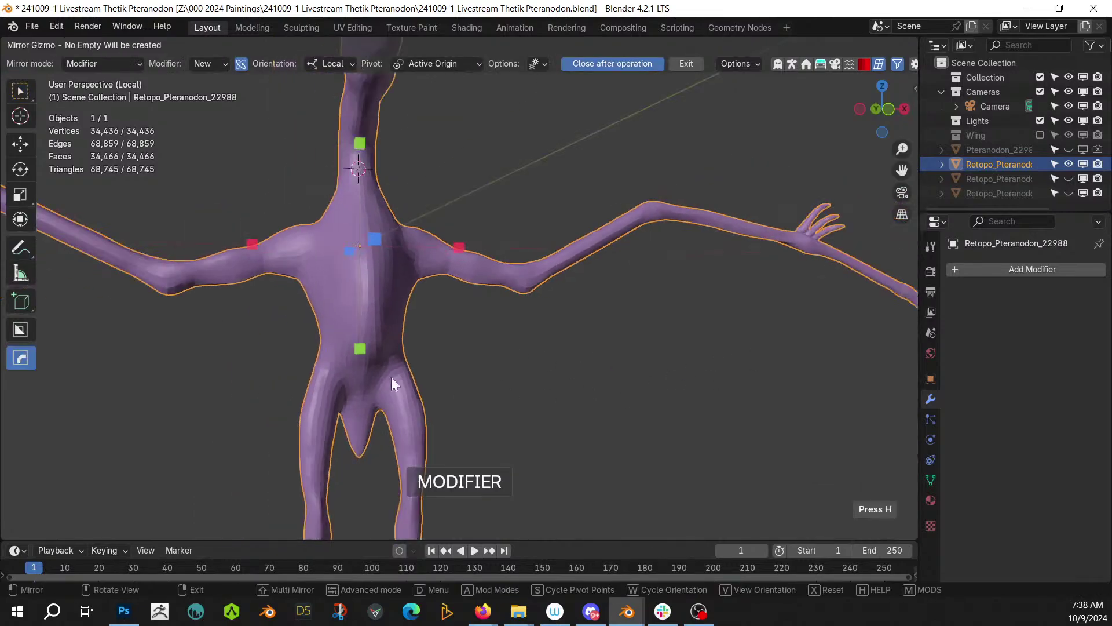
{"action": "left_click", "coordinate": [458, 247]}
- Select the face bands at the +X elbow, wrist and knee as linked faces delimited by Sharp
{"action": "key", "text": "Tab"}
{"action": "middle_click_drag", "start_coordinate": [457, 294], "coordinate": [457, 347]}
{"action": "middle_click_drag", "start_coordinate": [556, 364], "coordinate": [233, 508]}
{"action": "scroll", "coordinate": [348, 464], "scroll_direction": "up", "scroll_amount": 2}
{"action": "key", "text": "3"}
{"action": "left_click", "coordinate": [353, 332]}
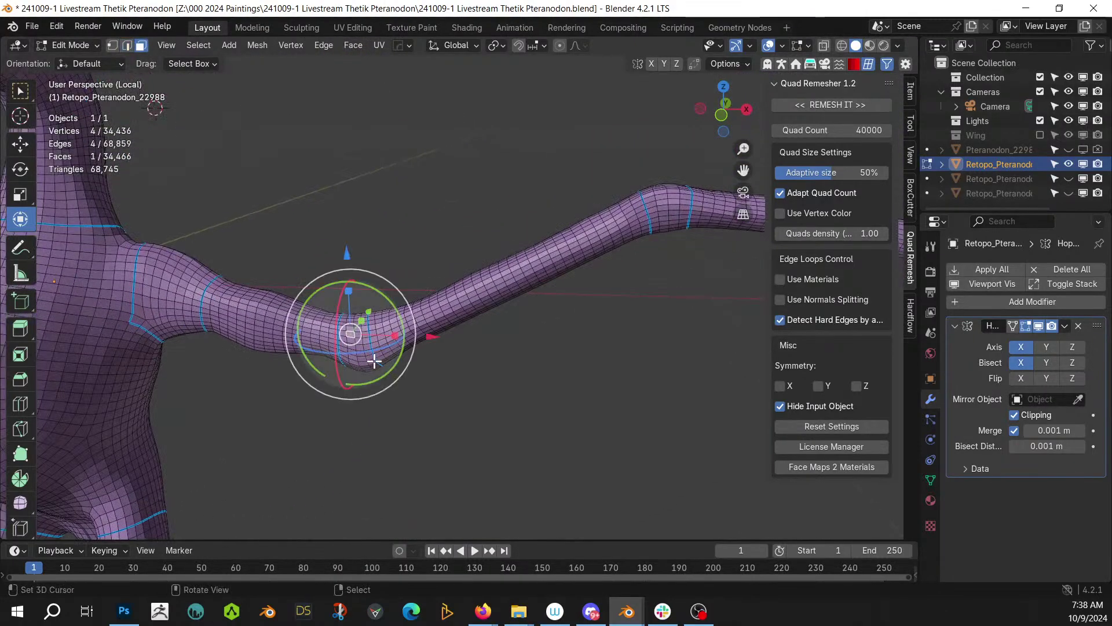
{"action": "key", "text": "ctrl+l"}
{"action": "left_click", "coordinate": [360, 336]}
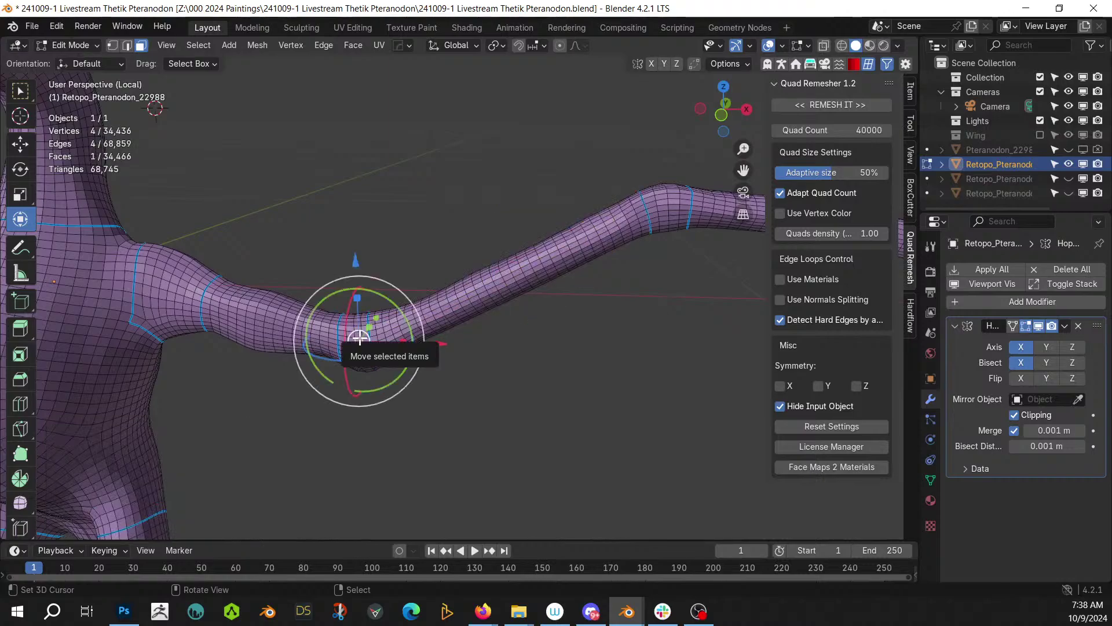
{"action": "key", "text": "ctrl+l"}
{"action": "key", "text": "l"}
{"action": "scroll", "coordinate": [635, 301], "scroll_direction": "down", "scroll_amount": 2}
{"action": "middle_click_drag", "start_coordinate": [602, 316], "coordinate": [253, 325], "text": "shift"}
{"action": "middle_click_drag", "start_coordinate": [715, 174], "coordinate": [658, 320]}
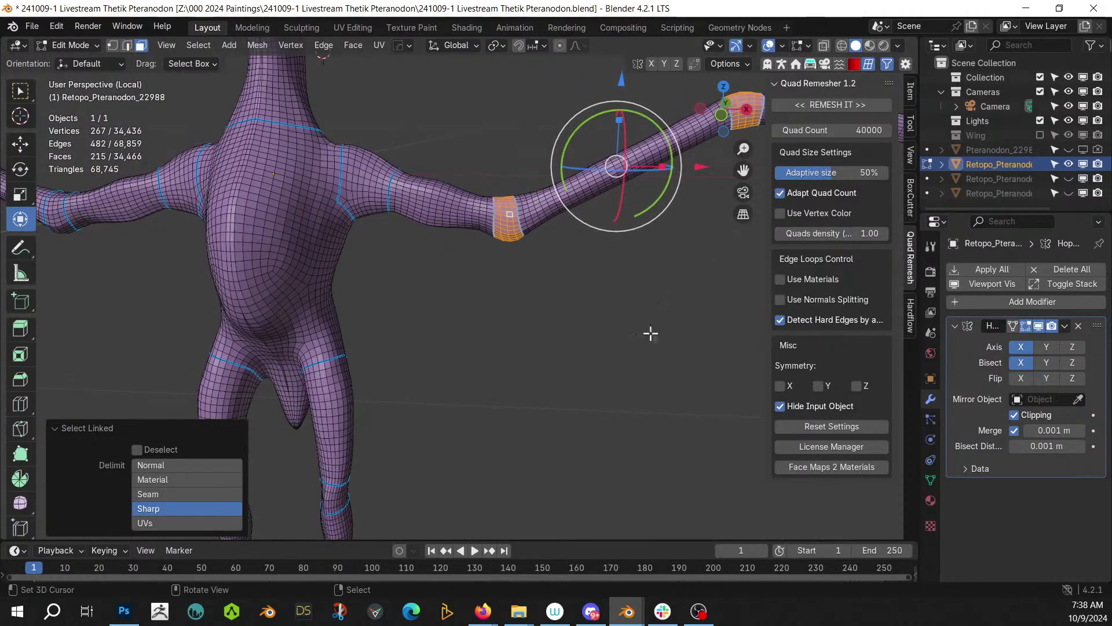
{"action": "key", "text": "l"}
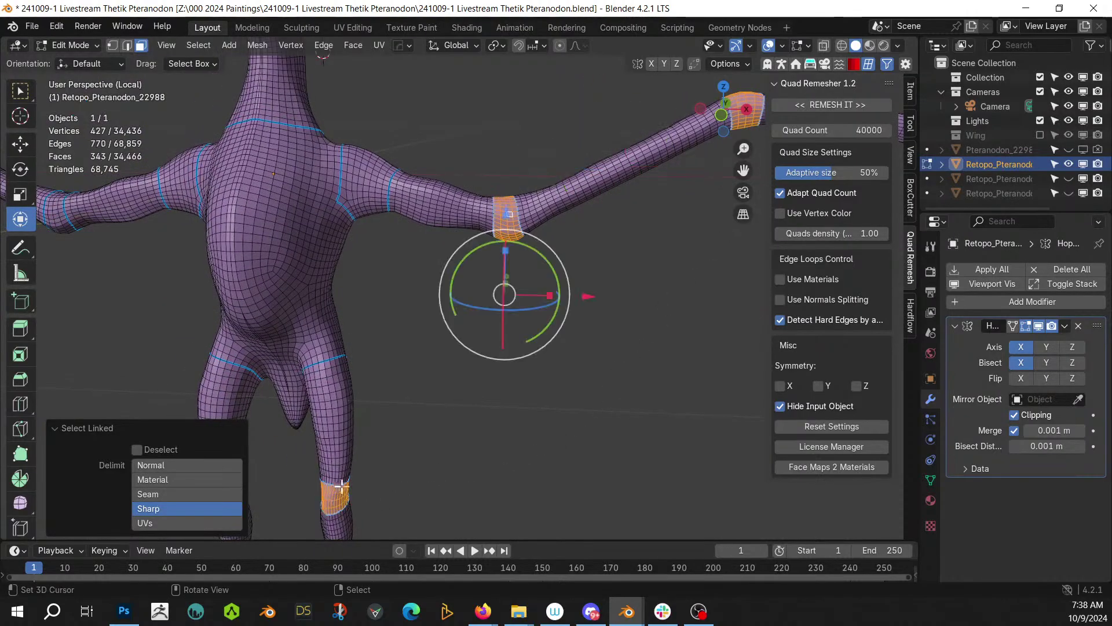
- Extrude the selected elbow, wrist and knee bands inward along their normals by about 0.008 m and clear the selection
{"action": "middle_click_drag", "start_coordinate": [444, 337], "coordinate": [529, 338]}
{"action": "scroll", "coordinate": [482, 483], "scroll_direction": "up", "scroll_amount": 3}
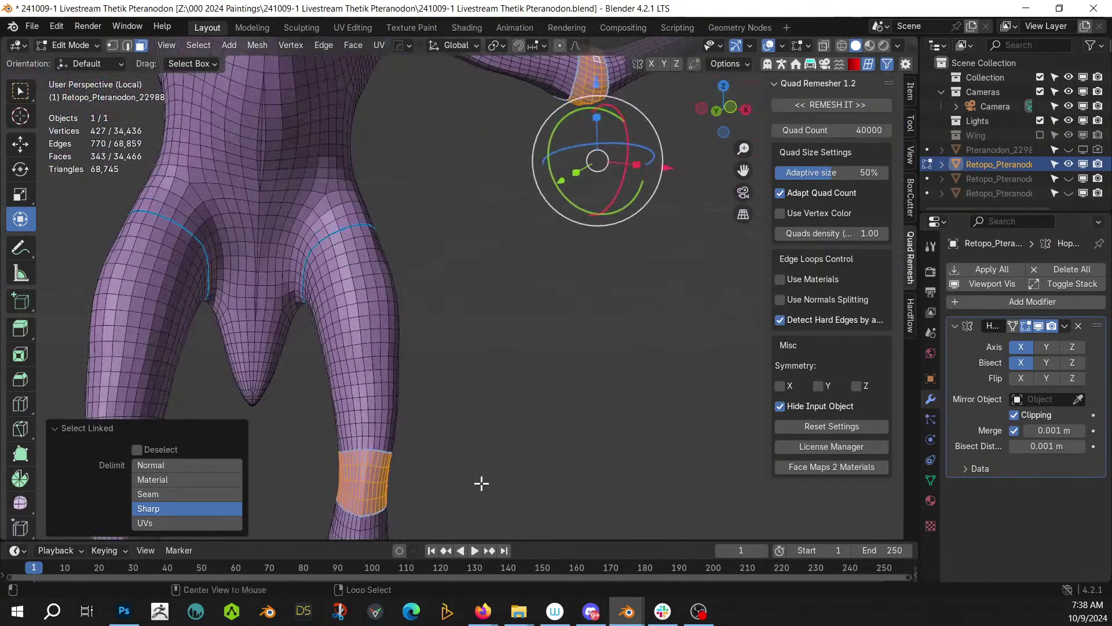
{"action": "key", "text": "alt+e"}
{"action": "left_click", "coordinate": [485, 496]}
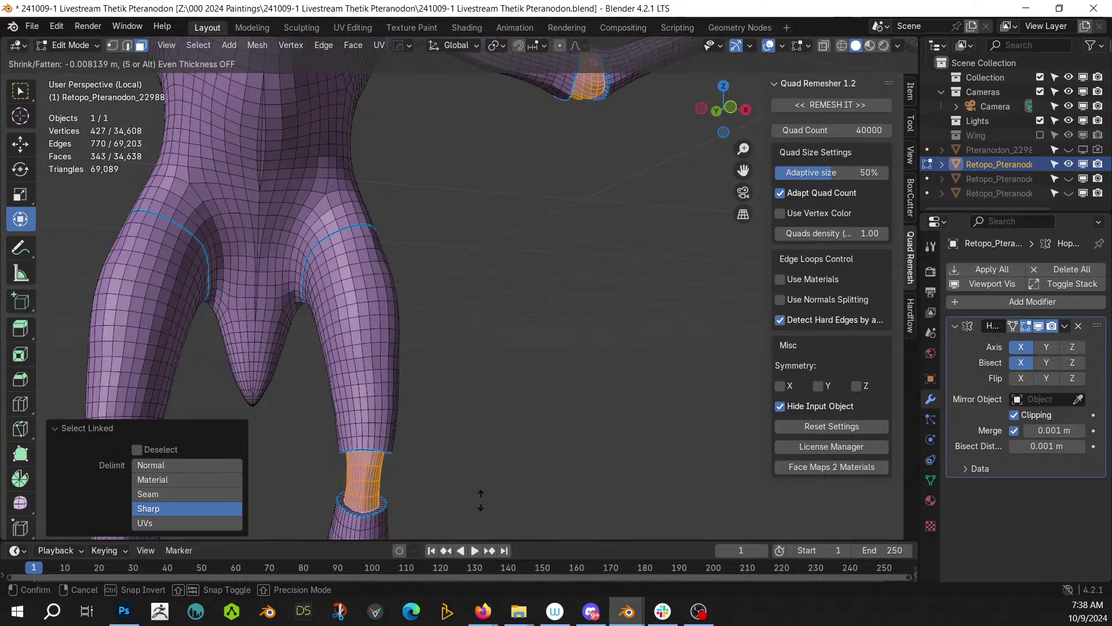
{"action": "left_click", "coordinate": [480, 500]}
{"action": "scroll", "coordinate": [497, 426], "scroll_direction": "down", "scroll_amount": 4}
{"action": "left_click", "coordinate": [546, 377]}
{"action": "middle_click_drag", "start_coordinate": [550, 375], "coordinate": [549, 276]}
{"action": "scroll", "coordinate": [546, 387], "scroll_direction": "down", "scroll_amount": 3}
{"action": "key", "text": "Tab"}
{"action": "key", "text": "Tab"}
- Select the +X ankle's face band as linked faces delimited by Sharp and extrude it inward along normals by about 0.006 m
{"action": "scroll", "coordinate": [556, 377], "scroll_direction": "up", "scroll_amount": 4}
{"action": "scroll", "coordinate": [473, 399], "scroll_direction": "up", "scroll_amount": 2}
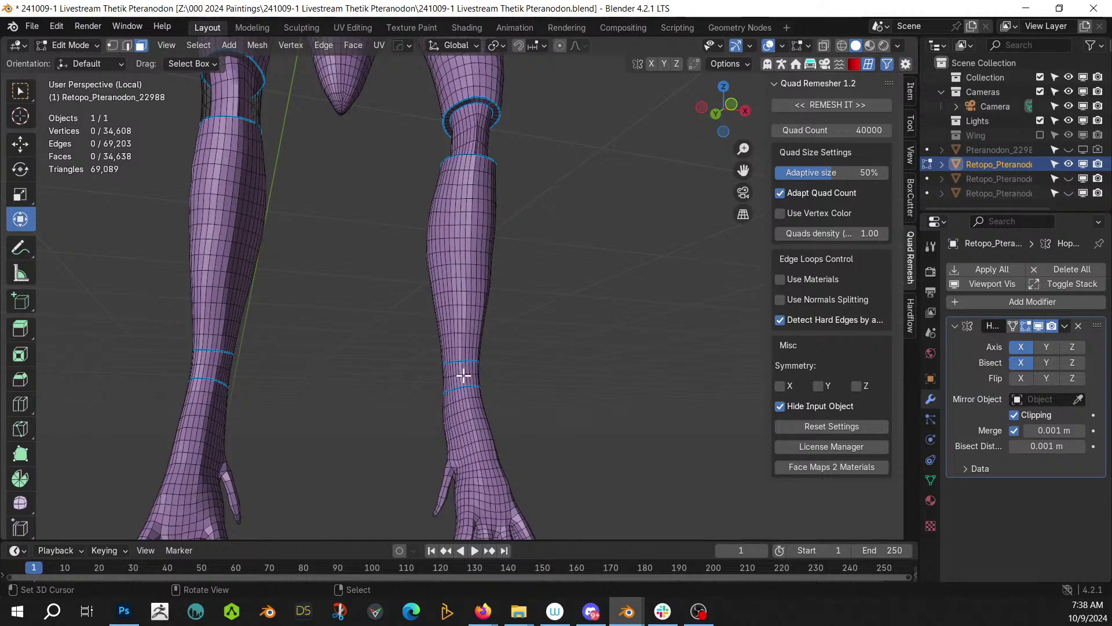
{"action": "key", "text": "ctrl+l"}
{"action": "key", "text": "alt+e"}
{"action": "left_click", "coordinate": [558, 384]}
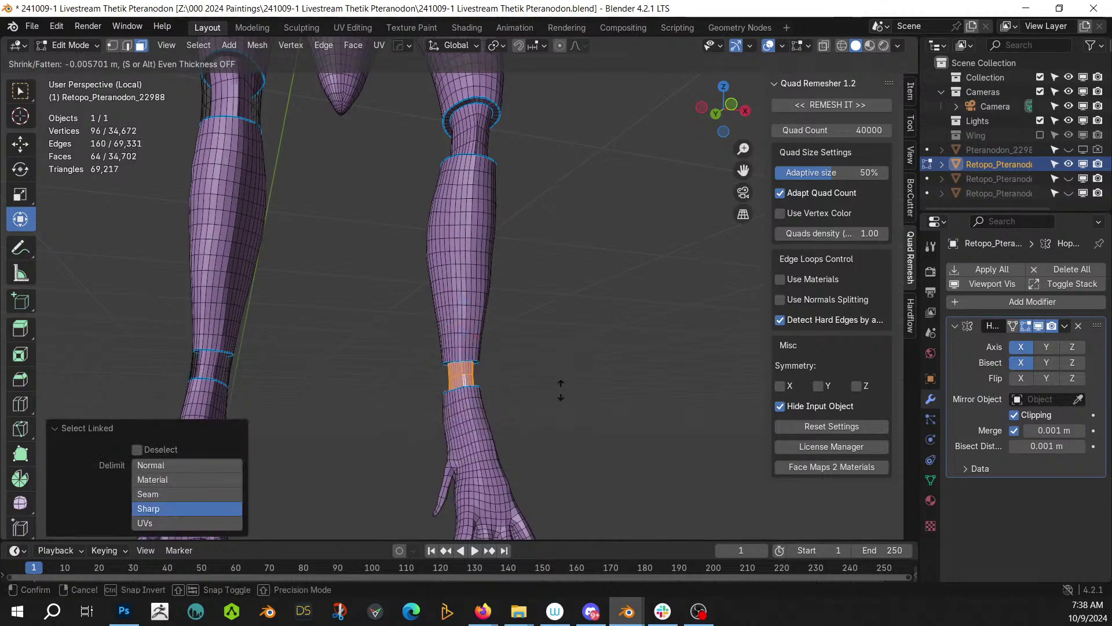
{"action": "left_click", "coordinate": [560, 390]}
{"action": "scroll", "coordinate": [561, 384], "scroll_direction": "down", "scroll_amount": 3}
{"action": "key", "text": "Tab"}
{"action": "middle_click_drag", "start_coordinate": [562, 383], "coordinate": [530, 514]}
{"action": "scroll", "coordinate": [519, 452], "scroll_direction": "down", "scroll_amount": 4}
{"action": "scroll", "coordinate": [522, 414], "scroll_direction": "down", "scroll_amount": 3}
{"action": "middle_click_drag", "start_coordinate": [524, 376], "coordinate": [502, 395]}
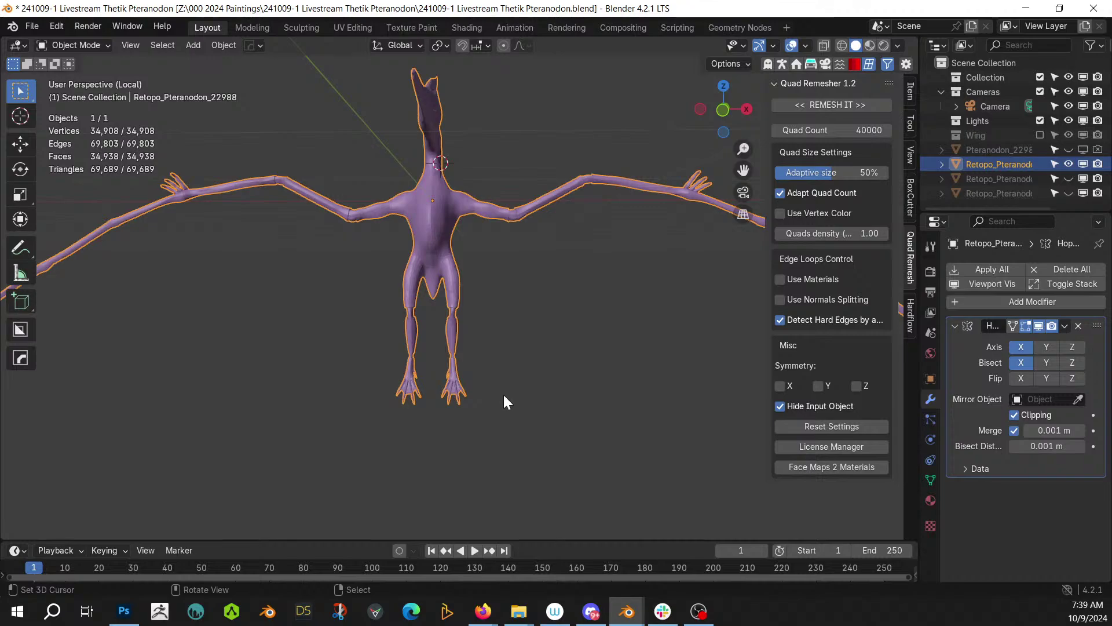
- Select the neck's linked faces delimited by Sharp in Edit Mode and extrude them inward along normals by about 0.0136 m
{"action": "scroll", "coordinate": [446, 311], "scroll_direction": "up", "scroll_amount": 7}
{"action": "middle_click_drag", "start_coordinate": [471, 516], "coordinate": [442, 284]}
{"action": "key", "text": "Tab"}
{"action": "left_click", "coordinate": [443, 237]}
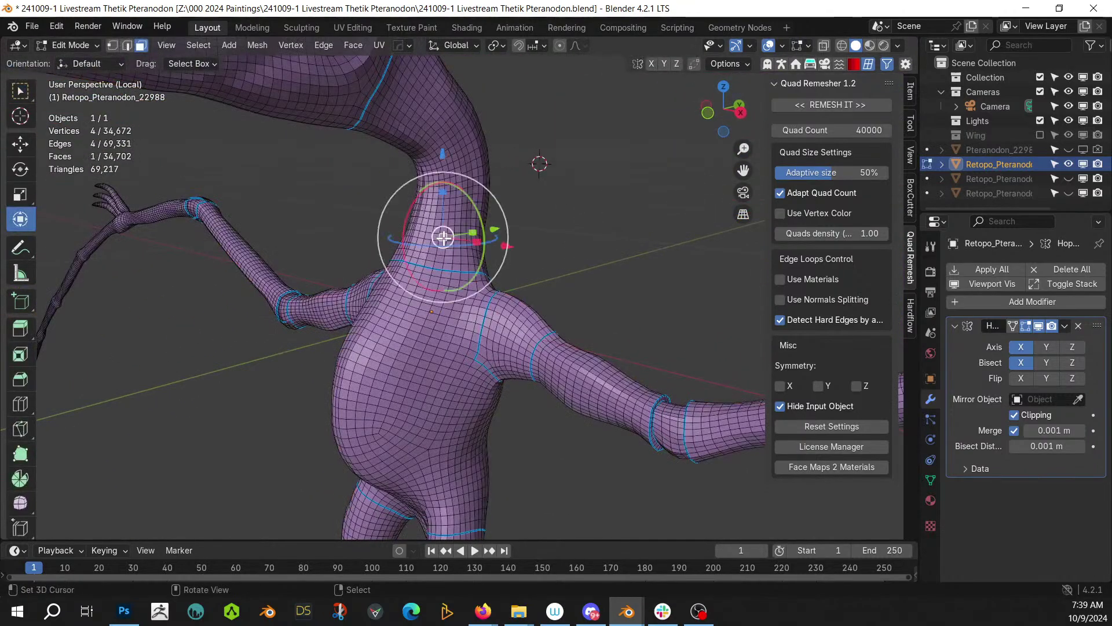
{"action": "key", "text": "l"}
{"action": "middle_click_drag", "start_coordinate": [446, 240], "coordinate": [529, 326]}
{"action": "key", "text": "alt+e"}
{"action": "left_click", "coordinate": [534, 331]}
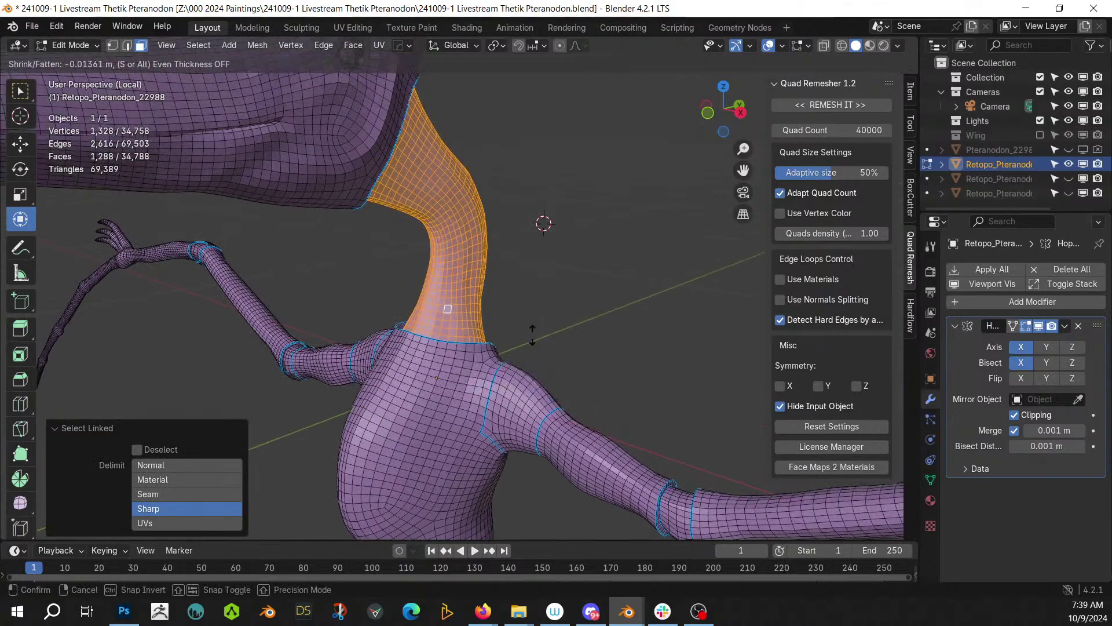
{"action": "left_click", "coordinate": [532, 334]}
- Try to mark the edge loop around the waist sharp with the neck faces still selected, and clear the selection
{"action": "middle_click_drag", "start_coordinate": [531, 333], "coordinate": [194, 137]}
{"action": "middle_click_drag", "start_coordinate": [325, 218], "coordinate": [423, 212]}
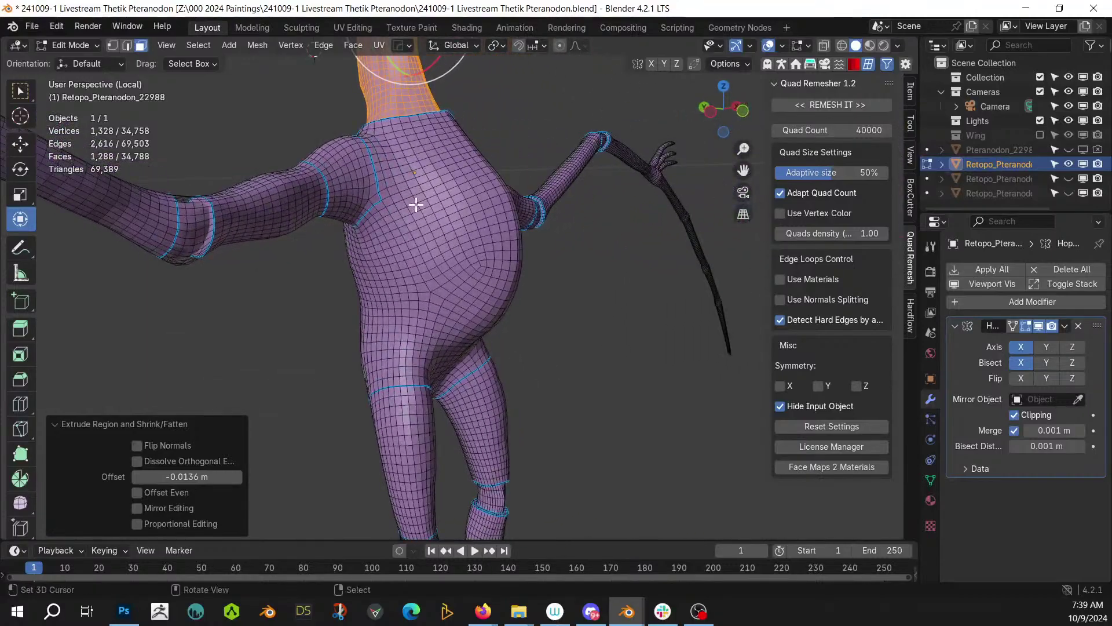
{"action": "scroll", "coordinate": [423, 211], "scroll_direction": "up", "scroll_amount": 3}
{"action": "middle_click_drag", "start_coordinate": [417, 301], "coordinate": [484, 360]}
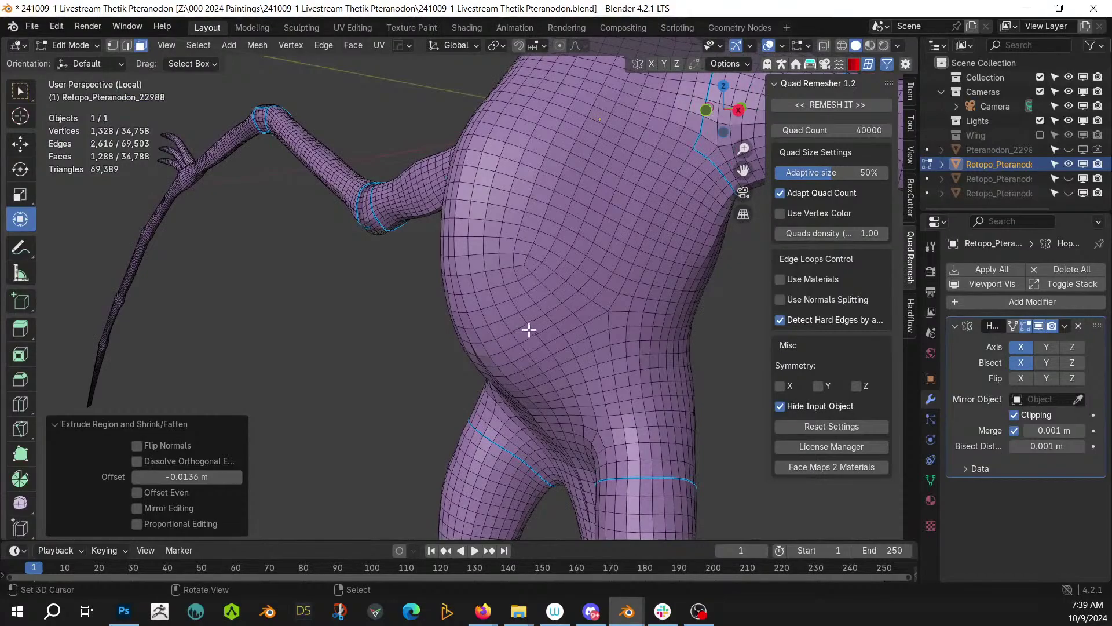
{"action": "key", "text": "2"}
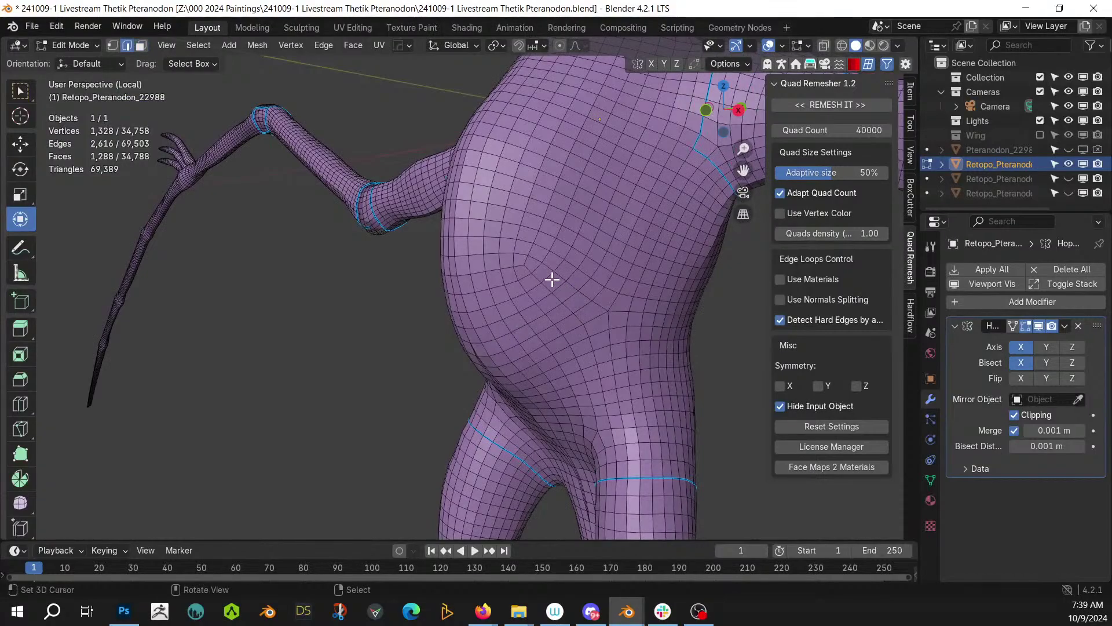
{"action": "middle_click_drag", "start_coordinate": [622, 312], "coordinate": [755, 313]}
{"action": "middle_click_drag", "start_coordinate": [631, 315], "coordinate": [590, 329]}
{"action": "right_click", "coordinate": [474, 307]}
{"action": "left_click", "coordinate": [475, 305]}
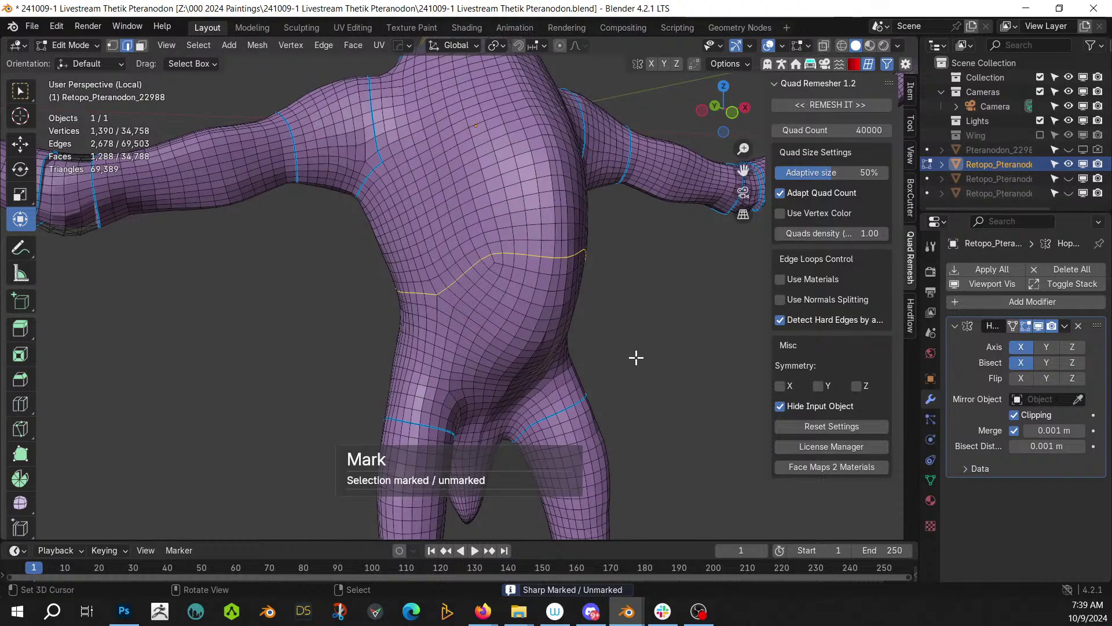
{"action": "scroll", "coordinate": [636, 357], "scroll_direction": "down", "scroll_amount": 4}
{"action": "key", "text": "alt+a"}
- Select the edge loop around the waist on its own, mark it sharp and clear the selection
{"action": "scroll", "coordinate": [579, 301], "scroll_direction": "up", "scroll_amount": 4}
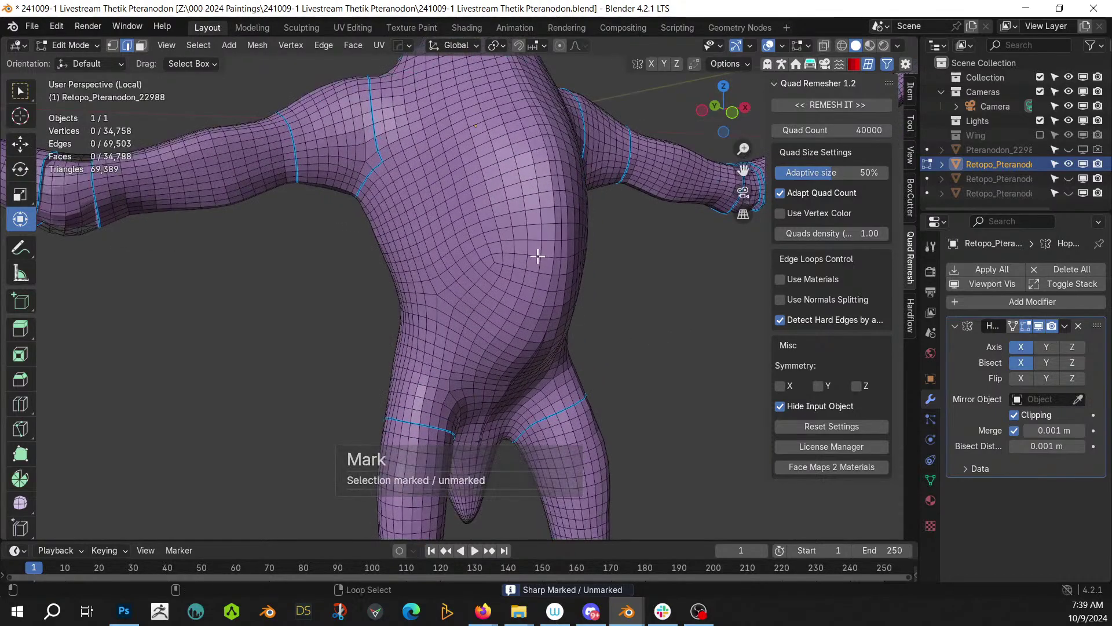
{"action": "left_click", "coordinate": [537, 256], "text": "alt"}
{"action": "left_click", "coordinate": [457, 293], "text": "alt"}
{"action": "right_click", "coordinate": [561, 310]}
{"action": "left_click", "coordinate": [561, 308]}
{"action": "middle_click_drag", "start_coordinate": [648, 333], "coordinate": [698, 401]}
{"action": "left_click", "coordinate": [557, 376]}
- Try selecting the face loops directly below the sharp waist line
{"action": "middle_click_drag", "start_coordinate": [559, 387], "coordinate": [486, 383]}
{"action": "scroll", "coordinate": [485, 383], "scroll_direction": "up", "scroll_amount": 2}
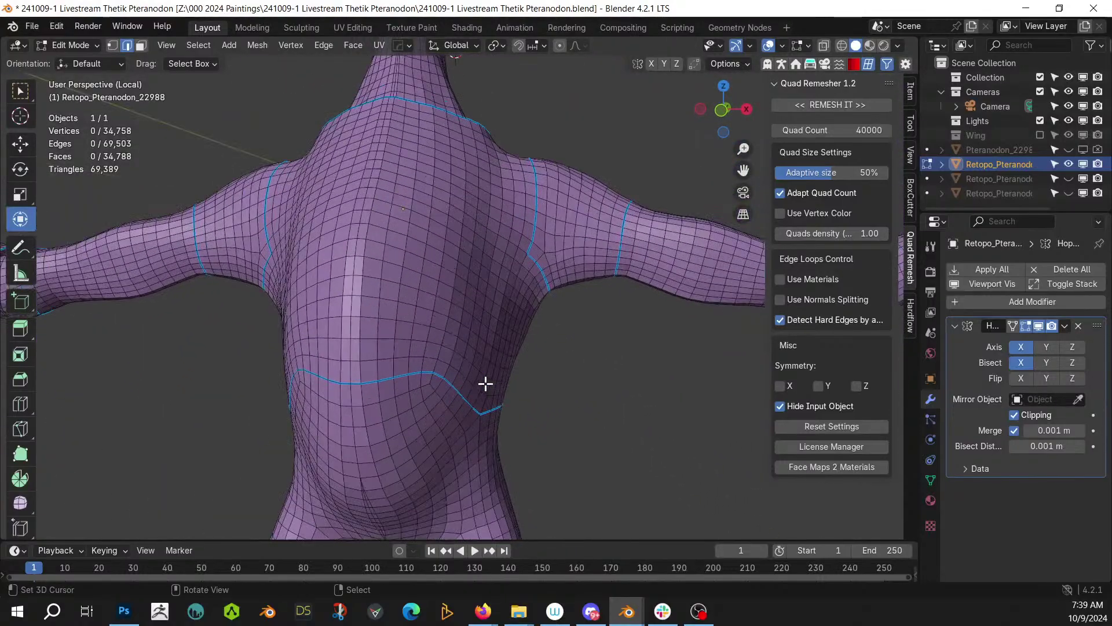
{"action": "left_click", "coordinate": [364, 393], "text": "alt"}
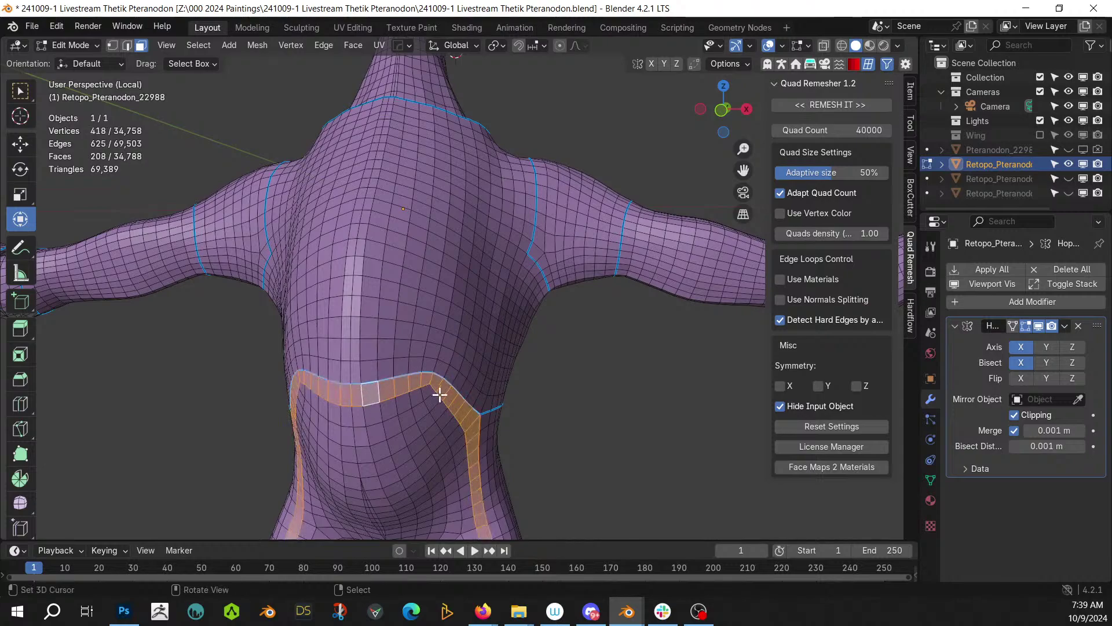
{"action": "left_click", "coordinate": [587, 417]}
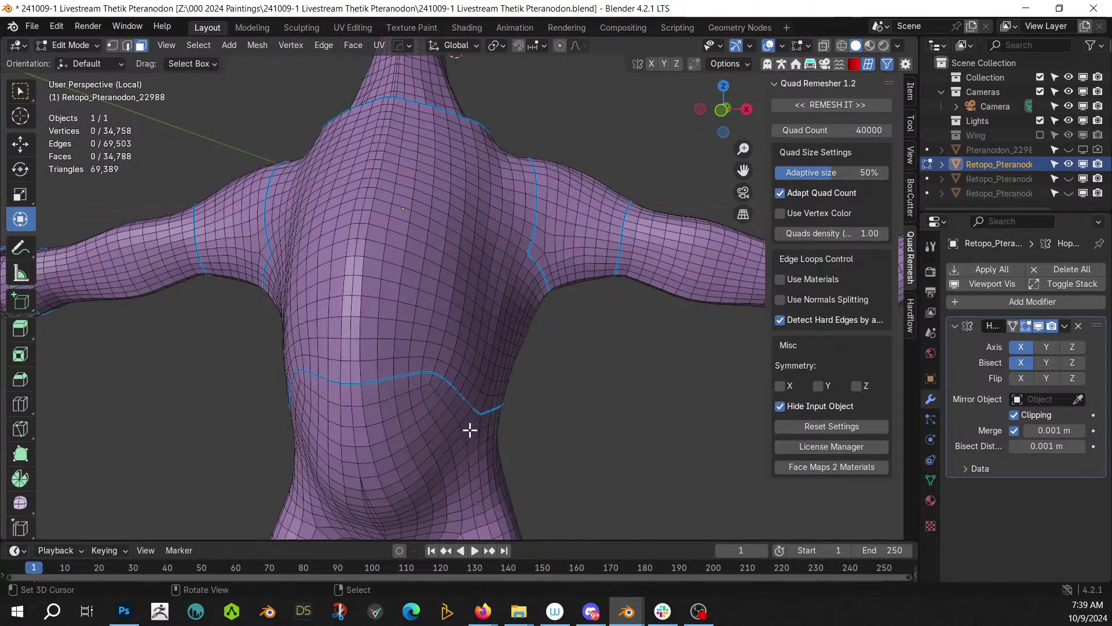
{"action": "left_click", "coordinate": [440, 395], "text": "alt"}
{"action": "left_click", "coordinate": [602, 434]}
- Select the edges just below the sharp waist line on both sides of the belly, using an edge loop and shortest-path picks
{"action": "middle_click_drag", "start_coordinate": [516, 427], "coordinate": [425, 413]}
{"action": "left_click", "coordinate": [430, 411], "text": "alt"}
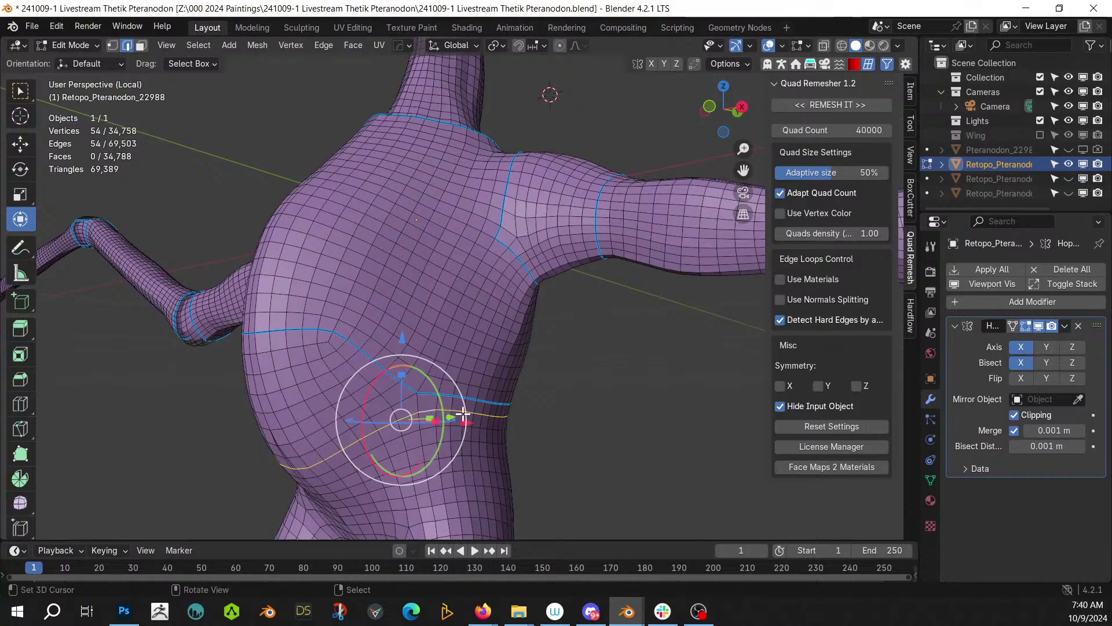
{"action": "left_click", "coordinate": [394, 409], "text": "ctrl"}
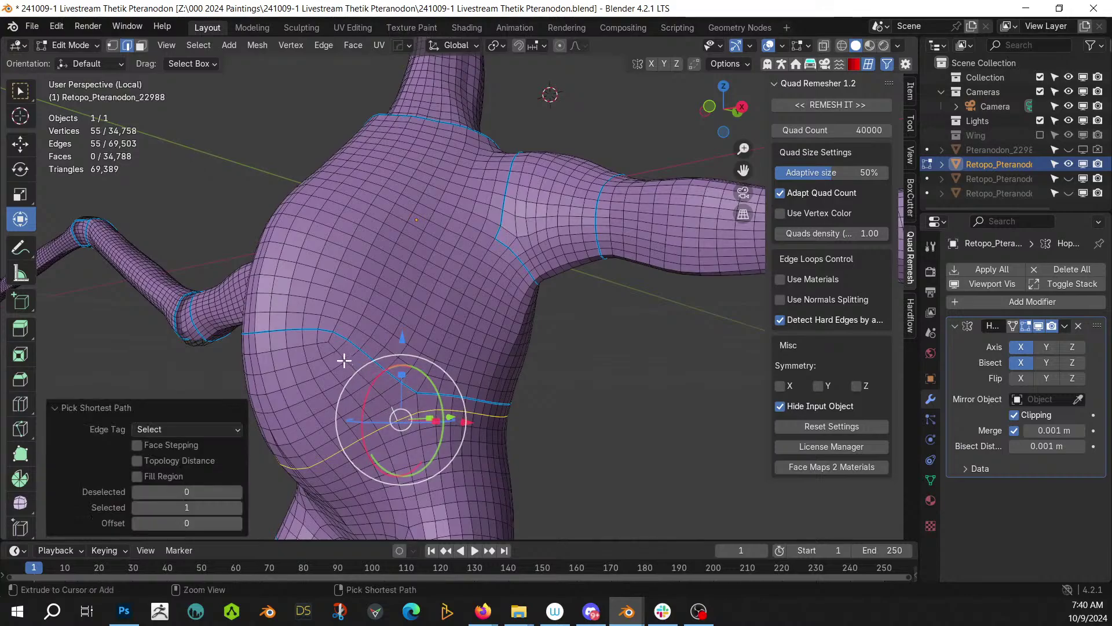
{"action": "left_click", "coordinate": [328, 343], "text": "ctrl"}
{"action": "middle_click_drag", "start_coordinate": [329, 343], "coordinate": [461, 370]}
{"action": "right_click", "coordinate": [430, 352], "text": "alt+shift"}
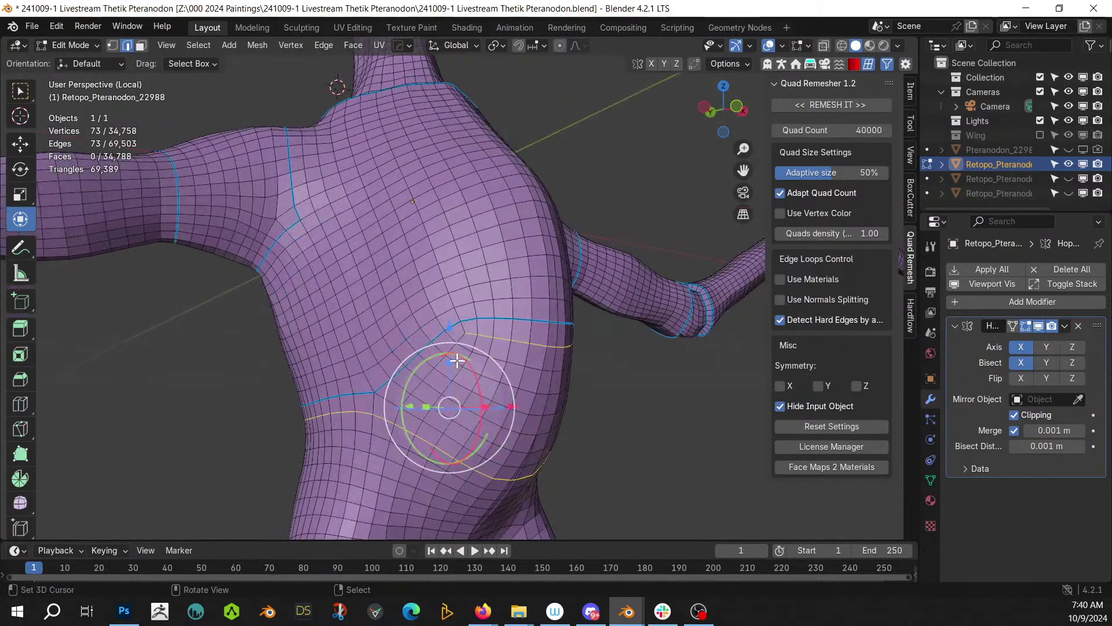
{"action": "right_click", "coordinate": [394, 421], "text": "ctrl"}
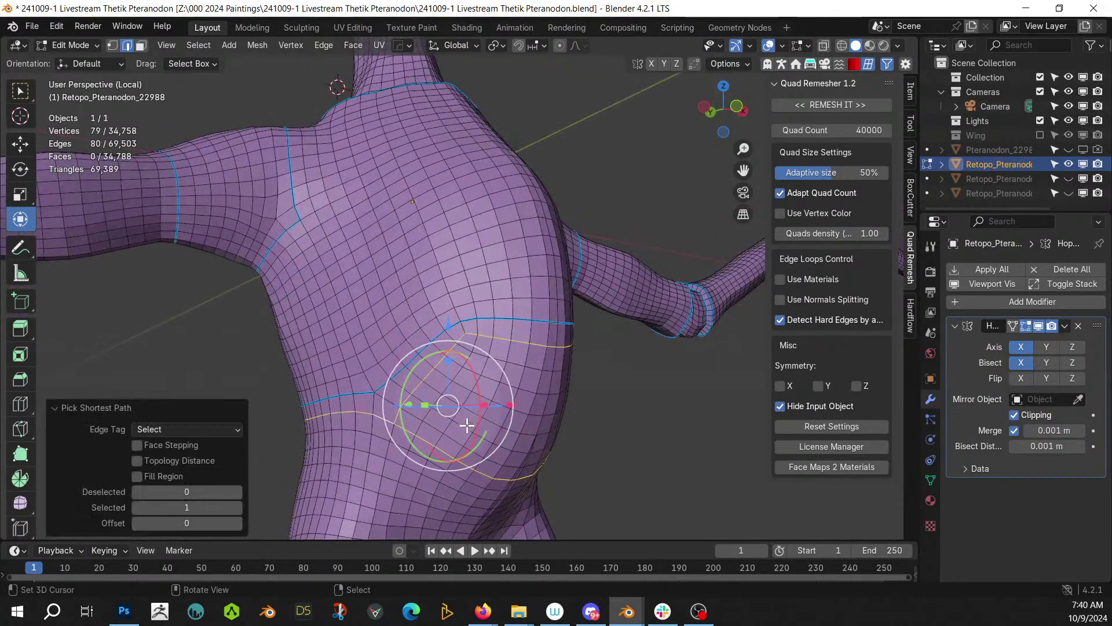
- Circle-deselect the stray edge loop low on the belly and mark the remaining path below the waist line sharp
{"action": "middle_click_drag", "start_coordinate": [442, 440], "coordinate": [389, 449]}
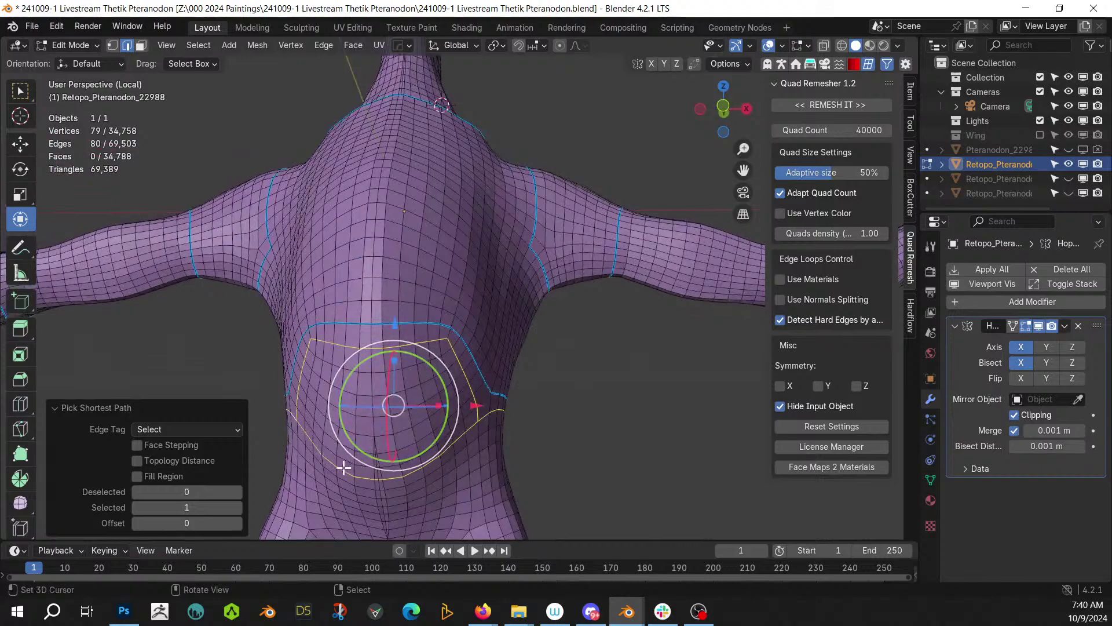
{"action": "key", "text": "c"}
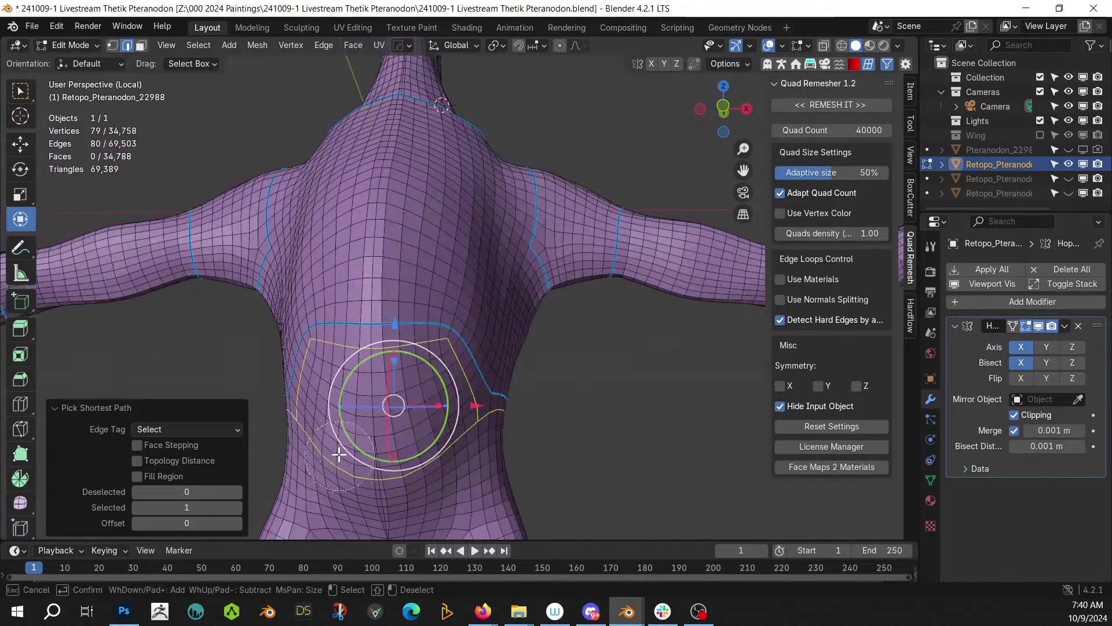
{"action": "mouse_move", "coordinate": [325, 445]}
{"action": "left_mouse_down", "text": "shift"}
{"action": "mouse_move", "coordinate": [383, 463]}
{"action": "mouse_move", "coordinate": [440, 450]}
{"action": "left_mouse_up", "text": "shift"}
{"action": "key", "text": "Escape"}
{"action": "mouse_move", "coordinate": [638, 436]}
{"action": "middle_mouse_down"}
{"action": "mouse_move", "coordinate": [531, 457]}
{"action": "mouse_move", "coordinate": [342, 427]}
{"action": "mouse_move", "coordinate": [196, 427]}
{"action": "mouse_move", "coordinate": [503, 420]}
{"action": "middle_mouse_up"}
{"action": "key", "text": "q"}
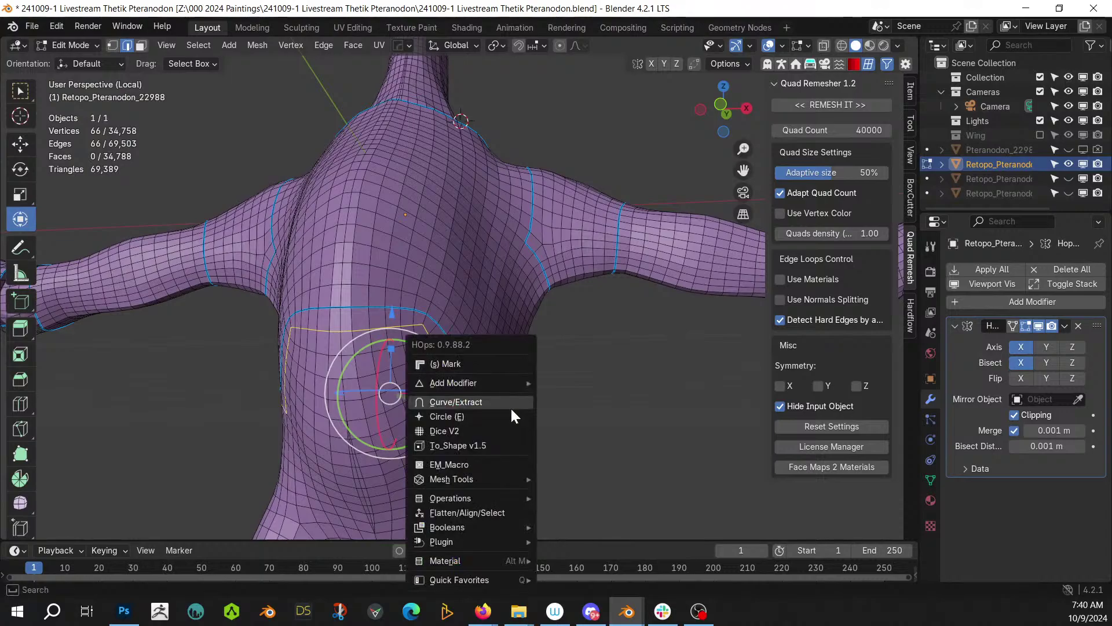
{"action": "key", "text": "m"}
- Select the waist band's linked faces delimited by Sharp, extrude them inward along normals by about 0.012 m, and check the groove in Object Mode
{"action": "middle_click_drag", "start_coordinate": [579, 426], "coordinate": [617, 446]}
{"action": "key", "text": "3"}
{"action": "key", "text": "l"}
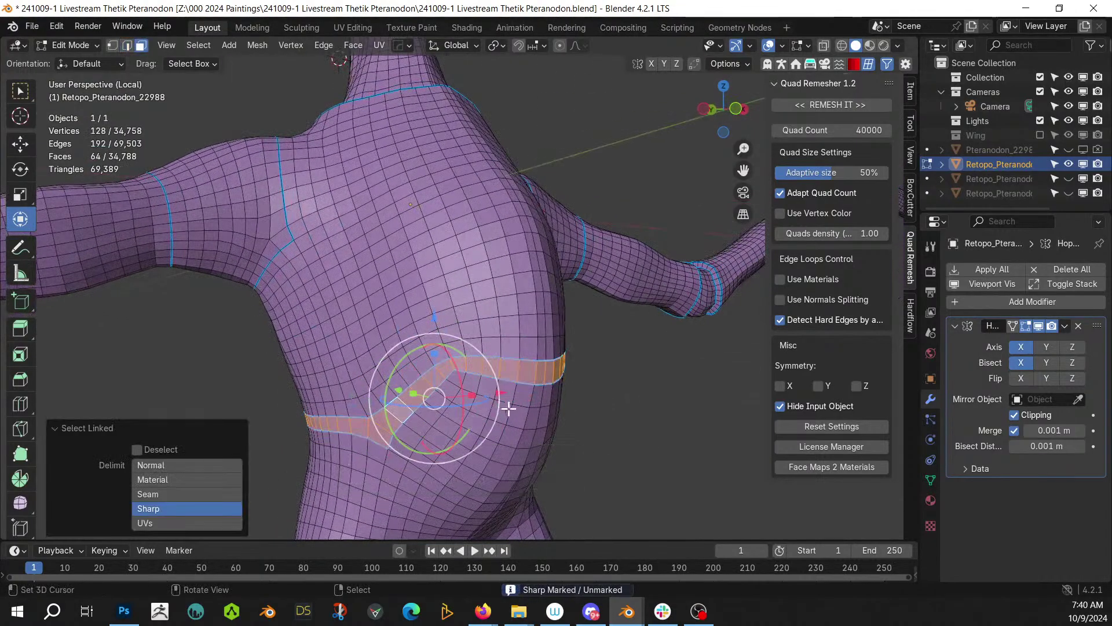
{"action": "key", "text": "alt+e"}
{"action": "left_click", "coordinate": [524, 409]}
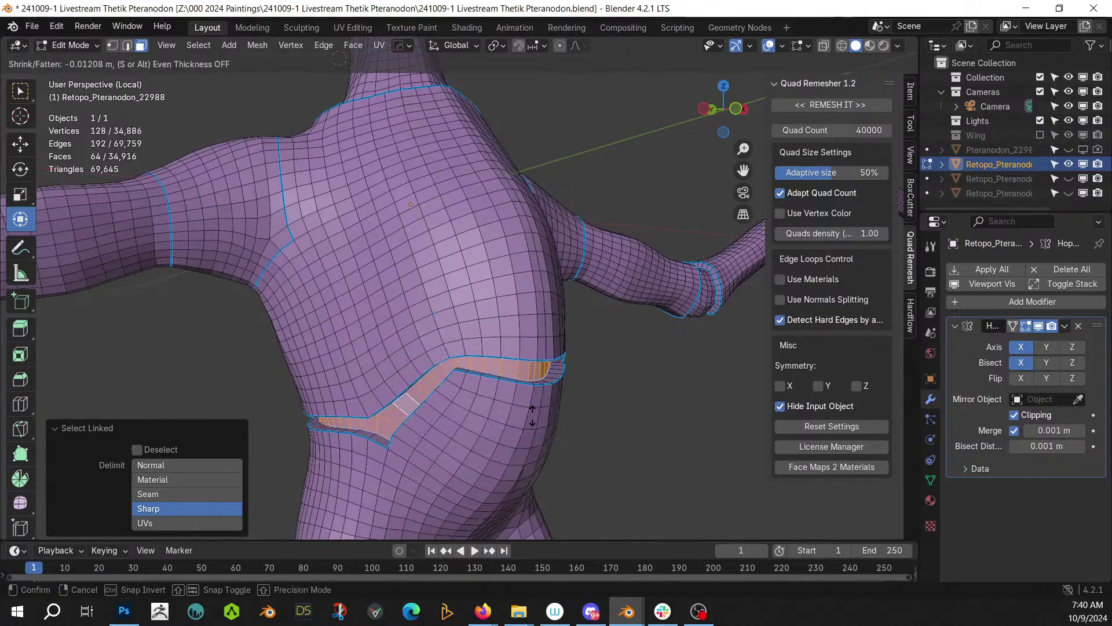
{"action": "left_click", "coordinate": [532, 416]}
{"action": "middle_click_drag", "start_coordinate": [540, 415], "coordinate": [627, 433]}
{"action": "key", "text": "Tab"}
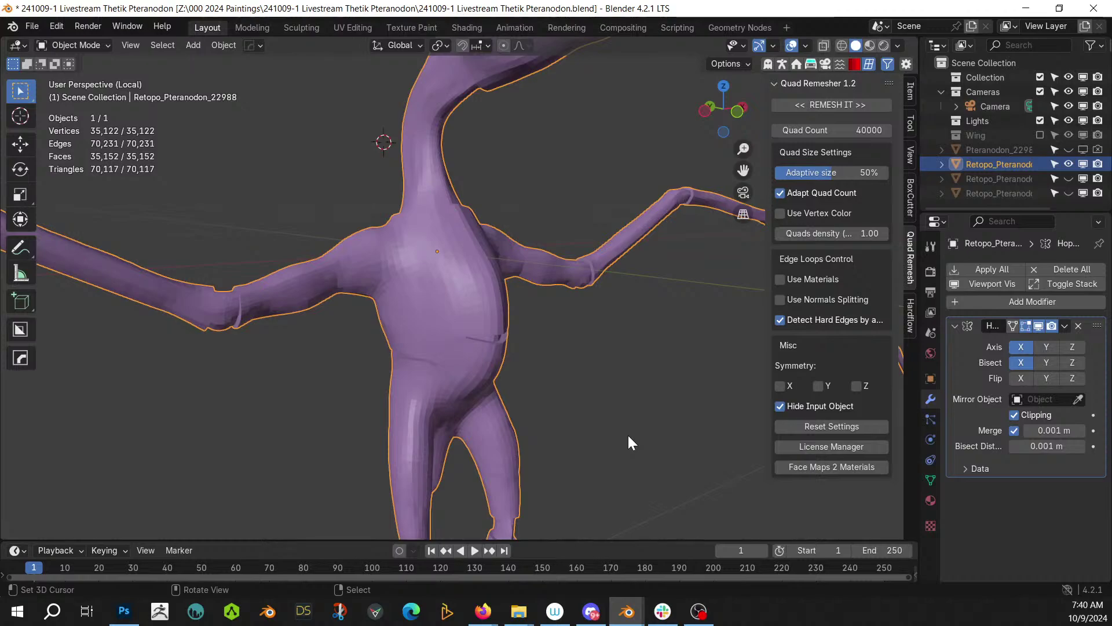
{"action": "middle_click_drag", "start_coordinate": [480, 339], "coordinate": [514, 331]}
- Select the edge loop beside the sharp line on the upper arm in Edit Mode, mark it sharp and clear the selection
{"action": "key", "text": "Tab"}
{"action": "middle_click_drag", "start_coordinate": [533, 289], "coordinate": [429, 365]}
{"action": "scroll", "coordinate": [465, 363], "scroll_direction": "up", "scroll_amount": 2}
{"action": "middle_click_drag", "start_coordinate": [535, 373], "coordinate": [551, 376]}
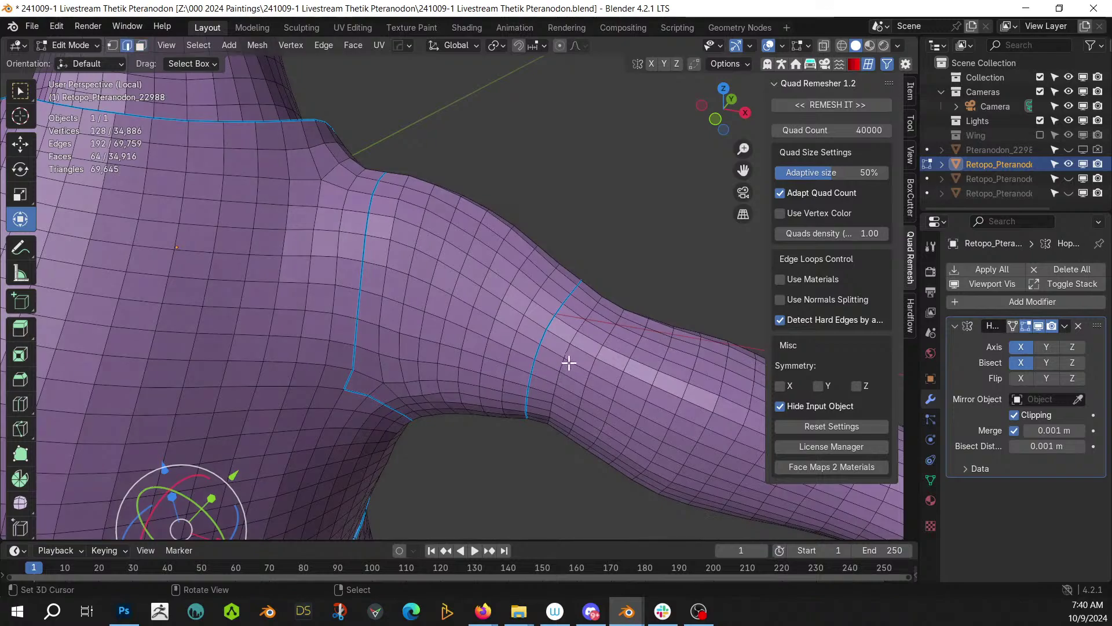
{"action": "right_click", "coordinate": [565, 354], "text": "alt+shift"}
{"action": "key", "text": "alt+a"}
{"action": "right_click", "coordinate": [559, 363]}
{"action": "right_click", "coordinate": [559, 363], "text": "alt"}
{"action": "key", "text": "q"}
{"action": "left_click", "coordinate": [560, 363]}
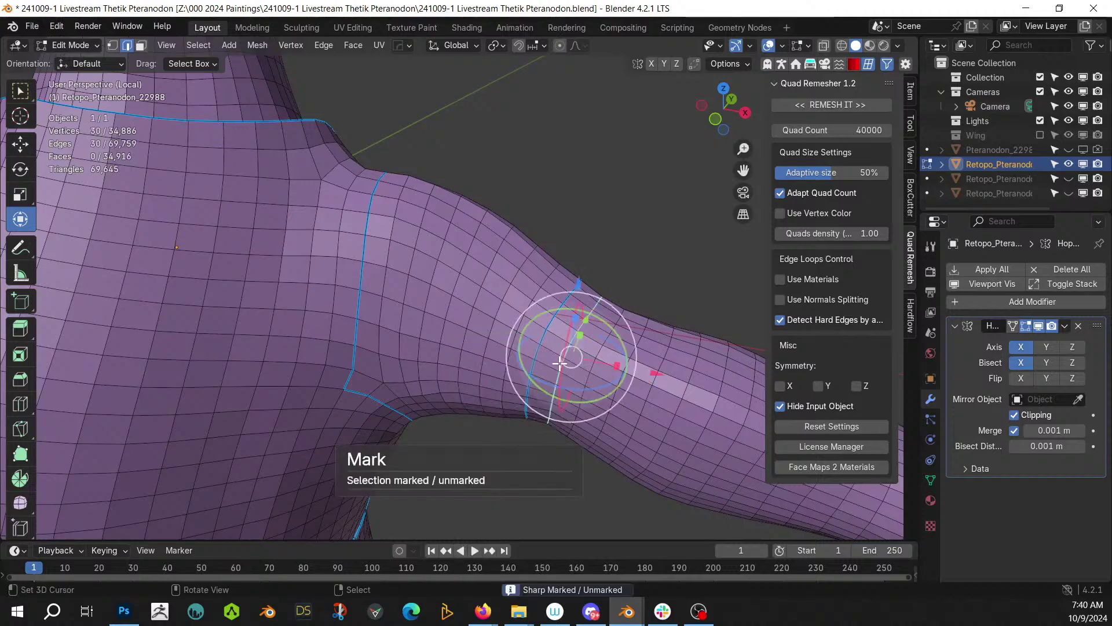
{"action": "key", "text": "alt+a"}
{"action": "middle_click_drag", "start_coordinate": [504, 464], "coordinate": [532, 434]}
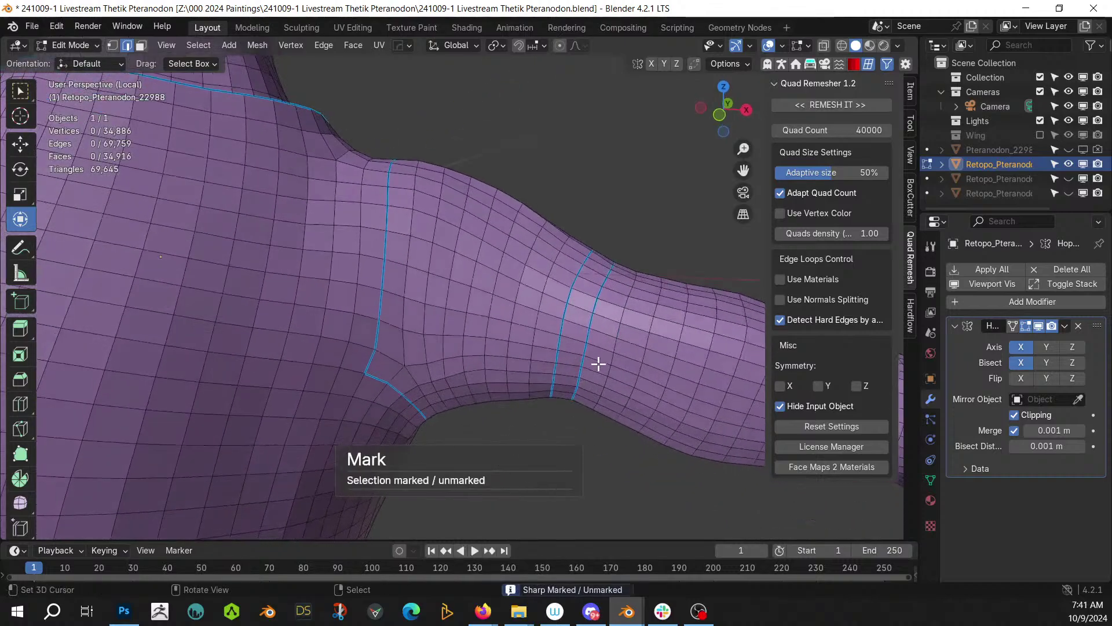
- Select the upper arm band's linked faces delimited by Sharp and extrude them inward along normals by 0.00381 m
{"action": "left_click", "coordinate": [587, 337]}
{"action": "key", "text": "ctrl+l"}
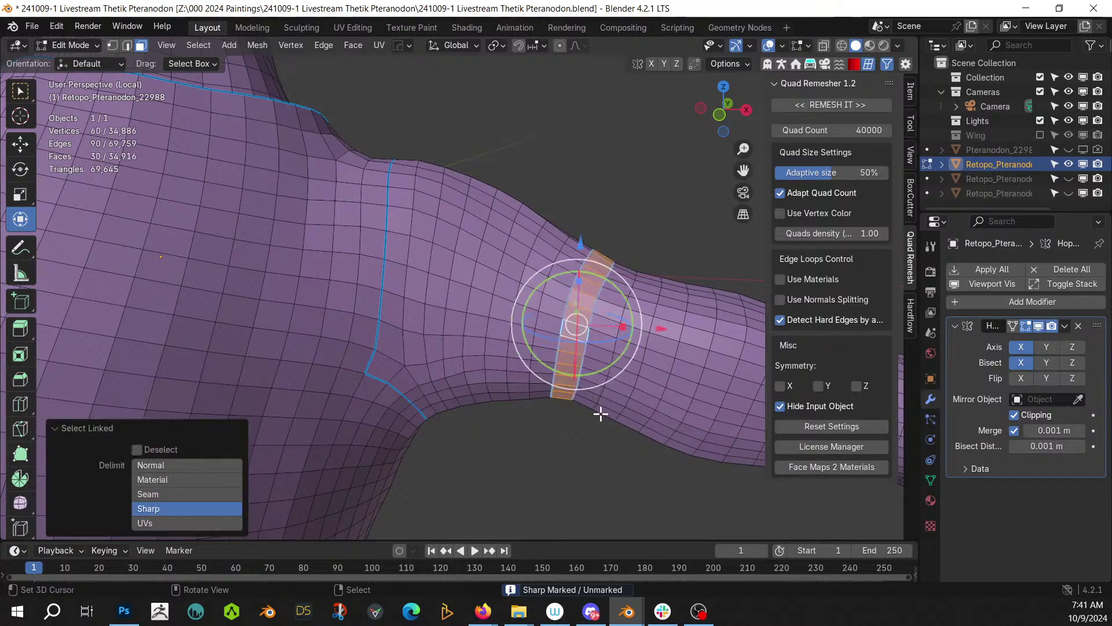
{"action": "key", "text": "alt+e"}
{"action": "left_click", "coordinate": [600, 414]}
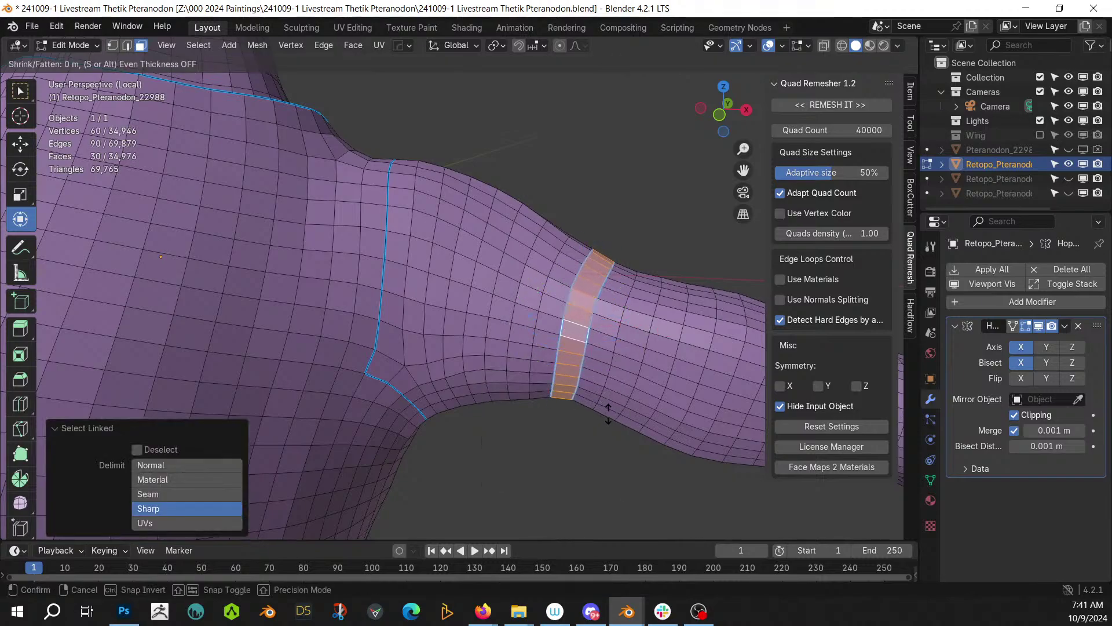
{"action": "left_click", "coordinate": [610, 417]}
{"action": "scroll", "coordinate": [607, 417], "scroll_direction": "down", "scroll_amount": 3}
{"action": "mouse_move", "coordinate": [586, 418]}
{"action": "middle_mouse_down"}
{"action": "mouse_move", "coordinate": [603, 387]}
{"action": "mouse_move", "coordinate": [570, 417]}
{"action": "middle_mouse_up"}
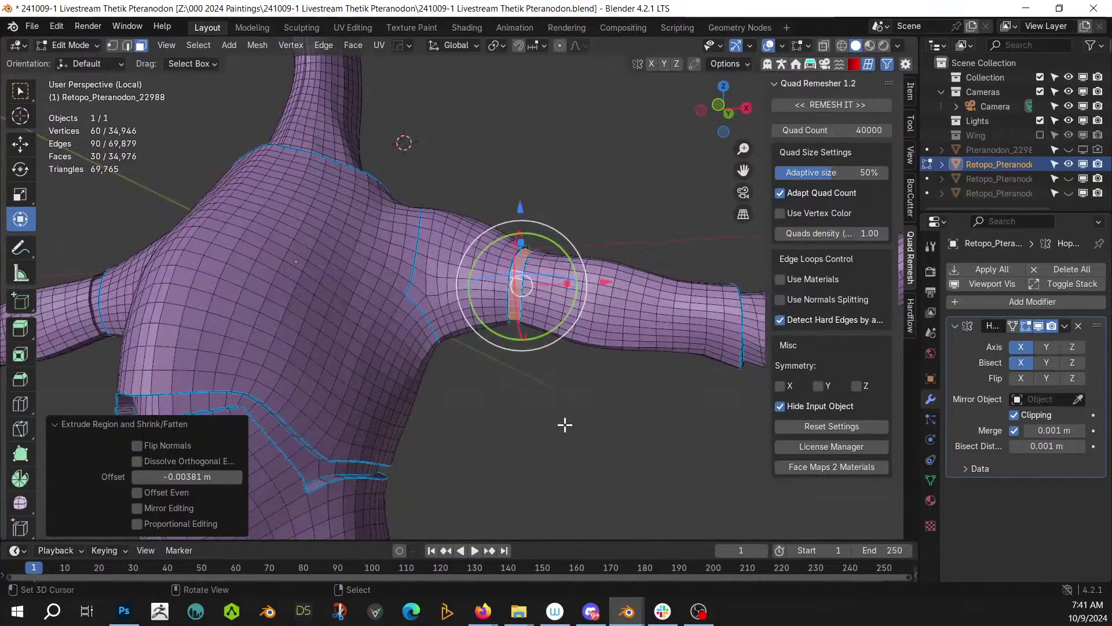
- Isolate the shoulder section by selecting its linked faces within the sharp edges and hiding all unselected geometry
{"action": "middle_click_drag", "start_coordinate": [494, 413], "coordinate": [492, 449]}
{"action": "scroll", "coordinate": [486, 446], "scroll_direction": "up", "scroll_amount": 2}
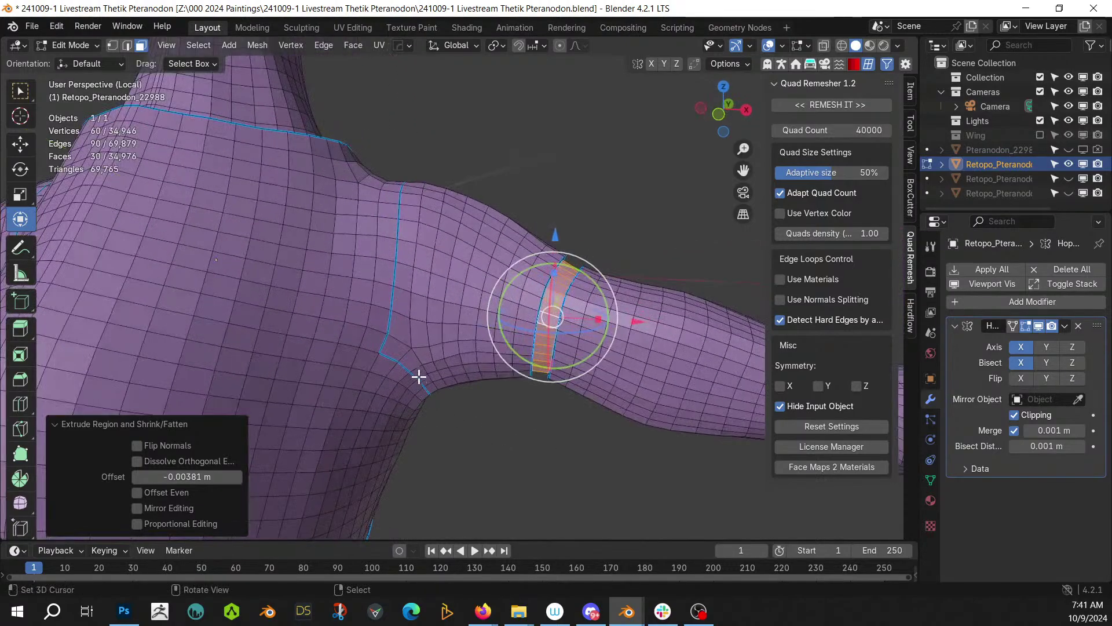
{"action": "right_click", "coordinate": [401, 347]}
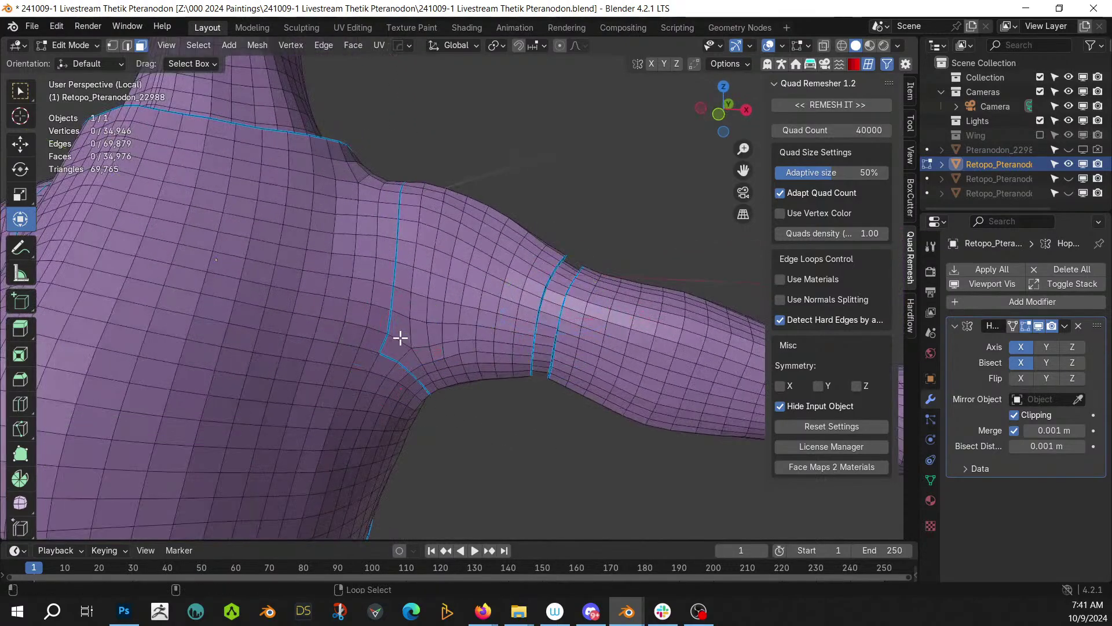
{"action": "right_click", "coordinate": [399, 337], "text": "alt"}
{"action": "right_click", "coordinate": [404, 341]}
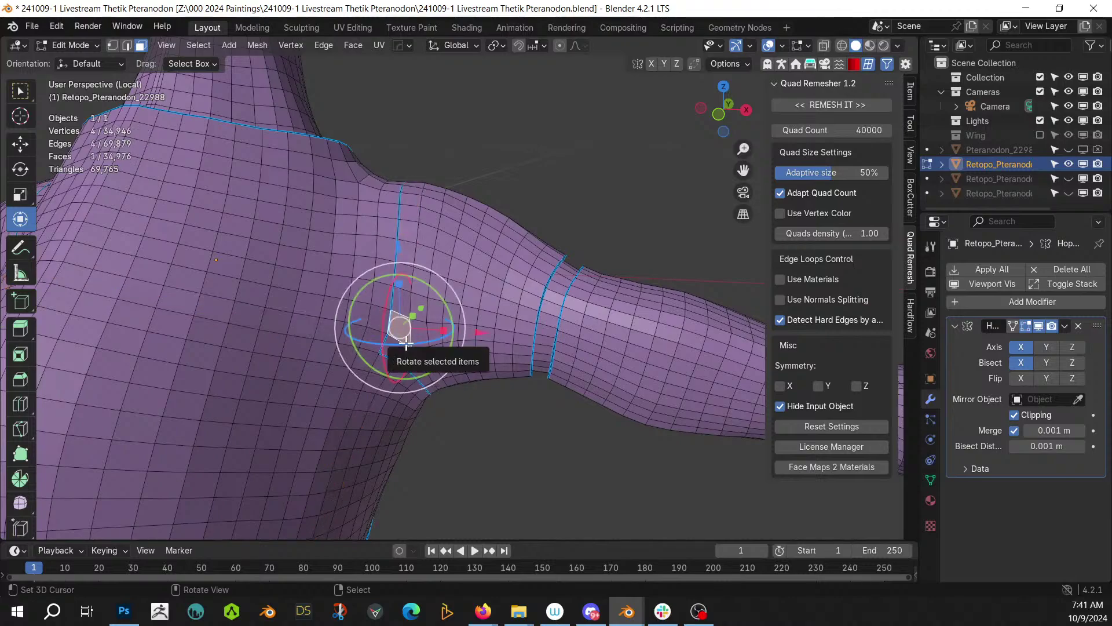
{"action": "key", "text": "ctrl+l"}
{"action": "key", "text": "shift+h"}
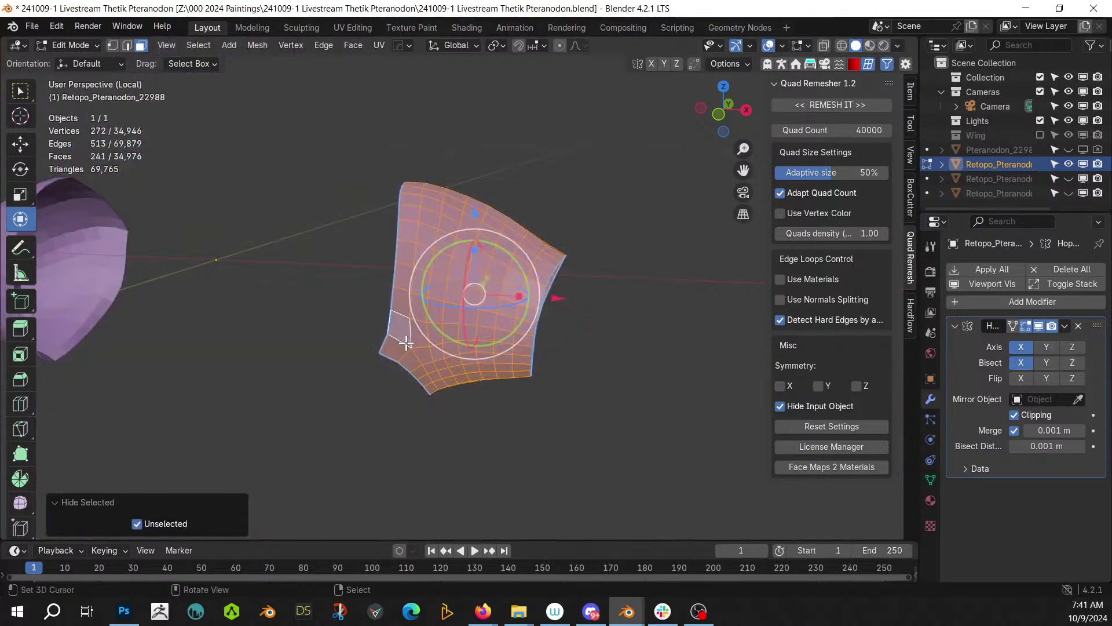
- Select the edge loop one face row in from the shoulder section's body-side opening and mark it sharp
{"action": "key", "text": "alt+a"}
{"action": "right_click", "coordinate": [398, 315], "text": "alt"}
{"action": "middle_click_drag", "start_coordinate": [398, 330], "coordinate": [421, 315]}
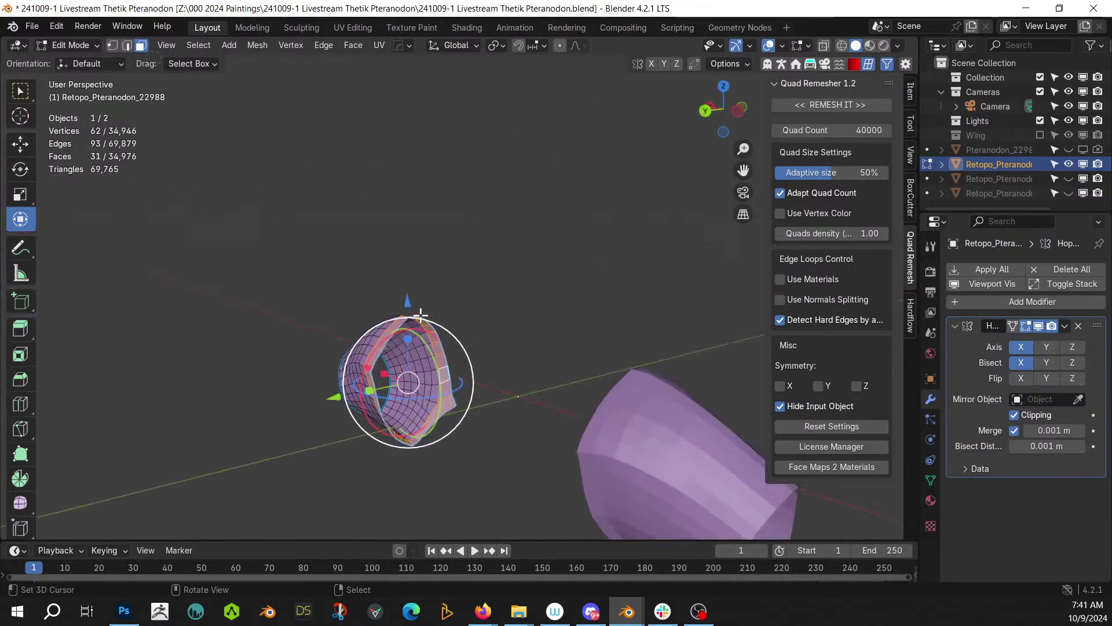
{"action": "scroll", "coordinate": [421, 315], "scroll_direction": "down", "scroll_amount": 14}
{"action": "scroll", "coordinate": [422, 315], "scroll_direction": "up", "scroll_amount": 12}
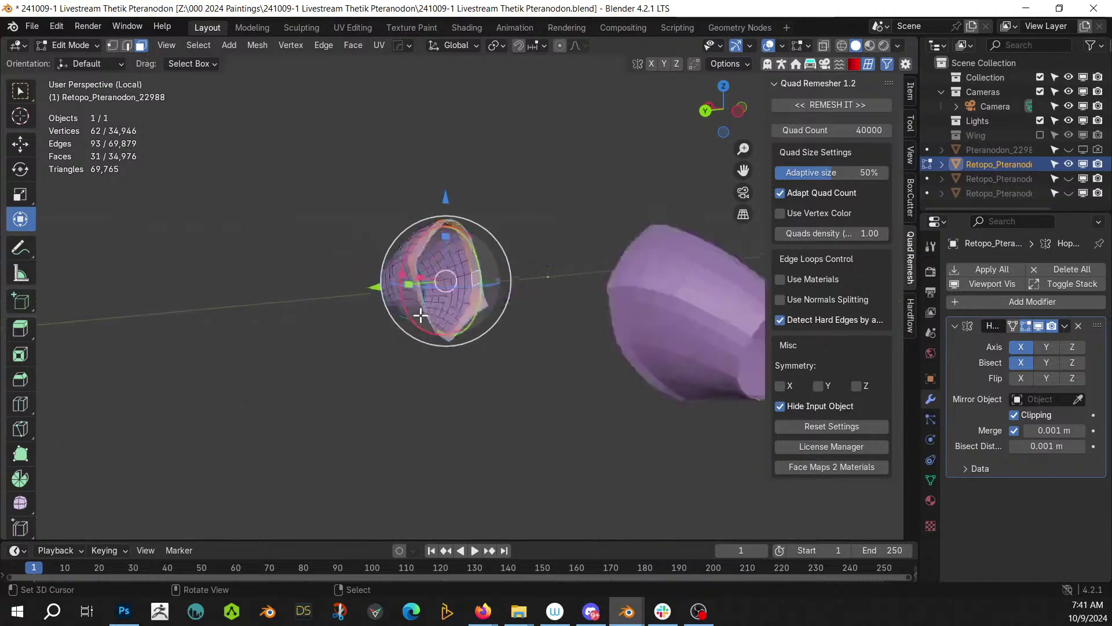
{"action": "middle_click_drag", "start_coordinate": [423, 316], "coordinate": [220, 332]}
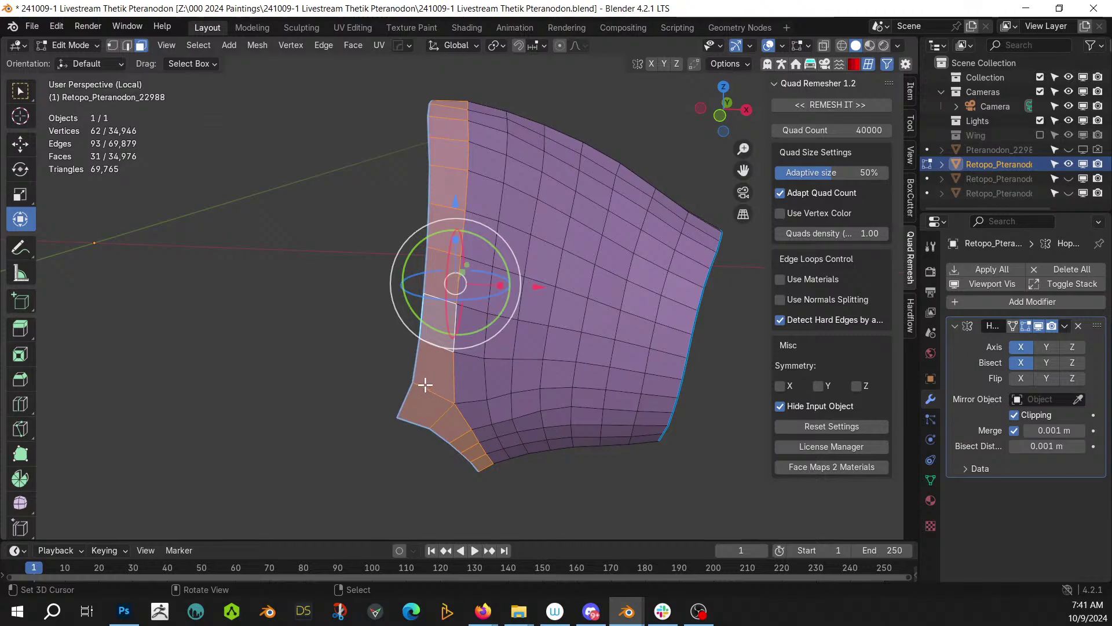
{"action": "key", "text": "2"}
{"action": "left_click", "coordinate": [453, 380]}
{"action": "left_click", "coordinate": [453, 376], "text": "alt"}
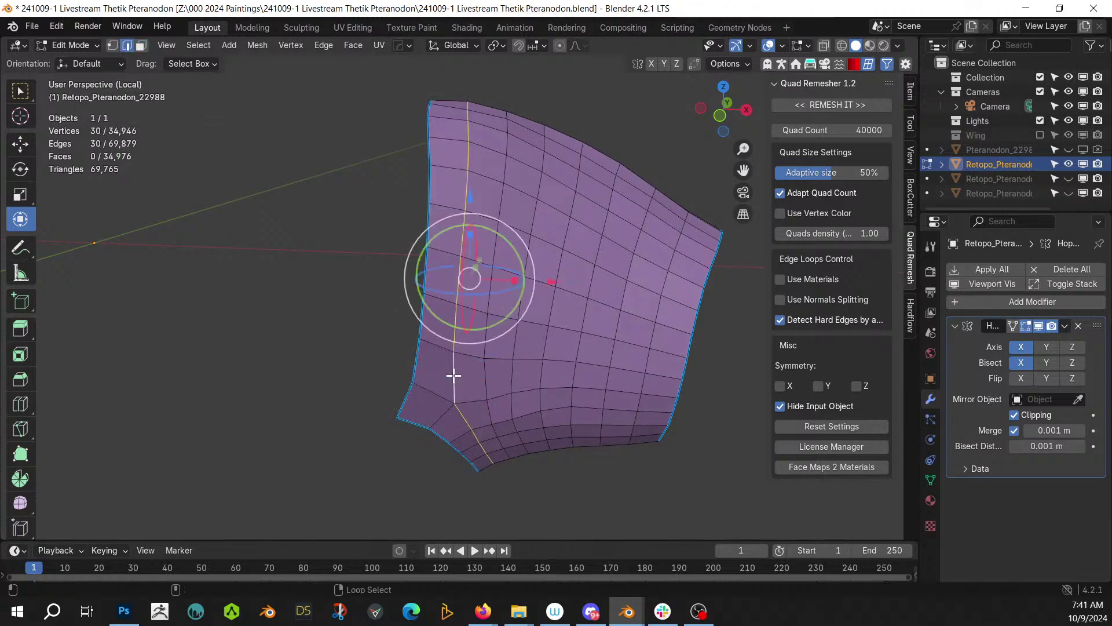
{"action": "right_click", "coordinate": [454, 375]}
{"action": "left_click", "coordinate": [453, 375]}
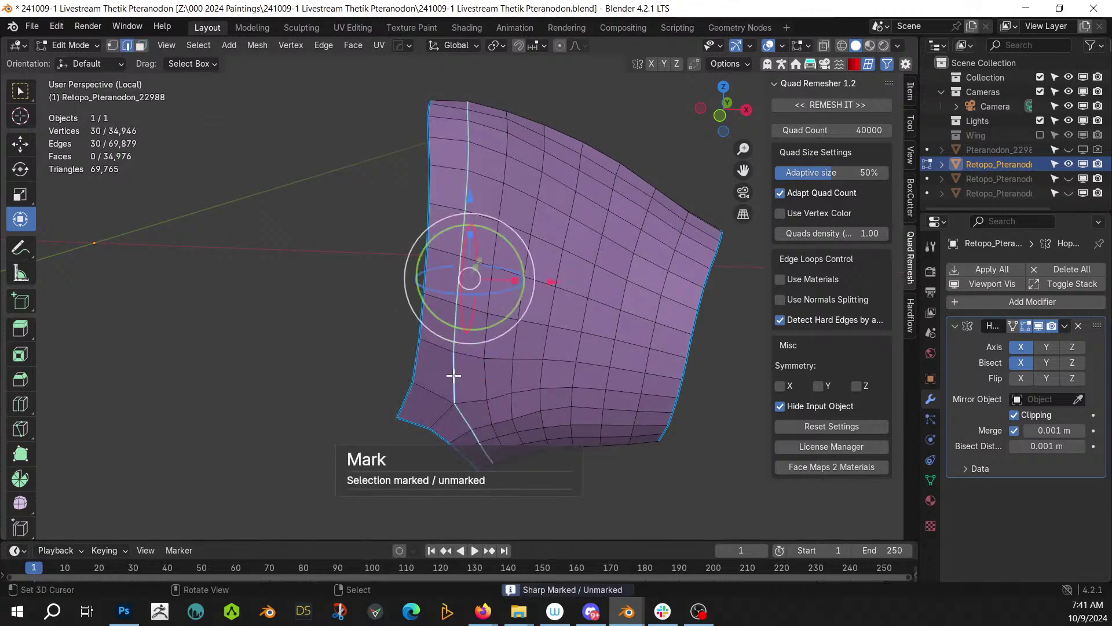
- Leave local view and reveal the hidden geometry of the body
{"action": "scroll", "coordinate": [454, 375], "scroll_direction": "down", "scroll_amount": 12}
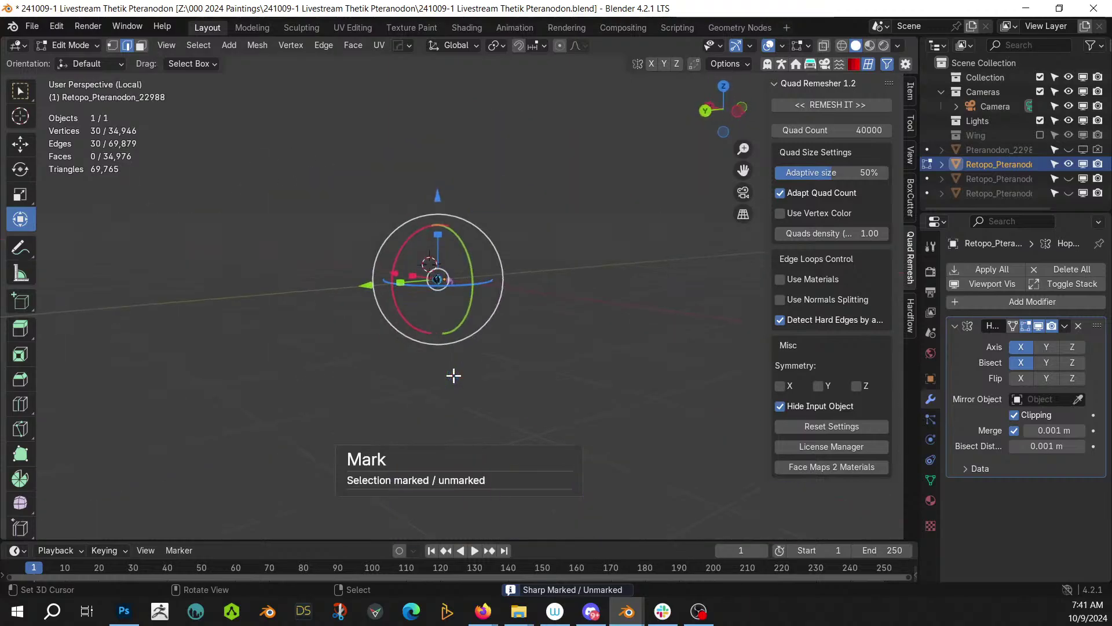
{"action": "key", "text": "KP_Divide"}
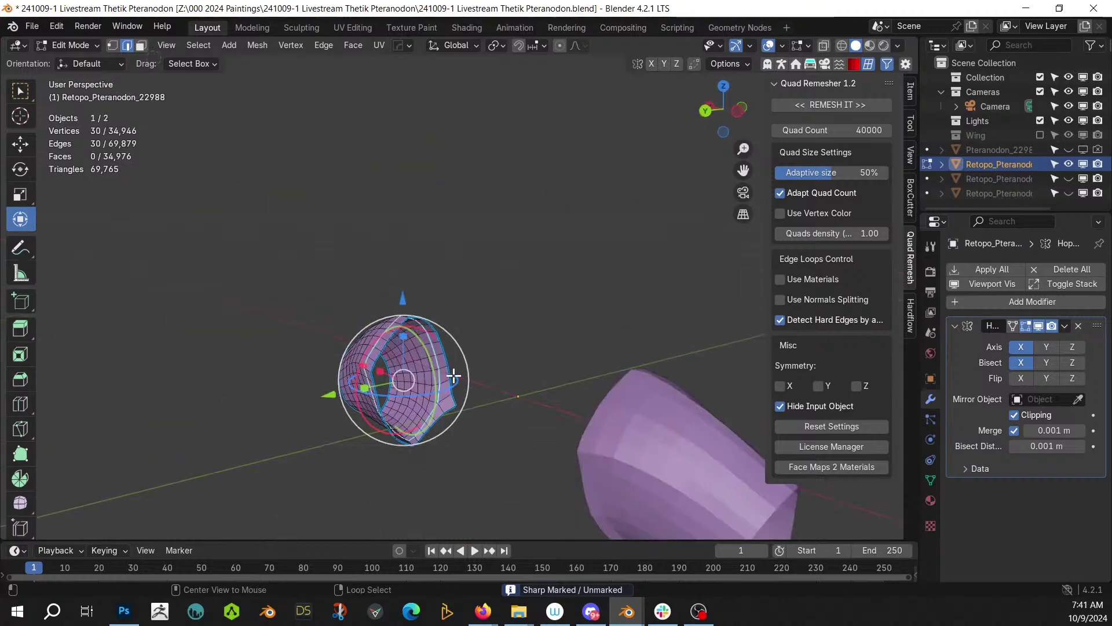
{"action": "key", "text": "alt+h"}
{"action": "scroll", "coordinate": [455, 385], "scroll_direction": "up", "scroll_amount": 5}
{"action": "middle_click_drag", "start_coordinate": [499, 388], "coordinate": [285, 413]}
- Select the shoulder band's linked faces delimited by Sharp and extrude them inward along normals
{"action": "key", "text": "3"}
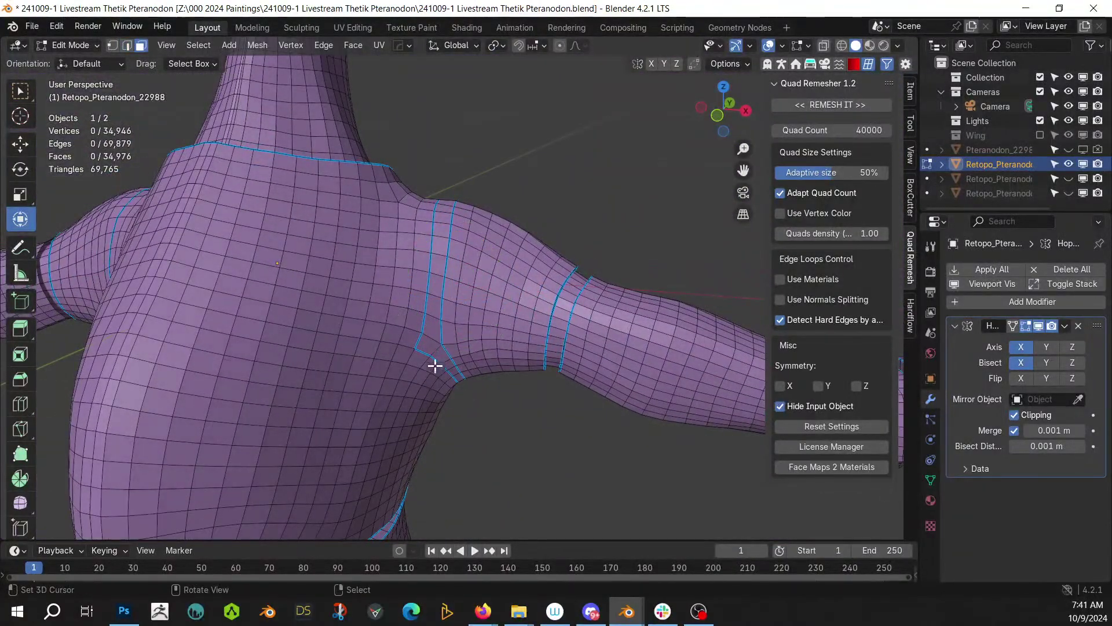
{"action": "key", "text": "ctrl+l"}
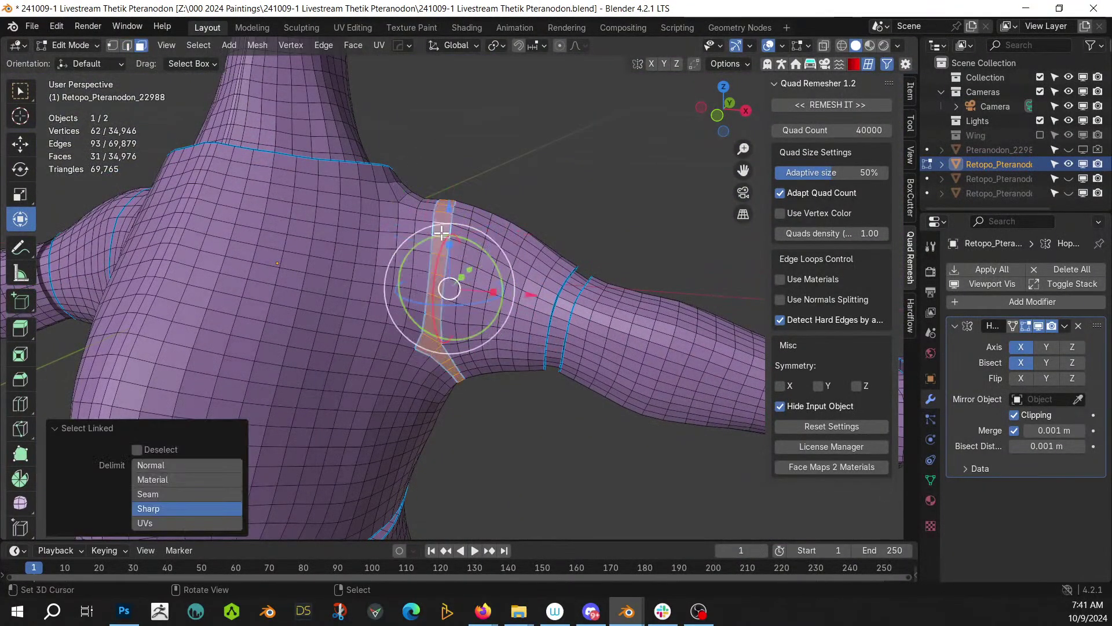
{"action": "key", "text": "alt+e"}
{"action": "left_click", "coordinate": [514, 429]}
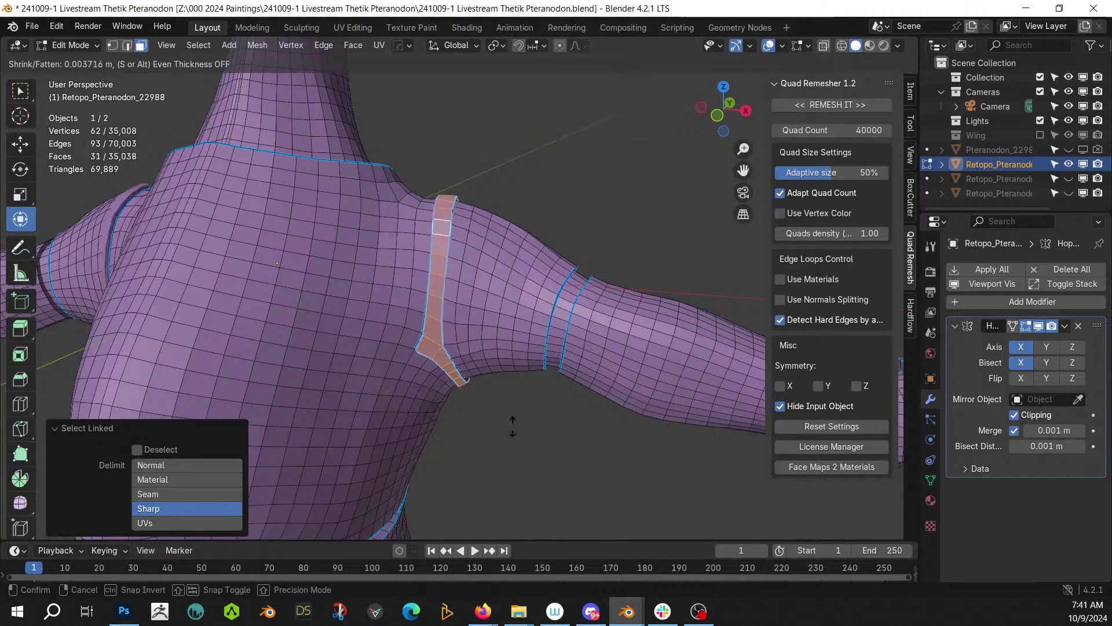
{"action": "left_click", "coordinate": [513, 432]}
- Inspect the grooved body in Object Mode and save the file
{"action": "middle_click_drag", "start_coordinate": [514, 434], "coordinate": [544, 422]}
{"action": "key", "text": "Tab"}
{"action": "scroll", "coordinate": [544, 423], "scroll_direction": "down", "scroll_amount": 4}
{"action": "scroll", "coordinate": [533, 394], "scroll_direction": "down", "scroll_amount": 4}
{"action": "middle_click_drag", "start_coordinate": [565, 402], "coordinate": [490, 418]}
{"action": "scroll", "coordinate": [551, 442], "scroll_direction": "up", "scroll_amount": 4}
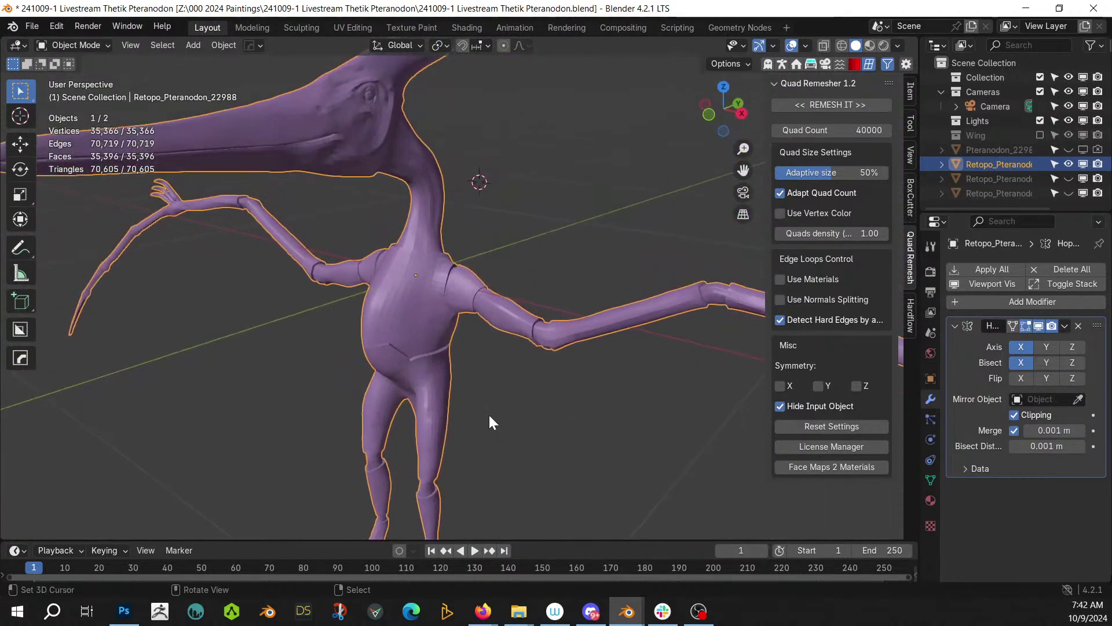
{"action": "key", "text": "ctrl+s"}
{"action": "scroll", "coordinate": [488, 412], "scroll_direction": "up", "scroll_amount": 4}
{"action": "middle_click_drag", "start_coordinate": [488, 412], "coordinate": [562, 416]}
- Turn off Dynamic Scale in the Random Flow settings
{"action": "key", "text": "shift+q"}
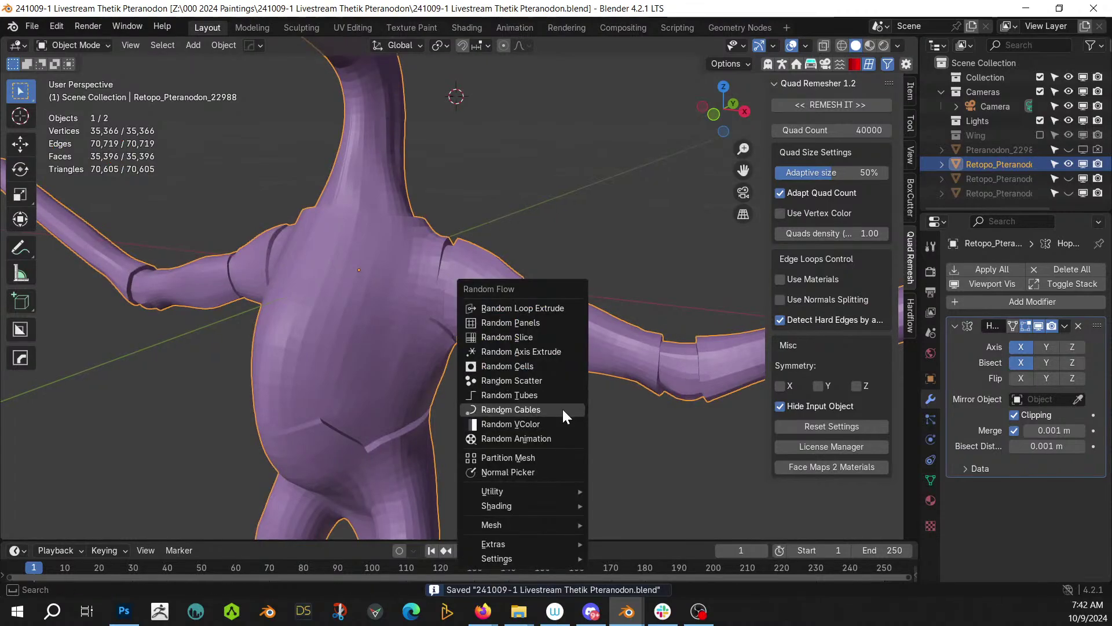
{"action": "mouse_move", "coordinate": [552, 558]}
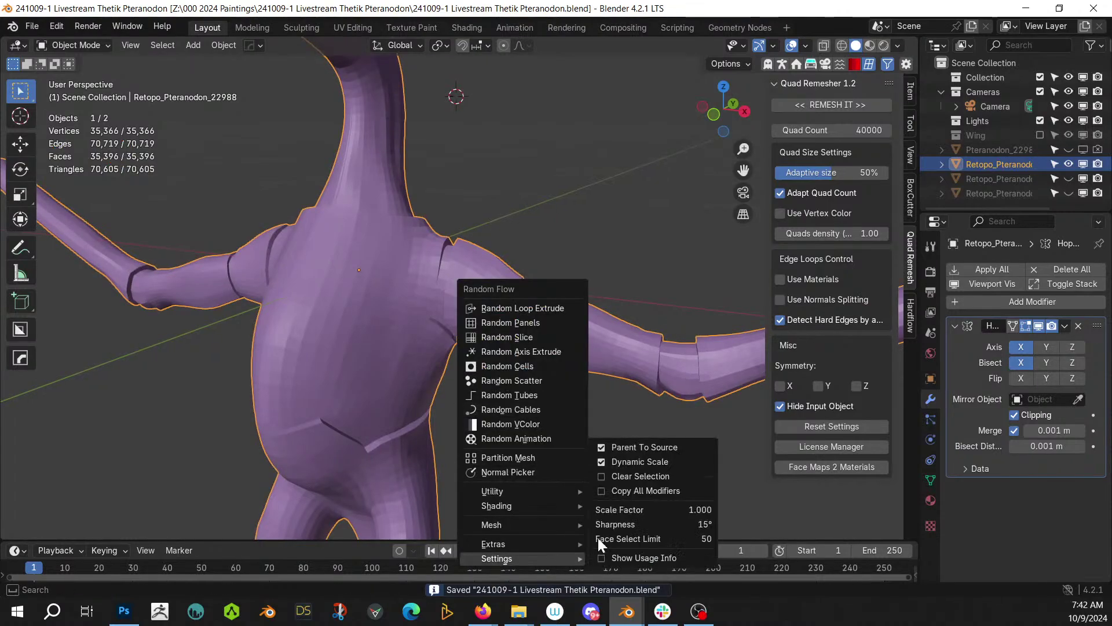
{"action": "left_click", "coordinate": [633, 459]}
- Mark the inner edge loop of the band around the neck base as sharp
{"action": "middle_click_drag", "start_coordinate": [339, 345], "coordinate": [373, 412]}
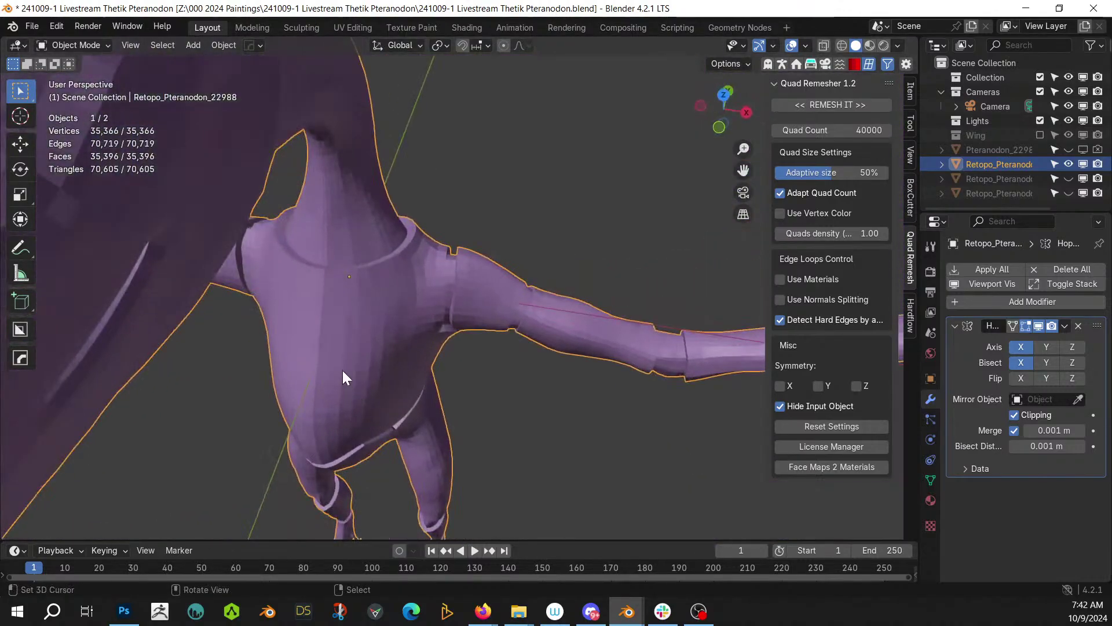
{"action": "key", "text": "Tab"}
{"action": "scroll", "coordinate": [353, 388], "scroll_direction": "up", "scroll_amount": 6}
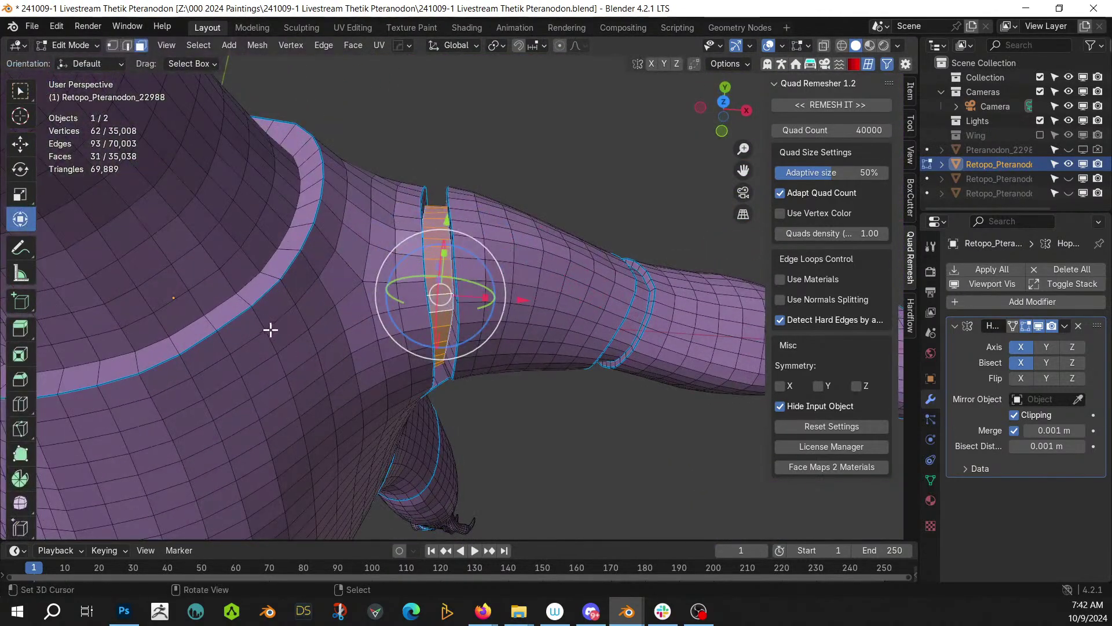
{"action": "left_click", "coordinate": [227, 298], "text": "alt"}
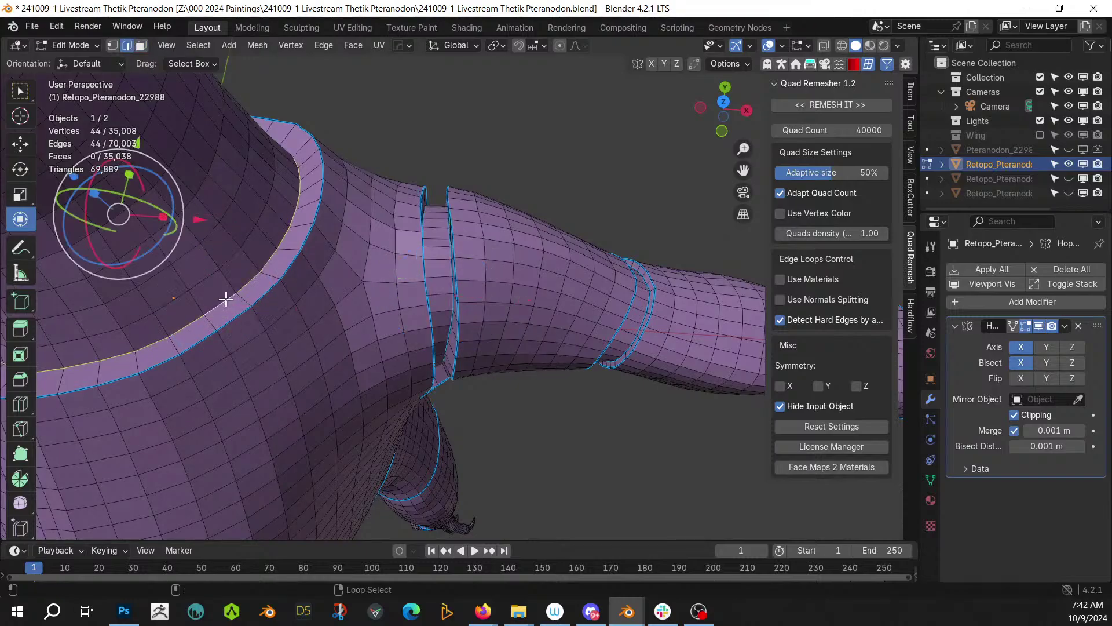
{"action": "right_click", "coordinate": [226, 298]}
{"action": "left_click", "coordinate": [225, 298]}
- Inspect the sharp edge loops along the arm, behind the head and around the torso
{"action": "middle_click_drag", "start_coordinate": [225, 297], "coordinate": [911, 195]}
{"action": "scroll", "coordinate": [353, 186], "scroll_direction": "up", "scroll_amount": 3}
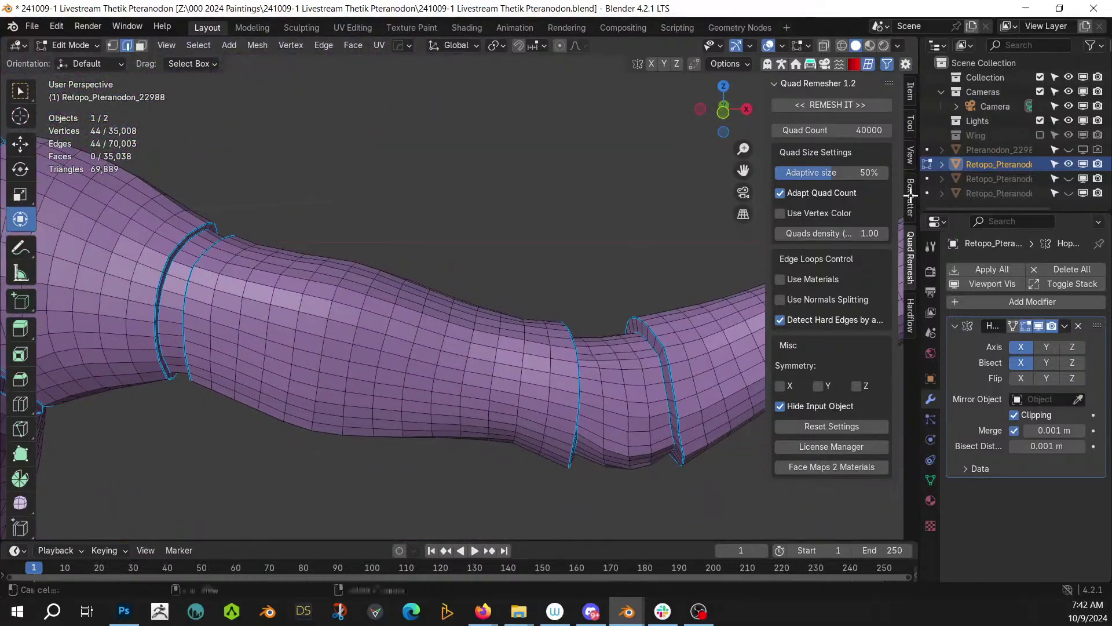
{"action": "middle_click_drag", "start_coordinate": [521, 316], "coordinate": [332, 285]}
{"action": "scroll", "coordinate": [507, 306], "scroll_direction": "down", "scroll_amount": 3}
{"action": "scroll", "coordinate": [332, 286], "scroll_direction": "up", "scroll_amount": 4}
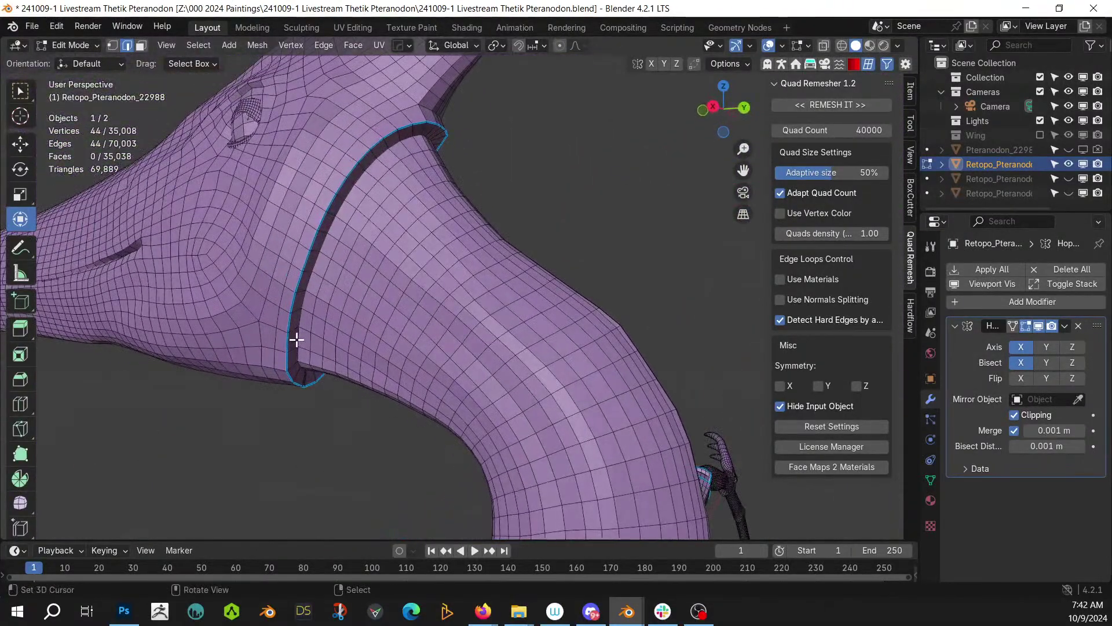
{"action": "key", "text": "q"}
{"action": "left_click", "coordinate": [297, 342]}
{"action": "middle_click_drag", "start_coordinate": [624, 151], "coordinate": [589, 446]}
{"action": "middle_click_drag", "start_coordinate": [469, 458], "coordinate": [630, 257]}
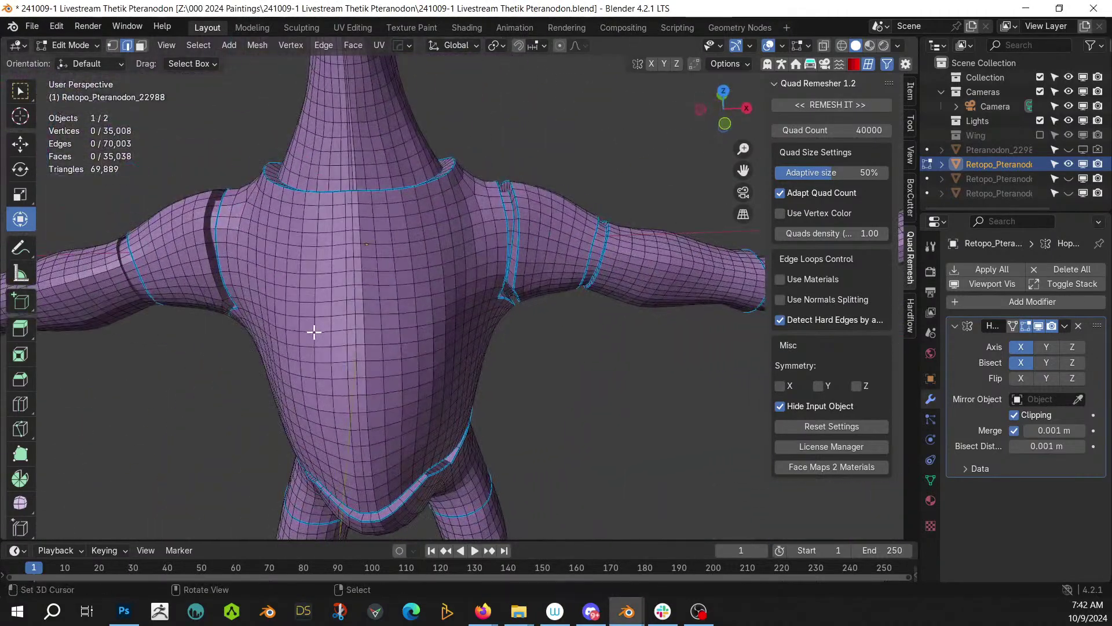
- Select the torso's linked faces up to the sharp edges and return to Object Mode
{"action": "left_click", "coordinate": [410, 331]}
{"action": "key", "text": "l"}
{"action": "middle_click_drag", "start_coordinate": [447, 348], "coordinate": [379, 268]}
{"action": "key", "text": "Tab"}
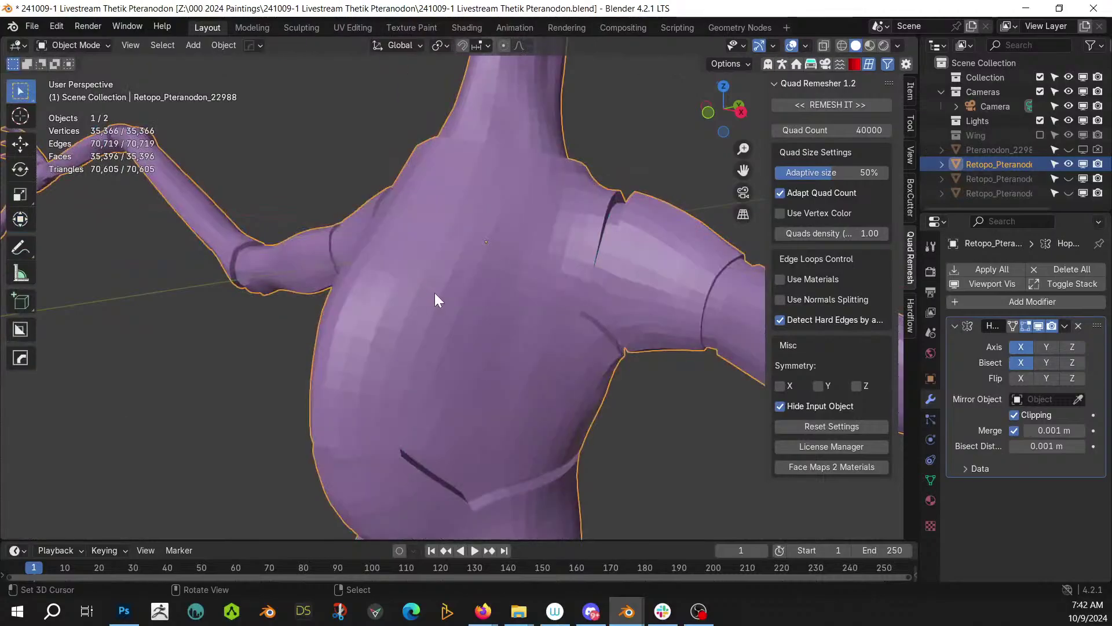
- Run Random Panels on the selected torso faces with the Square solver
{"action": "key", "text": "shift+q"}
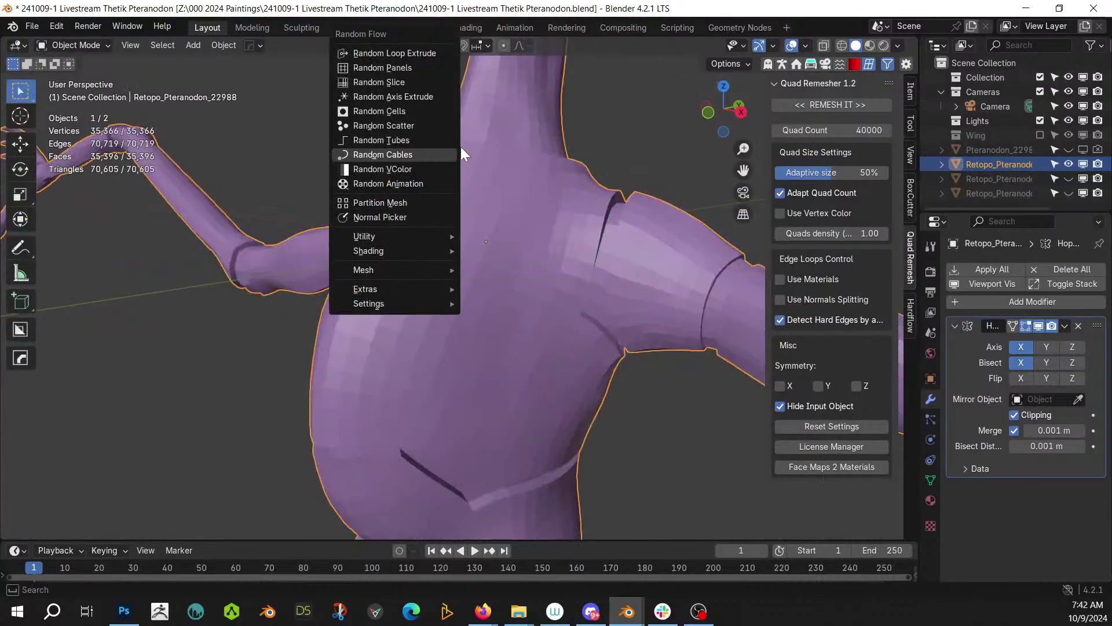
{"action": "left_click", "coordinate": [423, 68]}
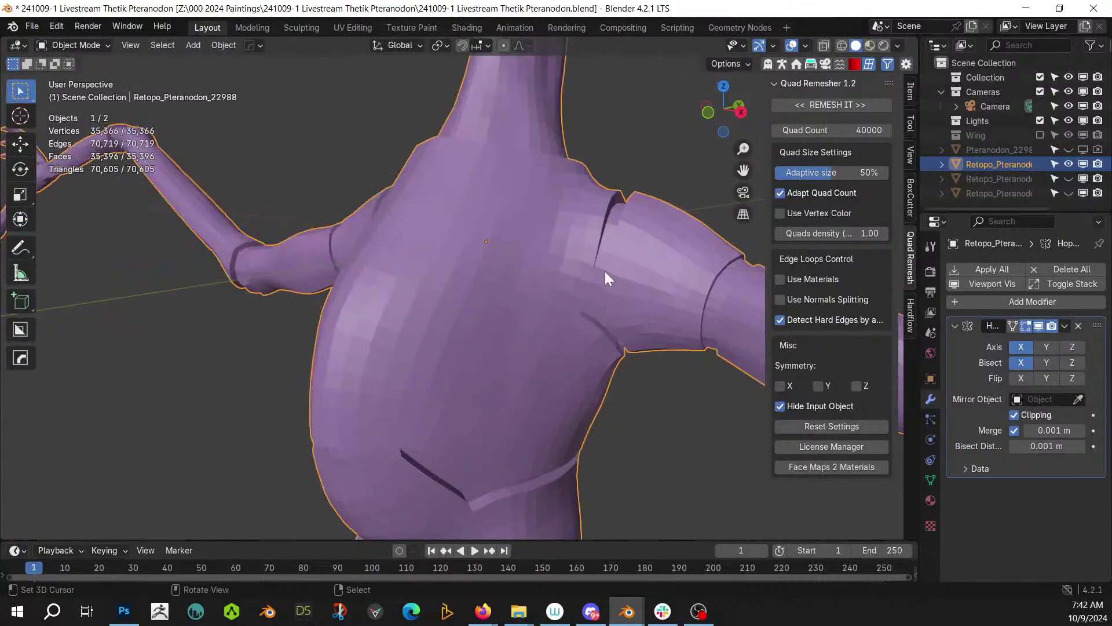
{"action": "key", "text": "shift+q"}
{"action": "left_click", "coordinate": [624, 275]}
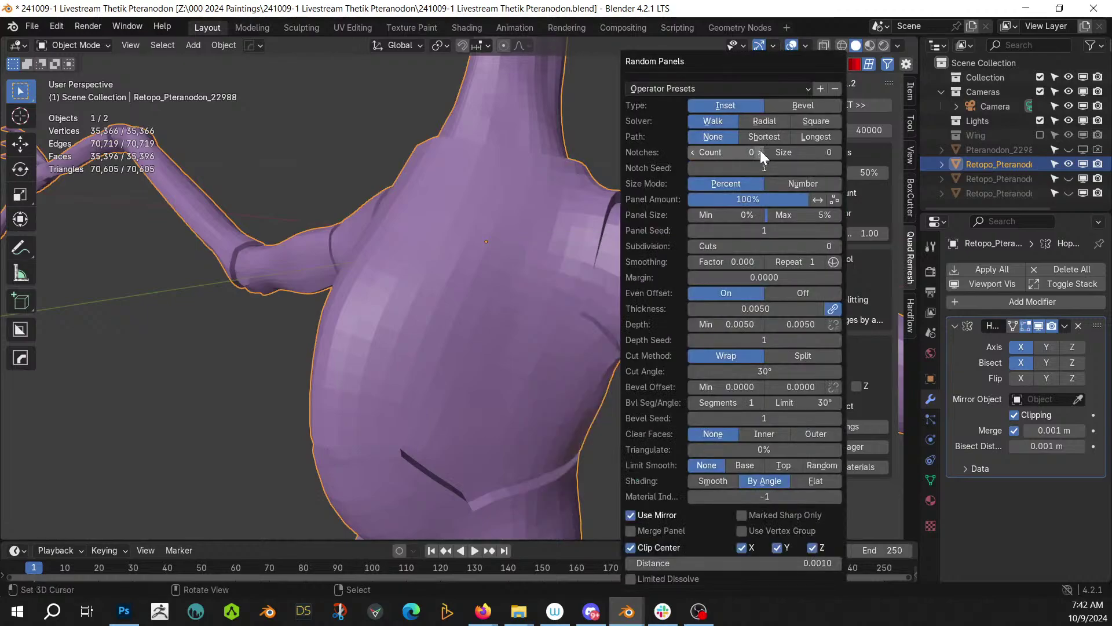
{"action": "left_click", "coordinate": [815, 121]}
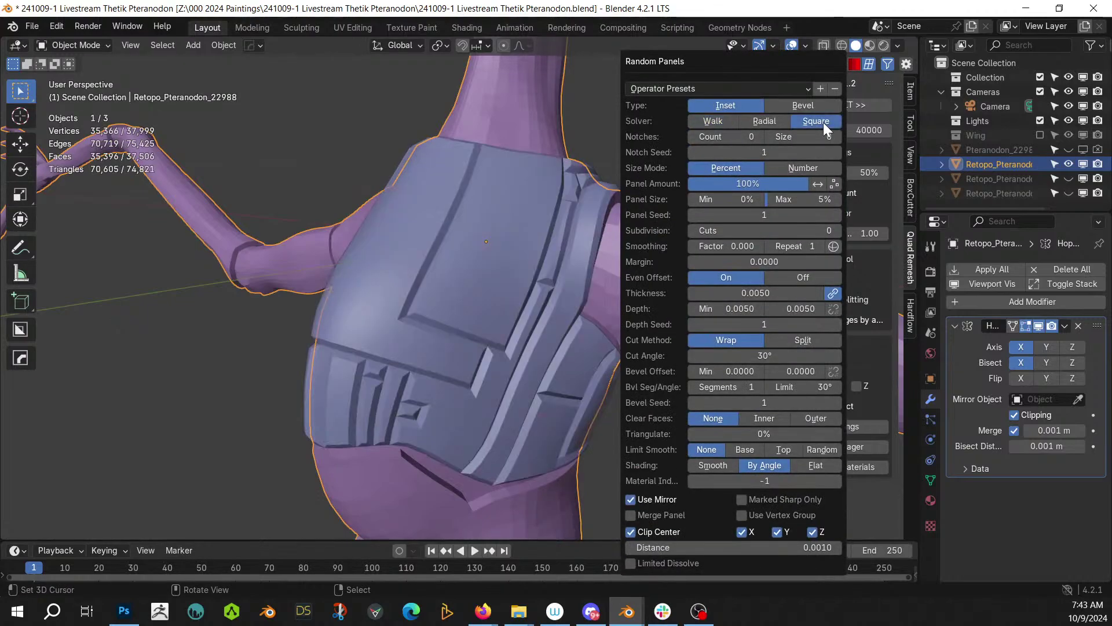
- Set the torso panels' size to 5% minimum and 9% maximum, with Panel Seed 2
{"action": "left_click_drag", "start_coordinate": [767, 203], "coordinate": [786, 202]}
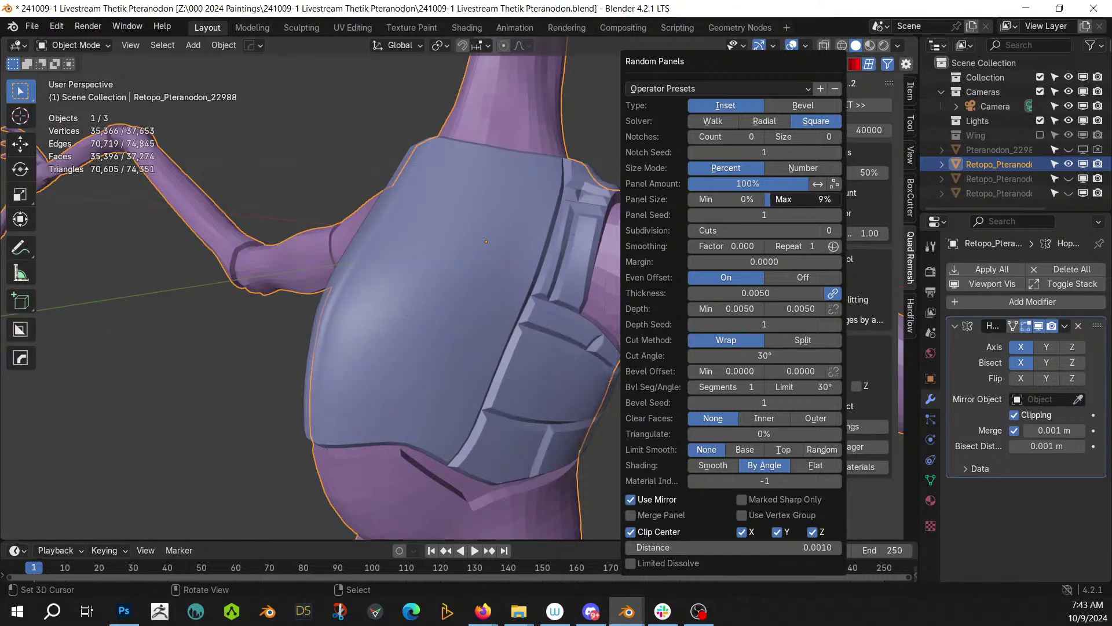
{"action": "left_click", "coordinate": [836, 213]}
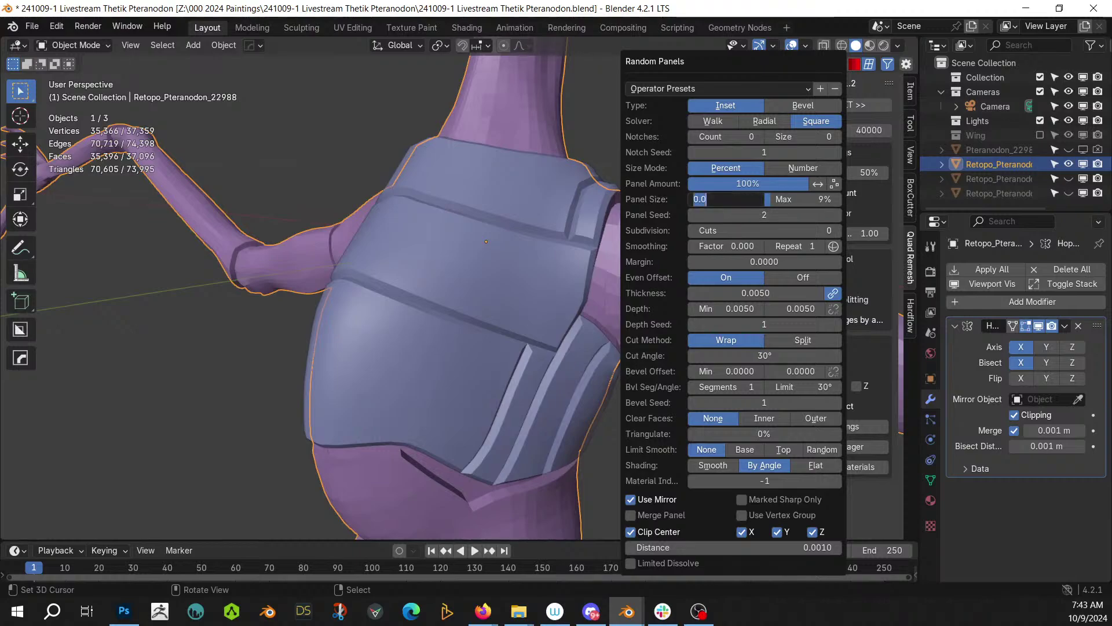
{"action": "key", "text": "Return"}
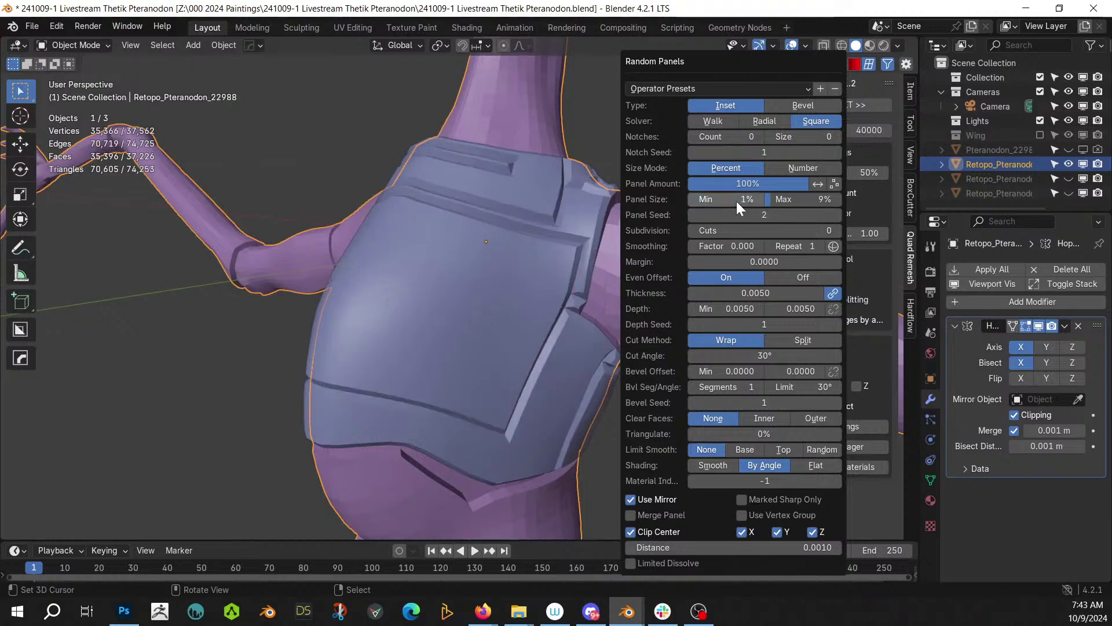
{"action": "left_click_drag", "start_coordinate": [736, 200], "coordinate": [748, 200]}
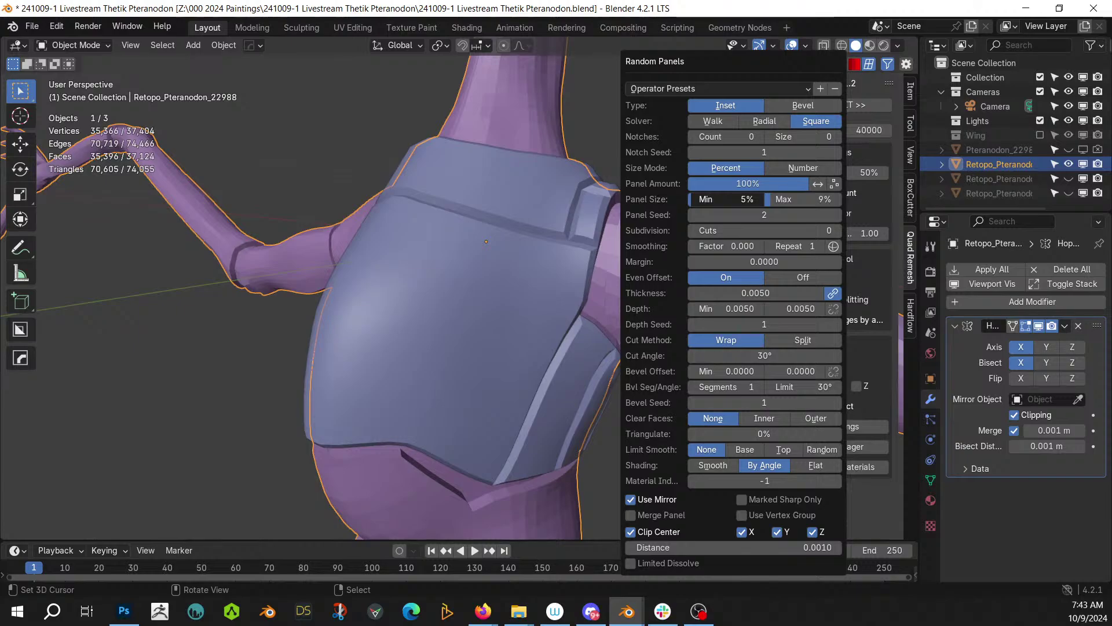
- Examine the torso panels from the front, side and back, including the collar and shoulders
{"action": "middle_click_drag", "start_coordinate": [396, 223], "coordinate": [93, 287]}
{"action": "scroll", "coordinate": [126, 306], "scroll_direction": "up", "scroll_amount": 3}
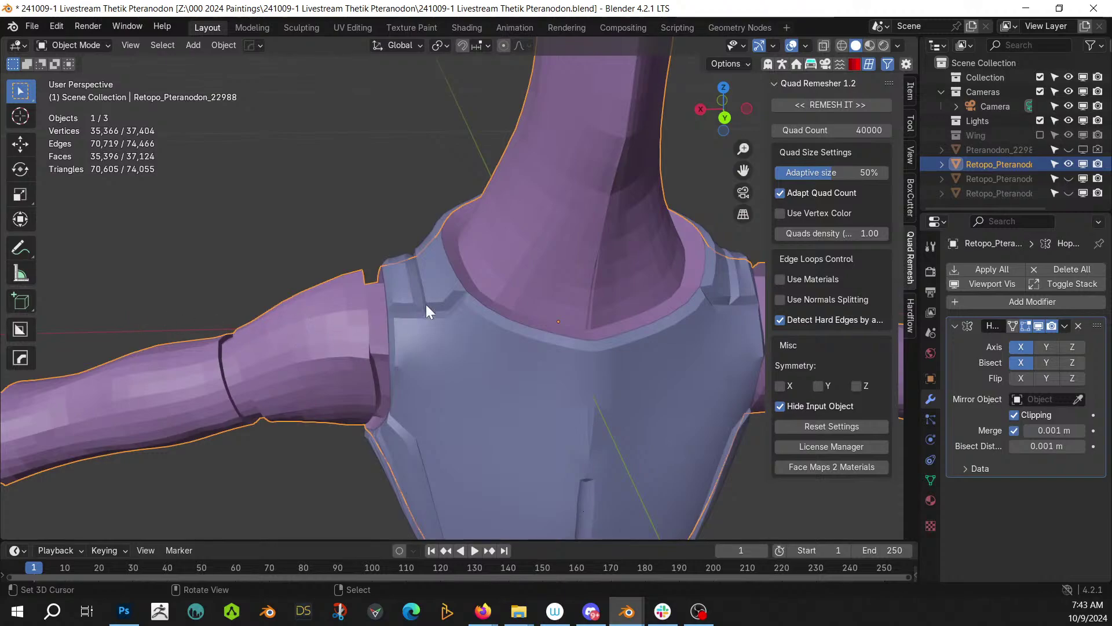
{"action": "middle_click_drag", "start_coordinate": [458, 283], "coordinate": [752, 271]}
{"action": "scroll", "coordinate": [562, 290], "scroll_direction": "down", "scroll_amount": 2}
{"action": "middle_click_drag", "start_coordinate": [562, 289], "coordinate": [593, 265]}
{"action": "scroll", "coordinate": [593, 265], "scroll_direction": "down", "scroll_amount": 3}
{"action": "middle_click_drag", "start_coordinate": [533, 322], "coordinate": [600, 383]}
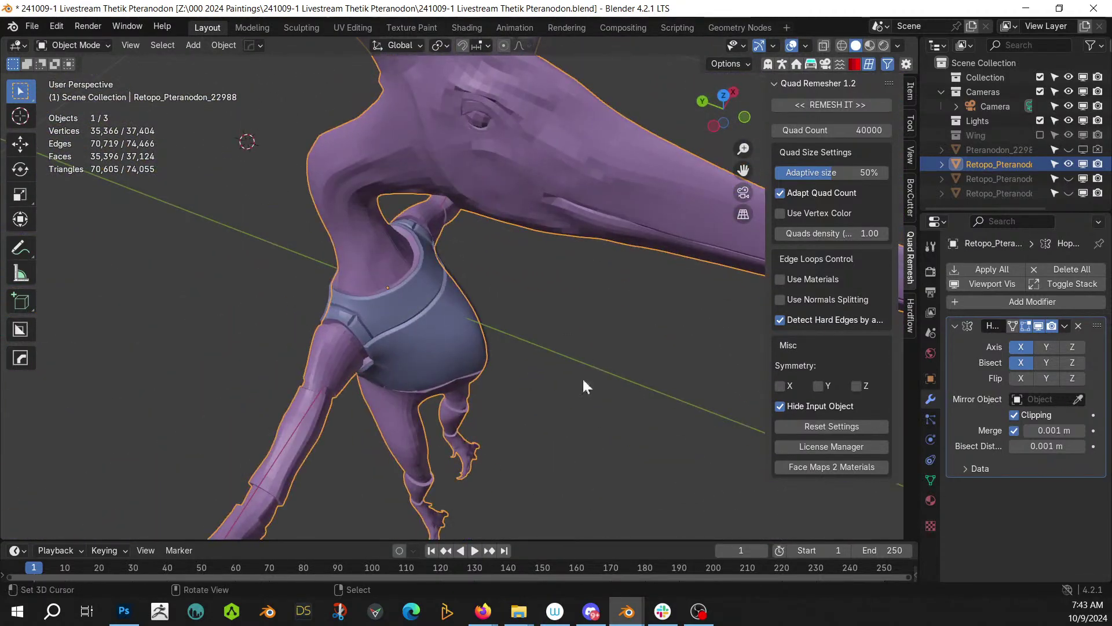
{"action": "scroll", "coordinate": [531, 373], "scroll_direction": "up", "scroll_amount": 4}
{"action": "middle_click_drag", "start_coordinate": [531, 380], "coordinate": [473, 52]}
{"action": "scroll", "coordinate": [500, 230], "scroll_direction": "down", "scroll_amount": 2}
{"action": "scroll", "coordinate": [502, 255], "scroll_direction": "down", "scroll_amount": 1}
{"action": "mouse_move", "coordinate": [504, 272]}
{"action": "middle_mouse_down"}
{"action": "mouse_move", "coordinate": [544, 280]}
{"action": "mouse_move", "coordinate": [520, 283]}
{"action": "middle_mouse_up"}
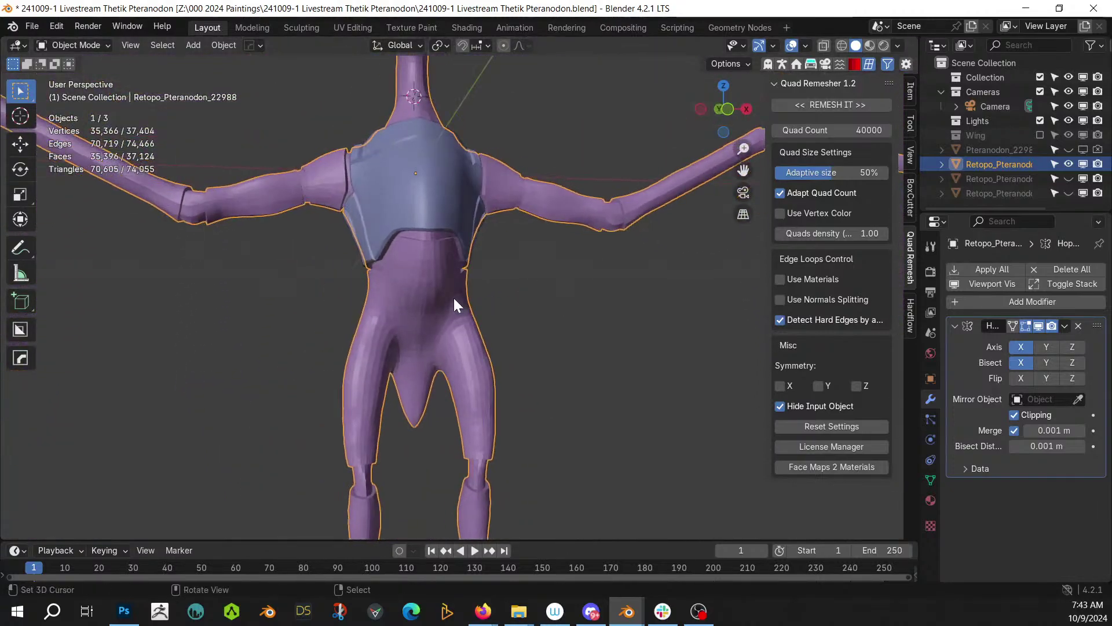
- Try Random Panels with Panel Seed 3 on the linked pelvis and tail faces, and undo it
{"action": "key", "text": "Tab"}
{"action": "left_click", "coordinate": [423, 303]}
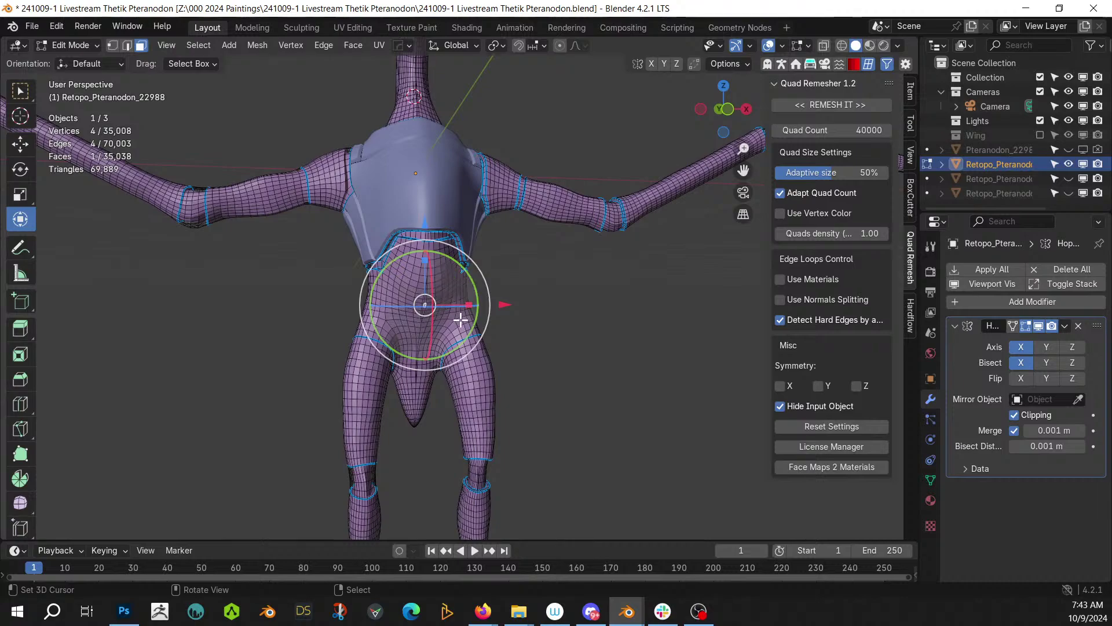
{"action": "key", "text": "ctrl+l"}
{"action": "key", "text": "Tab"}
{"action": "key", "text": "shift+alt+f"}
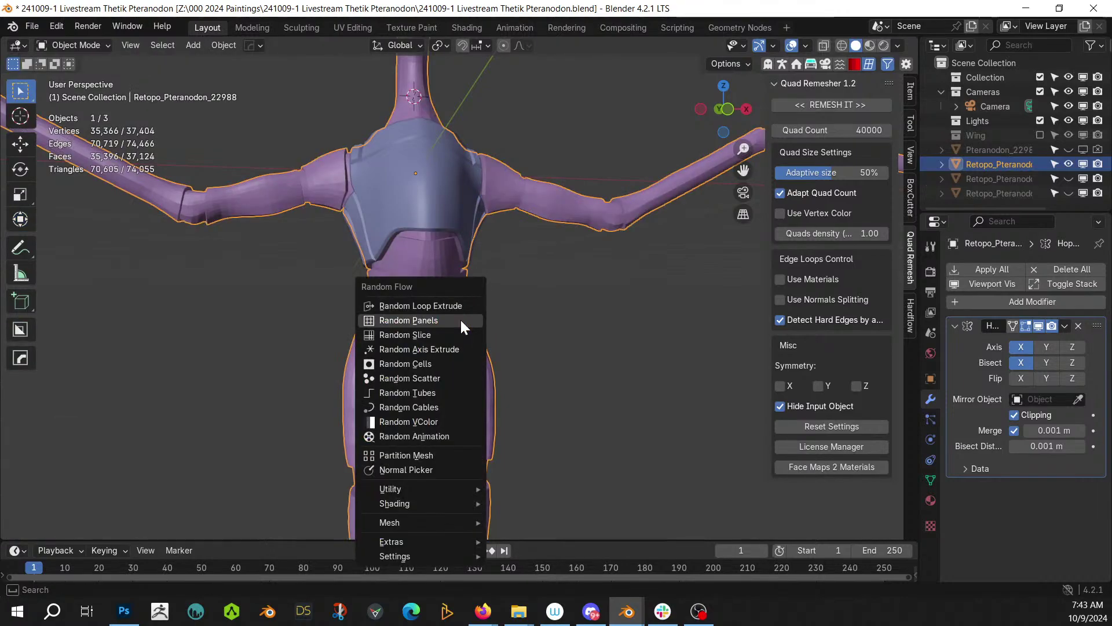
{"action": "left_click", "coordinate": [459, 318]}
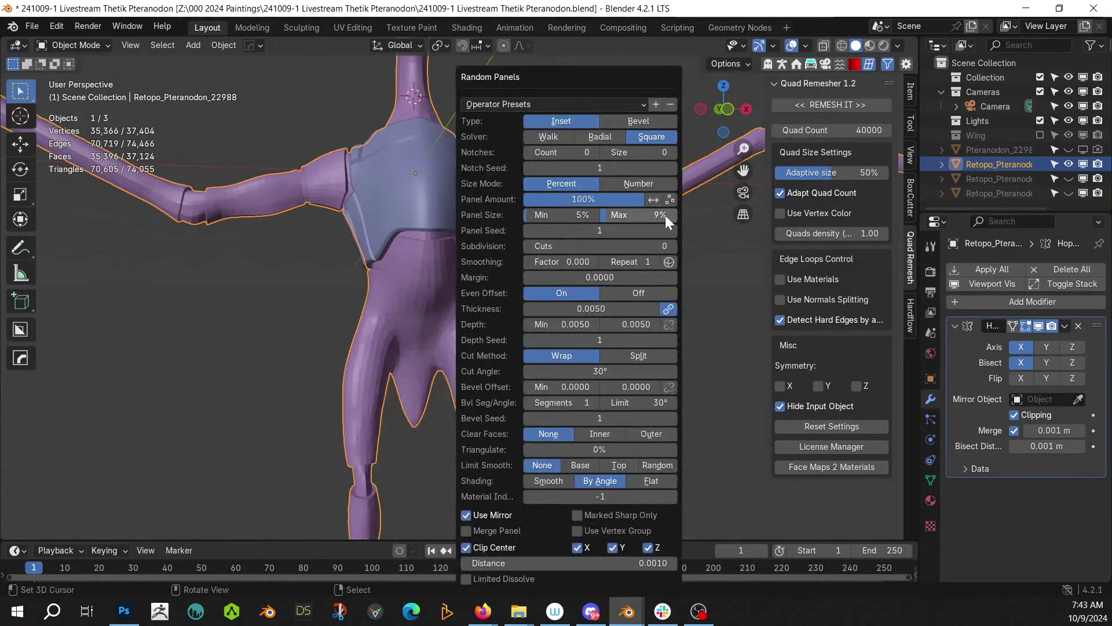
{"action": "left_click", "coordinate": [673, 231]}
{"action": "left_click", "coordinate": [673, 231]}
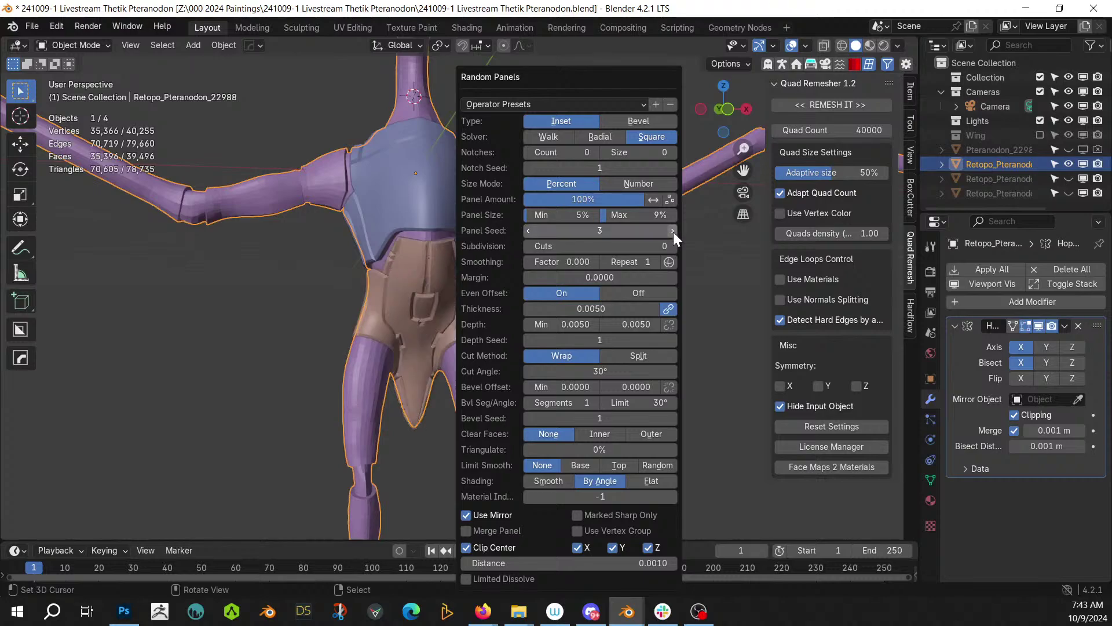
{"action": "middle_click_drag", "start_coordinate": [471, 345], "coordinate": [449, 372]}
{"action": "scroll", "coordinate": [521, 330], "scroll_direction": "up", "scroll_amount": 4}
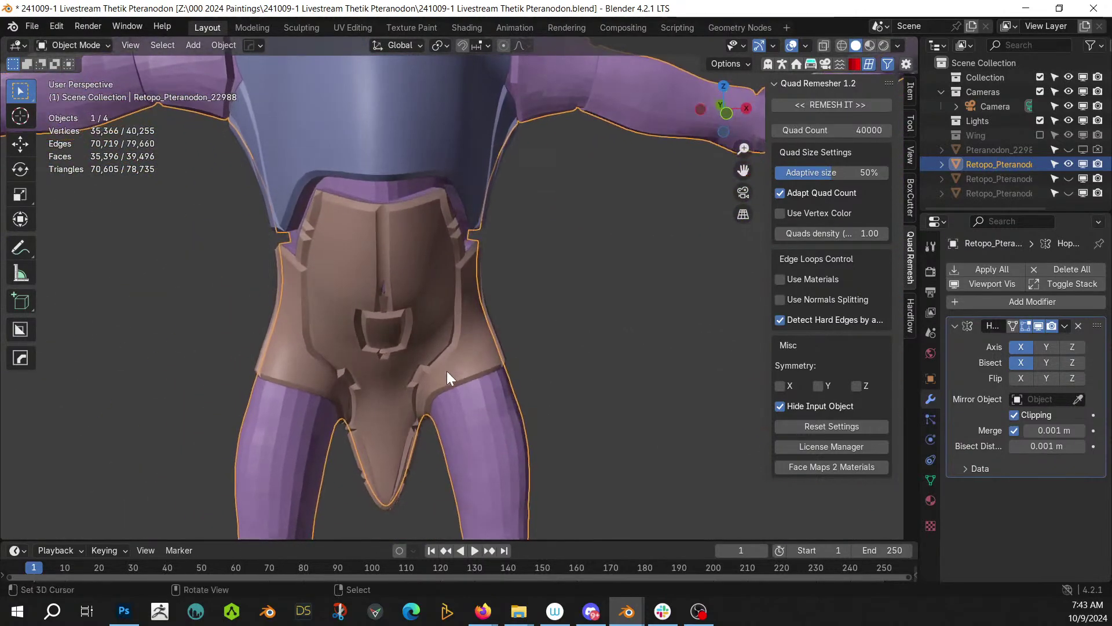
{"action": "key", "text": "ctrl+z"}
- Mark the edge loop just below the existing sharp loop on the upper thigh as sharp
{"action": "key", "text": "Tab"}
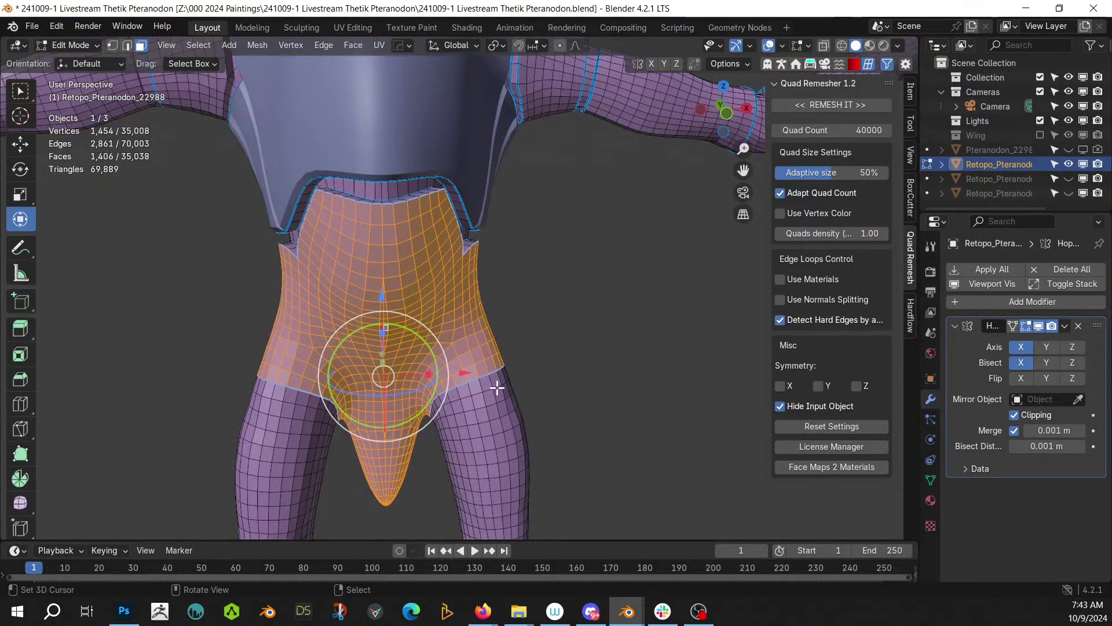
{"action": "scroll", "coordinate": [510, 390], "scroll_direction": "up", "scroll_amount": 1}
{"action": "key", "text": "alt+a"}
{"action": "scroll", "coordinate": [578, 401], "scroll_direction": "up", "scroll_amount": 1}
{"action": "middle_click_drag", "start_coordinate": [562, 397], "coordinate": [541, 314], "text": "shift"}
{"action": "scroll", "coordinate": [540, 313], "scroll_direction": "up", "scroll_amount": 2}
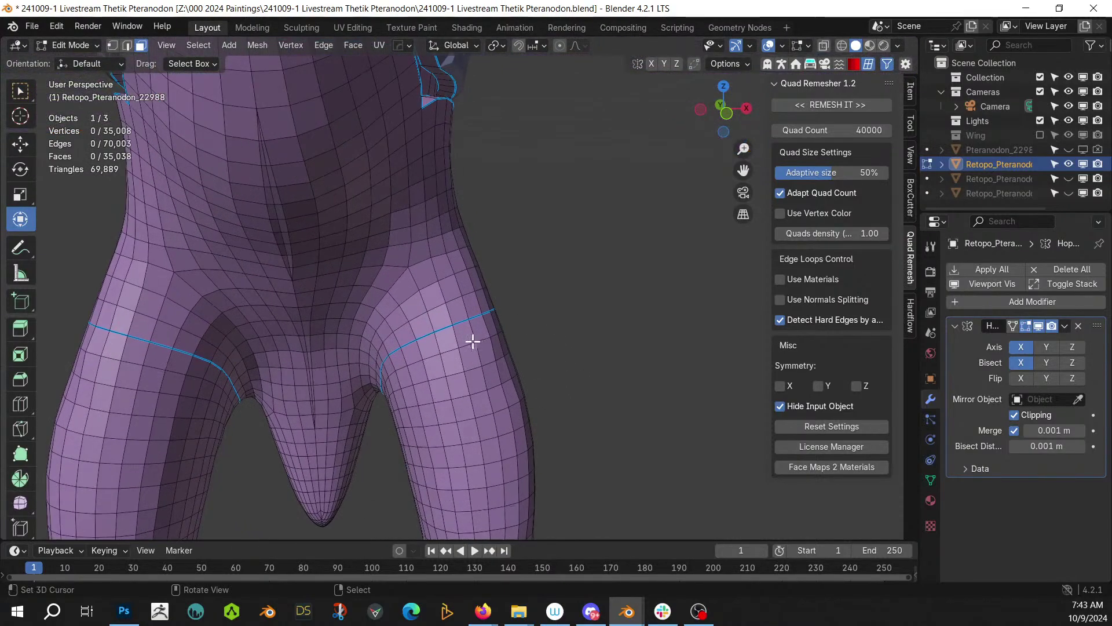
{"action": "left_click", "coordinate": [444, 353], "text": "alt"}
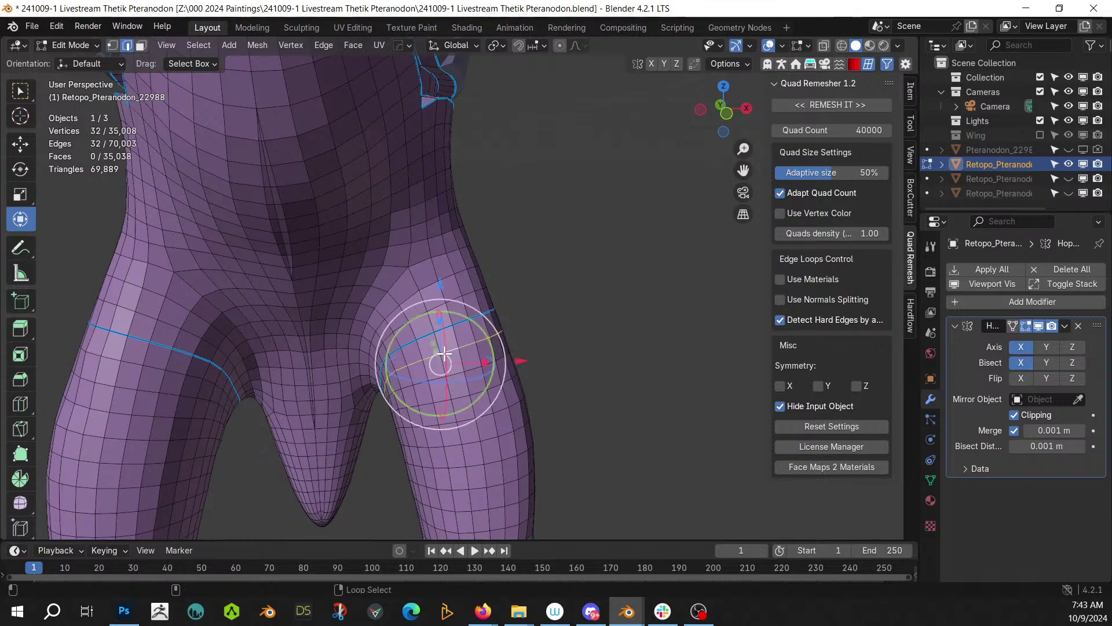
{"action": "right_click", "coordinate": [444, 352]}
{"action": "left_click", "coordinate": [447, 355]}
{"action": "key", "text": "alt+a"}
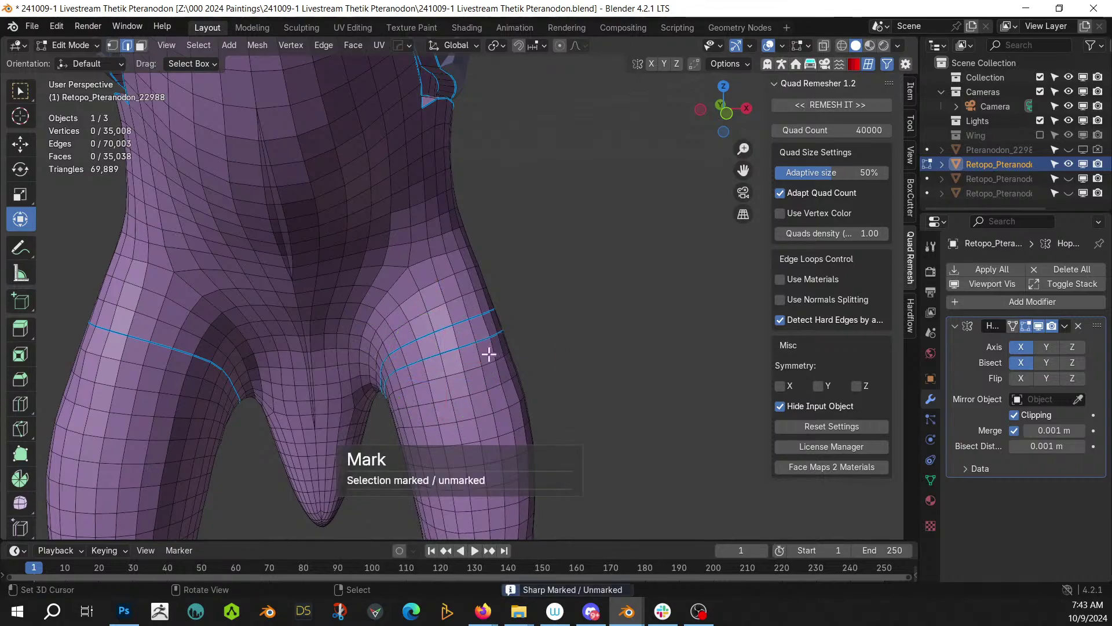
- Extrude the face loop between the two sharp thigh loops inward along normals by about 0.005 m and check the groove in Object Mode
{"action": "left_click", "coordinate": [455, 335], "text": "alt"}
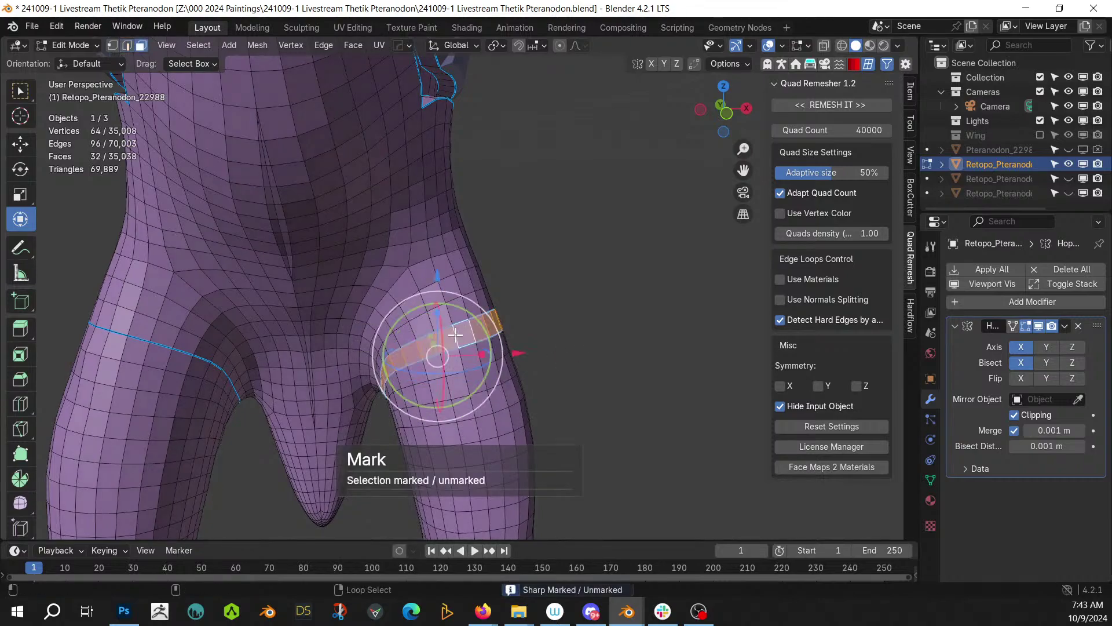
{"action": "key", "text": "alt+e"}
{"action": "left_click", "coordinate": [569, 371]}
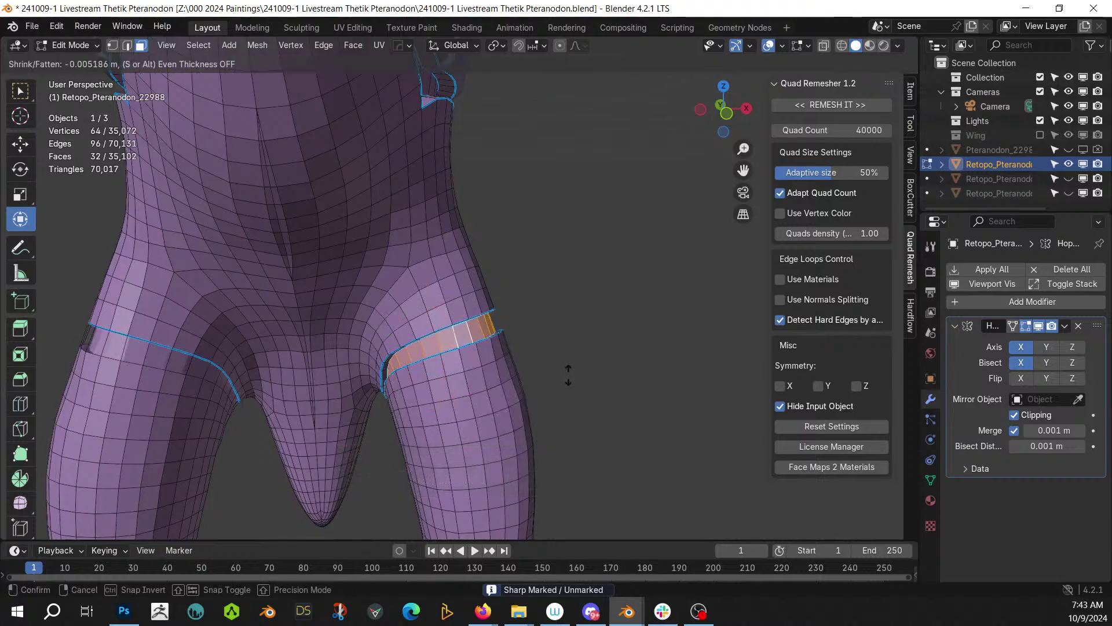
{"action": "left_click", "coordinate": [569, 377]}
{"action": "key", "text": "Tab"}
{"action": "scroll", "coordinate": [572, 334], "scroll_direction": "down", "scroll_amount": 5}
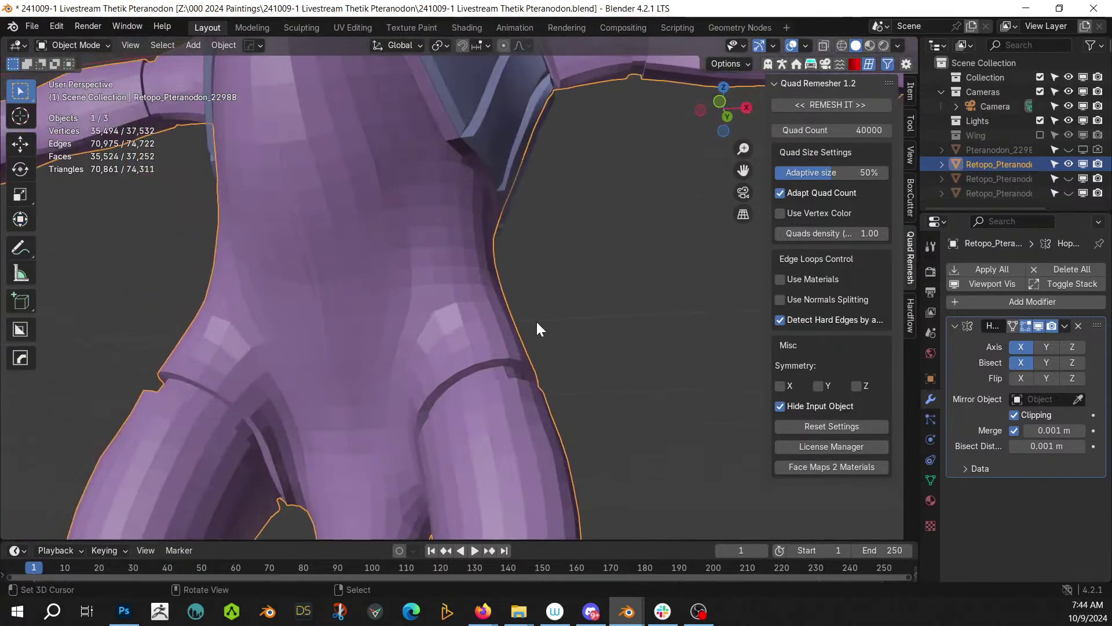
{"action": "middle_click_drag", "start_coordinate": [541, 345], "coordinate": [638, 405]}
- Select the pelvis and tail faces with Select Linked delimited by Sharp
{"action": "key", "text": "Tab"}
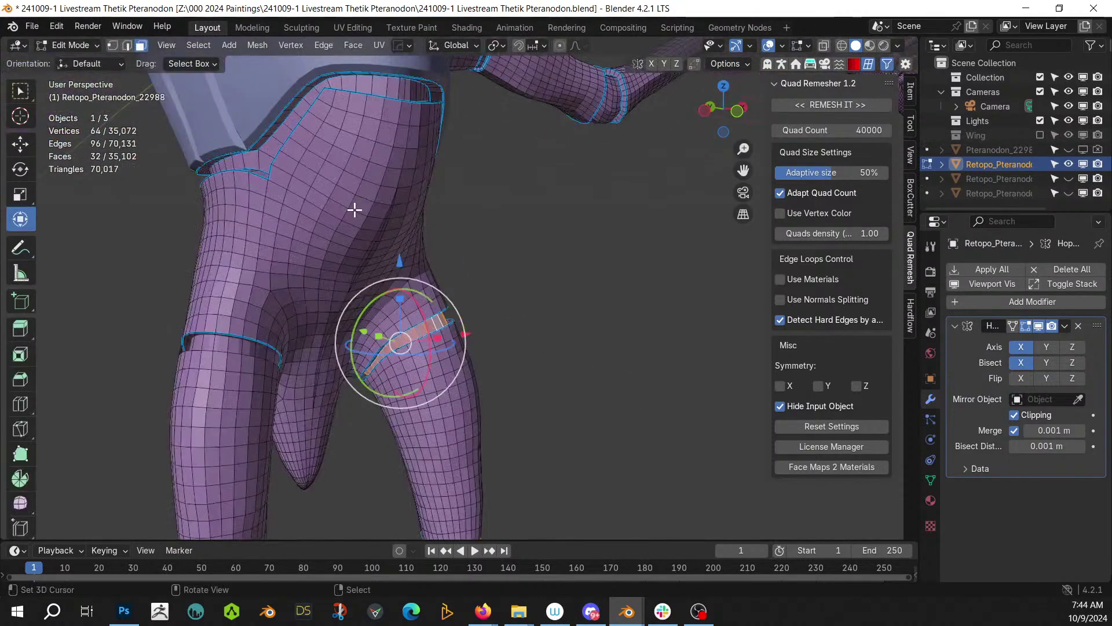
{"action": "scroll", "coordinate": [355, 208], "scroll_direction": "up", "scroll_amount": 4}
{"action": "key", "text": "ctrl+l"}
{"action": "scroll", "coordinate": [464, 241], "scroll_direction": "down", "scroll_amount": 2}
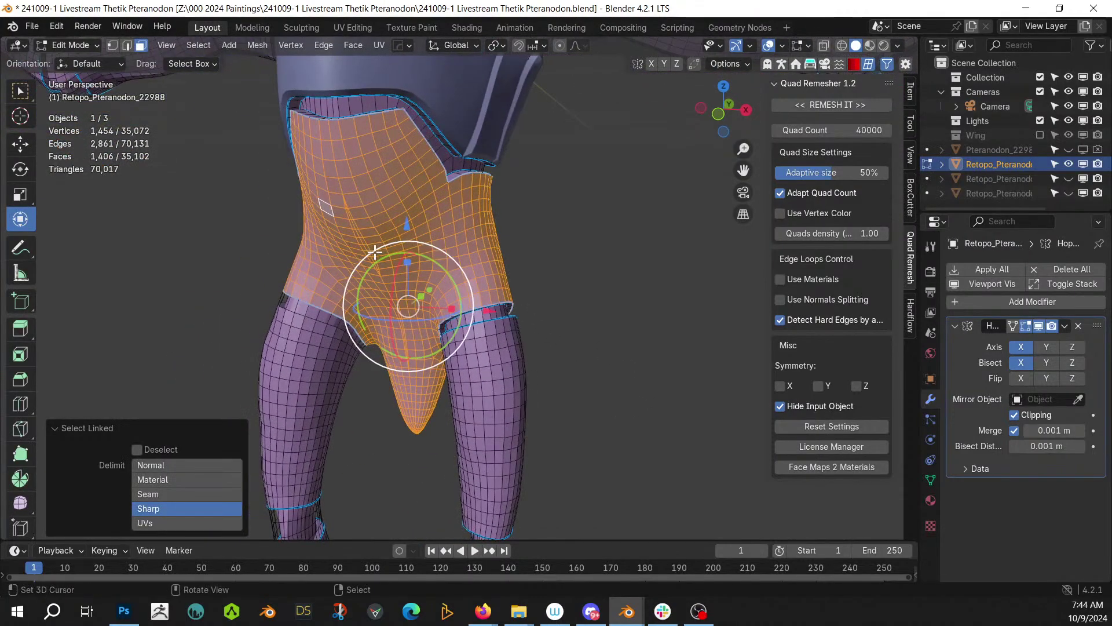
- Run Random Panels on the selected pelvis and tail faces with Panel Seed 3, and inspect the panels
{"action": "key", "text": "Tab"}
{"action": "key", "text": "shift+q"}
{"action": "left_click", "coordinate": [375, 252]}
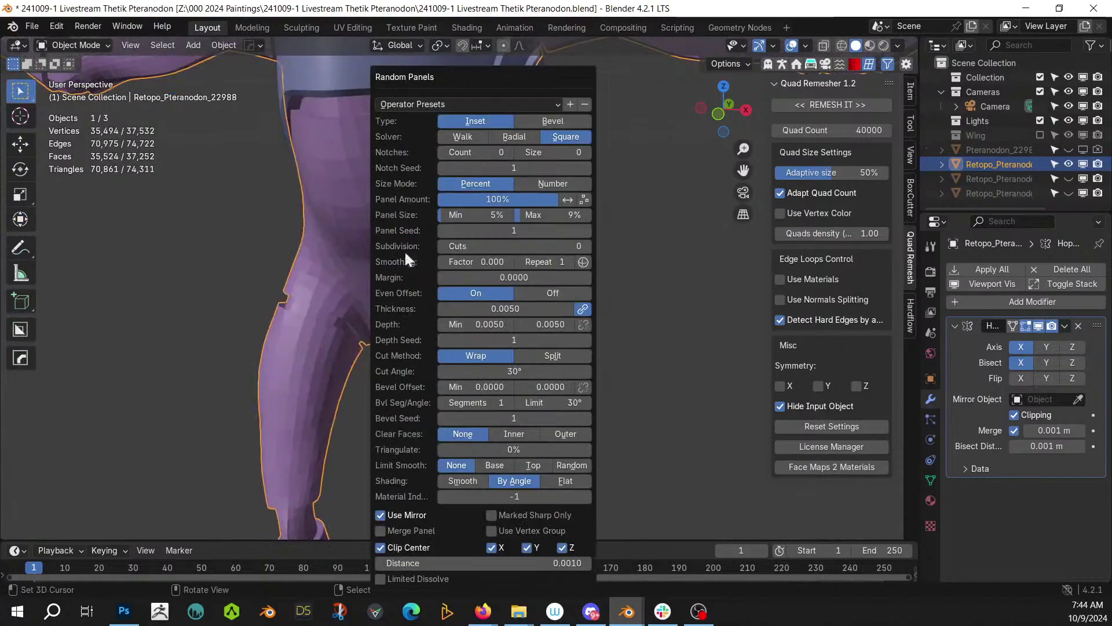
{"action": "left_click", "coordinate": [586, 230]}
{"action": "left_click_drag", "start_coordinate": [498, 89], "coordinate": [704, 83]}
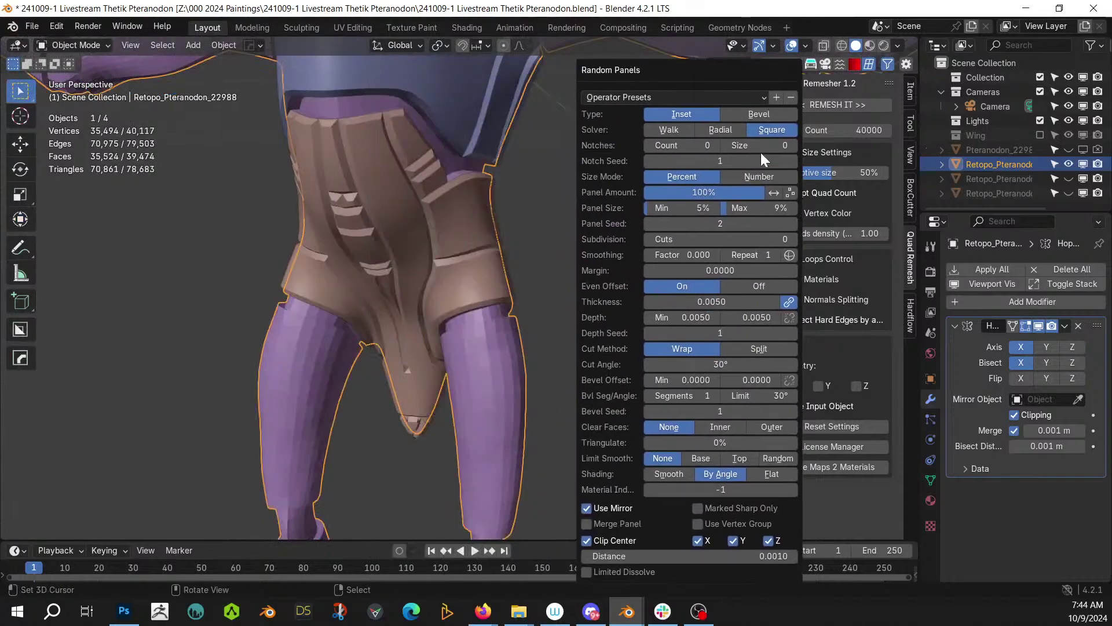
{"action": "left_click", "coordinate": [792, 224]}
{"action": "middle_click_drag", "start_coordinate": [387, 310], "coordinate": [450, 301]}
{"action": "scroll", "coordinate": [399, 304], "scroll_direction": "down", "scroll_amount": 4}
{"action": "scroll", "coordinate": [391, 337], "scroll_direction": "down", "scroll_amount": 3}
{"action": "scroll", "coordinate": [451, 300], "scroll_direction": "up", "scroll_amount": 5}
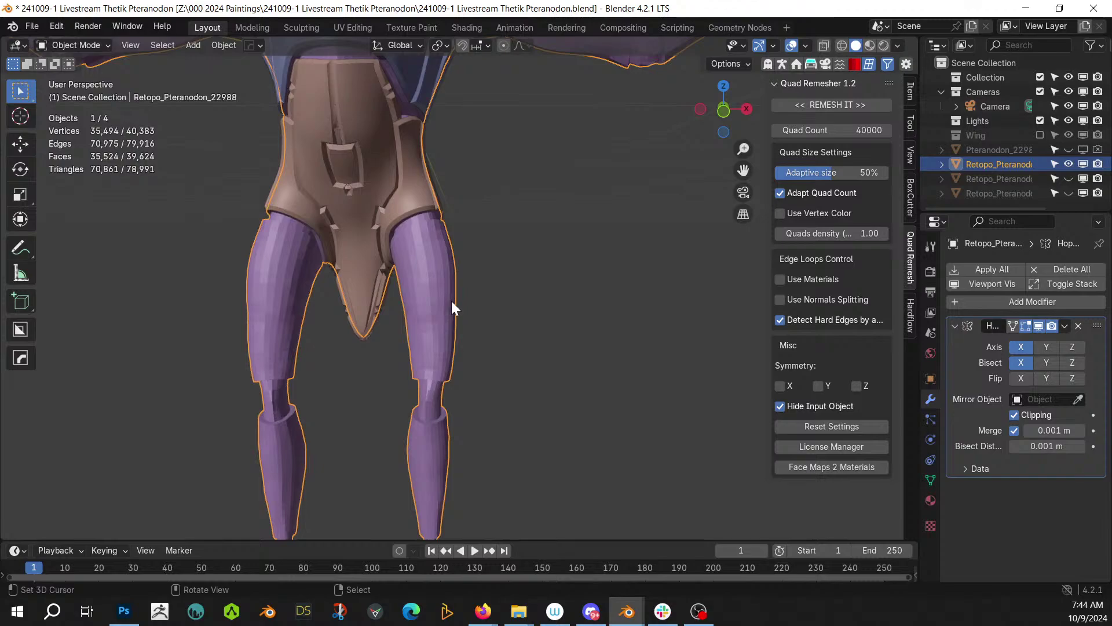
- Select the thigh section's linked faces and run Random Panels on them with Panel Seed 2
{"action": "scroll", "coordinate": [453, 300], "scroll_direction": "up", "scroll_amount": 3}
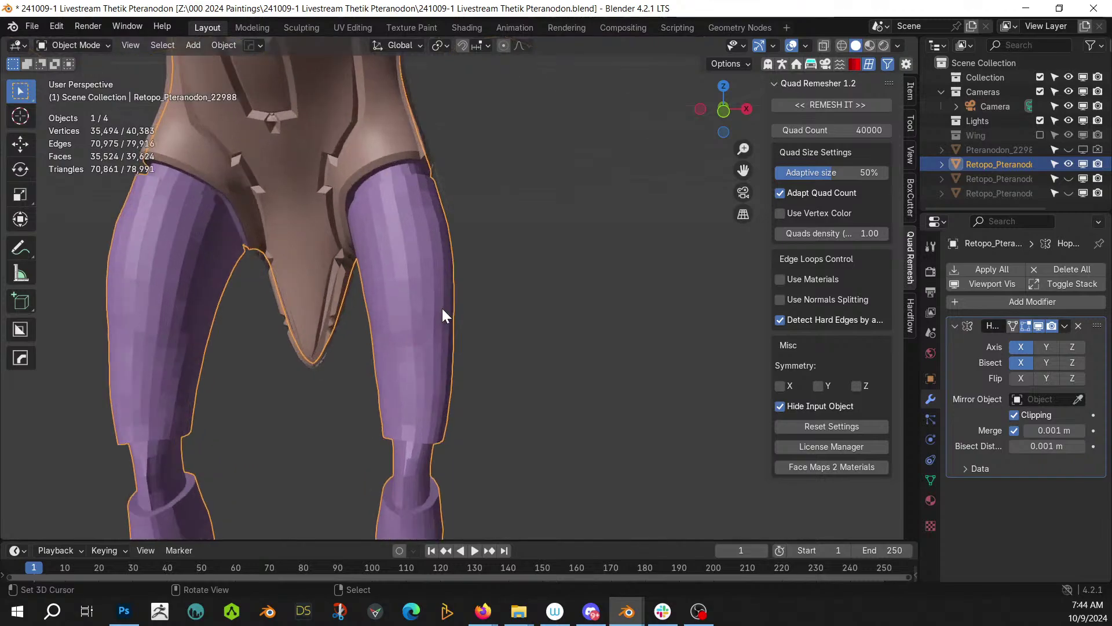
{"action": "key", "text": "Tab"}
{"action": "right_click", "coordinate": [441, 308]}
{"action": "key", "text": "l"}
{"action": "key", "text": "Tab"}
{"action": "key", "text": "shift+q"}
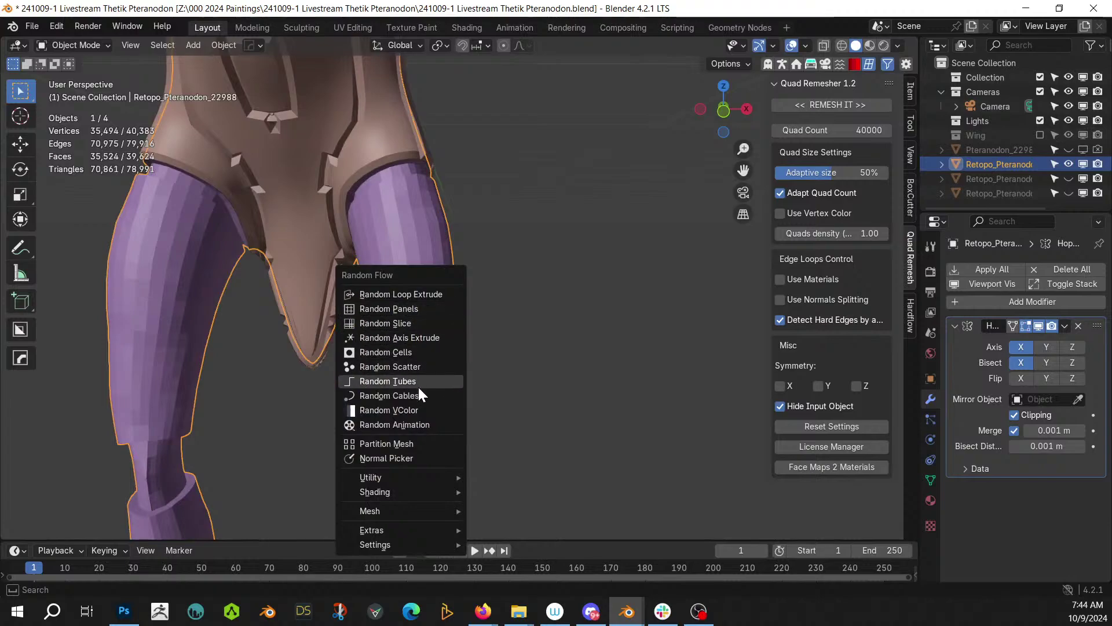
{"action": "left_click", "coordinate": [418, 310]}
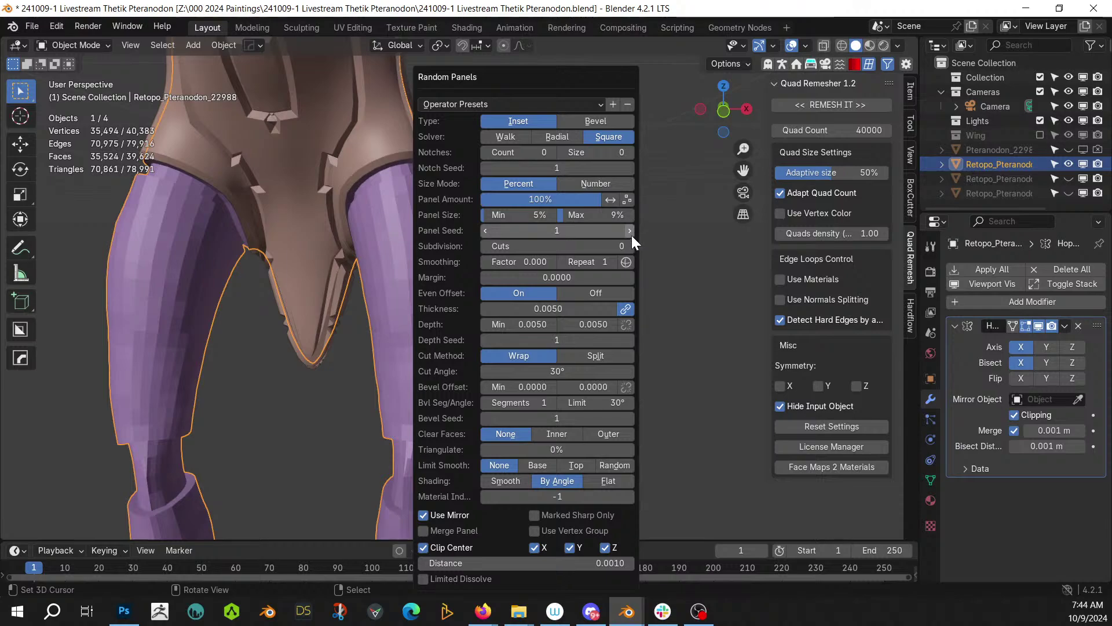
{"action": "left_click", "coordinate": [629, 230]}
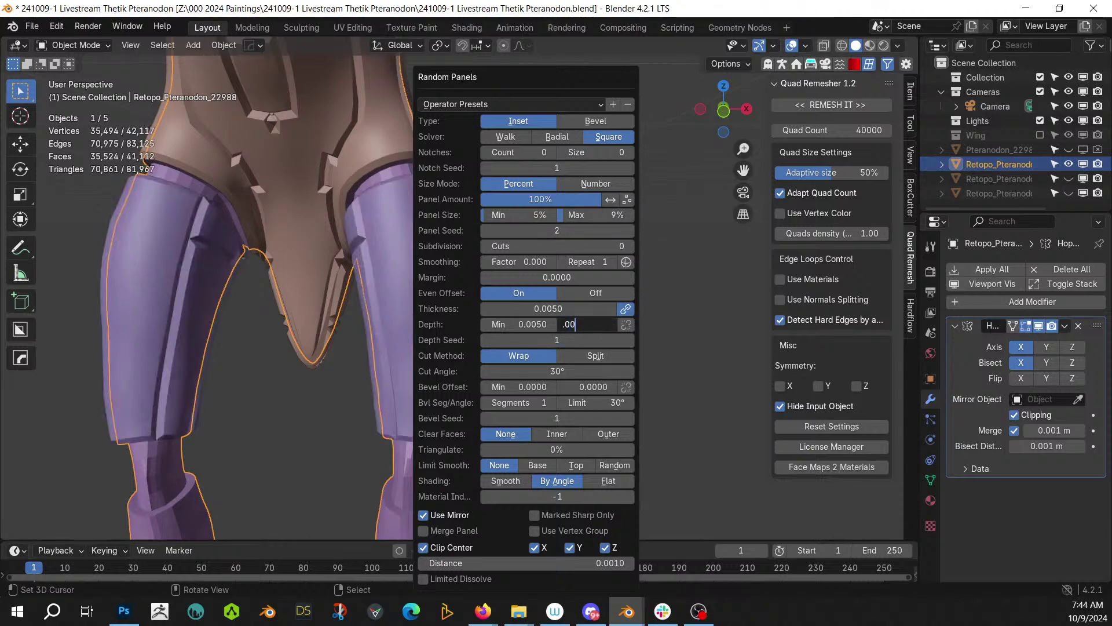
- Set the thigh panels' maximum Depth to 0.002 and Thickness to 0.002, and inspect the legs
{"action": "type", "text": "2"}
{"action": "key", "text": "Return"}
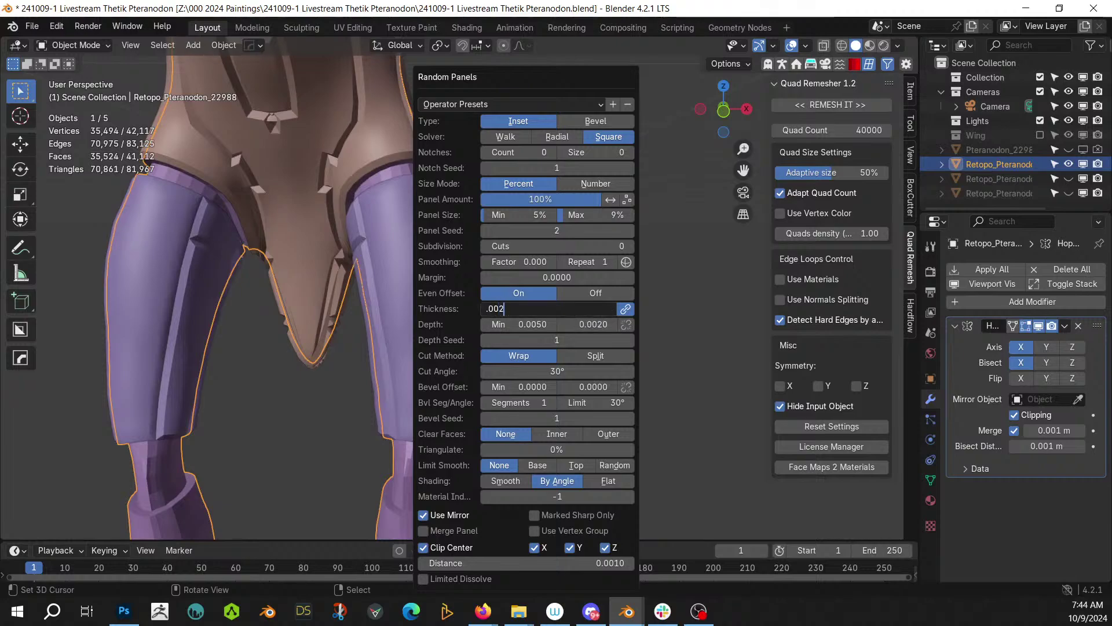
{"action": "key", "text": "Return"}
{"action": "scroll", "coordinate": [380, 417], "scroll_direction": "up", "scroll_amount": 3}
{"action": "middle_click_drag", "start_coordinate": [380, 417], "coordinate": [479, 255]}
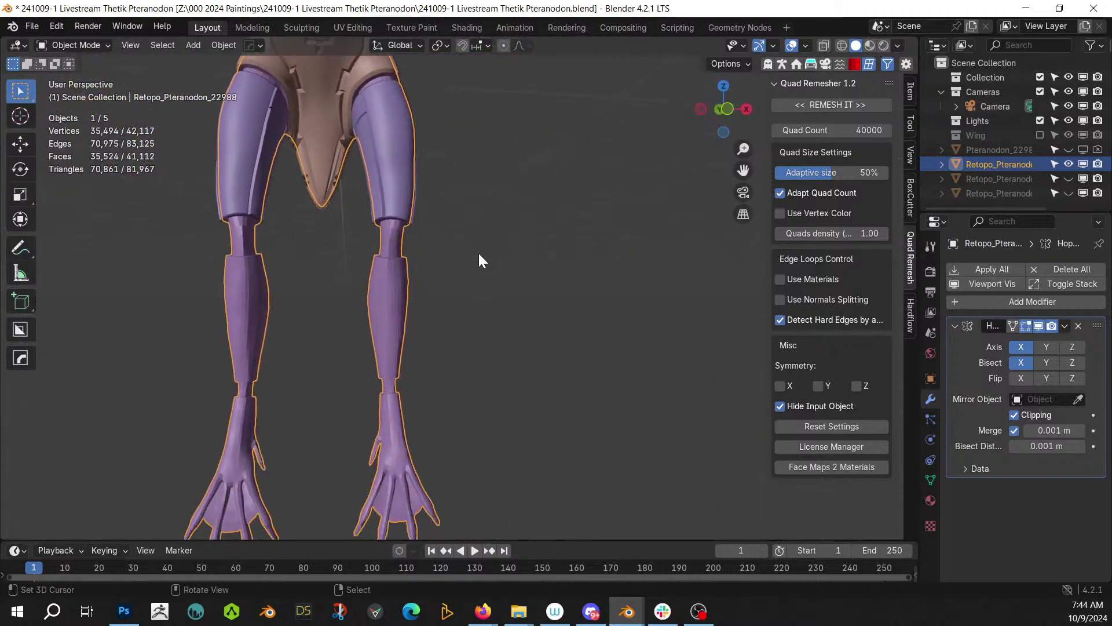
- Select the lower leg section's linked faces, run Random Panels on them, and inspect the panels
{"action": "scroll", "coordinate": [415, 308], "scroll_direction": "up", "scroll_amount": 5}
{"action": "key", "text": "Tab"}
{"action": "left_click", "coordinate": [367, 326]}
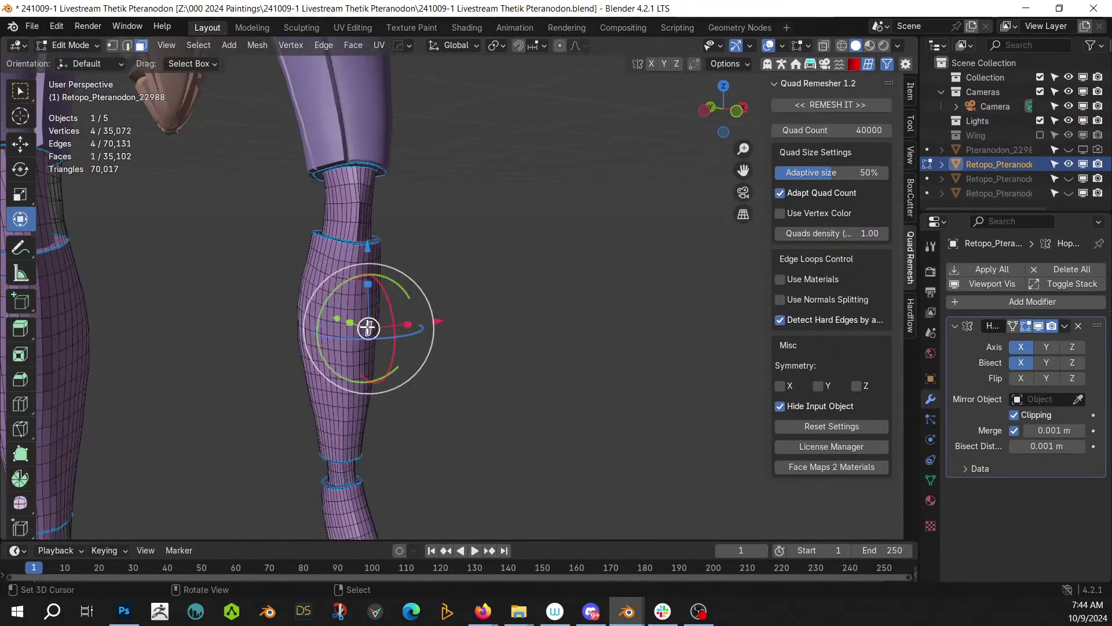
{"action": "key", "text": "l"}
{"action": "key", "text": "shift+alt+q"}
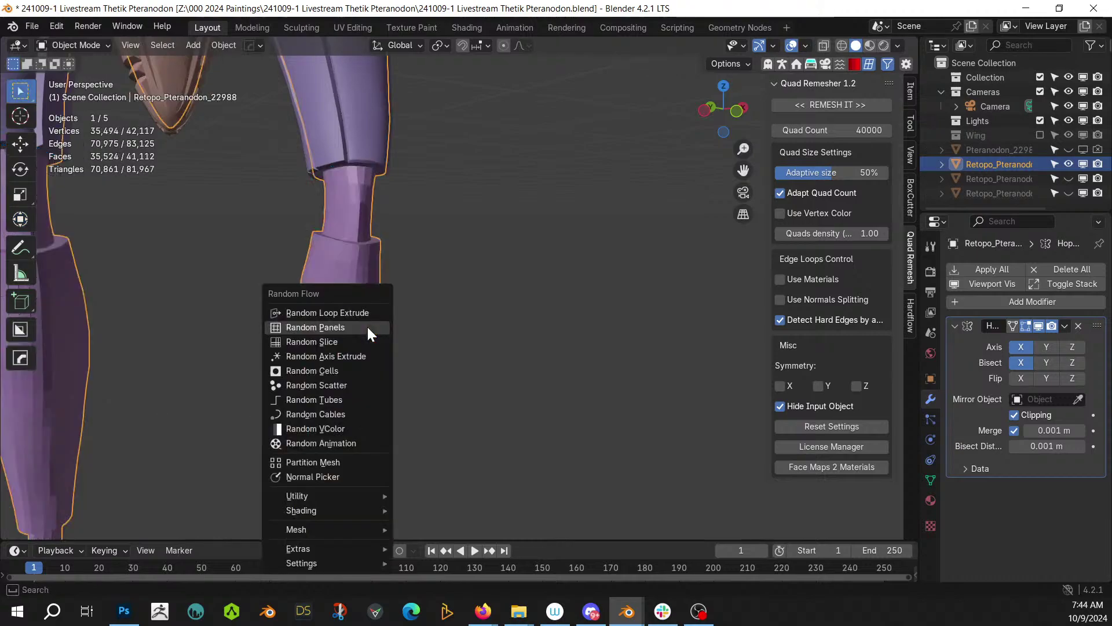
{"action": "left_click", "coordinate": [367, 325]}
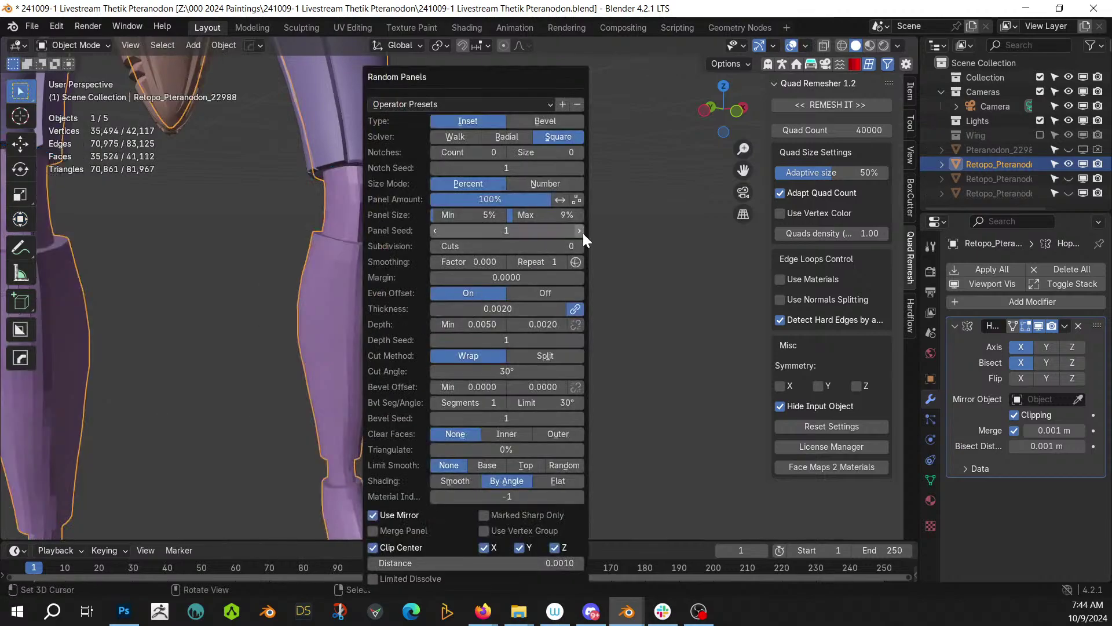
{"action": "mouse_move", "coordinate": [389, 255]}
{"action": "middle_mouse_down"}
{"action": "mouse_move", "coordinate": [382, 337]}
{"action": "mouse_move", "coordinate": [402, 349]}
{"action": "mouse_move", "coordinate": [318, 331]}
{"action": "mouse_move", "coordinate": [422, 323]}
{"action": "mouse_move", "coordinate": [409, 261]}
{"action": "middle_mouse_up"}
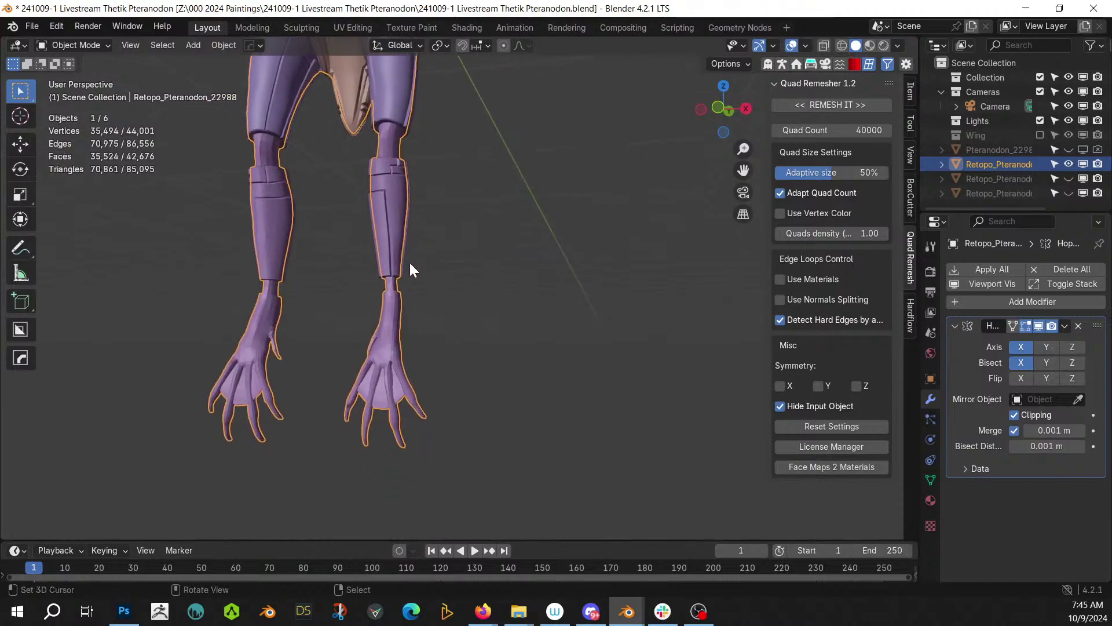
- Select the foot section's linked faces below the ankle groove and run Random Panels on them with Panel Seed 2
{"action": "middle_click_drag", "start_coordinate": [409, 261], "coordinate": [415, 332]}
{"action": "key", "text": "Tab"}
{"action": "left_click", "coordinate": [387, 321]}
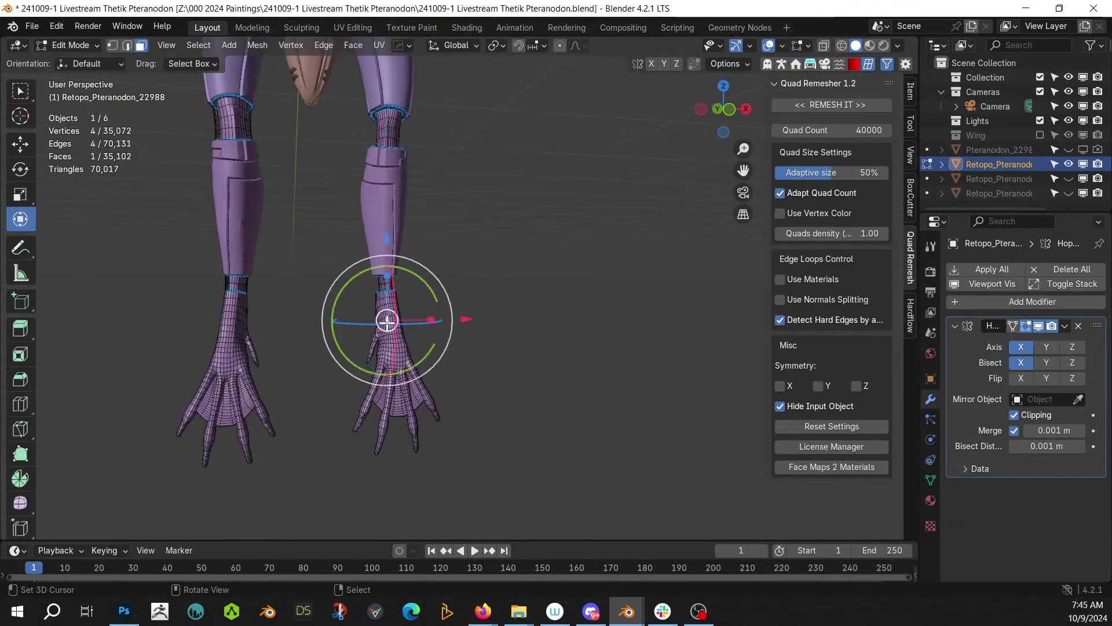
{"action": "key", "text": "l"}
{"action": "scroll", "coordinate": [387, 323], "scroll_direction": "up", "scroll_amount": 3}
{"action": "middle_click_drag", "start_coordinate": [422, 333], "coordinate": [387, 354]}
{"action": "key", "text": "Tab"}
{"action": "key", "text": "shift+q"}
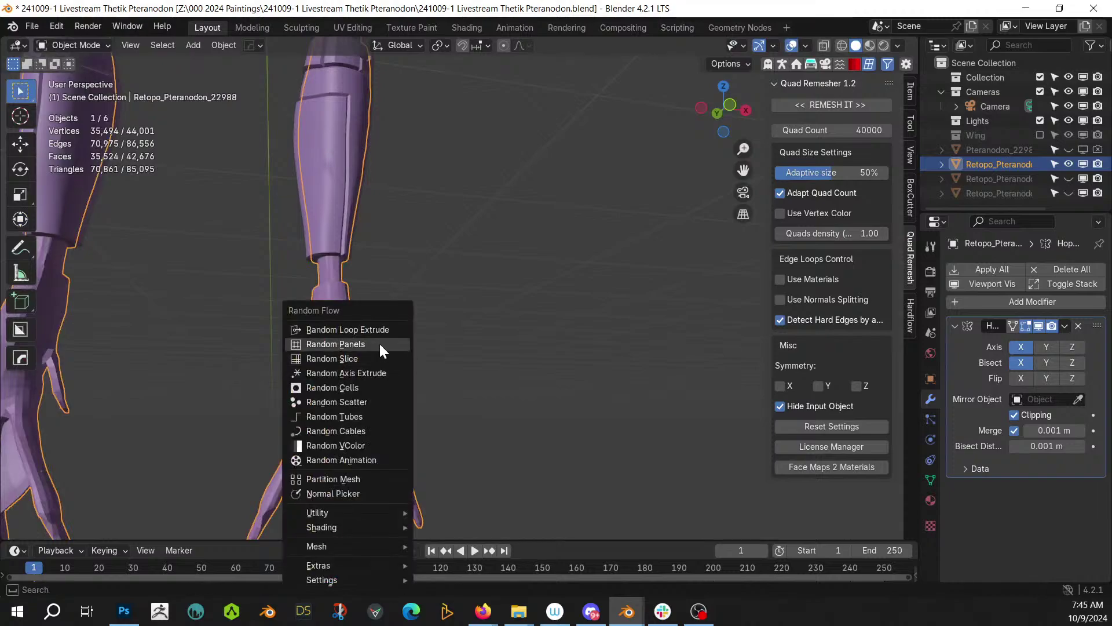
{"action": "left_click", "coordinate": [380, 344]}
{"action": "left_click", "coordinate": [591, 230]}
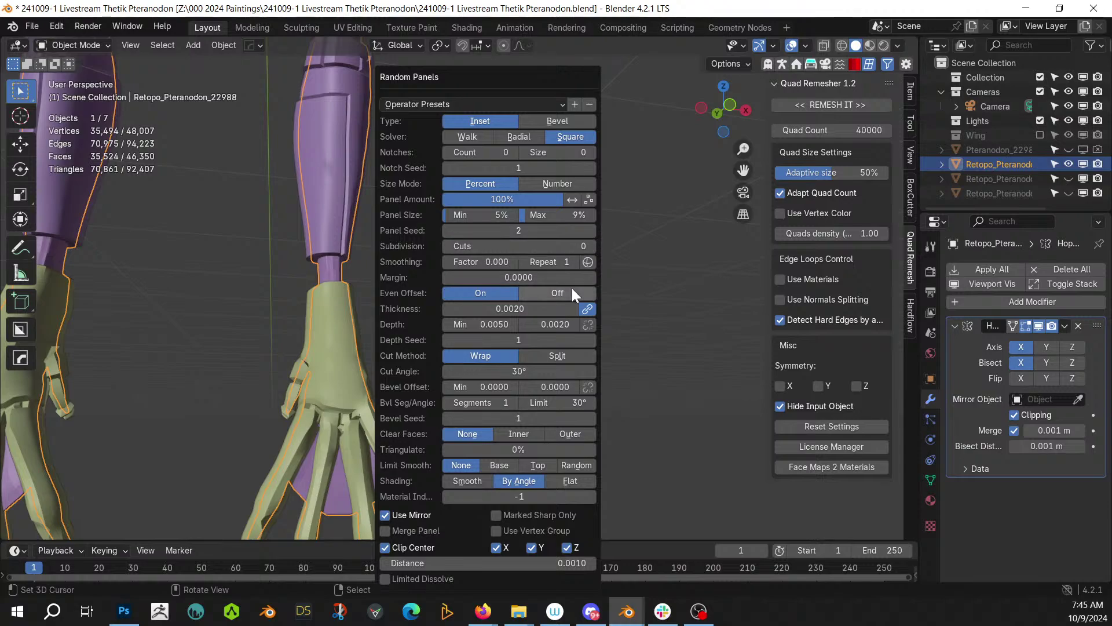
- Set the foot panels' Thickness to 0.001 and their Depth to 0.002 minimum and 0.001 maximum
{"action": "left_click", "coordinate": [518, 309]}
{"action": "type", "text": "."}
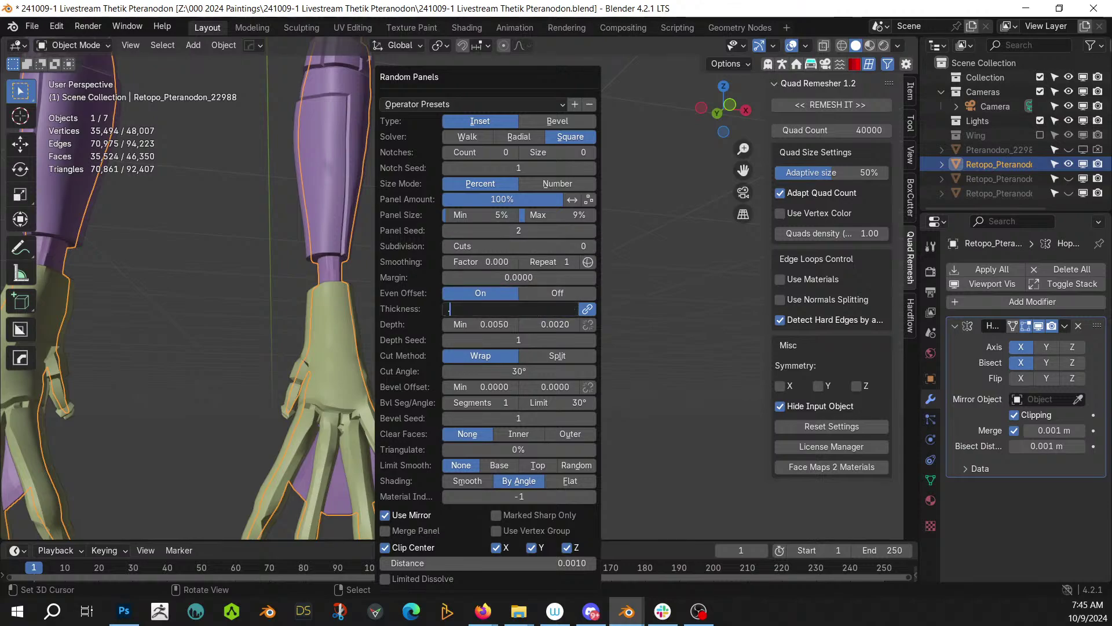
{"action": "type", "text": "001"}
{"action": "key", "text": "Return"}
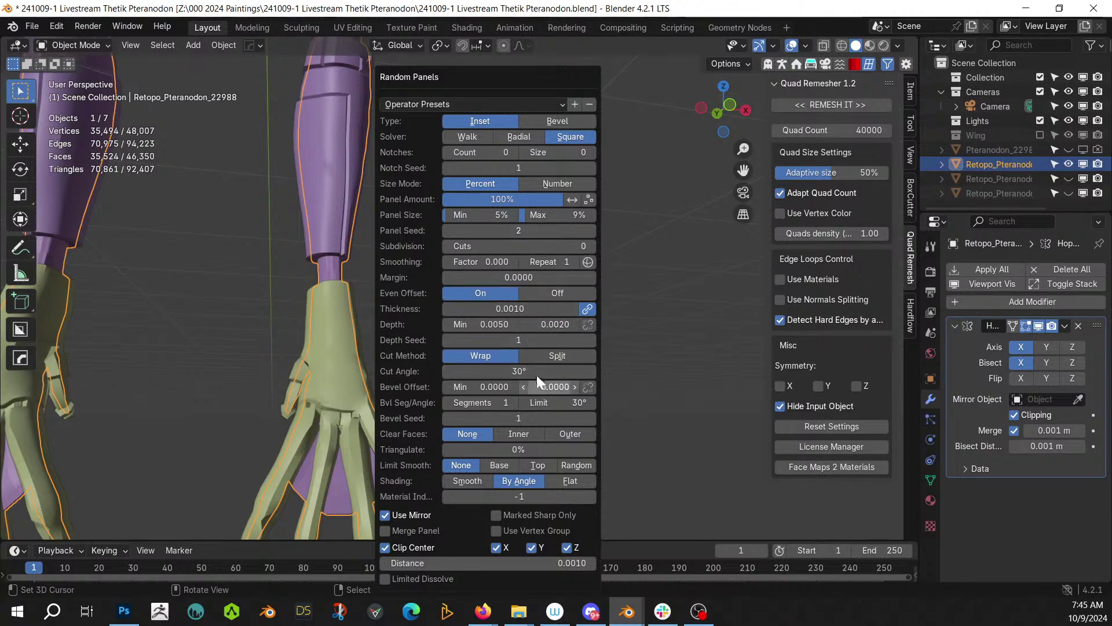
{"action": "left_click", "coordinate": [554, 325]}
{"action": "type", "text": ".005"}
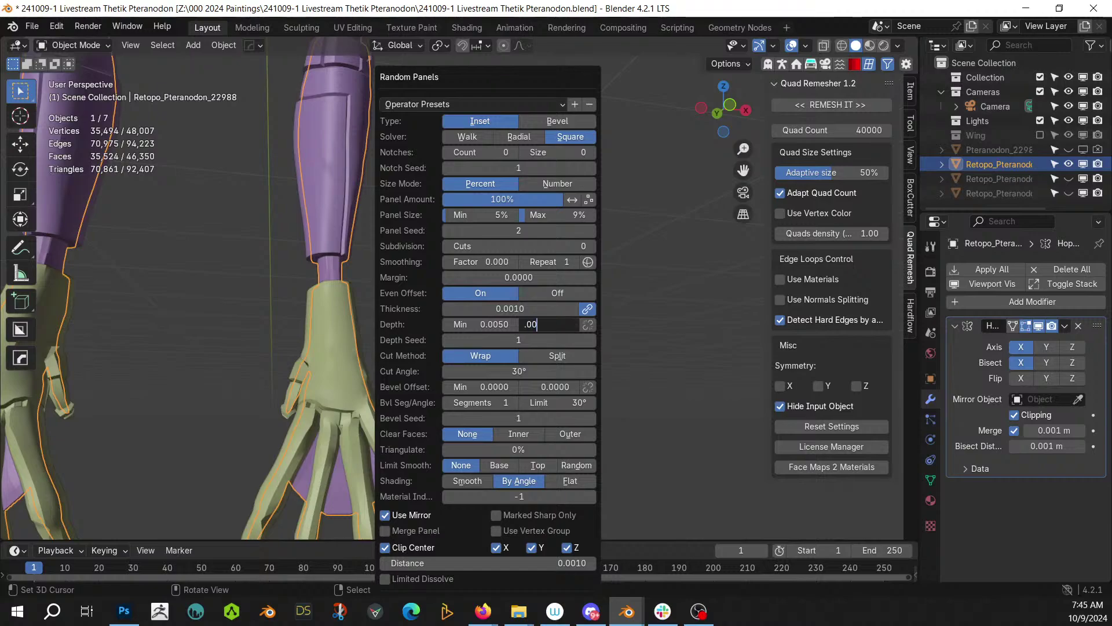
{"action": "key", "text": "Return"}
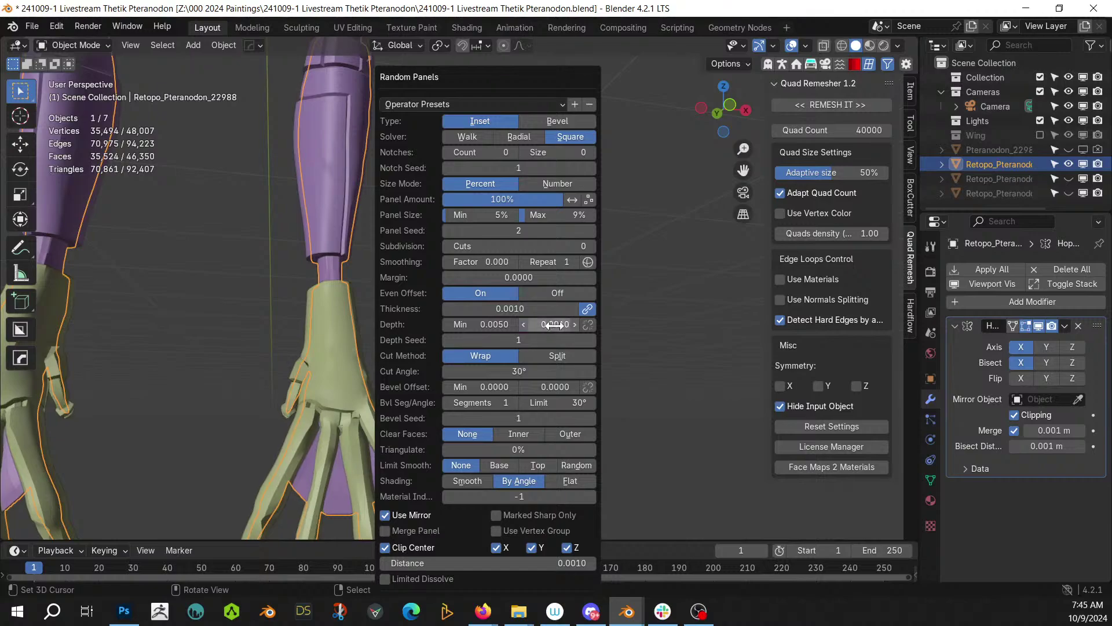
{"action": "left_click", "coordinate": [491, 324]}
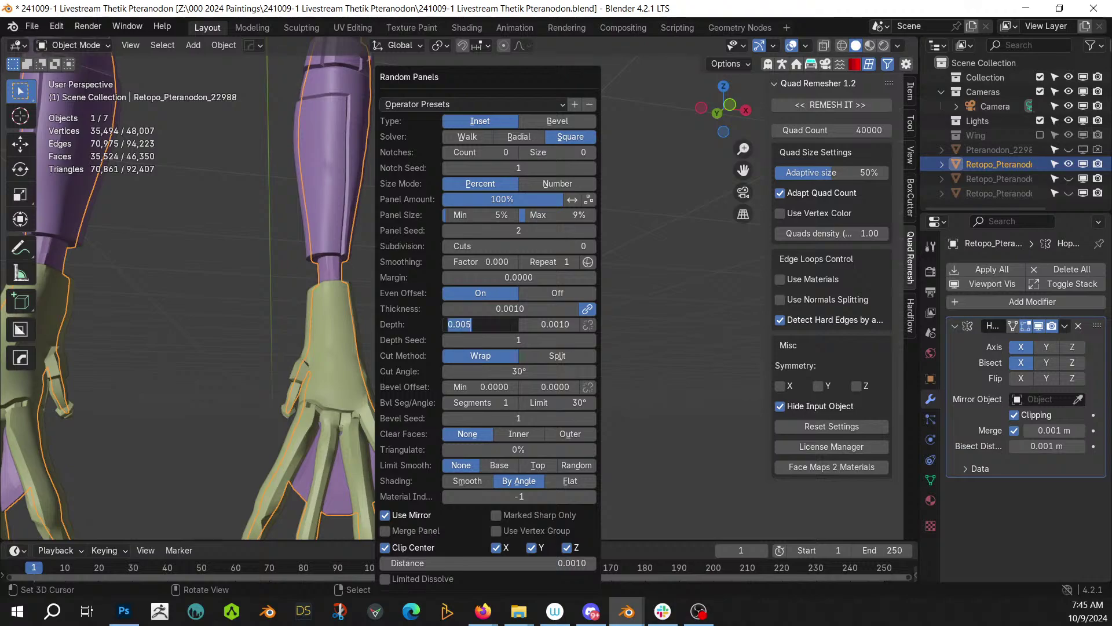
{"action": "type", "text": ".002"}
{"action": "key", "text": "Return"}
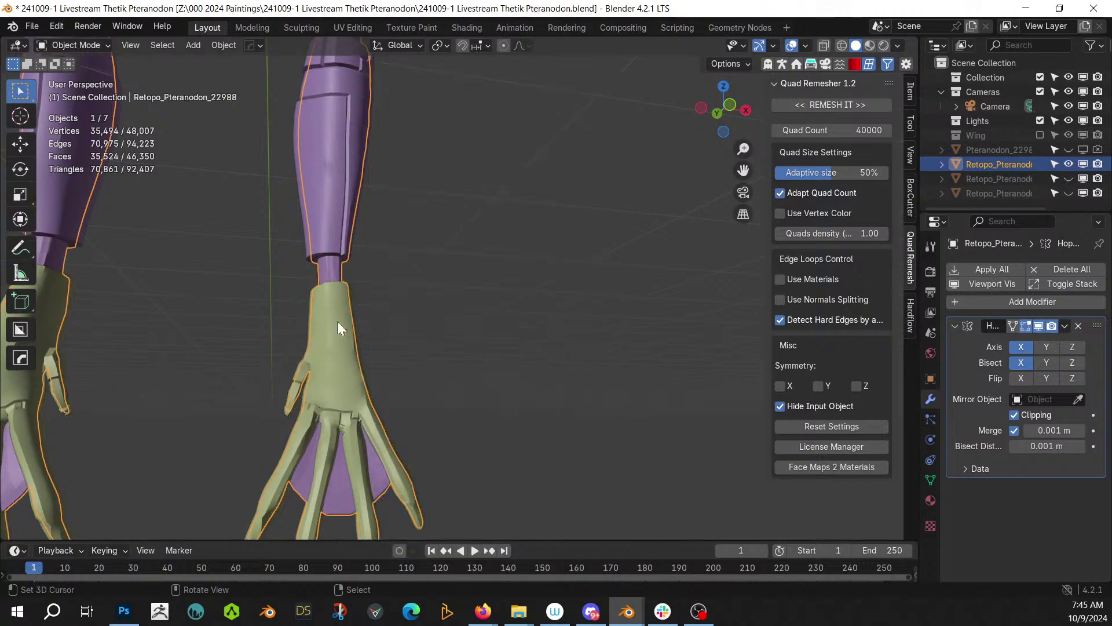
- Set the foot panels' minimum Panel Size to 0% and inspect the feet
{"action": "middle_click_drag", "start_coordinate": [483, 345], "coordinate": [537, 385]}
{"action": "key", "text": "F9"}
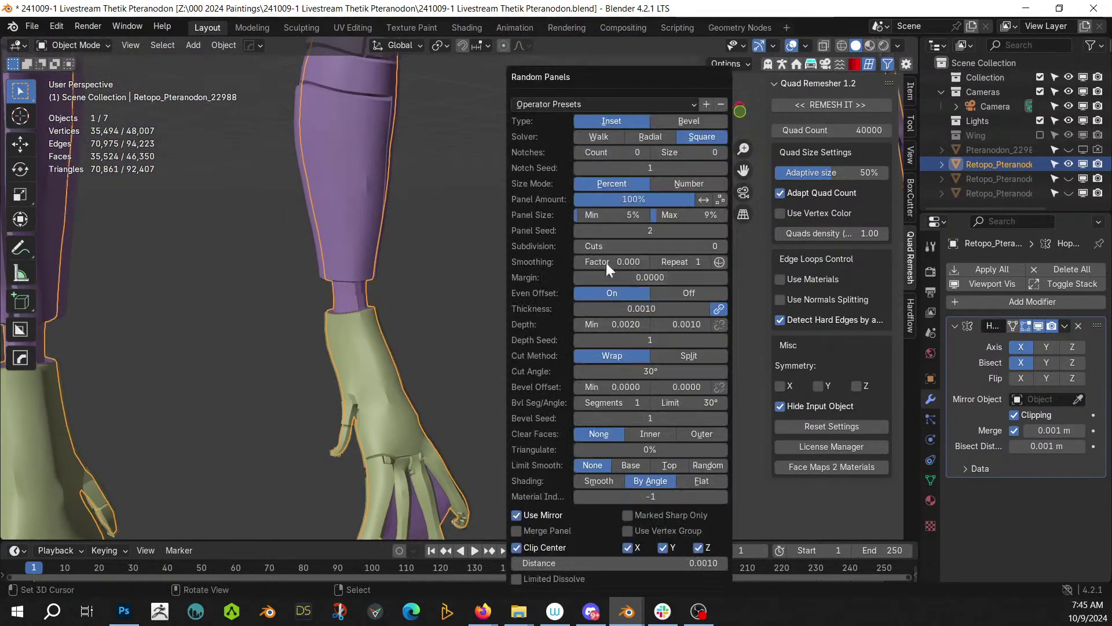
{"action": "key", "text": "Return"}
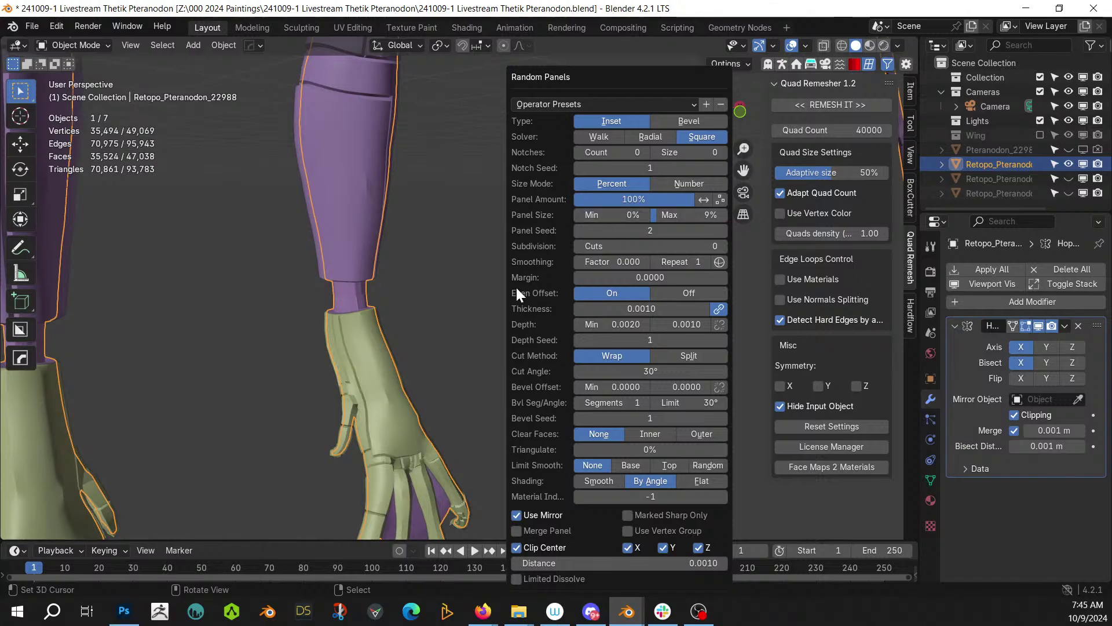
{"action": "middle_click_drag", "start_coordinate": [457, 354], "coordinate": [387, 313]}
{"action": "scroll", "coordinate": [383, 306], "scroll_direction": "down", "scroll_amount": 4}
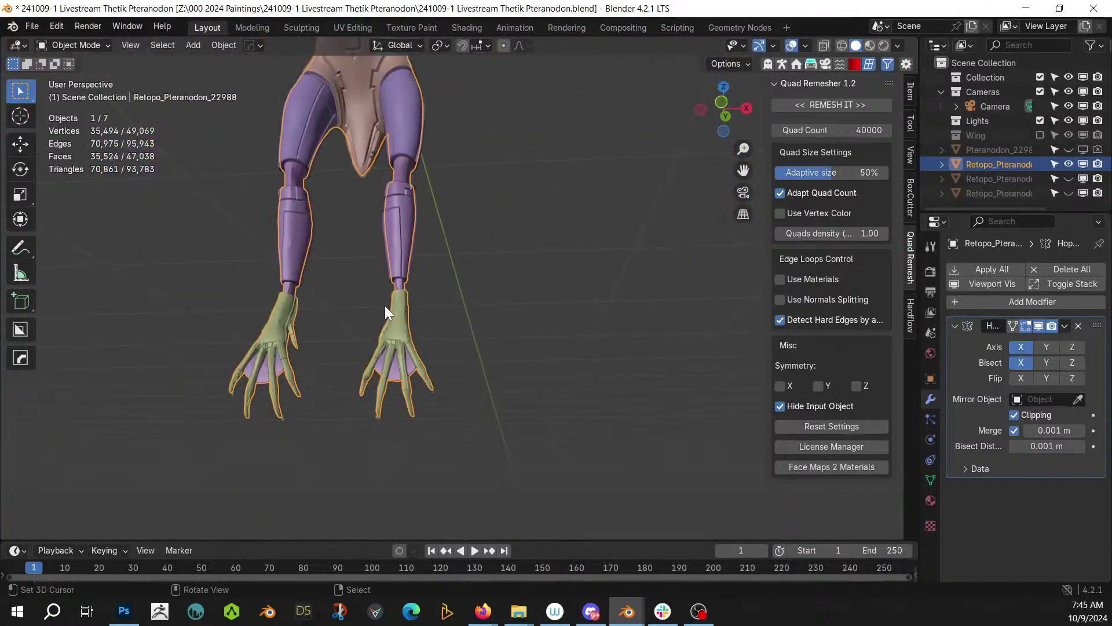
- Select the shoulder section's linked faces next to the chest armor and run Random Panels on them
{"action": "middle_click_drag", "start_coordinate": [492, 356], "coordinate": [450, 312], "text": "shift"}
{"action": "scroll", "coordinate": [453, 311], "scroll_direction": "down", "scroll_amount": 3}
{"action": "scroll", "coordinate": [452, 312], "scroll_direction": "down", "scroll_amount": 2}
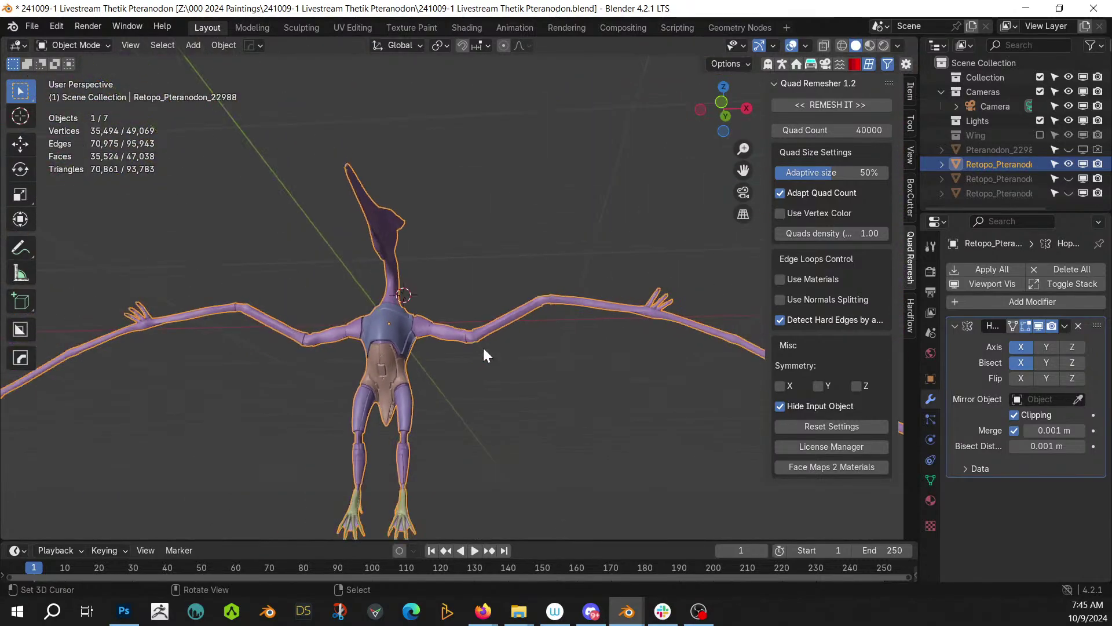
{"action": "scroll", "coordinate": [491, 332], "scroll_direction": "up", "scroll_amount": 6}
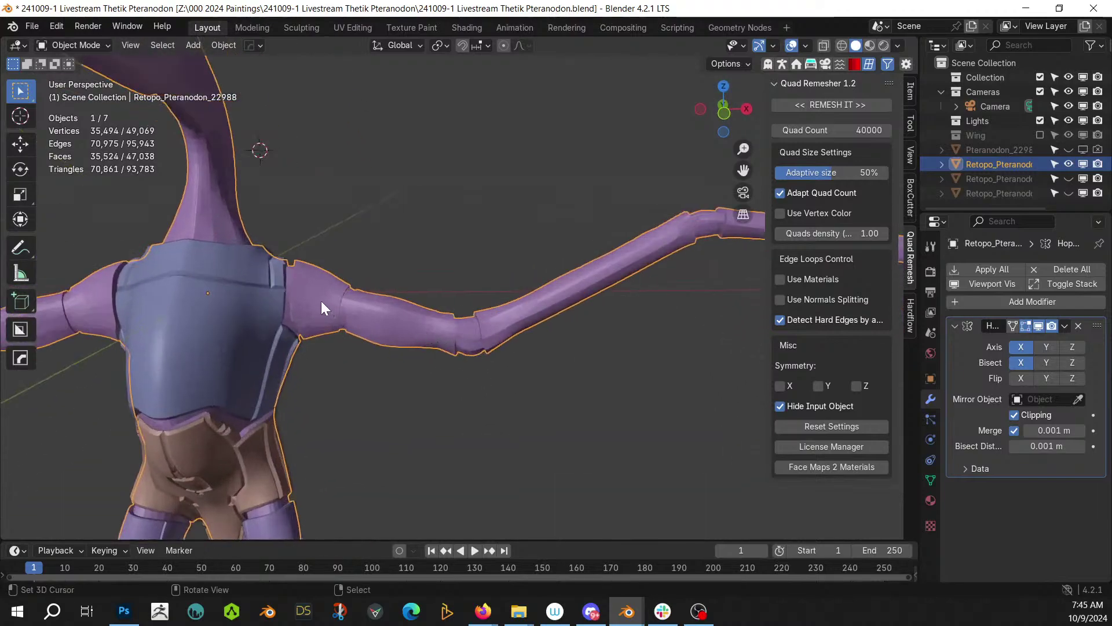
{"action": "key", "text": "Tab"}
{"action": "key", "text": "l"}
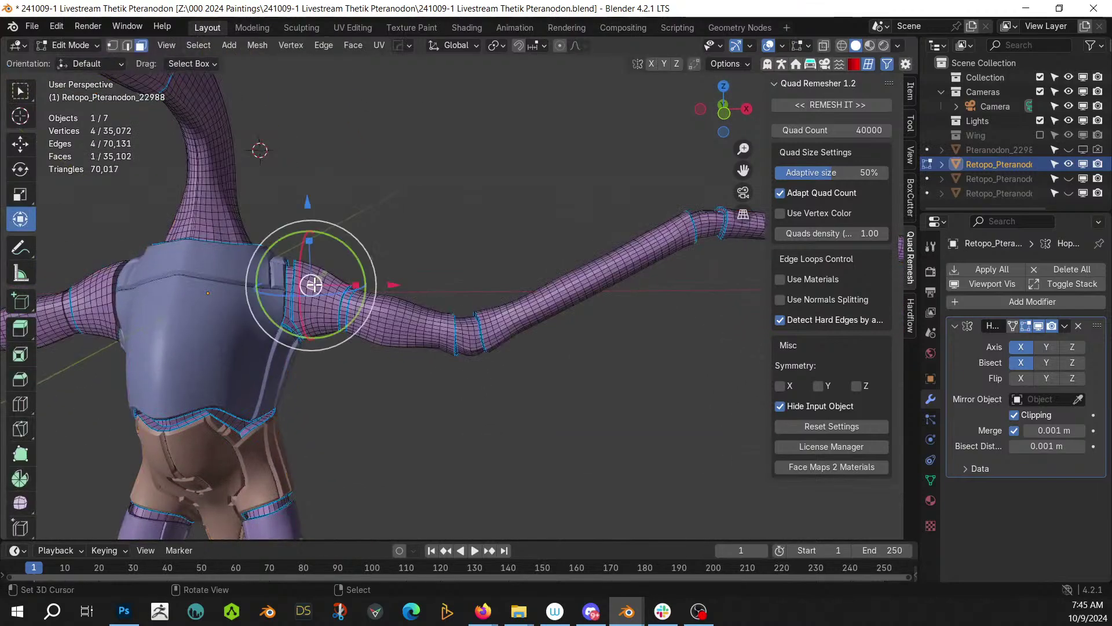
{"action": "key", "text": "Tab"}
{"action": "key", "text": "shift+alt+r"}
{"action": "left_click", "coordinate": [317, 288]}
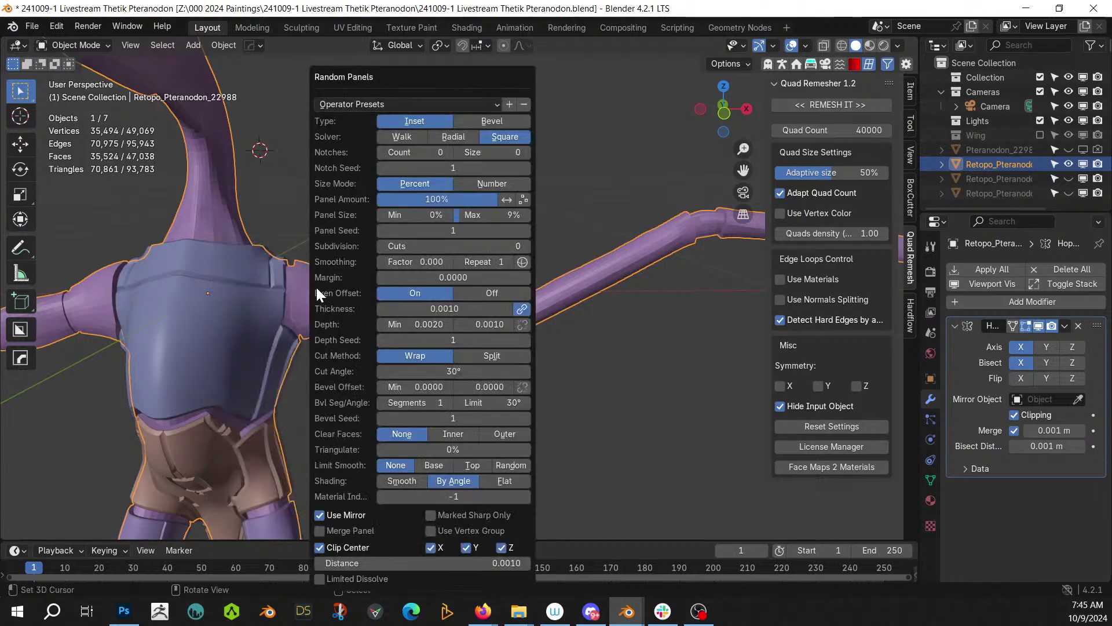
- Set the shoulder panels' Thickness to 0.005 and their Depth to 0.005 minimum and 0.01 maximum
{"action": "left_click", "coordinate": [498, 308]}
{"action": "type", "text": ".005"}
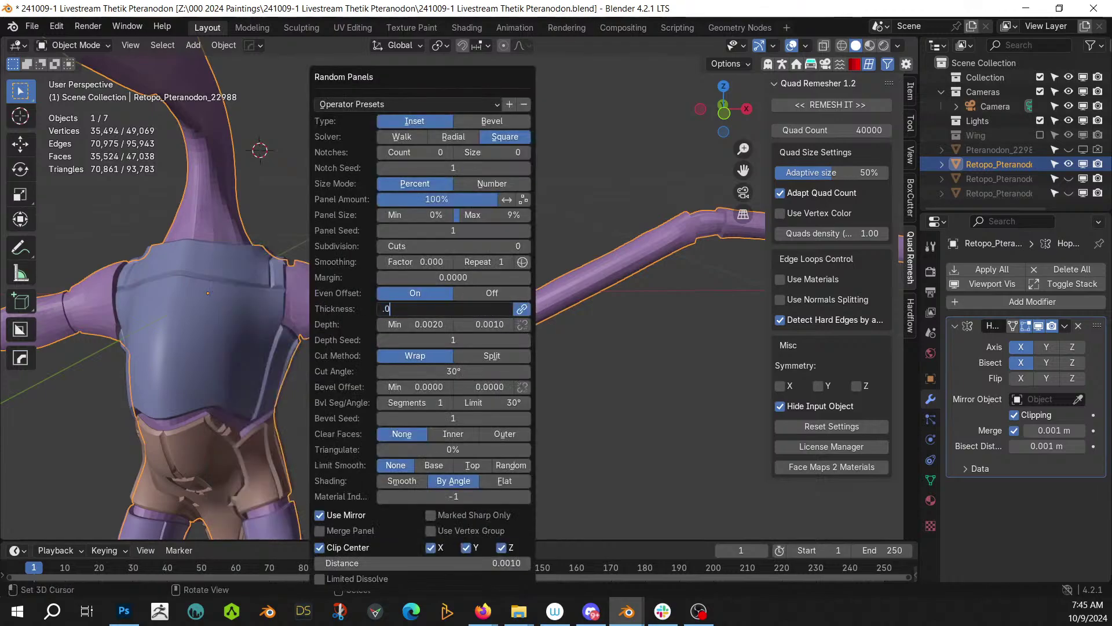
{"action": "key", "text": "Tab"}
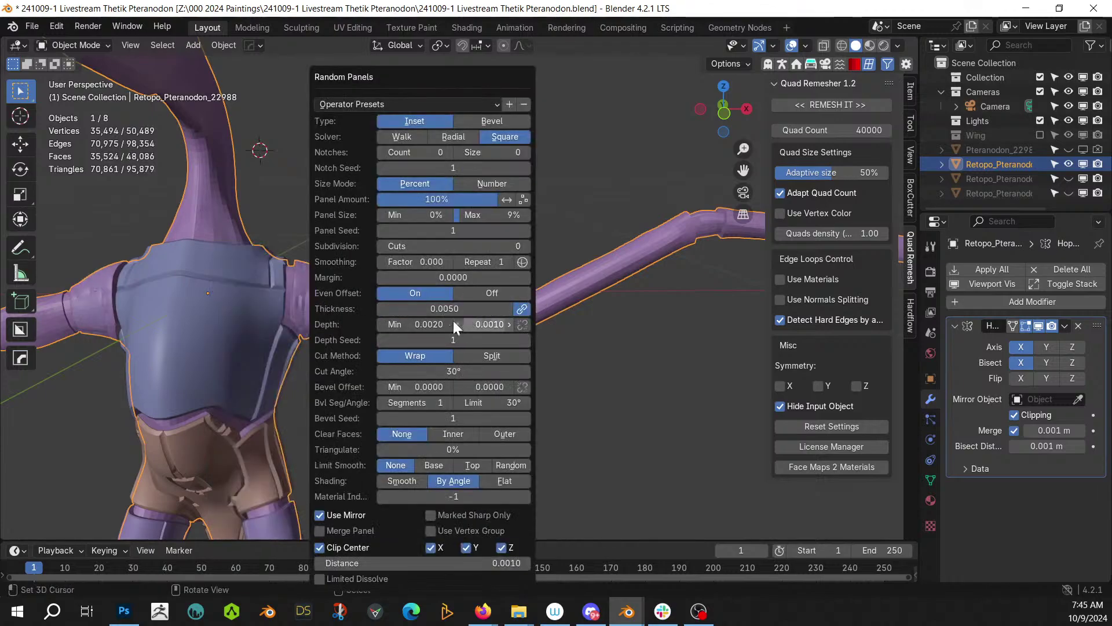
{"action": "type", "text": ".005"}
{"action": "key", "text": "Return"}
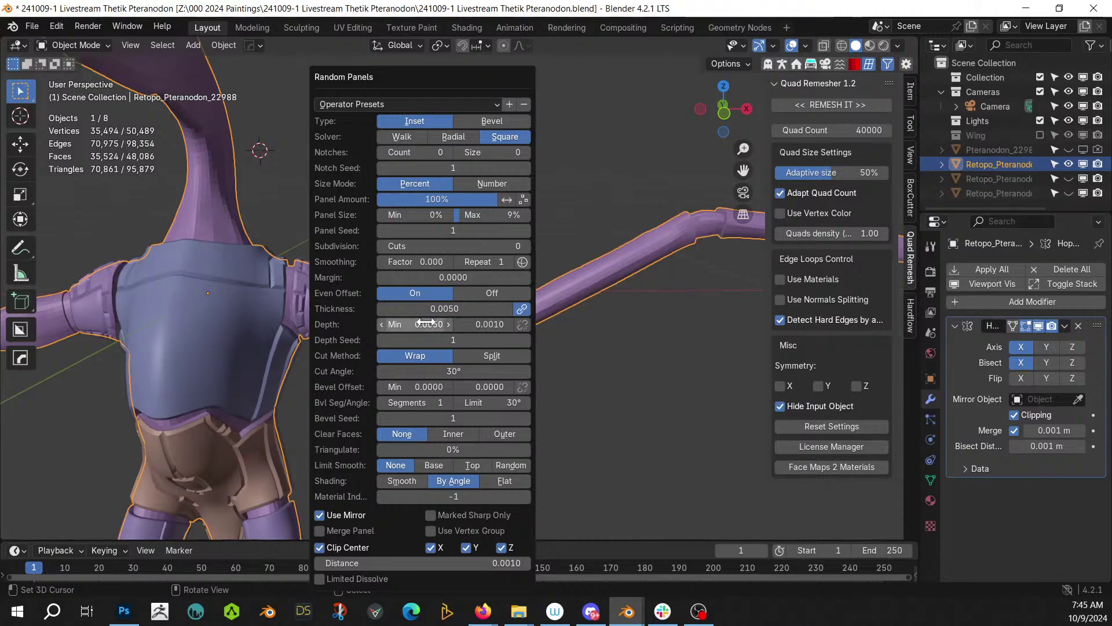
{"action": "left_click", "coordinate": [487, 324]}
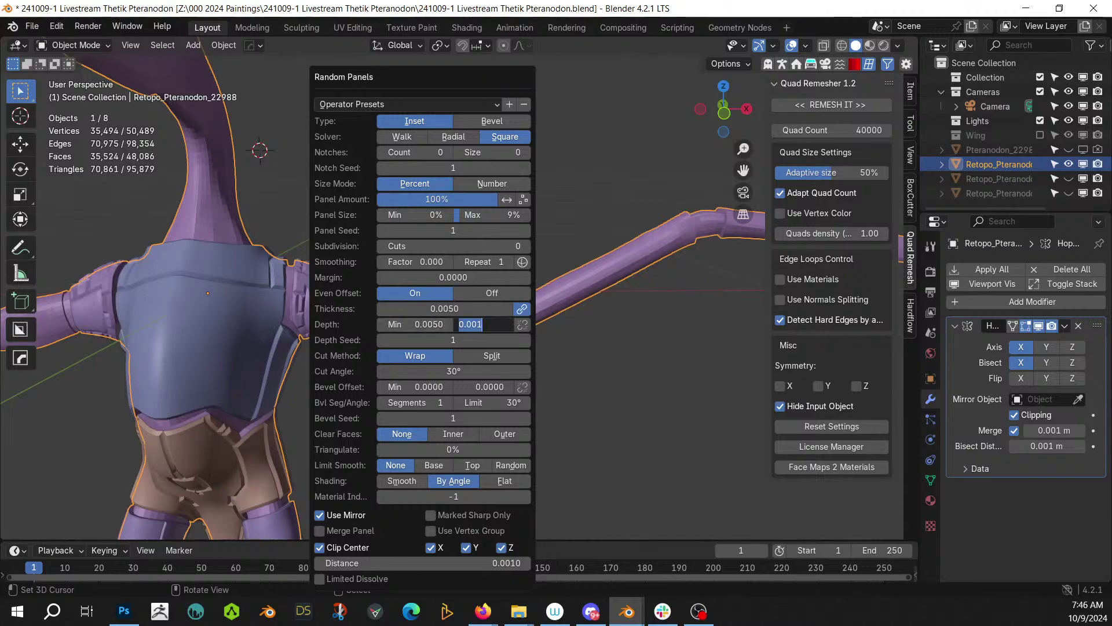
{"action": "type", "text": ".01"}
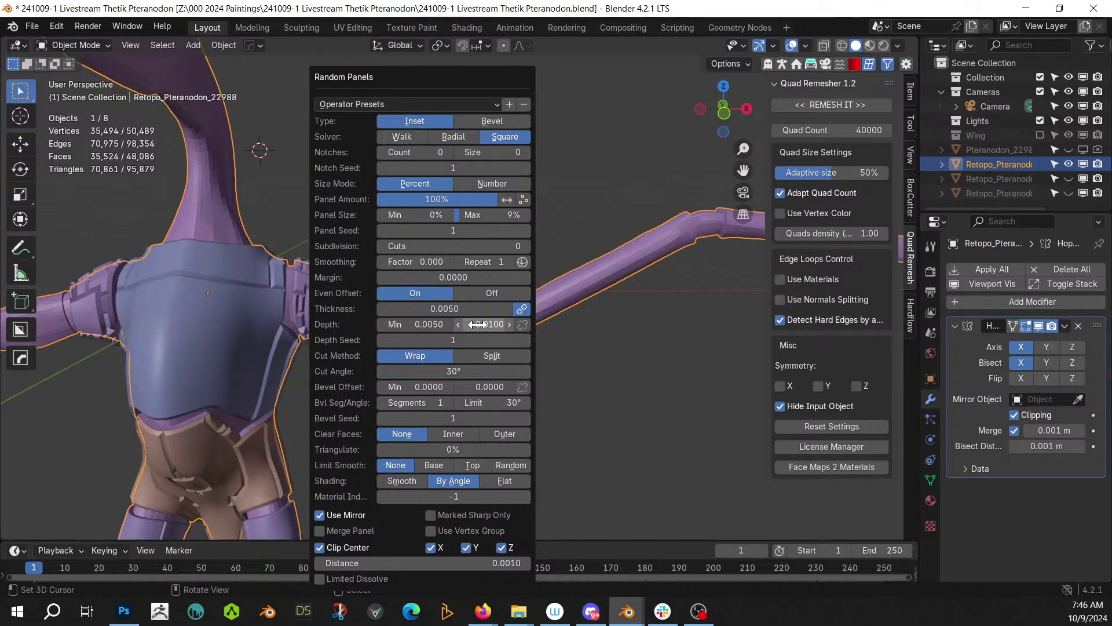
{"action": "key", "text": "Return"}
- Set the shoulder panels' minimum Panel Size to 5% and check the shoulders from several angles
{"action": "left_click", "coordinate": [423, 215]}
{"action": "type", "text": "5"}
{"action": "key", "text": "Return"}
{"action": "middle_click_drag", "start_coordinate": [242, 362], "coordinate": [508, 322]}
{"action": "scroll", "coordinate": [433, 349], "scroll_direction": "up", "scroll_amount": 2}
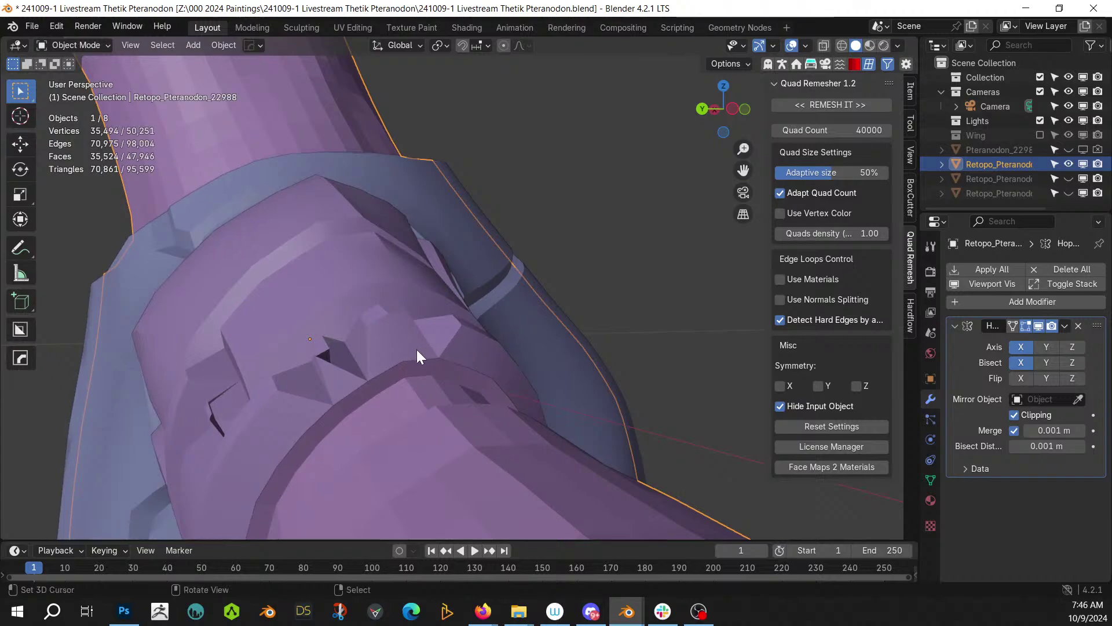
{"action": "scroll", "coordinate": [415, 350], "scroll_direction": "down", "scroll_amount": 8}
{"action": "middle_click_drag", "start_coordinate": [415, 349], "coordinate": [459, 401]}
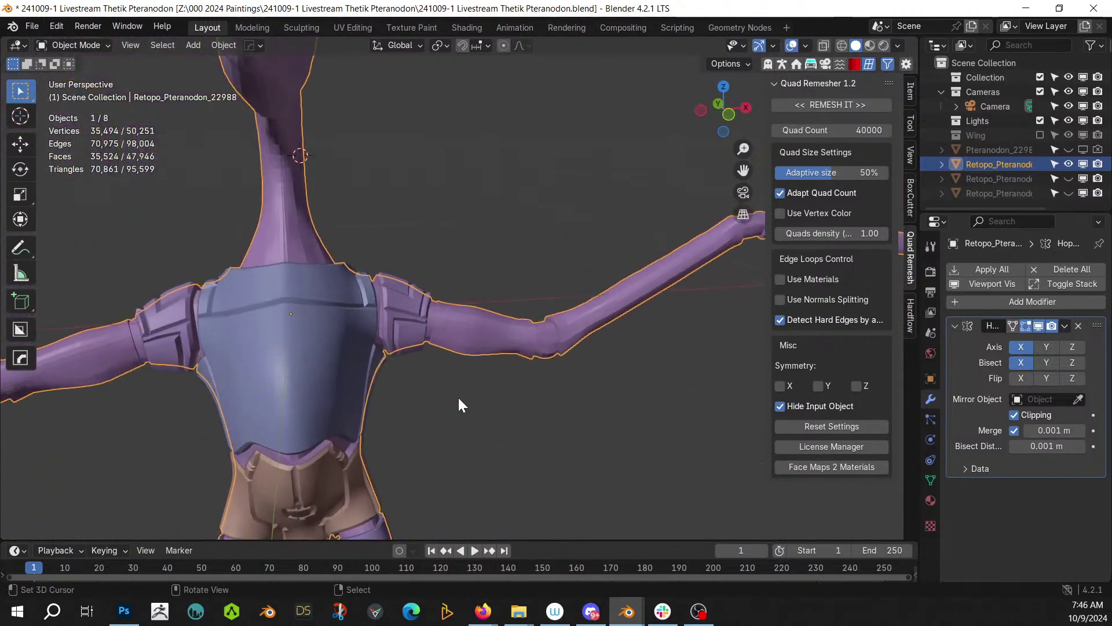
{"action": "scroll", "coordinate": [458, 408], "scroll_direction": "up", "scroll_amount": 4}
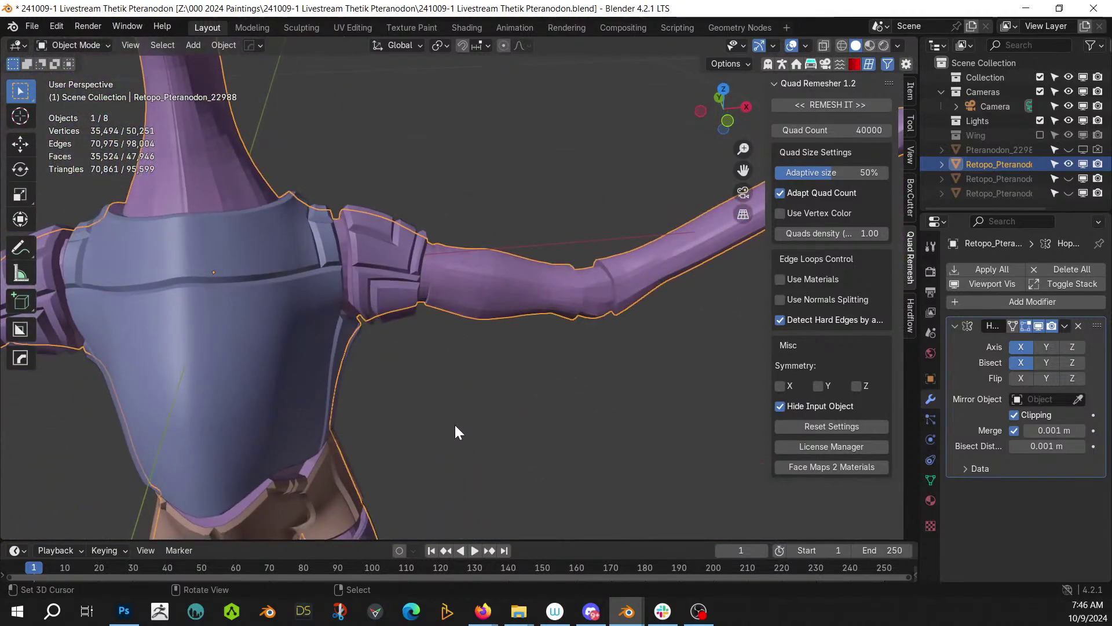
- Set the shoulder panels' Thickness to 0.002
{"action": "key", "text": "F9"}
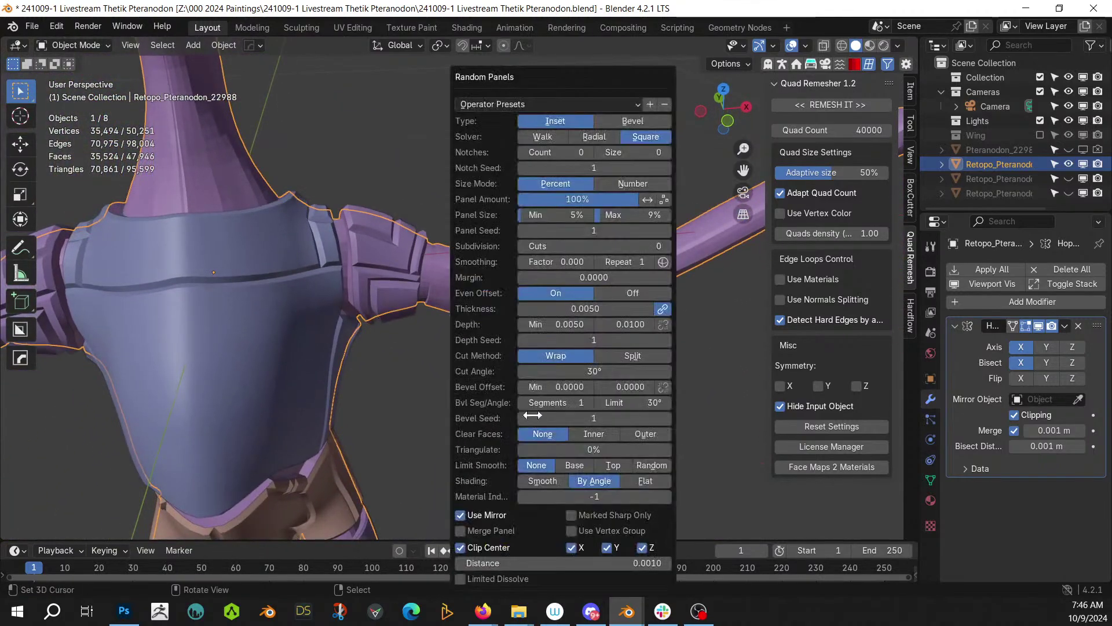
{"action": "left_click", "coordinate": [609, 314]}
{"action": "type", "text": ".002"}
{"action": "key", "text": "Return"}
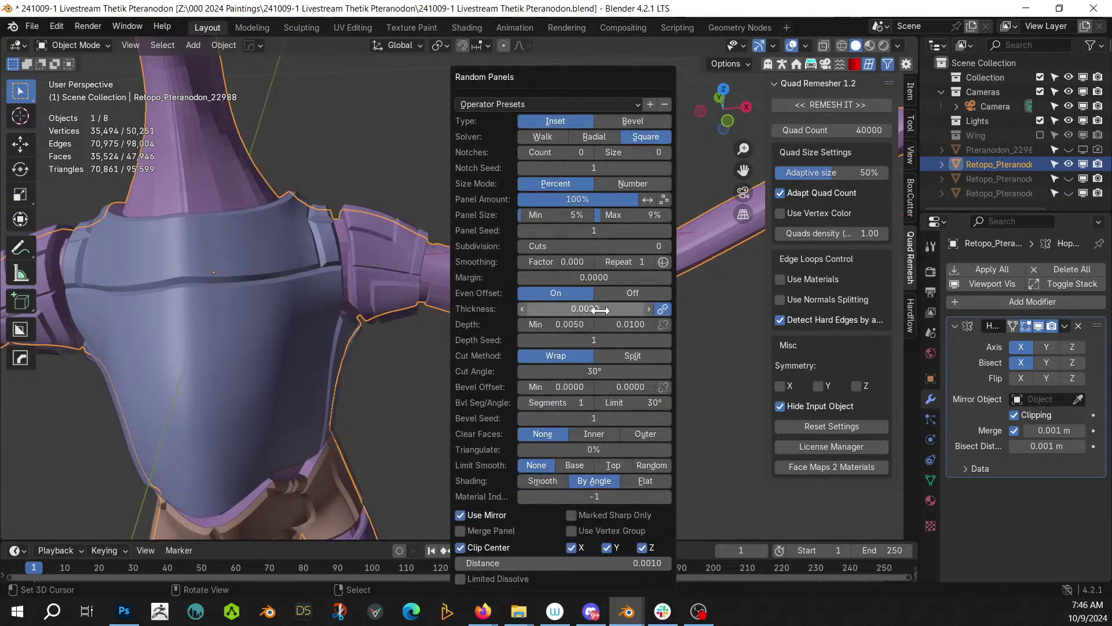
{"action": "middle_click_drag", "start_coordinate": [218, 310], "coordinate": [346, 252]}
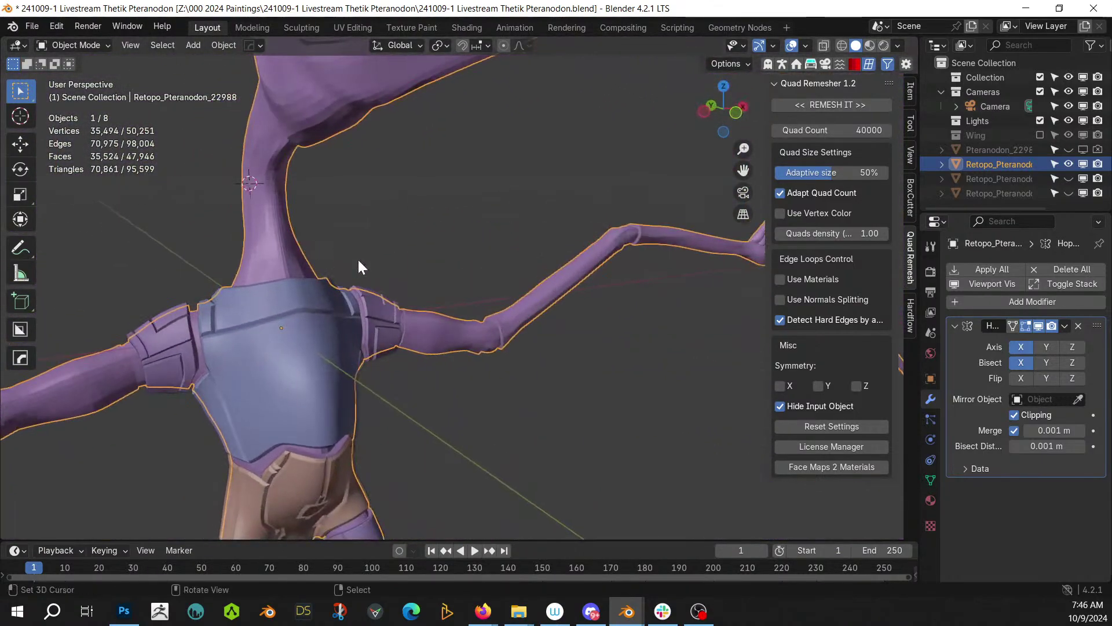
{"action": "scroll", "coordinate": [403, 314], "scroll_direction": "up", "scroll_amount": 3}
- Raise the shoulder panels' maximum Depth to 0.018 and inspect the whole model
{"action": "key", "text": "F9"}
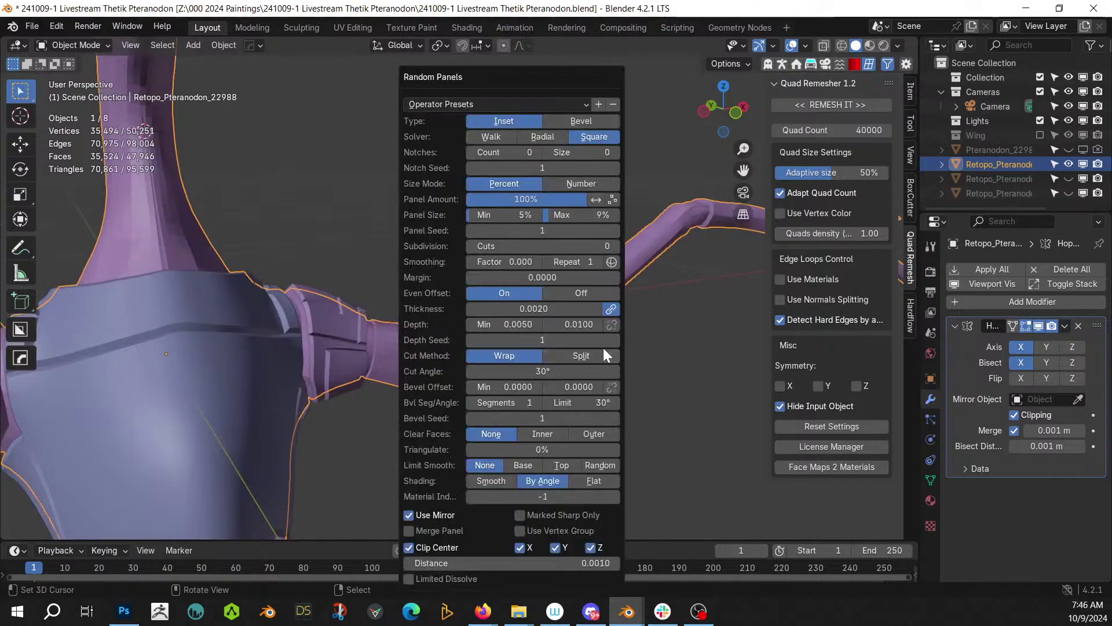
{"action": "mouse_move", "coordinate": [579, 323]}
{"action": "left_mouse_down"}
{"action": "mouse_move", "coordinate": [597, 324]}
{"action": "mouse_move", "coordinate": [568, 324]}
{"action": "left_mouse_up"}
{"action": "middle_click_drag", "start_coordinate": [160, 318], "coordinate": [203, 339]}
{"action": "key", "text": "F9"}
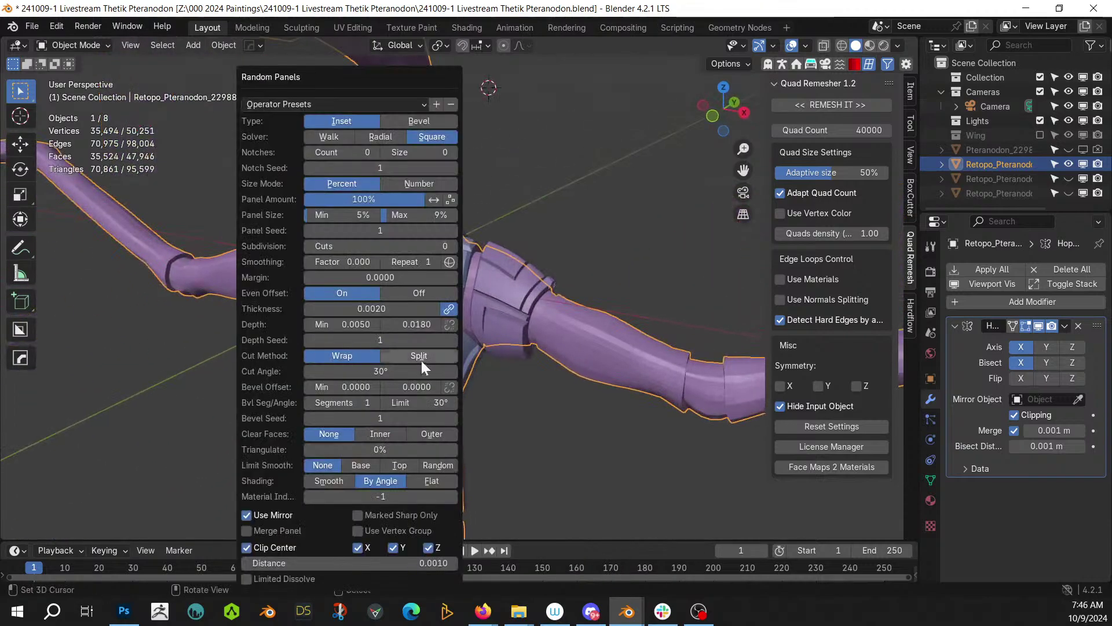
{"action": "left_click", "coordinate": [453, 340]}
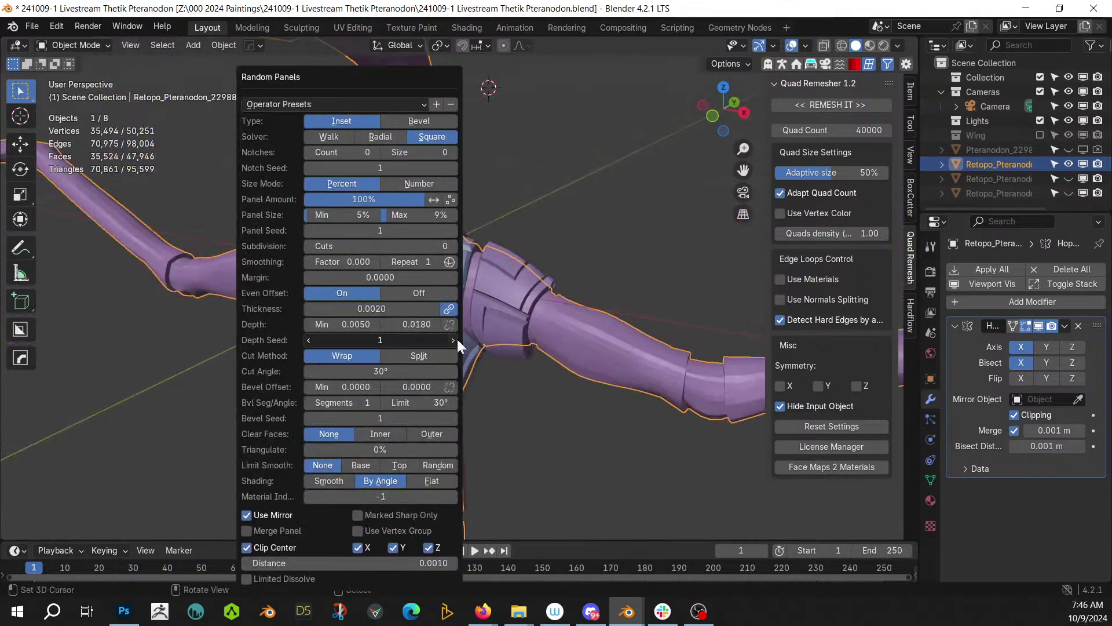
{"action": "middle_click_drag", "start_coordinate": [457, 339], "coordinate": [293, 299]}
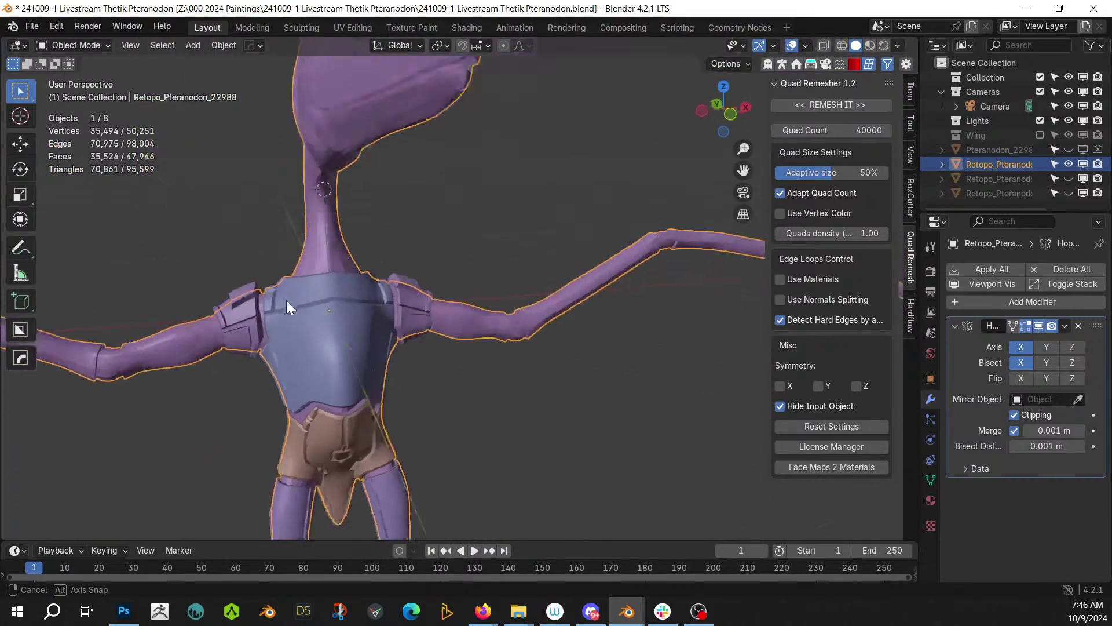
{"action": "scroll", "coordinate": [274, 263], "scroll_direction": "down", "scroll_amount": 3}
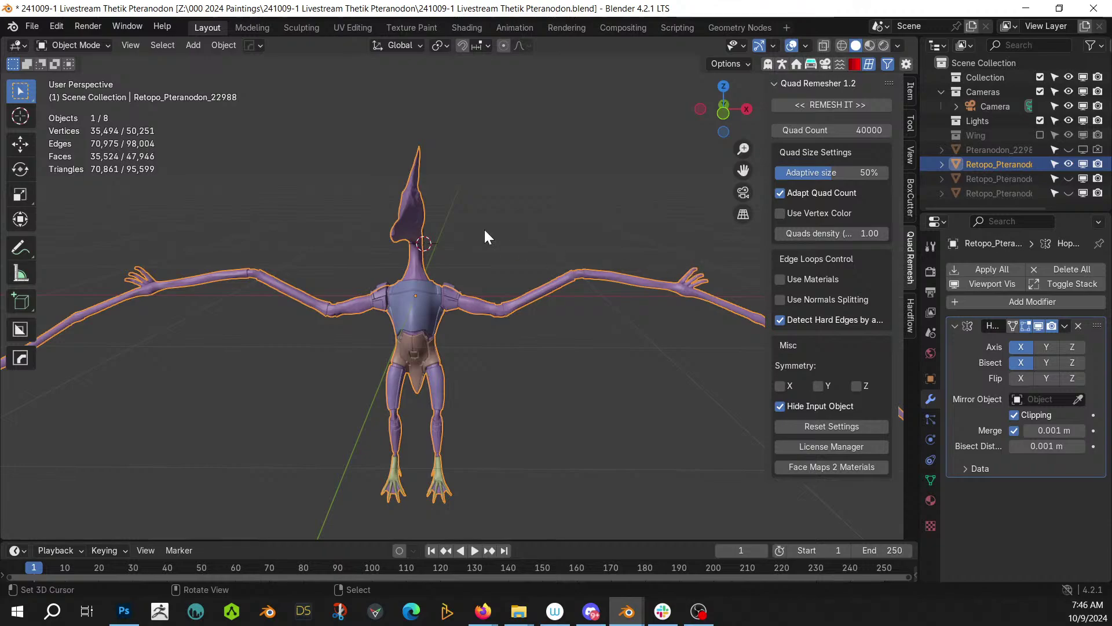
- Select the linked faces of the upper arm section beside the shoulder armor and run Random Panels on them
{"action": "scroll", "coordinate": [596, 330], "scroll_direction": "up", "scroll_amount": 3}
{"action": "middle_click_drag", "start_coordinate": [596, 330], "coordinate": [430, 373]}
{"action": "scroll", "coordinate": [513, 355], "scroll_direction": "up", "scroll_amount": 2}
{"action": "scroll", "coordinate": [513, 356], "scroll_direction": "up", "scroll_amount": 1}
{"action": "scroll", "coordinate": [430, 373], "scroll_direction": "up", "scroll_amount": 2}
{"action": "key", "text": "Tab"}
{"action": "left_click", "coordinate": [508, 359]}
{"action": "key", "text": "l"}
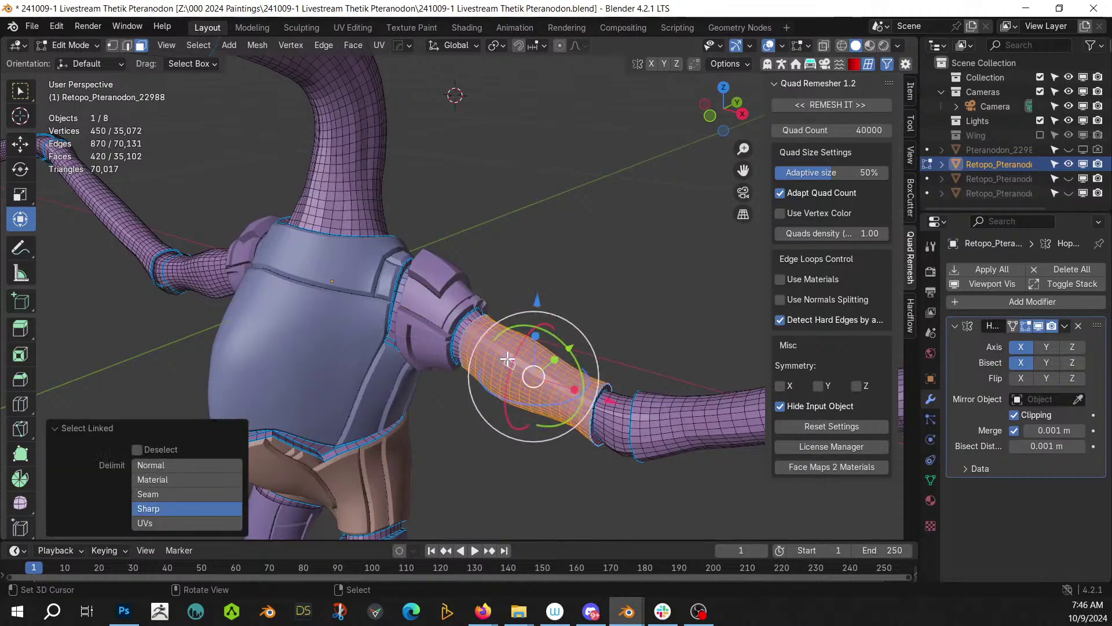
{"action": "key", "text": "Tab"}
{"action": "key", "text": "shift+alt+q"}
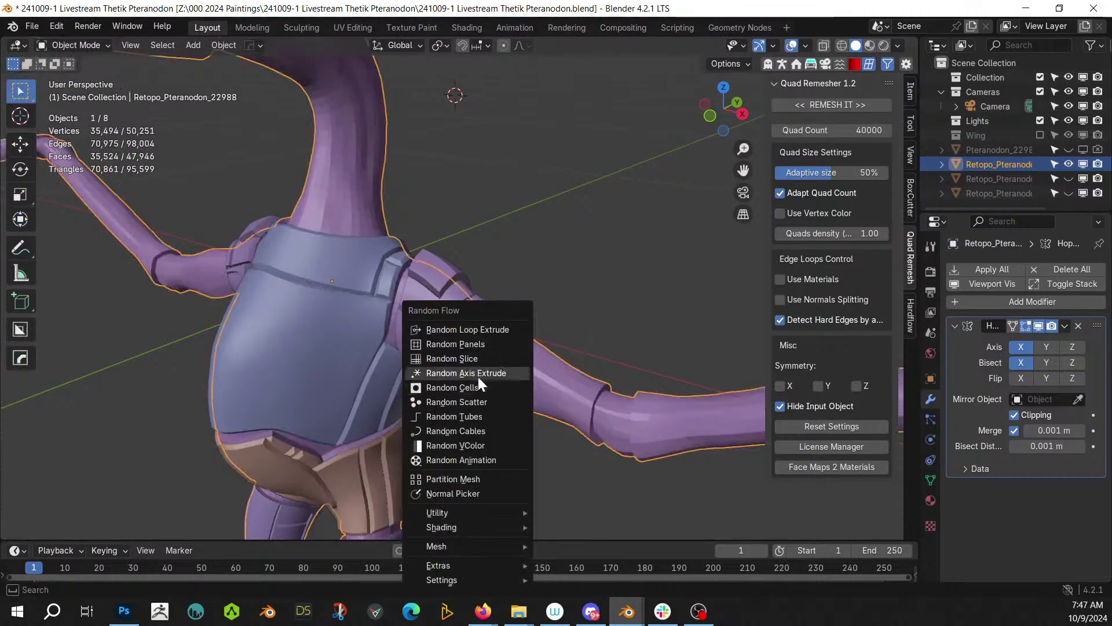
{"action": "left_click", "coordinate": [482, 344]}
- Set the upper arm panels' Thickness to 0.005 and their maximum Depth to 0.005
{"action": "left_click", "coordinate": [644, 309]}
{"action": "type", "text": ".005"}
{"action": "key", "text": "Return"}
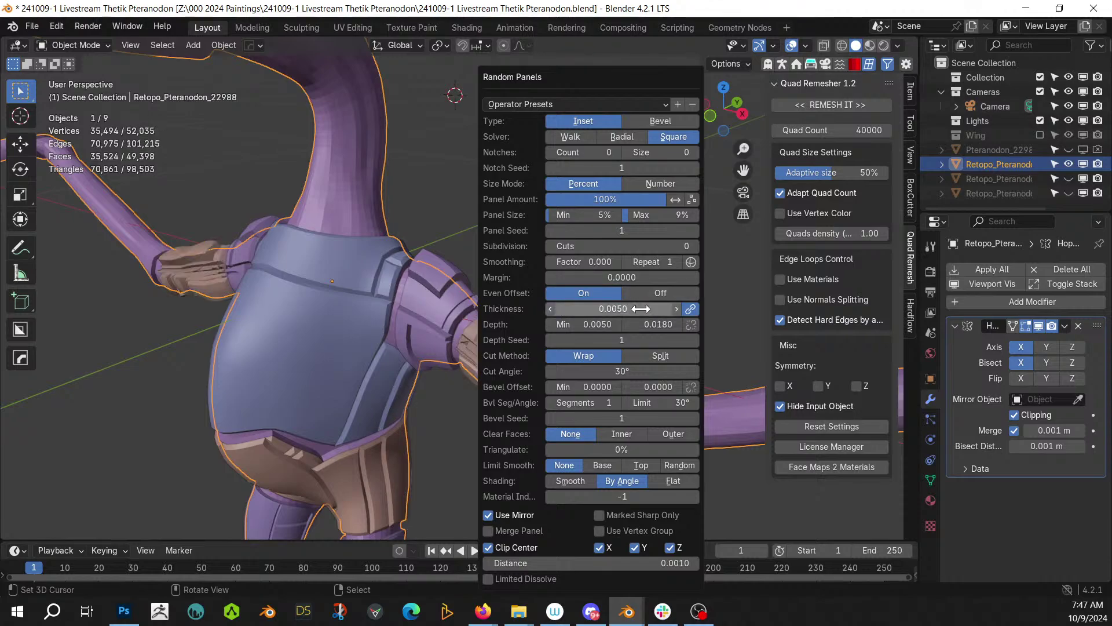
{"action": "left_click", "coordinate": [644, 324]}
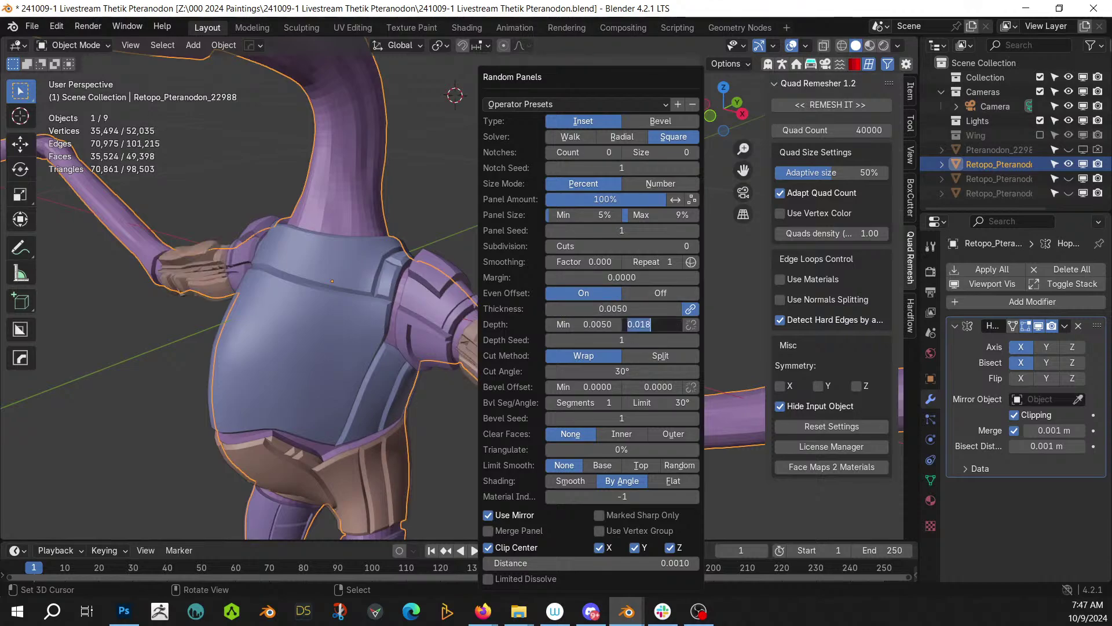
{"action": "key", "text": "Return"}
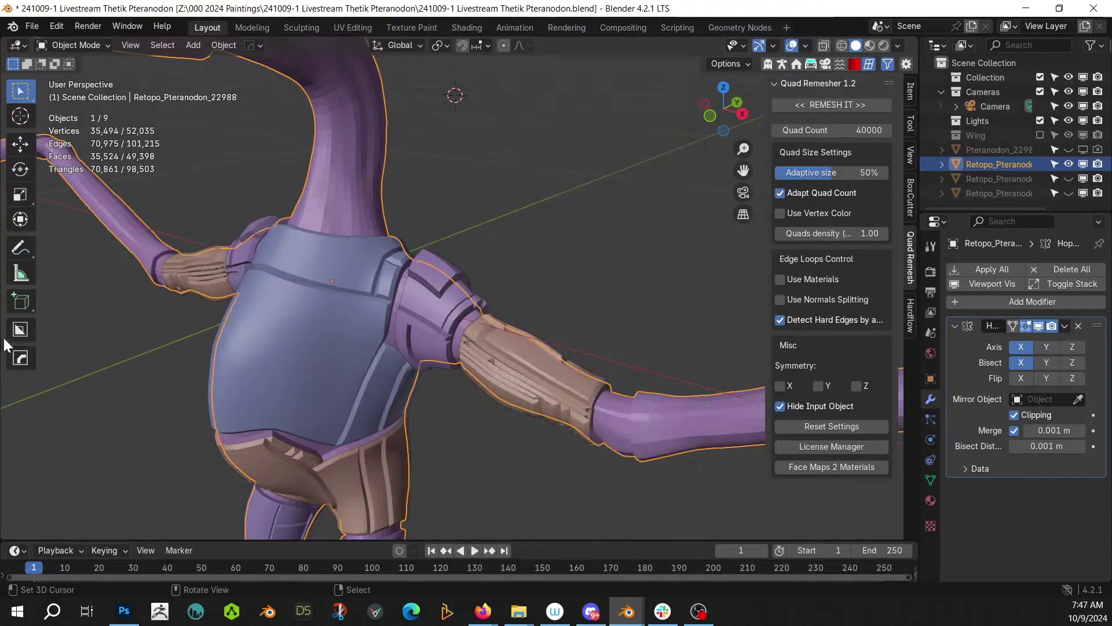
- Set the upper arm panels' Thickness to 0.002
{"action": "key", "text": "F9"}
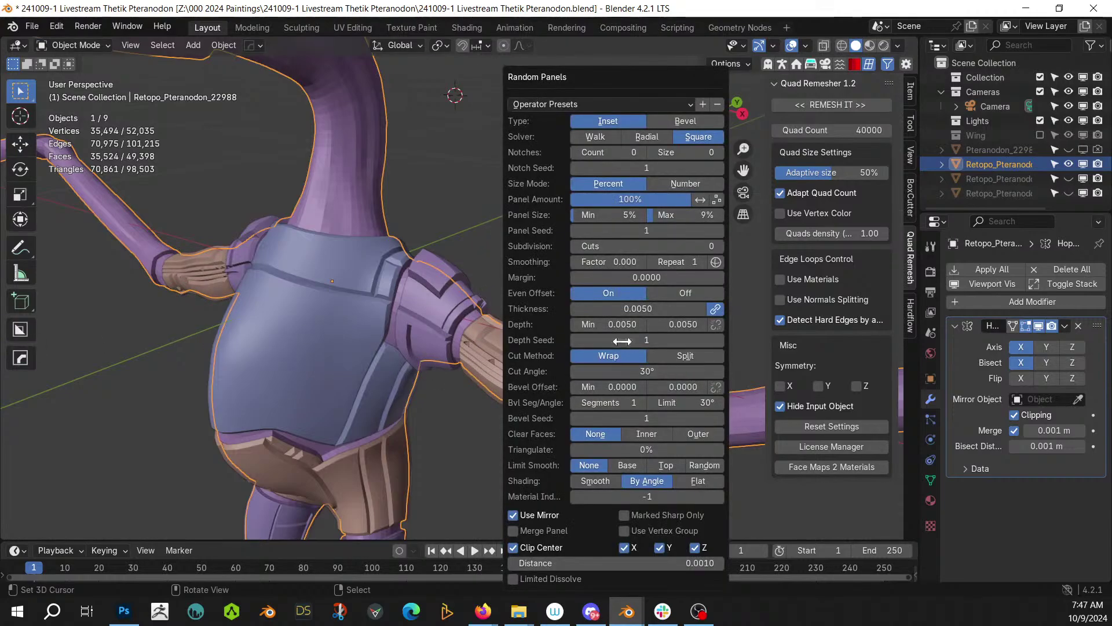
{"action": "left_click", "coordinate": [637, 308]}
{"action": "type", "text": ".001"}
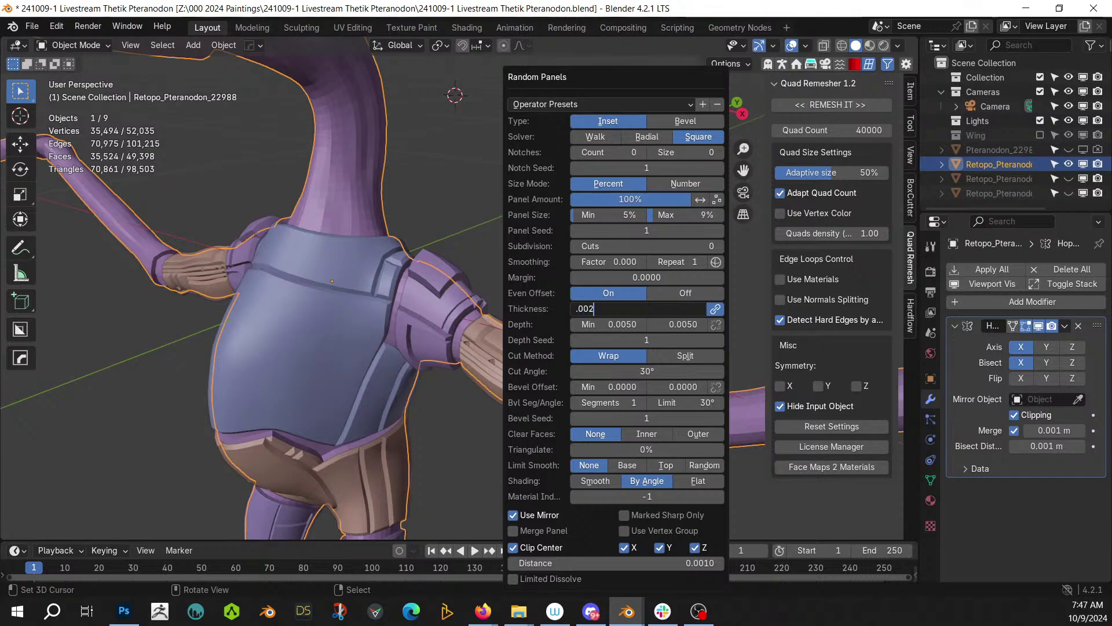
{"action": "key", "text": "Return"}
{"action": "middle_click_drag", "start_coordinate": [485, 347], "coordinate": [631, 368]}
- Set the upper arm panels' Panel Seed to 4 and check the panel layout on the arm
{"action": "key", "text": "F9"}
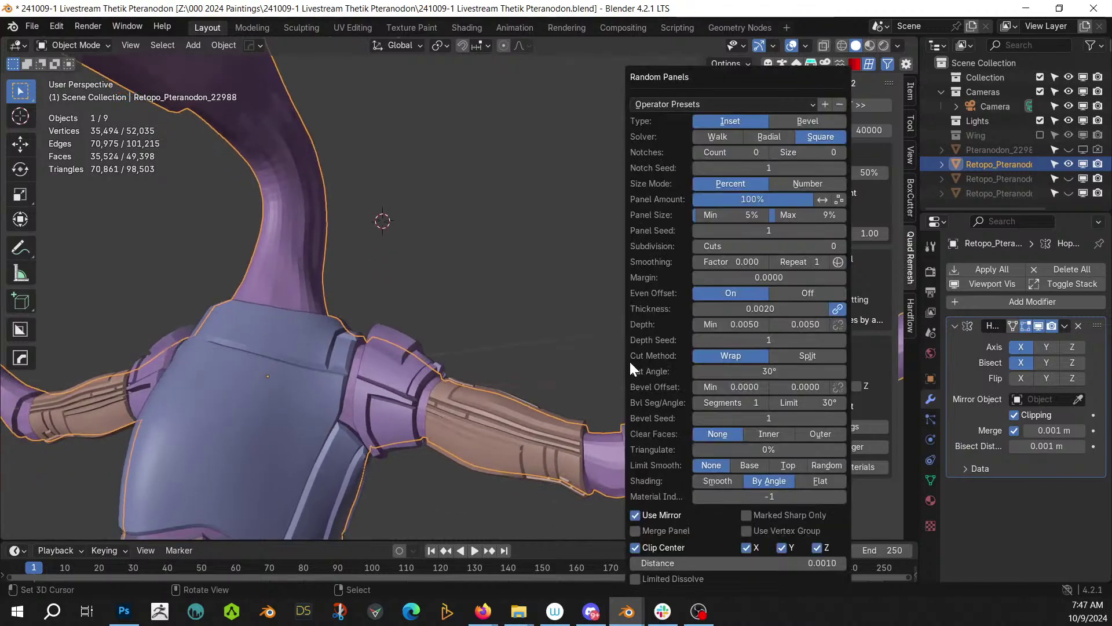
{"action": "left_click", "coordinate": [842, 231]}
{"action": "left_click", "coordinate": [842, 230]}
{"action": "left_click", "coordinate": [842, 231]}
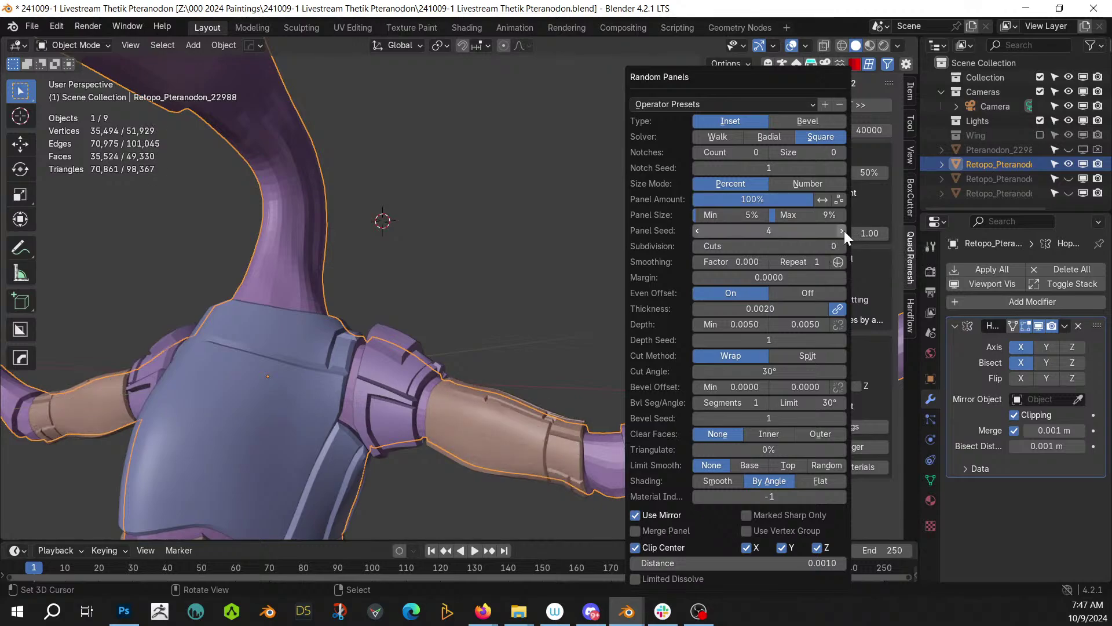
{"action": "middle_click_drag", "start_coordinate": [432, 278], "coordinate": [259, 236]}
{"action": "middle_click_drag", "start_coordinate": [429, 322], "coordinate": [451, 383]}
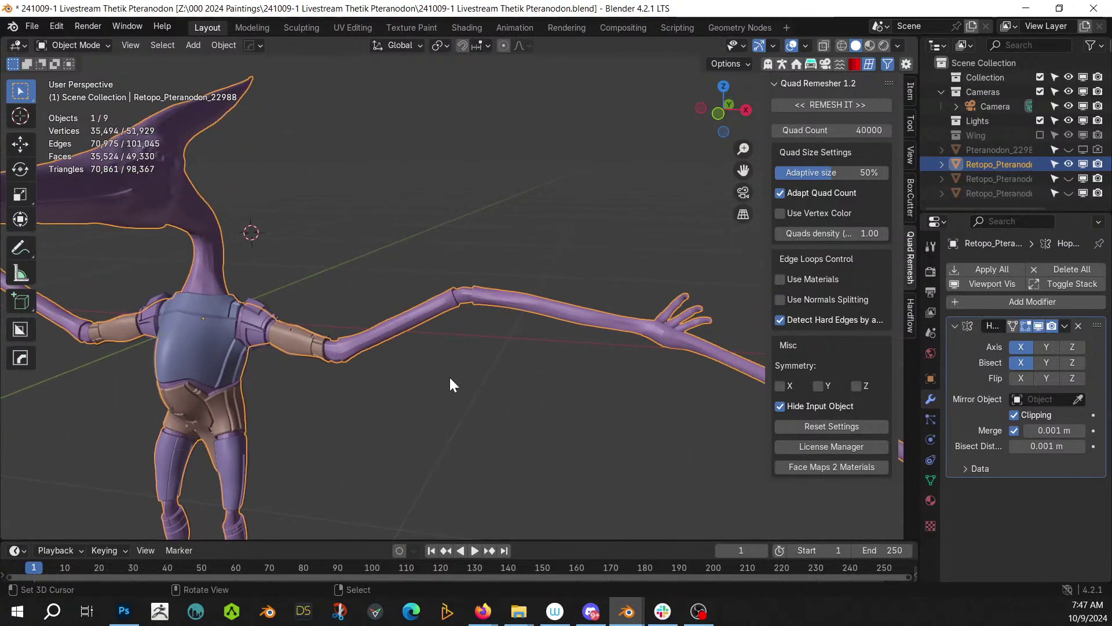
- Select the linked faces of the forearm section beyond the elbow and run Random Panels on them
{"action": "scroll", "coordinate": [451, 382], "scroll_direction": "up", "scroll_amount": 3}
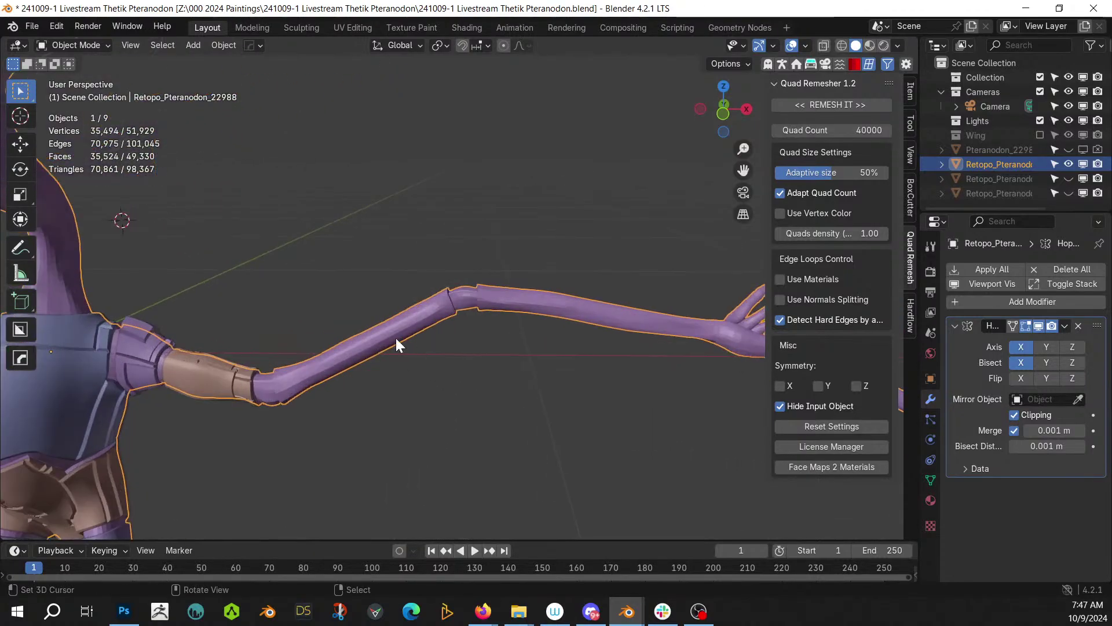
{"action": "key", "text": "Tab"}
{"action": "left_click", "coordinate": [395, 334]}
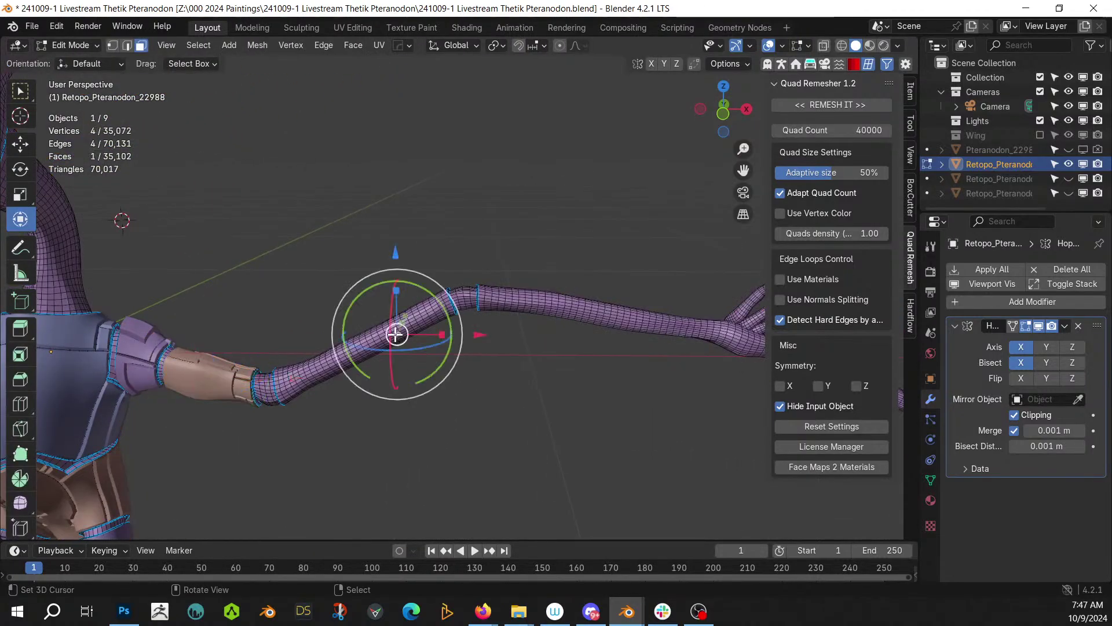
{"action": "key", "text": "l"}
{"action": "key", "text": "Tab"}
{"action": "key", "text": "shift+q"}
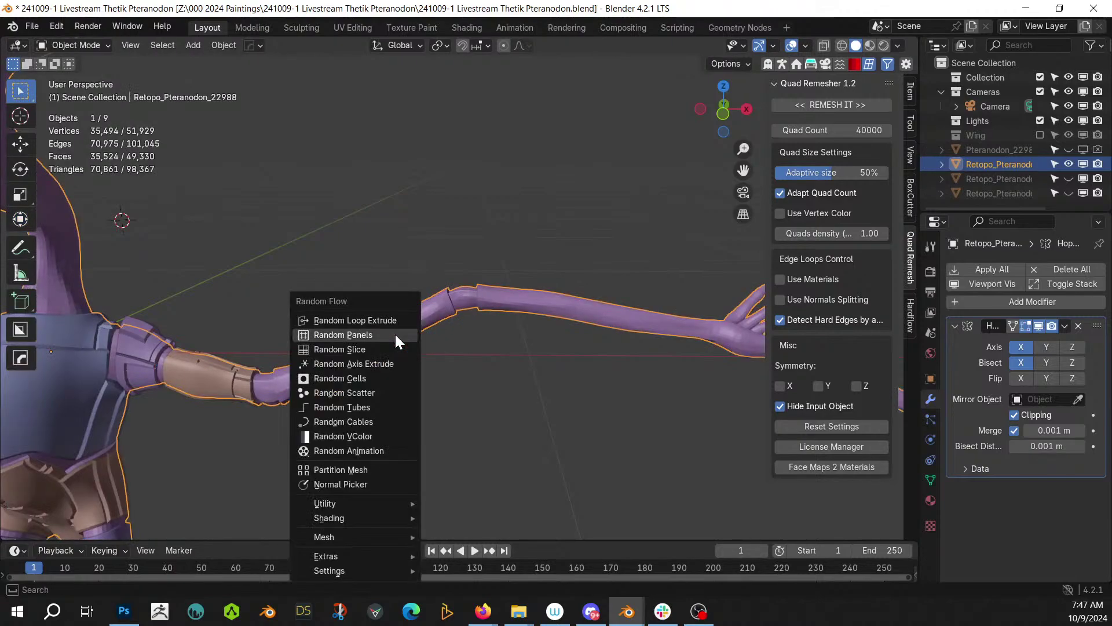
{"action": "left_click", "coordinate": [395, 335]}
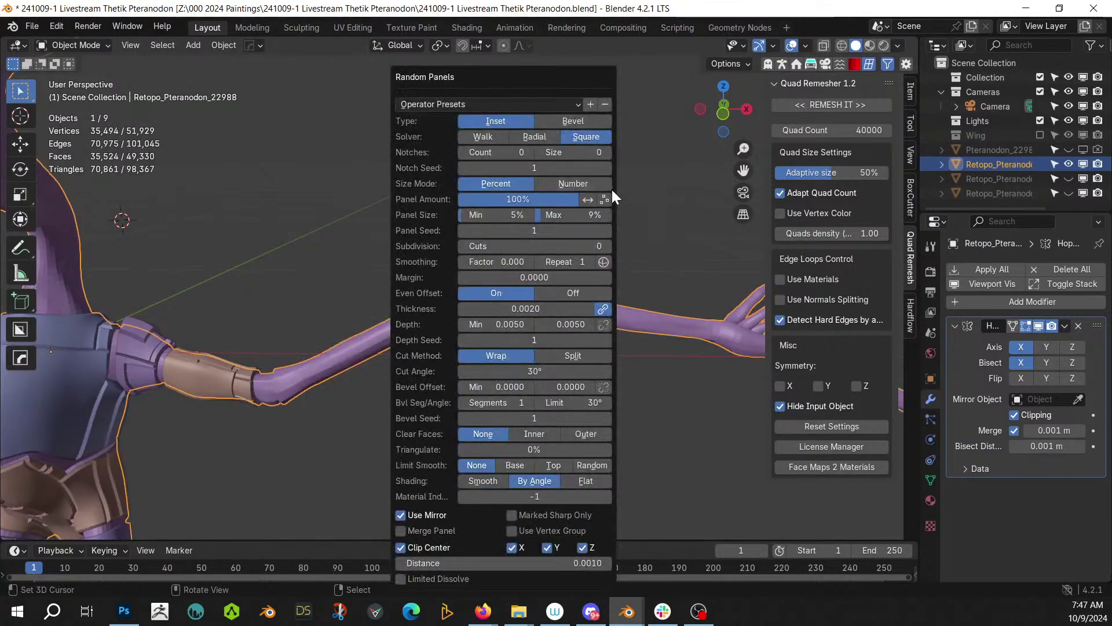
- Set the forearm panels' Panel Seed to 5
{"action": "left_click", "coordinate": [606, 232]}
{"action": "left_click", "coordinate": [605, 230]}
{"action": "left_click_drag", "start_coordinate": [517, 71], "coordinate": [681, 50]}
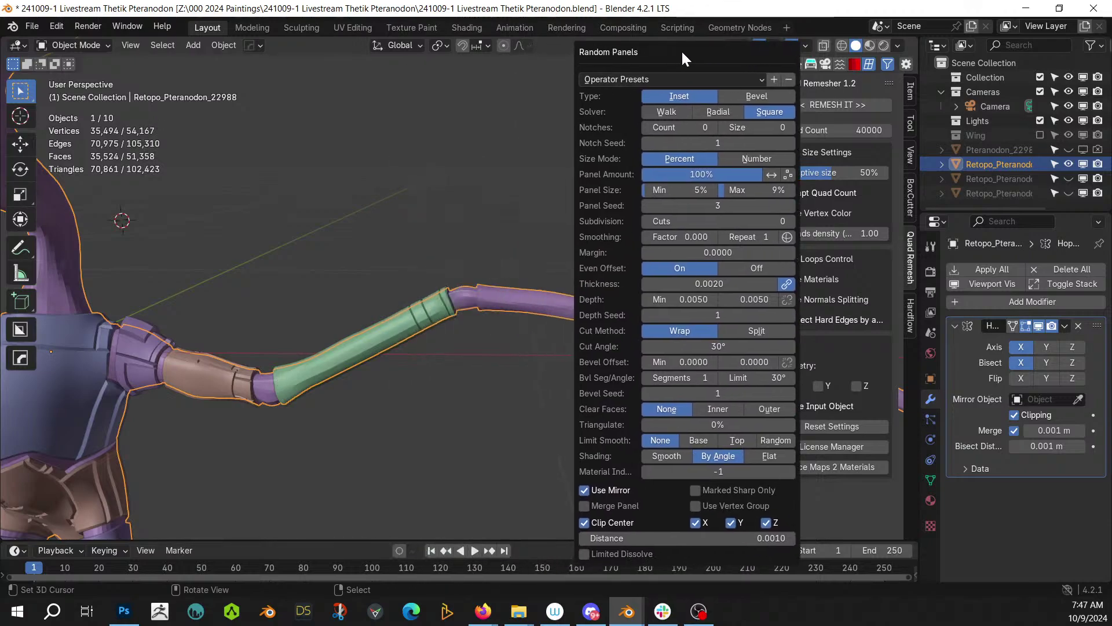
{"action": "left_click", "coordinate": [791, 206]}
{"action": "left_click", "coordinate": [790, 205]}
- Set the forearm panels' minimum Panel Size to 0% and inspect the forearm from other angles
{"action": "left_click", "coordinate": [683, 189]}
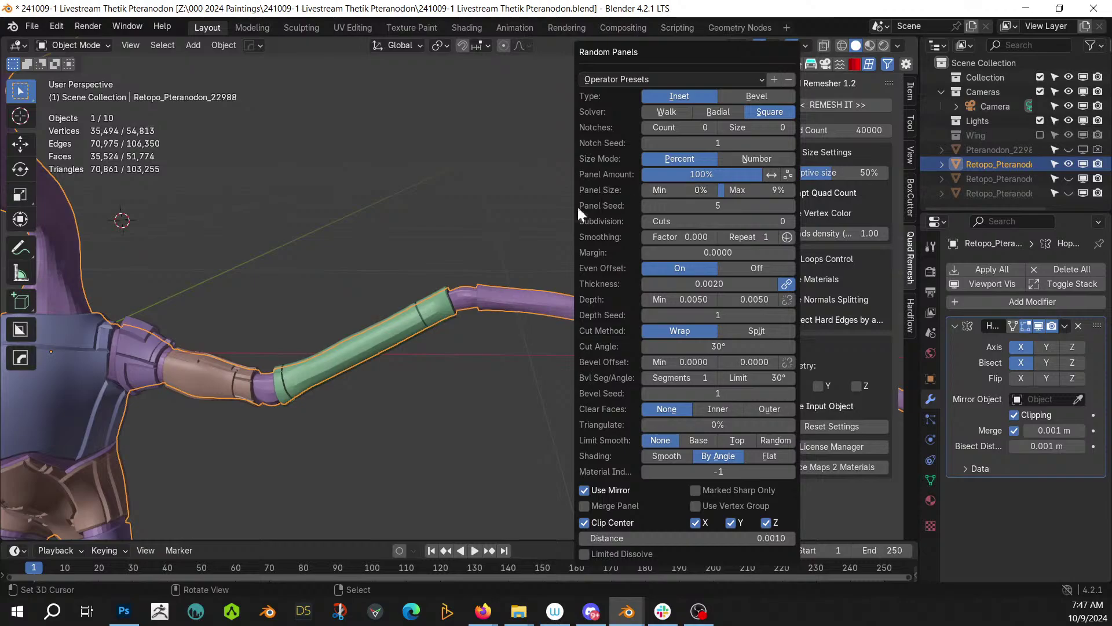
{"action": "middle_click_drag", "start_coordinate": [460, 322], "coordinate": [435, 326]}
{"action": "key", "text": "F9"}
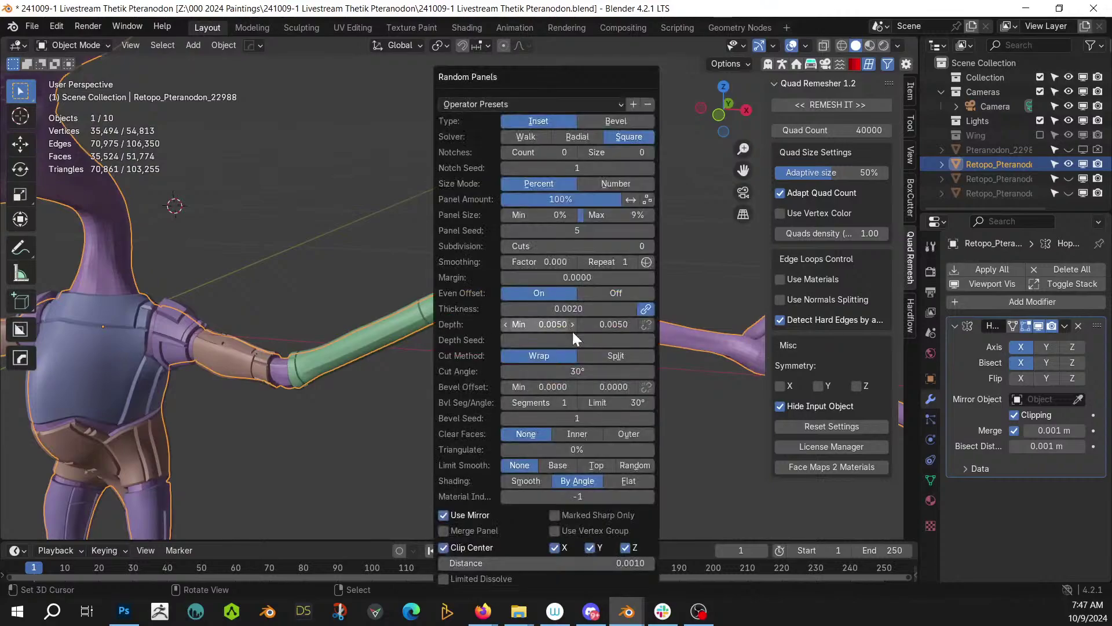
{"action": "left_click", "coordinate": [649, 227]}
{"action": "middle_click_drag", "start_coordinate": [328, 345], "coordinate": [357, 377]}
{"action": "scroll", "coordinate": [492, 352], "scroll_direction": "down", "scroll_amount": 5}
- Select the linked faces of the long outer arm section running past the hand to the wing tip and run Random Panels
{"action": "scroll", "coordinate": [367, 378], "scroll_direction": "up", "scroll_amount": 6}
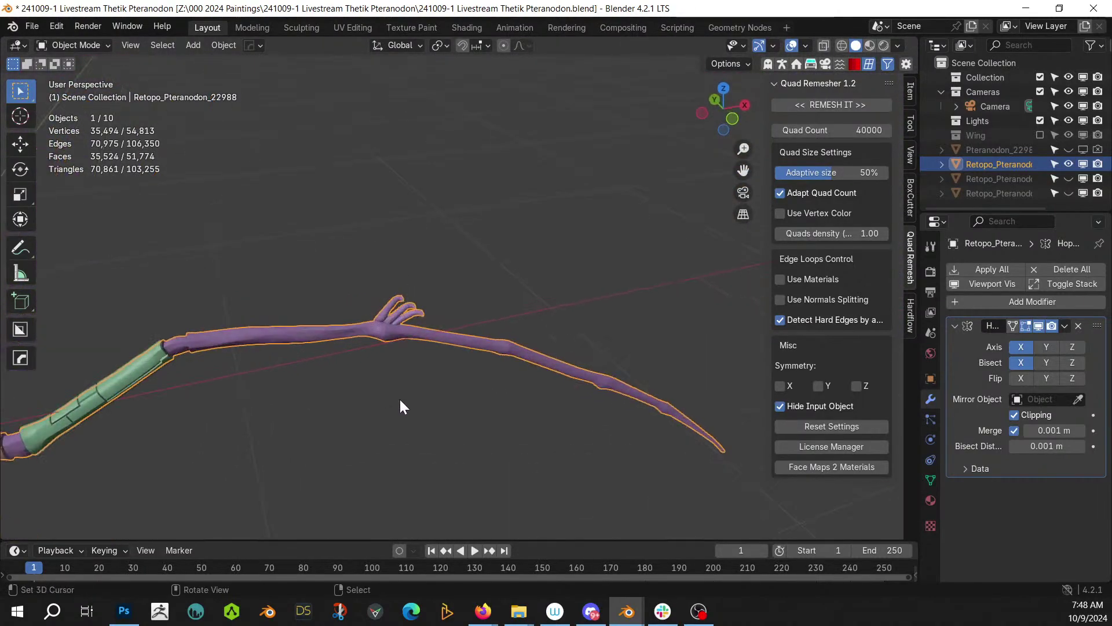
{"action": "key", "text": "Tab"}
{"action": "left_click", "coordinate": [281, 330]}
{"action": "key", "text": "ctrl+l"}
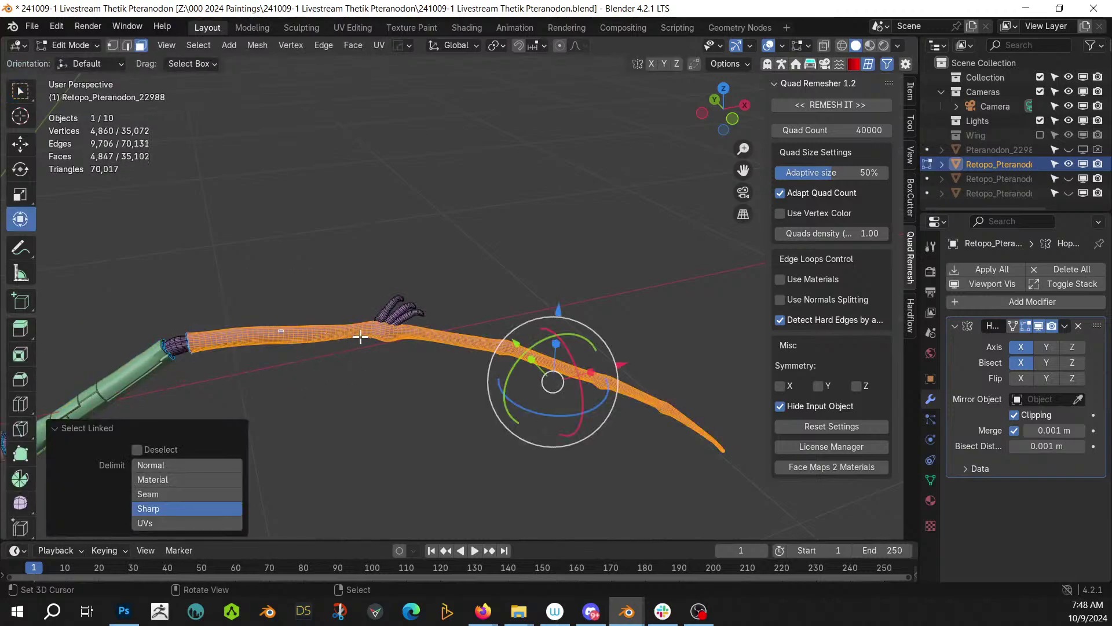
{"action": "middle_click_drag", "start_coordinate": [363, 336], "coordinate": [389, 340]}
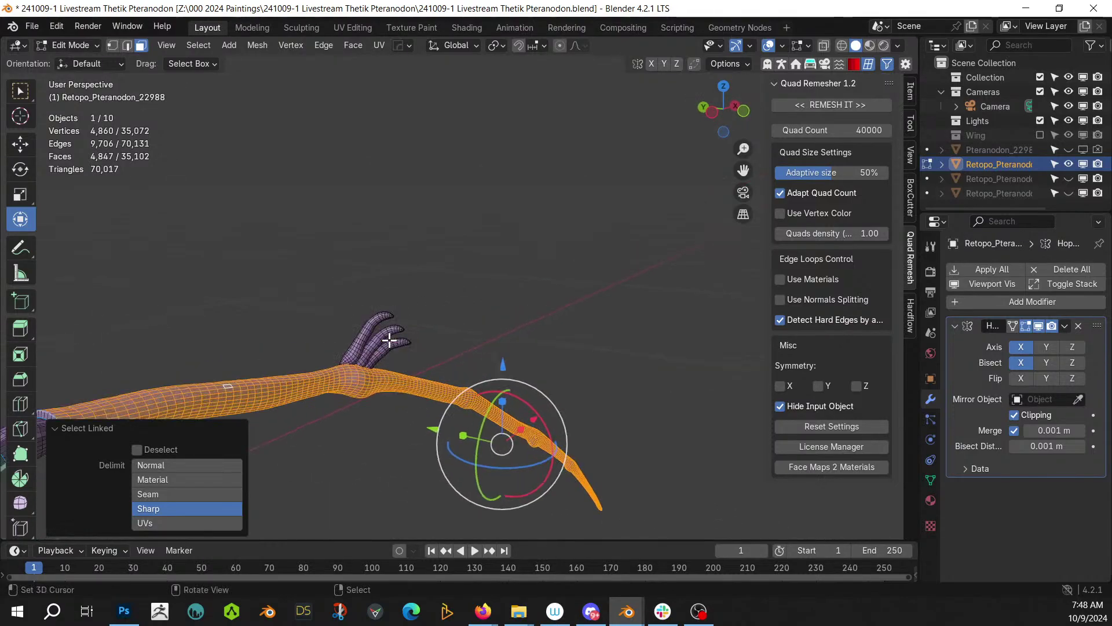
{"action": "key", "text": "Tab"}
{"action": "key", "text": "shift+alt+e"}
{"action": "left_click", "coordinate": [388, 339]}
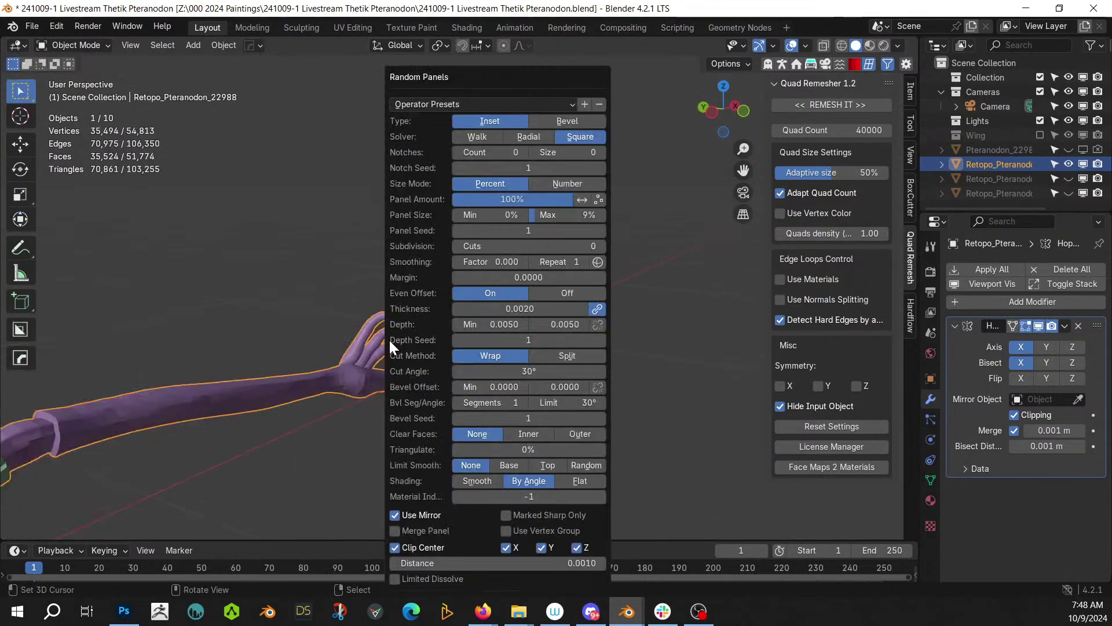
- Set the outer arm panels' Panel Seed to 2 and their maximum Panel Size to 5%
{"action": "left_click", "coordinate": [603, 231]}
{"action": "middle_click_drag", "start_coordinate": [355, 349], "coordinate": [293, 372]}
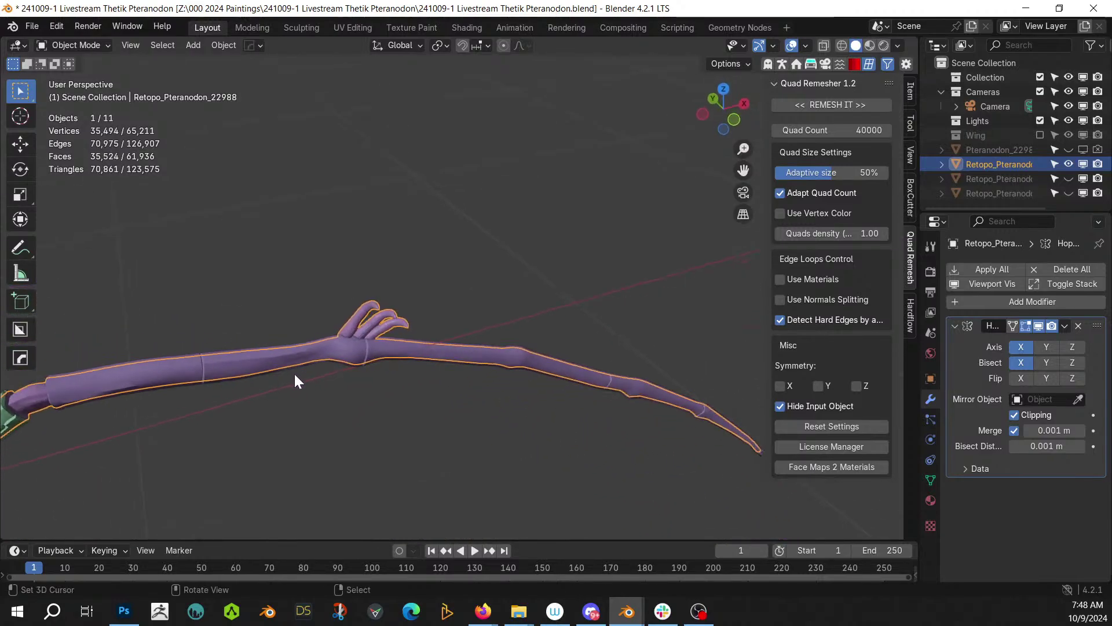
{"action": "key", "text": "F9"}
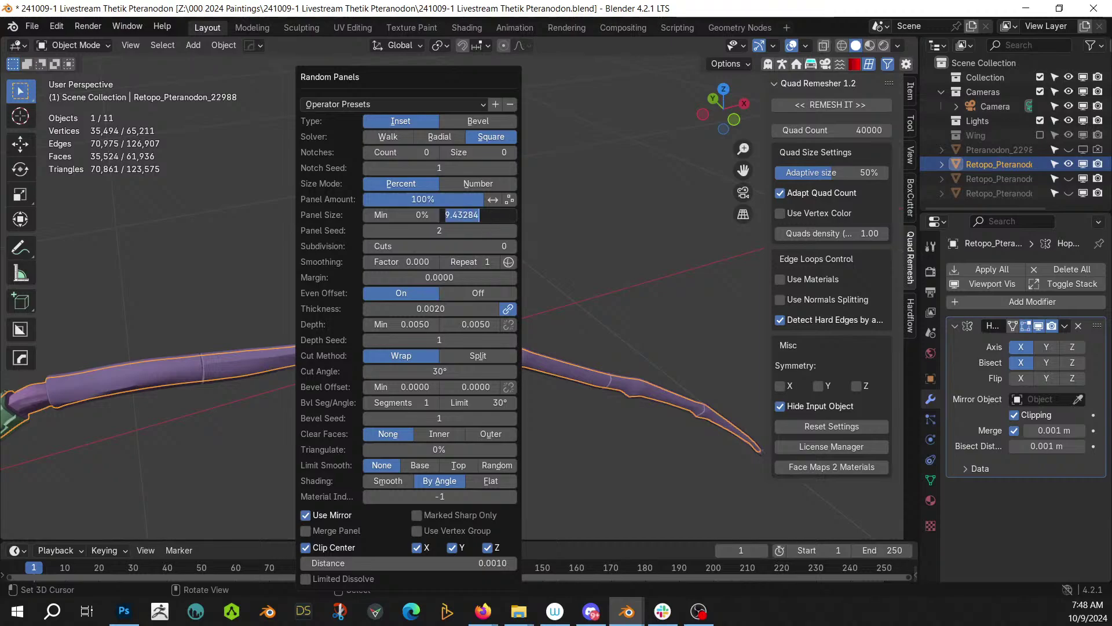
{"action": "type", "text": "5"}
{"action": "key", "text": "Return"}
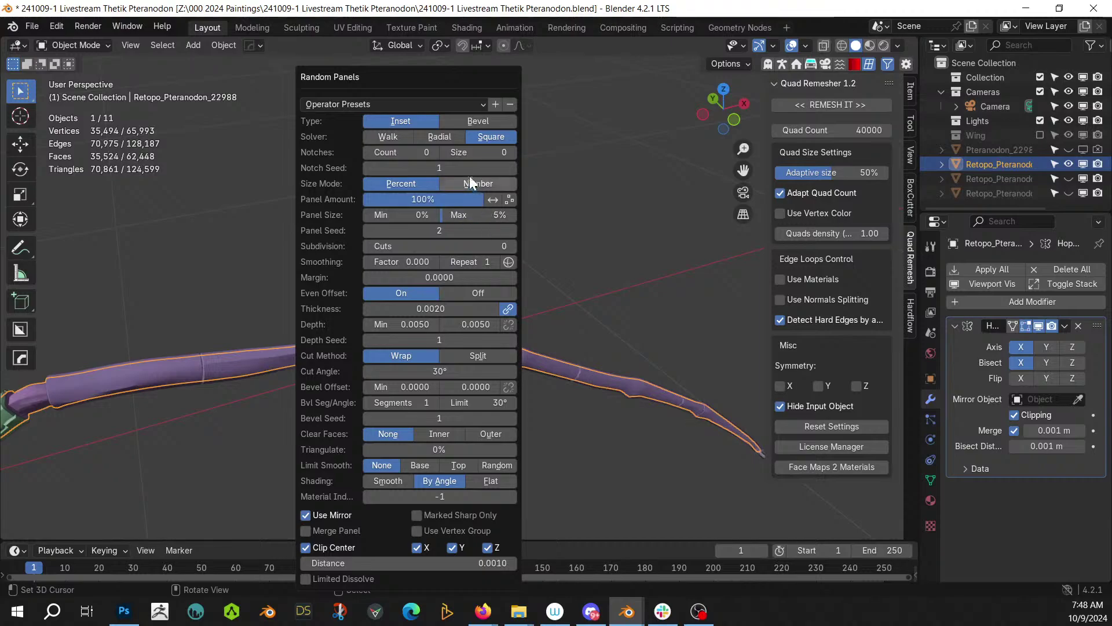
- Switch the outer arm panels' solver to Radial and inspect the result toward the hand
{"action": "left_click", "coordinate": [446, 137]}
{"action": "middle_click_drag", "start_coordinate": [624, 464], "coordinate": [378, 448]}
{"action": "scroll", "coordinate": [506, 498], "scroll_direction": "up", "scroll_amount": 5}
- Select the linked faces of the three fingers on the hand and run Random Panels on them
{"action": "key", "text": "Tab"}
{"action": "left_click", "coordinate": [544, 373]}
{"action": "key", "text": "ctrl+l"}
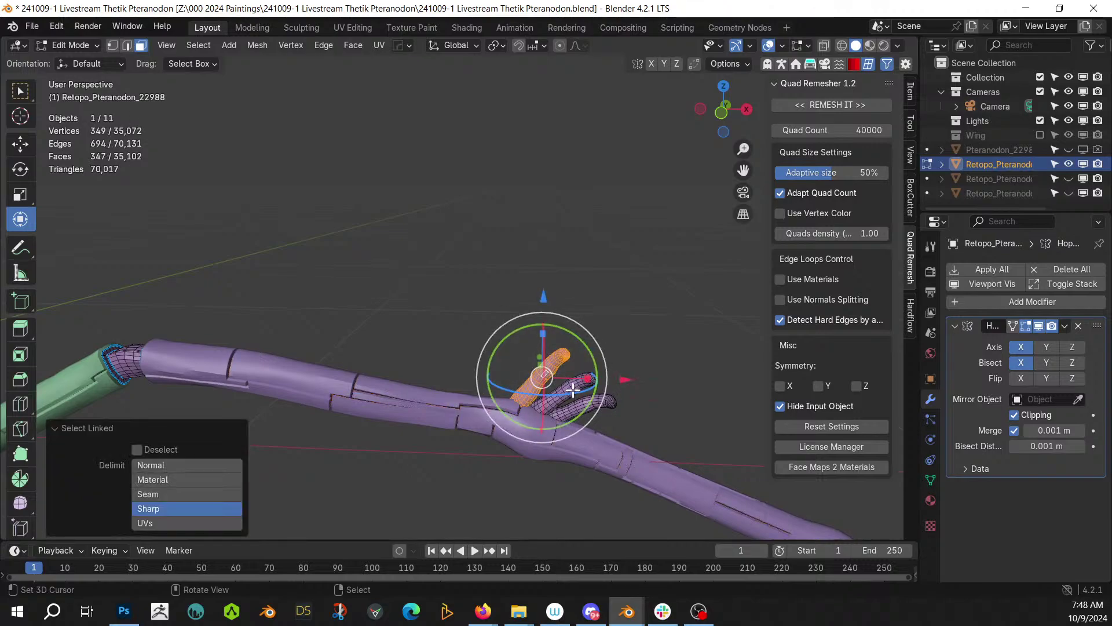
{"action": "key", "text": "l"}
{"action": "key", "text": "l"}
{"action": "key", "text": "Tab"}
{"action": "key", "text": "shift+v"}
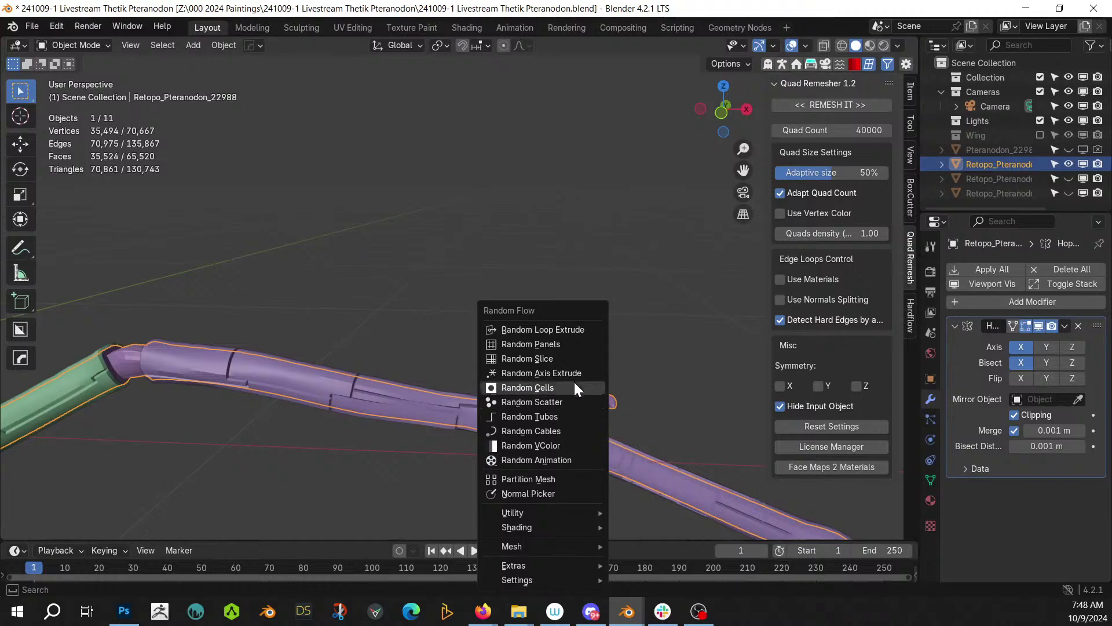
{"action": "left_click", "coordinate": [539, 343]}
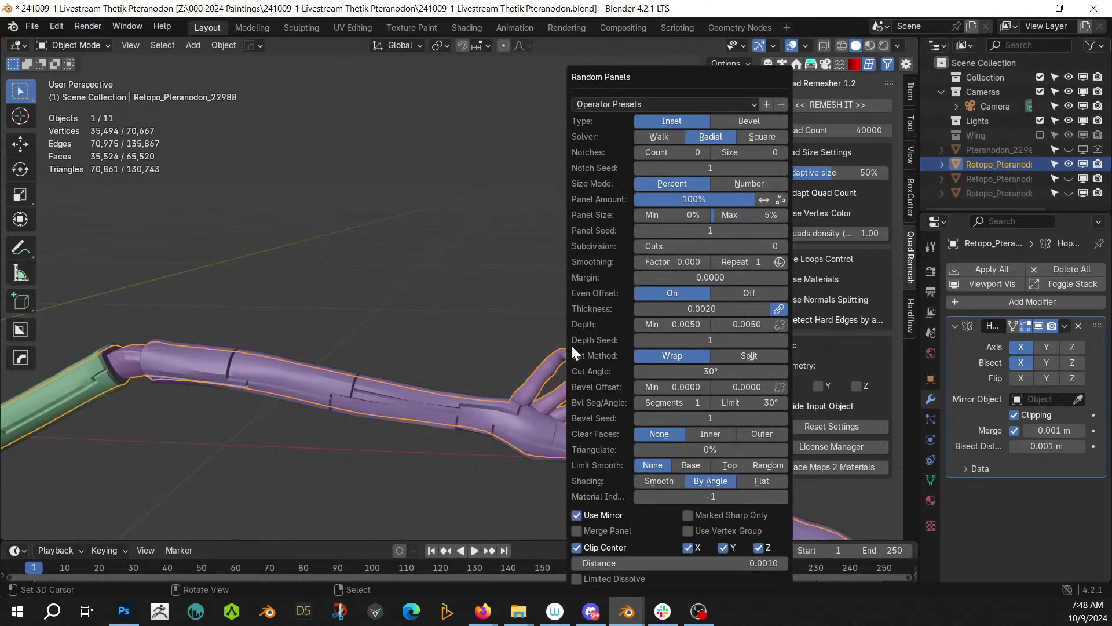
- Set the finger panels' Panel Seed to 2 and their Depth to a minimum of 0.0010 and a maximum of 0.0020
{"action": "left_click", "coordinate": [783, 230]}
{"action": "left_click", "coordinate": [675, 324]}
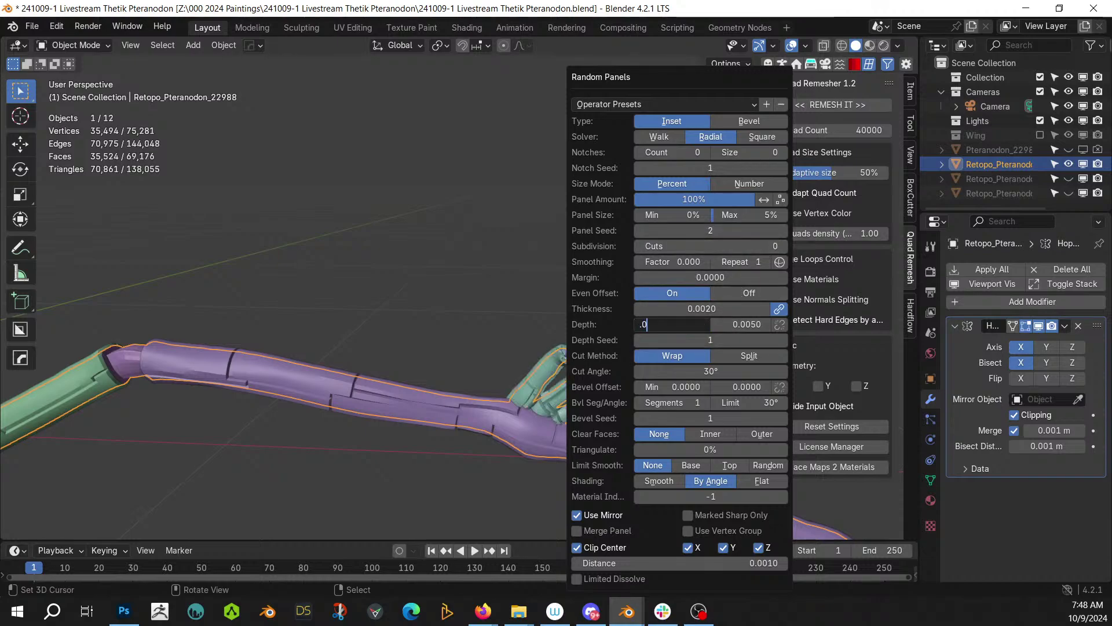
{"action": "key", "text": "Tab"}
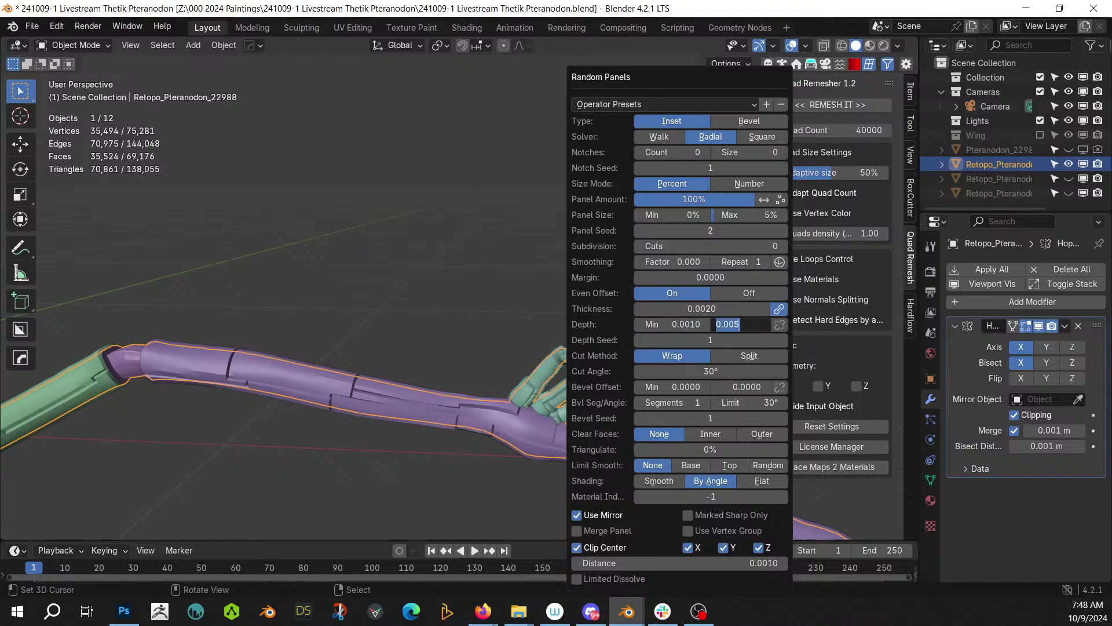
{"action": "key", "text": "Return"}
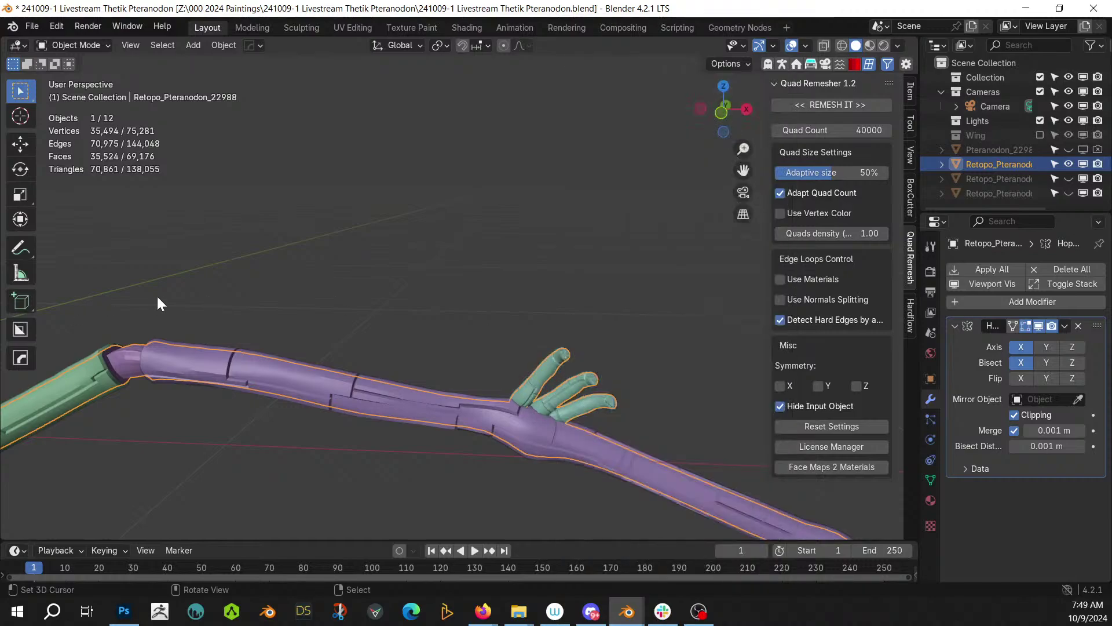
{"action": "middle_click_drag", "start_coordinate": [361, 313], "coordinate": [270, 255]}
{"action": "scroll", "coordinate": [382, 319], "scroll_direction": "up", "scroll_amount": 1}
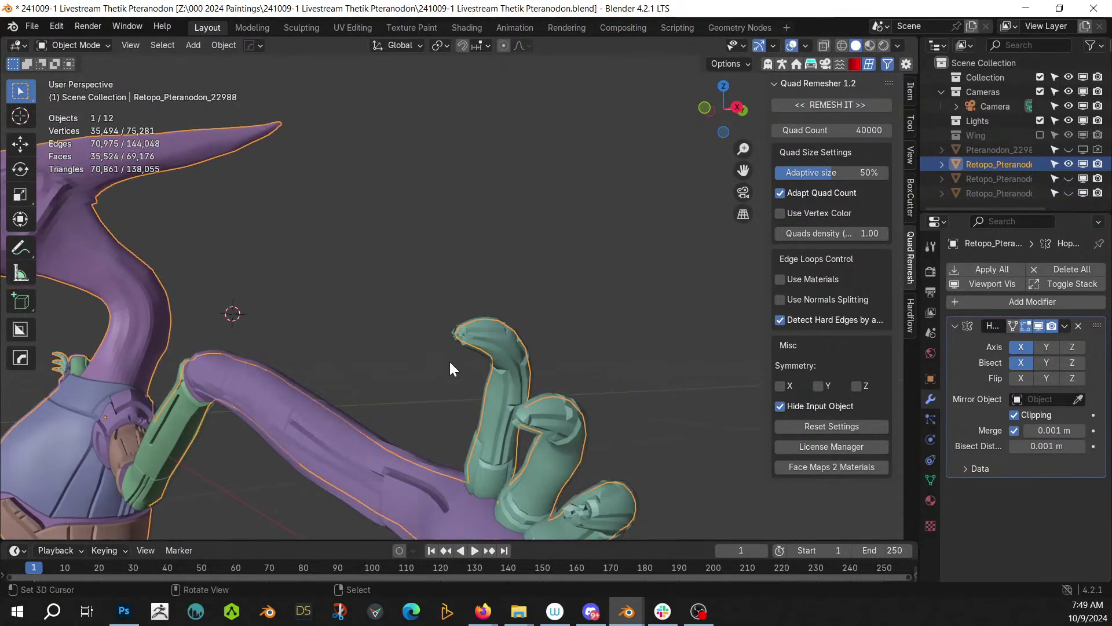
- Change the finger panels' solver to Square and inspect the fingers from several angles
{"action": "key", "text": "F9"}
{"action": "left_click", "coordinate": [717, 138]}
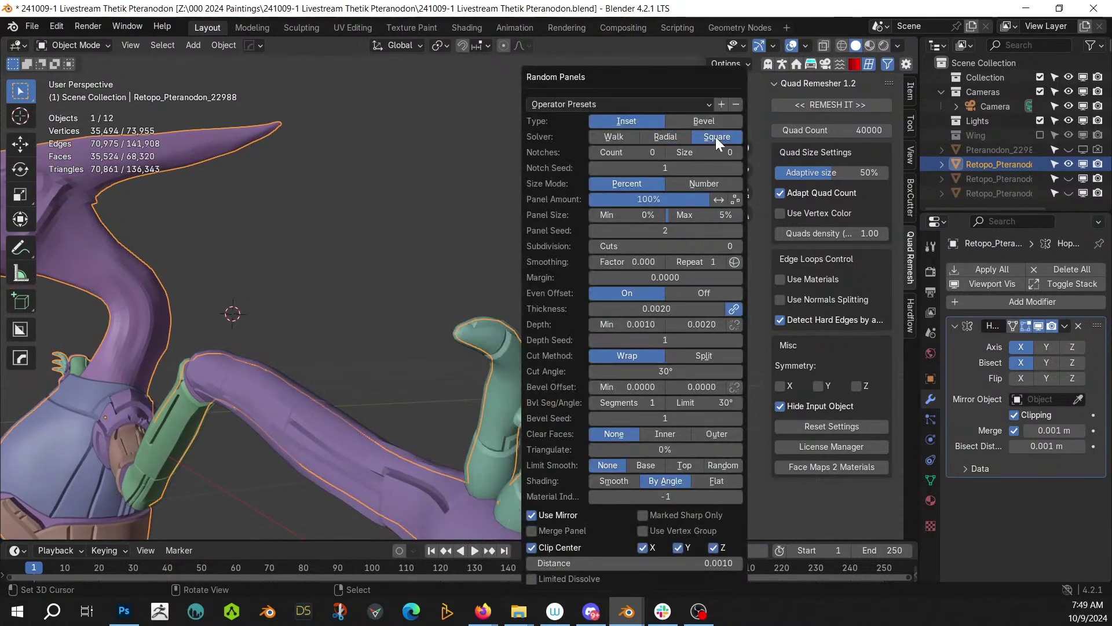
{"action": "middle_click_drag", "start_coordinate": [415, 302], "coordinate": [436, 277]}
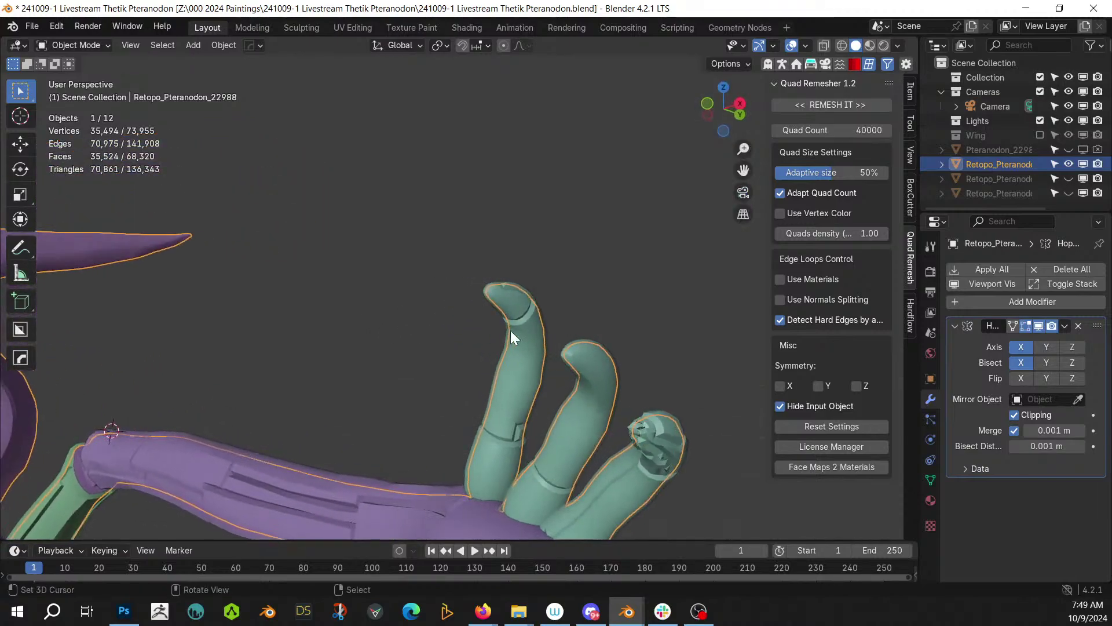
{"action": "middle_click_drag", "start_coordinate": [506, 329], "coordinate": [559, 350]}
{"action": "key", "text": "F9"}
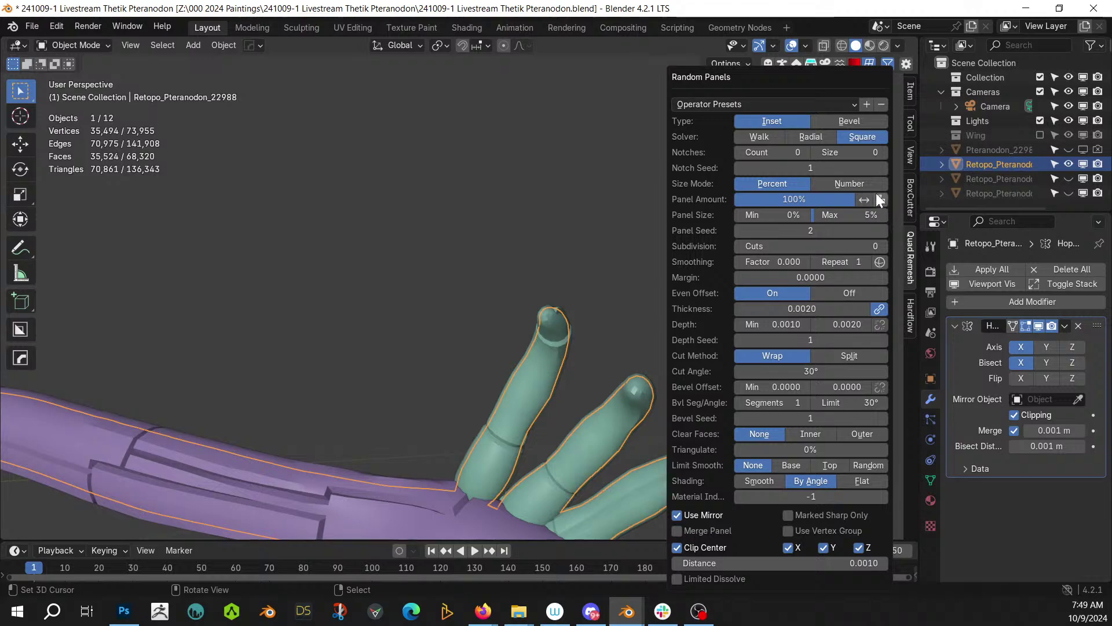
{"action": "middle_click_drag", "start_coordinate": [522, 312], "coordinate": [444, 271], "text": "shift"}
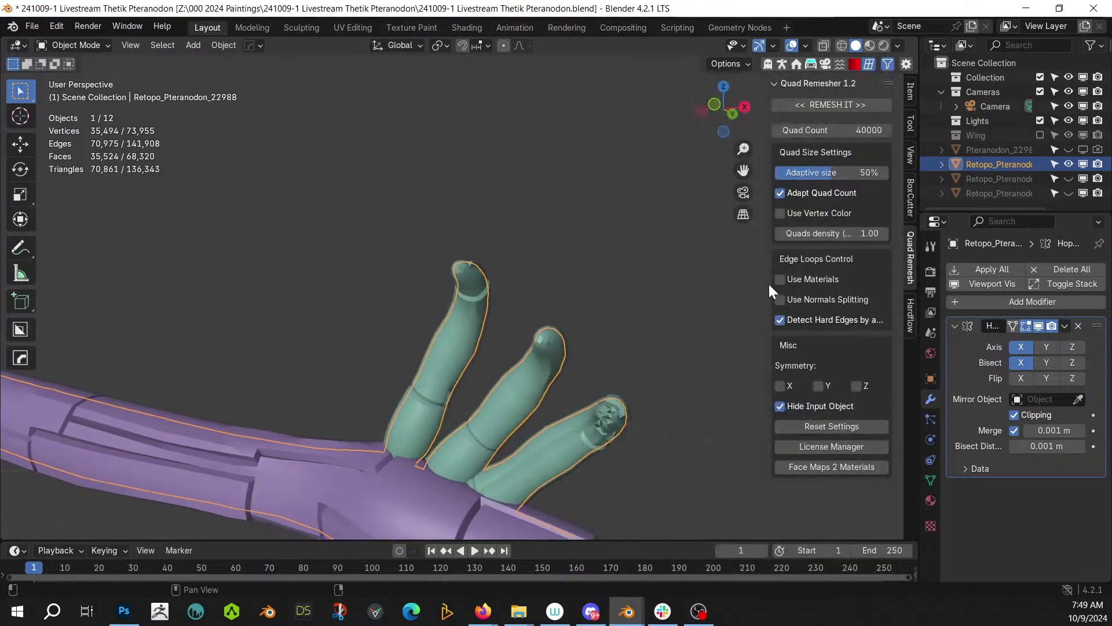
- Cycle the finger panels' Panel Seed up to 11
{"action": "key", "text": "F9"}
{"action": "left_click", "coordinate": [981, 230]}
{"action": "left_click", "coordinate": [982, 230]}
{"action": "left_click", "coordinate": [983, 230]}
{"action": "left_click", "coordinate": [983, 230]}
{"action": "left_click", "coordinate": [985, 230]}
{"action": "left_click", "coordinate": [985, 230]}
{"action": "left_click", "coordinate": [985, 230]}
{"action": "left_click", "coordinate": [984, 230]}
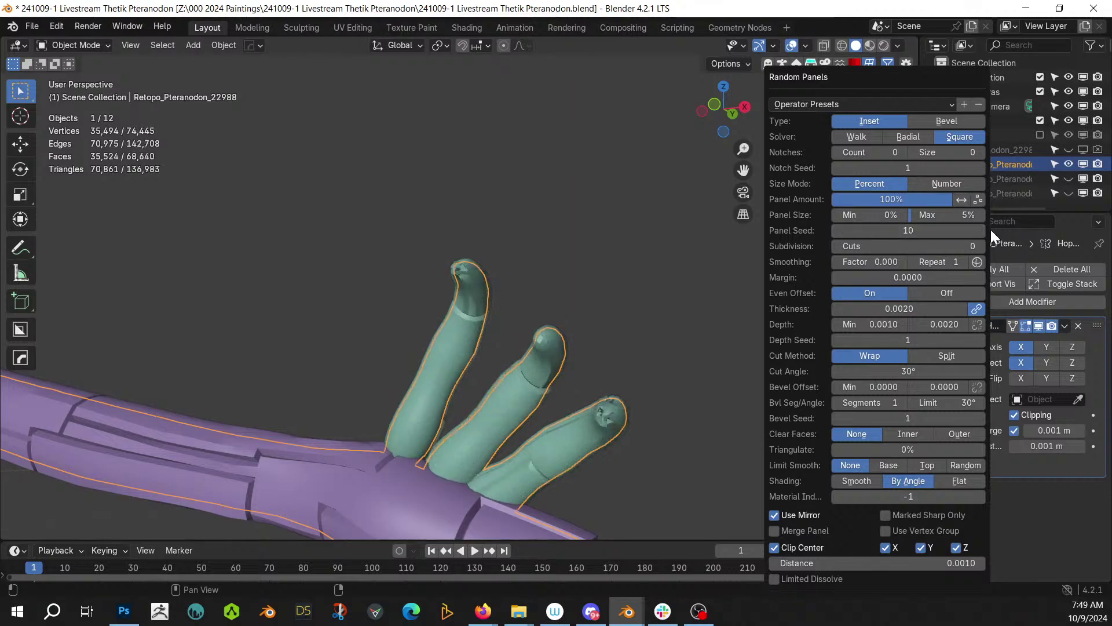
{"action": "left_click", "coordinate": [981, 230]}
- Set the finger panels' maximum Panel Size to 9% and the minimum to 5%
{"action": "left_click", "coordinate": [959, 219]}
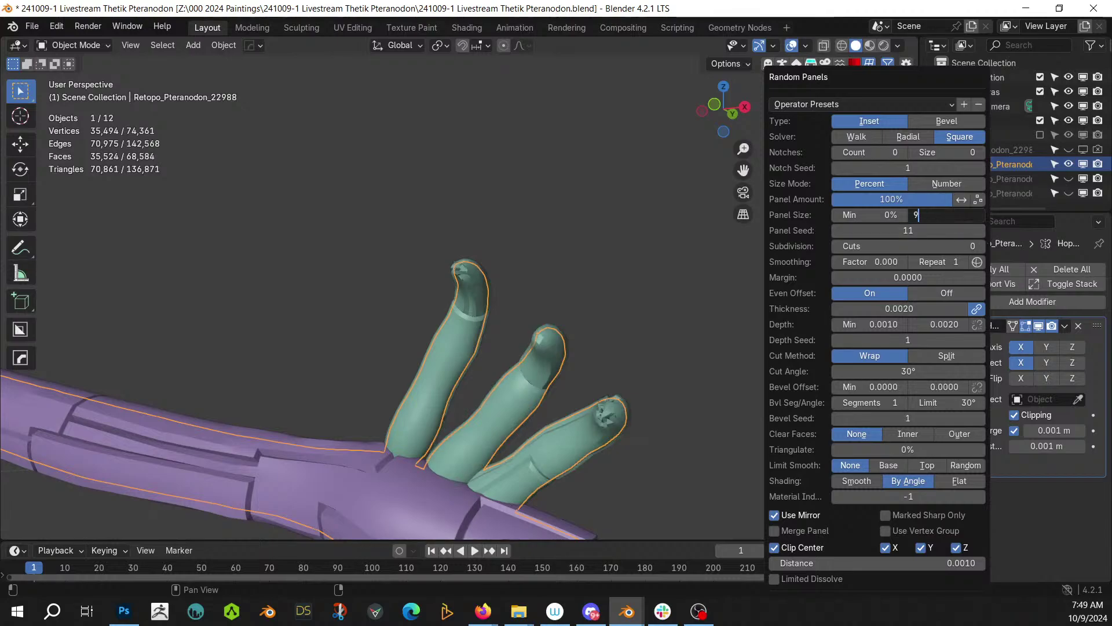
{"action": "type", "text": "9"}
{"action": "key", "text": "Return"}
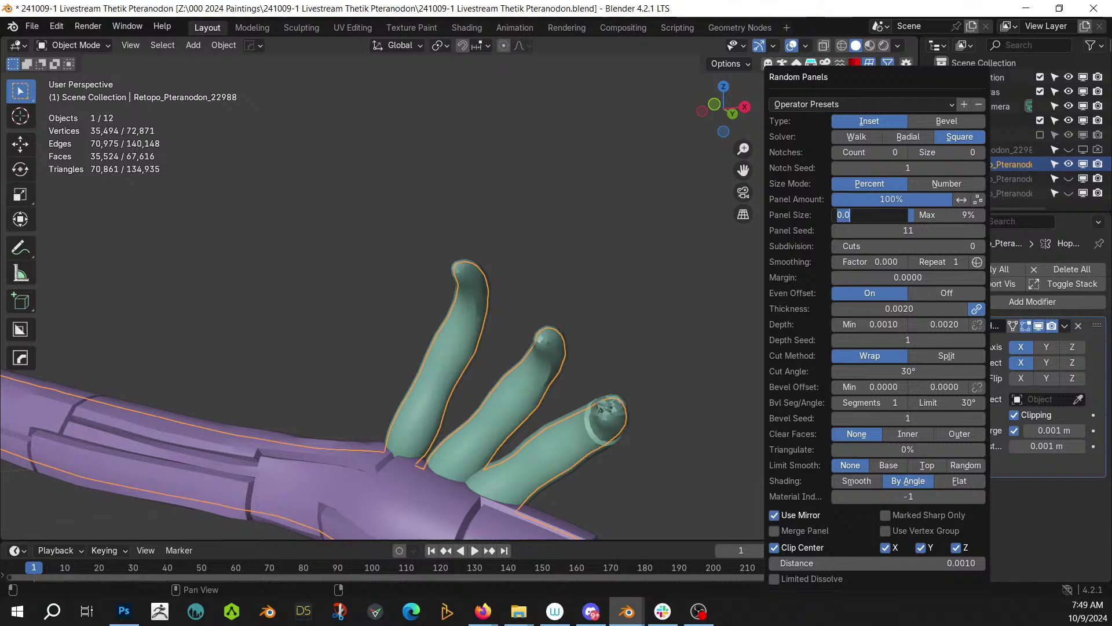
{"action": "type", "text": "5"}
{"action": "key", "text": "Return"}
{"action": "mouse_move", "coordinate": [684, 257]}
{"action": "middle_mouse_down"}
{"action": "mouse_move", "coordinate": [524, 267]}
{"action": "mouse_move", "coordinate": [521, 293]}
{"action": "mouse_move", "coordinate": [690, 262]}
{"action": "middle_mouse_up"}
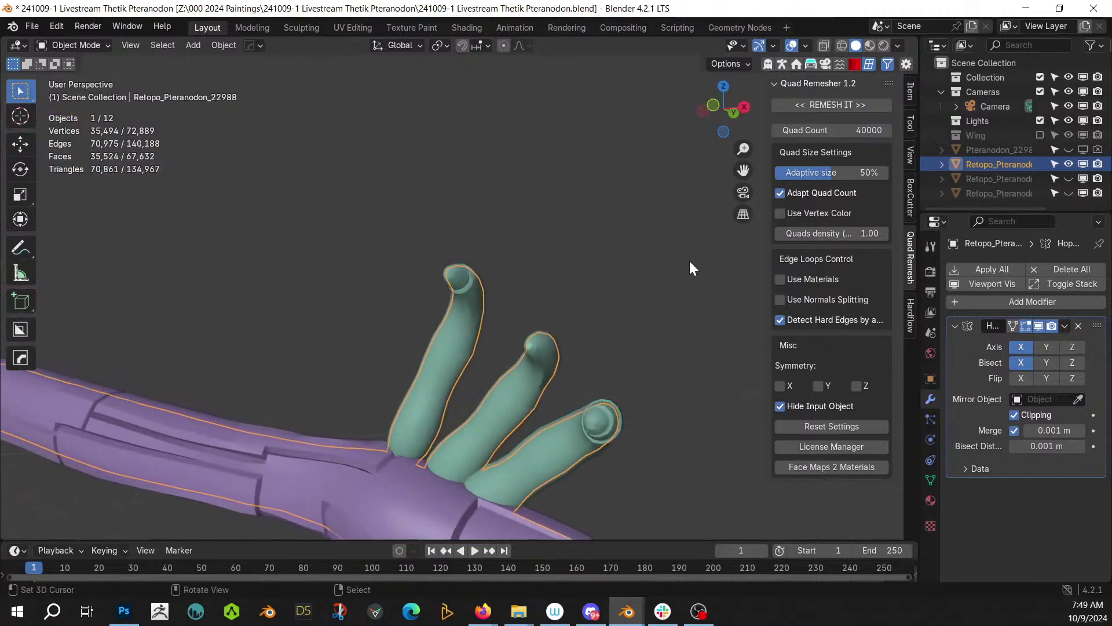
- Try a 3% minimum Panel Size on the finger panels, and settle on a 5% minimum and 6% maximum
{"action": "key", "text": "F9"}
{"action": "left_click", "coordinate": [792, 215]}
{"action": "key", "text": "Return"}
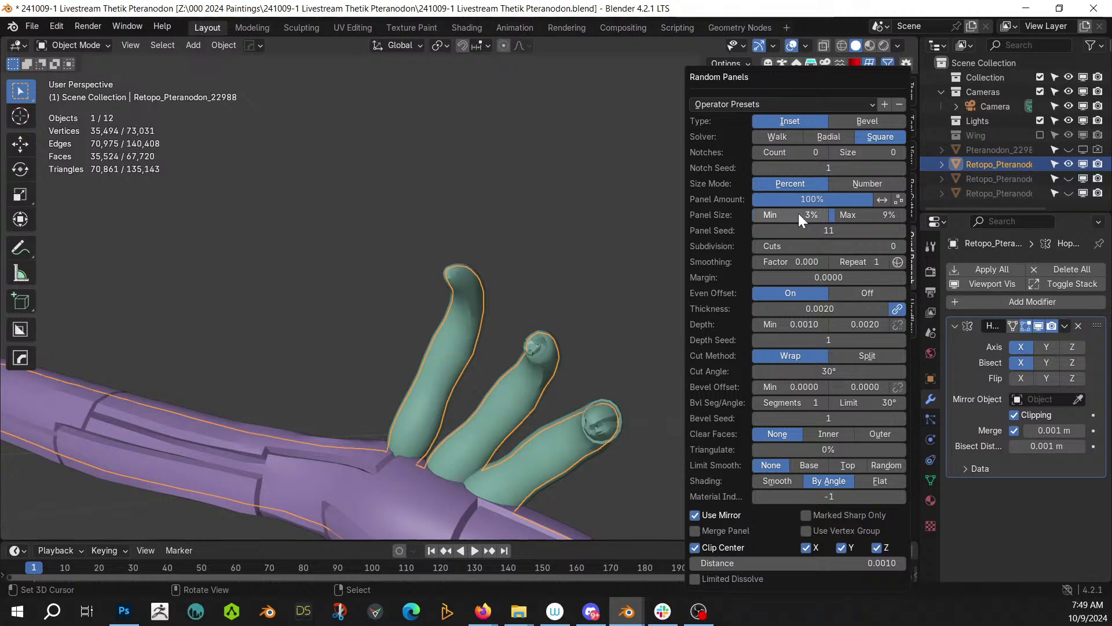
{"action": "left_click", "coordinate": [798, 213]}
{"action": "key", "text": "Return"}
{"action": "key", "text": "Return"}
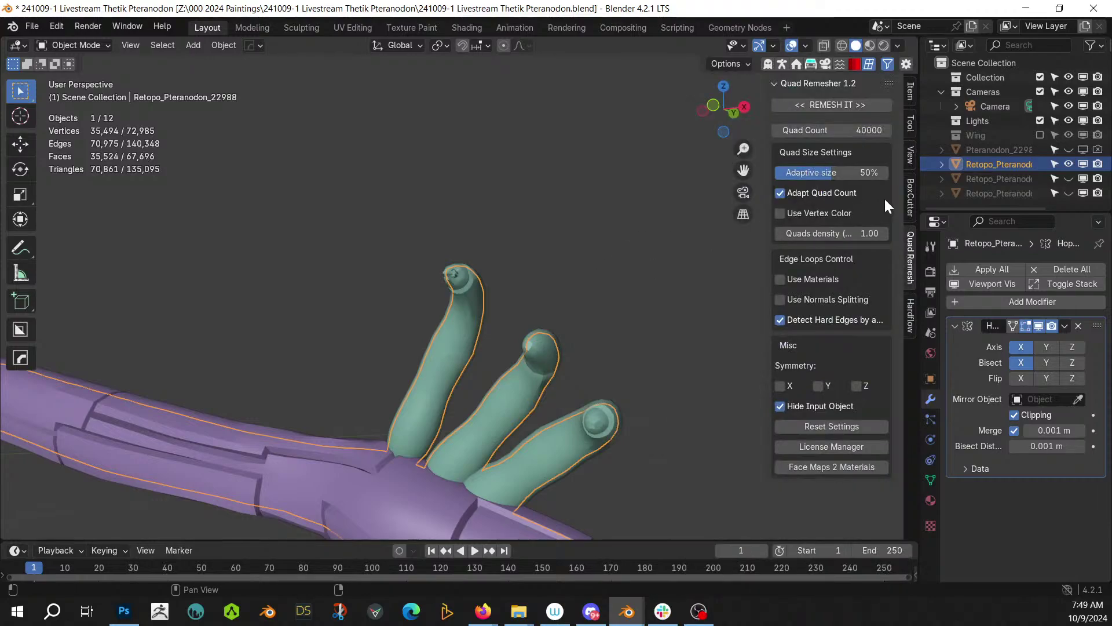
- Raise the finger panels' Panel Seed by one and save the file
{"action": "key", "text": "F9"}
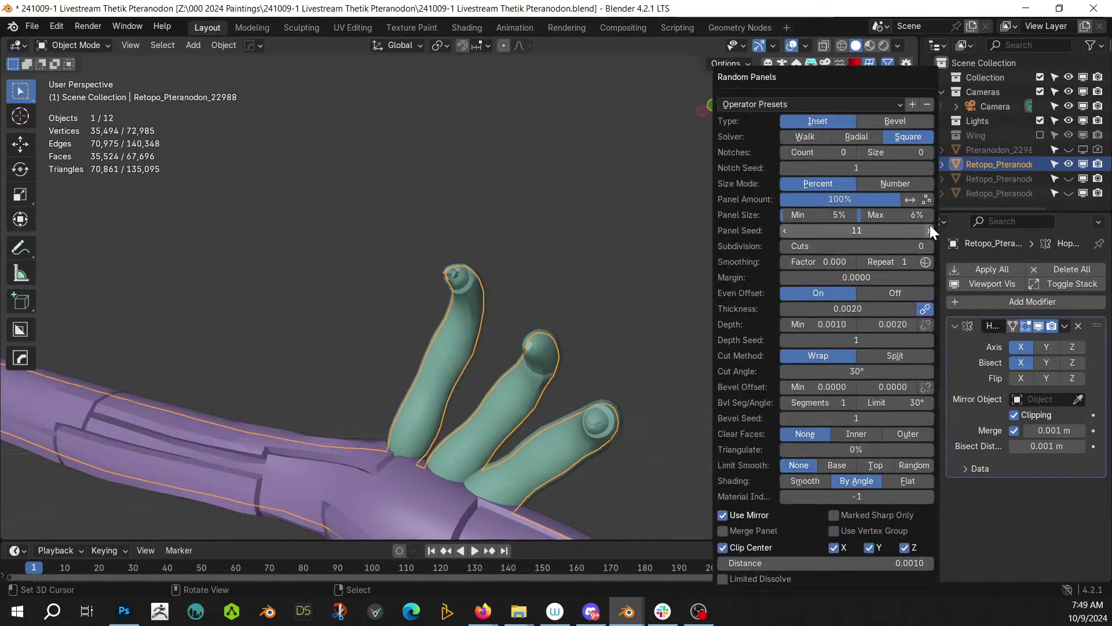
{"action": "left_click", "coordinate": [927, 231]}
{"action": "middle_click_drag", "start_coordinate": [556, 278], "coordinate": [715, 366]}
{"action": "scroll", "coordinate": [658, 378], "scroll_direction": "down", "scroll_amount": 5}
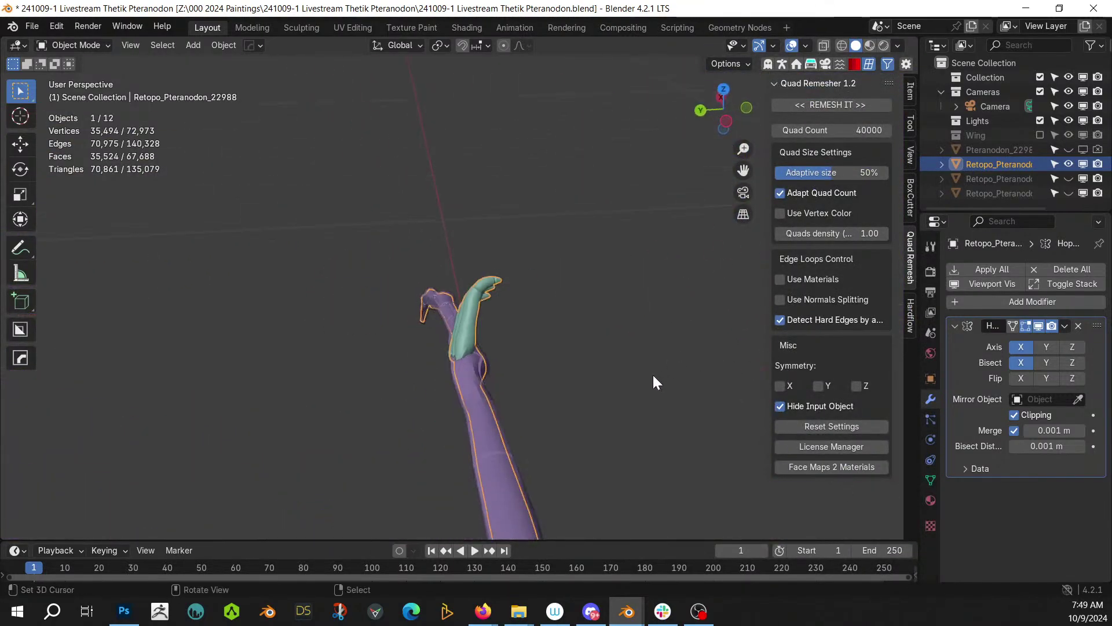
{"action": "middle_click_drag", "start_coordinate": [627, 374], "coordinate": [600, 339]}
{"action": "key", "text": "ctrl+s"}
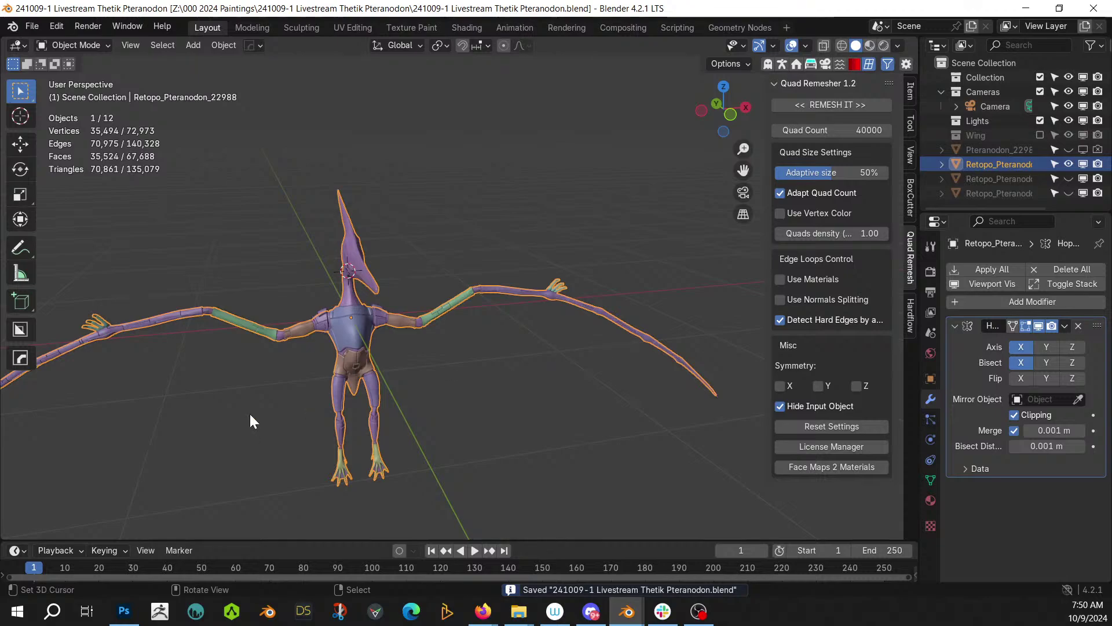
- Unhide the two hidden Retopo_Pteranodon objects and inspect the paneled body together with the wing membrane
{"action": "scroll", "coordinate": [313, 415], "scroll_direction": "up", "scroll_amount": 4}
{"action": "middle_click_drag", "start_coordinate": [322, 411], "coordinate": [359, 417]}
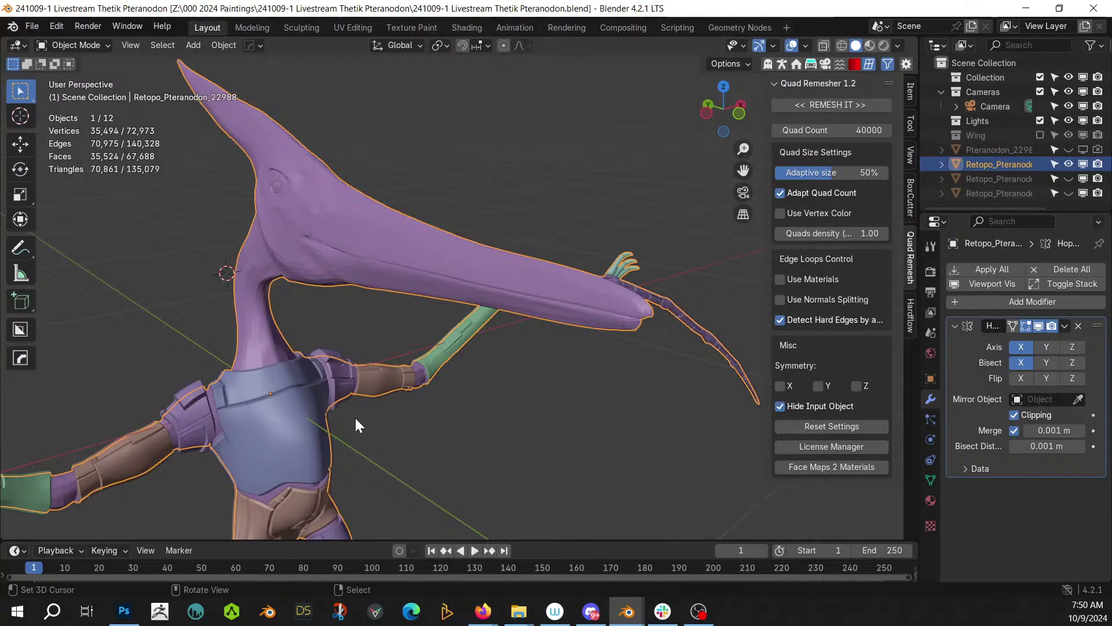
{"action": "middle_click_drag", "start_coordinate": [356, 418], "coordinate": [593, 367]}
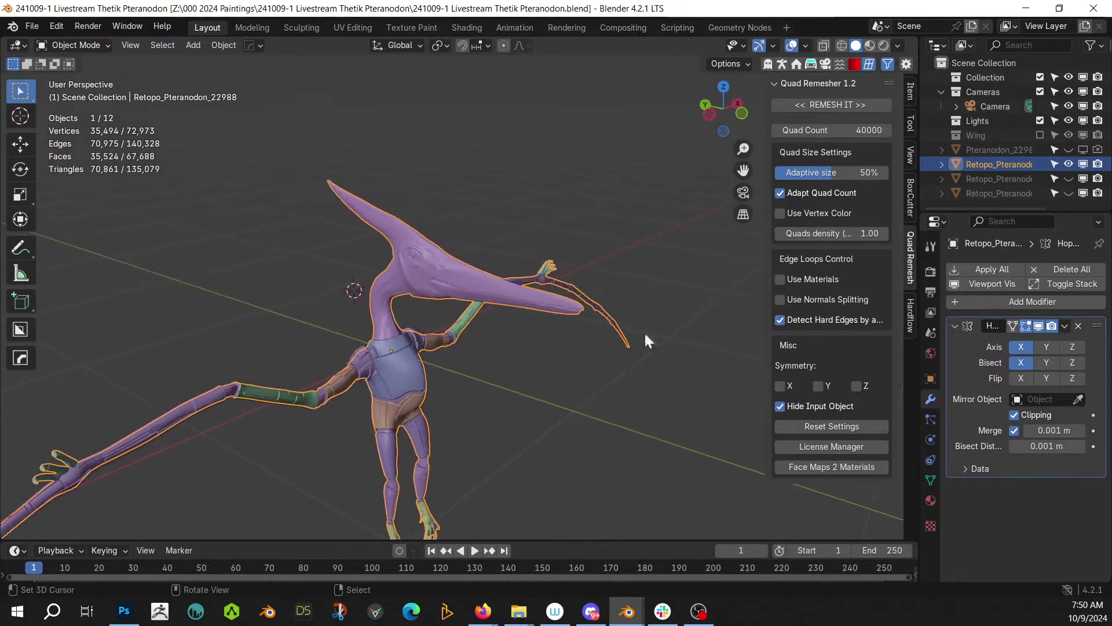
{"action": "left_click", "coordinate": [1069, 193]}
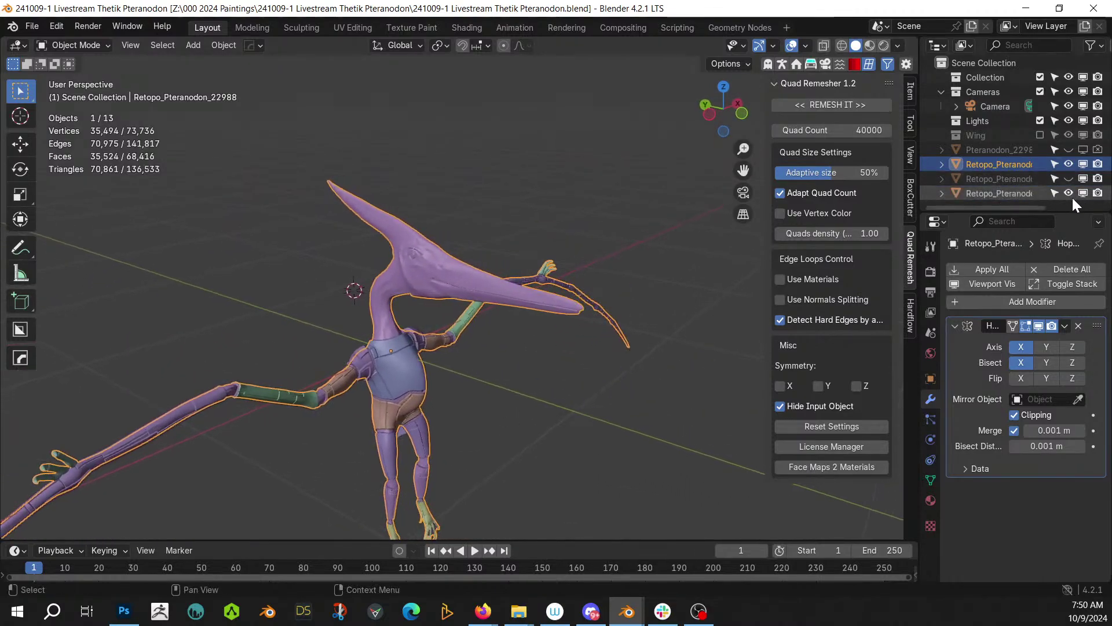
{"action": "left_click", "coordinate": [1068, 179]}
{"action": "middle_click_drag", "start_coordinate": [580, 307], "coordinate": [611, 279]}
{"action": "scroll", "coordinate": [469, 432], "scroll_direction": "up", "scroll_amount": 2}
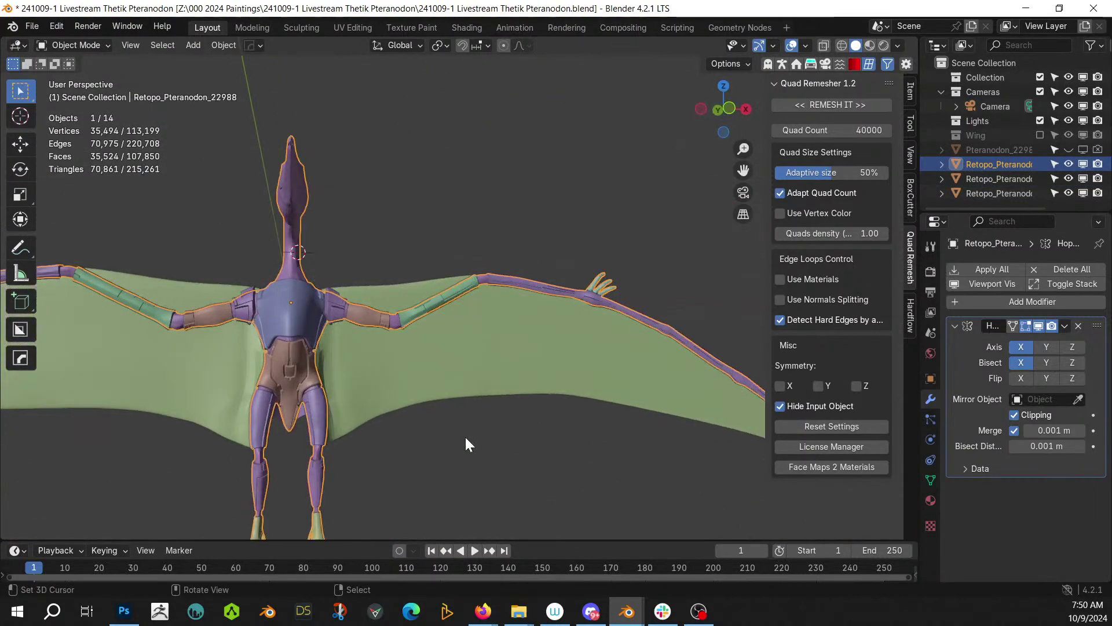
{"action": "scroll", "coordinate": [467, 438], "scroll_direction": "up", "scroll_amount": 2}
{"action": "middle_click_drag", "start_coordinate": [482, 431], "coordinate": [563, 449]}
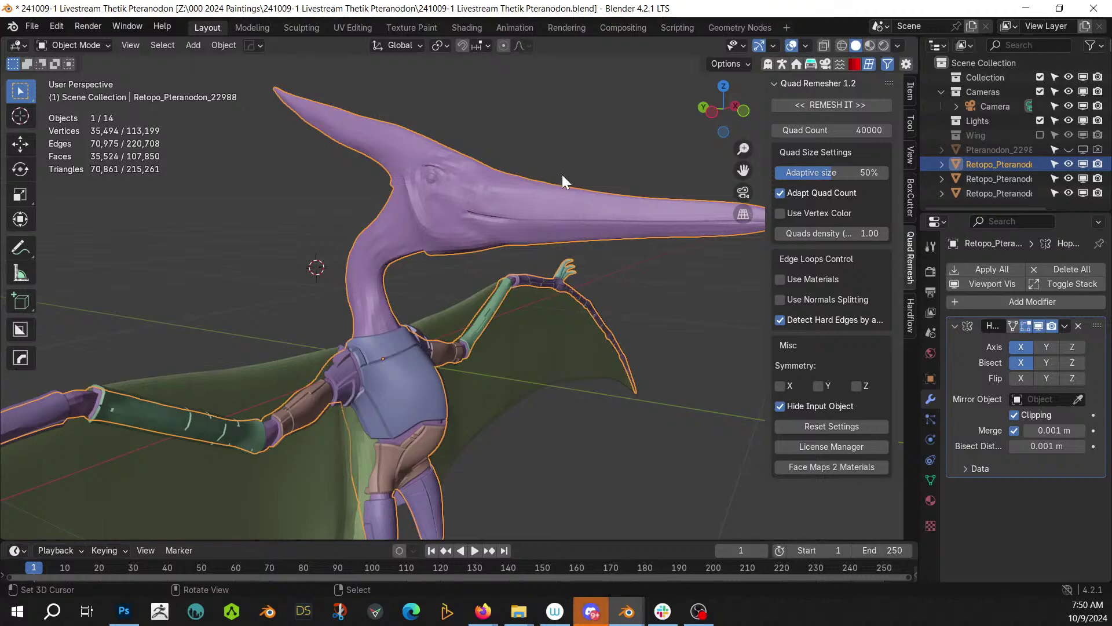
{"action": "middle_click_drag", "start_coordinate": [544, 239], "coordinate": [513, 269]}
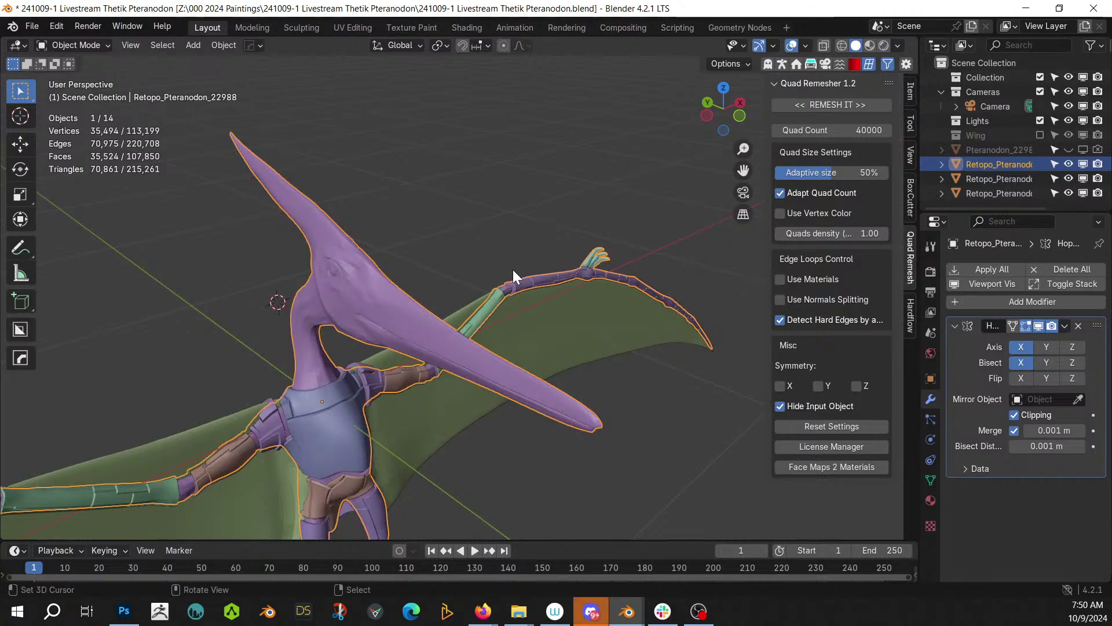
- In Edit Mode, delete the loop of faces around the beak's base at the corner of the mouth
{"action": "key", "text": "Tab"}
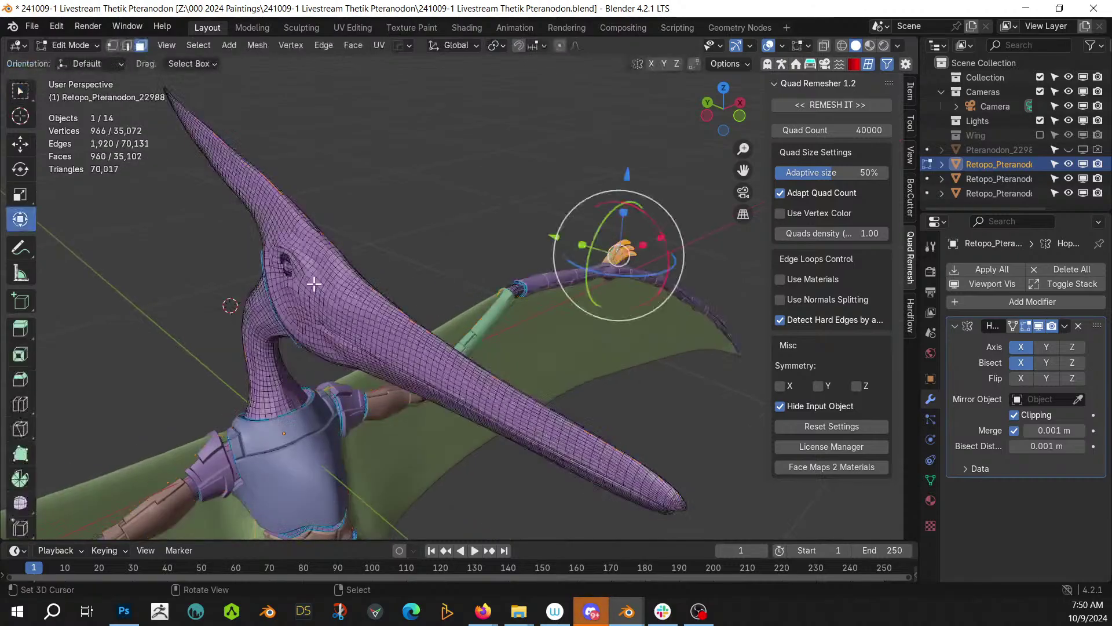
{"action": "middle_click_drag", "start_coordinate": [314, 284], "coordinate": [233, 285]}
{"action": "scroll", "coordinate": [297, 291], "scroll_direction": "up", "scroll_amount": 2}
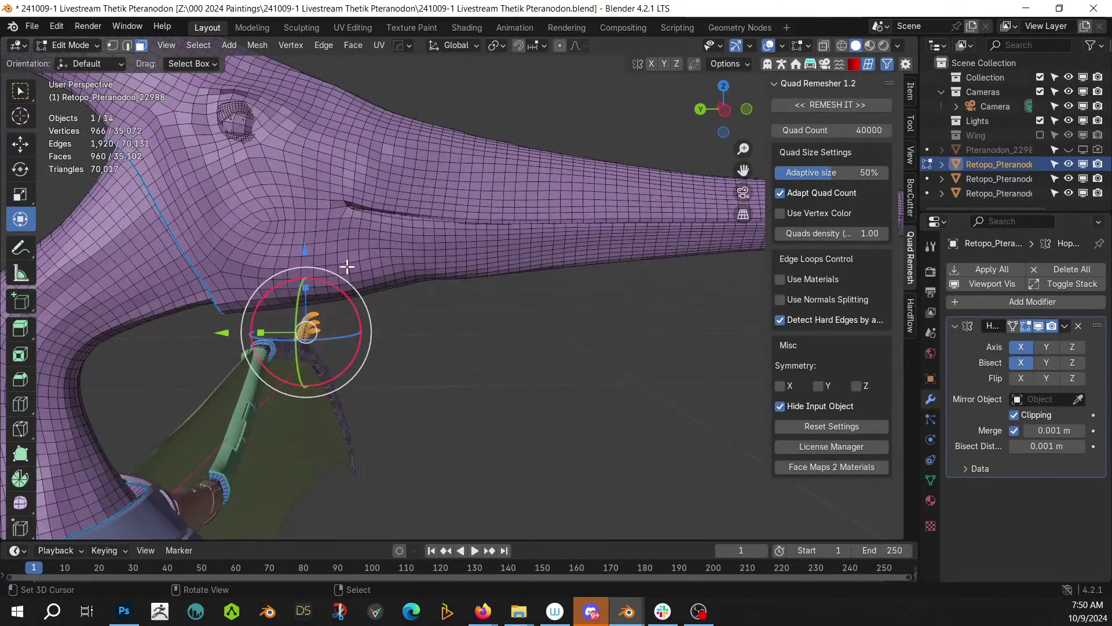
{"action": "left_click", "coordinate": [337, 198], "text": "alt+shift"}
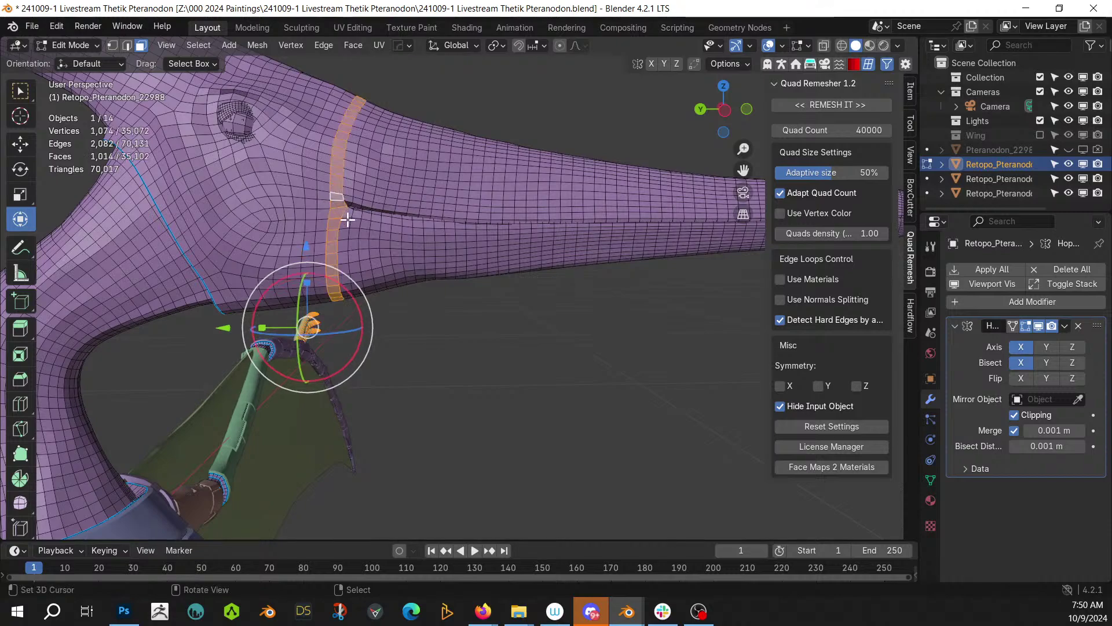
{"action": "key", "text": "2"}
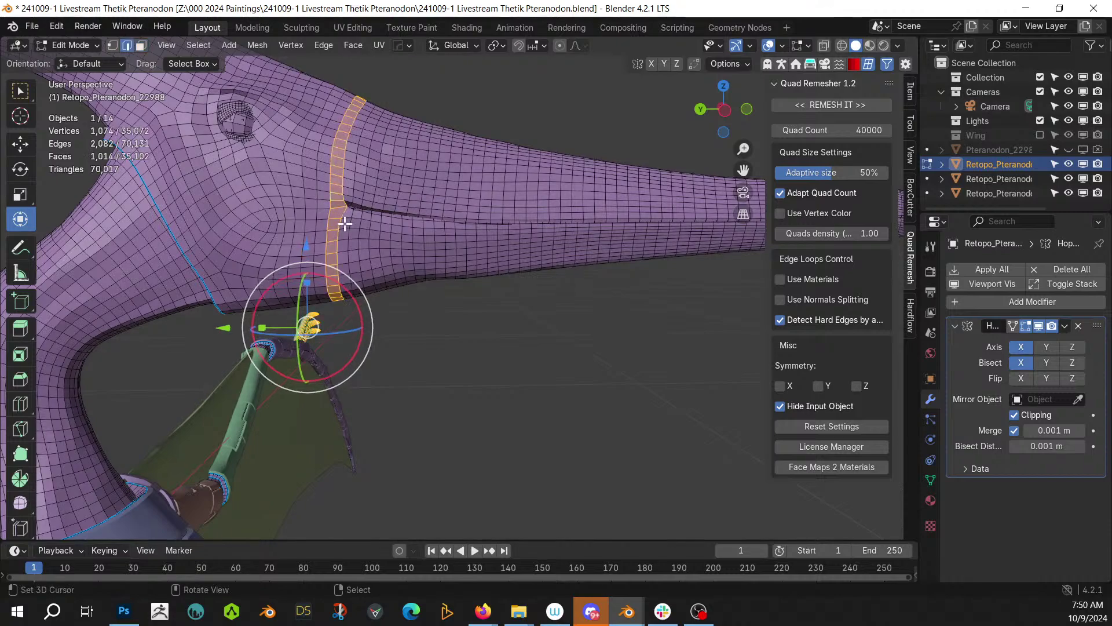
{"action": "right_click", "coordinate": [339, 226]}
{"action": "right_click", "coordinate": [339, 226], "text": "alt"}
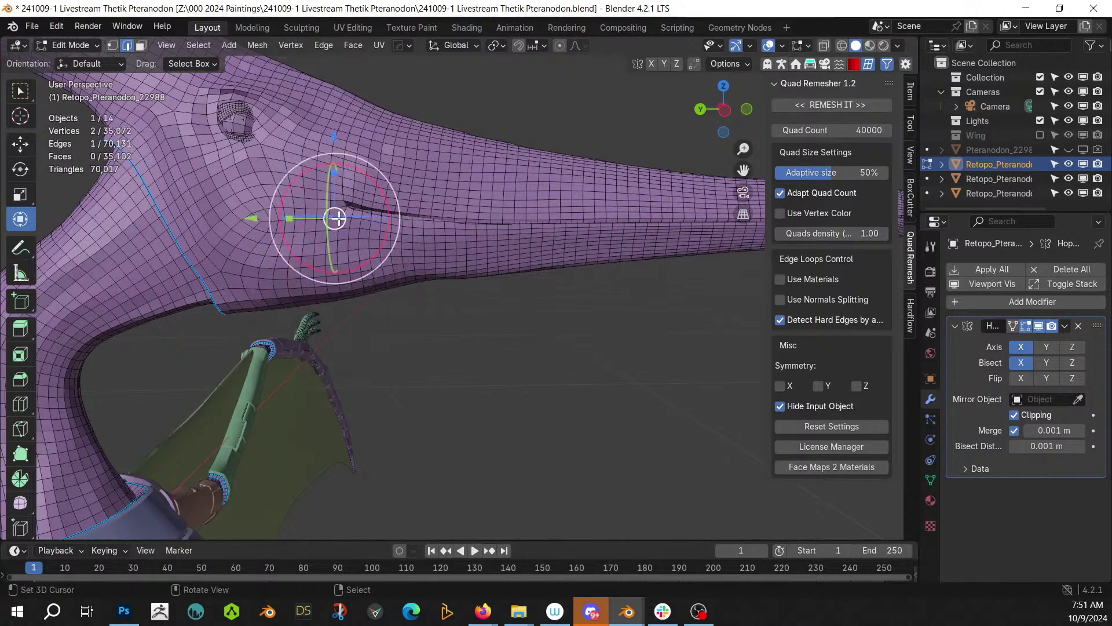
{"action": "key", "text": "3"}
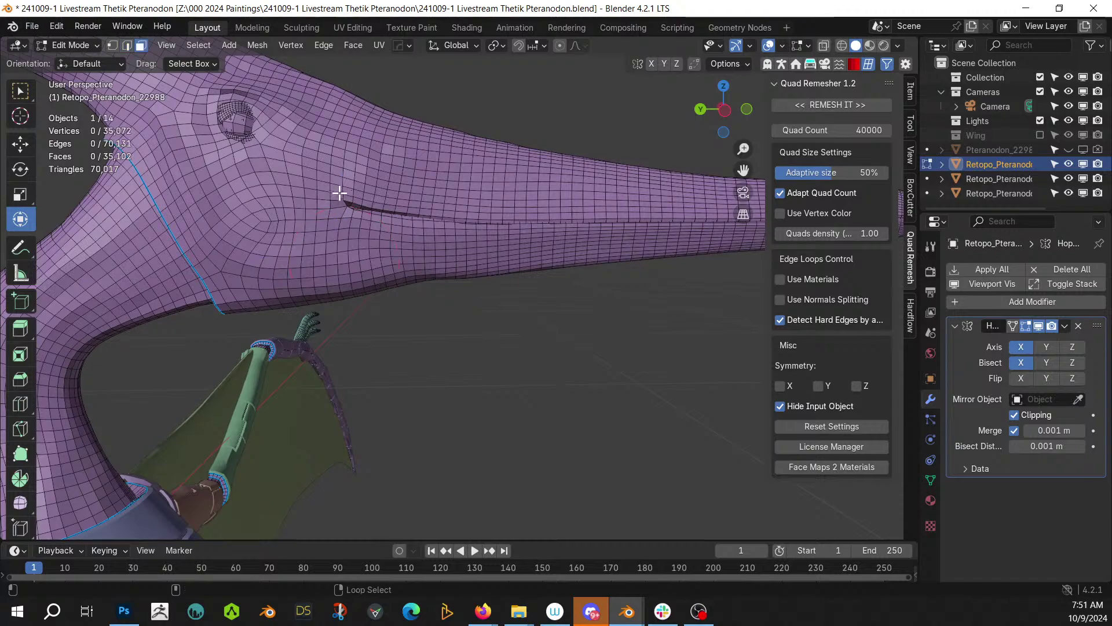
{"action": "right_click", "coordinate": [337, 190], "text": "alt"}
{"action": "key", "text": "x"}
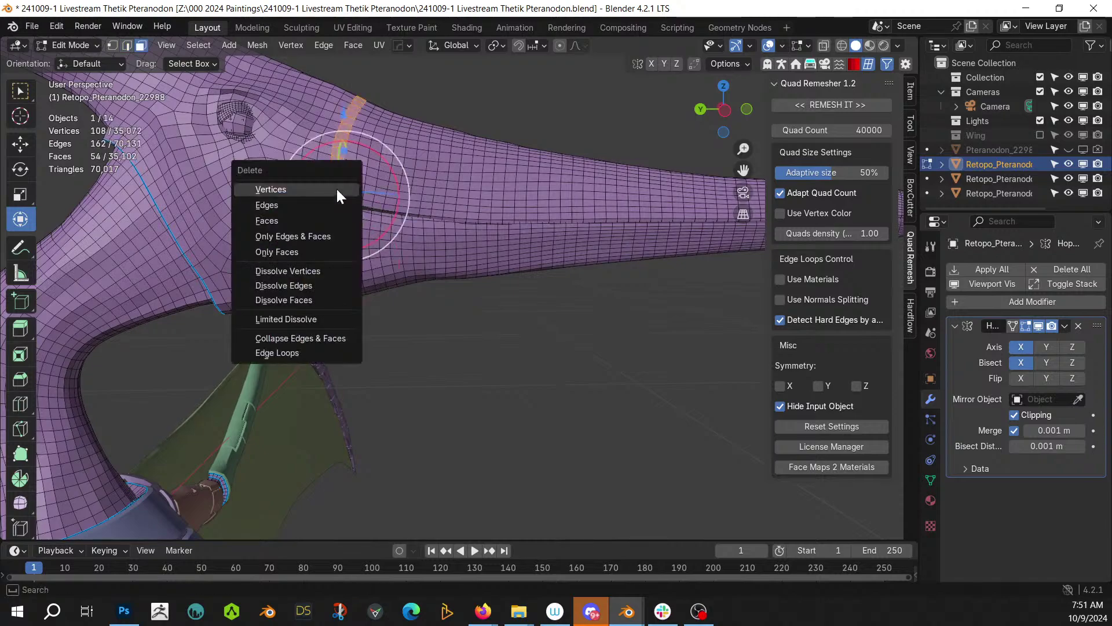
{"action": "left_click", "coordinate": [284, 216]}
- Select the whole detached beak in front of the gap and delete its faces
{"action": "left_click", "coordinate": [399, 186]}
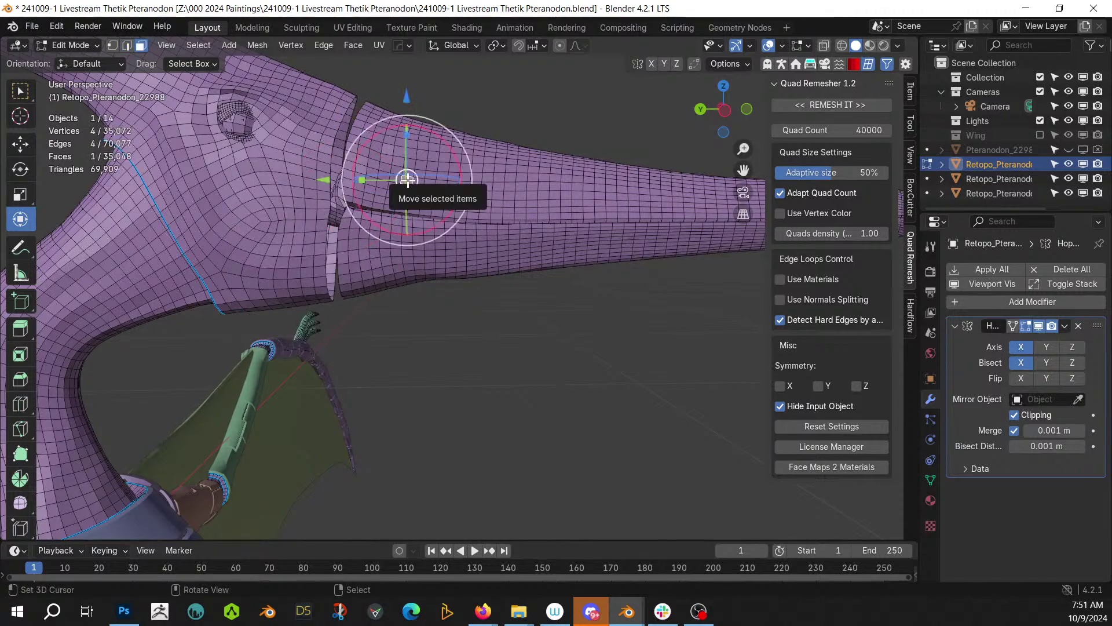
{"action": "key", "text": "ctrl+l"}
{"action": "key", "text": "x"}
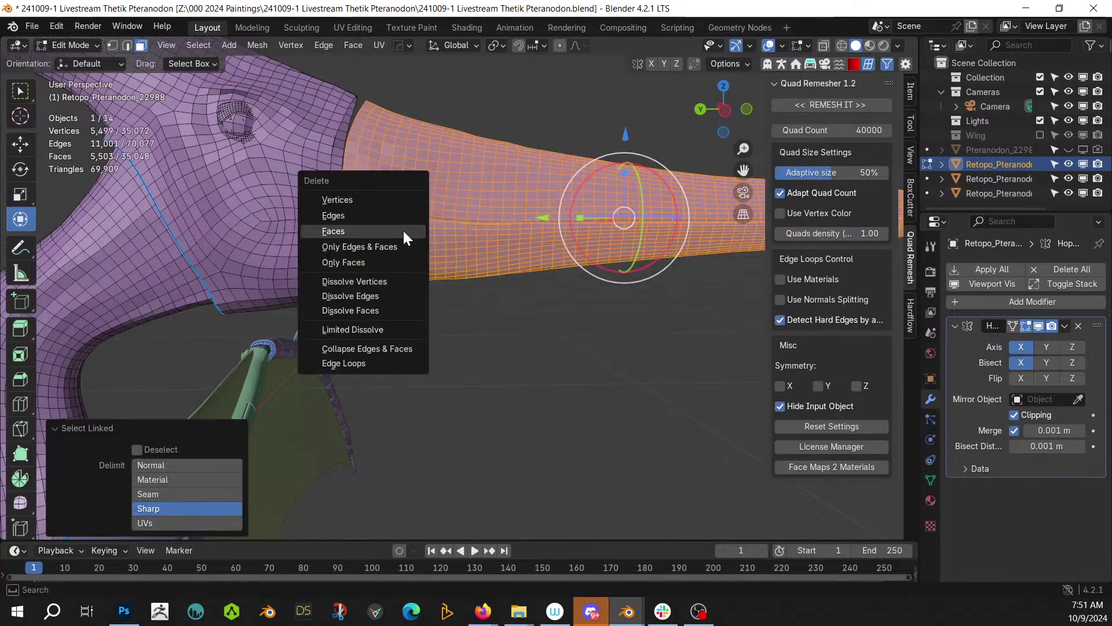
{"action": "left_click", "coordinate": [387, 197]}
{"action": "scroll", "coordinate": [388, 197], "scroll_direction": "down", "scroll_amount": 6}
{"action": "middle_click_drag", "start_coordinate": [387, 197], "coordinate": [318, 209]}
{"action": "scroll", "coordinate": [469, 228], "scroll_direction": "up", "scroll_amount": 5}
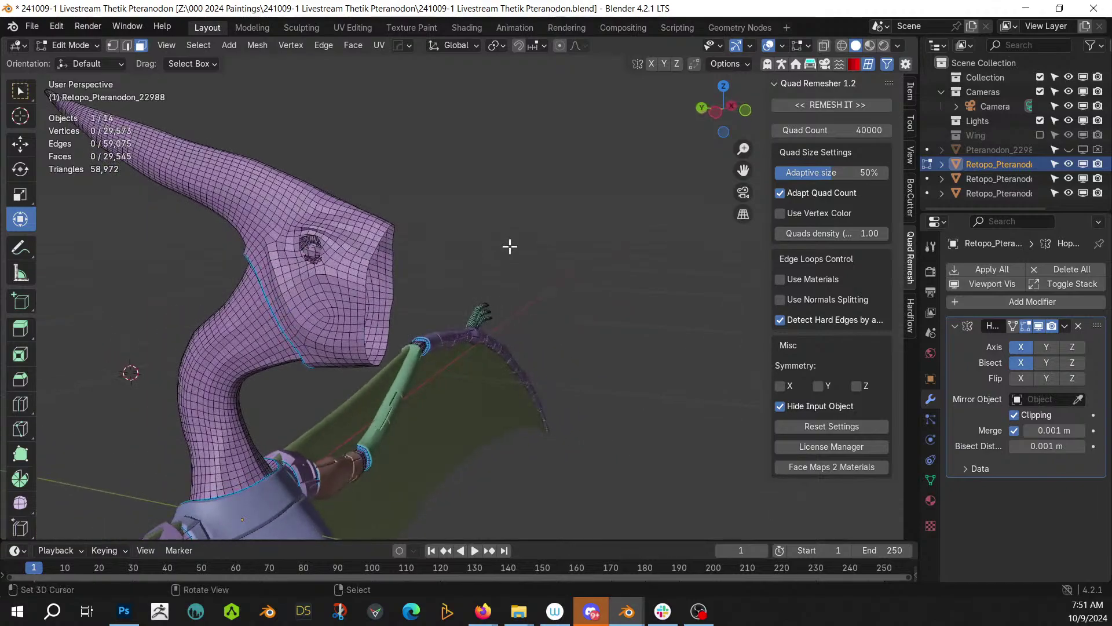
- Select the open boundary edge loop where the beak was cut off the head
{"action": "scroll", "coordinate": [510, 246], "scroll_direction": "up", "scroll_amount": 2}
{"action": "key", "text": "2"}
{"action": "left_click", "coordinate": [333, 254], "text": "alt"}
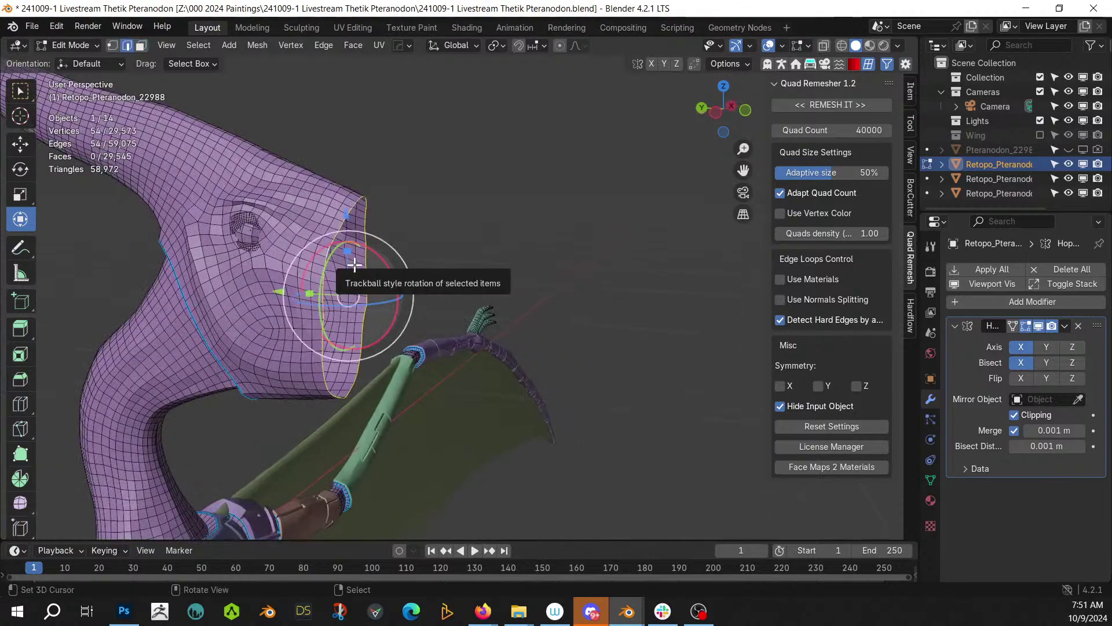
{"action": "key", "text": "f"}
{"action": "middle_click_drag", "start_coordinate": [355, 265], "coordinate": [427, 281]}
{"action": "key", "text": "ctrl+z"}
- Hide everything except the selected boundary loop and frame it in the front orthographic view
{"action": "middle_click_drag", "start_coordinate": [303, 268], "coordinate": [558, 307], "text": "shift"}
{"action": "scroll", "coordinate": [558, 306], "scroll_direction": "up", "scroll_amount": 4}
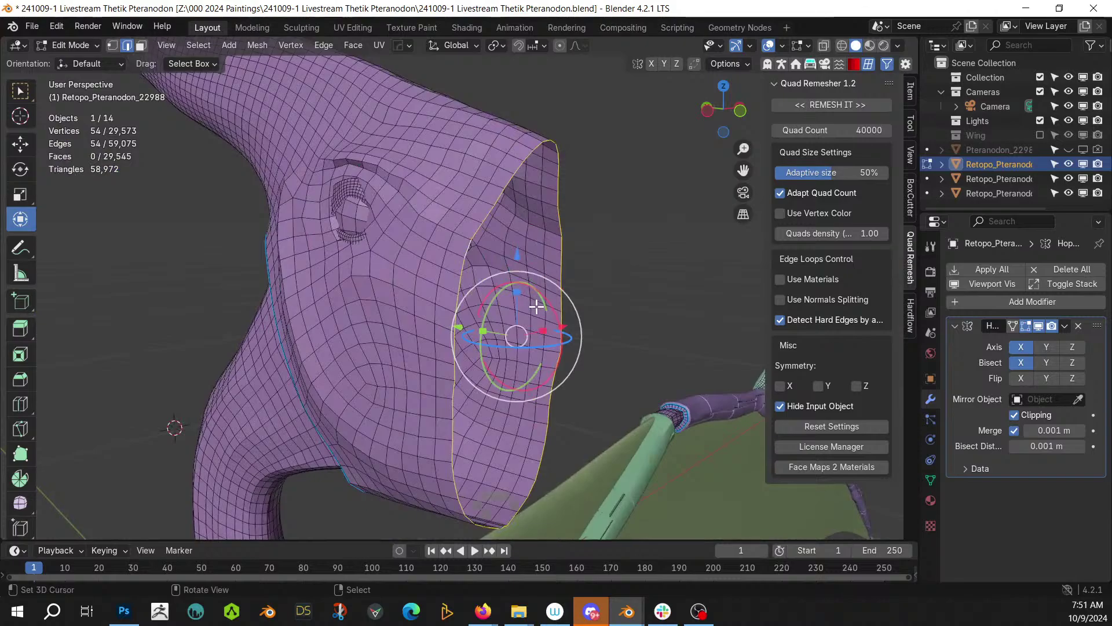
{"action": "key", "text": "KP_1"}
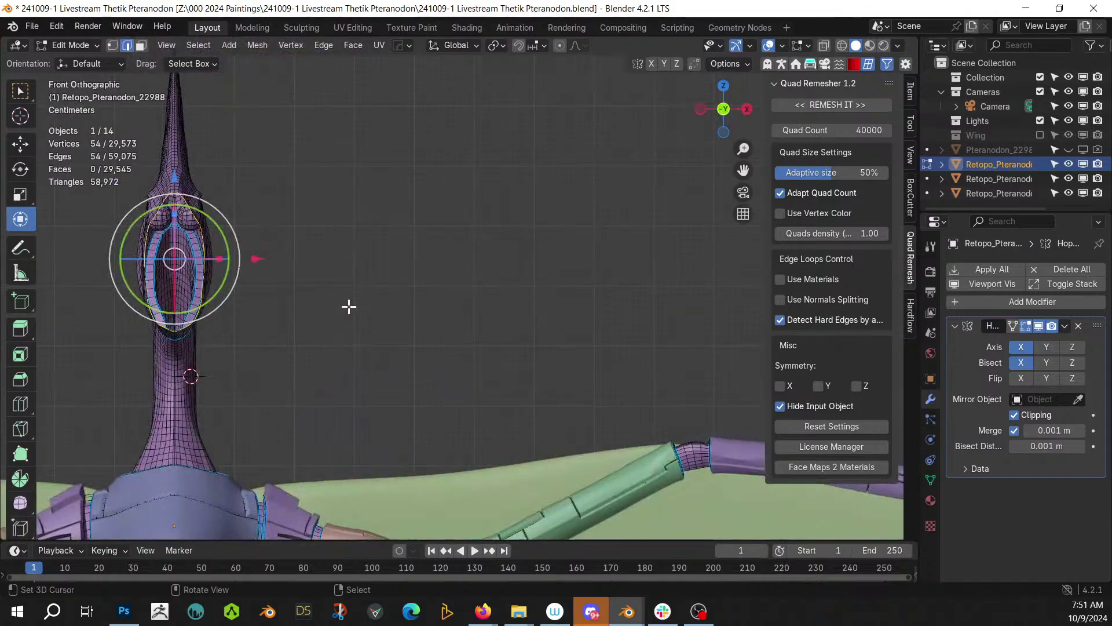
{"action": "key", "text": "shift+h"}
{"action": "key", "text": "KP_Decimal"}
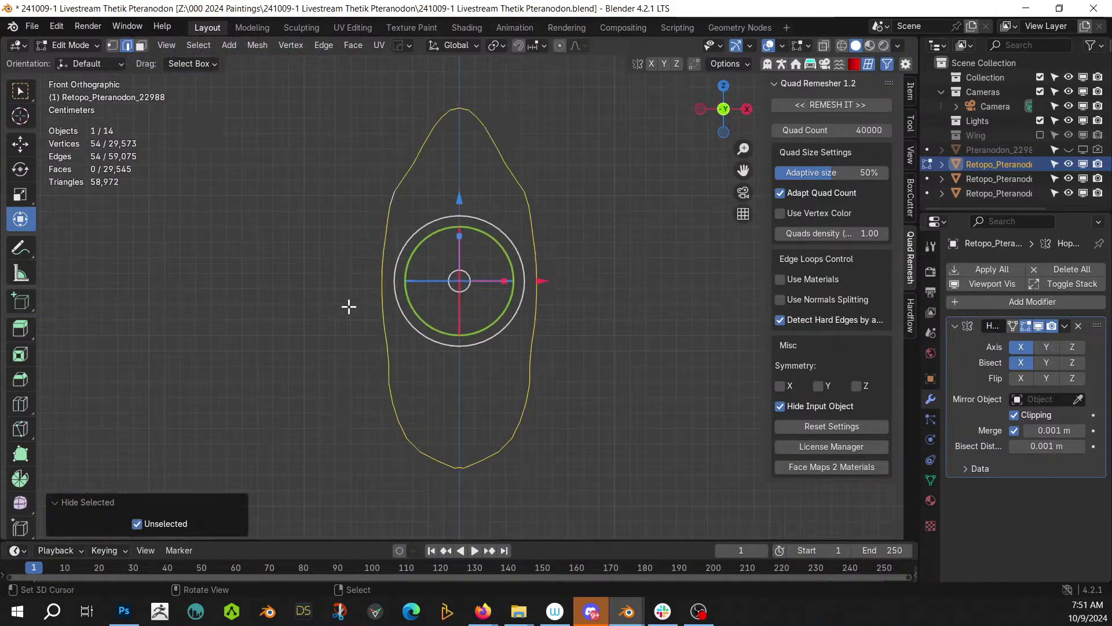
- Bridge the two sides of the loop, excluding its topmost and bottommost centre vertices, and reveal the hidden mesh
{"action": "key", "text": "1"}
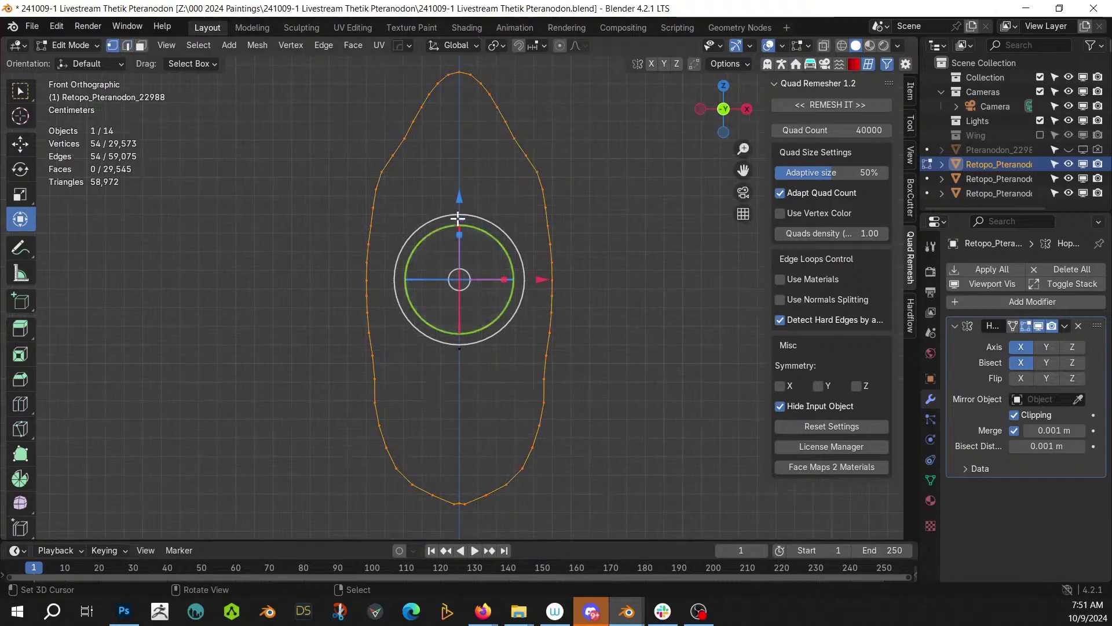
{"action": "left_click", "coordinate": [459, 73], "text": "shift"}
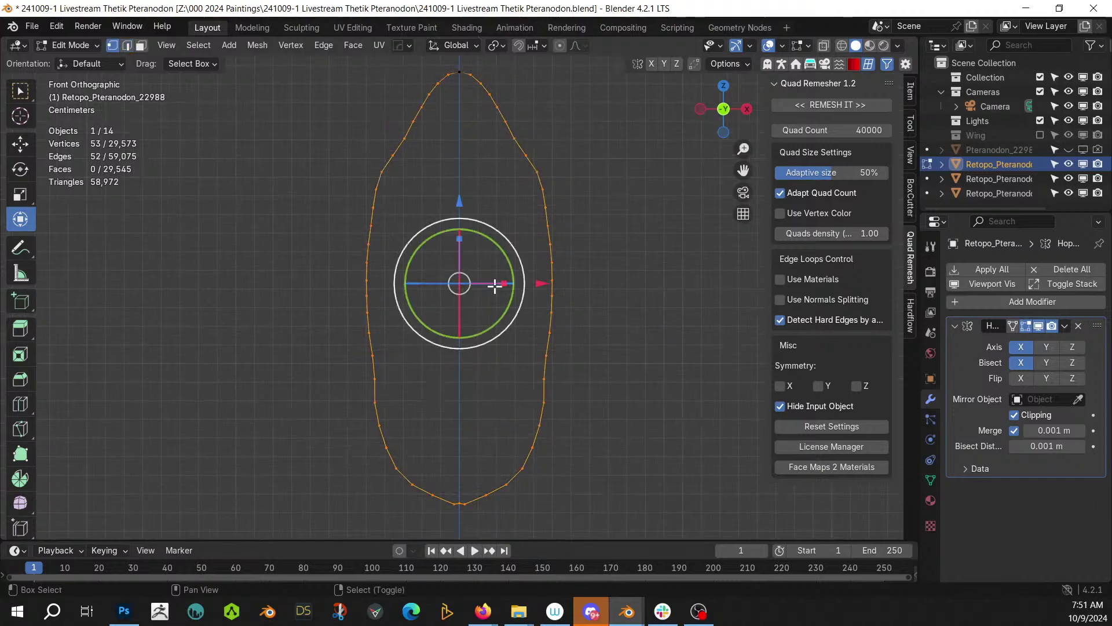
{"action": "left_click", "coordinate": [458, 503], "text": "shift"}
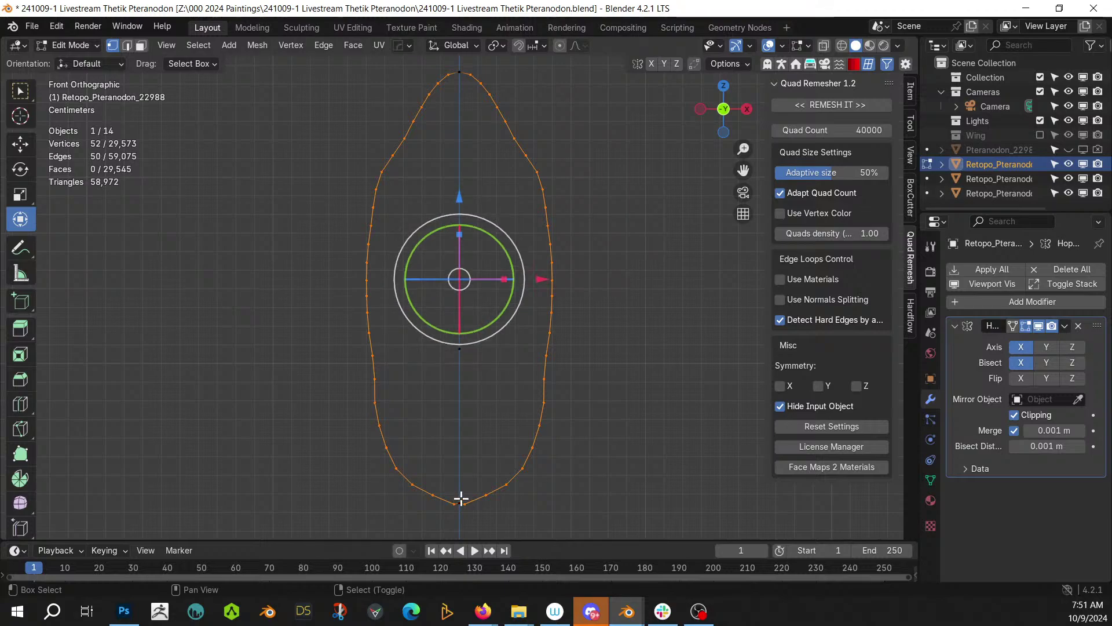
{"action": "key", "text": "ctrl+e"}
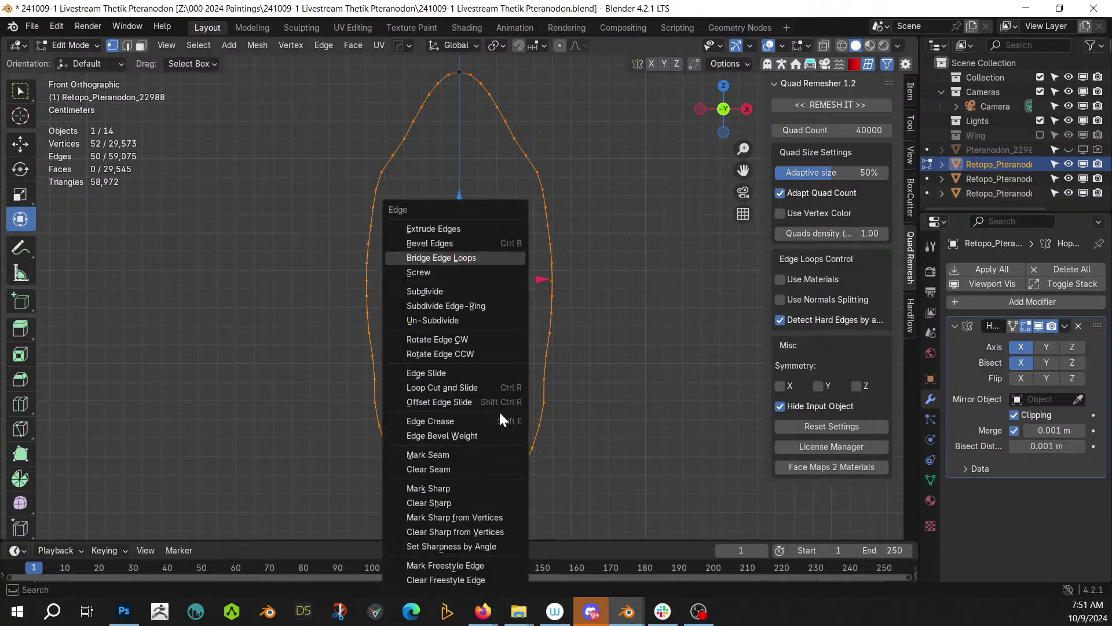
{"action": "left_click", "coordinate": [460, 258]}
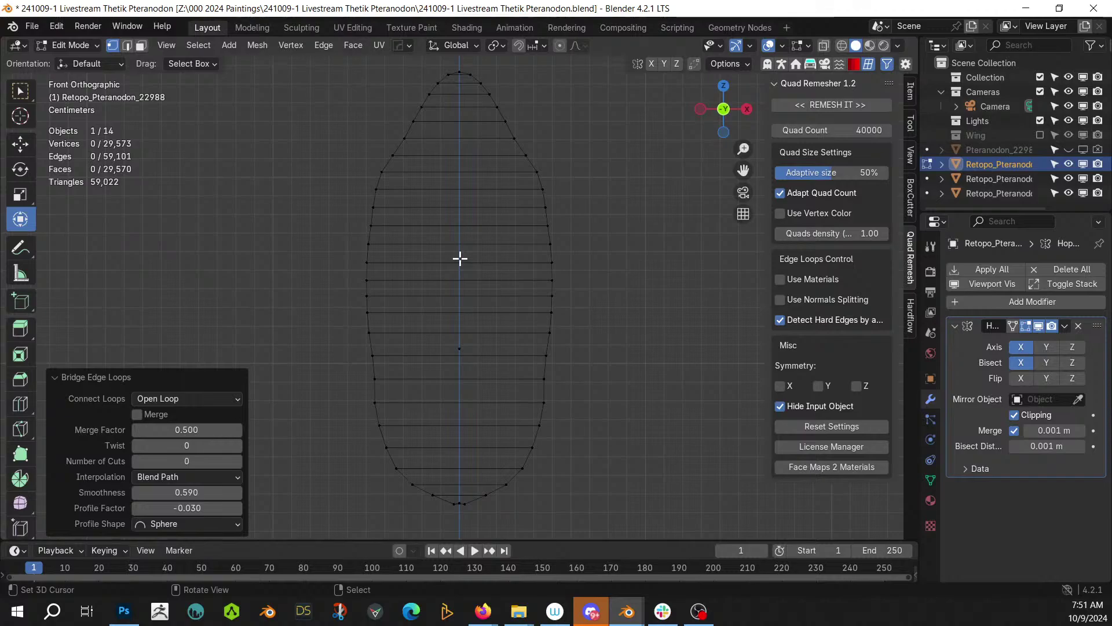
{"action": "key", "text": "alt+h"}
{"action": "middle_click_drag", "start_coordinate": [460, 259], "coordinate": [541, 330]}
{"action": "middle_click_drag", "start_coordinate": [564, 314], "coordinate": [432, 340]}
{"action": "scroll", "coordinate": [489, 334], "scroll_direction": "up", "scroll_amount": 3}
- Inset all the faces capping the head opening by about 0.012 m and extrude them forward about 0.074 m
{"action": "key", "text": "3"}
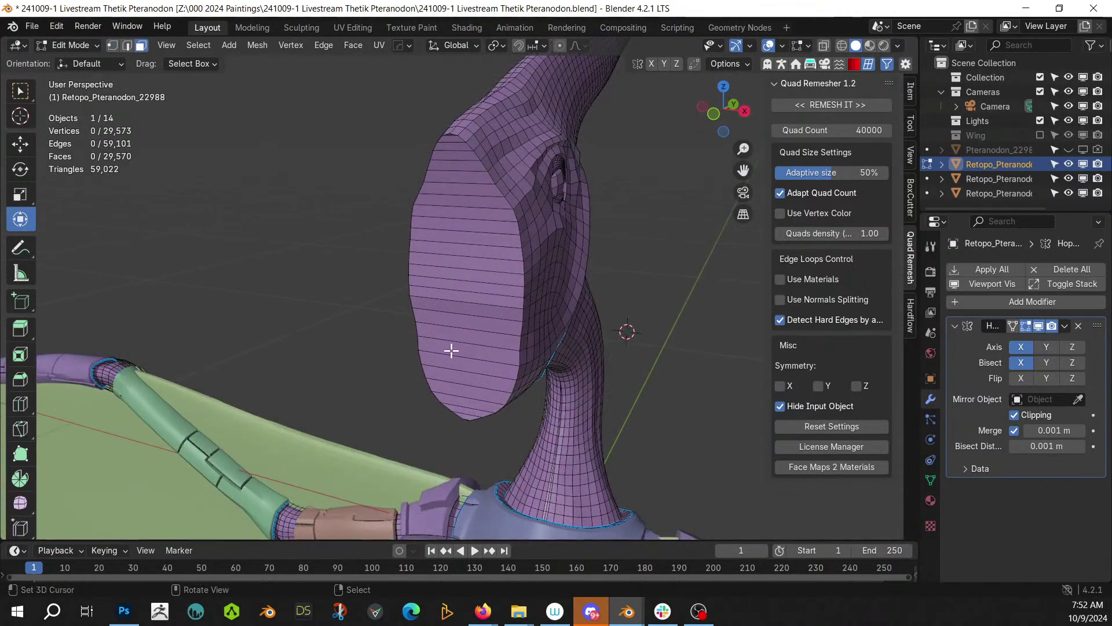
{"action": "left_click", "coordinate": [454, 354]}
{"action": "mouse_move", "coordinate": [468, 415]}
{"action": "middle_mouse_down"}
{"action": "mouse_move", "coordinate": [499, 386]}
{"action": "mouse_move", "coordinate": [457, 434]}
{"action": "middle_mouse_up"}
{"action": "left_click", "coordinate": [464, 436]}
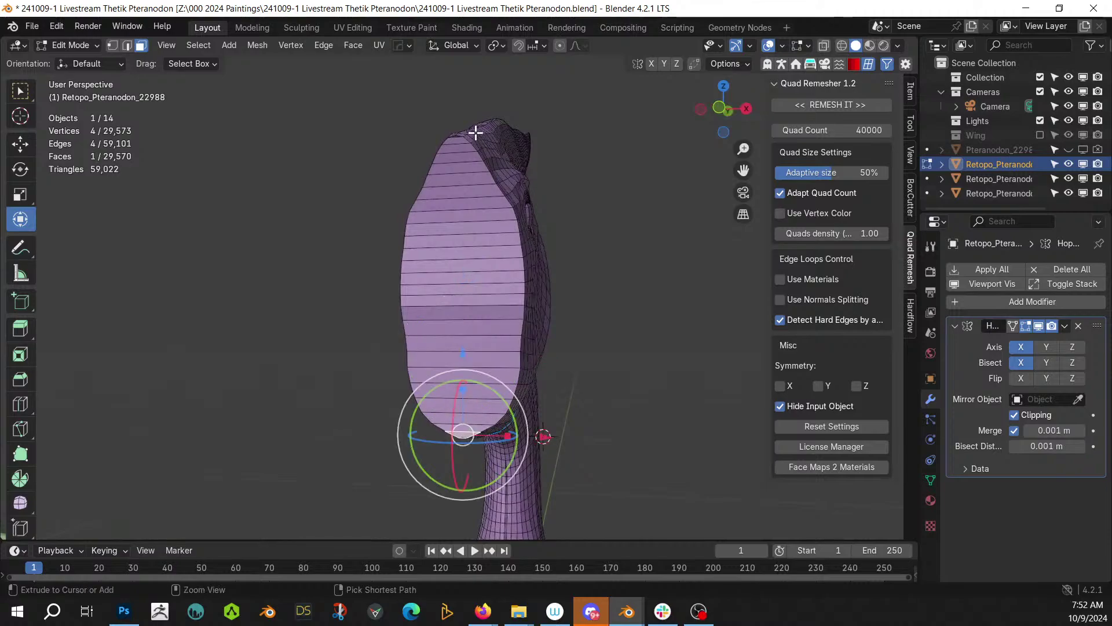
{"action": "left_click", "coordinate": [456, 140], "text": "ctrl"}
{"action": "key", "text": "i"}
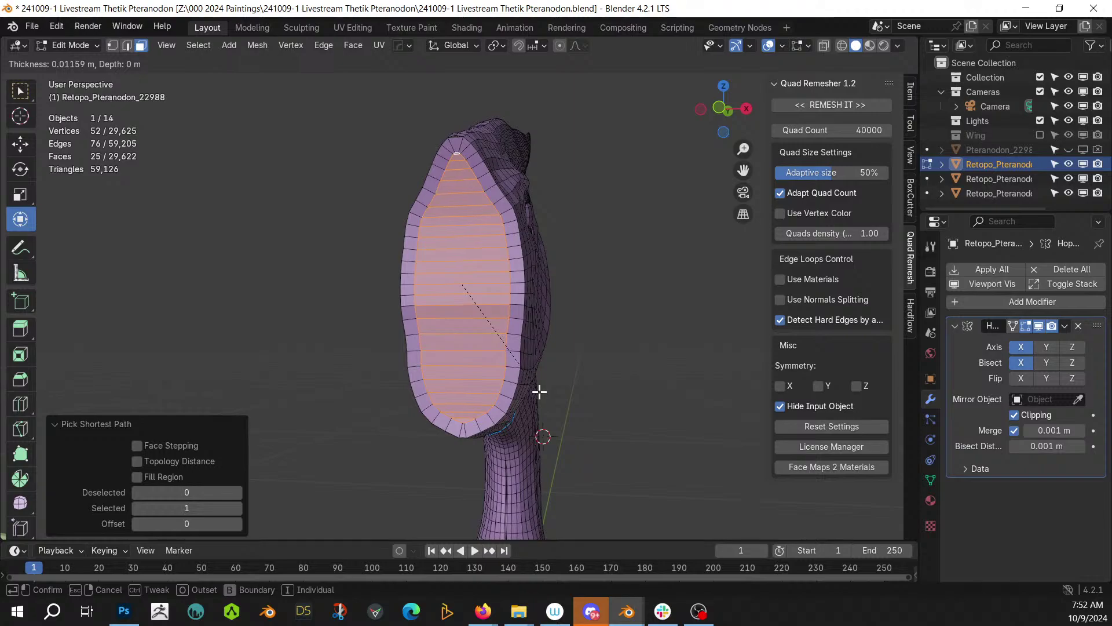
{"action": "left_click", "coordinate": [542, 393]}
{"action": "middle_click_drag", "start_coordinate": [542, 390], "coordinate": [598, 401]}
{"action": "key", "text": "e"}
{"action": "left_click", "coordinate": [385, 410]}
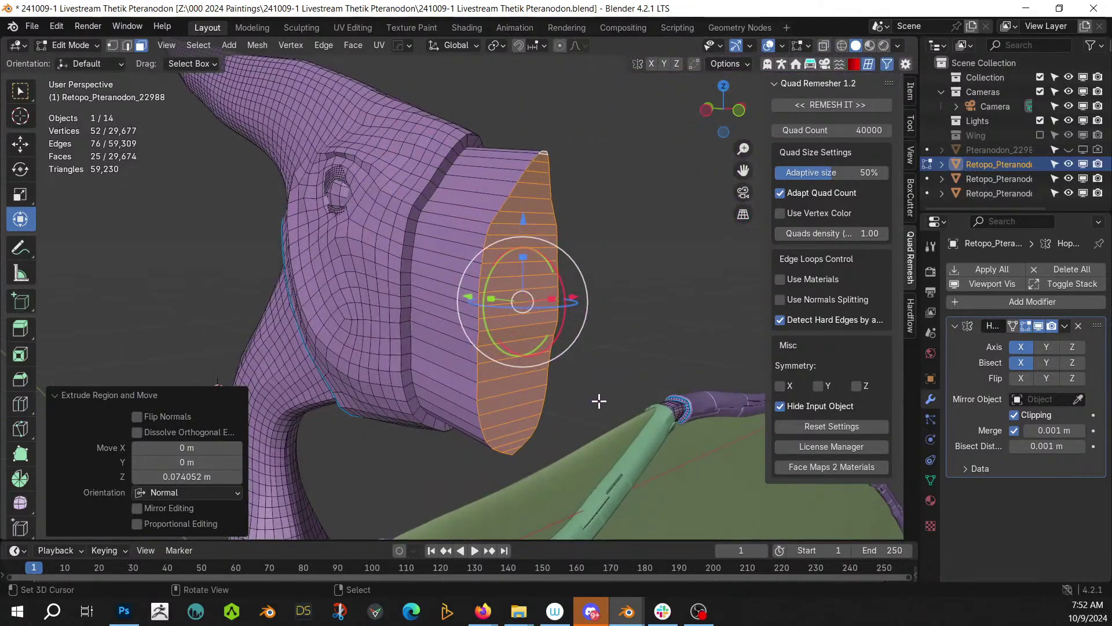
- Add a narrower beak section by insetting the end faces, scaling them to about 0.8 and extruding about 0.089 m
{"action": "key", "text": "i"}
{"action": "left_click", "coordinate": [599, 400]}
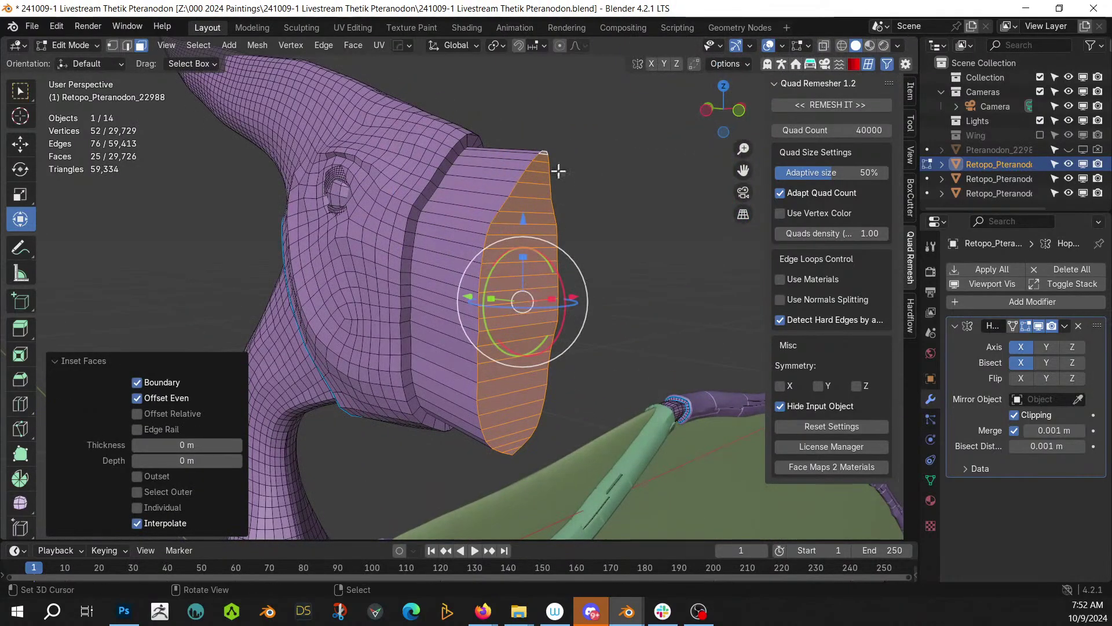
{"action": "left_click", "coordinate": [503, 46]}
{"action": "key", "text": "s"}
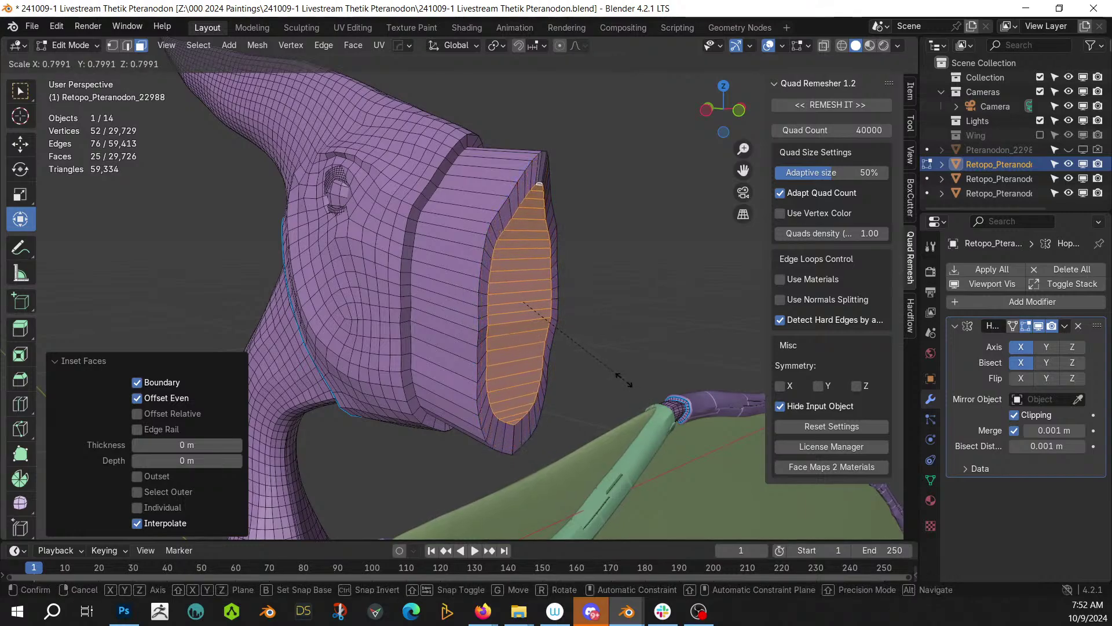
{"action": "left_click", "coordinate": [624, 380]}
{"action": "middle_click_drag", "start_coordinate": [606, 370], "coordinate": [693, 368]}
{"action": "key", "text": "e"}
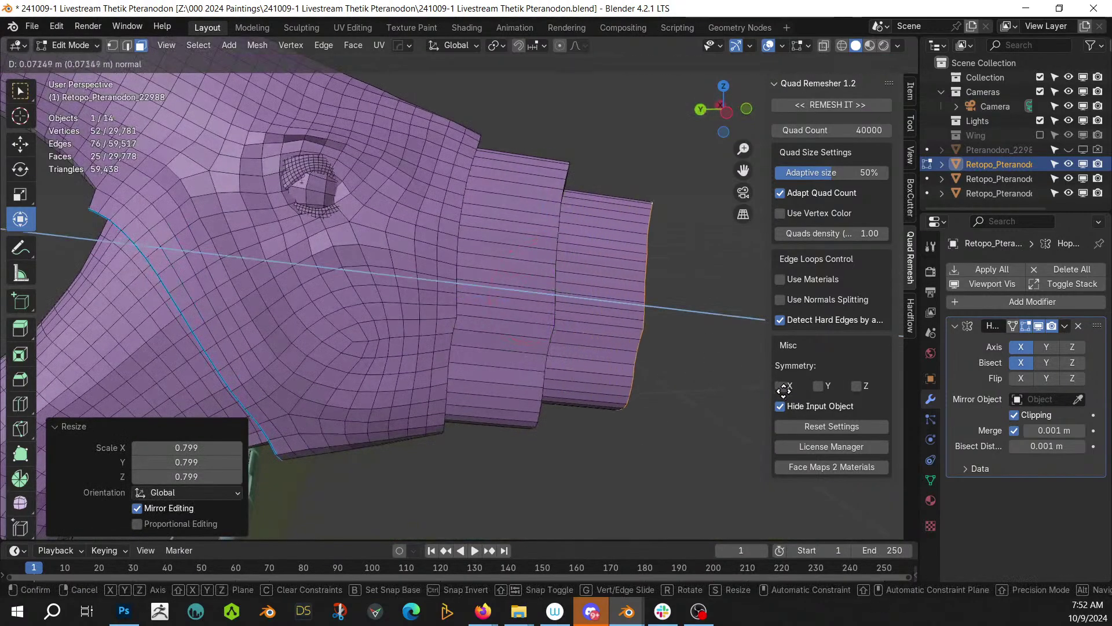
{"action": "left_click", "coordinate": [800, 398]}
{"action": "scroll", "coordinate": [459, 347], "scroll_direction": "down", "scroll_amount": 4}
{"action": "middle_click_drag", "start_coordinate": [454, 350], "coordinate": [431, 344]}
- Add a third beak section by insetting the end faces, scaling them to about 0.7 and extruding about 0.094 m
{"action": "key", "text": "i"}
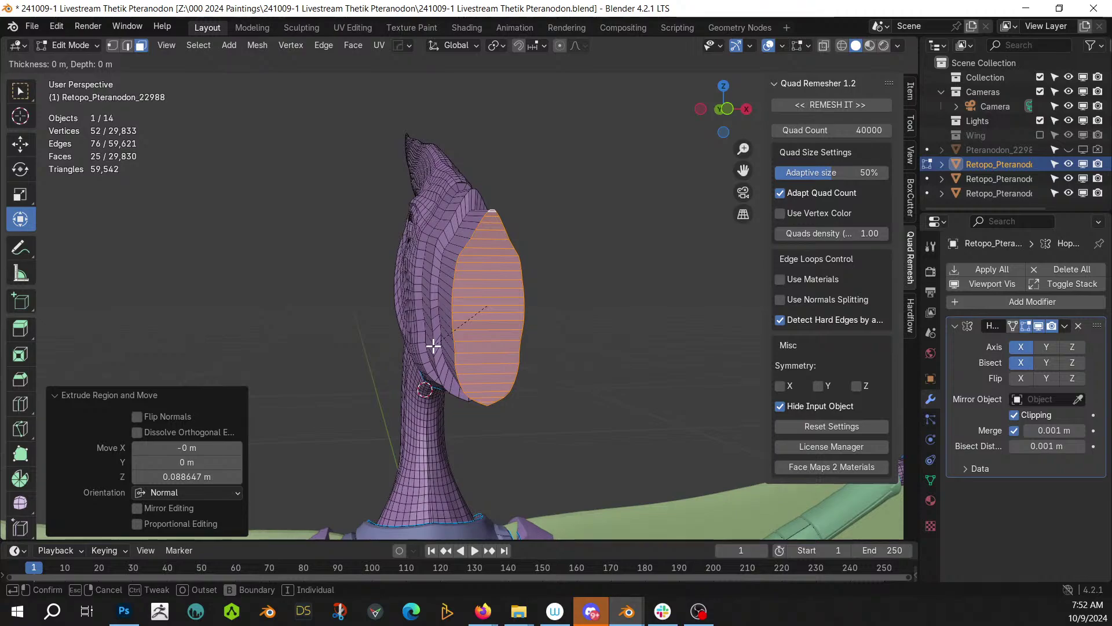
{"action": "left_click", "coordinate": [433, 345]}
{"action": "key", "text": "s"}
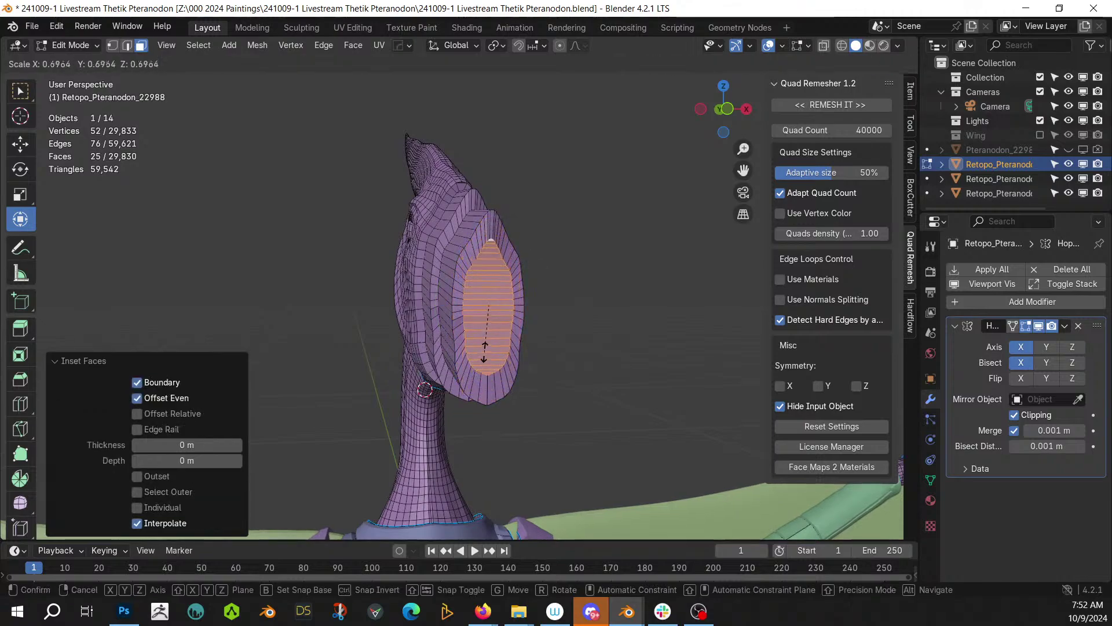
{"action": "left_click", "coordinate": [488, 352]}
{"action": "middle_click_drag", "start_coordinate": [489, 352], "coordinate": [710, 325]}
{"action": "key", "text": "e"}
{"action": "left_click", "coordinate": [665, 383]}
{"action": "scroll", "coordinate": [638, 367], "scroll_direction": "down", "scroll_amount": 5}
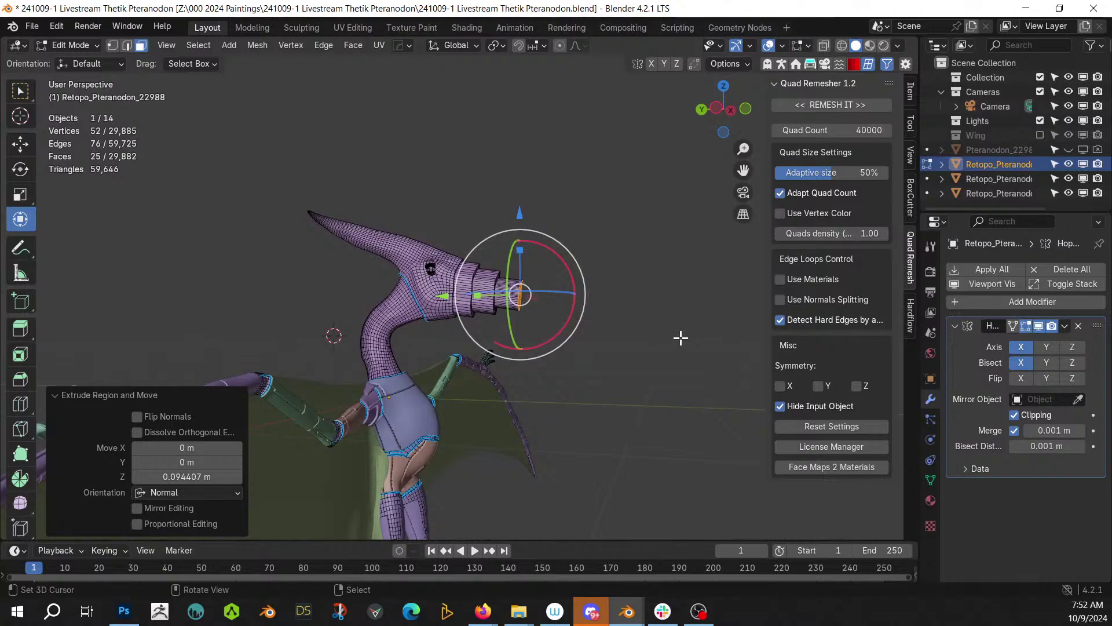
- Inset the third section's end faces with zero thickness and scale the new faces to about 0.81
{"action": "middle_click_drag", "start_coordinate": [680, 337], "coordinate": [523, 393]}
{"action": "scroll", "coordinate": [558, 315], "scroll_direction": "up", "scroll_amount": 4}
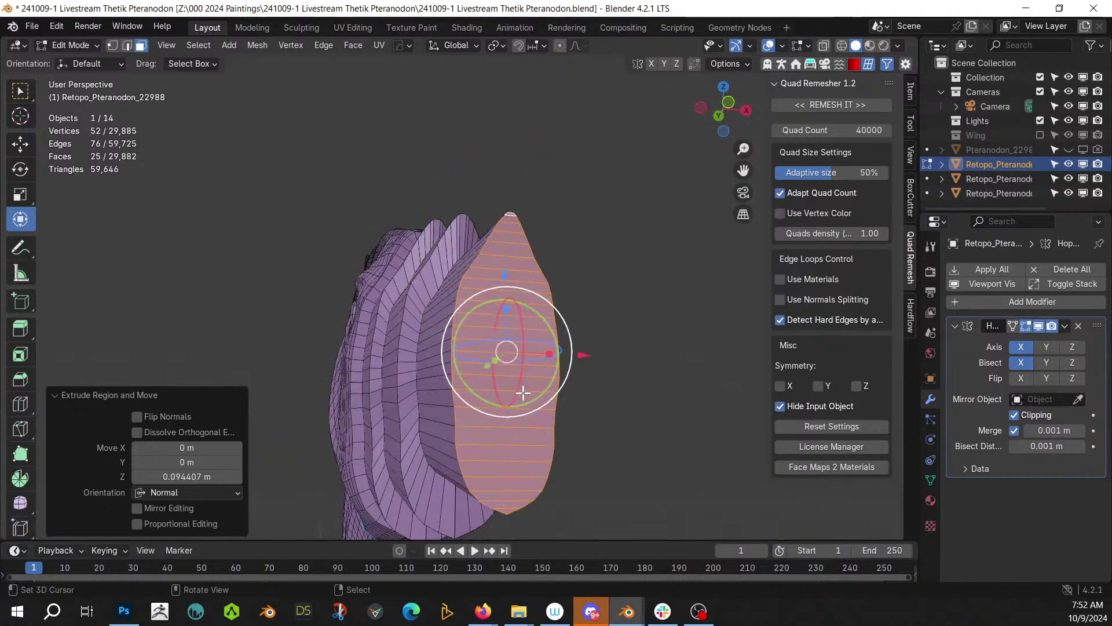
{"action": "key", "text": "i"}
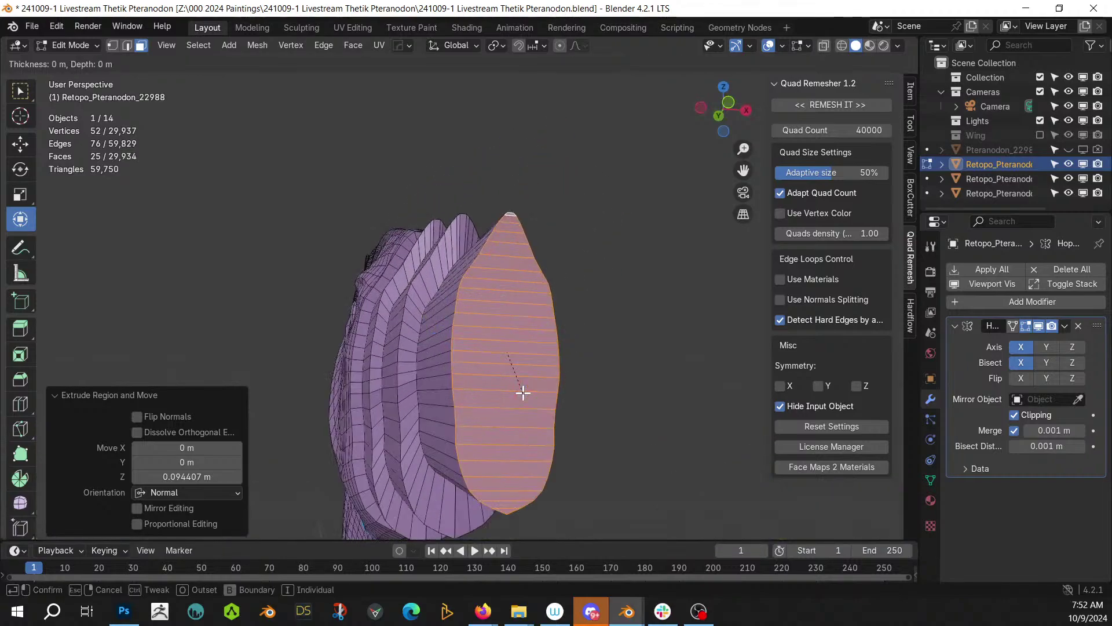
{"action": "left_click", "coordinate": [523, 393]}
{"action": "key", "text": "s"}
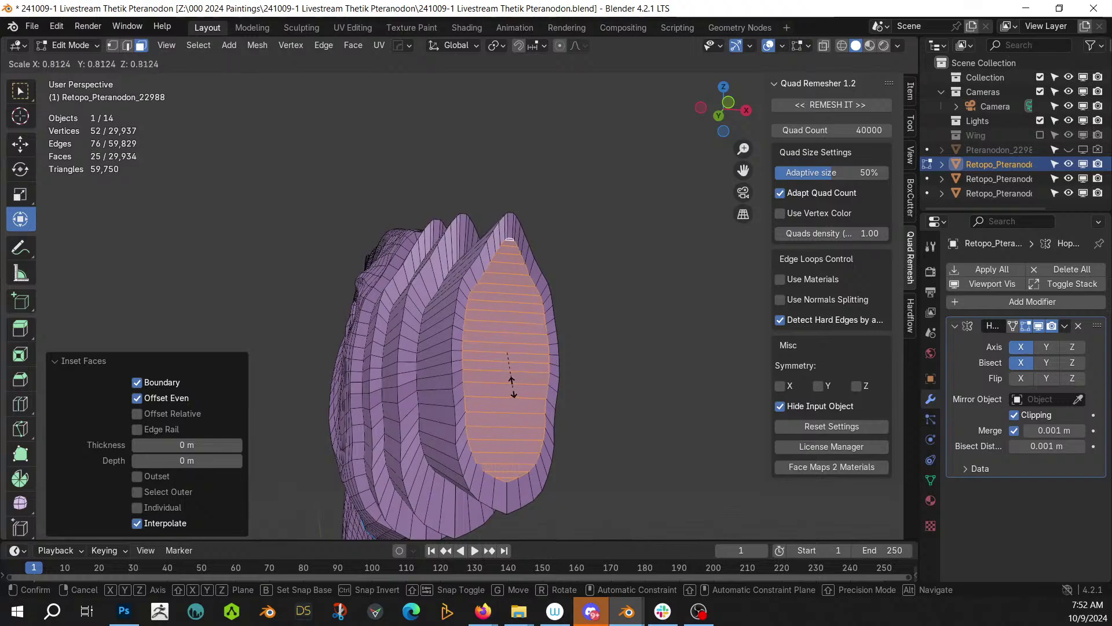
{"action": "left_click", "coordinate": [511, 387]}
- Extrude the end faces about 0.052 m and scale them down to taper the beak's tip
{"action": "middle_click_drag", "start_coordinate": [510, 385], "coordinate": [578, 384]}
{"action": "key", "text": "e"}
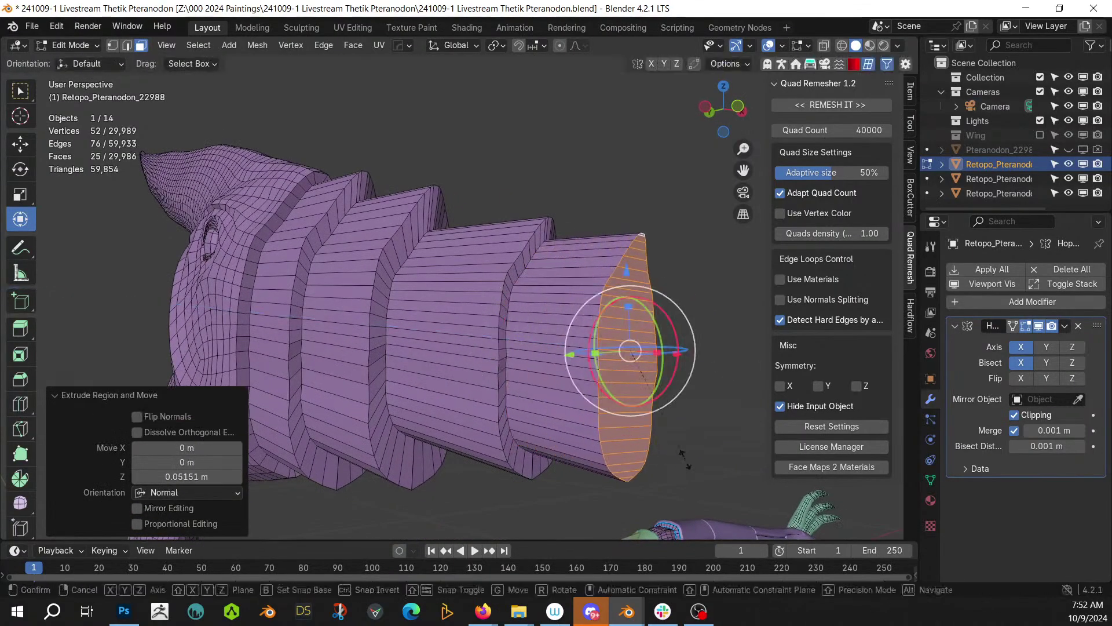
{"action": "left_click", "coordinate": [681, 456]}
{"action": "key", "text": "s"}
{"action": "left_click", "coordinate": [657, 412]}
- Examine the stepped beak from several angles, with and without the edit wireframe
{"action": "middle_click_drag", "start_coordinate": [657, 412], "coordinate": [481, 428]}
{"action": "key", "text": "Tab"}
{"action": "key", "text": "Tab"}
{"action": "middle_click_drag", "start_coordinate": [635, 294], "coordinate": [293, 335]}
{"action": "scroll", "coordinate": [387, 331], "scroll_direction": "up", "scroll_amount": 2}
{"action": "left_click", "coordinate": [465, 336]}
{"action": "key", "text": "ctrl+l"}
{"action": "middle_click_drag", "start_coordinate": [465, 336], "coordinate": [503, 358]}
{"action": "key", "text": "Tab"}
{"action": "middle_click_drag", "start_coordinate": [406, 387], "coordinate": [591, 373]}
{"action": "scroll", "coordinate": [698, 382], "scroll_direction": "down", "scroll_amount": 5}
- Add five evenly spaced loop cuts around the first beak section nearest the head
{"action": "key", "text": "Tab"}
{"action": "scroll", "coordinate": [648, 337], "scroll_direction": "up", "scroll_amount": 3}
{"action": "middle_click_drag", "start_coordinate": [670, 375], "coordinate": [627, 365], "text": "shift"}
{"action": "left_click", "coordinate": [484, 366]}
{"action": "key", "text": "ctrl+r"}
{"action": "scroll", "coordinate": [483, 364], "scroll_direction": "up", "scroll_amount": 3}
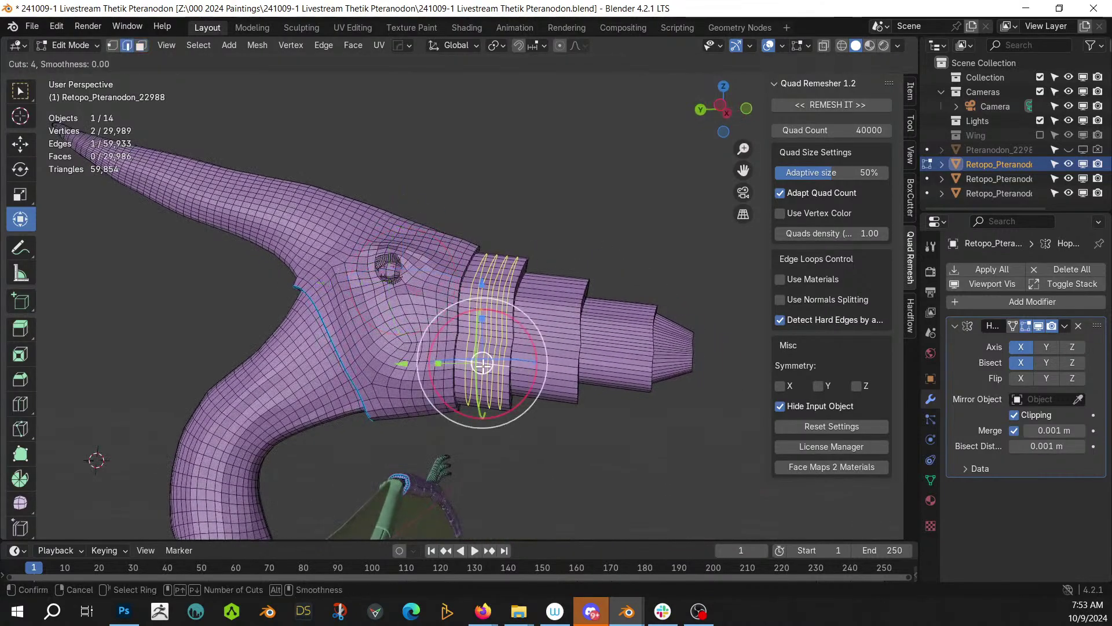
{"action": "scroll", "coordinate": [482, 363], "scroll_direction": "up", "scroll_amount": 1}
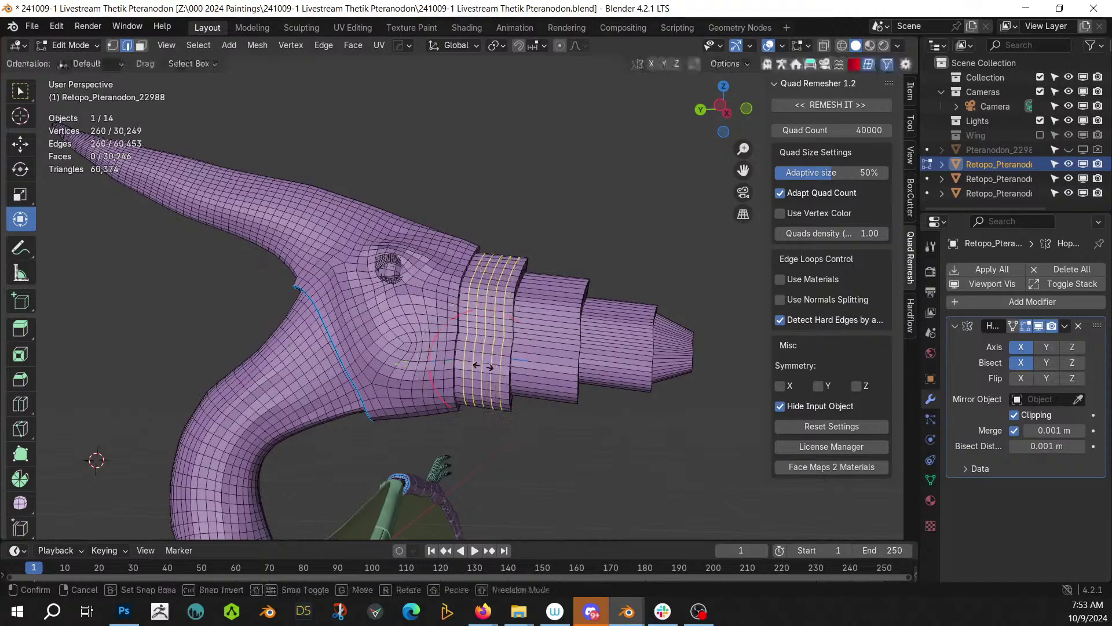
{"action": "left_click", "coordinate": [483, 363]}
{"action": "right_click", "coordinate": [483, 366]}
- Add seven evenly spaced loop cuts around the second beak section
{"action": "left_click", "coordinate": [556, 362]}
{"action": "key", "text": "ctrl+r"}
{"action": "scroll", "coordinate": [556, 362], "scroll_direction": "up", "scroll_amount": 5}
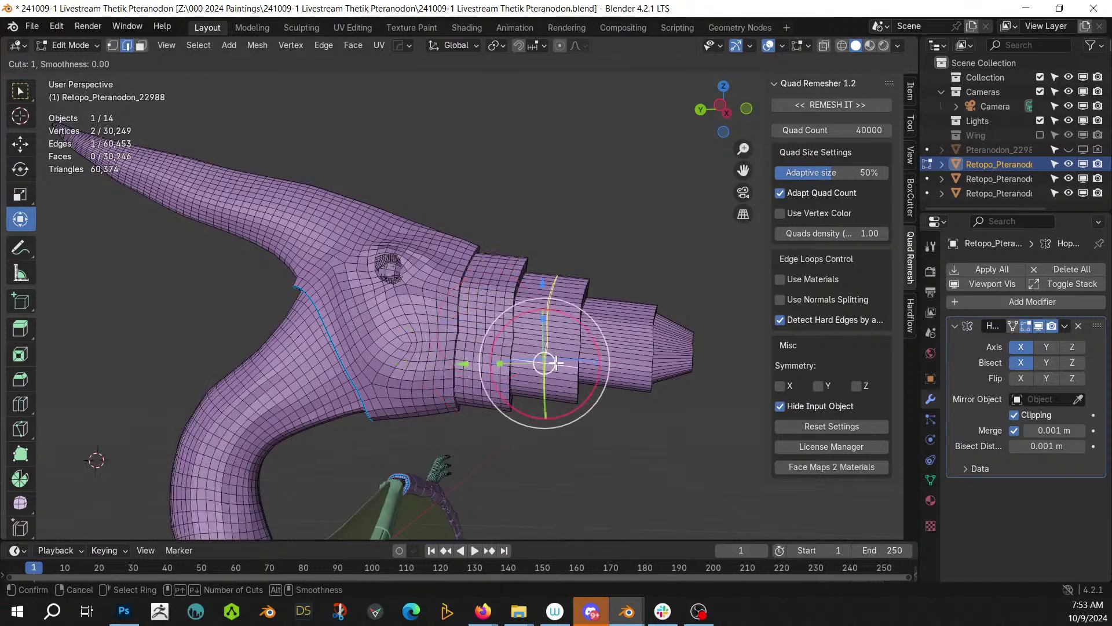
{"action": "scroll", "coordinate": [556, 363], "scroll_direction": "up", "scroll_amount": 1}
{"action": "left_click", "coordinate": [596, 360]}
{"action": "right_click", "coordinate": [600, 358]}
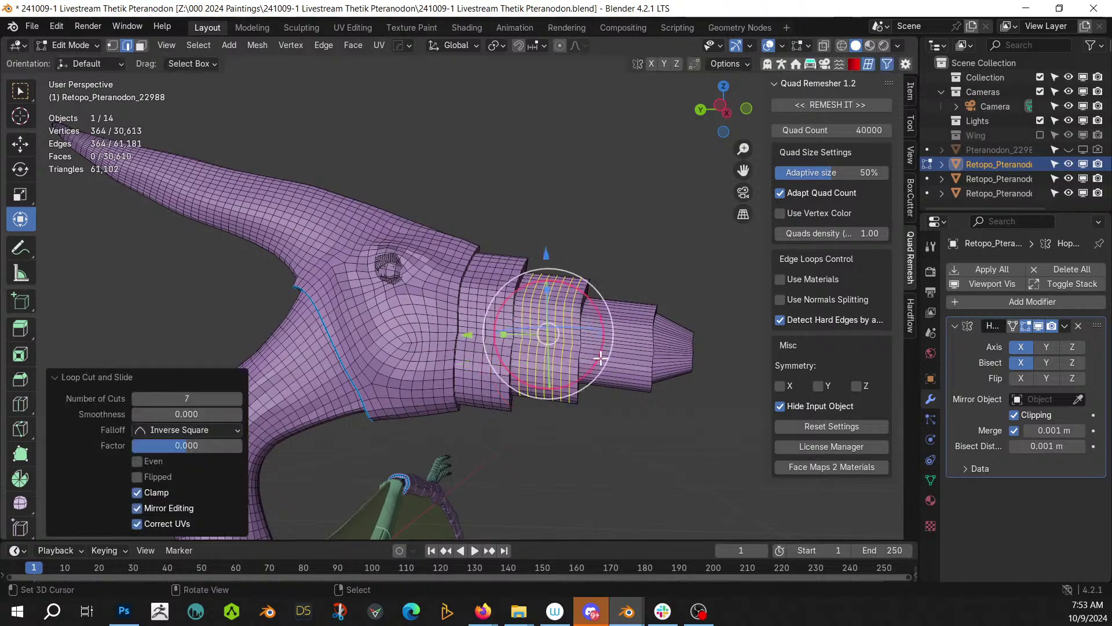
- Add nine evenly spaced loop cuts around the third beak section
{"action": "left_click", "coordinate": [614, 355]}
{"action": "key", "text": "ctrl+r"}
{"action": "scroll", "coordinate": [614, 356], "scroll_direction": "up", "scroll_amount": 4}
{"action": "left_click", "coordinate": [612, 353]}
{"action": "right_click", "coordinate": [612, 352]}
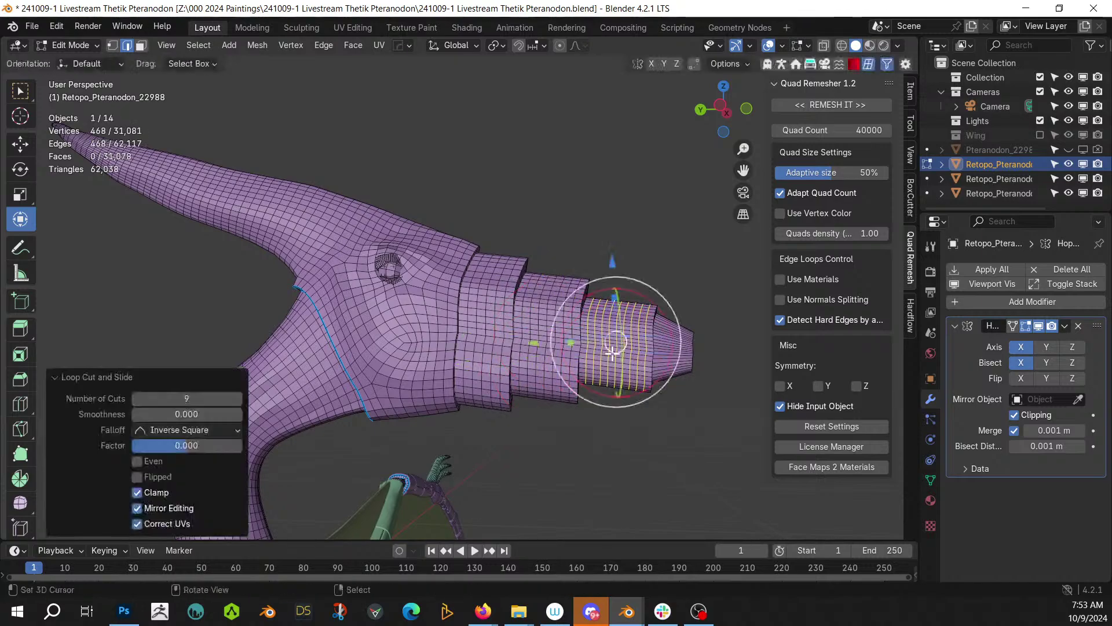
- Add seven evenly spaced loop cuts around the tapered beak tip
{"action": "left_click", "coordinate": [673, 347]}
{"action": "key", "text": "ctrl+r"}
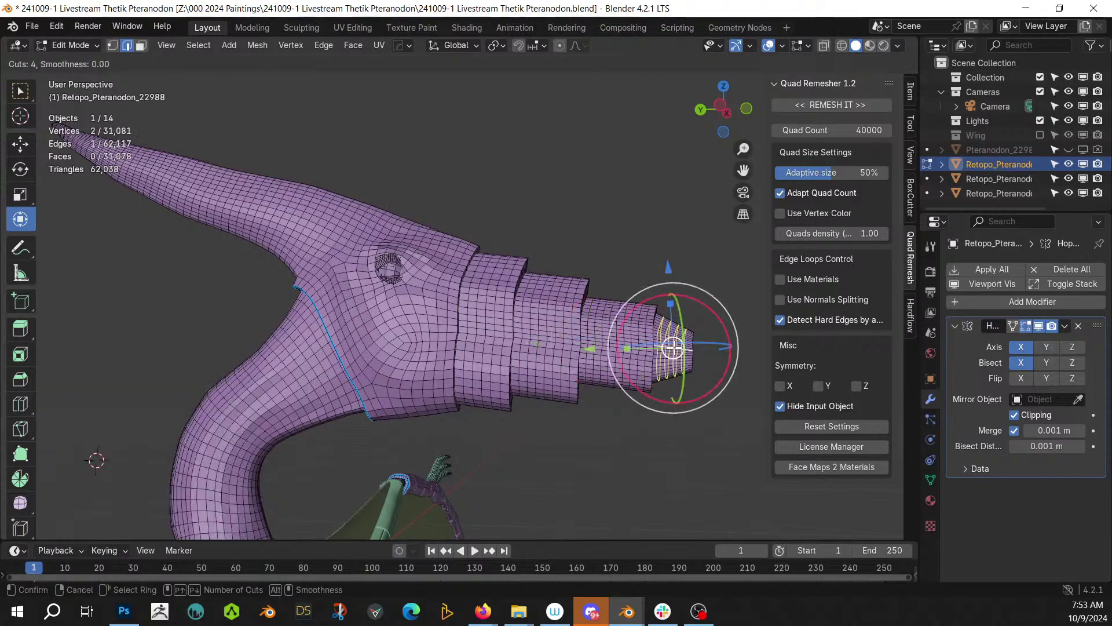
{"action": "left_click", "coordinate": [672, 347]}
{"action": "right_click", "coordinate": [672, 347]}
- Select the linked neck faces and apply Random Flow's Plate Insets to them with plating seed 2
{"action": "middle_click_drag", "start_coordinate": [695, 423], "coordinate": [589, 333]}
{"action": "scroll", "coordinate": [531, 335], "scroll_direction": "up", "scroll_amount": 3}
{"action": "key", "text": "3"}
{"action": "left_click", "coordinate": [415, 313]}
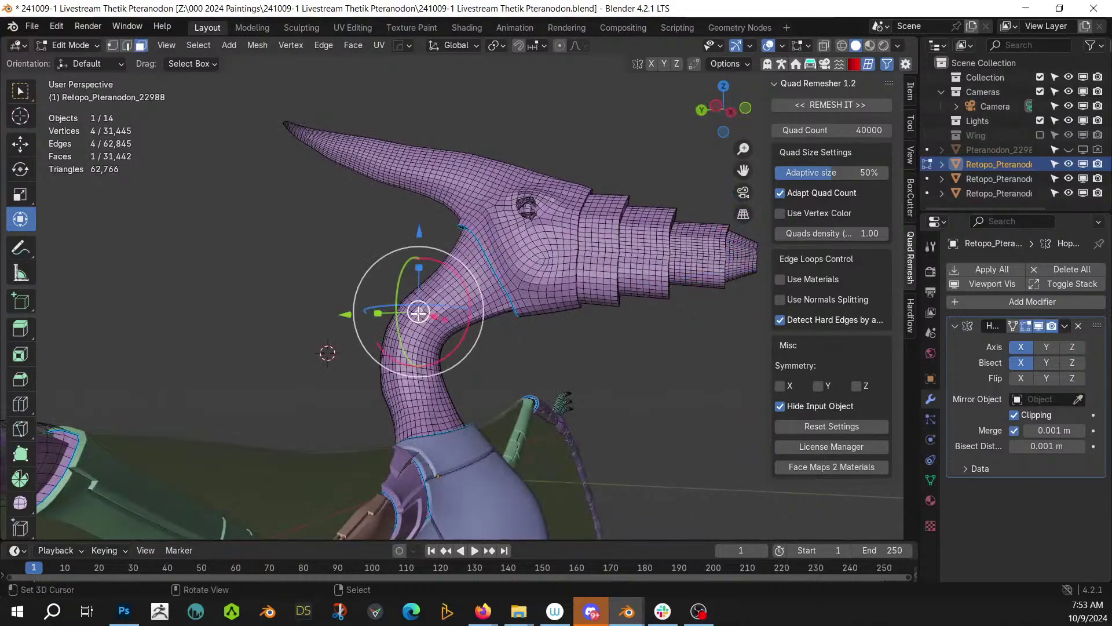
{"action": "key", "text": "l"}
{"action": "middle_click_drag", "start_coordinate": [416, 313], "coordinate": [638, 322]}
{"action": "key", "text": "Tab"}
{"action": "key", "text": "shift+alt+r"}
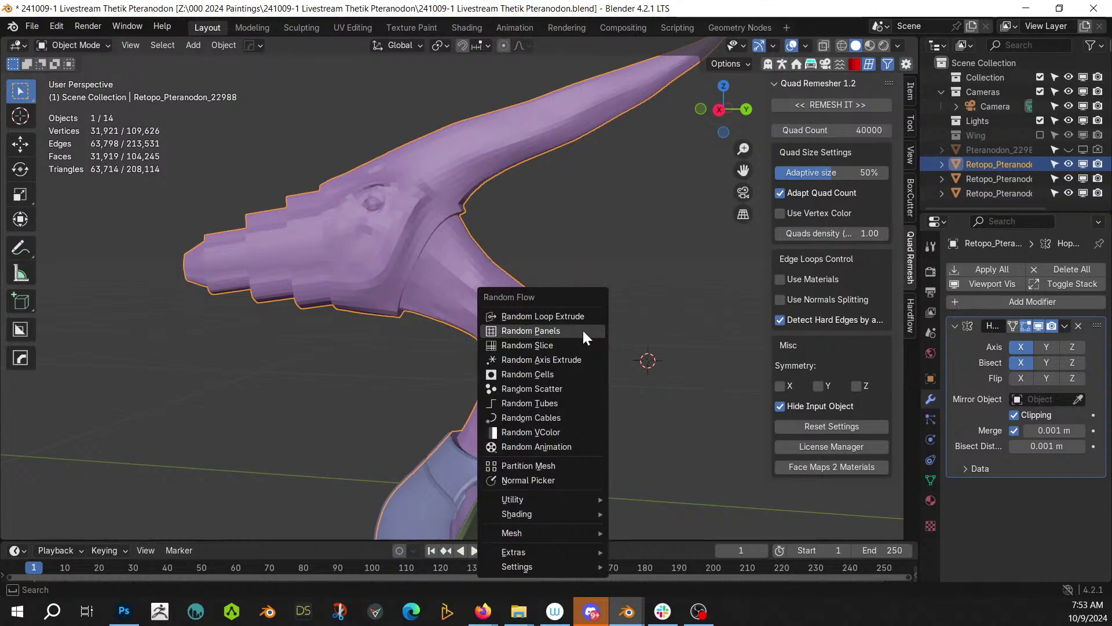
{"action": "mouse_move", "coordinate": [572, 496]}
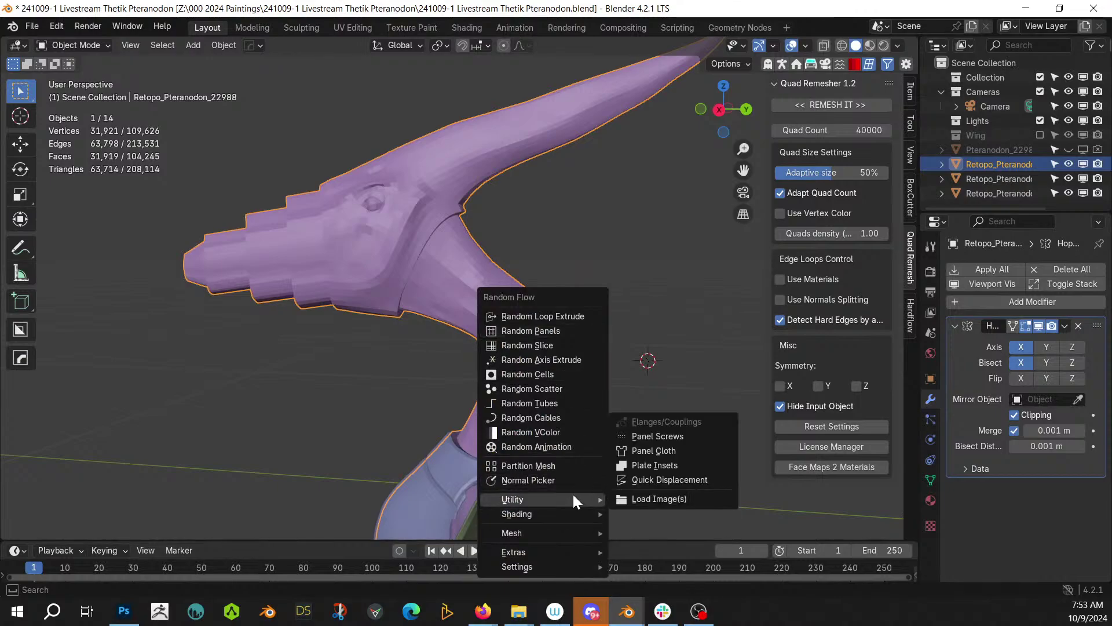
{"action": "left_click", "coordinate": [696, 464]}
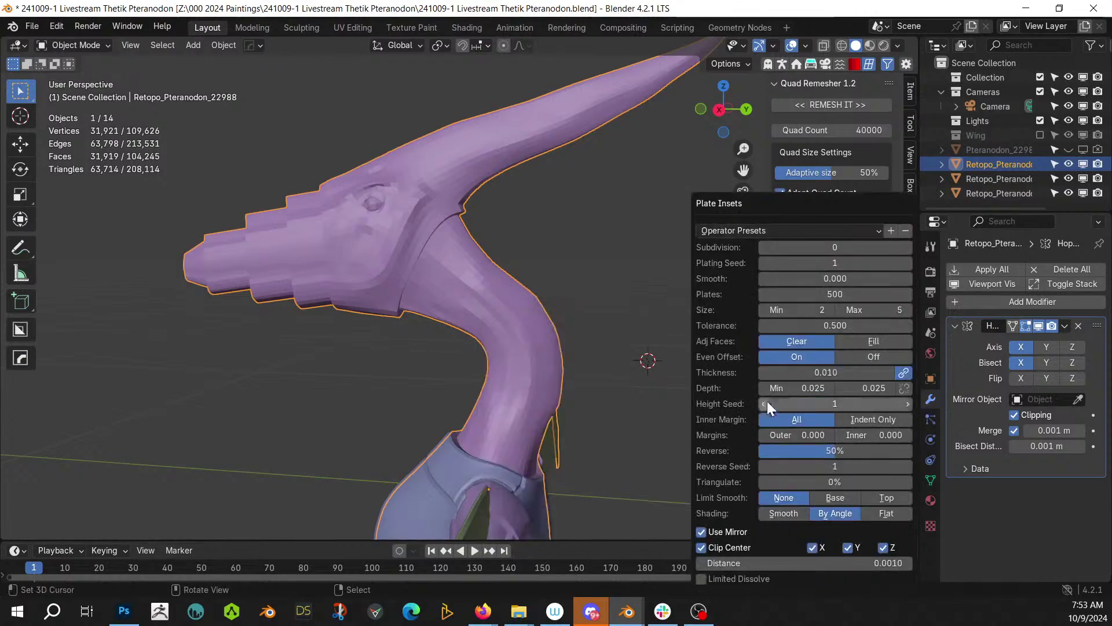
{"action": "left_click", "coordinate": [907, 263]}
- Set the neck plates' thickness to 0.005 and their depth to a minimum of 0.005 and a maximum of 0.010
{"action": "middle_click_drag", "start_coordinate": [828, 281], "coordinate": [565, 349]}
{"action": "key", "text": "F9"}
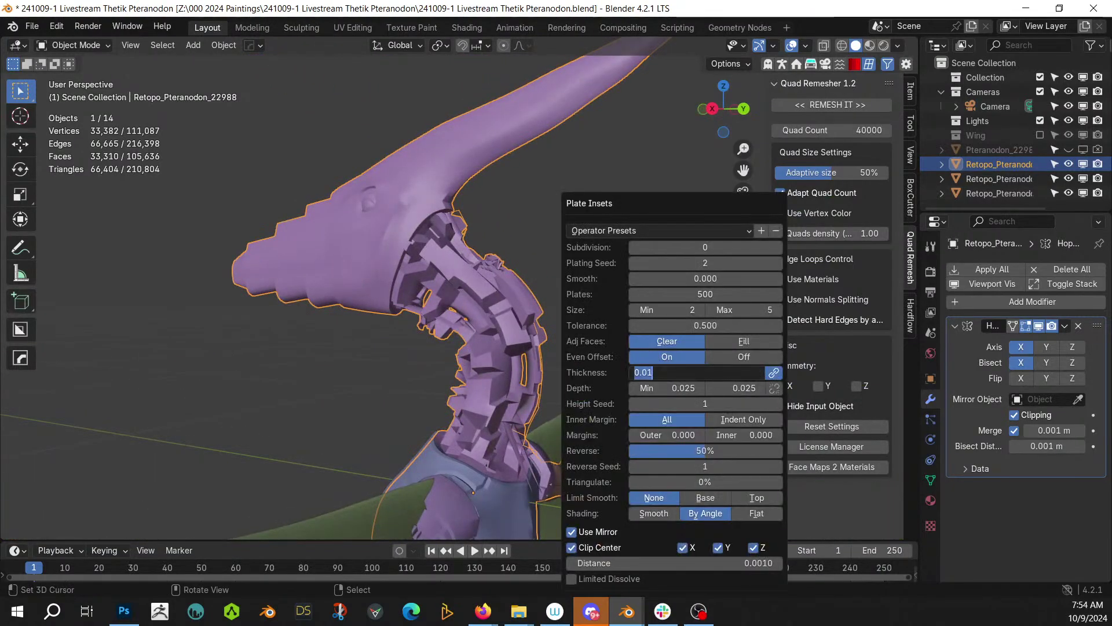
{"action": "key", "text": "Return"}
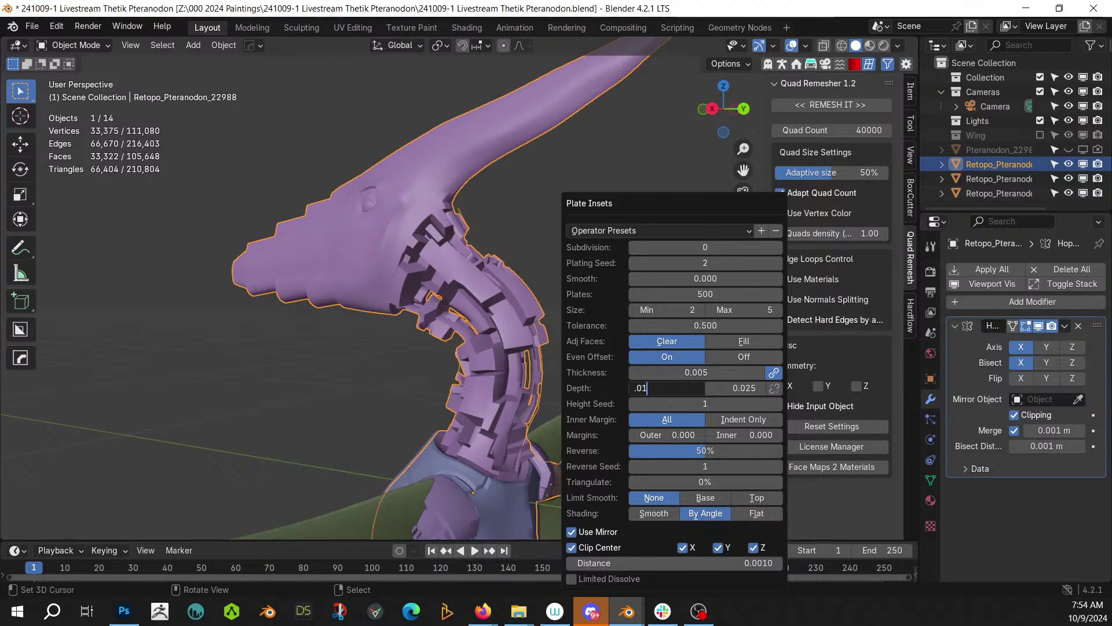
{"action": "key", "text": "Return"}
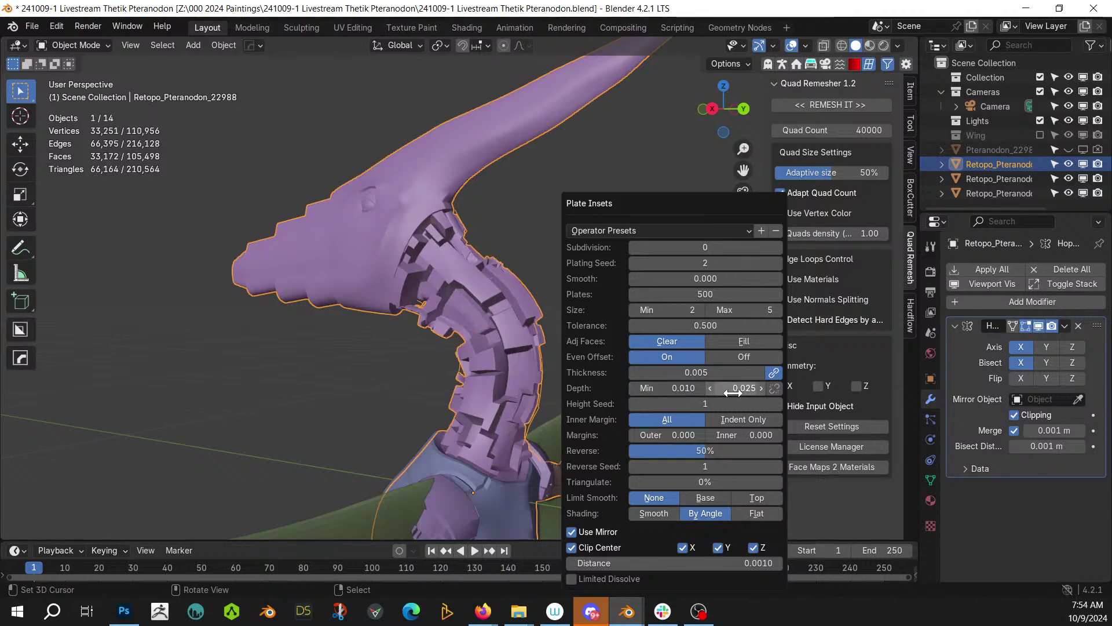
{"action": "type", "text": ".005"}
{"action": "key", "text": "Return"}
{"action": "left_click", "coordinate": [717, 388]}
{"action": "type", "text": ".01"}
{"action": "key", "text": "Return"}
- Set the maximum size of the neck's plate insets to 6
{"action": "middle_click_drag", "start_coordinate": [491, 325], "coordinate": [559, 345]}
{"action": "scroll", "coordinate": [559, 345], "scroll_direction": "up", "scroll_amount": 2}
{"action": "scroll", "coordinate": [559, 346], "scroll_direction": "up", "scroll_amount": 2}
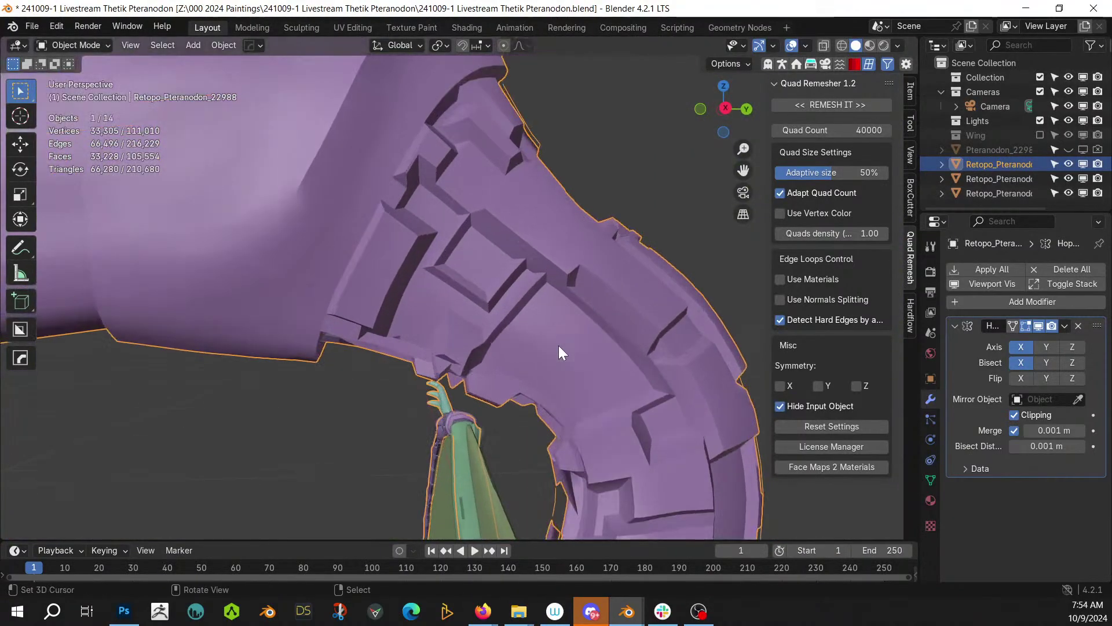
{"action": "key", "text": "F9"}
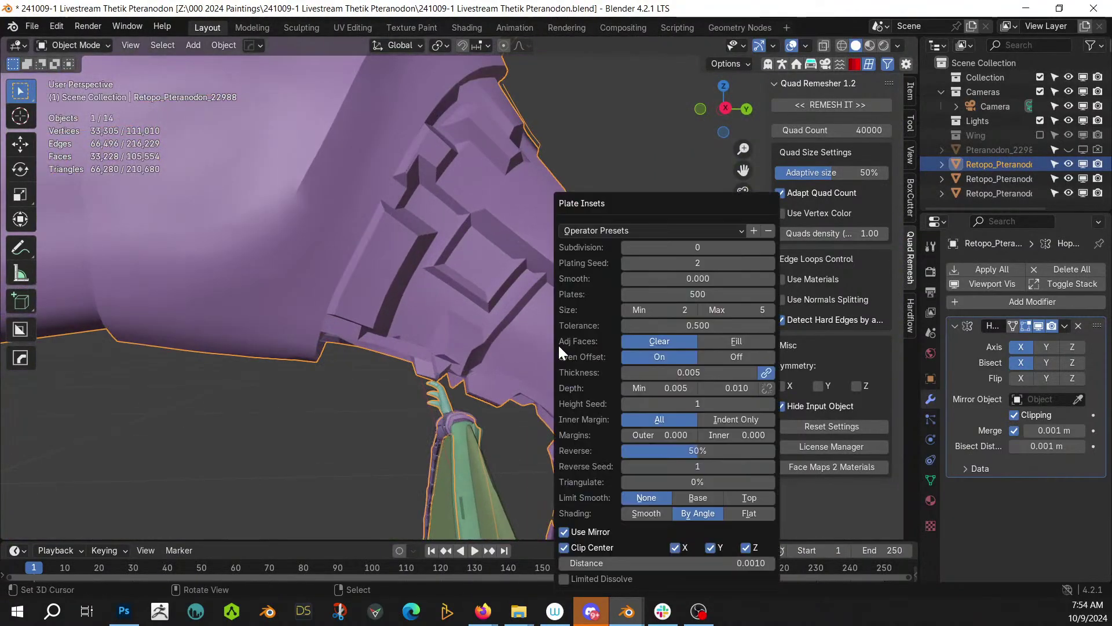
{"action": "left_click", "coordinate": [769, 310]}
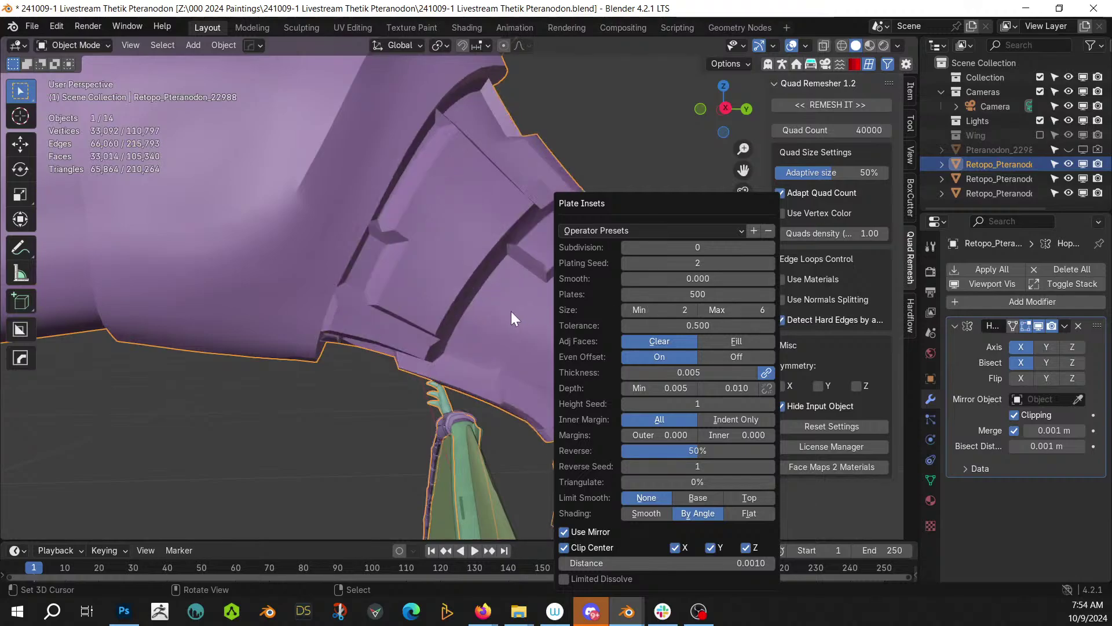
{"action": "middle_click_drag", "start_coordinate": [544, 330], "coordinate": [435, 349]}
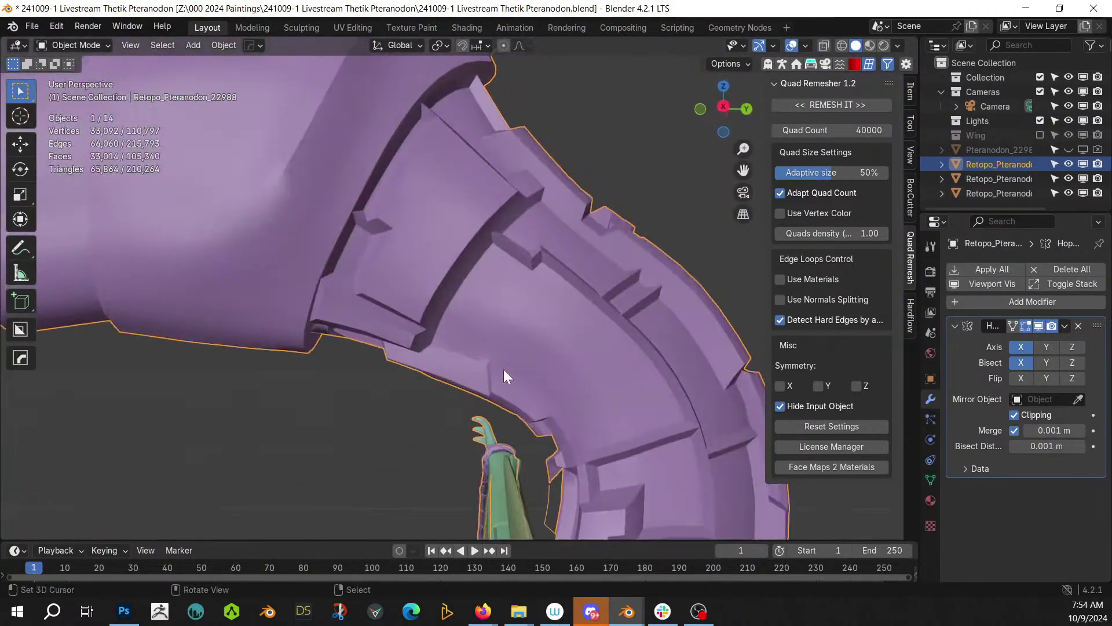
- Turn Even Offset off for the neck's plate insets
{"action": "middle_click_drag", "start_coordinate": [579, 399], "coordinate": [543, 248]}
{"action": "scroll", "coordinate": [499, 238], "scroll_direction": "up", "scroll_amount": 4}
{"action": "key", "text": "F9"}
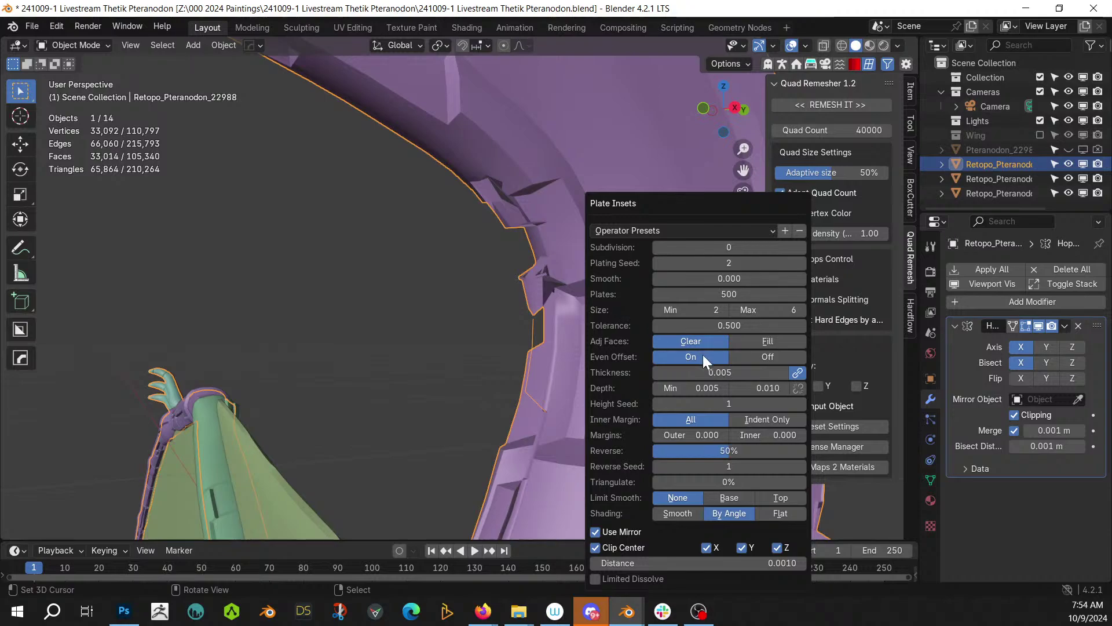
{"action": "left_click", "coordinate": [768, 355]}
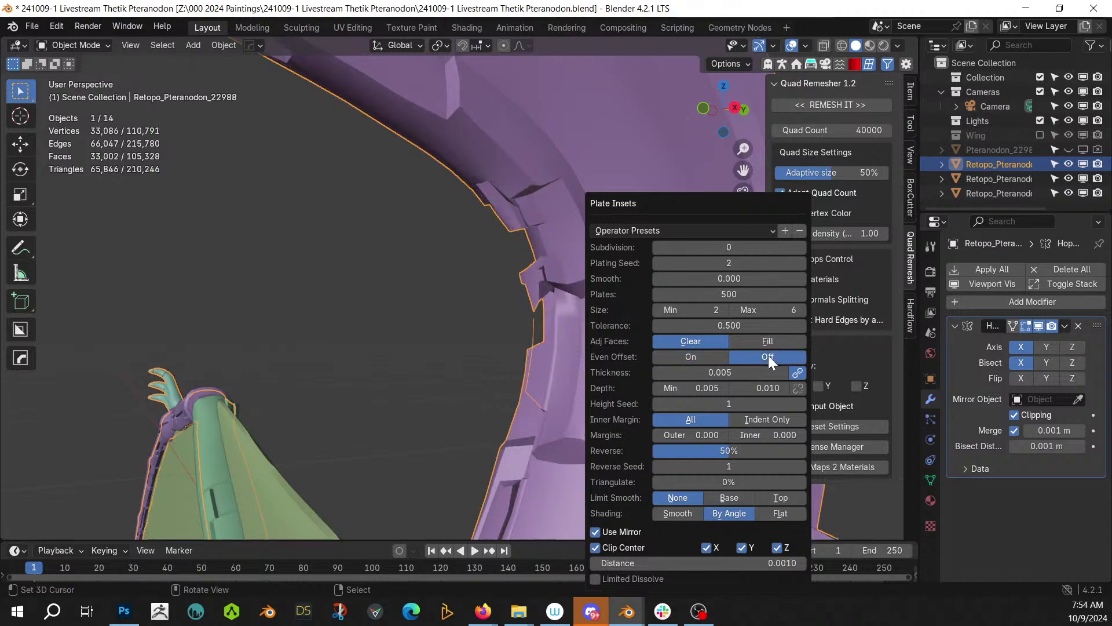
- Check the neck plates' normals with the face orientation overlay, and turn the overlay off again
{"action": "middle_click_drag", "start_coordinate": [460, 310], "coordinate": [415, 314]}
{"action": "key", "text": "alt+v"}
{"action": "left_click", "coordinate": [361, 330]}
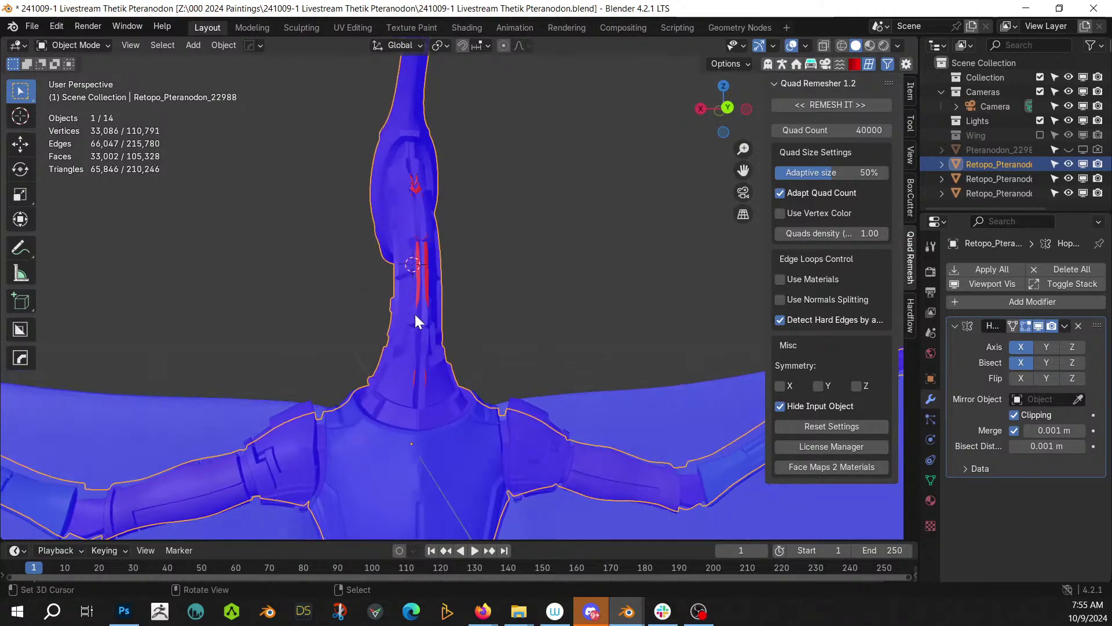
{"action": "key", "text": "alt+v"}
{"action": "left_click", "coordinate": [414, 314]}
- Set the plate insets' inner margin to 0.001
{"action": "key", "text": "F9"}
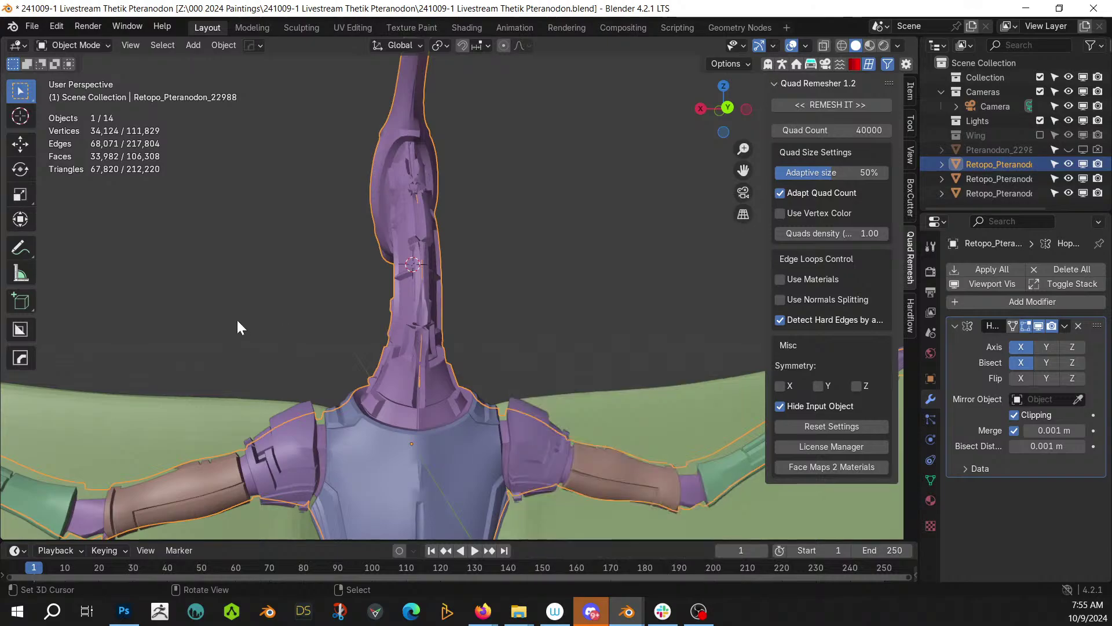
{"action": "scroll", "coordinate": [338, 290], "scroll_direction": "up", "scroll_amount": 4}
{"action": "middle_click_drag", "start_coordinate": [338, 290], "coordinate": [425, 275]}
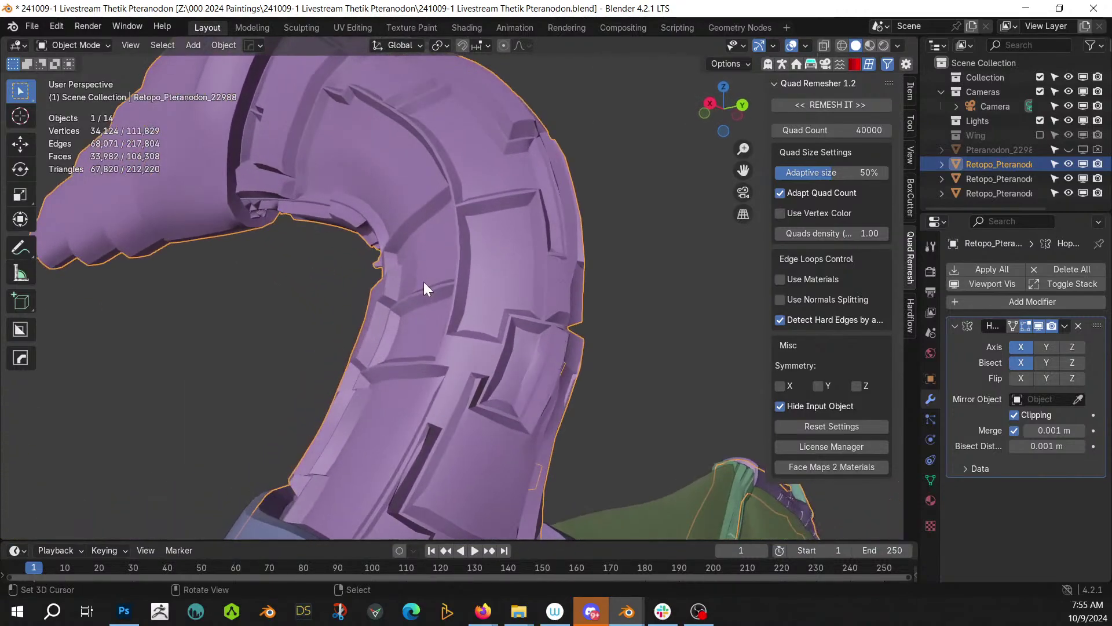
- Display face orientation and set the neck plates' plating seed to 4
{"action": "key", "text": "shift+alt+z"}
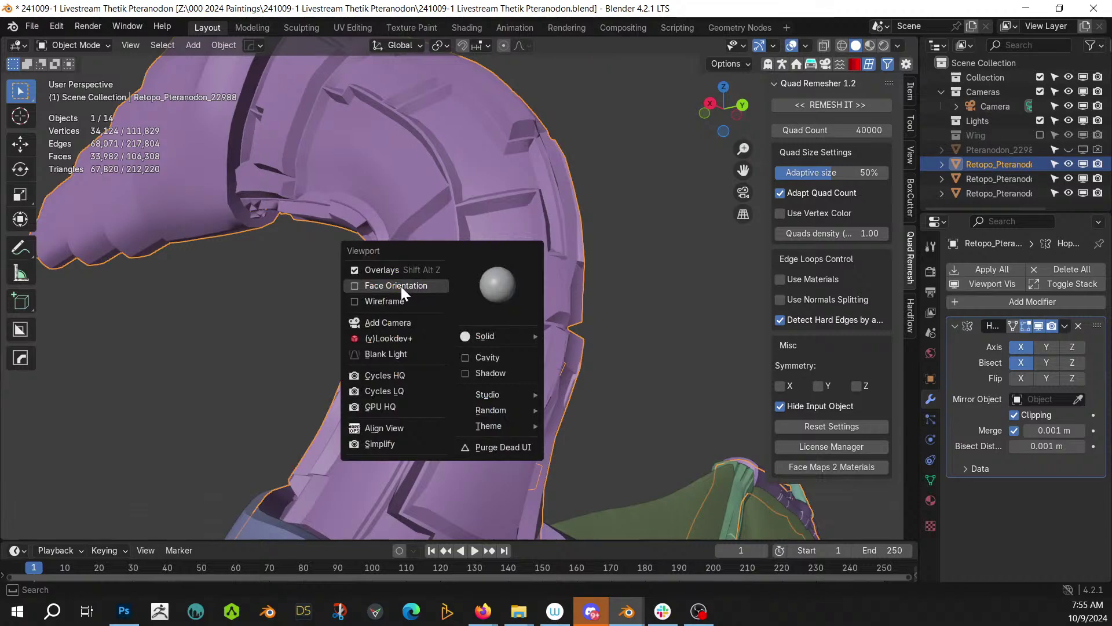
{"action": "left_click", "coordinate": [401, 286]}
{"action": "middle_click_drag", "start_coordinate": [496, 284], "coordinate": [432, 315]}
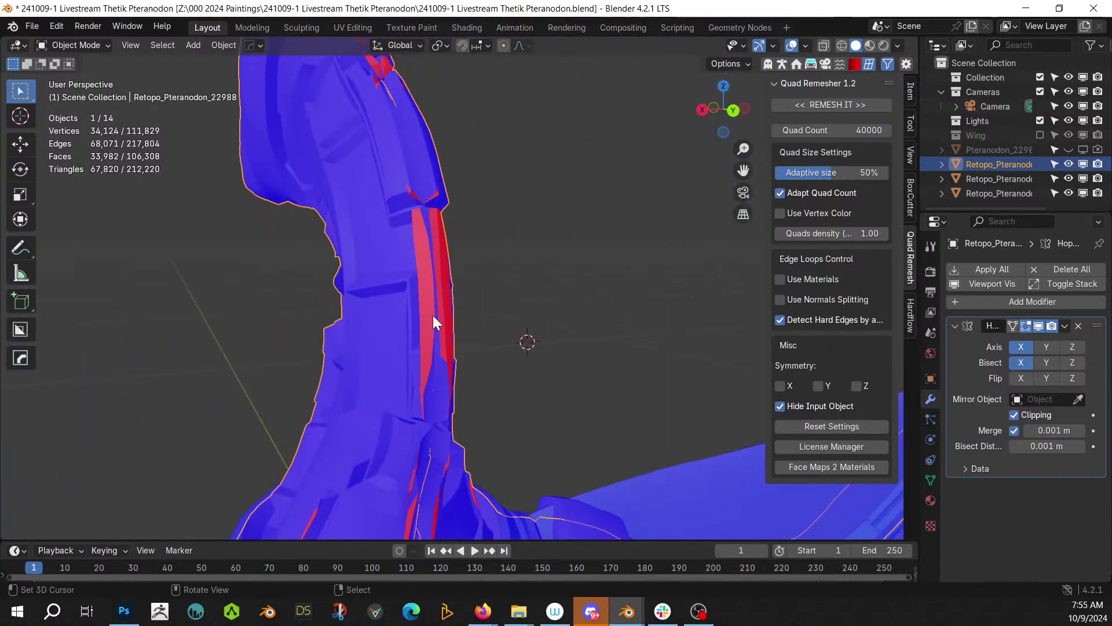
{"action": "key", "text": "F9"}
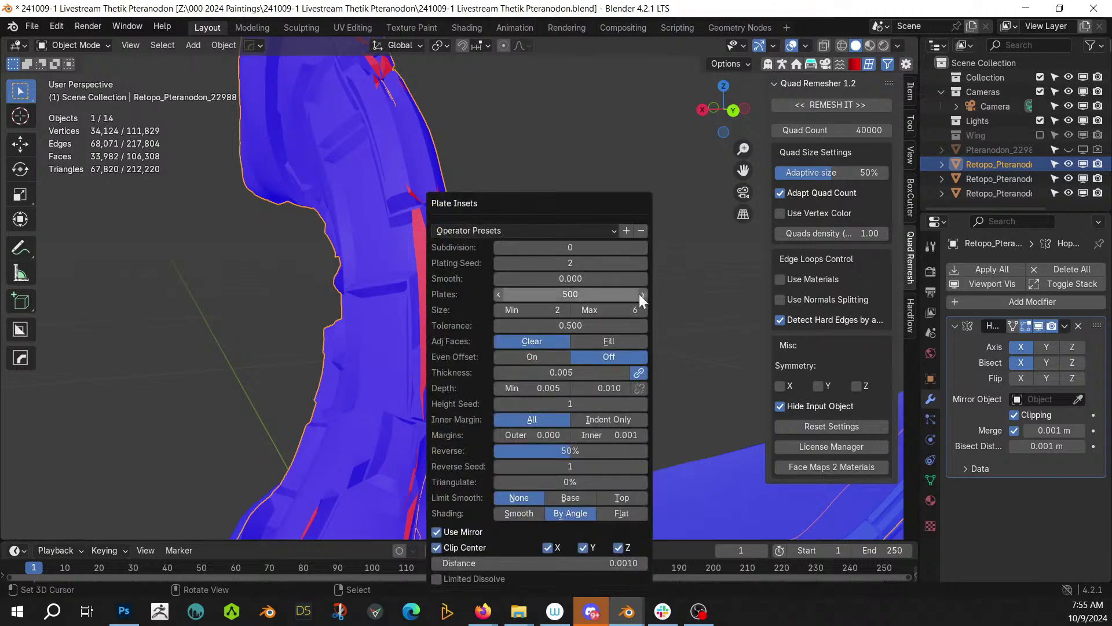
{"action": "left_click", "coordinate": [644, 262]}
{"action": "left_click", "coordinate": [643, 262]}
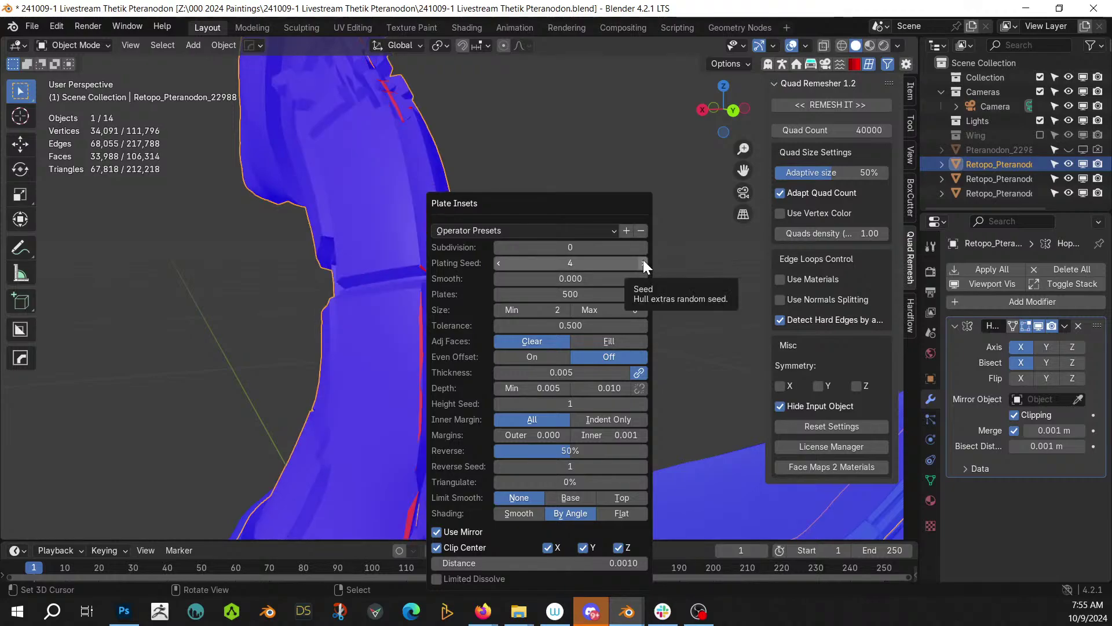
{"action": "middle_click_drag", "start_coordinate": [192, 353], "coordinate": [226, 371]}
{"action": "scroll", "coordinate": [244, 361], "scroll_direction": "down", "scroll_amount": 2}
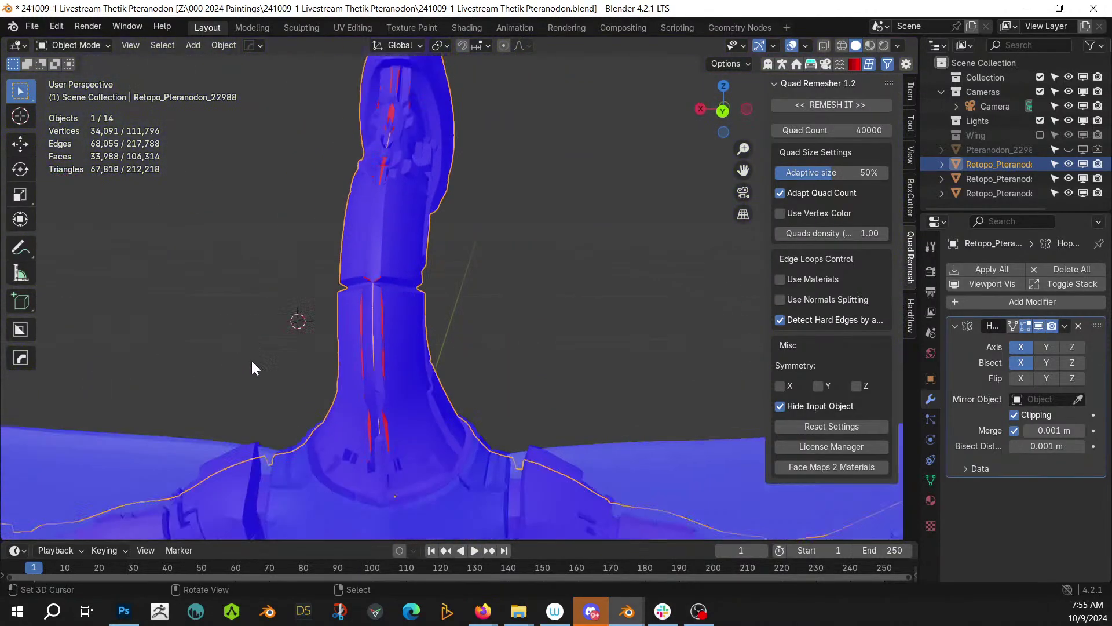
- Turn off the face orientation overlay and deselect the mesh to review the whole pteranodon
{"action": "key", "text": "alt+v"}
{"action": "left_click", "coordinate": [263, 343]}
{"action": "middle_click_drag", "start_coordinate": [272, 339], "coordinate": [749, 297]}
{"action": "right_click", "coordinate": [573, 283]}
{"action": "scroll", "coordinate": [748, 298], "scroll_direction": "down", "scroll_amount": 2}
{"action": "scroll", "coordinate": [556, 362], "scroll_direction": "down", "scroll_amount": 2}
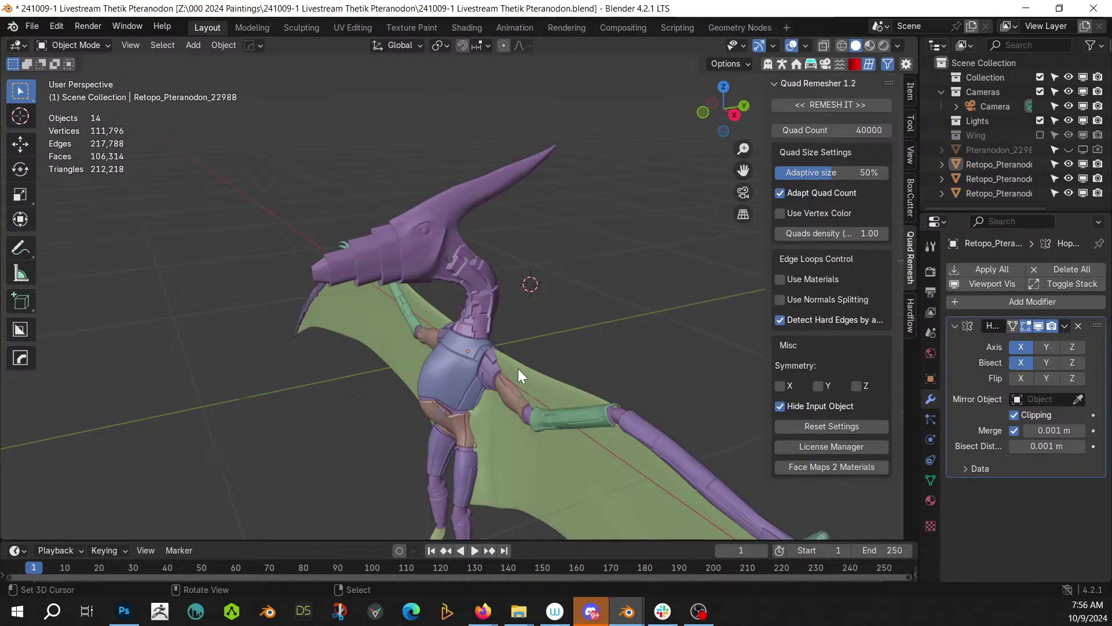
- Enter edit mode on the head mesh and select the linked head faces delimited by sharp edges
{"action": "scroll", "coordinate": [430, 298], "scroll_direction": "up", "scroll_amount": 5}
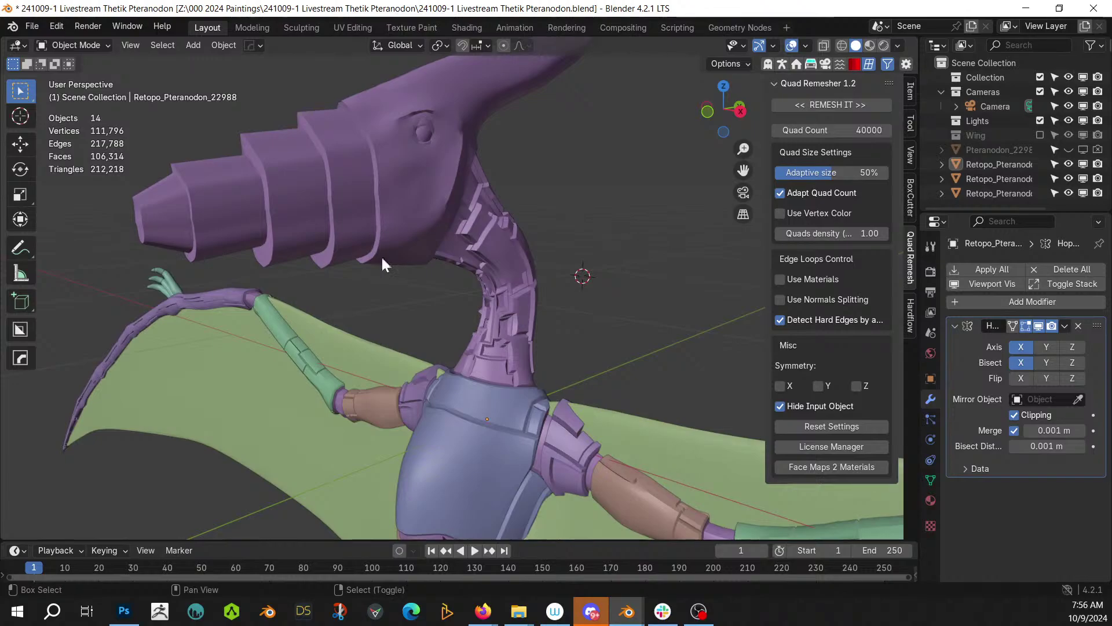
{"action": "middle_click_drag", "start_coordinate": [379, 241], "coordinate": [390, 332], "text": "shift"}
{"action": "scroll", "coordinate": [390, 332], "scroll_direction": "up", "scroll_amount": 3}
{"action": "key", "text": "Tab"}
{"action": "left_click", "coordinate": [388, 303]}
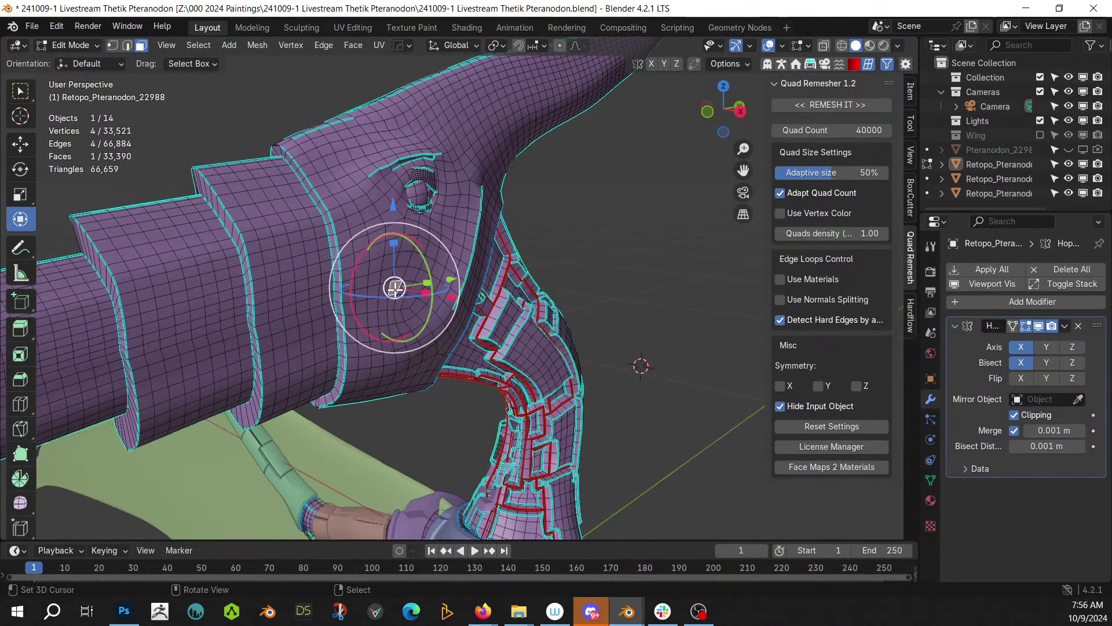
{"action": "key", "text": "ctrl+l"}
{"action": "mouse_move", "coordinate": [386, 286]}
{"action": "middle_mouse_down"}
{"action": "mouse_move", "coordinate": [370, 286]}
{"action": "mouse_move", "coordinate": [397, 286]}
{"action": "middle_mouse_up"}
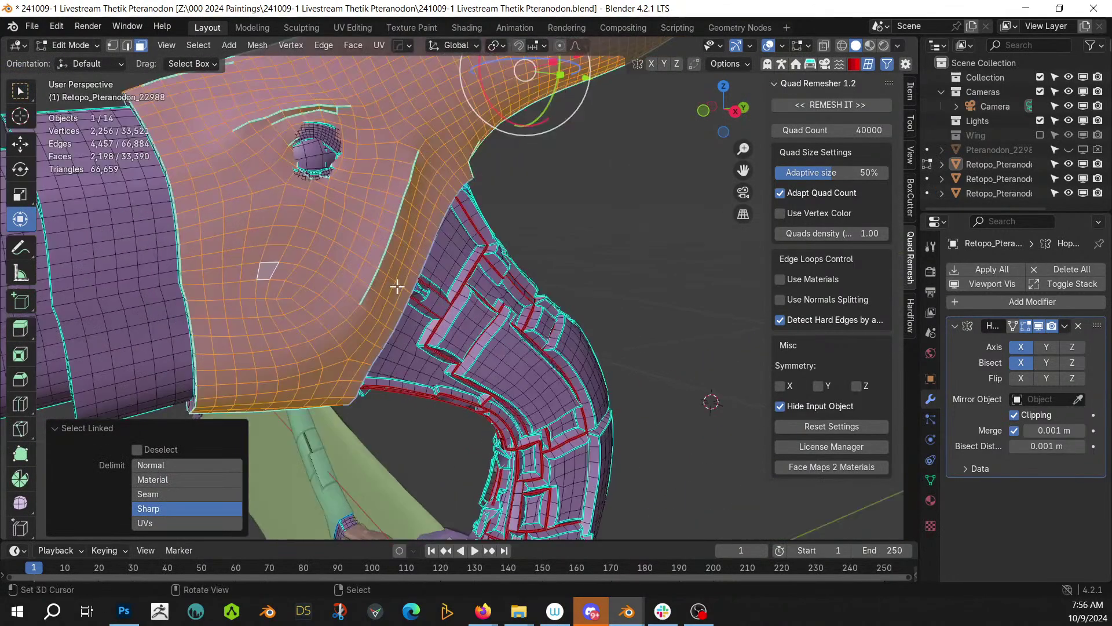
- Select the sharp edge path along the jaw crease behind the eye and unmark it as sharp
{"action": "key", "text": "2"}
{"action": "left_click", "coordinate": [364, 295]}
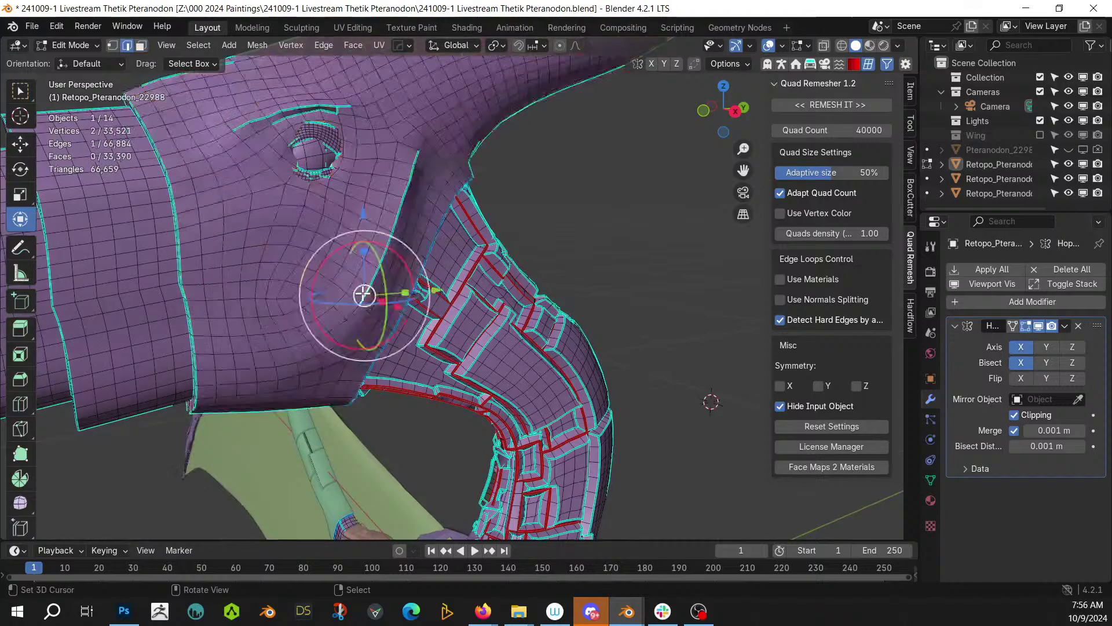
{"action": "left_click", "coordinate": [423, 160], "text": "ctrl"}
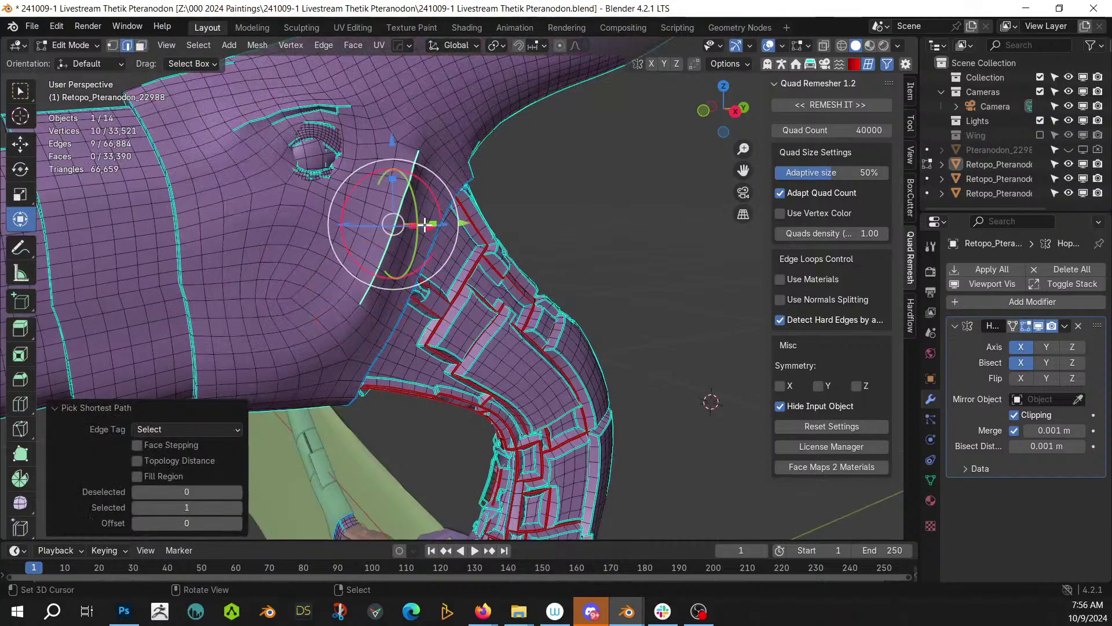
{"action": "key", "text": "alt+e"}
{"action": "right_click", "coordinate": [550, 216]}
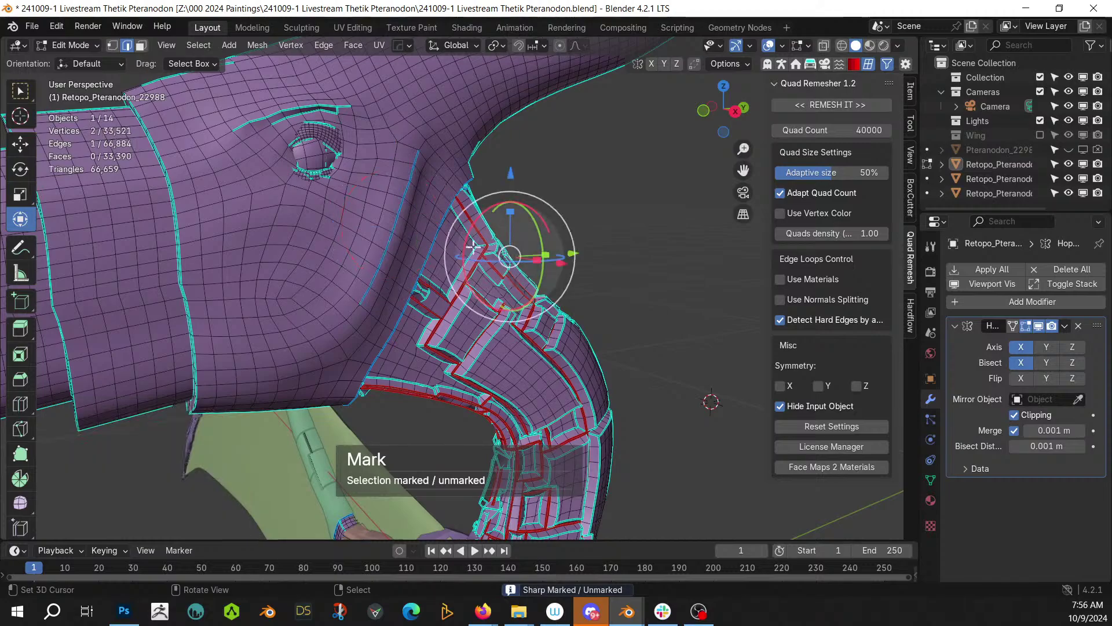
{"action": "right_click", "coordinate": [365, 295]}
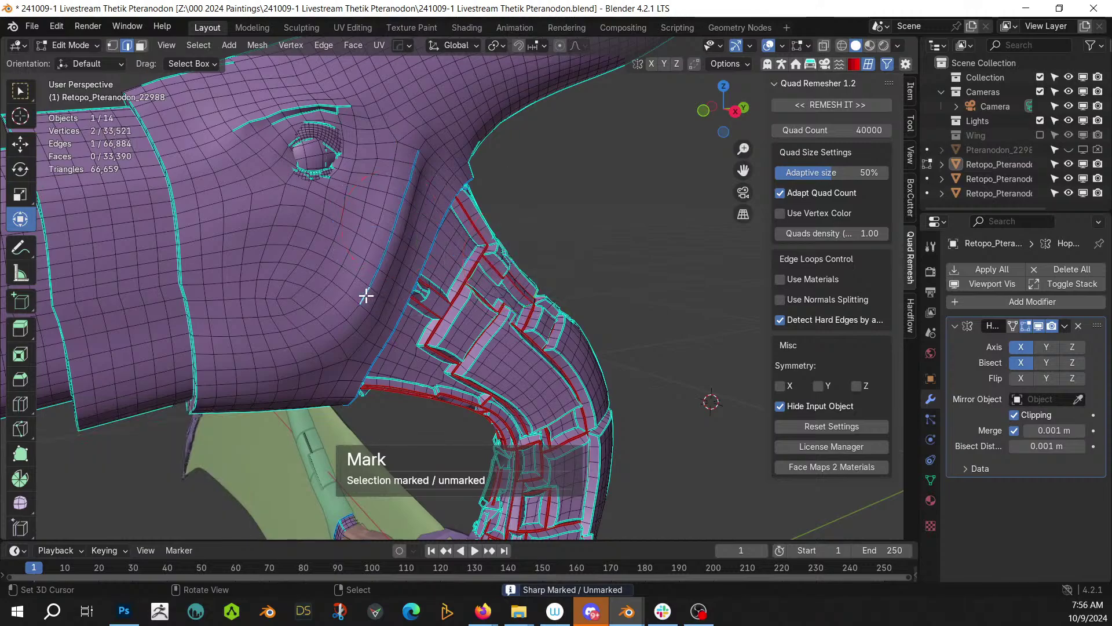
- Clear the leftover edge marking on the path along the jaw crease behind the eye, then deselect it
{"action": "left_click", "coordinate": [415, 156], "text": "ctrl"}
{"action": "key", "text": "alt+e"}
{"action": "right_click", "coordinate": [569, 208]}
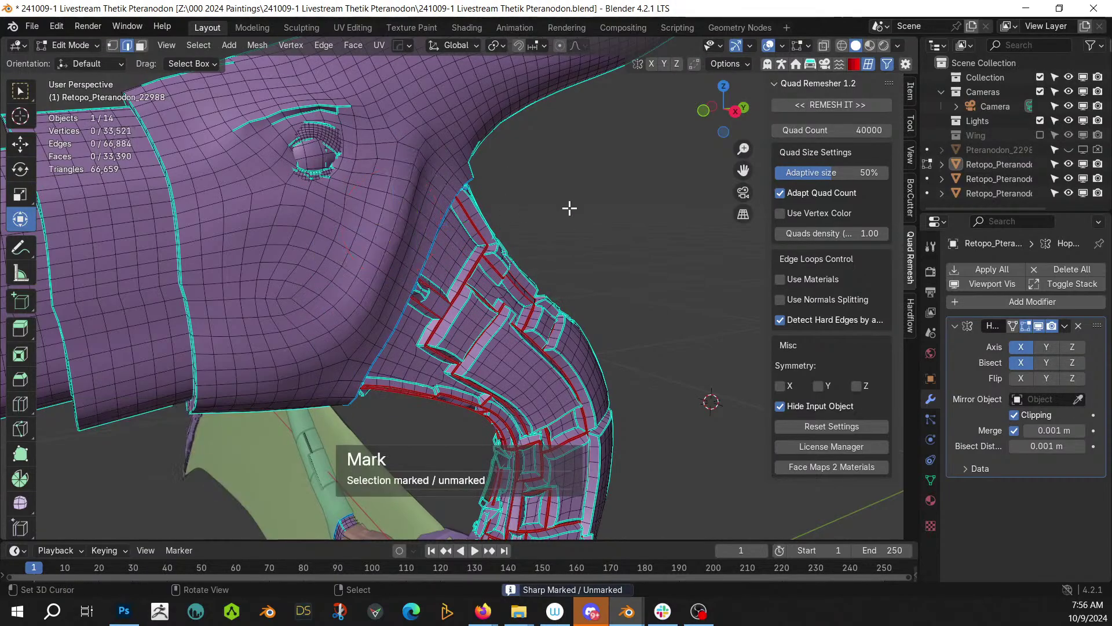
- Select the linked head faces delimited by sharp edges, unmark the sharp edges on the brow and crest, and deselect everything
{"action": "middle_click_drag", "start_coordinate": [373, 160], "coordinate": [301, 336]}
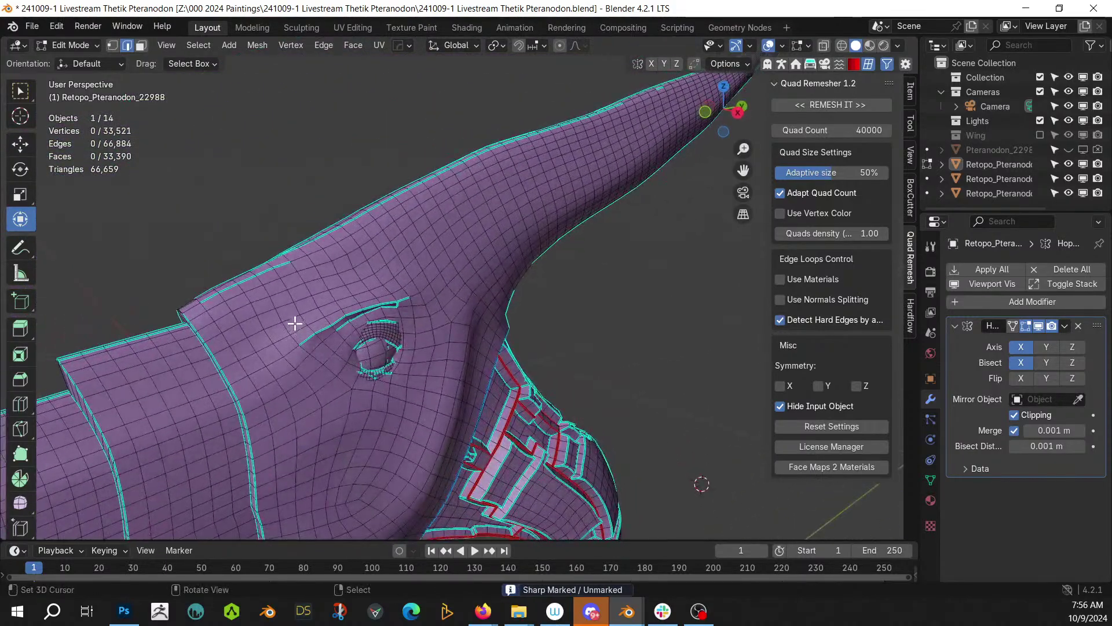
{"action": "key", "text": "l"}
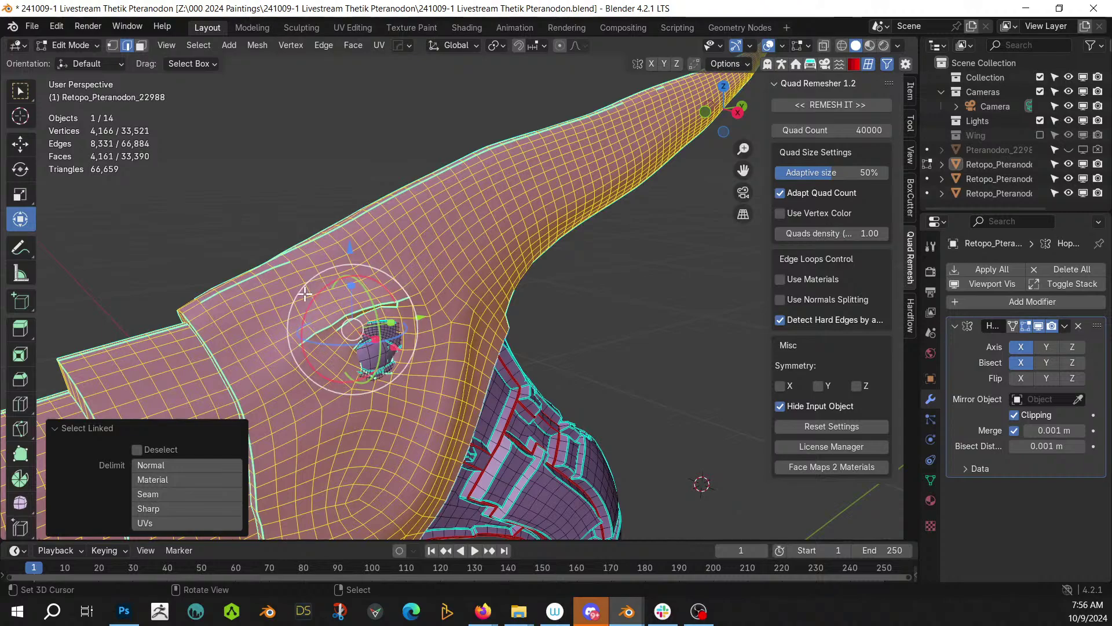
{"action": "left_click", "coordinate": [164, 510]}
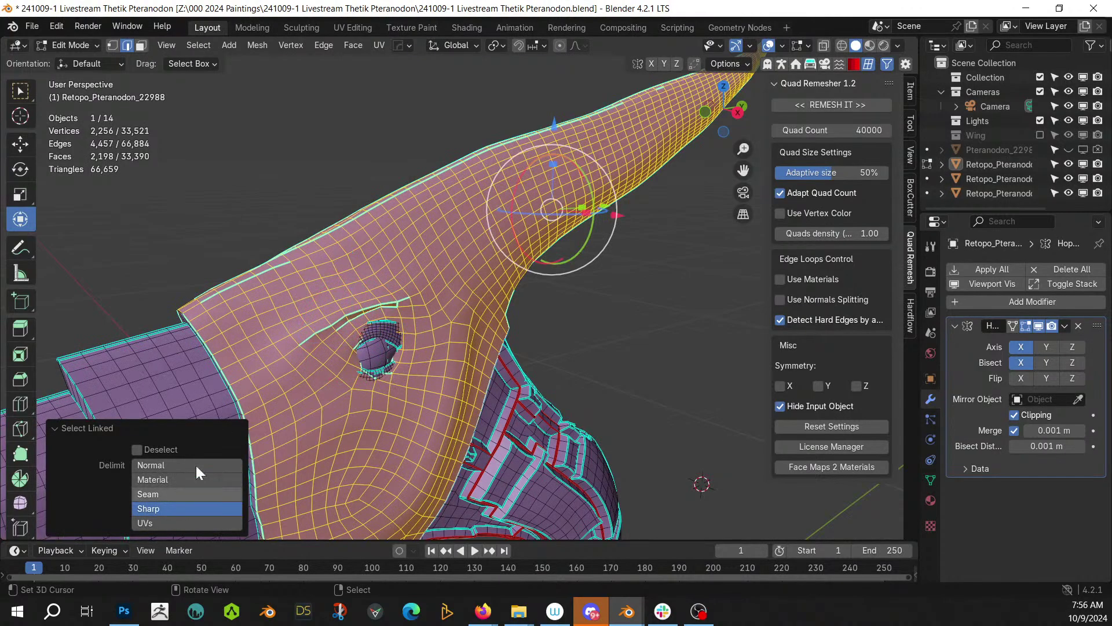
{"action": "key", "text": "q"}
{"action": "left_click", "coordinate": [284, 386]}
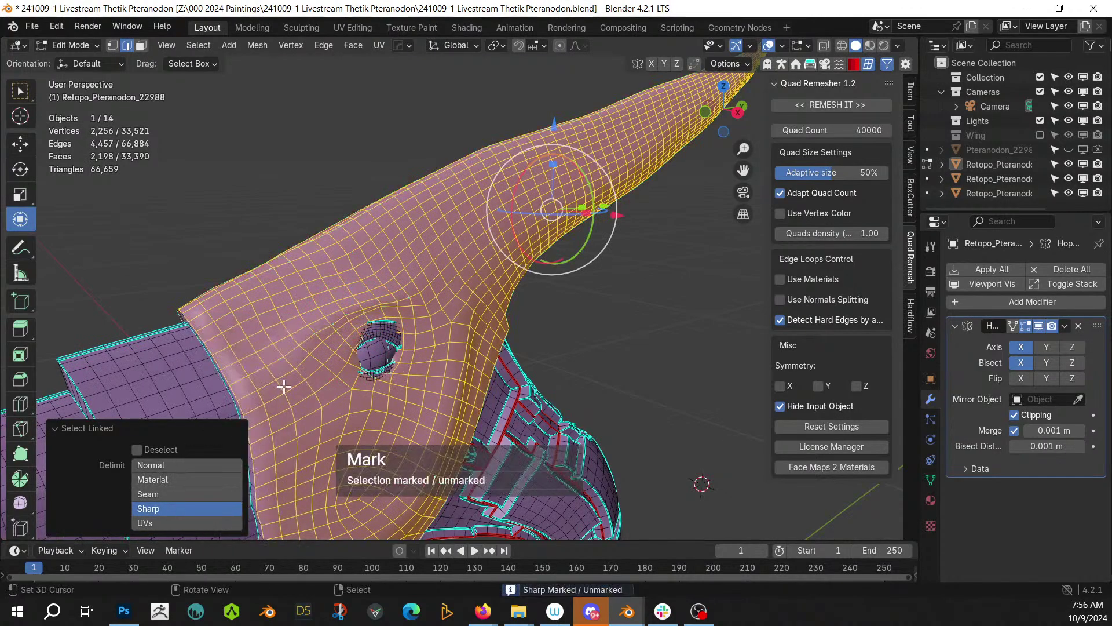
{"action": "middle_click_drag", "start_coordinate": [582, 347], "coordinate": [633, 330]}
{"action": "key", "text": "alt+a"}
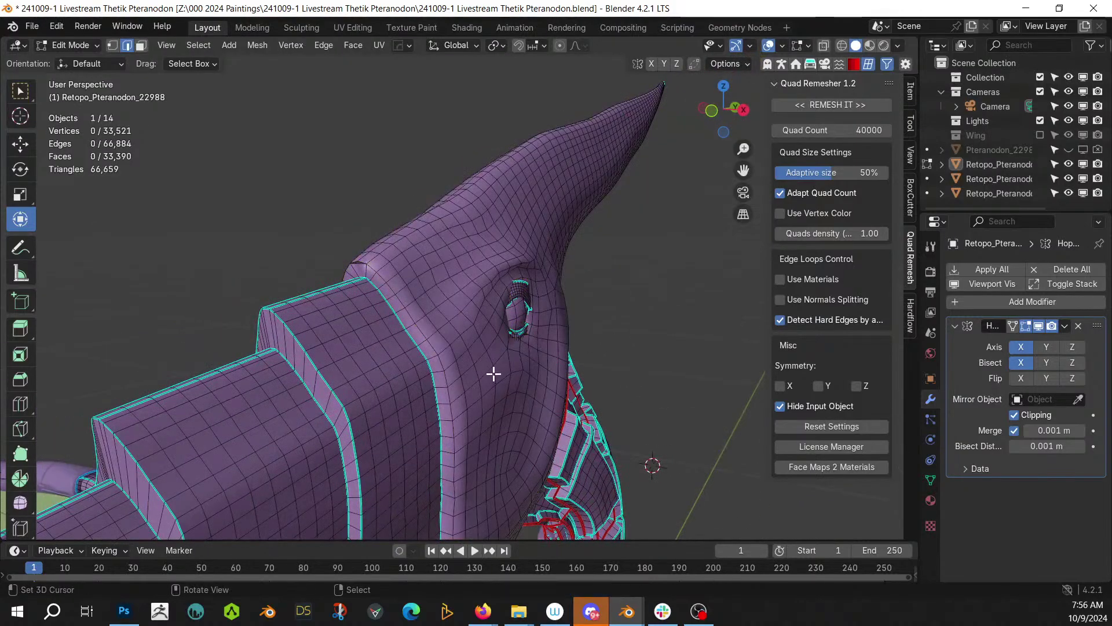
- Mark the edge loops along the head's front rim on both sides, where it steps onto the beak
{"action": "left_click", "coordinate": [413, 322], "text": "alt"}
{"action": "middle_click_drag", "start_coordinate": [396, 309], "coordinate": [463, 343]}
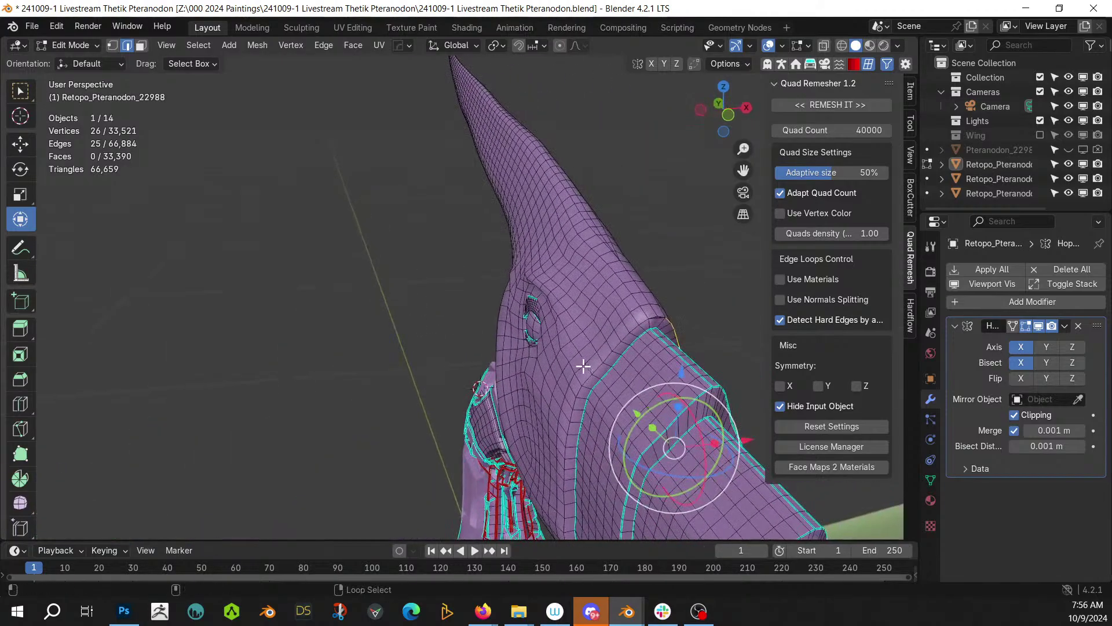
{"action": "left_click", "coordinate": [603, 356], "text": "alt+shift"}
{"action": "scroll", "coordinate": [604, 355], "scroll_direction": "up", "scroll_amount": 5}
{"action": "middle_click_drag", "start_coordinate": [604, 355], "coordinate": [556, 373]}
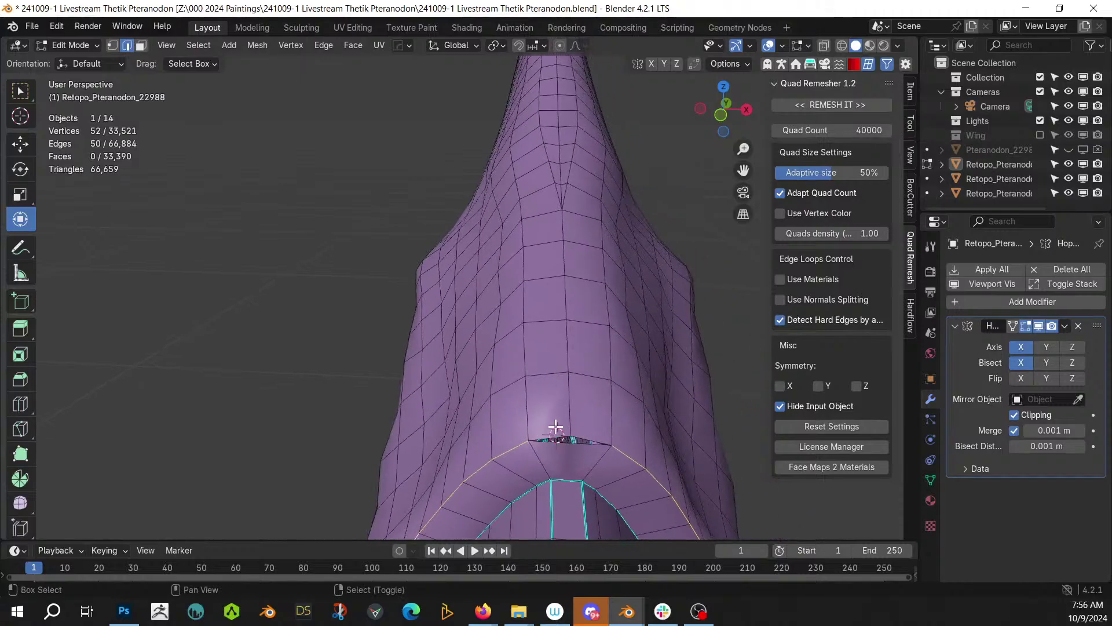
{"action": "right_click", "coordinate": [602, 439]}
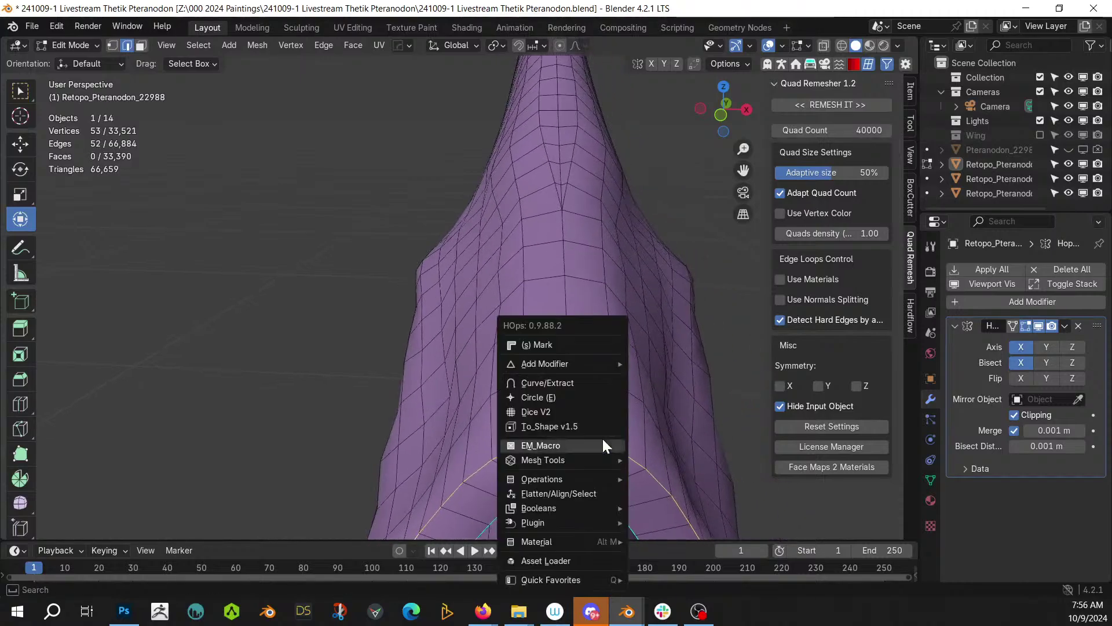
{"action": "left_click", "coordinate": [601, 437]}
- Fill the gap at the top centre of the head's rim with a face built from its border edges
{"action": "middle_click_drag", "start_coordinate": [602, 438], "coordinate": [576, 424]}
{"action": "scroll", "coordinate": [568, 398], "scroll_direction": "up", "scroll_amount": 8}
{"action": "middle_click_drag", "start_coordinate": [562, 342], "coordinate": [563, 387], "text": "shift"}
{"action": "left_click", "coordinate": [560, 325]}
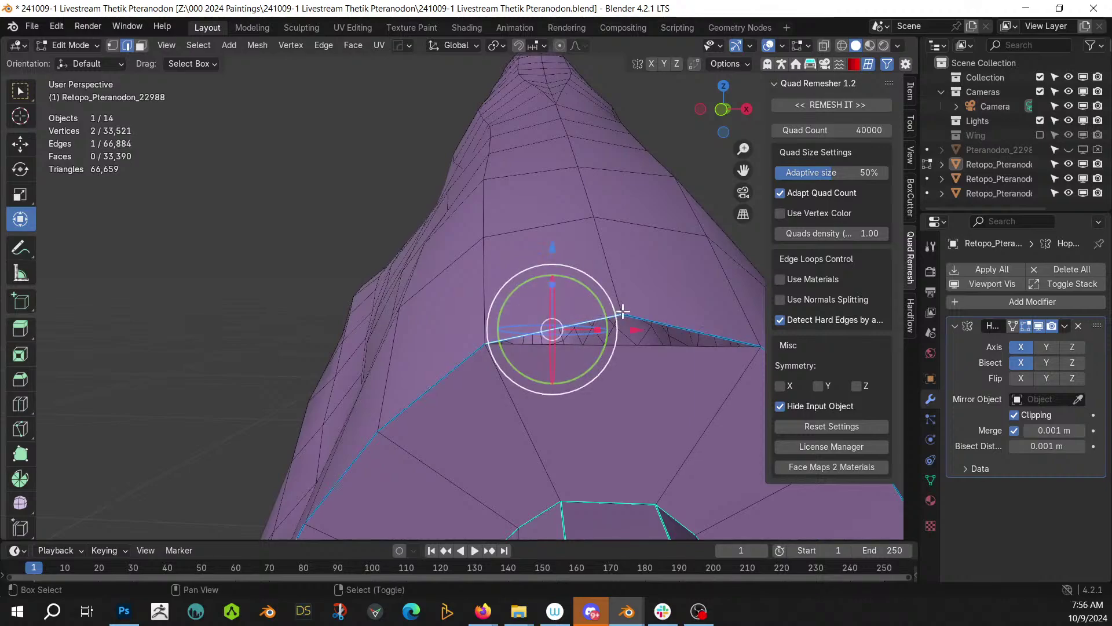
{"action": "left_click", "coordinate": [644, 321], "text": "shift"}
{"action": "left_click", "coordinate": [634, 346], "text": "shift"}
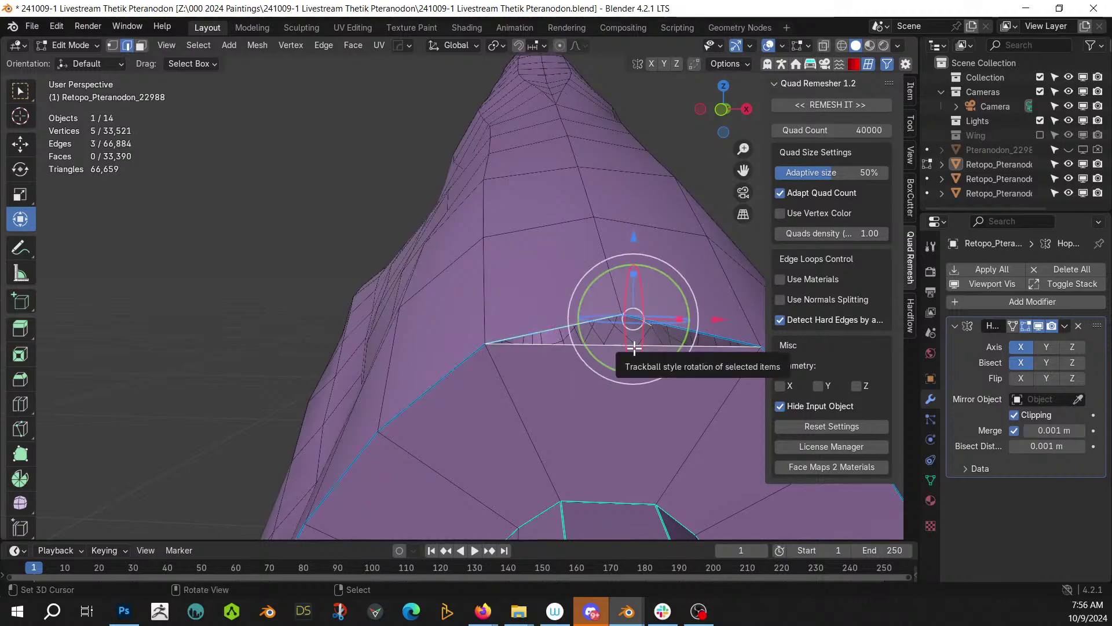
{"action": "middle_click_drag", "start_coordinate": [634, 348], "coordinate": [618, 350]}
{"action": "key", "text": "Tab"}
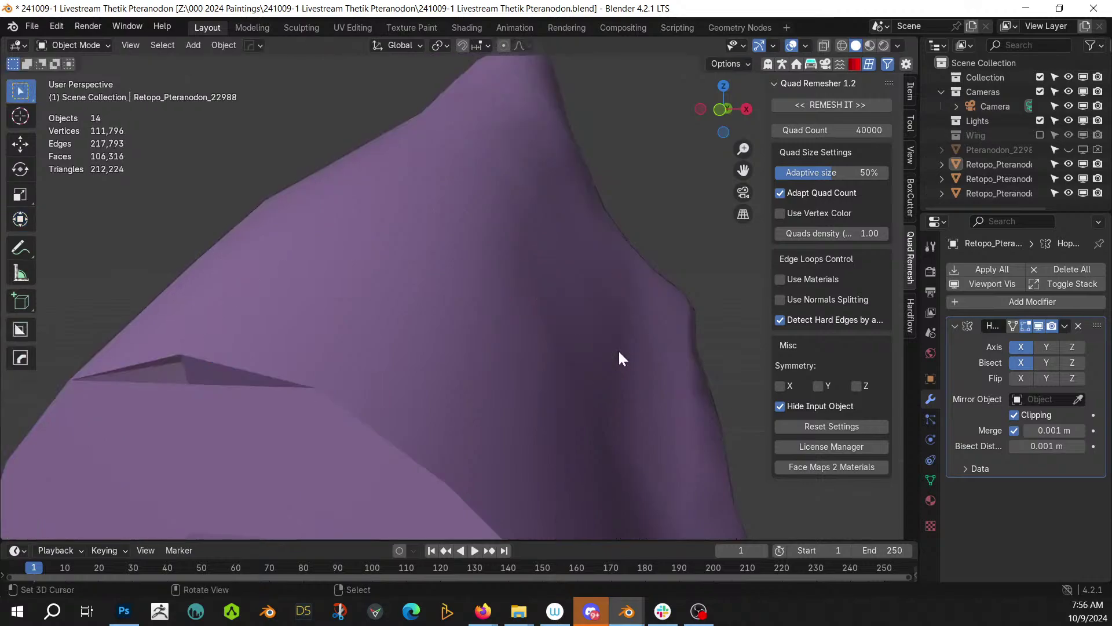
{"action": "key", "text": "Tab"}
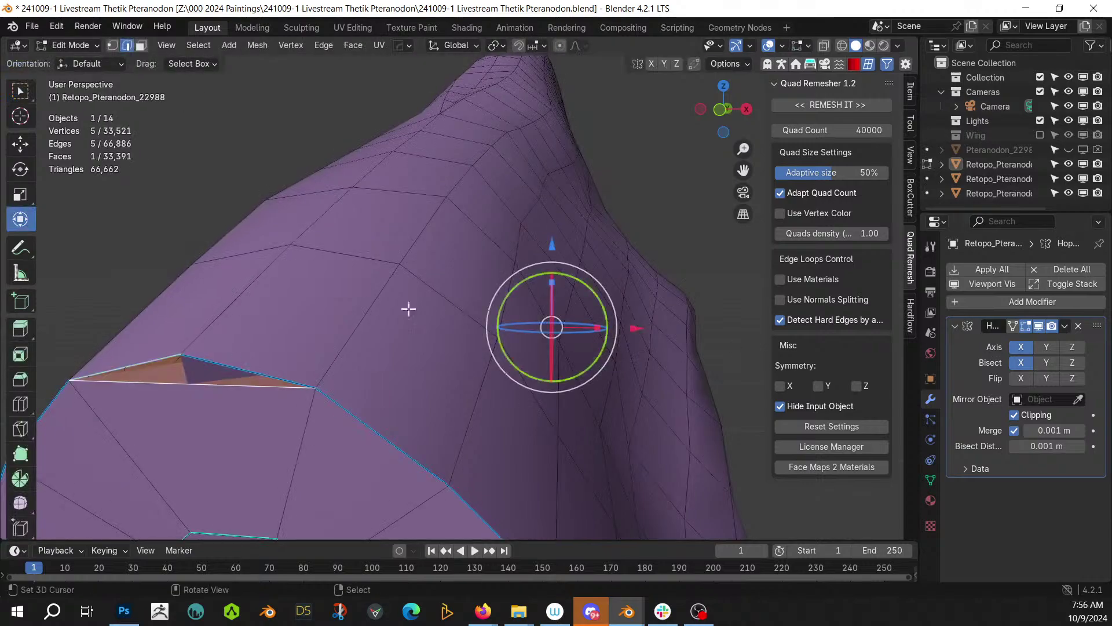
- Apply the mesh's mirror modifier and return to edit mode
{"action": "key", "text": "Tab"}
{"action": "key", "text": "ctrl+a"}
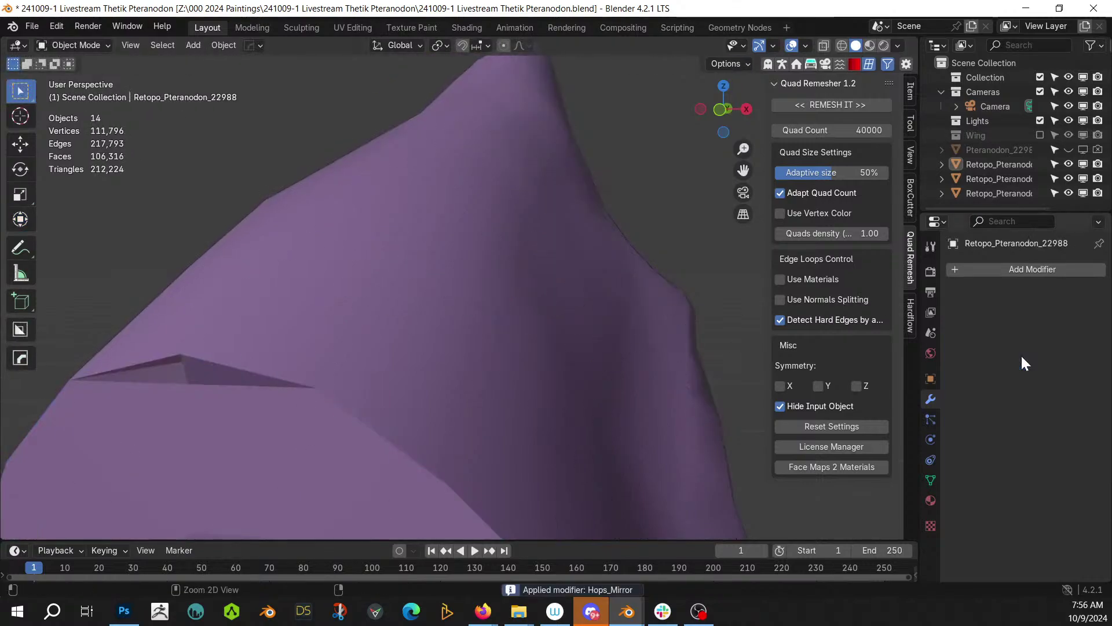
{"action": "key", "text": "Tab"}
- Delete the face filling one half of the gap at the top of the head's rim
{"action": "middle_click_drag", "start_coordinate": [162, 395], "coordinate": [206, 385]}
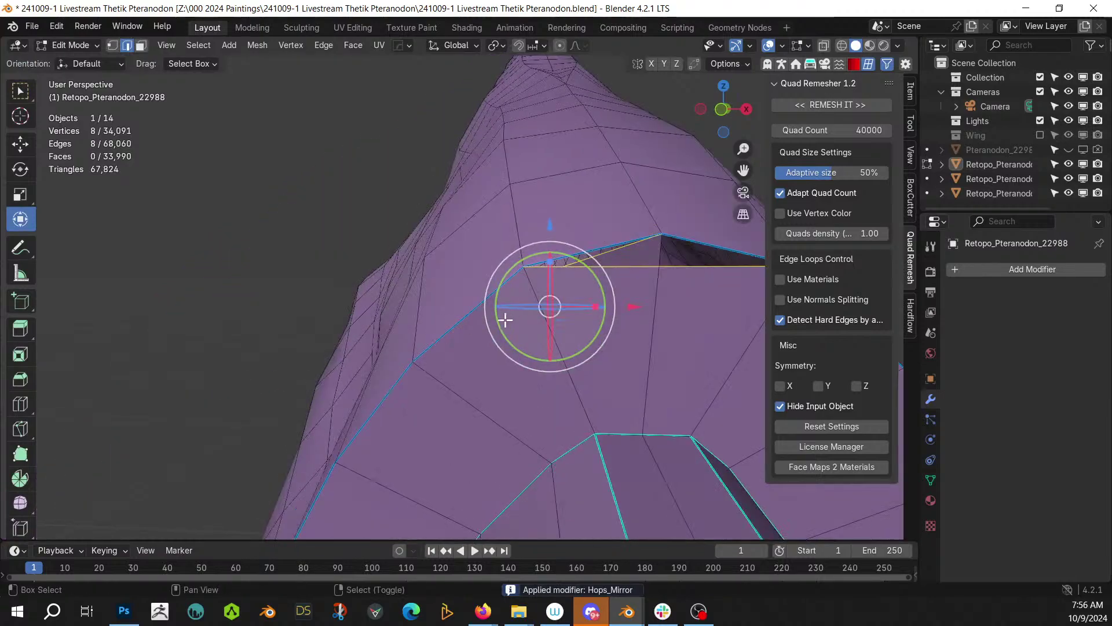
{"action": "middle_click_drag", "start_coordinate": [509, 315], "coordinate": [501, 377]}
{"action": "left_click", "coordinate": [509, 385]}
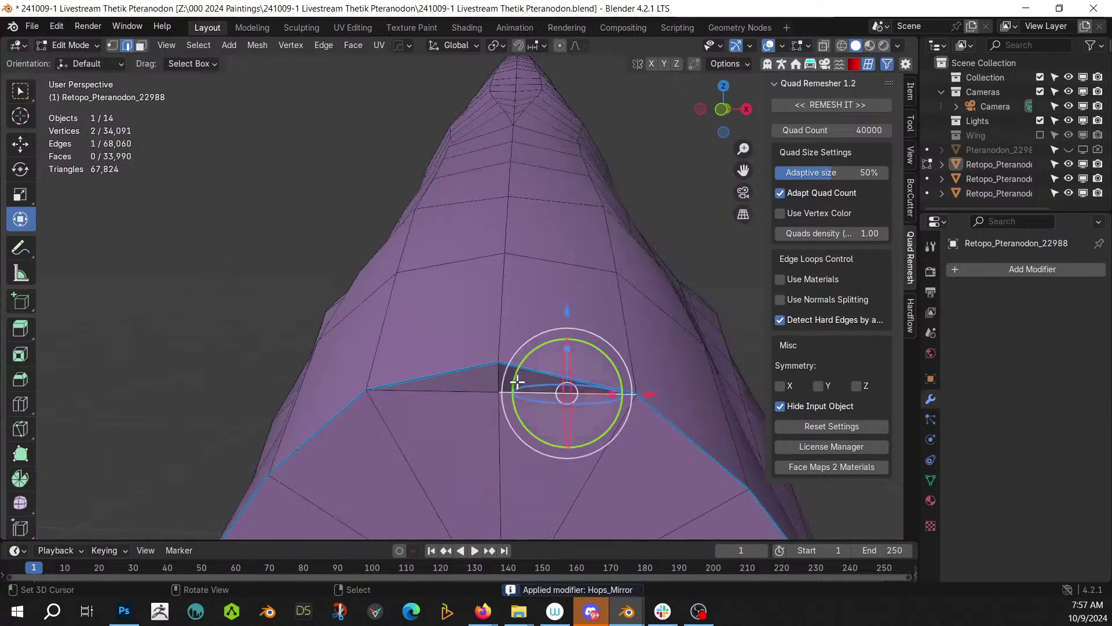
{"action": "key", "text": "3"}
{"action": "left_click", "coordinate": [520, 378]}
{"action": "key", "text": "x"}
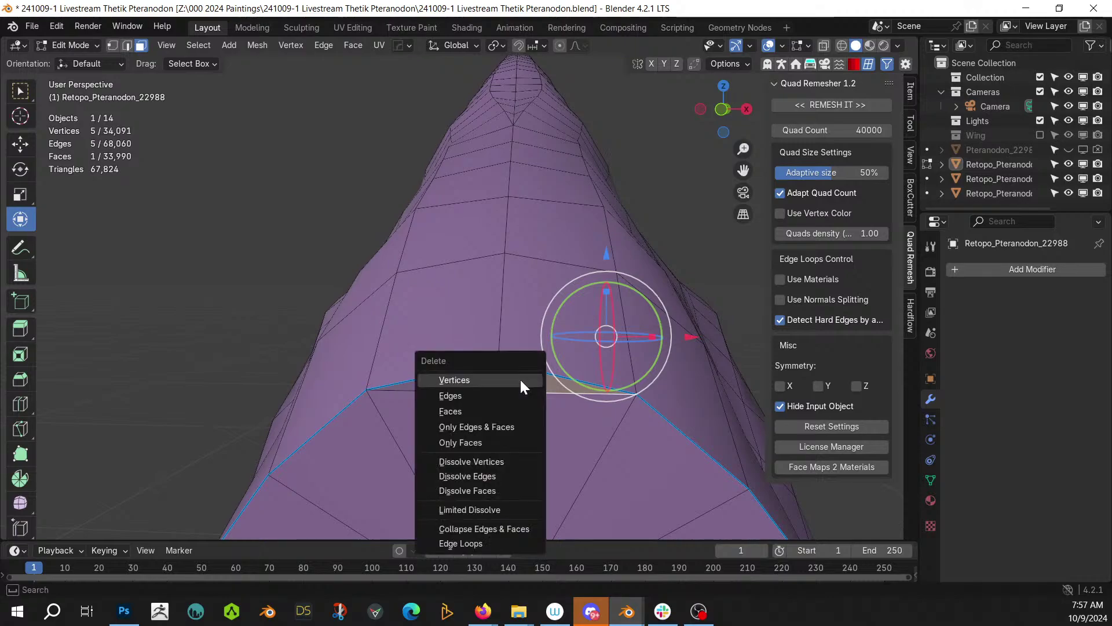
{"action": "left_click", "coordinate": [496, 411]}
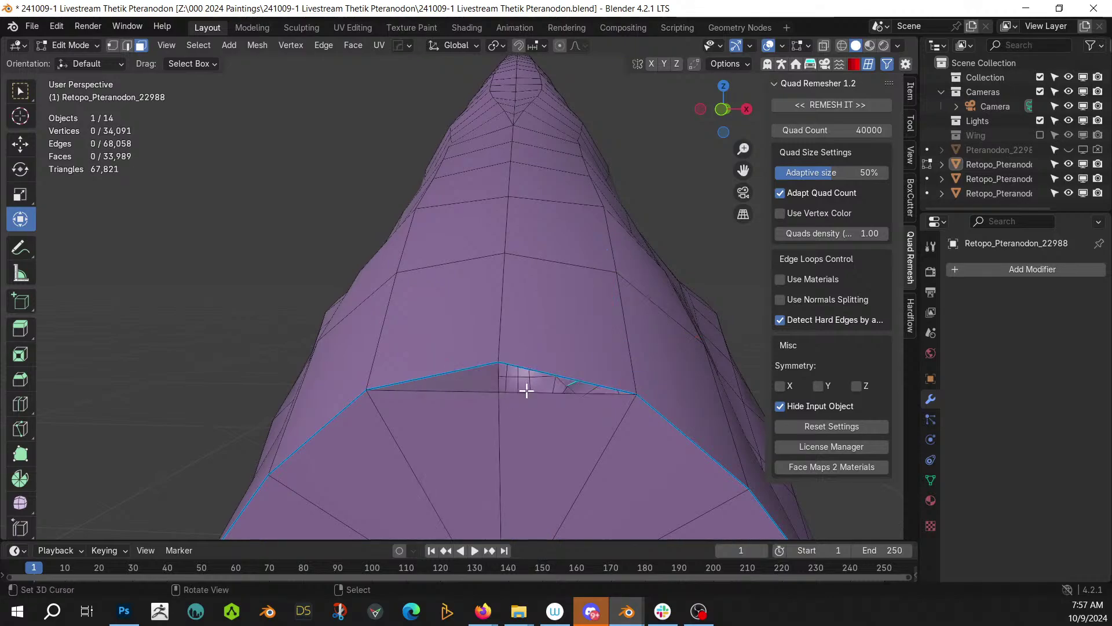
{"action": "left_click", "coordinate": [525, 394], "text": "alt"}
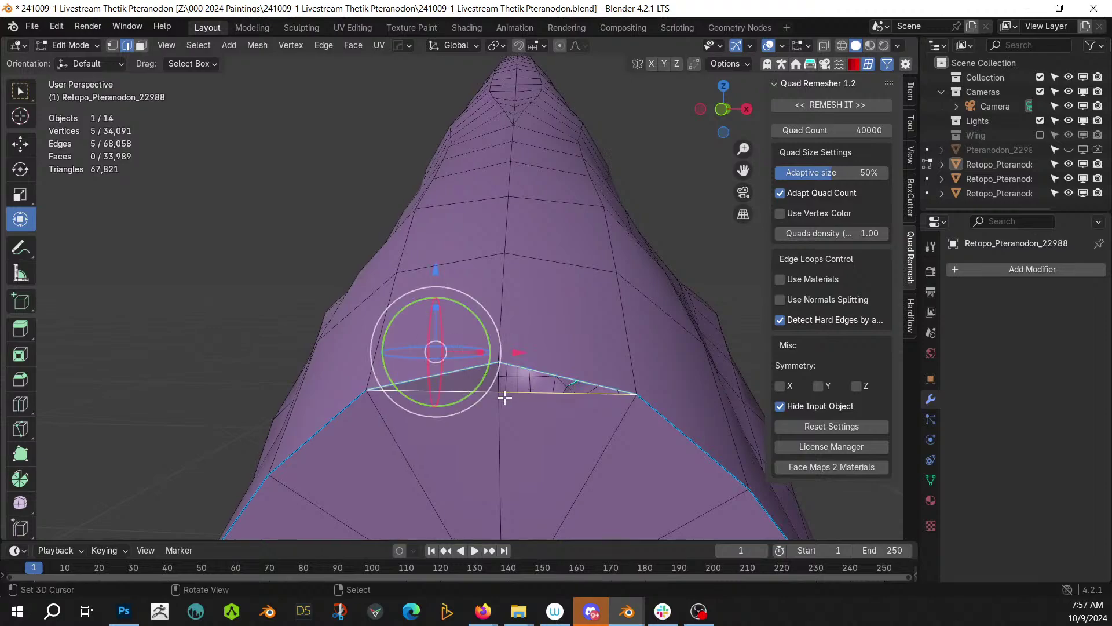
{"action": "key", "text": "f"}
{"action": "key", "text": "ctrl+z"}
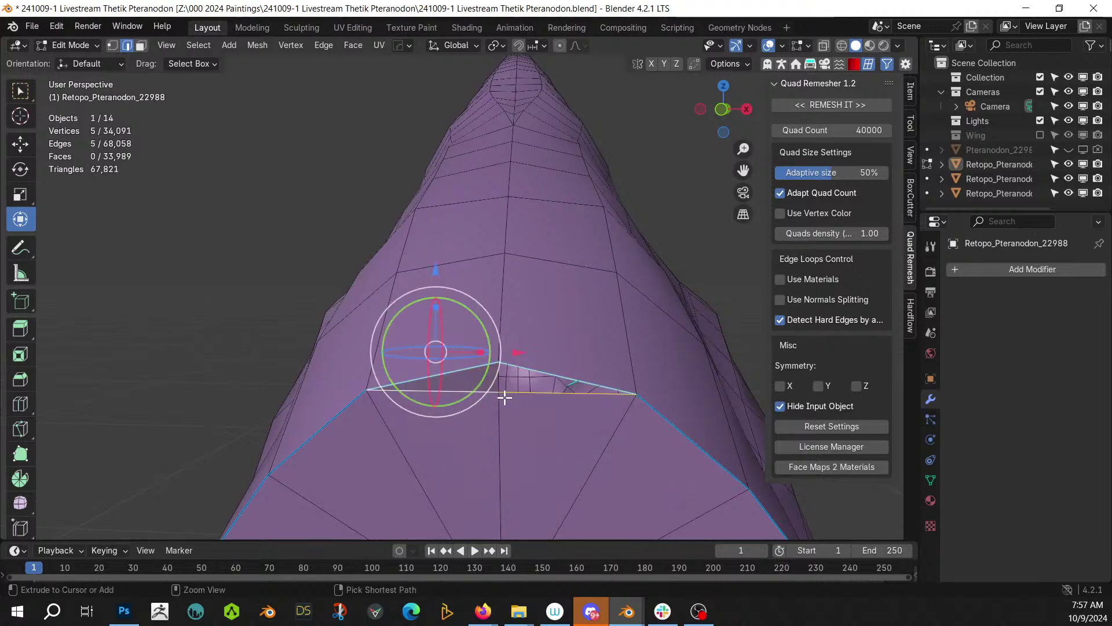
- Refill the open half of the rim gap with a face between its lower and upper edges and leave edit mode
{"action": "left_click", "coordinate": [525, 392]}
{"action": "left_click", "coordinate": [526, 363], "text": "shift"}
{"action": "key", "text": "Tab"}
{"action": "middle_click_drag", "start_coordinate": [645, 396], "coordinate": [615, 384]}
{"action": "key", "text": "alt+x"}
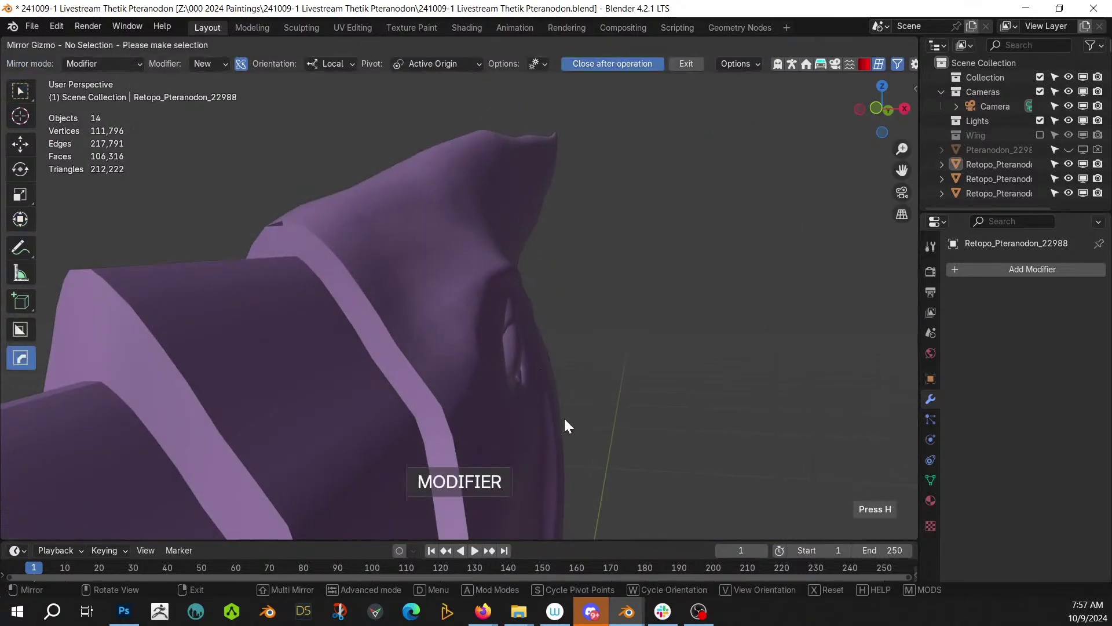
{"action": "scroll", "coordinate": [550, 419], "scroll_direction": "down", "scroll_amount": 15}
{"action": "scroll", "coordinate": [616, 464], "scroll_direction": "down", "scroll_amount": 3}
{"action": "scroll", "coordinate": [526, 409], "scroll_direction": "up", "scroll_amount": 3}
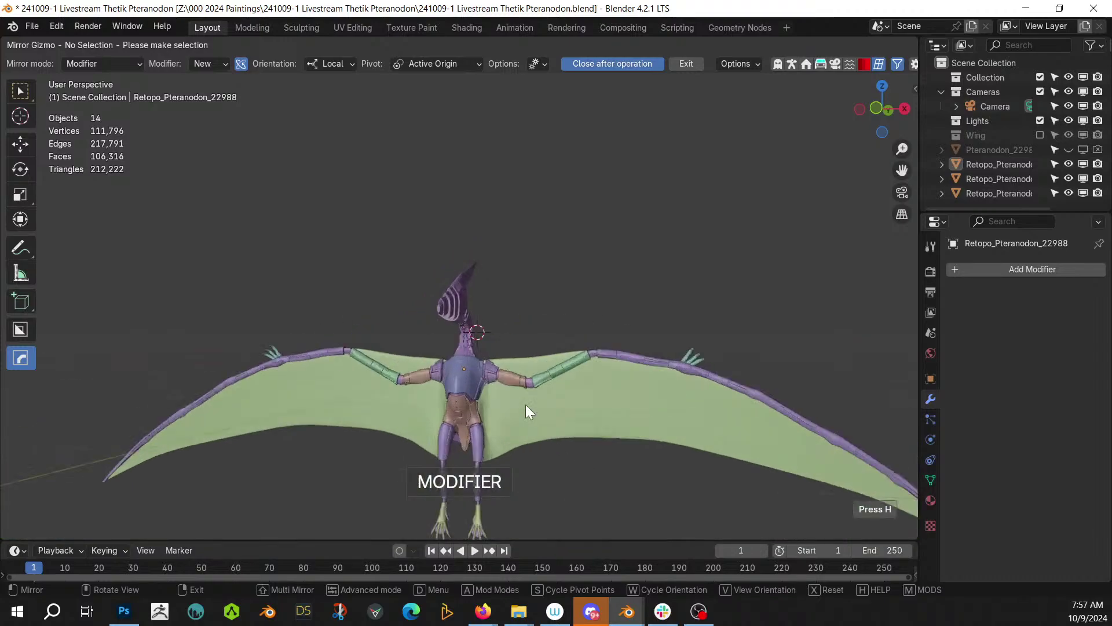
{"action": "scroll", "coordinate": [537, 405], "scroll_direction": "down", "scroll_amount": 3}
{"action": "middle_click_drag", "start_coordinate": [540, 413], "coordinate": [562, 418]}
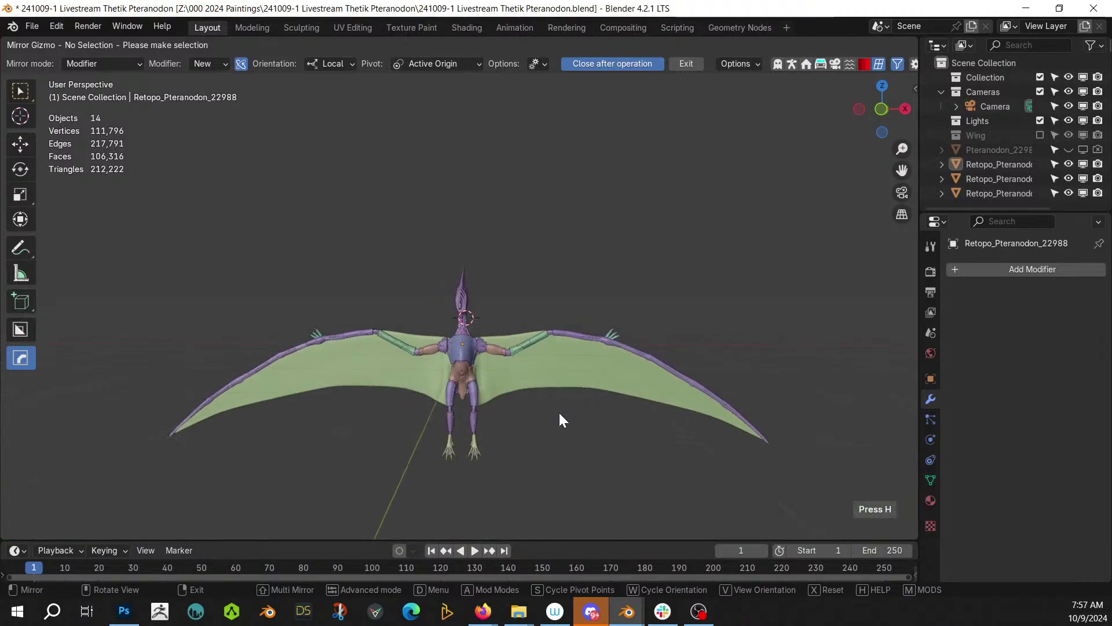
{"action": "right_click", "coordinate": [559, 419]}
{"action": "key", "text": "alt+x"}
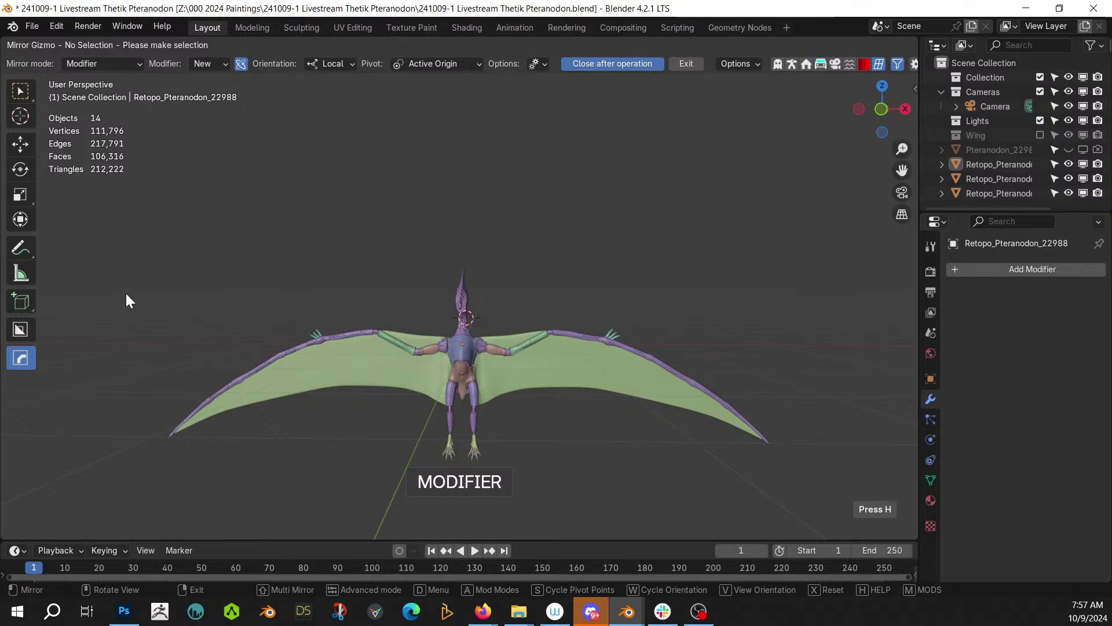
{"action": "left_click", "coordinate": [20, 226]}
{"action": "scroll", "coordinate": [460, 301], "scroll_direction": "down", "scroll_amount": 2}
{"action": "middle_click_drag", "start_coordinate": [459, 301], "coordinate": [482, 379]}
{"action": "scroll", "coordinate": [480, 373], "scroll_direction": "up", "scroll_amount": 8}
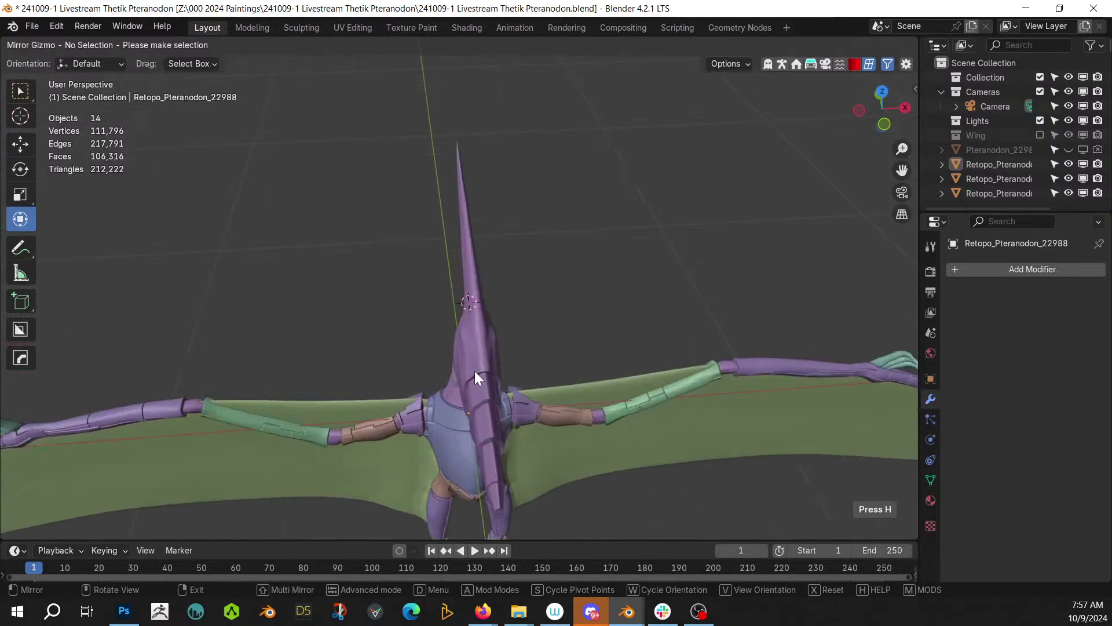
{"action": "key", "text": "Tab"}
{"action": "scroll", "coordinate": [466, 350], "scroll_direction": "up", "scroll_amount": 3}
{"action": "middle_click_drag", "start_coordinate": [463, 345], "coordinate": [440, 320]}
{"action": "right_click", "coordinate": [485, 338]}
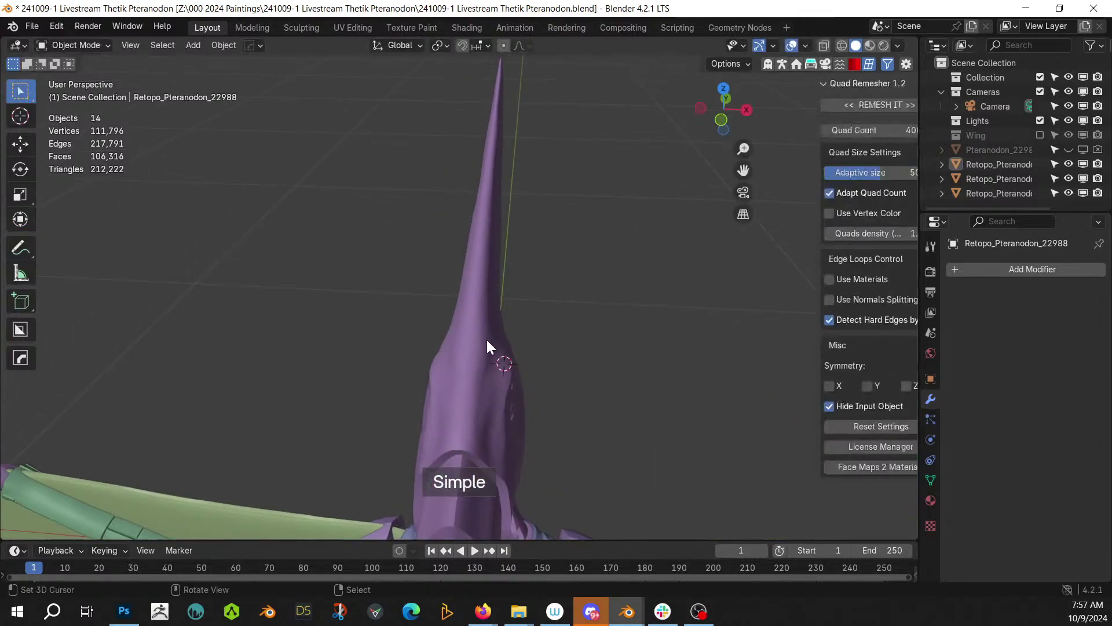
{"action": "scroll", "coordinate": [495, 348], "scroll_direction": "down", "scroll_amount": 2}
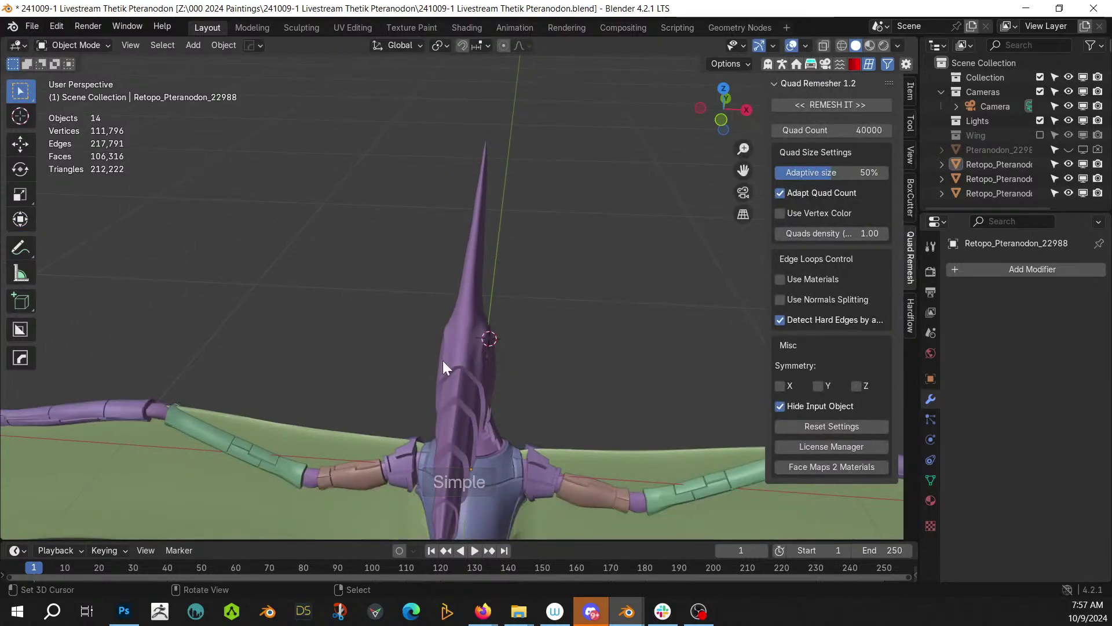
- Select the head and body mesh and mirror it across the X axis as a new modifier
{"action": "right_click", "coordinate": [470, 326]}
{"action": "key", "text": "alt+x"}
{"action": "scroll", "coordinate": [519, 366], "scroll_direction": "down", "scroll_amount": 5}
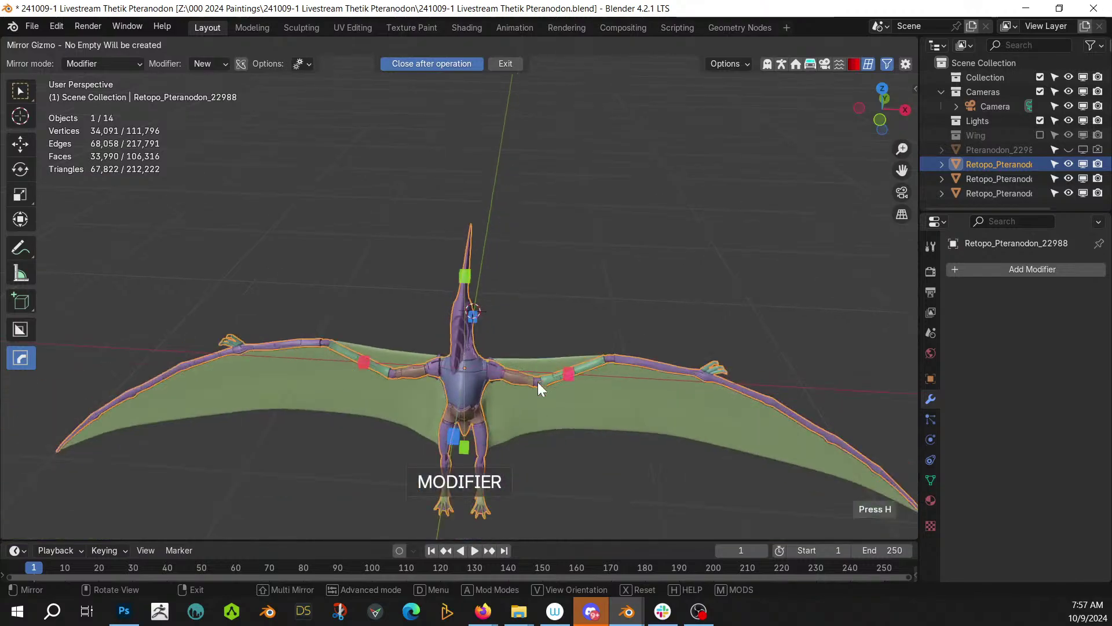
{"action": "left_click", "coordinate": [569, 375]}
{"action": "scroll", "coordinate": [509, 330], "scroll_direction": "up", "scroll_amount": 8}
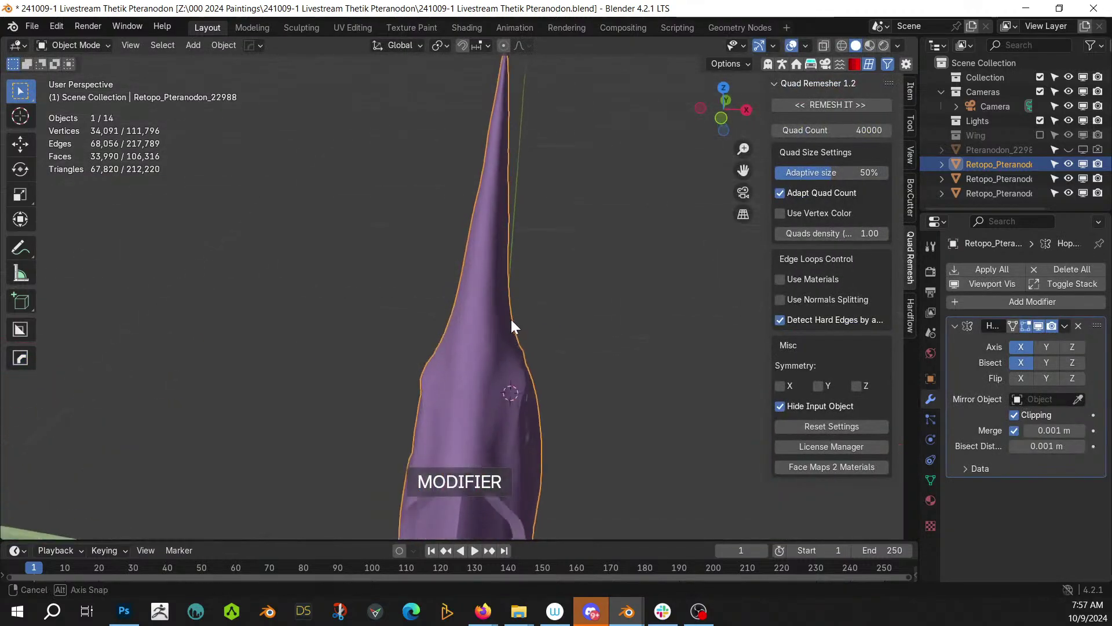
- Select the linked head and beak faces in edit mode, delimited by seams
{"action": "key", "text": "Tab"}
{"action": "middle_click_drag", "start_coordinate": [506, 301], "coordinate": [517, 206]}
{"action": "key", "text": "3"}
{"action": "left_click", "coordinate": [227, 331]}
{"action": "key", "text": "l"}
{"action": "middle_click_drag", "start_coordinate": [241, 332], "coordinate": [361, 360]}
{"action": "scroll", "coordinate": [352, 347], "scroll_direction": "down", "scroll_amount": 5}
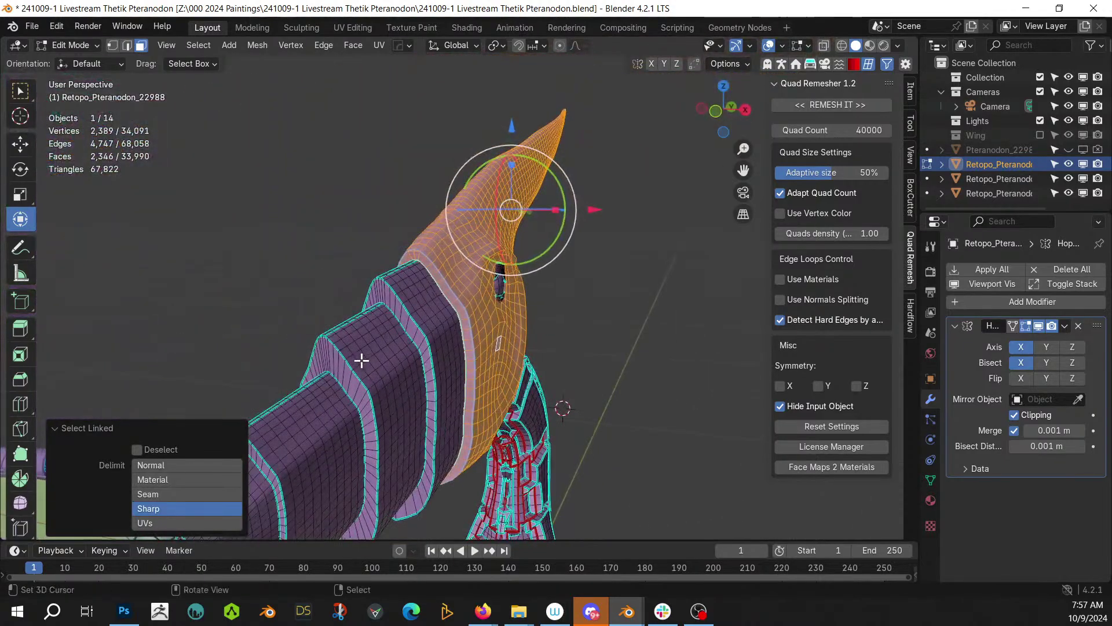
{"action": "scroll", "coordinate": [361, 360], "scroll_direction": "up", "scroll_amount": 2}
{"action": "scroll", "coordinate": [361, 360], "scroll_direction": "up", "scroll_amount": 2}
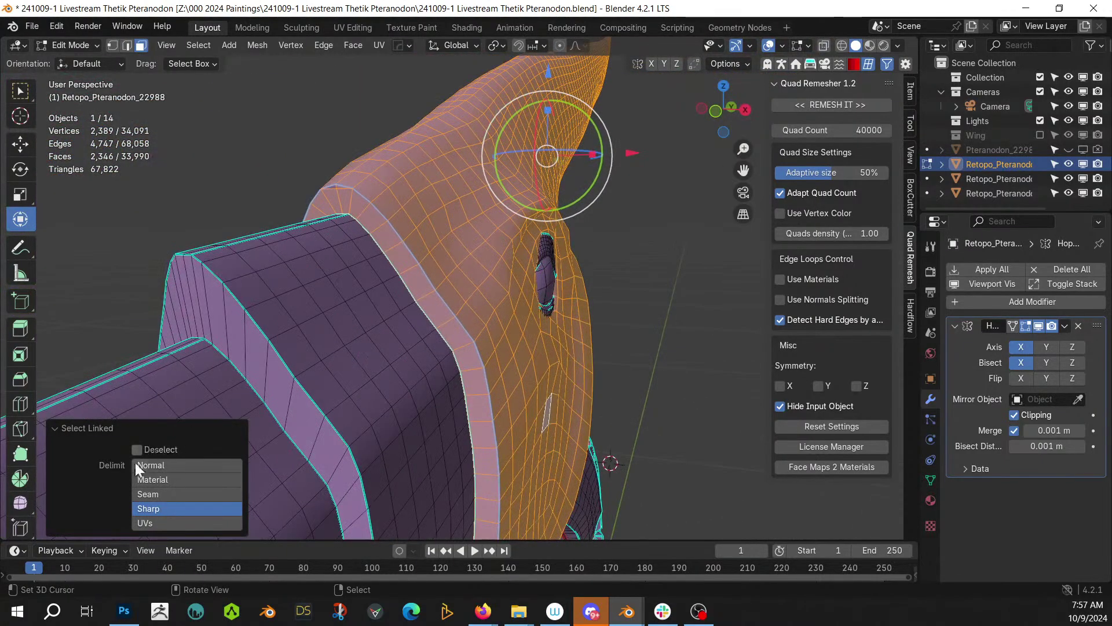
{"action": "left_click", "coordinate": [153, 495]}
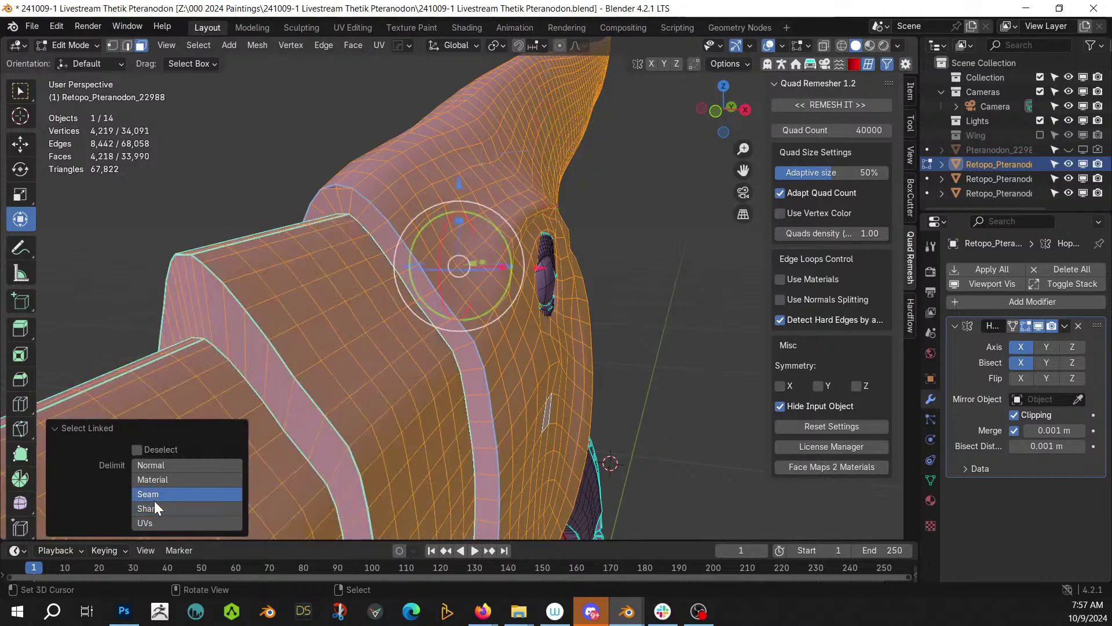
- Reselect the linked faces starting from the cheek below the eye and leave edit mode
{"action": "left_click", "coordinate": [704, 339]}
{"action": "middle_click_drag", "start_coordinate": [697, 338], "coordinate": [286, 360]}
{"action": "left_click", "coordinate": [421, 329]}
{"action": "key", "text": "ctrl+l"}
{"action": "key", "text": "Tab"}
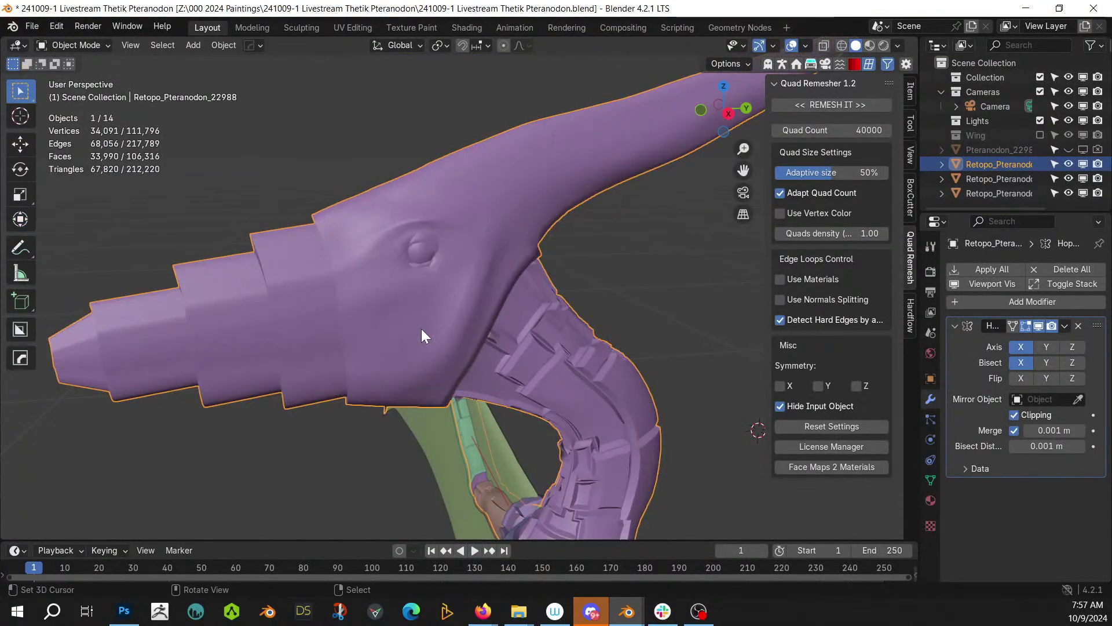
- Generate random panels over the selected head and beak faces with panel seed 2 and minimum panel size 0%
{"action": "key", "text": "shift+alt+r"}
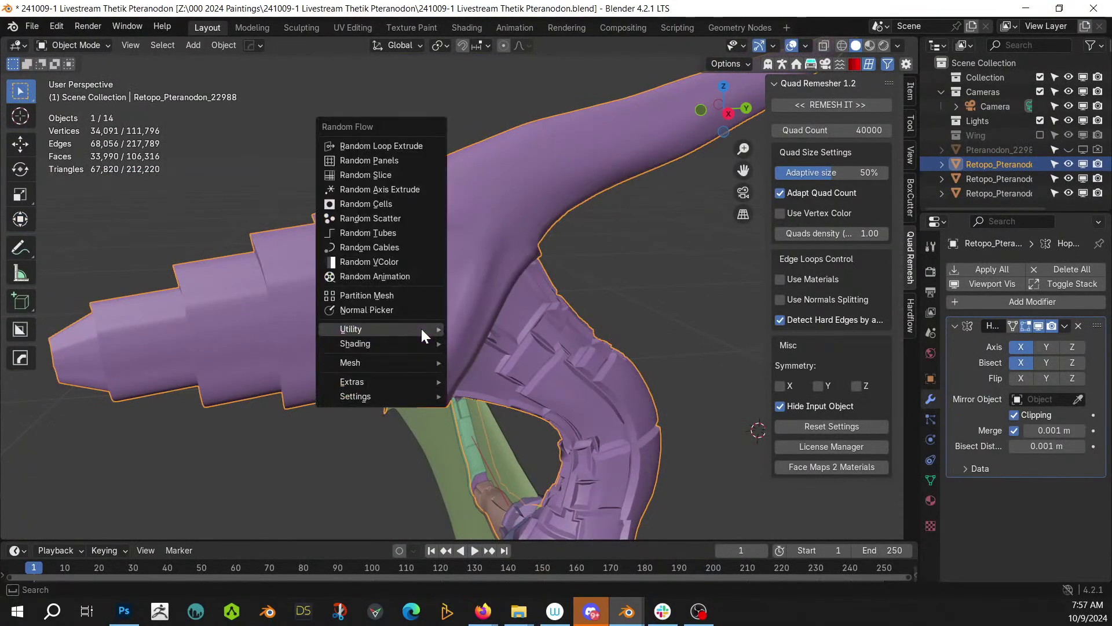
{"action": "left_click", "coordinate": [405, 161]}
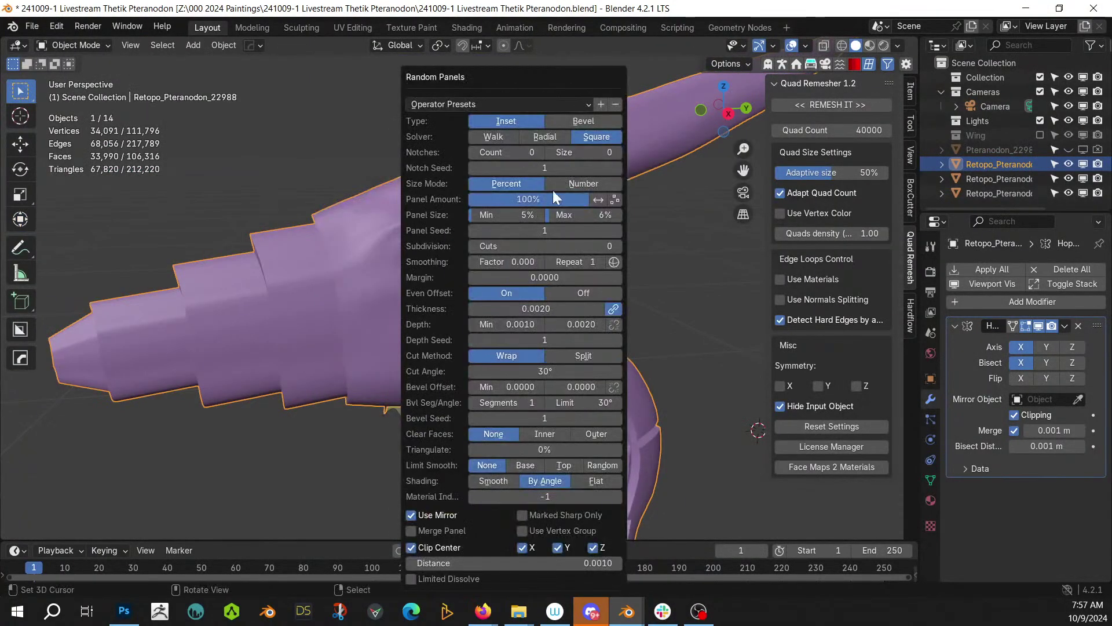
{"action": "left_click", "coordinate": [618, 231]}
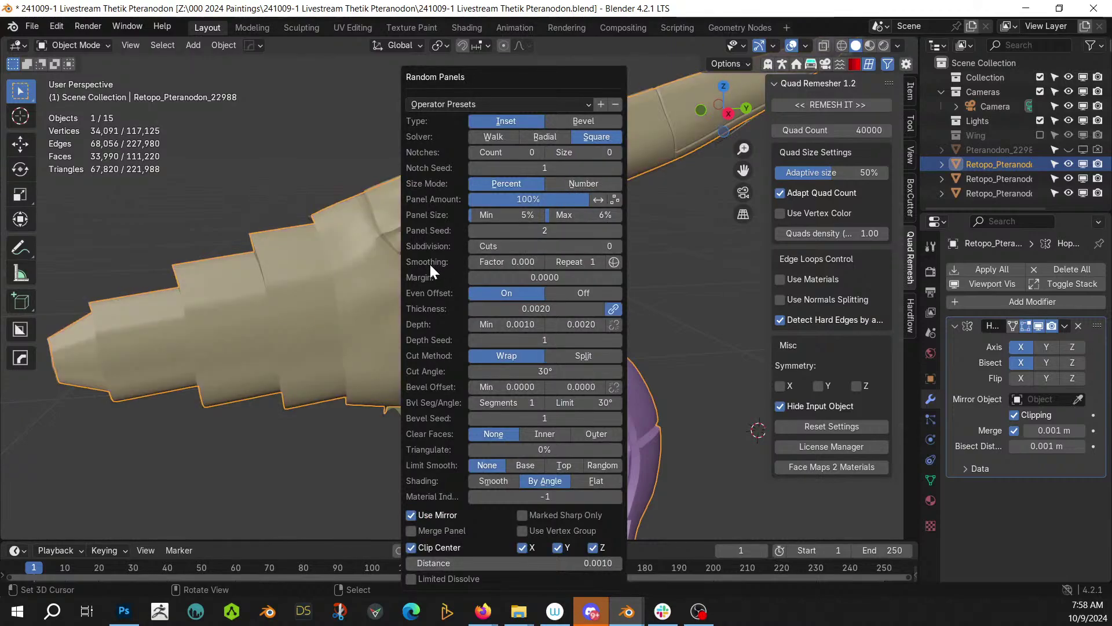
{"action": "double_click", "coordinate": [507, 215]}
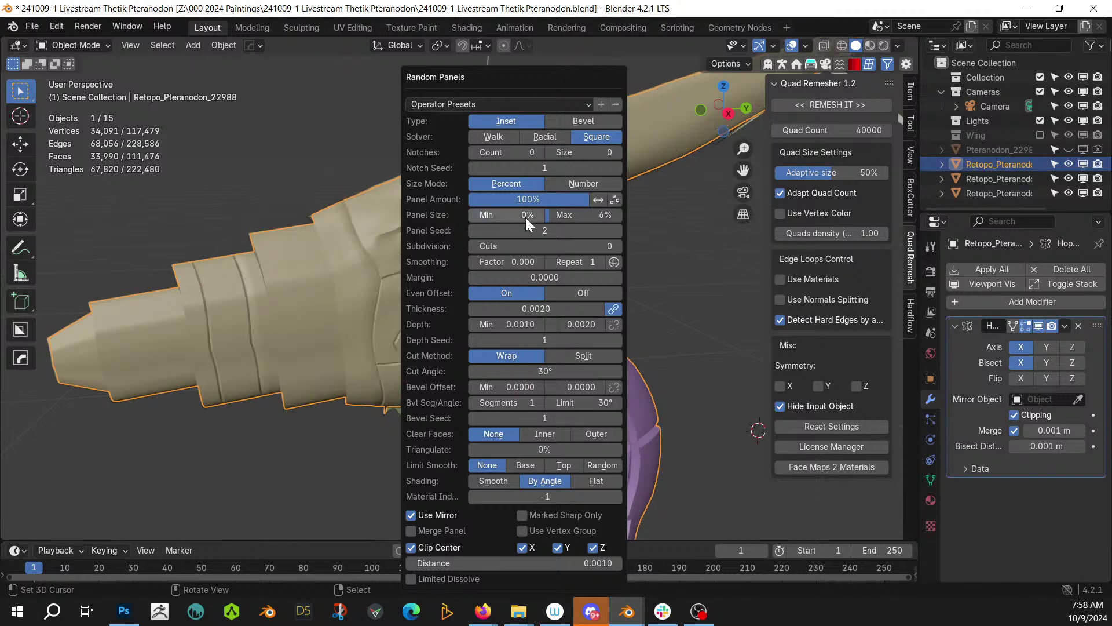
{"action": "key", "text": "Return"}
{"action": "middle_click_drag", "start_coordinate": [348, 243], "coordinate": [274, 213]}
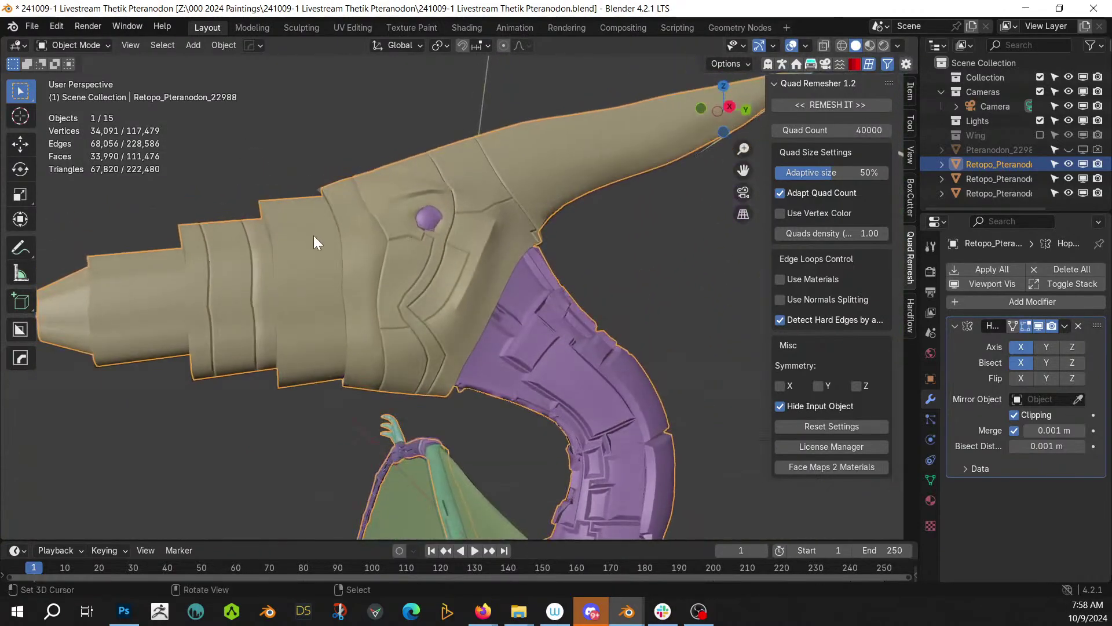
{"action": "key", "text": "F9"}
{"action": "left_click", "coordinate": [512, 295]}
{"action": "middle_click_drag", "start_coordinate": [513, 294], "coordinate": [544, 300]}
- Open the base head and body mesh in edit mode, isolate it in local view and clear the face selection
{"action": "scroll", "coordinate": [544, 300], "scroll_direction": "up", "scroll_amount": 5}
{"action": "middle_click_drag", "start_coordinate": [492, 341], "coordinate": [808, 446]}
{"action": "scroll", "coordinate": [439, 441], "scroll_direction": "up", "scroll_amount": 6}
{"action": "scroll", "coordinate": [352, 439], "scroll_direction": "down", "scroll_amount": 6}
{"action": "scroll", "coordinate": [439, 386], "scroll_direction": "up", "scroll_amount": 5}
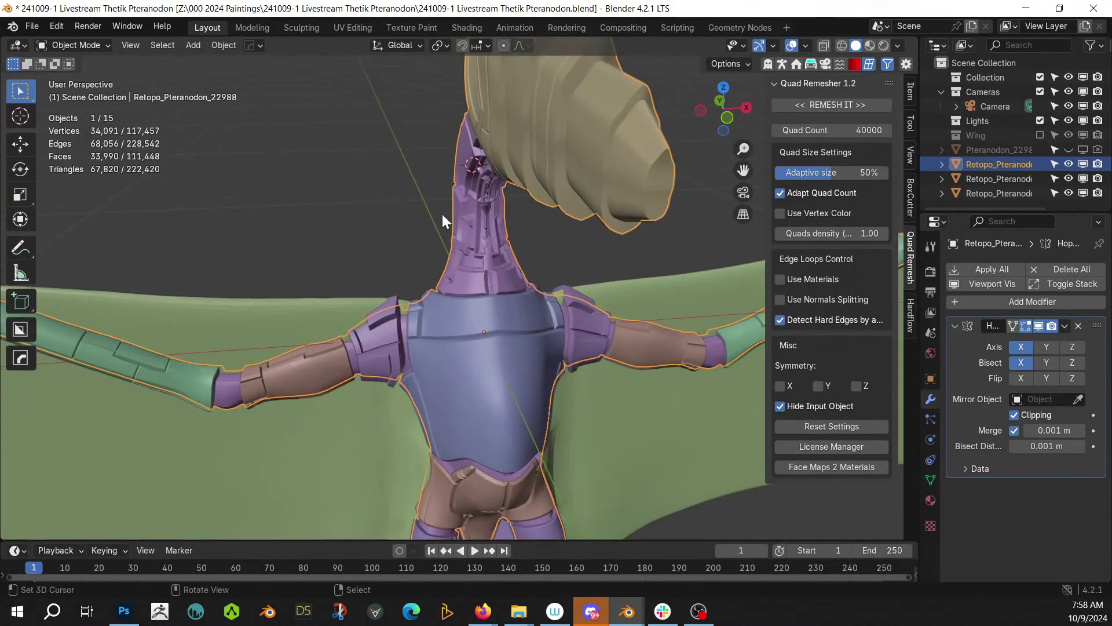
{"action": "scroll", "coordinate": [405, 322], "scroll_direction": "up", "scroll_amount": 2}
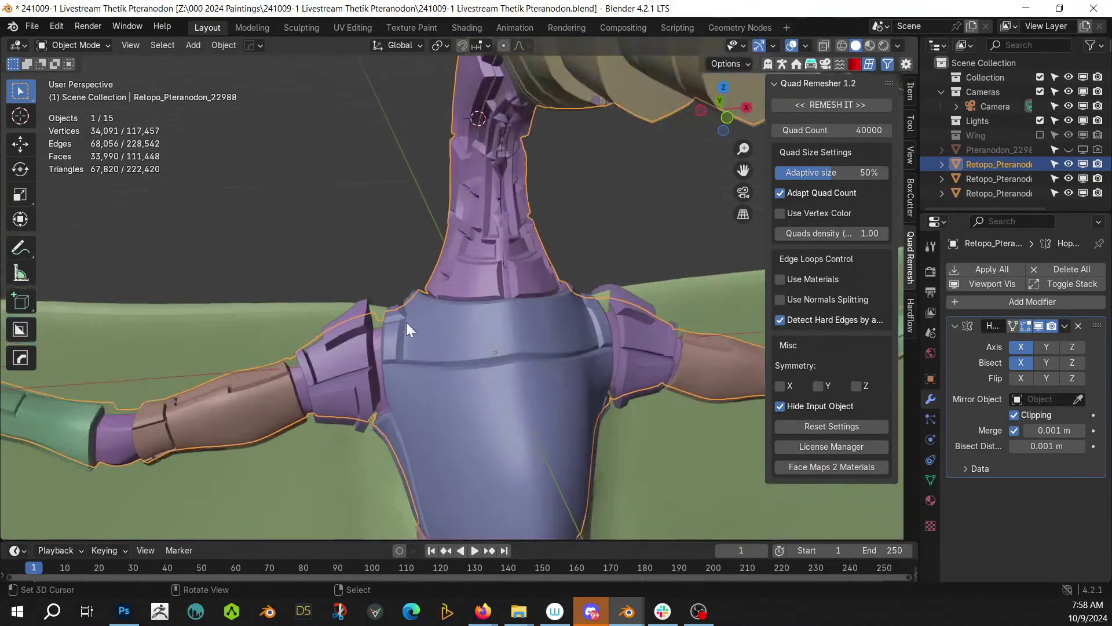
{"action": "left_click", "coordinate": [379, 337]}
{"action": "left_click", "coordinate": [379, 337]}
{"action": "left_click", "coordinate": [379, 337]}
{"action": "key", "text": "Tab"}
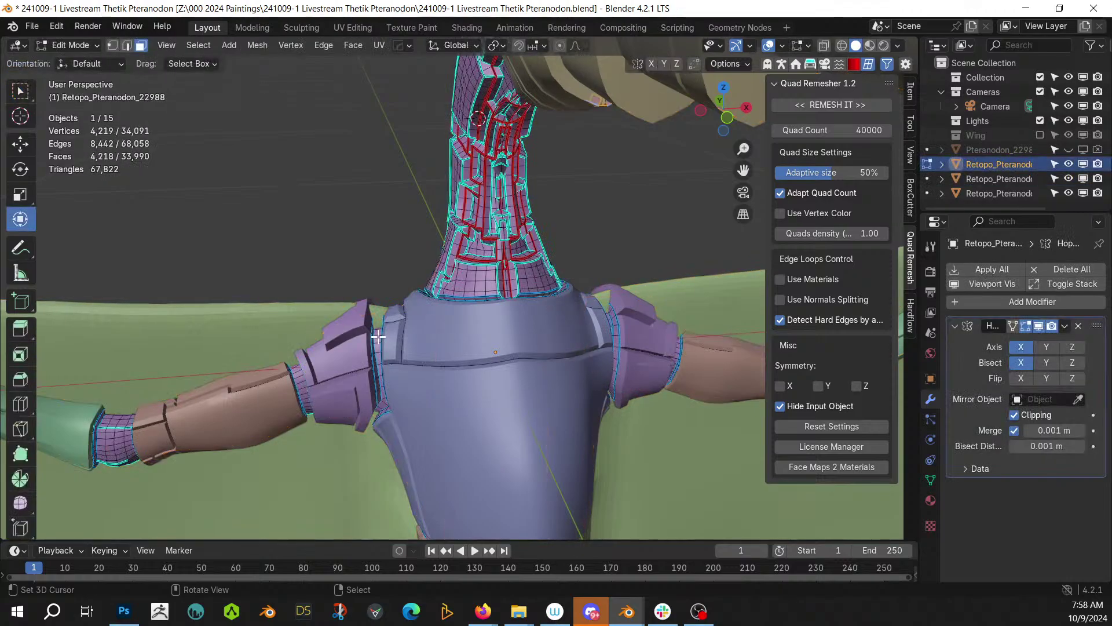
{"action": "key", "text": "slash"}
{"action": "middle_click_drag", "start_coordinate": [378, 333], "coordinate": [510, 403]}
{"action": "scroll", "coordinate": [532, 341], "scroll_direction": "up", "scroll_amount": 3}
{"action": "key", "text": "alt+a"}
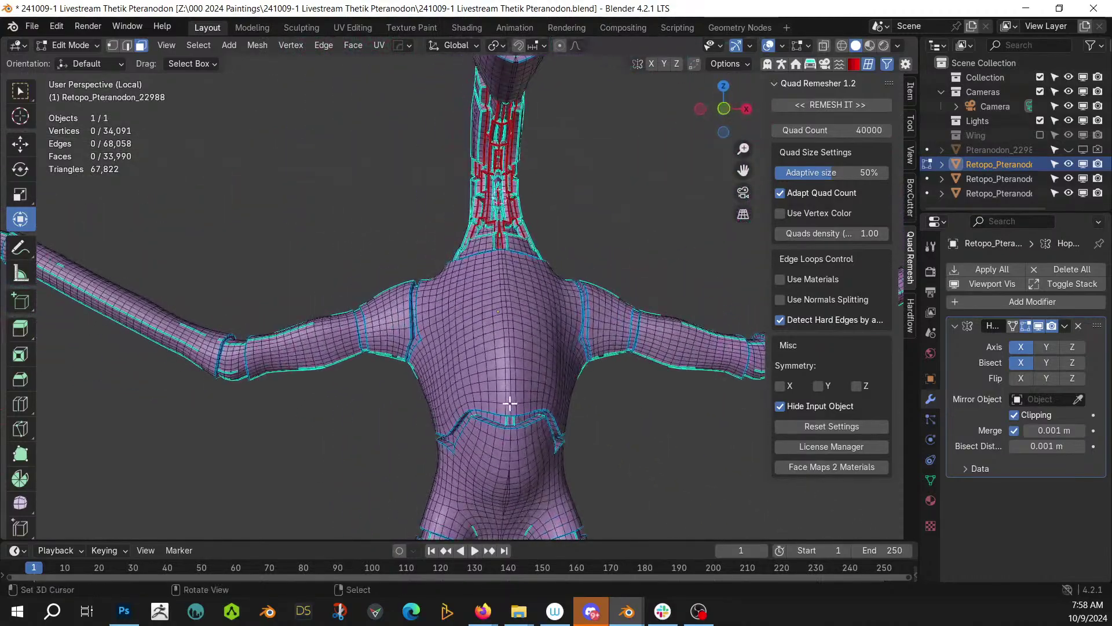
- Select the linked base faces of the torso and the main segments of both arms, delimited by sharp edges
{"action": "left_click", "coordinate": [476, 325]}
{"action": "key", "text": "ctrl+l"}
{"action": "left_click", "coordinate": [168, 509]}
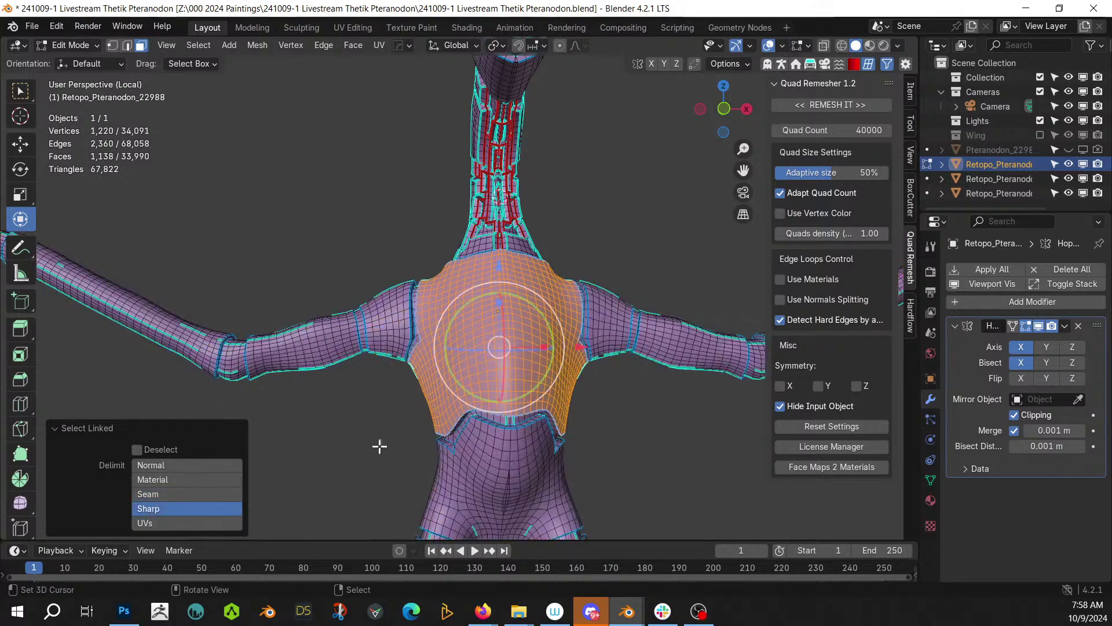
{"action": "key", "text": "l"}
{"action": "key", "text": "l"}
{"action": "key", "text": "l"}
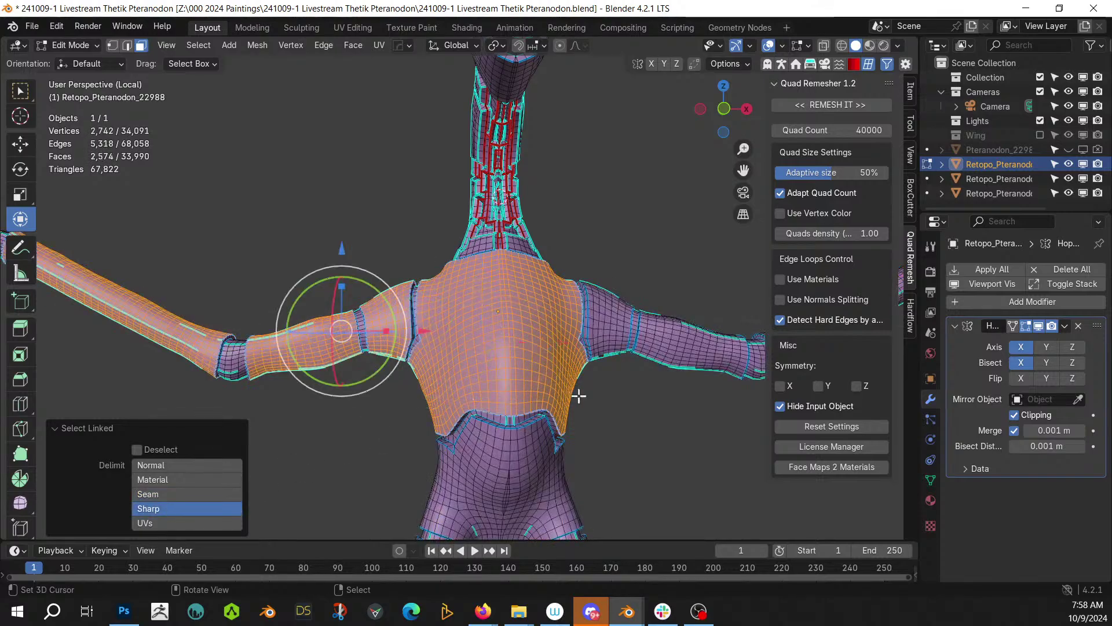
{"action": "middle_click_drag", "start_coordinate": [566, 389], "coordinate": [591, 337]}
{"action": "key", "text": "l"}
{"action": "key", "text": "l"}
{"action": "key", "text": "l"}
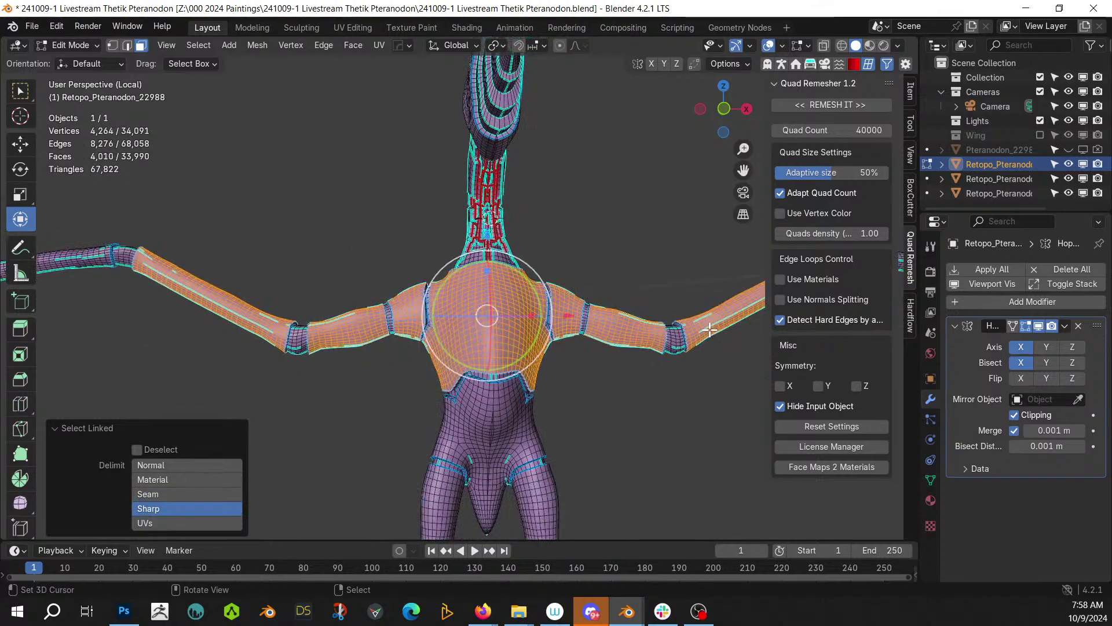
- Add the pelvis, one thigh and its shin to the selection and delete all selected base faces
{"action": "key", "text": "l"}
{"action": "key", "text": "l"}
{"action": "middle_click_drag", "start_coordinate": [626, 483], "coordinate": [585, 216], "text": "shift"}
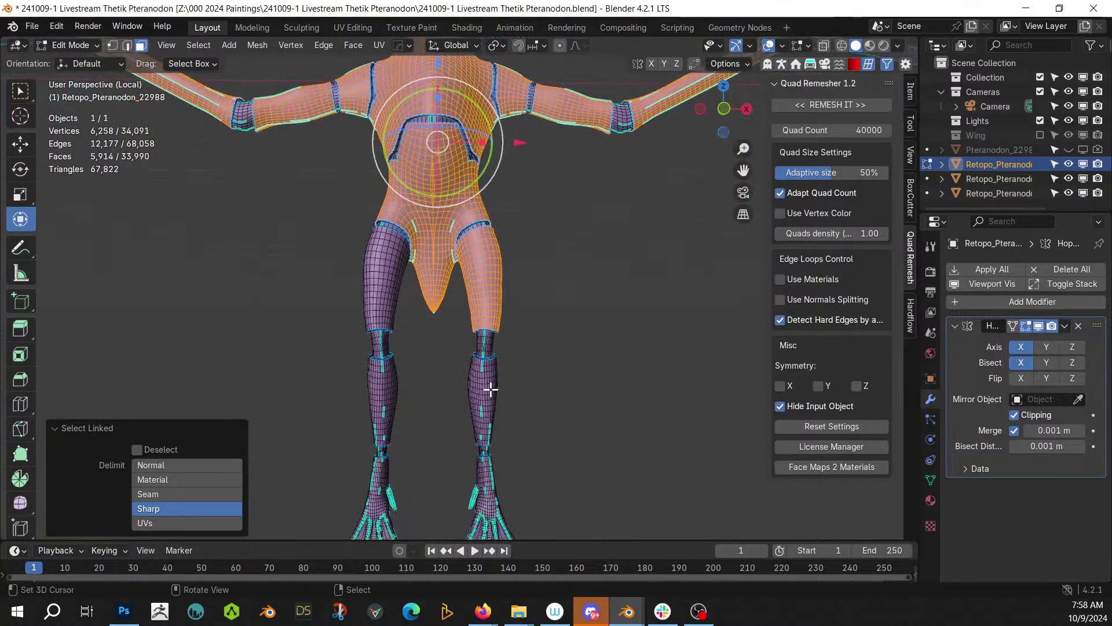
{"action": "key", "text": "l"}
{"action": "key", "text": "l"}
{"action": "middle_click_drag", "start_coordinate": [516, 489], "coordinate": [570, 469]}
{"action": "key", "text": "x"}
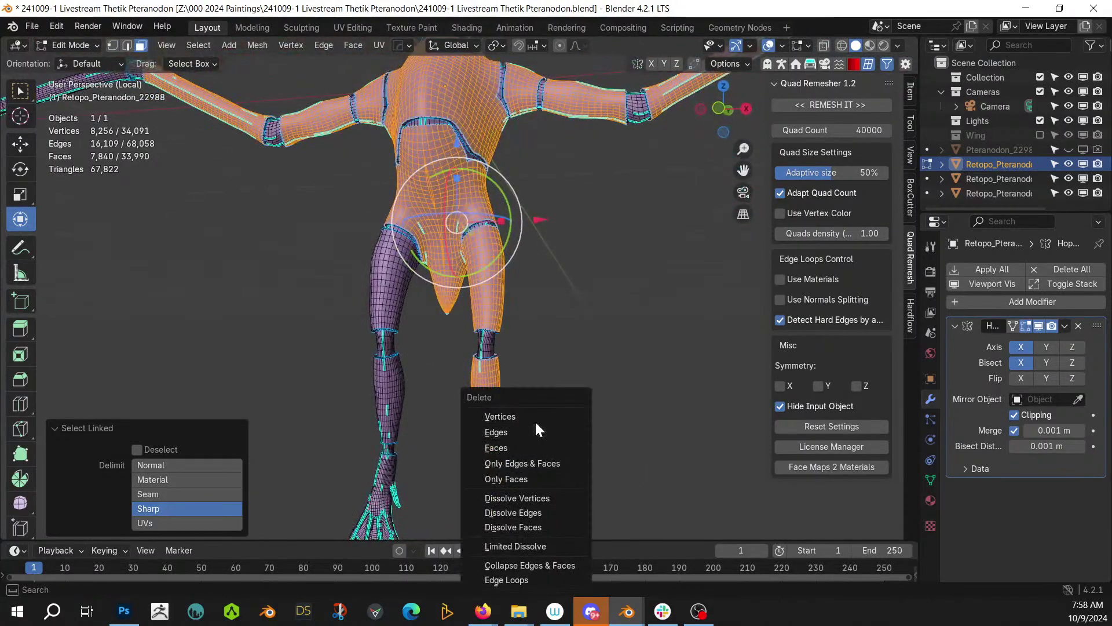
{"action": "left_click", "coordinate": [525, 446]}
- Select the linked base faces of the head and the stepped beak segments, delimited by sharp edges
{"action": "middle_click_drag", "start_coordinate": [556, 360], "coordinate": [433, 297]}
{"action": "key", "text": "l"}
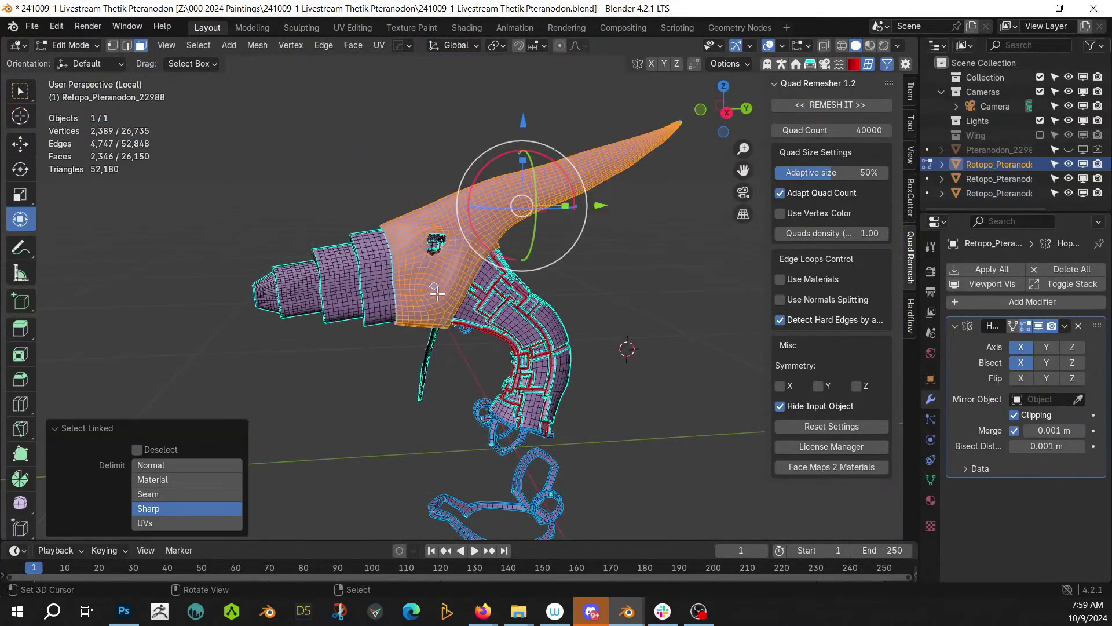
{"action": "key", "text": "l"}
{"action": "key", "text": "l"}
{"action": "key", "text": "l"}
{"action": "key", "text": "l"}
{"action": "middle_click_drag", "start_coordinate": [269, 290], "coordinate": [363, 283]}
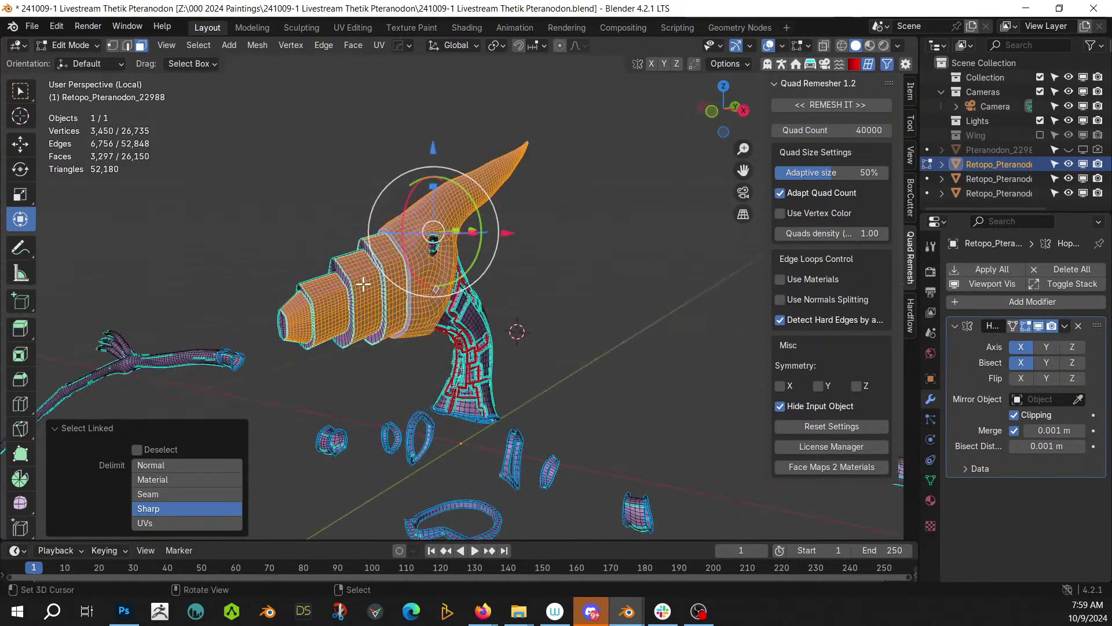
- Grow the head selection, deselect the face loop around the neck rim and delete the selected faces
{"action": "key", "text": "ctrl+KP_Add"}
{"action": "middle_click_drag", "start_coordinate": [372, 278], "coordinate": [204, 225]}
{"action": "scroll", "coordinate": [338, 275], "scroll_direction": "up", "scroll_amount": 4}
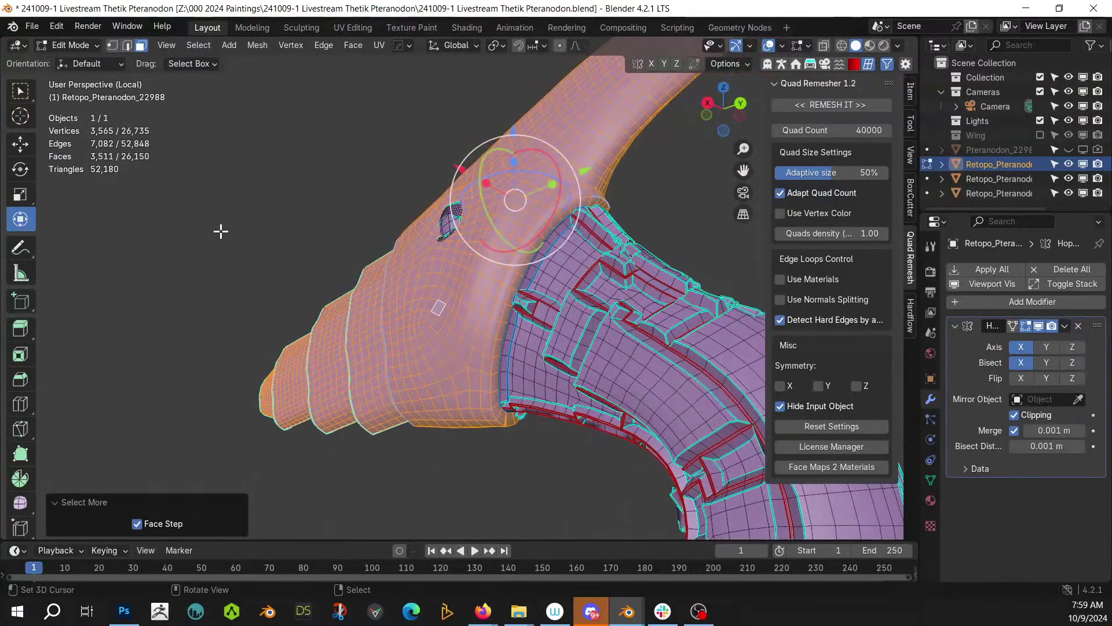
{"action": "left_click", "coordinate": [495, 338], "text": "alt+shift"}
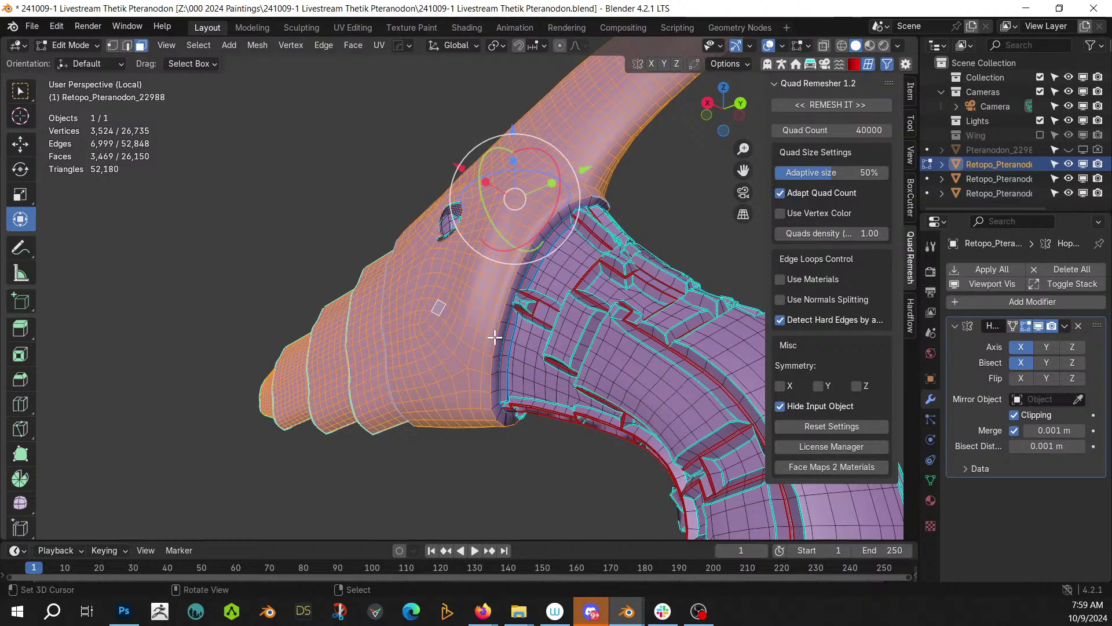
{"action": "key", "text": "x"}
{"action": "left_click", "coordinate": [495, 338]}
{"action": "middle_click_drag", "start_coordinate": [495, 337], "coordinate": [240, 307]}
{"action": "key", "text": "l"}
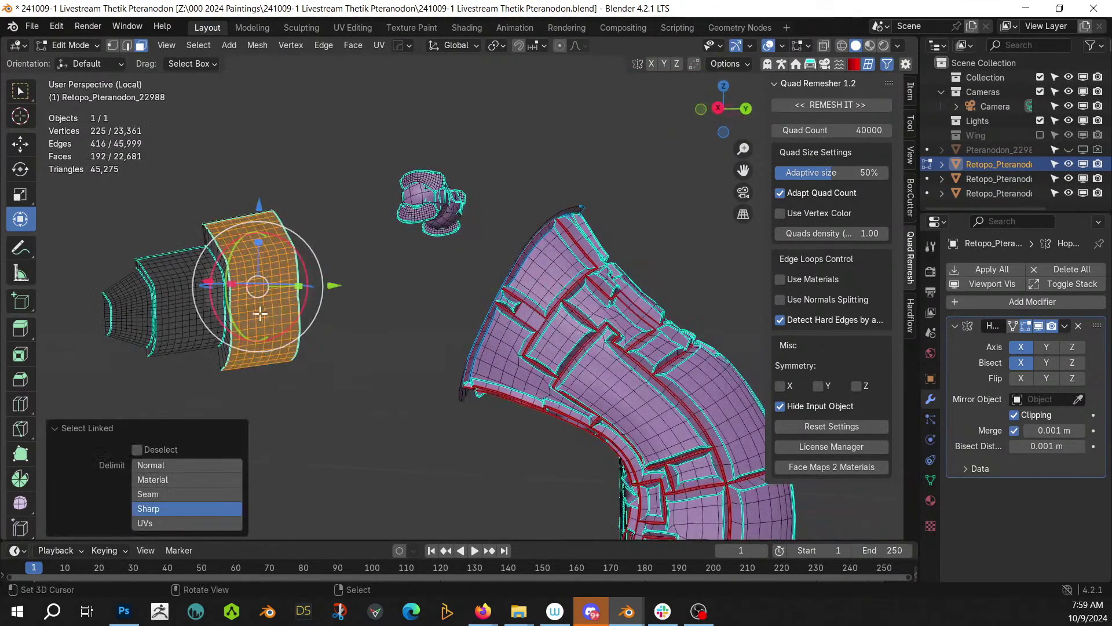
{"action": "key", "text": "l"}
{"action": "key", "text": "c"}
{"action": "mouse_move", "coordinate": [139, 313]}
{"action": "left_mouse_down"}
{"action": "mouse_move", "coordinate": [197, 255]}
{"action": "mouse_move", "coordinate": [400, 200]}
{"action": "mouse_move", "coordinate": [177, 265]}
{"action": "left_mouse_up"}
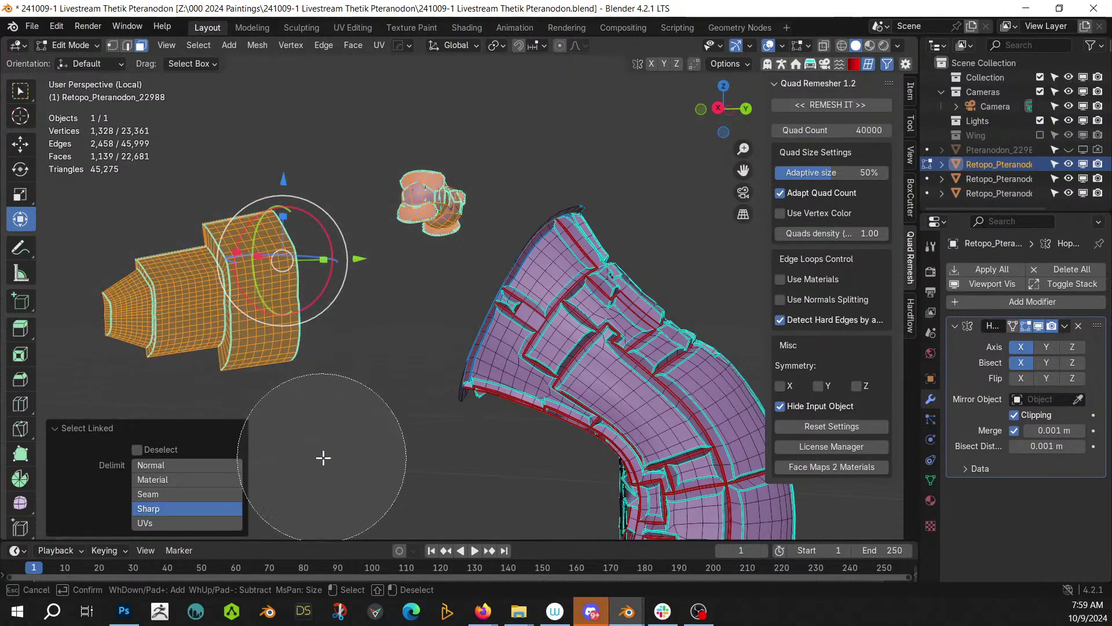
{"action": "key", "text": "Escape"}
{"action": "key", "text": "alt+a"}
- Select all remaining linked beak segments, delete their faces, and leave edit mode and local view
{"action": "key", "text": "c"}
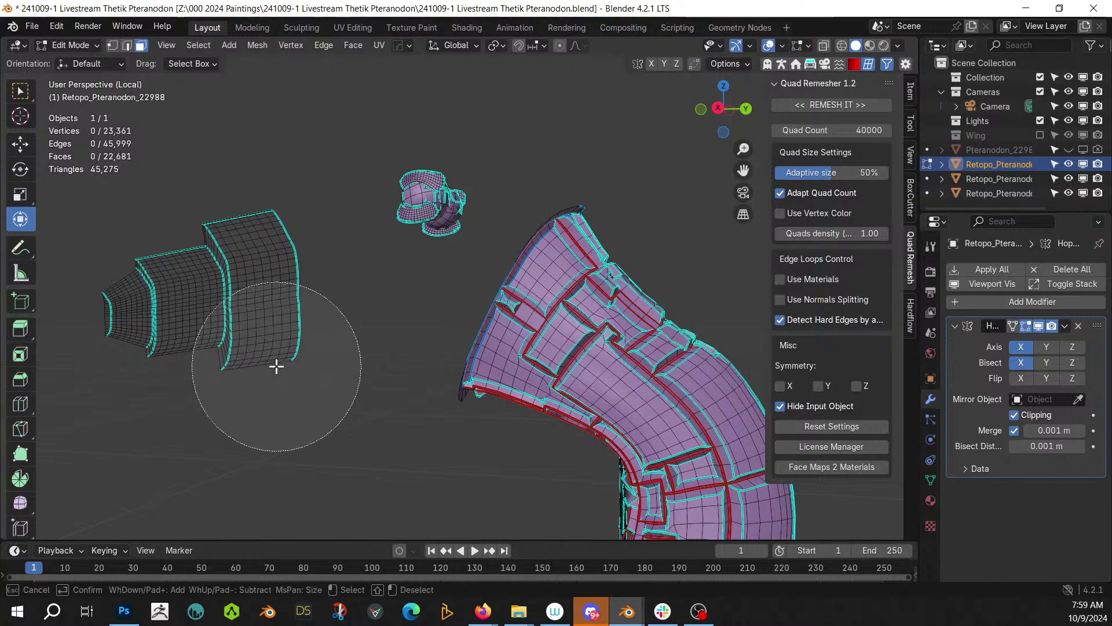
{"action": "left_click_drag", "start_coordinate": [272, 368], "coordinate": [152, 232]}
{"action": "key", "text": "Escape"}
{"action": "key", "text": "ctrl+l"}
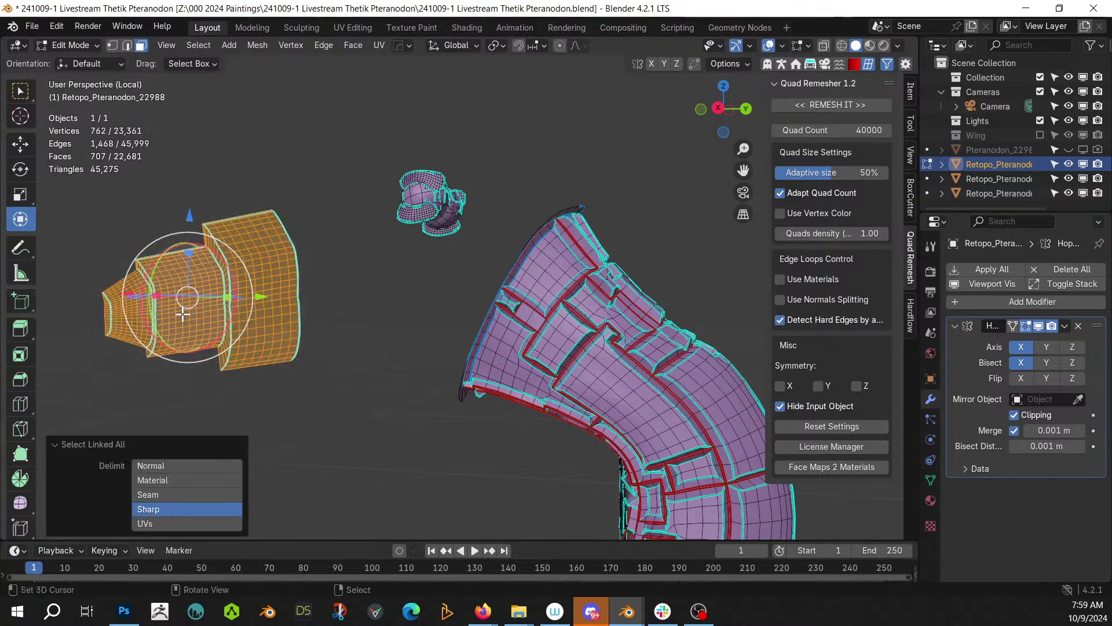
{"action": "key", "text": "x"}
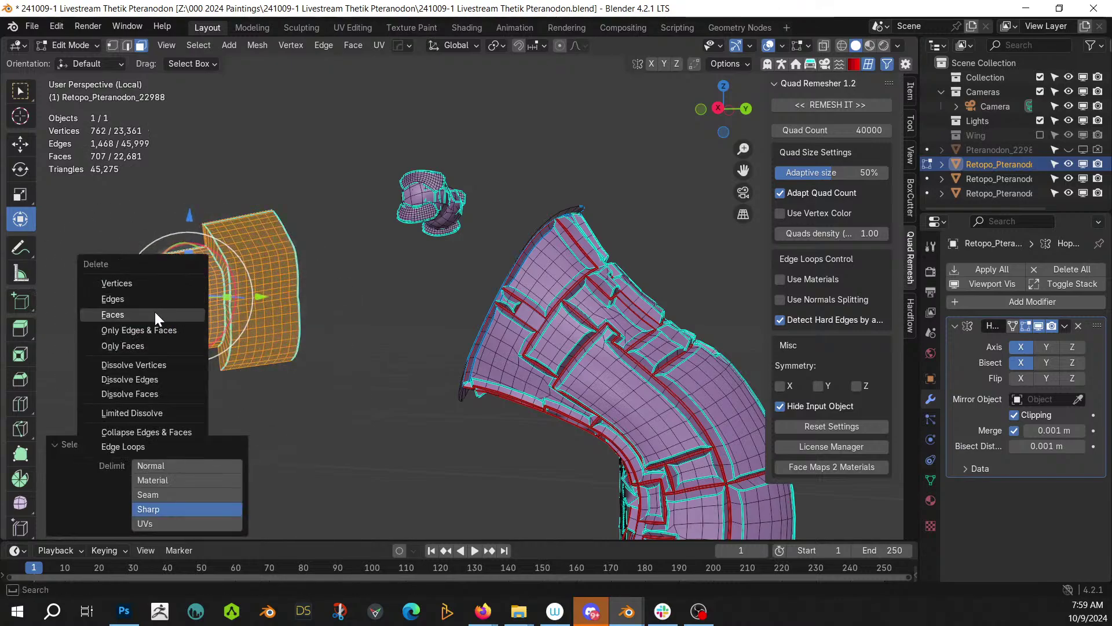
{"action": "left_click", "coordinate": [155, 311]}
{"action": "key", "text": "Tab"}
{"action": "key", "text": "KP_Divide"}
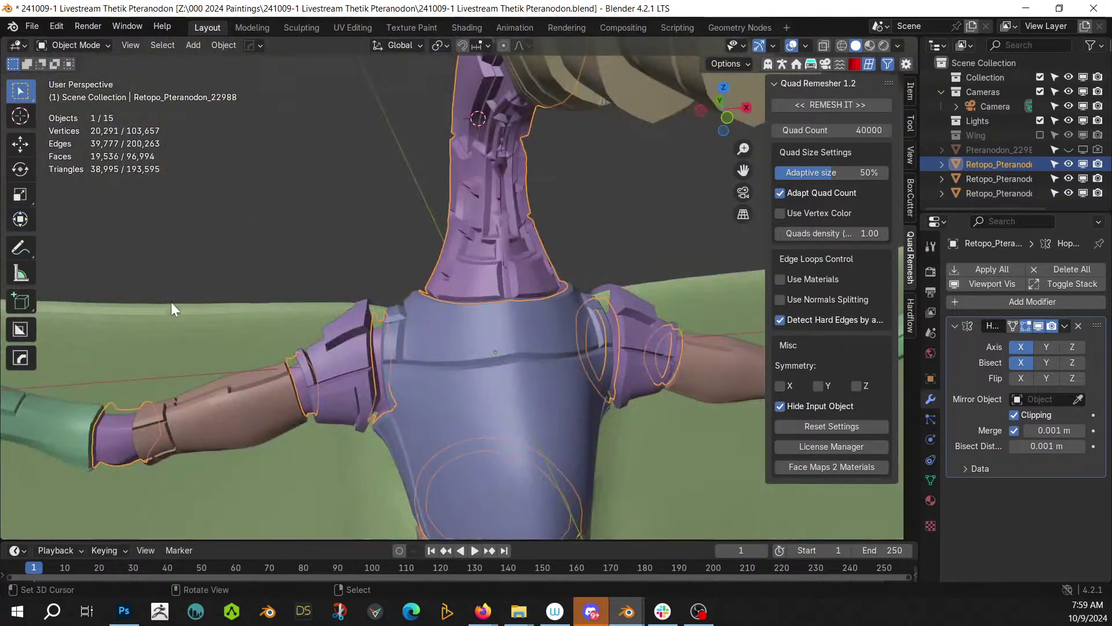
- Deselect the mesh, check the panels across the torso and arms from several angles, and save the file
{"action": "middle_click_drag", "start_coordinate": [321, 285], "coordinate": [393, 290]}
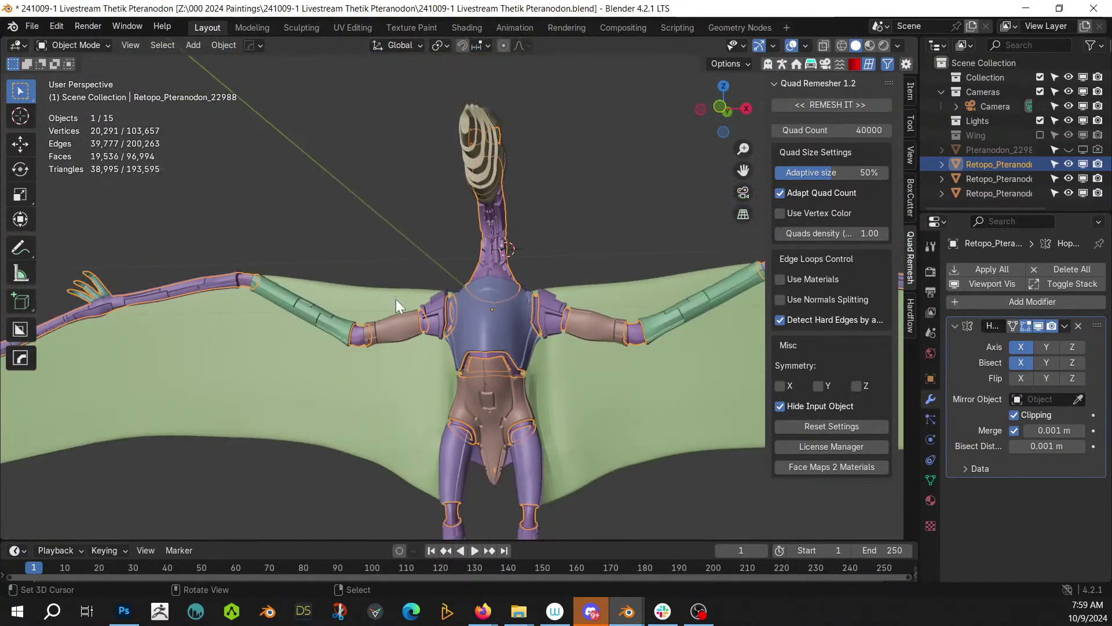
{"action": "scroll", "coordinate": [568, 350], "scroll_direction": "up", "scroll_amount": 3}
{"action": "middle_click_drag", "start_coordinate": [568, 350], "coordinate": [382, 331]}
{"action": "scroll", "coordinate": [381, 331], "scroll_direction": "down", "scroll_amount": 2}
{"action": "left_click", "coordinate": [570, 513]}
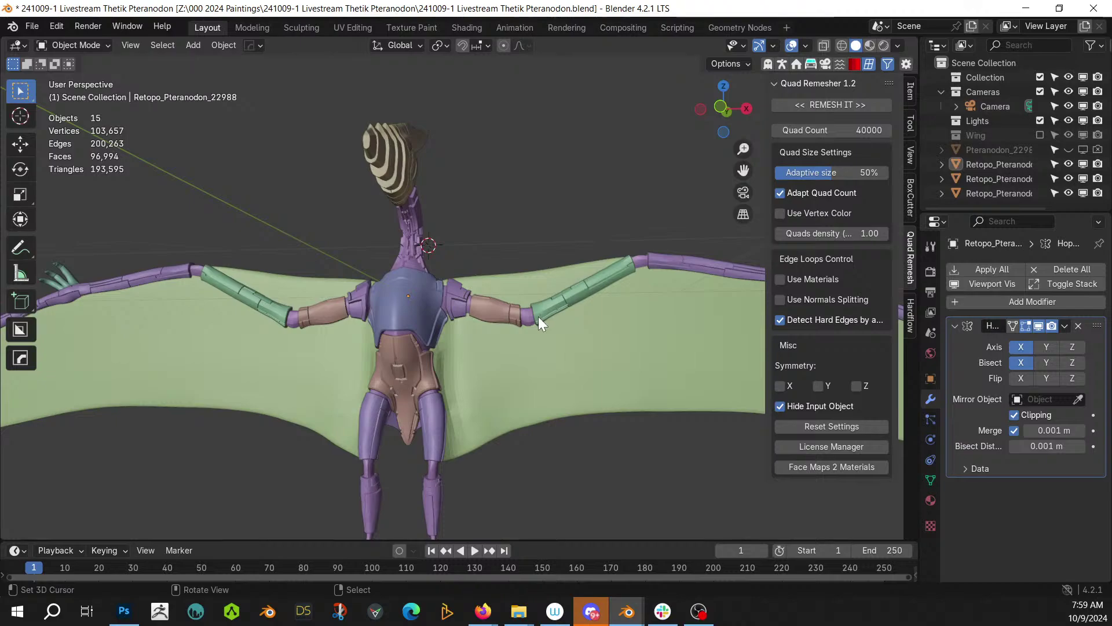
{"action": "scroll", "coordinate": [537, 316], "scroll_direction": "up", "scroll_amount": 3}
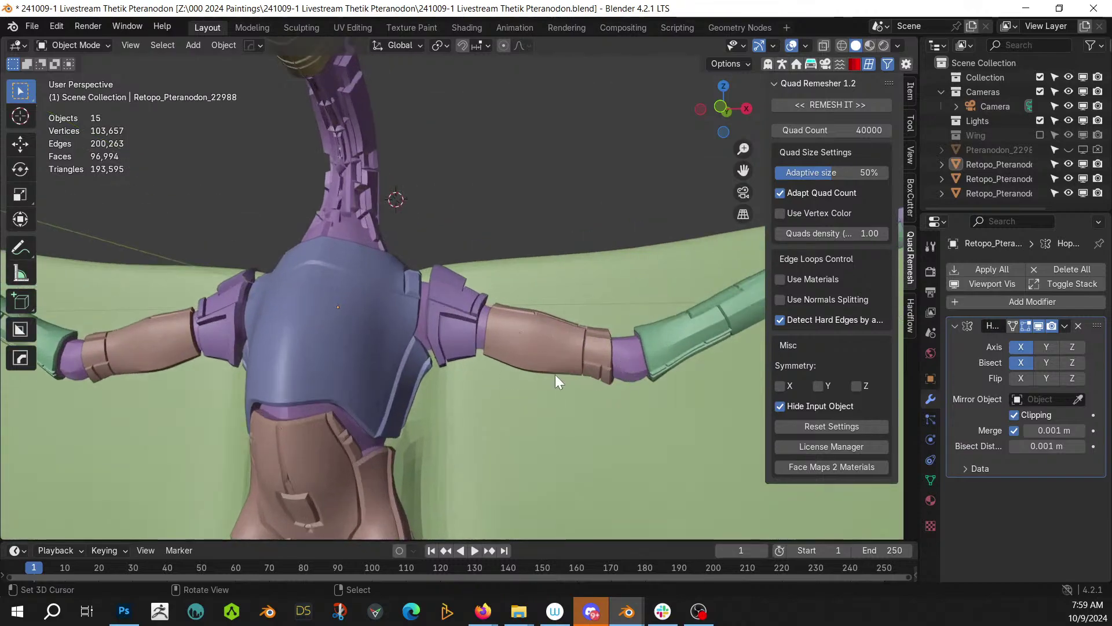
{"action": "middle_click_drag", "start_coordinate": [443, 313], "coordinate": [478, 366]}
{"action": "middle_click_drag", "start_coordinate": [401, 392], "coordinate": [365, 404]}
{"action": "scroll", "coordinate": [385, 370], "scroll_direction": "up", "scroll_amount": 5}
{"action": "key", "text": "ctrl+s"}
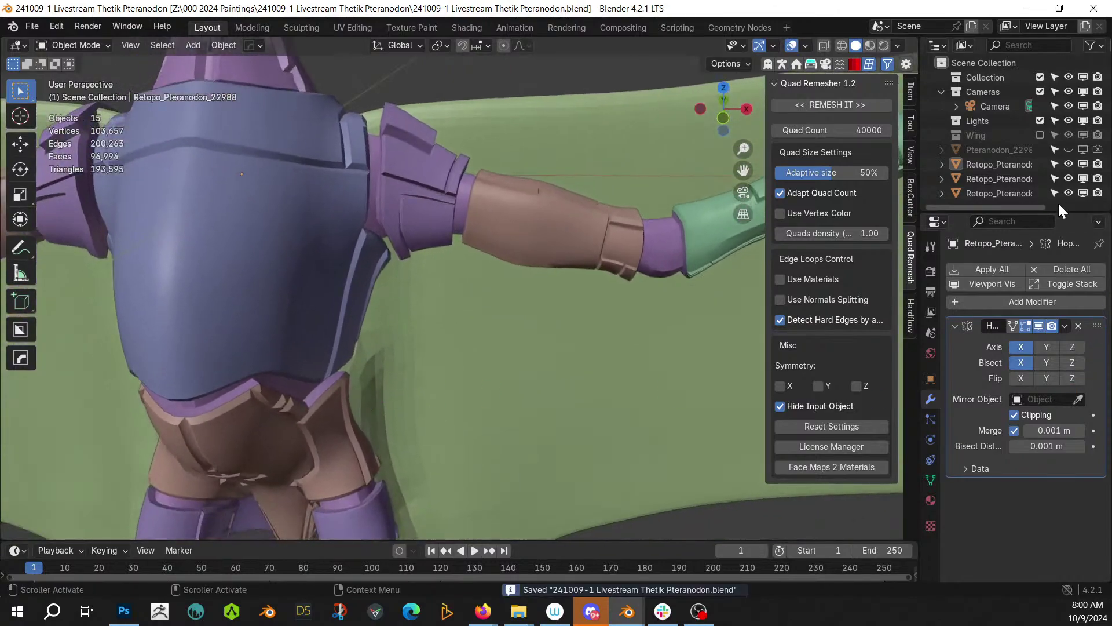
- Hide the two wing membrane meshes to expose the back of the neck and shoulders
{"action": "left_click_drag", "start_coordinate": [1069, 193], "coordinate": [1068, 179]}
{"action": "scroll", "coordinate": [361, 311], "scroll_direction": "down", "scroll_amount": 6}
{"action": "middle_click_drag", "start_coordinate": [366, 328], "coordinate": [490, 342]}
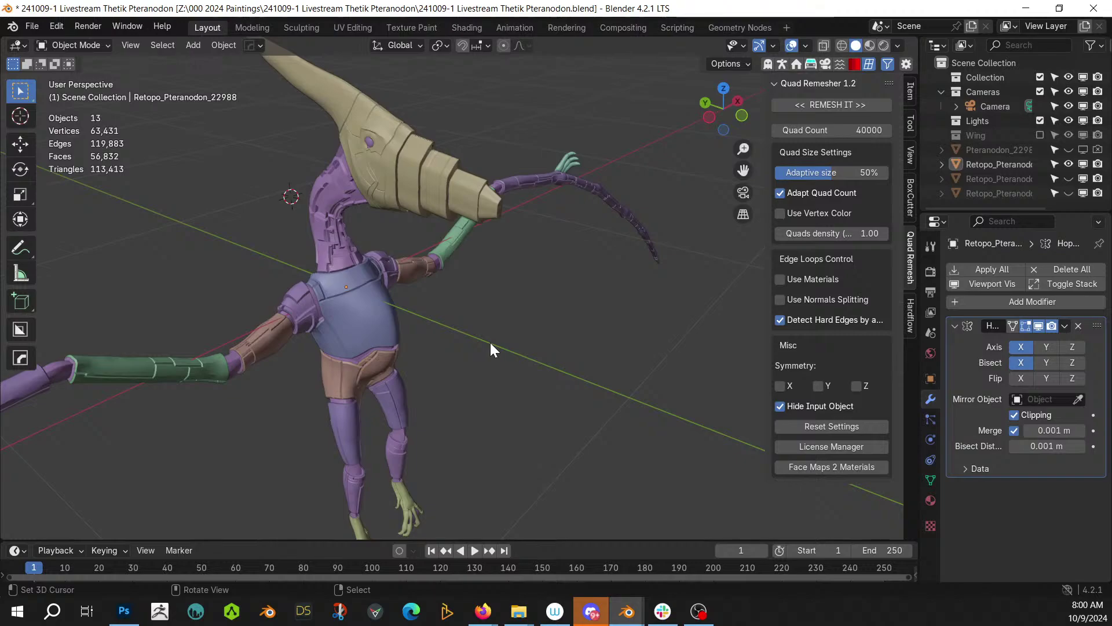
{"action": "scroll", "coordinate": [490, 342], "scroll_direction": "up", "scroll_amount": 4}
{"action": "middle_click_drag", "start_coordinate": [510, 341], "coordinate": [461, 232]}
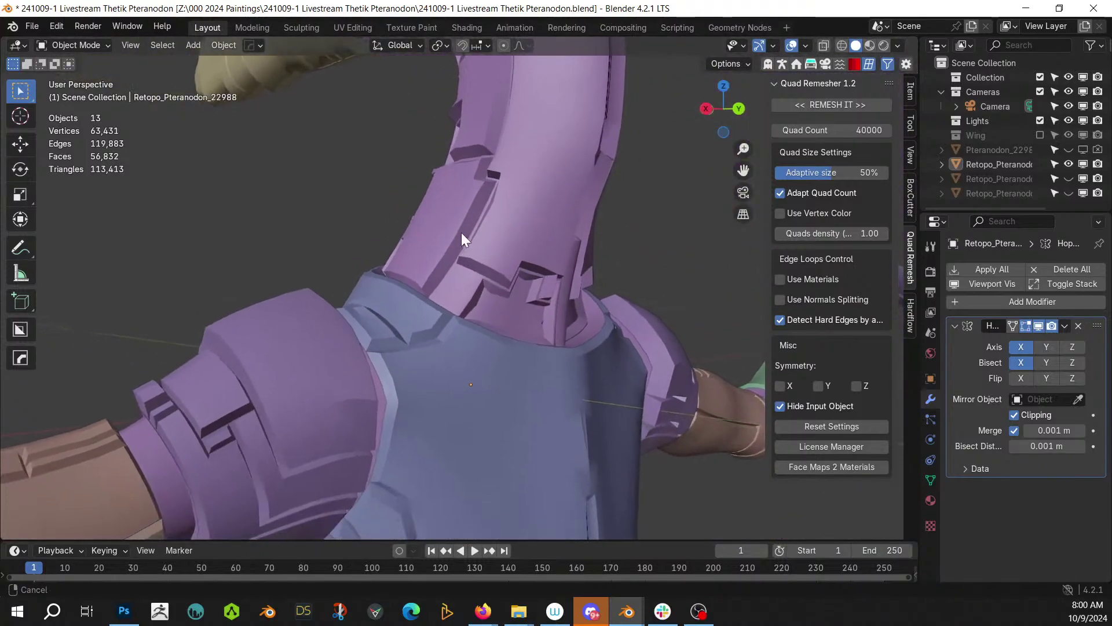
- Create a cable between the base of the neck and the torso collar with width 0.006 and tension 0.027
{"action": "key", "text": "shift+alt+c"}
{"action": "left_click", "coordinate": [515, 301]}
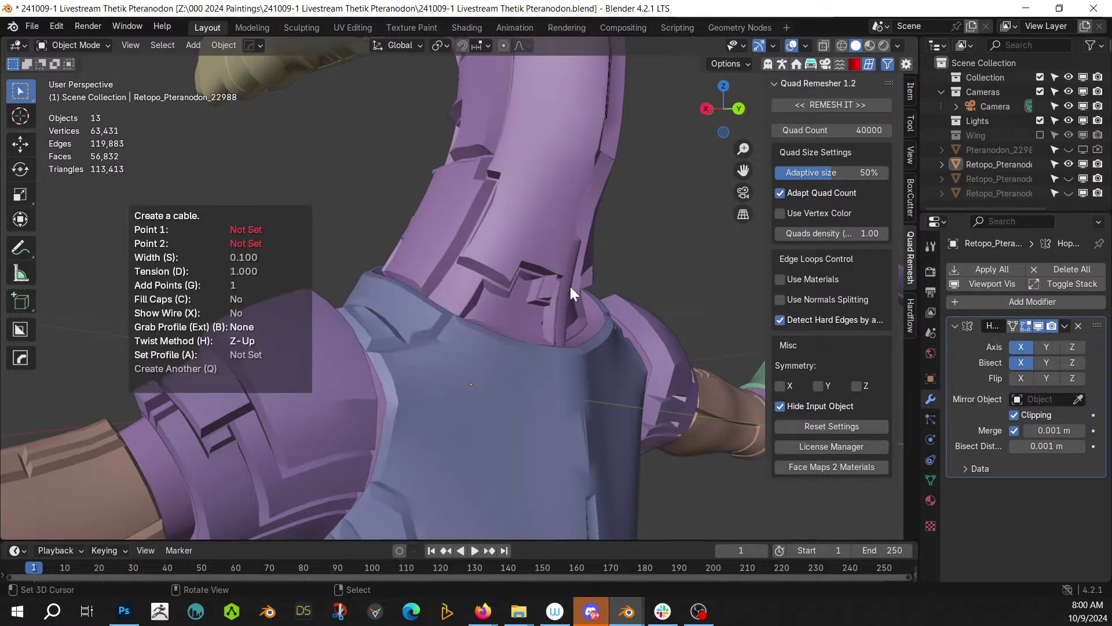
{"action": "middle_click_drag", "start_coordinate": [570, 286], "coordinate": [533, 283]}
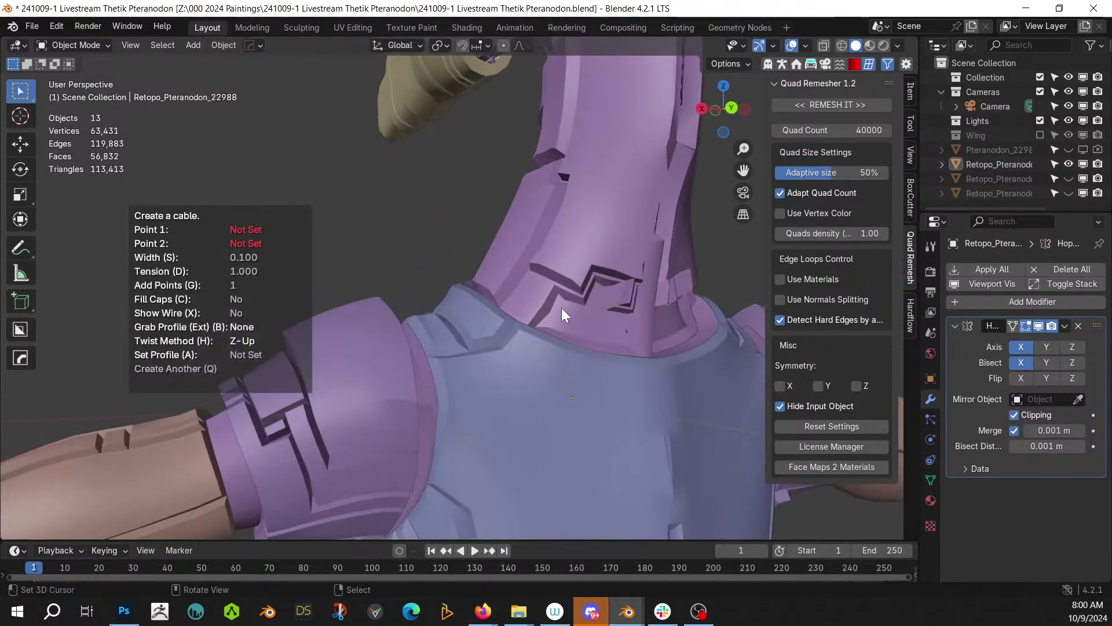
{"action": "left_click", "coordinate": [479, 323]}
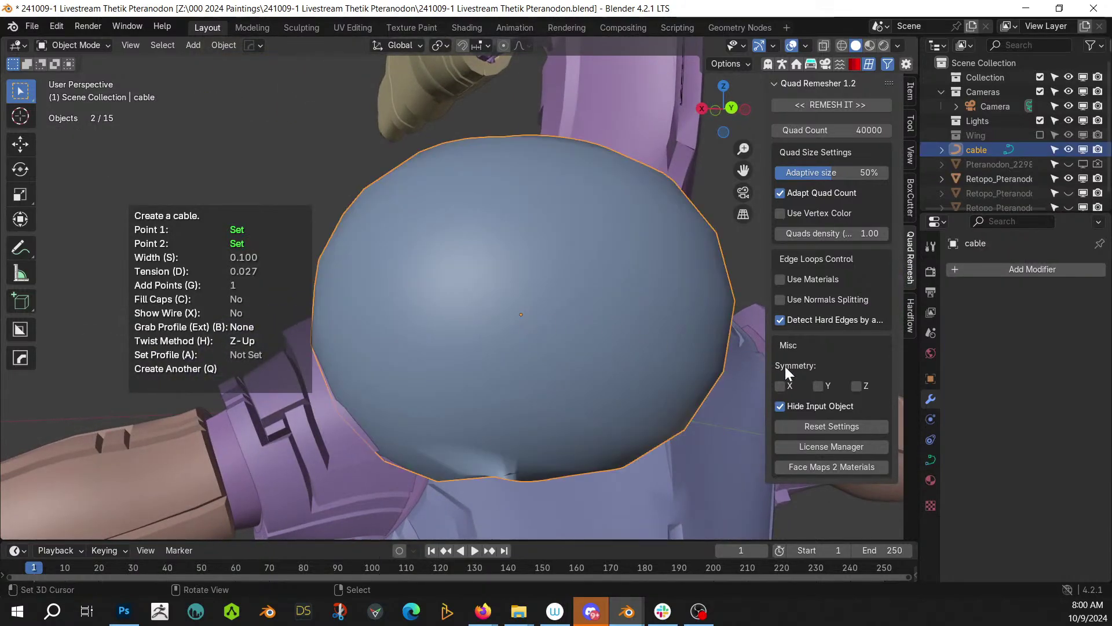
{"action": "key", "text": "s"}
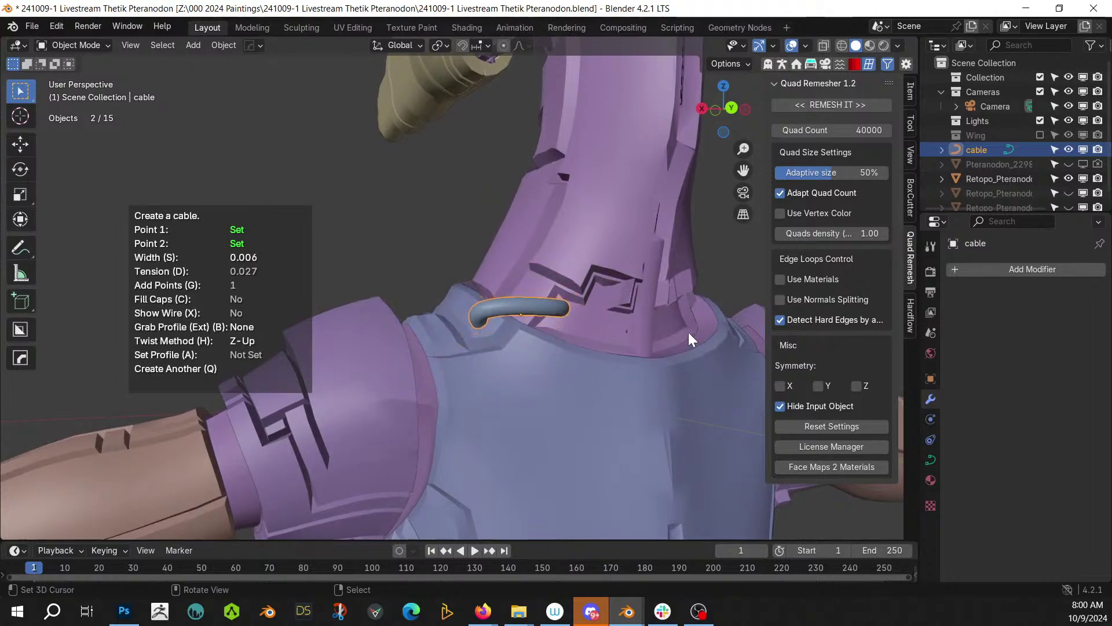
{"action": "left_click", "coordinate": [1065, 189]}
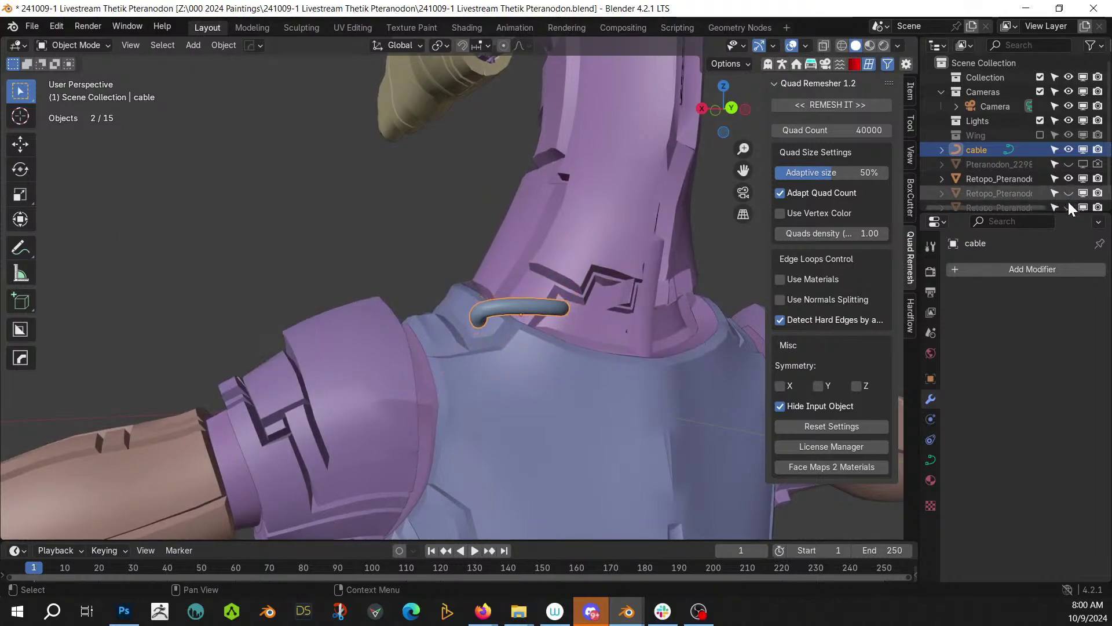
- Place the 3D cursor beside the neck cable's shoulder end and unhide one wing membrane mesh
{"action": "right_click", "coordinate": [470, 306], "text": "shift"}
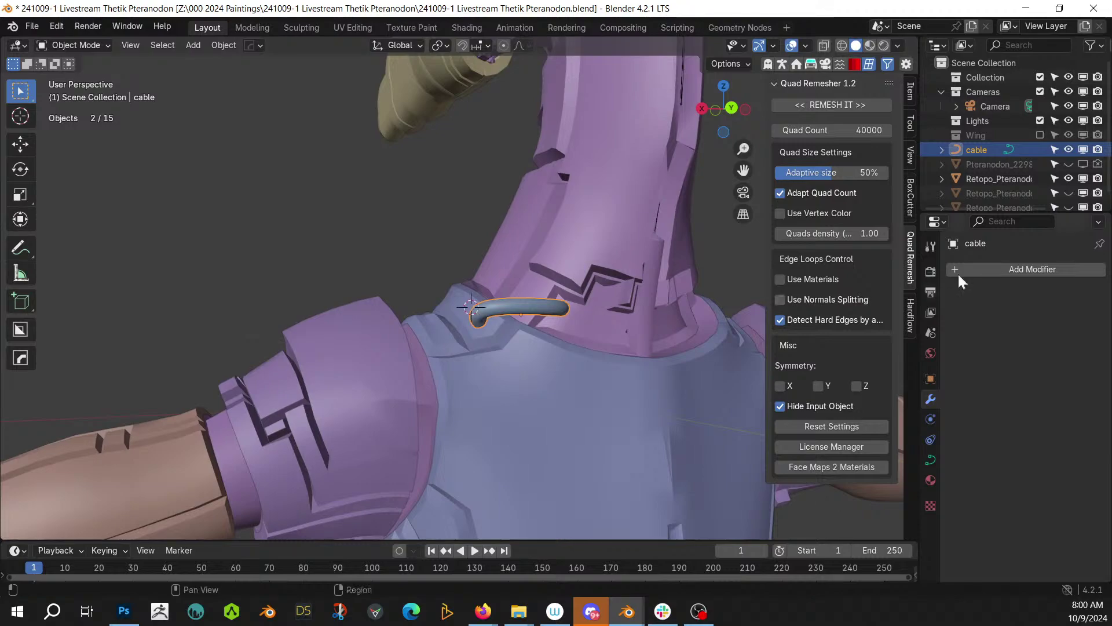
{"action": "left_click", "coordinate": [1068, 193]}
{"action": "middle_click_drag", "start_coordinate": [604, 238], "coordinate": [290, 323]}
{"action": "scroll", "coordinate": [418, 332], "scroll_direction": "up", "scroll_amount": 2}
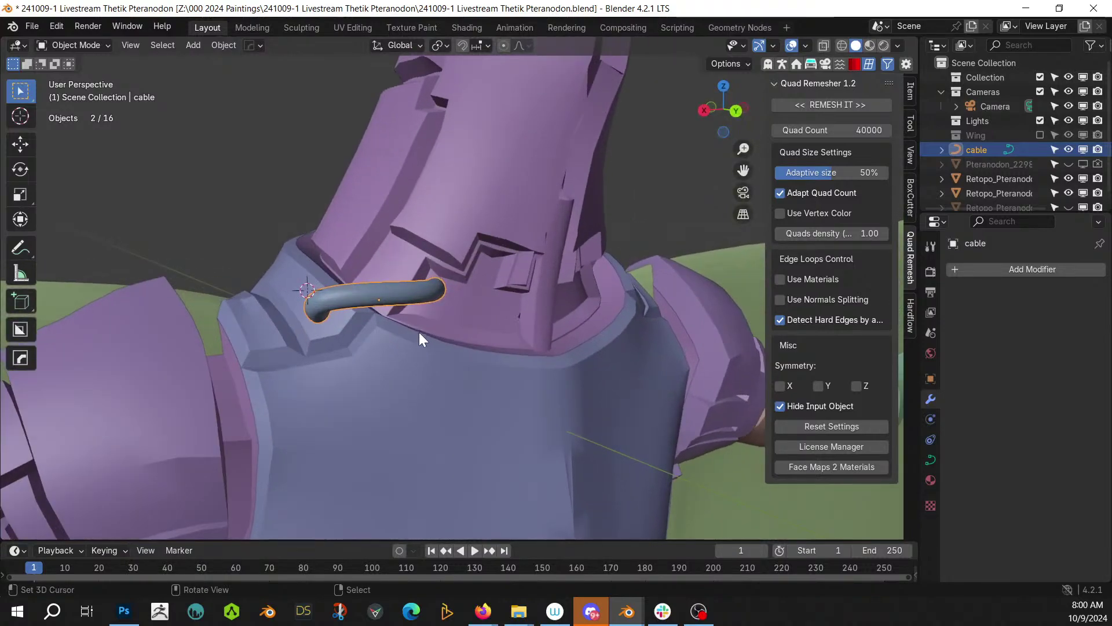
- Create a second cable between the neck base and the torso collar with width 0.005 and tension 0.051
{"action": "key", "text": "shift+alt+c"}
{"action": "left_click", "coordinate": [377, 301]}
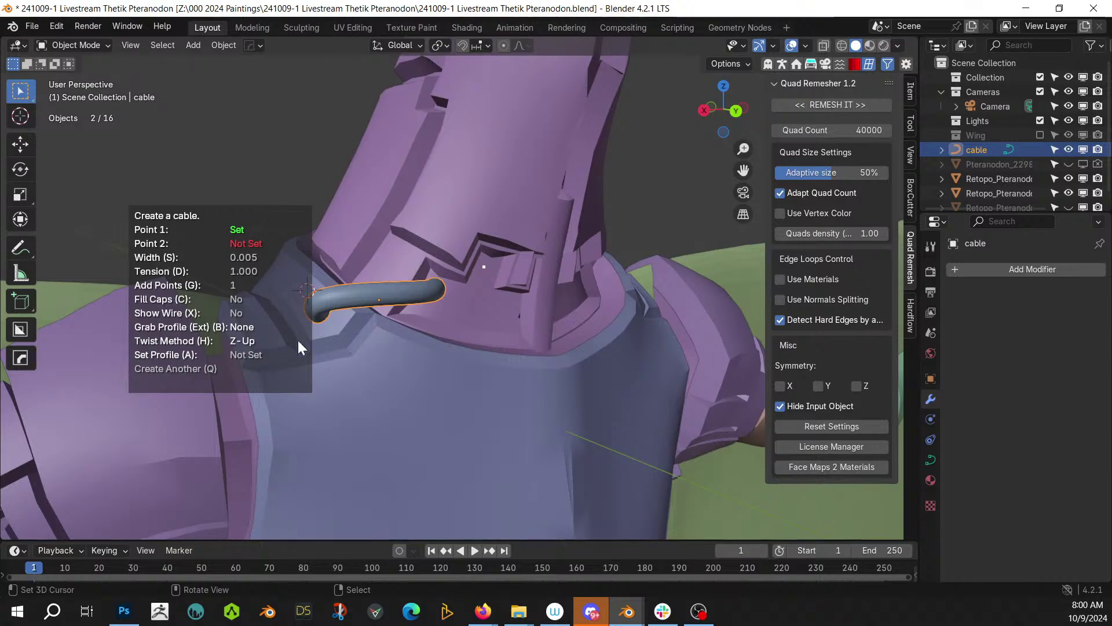
{"action": "left_click", "coordinate": [266, 335]}
{"action": "middle_click_drag", "start_coordinate": [538, 330], "coordinate": [796, 308]}
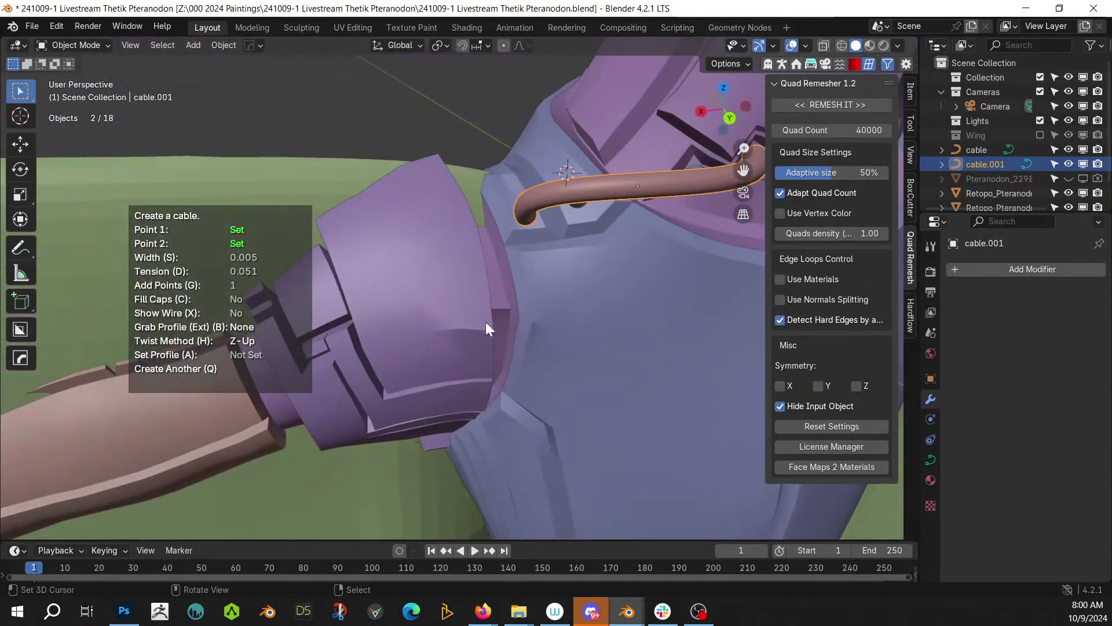
- Add one more cable of width 0.005 around the base of the neck
{"action": "scroll", "coordinate": [718, 261], "scroll_direction": "up", "scroll_amount": 3}
{"action": "middle_click_drag", "start_coordinate": [718, 260], "coordinate": [257, 168]}
{"action": "middle_click_drag", "start_coordinate": [412, 240], "coordinate": [338, 264]}
{"action": "key", "text": "q"}
{"action": "left_click", "coordinate": [427, 274]}
{"action": "left_click", "coordinate": [497, 316]}
- Create a cable of width 0.005 bridging the top of the torso armour and the shoulder armour
{"action": "middle_click_drag", "start_coordinate": [590, 321], "coordinate": [685, 525]}
{"action": "middle_click_drag", "start_coordinate": [398, 265], "coordinate": [562, 255]}
{"action": "left_click", "coordinate": [399, 457]}
{"action": "middle_click_drag", "start_coordinate": [399, 457], "coordinate": [569, 379]}
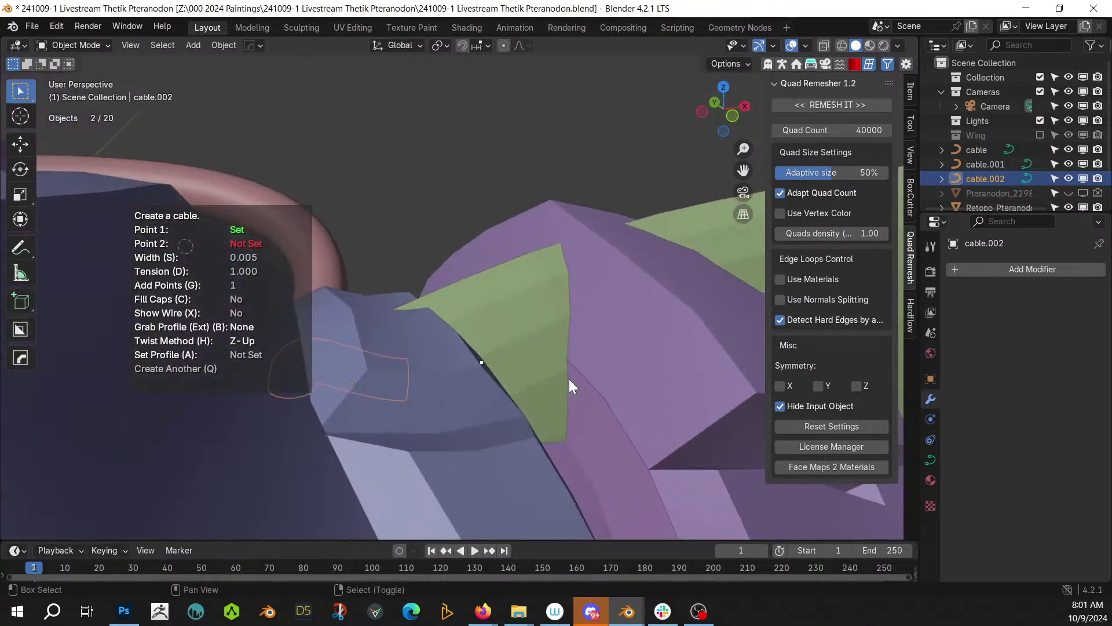
{"action": "left_click", "coordinate": [661, 374]}
- Create a thinner cable of width 0.002 across the gap between the torso and the shoulder armour
{"action": "middle_click_drag", "start_coordinate": [665, 373], "coordinate": [425, 326]}
{"action": "middle_click_drag", "start_coordinate": [448, 225], "coordinate": [370, 298]}
{"action": "left_click", "coordinate": [526, 243]}
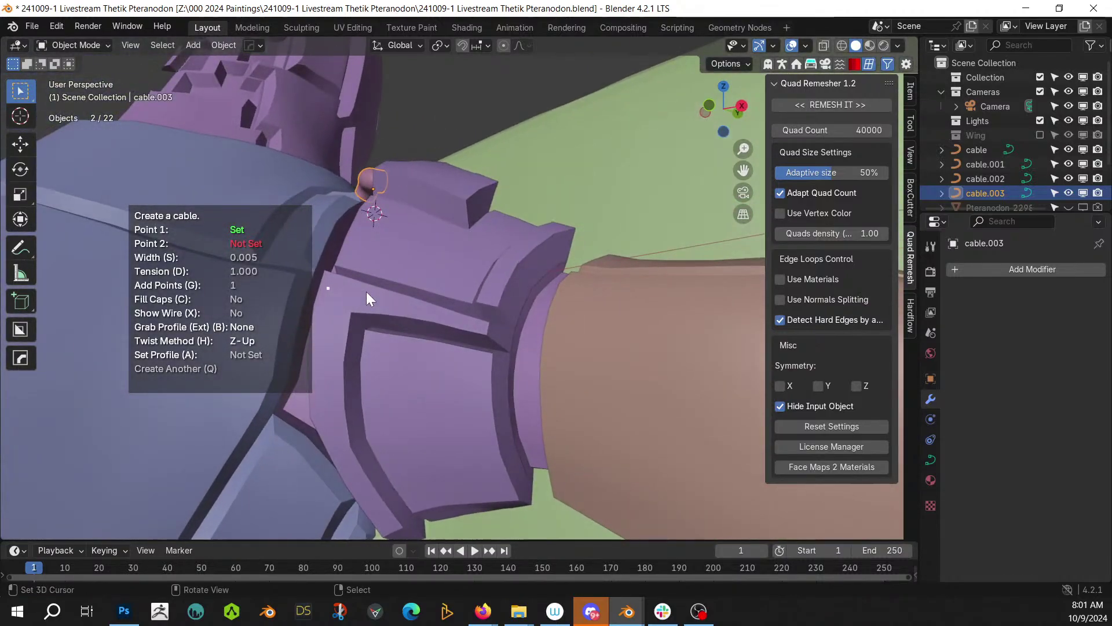
{"action": "left_click", "coordinate": [301, 286]}
{"action": "key", "text": "s"}
{"action": "left_click", "coordinate": [363, 318]}
- Add three more cables of width 0.002 below the first thin one, spanning the torso-to-shoulder gap
{"action": "middle_click_drag", "start_coordinate": [364, 318], "coordinate": [458, 328]}
{"action": "key", "text": "q"}
{"action": "left_click", "coordinate": [536, 325]}
{"action": "middle_click_drag", "start_coordinate": [536, 325], "coordinate": [431, 338]}
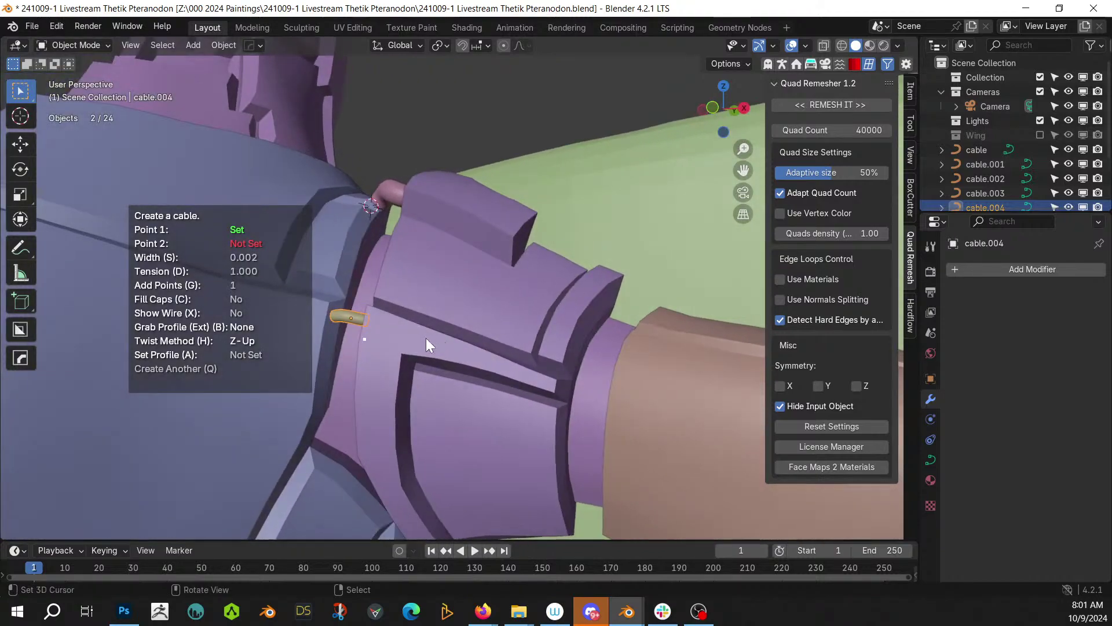
{"action": "left_click", "coordinate": [327, 338]}
{"action": "middle_click_drag", "start_coordinate": [338, 339], "coordinate": [420, 331]}
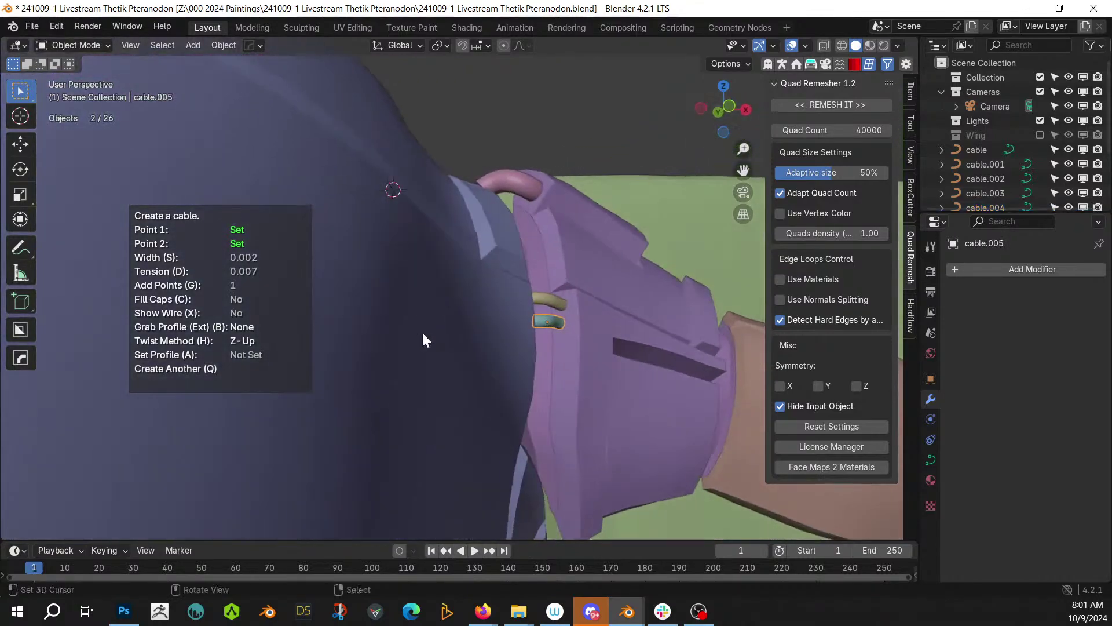
{"action": "middle_click_drag", "start_coordinate": [558, 339], "coordinate": [387, 345]}
{"action": "left_click", "coordinate": [333, 363]}
{"action": "left_click", "coordinate": [501, 361]}
{"action": "left_click", "coordinate": [329, 380]}
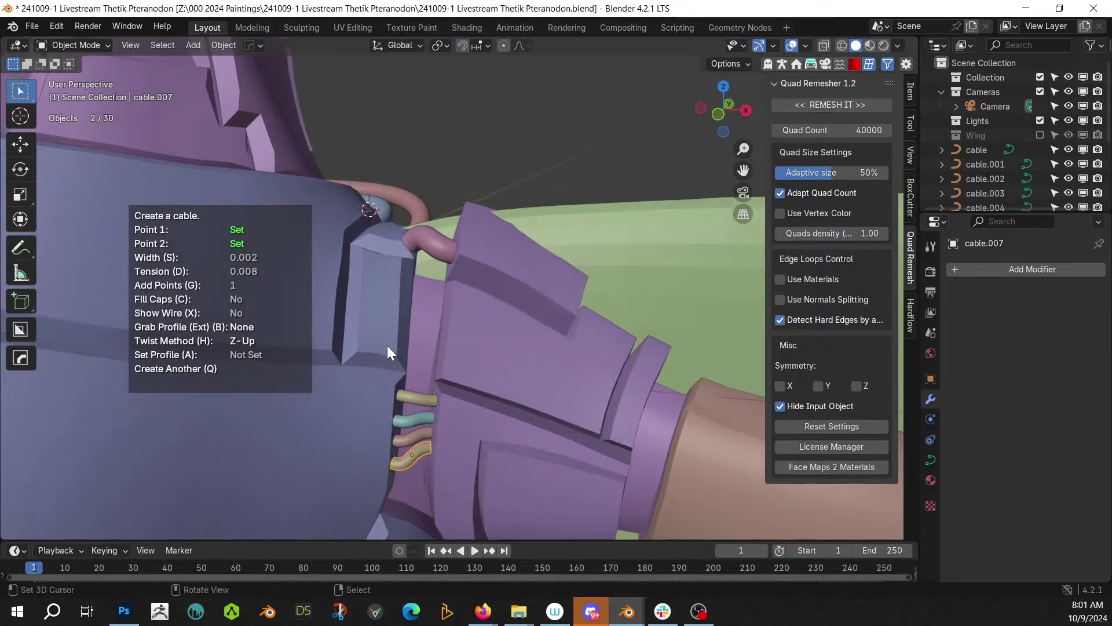
- Fill the upper part of the shoulder gap with four more cables of width 0.002
{"action": "left_click", "coordinate": [401, 352]}
{"action": "middle_click_drag", "start_coordinate": [410, 350], "coordinate": [541, 266]}
{"action": "left_click", "coordinate": [512, 378]}
{"action": "left_click", "coordinate": [402, 343]}
{"action": "left_click", "coordinate": [515, 366]}
{"action": "left_click", "coordinate": [368, 338]}
{"action": "left_click", "coordinate": [491, 369]}
{"action": "left_click", "coordinate": [381, 341]}
{"action": "left_click", "coordinate": [475, 366]}
{"action": "scroll", "coordinate": [474, 367], "scroll_direction": "down", "scroll_amount": 3}
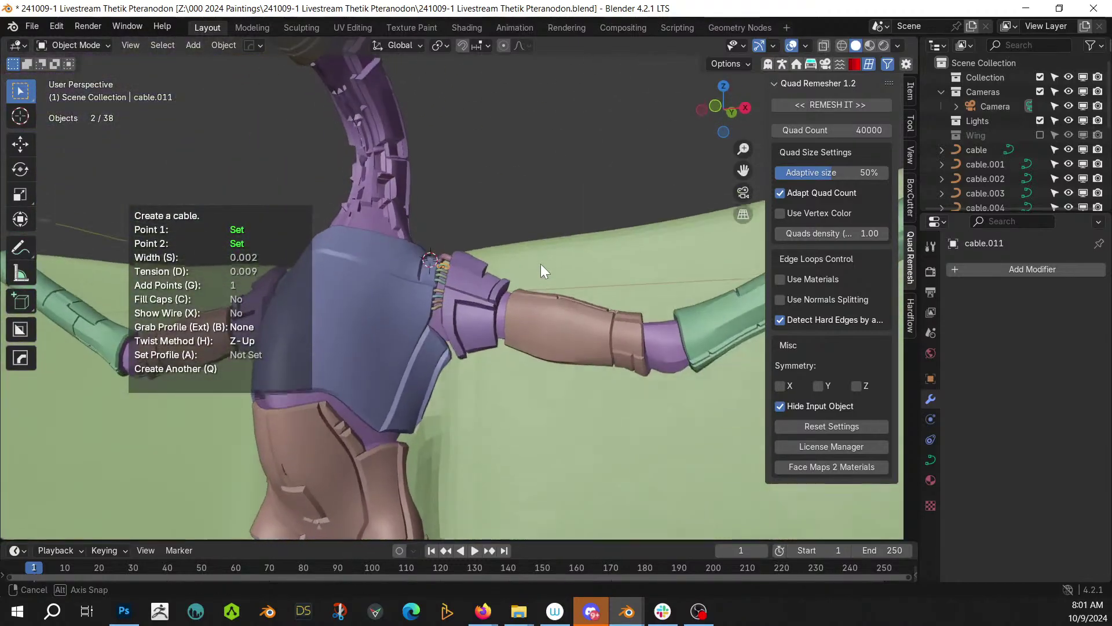
- Add four cables of width 0.002 across the lower shoulder gap towards the armpit, and finish the cable creation
{"action": "scroll", "coordinate": [437, 325], "scroll_direction": "up", "scroll_amount": 5}
{"action": "middle_click_drag", "start_coordinate": [436, 325], "coordinate": [381, 275]}
{"action": "left_click", "coordinate": [391, 283]}
{"action": "middle_click_drag", "start_coordinate": [391, 285], "coordinate": [392, 328]}
{"action": "left_click", "coordinate": [481, 292]}
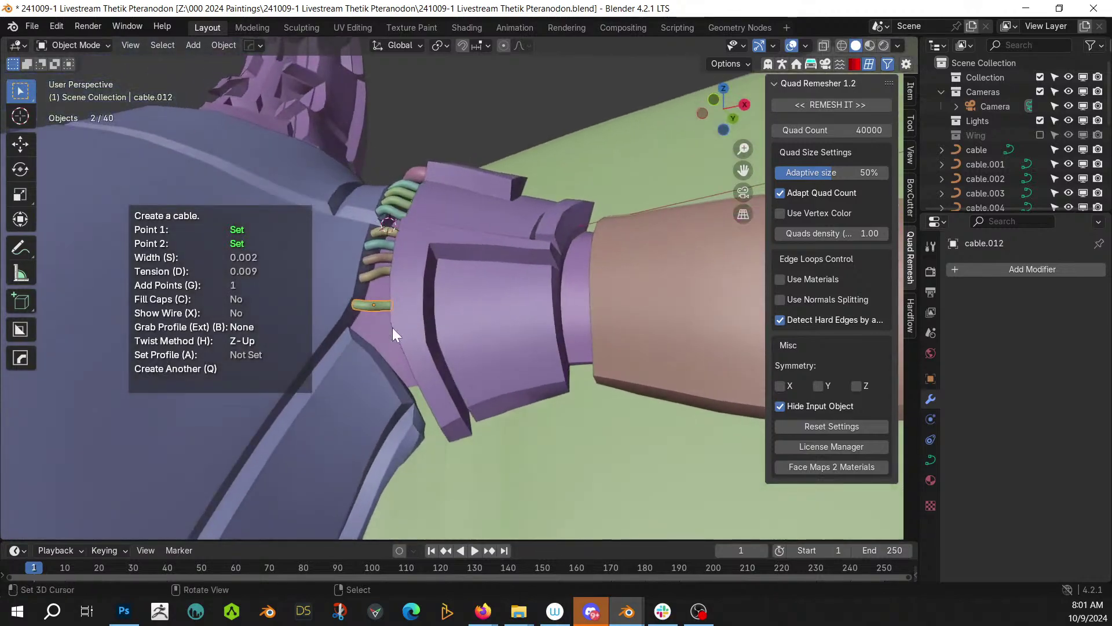
{"action": "left_click", "coordinate": [356, 340]}
{"action": "middle_click_drag", "start_coordinate": [357, 338], "coordinate": [490, 410]}
{"action": "left_click", "coordinate": [497, 329]}
{"action": "left_click", "coordinate": [363, 363]}
{"action": "left_click", "coordinate": [495, 339]}
{"action": "left_click", "coordinate": [387, 380]}
{"action": "left_click", "coordinate": [536, 362]}
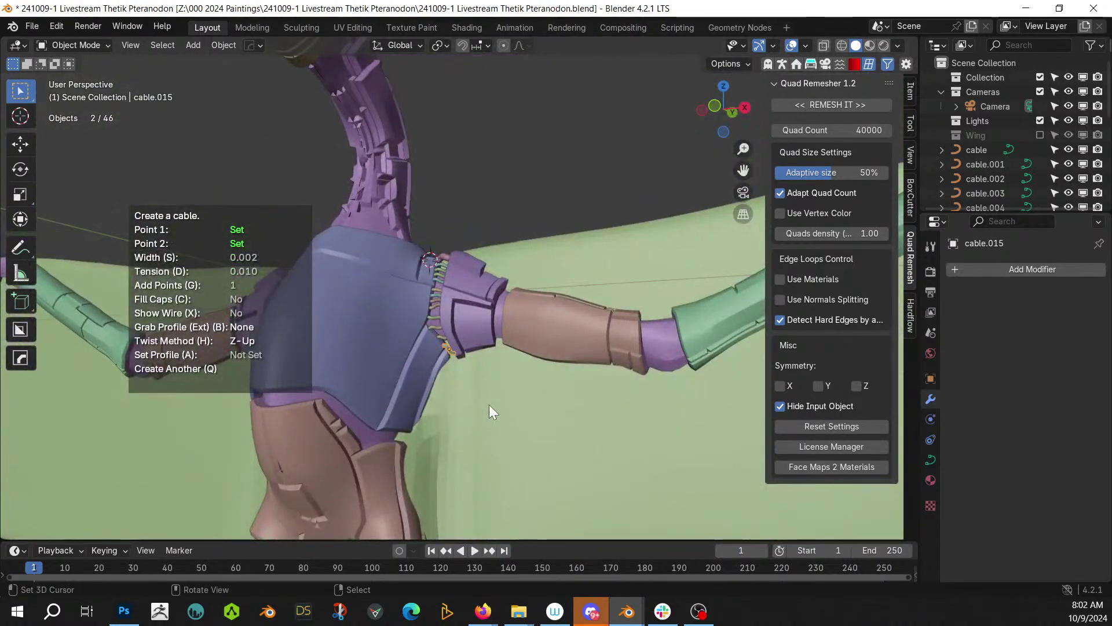
{"action": "left_click", "coordinate": [489, 405]}
- Create a cable of width 0.005 across the underside of the elbow, joining the upper arm and forearm armour
{"action": "middle_click_drag", "start_coordinate": [489, 404], "coordinate": [429, 264]}
{"action": "scroll", "coordinate": [576, 440], "scroll_direction": "up", "scroll_amount": 1}
{"action": "scroll", "coordinate": [402, 412], "scroll_direction": "up", "scroll_amount": 3}
{"action": "key", "text": "shift+alt+c"}
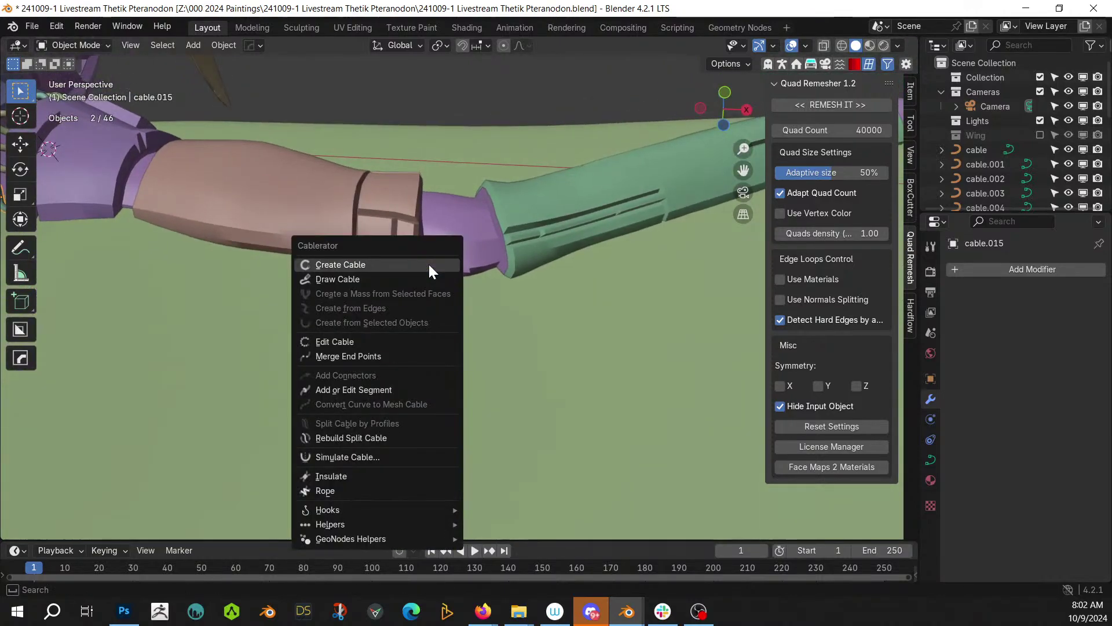
{"action": "left_click", "coordinate": [431, 268]}
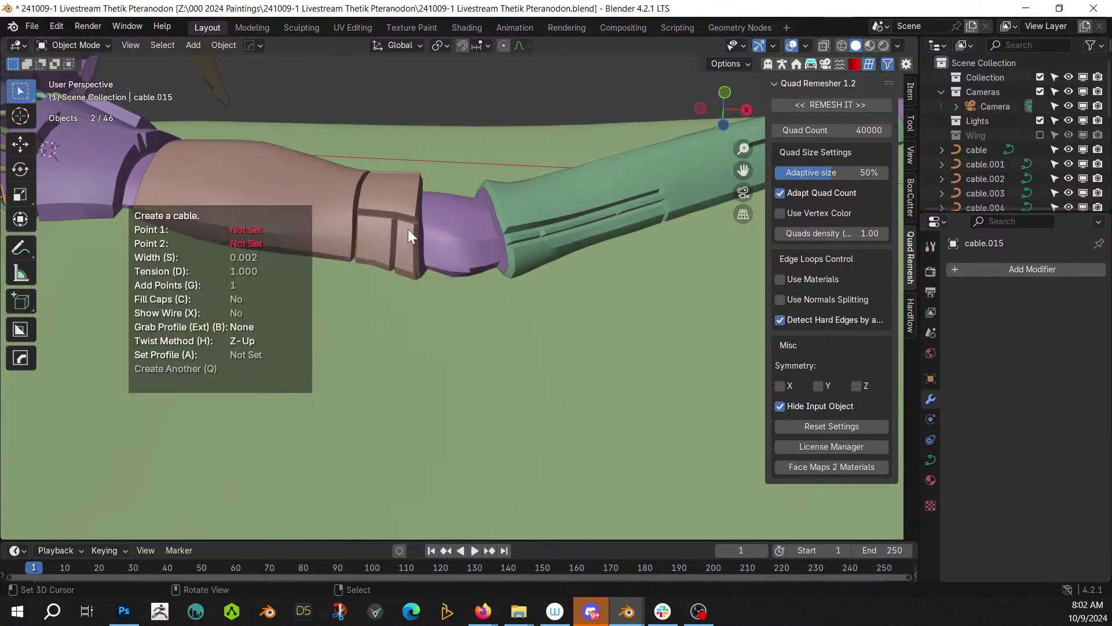
{"action": "left_click", "coordinate": [404, 259]}
{"action": "middle_click_drag", "start_coordinate": [500, 280], "coordinate": [458, 248]}
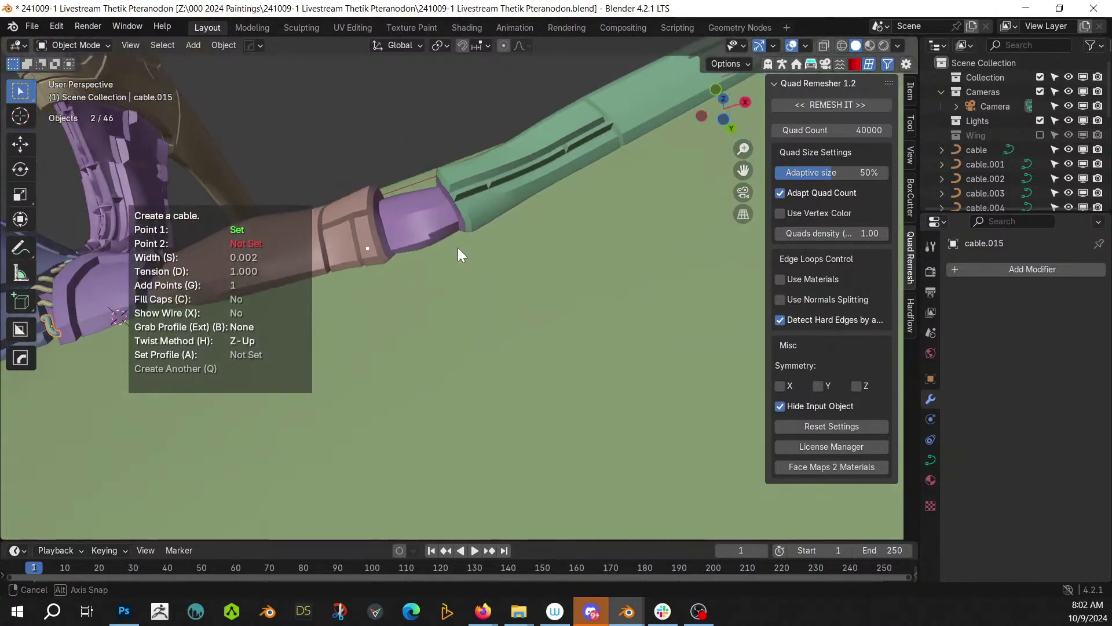
{"action": "left_click", "coordinate": [478, 212]}
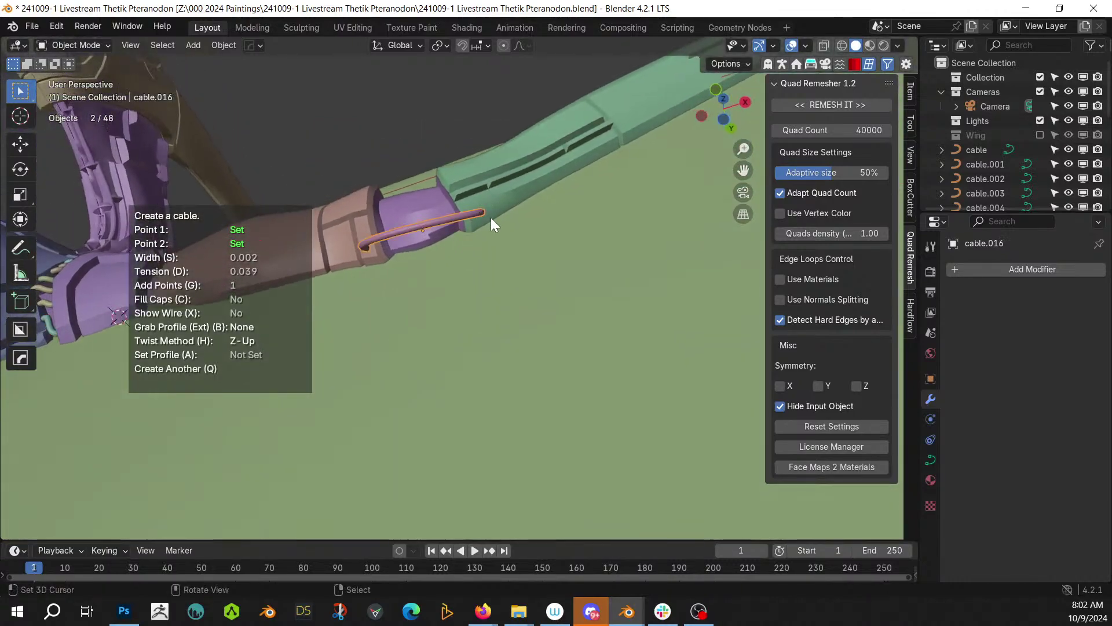
{"action": "left_click", "coordinate": [499, 223]}
- Add a matching cable of width 0.005 across the opposite side of the elbow
{"action": "middle_click_drag", "start_coordinate": [499, 223], "coordinate": [530, 394]}
{"action": "key", "text": "q"}
{"action": "left_click", "coordinate": [390, 303]}
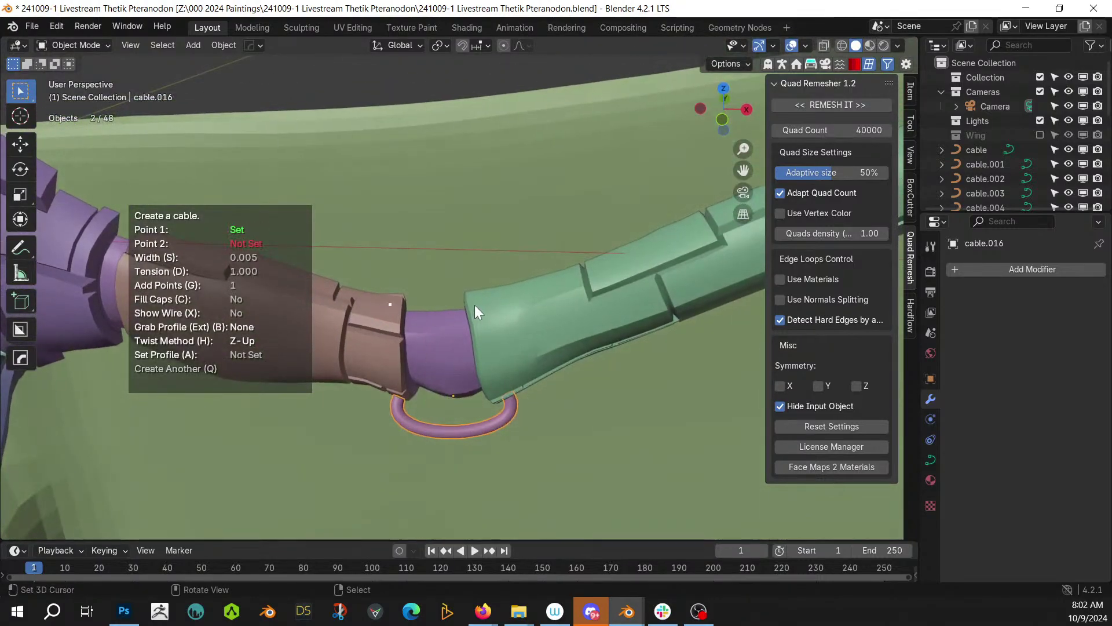
{"action": "left_click", "coordinate": [475, 301]}
- Add two cables of width 0.005 across the wrist joint, between the forearm armour and the wing finger
{"action": "middle_click_drag", "start_coordinate": [475, 300], "coordinate": [398, 327]}
{"action": "key", "text": "q"}
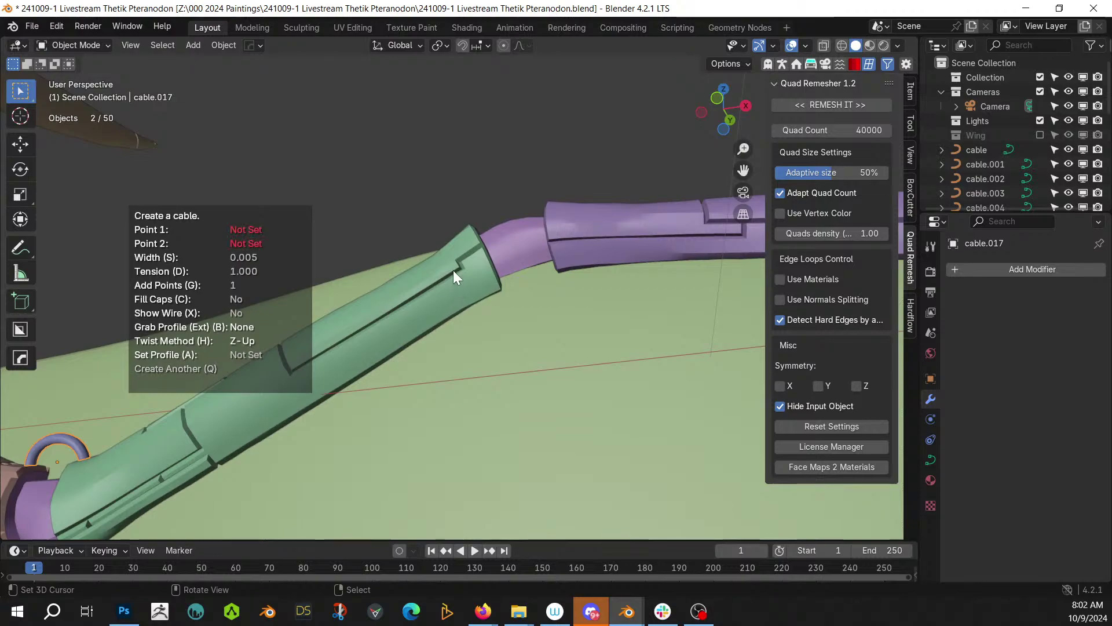
{"action": "left_click", "coordinate": [562, 255]}
{"action": "middle_click_drag", "start_coordinate": [562, 253], "coordinate": [399, 185]}
{"action": "left_click", "coordinate": [415, 256]}
{"action": "left_click", "coordinate": [297, 266]}
- Create a cable of width 0.003 from the lower rear rim of the head armour to the neck
{"action": "middle_click_drag", "start_coordinate": [297, 266], "coordinate": [669, 279]}
{"action": "scroll", "coordinate": [538, 322], "scroll_direction": "up", "scroll_amount": 3}
{"action": "middle_click_drag", "start_coordinate": [538, 323], "coordinate": [421, 360]}
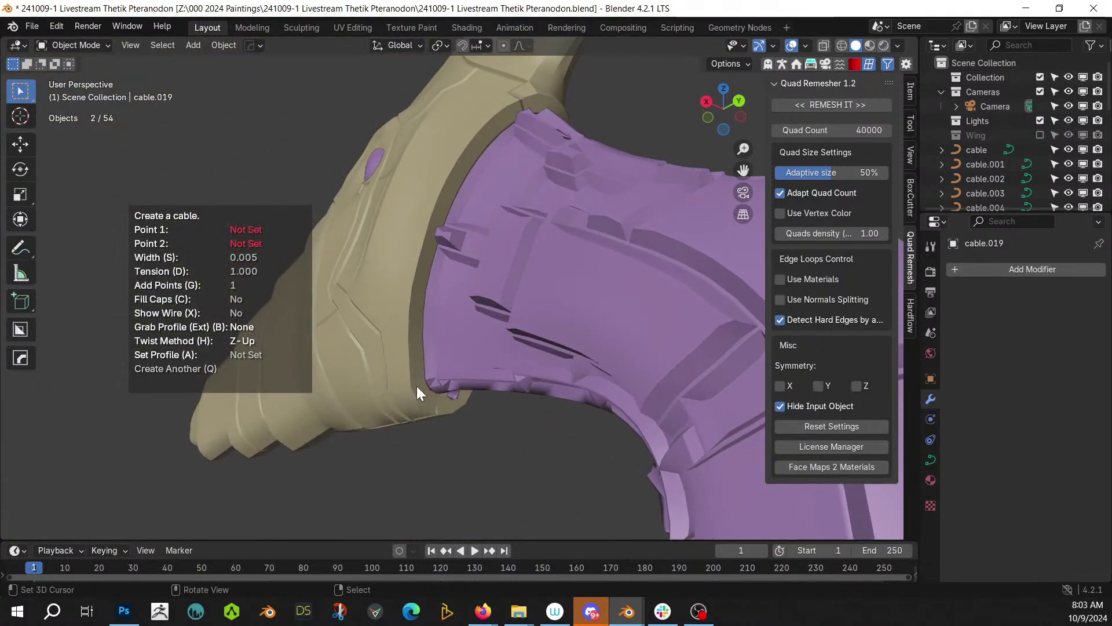
{"action": "left_click", "coordinate": [476, 243]}
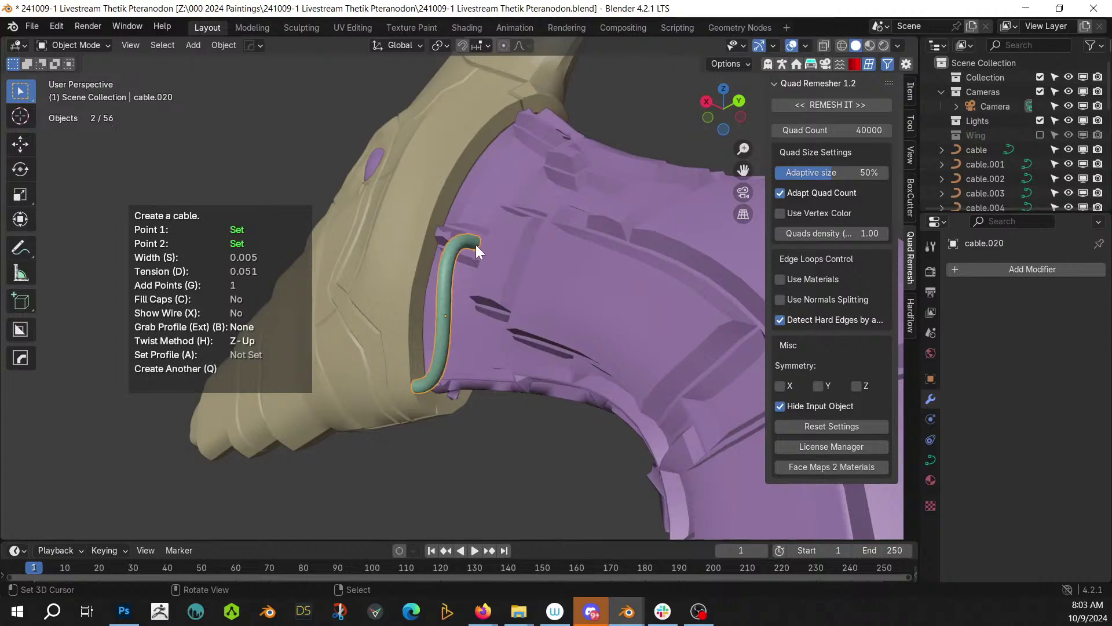
{"action": "key", "text": "s"}
- Add three more cables of width 0.003 along the rear rim of the head, connecting it to the neck
{"action": "middle_click_drag", "start_coordinate": [510, 421], "coordinate": [486, 434]}
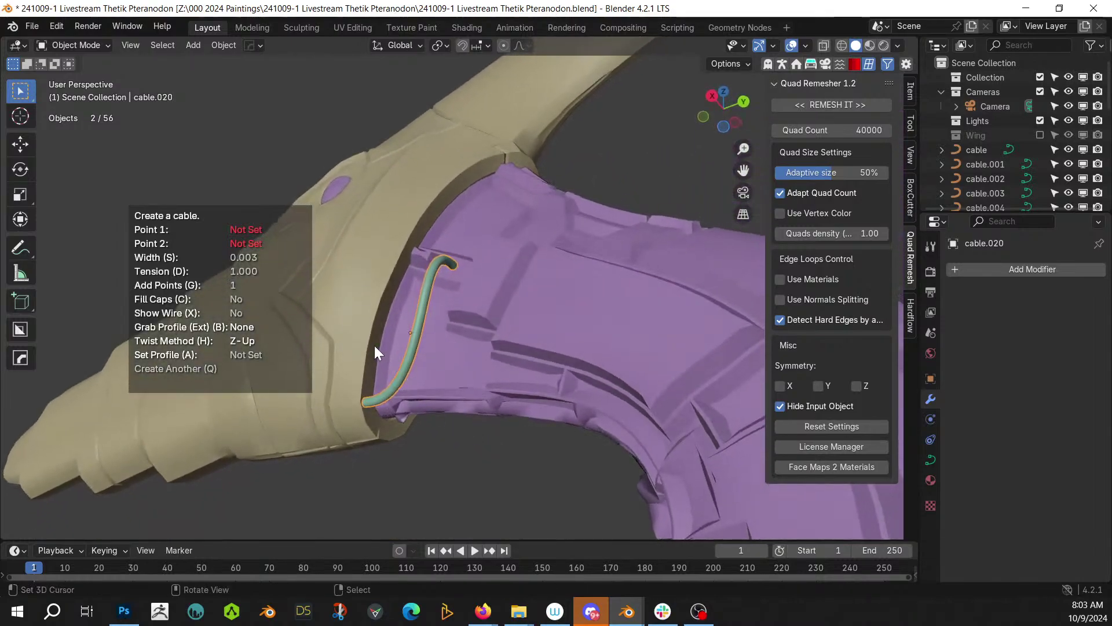
{"action": "left_click", "coordinate": [374, 345]}
{"action": "left_click", "coordinate": [417, 258]}
{"action": "middle_click_drag", "start_coordinate": [419, 258], "coordinate": [432, 427]}
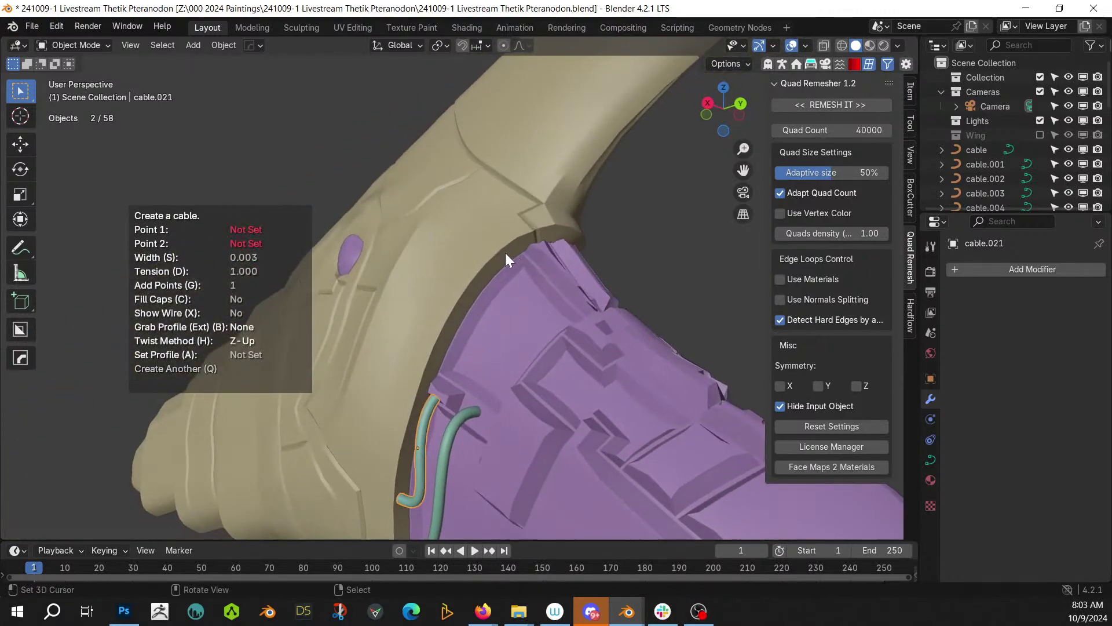
{"action": "left_click", "coordinate": [586, 324]}
{"action": "middle_click_drag", "start_coordinate": [586, 323], "coordinate": [454, 380]}
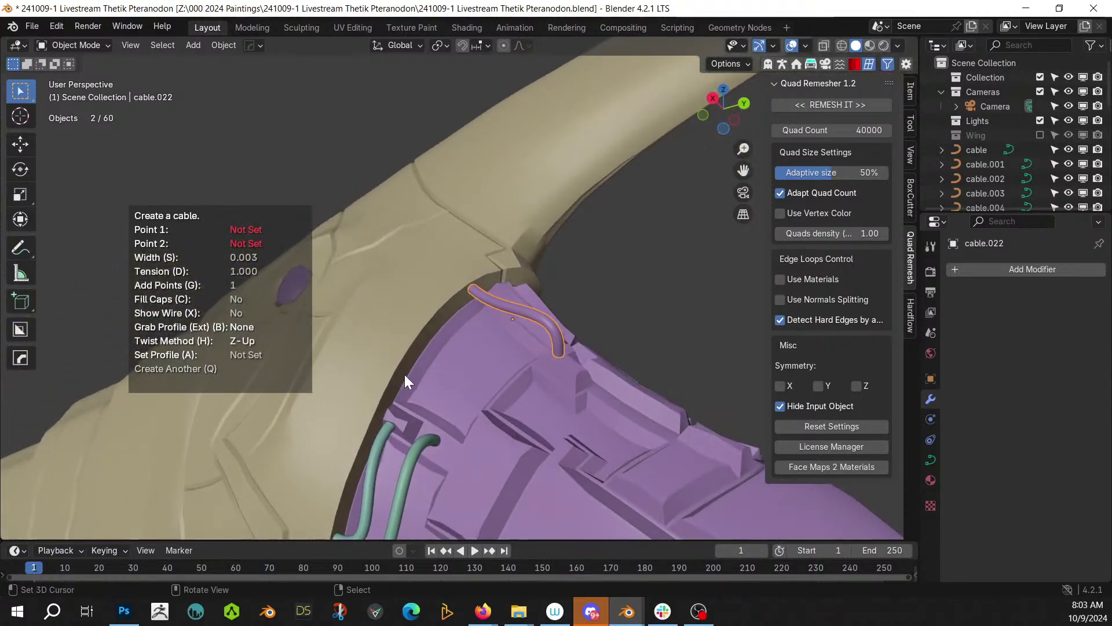
{"action": "left_click", "coordinate": [481, 428]}
- Check the cables around the model, finish the cable creation, and save the file
{"action": "mouse_move", "coordinate": [481, 428]}
{"action": "middle_mouse_down"}
{"action": "mouse_move", "coordinate": [582, 401]}
{"action": "mouse_move", "coordinate": [676, 471]}
{"action": "mouse_move", "coordinate": [721, 454]}
{"action": "mouse_move", "coordinate": [575, 463]}
{"action": "mouse_move", "coordinate": [493, 388]}
{"action": "mouse_move", "coordinate": [489, 422]}
{"action": "middle_mouse_up"}
{"action": "scroll", "coordinate": [574, 397], "scroll_direction": "down", "scroll_amount": 7}
{"action": "scroll", "coordinate": [493, 388], "scroll_direction": "up", "scroll_amount": 4}
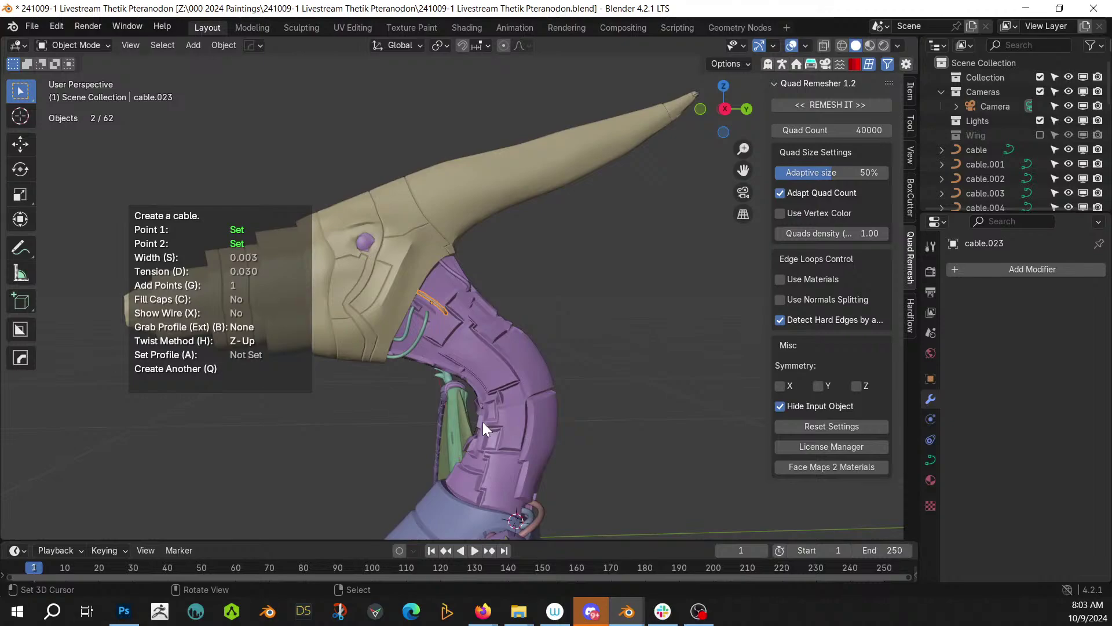
{"action": "scroll", "coordinate": [485, 429], "scroll_direction": "down", "scroll_amount": 3}
{"action": "middle_click_drag", "start_coordinate": [485, 429], "coordinate": [544, 378]}
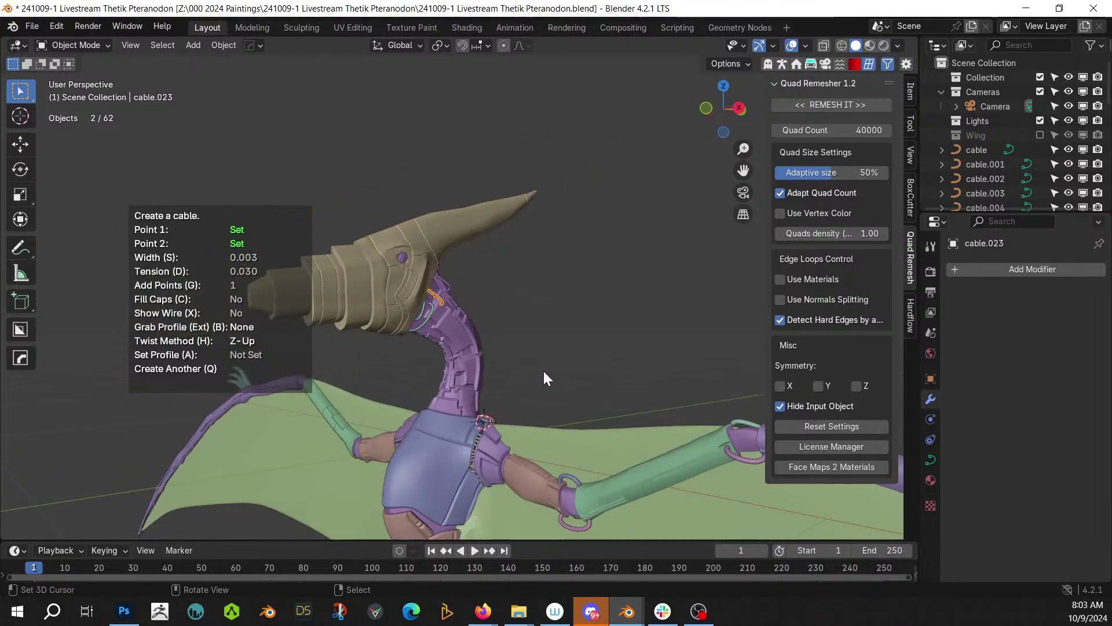
{"action": "key", "text": "Return"}
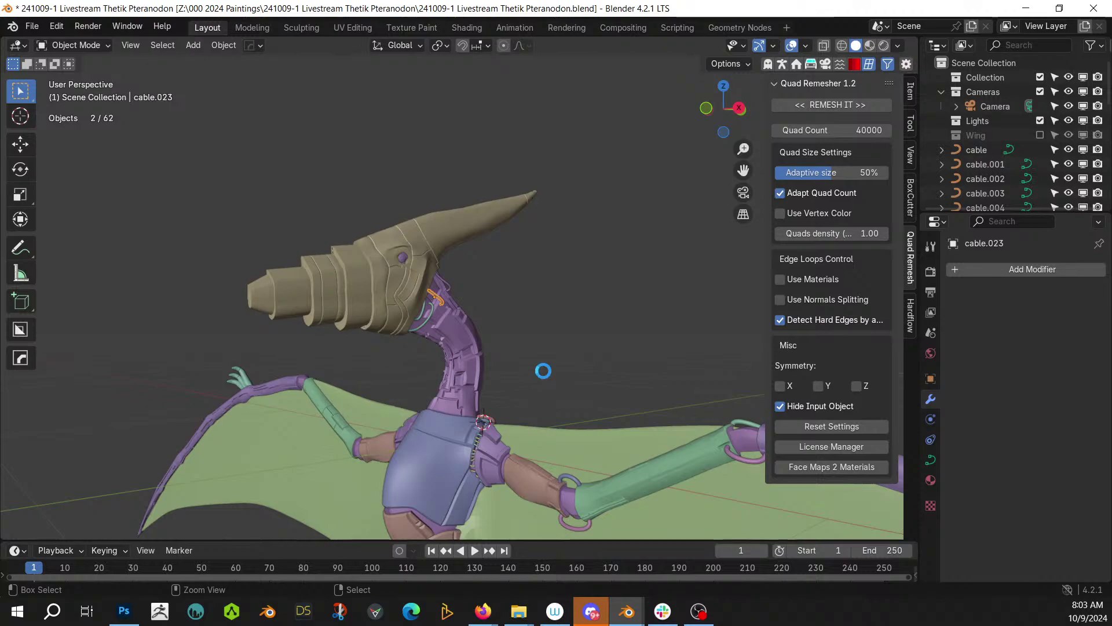
{"action": "key", "text": "ctrl+s"}
- Select every cable object up to cable.023 and join them into one object
{"action": "middle_click_drag", "start_coordinate": [544, 378], "coordinate": [628, 376]}
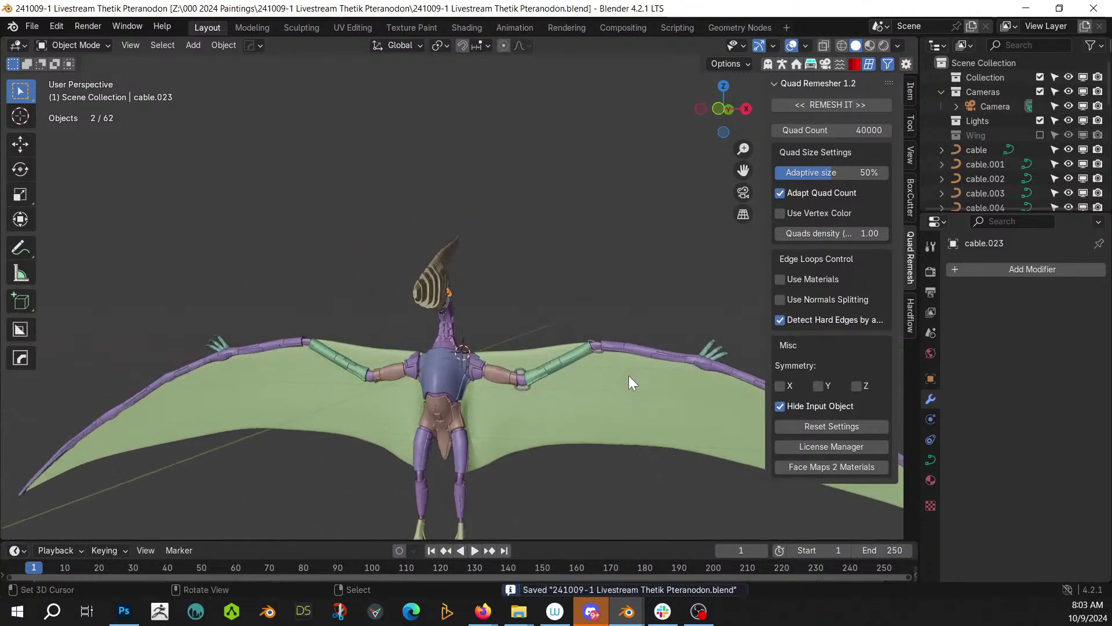
{"action": "left_click", "coordinate": [980, 151]}
{"action": "scroll", "coordinate": [980, 151], "scroll_direction": "down", "scroll_amount": 8}
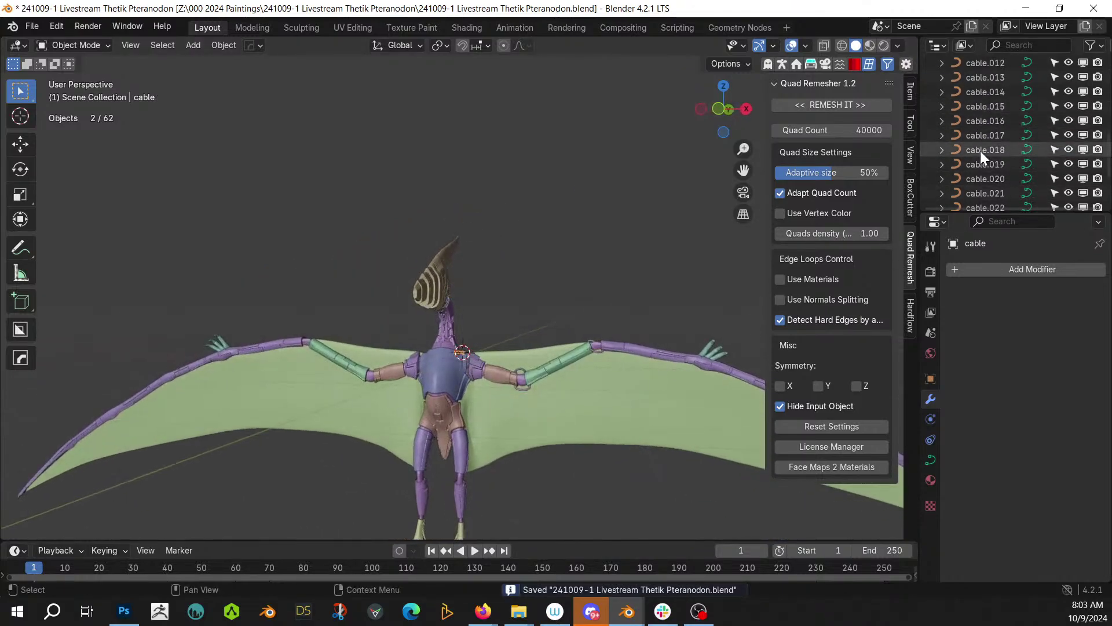
{"action": "left_click", "coordinate": [987, 138], "text": "shift"}
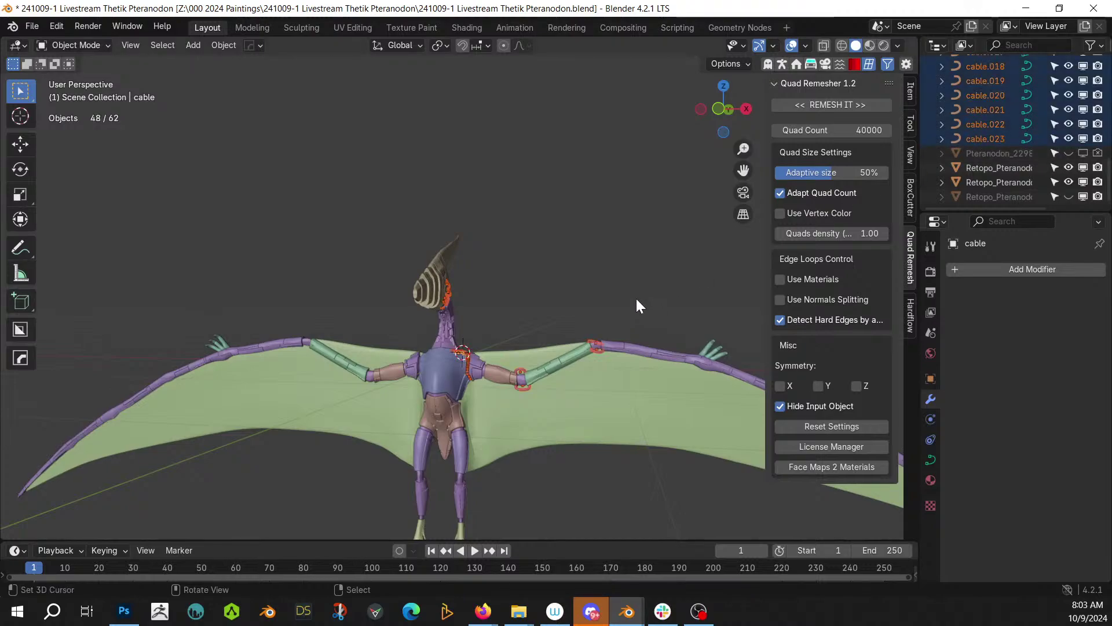
{"action": "key", "text": "ctrl+j"}
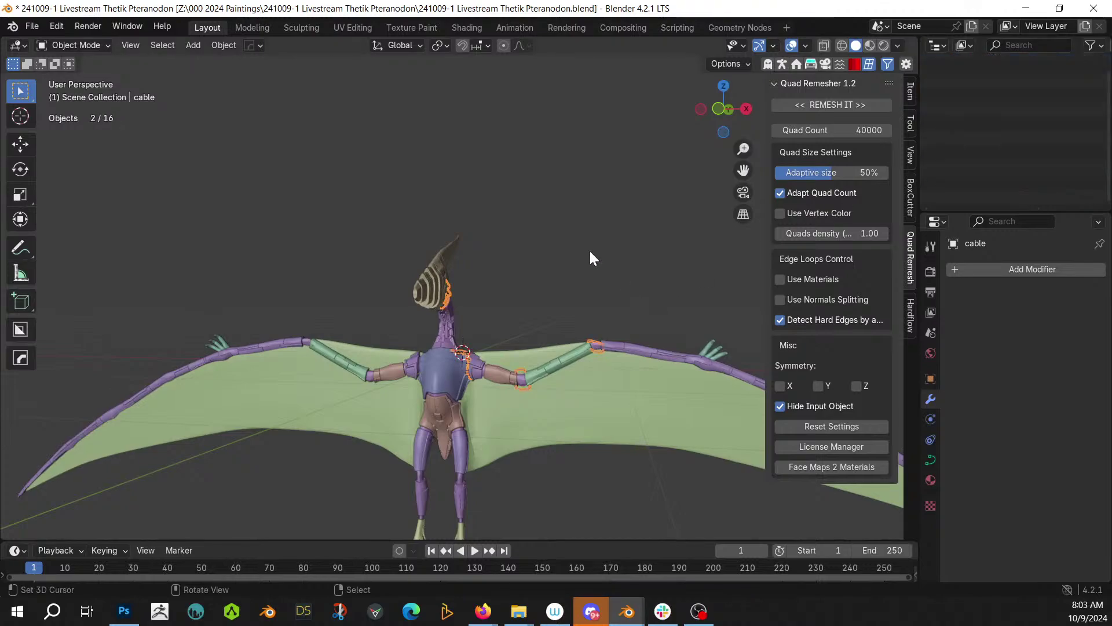
- Mirror the joined cables across the X axis, using the torso mesh as the mirror object
{"action": "left_click", "coordinate": [444, 371], "text": "shift"}
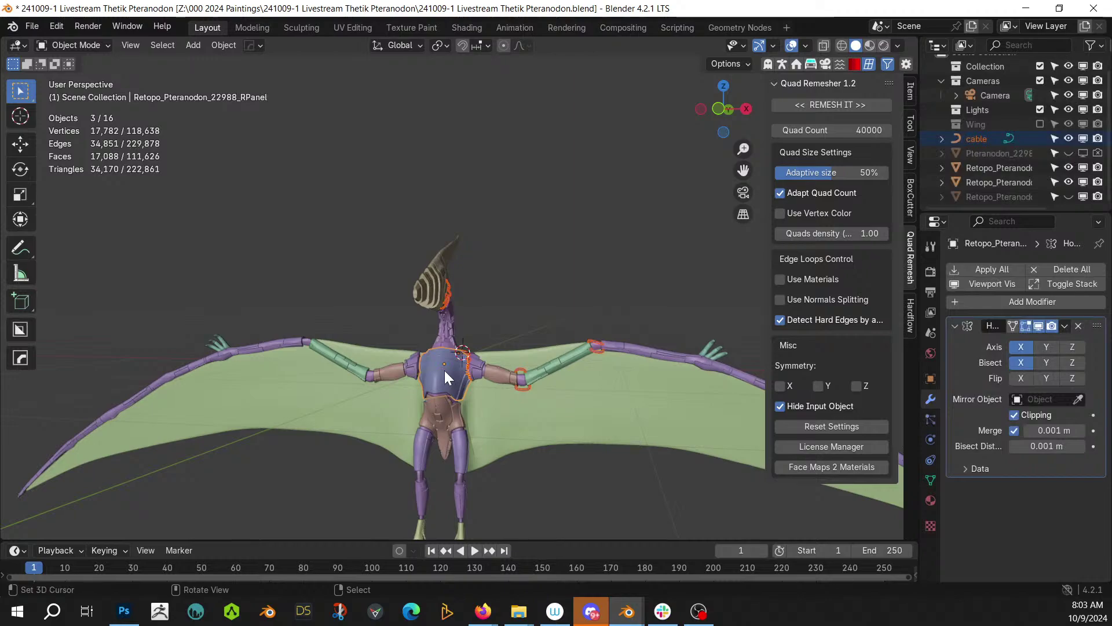
{"action": "key", "text": "alt+x"}
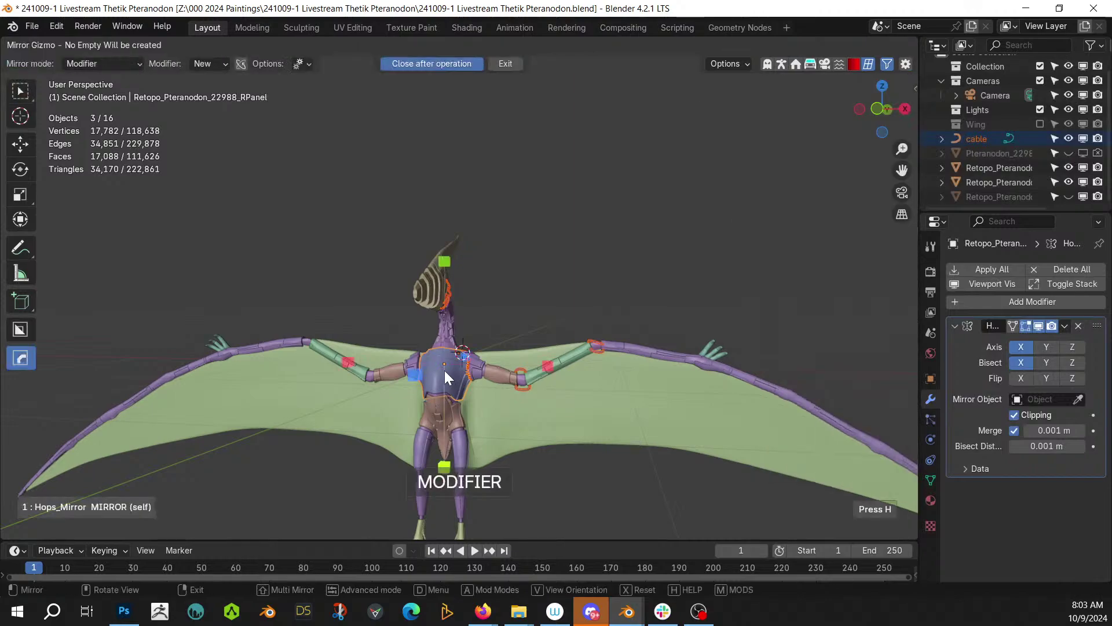
{"action": "left_click", "coordinate": [550, 364]}
{"action": "middle_click_drag", "start_coordinate": [505, 352], "coordinate": [593, 346]}
{"action": "scroll", "coordinate": [593, 345], "scroll_direction": "up", "scroll_amount": 2}
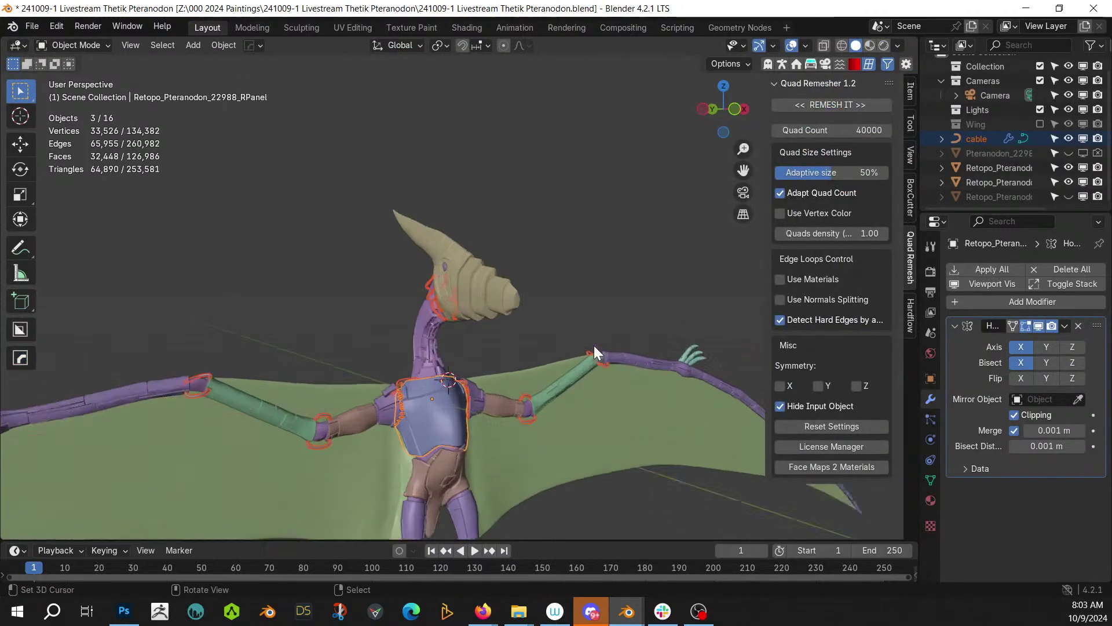
- Select a vertical strip of faces on the side of the snout armour and extrude it outward about 0.021 m
{"action": "left_click", "coordinate": [586, 259]}
{"action": "middle_click_drag", "start_coordinate": [585, 259], "coordinate": [604, 326]}
{"action": "left_click", "coordinate": [581, 280]}
{"action": "key", "text": "Tab"}
{"action": "scroll", "coordinate": [563, 294], "scroll_direction": "up", "scroll_amount": 3}
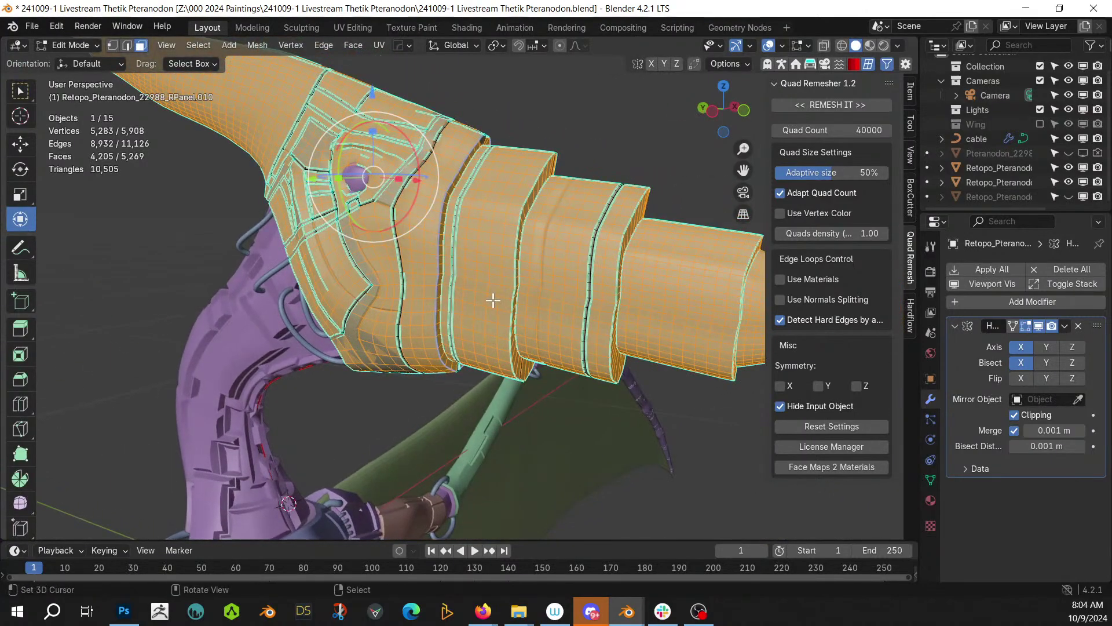
{"action": "middle_click_drag", "start_coordinate": [483, 297], "coordinate": [415, 307]}
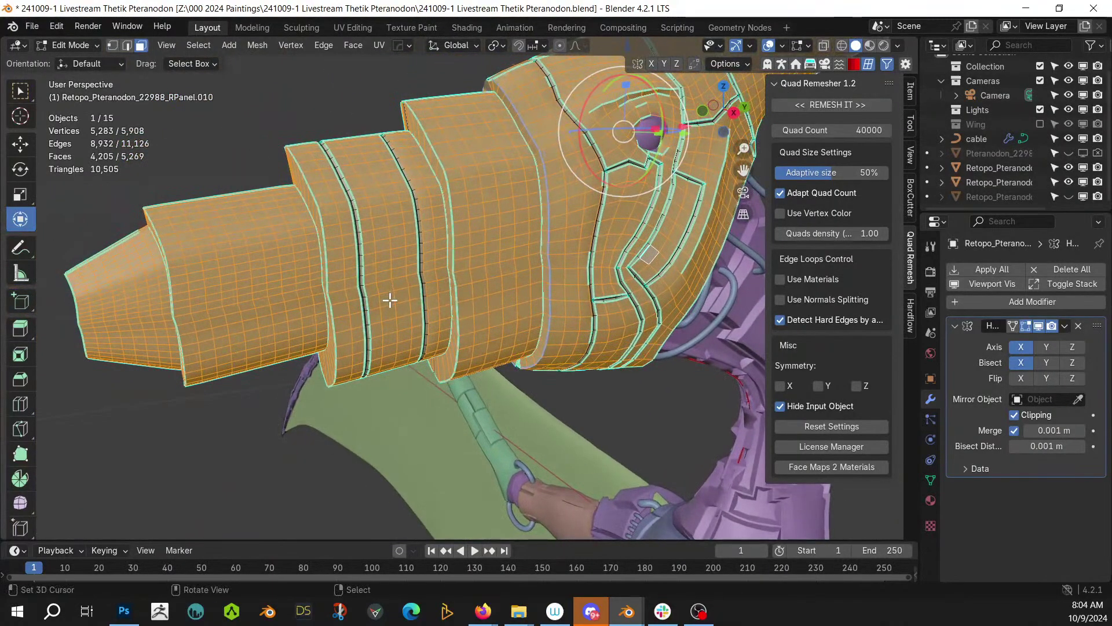
{"action": "left_click", "coordinate": [389, 299]}
{"action": "left_click", "coordinate": [380, 221], "text": "ctrl"}
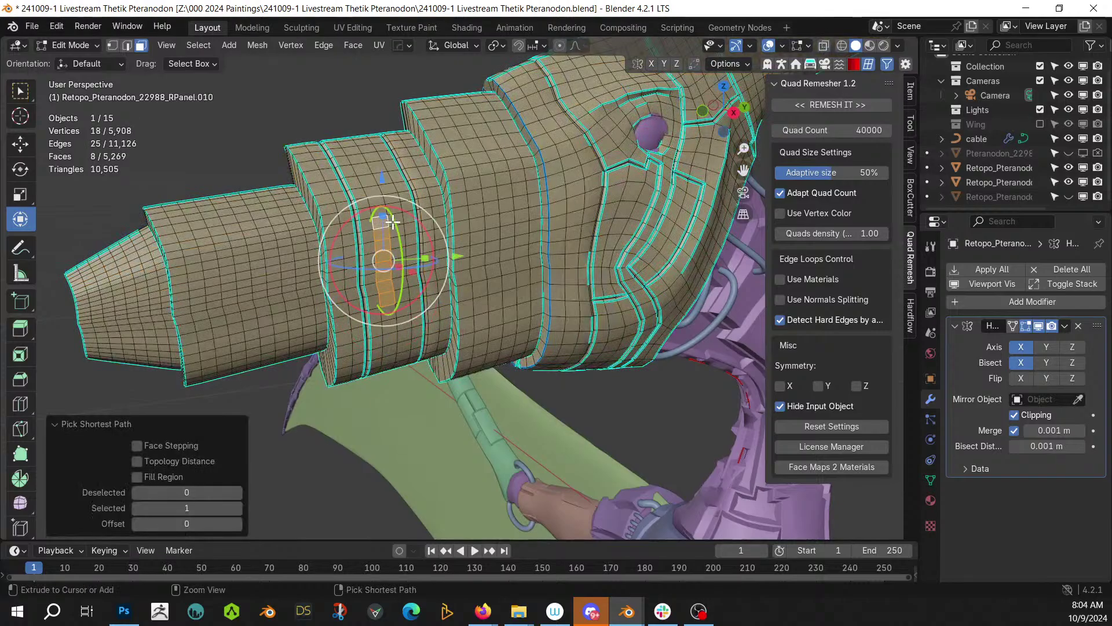
{"action": "middle_click_drag", "start_coordinate": [408, 296], "coordinate": [496, 351]}
{"action": "key", "text": "e"}
{"action": "left_click", "coordinate": [502, 304]}
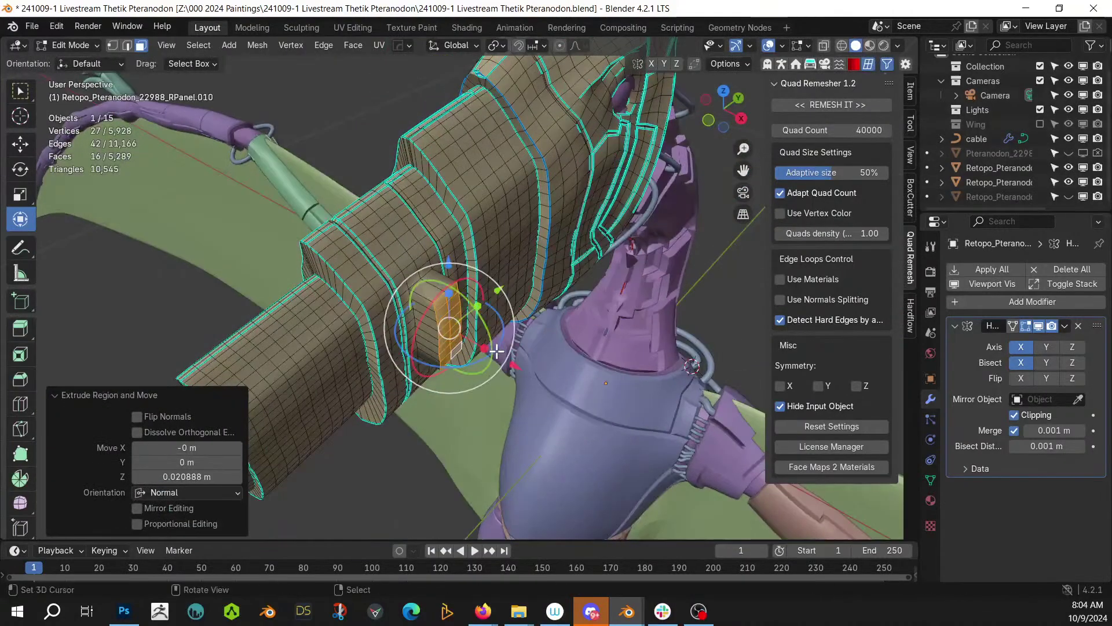
- Extrude the snout block outward again by about 0.011 m, and extrude a column of faces along the block
{"action": "key", "text": "e"}
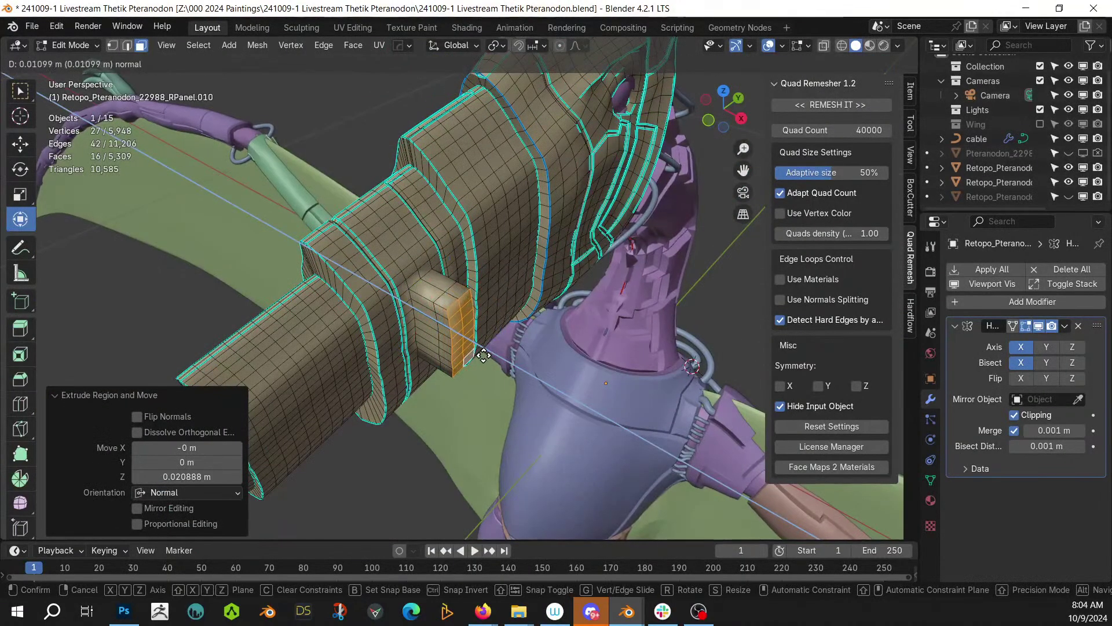
{"action": "left_click", "coordinate": [484, 355]}
{"action": "right_click", "coordinate": [441, 310]}
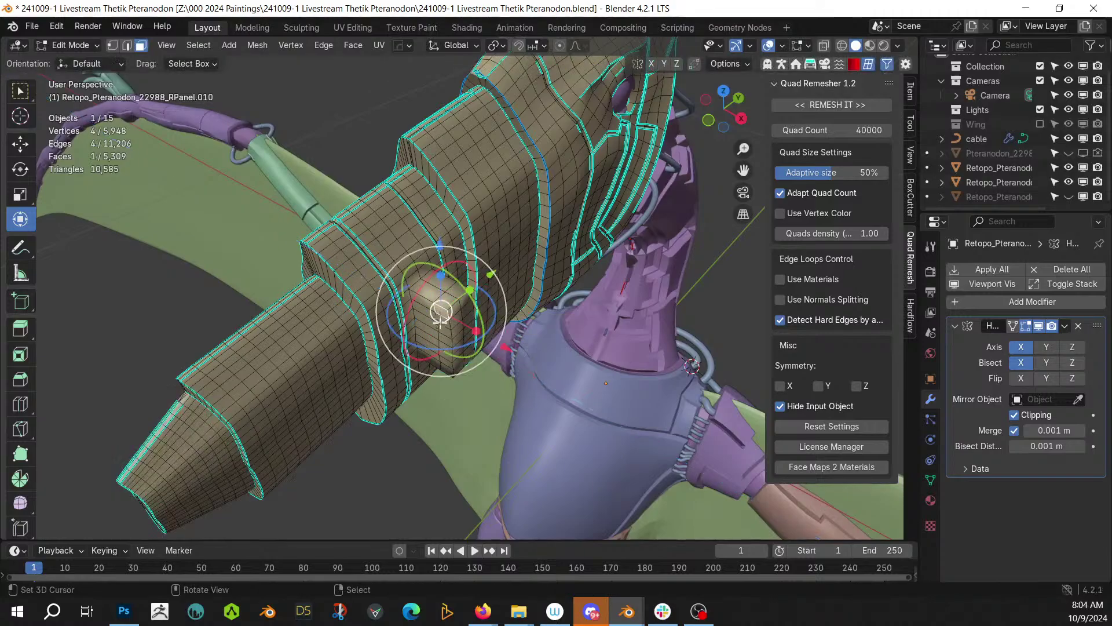
{"action": "right_click", "coordinate": [445, 366], "text": "ctrl"}
{"action": "middle_click_drag", "start_coordinate": [447, 367], "coordinate": [498, 278]}
{"action": "key", "text": "e"}
{"action": "left_click", "coordinate": [398, 365]}
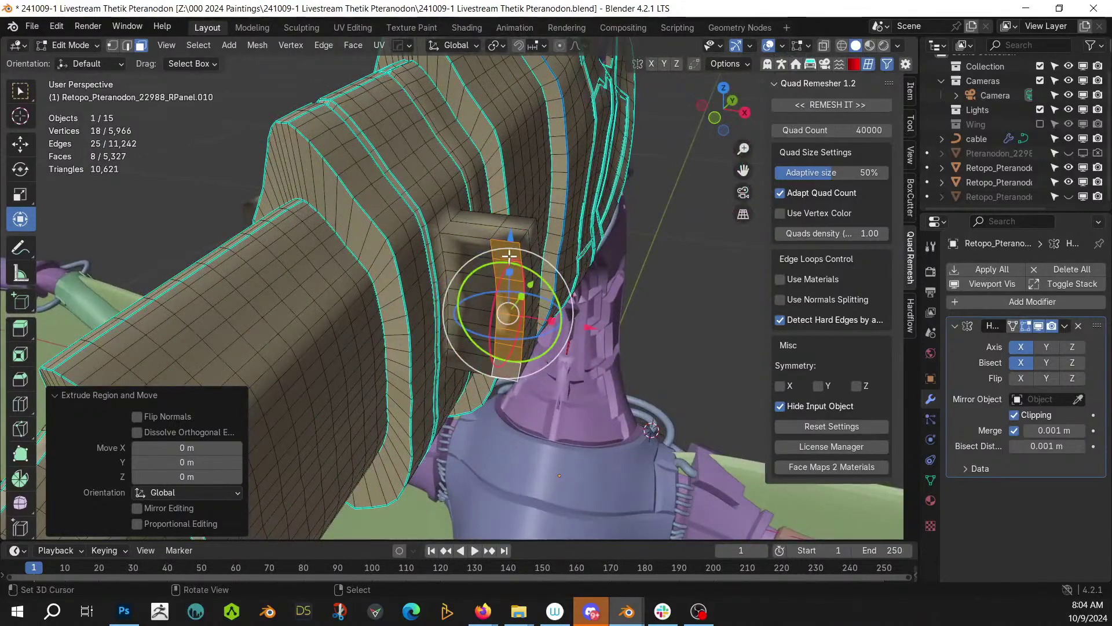
- Extrude the face pairs at the upper and lower ends of the block's column by about 0.012 m
{"action": "right_click", "coordinate": [508, 255]}
{"action": "right_click", "coordinate": [502, 362], "text": "ctrl"}
{"action": "middle_click_drag", "start_coordinate": [502, 362], "coordinate": [464, 373]}
{"action": "key", "text": "e"}
{"action": "left_click", "coordinate": [448, 380]}
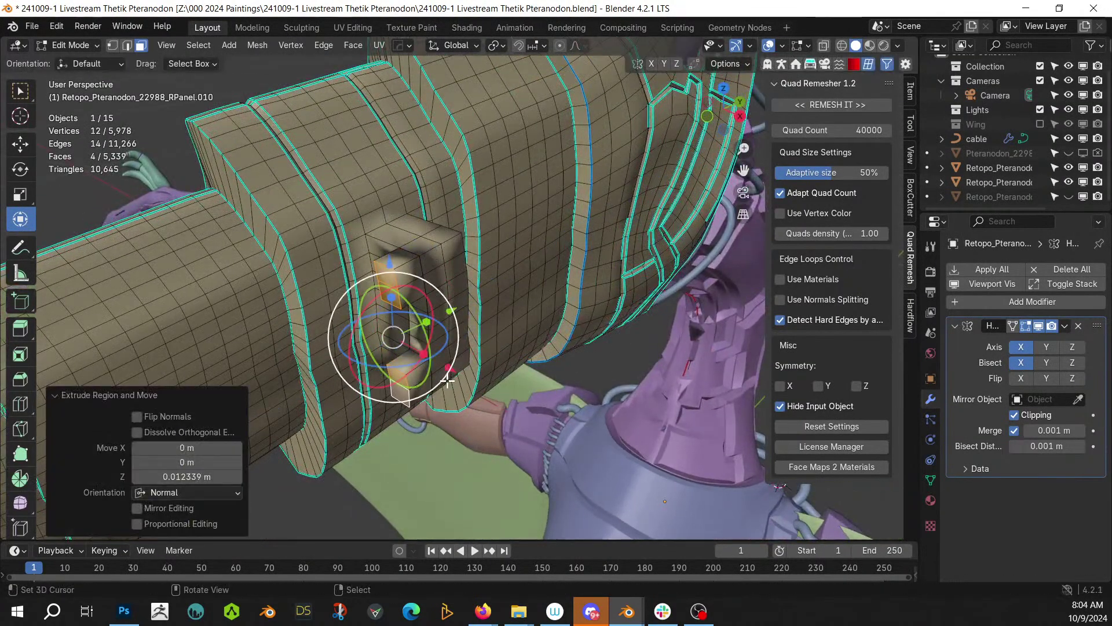
- Leave mesh editing and sharpen the head armour with Ssharp at 30° sharpness and 60° smooth angle
{"action": "key", "text": "Tab"}
{"action": "middle_click_drag", "start_coordinate": [450, 373], "coordinate": [544, 362]}
{"action": "key", "text": "q"}
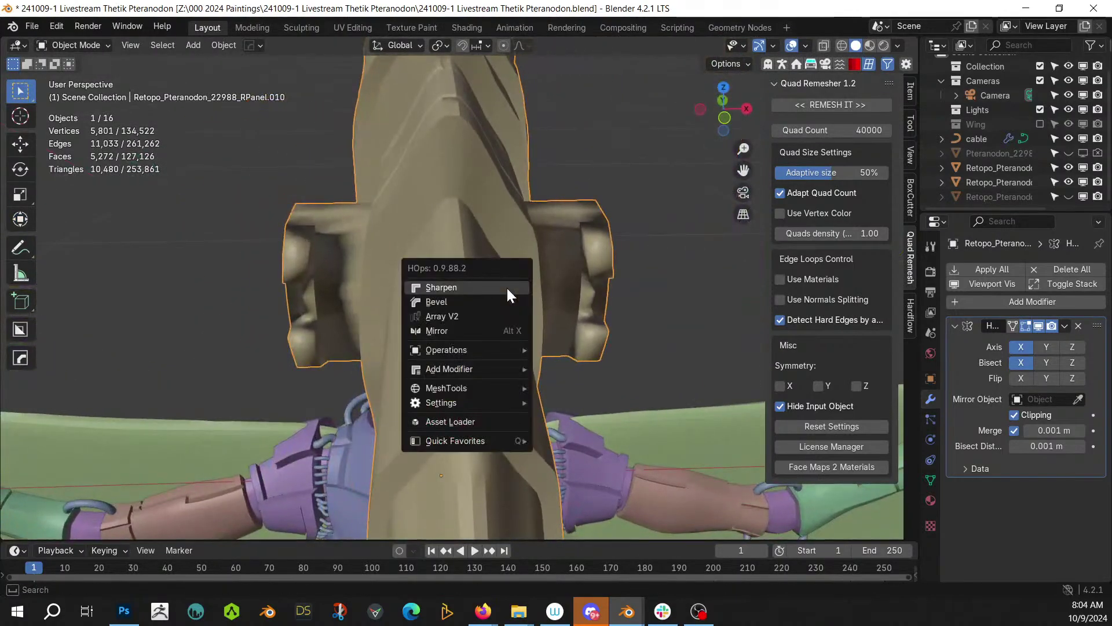
{"action": "left_click", "coordinate": [507, 286]}
{"action": "middle_click_drag", "start_coordinate": [508, 289], "coordinate": [465, 347]}
{"action": "scroll", "coordinate": [389, 248], "scroll_direction": "up", "scroll_amount": 5}
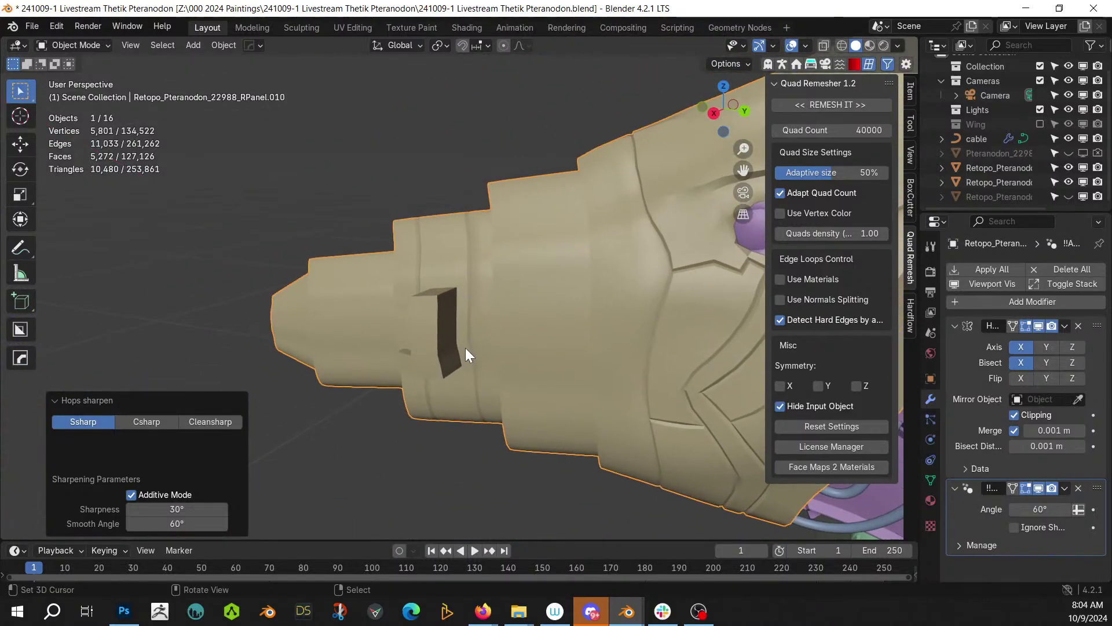
- Create a cable of width 0.007 from the upper rear of the snout block to the head plate behind it
{"action": "scroll", "coordinate": [465, 344], "scroll_direction": "up", "scroll_amount": 1}
{"action": "key", "text": "shift+alt+c"}
{"action": "left_click", "coordinate": [413, 299]}
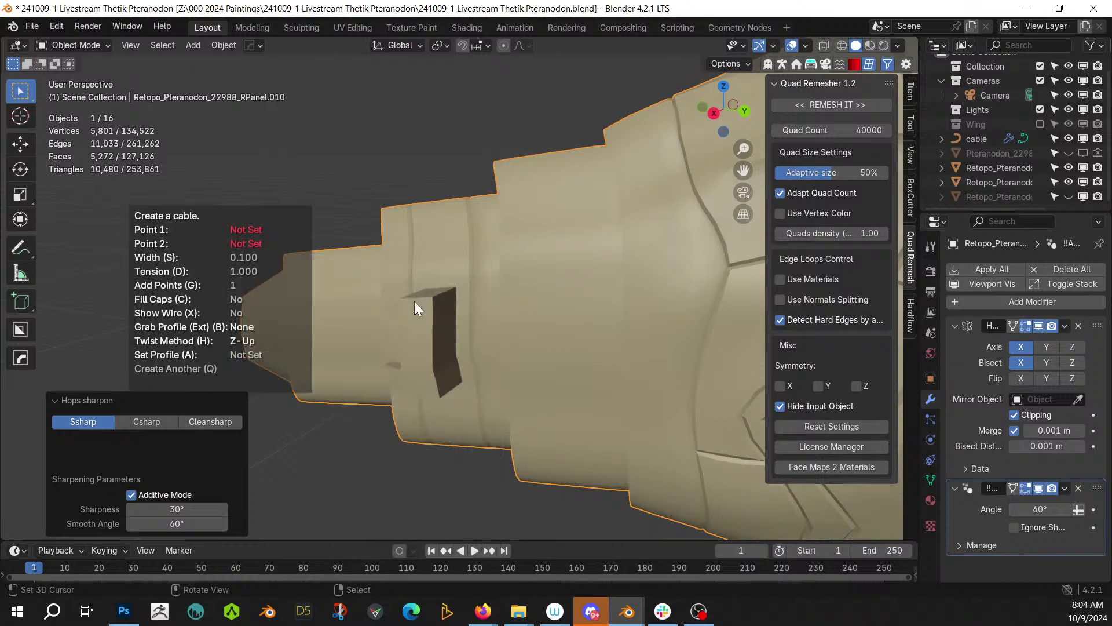
{"action": "left_click", "coordinate": [443, 304]}
{"action": "mouse_move", "coordinate": [460, 305]}
{"action": "middle_mouse_down"}
{"action": "mouse_move", "coordinate": [576, 299]}
{"action": "mouse_move", "coordinate": [578, 289]}
{"action": "middle_mouse_up"}
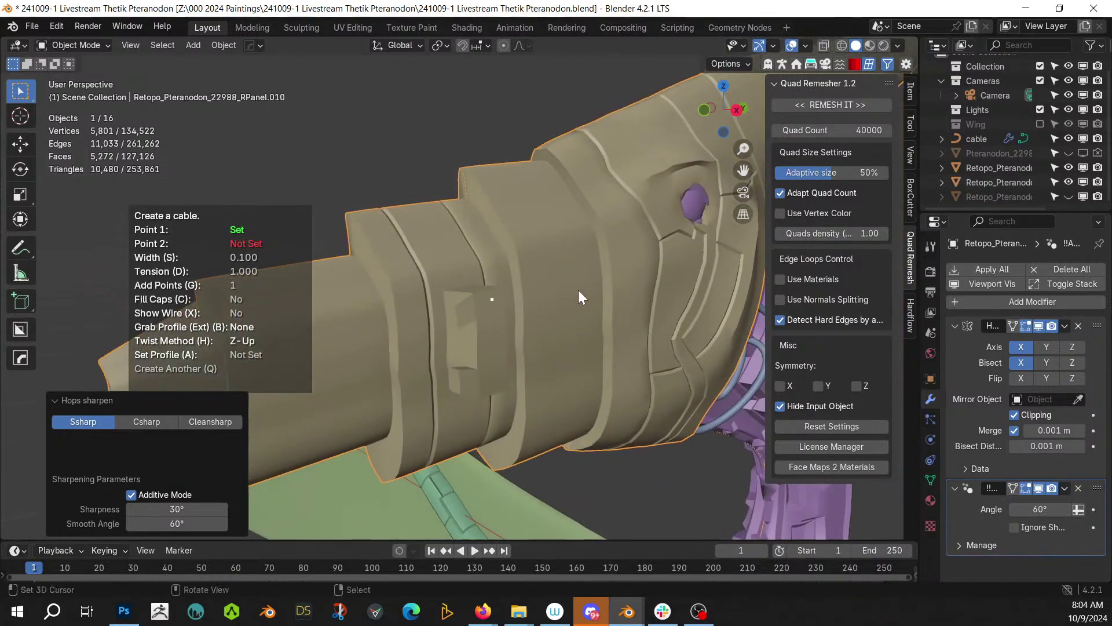
{"action": "left_click", "coordinate": [585, 247]}
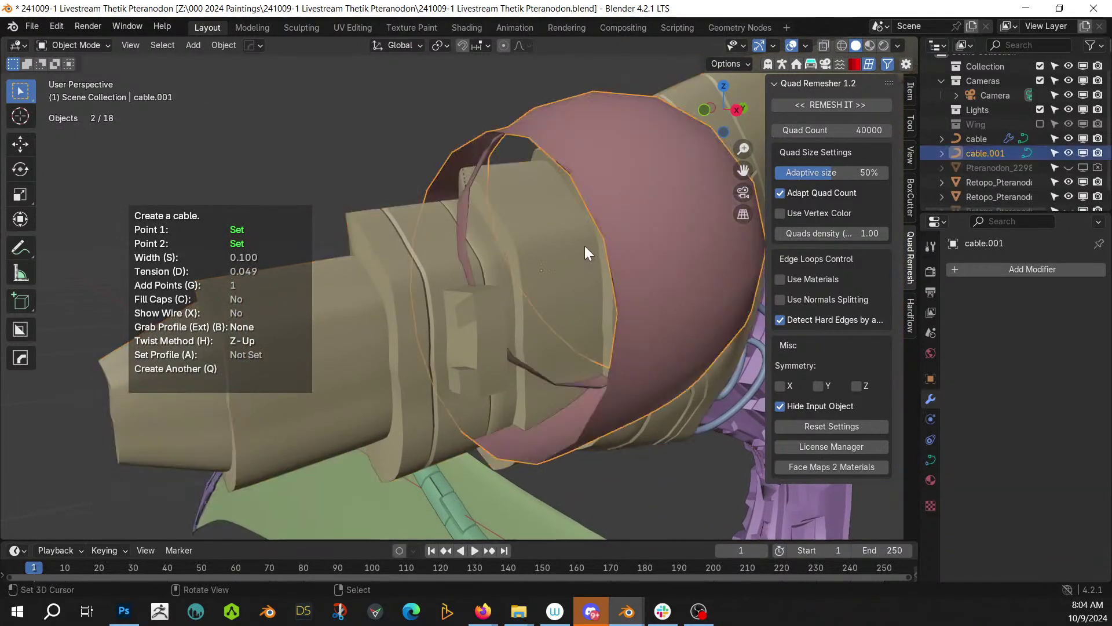
{"action": "key", "text": "s"}
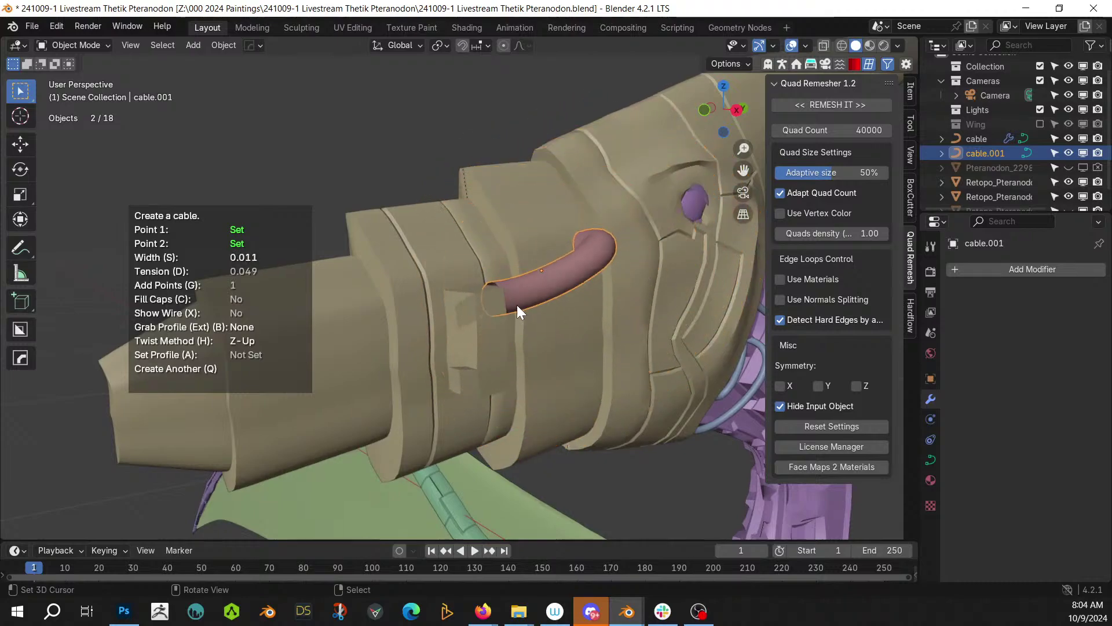
{"action": "middle_click_drag", "start_coordinate": [506, 287], "coordinate": [410, 256]}
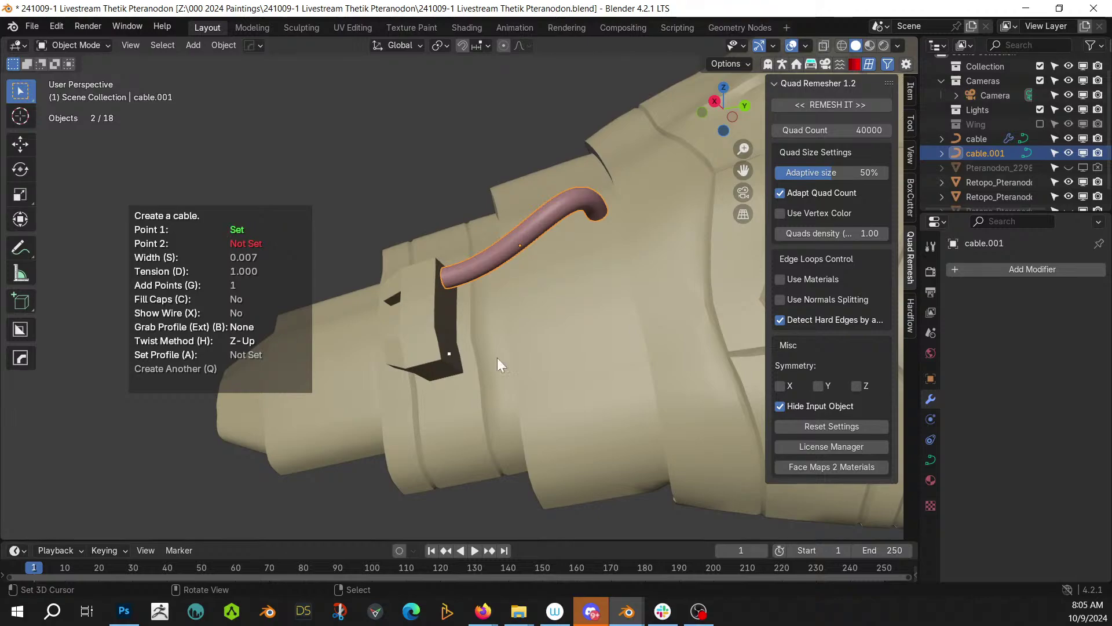
{"action": "left_click", "coordinate": [623, 373]}
{"action": "mouse_move", "coordinate": [606, 373]}
{"action": "middle_mouse_down"}
{"action": "mouse_move", "coordinate": [656, 319]}
{"action": "mouse_move", "coordinate": [717, 342]}
{"action": "mouse_move", "coordinate": [762, 470]}
{"action": "mouse_move", "coordinate": [592, 381]}
{"action": "middle_mouse_up"}
{"action": "key", "text": "Escape"}
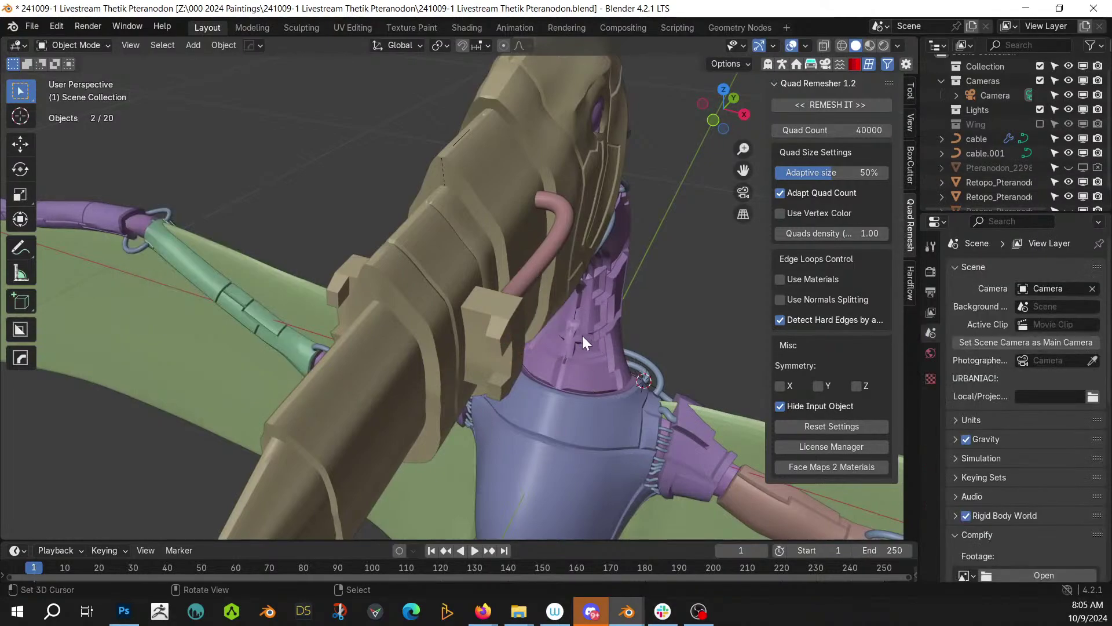
- Create a second cable of width 0.007 from the lower rear of the snout block to the head plate
{"action": "middle_click_drag", "start_coordinate": [575, 336], "coordinate": [448, 311]}
{"action": "key", "text": "shift+alt+c"}
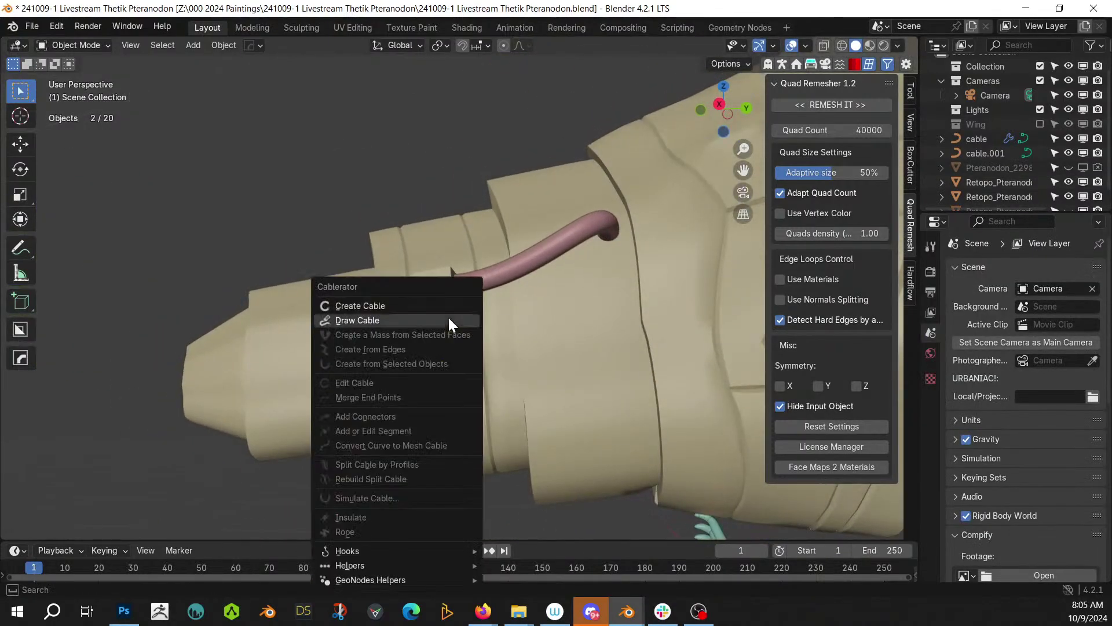
{"action": "left_click", "coordinate": [419, 306]}
{"action": "left_click", "coordinate": [441, 352]}
{"action": "middle_click_drag", "start_coordinate": [441, 353], "coordinate": [623, 381]}
{"action": "left_click", "coordinate": [605, 388]}
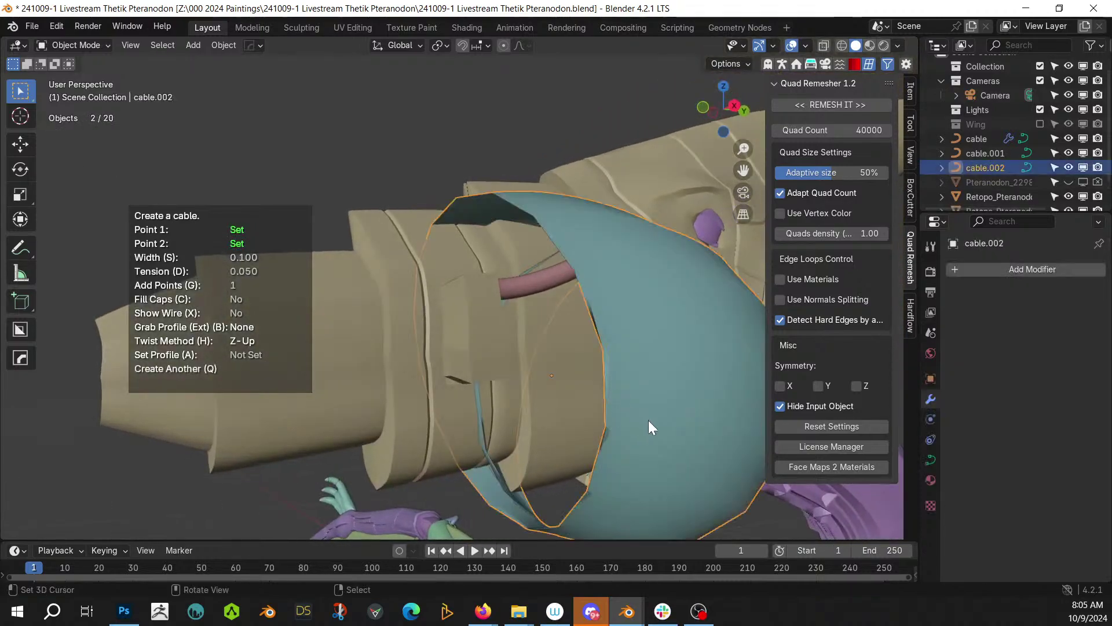
{"action": "key", "text": "s"}
{"action": "key", "text": "d"}
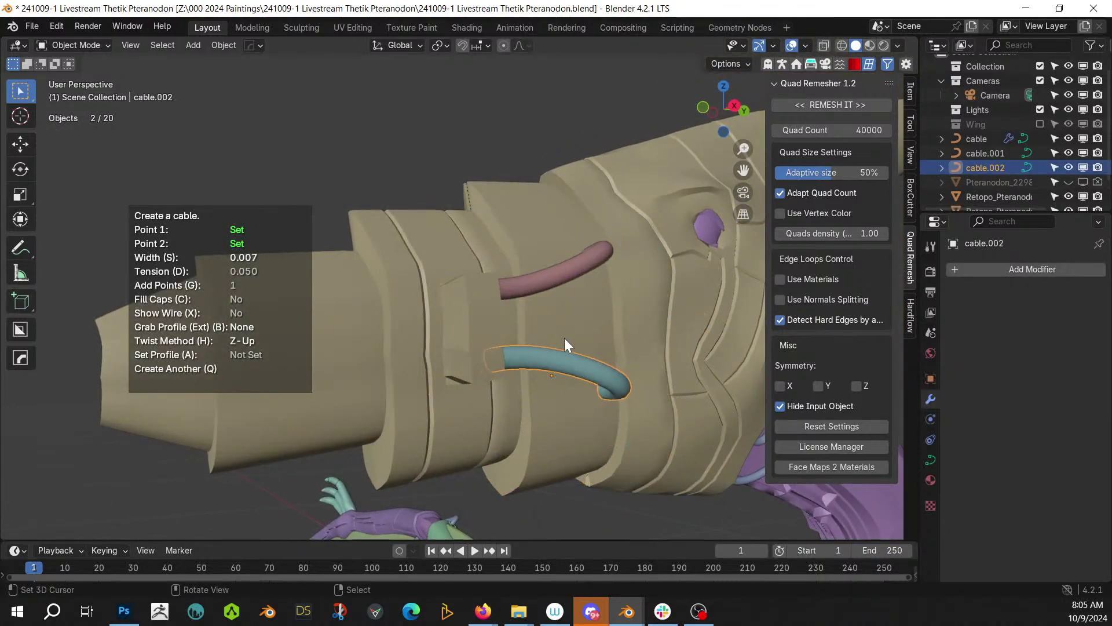
{"action": "left_click", "coordinate": [558, 325]}
- Join the two snout cables into the existing mirrored cable object and save the file
{"action": "left_click", "coordinate": [552, 280], "text": "shift"}
{"action": "middle_click_drag", "start_coordinate": [552, 279], "coordinate": [465, 324], "text": "shift"}
{"action": "left_click", "coordinate": [544, 321], "text": "shift"}
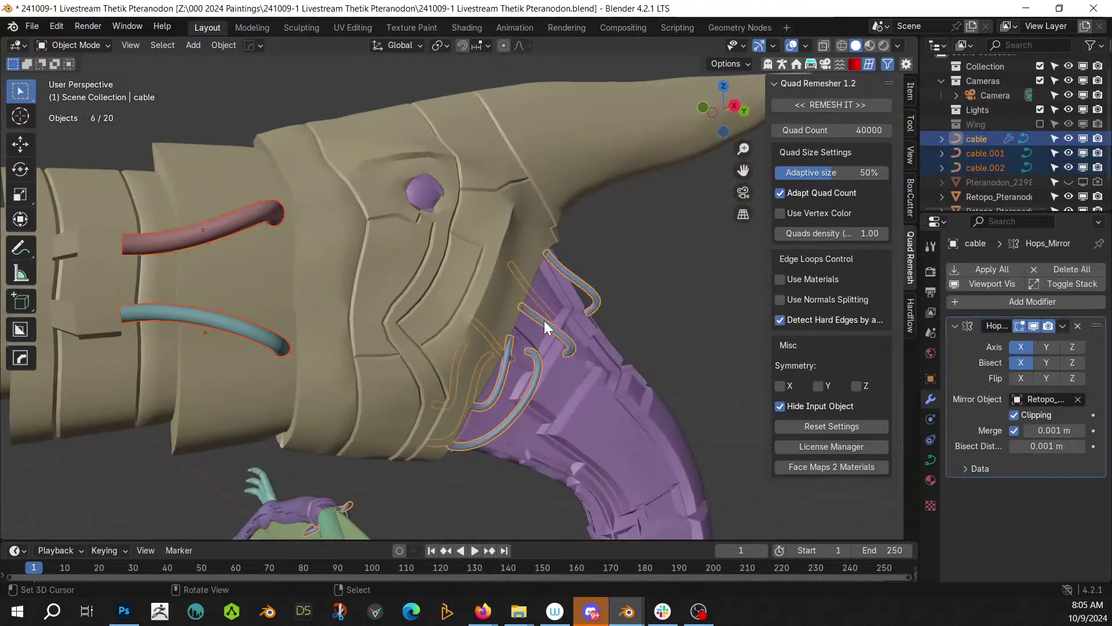
{"action": "key", "text": "ctrl+j"}
{"action": "middle_click_drag", "start_coordinate": [544, 321], "coordinate": [620, 330]}
{"action": "scroll", "coordinate": [516, 372], "scroll_direction": "down", "scroll_amount": 3}
{"action": "scroll", "coordinate": [446, 316], "scroll_direction": "down", "scroll_amount": 5}
{"action": "key", "text": "ctrl+s"}
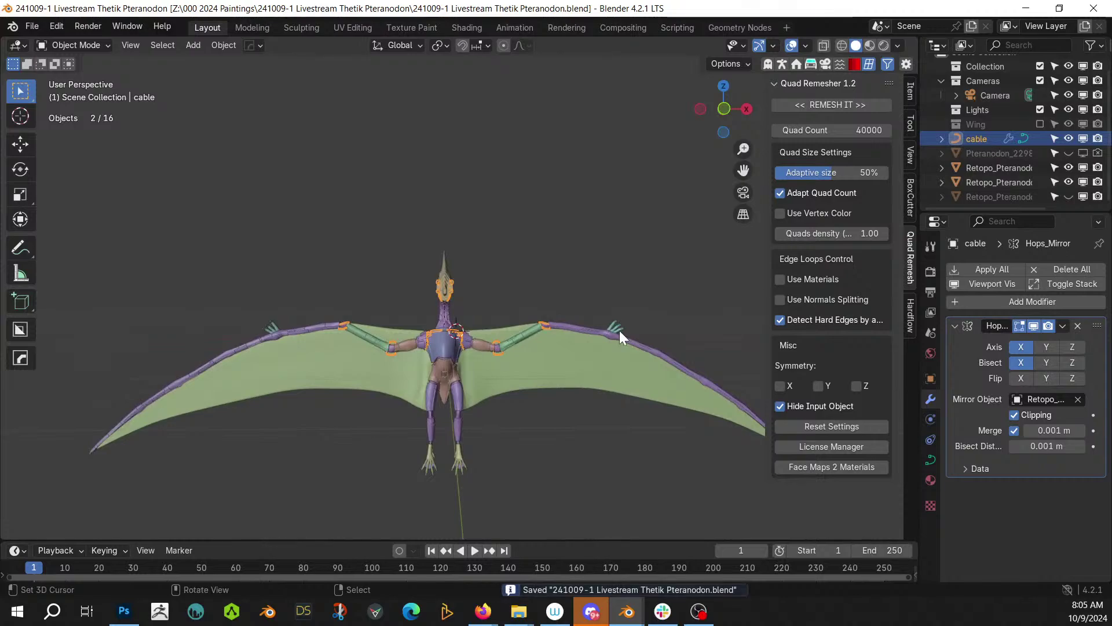
{"action": "scroll", "coordinate": [620, 330], "scroll_direction": "up", "scroll_amount": 3}
{"action": "middle_click_drag", "start_coordinate": [617, 330], "coordinate": [639, 348]}
{"action": "middle_click_drag", "start_coordinate": [581, 371], "coordinate": [554, 275], "text": "shift"}
{"action": "scroll", "coordinate": [536, 246], "scroll_direction": "up", "scroll_amount": 2}
{"action": "middle_click_drag", "start_coordinate": [561, 361], "coordinate": [432, 300]}
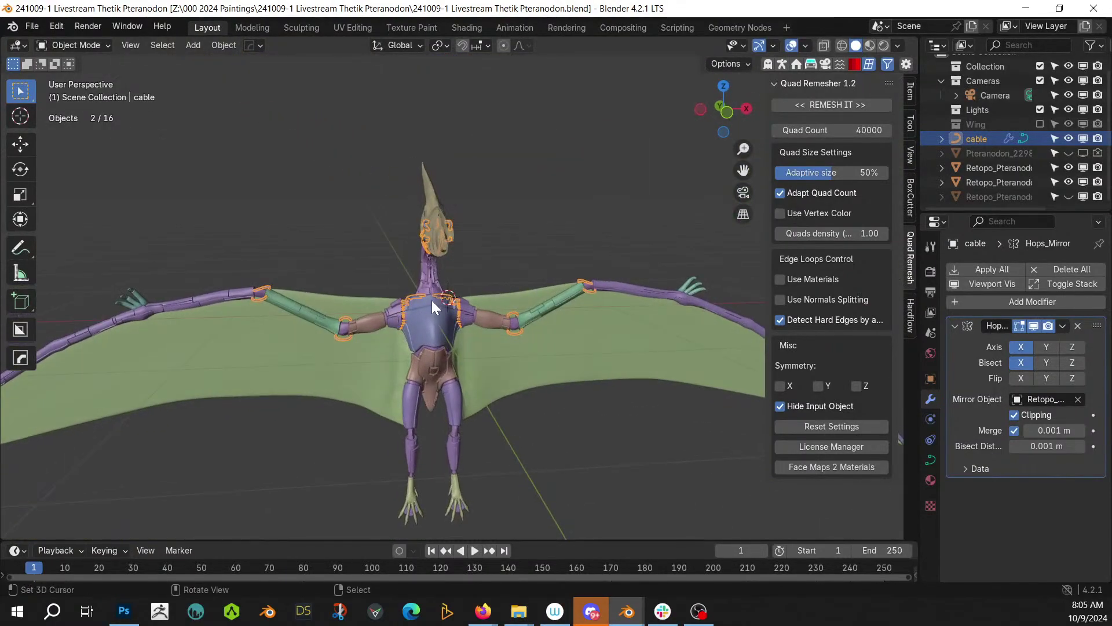
- Start an append and open the Material folder of the Thetik Female Humanoid blend file in the 241008-3 project folder
{"action": "key", "text": "F4"}
{"action": "mouse_move", "coordinate": [432, 300]}
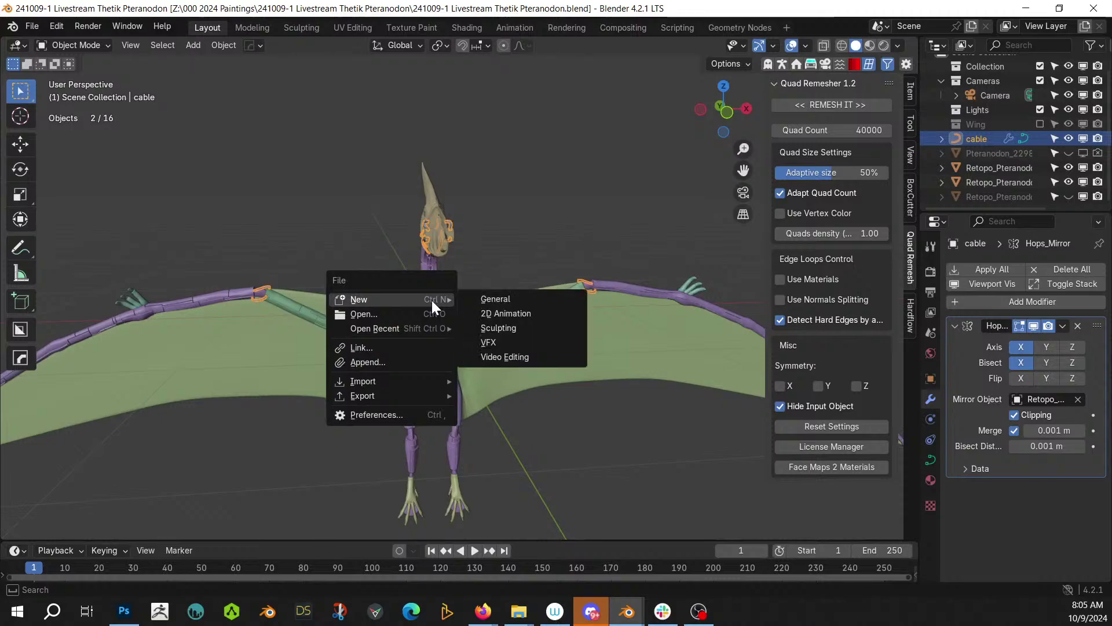
{"action": "left_click", "coordinate": [392, 360]}
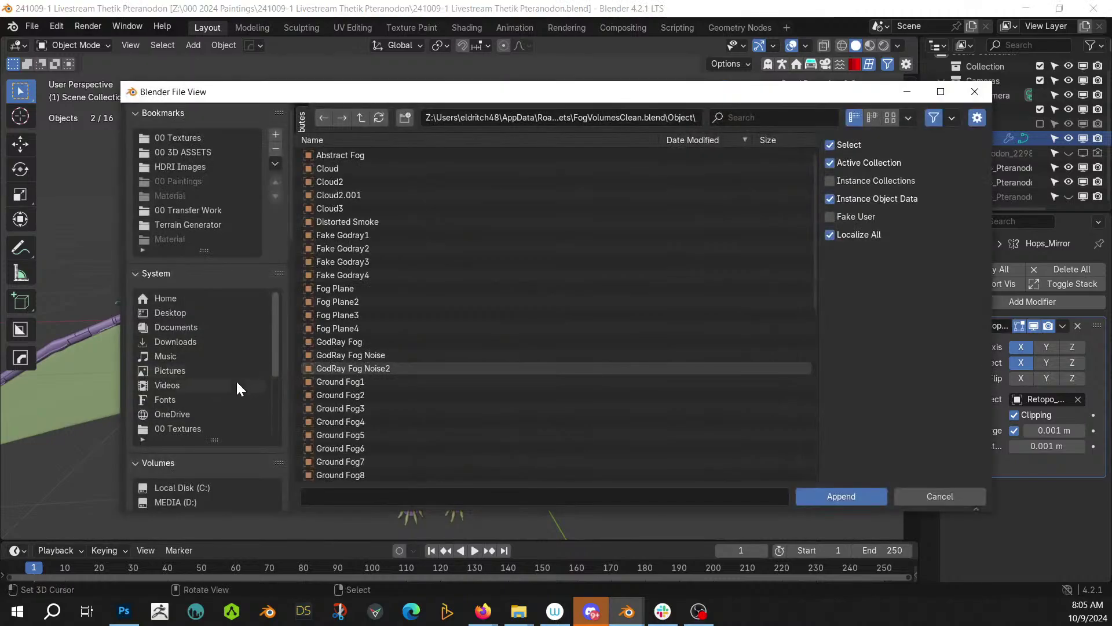
{"action": "scroll", "coordinate": [231, 475], "scroll_direction": "down", "scroll_amount": 5}
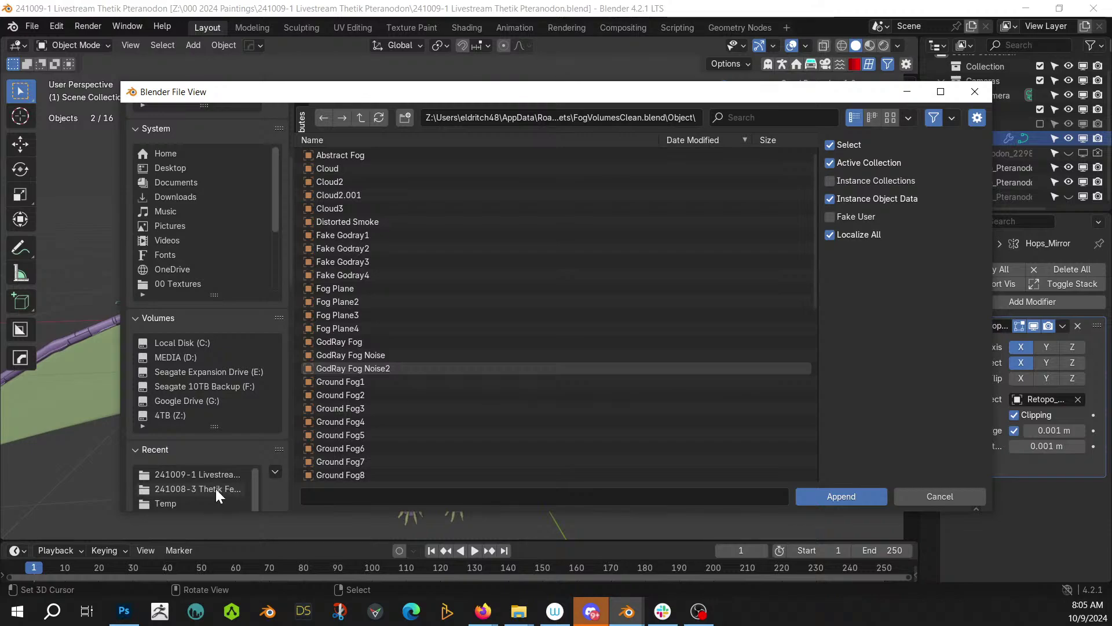
{"action": "left_click", "coordinate": [216, 489]}
{"action": "double_click", "coordinate": [423, 183]}
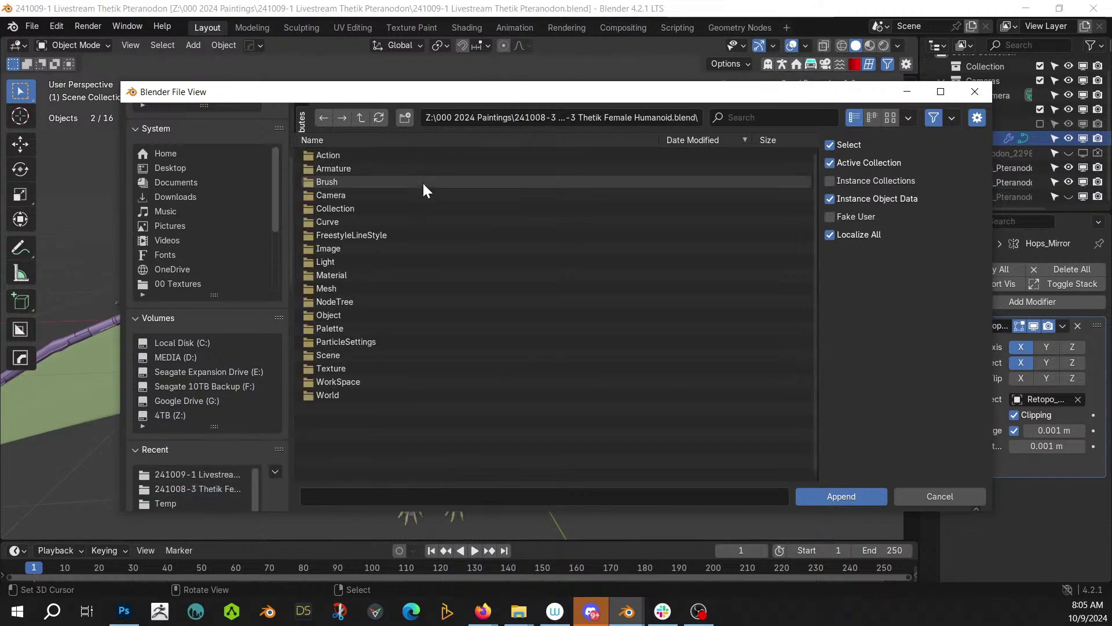
{"action": "double_click", "coordinate": [331, 275]}
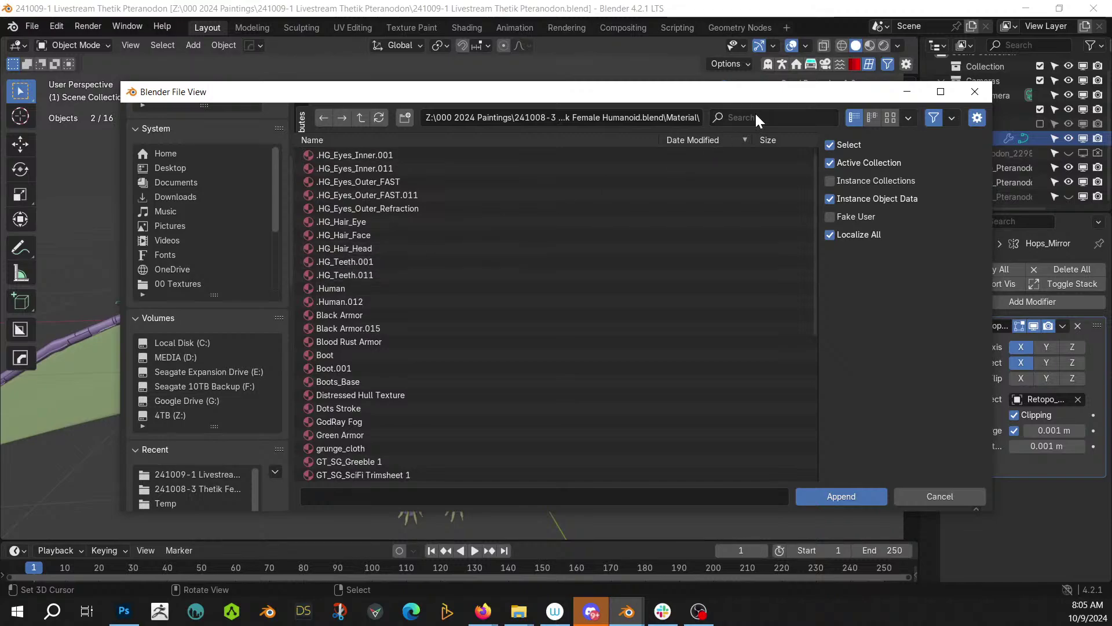
- Filter the materials by "armor" and append Black Armor, Blood Rust Armor, Green Armor and White Armor
{"action": "type", "text": "armor"}
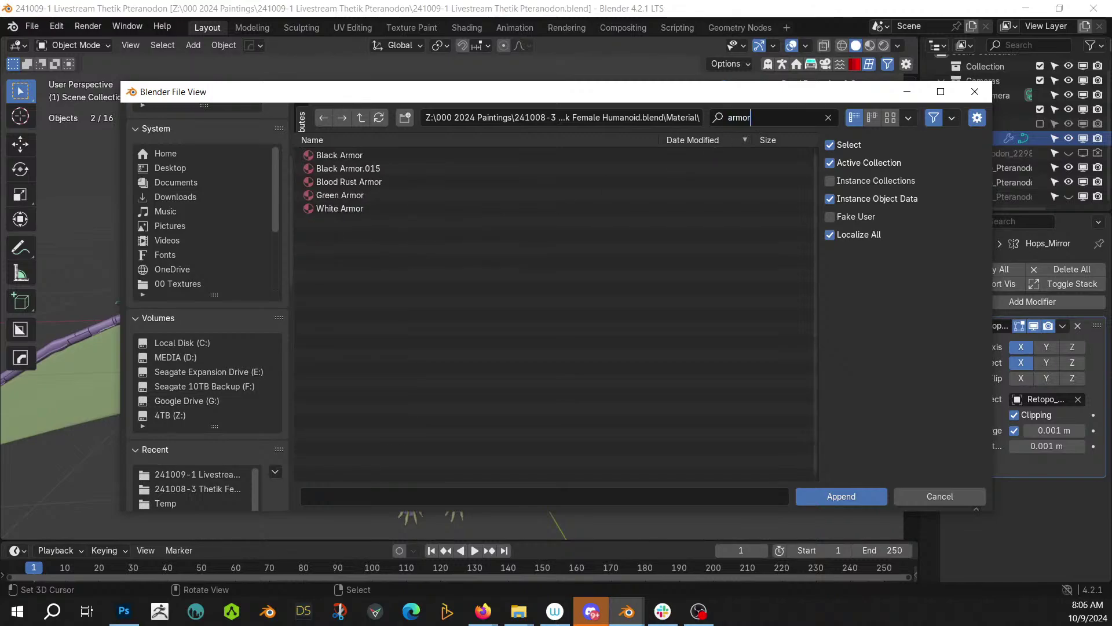
{"action": "left_click", "coordinate": [350, 180]}
{"action": "left_click", "coordinate": [352, 197], "text": "ctrl"}
{"action": "left_click", "coordinate": [353, 207], "text": "ctrl"}
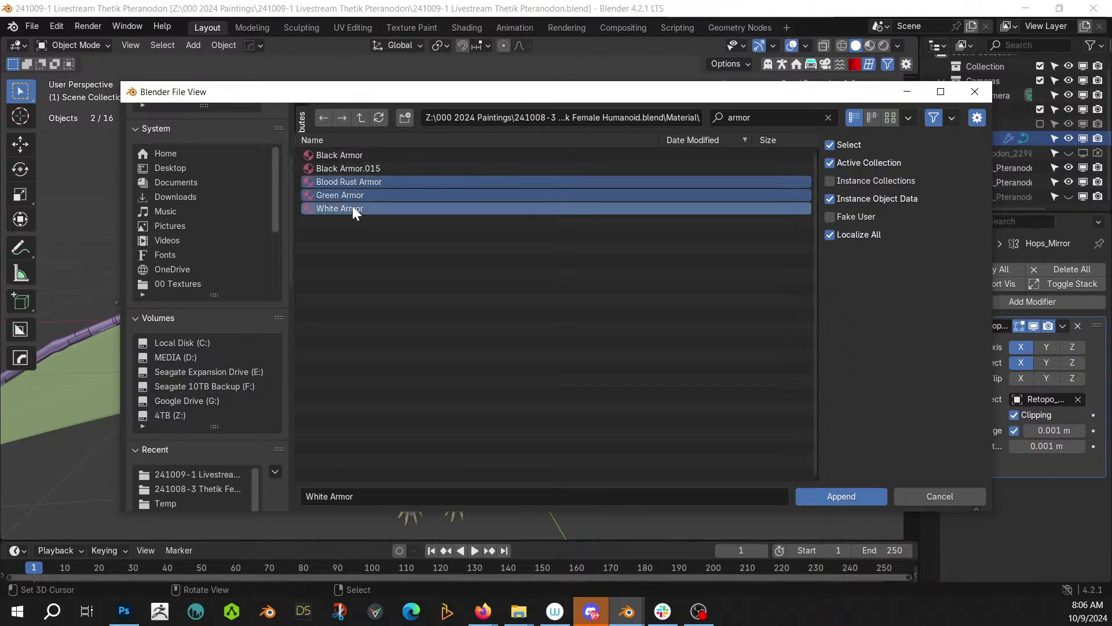
{"action": "left_click", "coordinate": [365, 155], "text": "ctrl"}
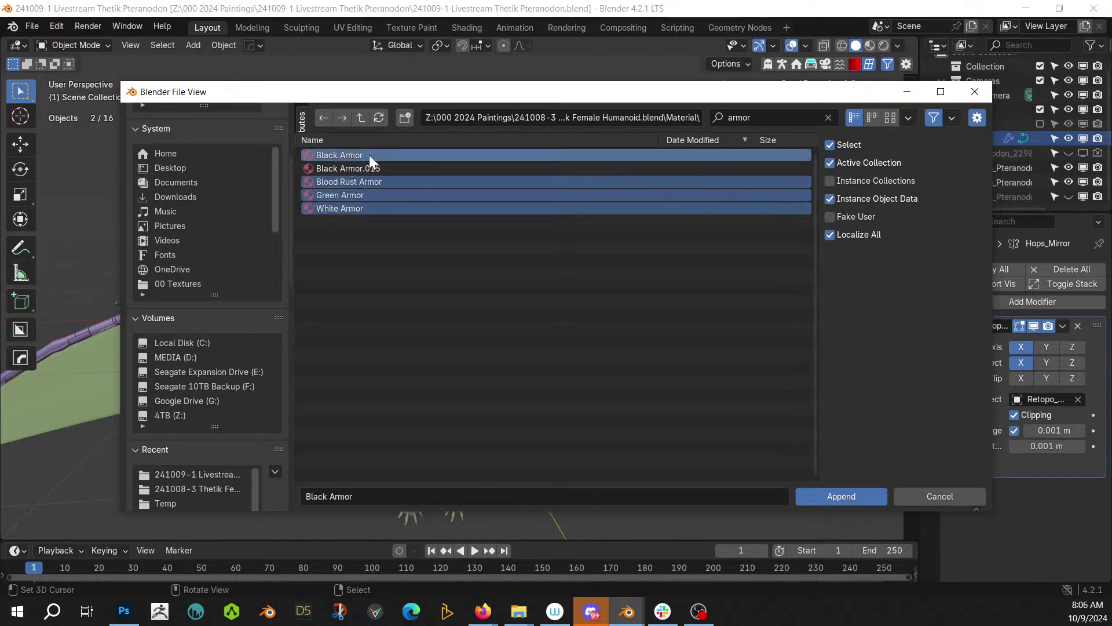
{"action": "left_click", "coordinate": [849, 496]}
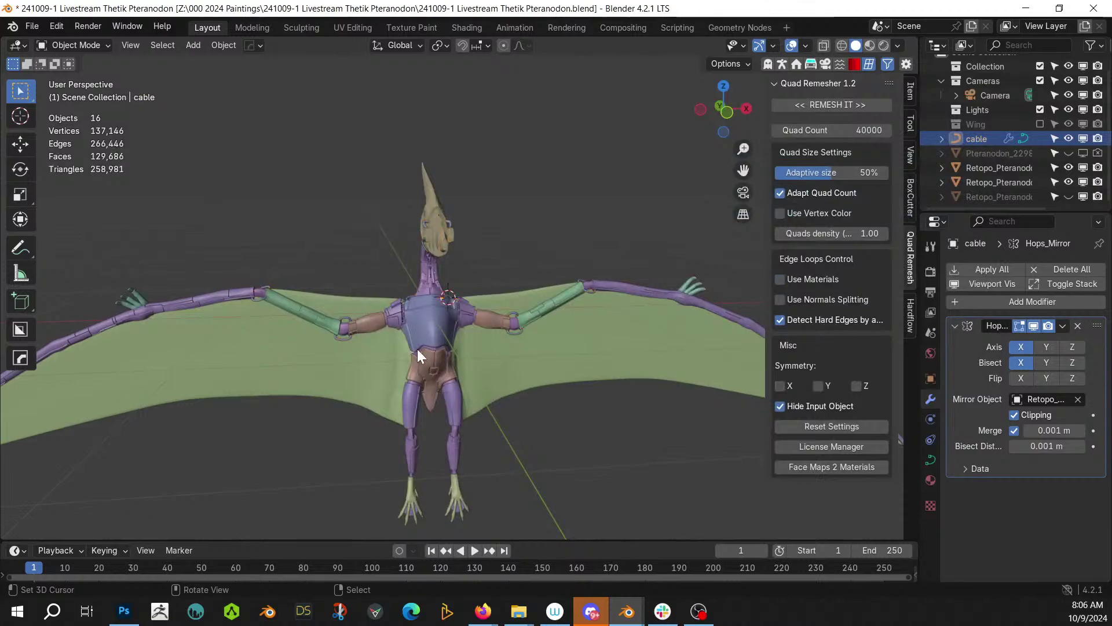
- Replace the Skin material on the torso armour with White Armor
{"action": "middle_click_drag", "start_coordinate": [95, 346], "coordinate": [396, 218]}
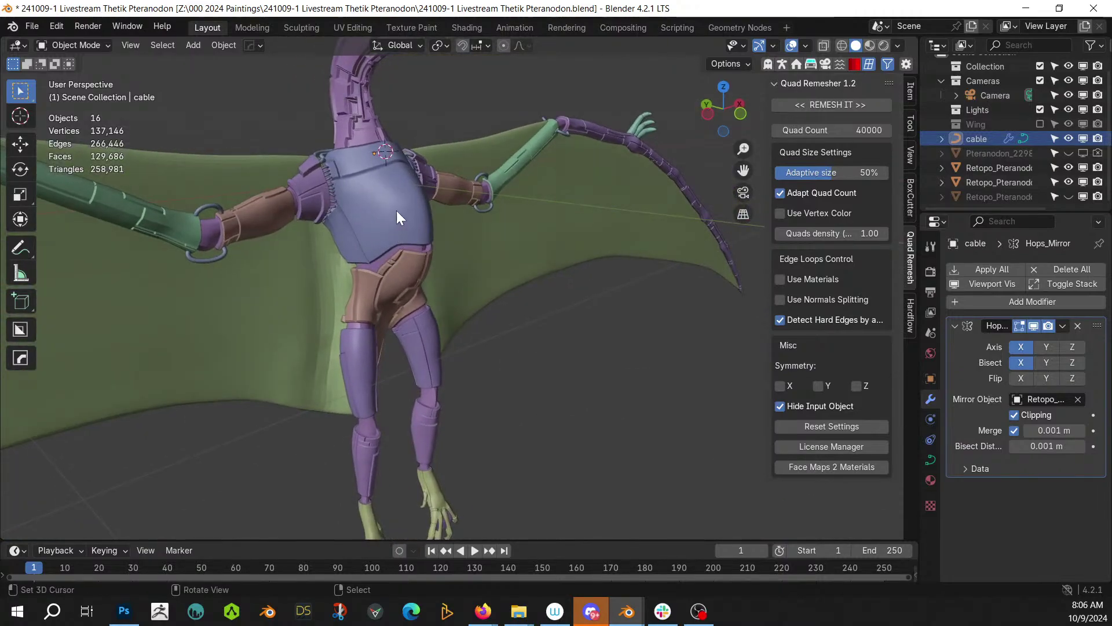
{"action": "left_click", "coordinate": [396, 218]}
{"action": "left_click", "coordinate": [930, 500]}
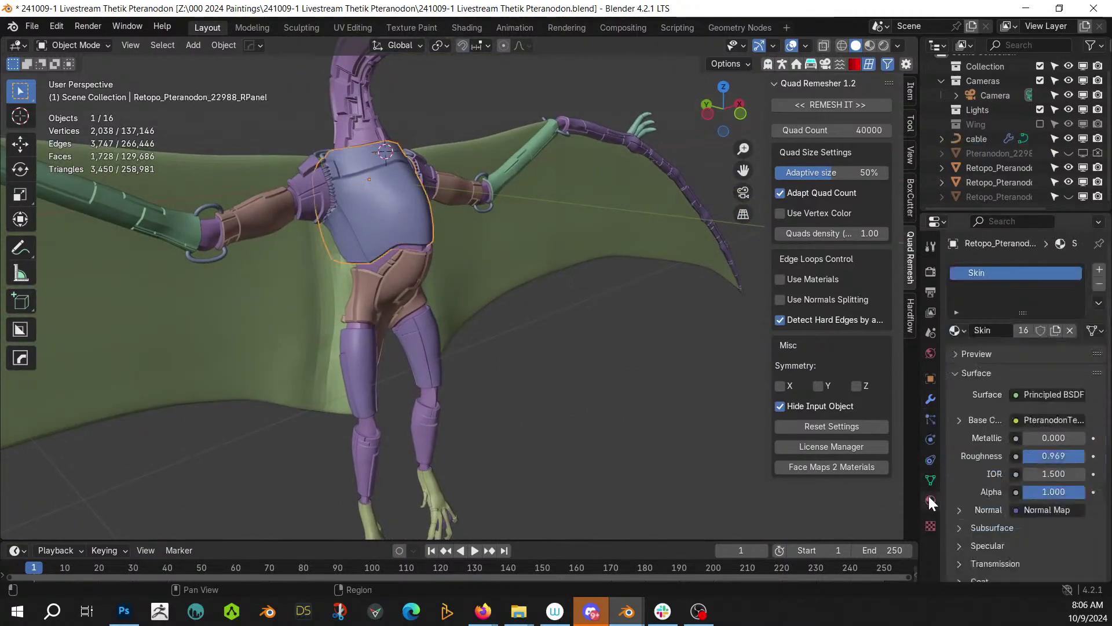
{"action": "left_click", "coordinate": [956, 330]}
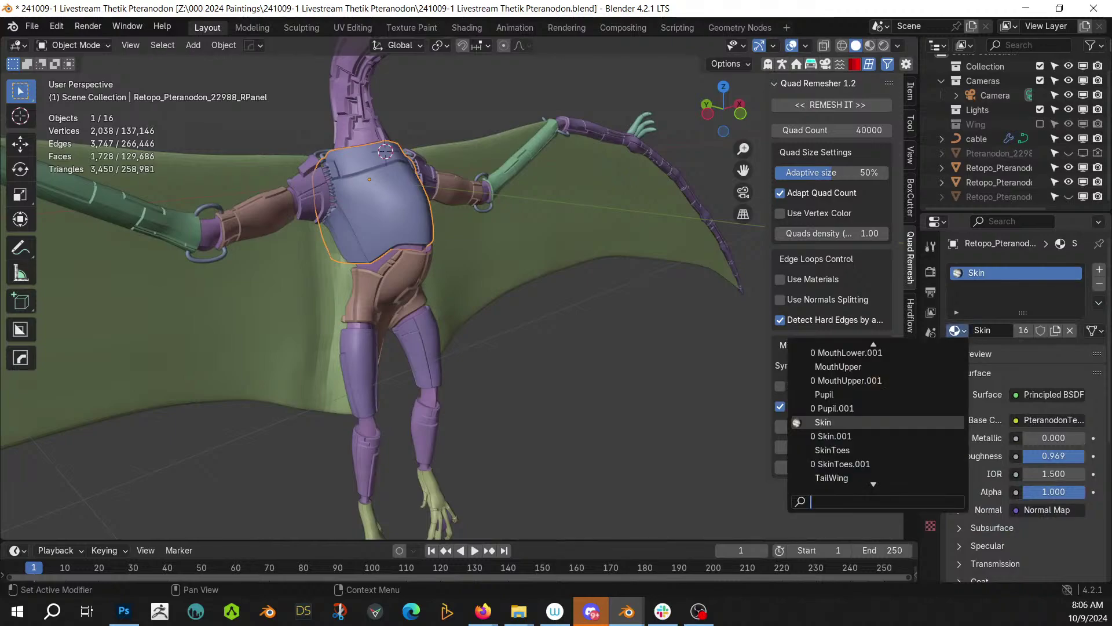
{"action": "type", "text": "white"}
{"action": "key", "text": "Return"}
- Link the torso's White Armor material to the pelvis, thigh, shin, shoulder, arm and wing-finger armour panels
{"action": "middle_click_drag", "start_coordinate": [522, 433], "coordinate": [450, 285]}
{"action": "left_click", "coordinate": [453, 283]}
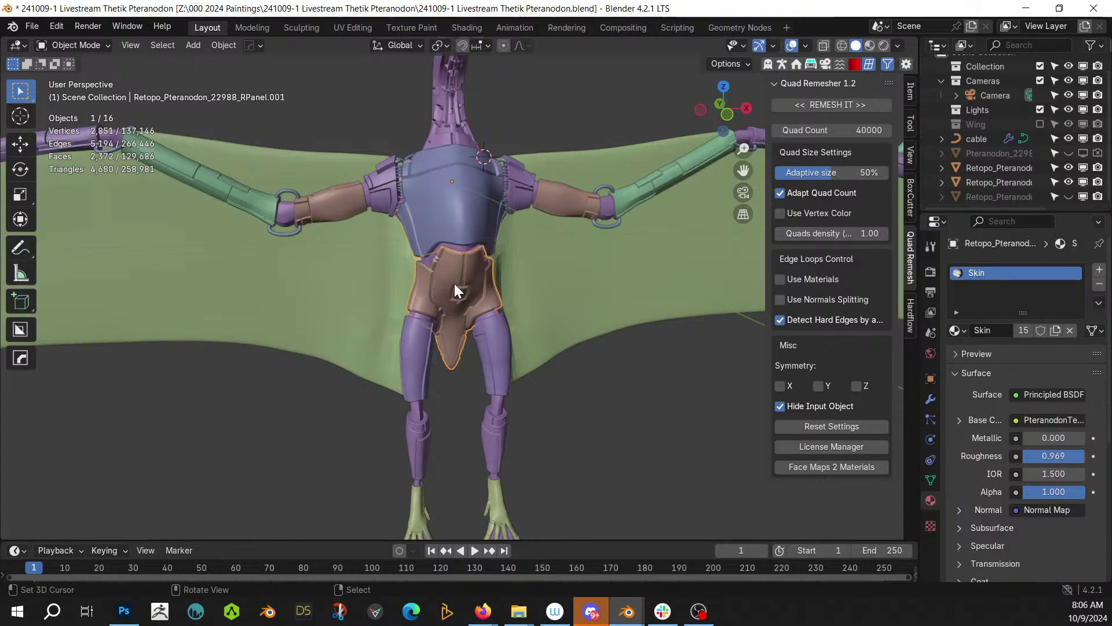
{"action": "left_click", "coordinate": [414, 346], "text": "shift"}
{"action": "left_click", "coordinate": [502, 415], "text": "shift"}
{"action": "left_click", "coordinate": [545, 194], "text": "shift"}
{"action": "middle_click_drag", "start_coordinate": [665, 179], "coordinate": [494, 192]}
{"action": "left_click", "coordinate": [494, 192], "text": "shift"}
{"action": "left_click", "coordinate": [574, 181], "text": "shift"}
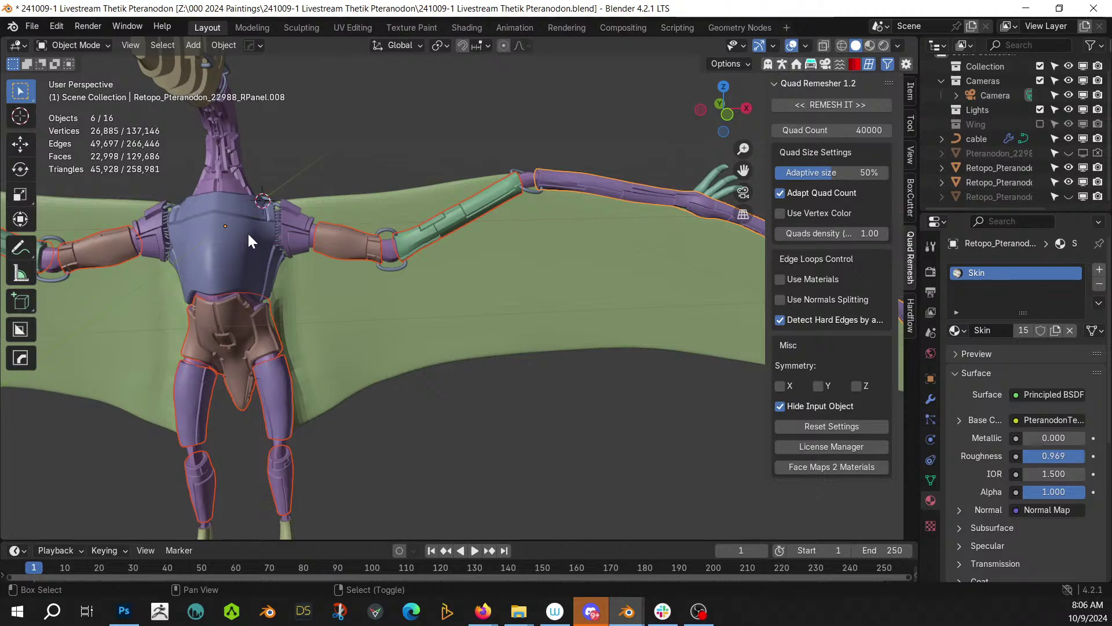
{"action": "left_click", "coordinate": [297, 221], "text": "shift"}
{"action": "left_click", "coordinate": [214, 234], "text": "shift"}
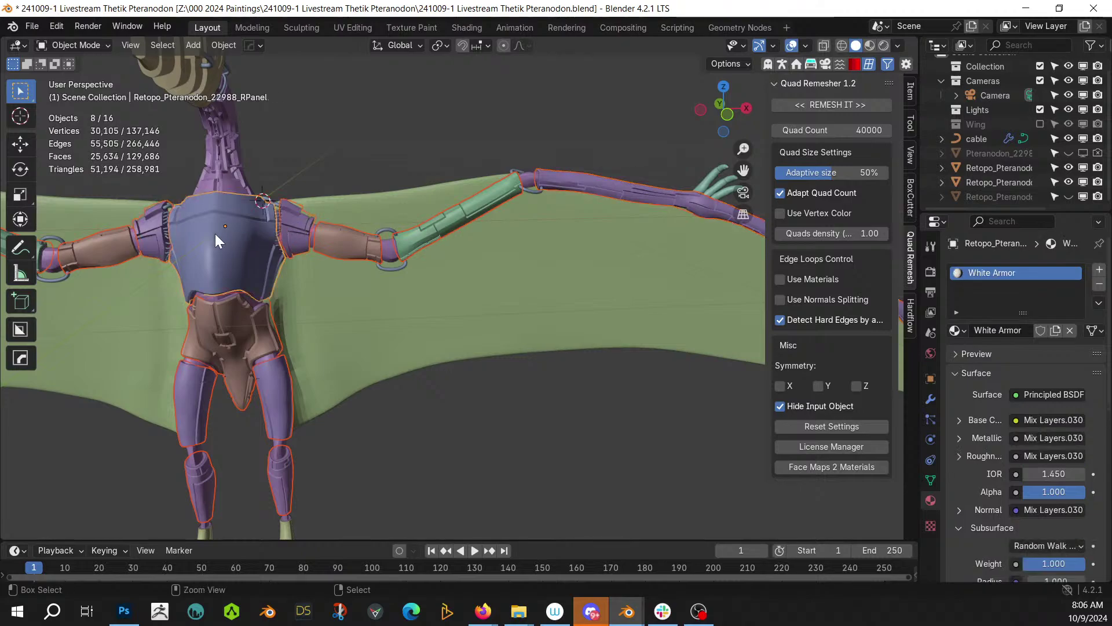
{"action": "key", "text": "ctrl+l"}
{"action": "mouse_move", "coordinate": [214, 234]}
{"action": "left_click", "coordinate": [183, 266]}
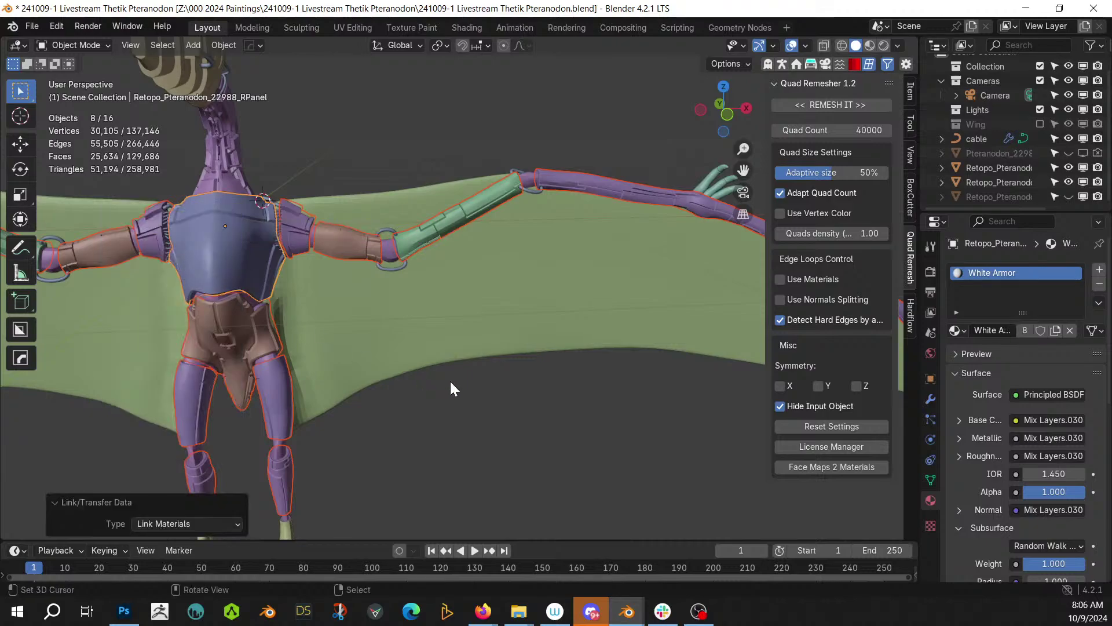
- Remove the unused material slots from the inner body mesh and replace its Skin material with Black Armor
{"action": "left_click", "coordinate": [277, 448]}
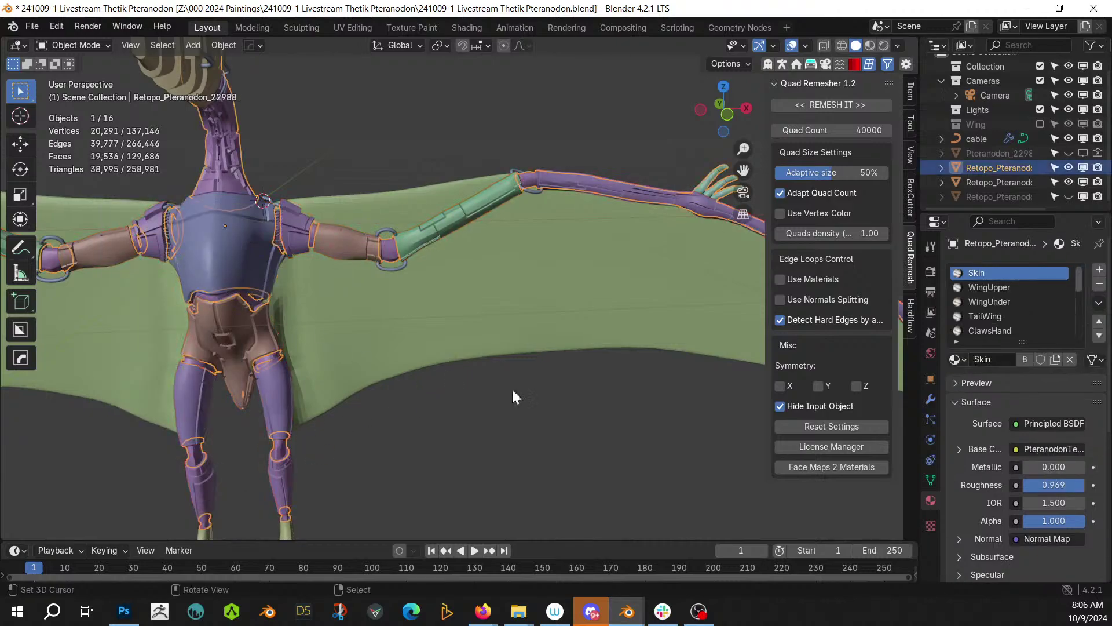
{"action": "left_click", "coordinate": [1099, 302]}
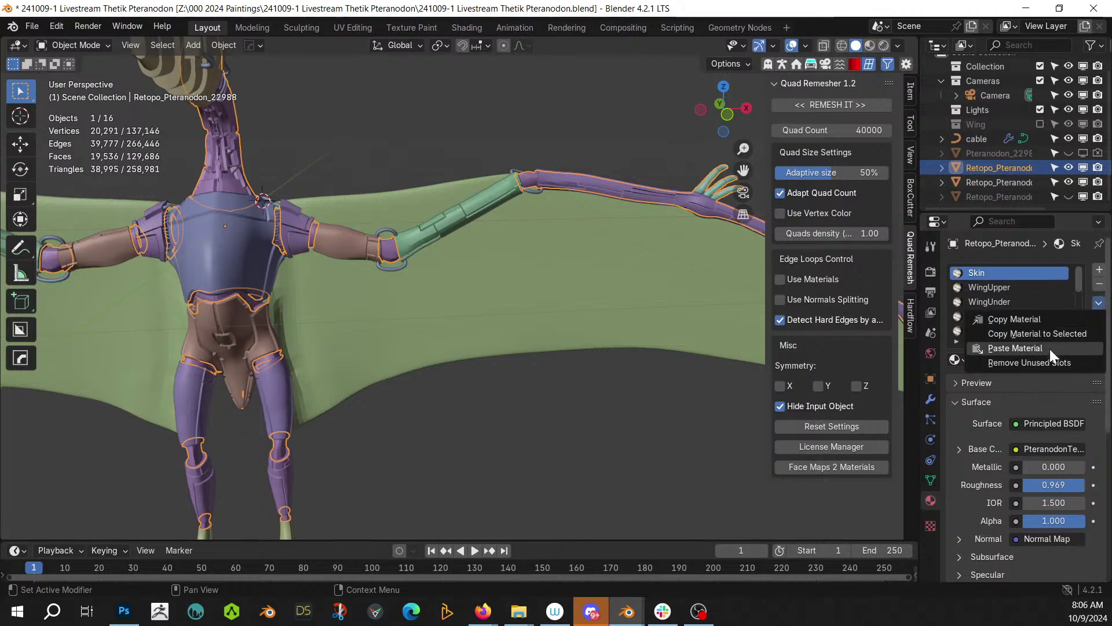
{"action": "left_click", "coordinate": [1044, 363]}
{"action": "left_click", "coordinate": [957, 330]}
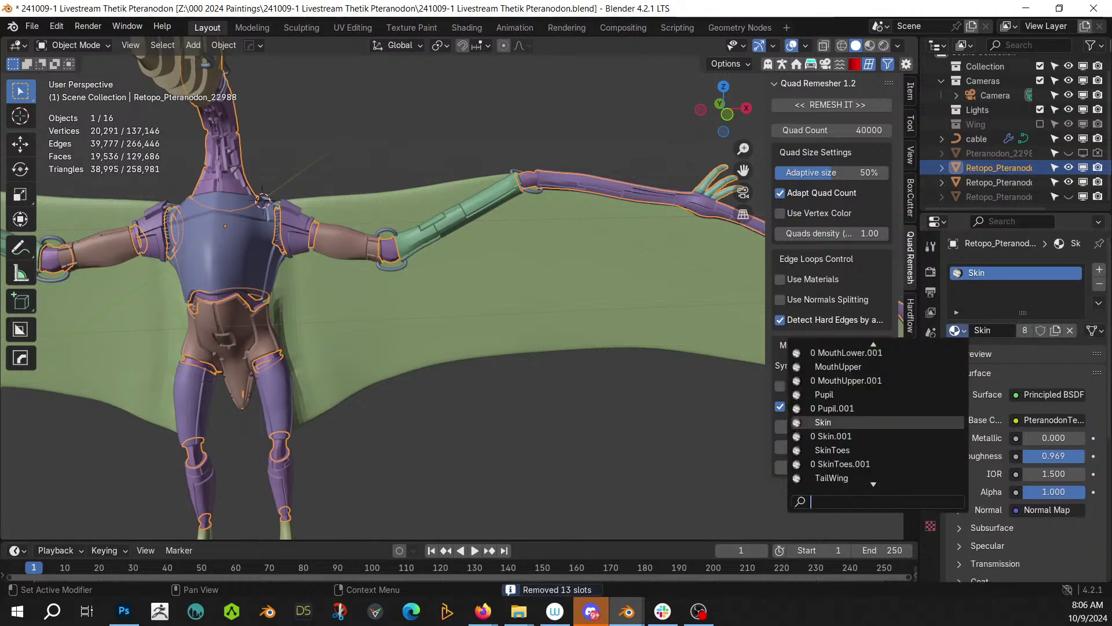
{"action": "type", "text": "black"}
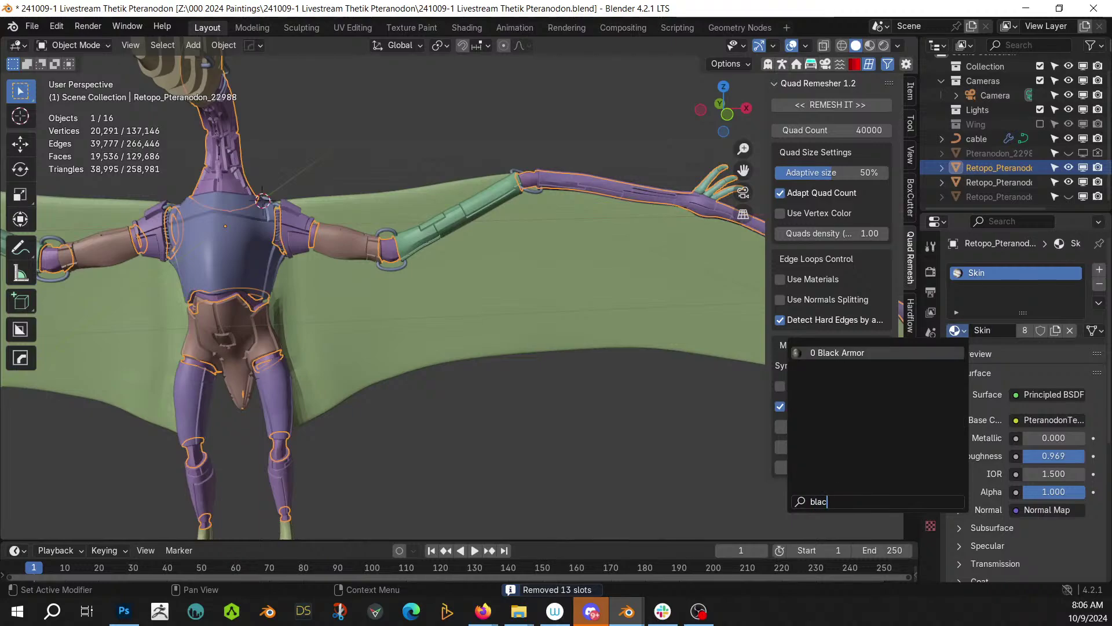
{"action": "key", "text": "Return"}
{"action": "left_click", "coordinate": [519, 426]}
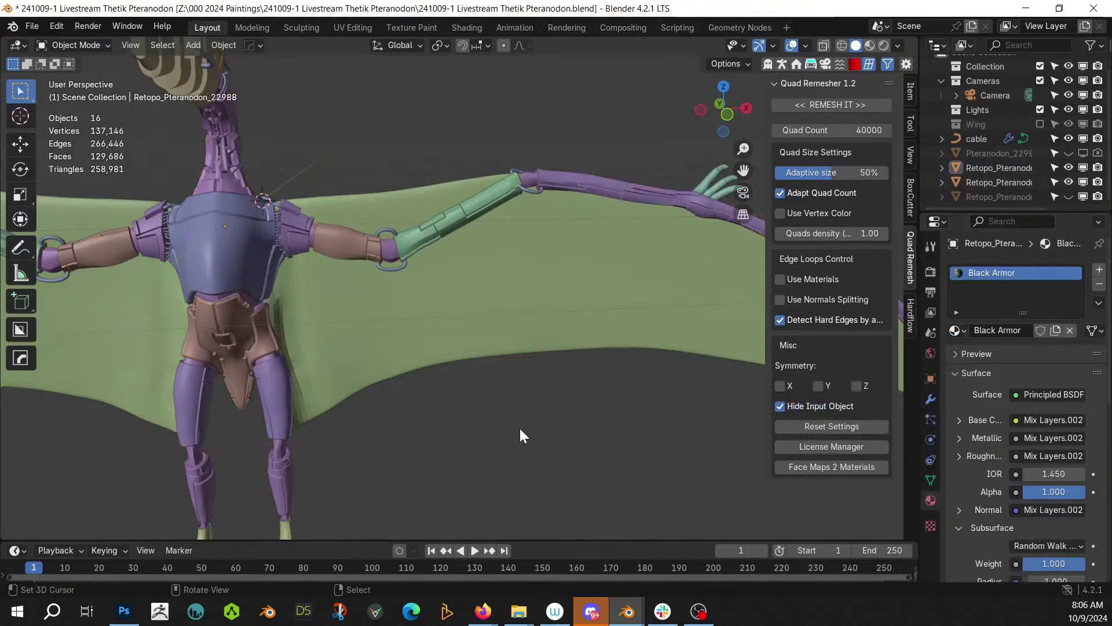
- Set the viewport shading to Rendered to inspect the armour materials on the whole figure
{"action": "key", "text": "z"}
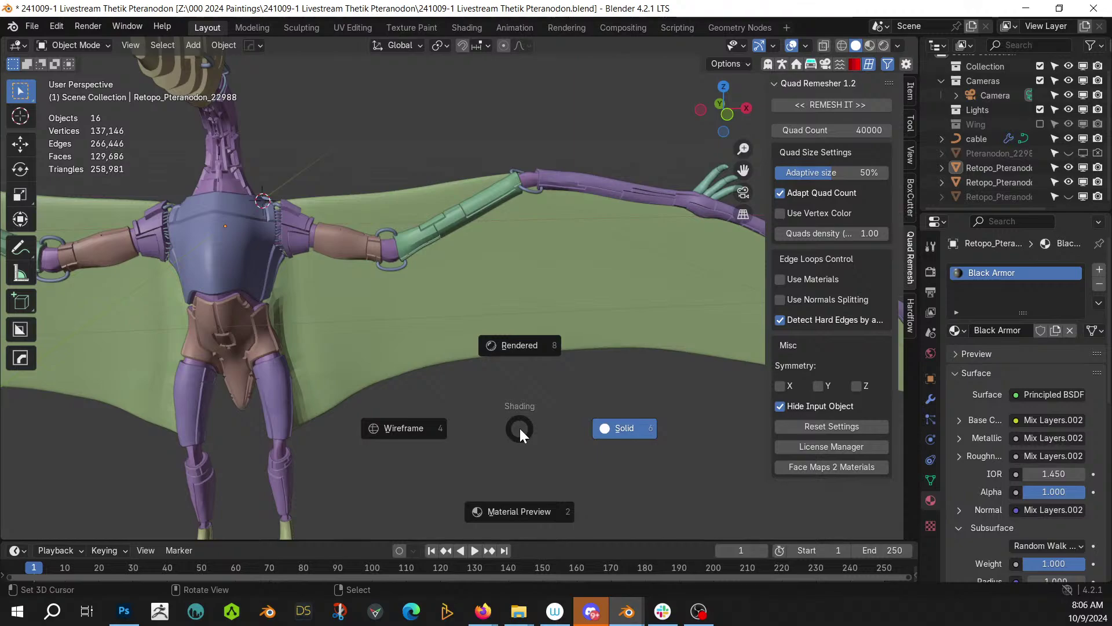
{"action": "key", "text": "8"}
{"action": "middle_click_drag", "start_coordinate": [508, 428], "coordinate": [388, 398]}
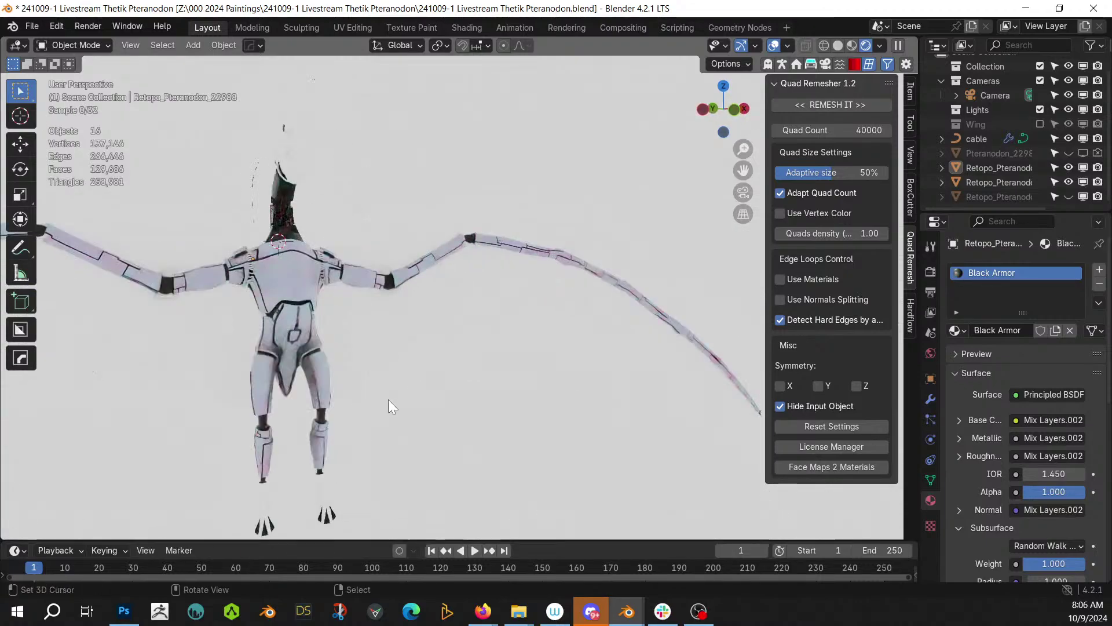
{"action": "scroll", "coordinate": [376, 428], "scroll_direction": "up", "scroll_amount": 2}
{"action": "scroll", "coordinate": [396, 402], "scroll_direction": "up", "scroll_amount": 2}
- Link the White Armor material from the shin panels to the feet panels
{"action": "right_click", "coordinate": [316, 412]}
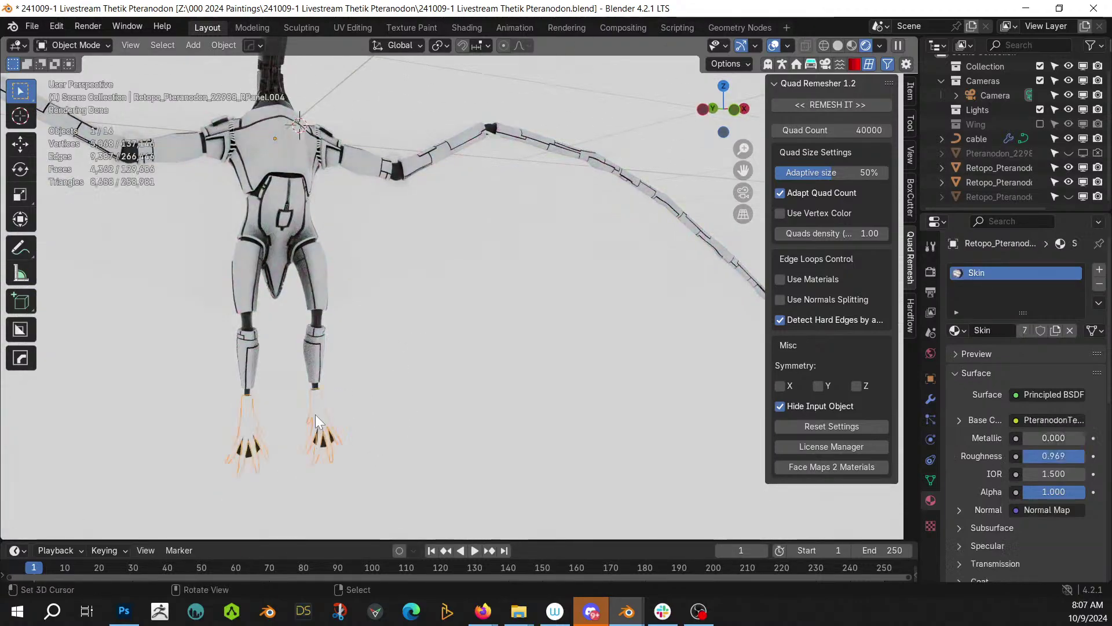
{"action": "right_click", "coordinate": [314, 354], "text": "shift"}
{"action": "key", "text": "ctrl+l"}
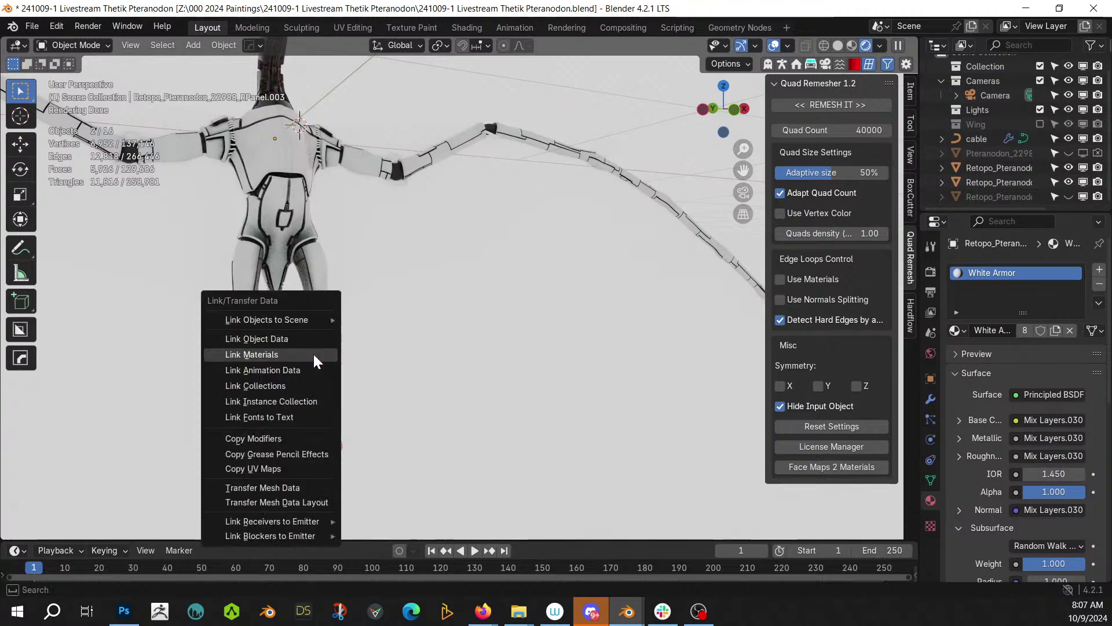
{"action": "left_click", "coordinate": [313, 353]}
{"action": "right_click", "coordinate": [411, 388]}
- Try Blood Rust Armor in place of the Skin material on the head armour
{"action": "middle_click_drag", "start_coordinate": [427, 289], "coordinate": [510, 429]}
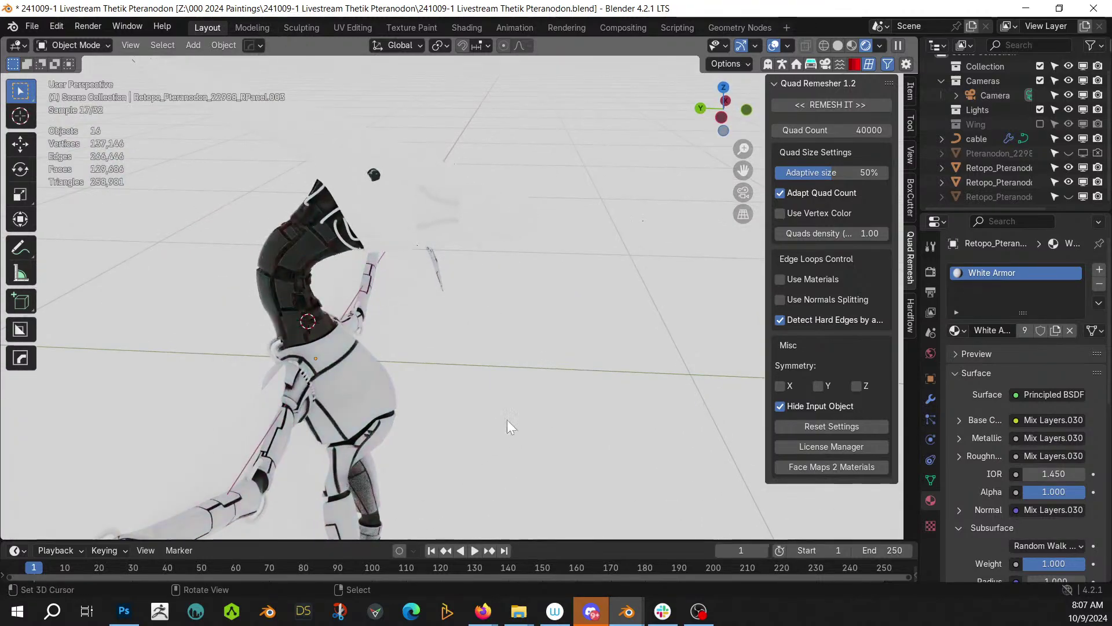
{"action": "right_click", "coordinate": [405, 217]}
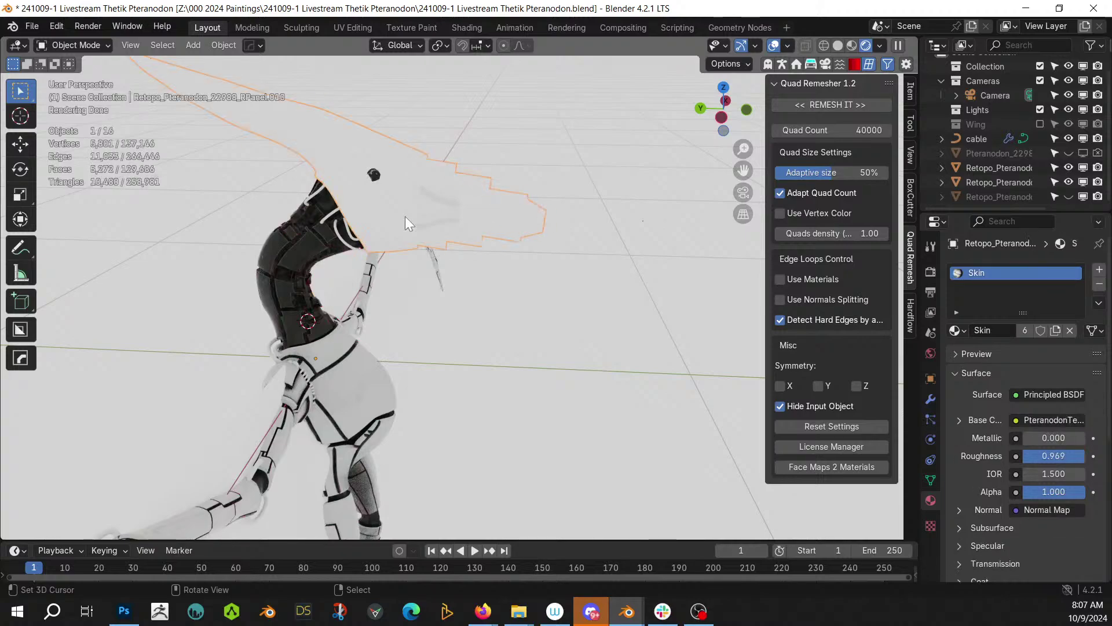
{"action": "left_click", "coordinate": [957, 330]}
{"action": "type", "text": "blood"}
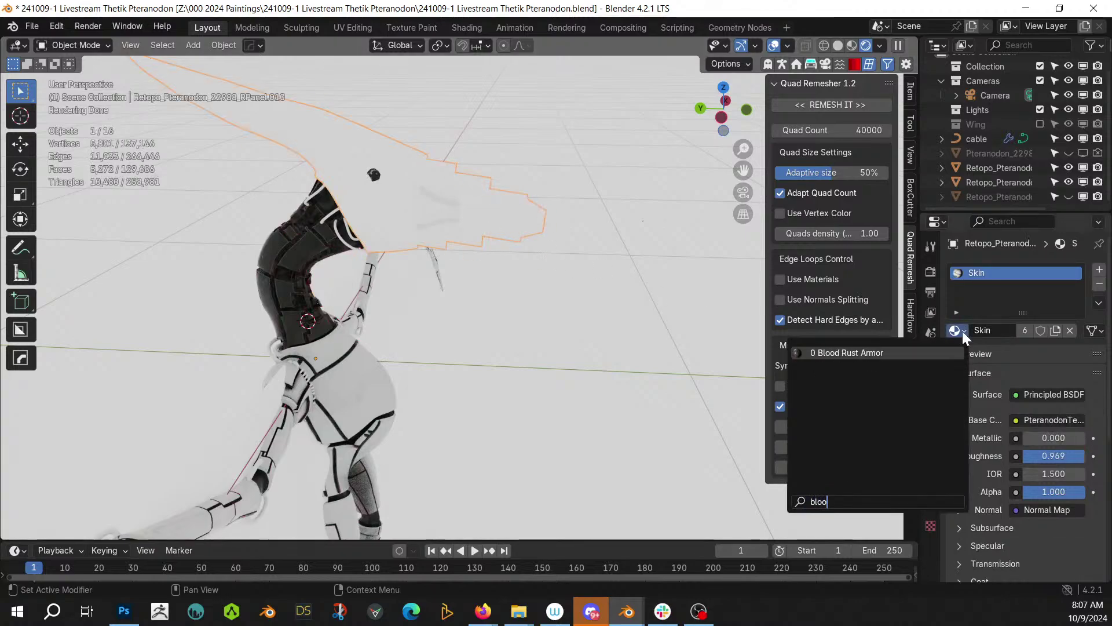
{"action": "key", "text": "Return"}
{"action": "left_click", "coordinate": [573, 400]}
{"action": "middle_click_drag", "start_coordinate": [571, 399], "coordinate": [702, 382]}
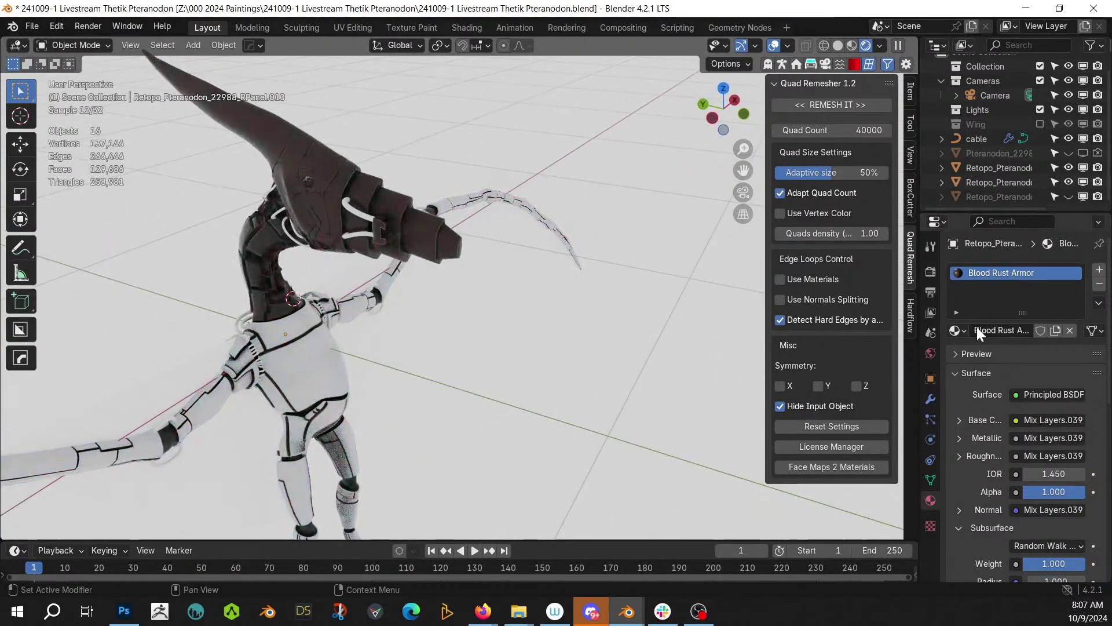
- Assign White Armor to the head armour
{"action": "left_click", "coordinate": [957, 329]}
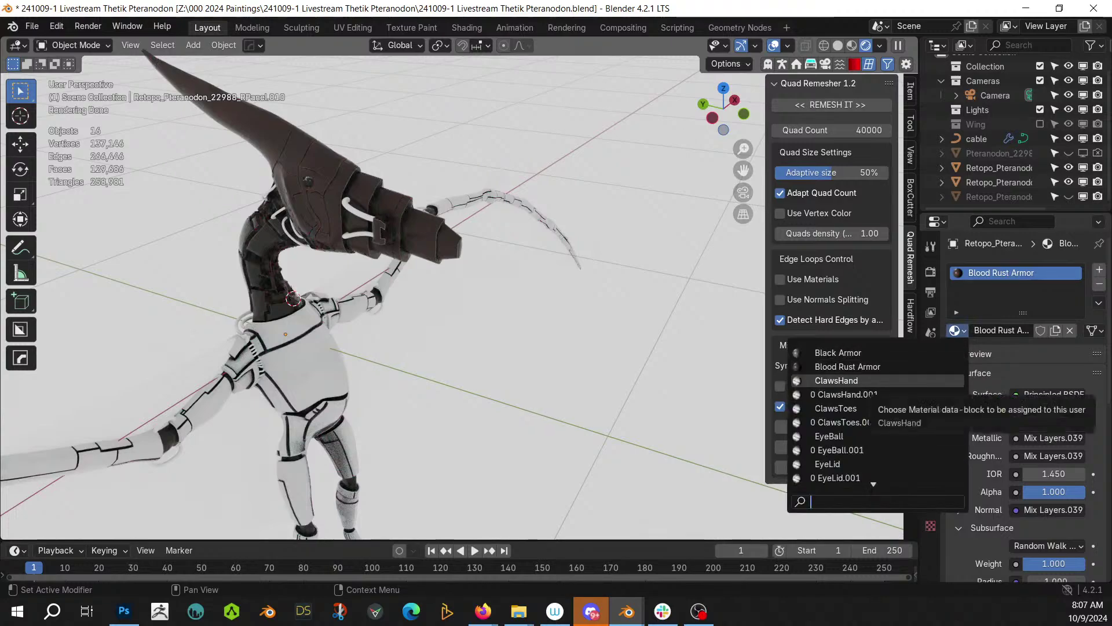
{"action": "type", "text": "white"}
{"action": "key", "text": "Return"}
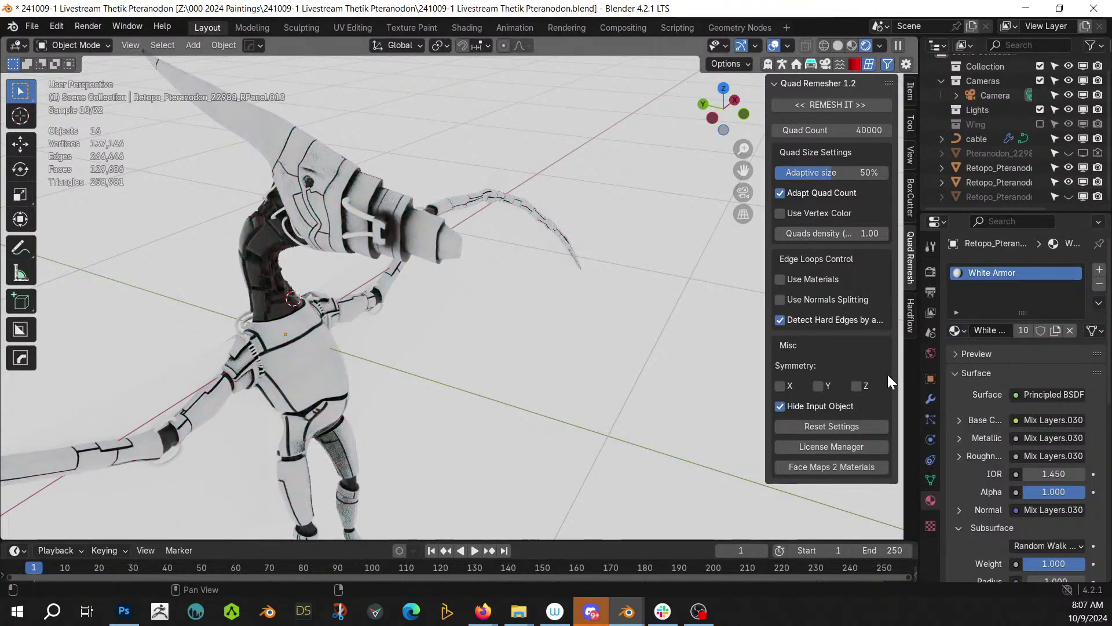
- Assign Blood Rust Armor to the cable object
{"action": "middle_click_drag", "start_coordinate": [332, 206], "coordinate": [407, 241]}
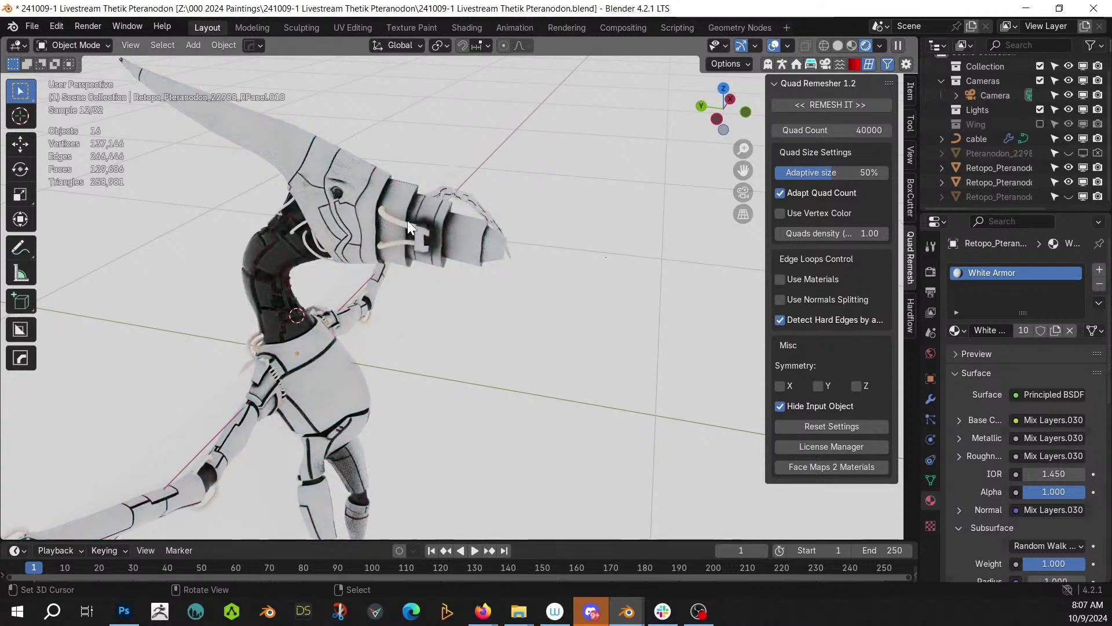
{"action": "left_click", "coordinate": [408, 220]}
{"action": "left_click", "coordinate": [957, 330]}
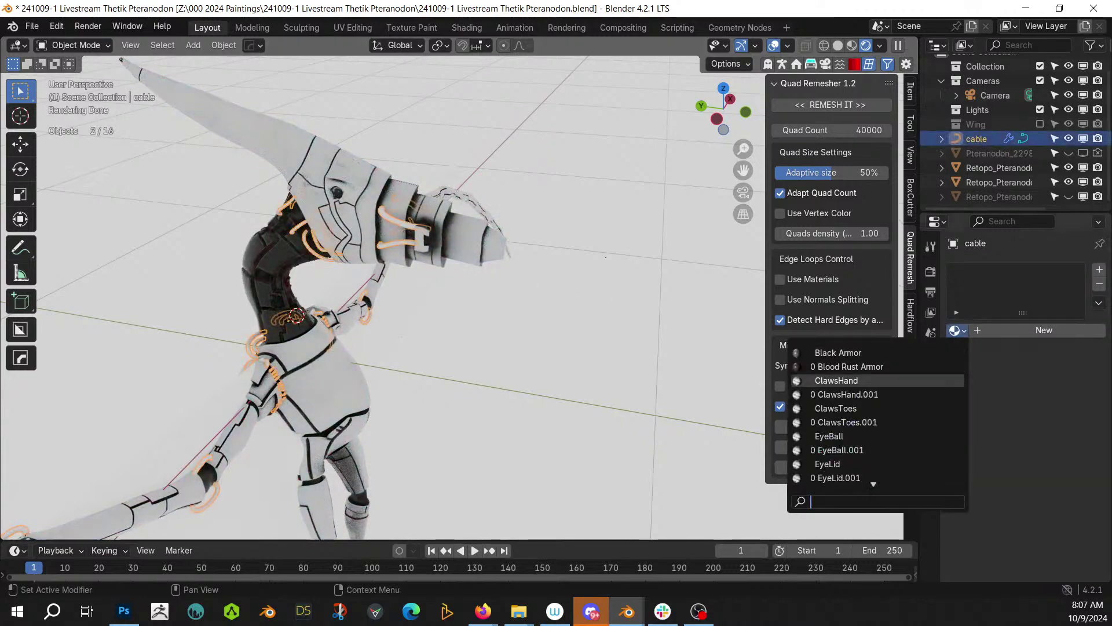
{"action": "left_click", "coordinate": [828, 366]}
- Link the White Armor material from the wing-finger panels to the hand panels
{"action": "middle_click_drag", "start_coordinate": [528, 374], "coordinate": [683, 332]}
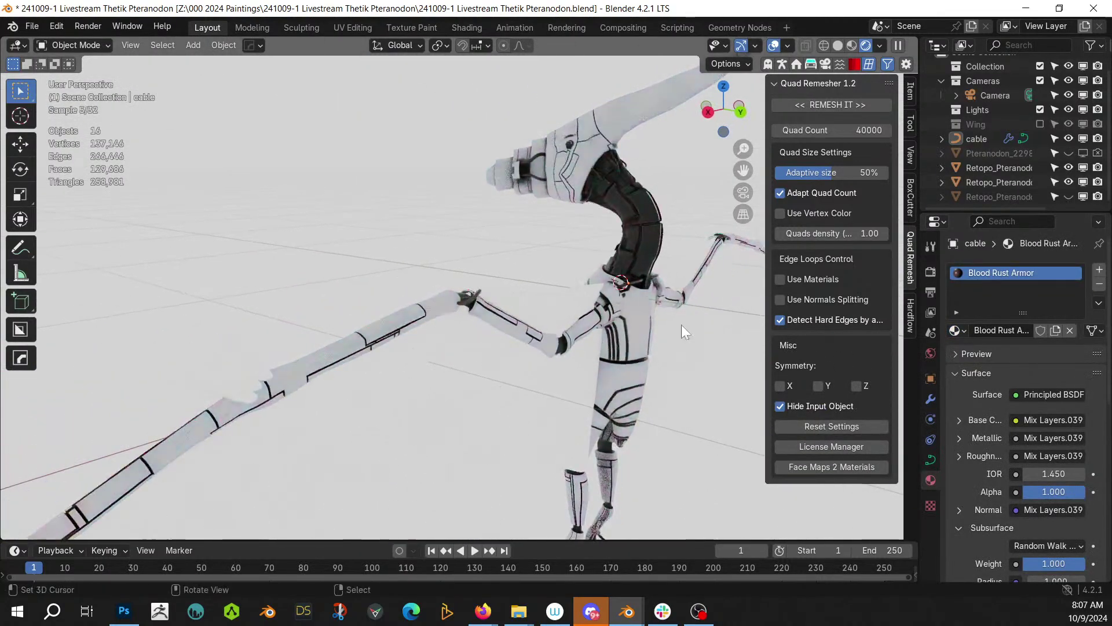
{"action": "left_click", "coordinate": [240, 387]}
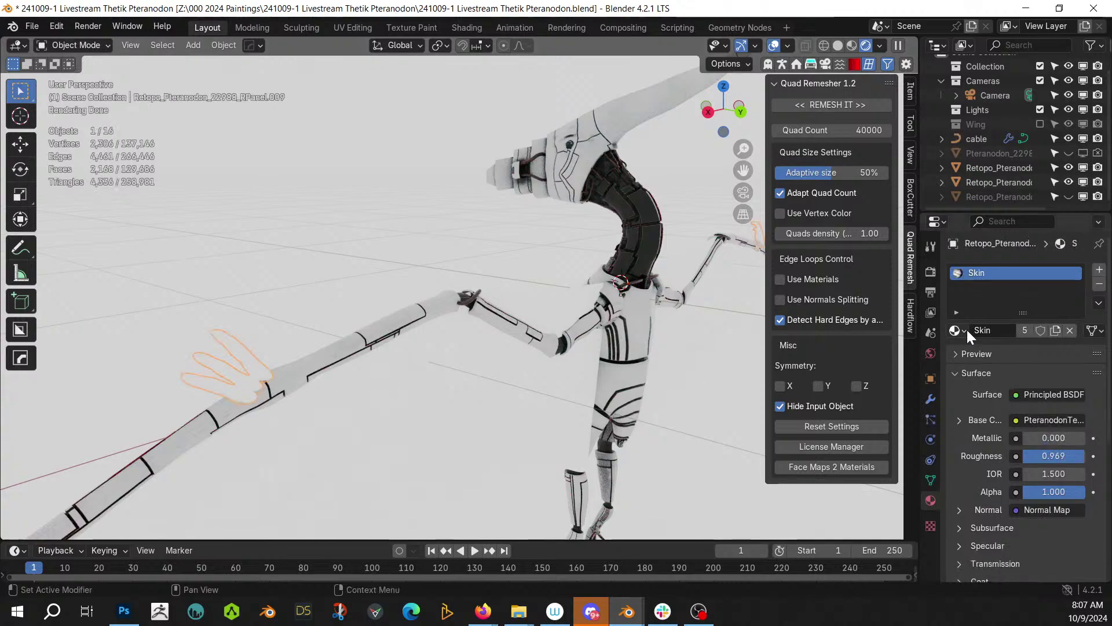
{"action": "left_click", "coordinate": [383, 324], "text": "shift"}
{"action": "key", "text": "ctrl+l"}
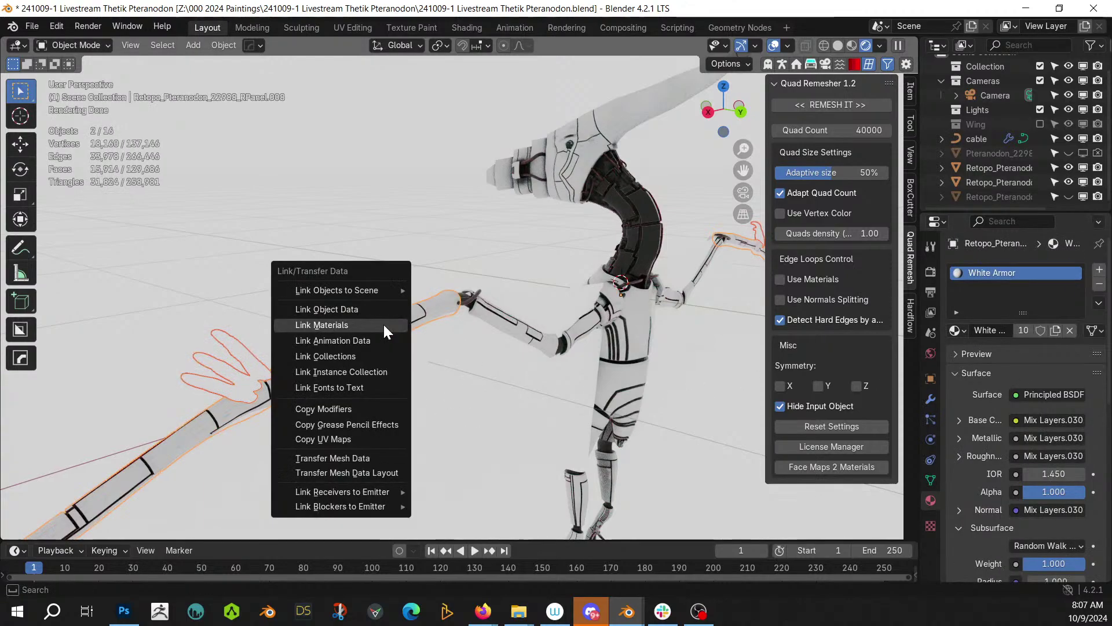
{"action": "left_click", "coordinate": [383, 325]}
{"action": "left_click", "coordinate": [431, 419]}
- Delete the Skin material slot from the wing membrane and remove its unused slots
{"action": "middle_click_drag", "start_coordinate": [432, 419], "coordinate": [625, 349]}
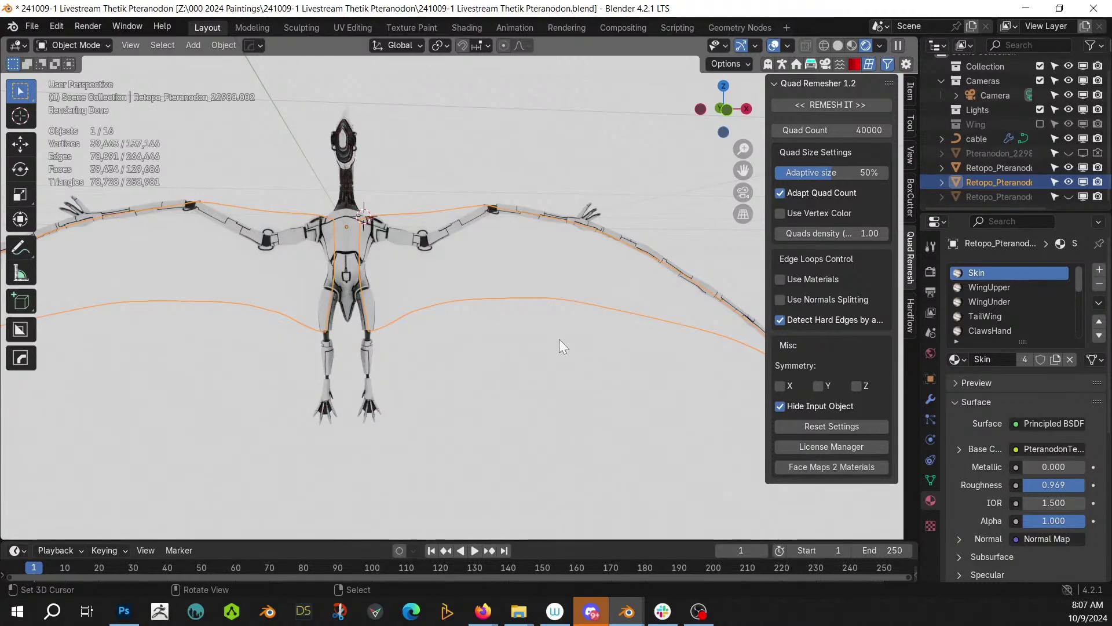
{"action": "middle_click_drag", "start_coordinate": [553, 352], "coordinate": [614, 374]}
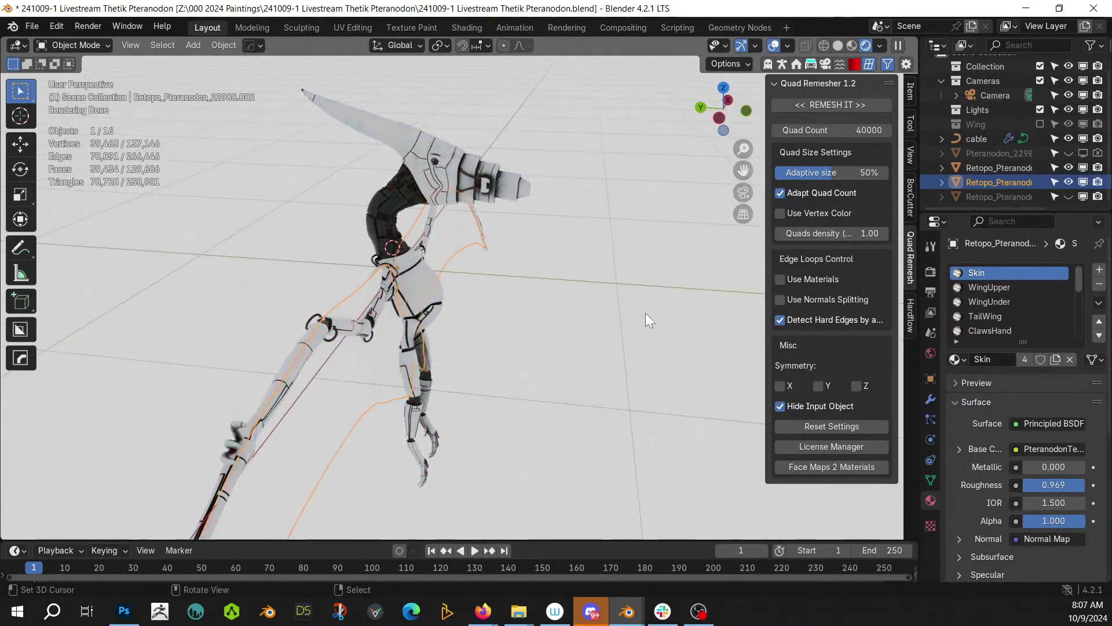
{"action": "scroll", "coordinate": [645, 314], "scroll_direction": "up", "scroll_amount": 3}
{"action": "middle_click_drag", "start_coordinate": [645, 308], "coordinate": [447, 280]}
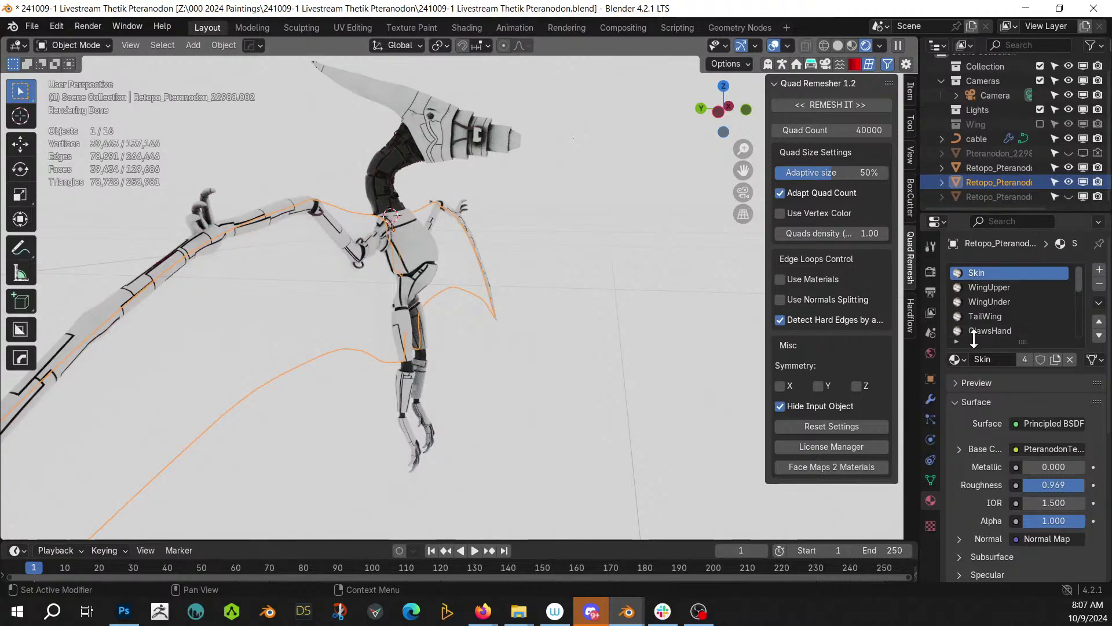
{"action": "left_click", "coordinate": [1098, 284]}
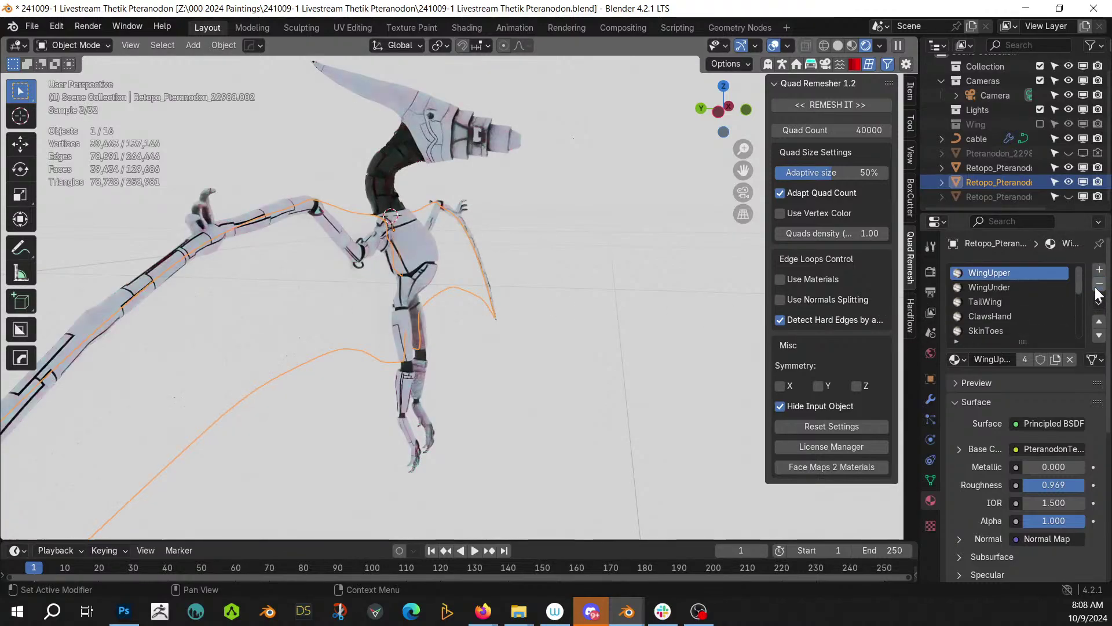
{"action": "left_click", "coordinate": [1099, 301]}
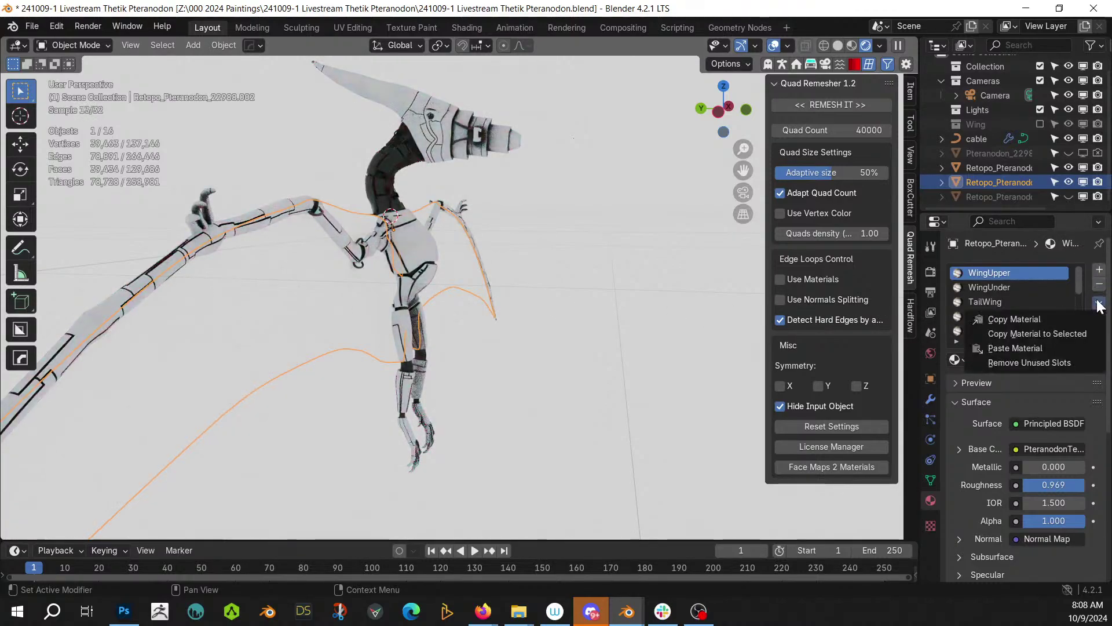
{"action": "left_click", "coordinate": [1031, 360]}
- Replace the wing membrane's WingUpper material with Blood Rust Armor and save the file
{"action": "left_click", "coordinate": [957, 331]}
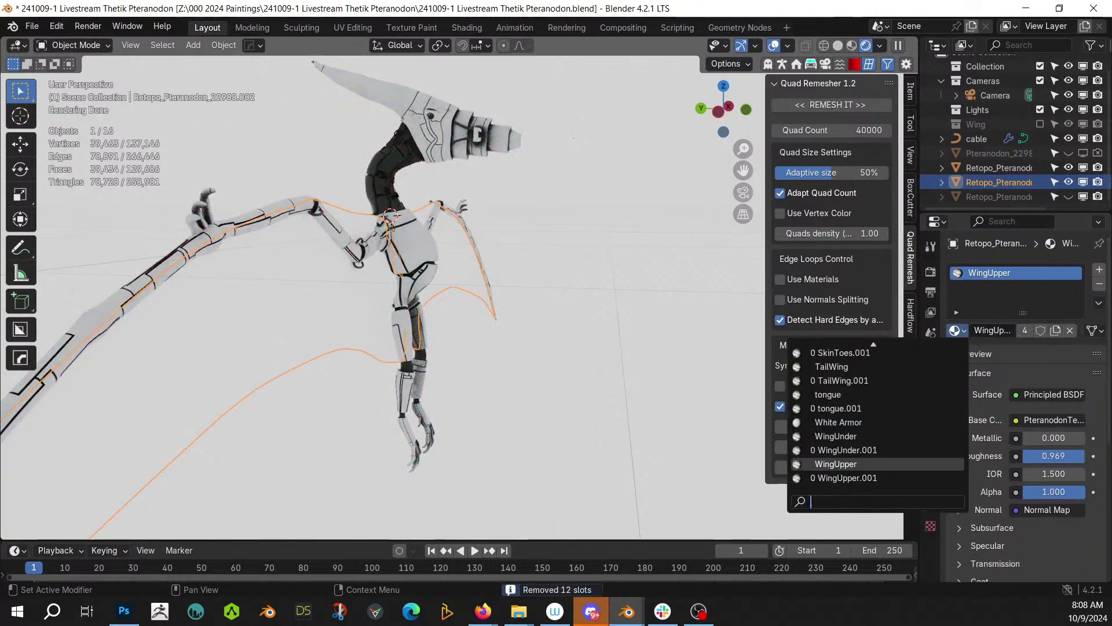
{"action": "type", "text": "blood"}
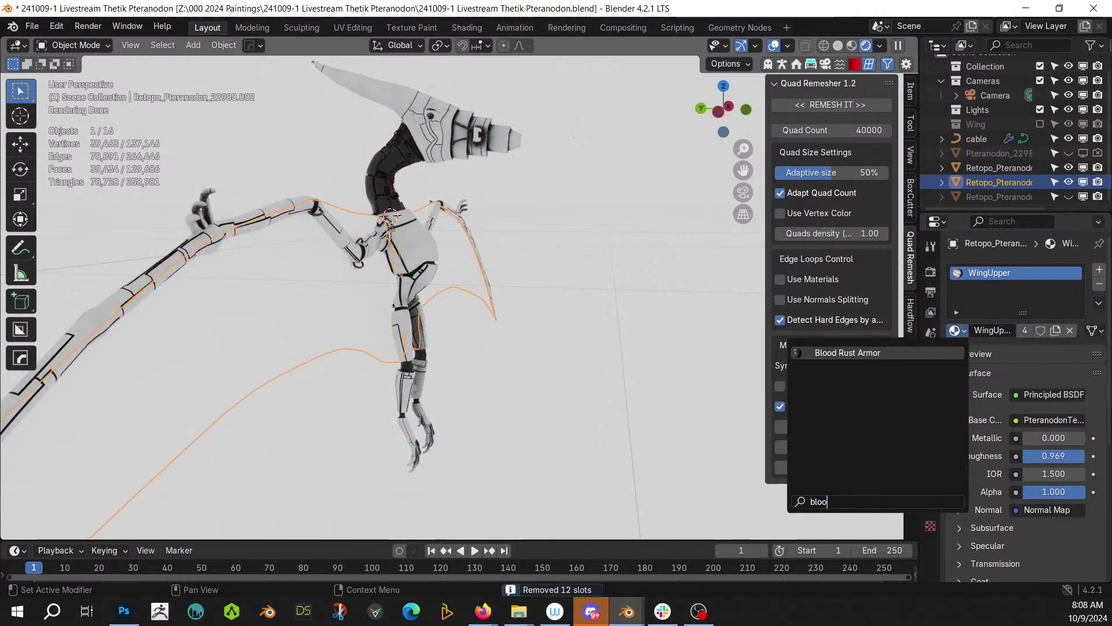
{"action": "key", "text": "Return"}
{"action": "left_click", "coordinate": [641, 312]}
{"action": "middle_click_drag", "start_coordinate": [641, 312], "coordinate": [515, 326]}
{"action": "scroll", "coordinate": [515, 326], "scroll_direction": "down", "scroll_amount": 2}
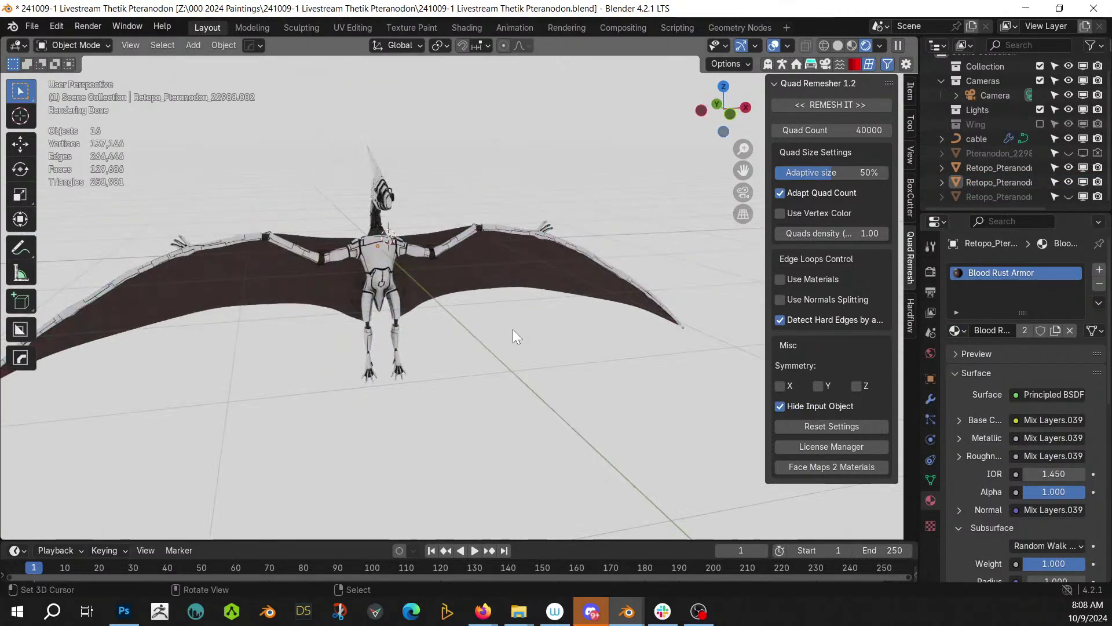
{"action": "key", "text": "ctrl+s"}
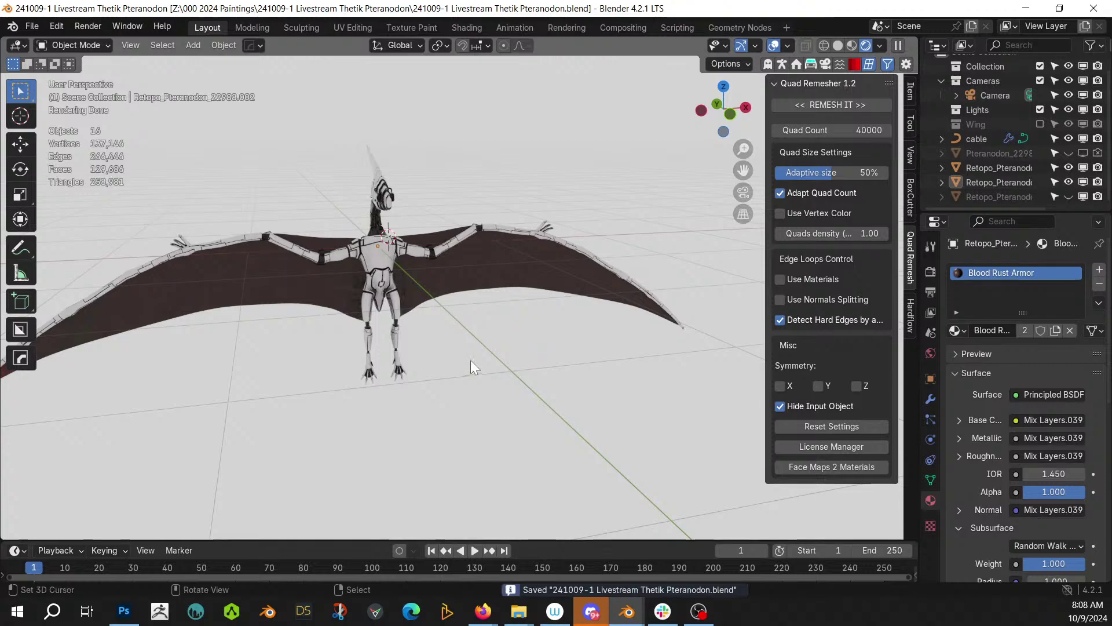
- Unhide the small membrane piece between the pteranodon's legs
{"action": "left_click", "coordinate": [1069, 197]}
{"action": "scroll", "coordinate": [427, 409], "scroll_direction": "up", "scroll_amount": 5}
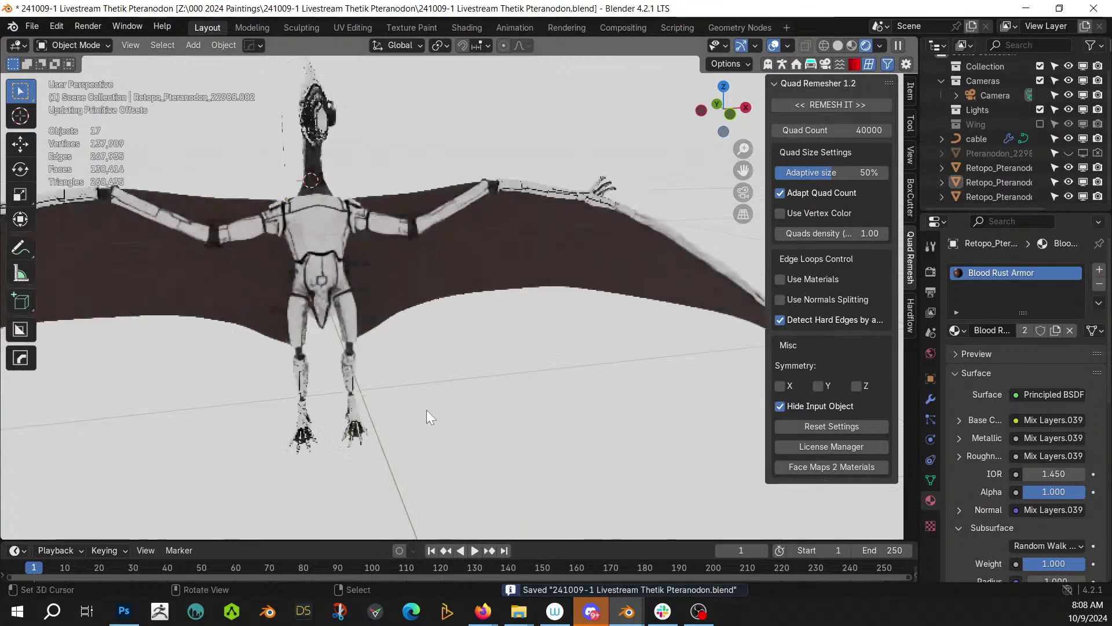
{"action": "left_click", "coordinate": [341, 457]}
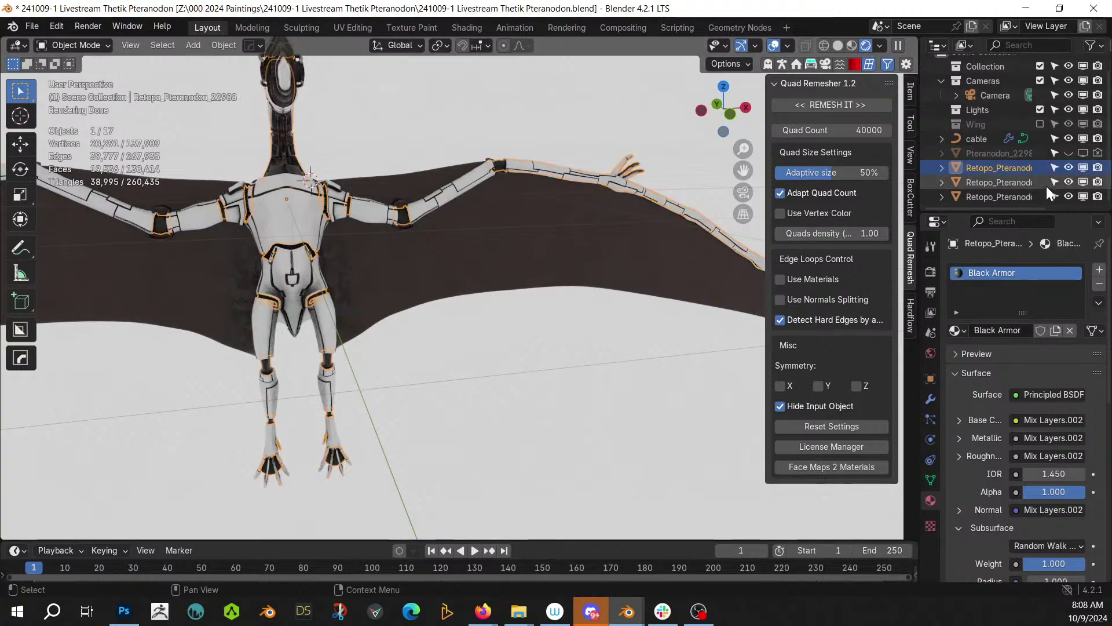
{"action": "right_click", "coordinate": [538, 408], "text": "shift"}
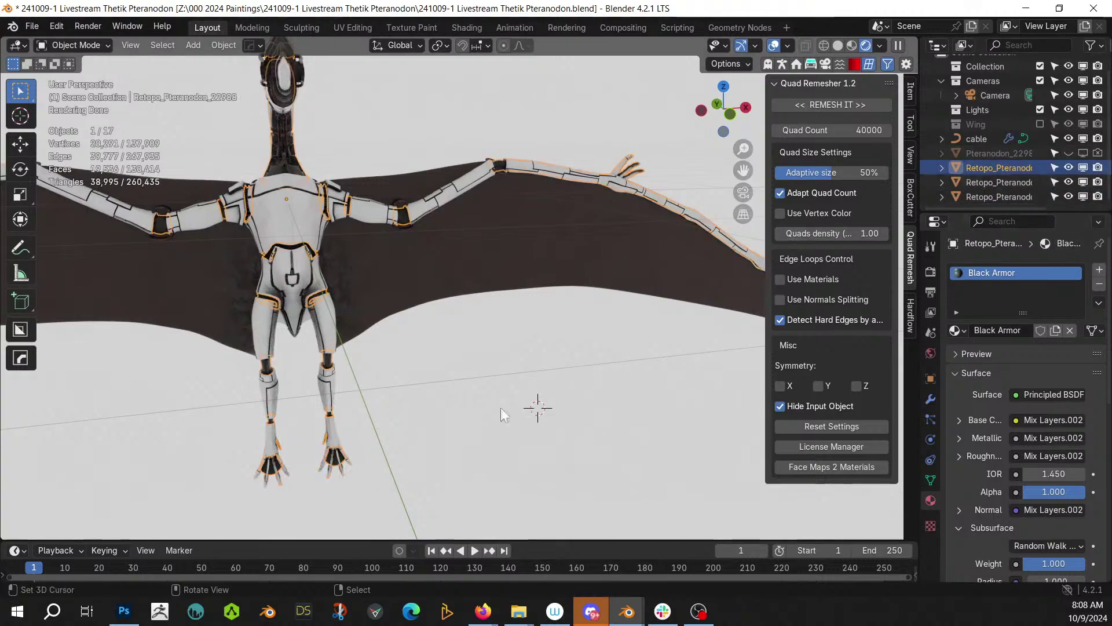
- Try to join the small membrane piece to the wing membrane with all its material slots, and undo the join
{"action": "left_click", "coordinate": [1014, 196]}
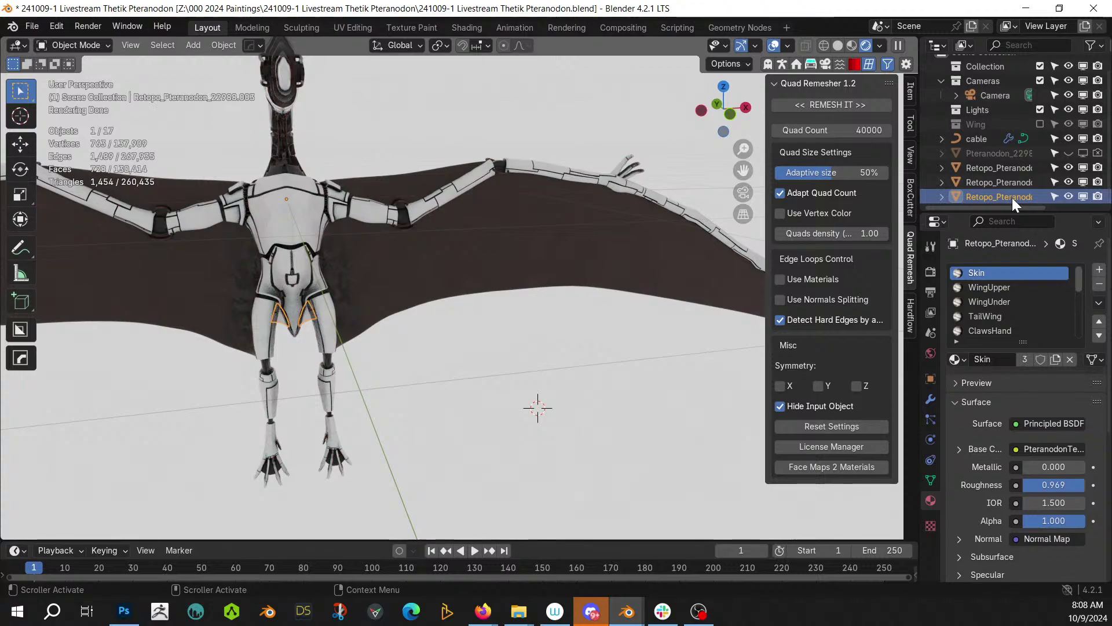
{"action": "left_click", "coordinate": [413, 276], "text": "shift"}
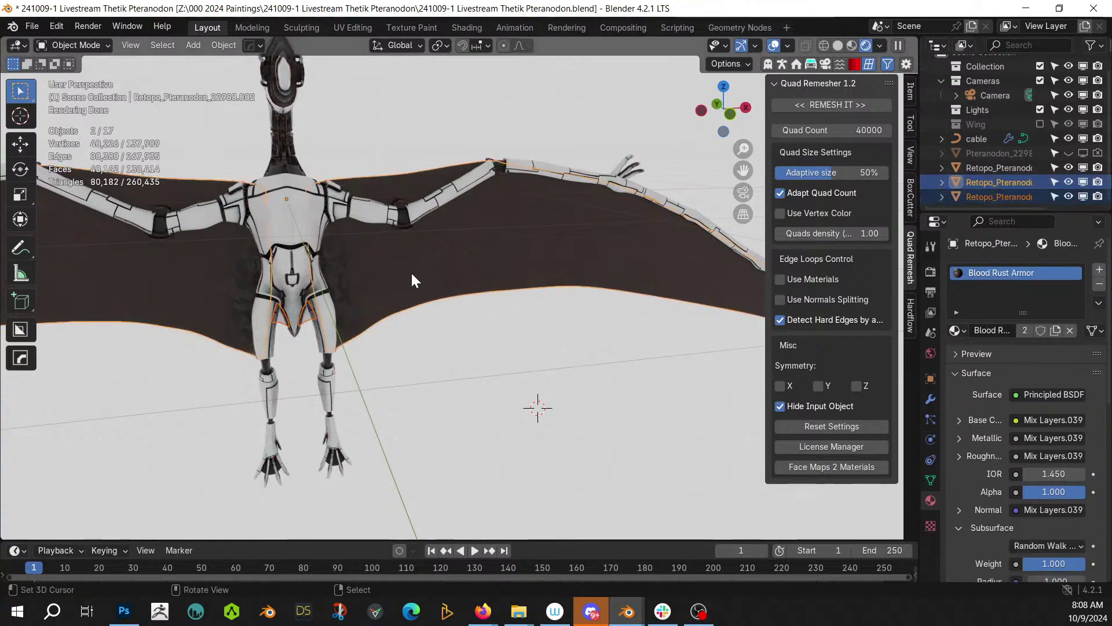
{"action": "key", "text": "ctrl+j"}
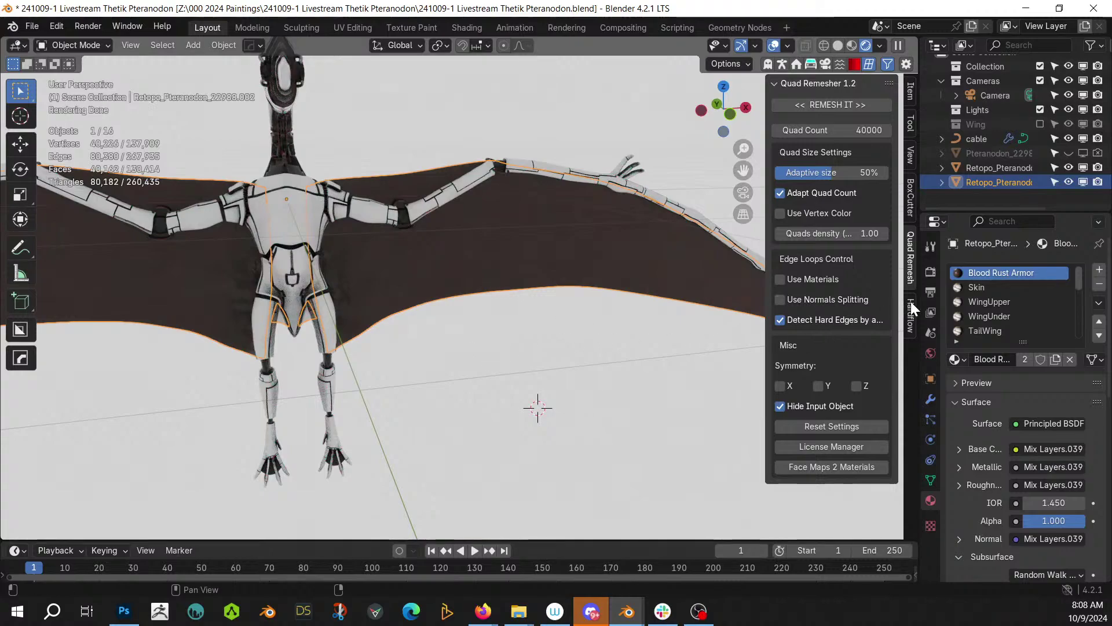
{"action": "key", "text": "ctrl+z"}
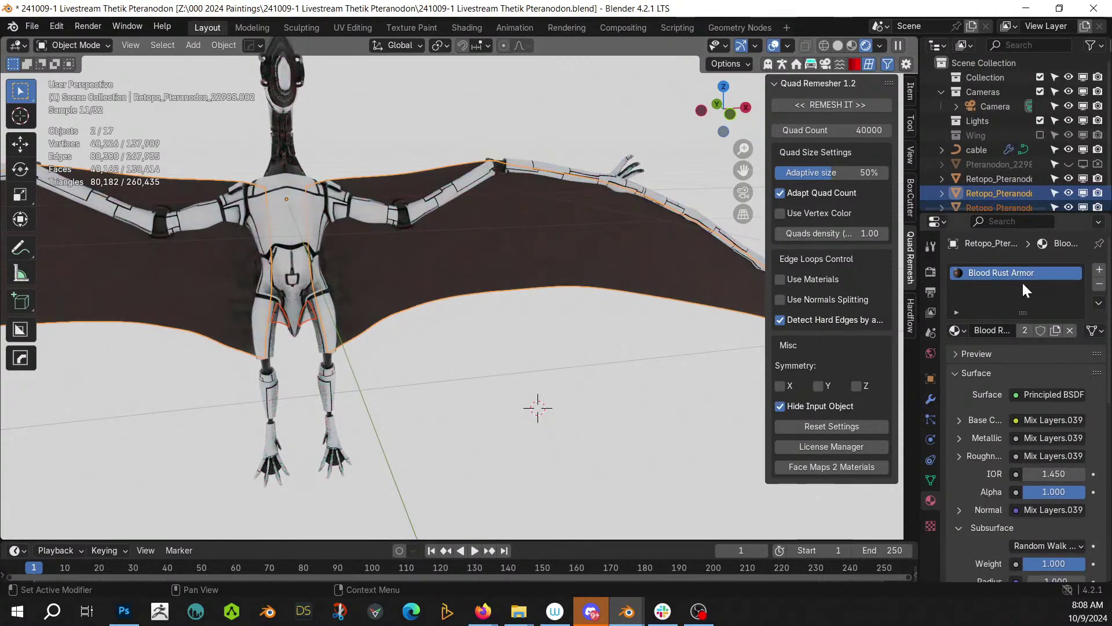
- Remove the unused material slots from the small membrane piece between the legs
{"action": "left_click", "coordinate": [309, 326]}
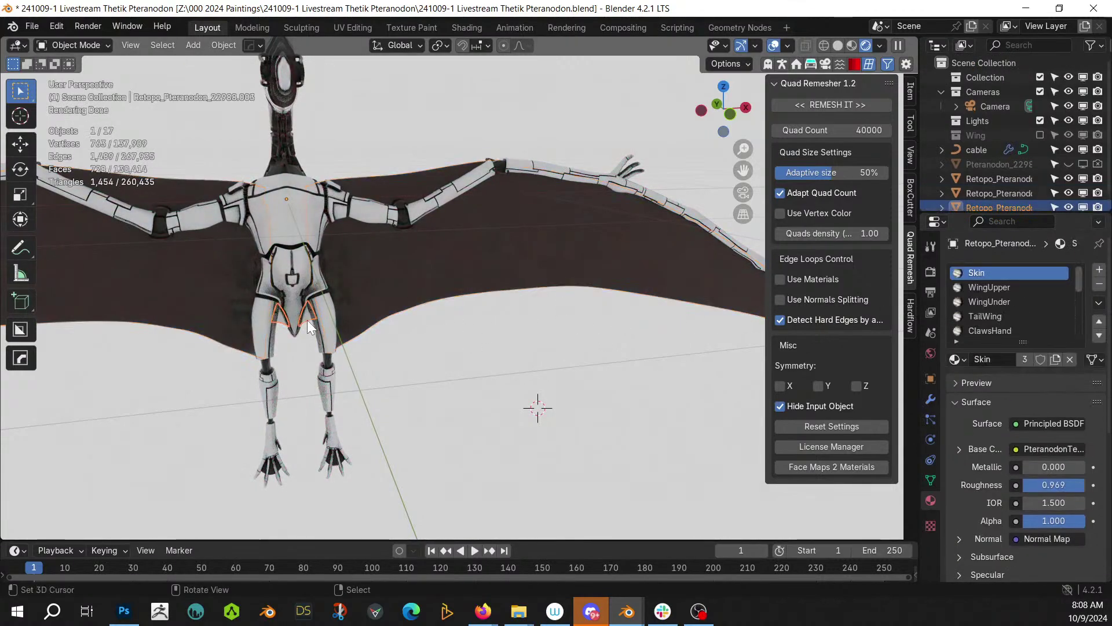
{"action": "left_click", "coordinate": [1098, 302]}
{"action": "left_click", "coordinate": [1033, 363]}
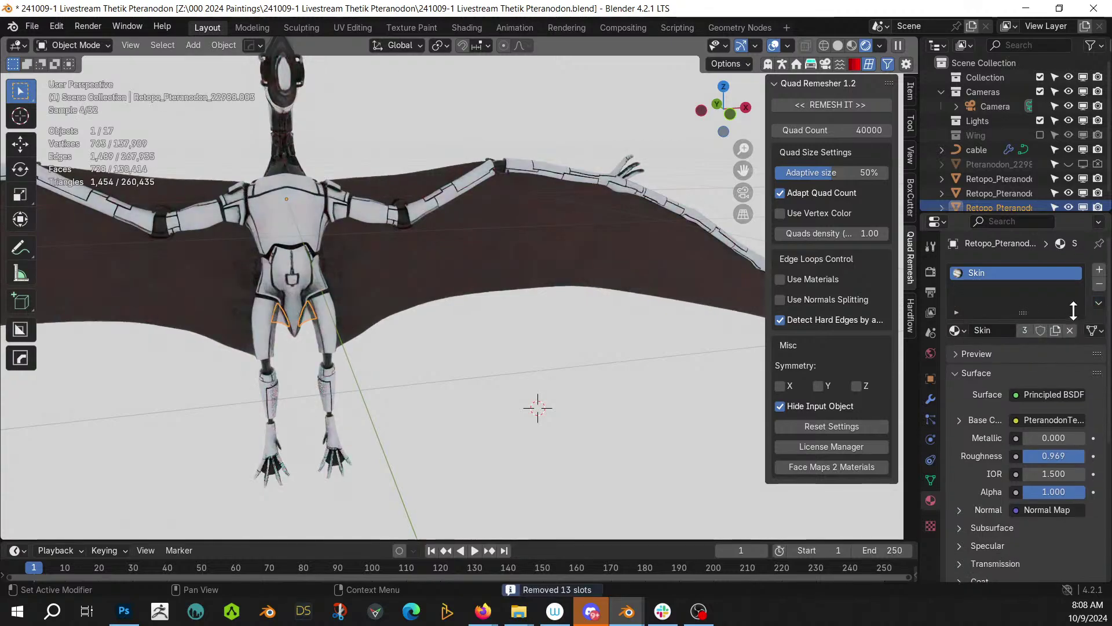
- Join the small leg membrane piece to the Blood Rust Armor wing membrane and deselect everything
{"action": "left_click", "coordinate": [460, 281], "text": "shift"}
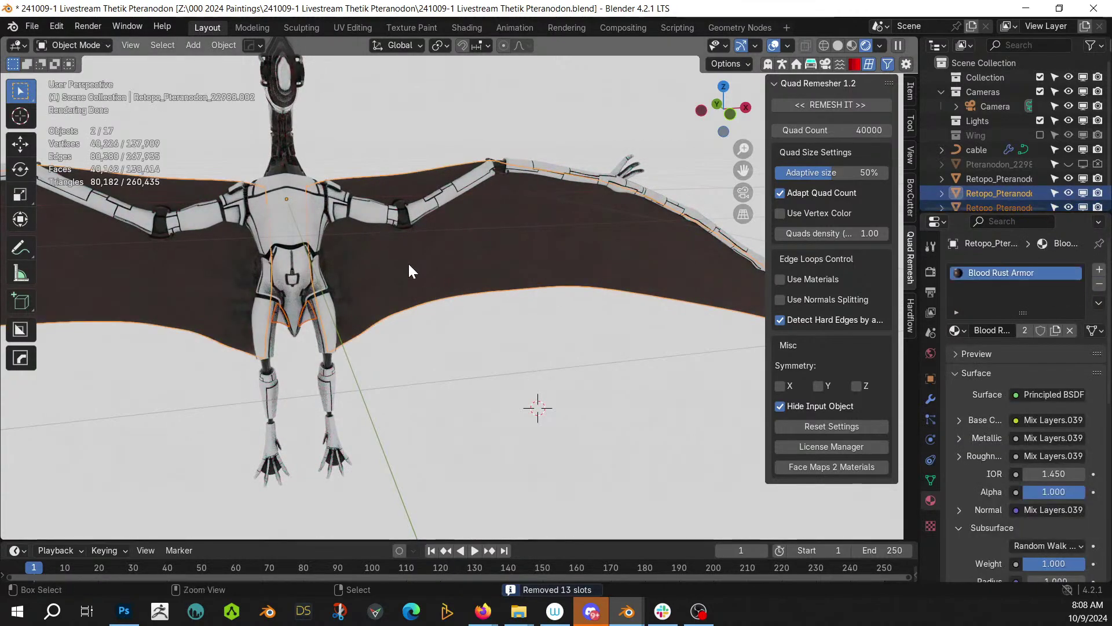
{"action": "key", "text": "ctrl+j"}
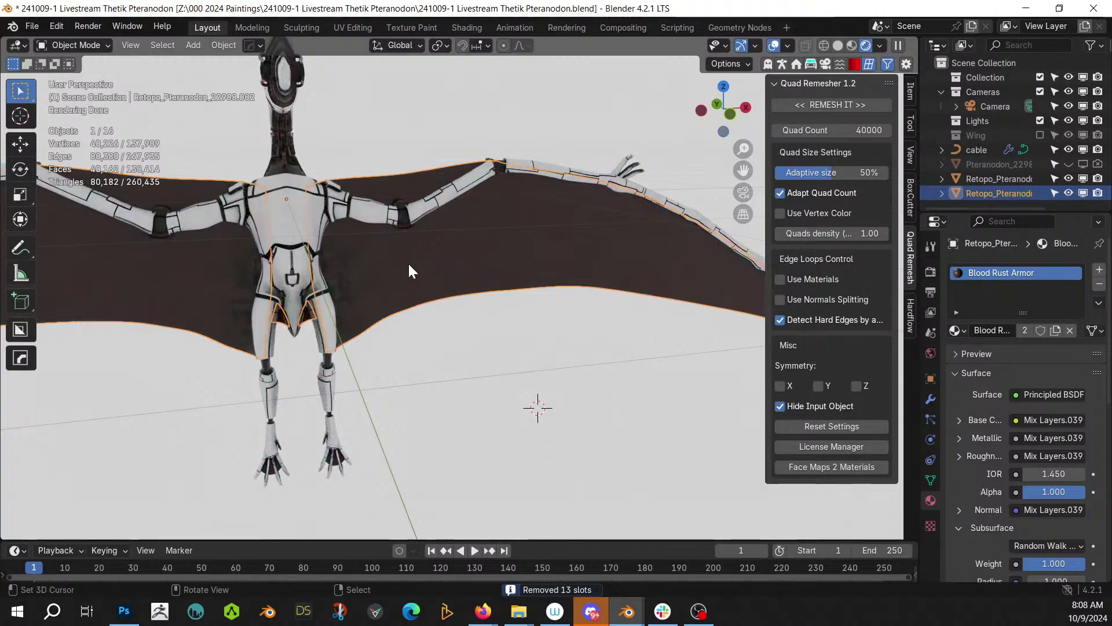
{"action": "left_click", "coordinate": [398, 394]}
{"action": "mouse_move", "coordinate": [398, 394]}
{"action": "middle_mouse_down"}
{"action": "mouse_move", "coordinate": [439, 407]}
{"action": "mouse_move", "coordinate": [637, 381]}
{"action": "mouse_move", "coordinate": [395, 377]}
{"action": "mouse_move", "coordinate": [431, 407]}
{"action": "mouse_move", "coordinate": [395, 421]}
{"action": "mouse_move", "coordinate": [391, 439]}
{"action": "mouse_move", "coordinate": [150, 424]}
{"action": "mouse_move", "coordinate": [114, 409]}
{"action": "mouse_move", "coordinate": [193, 373]}
{"action": "mouse_move", "coordinate": [391, 390]}
{"action": "middle_mouse_up"}
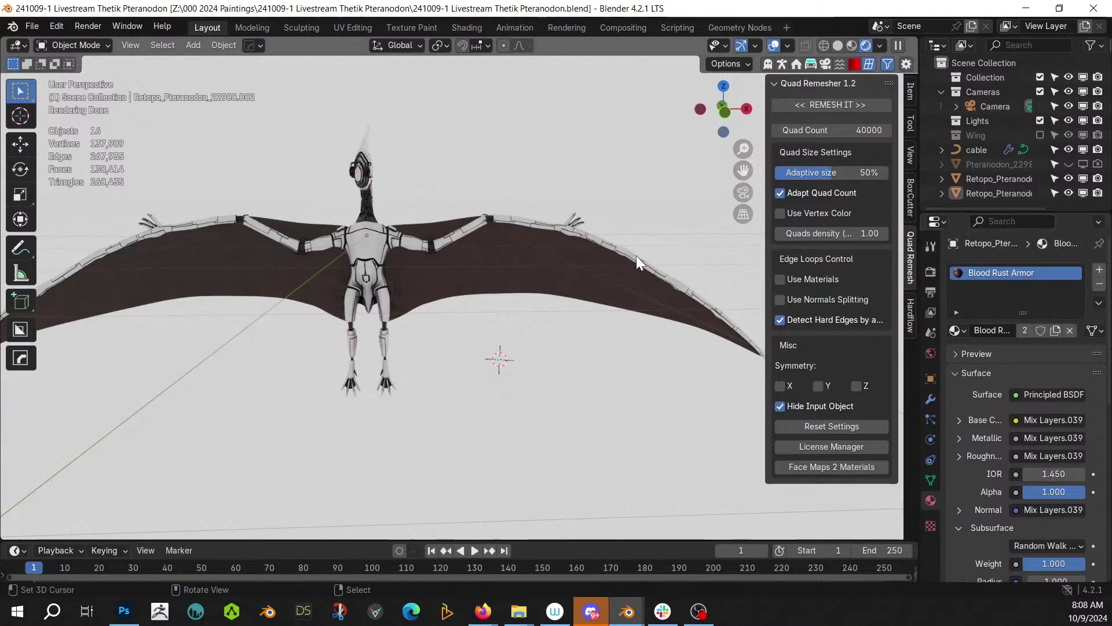
- Hide the wing membrane, and temporarily hide the black base body to inspect the armour panels on their own
{"action": "left_click", "coordinate": [1069, 179]}
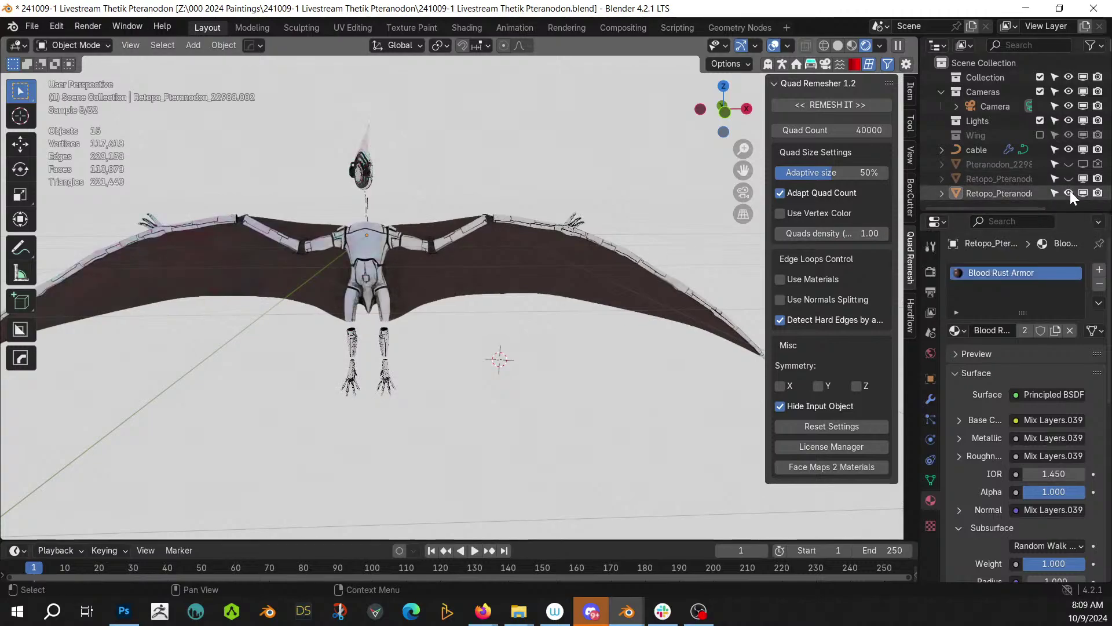
{"action": "left_click", "coordinate": [1069, 193]}
{"action": "middle_click_drag", "start_coordinate": [248, 205], "coordinate": [486, 270]}
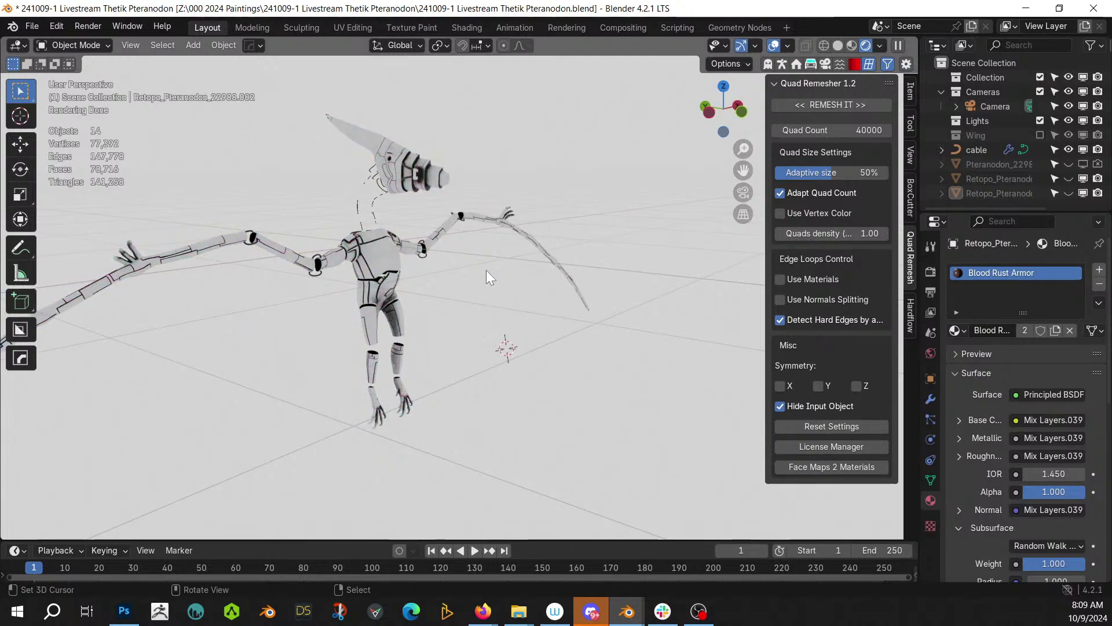
{"action": "scroll", "coordinate": [464, 263], "scroll_direction": "up", "scroll_amount": 3}
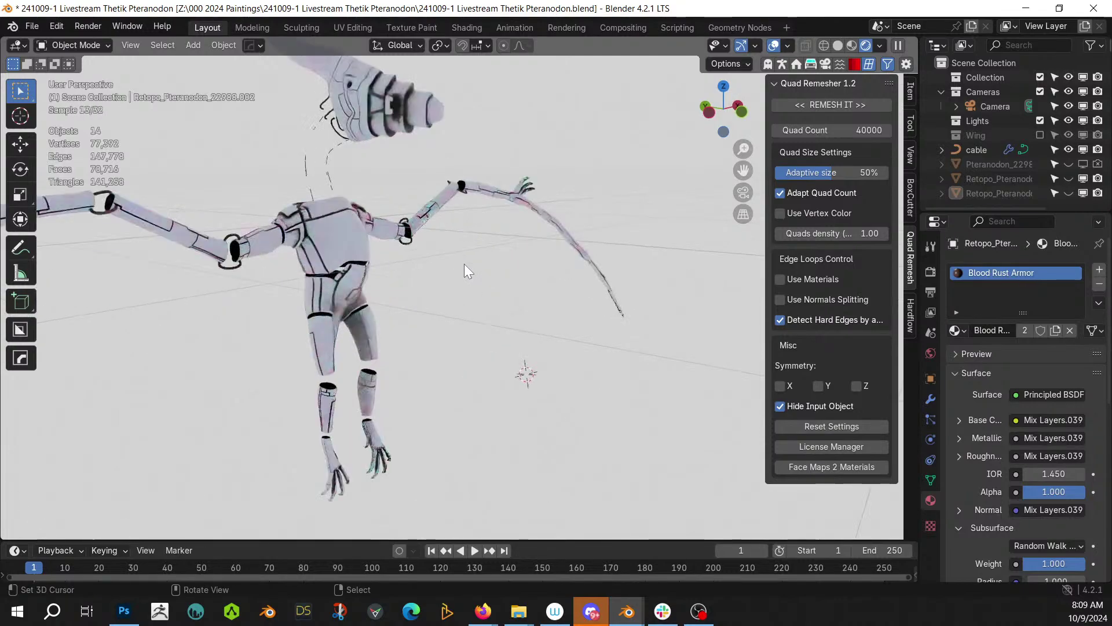
{"action": "left_click", "coordinate": [1068, 179]}
- Delete the hidden original Pteranodon_22988 object together with its hierarchy
{"action": "left_click", "coordinate": [1069, 162]}
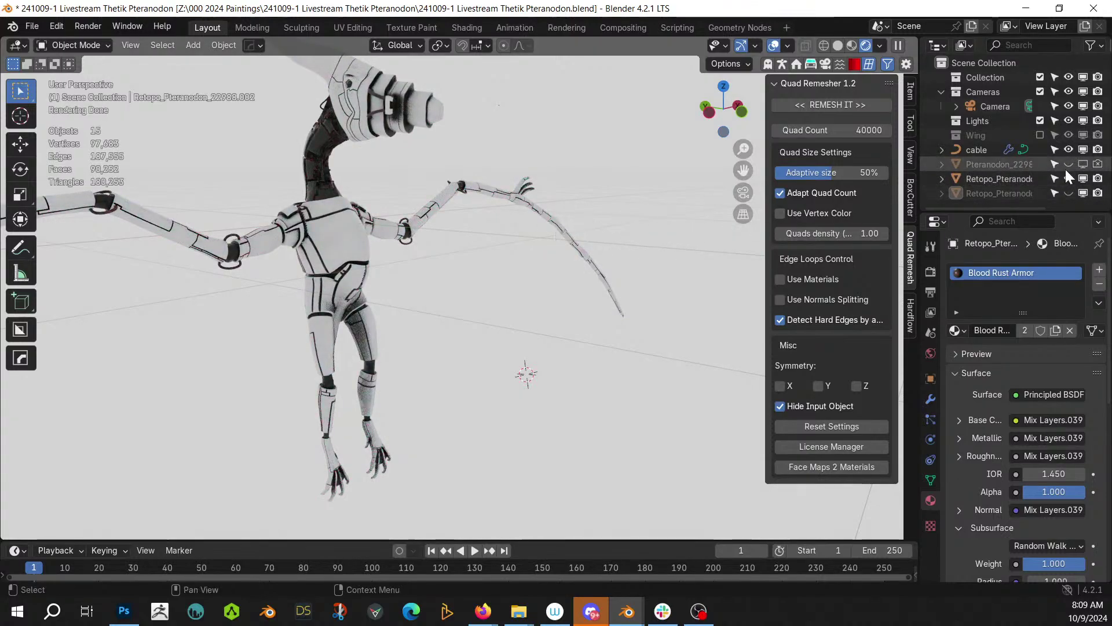
{"action": "left_click", "coordinate": [1015, 165]}
{"action": "right_click", "coordinate": [959, 170]}
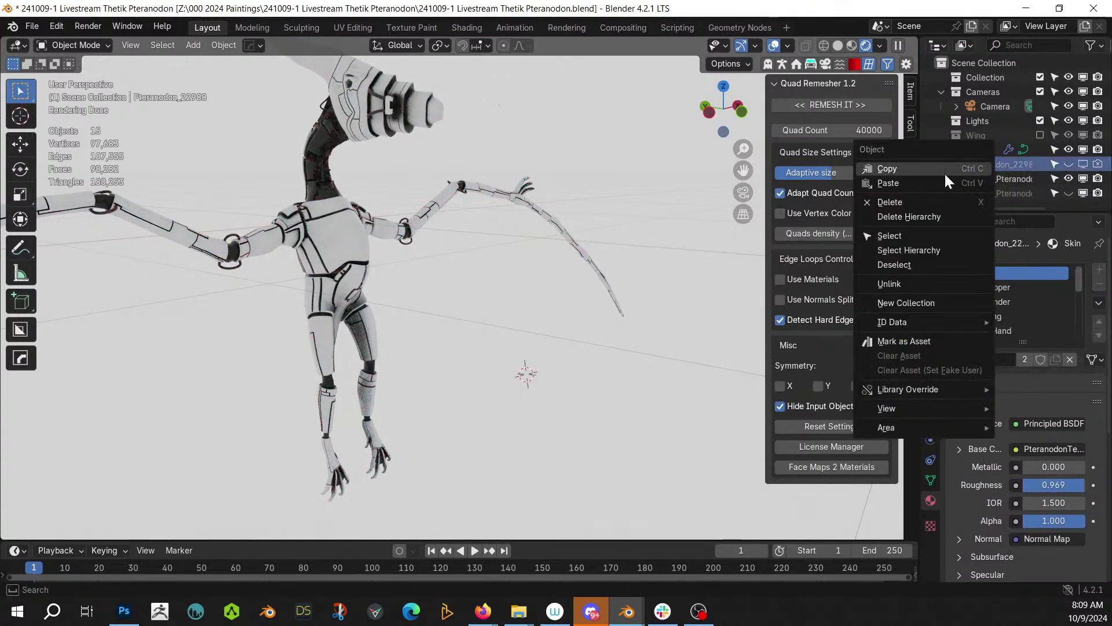
{"action": "left_click", "coordinate": [910, 217]}
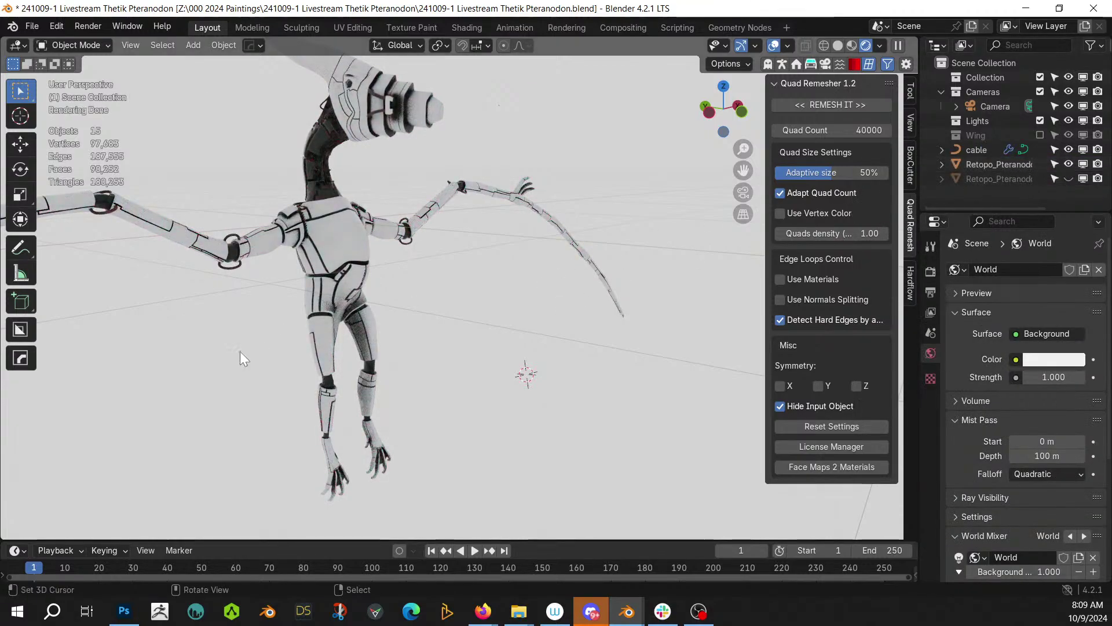
- Switch to solid shading and convert all visible objects, including the cable, to meshes while the wing membrane stays hidden
{"action": "key", "text": "z"}
{"action": "key", "text": "6"}
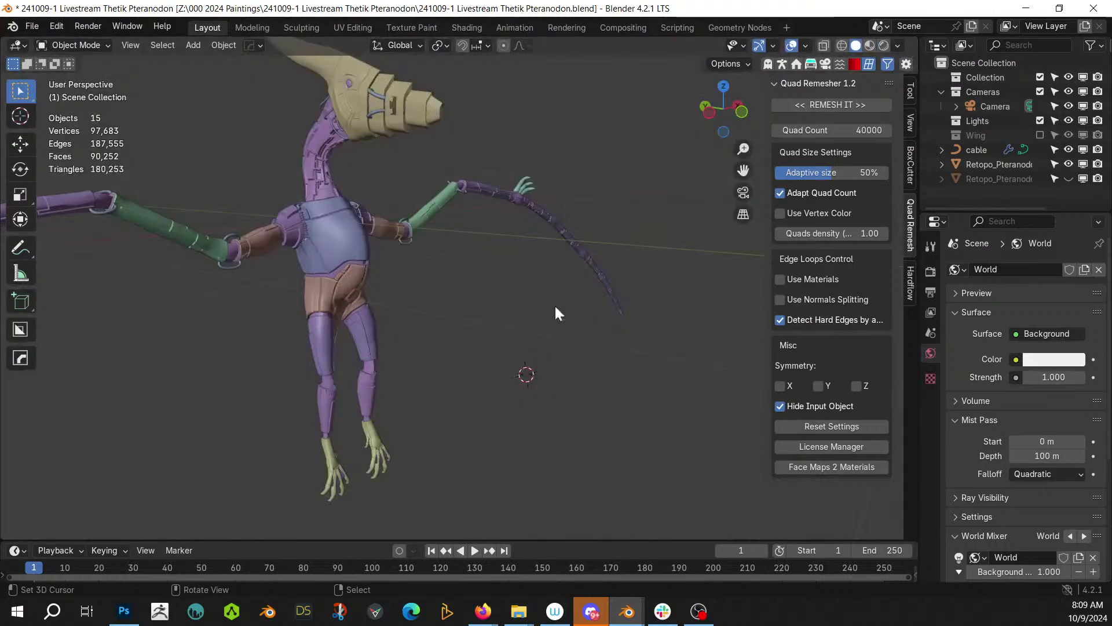
{"action": "left_click", "coordinate": [1069, 179]}
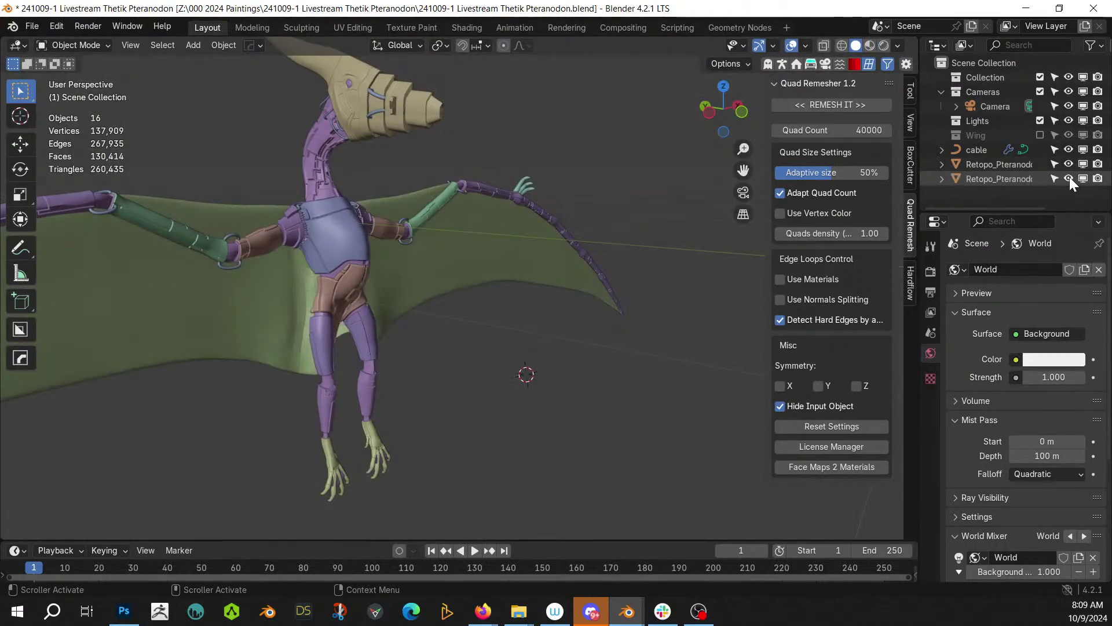
{"action": "left_click", "coordinate": [1068, 179]}
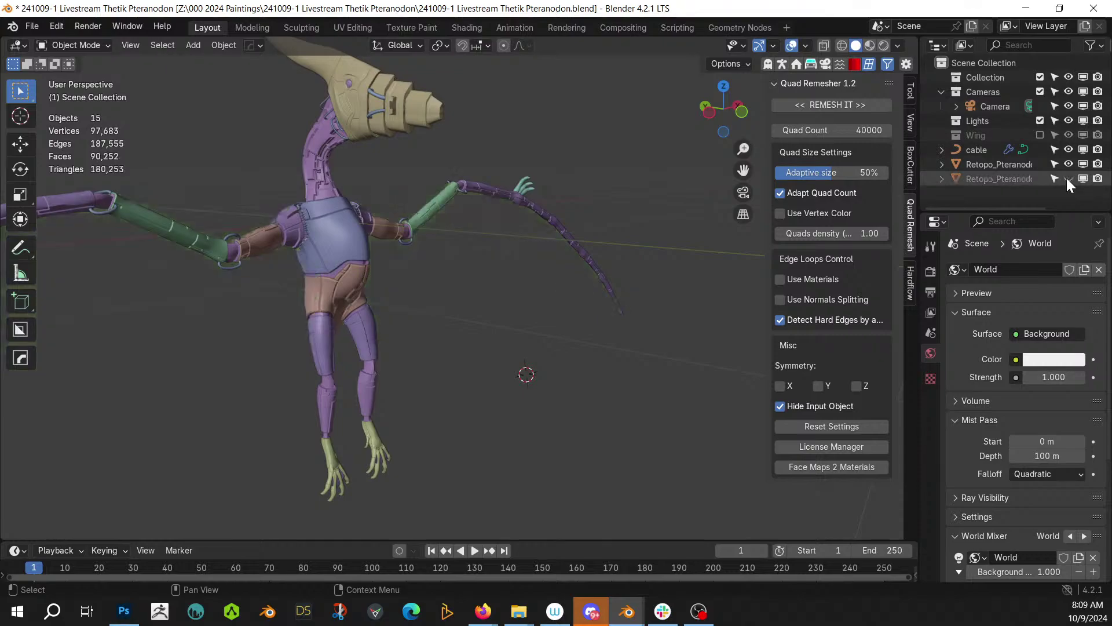
{"action": "left_click", "coordinate": [972, 151]}
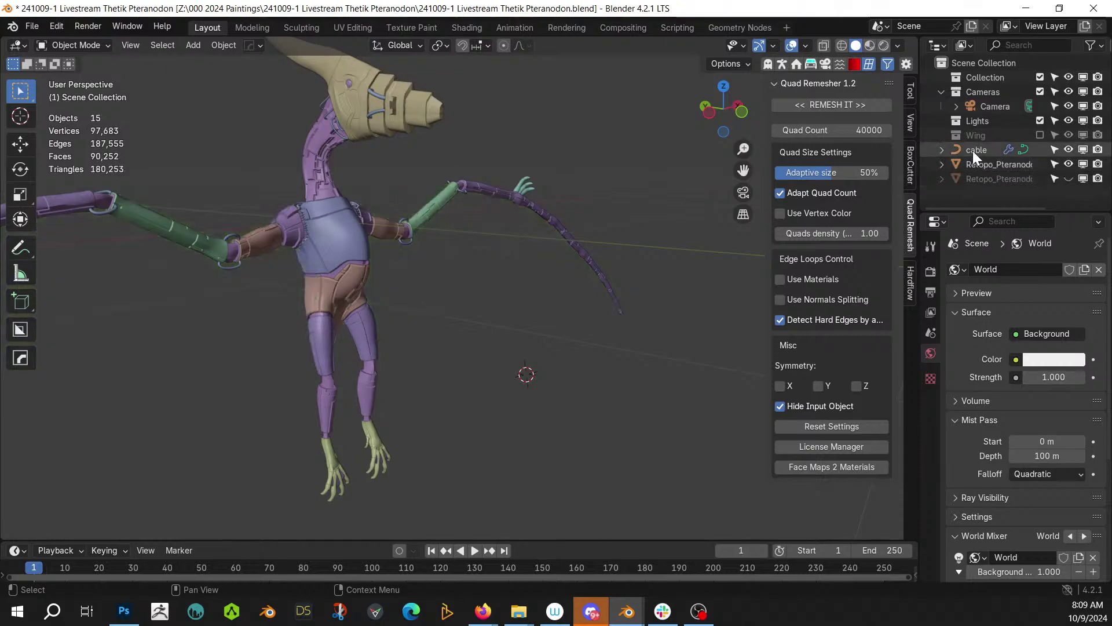
{"action": "key", "text": "a"}
{"action": "left_click", "coordinate": [232, 46]}
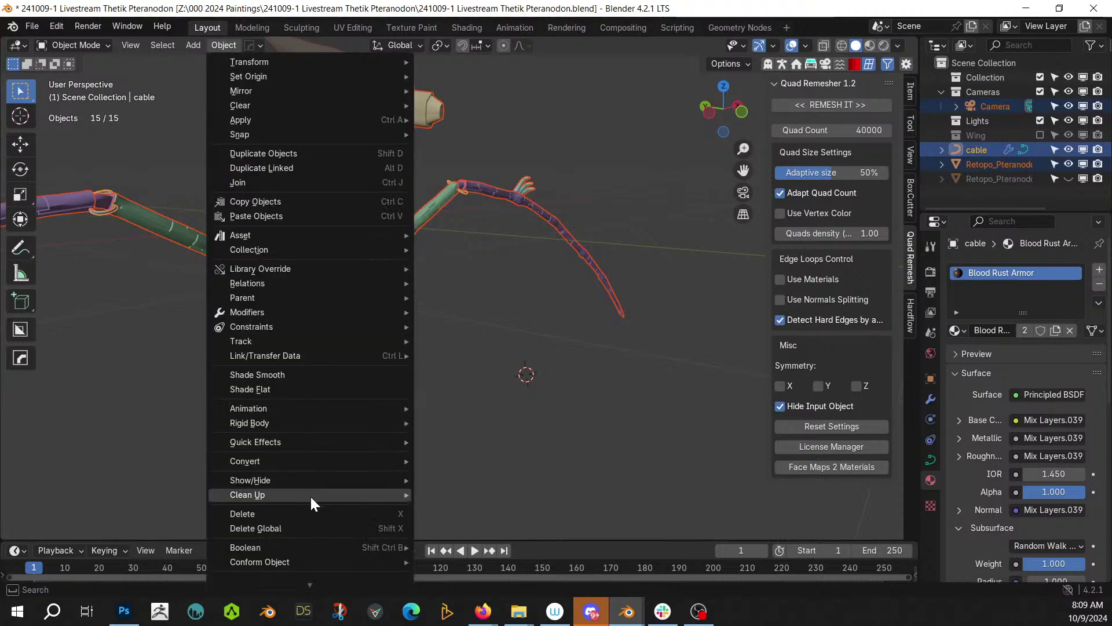
{"action": "mouse_move", "coordinate": [315, 460]}
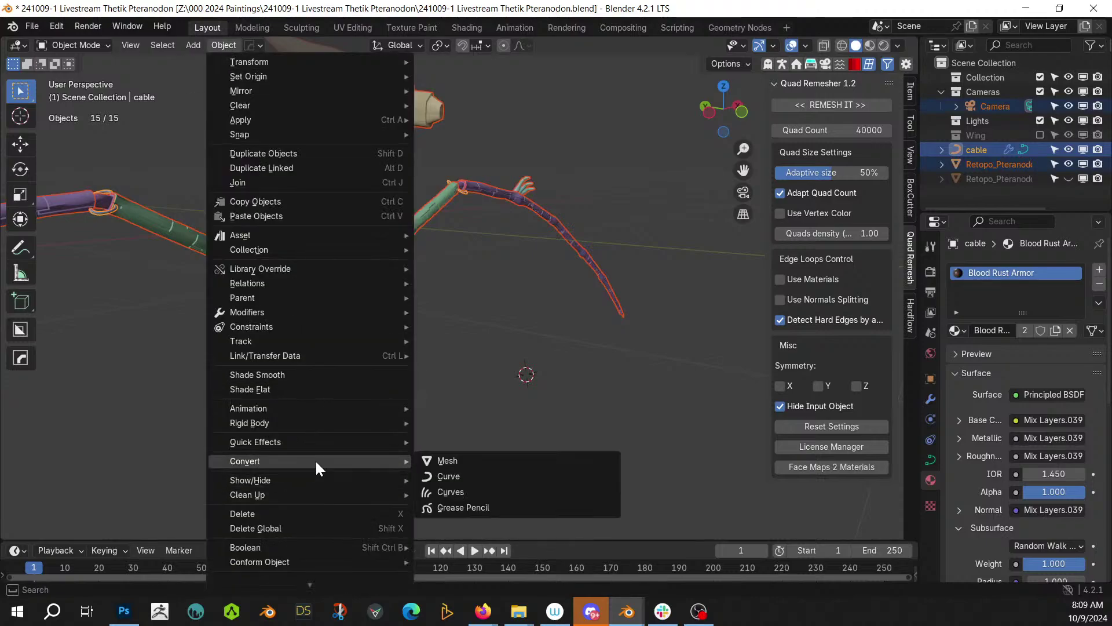
{"action": "left_click", "coordinate": [464, 462]}
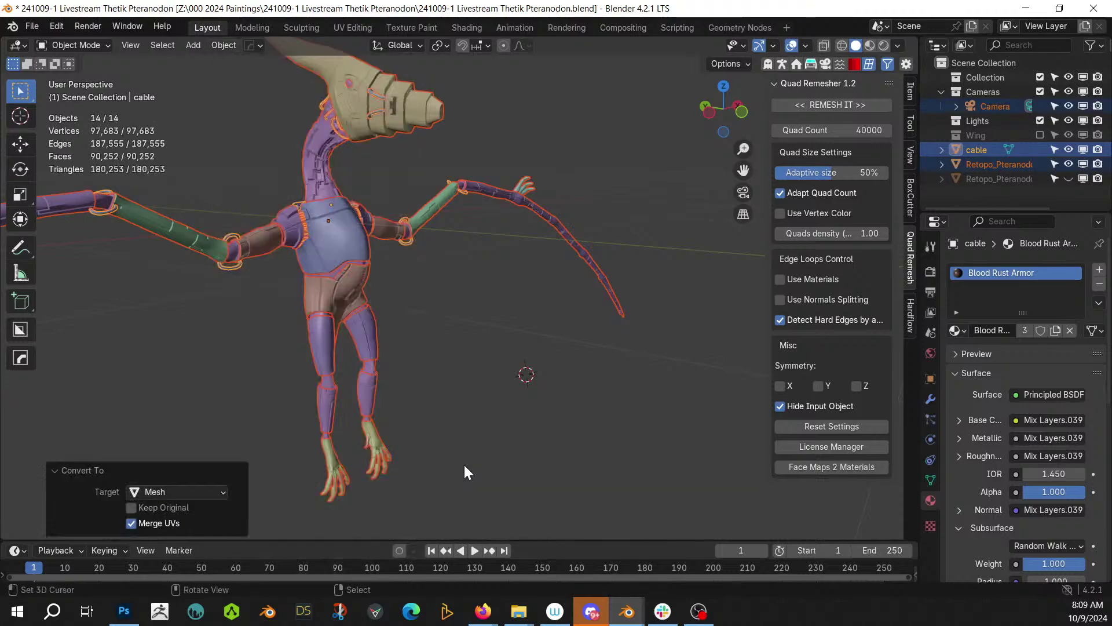
- Join the armour panels, base body and cables into the torso panel object
{"action": "left_click", "coordinate": [351, 238], "text": "shift"}
{"action": "key", "text": "ctrl+j"}
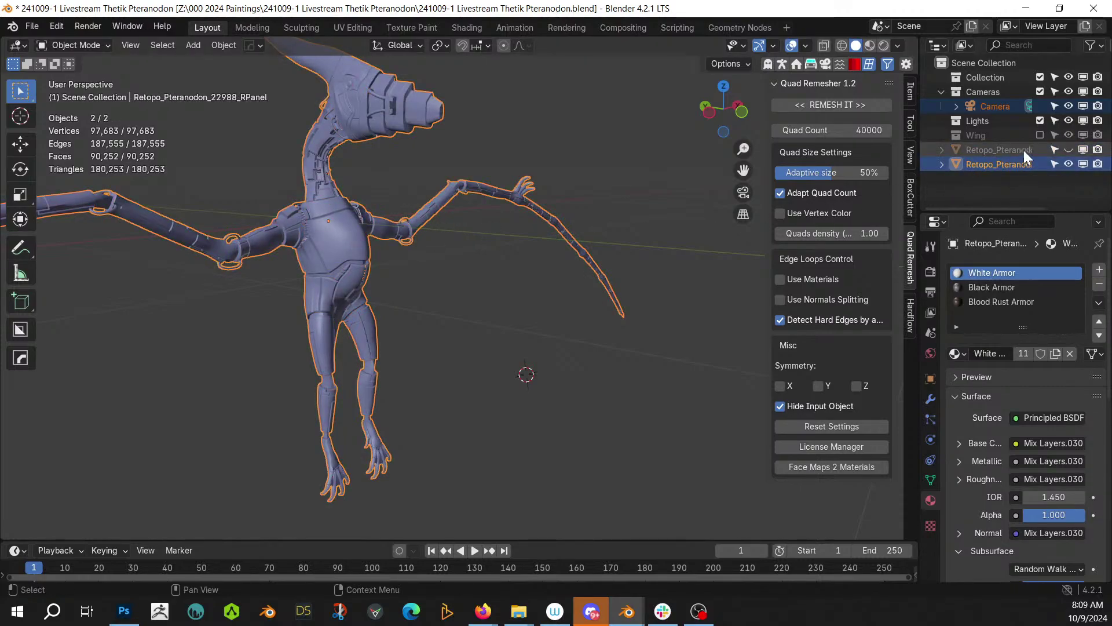
{"action": "left_click", "coordinate": [1068, 150]}
{"action": "left_click", "coordinate": [1067, 149]}
- Select only the joined body and export it as a Wavefront OBJ with Selection Only, adding "No Wings" to the file name
{"action": "middle_click_drag", "start_coordinate": [495, 315], "coordinate": [348, 285]}
{"action": "key", "text": "alt+a"}
{"action": "left_click", "coordinate": [324, 209]}
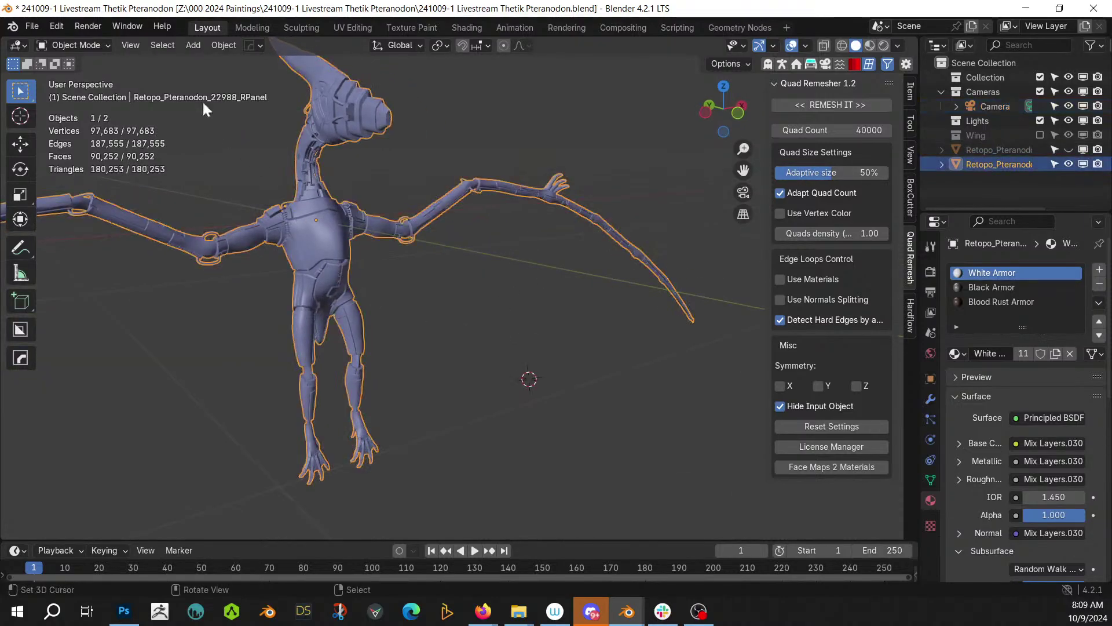
{"action": "left_click", "coordinate": [34, 24]}
{"action": "mouse_move", "coordinate": [113, 248]}
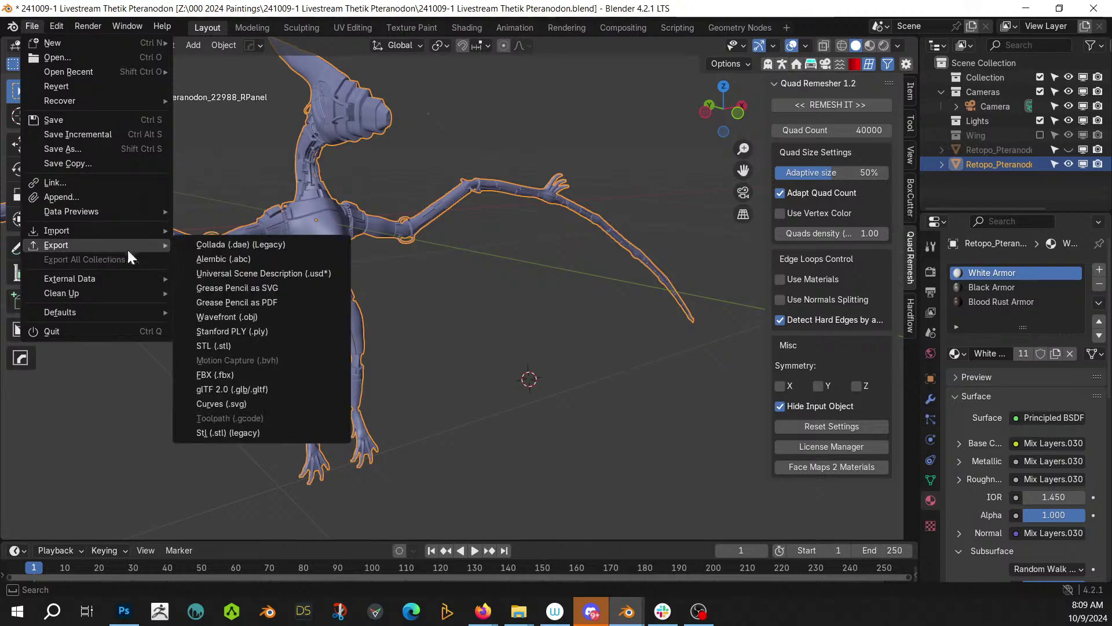
{"action": "left_click", "coordinate": [286, 318]}
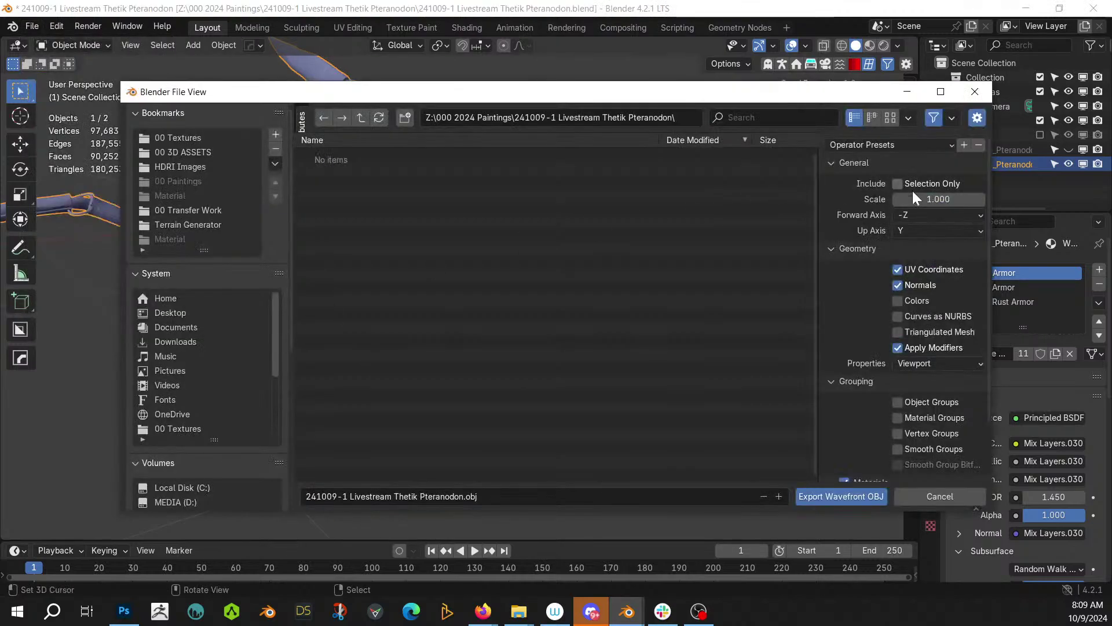
{"action": "left_click", "coordinate": [426, 496]}
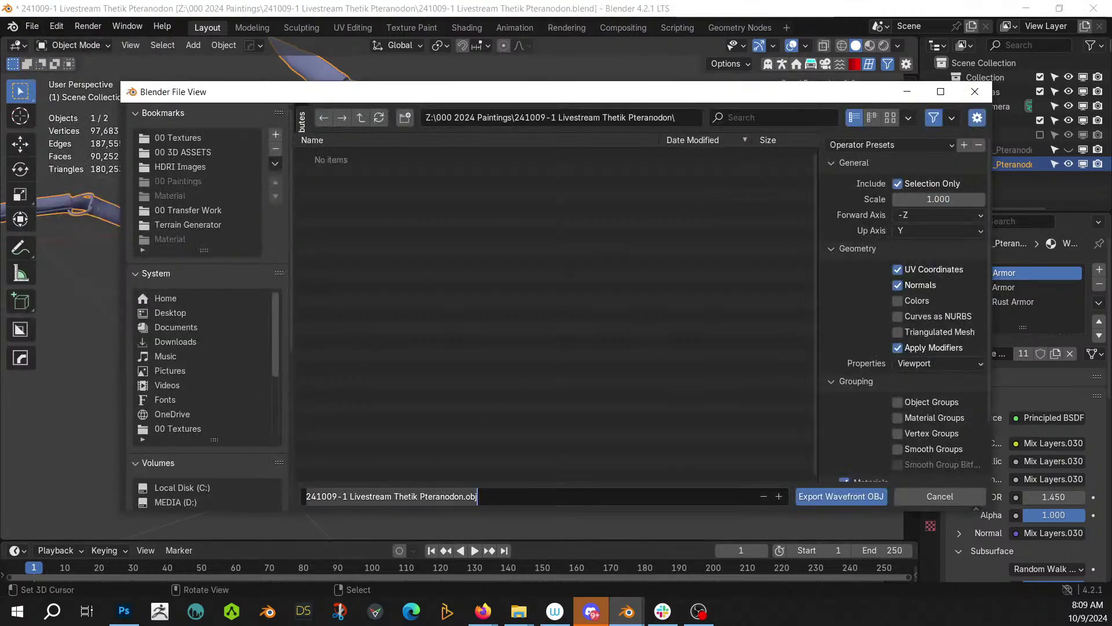
{"action": "key", "text": "End"}
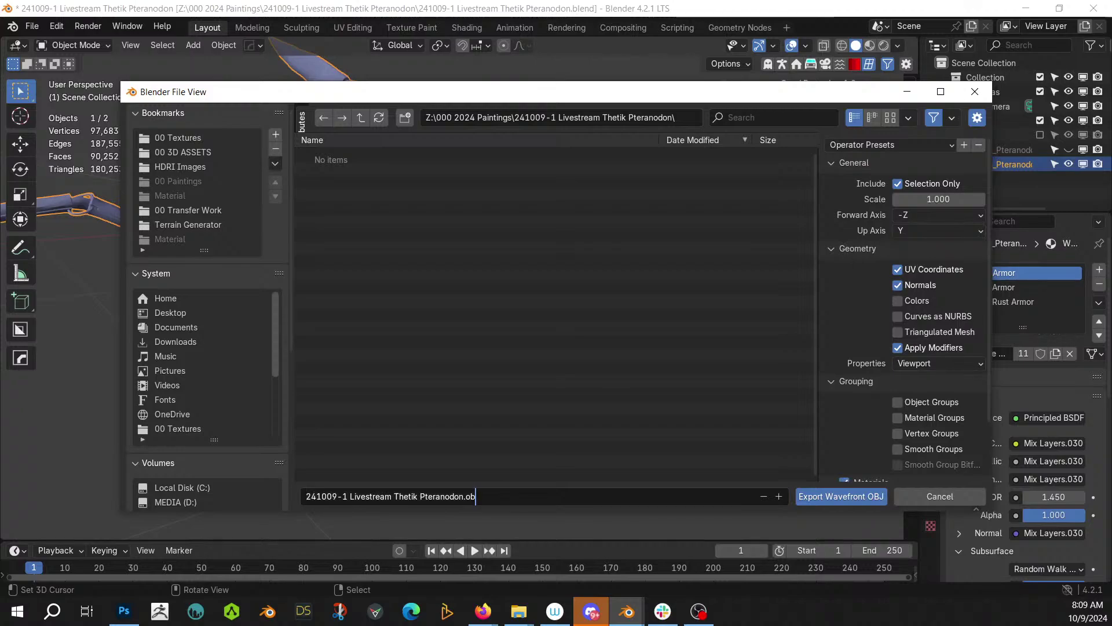
{"action": "type", "text": "No Wings"}
{"action": "key", "text": "Return"}
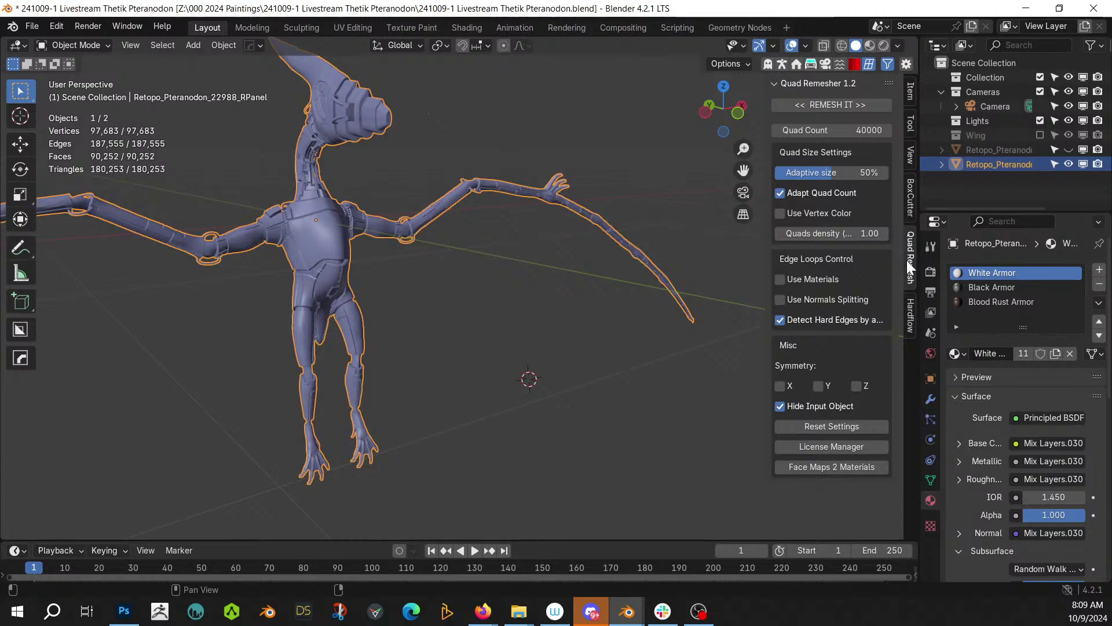
{"action": "left_click", "coordinate": [1069, 149]}
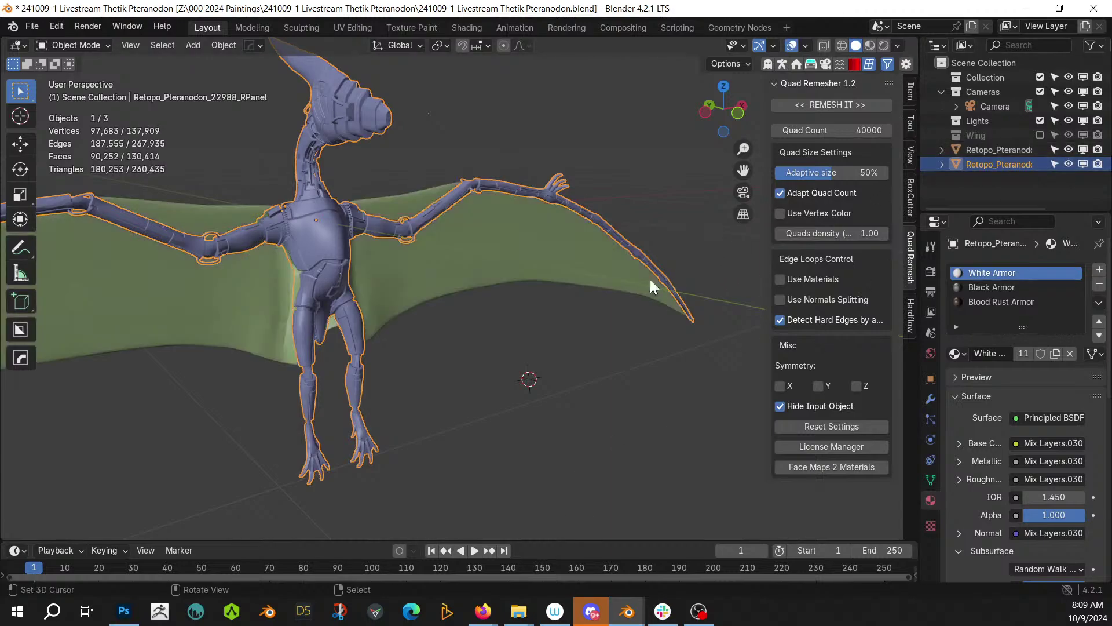
{"action": "left_click", "coordinate": [453, 259], "text": "shift"}
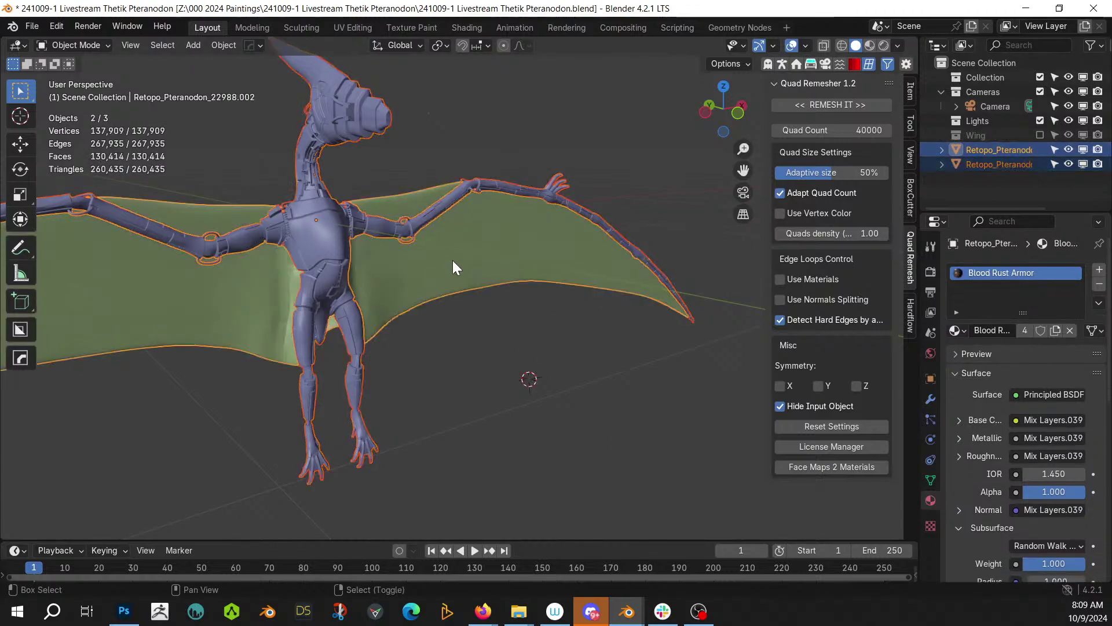
{"action": "left_click", "coordinate": [24, 28]}
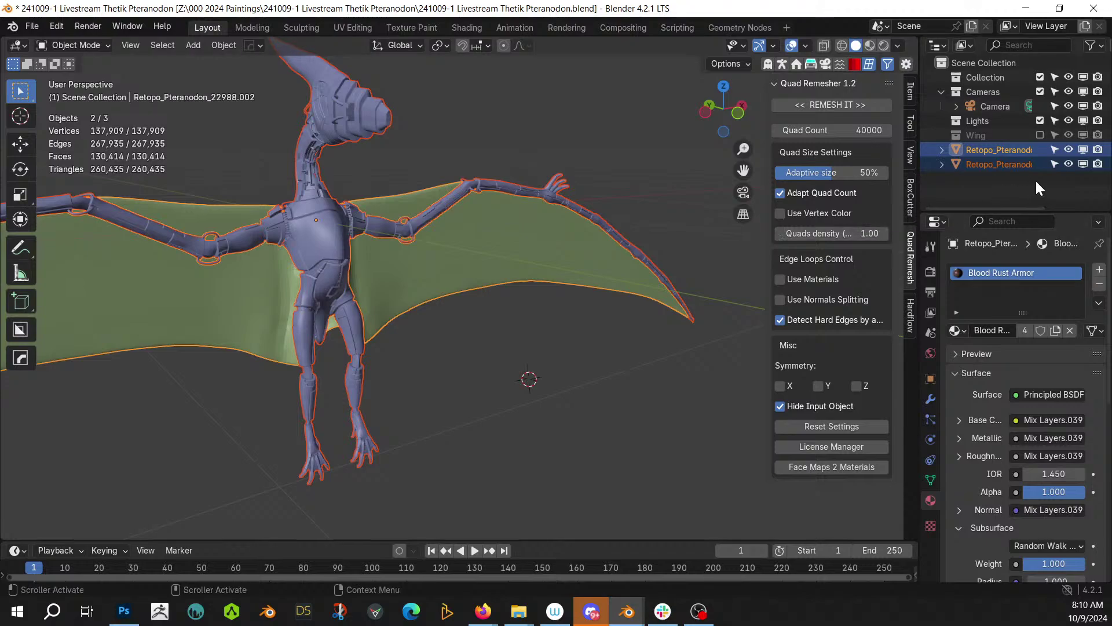
{"action": "left_click", "coordinate": [1068, 164]}
{"action": "left_click", "coordinate": [1069, 162]}
{"action": "left_click", "coordinate": [1068, 150]}
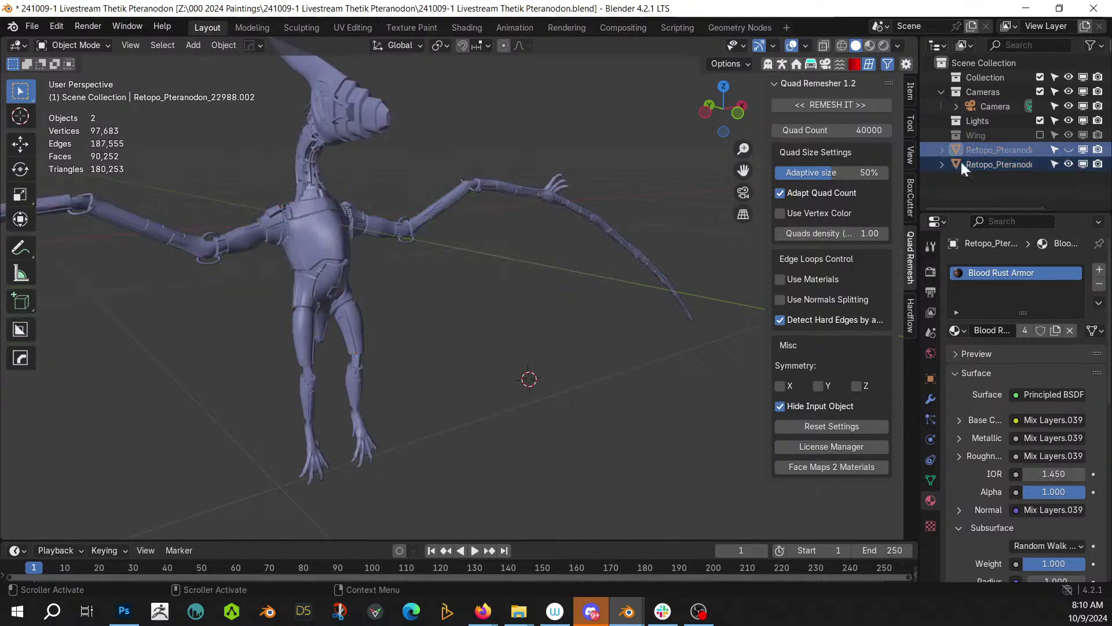
- Select the joined body and add a Decimate modifier in Collapse mode with a ratio of 0.99
{"action": "right_click", "coordinate": [326, 225]}
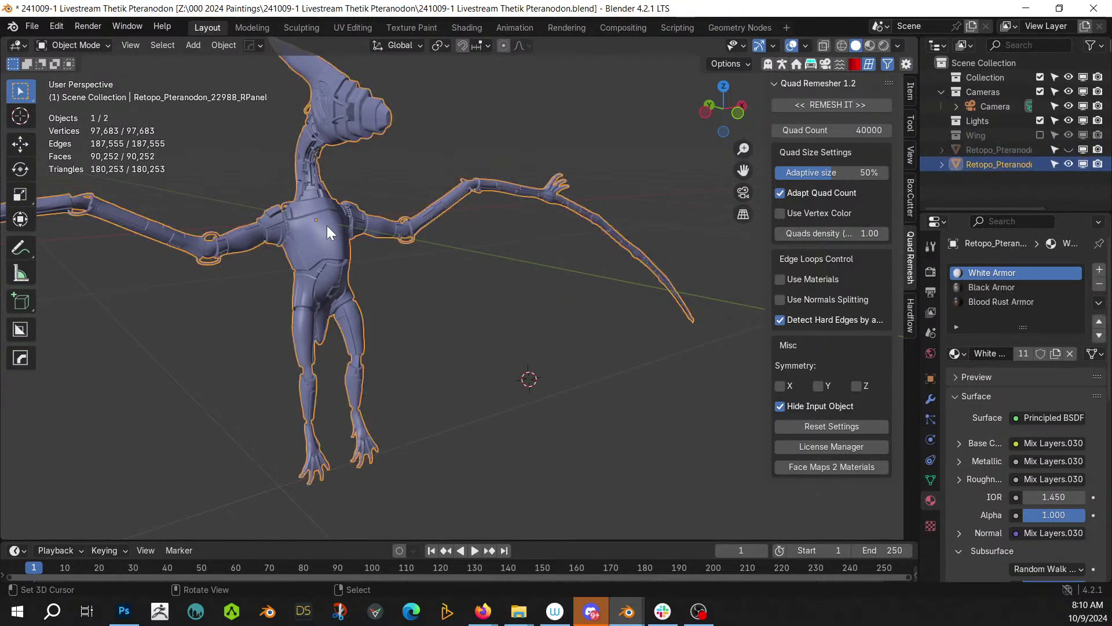
{"action": "left_click", "coordinate": [930, 398]}
{"action": "left_click", "coordinate": [1017, 269]}
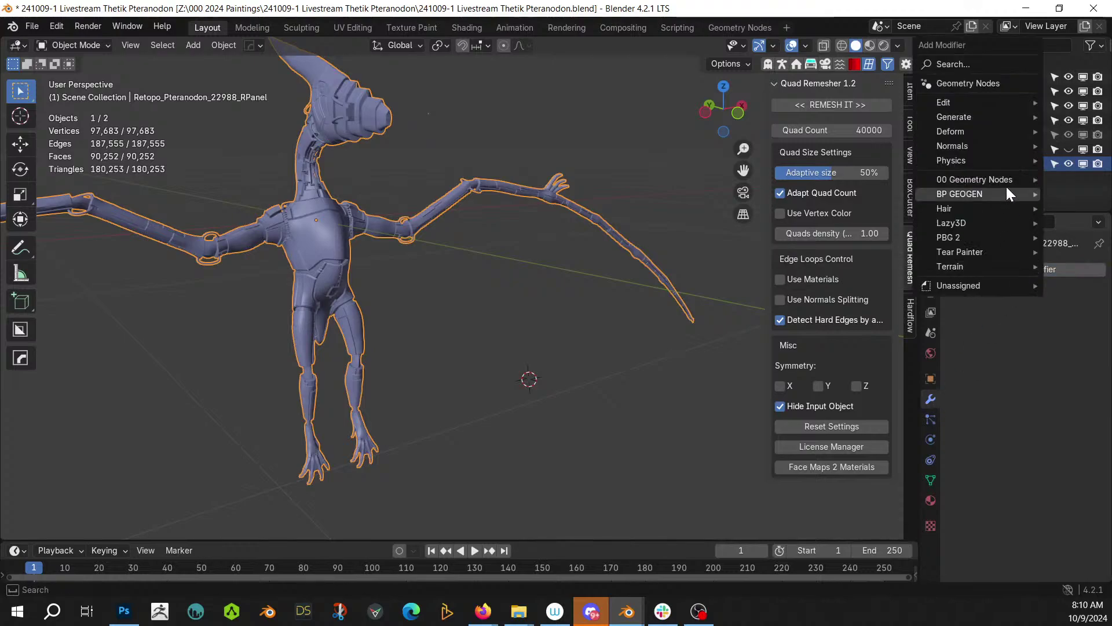
{"action": "mouse_move", "coordinate": [996, 117]}
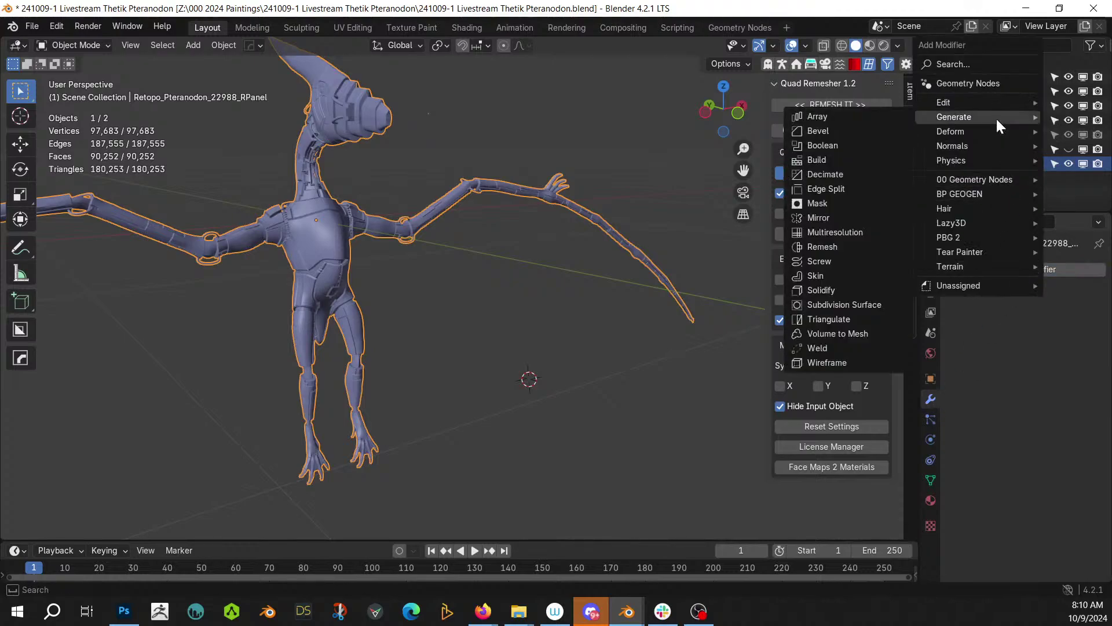
{"action": "left_click", "coordinate": [825, 175]}
{"action": "left_click", "coordinate": [1041, 365]}
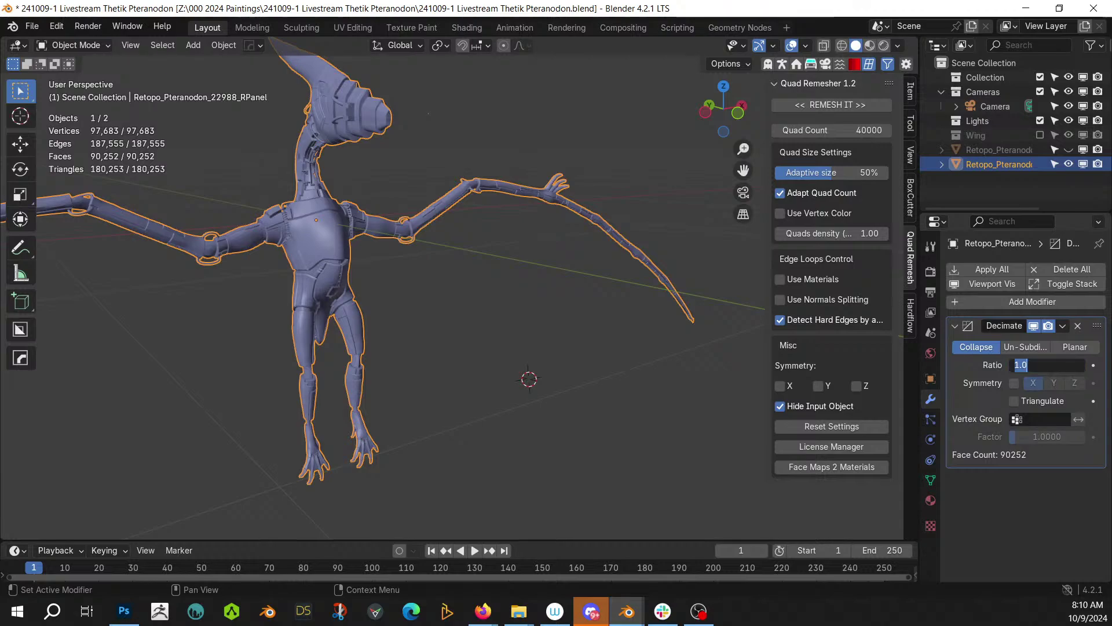
{"action": "type", "text": ".99"}
{"action": "key", "text": "Return"}
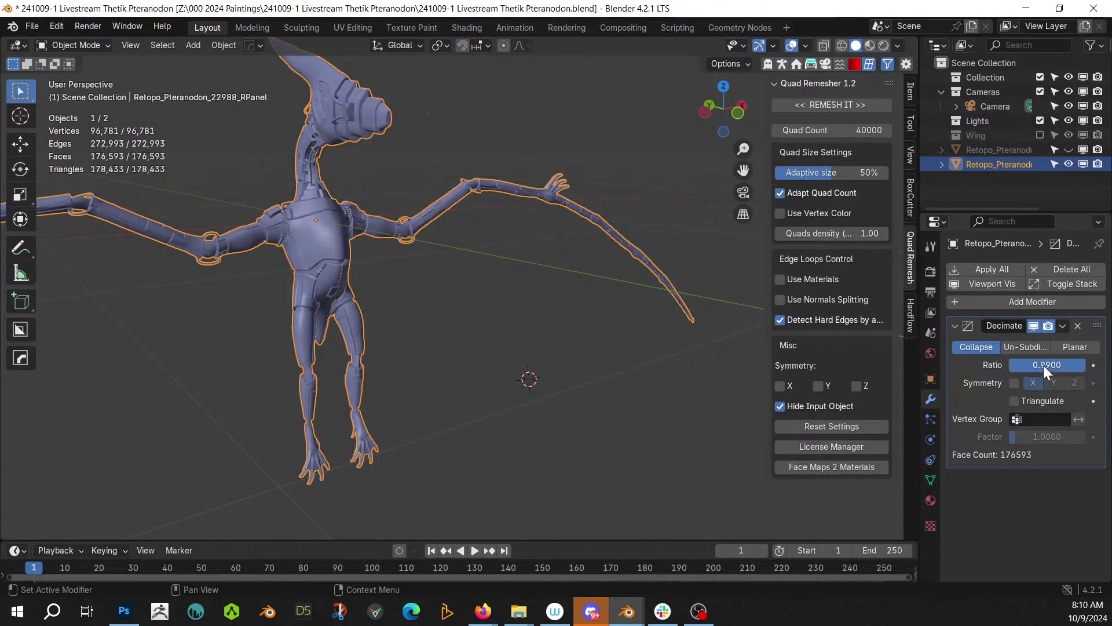
- Apply the body's Decimate modifier and save the Blender file
{"action": "left_click", "coordinate": [1062, 325]}
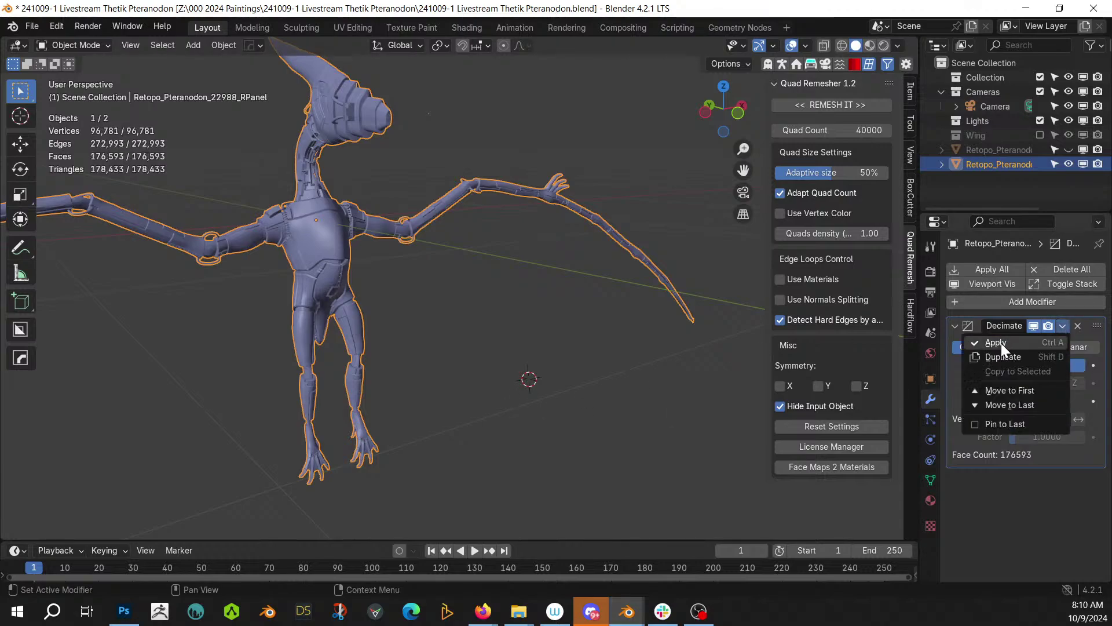
{"action": "left_click", "coordinate": [1001, 343]}
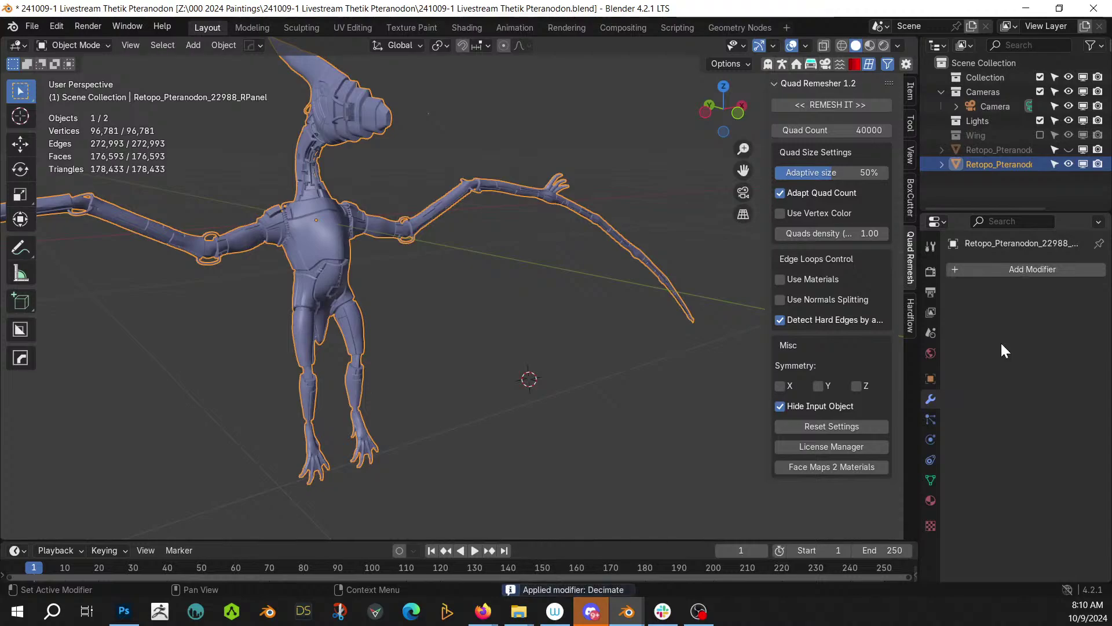
{"action": "left_click", "coordinate": [36, 29]}
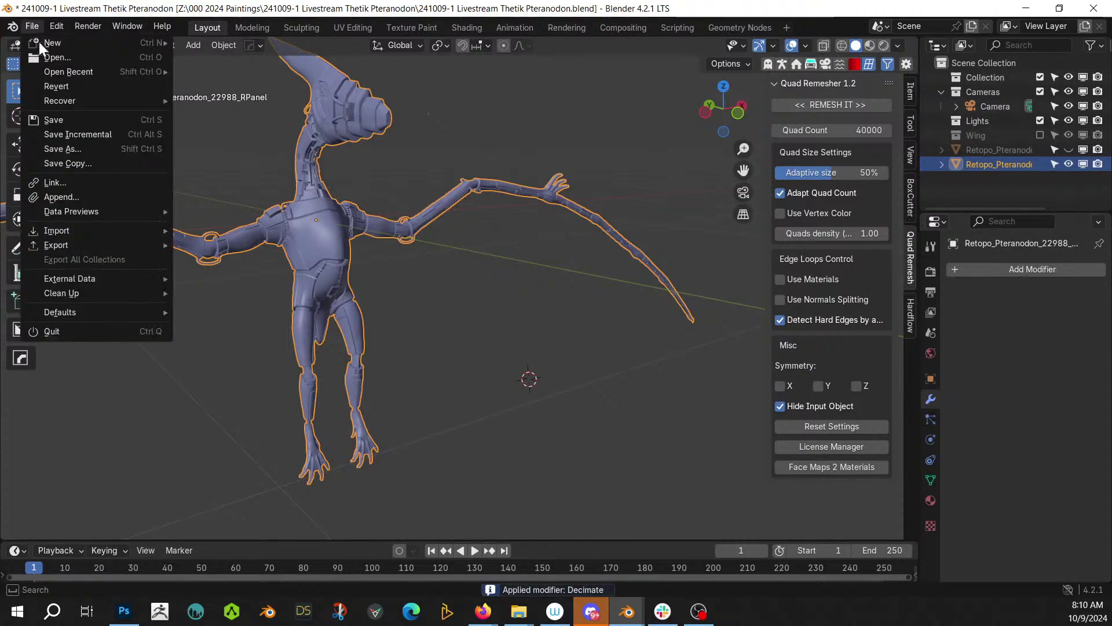
{"action": "left_click", "coordinate": [68, 120]}
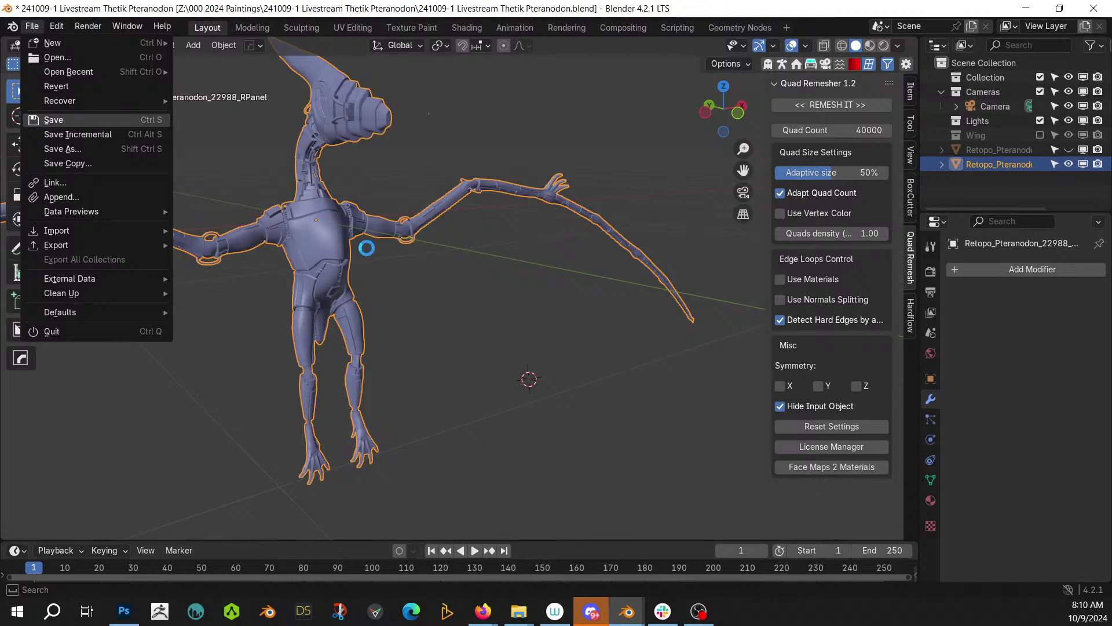
- Merge all of the body's vertices by distance and save the file again
{"action": "key", "text": "Tab"}
{"action": "key", "text": "a"}
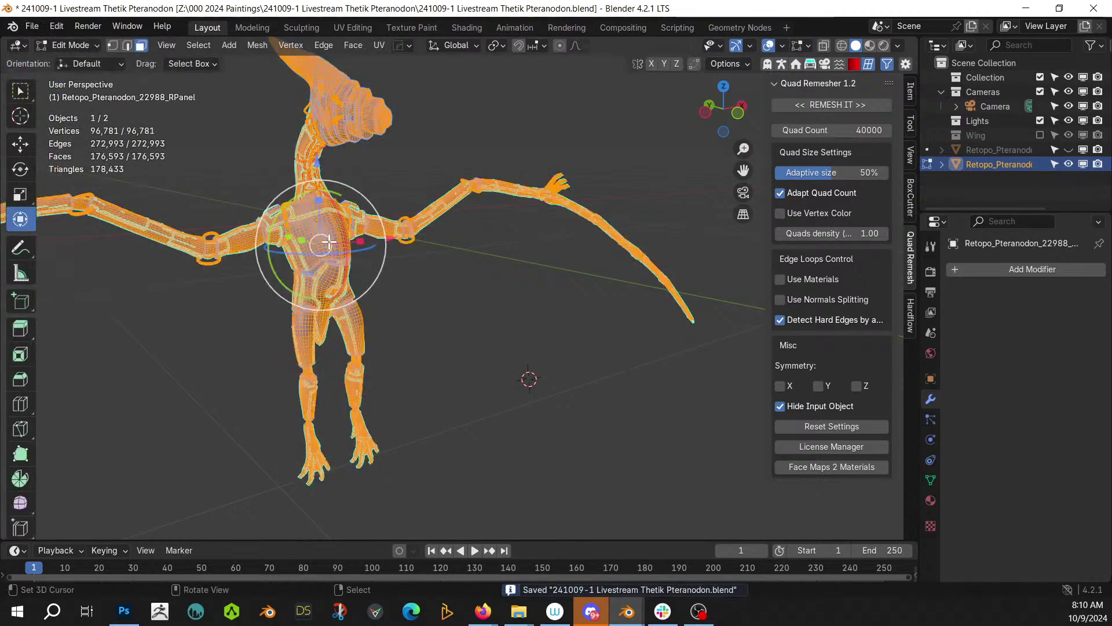
{"action": "key", "text": "m"}
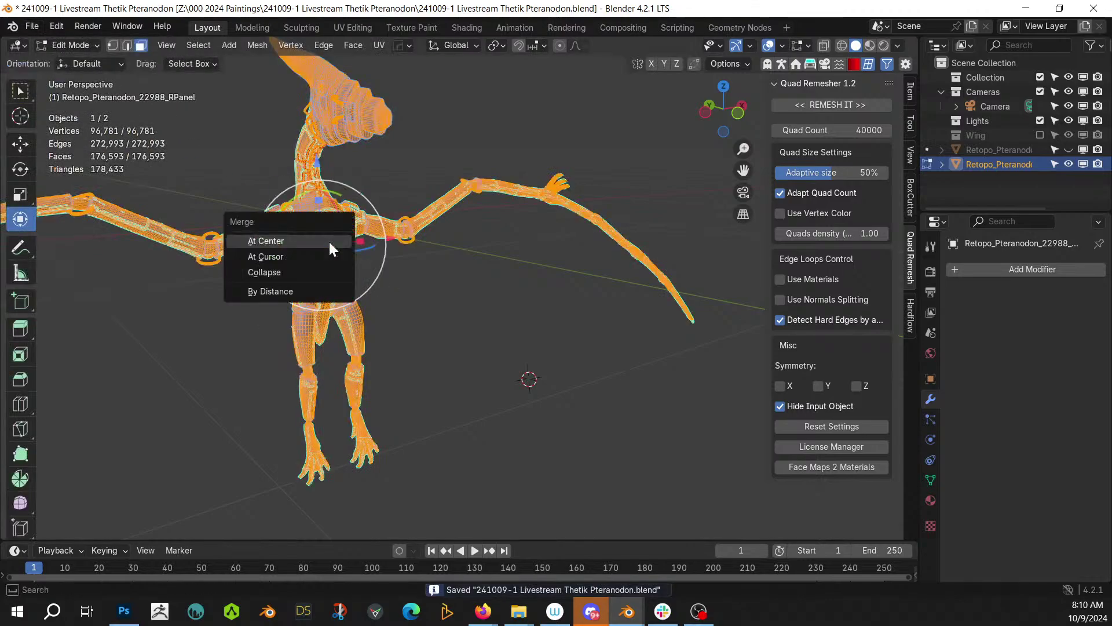
{"action": "left_click", "coordinate": [282, 291]}
{"action": "key", "text": "Tab"}
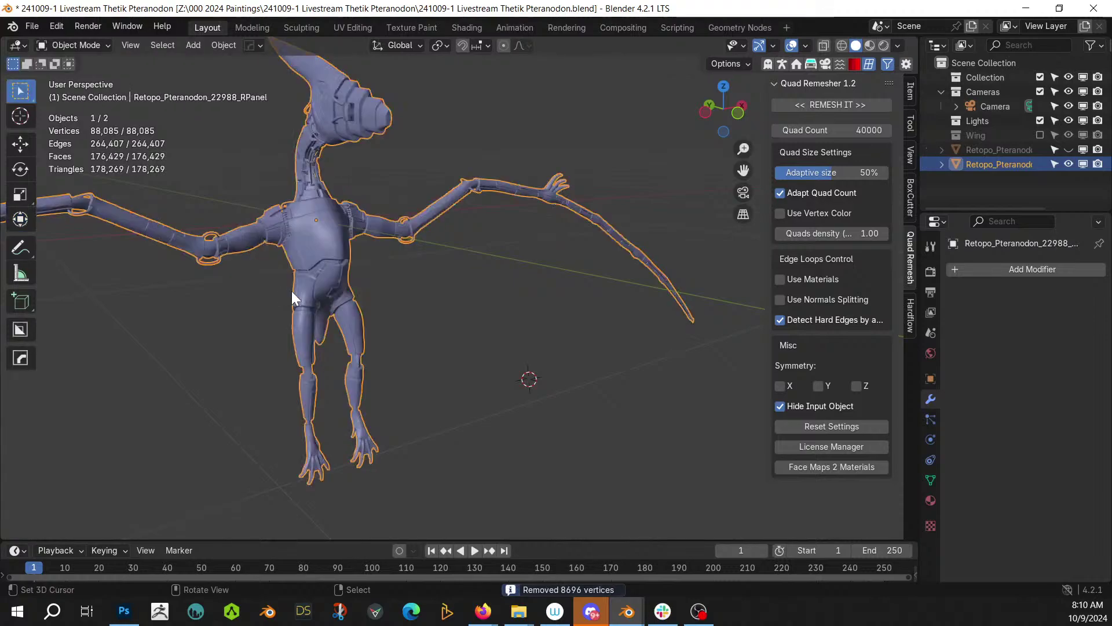
{"action": "key", "text": "ctrl+s"}
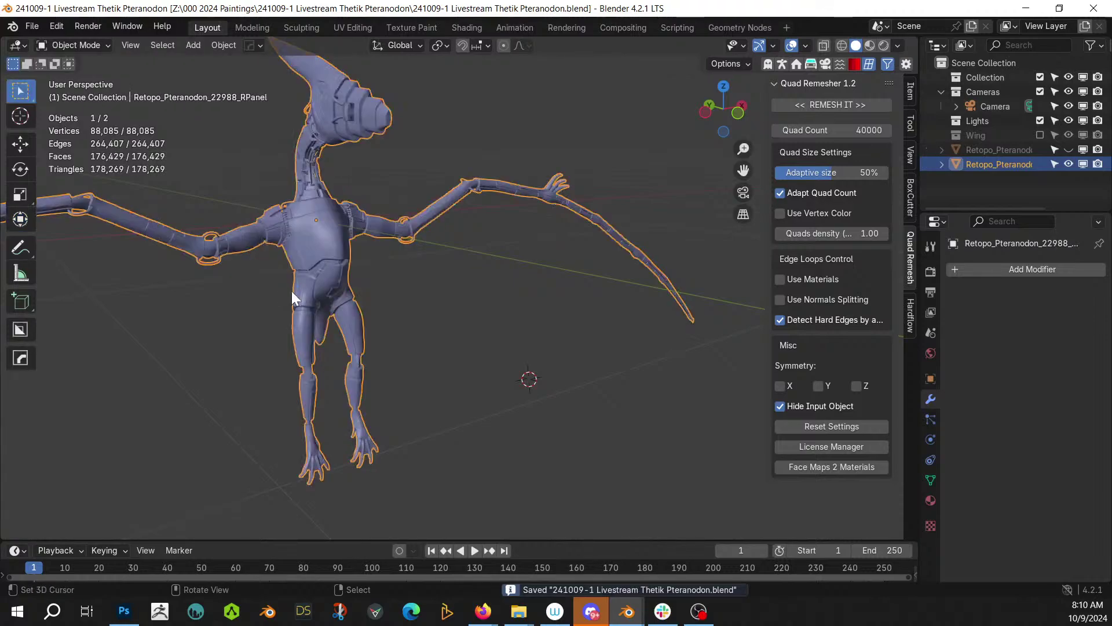
- Export only the cleaned-up body as a Wavefront OBJ, overwriting "241009-1 Livestream Thetik Pteranodon No Wings.obj"
{"action": "left_click", "coordinate": [32, 27]}
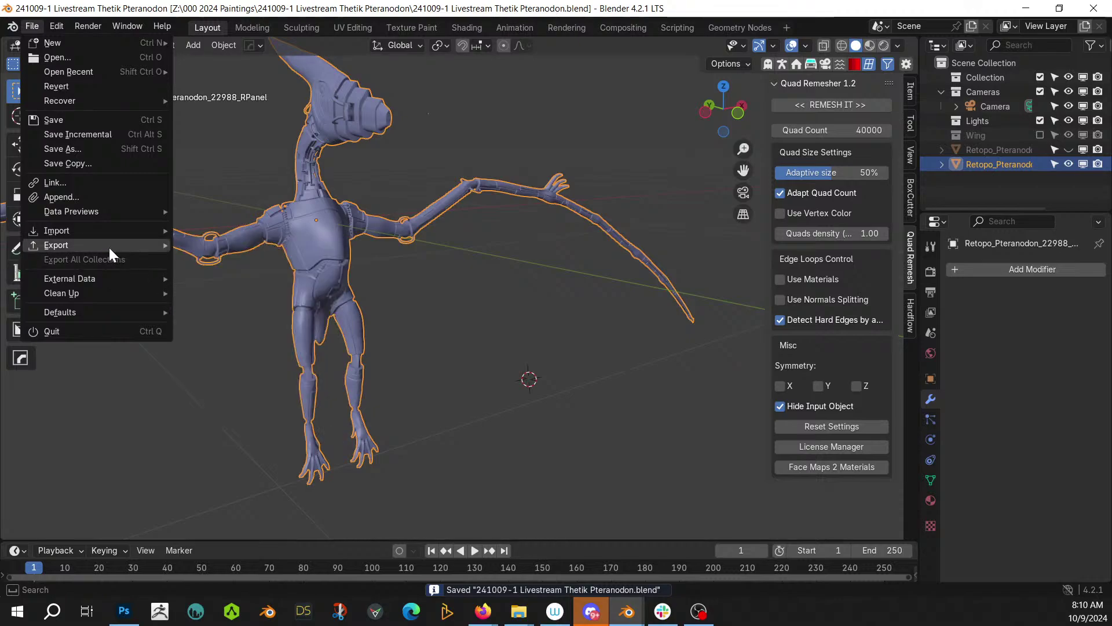
{"action": "mouse_move", "coordinate": [109, 248]}
{"action": "left_click", "coordinate": [268, 316]}
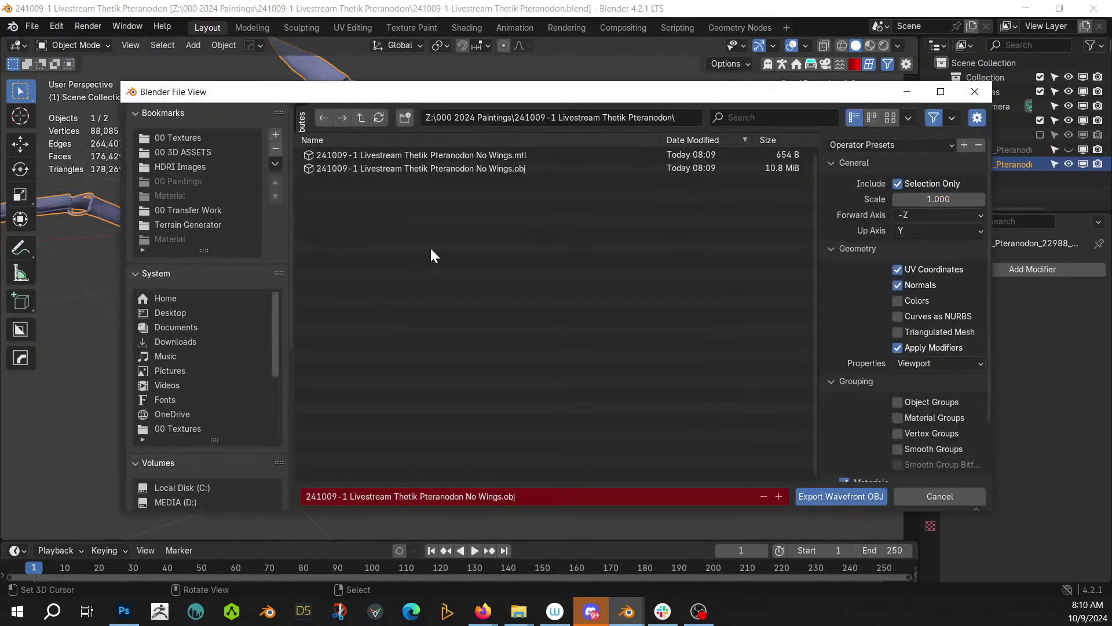
{"action": "left_click", "coordinate": [863, 494]}
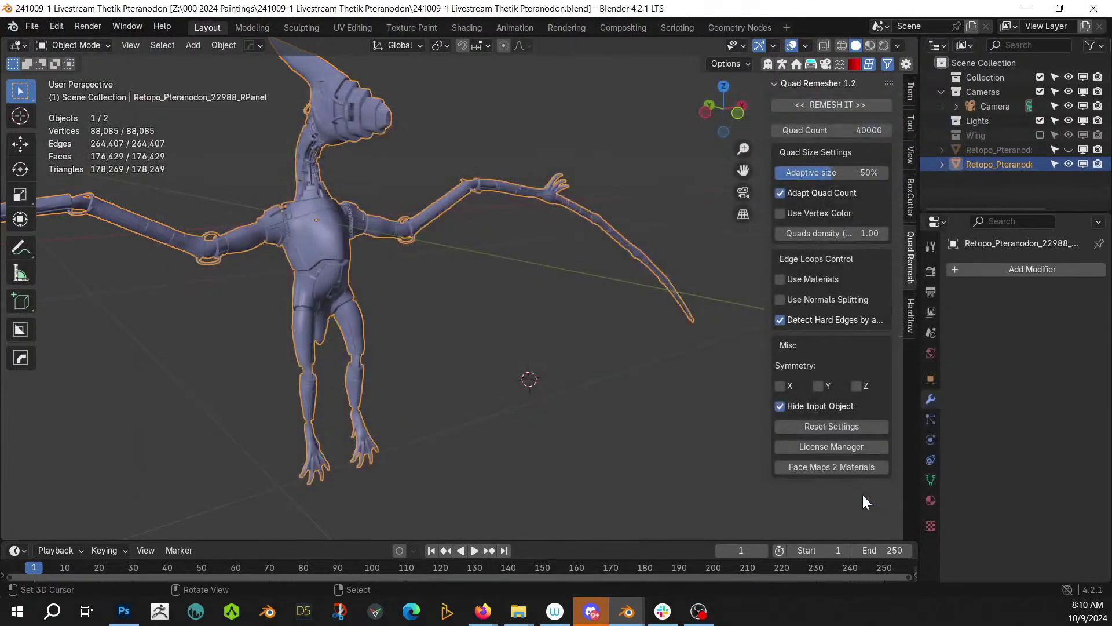
- Unhide the wing membrane, select it together with the body and export both as "241009-1 Livestream Thetik Pteranodon Wings.obj" with Selection Only
{"action": "left_click", "coordinate": [1067, 149]}
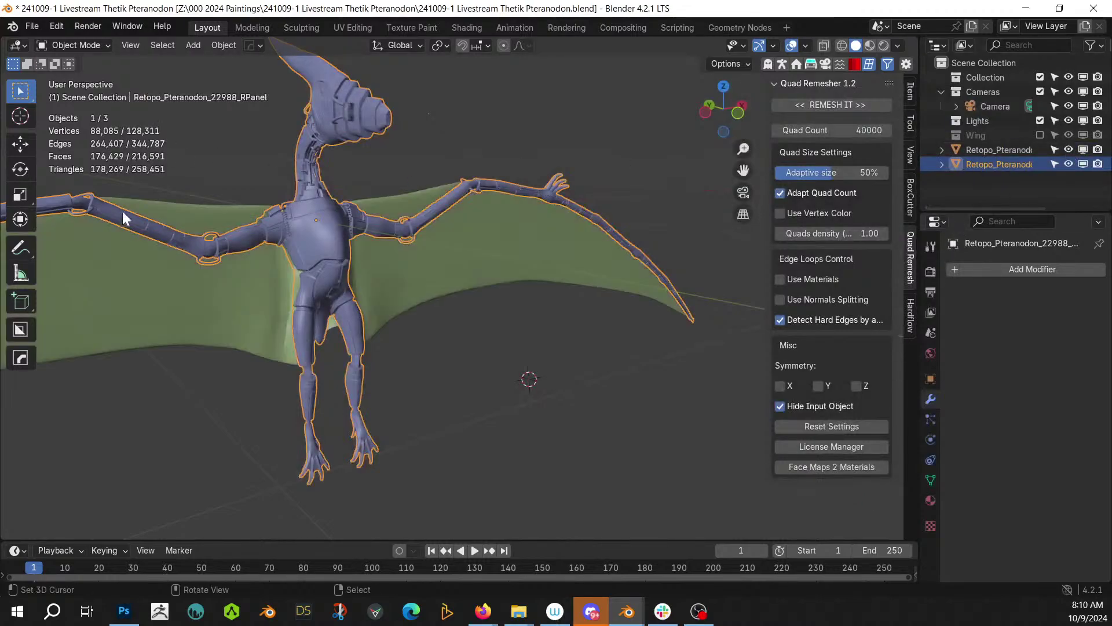
{"action": "left_click", "coordinate": [134, 307], "text": "shift"}
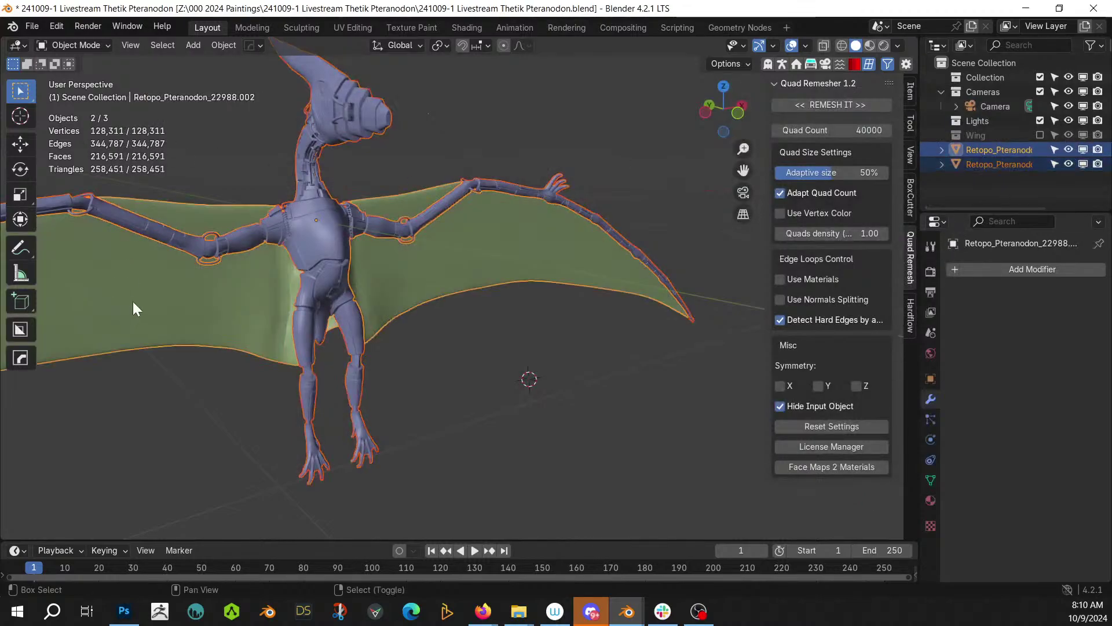
{"action": "left_click", "coordinate": [33, 26]}
{"action": "mouse_move", "coordinate": [99, 246]}
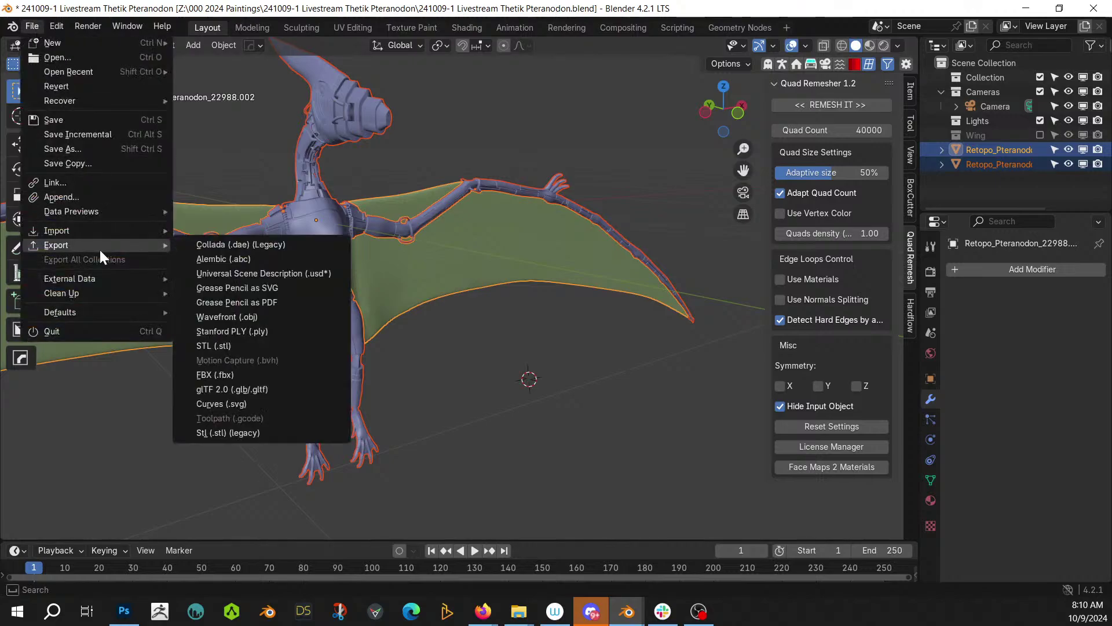
{"action": "left_click", "coordinate": [291, 318]}
{"action": "left_click", "coordinate": [546, 495]}
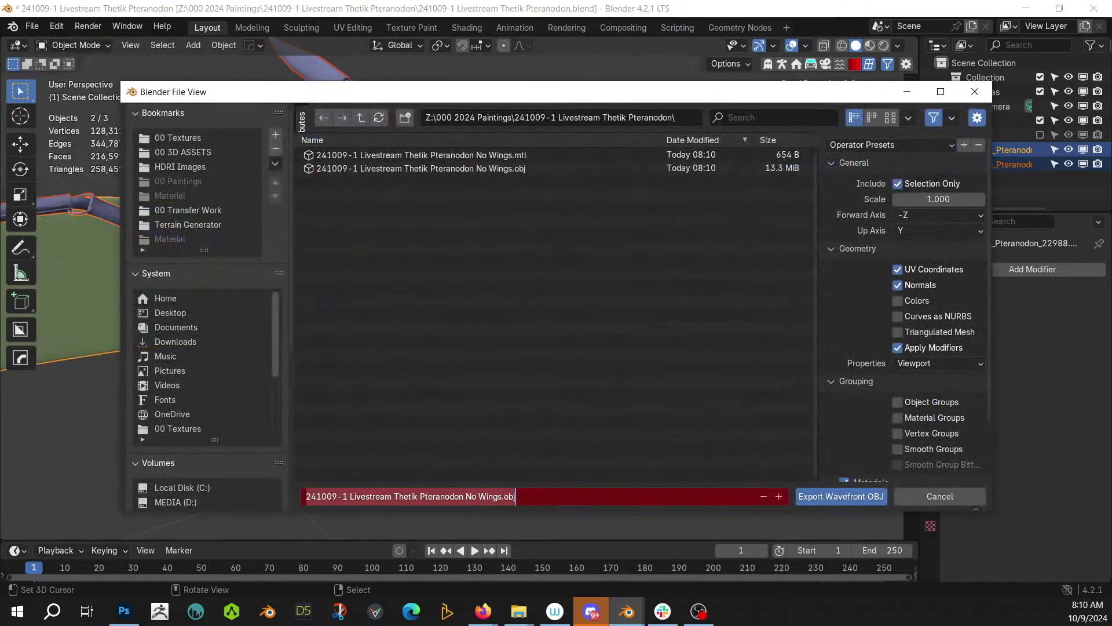
{"action": "key", "text": "BackSpace"}
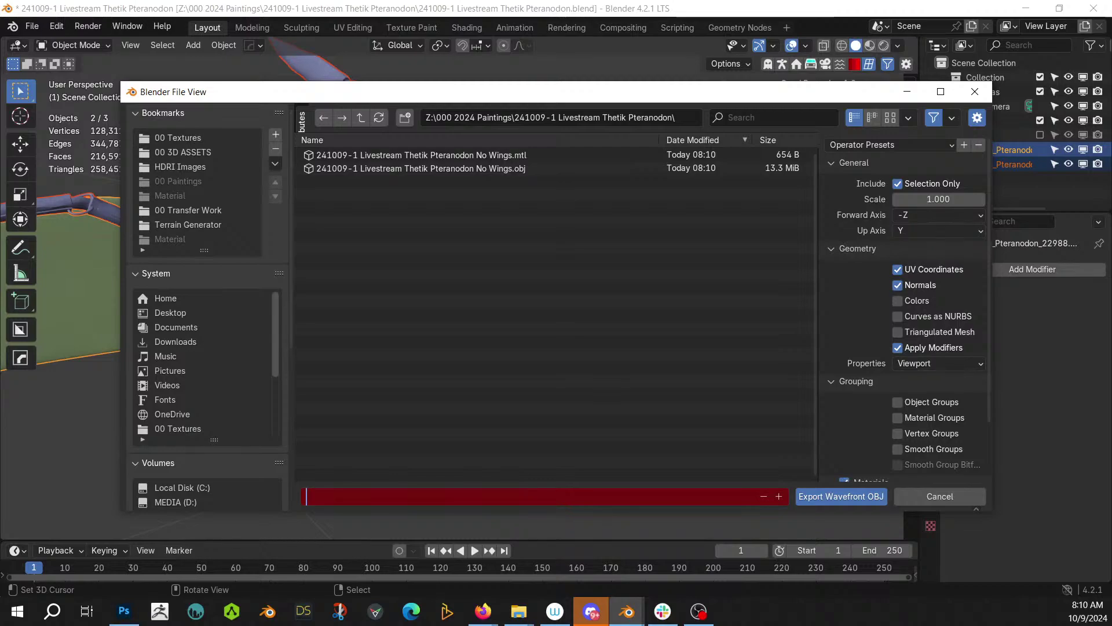
{"action": "left_click", "coordinate": [448, 168]}
{"action": "left_click", "coordinate": [478, 496]}
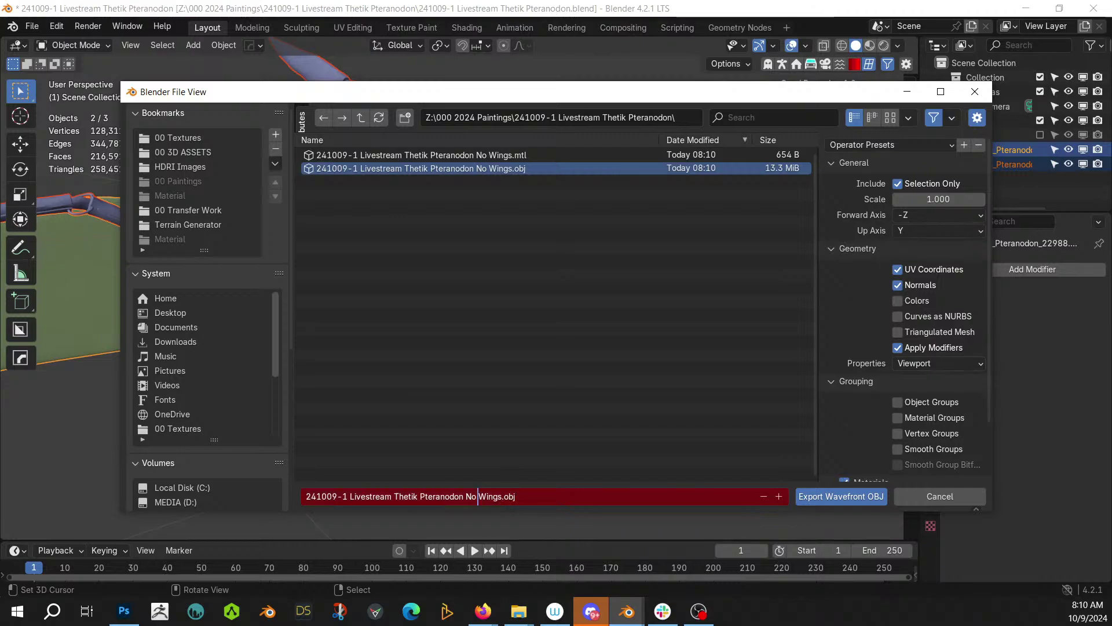
{"action": "key", "text": "BackSpace"}
{"action": "key", "text": "BackSpace"}
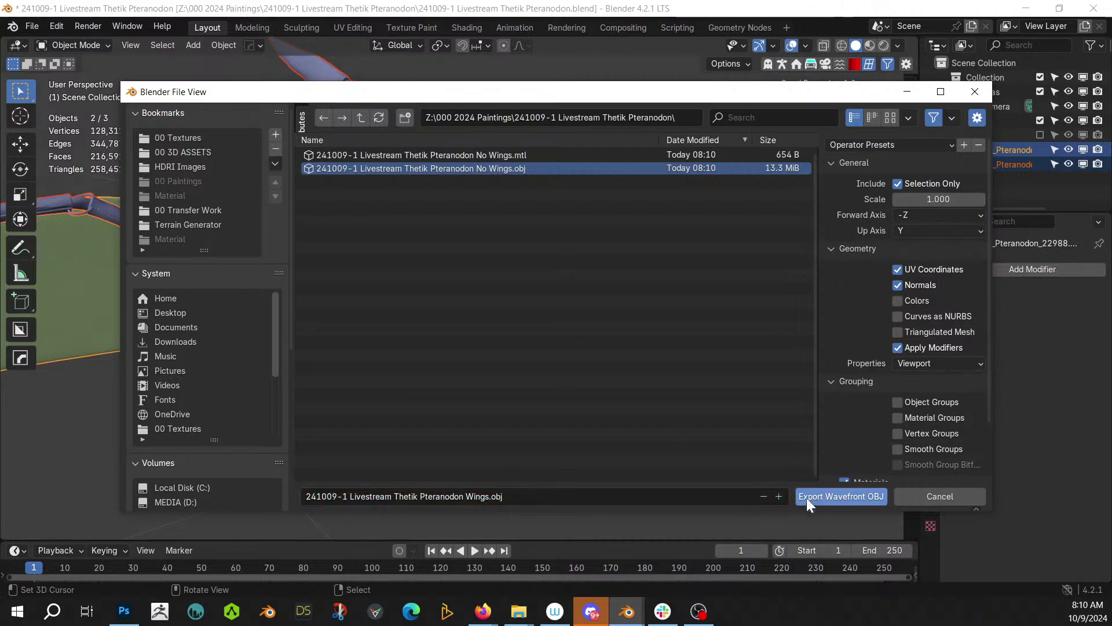
{"action": "left_click", "coordinate": [844, 495]}
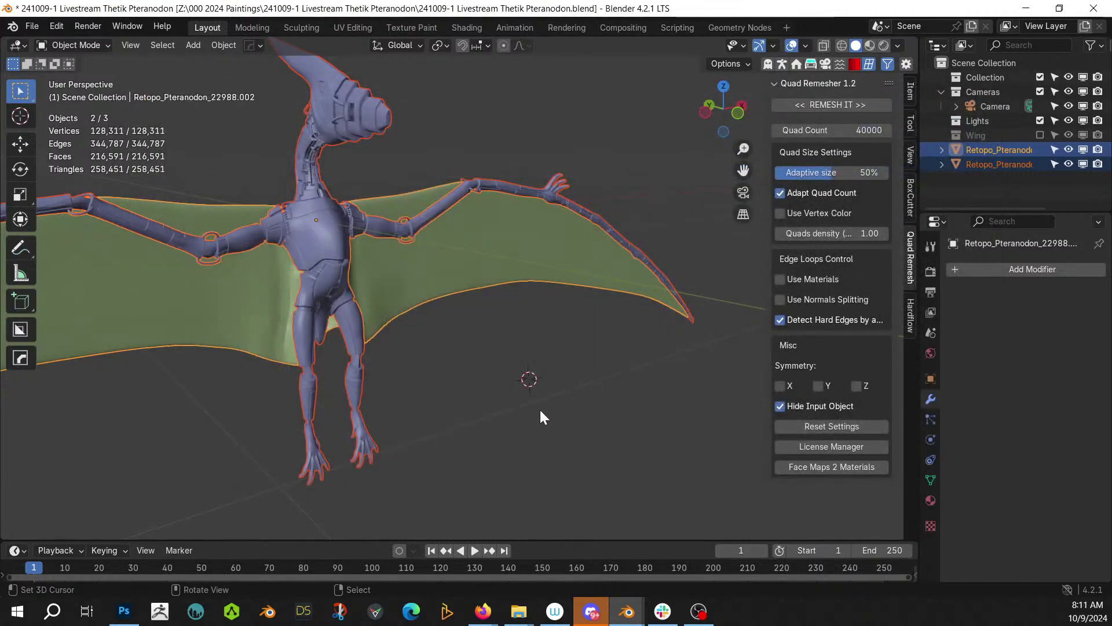
- Switch to AccuRIG and load "241009-1 Livestream Thetik Pteranodon Wings" from the 241009-1 Livestream Thetik Pteranodon folder as the character
{"action": "left_click", "coordinate": [470, 260]}
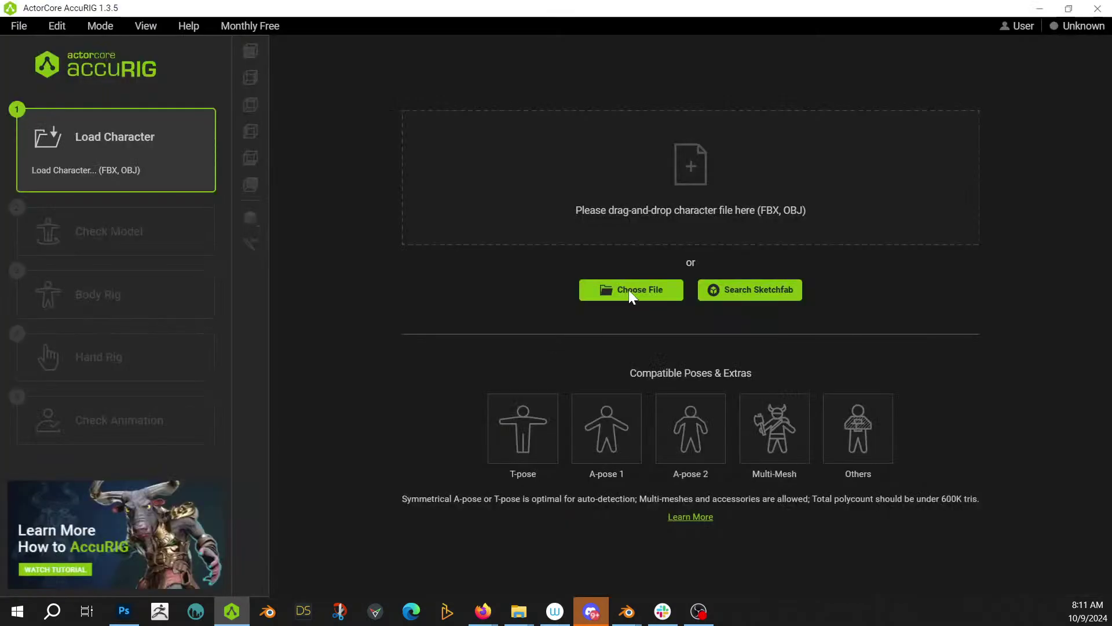
{"action": "left_click", "coordinate": [631, 290]}
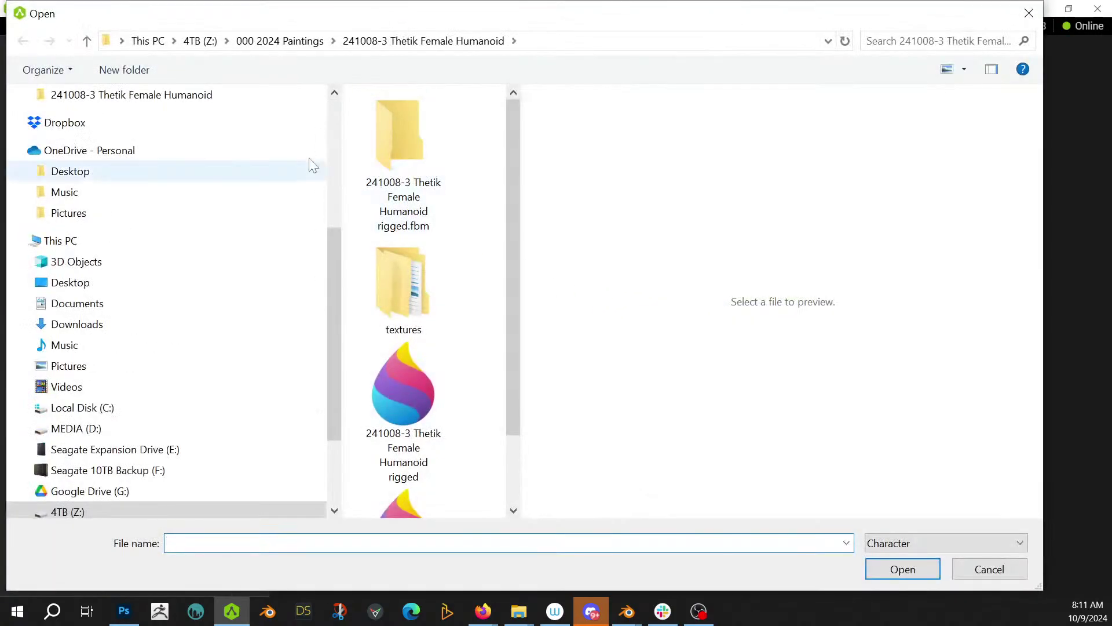
{"action": "left_click", "coordinate": [313, 40]}
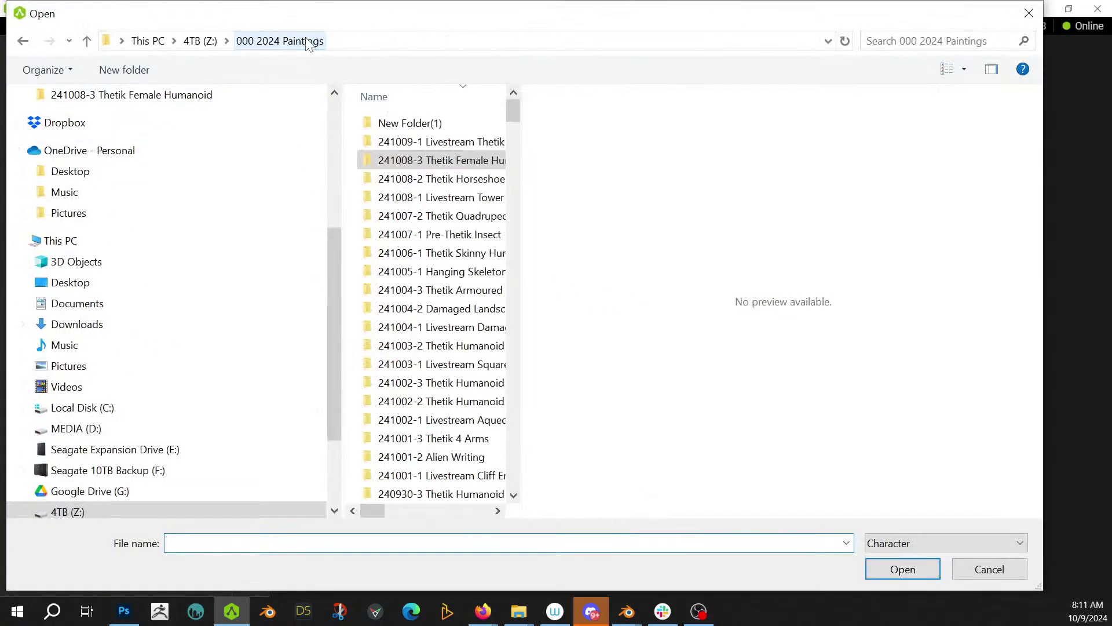
{"action": "double_click", "coordinate": [455, 143]}
{"action": "left_click_drag", "start_coordinate": [521, 211], "coordinate": [756, 218]}
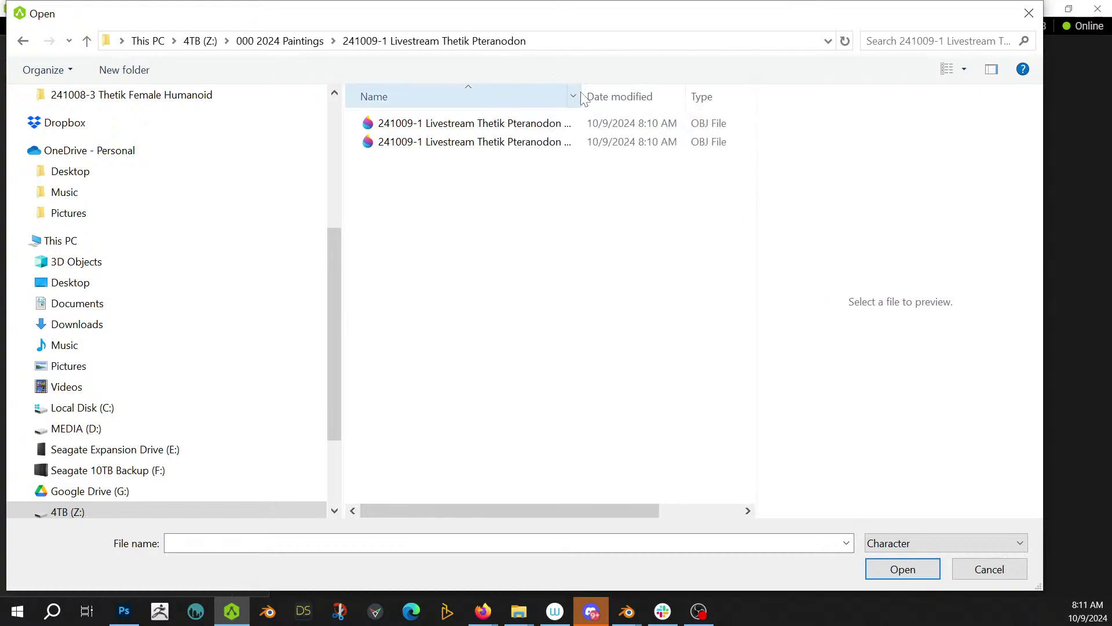
{"action": "left_click_drag", "start_coordinate": [582, 91], "coordinate": [711, 105]}
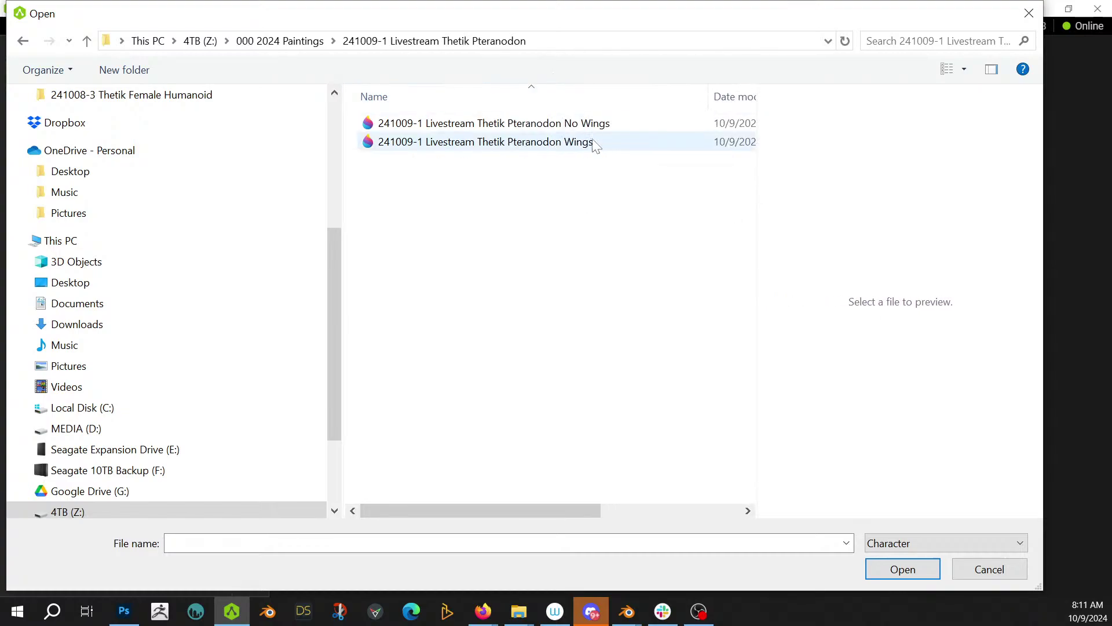
{"action": "left_click", "coordinate": [571, 148]}
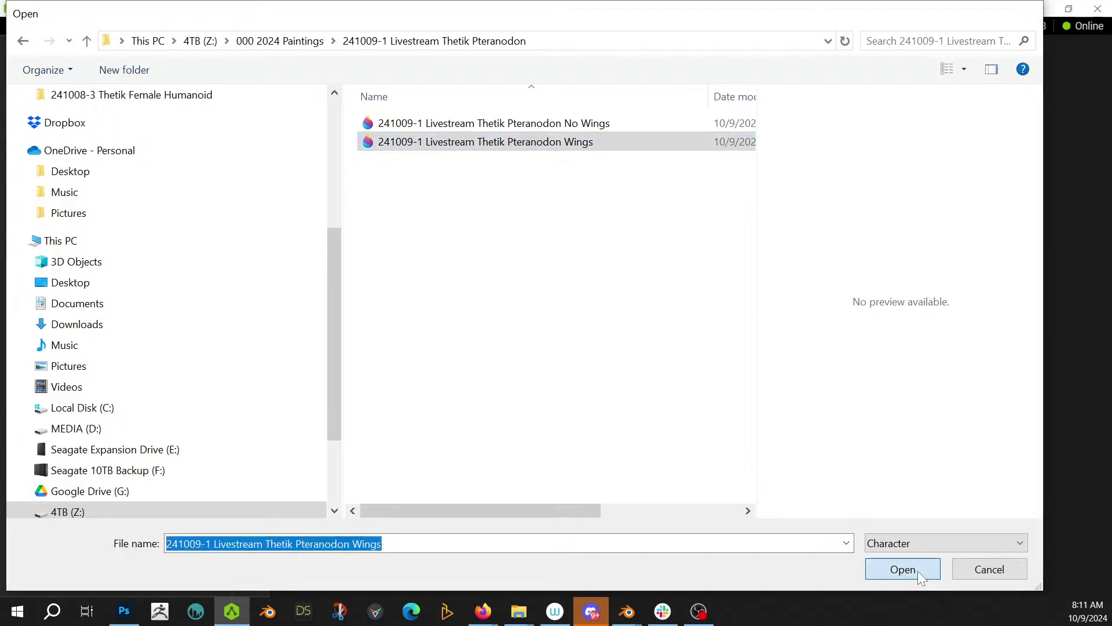
{"action": "left_click", "coordinate": [918, 569]}
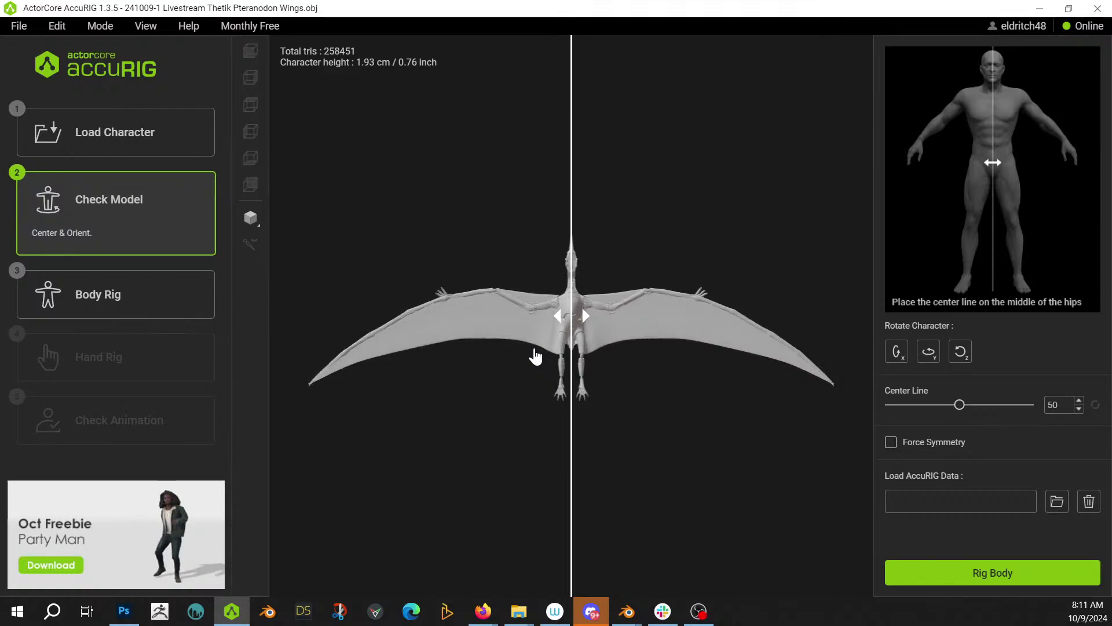
- Start the body rig with Force Symmetry on, and place the toe base, ankle and knee joints on the legs
{"action": "left_click", "coordinate": [892, 449]}
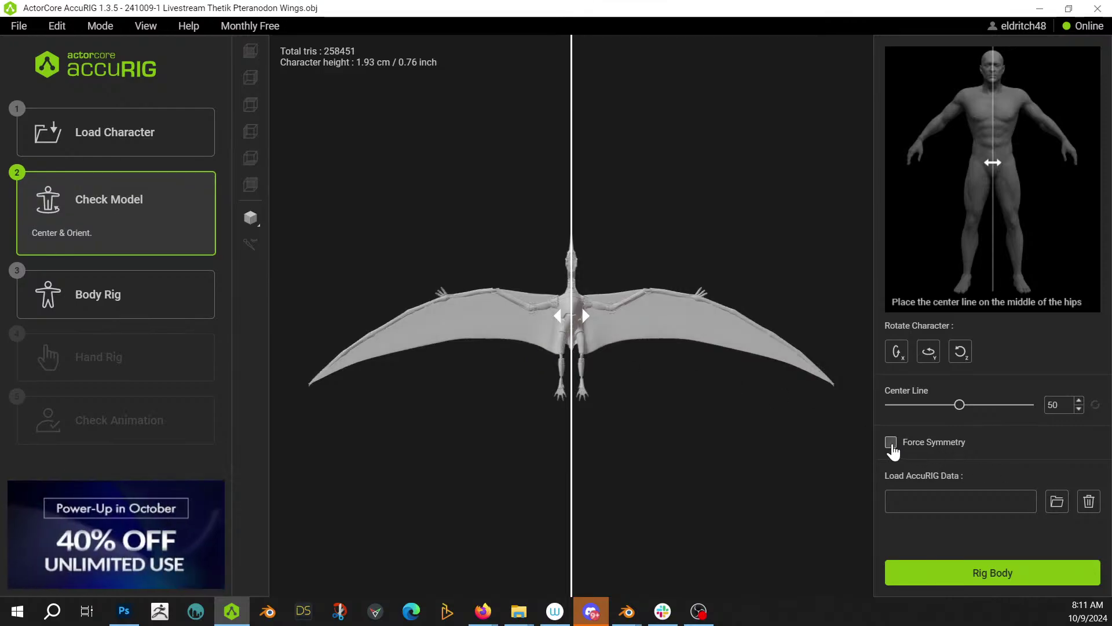
{"action": "left_click", "coordinate": [980, 572]}
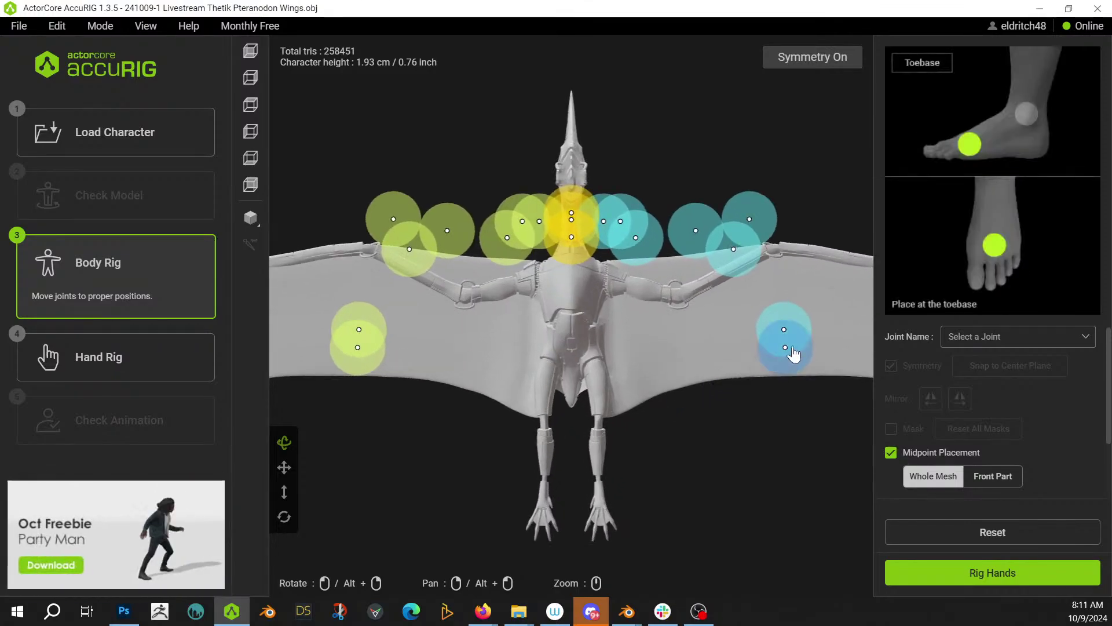
{"action": "left_click_drag", "start_coordinate": [793, 354], "coordinate": [612, 514]}
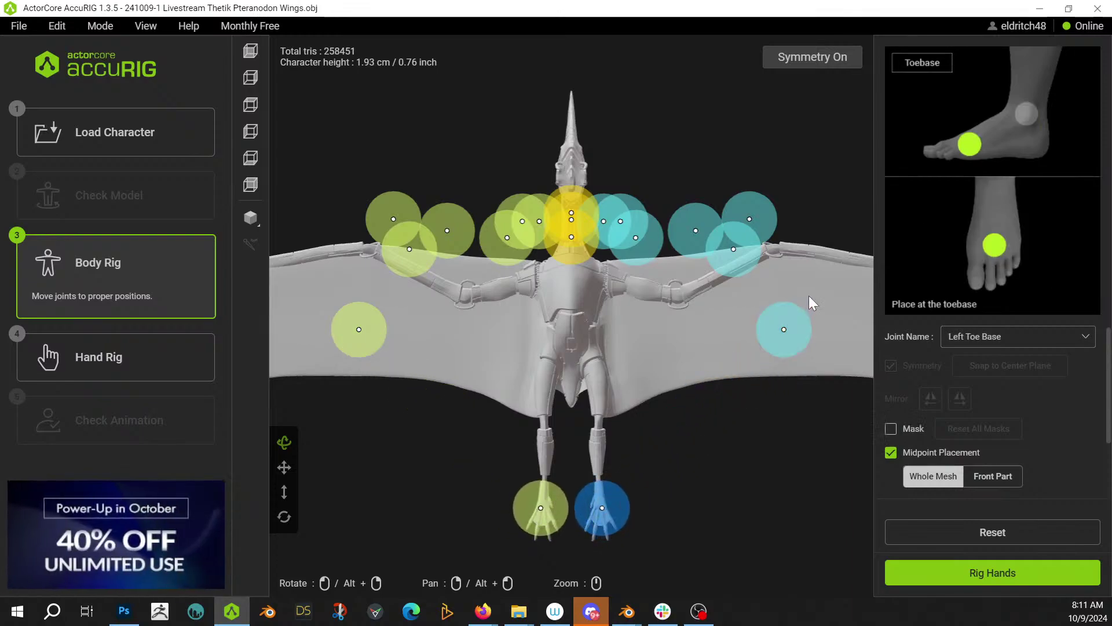
{"action": "left_click_drag", "start_coordinate": [660, 446], "coordinate": [603, 488]}
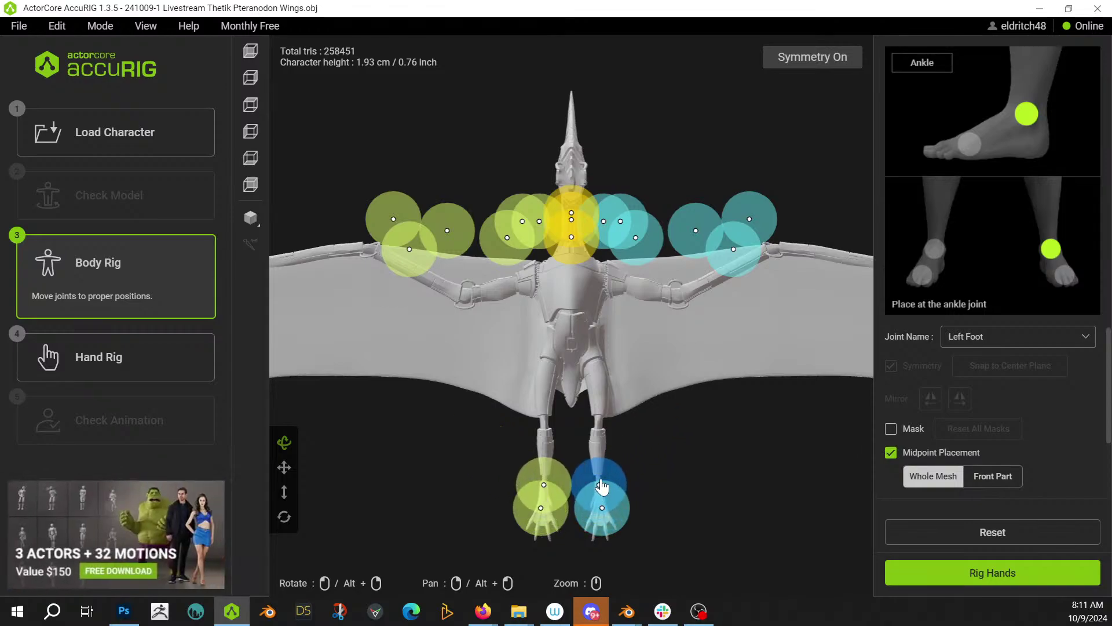
{"action": "left_click_drag", "start_coordinate": [738, 260], "coordinate": [603, 430]}
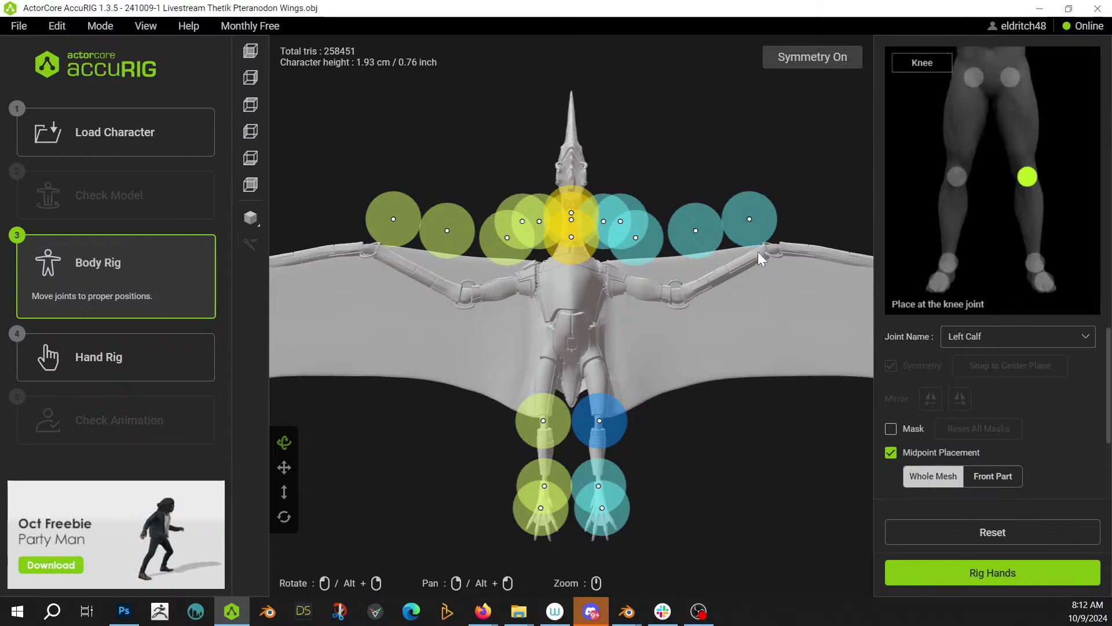
- Place the wrist, elbow, hip and shoulder joints on the body, and move the clavicle joints clear of the neck
{"action": "scroll", "coordinate": [773, 472], "scroll_direction": "down", "scroll_amount": 2}
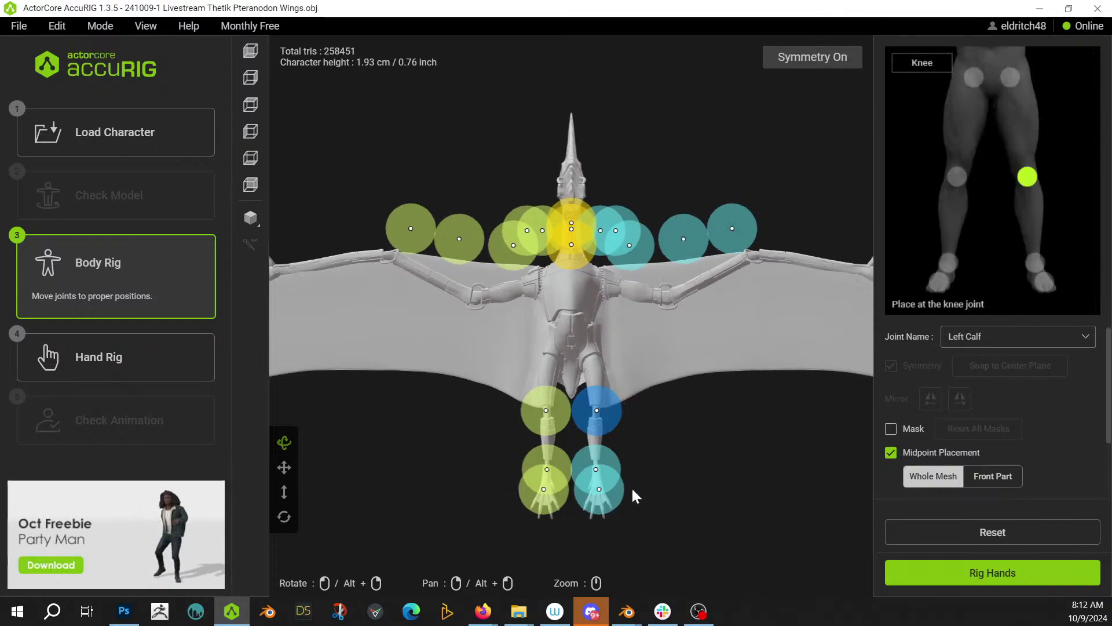
{"action": "left_click_drag", "start_coordinate": [735, 234], "coordinate": [756, 261]}
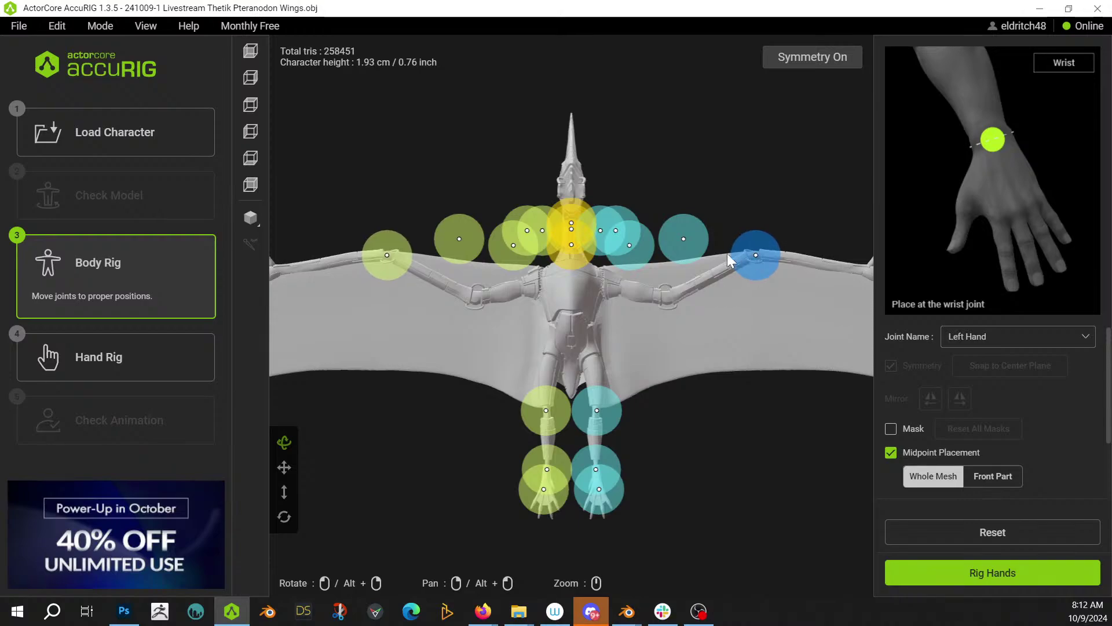
{"action": "left_click_drag", "start_coordinate": [682, 242], "coordinate": [667, 297]}
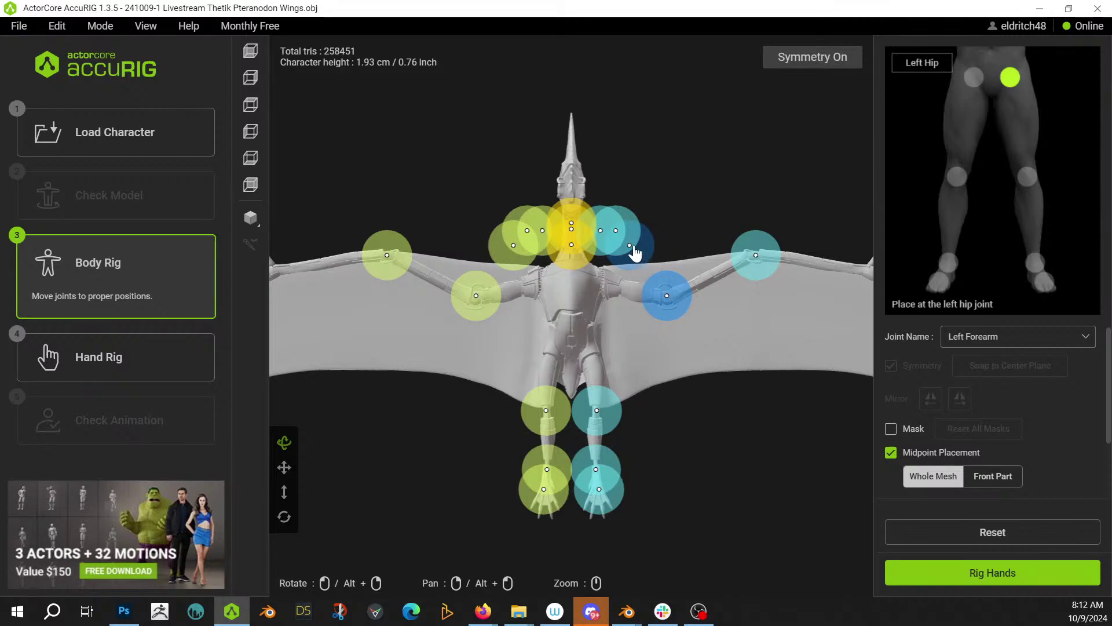
{"action": "left_click_drag", "start_coordinate": [630, 246], "coordinate": [595, 362]}
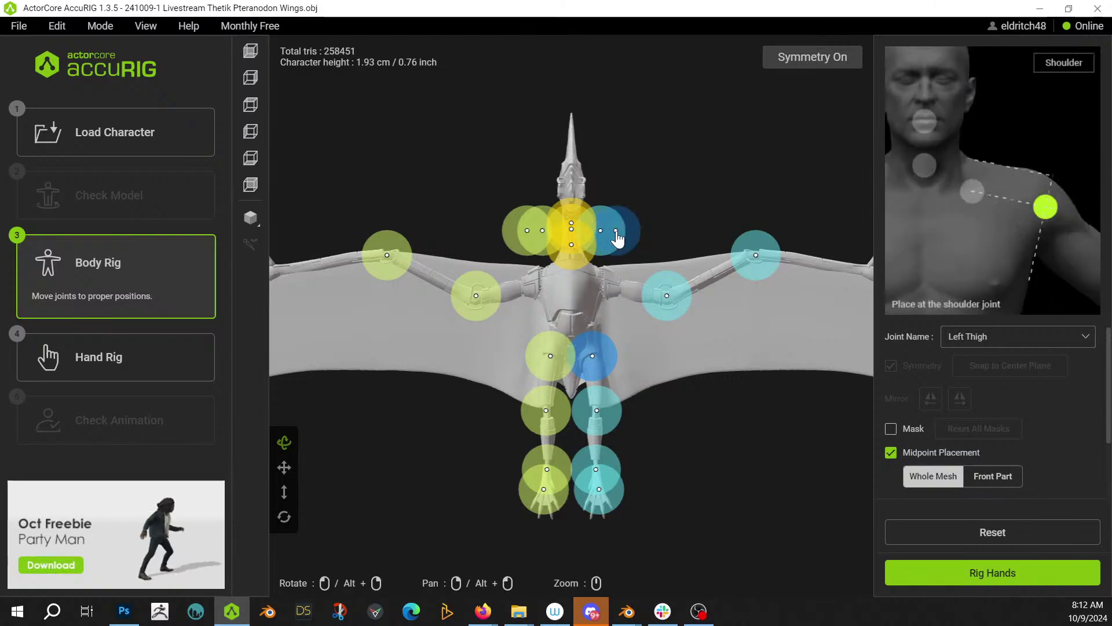
{"action": "left_click_drag", "start_coordinate": [616, 232], "coordinate": [605, 282]}
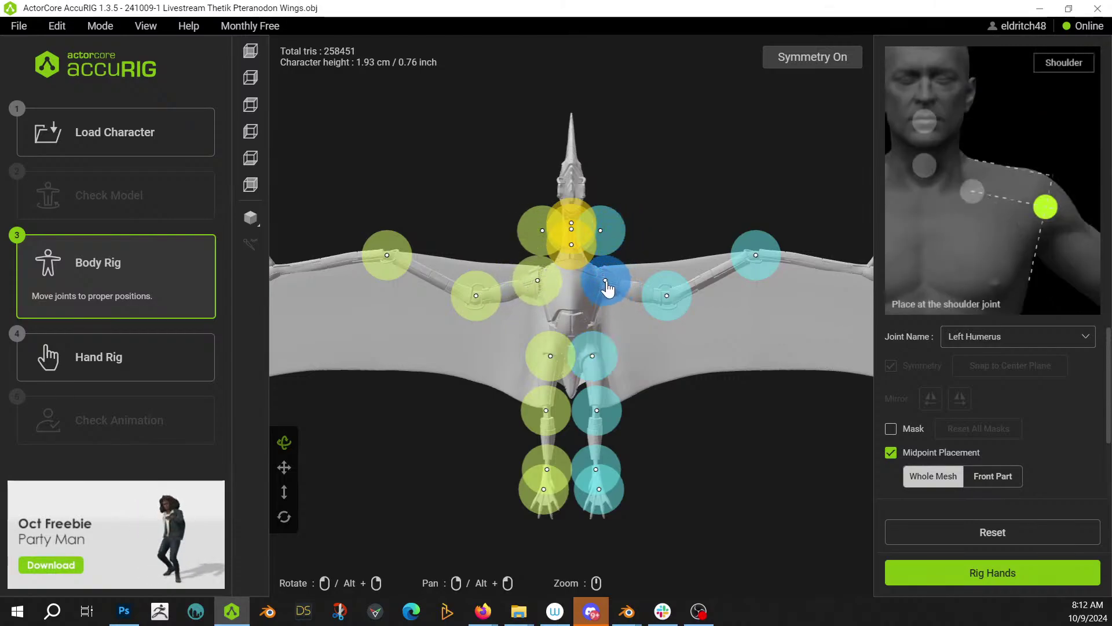
{"action": "left_click_drag", "start_coordinate": [601, 232], "coordinate": [642, 223]}
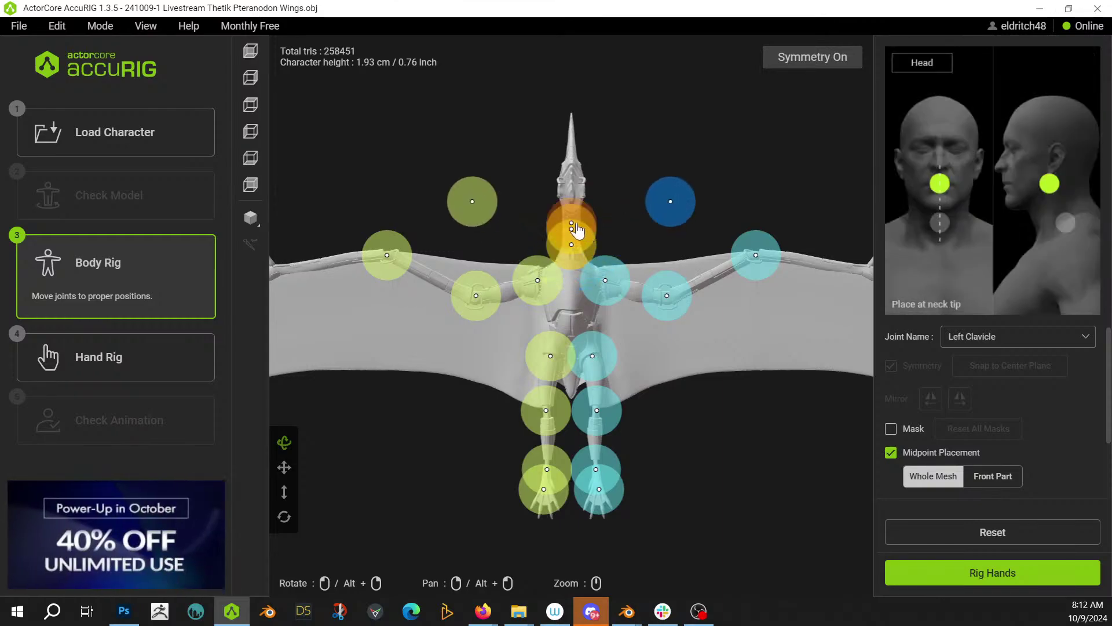
- Position the head, neck and pelvis joints along the center line and set the clavicle joints between neck and shoulders
{"action": "left_click_drag", "start_coordinate": [575, 230], "coordinate": [583, 180]}
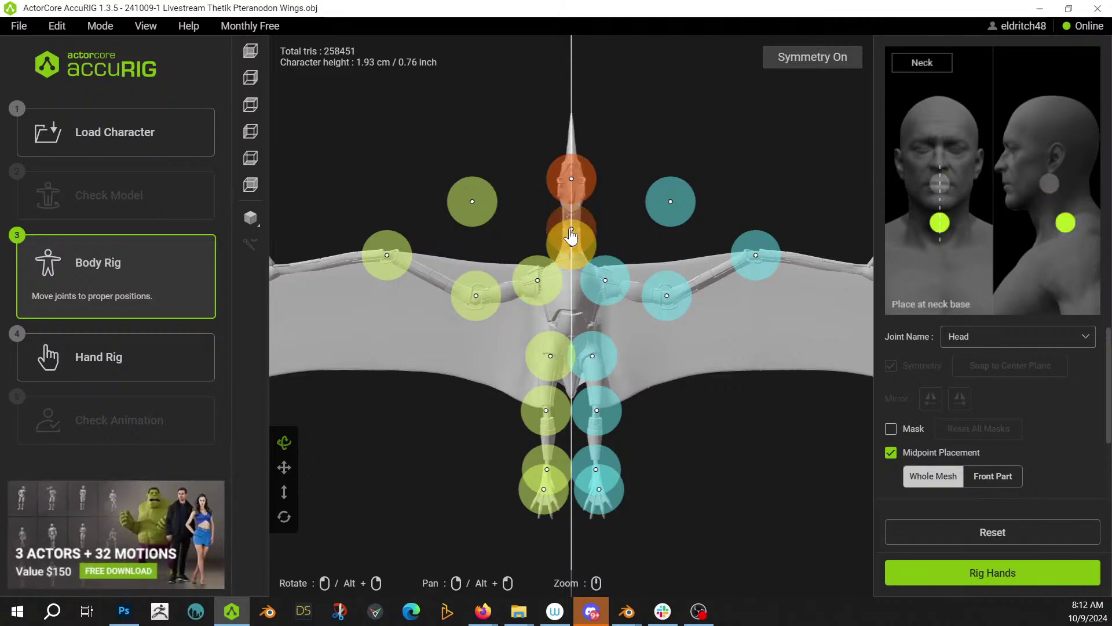
{"action": "left_click_drag", "start_coordinate": [571, 231], "coordinate": [572, 255]}
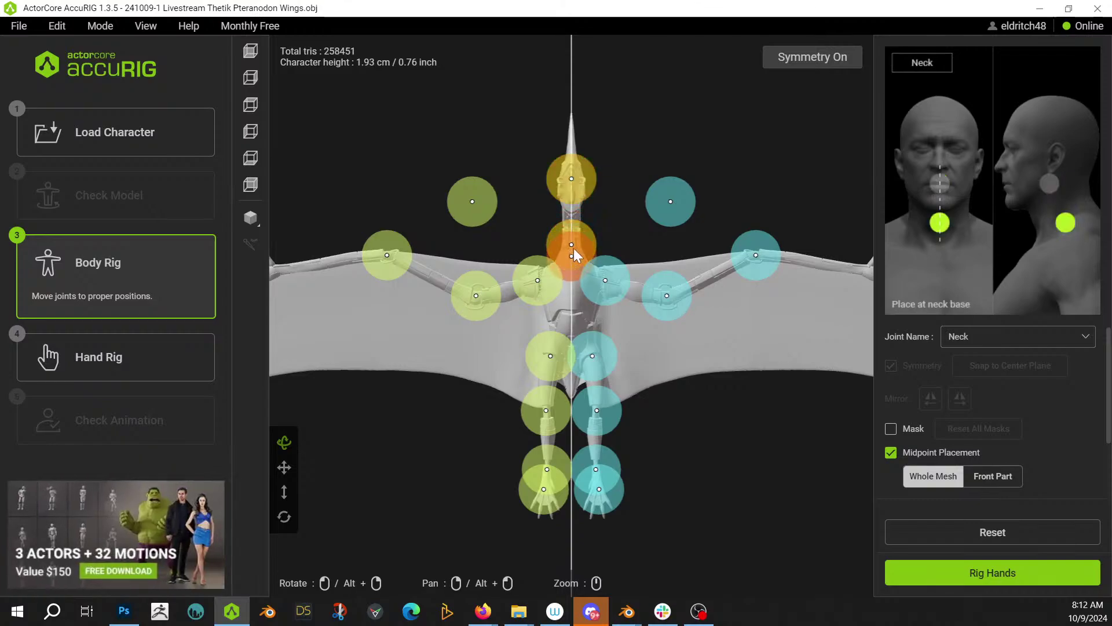
{"action": "left_click_drag", "start_coordinate": [578, 237], "coordinate": [578, 327]}
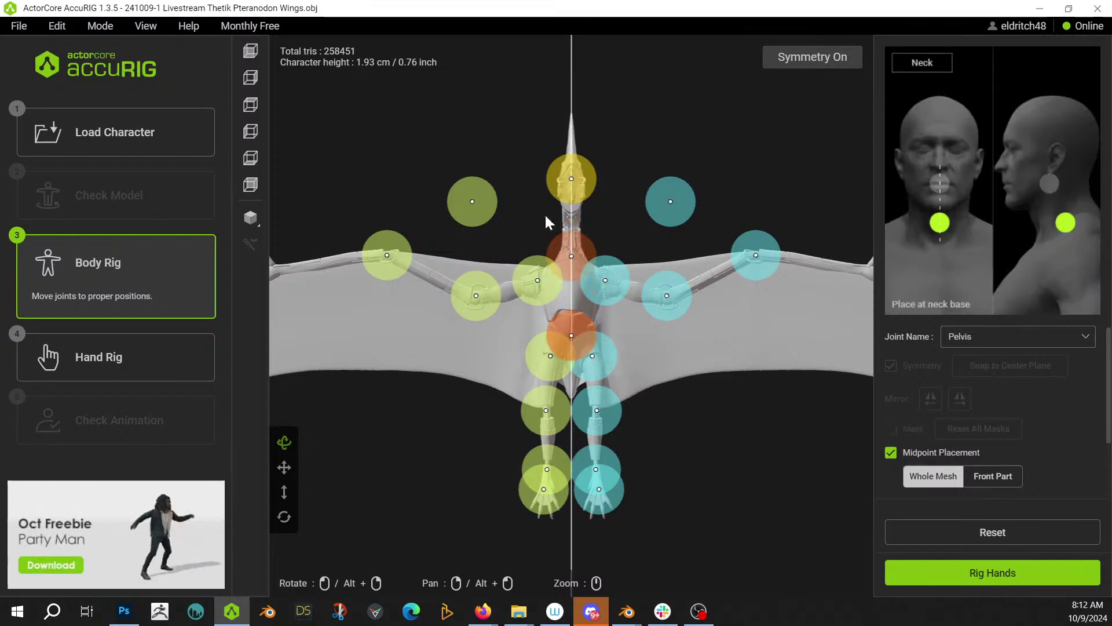
{"action": "left_click_drag", "start_coordinate": [471, 200], "coordinate": [587, 274]}
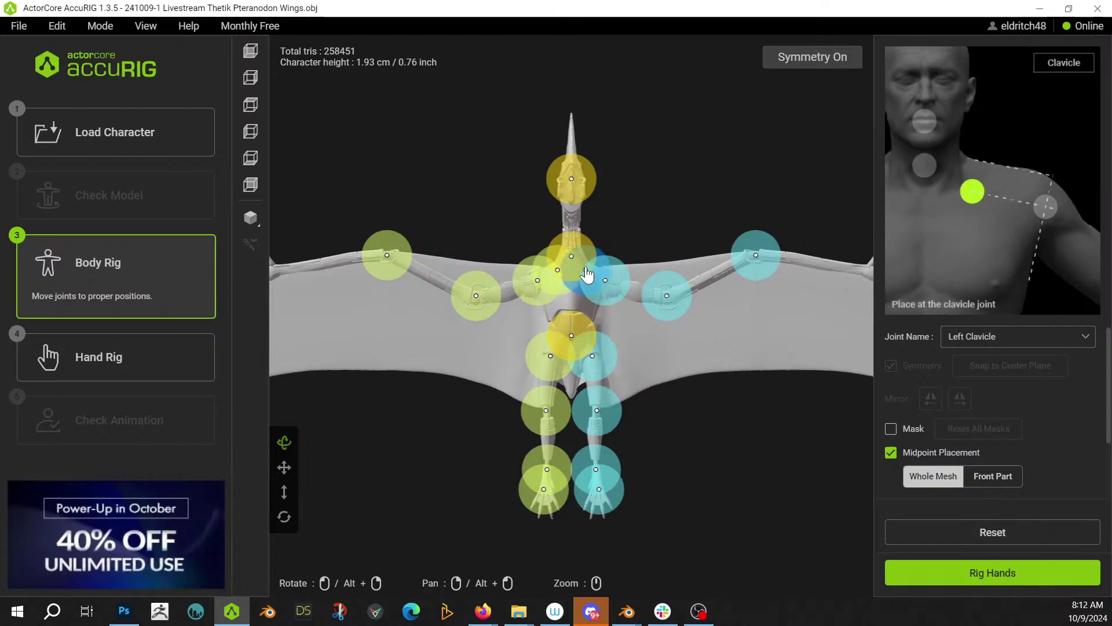
{"action": "left_click_drag", "start_coordinate": [586, 275], "coordinate": [586, 273]}
- Nudge the toe base joints slightly inward onto the middle of the feet
{"action": "scroll", "coordinate": [996, 440], "scroll_direction": "down", "scroll_amount": 2}
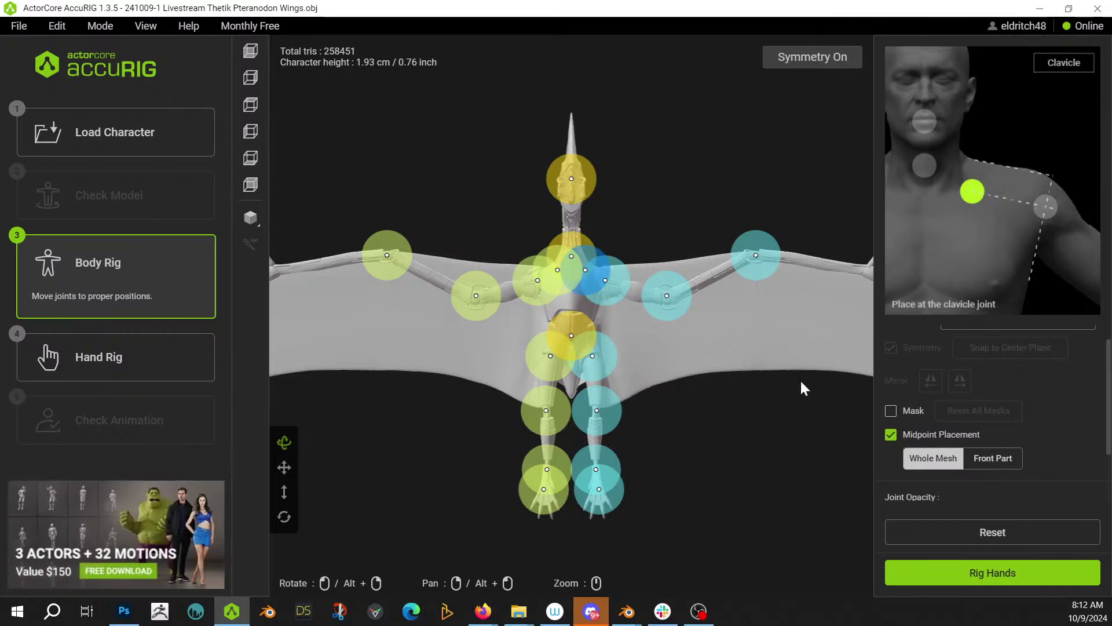
{"action": "scroll", "coordinate": [753, 388], "scroll_direction": "down", "scroll_amount": 2}
{"action": "scroll", "coordinate": [670, 405], "scroll_direction": "down", "scroll_amount": 2}
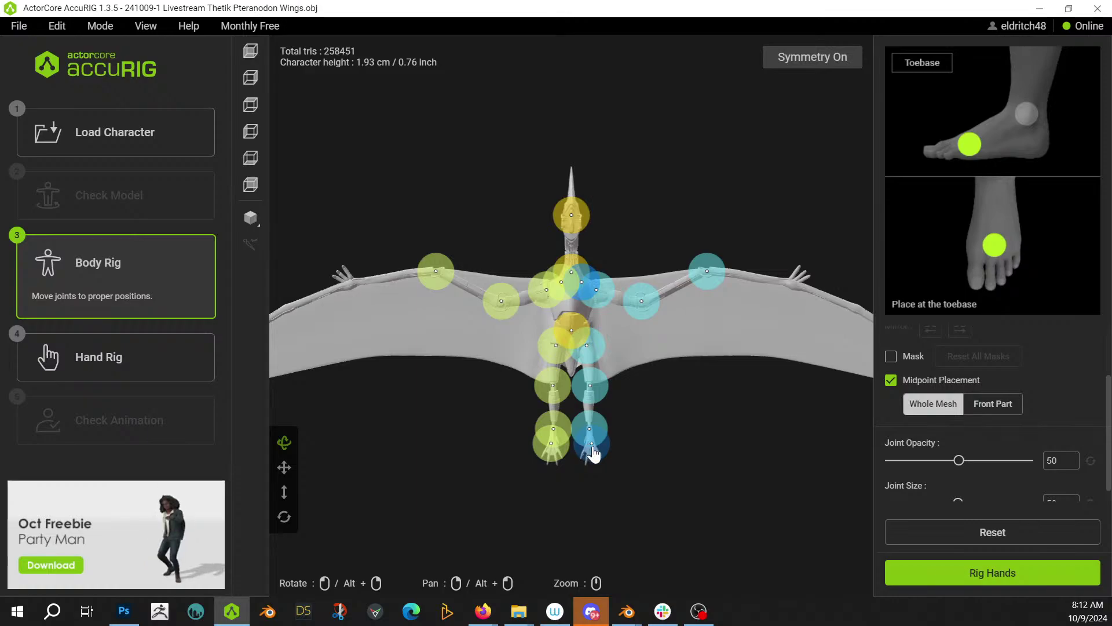
{"action": "left_click", "coordinate": [592, 447]}
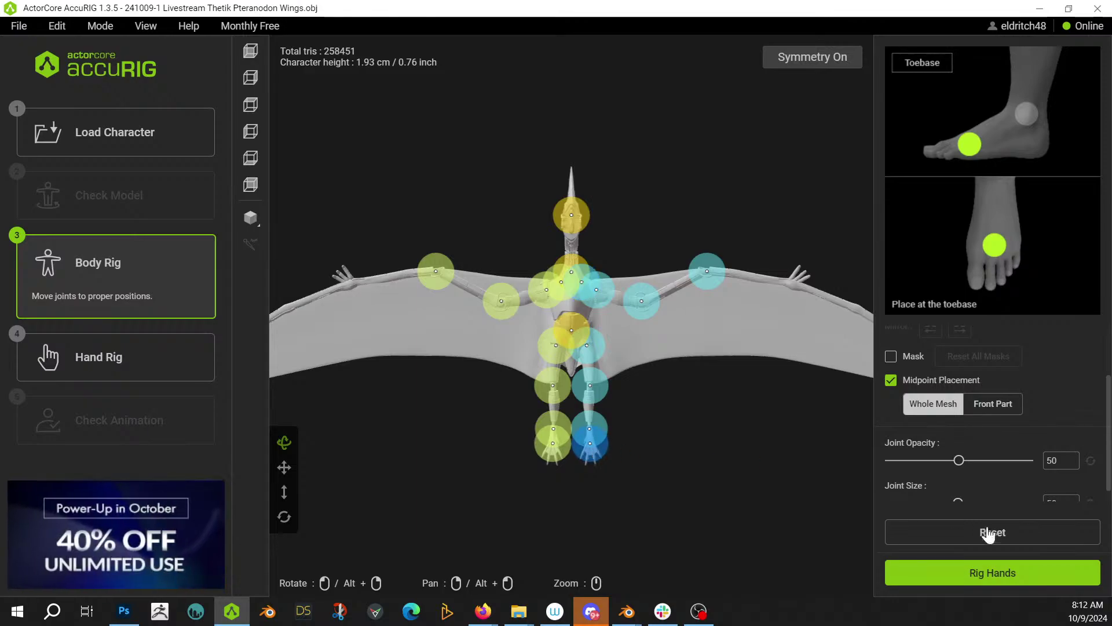
- Start rigging the hands and open the choice for the number of fingers
{"action": "left_click", "coordinate": [996, 576]}
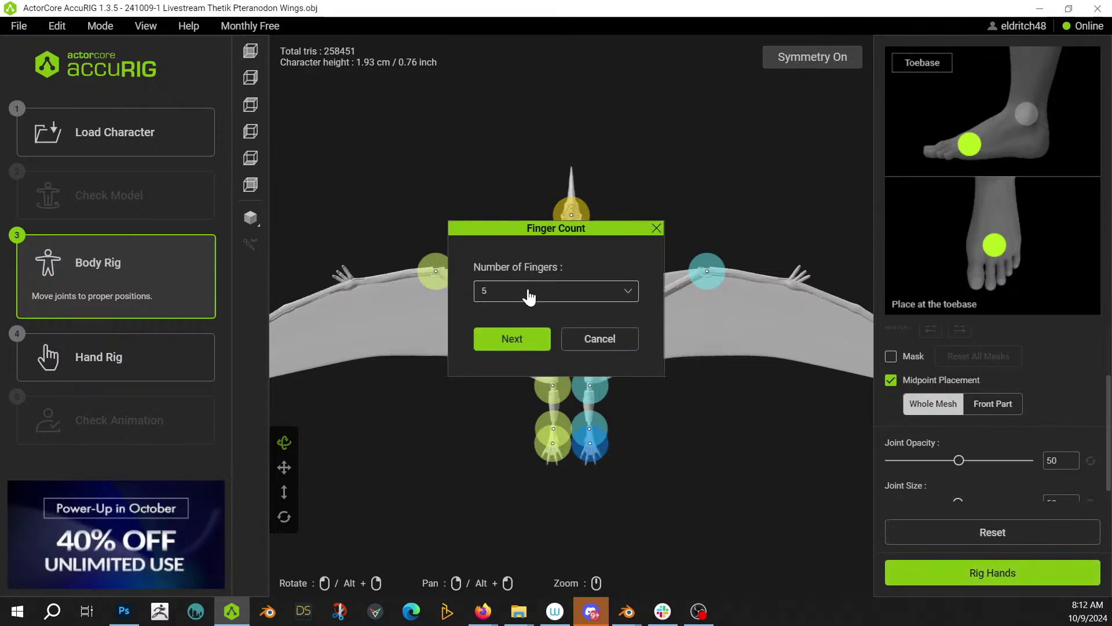
{"action": "left_click", "coordinate": [629, 293]}
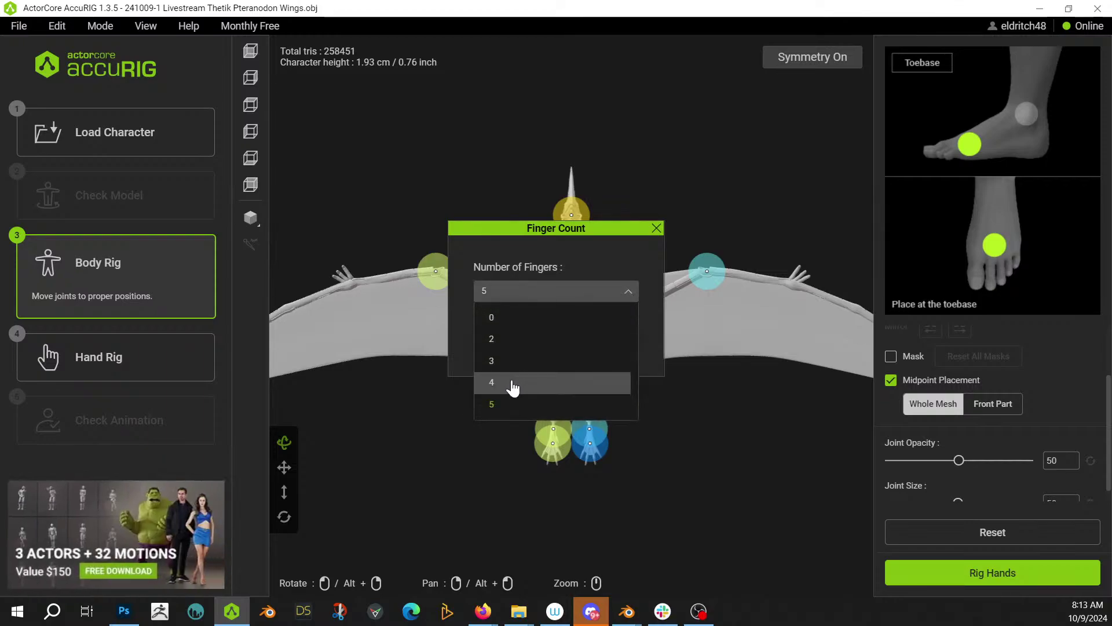
- Set the number of fingers to 0 and proceed with rigging the character
{"action": "left_click", "coordinate": [514, 327]}
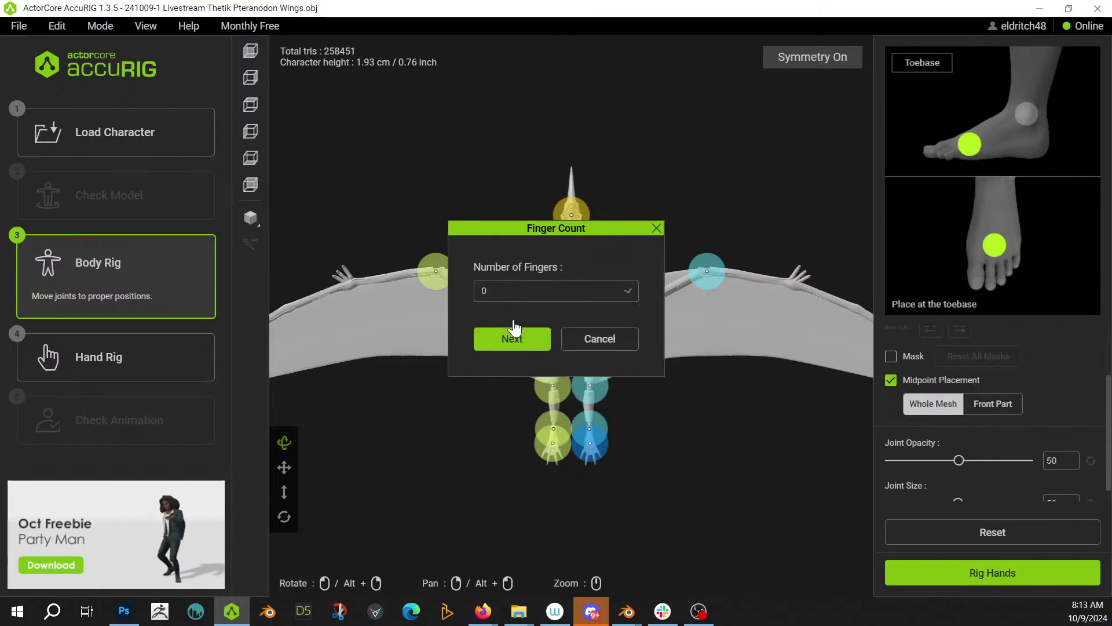
{"action": "left_click", "coordinate": [510, 342]}
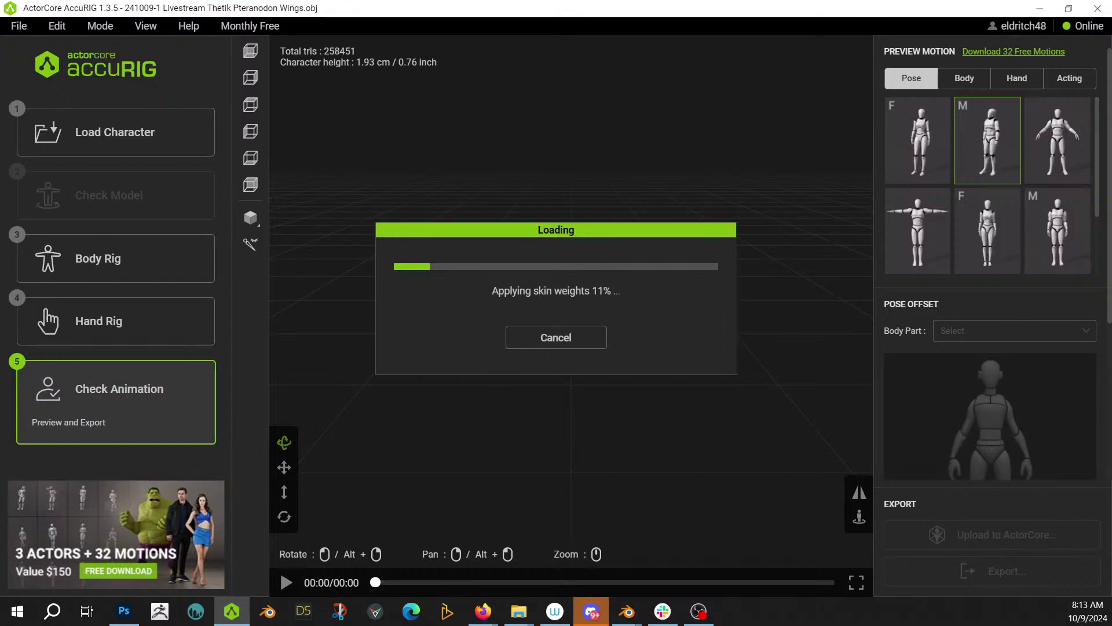
- Switch to Blender and move the two Retopo_Pteranodon objects into a new collection named Unrigged
{"action": "key", "text": "alt+Tab"}
{"action": "left_click", "coordinate": [999, 164], "text": "shift"}
{"action": "key", "text": "m"}
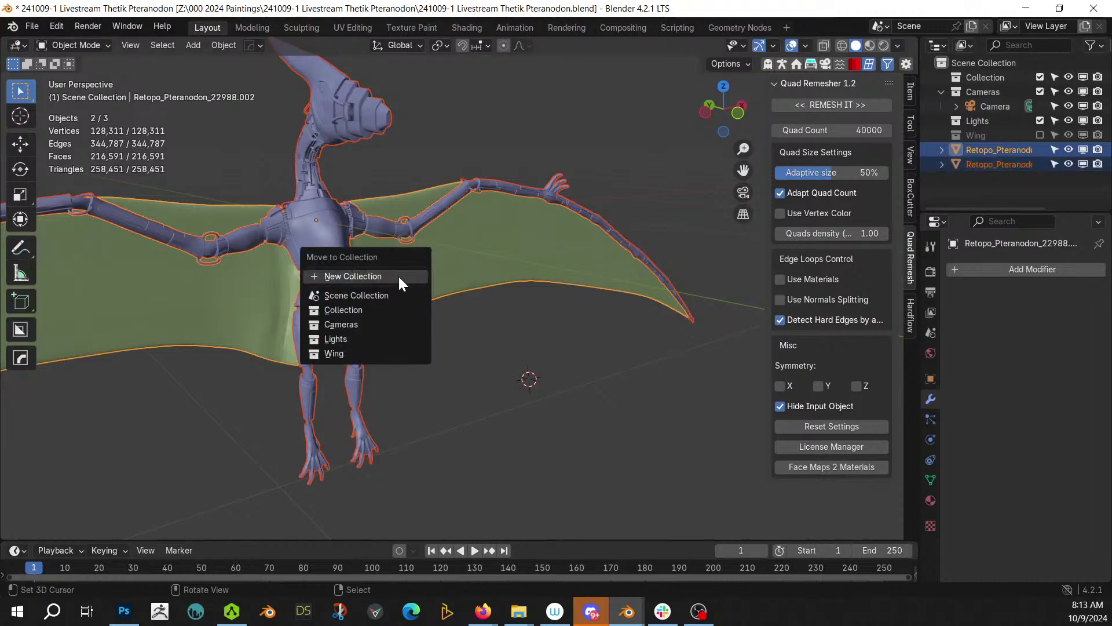
{"action": "left_click", "coordinate": [398, 276]}
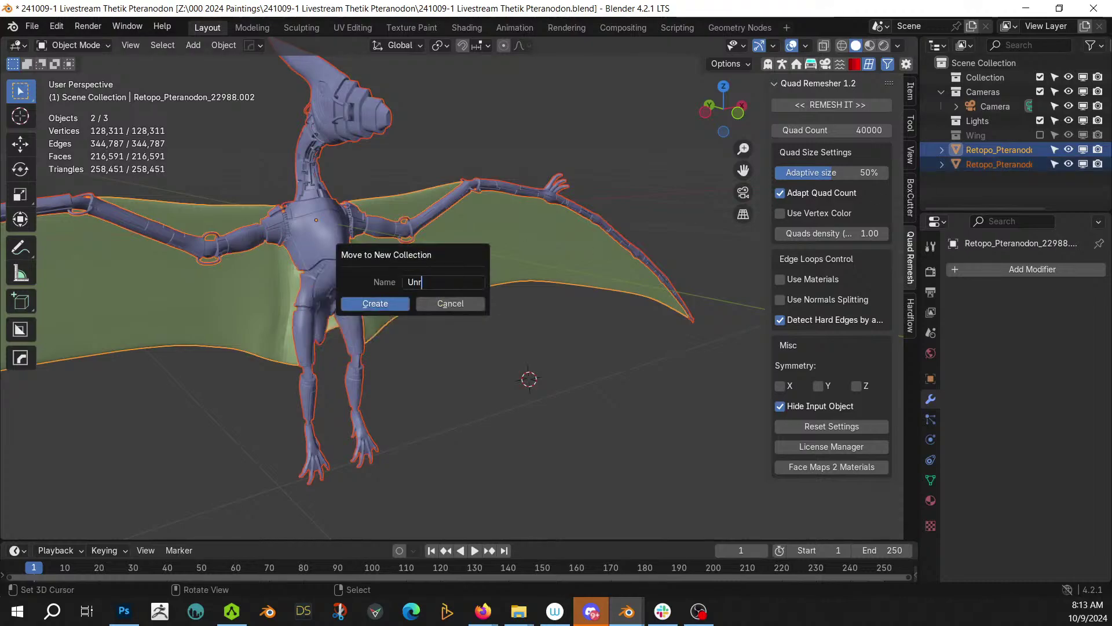
{"action": "key", "text": "Return"}
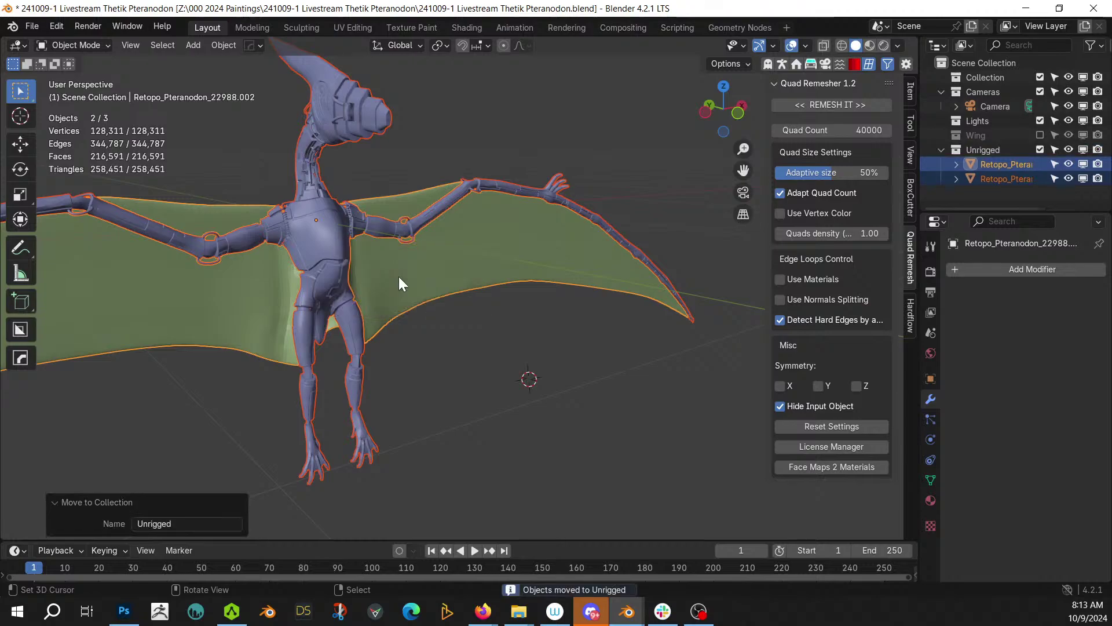
- Choose the Asian 1 male preset as the starting human in the HumGen add-on
{"action": "scroll", "coordinate": [457, 230], "scroll_direction": "down", "scroll_amount": 3}
{"action": "middle_click_drag", "start_coordinate": [457, 230], "coordinate": [585, 278]}
{"action": "left_click", "coordinate": [781, 63]}
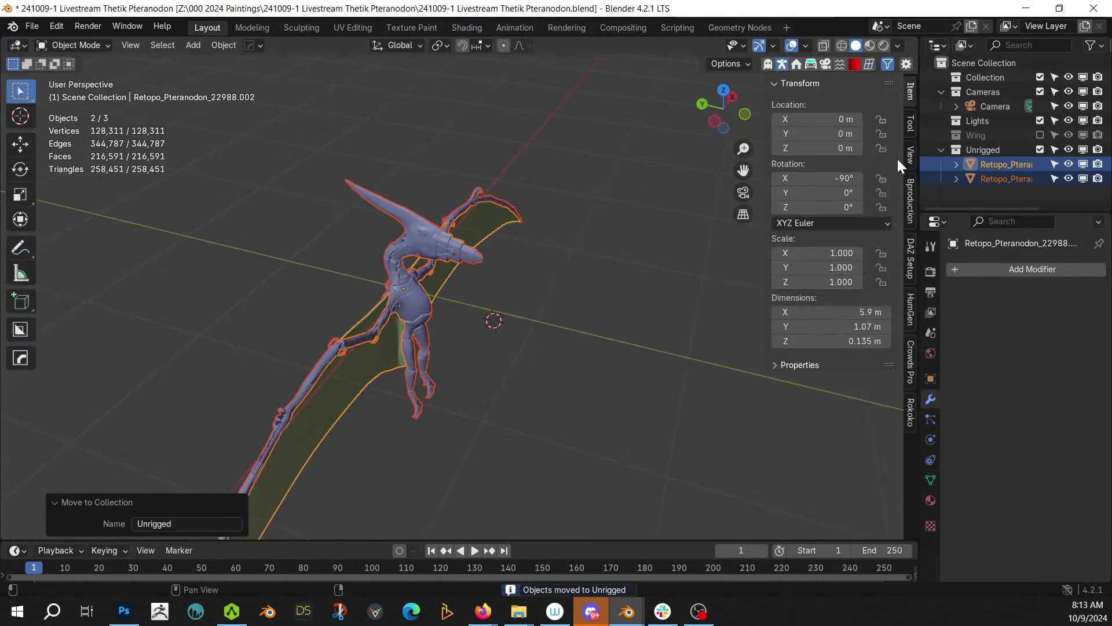
{"action": "left_click", "coordinate": [911, 313]}
{"action": "left_click", "coordinate": [844, 186]}
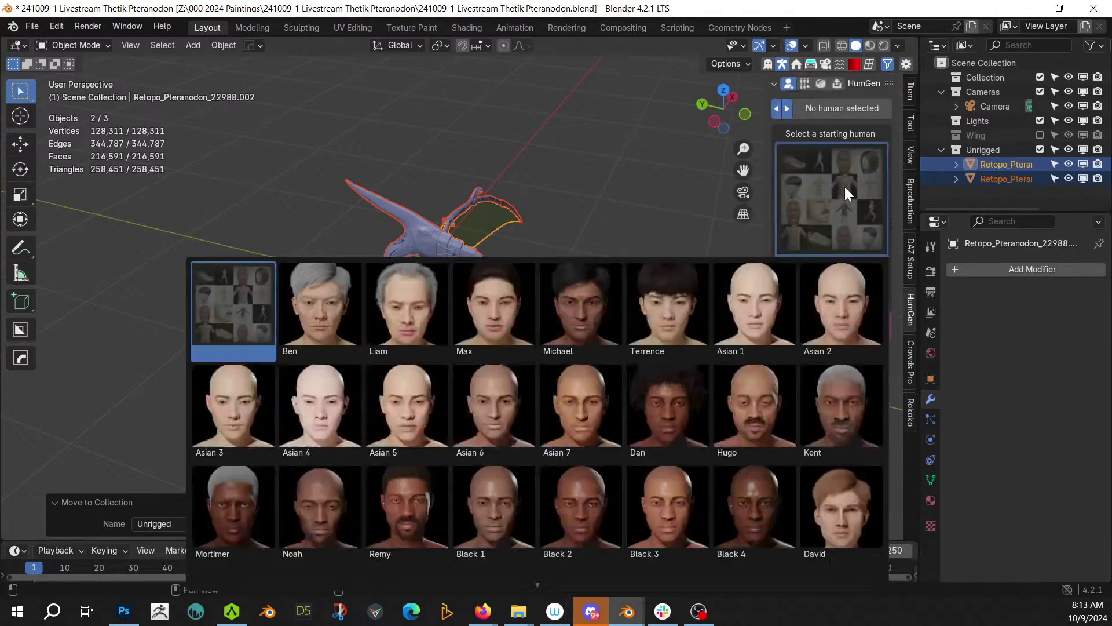
{"action": "left_click", "coordinate": [770, 290]}
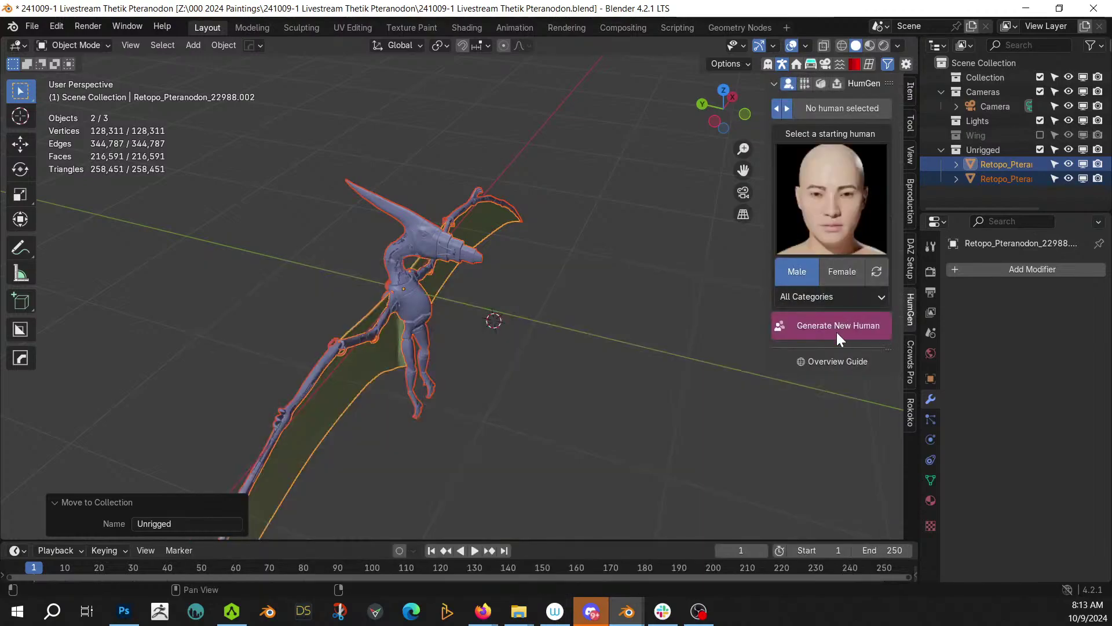
{"action": "mouse_move", "coordinate": [596, 307]}
{"action": "middle_mouse_down"}
{"action": "mouse_move", "coordinate": [509, 248]}
{"action": "mouse_move", "coordinate": [475, 249]}
{"action": "mouse_move", "coordinate": [539, 262]}
{"action": "mouse_move", "coordinate": [593, 249]}
{"action": "mouse_move", "coordinate": [568, 266]}
{"action": "mouse_move", "coordinate": [606, 313]}
{"action": "middle_mouse_up"}
{"action": "key", "text": "Delete"}
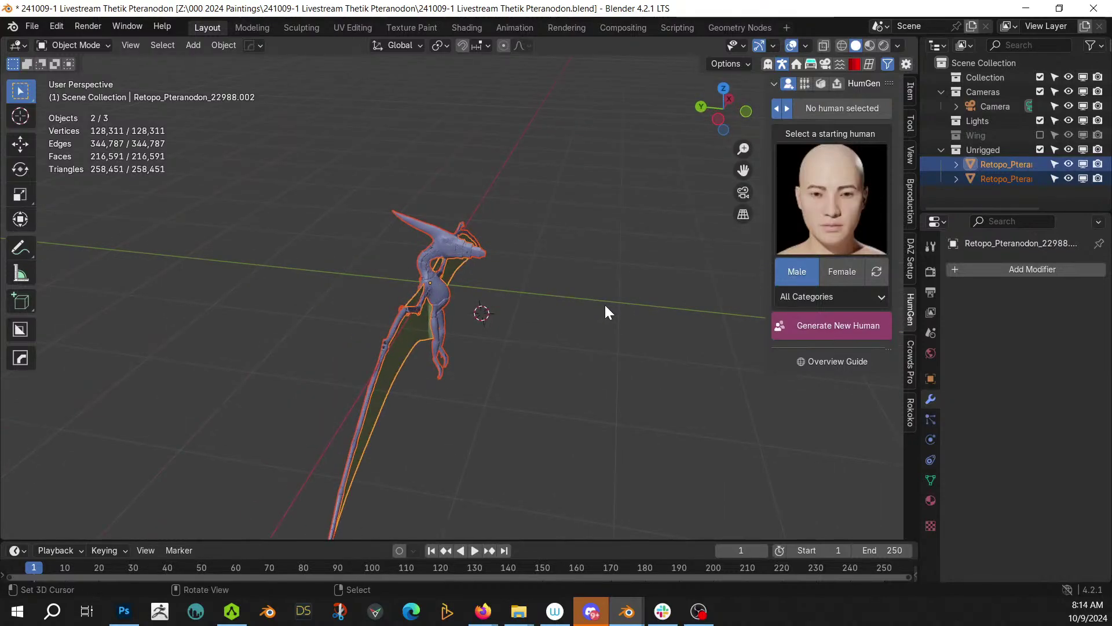
{"action": "key", "text": "alt+Tab"}
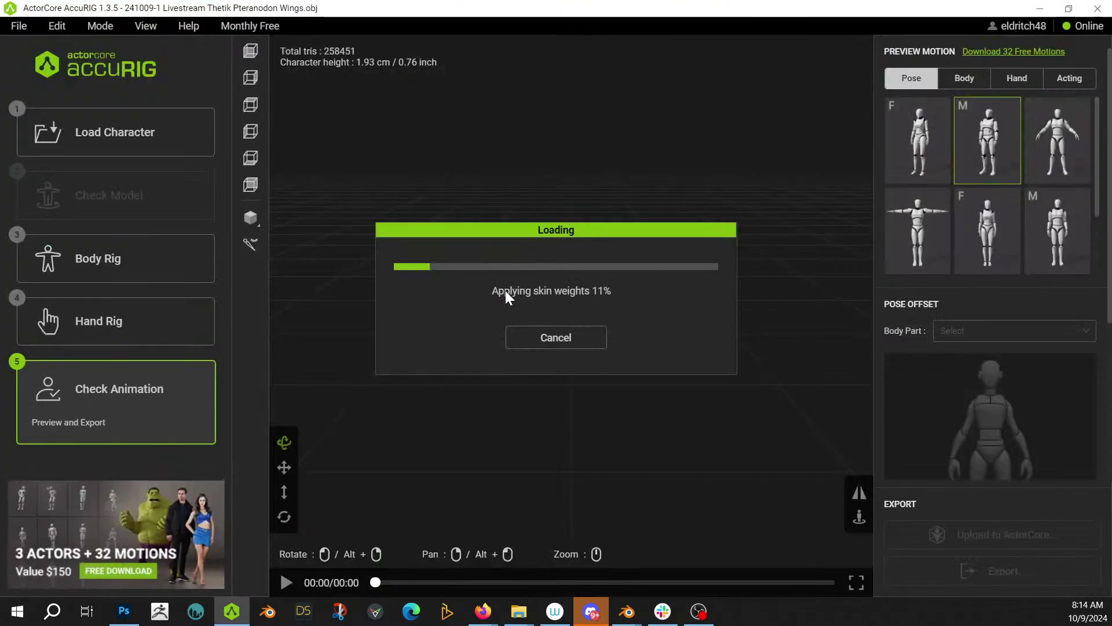
{"action": "key", "text": "alt+Tab"}
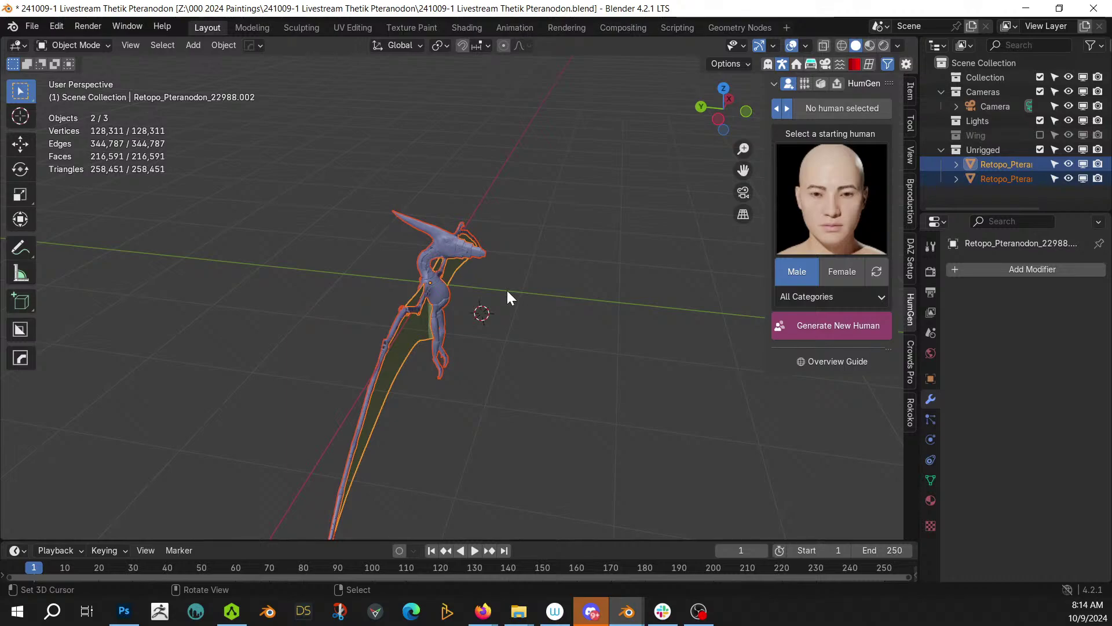
{"action": "scroll", "coordinate": [506, 321], "scroll_direction": "up", "scroll_amount": 2}
{"action": "middle_click_drag", "start_coordinate": [506, 321], "coordinate": [433, 289]}
{"action": "scroll", "coordinate": [440, 289], "scroll_direction": "up", "scroll_amount": 3}
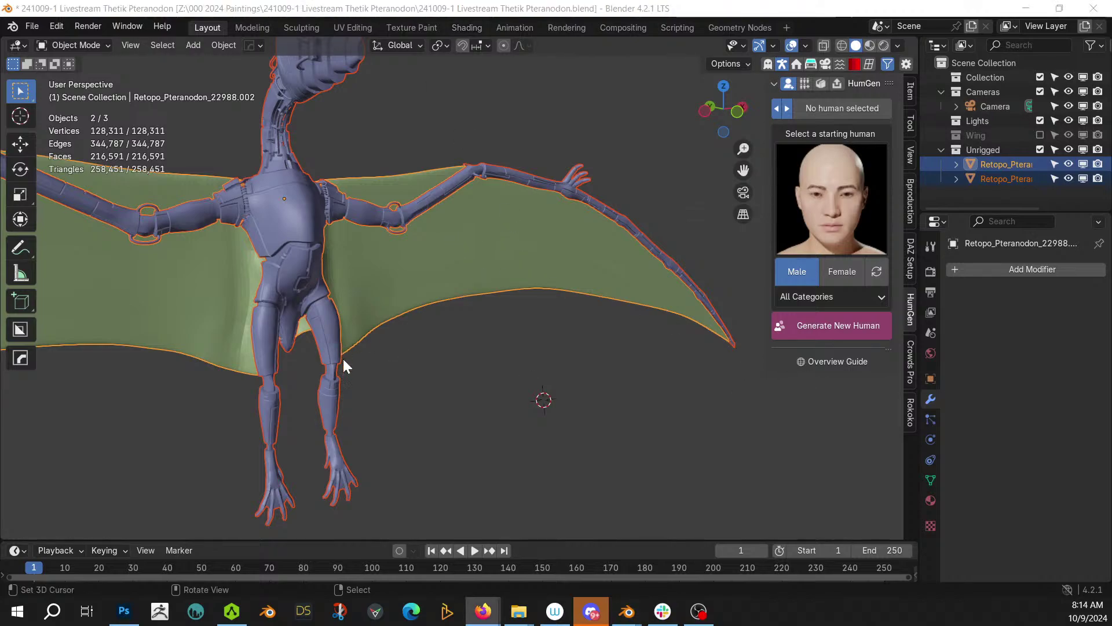
{"action": "scroll", "coordinate": [453, 388], "scroll_direction": "down", "scroll_amount": 3}
{"action": "middle_click_drag", "start_coordinate": [453, 388], "coordinate": [525, 398]}
{"action": "scroll", "coordinate": [525, 398], "scroll_direction": "down", "scroll_amount": 3}
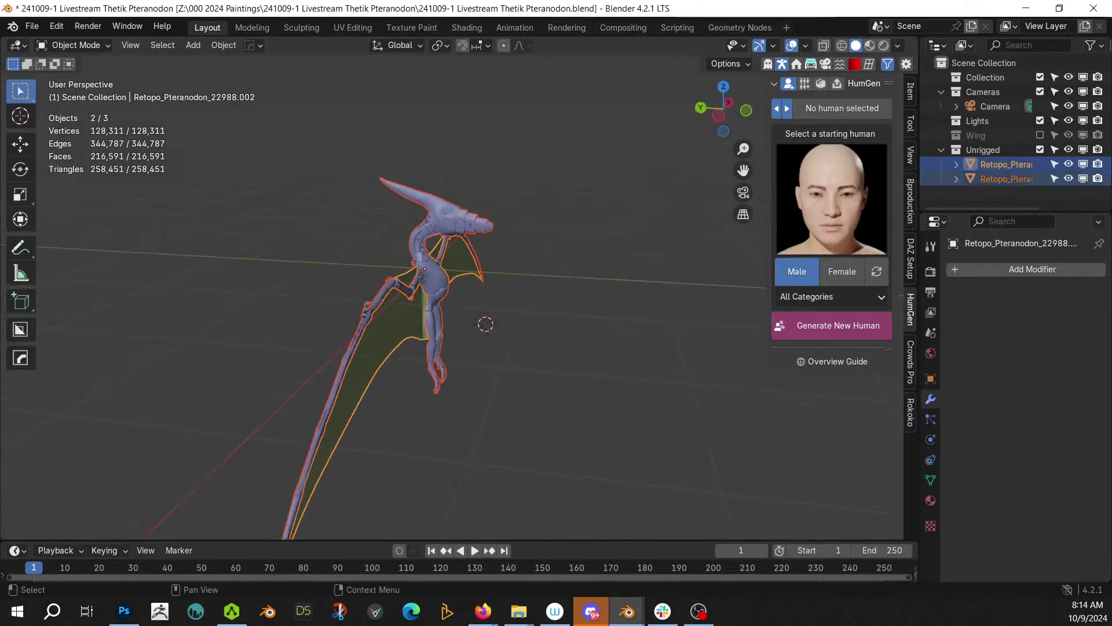
- Collapse the Unrigged collection in the scene hierarchy
{"action": "left_click", "coordinate": [941, 150]}
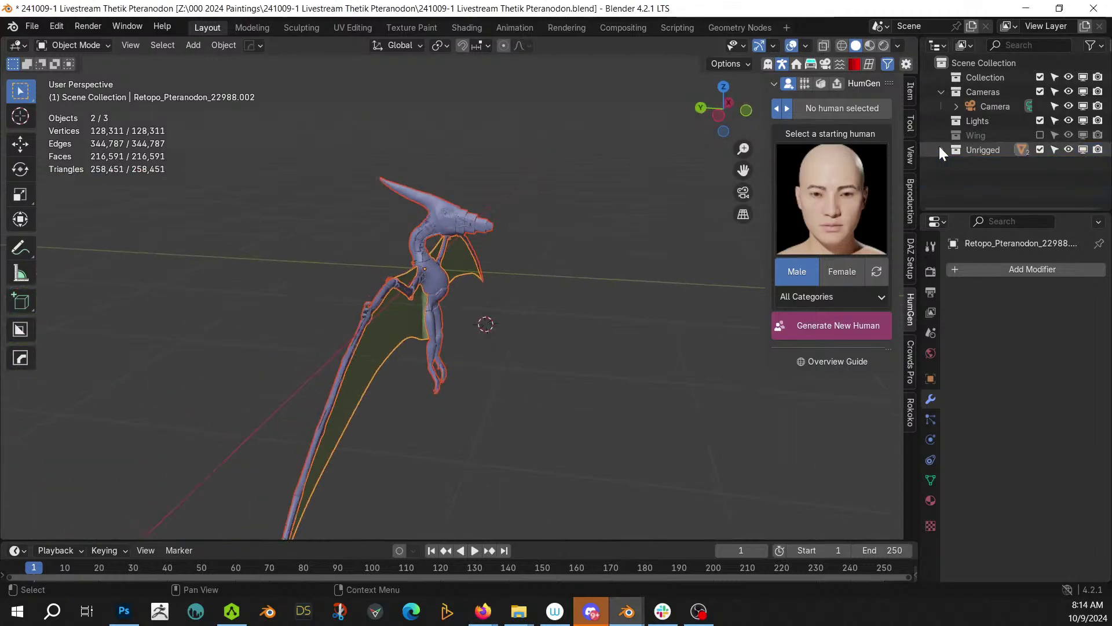
{"action": "scroll", "coordinate": [554, 237], "scroll_direction": "down", "scroll_amount": 3}
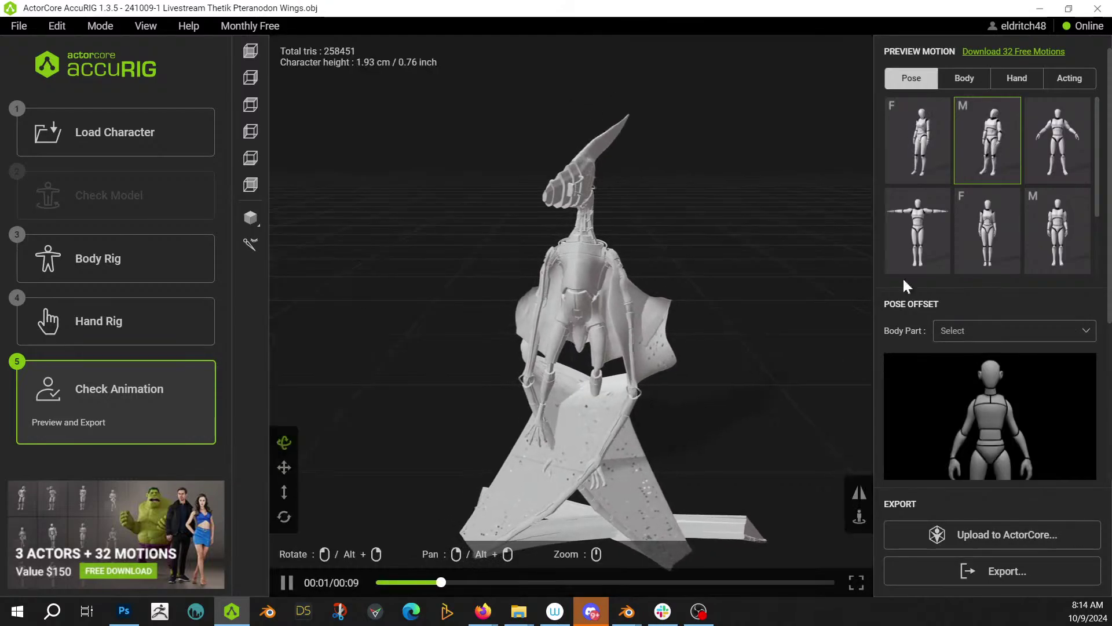
- In AccuRIG, preview the rigged pteranodon with the last male Acting motion and view it from behind
{"action": "left_click", "coordinate": [1066, 79]}
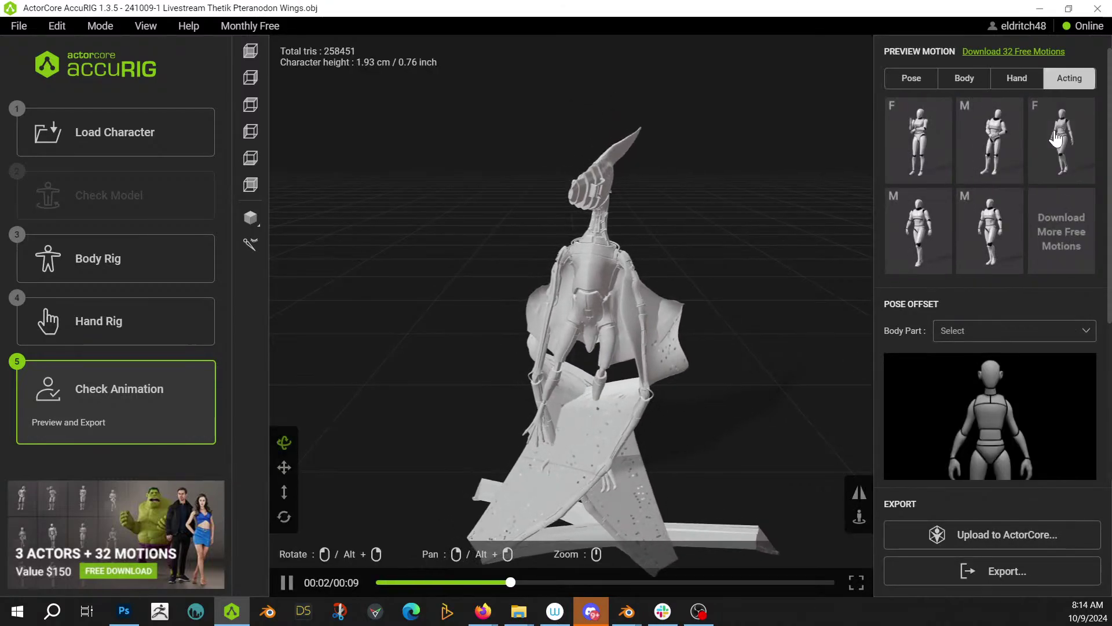
{"action": "left_click", "coordinate": [990, 231]}
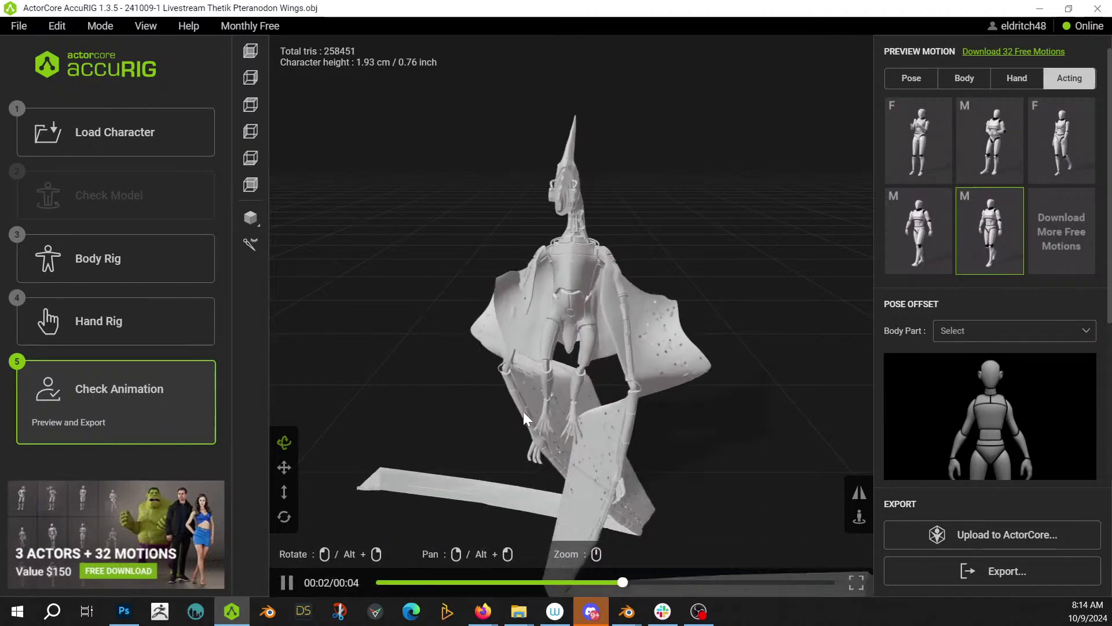
{"action": "left_click_drag", "start_coordinate": [679, 371], "coordinate": [391, 334]}
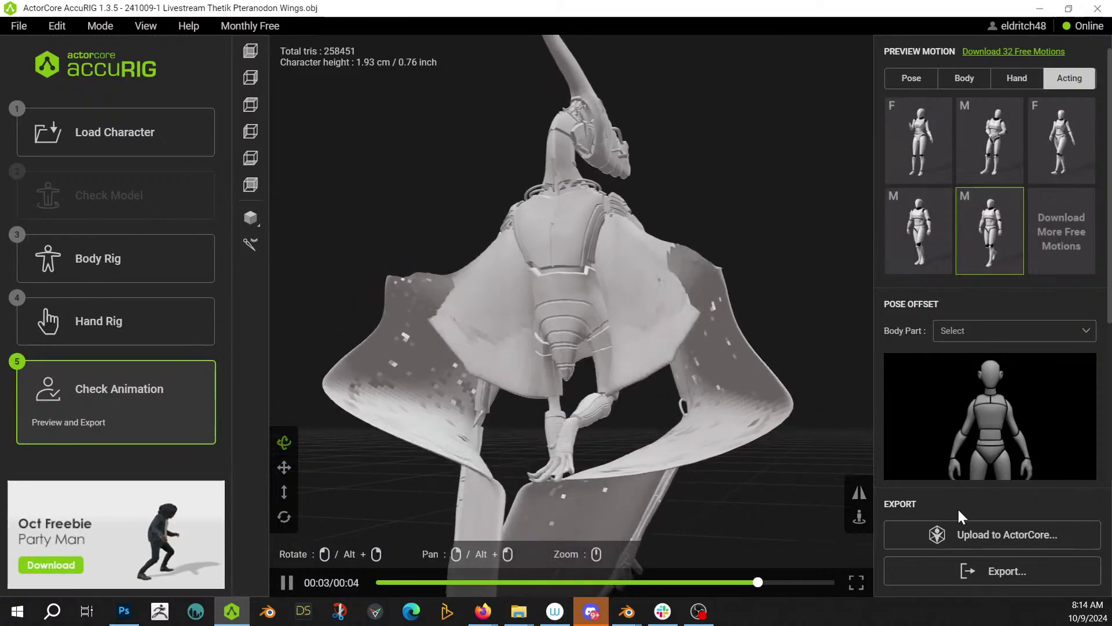
- Start an FBX export of the rigged character with Blender as the target application
{"action": "left_click", "coordinate": [979, 573]}
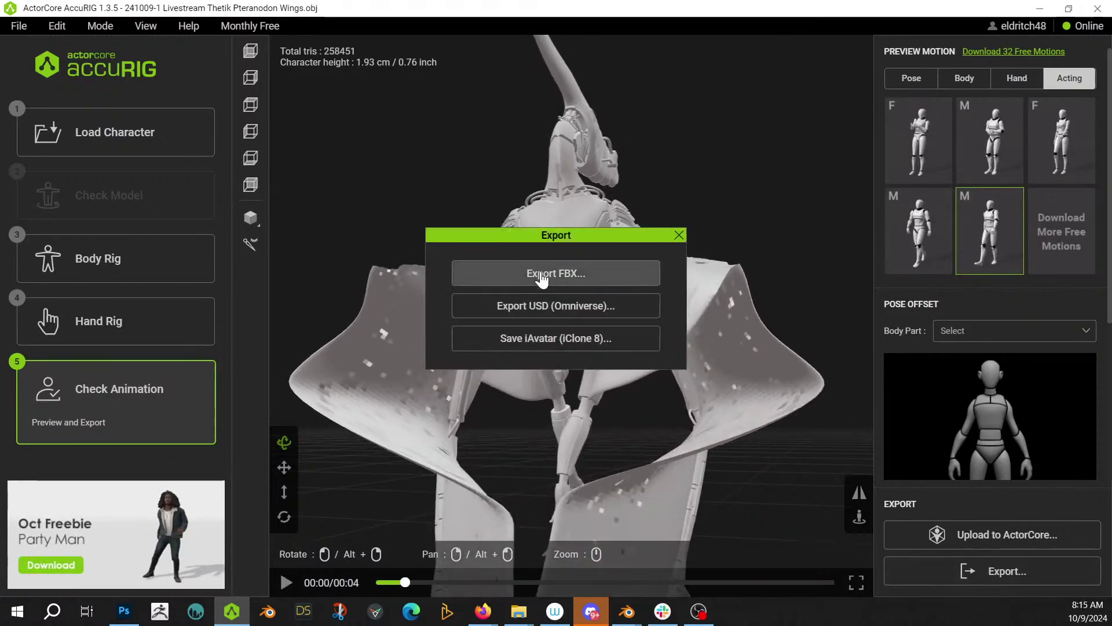
{"action": "left_click", "coordinate": [541, 271]}
{"action": "left_click", "coordinate": [517, 184]}
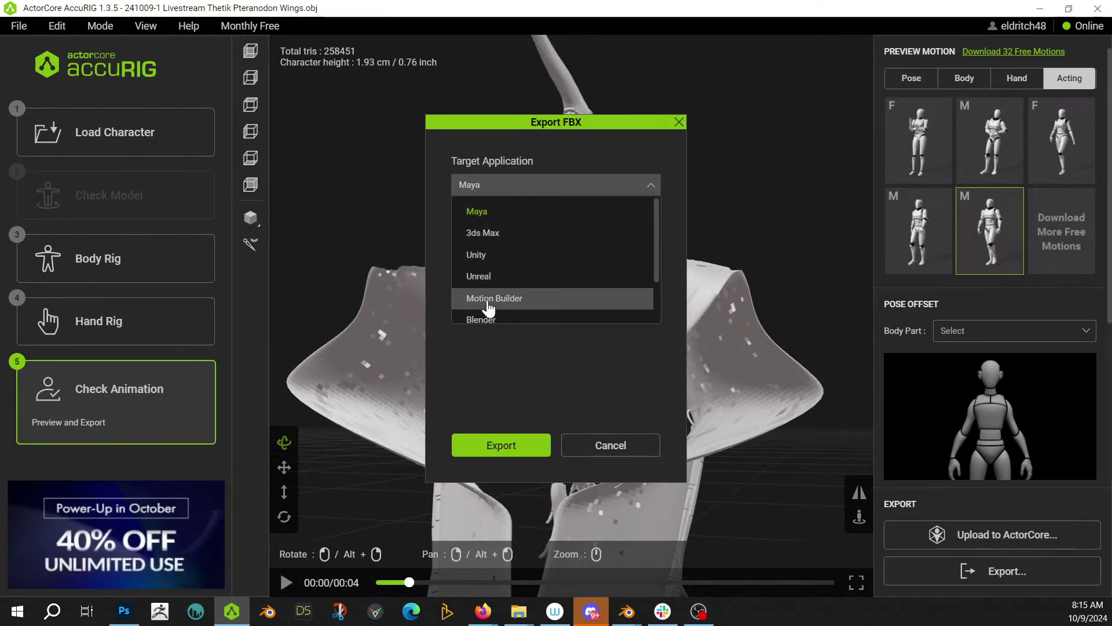
{"action": "left_click", "coordinate": [486, 316]}
{"action": "left_click", "coordinate": [505, 436]}
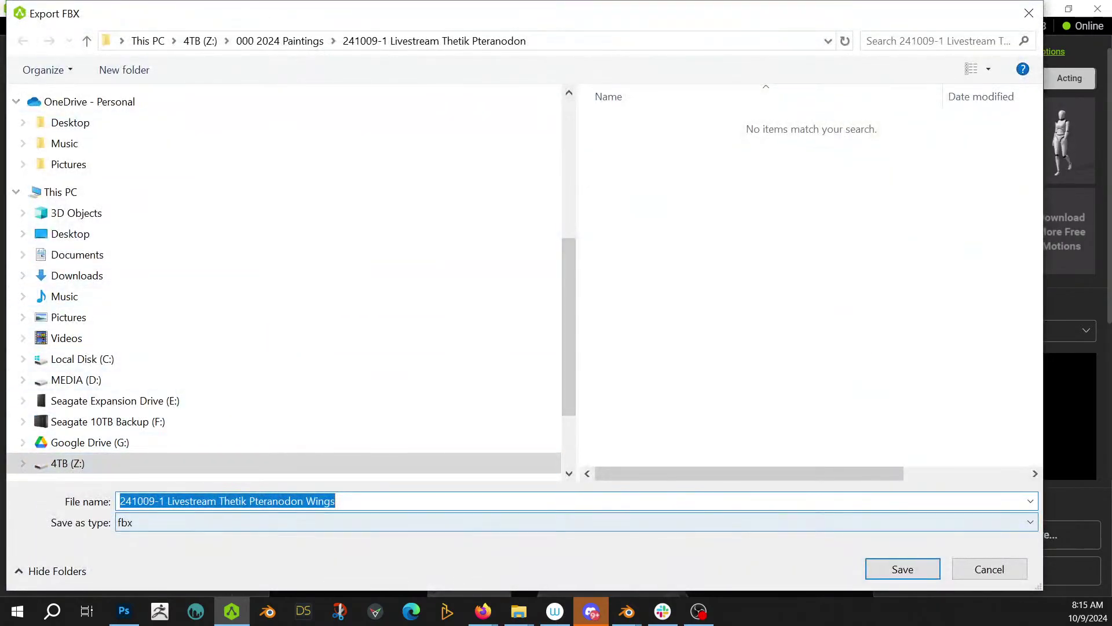
- Save the FBX export as "241009-1 Livestream Thetik Pteranodon Wings Rigged" in the project folder
{"action": "left_click", "coordinate": [360, 501]}
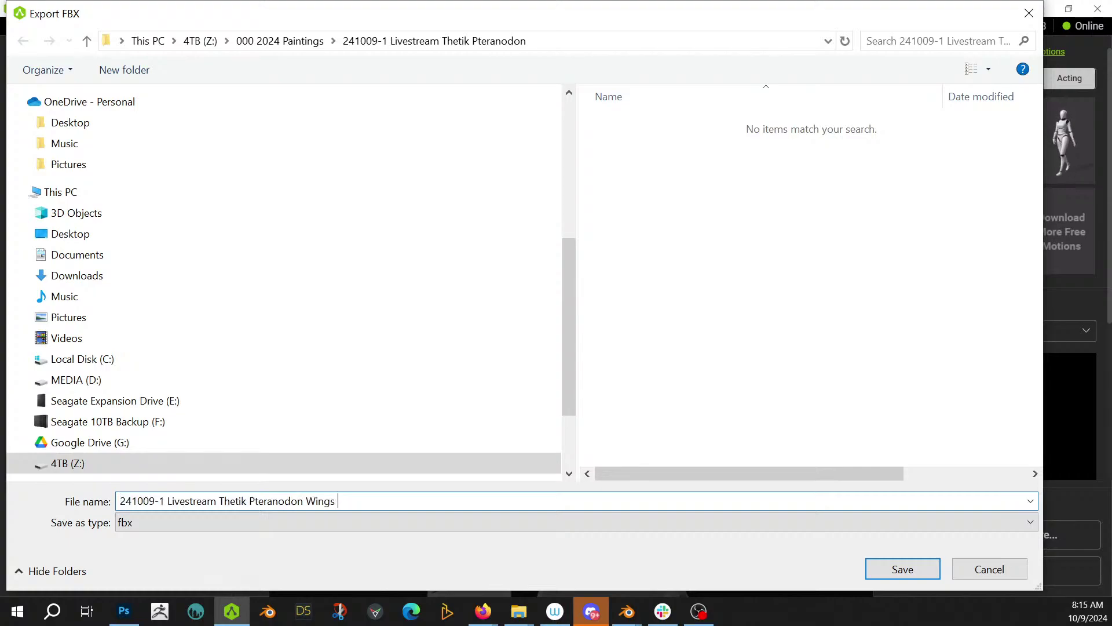
{"action": "type", "text": "Rigged"}
{"action": "key", "text": "Return"}
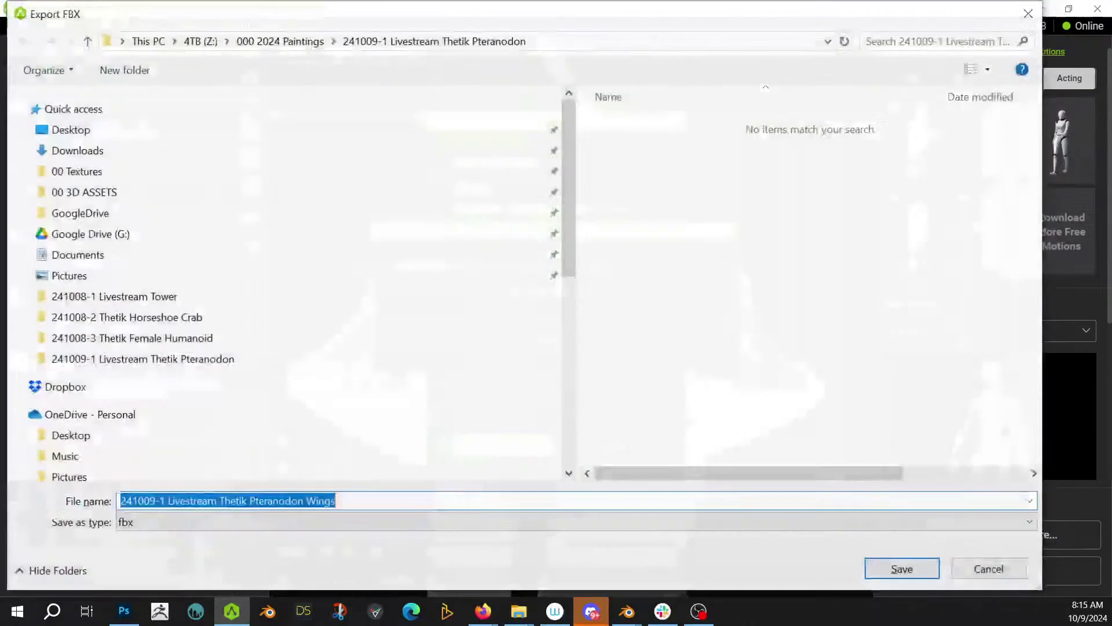
{"action": "key", "text": "Return"}
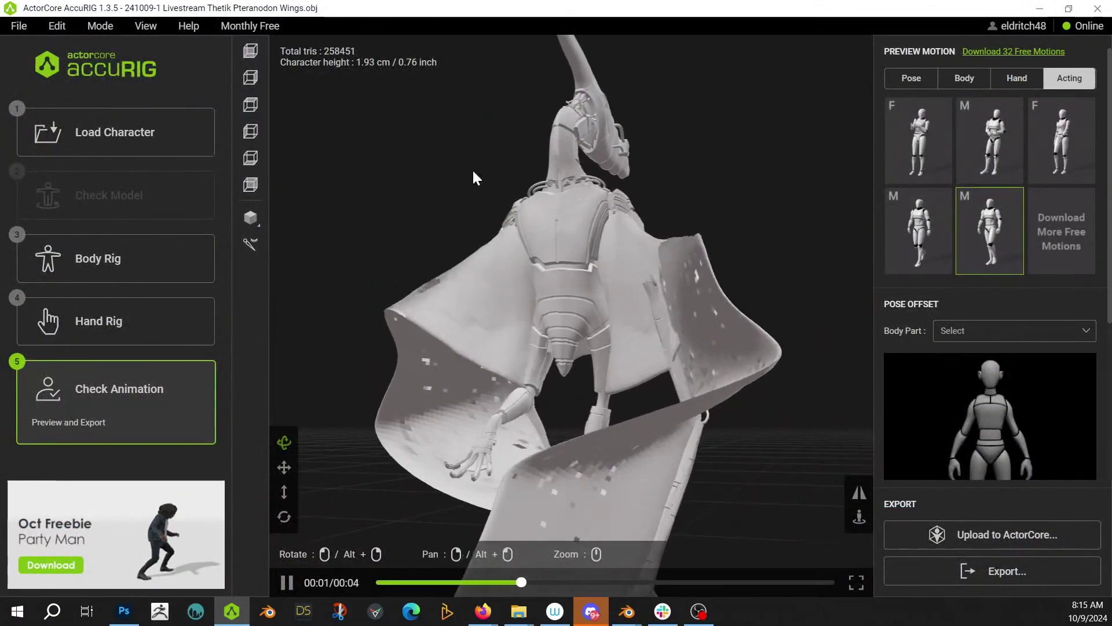
- Switch to Blender and exclude the Unrigged collection from the view layer
{"action": "key", "text": "alt+Tab"}
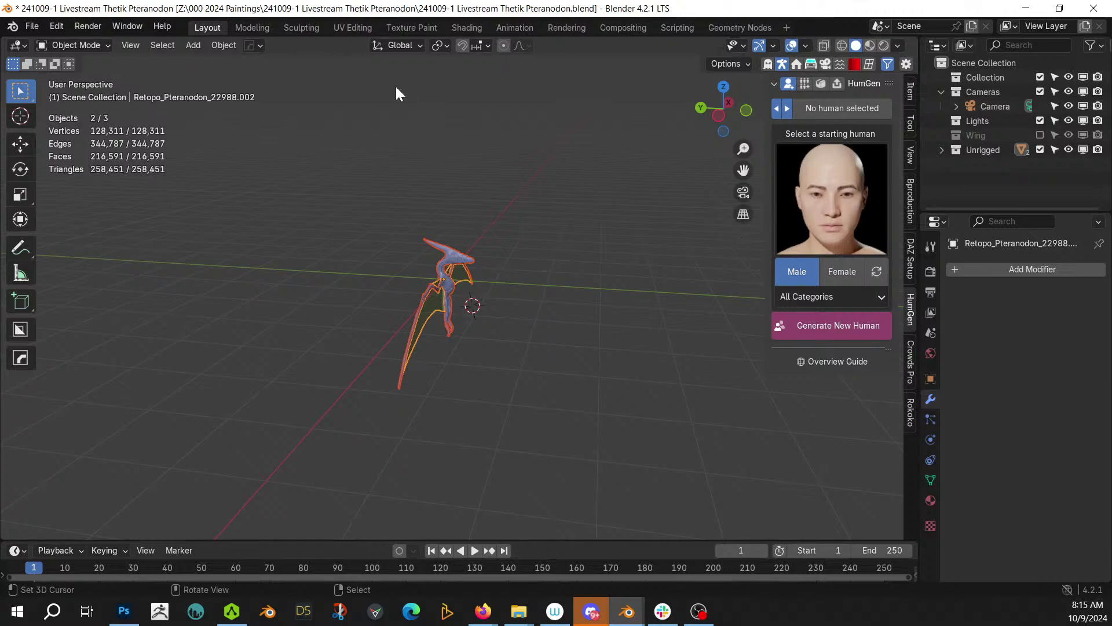
{"action": "scroll", "coordinate": [400, 234], "scroll_direction": "up", "scroll_amount": 3}
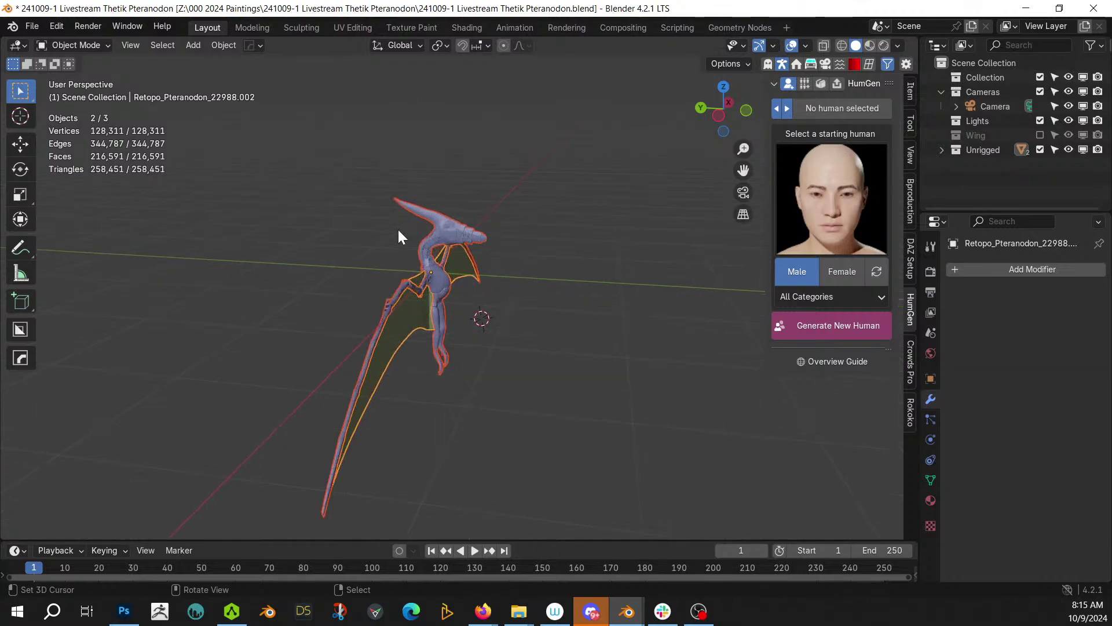
{"action": "left_click", "coordinate": [1040, 150]}
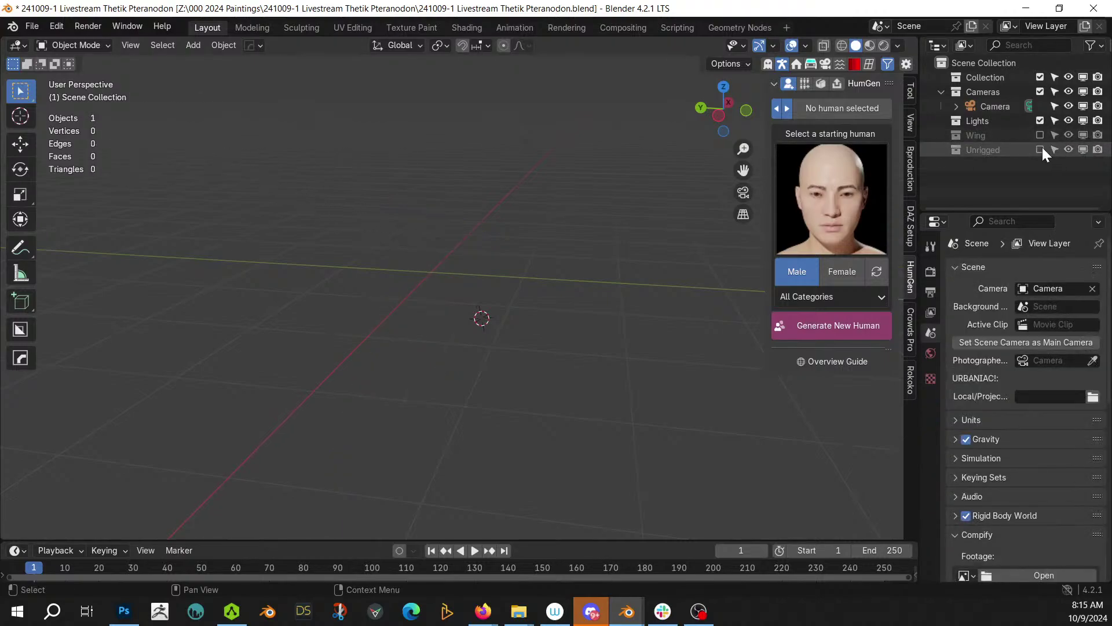
- Import the file "241009-1 Livestream Thetik Pteranodon Wings Rigged.fbx" with the default FBX settings
{"action": "left_click", "coordinate": [32, 26]}
{"action": "mouse_move", "coordinate": [84, 225]}
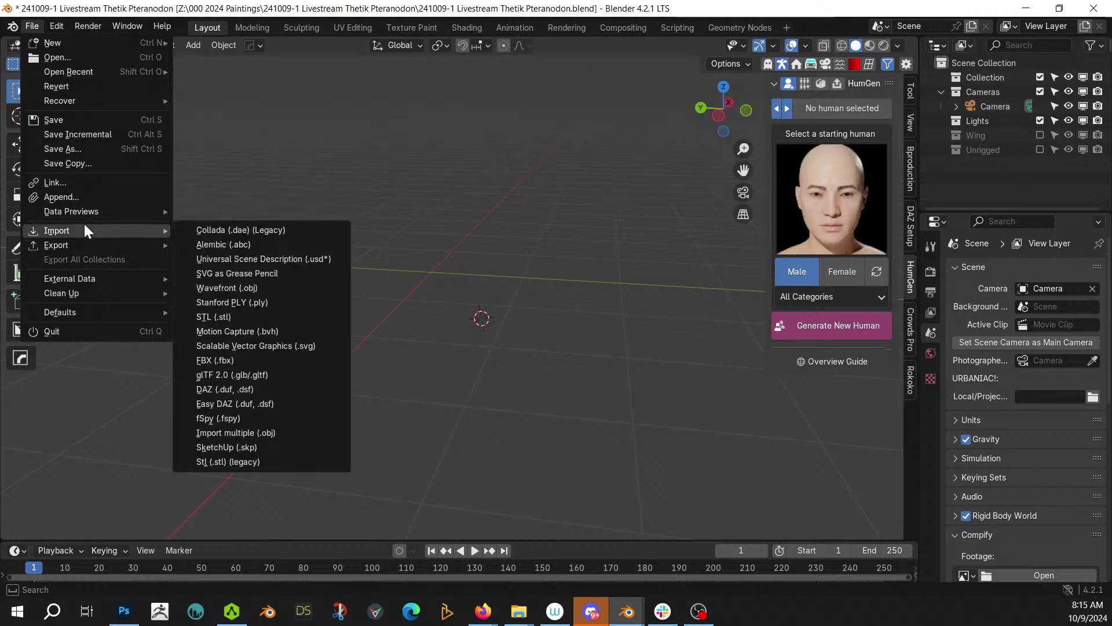
{"action": "left_click", "coordinate": [253, 359]}
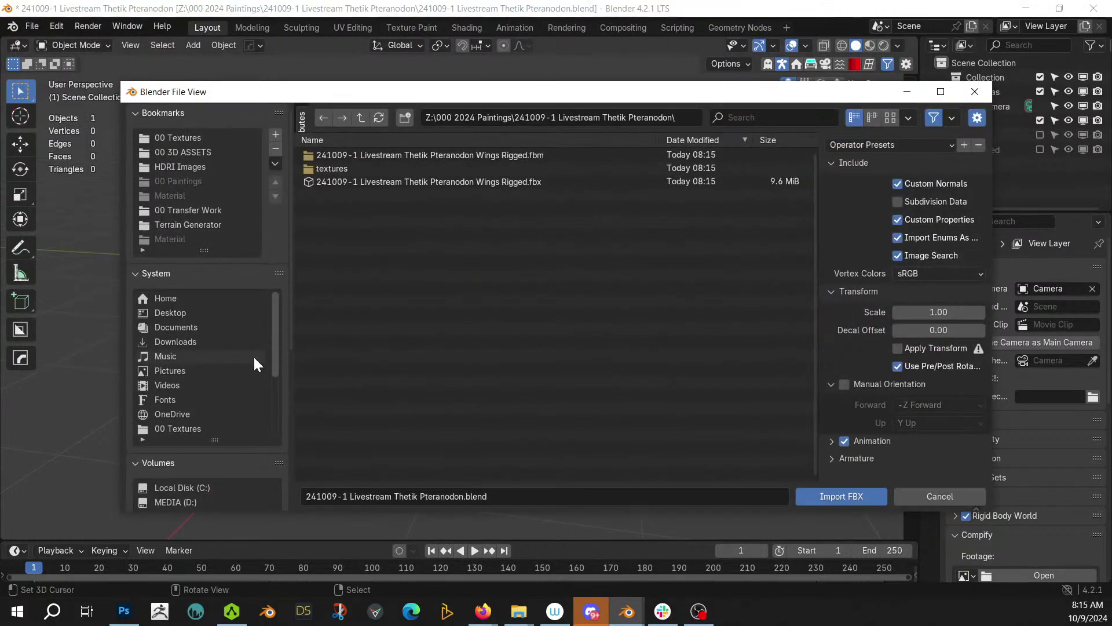
{"action": "left_click", "coordinate": [482, 181]}
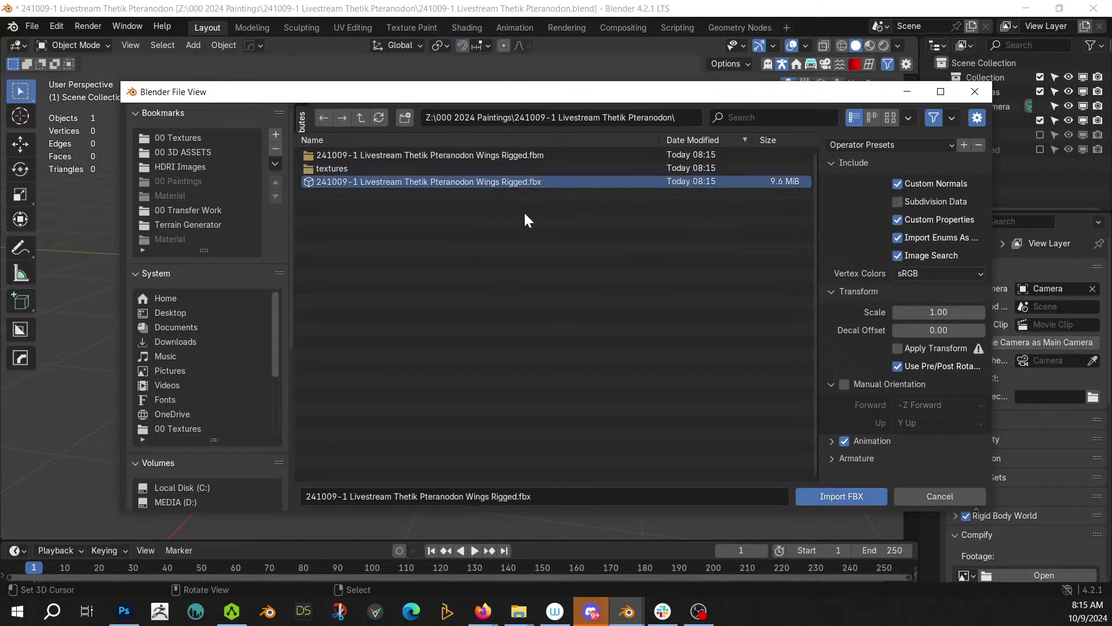
{"action": "left_click", "coordinate": [833, 497]}
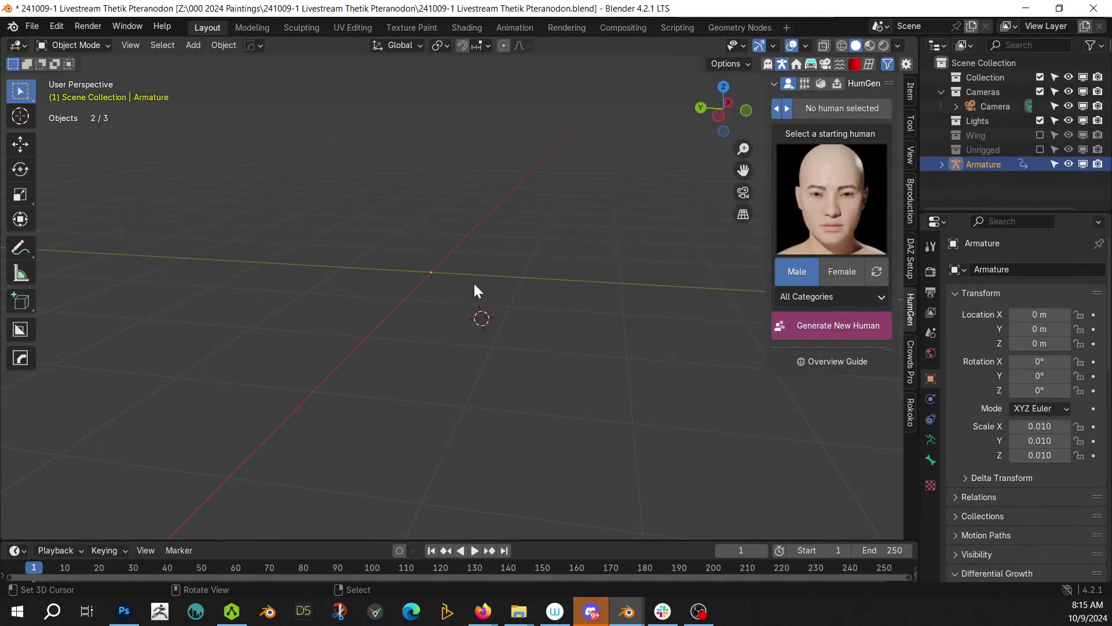
- Clear the scale of the imported armature and its mesh to 1.000
{"action": "key", "text": "alt+s"}
{"action": "middle_click_drag", "start_coordinate": [473, 283], "coordinate": [662, 339]}
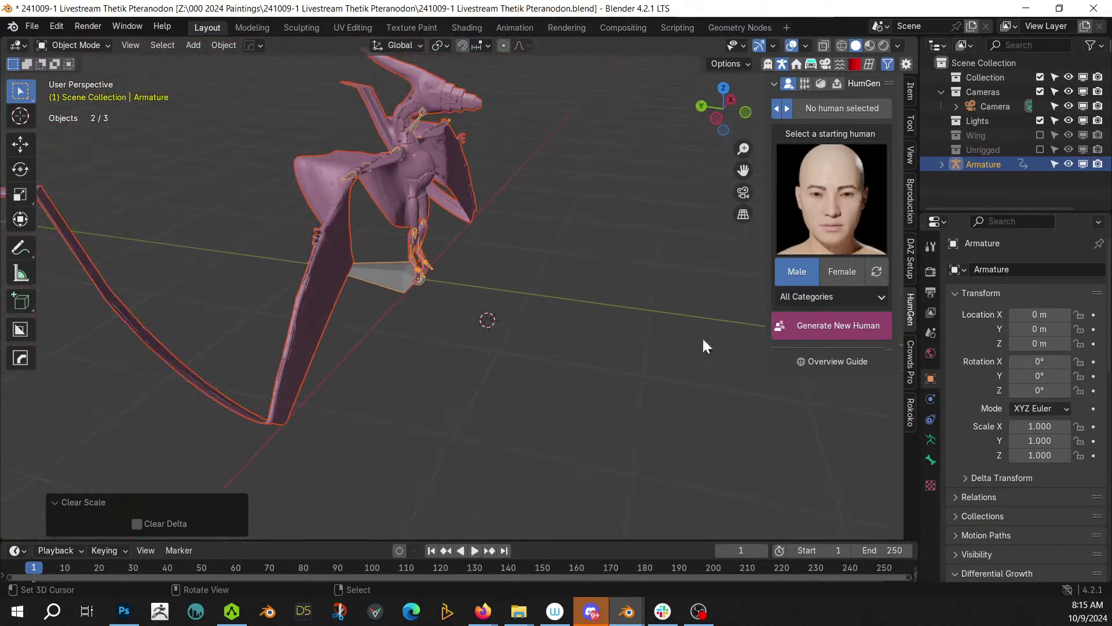
- Select only the armature and isolate it in local view to inspect its bones
{"action": "left_click", "coordinate": [967, 167]}
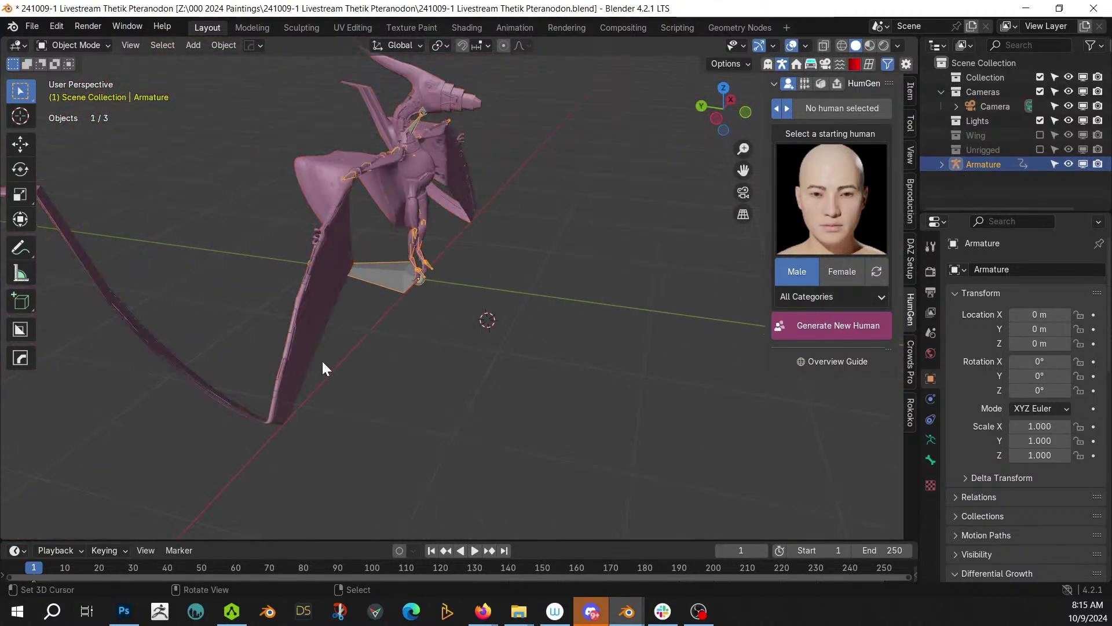
{"action": "key", "text": "KP_Divide"}
{"action": "middle_click_drag", "start_coordinate": [323, 362], "coordinate": [232, 353]}
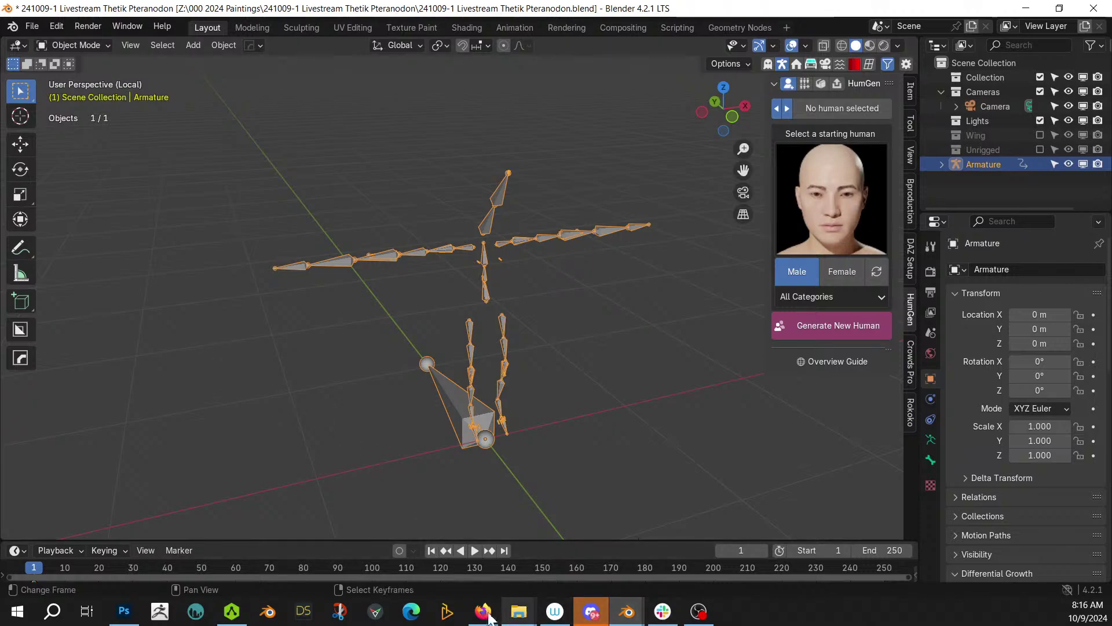
- Switch to AccuRIG, return to the hand rigging stage and set the right hand's number of fingers to 2
{"action": "left_click", "coordinate": [243, 612]}
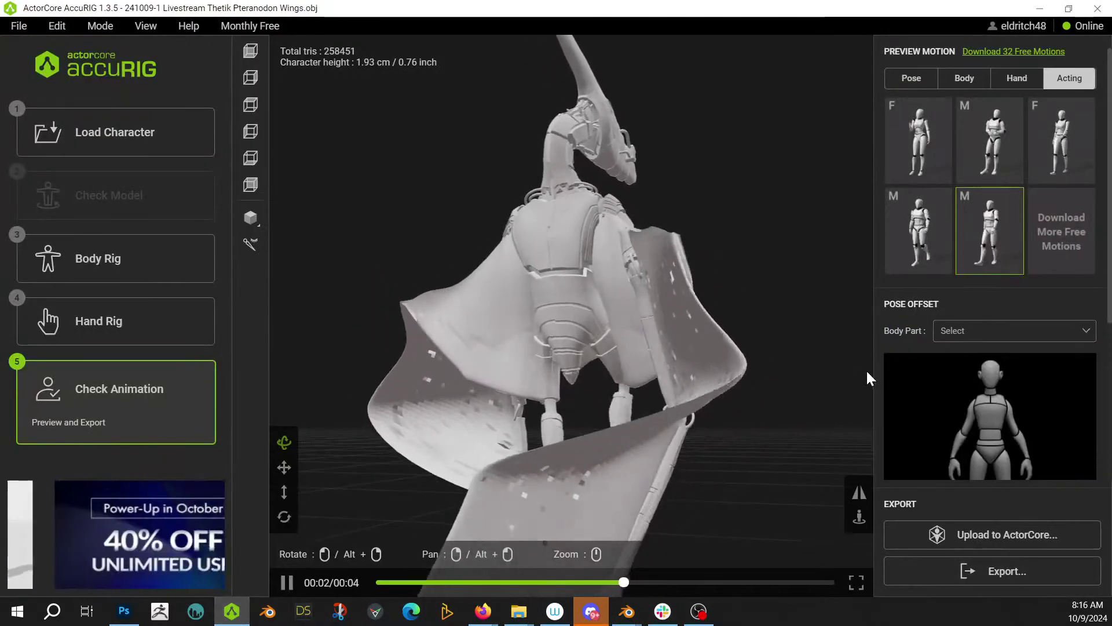
{"action": "left_click", "coordinate": [251, 217]}
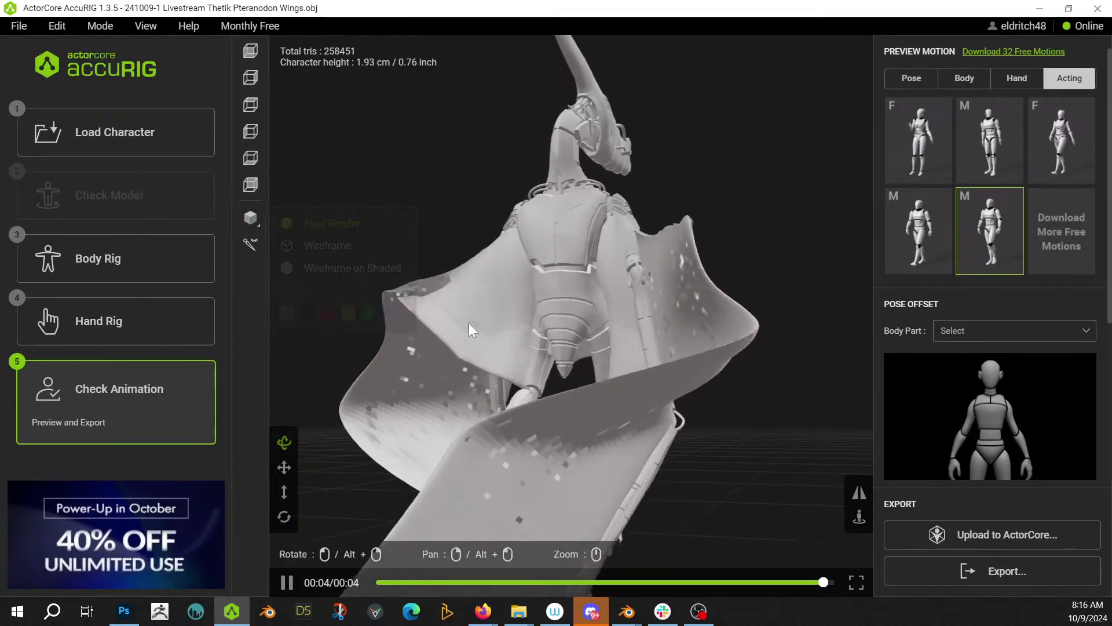
{"action": "left_click", "coordinate": [113, 320]}
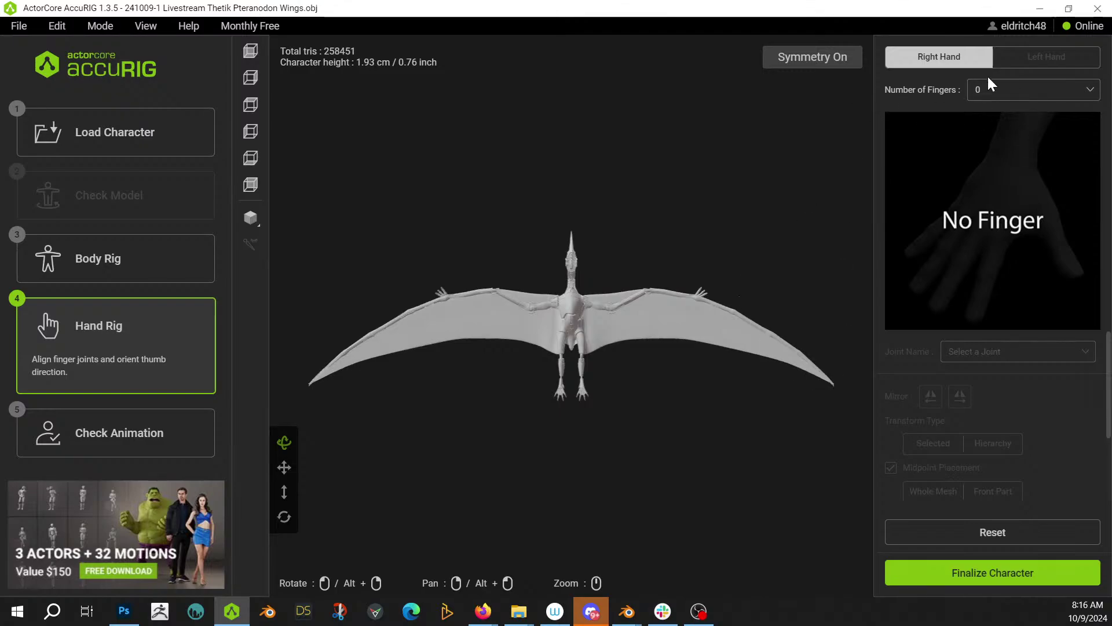
{"action": "left_click", "coordinate": [1000, 99]}
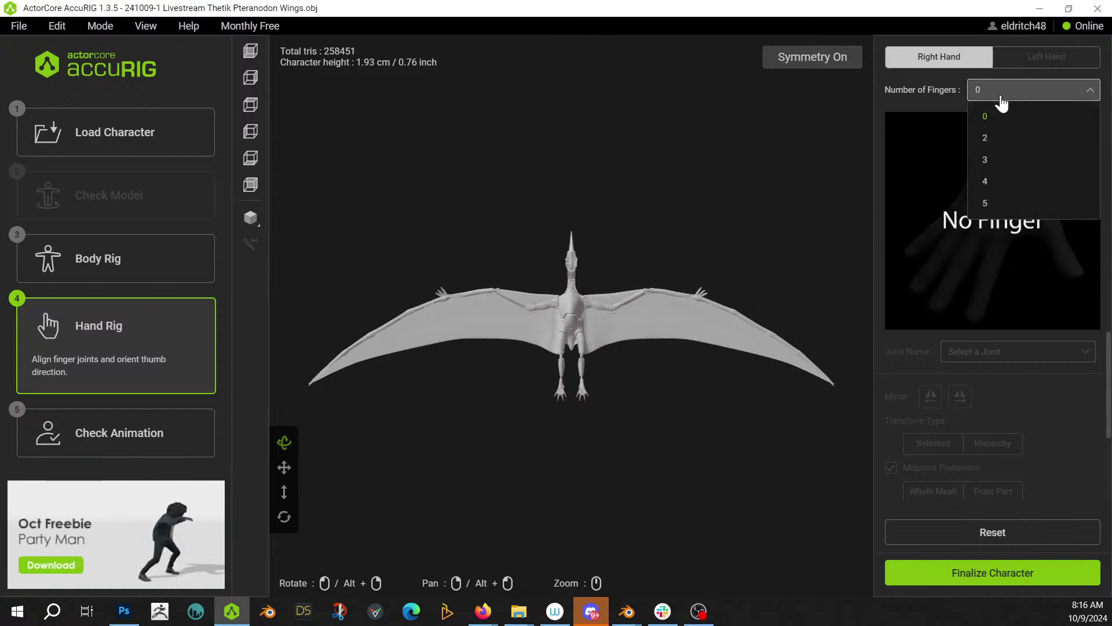
{"action": "left_click", "coordinate": [987, 137]}
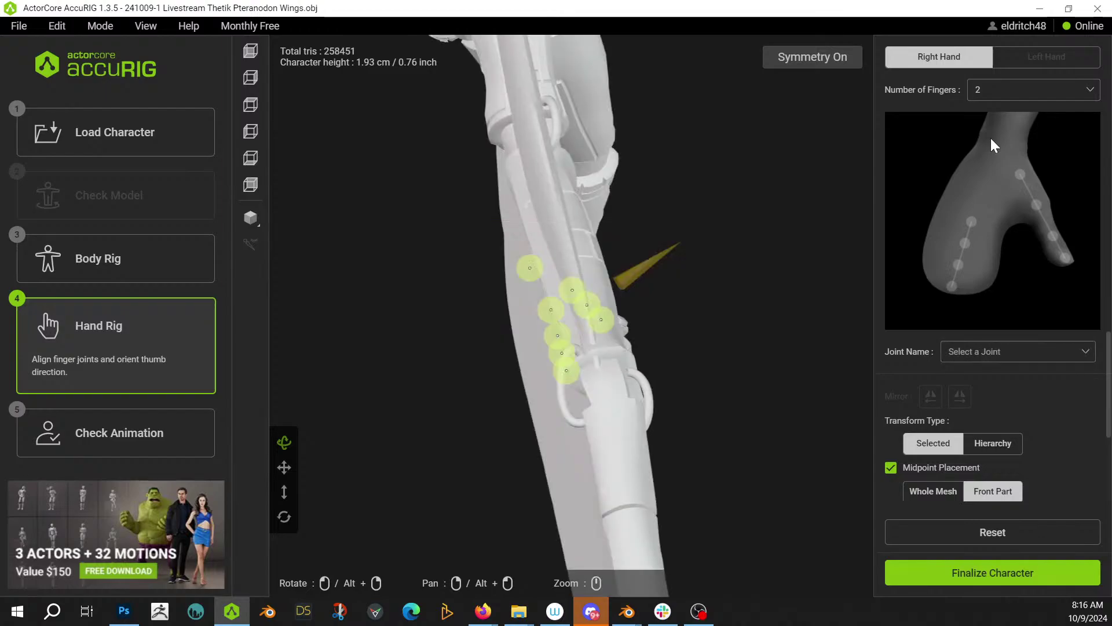
- Place the index finger joints along one of the small claw fingers on the wing's hand, from its tip to its base
{"action": "scroll", "coordinate": [585, 400], "scroll_direction": "up", "scroll_amount": 3}
{"action": "scroll", "coordinate": [585, 400], "scroll_direction": "up", "scroll_amount": 3}
{"action": "scroll", "coordinate": [537, 495], "scroll_direction": "down", "scroll_amount": 4}
{"action": "left_click_drag", "start_coordinate": [537, 494], "coordinate": [544, 378]}
{"action": "scroll", "coordinate": [544, 377], "scroll_direction": "down", "scroll_amount": 3}
{"action": "scroll", "coordinate": [544, 378], "scroll_direction": "down", "scroll_amount": 5}
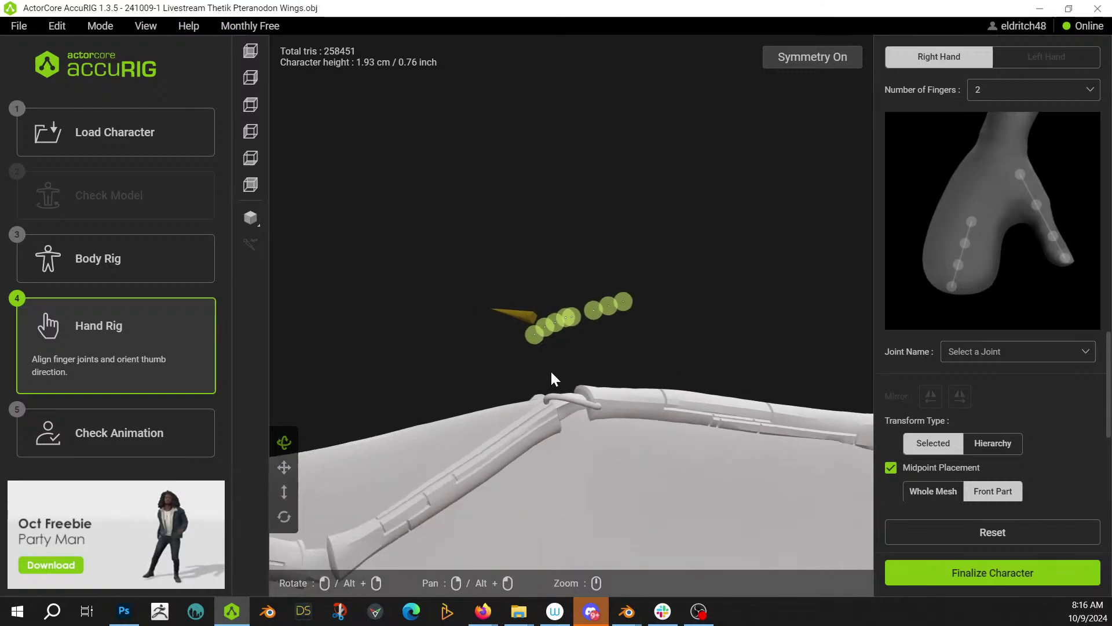
{"action": "scroll", "coordinate": [666, 332], "scroll_direction": "down", "scroll_amount": 2}
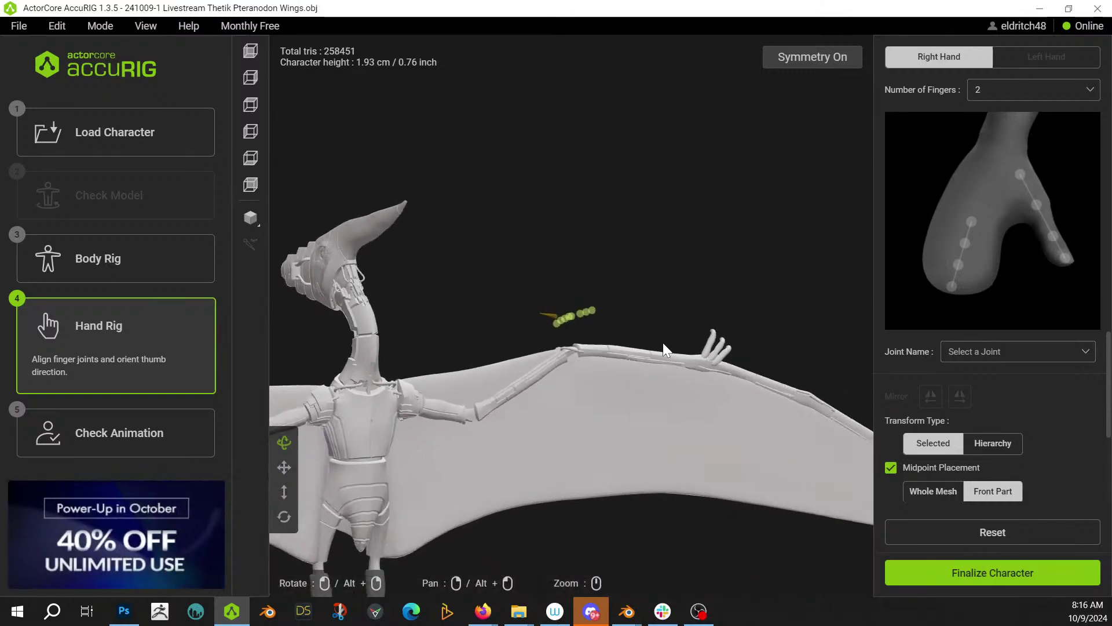
{"action": "left_click_drag", "start_coordinate": [618, 443], "coordinate": [332, 477]}
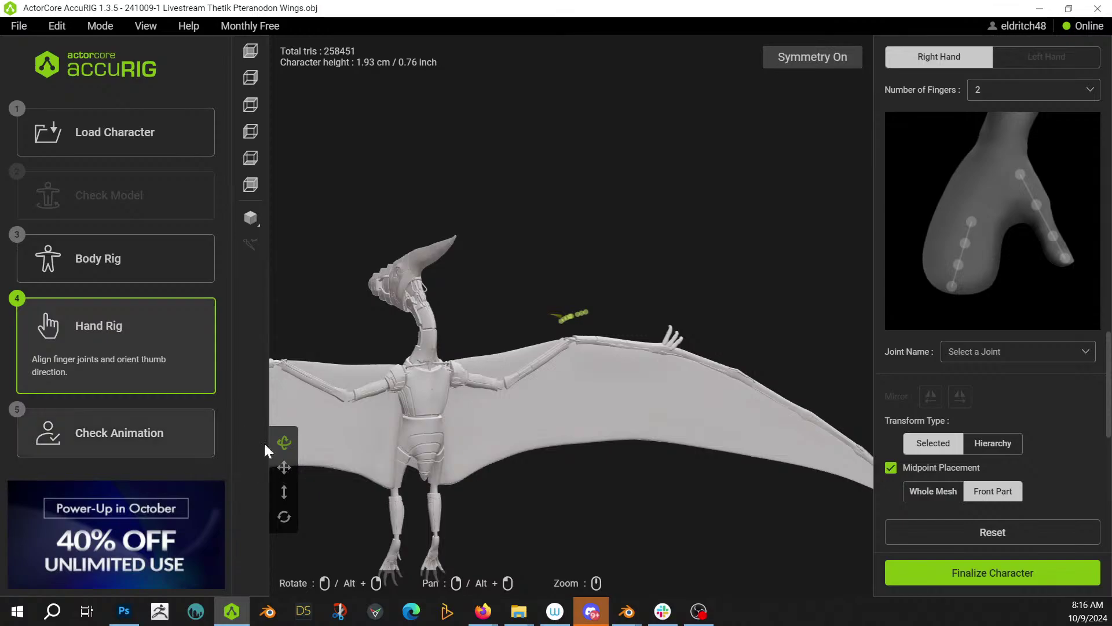
{"action": "left_click", "coordinate": [284, 467]}
{"action": "left_click_drag", "start_coordinate": [708, 463], "coordinate": [546, 437]}
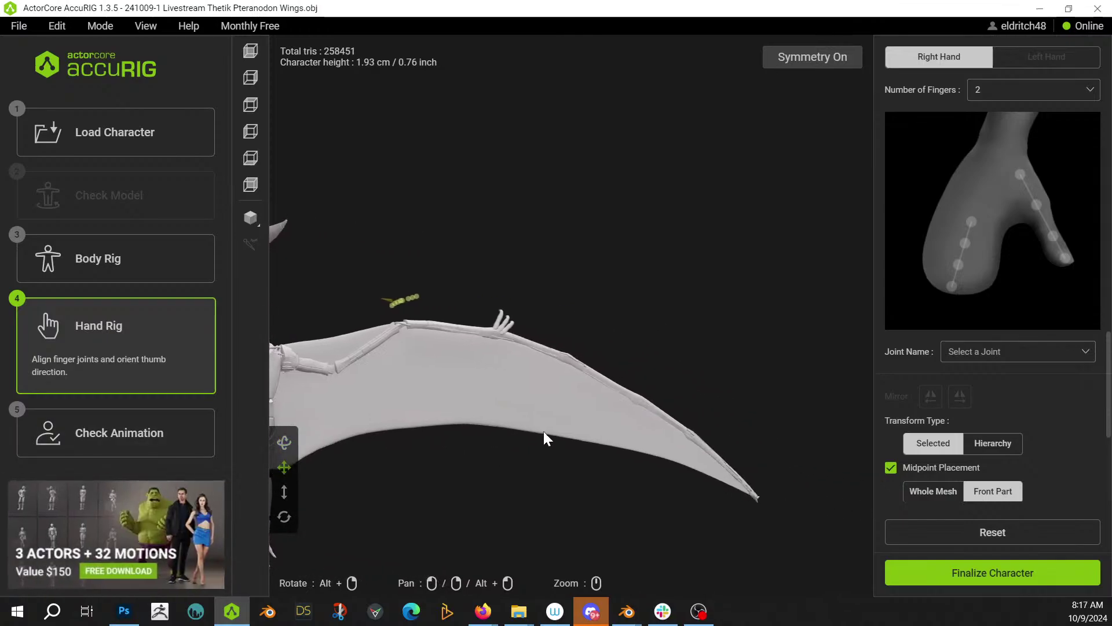
{"action": "left_click", "coordinate": [414, 303]}
{"action": "left_click_drag", "start_coordinate": [506, 309], "coordinate": [503, 320]}
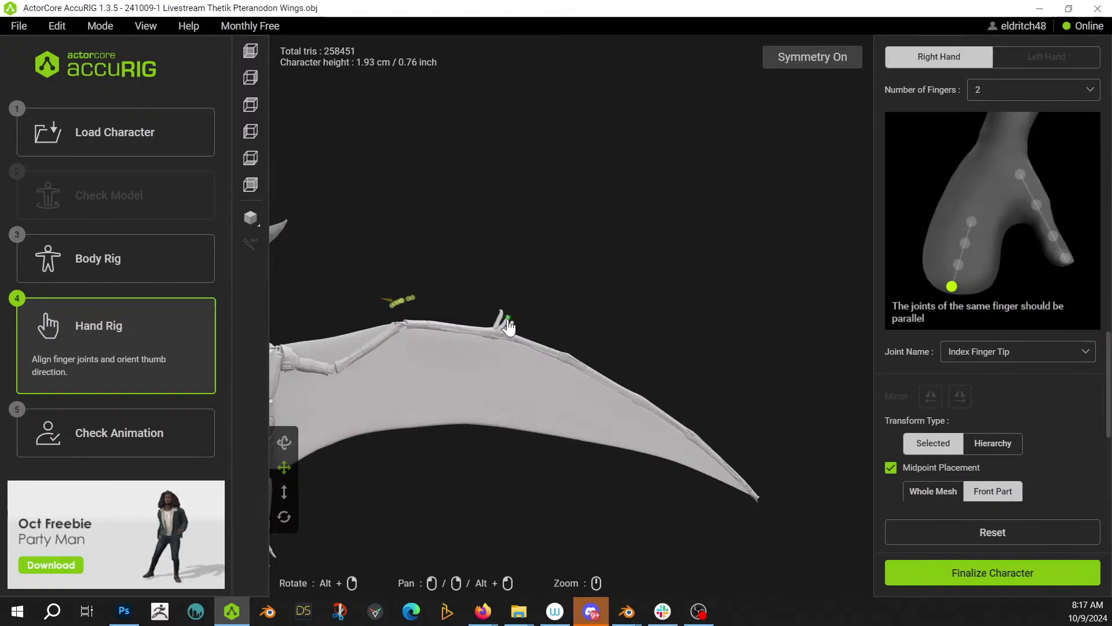
{"action": "left_click", "coordinate": [415, 298]}
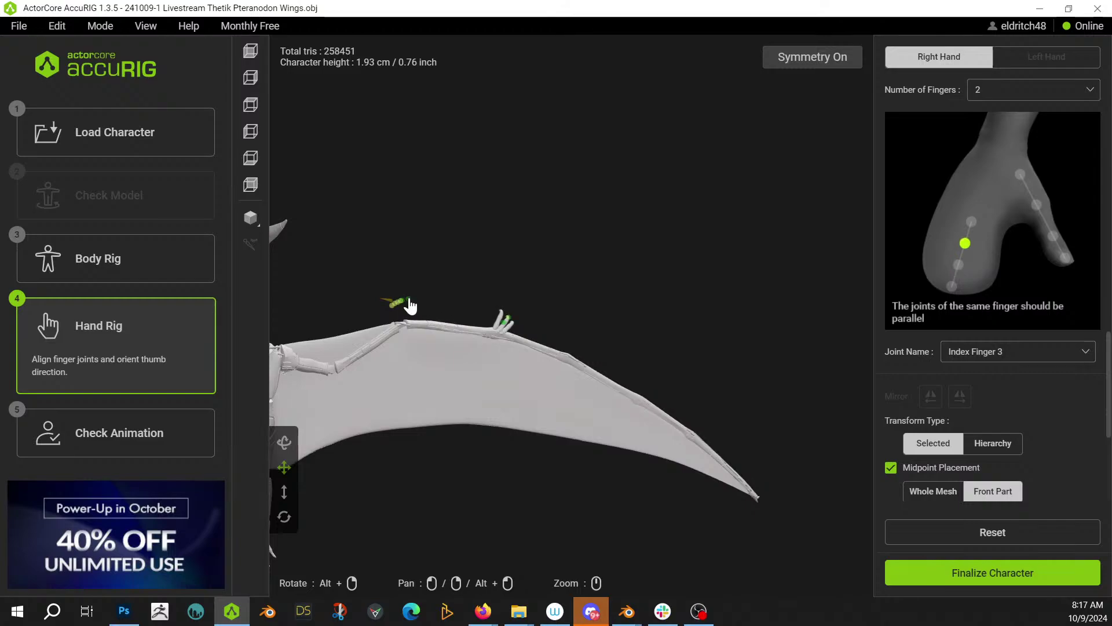
{"action": "left_click", "coordinate": [504, 329]}
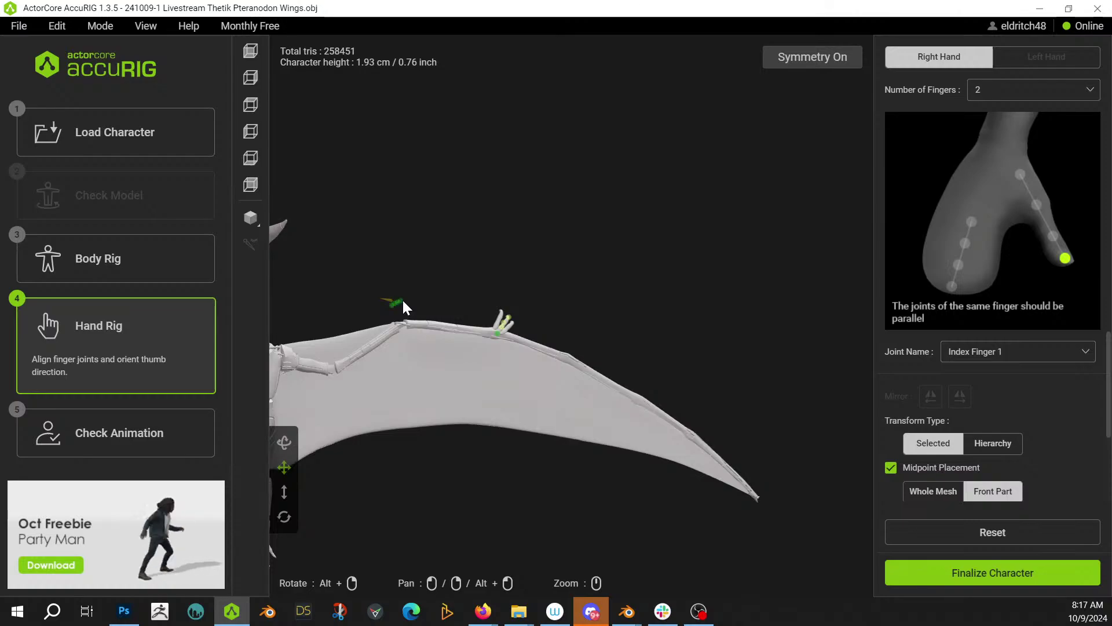
- Place the thumb joints along the long wing finger, from beside the hand through the edge joints to the wingtip
{"action": "left_click", "coordinate": [753, 497]}
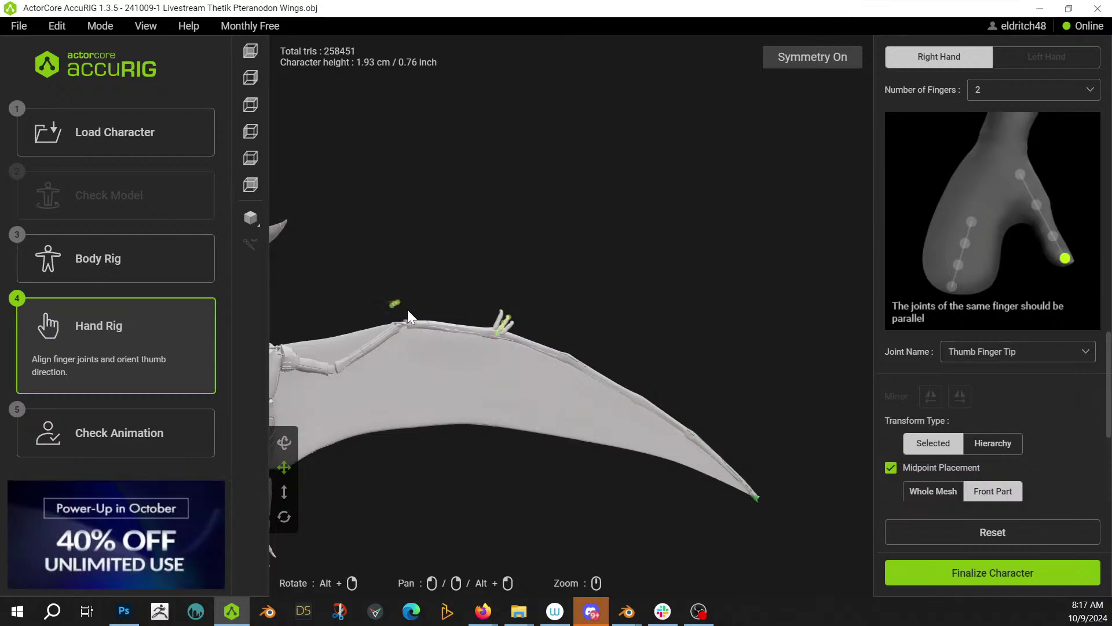
{"action": "mouse_move", "coordinate": [444, 319]}
{"action": "left_mouse_down"}
{"action": "mouse_move", "coordinate": [635, 398]}
{"action": "mouse_move", "coordinate": [694, 437]}
{"action": "left_mouse_up"}
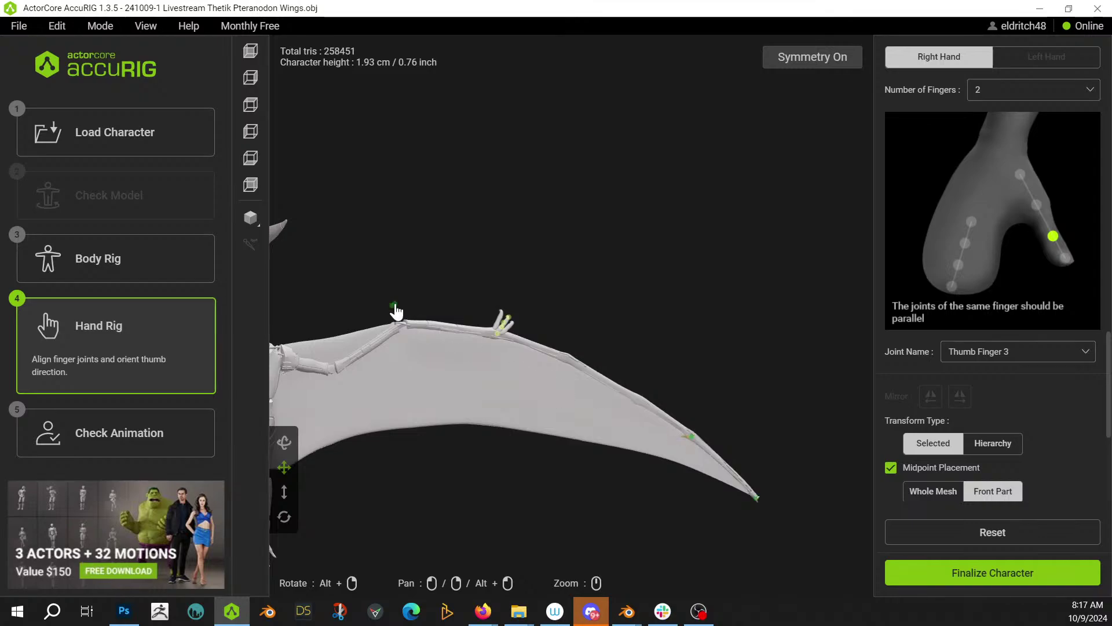
{"action": "left_click_drag", "start_coordinate": [390, 304], "coordinate": [489, 341]}
{"action": "left_click", "coordinate": [636, 399]}
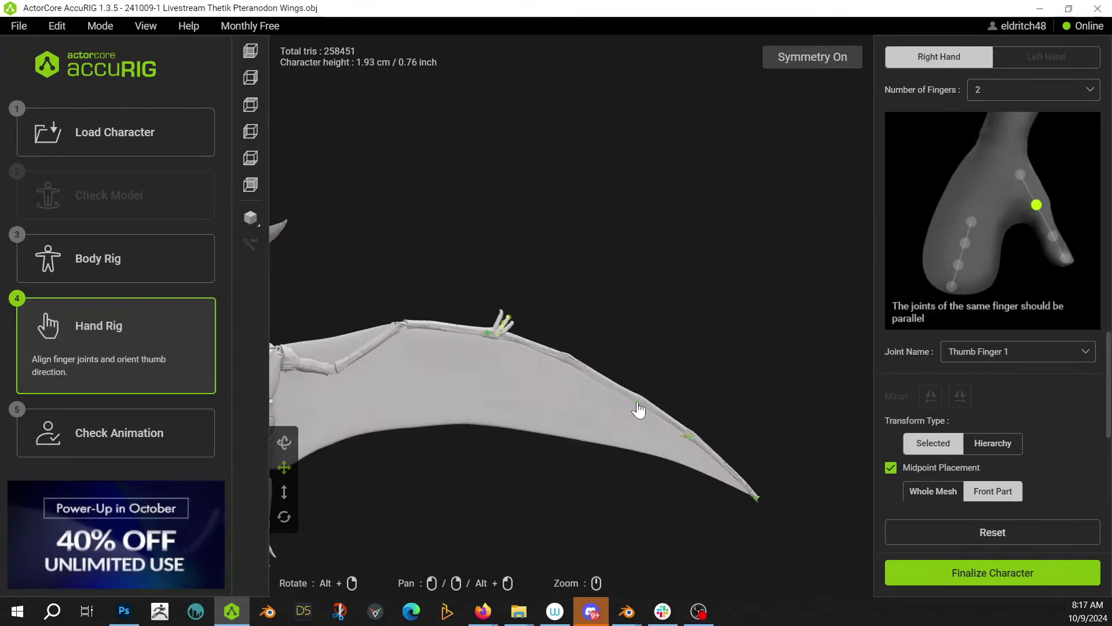
{"action": "left_click_drag", "start_coordinate": [574, 365], "coordinate": [569, 361]}
{"action": "left_click_drag", "start_coordinate": [694, 437], "coordinate": [665, 430]}
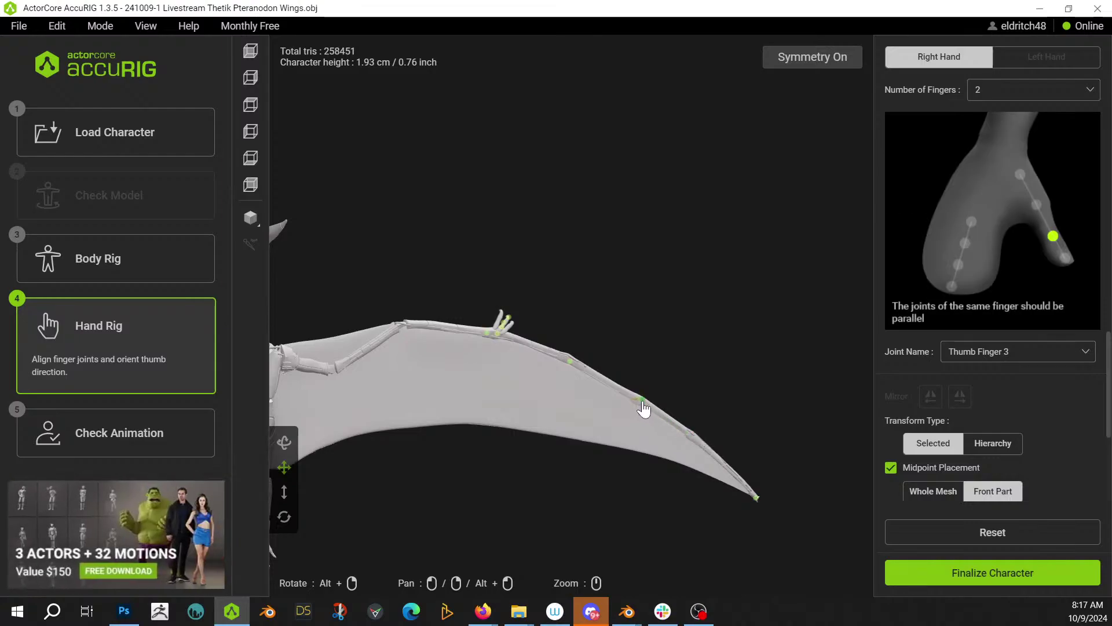
- Rotate the Thumb Finger 3 orientation cone to point outward from the wing's leading edge, and finalize the character
{"action": "scroll", "coordinate": [650, 411], "scroll_direction": "up", "scroll_amount": 5}
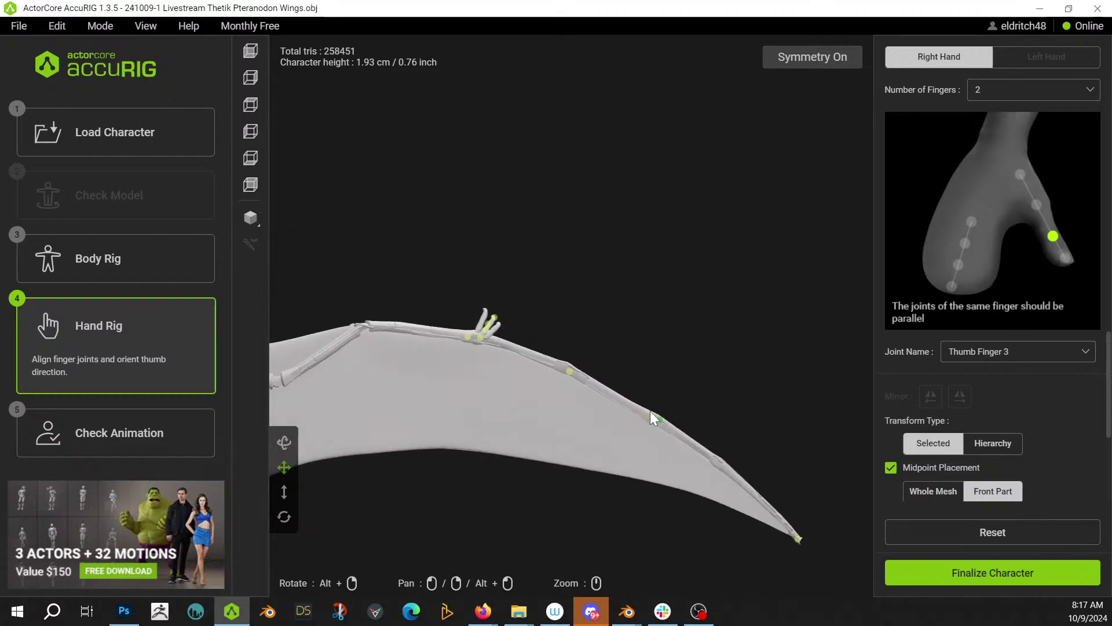
{"action": "left_click", "coordinate": [752, 533]}
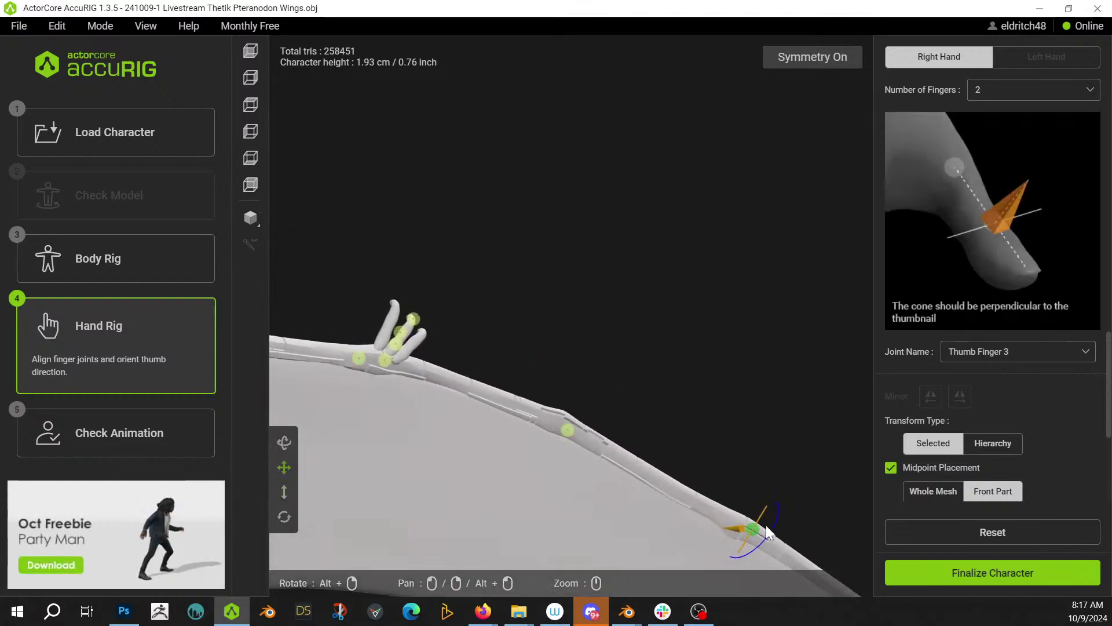
{"action": "left_click_drag", "start_coordinate": [763, 541], "coordinate": [661, 305]}
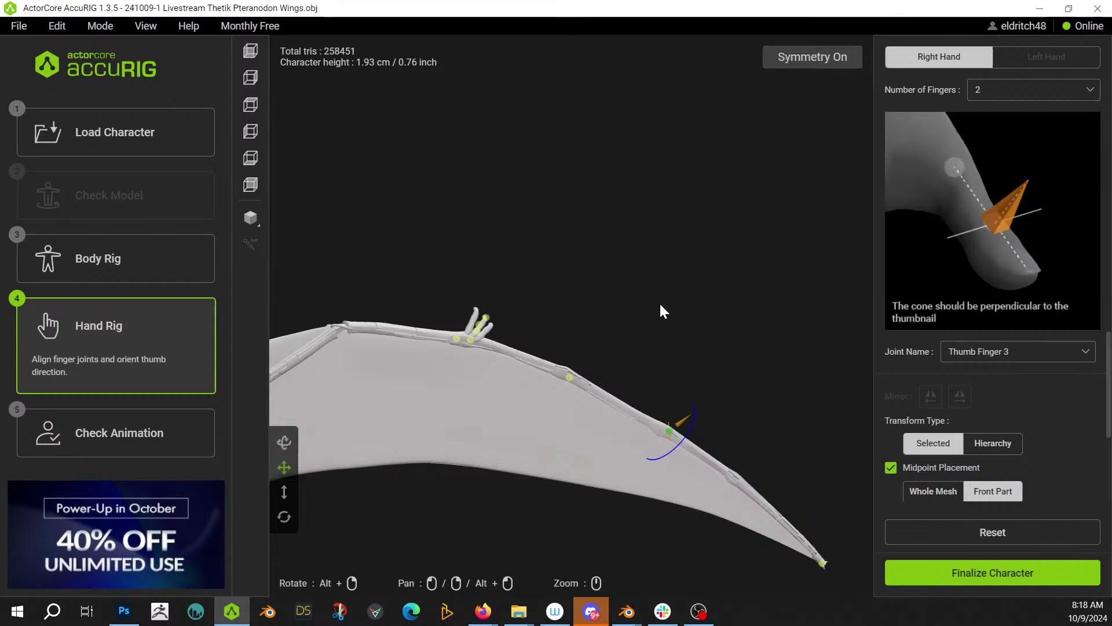
{"action": "left_click", "coordinate": [993, 575]}
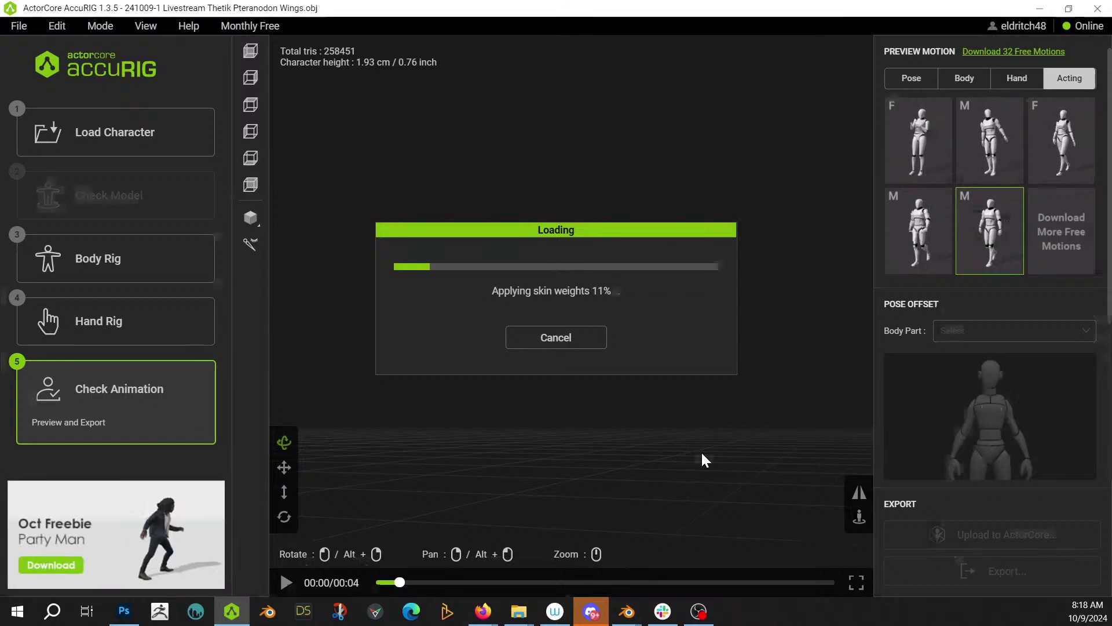
- Switch to Blender and delete the imported armature together with its mesh
{"action": "key", "text": "alt+Tab"}
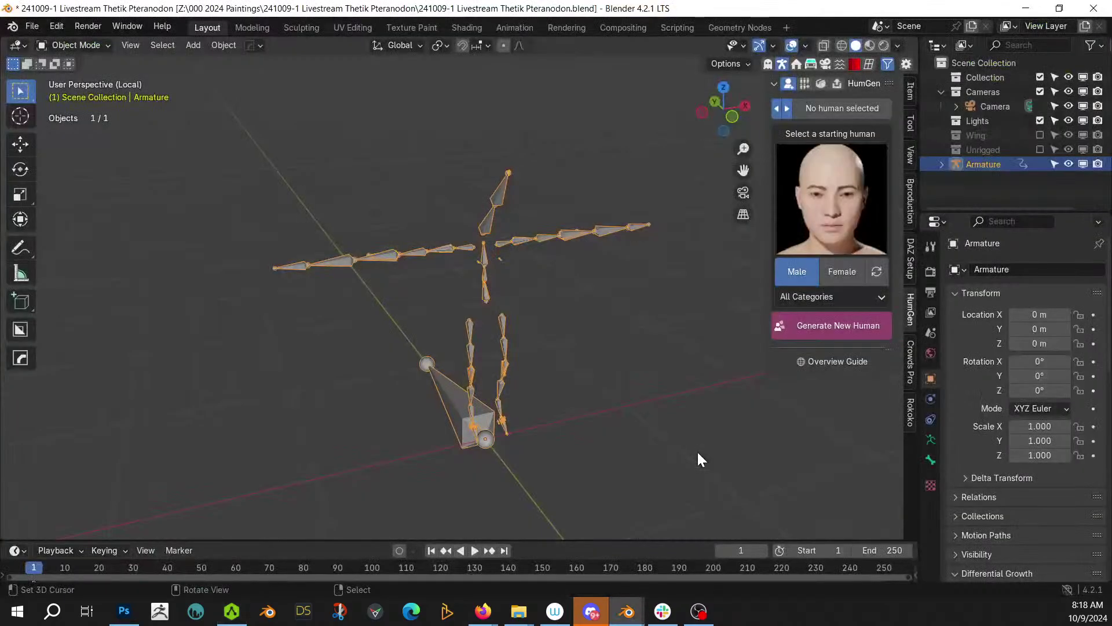
{"action": "right_click", "coordinate": [990, 164]}
{"action": "left_click", "coordinate": [954, 165]}
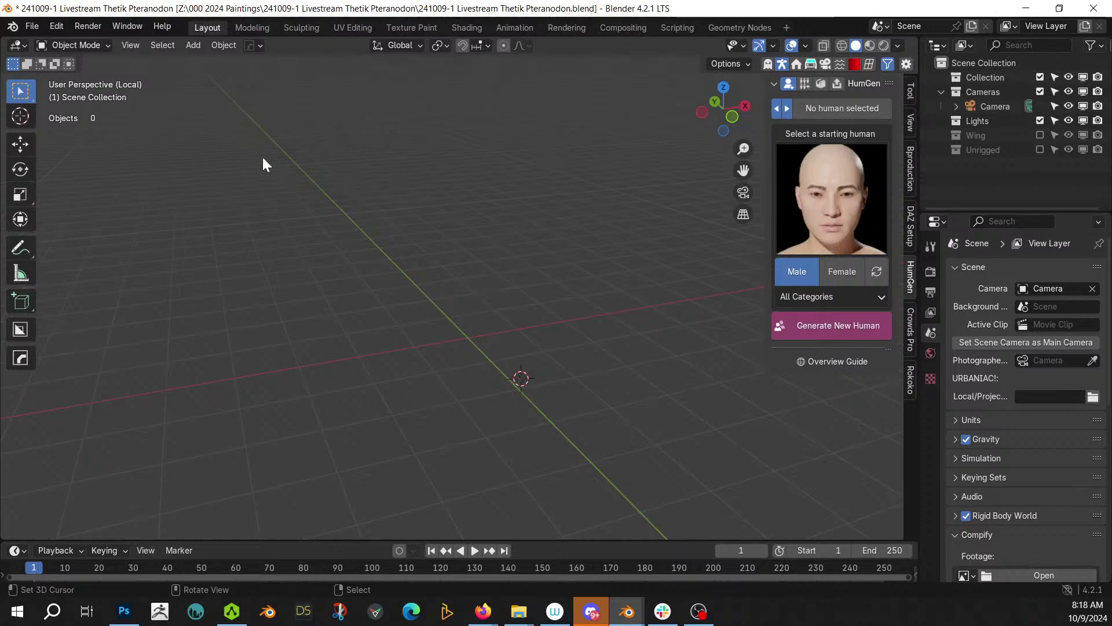
{"action": "middle_click_drag", "start_coordinate": [571, 304], "coordinate": [625, 296]}
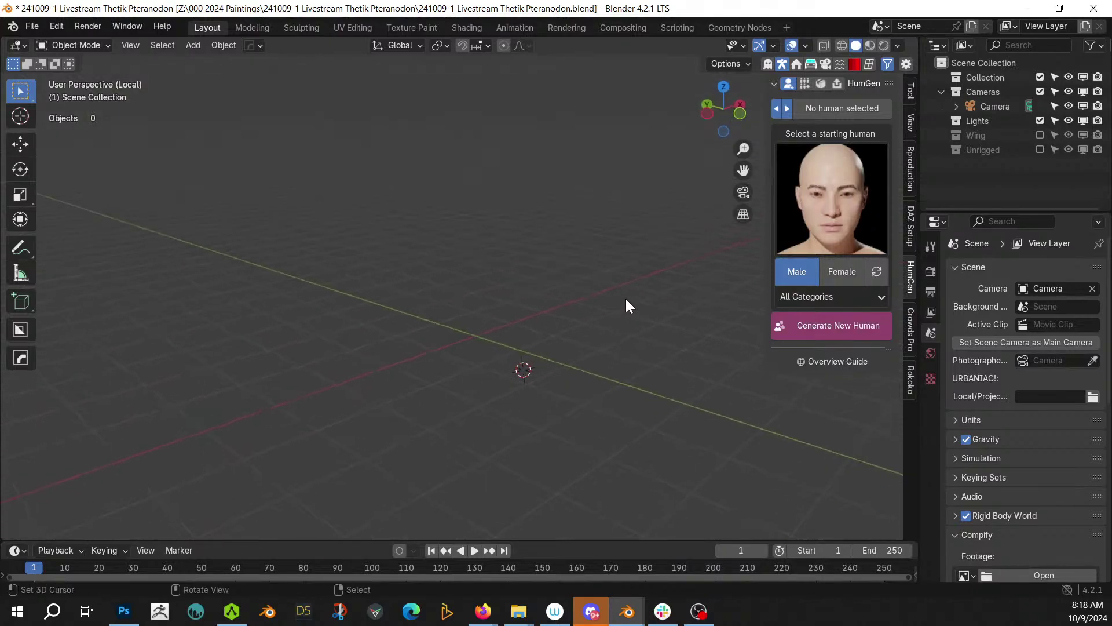
{"action": "key", "text": "shift+a"}
{"action": "mouse_move", "coordinate": [483, 219]}
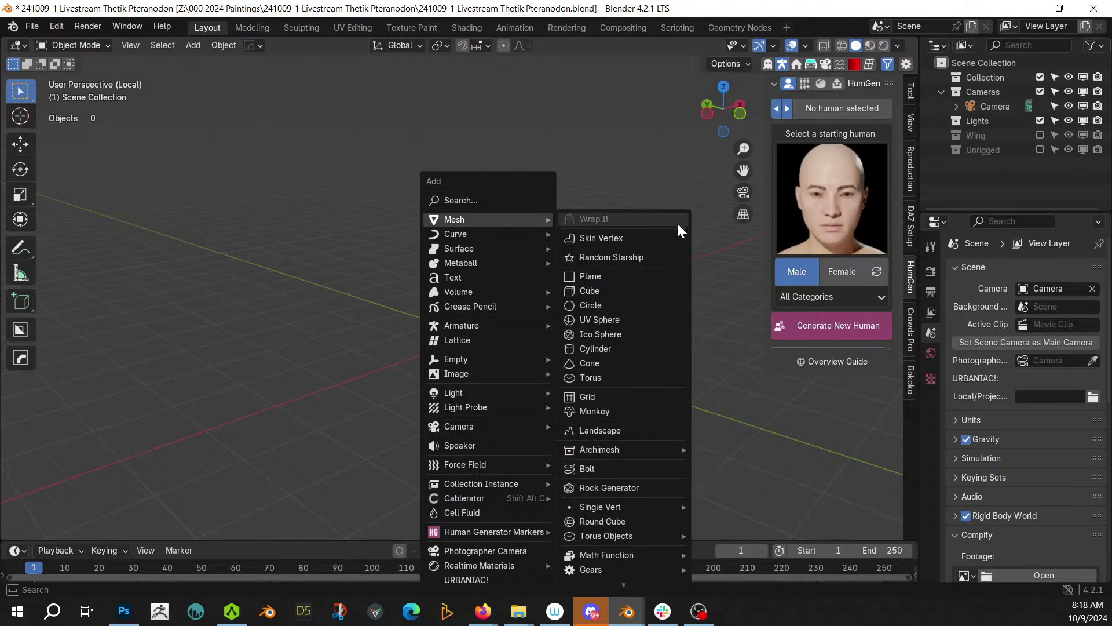
{"action": "left_click", "coordinate": [600, 277]}
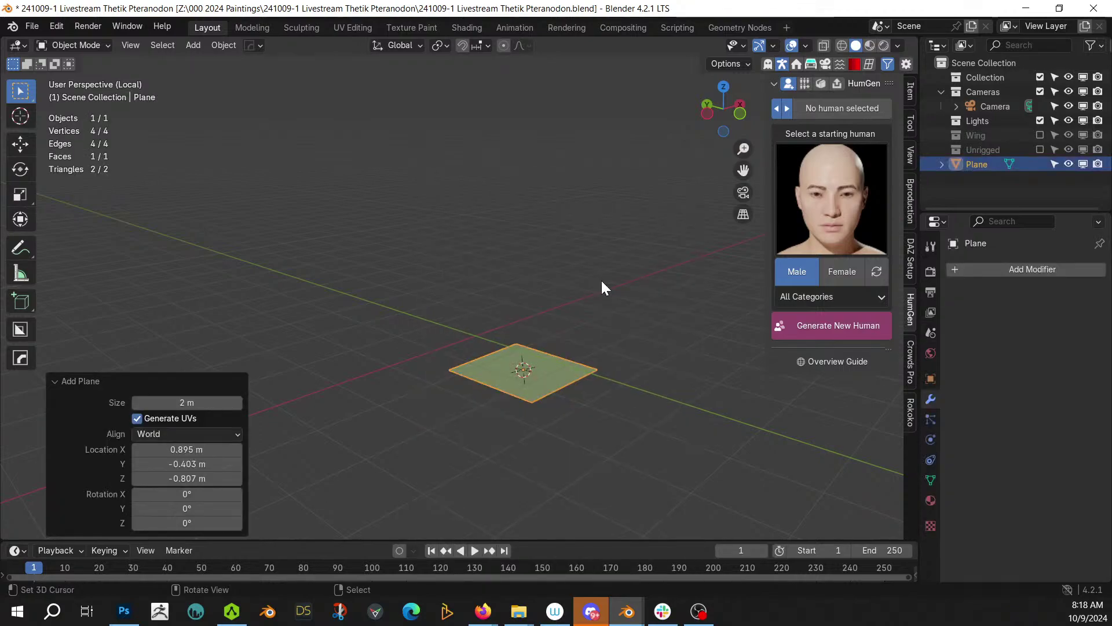
{"action": "key", "text": "alt+g"}
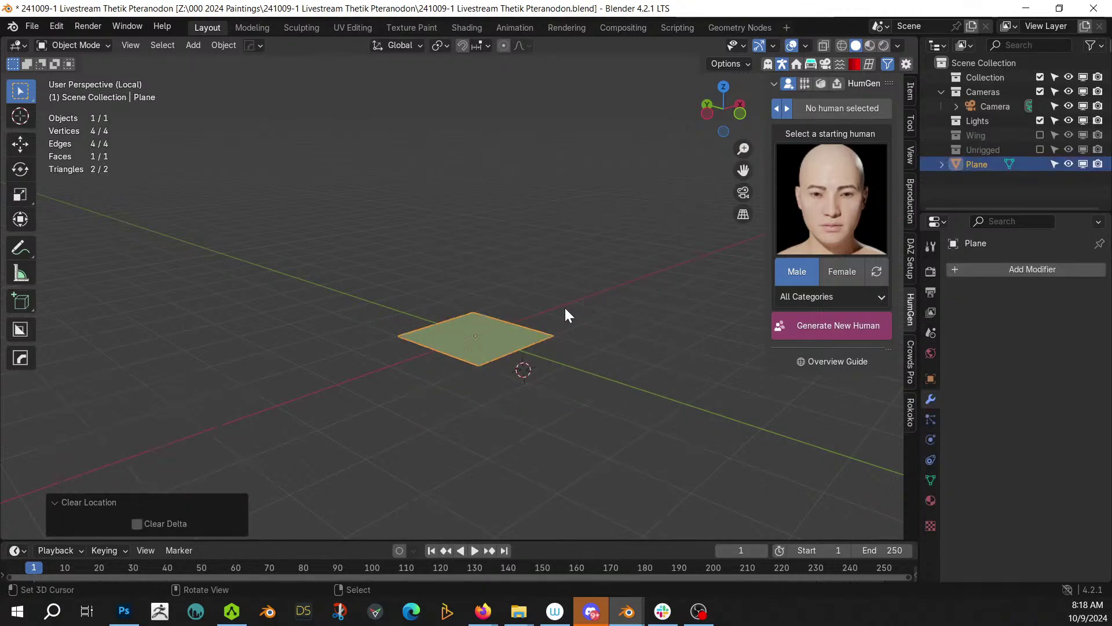
{"action": "middle_click_drag", "start_coordinate": [568, 310], "coordinate": [592, 335]}
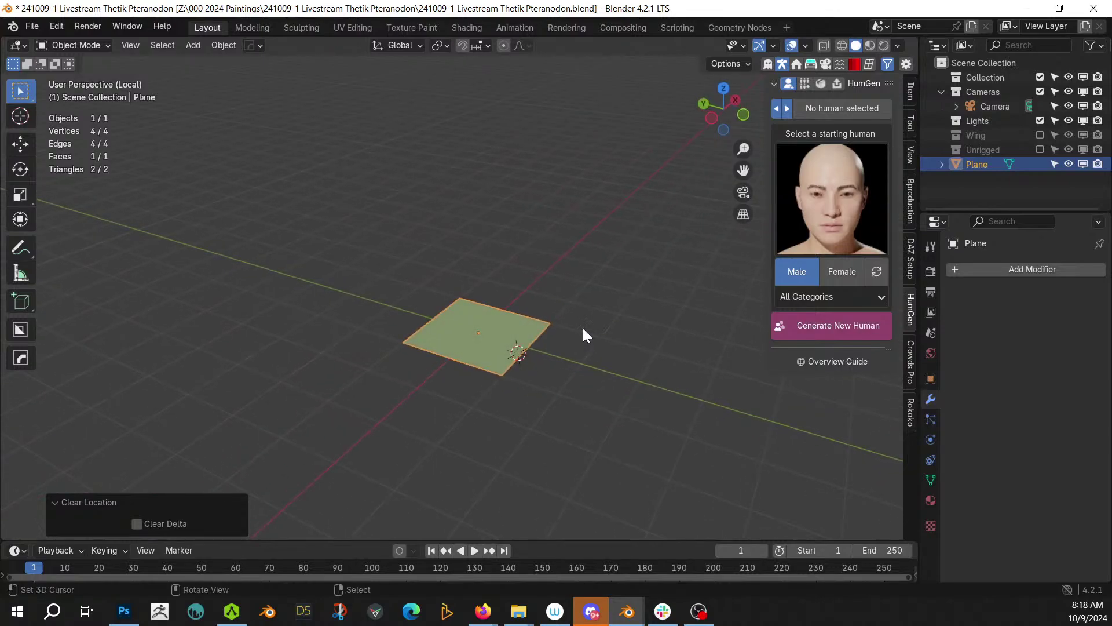
{"action": "key", "text": "x"}
{"action": "left_click", "coordinate": [582, 328]}
- Snap the 3D cursor to the world origin and add a cube there
{"action": "key", "text": "shift+s"}
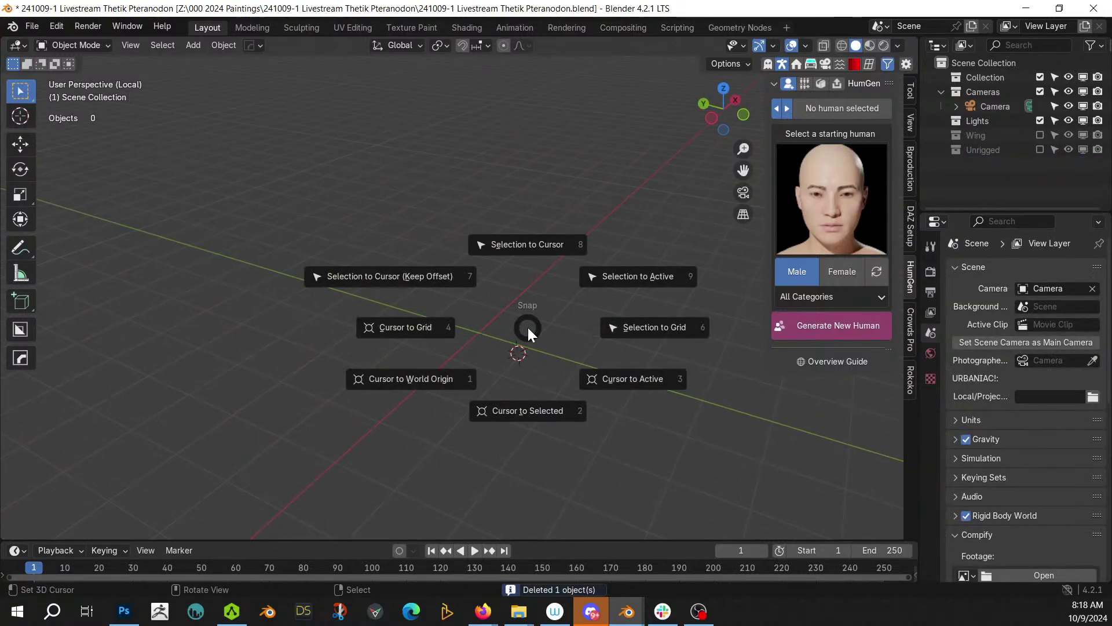
{"action": "key", "text": "1"}
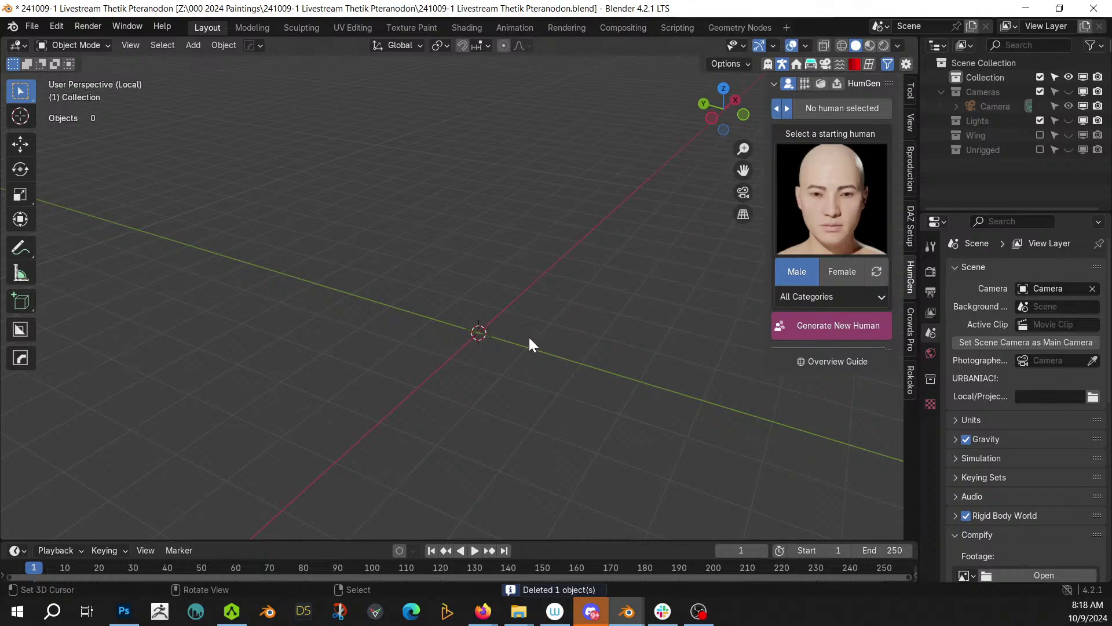
{"action": "key", "text": "shift+a"}
{"action": "mouse_move", "coordinate": [492, 219]}
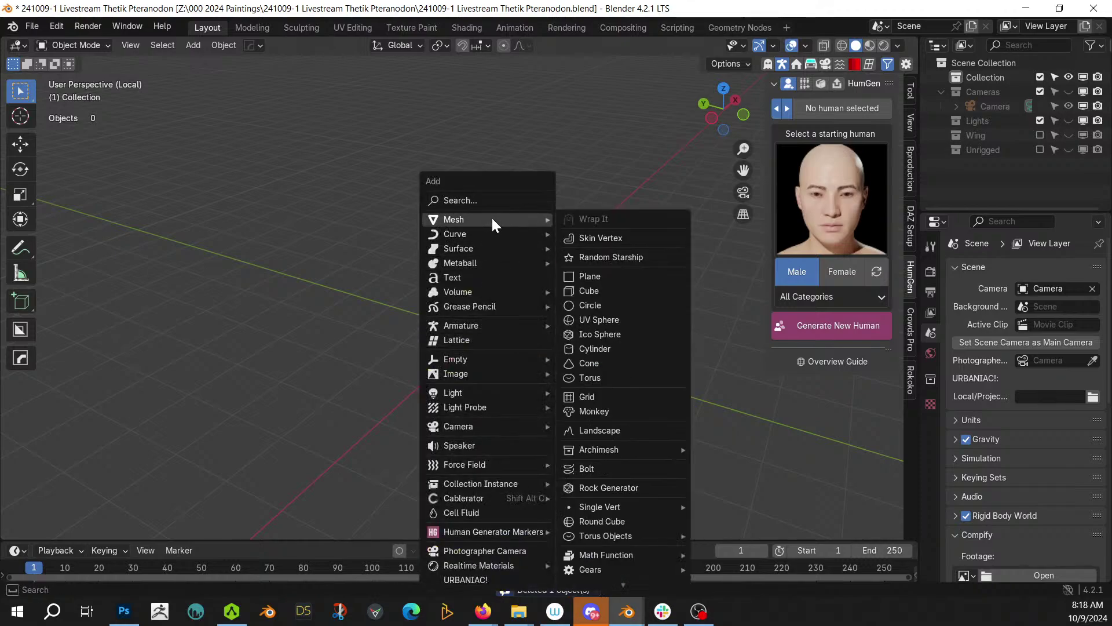
{"action": "left_click", "coordinate": [602, 290]}
- Scale the cube along the global X axis by a factor of 10
{"action": "key", "text": "s"}
{"action": "key", "text": "x"}
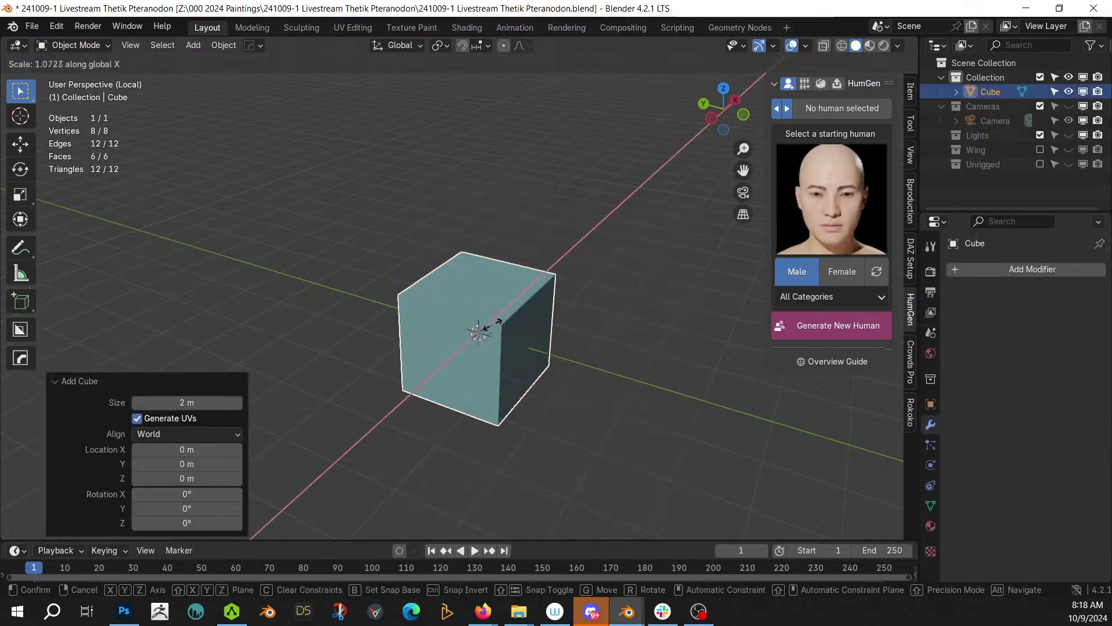
{"action": "left_click", "coordinate": [598, 280]}
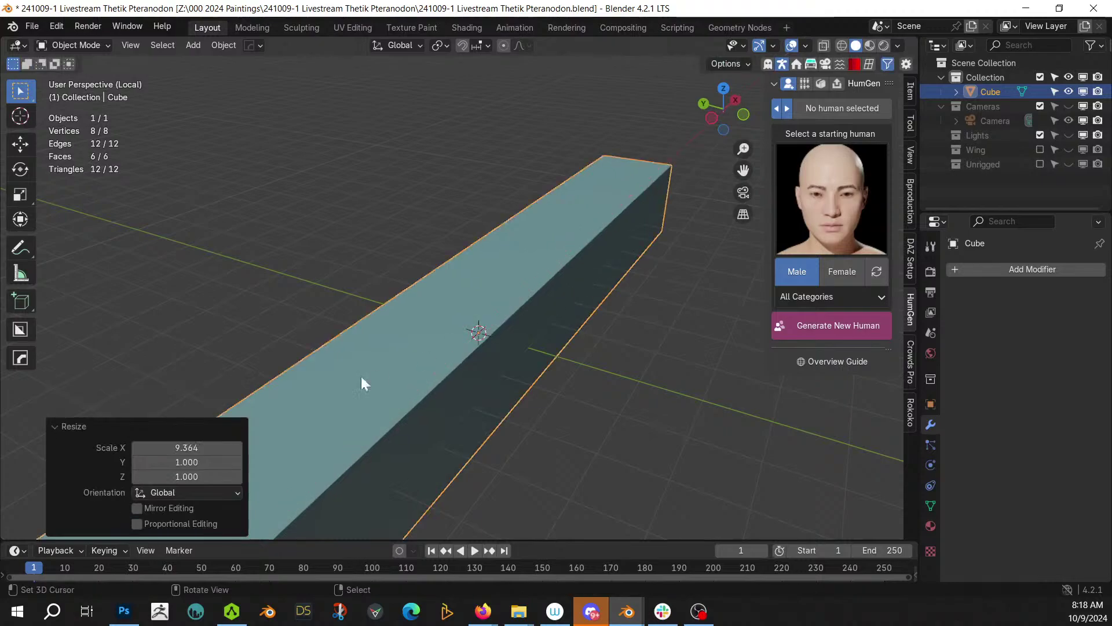
{"action": "left_click", "coordinate": [187, 448]}
{"action": "type", "text": "10"}
{"action": "key", "text": "Return"}
- Apply the stretched cube's rotation and scale and enter Edit Mode
{"action": "middle_click_drag", "start_coordinate": [661, 347], "coordinate": [564, 229]}
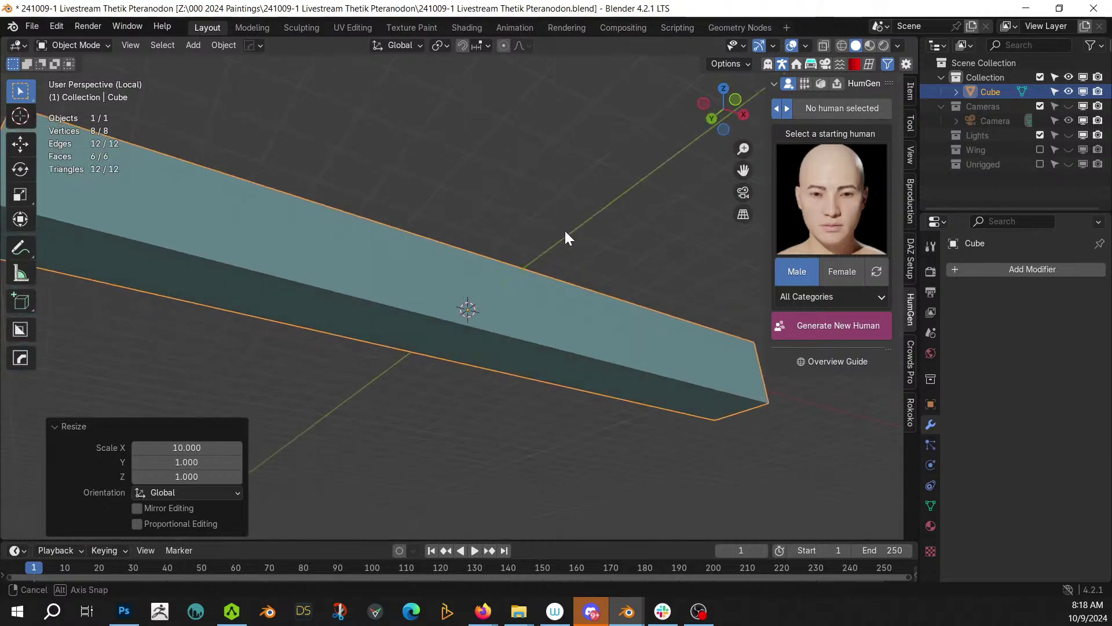
{"action": "key", "text": "ctrl+a"}
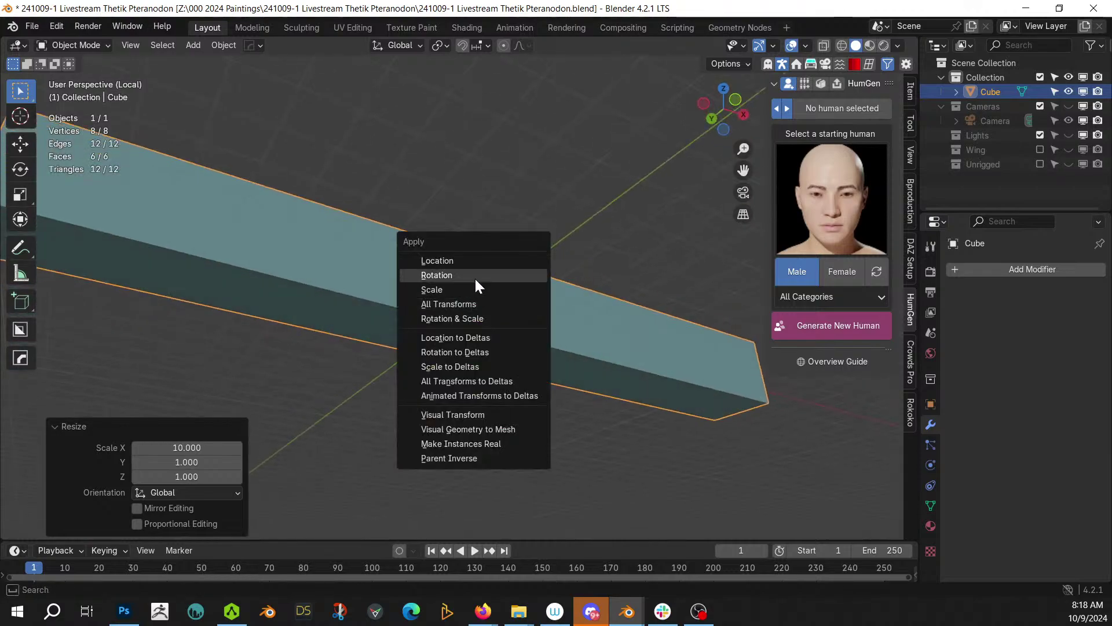
{"action": "left_click", "coordinate": [460, 318]}
{"action": "key", "text": "Tab"}
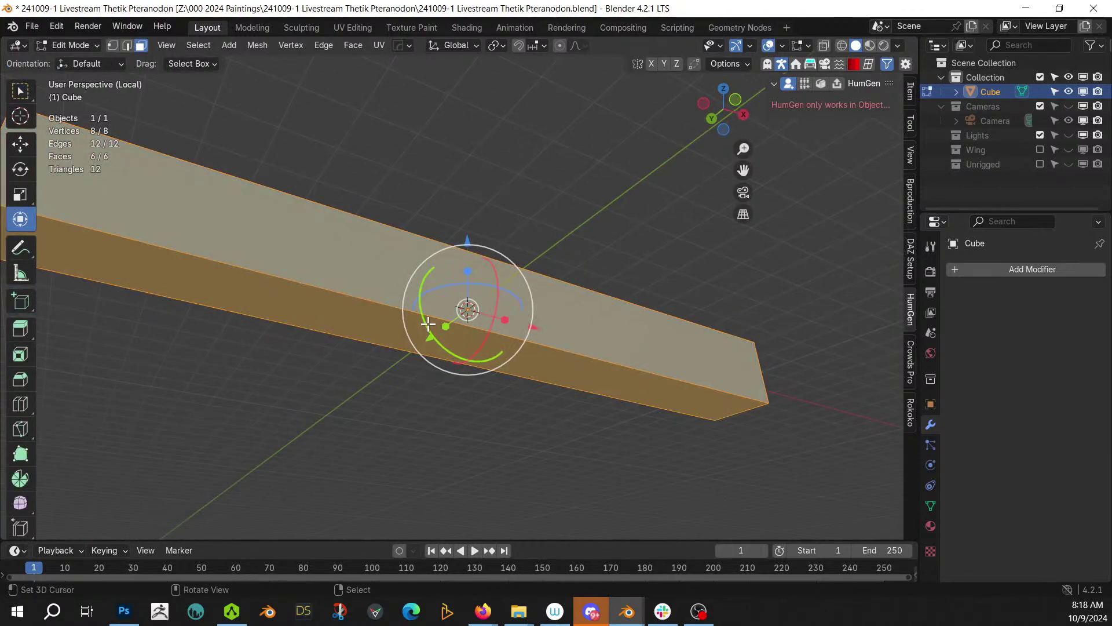
- Add two centred lengthwise loop cuts to the stretched cube, splitting its long sides and its underside in half
{"action": "mouse_move", "coordinate": [420, 339]}
{"action": "middle_mouse_down"}
{"action": "mouse_move", "coordinate": [447, 286]}
{"action": "mouse_move", "coordinate": [496, 261]}
{"action": "mouse_move", "coordinate": [510, 336]}
{"action": "mouse_move", "coordinate": [801, 454]}
{"action": "mouse_move", "coordinate": [400, 345]}
{"action": "middle_mouse_up"}
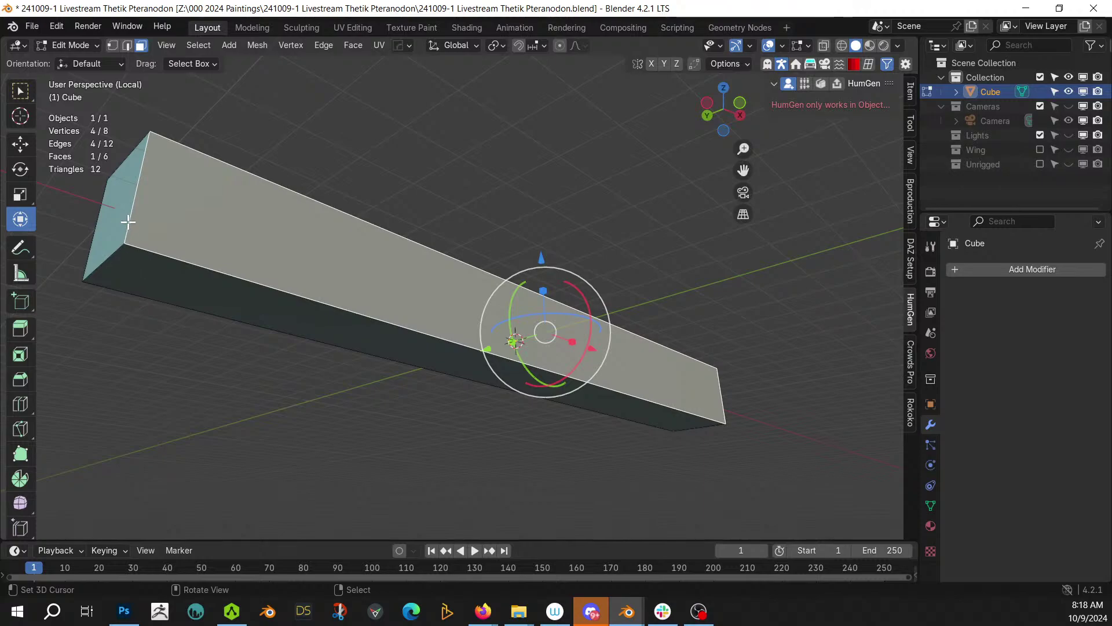
{"action": "key", "text": "ctrl+r"}
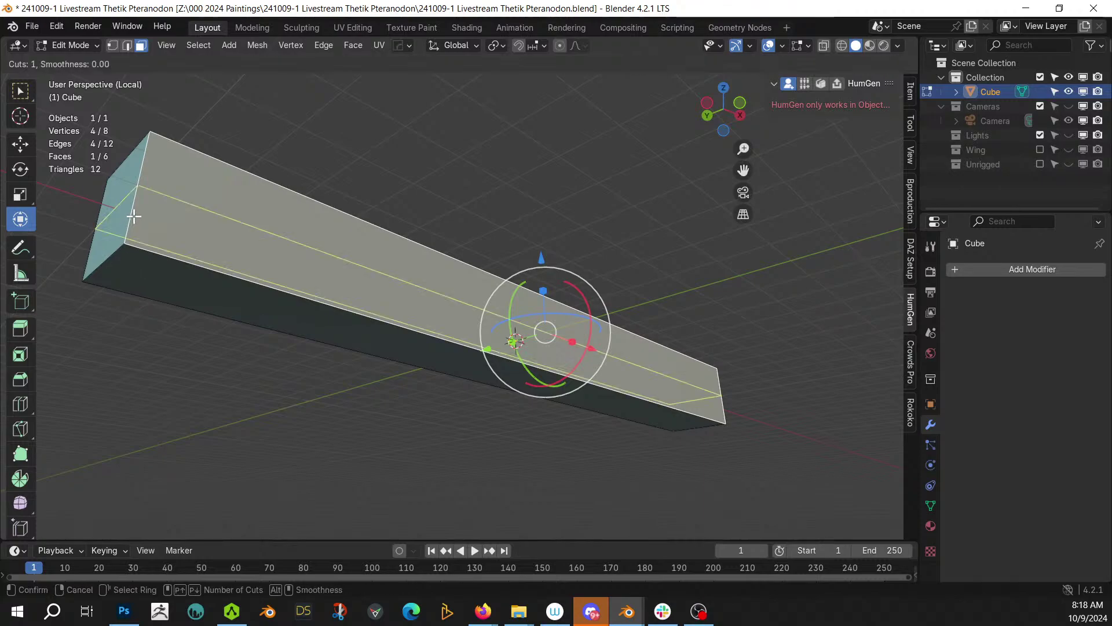
{"action": "left_click", "coordinate": [134, 216]}
{"action": "right_click", "coordinate": [129, 216]}
{"action": "left_click", "coordinate": [111, 253]}
{"action": "key", "text": "ctrl+r"}
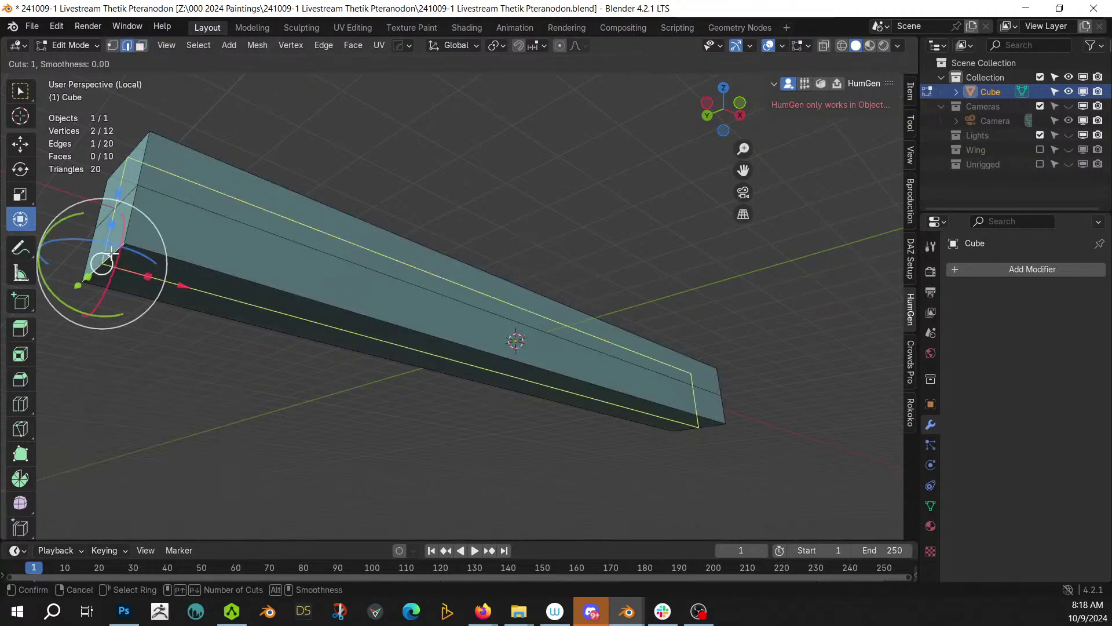
{"action": "left_click", "coordinate": [111, 254]}
{"action": "right_click", "coordinate": [112, 255]}
- Extrude the rear half of the bar's underside downward by about 7.9 m to form a tall wall
{"action": "key", "text": "3"}
{"action": "left_click", "coordinate": [171, 287]}
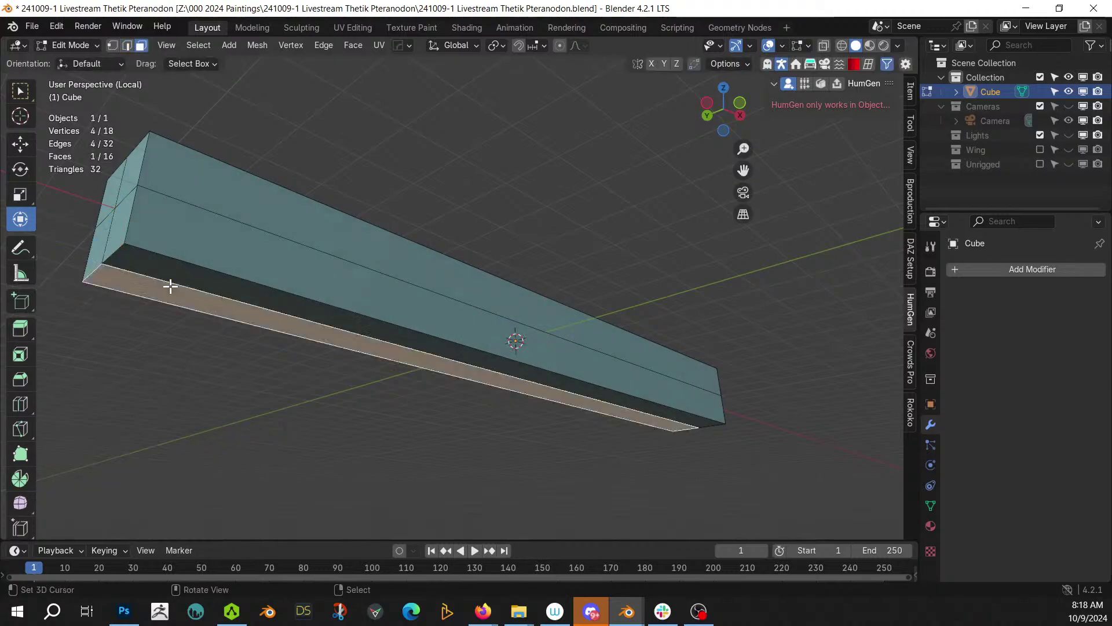
{"action": "key", "text": "e"}
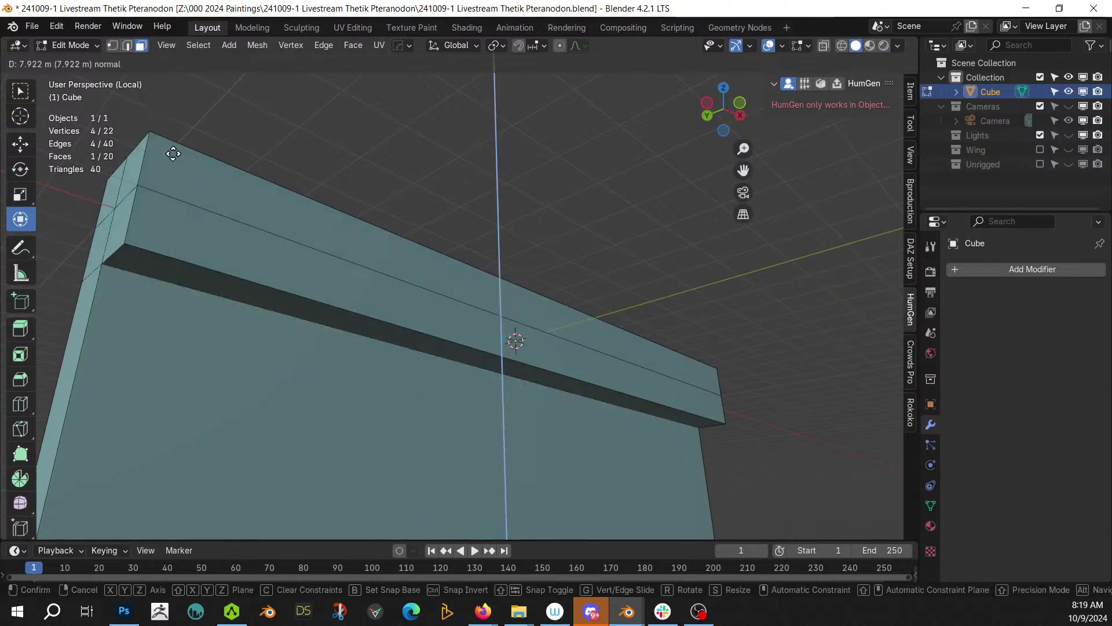
{"action": "left_click", "coordinate": [173, 153]}
{"action": "middle_click_drag", "start_coordinate": [216, 186], "coordinate": [341, 218]}
- Extrude the upper half of the bar's front long side outward by about 0.92 m
{"action": "left_click", "coordinate": [385, 257]}
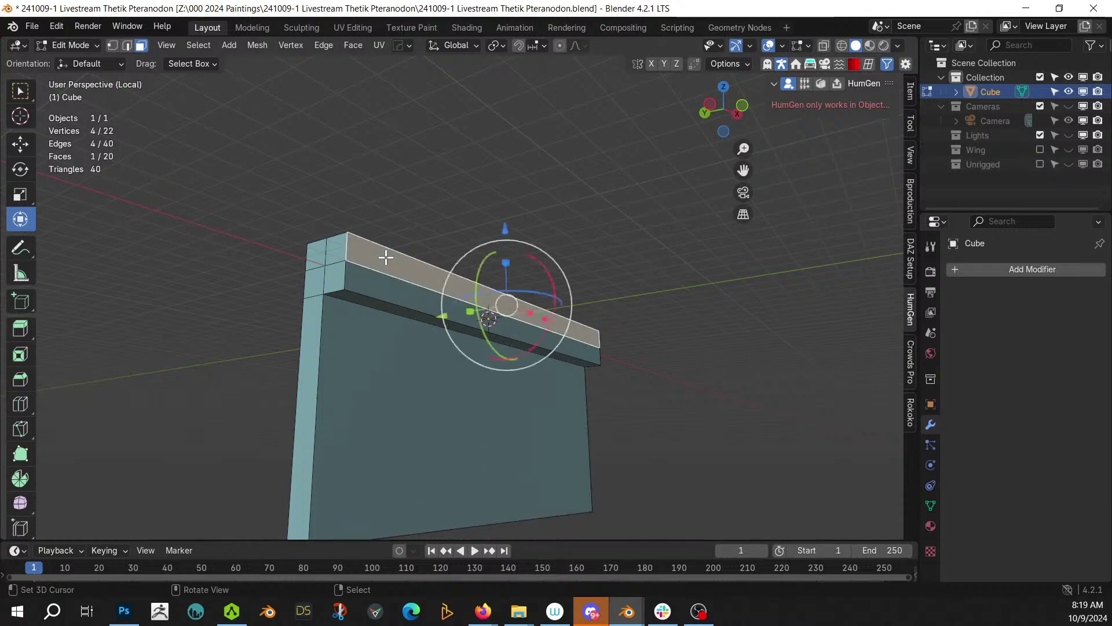
{"action": "key", "text": "e"}
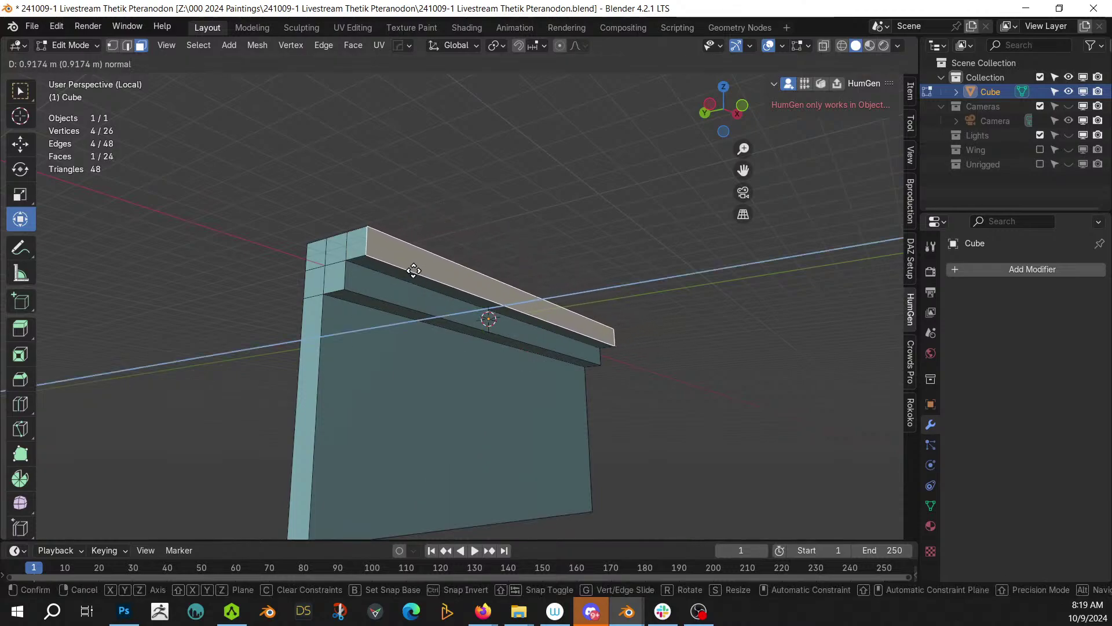
{"action": "left_click", "coordinate": [413, 271]}
{"action": "mouse_move", "coordinate": [417, 266]}
{"action": "middle_mouse_down"}
{"action": "mouse_move", "coordinate": [454, 300]}
{"action": "mouse_move", "coordinate": [487, 295]}
{"action": "mouse_move", "coordinate": [405, 268]}
{"action": "middle_mouse_up"}
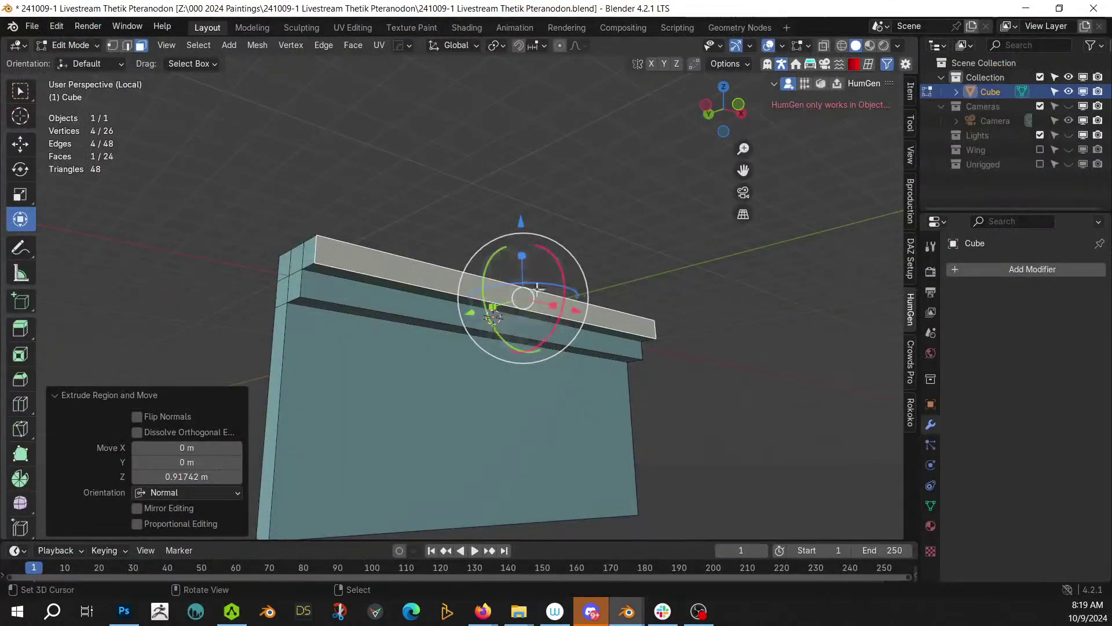
- Add 10 evenly spaced loop cuts across the length of the wall without sliding them
{"action": "middle_click_drag", "start_coordinate": [537, 287], "coordinate": [570, 347]}
{"action": "key", "text": "ctrl+r"}
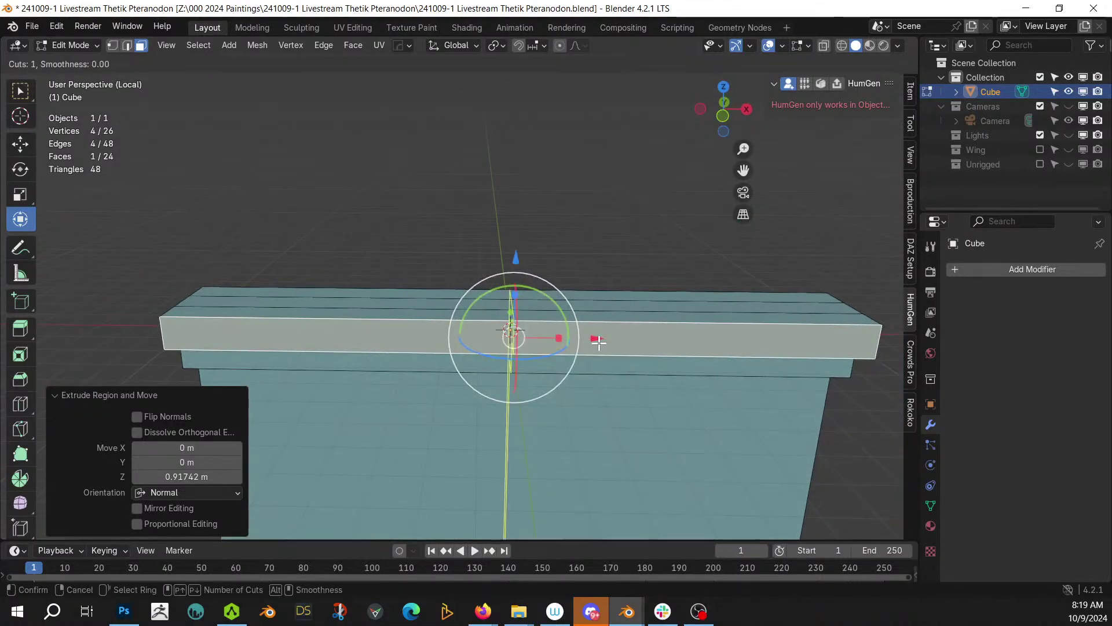
{"action": "scroll", "coordinate": [599, 342], "scroll_direction": "up", "scroll_amount": 9}
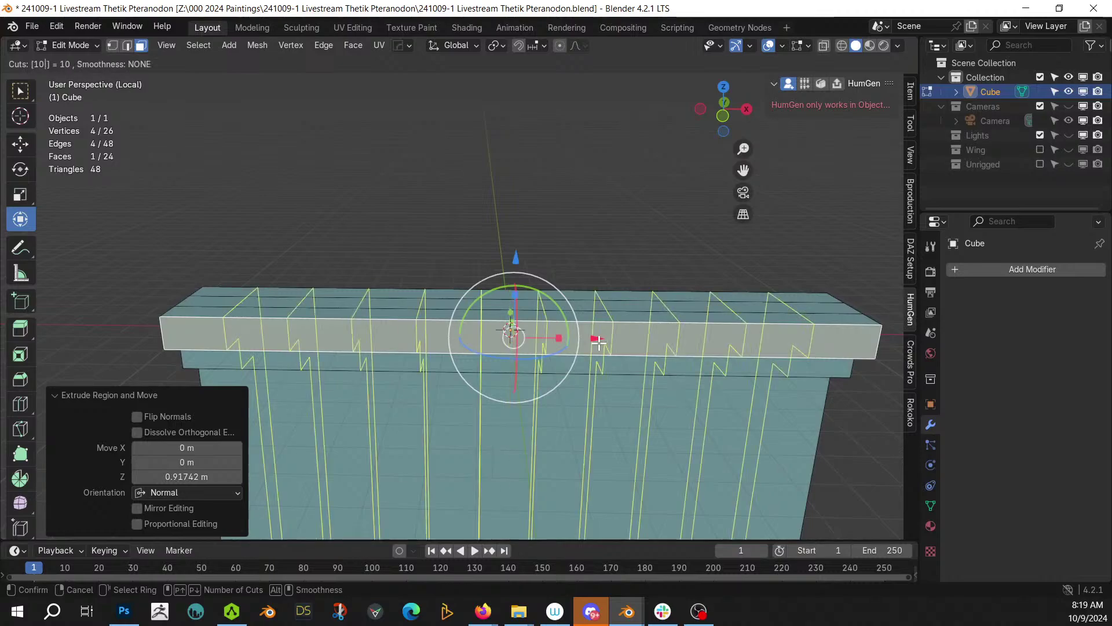
{"action": "left_click", "coordinate": [599, 343]}
{"action": "right_click", "coordinate": [599, 342]}
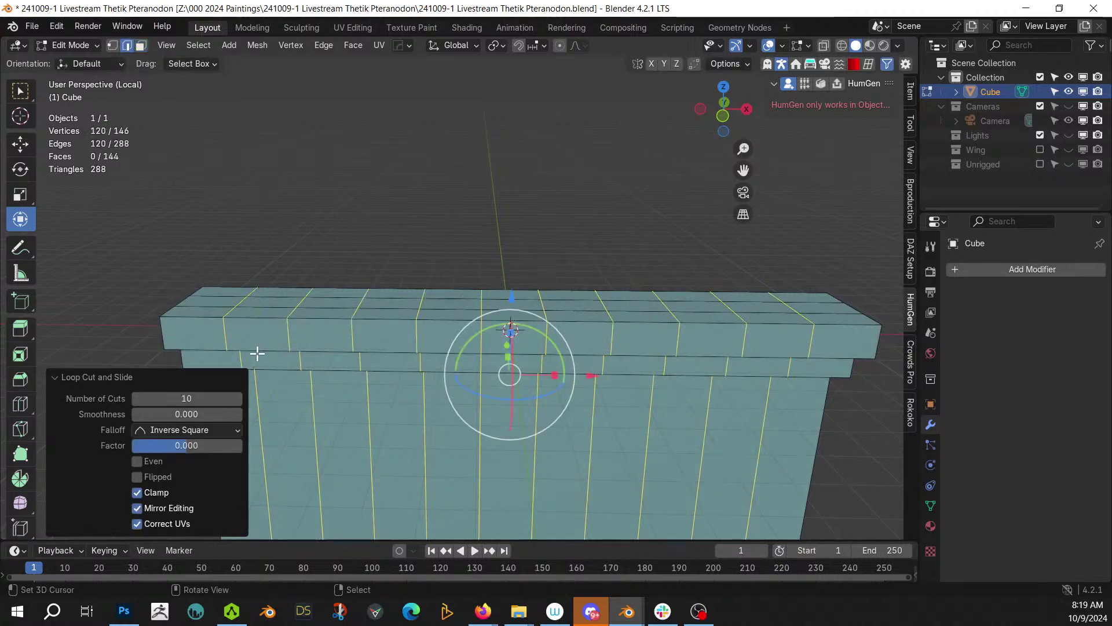
- Select every other face along the front of the top ledge, six in all, and extrude them outward by about 1.25 m
{"action": "key", "text": "3"}
{"action": "left_click", "coordinate": [211, 332]}
{"action": "left_click", "coordinate": [320, 334], "text": "ctrl"}
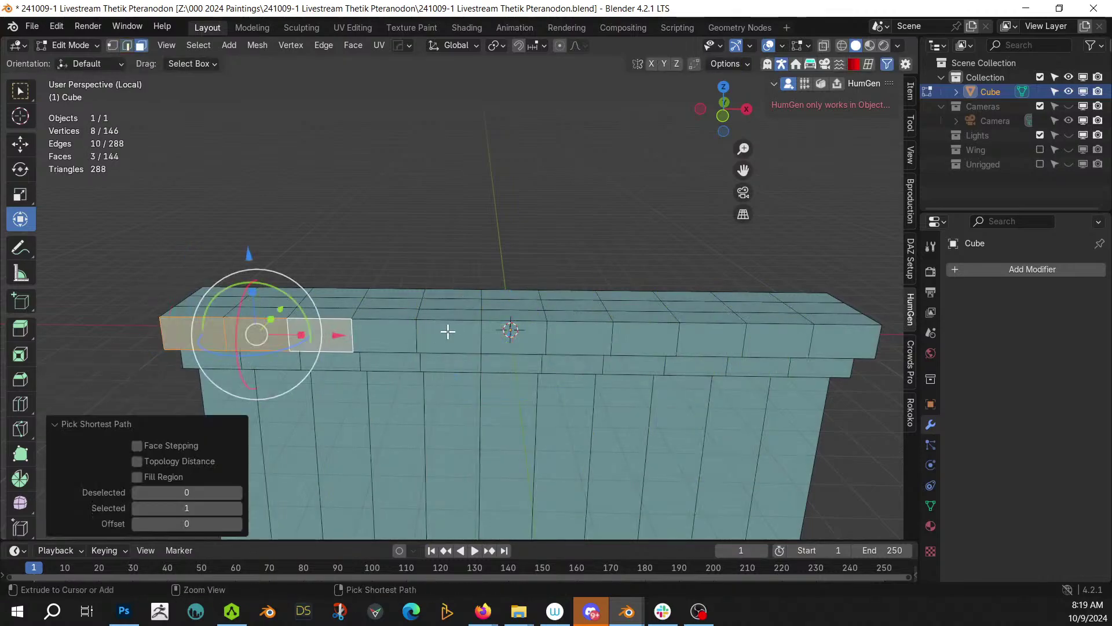
{"action": "left_click", "coordinate": [176, 333]}
{"action": "left_click", "coordinate": [320, 334], "text": "shift"}
{"action": "left_click", "coordinate": [449, 336], "text": "shift"}
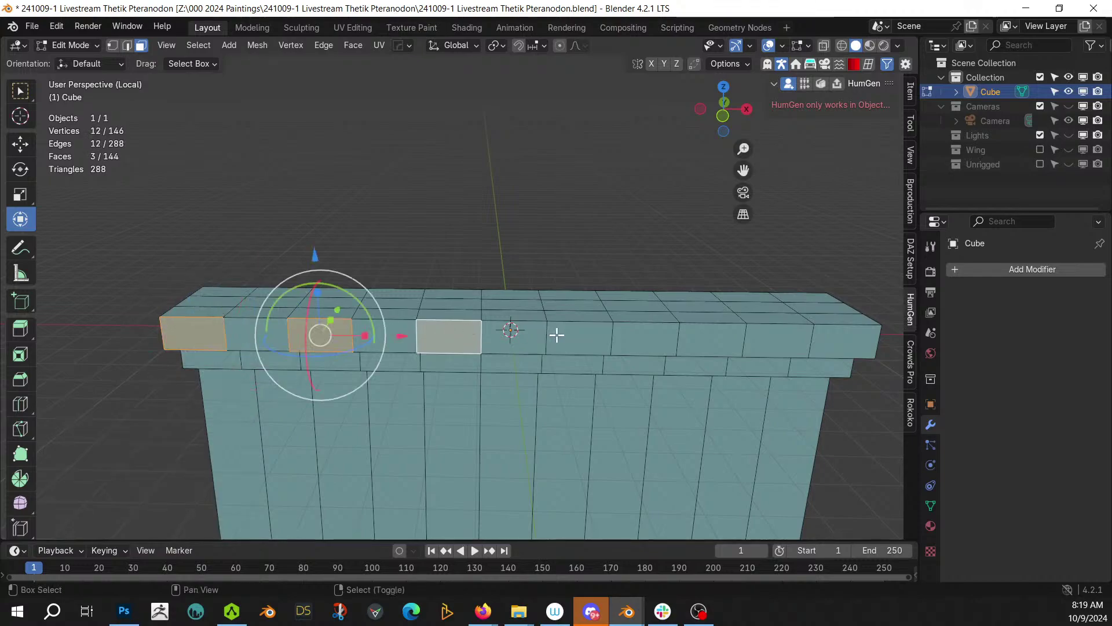
{"action": "left_click", "coordinate": [579, 338], "text": "shift"}
{"action": "left_click", "coordinate": [711, 339], "text": "shift"}
{"action": "left_click", "coordinate": [837, 340], "text": "shift"}
{"action": "middle_click_drag", "start_coordinate": [690, 318], "coordinate": [551, 293]}
{"action": "key", "text": "e"}
{"action": "left_click", "coordinate": [484, 363]}
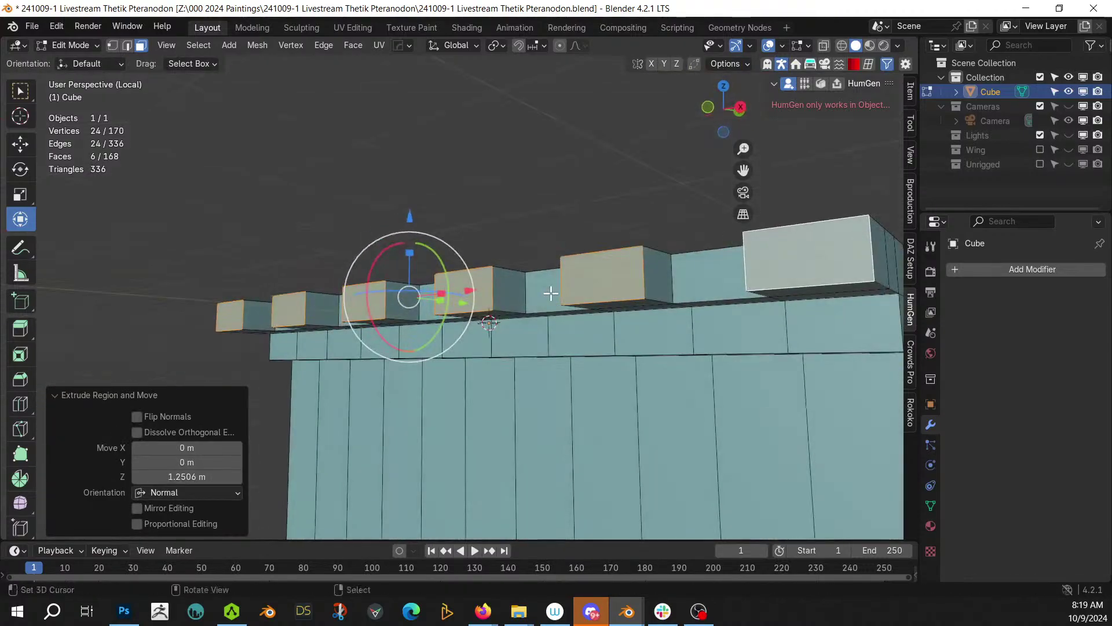
- Raise the lower front edges of the six protruding blocks along global Z by about 0.56 m to slope their undersides, and leave Edit Mode
{"action": "key", "text": "2"}
{"action": "left_click", "coordinate": [220, 327]}
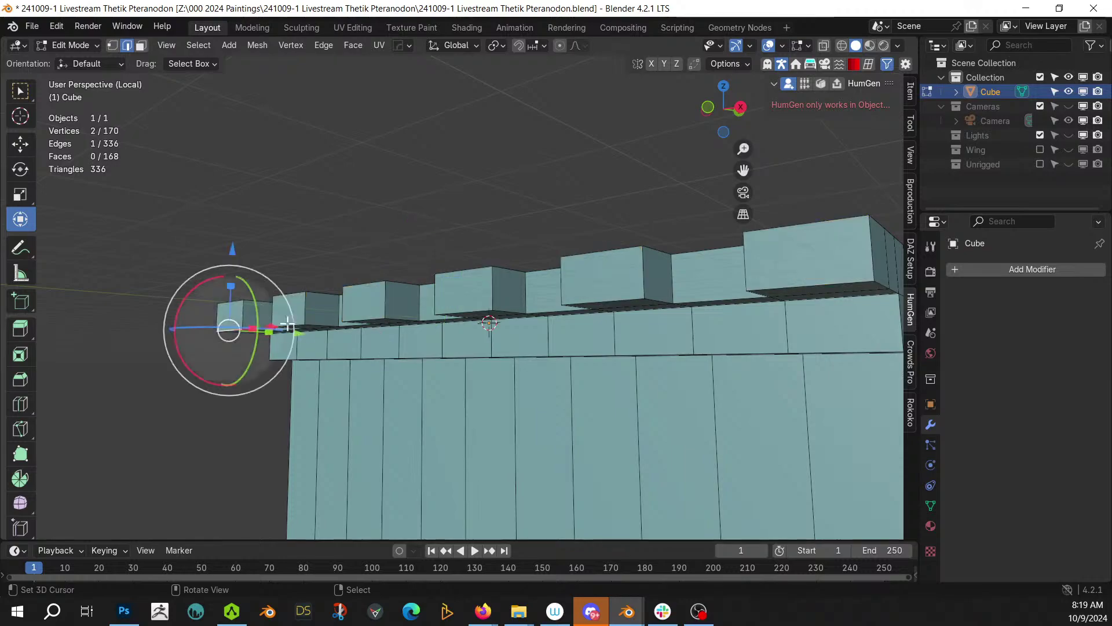
{"action": "left_click", "coordinate": [320, 316], "text": "ctrl"}
{"action": "middle_click_drag", "start_coordinate": [320, 317], "coordinate": [264, 211]}
{"action": "left_click", "coordinate": [265, 211]}
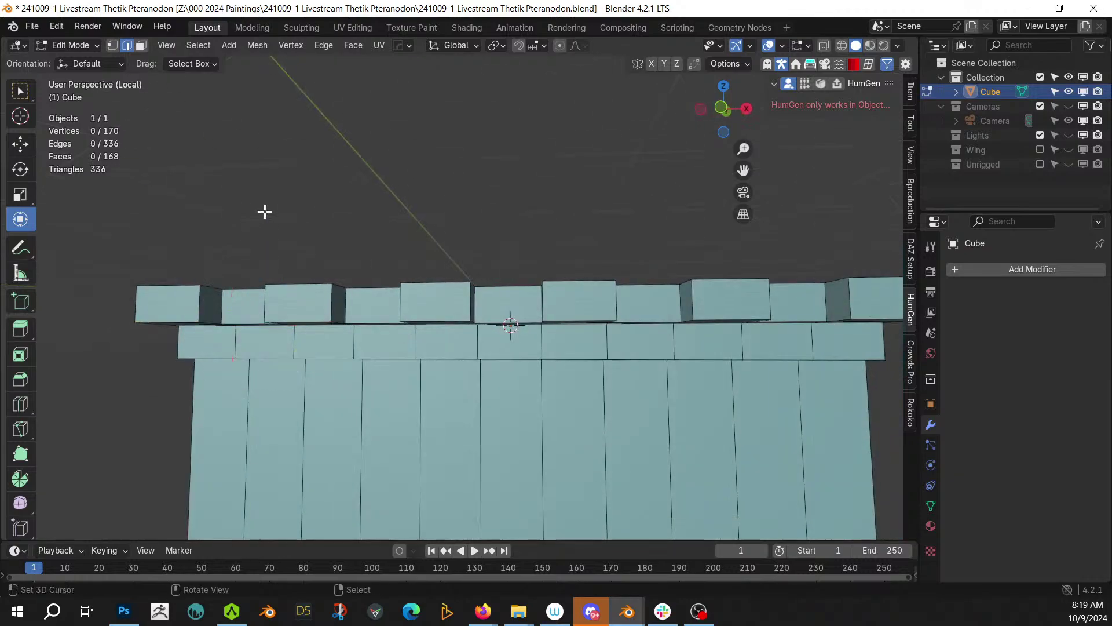
{"action": "left_click", "coordinate": [168, 323]}
{"action": "left_click", "coordinate": [308, 318], "text": "ctrl"}
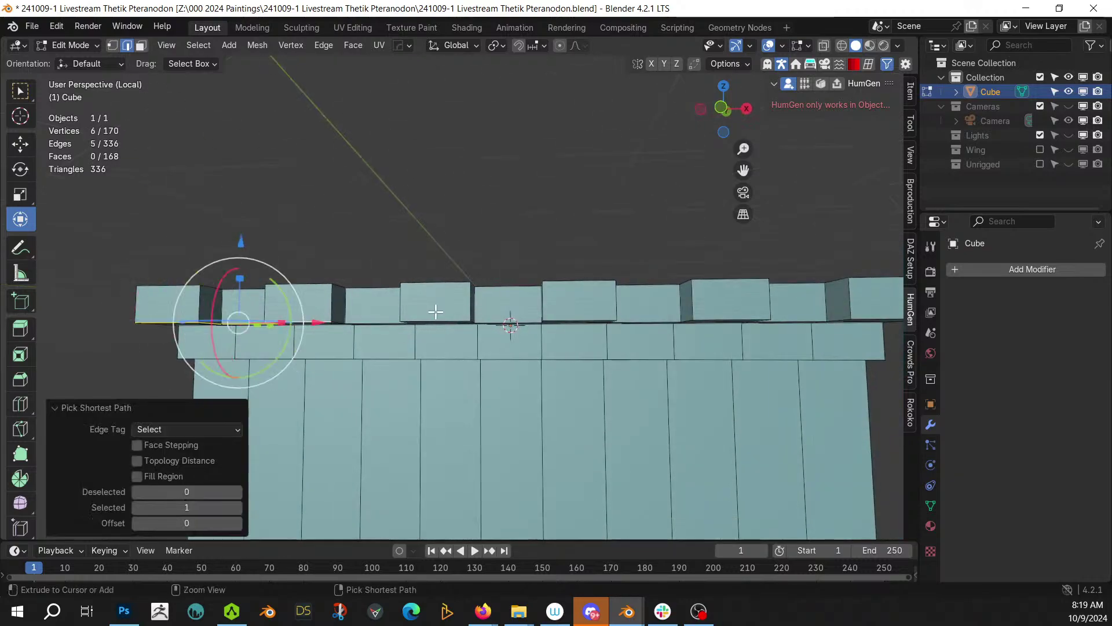
{"action": "key", "text": "ctrl+z"}
{"action": "left_click", "coordinate": [281, 317], "text": "shift"}
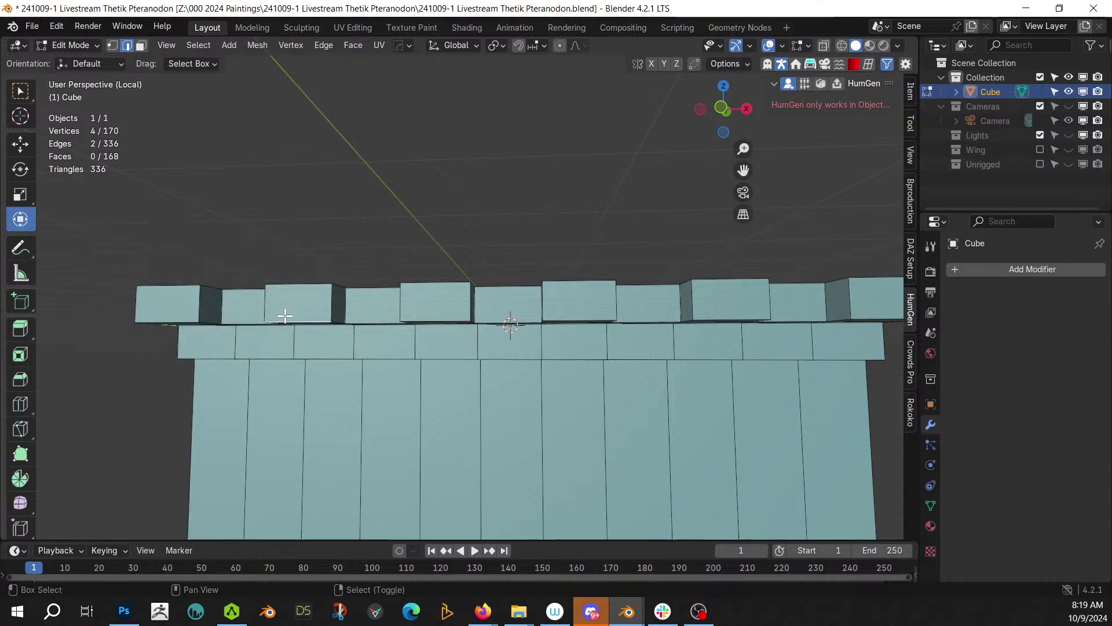
{"action": "left_click", "coordinate": [408, 318], "text": "shift"}
{"action": "left_click", "coordinate": [576, 318], "text": "shift"}
{"action": "left_click", "coordinate": [727, 318], "text": "shift"}
{"action": "left_click", "coordinate": [869, 318], "text": "shift"}
{"action": "middle_click_drag", "start_coordinate": [571, 323], "coordinate": [321, 395]}
{"action": "left_click", "coordinate": [303, 395], "text": "shift"}
{"action": "left_click", "coordinate": [260, 377], "text": "shift"}
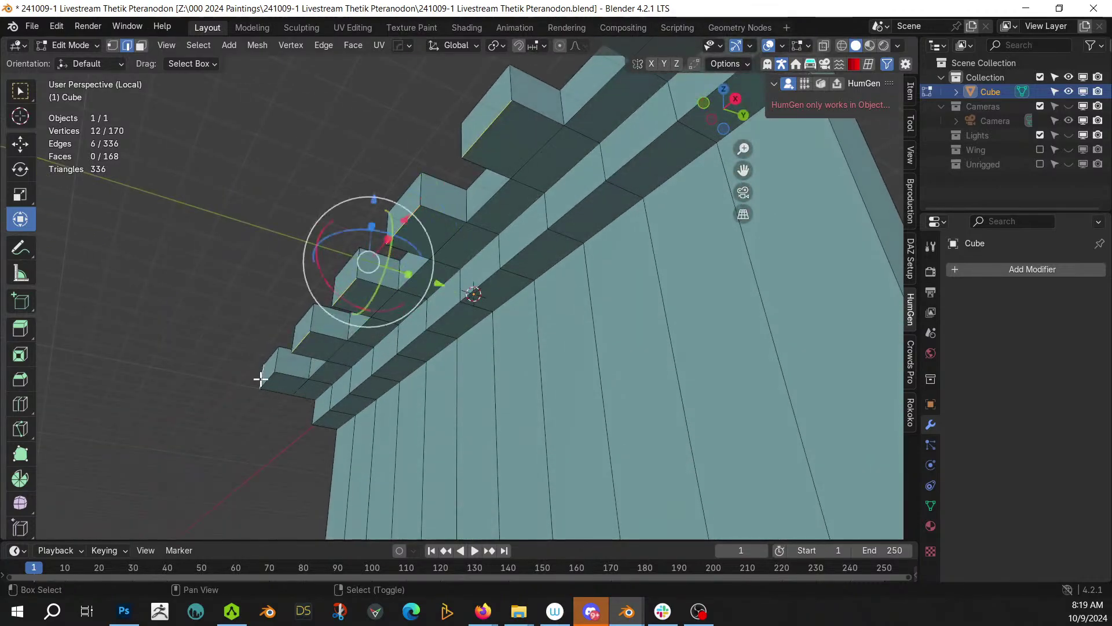
{"action": "left_click", "coordinate": [258, 373], "text": "shift"}
{"action": "left_click", "coordinate": [267, 376], "text": "shift"}
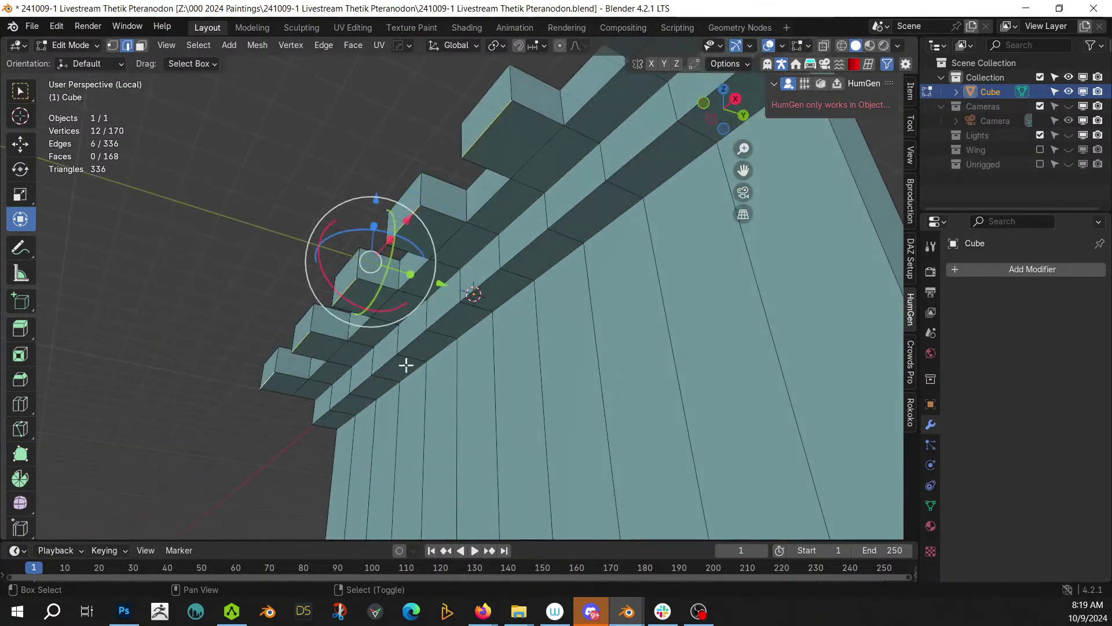
{"action": "key", "text": "g"}
{"action": "key", "text": "z"}
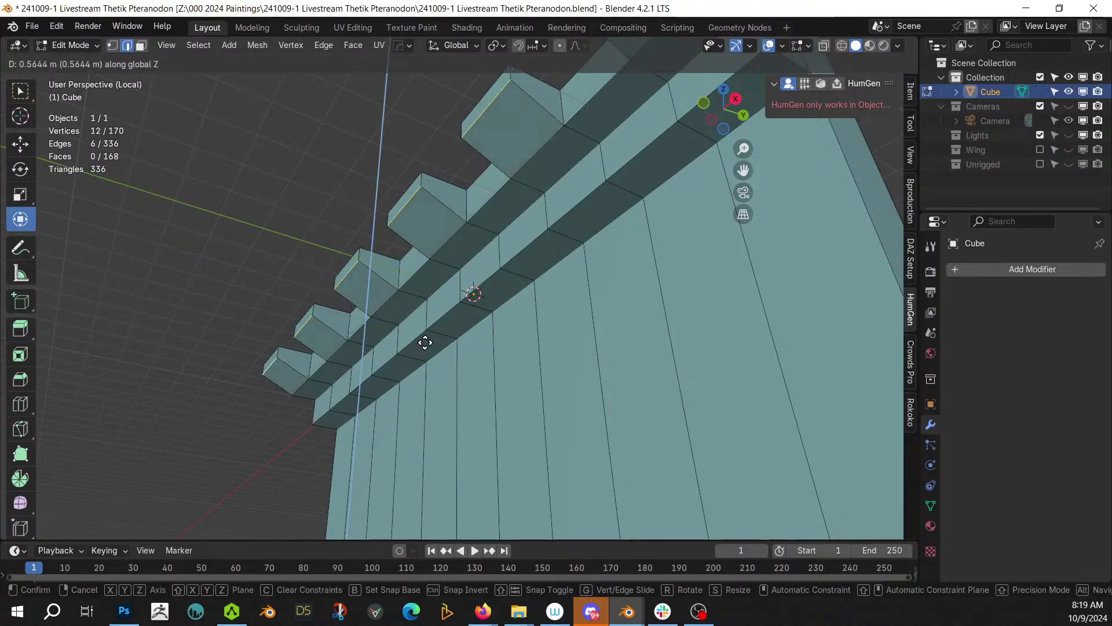
{"action": "left_click", "coordinate": [426, 342]}
{"action": "middle_click_drag", "start_coordinate": [452, 325], "coordinate": [608, 413]}
{"action": "key", "text": "Tab"}
- Switch to AccuRIG and preview the T-pose on the rigged Pteranodon, checking the wings from several angles
{"action": "key", "text": "alt+Tab"}
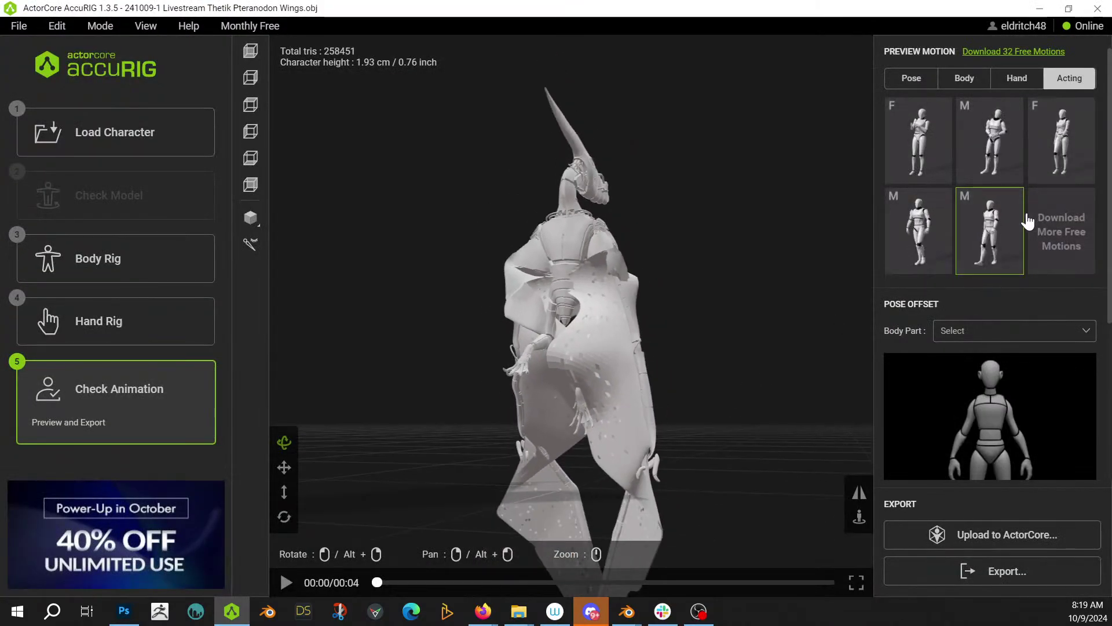
{"action": "left_click_drag", "start_coordinate": [670, 397], "coordinate": [647, 386]}
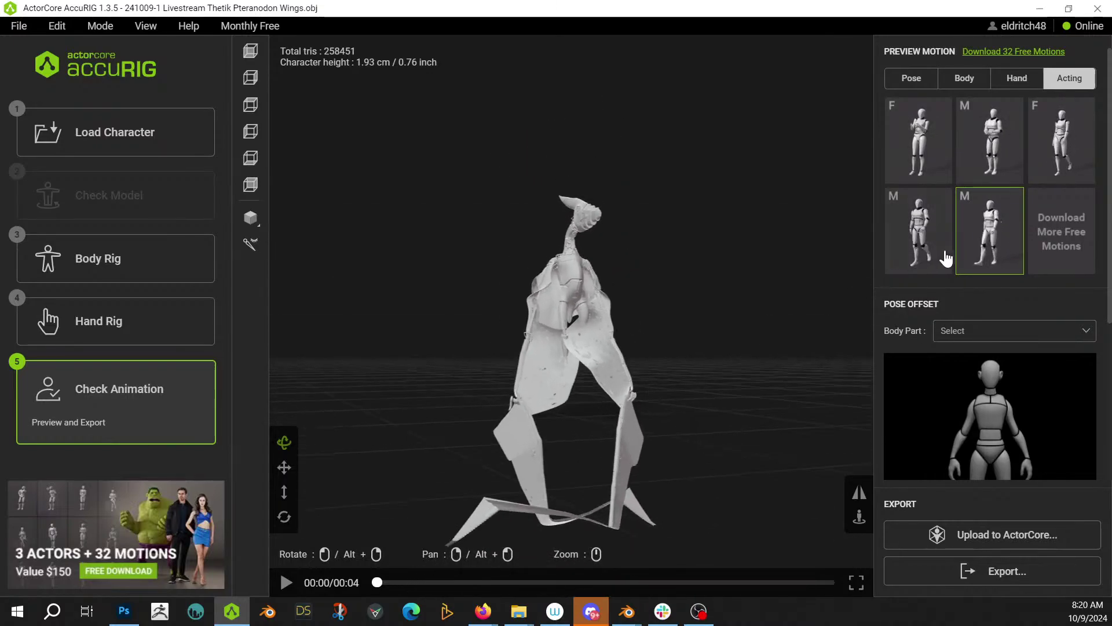
{"action": "left_click", "coordinate": [909, 79]}
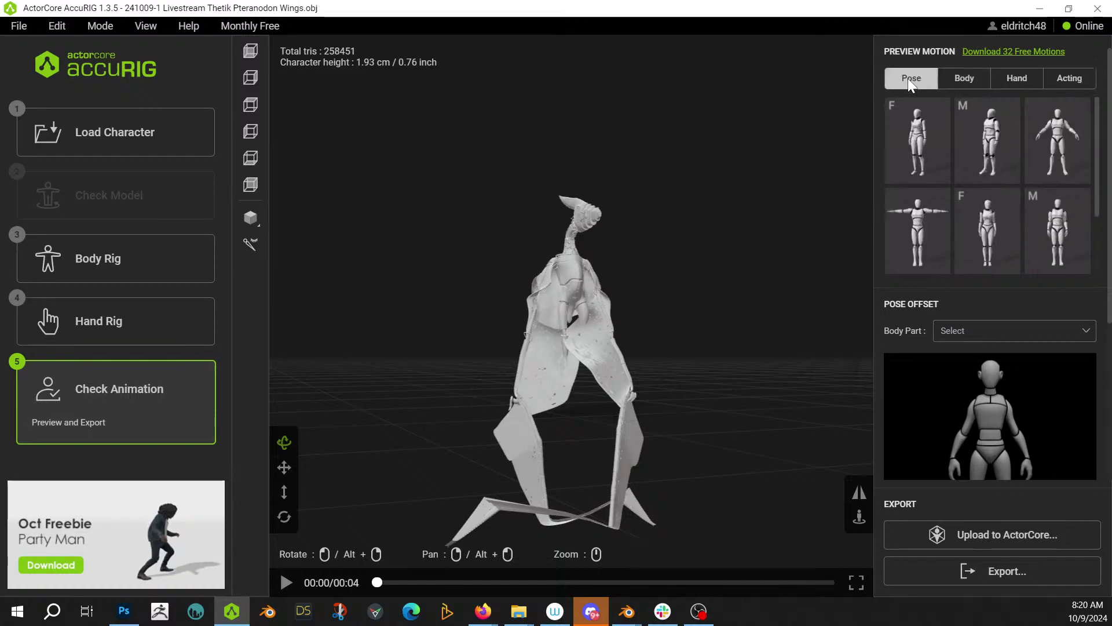
{"action": "left_click", "coordinate": [917, 230]}
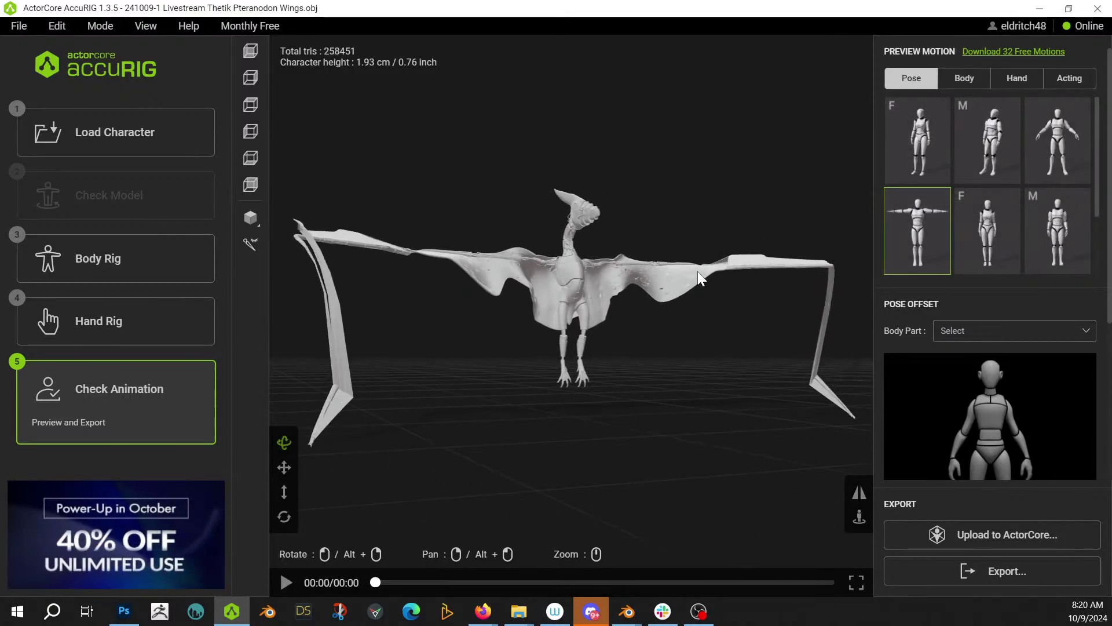
{"action": "left_click_drag", "start_coordinate": [543, 347], "coordinate": [390, 360]}
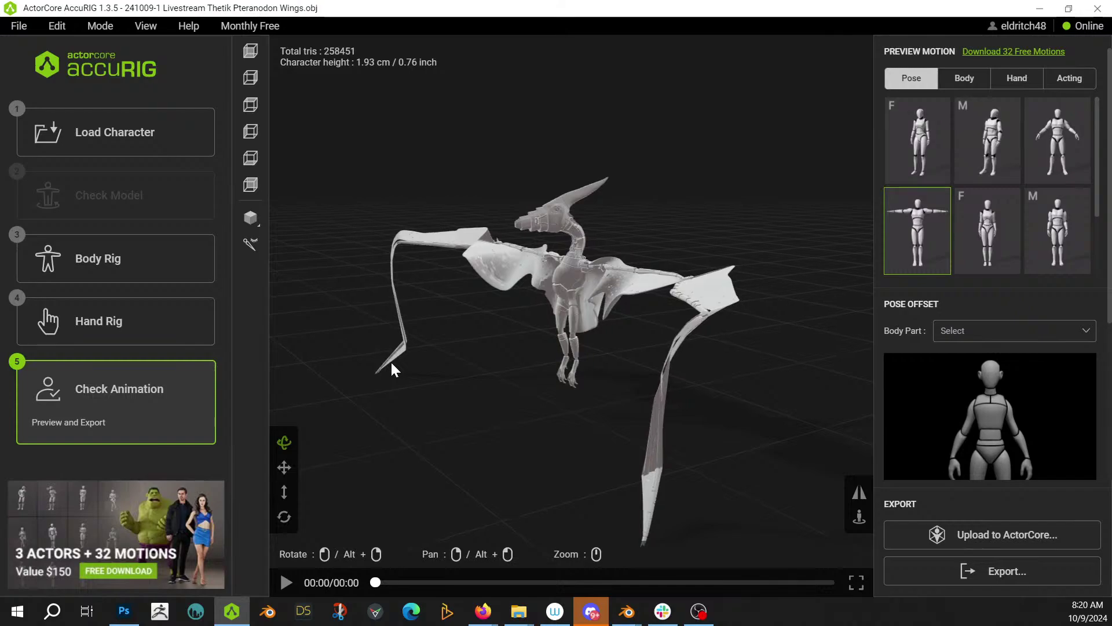
- Preview the fourth hand motion on the Pteranodon and inspect how the wings deform
{"action": "left_click", "coordinate": [1023, 80]}
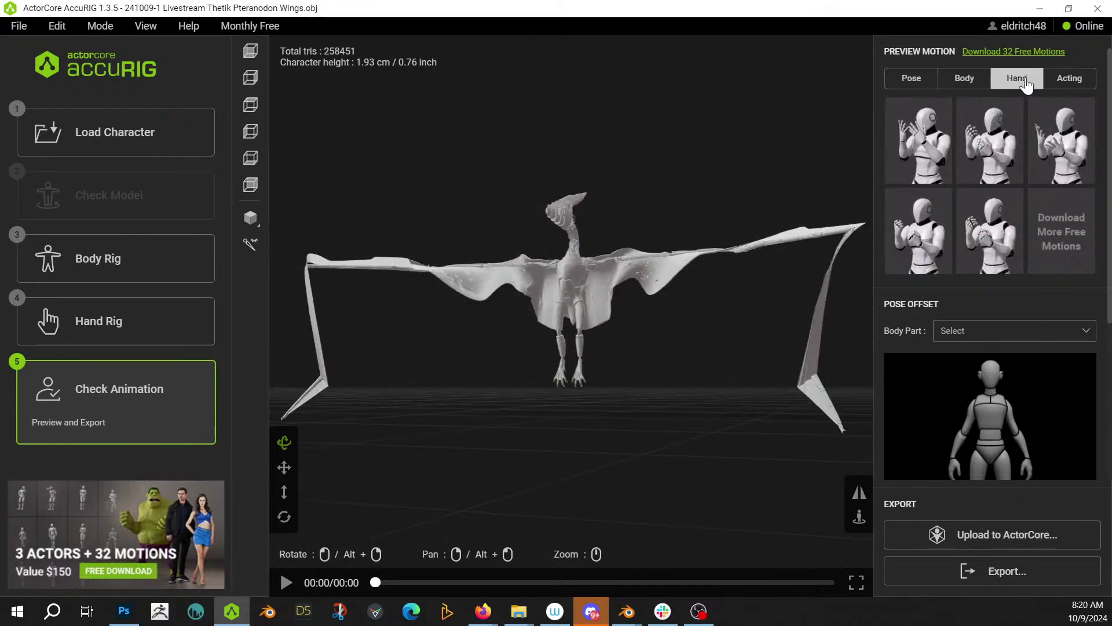
{"action": "left_click", "coordinate": [918, 231]}
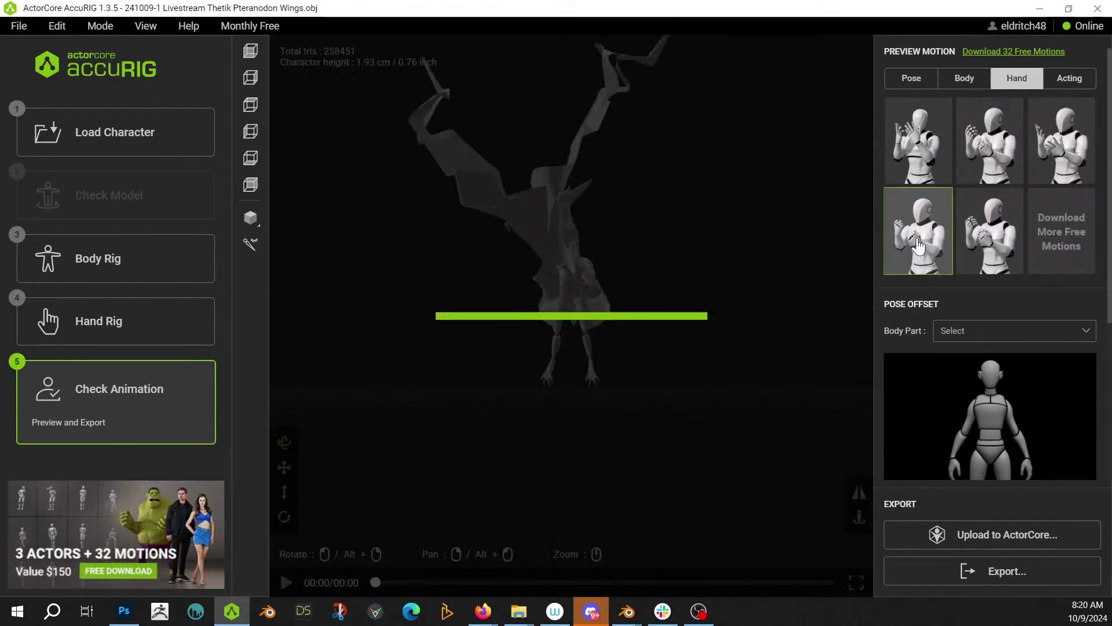
{"action": "left_click_drag", "start_coordinate": [754, 277], "coordinate": [510, 292]}
- Export the character as FBX with Blender as target application, overwriting "241009-1 Livestream Thetik Pteranodon Wings Rigged"
{"action": "left_click", "coordinate": [985, 570]}
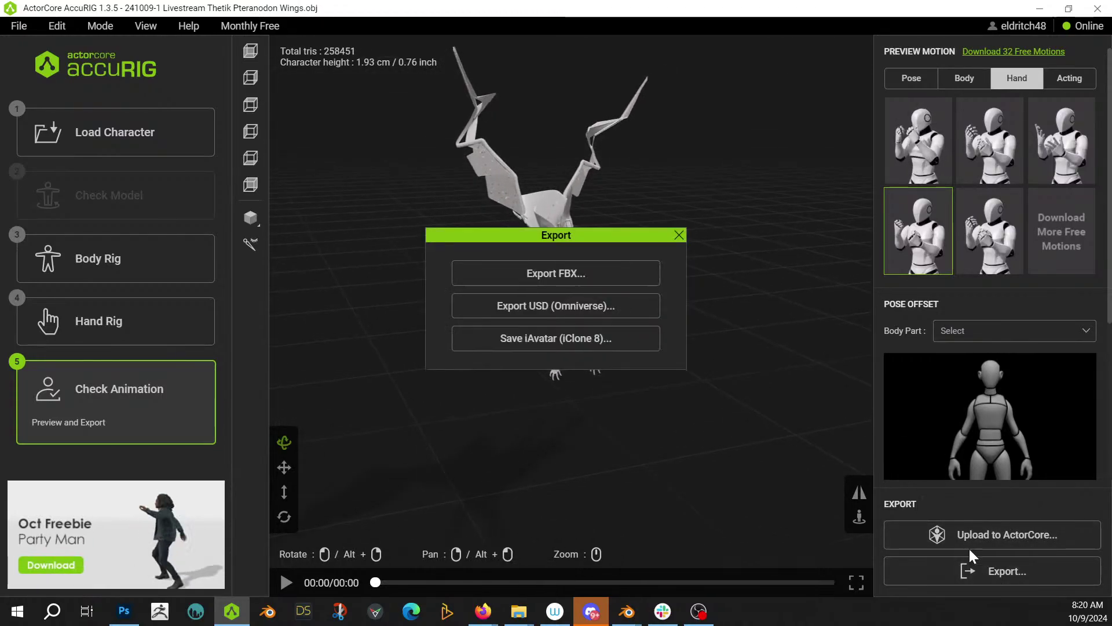
{"action": "left_click", "coordinate": [585, 278]}
{"action": "left_click", "coordinate": [501, 190]}
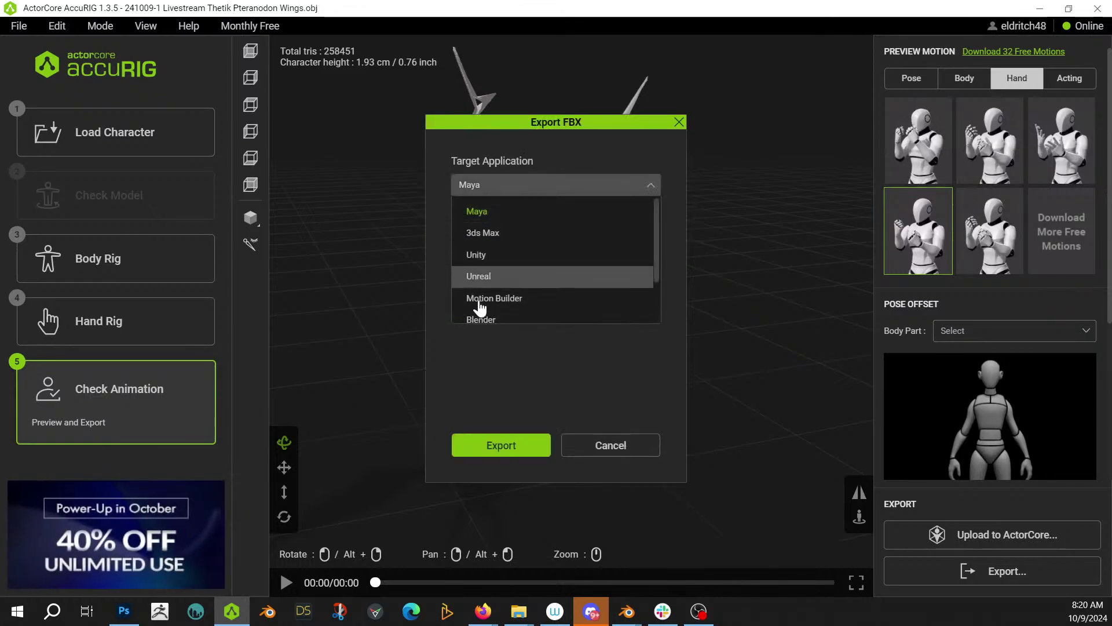
{"action": "left_click", "coordinate": [487, 320]}
{"action": "left_click", "coordinate": [490, 444]}
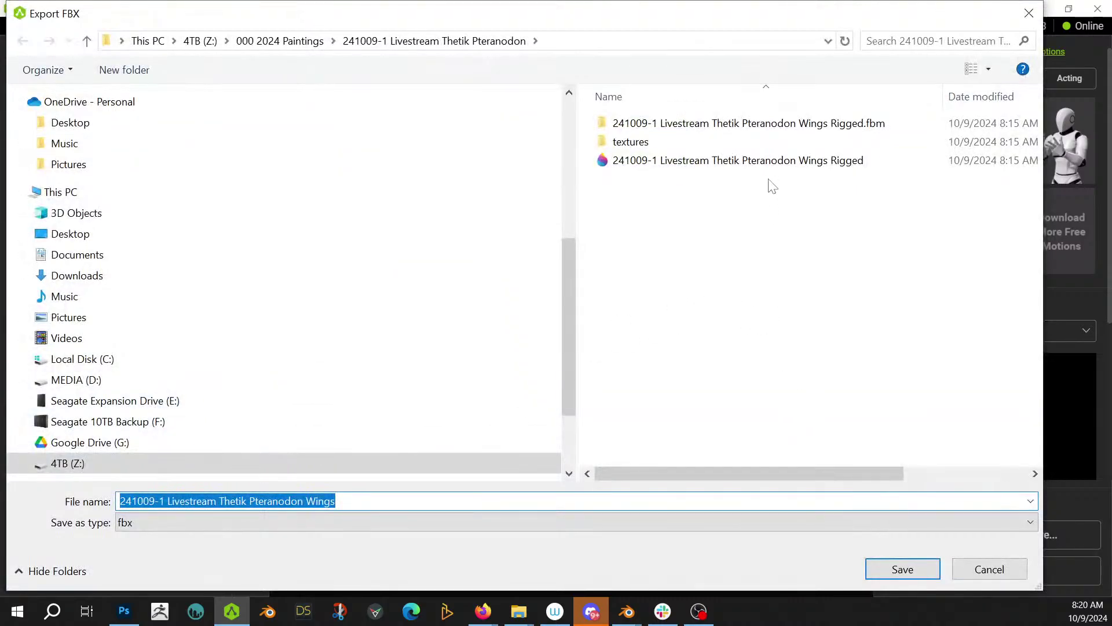
{"action": "left_click", "coordinate": [766, 162]}
{"action": "left_click", "coordinate": [887, 568]}
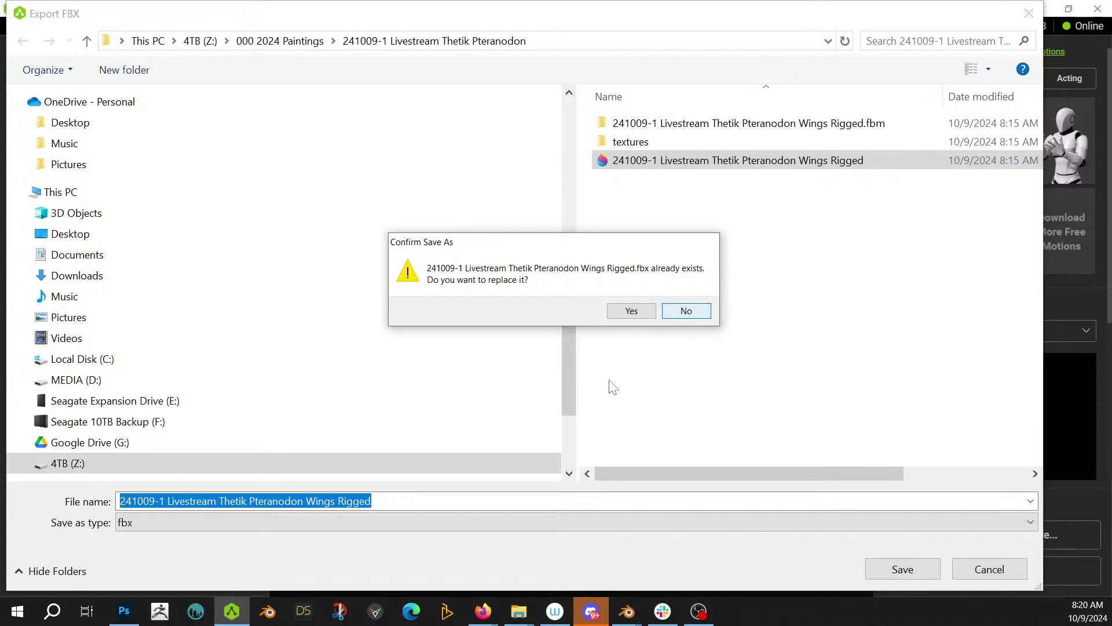
{"action": "left_click", "coordinate": [631, 311]}
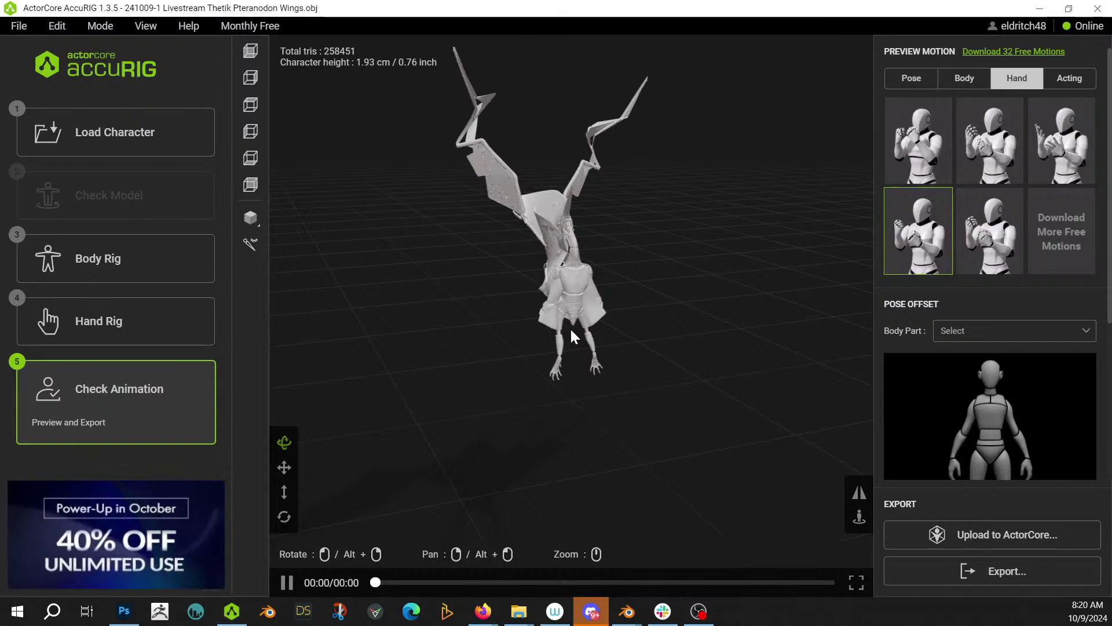
- Switch to Blender, import "241009-1 Livestream Thetik Pteranodon Wings Rigged.fbx" and clear the imported rig's scale
{"action": "key", "text": "alt+Tab"}
{"action": "key", "text": "F4"}
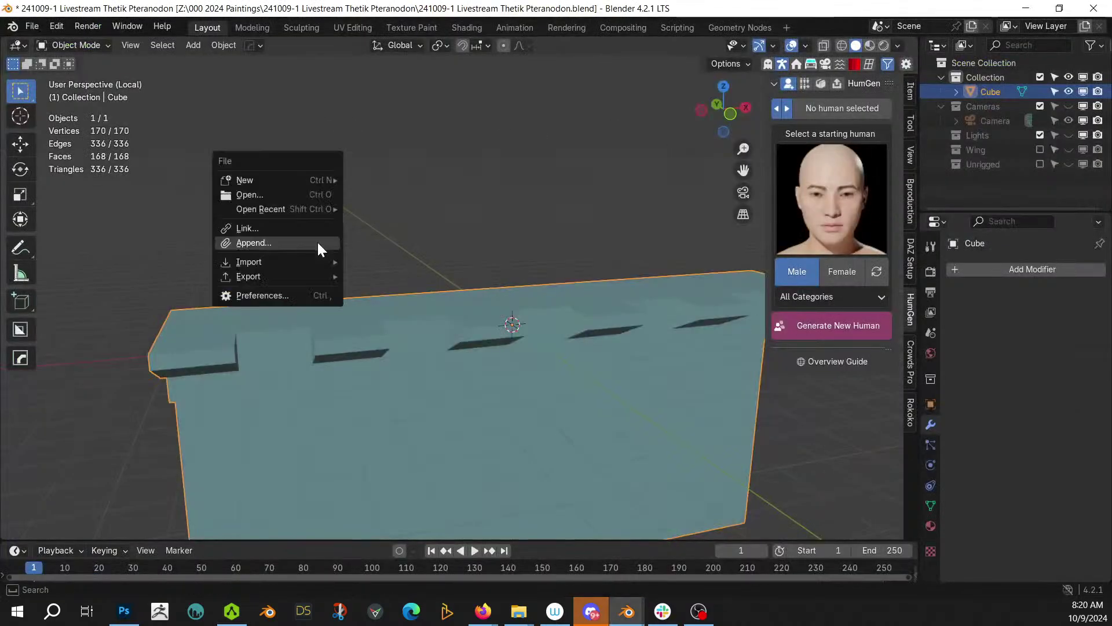
{"action": "mouse_move", "coordinate": [269, 258]}
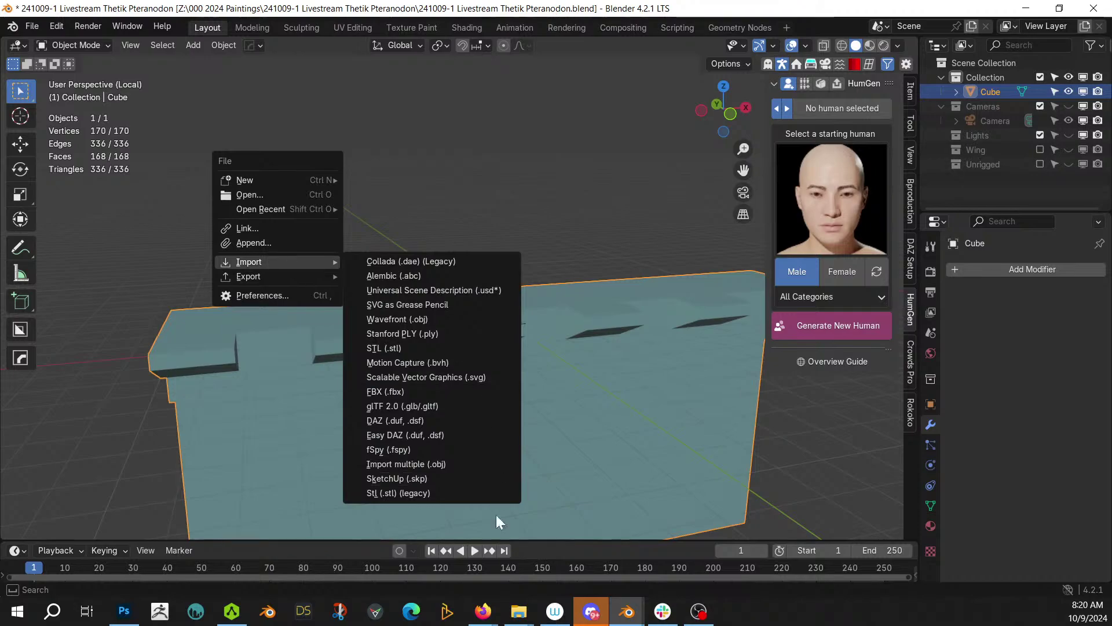
{"action": "left_click", "coordinate": [415, 391]}
{"action": "left_click", "coordinate": [509, 184]}
{"action": "left_click", "coordinate": [822, 496]}
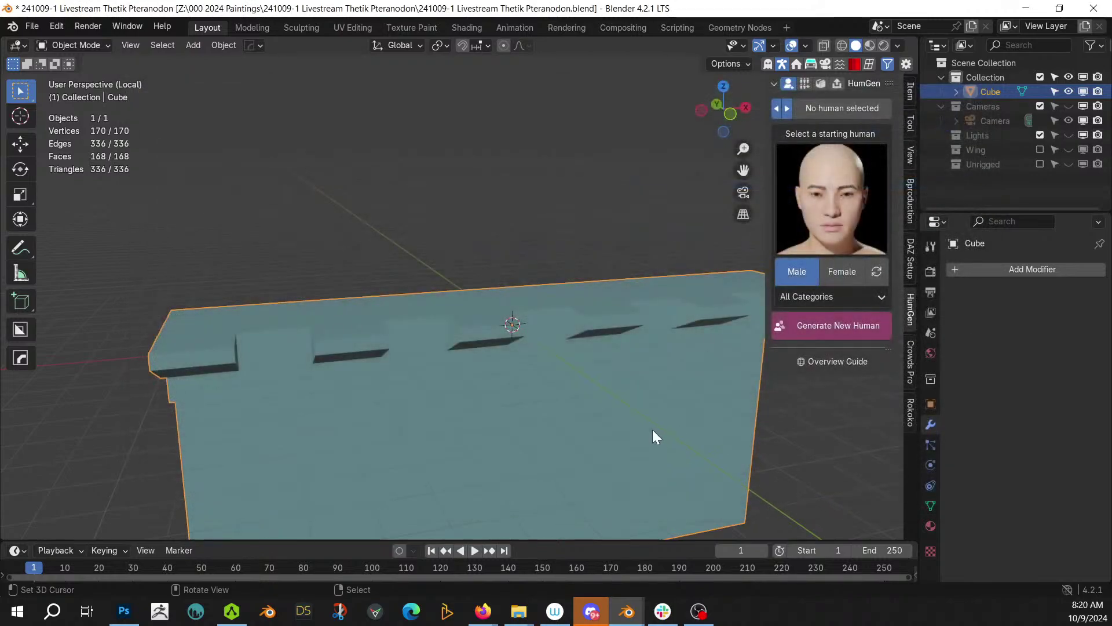
{"action": "key", "text": "alt+s"}
{"action": "middle_click_drag", "start_coordinate": [651, 429], "coordinate": [703, 439]}
{"action": "scroll", "coordinate": [695, 433], "scroll_direction": "up", "scroll_amount": 3}
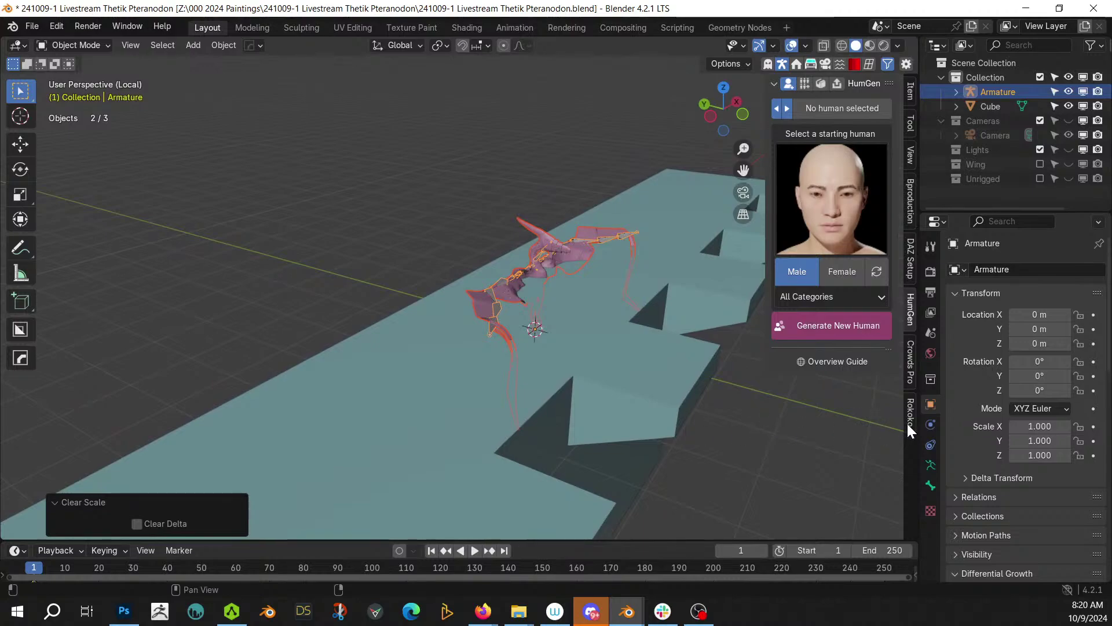
{"action": "left_click", "coordinate": [356, 220]}
{"action": "middle_click_drag", "start_coordinate": [356, 220], "coordinate": [507, 246]}
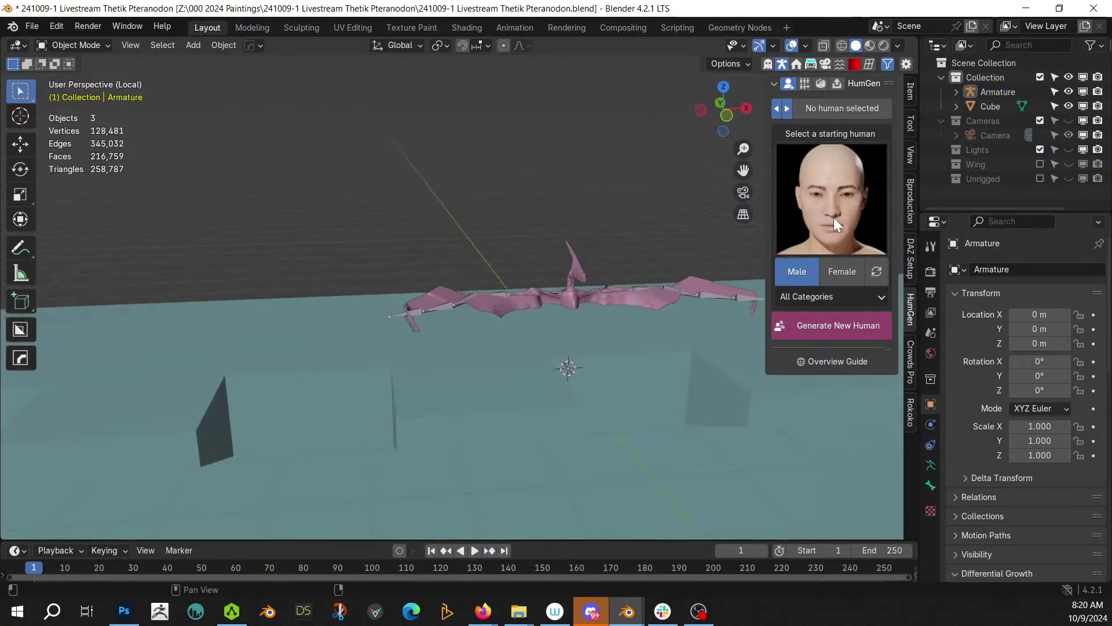
- Import the pose file "Neutral Idle.fbx" from the "000 G8 for HumanGen\Poses" folder
{"action": "left_click", "coordinate": [908, 410]}
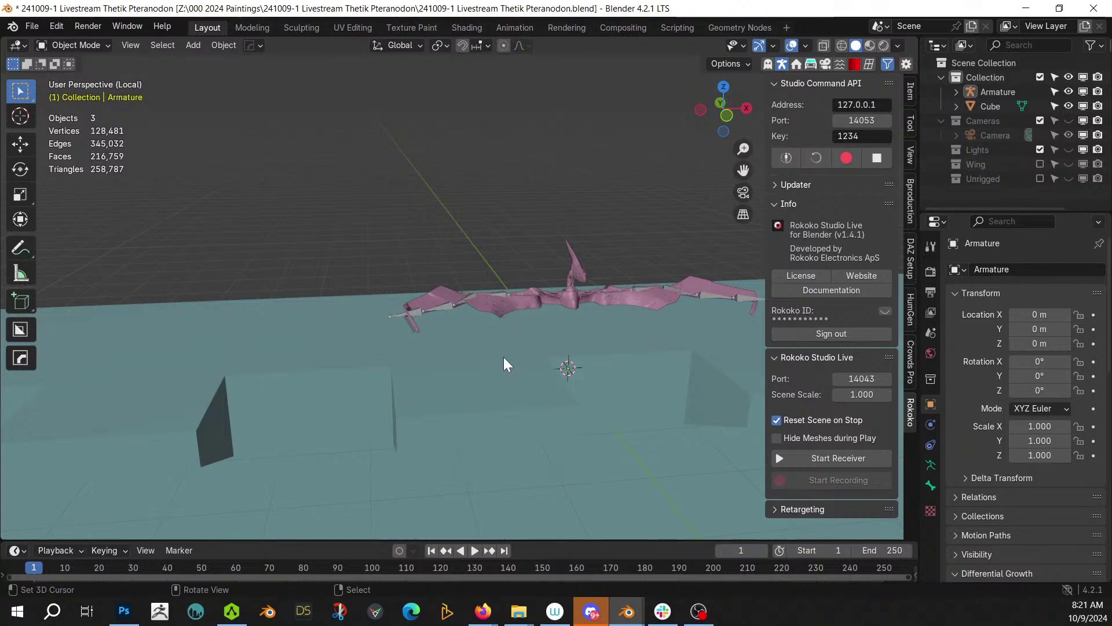
{"action": "key", "text": "F4"}
{"action": "mouse_move", "coordinate": [502, 356]}
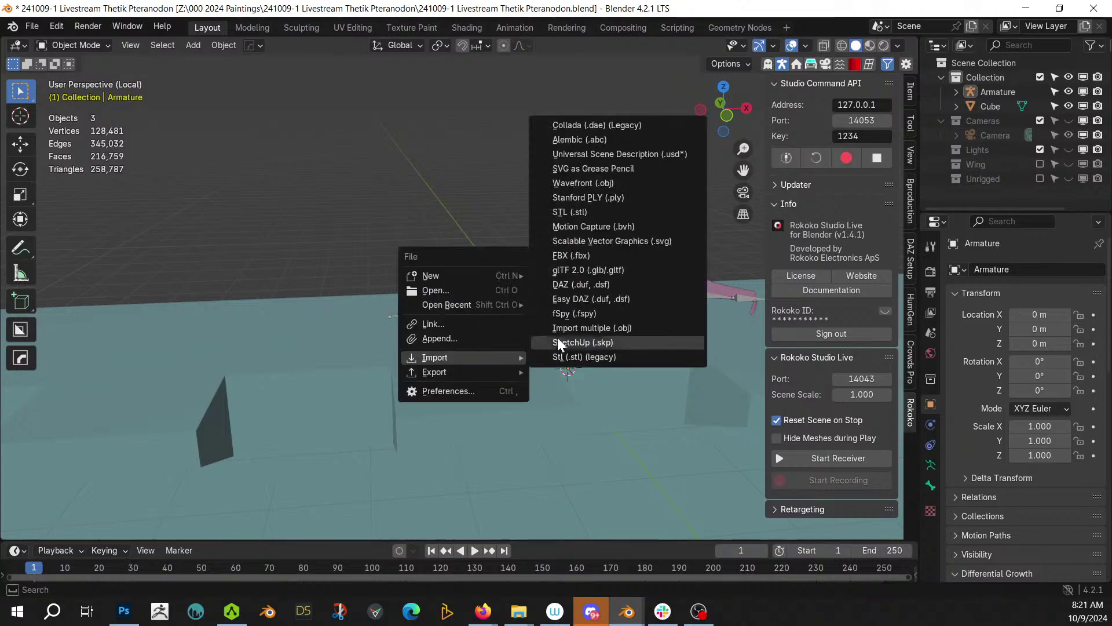
{"action": "left_click", "coordinate": [609, 255]}
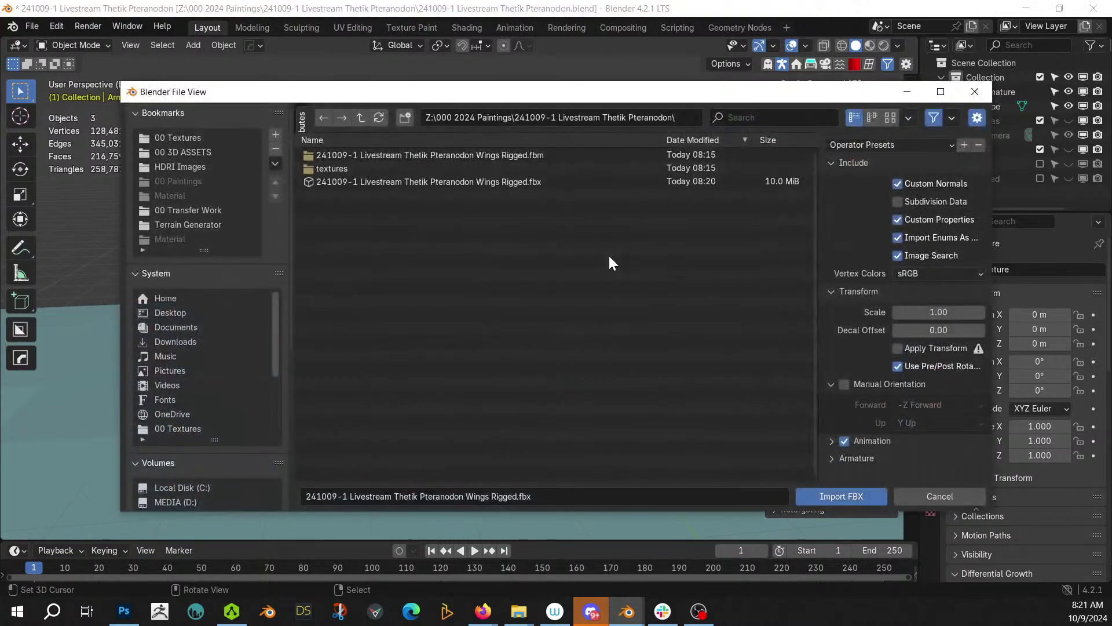
{"action": "left_click", "coordinate": [362, 119]}
{"action": "left_click", "coordinate": [374, 143]}
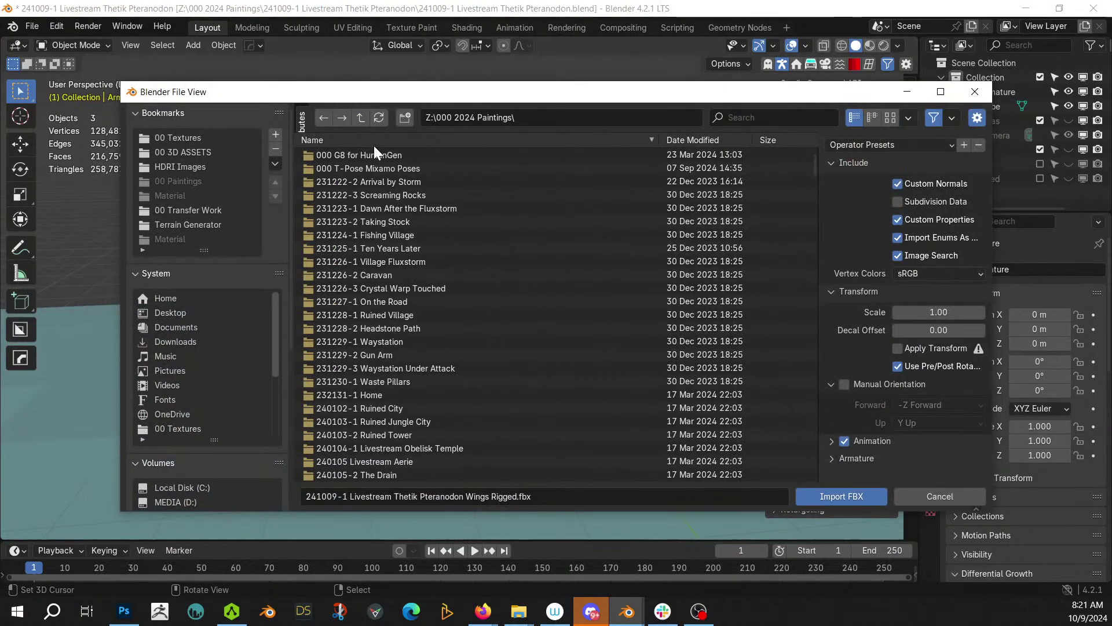
{"action": "double_click", "coordinate": [383, 154]}
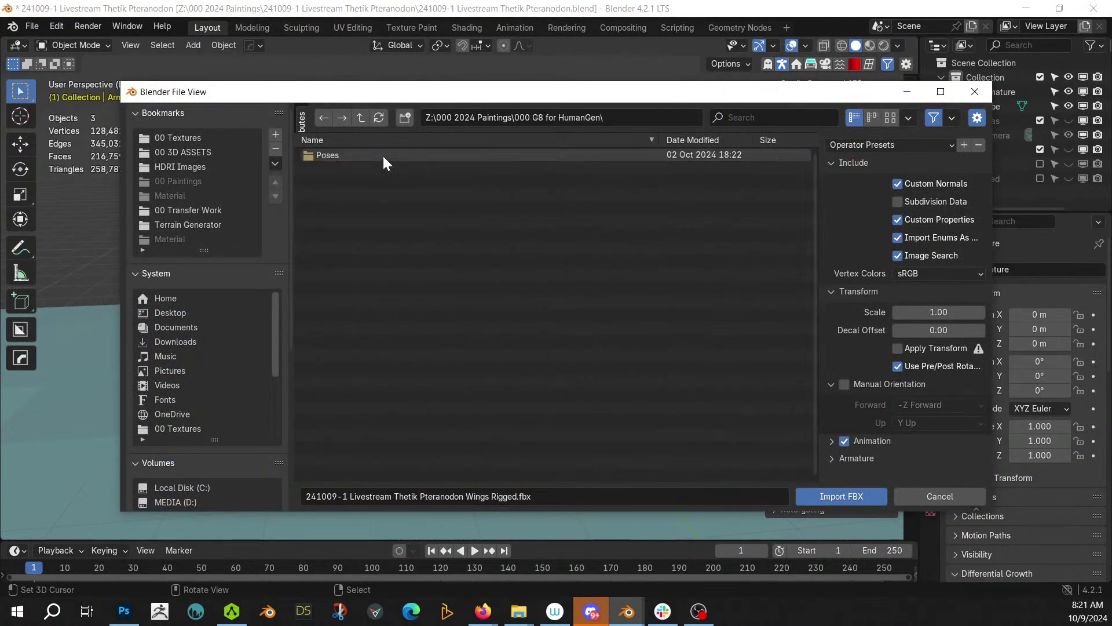
{"action": "double_click", "coordinate": [335, 158]}
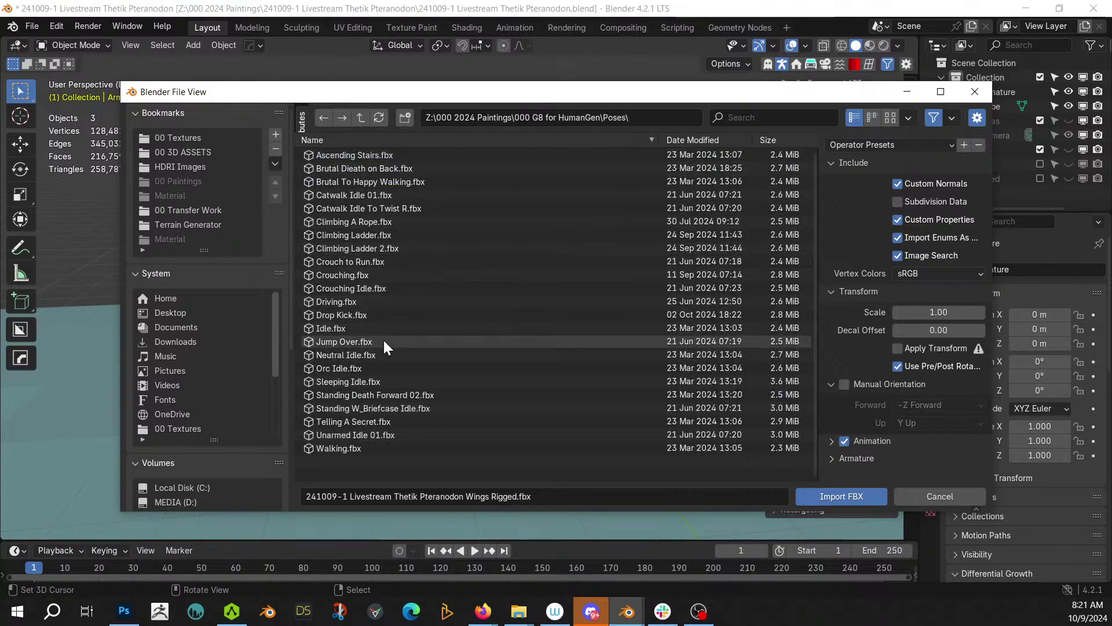
{"action": "double_click", "coordinate": [349, 353]}
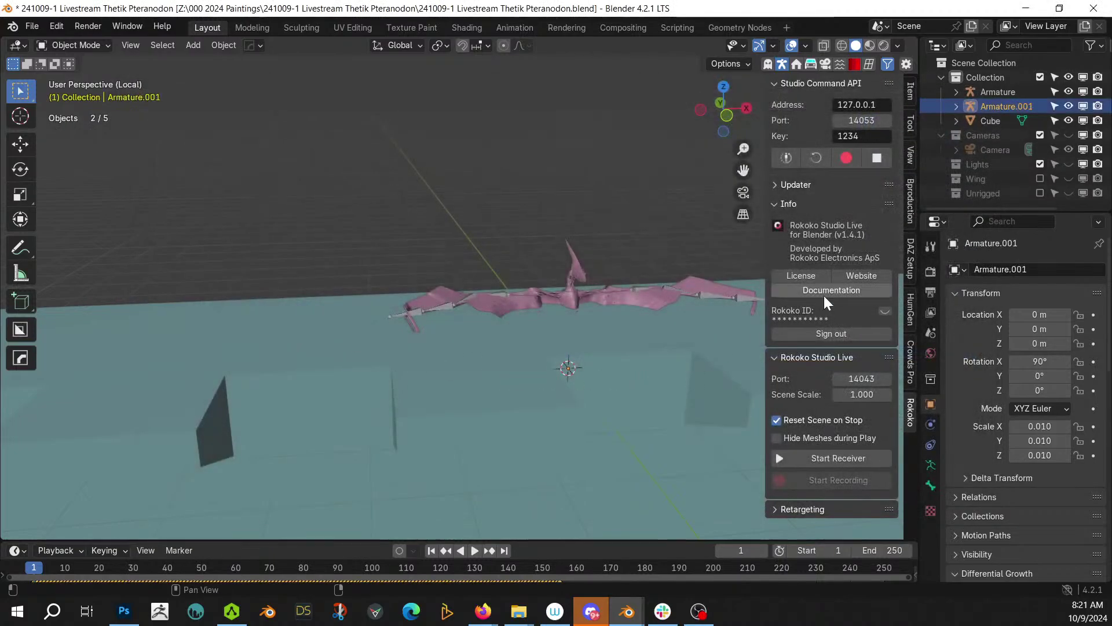
- Build the Rokoko bone list with Armature.001 as source and Armature as target, and retarget the animation
{"action": "key", "text": "KP_Decimal"}
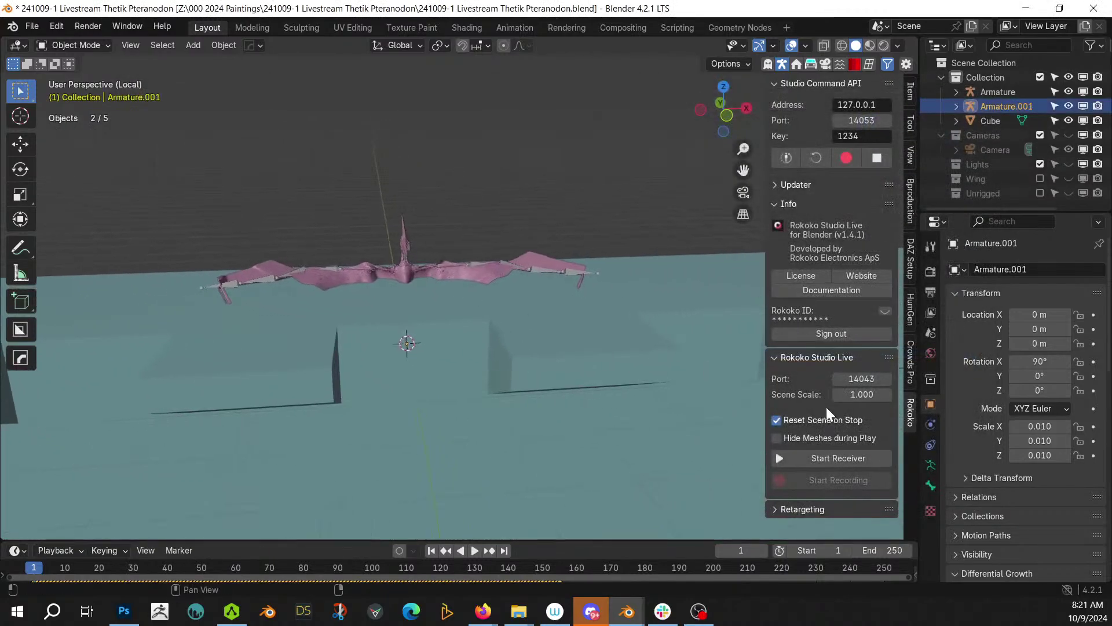
{"action": "left_click", "coordinate": [773, 509]}
{"action": "scroll", "coordinate": [850, 455], "scroll_direction": "down", "scroll_amount": 4}
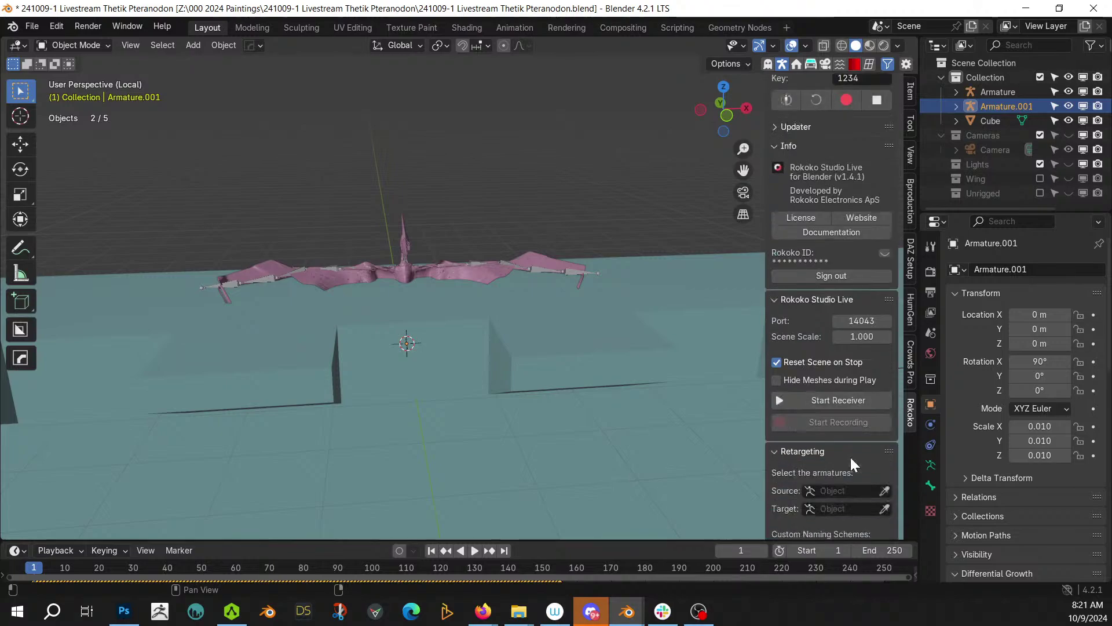
{"action": "left_click", "coordinate": [850, 464]}
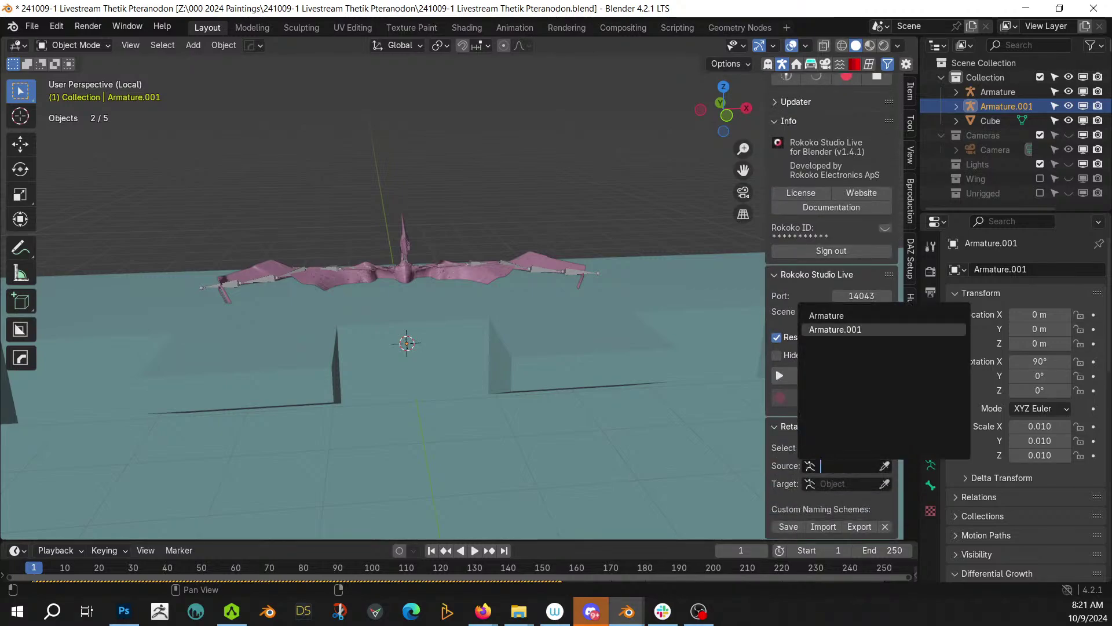
{"action": "left_click", "coordinate": [835, 329]}
{"action": "left_click", "coordinate": [818, 484]}
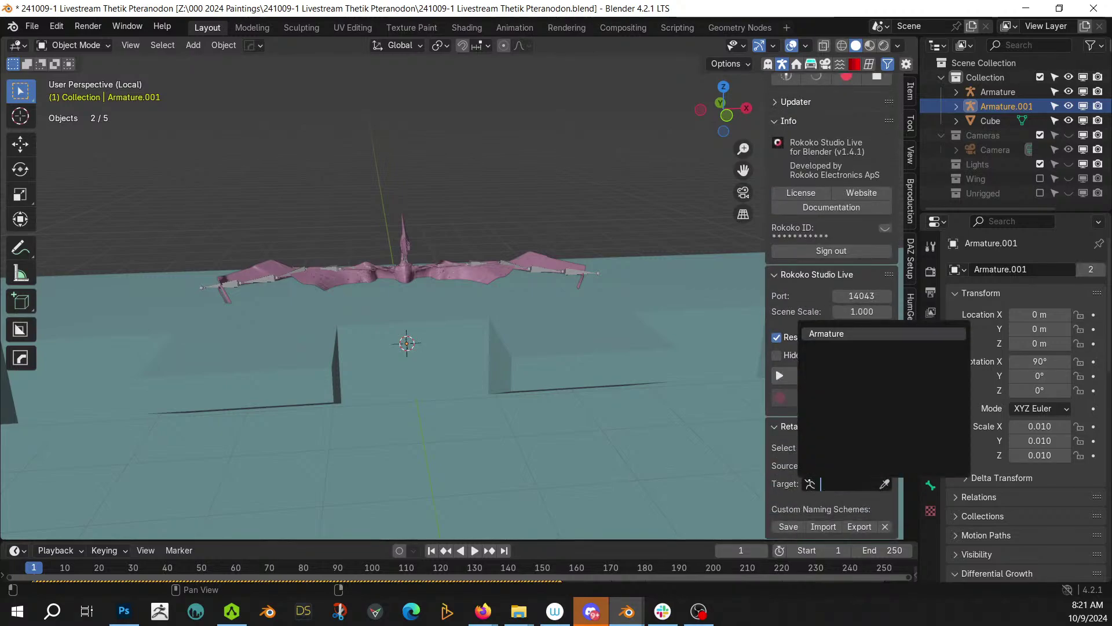
{"action": "key", "text": "Return"}
{"action": "left_click", "coordinate": [826, 502]}
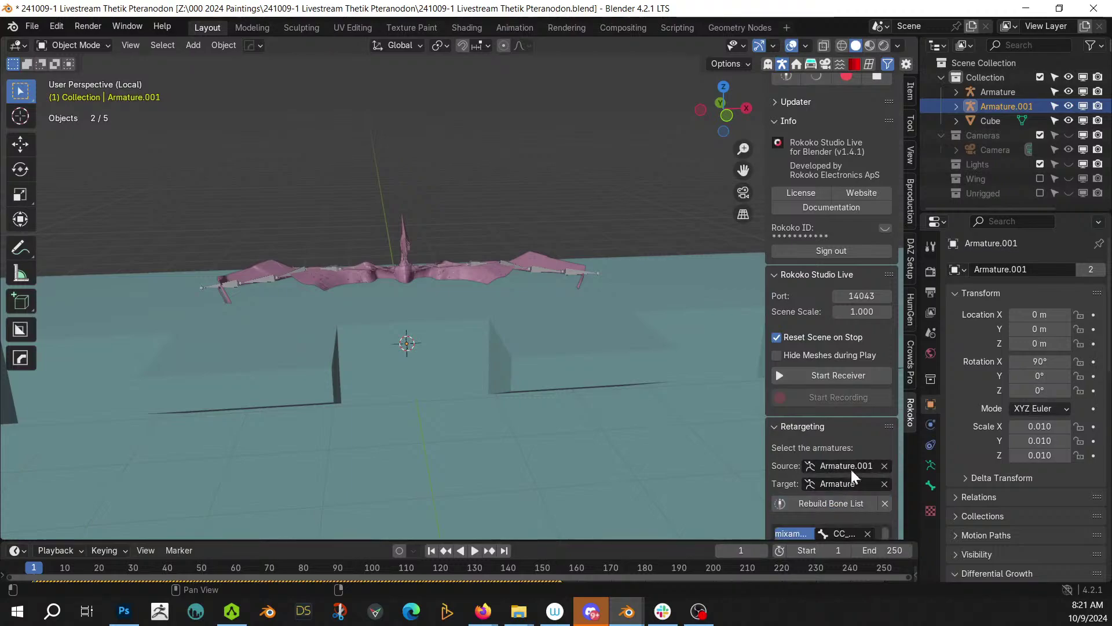
{"action": "scroll", "coordinate": [895, 447], "scroll_direction": "down", "scroll_amount": 4}
{"action": "scroll", "coordinate": [895, 447], "scroll_direction": "down", "scroll_amount": 5}
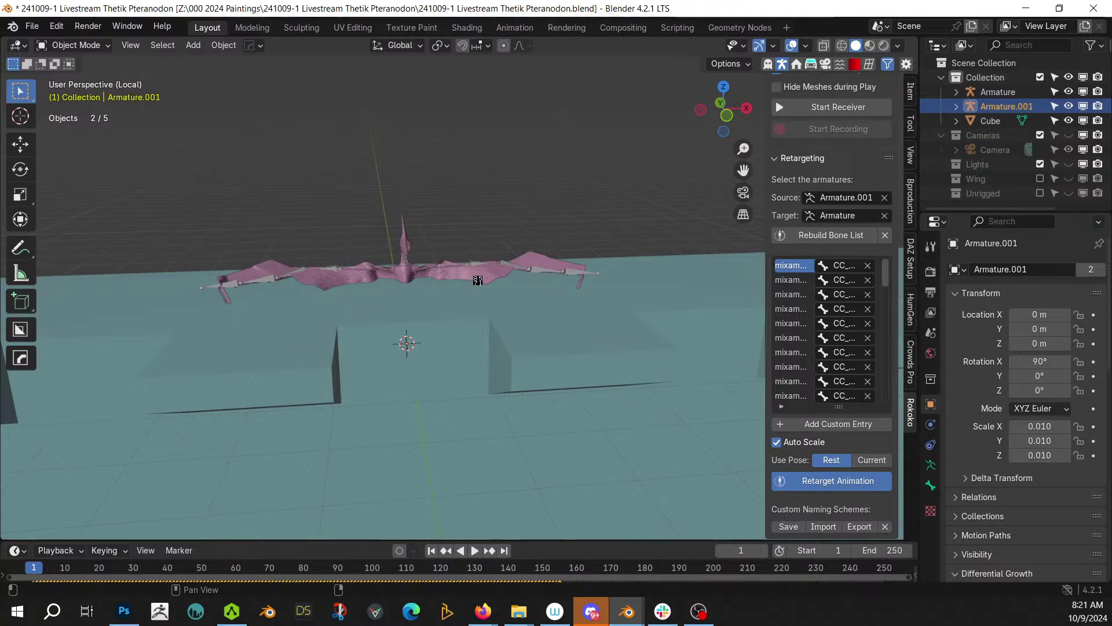
- Delete Armature.001 together with its whole hierarchy
{"action": "left_click", "coordinate": [999, 106]}
{"action": "right_click", "coordinate": [967, 109]}
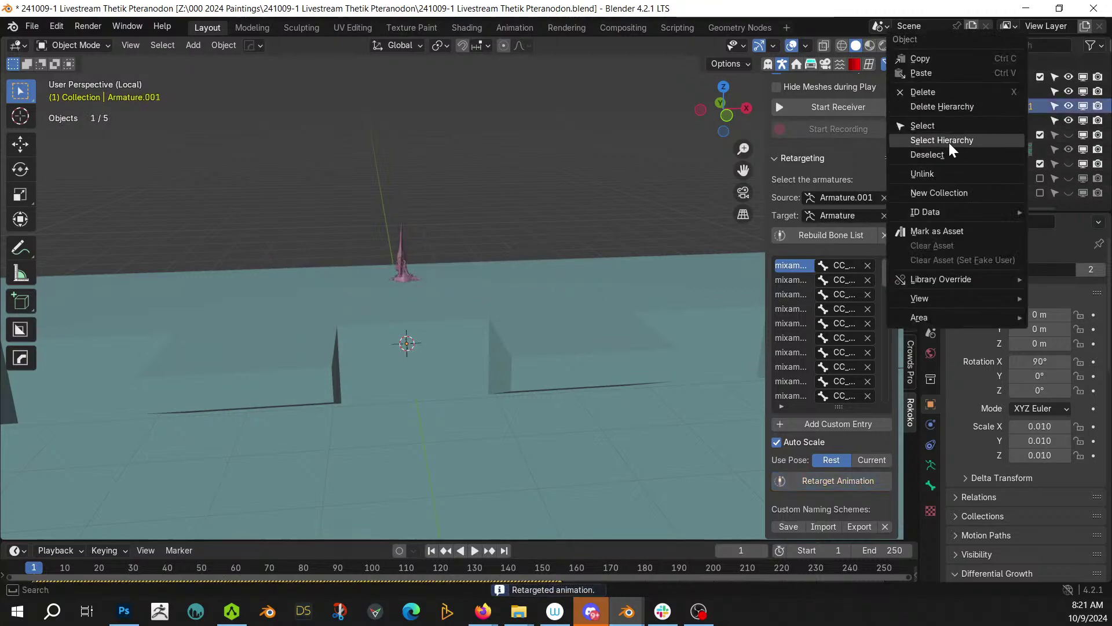
{"action": "left_click", "coordinate": [953, 106]}
- Select the Pteranodon's Armature hierarchy, isolate it in local view and inspect the retargeted pose
{"action": "left_click", "coordinate": [1000, 92]}
{"action": "right_click", "coordinate": [1000, 92]}
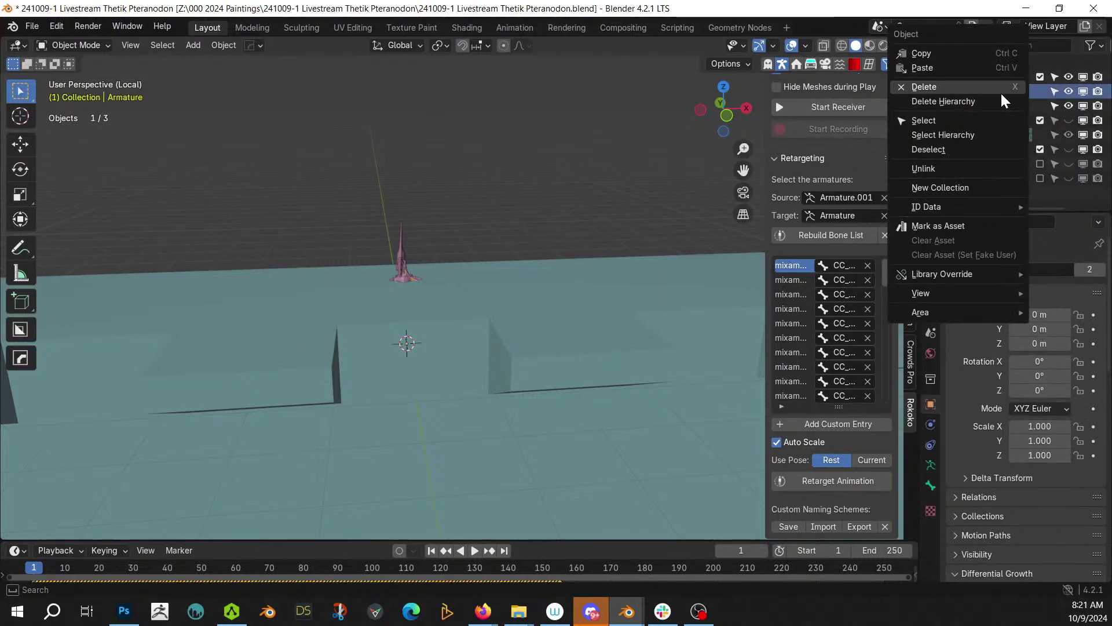
{"action": "left_click", "coordinate": [944, 134]}
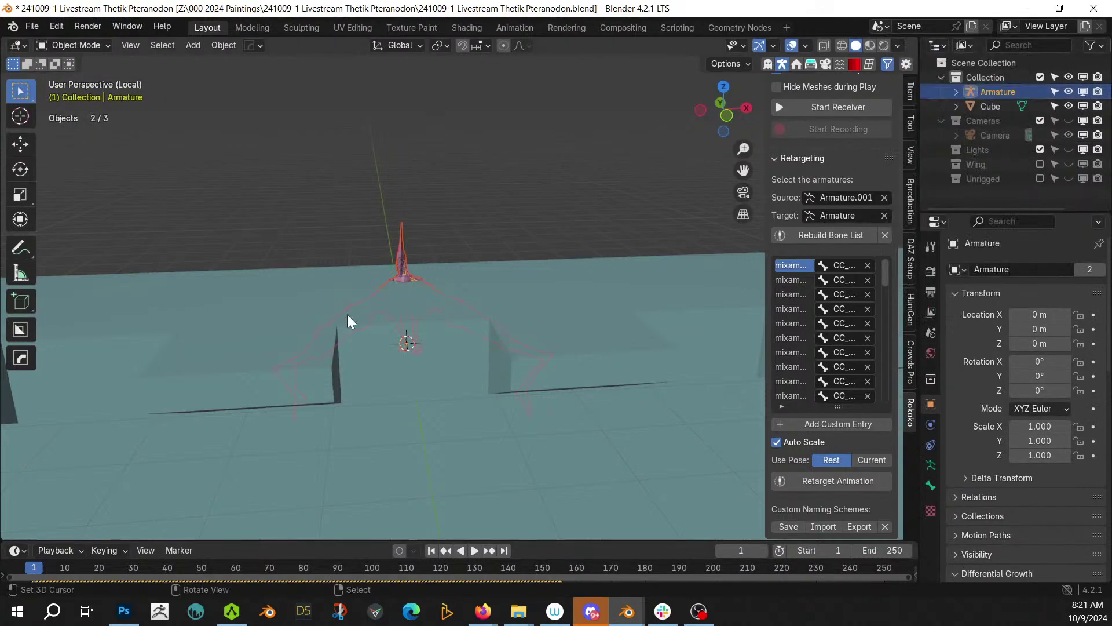
{"action": "key", "text": "KP_Divide"}
{"action": "key", "text": "KP_Divide"}
{"action": "middle_click_drag", "start_coordinate": [347, 311], "coordinate": [321, 321]}
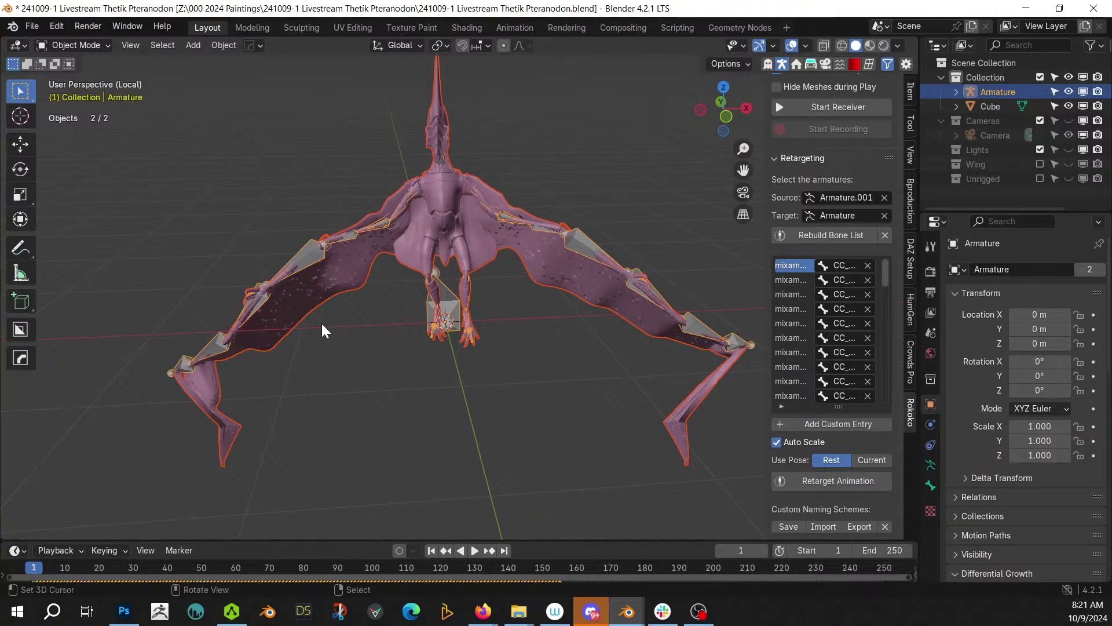
{"action": "middle_click_drag", "start_coordinate": [512, 323], "coordinate": [520, 320]}
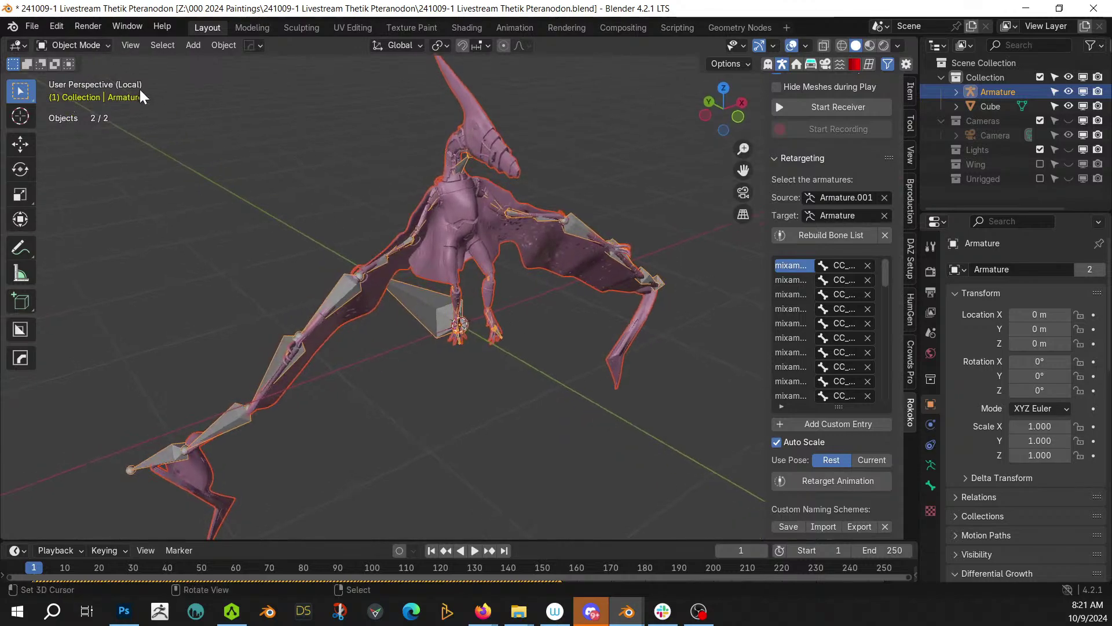
- Put the Pteranodon armature in Pose Mode and hide all unselected bones
{"action": "left_click", "coordinate": [96, 45]}
{"action": "left_click", "coordinate": [85, 95]}
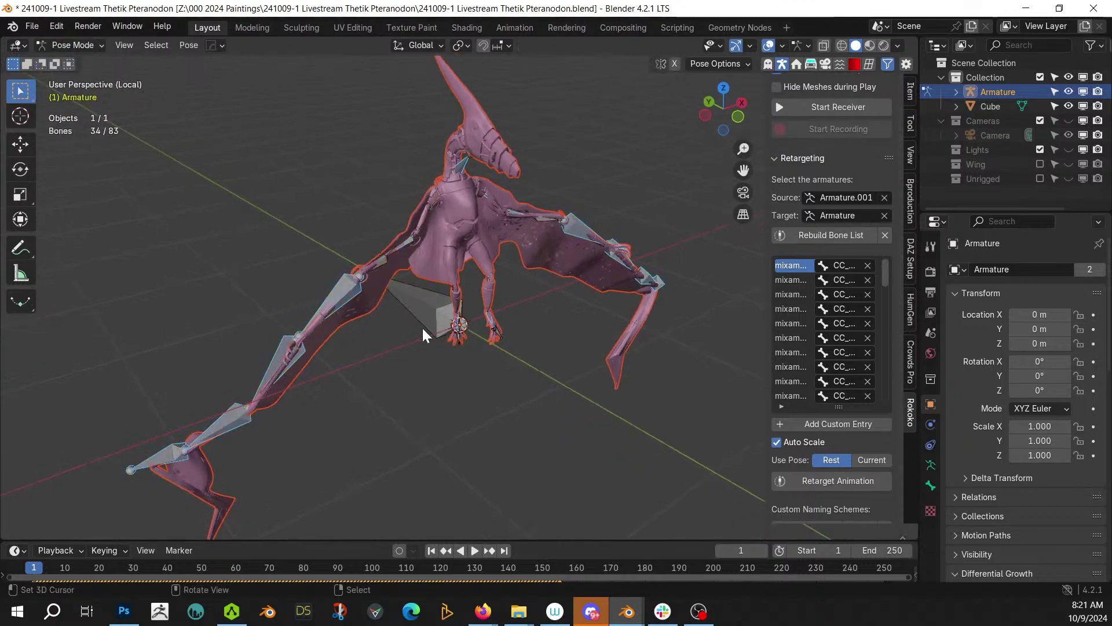
{"action": "key", "text": "shift+h"}
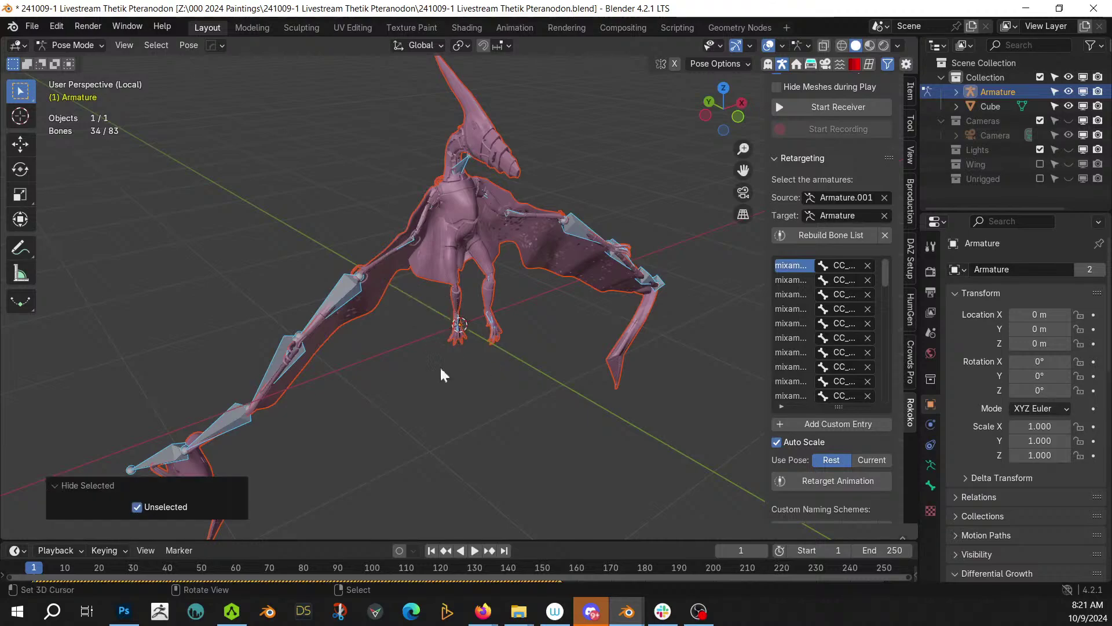
{"action": "middle_click_drag", "start_coordinate": [422, 325], "coordinate": [368, 373]}
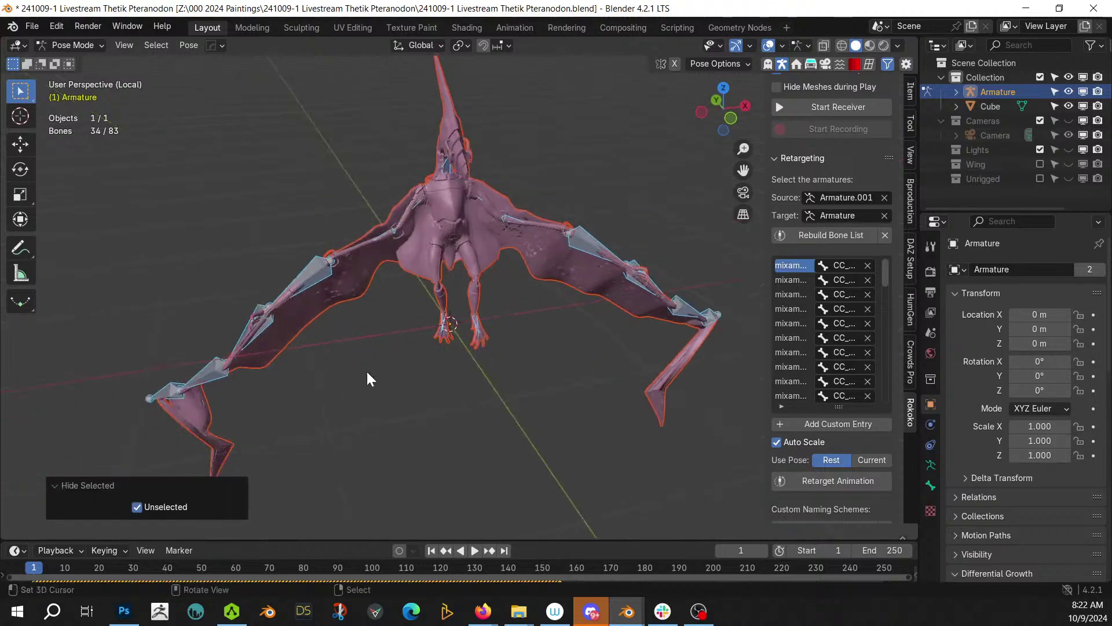
- Set the armature to Rest Position and examine how the bones line up along the wing
{"action": "left_click", "coordinate": [931, 463]}
{"action": "left_click", "coordinate": [1050, 318]}
{"action": "middle_click_drag", "start_coordinate": [414, 242], "coordinate": [304, 239]}
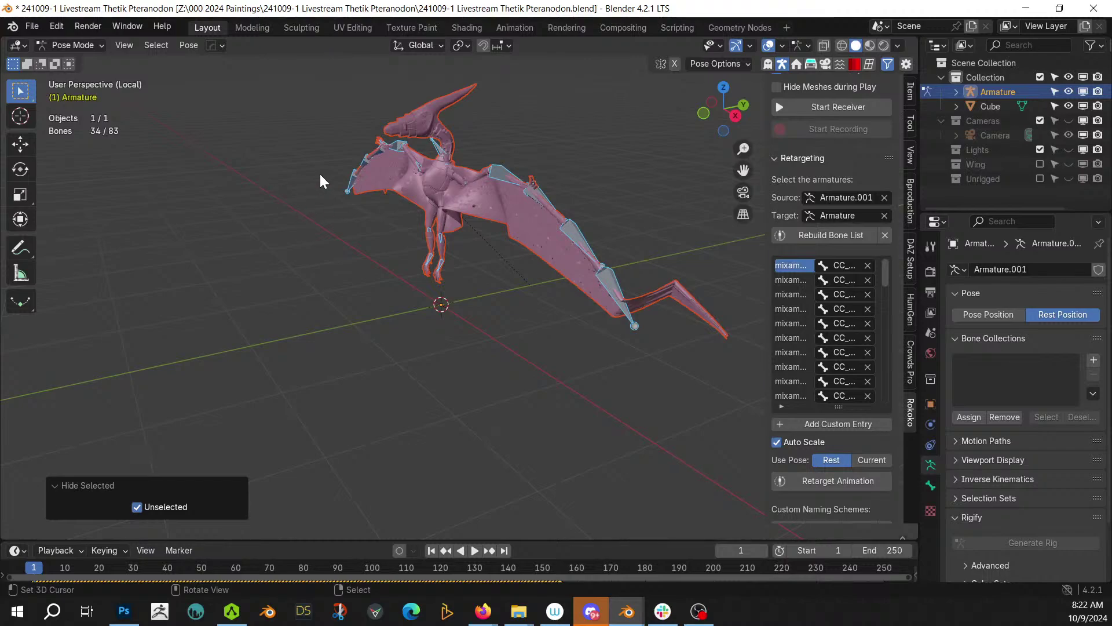
{"action": "middle_click_drag", "start_coordinate": [537, 284], "coordinate": [382, 320]}
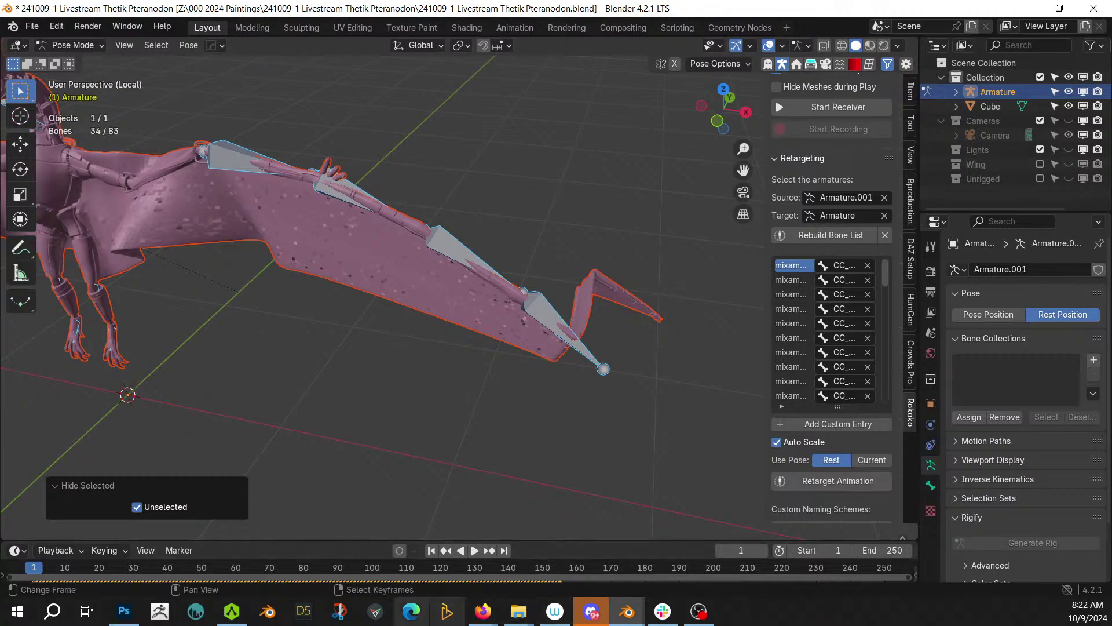
- Switch to AccuRIG, reopen the hand rig and move the right hand's outer thumb joints off the wing into empty space
{"action": "left_click", "coordinate": [234, 613]}
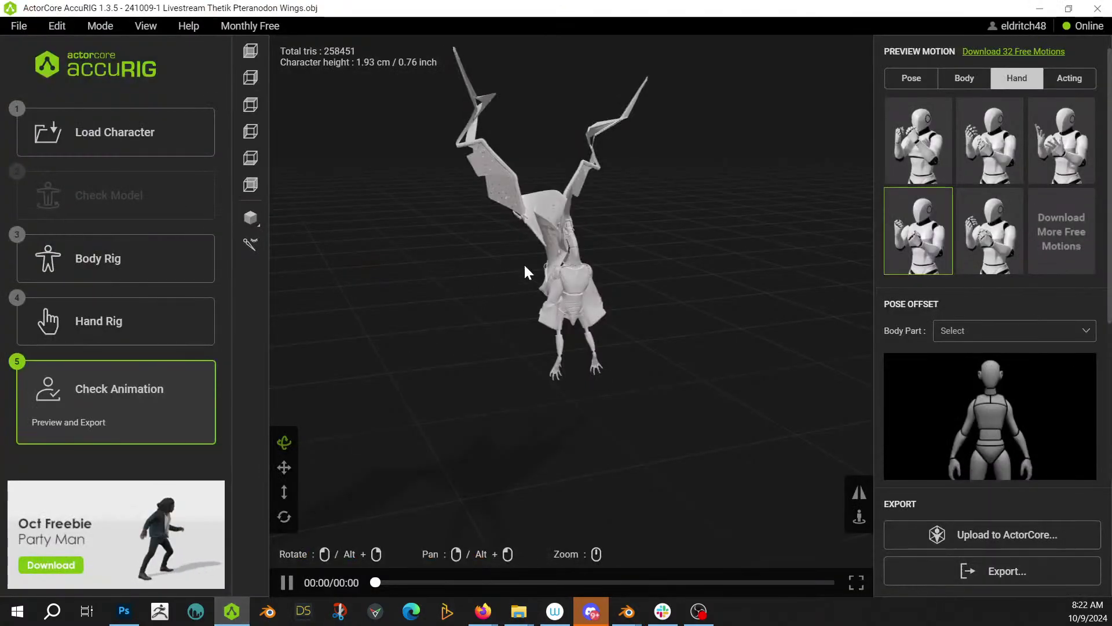
{"action": "left_click", "coordinate": [90, 324]}
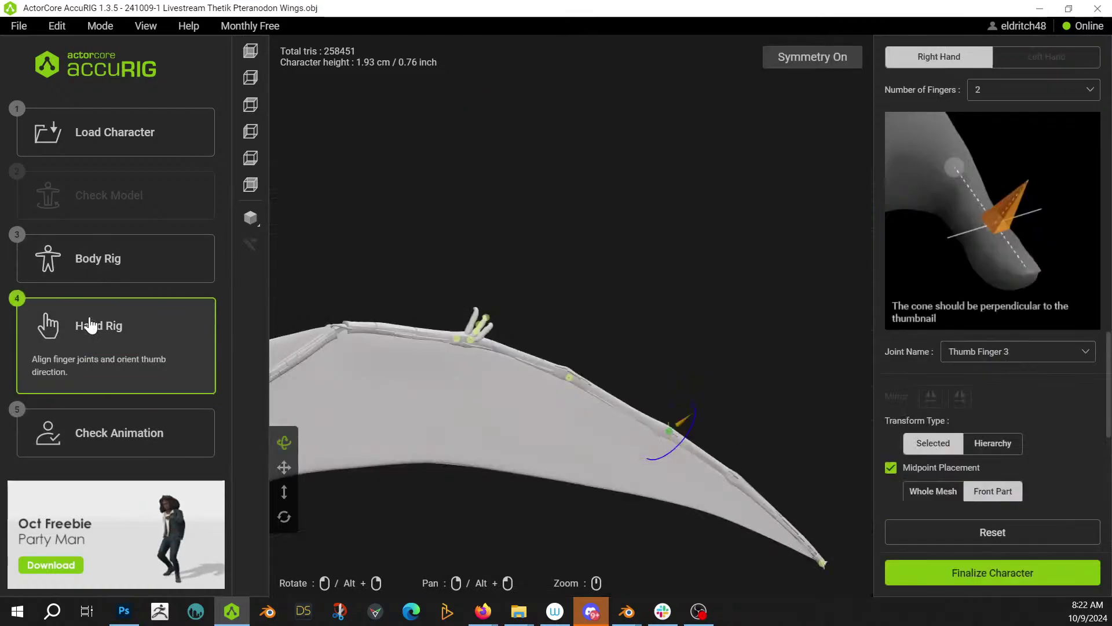
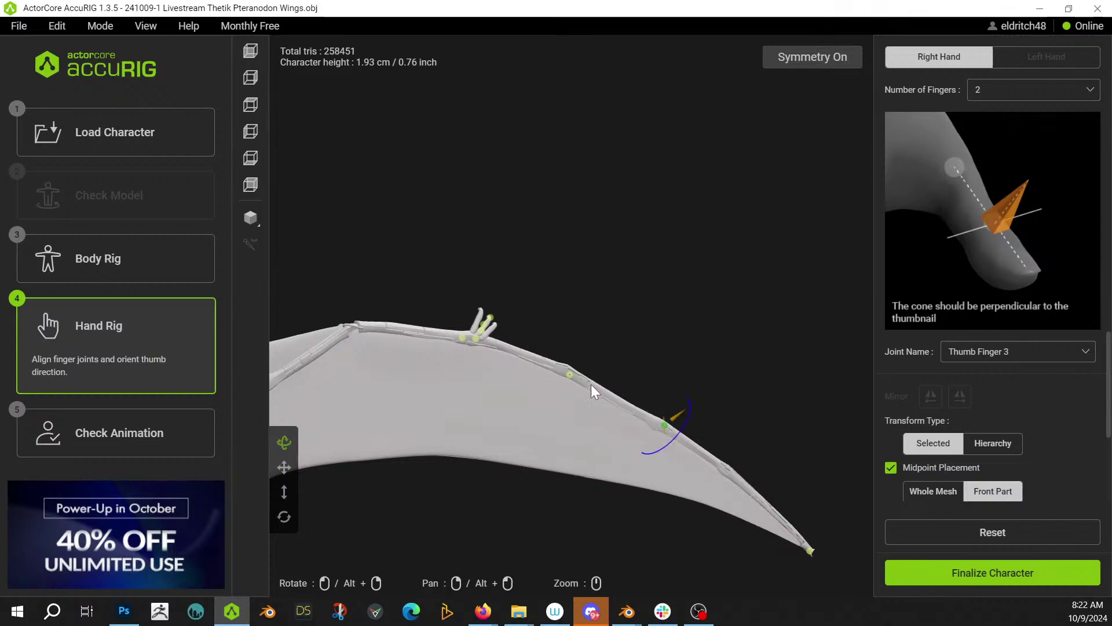
{"action": "left_click_drag", "start_coordinate": [664, 427], "coordinate": [686, 348]}
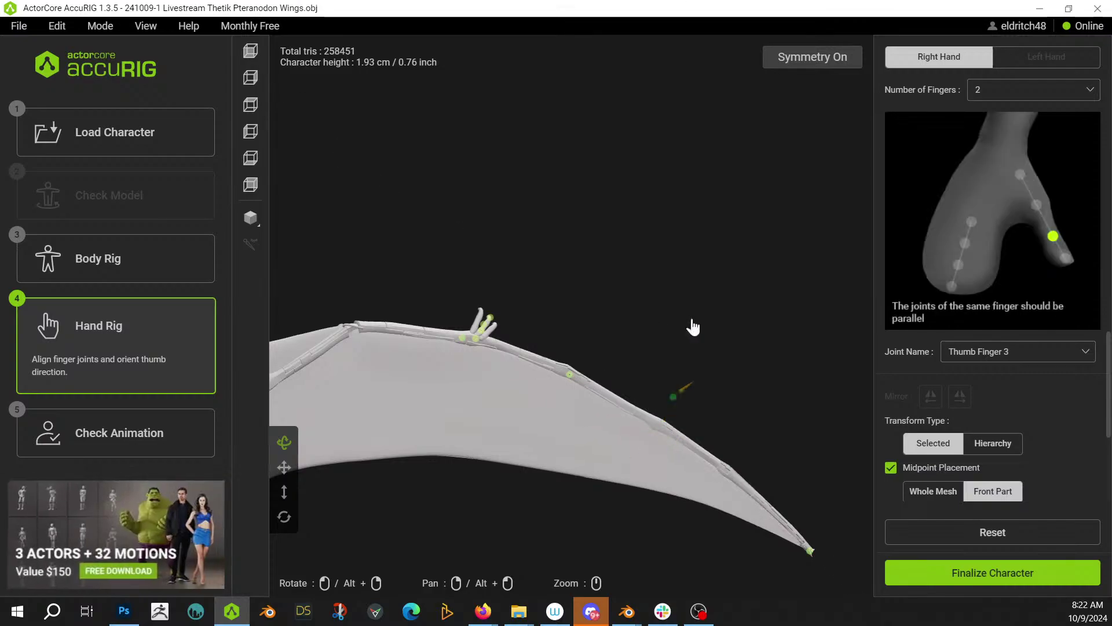
{"action": "left_click_drag", "start_coordinate": [583, 216], "coordinate": [584, 197]}
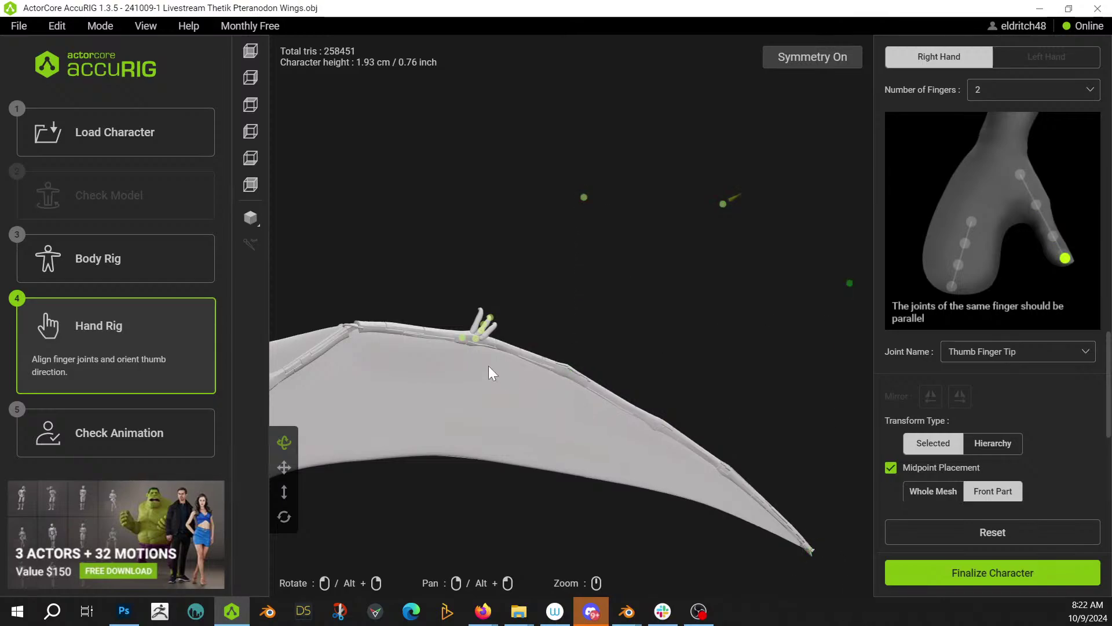
- Move the Index Finger Tip joint onto the wing tip and space Index Finger 3, 2 and 1 back along the wing bone
{"action": "left_click_drag", "start_coordinate": [490, 319], "coordinate": [809, 550]}
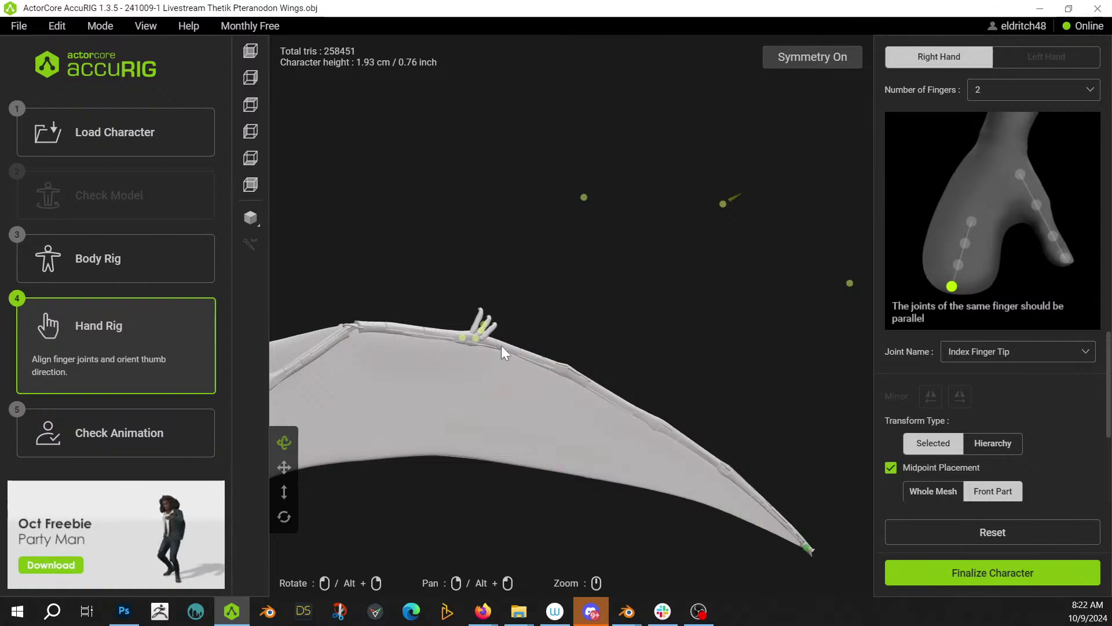
{"action": "left_click_drag", "start_coordinate": [484, 329], "coordinate": [728, 478]}
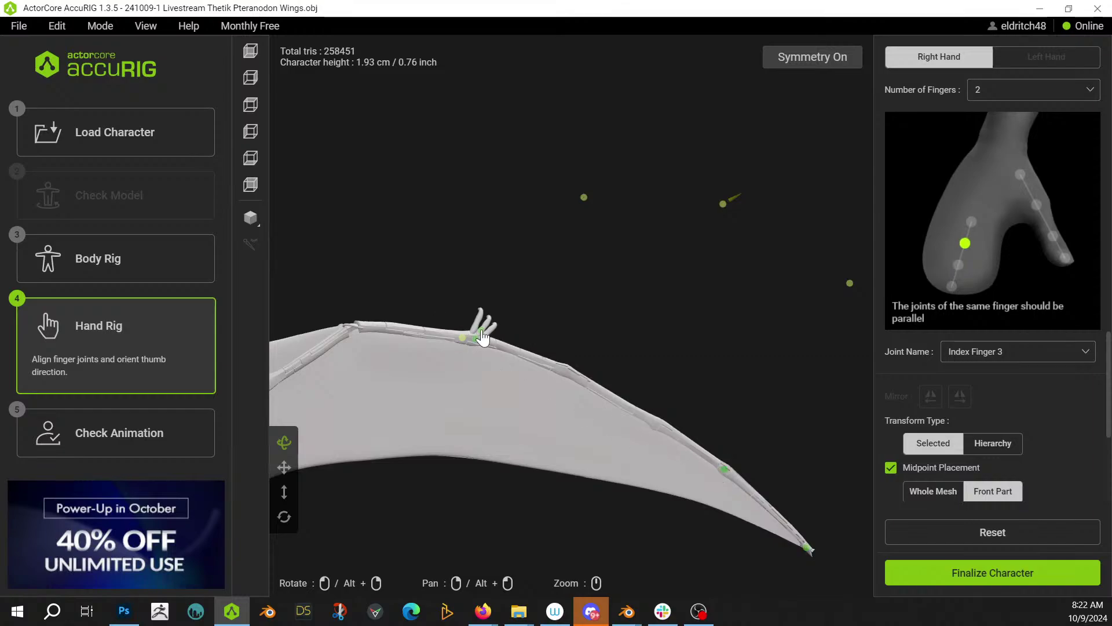
{"action": "left_click_drag", "start_coordinate": [629, 398], "coordinate": [652, 430]}
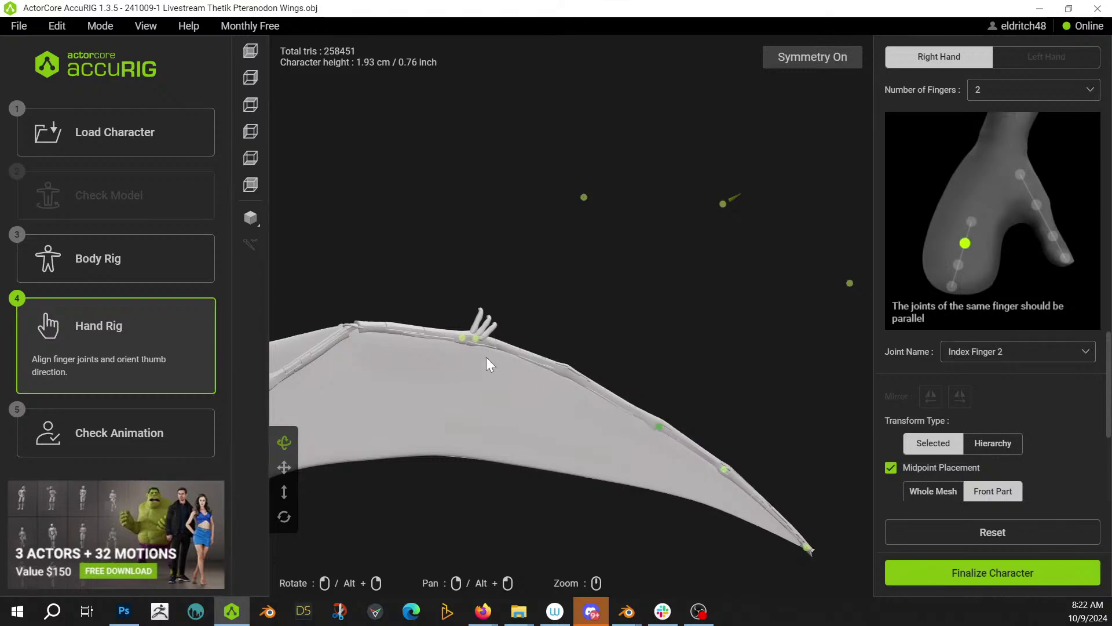
{"action": "left_click_drag", "start_coordinate": [476, 338], "coordinate": [563, 375]}
- Place the thumb joints back along the wrist and small claw finger, and finalize the character
{"action": "left_click", "coordinate": [463, 340]}
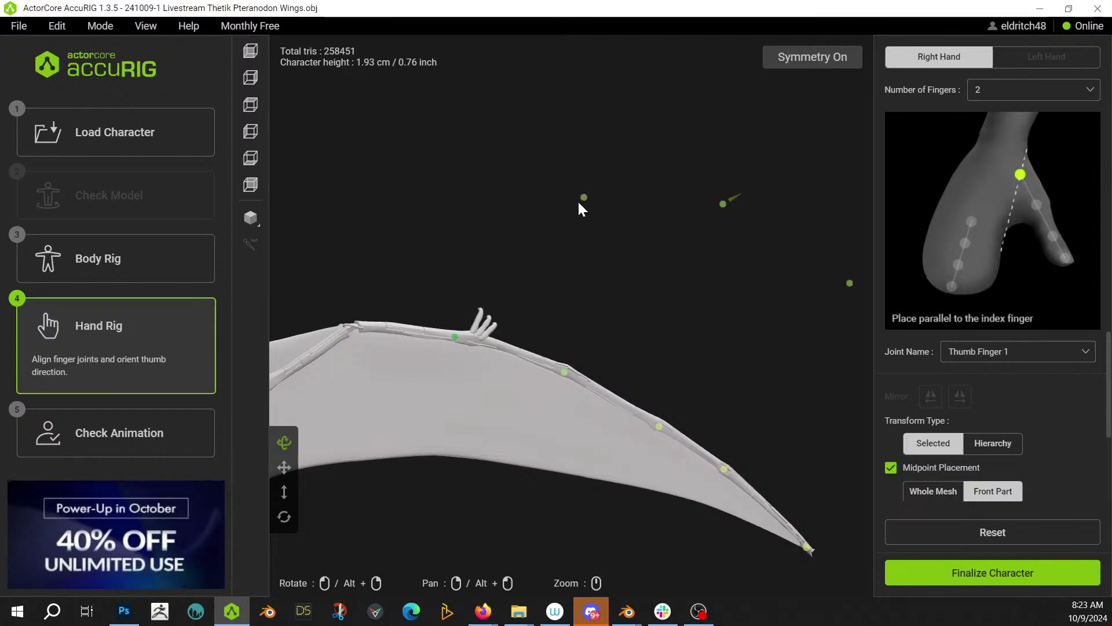
{"action": "mouse_move", "coordinate": [582, 200]}
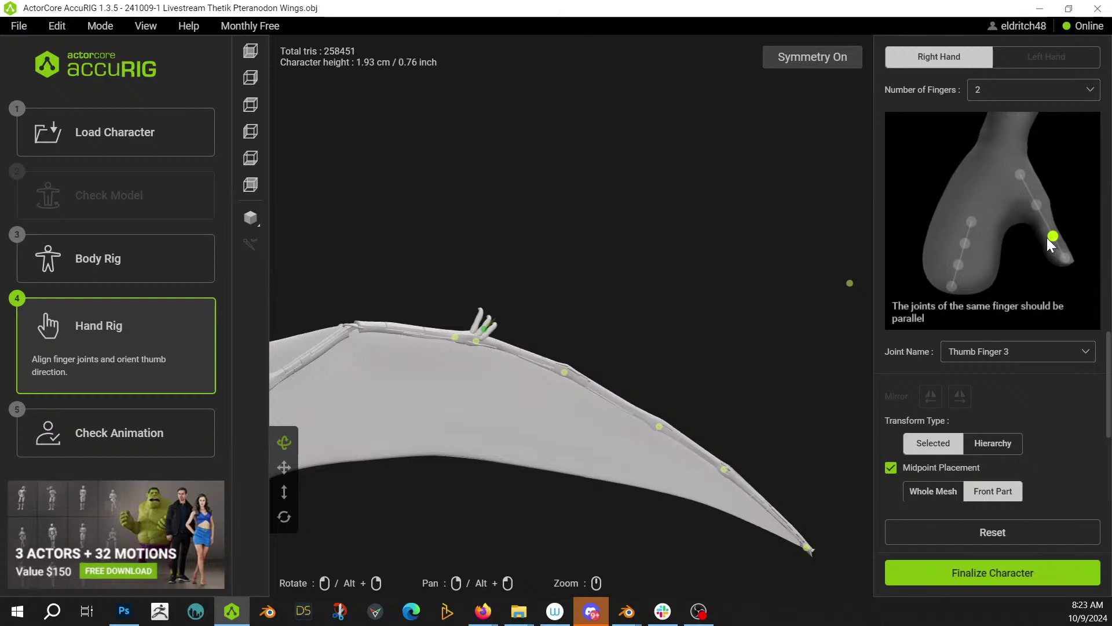
{"action": "left_click_drag", "start_coordinate": [846, 290], "coordinate": [489, 326]}
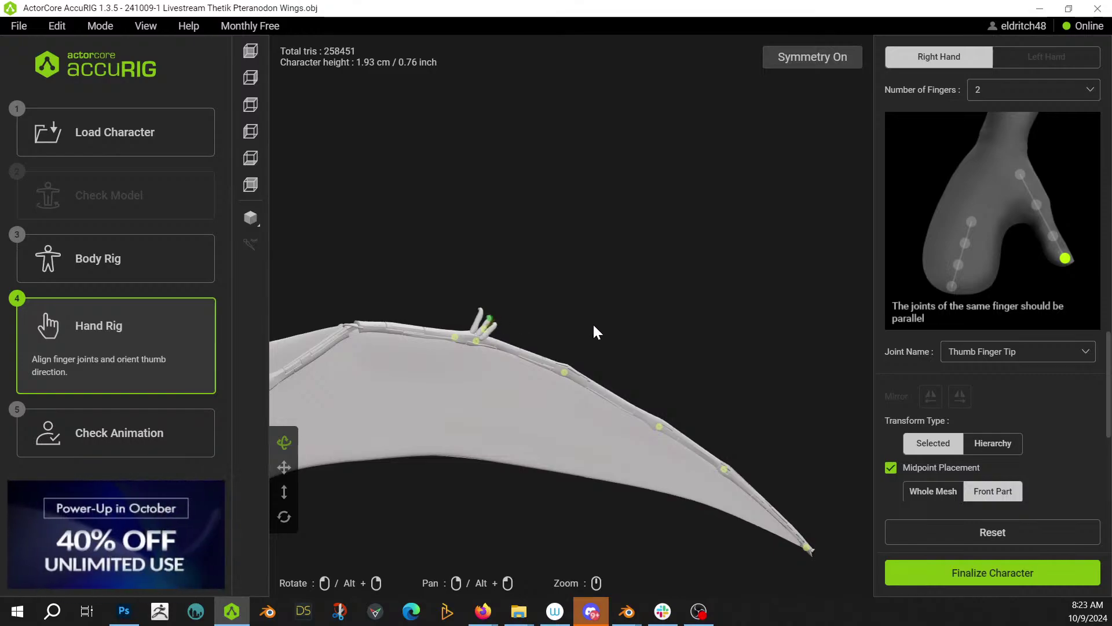
{"action": "left_click", "coordinate": [471, 342]}
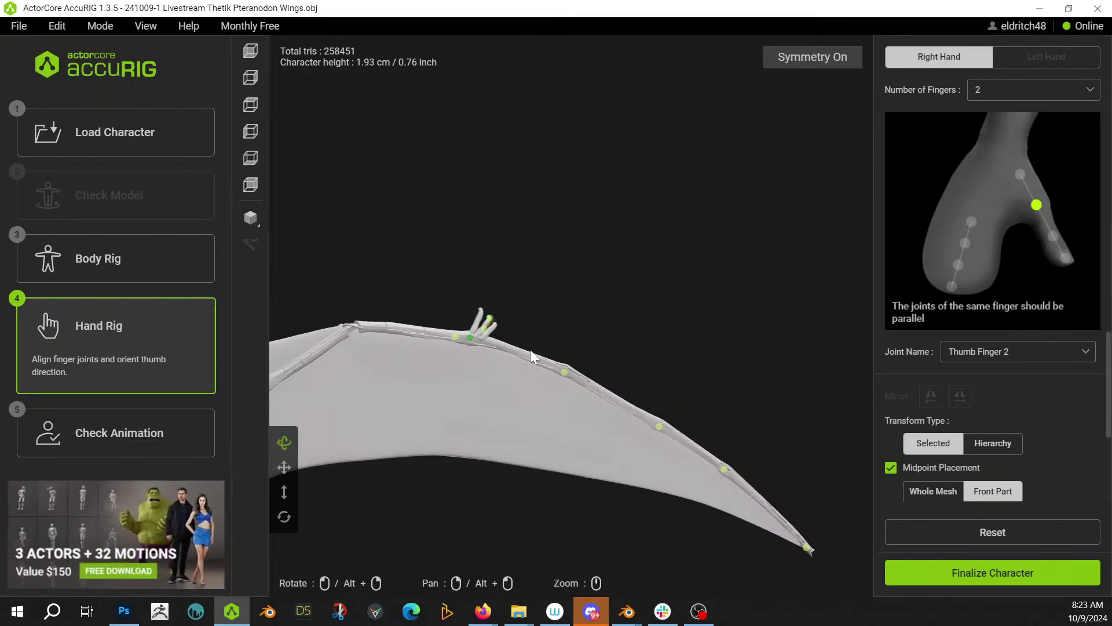
{"action": "left_click", "coordinate": [1003, 578]}
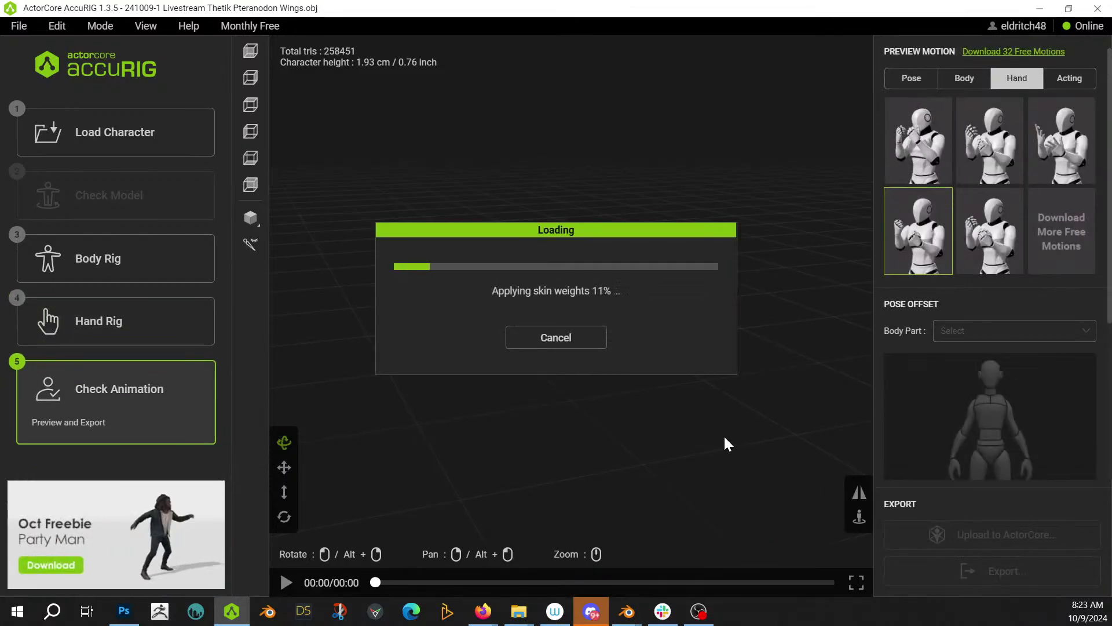
- Switch to Blender, delete the old Armature with its whole hierarchy and leave local view
{"action": "key", "text": "alt+Tab"}
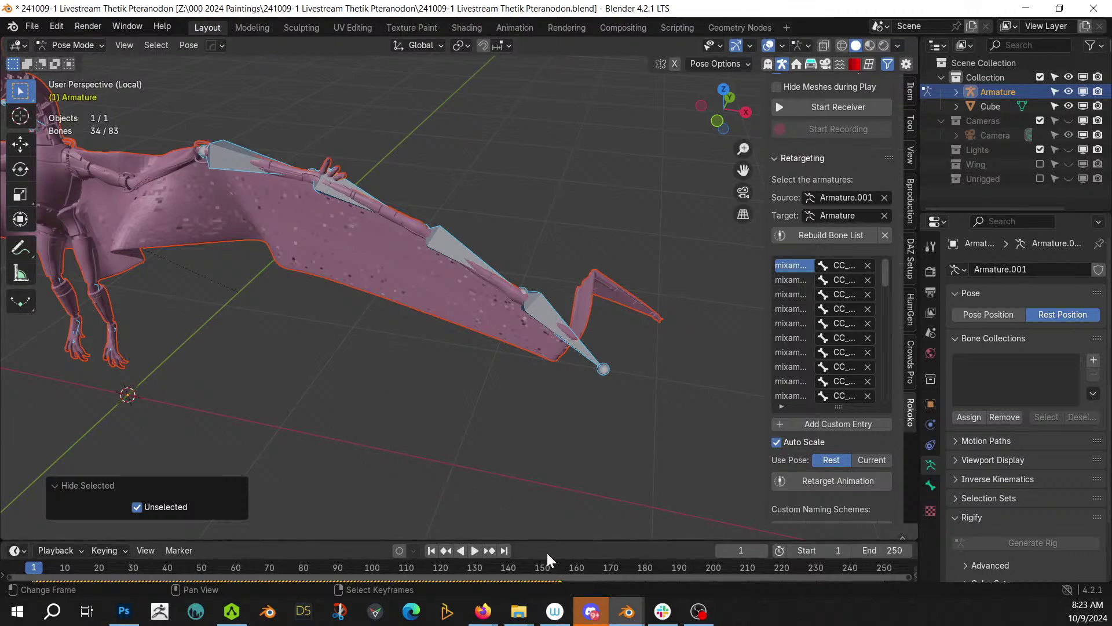
{"action": "mouse_move", "coordinate": [607, 615]}
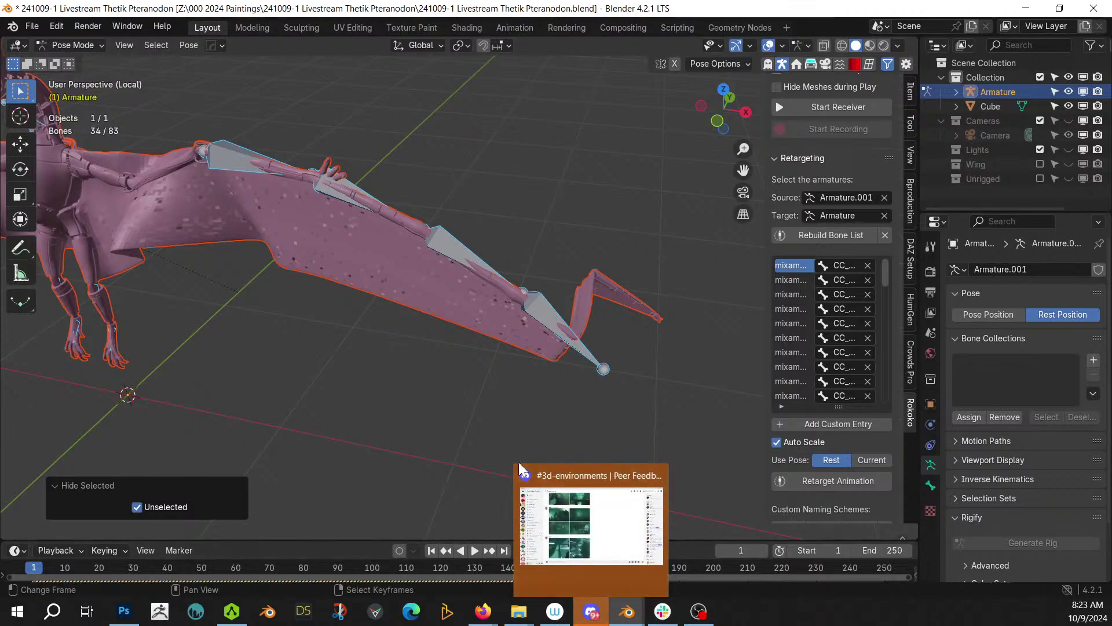
{"action": "right_click", "coordinate": [994, 92]}
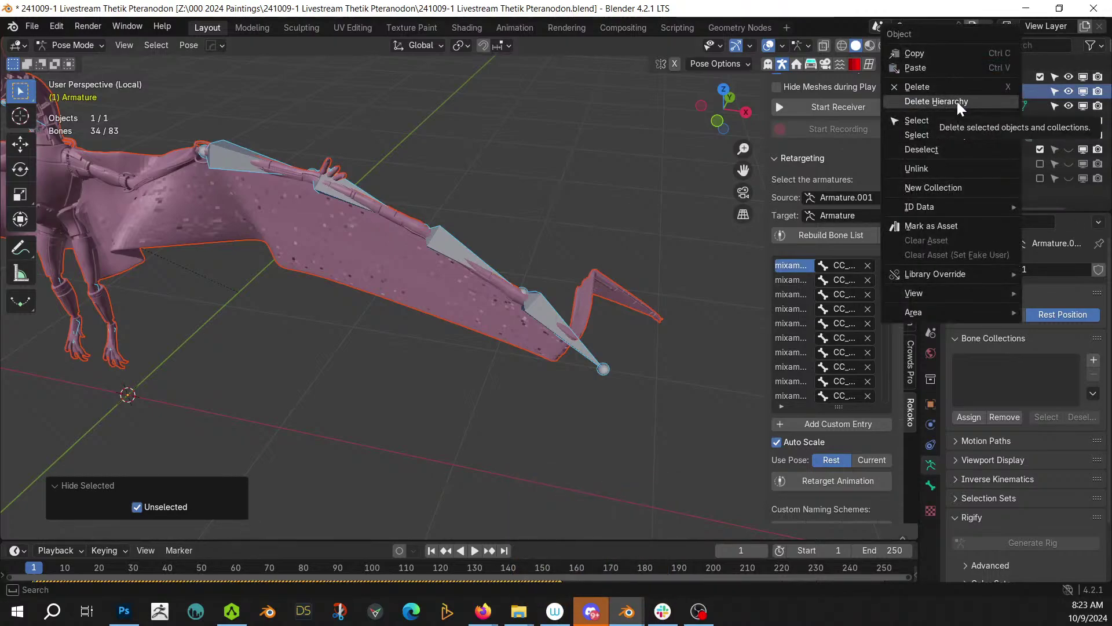
{"action": "left_click", "coordinate": [957, 102]}
{"action": "key", "text": "KP_Divide"}
- Extrude four spaced pairs of top faces along the wall's rear edge upward about 2.6 m as raised blocks
{"action": "middle_click_drag", "start_coordinate": [447, 211], "coordinate": [473, 289]}
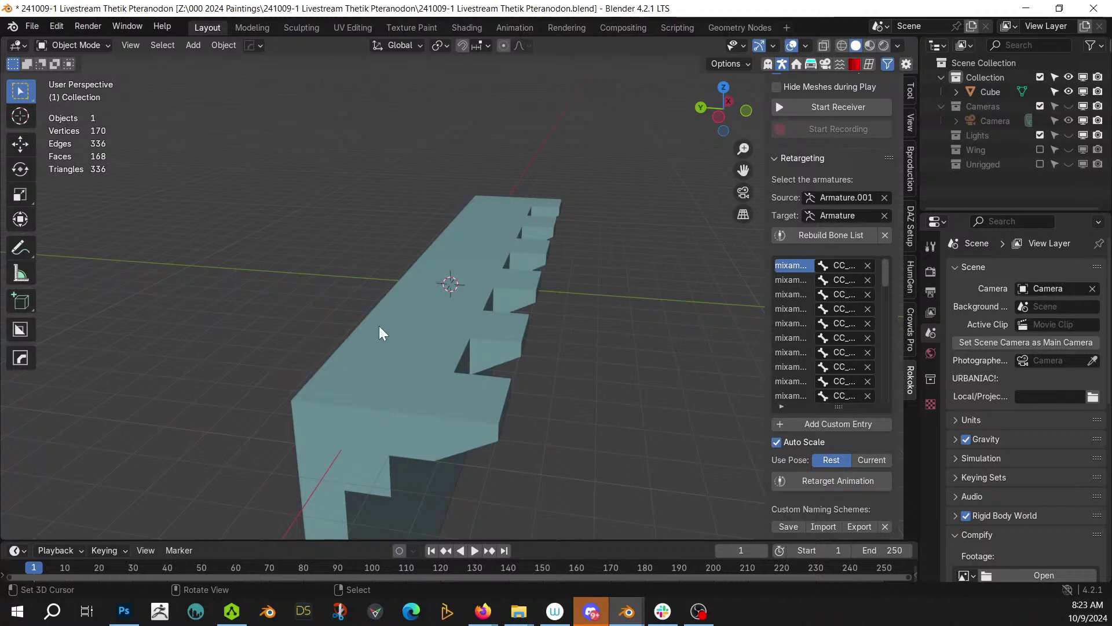
{"action": "left_click", "coordinate": [398, 355]}
{"action": "key", "text": "Tab"}
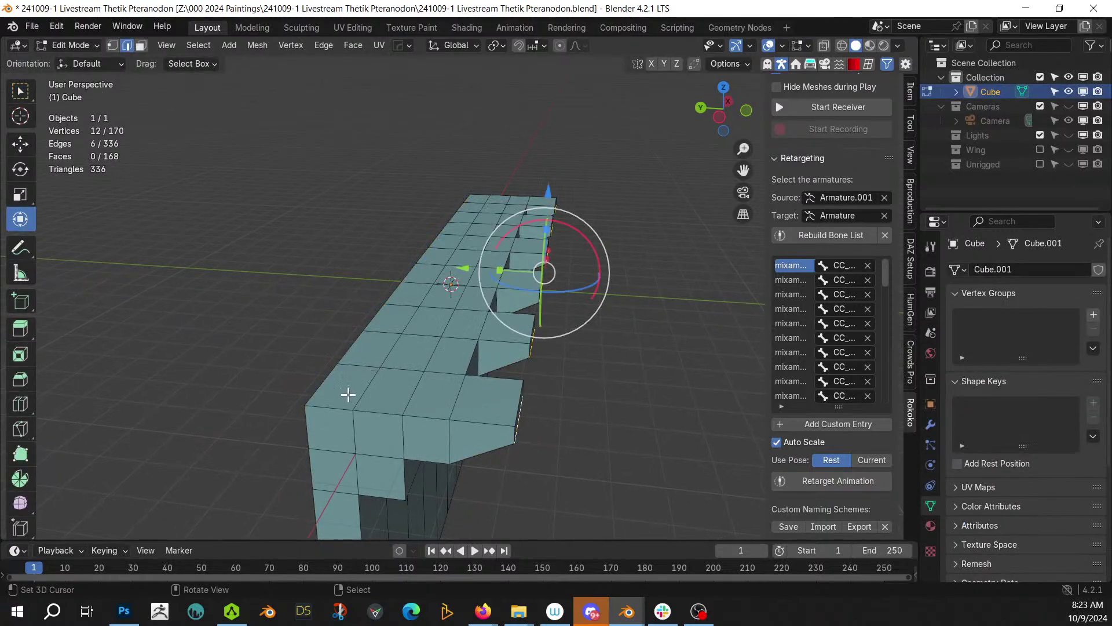
{"action": "middle_click_drag", "start_coordinate": [354, 385], "coordinate": [376, 497]}
{"action": "left_click", "coordinate": [368, 502], "text": "shift"}
{"action": "key", "text": "3"}
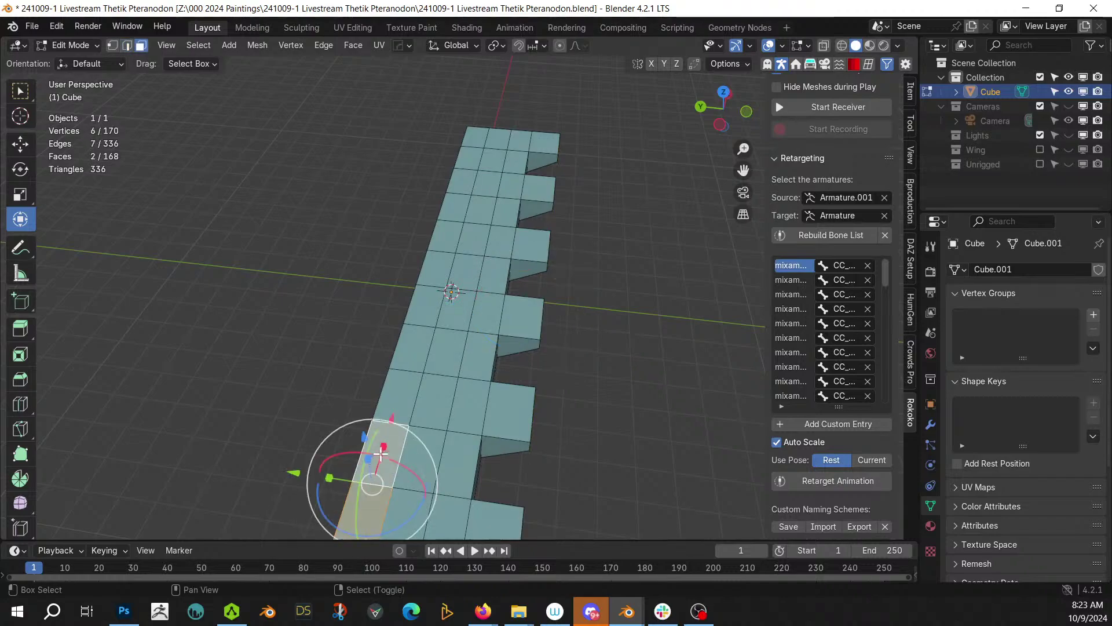
{"action": "left_click", "coordinate": [474, 136], "text": "shift"}
{"action": "left_click", "coordinate": [470, 156], "text": "shift"}
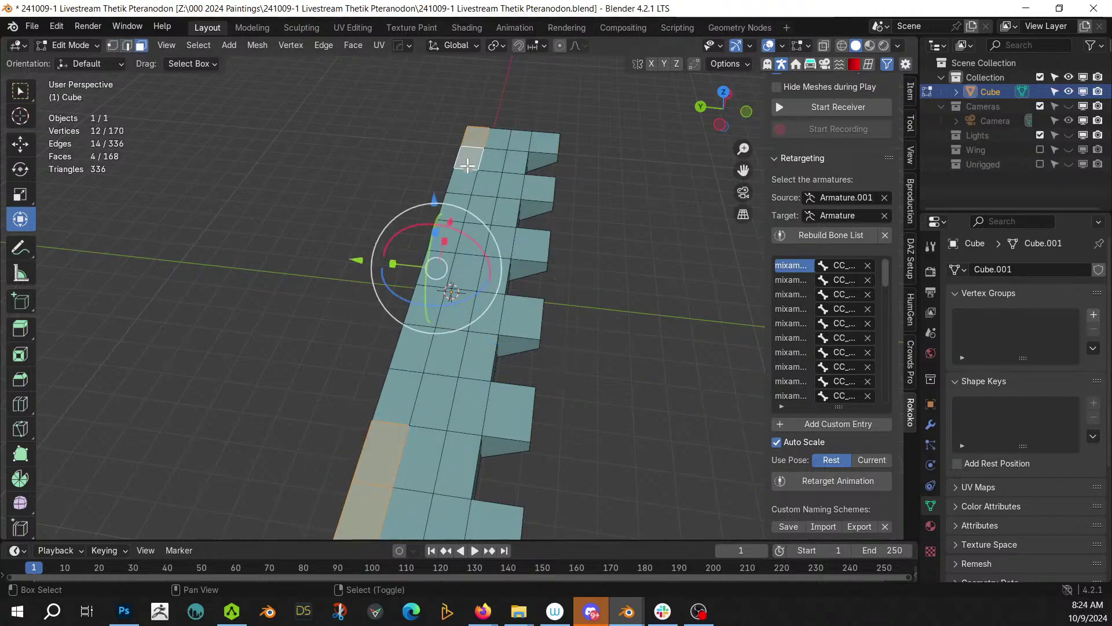
{"action": "left_click", "coordinate": [449, 234], "text": "shift"}
{"action": "left_click", "coordinate": [439, 262], "text": "shift"}
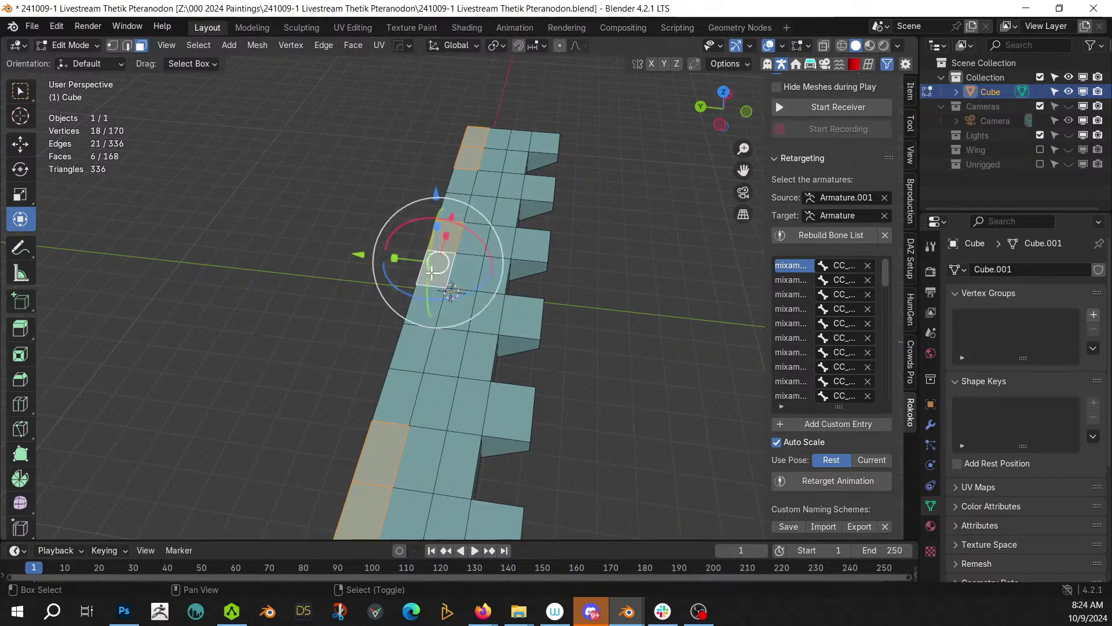
{"action": "left_click", "coordinate": [429, 310], "text": "shift"}
{"action": "left_click", "coordinate": [416, 345], "text": "shift"}
{"action": "middle_click_drag", "start_coordinate": [438, 330], "coordinate": [406, 272]}
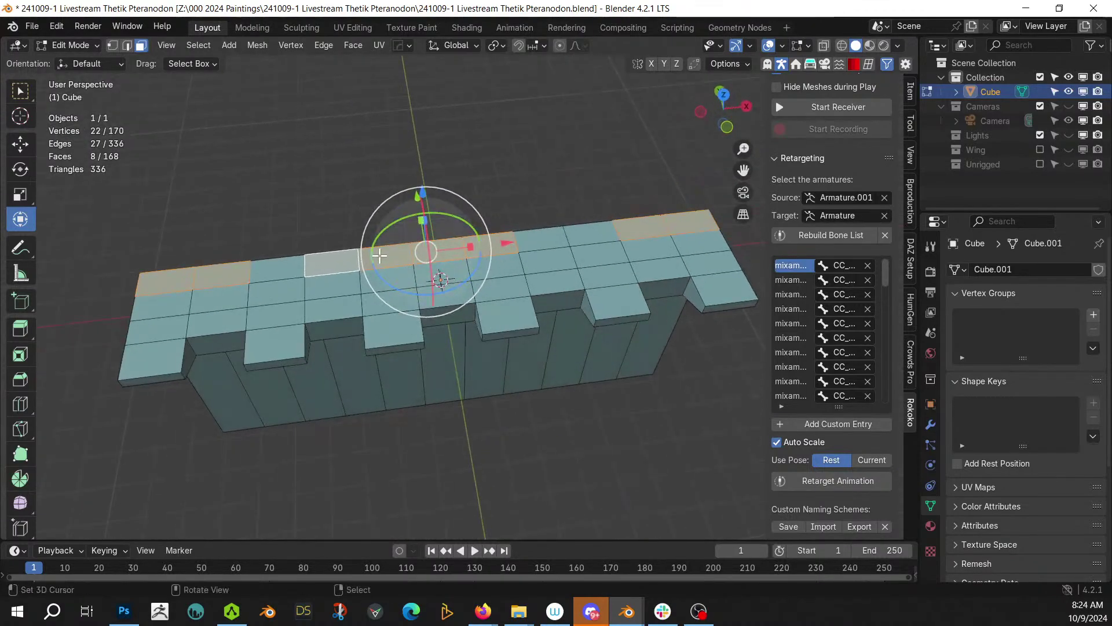
{"action": "left_click", "coordinate": [408, 254], "text": "shift"}
{"action": "left_click", "coordinate": [541, 239], "text": "shift"}
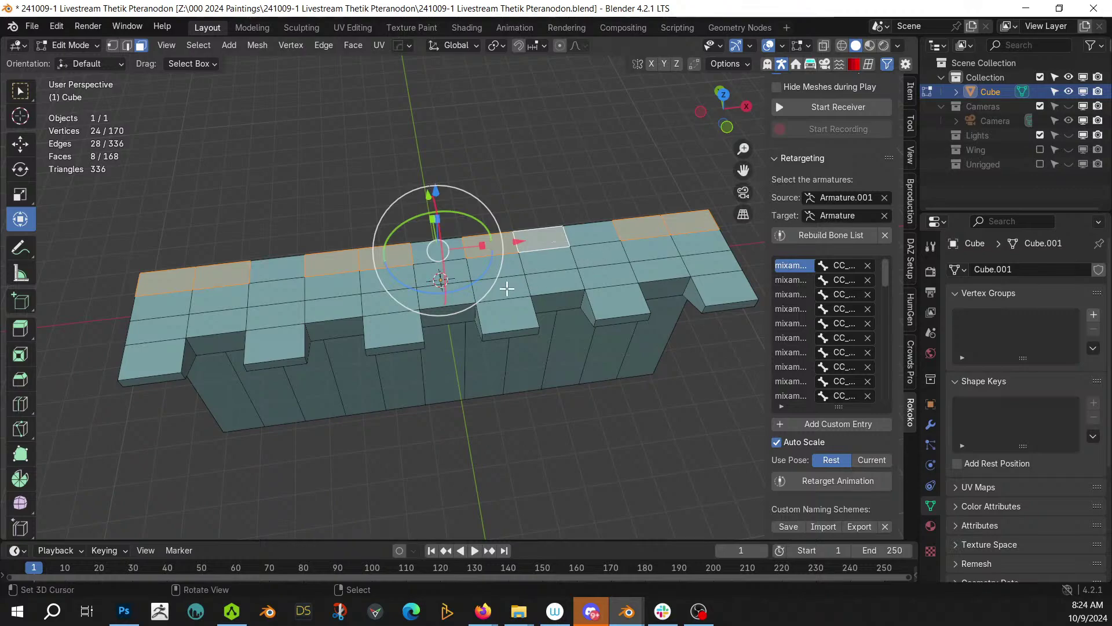
{"action": "middle_click_drag", "start_coordinate": [507, 287], "coordinate": [504, 236]}
{"action": "key", "text": "e"}
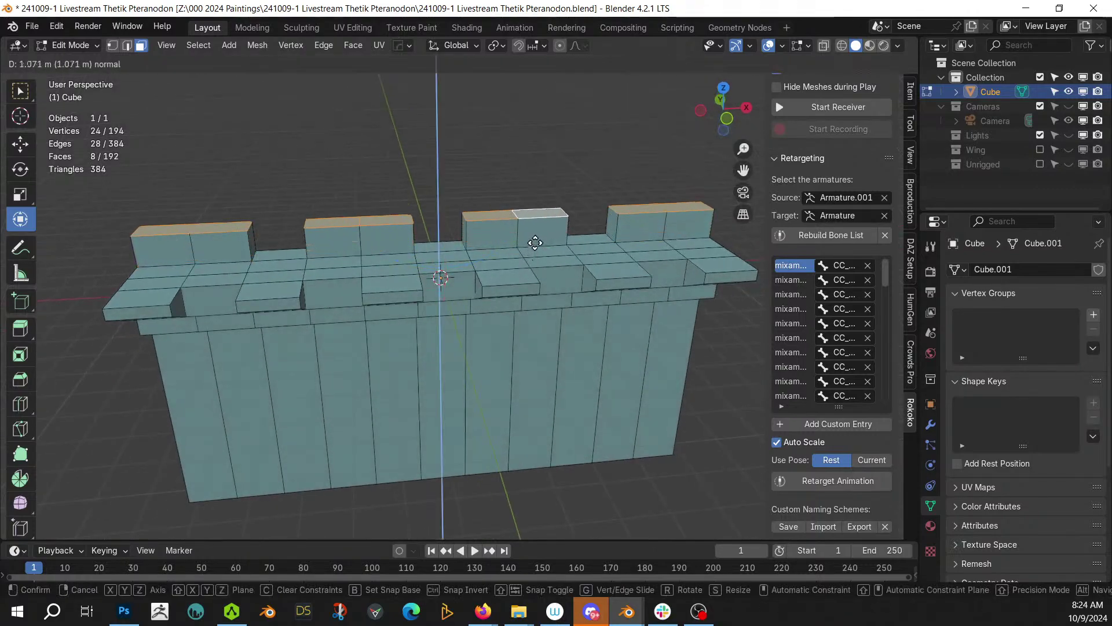
{"action": "left_click", "coordinate": [530, 203]}
- Select all the rear-facing faces of the four raised blocks on the wall
{"action": "middle_click_drag", "start_coordinate": [524, 208], "coordinate": [692, 206]}
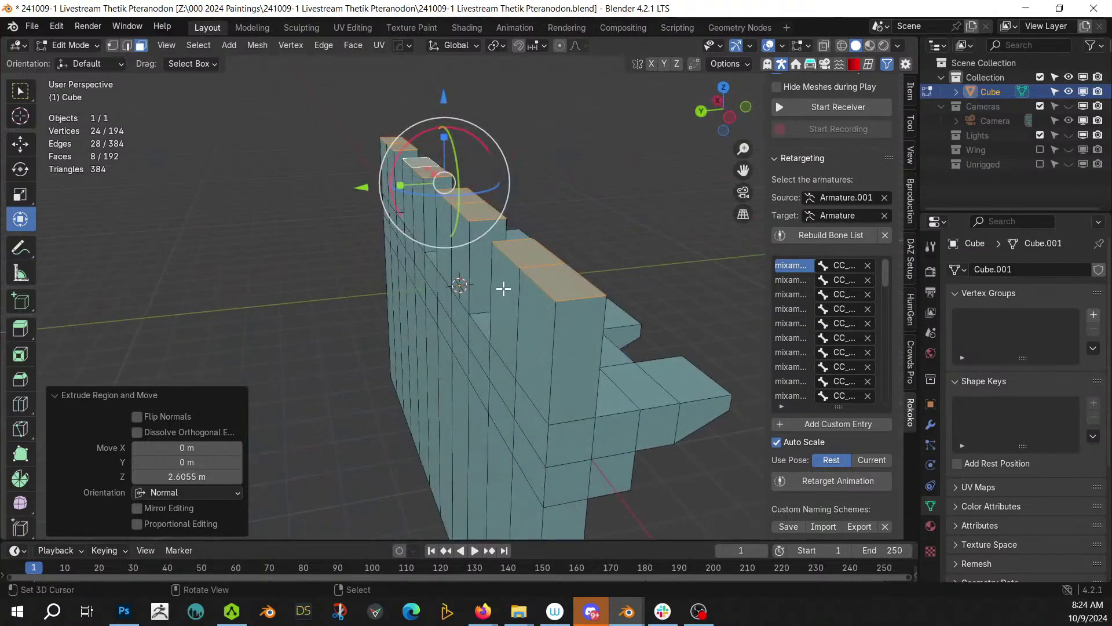
{"action": "left_click", "coordinate": [503, 288]}
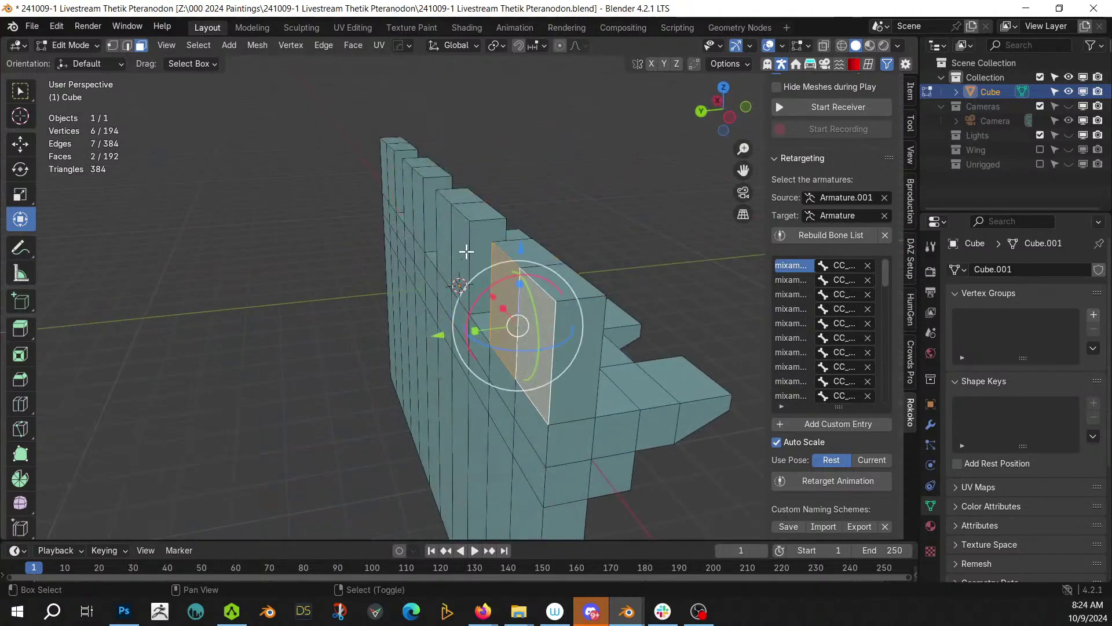
{"action": "left_click", "coordinate": [452, 237], "text": "shift"}
{"action": "left_click", "coordinate": [432, 209], "text": "shift"}
{"action": "left_click", "coordinate": [415, 194], "text": "shift"}
{"action": "right_click", "coordinate": [407, 183], "text": "shift"}
{"action": "right_click", "coordinate": [390, 167], "text": "shift"}
{"action": "right_click", "coordinate": [384, 157], "text": "shift"}
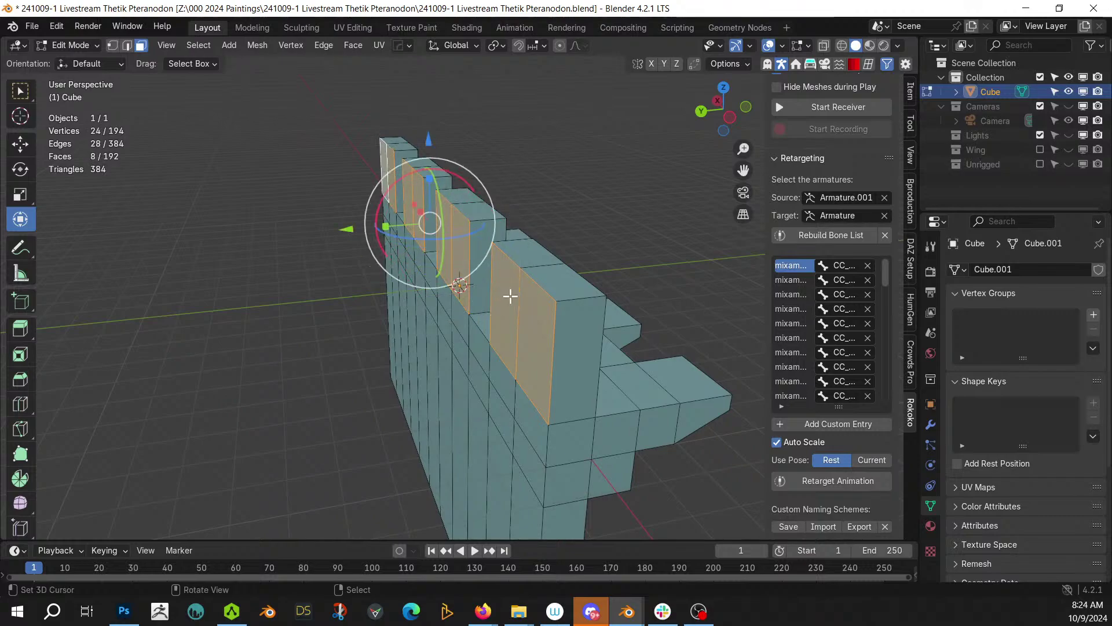
- Try extruding only the blocks' rear faces backward about 11.2 m, and undo the extrusion
{"action": "key", "text": "e"}
{"action": "left_click", "coordinate": [214, 349]}
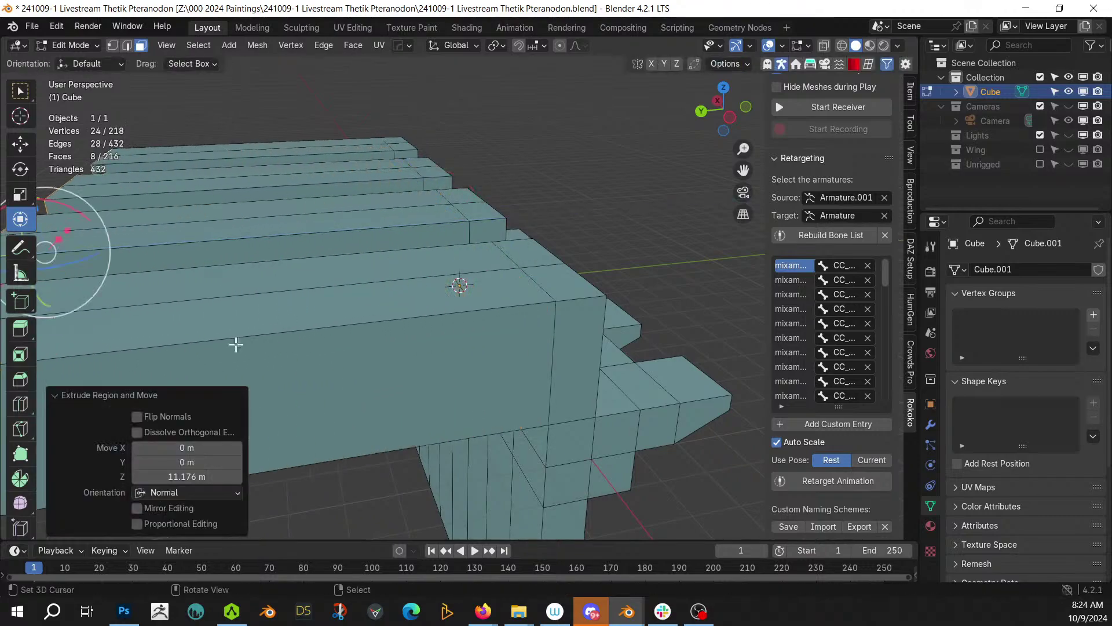
{"action": "middle_click_drag", "start_coordinate": [432, 307], "coordinate": [466, 278]}
{"action": "key", "text": "ctrl+z"}
- Add the continuous face strip below the blocks to the selection and extrude everything backward about 10.5 m
{"action": "left_click", "coordinate": [607, 302], "text": "shift"}
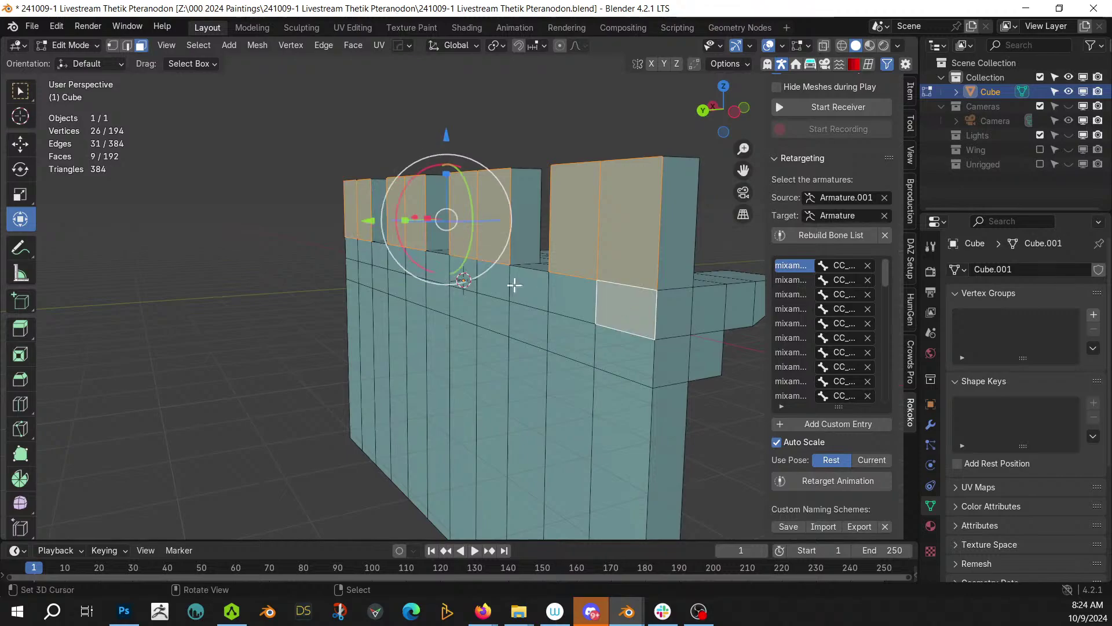
{"action": "left_click", "coordinate": [442, 253], "text": "ctrl"}
{"action": "key", "text": "e"}
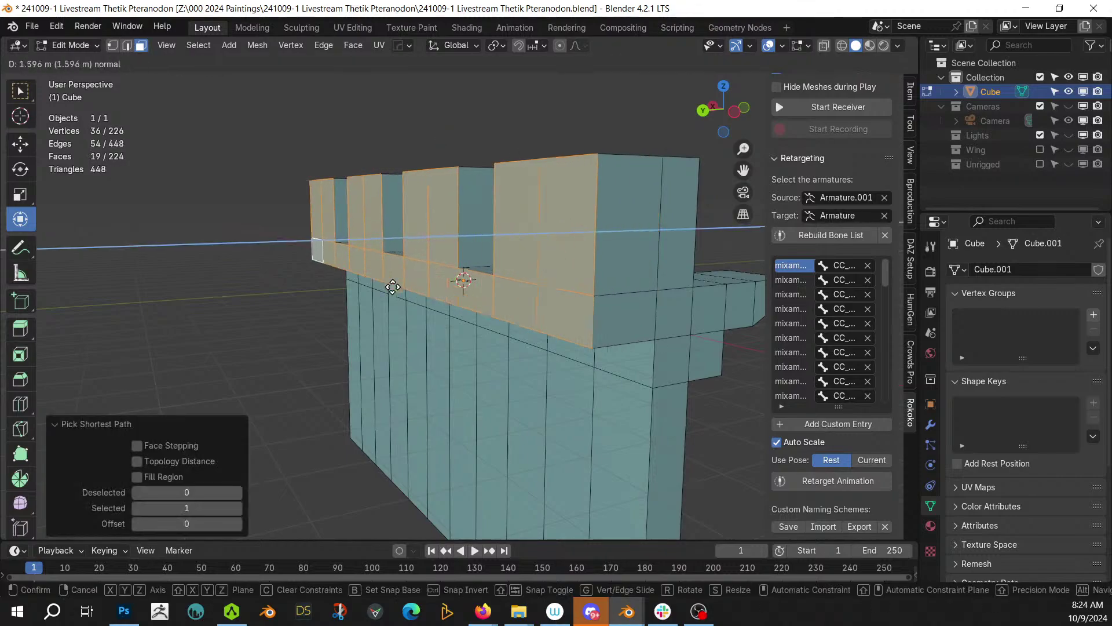
{"action": "left_click", "coordinate": [184, 335]}
{"action": "scroll", "coordinate": [185, 334], "scroll_direction": "down", "scroll_amount": 4}
{"action": "middle_click_drag", "start_coordinate": [290, 303], "coordinate": [117, 302]}
{"action": "middle_click_drag", "start_coordinate": [190, 294], "coordinate": [248, 327]}
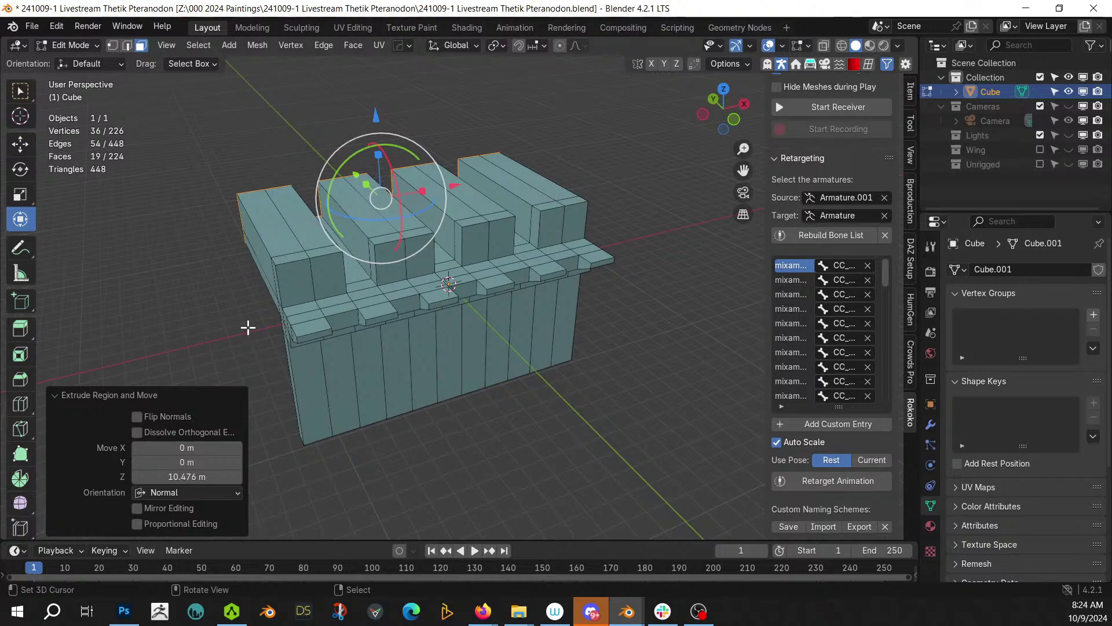
- Extrude the long top faces of all four blocks upward, leaving out the short front faces
{"action": "scroll", "coordinate": [248, 327], "scroll_direction": "up", "scroll_amount": 3}
{"action": "middle_click_drag", "start_coordinate": [248, 323], "coordinate": [307, 307]}
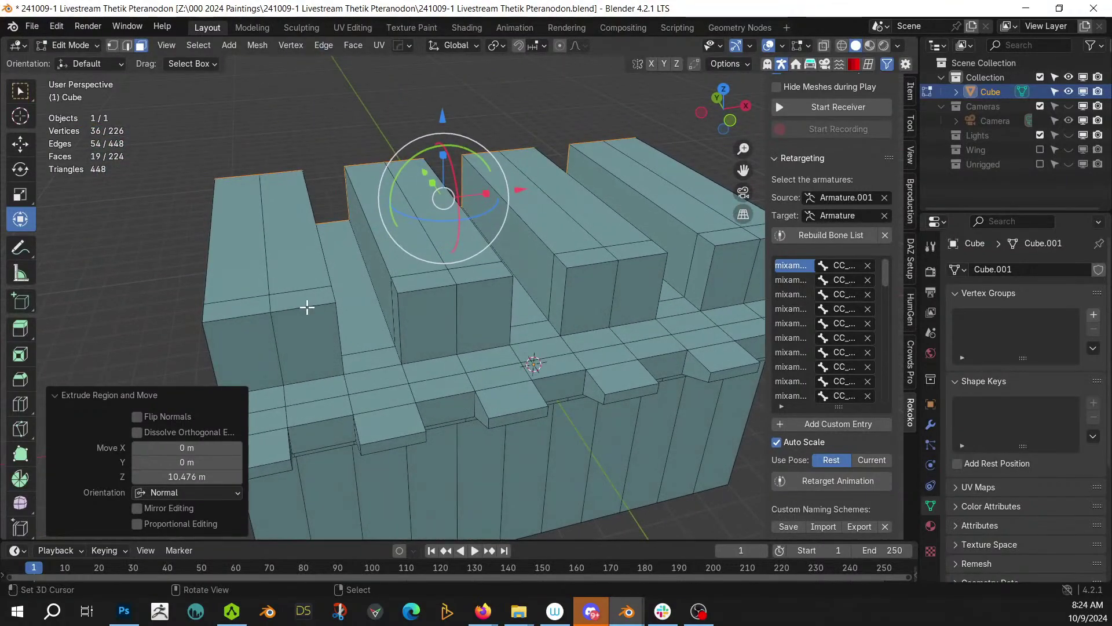
{"action": "left_click", "coordinate": [288, 250]}
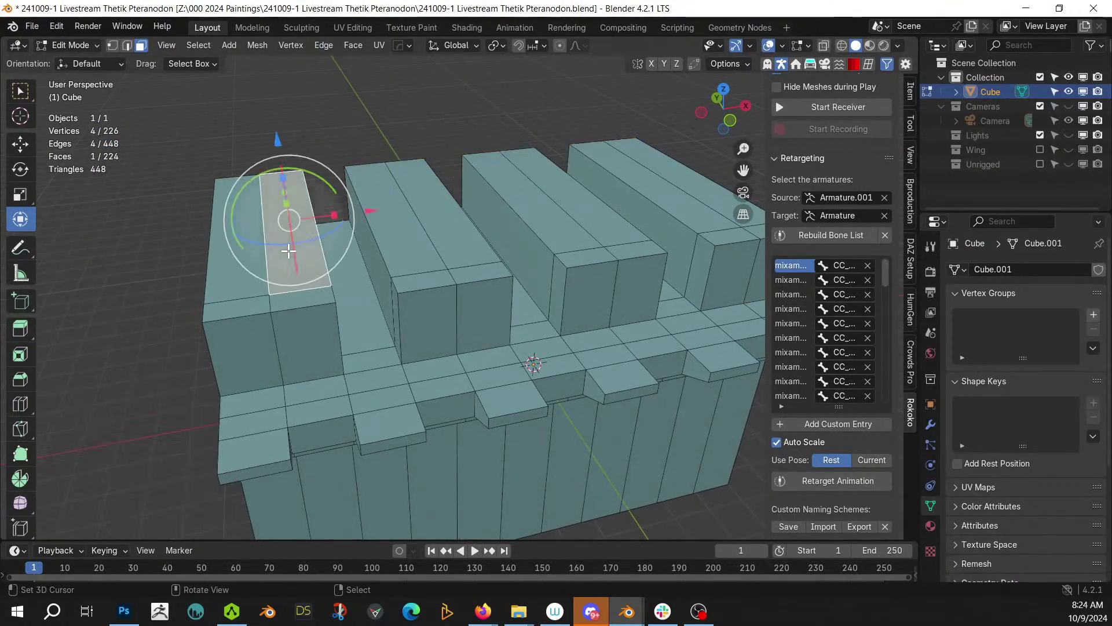
{"action": "left_click", "coordinate": [268, 255], "text": "shift"}
{"action": "left_click", "coordinate": [392, 242], "text": "shift"}
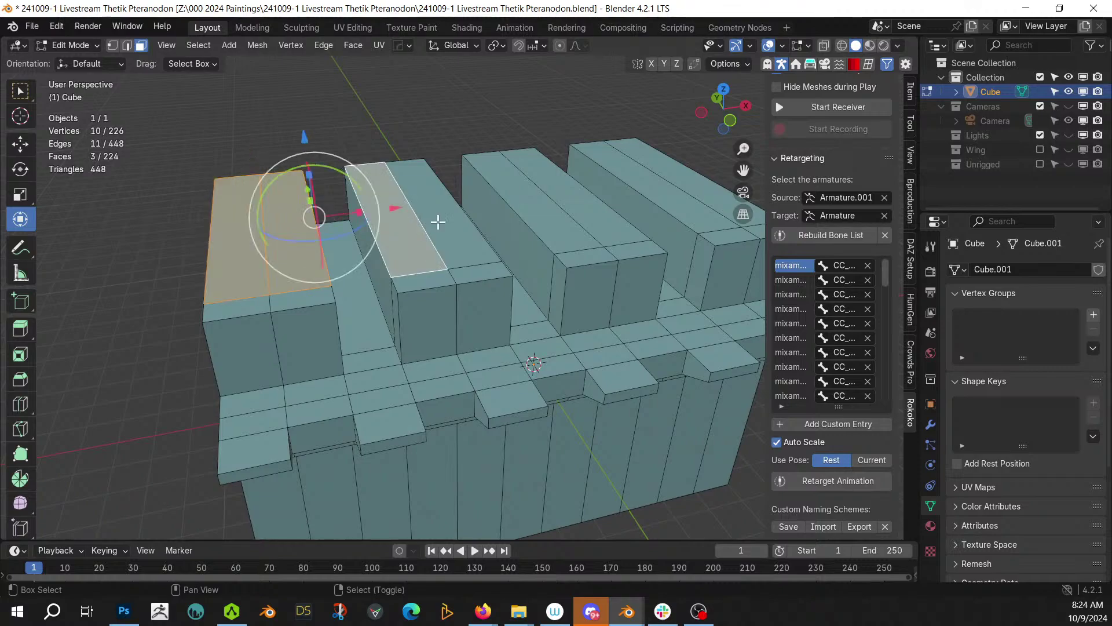
{"action": "left_click", "coordinate": [546, 202], "text": "shift"}
{"action": "left_click", "coordinate": [582, 197], "text": "shift"}
{"action": "left_click", "coordinate": [646, 185], "text": "shift"}
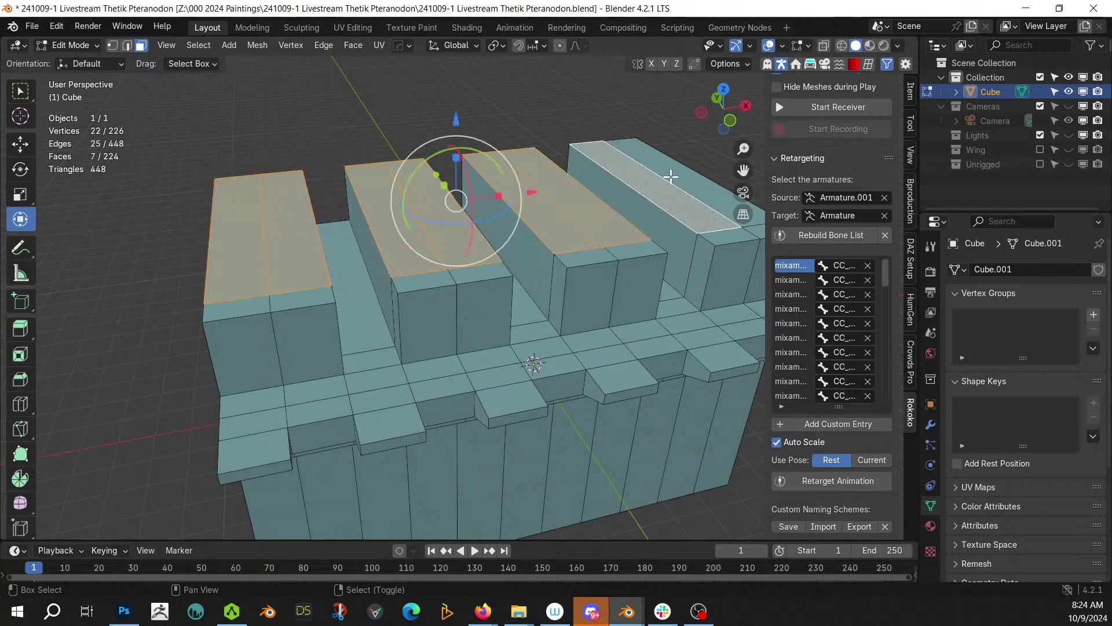
{"action": "left_click", "coordinate": [661, 179], "text": "shift"}
{"action": "key", "text": "e"}
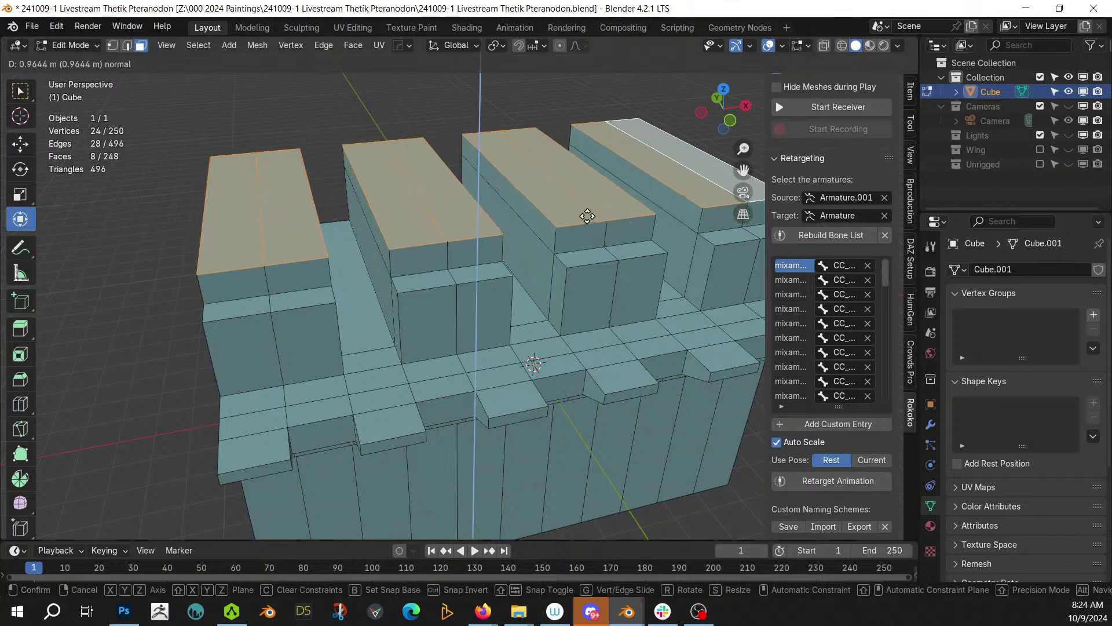
{"action": "left_click", "coordinate": [579, 214]}
- Close the gap between the first and second upper blocks by bridging their facing side faces with Bridge Edge Loops
{"action": "middle_click_drag", "start_coordinate": [579, 214], "coordinate": [369, 206]}
{"action": "right_click", "coordinate": [340, 199]}
{"action": "right_click", "coordinate": [368, 206], "text": "shift"}
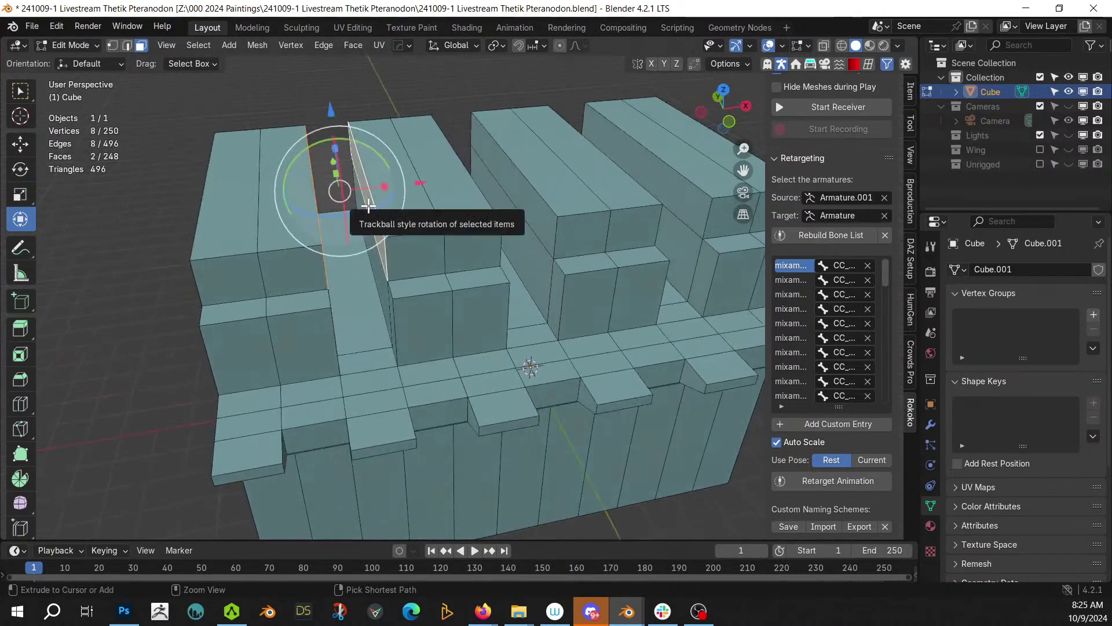
{"action": "key", "text": "ctrl+e"}
{"action": "left_click", "coordinate": [368, 206]}
- Bridge the facing side faces of the second and third upper blocks with Bridge Edge Loops
{"action": "middle_click_drag", "start_coordinate": [483, 192], "coordinate": [539, 203]}
{"action": "right_click", "coordinate": [492, 205]}
{"action": "right_click", "coordinate": [539, 203], "text": "shift"}
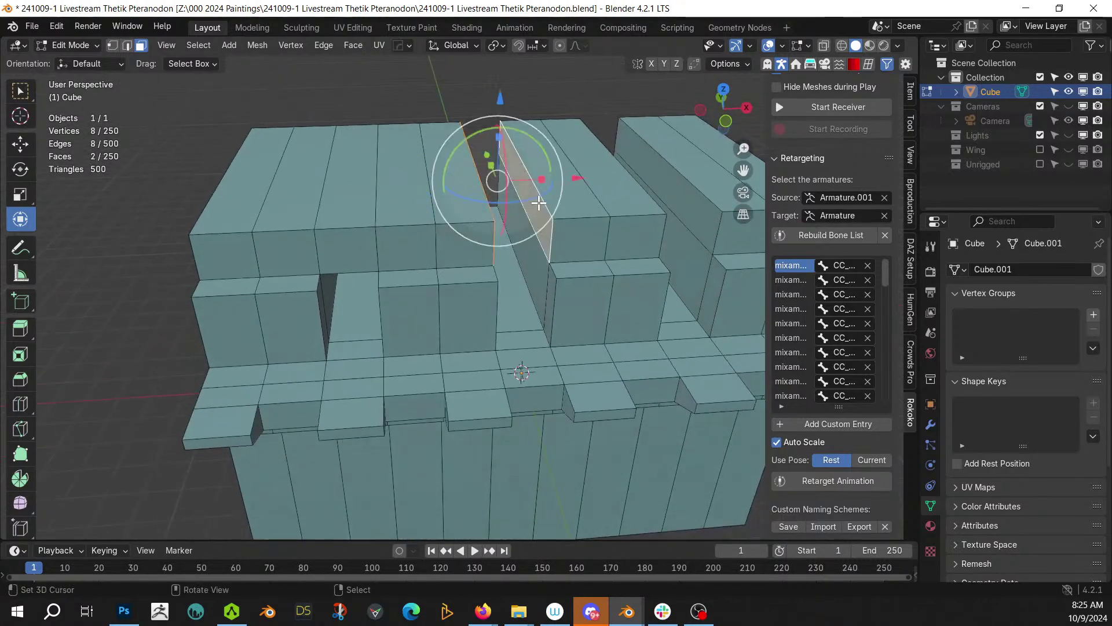
{"action": "key", "text": "ctrl+e"}
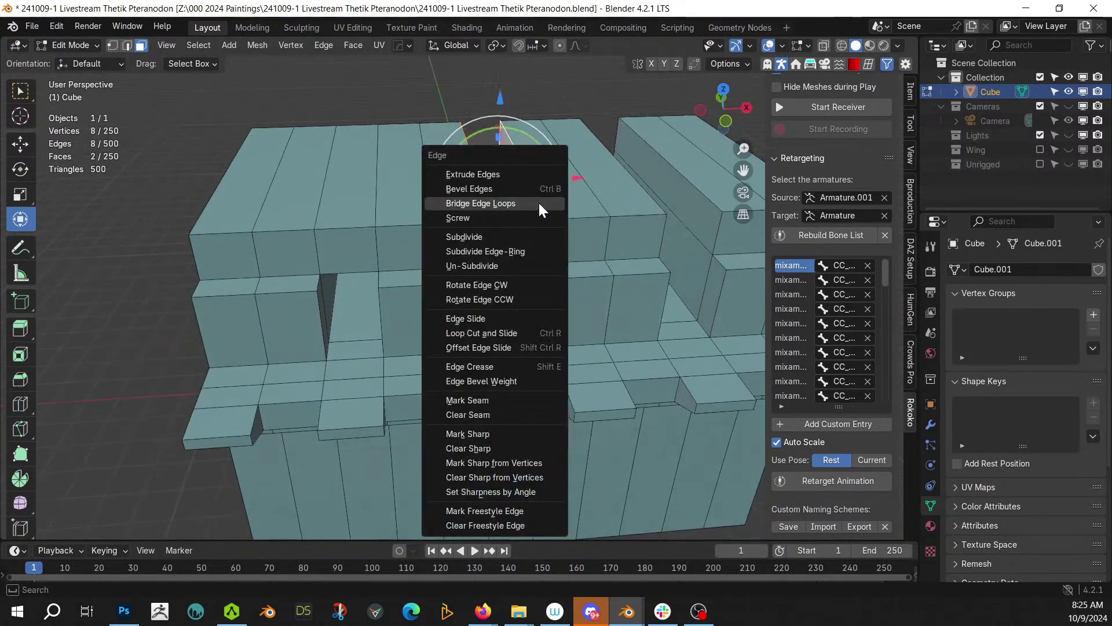
{"action": "left_click", "coordinate": [539, 203]}
- Bridge the facing side faces of the third and fourth upper blocks with Bridge Edge Loops
{"action": "middle_click_drag", "start_coordinate": [539, 203], "coordinate": [581, 218]}
{"action": "right_click", "coordinate": [662, 250]}
{"action": "middle_click_drag", "start_coordinate": [662, 250], "coordinate": [686, 203]}
{"action": "right_click", "coordinate": [686, 199], "text": "shift"}
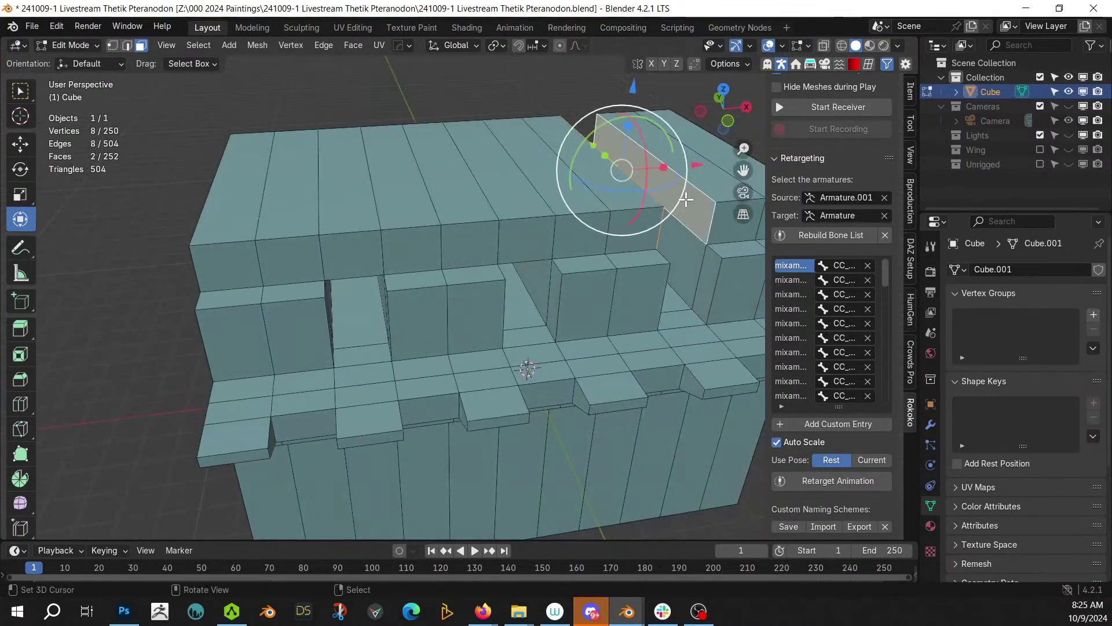
{"action": "key", "text": "ctrl+e"}
{"action": "middle_click_drag", "start_coordinate": [686, 200], "coordinate": [624, 194]}
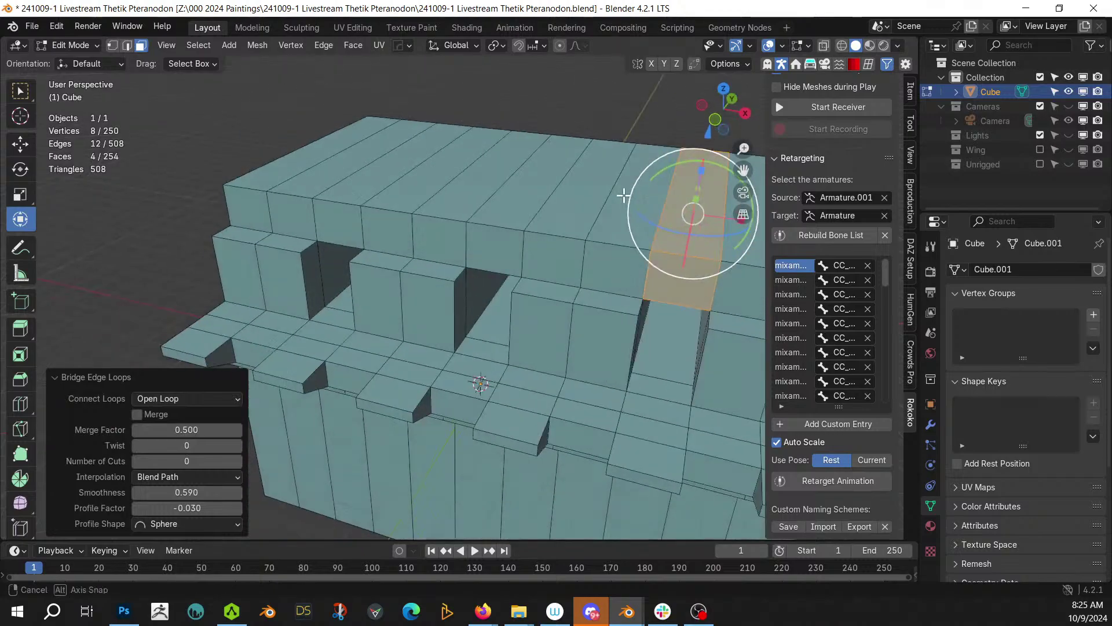
- Switch to AccuRIG and export the rigged character as FBX for Blender under the file name 241009-1 Livestream Thetik Pteranodon Wings
{"action": "key", "text": "alt+Tab"}
{"action": "scroll", "coordinate": [608, 272], "scroll_direction": "up", "scroll_amount": 3}
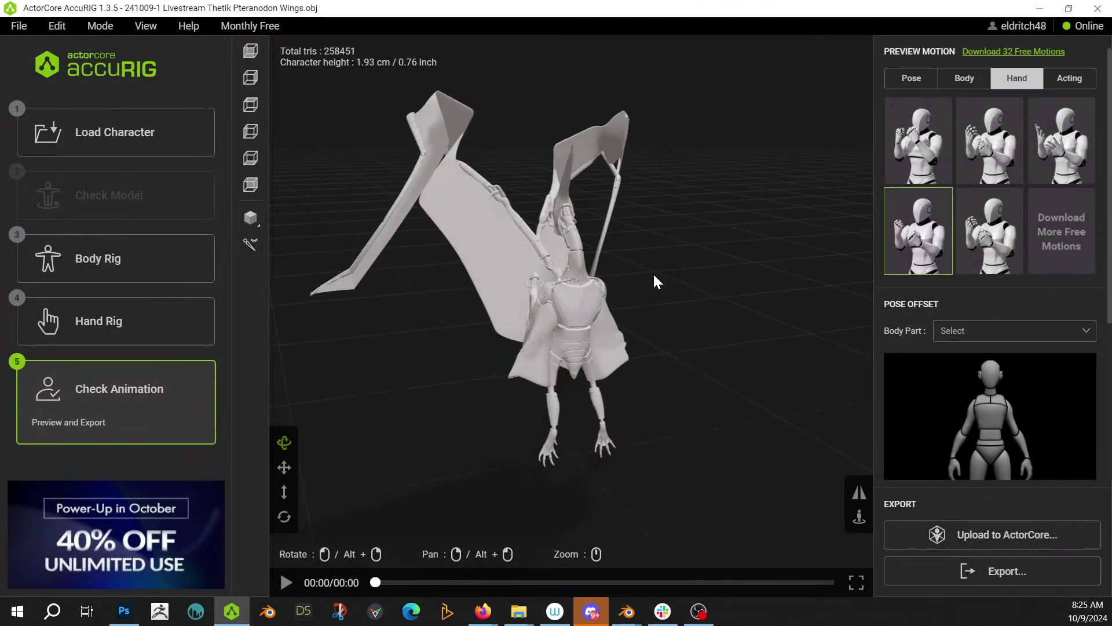
{"action": "left_click_drag", "start_coordinate": [405, 341], "coordinate": [581, 328]}
{"action": "scroll", "coordinate": [582, 325], "scroll_direction": "down", "scroll_amount": 4}
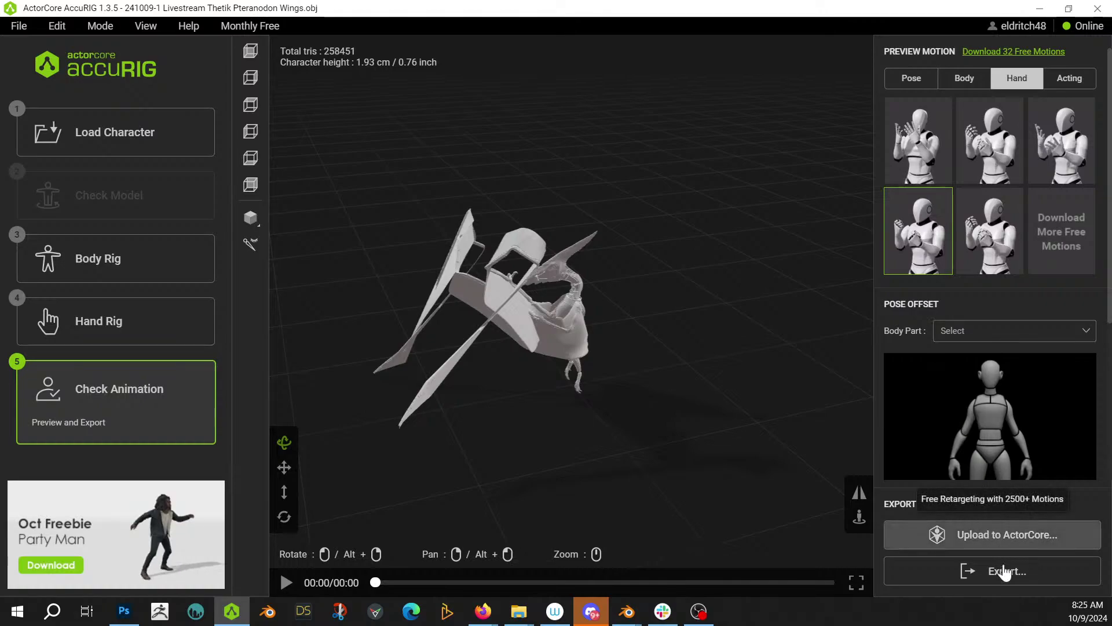
{"action": "left_click", "coordinate": [984, 571]}
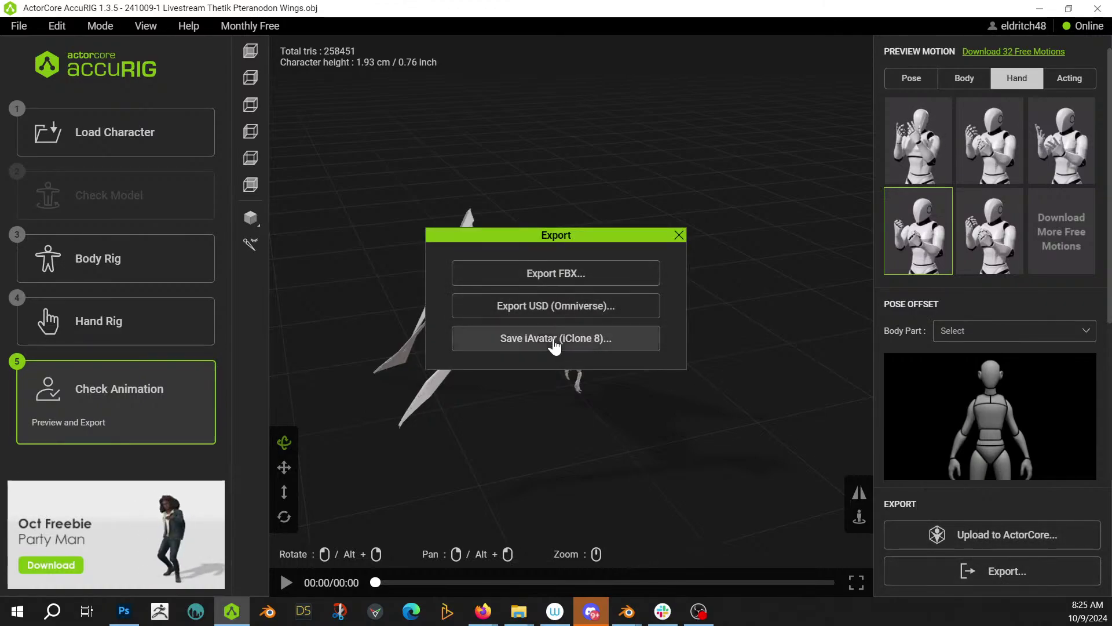
{"action": "left_click", "coordinate": [566, 276]}
{"action": "left_click", "coordinate": [550, 191]}
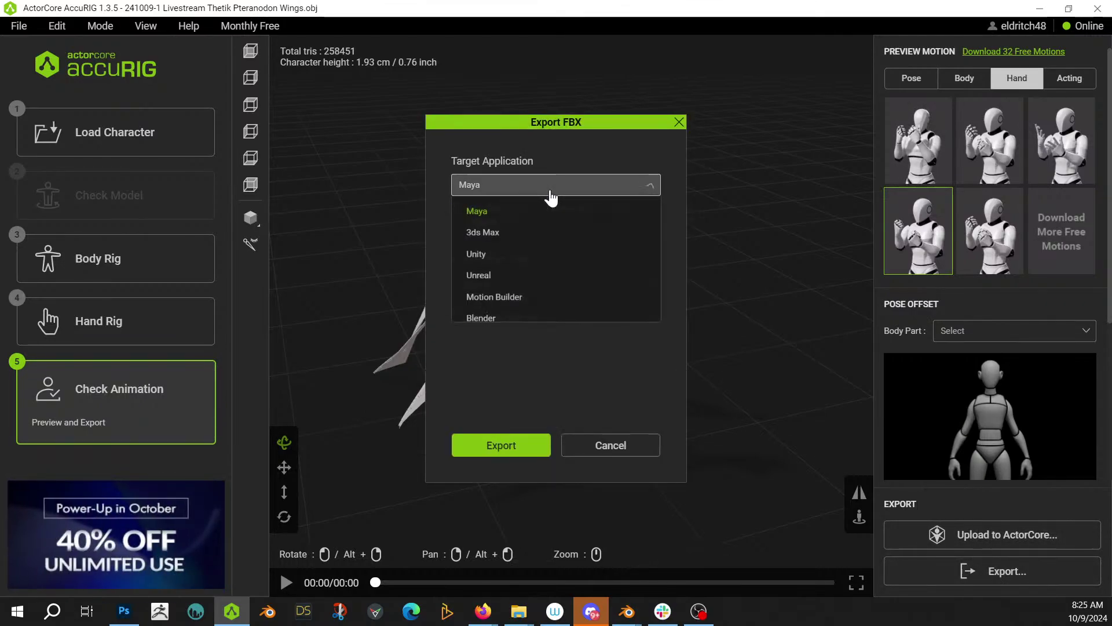
{"action": "left_click", "coordinate": [493, 321]}
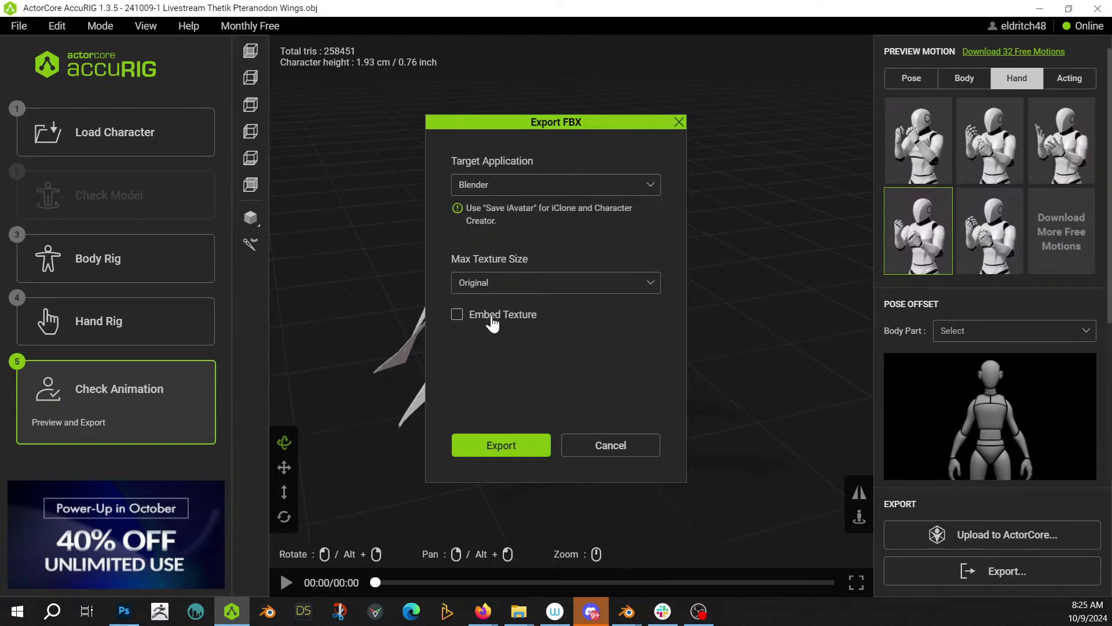
{"action": "left_click", "coordinate": [500, 445]}
{"action": "left_click", "coordinate": [902, 569]}
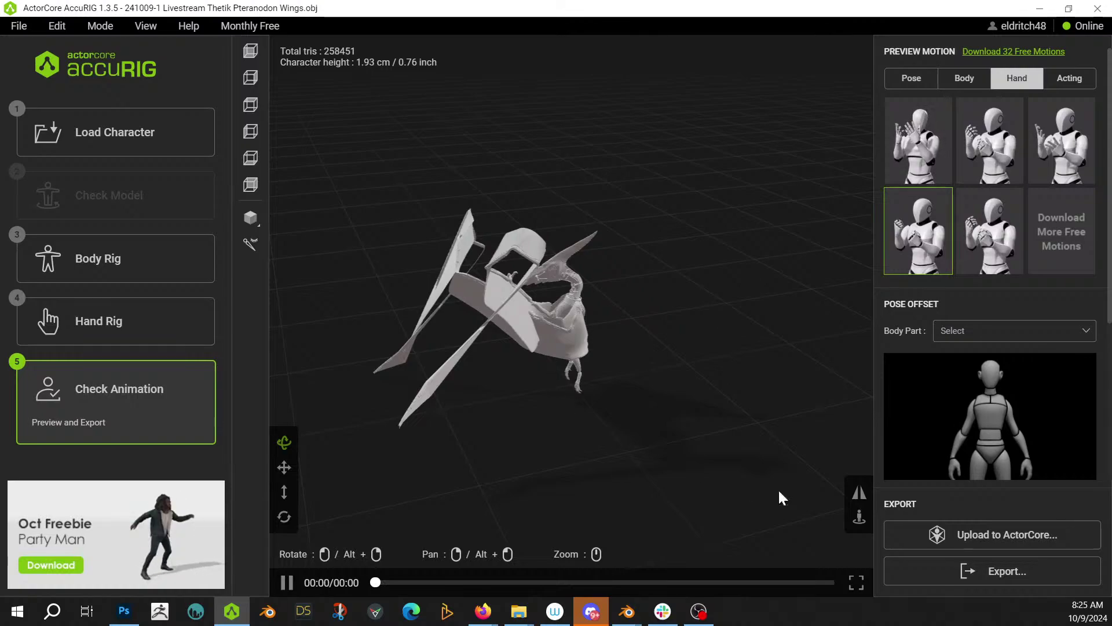
- Export the character again as FBX for Blender, replacing the existing file 241009-1 Livestream Thetik Pteranodon Wings Rigged
{"action": "left_click", "coordinate": [987, 572]}
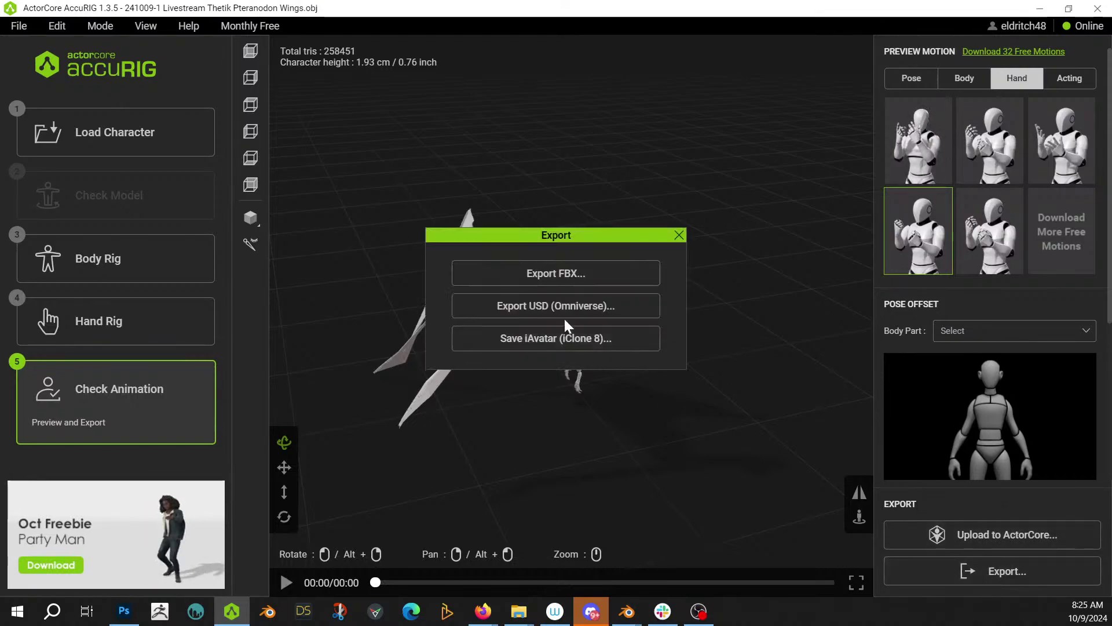
{"action": "left_click", "coordinate": [495, 275]}
{"action": "left_click", "coordinate": [510, 187]}
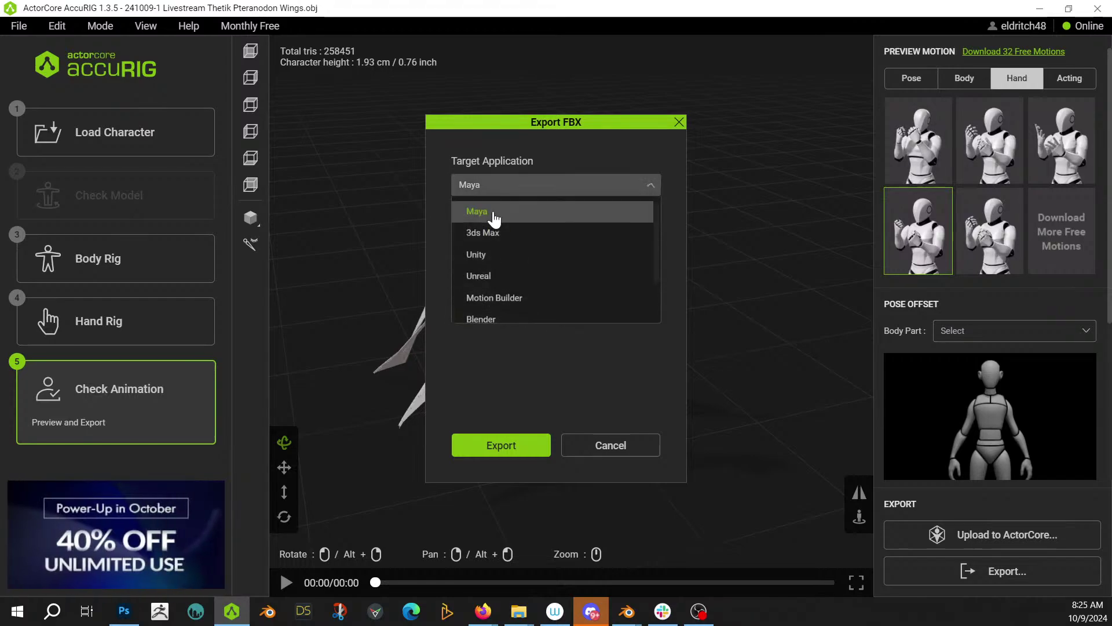
{"action": "left_click", "coordinate": [490, 318]}
{"action": "left_click", "coordinate": [500, 446]}
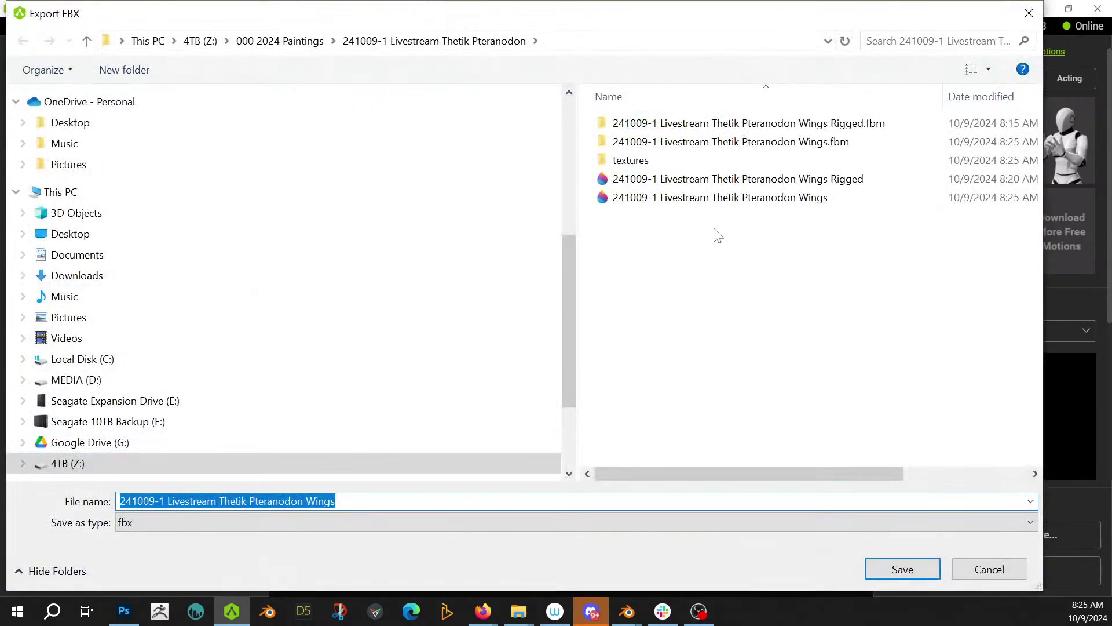
{"action": "left_click", "coordinate": [779, 181]}
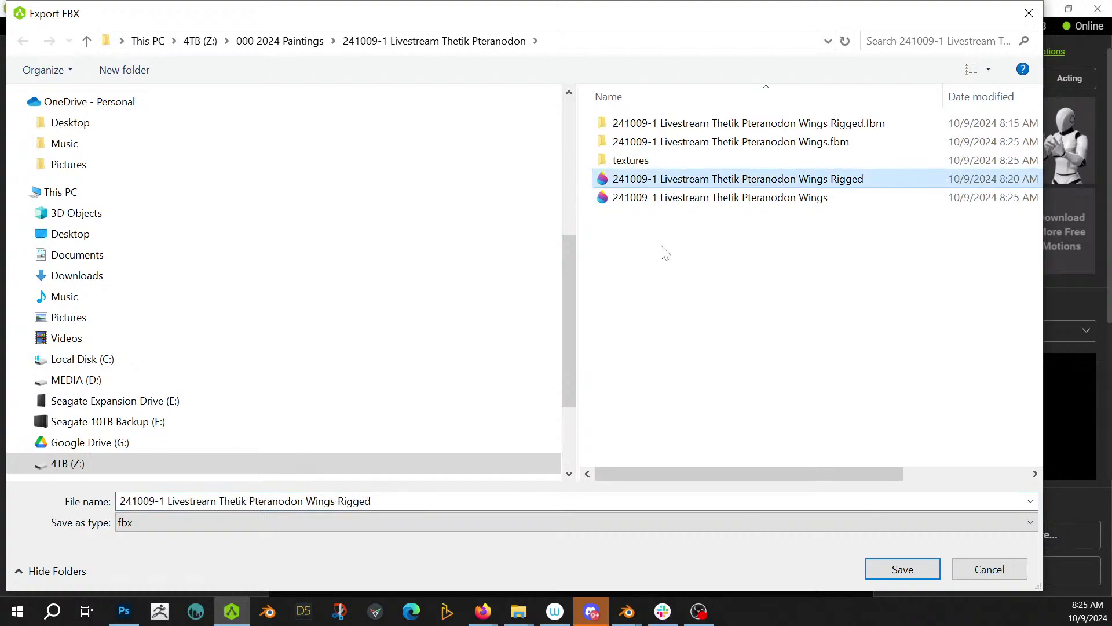
{"action": "left_click", "coordinate": [901, 568]}
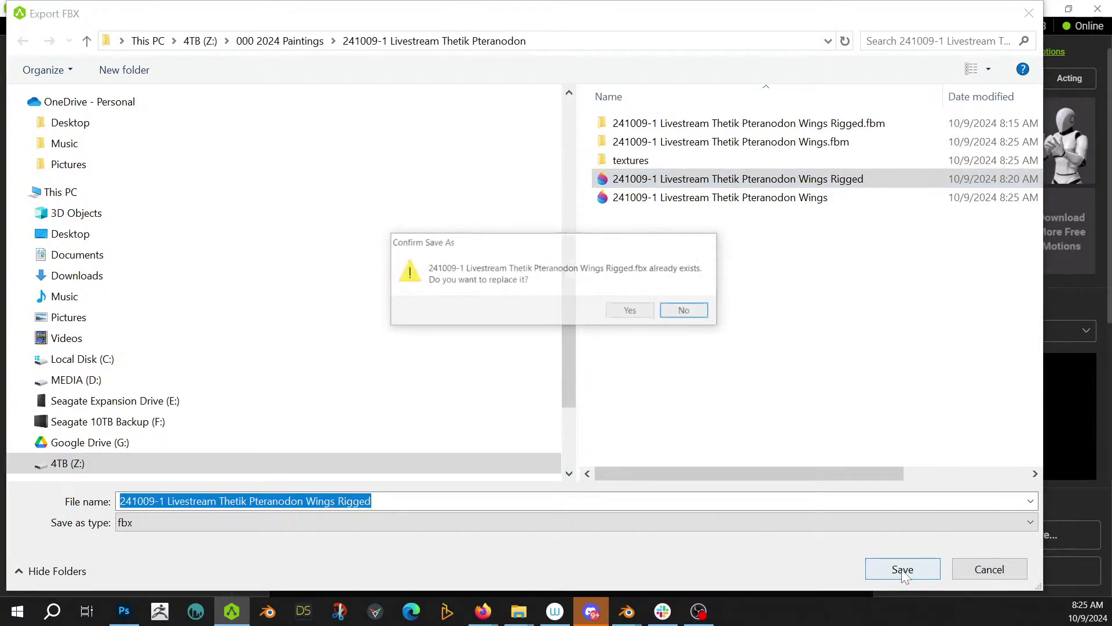
{"action": "left_click", "coordinate": [633, 311]}
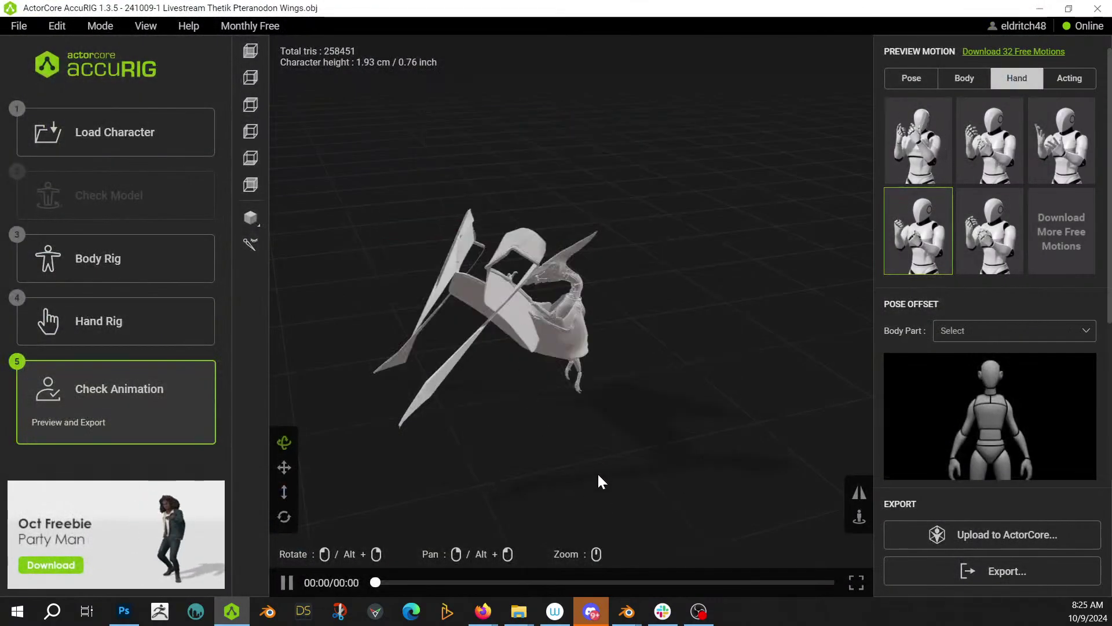
- Switch to Blender and import 241009-1 Livestream Thetik Pteranodon Wings Rigged.fbx from the 241009-1 Livestream Thetik Pteranodon folder
{"action": "key", "text": "alt+Tab"}
{"action": "key", "text": "F4"}
{"action": "mouse_move", "coordinate": [474, 287]}
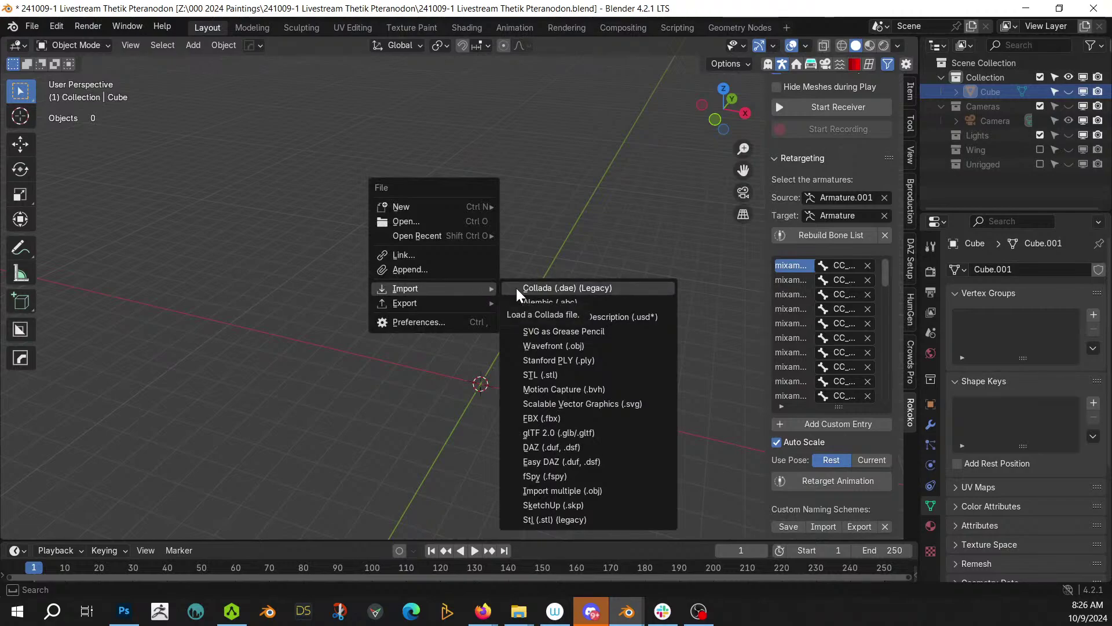
{"action": "left_click", "coordinate": [567, 417]}
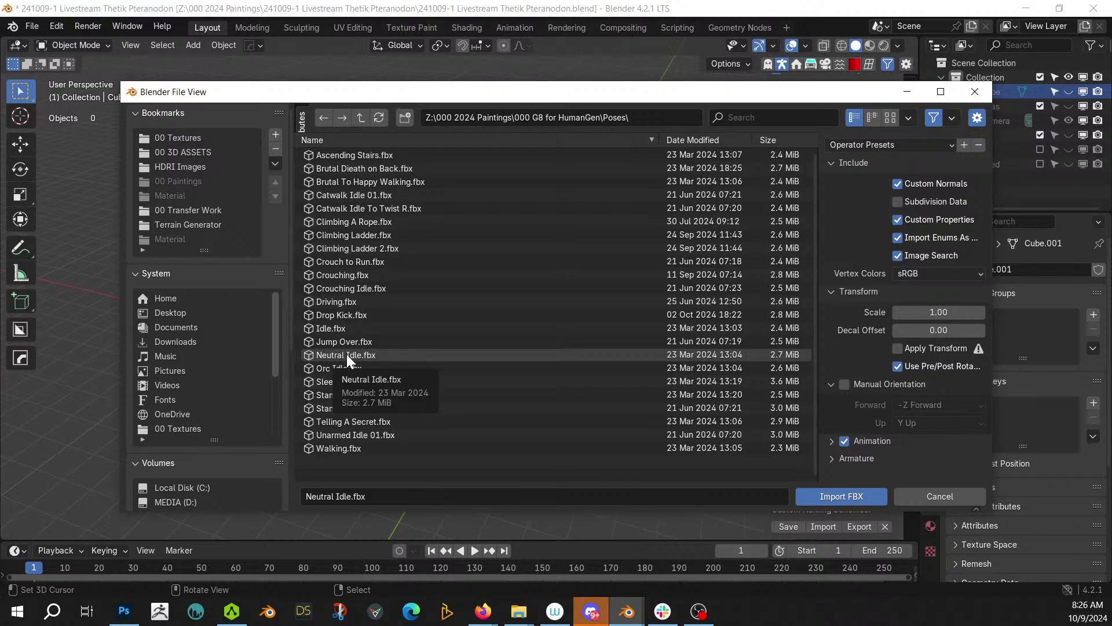
{"action": "scroll", "coordinate": [211, 493], "scroll_direction": "down", "scroll_amount": 5}
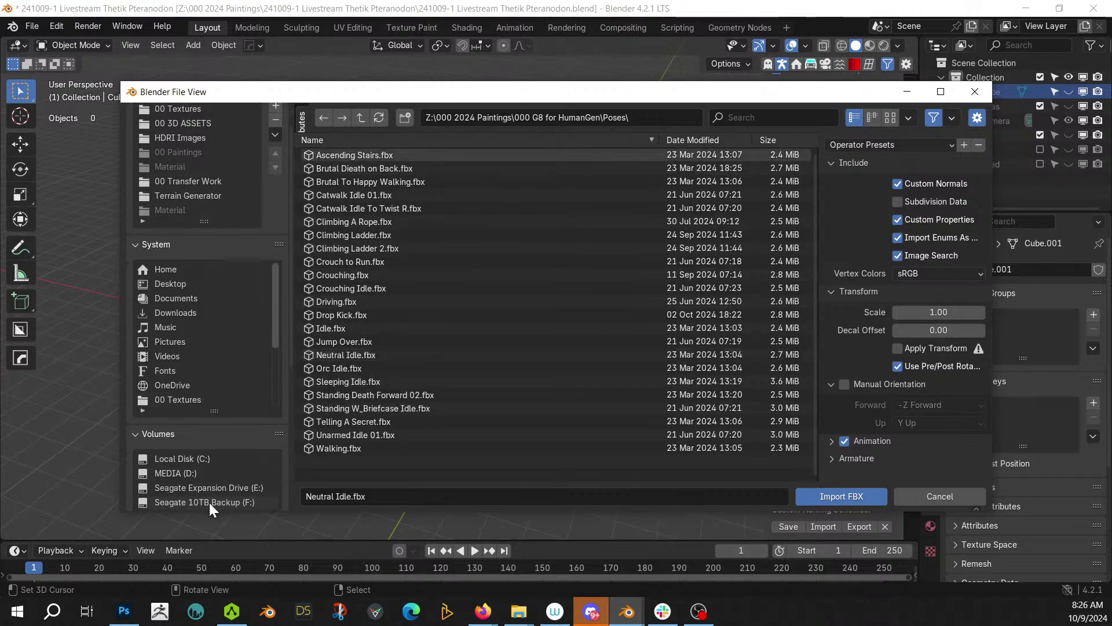
{"action": "left_click", "coordinate": [210, 490]}
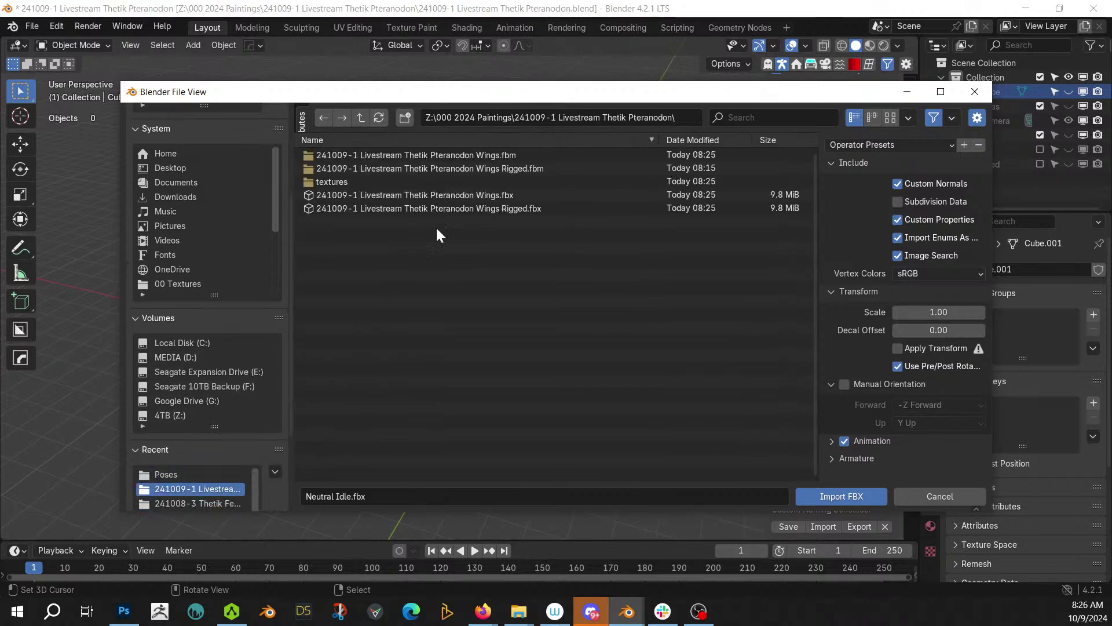
{"action": "left_click", "coordinate": [478, 208]}
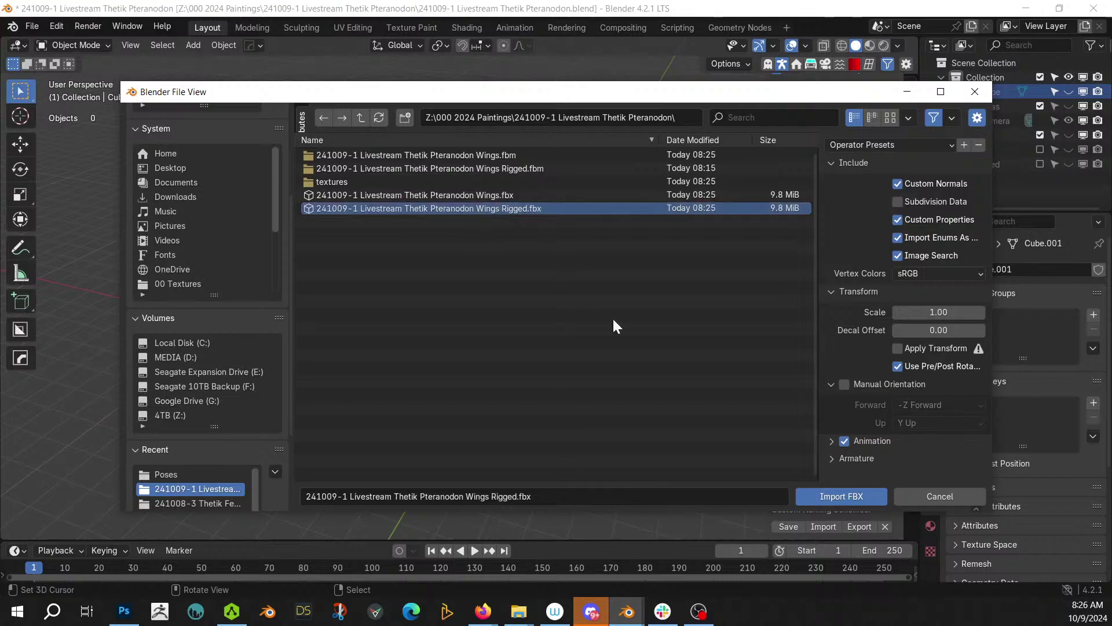
{"action": "left_click", "coordinate": [830, 492]}
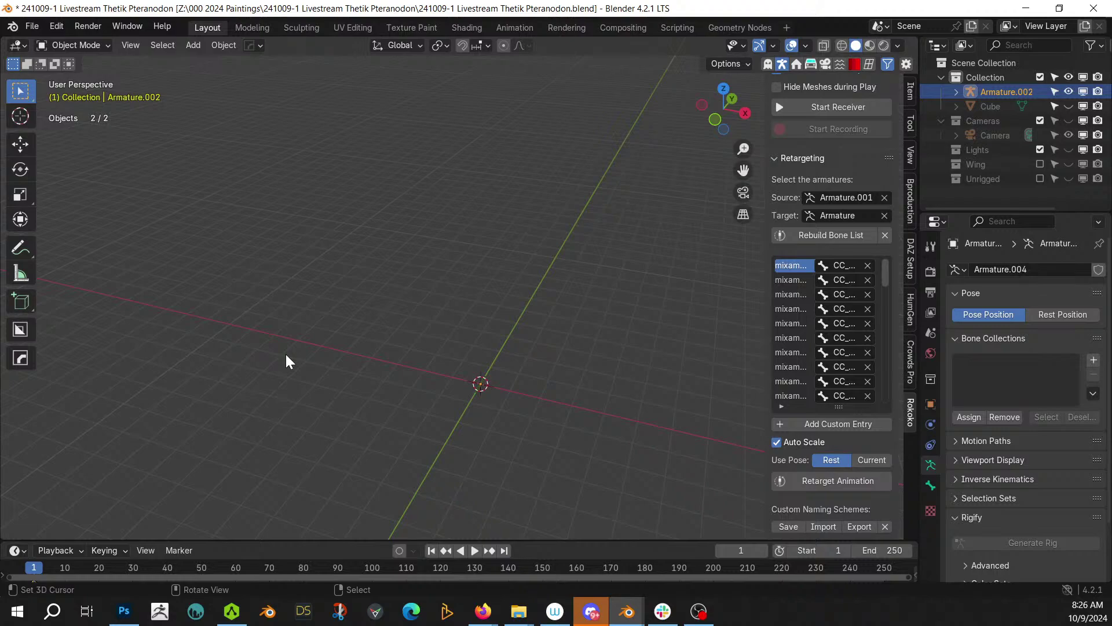
- Clear the imported rig's scale and compare its rest position with its pose position, leaving it in pose position
{"action": "key", "text": "alt+s"}
{"action": "scroll", "coordinate": [289, 350], "scroll_direction": "up", "scroll_amount": 2}
{"action": "middle_click_drag", "start_coordinate": [293, 351], "coordinate": [377, 325]}
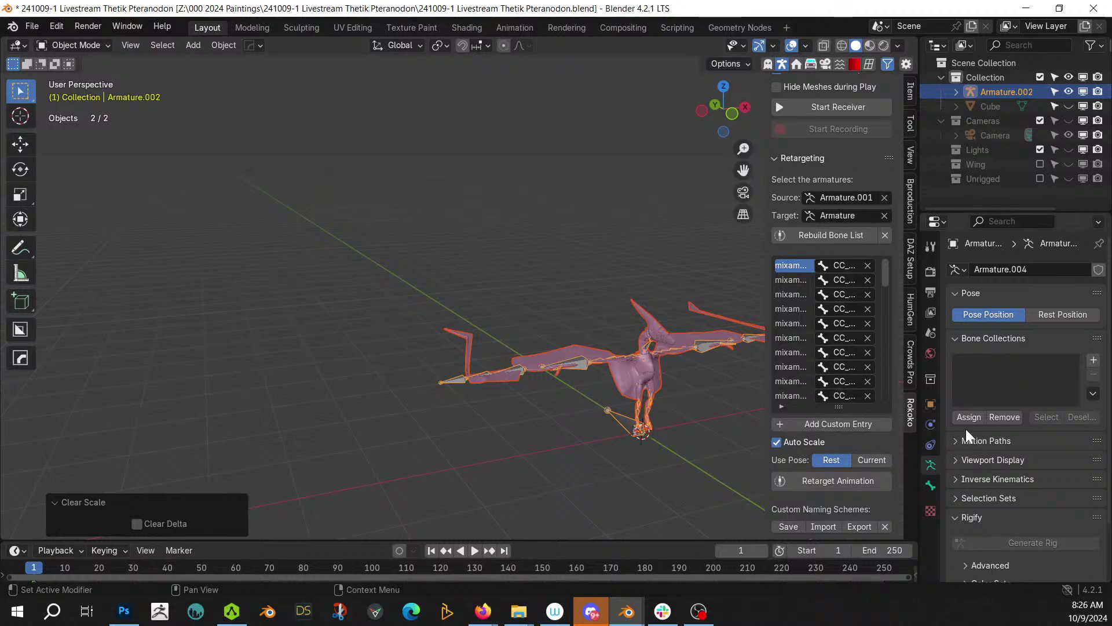
{"action": "left_click", "coordinate": [1051, 314]}
{"action": "middle_click_drag", "start_coordinate": [724, 339], "coordinate": [443, 312]}
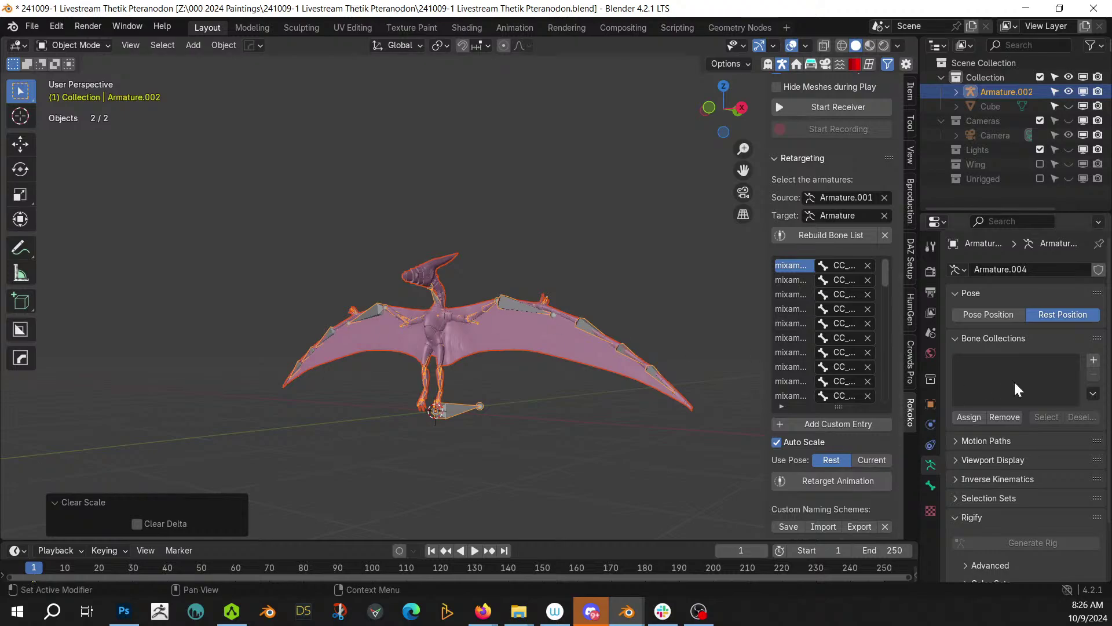
{"action": "left_click", "coordinate": [998, 312]}
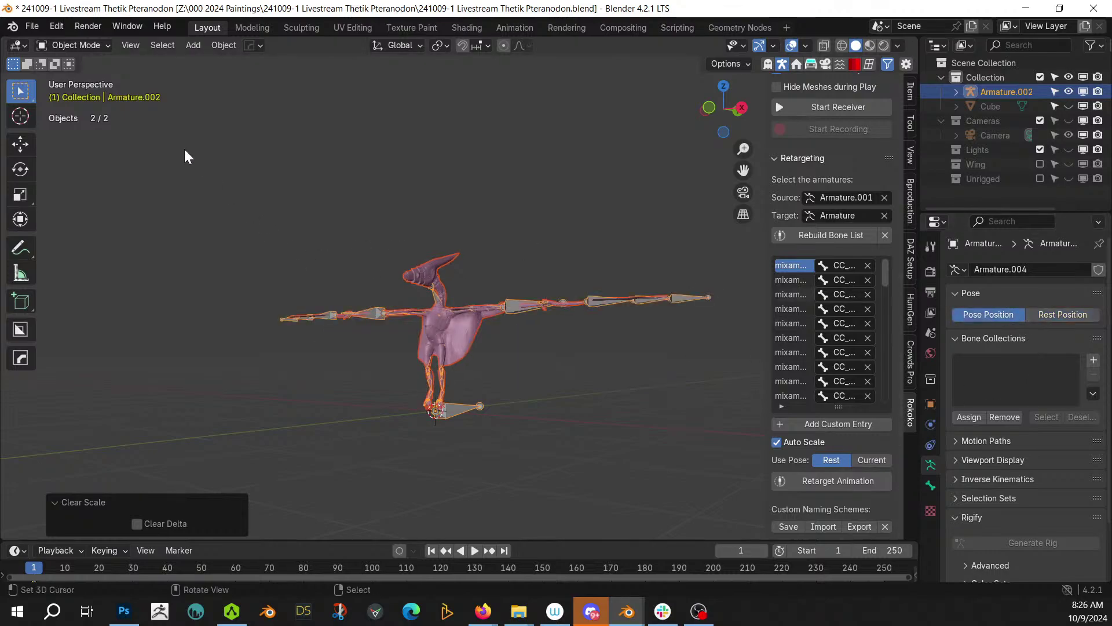
- Import the Neutral Idle.fbx animation from the Poses folder
{"action": "key", "text": "F4"}
{"action": "mouse_move", "coordinate": [284, 225]}
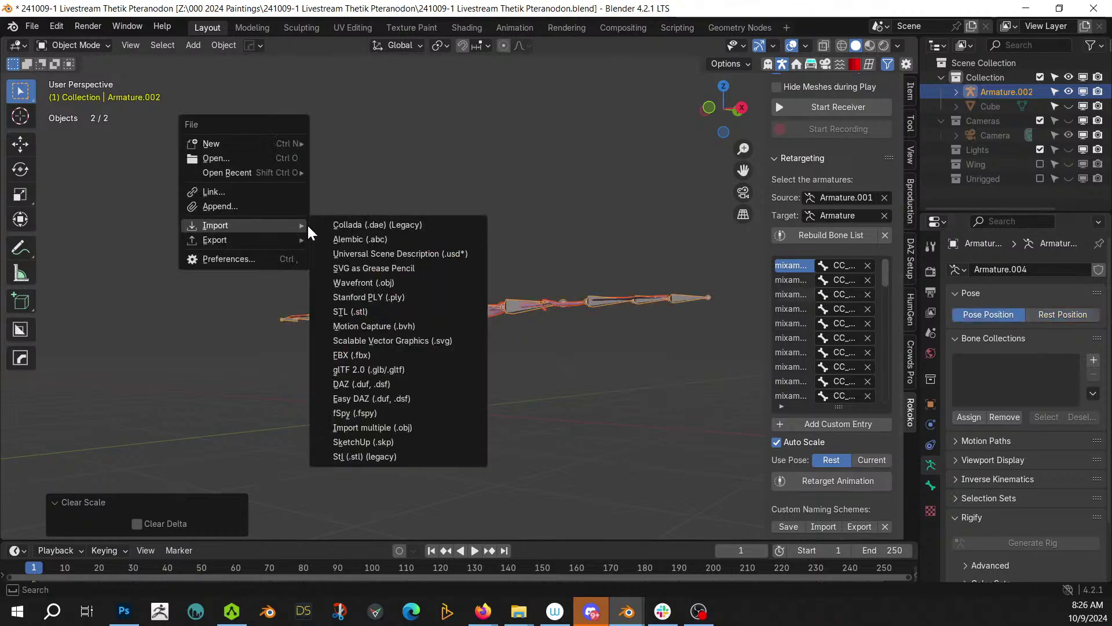
{"action": "left_click", "coordinate": [384, 354]}
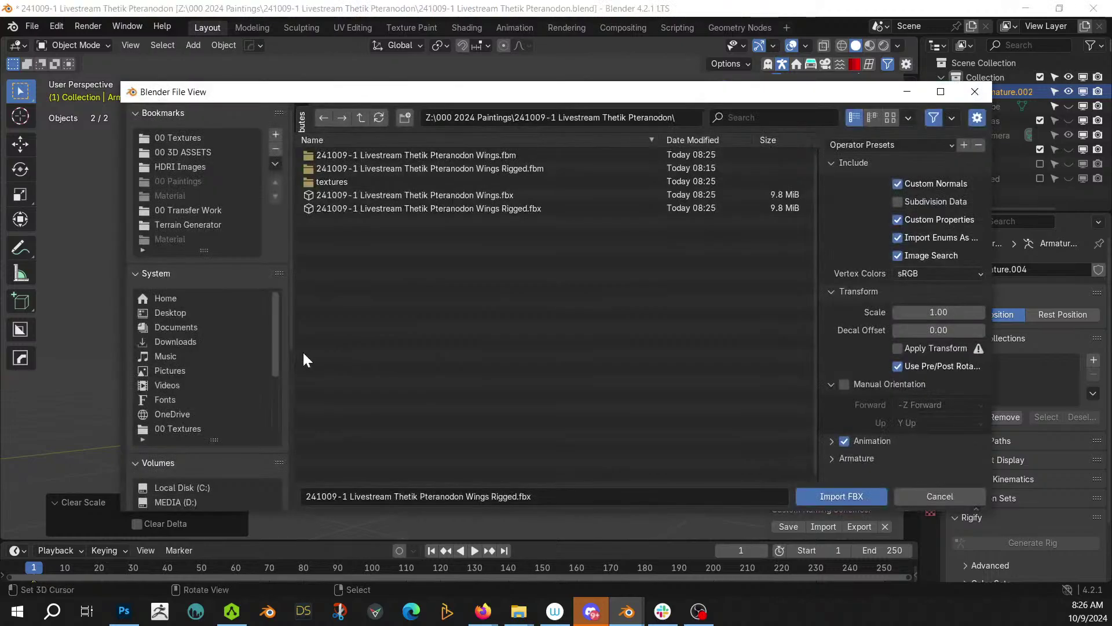
{"action": "scroll", "coordinate": [197, 492], "scroll_direction": "down", "scroll_amount": 5}
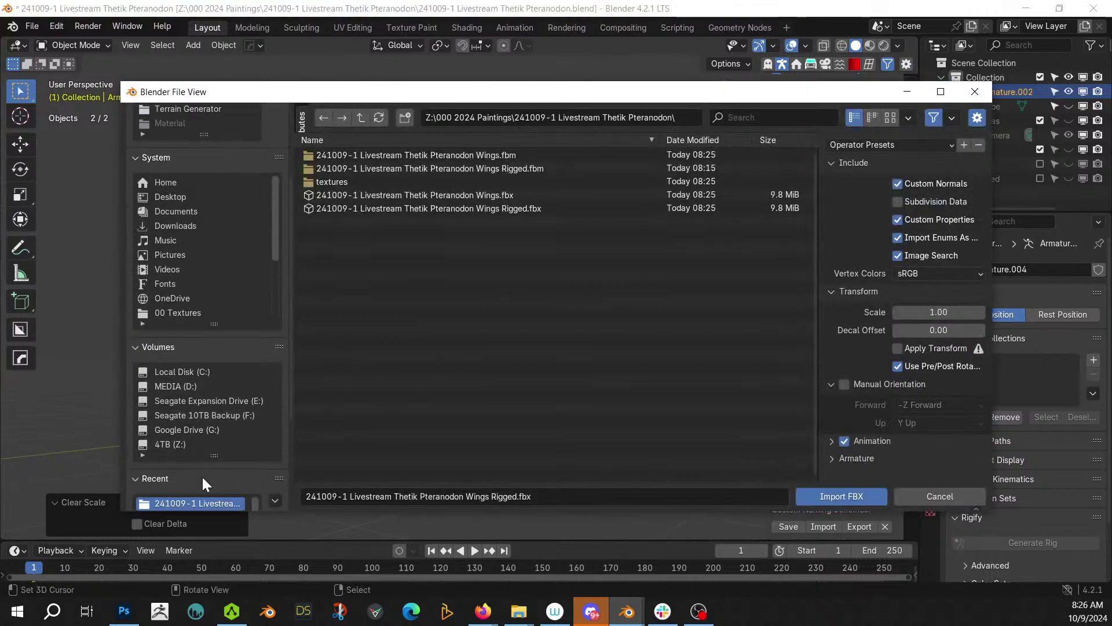
{"action": "left_click", "coordinate": [168, 475]}
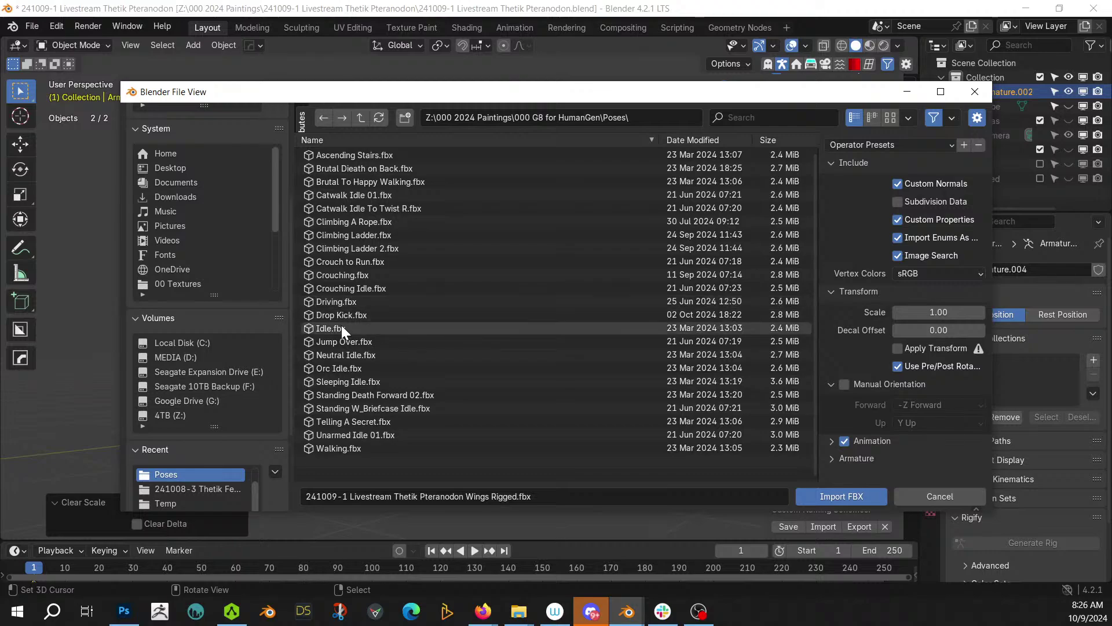
{"action": "left_click", "coordinate": [342, 355]}
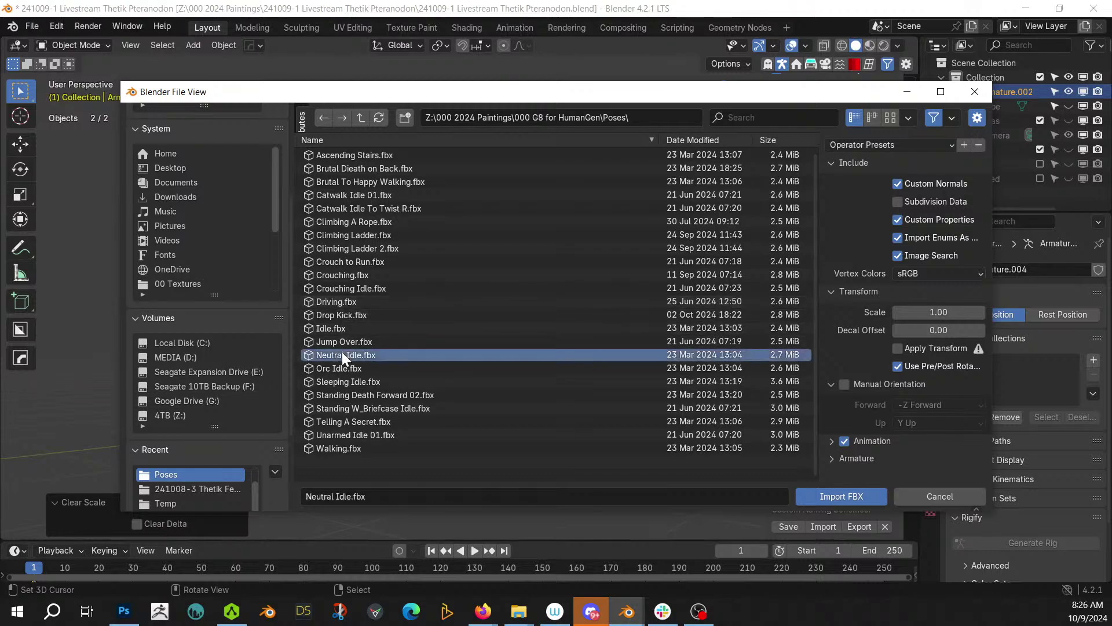
{"action": "left_click", "coordinate": [833, 495]}
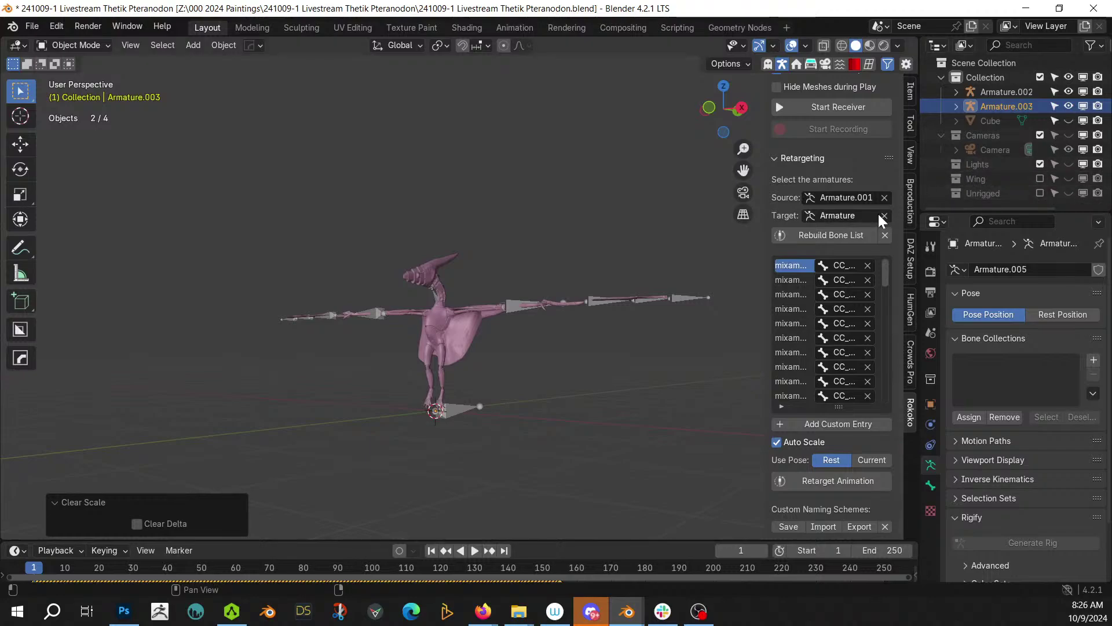
- Replace the Rokoko retargeting armatures, using Armature.003 as source and Armature.002 as target
{"action": "left_click", "coordinate": [884, 198]}
{"action": "scroll", "coordinate": [886, 201], "scroll_direction": "up", "scroll_amount": 10}
{"action": "left_click", "coordinate": [883, 484]}
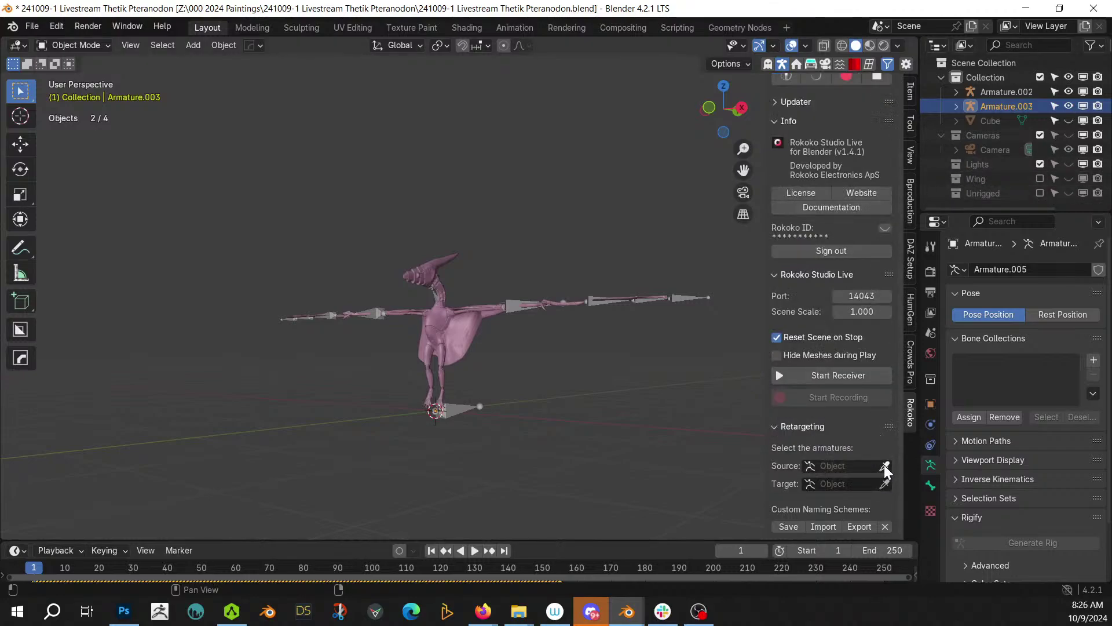
{"action": "left_click", "coordinate": [840, 467]}
{"action": "left_click", "coordinate": [849, 355]}
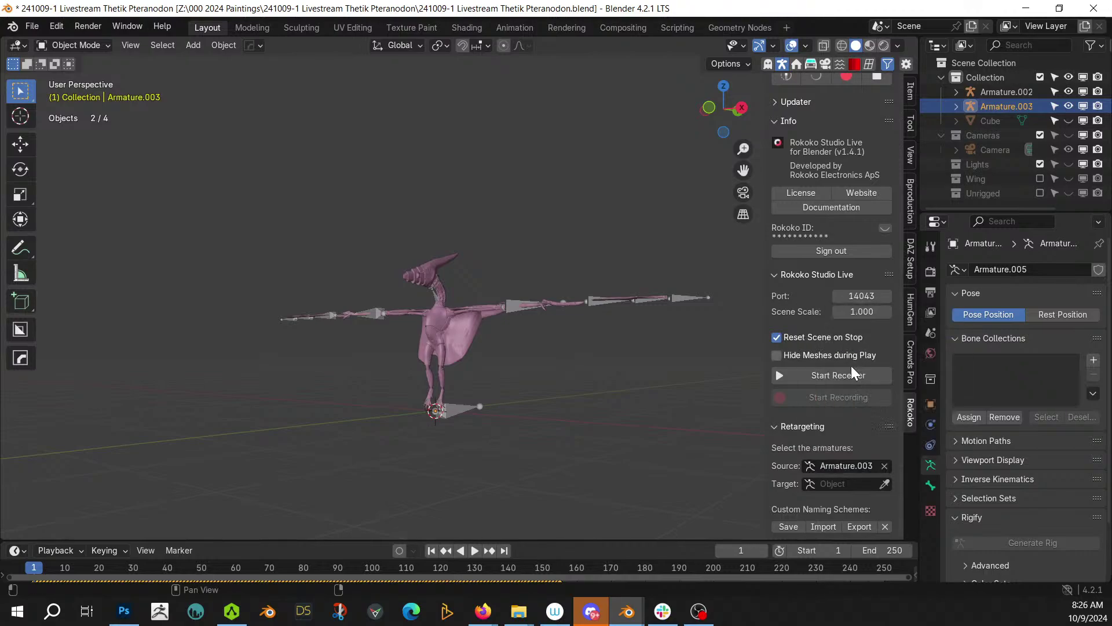
{"action": "left_click", "coordinate": [829, 481]}
{"action": "left_click", "coordinate": [854, 359]}
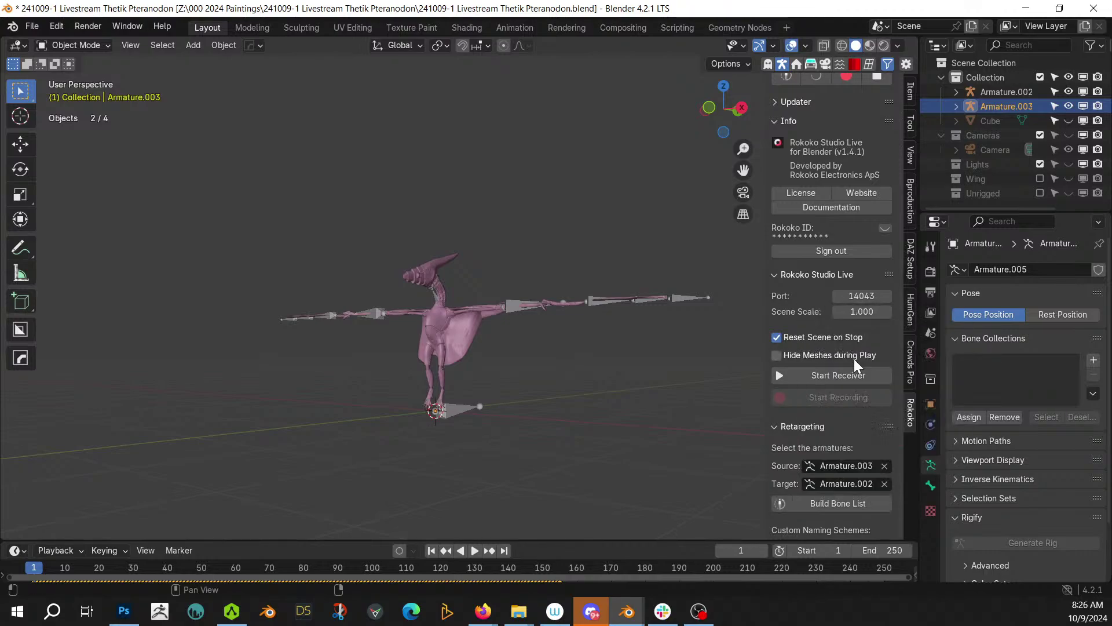
- Build the bone list for the two armatures and retarget the animation with Auto Scale and the Rest pose
{"action": "left_click", "coordinate": [839, 505]}
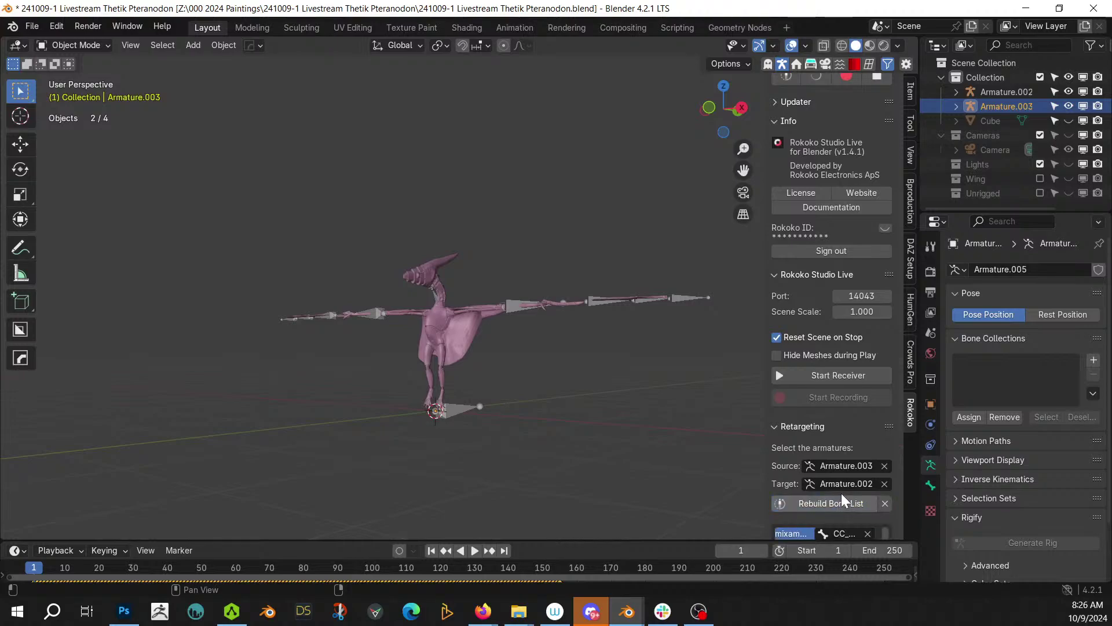
{"action": "scroll", "coordinate": [894, 444], "scroll_direction": "down", "scroll_amount": 10}
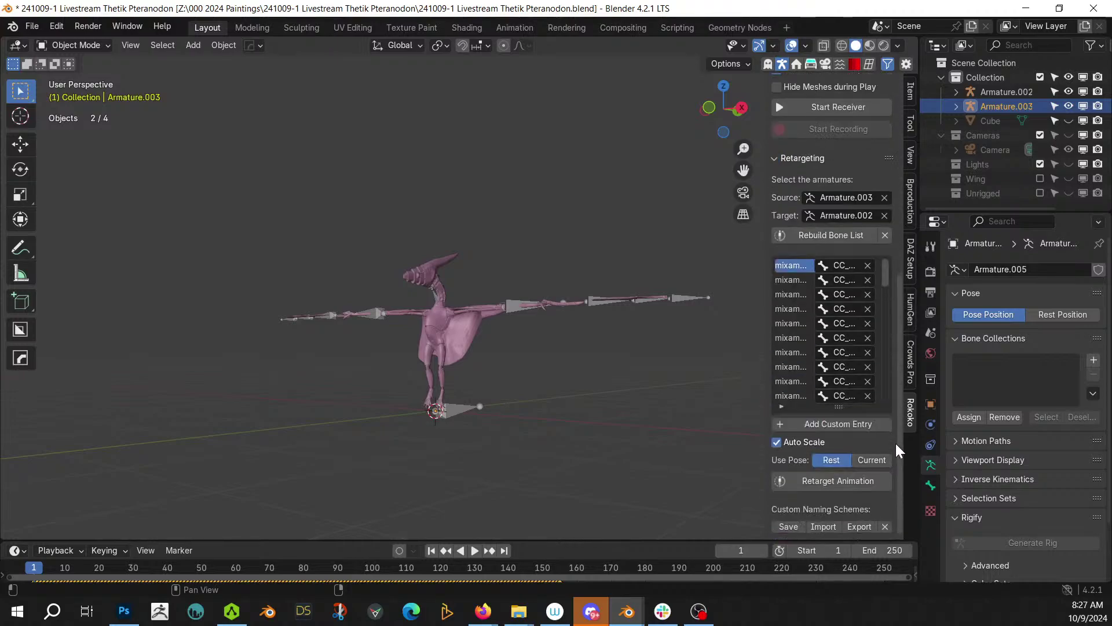
{"action": "left_click", "coordinate": [837, 478]}
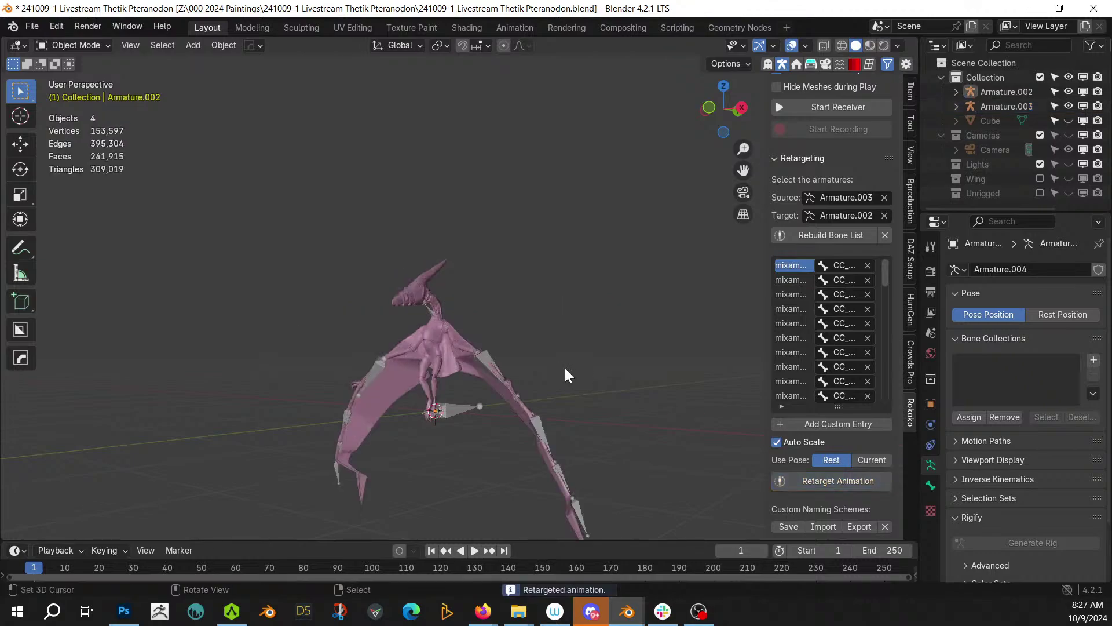
- Delete the retargeting source rig Armature.003 from the scene
{"action": "middle_click_drag", "start_coordinate": [567, 367], "coordinate": [622, 377]}
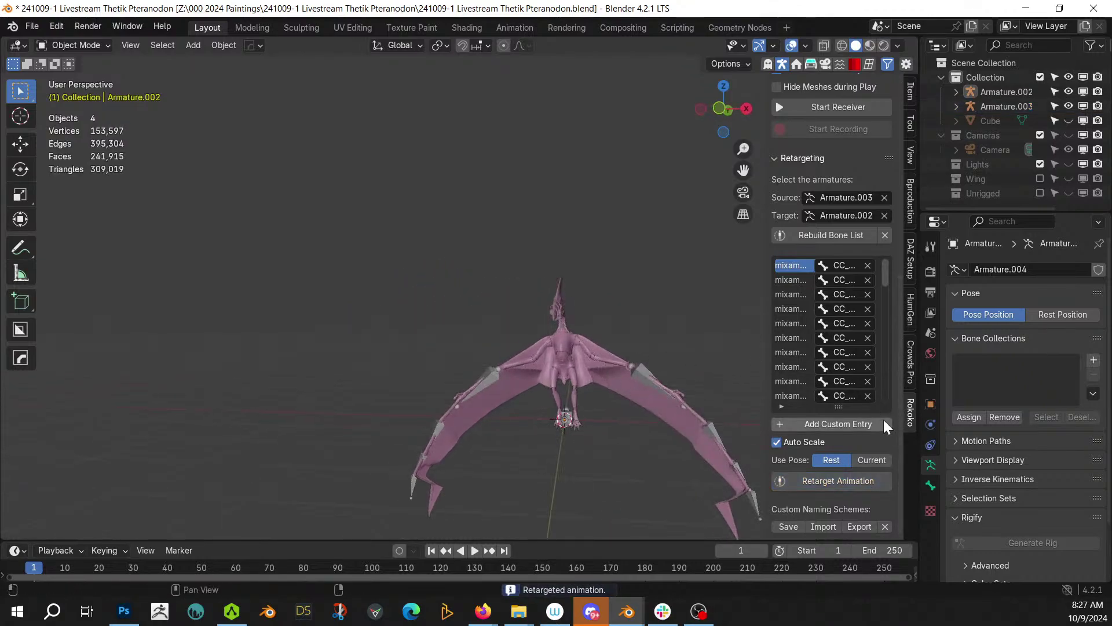
{"action": "right_click", "coordinate": [999, 108]}
{"action": "left_click", "coordinate": [974, 109]}
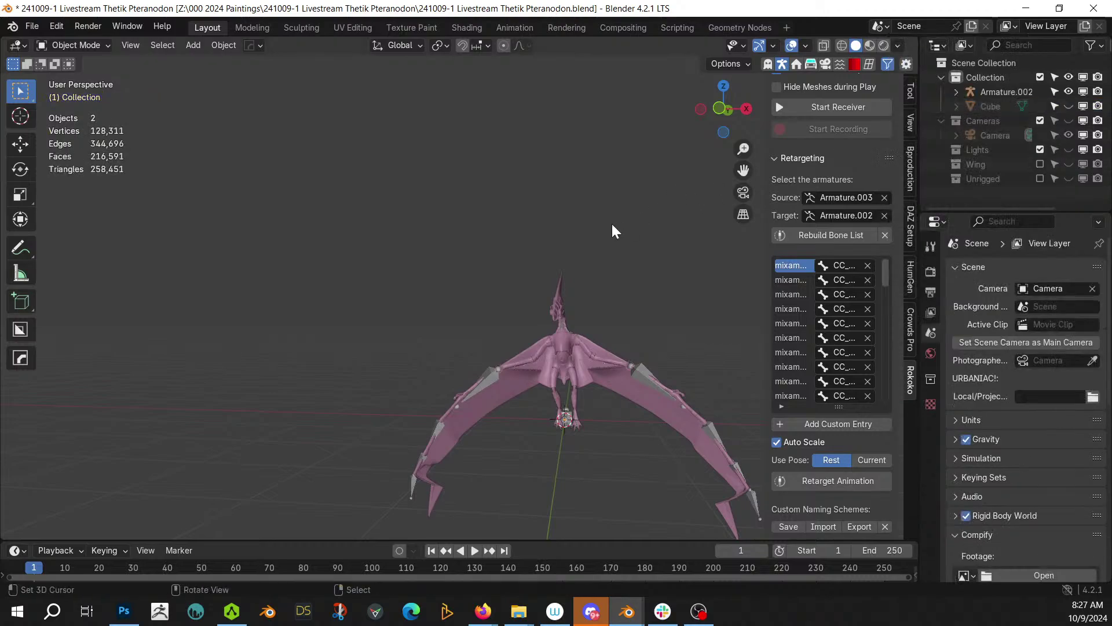
- Put Armature.002 into Pose Mode and hide its unselected bones
{"action": "middle_click_drag", "start_coordinate": [589, 313], "coordinate": [446, 400]}
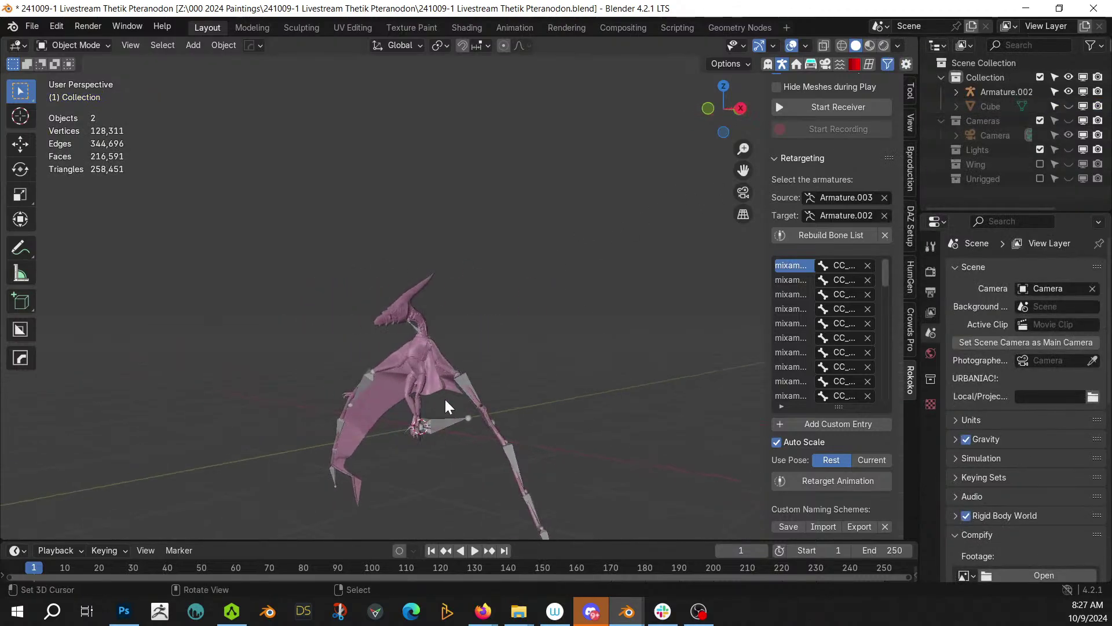
{"action": "left_click", "coordinate": [450, 422]}
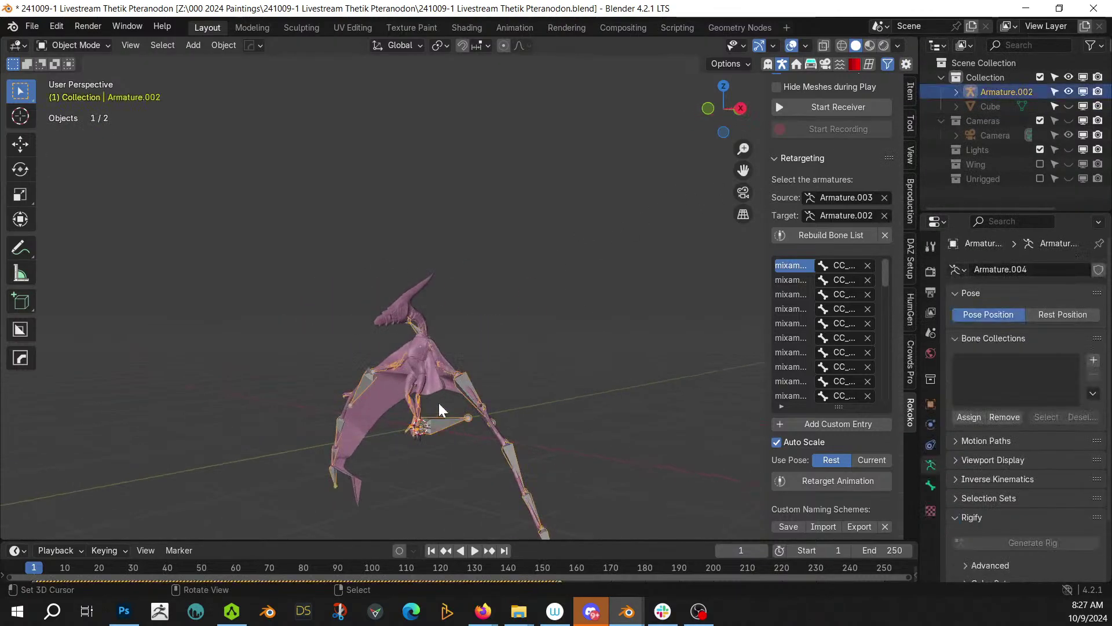
{"action": "left_click", "coordinate": [91, 45]}
{"action": "left_click", "coordinate": [77, 93]}
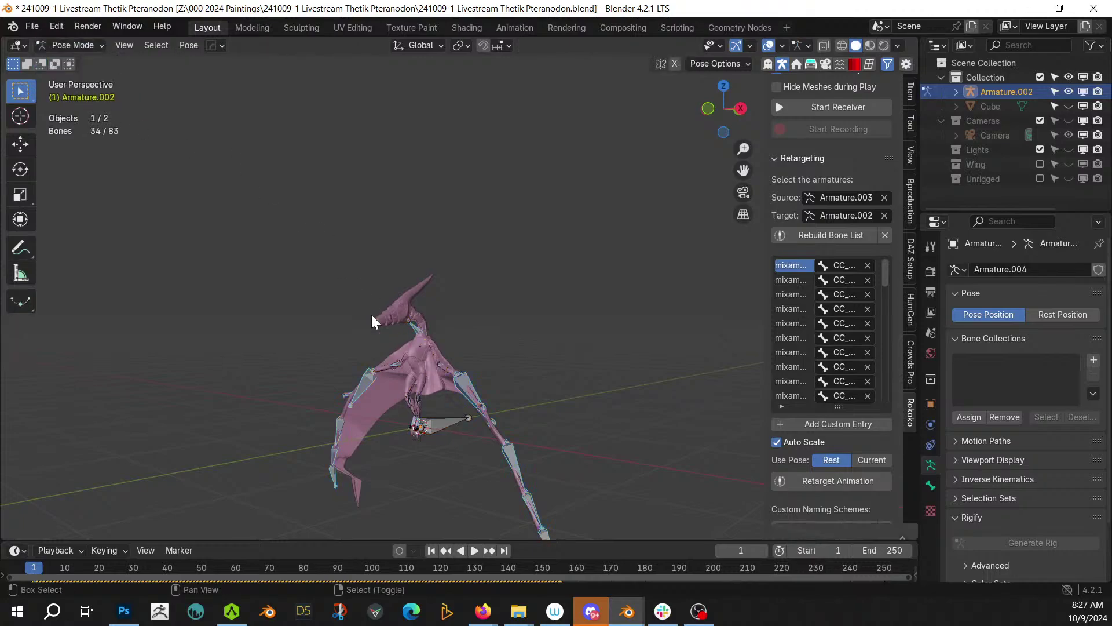
{"action": "key", "text": "shift+h"}
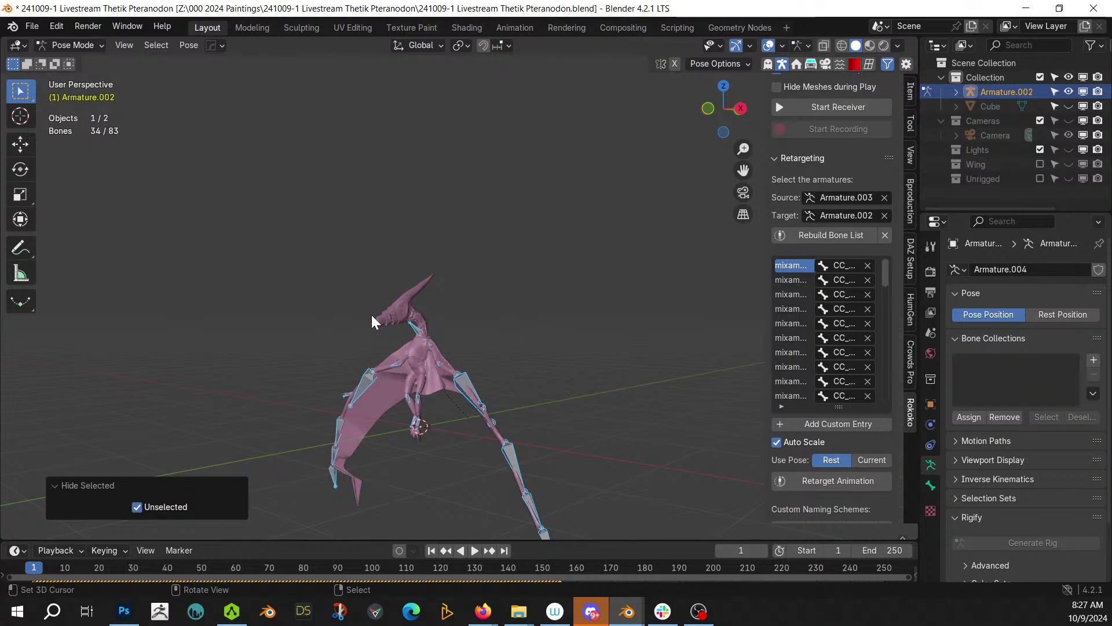
- Clear the rotation of all visible pose bones and deselect them
{"action": "middle_click_drag", "start_coordinate": [400, 308], "coordinate": [567, 403]}
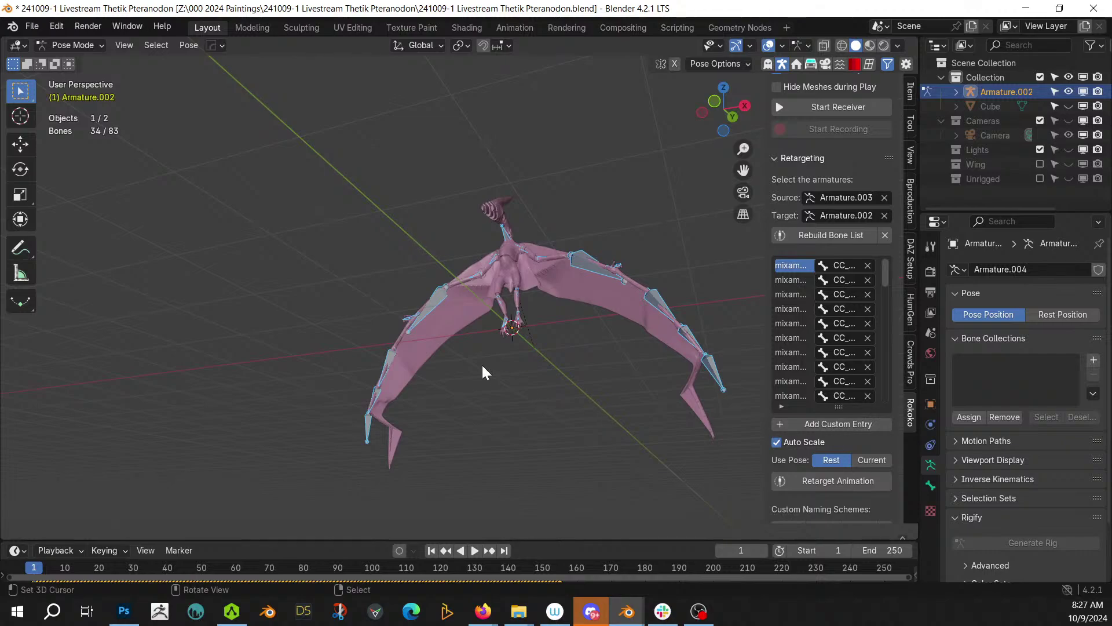
{"action": "key", "text": "alt"}
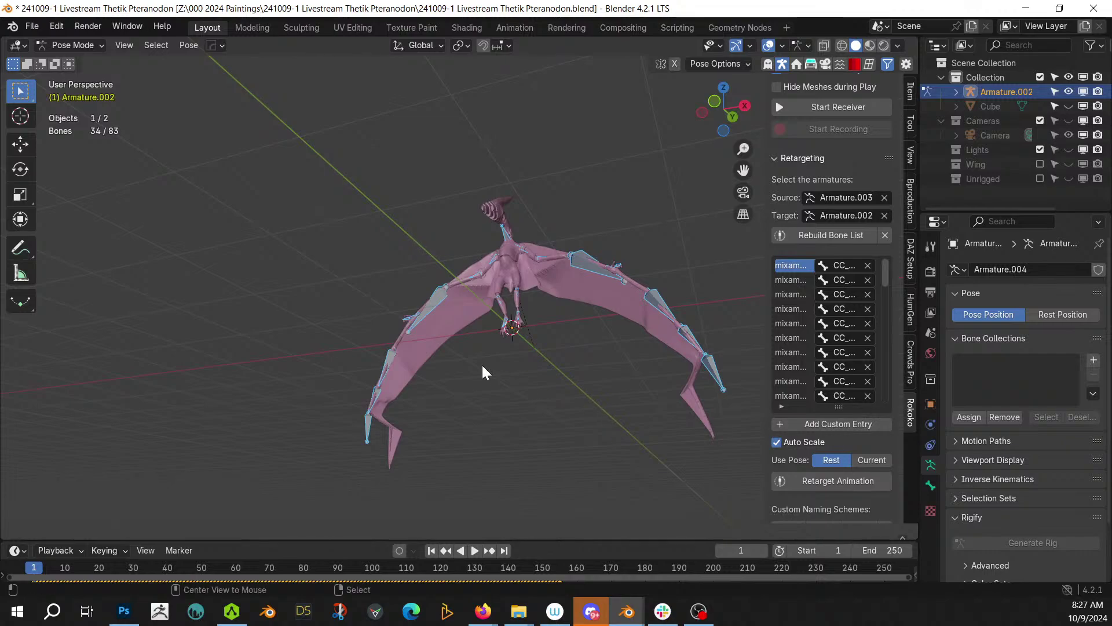
{"action": "key", "text": "alt+r"}
{"action": "mouse_move", "coordinate": [501, 357]}
{"action": "middle_mouse_down"}
{"action": "mouse_move", "coordinate": [529, 372]}
{"action": "mouse_move", "coordinate": [507, 371]}
{"action": "middle_mouse_up"}
{"action": "key", "text": "alt+a"}
{"action": "middle_click_drag", "start_coordinate": [602, 348], "coordinate": [440, 336]}
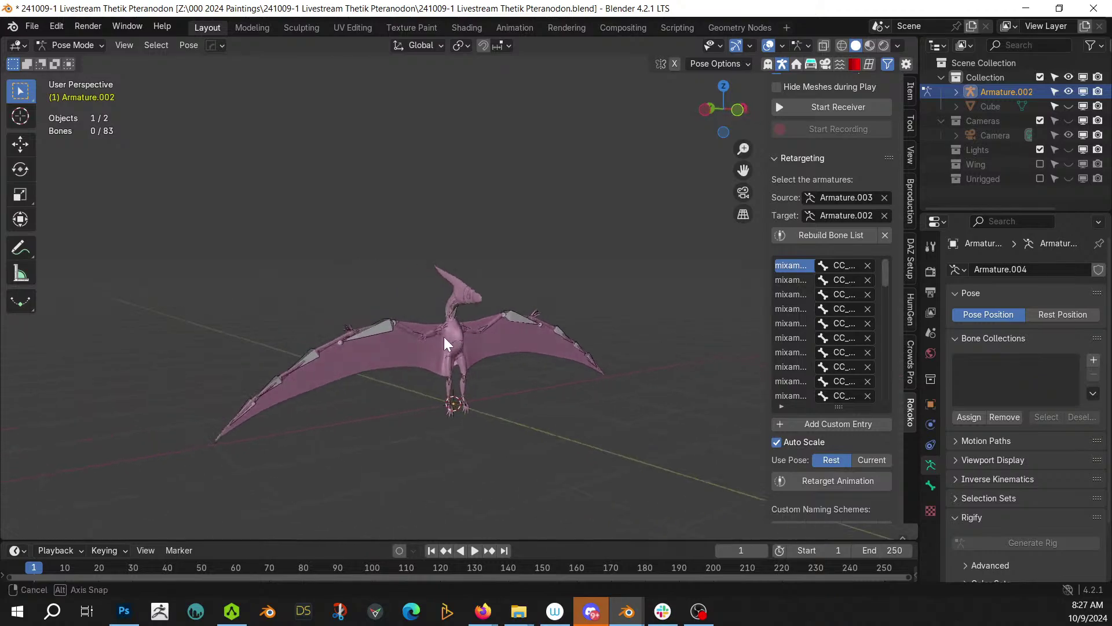
- Try rotating the neck bone CC_Base_NeckTwist01 about -69° around the global X axis with the Transform tool
{"action": "scroll", "coordinate": [465, 337], "scroll_direction": "up", "scroll_amount": 4}
{"action": "left_click", "coordinate": [558, 343]}
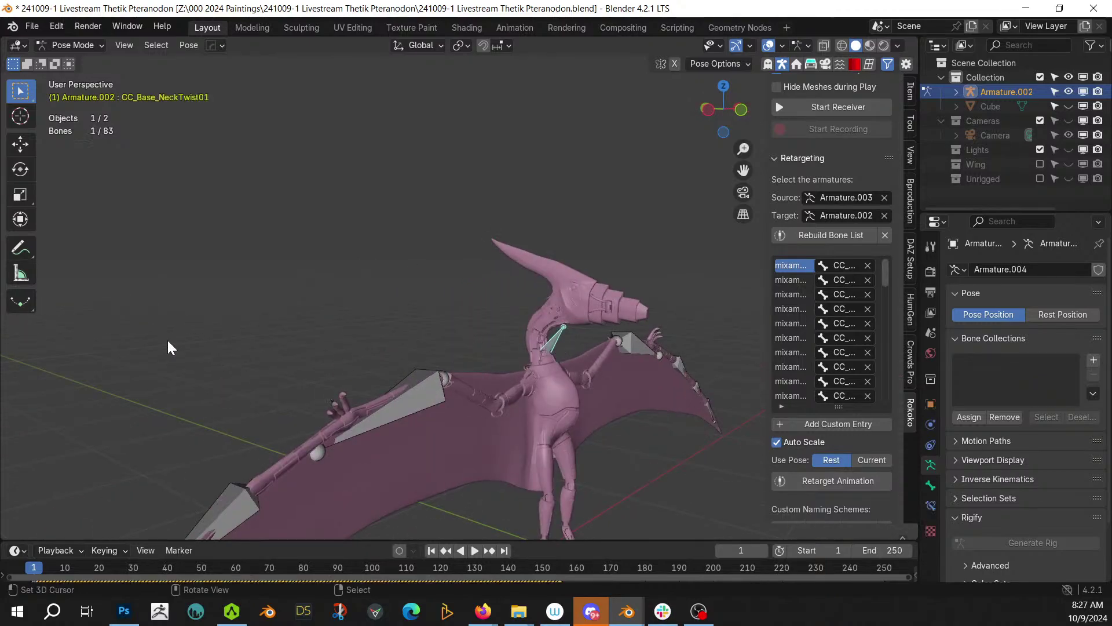
{"action": "left_click", "coordinate": [26, 220]}
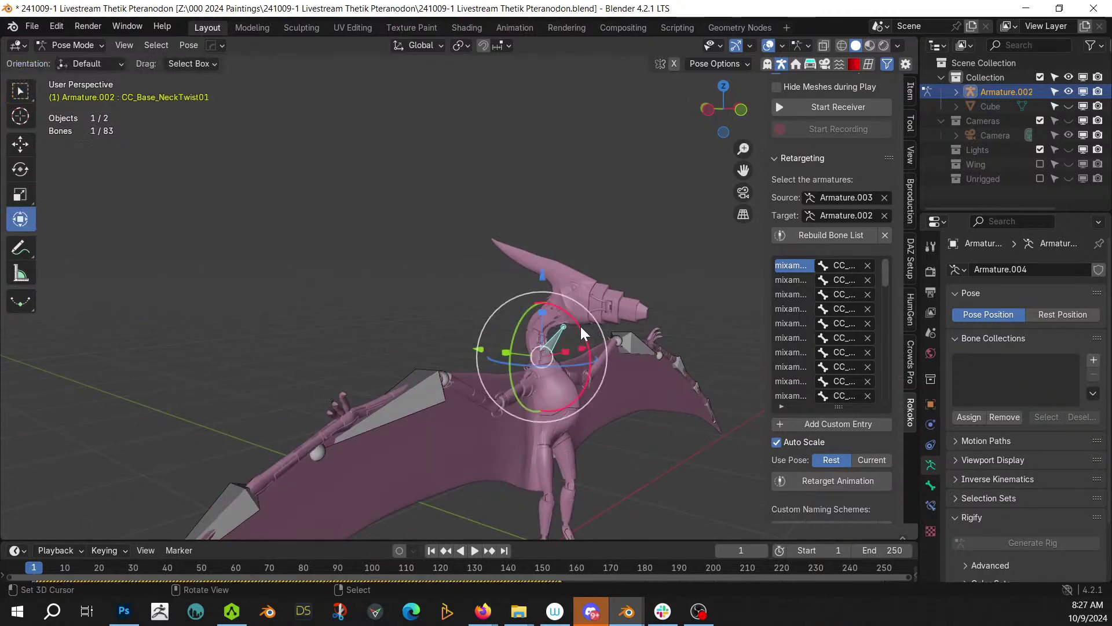
{"action": "left_click_drag", "start_coordinate": [579, 325], "coordinate": [516, 275]}
{"action": "middle_click_drag", "start_coordinate": [517, 274], "coordinate": [441, 456]}
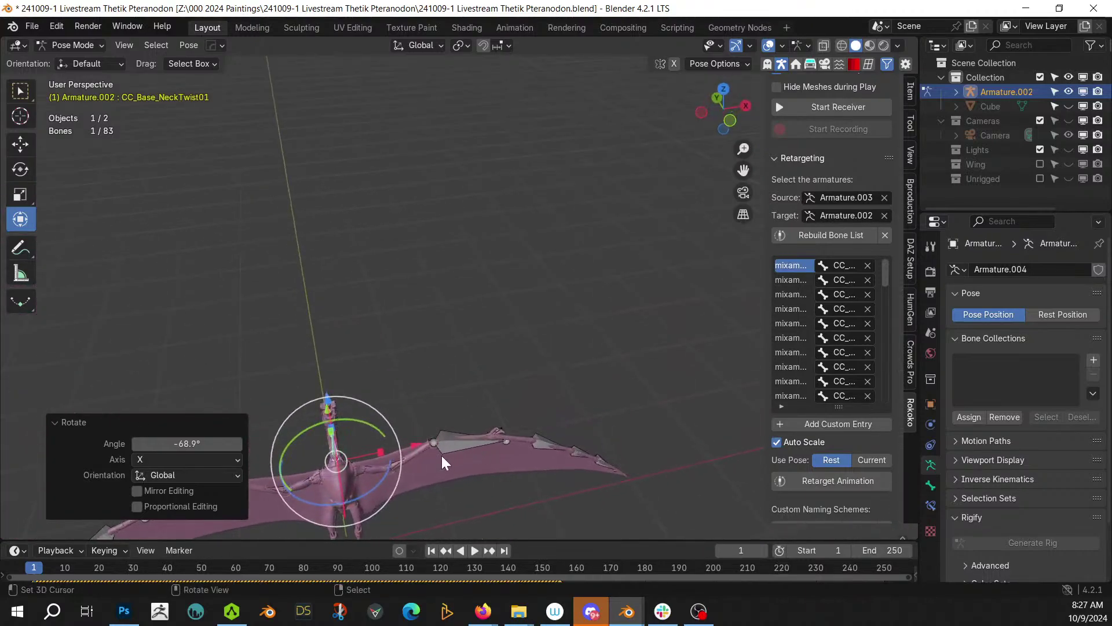
- Try rotating the left forearm and left hand bones around the global Z axis, the hand by about -0.5°
{"action": "left_click", "coordinate": [395, 463]}
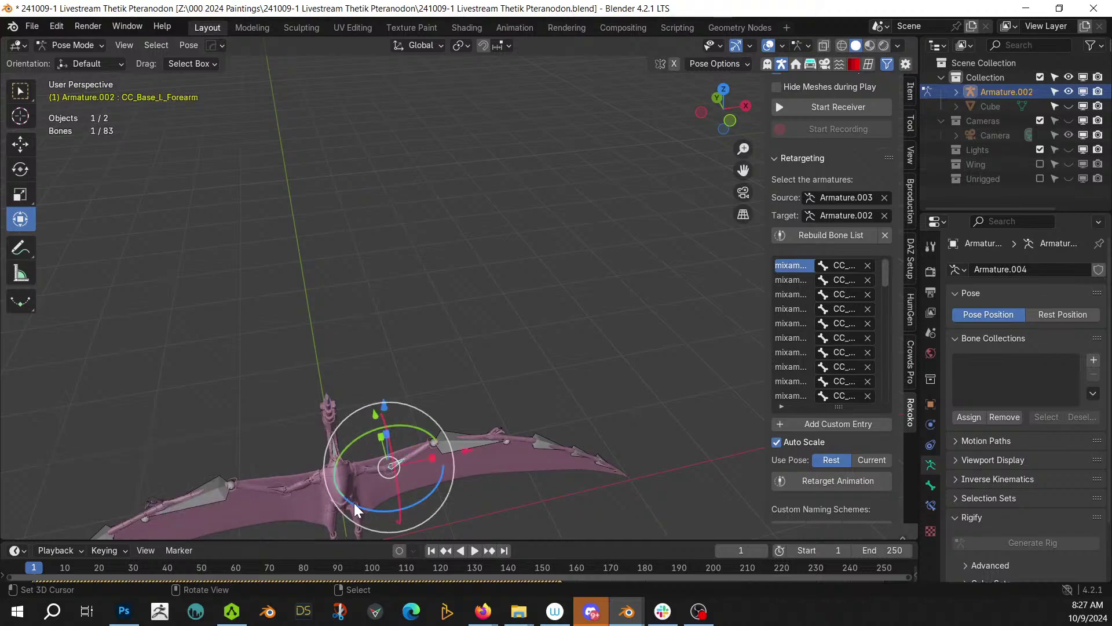
{"action": "mouse_move", "coordinate": [360, 507]}
{"action": "left_mouse_down"}
{"action": "mouse_move", "coordinate": [328, 506]}
{"action": "mouse_move", "coordinate": [350, 491]}
{"action": "mouse_move", "coordinate": [342, 504]}
{"action": "left_mouse_up"}
{"action": "left_click", "coordinate": [296, 486]}
{"action": "right_click", "coordinate": [450, 428]}
{"action": "middle_click_drag", "start_coordinate": [455, 431], "coordinate": [461, 494]}
{"action": "key", "text": "KP_7"}
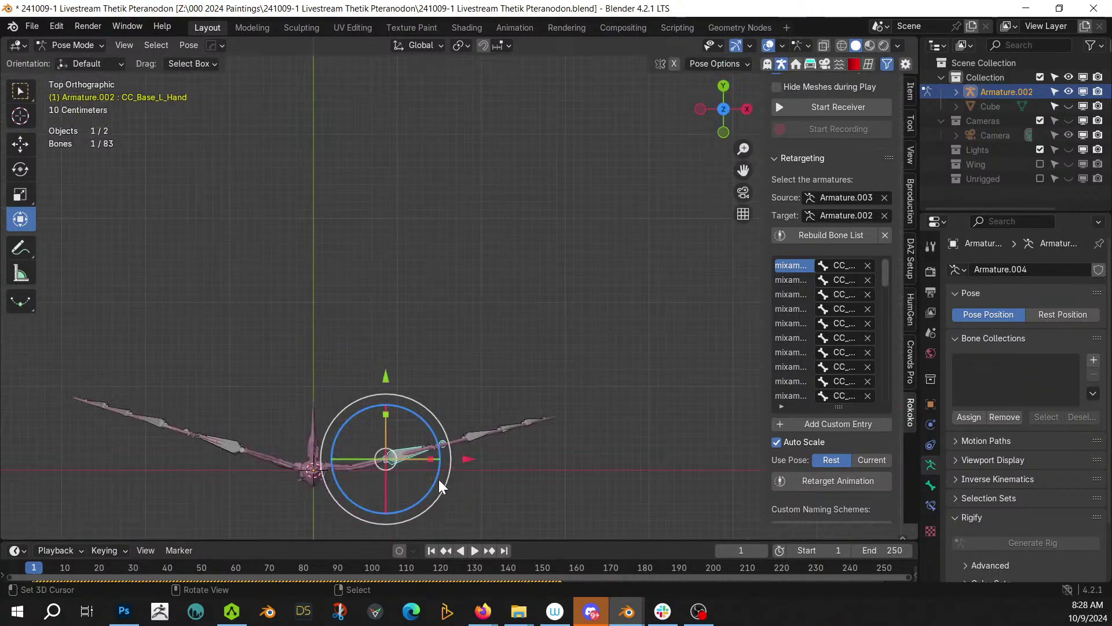
{"action": "left_click_drag", "start_coordinate": [422, 420], "coordinate": [428, 414]}
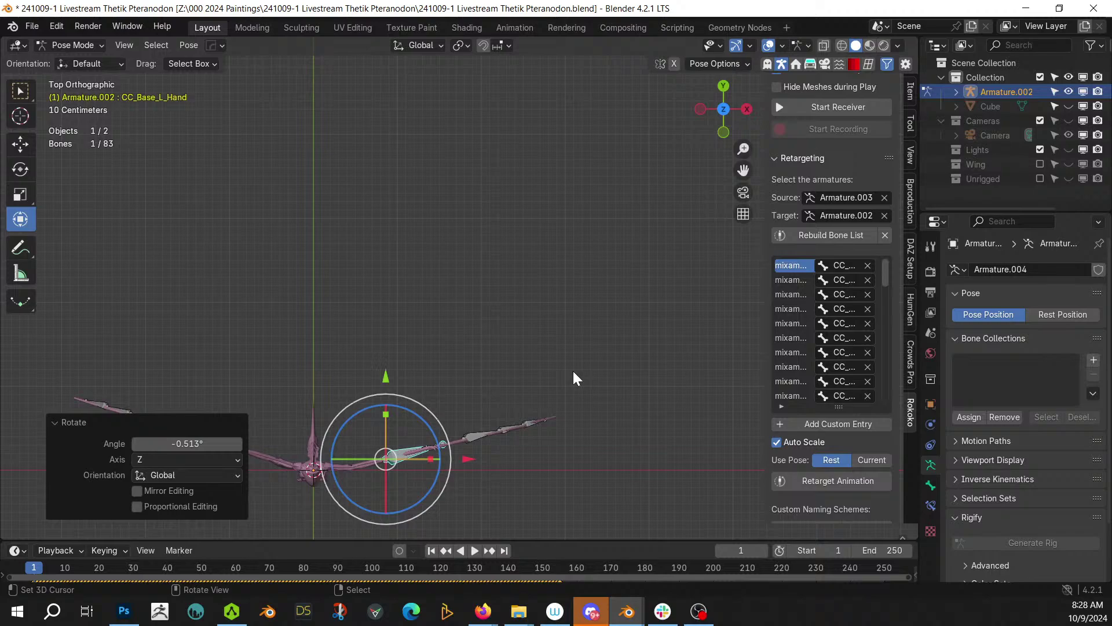
- Reset the test rotations on all visible bones of the Pteranodon rig
{"action": "middle_click_drag", "start_coordinate": [575, 394], "coordinate": [529, 311]}
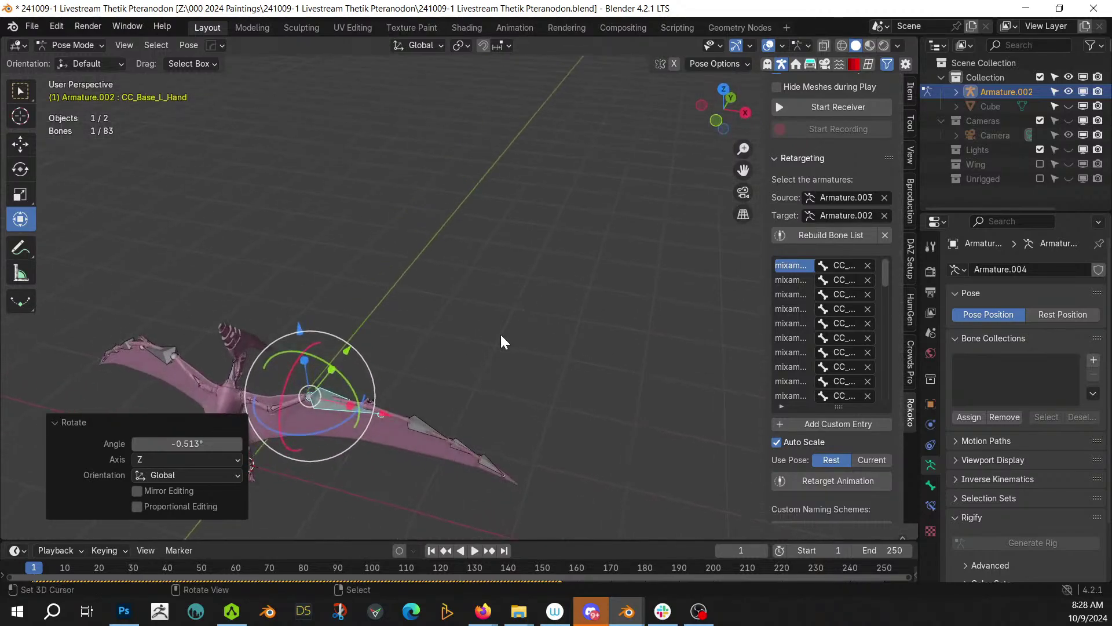
{"action": "key", "text": "a"}
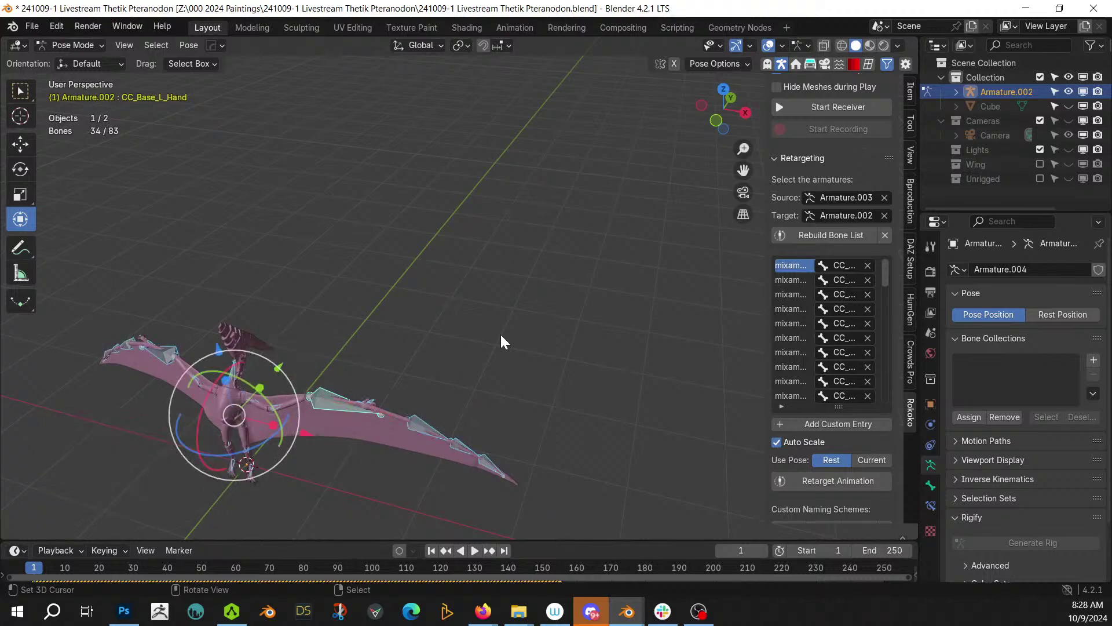
{"action": "key", "text": "alt+r"}
- Select the left wingtip bone CC_Base_L_Index3 and locate it in the bone hierarchy, widening the Outliner to read the names
{"action": "middle_click_drag", "start_coordinate": [506, 386], "coordinate": [500, 180], "text": "shift"}
{"action": "scroll", "coordinate": [488, 289], "scroll_direction": "up", "scroll_amount": 5}
{"action": "left_click", "coordinate": [397, 338]}
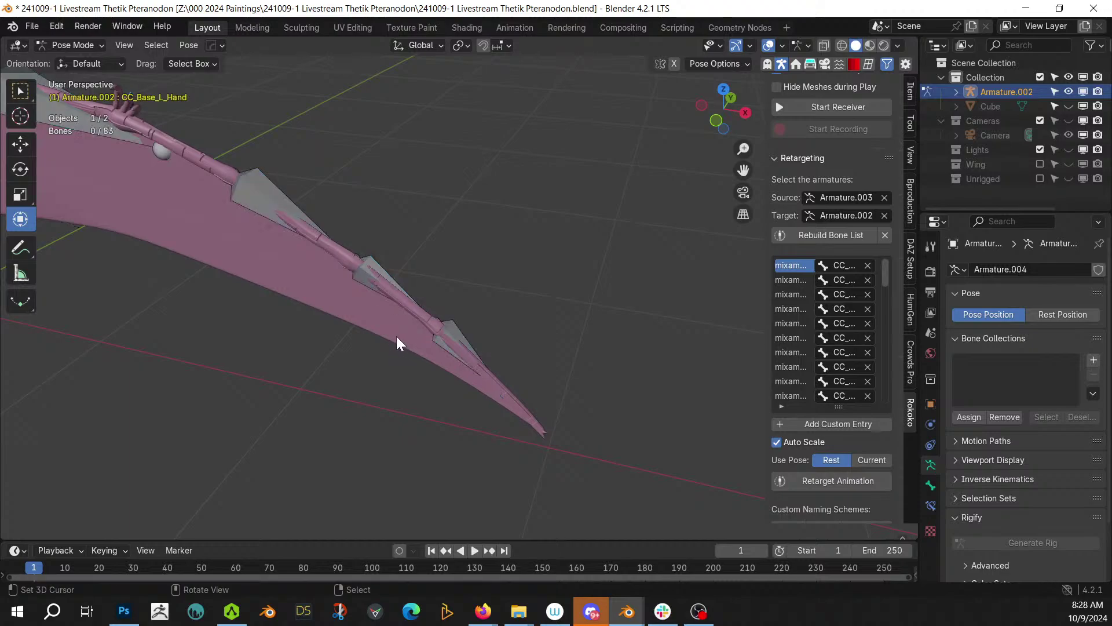
{"action": "left_click", "coordinate": [474, 351]}
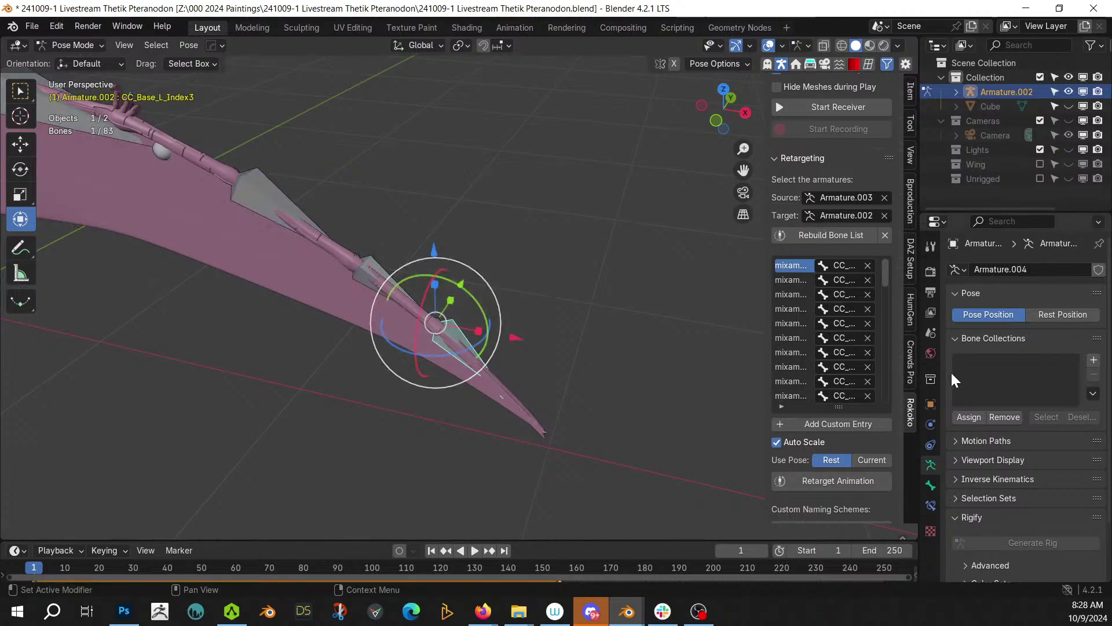
{"action": "key", "text": "KP_Divide"}
{"action": "key", "text": "KP_Divide"}
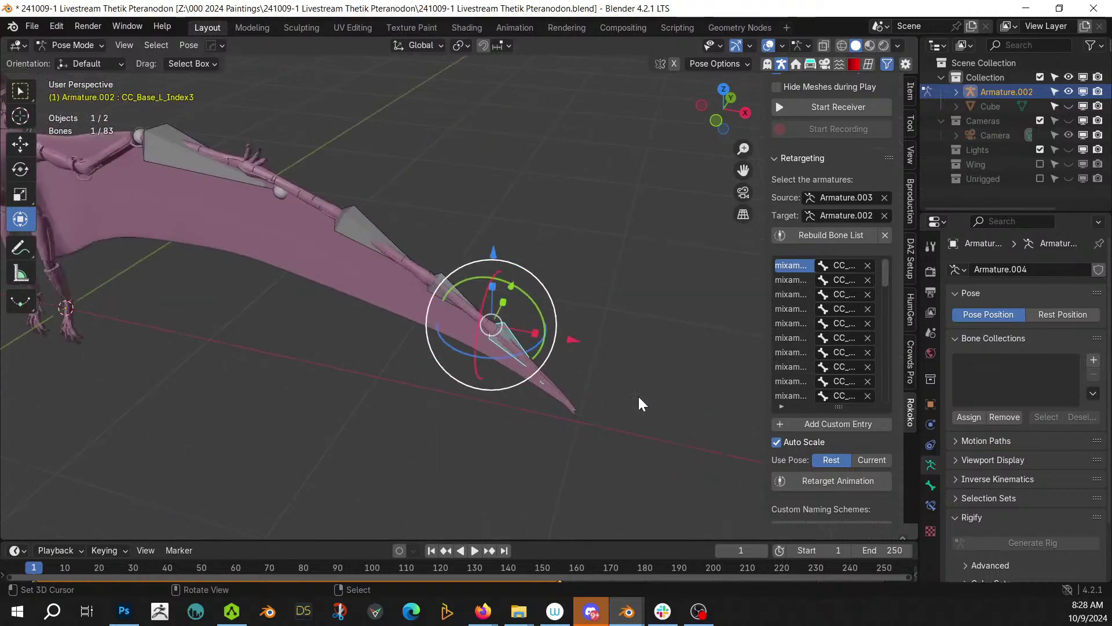
{"action": "left_click", "coordinate": [955, 92]}
{"action": "scroll", "coordinate": [996, 151], "scroll_direction": "down", "scroll_amount": 5}
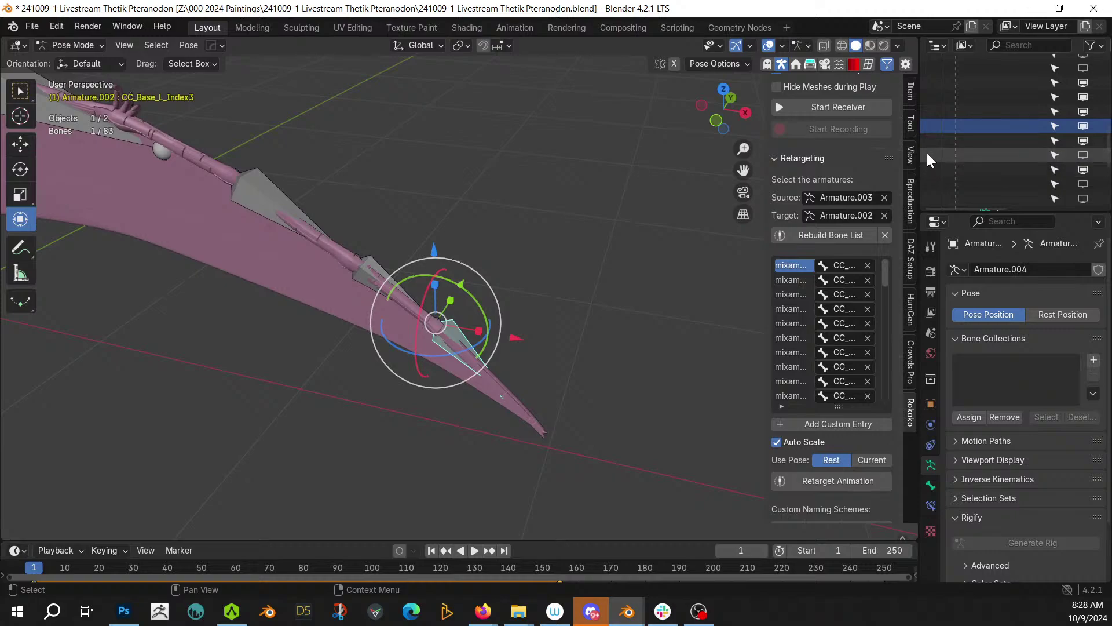
{"action": "left_click_drag", "start_coordinate": [920, 165], "coordinate": [652, 179]}
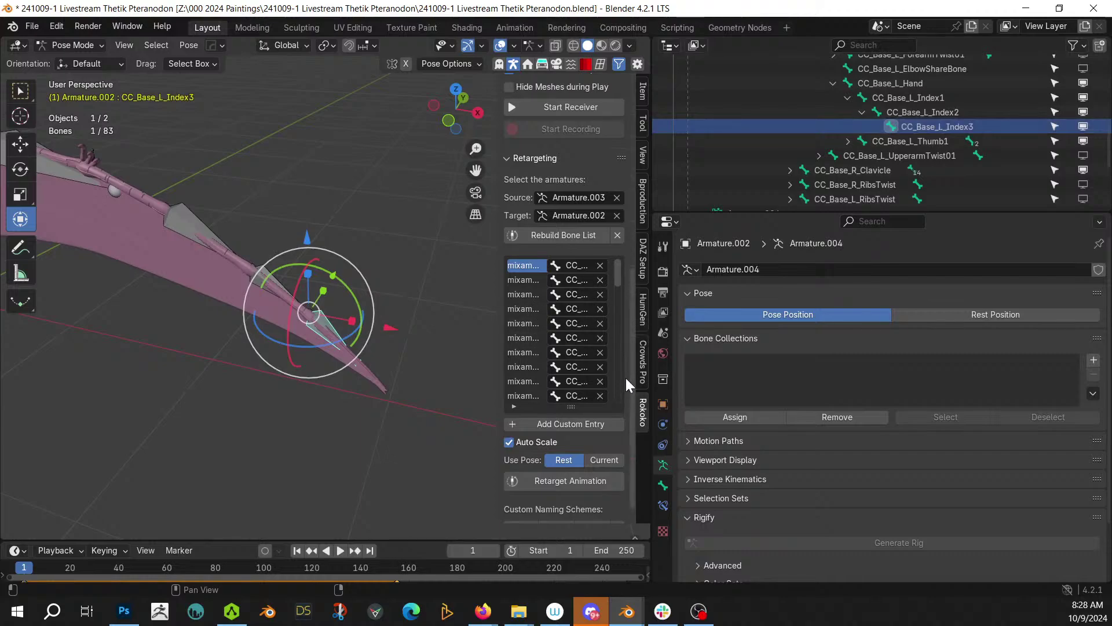
- Leave Pose Mode, select the Pteranodon mesh "default" and enter Weight Paint mode
{"action": "left_click", "coordinate": [86, 44]}
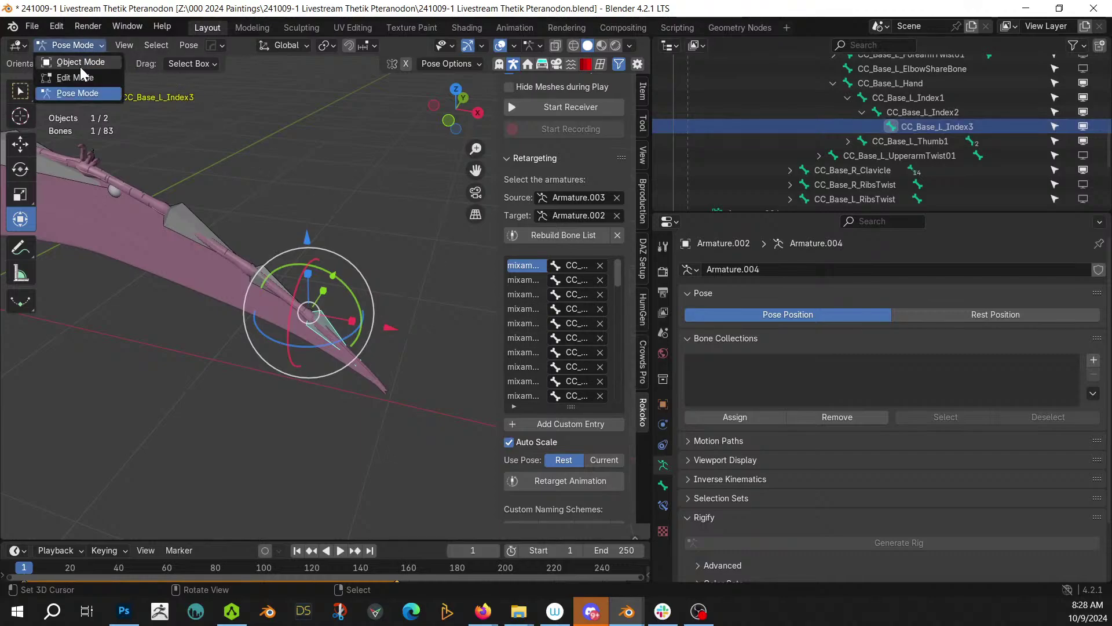
{"action": "left_click", "coordinate": [81, 65]}
{"action": "left_click", "coordinate": [189, 263]}
{"action": "left_click", "coordinate": [75, 45]}
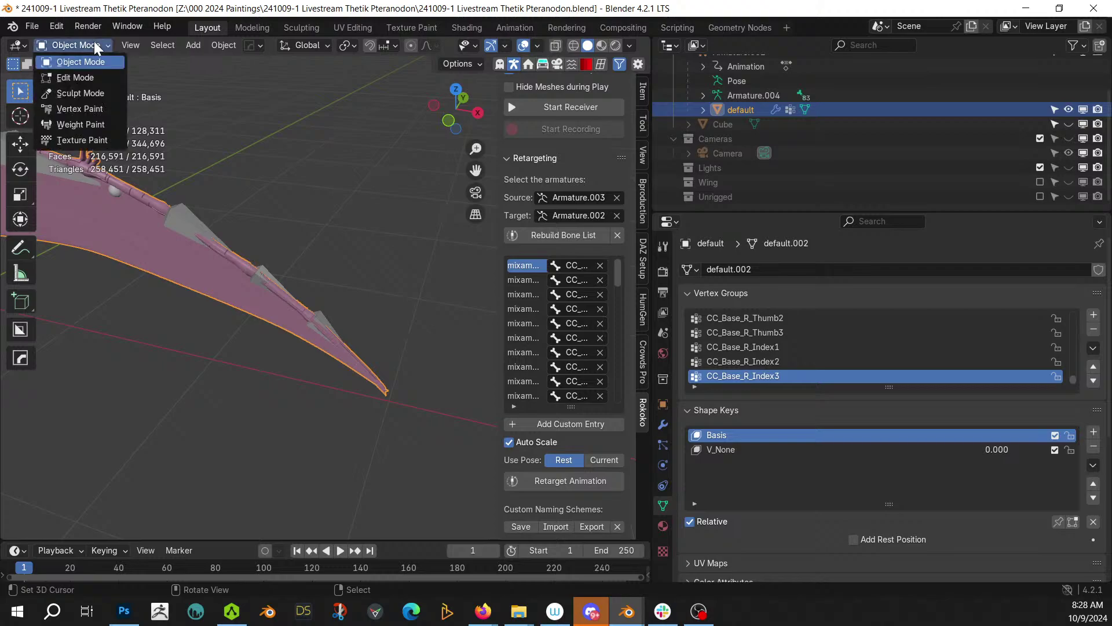
{"action": "left_click", "coordinate": [81, 125]}
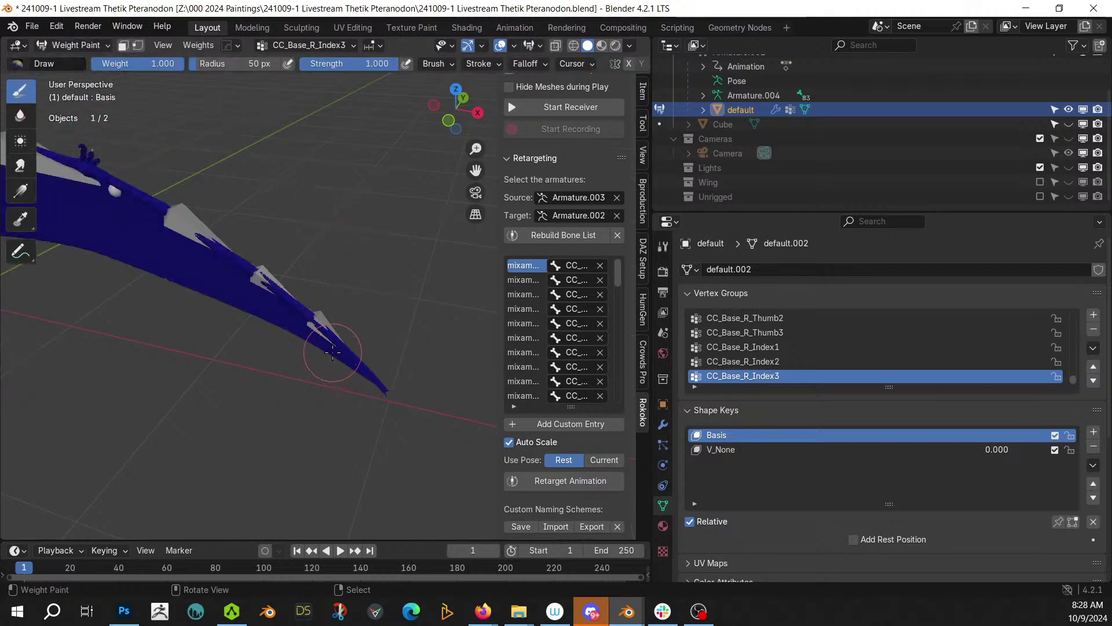
- Go through the right index vertex groups up to CC_Base_R_Index1 and examine its weights on the right wing
{"action": "scroll", "coordinate": [332, 352], "scroll_direction": "down", "scroll_amount": 4}
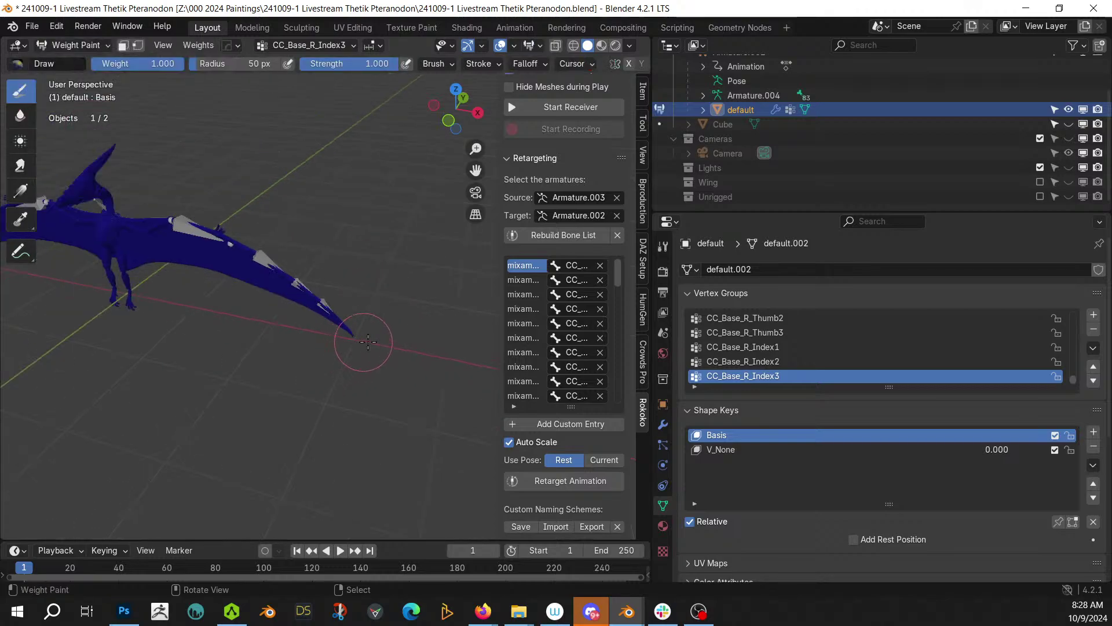
{"action": "left_click", "coordinate": [767, 362]}
{"action": "left_click", "coordinate": [766, 376]}
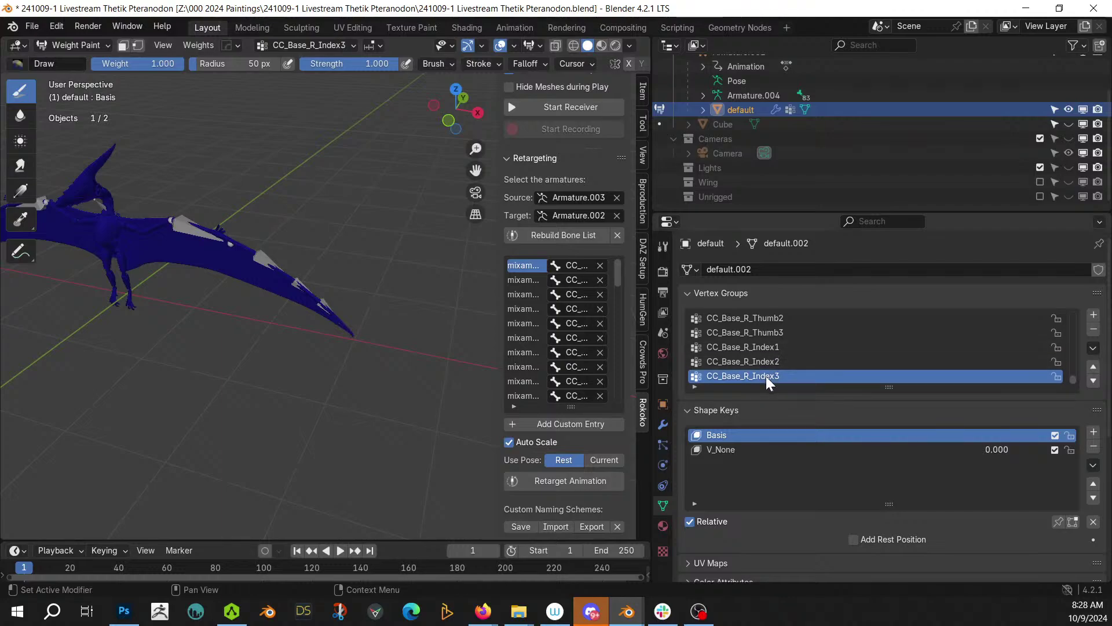
{"action": "left_click", "coordinate": [350, 47]}
{"action": "left_click", "coordinate": [302, 120]}
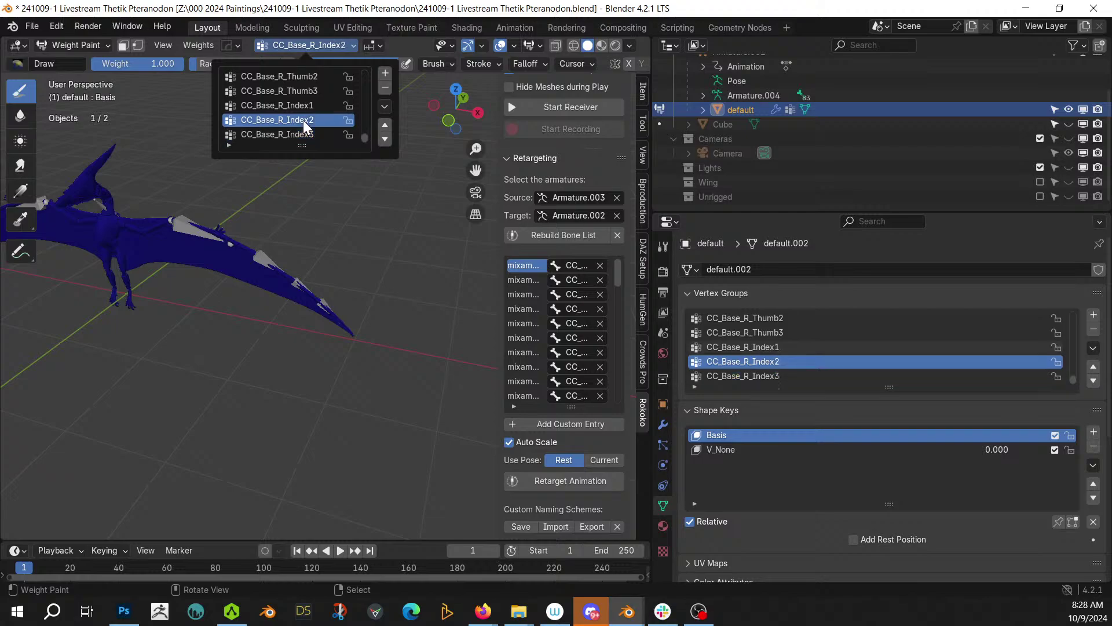
{"action": "left_click", "coordinate": [310, 104]}
{"action": "middle_click_drag", "start_coordinate": [302, 191], "coordinate": [278, 325]}
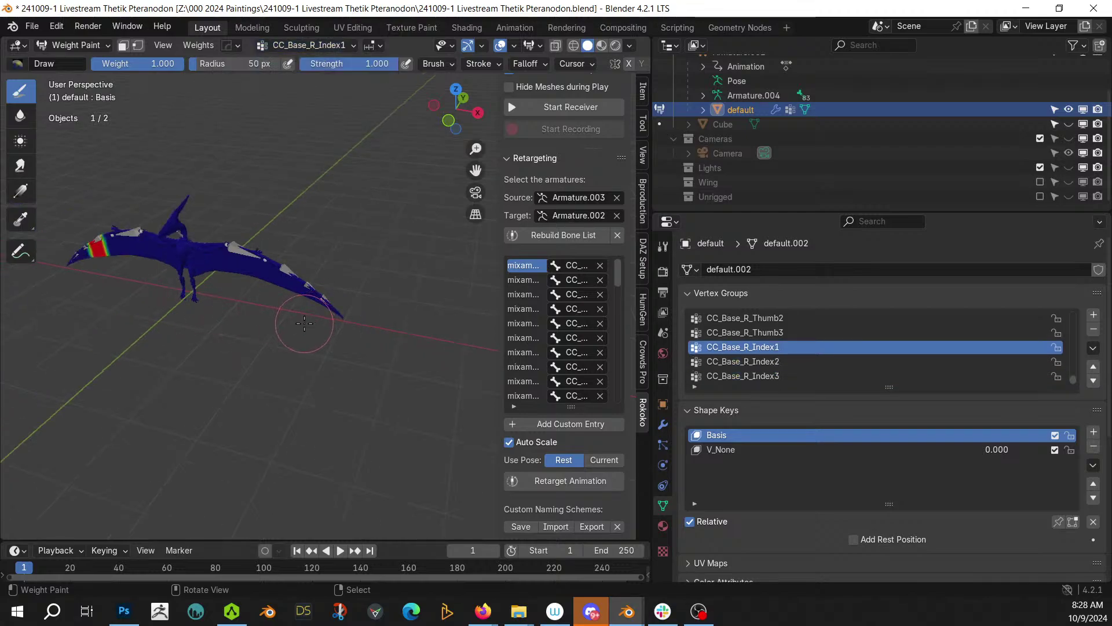
{"action": "middle_click_drag", "start_coordinate": [178, 381], "coordinate": [393, 384], "text": "shift"}
{"action": "scroll", "coordinate": [187, 323], "scroll_direction": "up", "scroll_amount": 6}
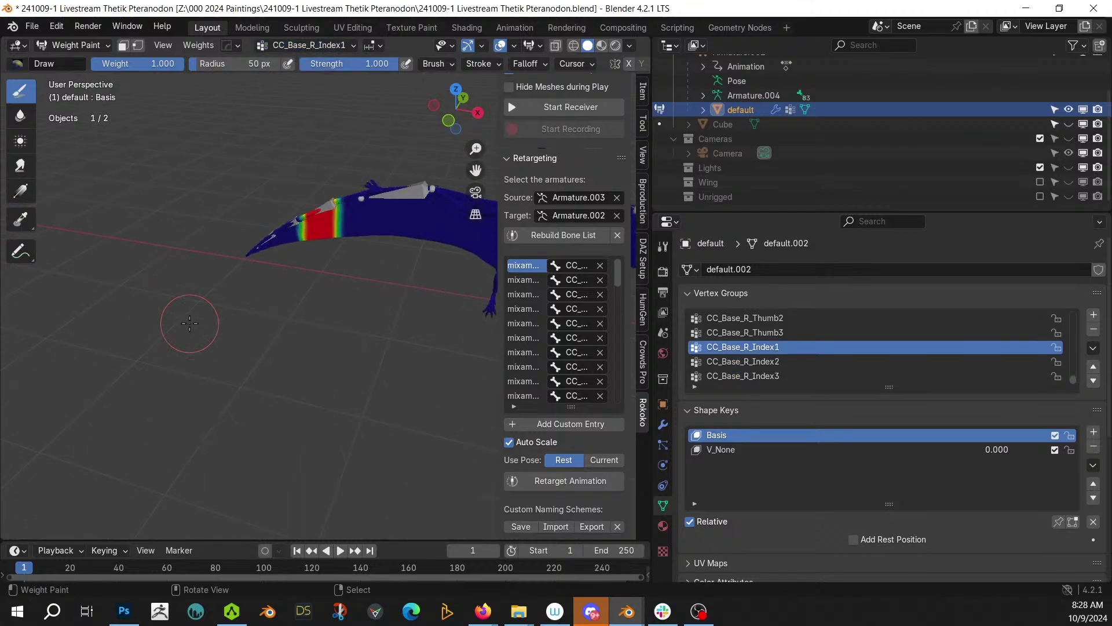
{"action": "middle_click_drag", "start_coordinate": [219, 303], "coordinate": [318, 398], "text": "shift"}
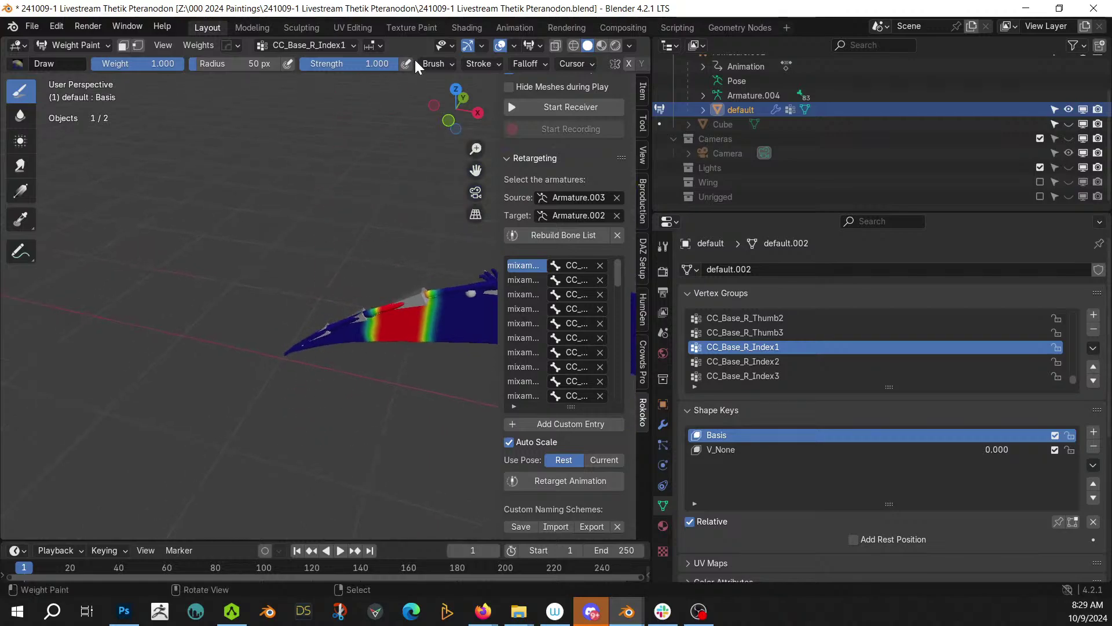
{"action": "scroll", "coordinate": [794, 127], "scroll_direction": "up", "scroll_amount": 3}
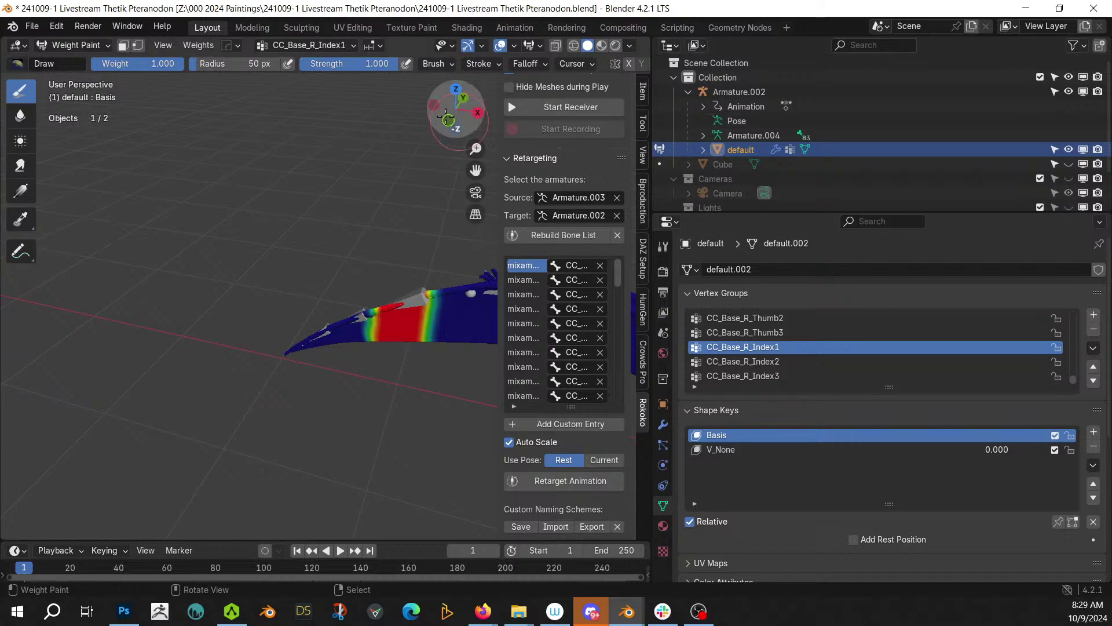
- Make CC_Base_R_Index3 the active vertex group and paint weight 1.000 onto the tip of the right wing
{"action": "left_click", "coordinate": [353, 46]}
{"action": "left_click", "coordinate": [299, 120]}
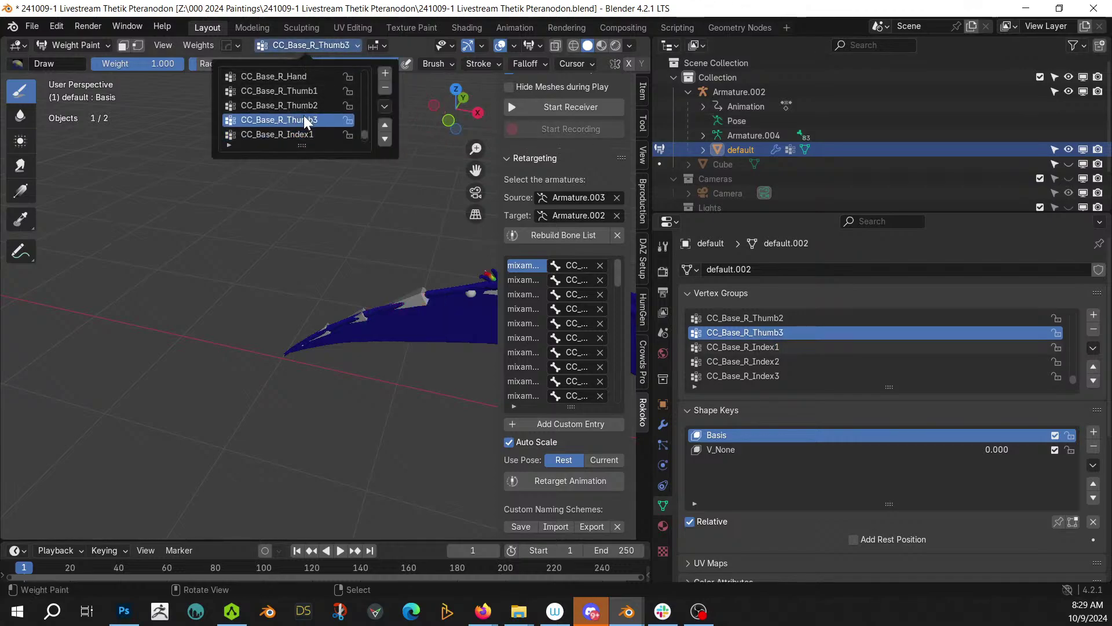
{"action": "scroll", "coordinate": [315, 128], "scroll_direction": "down", "scroll_amount": 2}
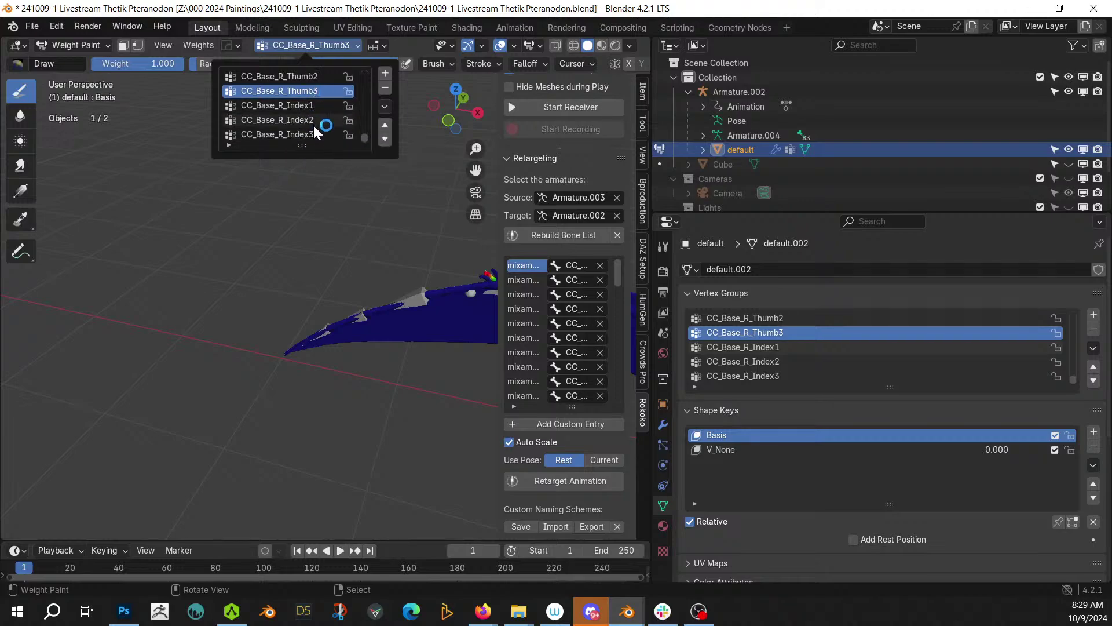
{"action": "left_click", "coordinate": [315, 135]}
{"action": "mouse_move", "coordinate": [327, 348]}
{"action": "left_mouse_down"}
{"action": "mouse_move", "coordinate": [290, 350]}
{"action": "mouse_move", "coordinate": [316, 341]}
{"action": "left_mouse_up"}
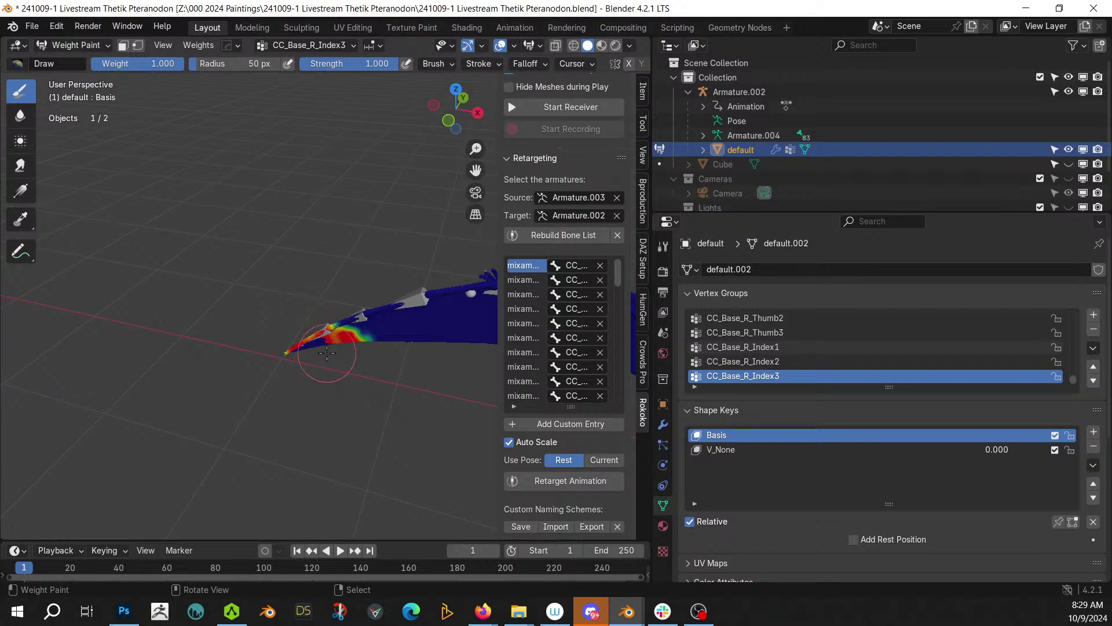
{"action": "scroll", "coordinate": [306, 375], "scroll_direction": "up", "scroll_amount": 2}
{"action": "middle_click_drag", "start_coordinate": [306, 375], "coordinate": [318, 332]}
{"action": "left_click_drag", "start_coordinate": [302, 362], "coordinate": [287, 365]}
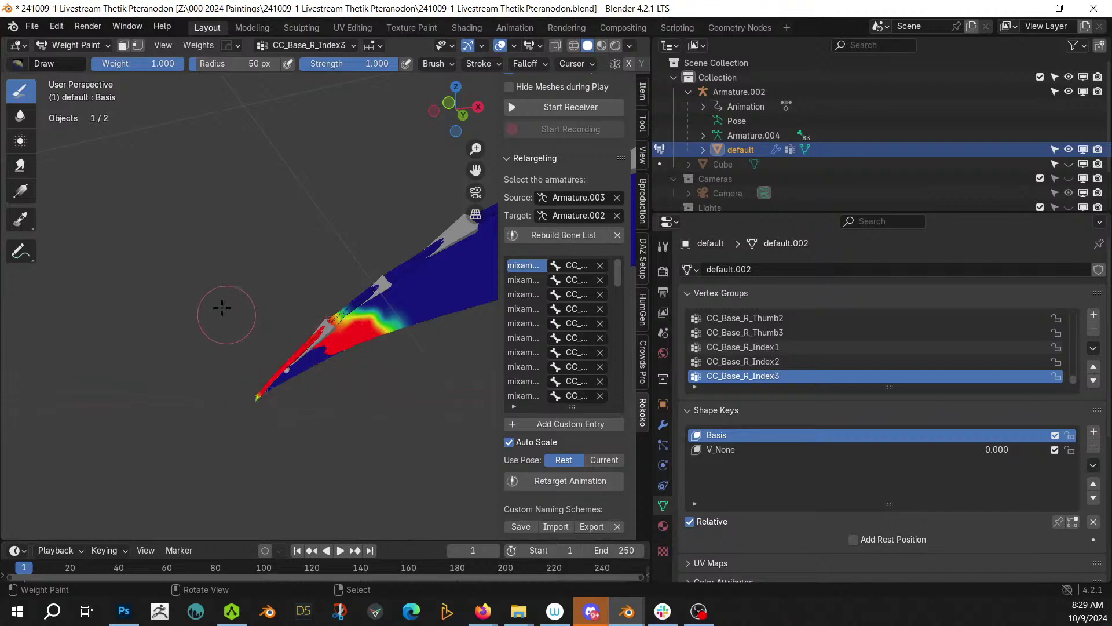
- Enter Edit Mode on the Pteranodon mesh, select the faces belonging to CC_Base_R_Index3 and display the model in wireframe
{"action": "left_click", "coordinate": [74, 44]}
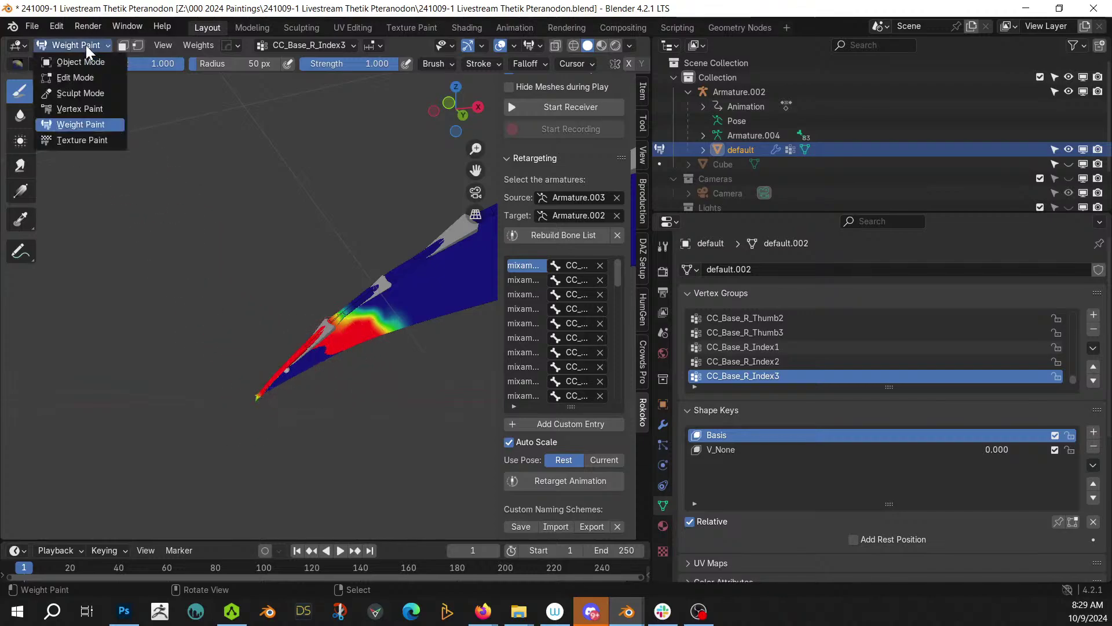
{"action": "left_click", "coordinate": [87, 78]}
{"action": "key", "text": "alt+a"}
{"action": "scroll", "coordinate": [298, 379], "scroll_direction": "up", "scroll_amount": 3}
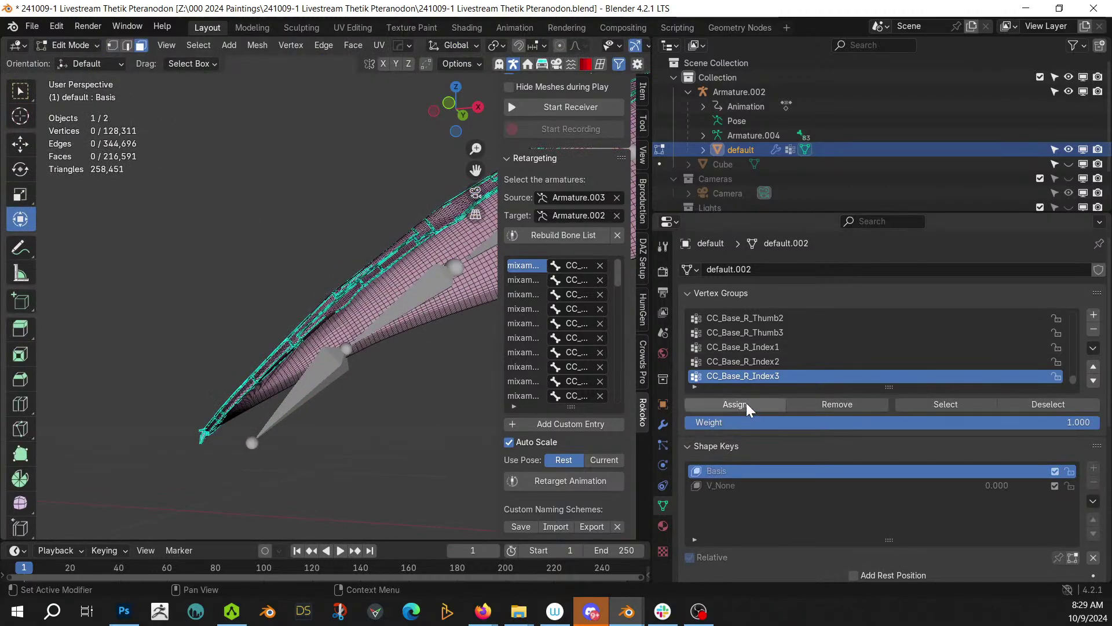
{"action": "left_click", "coordinate": [935, 407]}
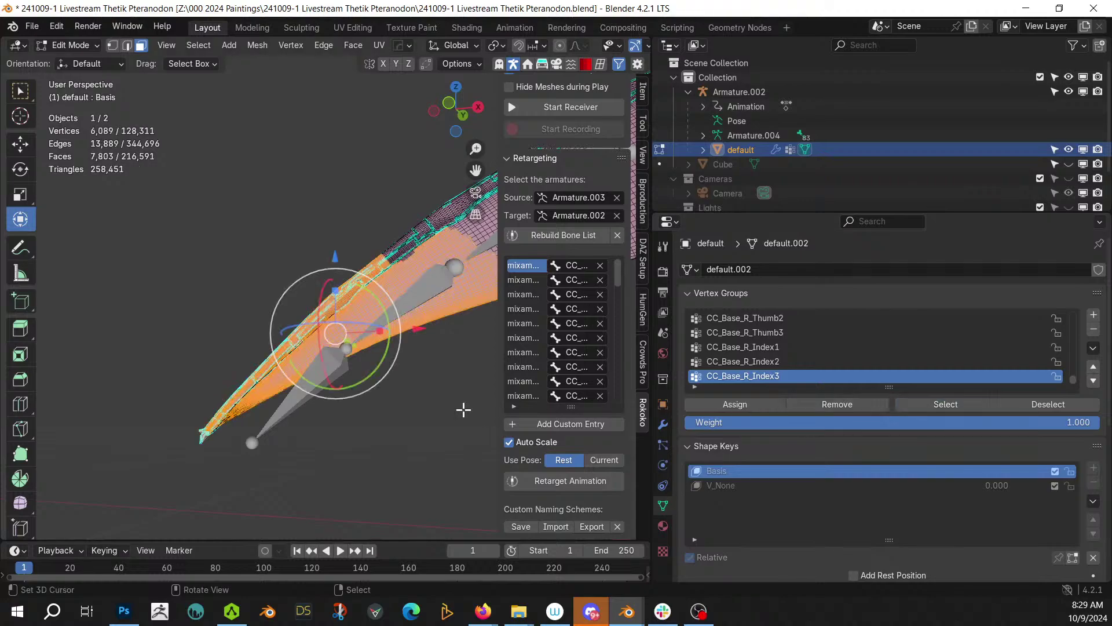
{"action": "key", "text": "c"}
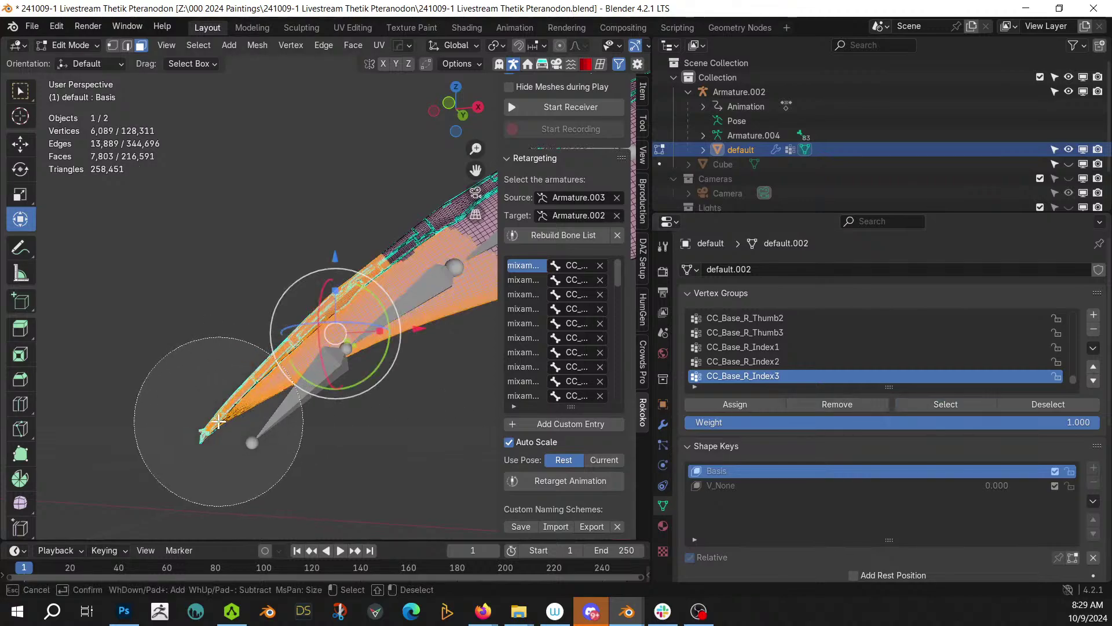
{"action": "right_click", "coordinate": [219, 421]}
{"action": "key", "text": "shift+z"}
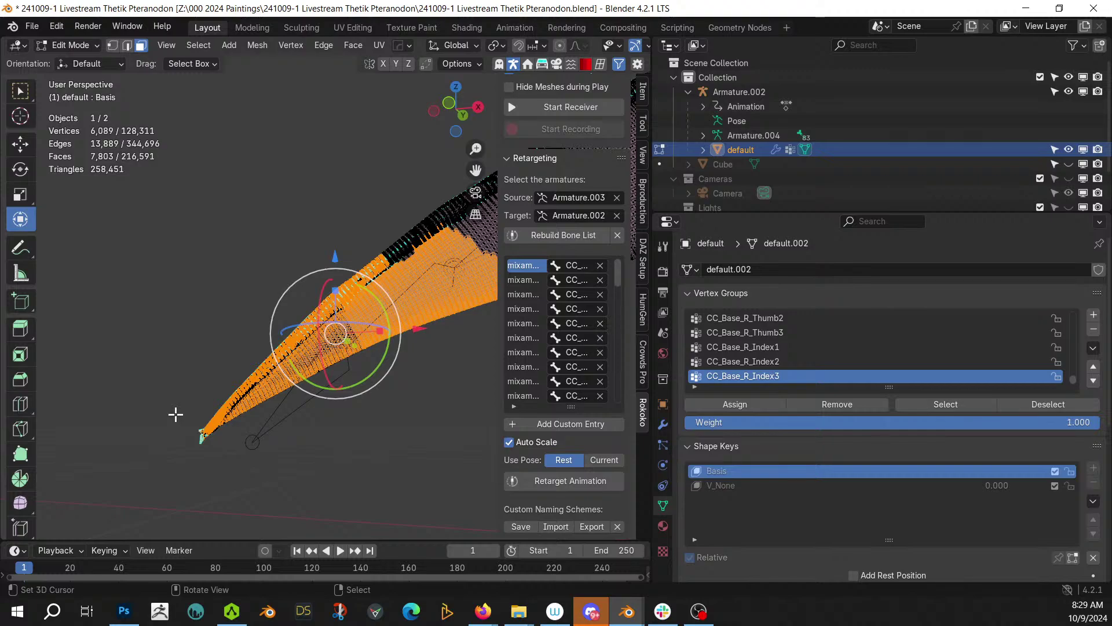
{"action": "key", "text": "c"}
{"action": "scroll", "coordinate": [185, 415], "scroll_direction": "up", "scroll_amount": 5}
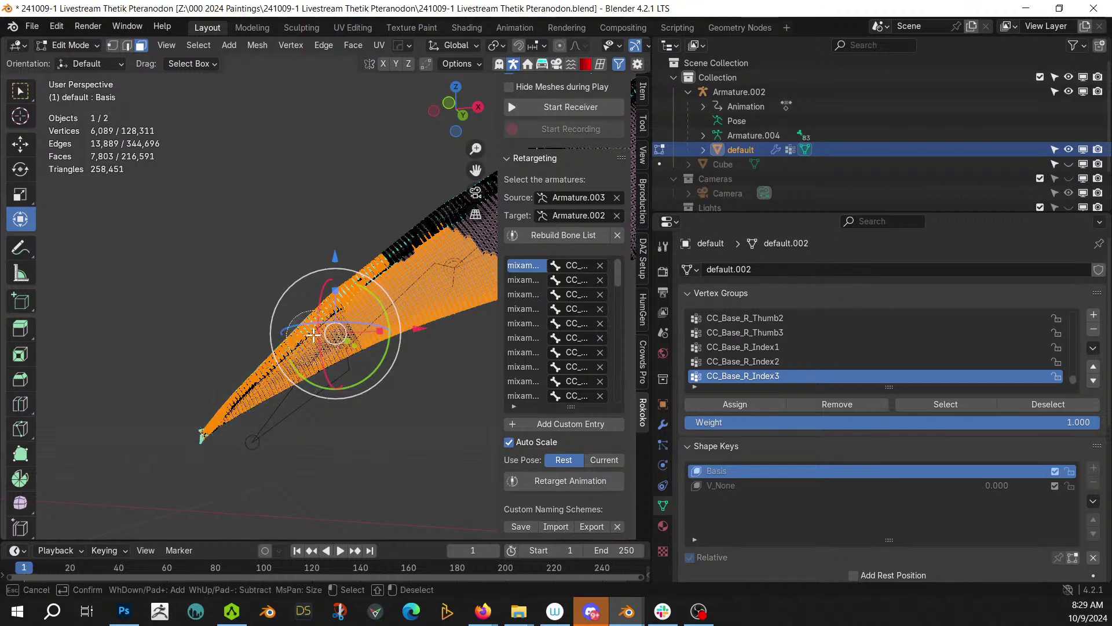
{"action": "mouse_move", "coordinate": [321, 329]}
{"action": "left_mouse_down"}
{"action": "mouse_move", "coordinate": [307, 371]}
{"action": "mouse_move", "coordinate": [337, 307]}
{"action": "left_mouse_up"}
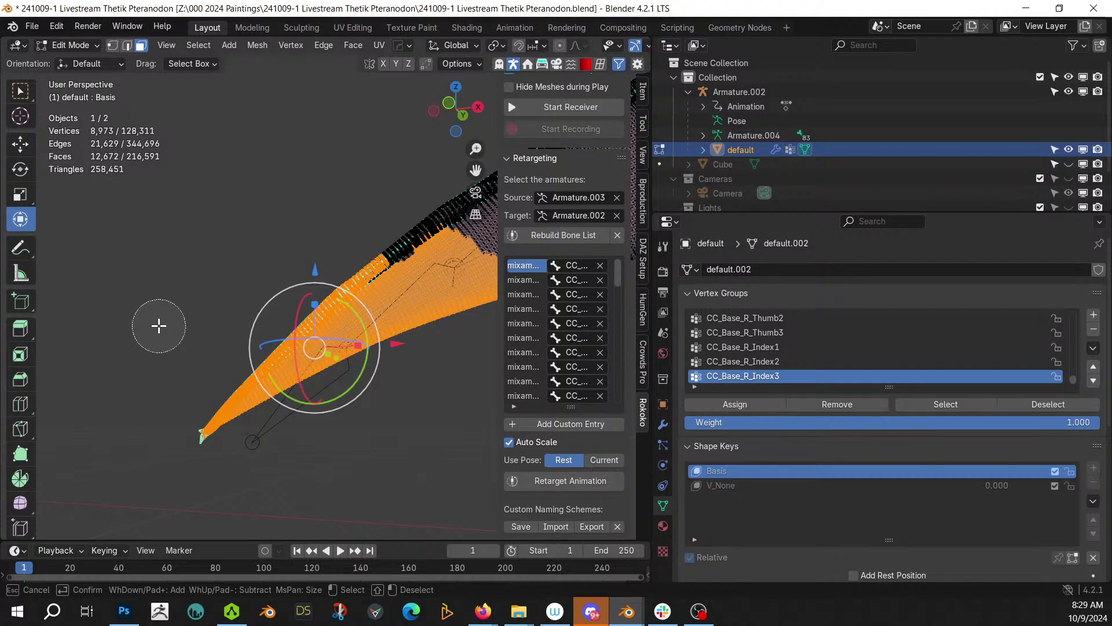
{"action": "key", "text": "Escape"}
{"action": "key", "text": "alt+a"}
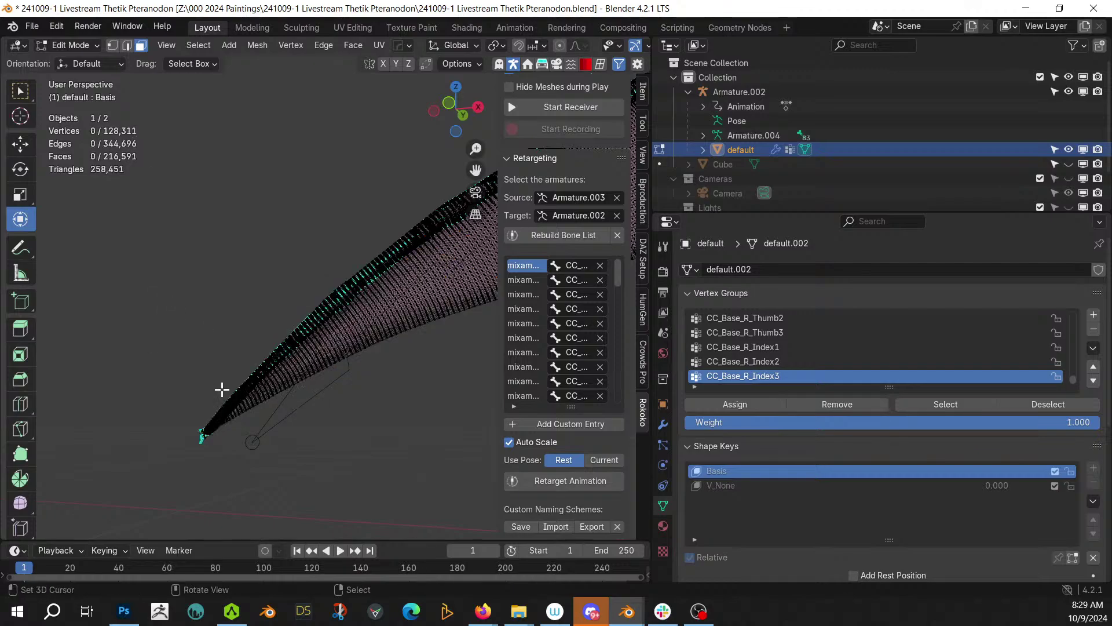
- Circle-select all faces of the outer right wingtip and assign them to CC_Base_R_Index3 with weight 1.000
{"action": "key", "text": "c"}
{"action": "mouse_move", "coordinate": [199, 427]}
{"action": "left_mouse_down"}
{"action": "mouse_move", "coordinate": [341, 327]}
{"action": "mouse_move", "coordinate": [207, 417]}
{"action": "mouse_move", "coordinate": [302, 327]}
{"action": "mouse_move", "coordinate": [365, 316]}
{"action": "mouse_move", "coordinate": [344, 291]}
{"action": "mouse_move", "coordinate": [384, 348]}
{"action": "left_mouse_up"}
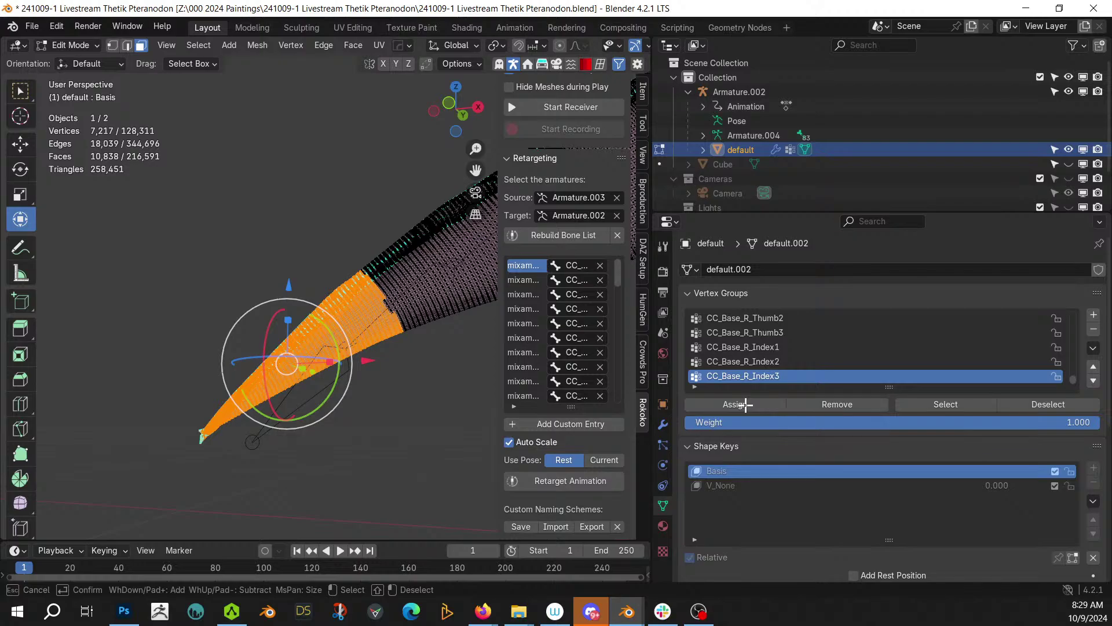
{"action": "right_click", "coordinate": [380, 466]}
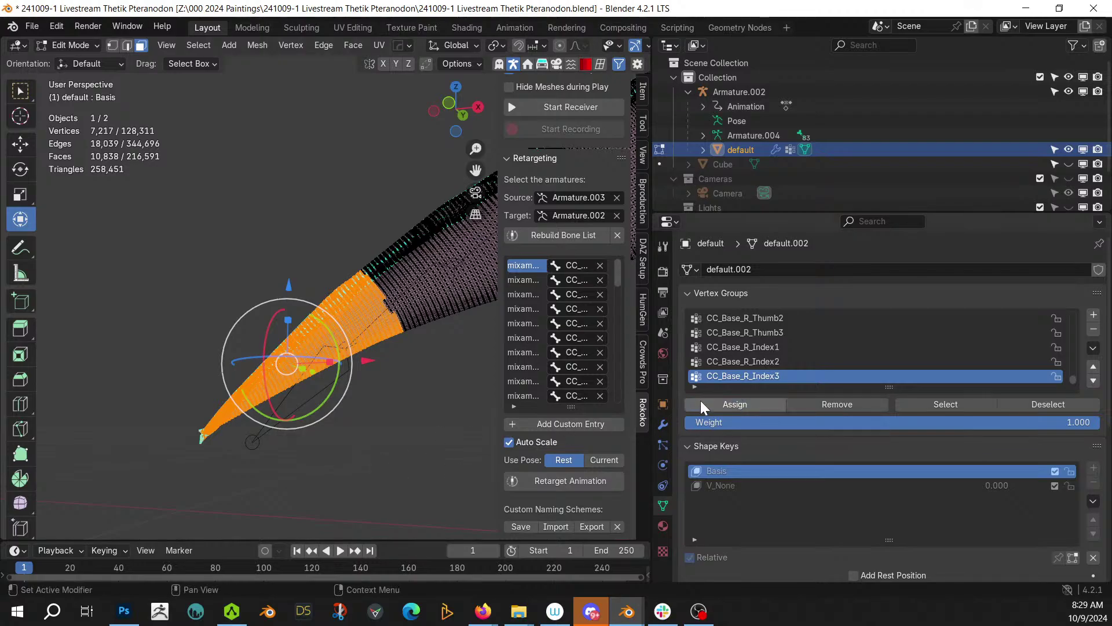
- Make CC_Base_L_Index3 the active vertex group and, starting from an empty selection, select its faces on the left wing
{"action": "scroll", "coordinate": [409, 383], "scroll_direction": "down", "scroll_amount": 5}
{"action": "middle_click_drag", "start_coordinate": [240, 407], "coordinate": [459, 454], "text": "shift"}
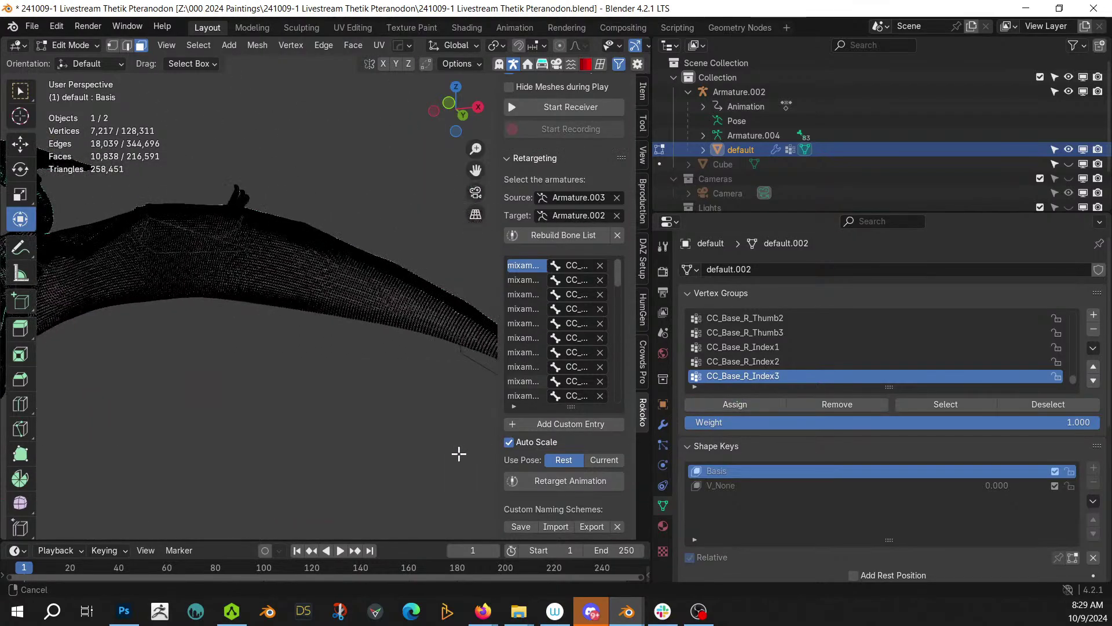
{"action": "scroll", "coordinate": [848, 354], "scroll_direction": "up", "scroll_amount": 4}
{"action": "scroll", "coordinate": [847, 359], "scroll_direction": "up", "scroll_amount": 3}
{"action": "scroll", "coordinate": [843, 351], "scroll_direction": "up", "scroll_amount": 1}
{"action": "left_click", "coordinate": [765, 331]}
{"action": "middle_click_drag", "start_coordinate": [326, 368], "coordinate": [273, 290], "text": "shift"}
{"action": "left_click", "coordinate": [452, 357]}
{"action": "left_click", "coordinate": [955, 406]}
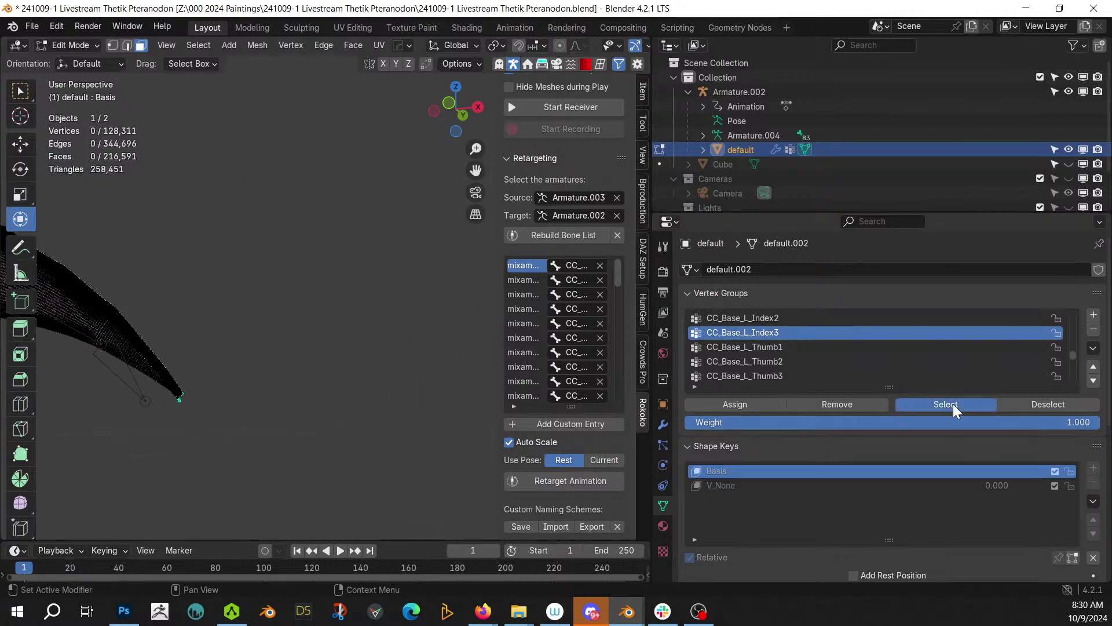
{"action": "middle_click_drag", "start_coordinate": [449, 385], "coordinate": [419, 395]}
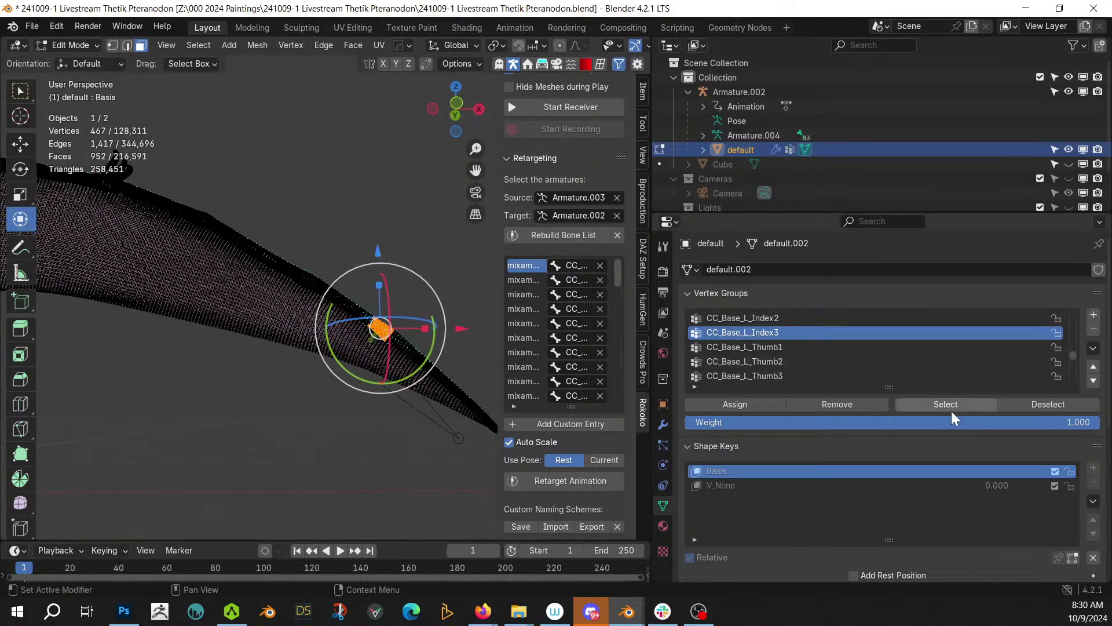
- Replace the selection with the faces of the outer left wingtip and assign them to CC_Base_L_Index3 with weight 1.000
{"action": "left_click", "coordinate": [419, 273]}
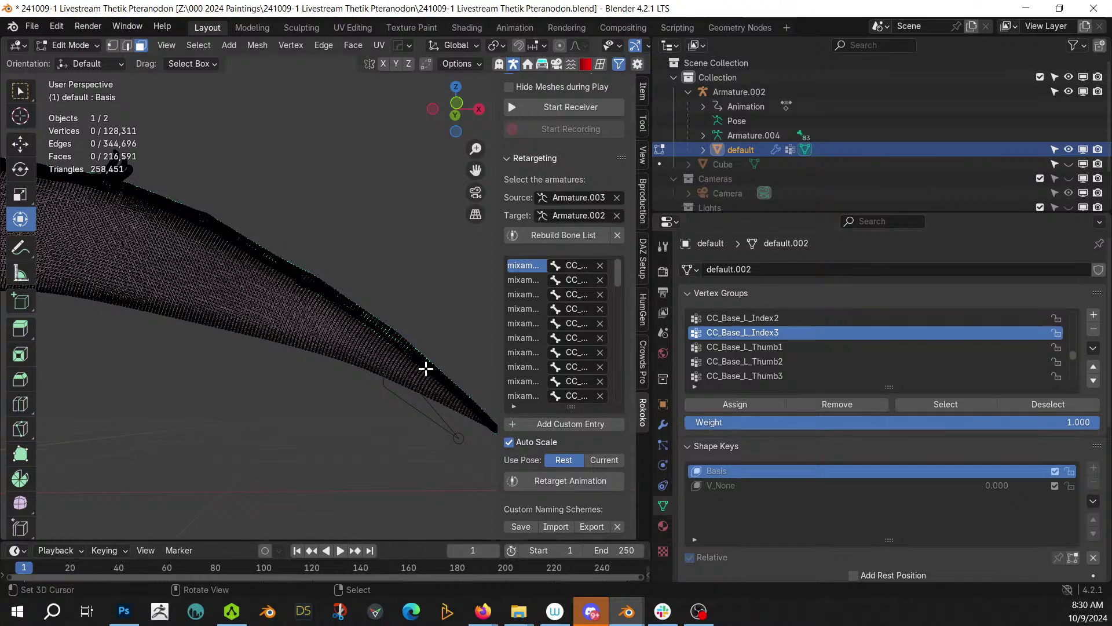
{"action": "key", "text": "c"}
{"action": "mouse_move", "coordinate": [434, 374]}
{"action": "left_mouse_down"}
{"action": "mouse_move", "coordinate": [409, 360]}
{"action": "mouse_move", "coordinate": [442, 385]}
{"action": "mouse_move", "coordinate": [417, 359]}
{"action": "mouse_move", "coordinate": [405, 371]}
{"action": "mouse_move", "coordinate": [410, 333]}
{"action": "left_mouse_up"}
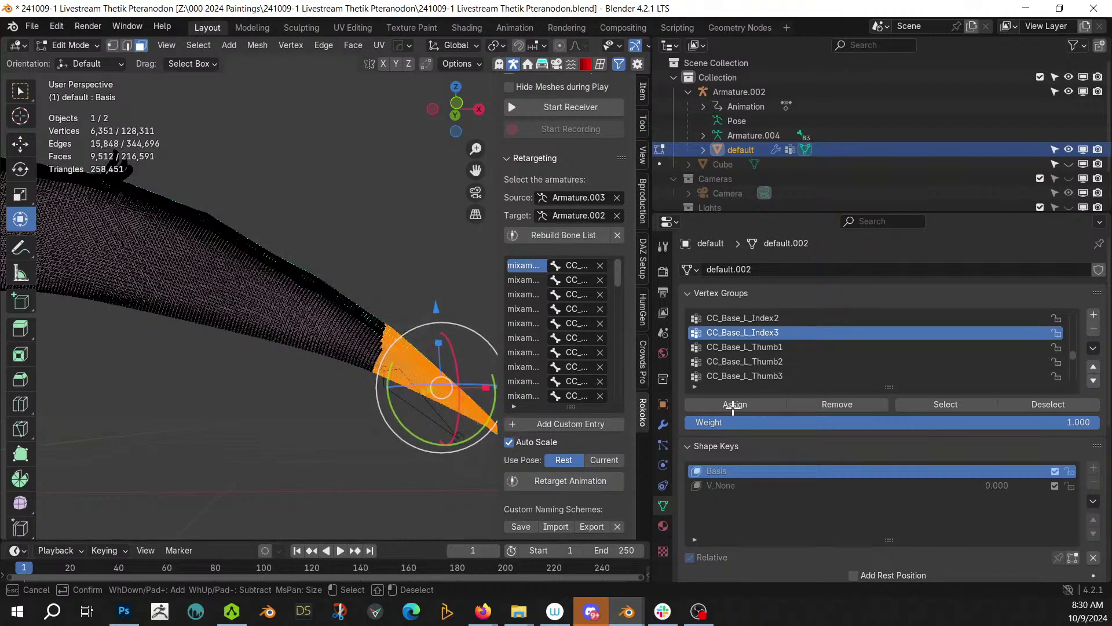
{"action": "right_click", "coordinate": [561, 356]}
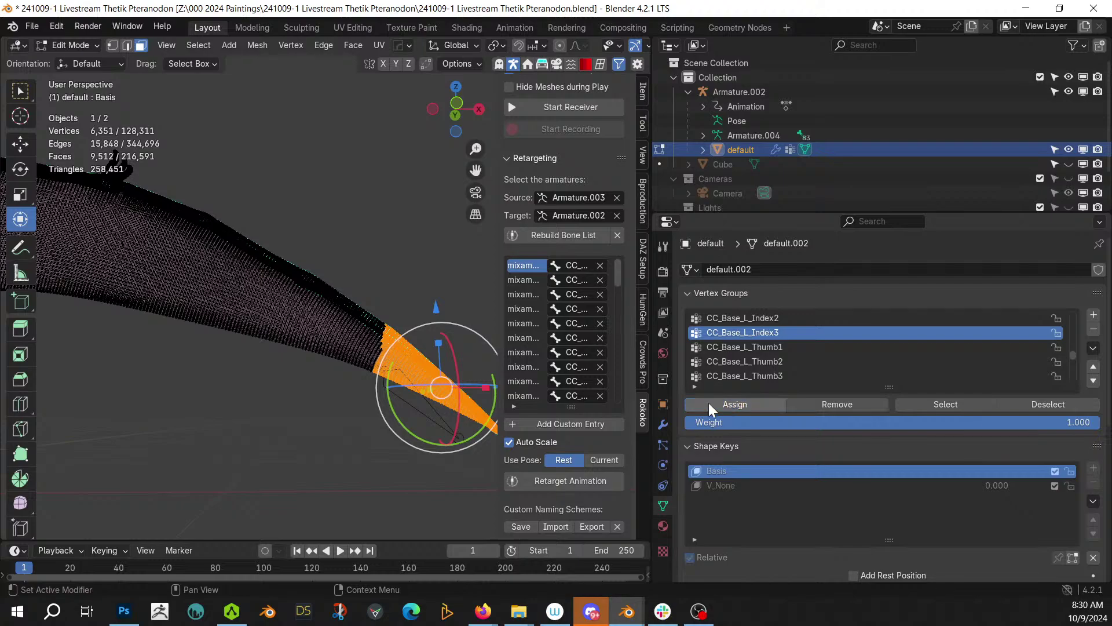
- Return to Object Mode, select Armature.002 and compare its Rest Position with its Pose Position, ending in Pose Position
{"action": "key", "text": "Tab"}
{"action": "scroll", "coordinate": [382, 336], "scroll_direction": "down", "scroll_amount": 4}
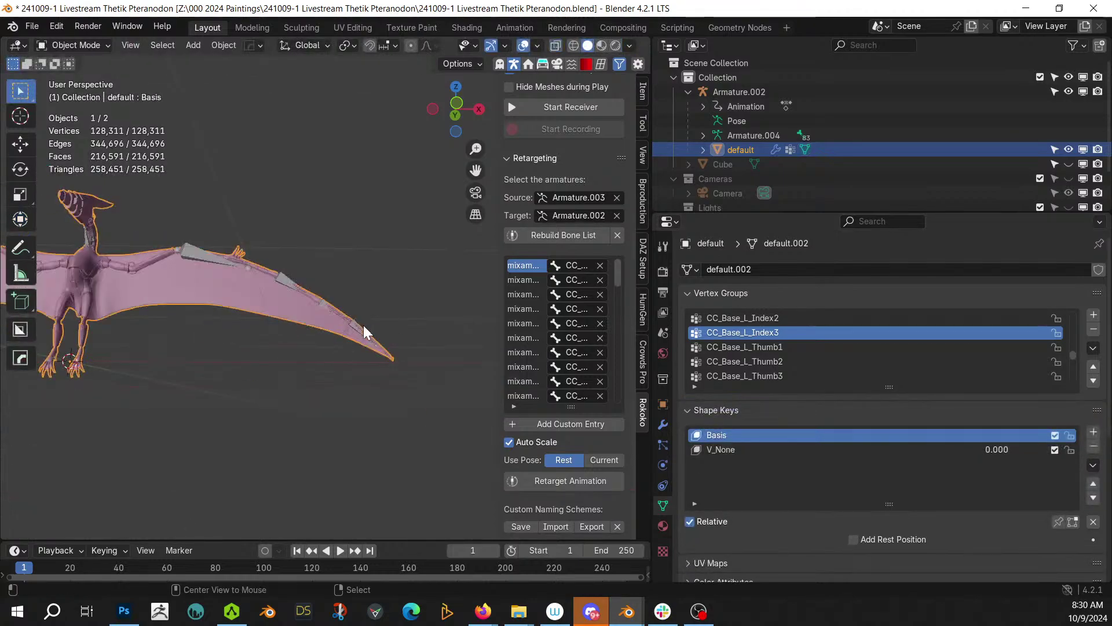
{"action": "middle_click_drag", "start_coordinate": [398, 339], "coordinate": [496, 367]}
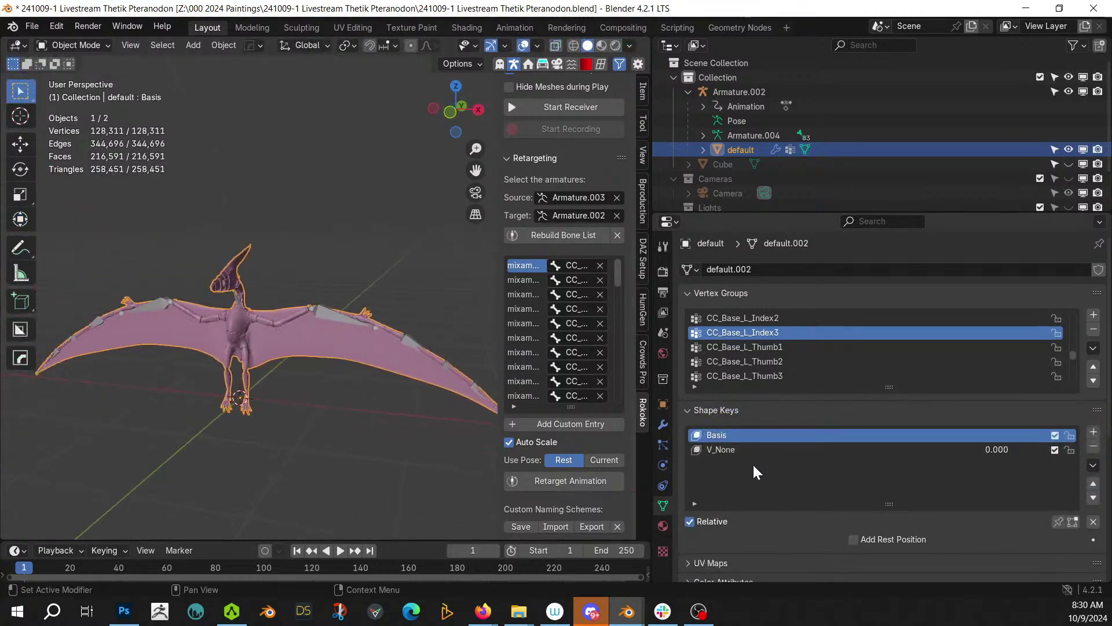
{"action": "left_click", "coordinate": [334, 315]}
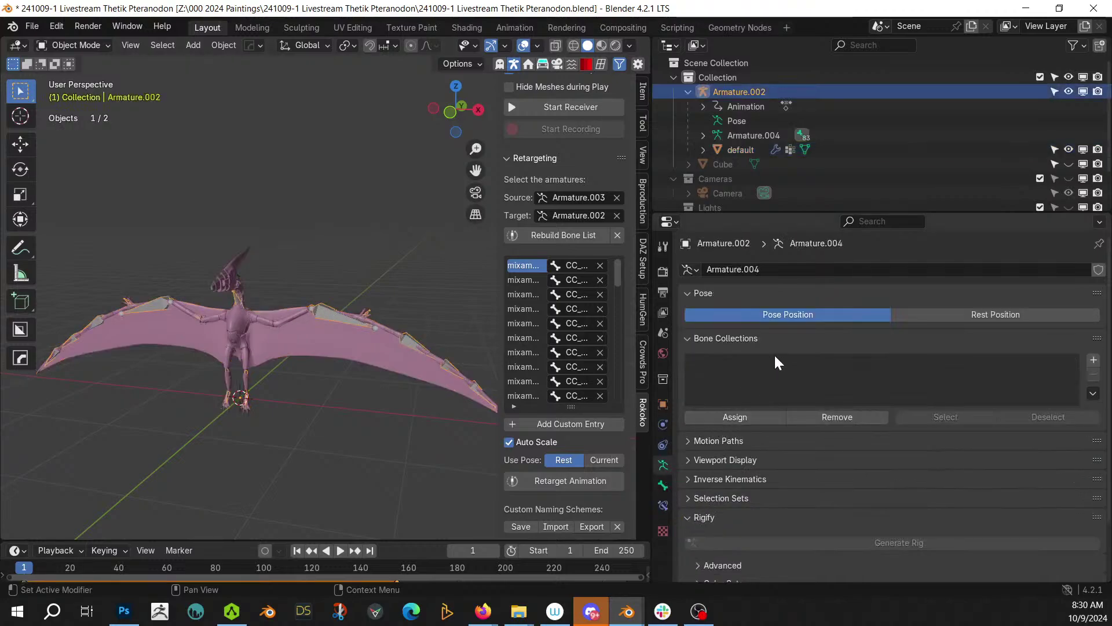
{"action": "left_click", "coordinate": [963, 321]}
{"action": "left_click", "coordinate": [844, 320]}
{"action": "middle_click_drag", "start_coordinate": [347, 325], "coordinate": [250, 376]}
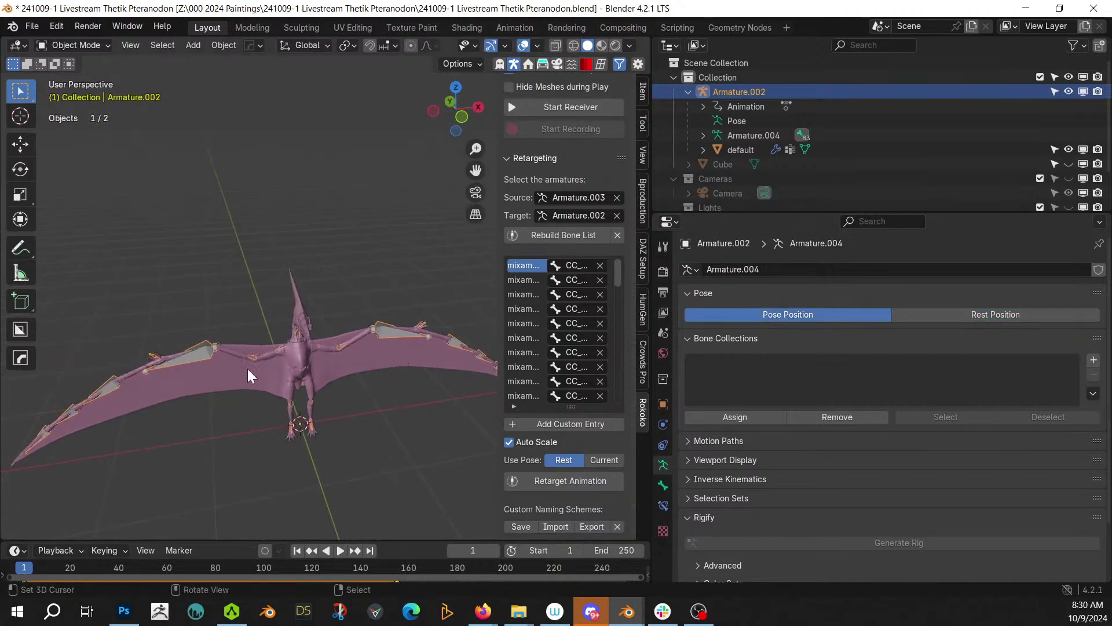
- Widen the 3D viewport and put the Pteranodon's armature into Pose Mode
{"action": "left_click", "coordinate": [201, 358]}
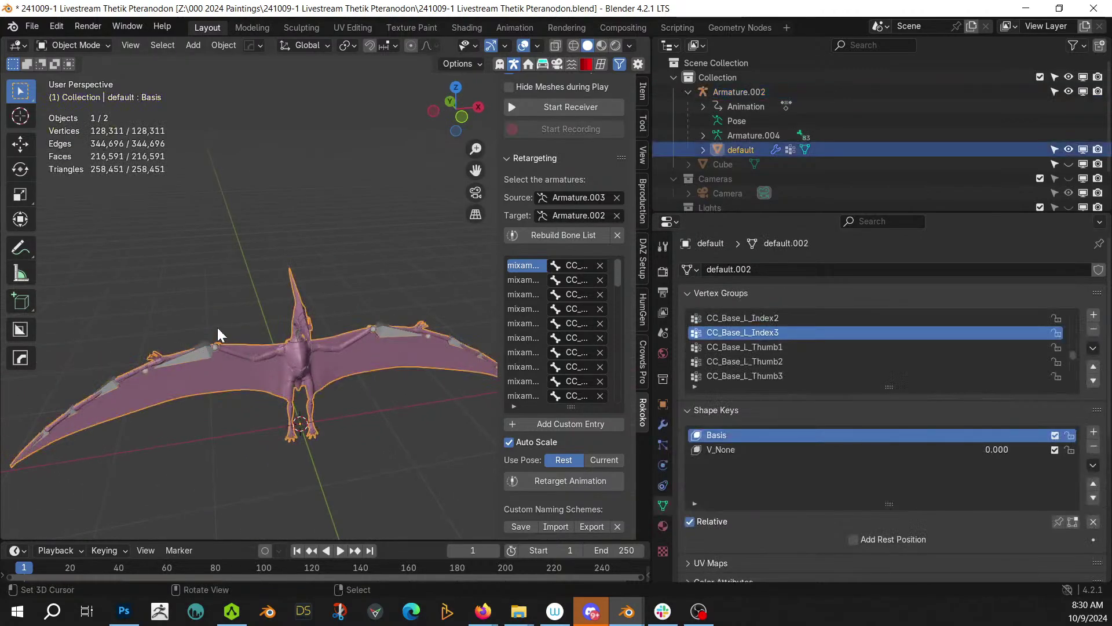
{"action": "left_click_drag", "start_coordinate": [649, 170], "coordinate": [924, 170]}
{"action": "left_click", "coordinate": [92, 46]}
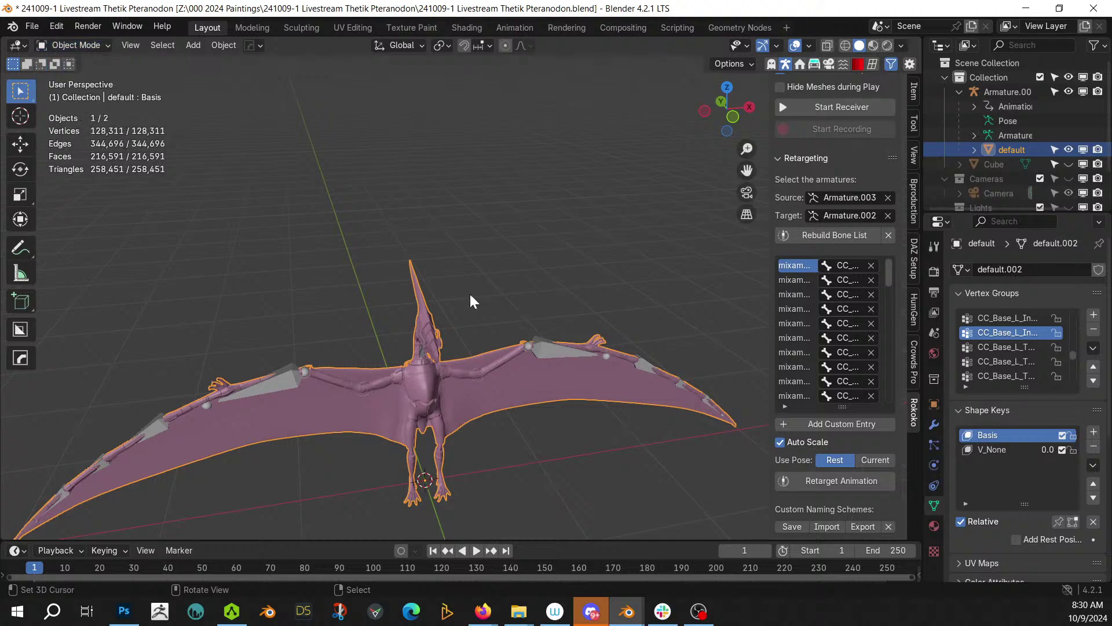
{"action": "left_click", "coordinate": [549, 358]}
{"action": "left_click", "coordinate": [73, 46]}
{"action": "left_click", "coordinate": [73, 93]}
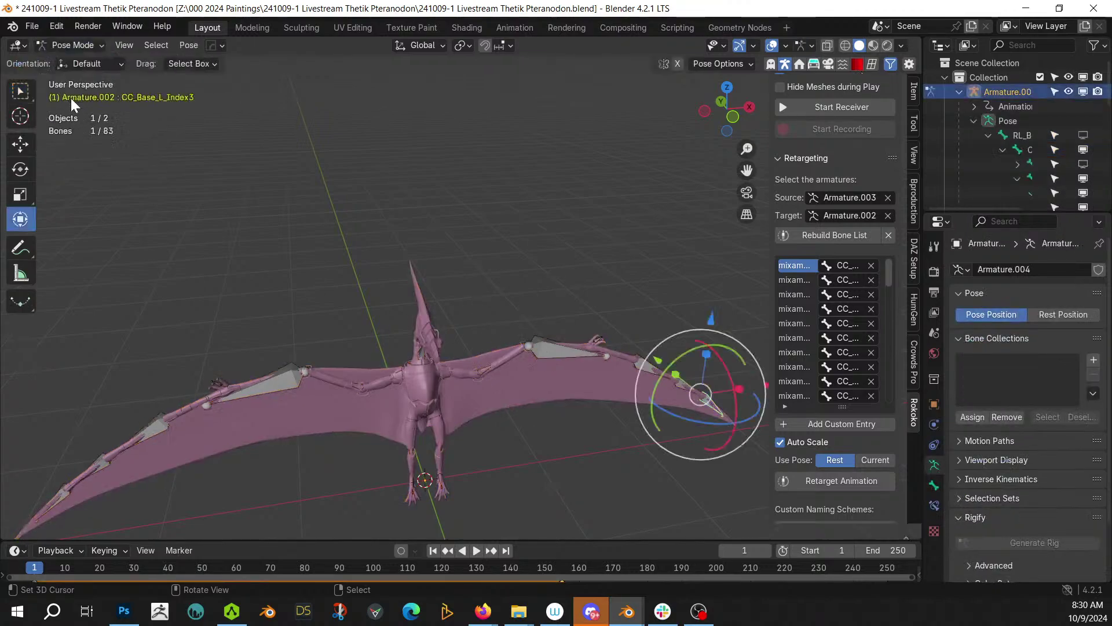
- Select the left arm bones in turn and adjust the wing's pose, rotating by 6.1° around the global Z axis
{"action": "left_click", "coordinate": [549, 359]}
{"action": "left_click_drag", "start_coordinate": [522, 375], "coordinate": [509, 374]}
{"action": "left_click", "coordinate": [480, 374]}
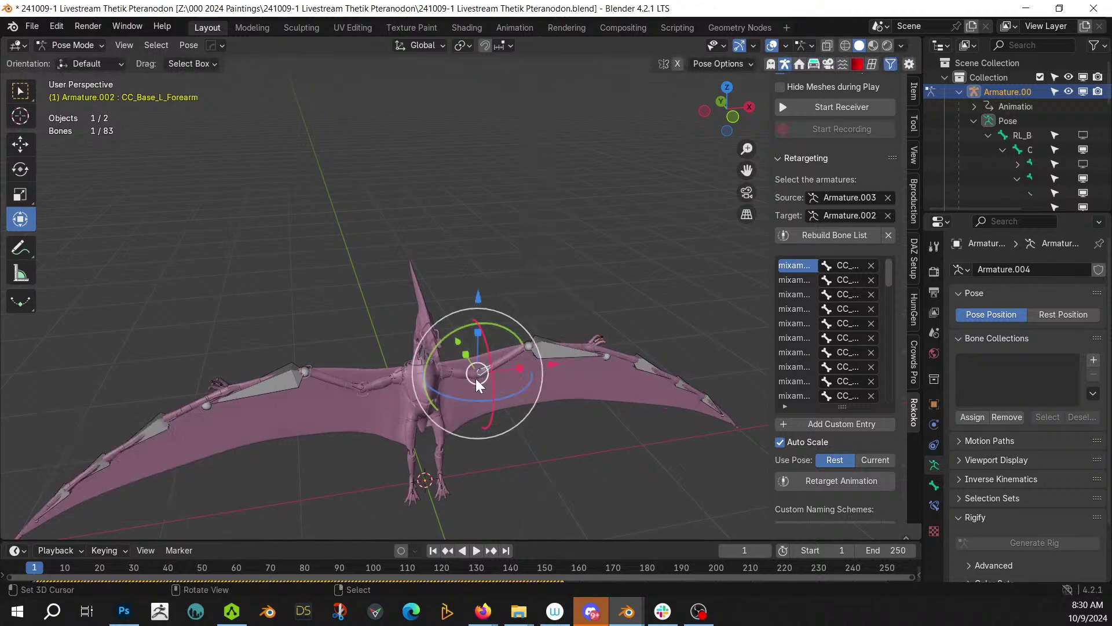
{"action": "left_click", "coordinate": [450, 377]}
{"action": "left_click_drag", "start_coordinate": [427, 396], "coordinate": [475, 398]}
{"action": "left_click", "coordinate": [490, 369]}
{"action": "middle_click_drag", "start_coordinate": [475, 398], "coordinate": [323, 425]}
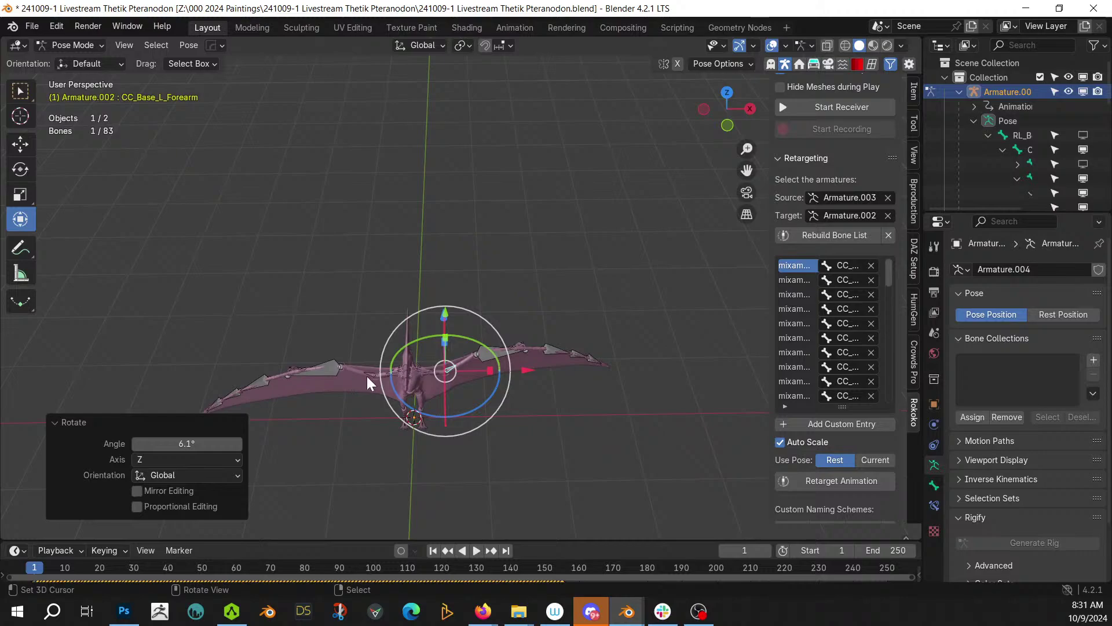
- Rotate the right upper arm bone CC_Base_R_Upperarm with a free trackball rotation and around the global Z axis
{"action": "left_click", "coordinate": [388, 373]}
{"action": "key", "text": "r"}
{"action": "key", "text": "r"}
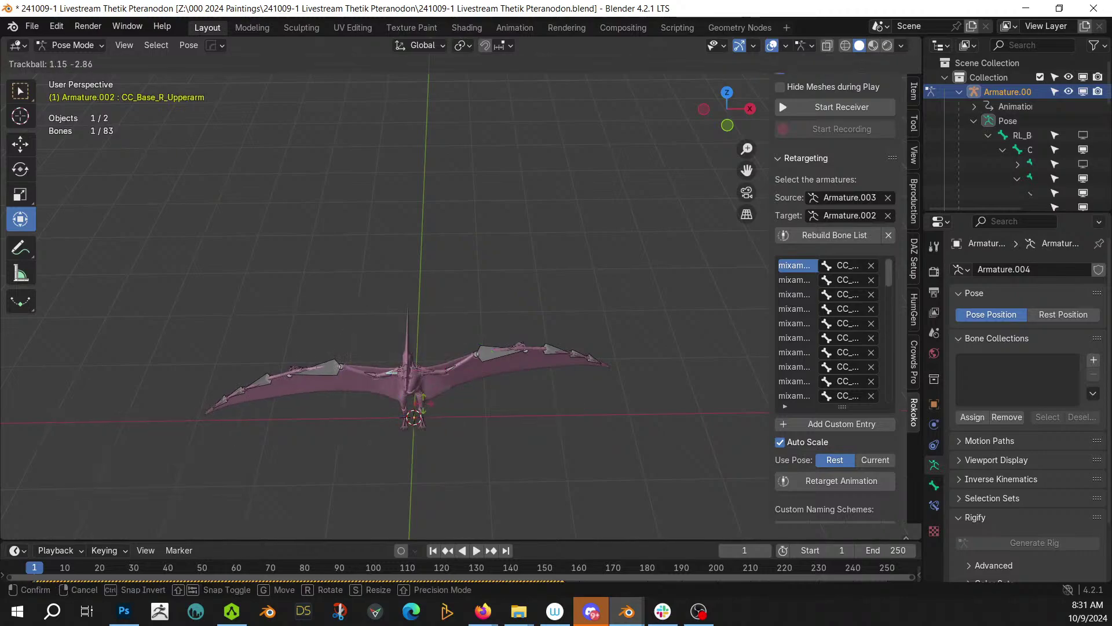
{"action": "left_click", "coordinate": [419, 403]}
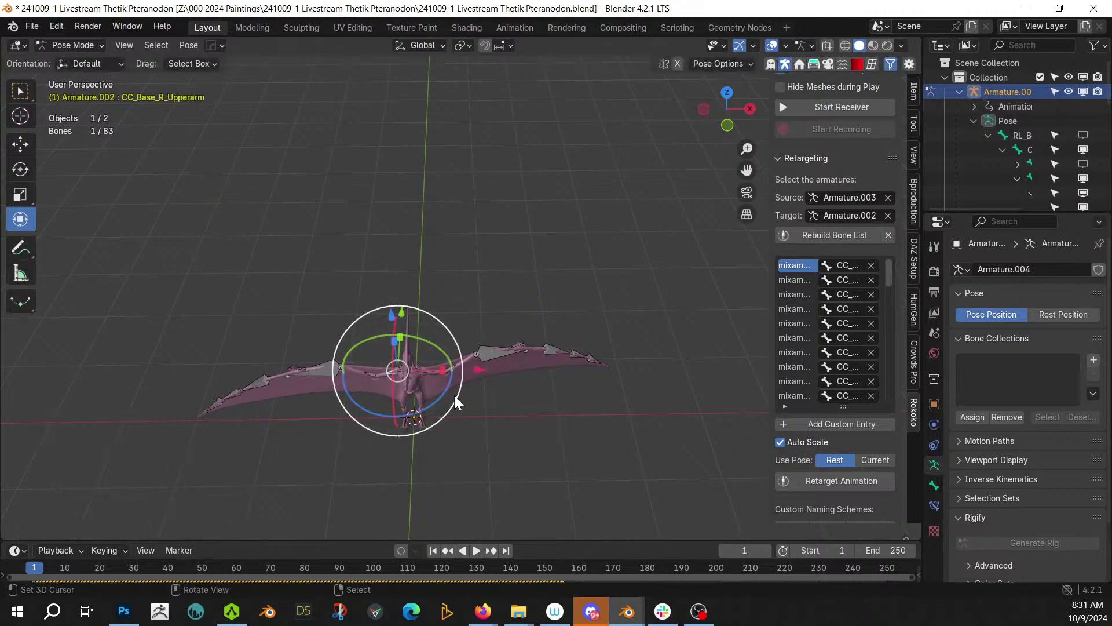
{"action": "key", "text": "r"}
{"action": "key", "text": "z"}
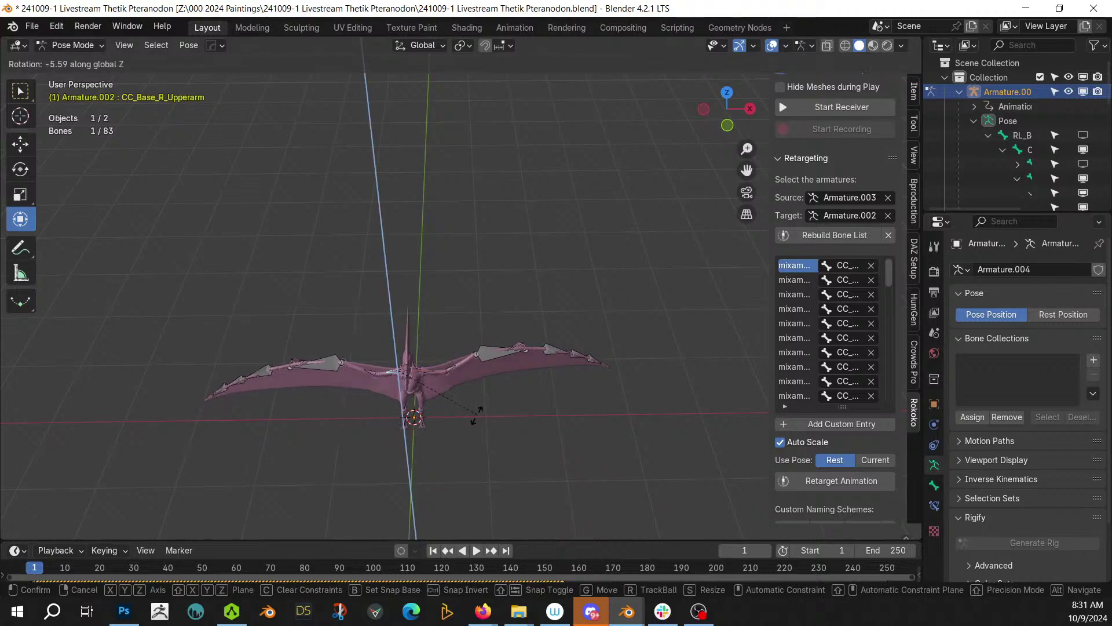
{"action": "left_click", "coordinate": [464, 414]}
- Rotate the right hand bone CC_Base_R_Hand by about 2.74° around the global Z axis
{"action": "left_click", "coordinate": [326, 358]}
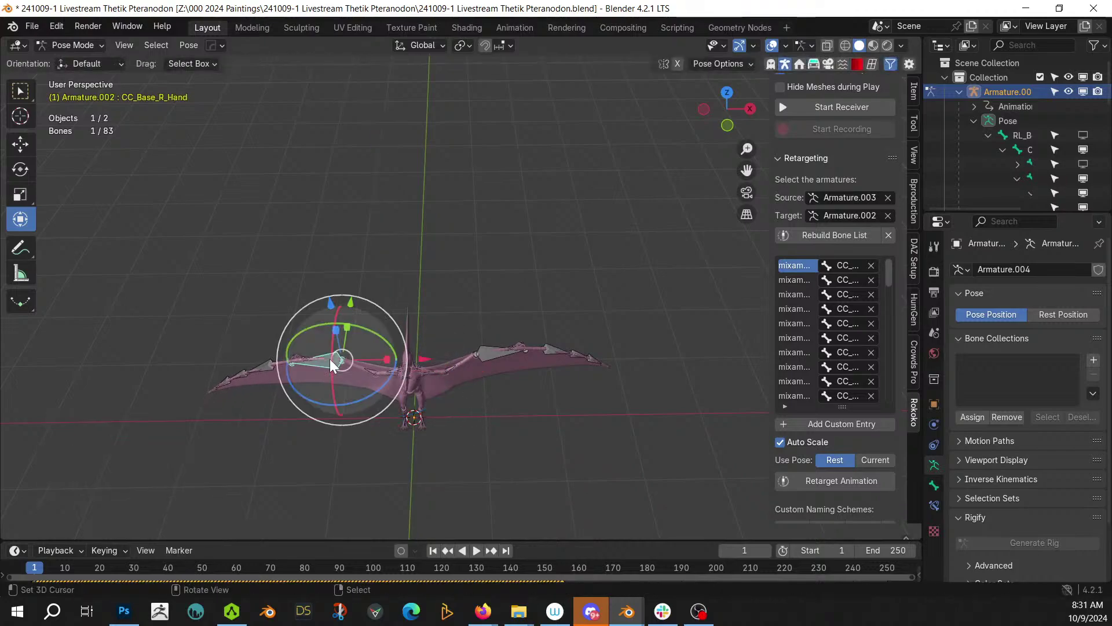
{"action": "key", "text": "r"}
{"action": "key", "text": "z"}
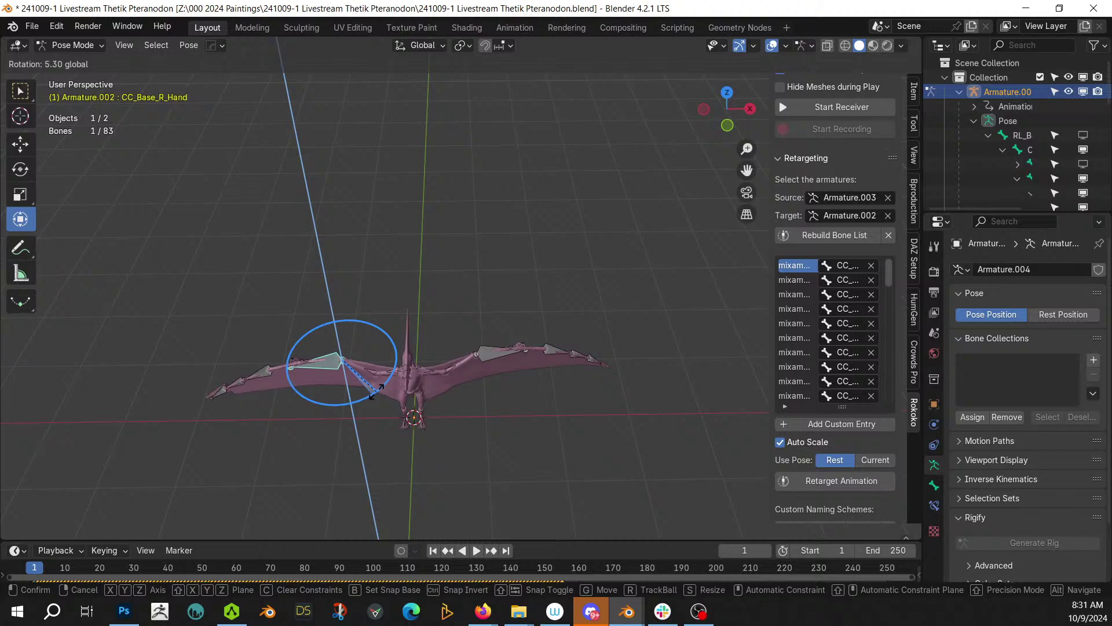
{"action": "left_click", "coordinate": [375, 396]}
{"action": "middle_click_drag", "start_coordinate": [376, 398], "coordinate": [423, 352]}
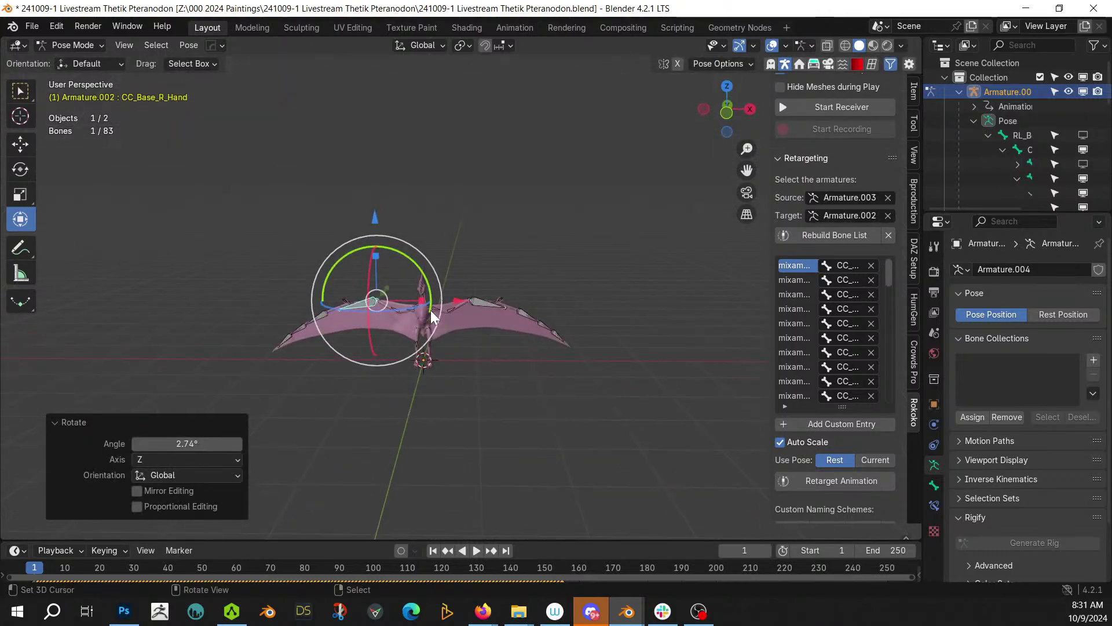
- Select the neck bone CC_Base_NeckTwist01 and rotate it by about -65.1° around the global X axis
{"action": "scroll", "coordinate": [249, 236], "scroll_direction": "up", "scroll_amount": 3}
{"action": "middle_click_drag", "start_coordinate": [421, 243], "coordinate": [501, 315]}
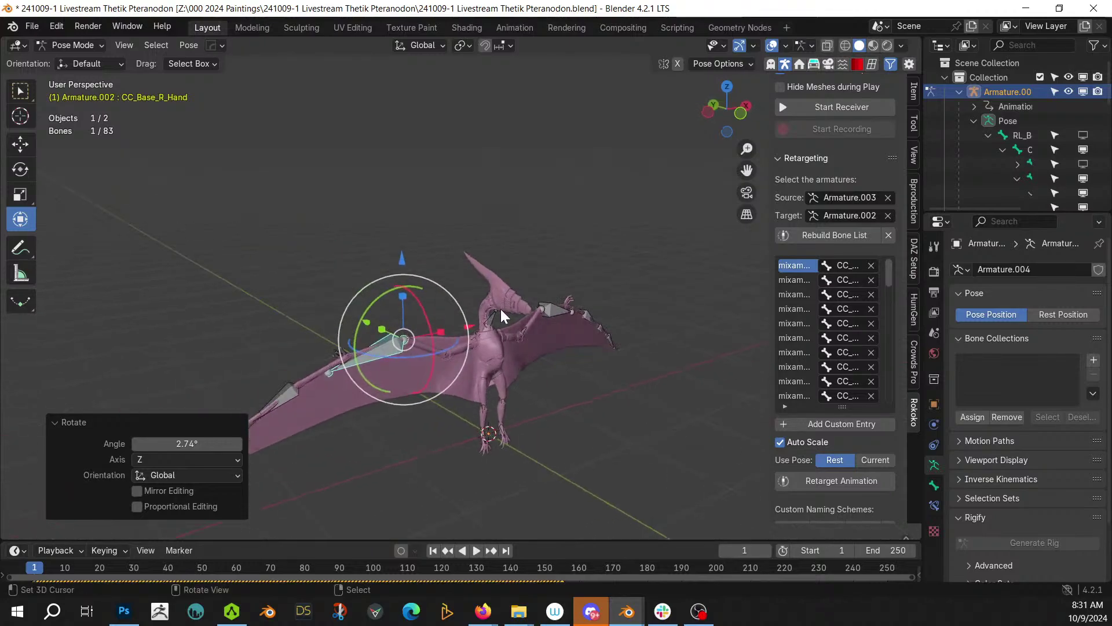
{"action": "left_click", "coordinate": [490, 320]}
{"action": "key", "text": "r"}
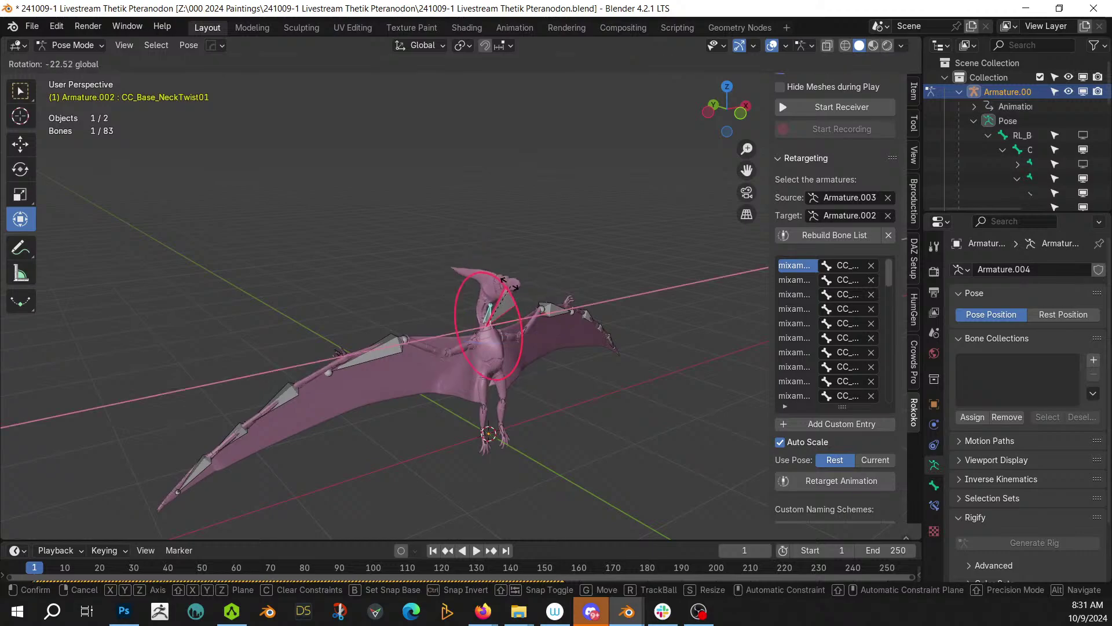
{"action": "left_click", "coordinate": [471, 253]}
{"action": "middle_click_drag", "start_coordinate": [472, 255], "coordinate": [385, 347]}
- Return the armature to Object Mode and rotate it 90° around the global X axis
{"action": "left_click", "coordinate": [75, 46]}
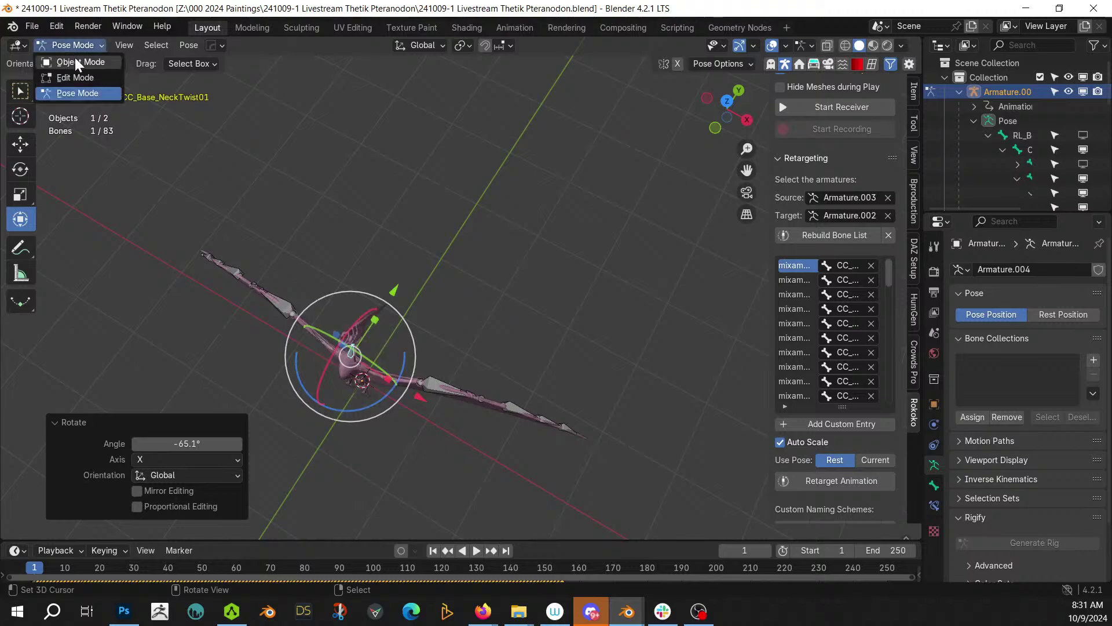
{"action": "left_click", "coordinate": [74, 59]}
{"action": "middle_click_drag", "start_coordinate": [360, 298], "coordinate": [372, 224]}
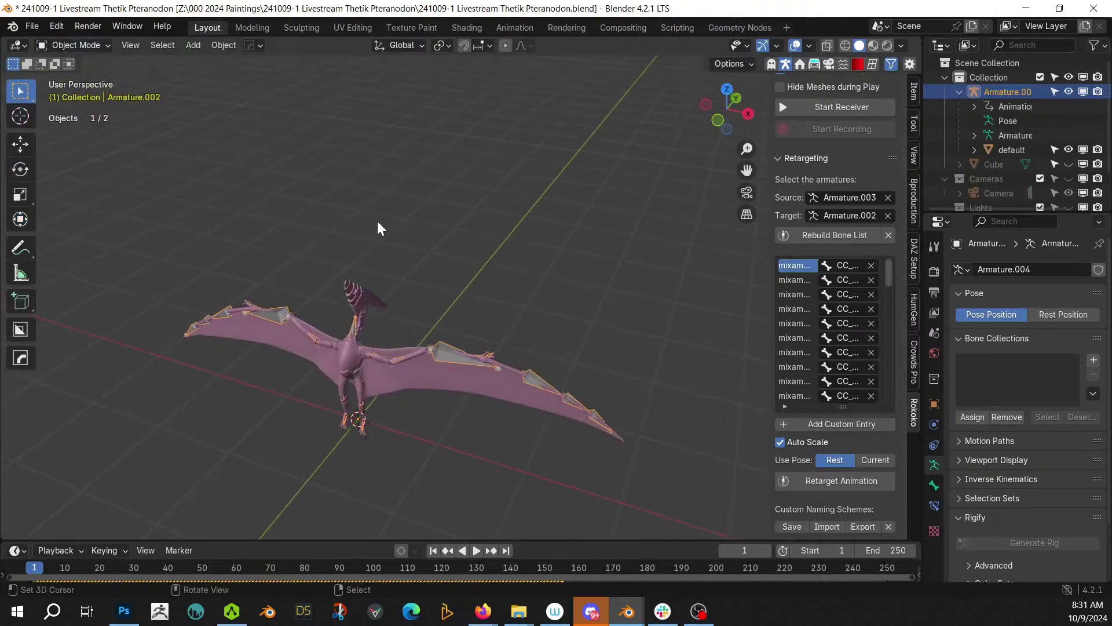
{"action": "type", "text": "rx90"}
{"action": "key", "text": "Return"}
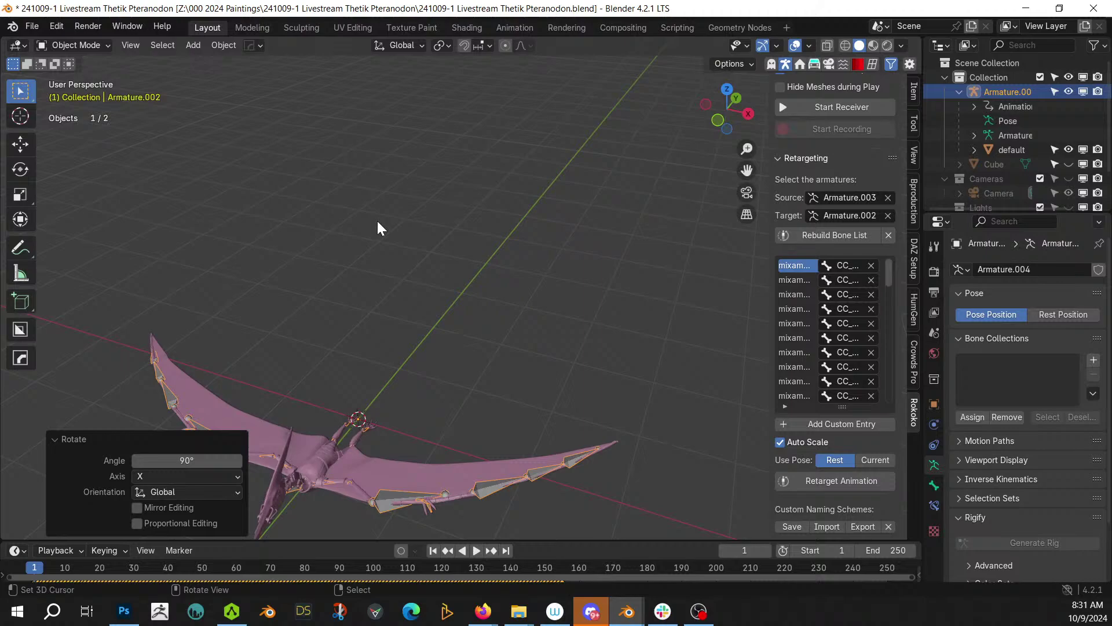
{"action": "key", "text": "ctrl+z"}
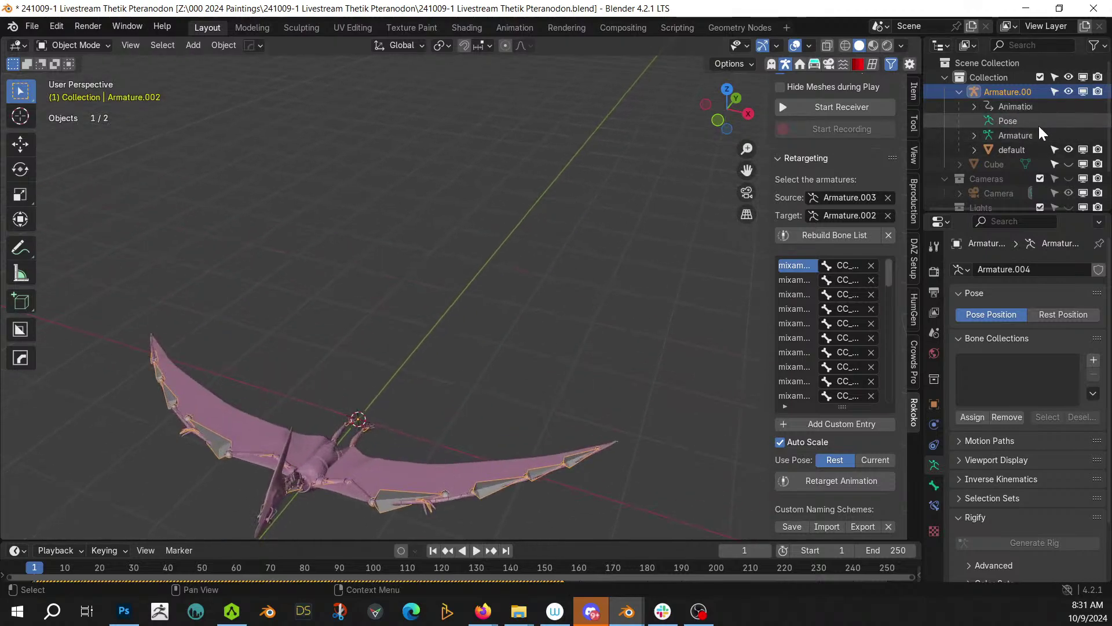
- Unhide the Cube cliff model and move it into a new collection named Cliff
{"action": "left_click", "coordinate": [1065, 163]}
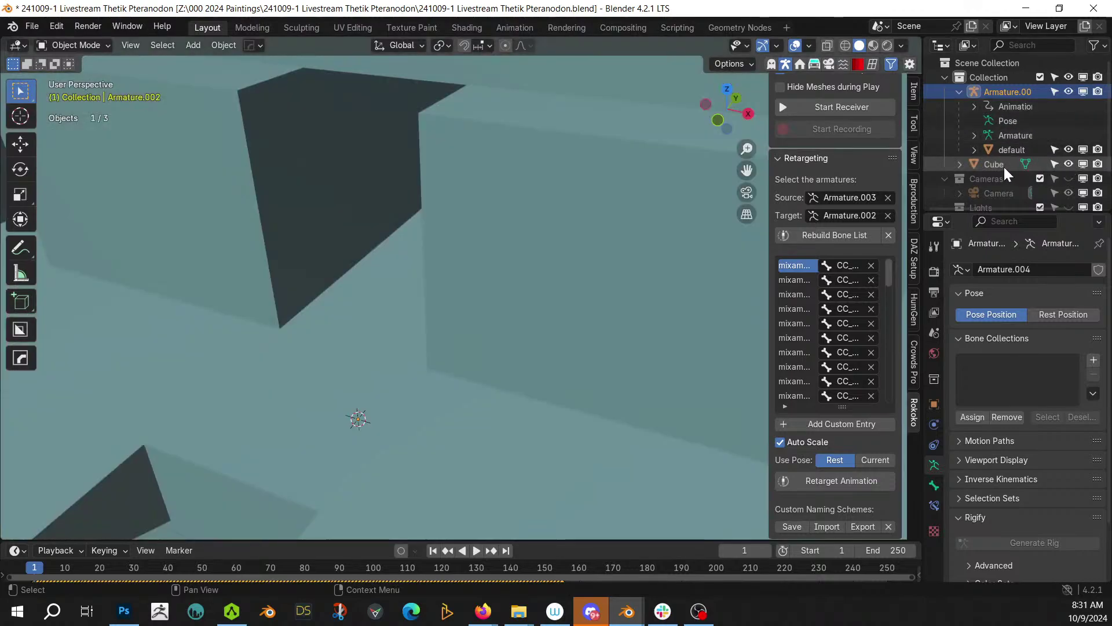
{"action": "left_click", "coordinate": [1003, 166]}
{"action": "scroll", "coordinate": [353, 263], "scroll_direction": "down", "scroll_amount": 5}
{"action": "key", "text": "m"}
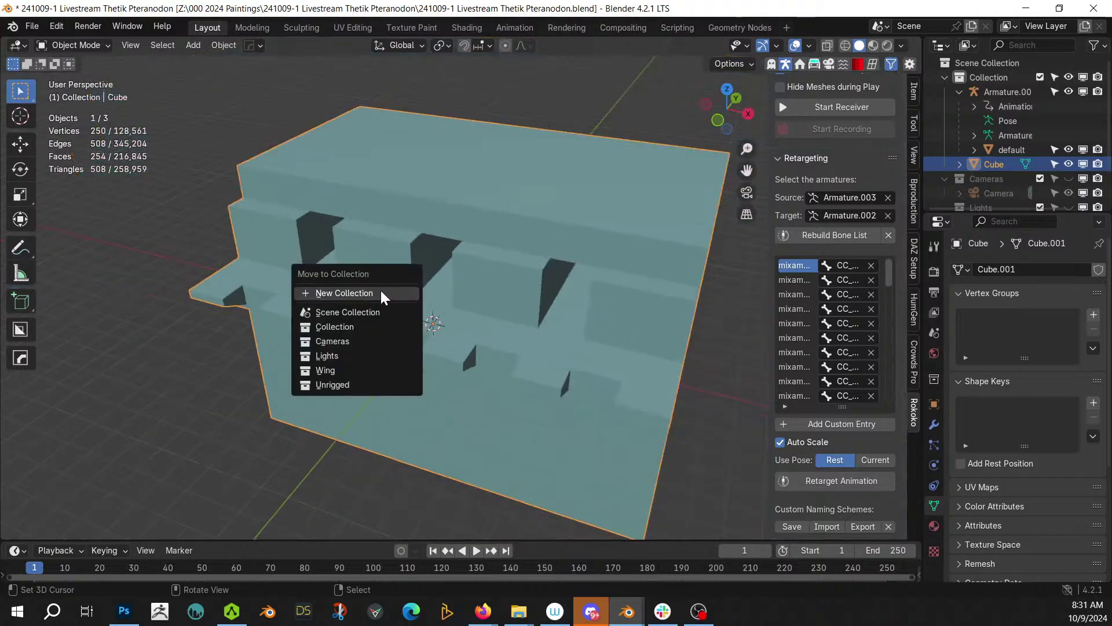
{"action": "left_click", "coordinate": [384, 292]}
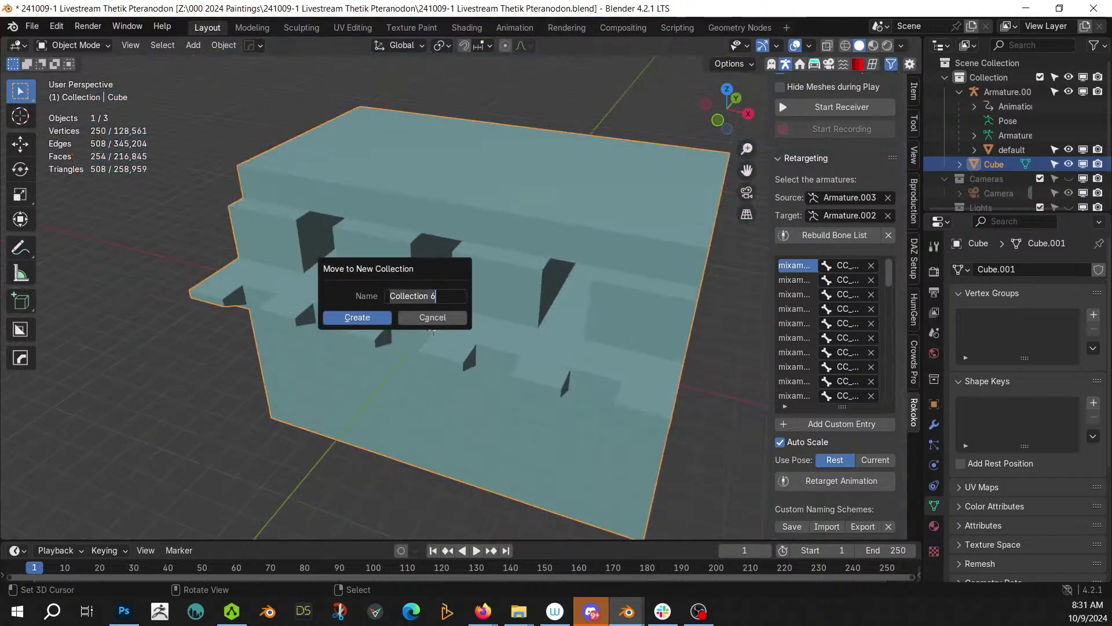
{"action": "type", "text": "Clif"}
{"action": "key", "text": "Return"}
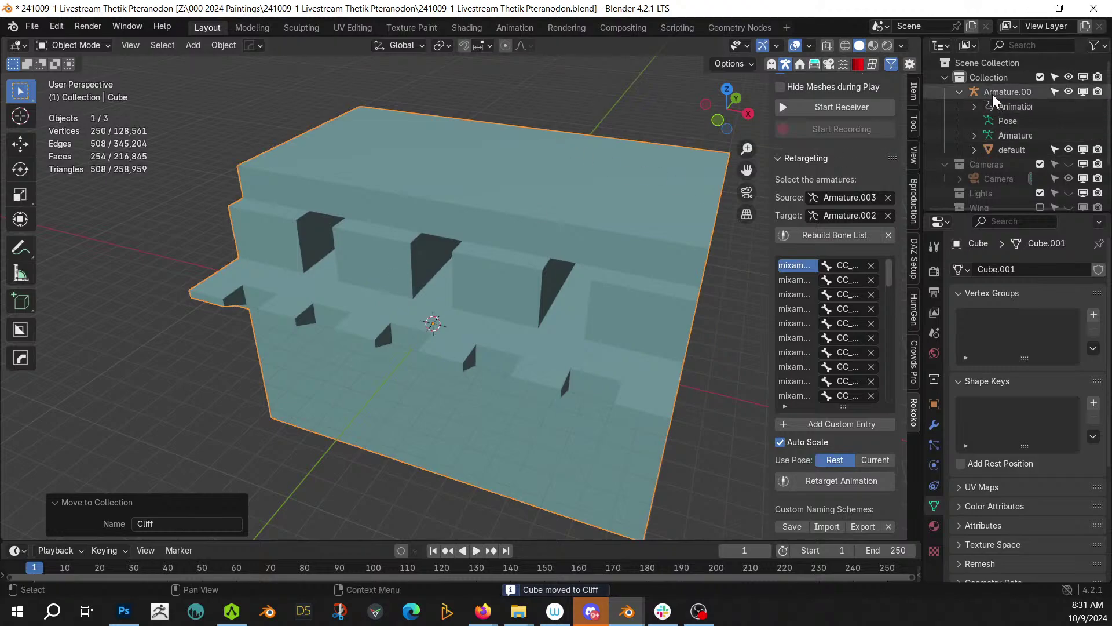
- Clear the animation data of the Pteranodon's armature
{"action": "left_click", "coordinate": [1006, 91]}
{"action": "left_click", "coordinate": [1004, 109]}
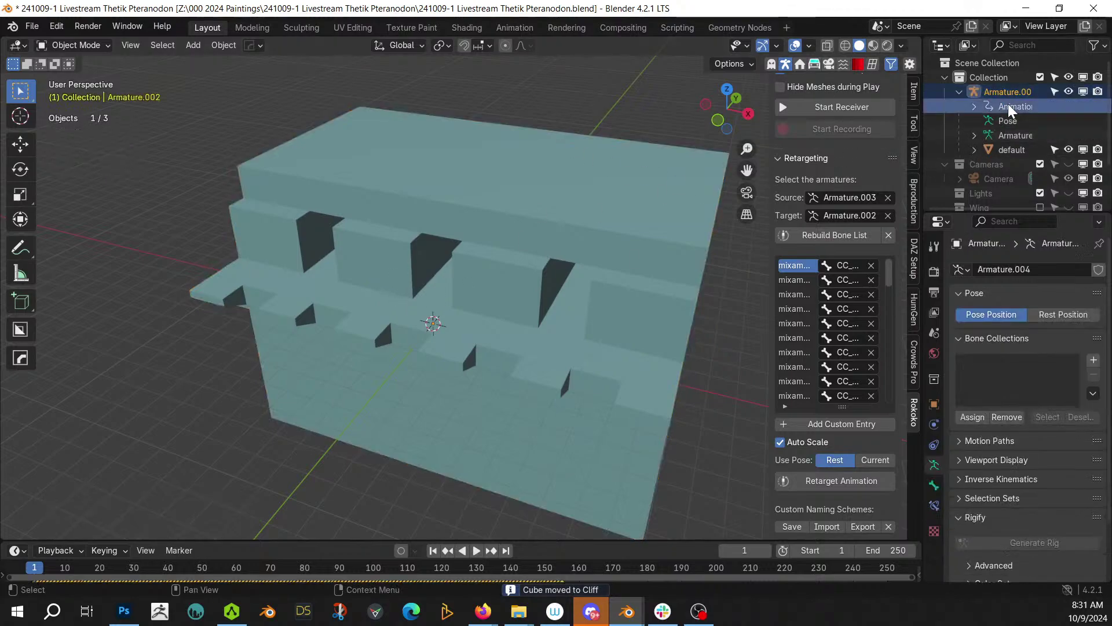
{"action": "right_click", "coordinate": [1005, 114]}
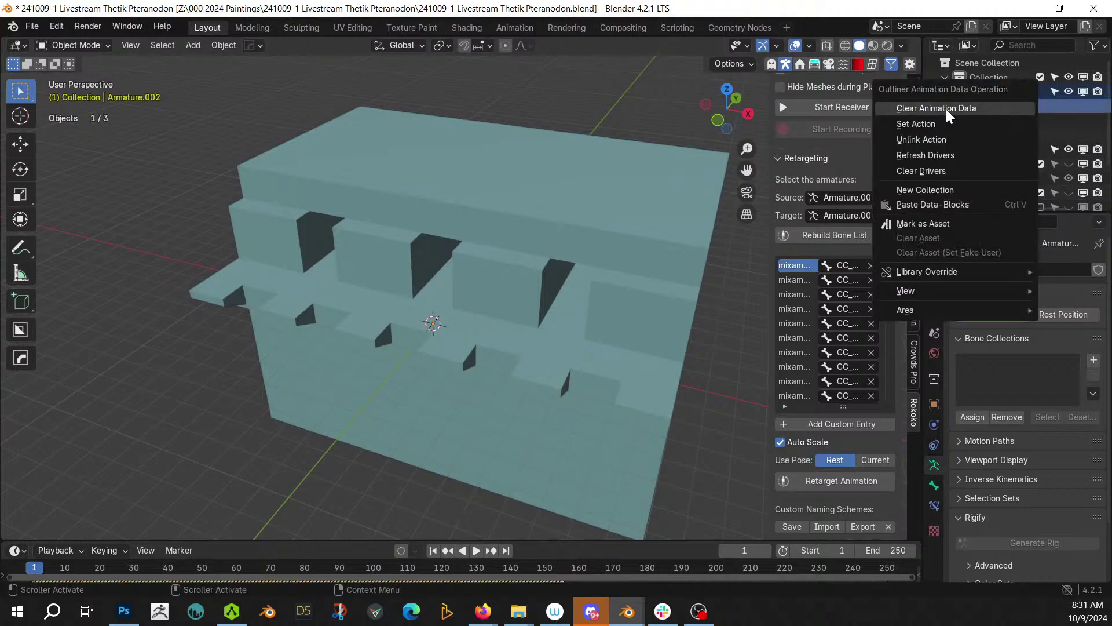
{"action": "left_click", "coordinate": [1002, 107]}
{"action": "key", "text": "KP_Divide"}
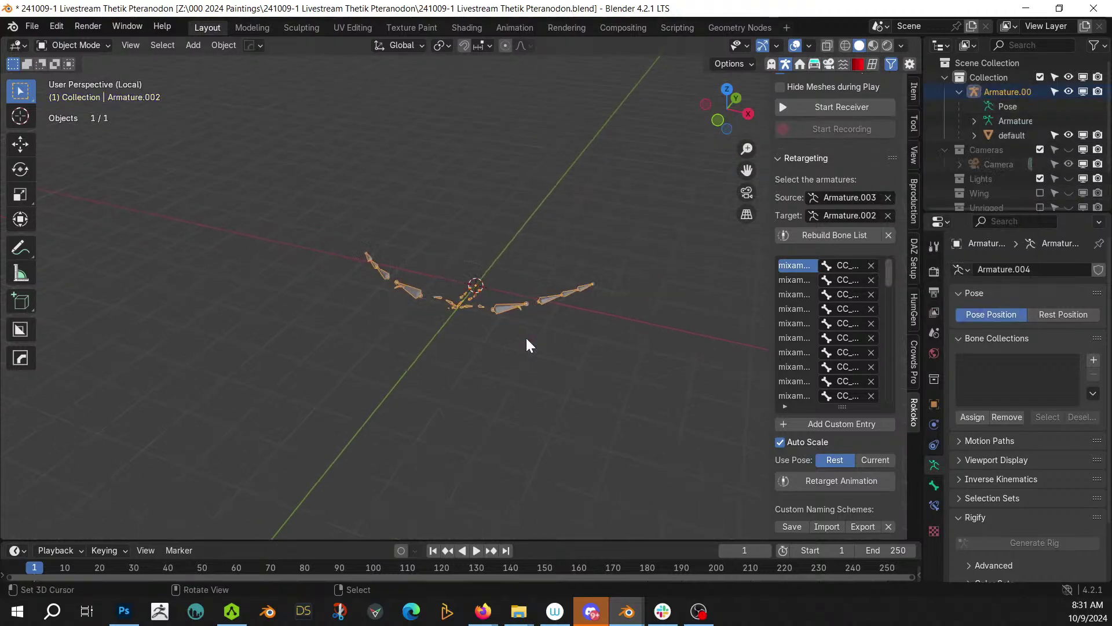
{"action": "key", "text": "KP_Divide"}
{"action": "middle_click_drag", "start_coordinate": [603, 317], "coordinate": [664, 355]}
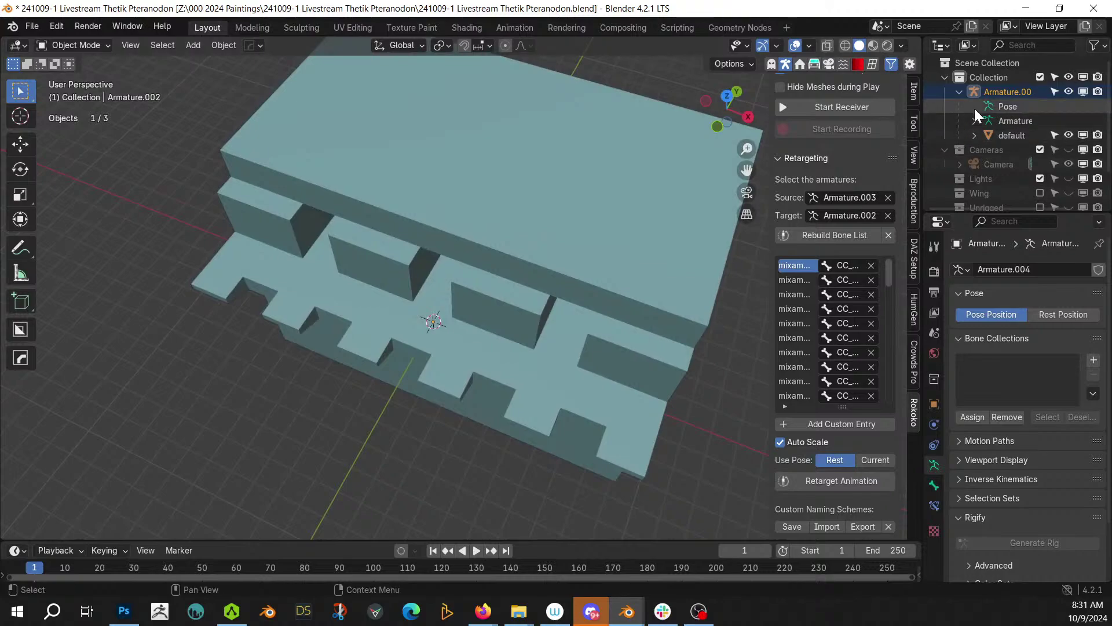
- In the top view, move the armature out in front of the cliff, about 0.17 m in X and -4.56 m in Y
{"action": "right_click", "coordinate": [1011, 94]}
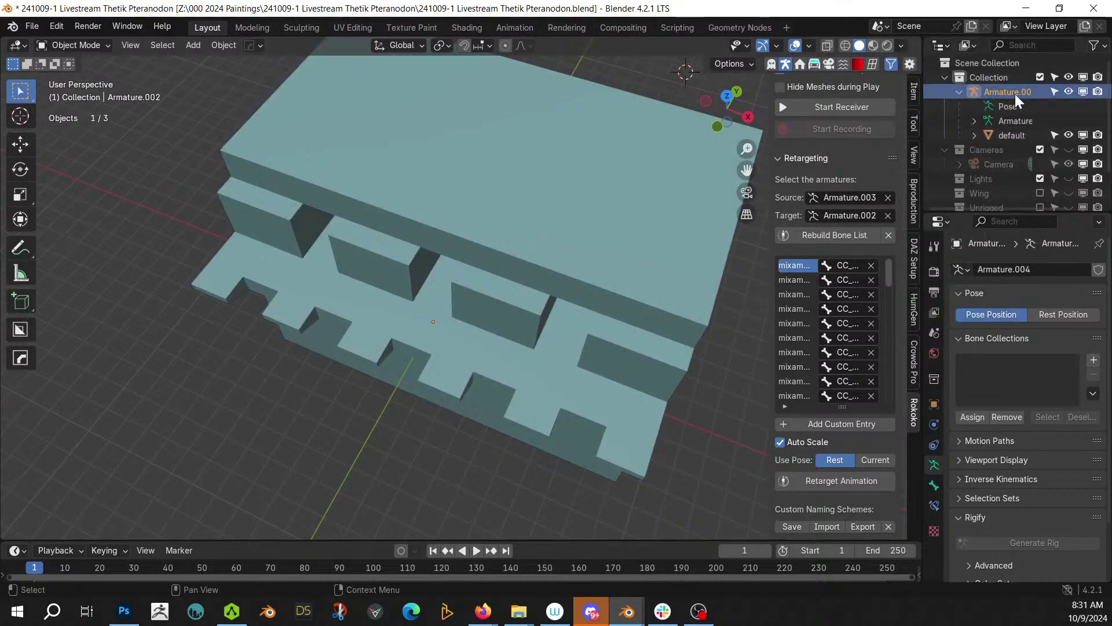
{"action": "key", "text": "KP_5"}
{"action": "middle_click_drag", "start_coordinate": [626, 243], "coordinate": [579, 250]}
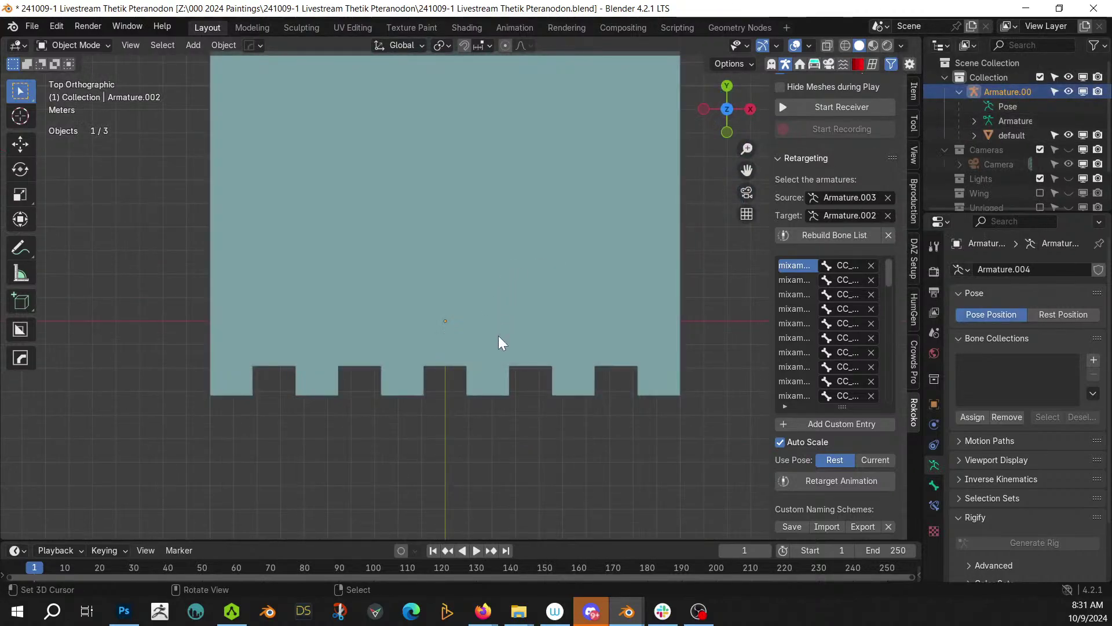
{"action": "key", "text": "g"}
{"action": "left_click", "coordinate": [502, 443]}
- Raise the armature about 2.25 m along the Z axis to above the cliff's ledge
{"action": "middle_click_drag", "start_coordinate": [504, 451], "coordinate": [605, 378]}
{"action": "key", "text": "g"}
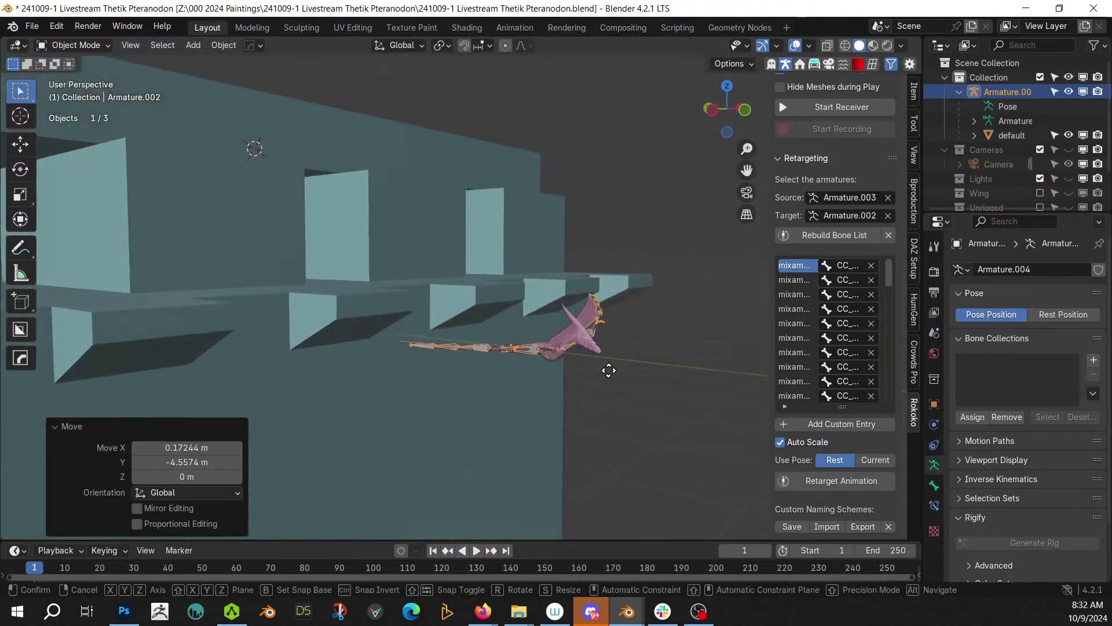
{"action": "key", "text": "z"}
{"action": "left_click", "coordinate": [548, 211]}
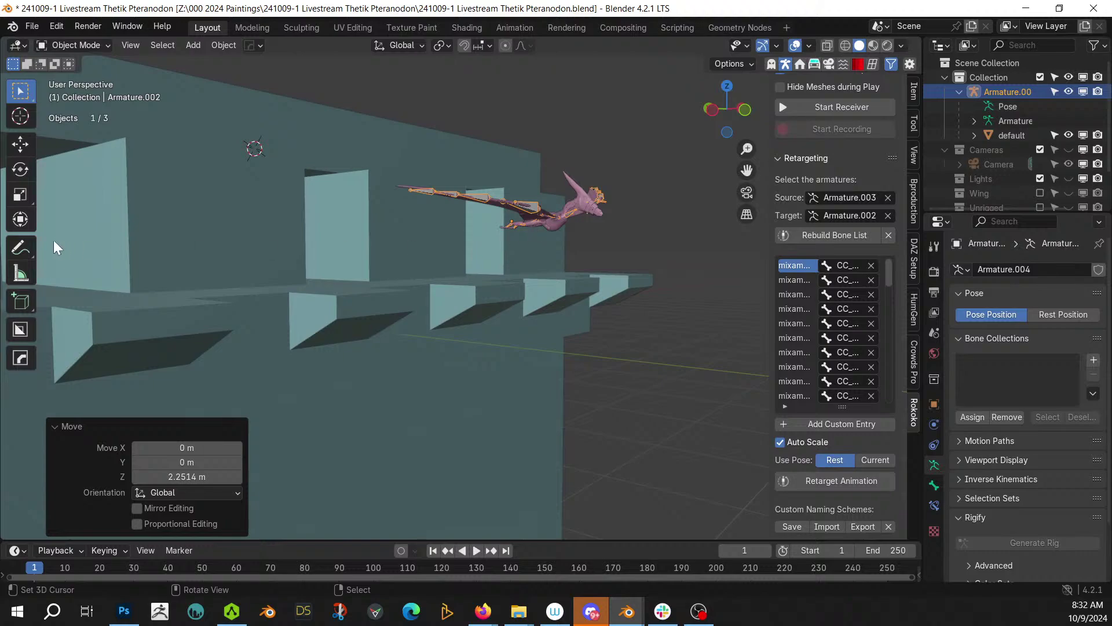
- Tilt the armature with the Transform tool by about -13.1° around the global Y axis
{"action": "left_click", "coordinate": [21, 220]}
{"action": "left_click_drag", "start_coordinate": [490, 179], "coordinate": [488, 194]}
{"action": "middle_click_drag", "start_coordinate": [488, 194], "coordinate": [492, 242]}
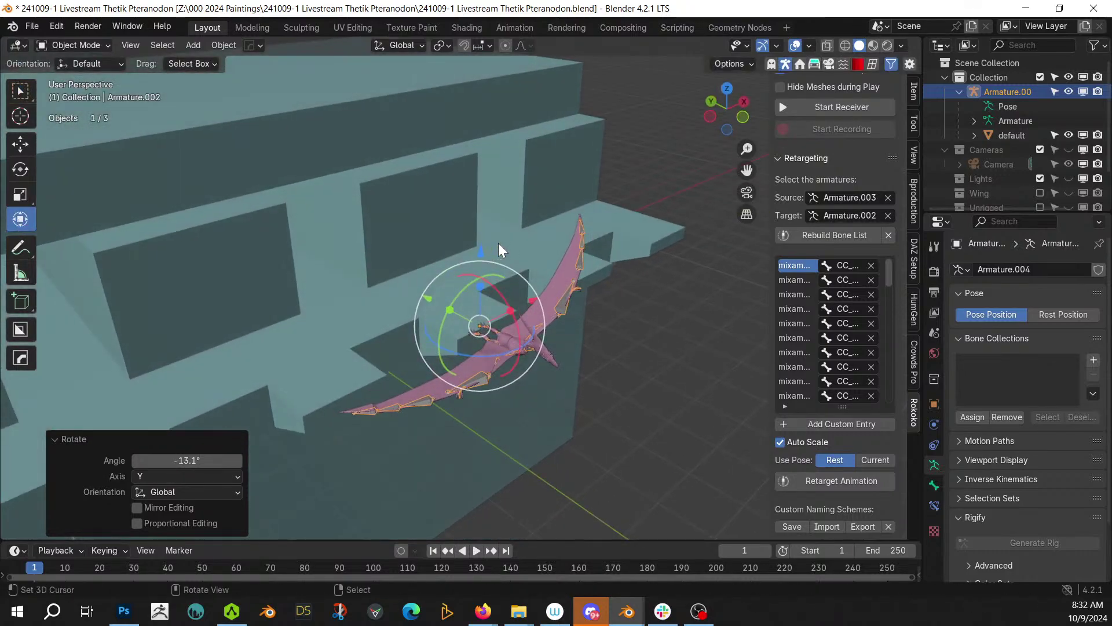
- Switch the transform orientation to Local and move the armature about 0.78 m along its local Y axis
{"action": "left_click", "coordinate": [415, 43]}
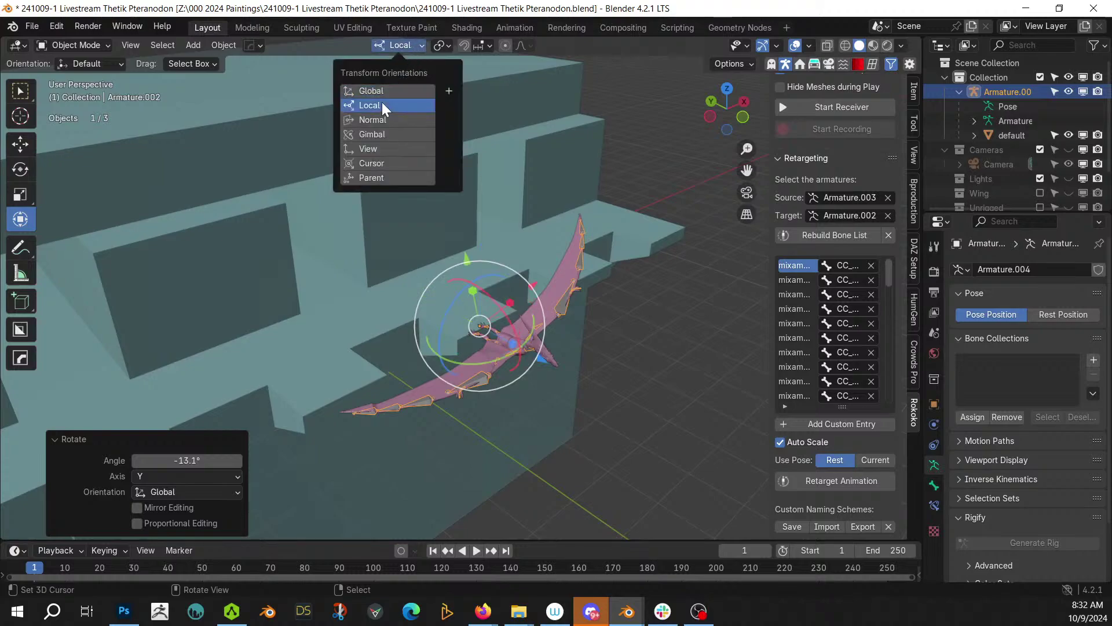
{"action": "left_click", "coordinate": [381, 102]}
{"action": "left_click_drag", "start_coordinate": [532, 341], "coordinate": [472, 217]}
{"action": "middle_click_drag", "start_coordinate": [473, 218], "coordinate": [449, 157]}
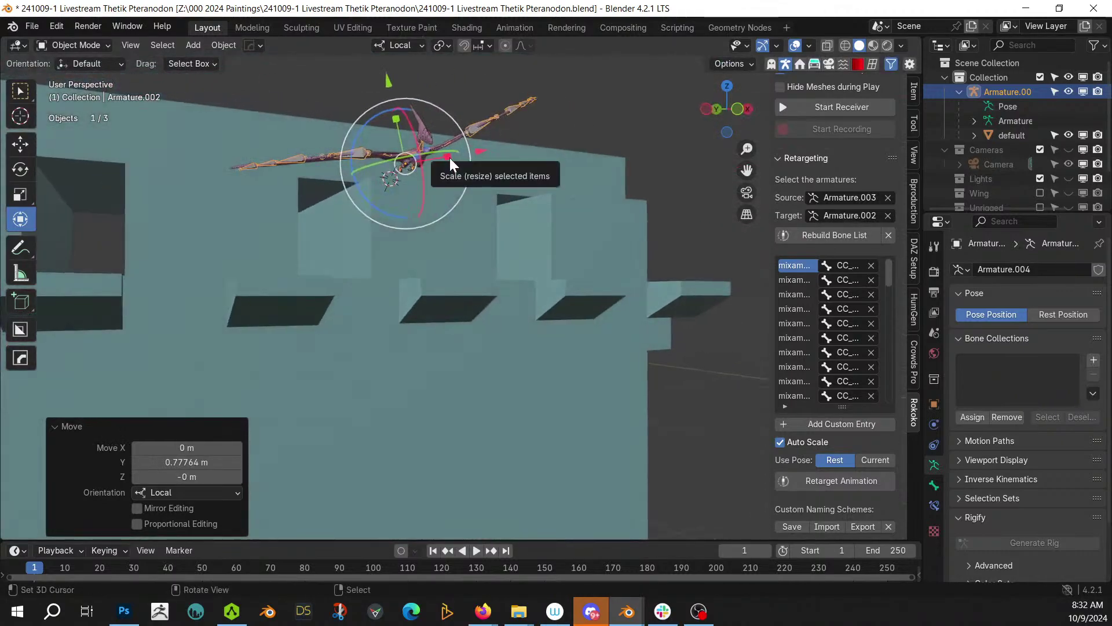
- Put the armature into Pose Mode and rotate the wingtip bone CC_Base_R_Index3 by about -2.61° around its local Z axis
{"action": "middle_click_drag", "start_coordinate": [515, 183], "coordinate": [610, 230]}
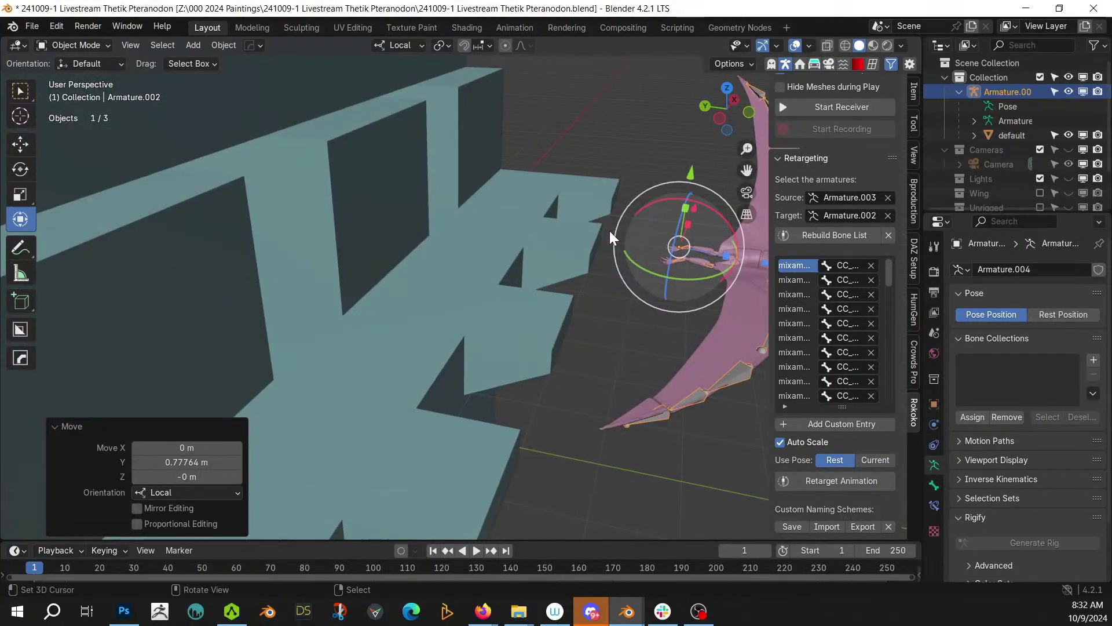
{"action": "scroll", "coordinate": [565, 304], "scroll_direction": "down", "scroll_amount": 2}
{"action": "middle_click_drag", "start_coordinate": [565, 304], "coordinate": [532, 214]}
{"action": "scroll", "coordinate": [517, 292], "scroll_direction": "up", "scroll_amount": 3}
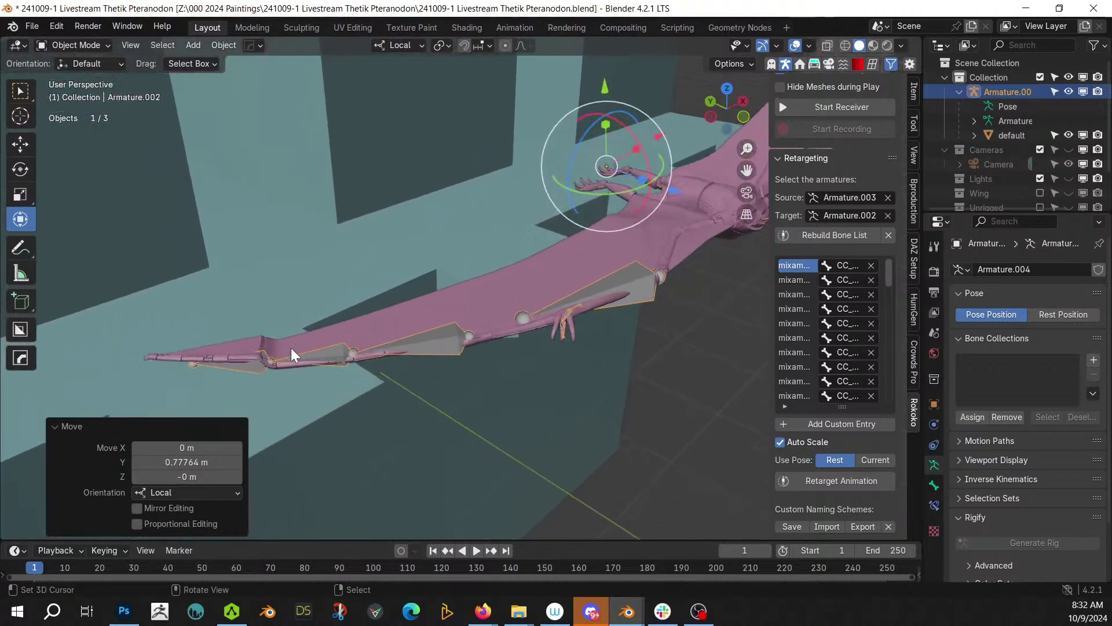
{"action": "left_click", "coordinate": [95, 45]}
{"action": "left_click", "coordinate": [81, 89]}
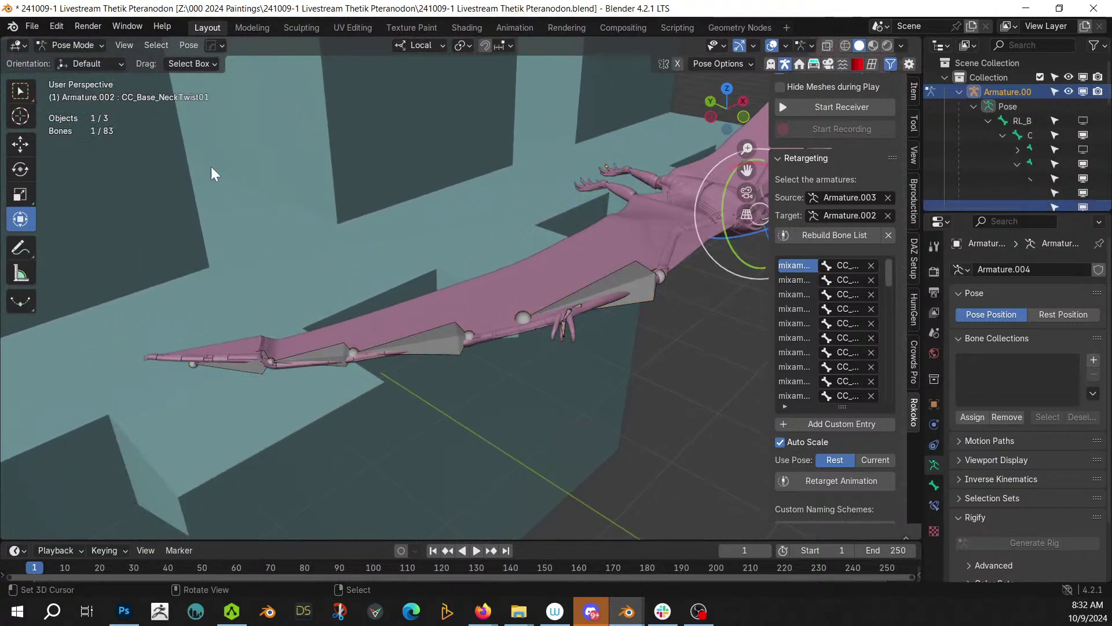
{"action": "left_click", "coordinate": [259, 364]}
{"action": "left_click_drag", "start_coordinate": [283, 321], "coordinate": [270, 316]}
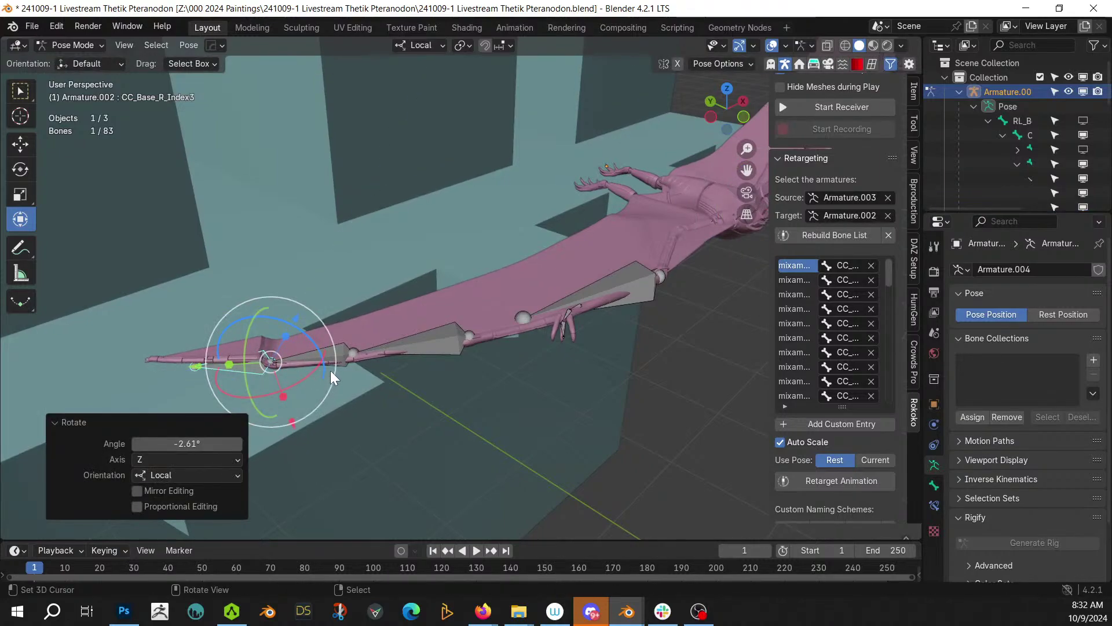
- Rotate the right wing's middle index bone, and rotate CC_Base_R_Index1 by about 1.17° around its local Z axis
{"action": "left_click", "coordinate": [341, 350]}
{"action": "left_click_drag", "start_coordinate": [375, 318], "coordinate": [379, 328]}
{"action": "left_click", "coordinate": [429, 339]}
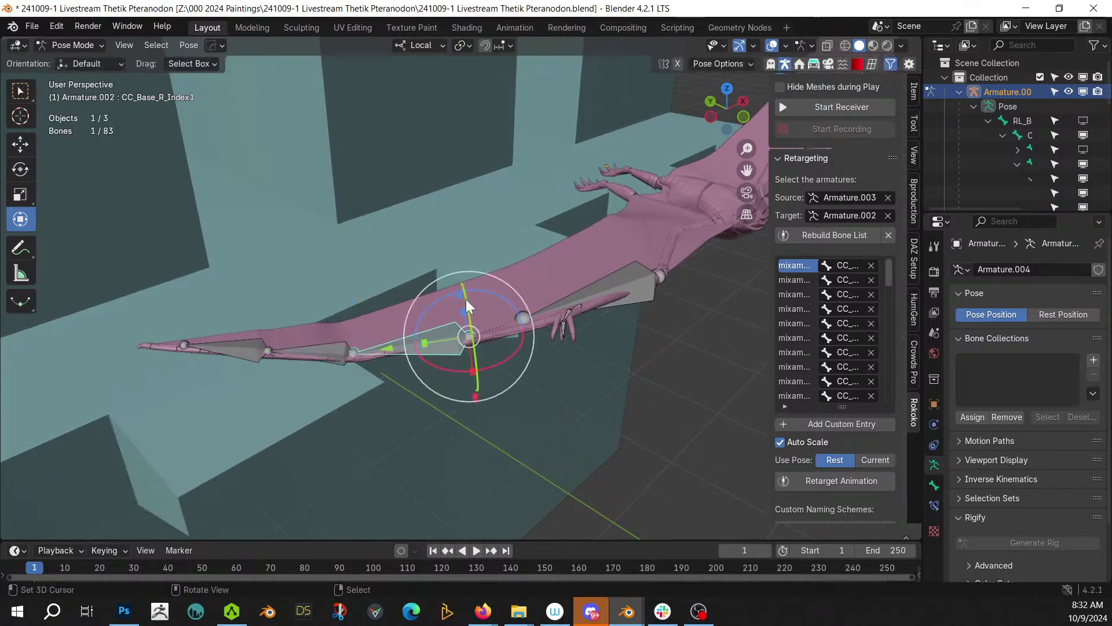
{"action": "left_click_drag", "start_coordinate": [487, 291], "coordinate": [484, 294]}
{"action": "middle_click_drag", "start_coordinate": [475, 319], "coordinate": [425, 293]}
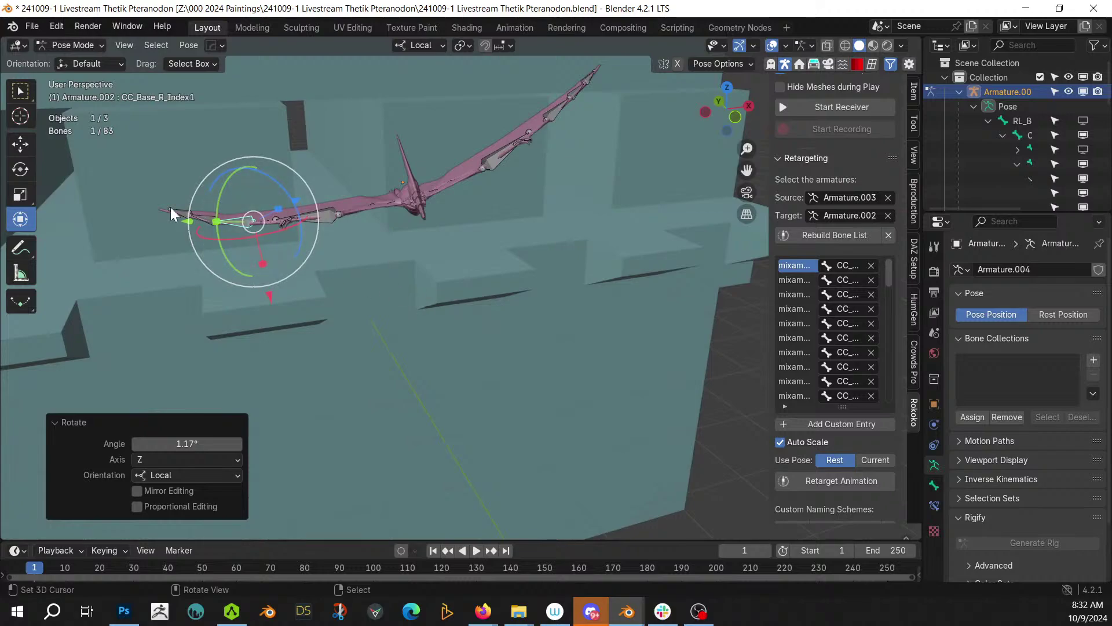
- Return the armature to Object Mode and save the file
{"action": "left_click", "coordinate": [75, 45]}
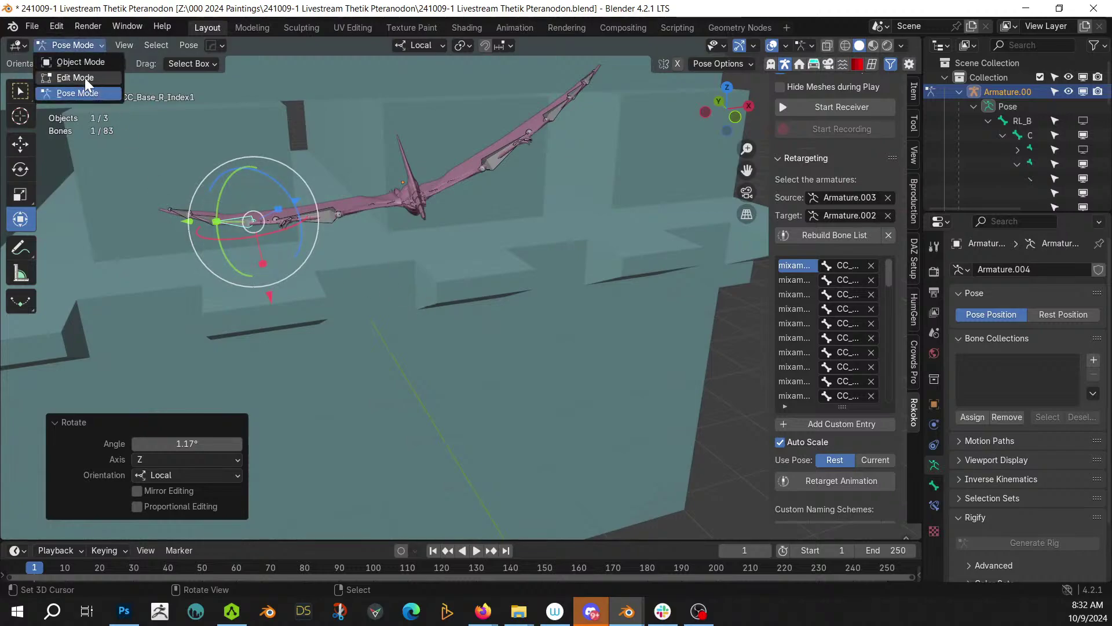
{"action": "left_click", "coordinate": [81, 61]}
{"action": "middle_click_drag", "start_coordinate": [324, 231], "coordinate": [485, 267]}
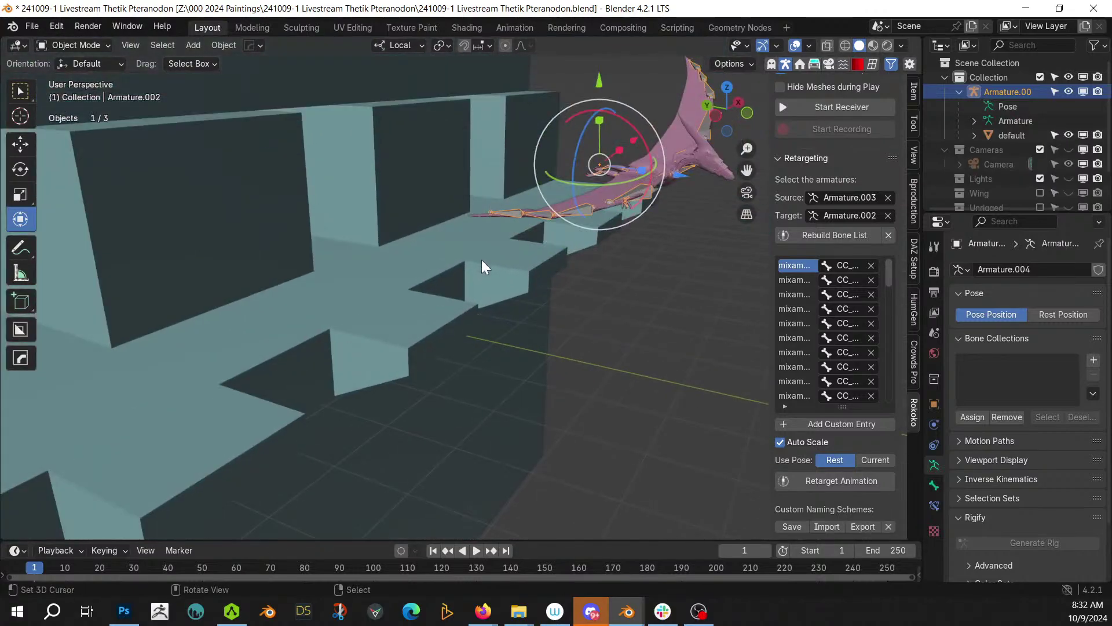
{"action": "key", "text": "ctrl+s"}
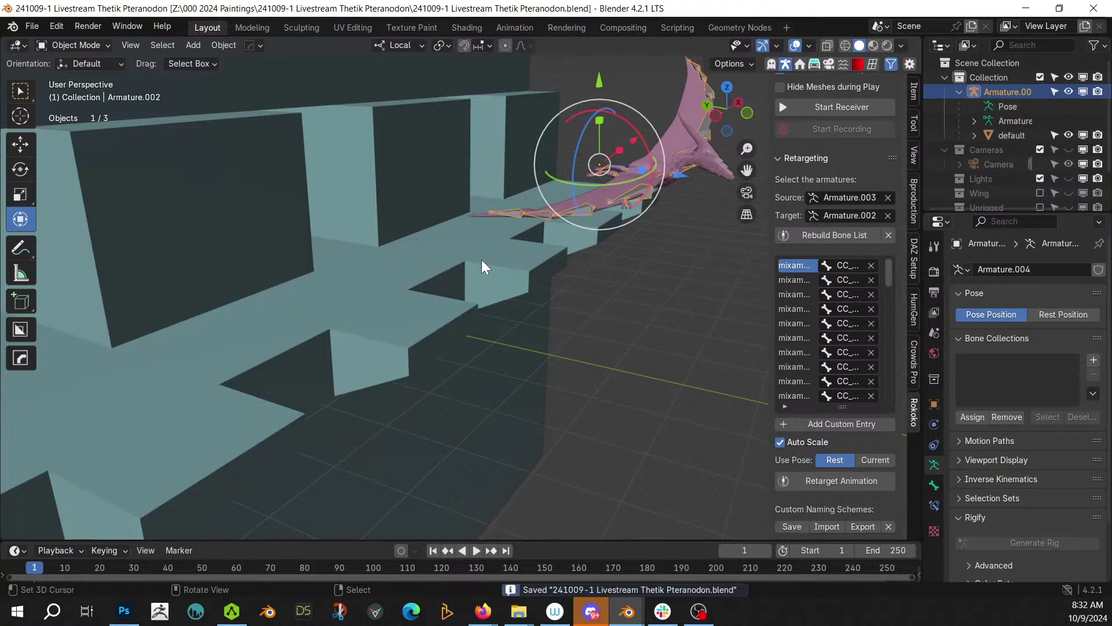
- Select the Cube cliff model from its open back side and put it into Edit Mode
{"action": "middle_click_drag", "start_coordinate": [546, 262], "coordinate": [564, 246]}
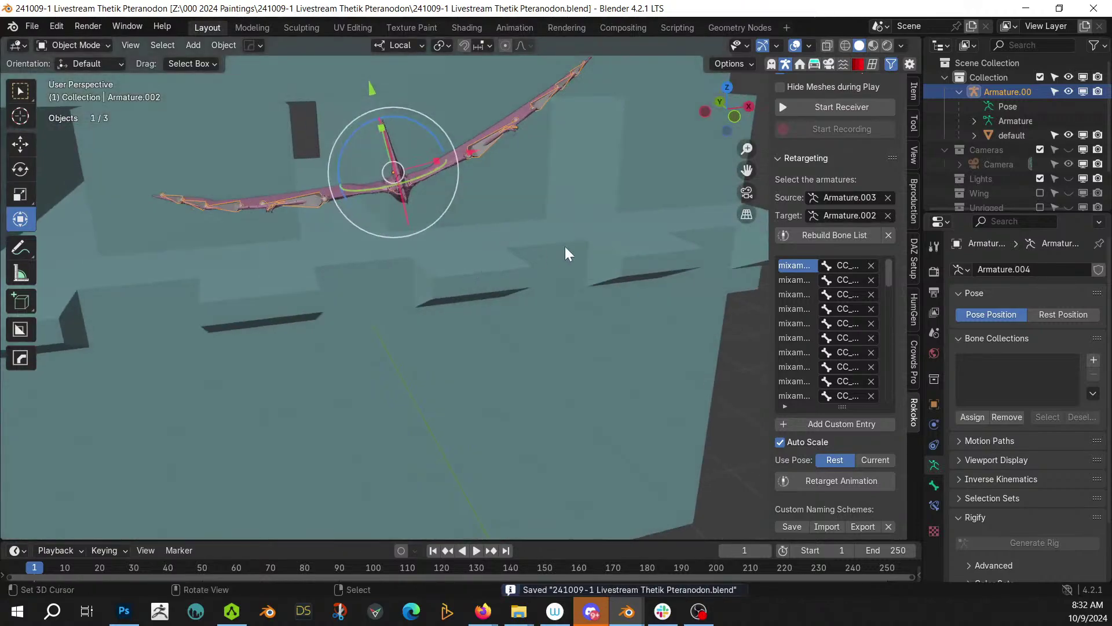
{"action": "middle_click_drag", "start_coordinate": [565, 317], "coordinate": [229, 293]}
{"action": "middle_click_drag", "start_coordinate": [304, 324], "coordinate": [510, 318]}
{"action": "left_click", "coordinate": [485, 329]}
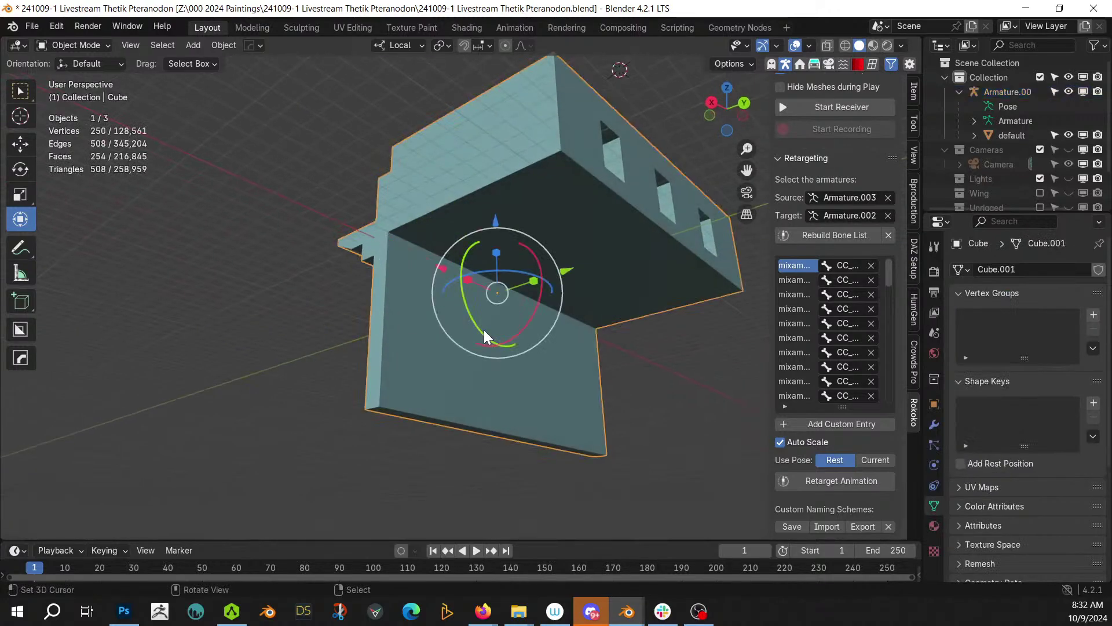
{"action": "key", "text": "Tab"}
- Try to extrude the faces along the inner back edge of the cliff's end wall along their normals
{"action": "left_click", "coordinate": [404, 338]}
{"action": "left_click", "coordinate": [398, 245], "text": "shift"}
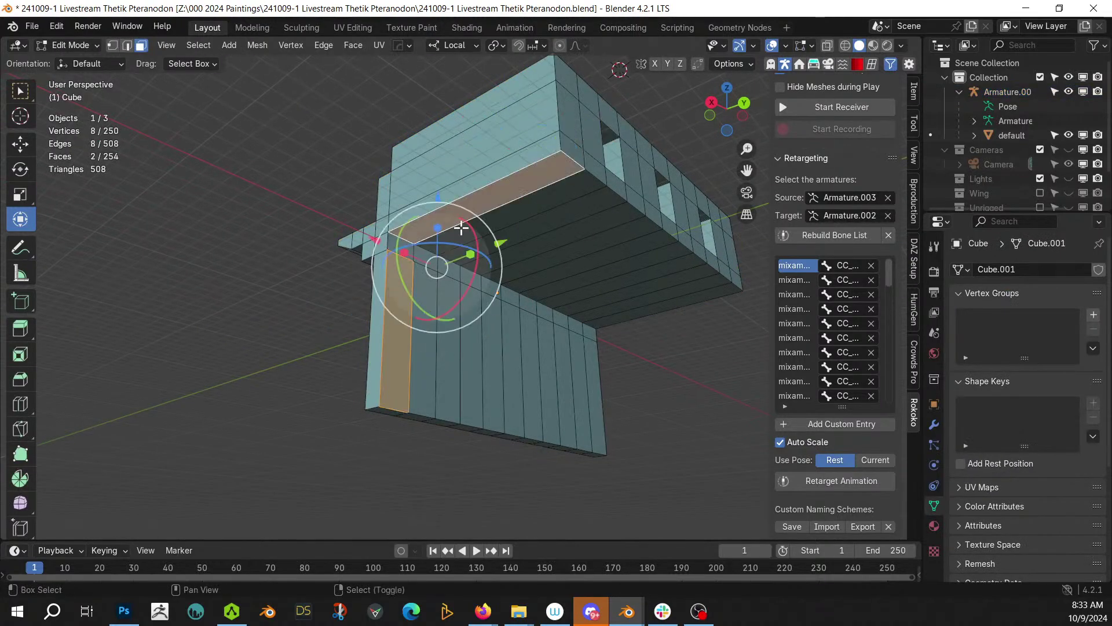
{"action": "left_click", "coordinate": [399, 244], "text": "shift"}
{"action": "key", "text": "alt+e"}
{"action": "left_click", "coordinate": [513, 330]}
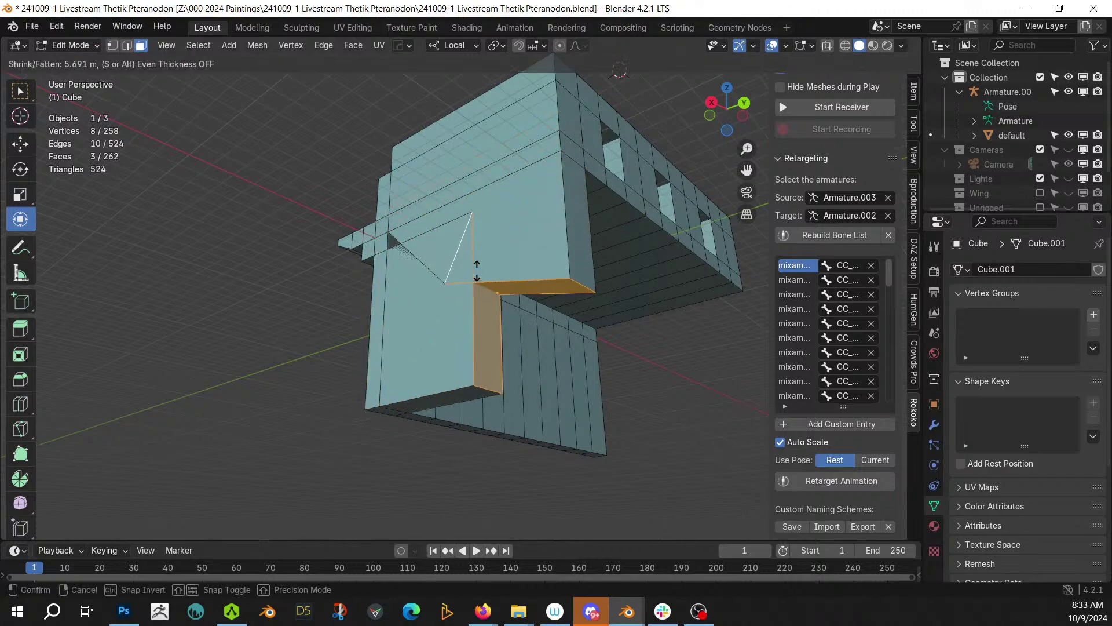
{"action": "right_click", "coordinate": [477, 300]}
- Extrude the two selected faces on the cliff's end wall about 10.36 m along their normal and return to Object Mode
{"action": "right_click", "coordinate": [407, 283]}
{"action": "right_click", "coordinate": [404, 247], "text": "shift"}
{"action": "middle_click_drag", "start_coordinate": [467, 283], "coordinate": [521, 306]}
{"action": "key", "text": "e"}
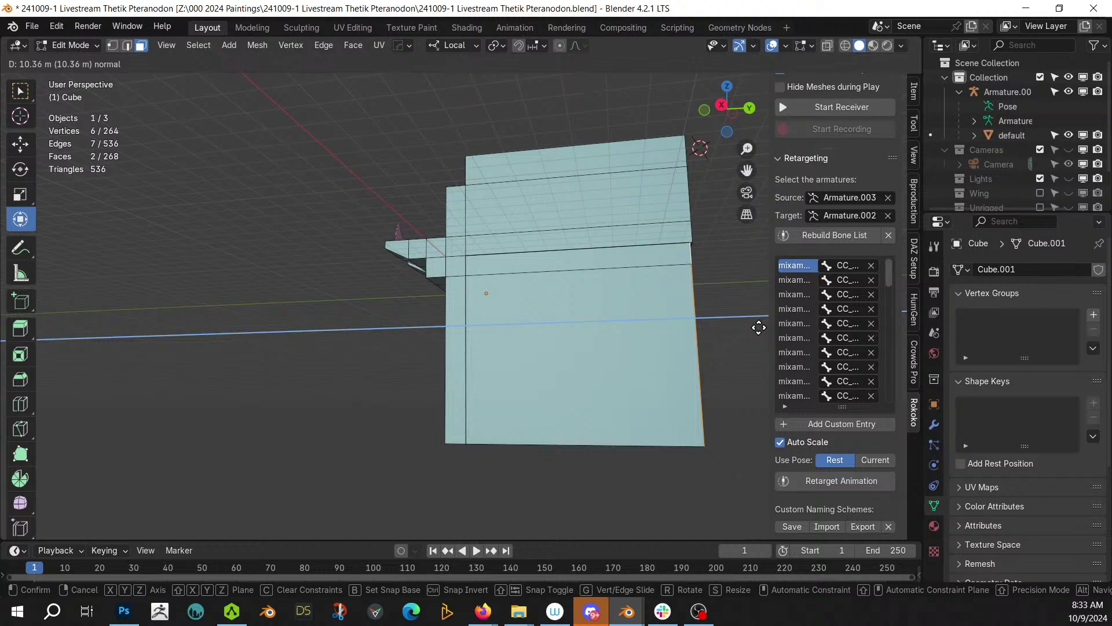
{"action": "left_click", "coordinate": [759, 326]}
{"action": "middle_click_drag", "start_coordinate": [544, 322], "coordinate": [667, 337]}
{"action": "key", "text": "Tab"}
- Mirror the extended cliff model with the HOps Mirror tool to complete its other side
{"action": "scroll", "coordinate": [642, 297], "scroll_direction": "down", "scroll_amount": 2}
{"action": "key", "text": "alt+x"}
{"action": "left_click", "coordinate": [537, 264]}
{"action": "key", "text": "n"}
{"action": "middle_click_drag", "start_coordinate": [536, 264], "coordinate": [714, 322]}
{"action": "middle_click_drag", "start_coordinate": [514, 297], "coordinate": [479, 233]}
{"action": "middle_click_drag", "start_coordinate": [523, 359], "coordinate": [493, 429]}
- Array the cliff model with HOps Array V2 into four copies spaced apart along the X axis
{"action": "key", "text": "q"}
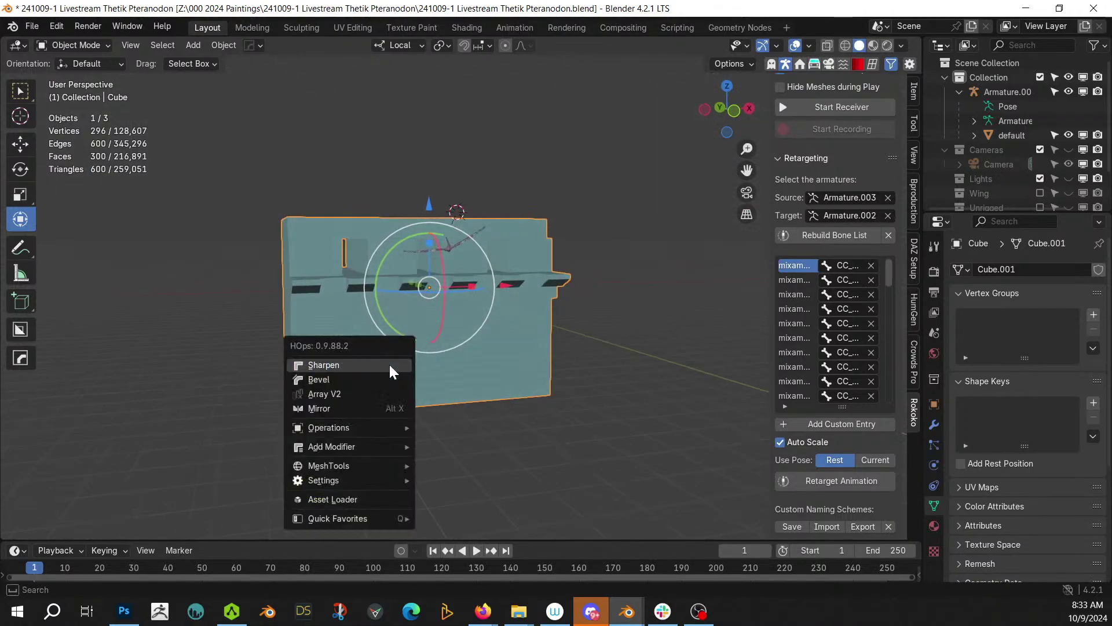
{"action": "left_click", "coordinate": [357, 393]}
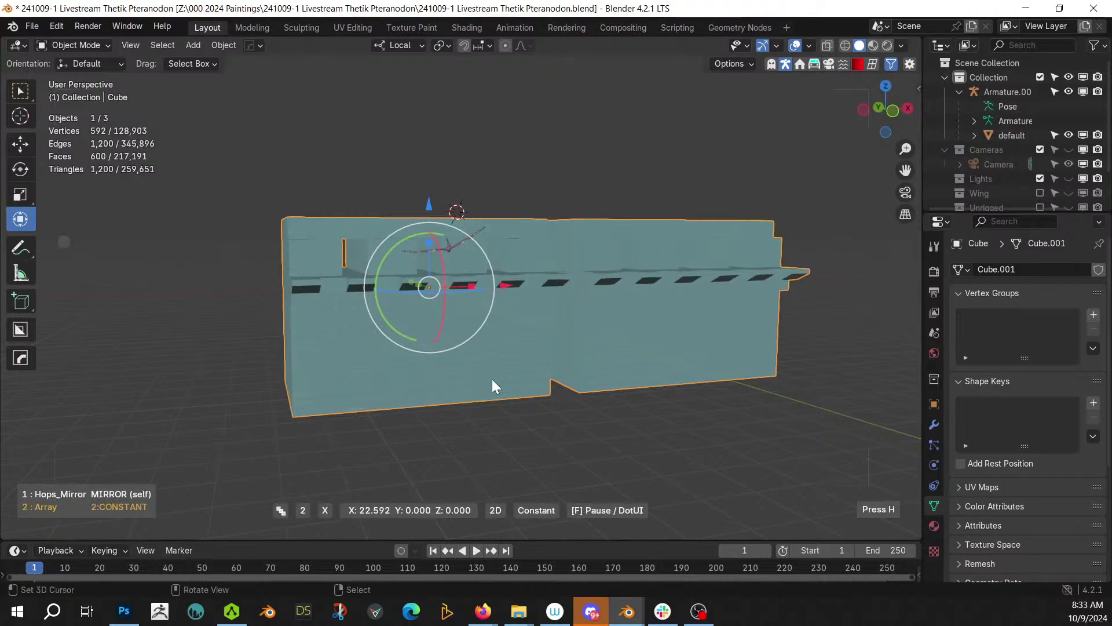
{"action": "scroll", "coordinate": [611, 363], "scroll_direction": "up", "scroll_amount": 2}
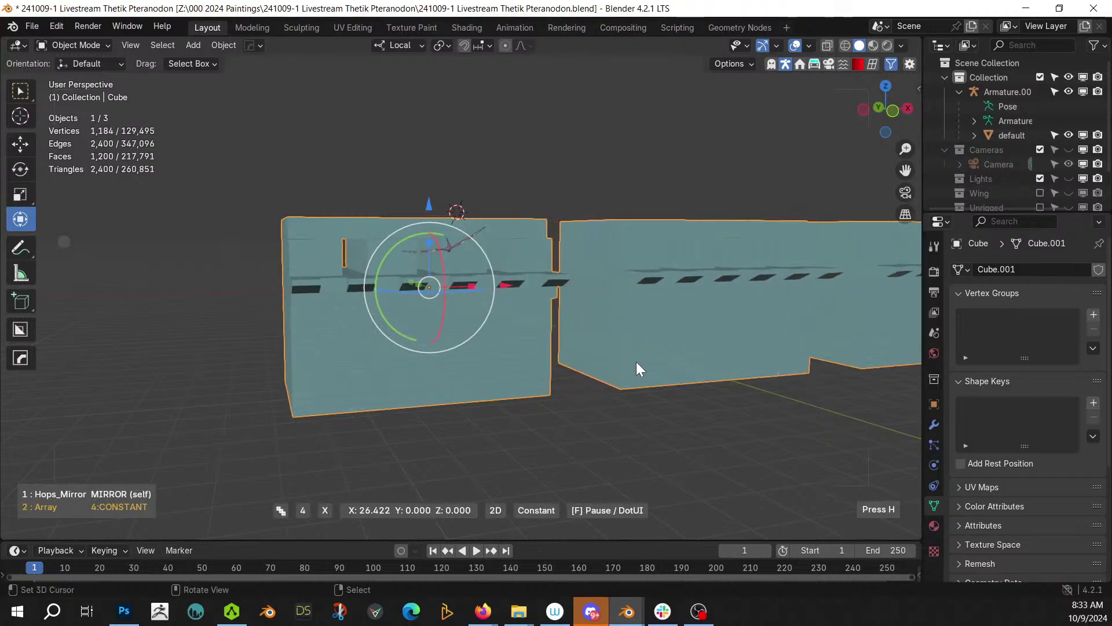
{"action": "left_click", "coordinate": [235, 329]}
{"action": "middle_click_drag", "start_coordinate": [583, 300], "coordinate": [270, 342], "text": "shift"}
{"action": "scroll", "coordinate": [251, 286], "scroll_direction": "down", "scroll_amount": 5}
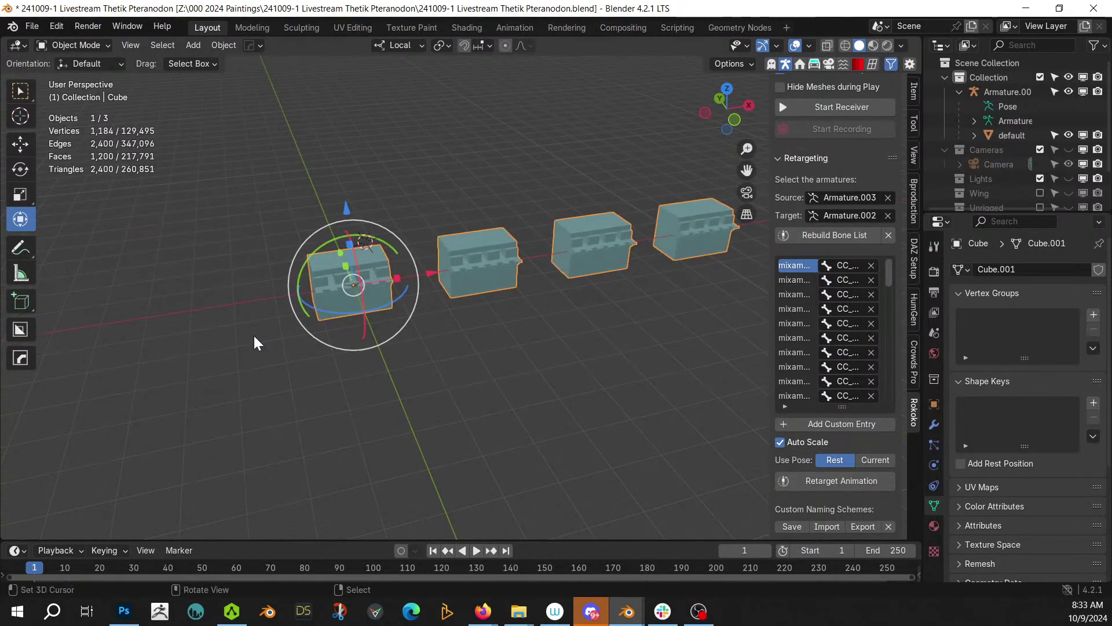
{"action": "middle_click_drag", "start_coordinate": [592, 366], "coordinate": [562, 392]}
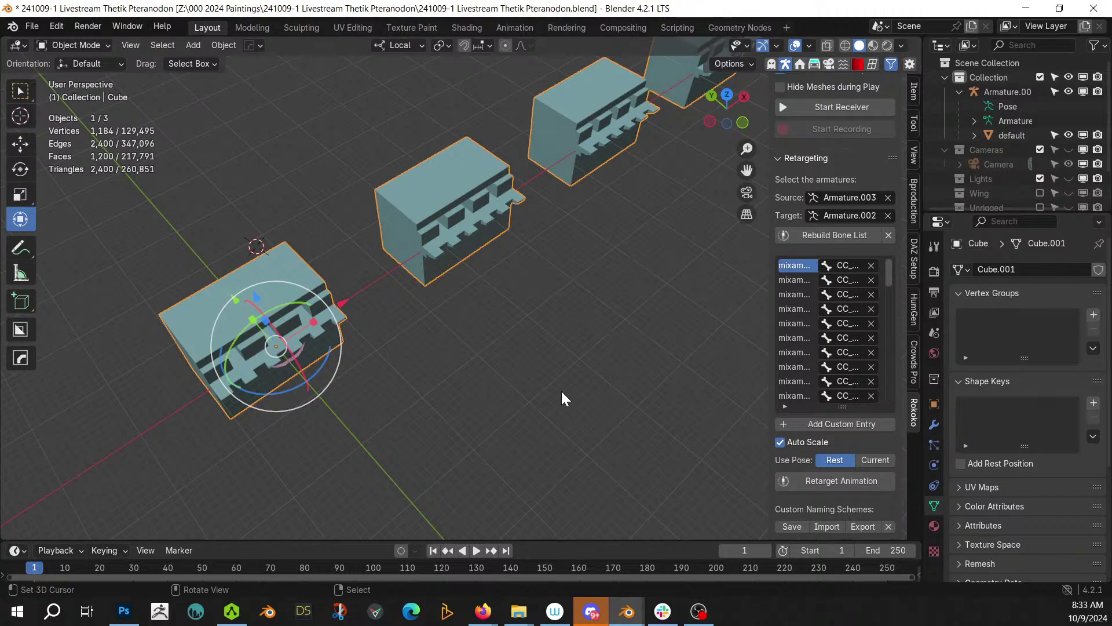
- From the top view, exclude the main Collection from the view layer and reset the 3D cursor to the world origin
{"action": "key", "text": "KP_7"}
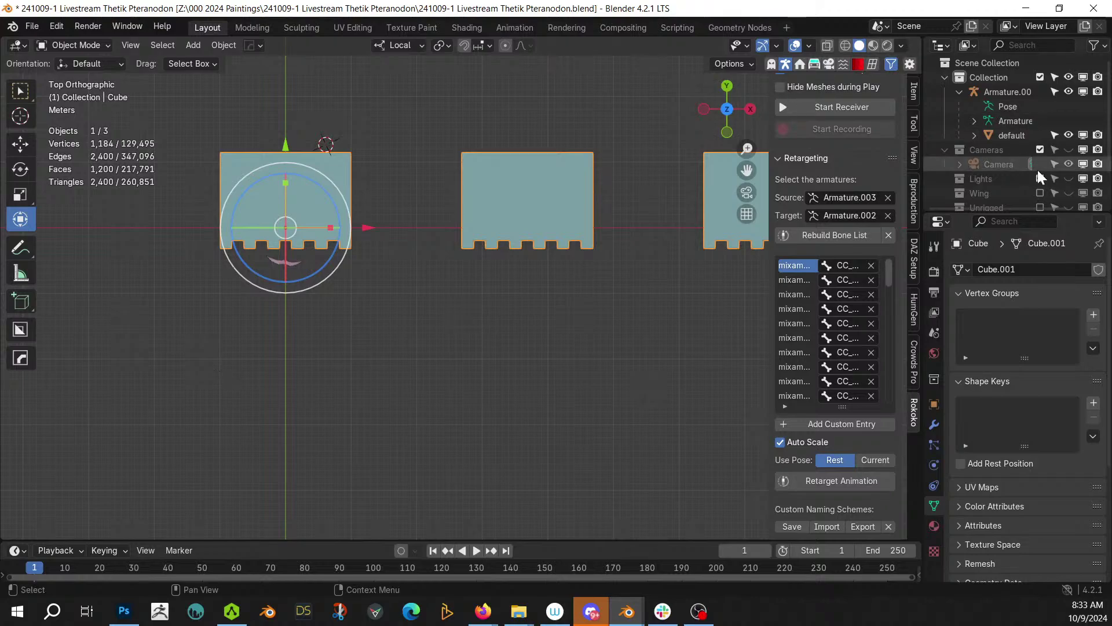
{"action": "left_click", "coordinate": [1041, 75]}
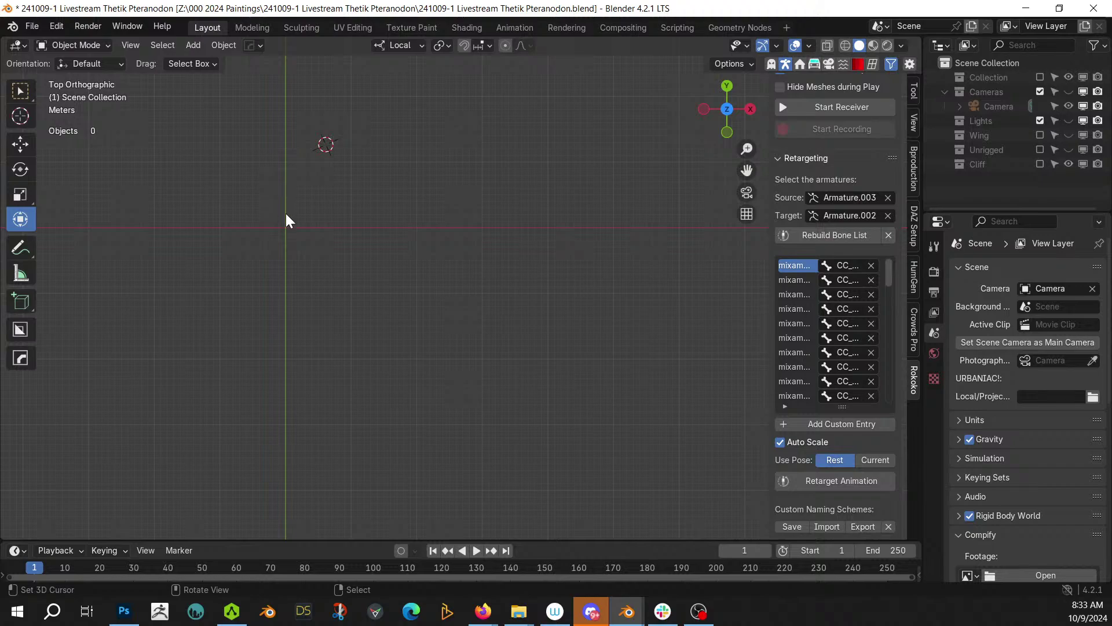
{"action": "key", "text": "shift+c"}
{"action": "key", "text": "shift+a"}
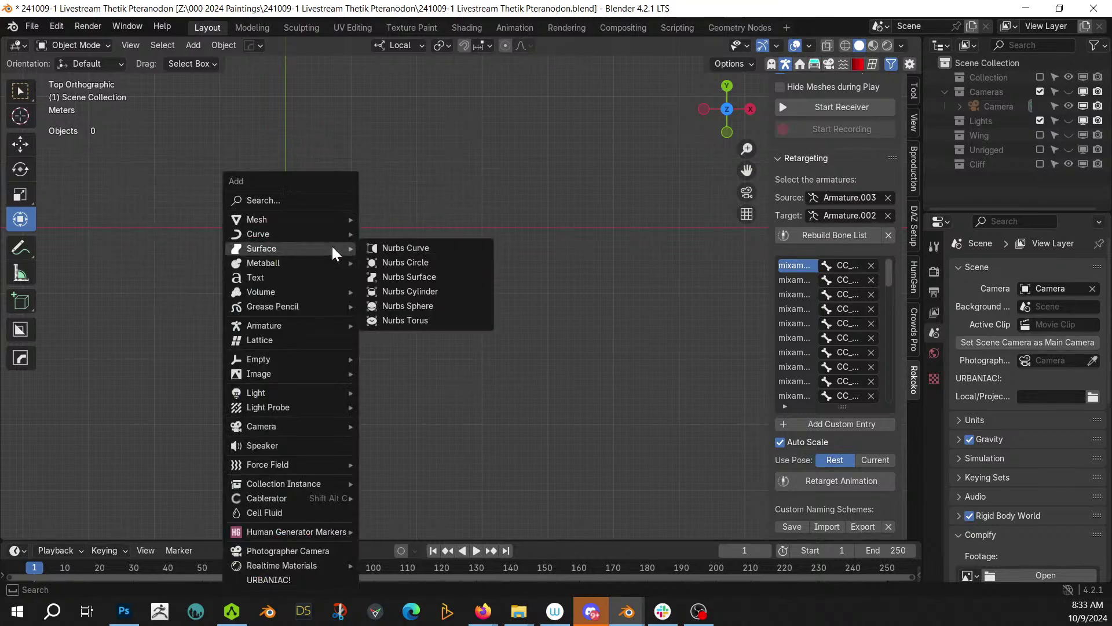
{"action": "mouse_move", "coordinate": [327, 219]}
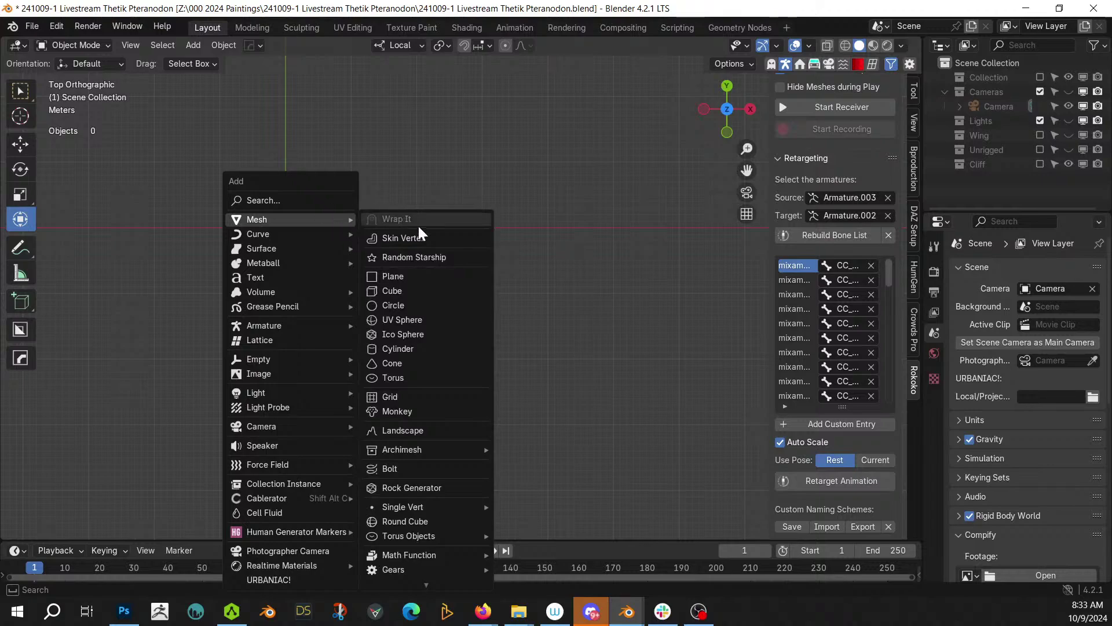
{"action": "left_click", "coordinate": [422, 276]}
{"action": "key", "text": "Tab"}
{"action": "right_click", "coordinate": [243, 246]}
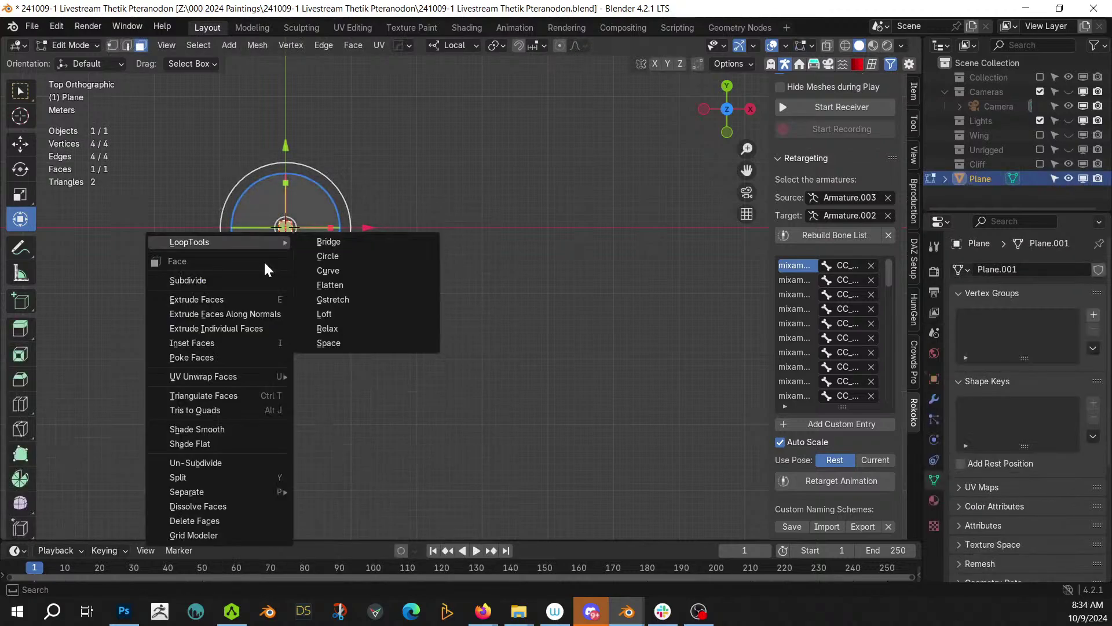
{"action": "key", "text": "KP_Decimal"}
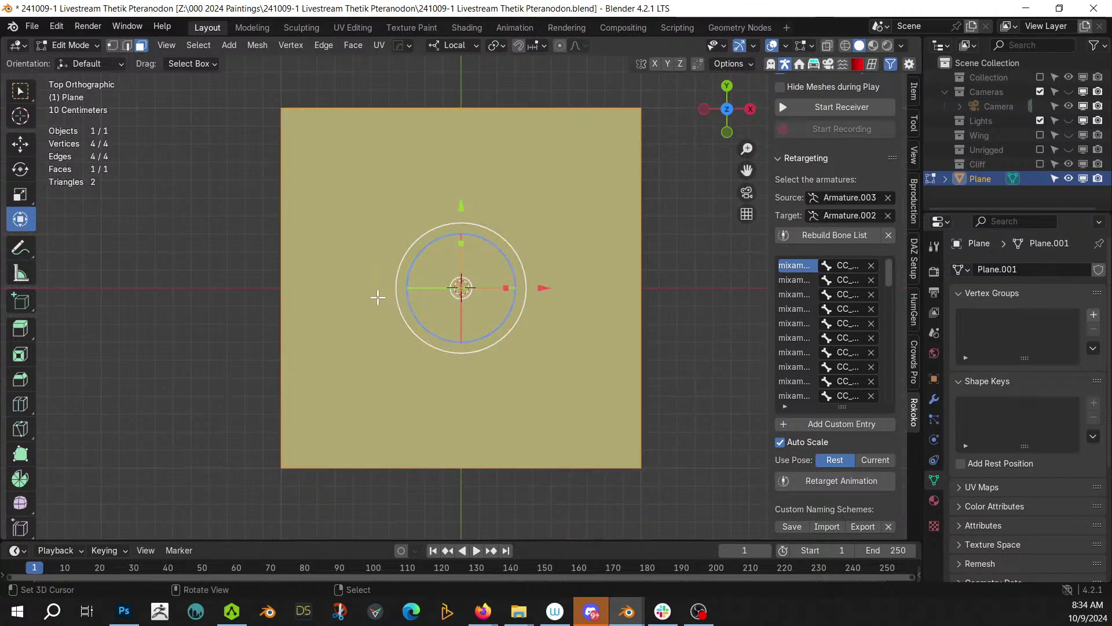
{"action": "middle_click_drag", "start_coordinate": [381, 315], "coordinate": [401, 200]}
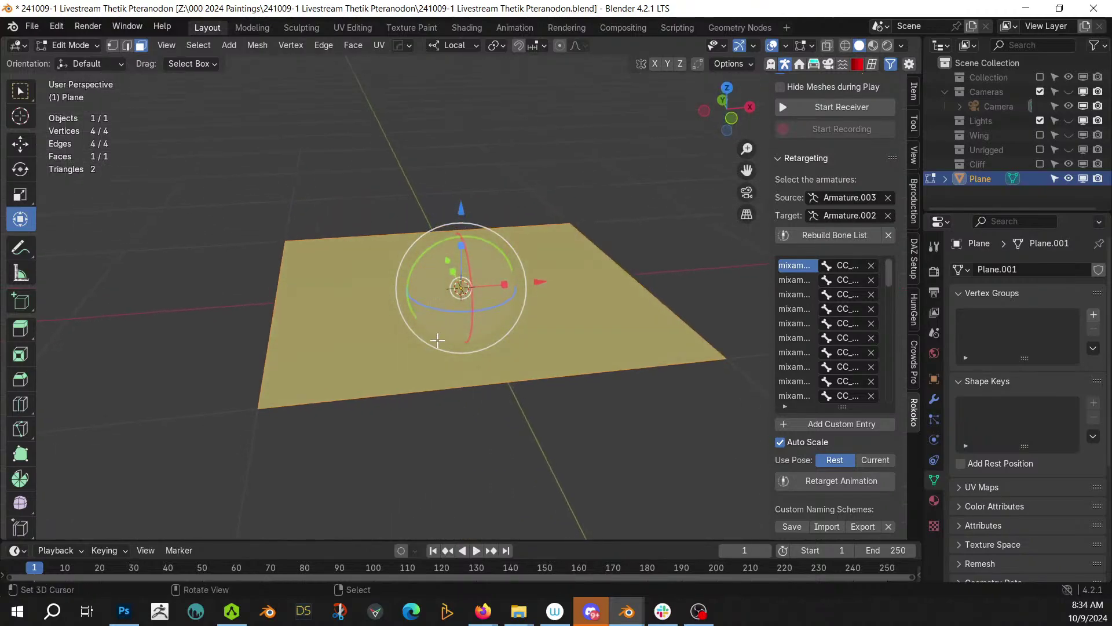
{"action": "key", "text": "Tab"}
{"action": "key", "text": "x"}
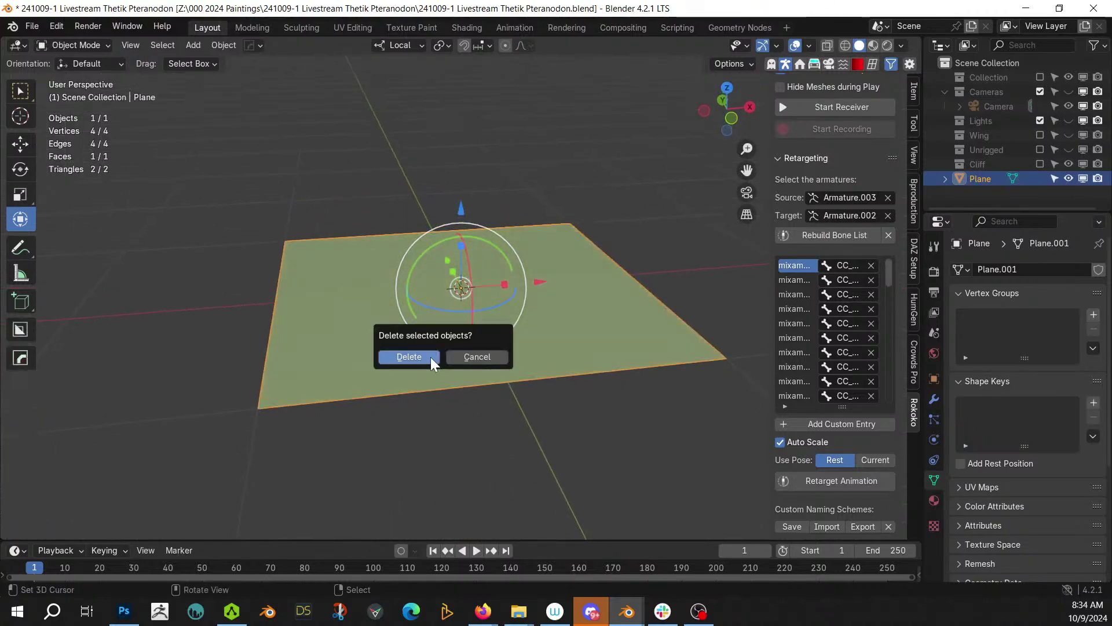
{"action": "left_click", "coordinate": [416, 356]}
- Add a 2 m cube mesh at the world origin
{"action": "key", "text": "shift+a"}
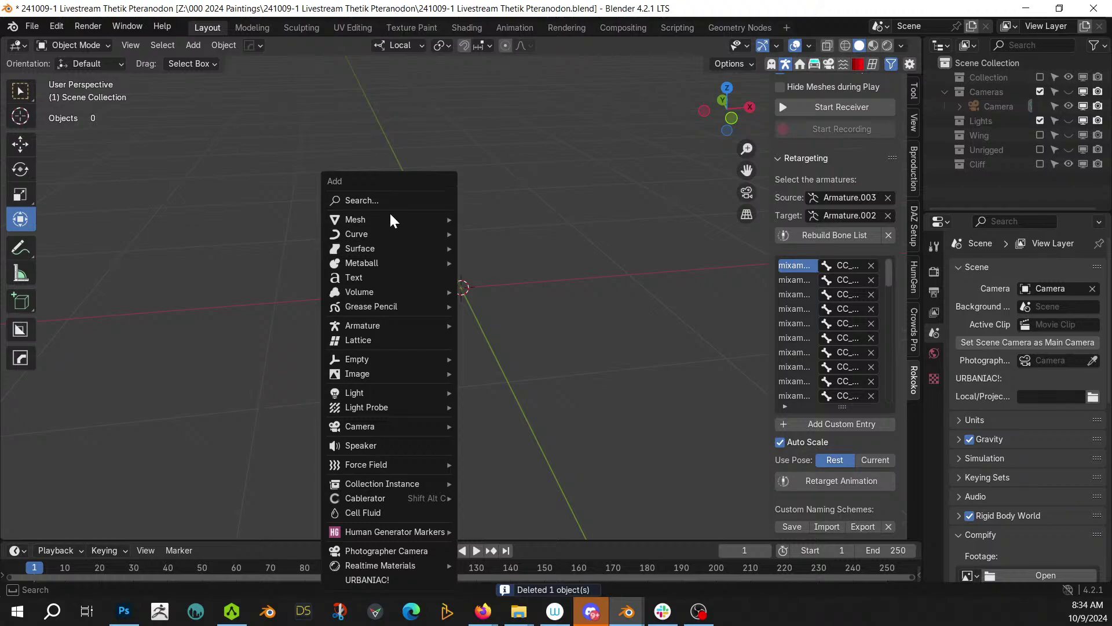
{"action": "mouse_move", "coordinate": [391, 219]}
{"action": "left_click", "coordinate": [510, 287]}
{"action": "scroll", "coordinate": [510, 287], "scroll_direction": "down", "scroll_amount": 5}
{"action": "middle_click_drag", "start_coordinate": [509, 287], "coordinate": [503, 356]}
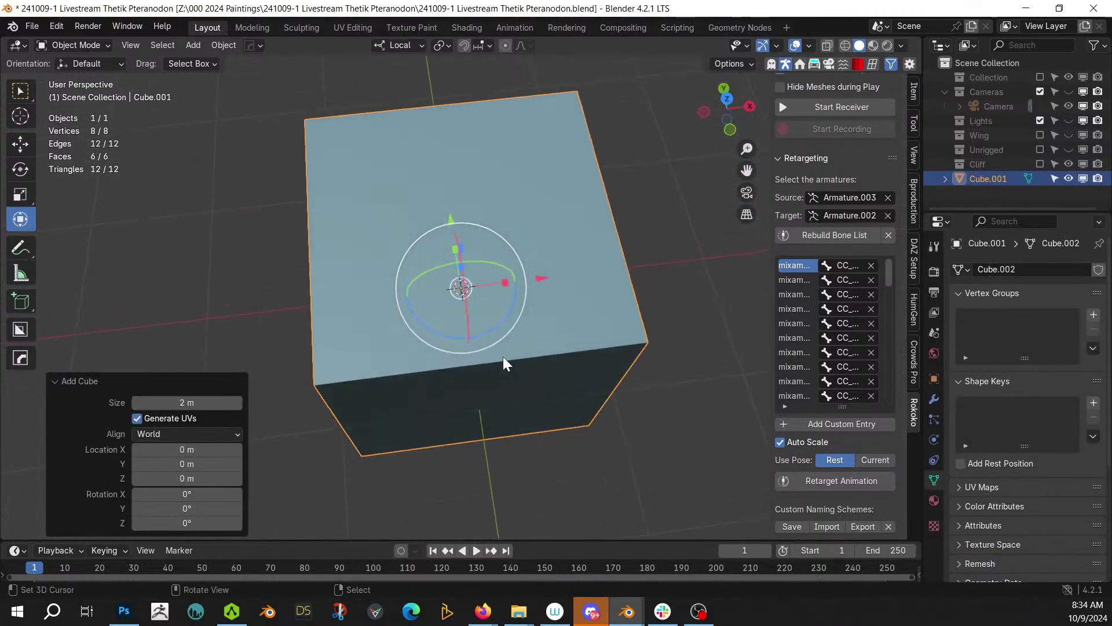
- Select the new cube's top face in Edit Mode and start Grid Modeler on it, seen from straight above
{"action": "key", "text": "Tab"}
{"action": "key", "text": "3"}
{"action": "left_click", "coordinate": [426, 246]}
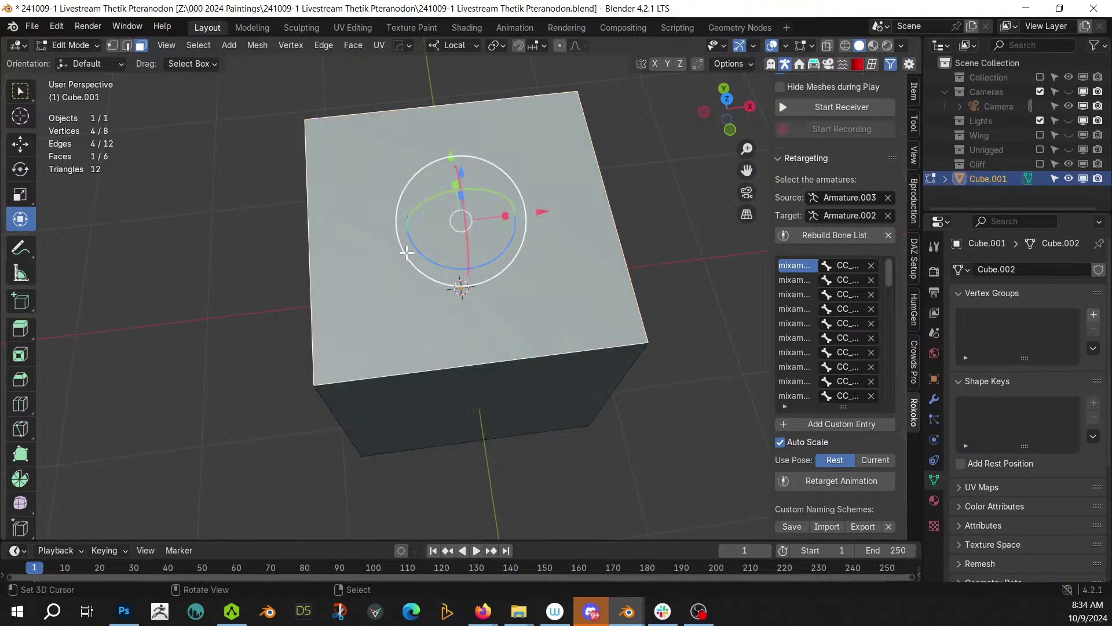
{"action": "right_click", "coordinate": [406, 252]}
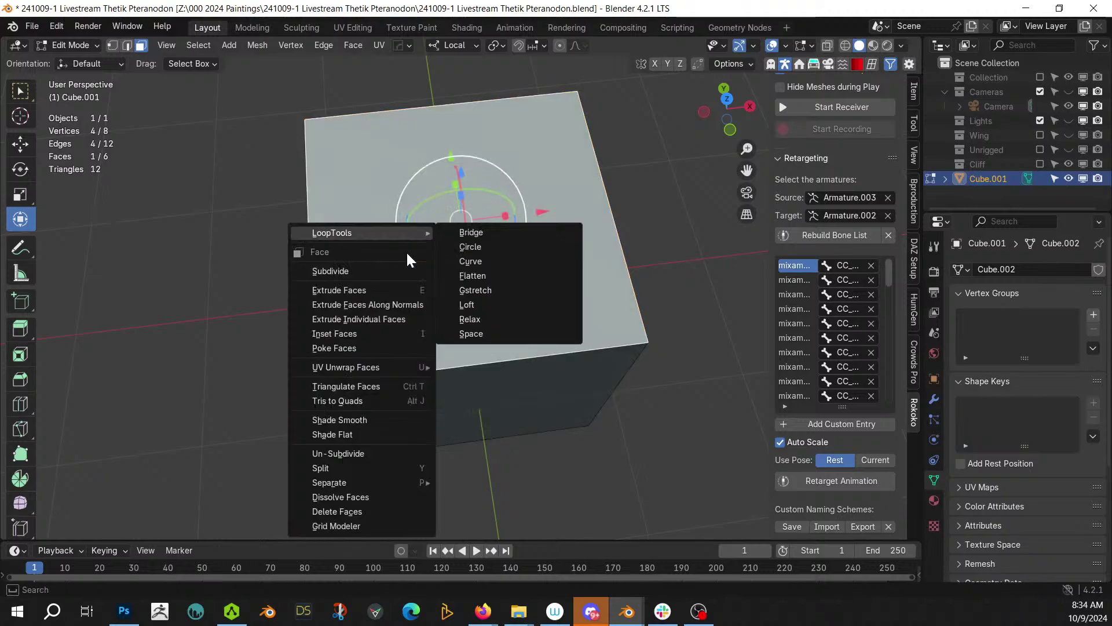
{"action": "left_click", "coordinate": [359, 526]}
{"action": "key", "text": "KP_7"}
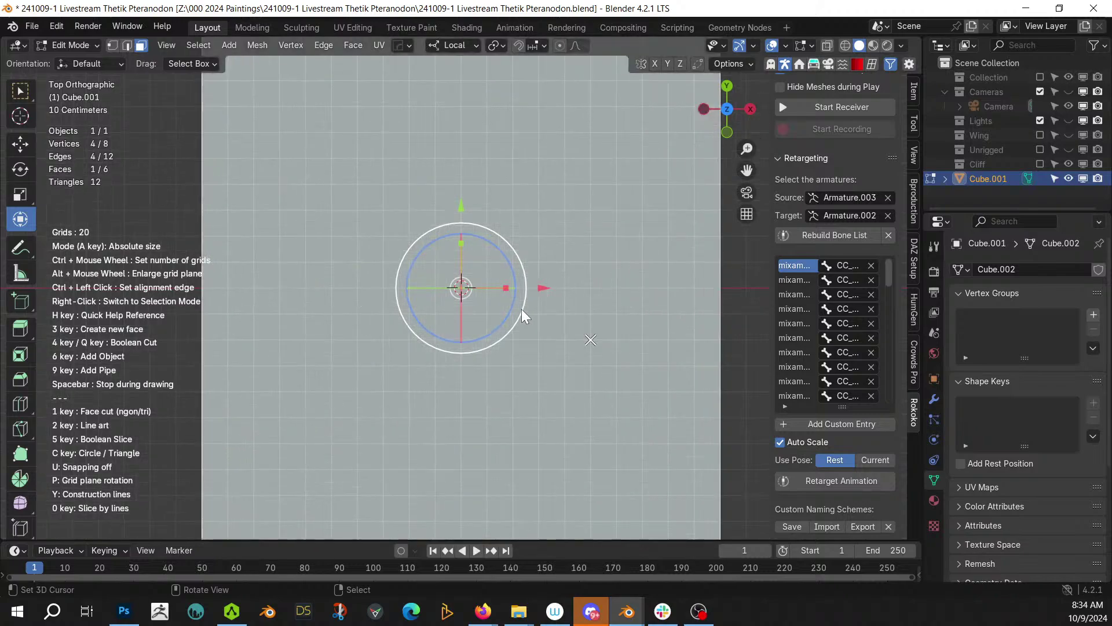
- Finish a closed outline on the cube's top face, with a notched and sloped lower side and a straight upper side
{"action": "scroll", "coordinate": [387, 300], "scroll_direction": "down", "scroll_amount": 2}
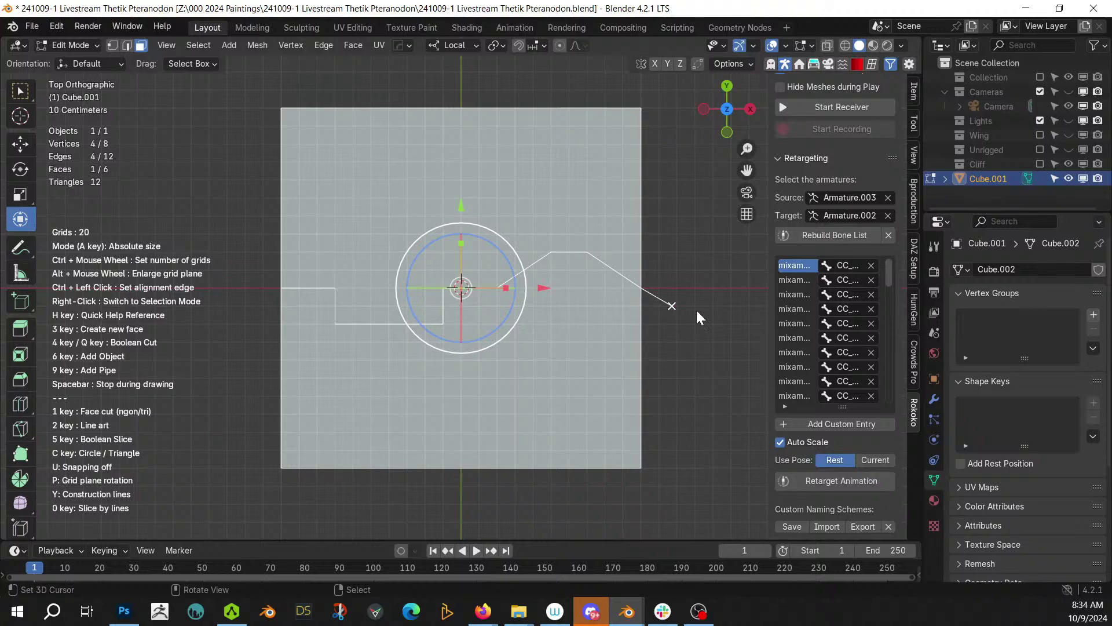
{"action": "left_click", "coordinate": [640, 180]}
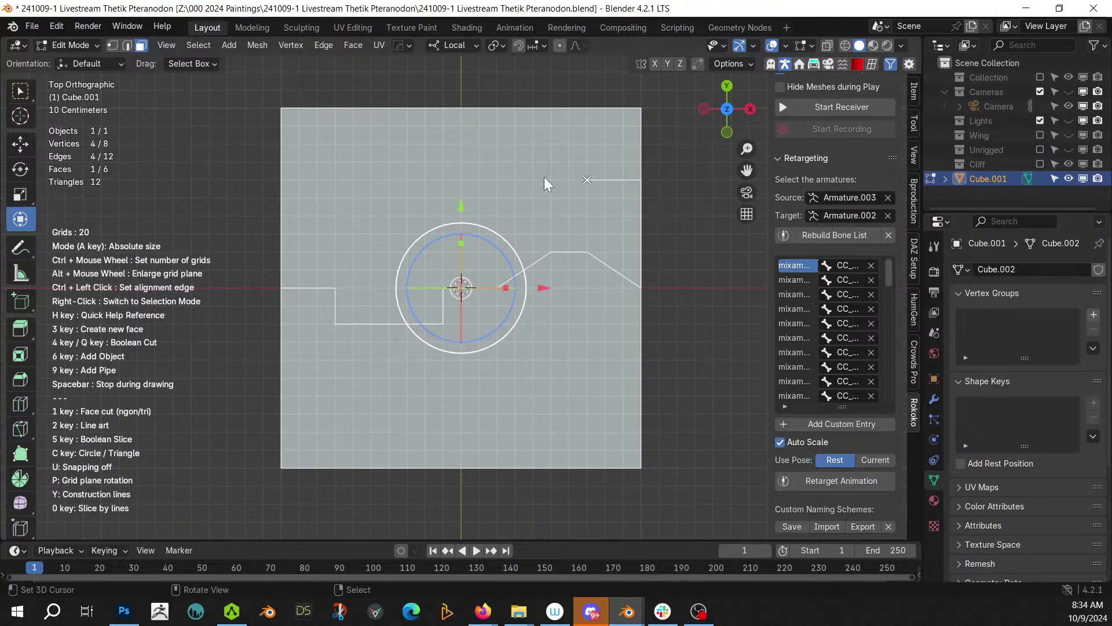
{"action": "right_click", "coordinate": [278, 288]}
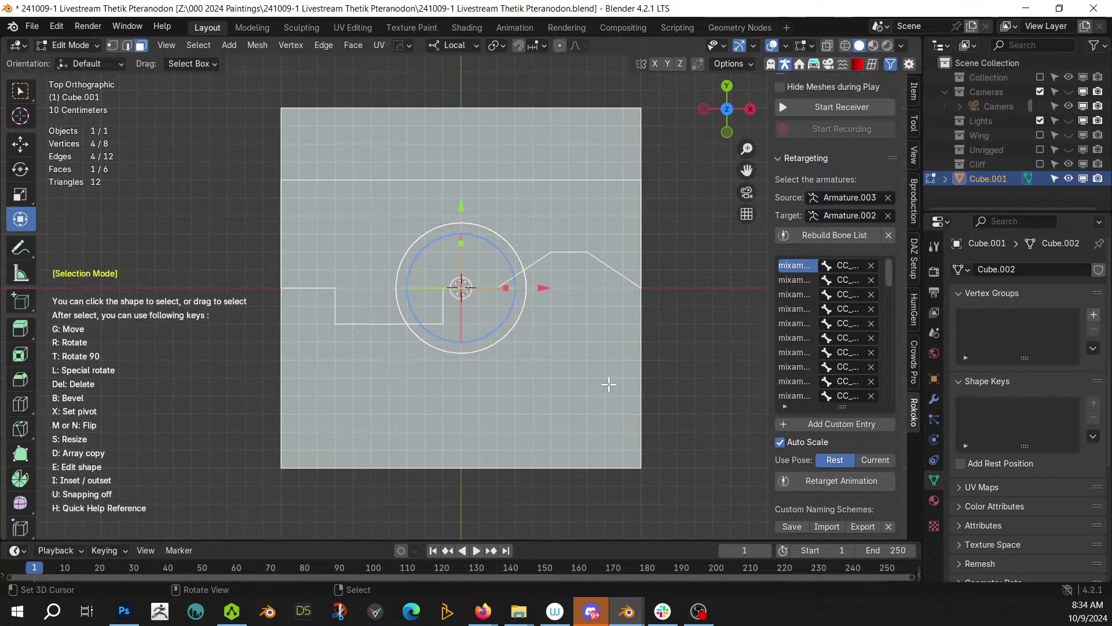
- Bevel the corners of the drawn outline with a bevel value of 4 and apply the shape to the cube's top face
{"action": "left_click_drag", "start_coordinate": [680, 379], "coordinate": [238, 141]}
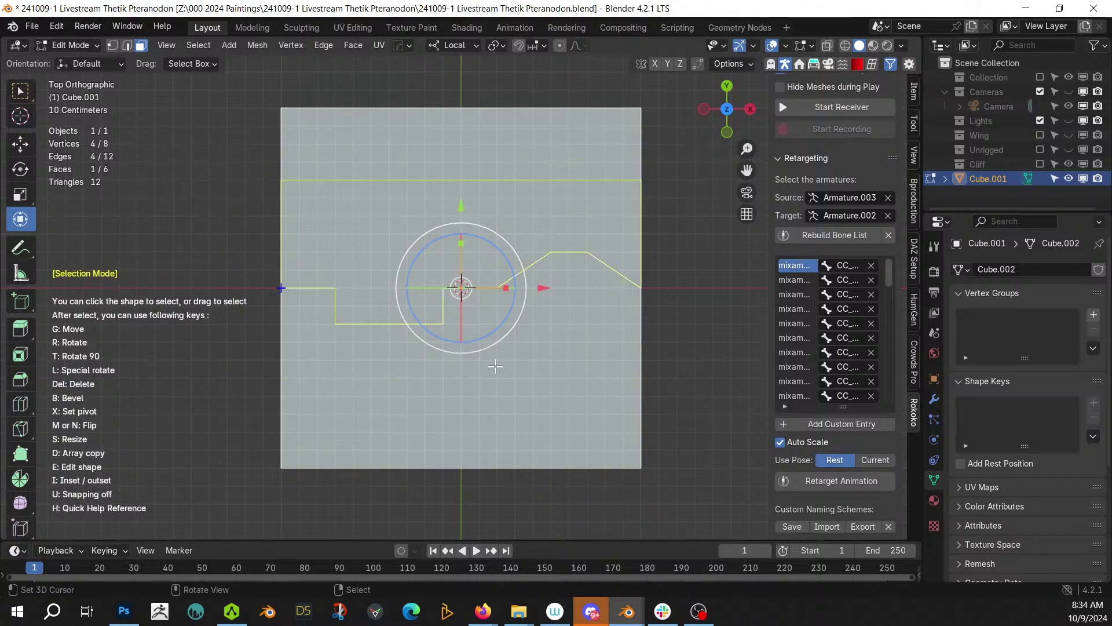
{"action": "key", "text": "b"}
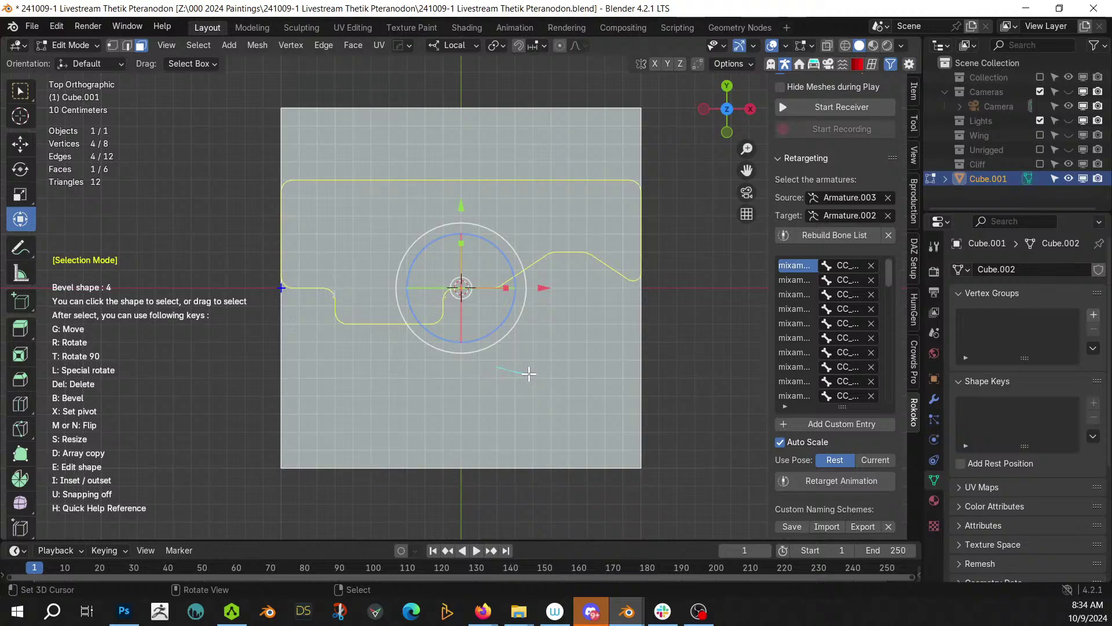
{"action": "left_click", "coordinate": [535, 374]}
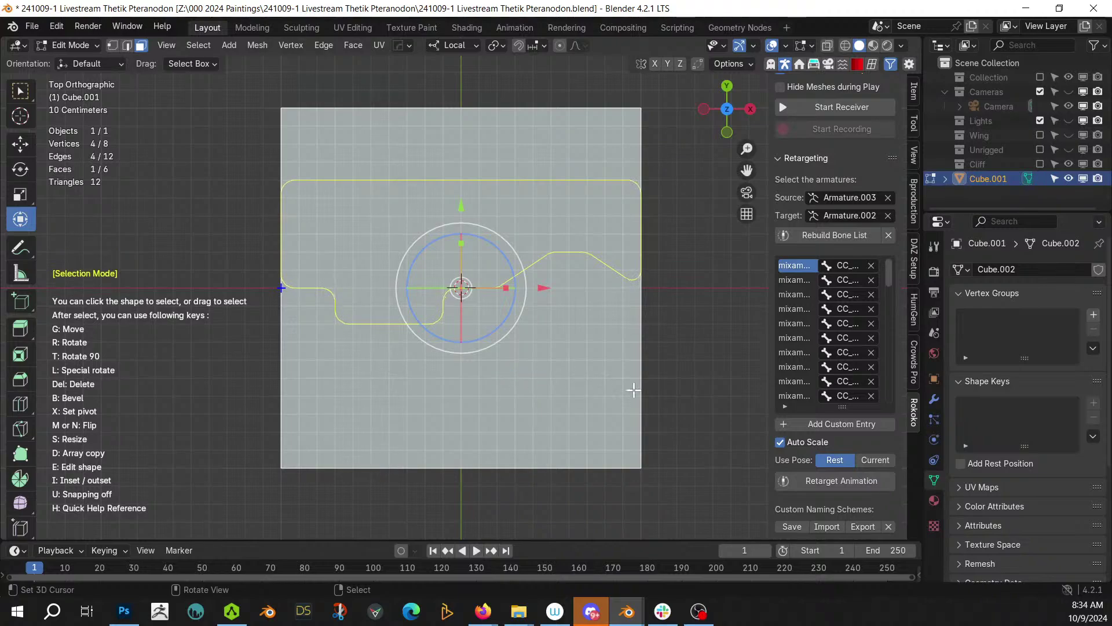
{"action": "key", "text": "Return"}
- Raise the face inside the beveled outline 0.79272 m along local Z to form a cliff wall
{"action": "middle_click_drag", "start_coordinate": [514, 397], "coordinate": [423, 249]}
{"action": "left_click", "coordinate": [426, 229]}
{"action": "scroll", "coordinate": [429, 229], "scroll_direction": "up", "scroll_amount": 4}
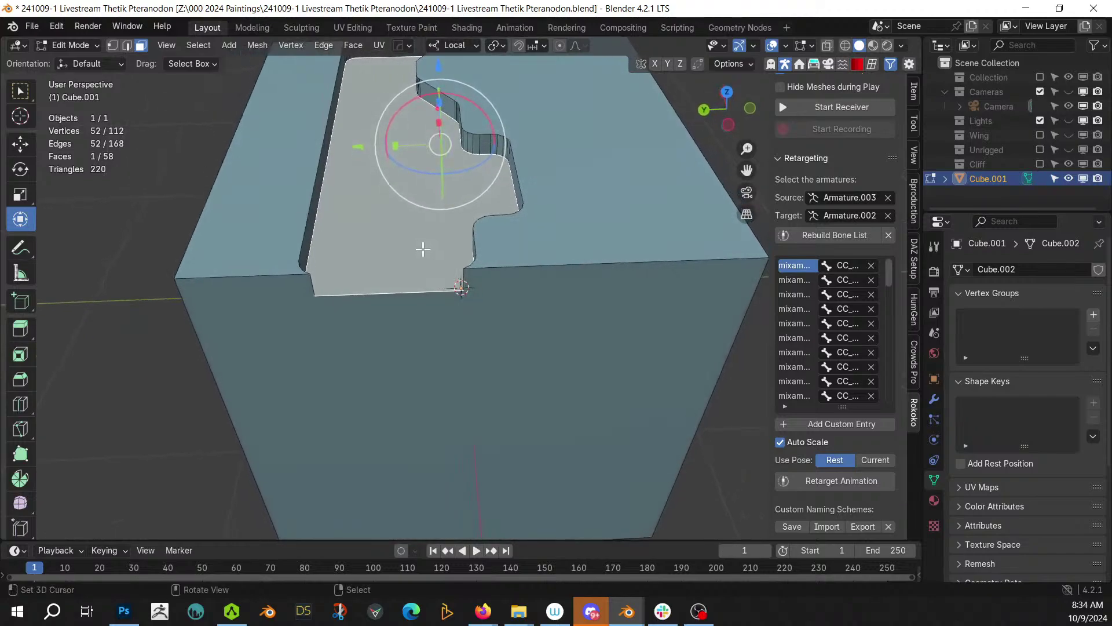
{"action": "key", "text": "g"}
{"action": "key", "text": "z"}
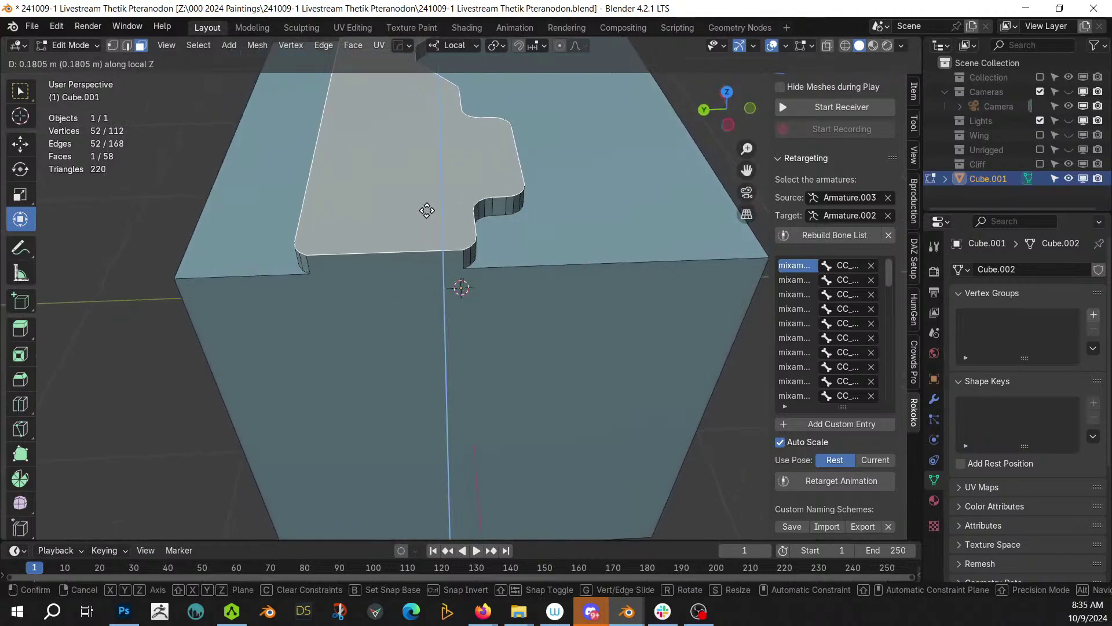
{"action": "left_click", "coordinate": [409, 59]}
{"action": "scroll", "coordinate": [410, 56], "scroll_direction": "down", "scroll_amount": 7}
{"action": "middle_click_drag", "start_coordinate": [410, 56], "coordinate": [228, 521]}
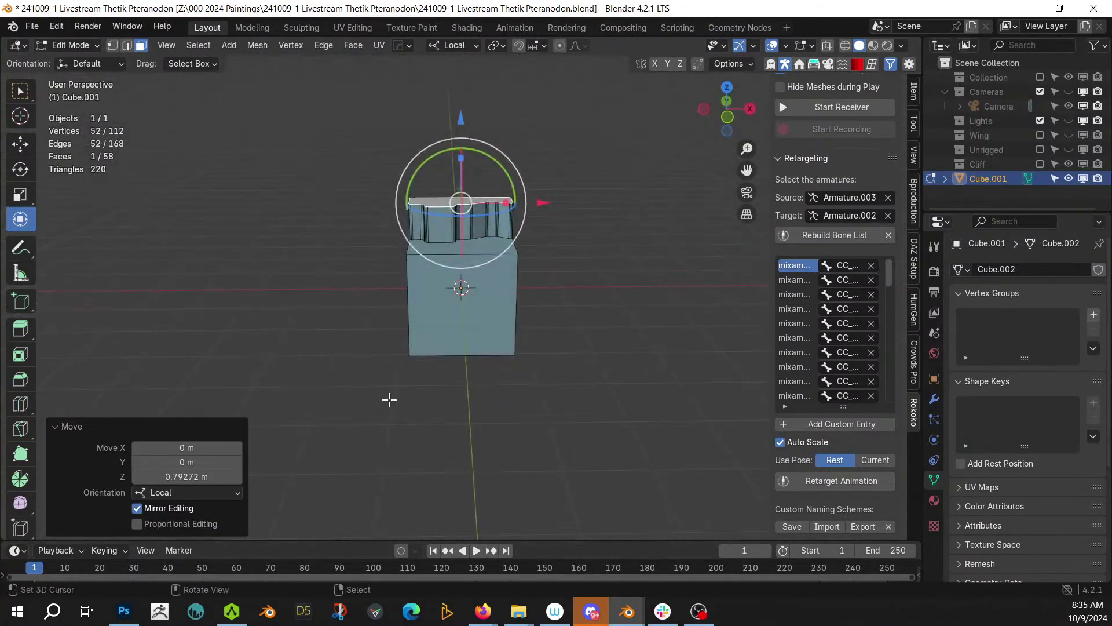
- Return to Object Mode, isolate the block in local view and scale it uniformly by 50
{"action": "key", "text": "Tab"}
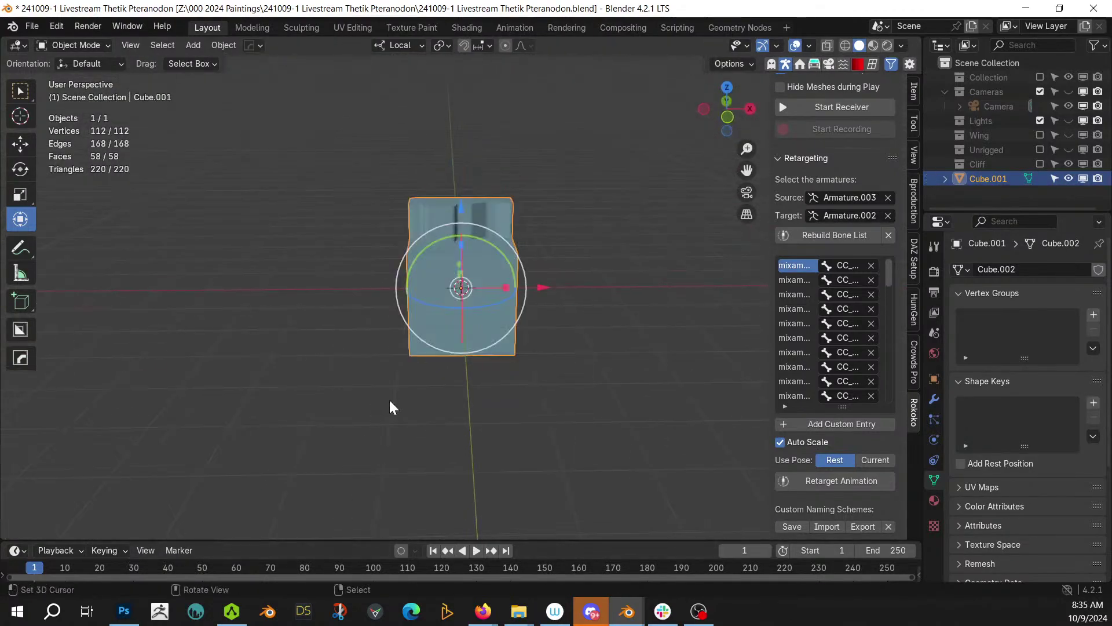
{"action": "key", "text": "KP_Divide"}
{"action": "type", "text": "s"}
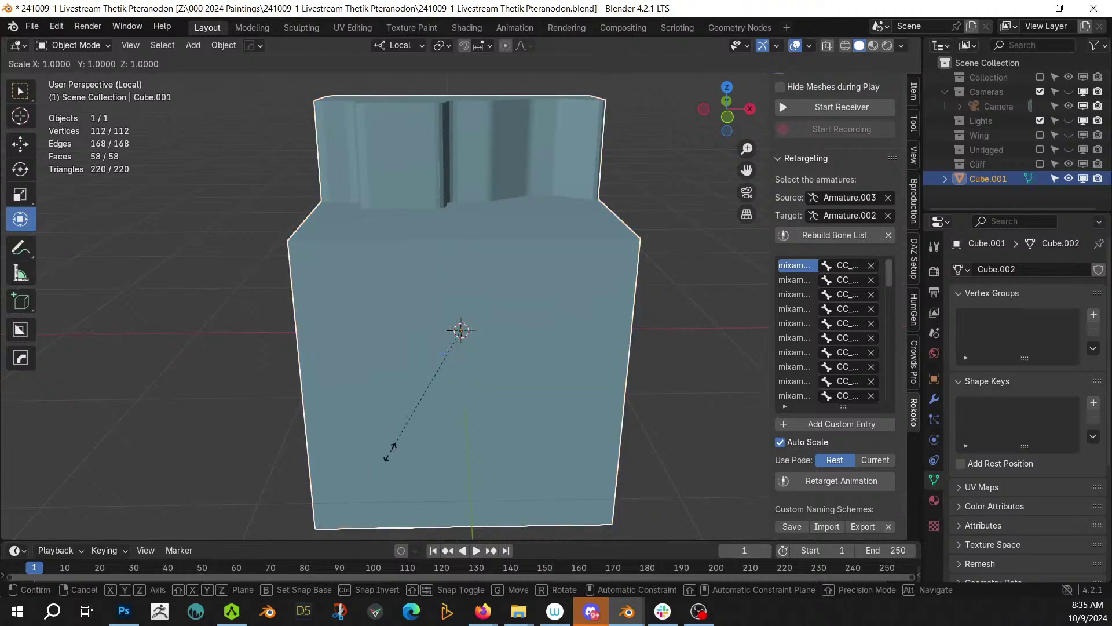
{"action": "type", "text": "50"}
{"action": "key", "text": "Return"}
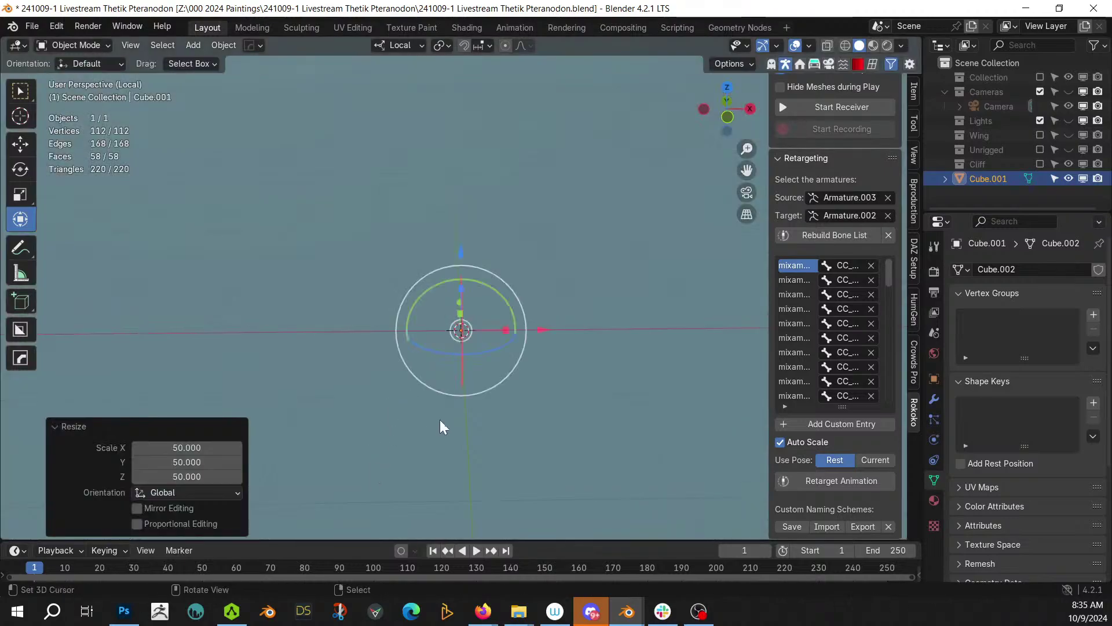
- Enable the Cliff collection and move only the new block -72.896 m along local Z and 58.051 m along local X
{"action": "left_click", "coordinate": [1040, 164]}
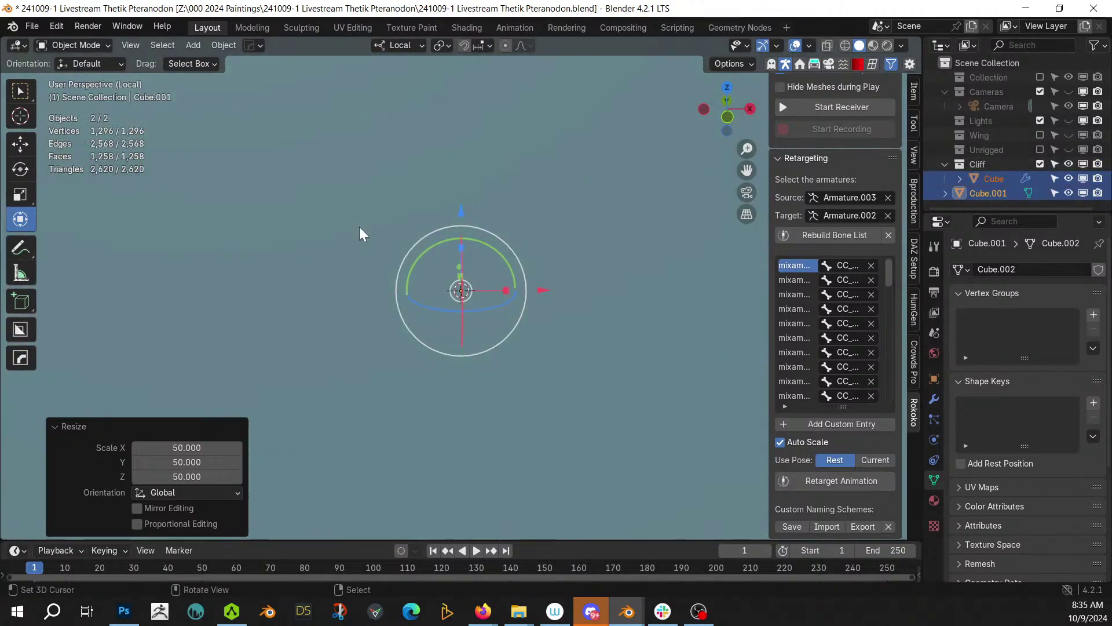
{"action": "scroll", "coordinate": [406, 244], "scroll_direction": "down", "scroll_amount": 5}
{"action": "middle_click_drag", "start_coordinate": [440, 284], "coordinate": [467, 304]}
{"action": "left_click", "coordinate": [462, 210]}
{"action": "left_click_drag", "start_coordinate": [462, 212], "coordinate": [461, 300]}
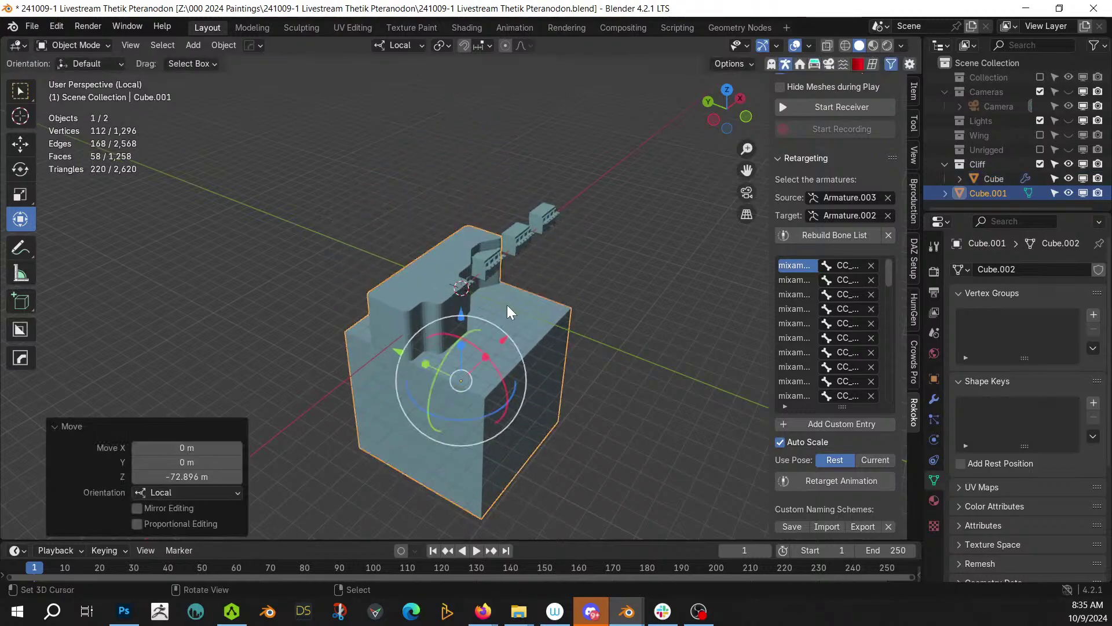
{"action": "left_click_drag", "start_coordinate": [498, 339], "coordinate": [539, 315]}
{"action": "middle_click_drag", "start_coordinate": [538, 316], "coordinate": [565, 381]}
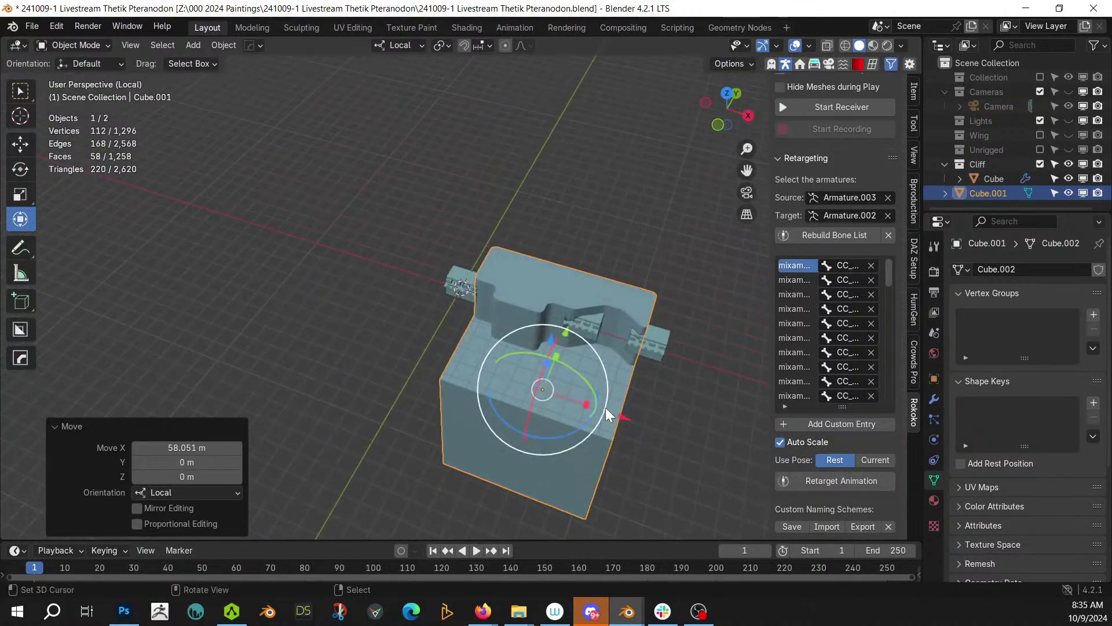
- Scale the cliff block uniformly by 5
{"action": "type", "text": "s"}
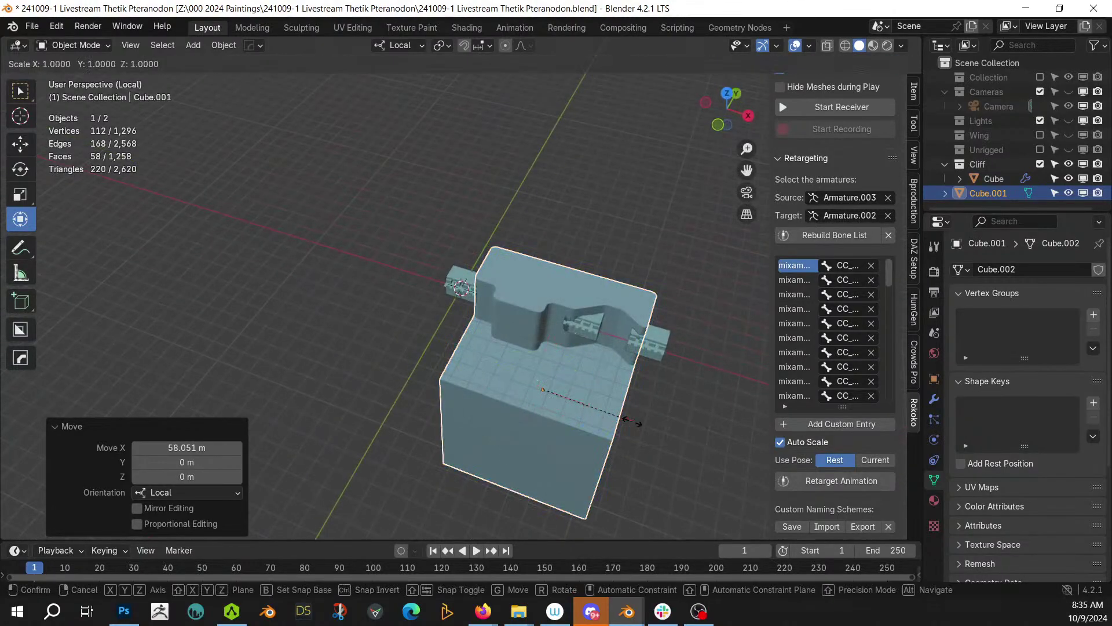
{"action": "type", "text": "5"}
{"action": "key", "text": "Return"}
{"action": "scroll", "coordinate": [633, 421], "scroll_direction": "up", "scroll_amount": 4}
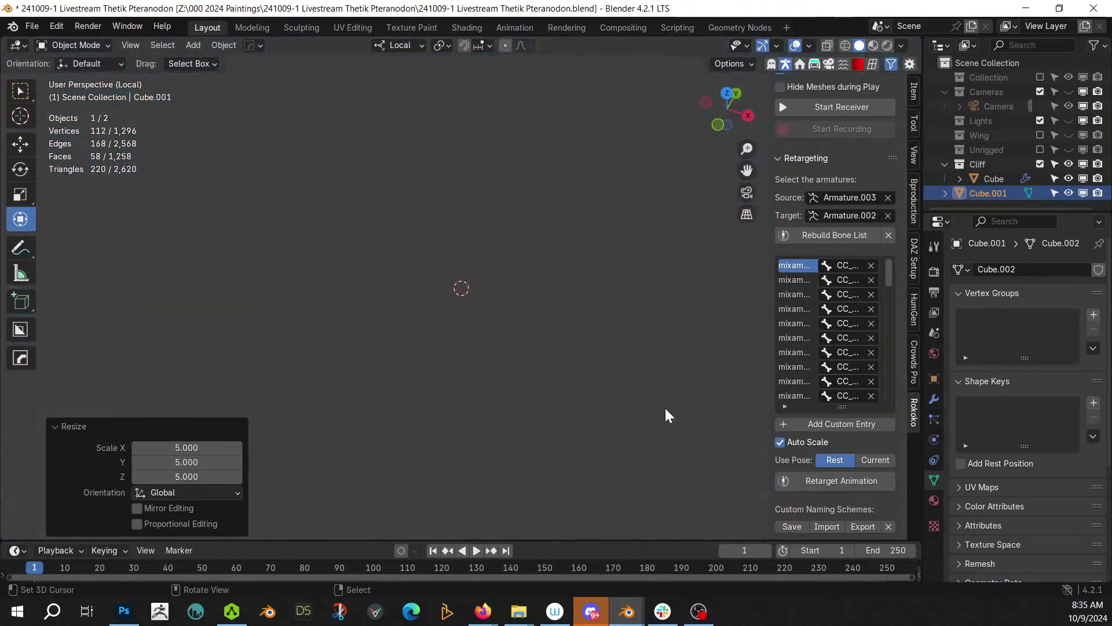
- Lower the enlarged cliff block 215.22 m along its local Z axis
{"action": "scroll", "coordinate": [665, 409], "scroll_direction": "down", "scroll_amount": 4}
{"action": "key", "text": "g"}
{"action": "key", "text": "z"}
{"action": "key", "text": "z"}
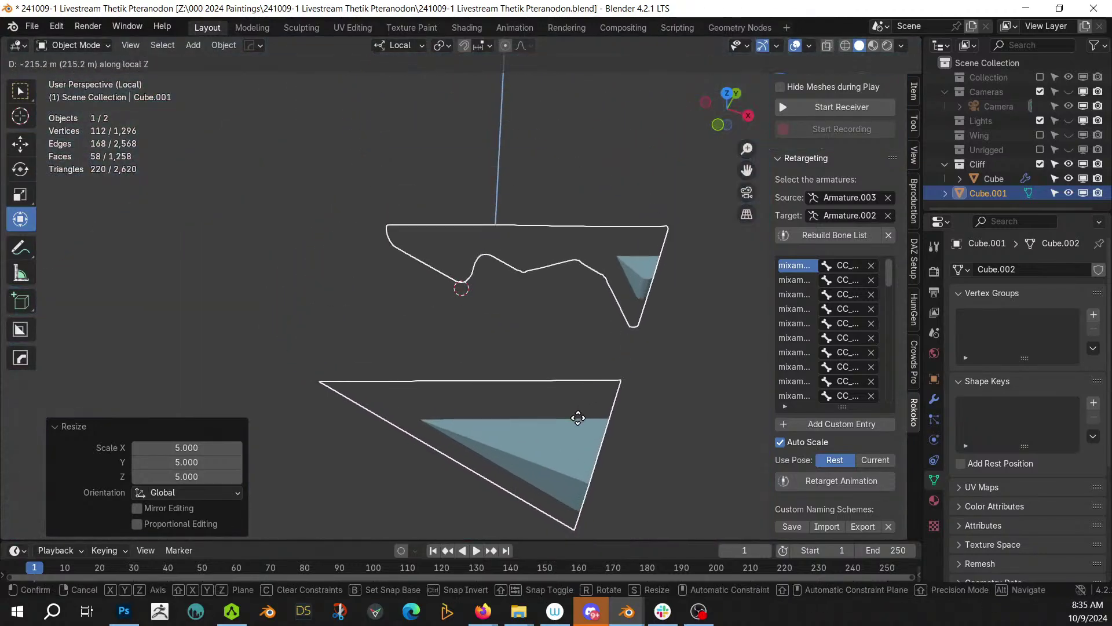
{"action": "left_click", "coordinate": [577, 417]}
- Set the viewport's clip end distance to 10000 m
{"action": "left_click", "coordinate": [915, 153]}
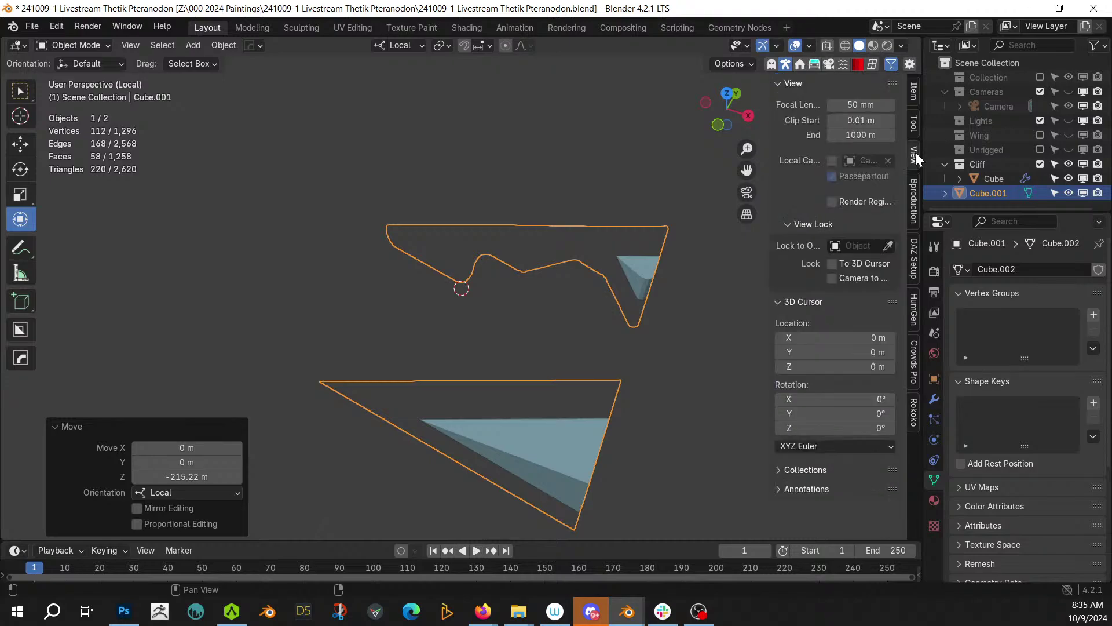
{"action": "left_click", "coordinate": [858, 135]}
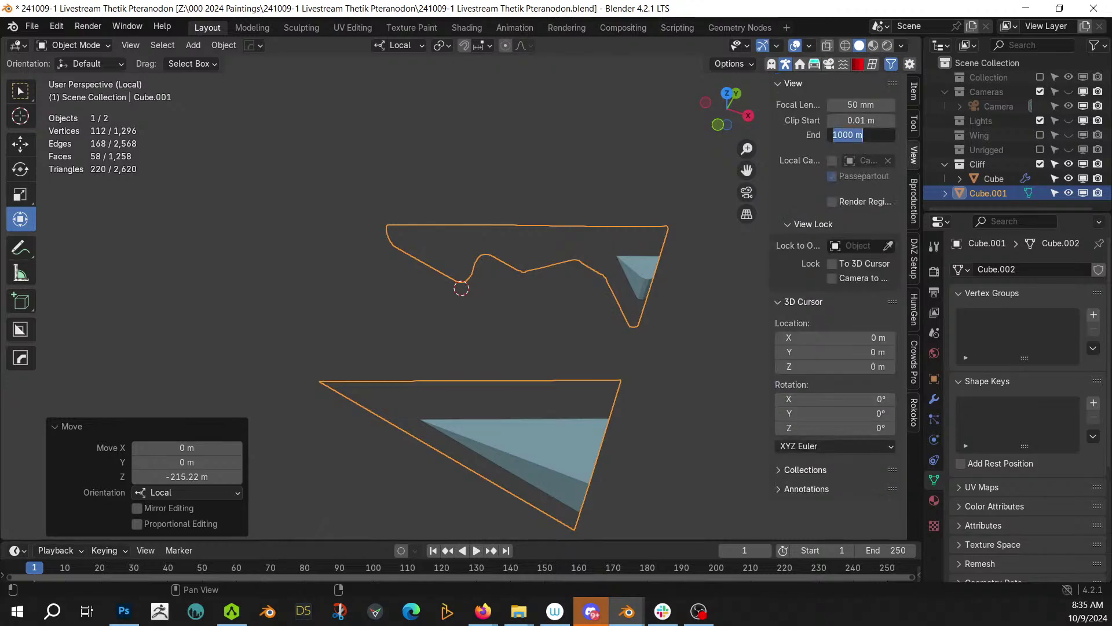
{"action": "key", "text": "Return"}
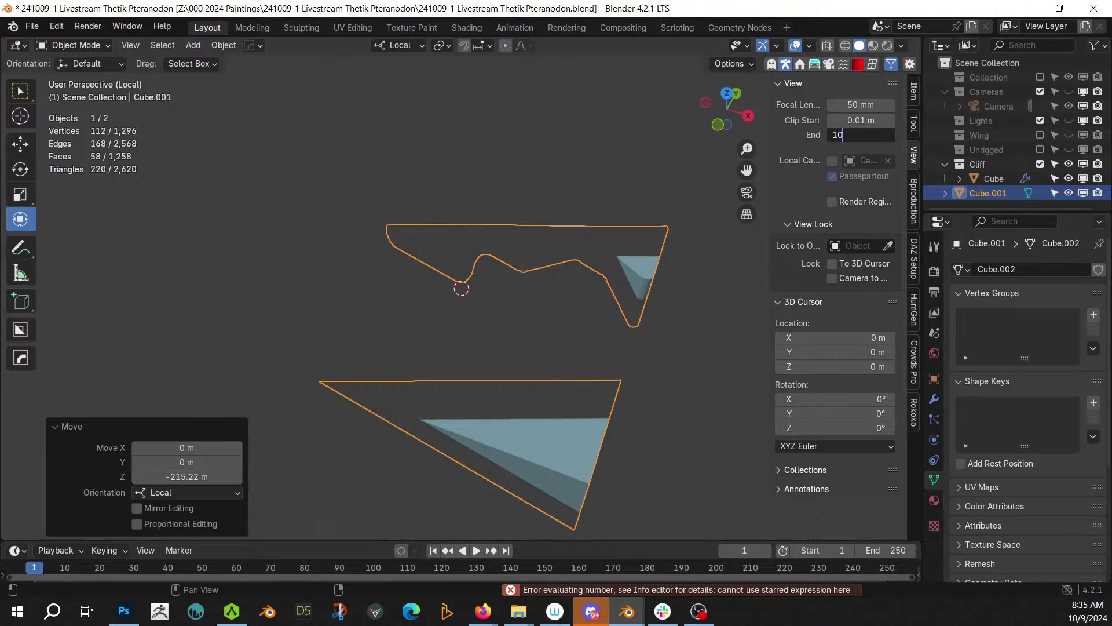
{"action": "key", "text": "Return"}
{"action": "middle_click_drag", "start_coordinate": [322, 171], "coordinate": [329, 255]}
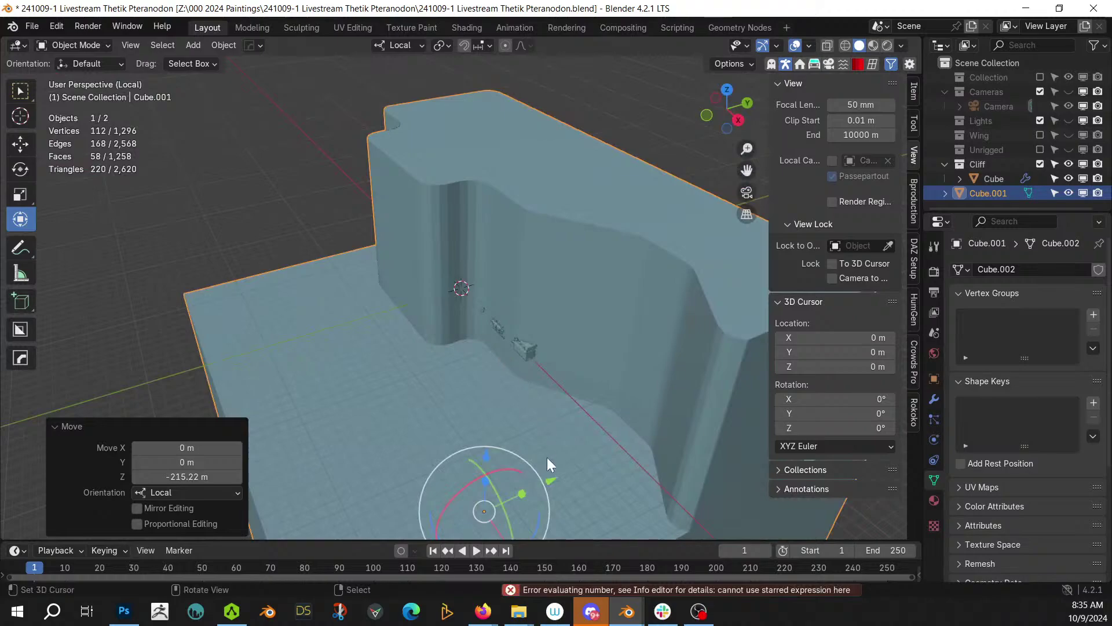
- Move the cliff block 62.817 m along local Y and 93.604 m along local X
{"action": "key", "text": "g"}
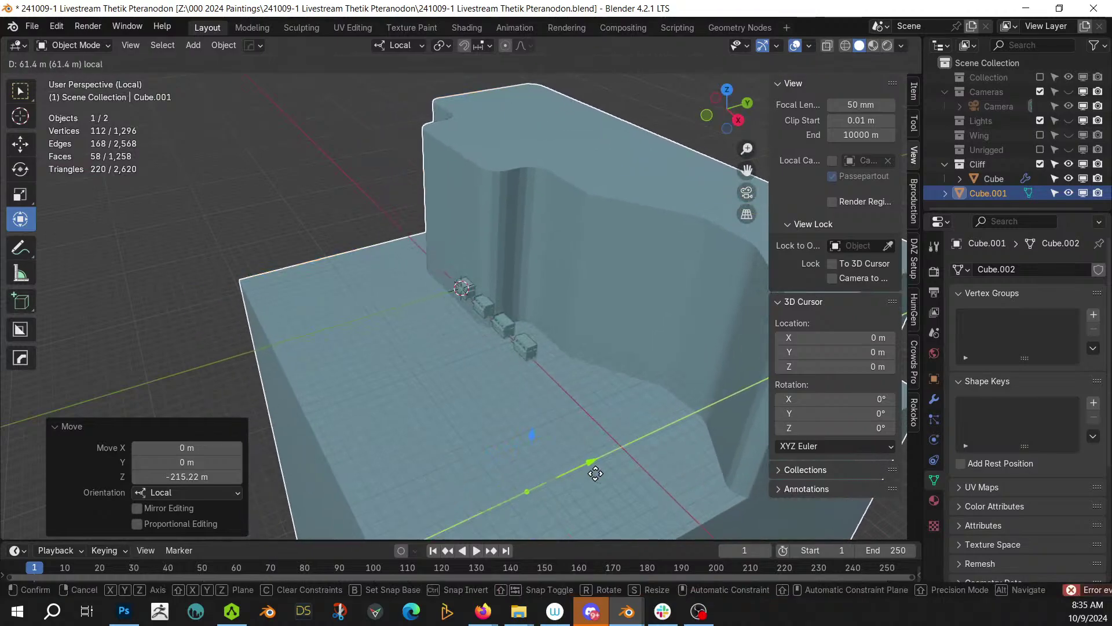
{"action": "left_click", "coordinate": [586, 460]}
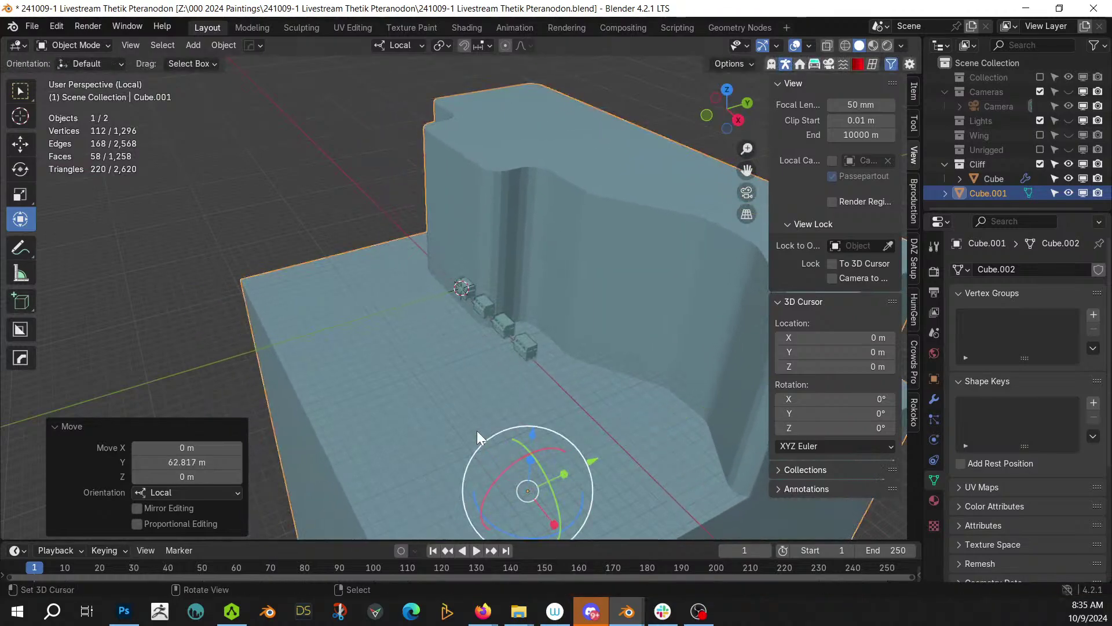
{"action": "scroll", "coordinate": [477, 443], "scroll_direction": "down", "scroll_amount": 3}
{"action": "key", "text": "g"}
{"action": "key", "text": "x"}
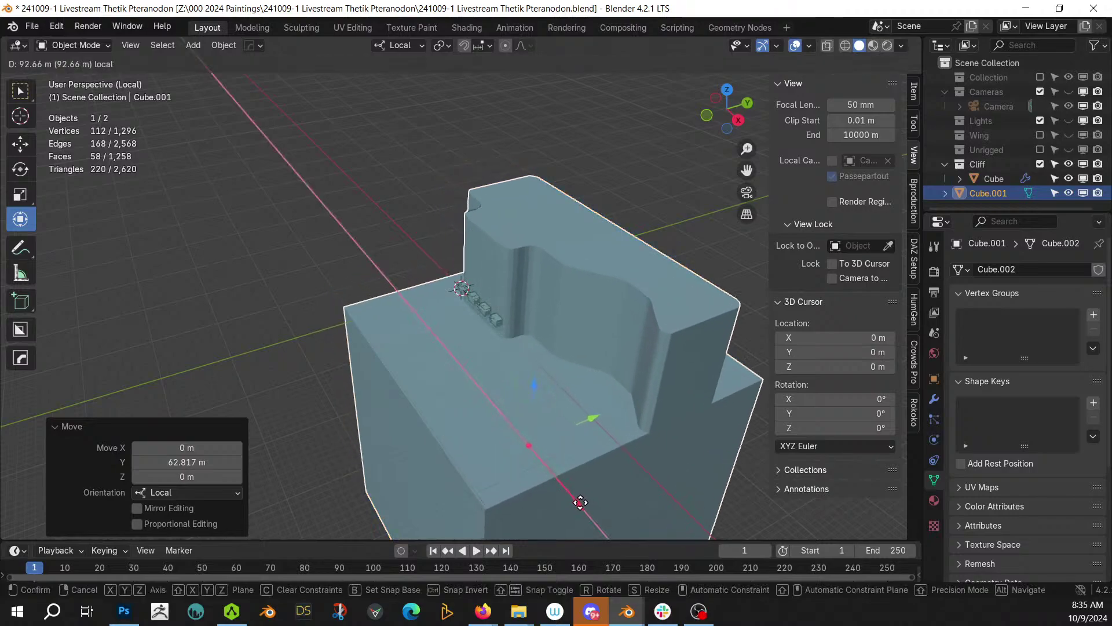
{"action": "left_click", "coordinate": [537, 436]}
{"action": "middle_click_drag", "start_coordinate": [537, 436], "coordinate": [649, 398]}
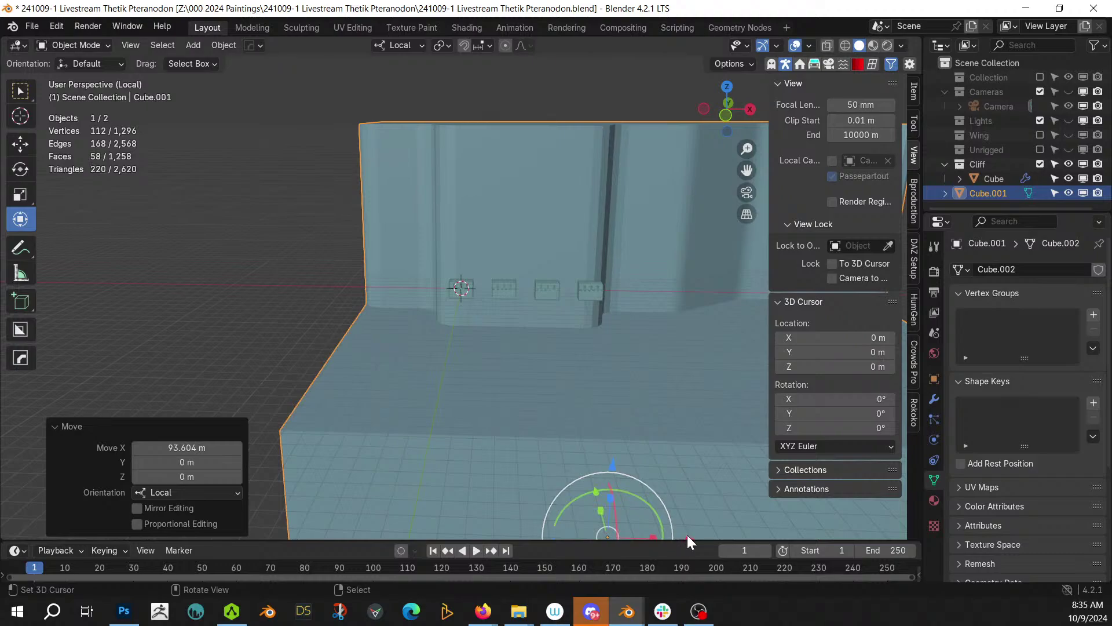
- Shift the cliff block 6.0733 m along local X and enlarge it slightly
{"action": "left_click_drag", "start_coordinate": [688, 537], "coordinate": [693, 537]}
{"action": "key", "text": "s"}
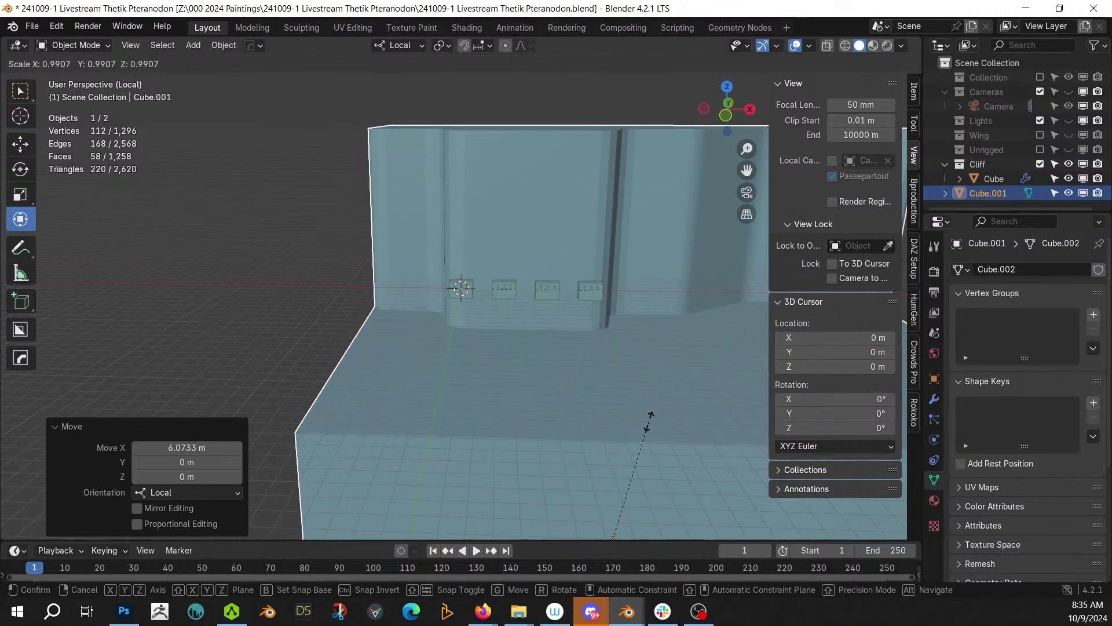
{"action": "left_click", "coordinate": [683, 414]}
- Lower the cliff block along local Z by 47.206 m and again by 142.39 m, nudging it along X in between
{"action": "left_click_drag", "start_coordinate": [630, 460], "coordinate": [547, 363]}
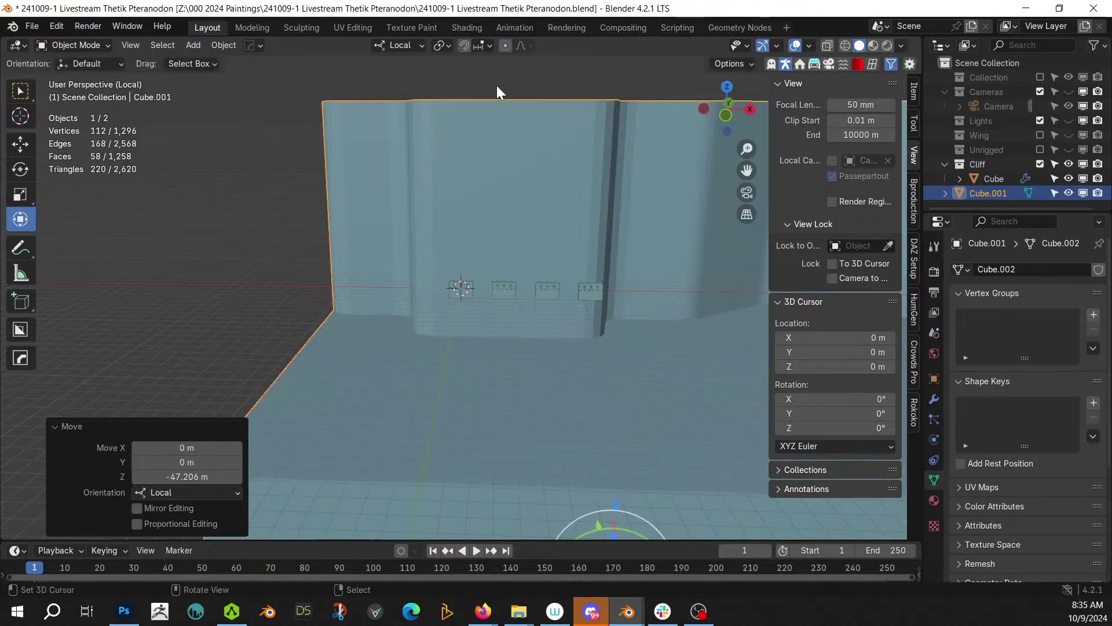
{"action": "scroll", "coordinate": [499, 296], "scroll_direction": "down", "scroll_amount": 2}
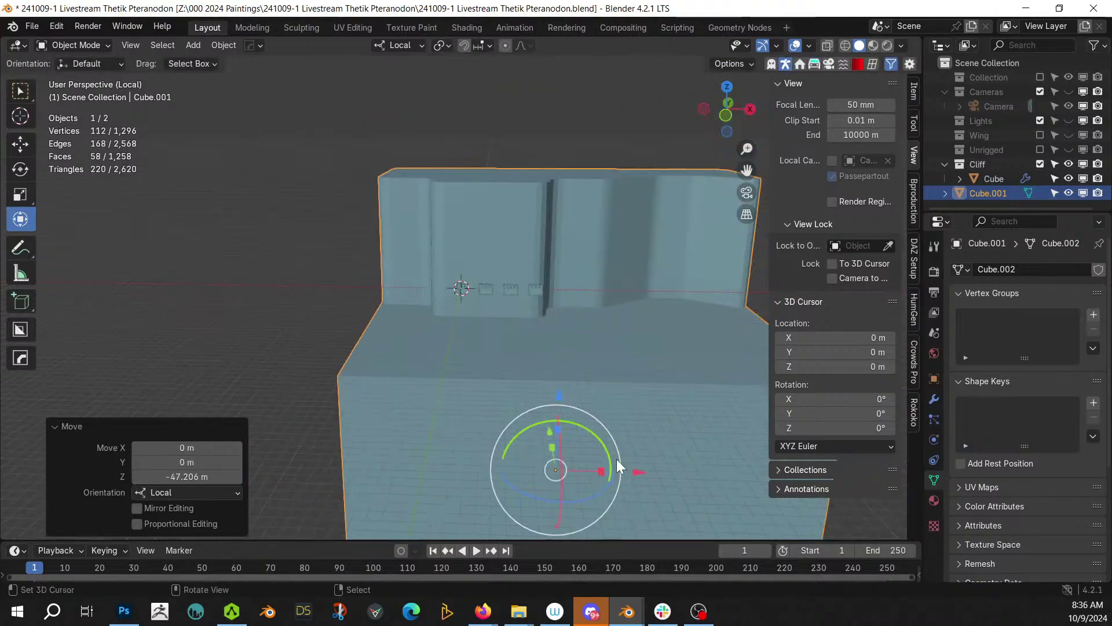
{"action": "left_click_drag", "start_coordinate": [642, 472], "coordinate": [640, 469]}
{"action": "middle_click_drag", "start_coordinate": [640, 469], "coordinate": [637, 300]}
{"action": "left_click_drag", "start_coordinate": [470, 384], "coordinate": [465, 454]}
{"action": "scroll", "coordinate": [446, 325], "scroll_direction": "up", "scroll_amount": 9}
{"action": "middle_click_drag", "start_coordinate": [447, 324], "coordinate": [394, 361]}
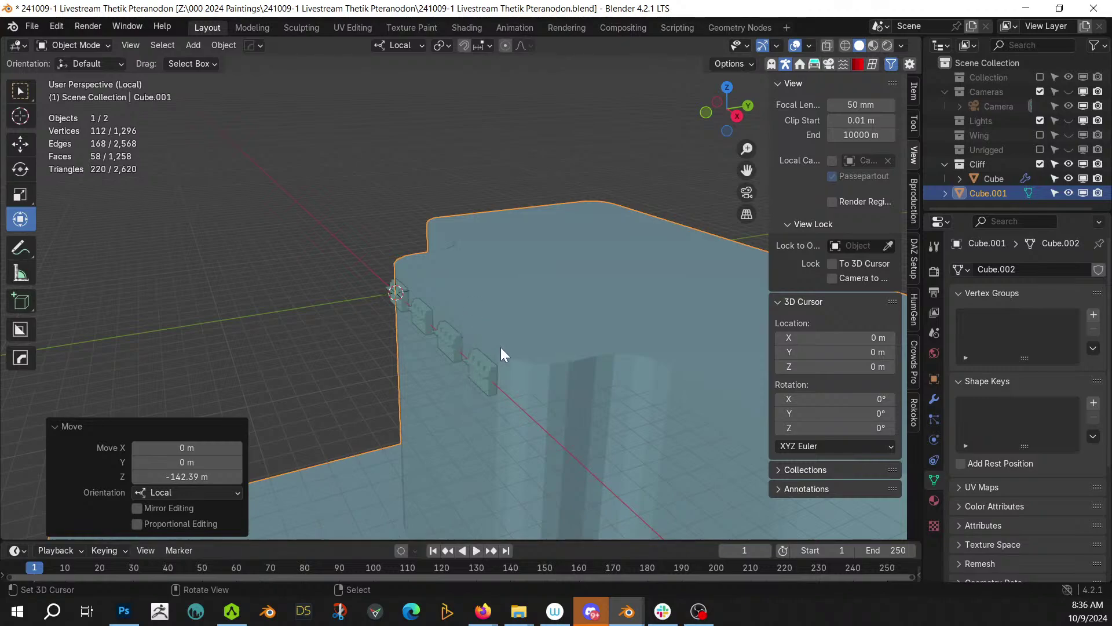
- Raise the cliff block 38.09 m along local Z and shift it about 4.85 m along local Y, behind the row of small structures
{"action": "key", "text": "g"}
{"action": "key", "text": "z"}
{"action": "left_click", "coordinate": [510, 318]}
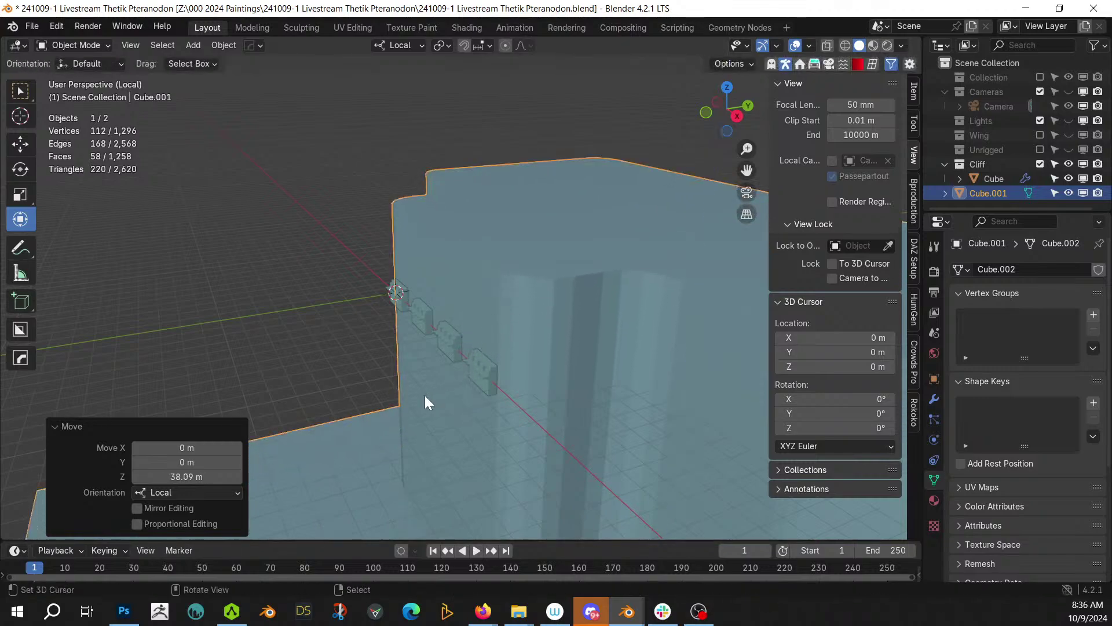
{"action": "key", "text": "g"}
{"action": "key", "text": "y"}
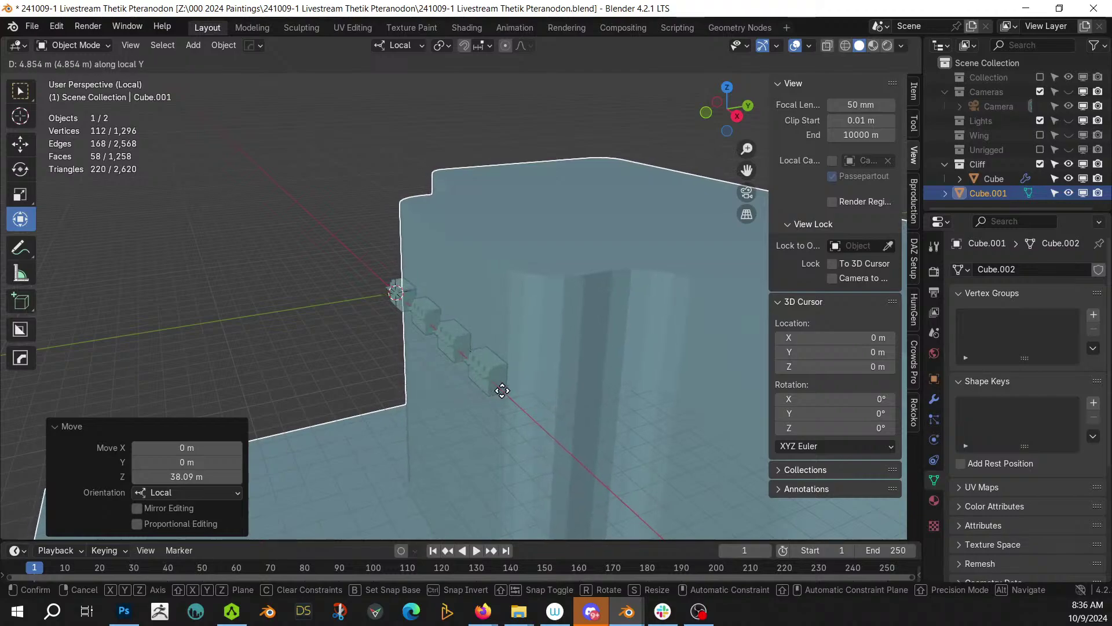
{"action": "left_click", "coordinate": [502, 390]}
{"action": "middle_click_drag", "start_coordinate": [502, 391], "coordinate": [626, 377]}
{"action": "middle_click_drag", "start_coordinate": [409, 346], "coordinate": [407, 388]}
- Knife-cut an edge along the base of the cliff's end wall, between the two ledge corners of the block in Edit Mode
{"action": "key", "text": "Tab"}
{"action": "left_click", "coordinate": [362, 356]}
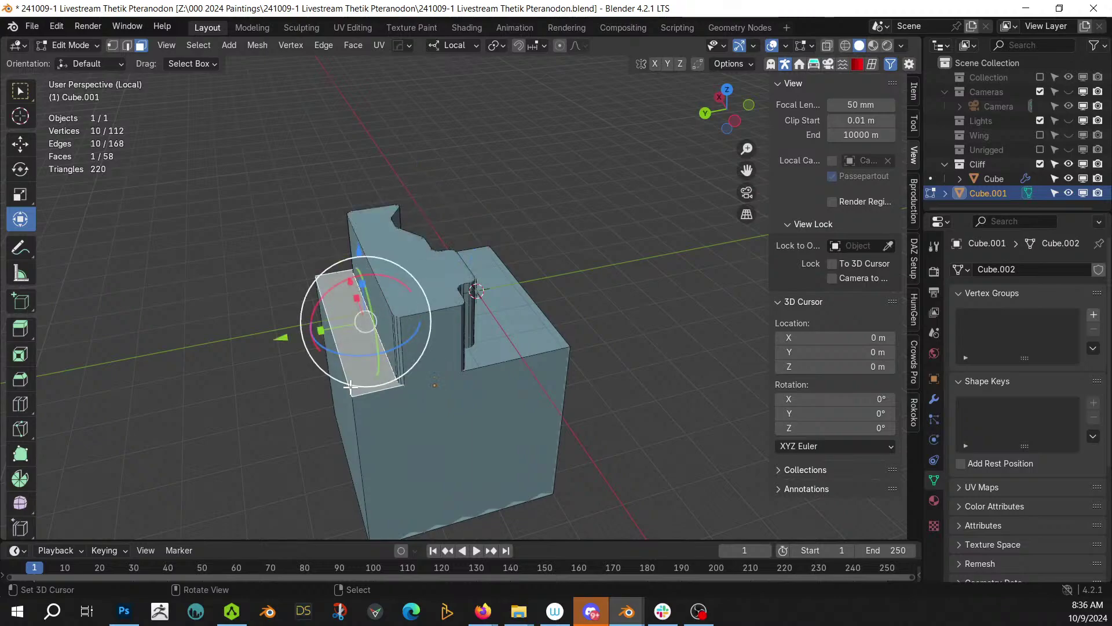
{"action": "middle_click_drag", "start_coordinate": [357, 394], "coordinate": [584, 335]}
{"action": "left_click", "coordinate": [471, 392], "text": "shift"}
{"action": "middle_click_drag", "start_coordinate": [472, 392], "coordinate": [219, 417]}
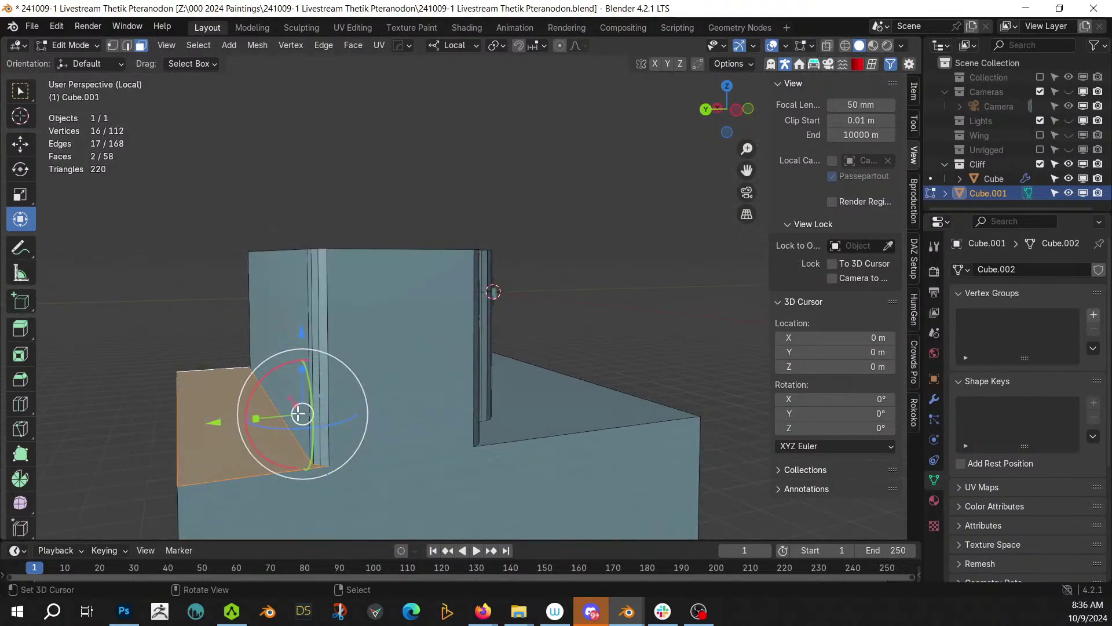
{"action": "left_click", "coordinate": [72, 298]}
{"action": "key", "text": "k"}
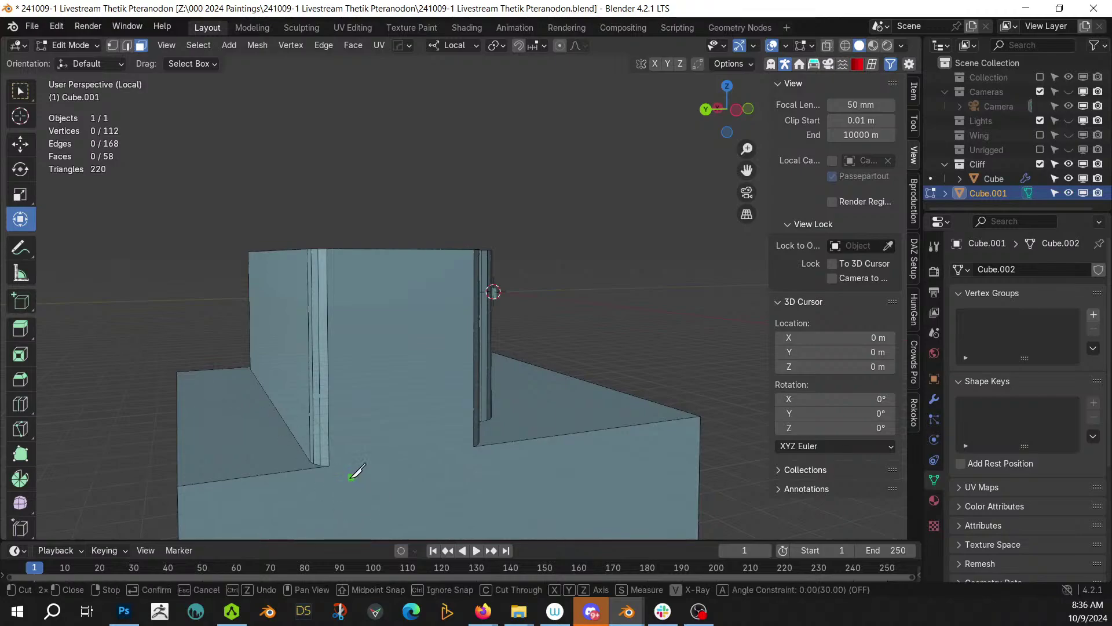
{"action": "left_click", "coordinate": [476, 446]}
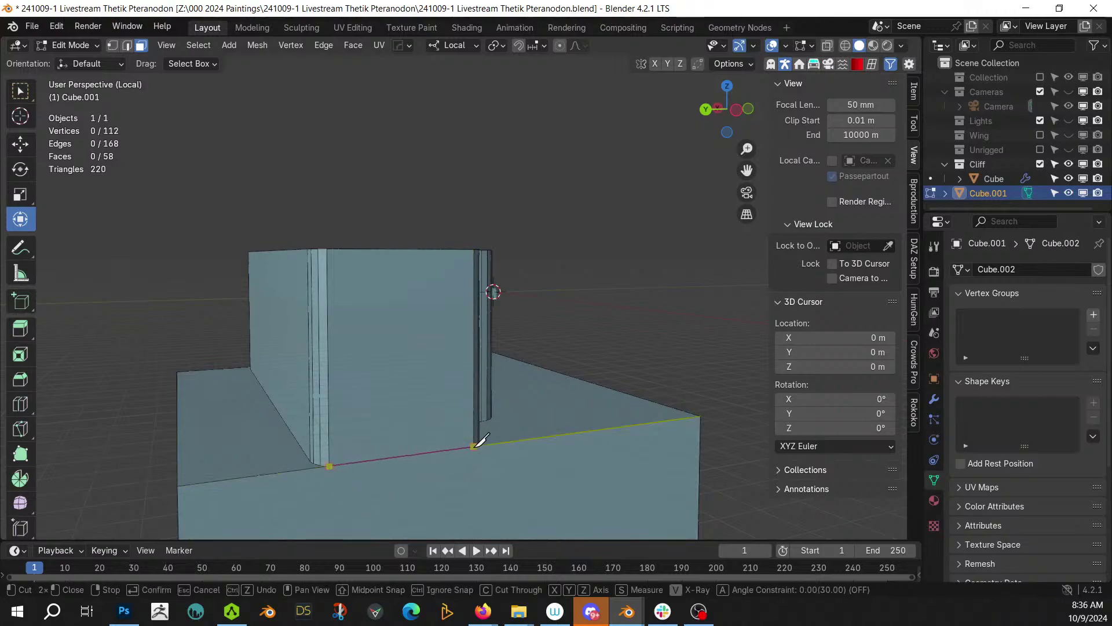
{"action": "key", "text": "Return"}
- Knife-cut a matching edge along the base of the cliff's opposite end wall
{"action": "mouse_move", "coordinate": [428, 448]}
{"action": "middle_mouse_down"}
{"action": "mouse_move", "coordinate": [332, 439]}
{"action": "mouse_move", "coordinate": [434, 427]}
{"action": "mouse_move", "coordinate": [417, 448]}
{"action": "middle_mouse_up"}
{"action": "key", "text": "k"}
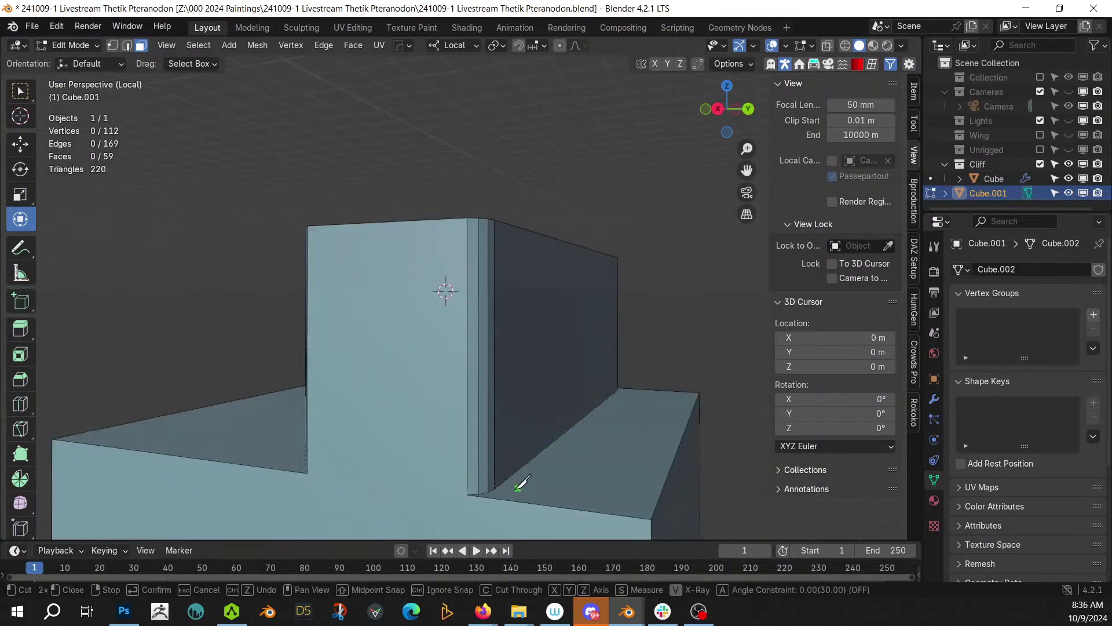
{"action": "left_click", "coordinate": [468, 493]}
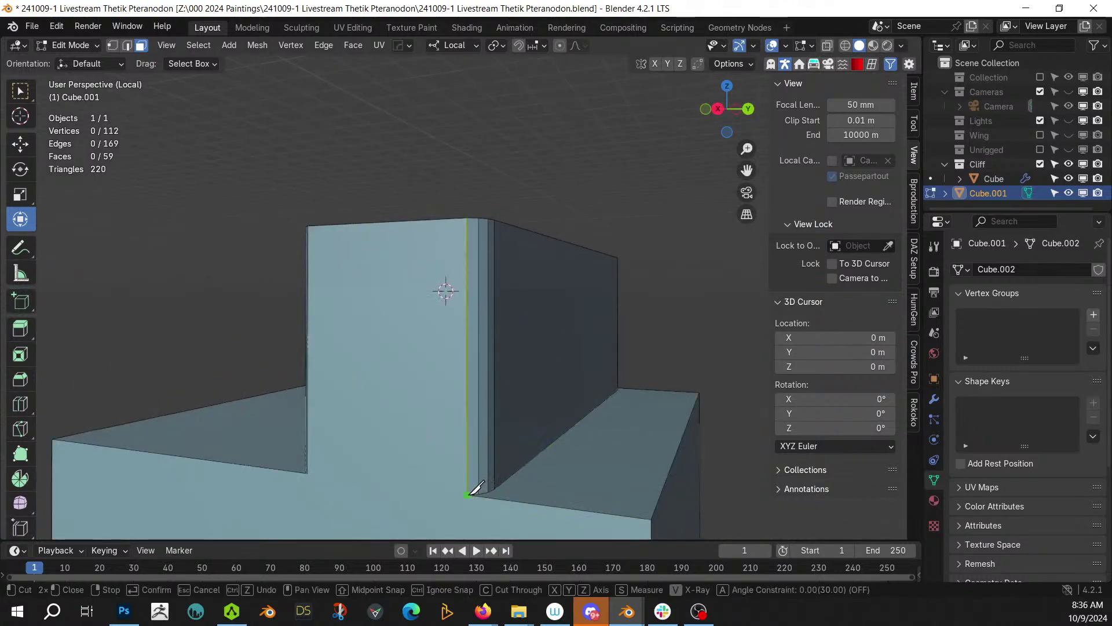
{"action": "left_click", "coordinate": [307, 473]}
{"action": "key", "text": "Return"}
- Delete the four side faces of the block beneath the cliff
{"action": "scroll", "coordinate": [429, 472], "scroll_direction": "down", "scroll_amount": 4}
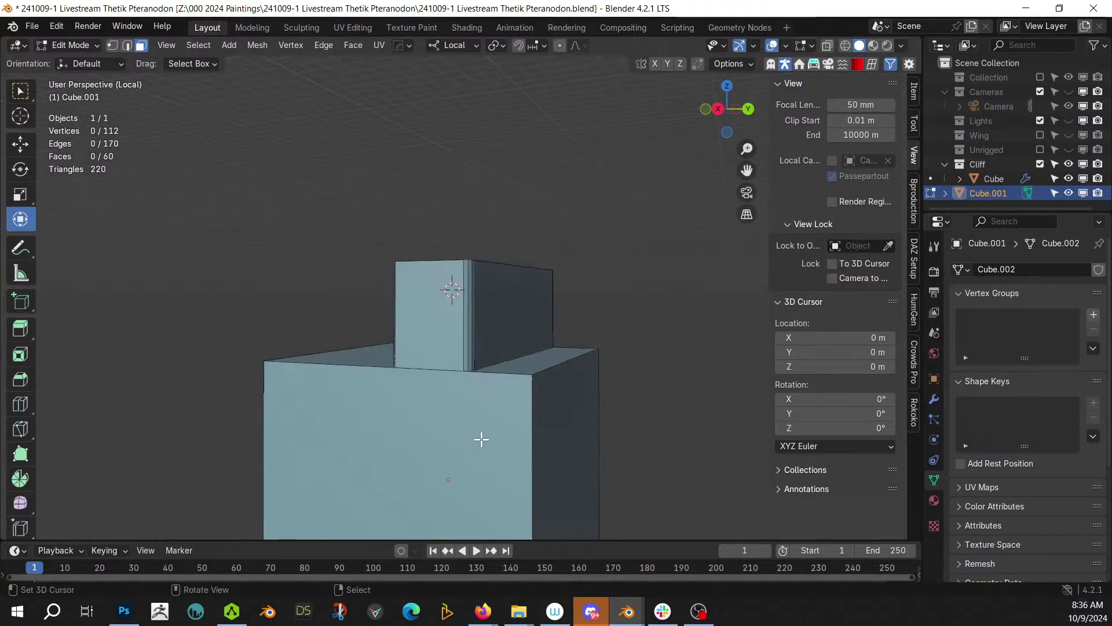
{"action": "left_click", "coordinate": [452, 448]}
{"action": "right_click", "coordinate": [554, 431], "text": "shift"}
{"action": "middle_click_drag", "start_coordinate": [554, 431], "coordinate": [353, 447]}
{"action": "right_click", "coordinate": [509, 422], "text": "shift"}
{"action": "middle_click_drag", "start_coordinate": [509, 423], "coordinate": [349, 436]}
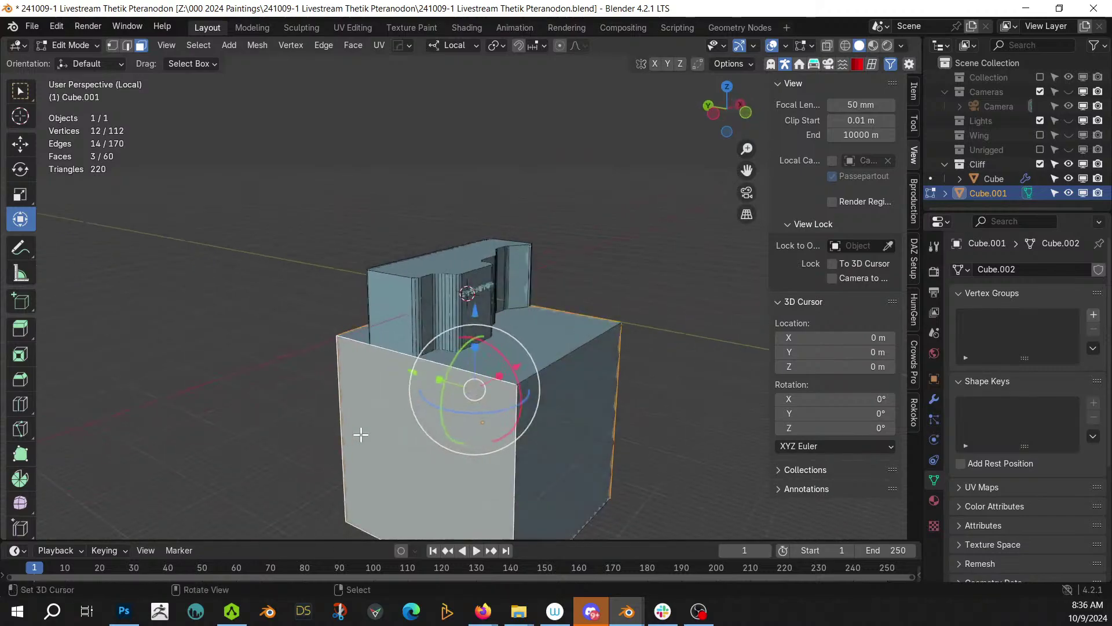
{"action": "right_click", "coordinate": [349, 436], "text": "shift"}
{"action": "key", "text": "x"}
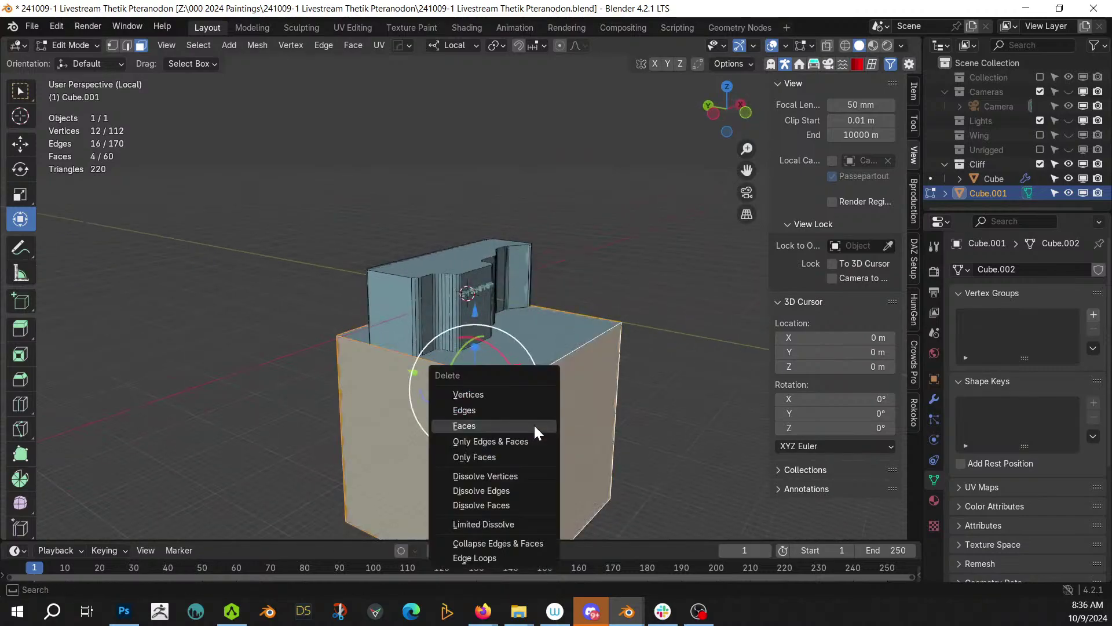
{"action": "left_click", "coordinate": [533, 425]}
- Dissolve the vertices of the block's leftover bottom face
{"action": "left_click", "coordinate": [530, 484]}
{"action": "key", "text": "x"}
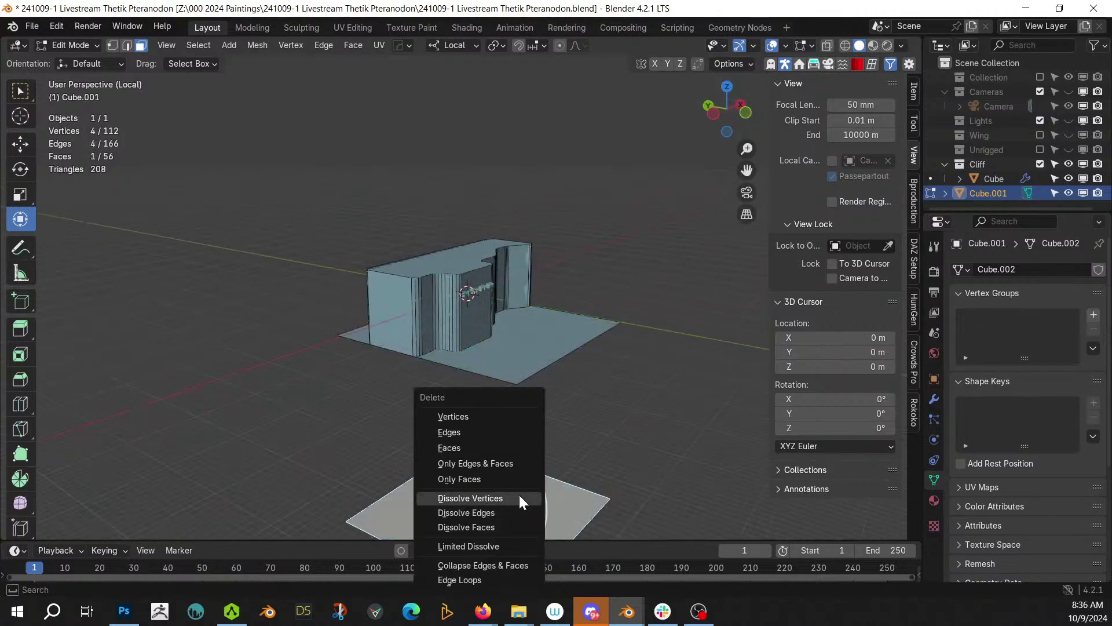
{"action": "left_click", "coordinate": [519, 499]}
- Delete the ledge face behind the cliff wall
{"action": "middle_click_drag", "start_coordinate": [509, 489], "coordinate": [608, 435]}
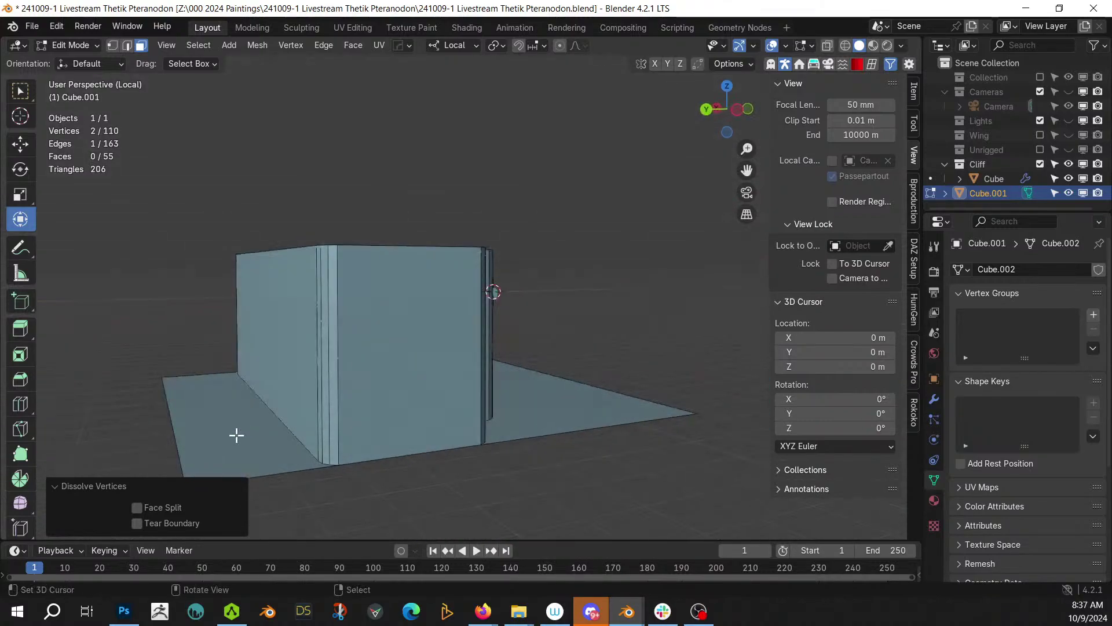
{"action": "left_click", "coordinate": [238, 435]}
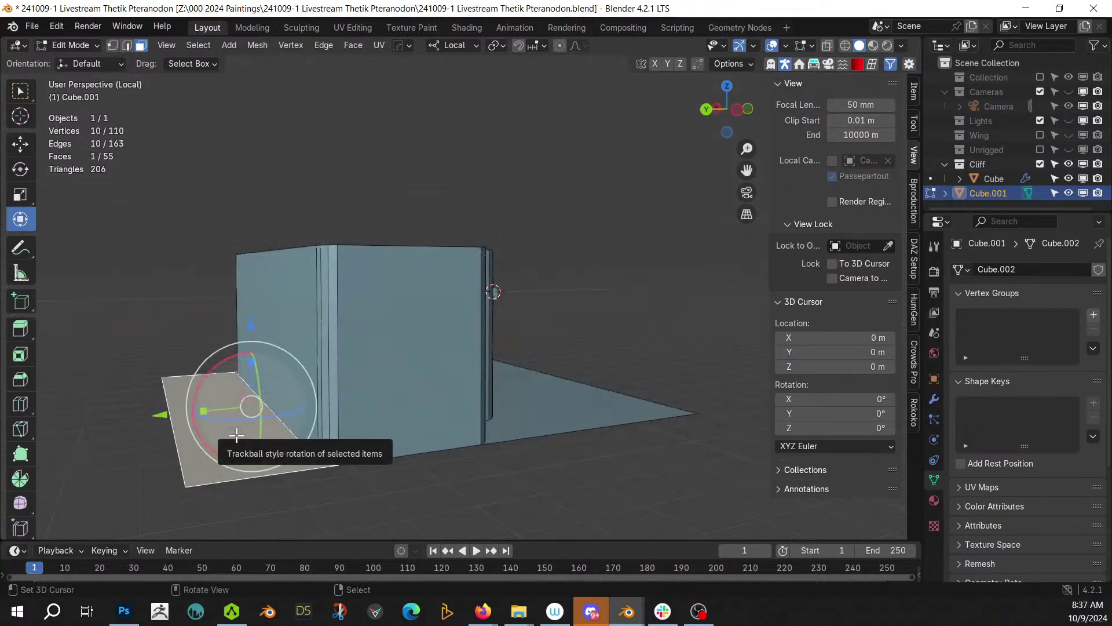
{"action": "key", "text": "x"}
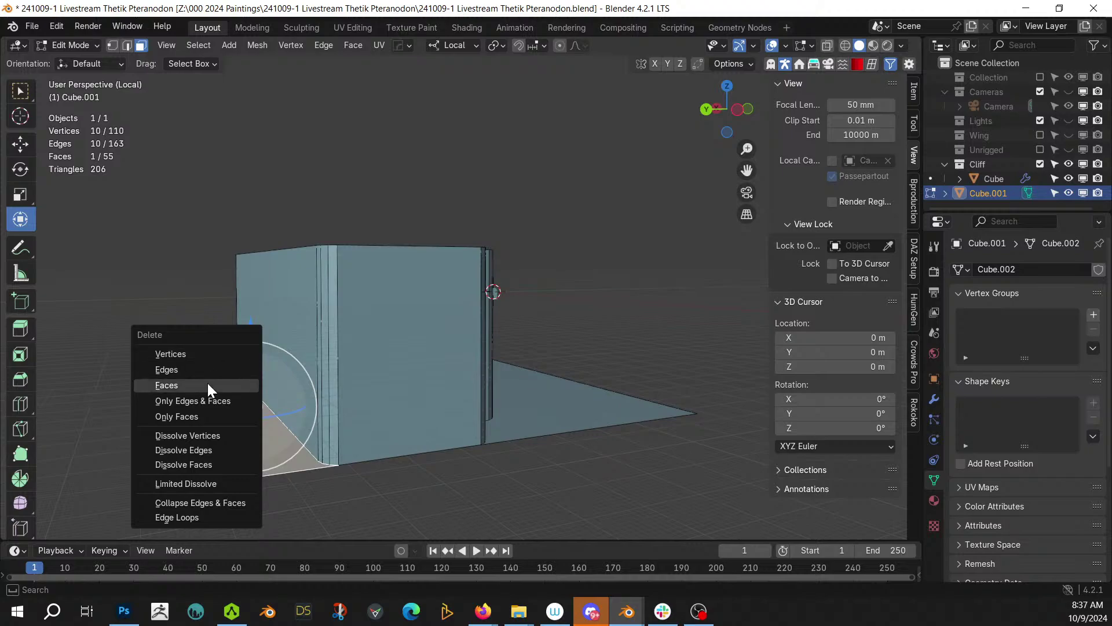
{"action": "left_click", "coordinate": [207, 385]}
- Delete the cliff's rear wall together with its rounded corner faces and return to Object Mode
{"action": "middle_click_drag", "start_coordinate": [315, 380], "coordinate": [278, 408]}
{"action": "scroll", "coordinate": [384, 388], "scroll_direction": "up", "scroll_amount": 4}
{"action": "middle_click_drag", "start_coordinate": [383, 388], "coordinate": [501, 416]}
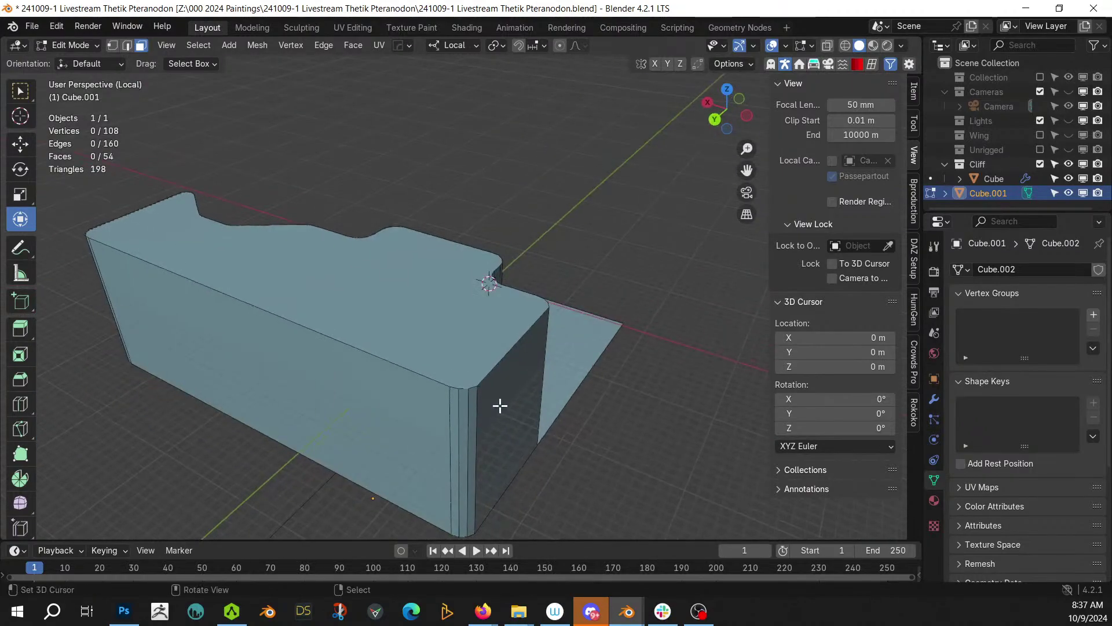
{"action": "left_click", "coordinate": [472, 421]}
{"action": "left_click", "coordinate": [325, 382], "text": "ctrl"}
{"action": "middle_click_drag", "start_coordinate": [325, 382], "coordinate": [427, 397]}
{"action": "left_click", "coordinate": [365, 422], "text": "ctrl"}
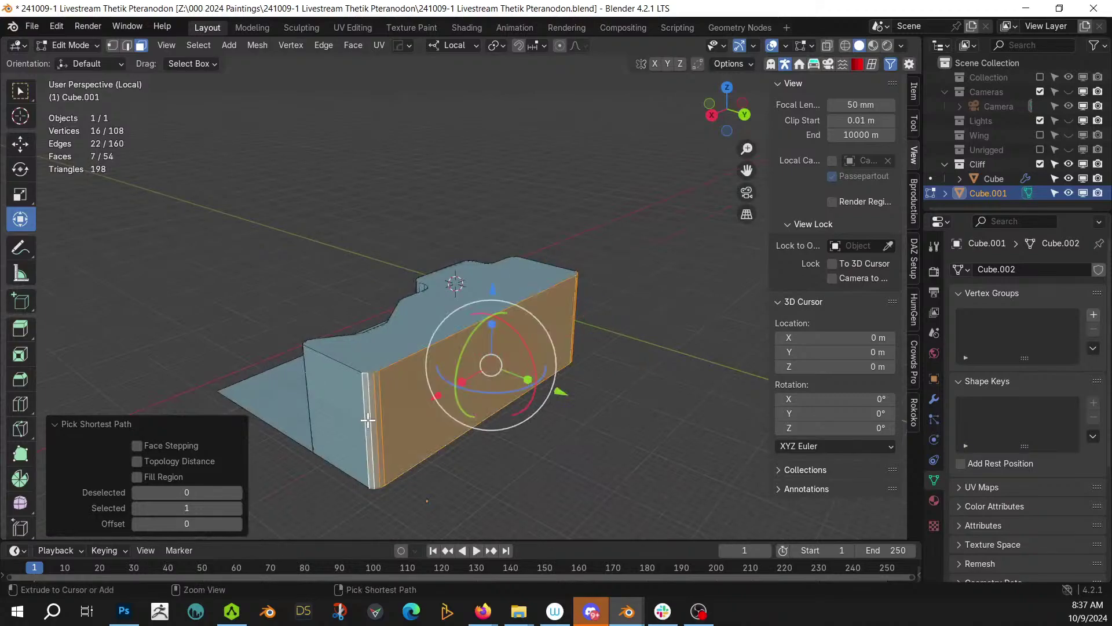
{"action": "key", "text": "x"}
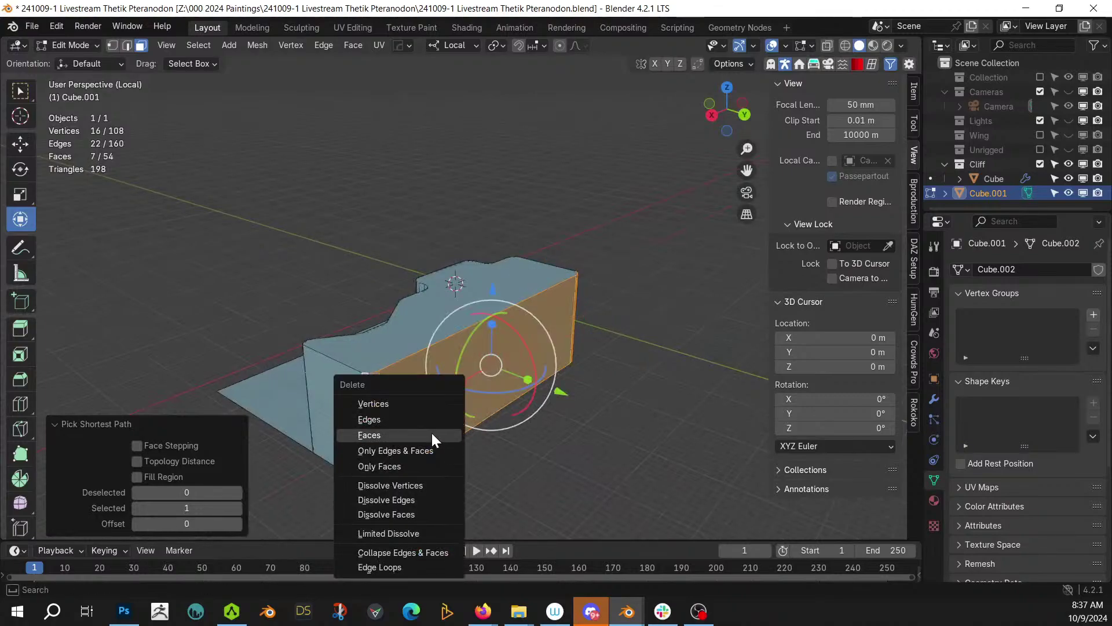
{"action": "left_click", "coordinate": [433, 432]}
{"action": "middle_click_drag", "start_coordinate": [436, 432], "coordinate": [484, 351]}
{"action": "scroll", "coordinate": [600, 385], "scroll_direction": "up", "scroll_amount": 4}
{"action": "scroll", "coordinate": [435, 398], "scroll_direction": "up", "scroll_amount": 3}
{"action": "key", "text": "Tab"}
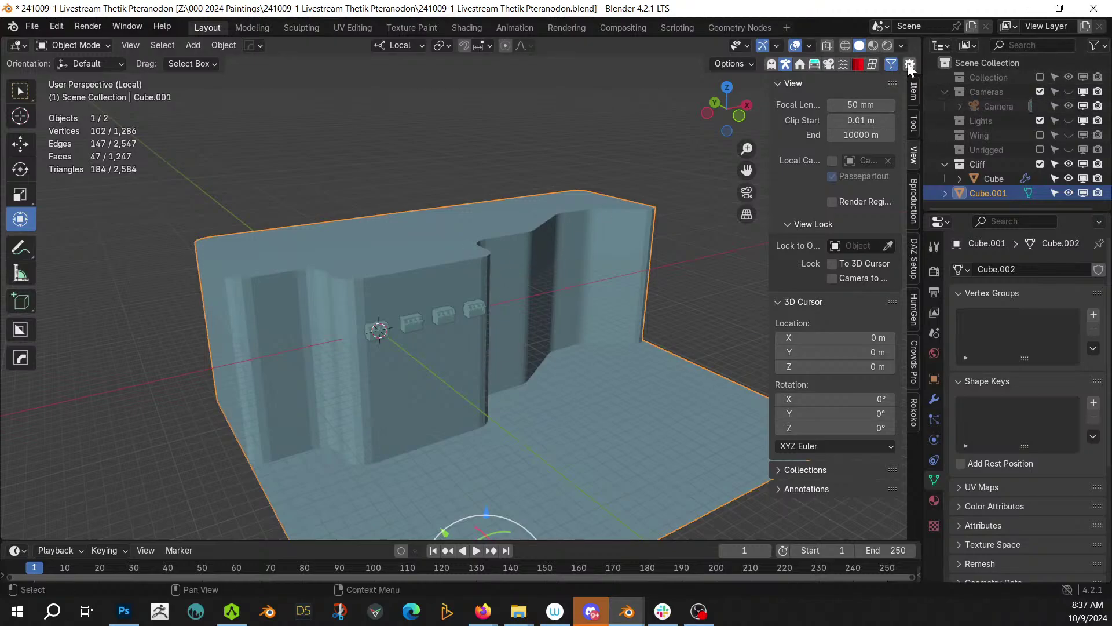
- Try remeshing the cliff with Quad Remesher at a quad count of 1250, and undo it
{"action": "left_click", "coordinate": [874, 64]}
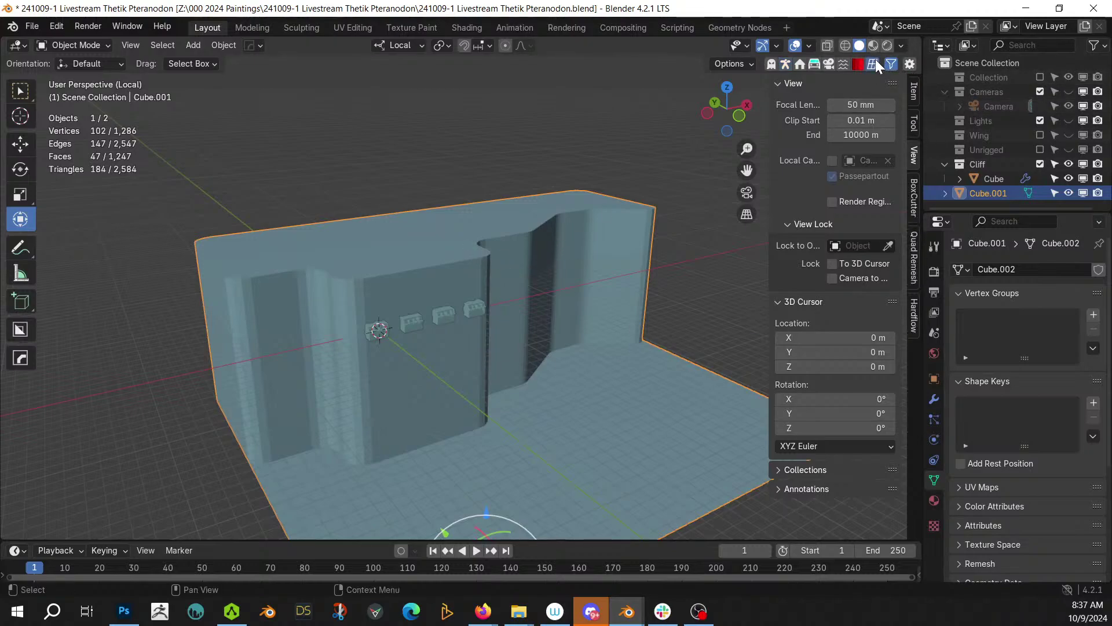
{"action": "left_click", "coordinate": [914, 258]}
{"action": "left_click", "coordinate": [863, 131]}
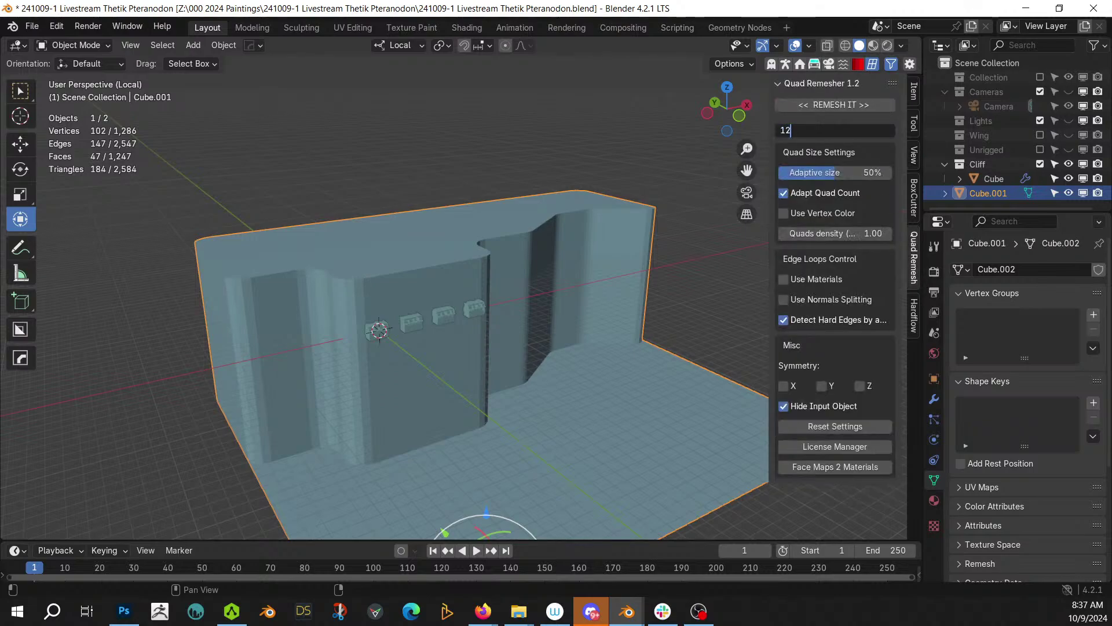
{"action": "key", "text": "ctrl+a"}
{"action": "key", "text": "Return"}
{"action": "left_click", "coordinate": [854, 104]}
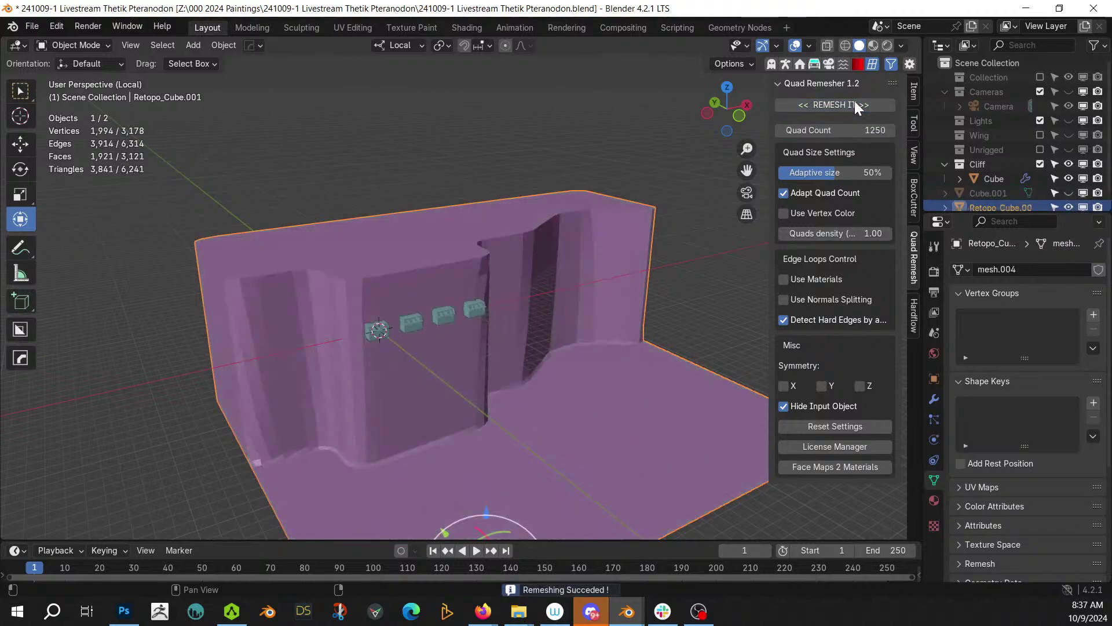
{"action": "key", "text": "ctrl+z"}
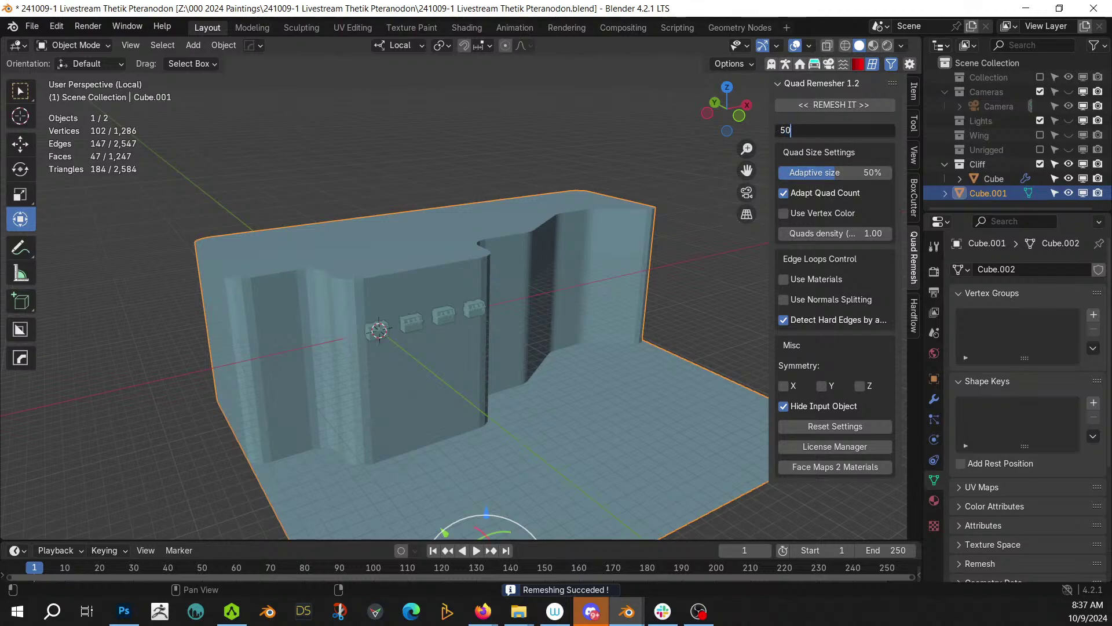
- Remesh the cliff with Quad Remesher at a quad count of 5000
{"action": "type", "text": "00"}
{"action": "key", "text": "Return"}
{"action": "left_click", "coordinate": [839, 105]}
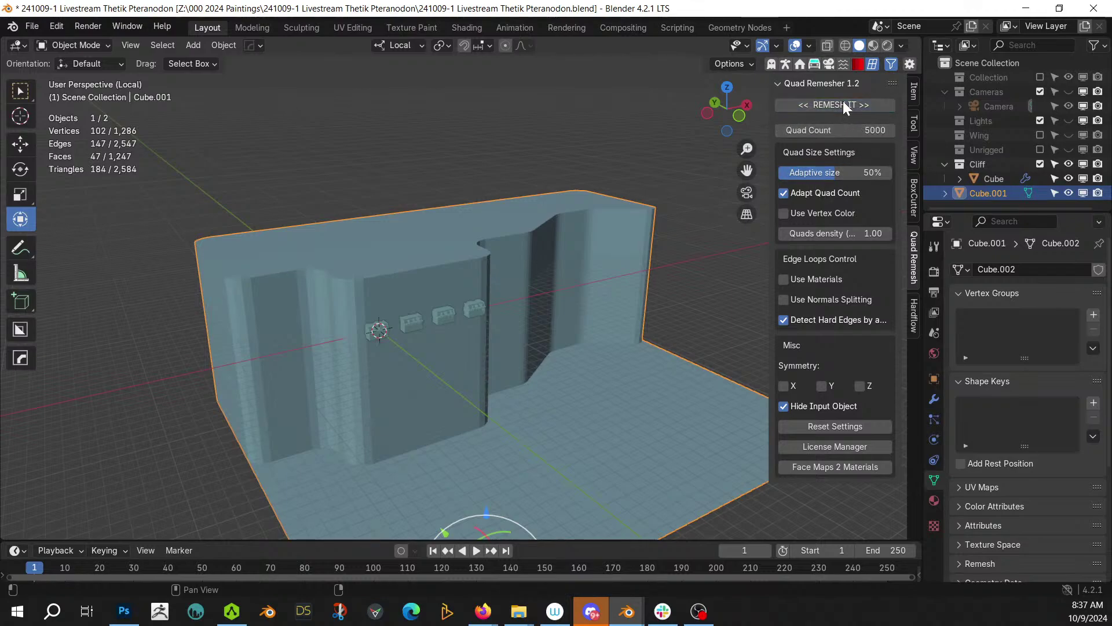
{"action": "middle_click_drag", "start_coordinate": [401, 307], "coordinate": [439, 327]}
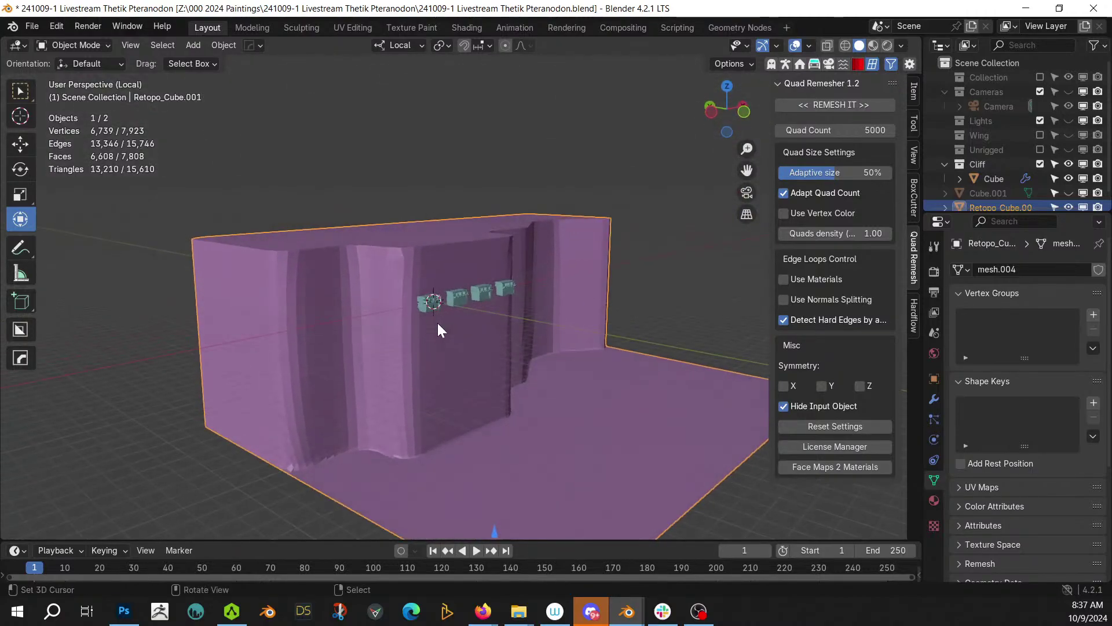
{"action": "scroll", "coordinate": [996, 192], "scroll_direction": "down", "scroll_amount": 1}
- Delete the original Cube.001 and select the remeshed cliff
{"action": "left_click", "coordinate": [996, 181]}
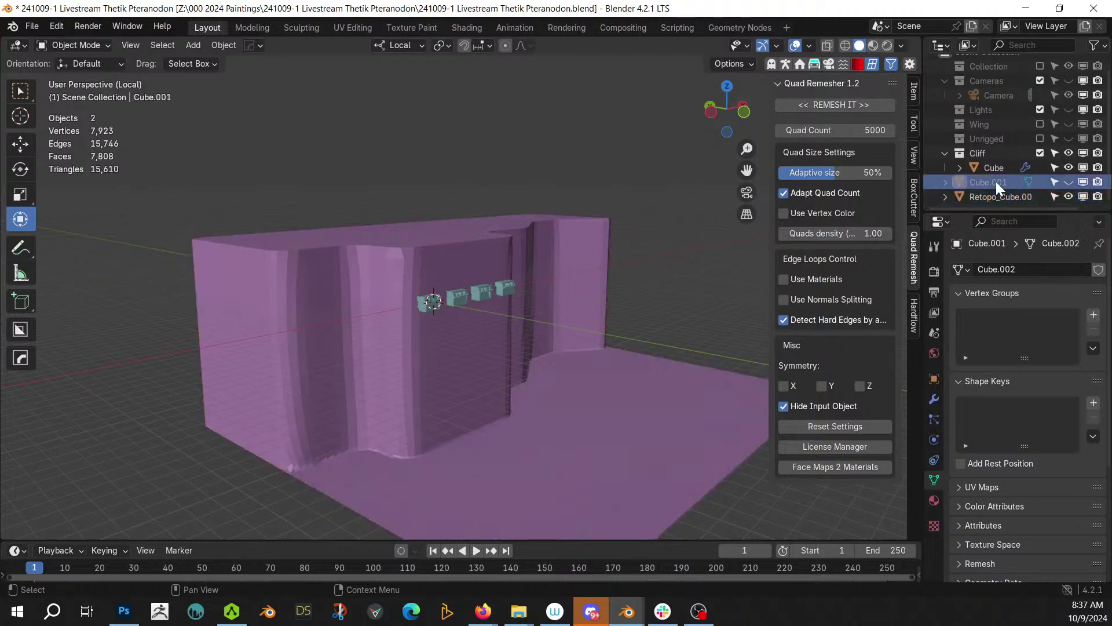
{"action": "key", "text": "Delete"}
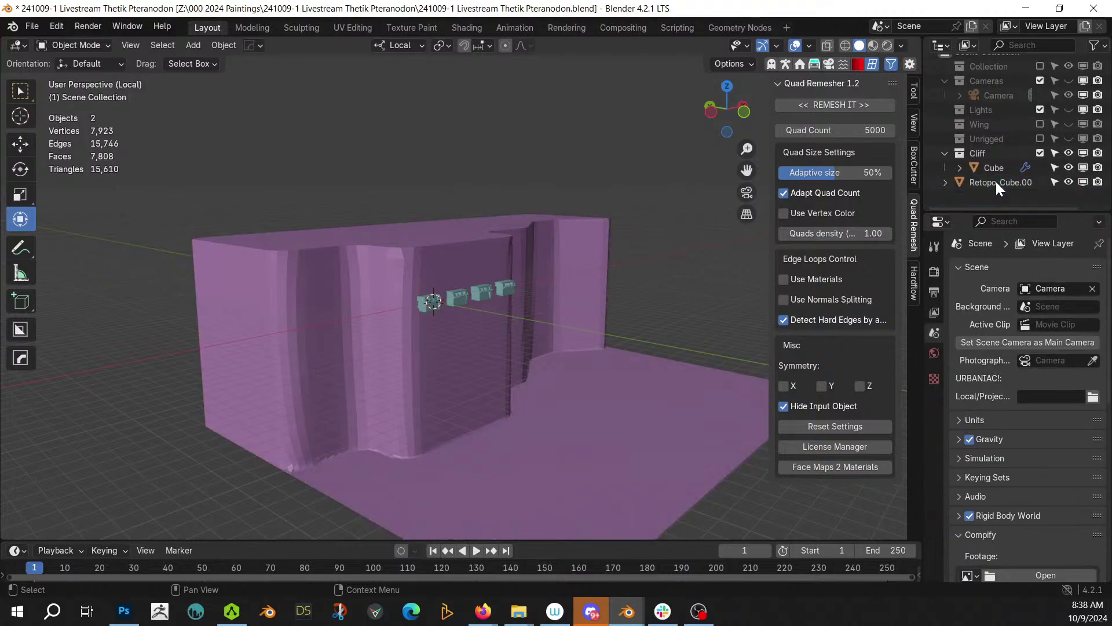
{"action": "left_click", "coordinate": [365, 321]}
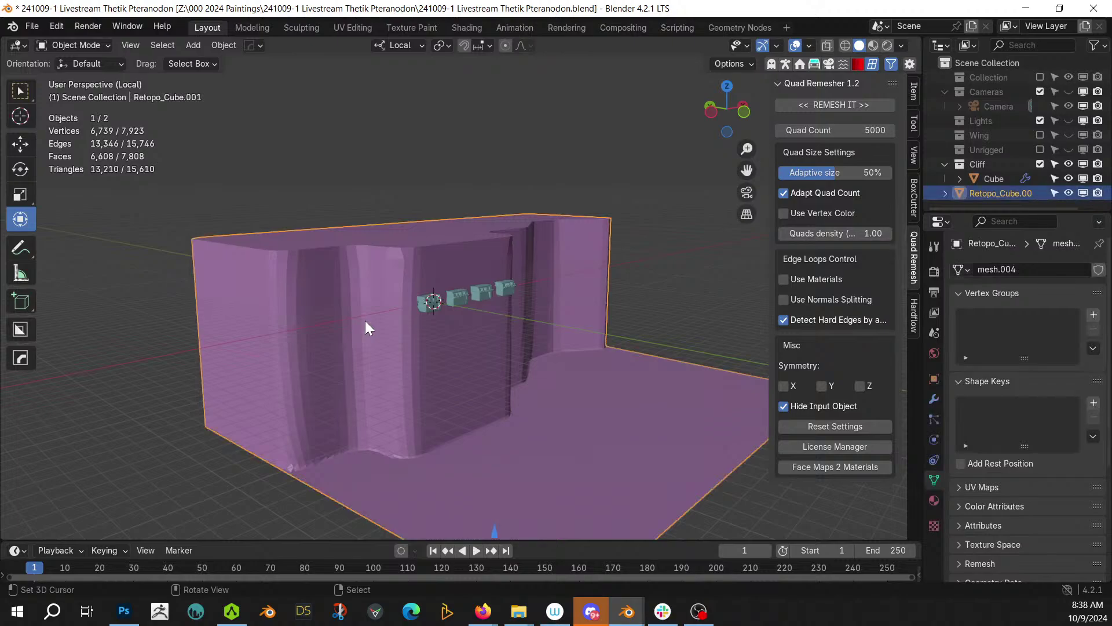
- Check the remeshed cliff's topology in Edit Mode and undo back to the original Cube.001 before the remesh
{"action": "key", "text": "Tab"}
{"action": "scroll", "coordinate": [365, 321], "scroll_direction": "up", "scroll_amount": 4}
{"action": "middle_click_drag", "start_coordinate": [365, 320], "coordinate": [248, 381]}
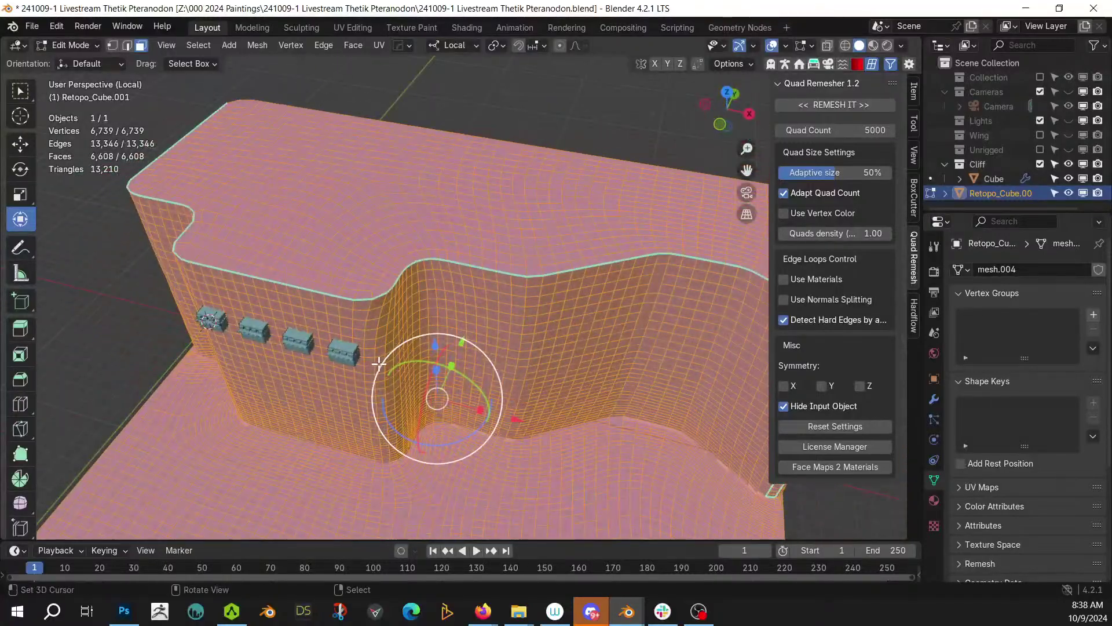
{"action": "key", "text": "Tab"}
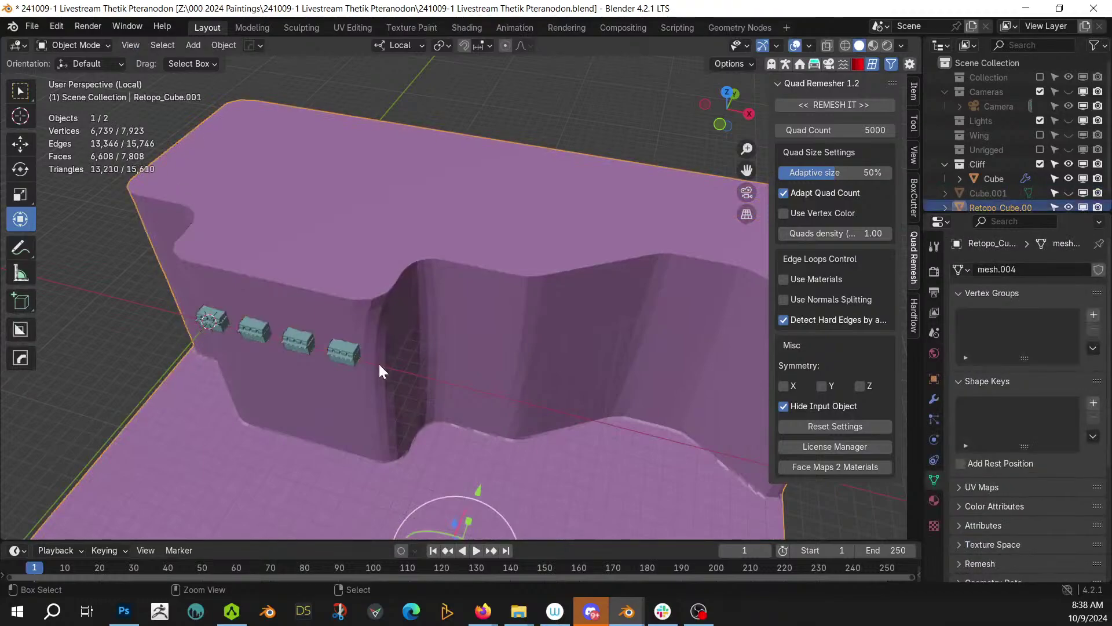
{"action": "key", "text": "ctrl+z"}
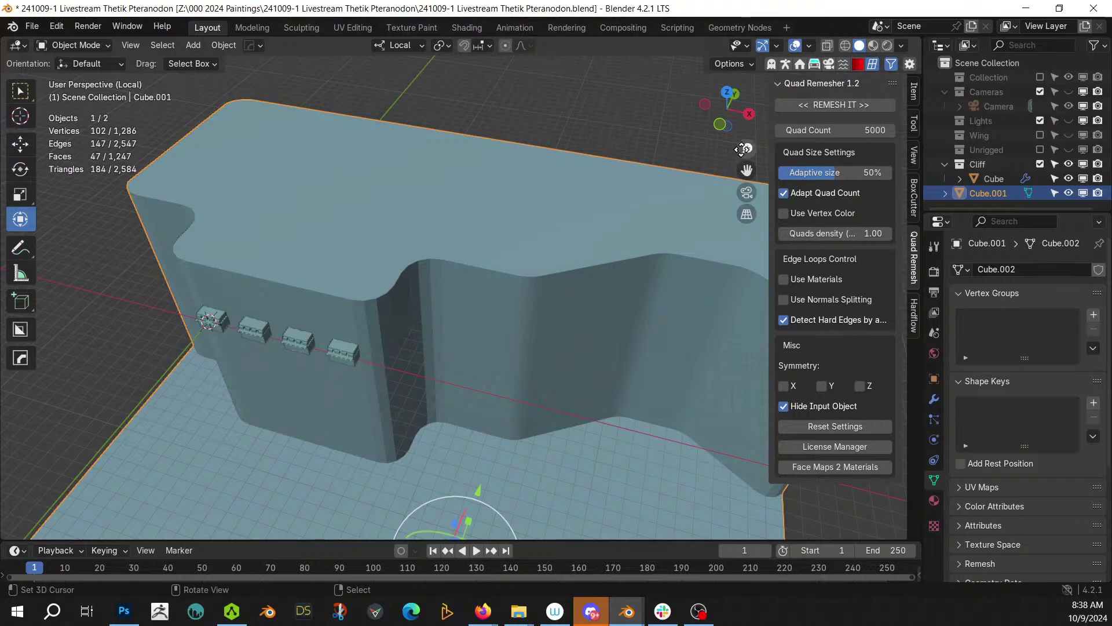
- Add 22 evenly spaced horizontal loop cuts across the full height of the cliff wall
{"action": "key", "text": "Tab"}
{"action": "middle_click_drag", "start_coordinate": [360, 323], "coordinate": [391, 282]}
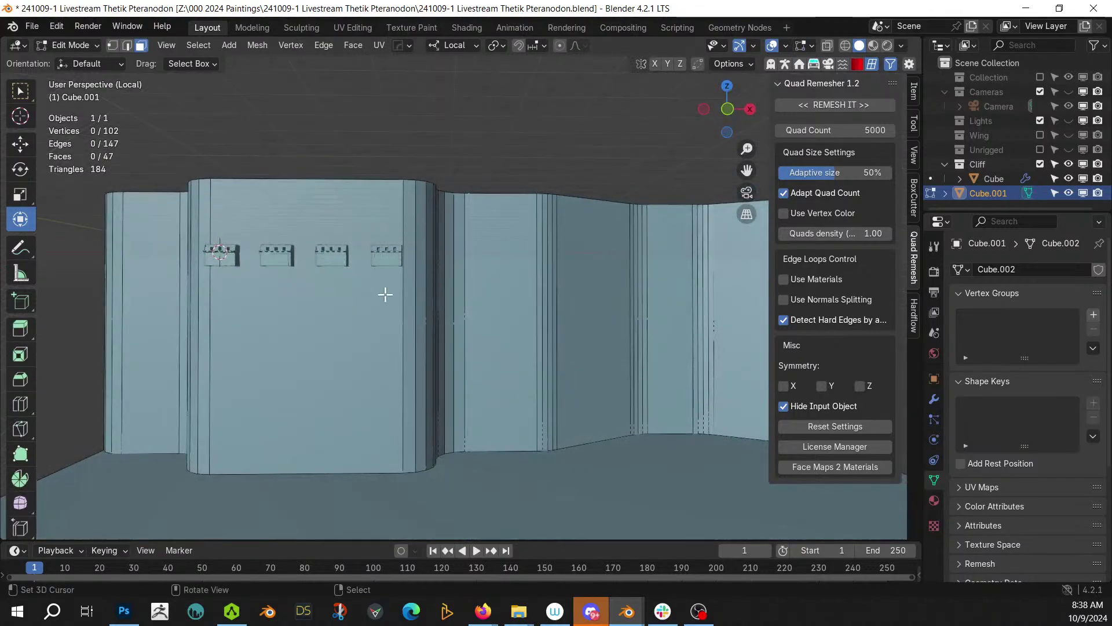
{"action": "left_click", "coordinate": [215, 369]}
{"action": "key", "text": "ctrl+r"}
{"action": "scroll", "coordinate": [215, 368], "scroll_direction": "up", "scroll_amount": 15}
{"action": "scroll", "coordinate": [215, 369], "scroll_direction": "up", "scroll_amount": 4}
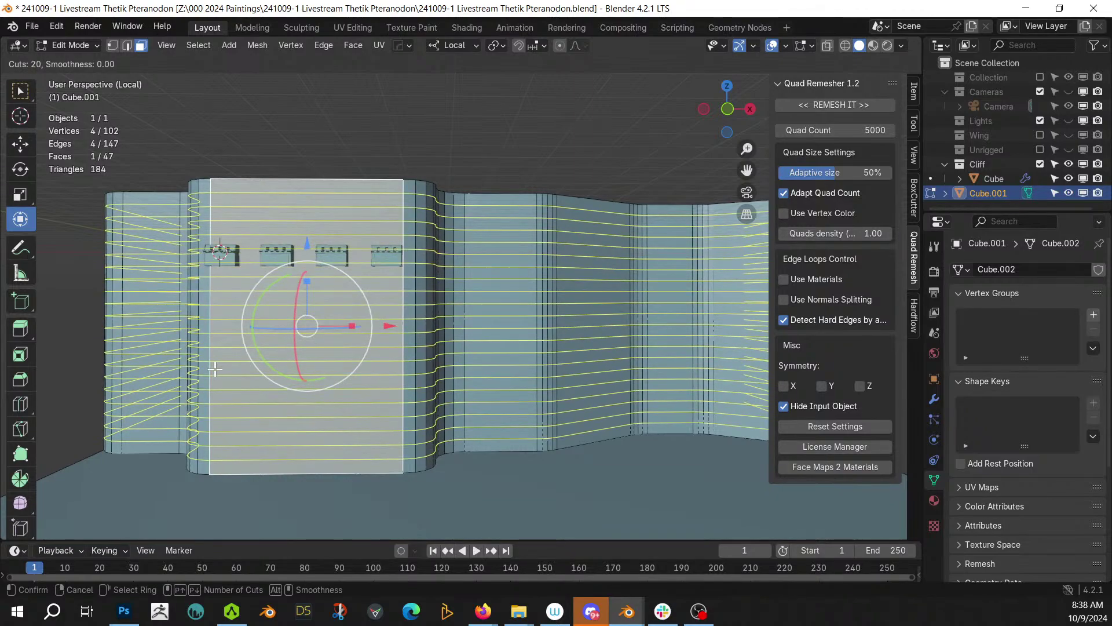
{"action": "scroll", "coordinate": [215, 369], "scroll_direction": "up", "scroll_amount": 2}
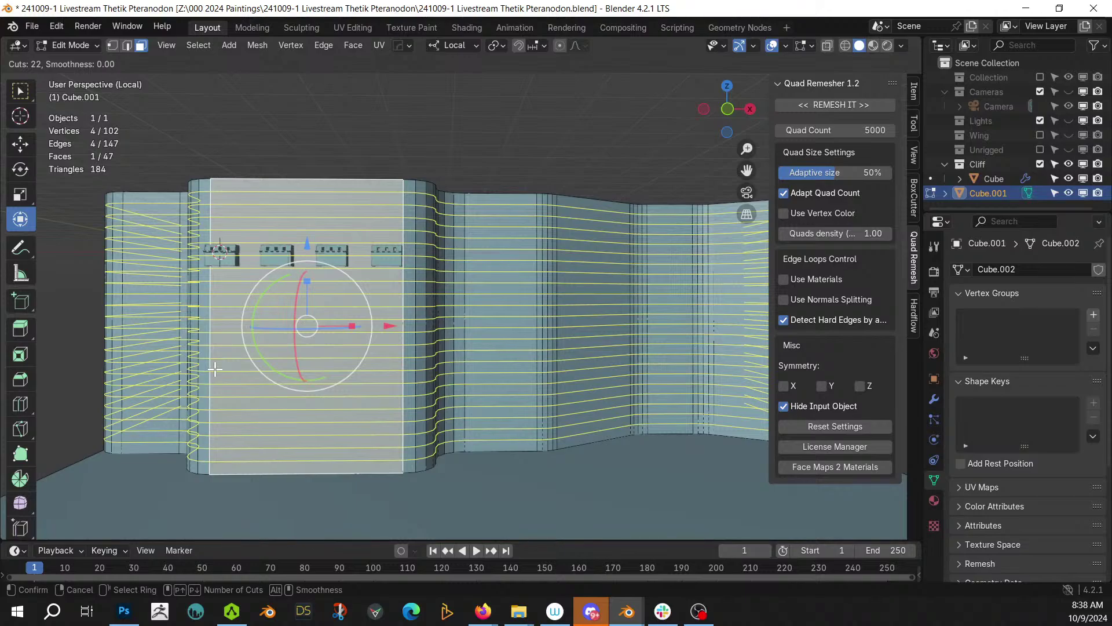
{"action": "left_click", "coordinate": [215, 368]}
{"action": "right_click", "coordinate": [215, 368]}
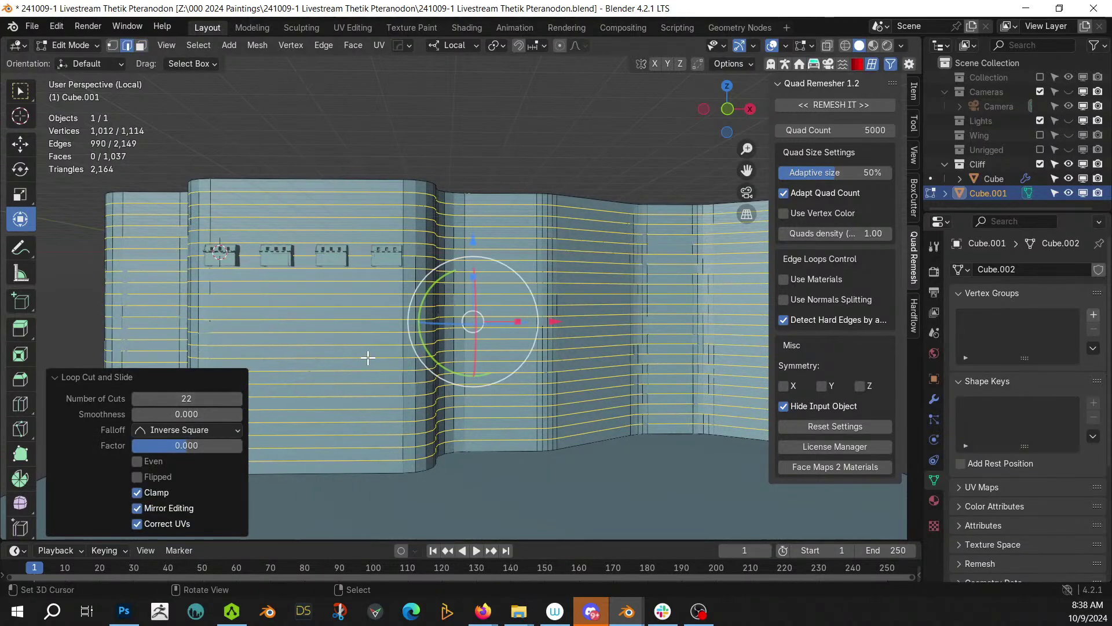
- Add 5 evenly spaced vertical loop cuts to the recessed flat section at the near end of the cliff wall
{"action": "middle_click_drag", "start_coordinate": [381, 356], "coordinate": [441, 286]}
{"action": "left_click", "coordinate": [322, 235]}
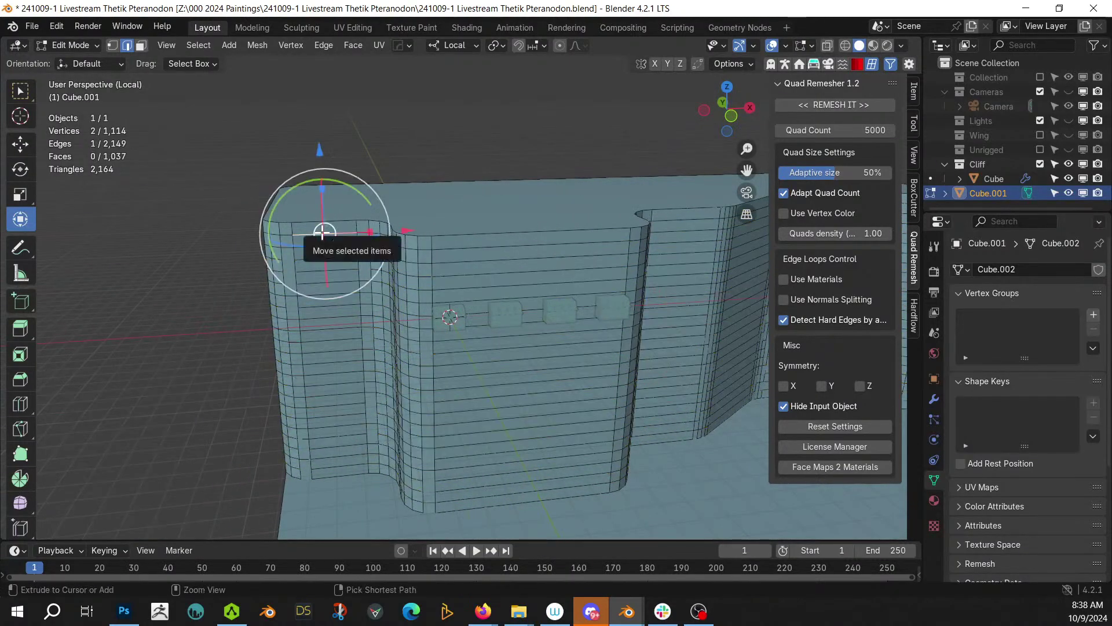
{"action": "key", "text": "ctrl+r"}
{"action": "scroll", "coordinate": [324, 233], "scroll_direction": "up", "scroll_amount": 4}
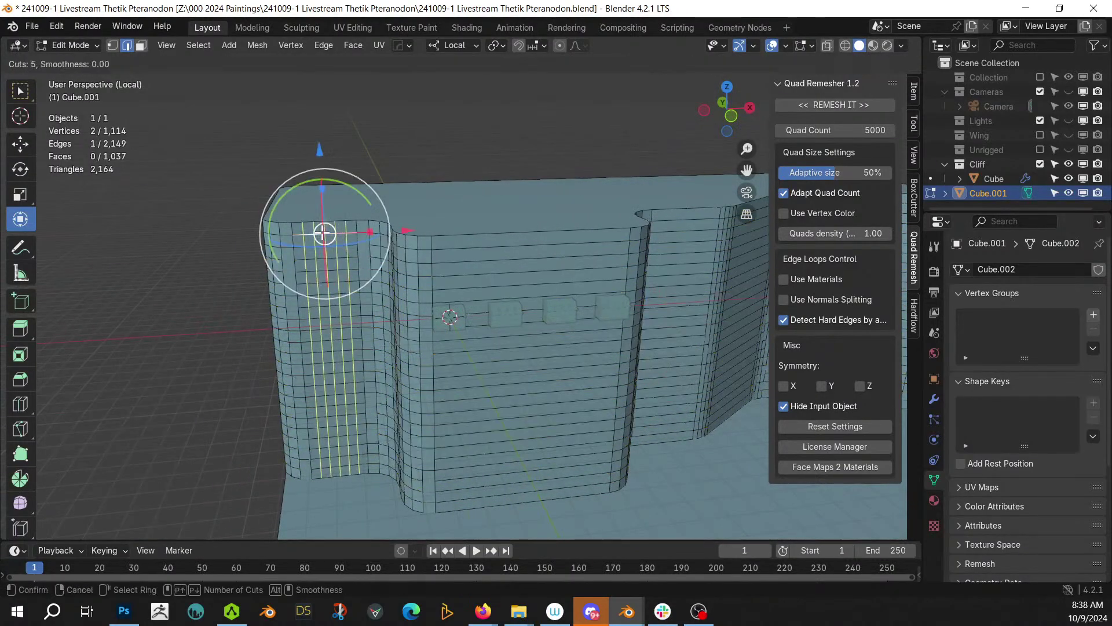
{"action": "left_click", "coordinate": [323, 233]}
{"action": "right_click", "coordinate": [350, 230]}
- Add 15 evenly spaced vertical loop cuts across the broad protruding wall face that carries the four small structures
{"action": "middle_click_drag", "start_coordinate": [350, 231], "coordinate": [570, 262]}
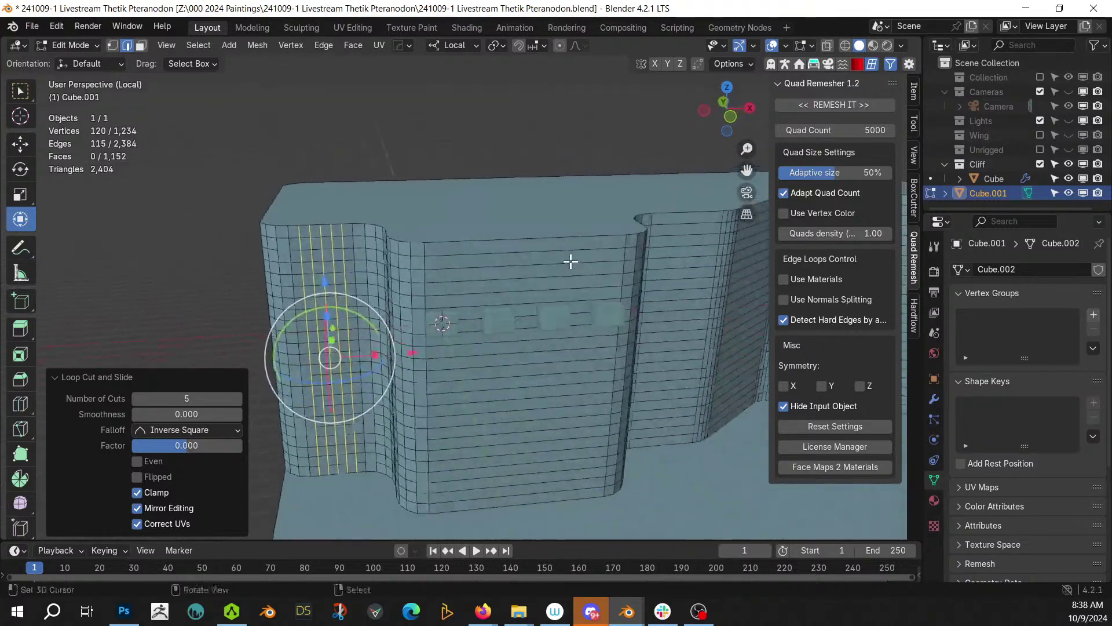
{"action": "key", "text": "ctrl+r"}
{"action": "scroll", "coordinate": [517, 256], "scroll_direction": "up", "scroll_amount": 12}
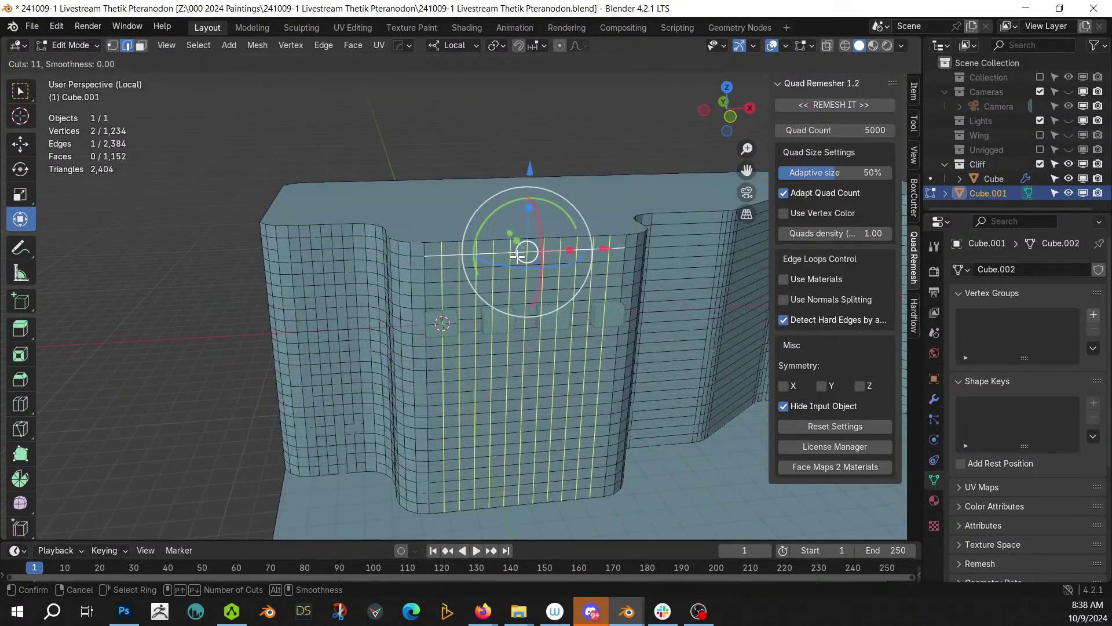
{"action": "scroll", "coordinate": [517, 256], "scroll_direction": "up", "scroll_amount": 2}
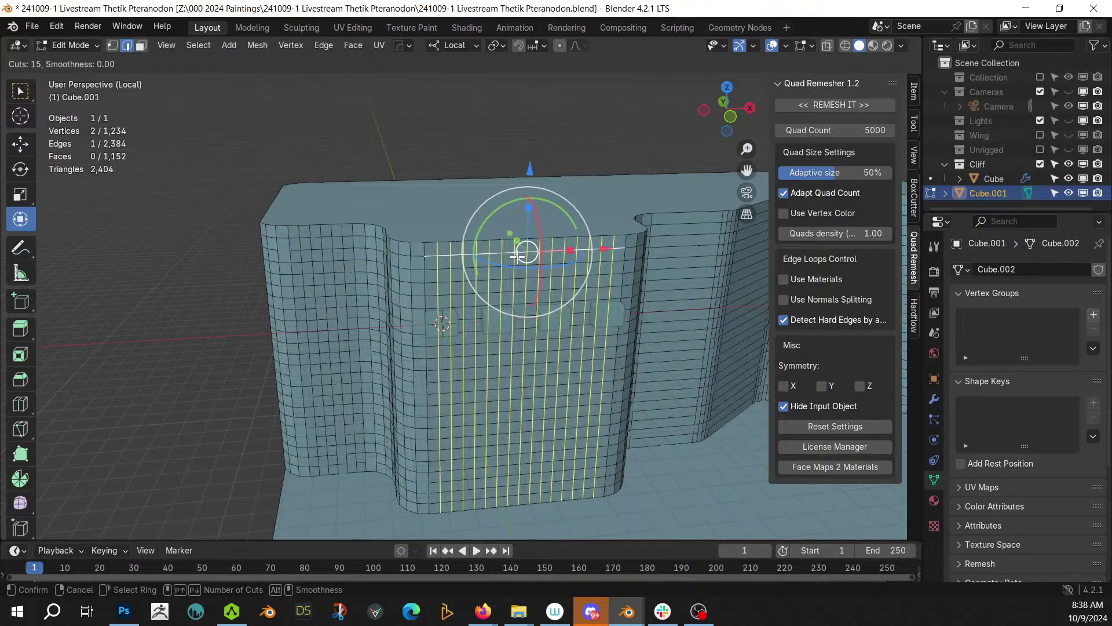
{"action": "left_click", "coordinate": [517, 257]}
- Add 6 evenly spaced vertical loop cuts to the flat wall section just beyond the concave corner beside the structures
{"action": "middle_click_drag", "start_coordinate": [518, 257], "coordinate": [541, 283]}
{"action": "left_click", "coordinate": [548, 279]}
{"action": "key", "text": "ctrl+r"}
{"action": "scroll", "coordinate": [548, 281], "scroll_direction": "down", "scroll_amount": 8}
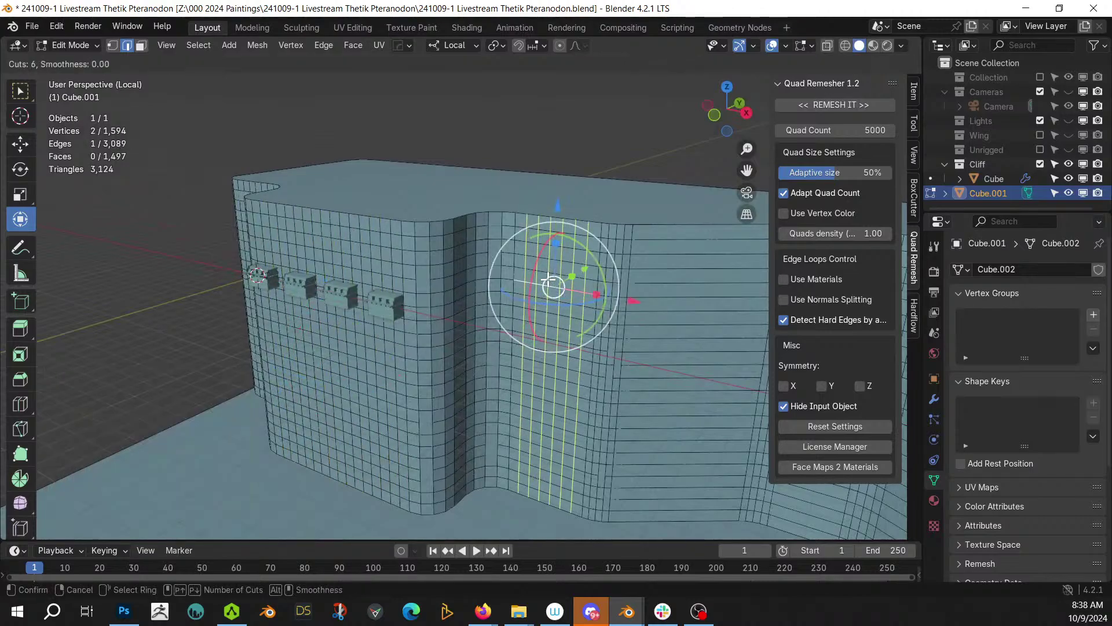
{"action": "scroll", "coordinate": [548, 281], "scroll_direction": "down", "scroll_amount": 1}
{"action": "left_click", "coordinate": [548, 280]}
{"action": "right_click", "coordinate": [548, 280]}
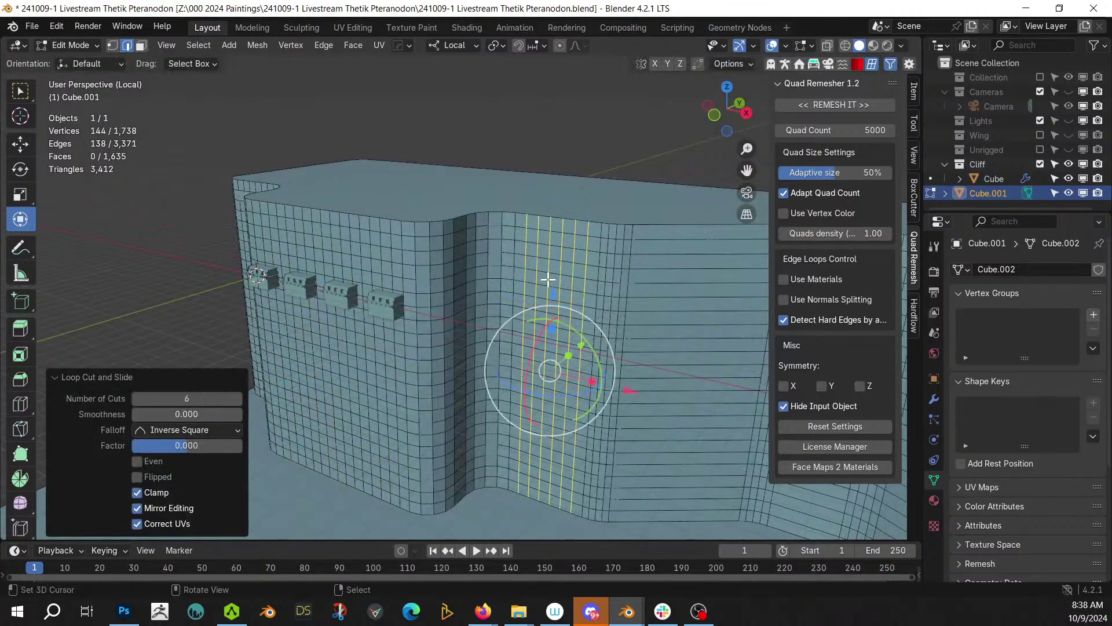
- Add 11 evenly spaced vertical loop cuts across the wide undivided section in the middle of the cliff wall
{"action": "middle_click_drag", "start_coordinate": [637, 299], "coordinate": [427, 248]}
{"action": "left_click", "coordinate": [426, 248]}
{"action": "key", "text": "ctrl+r"}
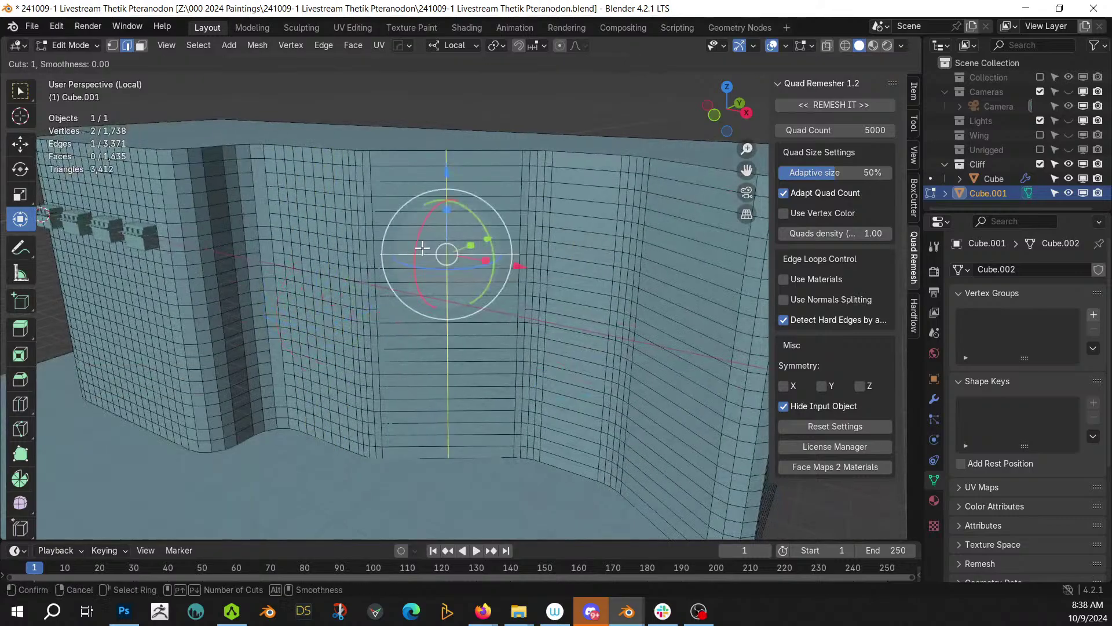
{"action": "scroll", "coordinate": [422, 248], "scroll_direction": "up", "scroll_amount": 5}
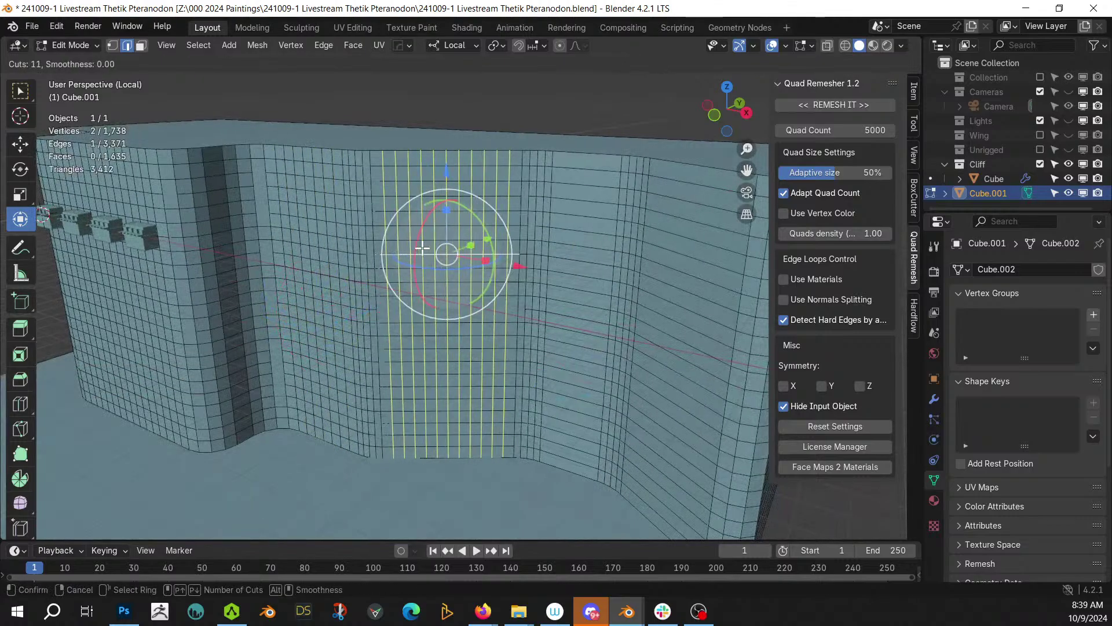
{"action": "left_click", "coordinate": [422, 247]}
{"action": "right_click", "coordinate": [422, 248]}
- Add 4 evenly spaced vertical loop cuts to the narrow wall section between the middle section and the last bend
{"action": "mouse_move", "coordinate": [496, 265]}
{"action": "middle_mouse_down"}
{"action": "mouse_move", "coordinate": [626, 285]}
{"action": "mouse_move", "coordinate": [495, 261]}
{"action": "middle_mouse_up"}
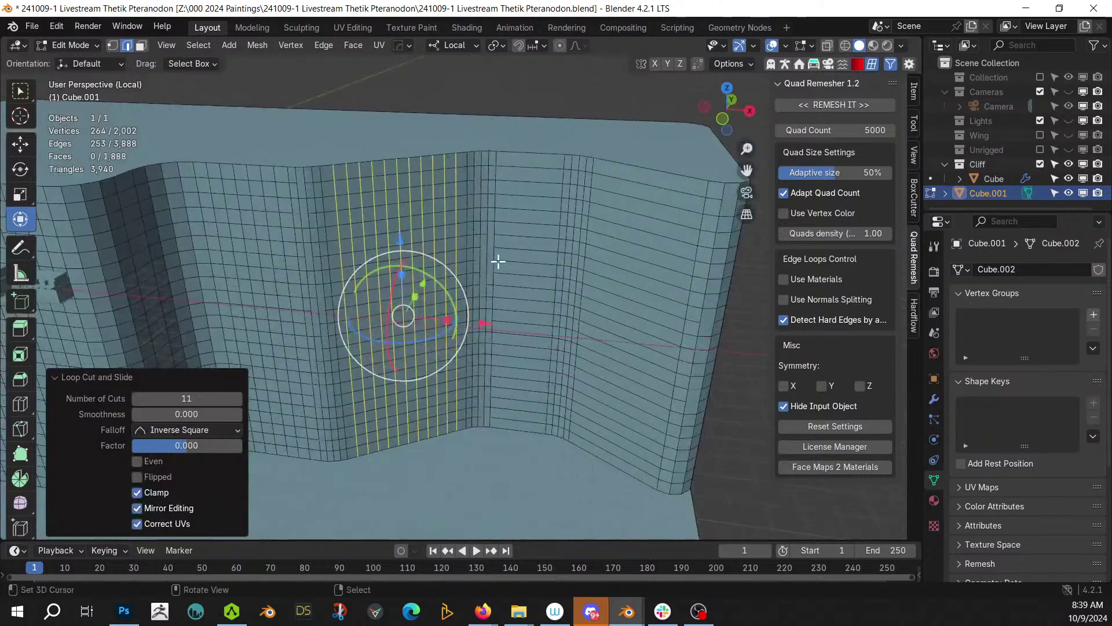
{"action": "right_click", "coordinate": [522, 251]}
{"action": "key", "text": "ctrl+r"}
{"action": "scroll", "coordinate": [523, 250], "scroll_direction": "down", "scroll_amount": 3}
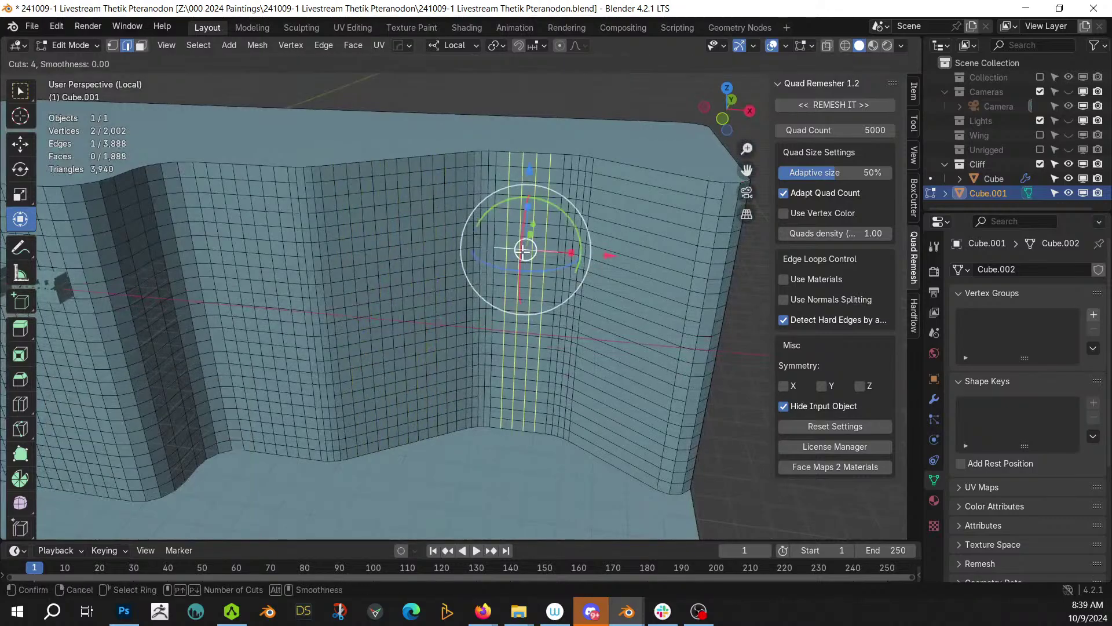
{"action": "left_click", "coordinate": [523, 250]}
{"action": "right_click", "coordinate": [523, 250]}
- Add 8 evenly spaced vertical loop cuts to the last undivided wall section at the far end of the cliff
{"action": "right_click", "coordinate": [622, 265]}
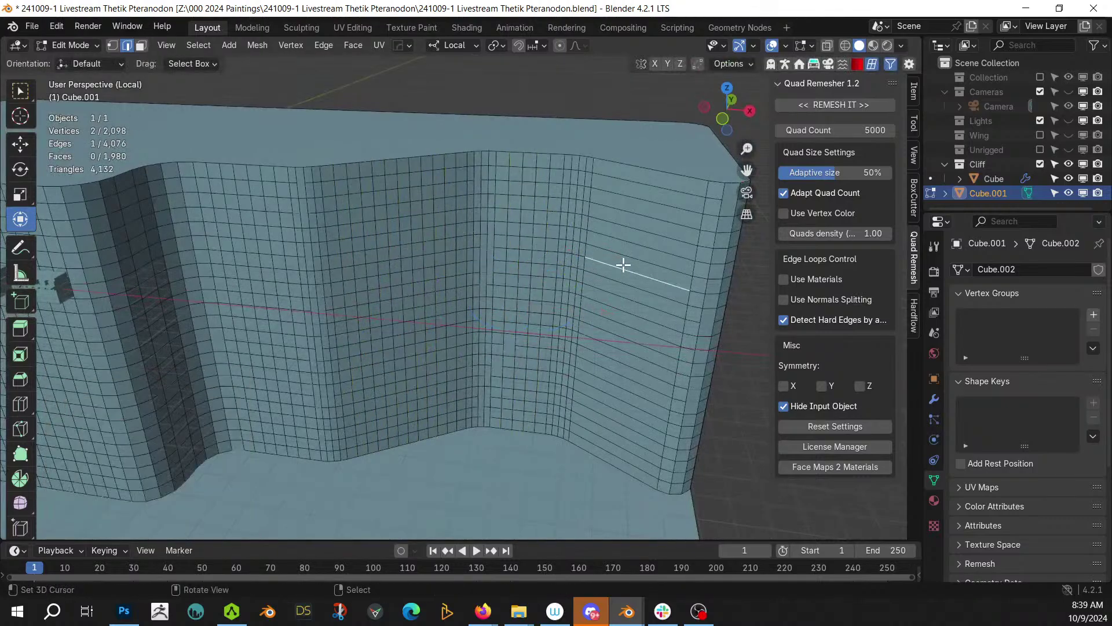
{"action": "key", "text": "ctrl+r"}
{"action": "scroll", "coordinate": [623, 264], "scroll_direction": "up", "scroll_amount": 4}
{"action": "scroll", "coordinate": [623, 265], "scroll_direction": "up", "scroll_amount": 3}
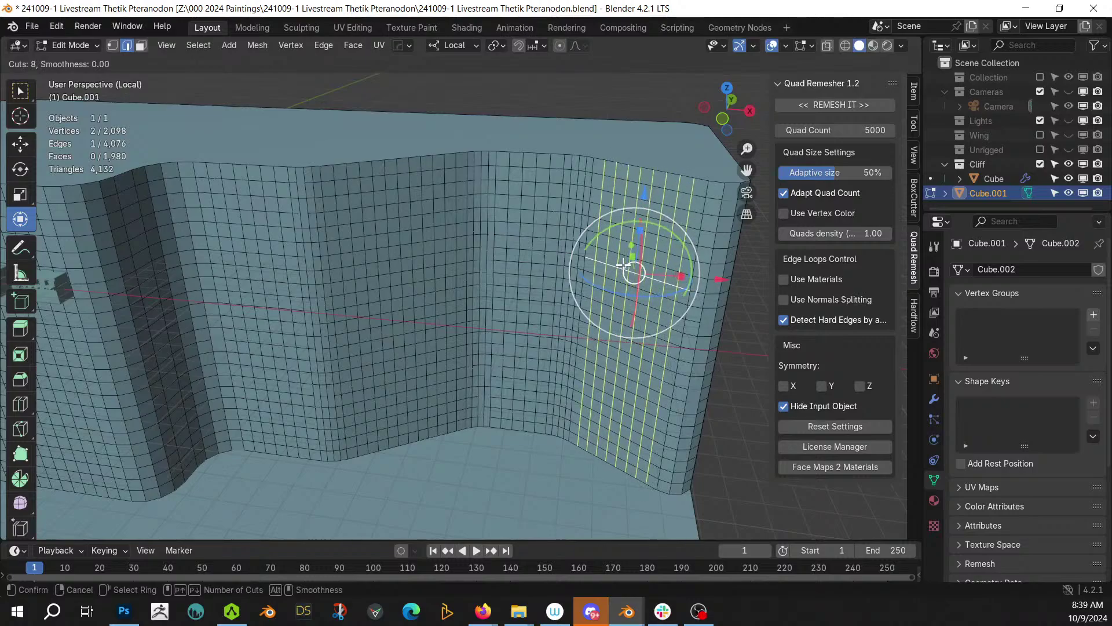
{"action": "left_click", "coordinate": [623, 265]}
{"action": "right_click", "coordinate": [623, 265]}
- Select the large floor face and cut it into parallel strips with Random Flow's Quad Slice
{"action": "scroll", "coordinate": [624, 265], "scroll_direction": "down", "scroll_amount": 4}
{"action": "middle_click_drag", "start_coordinate": [623, 264], "coordinate": [552, 217]}
{"action": "right_click", "coordinate": [357, 332]}
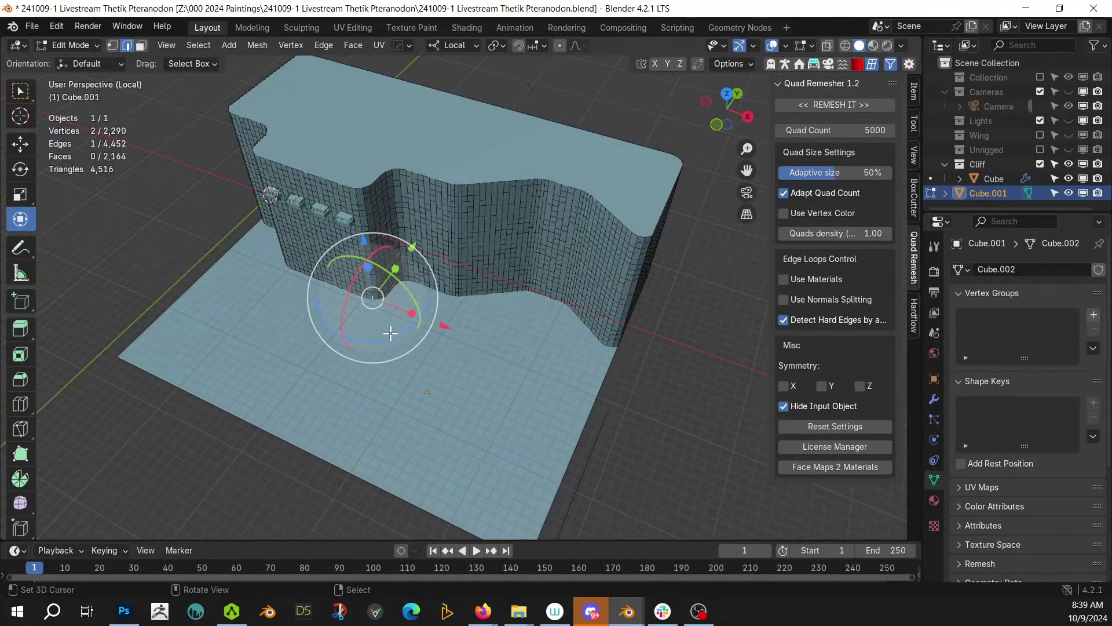
{"action": "key", "text": "3"}
{"action": "right_click", "coordinate": [356, 371]}
{"action": "middle_click_drag", "start_coordinate": [356, 371], "coordinate": [463, 385]}
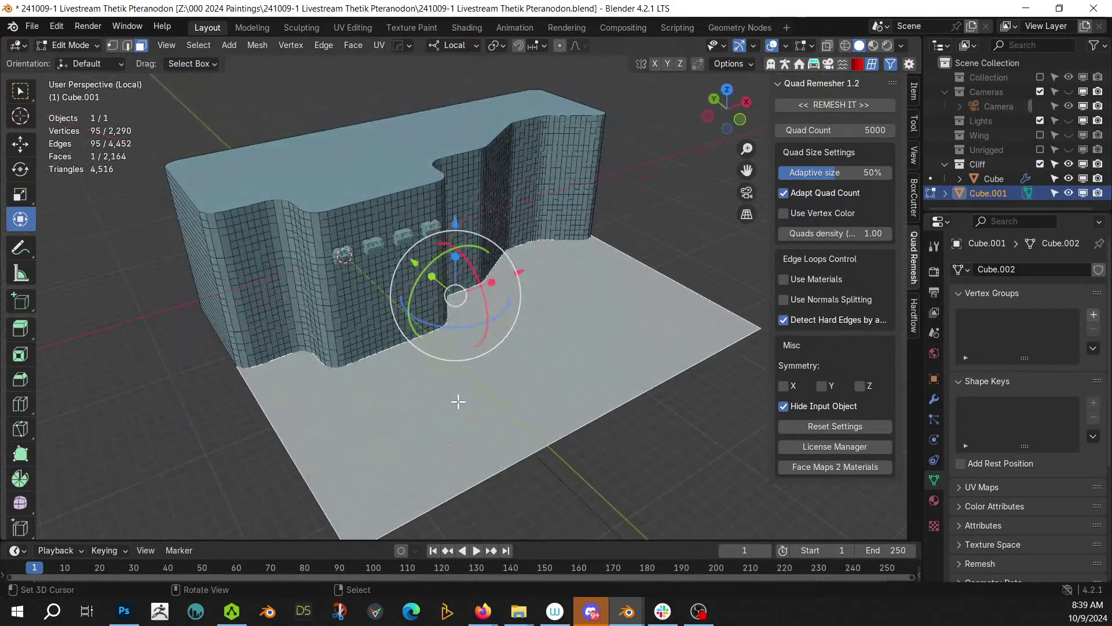
{"action": "key", "text": "shift+q"}
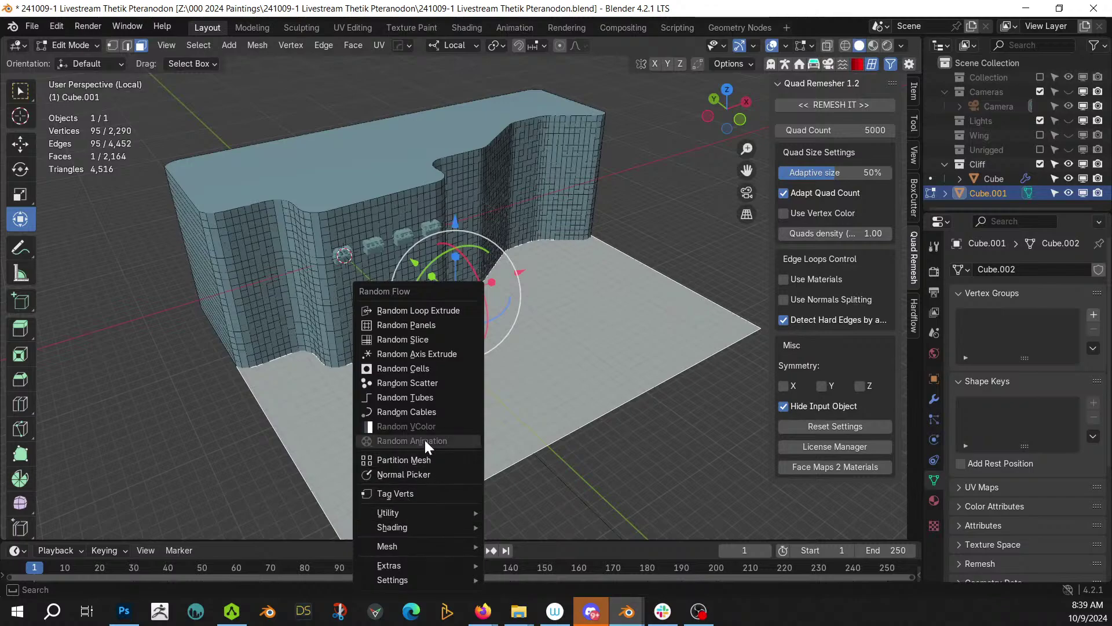
{"action": "mouse_move", "coordinate": [422, 544]}
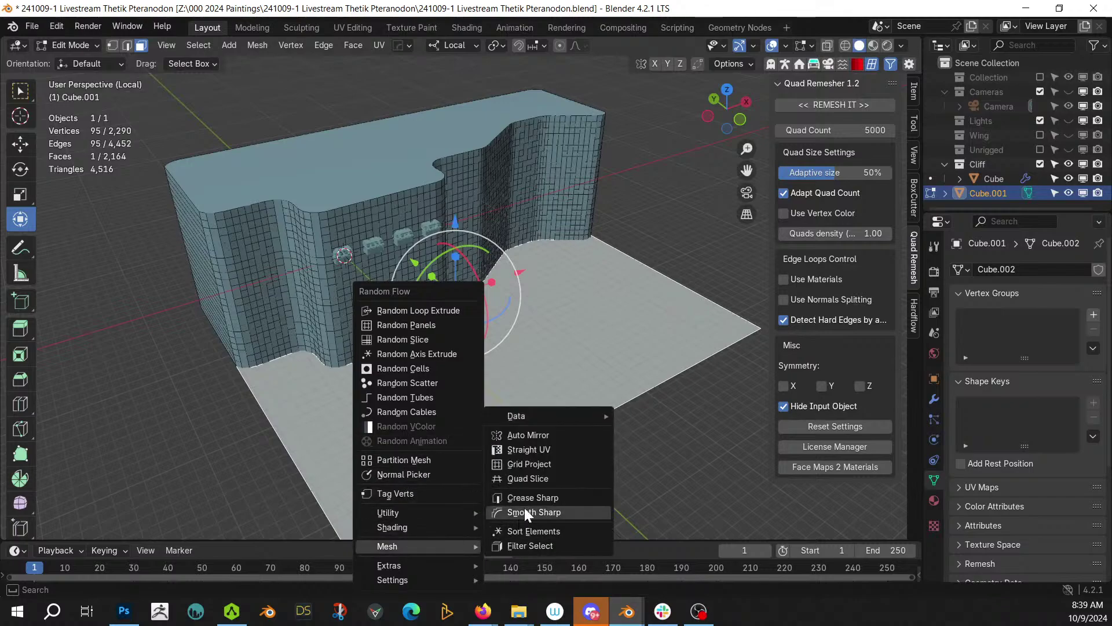
{"action": "left_click", "coordinate": [537, 478]}
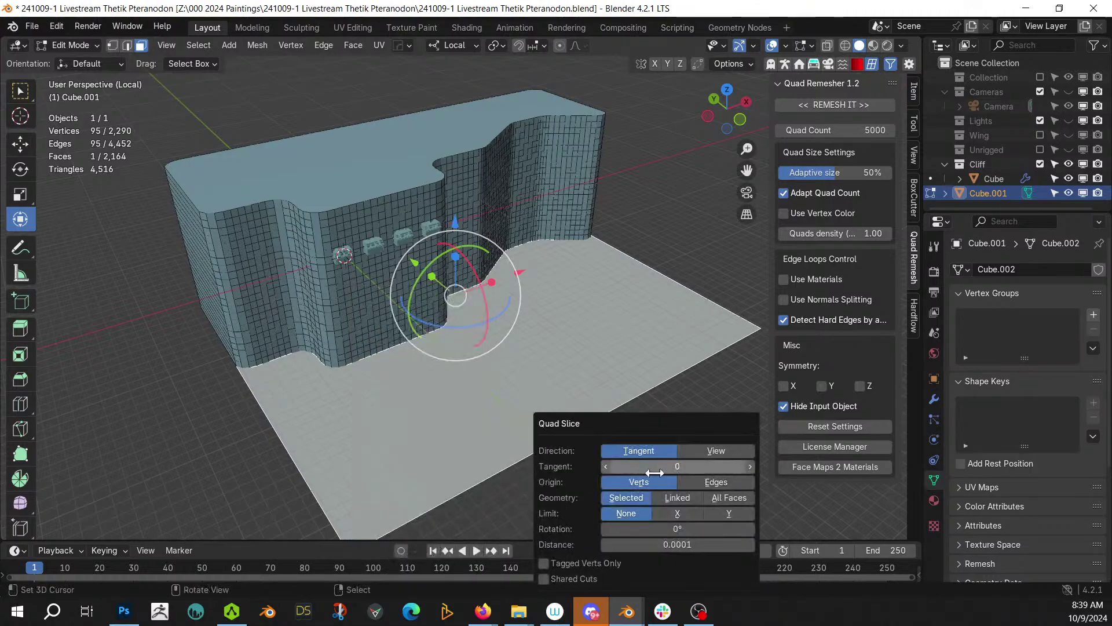
{"action": "left_click", "coordinate": [750, 465]}
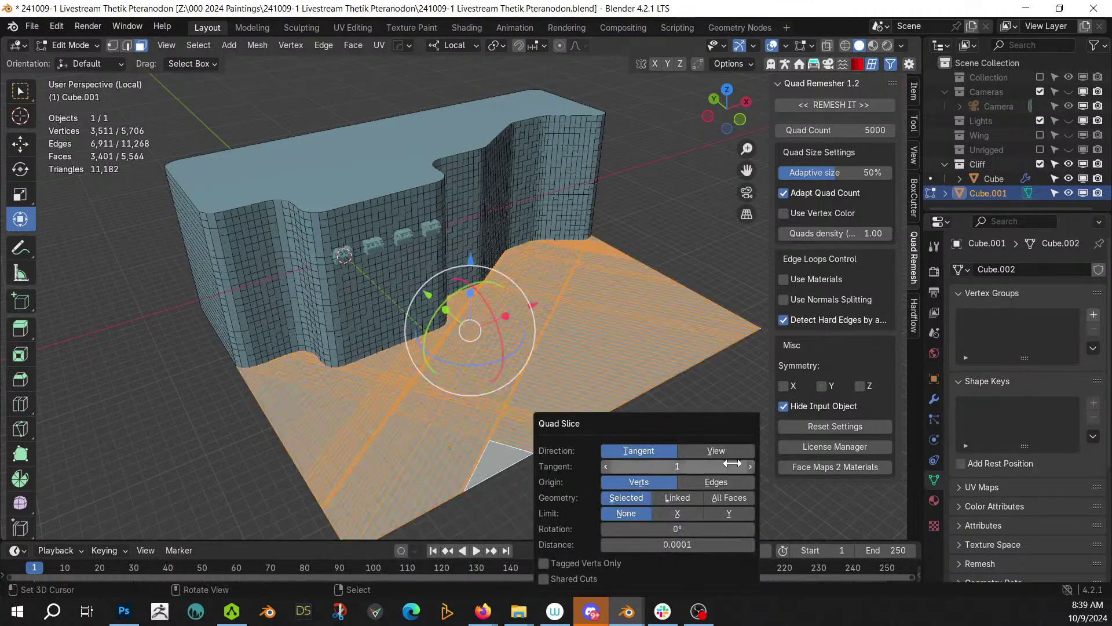
{"action": "left_click", "coordinate": [609, 467]}
{"action": "middle_click_drag", "start_coordinate": [298, 391], "coordinate": [198, 427]}
{"action": "left_click", "coordinate": [651, 479]}
- Add 30 evenly spaced loop cuts across the long floor strips, running parallel to the cliff's length
{"action": "middle_click_drag", "start_coordinate": [538, 476], "coordinate": [433, 380]}
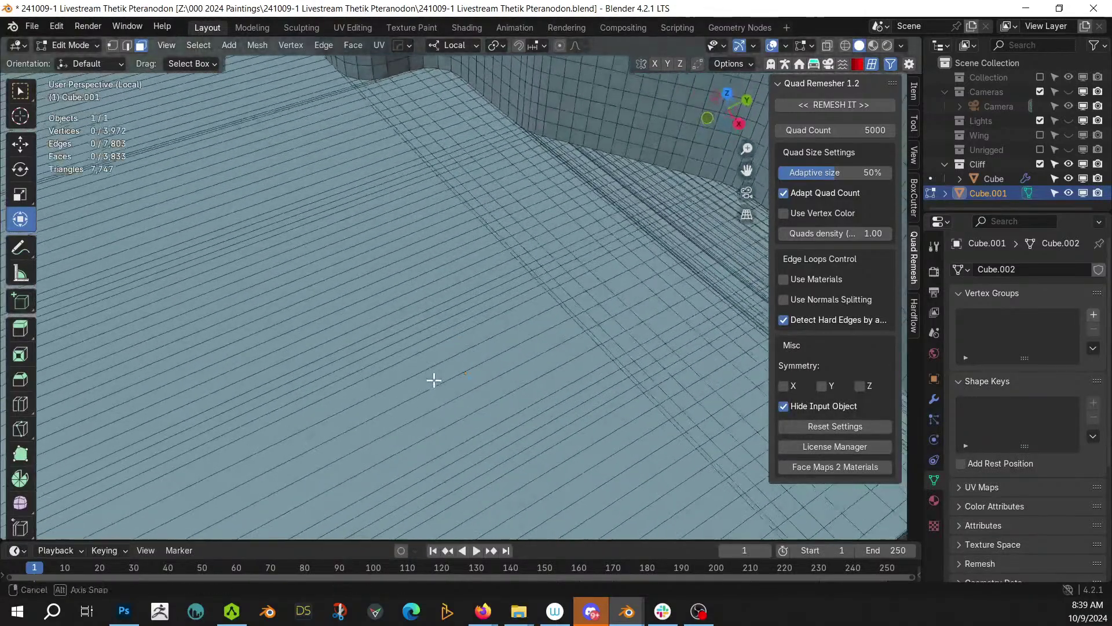
{"action": "left_click", "coordinate": [434, 389]}
{"action": "key", "text": "ctrl+r"}
{"action": "scroll", "coordinate": [433, 389], "scroll_direction": "up", "scroll_amount": 12}
{"action": "scroll", "coordinate": [433, 388], "scroll_direction": "up", "scroll_amount": 13}
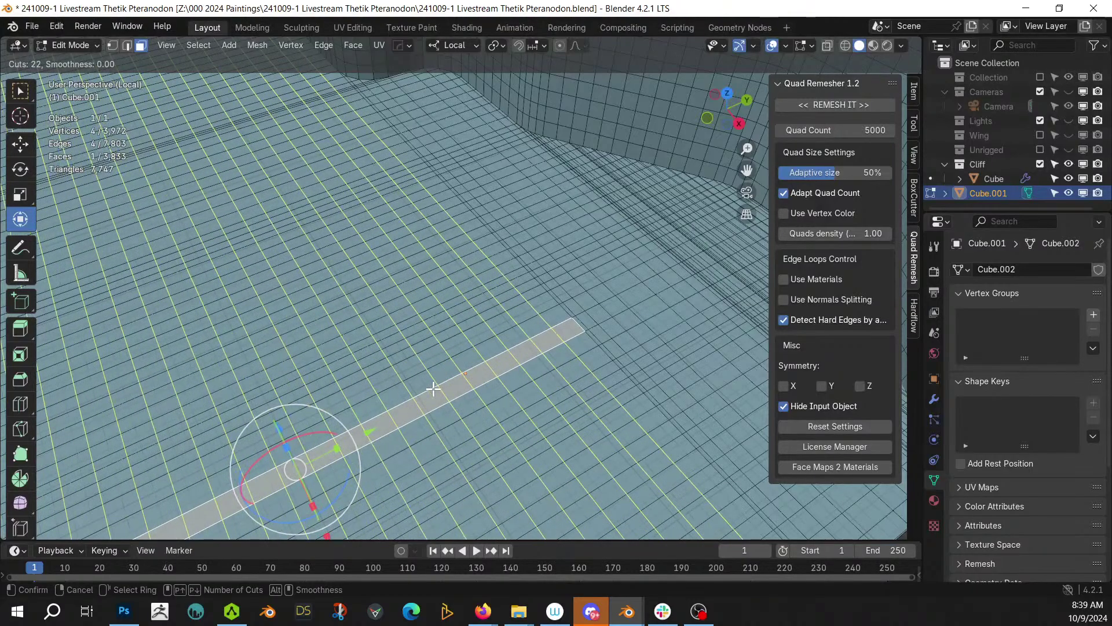
{"action": "scroll", "coordinate": [433, 389], "scroll_direction": "up", "scroll_amount": 4}
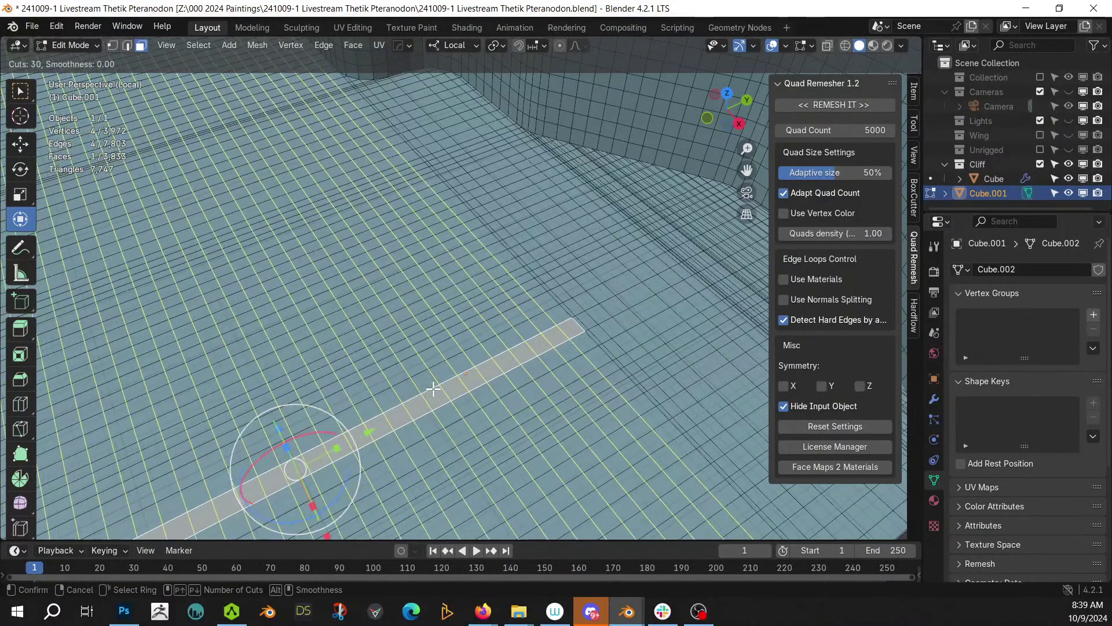
{"action": "left_click", "coordinate": [433, 389]}
{"action": "right_click", "coordinate": [433, 388]}
- Save the file in Object Mode and apply Rotation & Scale to the cliff object
{"action": "scroll", "coordinate": [434, 389], "scroll_direction": "down", "scroll_amount": 4}
{"action": "key", "text": "Tab"}
{"action": "middle_click_drag", "start_coordinate": [432, 388], "coordinate": [624, 360]}
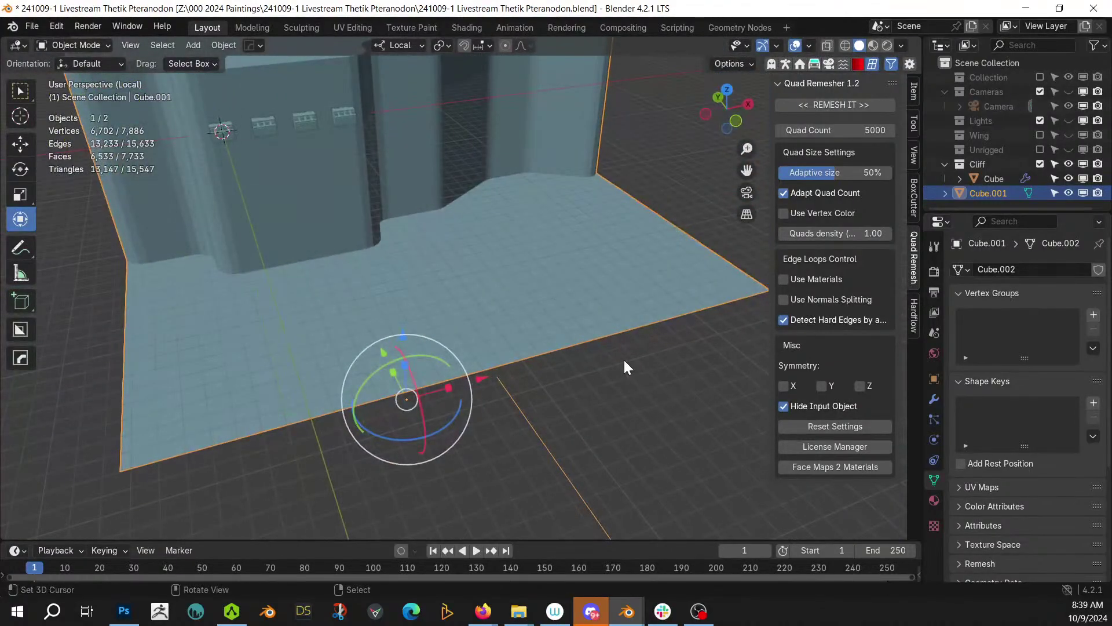
{"action": "key", "text": "ctrl+s"}
{"action": "middle_click_drag", "start_coordinate": [350, 242], "coordinate": [485, 293]}
{"action": "key", "text": "ctrl+a"}
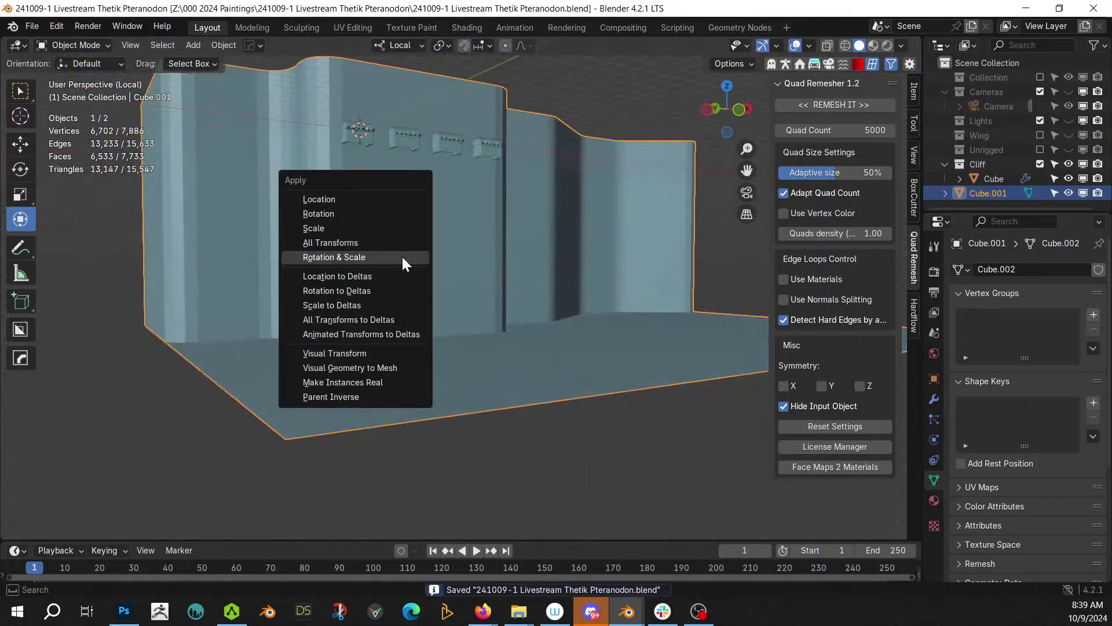
{"action": "left_click", "coordinate": [403, 258]}
- Select the band of wall faces at the height of the small structures, invert the selection, and return to Object Mode
{"action": "scroll", "coordinate": [454, 339], "scroll_direction": "up", "scroll_amount": 4}
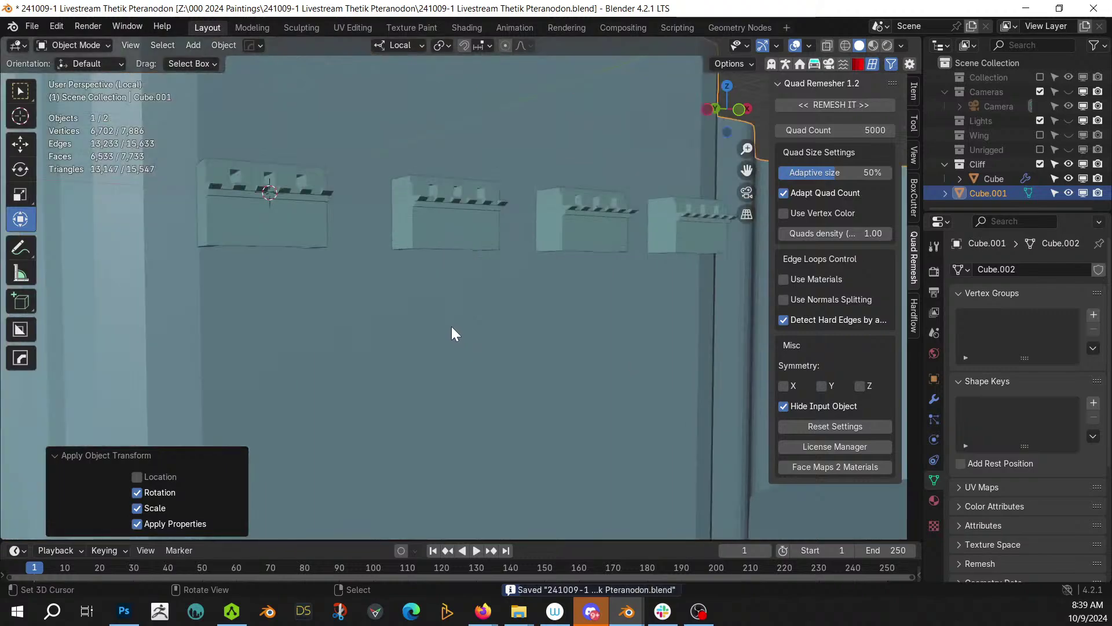
{"action": "key", "text": "Tab"}
{"action": "middle_click_drag", "start_coordinate": [445, 326], "coordinate": [436, 329]}
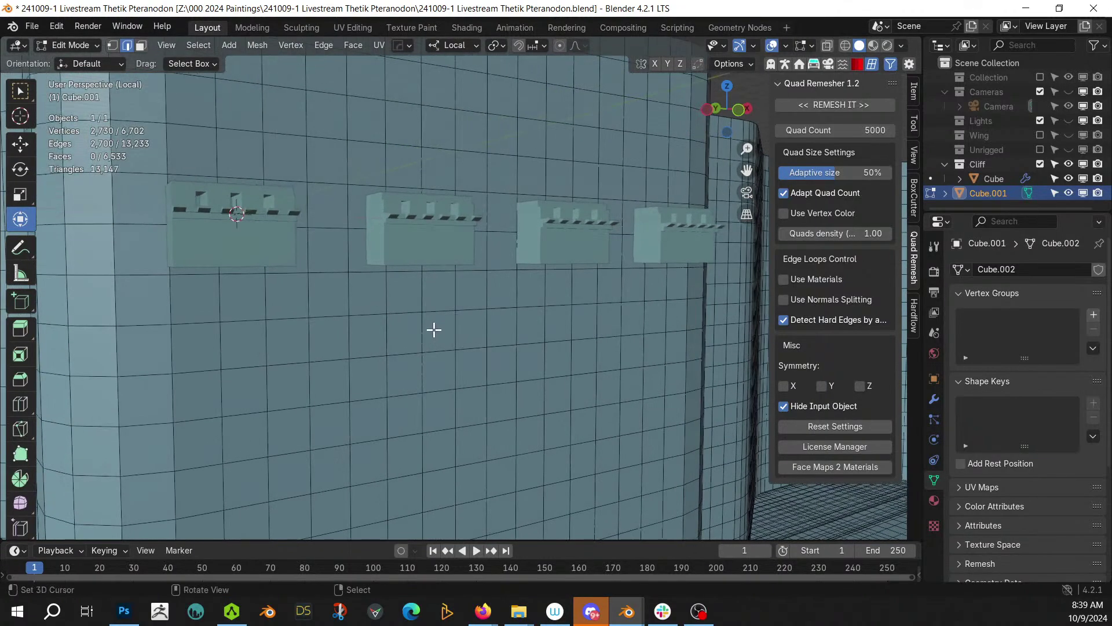
{"action": "key", "text": "3"}
{"action": "left_click", "coordinate": [111, 205], "text": "alt"}
{"action": "middle_click_drag", "start_coordinate": [137, 247], "coordinate": [250, 272]}
{"action": "key", "text": "Tab"}
{"action": "key", "text": "Tab"}
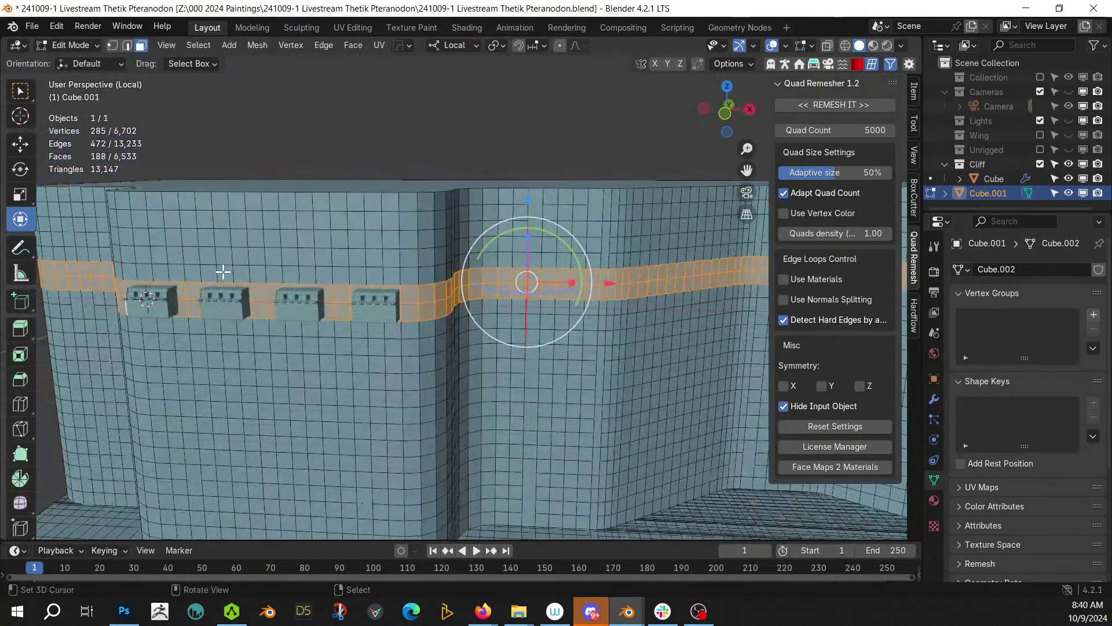
{"action": "key", "text": "ctrl+i"}
{"action": "scroll", "coordinate": [346, 268], "scroll_direction": "down", "scroll_amount": 3}
{"action": "middle_click_drag", "start_coordinate": [345, 268], "coordinate": [452, 291]}
{"action": "key", "text": "Tab"}
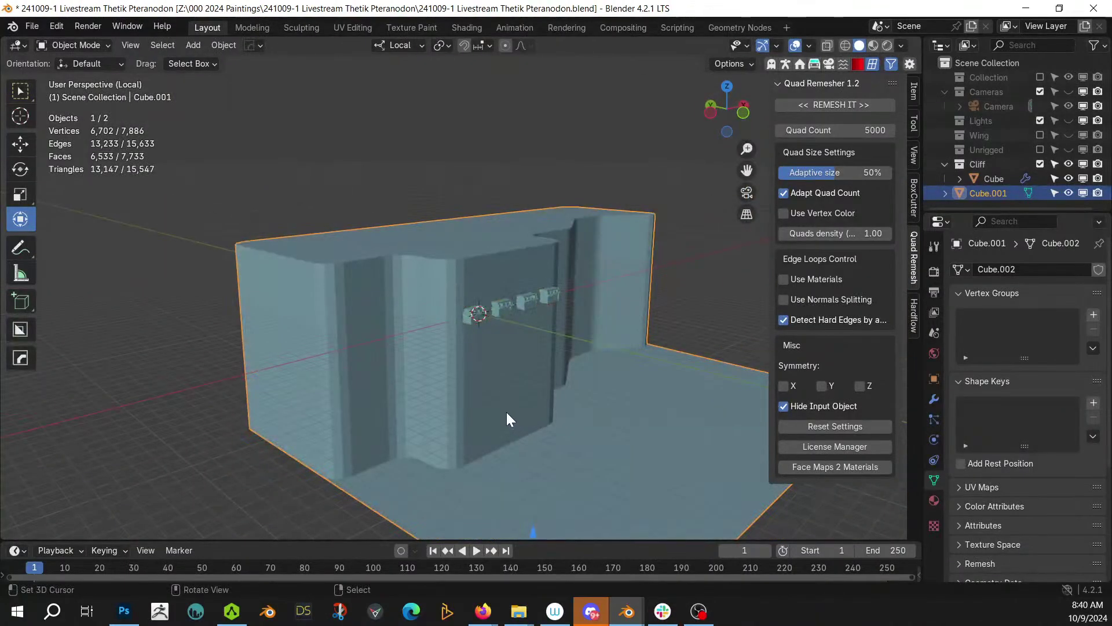
- Apply Random Flow's Plate Insets to the cliff with a maximum depth of 5
{"action": "key", "text": "shift+q"}
{"action": "mouse_move", "coordinate": [506, 411]}
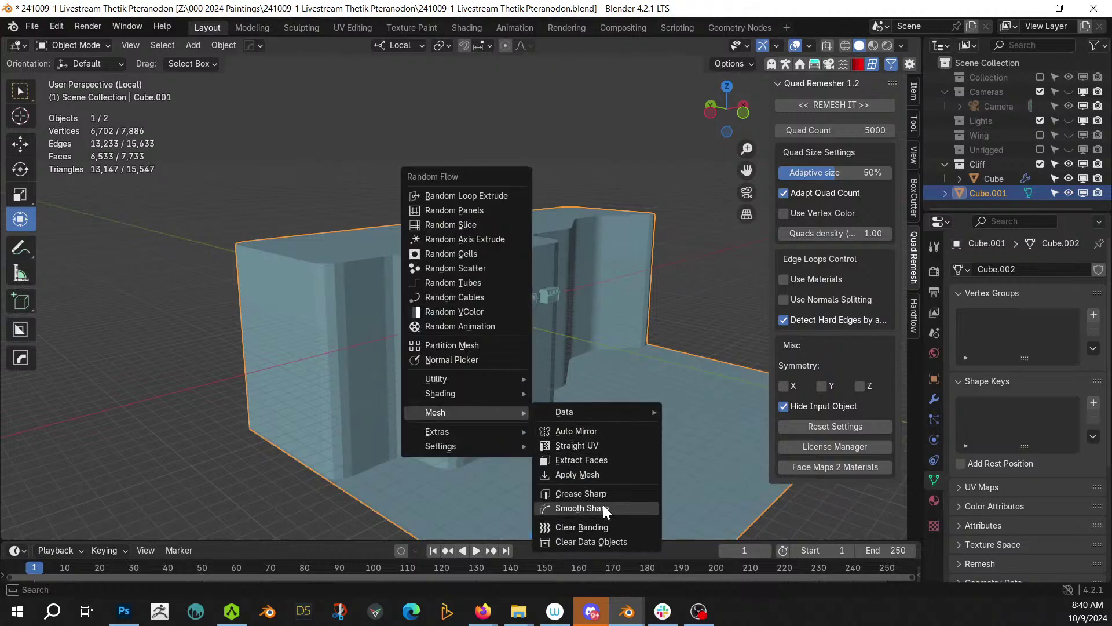
{"action": "mouse_move", "coordinate": [481, 379]}
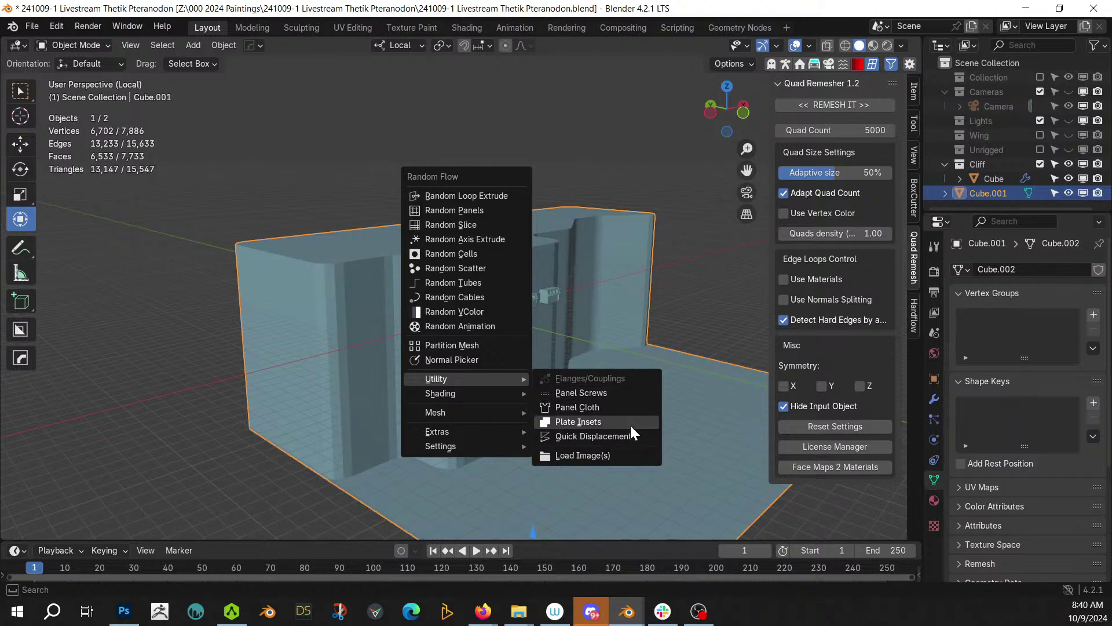
{"action": "left_click", "coordinate": [611, 423]}
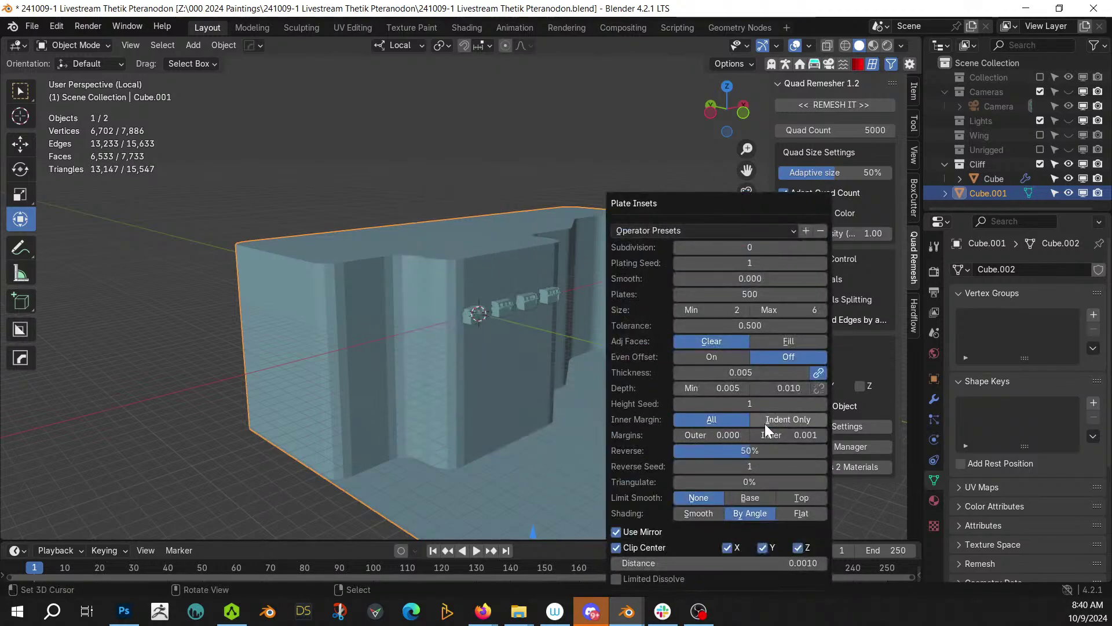
{"action": "left_click", "coordinate": [785, 388]}
{"action": "type", "text": "5"}
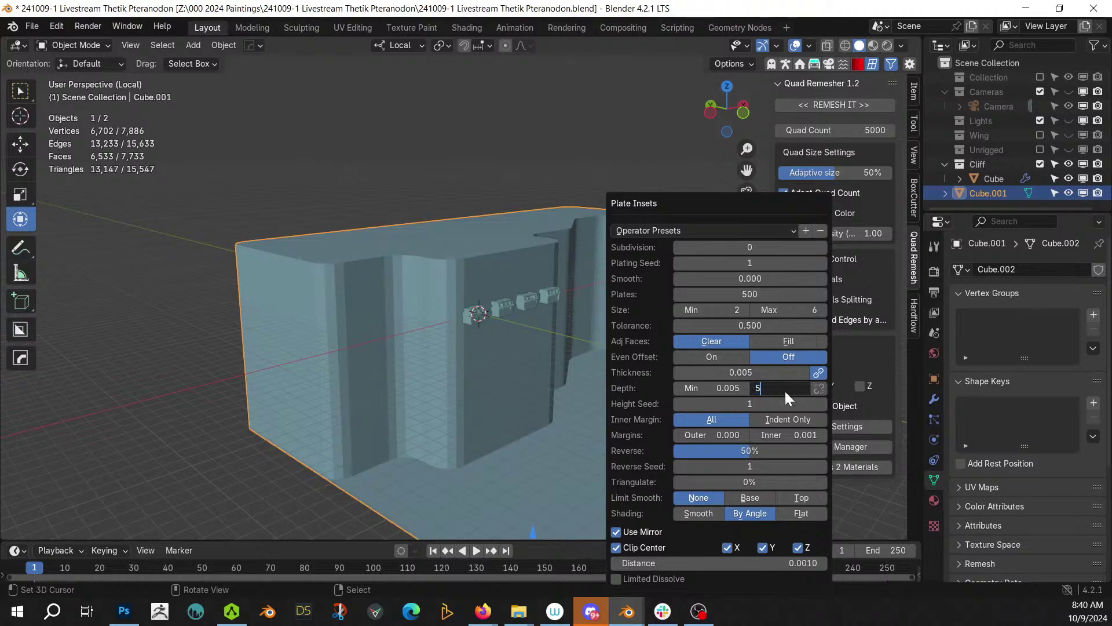
{"action": "key", "text": "Return"}
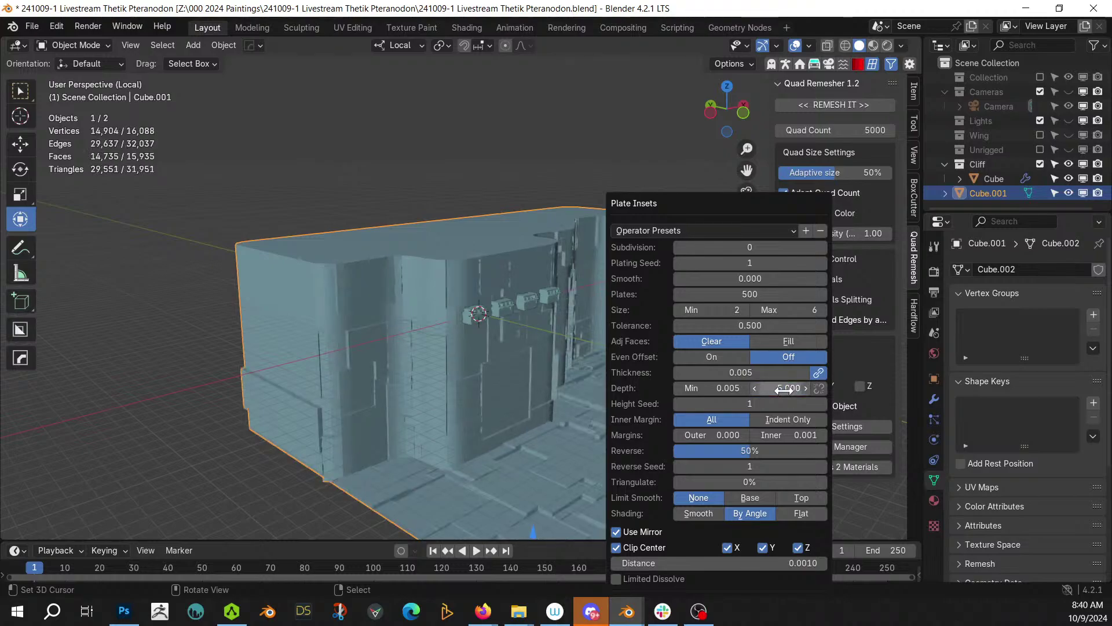
- Set the thickness of the cliff's Plate Insets to 0.25
{"action": "middle_click_drag", "start_coordinate": [523, 373], "coordinate": [391, 153]}
{"action": "scroll", "coordinate": [499, 355], "scroll_direction": "up", "scroll_amount": 2}
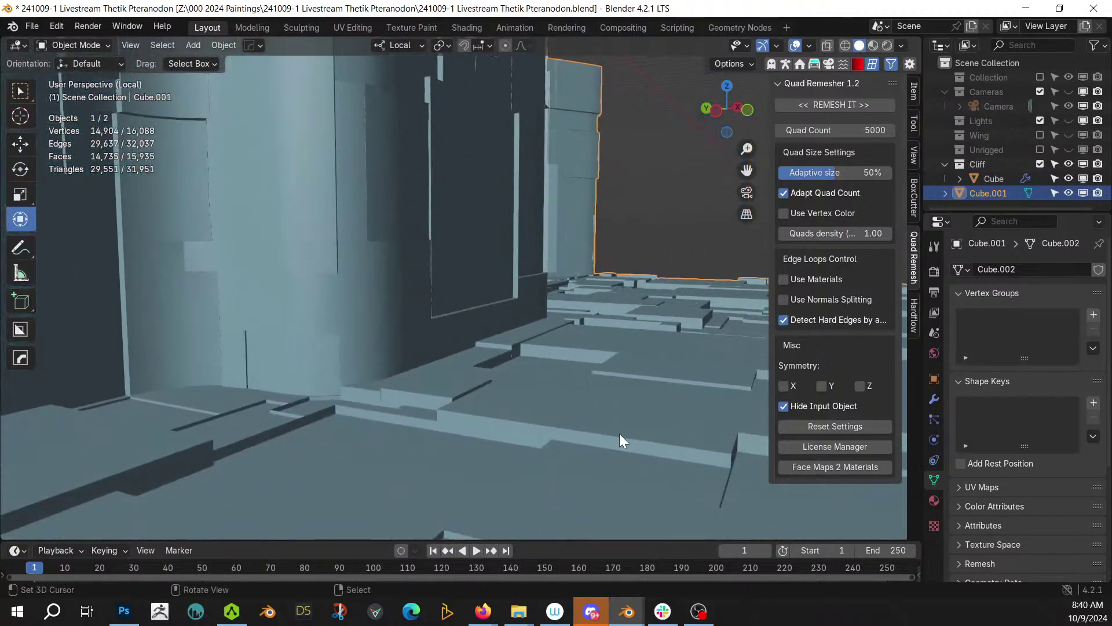
{"action": "key", "text": "F9"}
{"action": "left_click", "coordinate": [751, 377]}
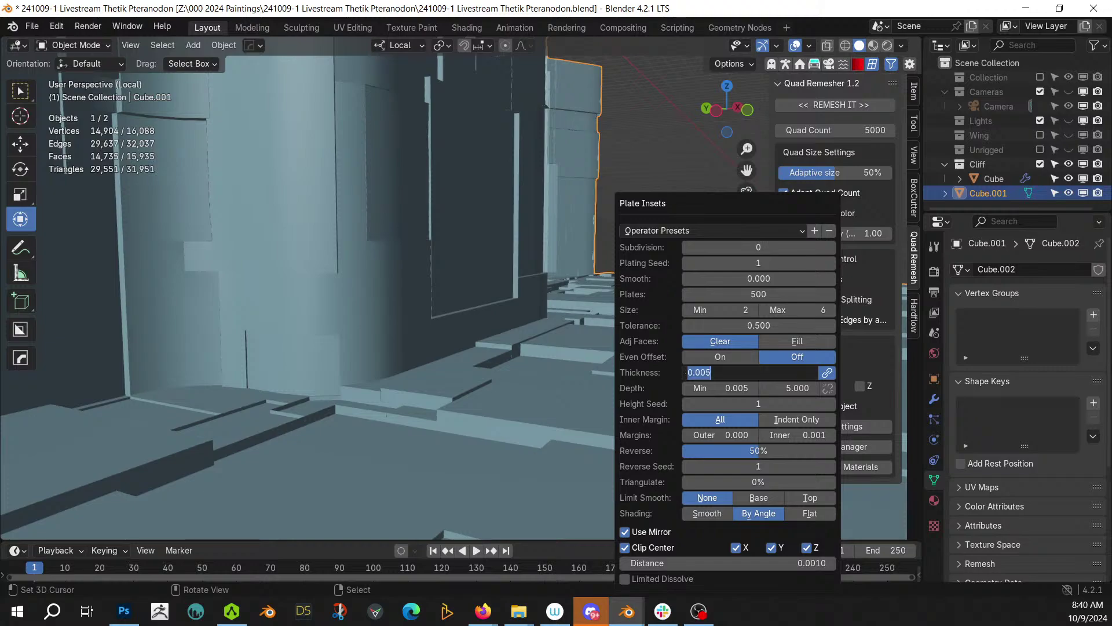
{"action": "type", "text": ".25"}
{"action": "key", "text": "Return"}
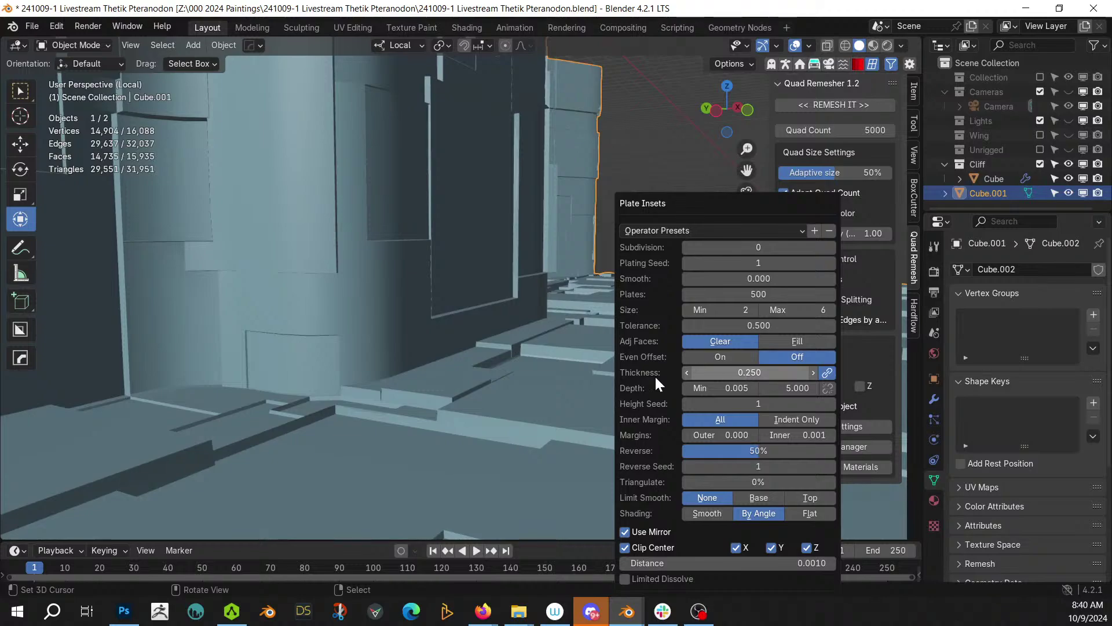
- Set the thickness of the cliff's Plate Insets to 1
{"action": "mouse_move", "coordinate": [350, 425]}
{"action": "middle_mouse_down"}
{"action": "mouse_move", "coordinate": [332, 436]}
{"action": "mouse_move", "coordinate": [335, 428]}
{"action": "middle_mouse_up"}
{"action": "key", "text": "F9"}
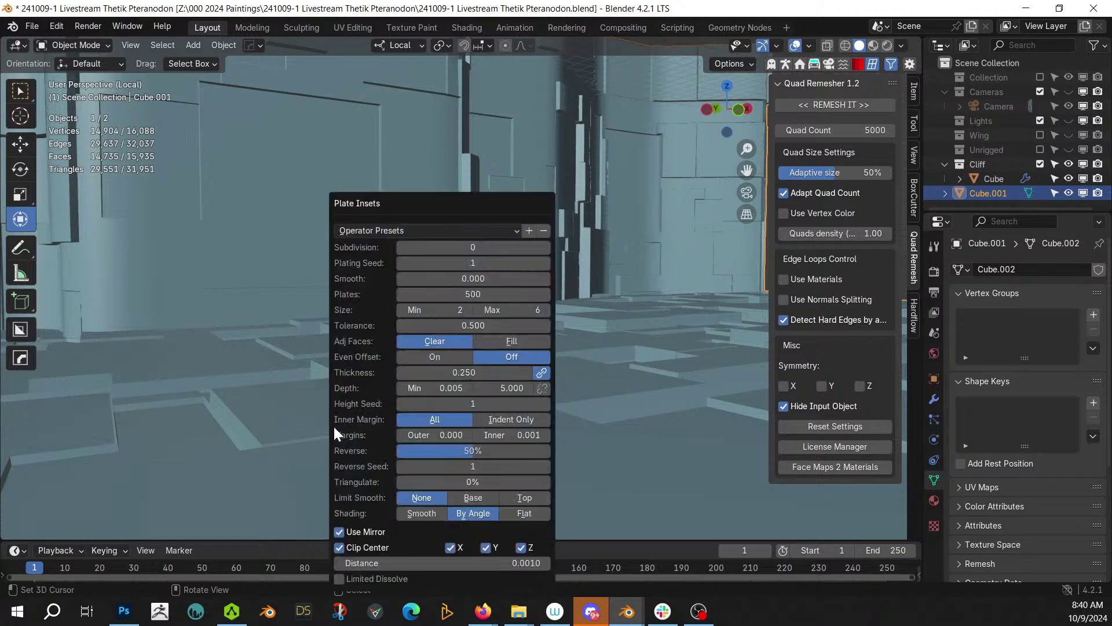
{"action": "left_click", "coordinate": [457, 373]}
{"action": "type", "text": "1"}
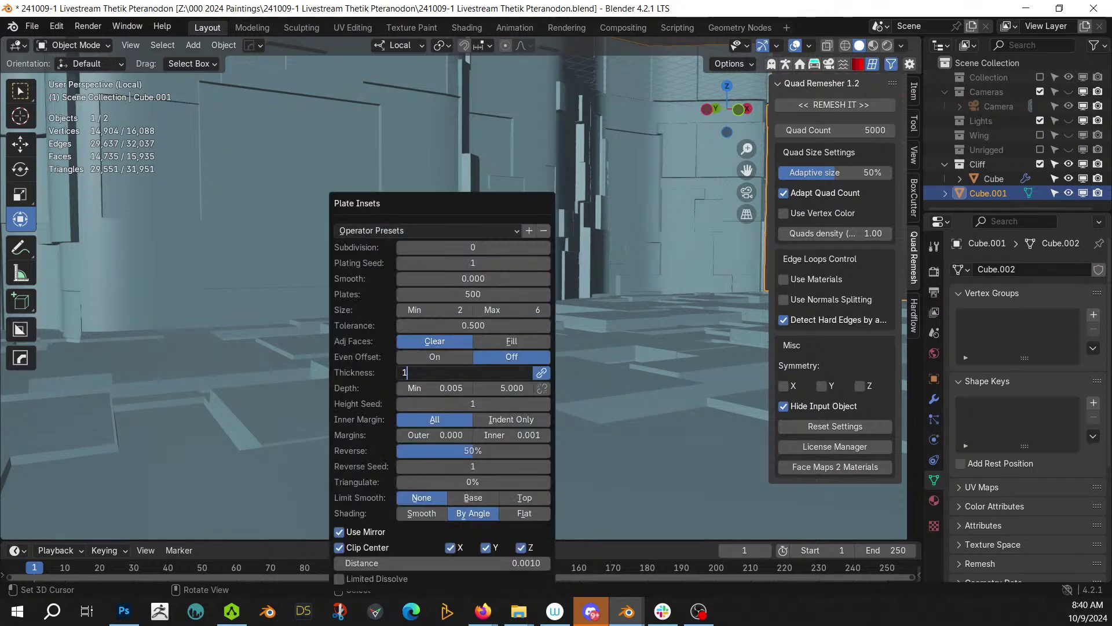
{"action": "key", "text": "Return"}
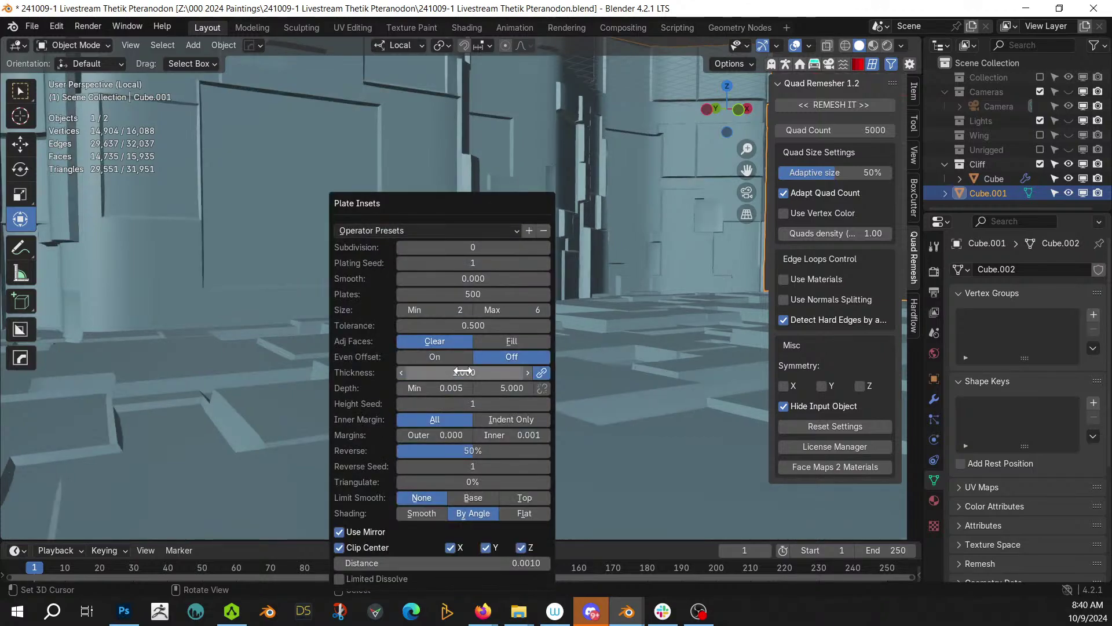
- Set the inner margin of the cliff's Plate Insets to 0.1
{"action": "middle_click_drag", "start_coordinate": [304, 239], "coordinate": [530, 272]}
{"action": "scroll", "coordinate": [320, 264], "scroll_direction": "up", "scroll_amount": 4}
{"action": "scroll", "coordinate": [554, 300], "scroll_direction": "down", "scroll_amount": 4}
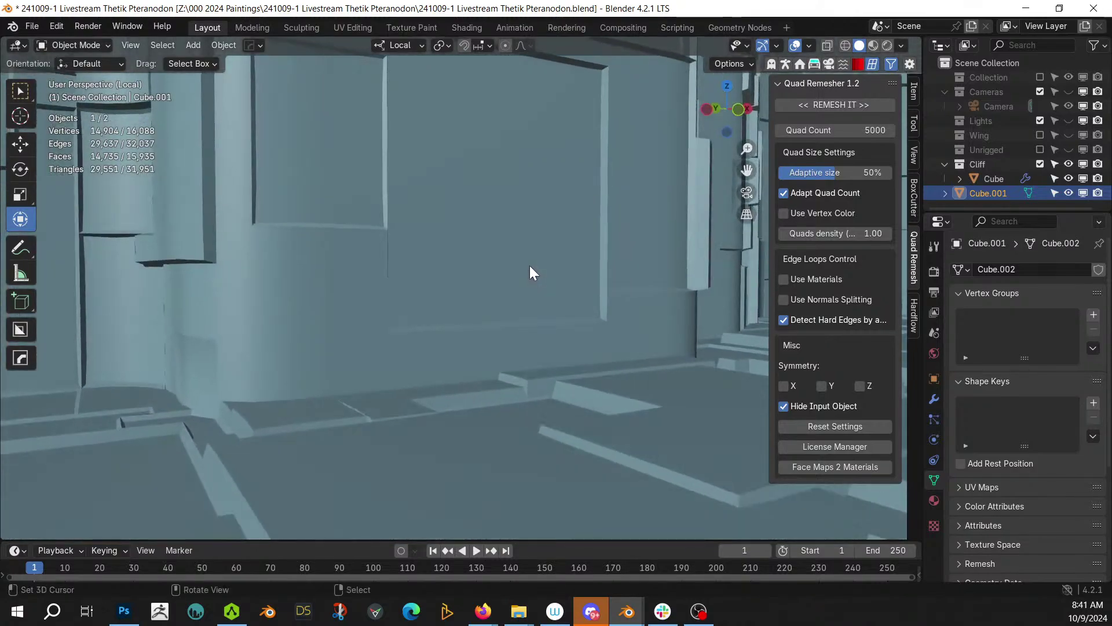
{"action": "key", "text": "F9"}
{"action": "key", "text": "F9"}
{"action": "left_click", "coordinate": [862, 434]}
{"action": "key", "text": "BackSpace"}
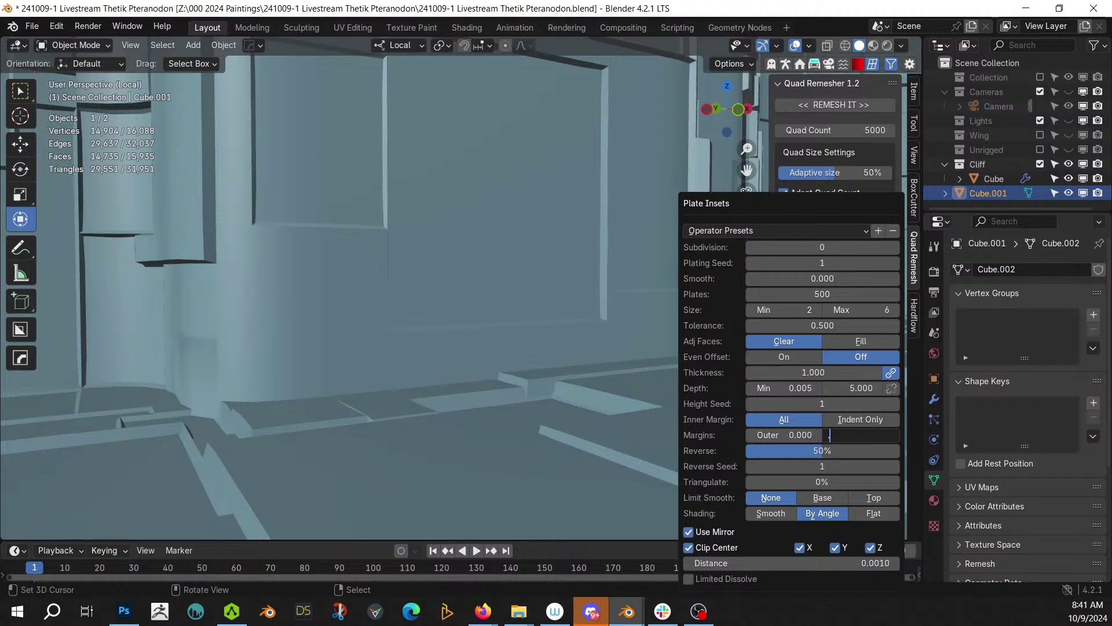
{"action": "key", "text": "Return"}
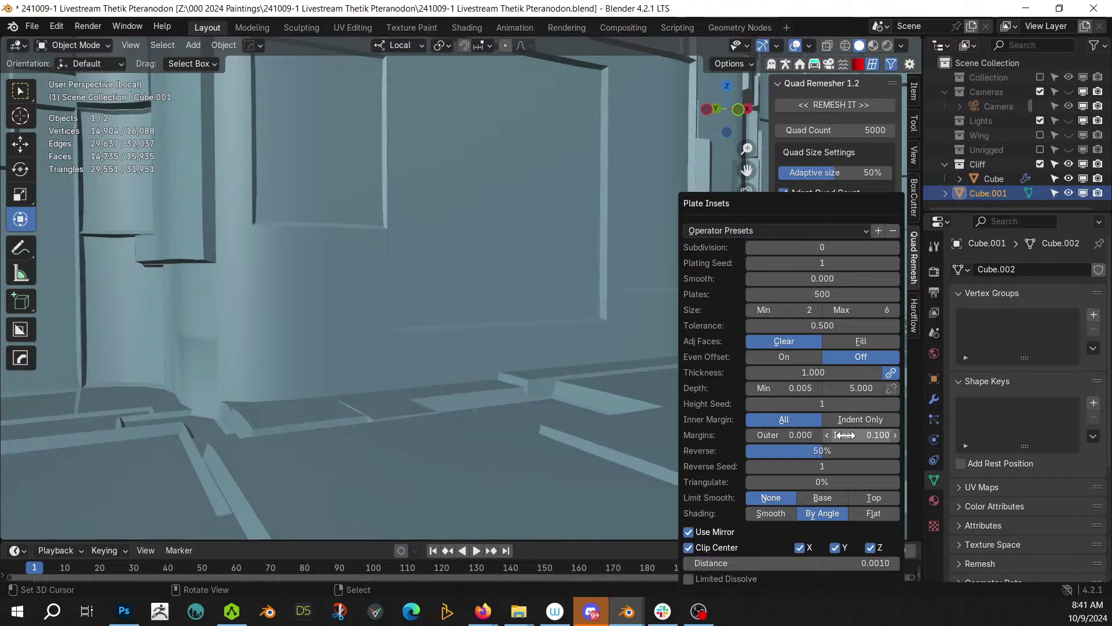
- Set both the inner and outer margins of the cliff's Plate Insets to 0.5
{"action": "left_click", "coordinate": [844, 434]}
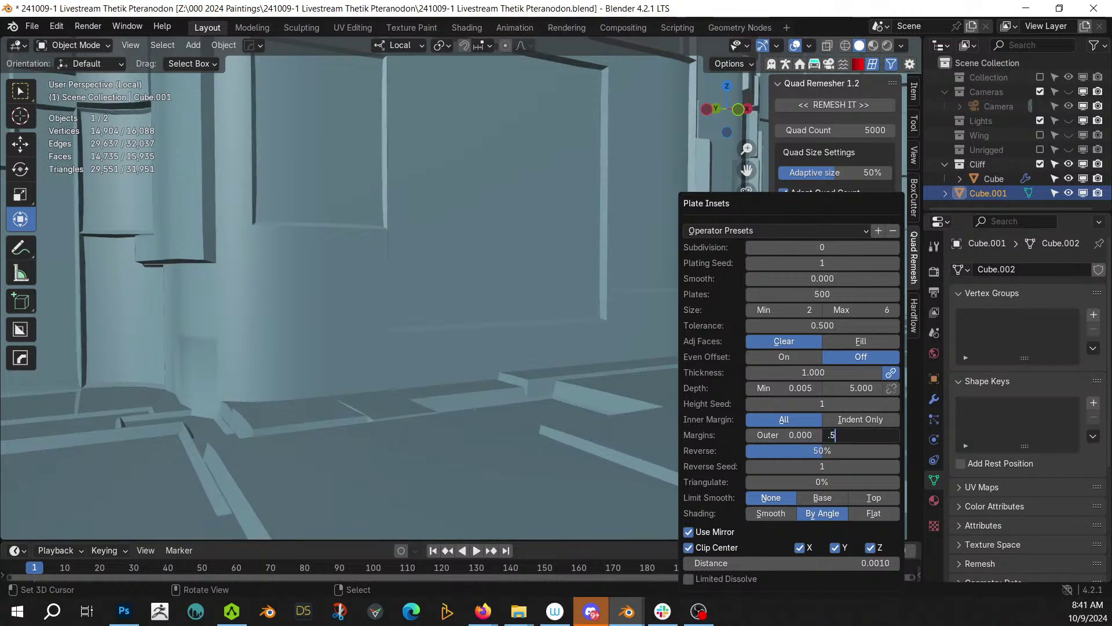
{"action": "key", "text": "Return"}
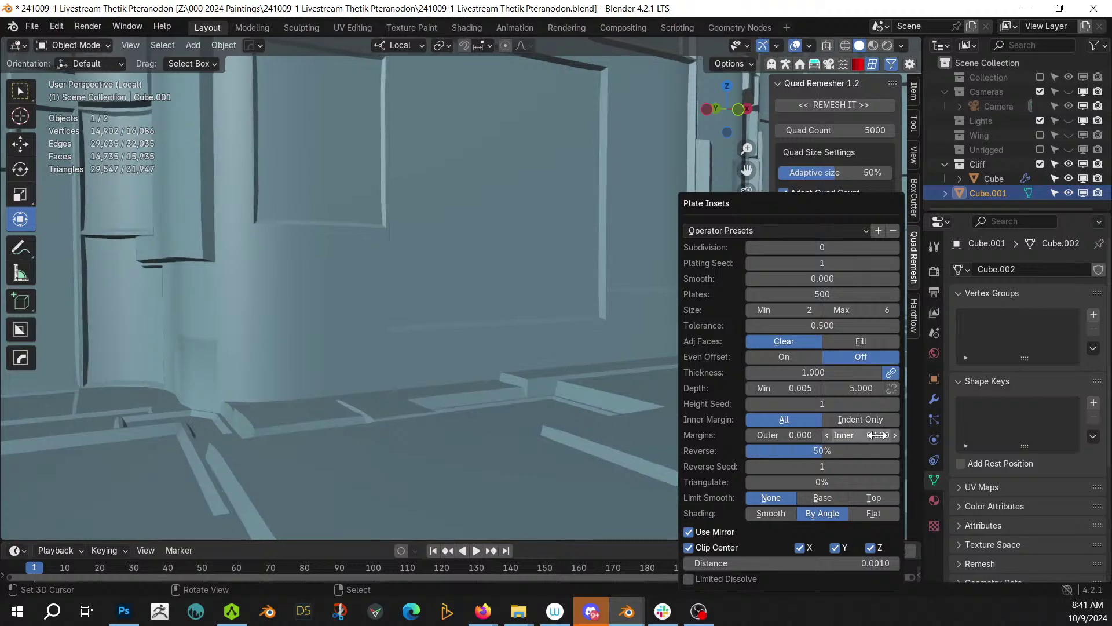
{"action": "left_click", "coordinate": [785, 434]}
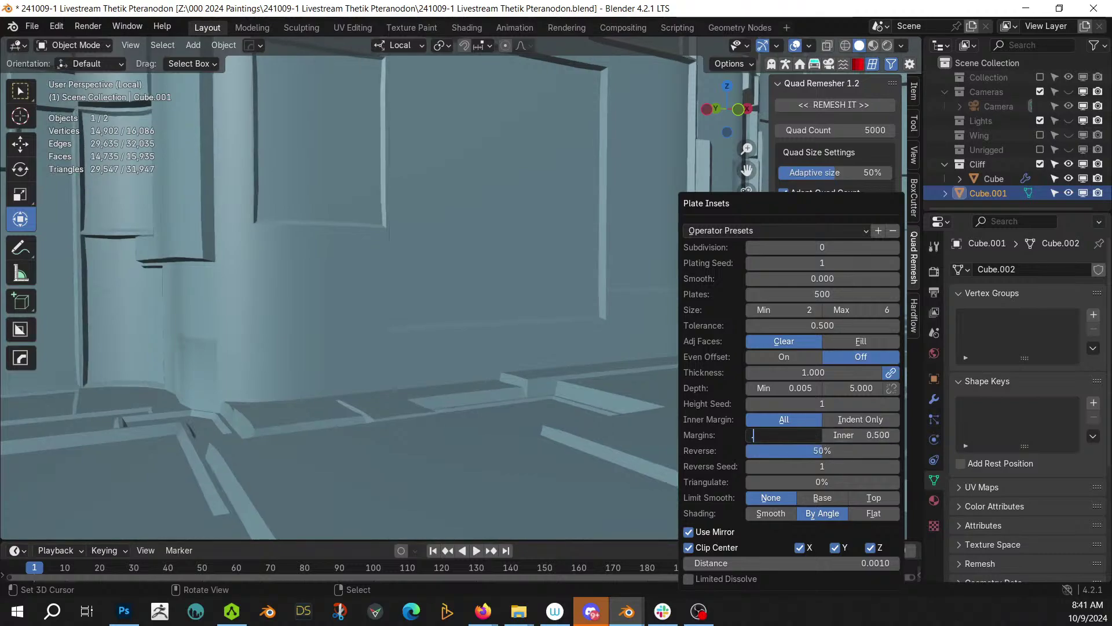
{"action": "type", "text": ".5"}
{"action": "key", "text": "Return"}
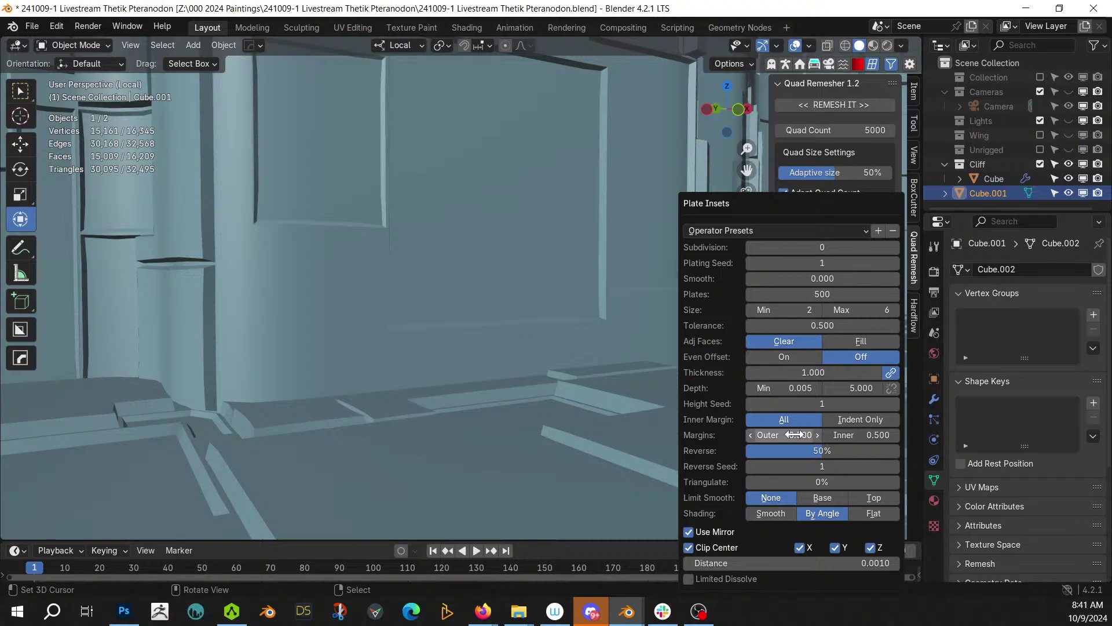
- Turn on Even Offset for the cliff's Plate Insets and save the file
{"action": "middle_click_drag", "start_coordinate": [738, 433], "coordinate": [467, 396]}
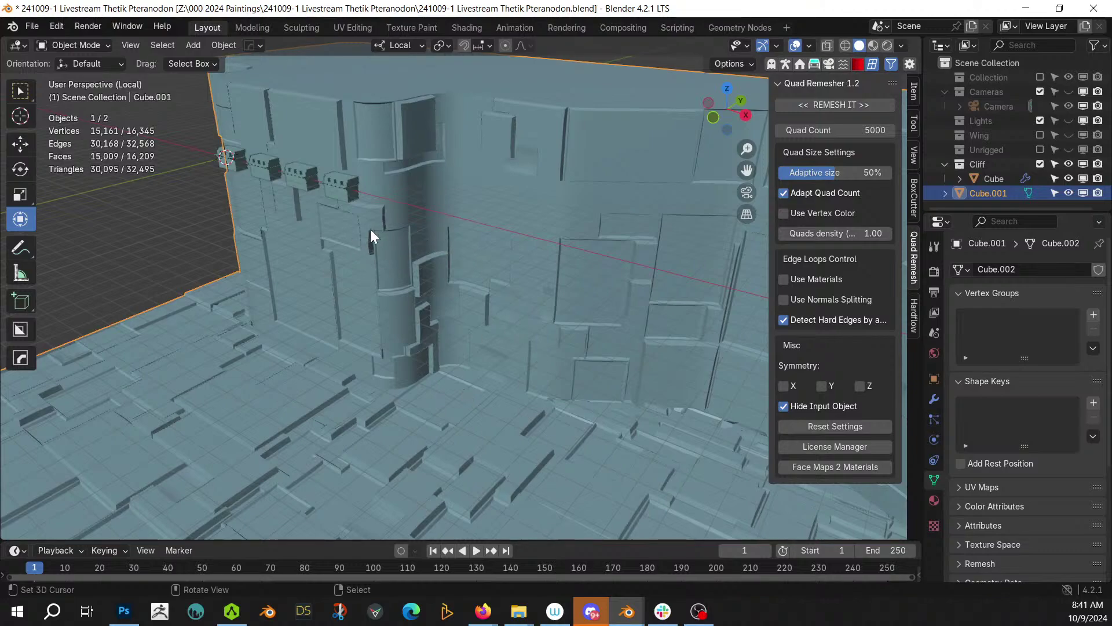
{"action": "middle_click_drag", "start_coordinate": [371, 235], "coordinate": [441, 226]}
{"action": "key", "text": "F9"}
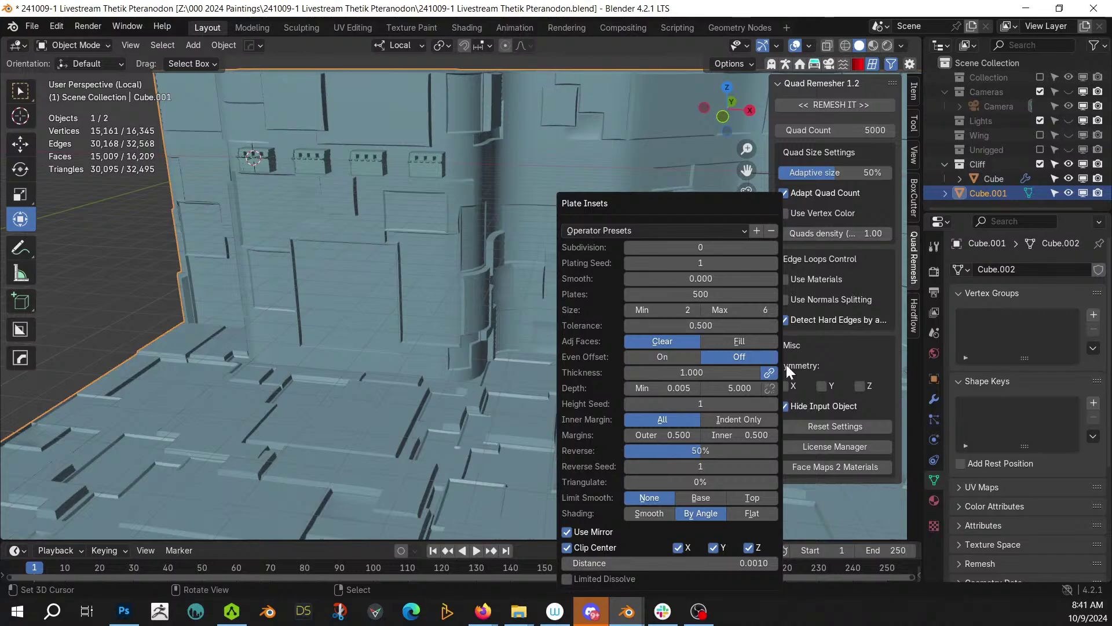
{"action": "left_click", "coordinate": [665, 358]}
{"action": "middle_click_drag", "start_coordinate": [425, 325], "coordinate": [526, 368]}
{"action": "scroll", "coordinate": [512, 390], "scroll_direction": "down", "scroll_amount": 3}
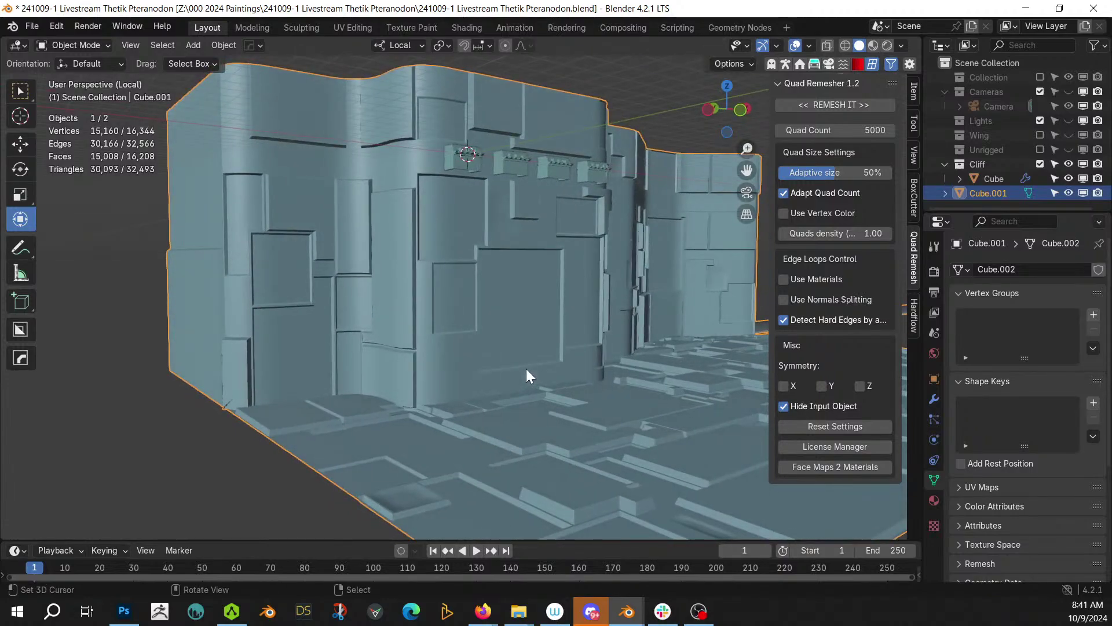
{"action": "key", "text": "ctrl+s"}
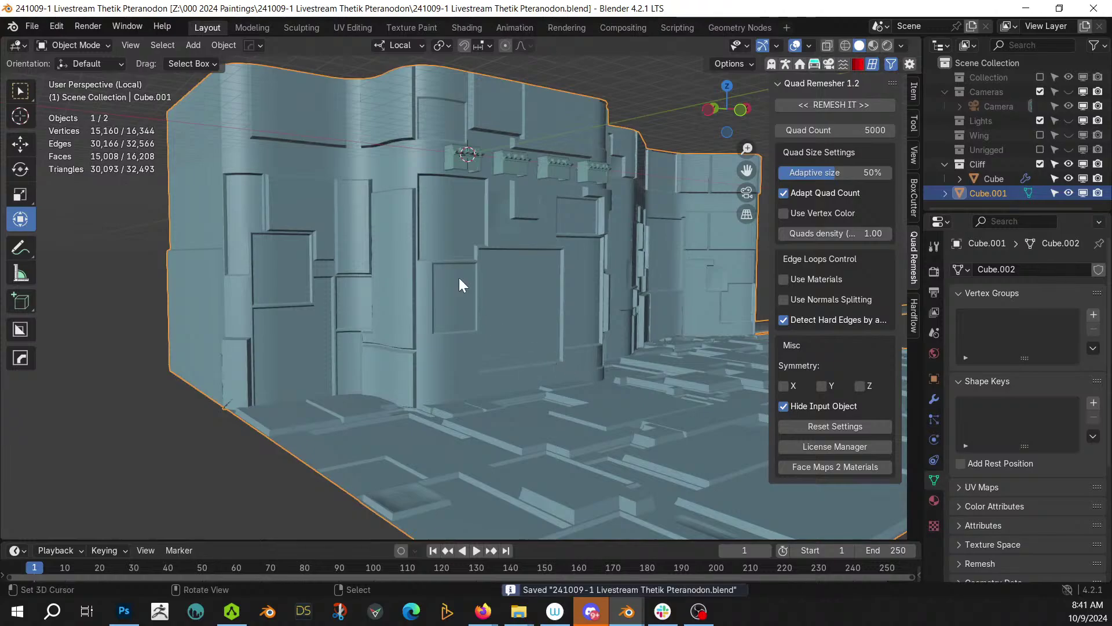
- In Edit Mode, select only the plain band of cliff wall faces running behind the small structures
{"action": "mouse_move", "coordinate": [424, 249]}
{"action": "middle_mouse_down", "text": "shift"}
{"action": "mouse_move", "coordinate": [422, 353]}
{"action": "mouse_move", "coordinate": [381, 321]}
{"action": "mouse_move", "coordinate": [424, 321]}
{"action": "middle_mouse_up", "text": "shift"}
{"action": "key", "text": "Tab"}
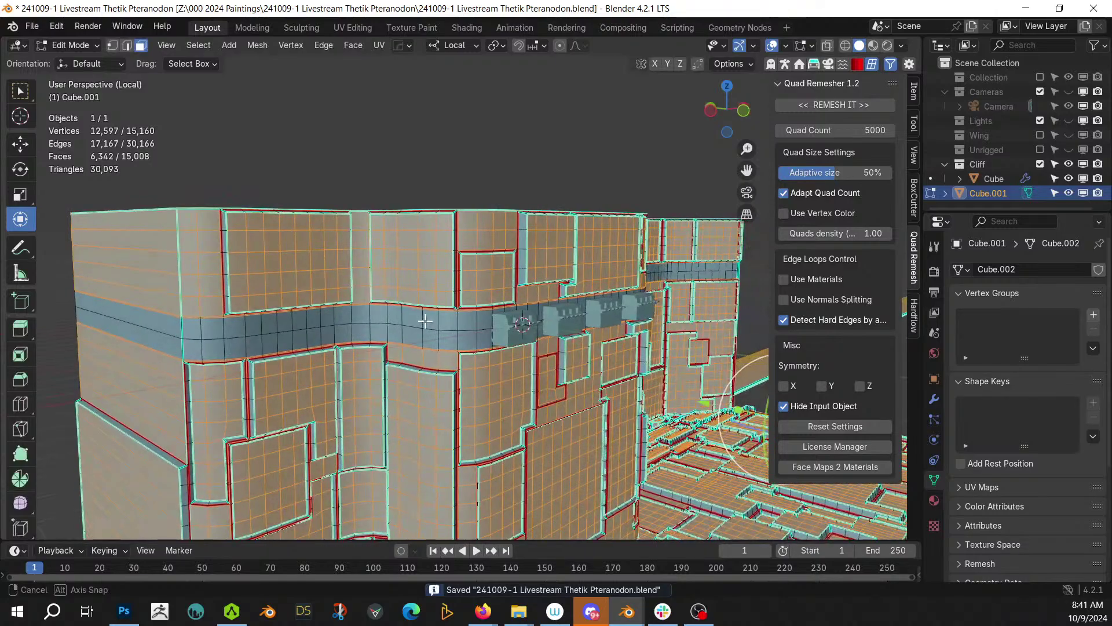
{"action": "scroll", "coordinate": [407, 325], "scroll_direction": "up", "scroll_amount": 1}
{"action": "scroll", "coordinate": [407, 324], "scroll_direction": "up", "scroll_amount": 1}
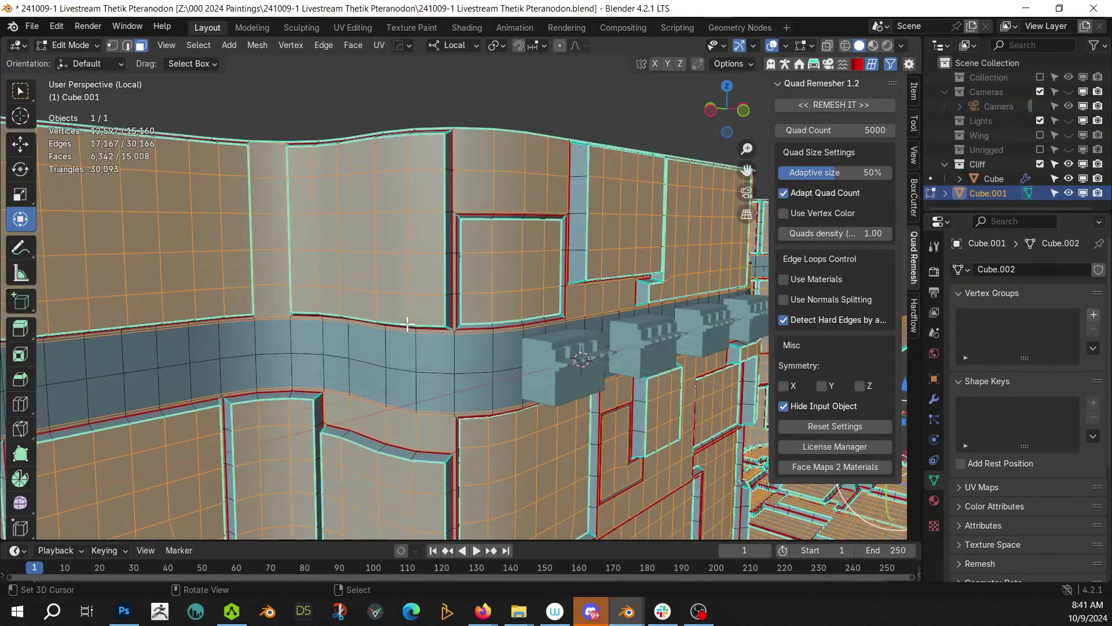
{"action": "middle_click_drag", "start_coordinate": [407, 325], "coordinate": [415, 322]}
{"action": "middle_click_drag", "start_coordinate": [336, 322], "coordinate": [417, 354]}
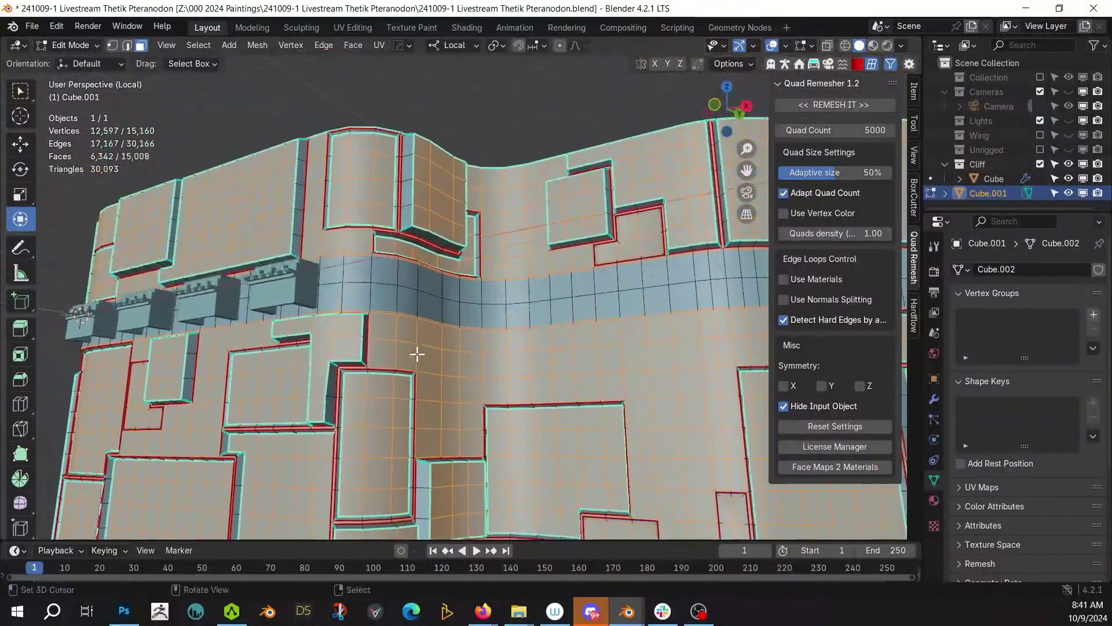
{"action": "left_click", "coordinate": [340, 292]}
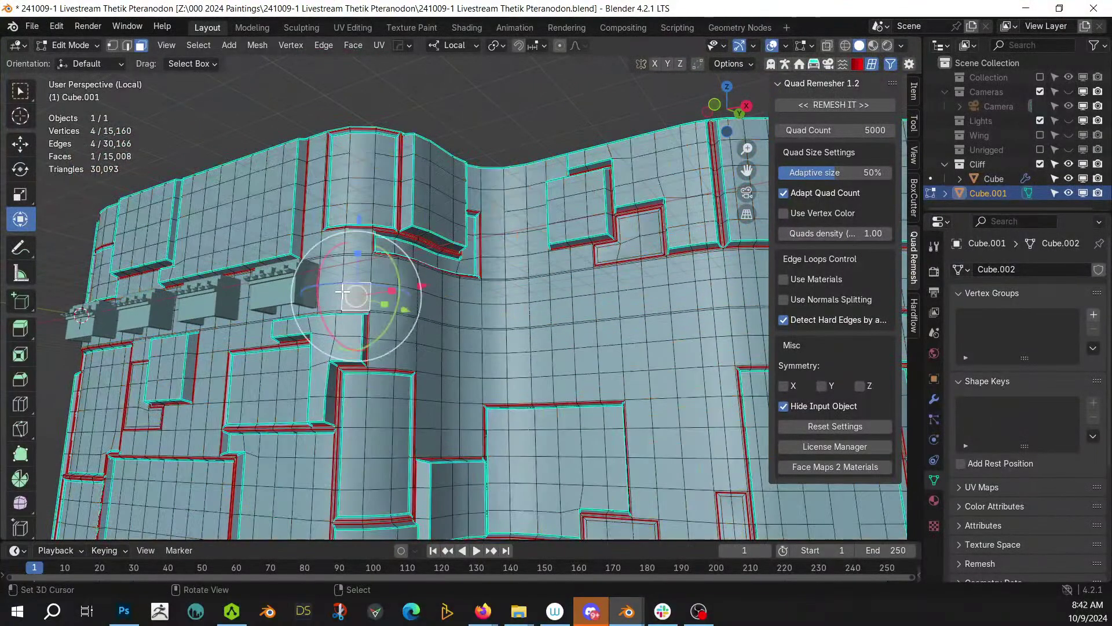
{"action": "left_click", "coordinate": [342, 273], "text": "alt"}
{"action": "middle_click_drag", "start_coordinate": [341, 270], "coordinate": [511, 341]}
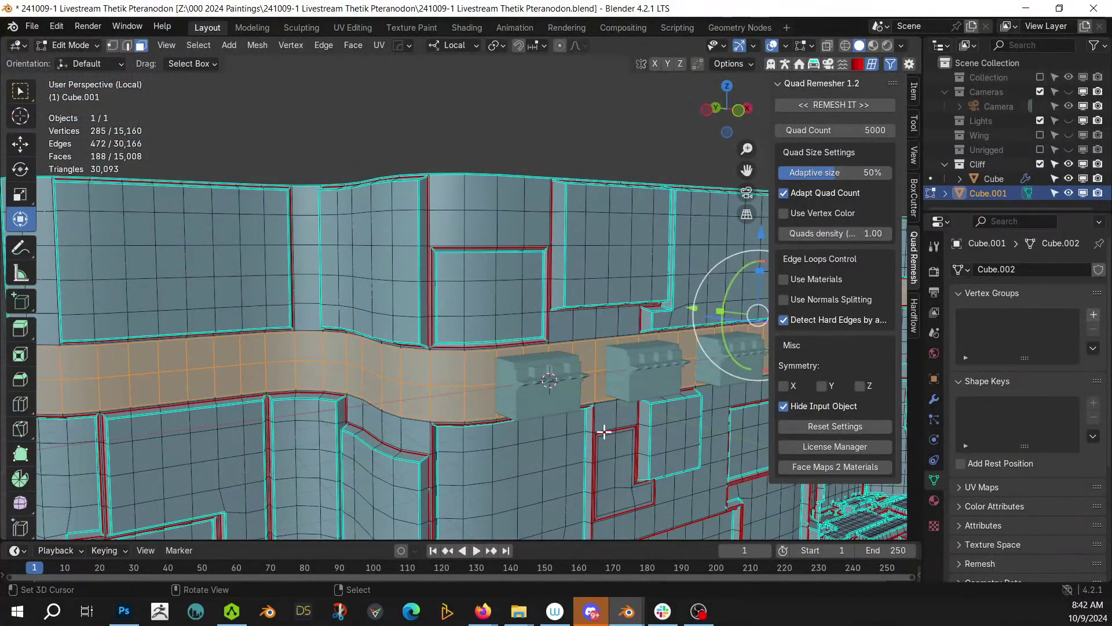
- Inset the selected wall band by about 2.6 m and return to Object Mode
{"action": "key", "text": "i"}
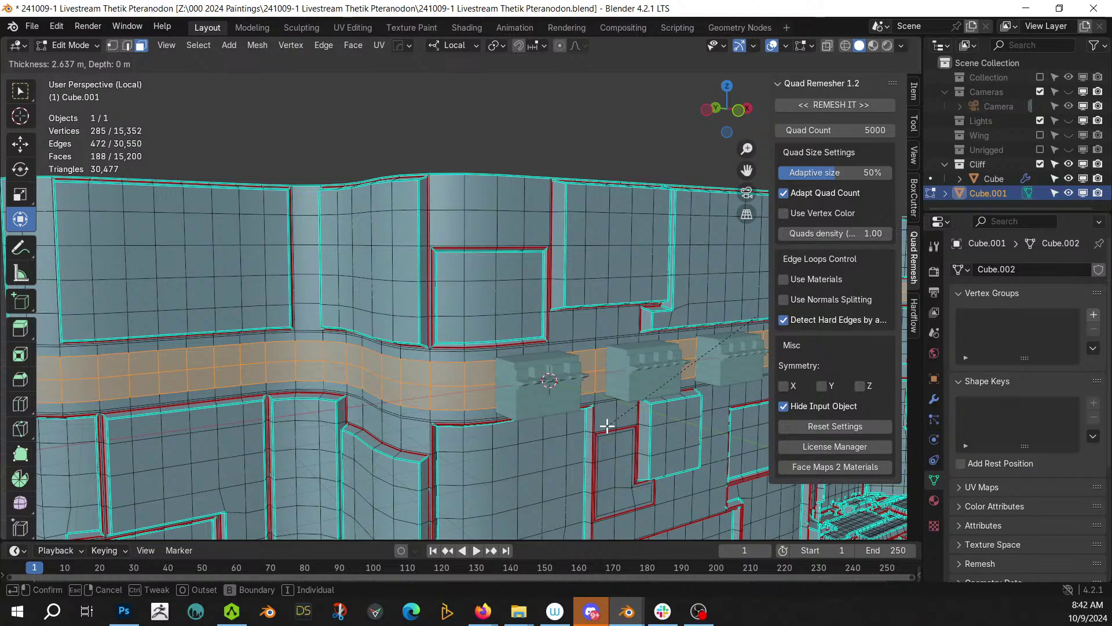
{"action": "left_click", "coordinate": [607, 425]}
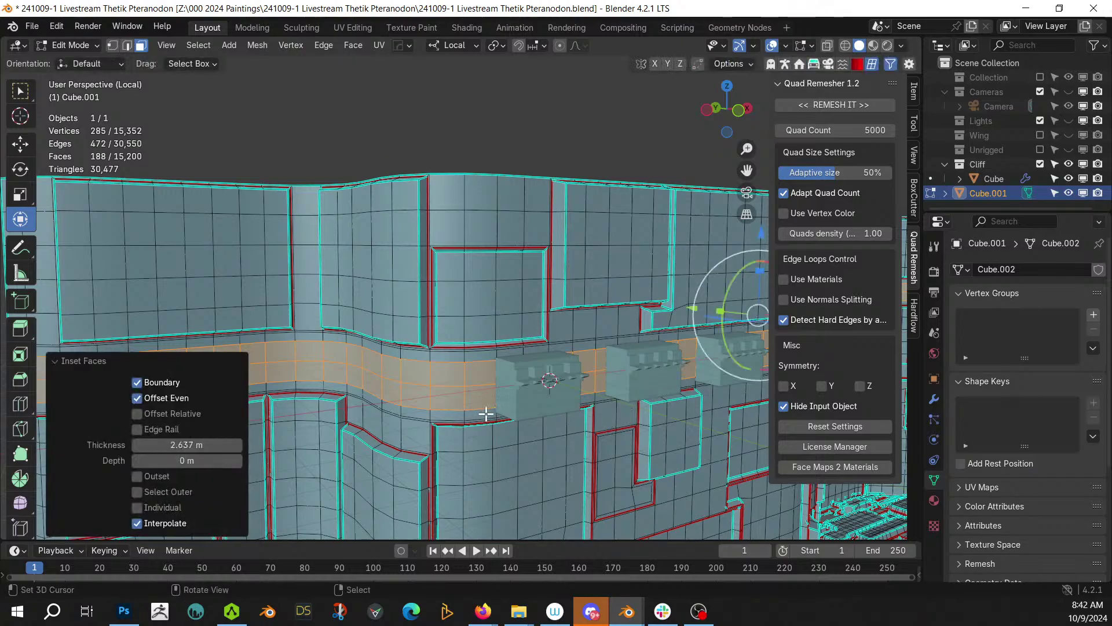
{"action": "middle_click_drag", "start_coordinate": [480, 413], "coordinate": [525, 410]}
{"action": "key", "text": "Tab"}
- Apply Random Flow's Plate Insets to the inset wall band and change its plating seed
{"action": "key", "text": "shift+q"}
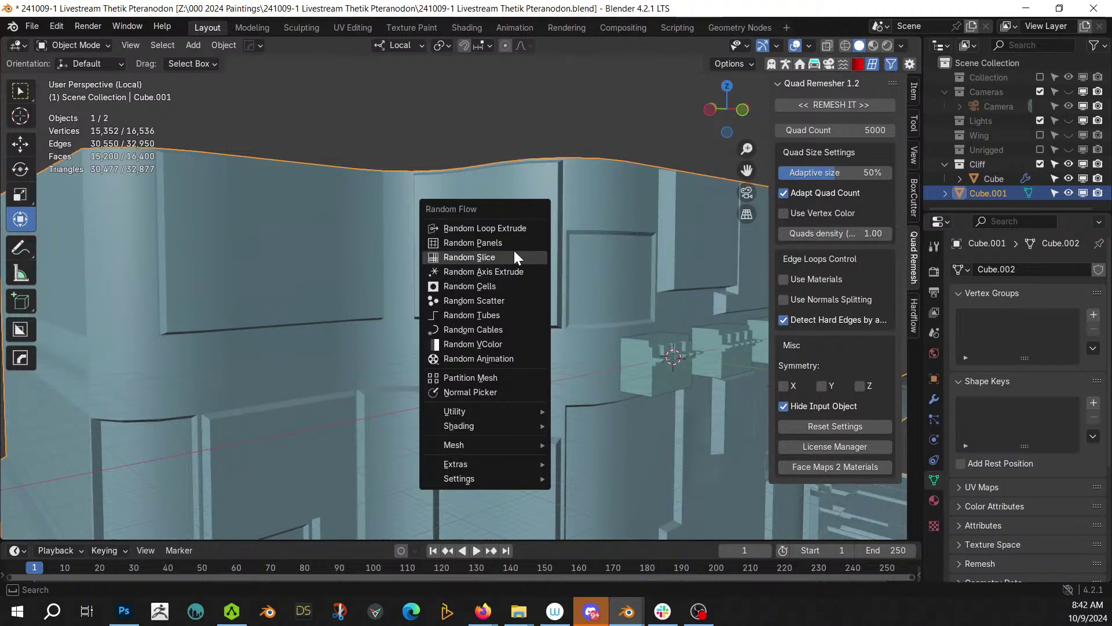
{"action": "mouse_move", "coordinate": [498, 411]}
{"action": "left_click", "coordinate": [623, 450]}
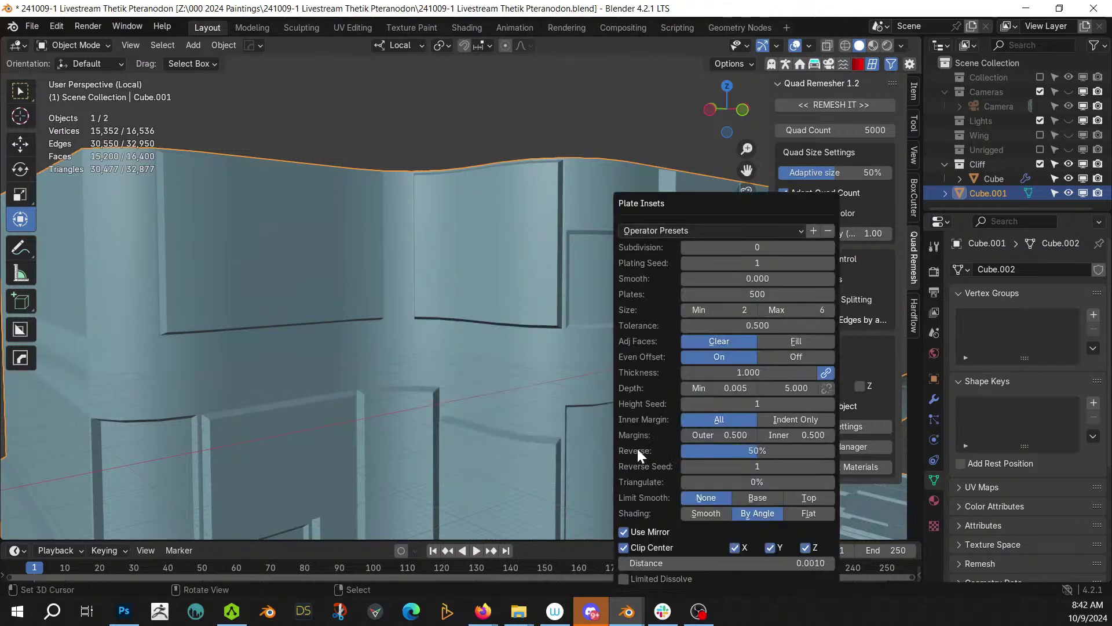
{"action": "left_click", "coordinate": [828, 265]}
{"action": "middle_click_drag", "start_coordinate": [444, 340], "coordinate": [551, 340], "text": "shift"}
{"action": "scroll", "coordinate": [351, 331], "scroll_direction": "up", "scroll_amount": 4}
{"action": "scroll", "coordinate": [500, 349], "scroll_direction": "down", "scroll_amount": 4}
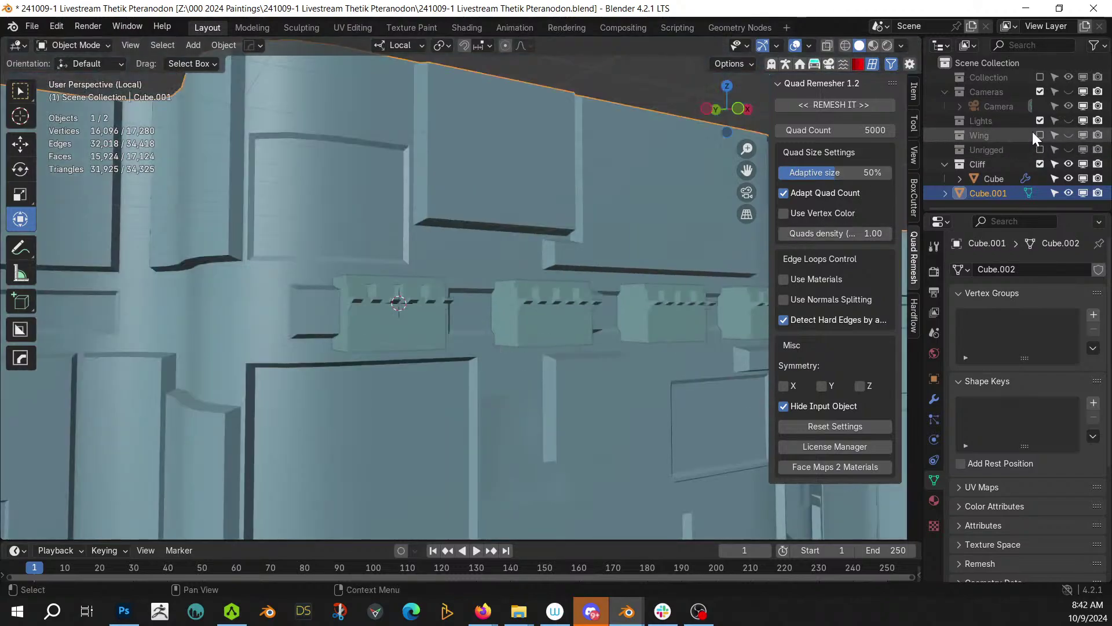
- Enable the collection containing the Pteranodon and its armature, and save the file
{"action": "left_click", "coordinate": [1039, 77]}
{"action": "middle_click_drag", "start_coordinate": [407, 293], "coordinate": [437, 269]}
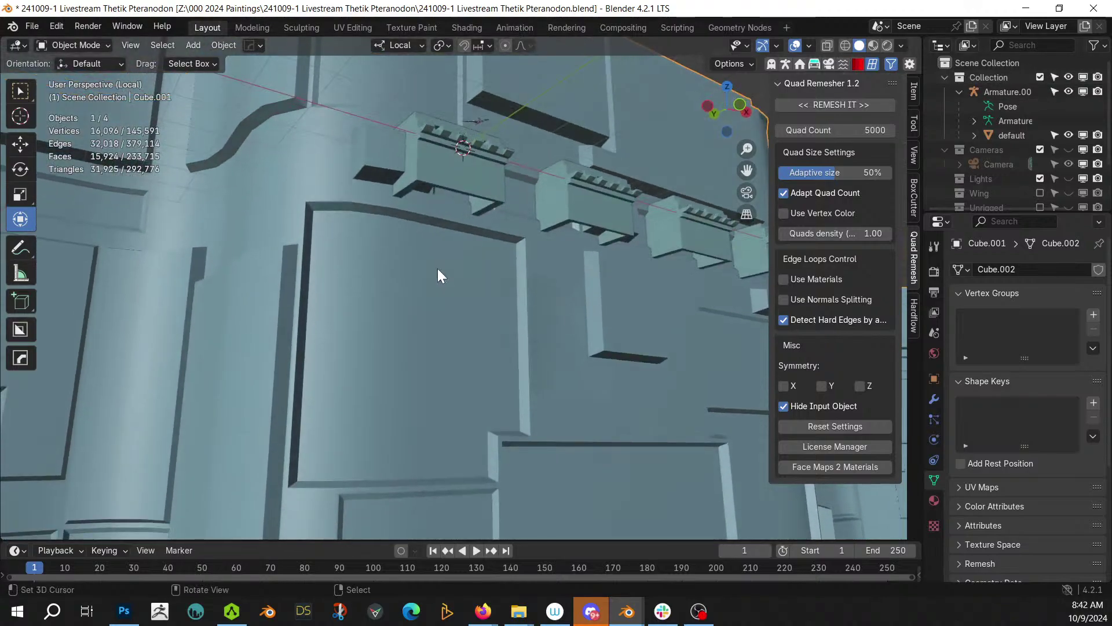
{"action": "key", "text": "ctrl+s"}
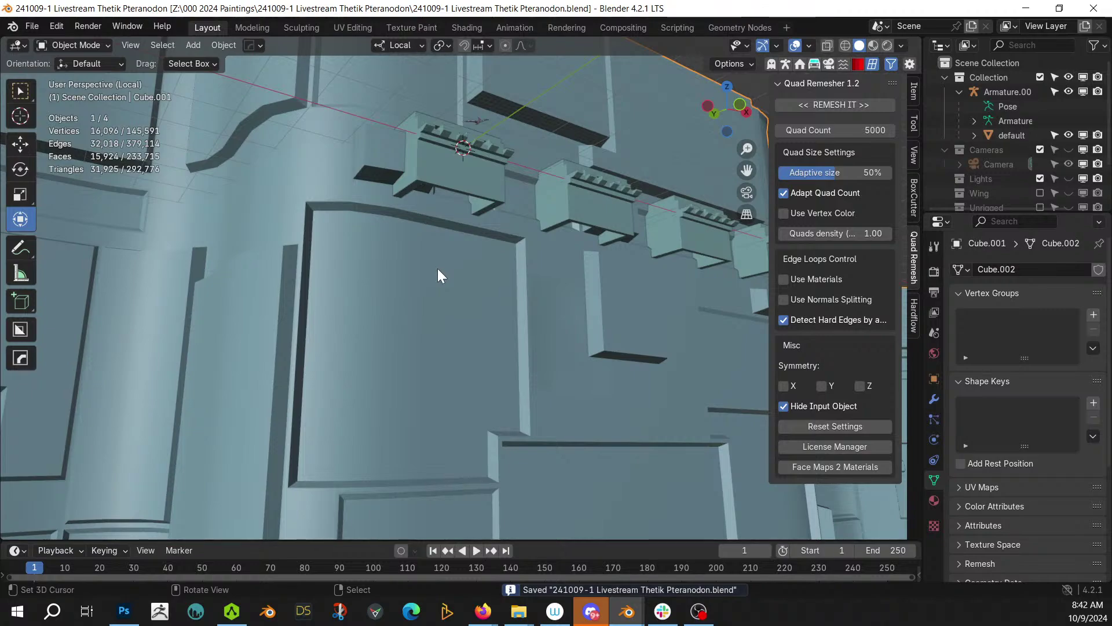
- In Edit Mode on the small structure beside the Pteranodon, select the faces of the six small blocks along its front ledge
{"action": "middle_click_drag", "start_coordinate": [437, 269], "coordinate": [409, 350]}
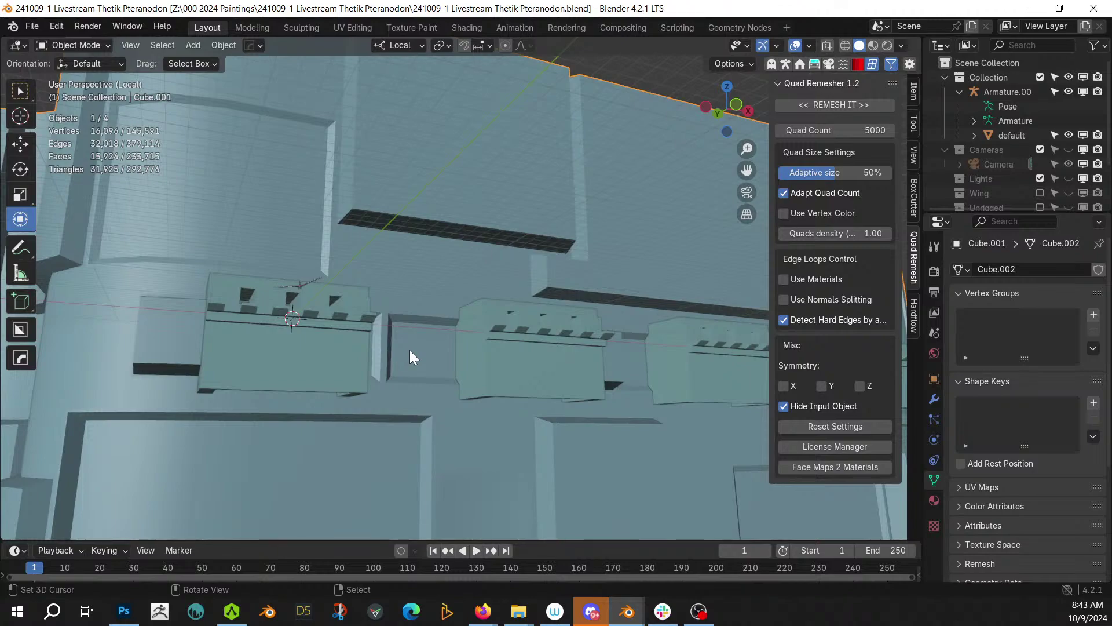
{"action": "key", "text": "KP_Decimal"}
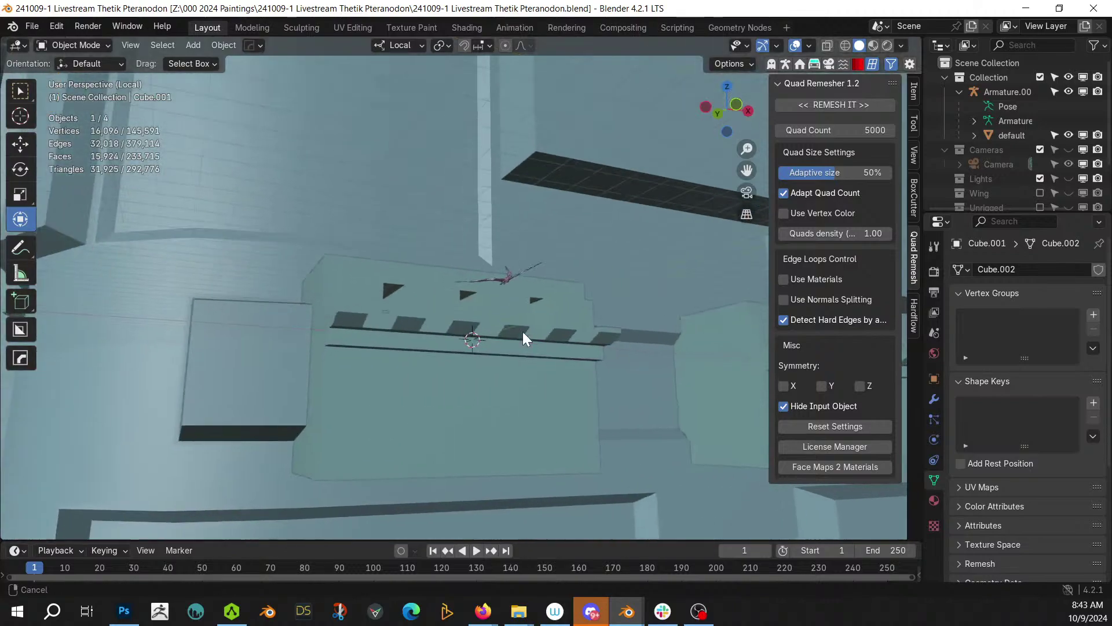
{"action": "middle_click_drag", "start_coordinate": [515, 331], "coordinate": [466, 349], "text": "shift"}
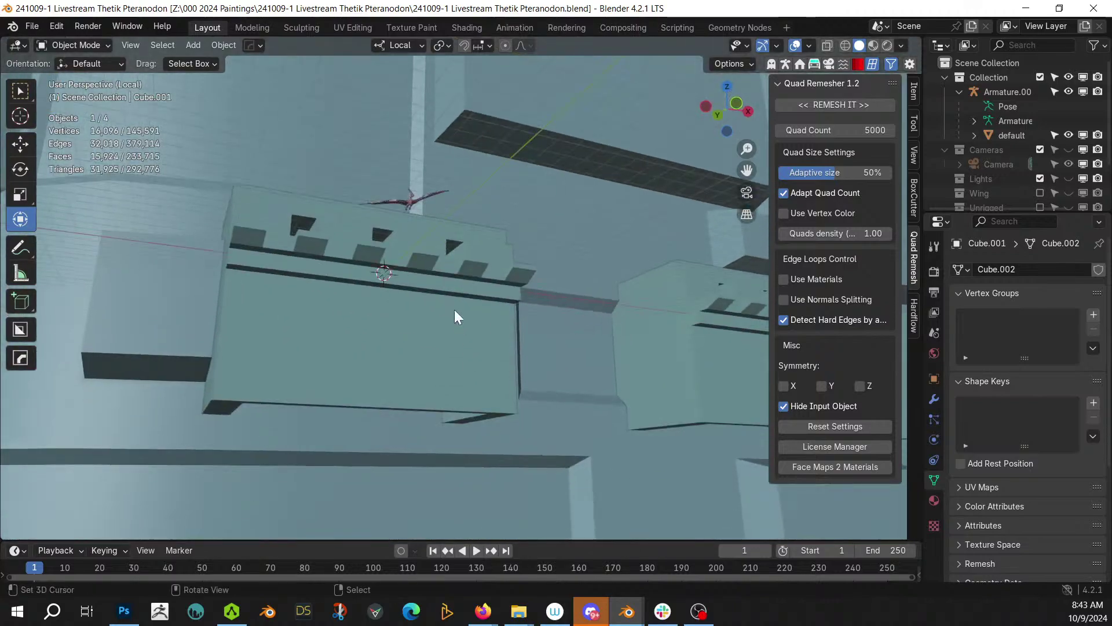
{"action": "left_click", "coordinate": [266, 208]}
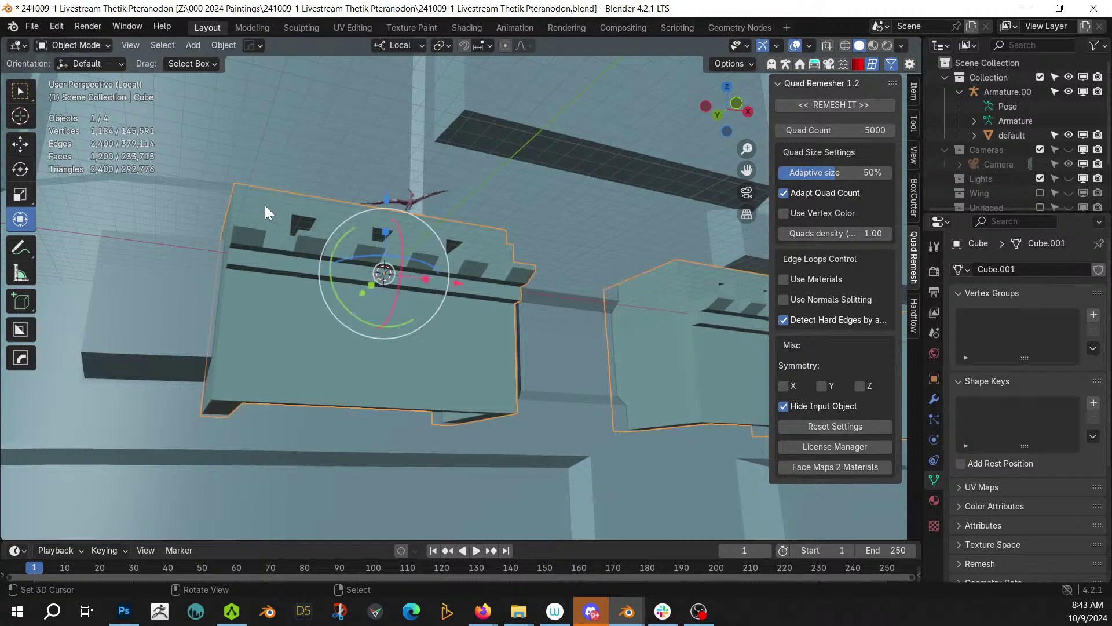
{"action": "key", "text": "Tab"}
{"action": "left_click", "coordinate": [245, 236]}
{"action": "left_click", "coordinate": [311, 245], "text": "shift"}
{"action": "left_click", "coordinate": [369, 253], "text": "shift"}
{"action": "left_click", "coordinate": [426, 265], "text": "shift"}
{"action": "left_click", "coordinate": [471, 268], "text": "shift"}
{"action": "left_click", "coordinate": [523, 273], "text": "shift"}
- Generate Random Flow's Random Cables from the six selected ledge block faces with a cable amount of 50
{"action": "key", "text": "Tab"}
{"action": "key", "text": "shift+q"}
{"action": "mouse_move", "coordinate": [519, 280]}
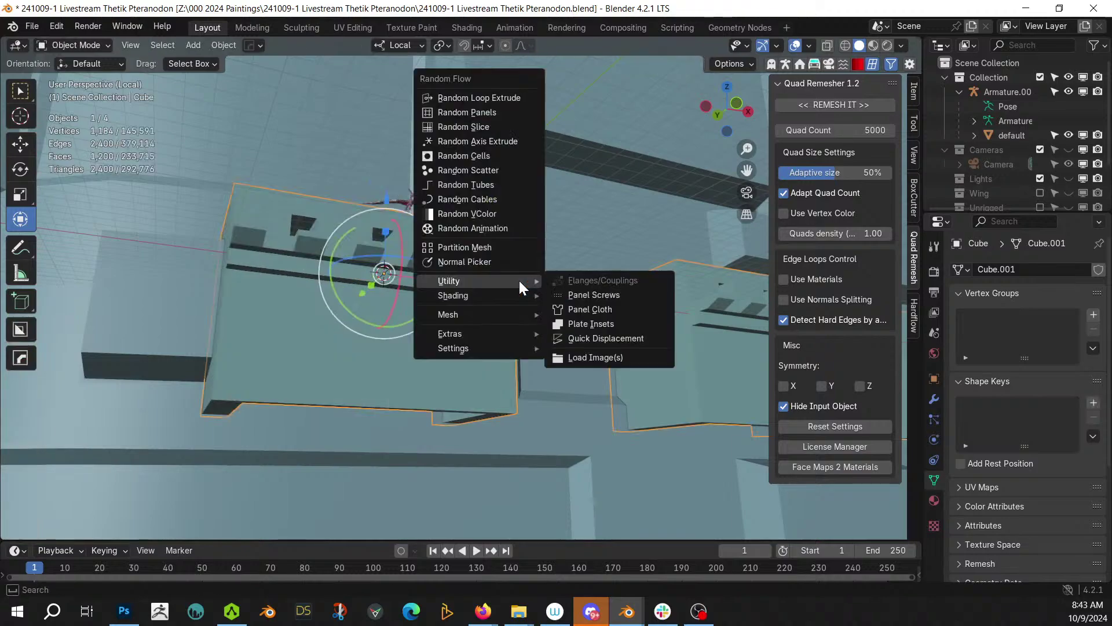
{"action": "left_click", "coordinate": [501, 199]}
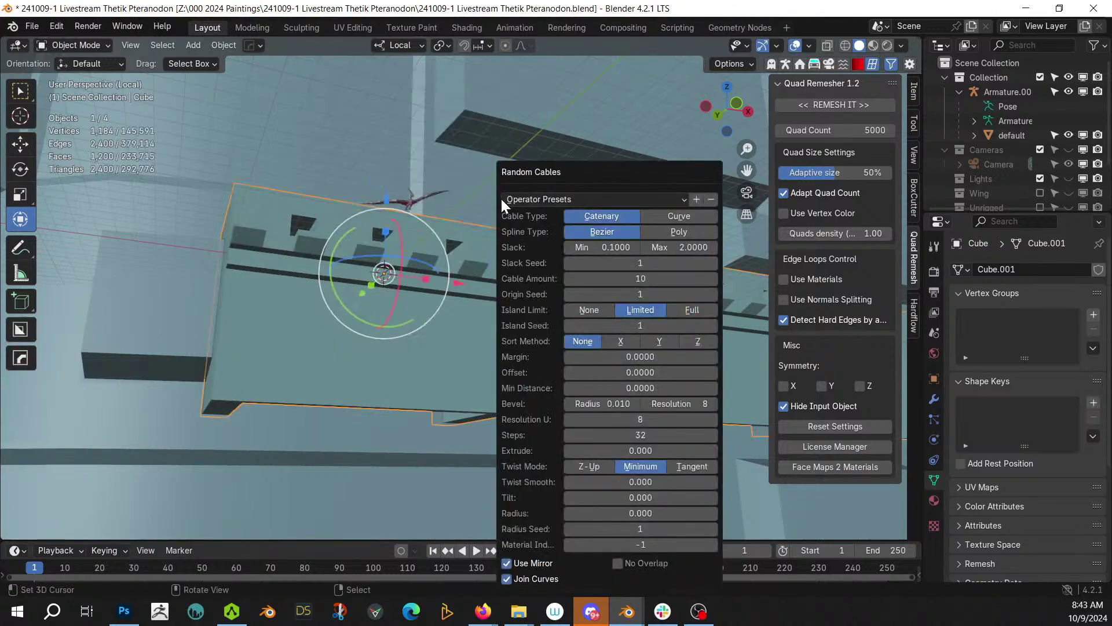
{"action": "left_click", "coordinate": [644, 275]}
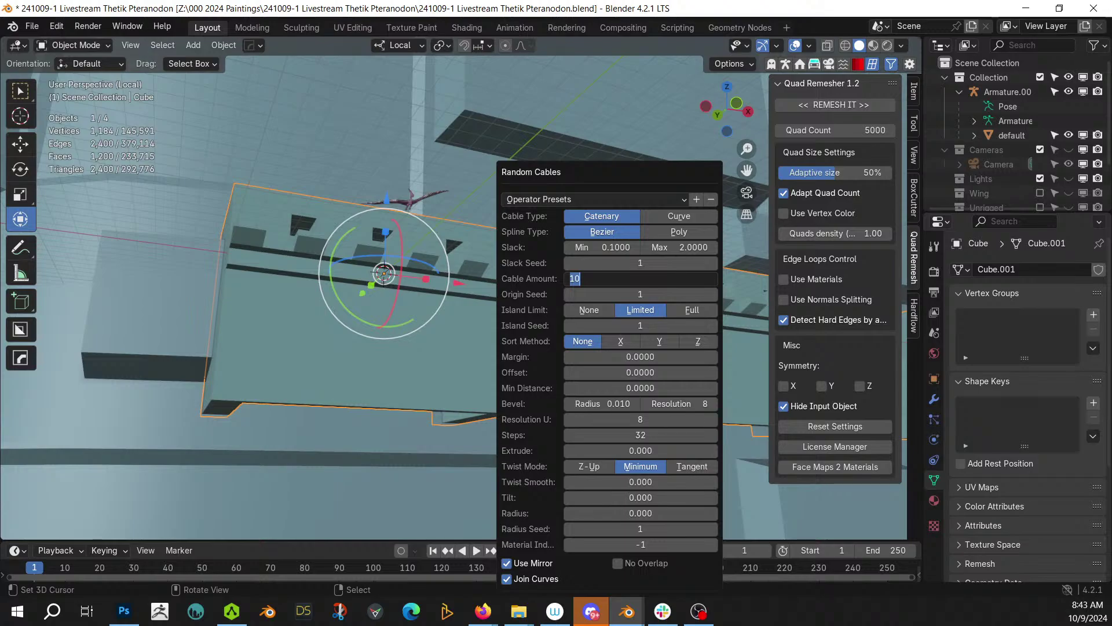
{"action": "type", "text": "5"}
{"action": "key", "text": "Return"}
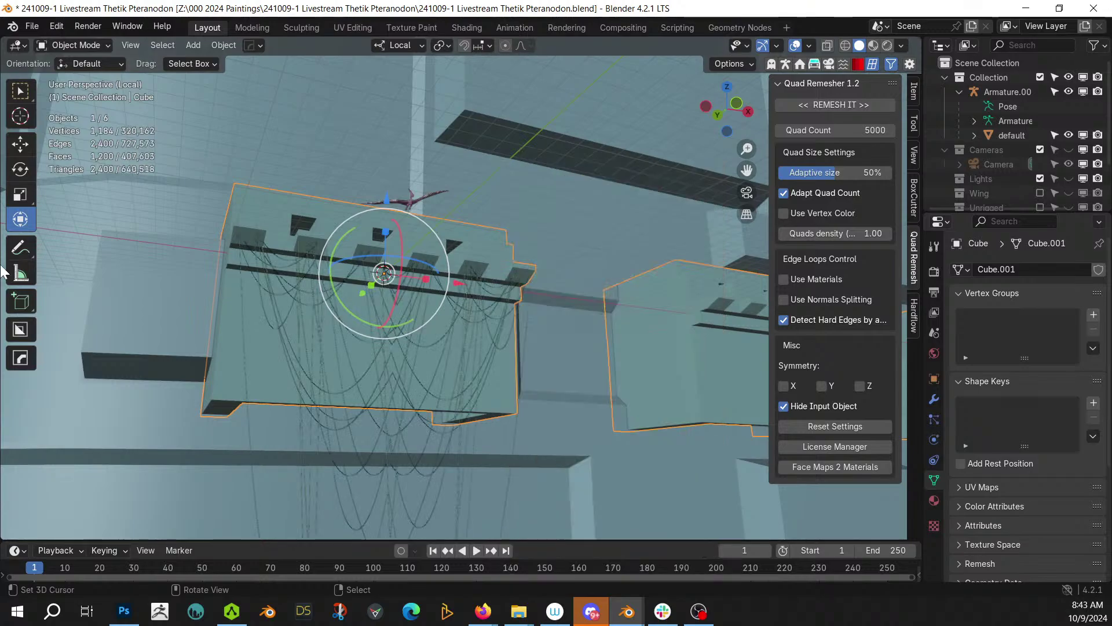
- Apply the Array modifier on the row of small structures
{"action": "mouse_move", "coordinate": [191, 233]}
{"action": "middle_mouse_down"}
{"action": "mouse_move", "coordinate": [100, 247]}
{"action": "mouse_move", "coordinate": [189, 227]}
{"action": "middle_mouse_up"}
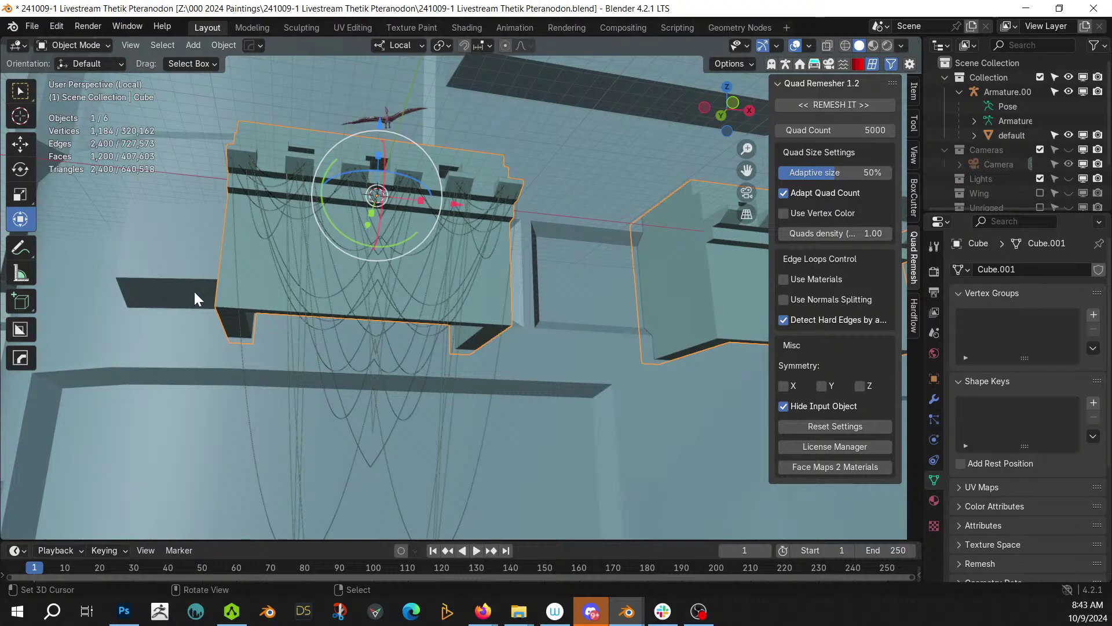
{"action": "middle_click_drag", "start_coordinate": [461, 300], "coordinate": [372, 331]}
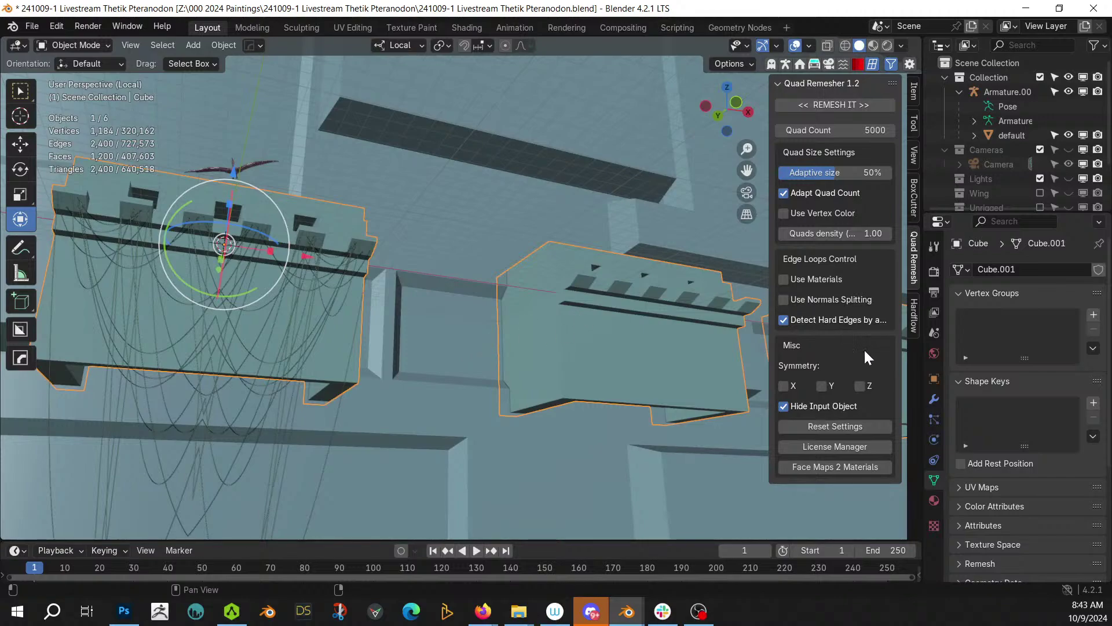
{"action": "left_click", "coordinate": [935, 399]}
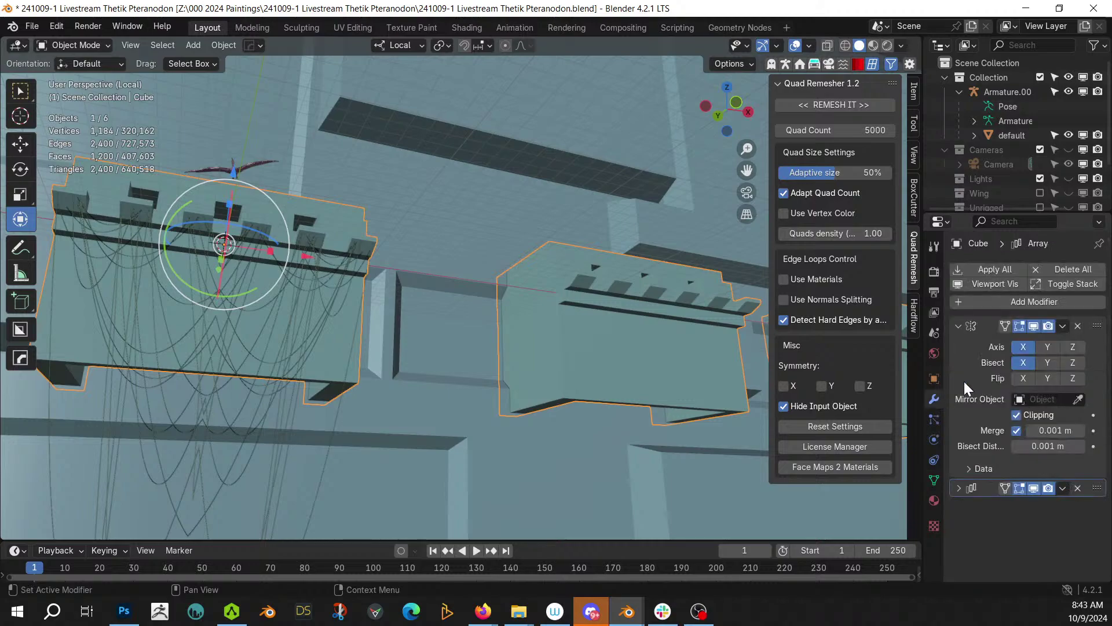
{"action": "left_click", "coordinate": [958, 487]}
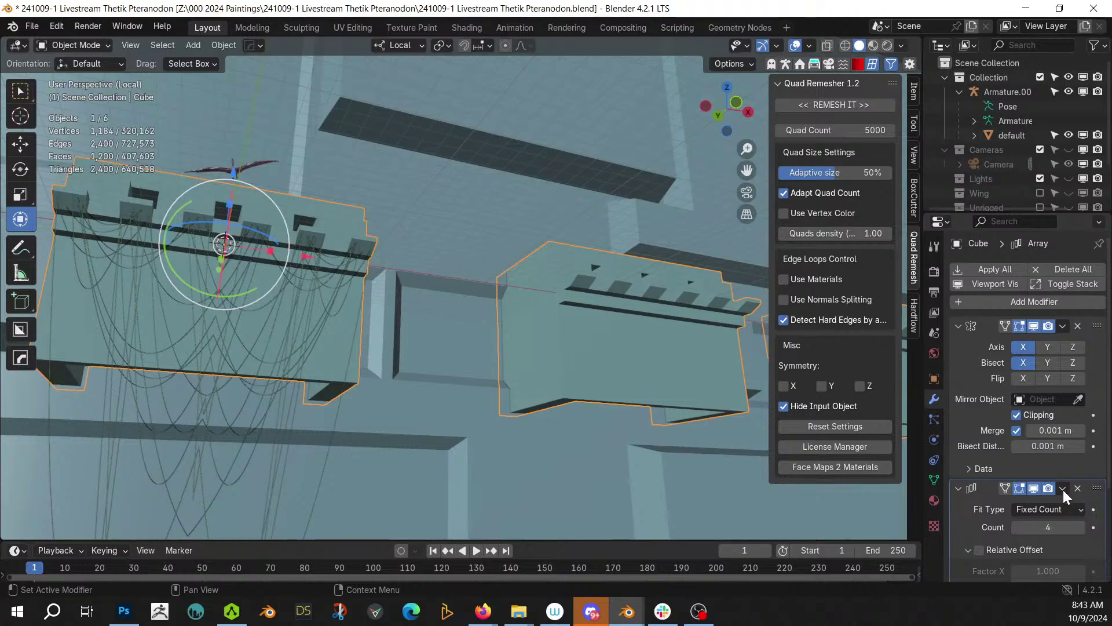
{"action": "key", "text": "ctrl+a"}
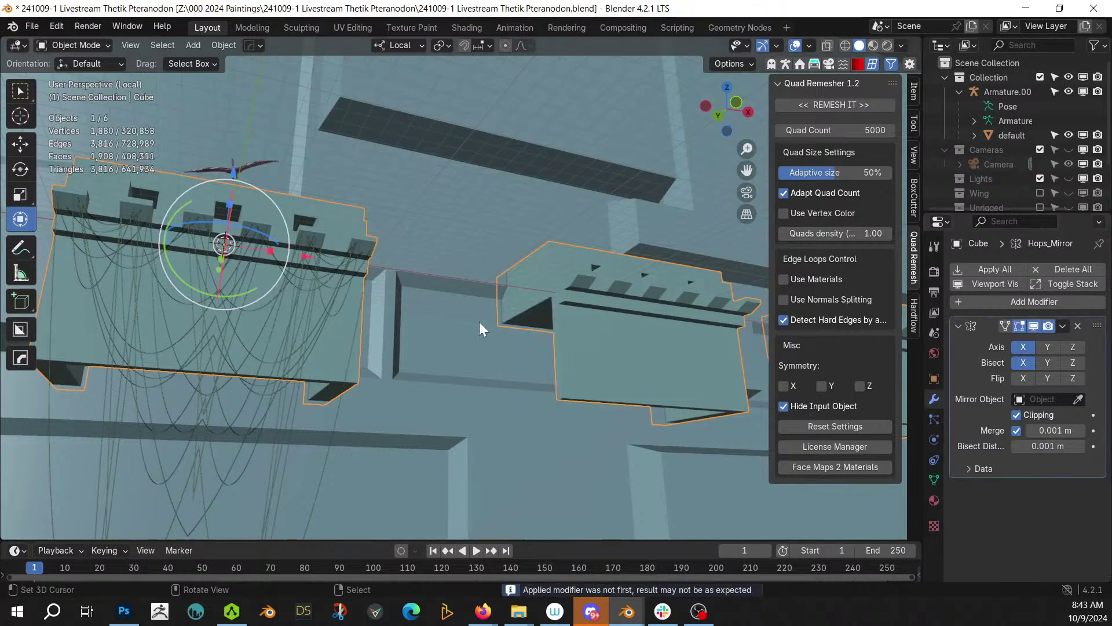
- In Edit Mode, select the faces of the six small ledge blocks on the second structure in the row
{"action": "middle_click_drag", "start_coordinate": [531, 350], "coordinate": [470, 373], "text": "shift"}
{"action": "key", "text": "Tab"}
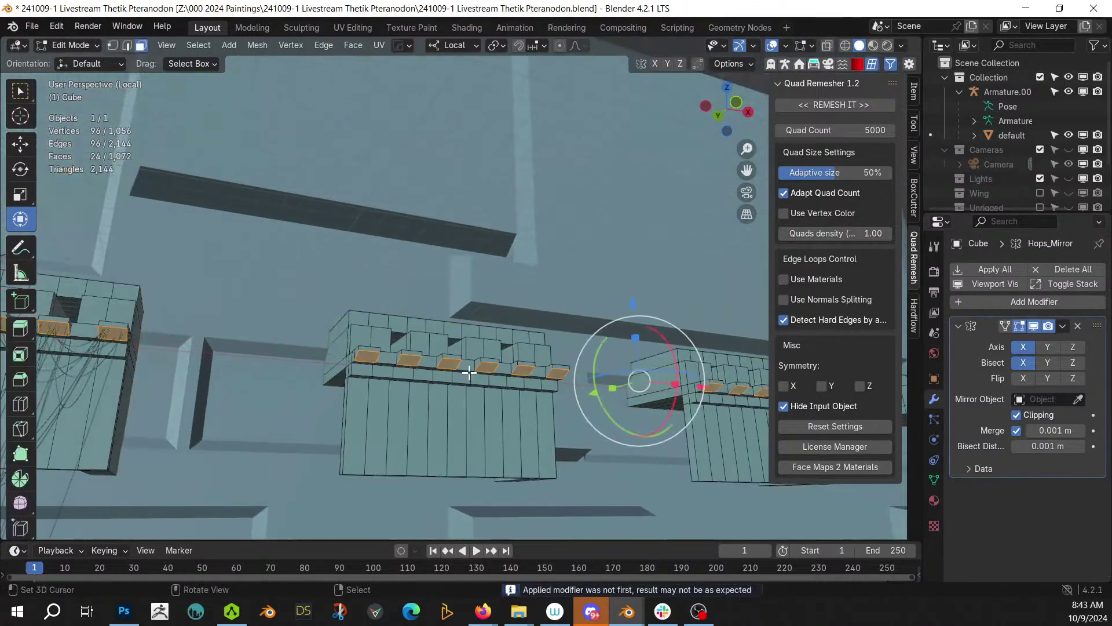
{"action": "left_click", "coordinate": [368, 358]}
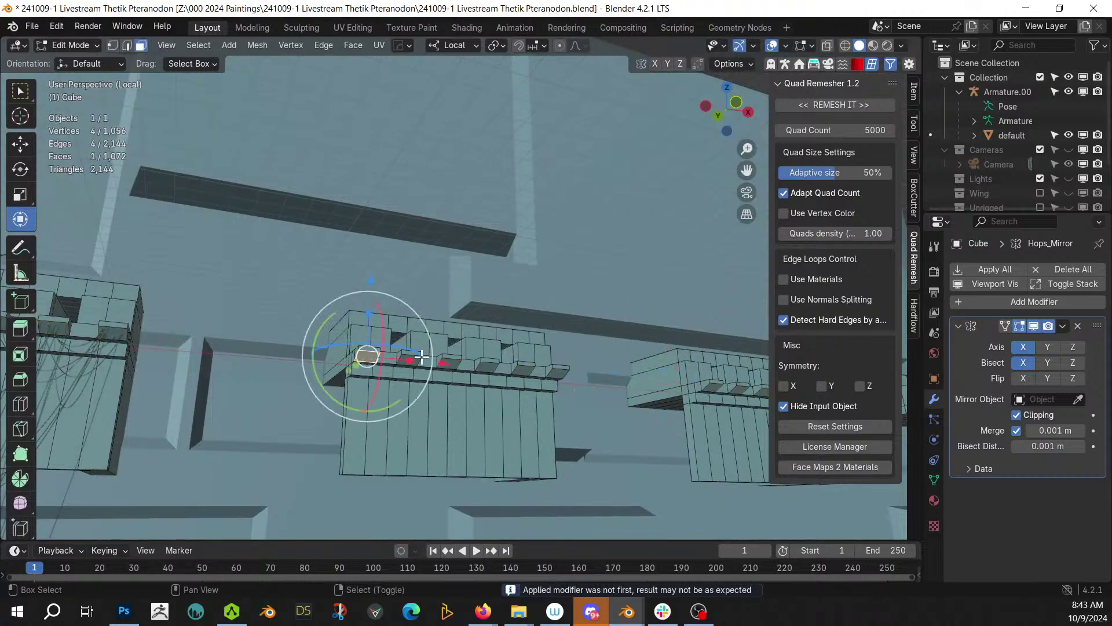
{"action": "left_click", "coordinate": [397, 362]}
{"action": "left_click", "coordinate": [417, 360]}
{"action": "right_click", "coordinate": [368, 356]}
{"action": "right_click", "coordinate": [407, 360], "text": "shift"}
{"action": "right_click", "coordinate": [449, 364], "text": "shift"}
{"action": "right_click", "coordinate": [487, 366], "text": "shift"}
{"action": "right_click", "coordinate": [523, 369], "text": "shift"}
{"action": "right_click", "coordinate": [556, 374], "text": "shift"}
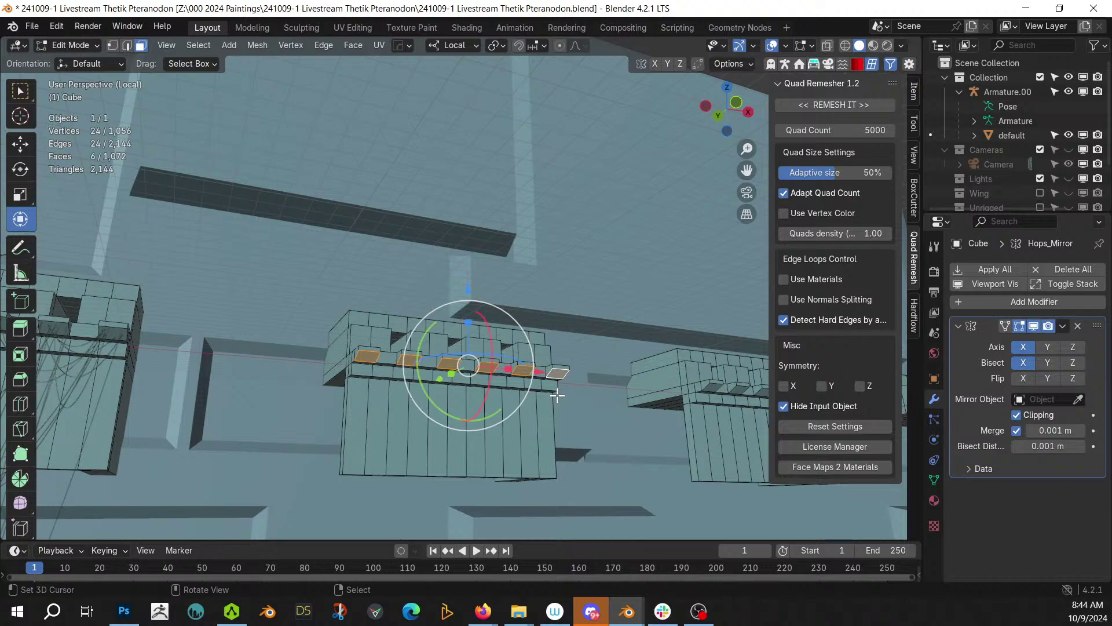
- Generate Random Cables on the second structure's selected block faces, using slack seed 2
{"action": "key", "text": "shift+q"}
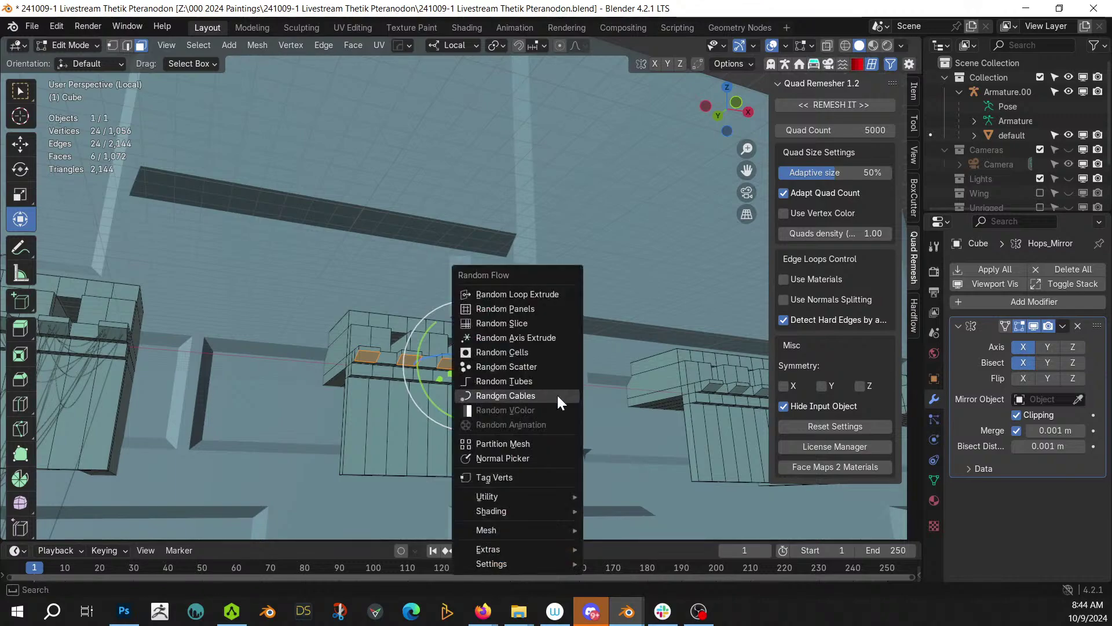
{"action": "left_click", "coordinate": [557, 394]}
{"action": "left_click", "coordinate": [770, 259]}
{"action": "left_click", "coordinate": [770, 263]}
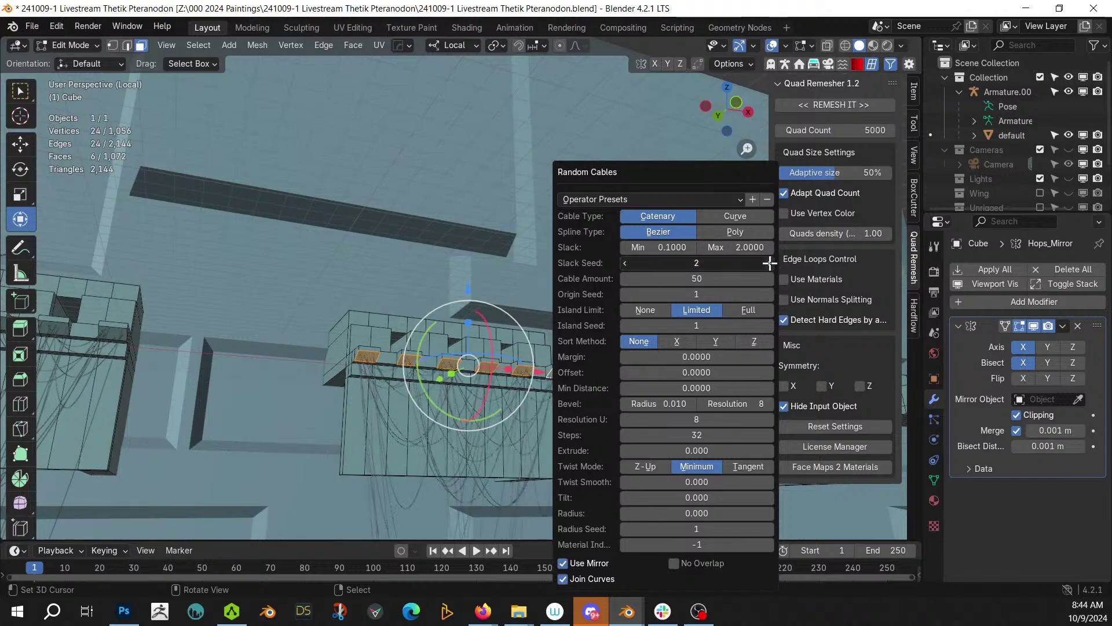
- Select the faces of the six small ledge blocks on the third structure in the row
{"action": "middle_click_drag", "start_coordinate": [695, 379], "coordinate": [299, 345], "text": "shift"}
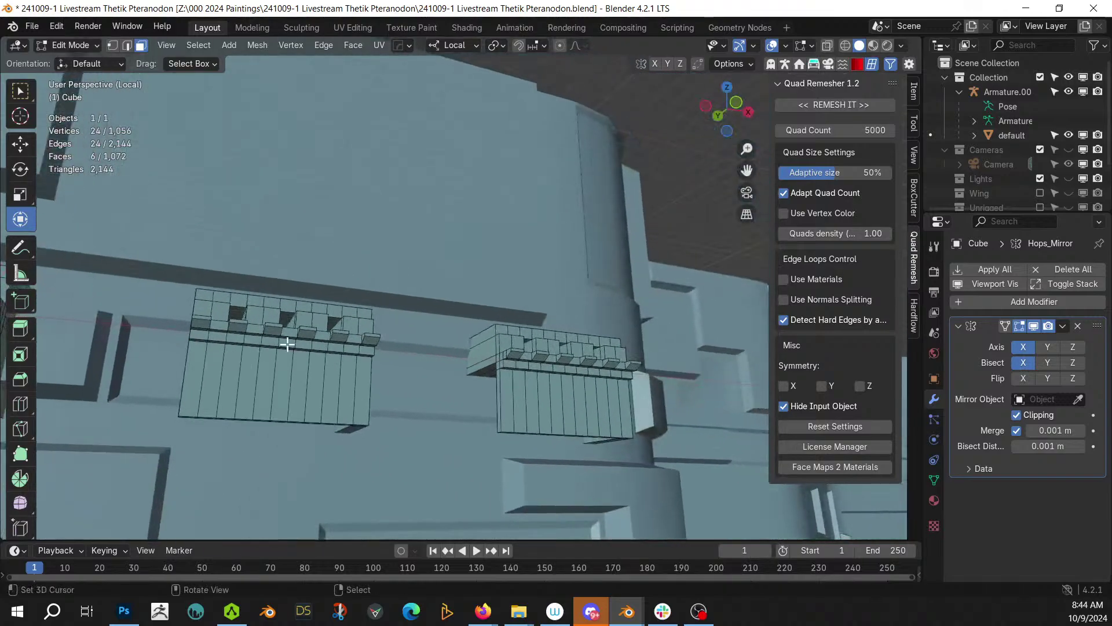
{"action": "left_click", "coordinate": [207, 324]}
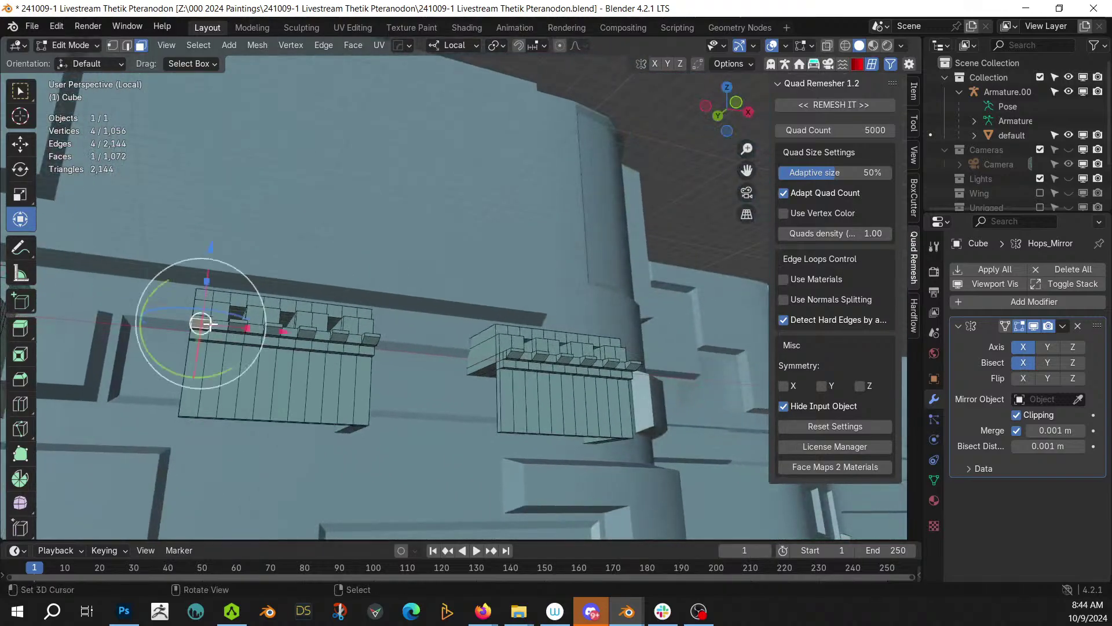
{"action": "left_click", "coordinate": [243, 327], "text": "shift"}
{"action": "left_click", "coordinate": [278, 329], "text": "shift"}
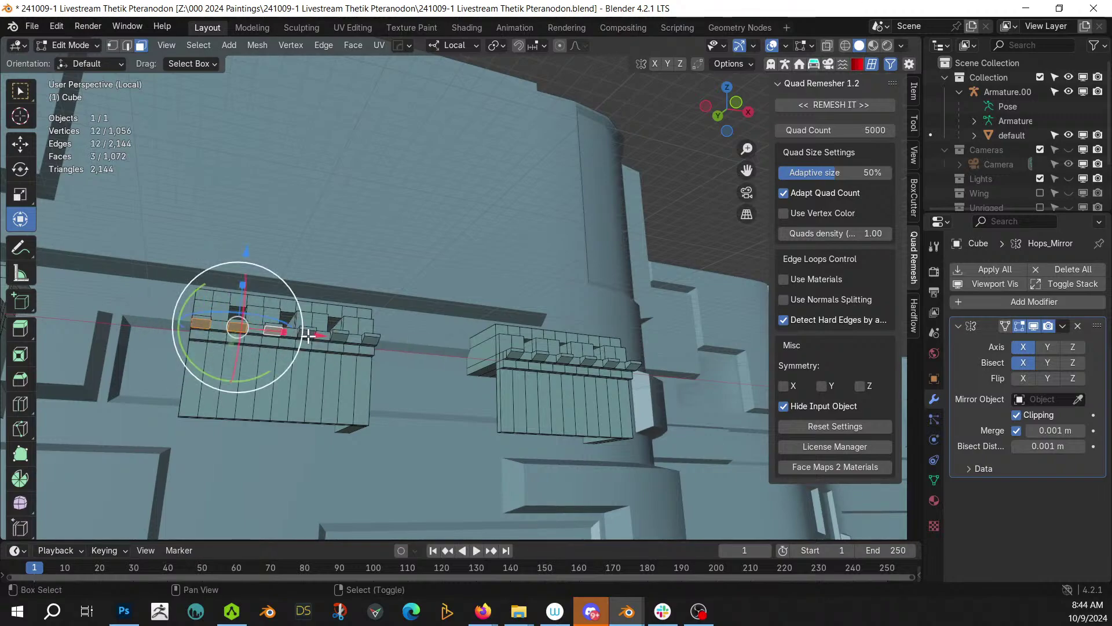
{"action": "left_click", "coordinate": [307, 333], "text": "shift"}
{"action": "left_click", "coordinate": [338, 336], "text": "shift"}
{"action": "left_click", "coordinate": [371, 340], "text": "shift"}
- Generate Random Cables on the third structure's selected block faces with a cable amount of 40
{"action": "key", "text": "ctrl+alt+x"}
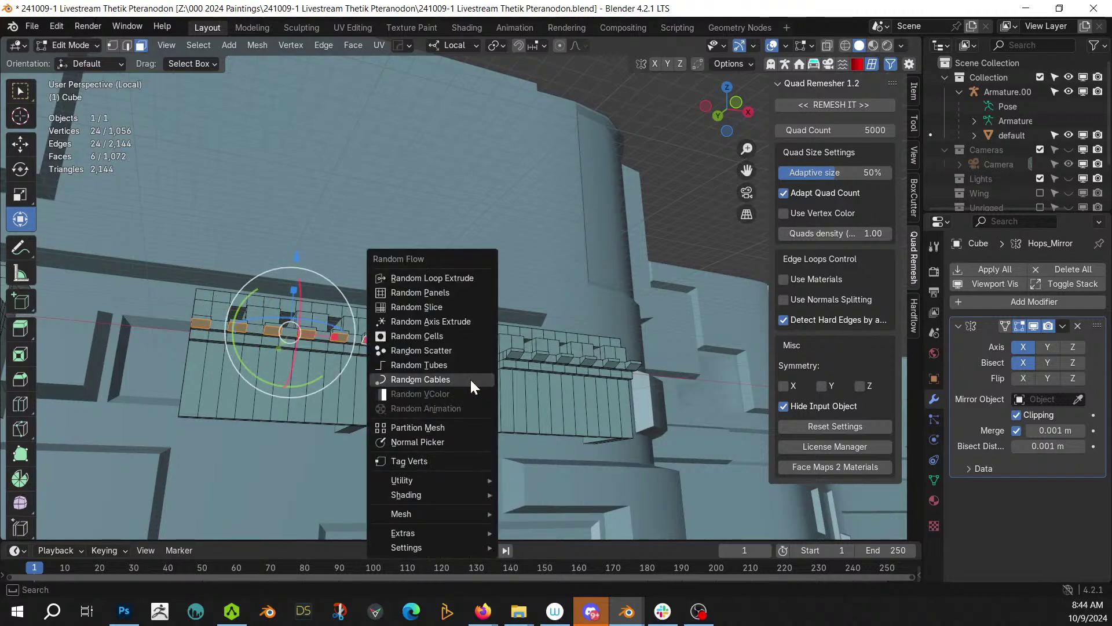
{"action": "left_click", "coordinate": [471, 379]}
{"action": "left_click", "coordinate": [623, 279]}
{"action": "type", "text": "40"}
{"action": "key", "text": "Return"}
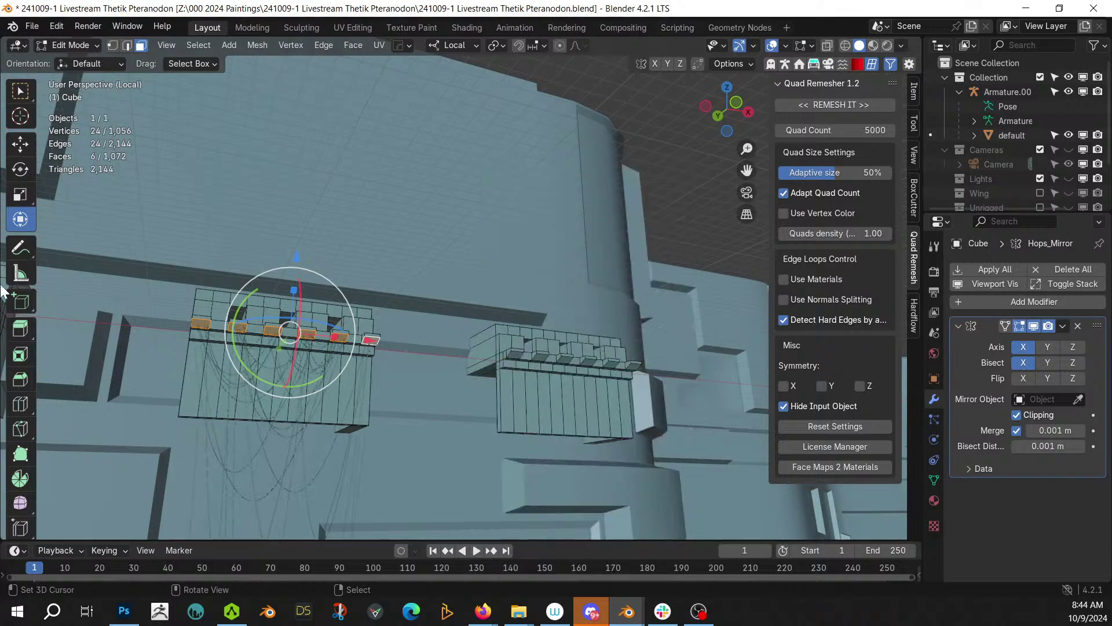
- Select the faces of the six small ledge blocks on the last structure in the row
{"action": "middle_click_drag", "start_coordinate": [442, 345], "coordinate": [412, 337]}
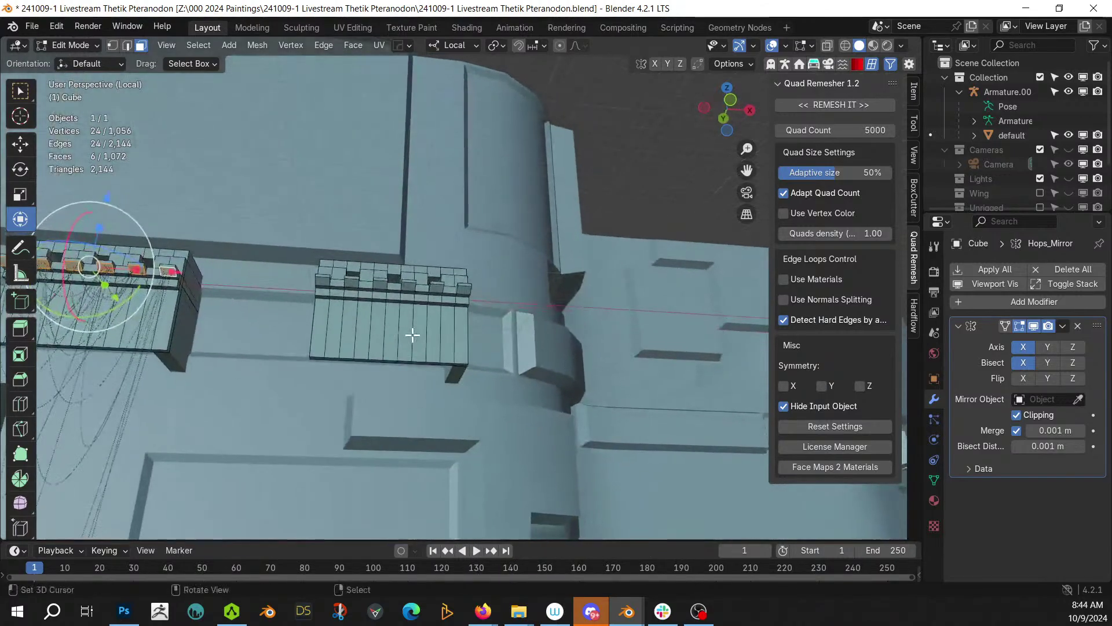
{"action": "left_click", "coordinate": [320, 282]}
{"action": "left_click", "coordinate": [351, 282], "text": "shift"}
{"action": "left_click", "coordinate": [381, 283], "text": "shift"}
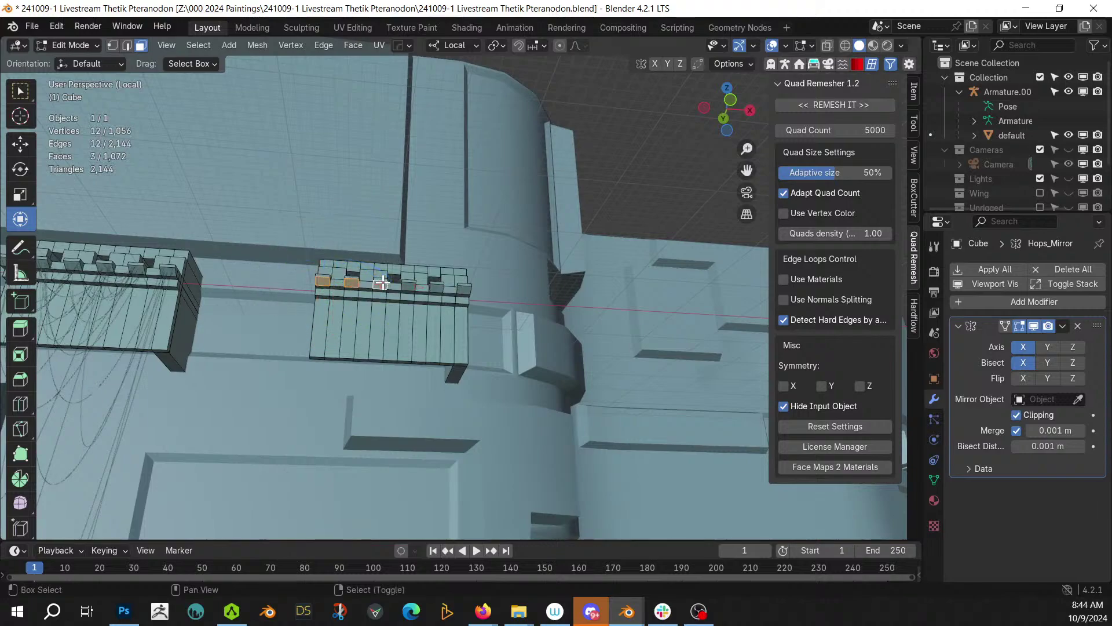
{"action": "left_click", "coordinate": [409, 285], "text": "shift"}
{"action": "left_click", "coordinate": [437, 287], "text": "shift"}
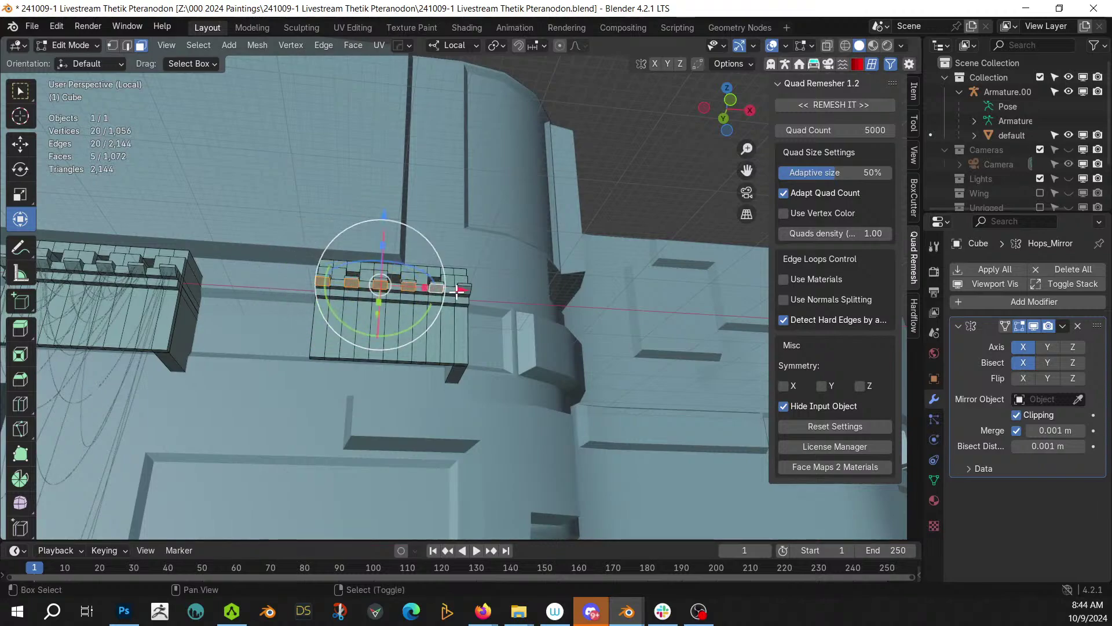
{"action": "left_click", "coordinate": [458, 289], "text": "shift"}
- Generate Random Cables on the last structure's selected block faces with a cable amount of 30 and return to Object Mode
{"action": "key", "text": "shift+alt+r"}
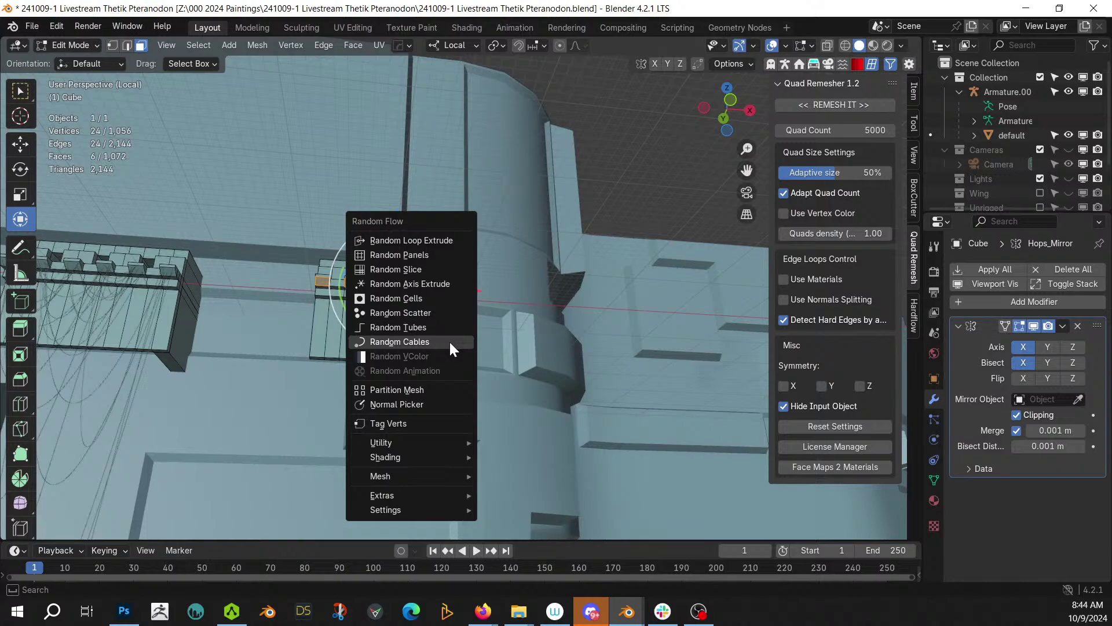
{"action": "left_click", "coordinate": [449, 341]}
{"action": "double_click", "coordinate": [589, 279]}
{"action": "type", "text": "30"}
{"action": "key", "text": "Return"}
{"action": "middle_click_drag", "start_coordinate": [234, 391], "coordinate": [576, 377]}
{"action": "key", "text": "Tab"}
{"action": "scroll", "coordinate": [241, 409], "scroll_direction": "down", "scroll_amount": 4}
{"action": "middle_click_drag", "start_coordinate": [378, 376], "coordinate": [338, 352]}
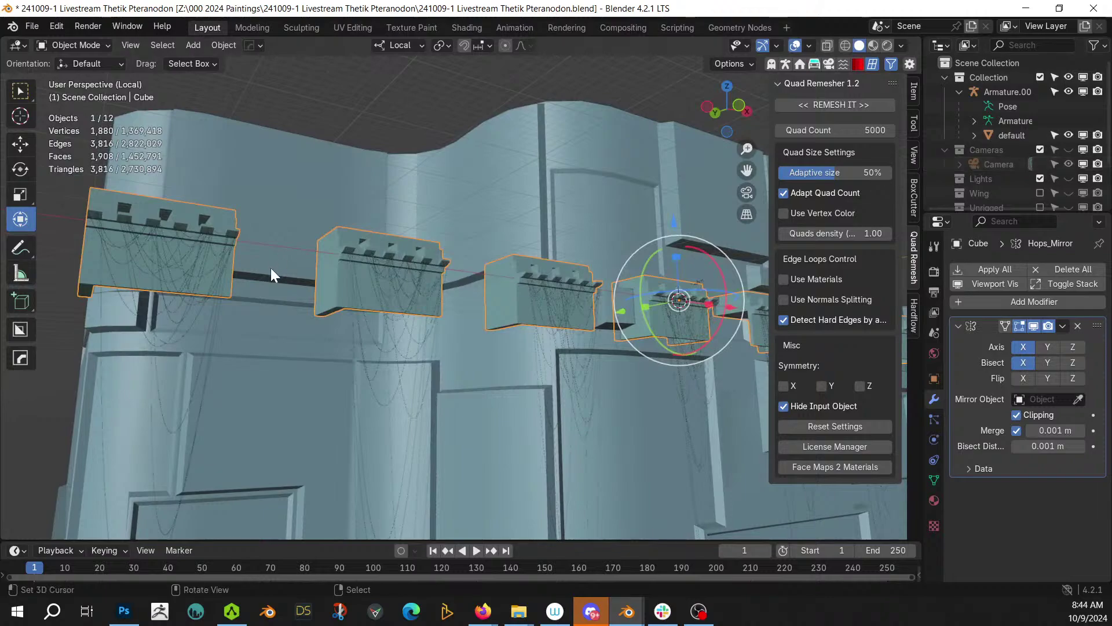
- Select the four RCables curves under the Cliff collection's Cube and join them into one object
{"action": "scroll", "coordinate": [998, 164], "scroll_direction": "down", "scroll_amount": 3}
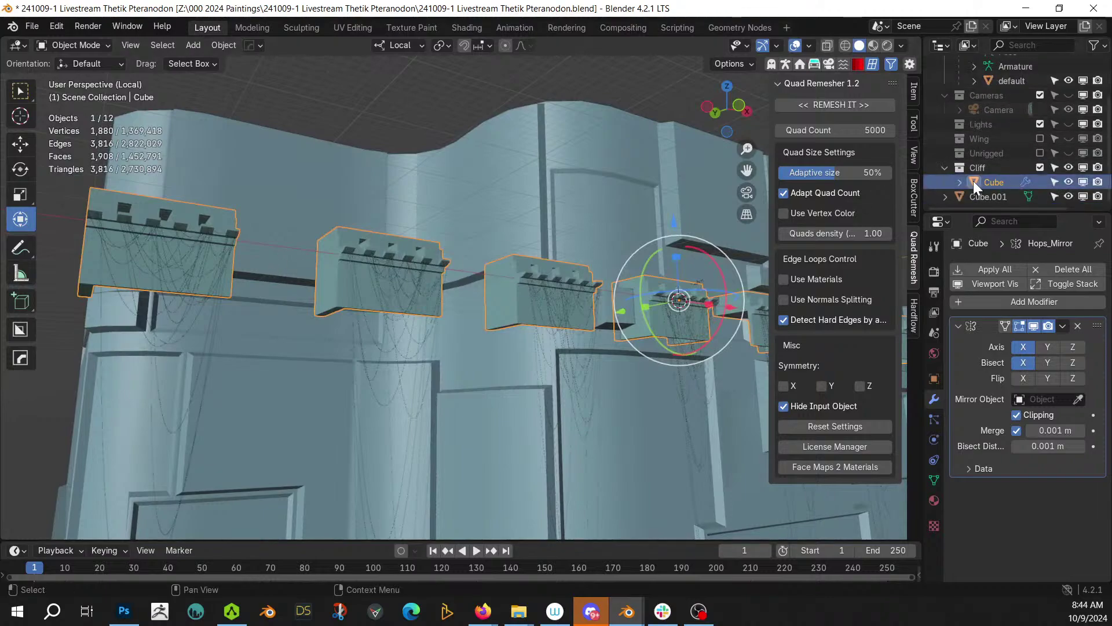
{"action": "left_click", "coordinate": [959, 182]}
{"action": "scroll", "coordinate": [1031, 166], "scroll_direction": "down", "scroll_amount": 4}
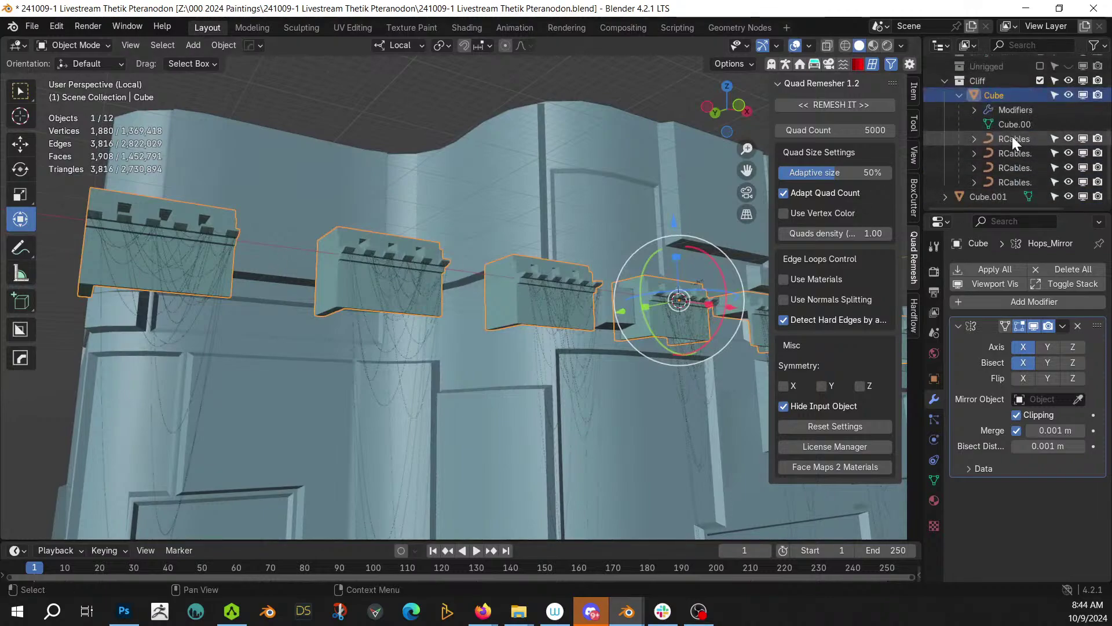
{"action": "left_click", "coordinate": [1013, 138]}
{"action": "left_click", "coordinate": [1008, 181], "text": "shift"}
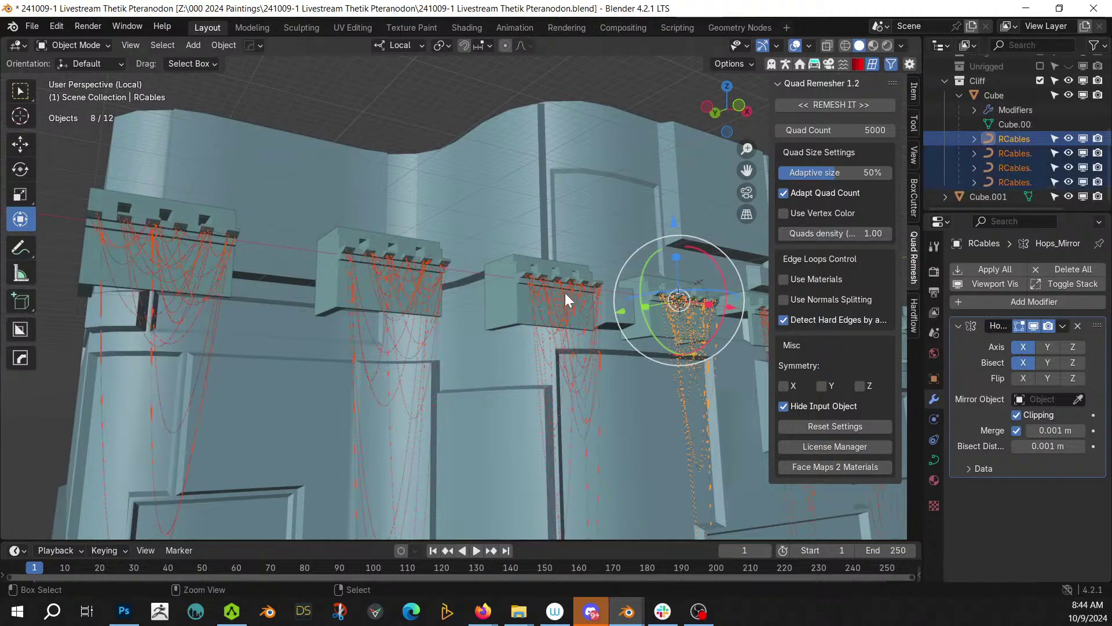
{"action": "key", "text": "ctrl+j"}
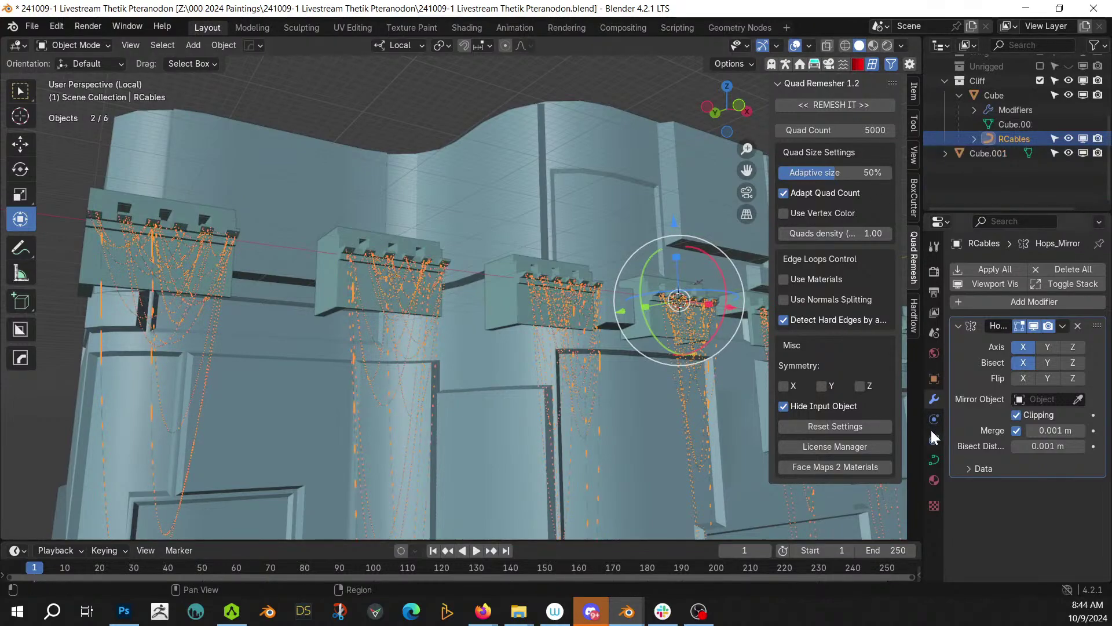
- Thicken the joined cables by setting the curve's bevel depth to 0.025 m
{"action": "left_click", "coordinate": [933, 460]}
{"action": "scroll", "coordinate": [1005, 506], "scroll_direction": "down", "scroll_amount": 3}
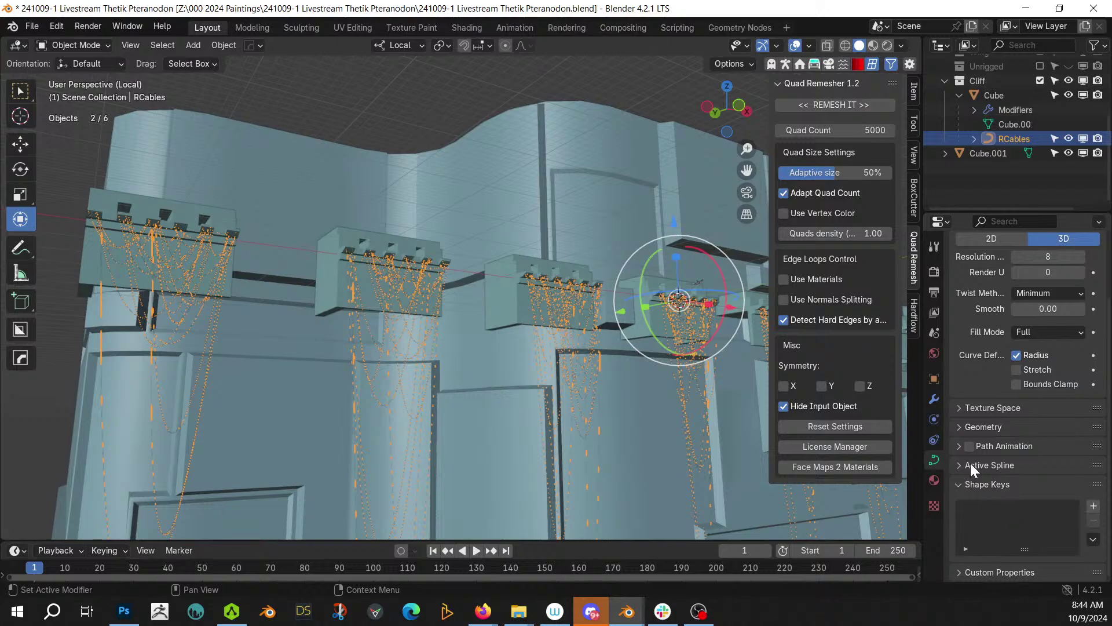
{"action": "left_click", "coordinate": [960, 426]}
{"action": "scroll", "coordinate": [1046, 500], "scroll_direction": "down", "scroll_amount": 5}
{"action": "double_click", "coordinate": [1046, 457]}
{"action": "type", "text": ".025"}
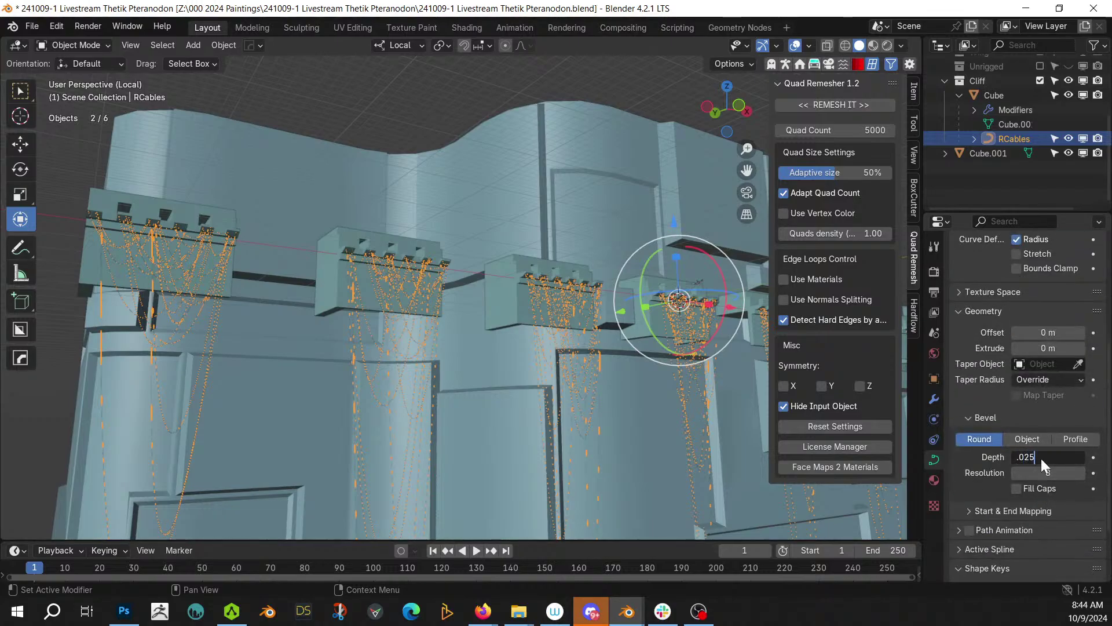
{"action": "key", "text": "Return"}
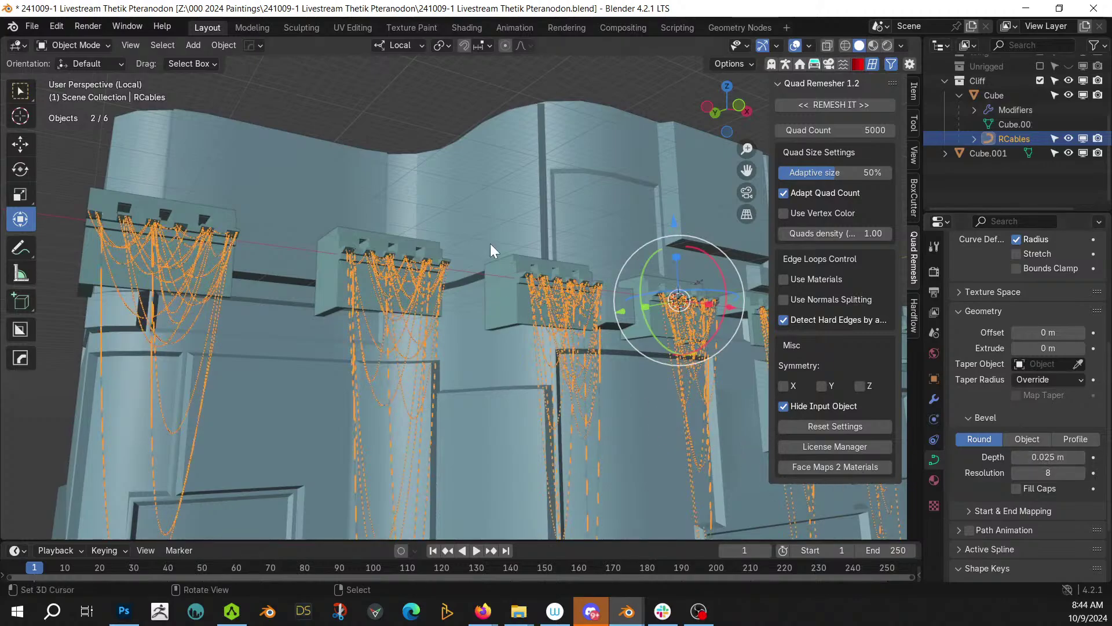
{"action": "left_click", "coordinate": [363, 210]}
{"action": "mouse_move", "coordinate": [364, 211]}
{"action": "middle_mouse_down"}
{"action": "mouse_move", "coordinate": [426, 198]}
{"action": "mouse_move", "coordinate": [326, 97]}
{"action": "mouse_move", "coordinate": [380, 125]}
{"action": "mouse_move", "coordinate": [323, 127]}
{"action": "mouse_move", "coordinate": [280, 151]}
{"action": "mouse_move", "coordinate": [329, 160]}
{"action": "mouse_move", "coordinate": [285, 201]}
{"action": "mouse_move", "coordinate": [362, 196]}
{"action": "middle_mouse_up"}
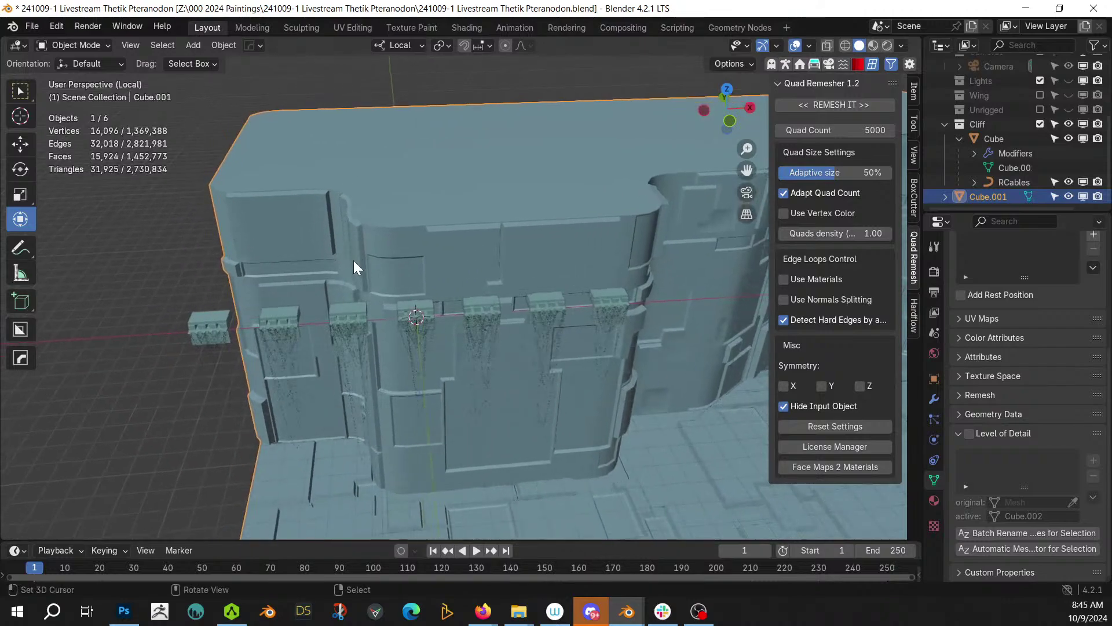
{"action": "middle_click_drag", "start_coordinate": [356, 265], "coordinate": [354, 269]}
{"action": "key", "text": "Tab"}
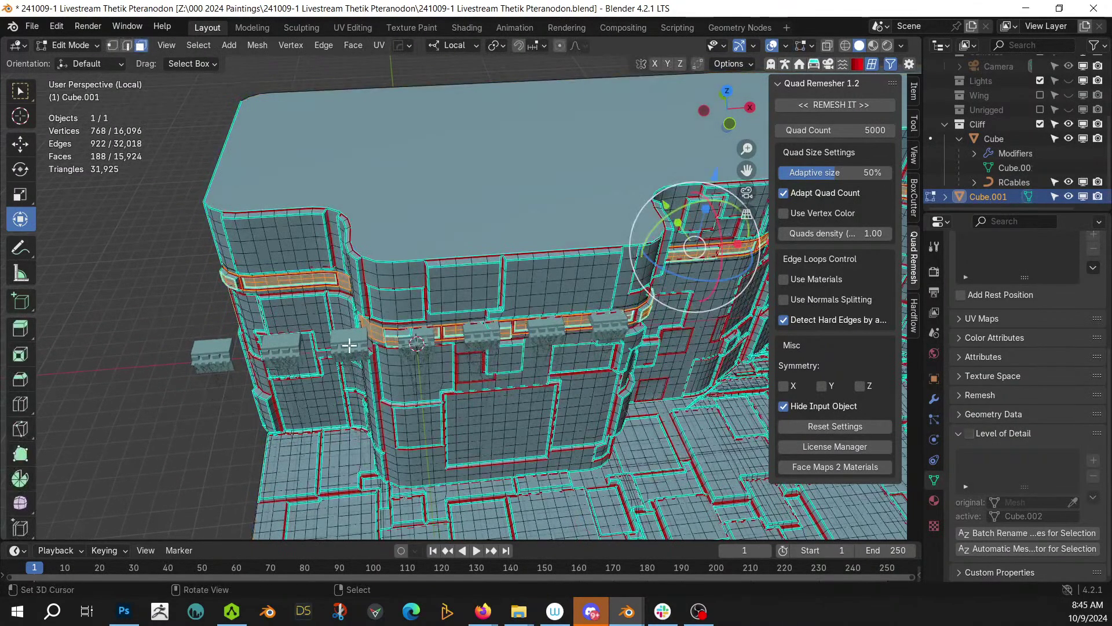
{"action": "key", "text": "Tab"}
- Select the row of small structures, check its mesh in Edit Mode, and return to Object Mode
{"action": "right_click", "coordinate": [349, 344]}
{"action": "key", "text": "Tab"}
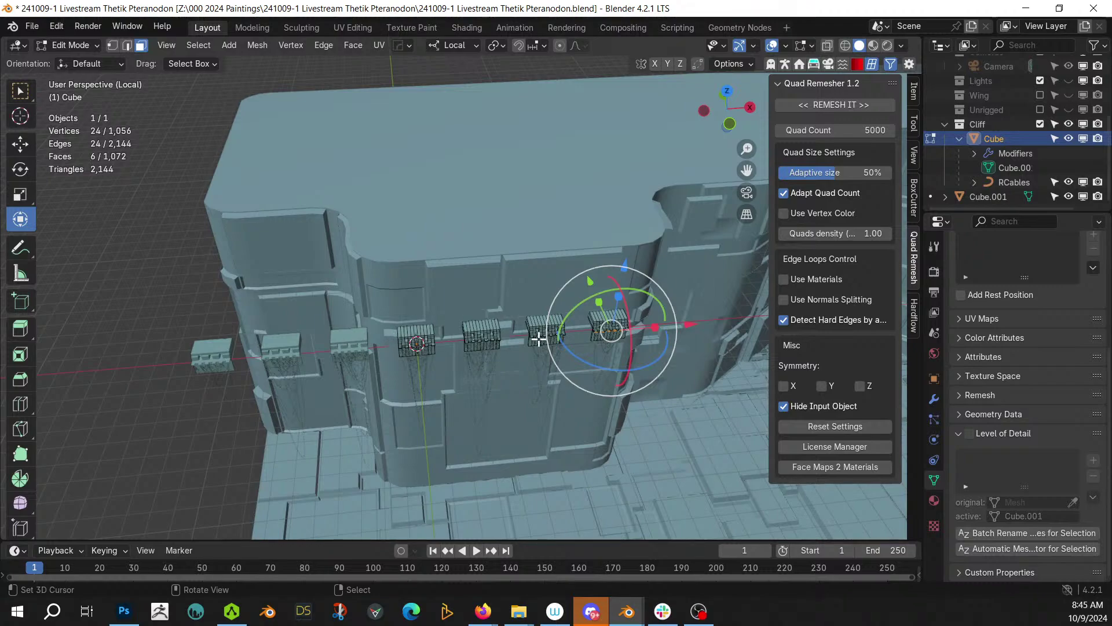
{"action": "key", "text": "Tab"}
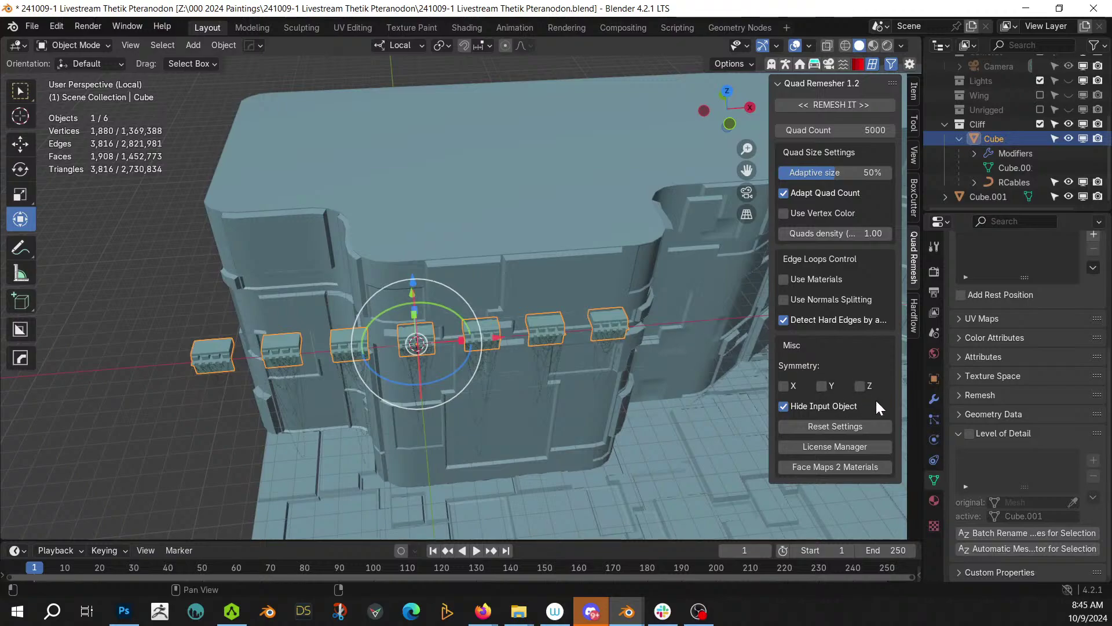
- Apply the mirror modifier on the row of small structures, delete the three structures on the mirrored side, and return to Object Mode
{"action": "left_click", "coordinate": [935, 399]}
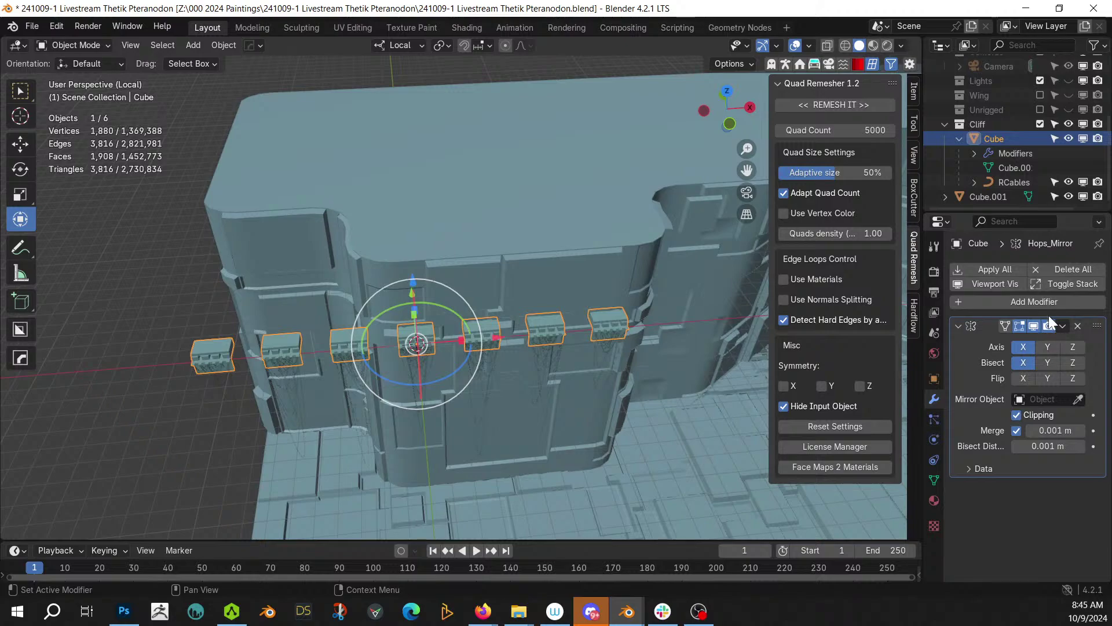
{"action": "left_click", "coordinate": [1014, 268]}
{"action": "key", "text": "Tab"}
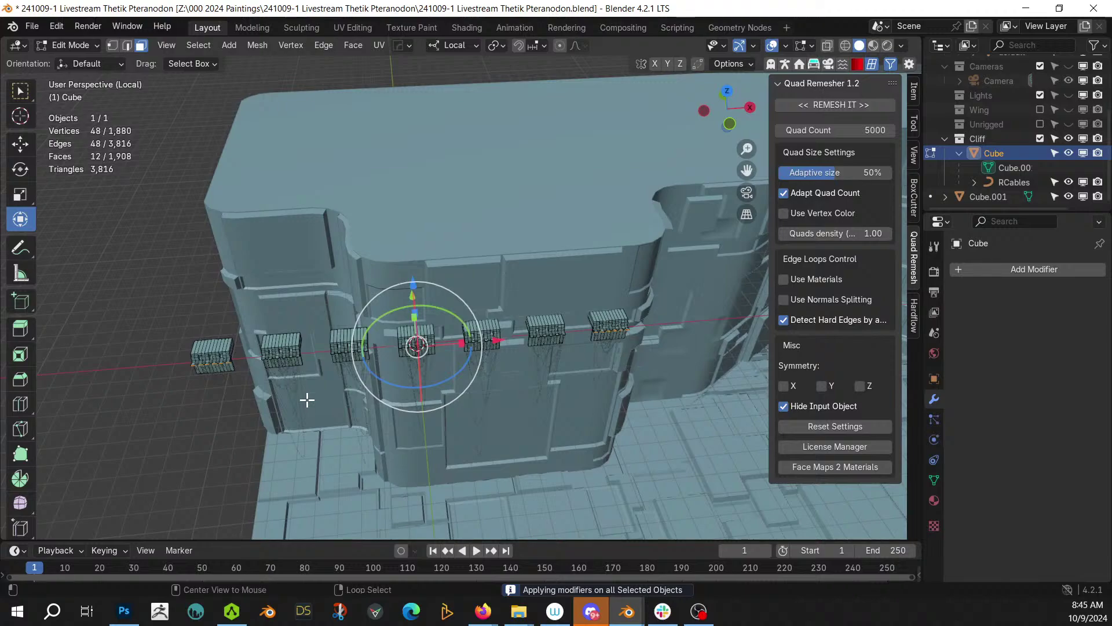
{"action": "key", "text": "alt+z"}
{"action": "left_click_drag", "start_coordinate": [149, 200], "coordinate": [379, 471]}
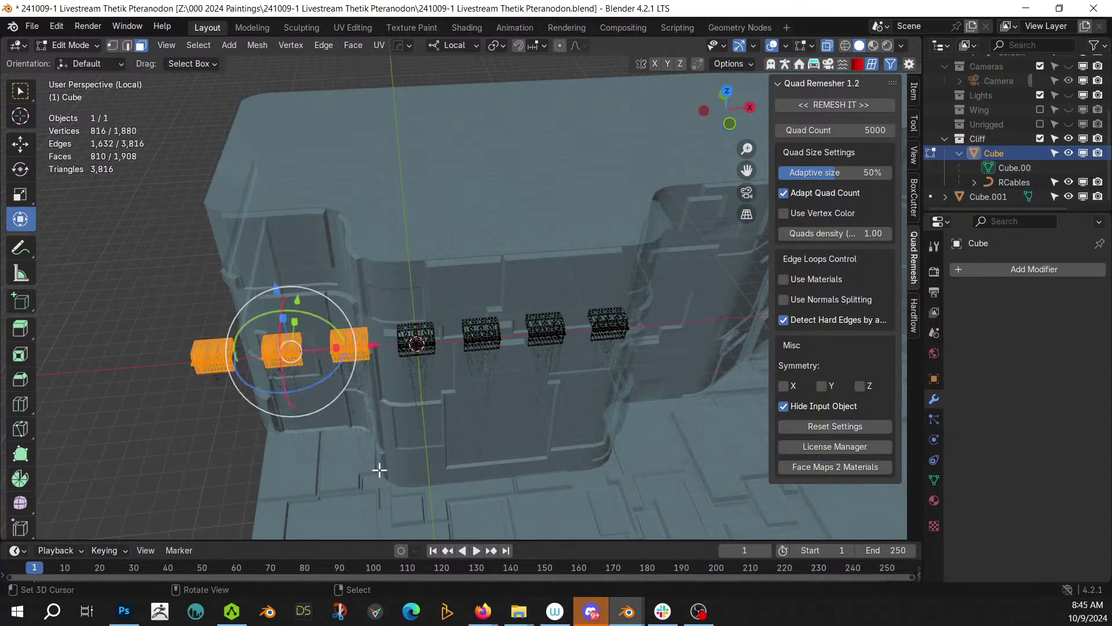
{"action": "key", "text": "x"}
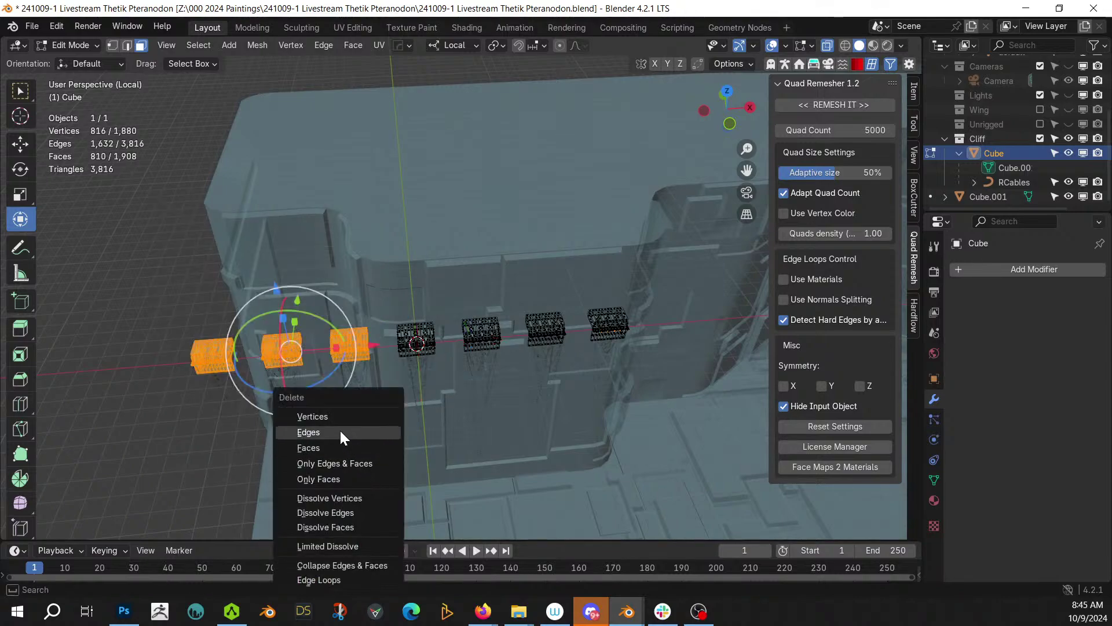
{"action": "left_click", "coordinate": [338, 415]}
{"action": "middle_click_drag", "start_coordinate": [342, 417], "coordinate": [320, 378]}
{"action": "scroll", "coordinate": [417, 387], "scroll_direction": "up", "scroll_amount": 3}
{"action": "key", "text": "Tab"}
- Remove the Hops_Mirror modifier from the RCables curves and save the file
{"action": "left_click", "coordinate": [270, 304]}
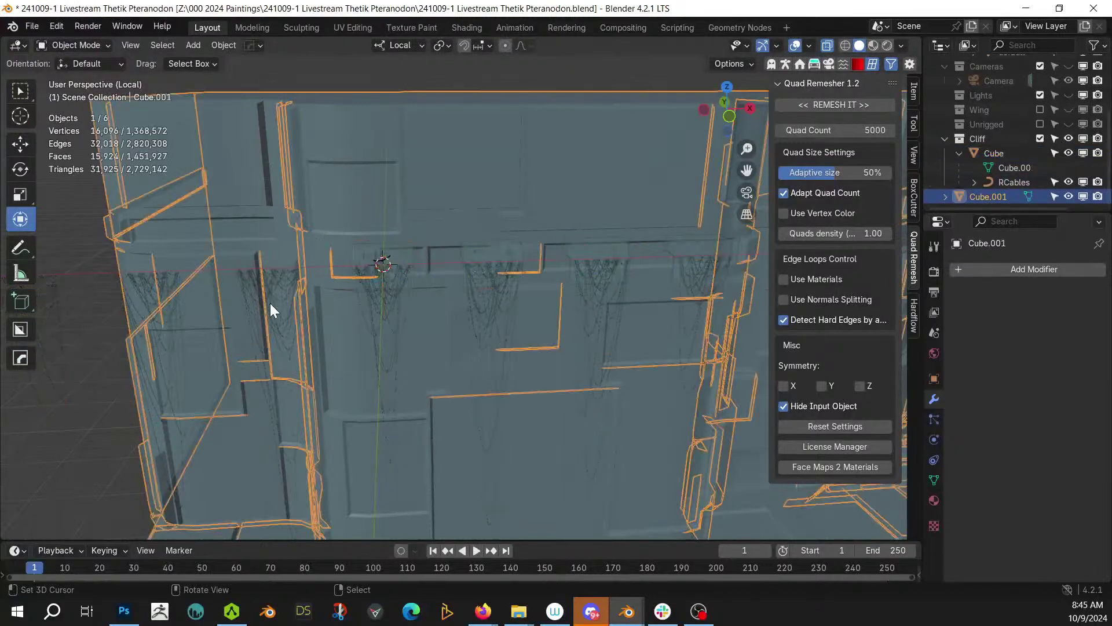
{"action": "left_click", "coordinate": [256, 290]}
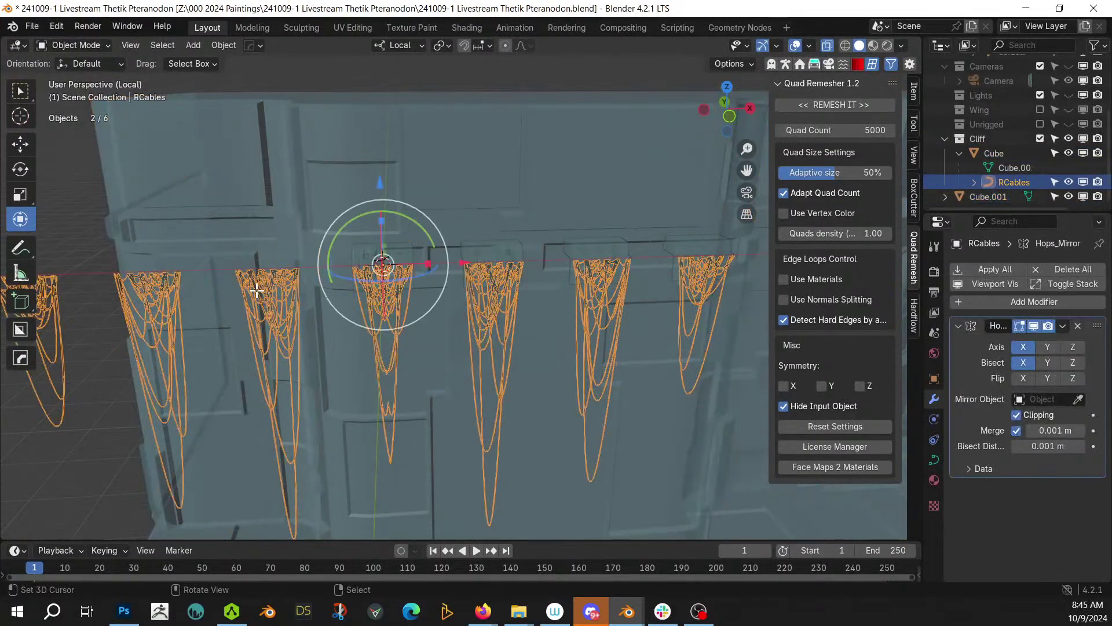
{"action": "key", "text": "Tab"}
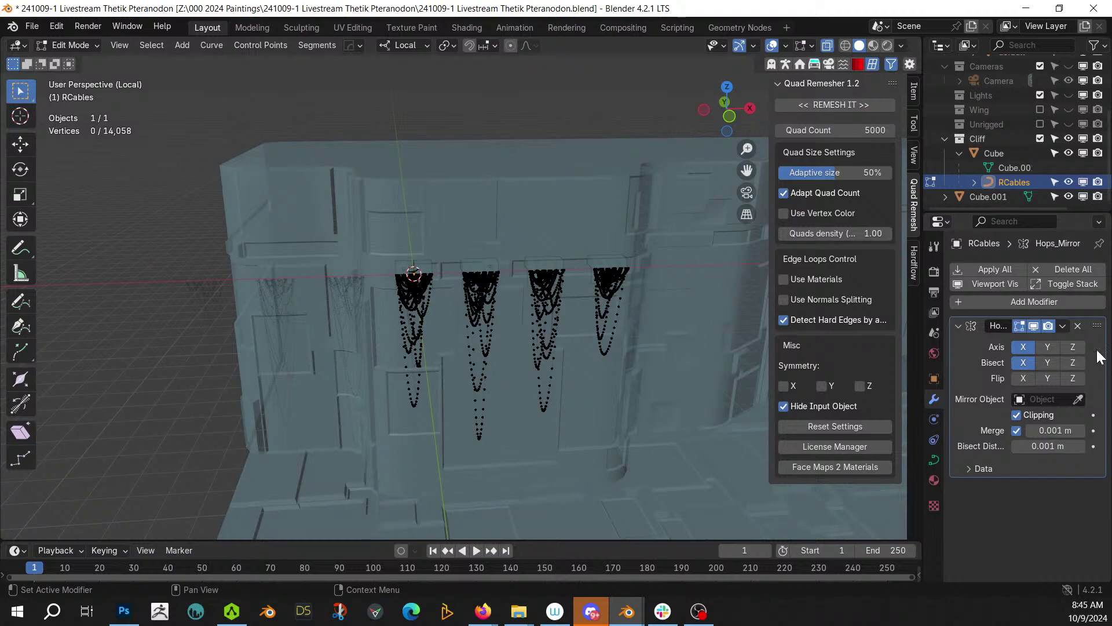
{"action": "left_click", "coordinate": [1076, 325]}
{"action": "key", "text": "Tab"}
{"action": "mouse_move", "coordinate": [452, 272]}
{"action": "middle_mouse_down"}
{"action": "mouse_move", "coordinate": [426, 286]}
{"action": "mouse_move", "coordinate": [467, 302]}
{"action": "mouse_move", "coordinate": [413, 272]}
{"action": "mouse_move", "coordinate": [463, 247]}
{"action": "mouse_move", "coordinate": [418, 247]}
{"action": "mouse_move", "coordinate": [443, 278]}
{"action": "middle_mouse_up"}
{"action": "key", "text": "ctrl+s"}
{"action": "scroll", "coordinate": [493, 243], "scroll_direction": "down", "scroll_amount": 5}
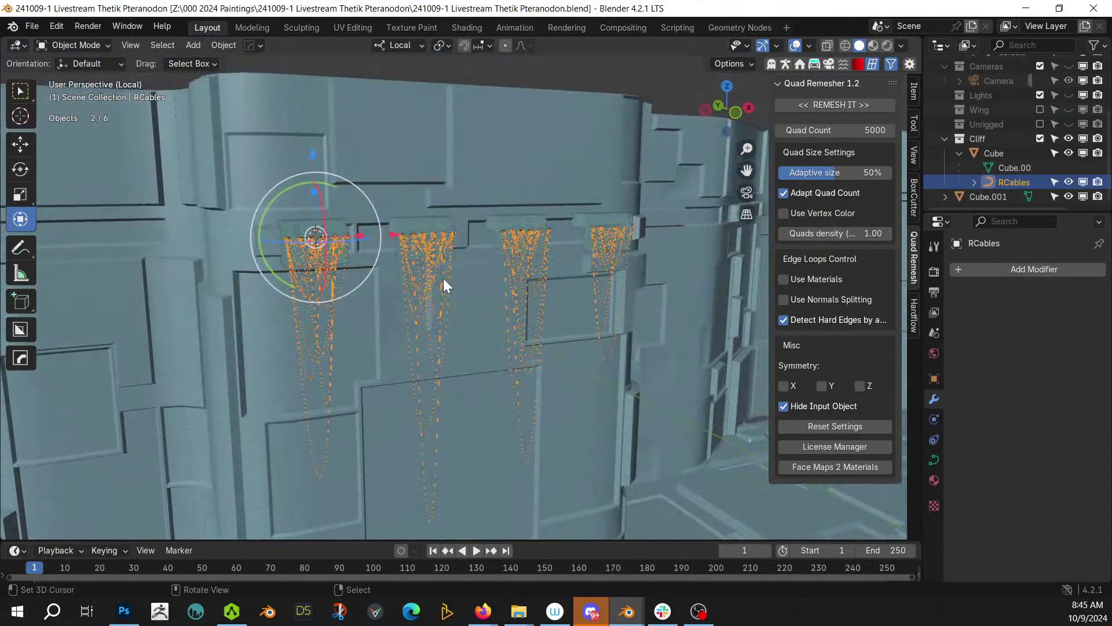
- Dissolve the stray faces of the long strip running out from the cliff mesh's far corner into one face and delete it
{"action": "left_click", "coordinate": [585, 91]}
{"action": "scroll", "coordinate": [594, 154], "scroll_direction": "down", "scroll_amount": 3}
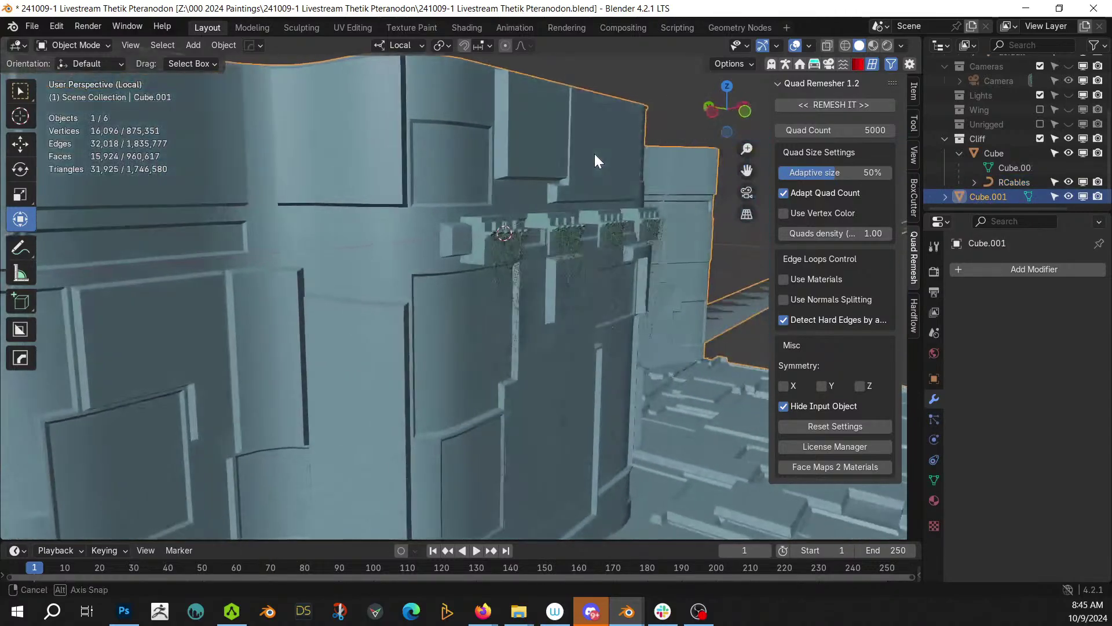
{"action": "scroll", "coordinate": [596, 154], "scroll_direction": "down", "scroll_amount": 2}
{"action": "scroll", "coordinate": [590, 159], "scroll_direction": "down", "scroll_amount": 1}
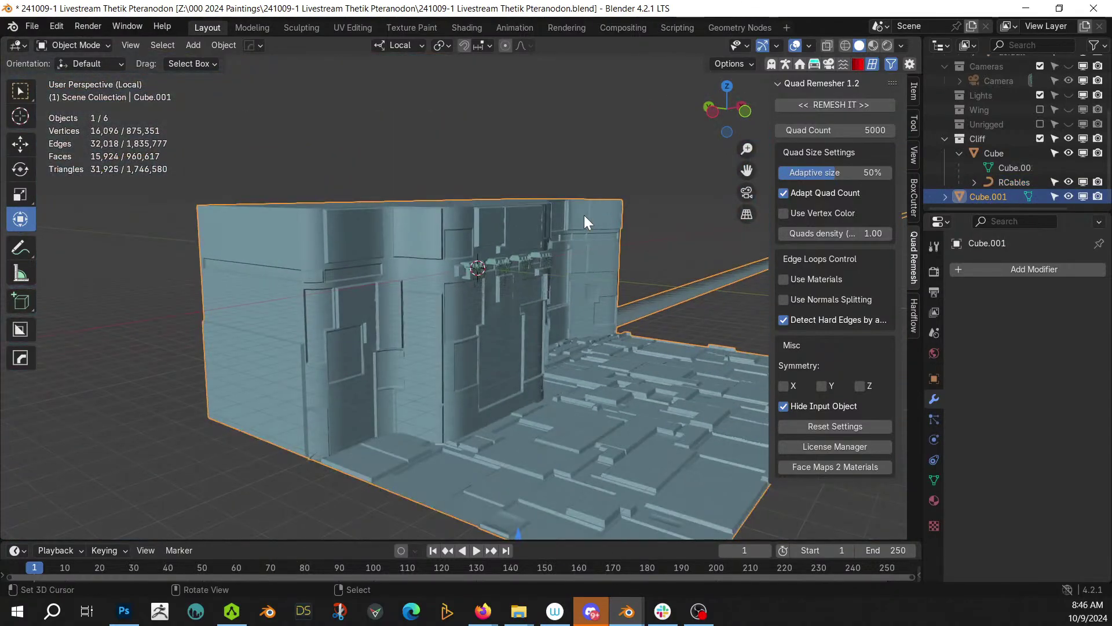
{"action": "middle_click_drag", "start_coordinate": [606, 214], "coordinate": [34, 242], "text": "shift"}
{"action": "middle_click_drag", "start_coordinate": [309, 387], "coordinate": [405, 270]}
{"action": "key", "text": "Tab"}
{"action": "left_click", "coordinate": [399, 241]}
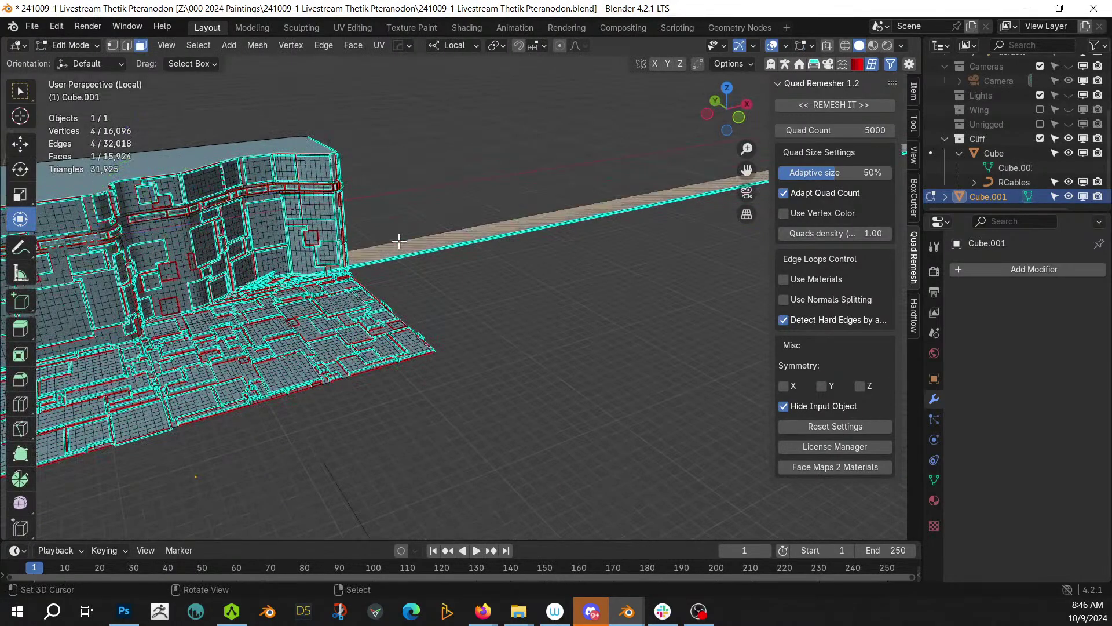
{"action": "key", "text": "c"}
{"action": "left_click_drag", "start_coordinate": [408, 250], "coordinate": [426, 263]}
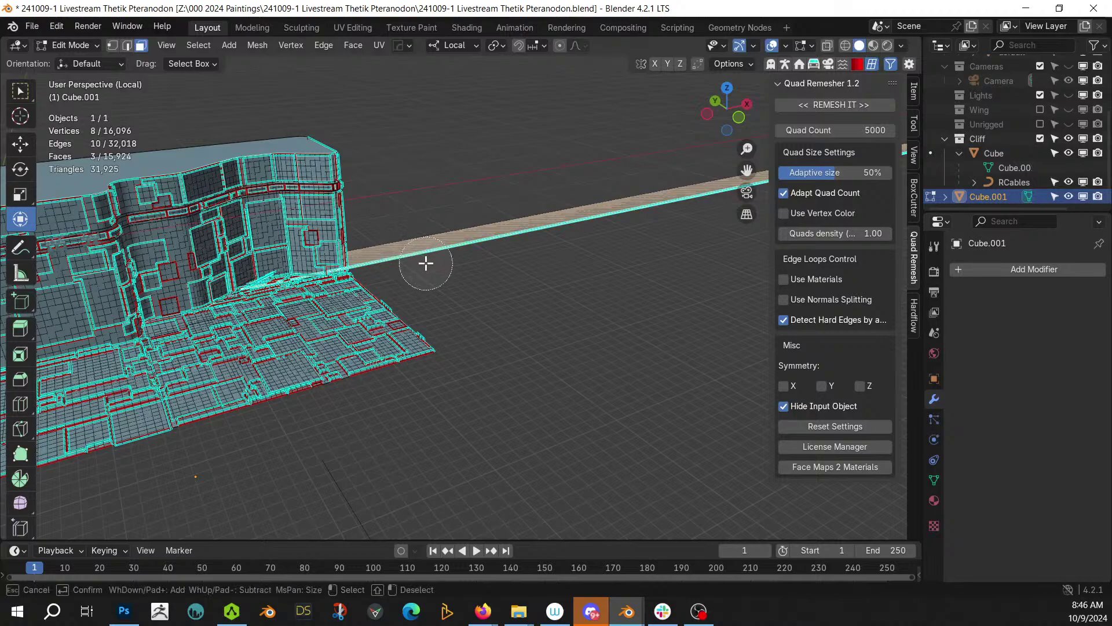
{"action": "key", "text": "Escape"}
{"action": "key", "text": "ctrl+x"}
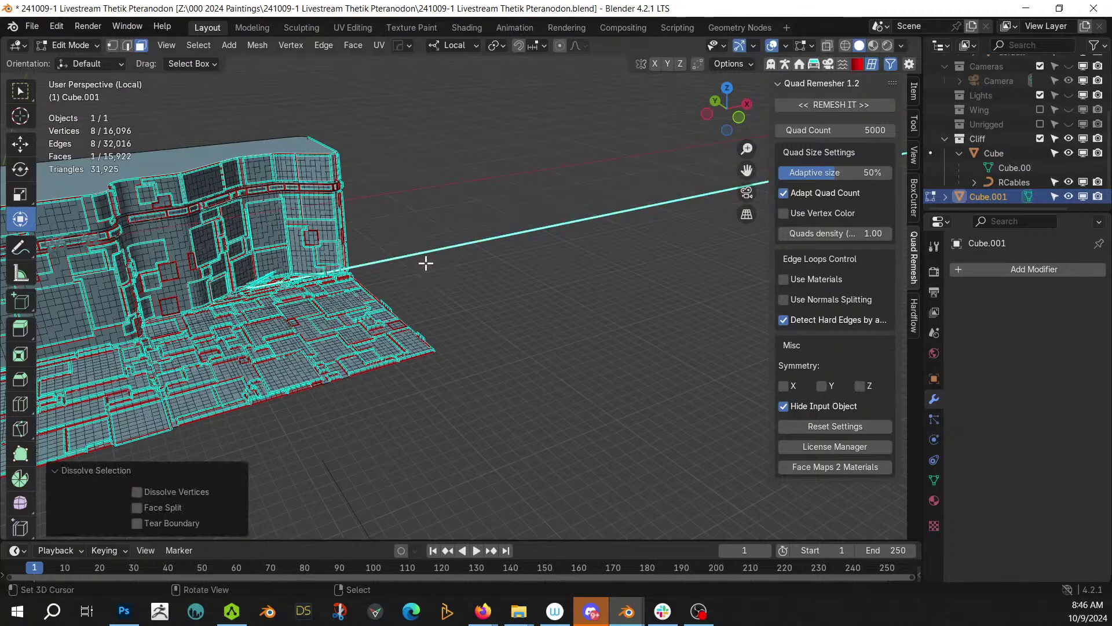
{"action": "key", "text": "x"}
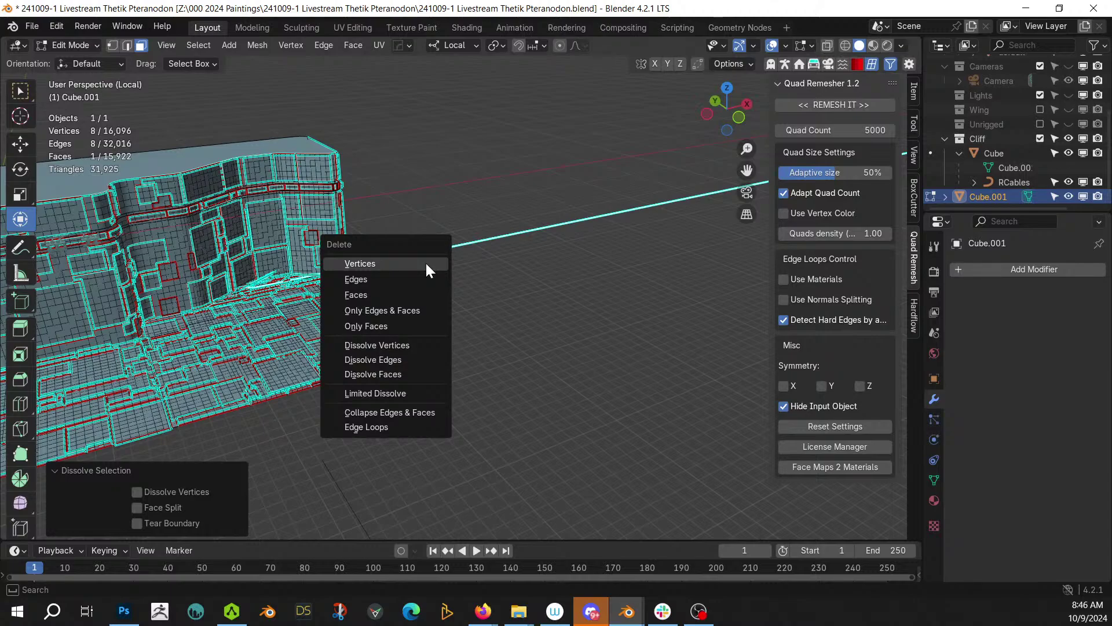
{"action": "left_click", "coordinate": [391, 294]}
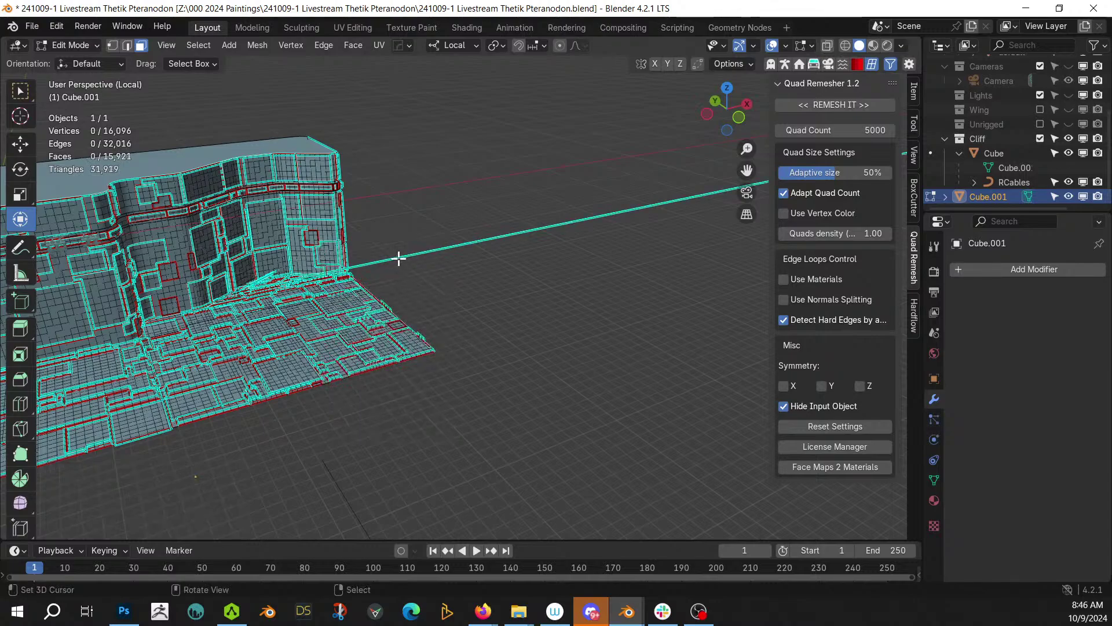
- Delete the remaining thin strip face at the cliff's corner and return to Object Mode
{"action": "scroll", "coordinate": [399, 255], "scroll_direction": "up", "scroll_amount": 1}
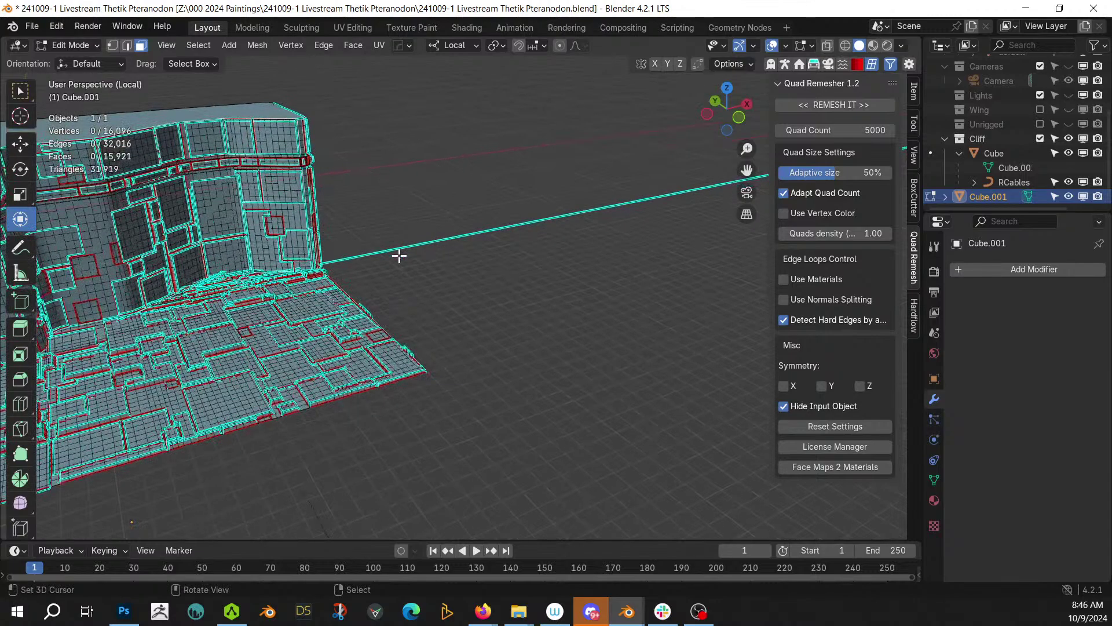
{"action": "middle_click_drag", "start_coordinate": [558, 299], "coordinate": [231, 415], "text": "shift"}
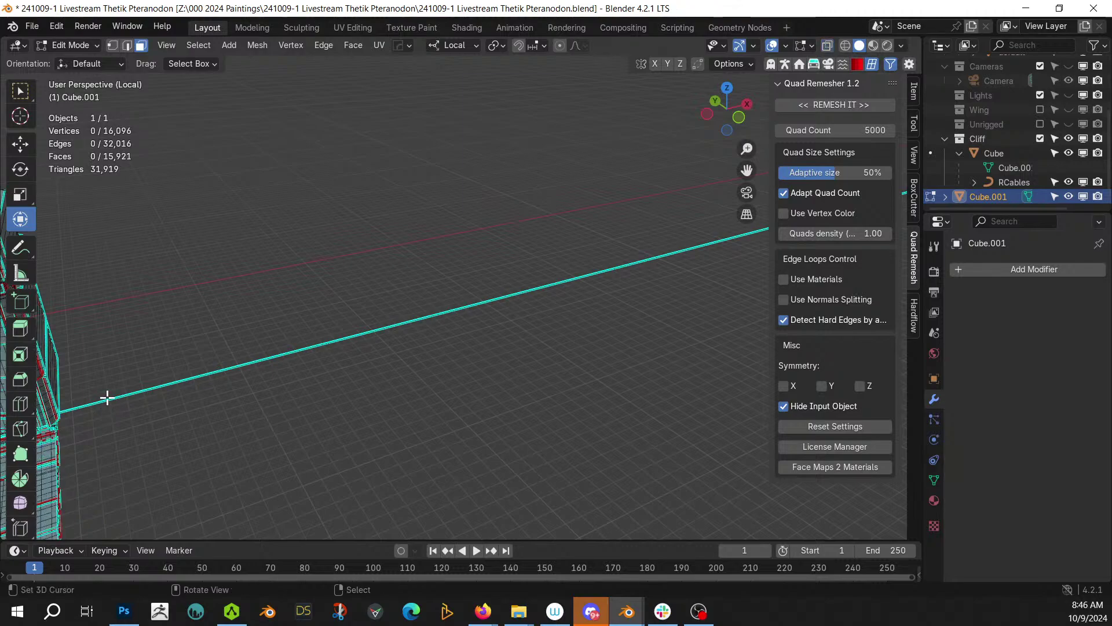
{"action": "key", "text": "x"}
{"action": "key", "text": "Escape"}
{"action": "key", "text": "x"}
{"action": "key", "text": "Escape"}
{"action": "left_click", "coordinate": [55, 418]}
{"action": "key", "text": "KP_Decimal"}
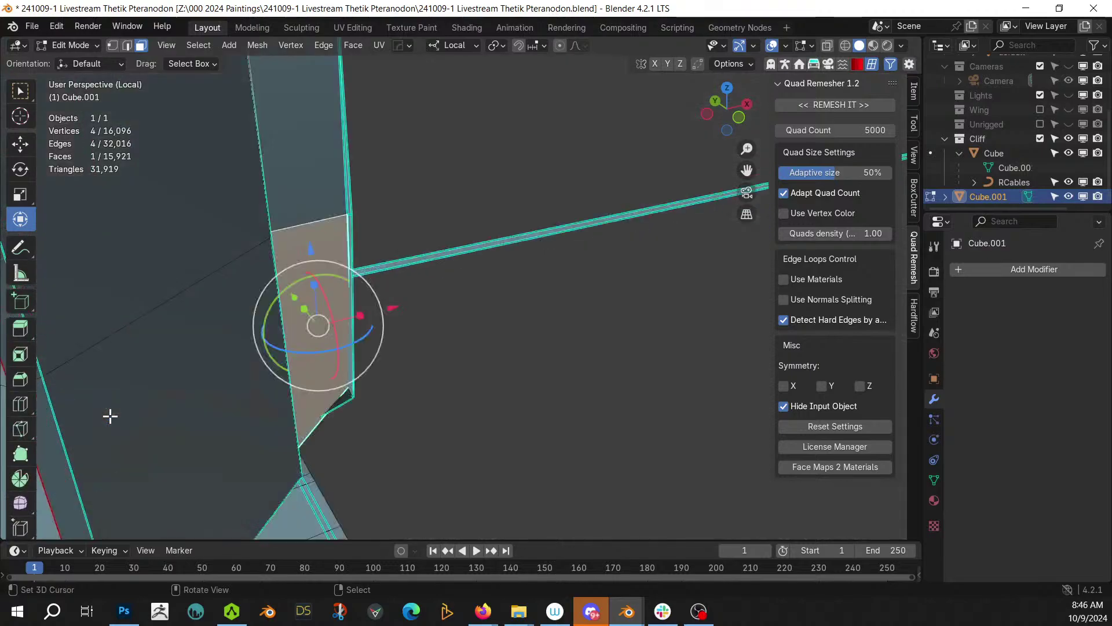
{"action": "middle_click_drag", "start_coordinate": [178, 360], "coordinate": [226, 388]}
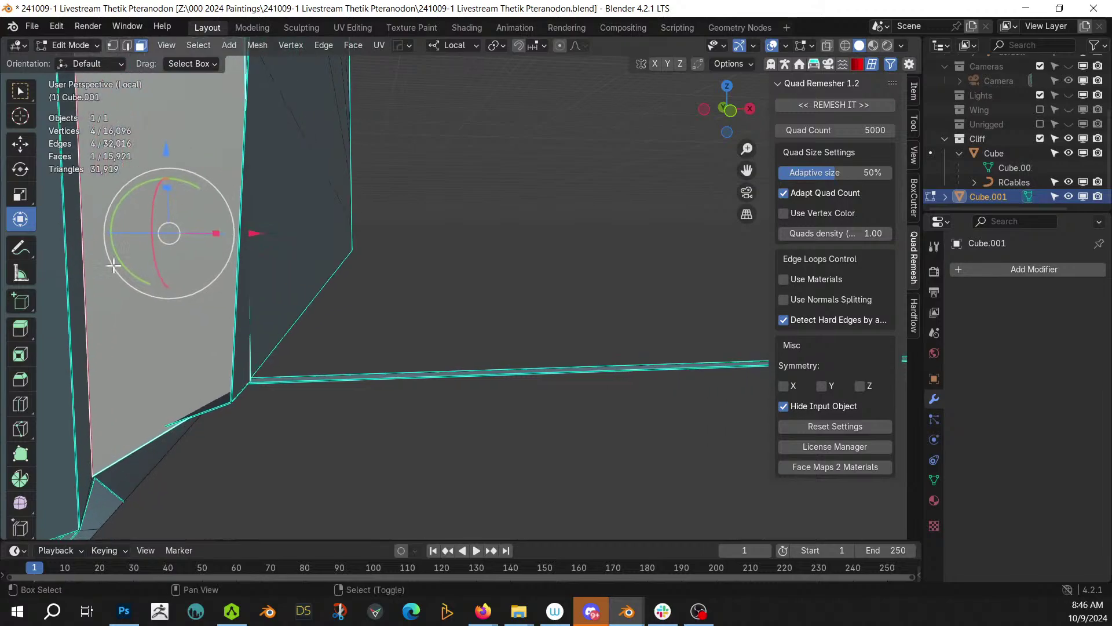
{"action": "left_click", "coordinate": [284, 380]}
{"action": "key", "text": "x"}
{"action": "left_click", "coordinate": [284, 380]}
{"action": "scroll", "coordinate": [290, 383], "scroll_direction": "down", "scroll_amount": 6}
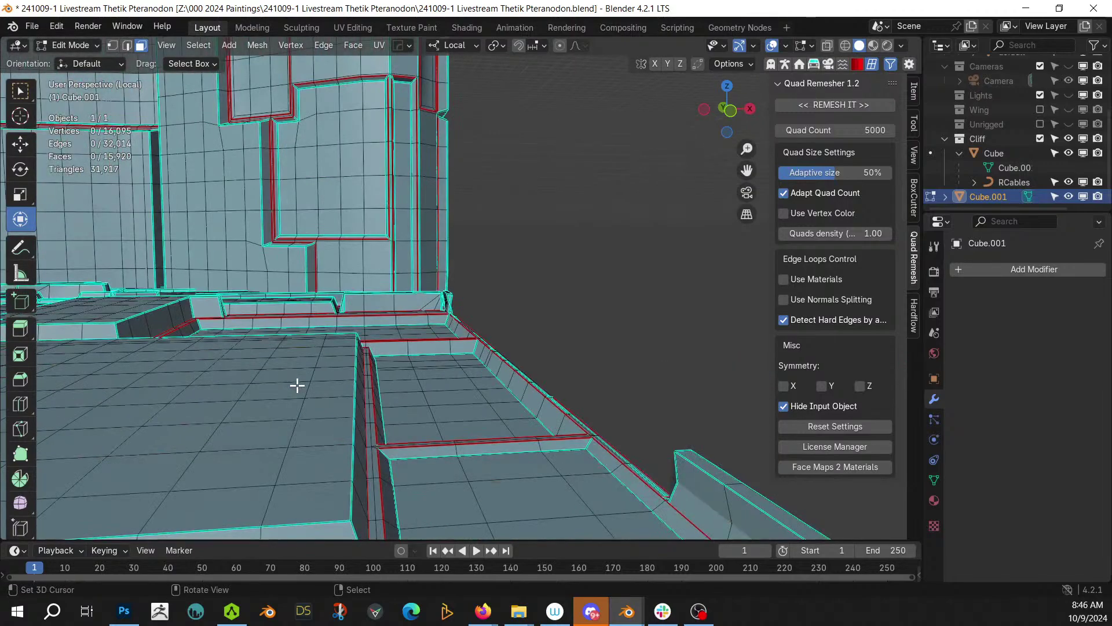
{"action": "scroll", "coordinate": [297, 385], "scroll_direction": "down", "scroll_amount": 4}
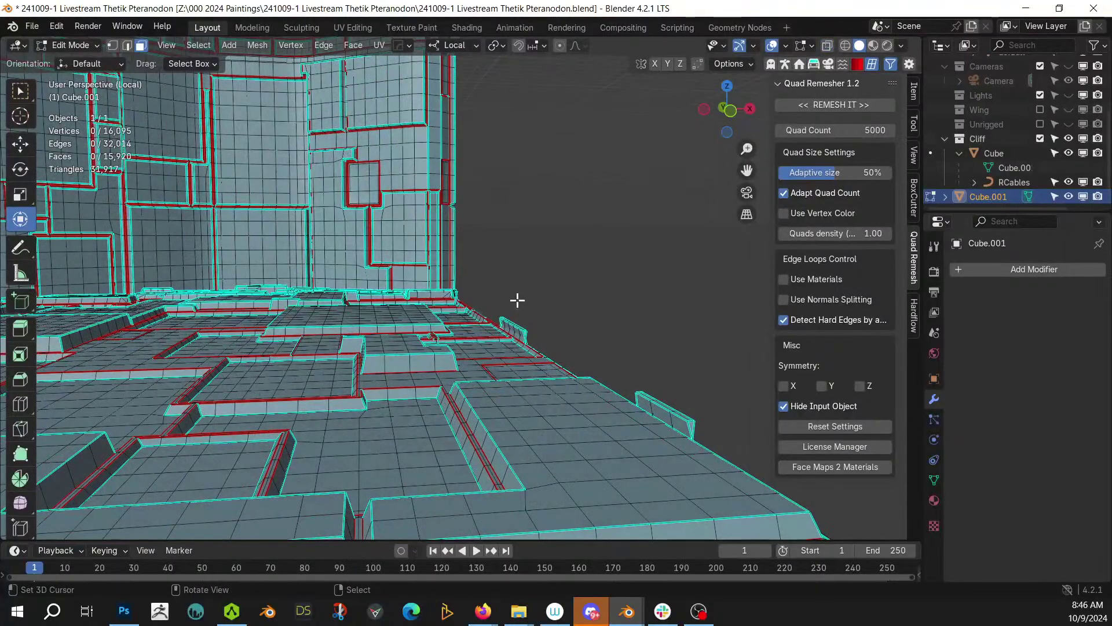
{"action": "scroll", "coordinate": [513, 300], "scroll_direction": "down", "scroll_amount": 4}
{"action": "key", "text": "Tab"}
- In Edit Mode, select a face on a floor plate beside the cliff and extend the selection to its coplanar faces
{"action": "middle_click_drag", "start_coordinate": [511, 300], "coordinate": [494, 248]}
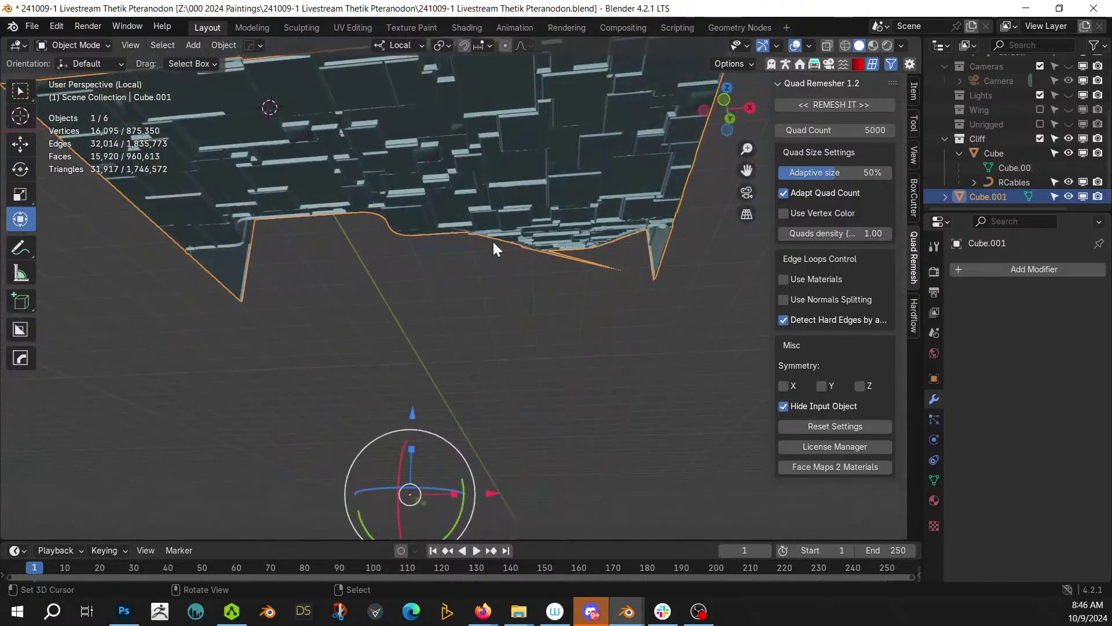
{"action": "middle_click_drag", "start_coordinate": [572, 68], "coordinate": [530, 83]}
{"action": "middle_click_drag", "start_coordinate": [549, 261], "coordinate": [682, 369]}
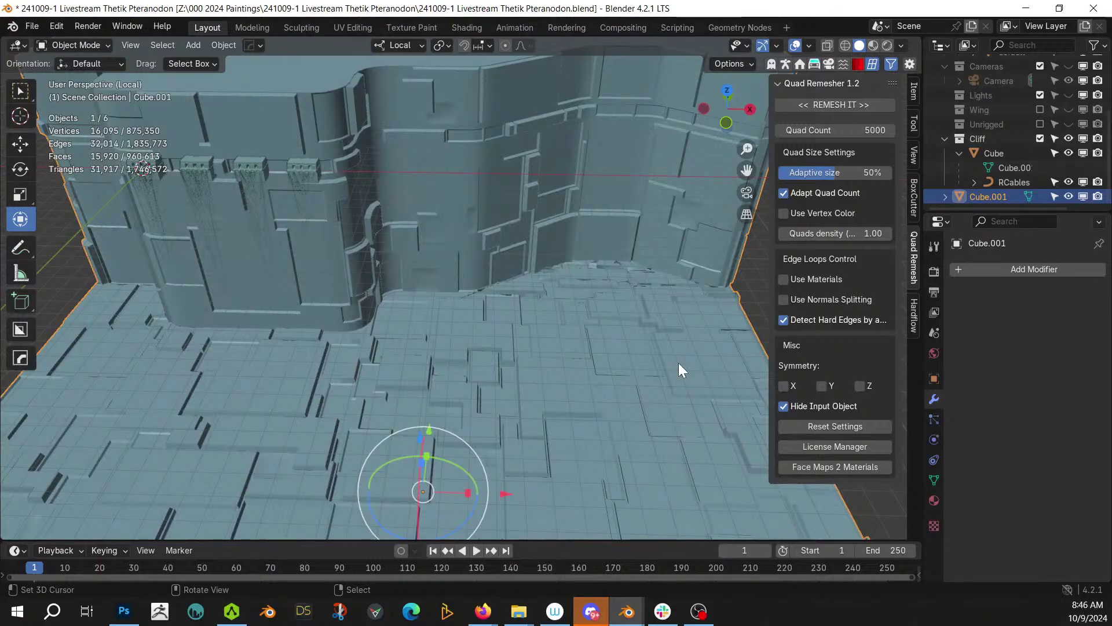
{"action": "middle_click_drag", "start_coordinate": [599, 310], "coordinate": [398, 370]}
{"action": "key", "text": "Tab"}
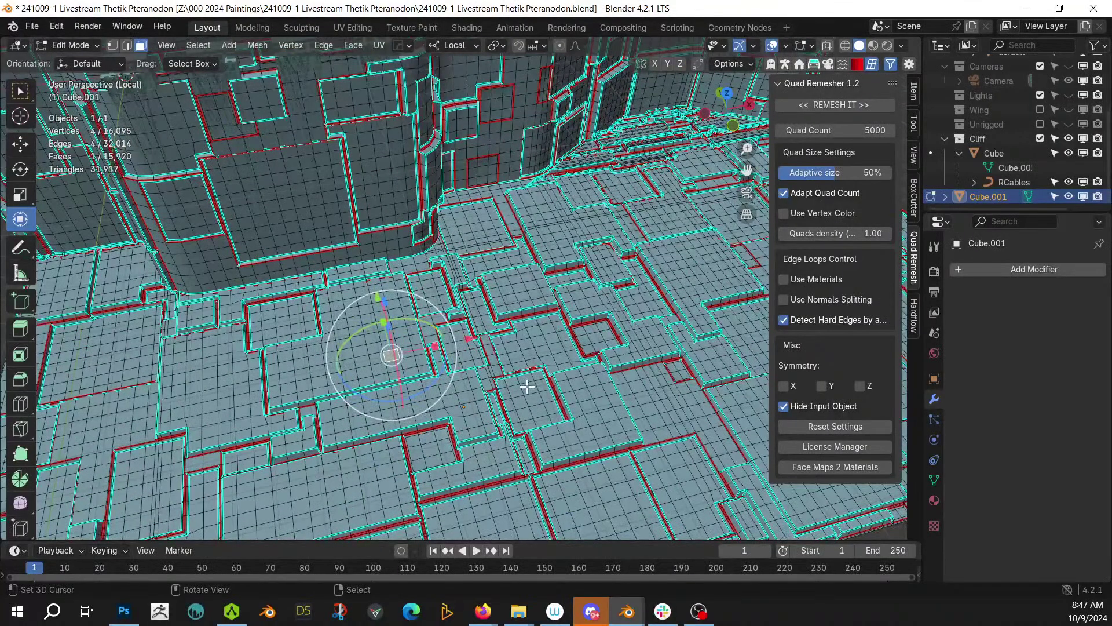
{"action": "key", "text": "shift+g"}
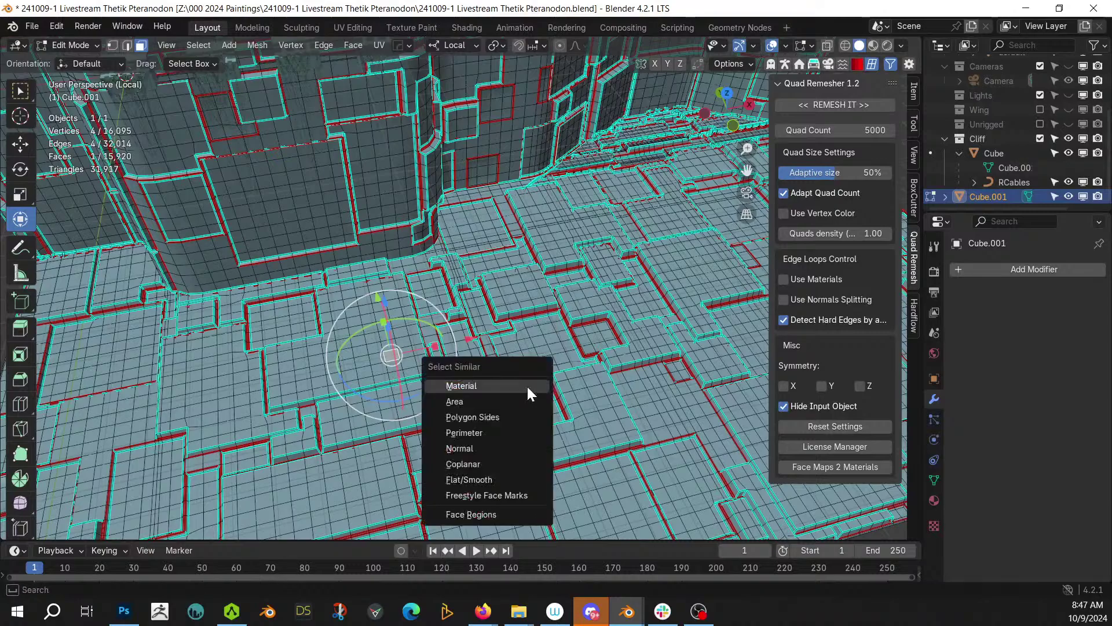
{"action": "left_click", "coordinate": [485, 462]}
{"action": "scroll", "coordinate": [487, 459], "scroll_direction": "down", "scroll_amount": 4}
{"action": "scroll", "coordinate": [443, 437], "scroll_direction": "up", "scroll_amount": 2}
{"action": "middle_click_drag", "start_coordinate": [443, 436], "coordinate": [465, 388], "text": "shift"}
{"action": "scroll", "coordinate": [464, 388], "scroll_direction": "up", "scroll_amount": 3}
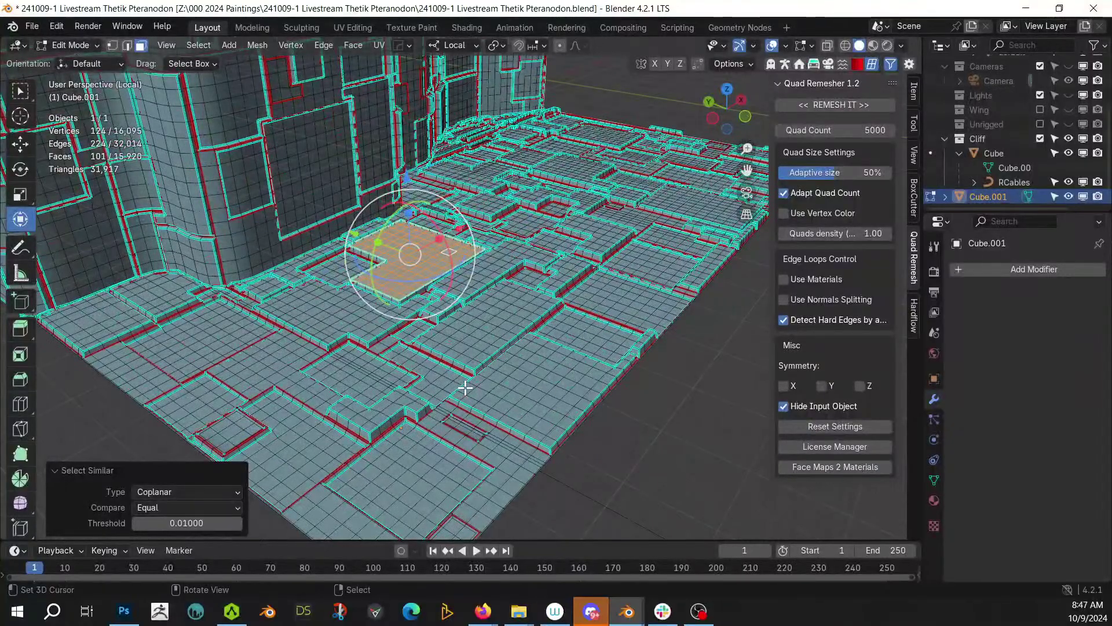
- Add one face from each of several other floor plates to the selection and extend it to all coplanar faces
{"action": "left_click", "coordinate": [194, 329], "text": "shift"}
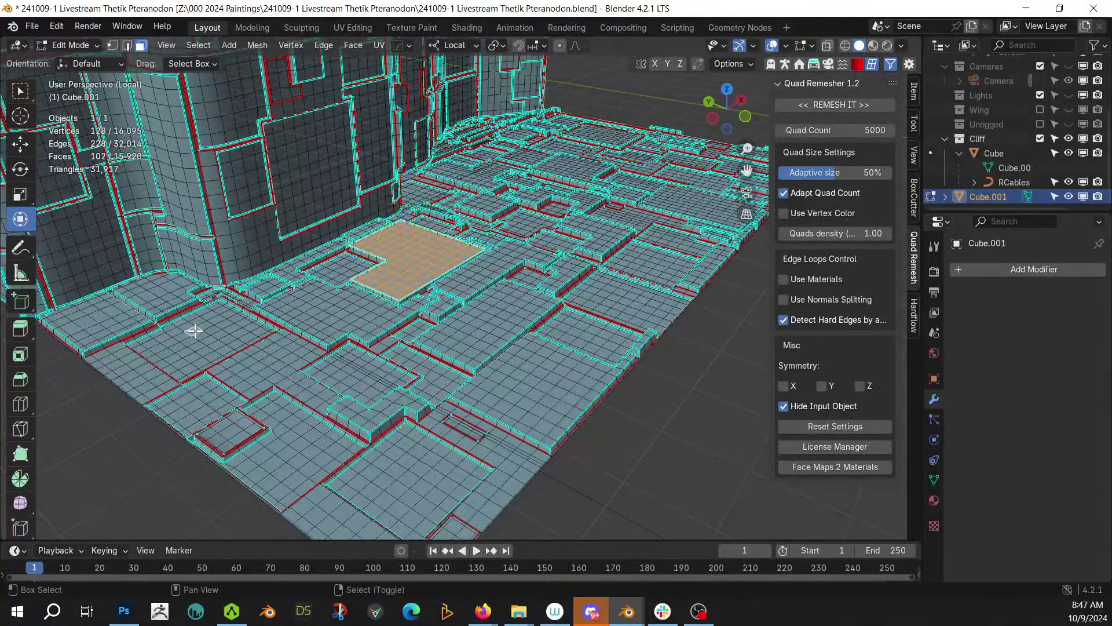
{"action": "left_click", "coordinate": [332, 309], "text": "shift"}
{"action": "left_click", "coordinate": [476, 322], "text": "shift"}
{"action": "left_click", "coordinate": [534, 394], "text": "shift"}
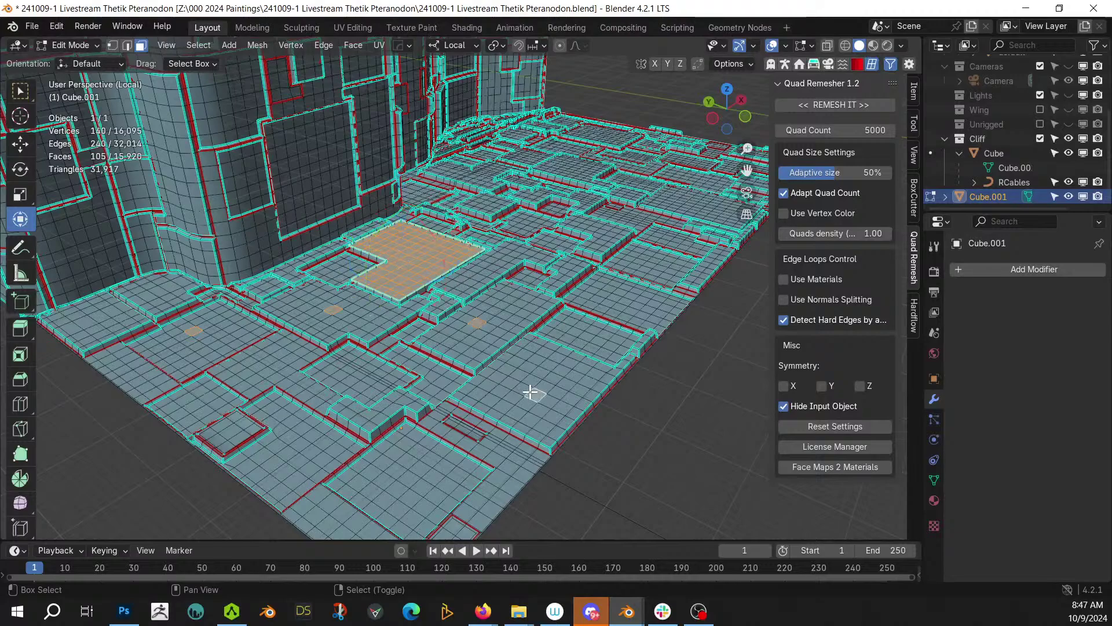
{"action": "left_click", "coordinate": [620, 292], "text": "shift"}
{"action": "left_click", "coordinate": [599, 224], "text": "shift"}
{"action": "left_click", "coordinate": [585, 172], "text": "shift"}
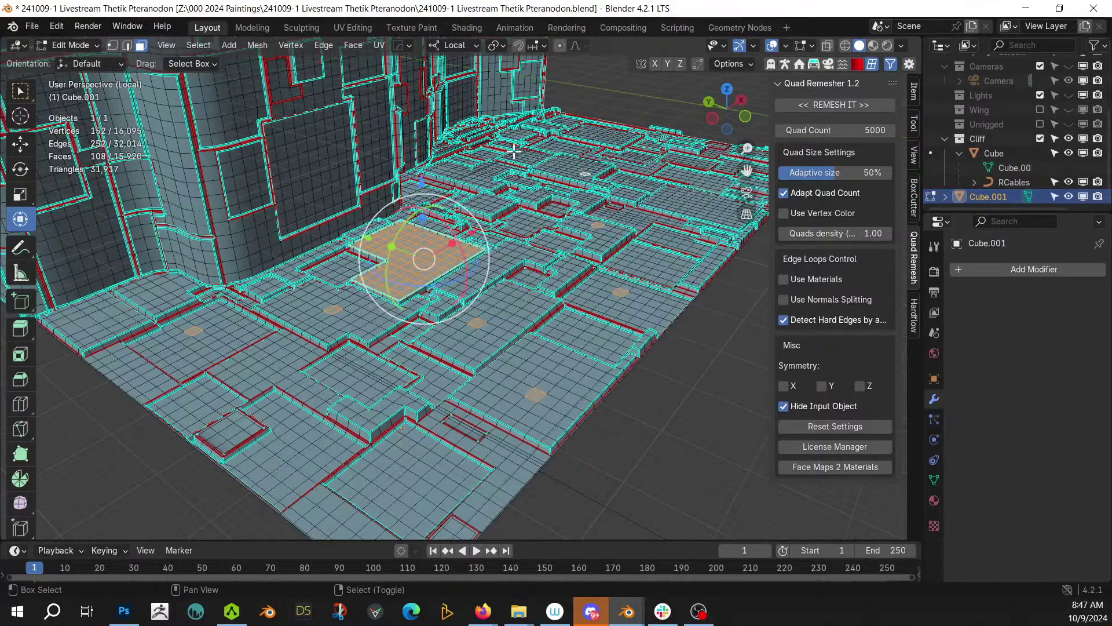
{"action": "left_click", "coordinate": [514, 151], "text": "shift"}
{"action": "left_click", "coordinate": [474, 173], "text": "shift"}
{"action": "left_click", "coordinate": [681, 193], "text": "shift"}
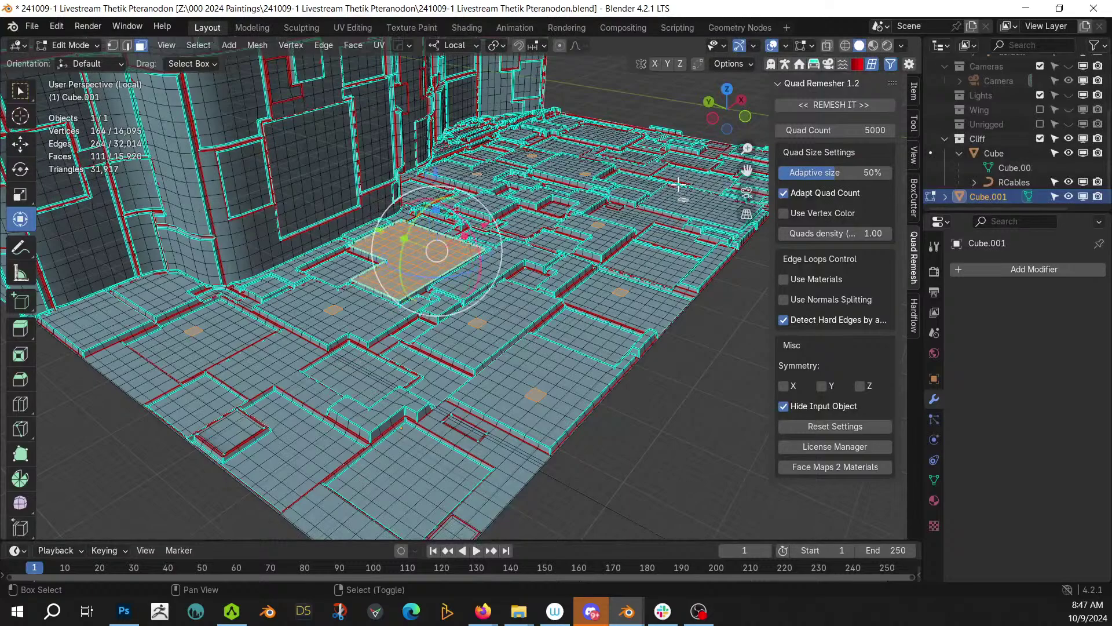
{"action": "left_click", "coordinate": [603, 139], "text": "shift"}
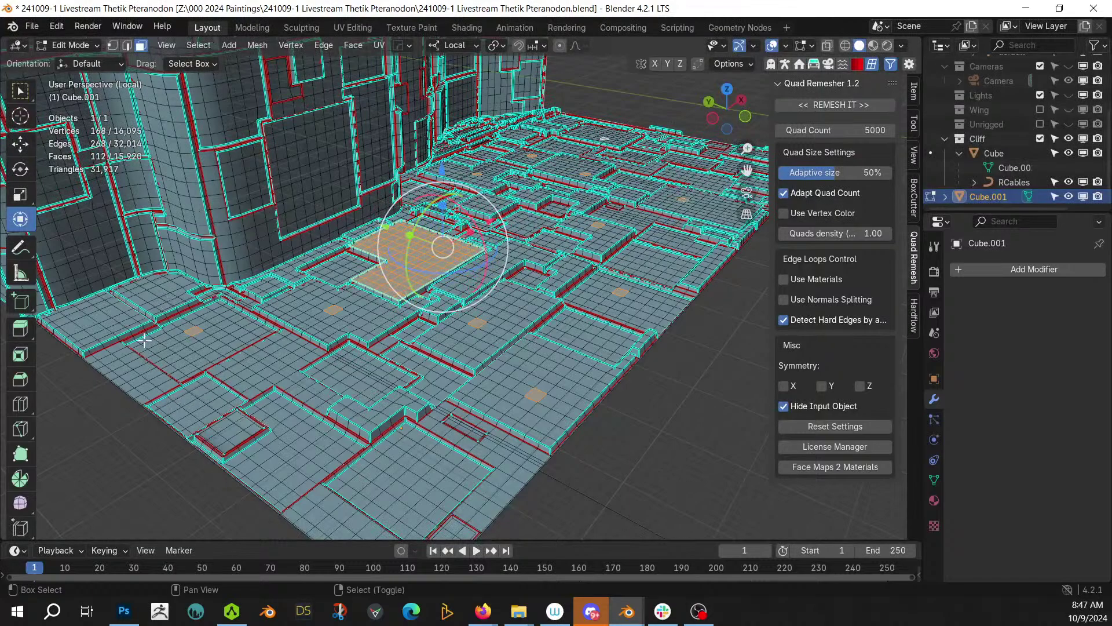
{"action": "left_click", "coordinate": [290, 442], "text": "shift"}
{"action": "left_click", "coordinate": [437, 487], "text": "shift"}
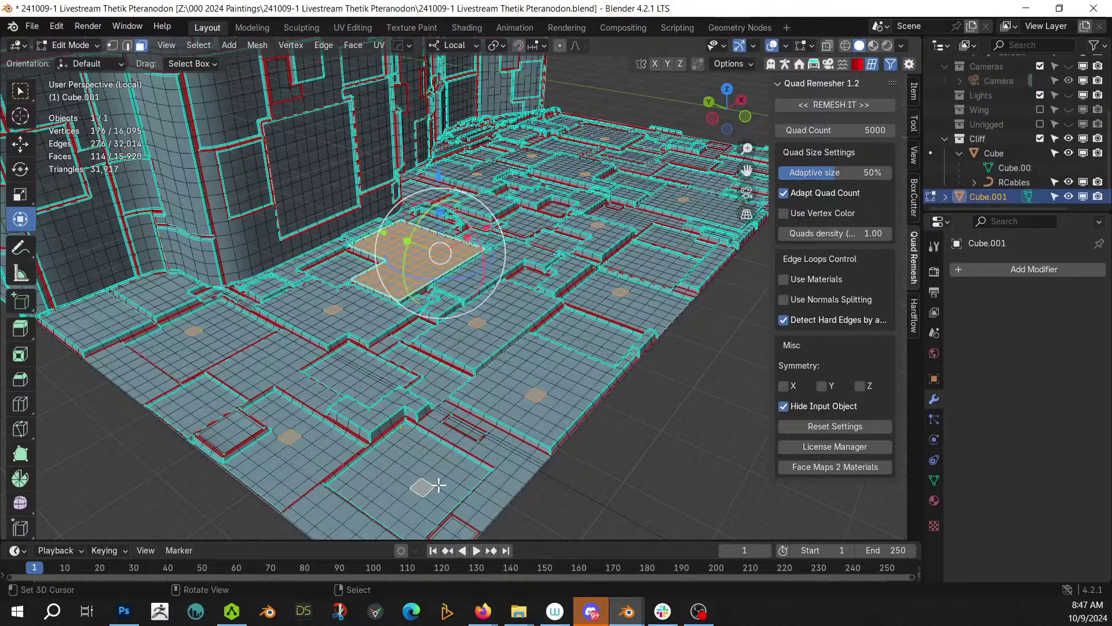
{"action": "key", "text": "shift+g"}
{"action": "left_click", "coordinate": [439, 485]}
{"action": "middle_click_drag", "start_coordinate": [501, 409], "coordinate": [405, 428]}
{"action": "middle_click_drag", "start_coordinate": [498, 440], "coordinate": [497, 397]}
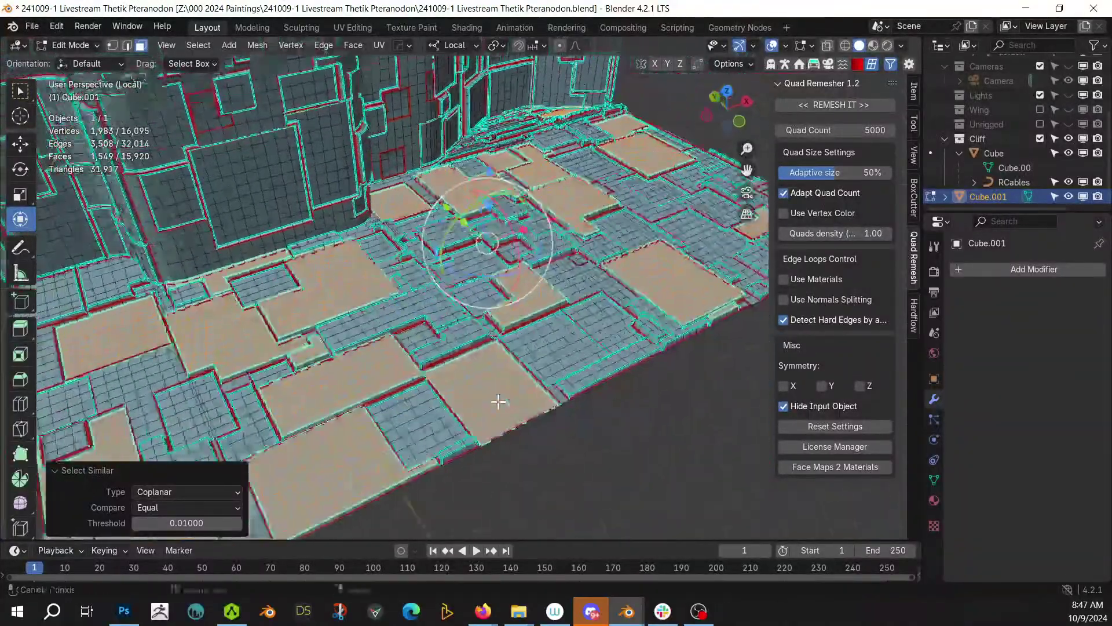
- Deselect the stray faces along the wall's base and the floor's far end with circle select, and hide all unselected faces
{"action": "middle_click_drag", "start_coordinate": [319, 211], "coordinate": [291, 186]}
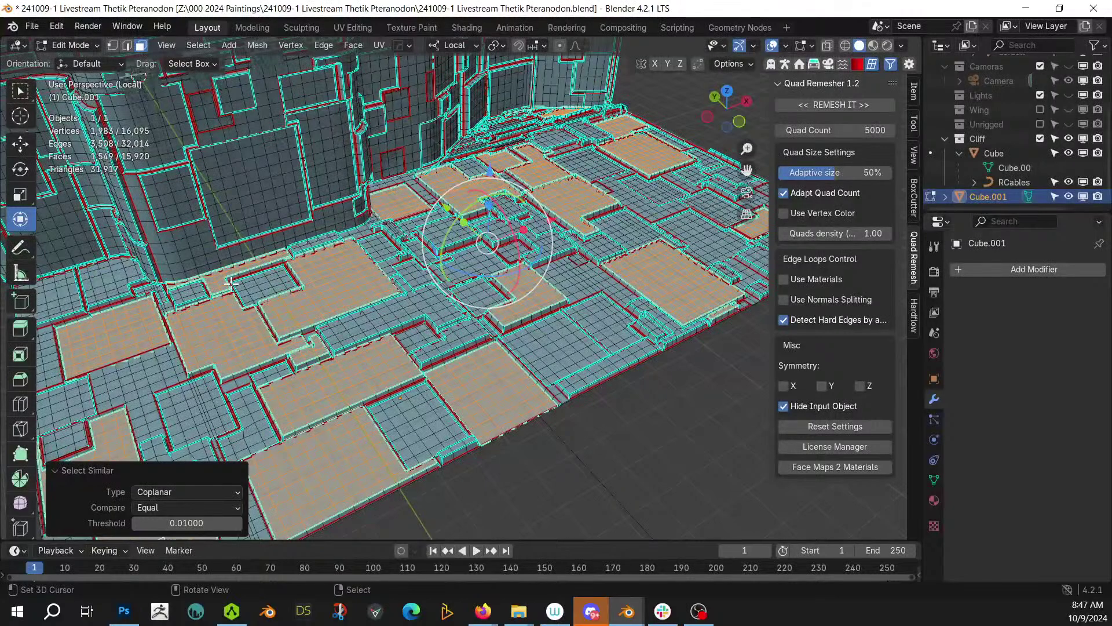
{"action": "key", "text": "c"}
{"action": "scroll", "coordinate": [223, 263], "scroll_direction": "up", "scroll_amount": 3}
{"action": "middle_click_drag", "start_coordinate": [223, 278], "coordinate": [278, 250]}
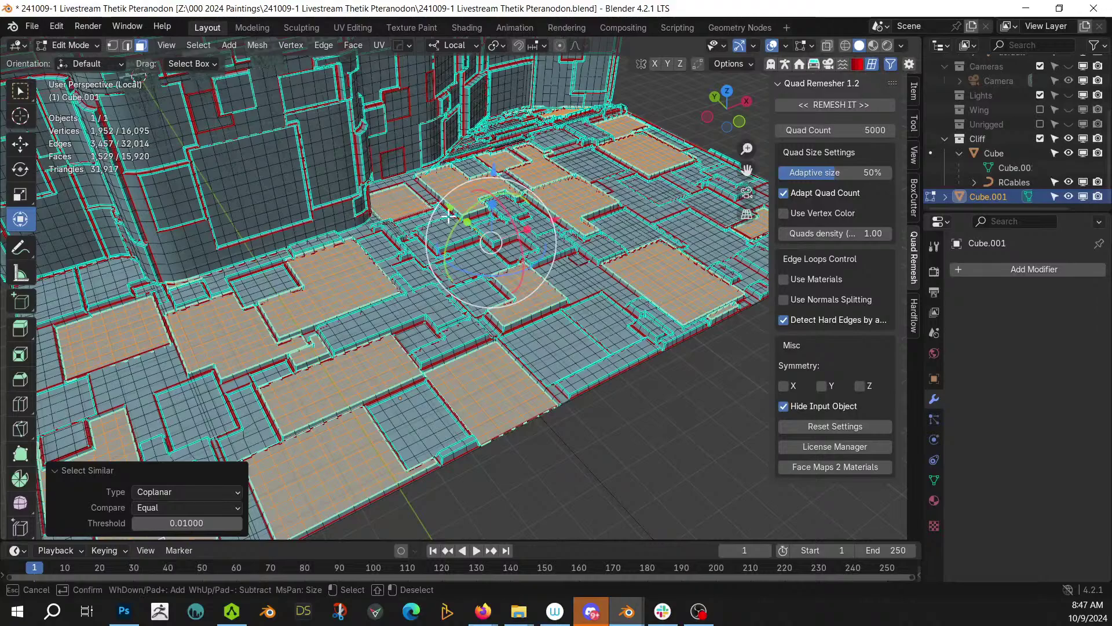
{"action": "mouse_move", "coordinate": [541, 118]}
{"action": "middle_mouse_down"}
{"action": "mouse_move", "coordinate": [562, 106]}
{"action": "mouse_move", "coordinate": [542, 109]}
{"action": "middle_mouse_up"}
{"action": "right_click", "coordinate": [394, 322]}
{"action": "scroll", "coordinate": [381, 320], "scroll_direction": "down", "scroll_amount": 3}
{"action": "scroll", "coordinate": [382, 320], "scroll_direction": "up", "scroll_amount": 3}
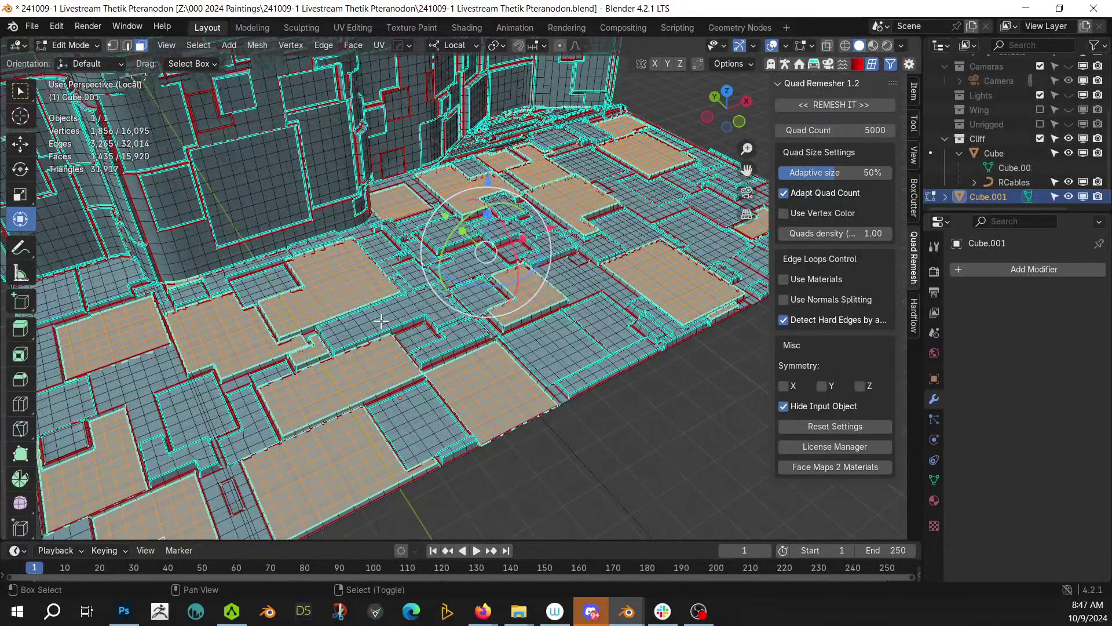
{"action": "key", "text": "shift+h"}
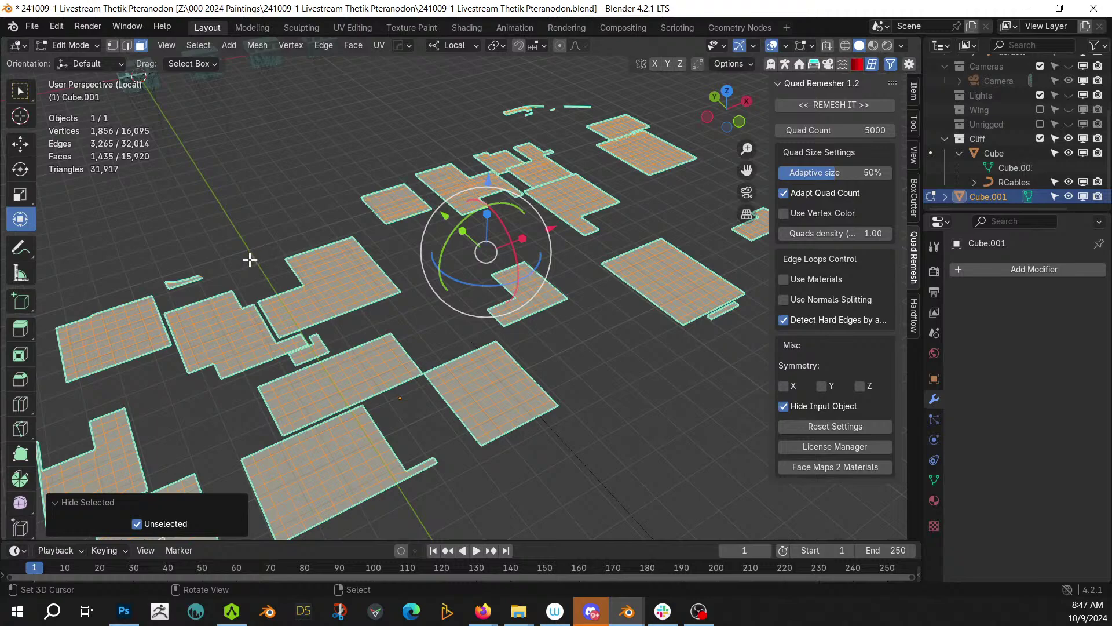
- Deselect the leftover thin strips near the wall's base and the floor's far end, and hide the unselected faces again
{"action": "key", "text": "c"}
{"action": "middle_click_drag", "start_coordinate": [171, 279], "coordinate": [200, 278]}
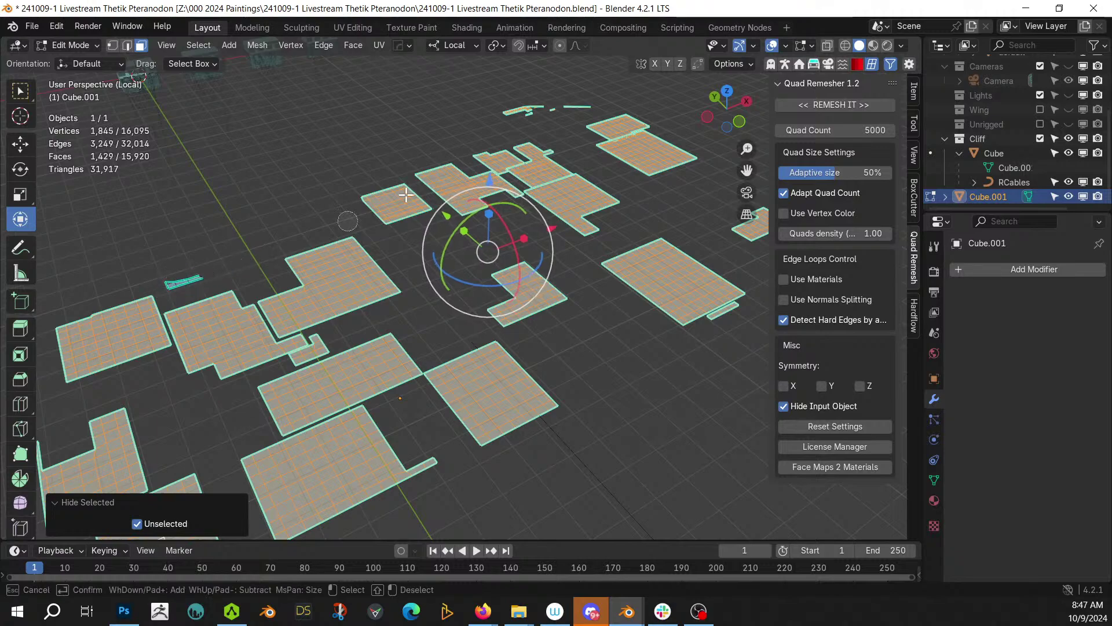
{"action": "middle_click_drag", "start_coordinate": [518, 112], "coordinate": [594, 101]}
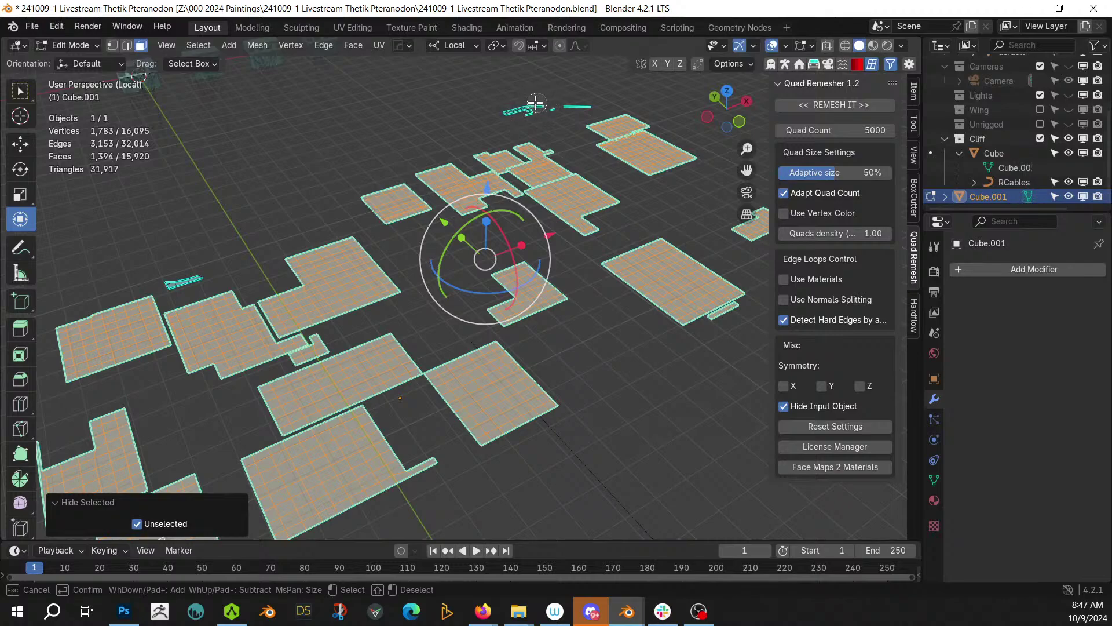
{"action": "key", "text": "Escape"}
{"action": "key", "text": "shift+h"}
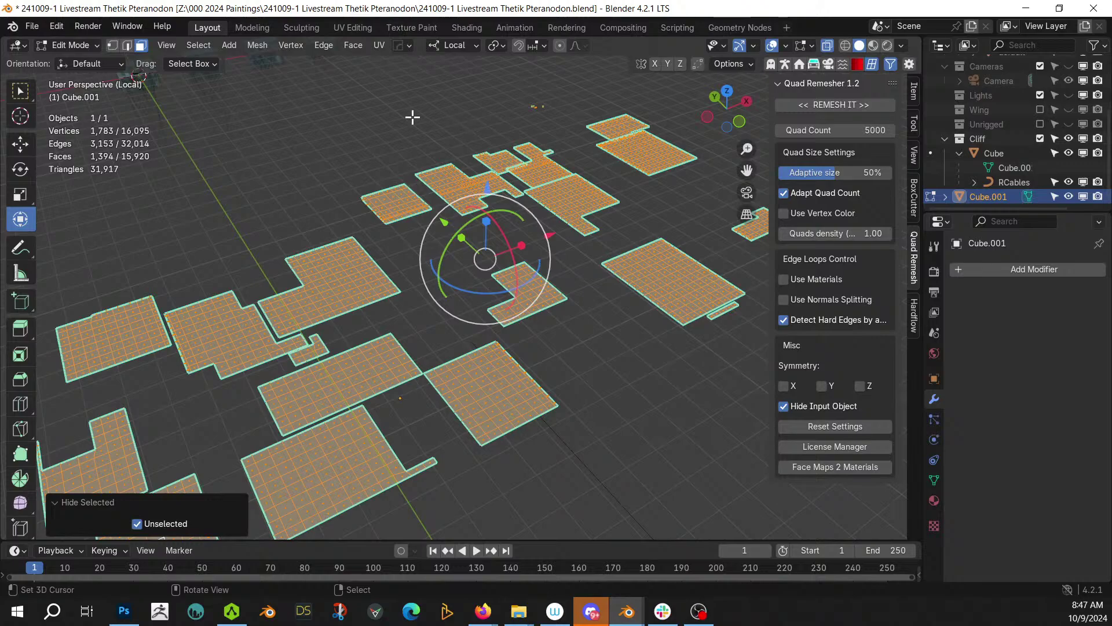
- Clear the selection, circle-select the tiny leftover faces beyond the far plates and hide them
{"action": "key", "text": "alt+a"}
{"action": "key", "text": "c"}
{"action": "left_click_drag", "start_coordinate": [532, 106], "coordinate": [543, 107]}
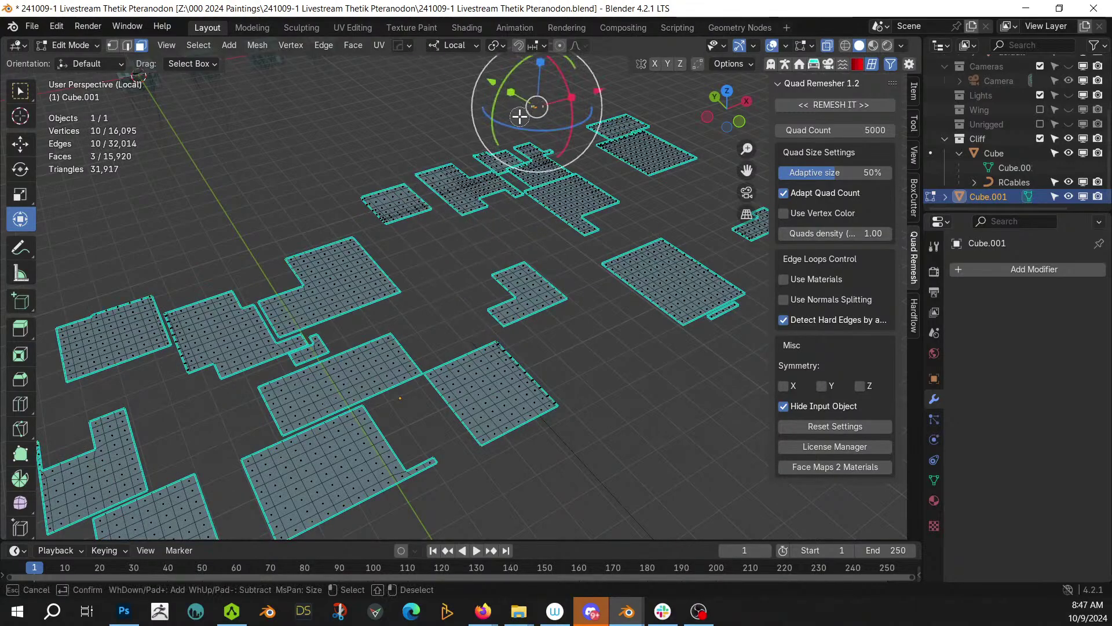
{"action": "key", "text": "Escape"}
{"action": "key", "text": "h"}
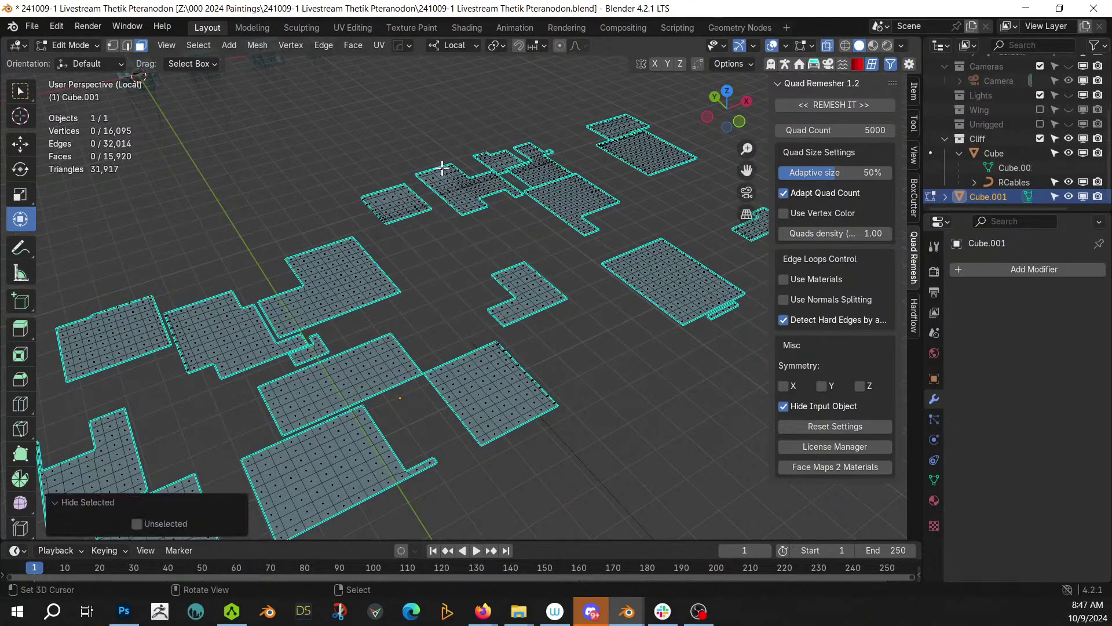
- Select all visible floor plate faces and apply Select Random with its action set to Deselect
{"action": "key", "text": "Tab"}
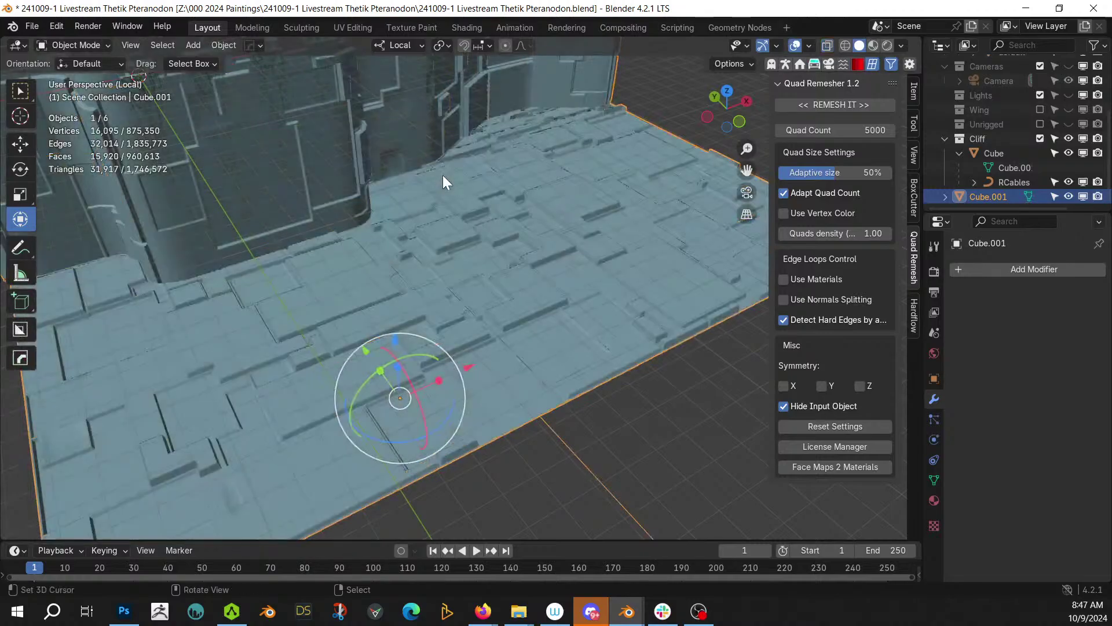
{"action": "key", "text": "Tab"}
{"action": "scroll", "coordinate": [413, 256], "scroll_direction": "up", "scroll_amount": 2}
{"action": "key", "text": "a"}
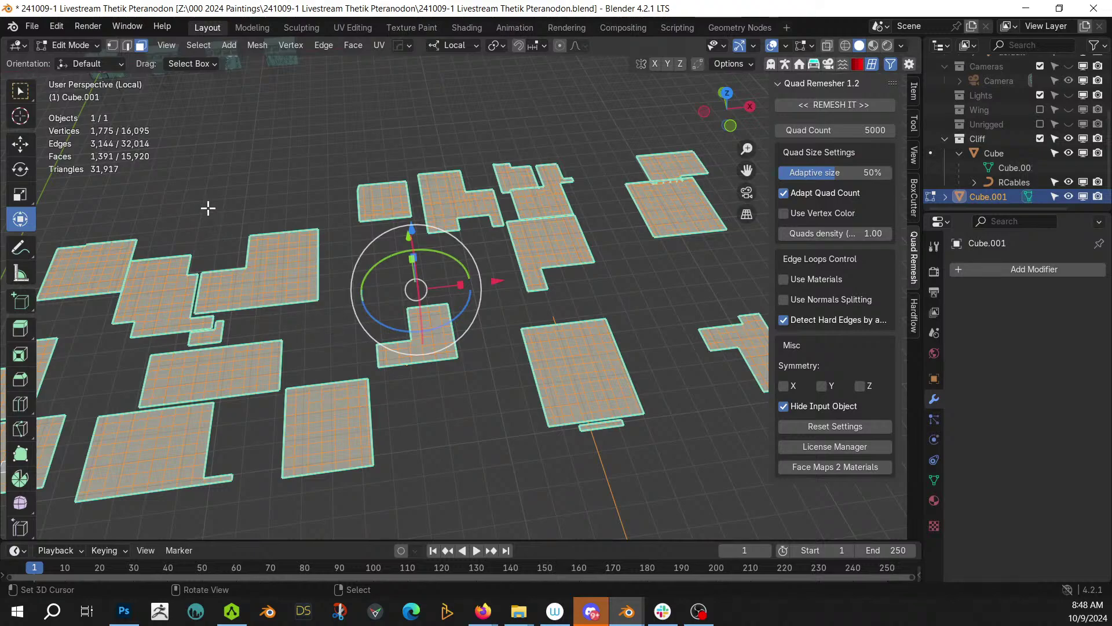
{"action": "left_click", "coordinate": [199, 45]}
{"action": "left_click", "coordinate": [247, 171]}
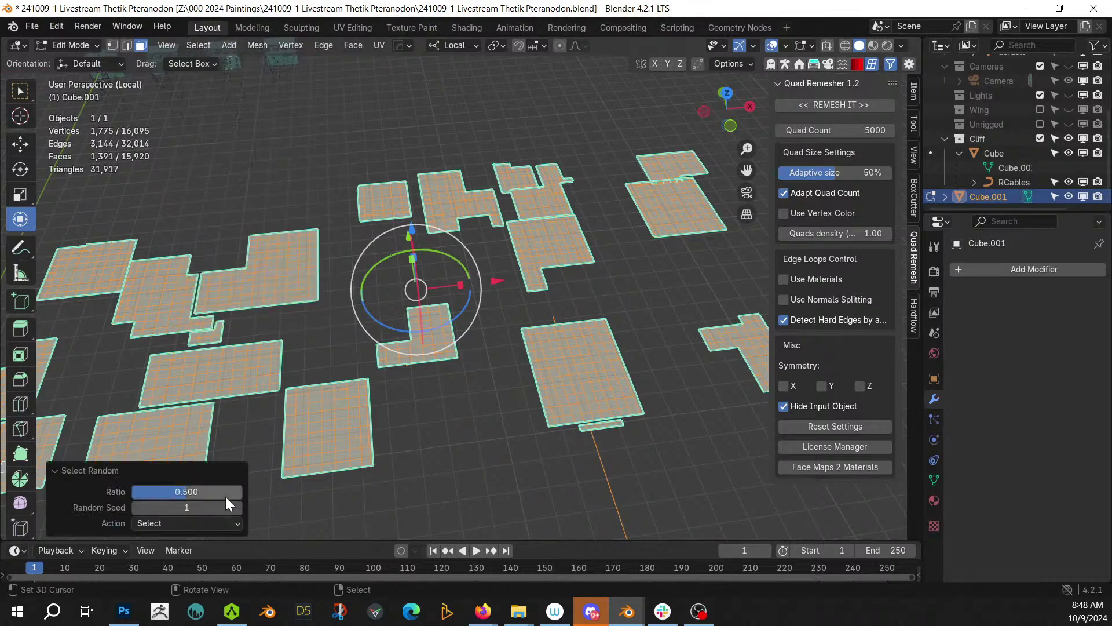
{"action": "left_click", "coordinate": [180, 523]}
{"action": "left_click", "coordinate": [170, 546]}
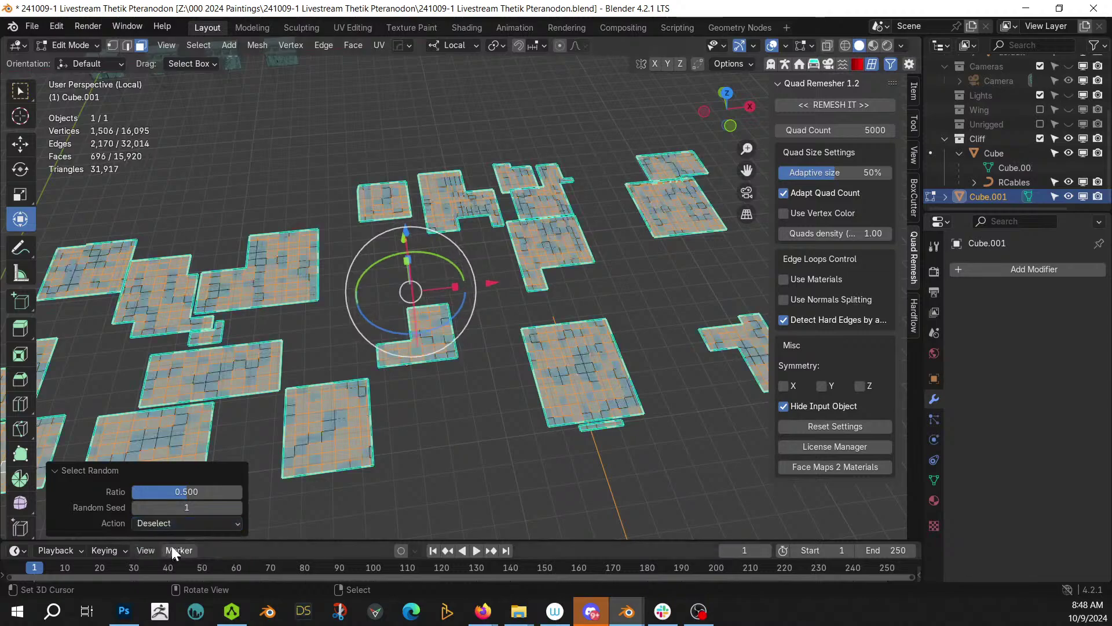
- Try random deselection ratios of 0.9 and 0.99 on the plate faces, and settle on 0.95
{"action": "left_click", "coordinate": [190, 492]}
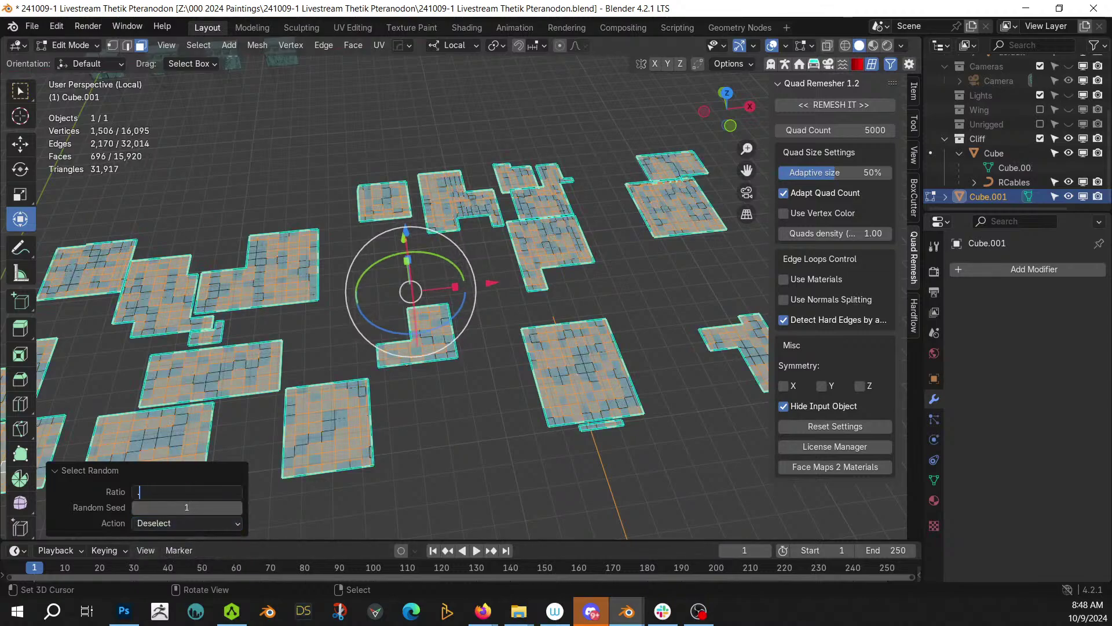
{"action": "type", "text": "0.9"}
{"action": "key", "text": "Return"}
{"action": "left_click", "coordinate": [190, 492]}
{"action": "type", "text": ".99"}
{"action": "key", "text": "Return"}
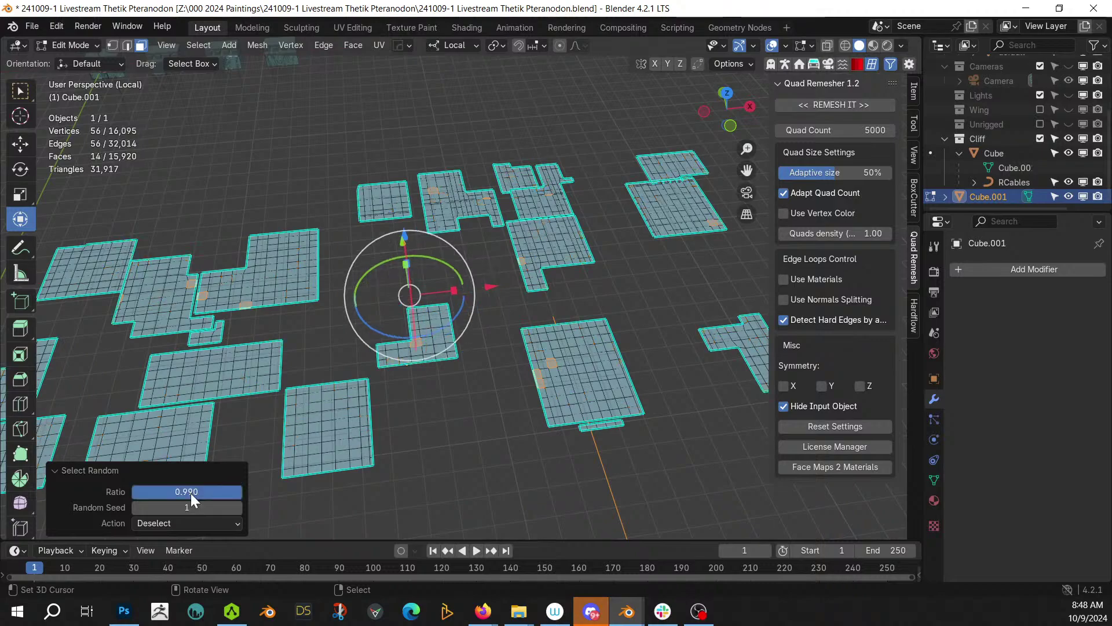
{"action": "left_click", "coordinate": [190, 492]}
{"action": "type", "text": "."}
{"action": "key", "text": "Return"}
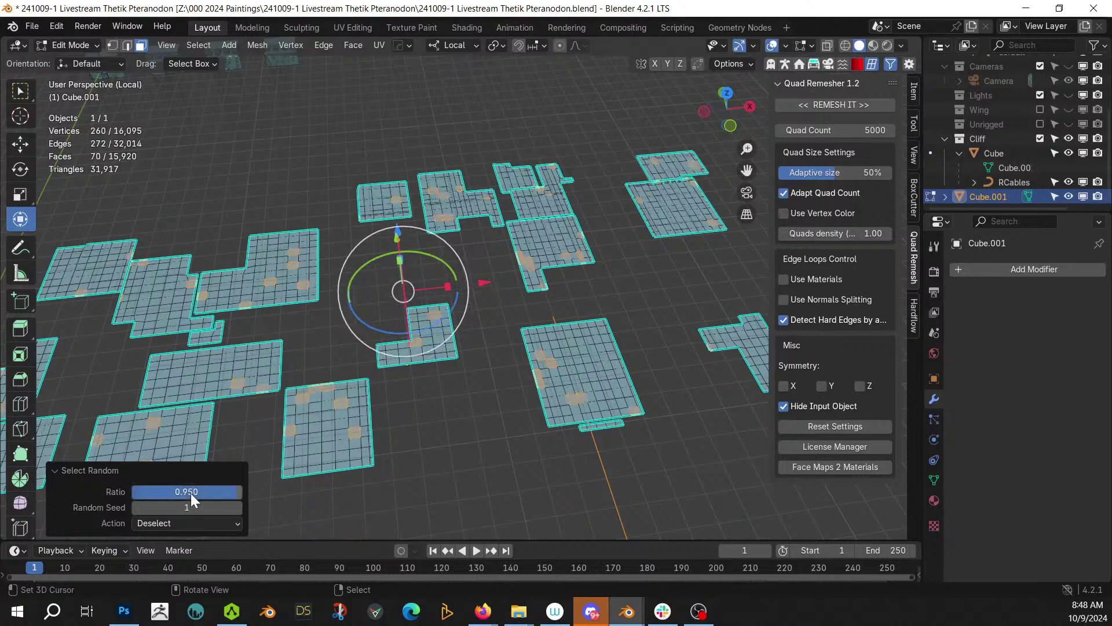
- Poke the randomly selected faces and shrink the selection in vertex mode to only their centre vertices
{"action": "scroll", "coordinate": [453, 347], "scroll_direction": "up", "scroll_amount": 5}
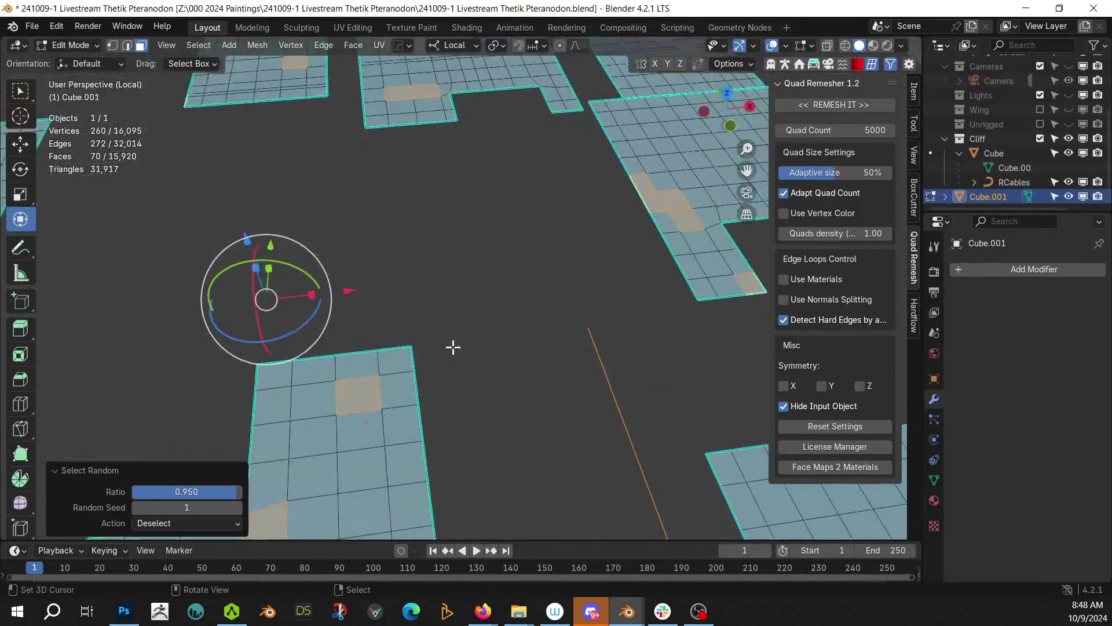
{"action": "scroll", "coordinate": [429, 345], "scroll_direction": "down", "scroll_amount": 4}
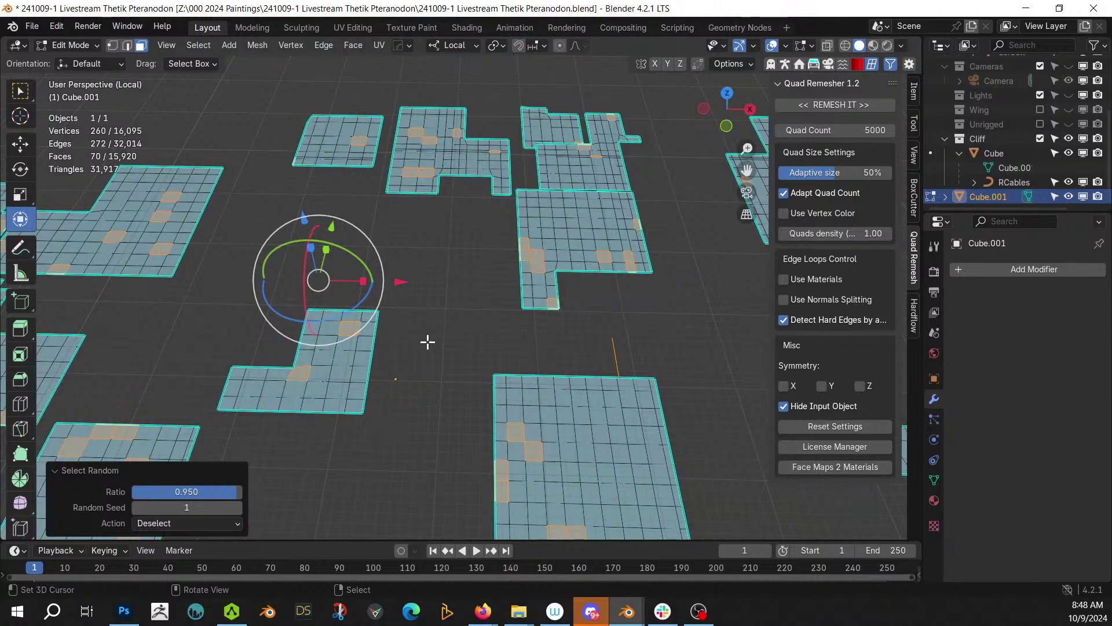
{"action": "left_click", "coordinate": [345, 44]}
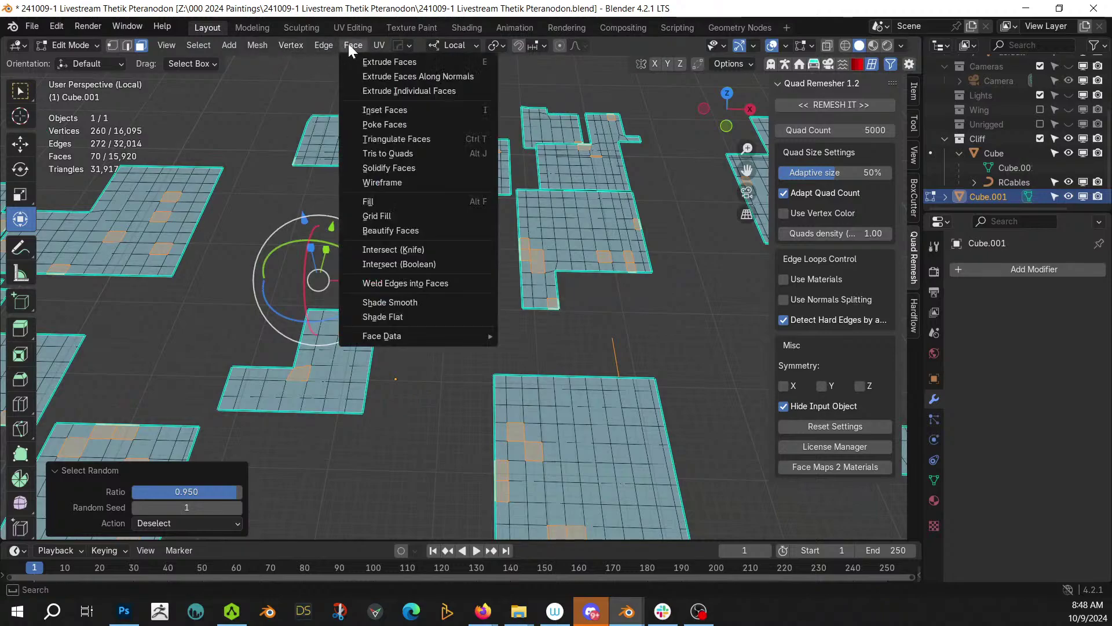
{"action": "left_click", "coordinate": [407, 130]}
{"action": "key", "text": "1"}
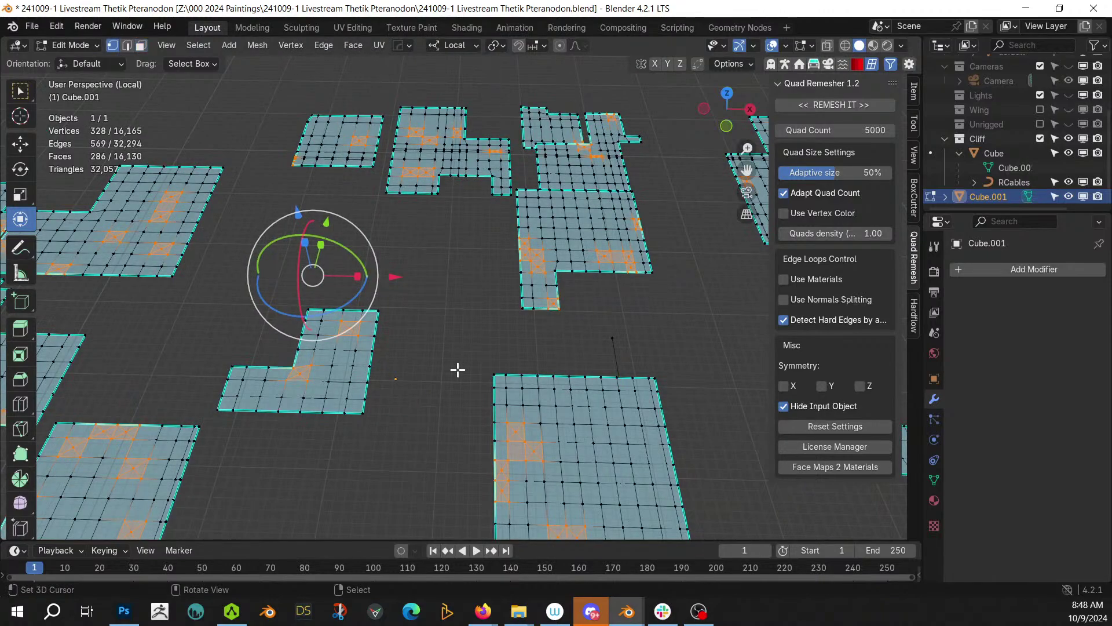
{"action": "key", "text": "ctrl+KP_Subtract"}
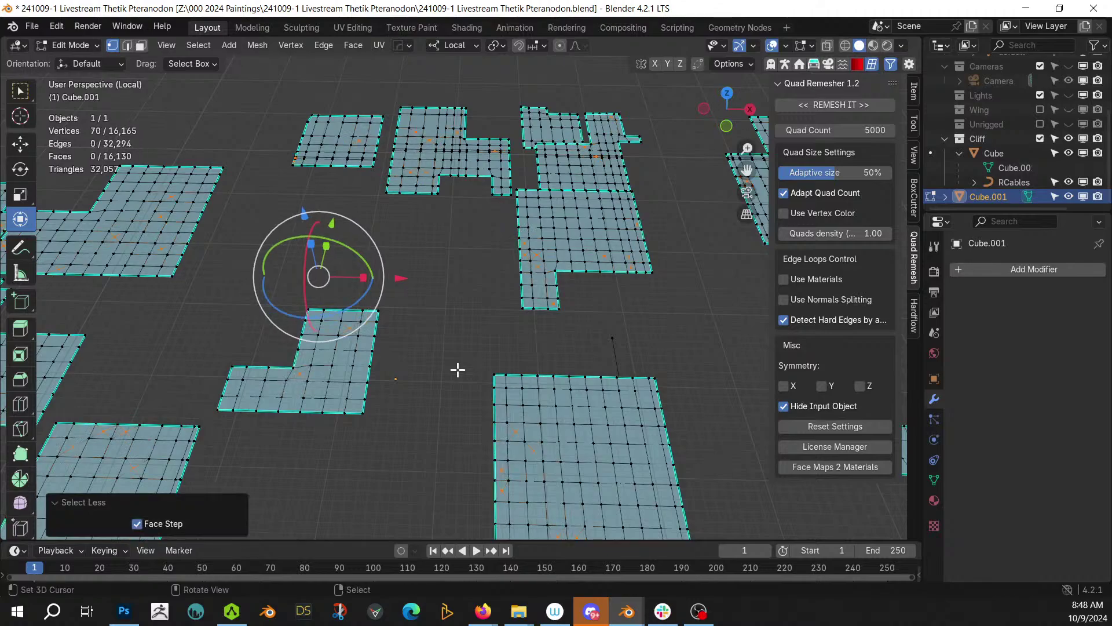
- Convert the selected centre vertices into 16-segment circles with a radius of 2.35 using the HardOps Circle operation
{"action": "middle_click_drag", "start_coordinate": [398, 398], "coordinate": [578, 353], "text": "shift"}
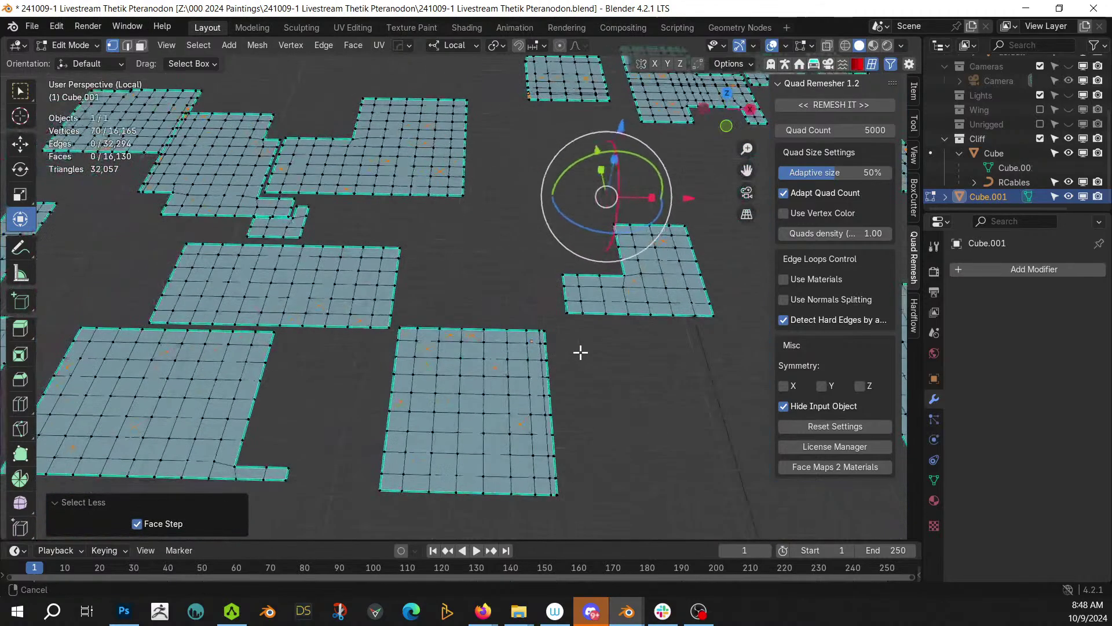
{"action": "key", "text": "q"}
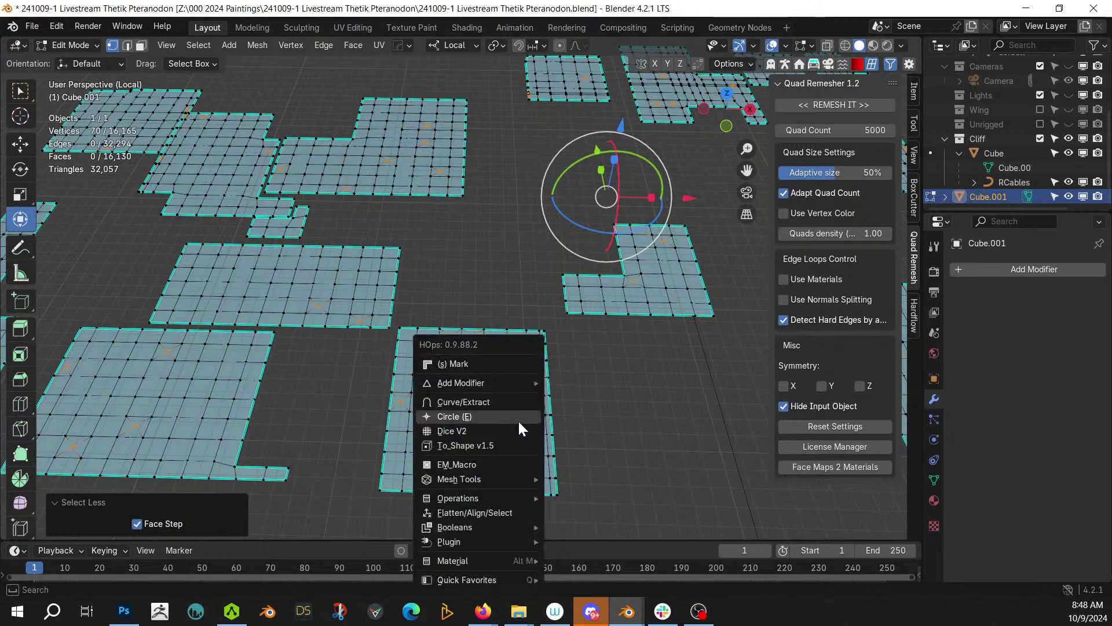
{"action": "left_click", "coordinate": [519, 423]}
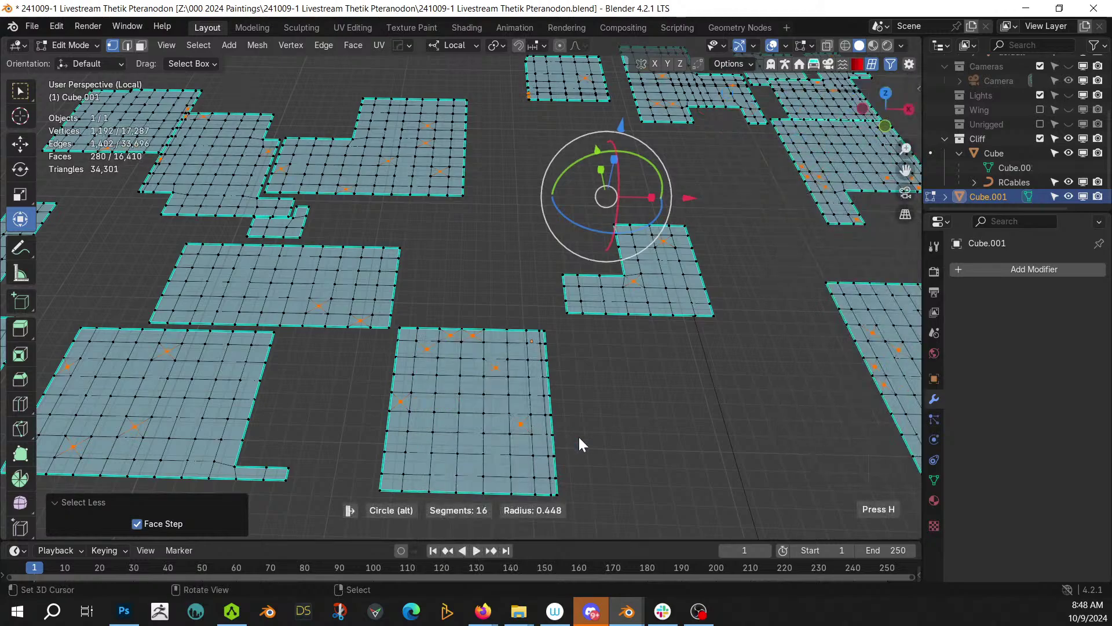
{"action": "left_click", "coordinate": [140, 122]}
{"action": "key", "text": "n"}
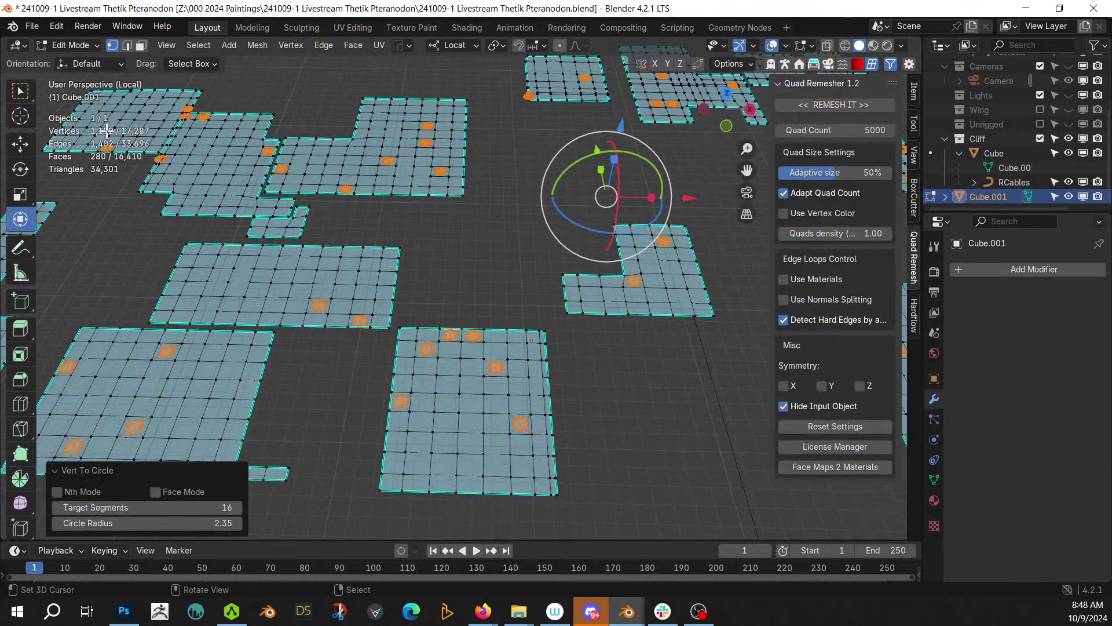
- Switch to face selection in local view and reveal the hidden cliff geometry without adding it to the selection
{"action": "key", "text": "3"}
{"action": "scroll", "coordinate": [186, 243], "scroll_direction": "down", "scroll_amount": 5}
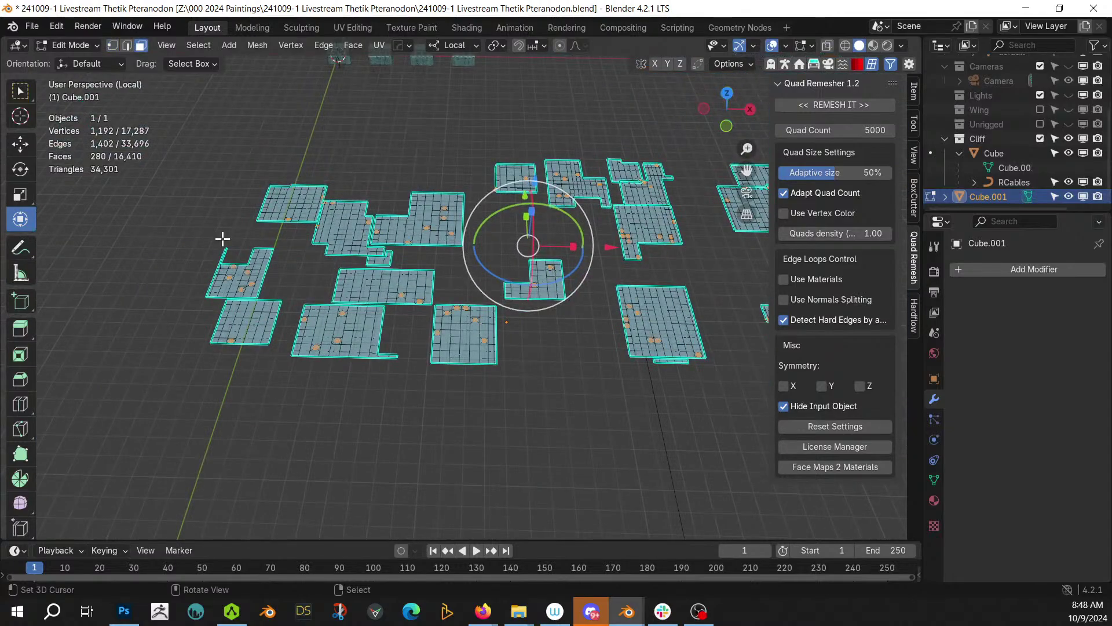
{"action": "key", "text": "KP_Divide"}
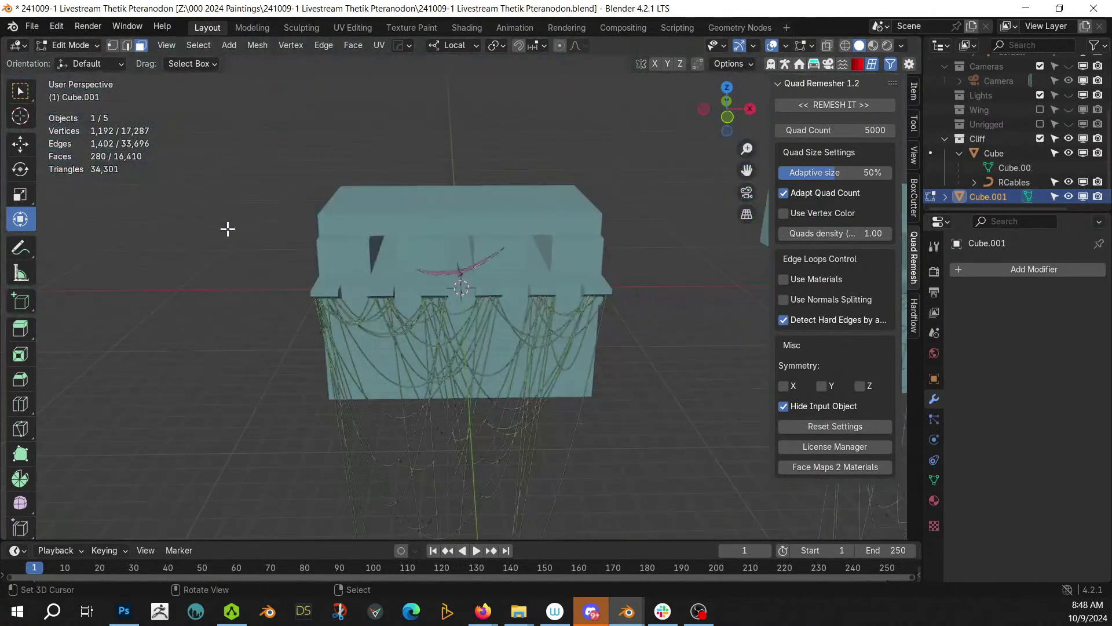
{"action": "key", "text": "KP_Divide"}
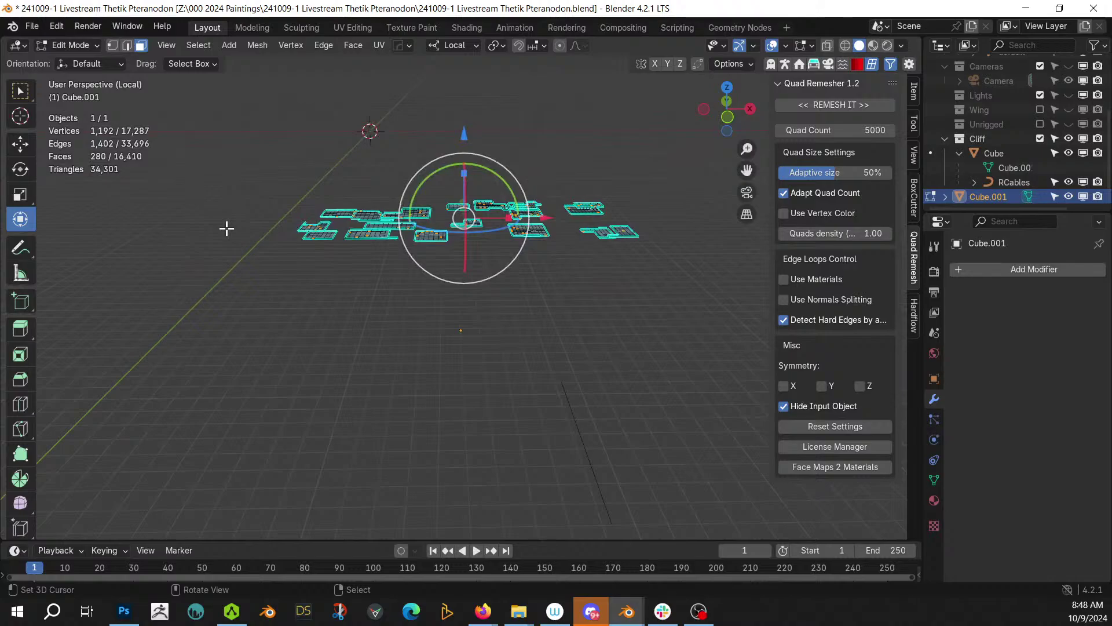
{"action": "key", "text": "alt+h"}
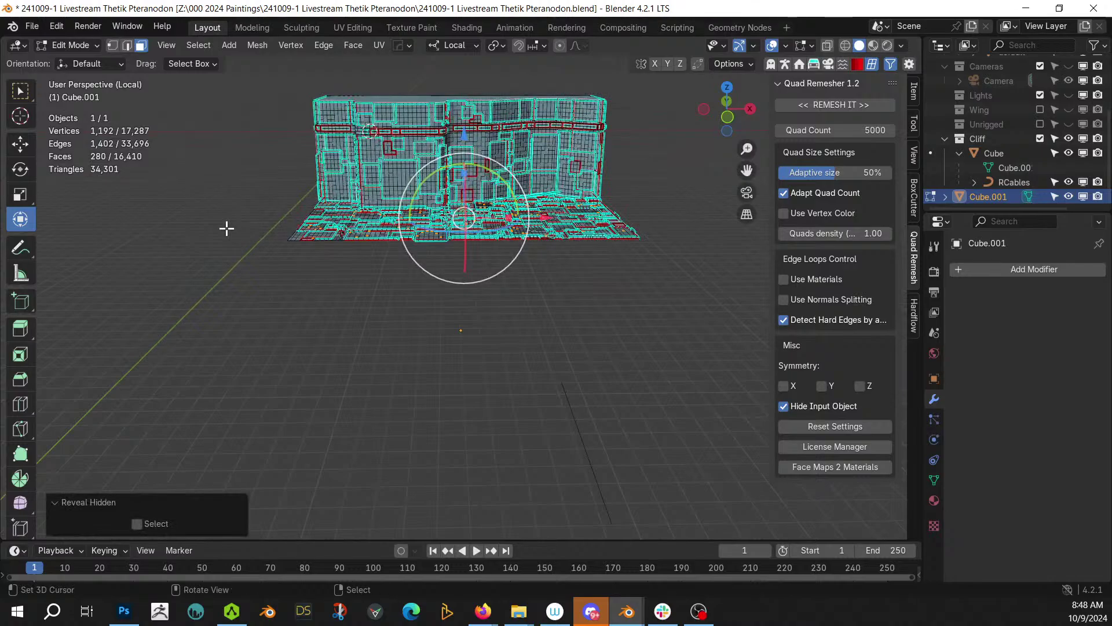
- Extrude the selected circular faces up from the floor plates in four successive 3 m segments
{"action": "scroll", "coordinate": [226, 228], "scroll_direction": "up", "scroll_amount": 10}
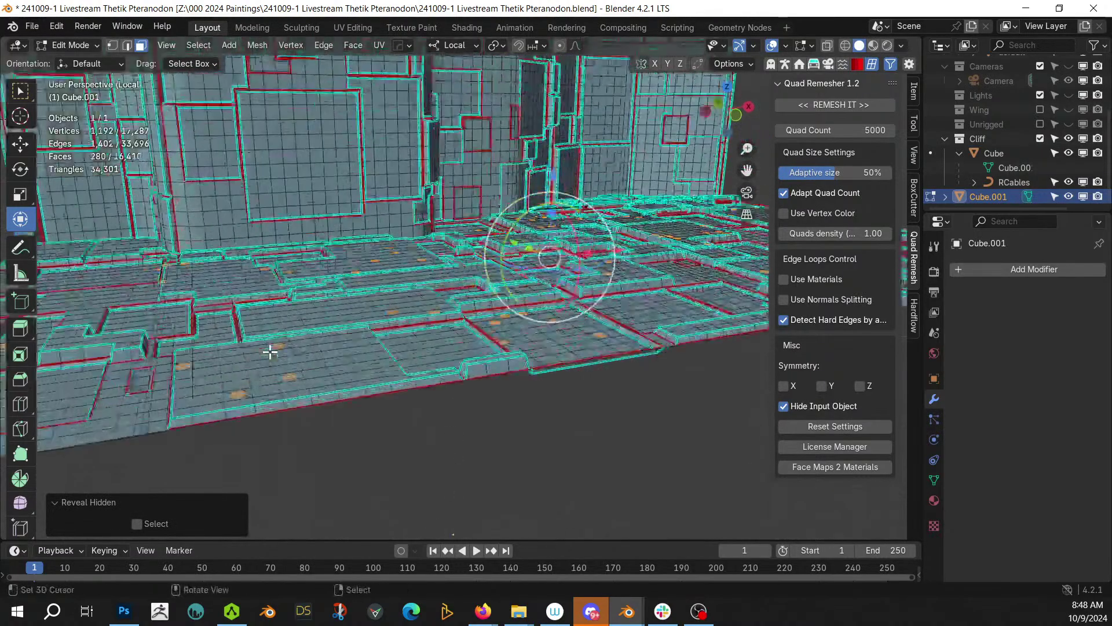
{"action": "type", "text": "e3"}
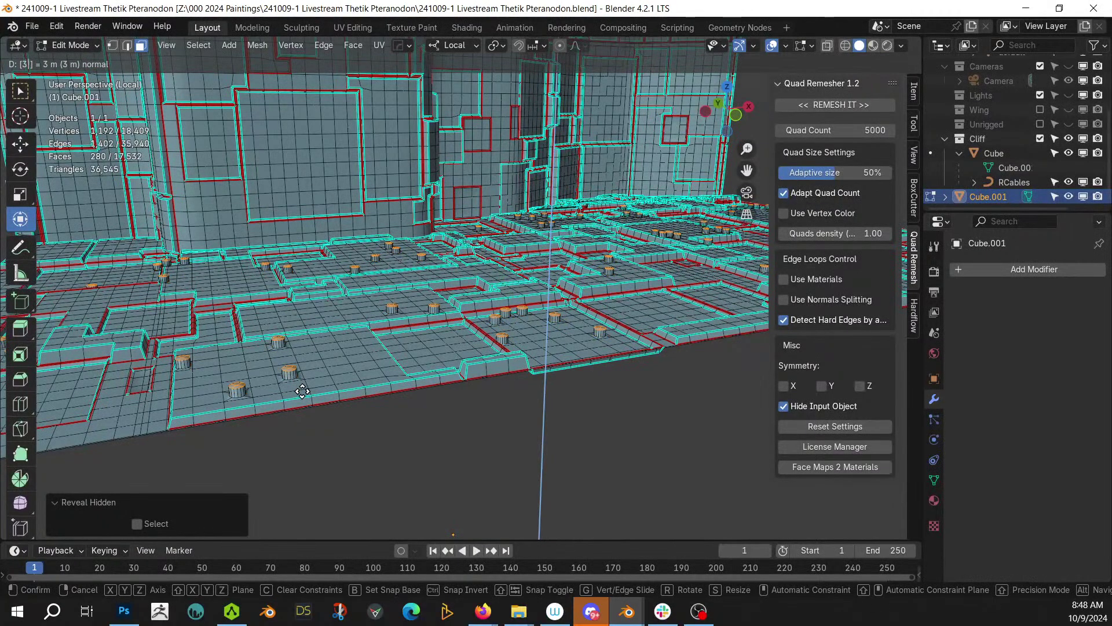
{"action": "key", "text": "Return"}
{"action": "type", "text": "e3"}
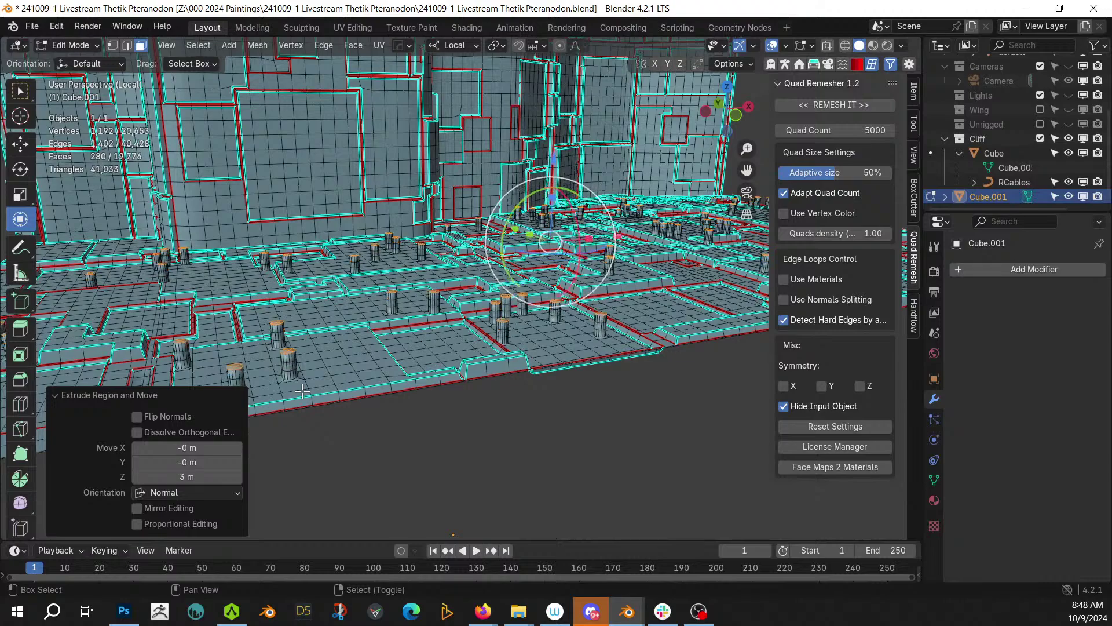
{"action": "key", "text": "Return"}
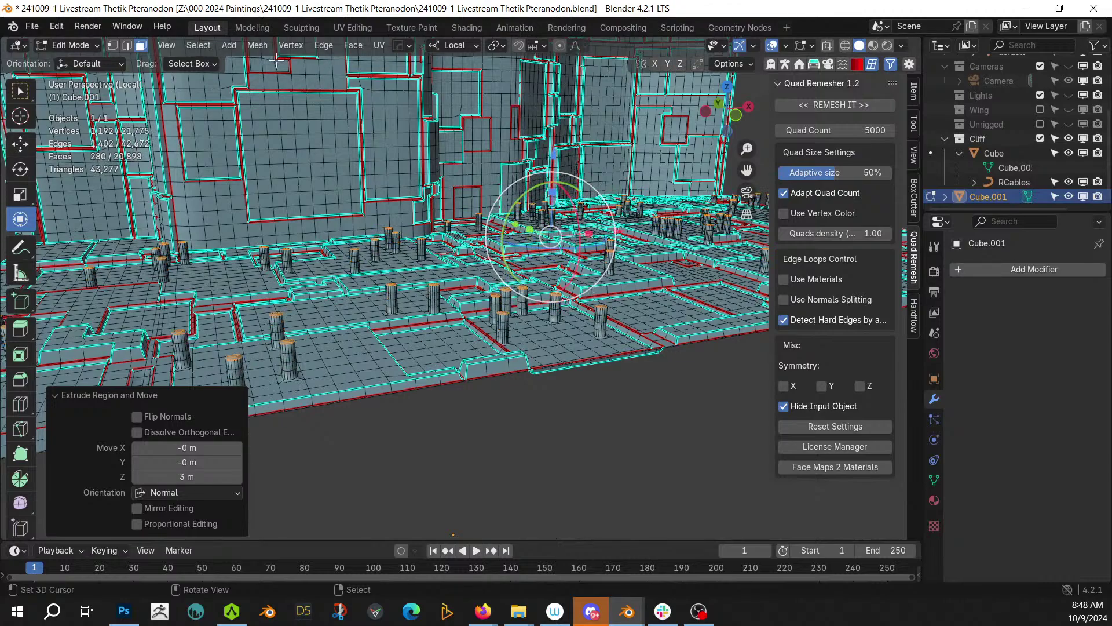
- Apply Select Random to the posts' top faces with the Deselect action and a ratio of 0.95
{"action": "left_click", "coordinate": [198, 45]}
{"action": "mouse_move", "coordinate": [251, 271]}
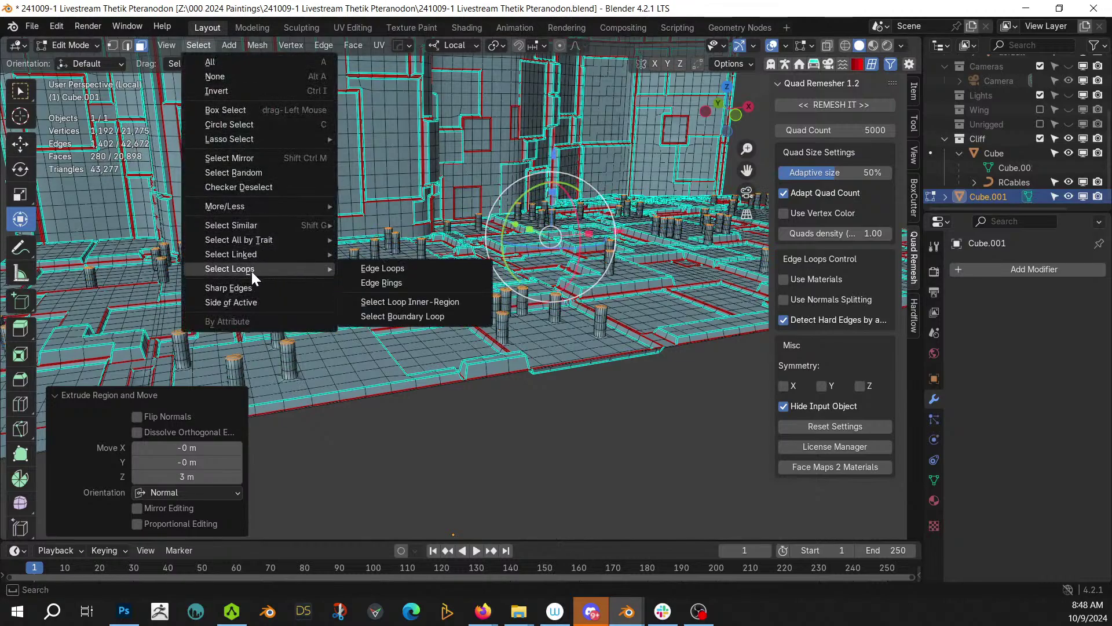
{"action": "left_click", "coordinate": [253, 172]}
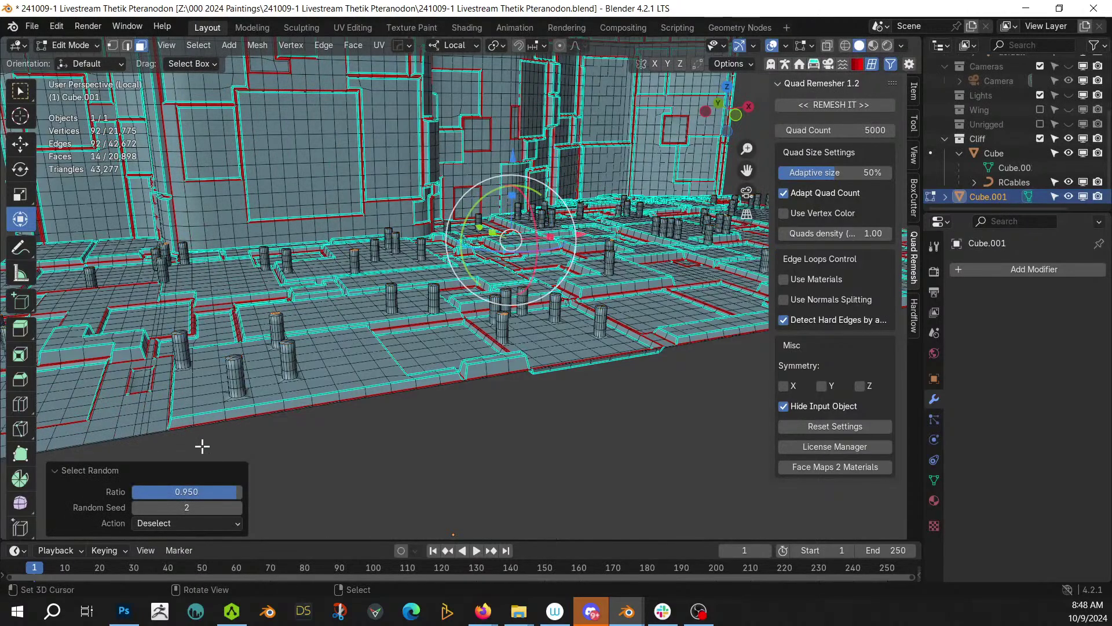
- Set the random deselection ratio to 0.5 and extrude the still-selected post tops upward in three 3 m segments
{"action": "left_click", "coordinate": [186, 491]}
{"action": "type", "text": ".5"}
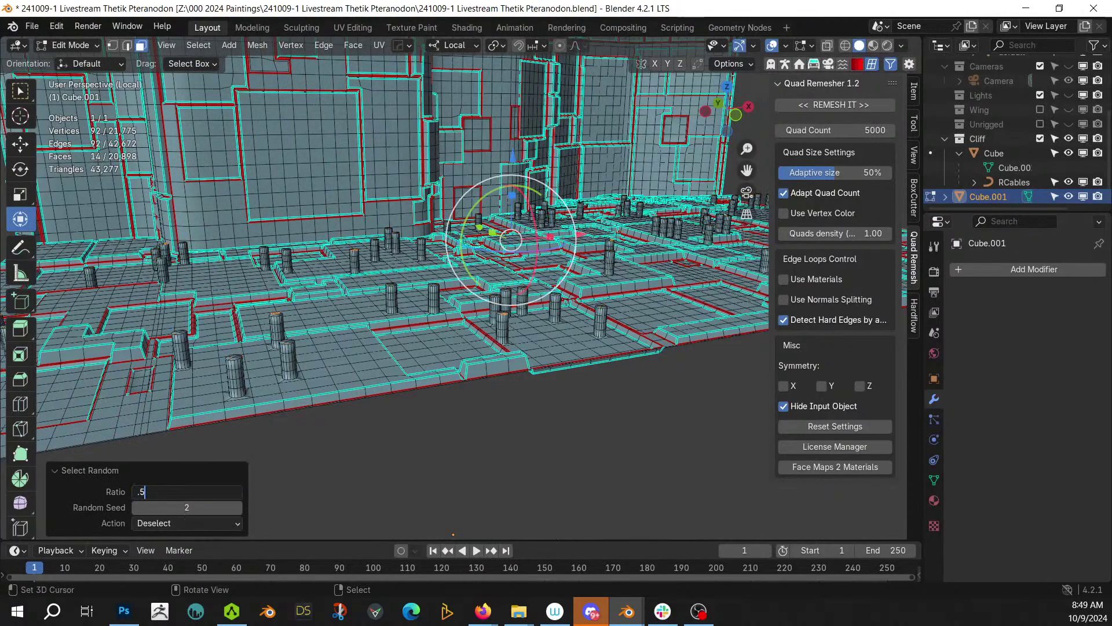
{"action": "key", "text": "Return"}
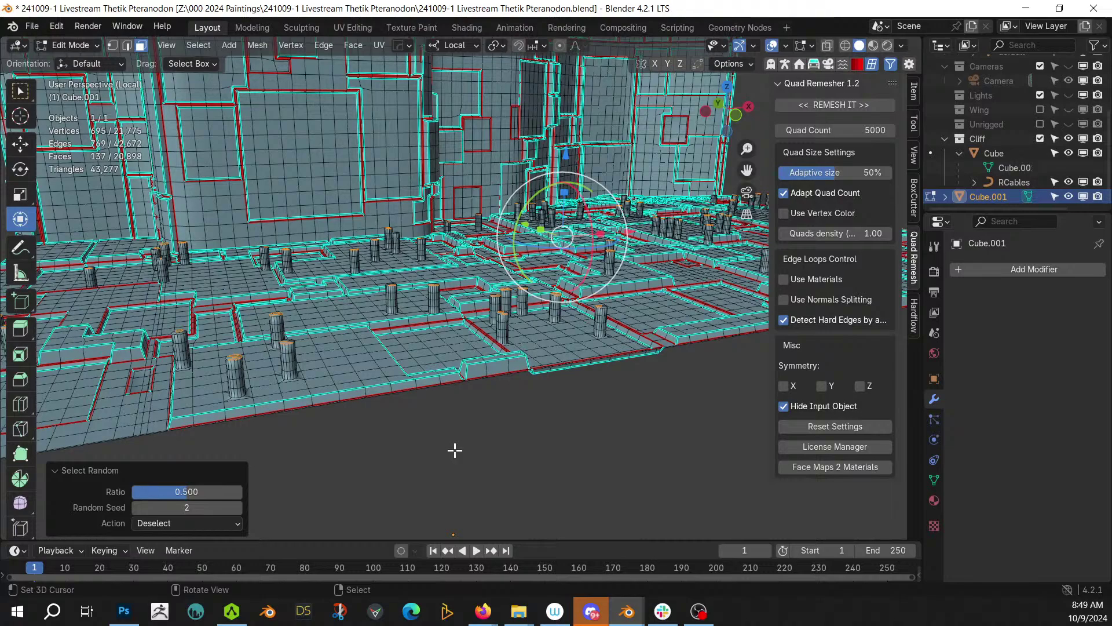
{"action": "middle_click_drag", "start_coordinate": [454, 450], "coordinate": [456, 455]}
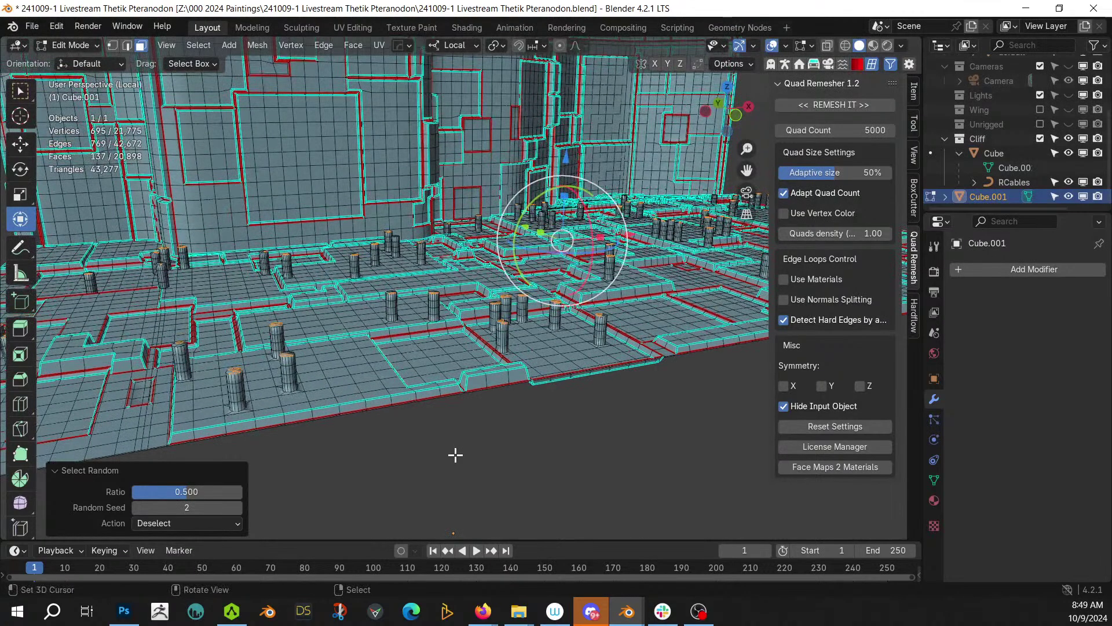
{"action": "type", "text": "e3"}
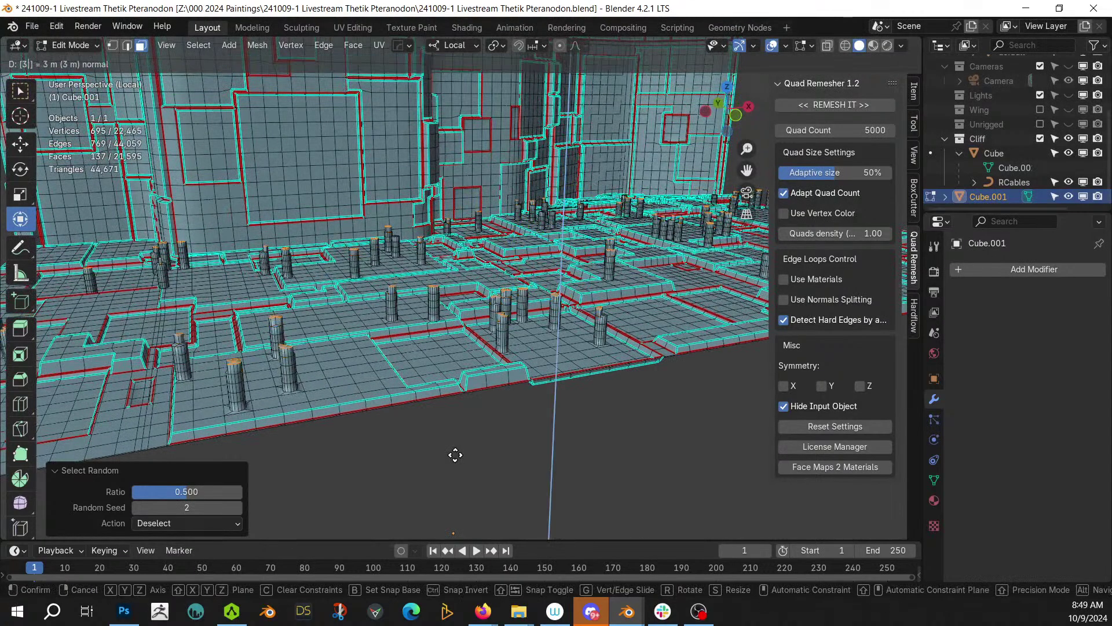
{"action": "key", "text": "Return"}
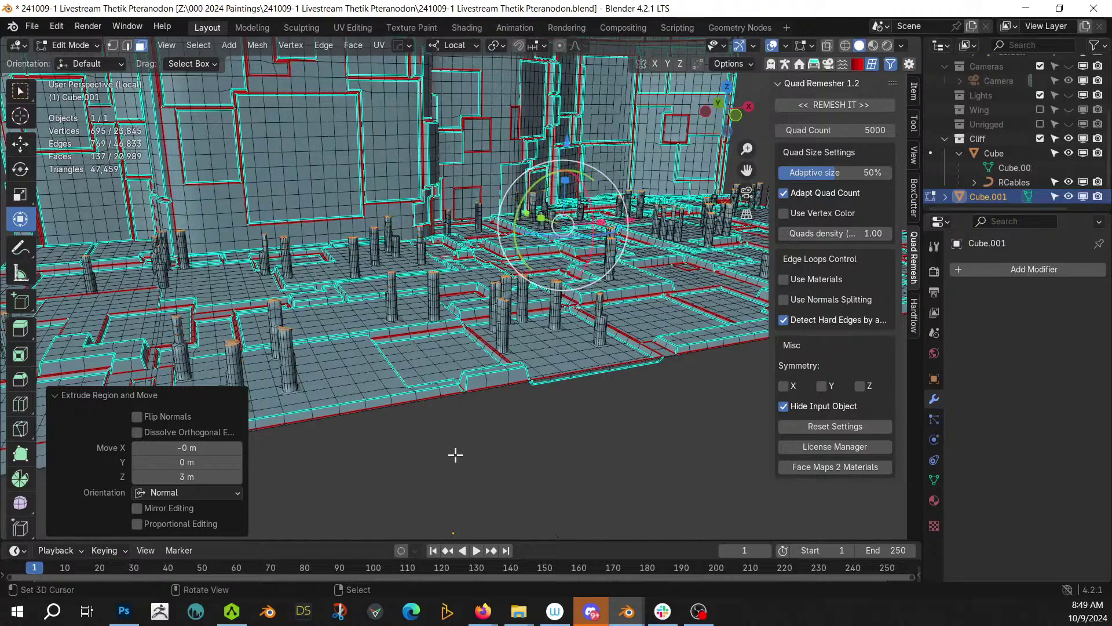
- Randomly deselect half of the extruded post tops and extrude the remaining ones in 3 m segments
{"action": "left_click", "coordinate": [199, 51]}
{"action": "left_click", "coordinate": [256, 175]}
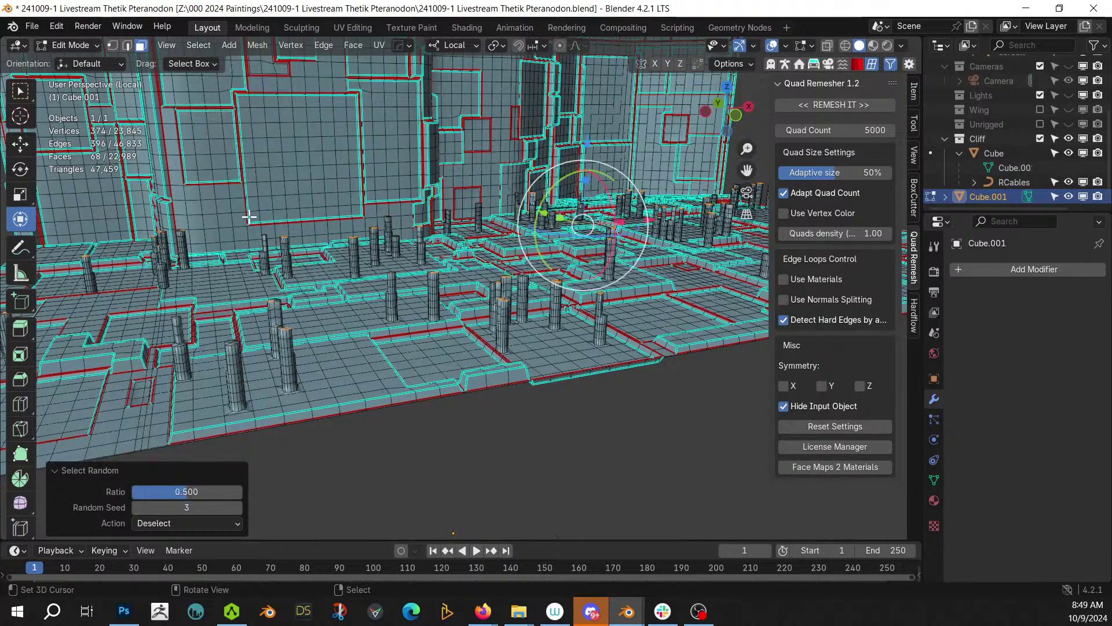
{"action": "type", "text": "e3"}
{"action": "key", "text": "Return"}
{"action": "key", "text": "shift+r"}
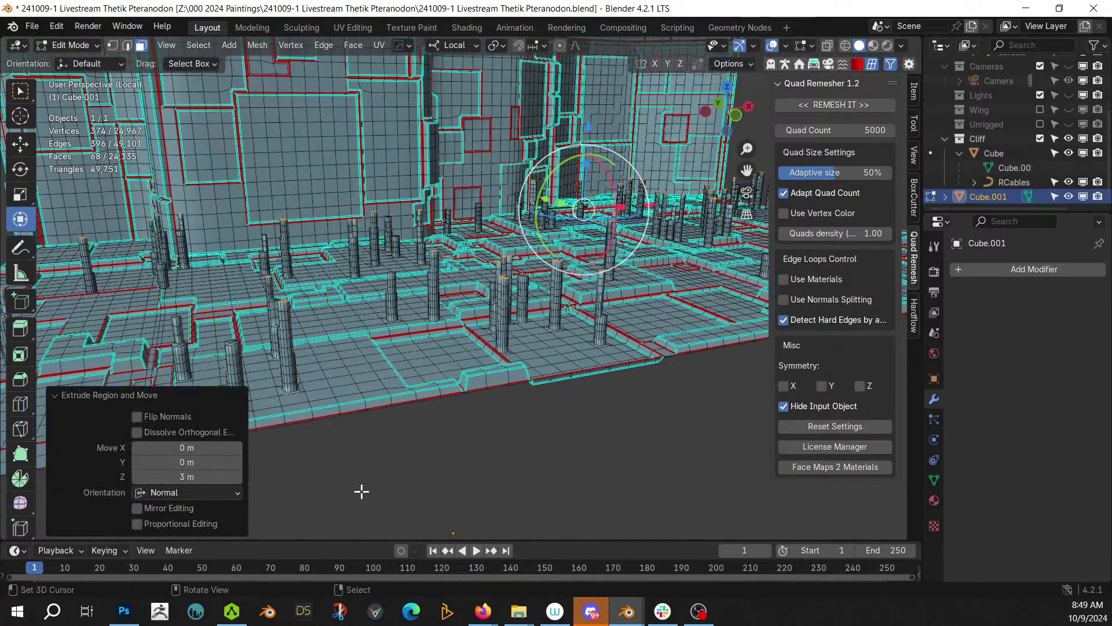
- Thin out the selected post tops again with Select Random at ratio 0.5 and extrude the rest by 3 m segments
{"action": "left_click", "coordinate": [201, 45]}
{"action": "left_click", "coordinate": [251, 172]}
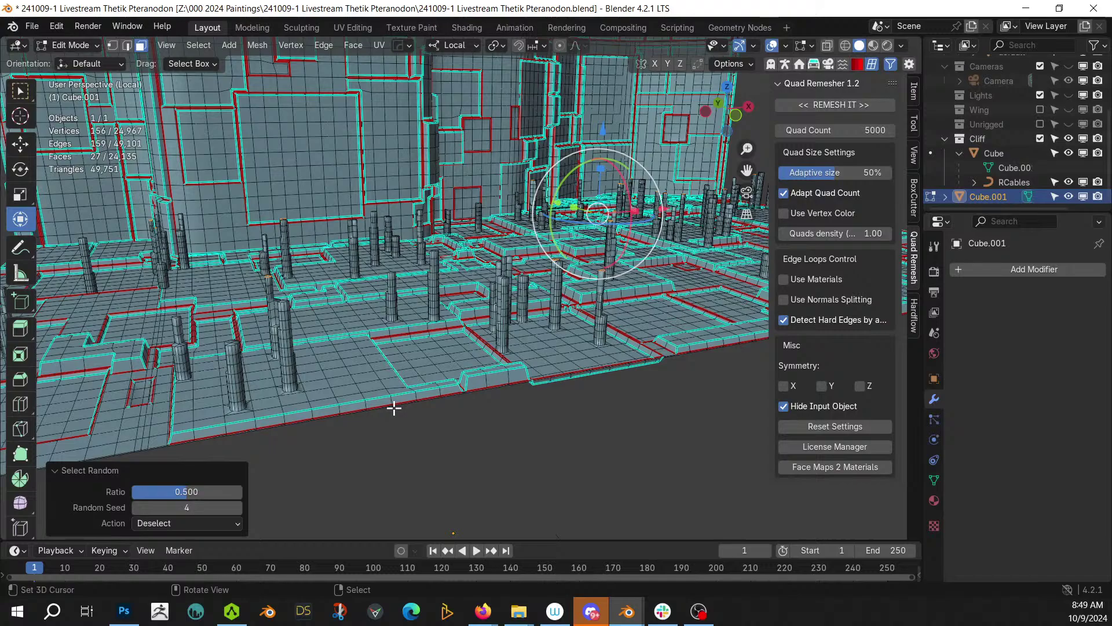
{"action": "type", "text": "e3"}
{"action": "key", "text": "Return"}
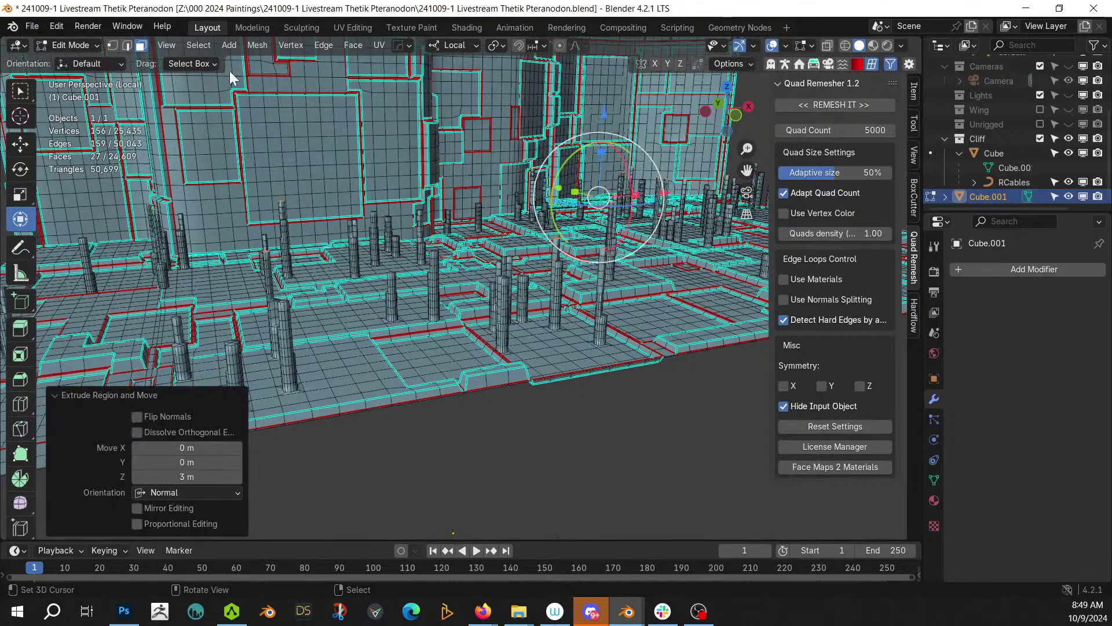
- Randomly deselect half of the tallest post tops, extrude the remainder in repeated 3 m segments, and return to Object Mode
{"action": "left_click", "coordinate": [199, 47]}
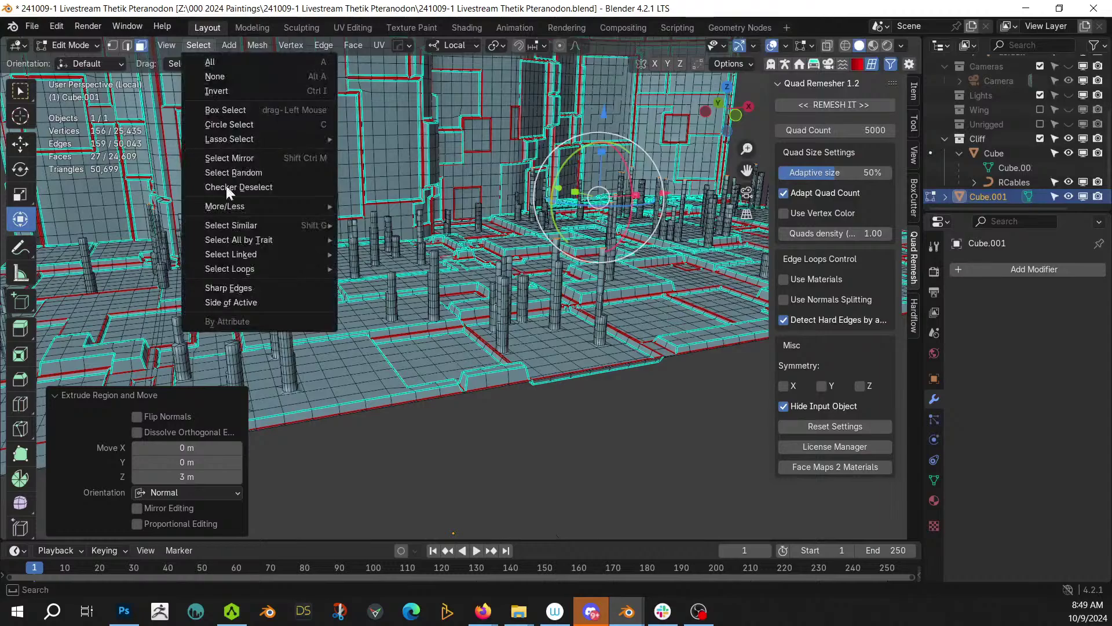
{"action": "left_click", "coordinate": [252, 173]}
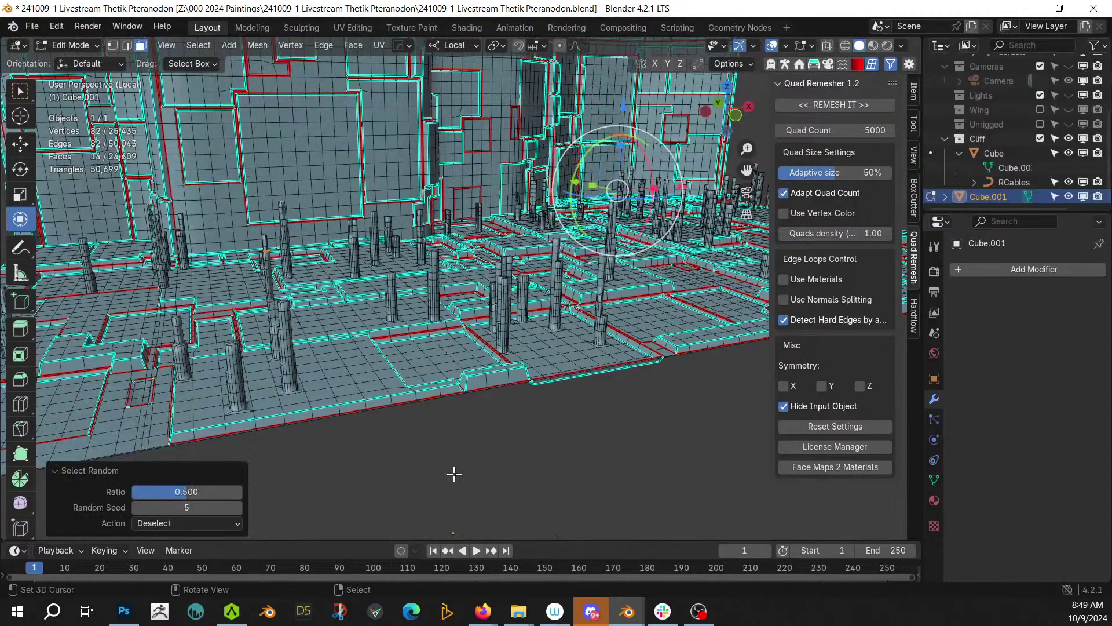
{"action": "key", "text": "e"}
{"action": "key", "text": "3"}
{"action": "key", "text": "Return"}
{"action": "key", "text": "shift+r"}
{"action": "key", "text": "Tab"}
- Sharpen the cliff mesh with HardOps Ssharp, using 30° sharpness and a 60° smooth angle
{"action": "scroll", "coordinate": [495, 298], "scroll_direction": "down", "scroll_amount": 4}
{"action": "middle_click_drag", "start_coordinate": [495, 298], "coordinate": [409, 346]}
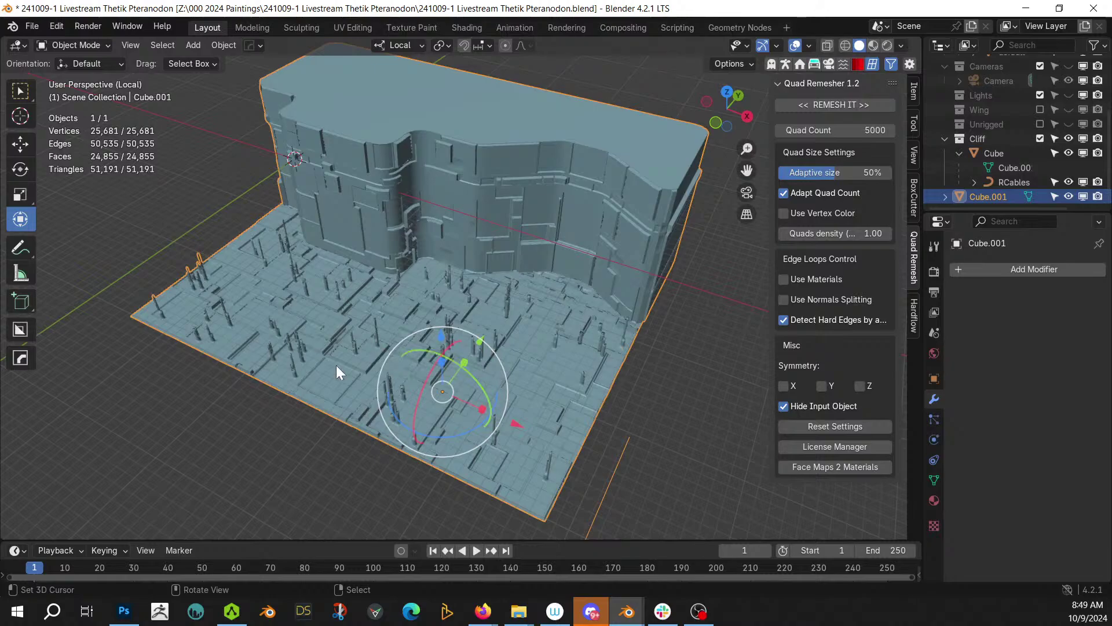
{"action": "middle_click_drag", "start_coordinate": [291, 381], "coordinate": [360, 354]}
{"action": "scroll", "coordinate": [332, 342], "scroll_direction": "up", "scroll_amount": 5}
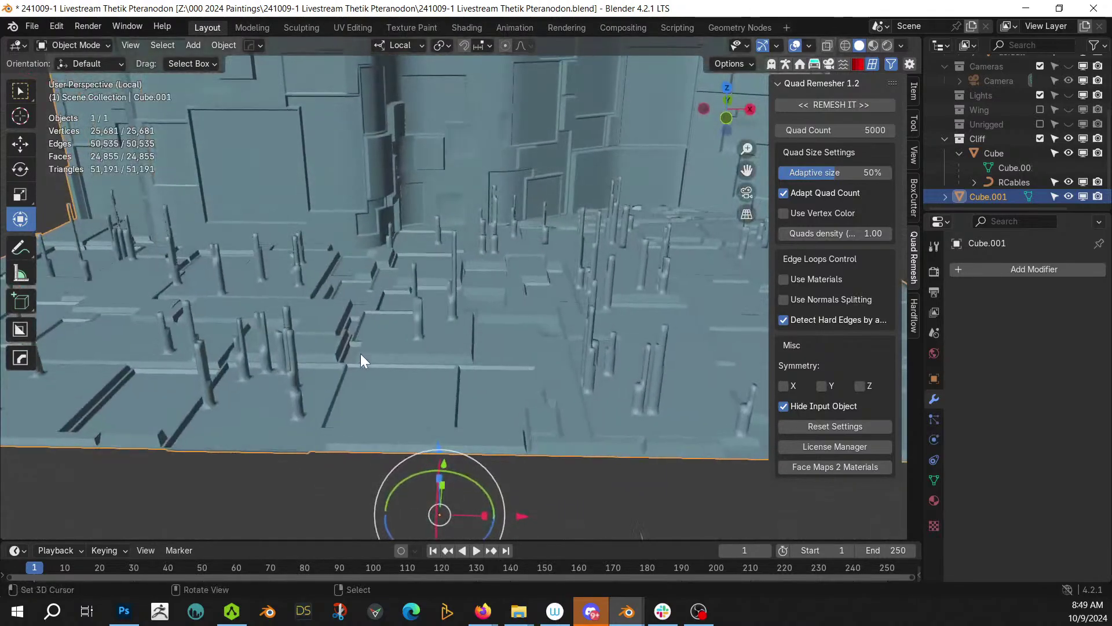
{"action": "middle_click_drag", "start_coordinate": [415, 390], "coordinate": [425, 387]}
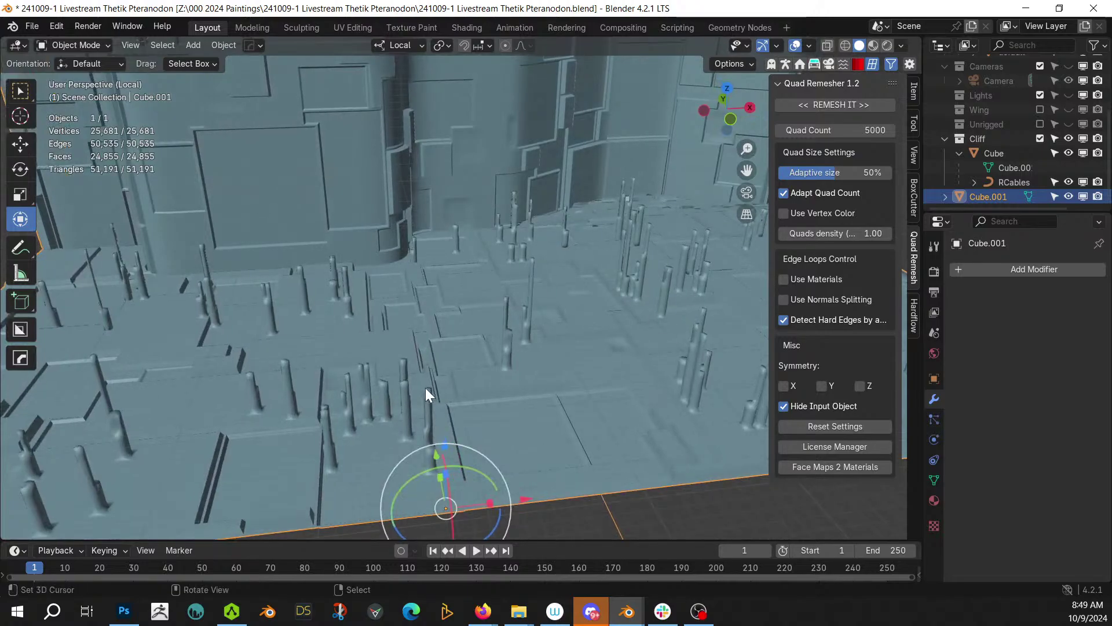
{"action": "key", "text": "q"}
{"action": "left_click", "coordinate": [423, 383]}
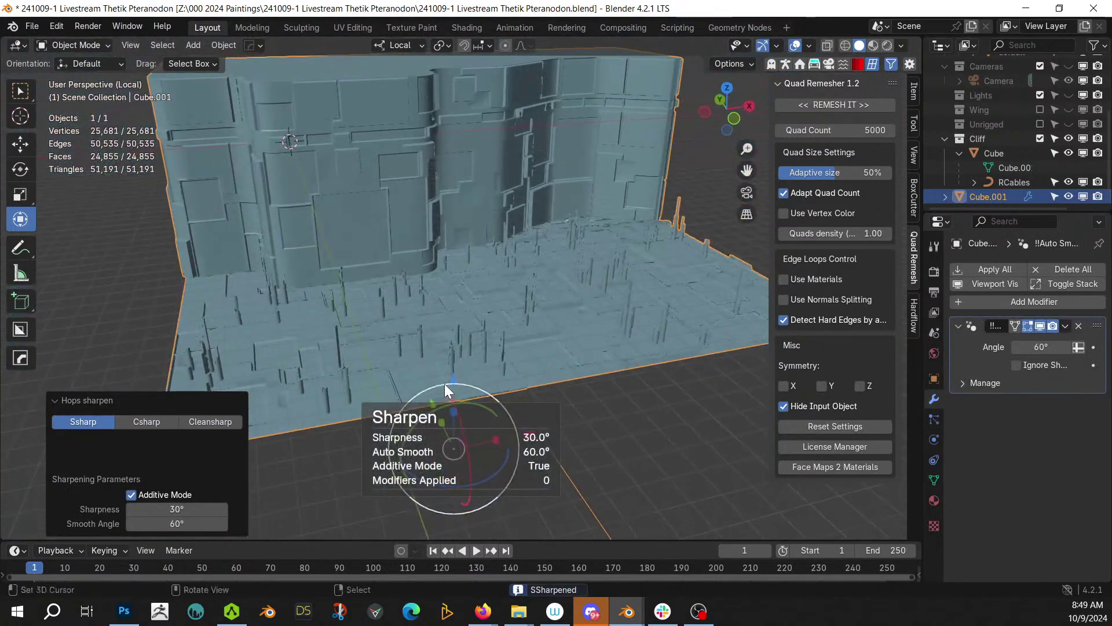
- Examine the sharpened posts, floor plates and cliff wall from several angles
{"action": "scroll", "coordinate": [445, 384], "scroll_direction": "up", "scroll_amount": 3}
{"action": "middle_click_drag", "start_coordinate": [446, 384], "coordinate": [544, 261]}
{"action": "scroll", "coordinate": [422, 380], "scroll_direction": "up", "scroll_amount": 5}
{"action": "scroll", "coordinate": [402, 361], "scroll_direction": "down", "scroll_amount": 4}
{"action": "scroll", "coordinate": [543, 262], "scroll_direction": "down", "scroll_amount": 2}
{"action": "middle_click_drag", "start_coordinate": [443, 271], "coordinate": [389, 326]}
{"action": "scroll", "coordinate": [465, 322], "scroll_direction": "up", "scroll_amount": 2}
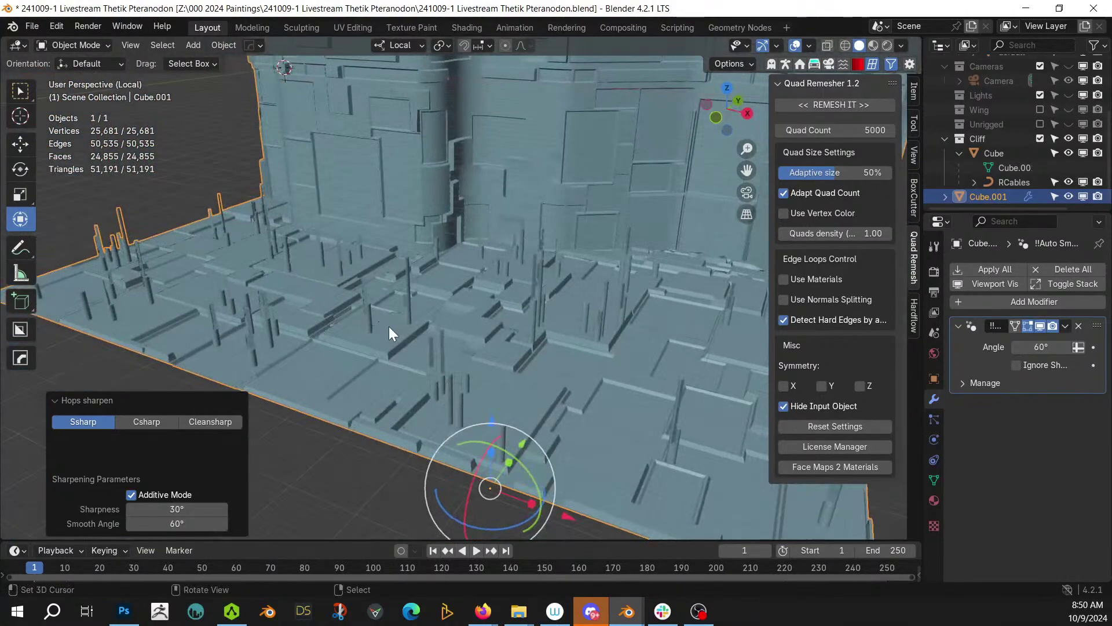
{"action": "middle_click_drag", "start_coordinate": [243, 364], "coordinate": [300, 367]}
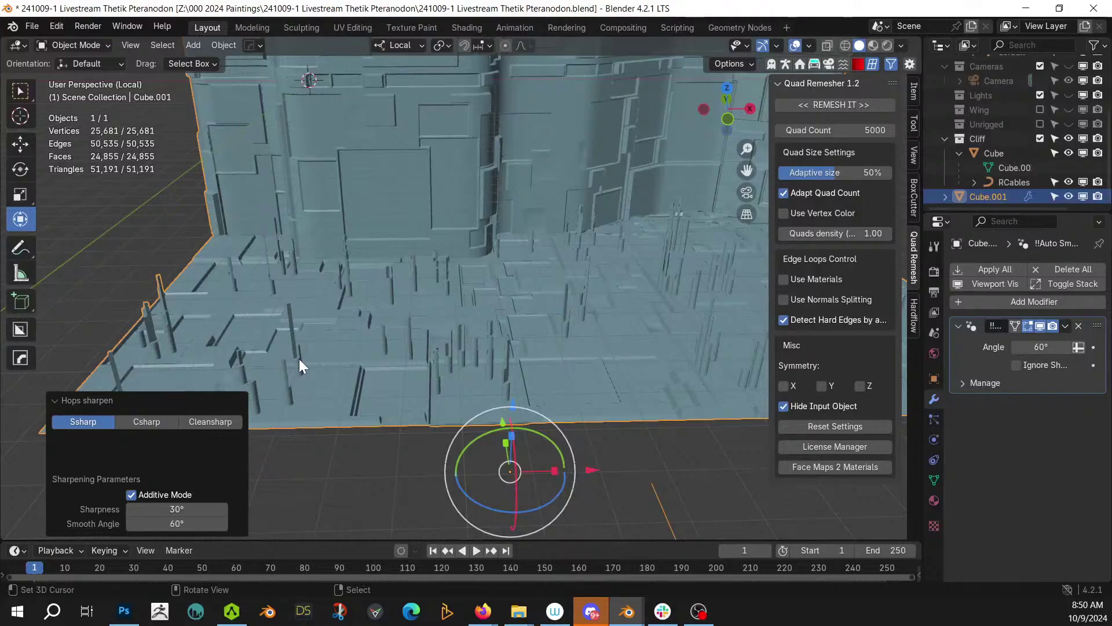
{"action": "middle_click_drag", "start_coordinate": [298, 358], "coordinate": [193, 460]}
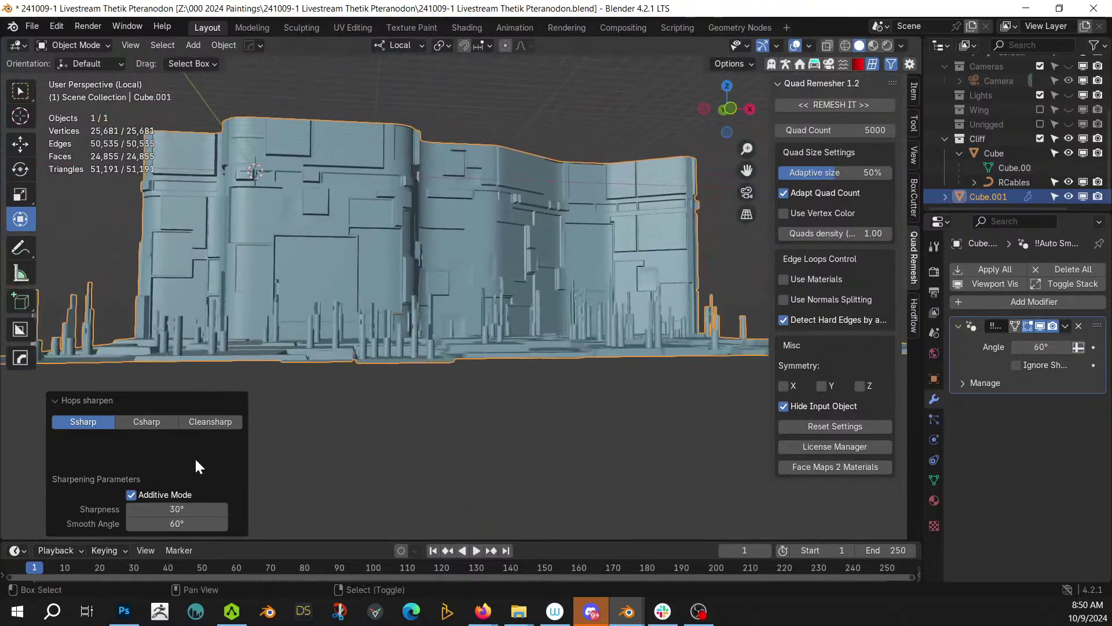
{"action": "middle_click_drag", "start_coordinate": [264, 436], "coordinate": [442, 313]}
{"action": "scroll", "coordinate": [343, 420], "scroll_direction": "up", "scroll_amount": 5}
- Exit local view and add a plane to the scene scaled by 500
{"action": "key", "text": "KP_Divide"}
{"action": "scroll", "coordinate": [416, 415], "scroll_direction": "down", "scroll_amount": 4}
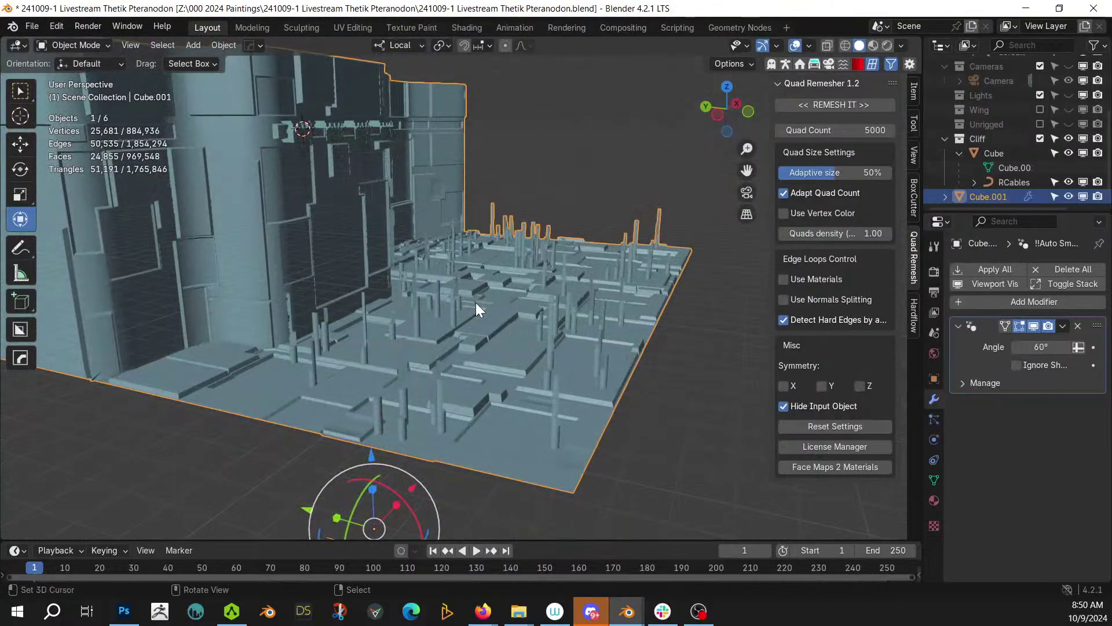
{"action": "key", "text": "shift+a"}
{"action": "mouse_move", "coordinate": [474, 218]}
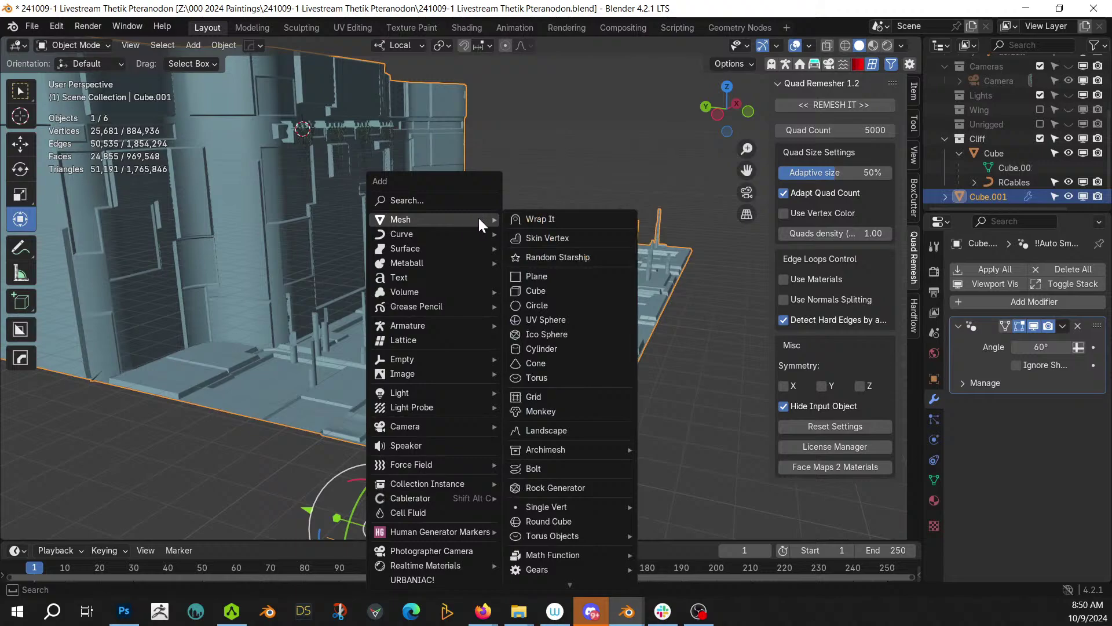
{"action": "left_click", "coordinate": [554, 276]}
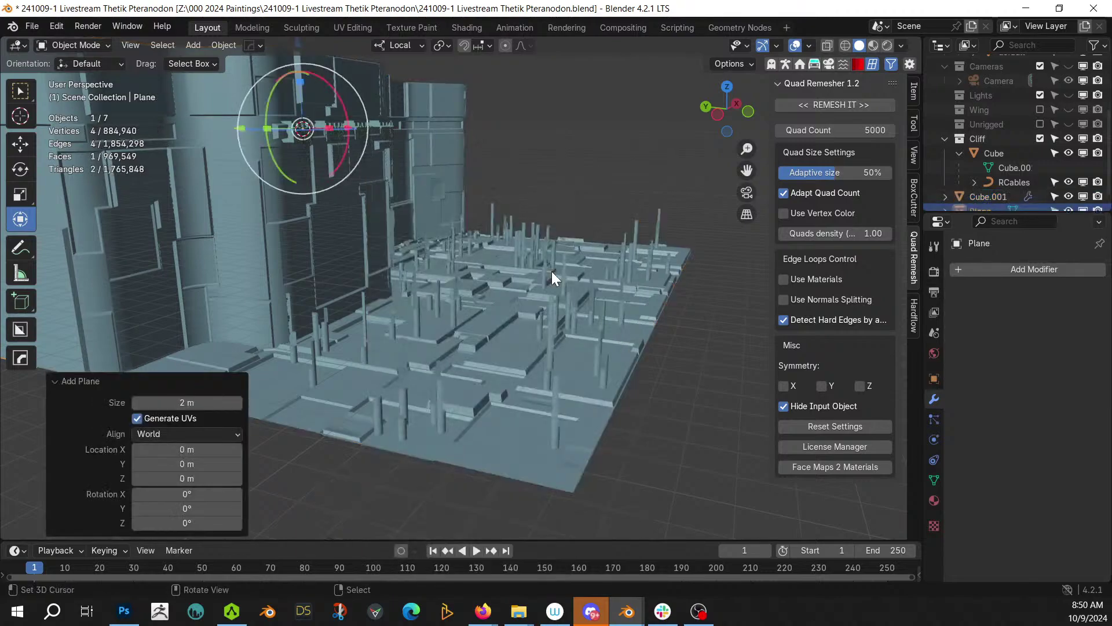
{"action": "type", "text": "s500"}
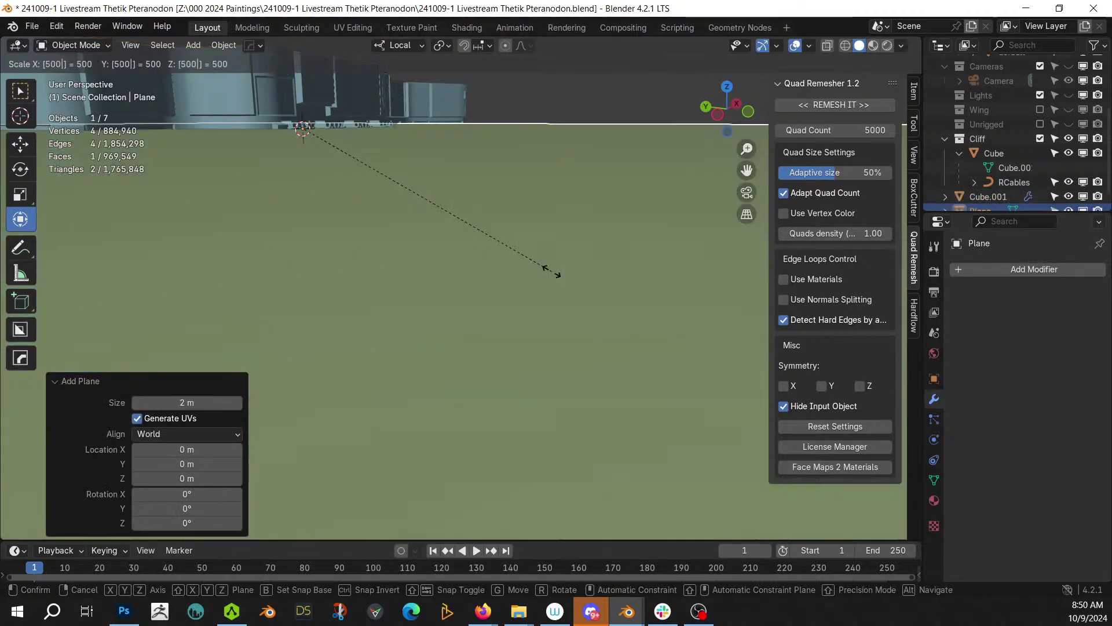
{"action": "key", "text": "Return"}
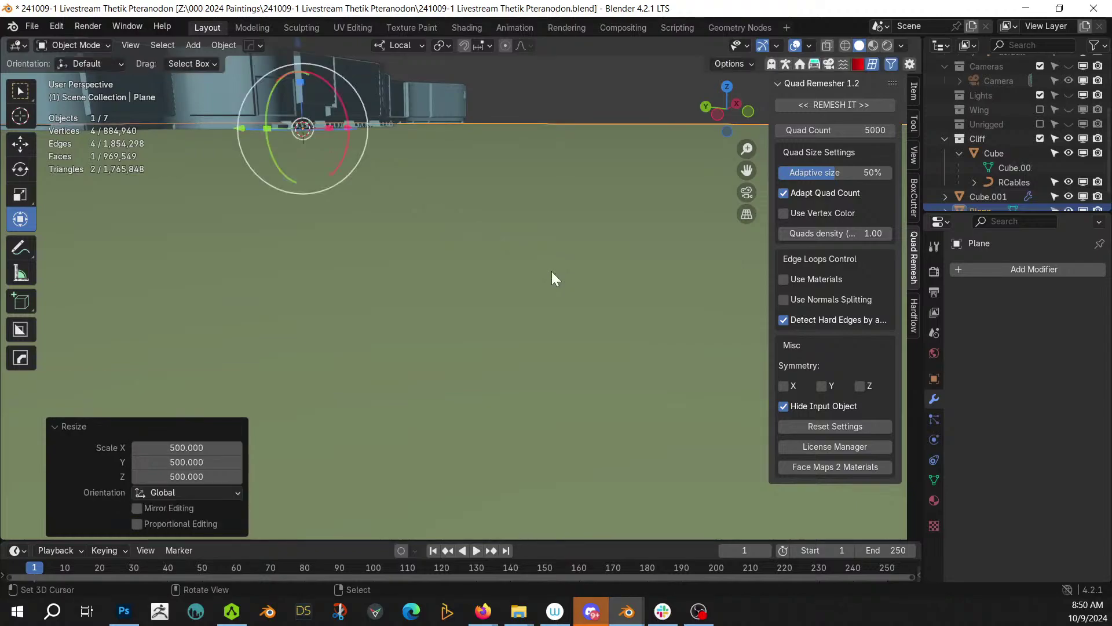
- Scale the plane by 0.5, move it about 167 m along X over the cliff's footprint, and enlarge it by about 1.3
{"action": "middle_click_drag", "start_coordinate": [551, 271], "coordinate": [502, 301]}
{"action": "middle_click_drag", "start_coordinate": [477, 337], "coordinate": [332, 413]}
{"action": "type", "text": "s.5"}
{"action": "key", "text": "Return"}
{"action": "key", "text": "KP_7"}
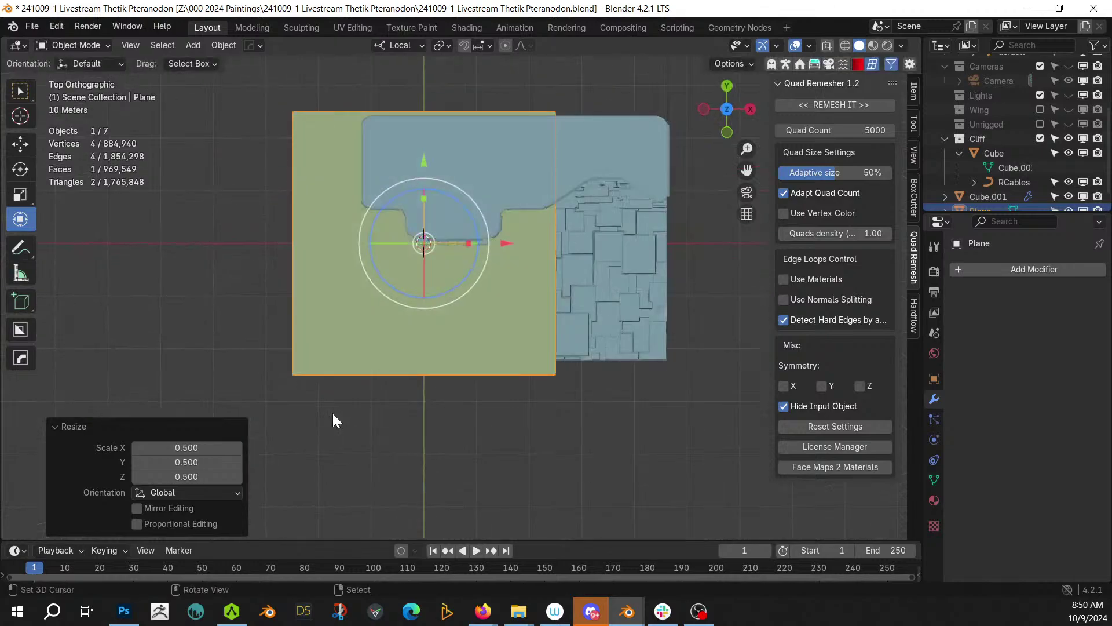
{"action": "key", "text": "g"}
{"action": "left_click", "coordinate": [388, 419]}
{"action": "key", "text": "s"}
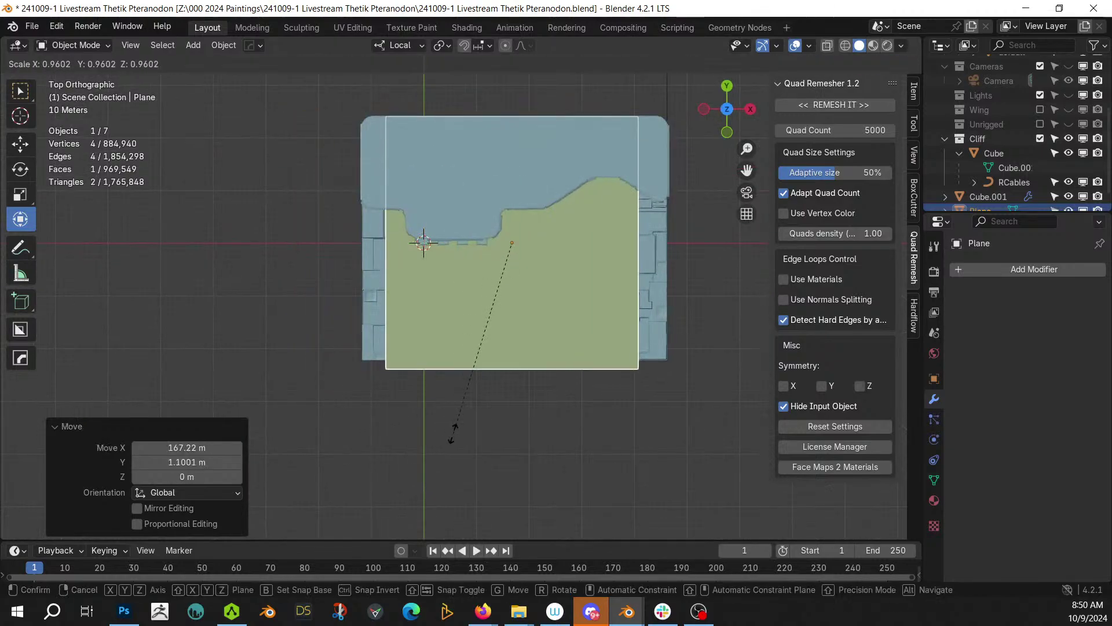
{"action": "left_click", "coordinate": [363, 435]}
- Lower the plane about 145 m along its local Z axis to the cliff's floor level
{"action": "middle_click_drag", "start_coordinate": [362, 435], "coordinate": [389, 362]}
{"action": "key", "text": "g"}
{"action": "key", "text": "z"}
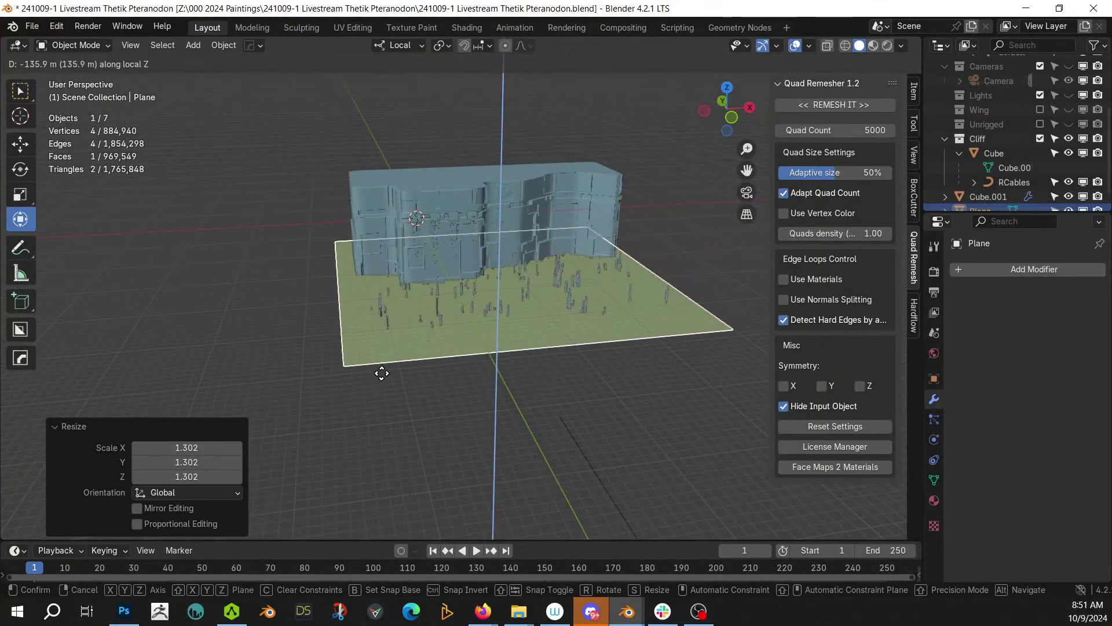
{"action": "left_click", "coordinate": [379, 377]}
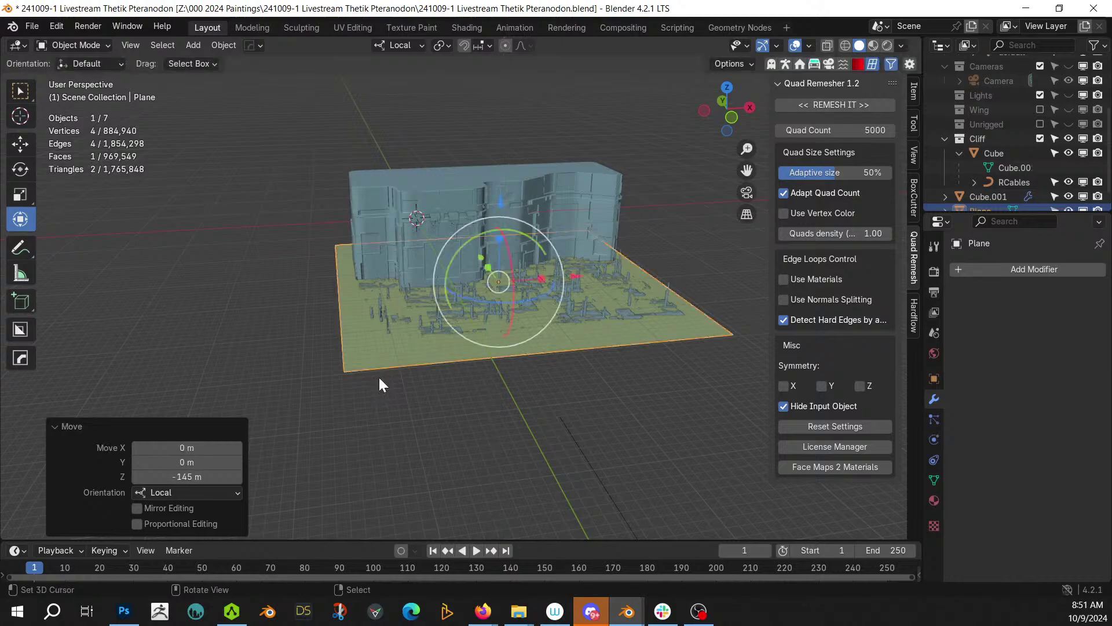
- Lower the plane about another 1.06 m so the higher floor plates poke through it
{"action": "scroll", "coordinate": [379, 377], "scroll_direction": "up", "scroll_amount": 4}
{"action": "scroll", "coordinate": [378, 383], "scroll_direction": "up", "scroll_amount": 6}
{"action": "middle_click_drag", "start_coordinate": [296, 368], "coordinate": [423, 293]}
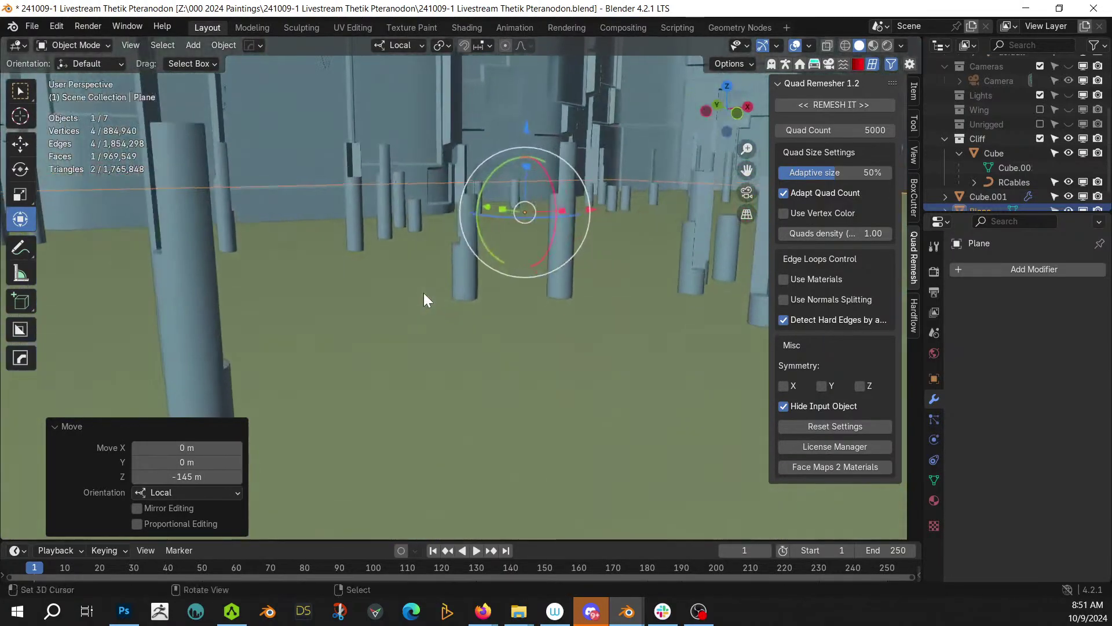
{"action": "key", "text": "g"}
{"action": "key", "text": "z"}
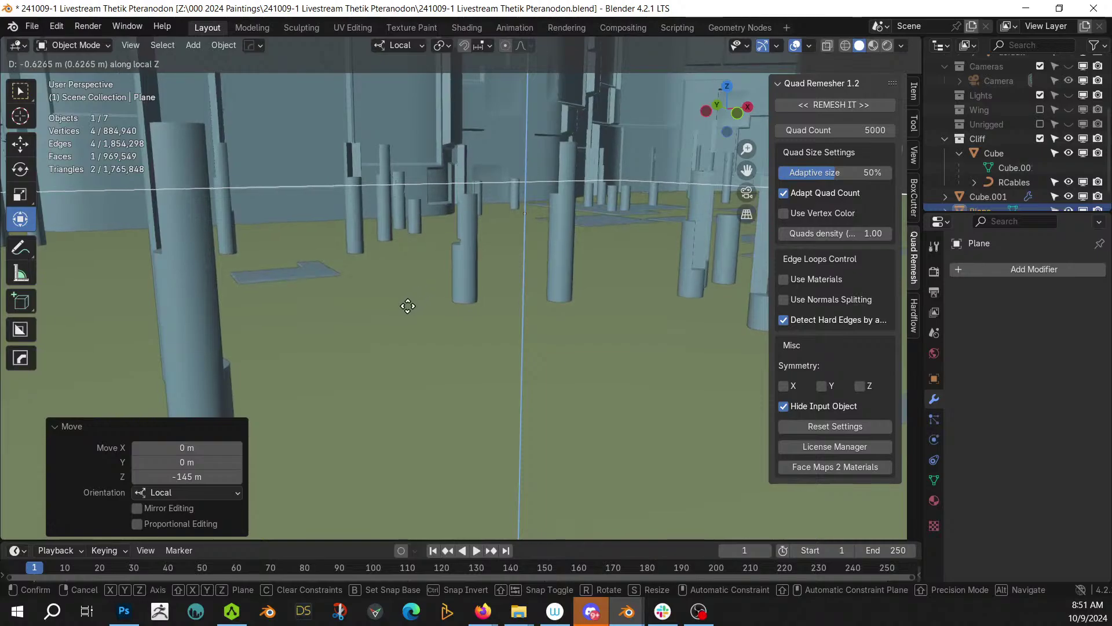
{"action": "left_click", "coordinate": [404, 314]}
- Apply the plane's rotation and scale
{"action": "scroll", "coordinate": [399, 317], "scroll_direction": "down", "scroll_amount": 4}
{"action": "middle_click_drag", "start_coordinate": [400, 317], "coordinate": [433, 332]}
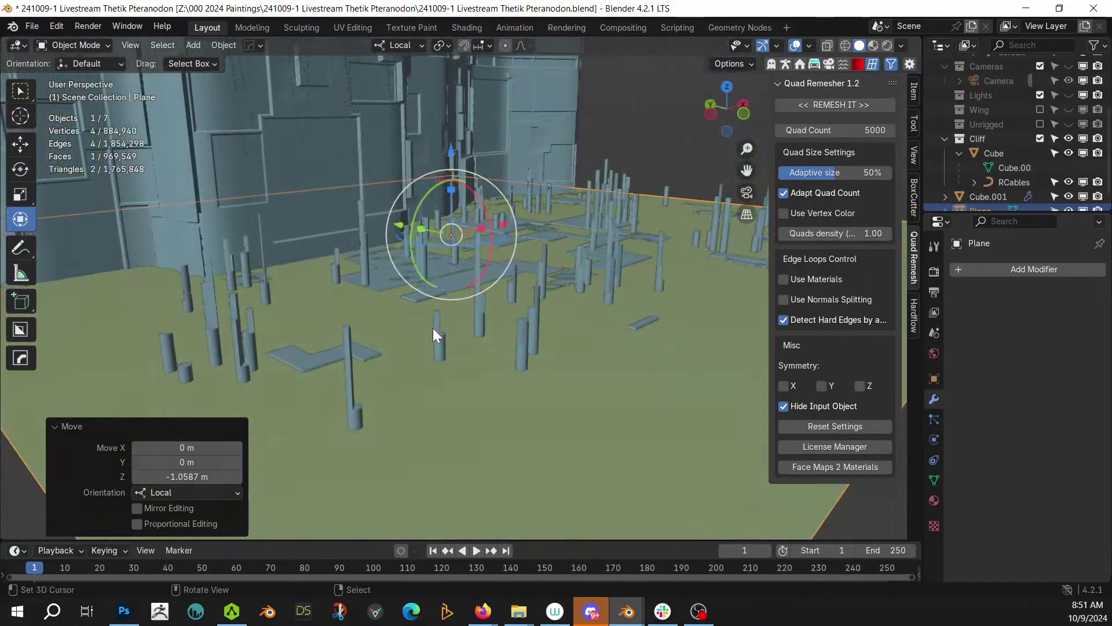
{"action": "scroll", "coordinate": [414, 301], "scroll_direction": "down", "scroll_amount": 4}
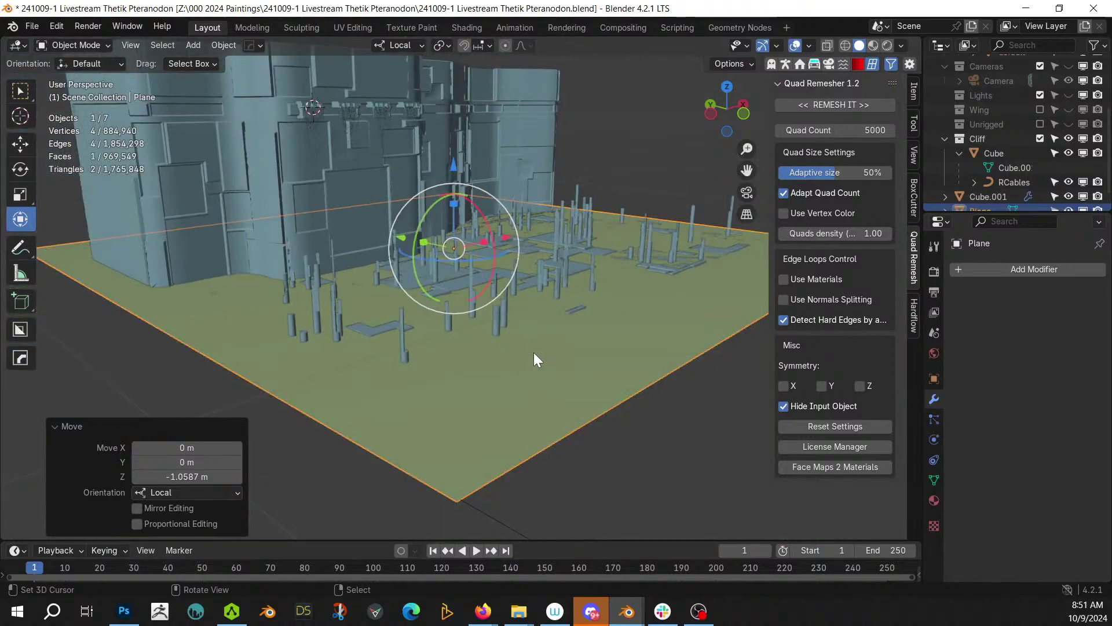
{"action": "key", "text": "ctrl+a"}
{"action": "left_click", "coordinate": [533, 352]}
- Thicken the plane into a slab with a HardOps Solidify modifier at offset -1 and apply the modifier
{"action": "middle_click_drag", "start_coordinate": [533, 352], "coordinate": [490, 336]}
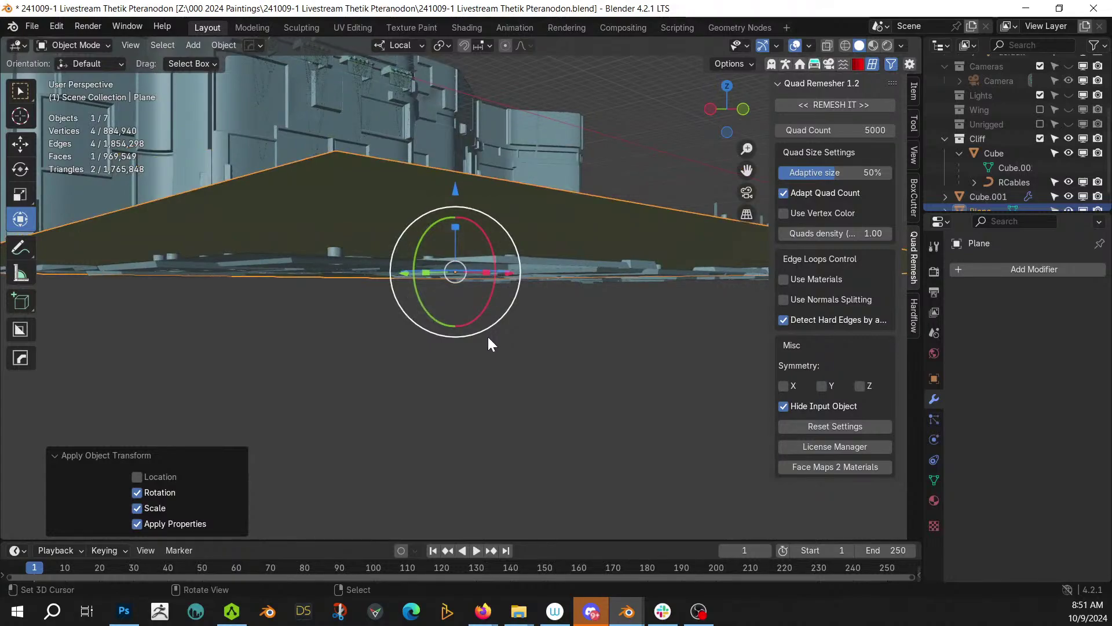
{"action": "key", "text": "q"}
{"action": "left_click", "coordinate": [394, 262]}
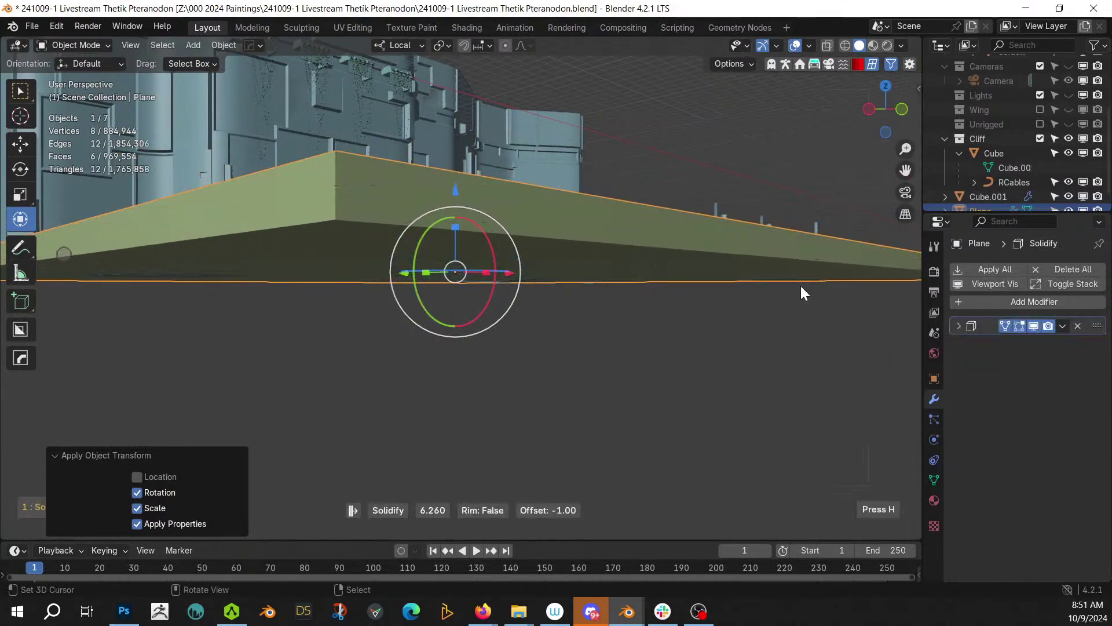
{"action": "left_click", "coordinate": [665, 305]}
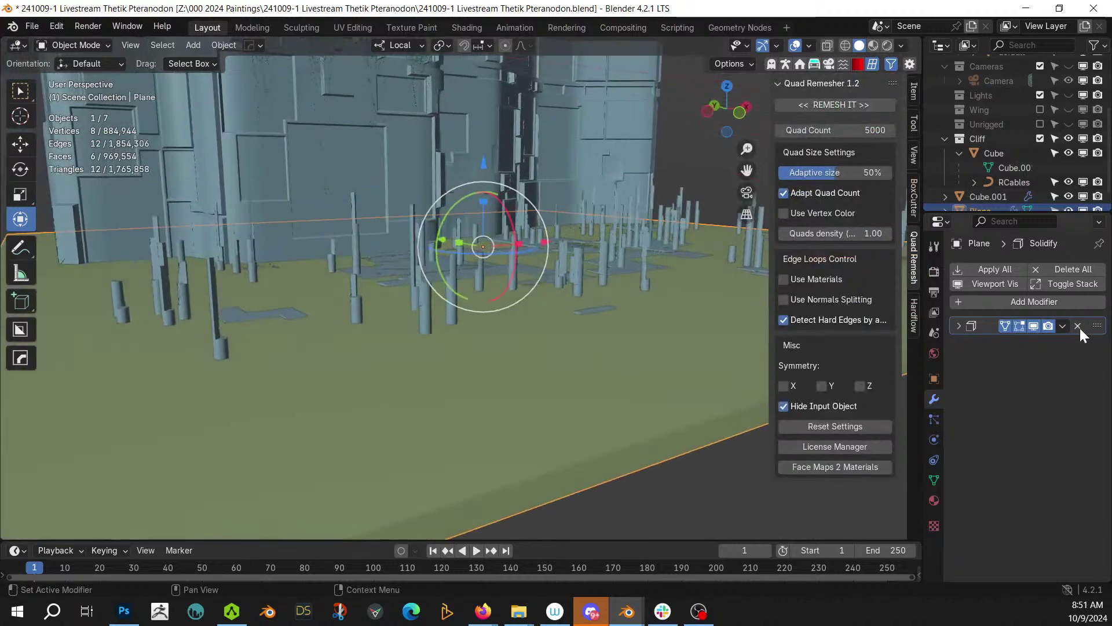
{"action": "key", "text": "ctrl+a"}
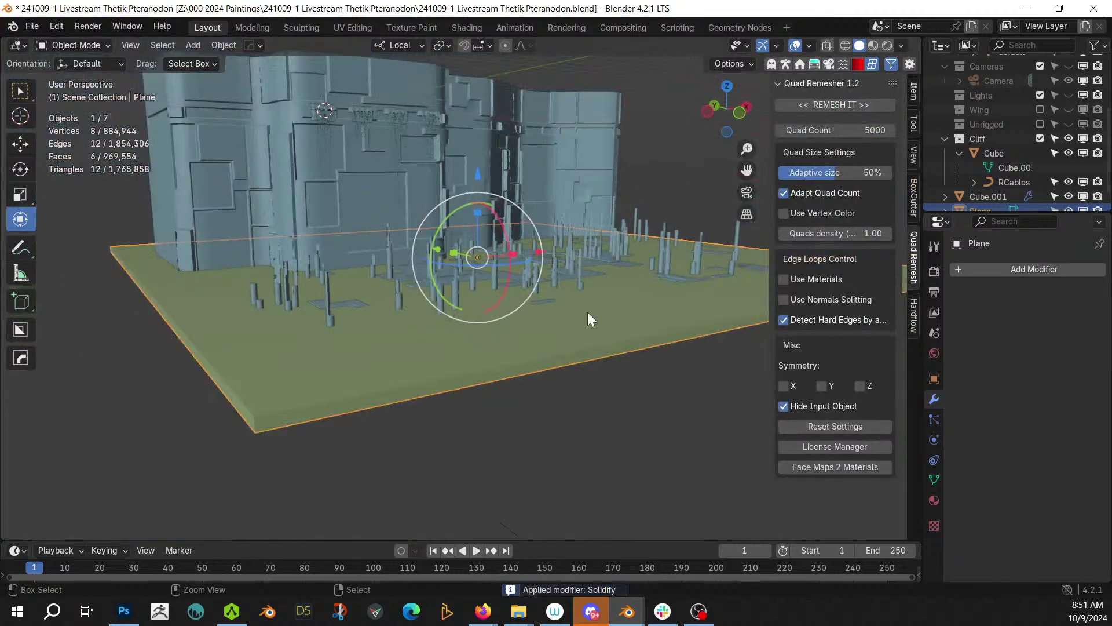
- Save the file and assign the aquatiq Water Fountain material from the water category to the slab
{"action": "key", "text": "ctrl+s"}
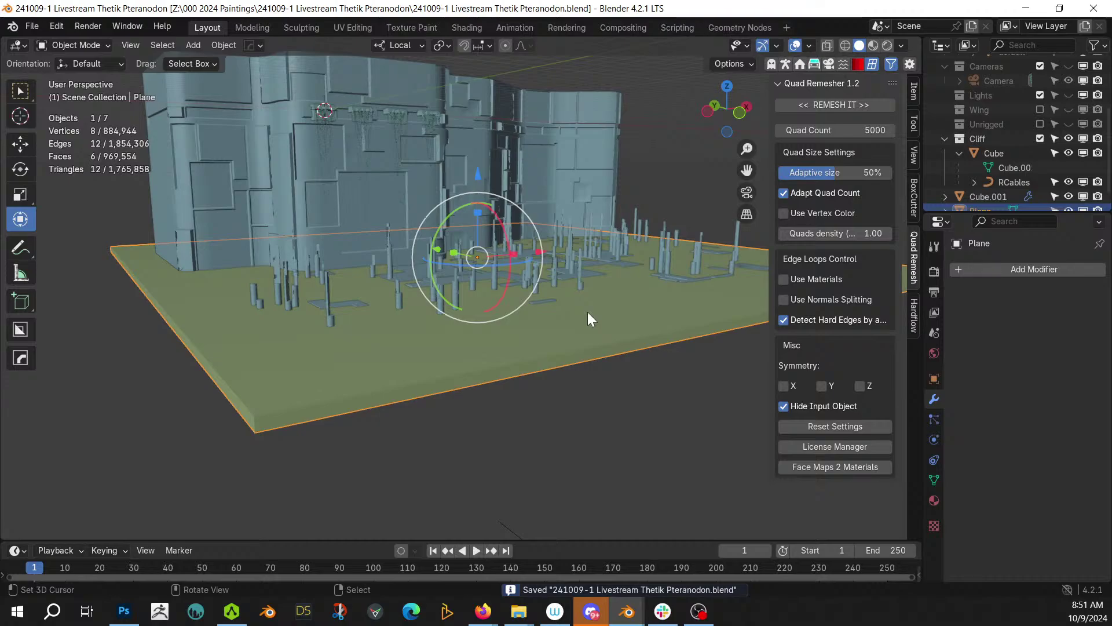
{"action": "middle_click_drag", "start_coordinate": [351, 315], "coordinate": [359, 378]}
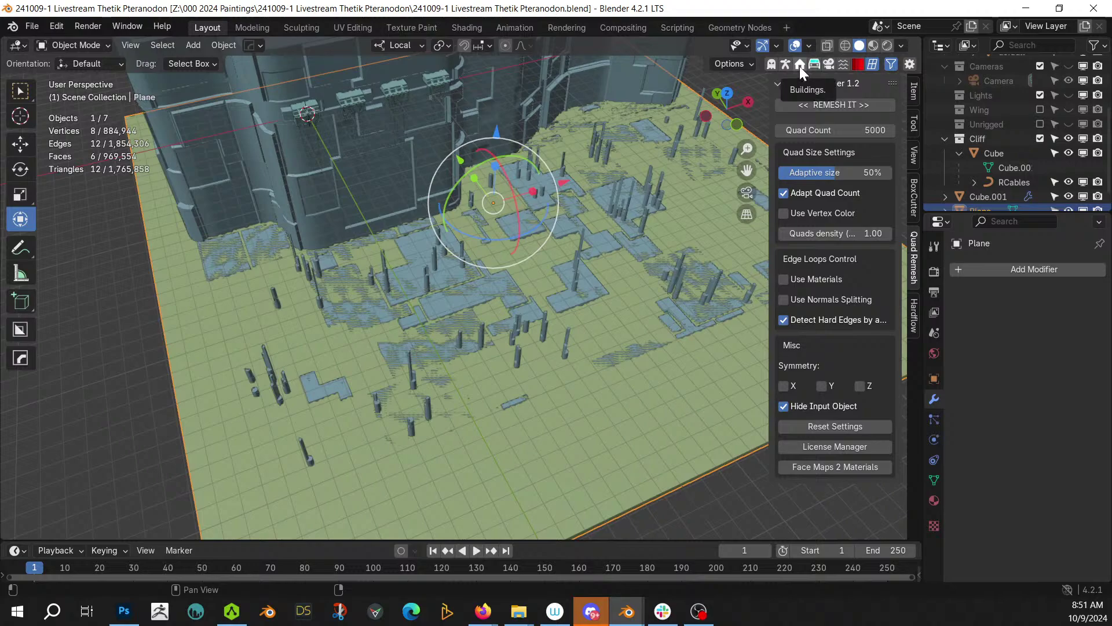
{"action": "left_click", "coordinate": [815, 63]}
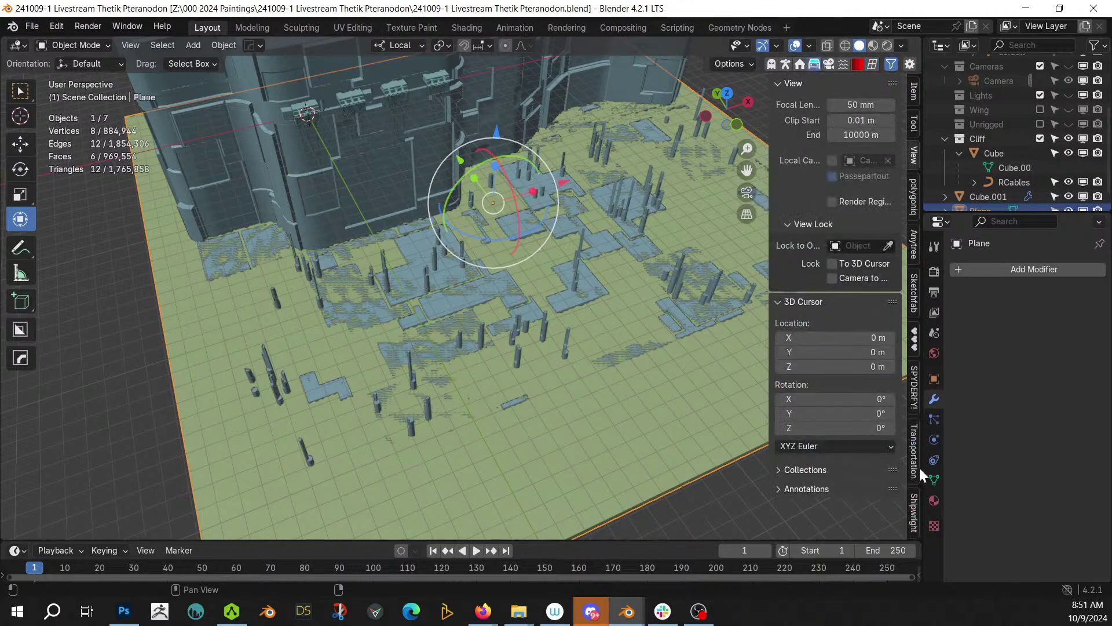
{"action": "left_click", "coordinate": [914, 197]}
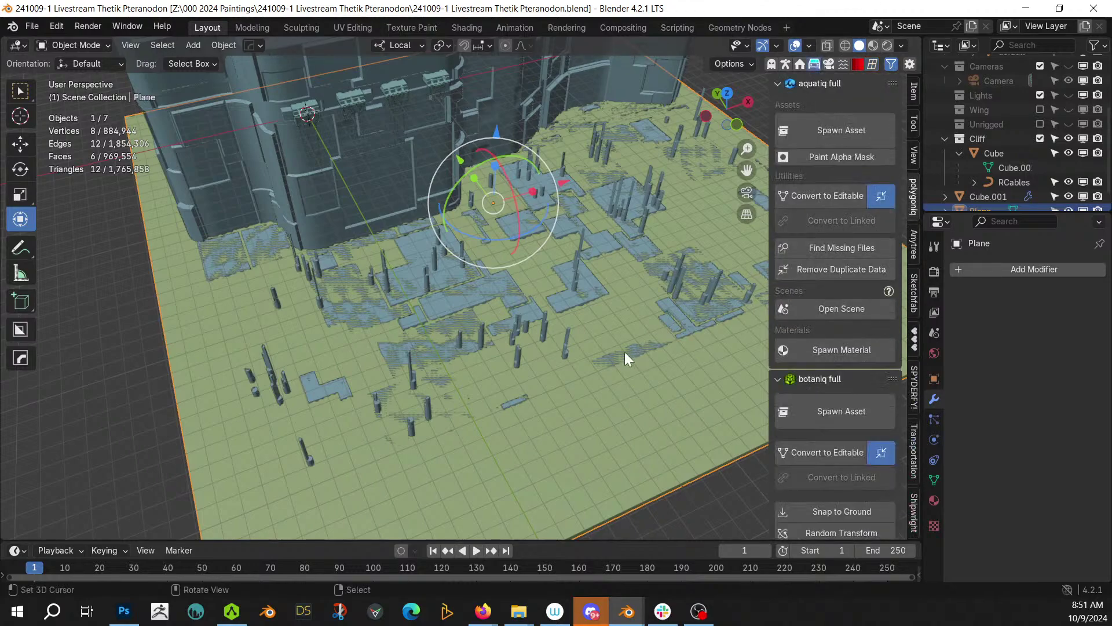
{"action": "left_click", "coordinate": [856, 349]}
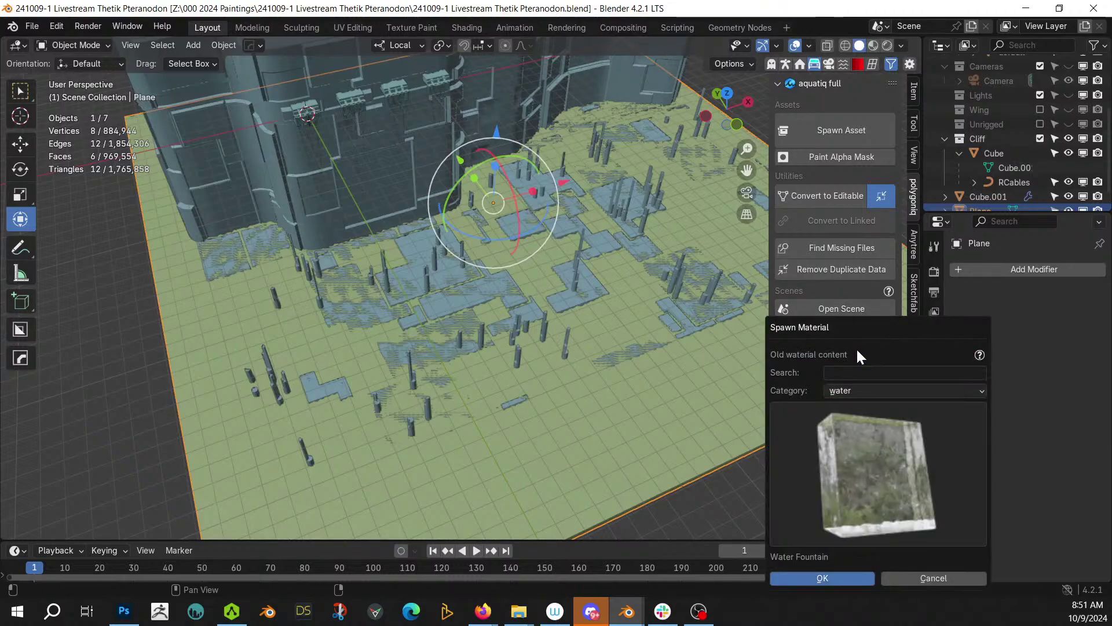
{"action": "left_click", "coordinate": [885, 475]}
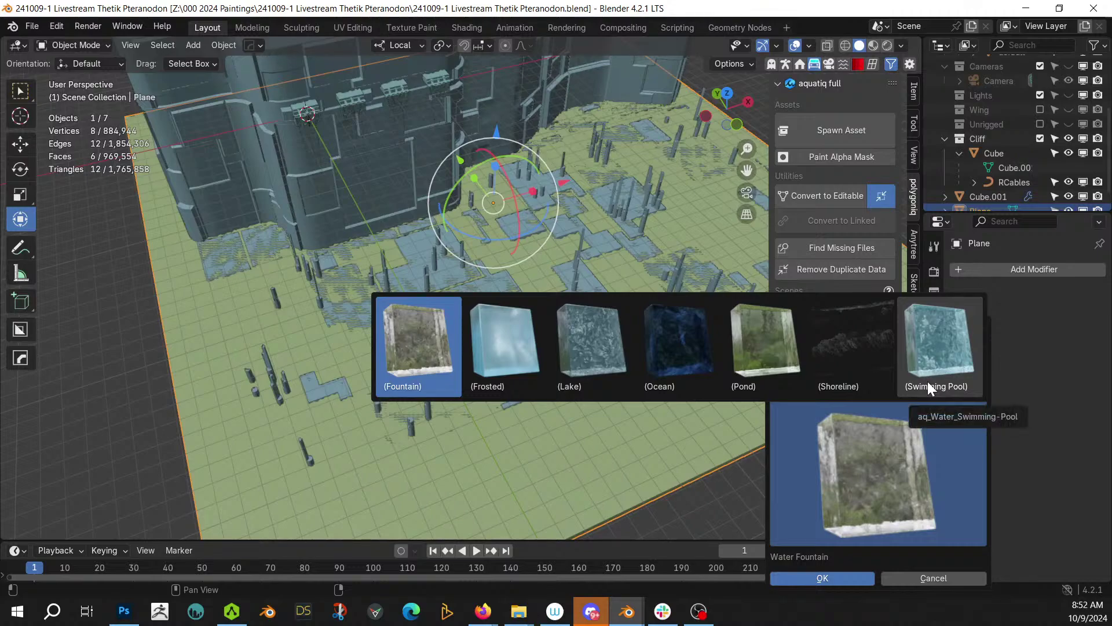
{"action": "left_click", "coordinate": [415, 358]}
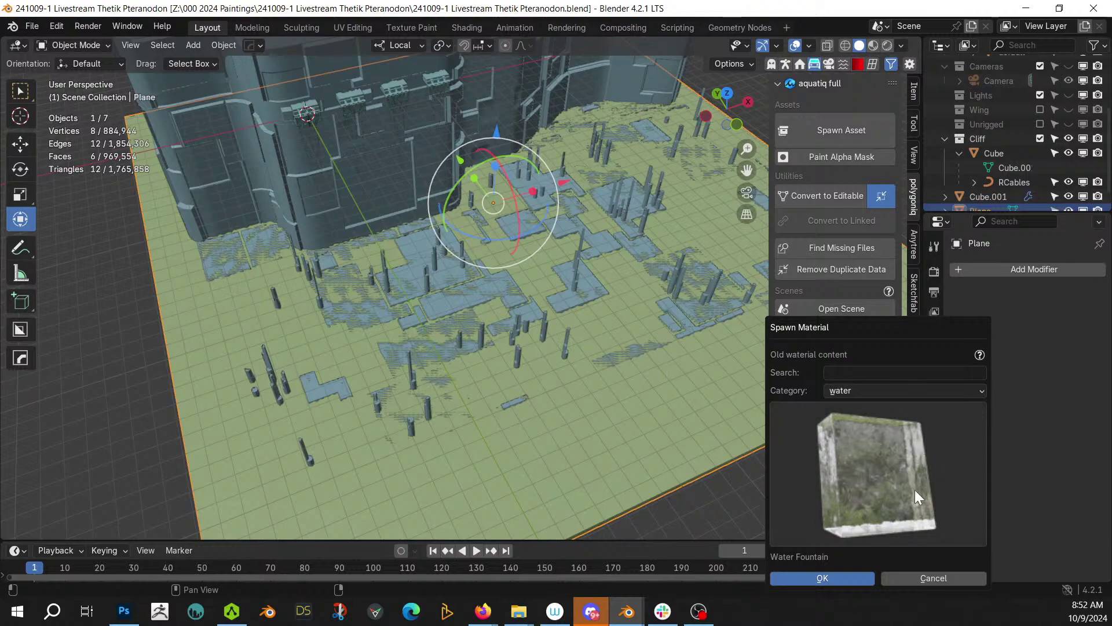
{"action": "left_click", "coordinate": [833, 580]}
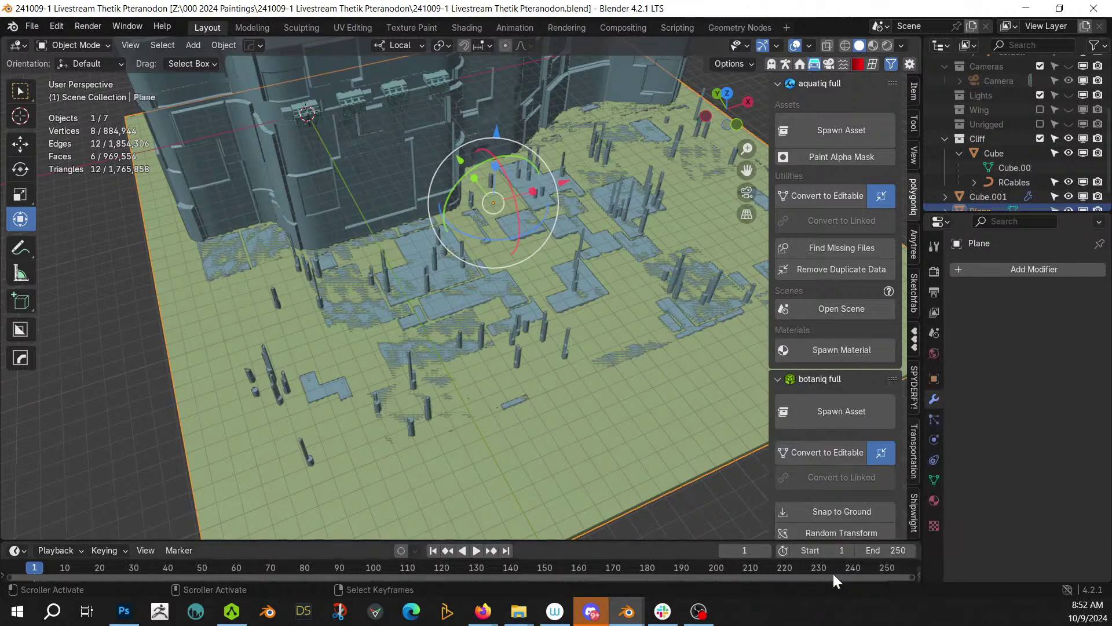
- Convert the slab's aquatiq material to editable, show its settings and preview the scene in Rendered shading
{"action": "left_click", "coordinate": [832, 194]}
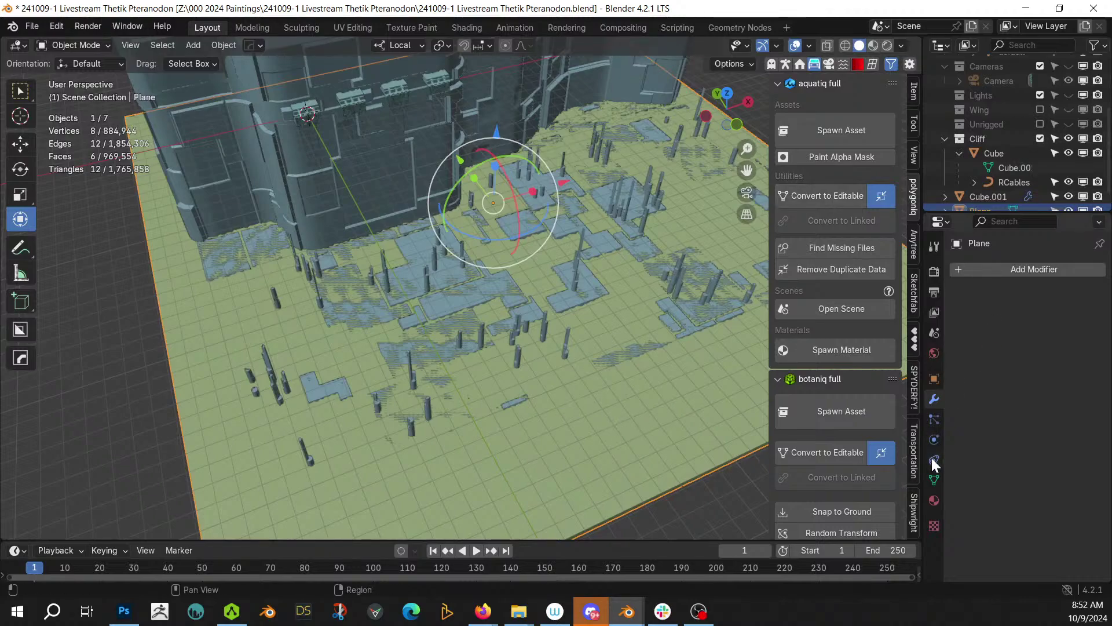
{"action": "left_click", "coordinate": [933, 499]}
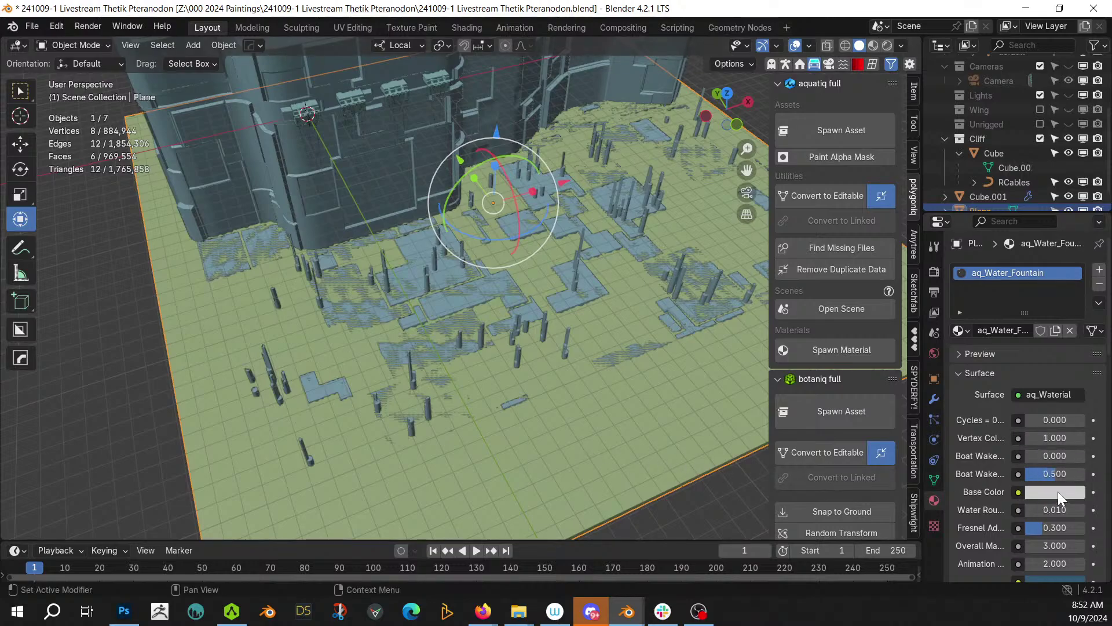
{"action": "key", "text": "z"}
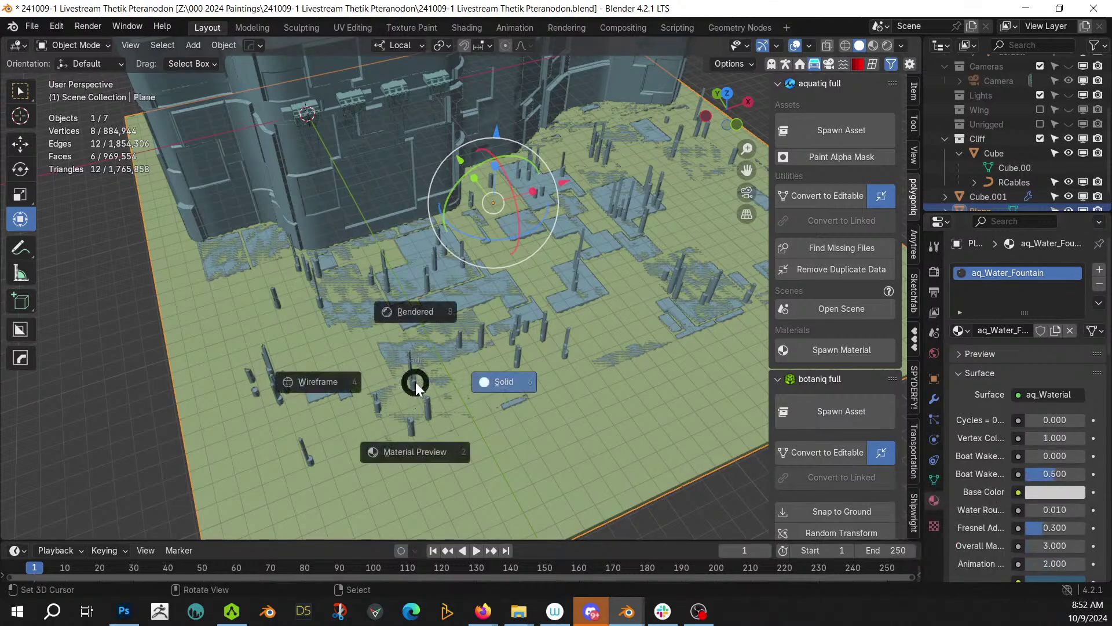
{"action": "key", "text": "8"}
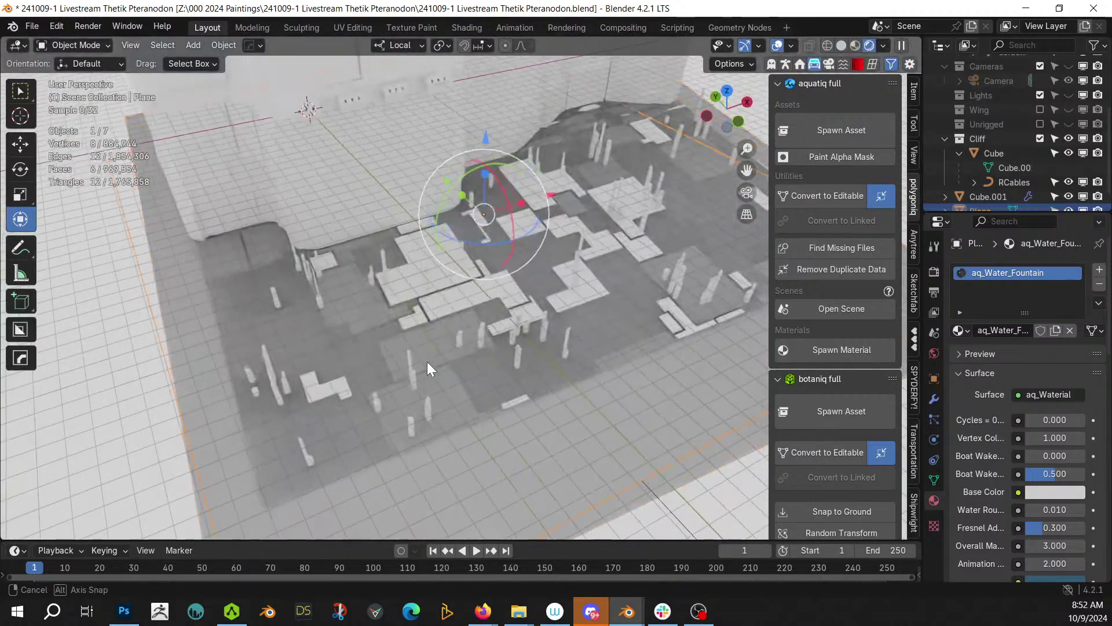
{"action": "middle_click_drag", "start_coordinate": [425, 365], "coordinate": [439, 315]}
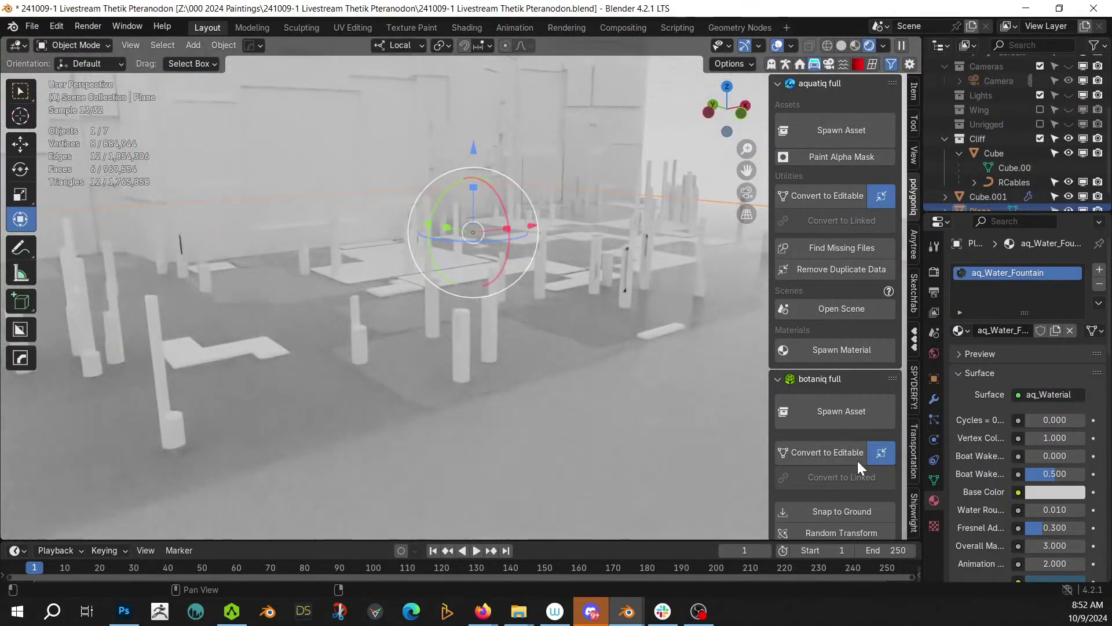
- Set the water material's base color to brown with hue 0.080, saturation 0.363 and value 0.463, and save the file
{"action": "left_click", "coordinate": [1038, 492]}
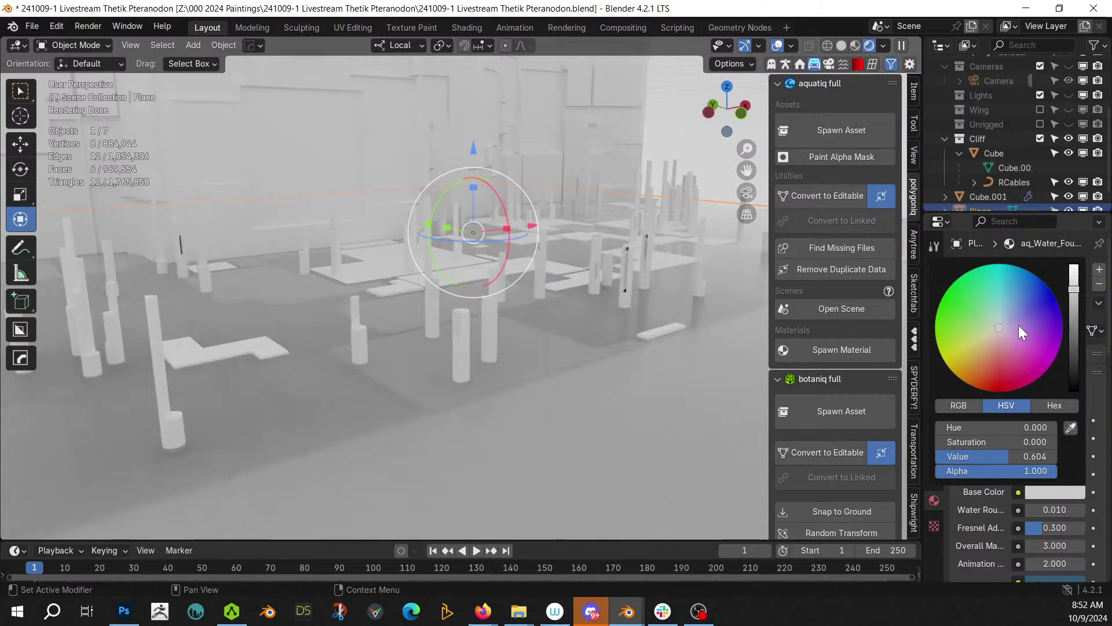
{"action": "mouse_move", "coordinate": [1000, 325]}
{"action": "left_mouse_down"}
{"action": "mouse_move", "coordinate": [989, 322]}
{"action": "mouse_move", "coordinate": [993, 337]}
{"action": "left_mouse_up"}
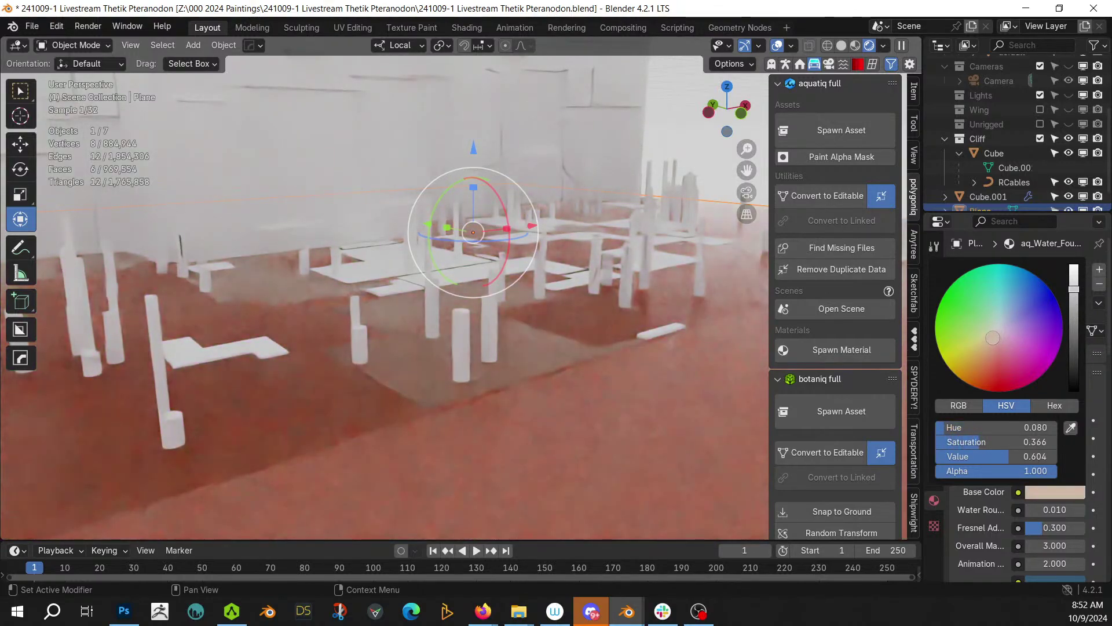
{"action": "left_click_drag", "start_coordinate": [1076, 293], "coordinate": [1074, 301]}
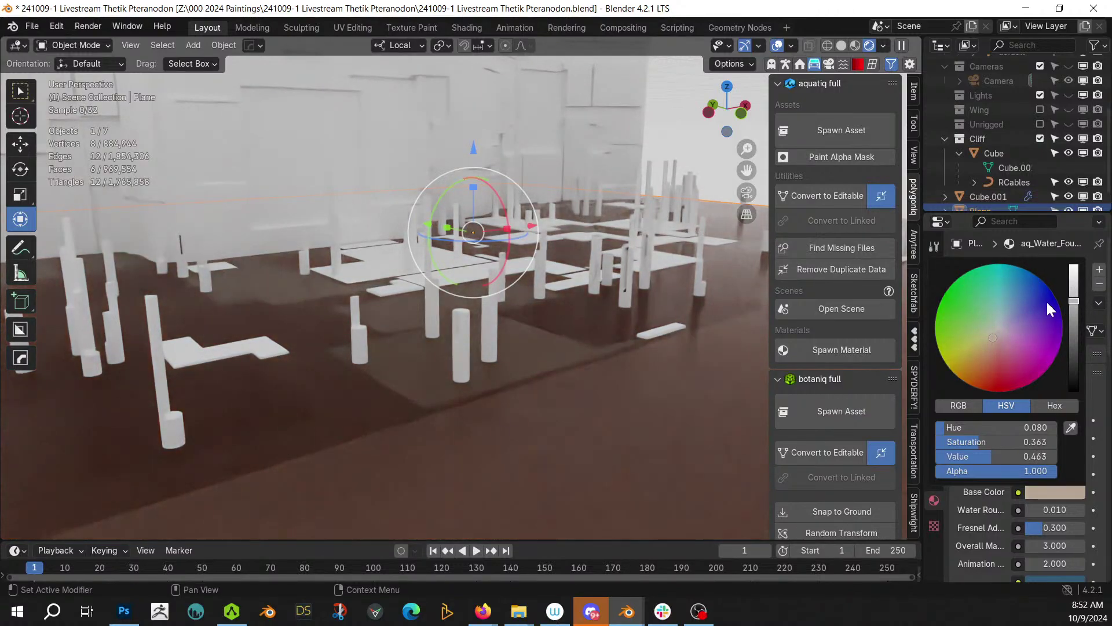
{"action": "mouse_move", "coordinate": [555, 340]}
{"action": "middle_mouse_down"}
{"action": "mouse_move", "coordinate": [516, 349]}
{"action": "mouse_move", "coordinate": [546, 346]}
{"action": "middle_mouse_up"}
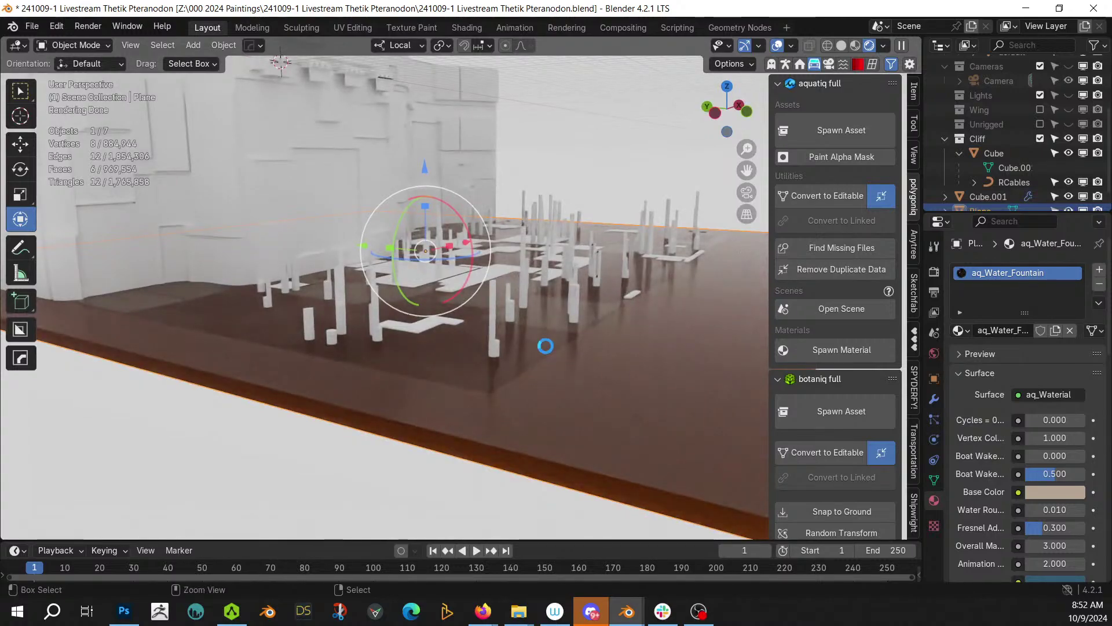
{"action": "key", "text": "ctrl+s"}
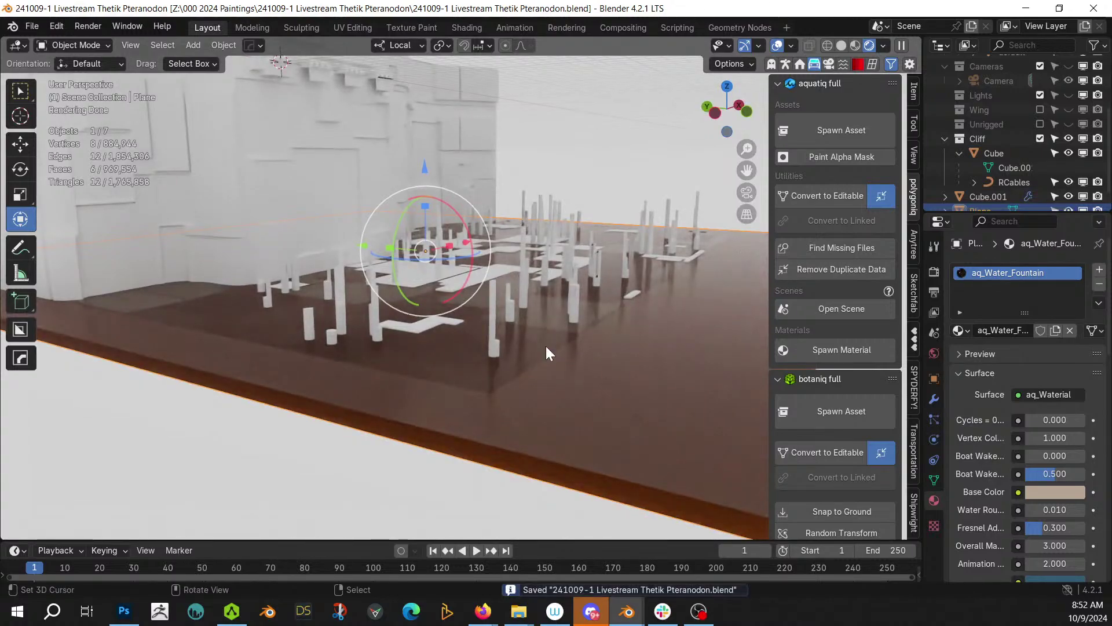
- Append the Random Flow shading materials to the file
{"action": "middle_click_drag", "start_coordinate": [560, 286], "coordinate": [481, 361]}
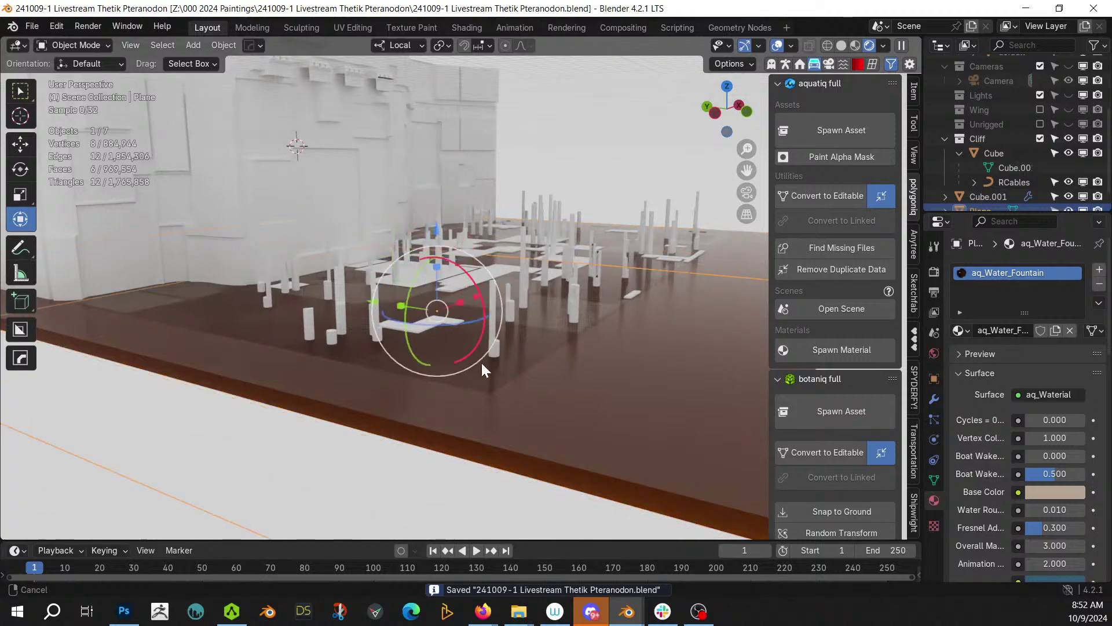
{"action": "key", "text": "shift+q"}
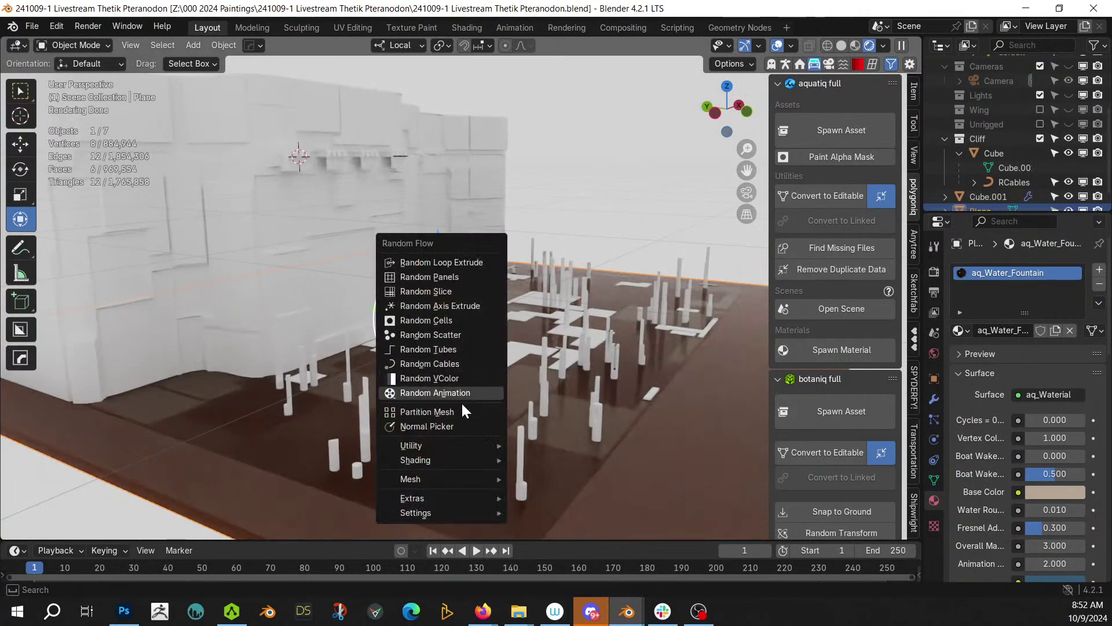
{"action": "mouse_move", "coordinate": [443, 457]}
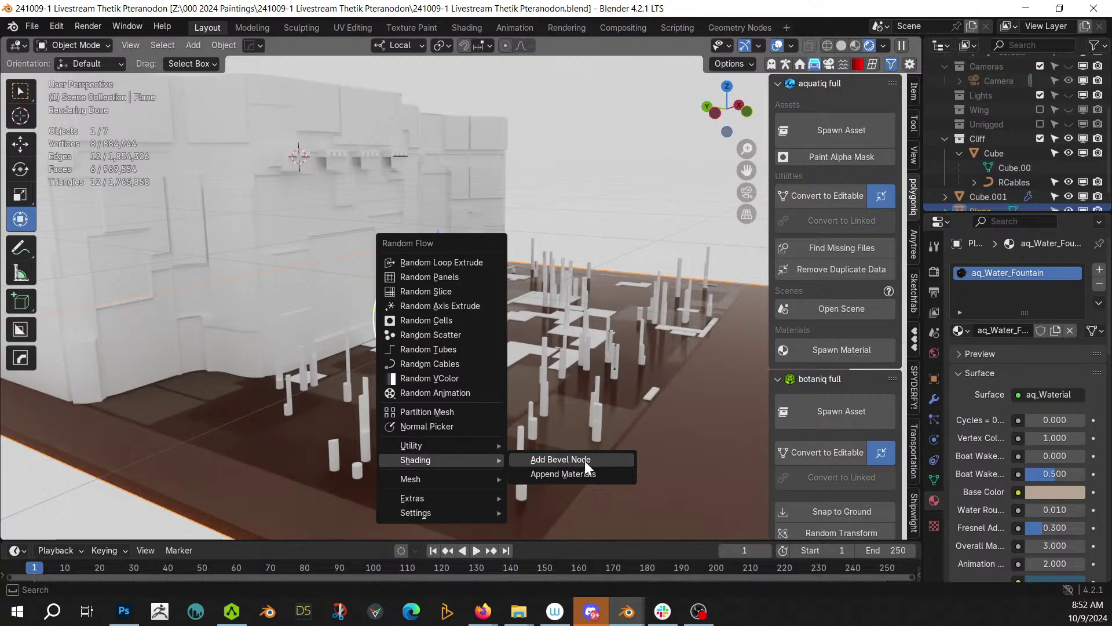
{"action": "left_click", "coordinate": [582, 475]}
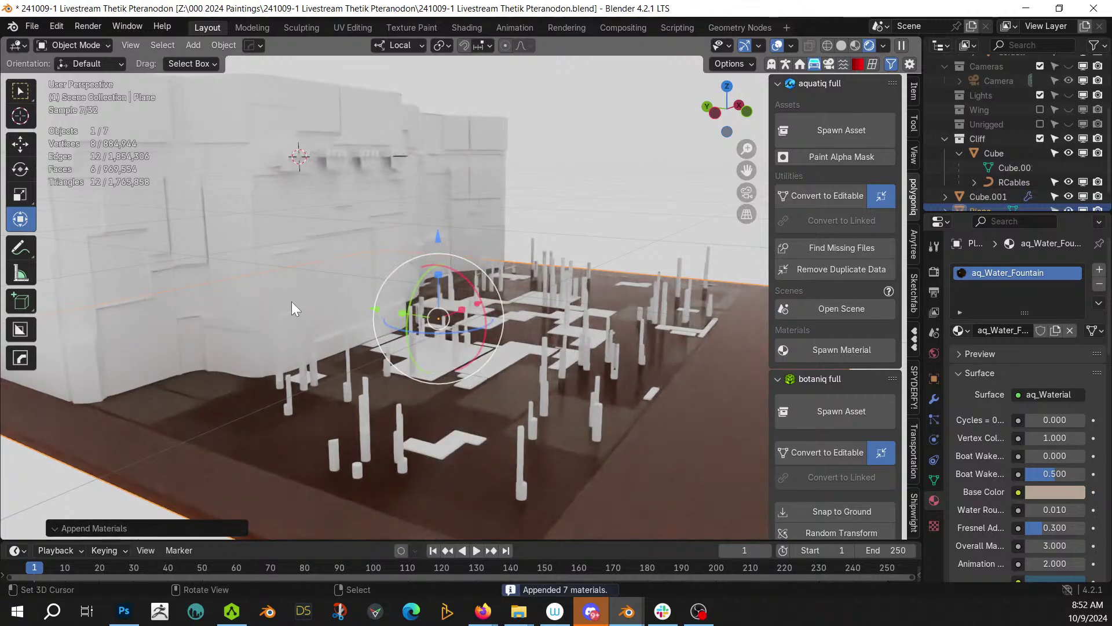
- Unwrap all faces of the cliff mesh with Smart UV Project at a 66° angle limit
{"action": "left_click", "coordinate": [388, 304]}
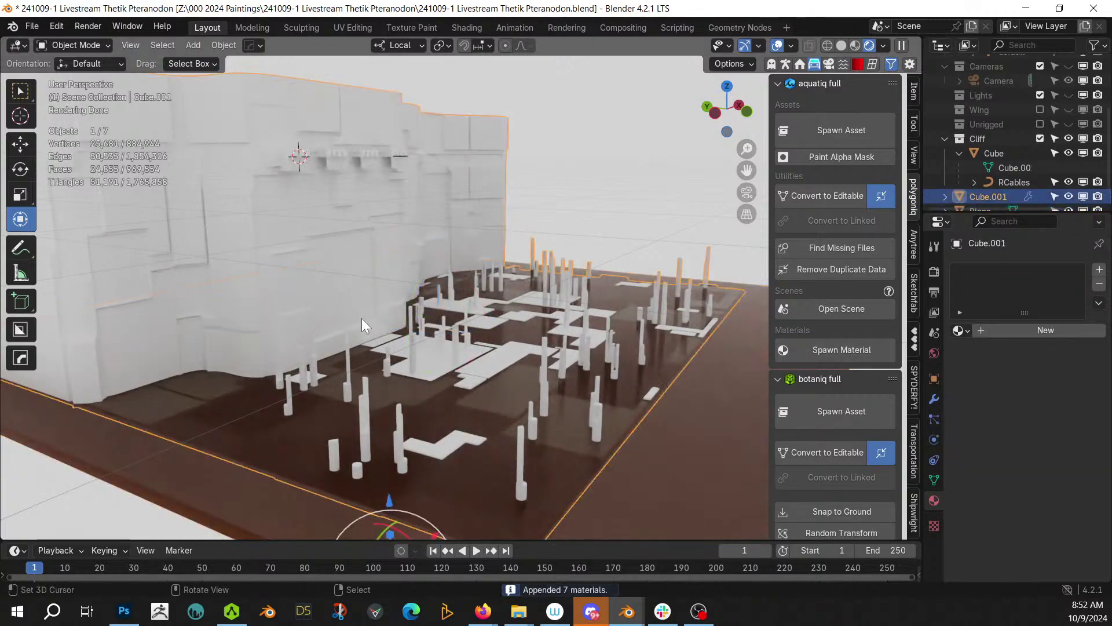
{"action": "key", "text": "Tab"}
{"action": "key", "text": "a"}
{"action": "key", "text": "u"}
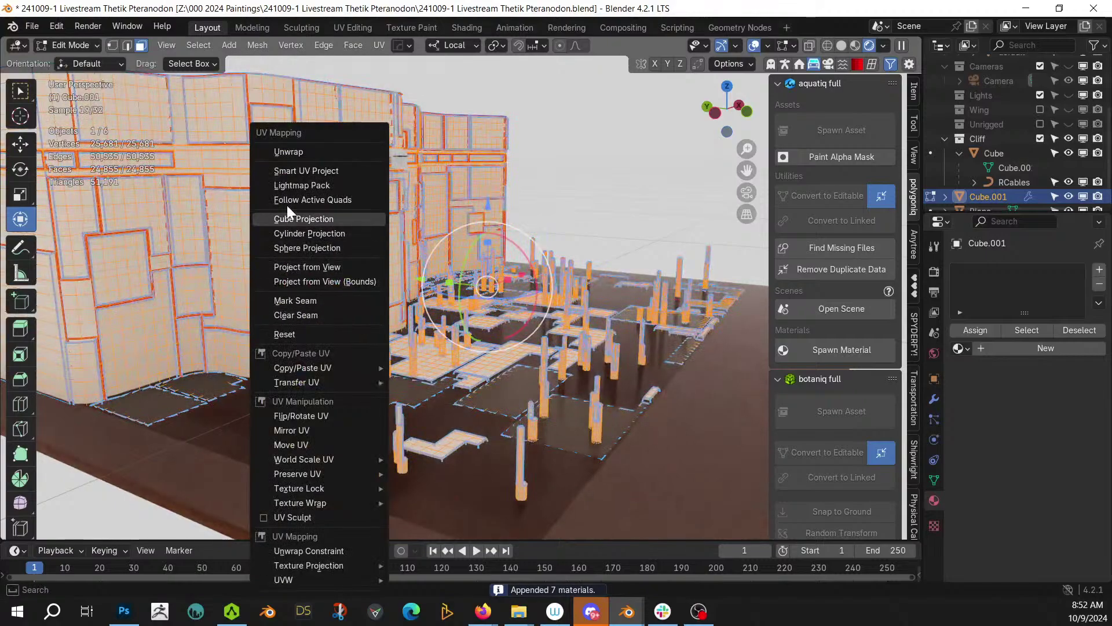
{"action": "left_click", "coordinate": [322, 169]}
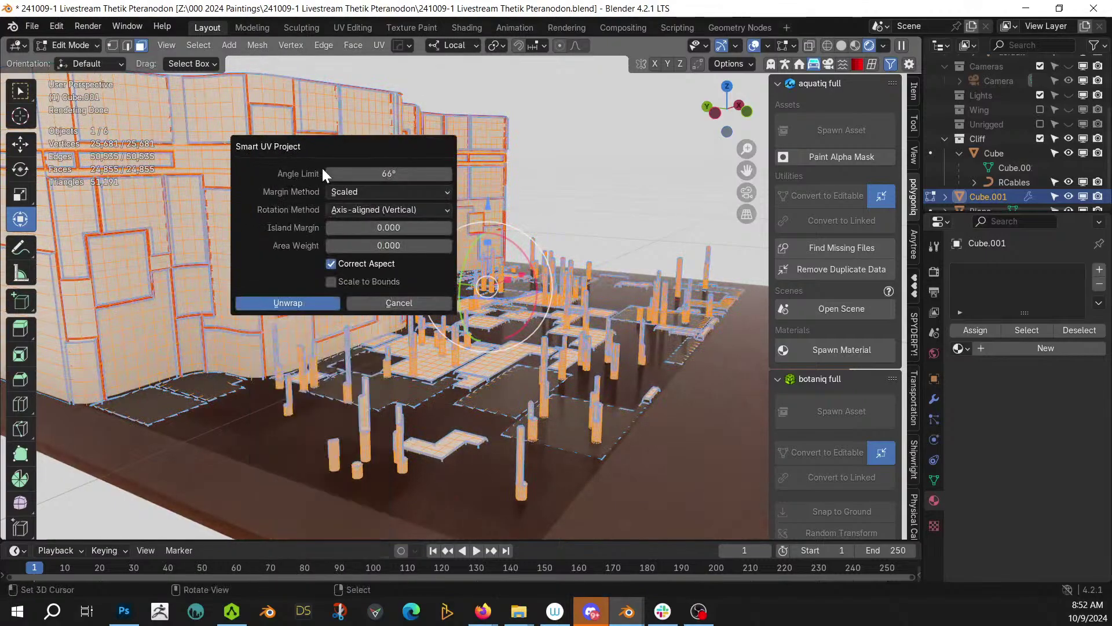
{"action": "left_click", "coordinate": [309, 301]}
{"action": "key", "text": "Tab"}
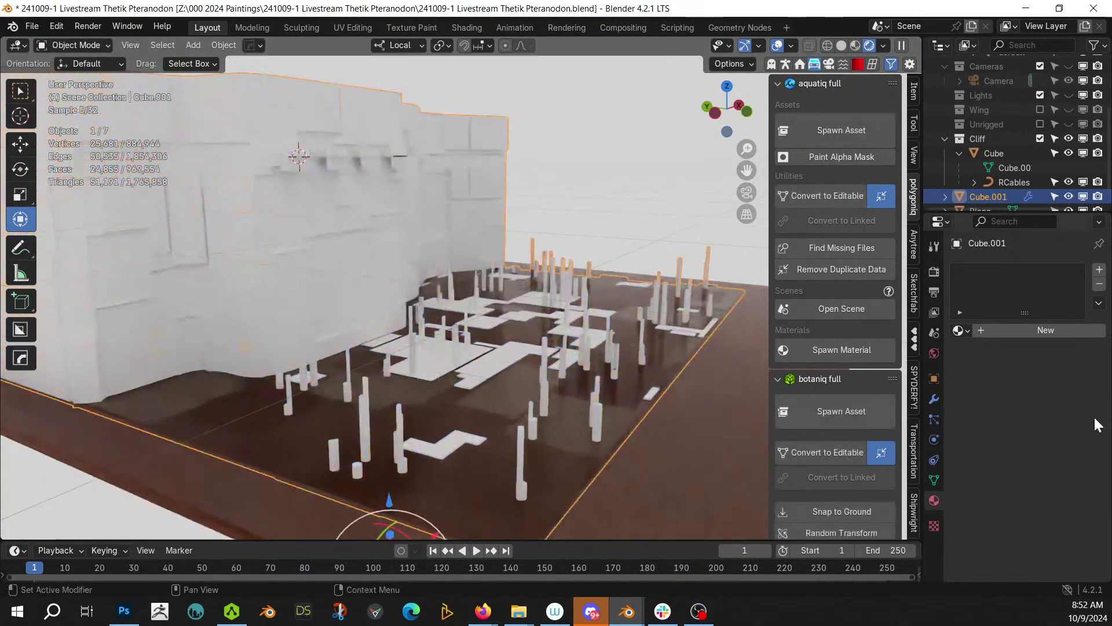
- Assign the rflow_panel_soft_uv material to the cliff and save the file
{"action": "left_click", "coordinate": [965, 331]}
{"action": "type", "text": "rflow"}
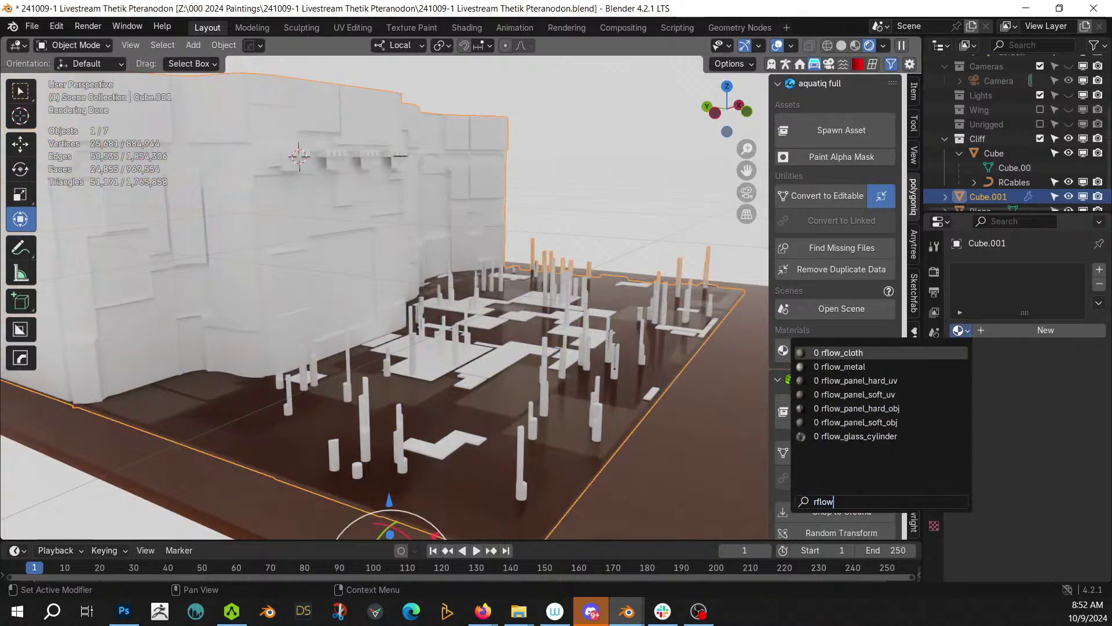
{"action": "key", "text": "Down"}
{"action": "key", "text": "Down"}
{"action": "key", "text": "Down"}
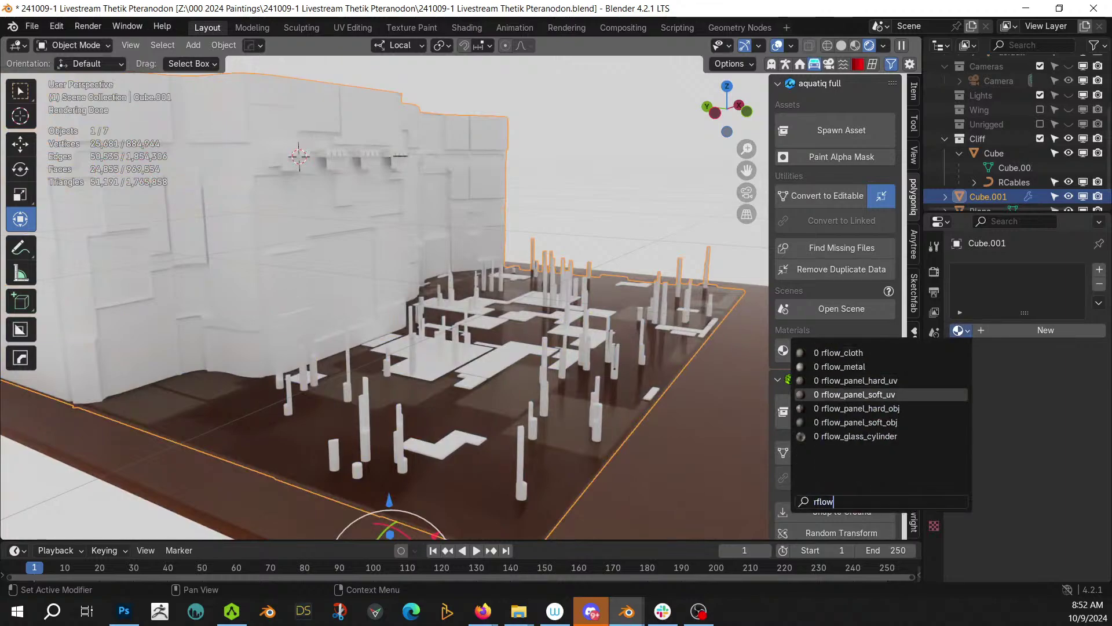
{"action": "key", "text": "Return"}
{"action": "middle_click_drag", "start_coordinate": [605, 390], "coordinate": [564, 380]}
{"action": "scroll", "coordinate": [564, 380], "scroll_direction": "up", "scroll_amount": 3}
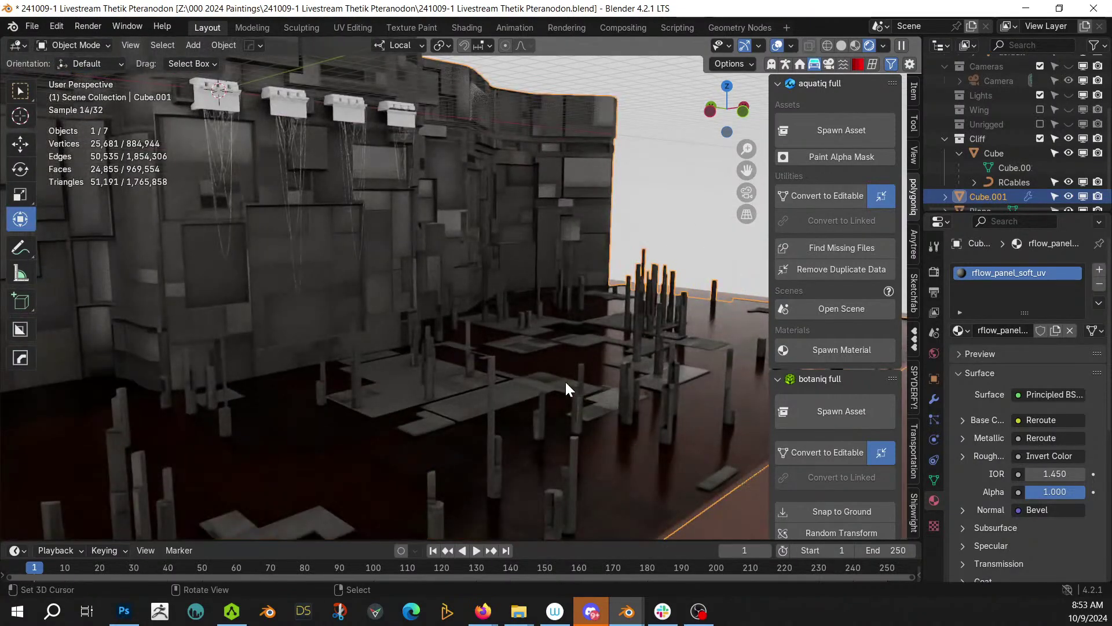
{"action": "key", "text": "ctrl+s"}
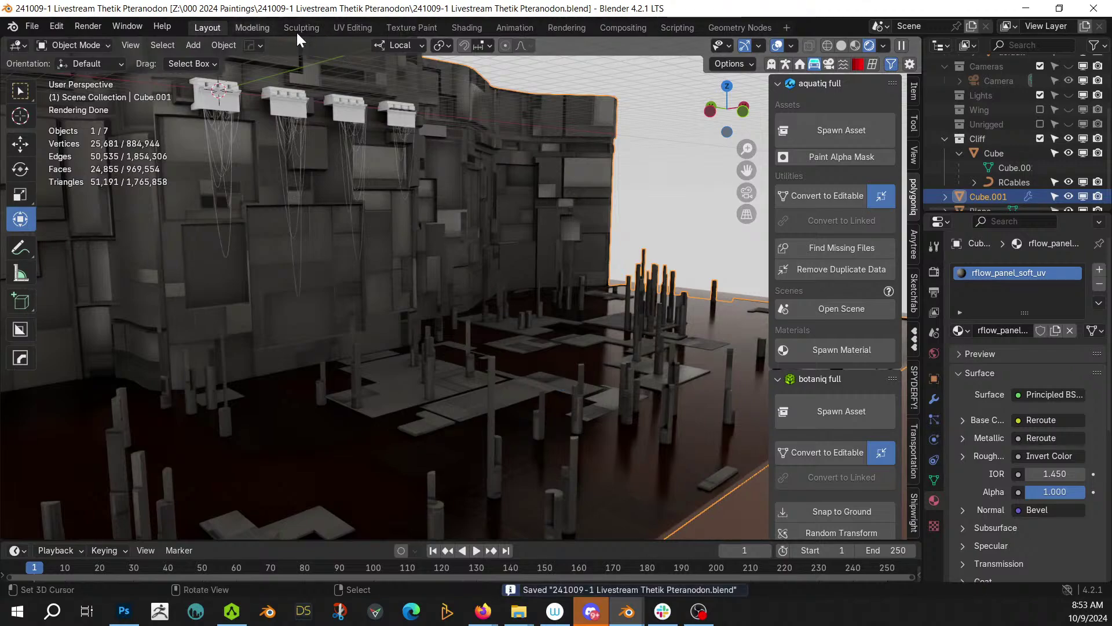
- In the Shading workspace, set the Ambient Occlusion node's distance to 5 in the cliff's panel material
{"action": "left_click", "coordinate": [465, 28]}
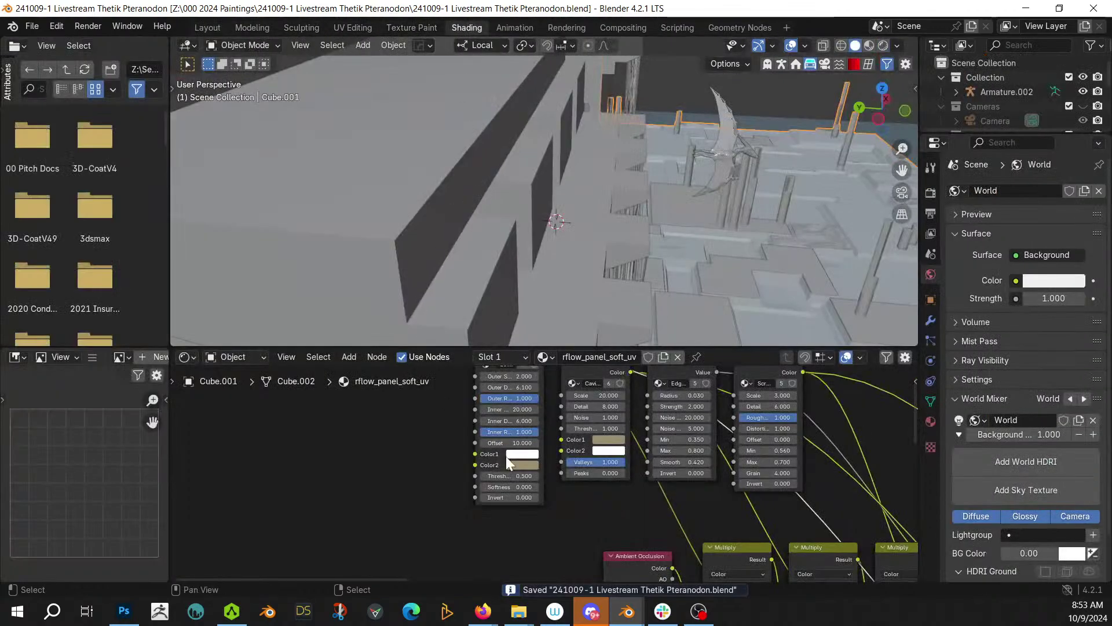
{"action": "middle_click_drag", "start_coordinate": [443, 485], "coordinate": [440, 561]}
{"action": "middle_click_drag", "start_coordinate": [404, 500], "coordinate": [336, 439]}
{"action": "left_click", "coordinate": [580, 477]}
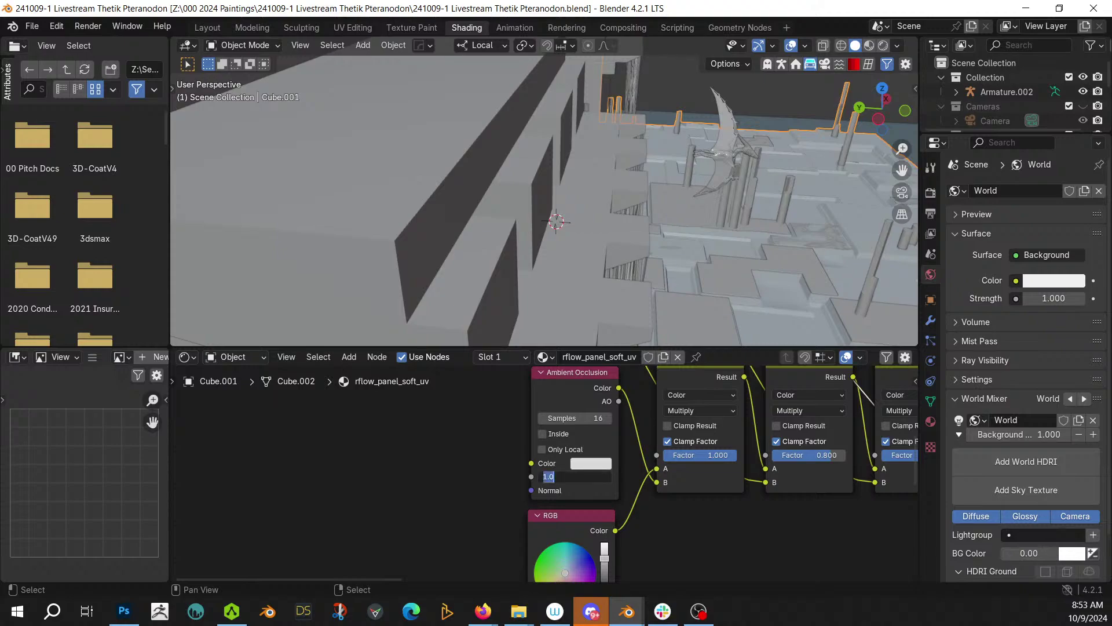
{"action": "type", "text": "5"}
{"action": "key", "text": "Return"}
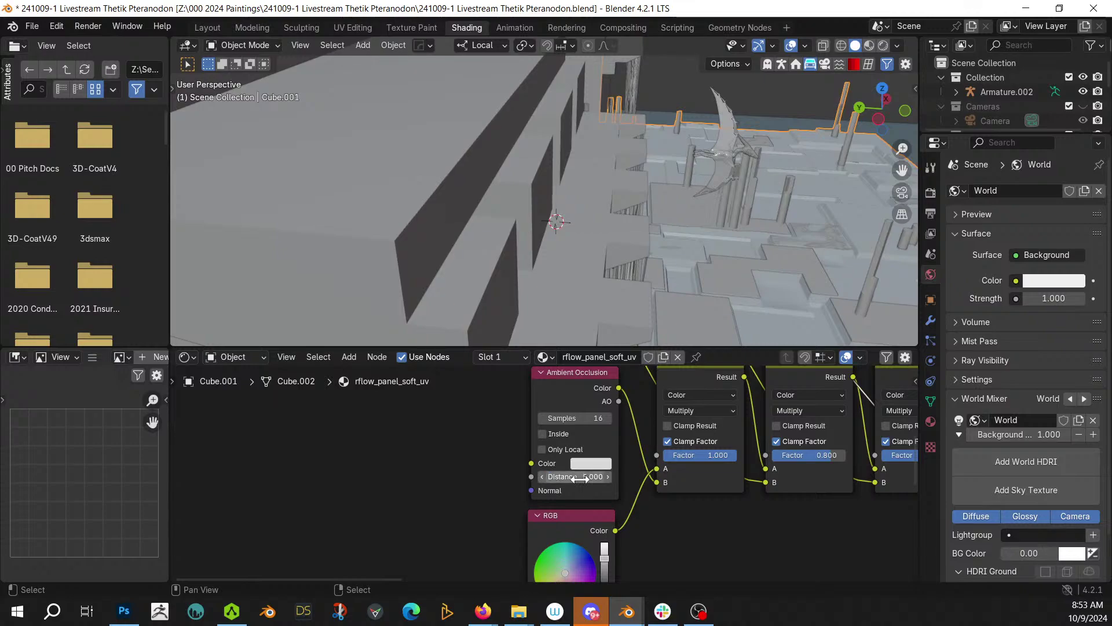
- Tint the Ambient Occlusion node's colour beige with hue 0.082, saturation 0.306 and value 0.410
{"action": "left_click", "coordinate": [592, 464]}
{"action": "left_click_drag", "start_coordinate": [697, 285], "coordinate": [696, 300]}
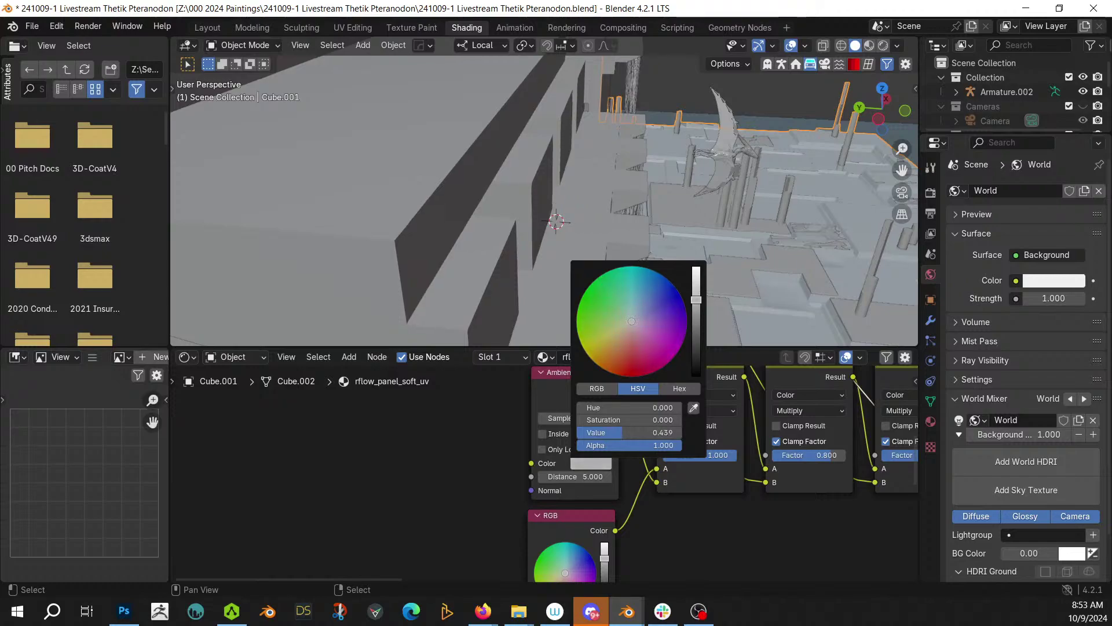
{"action": "left_click", "coordinate": [628, 327]}
- Switch the 3D viewport to rendered shading to judge the cliff's panel material
{"action": "middle_click_drag", "start_coordinate": [683, 260], "coordinate": [742, 184]}
{"action": "key", "text": "z"}
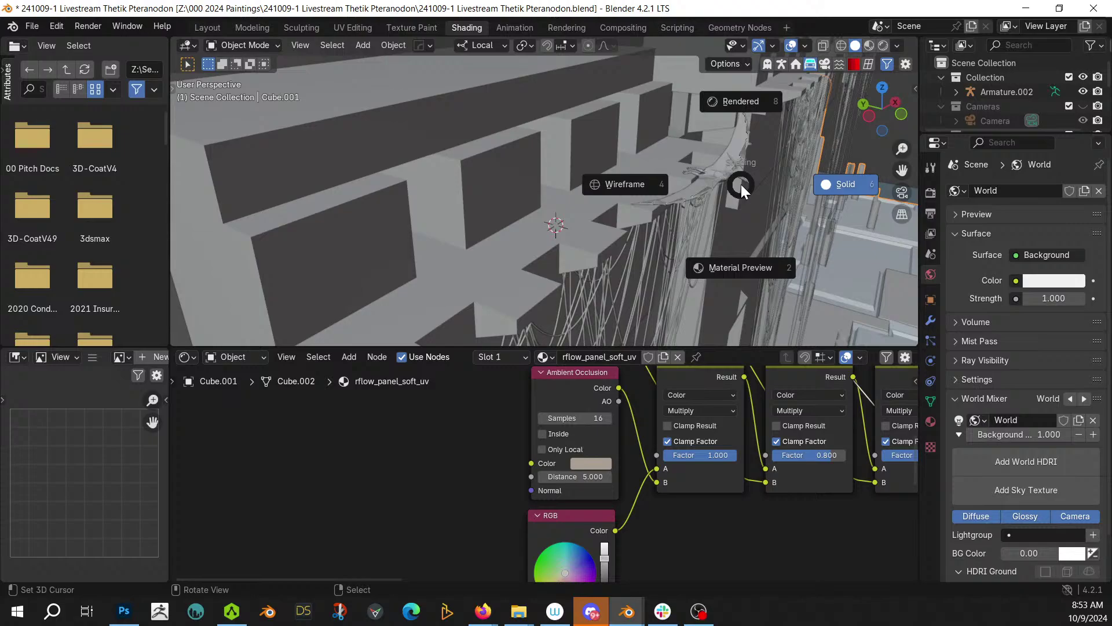
{"action": "key", "text": "8"}
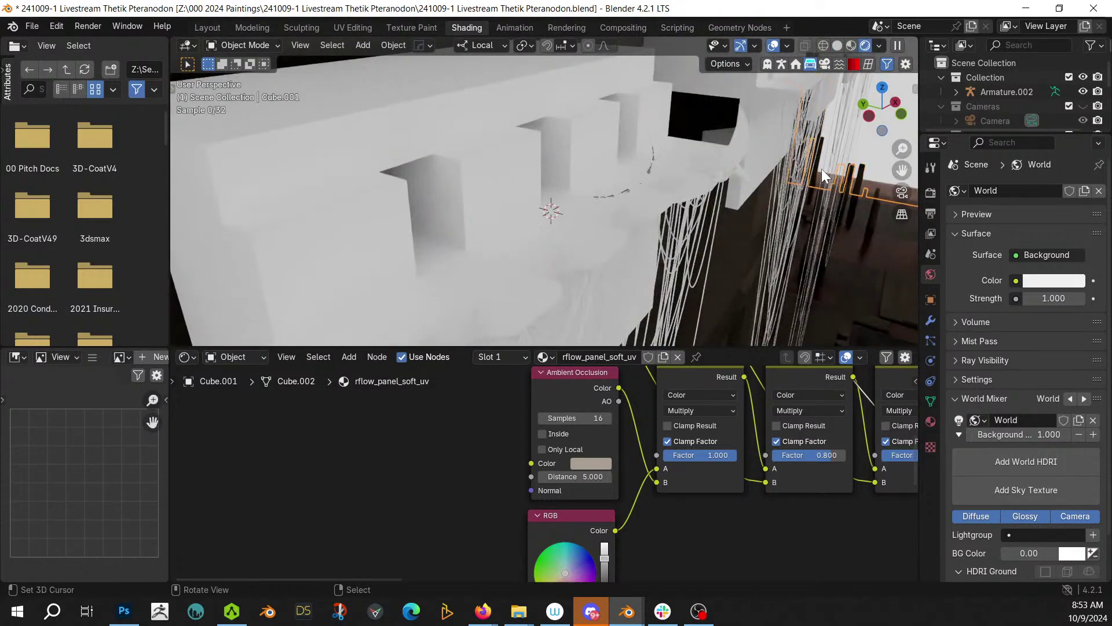
- Set the Ambient Occlusion node's distance to 2 and preview that node's output directly on the cliff
{"action": "scroll", "coordinate": [821, 169], "scroll_direction": "up", "scroll_amount": 10}
{"action": "middle_click_drag", "start_coordinate": [697, 153], "coordinate": [588, 210]}
{"action": "left_click", "coordinate": [586, 480]}
{"action": "key", "text": "Return"}
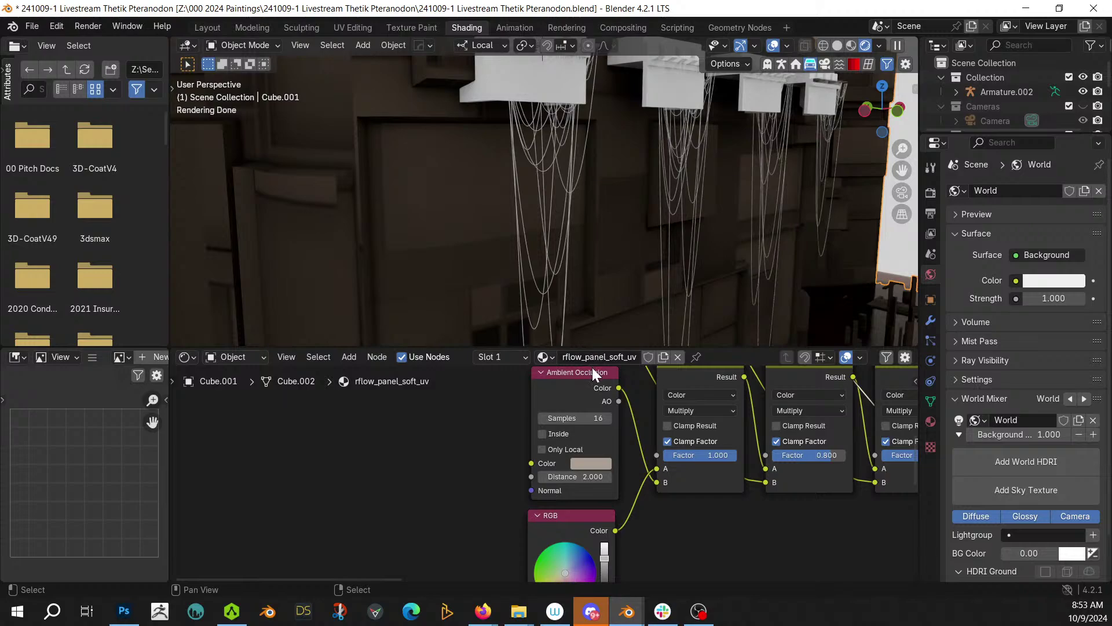
{"action": "left_click", "coordinate": [575, 373], "text": "ctrl+shift"}
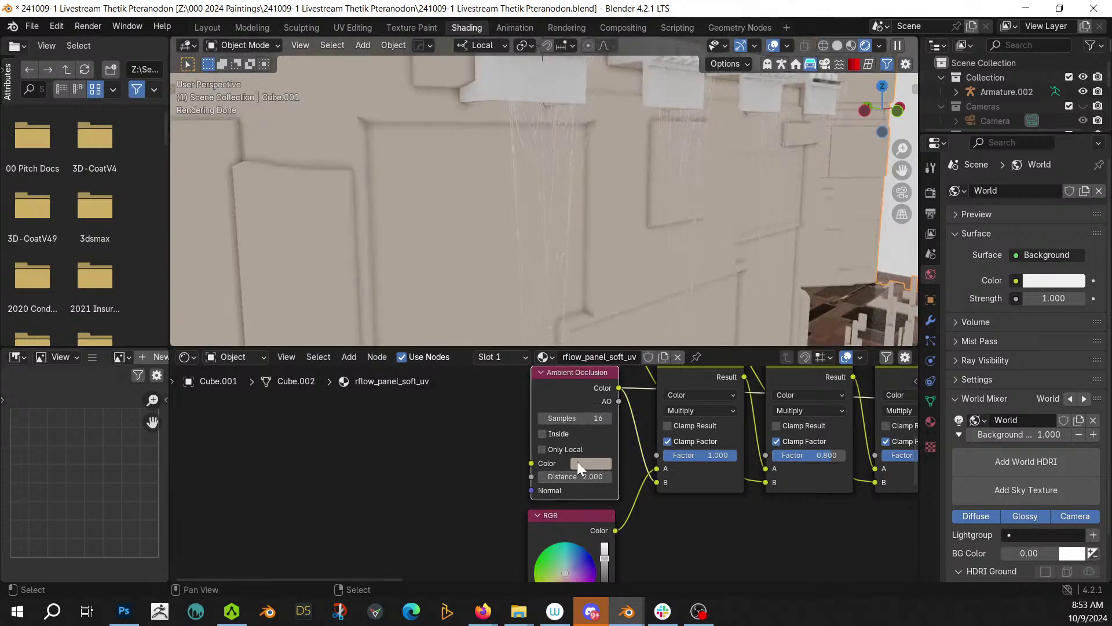
- Raise the Ambient Occlusion distance to 15.1 and fully desaturate the node's colour to a neutral grey
{"action": "left_click_drag", "start_coordinate": [589, 477], "coordinate": [621, 476]}
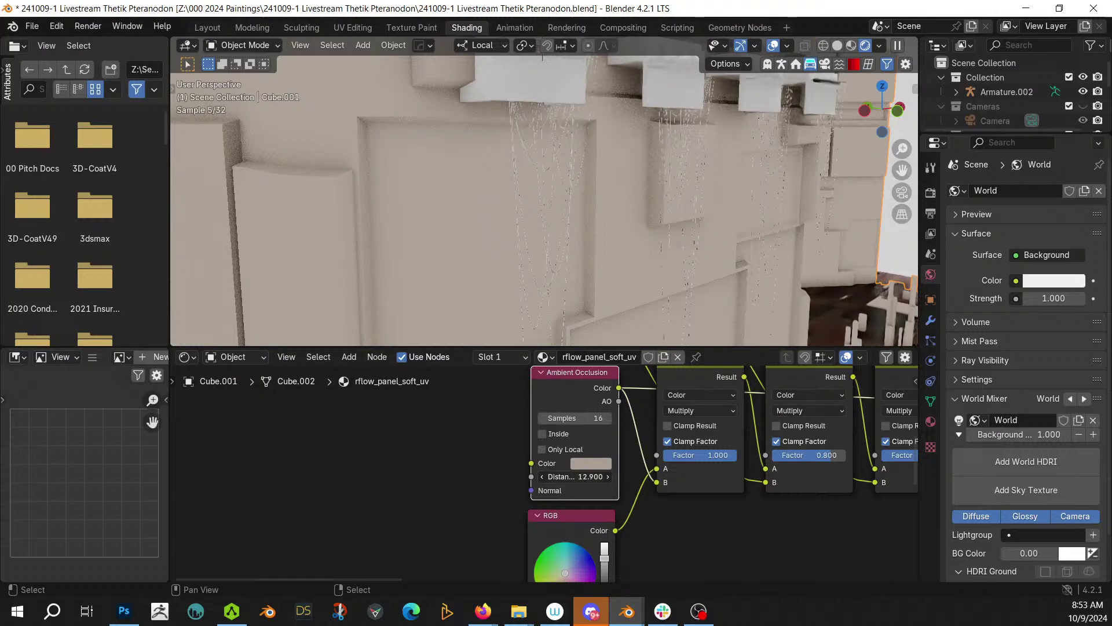
{"action": "left_click", "coordinate": [589, 463]}
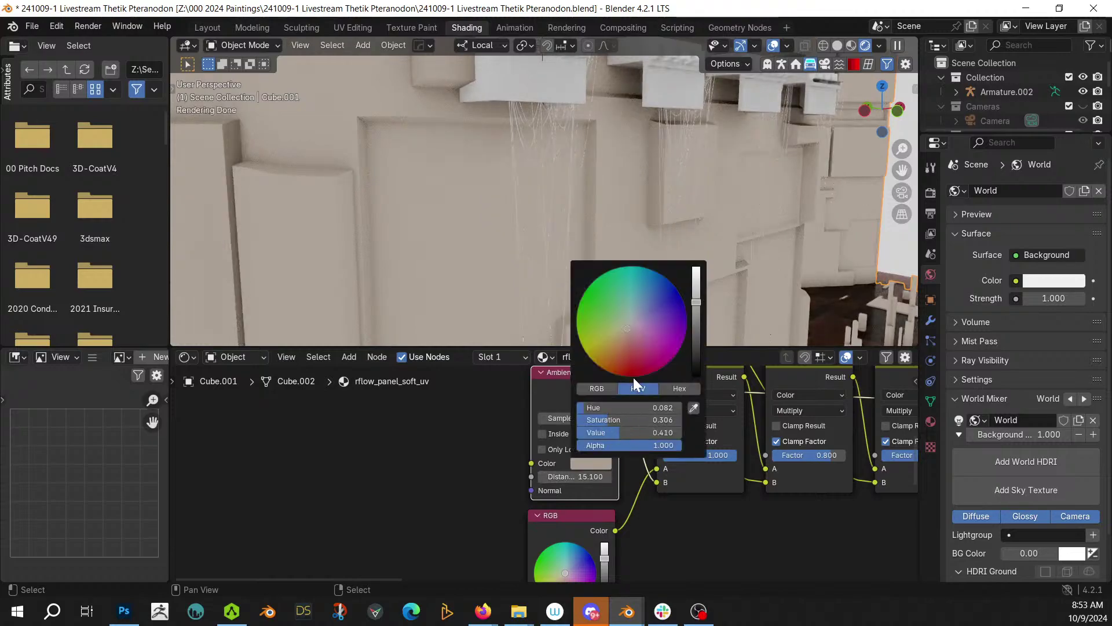
{"action": "left_click_drag", "start_coordinate": [613, 418], "coordinate": [578, 418]}
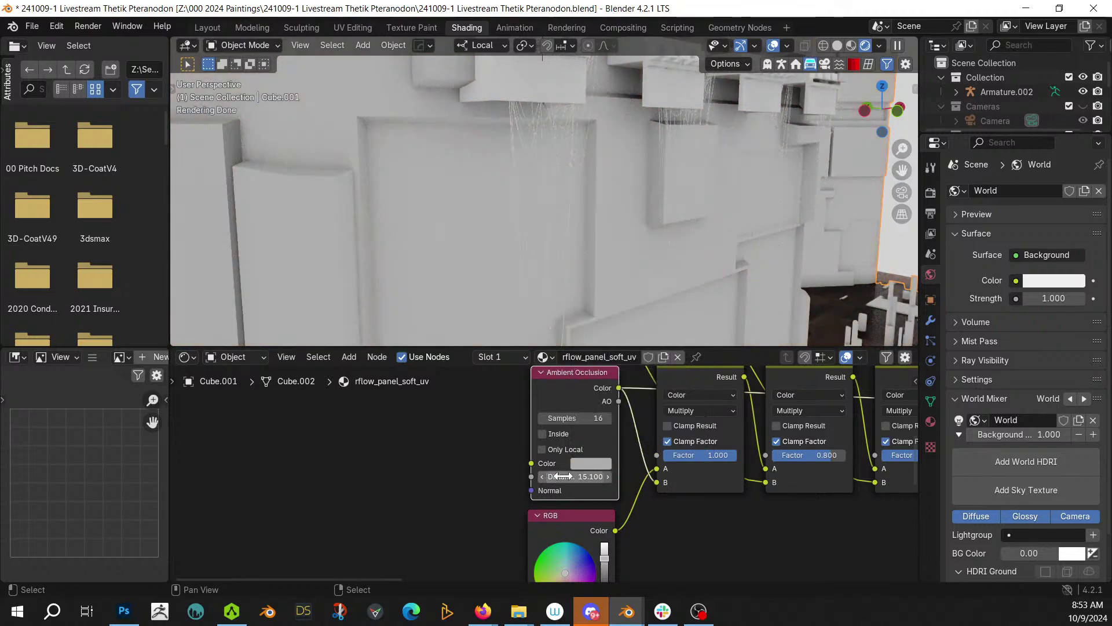
- Raise the Ambient Occlusion distance to 19.1 and preview the first Multiply node's output on the cliff
{"action": "mouse_move", "coordinate": [579, 476]}
{"action": "left_mouse_down"}
{"action": "mouse_move", "coordinate": [596, 477]}
{"action": "mouse_move", "coordinate": [580, 477]}
{"action": "left_mouse_up"}
{"action": "scroll", "coordinate": [562, 476], "scroll_direction": "down", "scroll_amount": 1}
{"action": "left_click", "coordinate": [657, 393]}
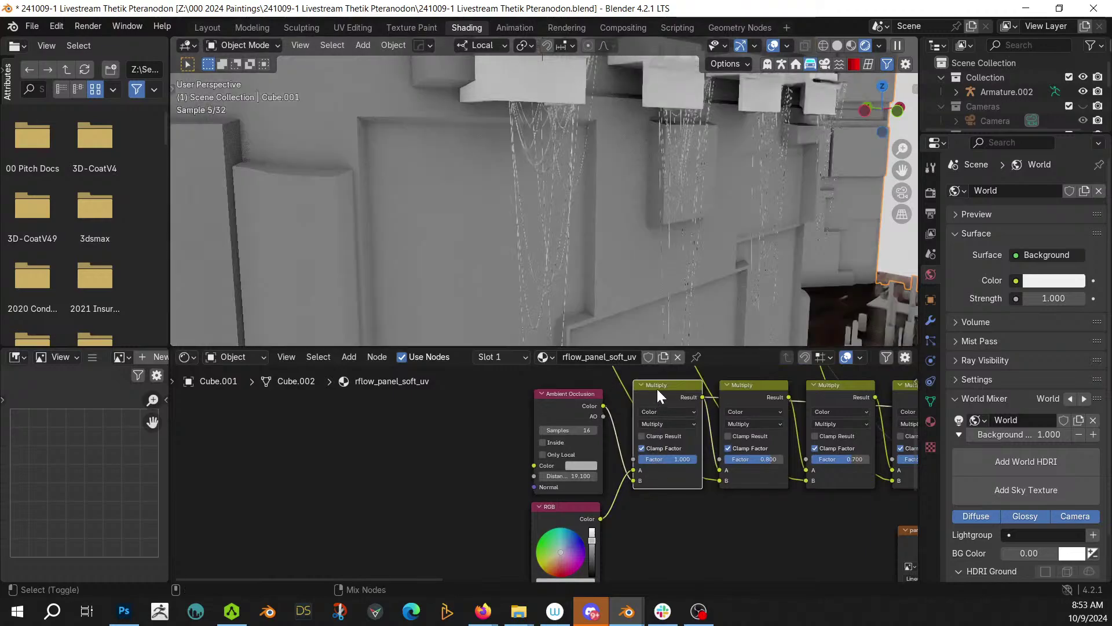
- Lower the Ambient Occlusion node's distance to 5 to tighten the shading around the cliff panels
{"action": "left_click", "coordinate": [574, 477]}
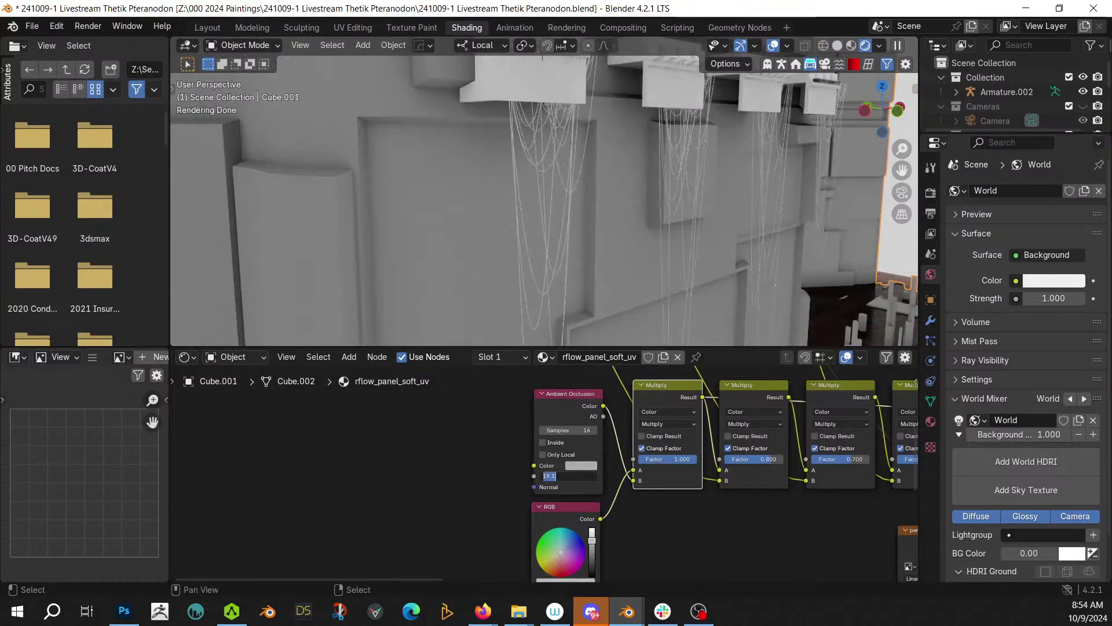
{"action": "key", "text": "Return"}
{"action": "left_click", "coordinate": [574, 477]}
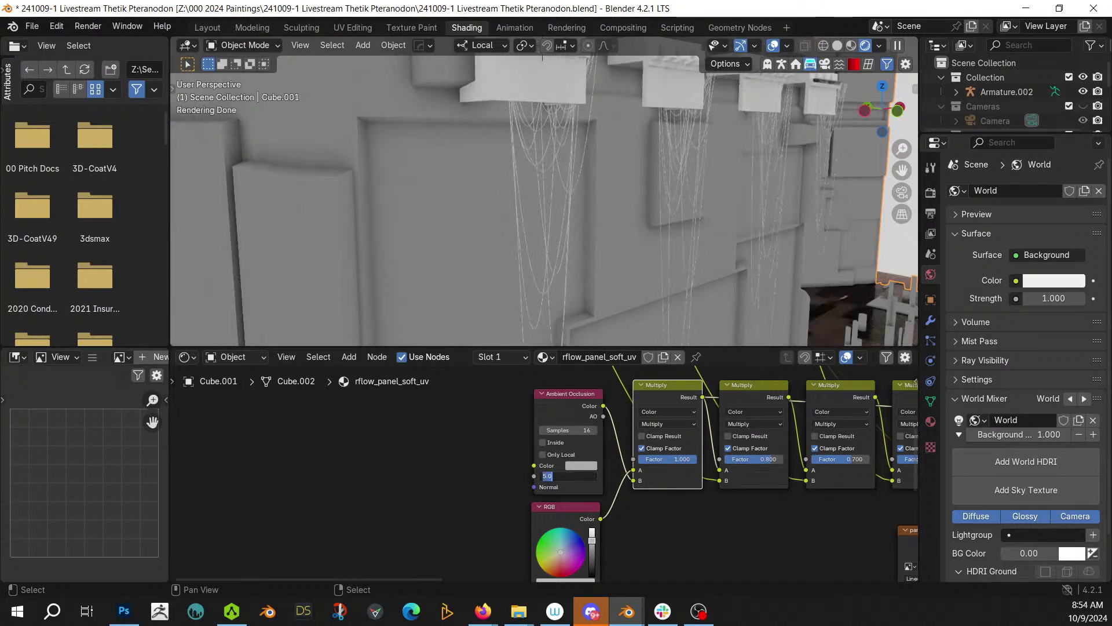
{"action": "key", "text": "Return"}
- Reconnect the Principled BSDF to the Material Output in the cliff's material and save the file
{"action": "scroll", "coordinate": [794, 269], "scroll_direction": "down", "scroll_amount": 4}
{"action": "middle_click_drag", "start_coordinate": [794, 269], "coordinate": [454, 207], "text": "shift"}
{"action": "middle_click_drag", "start_coordinate": [704, 543], "coordinate": [462, 514]}
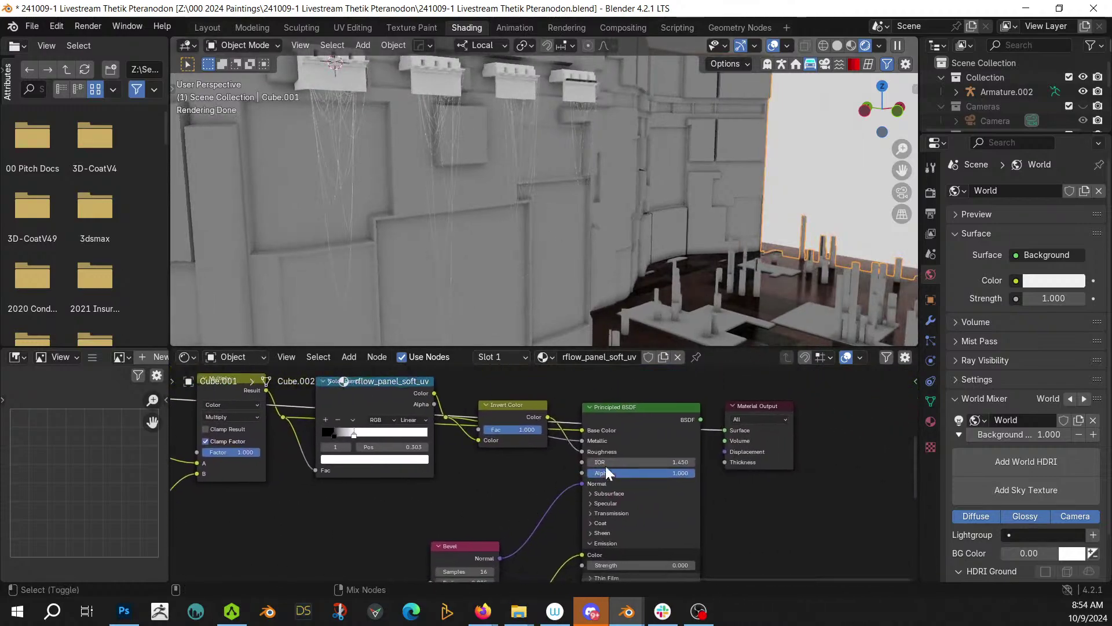
{"action": "left_click", "coordinate": [641, 405]}
{"action": "middle_click_drag", "start_coordinate": [583, 228], "coordinate": [583, 215]}
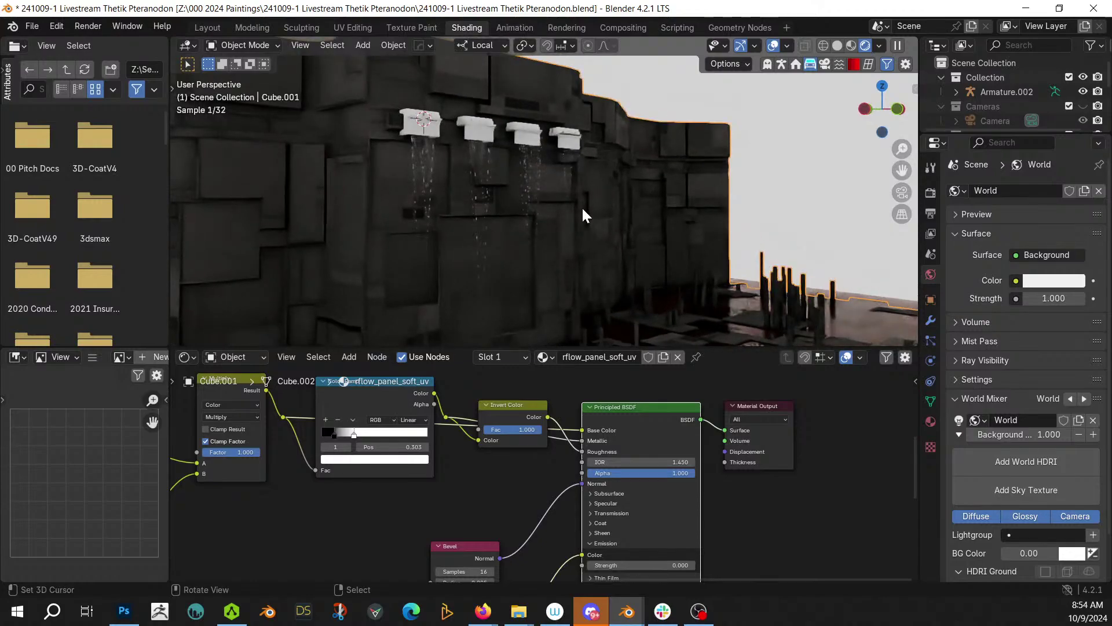
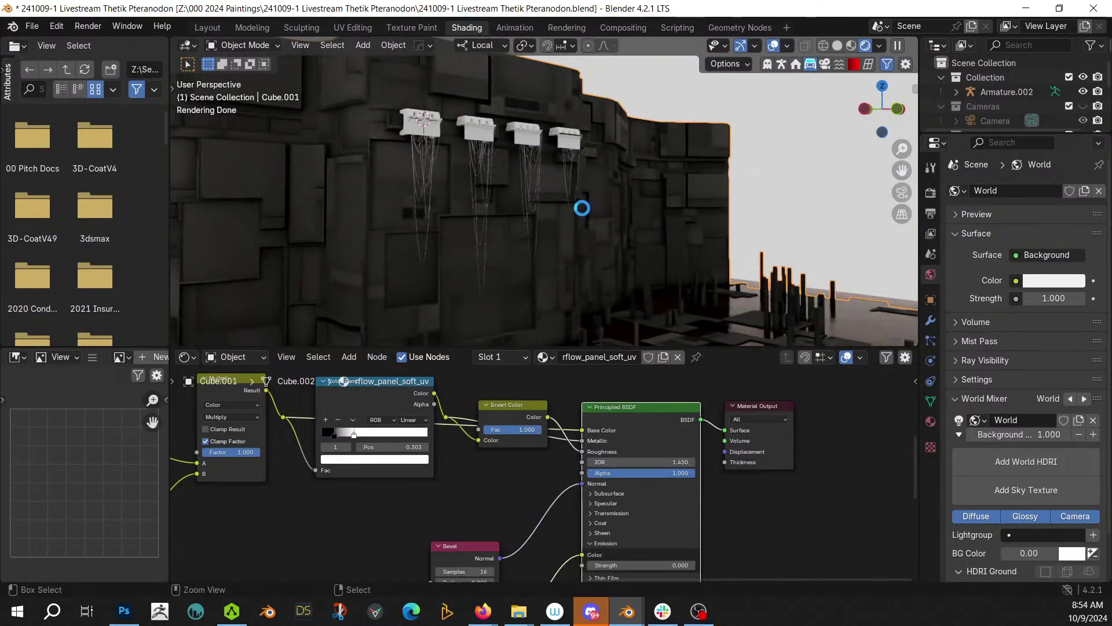
- Assign the existing rflow_panel_hard_uv material to the row of white notched blocks mounted on the cliff wall
{"action": "scroll", "coordinate": [435, 164], "scroll_direction": "up", "scroll_amount": 2}
{"action": "middle_click_drag", "start_coordinate": [436, 164], "coordinate": [519, 242], "text": "shift"}
{"action": "scroll", "coordinate": [467, 265], "scroll_direction": "up", "scroll_amount": 3}
{"action": "scroll", "coordinate": [519, 241], "scroll_direction": "up", "scroll_amount": 3}
{"action": "scroll", "coordinate": [519, 248], "scroll_direction": "up", "scroll_amount": 2}
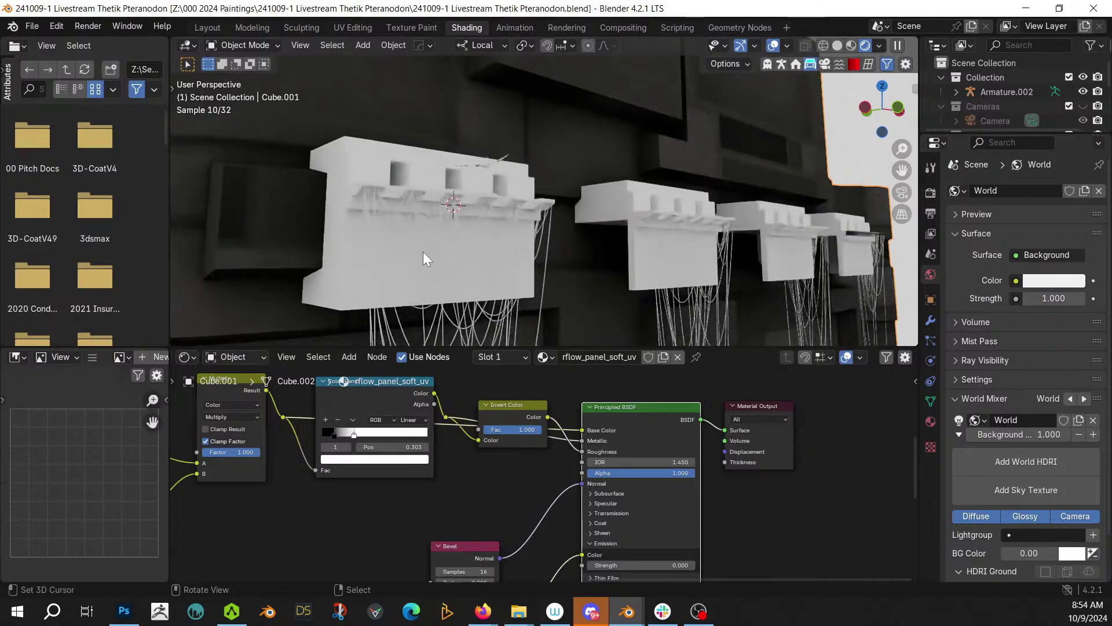
{"action": "left_click", "coordinate": [340, 268]}
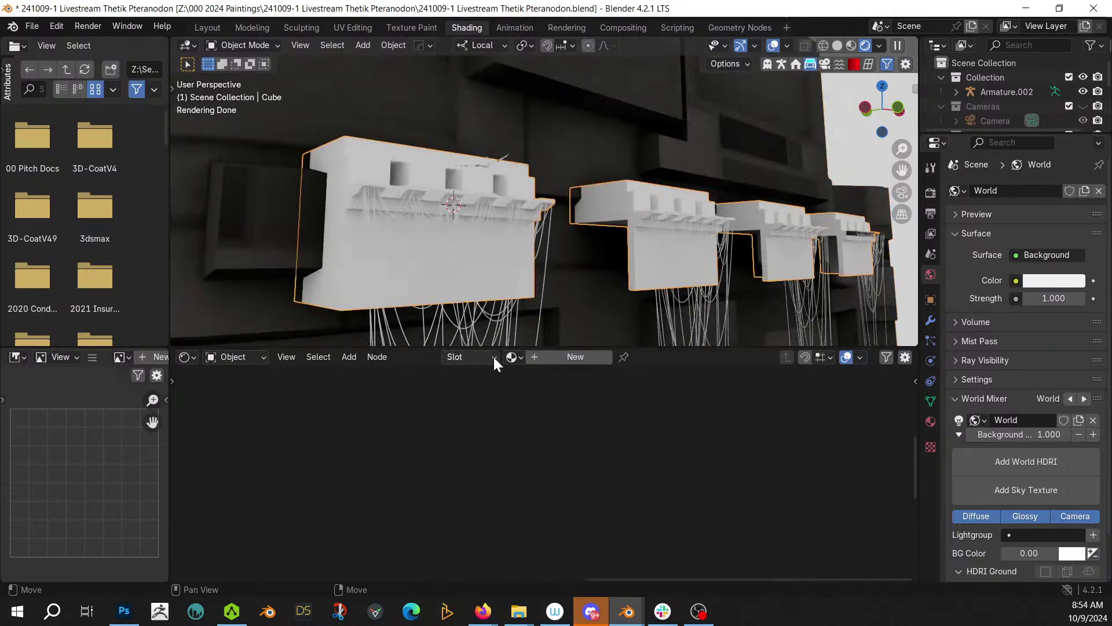
{"action": "left_click", "coordinate": [513, 356]}
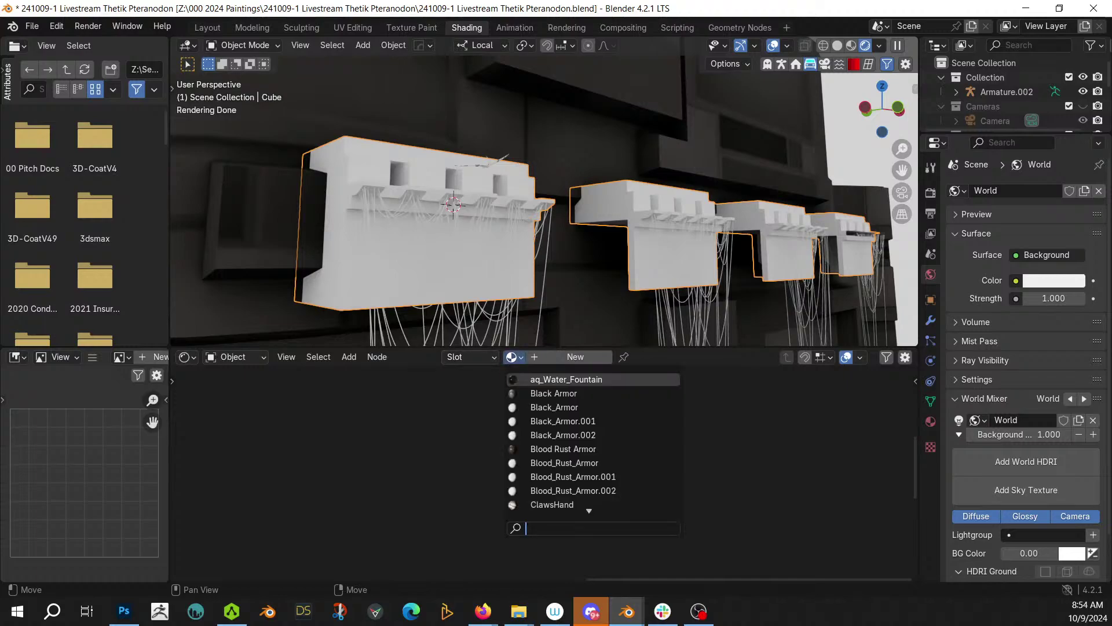
{"action": "type", "text": "rflow"}
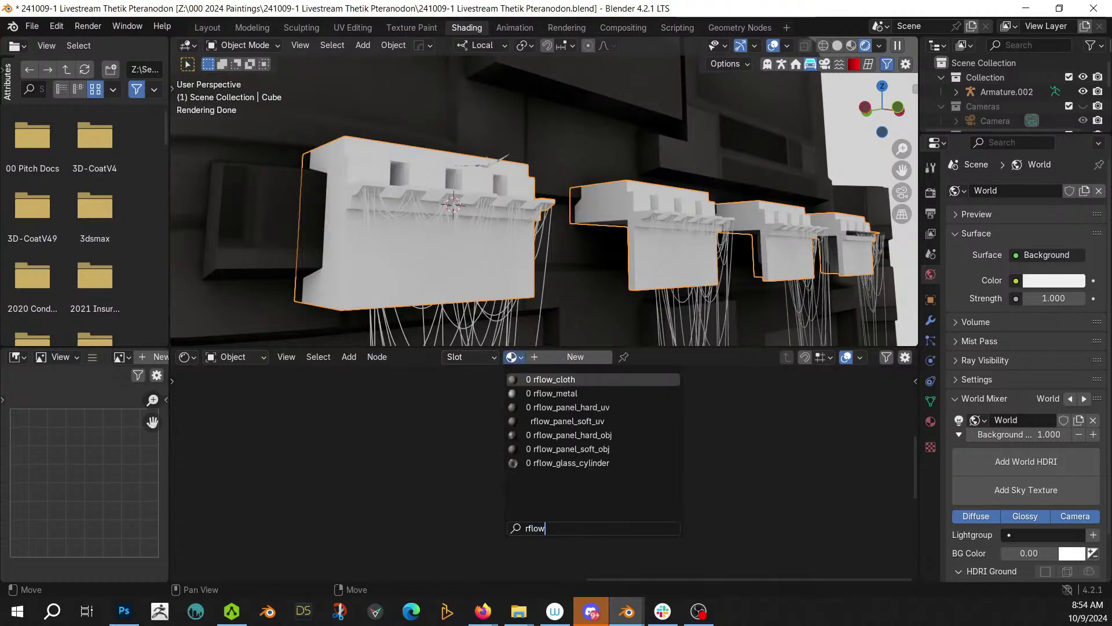
{"action": "key", "text": "Down"}
{"action": "key", "text": "Down"}
{"action": "key", "text": "Down"}
{"action": "key", "text": "Down"}
{"action": "key", "text": "Up"}
{"action": "key", "text": "Up"}
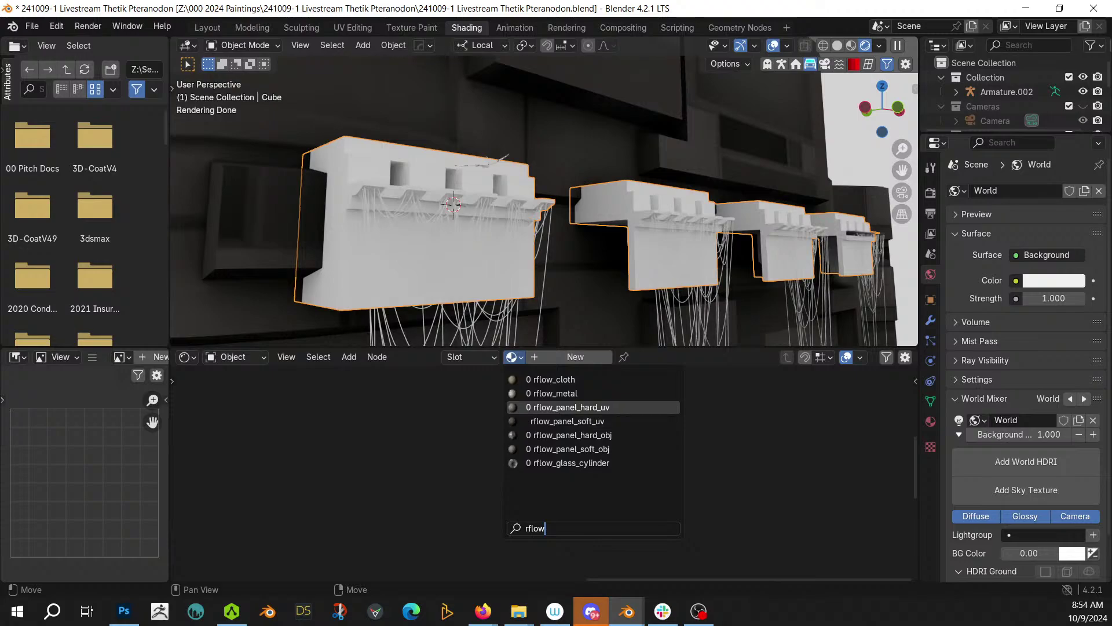
{"action": "key", "text": "Return"}
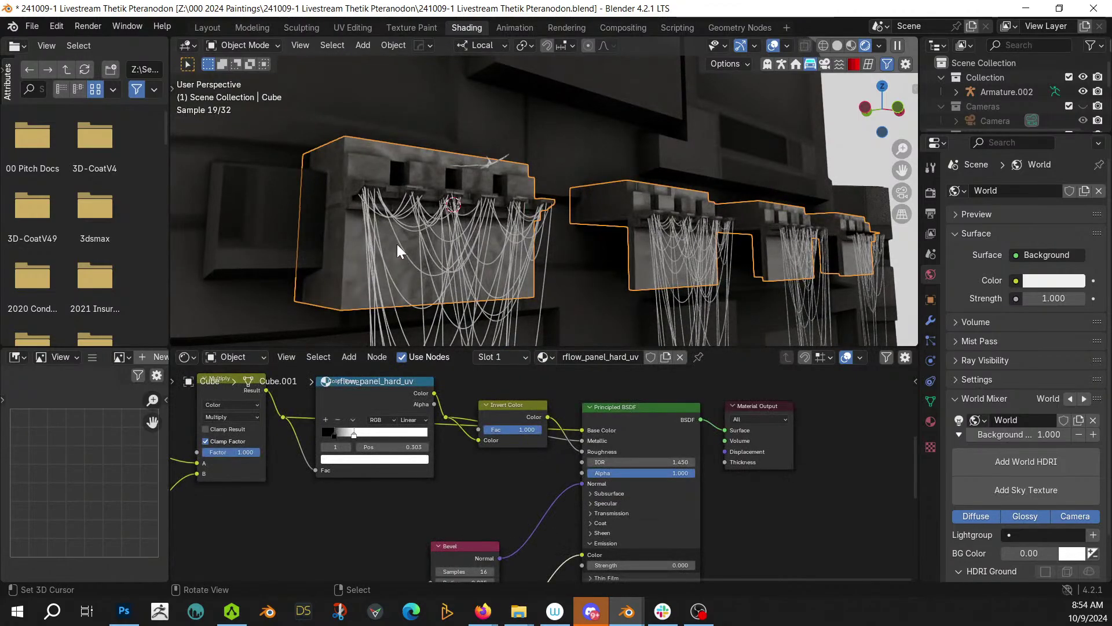
- Enter Edit Mode on the notched wall blocks and open the UV mapping options for all their faces
{"action": "key", "text": "Tab"}
{"action": "key", "text": "u"}
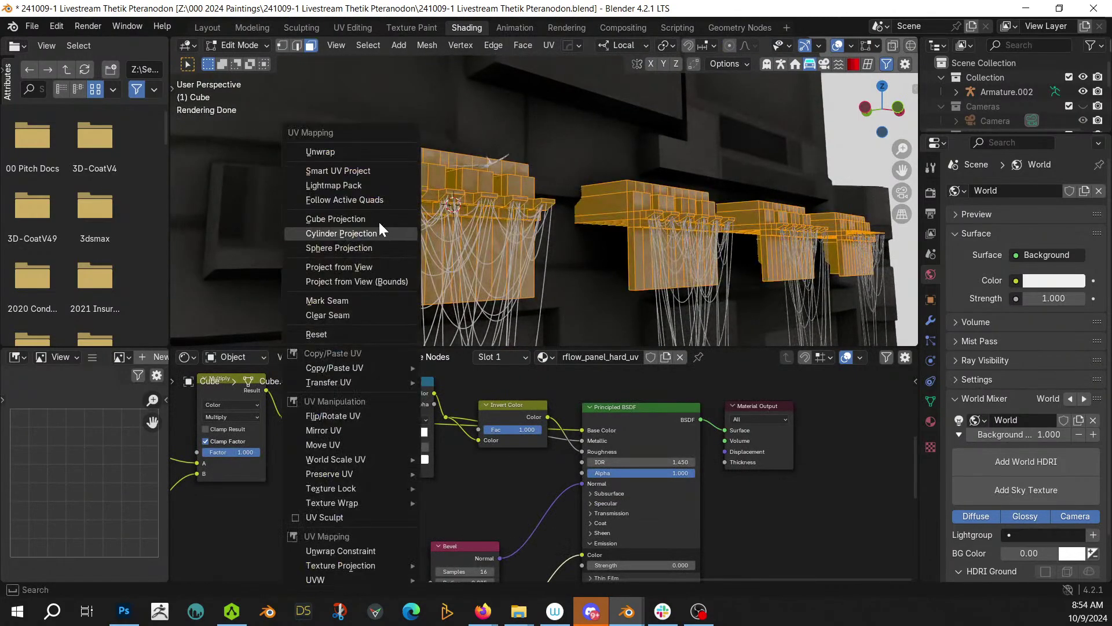
- Unwrap all faces of the selected block mesh with Cube Projection and return to Object Mode
{"action": "left_click", "coordinate": [356, 218]}
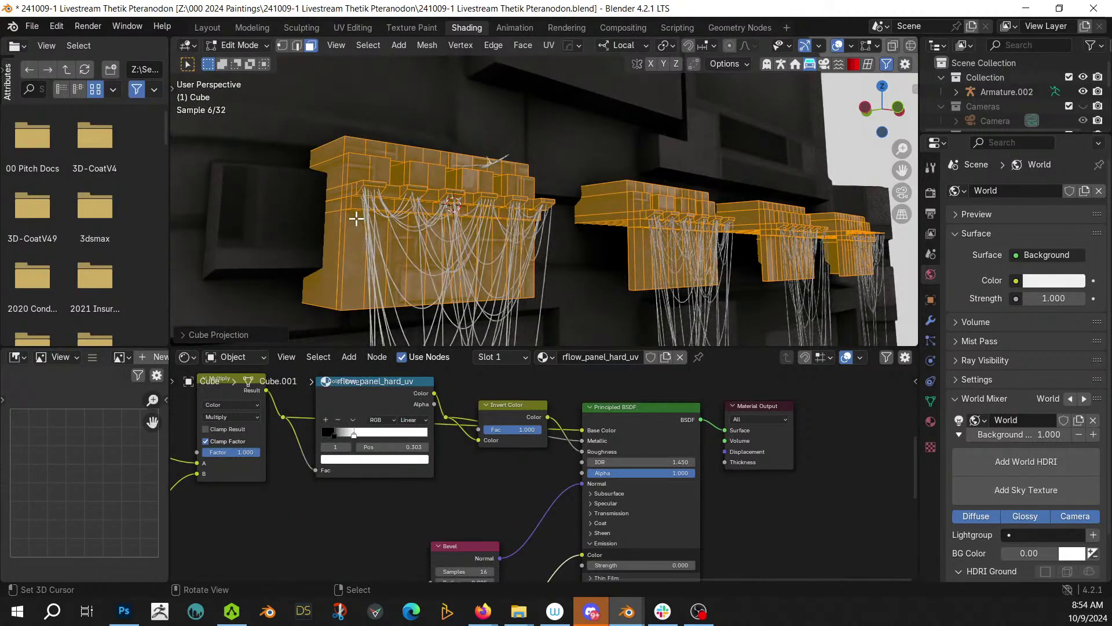
{"action": "key", "text": "Tab"}
{"action": "middle_click_drag", "start_coordinate": [453, 237], "coordinate": [476, 258]}
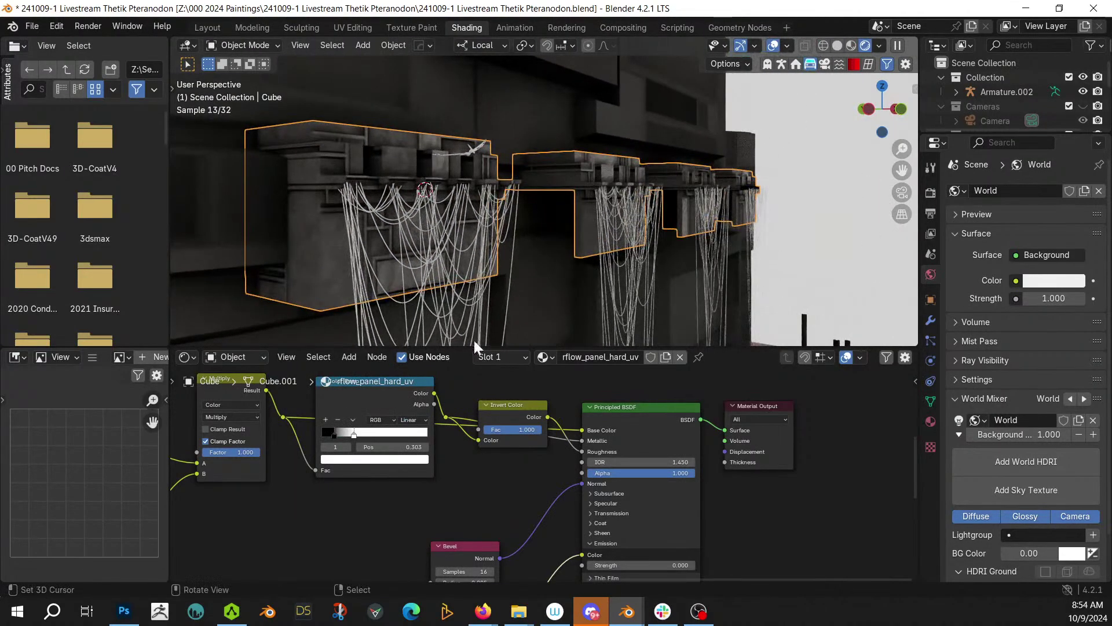
- Replace the blocks' material with the existing rflow_panel_soft_uv material
{"action": "left_click", "coordinate": [550, 356]}
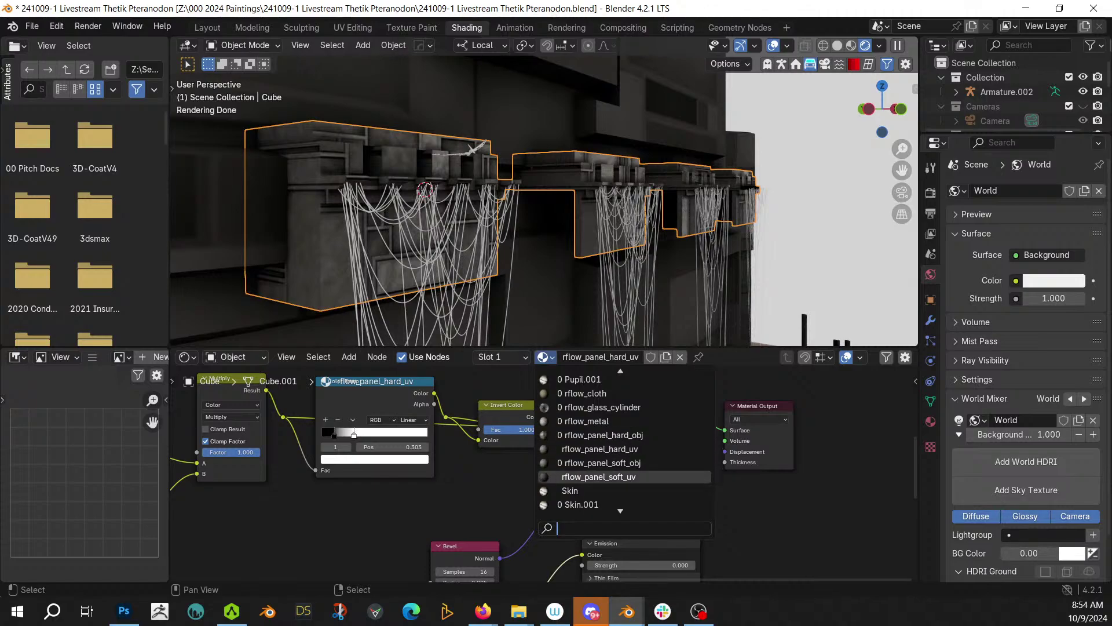
{"action": "left_click", "coordinate": [614, 476]}
{"action": "mouse_move", "coordinate": [423, 283]}
{"action": "middle_mouse_down"}
{"action": "mouse_move", "coordinate": [501, 278]}
{"action": "mouse_move", "coordinate": [433, 270]}
{"action": "middle_mouse_up"}
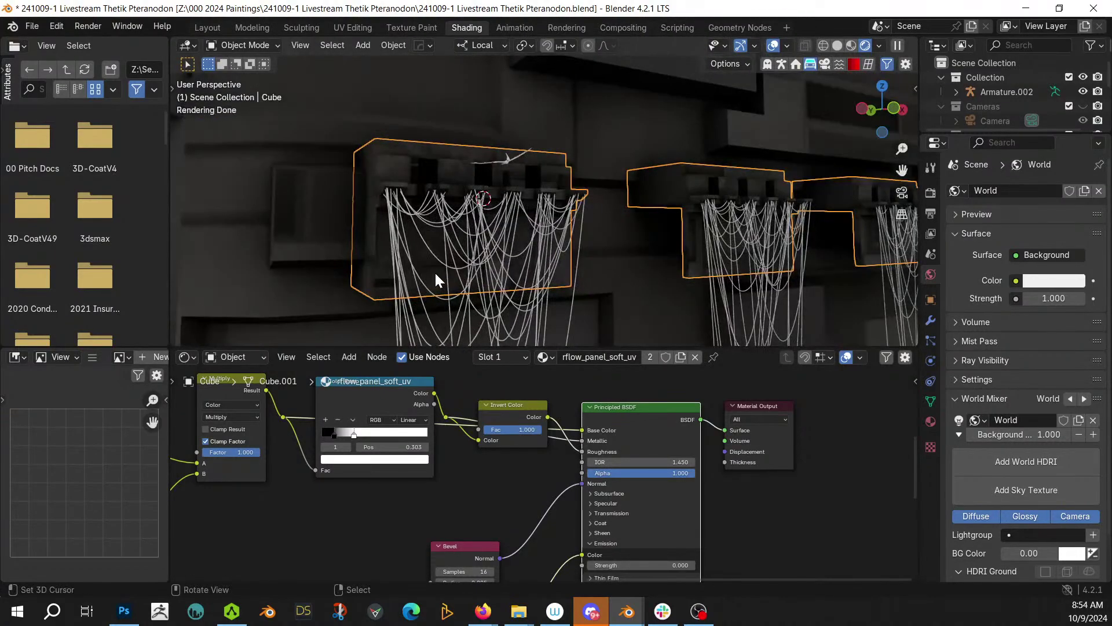
{"action": "scroll", "coordinate": [462, 207], "scroll_direction": "up", "scroll_amount": 5}
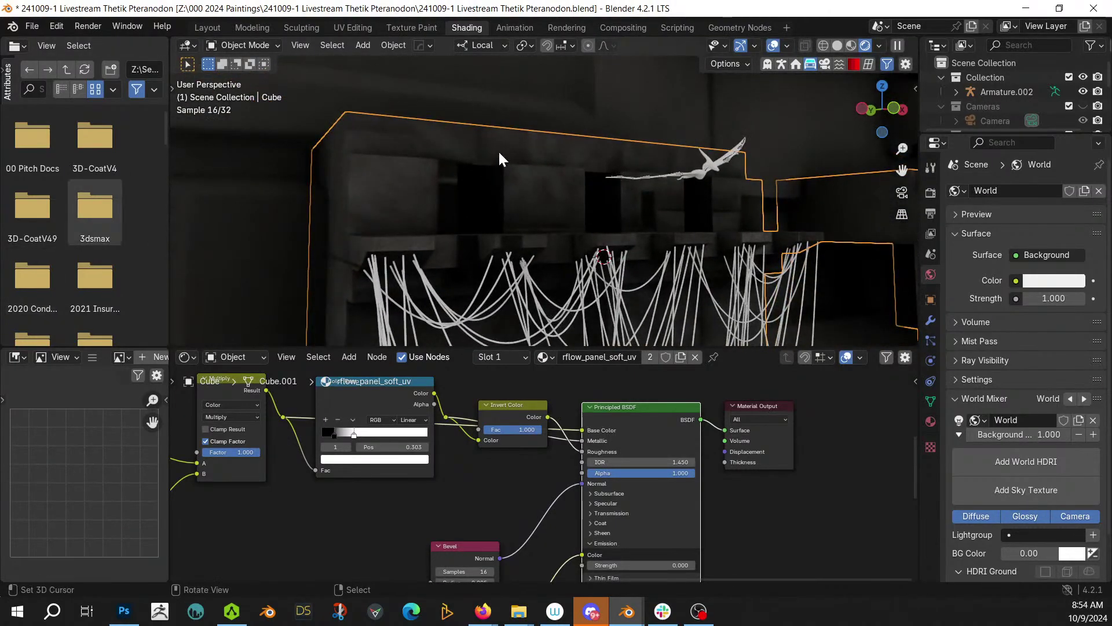
- Select all UVs of the blocks in the UV Editing workspace, scale them up more than five times and reposition them over the texture
{"action": "left_click", "coordinate": [353, 27]}
{"action": "scroll", "coordinate": [279, 279], "scroll_direction": "down", "scroll_amount": 5}
{"action": "key", "text": "a"}
{"action": "key", "text": "s"}
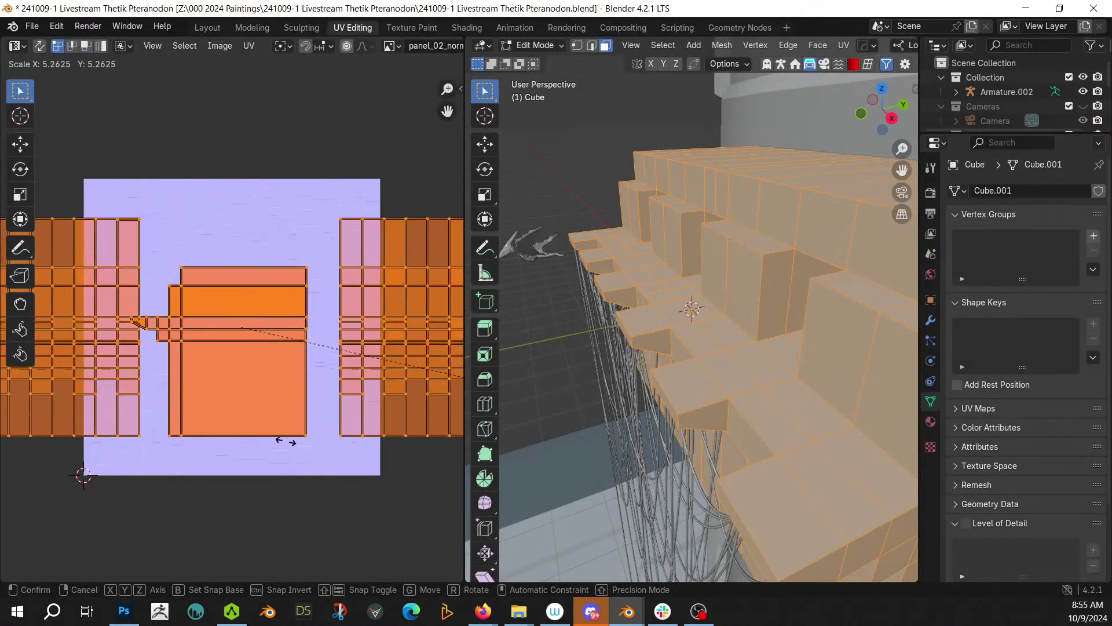
{"action": "left_click", "coordinate": [118, 472]}
{"action": "key", "text": "g"}
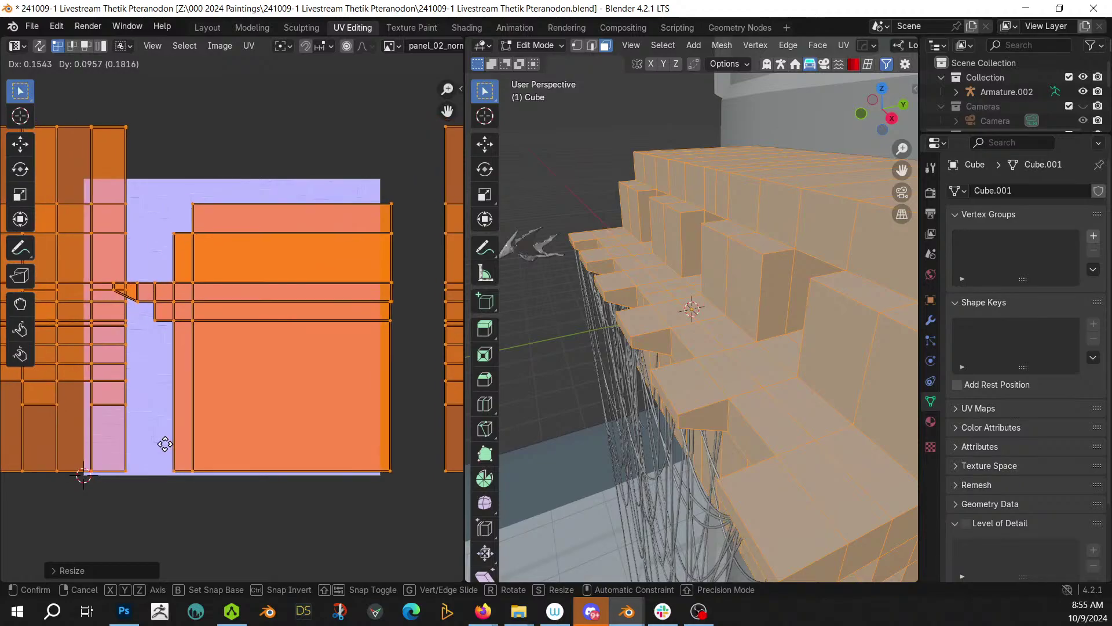
{"action": "left_click", "coordinate": [462, 469]}
- Fine-tune the UV layout's scale and position so the wide grid island fits within the panel texture's bounds
{"action": "key", "text": "s"}
{"action": "left_click", "coordinate": [472, 510]}
{"action": "key", "text": "g"}
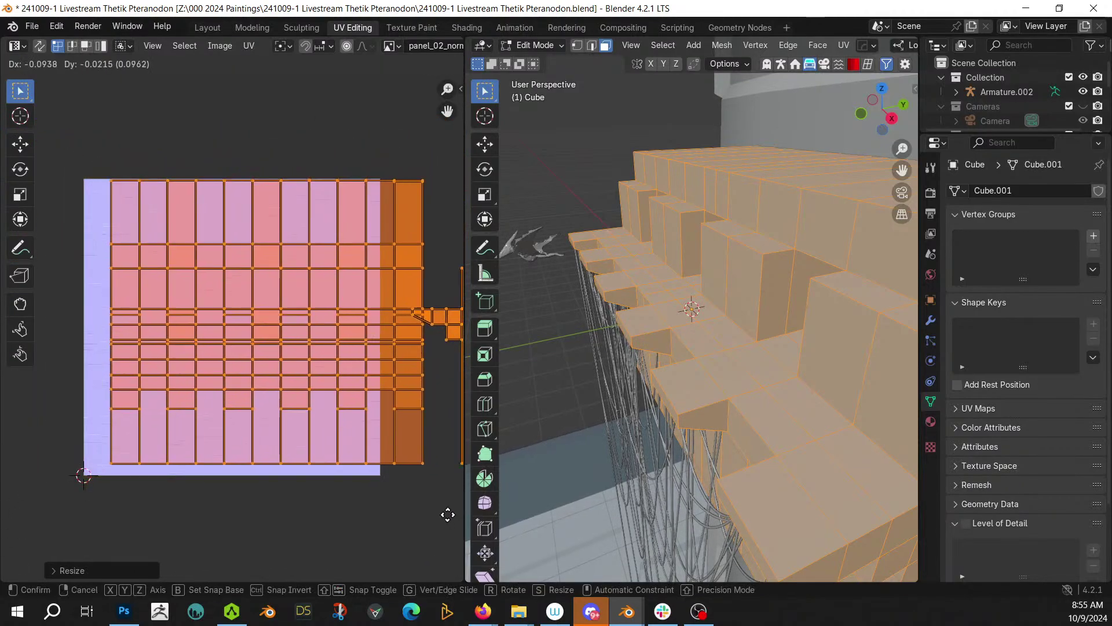
{"action": "left_click", "coordinate": [420, 516]}
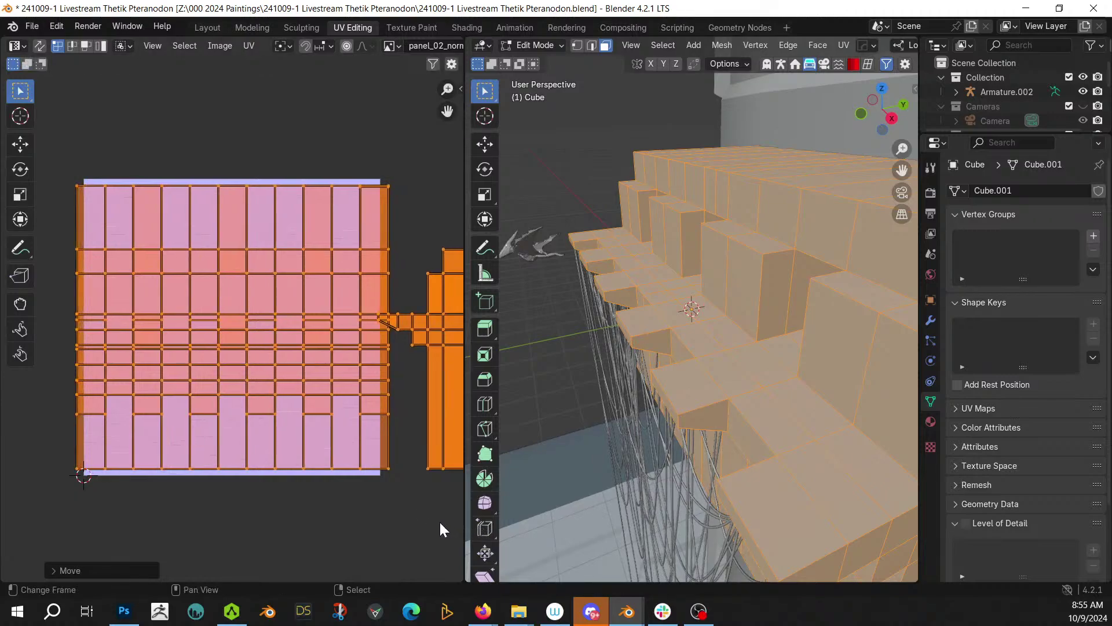
{"action": "key", "text": "s"}
{"action": "left_click", "coordinate": [37, 521]}
{"action": "key", "text": "g"}
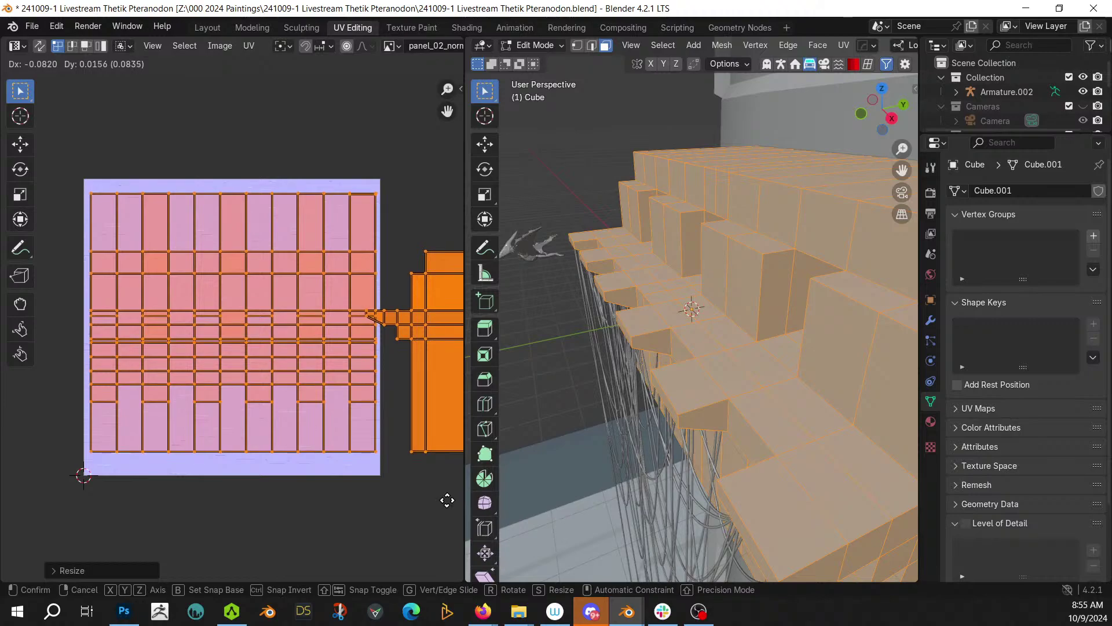
{"action": "left_click", "coordinate": [446, 499]}
- Leave Edit Mode and examine the panel texture on the blocks up close with rendered shading
{"action": "key", "text": "Tab"}
{"action": "key", "text": "z"}
{"action": "key", "text": "8"}
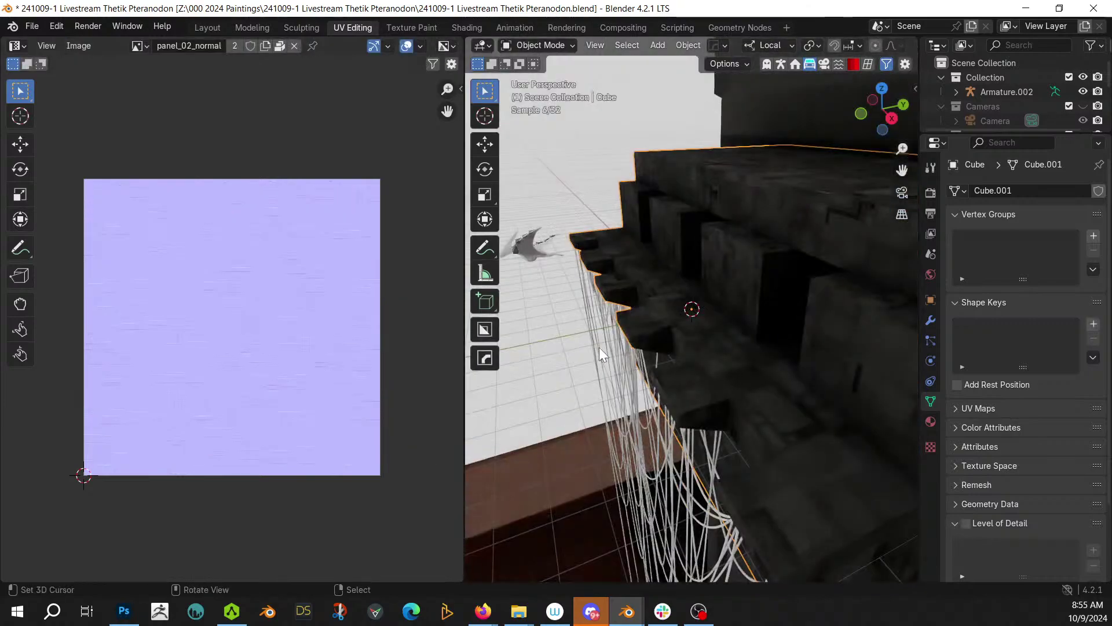
{"action": "middle_click_drag", "start_coordinate": [652, 334], "coordinate": [854, 451]}
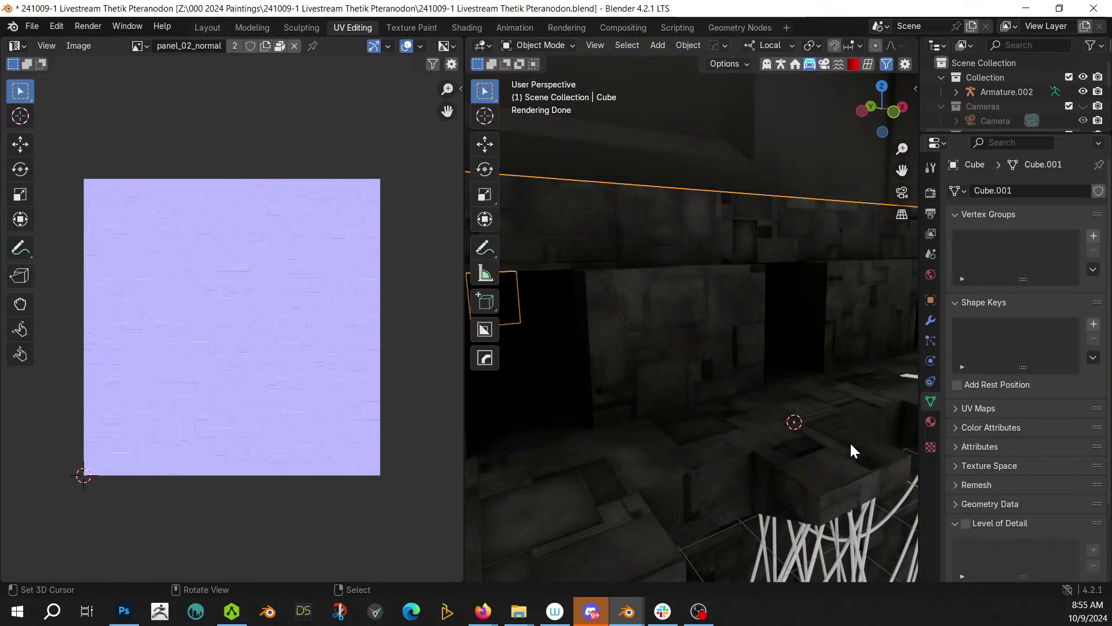
- In the Layout workspace, assign the existing Green Armor material to the RCables object hanging from the blocks
{"action": "left_click", "coordinate": [206, 27]}
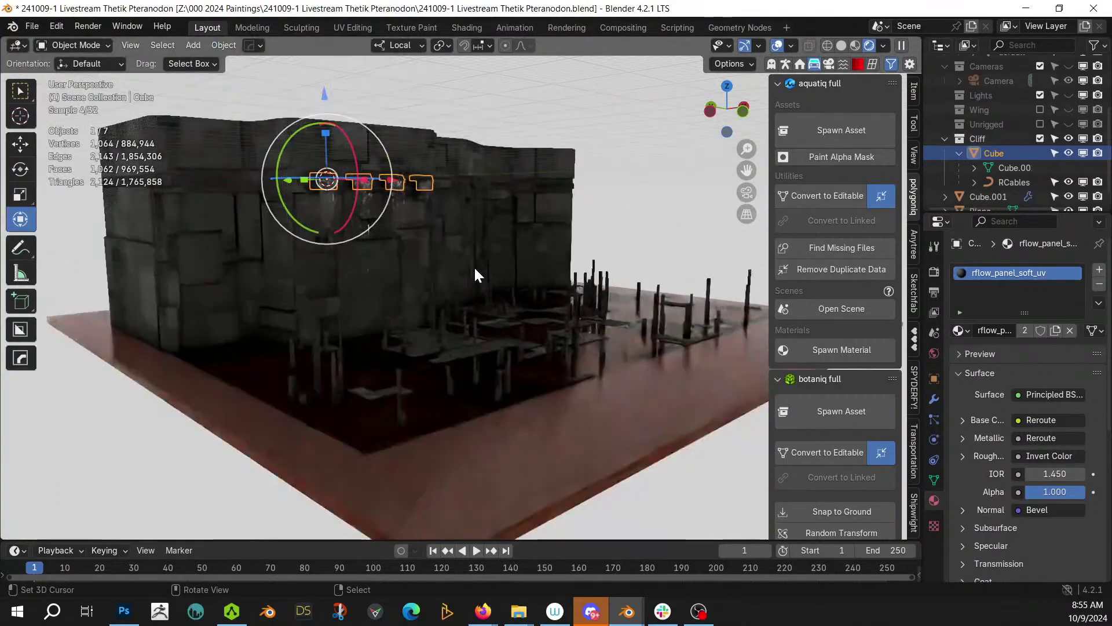
{"action": "scroll", "coordinate": [474, 266], "scroll_direction": "up", "scroll_amount": 4}
{"action": "middle_click_drag", "start_coordinate": [484, 287], "coordinate": [614, 419], "text": "shift"}
{"action": "scroll", "coordinate": [382, 368], "scroll_direction": "up", "scroll_amount": 6}
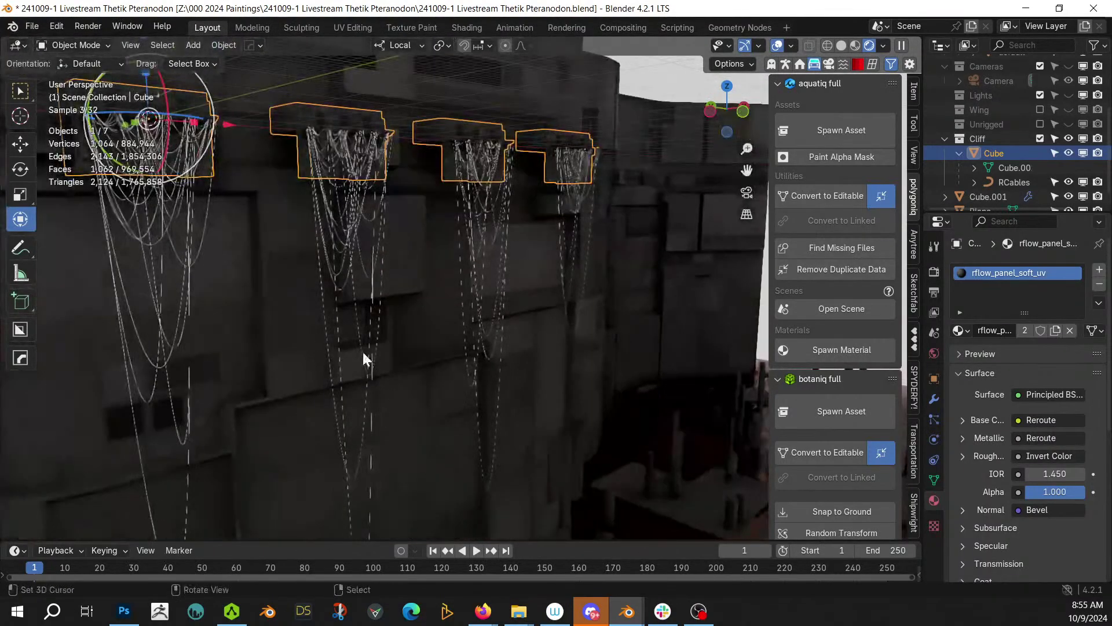
{"action": "left_click", "coordinate": [183, 180]}
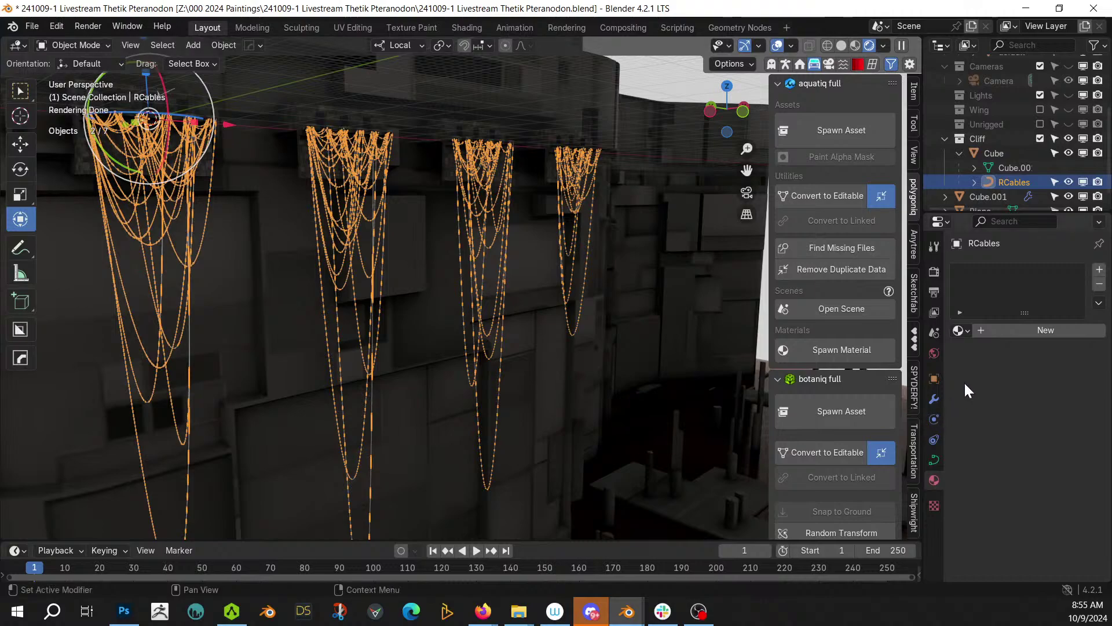
{"action": "left_click", "coordinate": [962, 330]}
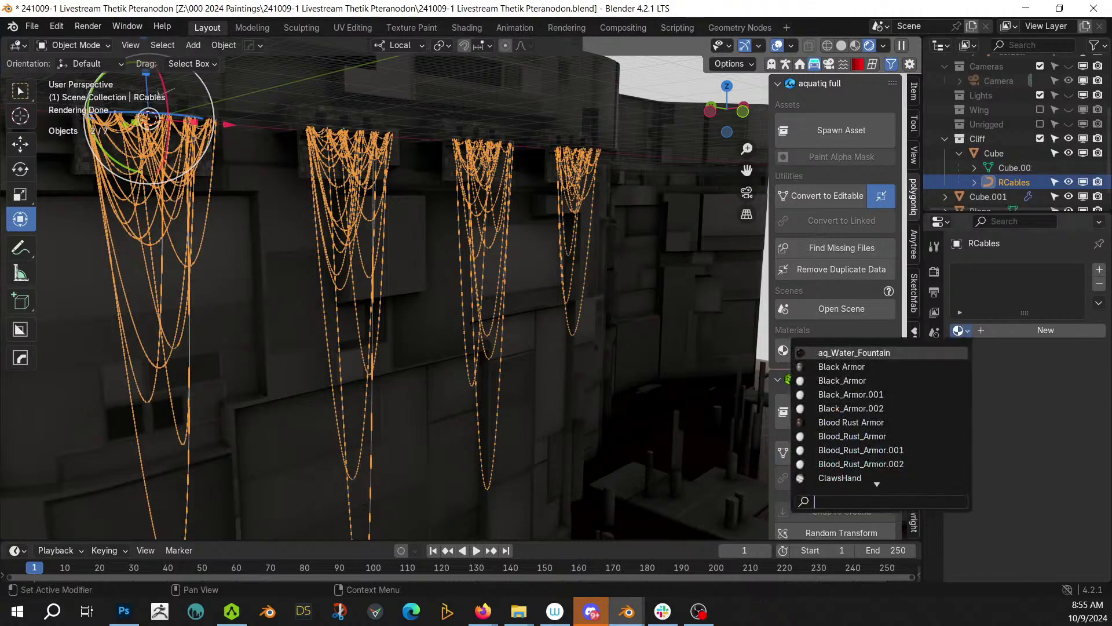
{"action": "type", "text": "gree"}
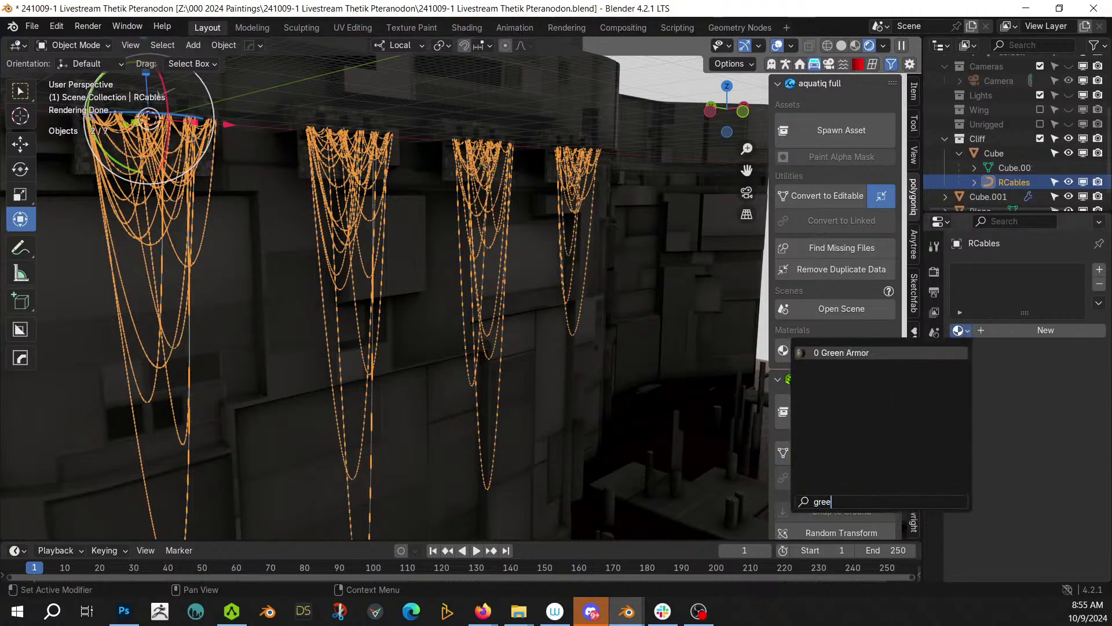
- Check the cables up close, select the block object they hang from, and save the file
{"action": "left_click", "coordinate": [238, 269]}
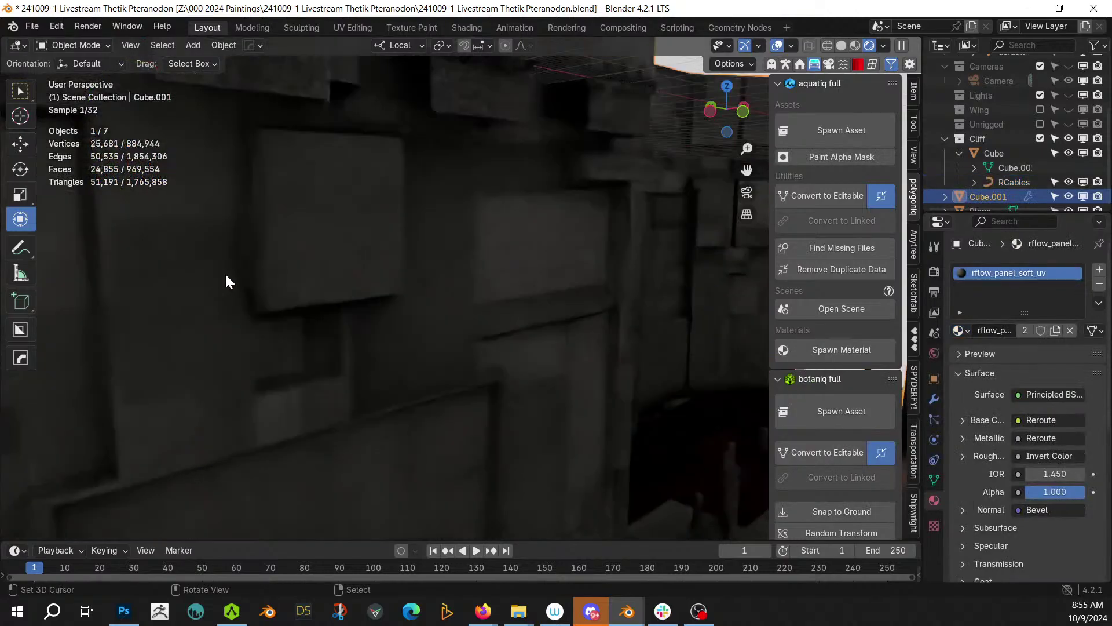
{"action": "middle_click_drag", "start_coordinate": [635, 349], "coordinate": [522, 301]}
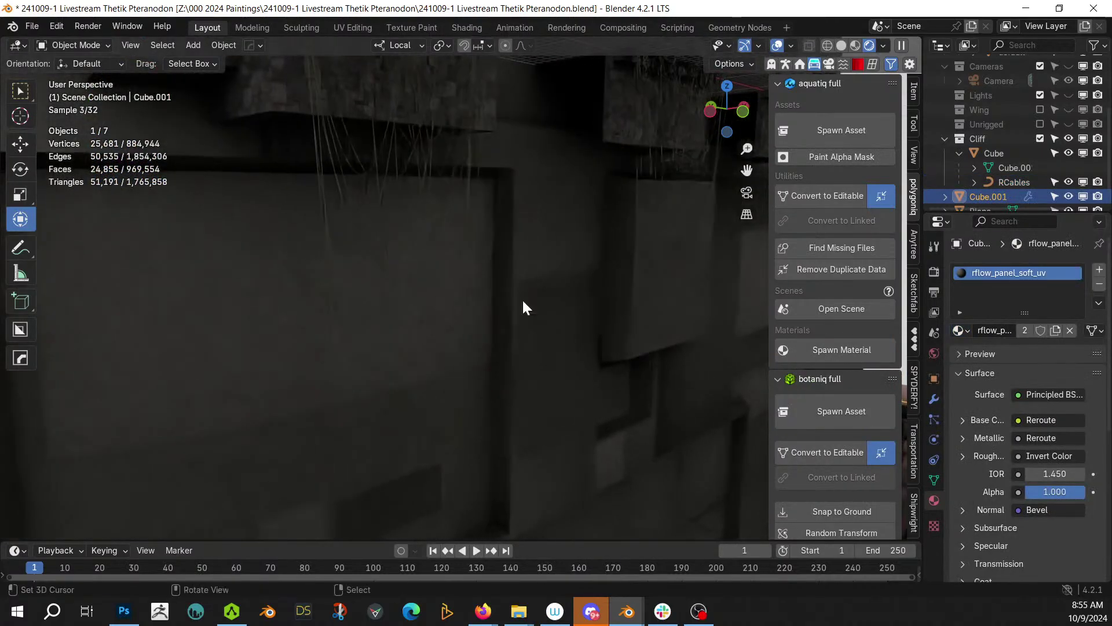
{"action": "left_click", "coordinate": [317, 154]}
{"action": "middle_click_drag", "start_coordinate": [318, 153], "coordinate": [418, 329]}
{"action": "left_click", "coordinate": [339, 329]}
{"action": "middle_click_drag", "start_coordinate": [338, 339], "coordinate": [327, 391]}
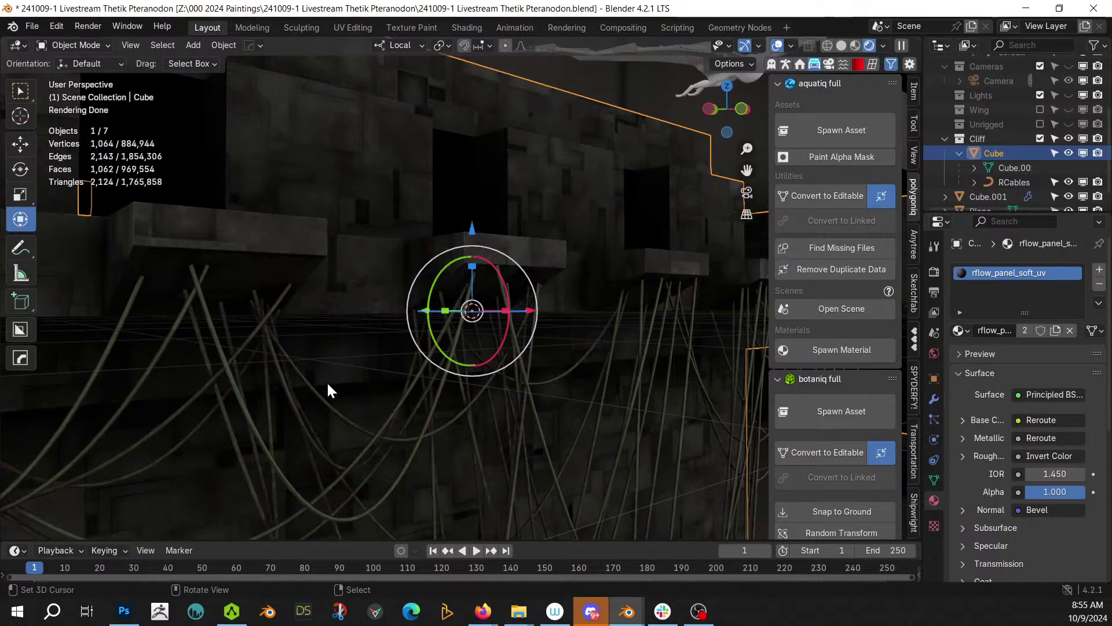
{"action": "key", "text": "ctrl+s"}
- Isolate the block object in local view with solid shading and enter Edit Mode facing its rear window openings
{"action": "key", "text": "KP_Decimal"}
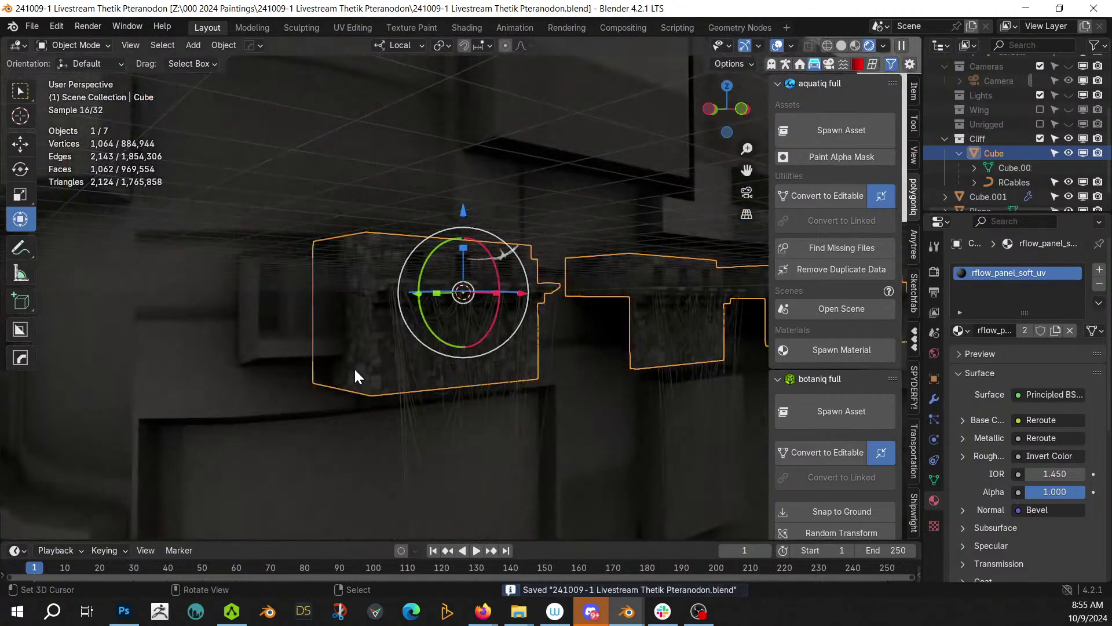
{"action": "key", "text": "KP_Divide"}
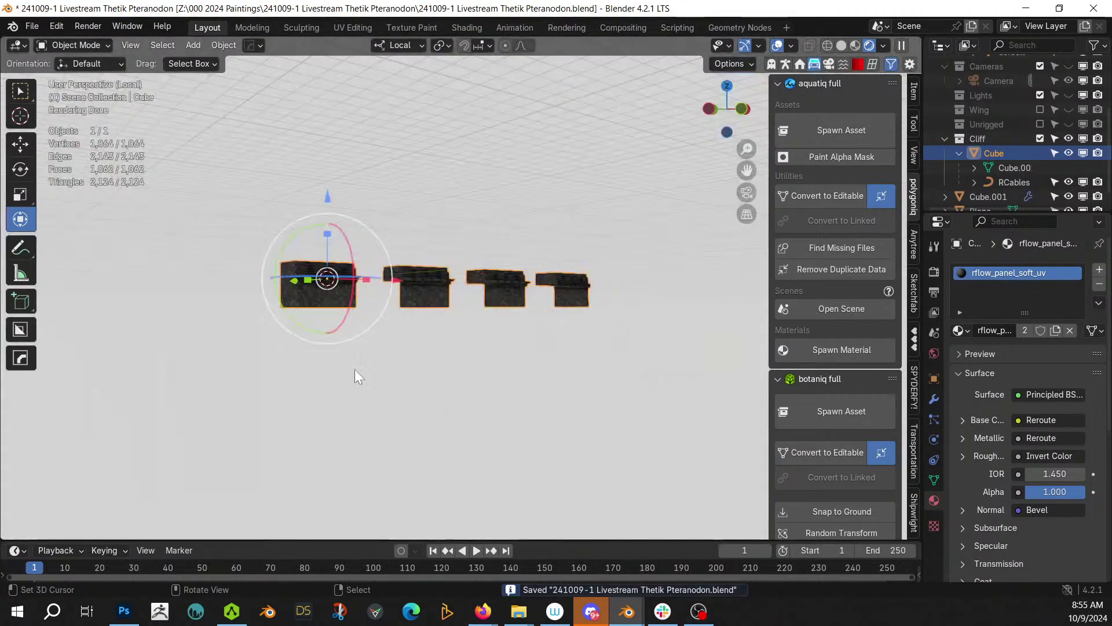
{"action": "key", "text": "z"}
{"action": "key", "text": "6"}
{"action": "mouse_move", "coordinate": [312, 360]}
{"action": "middle_mouse_down"}
{"action": "mouse_move", "coordinate": [468, 374]}
{"action": "mouse_move", "coordinate": [281, 384]}
{"action": "mouse_move", "coordinate": [330, 400]}
{"action": "mouse_move", "coordinate": [203, 368]}
{"action": "mouse_move", "coordinate": [329, 359]}
{"action": "mouse_move", "coordinate": [47, 366]}
{"action": "mouse_move", "coordinate": [285, 374]}
{"action": "mouse_move", "coordinate": [417, 404]}
{"action": "mouse_move", "coordinate": [281, 402]}
{"action": "mouse_move", "coordinate": [276, 380]}
{"action": "mouse_move", "coordinate": [380, 399]}
{"action": "mouse_move", "coordinate": [335, 404]}
{"action": "mouse_move", "coordinate": [453, 422]}
{"action": "mouse_move", "coordinate": [544, 409]}
{"action": "middle_mouse_up"}
{"action": "scroll", "coordinate": [468, 374], "scroll_direction": "up", "scroll_amount": 3}
{"action": "scroll", "coordinate": [331, 400], "scroll_direction": "up", "scroll_amount": 3}
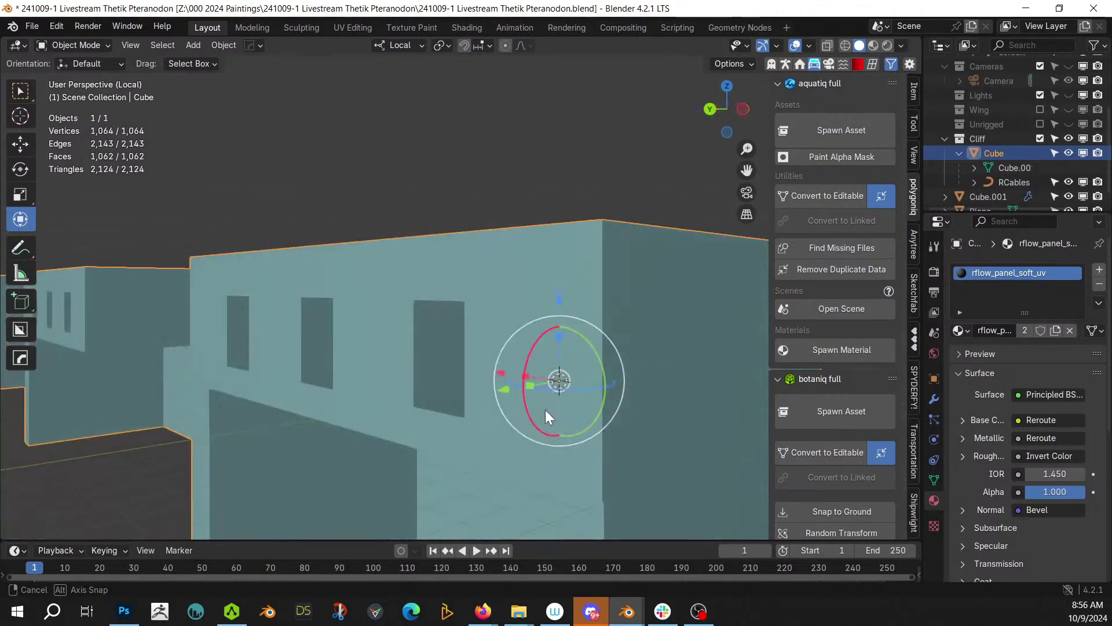
{"action": "mouse_move", "coordinate": [458, 387]}
{"action": "middle_mouse_down"}
{"action": "mouse_move", "coordinate": [411, 450]}
{"action": "mouse_move", "coordinate": [450, 427]}
{"action": "mouse_move", "coordinate": [466, 373]}
{"action": "middle_mouse_up"}
{"action": "key", "text": "Tab"}
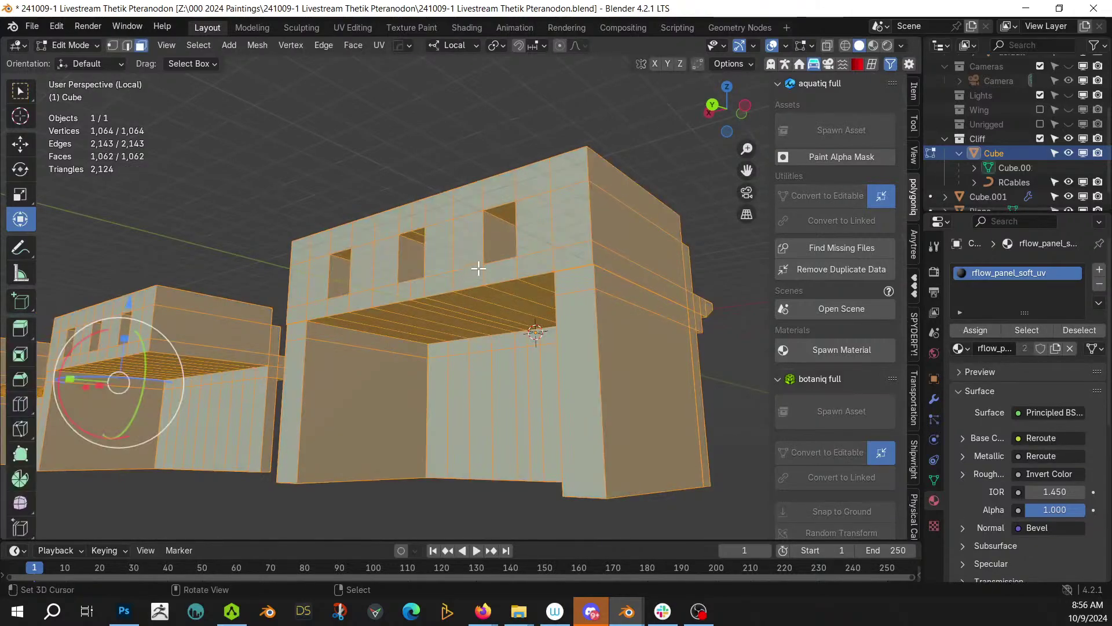
- Select the two vertical edges of the first rear window opening, nearest the block's corner, and fill it with a face
{"action": "left_click", "coordinate": [499, 237]}
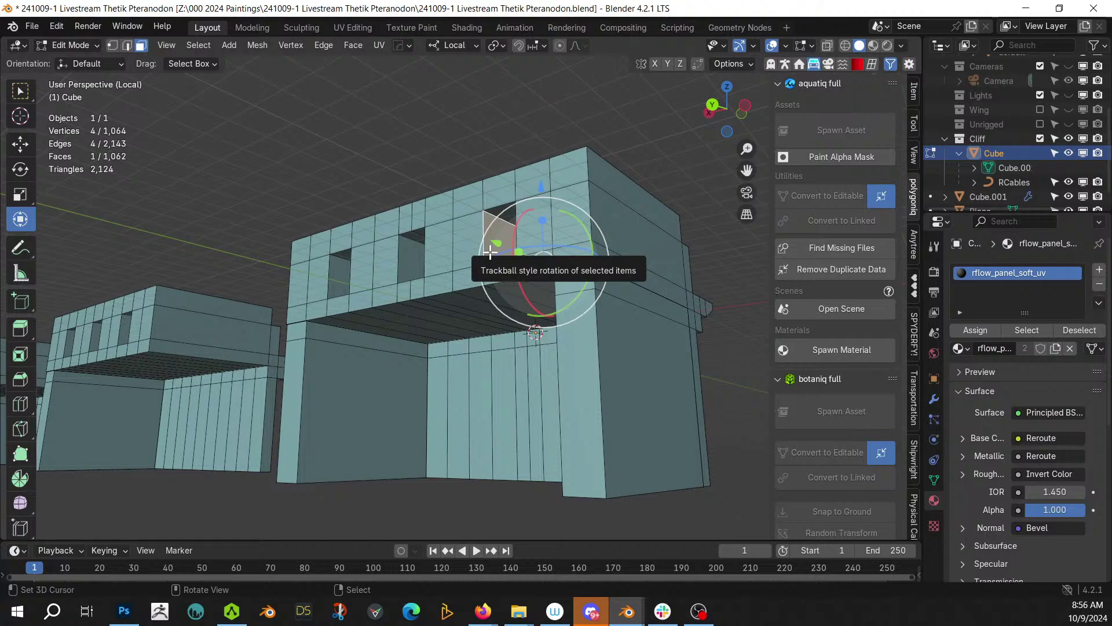
{"action": "key", "text": "2"}
{"action": "left_click", "coordinate": [485, 245]}
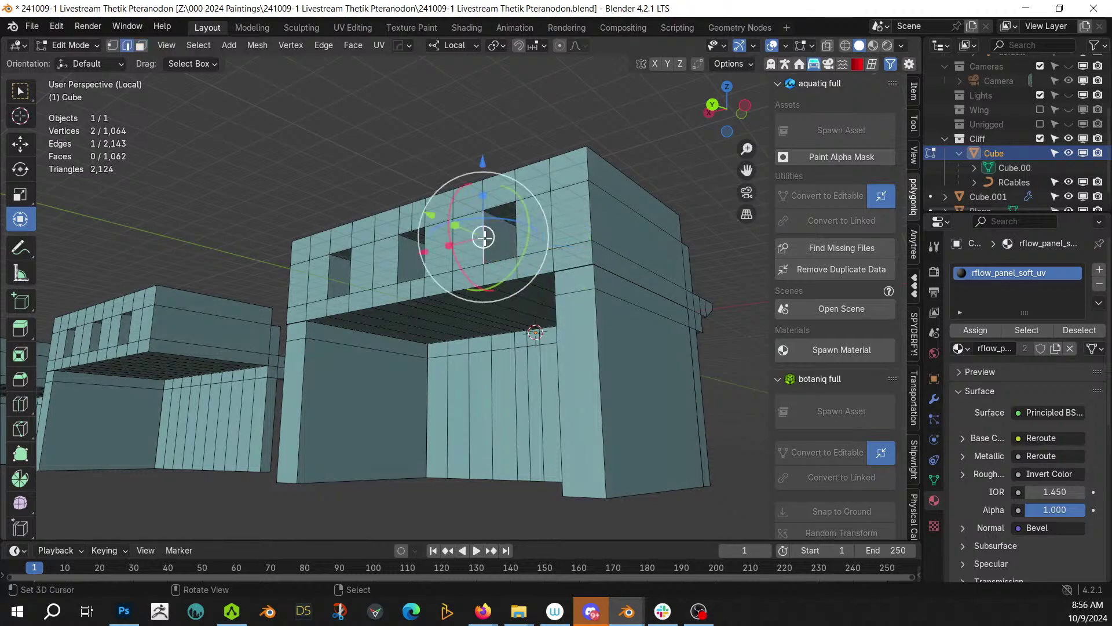
{"action": "left_click", "coordinate": [514, 224], "text": "shift"}
{"action": "left_click", "coordinate": [515, 226], "text": "shift"}
{"action": "key", "text": "f"}
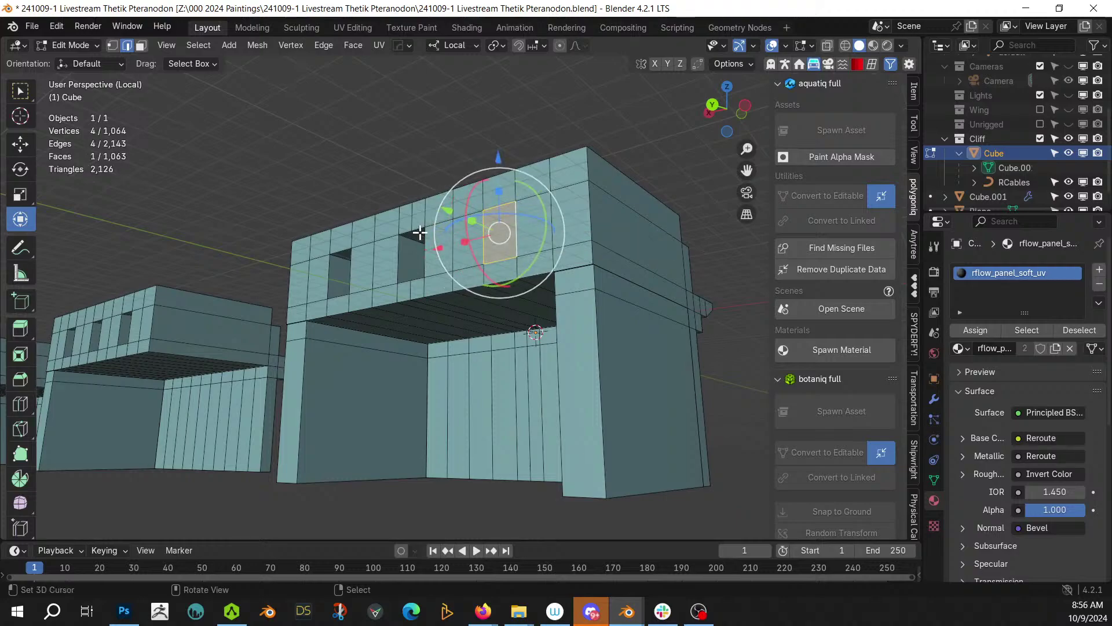
- Fill the block's other two rear window openings with new faces between their vertical edges
{"action": "right_click", "coordinate": [425, 251]}
{"action": "right_click", "coordinate": [403, 253], "text": "shift"}
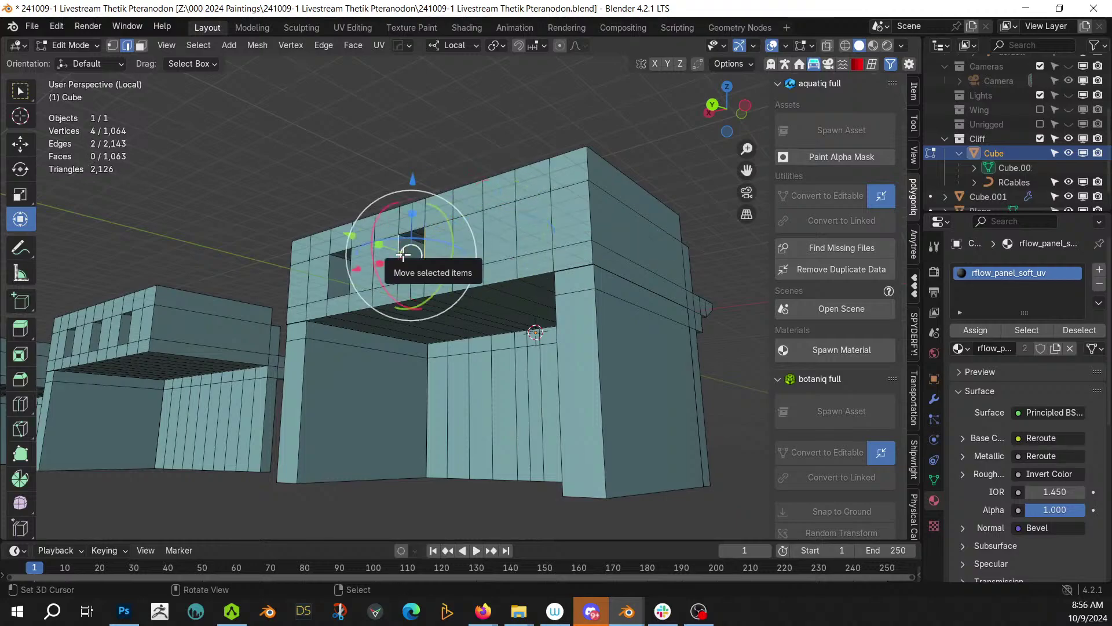
{"action": "key", "text": "f"}
{"action": "right_click", "coordinate": [350, 268]}
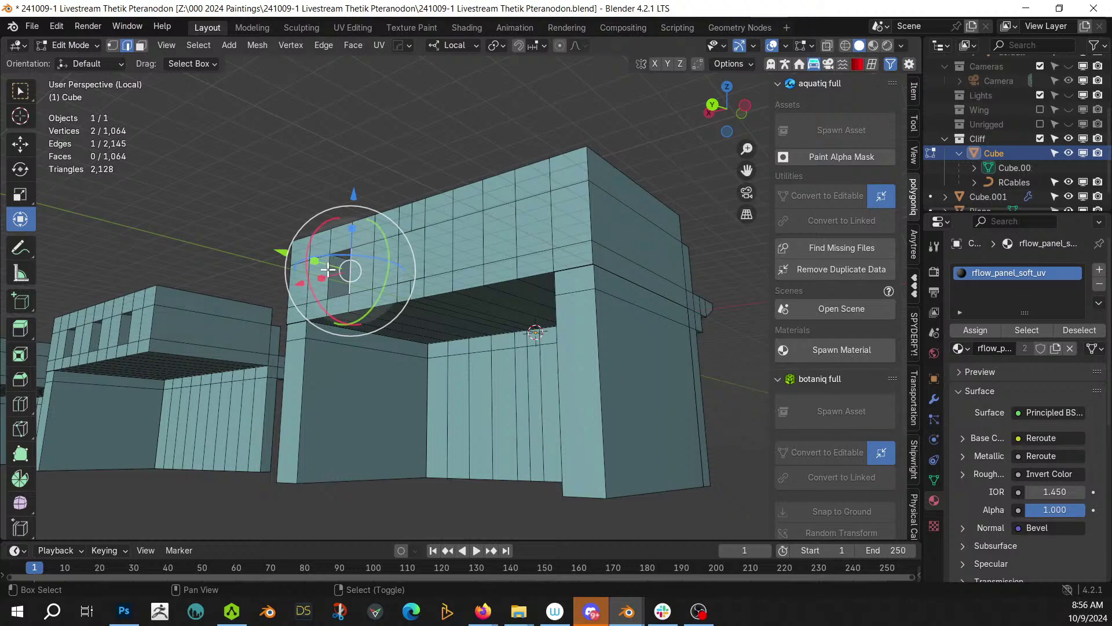
{"action": "right_click", "coordinate": [328, 270], "text": "shift"}
{"action": "key", "text": "f"}
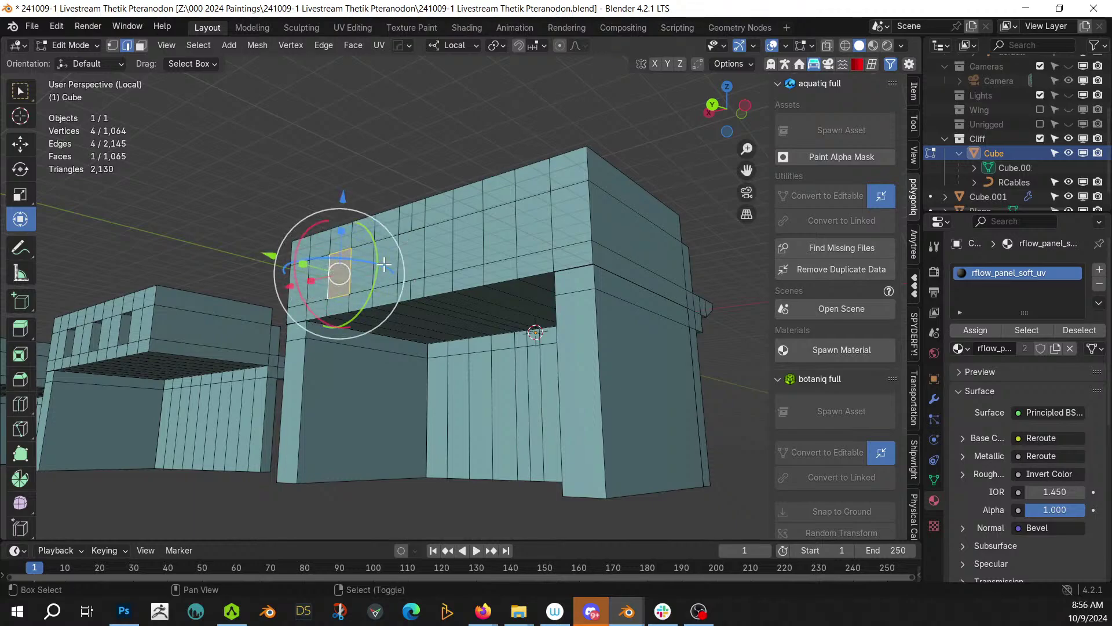
- Switch to face selection and select the three new faces filling the block's rear window openings
{"action": "right_click", "coordinate": [403, 259], "text": "ctrl"}
{"action": "key", "text": "3"}
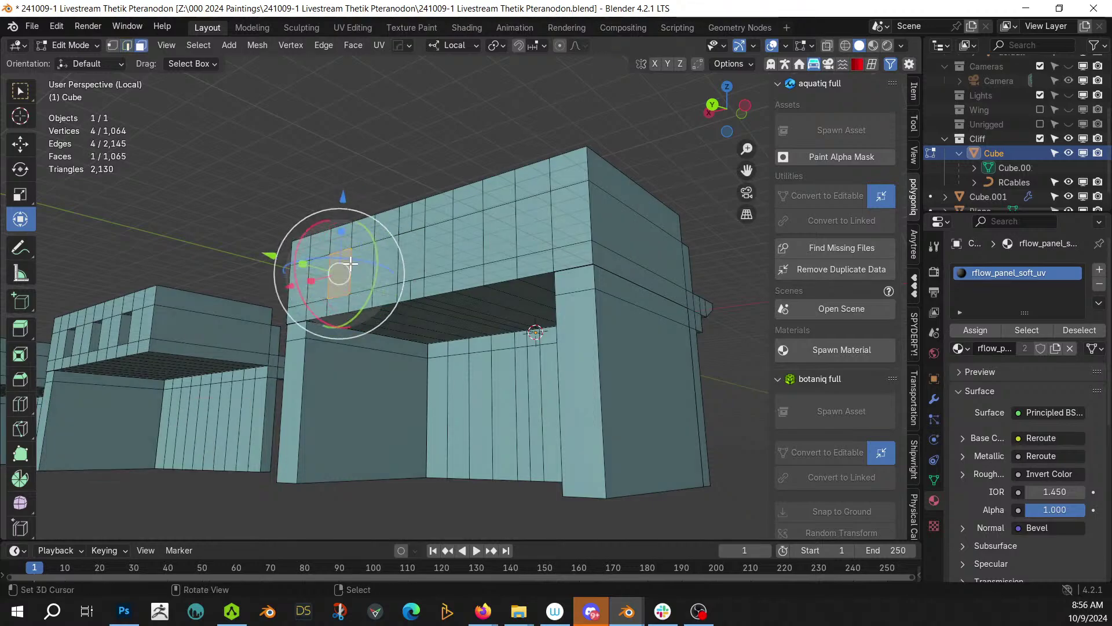
{"action": "right_click", "coordinate": [414, 259], "text": "shift"}
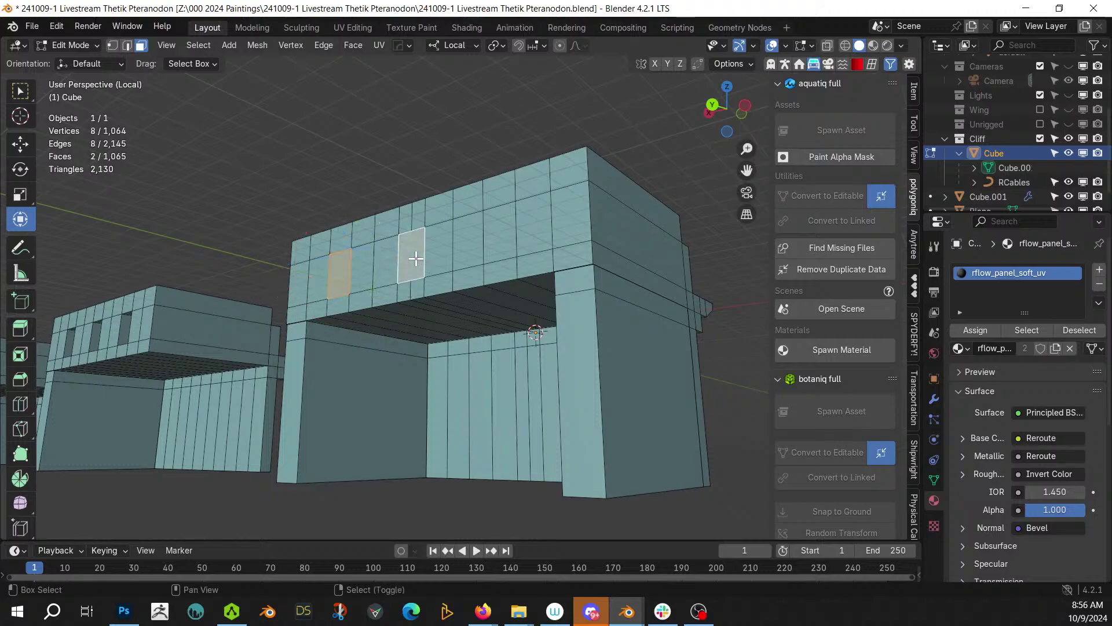
{"action": "right_click", "coordinate": [510, 232], "text": "shift"}
{"action": "middle_click_drag", "start_coordinate": [510, 232], "coordinate": [268, 262]}
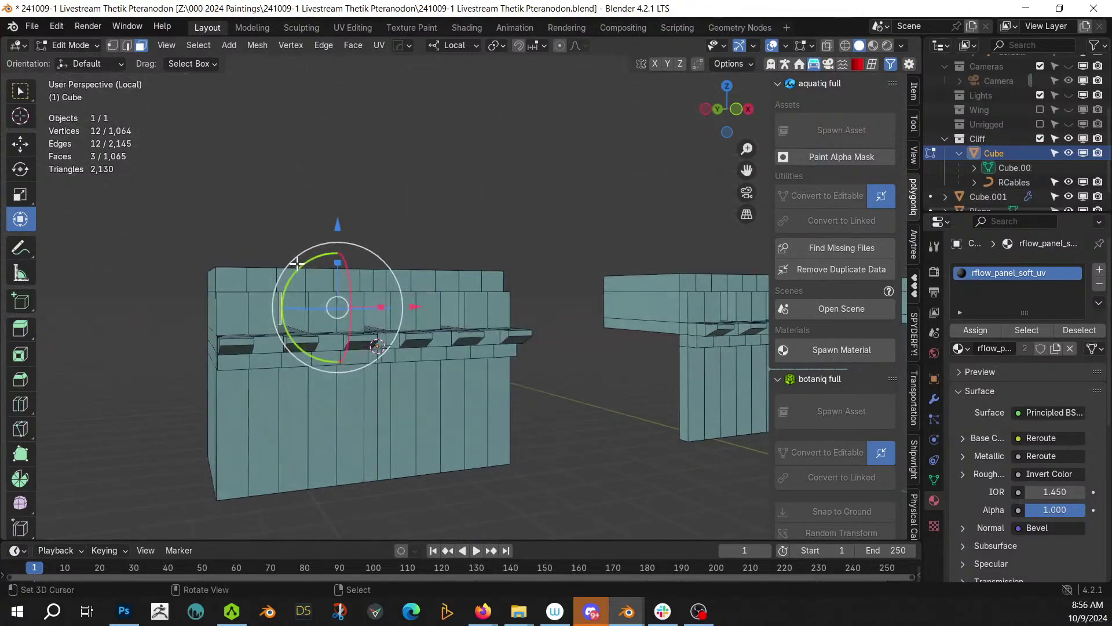
- Add a second material slot to the block and apply the KIT OPS KO-Emissive material sy_yellow_5_emmisive to the selected window faces
{"action": "left_click", "coordinate": [1100, 269]}
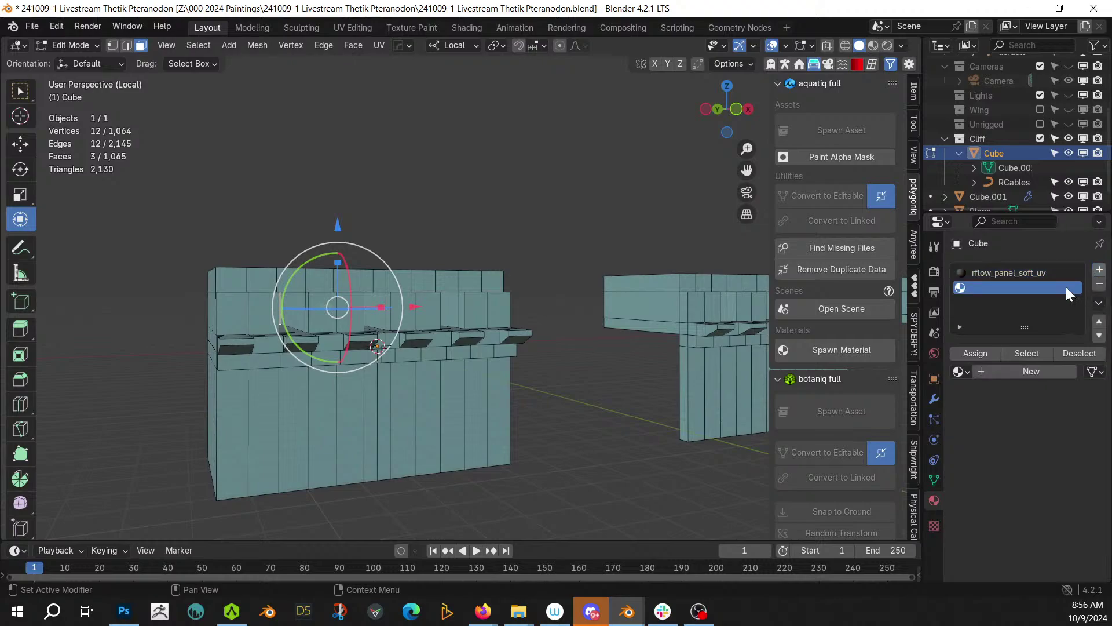
{"action": "left_click", "coordinate": [915, 282]}
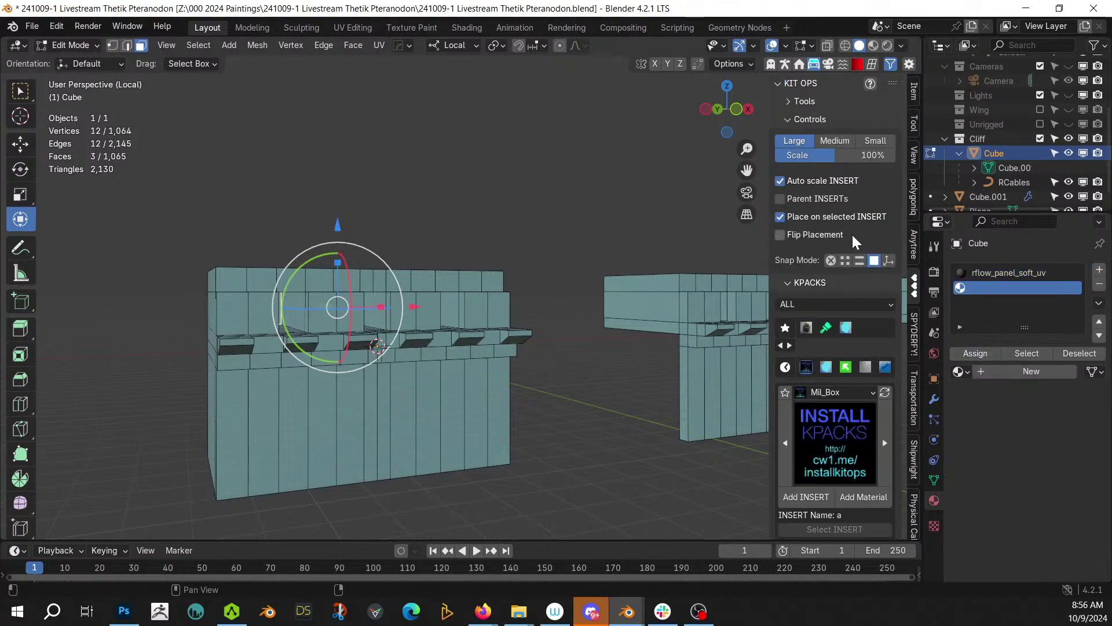
{"action": "left_click", "coordinate": [825, 365]}
{"action": "left_click", "coordinate": [828, 435]}
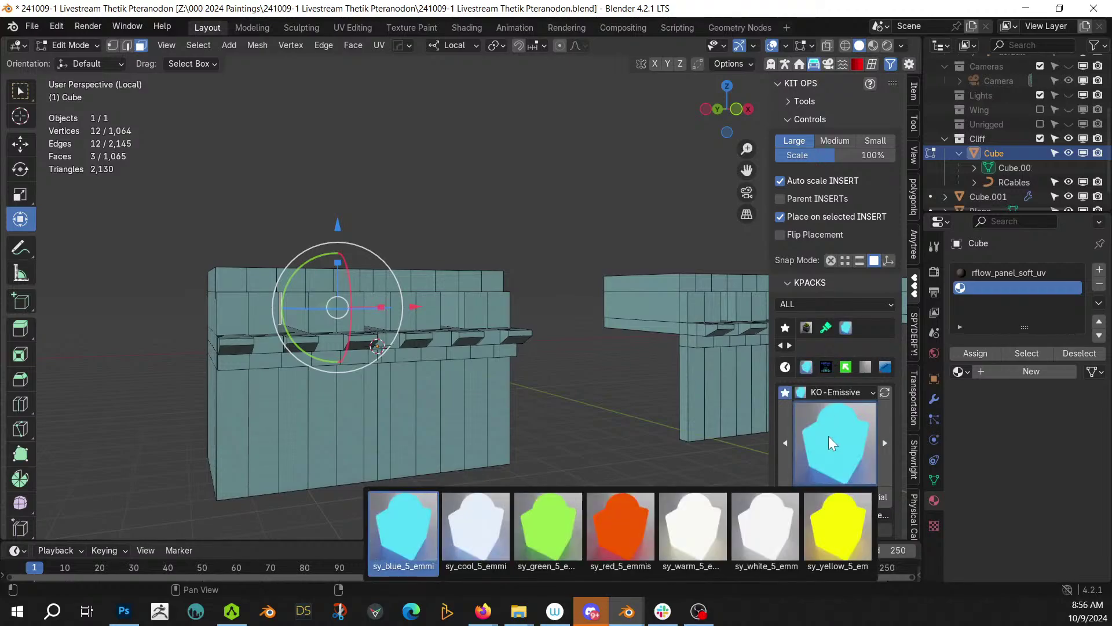
{"action": "left_click", "coordinate": [825, 435]}
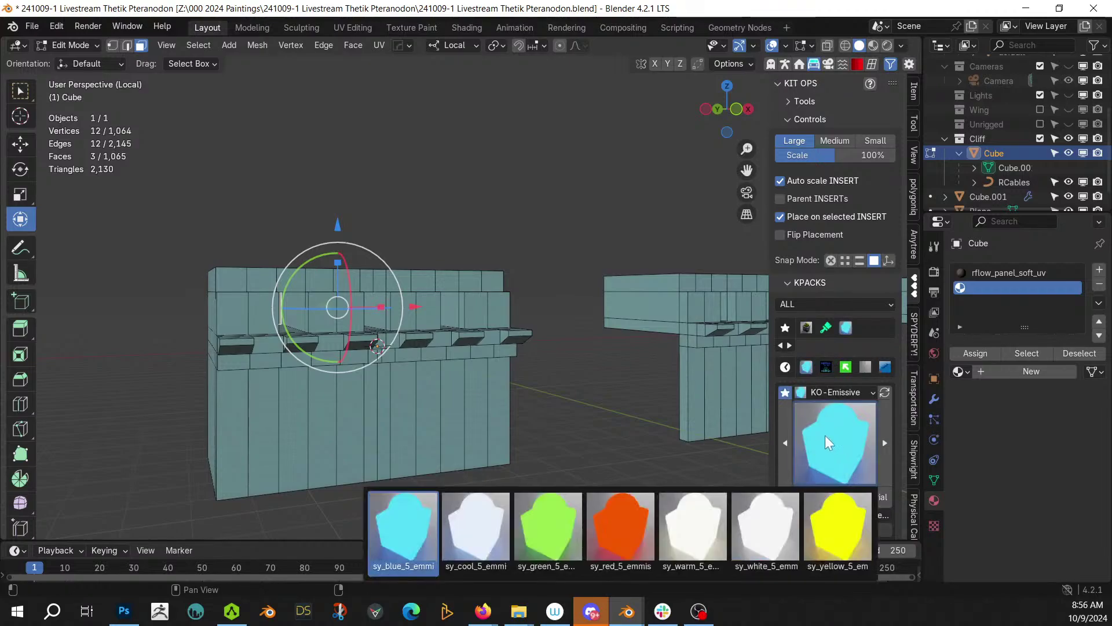
{"action": "left_click", "coordinate": [836, 536]}
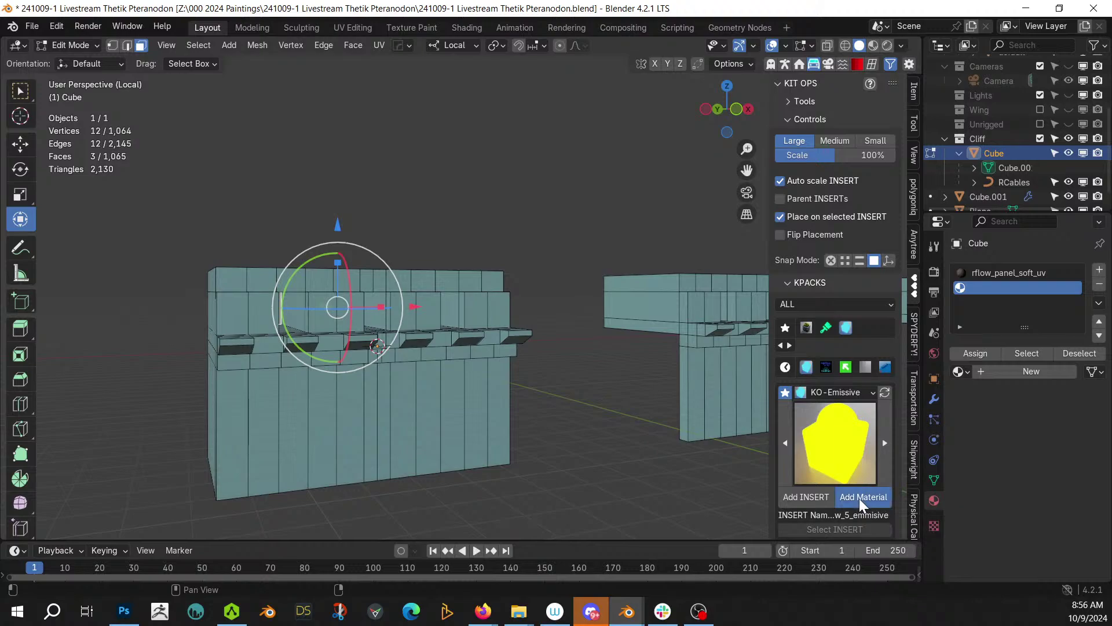
{"action": "left_click", "coordinate": [859, 498]}
- Preview the glowing windows in rendered shading and leave local view to see the block within the whole scene
{"action": "key", "text": "z"}
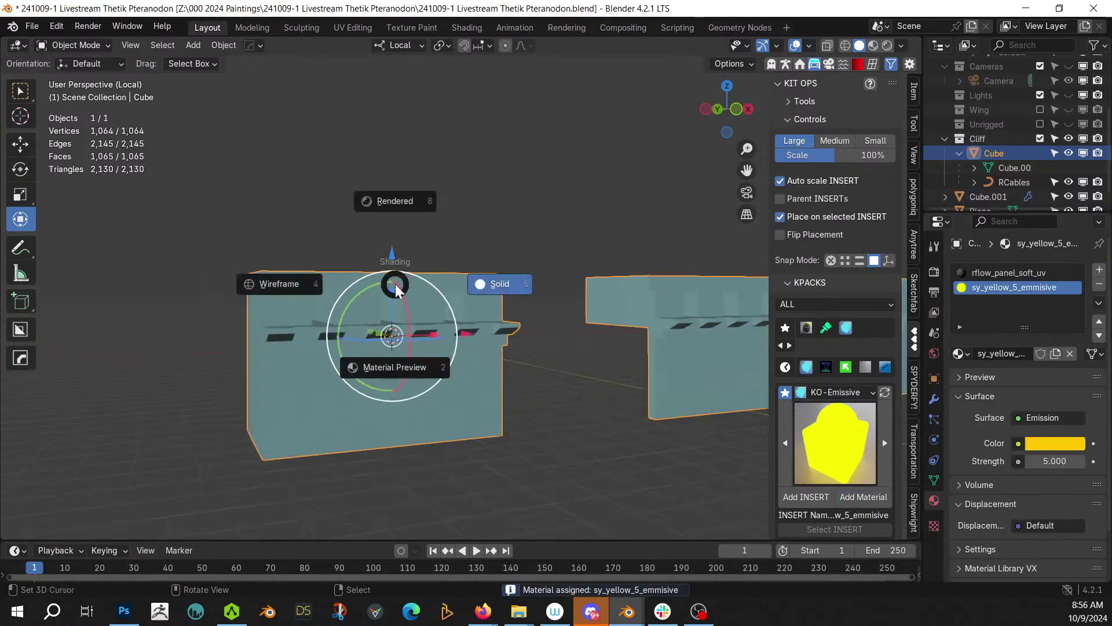
{"action": "key", "text": "8"}
{"action": "mouse_move", "coordinate": [374, 332]}
{"action": "middle_mouse_down"}
{"action": "mouse_move", "coordinate": [331, 321]}
{"action": "mouse_move", "coordinate": [362, 321]}
{"action": "middle_mouse_up"}
{"action": "scroll", "coordinate": [362, 321], "scroll_direction": "up", "scroll_amount": 5}
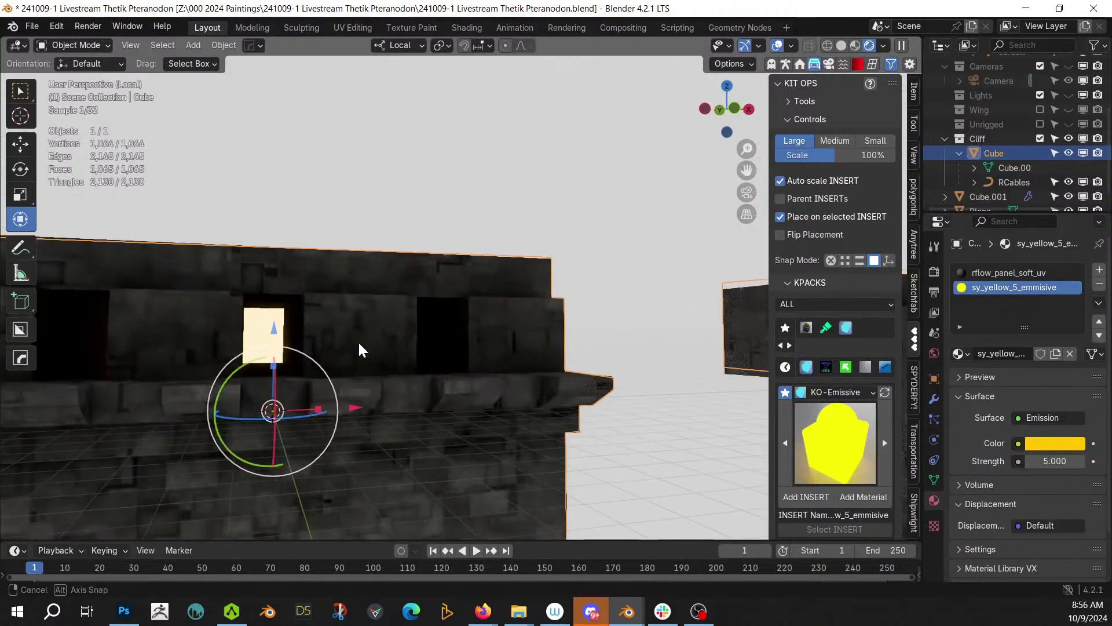
{"action": "key", "text": "KP_Divide"}
{"action": "mouse_move", "coordinate": [359, 342]}
{"action": "middle_mouse_down"}
{"action": "mouse_move", "coordinate": [299, 345]}
{"action": "mouse_move", "coordinate": [675, 378]}
{"action": "mouse_move", "coordinate": [418, 377]}
{"action": "mouse_move", "coordinate": [377, 360]}
{"action": "mouse_move", "coordinate": [319, 362]}
{"action": "mouse_move", "coordinate": [304, 382]}
{"action": "mouse_move", "coordinate": [277, 374]}
{"action": "mouse_move", "coordinate": [320, 373]}
{"action": "middle_mouse_up"}
{"action": "scroll", "coordinate": [298, 345], "scroll_direction": "up", "scroll_amount": 5}
{"action": "scroll", "coordinate": [427, 359], "scroll_direction": "down", "scroll_amount": 3}
- In solid shading and Edit Mode, select the ceiling face inside the block's front window recess and all faces coplanar with it
{"action": "key", "text": "z"}
{"action": "key", "text": "6"}
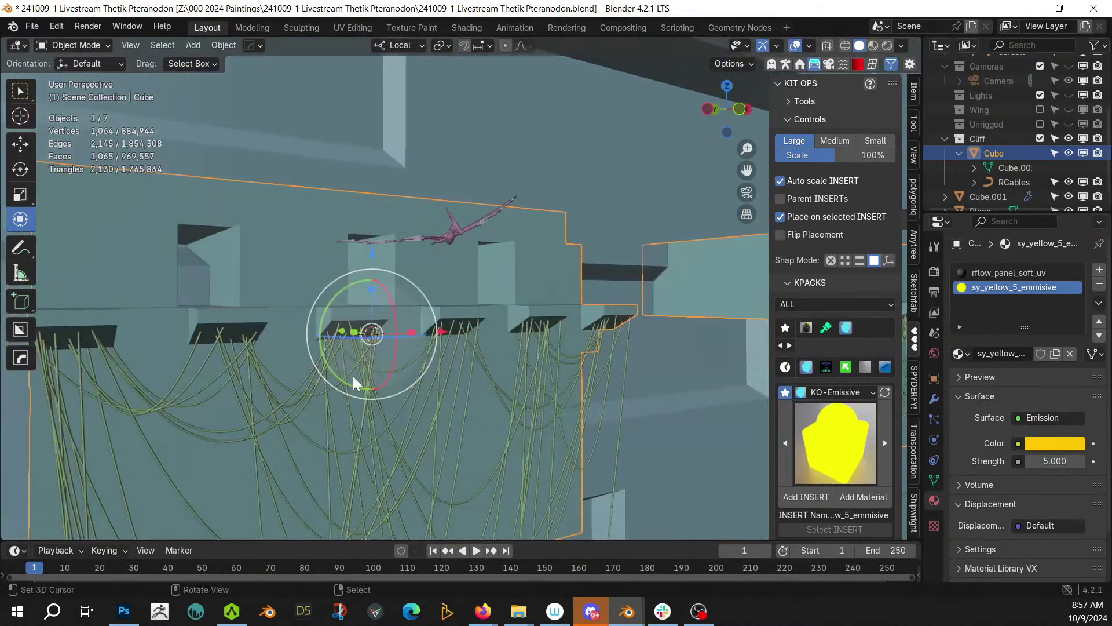
{"action": "key", "text": "Tab"}
{"action": "right_click", "coordinate": [221, 251]}
{"action": "key", "text": "alt+a"}
{"action": "right_click", "coordinate": [212, 250], "text": "shift"}
{"action": "right_click", "coordinate": [201, 234], "text": "shift"}
{"action": "middle_click_drag", "start_coordinate": [197, 233], "coordinate": [147, 231]}
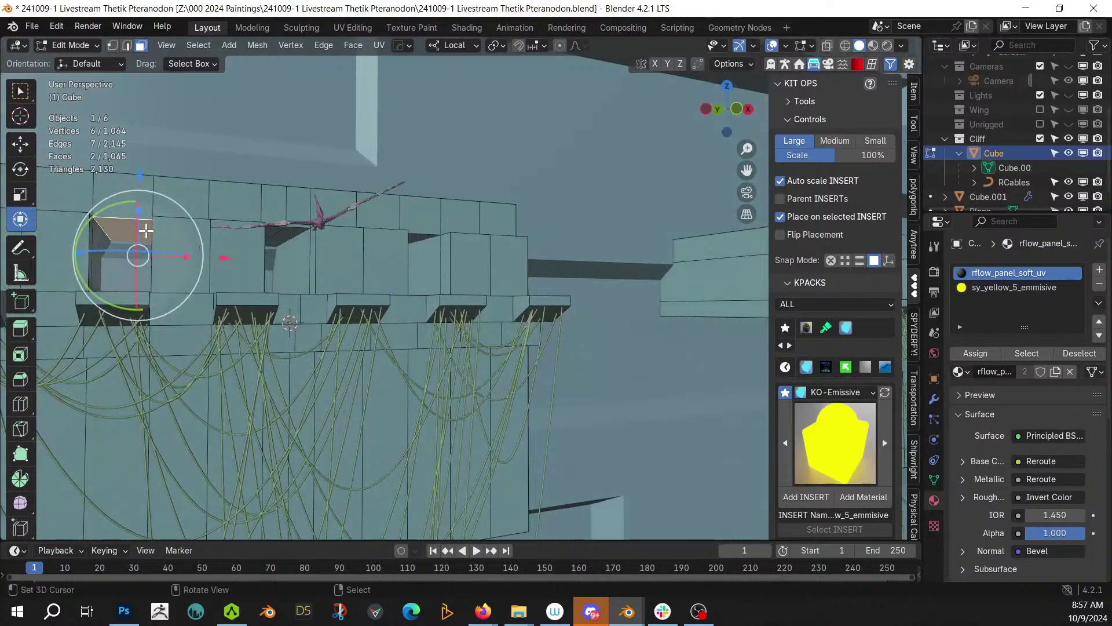
{"action": "right_click", "coordinate": [119, 223]}
{"action": "key", "text": "shift+g"}
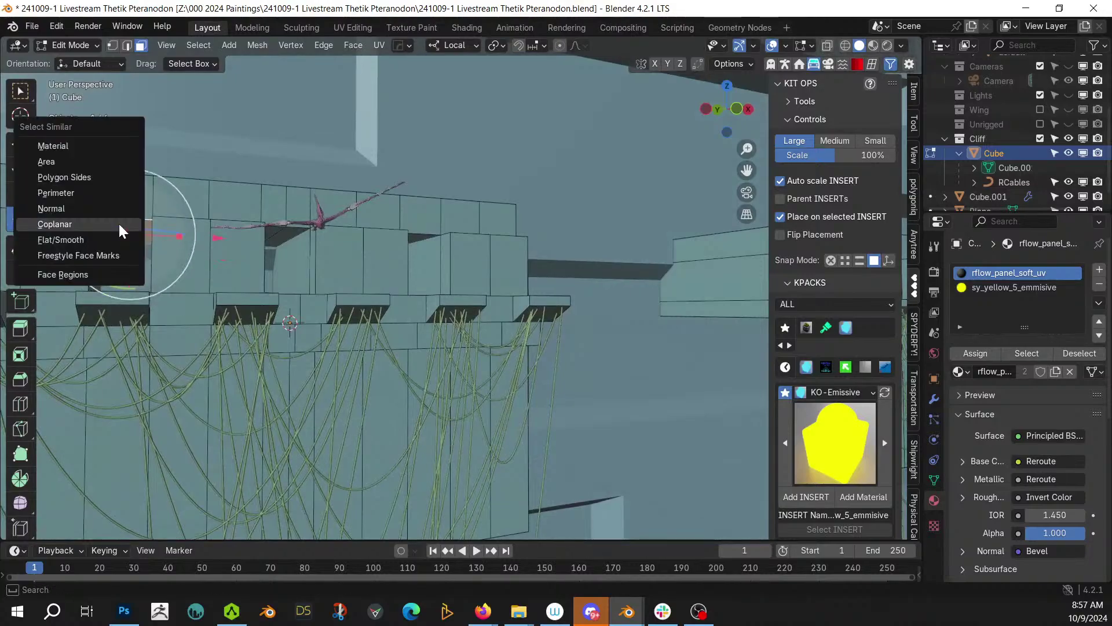
{"action": "left_click", "coordinate": [119, 225]}
{"action": "scroll", "coordinate": [390, 241], "scroll_direction": "down", "scroll_amount": 4}
{"action": "middle_click_drag", "start_coordinate": [390, 241], "coordinate": [22, 243], "text": "shift"}
{"action": "middle_click_drag", "start_coordinate": [249, 248], "coordinate": [454, 251], "text": "shift"}
{"action": "scroll", "coordinate": [448, 256], "scroll_direction": "up", "scroll_amount": 1}
{"action": "scroll", "coordinate": [308, 280], "scroll_direction": "up", "scroll_amount": 2}
{"action": "middle_click_drag", "start_coordinate": [309, 280], "coordinate": [451, 305]}
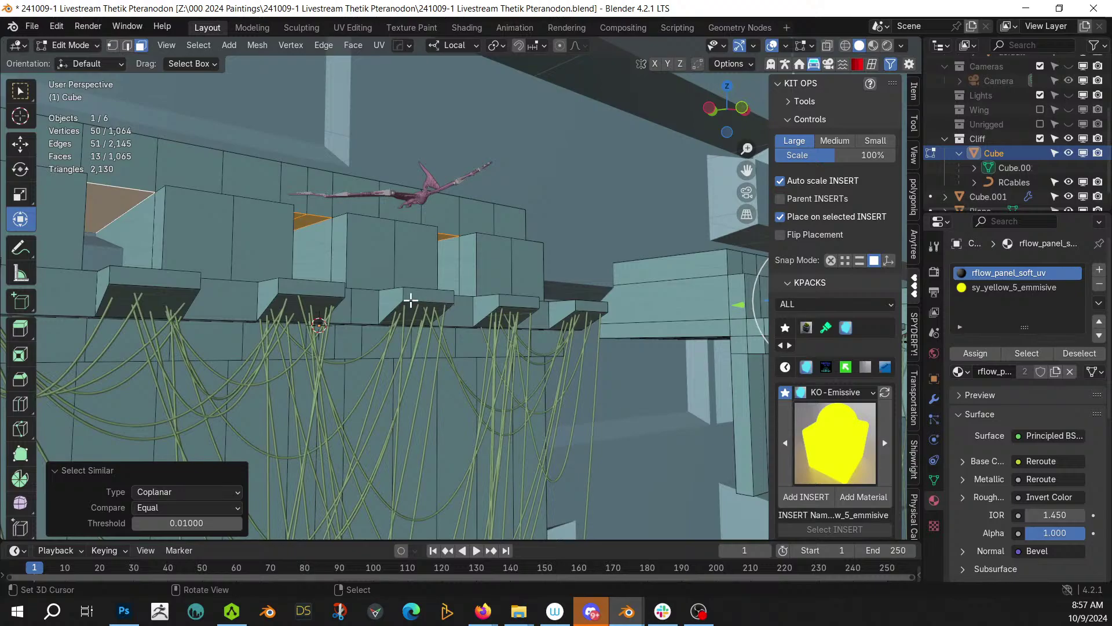
- Run Random Cells on the block's selected faces with 2 subdivision cuts and a 5% pool size
{"action": "key", "text": "Tab"}
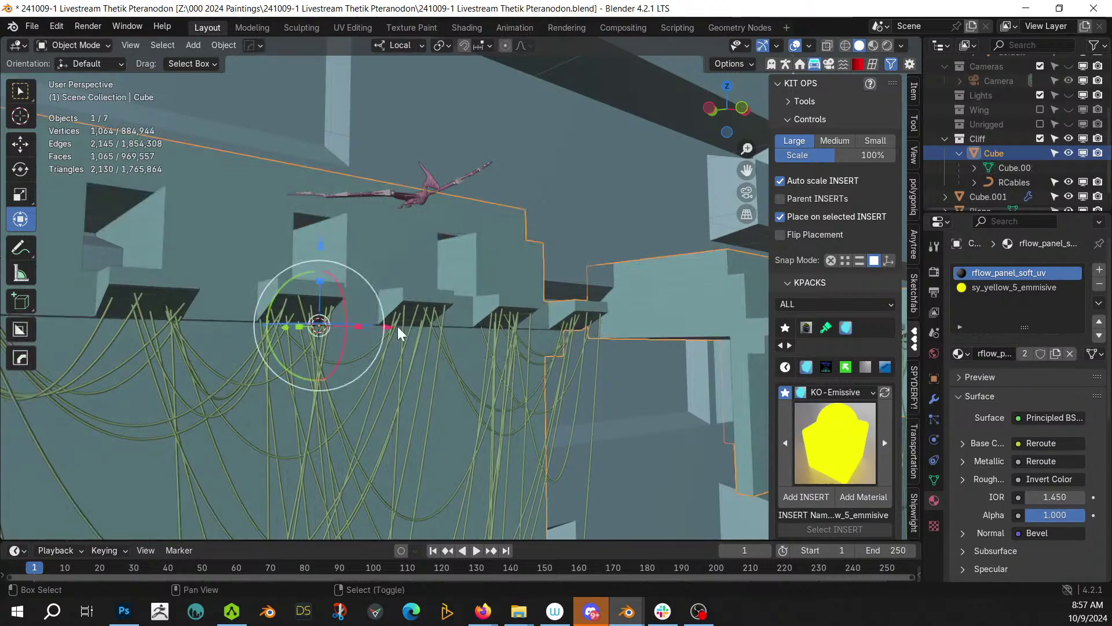
{"action": "key", "text": "alt+shift+f"}
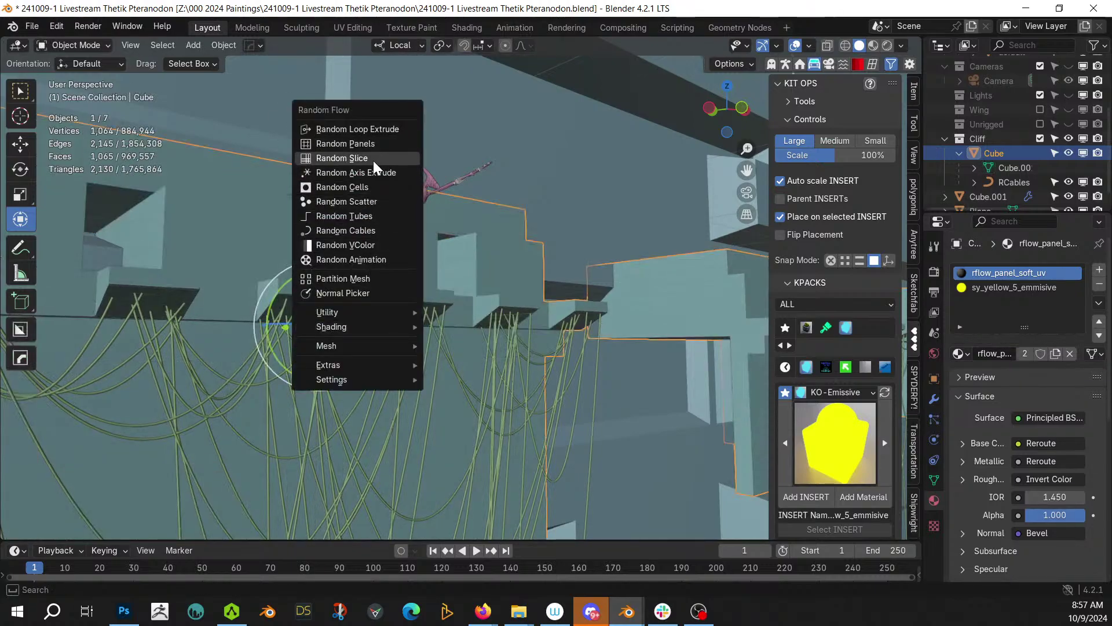
{"action": "left_click", "coordinate": [365, 188]}
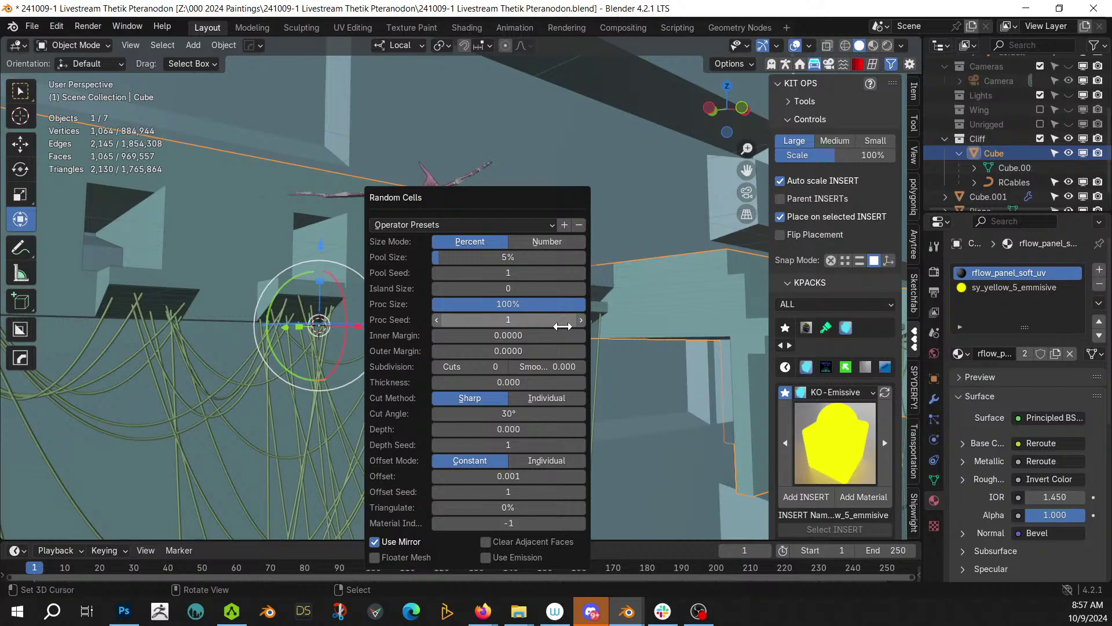
{"action": "left_click", "coordinate": [503, 366]}
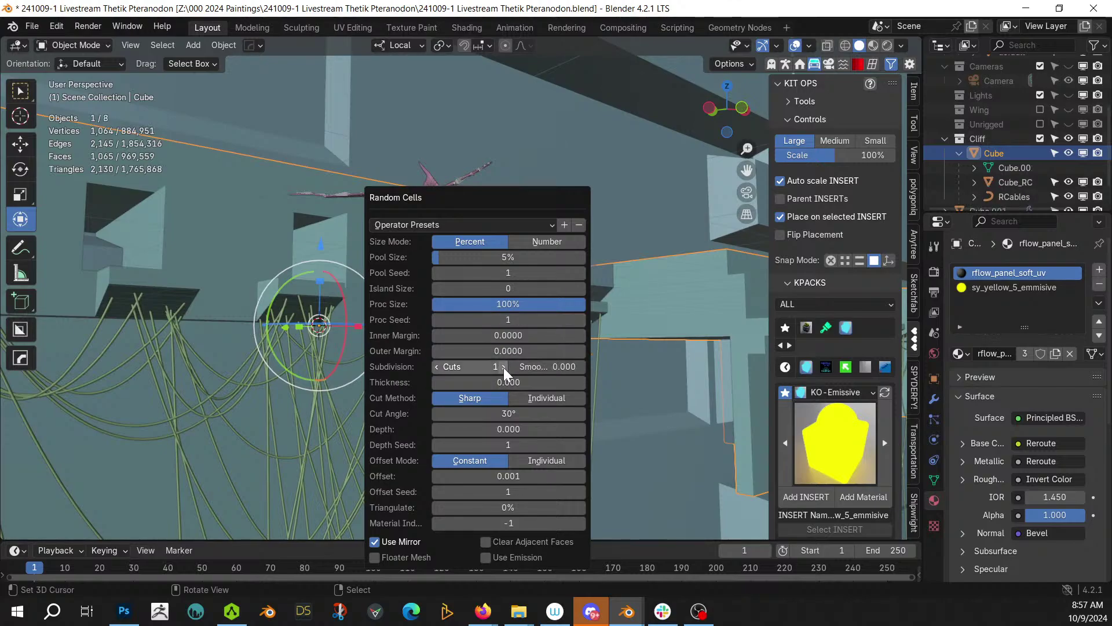
{"action": "left_click", "coordinate": [503, 366]}
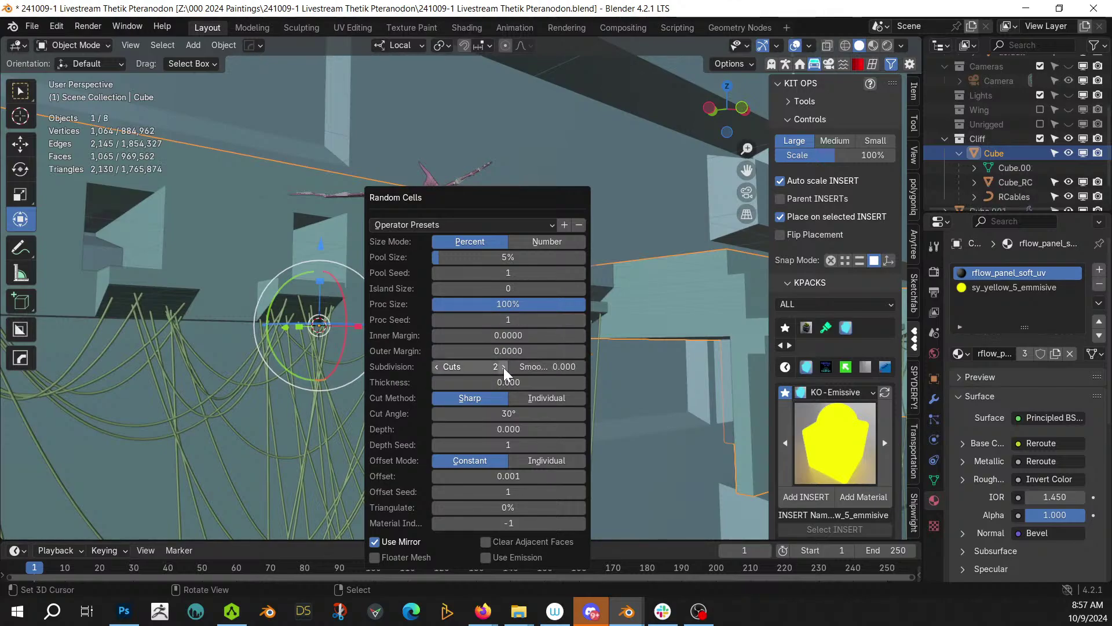
{"action": "left_click", "coordinate": [504, 257]}
{"action": "type", "text": "1"}
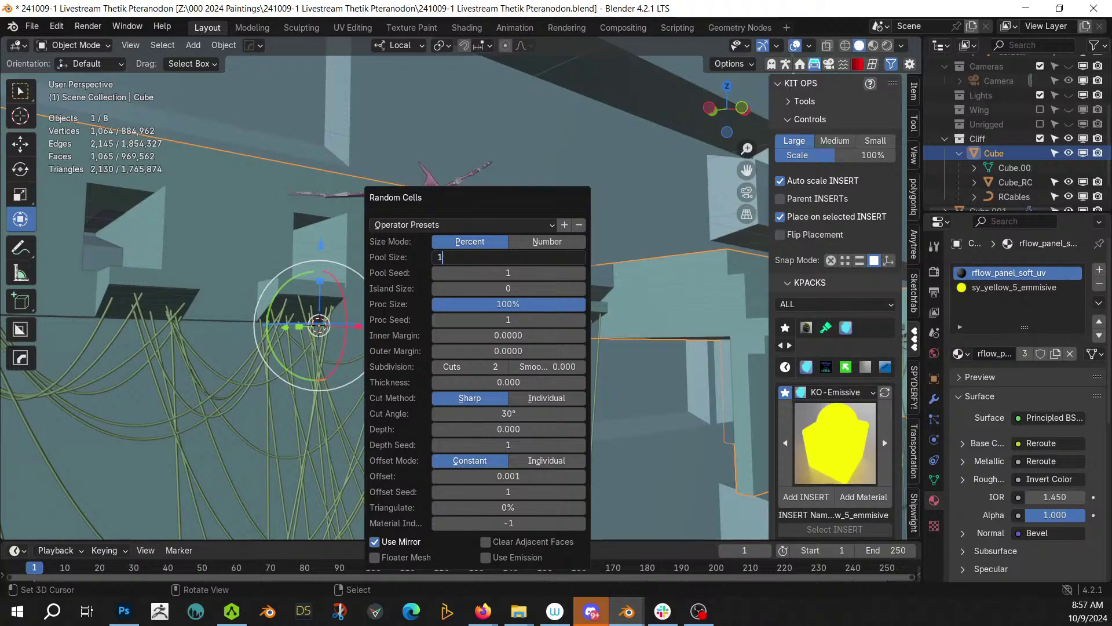
{"action": "type", "text": "5"}
{"action": "key", "text": "Return"}
{"action": "left_click", "coordinate": [505, 261]}
{"action": "type", "text": "5"}
{"action": "key", "text": "Return"}
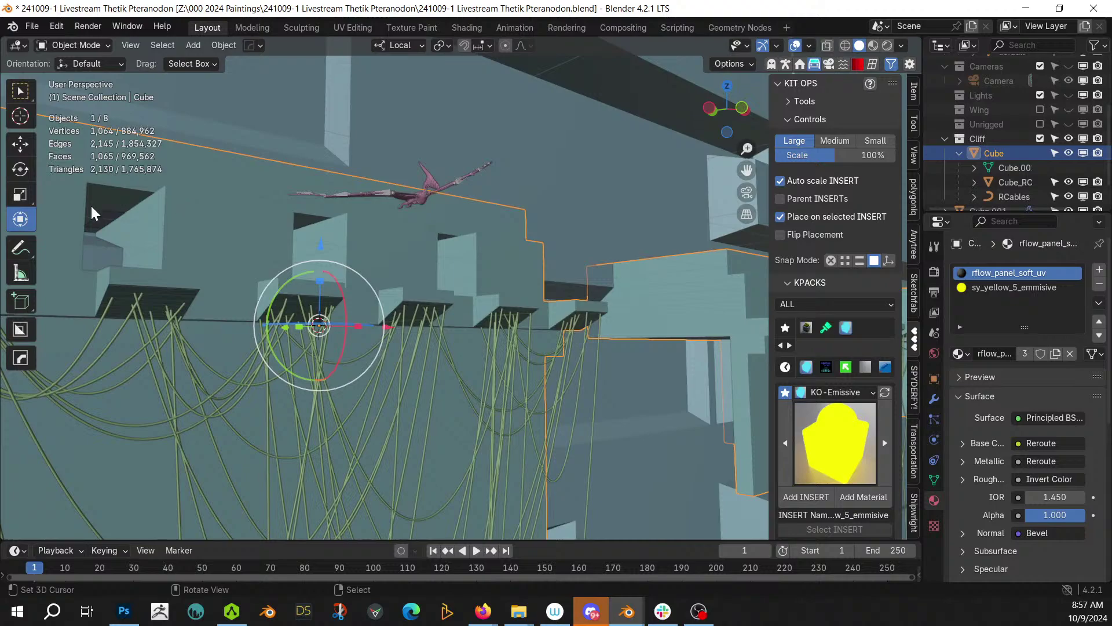
- Apply the sy_yellow_5_emmisive material to the new cells object and display the scene in rendered shading
{"action": "left_click", "coordinate": [112, 220]}
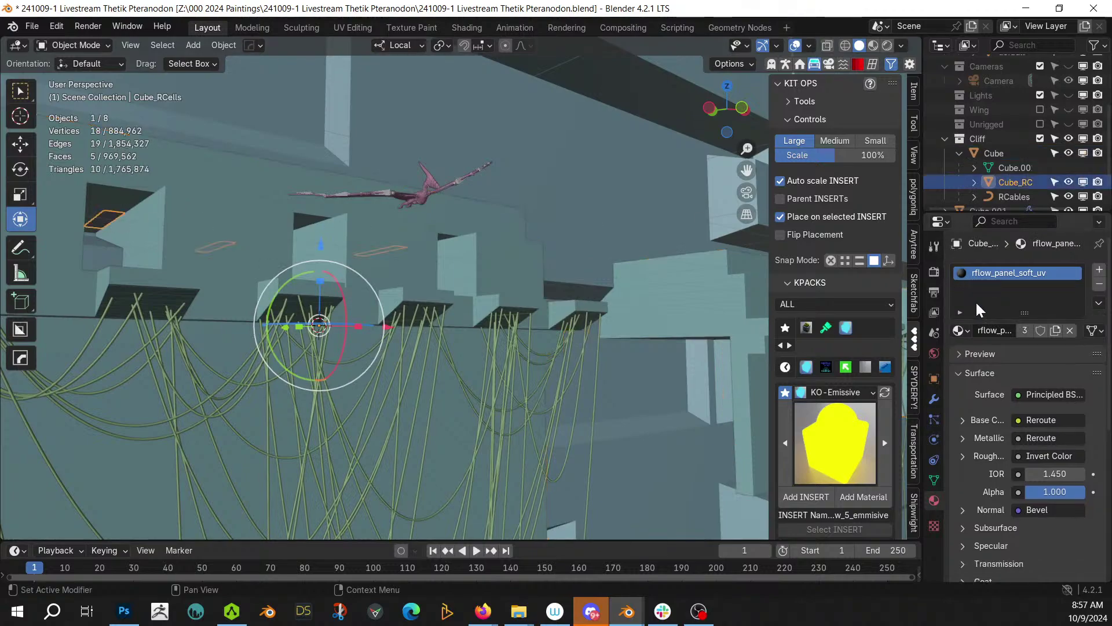
{"action": "left_click", "coordinate": [864, 498]}
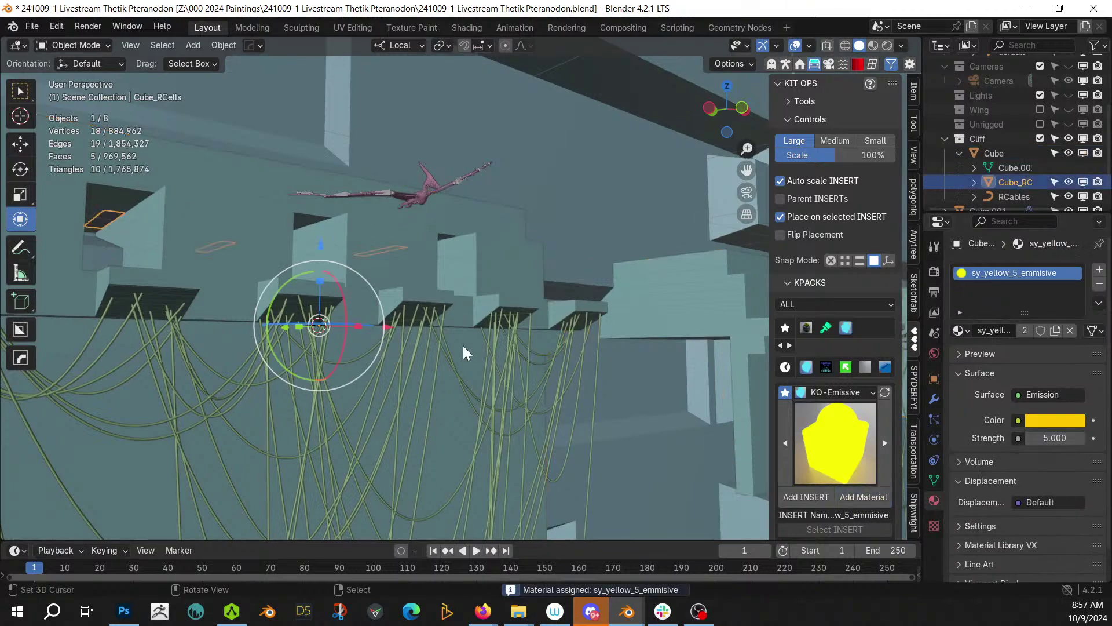
{"action": "key", "text": "z"}
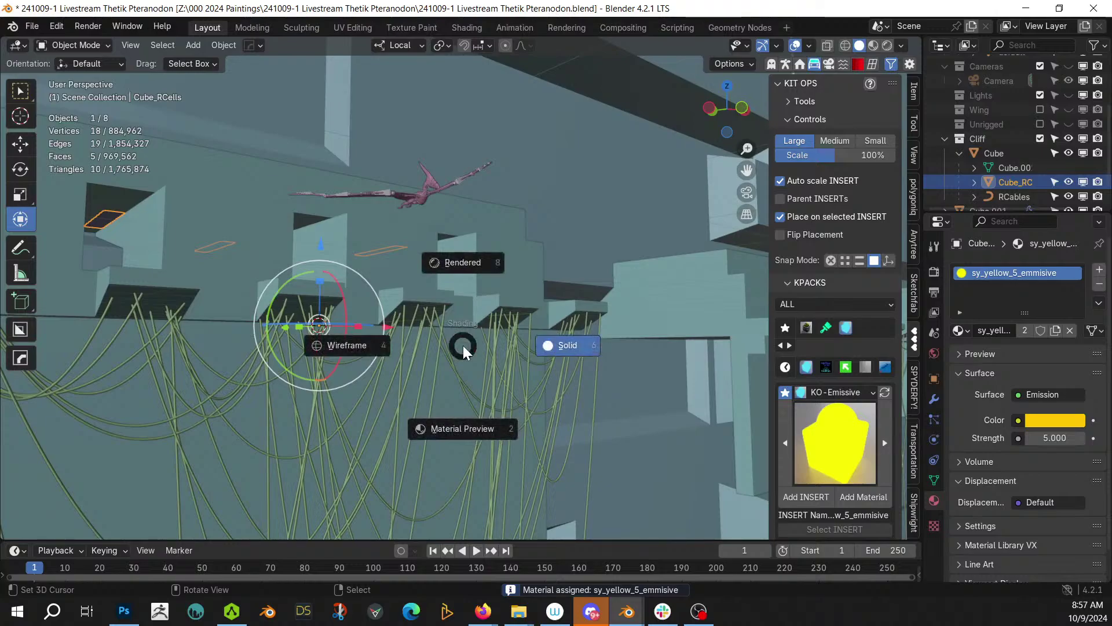
{"action": "key", "text": "8"}
- Inspect the cliff blocks and the lit ceiling cells from several angles in rendered shading, and save the file
{"action": "left_click", "coordinate": [461, 343]}
{"action": "scroll", "coordinate": [463, 346], "scroll_direction": "down", "scroll_amount": 5}
{"action": "middle_click_drag", "start_coordinate": [463, 347], "coordinate": [257, 377]}
{"action": "left_click", "coordinate": [370, 366]}
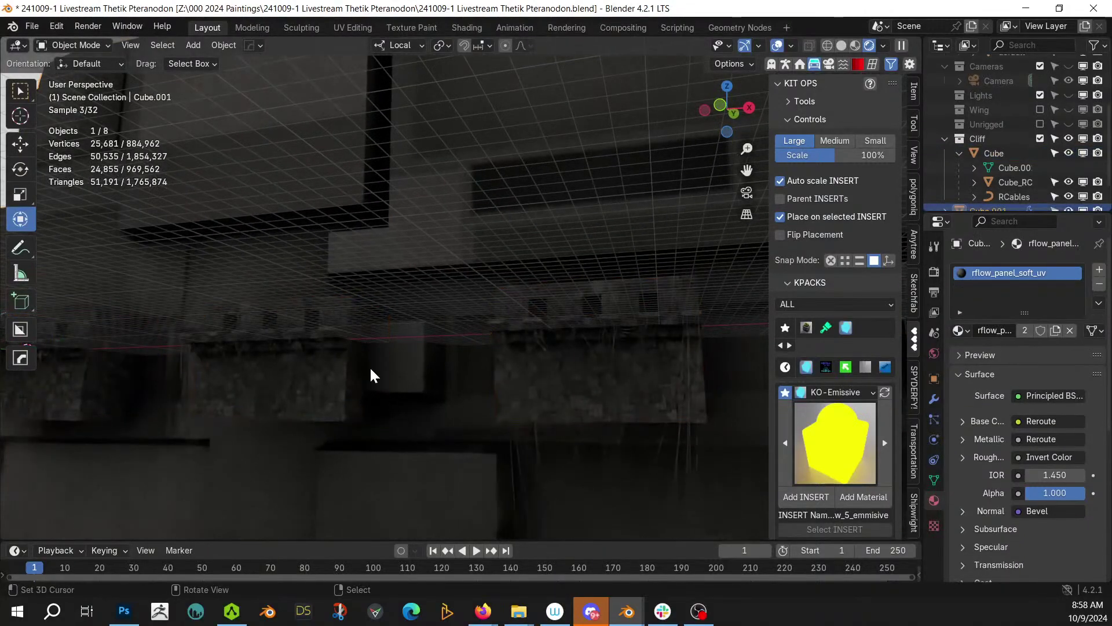
{"action": "middle_click_drag", "start_coordinate": [442, 350], "coordinate": [590, 378], "text": "shift"}
{"action": "scroll", "coordinate": [424, 367], "scroll_direction": "down", "scroll_amount": 5}
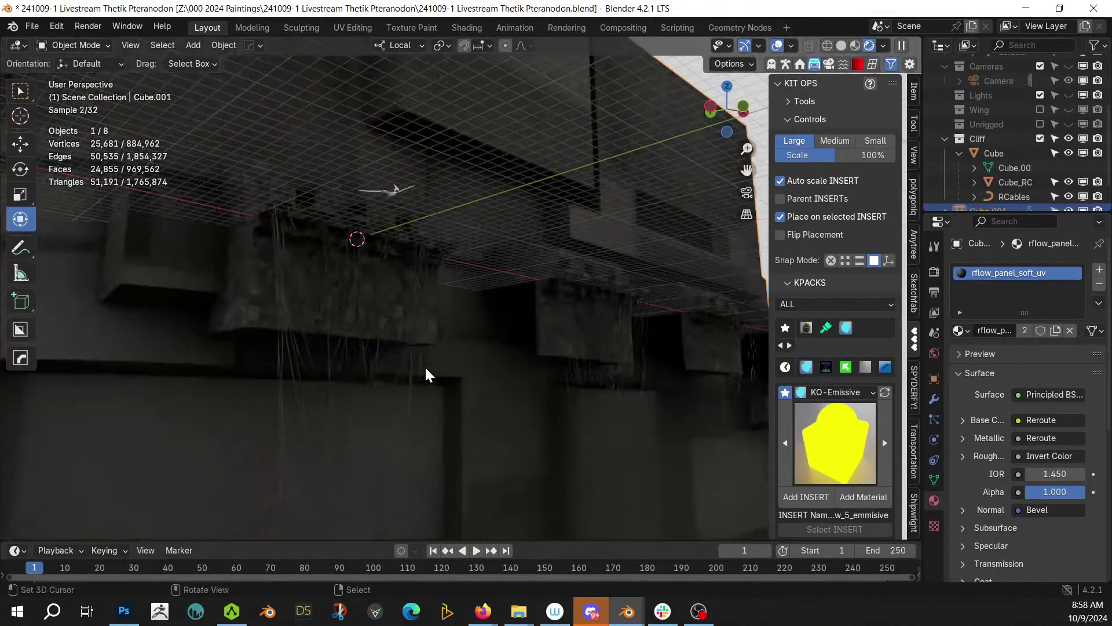
{"action": "scroll", "coordinate": [431, 380], "scroll_direction": "up", "scroll_amount": 4}
{"action": "middle_click_drag", "start_coordinate": [425, 368], "coordinate": [577, 360], "text": "shift"}
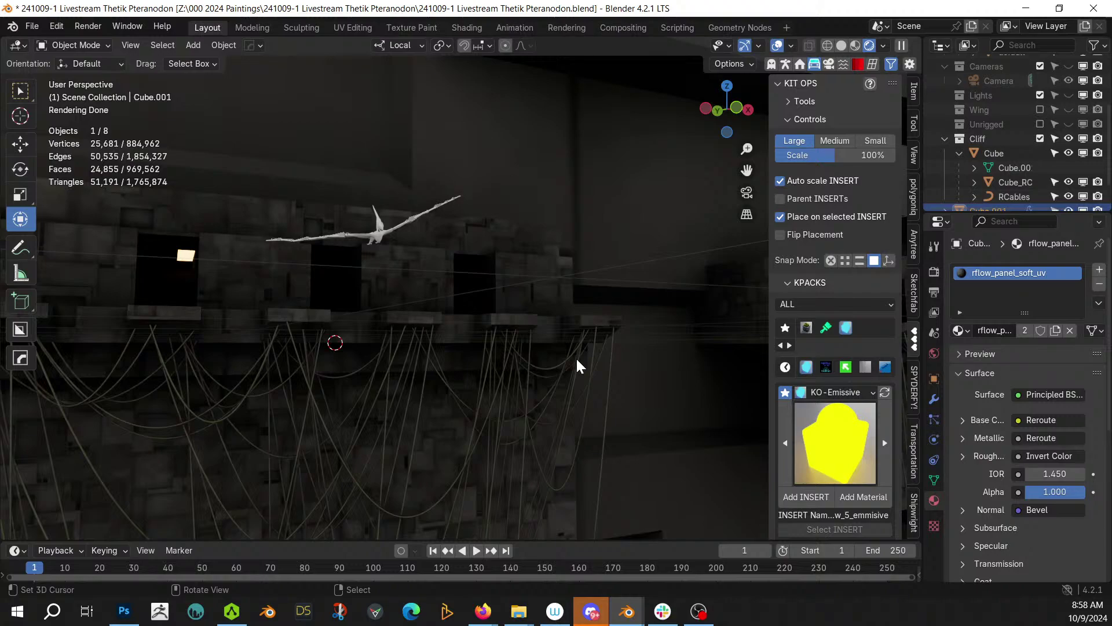
{"action": "key", "text": "ctrl+s"}
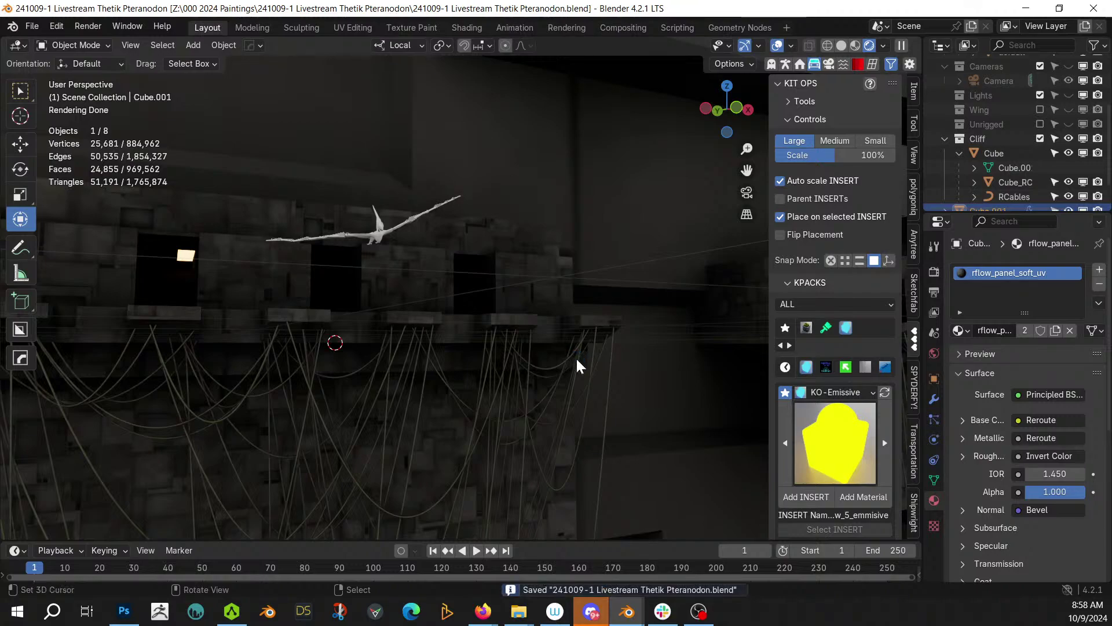
- Return to solid shading, select the pteranodon and replace its first slot's material with Blood_Rust_Armor
{"action": "scroll", "coordinate": [142, 241], "scroll_direction": "up", "scroll_amount": 5}
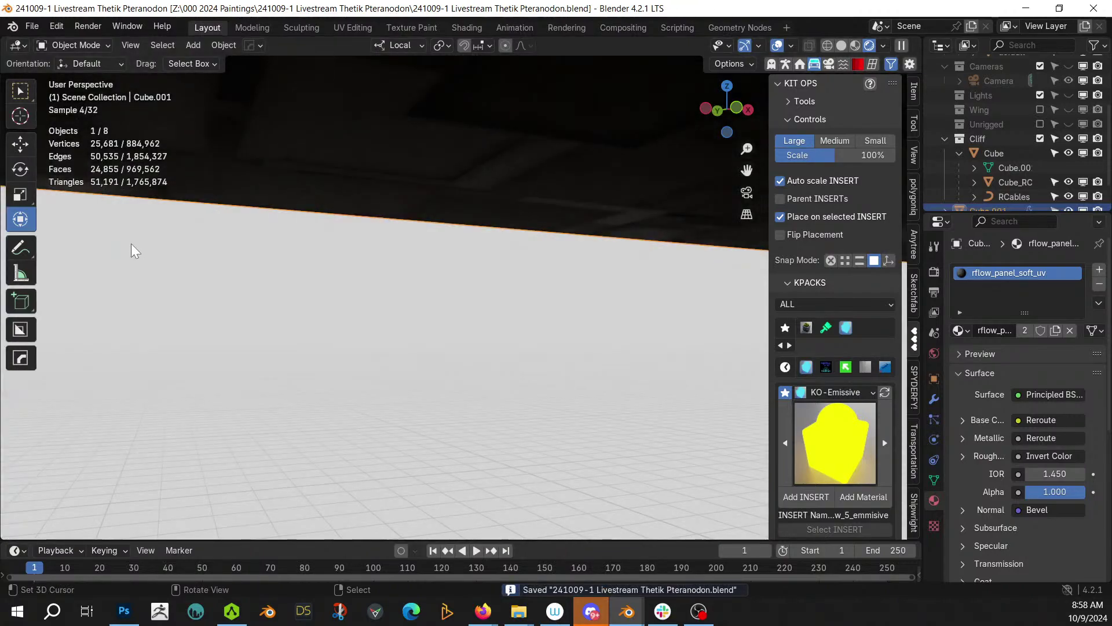
{"action": "key", "text": "z"}
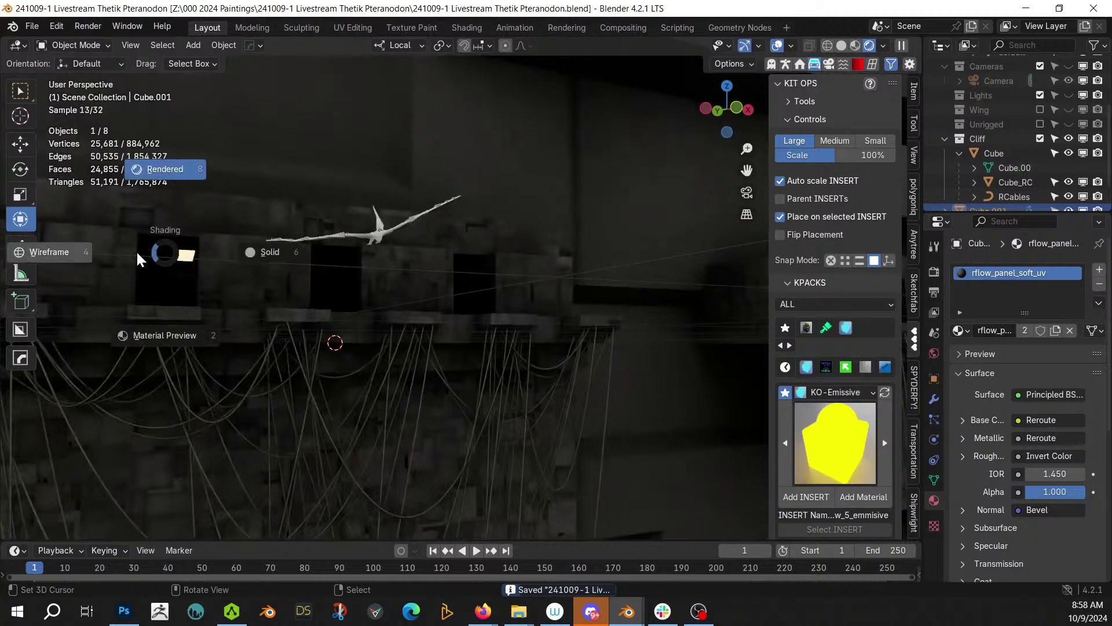
{"action": "key", "text": "s"}
{"action": "left_click", "coordinate": [373, 239]}
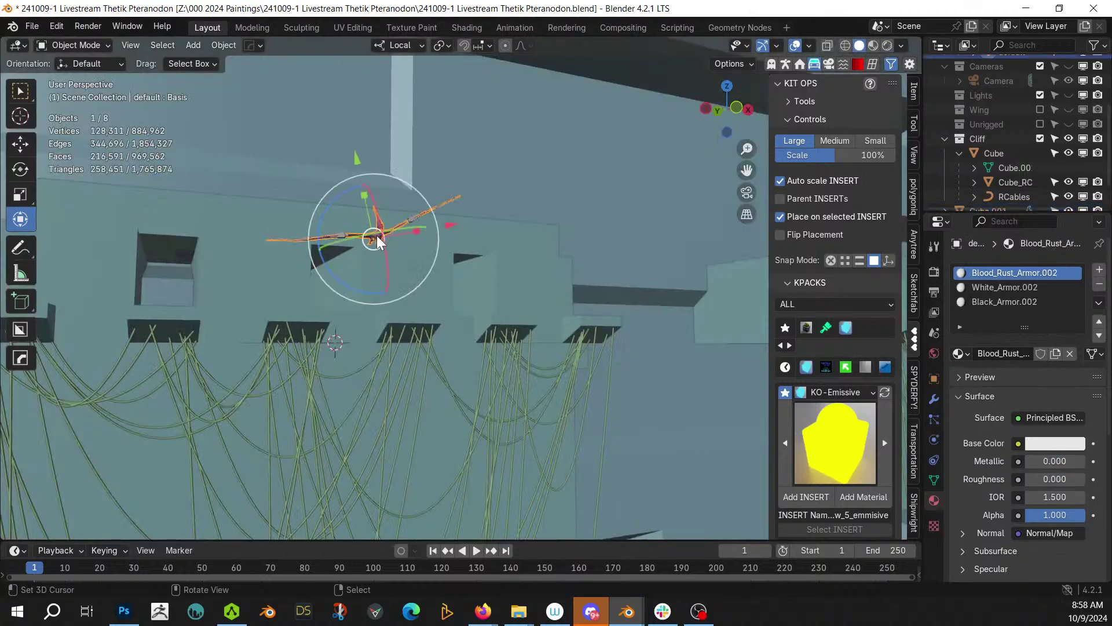
{"action": "left_click", "coordinate": [960, 354]}
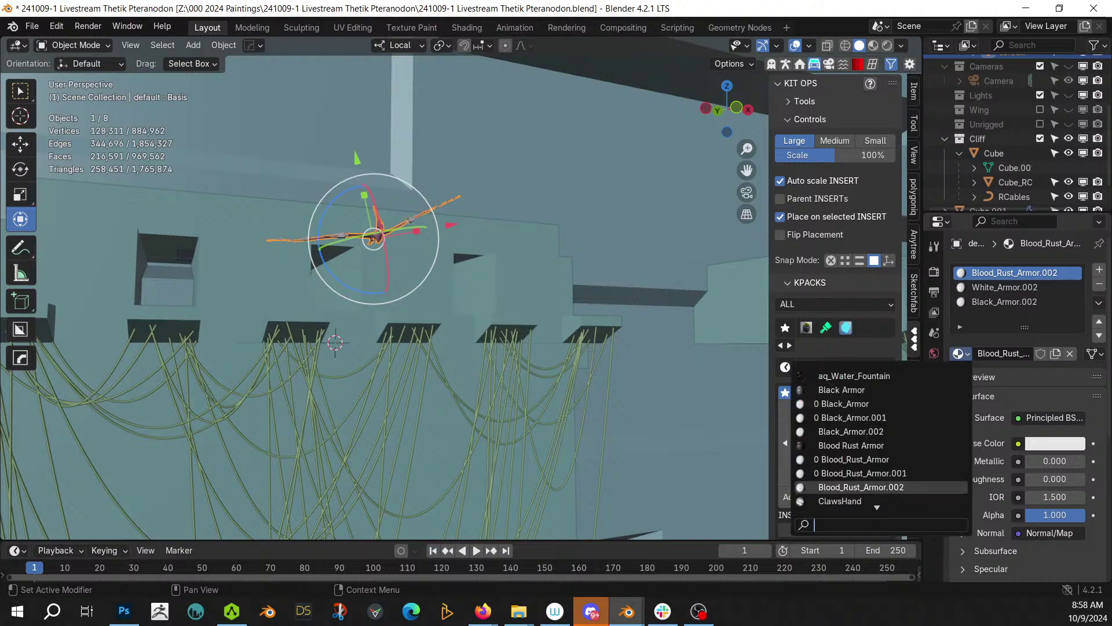
{"action": "left_click", "coordinate": [898, 459]}
- Replace the materials in the pteranodon's second and third slots with White_Armor and Black_Armor
{"action": "left_click", "coordinate": [958, 353]}
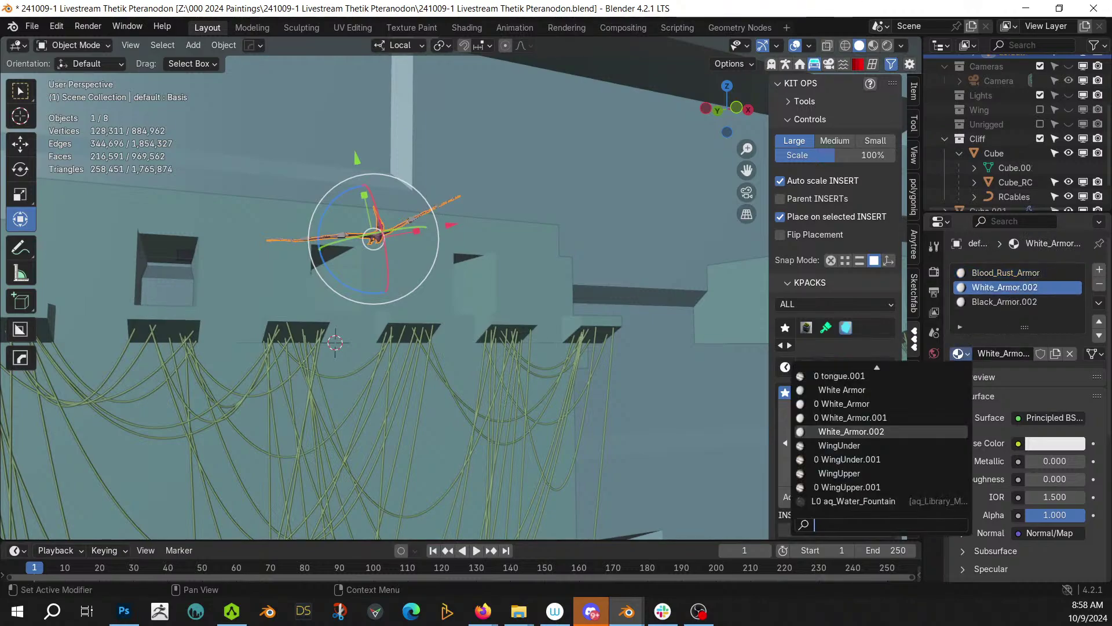
{"action": "left_click", "coordinate": [869, 409]}
{"action": "left_click", "coordinate": [994, 302]}
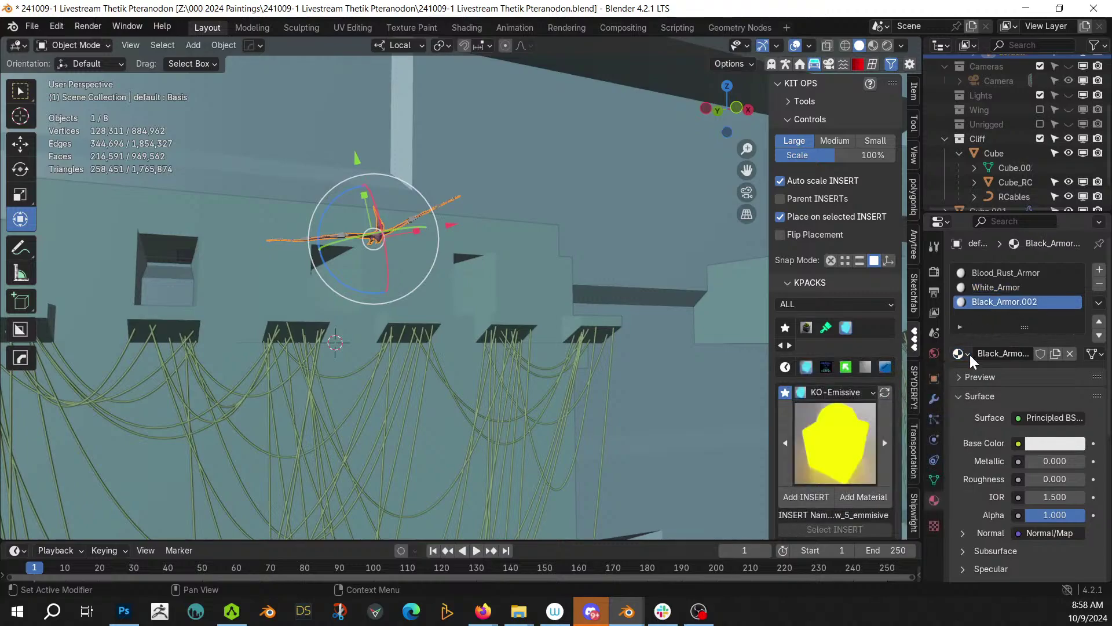
{"action": "left_click", "coordinate": [961, 353]}
{"action": "left_click", "coordinate": [845, 404]}
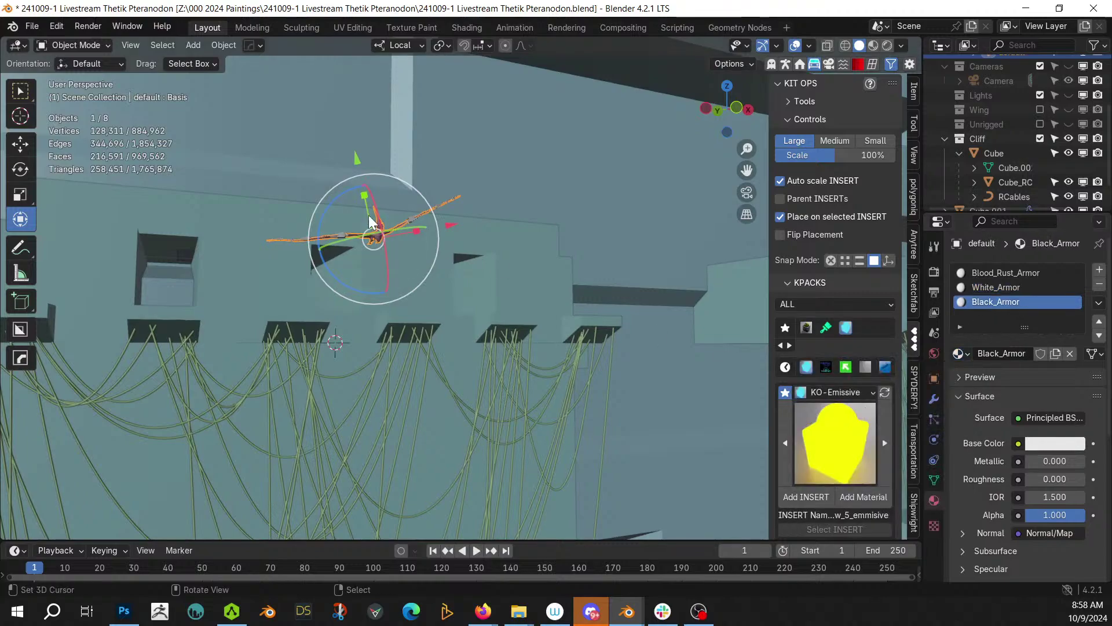
- Display the scene in rendered shading and examine the pteranodon's body and wing materials up close
{"action": "key", "text": "z"}
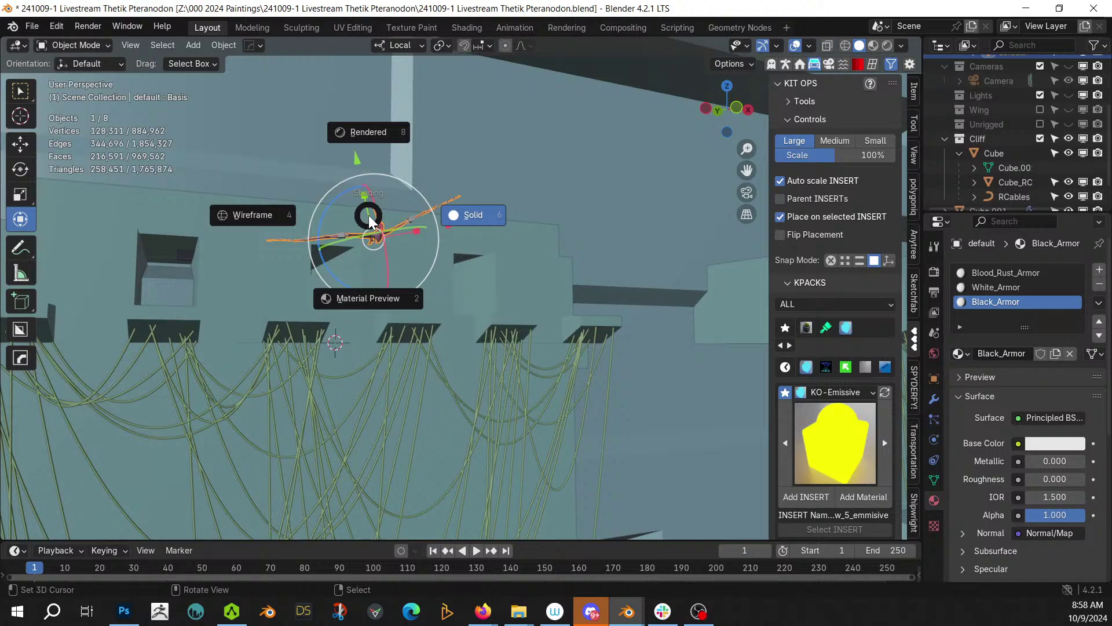
{"action": "key", "text": "8"}
{"action": "scroll", "coordinate": [318, 227], "scroll_direction": "up", "scroll_amount": 1}
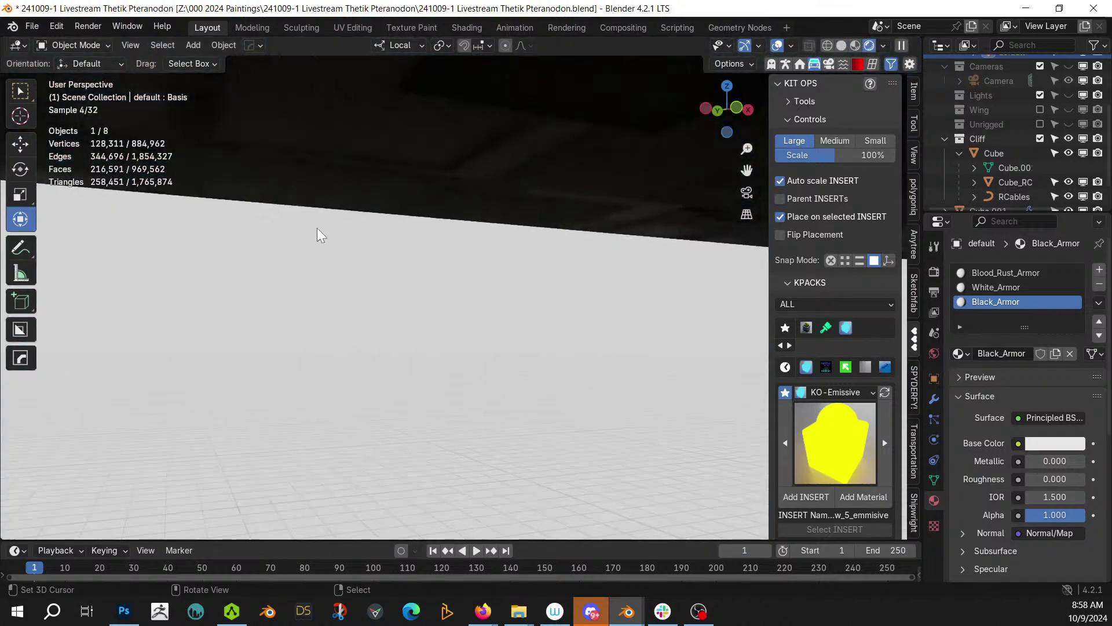
{"action": "scroll", "coordinate": [315, 236], "scroll_direction": "down", "scroll_amount": 1}
{"action": "key", "text": "KP_Decimal"}
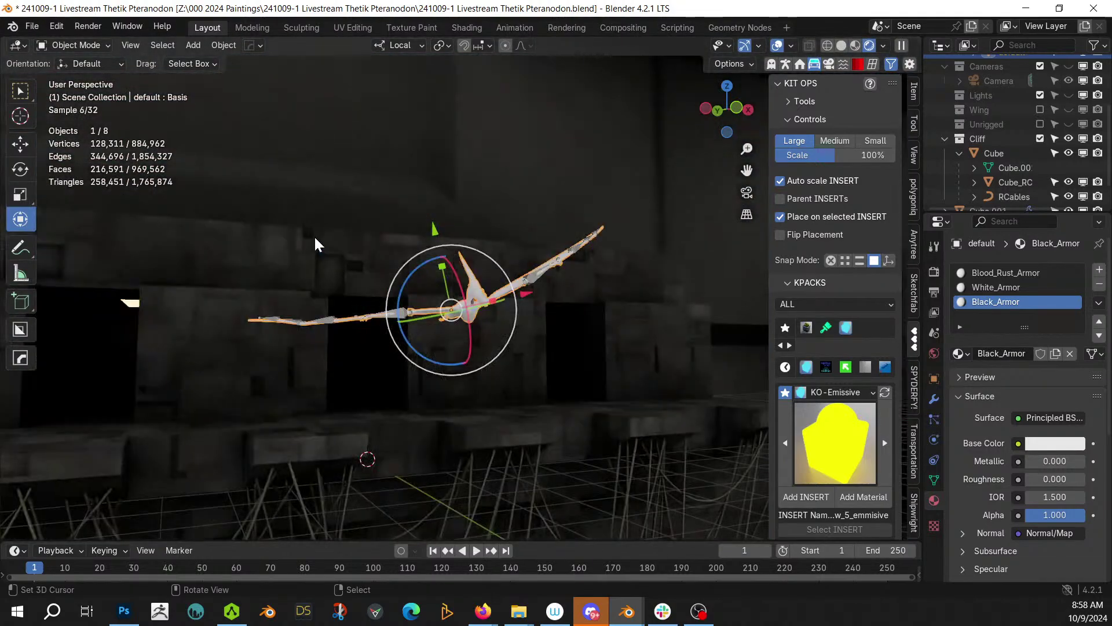
{"action": "middle_click_drag", "start_coordinate": [298, 227], "coordinate": [286, 190]}
{"action": "scroll", "coordinate": [286, 190], "scroll_direction": "up", "scroll_amount": 3}
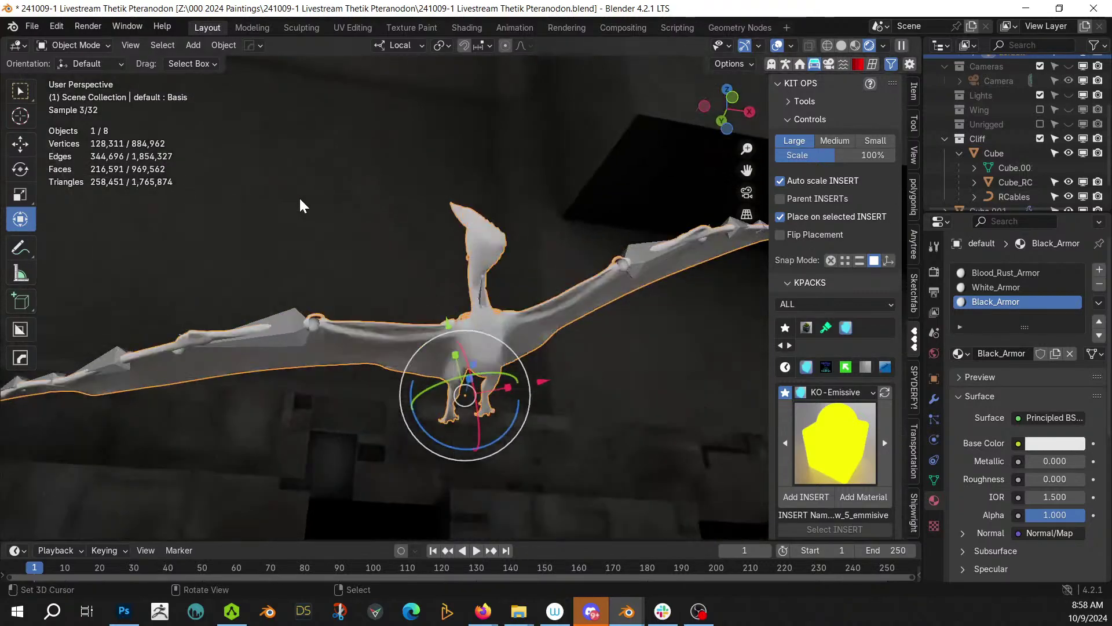
{"action": "left_click", "coordinate": [471, 237]}
{"action": "left_click", "coordinate": [485, 236]}
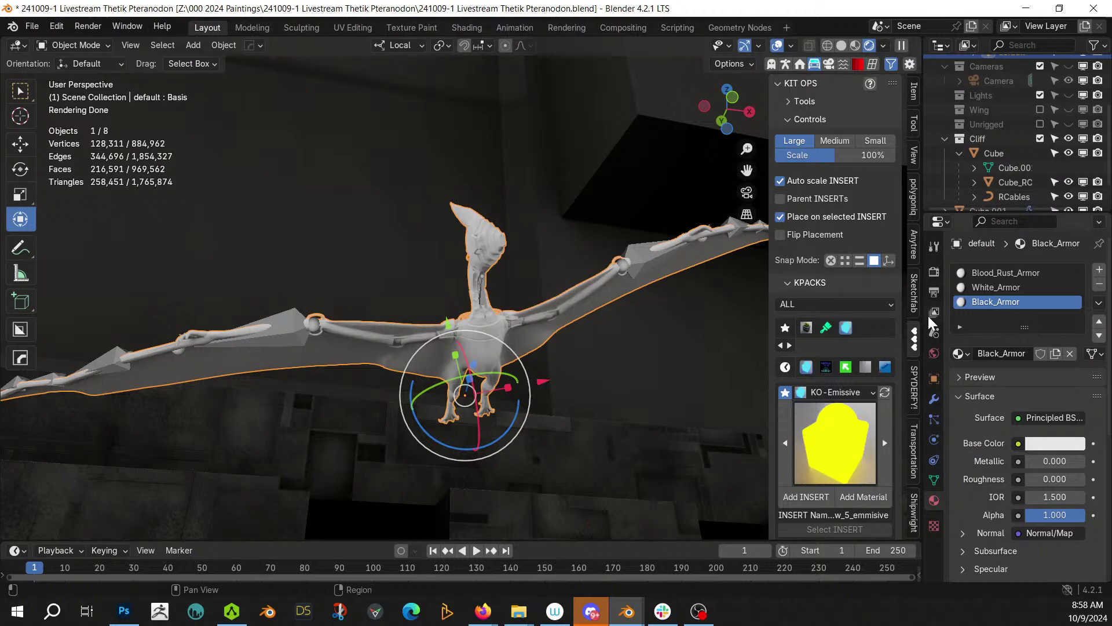
- Replace the materials in the pteranodon's three slots with Blood Rust Armor, White Armor and Black Armor, in that order
{"action": "left_click", "coordinate": [992, 273]}
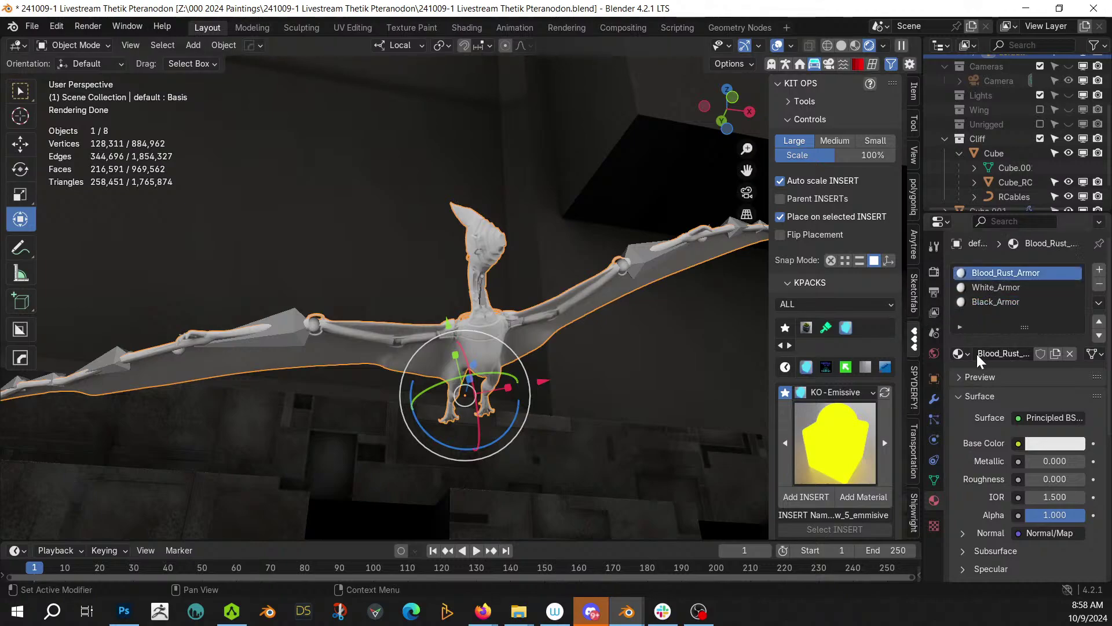
{"action": "left_click", "coordinate": [959, 353]}
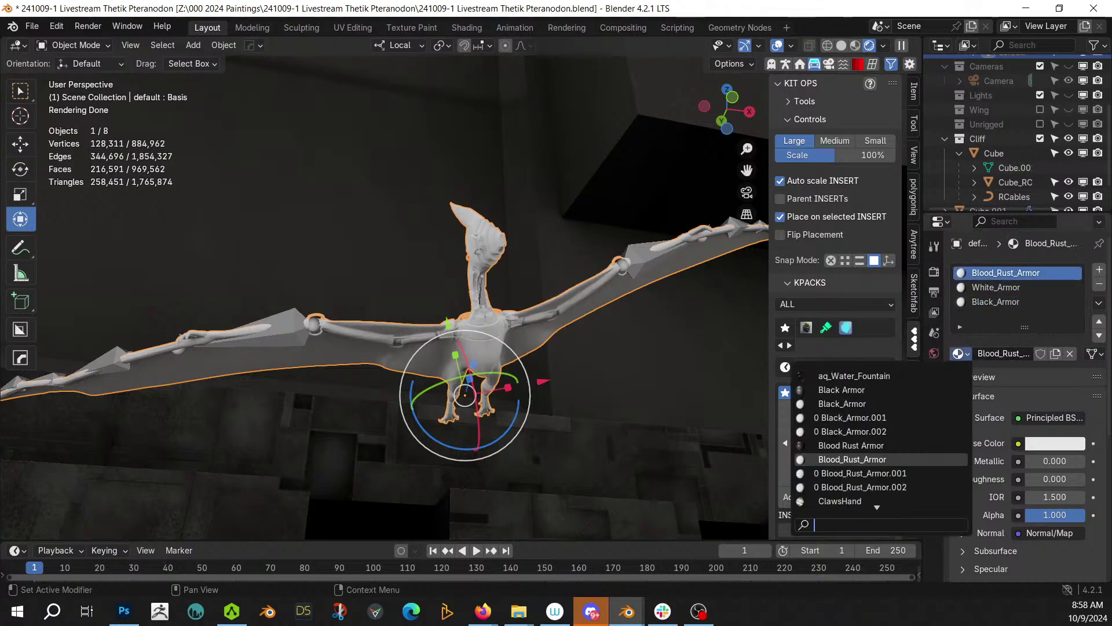
{"action": "left_click", "coordinate": [856, 446]}
{"action": "left_click", "coordinate": [999, 285]}
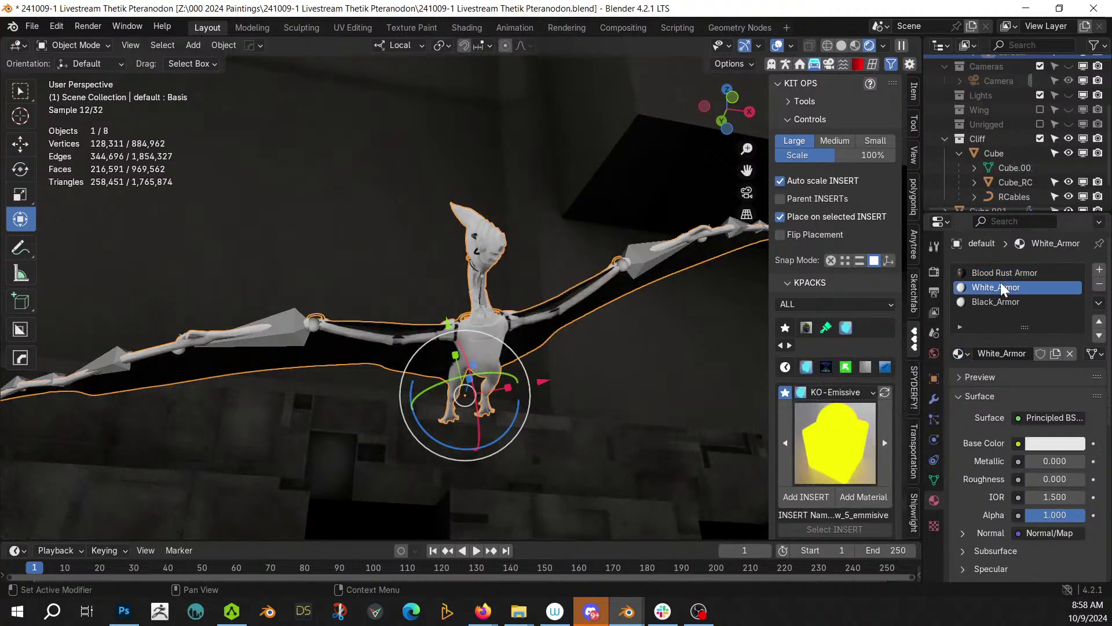
{"action": "left_click", "coordinate": [959, 353]}
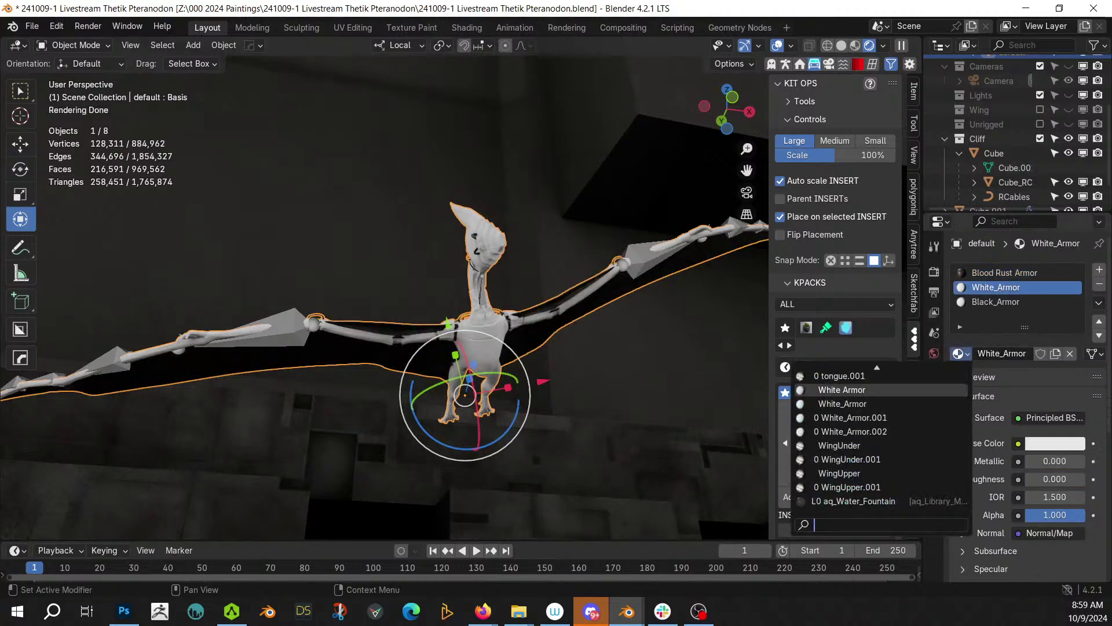
{"action": "left_click", "coordinate": [989, 302]}
{"action": "left_click", "coordinate": [988, 302]}
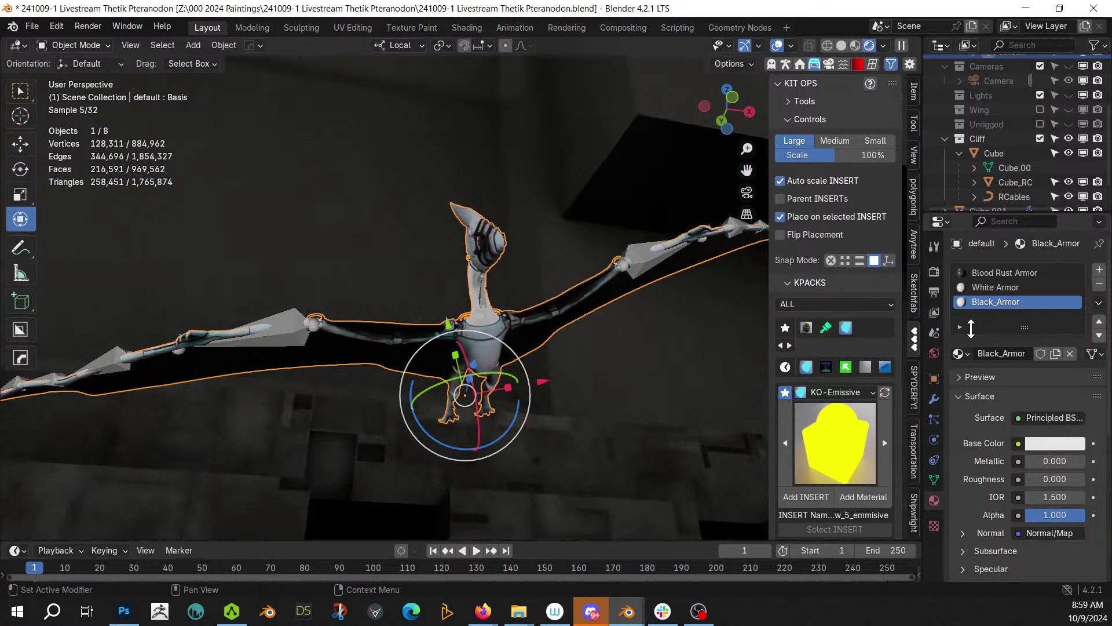
{"action": "left_click", "coordinate": [959, 353]}
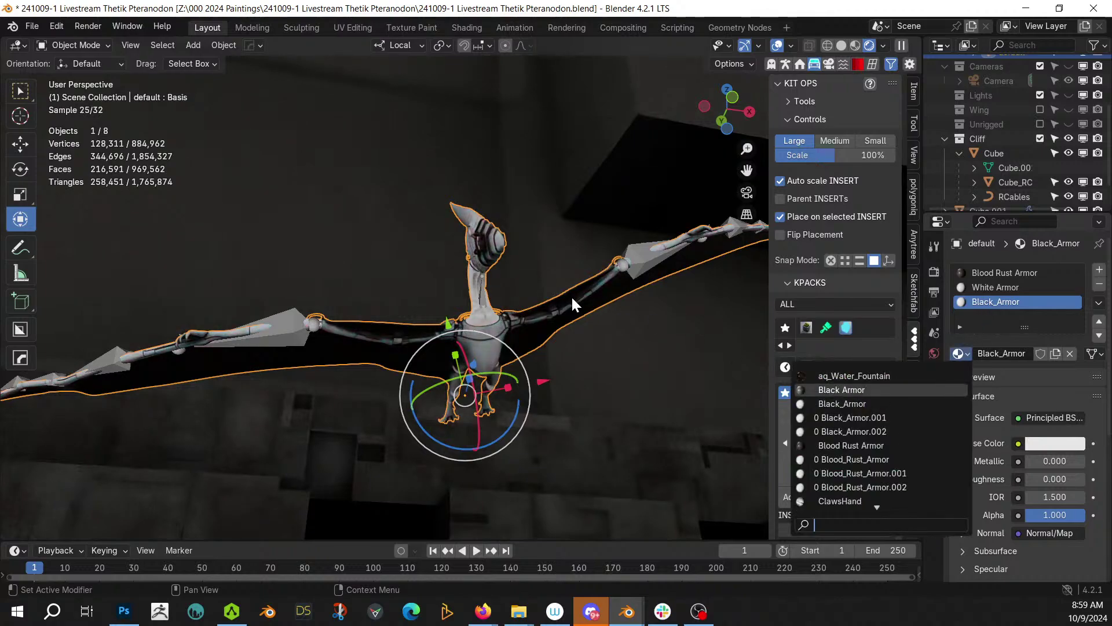
{"action": "key", "text": "Return"}
- Enter Edit Mode on the pteranodon and isolate it in local view with solid shading
{"action": "scroll", "coordinate": [556, 295], "scroll_direction": "up", "scroll_amount": 3}
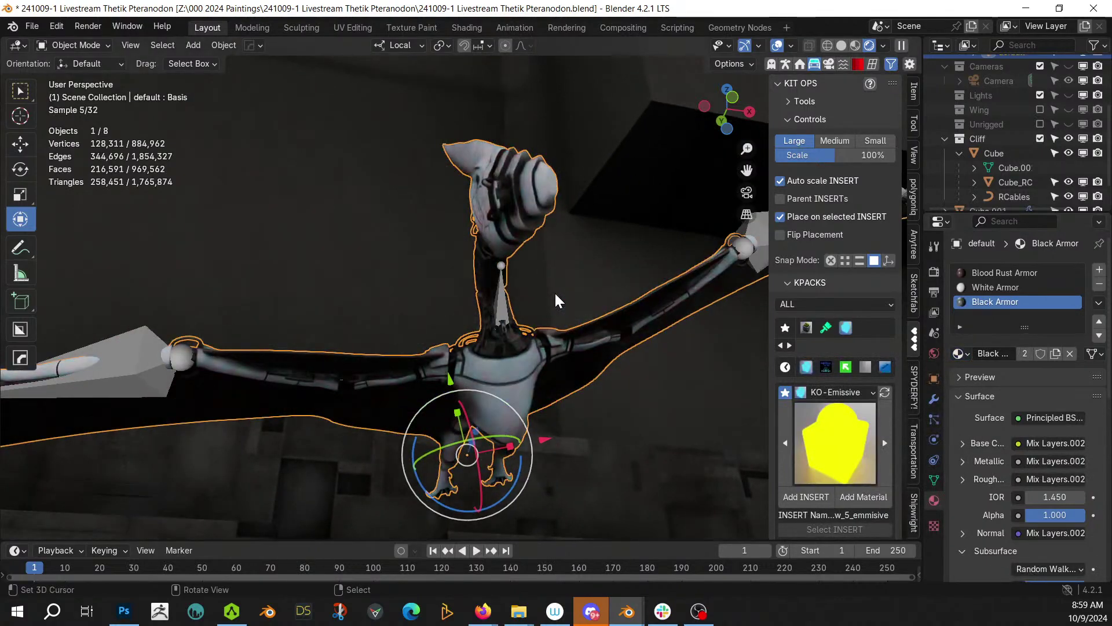
{"action": "scroll", "coordinate": [556, 294], "scroll_direction": "up", "scroll_amount": 5}
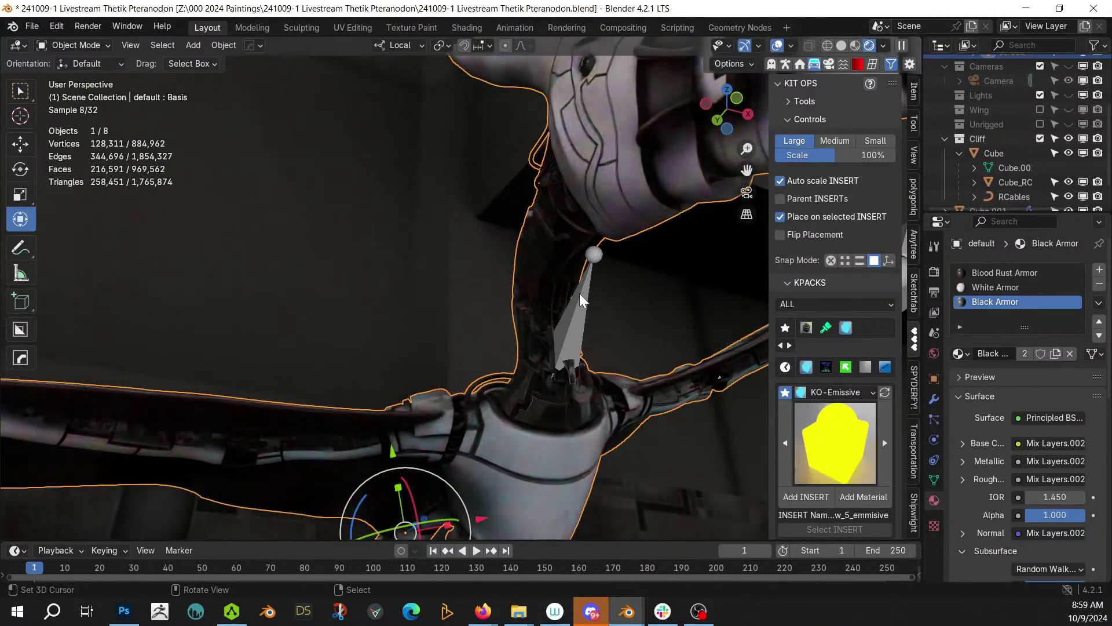
{"action": "middle_click_drag", "start_coordinate": [582, 293], "coordinate": [335, 368]}
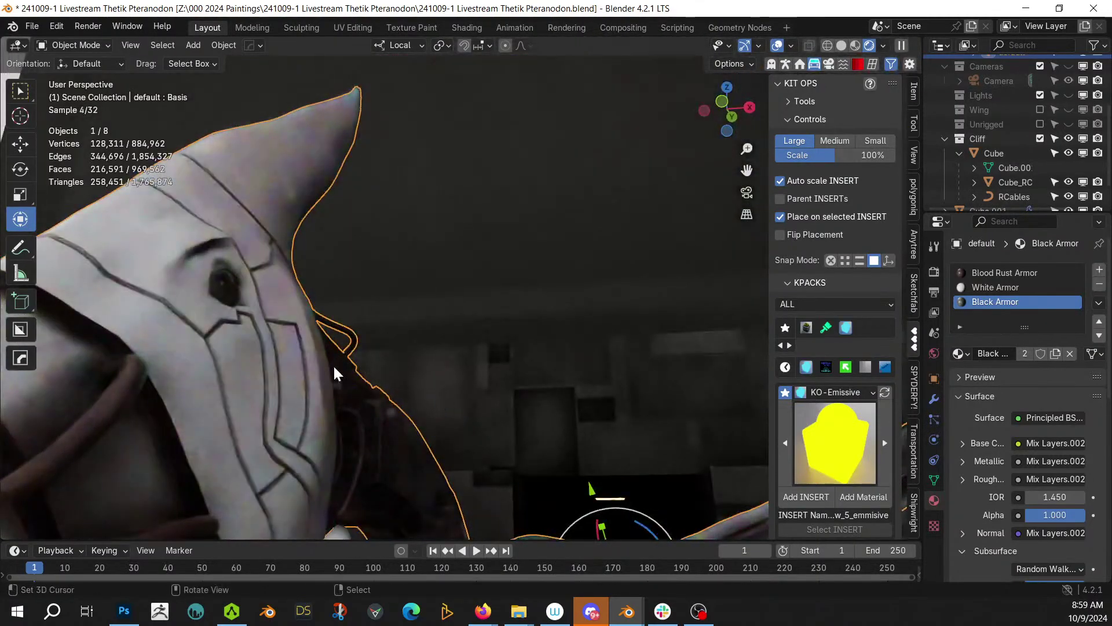
{"action": "left_click", "coordinate": [235, 289]}
{"action": "left_click", "coordinate": [222, 287]}
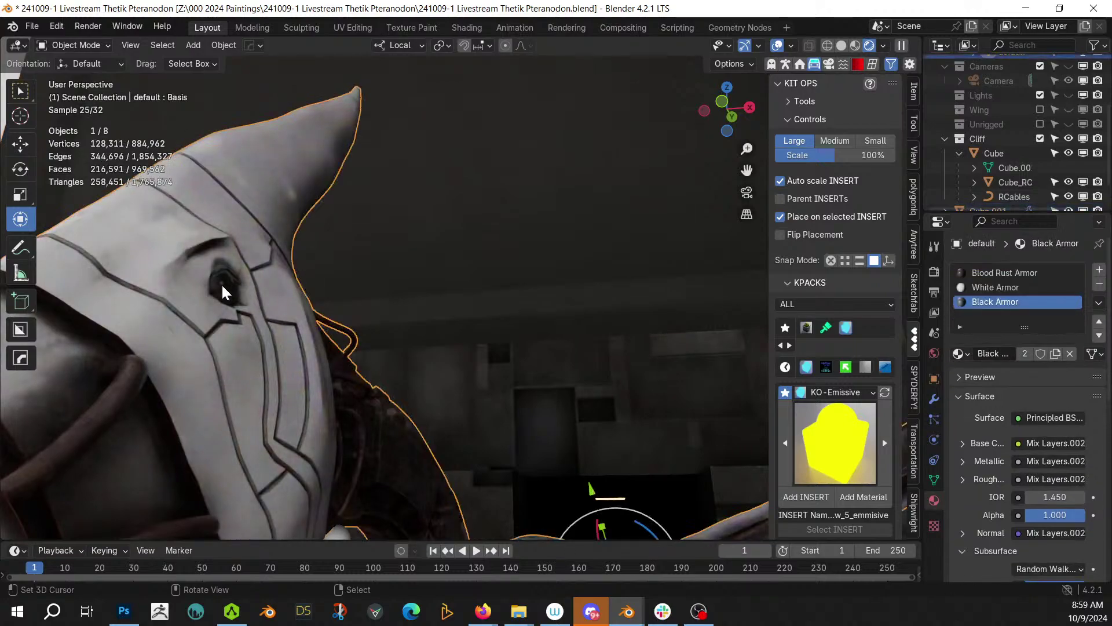
{"action": "scroll", "coordinate": [222, 286], "scroll_direction": "down", "scroll_amount": 4}
{"action": "scroll", "coordinate": [227, 287], "scroll_direction": "up", "scroll_amount": 4}
{"action": "key", "text": "Tab"}
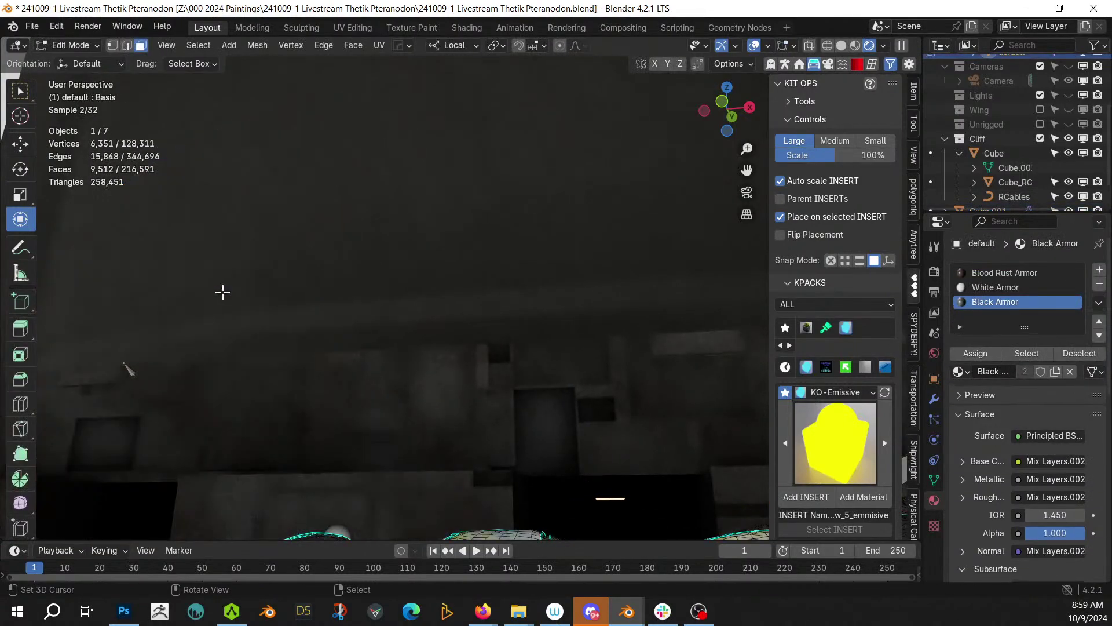
{"action": "key", "text": "KP_Divide"}
{"action": "key", "text": "z"}
{"action": "key", "text": "6"}
{"action": "key", "text": "KP_Decimal"}
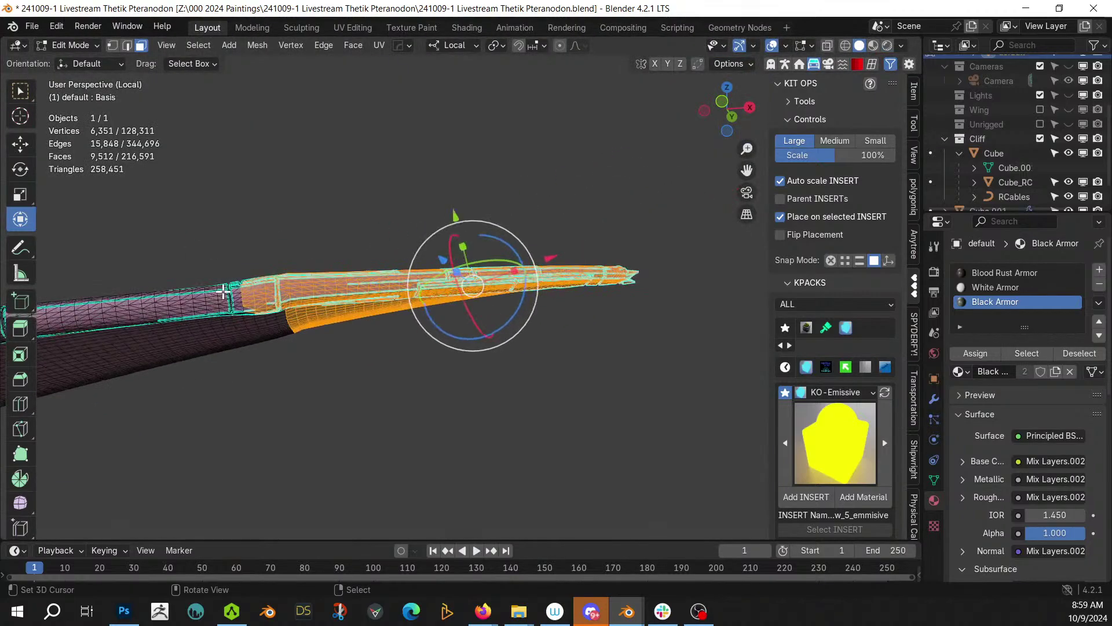
- Clear the selection and select all linked faces of the pteranodon's eyeballs
{"action": "middle_click_drag", "start_coordinate": [138, 262], "coordinate": [190, 280]}
{"action": "key", "text": "alt+a"}
{"action": "middle_click_drag", "start_coordinate": [362, 232], "coordinate": [253, 76], "text": "shift"}
{"action": "left_click", "coordinate": [220, 369]}
{"action": "key", "text": "KP_Decimal"}
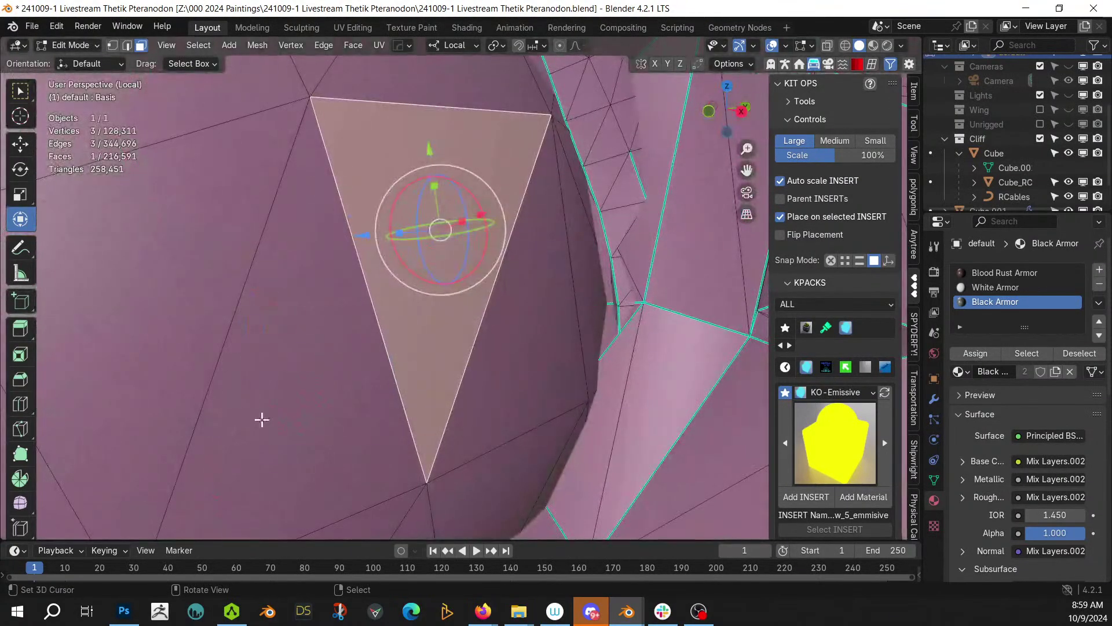
{"action": "scroll", "coordinate": [262, 420], "scroll_direction": "down", "scroll_amount": 5}
{"action": "key", "text": "ctrl+l"}
{"action": "middle_click_drag", "start_coordinate": [422, 302], "coordinate": [530, 312]}
{"action": "key", "text": "l"}
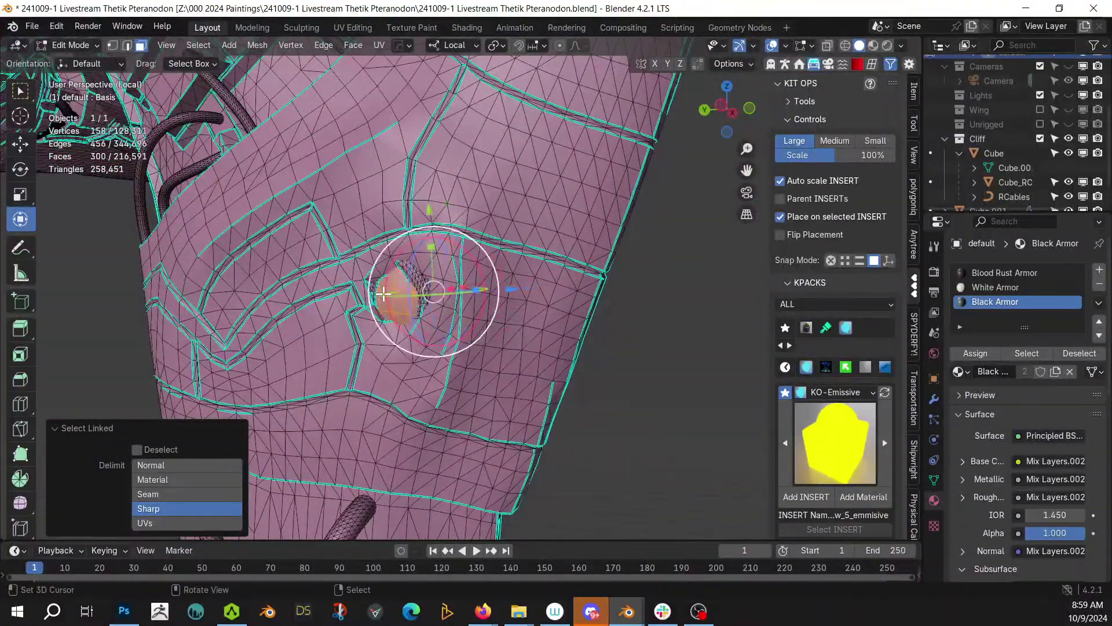
- Add a fourth material slot, choose the sy_cool_5_emmisive preset, assign the eye faces to the slot and leave Edit Mode
{"action": "left_click", "coordinate": [1099, 270]}
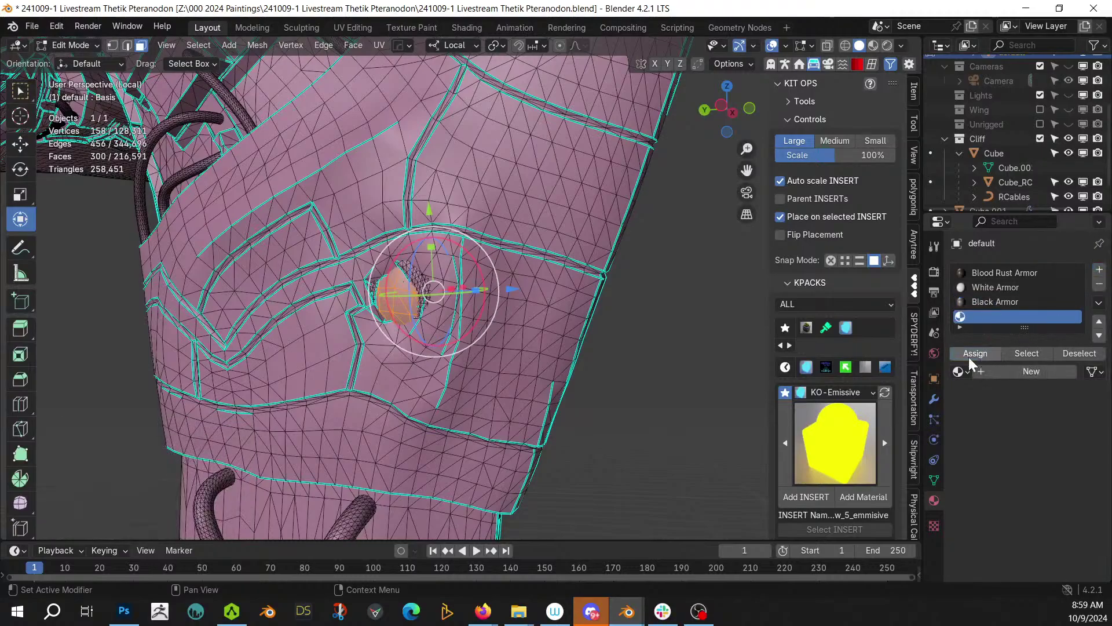
{"action": "left_click", "coordinate": [823, 430]}
{"action": "left_click", "coordinate": [822, 435]}
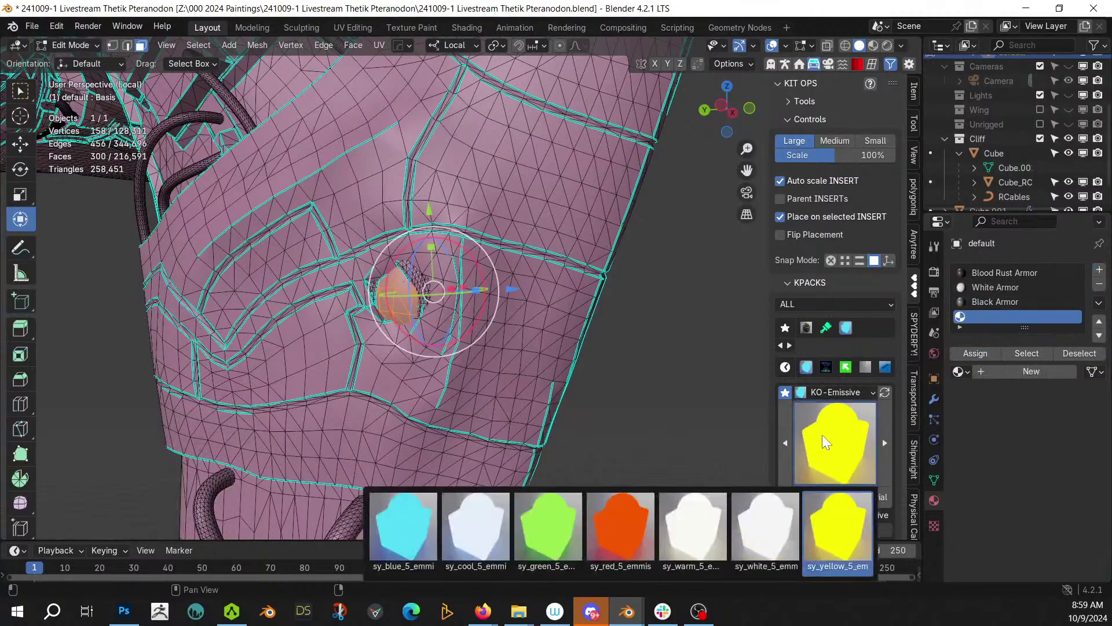
{"action": "left_click", "coordinate": [497, 533]}
{"action": "left_click", "coordinate": [975, 353]}
{"action": "key", "text": "Tab"}
- Return to rendered shading and apply the sy_cool_5_emmisive material to the pteranodon's new eye slot
{"action": "key", "text": "KP_Decimal"}
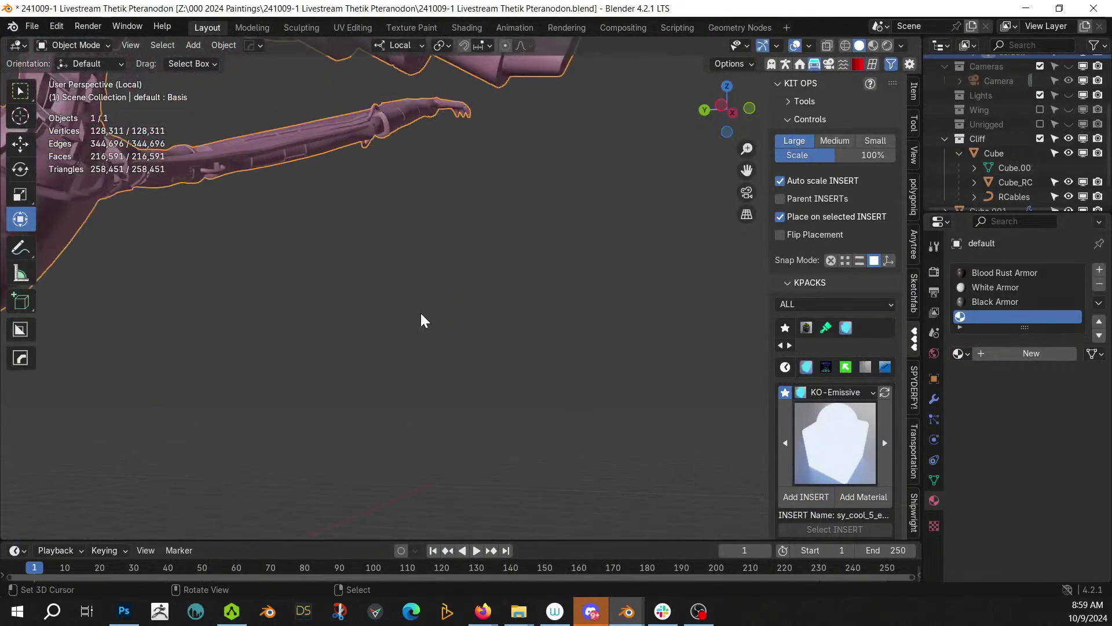
{"action": "key", "text": "z"}
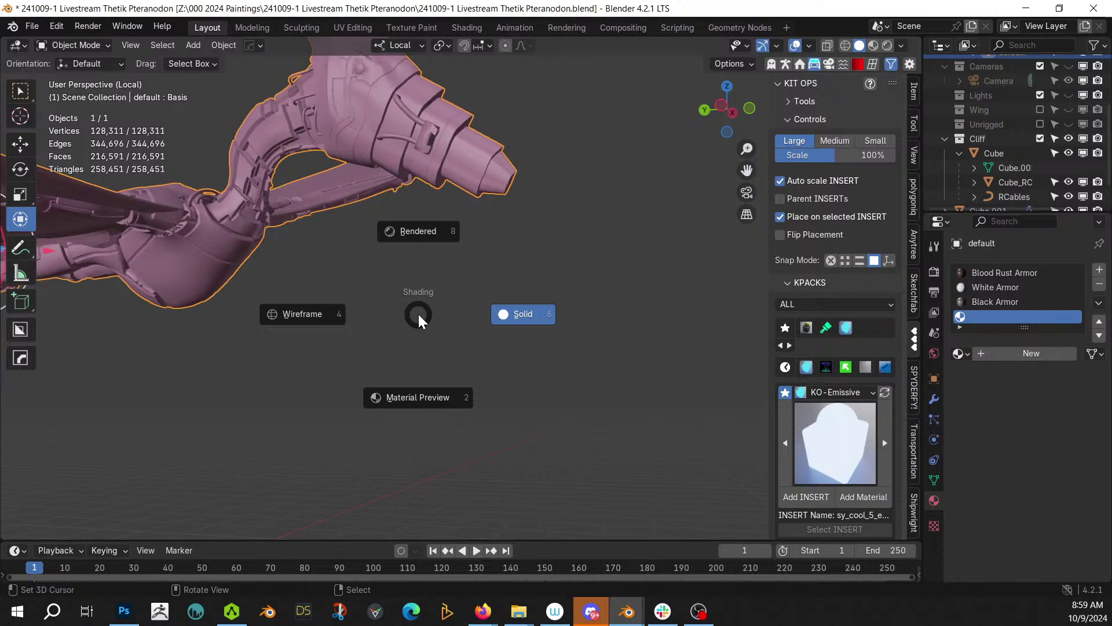
{"action": "key", "text": "8"}
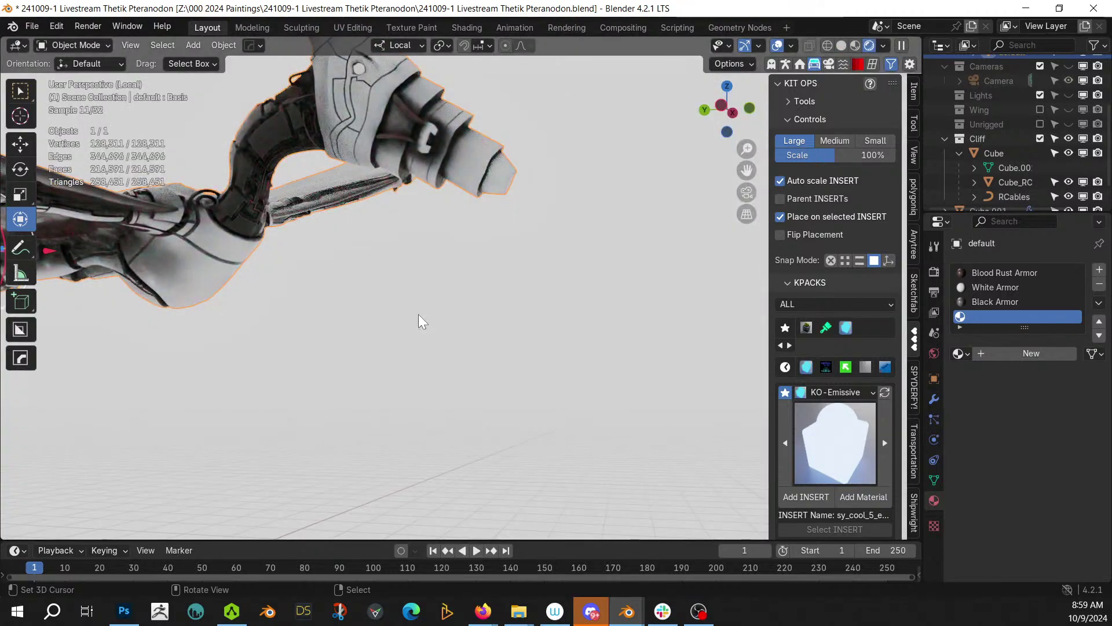
{"action": "scroll", "coordinate": [360, 277], "scroll_direction": "up", "scroll_amount": 5}
{"action": "middle_click_drag", "start_coordinate": [360, 277], "coordinate": [399, 516], "text": "shift"}
{"action": "scroll", "coordinate": [323, 259], "scroll_direction": "up", "scroll_amount": 3}
{"action": "middle_click_drag", "start_coordinate": [323, 260], "coordinate": [406, 438], "text": "shift"}
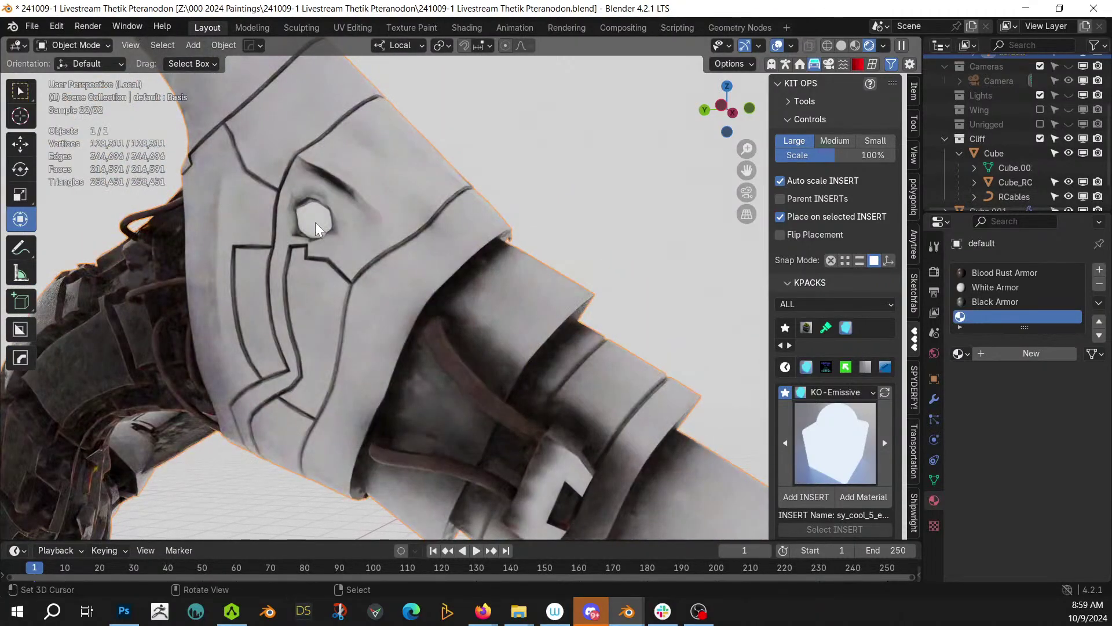
{"action": "left_click", "coordinate": [856, 496]}
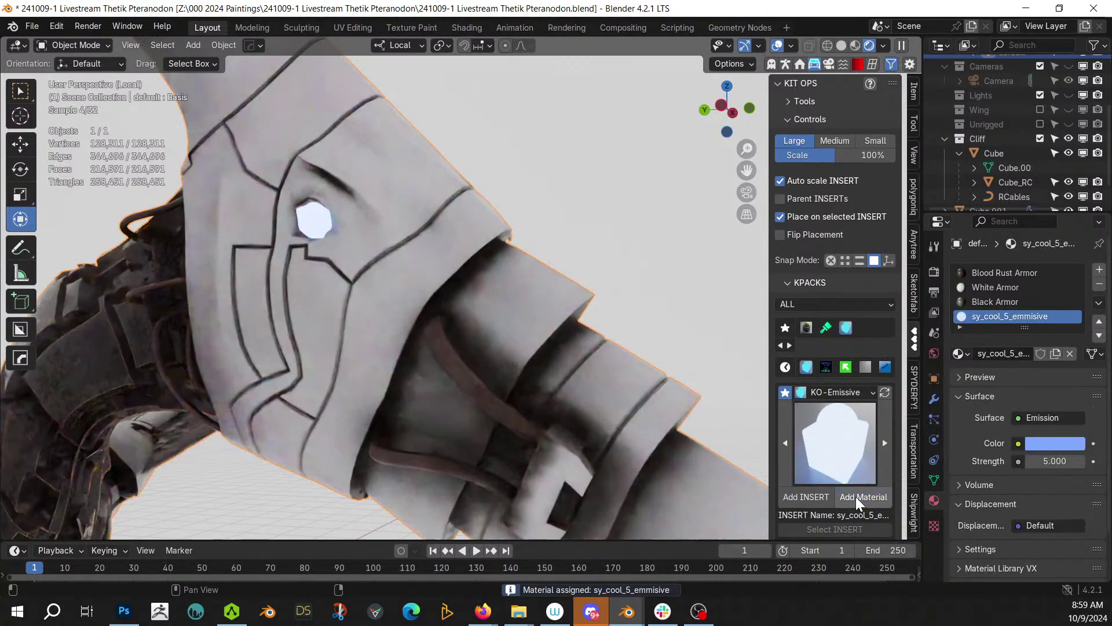
- Exit local view, save the file and check the pteranodon against the cliff
{"action": "middle_click_drag", "start_coordinate": [477, 289], "coordinate": [439, 280]}
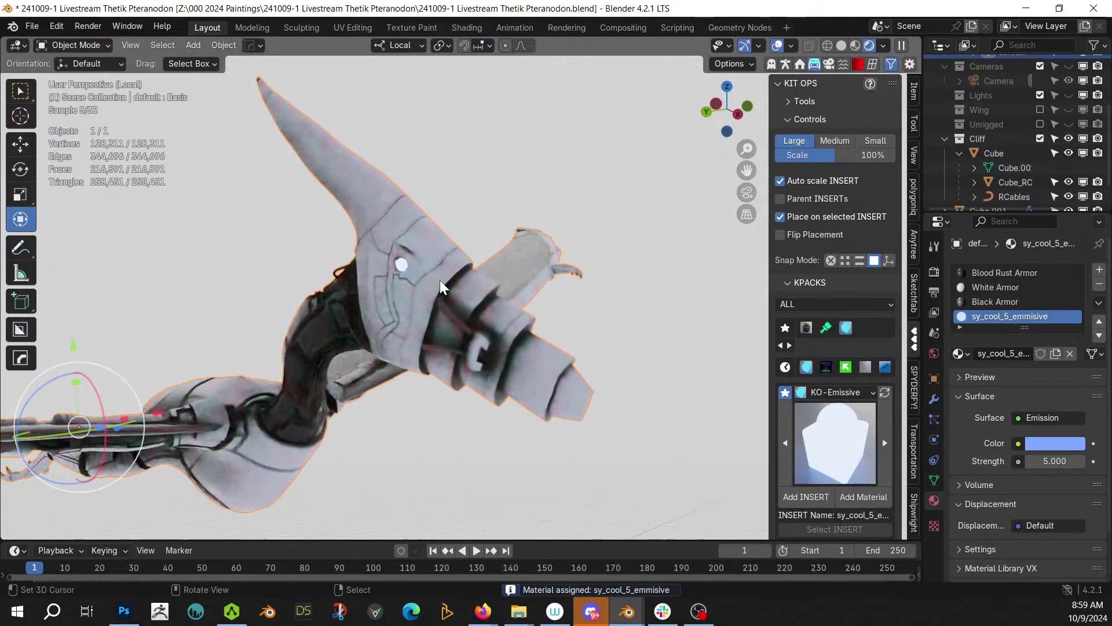
{"action": "key", "text": "KP_Divide"}
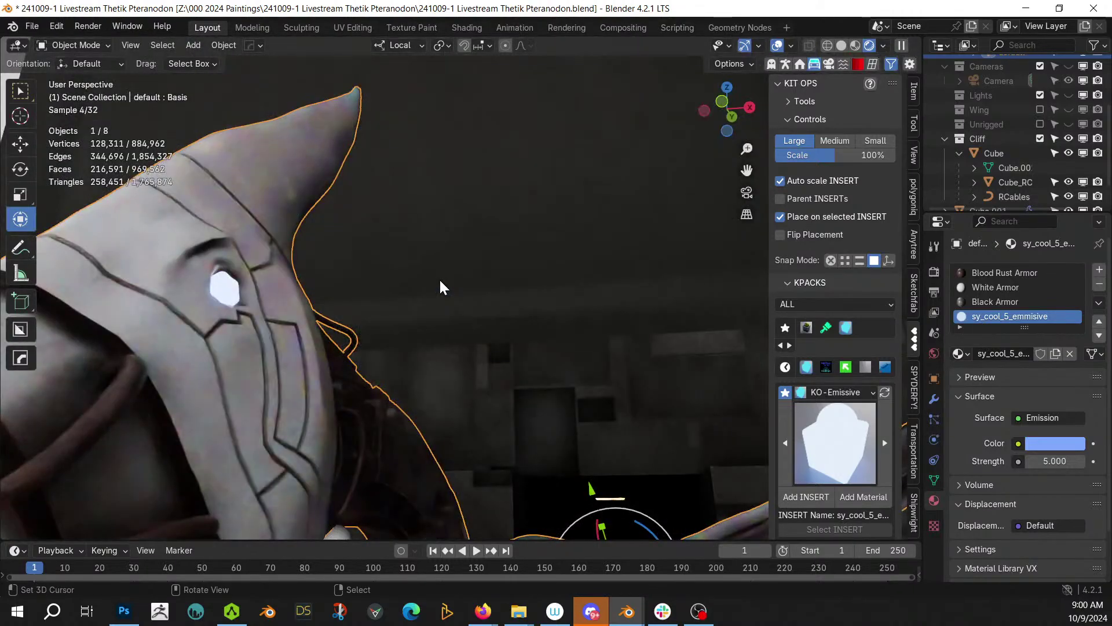
{"action": "key", "text": "ctrl+s"}
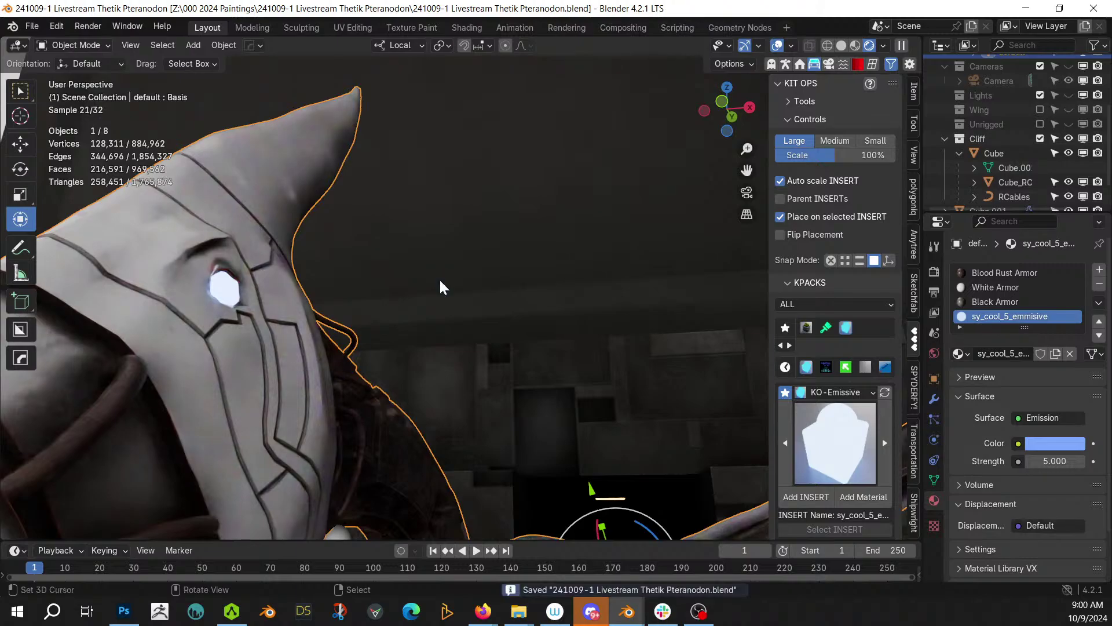
{"action": "middle_click_drag", "start_coordinate": [440, 279], "coordinate": [584, 355]}
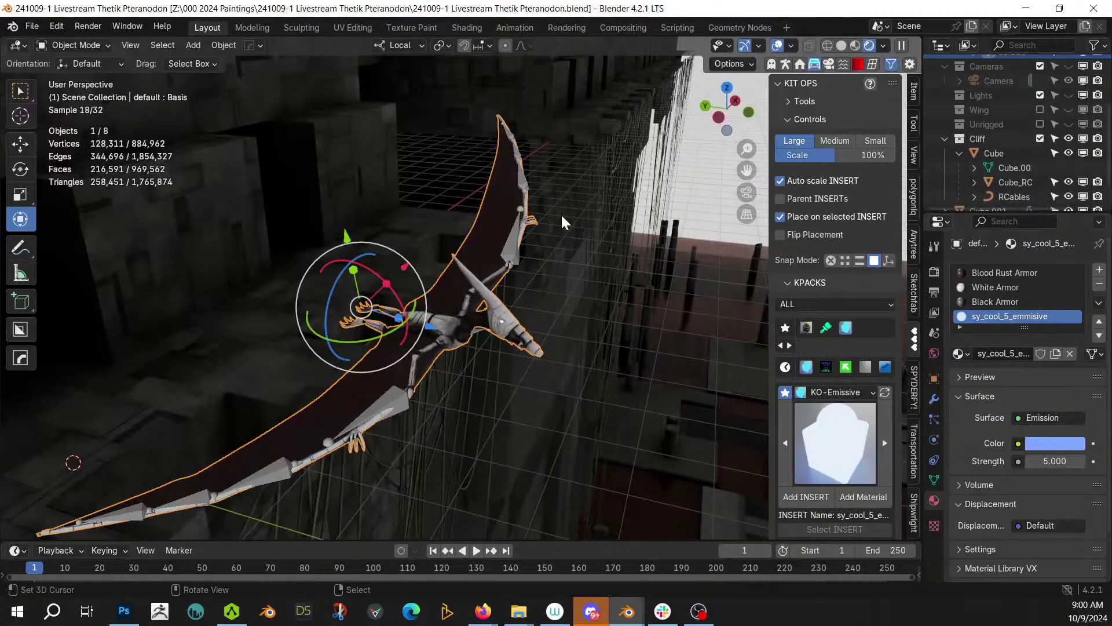
{"action": "middle_click_drag", "start_coordinate": [583, 266], "coordinate": [452, 334]}
- Select the cliff object Cube.001 and scale all its UVs by 5 in the UV Editing workspace, returning to Object Mode
{"action": "left_click", "coordinate": [529, 127]}
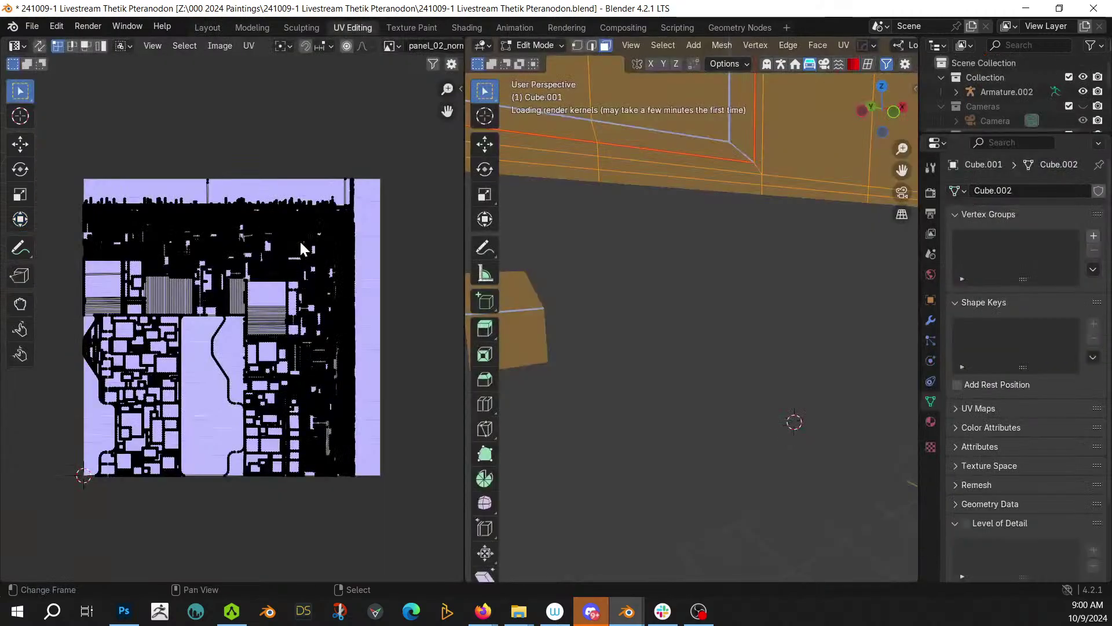
{"action": "scroll", "coordinate": [300, 281], "scroll_direction": "down", "scroll_amount": 2}
{"action": "key", "text": "a"}
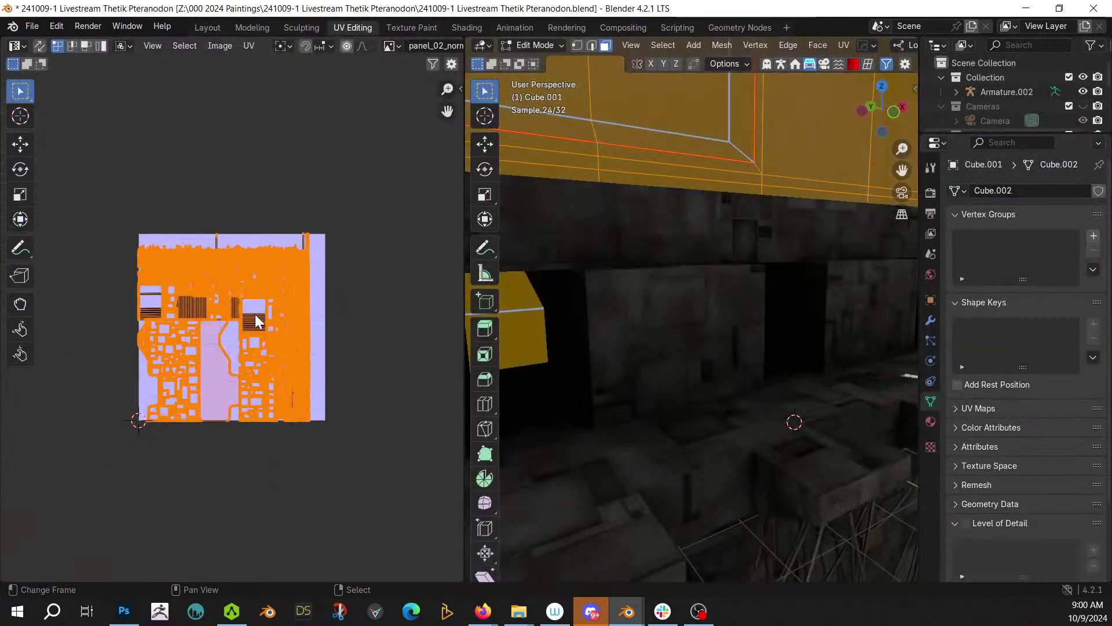
{"action": "type", "text": "s5"}
{"action": "key", "text": "Return"}
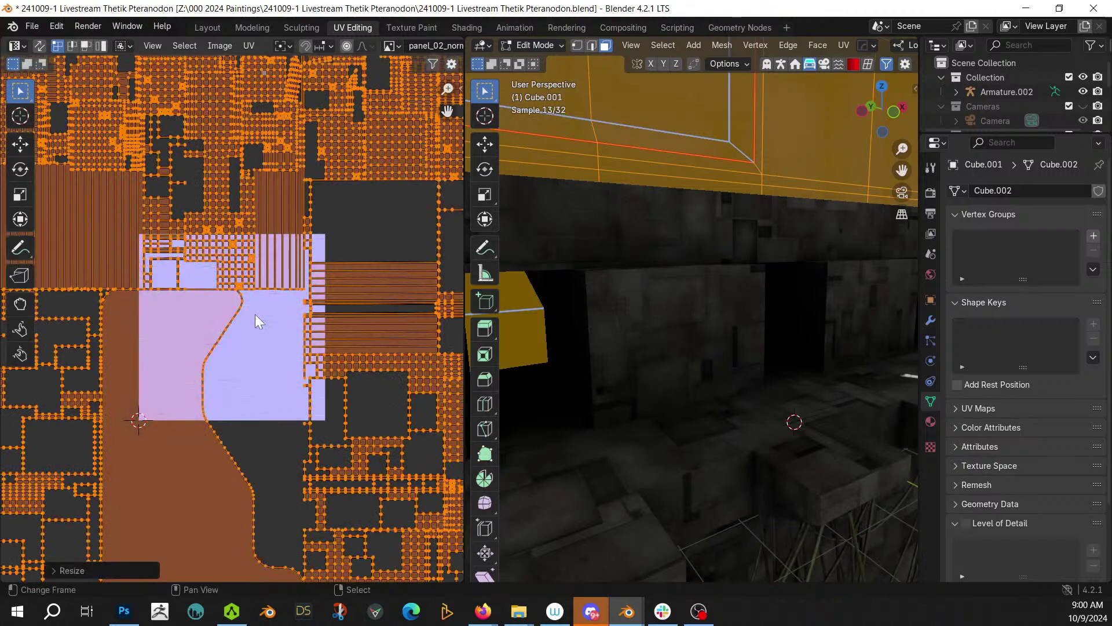
{"action": "key", "text": "Tab"}
{"action": "scroll", "coordinate": [620, 428], "scroll_direction": "up", "scroll_amount": 3}
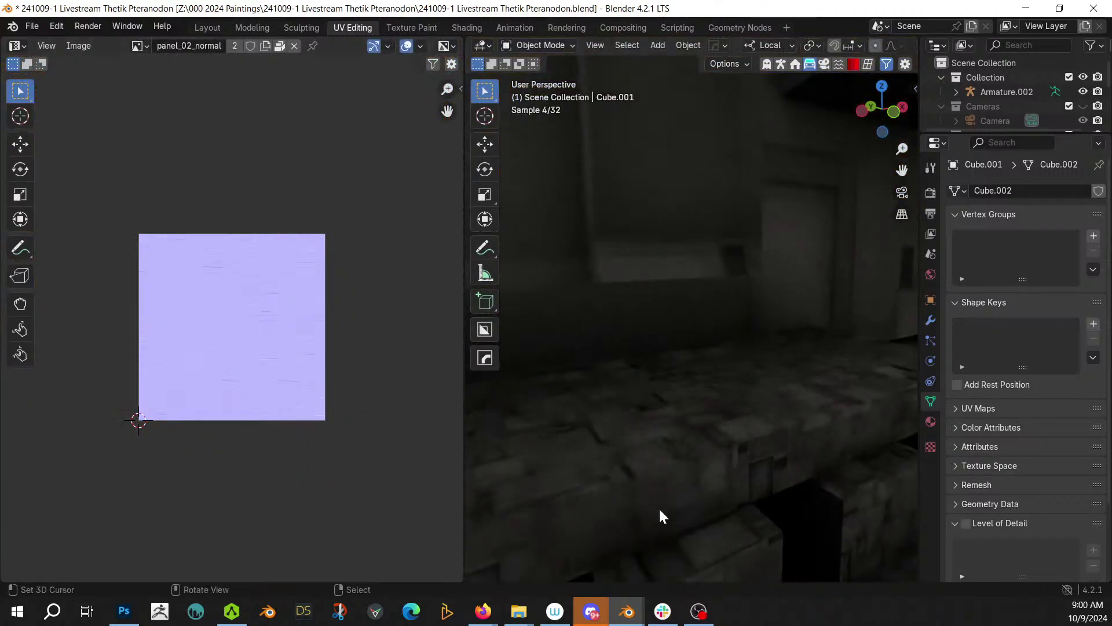
{"action": "middle_click_drag", "start_coordinate": [659, 391], "coordinate": [757, 369]}
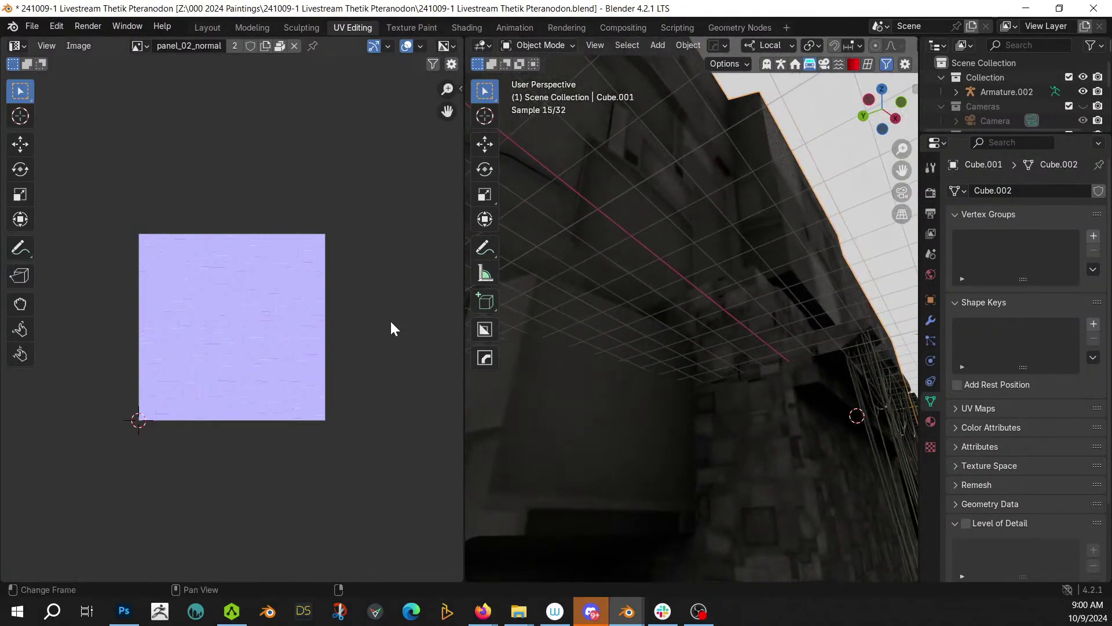
- Scale all of the cliff's UVs by 2, return to Object Mode and save the file
{"action": "key", "text": "Tab"}
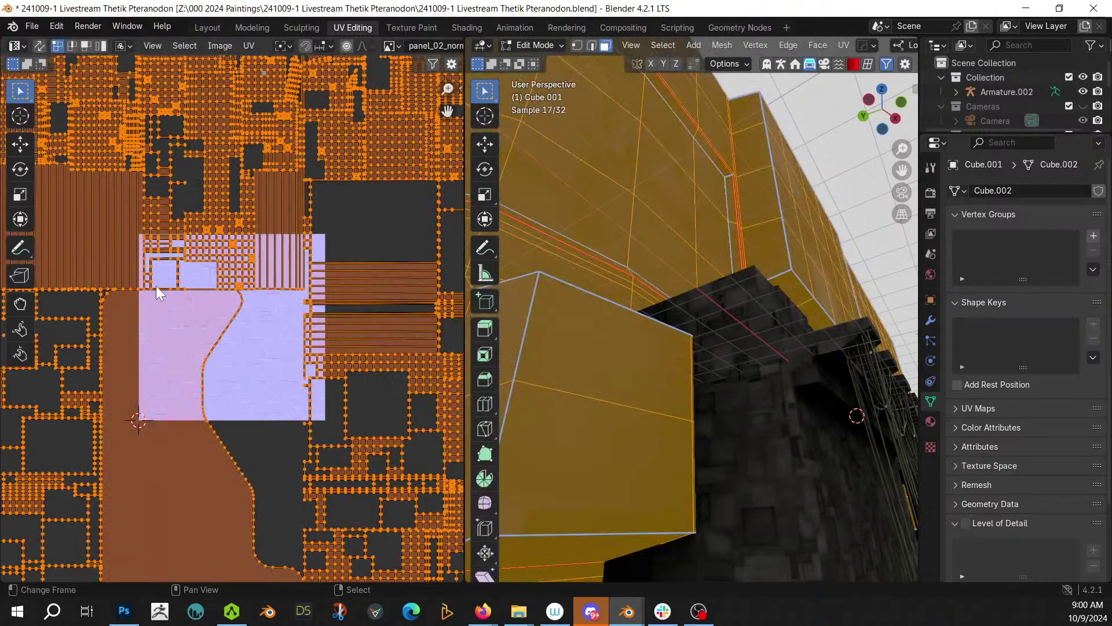
{"action": "key", "text": "s"}
{"action": "key", "text": "2"}
{"action": "key", "text": "Return"}
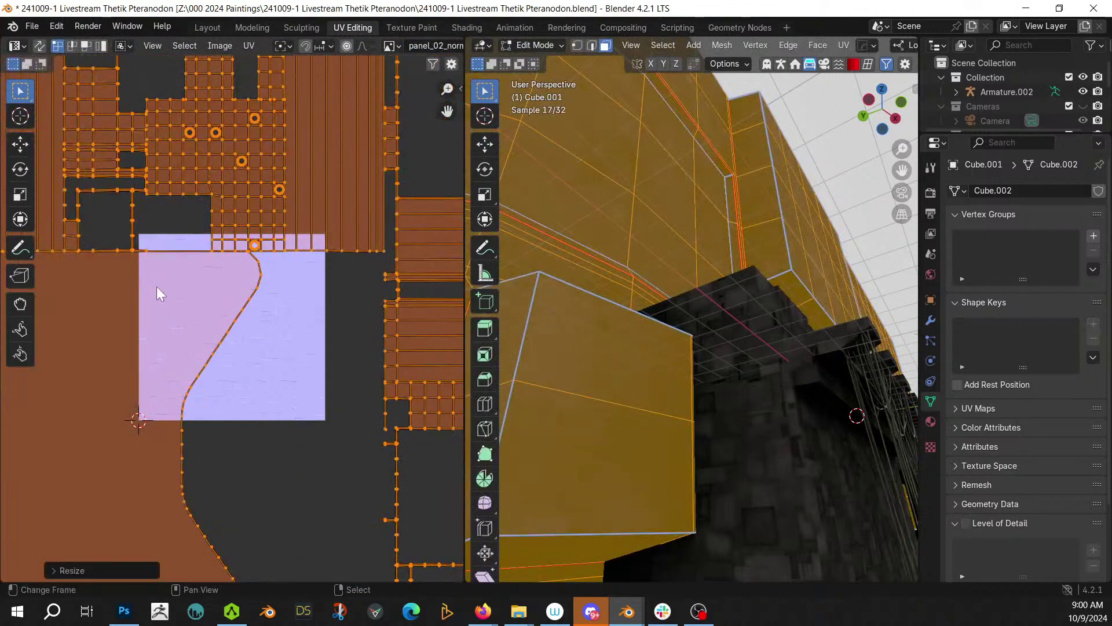
{"action": "key", "text": "Tab"}
{"action": "mouse_move", "coordinate": [599, 321]}
{"action": "middle_mouse_down"}
{"action": "mouse_move", "coordinate": [530, 363]}
{"action": "mouse_move", "coordinate": [659, 308]}
{"action": "mouse_move", "coordinate": [603, 331]}
{"action": "middle_mouse_up"}
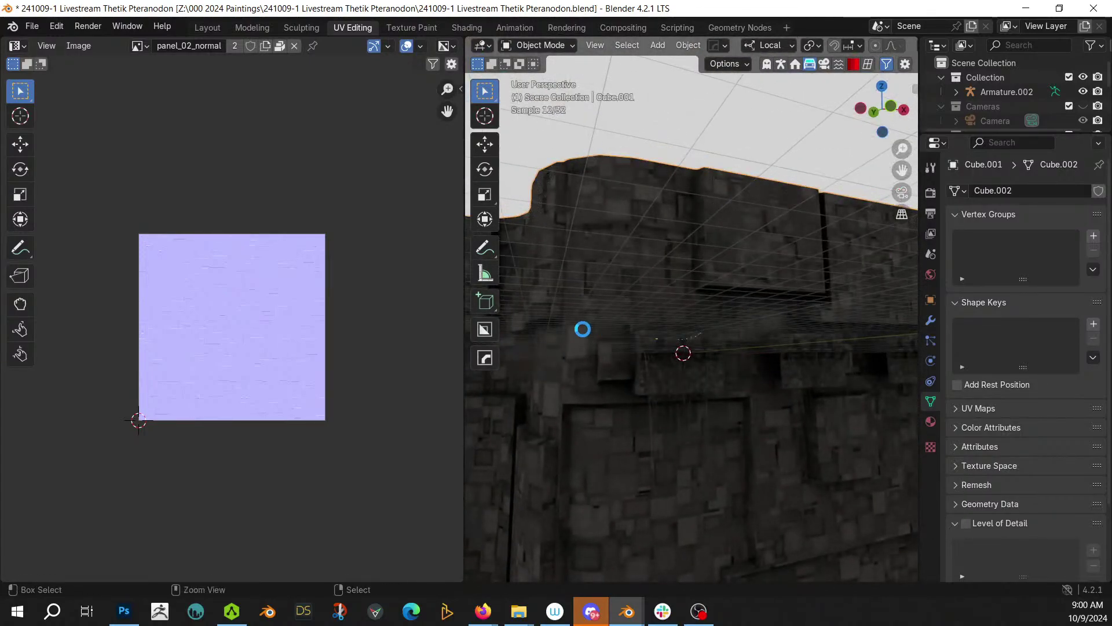
{"action": "key", "text": "ctrl+s"}
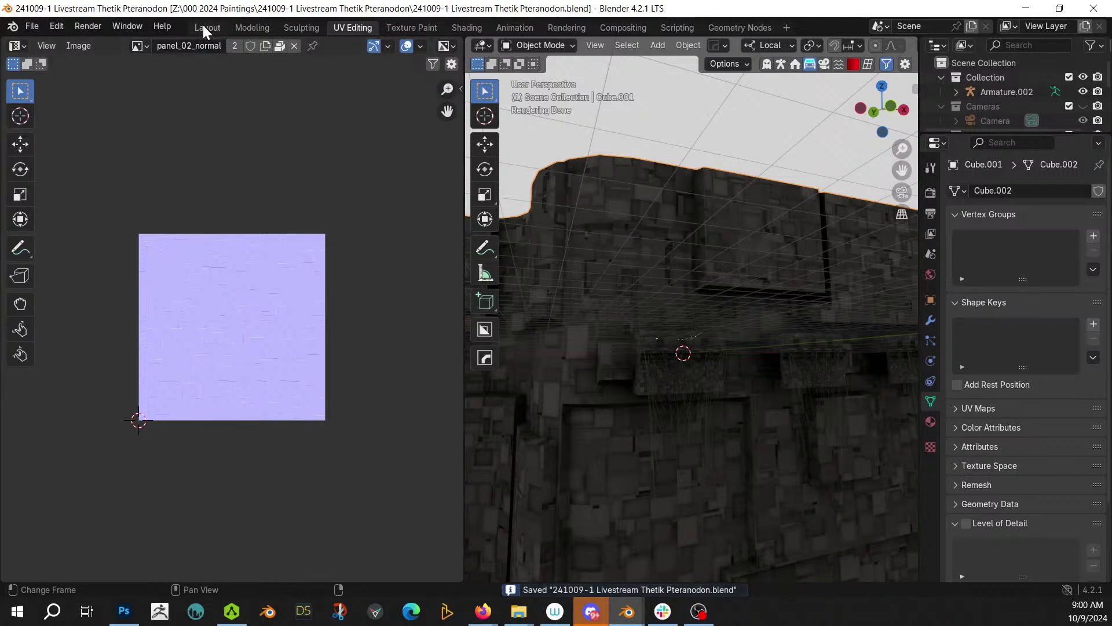
- Return to the Layout workspace, hide the floor grid overlay and inspect the rescaled cliff texture
{"action": "left_click", "coordinate": [203, 25]}
{"action": "middle_click_drag", "start_coordinate": [440, 246], "coordinate": [593, 128]}
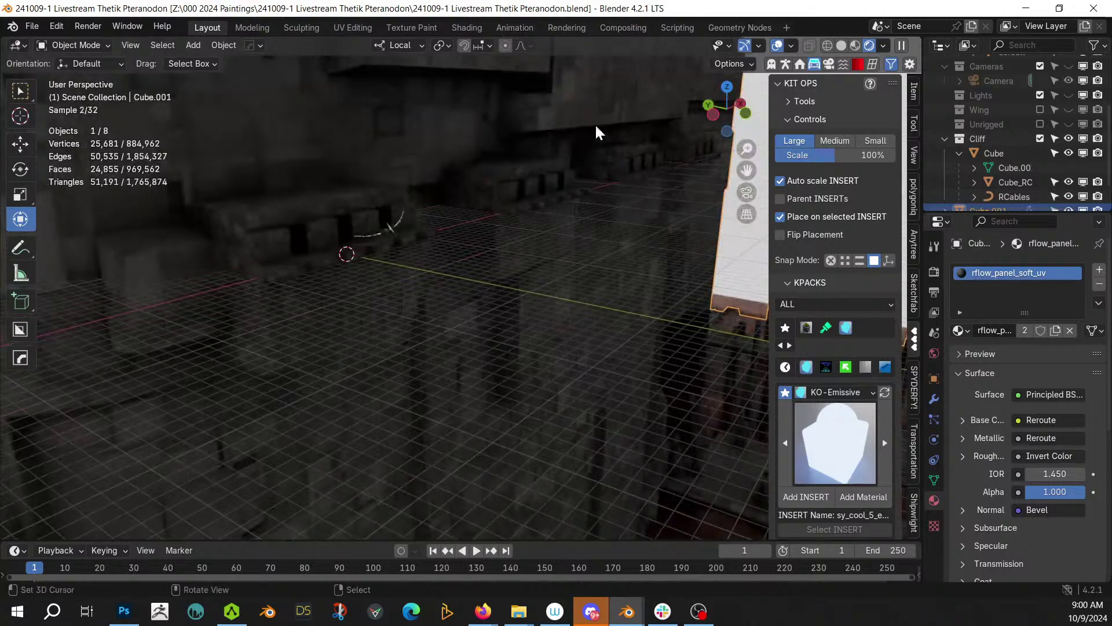
{"action": "left_click", "coordinate": [757, 45]}
{"action": "mouse_move", "coordinate": [780, 46]}
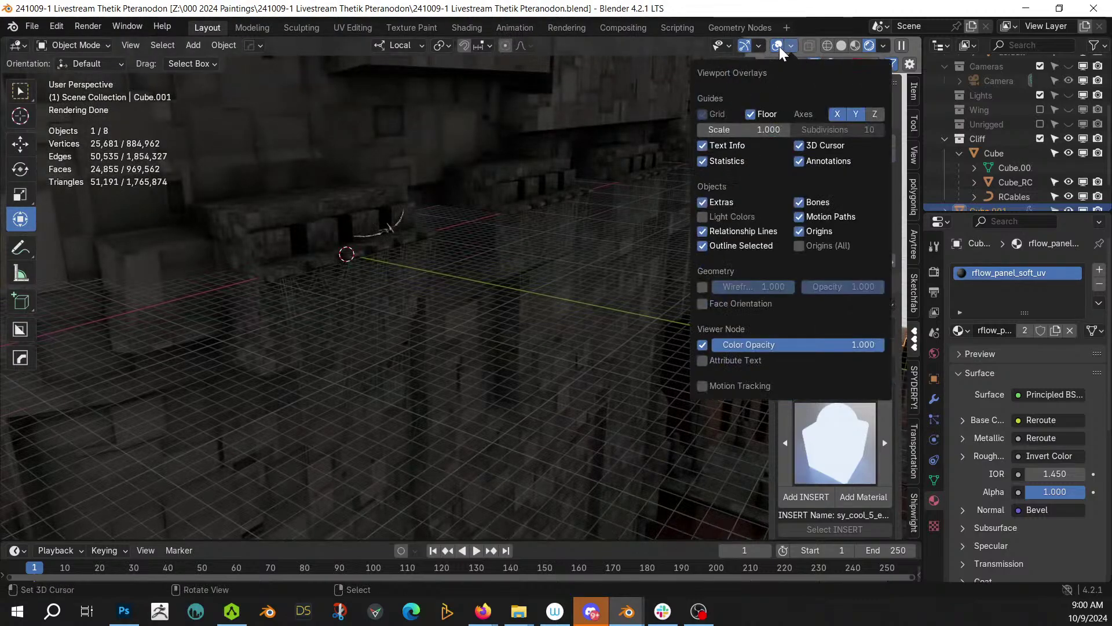
{"action": "left_click", "coordinate": [751, 114]}
{"action": "scroll", "coordinate": [409, 297], "scroll_direction": "down", "scroll_amount": 10}
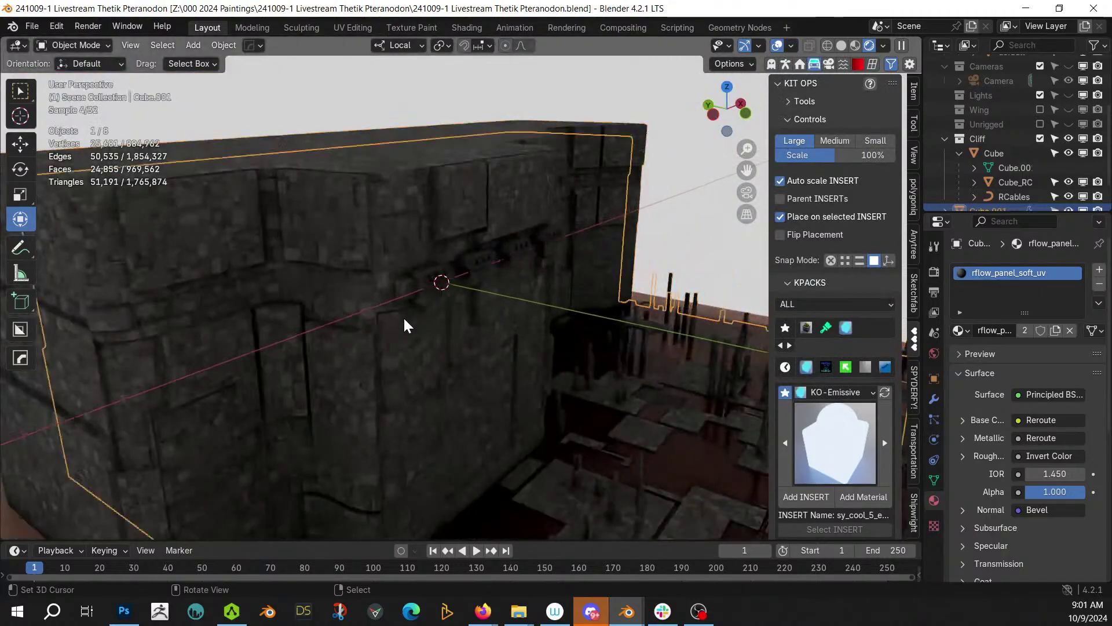
{"action": "scroll", "coordinate": [403, 317], "scroll_direction": "down", "scroll_amount": 5}
{"action": "middle_click_drag", "start_coordinate": [397, 332], "coordinate": [286, 252]}
{"action": "scroll", "coordinate": [293, 281], "scroll_direction": "up", "scroll_amount": 6}
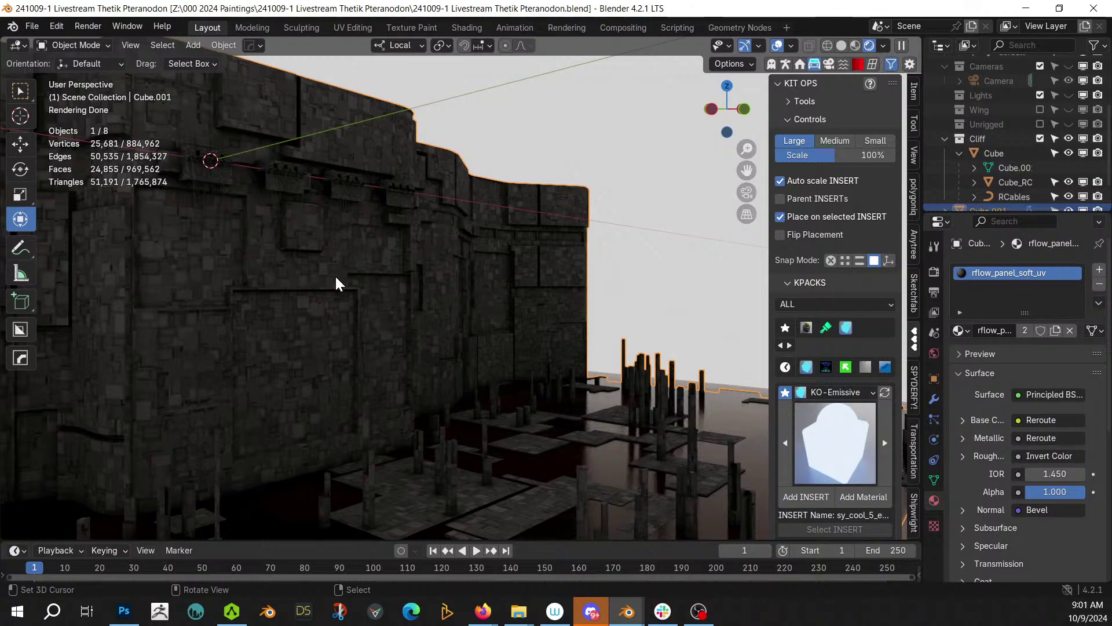
{"action": "middle_click_drag", "start_coordinate": [330, 286], "coordinate": [551, 398], "text": "shift"}
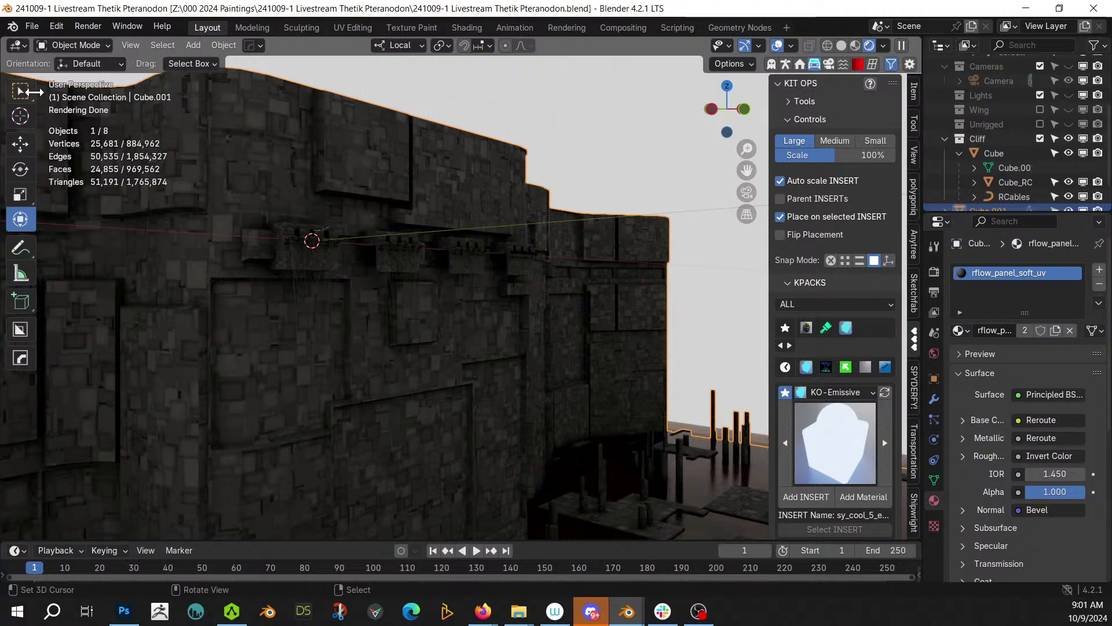
- Switch to solid shading and split the viewport to open an Asset Browser beside it
{"action": "key", "text": "z"}
{"action": "left_click", "coordinate": [558, 494]}
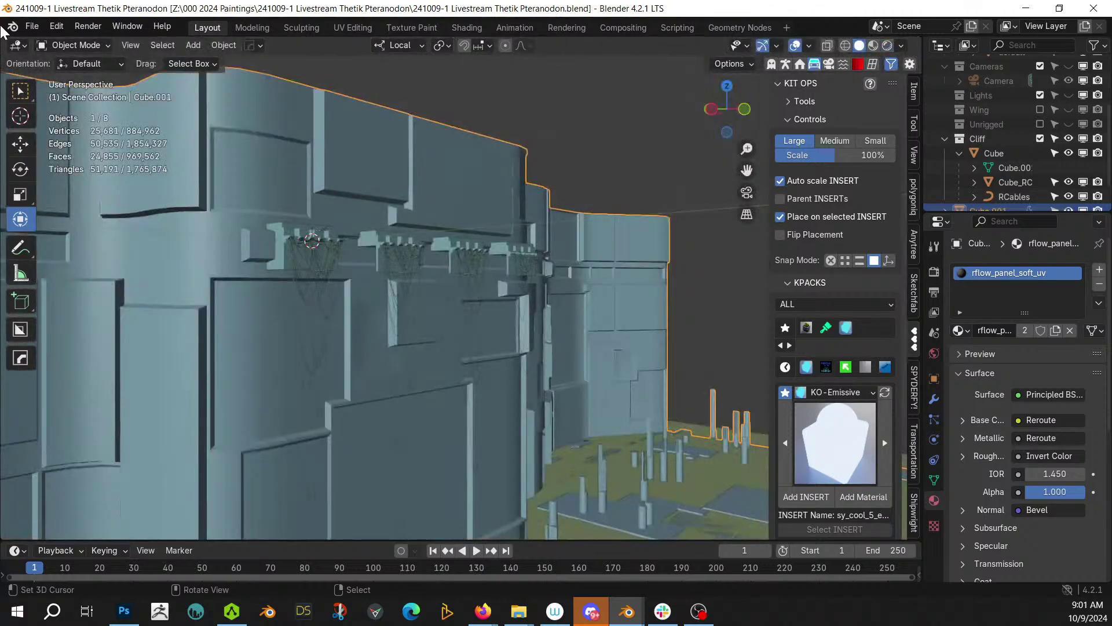
{"action": "left_click_drag", "start_coordinate": [1, 39], "coordinate": [500, 134]}
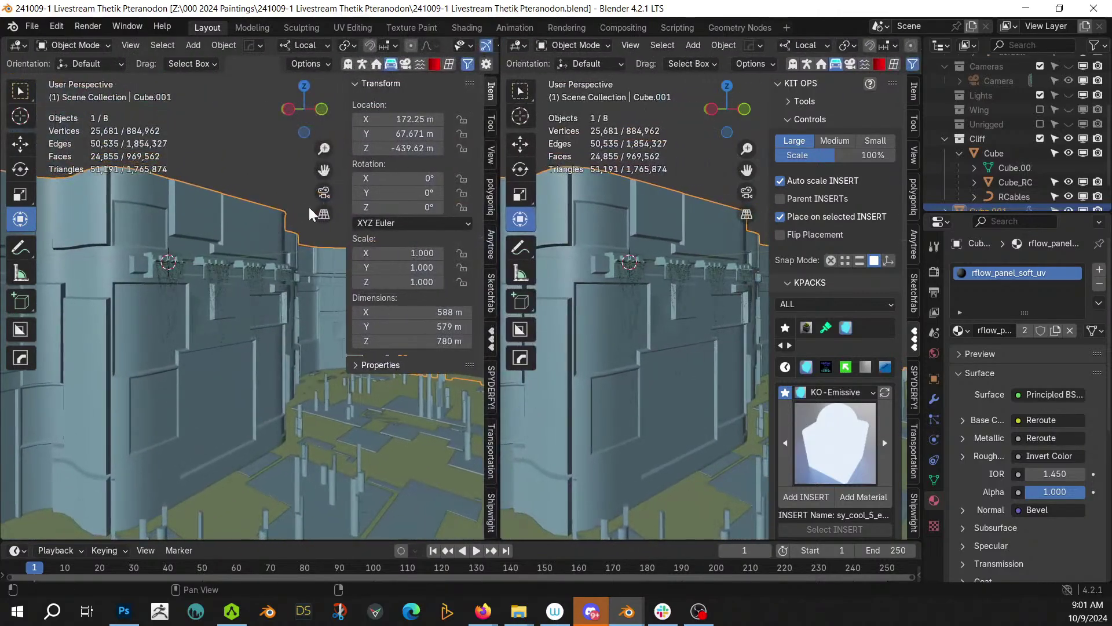
{"action": "key", "text": "shift+F1"}
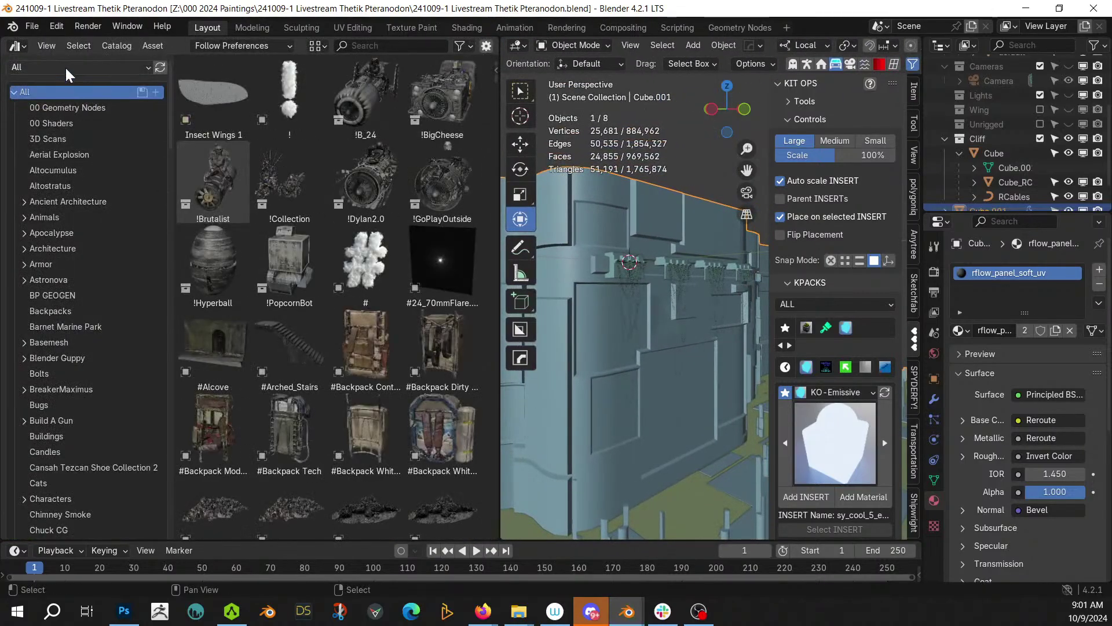
- Load the 00 VDB Files asset library and show its Cumulus catalog
{"action": "left_click", "coordinate": [64, 67]}
{"action": "left_click", "coordinate": [227, 104]}
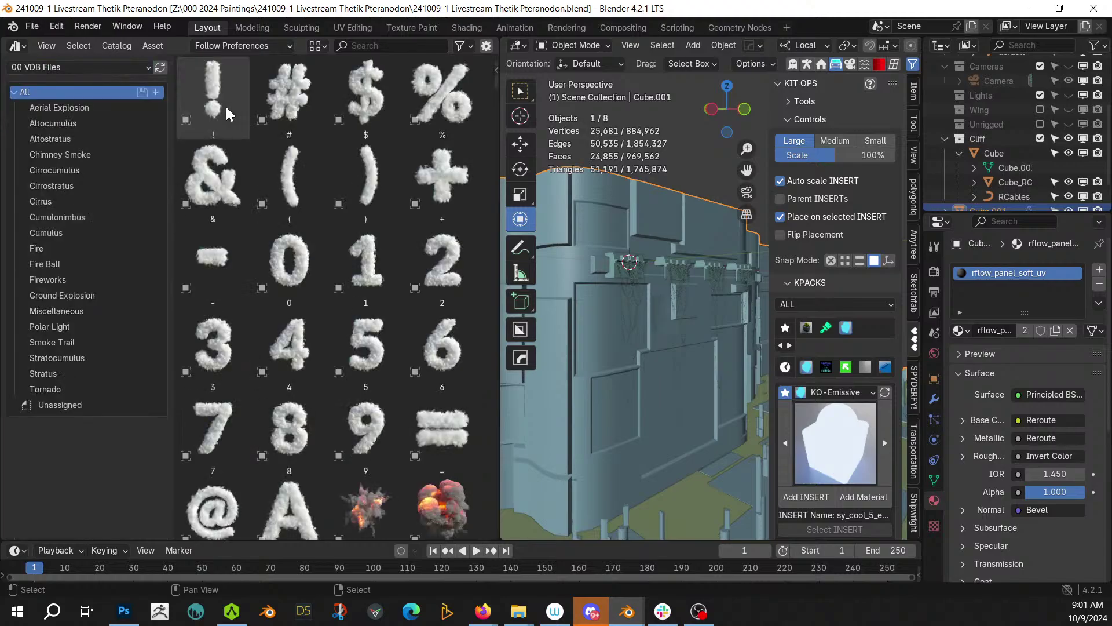
{"action": "left_click", "coordinate": [75, 140]}
{"action": "left_click", "coordinate": [55, 215]}
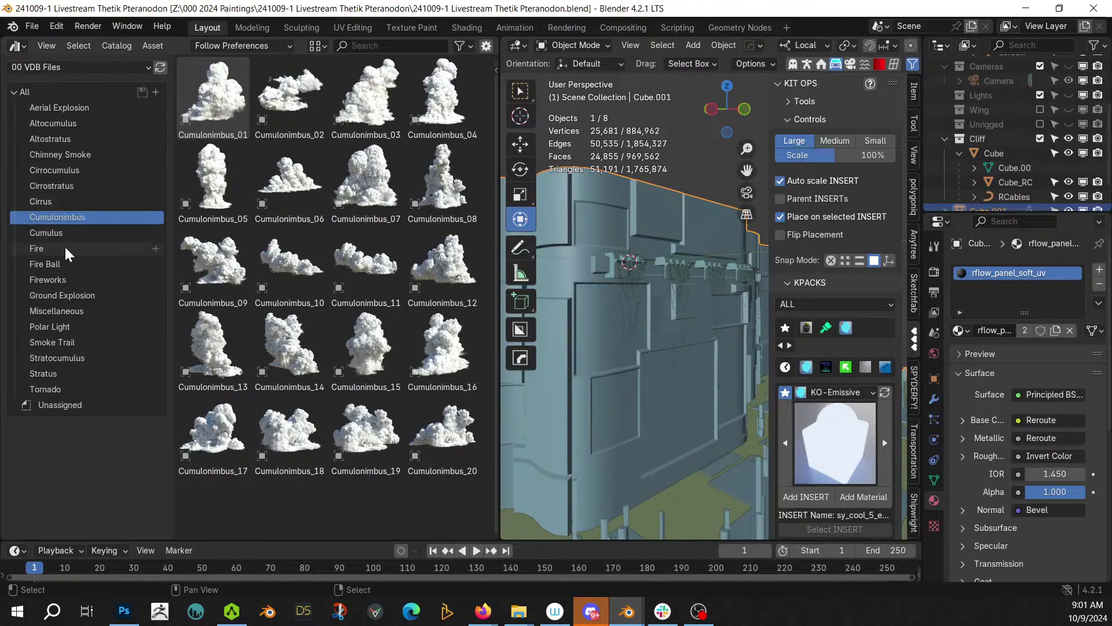
{"action": "left_click", "coordinate": [68, 232]}
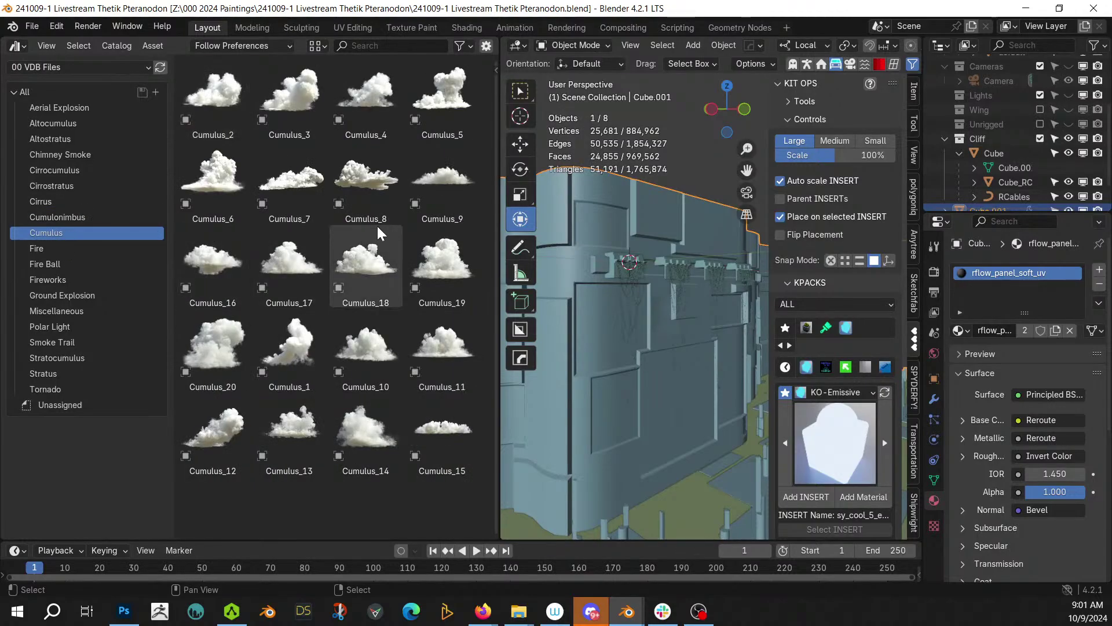
- Place the Cumulus_8 cloud on the ground in front of the cliff and scale it by about 14.4
{"action": "scroll", "coordinate": [662, 370], "scroll_direction": "down", "scroll_amount": 8}
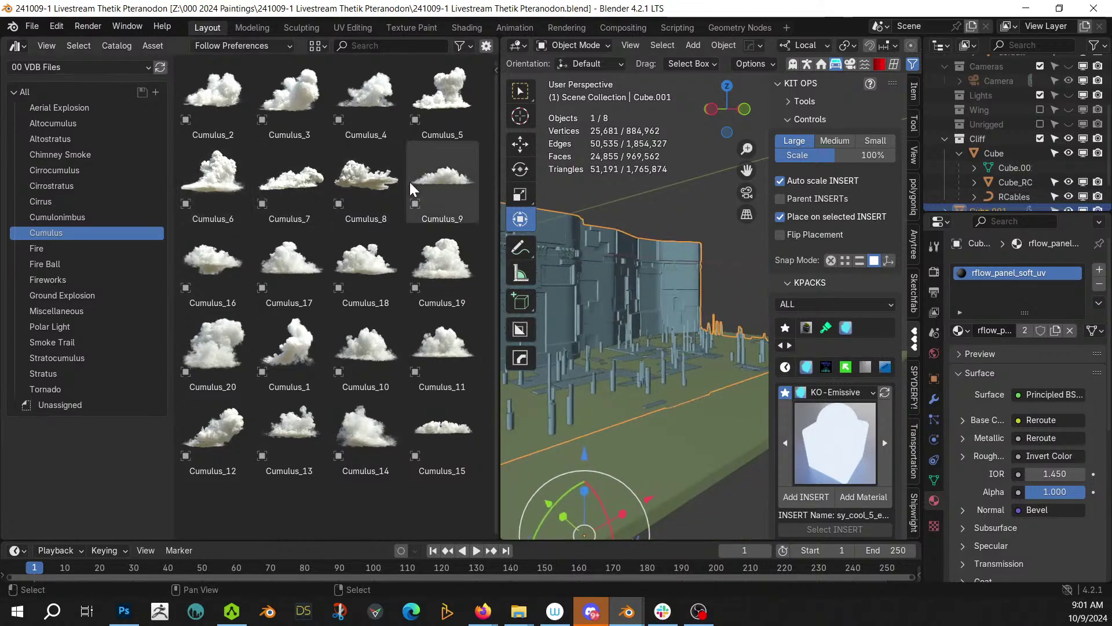
{"action": "left_click_drag", "start_coordinate": [385, 181], "coordinate": [649, 207]}
{"action": "middle_click_drag", "start_coordinate": [649, 207], "coordinate": [673, 352]}
{"action": "scroll", "coordinate": [673, 352], "scroll_direction": "down", "scroll_amount": 2}
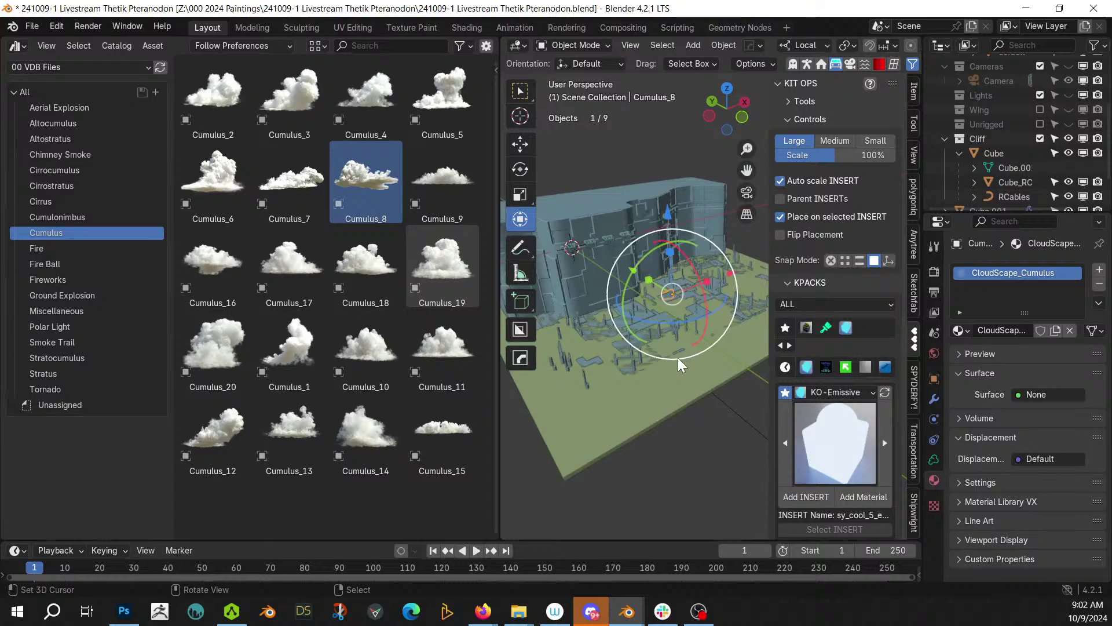
{"action": "key", "text": "s"}
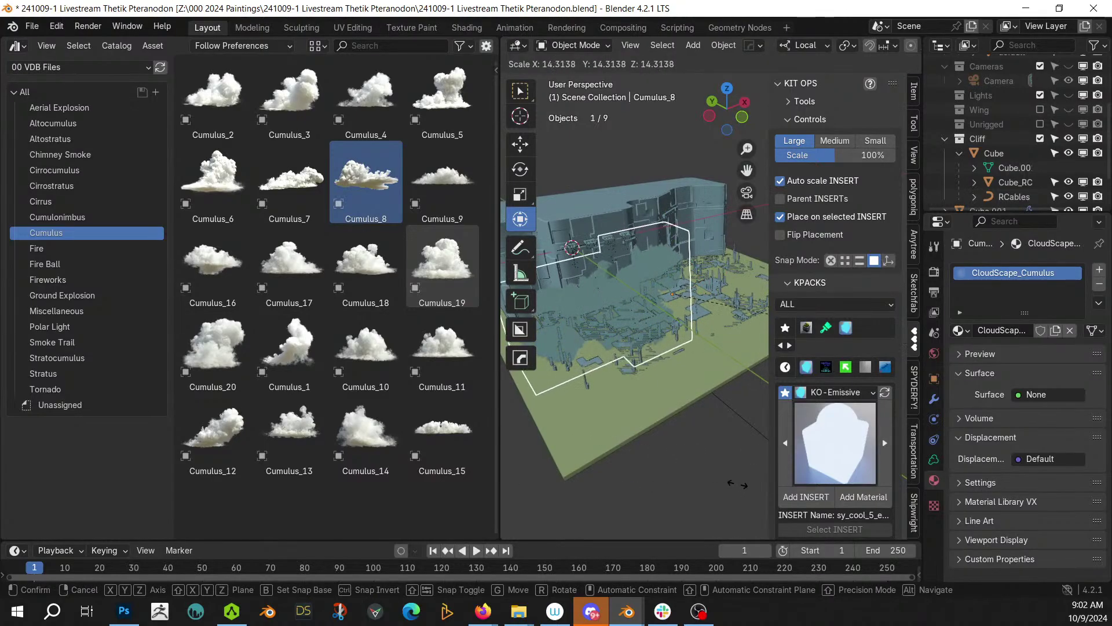
{"action": "left_click", "coordinate": [619, 516]}
- Close the Asset Browser area so the 3D viewport fills the space again
{"action": "right_click", "coordinate": [179, 43]}
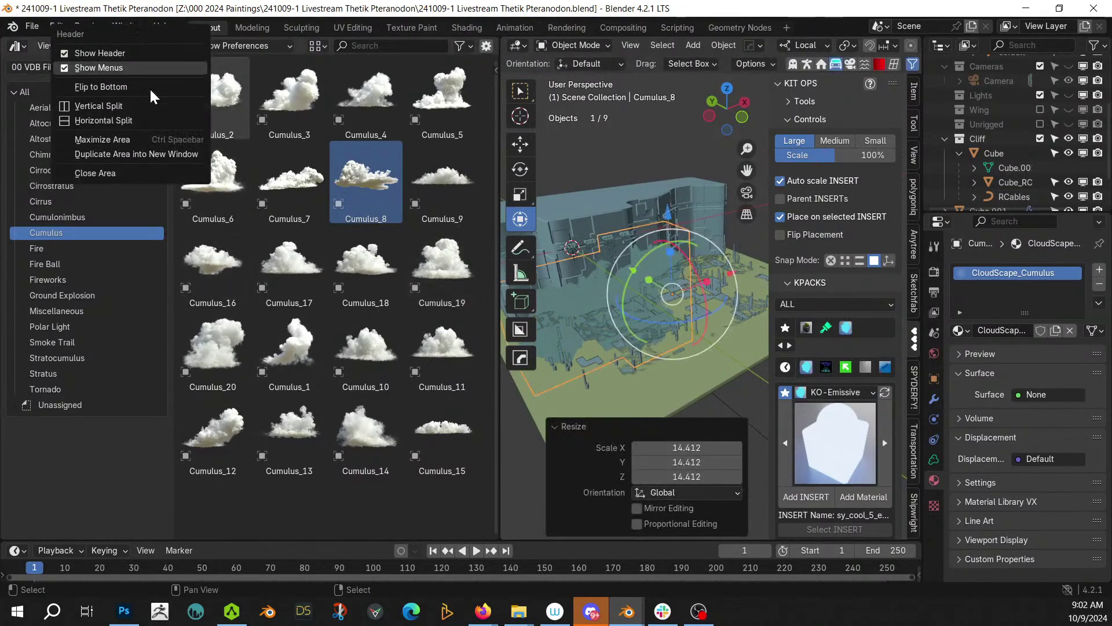
{"action": "left_click", "coordinate": [121, 155]}
{"action": "left_click_drag", "start_coordinate": [124, 29], "coordinate": [244, 0]}
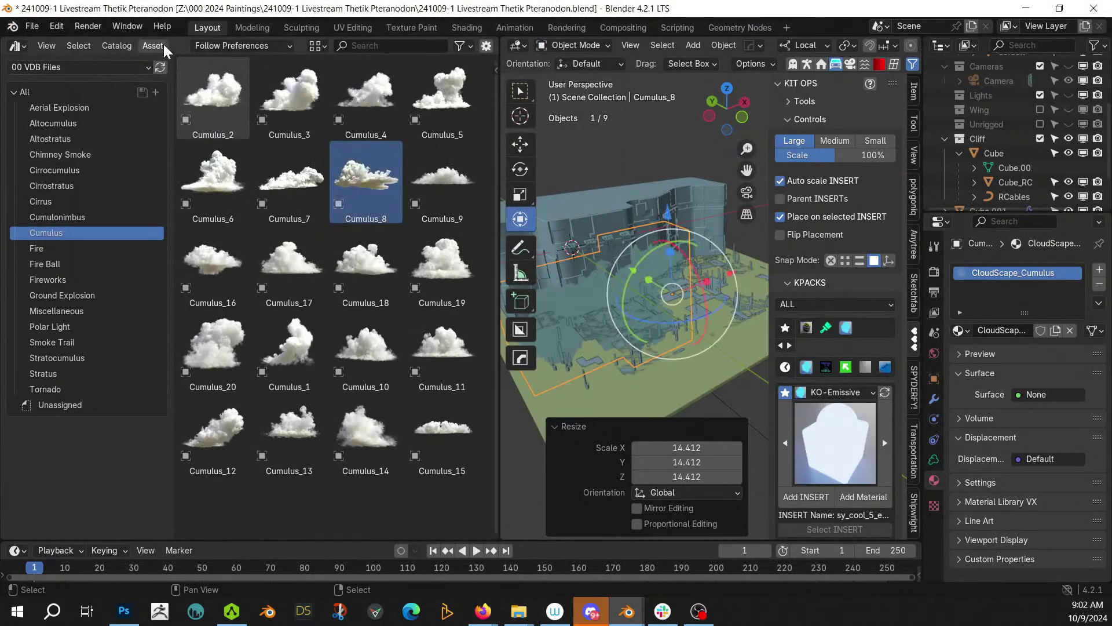
{"action": "right_click", "coordinate": [179, 44]}
{"action": "left_click", "coordinate": [127, 169]}
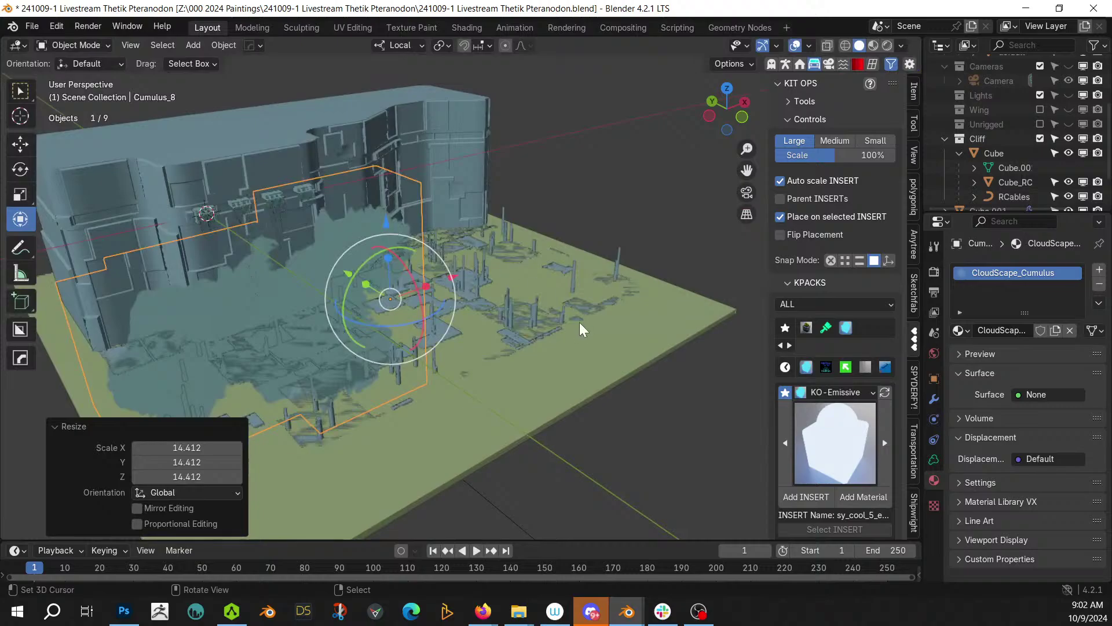
- Raise the cumulus cloud above the ground in front of the cliff and clear its rotation
{"action": "key", "text": "KP_1"}
{"action": "left_click_drag", "start_coordinate": [327, 260], "coordinate": [467, 225]}
{"action": "middle_click_drag", "start_coordinate": [467, 224], "coordinate": [603, 269]}
{"action": "left_click_drag", "start_coordinate": [468, 194], "coordinate": [303, 186]}
{"action": "key", "text": "alt+r"}
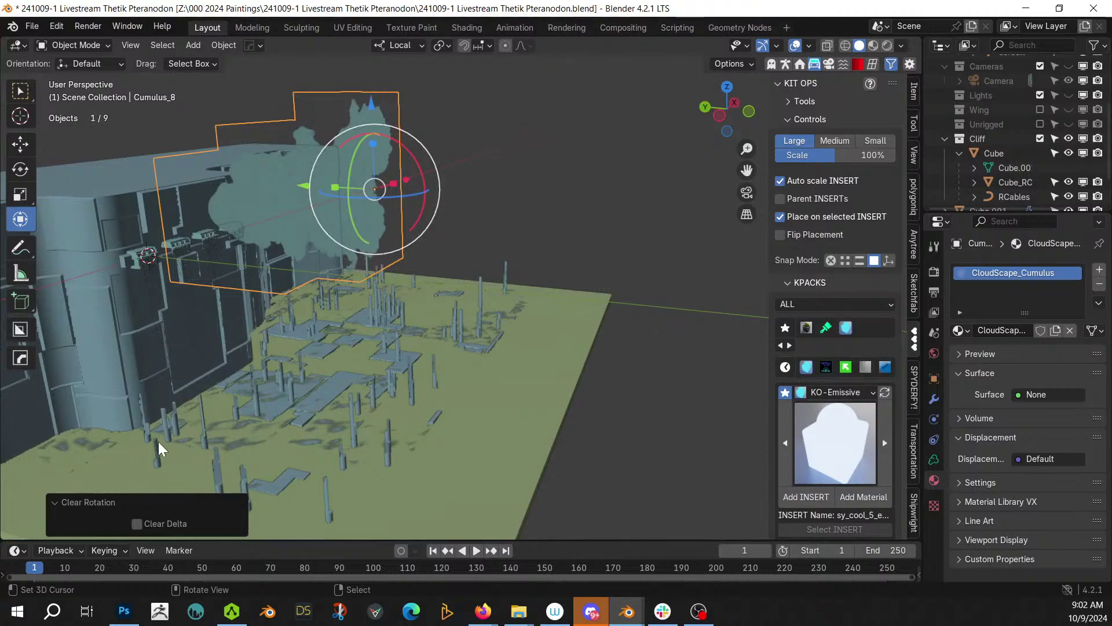
- Rotate the cumulus cloud 90° about its local X axis
{"action": "middle_click_drag", "start_coordinate": [267, 332], "coordinate": [621, 381]}
{"action": "type", "text": "r"}
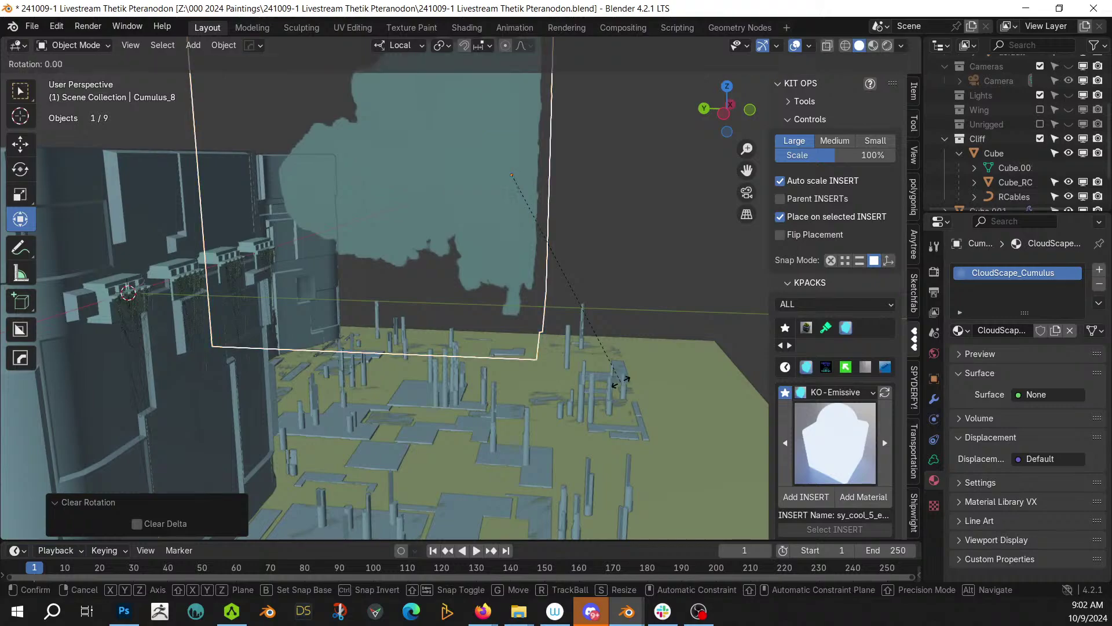
{"action": "type", "text": "x90"}
{"action": "key", "text": "Return"}
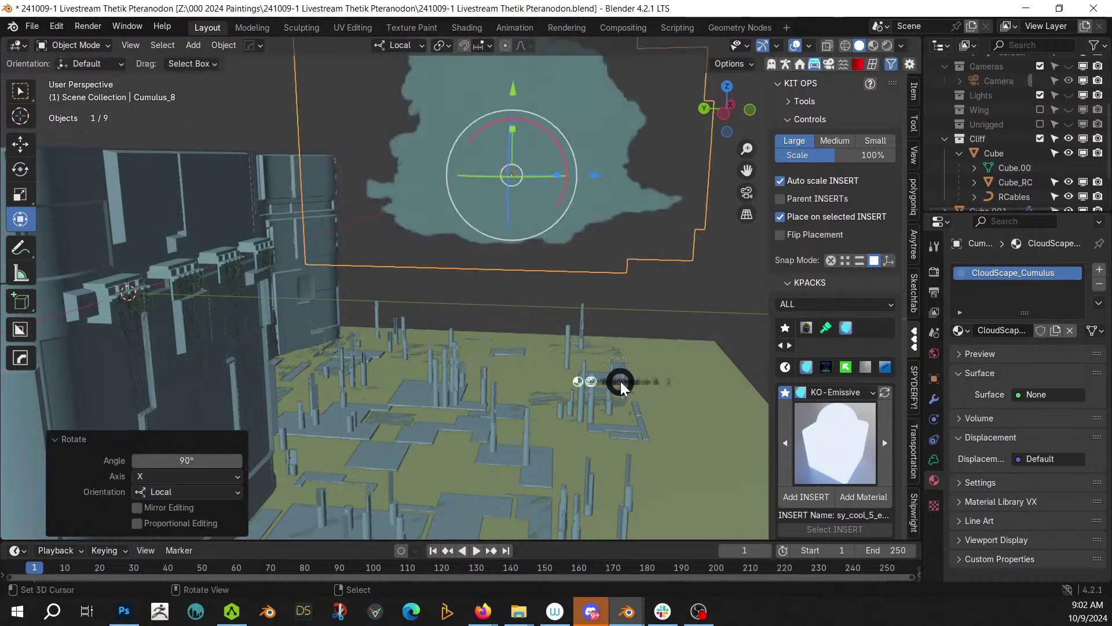
- Preview the cumulus cloud against the cliff in rendered shading and delete it
{"action": "key", "text": "z"}
{"action": "key", "text": "8"}
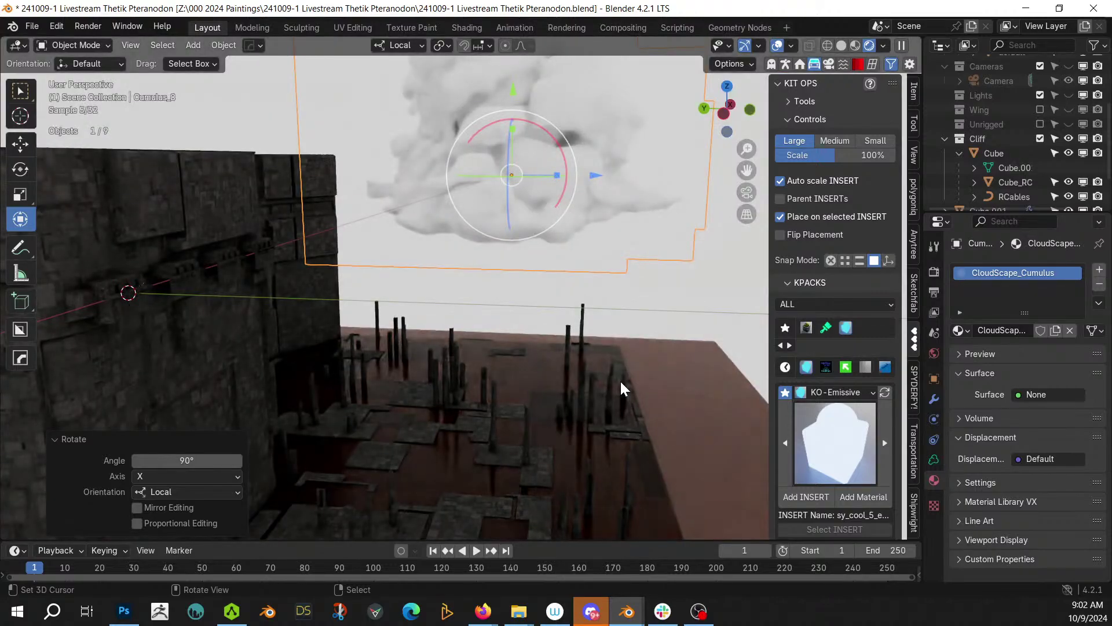
{"action": "middle_click_drag", "start_coordinate": [513, 406], "coordinate": [417, 402]}
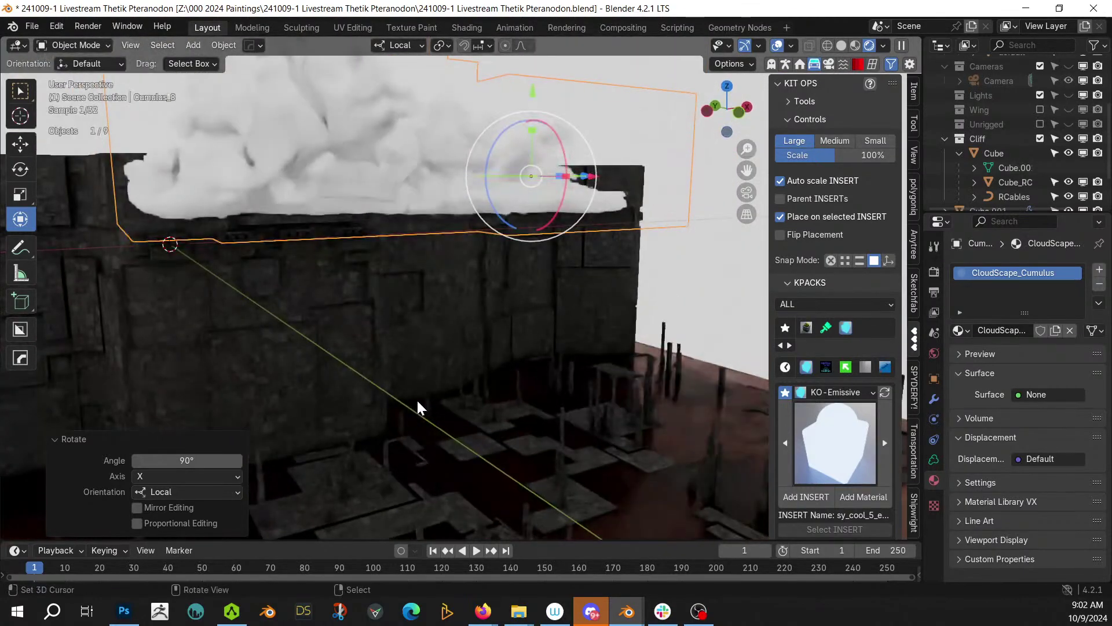
{"action": "key", "text": "x"}
{"action": "left_click", "coordinate": [317, 189]}
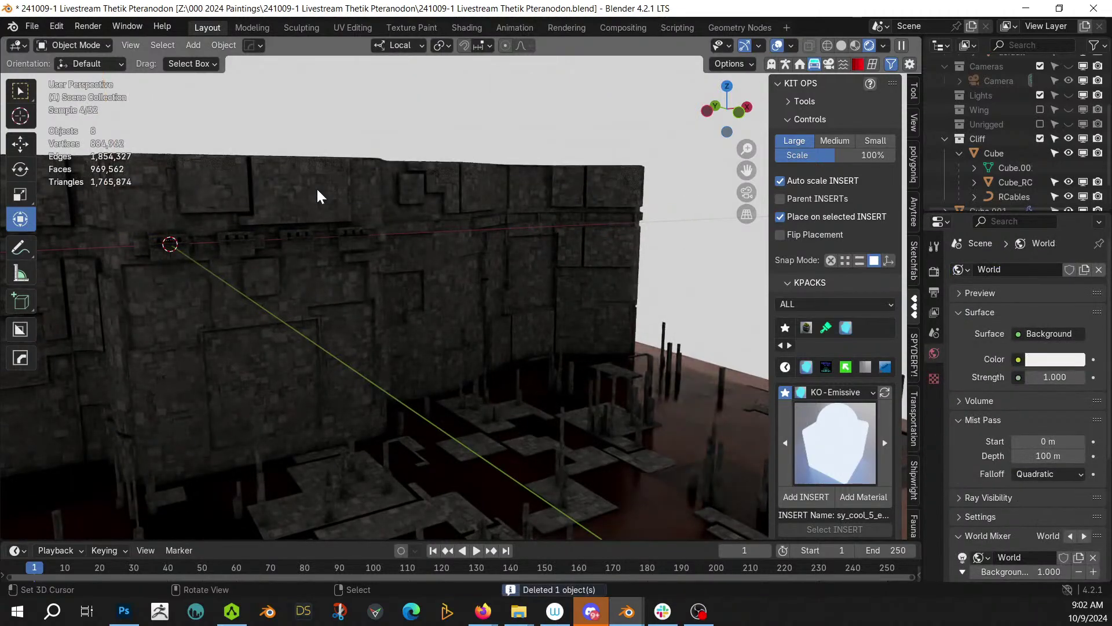
- Check the whole cliff and ground from above and save the file
{"action": "scroll", "coordinate": [318, 189], "scroll_direction": "down", "scroll_amount": 4}
{"action": "middle_click_drag", "start_coordinate": [318, 189], "coordinate": [315, 241]}
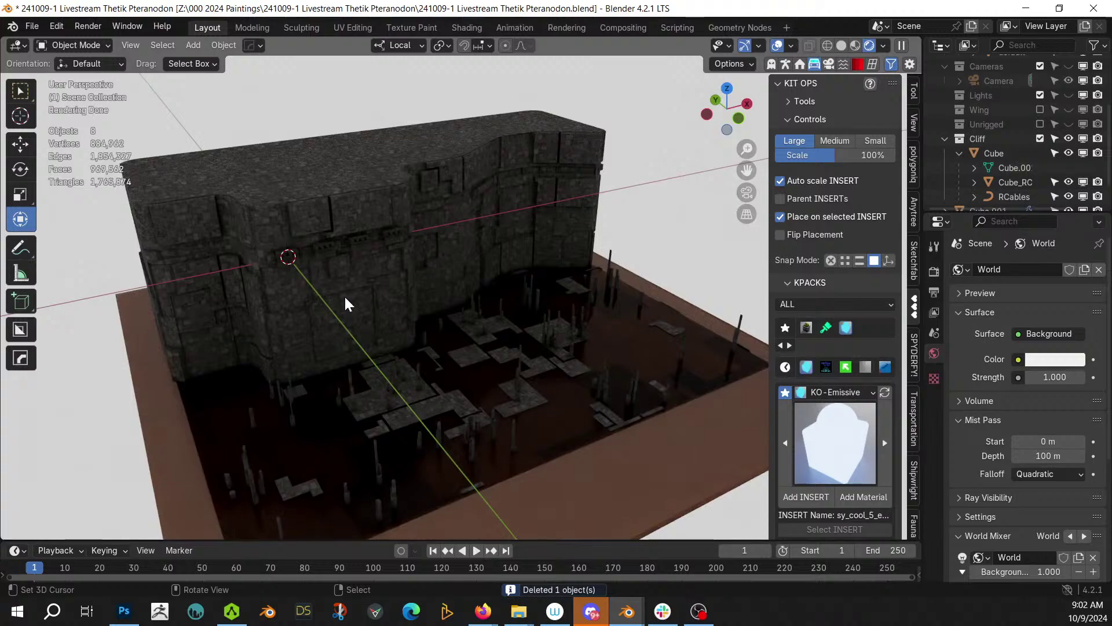
{"action": "middle_click_drag", "start_coordinate": [412, 374], "coordinate": [393, 391]}
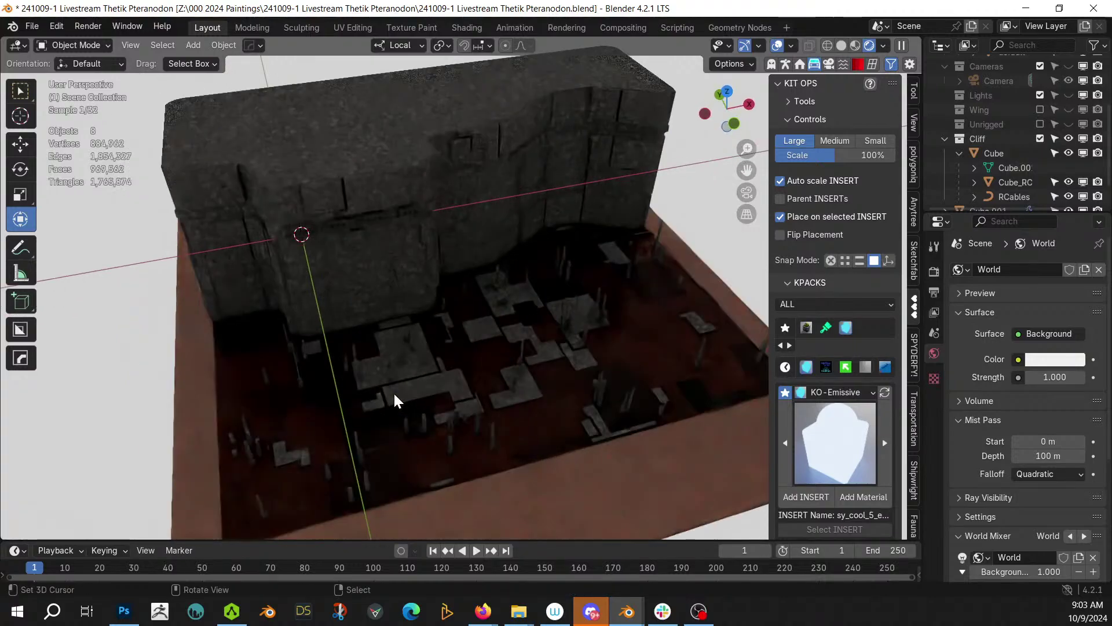
{"action": "key", "text": "ctrl+s"}
- Switch to solid shading and add a cube mesh with a size of 300 m at the world origin
{"action": "key", "text": "z"}
{"action": "key", "text": "6"}
{"action": "key", "text": "shift+a"}
{"action": "mouse_move", "coordinate": [343, 219]}
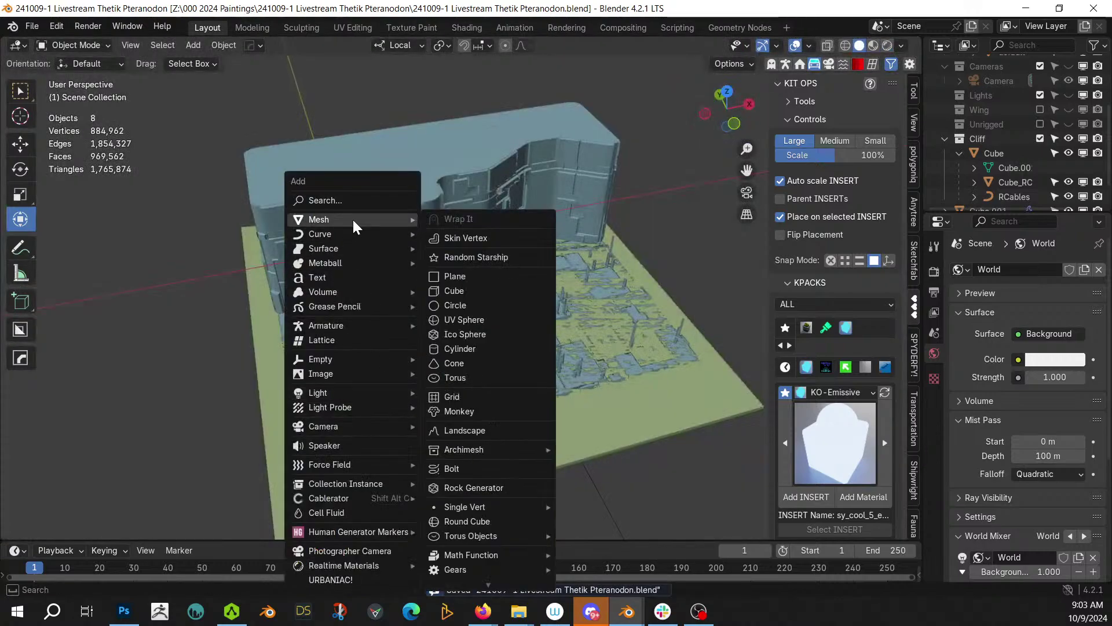
{"action": "left_click", "coordinate": [486, 290]}
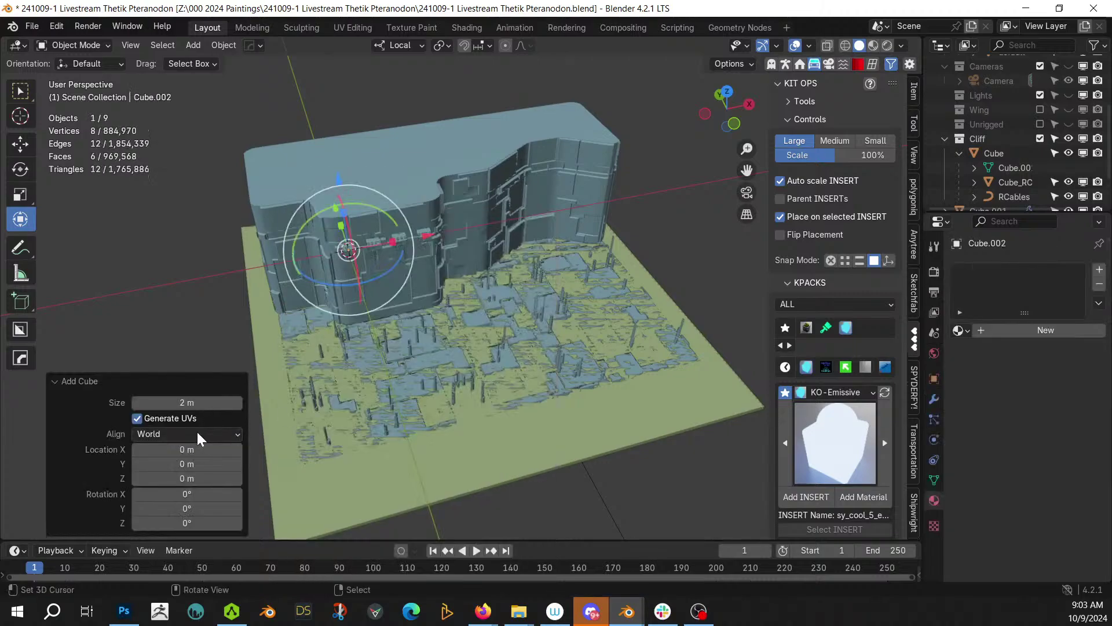
{"action": "left_click", "coordinate": [186, 402]}
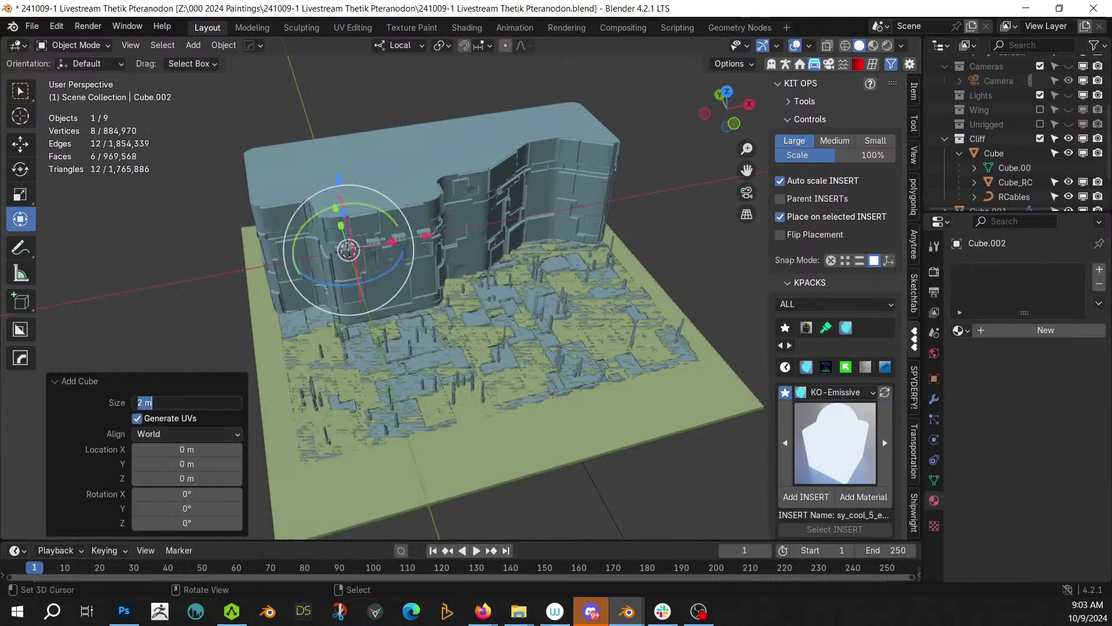
{"action": "type", "text": "300"}
{"action": "key", "text": "Return"}
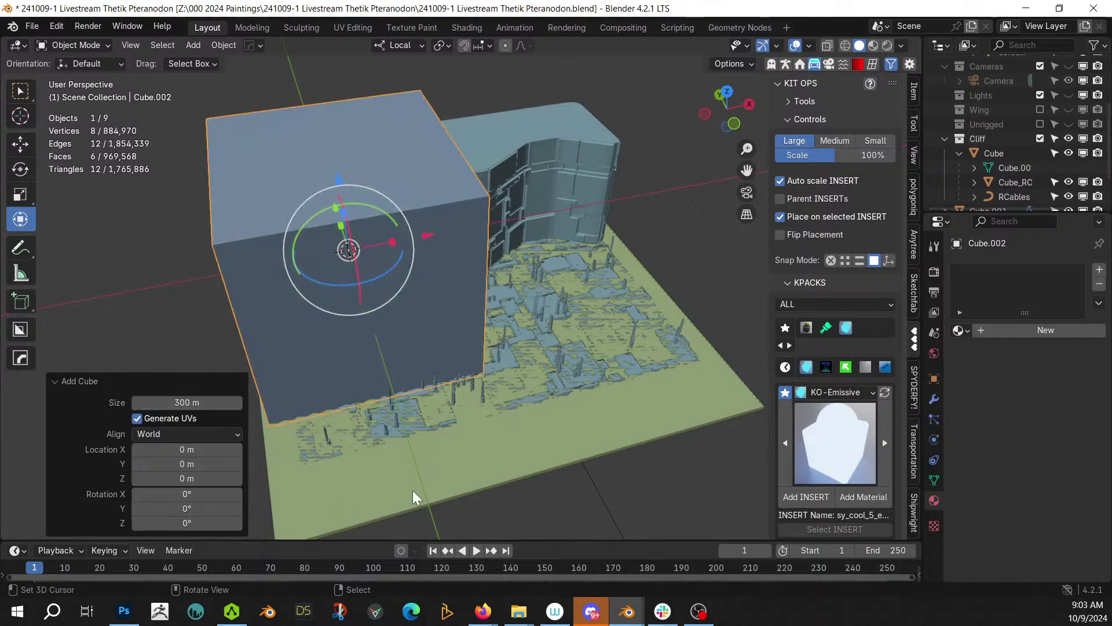
- Scale the cube by about 2.26 in X and Y only, and move it over the ground as seen from above
{"action": "key", "text": "KP_7"}
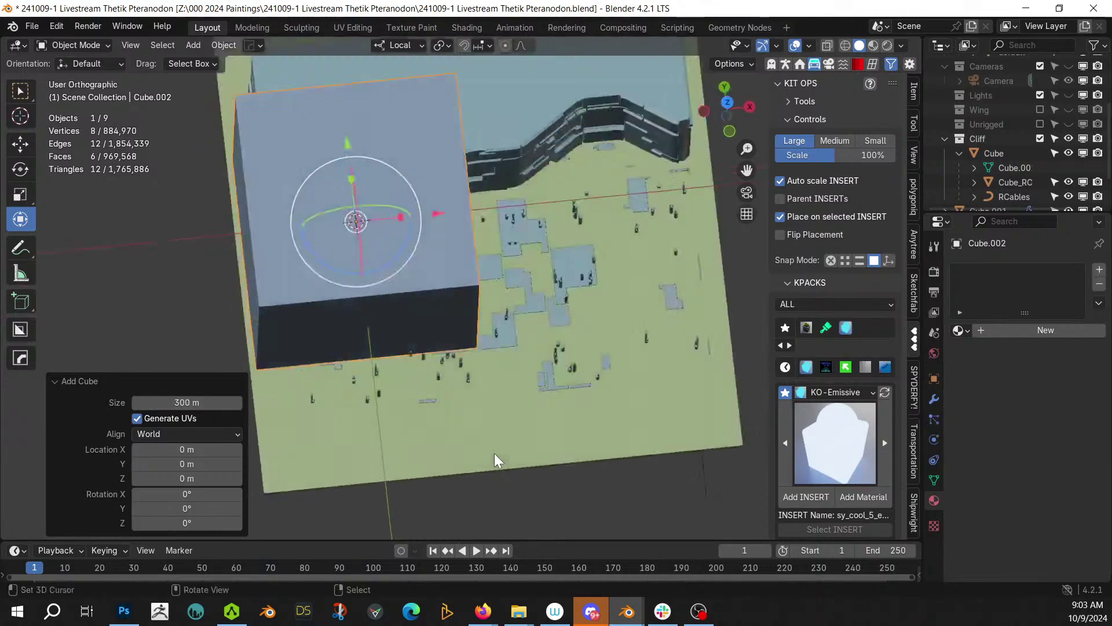
{"action": "key", "text": "s"}
{"action": "key", "text": "shift+z"}
{"action": "scroll", "coordinate": [504, 348], "scroll_direction": "down", "scroll_amount": 1}
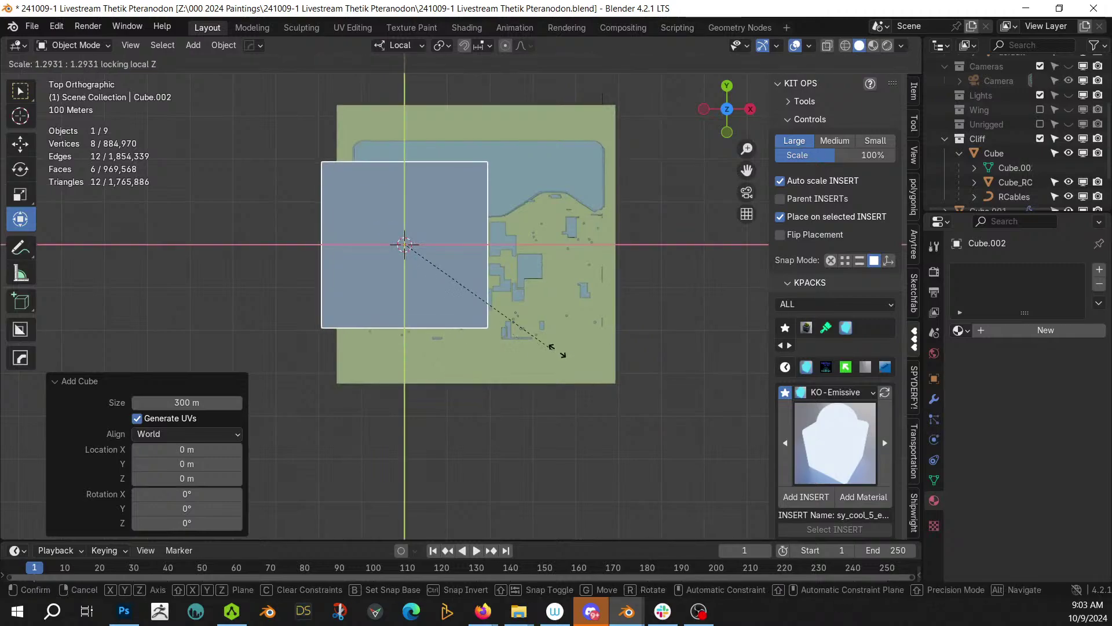
{"action": "left_click", "coordinate": [683, 378]}
{"action": "key", "text": "g"}
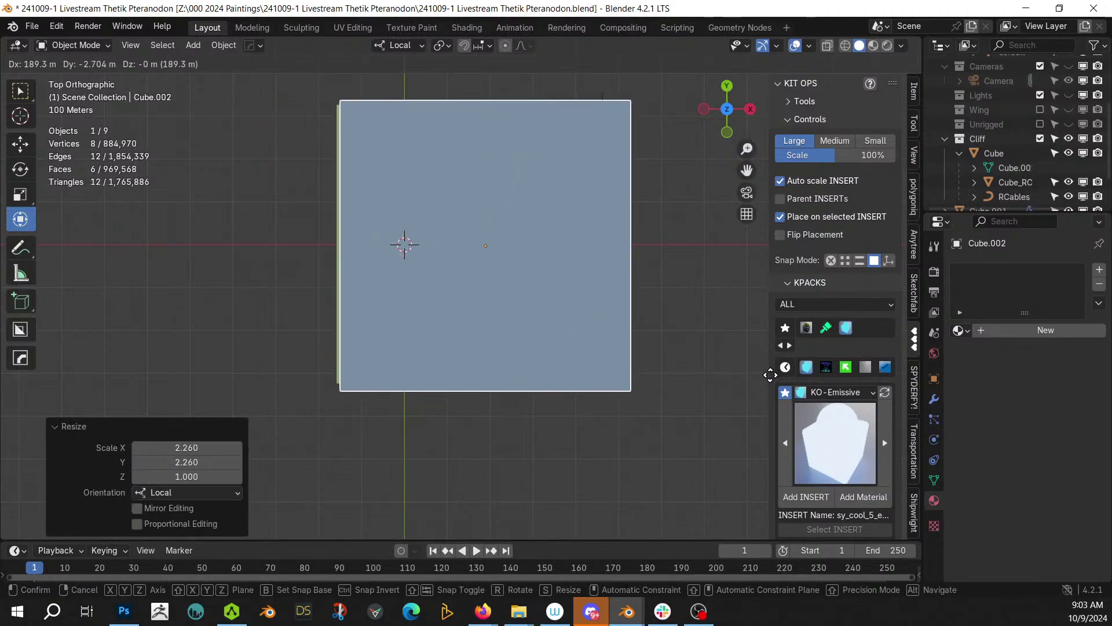
{"action": "left_click", "coordinate": [745, 380]}
- Move the enlarged cube vertically along Z so that it encloses the cliff and ground
{"action": "middle_click_drag", "start_coordinate": [745, 380], "coordinate": [415, 361]}
{"action": "key", "text": "g"}
{"action": "key", "text": "z"}
{"action": "left_click", "coordinate": [484, 306]}
- Apply Random Slice to all the cube's faces with Limited Dissolve enabled and the Shortest solver
{"action": "key", "text": "Tab"}
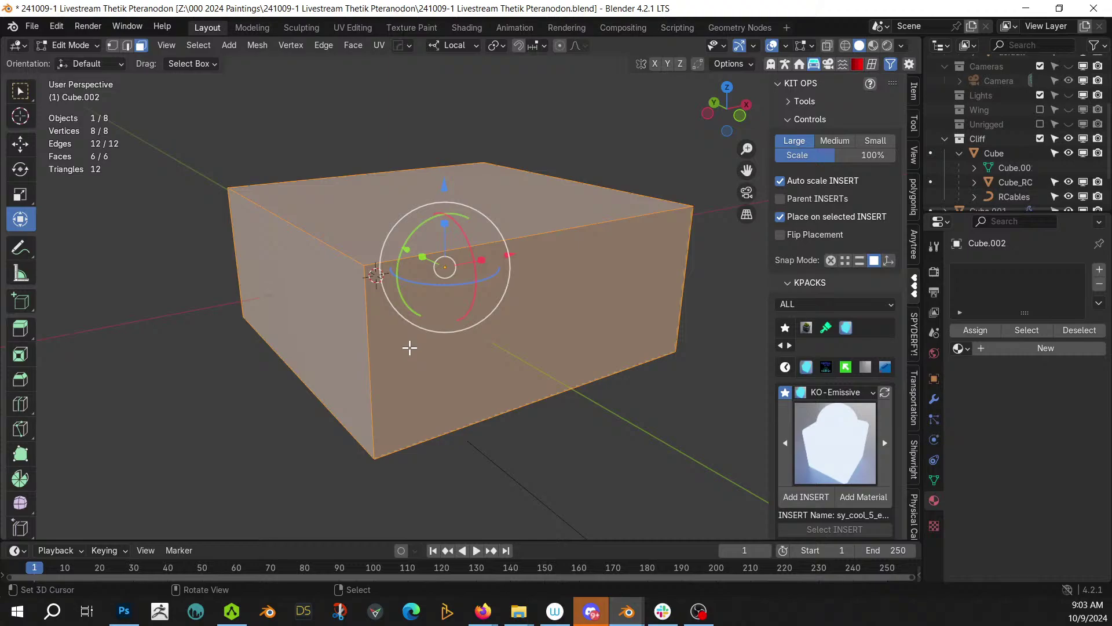
{"action": "key", "text": "shift+q"}
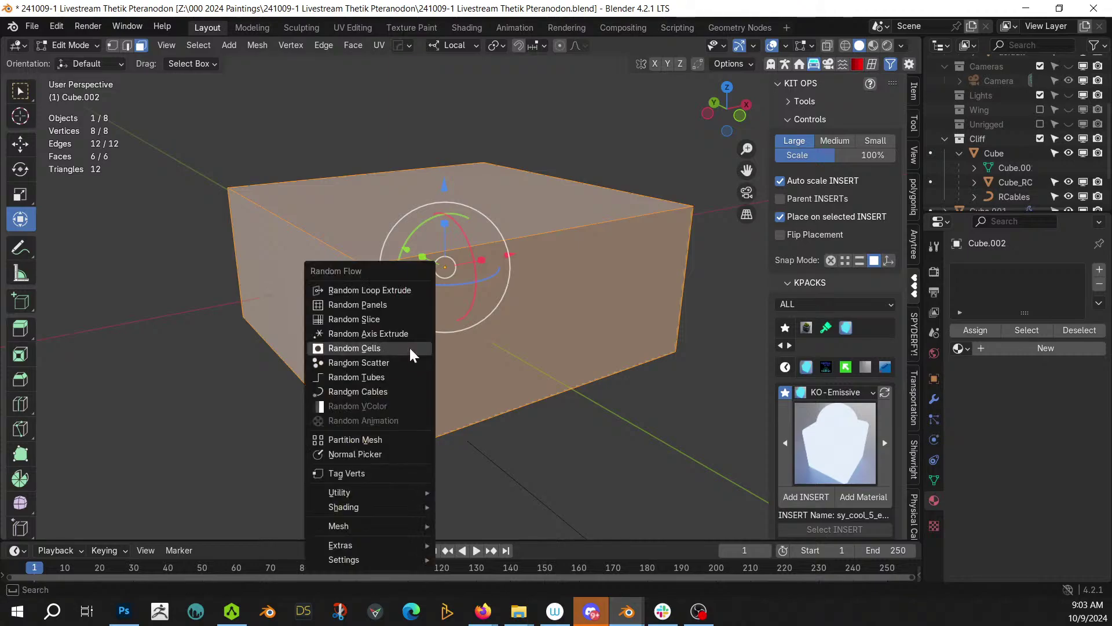
{"action": "left_click", "coordinate": [394, 317]}
{"action": "left_click", "coordinate": [399, 578]}
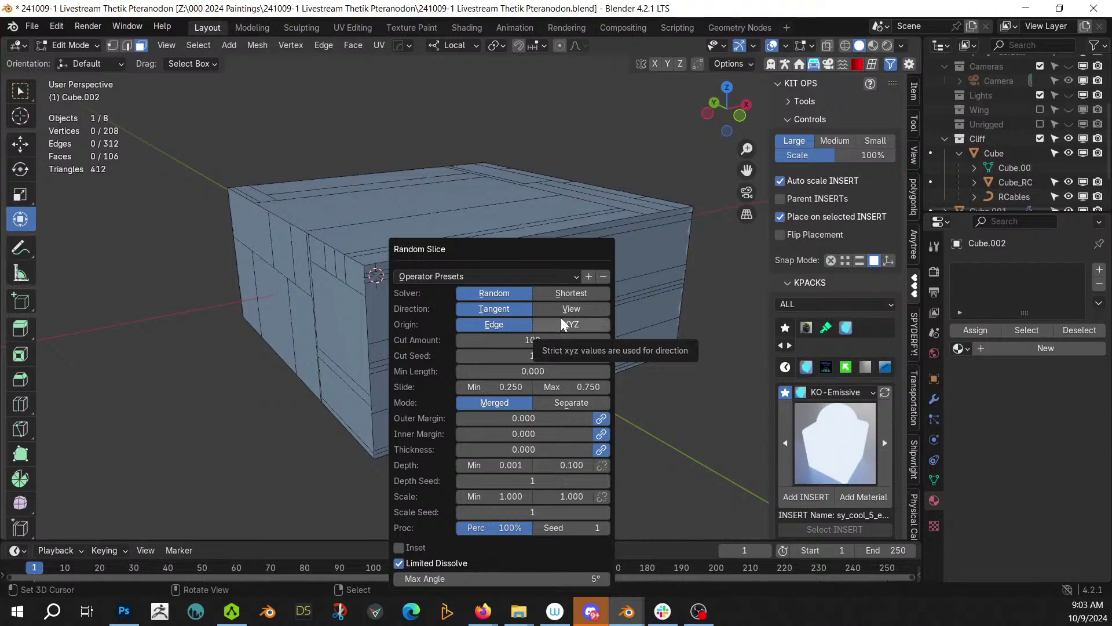
{"action": "left_click", "coordinate": [573, 294]}
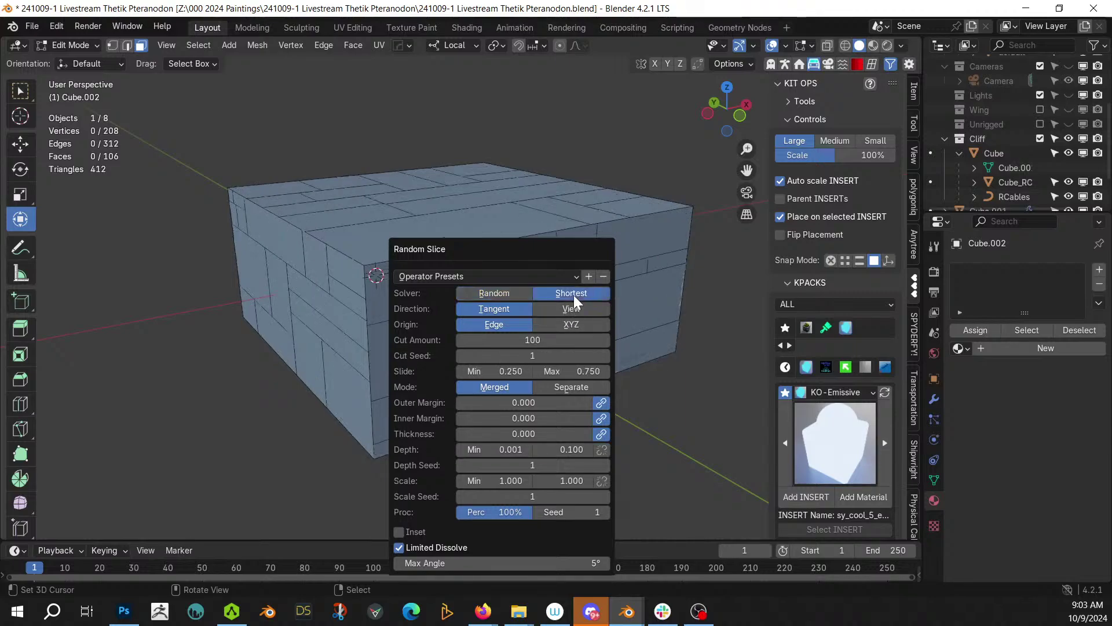
{"action": "left_click", "coordinate": [536, 340]}
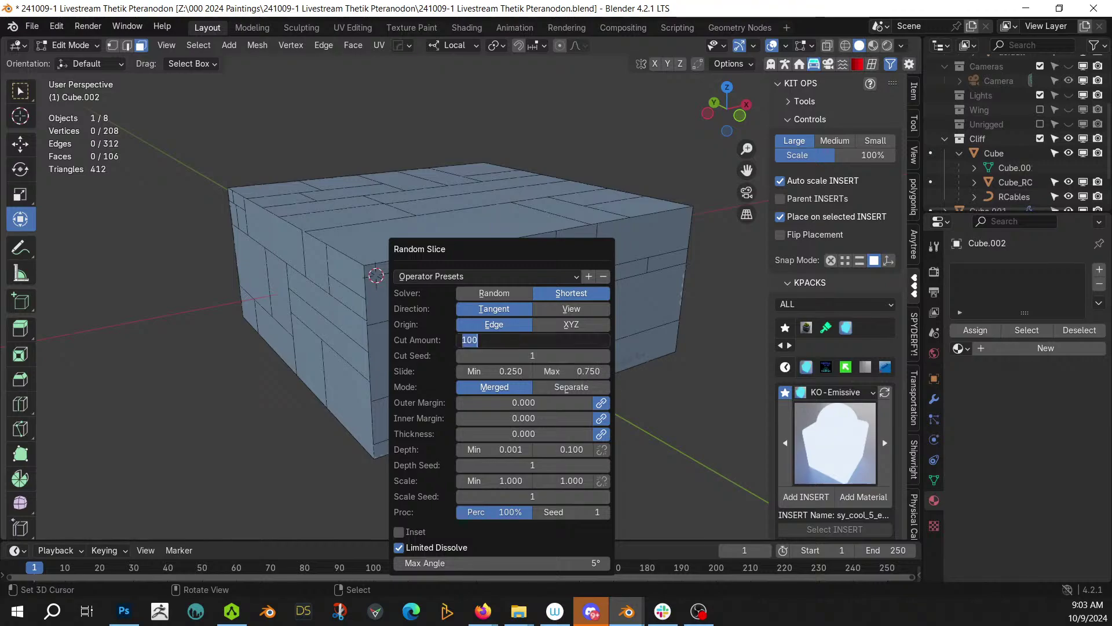
{"action": "left_click", "coordinate": [183, 425]}
- Select all sliced faces and inset them individually with 0 m thickness
{"action": "middle_click_drag", "start_coordinate": [388, 348], "coordinate": [324, 430]}
{"action": "key", "text": "a"}
{"action": "middle_click_drag", "start_coordinate": [403, 378], "coordinate": [487, 330]}
{"action": "key", "text": "i"}
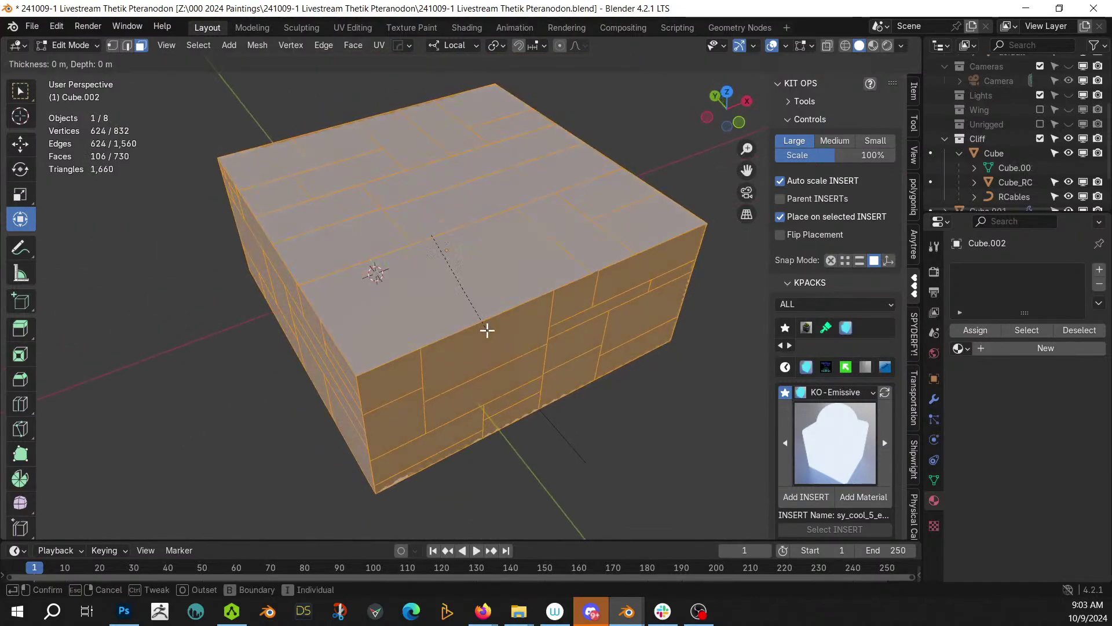
{"action": "left_click", "coordinate": [488, 330]}
{"action": "key", "text": "s"}
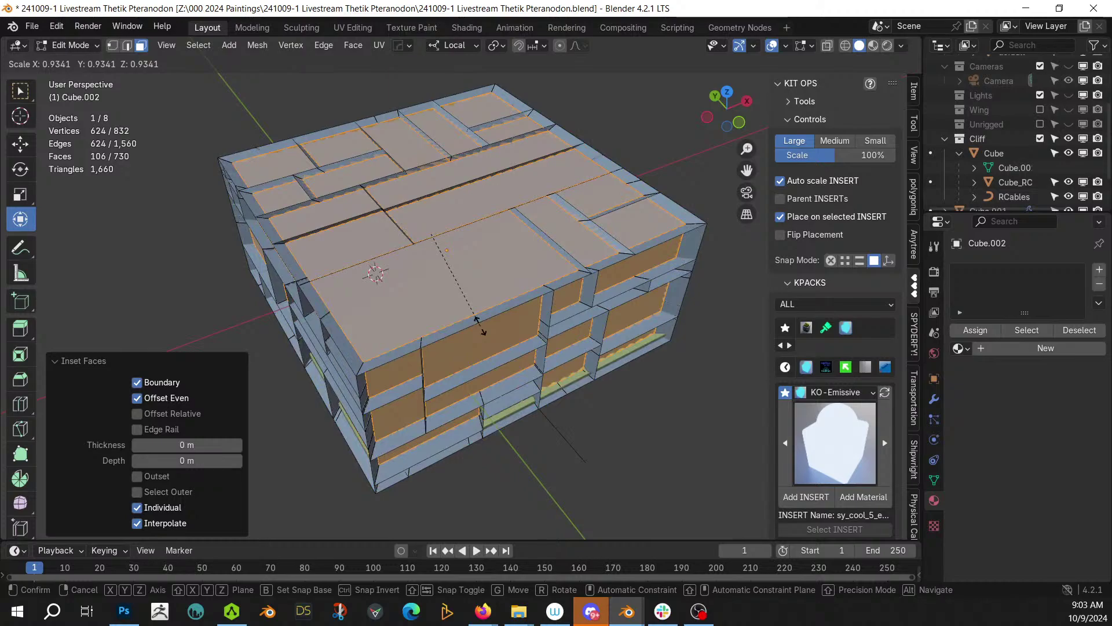
{"action": "right_click", "coordinate": [479, 326]}
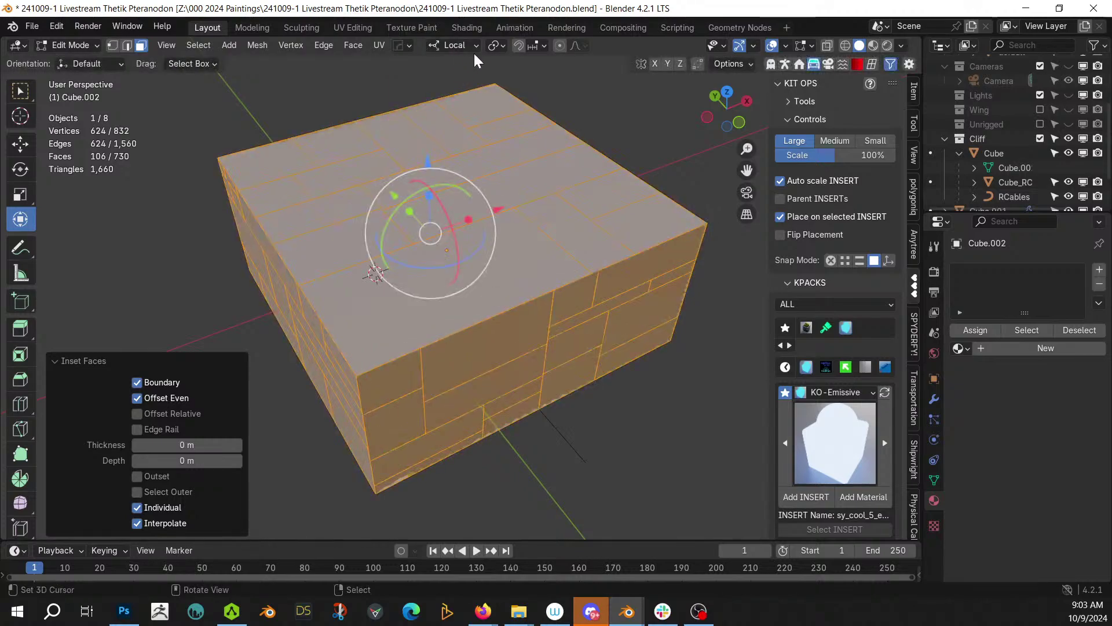
- Set the pivot point to Individual Origins and scale the inset faces down to about 0.83
{"action": "left_click", "coordinate": [495, 46]}
{"action": "left_click", "coordinate": [538, 108]}
{"action": "key", "text": "s"}
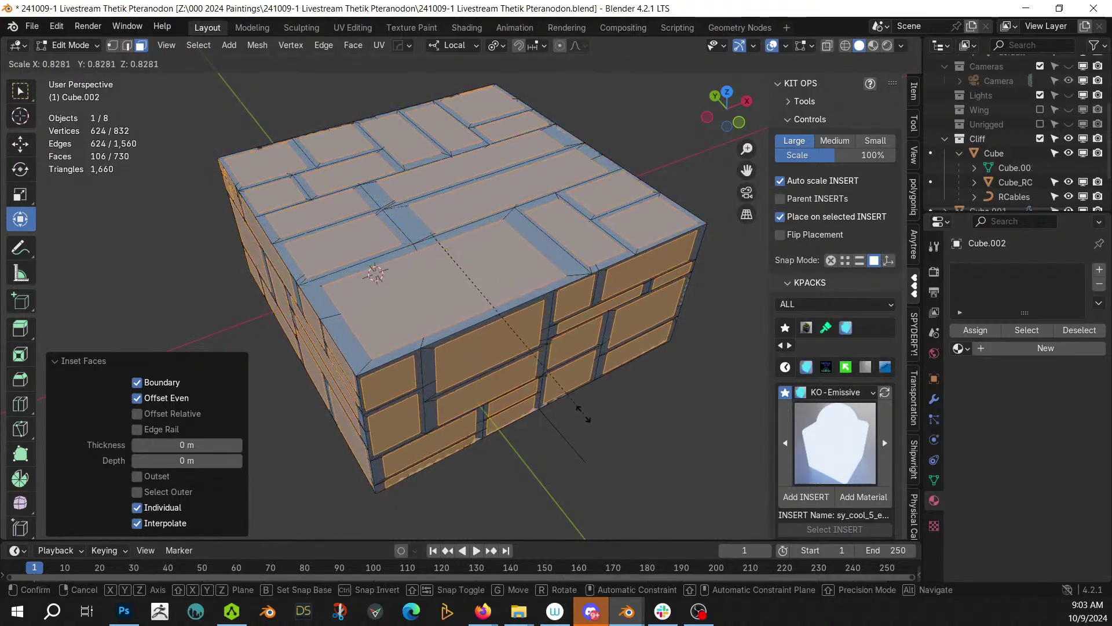
{"action": "left_click", "coordinate": [574, 412]}
- Delete the selected inner faces from the sliced box and return to Object Mode
{"action": "key", "text": "x"}
{"action": "left_click", "coordinate": [439, 365]}
{"action": "middle_click_drag", "start_coordinate": [439, 364], "coordinate": [528, 353]}
{"action": "key", "text": "Tab"}
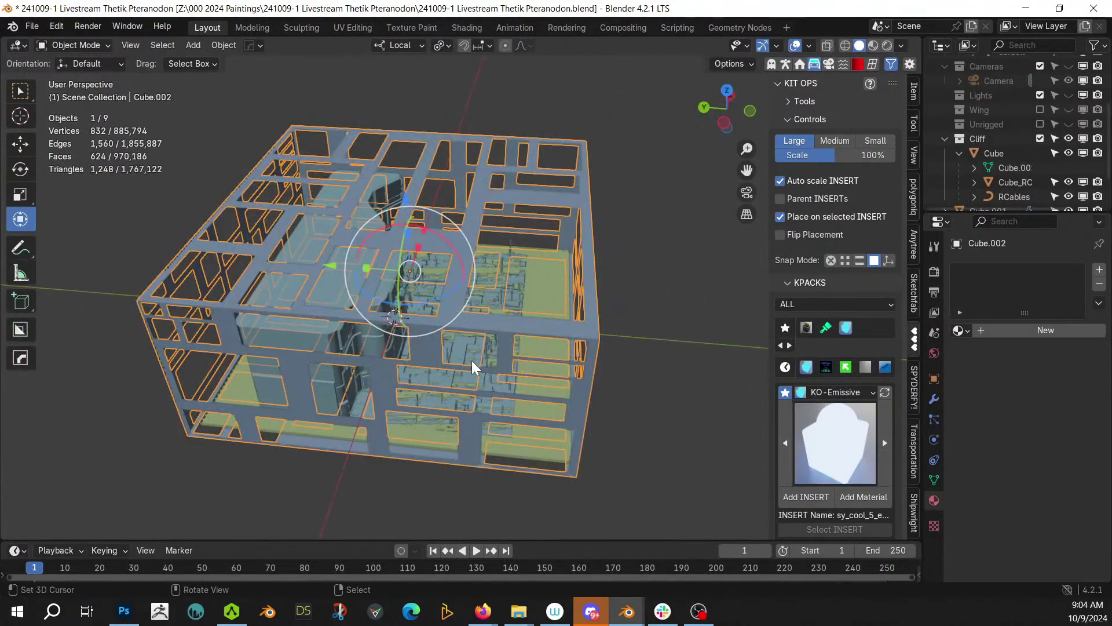
- Try extruding all of the frame's faces outward along their normals by about 14 m
{"action": "key", "text": "Tab"}
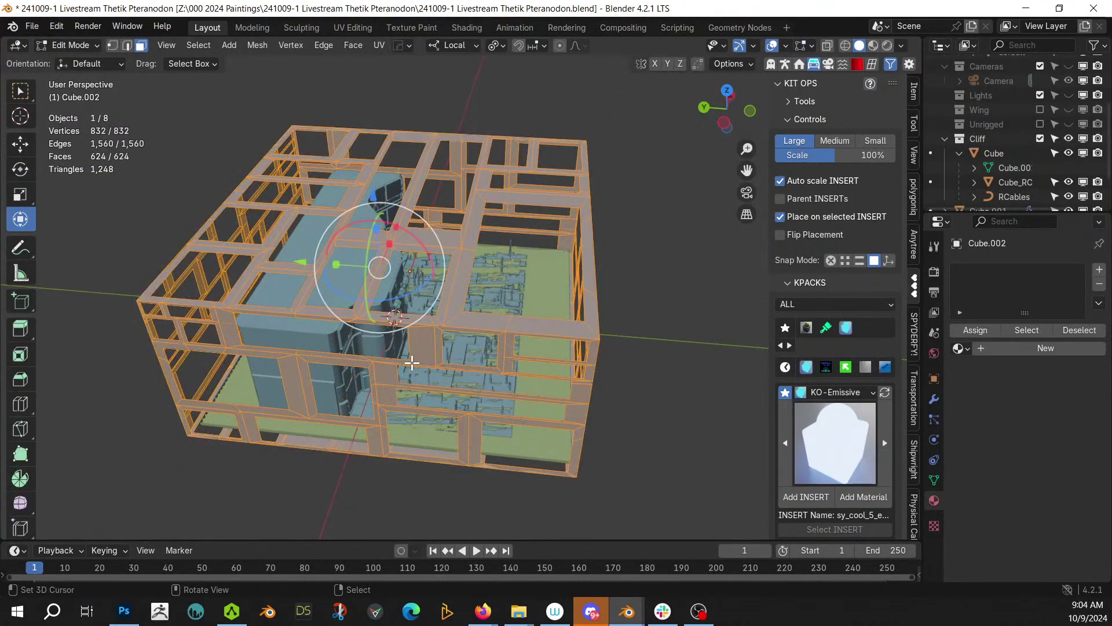
{"action": "key", "text": "alt+e"}
{"action": "left_click", "coordinate": [412, 362]}
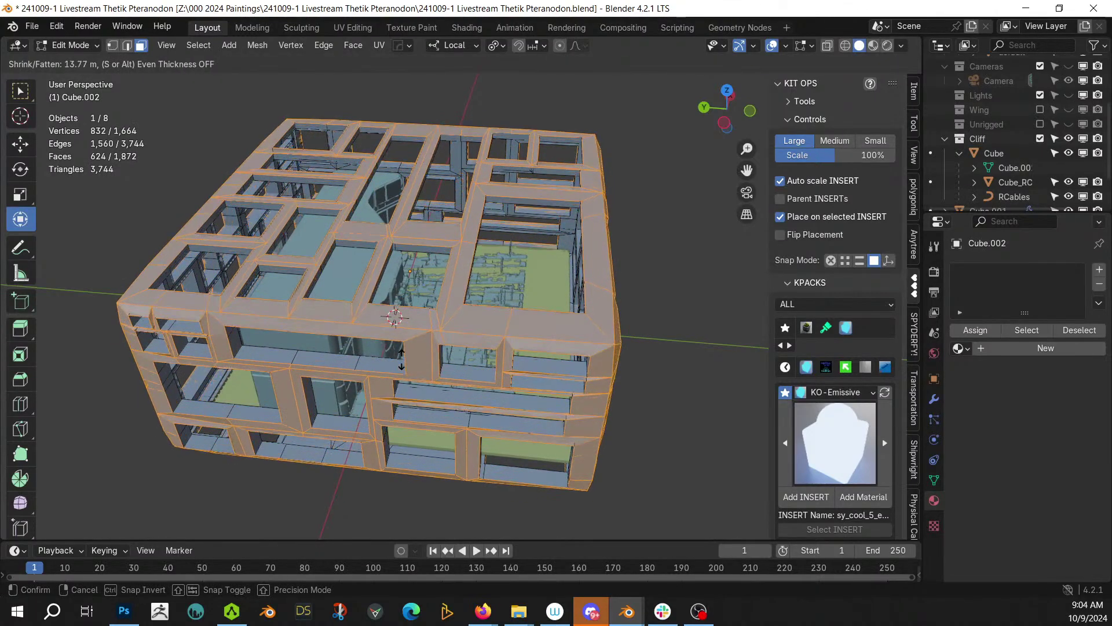
{"action": "left_click", "coordinate": [401, 360]}
{"action": "middle_click_drag", "start_coordinate": [401, 360], "coordinate": [428, 375]}
{"action": "key", "text": "Tab"}
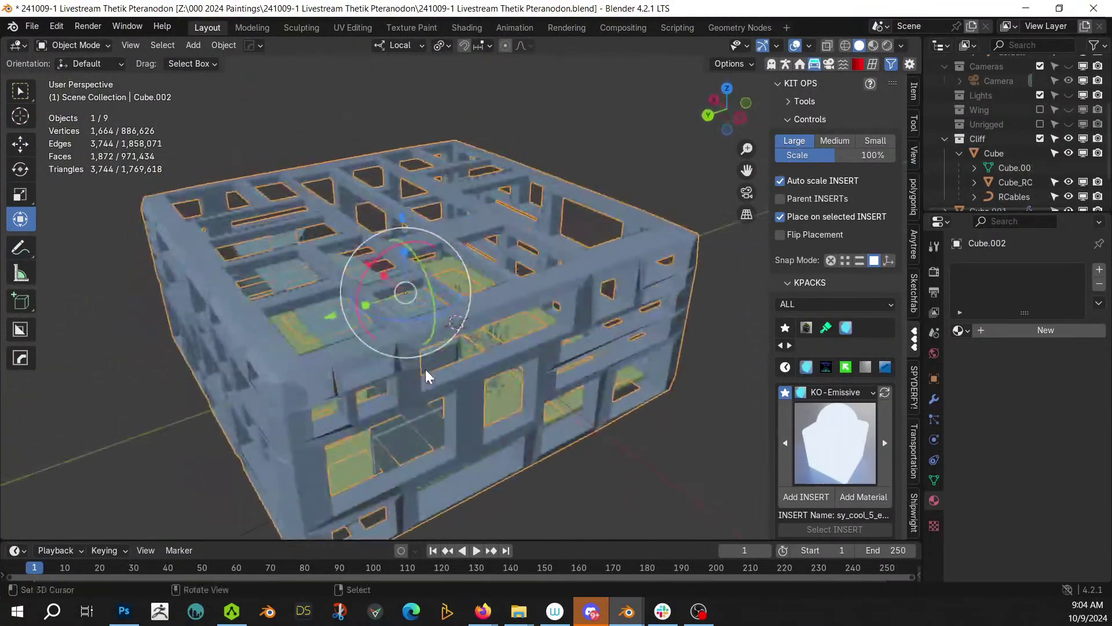
{"action": "scroll", "coordinate": [426, 370], "scroll_direction": "up", "scroll_amount": 5}
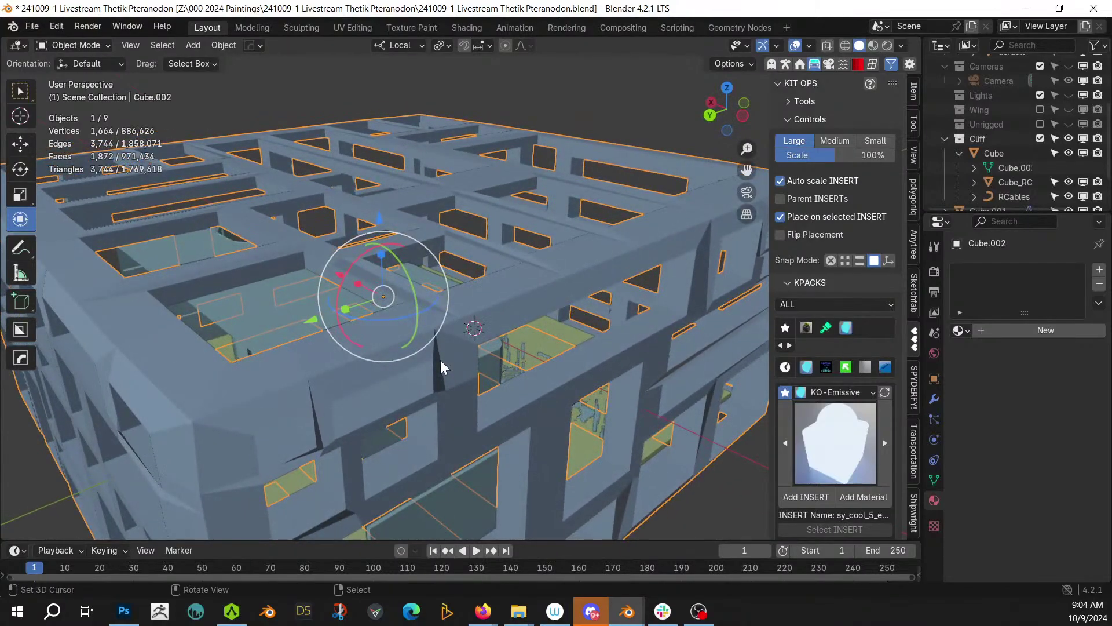
- Extrude all of the frame's faces outward along their normals by about 11 m and invert the face selection
{"action": "key", "text": "Tab"}
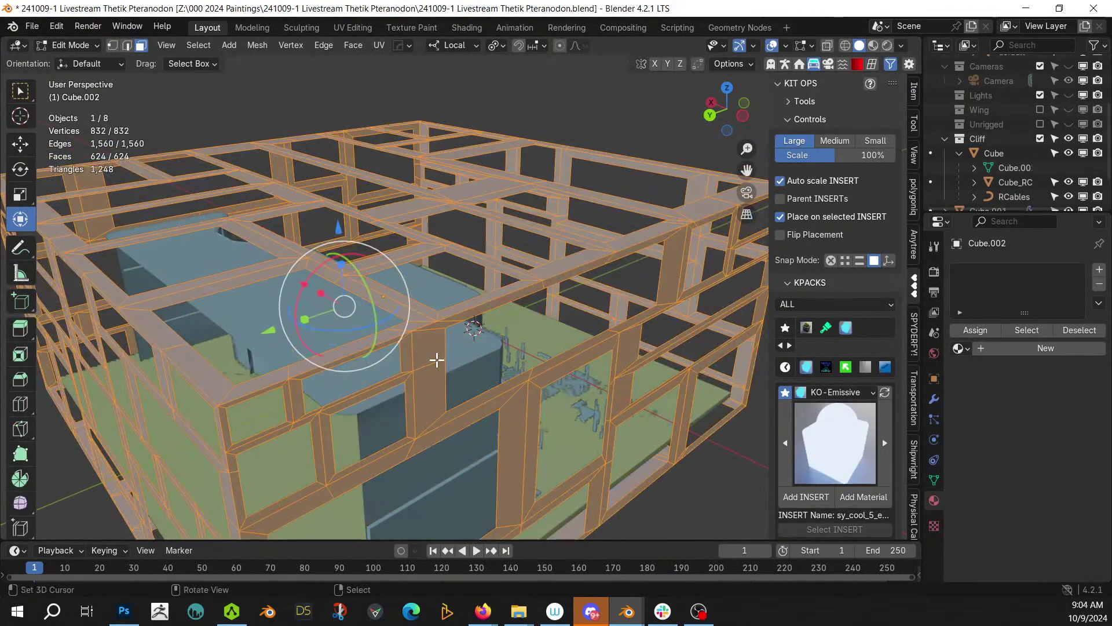
{"action": "key", "text": "alt+e"}
{"action": "left_click", "coordinate": [441, 371]}
{"action": "left_click", "coordinate": [215, 453]}
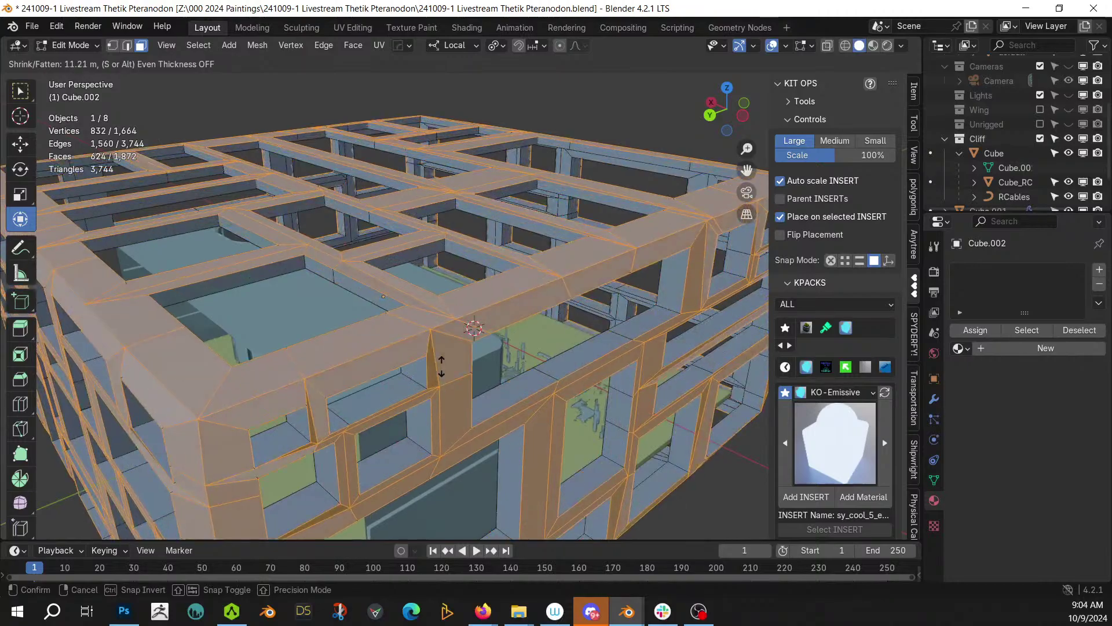
{"action": "left_click", "coordinate": [155, 492]}
{"action": "middle_click_drag", "start_coordinate": [352, 396], "coordinate": [320, 330]}
{"action": "key", "text": "ctrl+i"}
{"action": "key", "text": "Tab"}
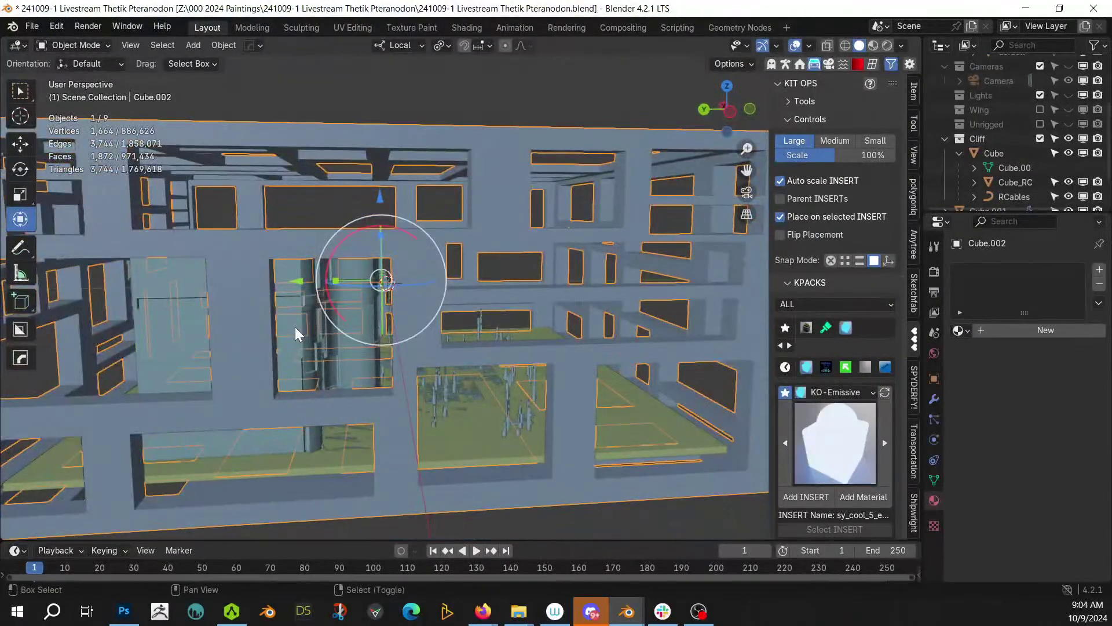
- Apply Random Flow Plate Insets to the frame with Reverse at 0% and Subdivision at 3
{"action": "key", "text": "shift+alt+f"}
{"action": "mouse_move", "coordinate": [270, 482]}
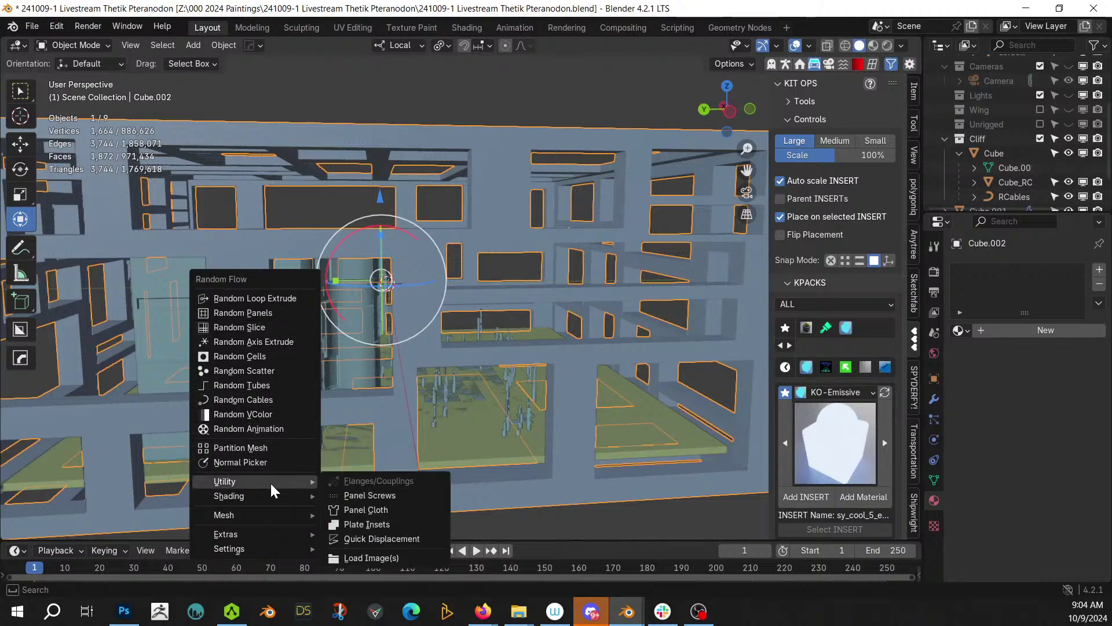
{"action": "left_click", "coordinate": [373, 529]}
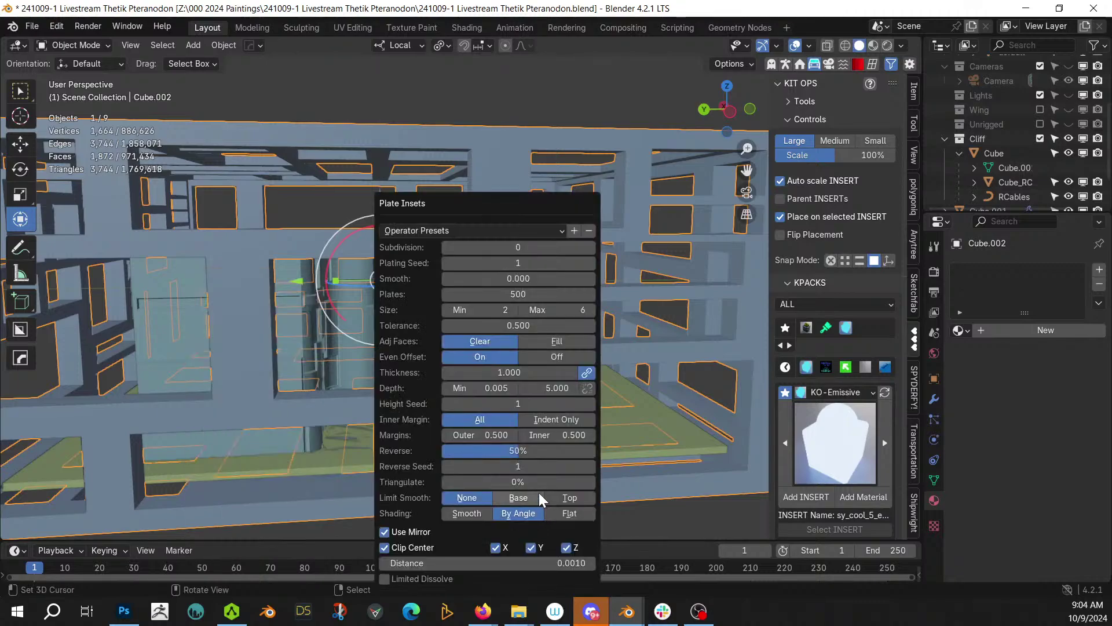
{"action": "left_click_drag", "start_coordinate": [516, 450], "coordinate": [446, 450]}
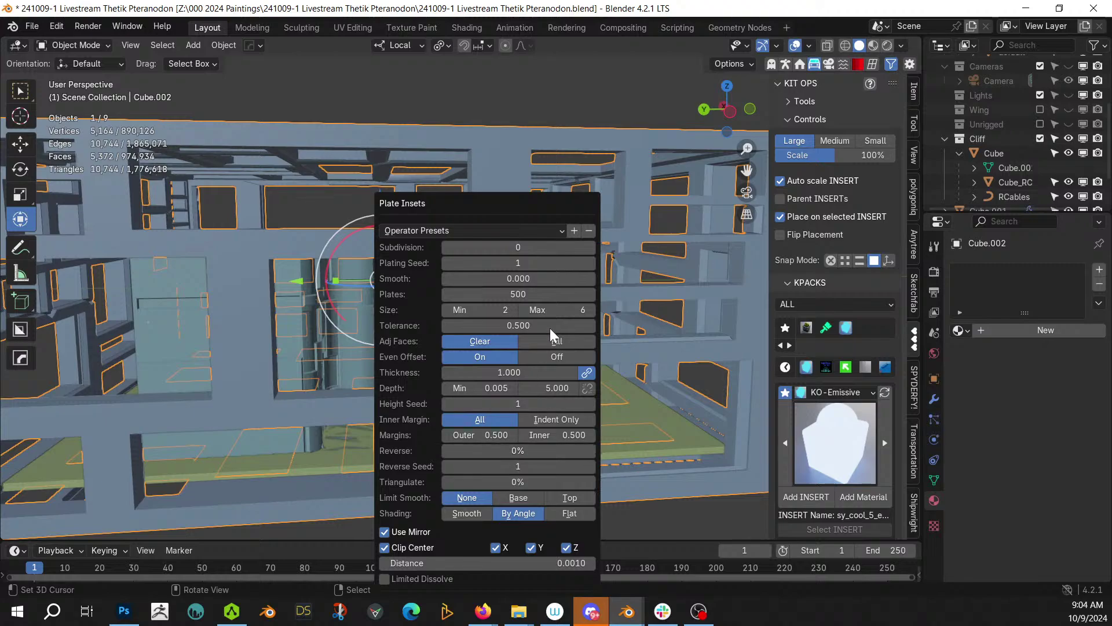
{"action": "left_click", "coordinate": [518, 248]}
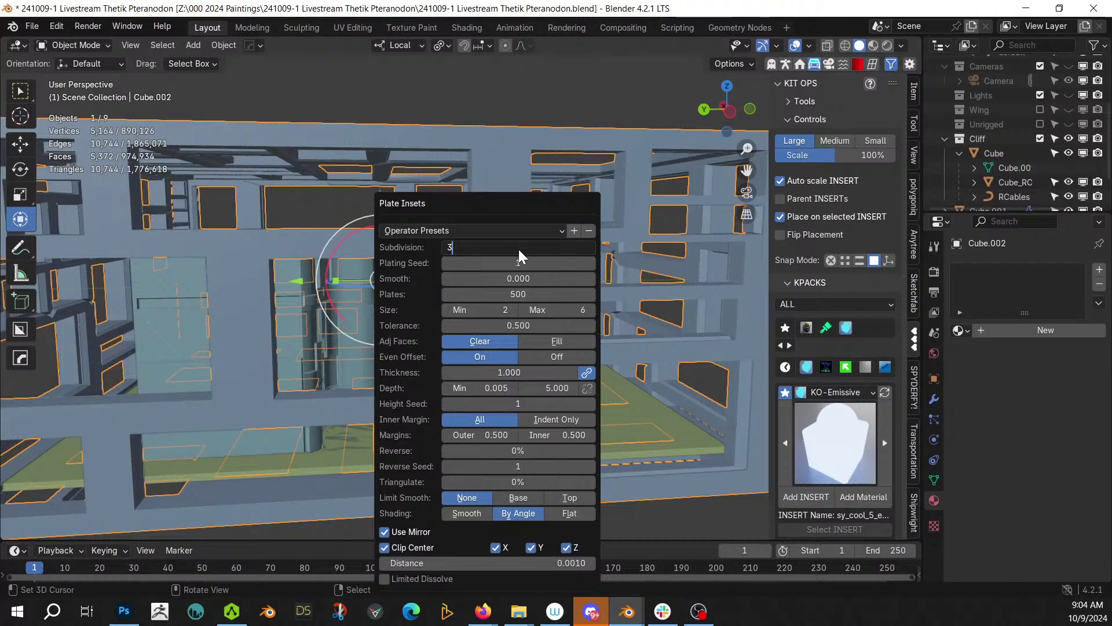
{"action": "type", "text": "3"}
{"action": "key", "text": "Return"}
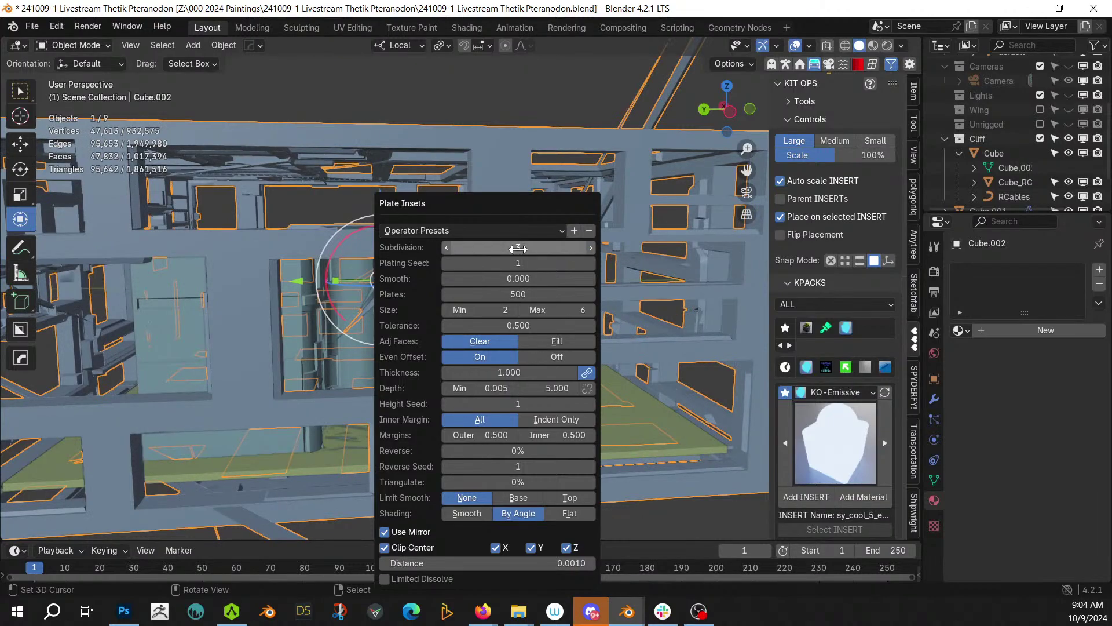
- Turn Even Offset off and set the plate size to a minimum of 1 and a maximum of 3
{"action": "left_click", "coordinate": [556, 358]}
{"action": "left_click", "coordinate": [487, 310]}
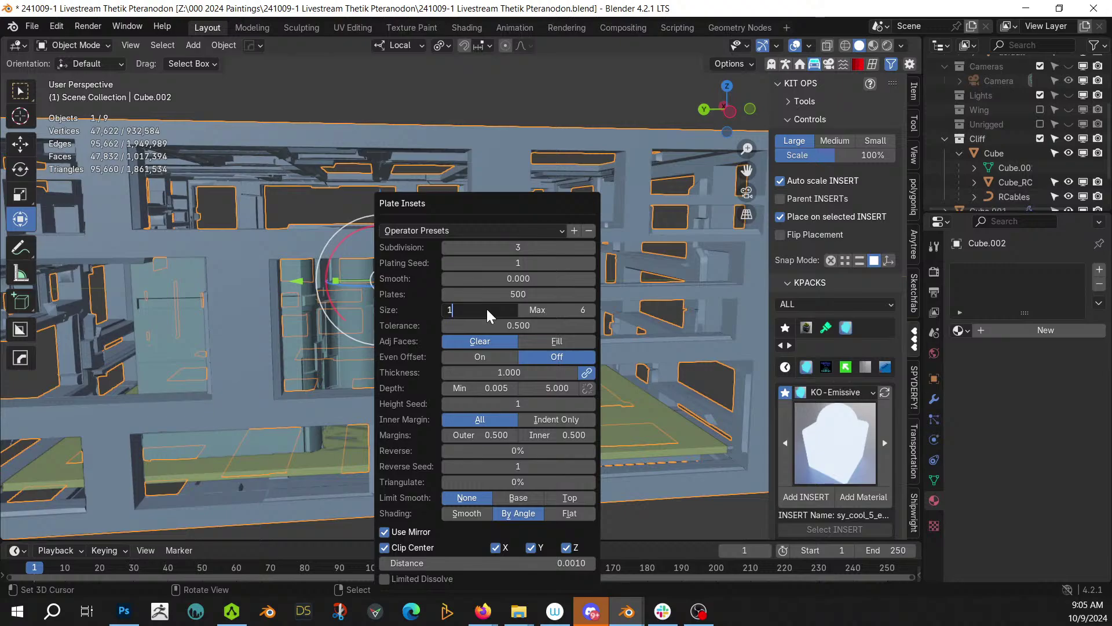
{"action": "type", "text": "1"}
{"action": "key", "text": "Tab"}
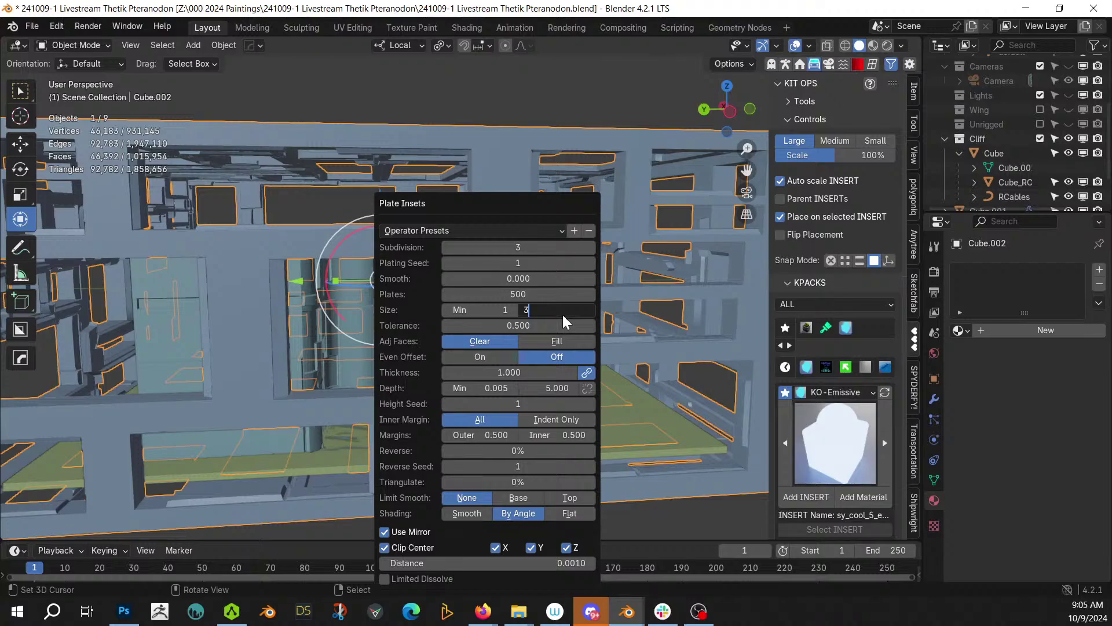
{"action": "key", "text": "Return"}
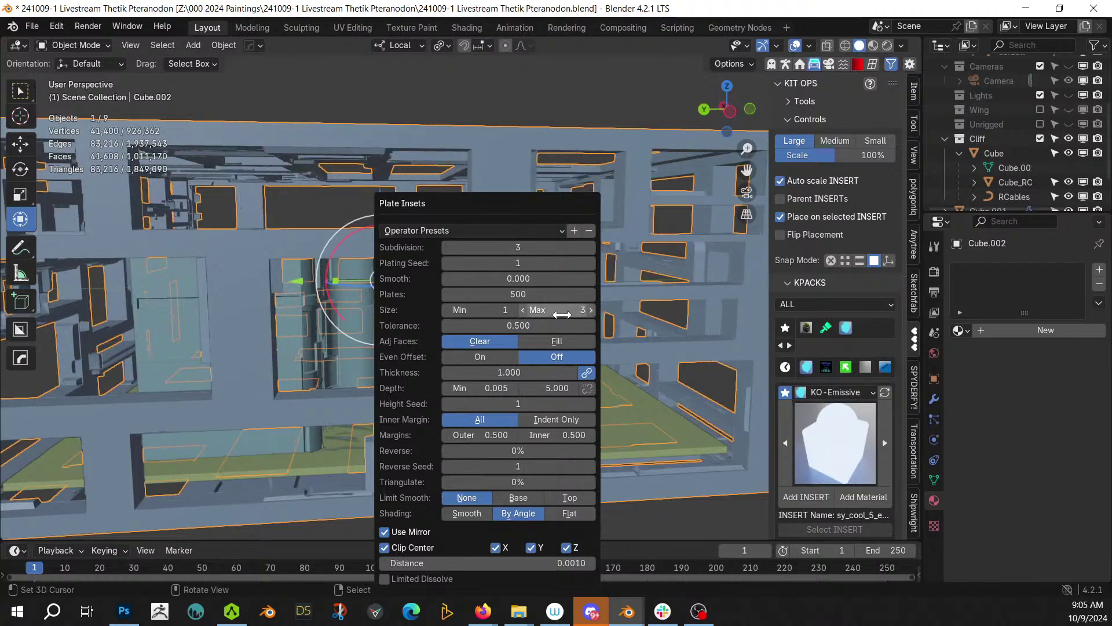
- Set the plate insets' depth to a maximum of 15 and a minimum of 5
{"action": "middle_click_drag", "start_coordinate": [427, 270], "coordinate": [297, 325]}
{"action": "middle_click_drag", "start_coordinate": [328, 318], "coordinate": [321, 387]}
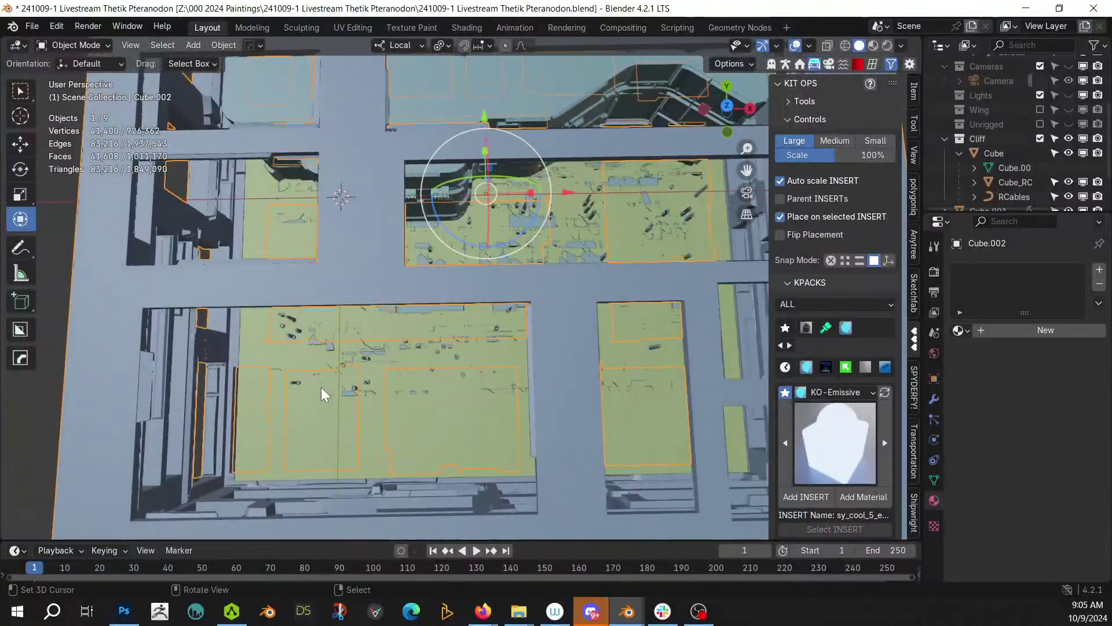
{"action": "key", "text": "F9"}
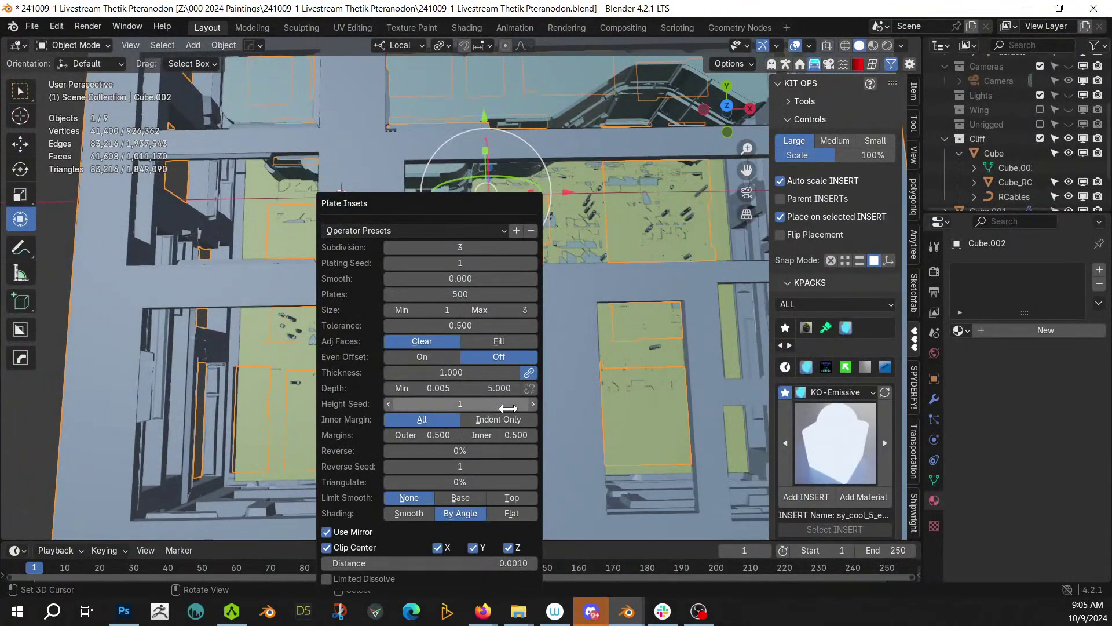
{"action": "left_click", "coordinate": [497, 387]}
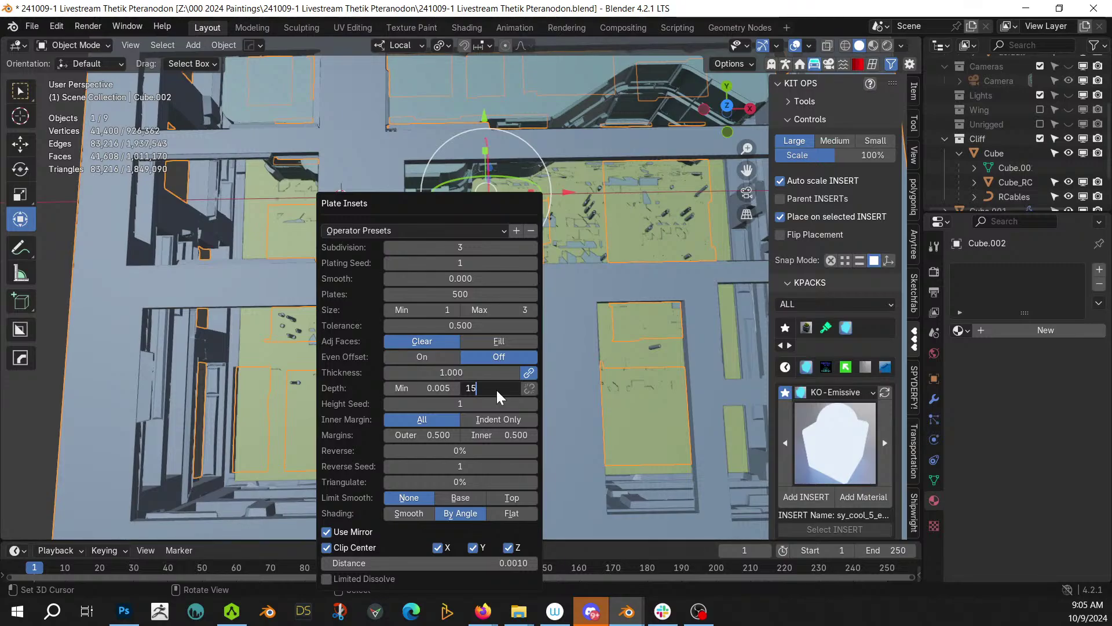
{"action": "key", "text": "Return"}
{"action": "left_click", "coordinate": [453, 388]}
{"action": "type", "text": "5"}
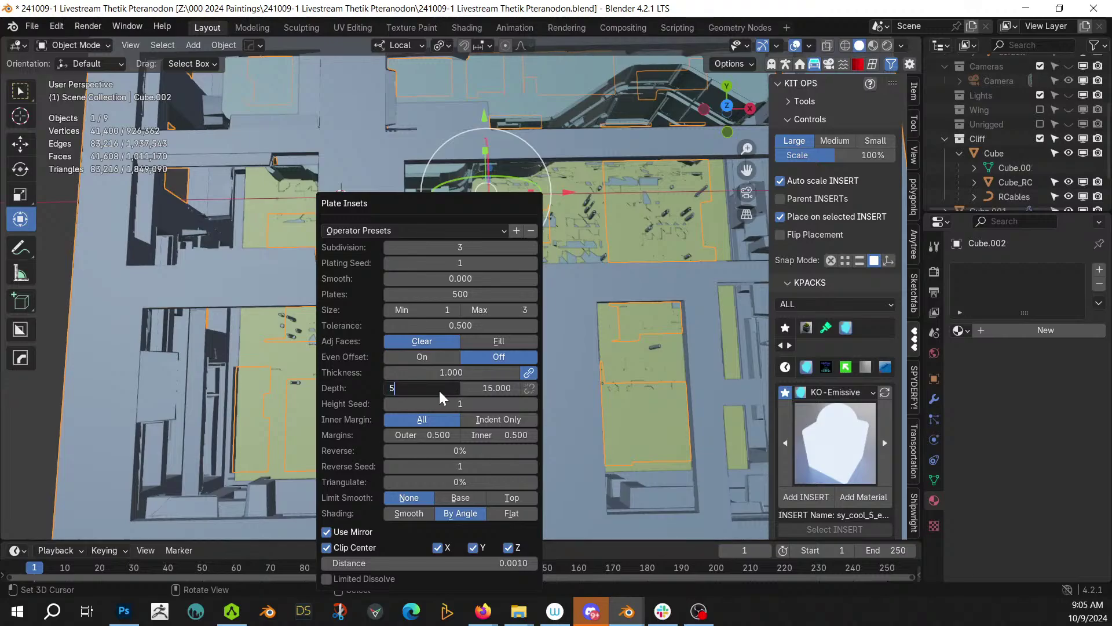
{"action": "key", "text": "Return"}
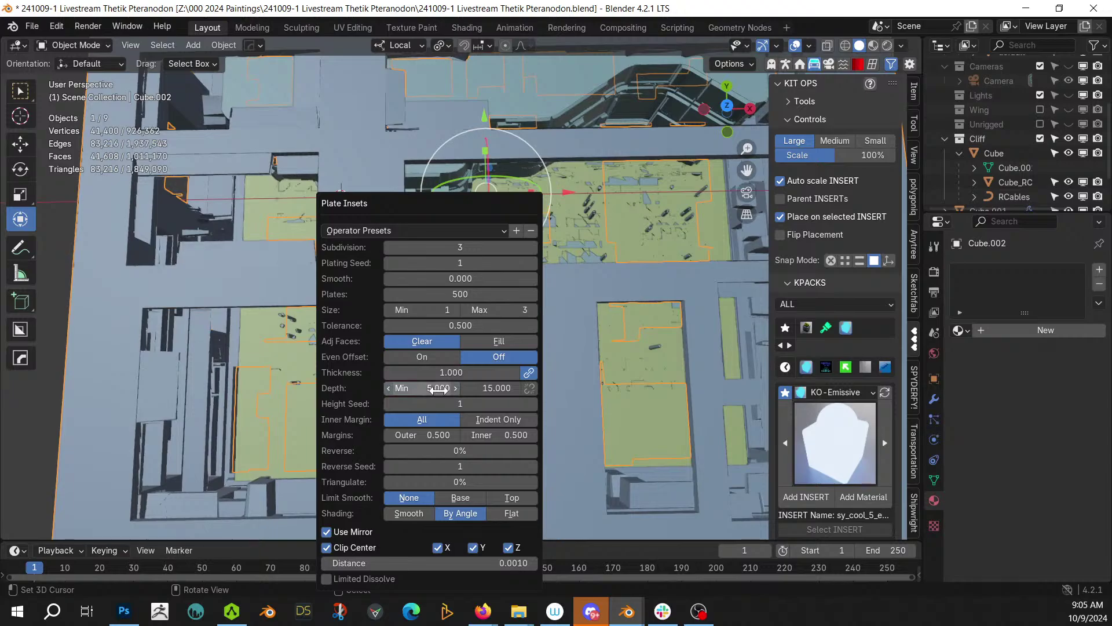
- Assign the existing rflow_panel_soft_uv material to the frame
{"action": "middle_click_drag", "start_coordinate": [384, 158], "coordinate": [278, 219]}
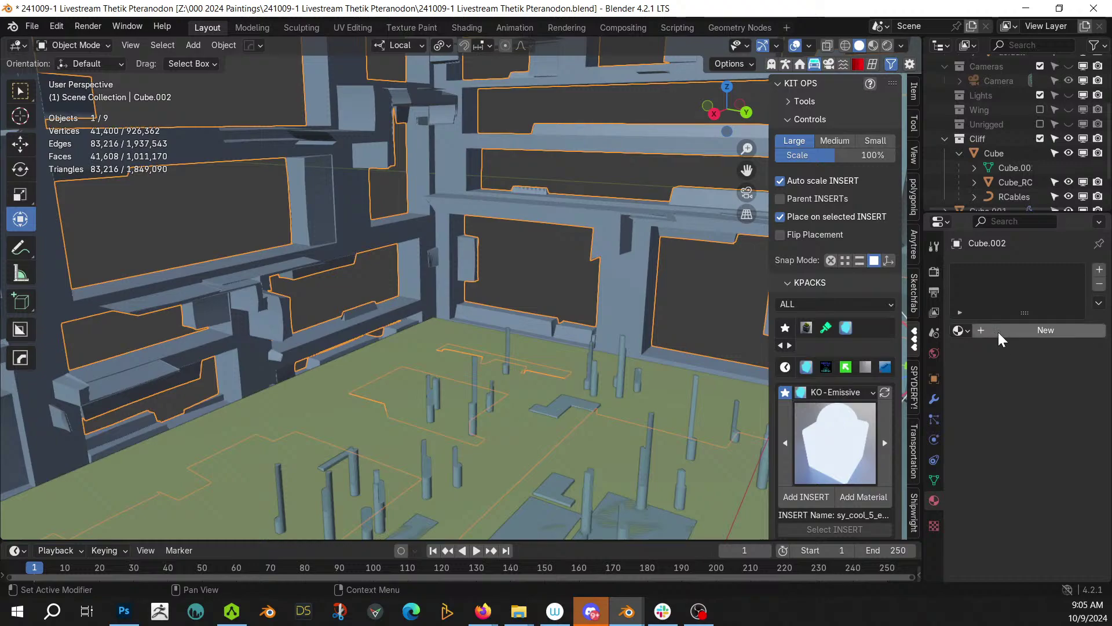
{"action": "left_click", "coordinate": [961, 330]}
{"action": "type", "text": "rflow"}
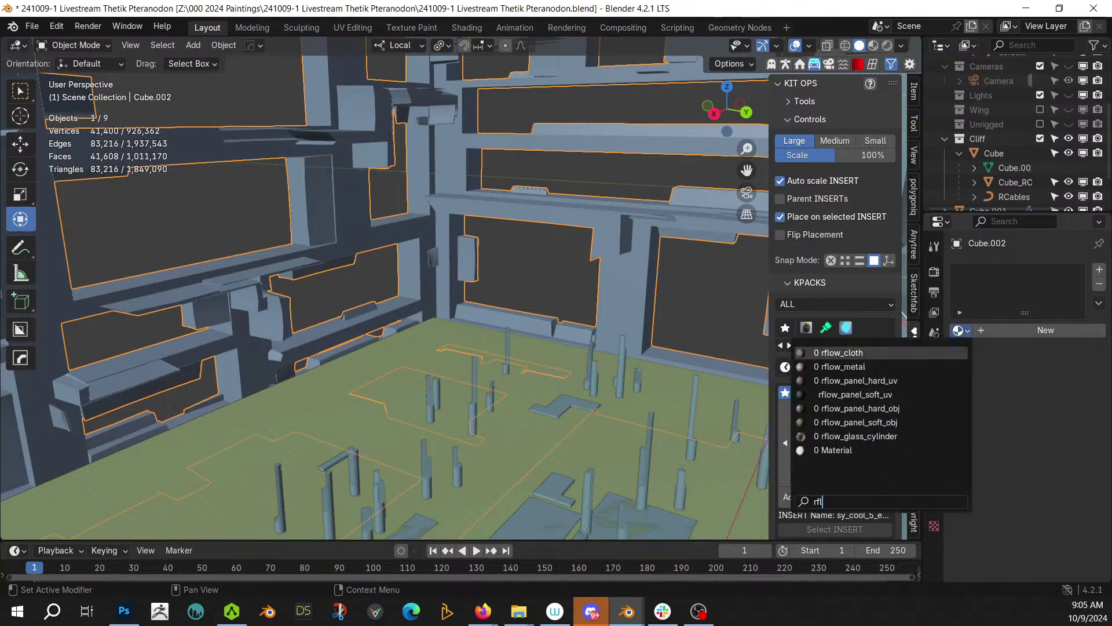
{"action": "key", "text": "Down"}
{"action": "key", "text": "Down"}
{"action": "key", "text": "Down"}
{"action": "key", "text": "Down"}
{"action": "key", "text": "Down"}
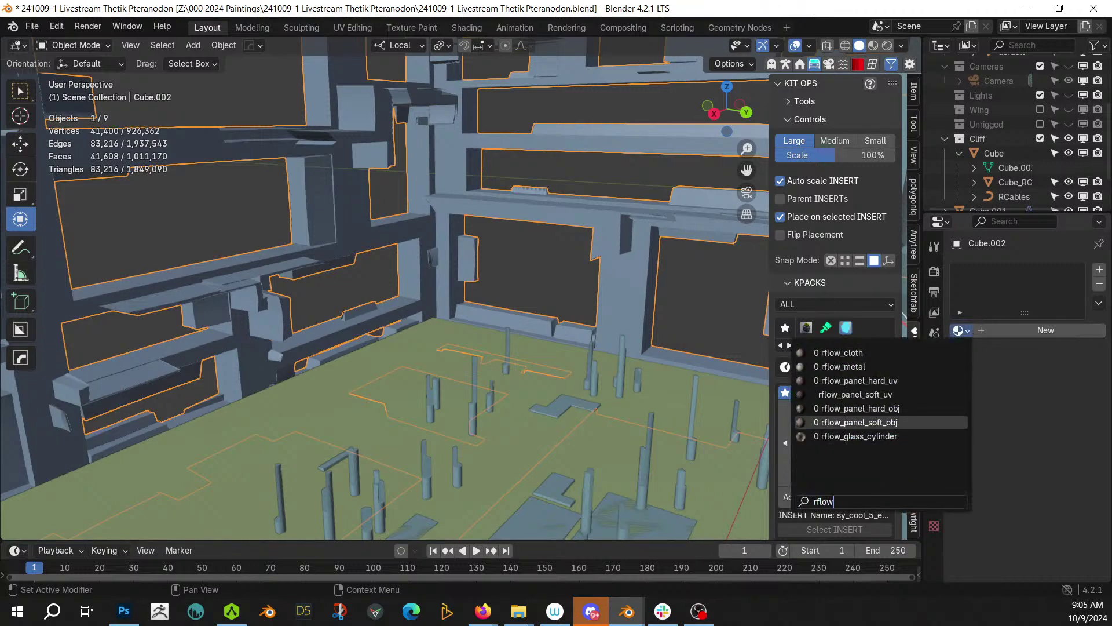
{"action": "key", "text": "Up"}
{"action": "key", "text": "Up"}
{"action": "key", "text": "Down"}
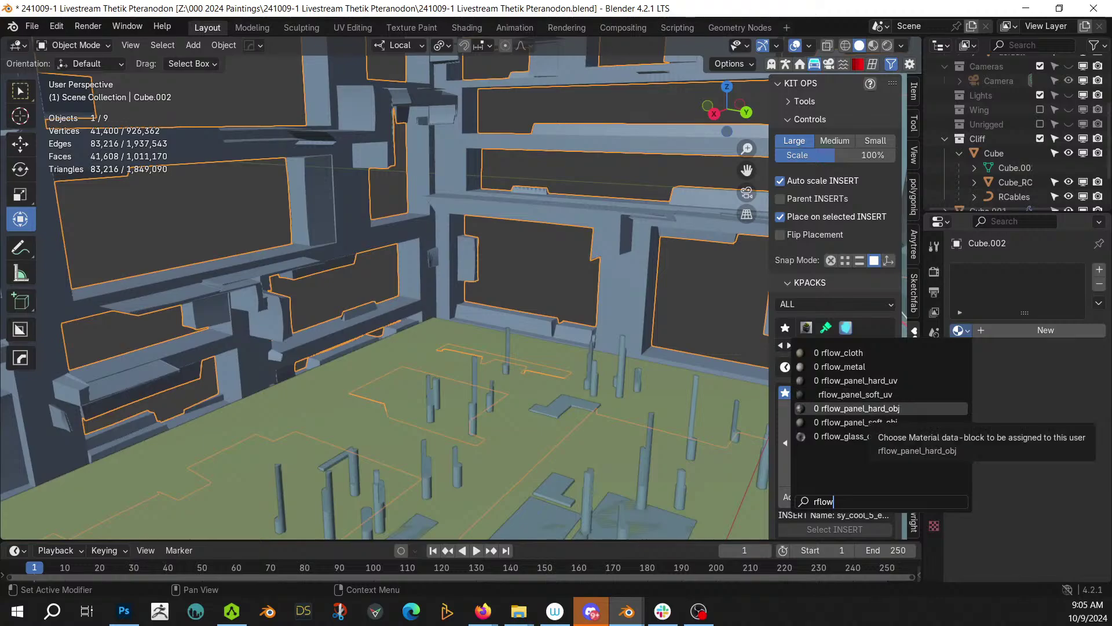
{"action": "key", "text": "Up"}
{"action": "key", "text": "Return"}
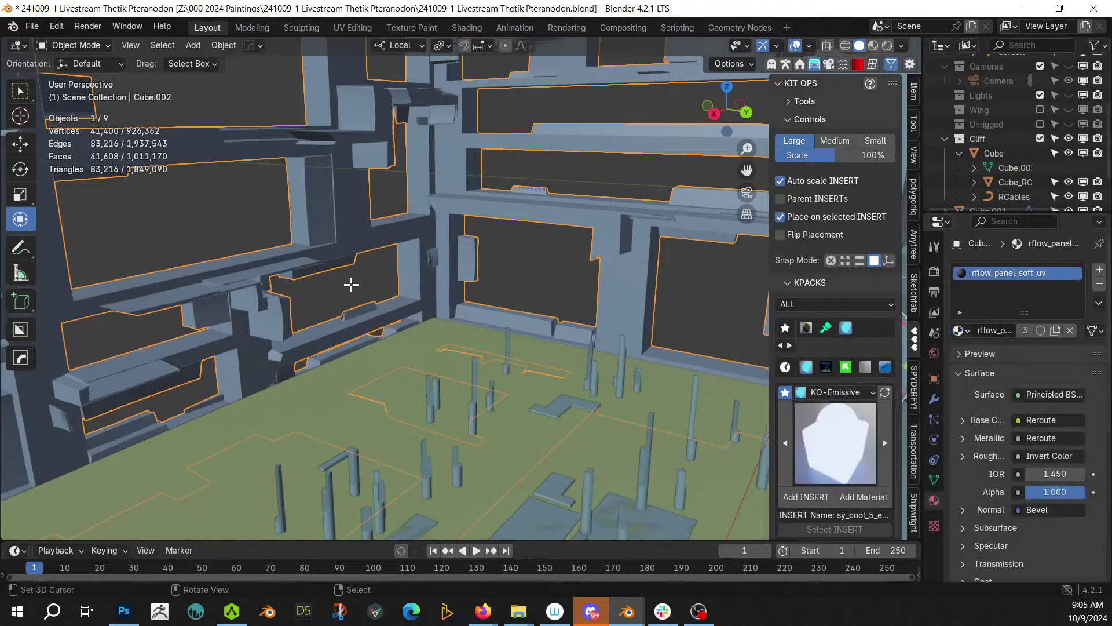
- Unwrap all of the frame's faces with Cube Projection and show the viewport in Rendered shading
{"action": "key", "text": "Tab"}
{"action": "key", "text": "u"}
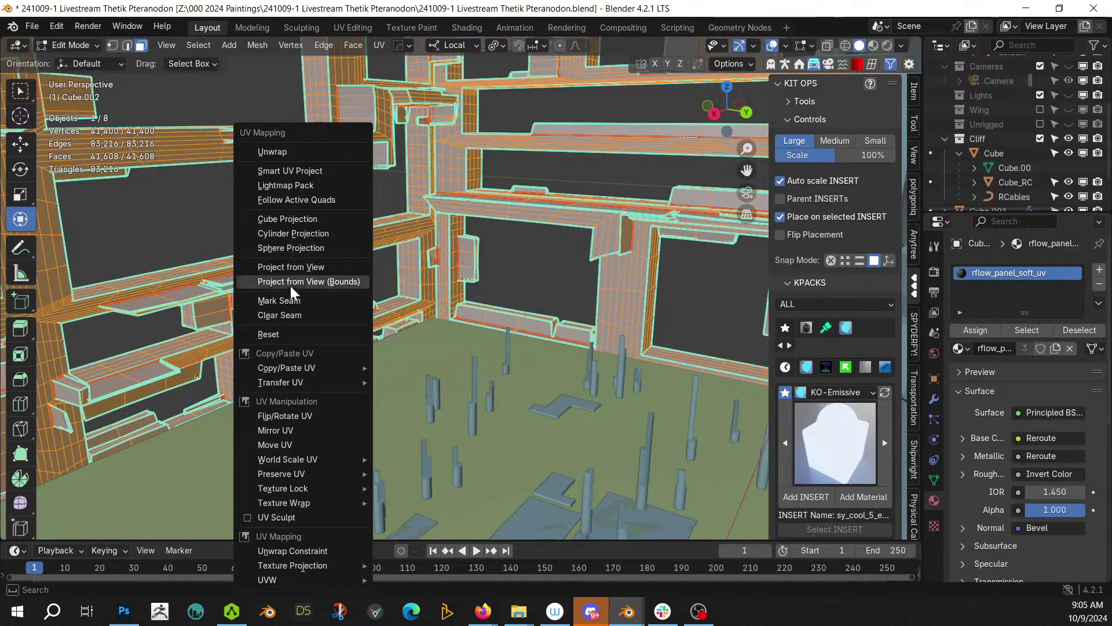
{"action": "left_click", "coordinate": [292, 220]}
{"action": "key", "text": "Tab"}
{"action": "key", "text": "z"}
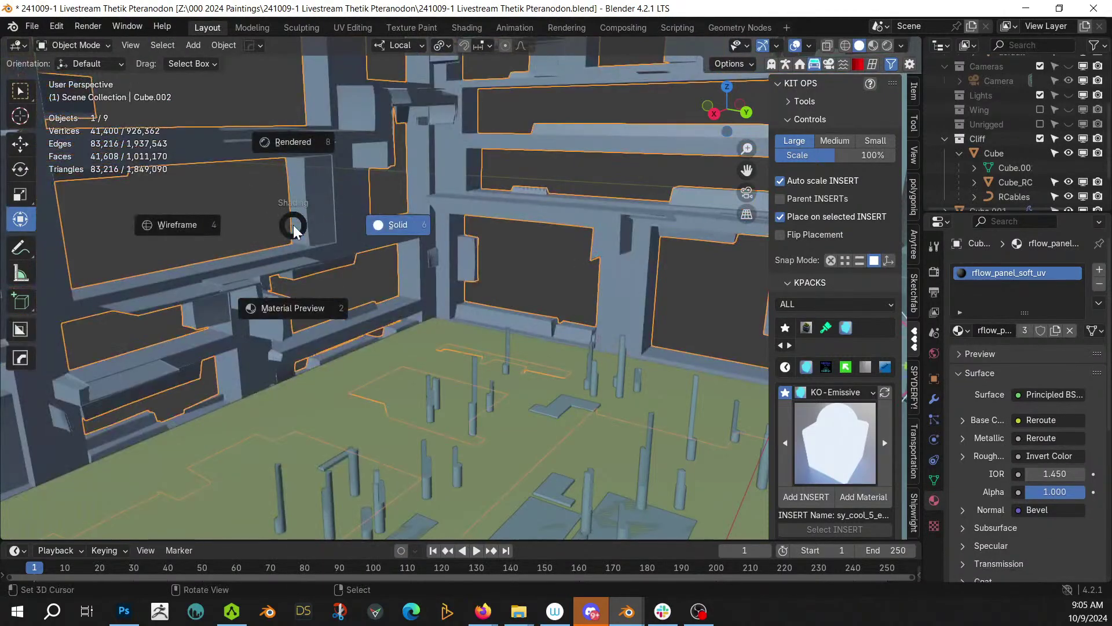
{"action": "key", "text": "8"}
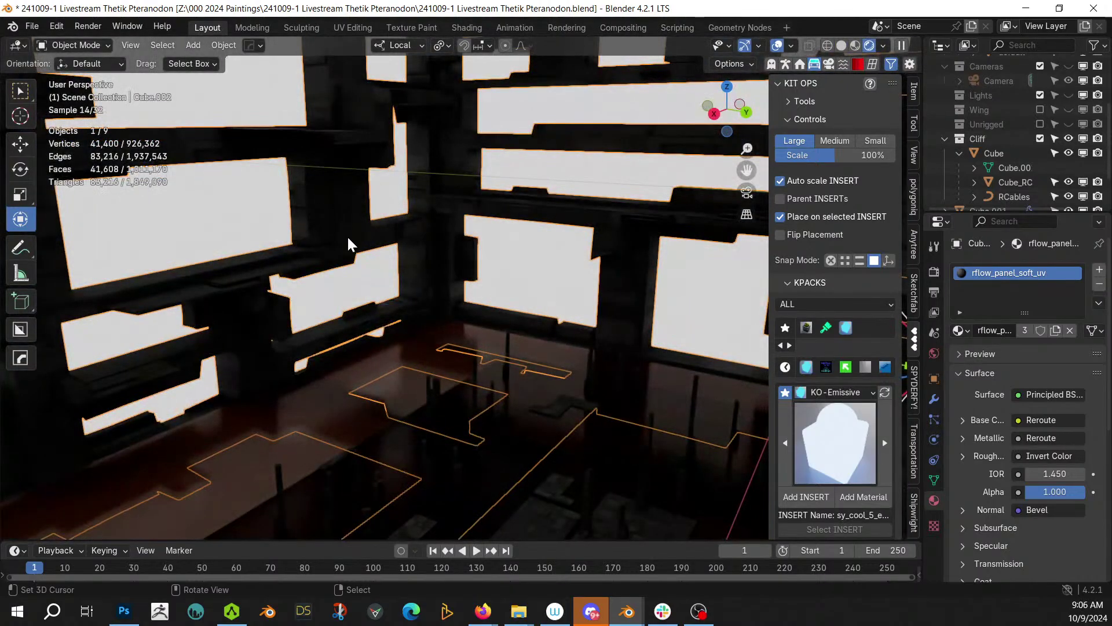
- Save the file and return the viewport to Solid shading
{"action": "scroll", "coordinate": [413, 263], "scroll_direction": "down", "scroll_amount": 10}
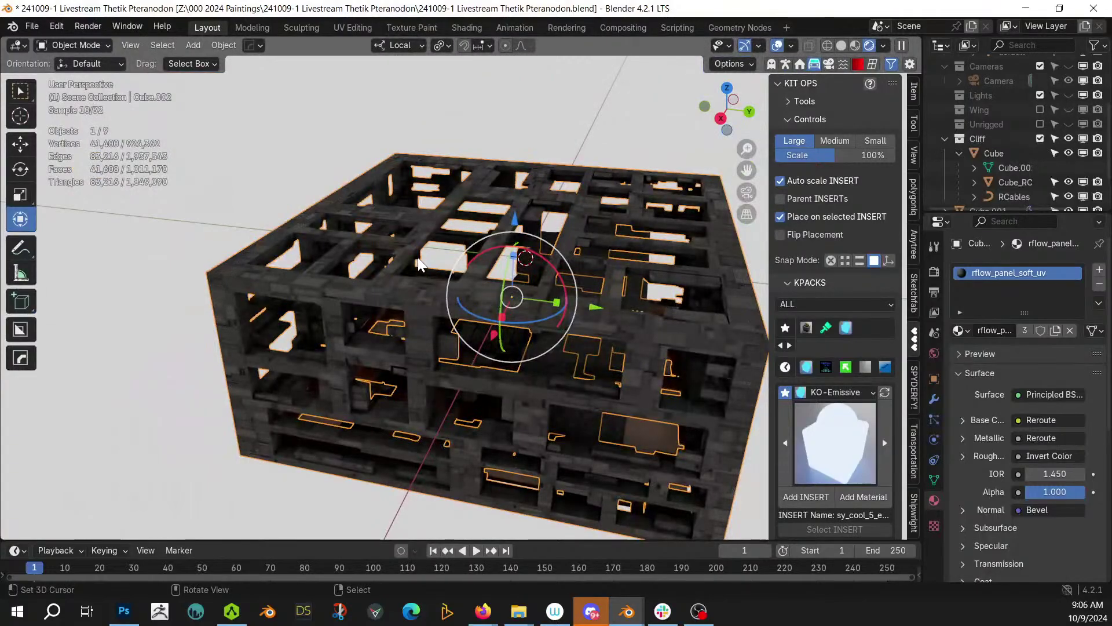
{"action": "key", "text": "ctrl+s"}
{"action": "middle_click_drag", "start_coordinate": [418, 264], "coordinate": [640, 313]}
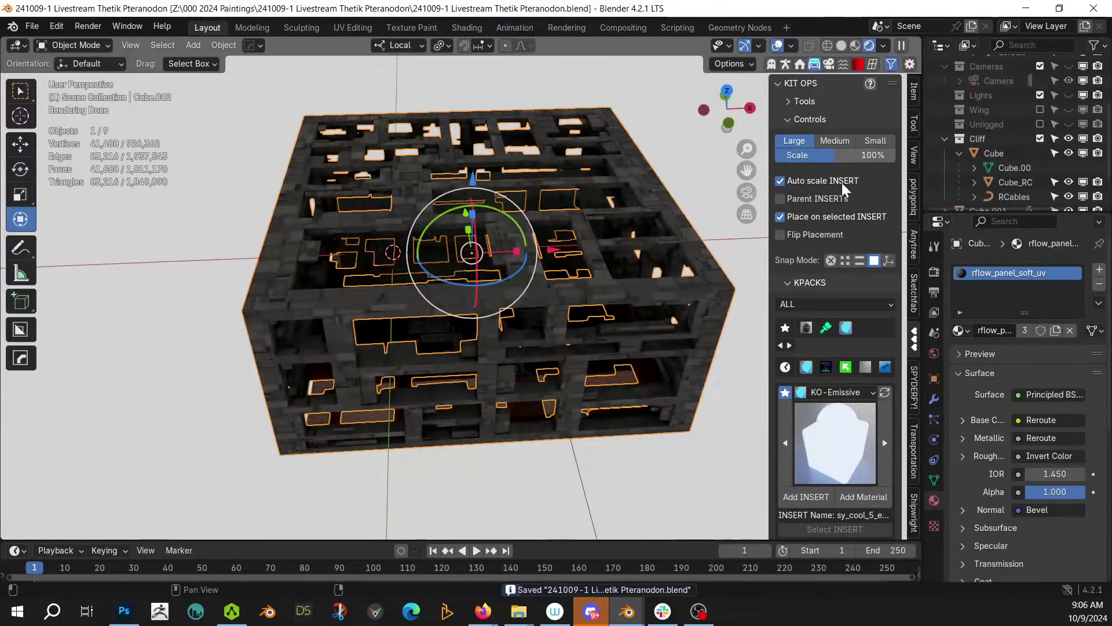
{"action": "key", "text": "z"}
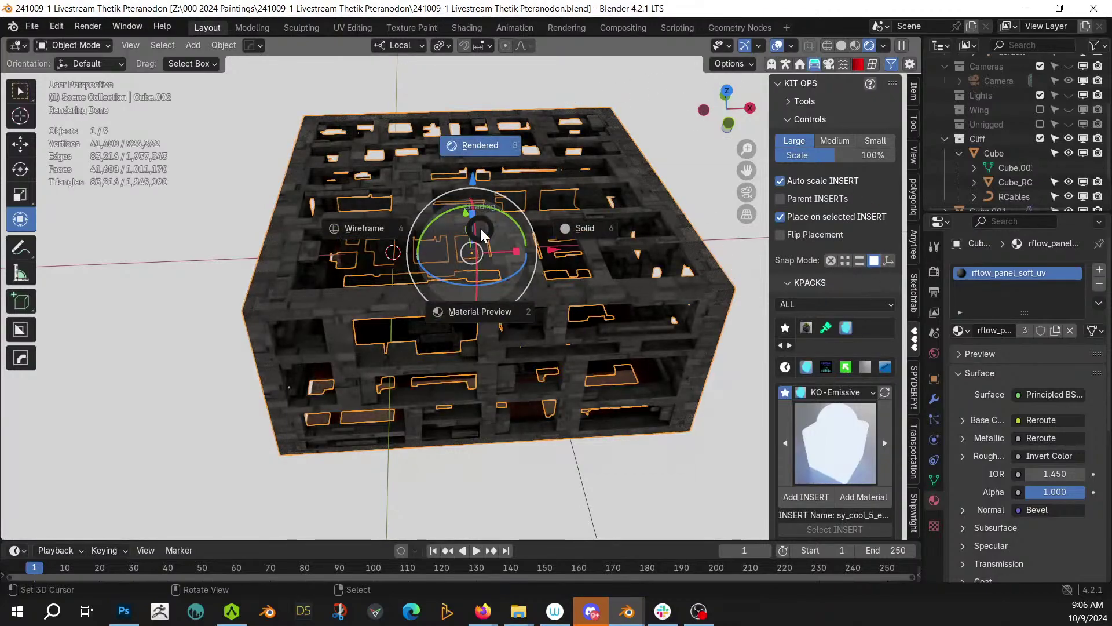
{"action": "left_click", "coordinate": [582, 232]}
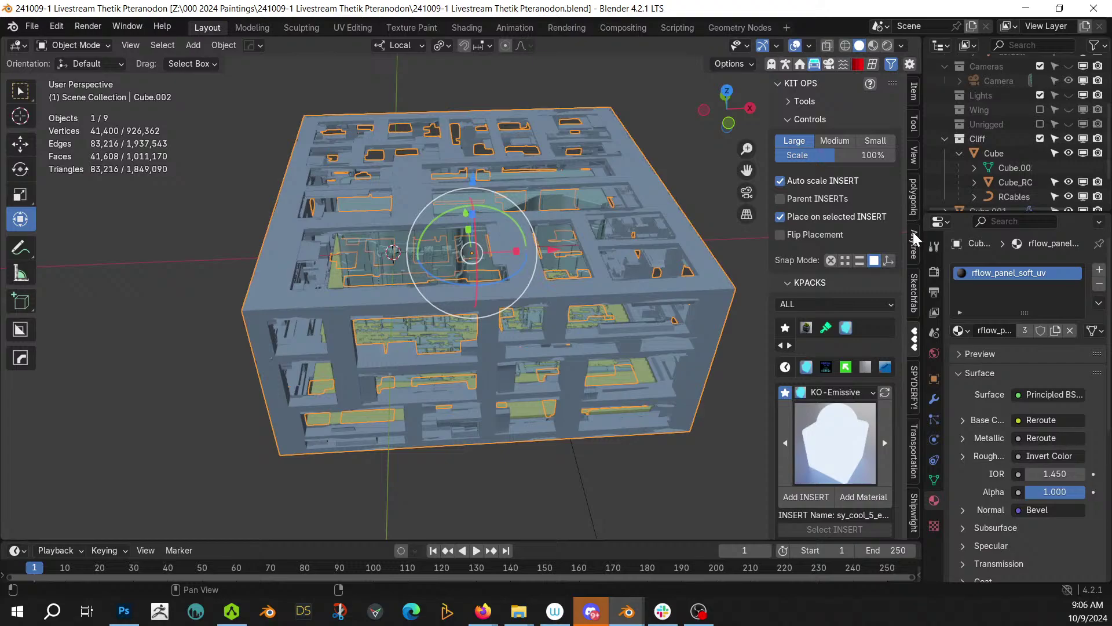
- Add a GodRay Fog volume from the Ground Fogs category of Alt Tab Easy Fog 2
{"action": "left_click", "coordinate": [835, 63]}
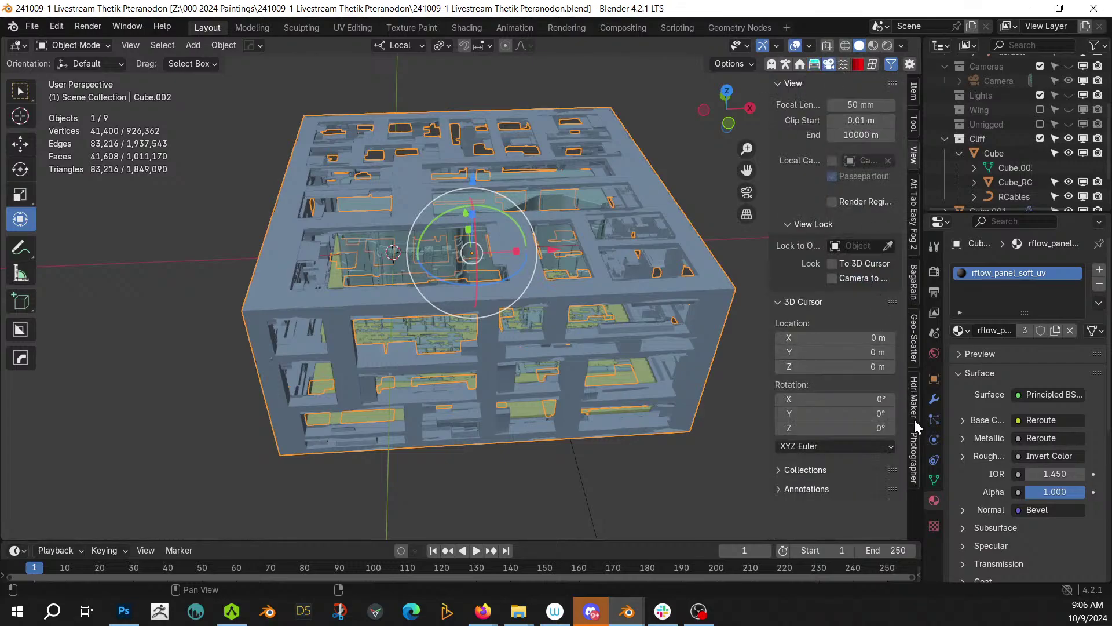
{"action": "left_click", "coordinate": [916, 214]}
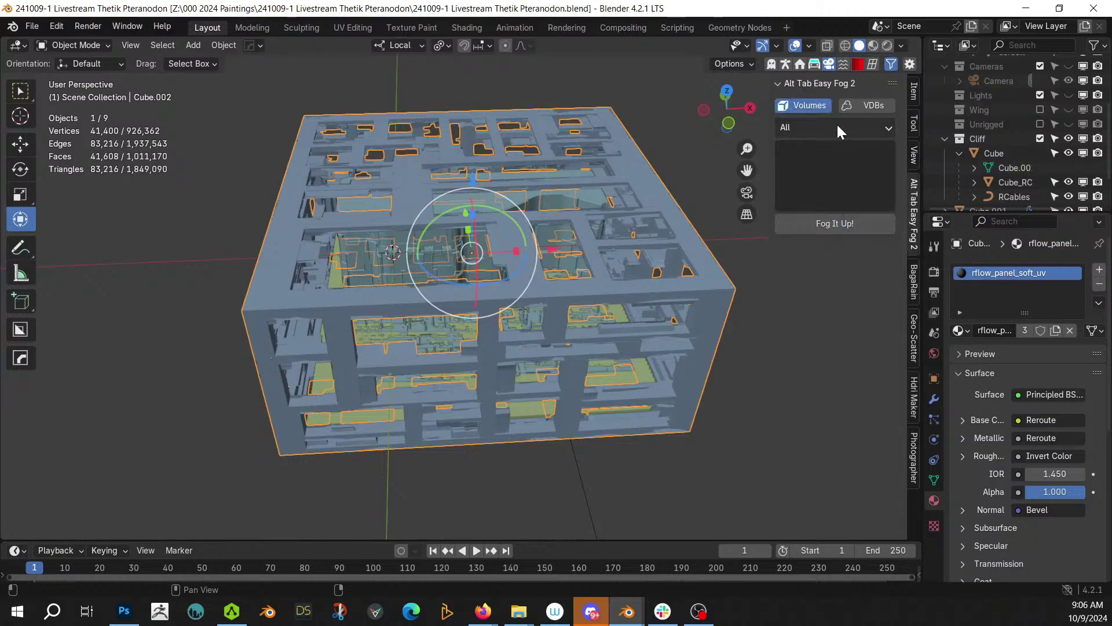
{"action": "left_click", "coordinate": [836, 126]}
{"action": "left_click", "coordinate": [805, 181]}
{"action": "left_click", "coordinate": [832, 166]}
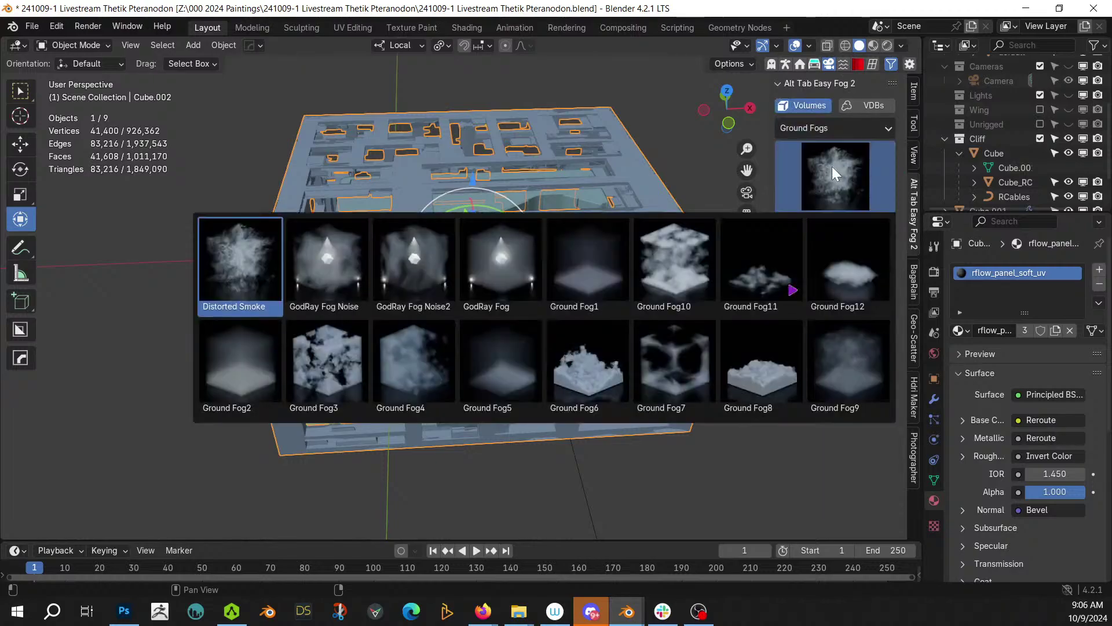
{"action": "left_click", "coordinate": [496, 267]}
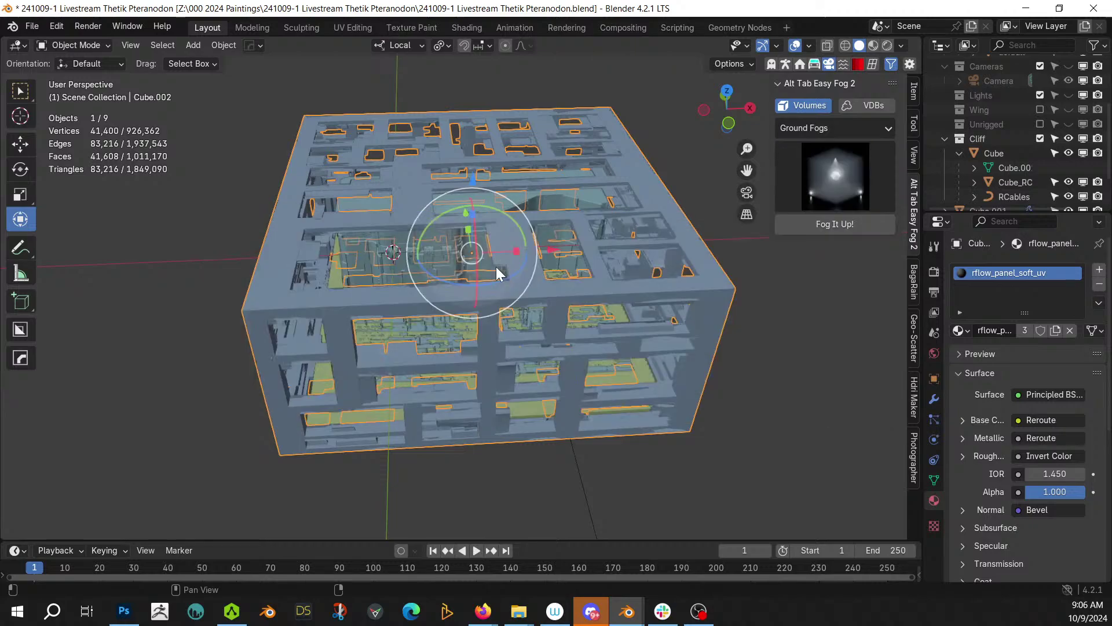
{"action": "left_click", "coordinate": [837, 227]}
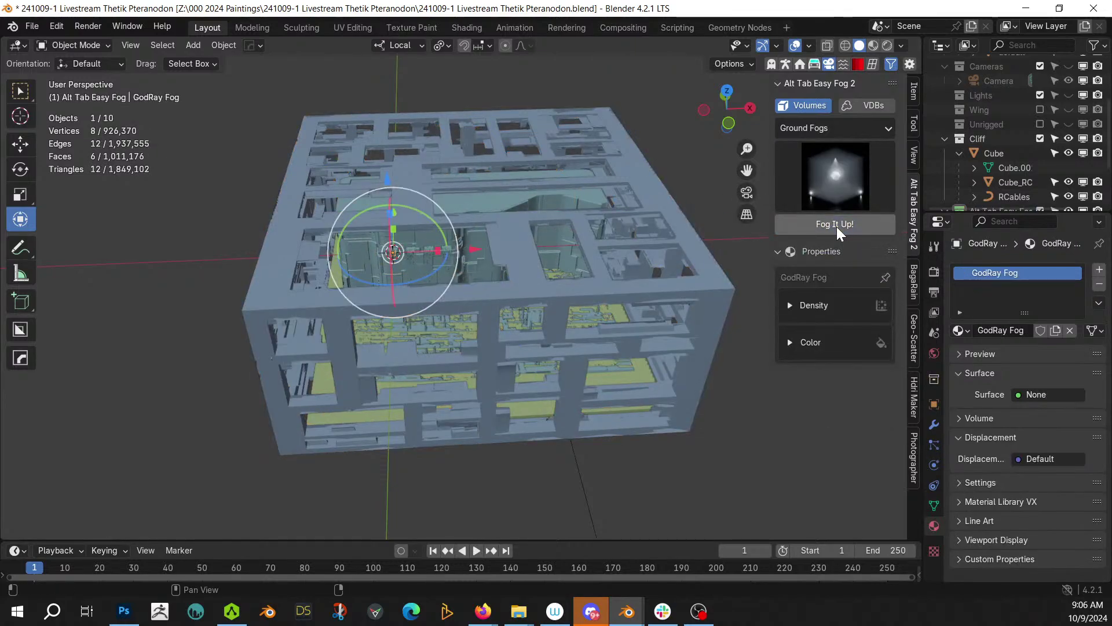
- Set the fog volume's scale to 500 in X and Y and 300 in Z
{"action": "left_click", "coordinate": [915, 88]}
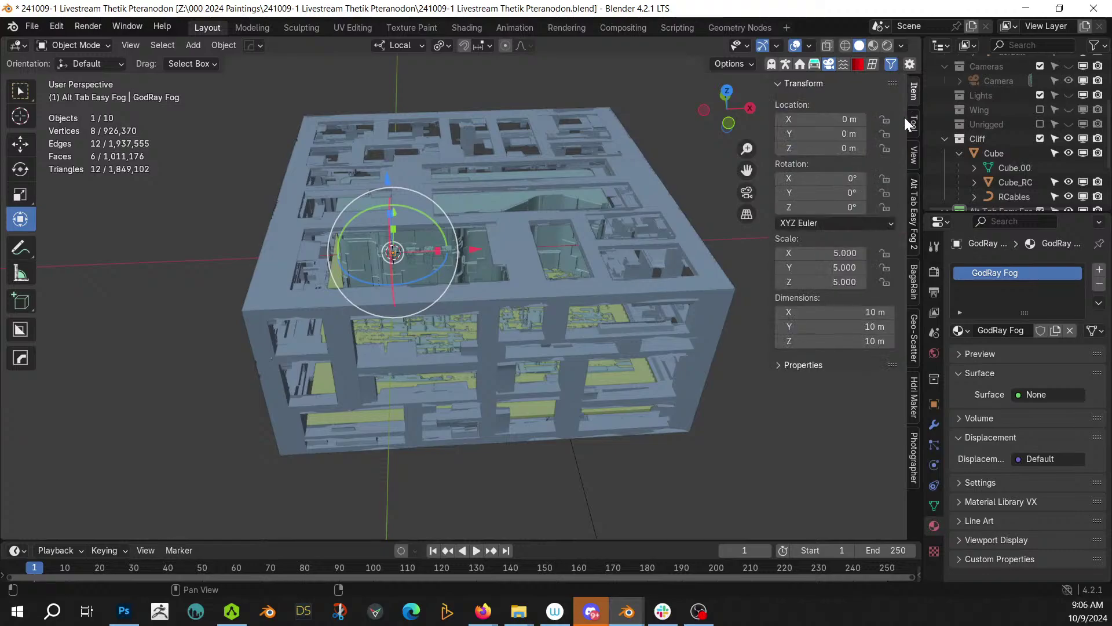
{"action": "left_click", "coordinate": [843, 253]}
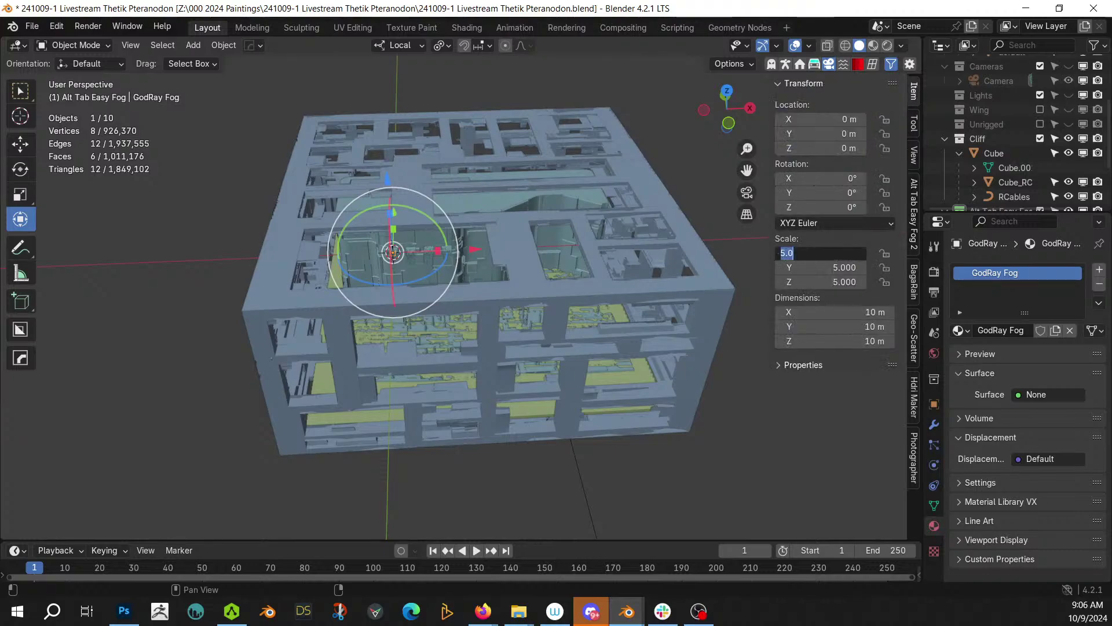
{"action": "key", "text": "Return"}
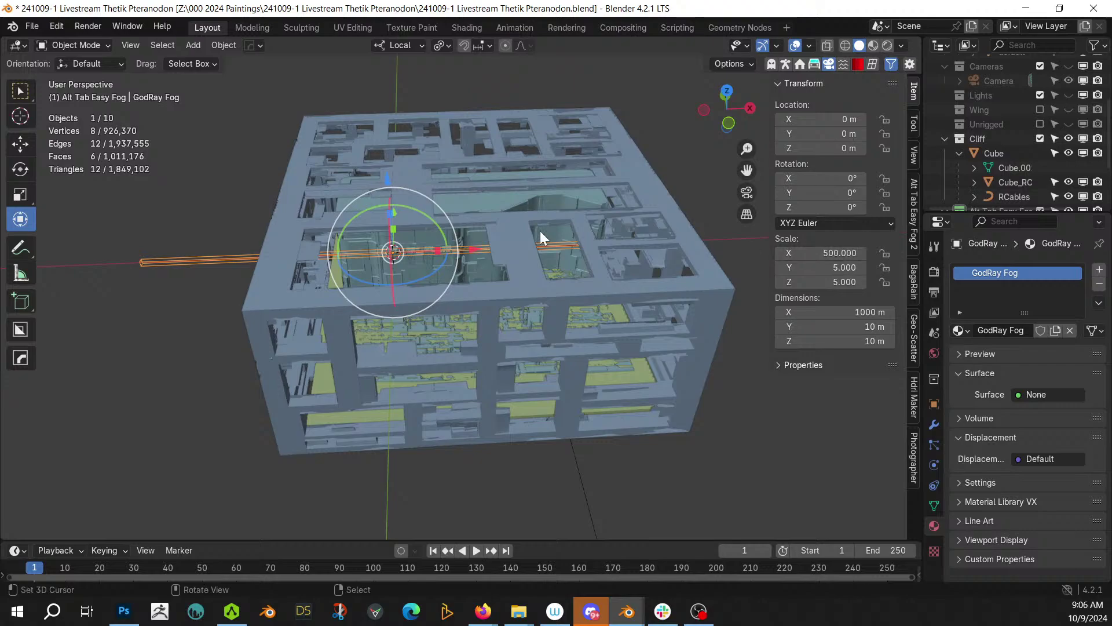
{"action": "left_click", "coordinate": [830, 268]}
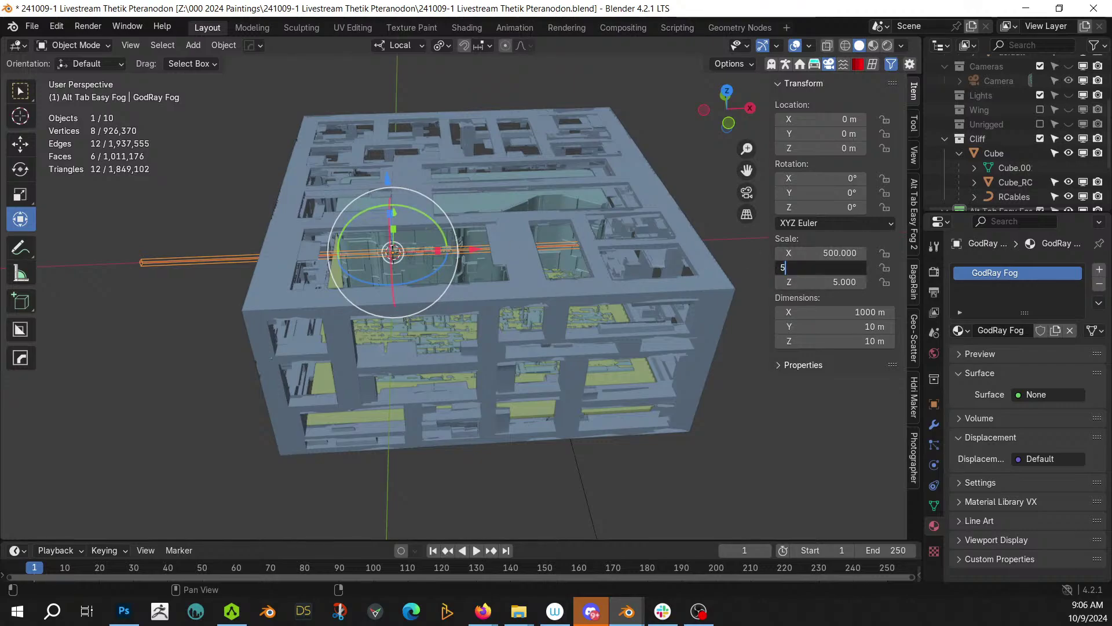
{"action": "key", "text": "Return"}
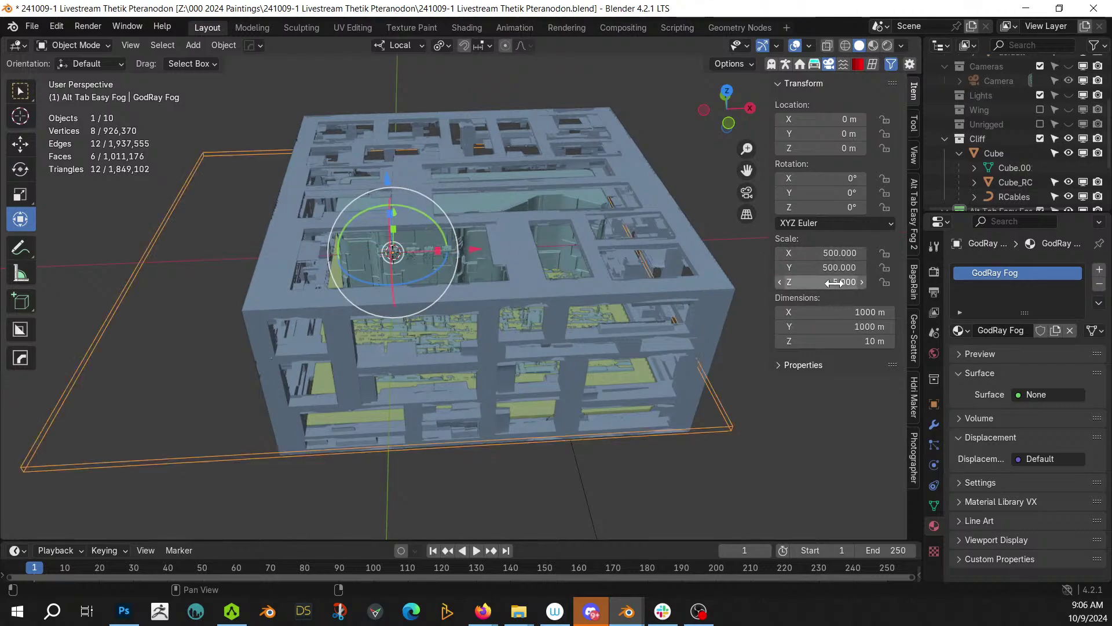
{"action": "left_click", "coordinate": [834, 283]}
{"action": "type", "text": "300"}
{"action": "key", "text": "Return"}
{"action": "scroll", "coordinate": [534, 289], "scroll_direction": "down", "scroll_amount": 5}
{"action": "middle_click_drag", "start_coordinate": [534, 290], "coordinate": [625, 237]}
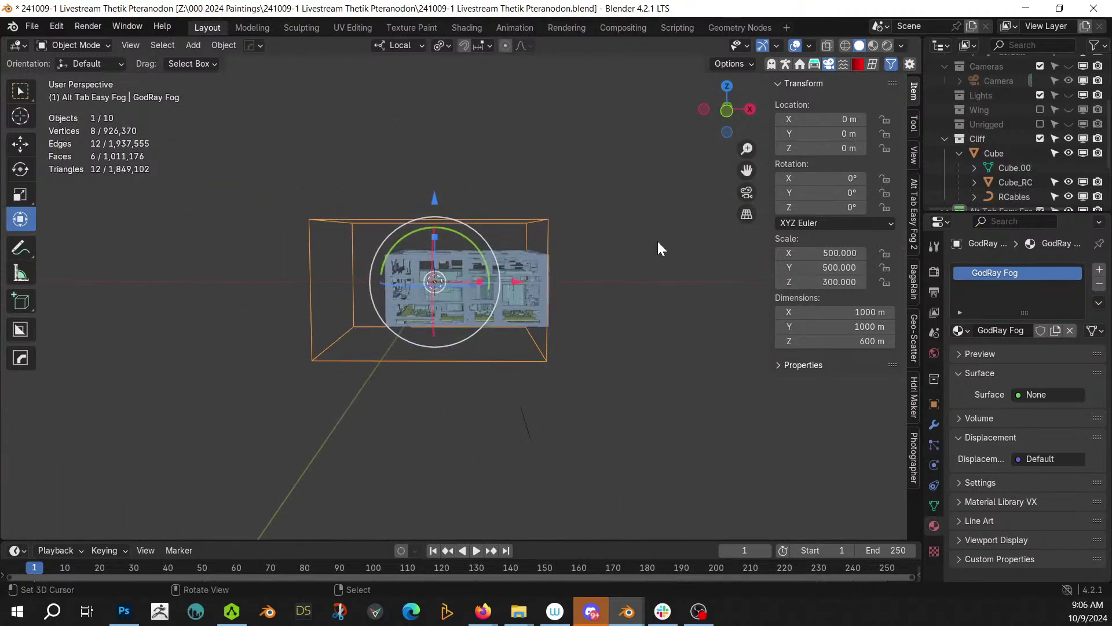
- Reduce the fog volume's Z scale to about 160.5 and set its X and Y dimensions to 600 m
{"action": "left_click_drag", "start_coordinate": [834, 281], "coordinate": [778, 281]}
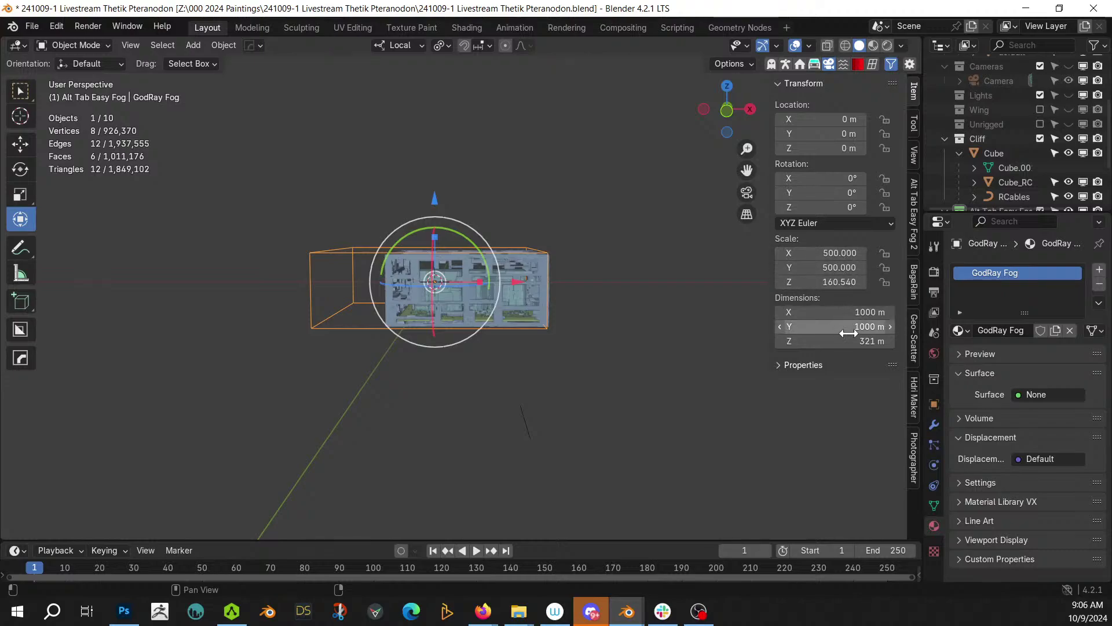
{"action": "left_click_drag", "start_coordinate": [847, 327], "coordinate": [848, 311]}
{"action": "type", "text": "600"}
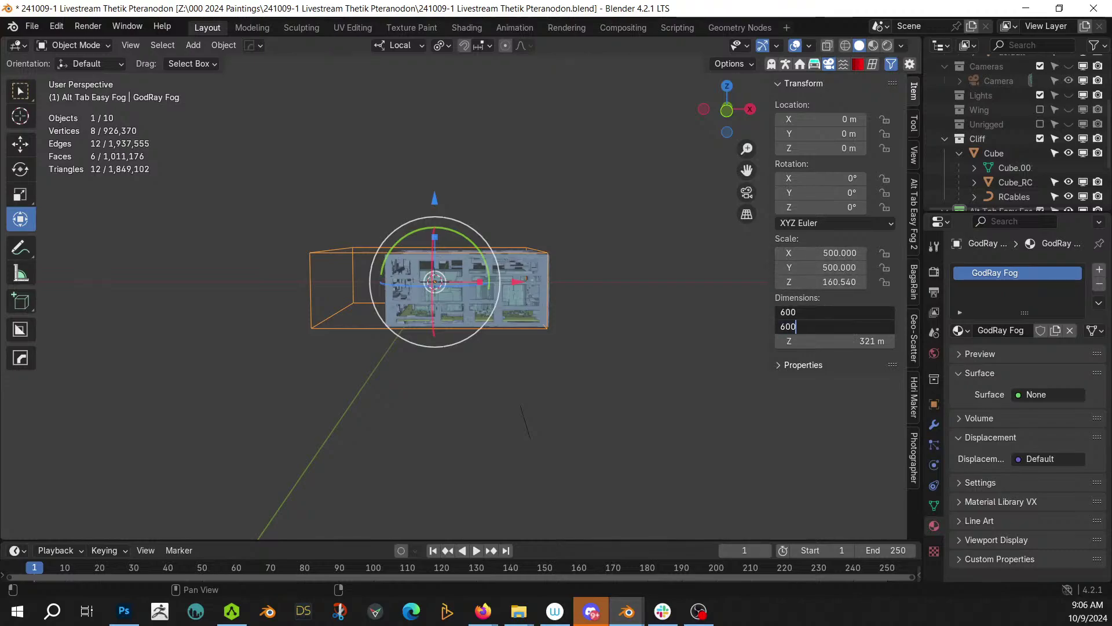
{"action": "key", "text": "Return"}
- Centre the fog volume over the frame in plan and scale it horizontally to about 791 m in X and Y
{"action": "key", "text": "KP_7"}
{"action": "key", "text": "g"}
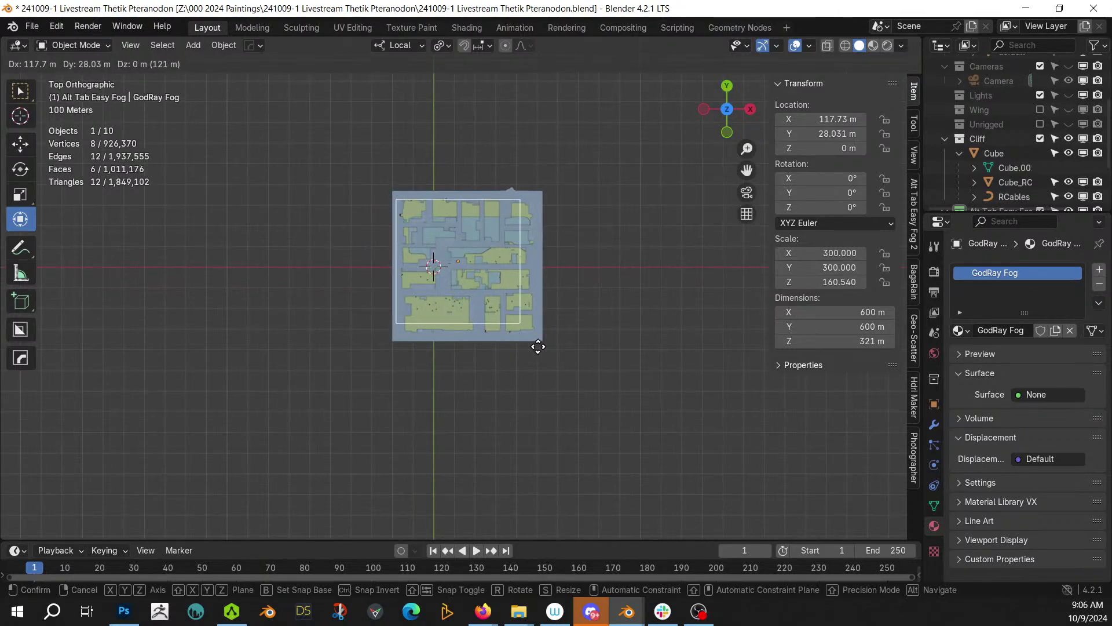
{"action": "left_click", "coordinate": [550, 350]}
{"action": "key", "text": "s"}
{"action": "key", "text": "shift+z"}
{"action": "left_click", "coordinate": [594, 354]}
{"action": "key", "text": "g"}
{"action": "key", "text": "x"}
{"action": "left_click", "coordinate": [592, 356]}
{"action": "middle_click_drag", "start_coordinate": [592, 355], "coordinate": [592, 227]}
{"action": "scroll", "coordinate": [564, 250], "scroll_direction": "up", "scroll_amount": 4}
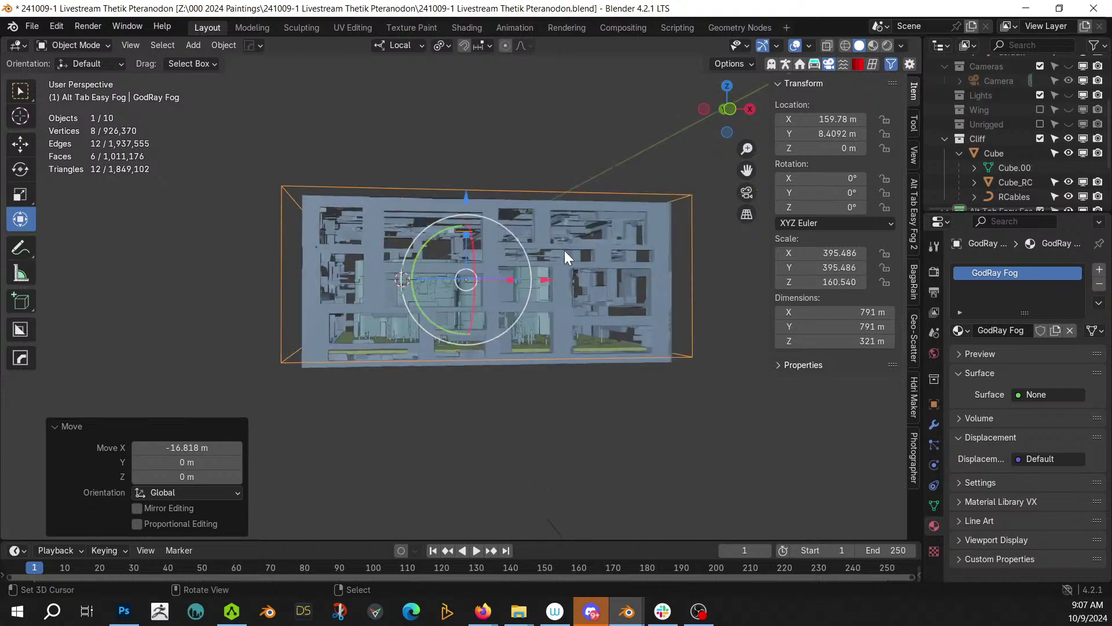
- Raise the fog volume about 14.7 m along Z and apply its rotation and scale
{"action": "key", "text": "KP_1"}
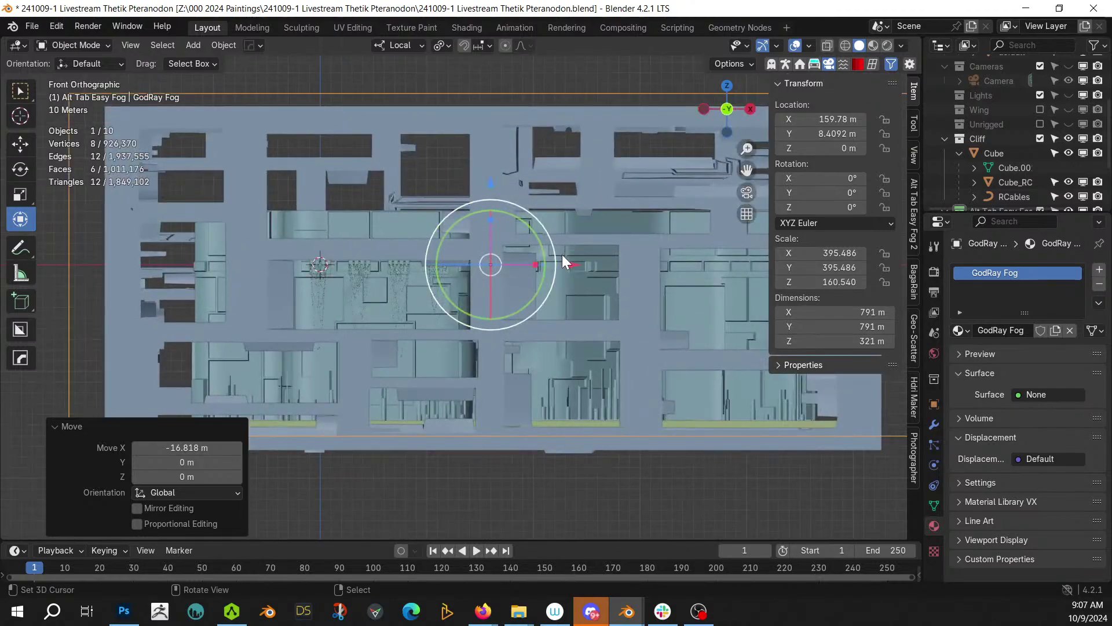
{"action": "middle_click_drag", "start_coordinate": [562, 255], "coordinate": [264, 211], "text": "shift"}
{"action": "key", "text": "g"}
{"action": "key", "text": "z"}
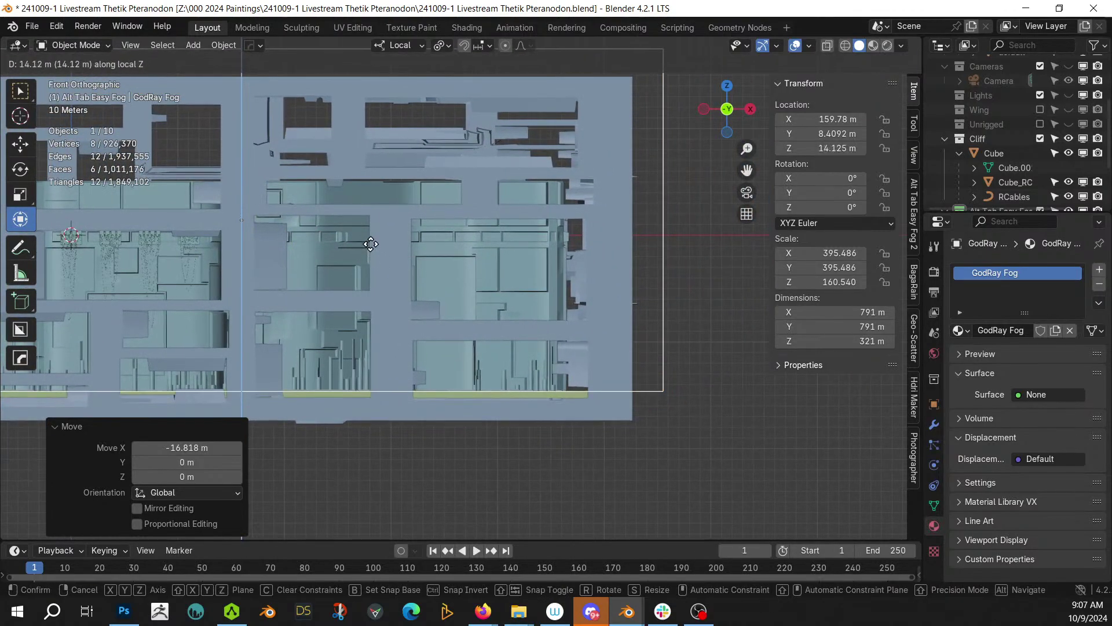
{"action": "left_click", "coordinate": [371, 245]}
{"action": "middle_click_drag", "start_coordinate": [371, 245], "coordinate": [467, 315]}
{"action": "key", "text": "ctrl+a"}
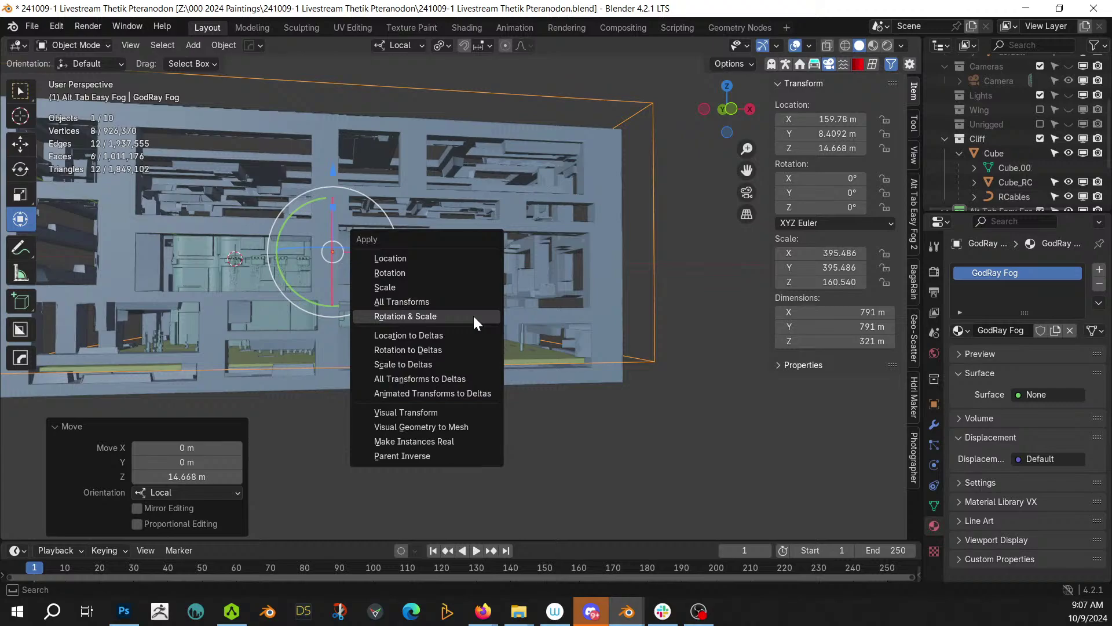
{"action": "left_click", "coordinate": [473, 316]}
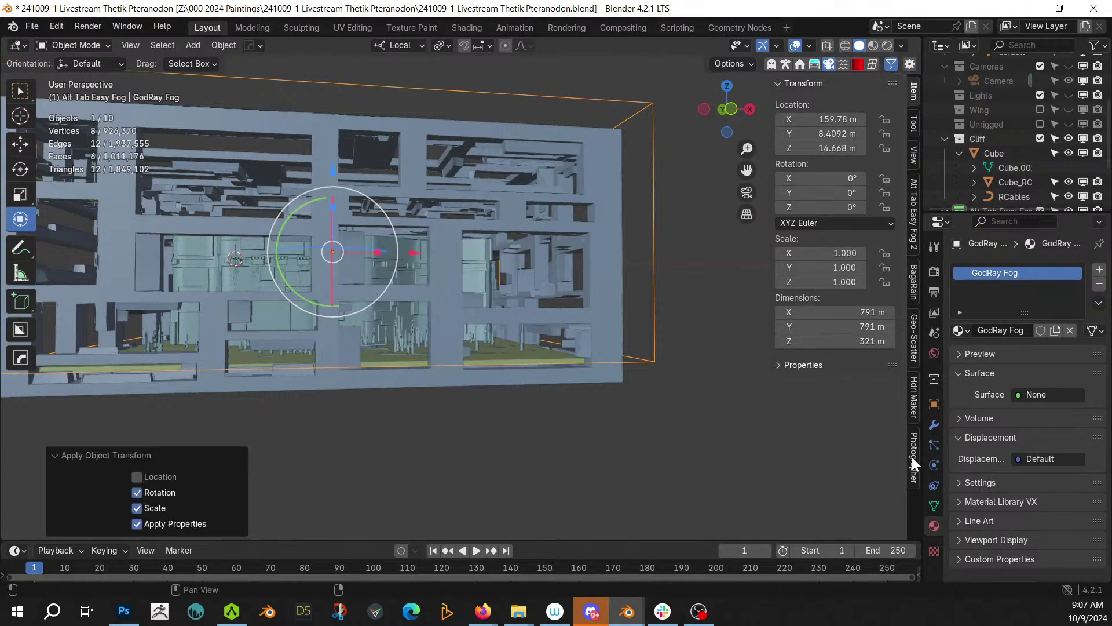
- Set the GodRay Fog density to 0.1
{"action": "left_click", "coordinate": [915, 226]}
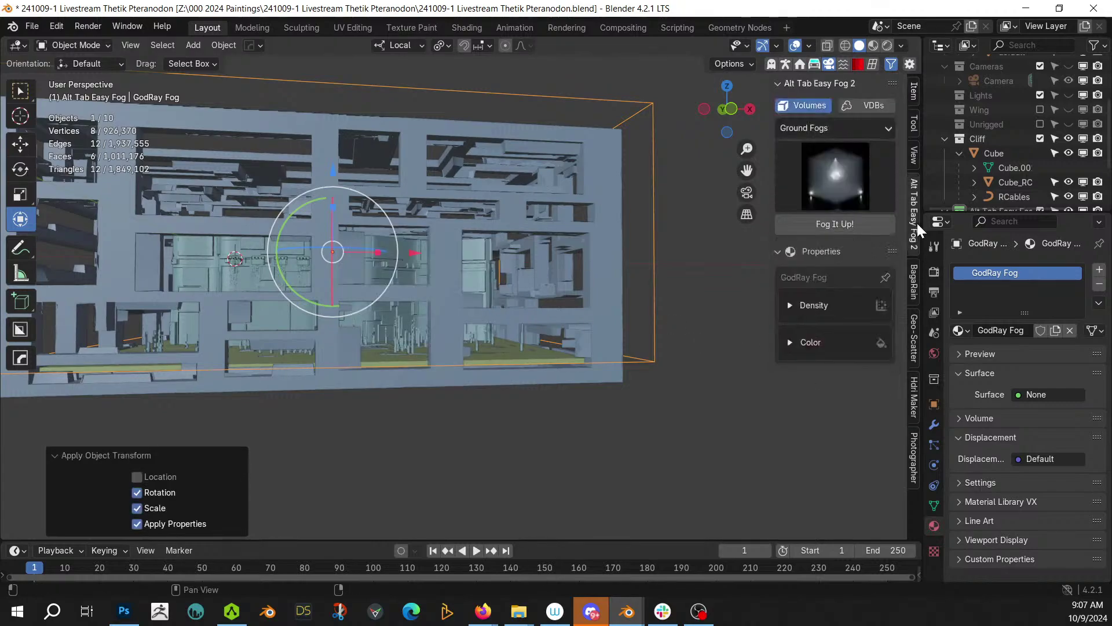
{"action": "left_click", "coordinate": [789, 305]}
{"action": "left_click", "coordinate": [789, 332]}
{"action": "key", "text": "BackSpace"}
{"action": "type", "text": ".1"}
{"action": "key", "text": "Return"}
- Tint the GodRay Fog color a pale yellow-green
{"action": "left_click", "coordinate": [790, 365]}
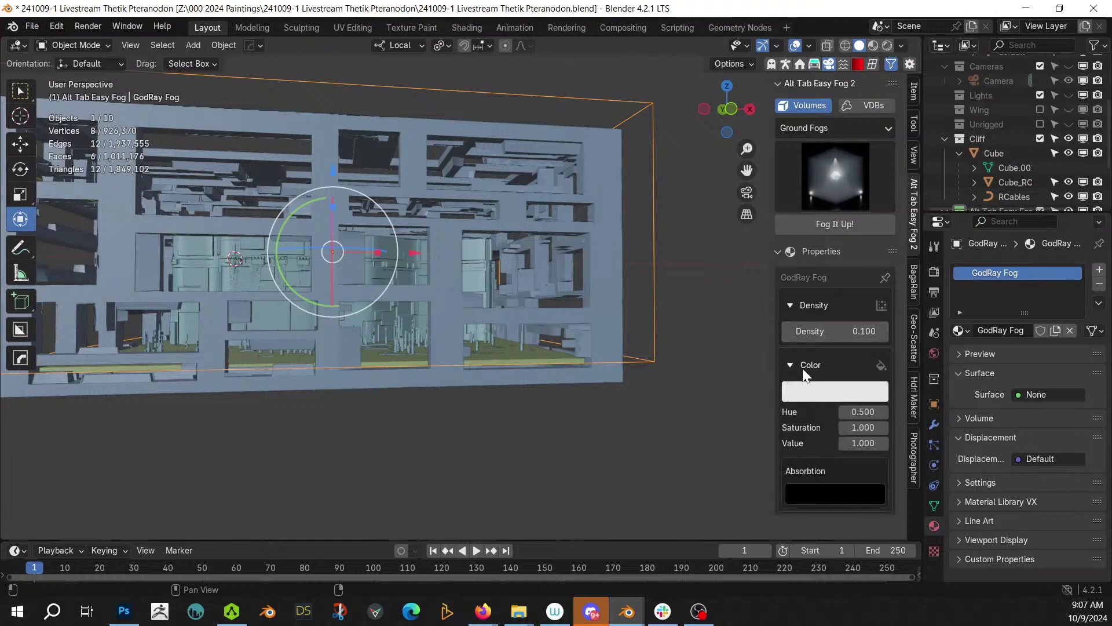
{"action": "left_click", "coordinate": [847, 393]}
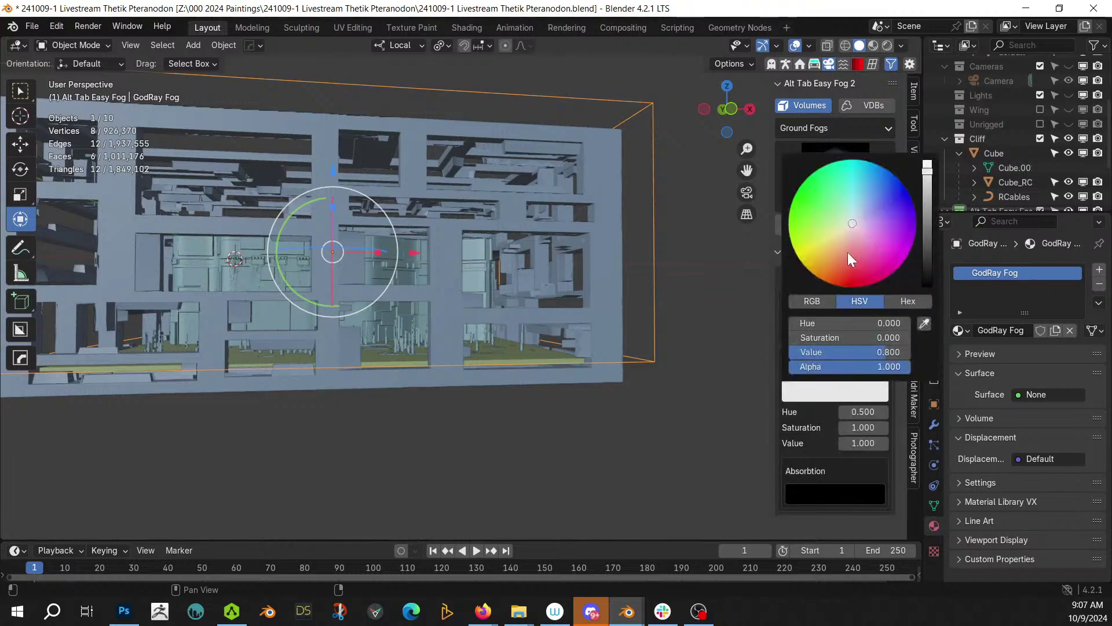
{"action": "left_click", "coordinate": [840, 223]}
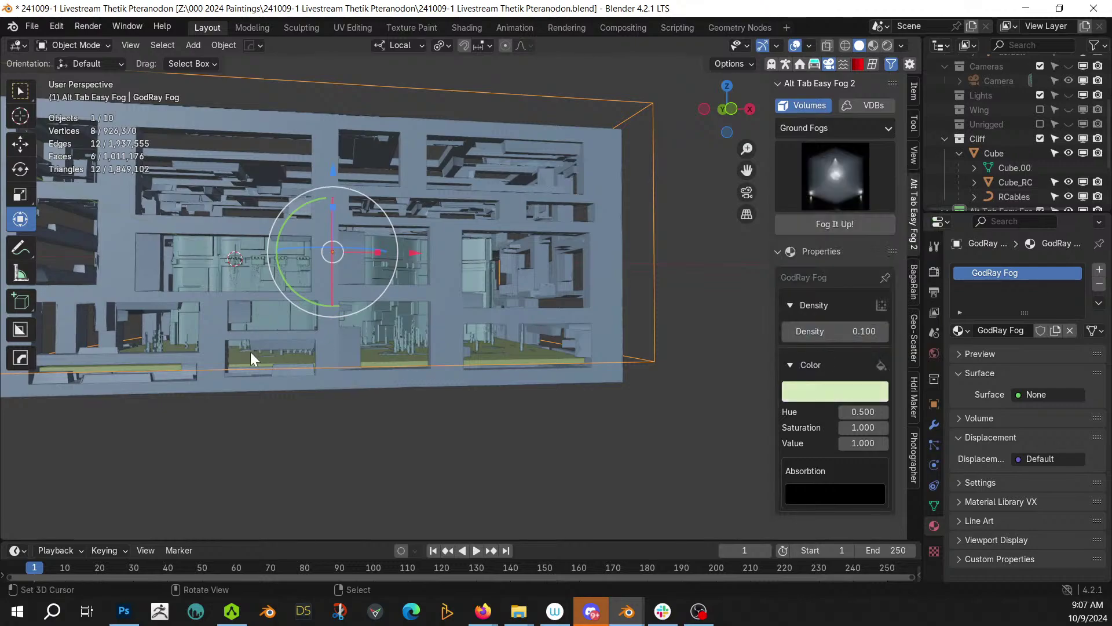
- Set the world background color to black
{"action": "middle_click_drag", "start_coordinate": [269, 367], "coordinate": [284, 383]}
{"action": "left_click", "coordinate": [934, 353]}
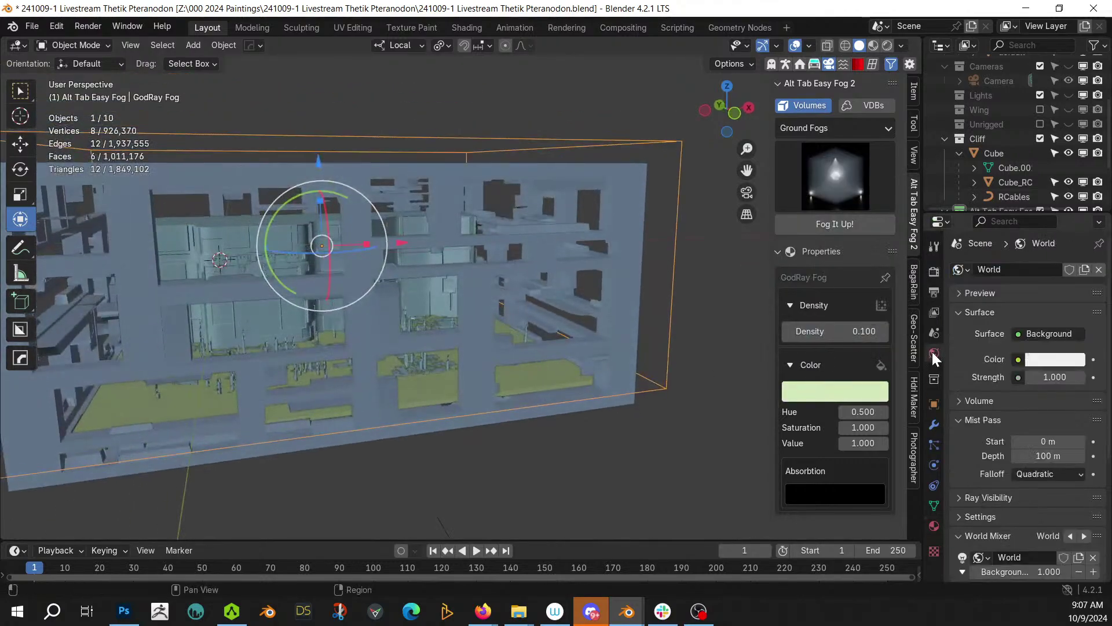
{"action": "left_click", "coordinate": [1065, 359]}
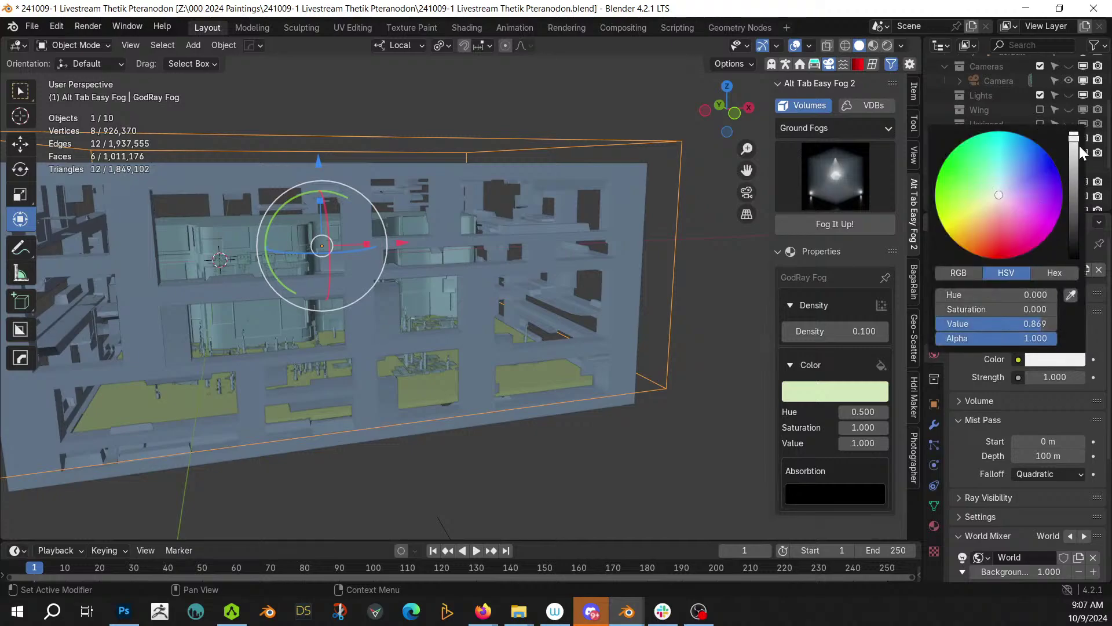
{"action": "left_click_drag", "start_coordinate": [1076, 139], "coordinate": [1074, 260]}
- Add a sun light at the world origin and frame it in the view
{"action": "middle_click_drag", "start_coordinate": [116, 284], "coordinate": [185, 345]}
{"action": "key", "text": "shift+a"}
{"action": "mouse_move", "coordinate": [522, 306]}
{"action": "mouse_move", "coordinate": [484, 394]}
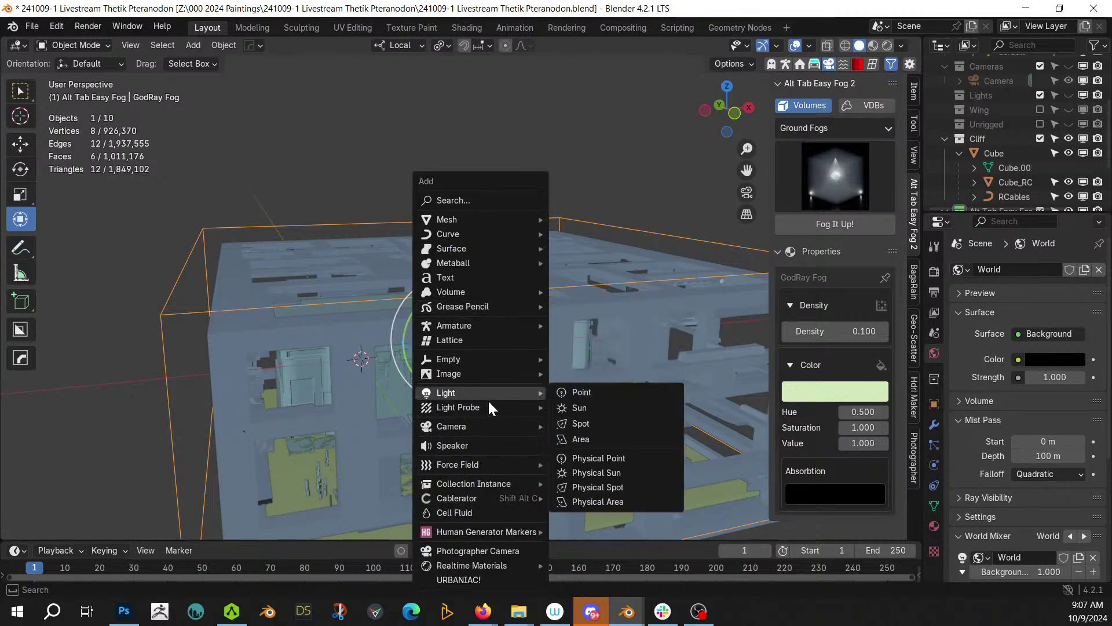
{"action": "left_click", "coordinate": [581, 409]}
{"action": "key", "text": "KP_Decimal"}
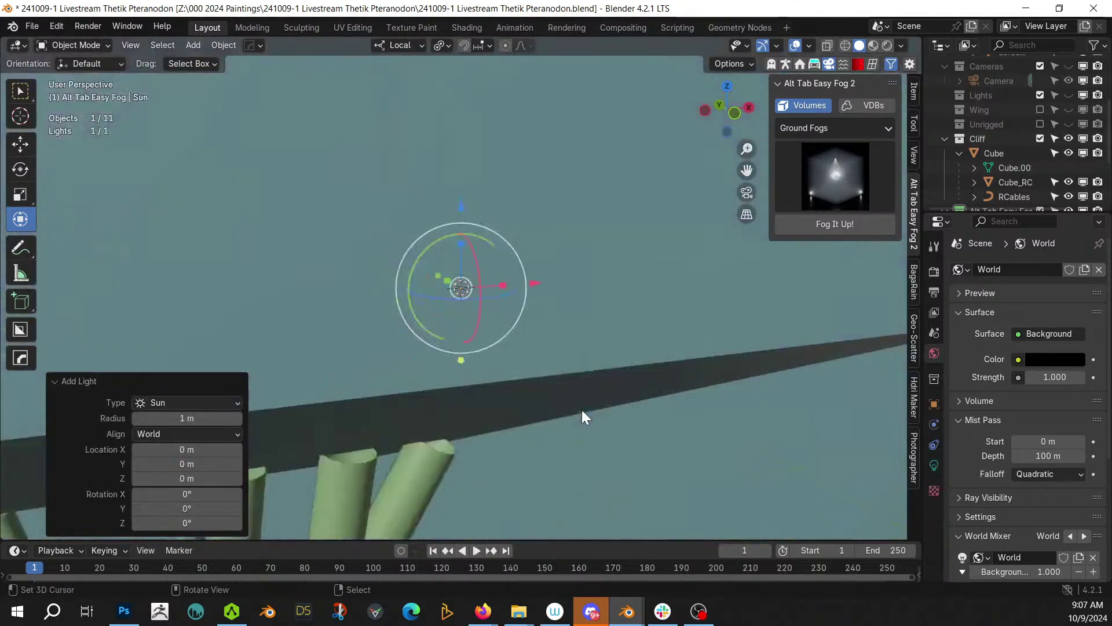
{"action": "scroll", "coordinate": [561, 421], "scroll_direction": "down", "scroll_amount": 10}
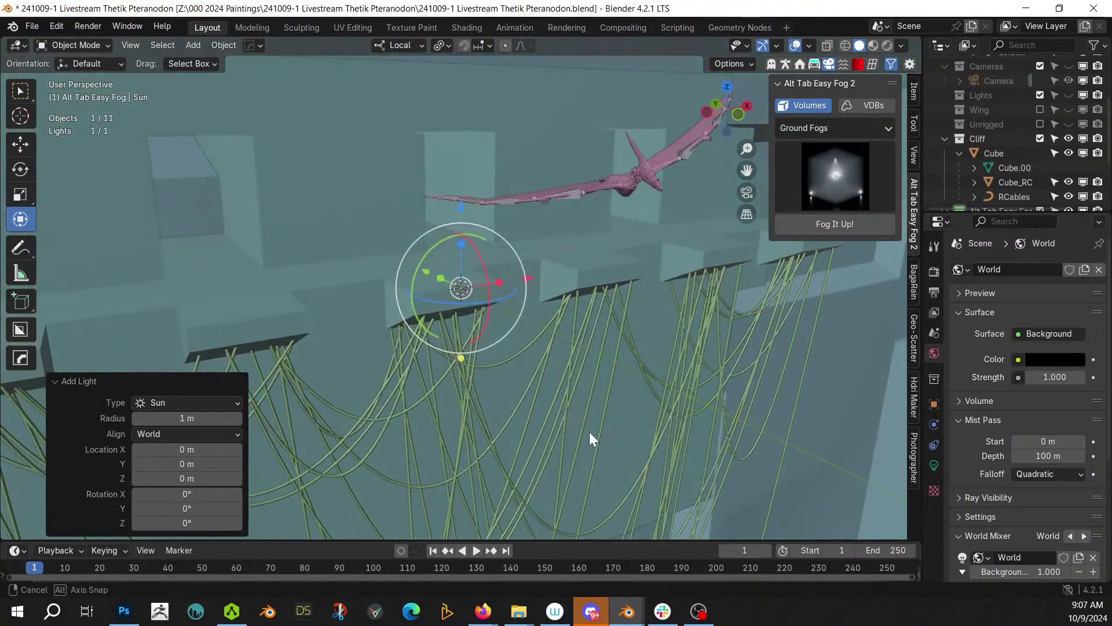
- Raise the sun light, shift it about -4.3 m along local Y beside the pteranodon, and rotate it about -12.6° around local X
{"action": "key", "text": "g"}
{"action": "key", "text": "z"}
{"action": "left_click", "coordinate": [510, 211]}
{"action": "middle_click_drag", "start_coordinate": [510, 211], "coordinate": [532, 259]}
{"action": "left_click_drag", "start_coordinate": [417, 161], "coordinate": [603, 247]}
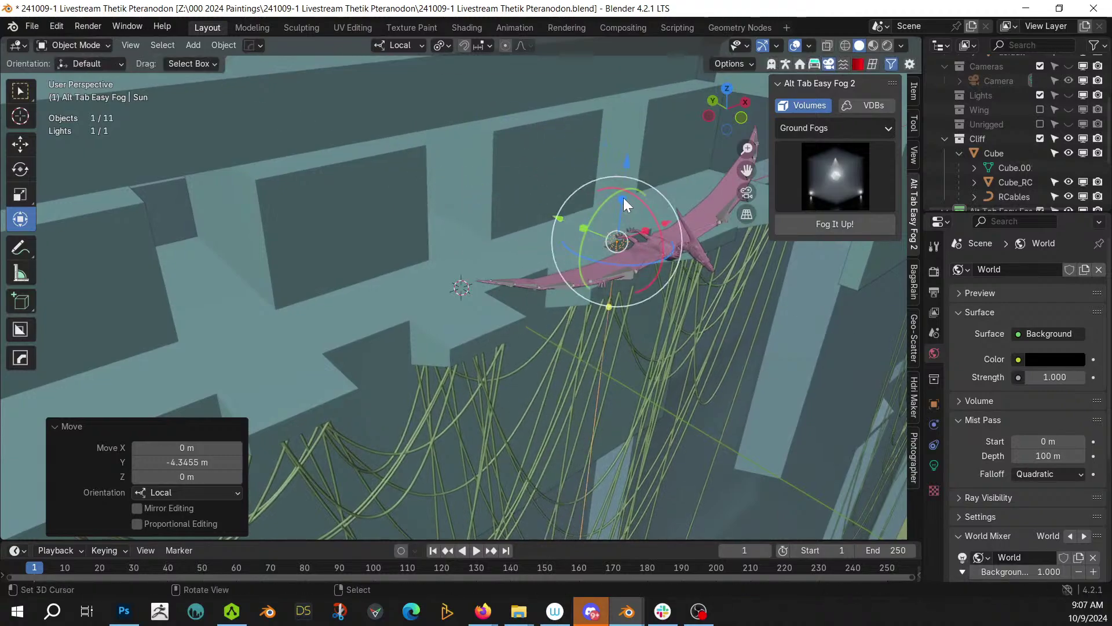
{"action": "left_click_drag", "start_coordinate": [607, 200], "coordinate": [656, 200]}
{"action": "scroll", "coordinate": [656, 200], "scroll_direction": "down", "scroll_amount": 2}
- Preview the whole fogged frame in rendered shading
{"action": "key", "text": "z"}
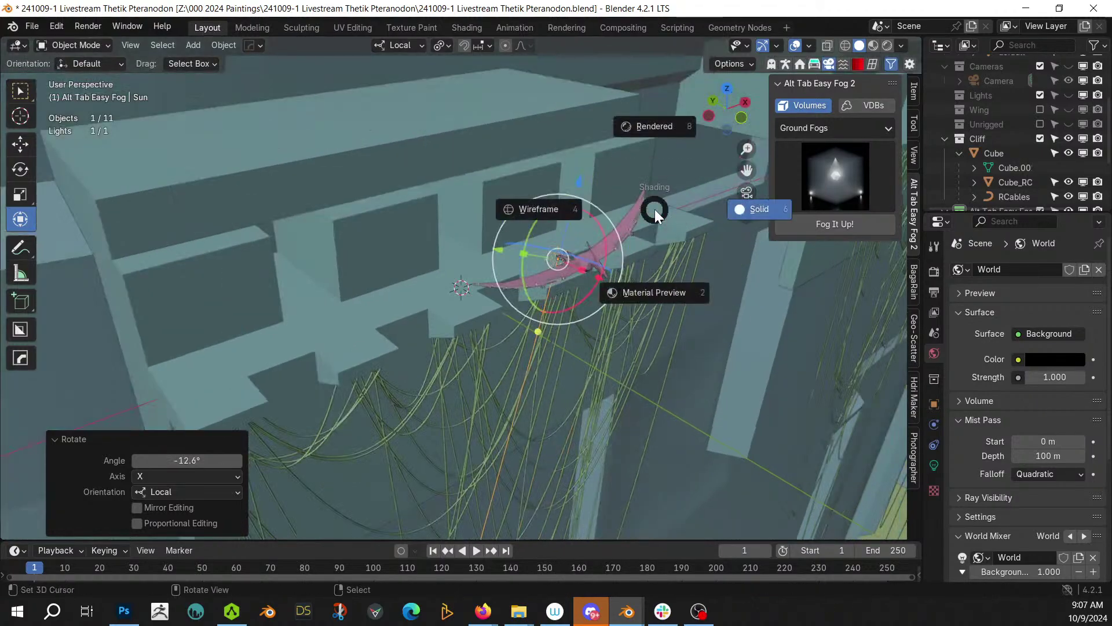
{"action": "key", "text": "8"}
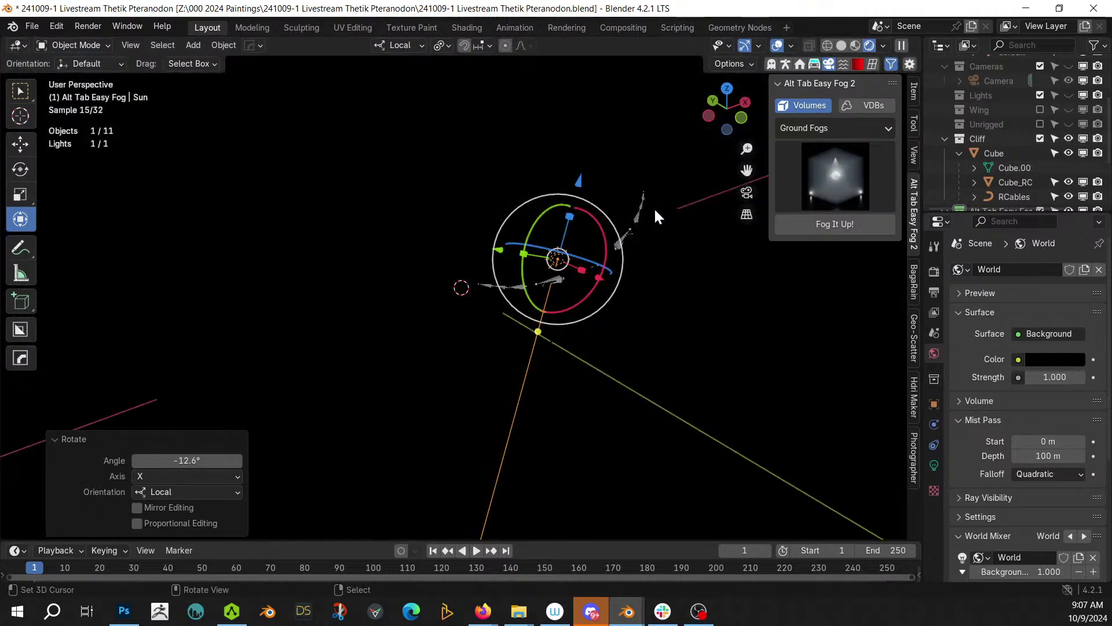
{"action": "scroll", "coordinate": [495, 339], "scroll_direction": "down", "scroll_amount": 5}
{"action": "scroll", "coordinate": [497, 345], "scroll_direction": "down", "scroll_amount": 1}
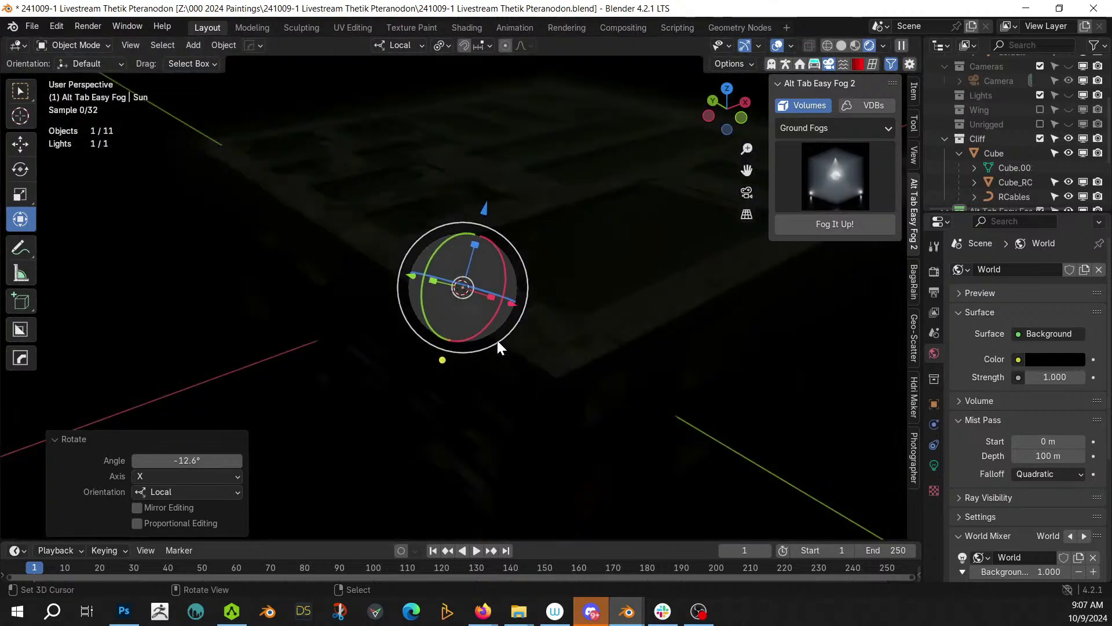
- Enable the camera's exposure override and set its exposure to 6
{"action": "left_click", "coordinate": [916, 464]}
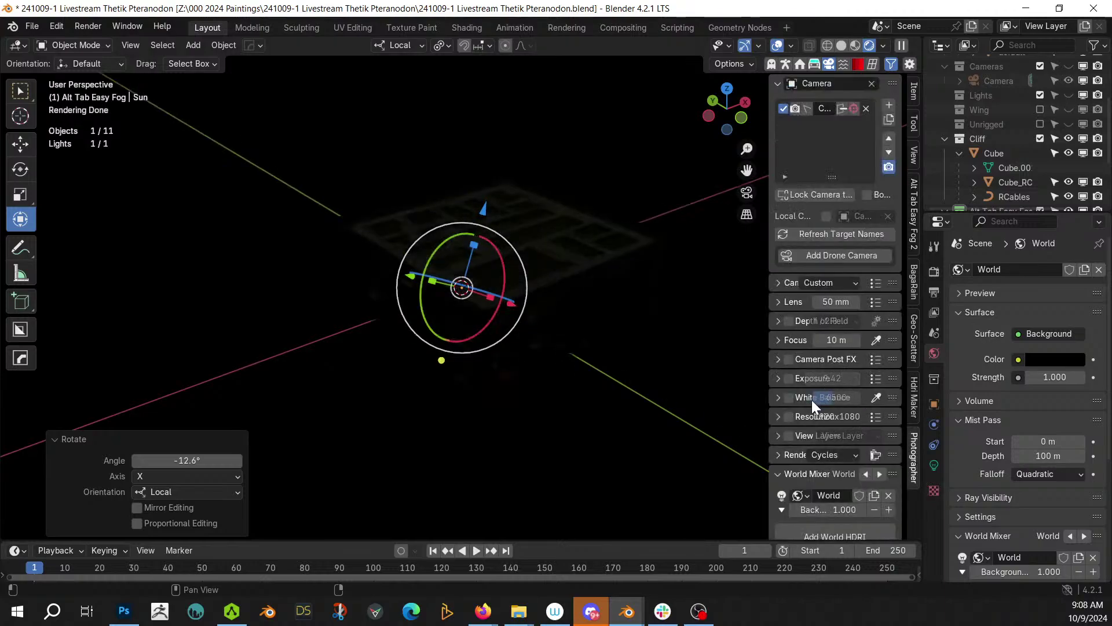
{"action": "left_click", "coordinate": [788, 378]}
{"action": "left_click", "coordinate": [834, 378]}
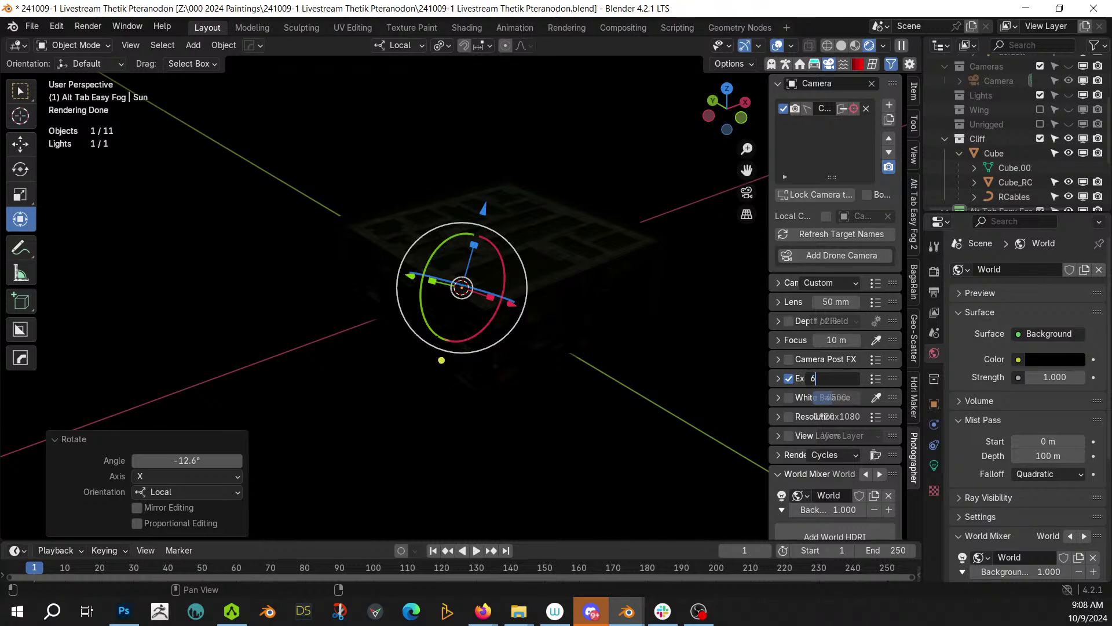
{"action": "type", "text": "6"}
{"action": "key", "text": "Return"}
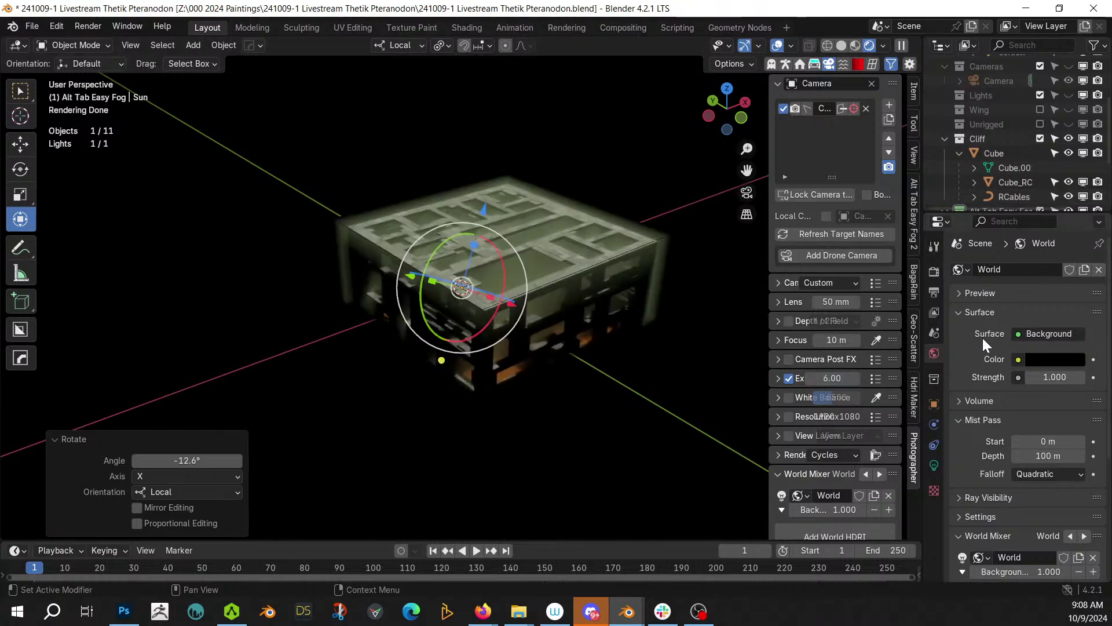
- Move the sun light into the Lights collection and make that collection visible
{"action": "scroll", "coordinate": [991, 173], "scroll_direction": "down", "scroll_amount": 4}
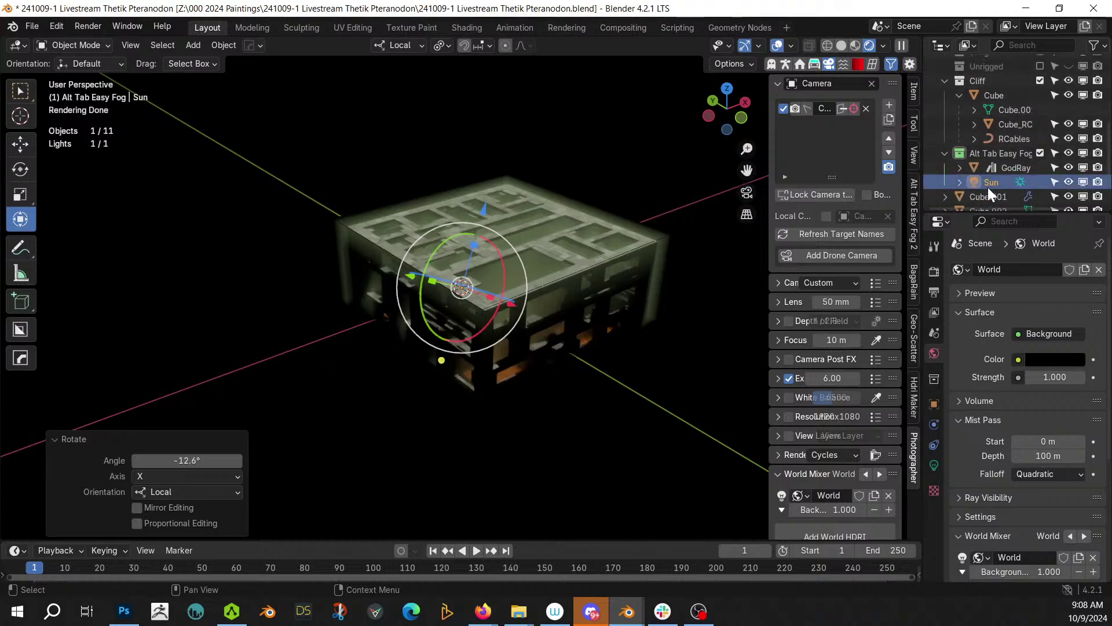
{"action": "scroll", "coordinate": [988, 187], "scroll_direction": "down", "scroll_amount": 2}
{"action": "left_click", "coordinate": [986, 151]}
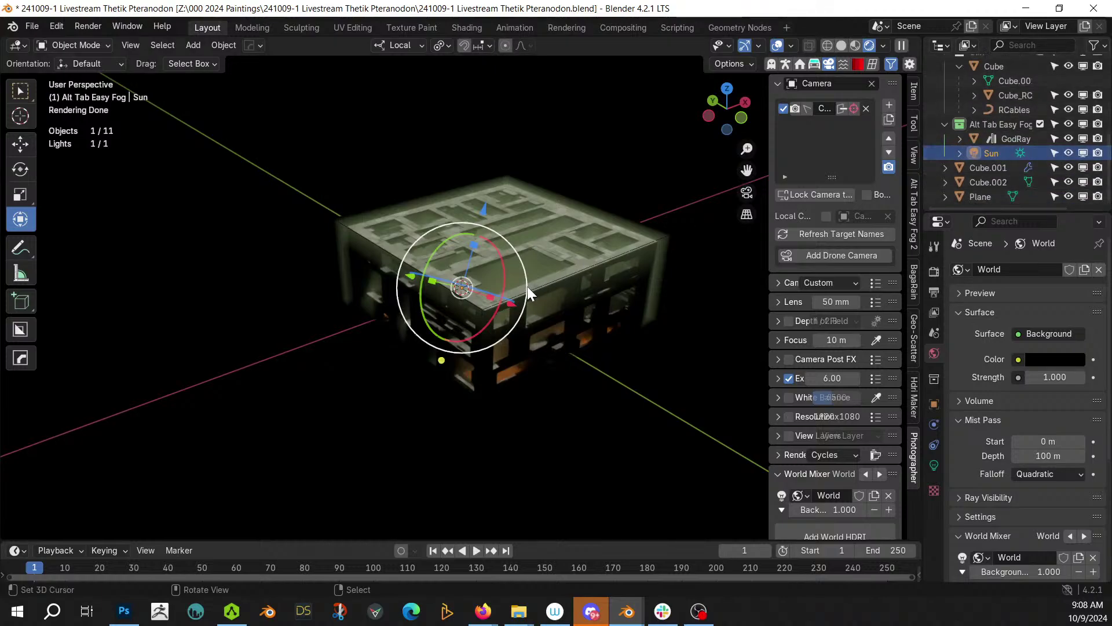
{"action": "key", "text": "m"}
{"action": "left_click", "coordinate": [479, 348]}
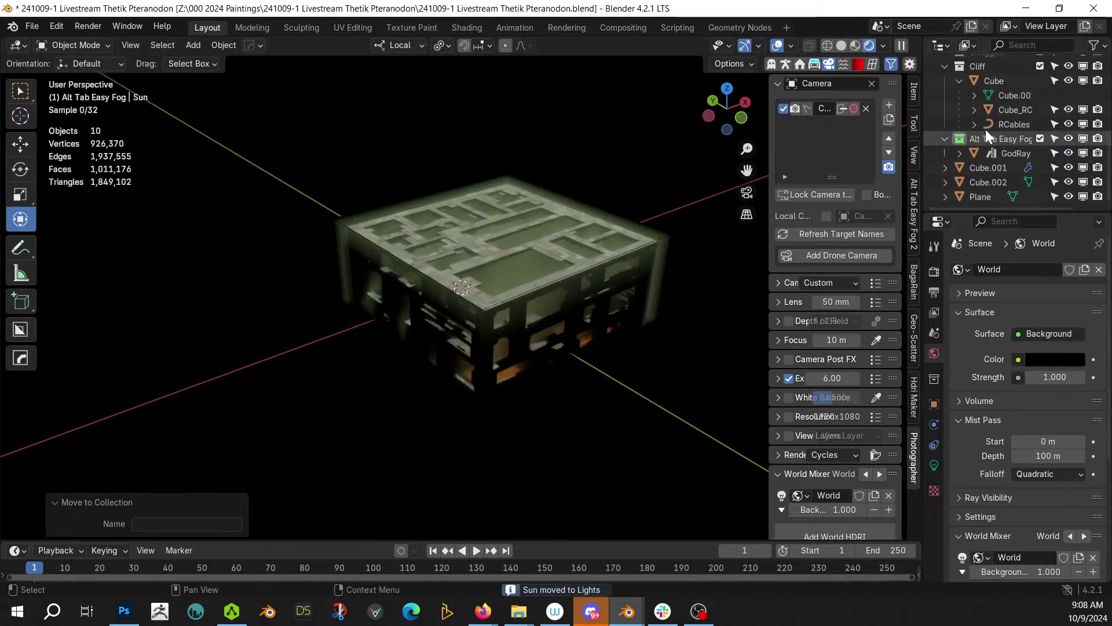
{"action": "scroll", "coordinate": [1002, 116], "scroll_direction": "up", "scroll_amount": 6}
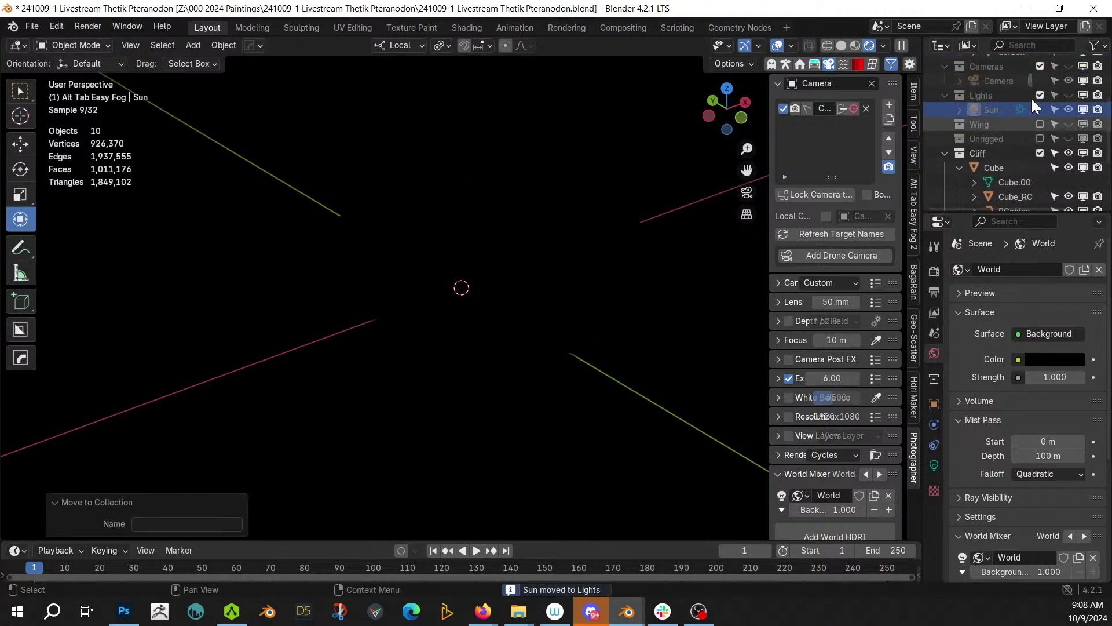
{"action": "left_click", "coordinate": [1069, 95]}
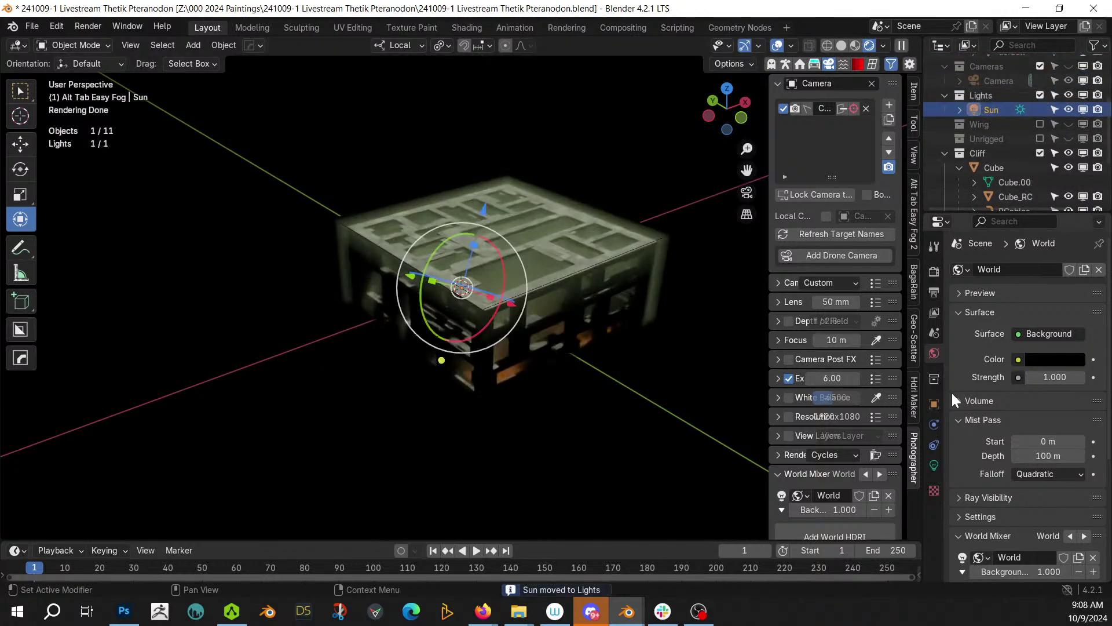
- Set the sun light's color temperature to 10000 K and its irradiance to 2
{"action": "left_click", "coordinate": [934, 465]}
{"action": "left_click", "coordinate": [1078, 353]}
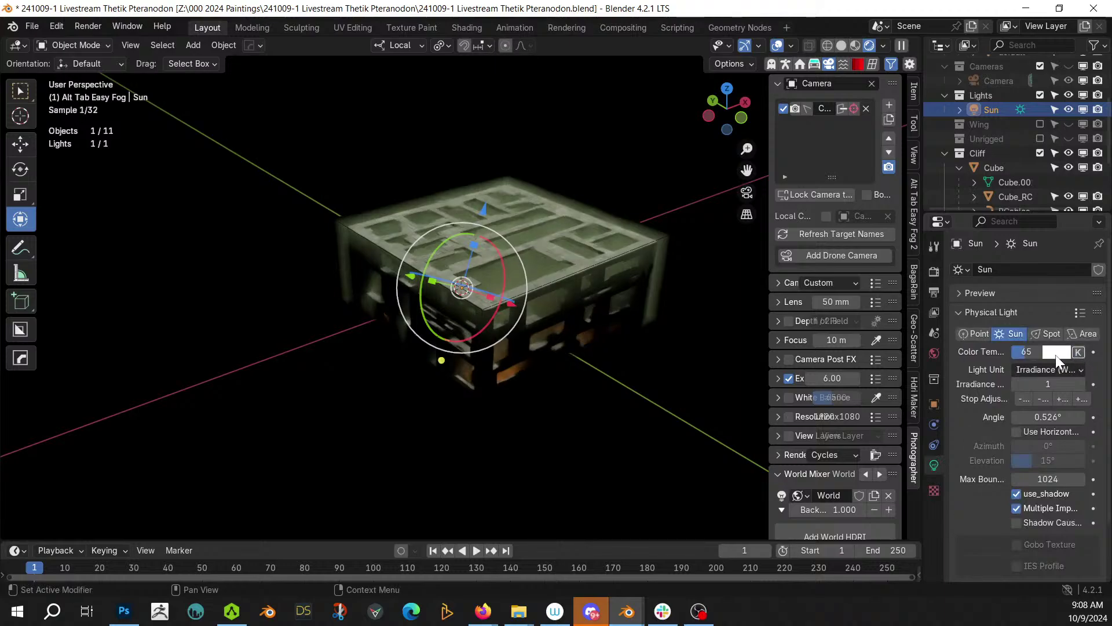
{"action": "type", "text": "10"}
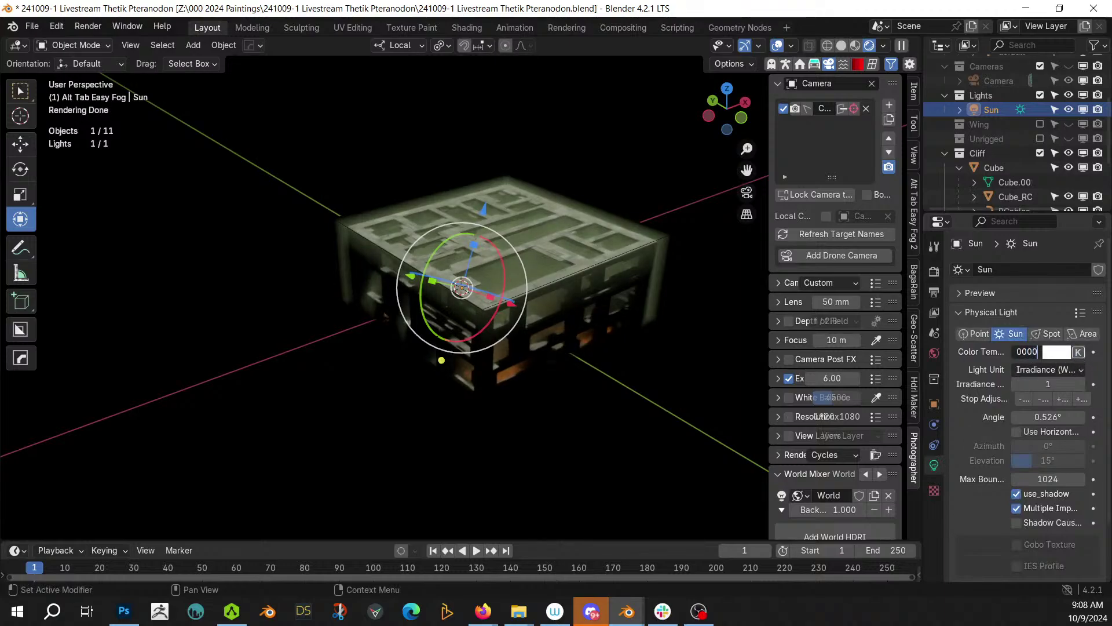
{"action": "key", "text": "Return"}
{"action": "double_click", "coordinate": [1060, 382]}
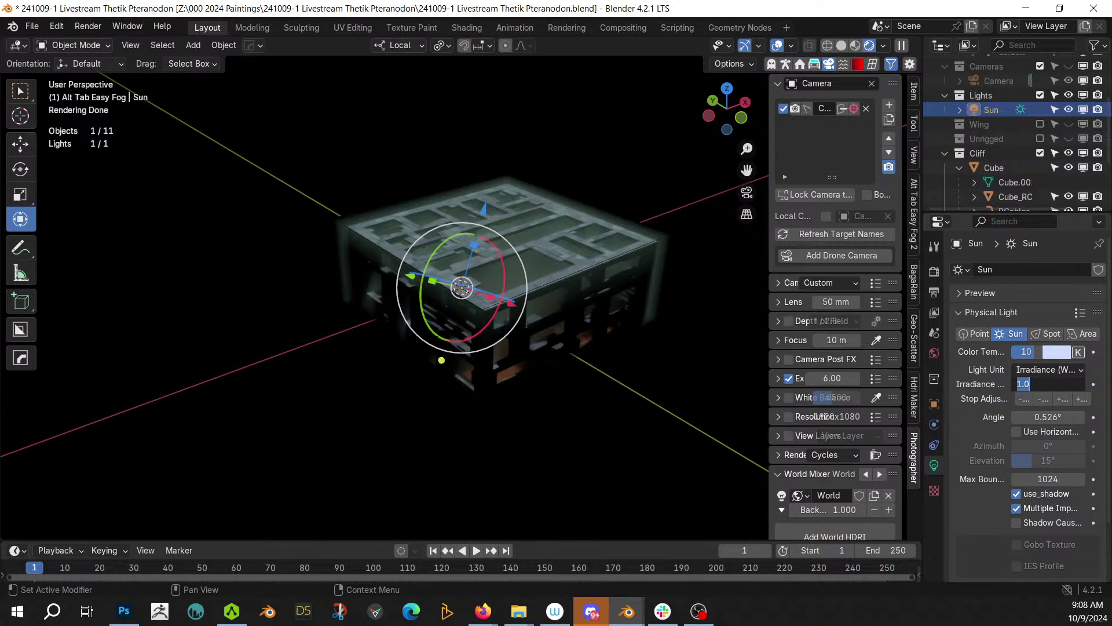
{"action": "type", "text": "2"}
{"action": "key", "text": "Return"}
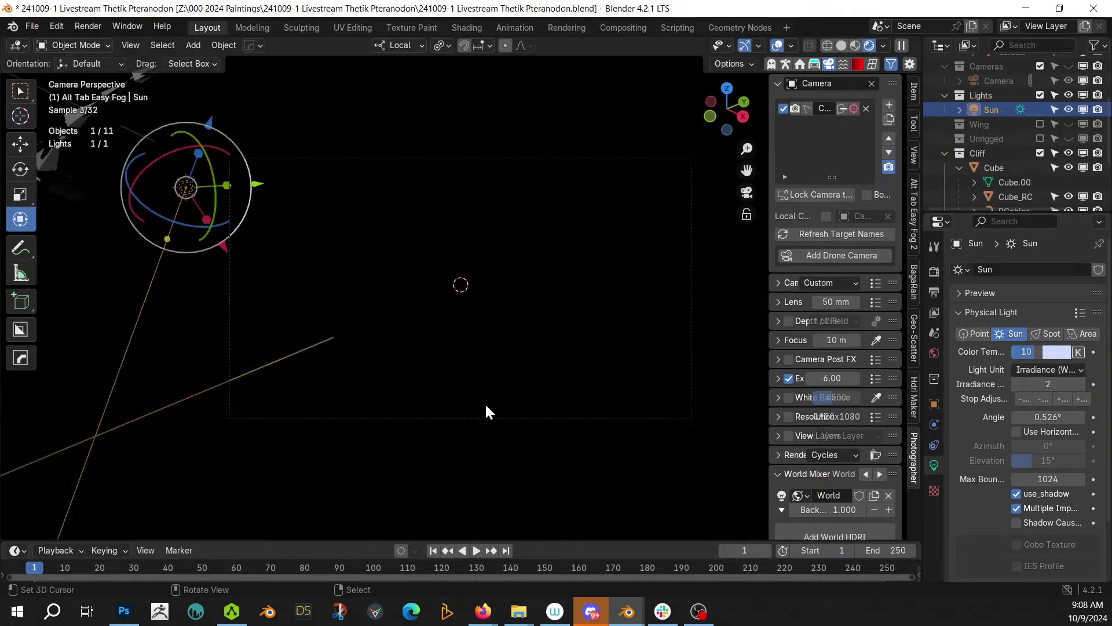
- Rotate the sun light freely by about -5.7° and 9.2° to change its direction
{"action": "scroll", "coordinate": [495, 397], "scroll_direction": "up", "scroll_amount": 8}
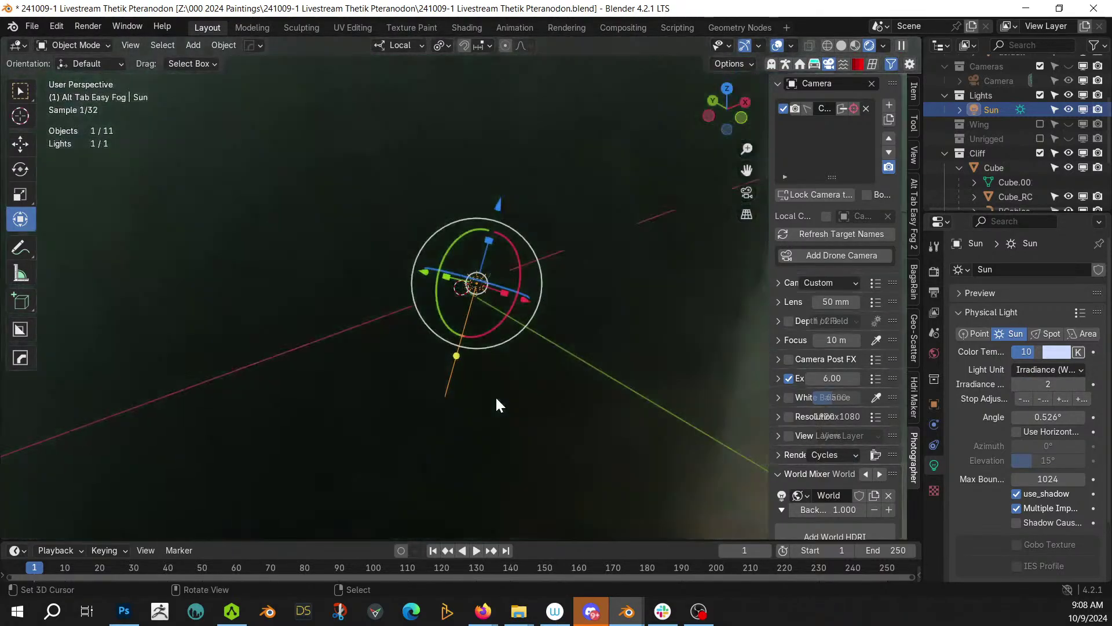
{"action": "middle_click_drag", "start_coordinate": [495, 395], "coordinate": [541, 361]}
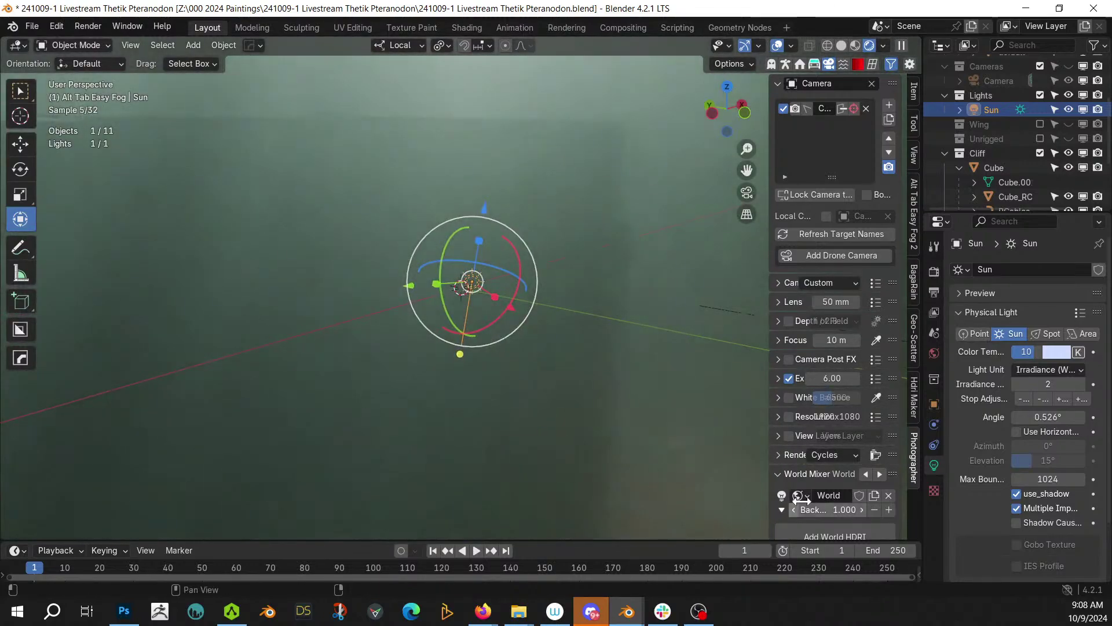
{"action": "mouse_move", "coordinate": [515, 261]}
{"action": "left_mouse_down"}
{"action": "mouse_move", "coordinate": [453, 241]}
{"action": "mouse_move", "coordinate": [479, 234]}
{"action": "left_mouse_up"}
- Move the large paneled frame about -142 m along its local Y axis
{"action": "middle_click_drag", "start_coordinate": [480, 235], "coordinate": [488, 355]}
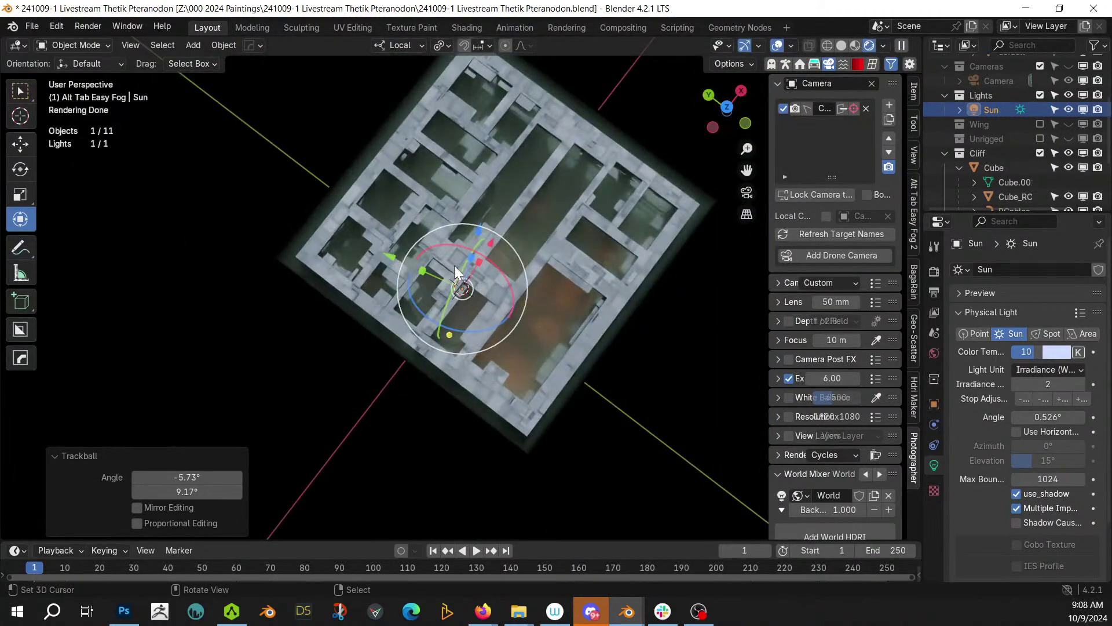
{"action": "left_click", "coordinate": [361, 195]}
{"action": "left_click_drag", "start_coordinate": [455, 210], "coordinate": [472, 227]}
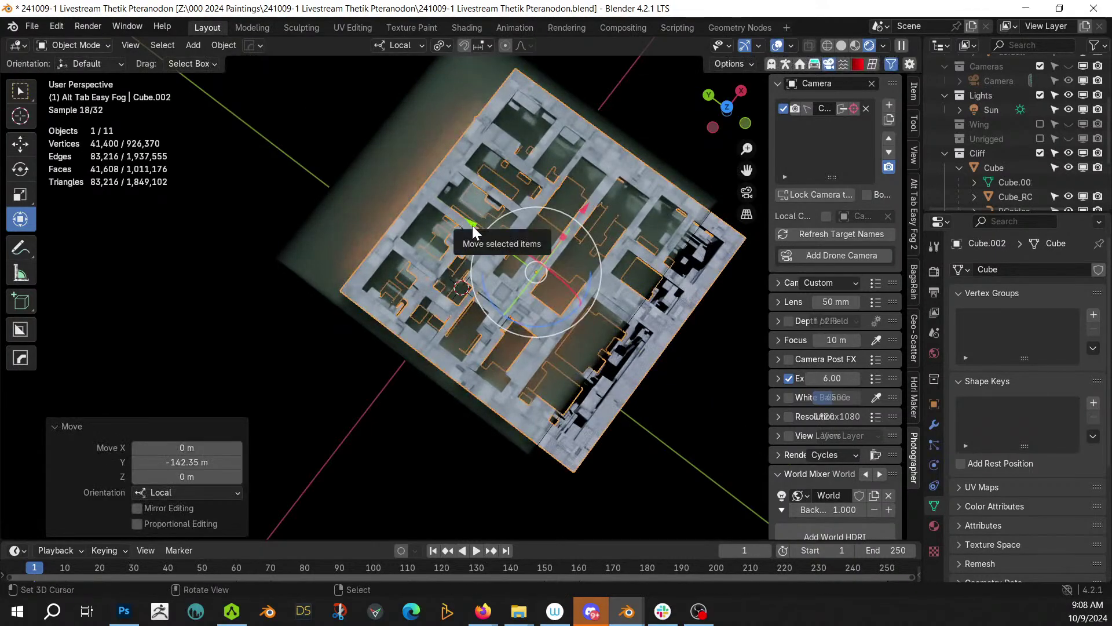
- In solid shading, raise and pull back the camera with walk navigation to fit the pteranodon inside the camera frame
{"action": "key", "text": "KP_0"}
{"action": "key", "text": "z"}
{"action": "mouse_move", "coordinate": [462, 232]}
{"action": "middle_mouse_down"}
{"action": "mouse_move", "coordinate": [491, 253]}
{"action": "mouse_move", "coordinate": [532, 251]}
{"action": "mouse_move", "coordinate": [459, 335]}
{"action": "mouse_move", "coordinate": [498, 305]}
{"action": "mouse_move", "coordinate": [365, 411]}
{"action": "mouse_move", "coordinate": [350, 381]}
{"action": "middle_mouse_up"}
{"action": "key", "text": "KP_0"}
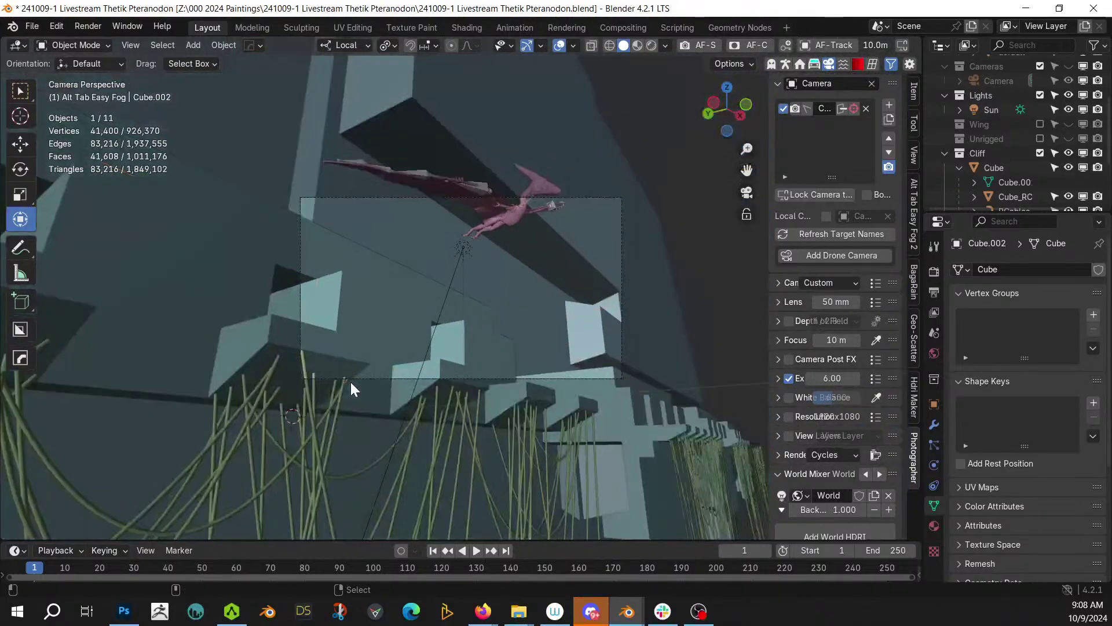
{"action": "key", "text": "shift+grave"}
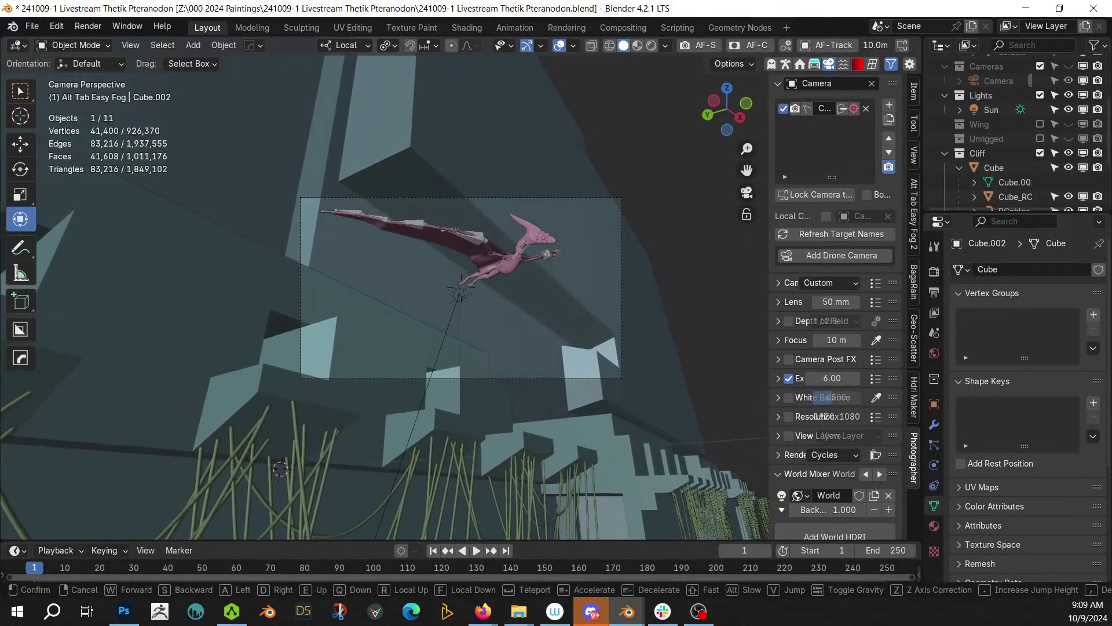
{"action": "key", "text": "e"}
{"action": "key", "text": "s"}
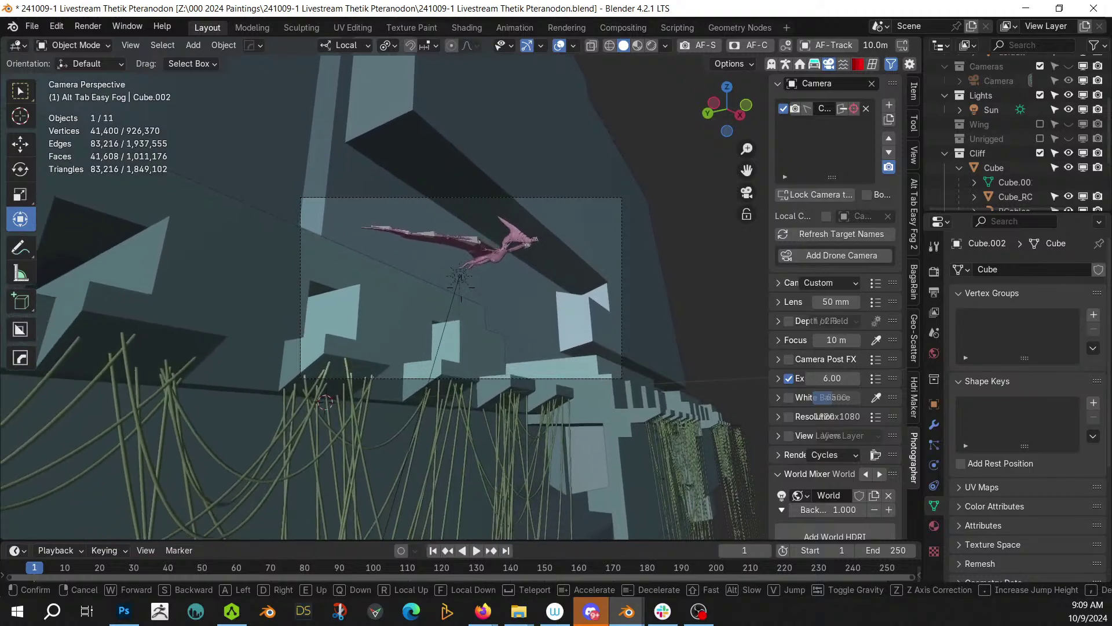
{"action": "key", "text": "s"}
{"action": "left_click", "coordinate": [305, 393]}
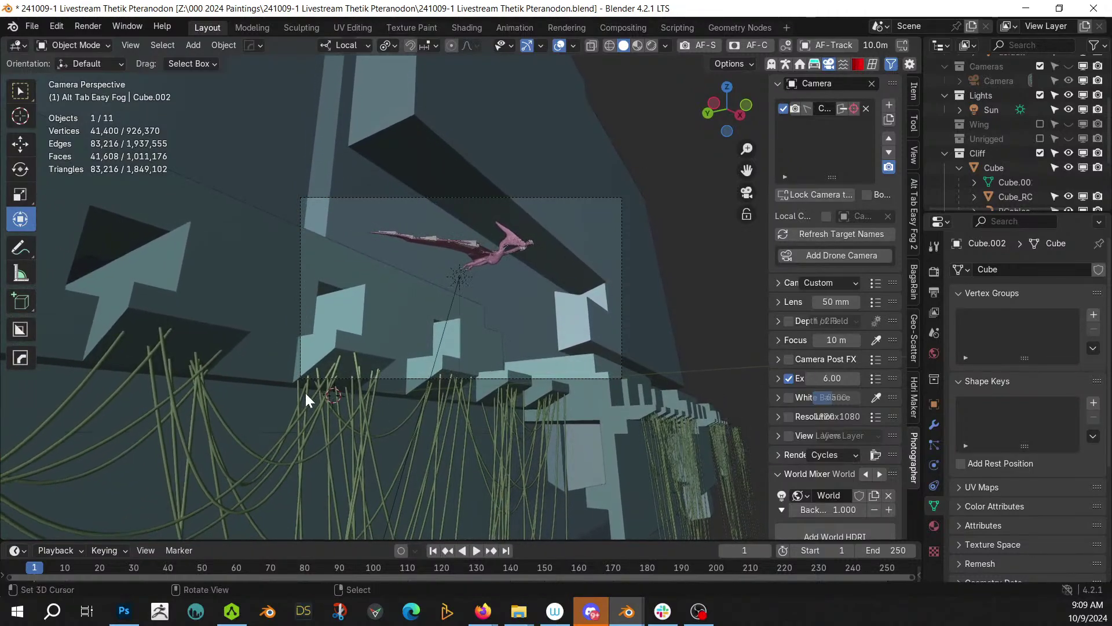
- Add a bevel node with 4 samples and 0.05 radius to the cliff cube's active material
{"action": "left_click", "coordinate": [376, 319]}
{"action": "key", "text": "shift+q"}
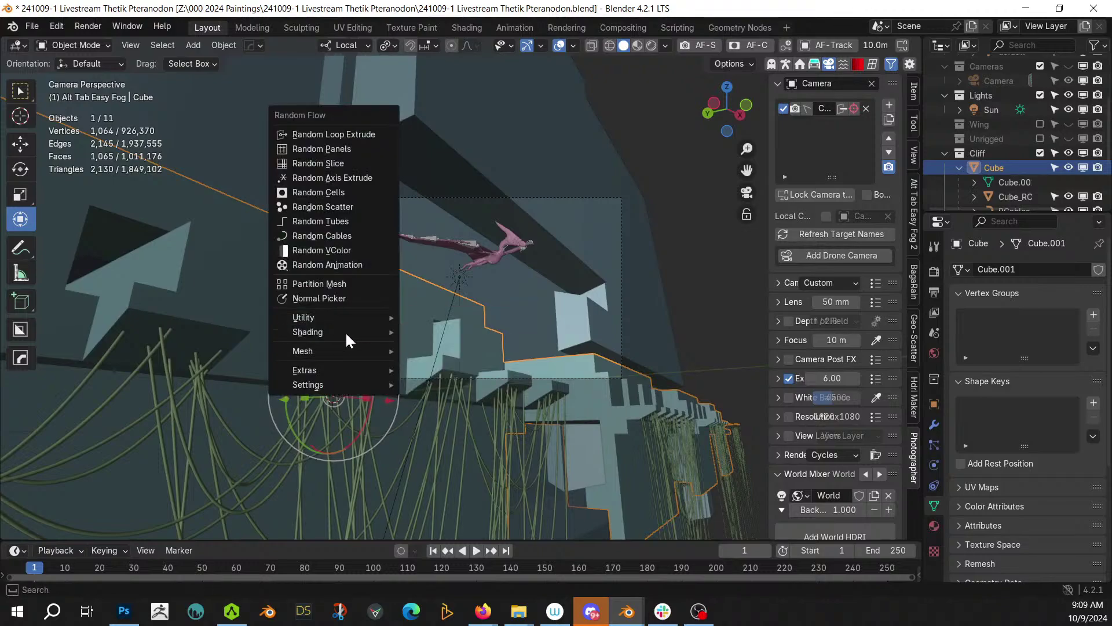
{"action": "mouse_move", "coordinate": [350, 331]}
{"action": "left_click", "coordinate": [446, 330]}
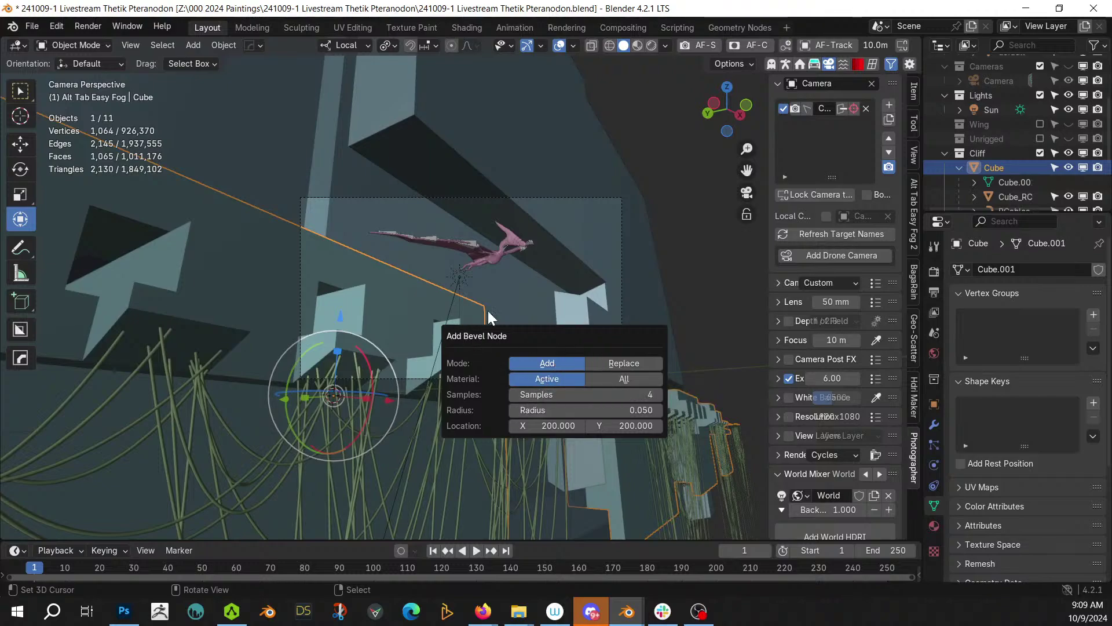
{"action": "left_click", "coordinate": [655, 252]}
- Return to rendered shading and set the camera's clip end to 1 km
{"action": "key", "text": "z"}
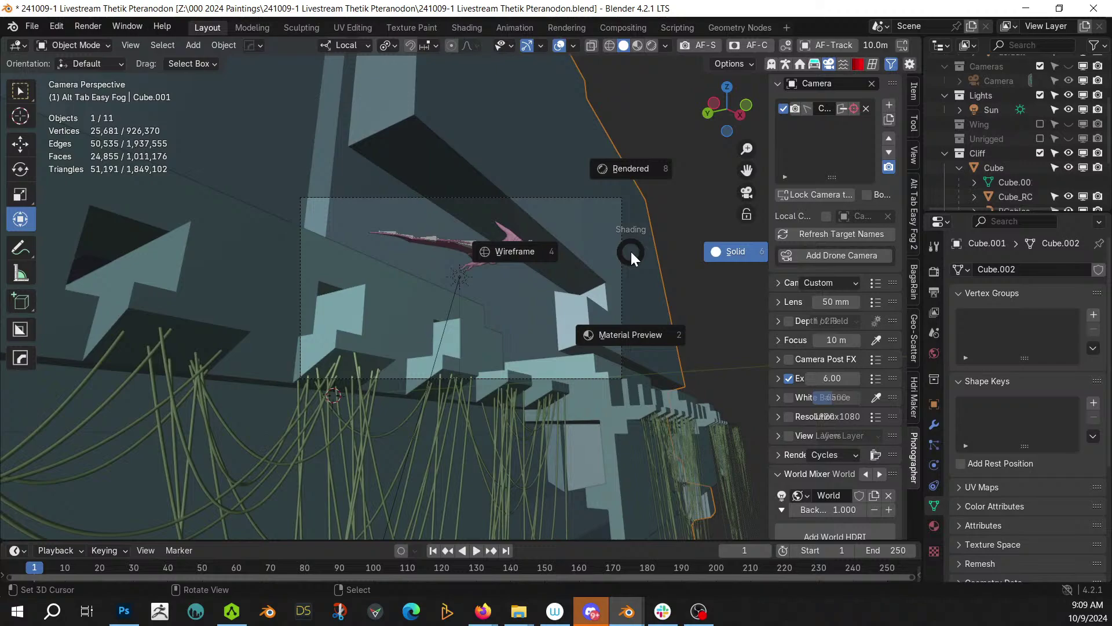
{"action": "key", "text": "8"}
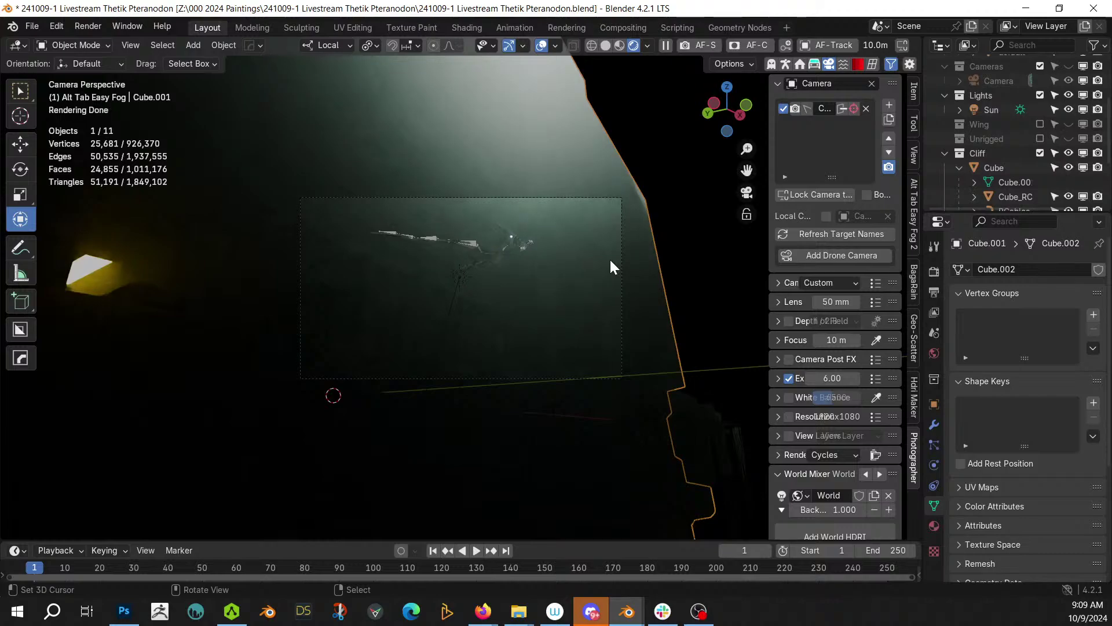
{"action": "left_click", "coordinate": [778, 282]}
{"action": "left_click", "coordinate": [860, 365]}
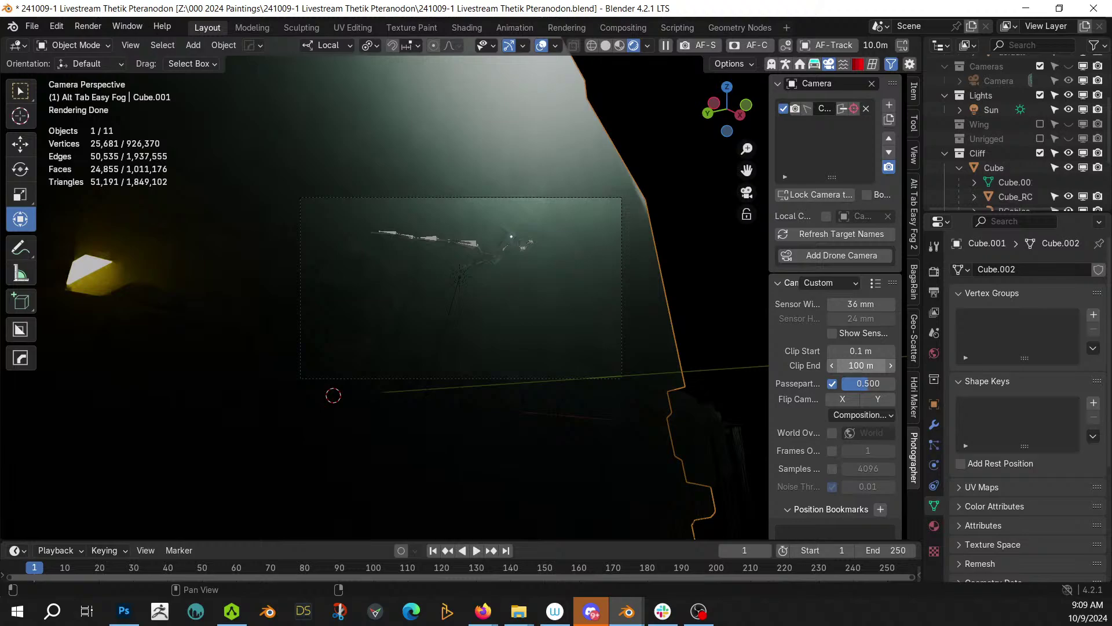
{"action": "type", "text": "1km"}
{"action": "key", "text": "Return"}
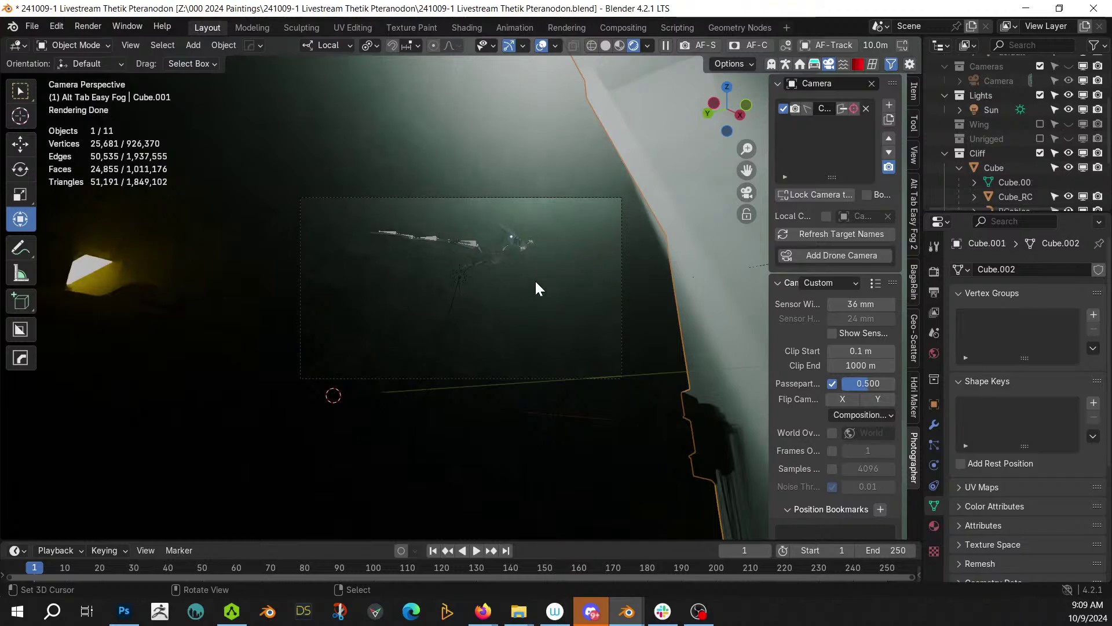
- Rotate the sun about 11.8° around its local Z axis and about 4.45° around its local X axis
{"action": "left_click", "coordinate": [1009, 109]}
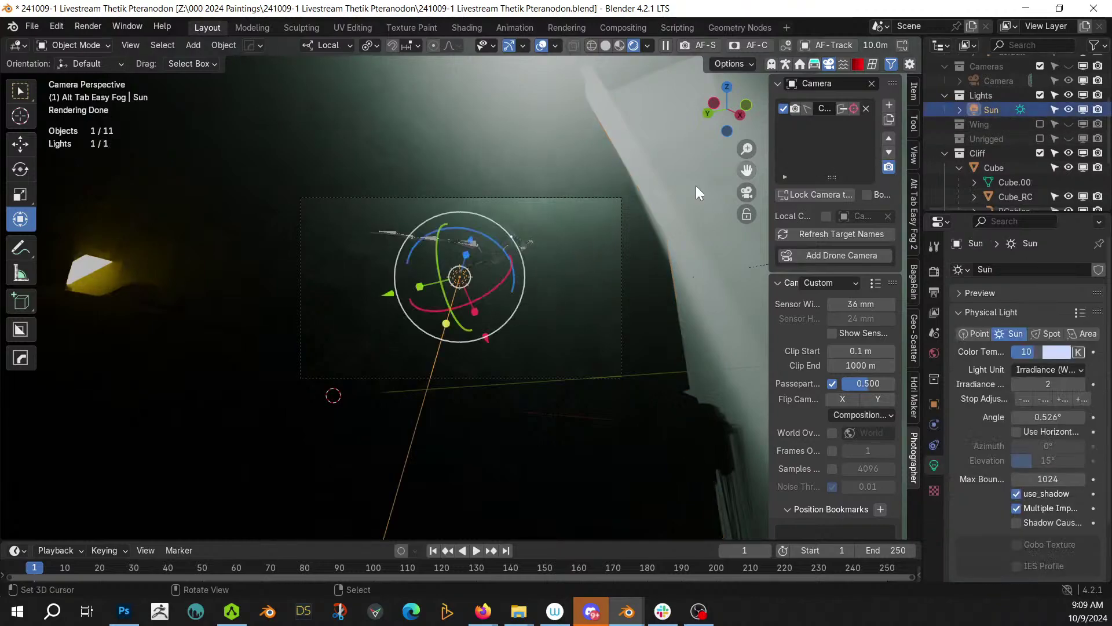
{"action": "mouse_move", "coordinate": [501, 282]}
{"action": "left_mouse_down"}
{"action": "mouse_move", "coordinate": [498, 291]}
{"action": "mouse_move", "coordinate": [517, 283]}
{"action": "left_mouse_up"}
{"action": "left_click_drag", "start_coordinate": [436, 231], "coordinate": [463, 276]}
{"action": "middle_click_drag", "start_coordinate": [464, 276], "coordinate": [576, 223]}
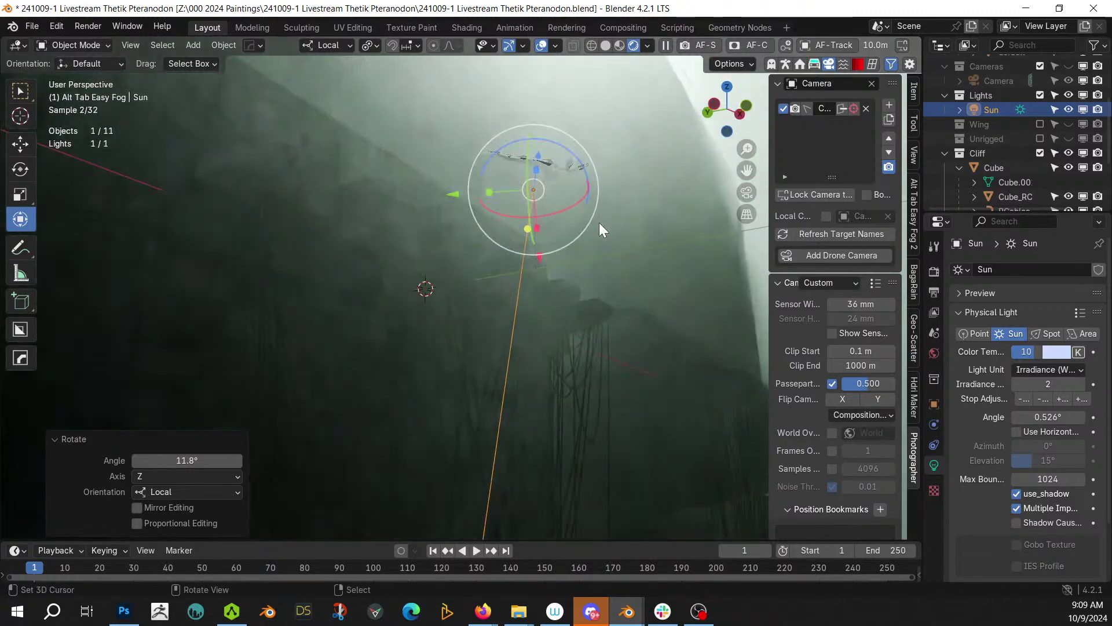
{"action": "left_click_drag", "start_coordinate": [584, 200], "coordinate": [562, 196]}
{"action": "middle_click_drag", "start_coordinate": [561, 195], "coordinate": [578, 344]}
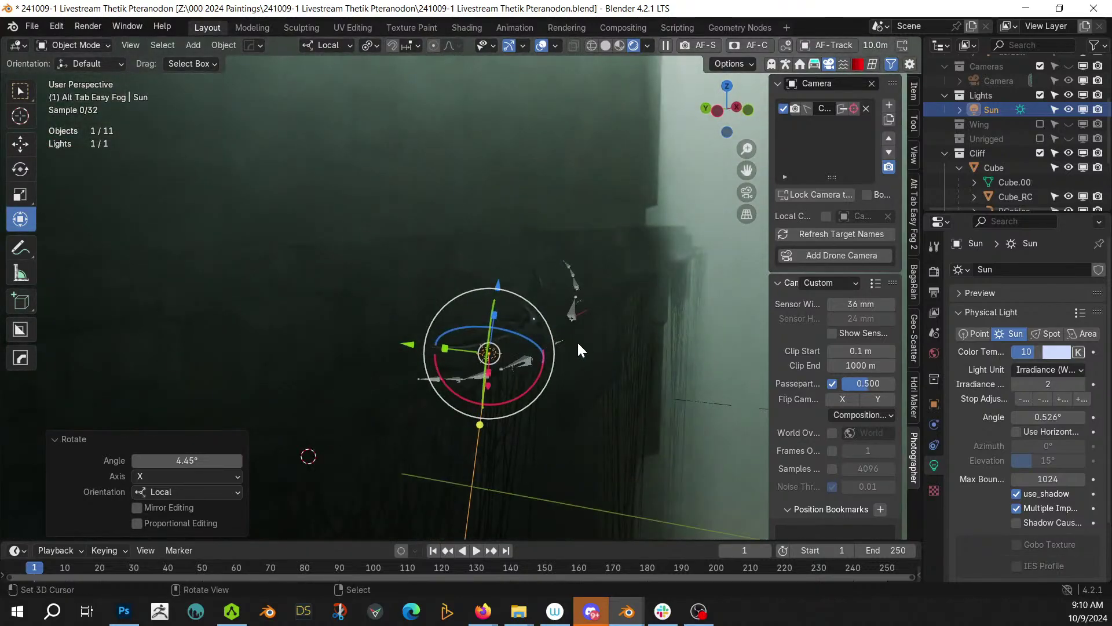
- From the top view, move the large paneled frame about 10.2 m along X and -1.46 m along Y, and return to the camera view
{"action": "scroll", "coordinate": [597, 343], "scroll_direction": "up", "scroll_amount": 1}
{"action": "scroll", "coordinate": [584, 350], "scroll_direction": "down", "scroll_amount": 13}
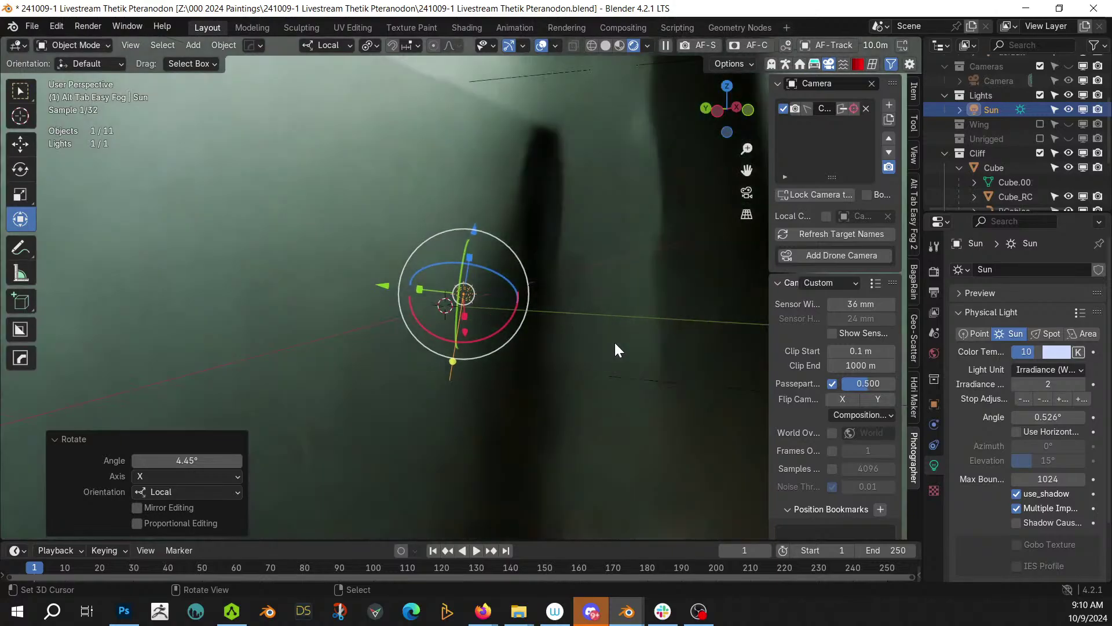
{"action": "scroll", "coordinate": [613, 341], "scroll_direction": "down", "scroll_amount": 1}
{"action": "middle_click_drag", "start_coordinate": [479, 315], "coordinate": [446, 445]}
{"action": "scroll", "coordinate": [488, 364], "scroll_direction": "up", "scroll_amount": 3}
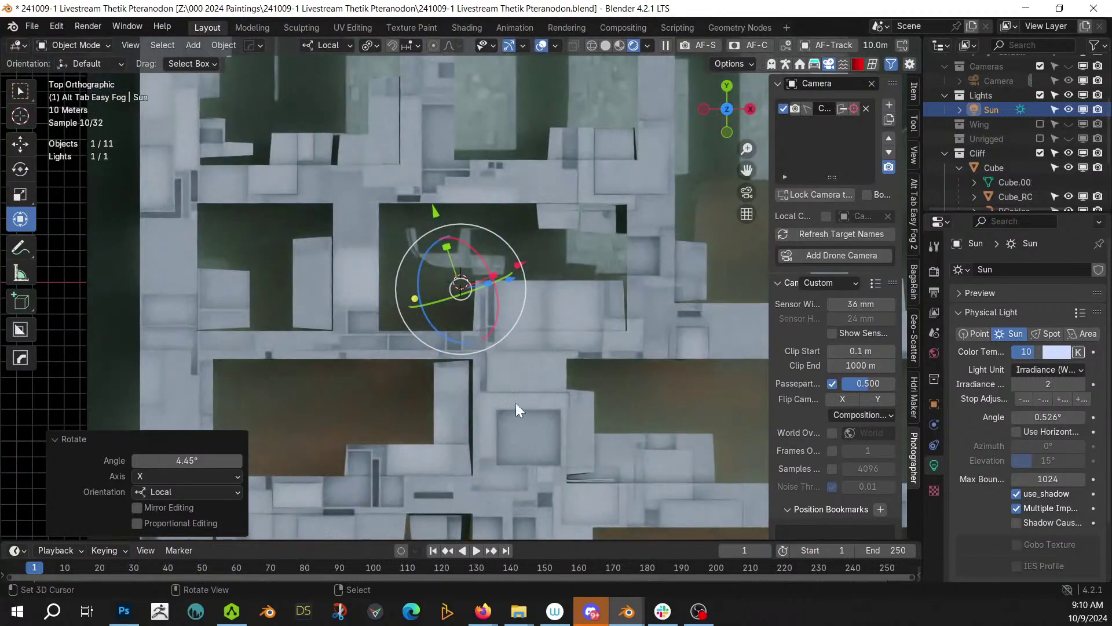
{"action": "left_click", "coordinate": [528, 328]}
{"action": "key", "text": "g"}
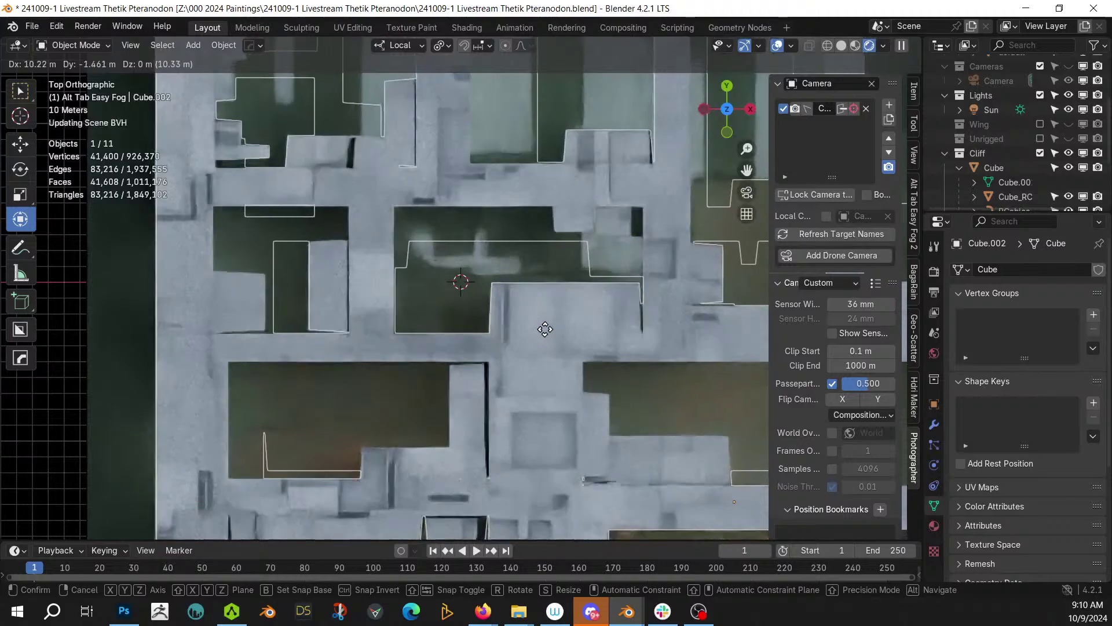
{"action": "left_click", "coordinate": [544, 329]}
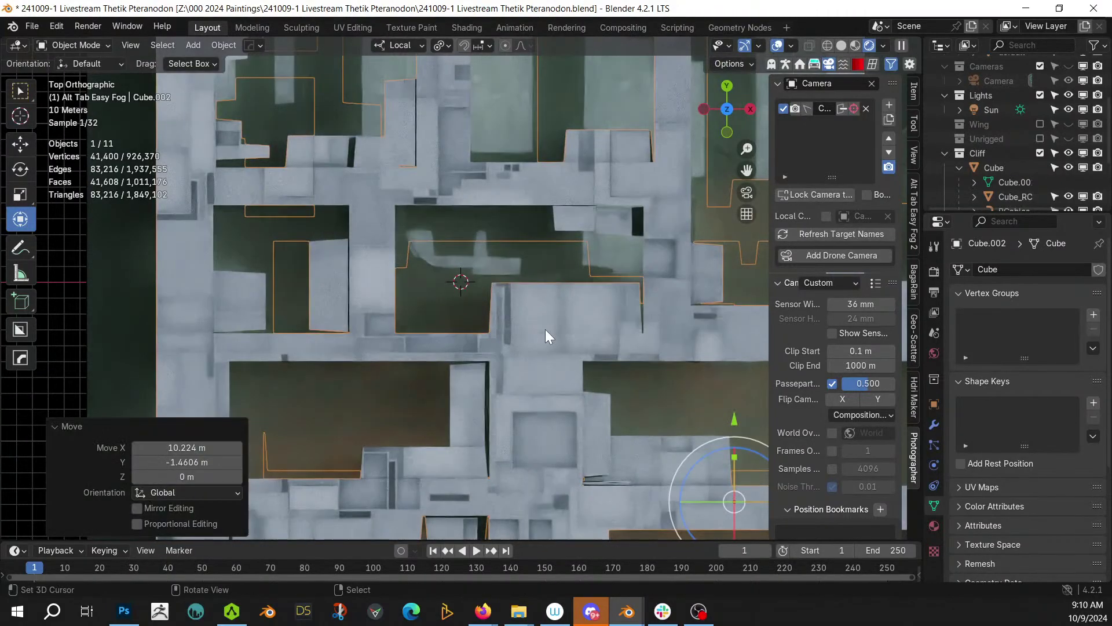
{"action": "key", "text": "KP_0"}
{"action": "scroll", "coordinate": [573, 374], "scroll_direction": "up", "scroll_amount": 4}
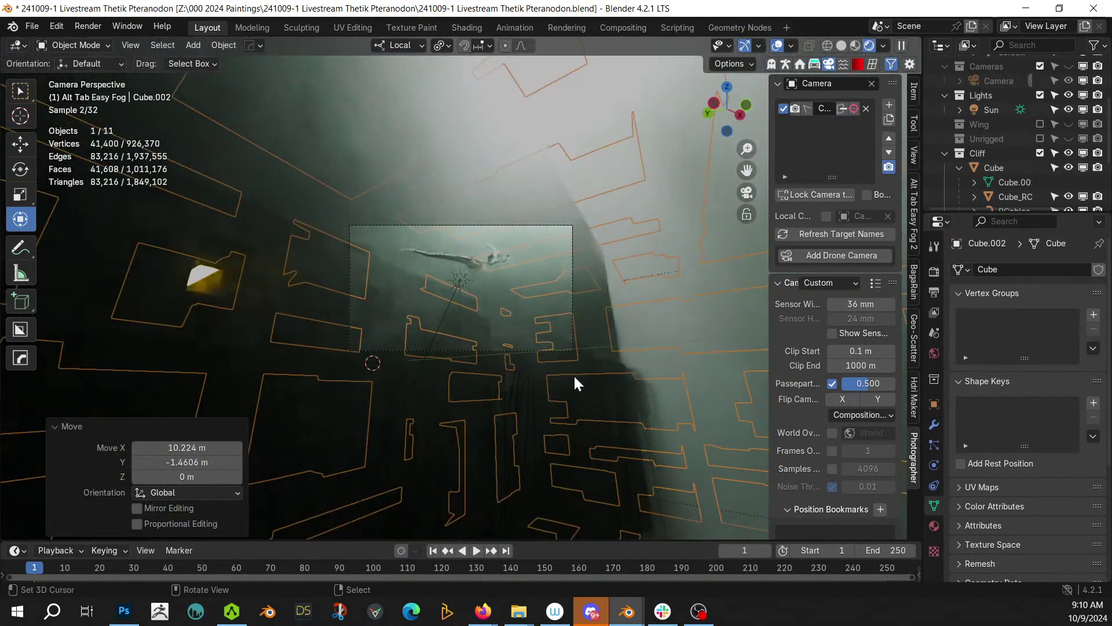
- Set the GodRay fog's density to 0.03 in the Alt Tab Easy Fog 2 properties
{"action": "left_click", "coordinate": [590, 400]}
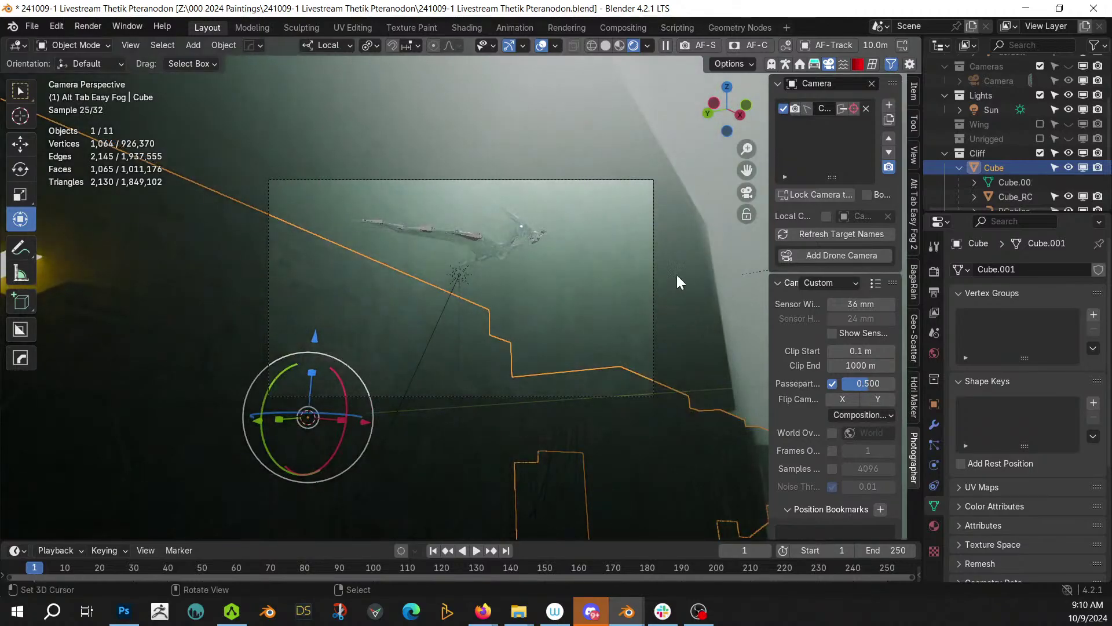
{"action": "left_click", "coordinate": [913, 219]}
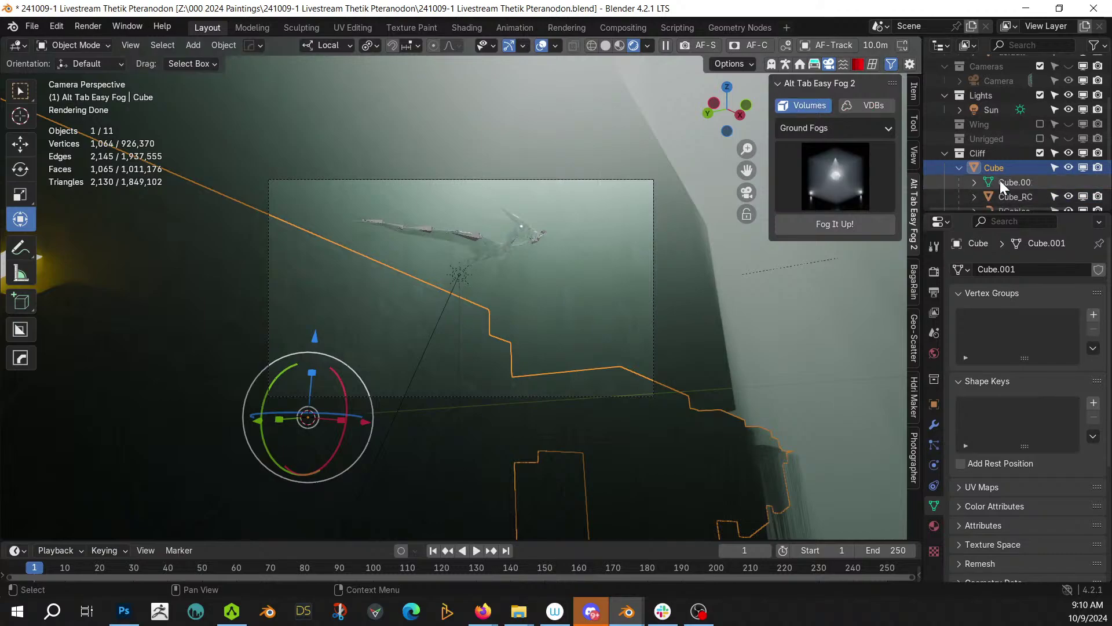
{"action": "scroll", "coordinate": [1029, 134], "scroll_direction": "down", "scroll_amount": 1}
{"action": "scroll", "coordinate": [1029, 151], "scroll_direction": "down", "scroll_amount": 2}
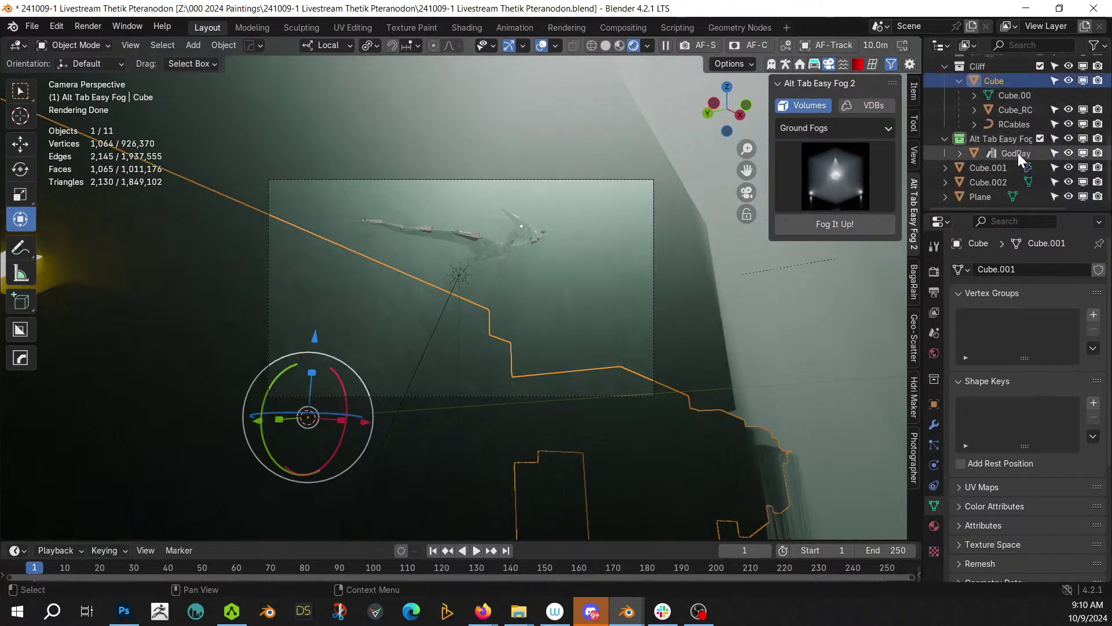
{"action": "left_click", "coordinate": [1017, 153]}
{"action": "left_click", "coordinate": [834, 330]}
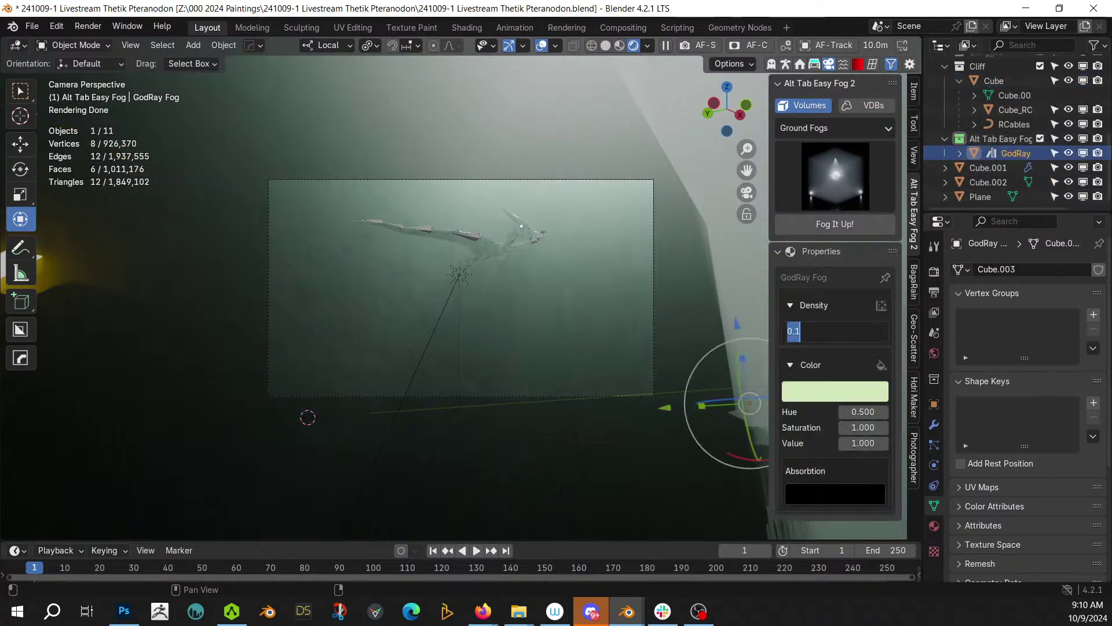
{"action": "key", "text": "Return"}
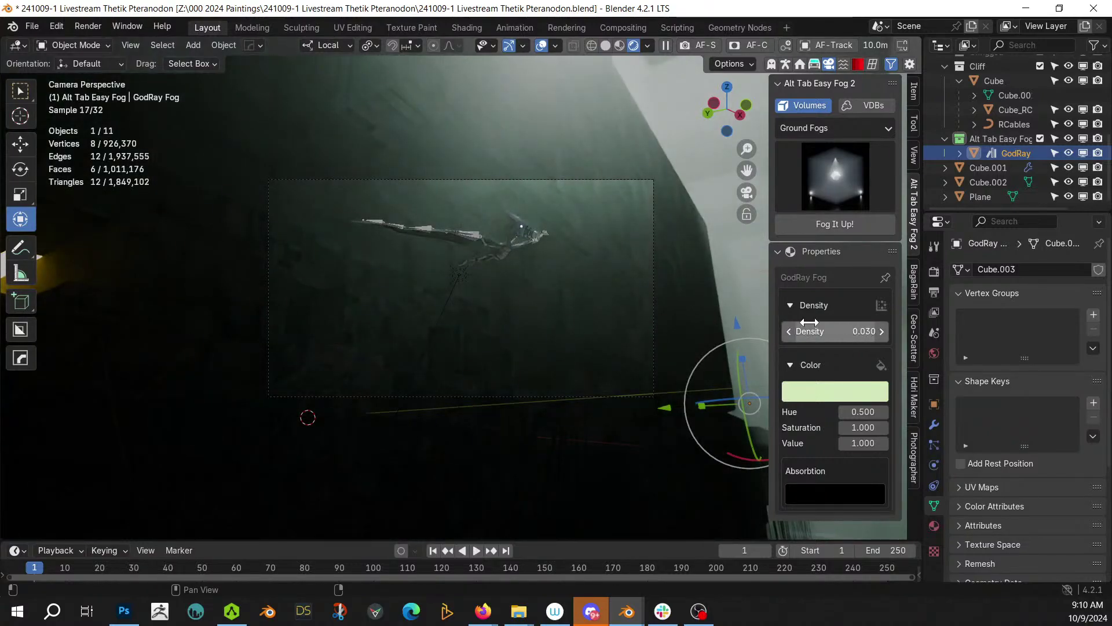
- Hide the bones in the viewport overlays
{"action": "scroll", "coordinate": [623, 300], "scroll_direction": "up", "scroll_amount": 3}
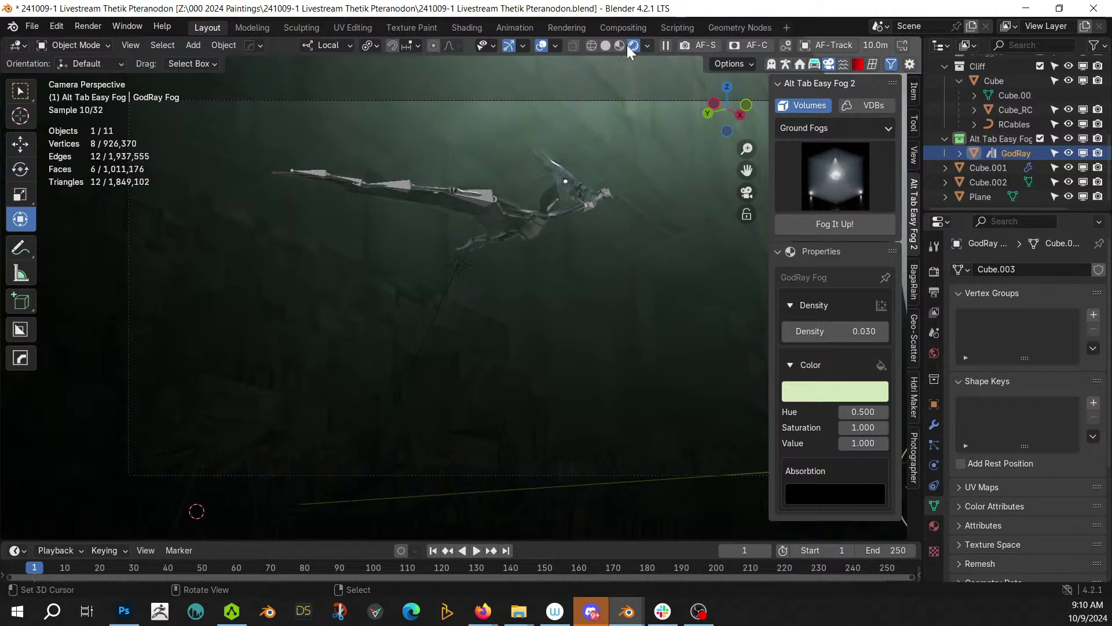
{"action": "left_click", "coordinate": [525, 46]}
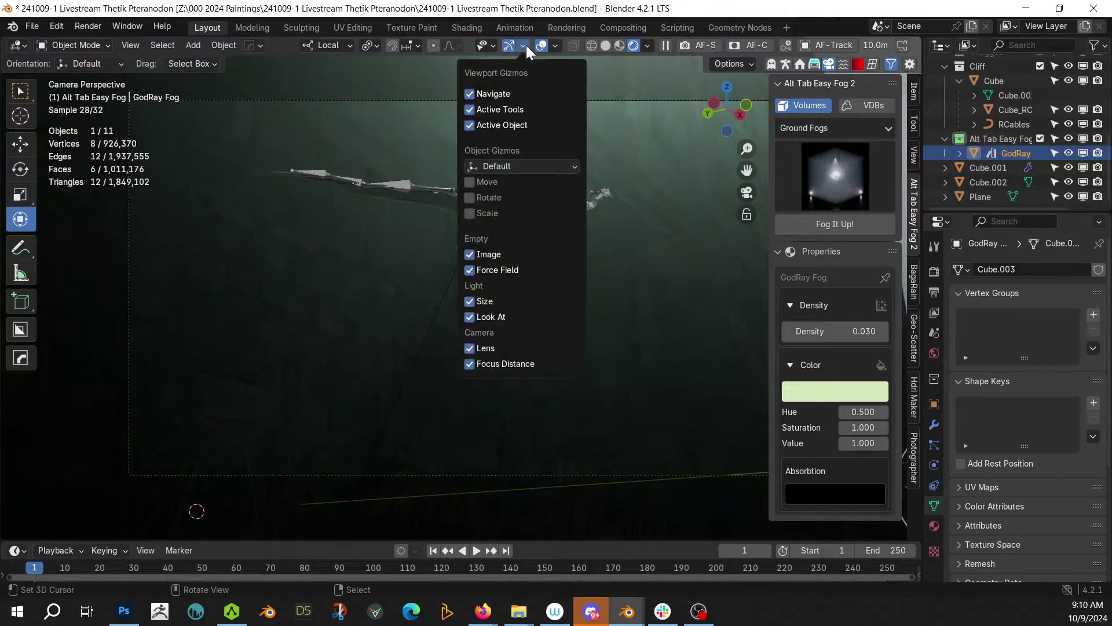
{"action": "left_click", "coordinate": [556, 44]}
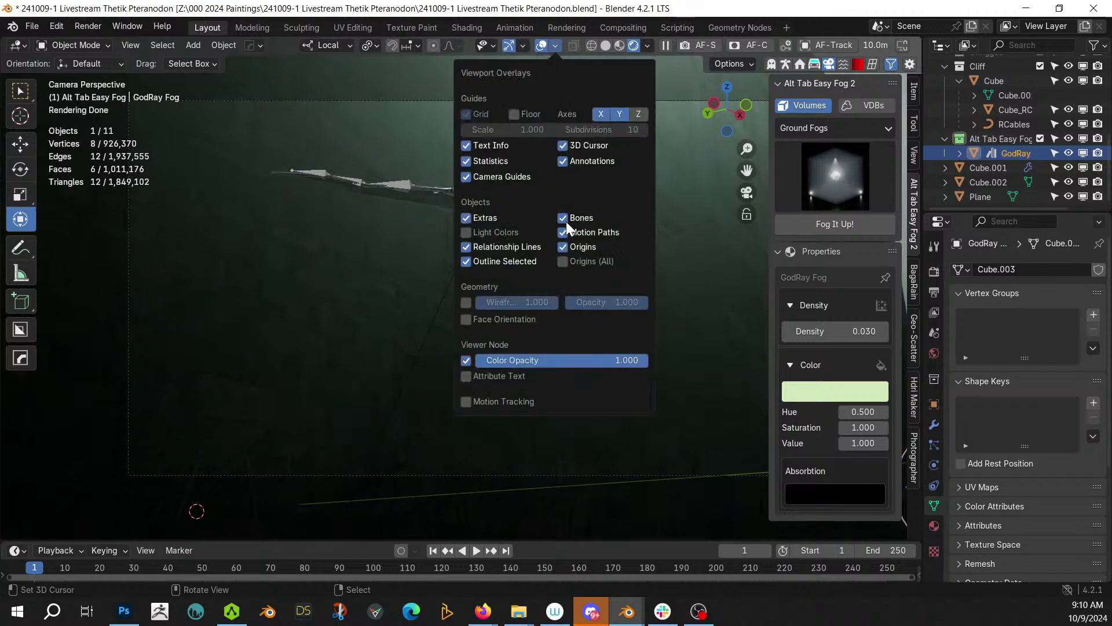
{"action": "scroll", "coordinate": [365, 310], "scroll_direction": "down", "scroll_amount": 2}
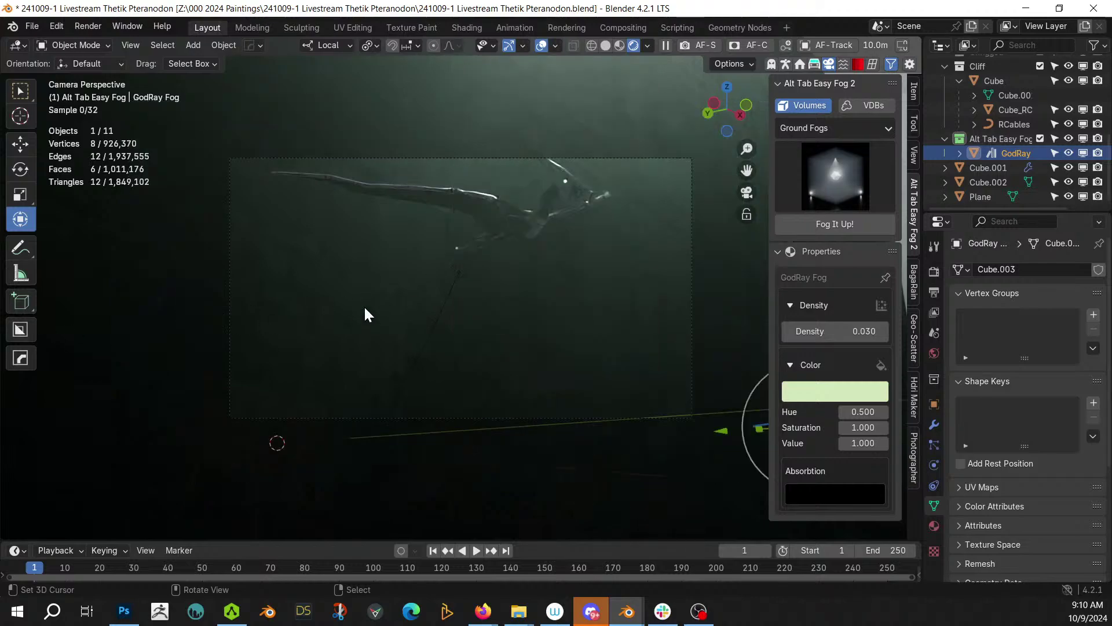
- Reposition the camera with walk navigation so the pteranodon flies in the upper right part of the frame
{"action": "scroll", "coordinate": [524, 234], "scroll_direction": "down", "scroll_amount": 2}
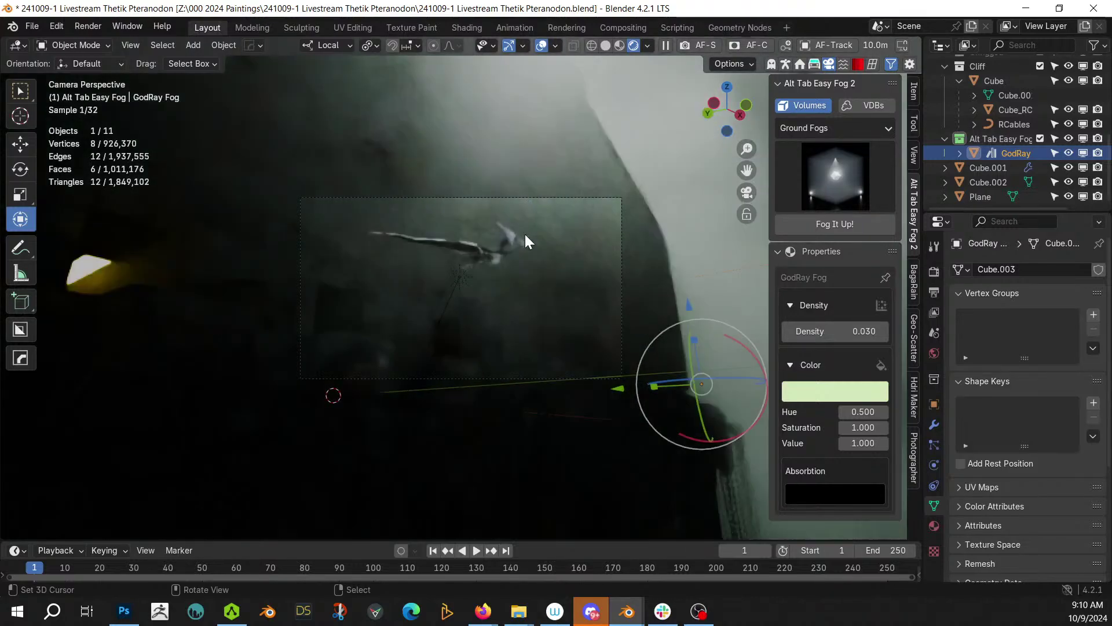
{"action": "key", "text": "shift+grave"}
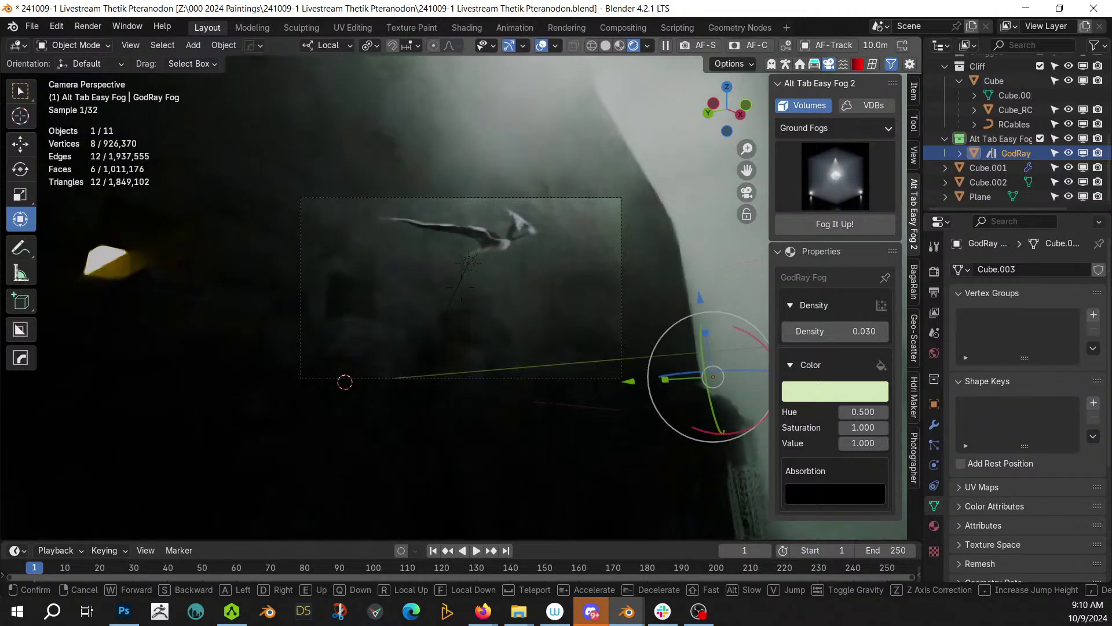
{"action": "key", "text": "s"}
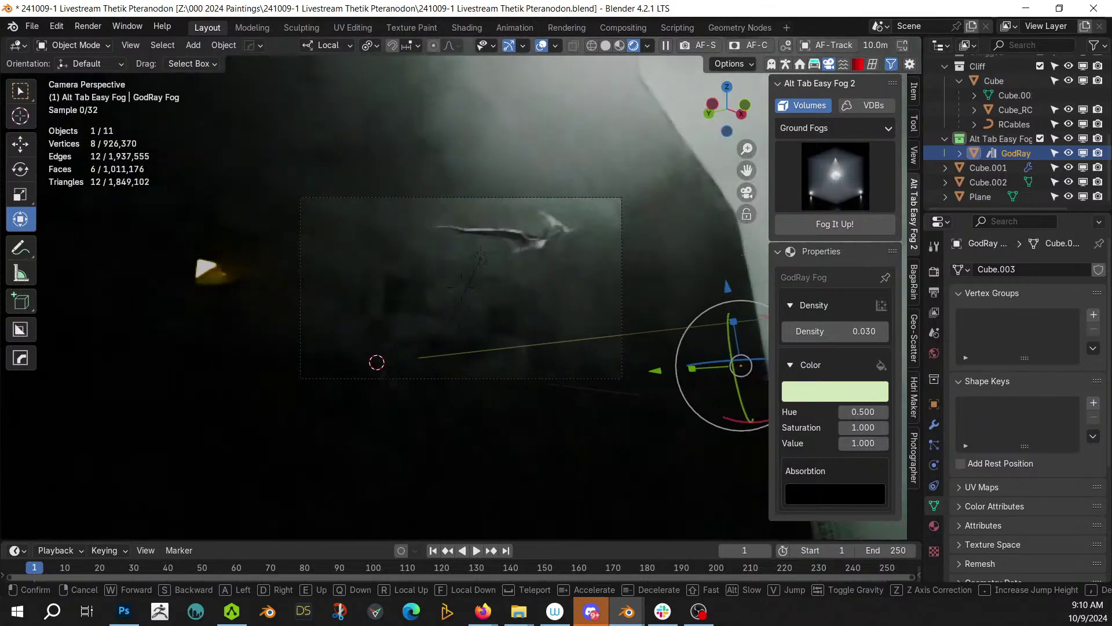
{"action": "key", "text": "s"}
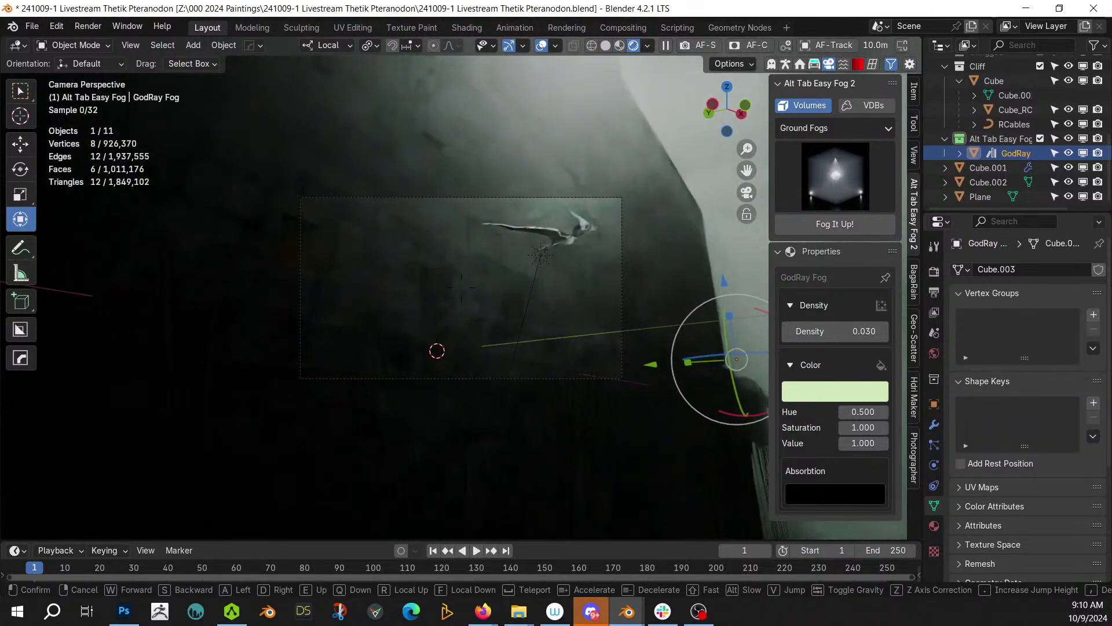
{"action": "left_click", "coordinate": [515, 261]}
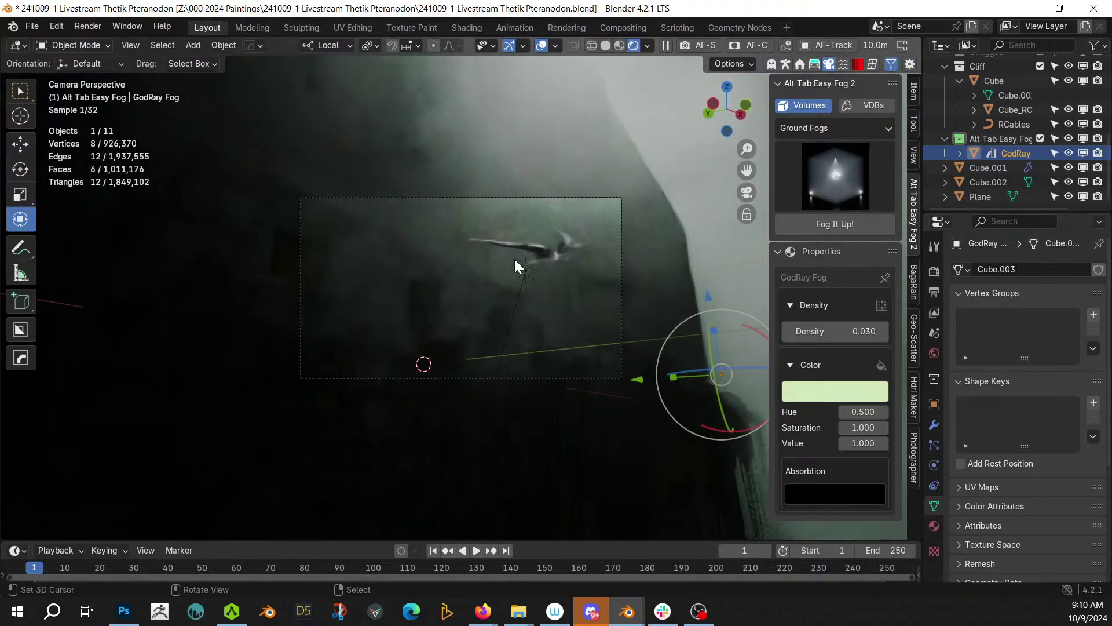
- Enable the camera's own resolution and apply the 2 39 50 of 5100 preset
{"action": "left_click", "coordinate": [915, 450]}
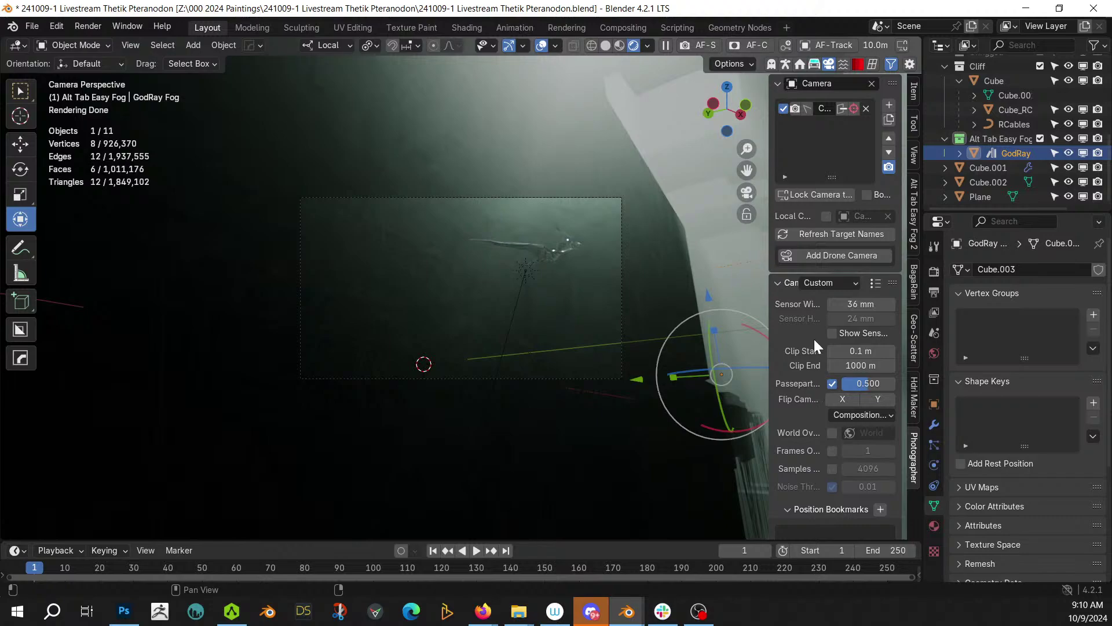
{"action": "left_click", "coordinate": [778, 282]}
{"action": "left_click", "coordinate": [876, 302]}
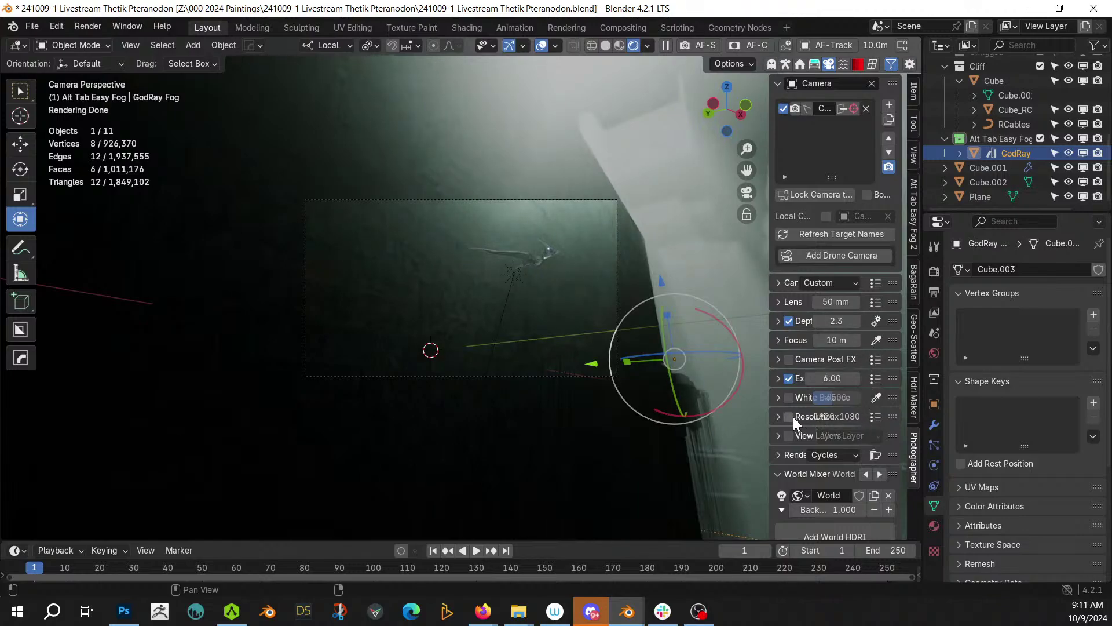
{"action": "left_click", "coordinate": [877, 416]}
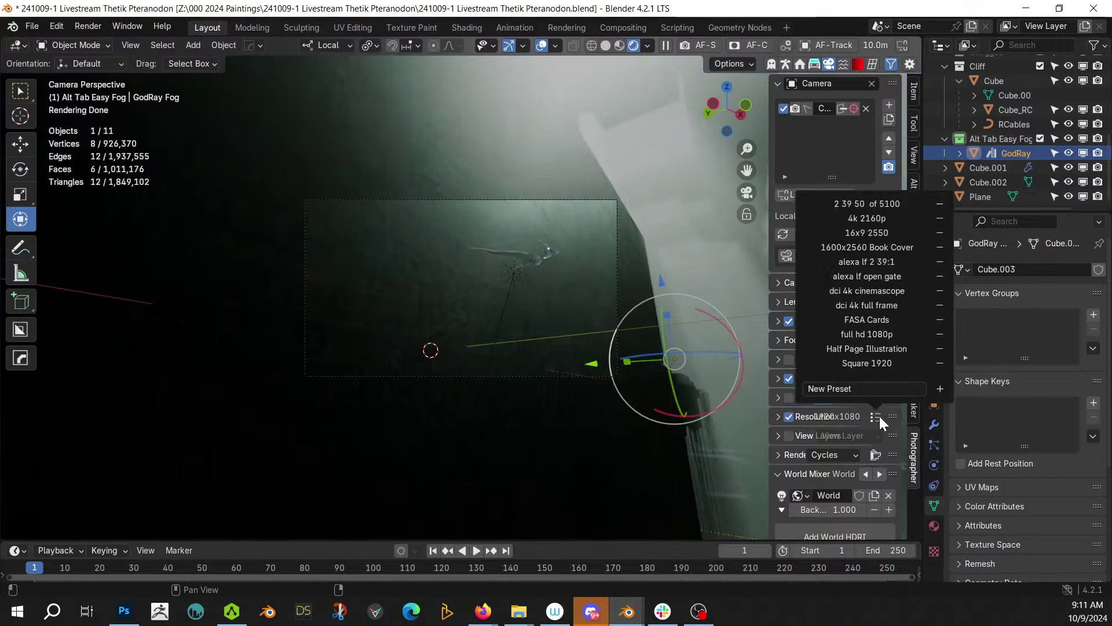
{"action": "left_click", "coordinate": [897, 205]}
- Reframe the camera with walk navigation, keeping the pteranodon near the upper right of the wide frame, and save the file
{"action": "key", "text": "shift+grave"}
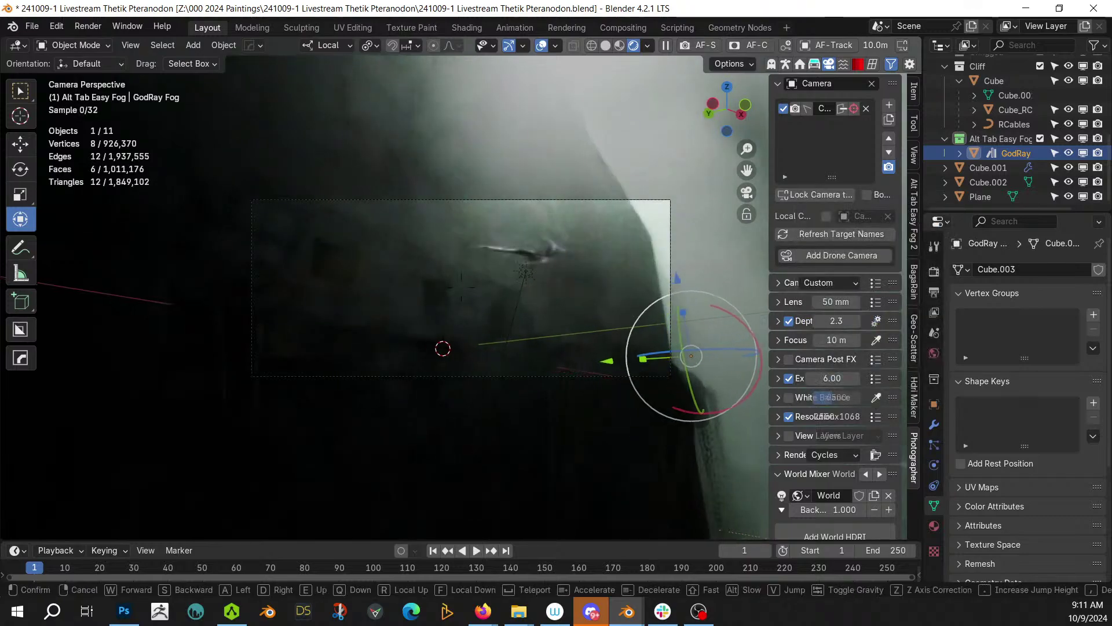
{"action": "left_click", "coordinate": [578, 314]}
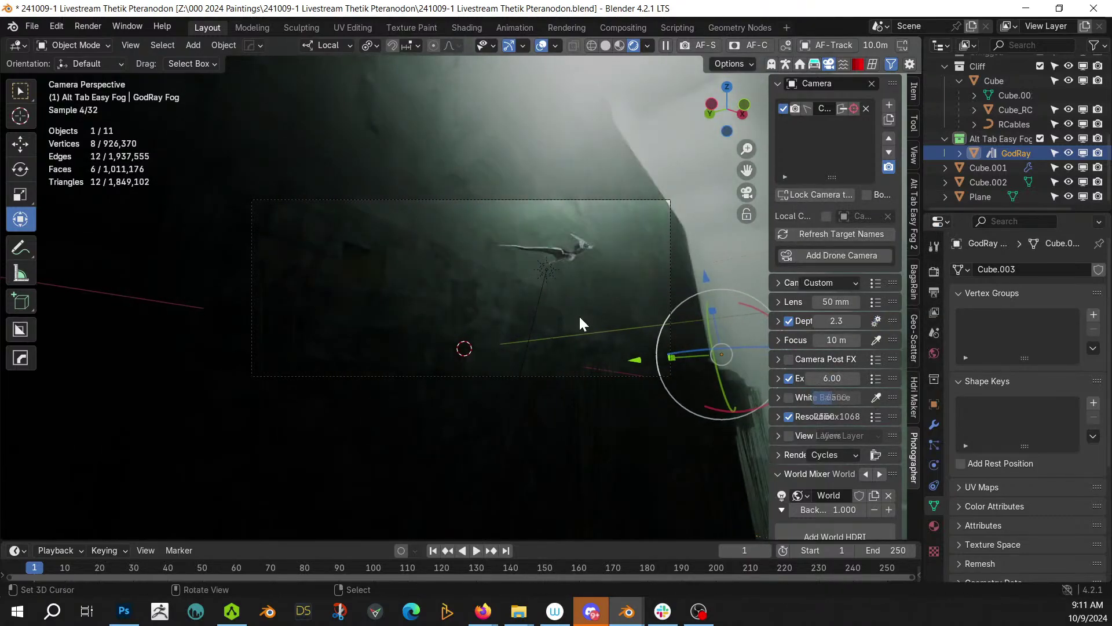
{"action": "key", "text": "shift+grave"}
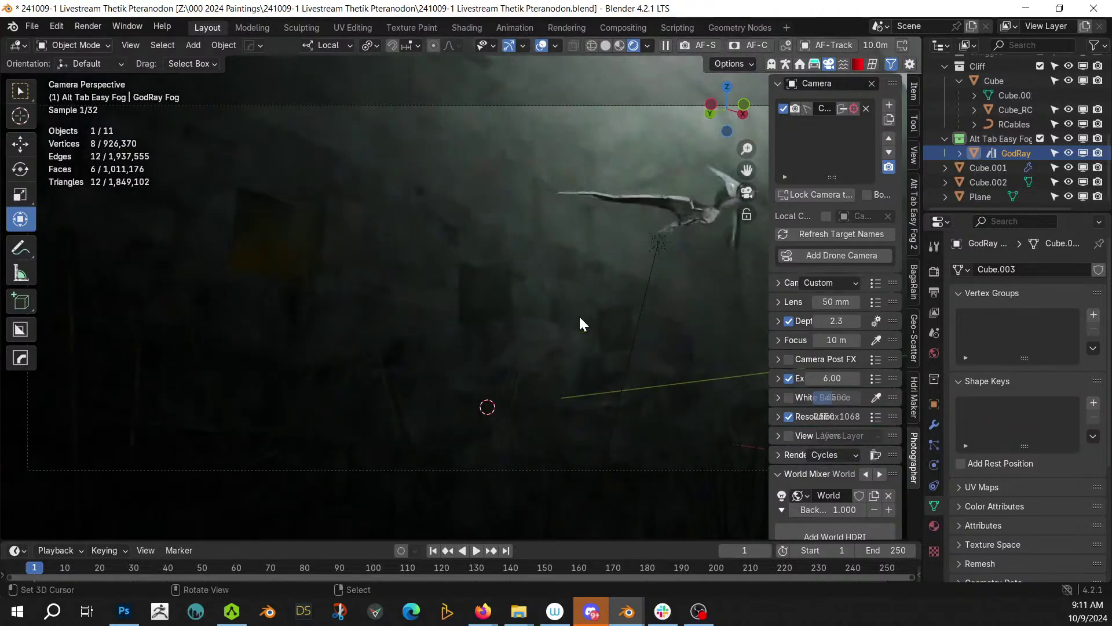
{"action": "left_click", "coordinate": [581, 322]}
{"action": "key", "text": "ctrl+s"}
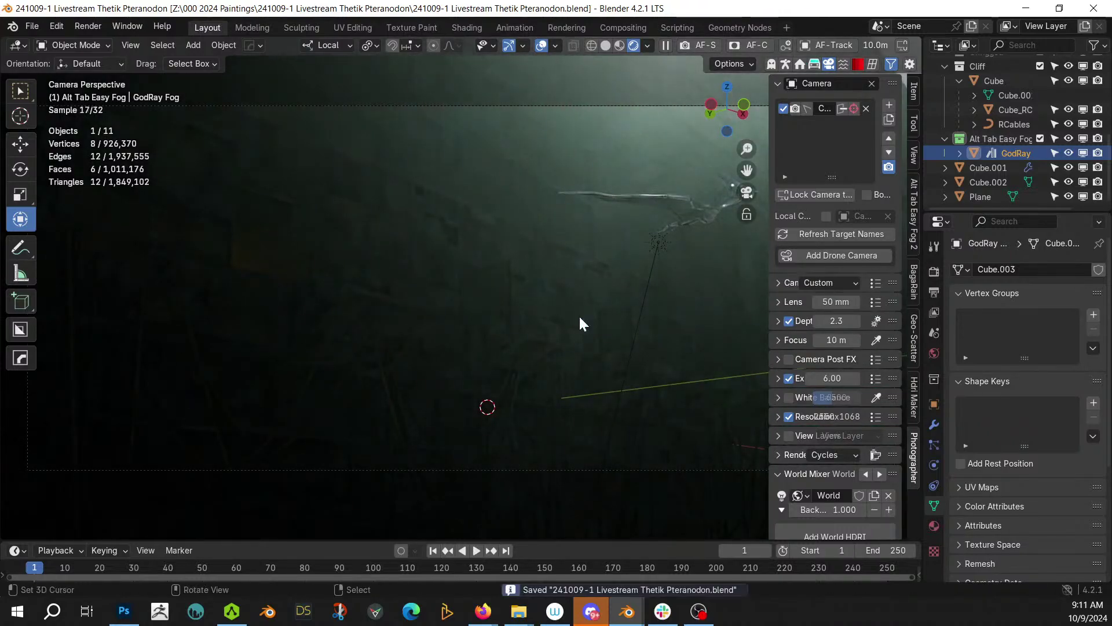
- In solid shading, move the Cube_RCells panels about -1.78 m along local Y, and return to the rendered camera view
{"action": "key", "text": "z"}
{"action": "key", "text": "6"}
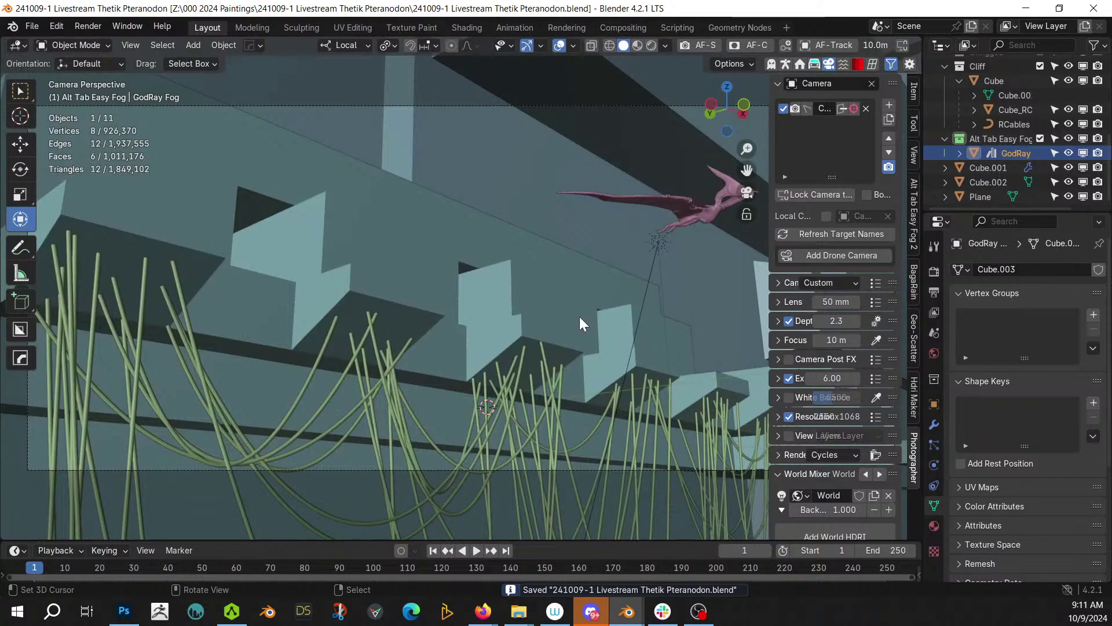
{"action": "middle_click_drag", "start_coordinate": [568, 315], "coordinate": [592, 379]}
{"action": "left_click", "coordinate": [509, 283]}
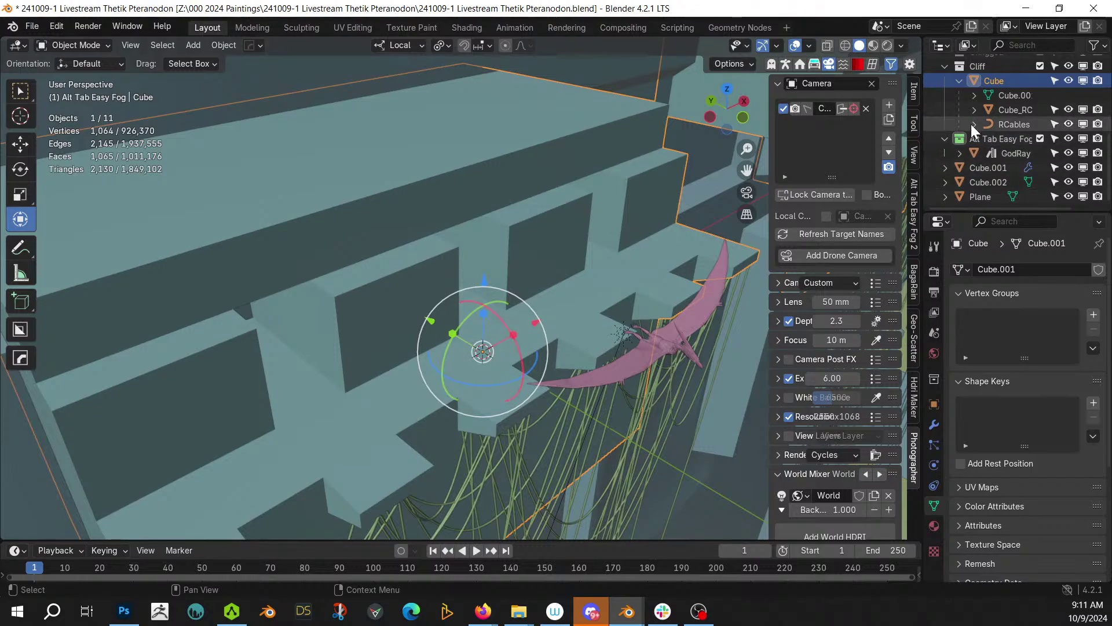
{"action": "left_click", "coordinate": [1002, 109]}
{"action": "middle_click_drag", "start_coordinate": [380, 324], "coordinate": [325, 461]}
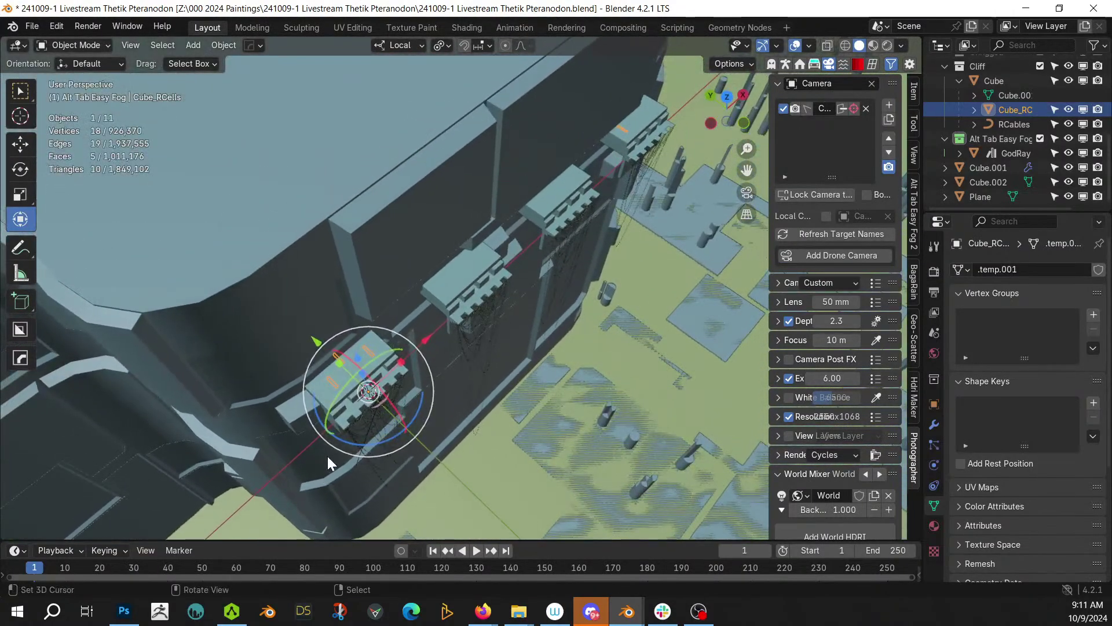
{"action": "left_click_drag", "start_coordinate": [316, 343], "coordinate": [321, 350]}
{"action": "middle_click_drag", "start_coordinate": [321, 350], "coordinate": [385, 211]}
{"action": "key", "text": "KP_0"}
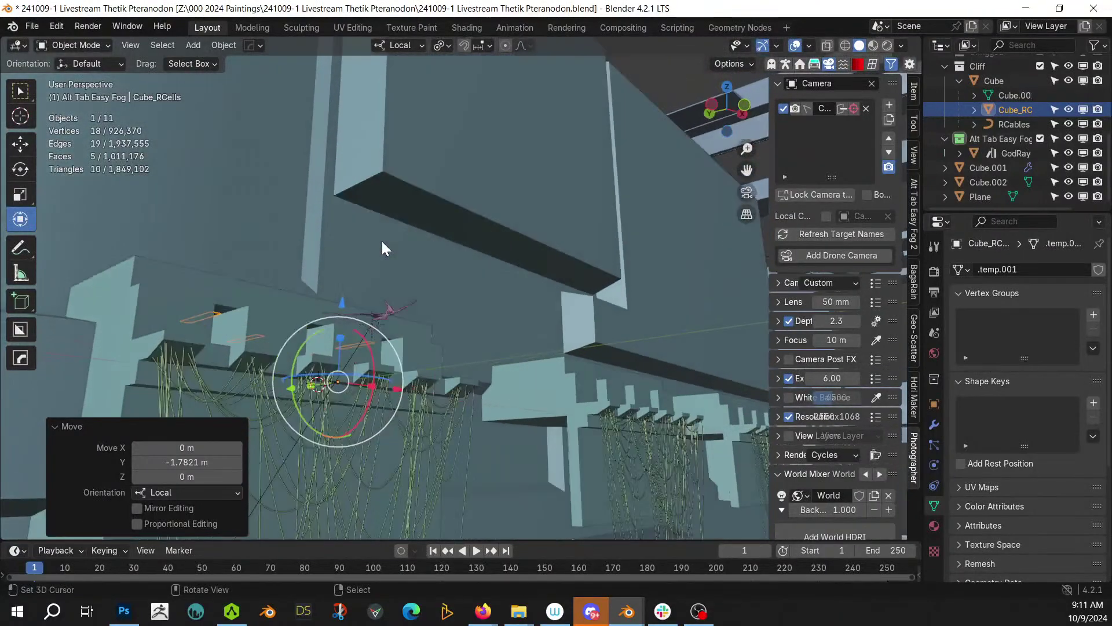
{"action": "key", "text": "z"}
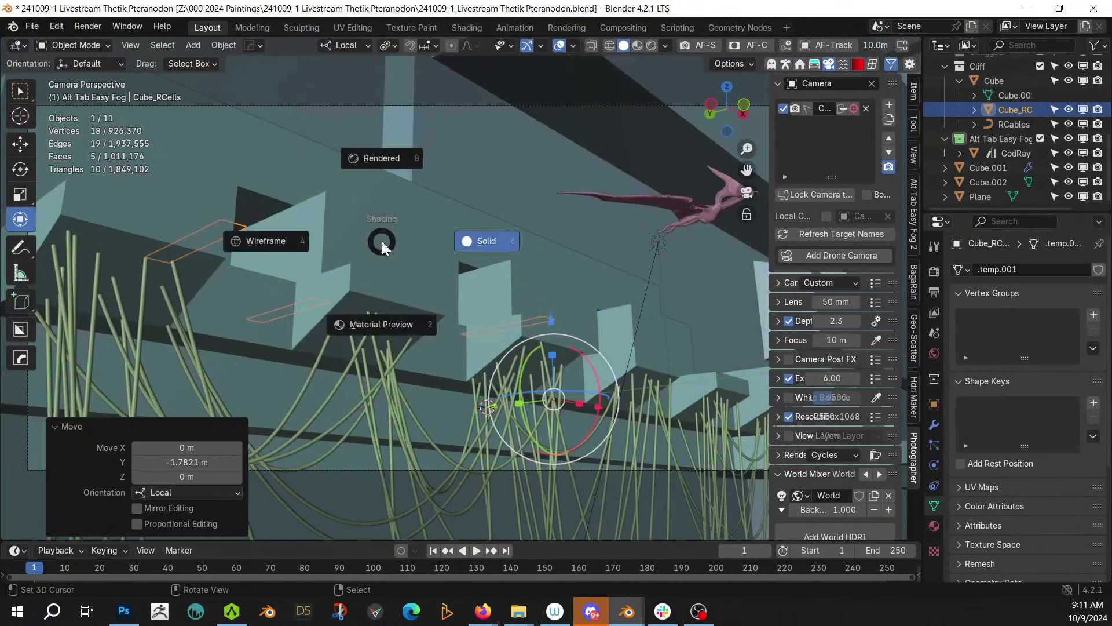
{"action": "key", "text": "8"}
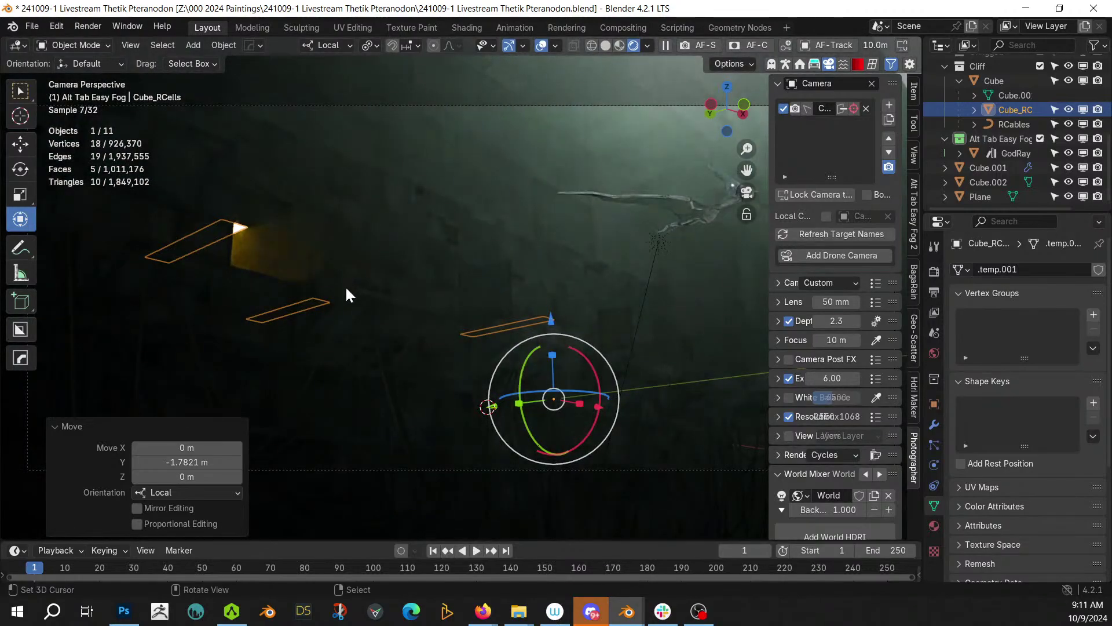
- Check the wide camera framing around the glowing panels and the pteranodon, and save the file
{"action": "middle_click_drag", "start_coordinate": [355, 282], "coordinate": [289, 286], "text": "shift"}
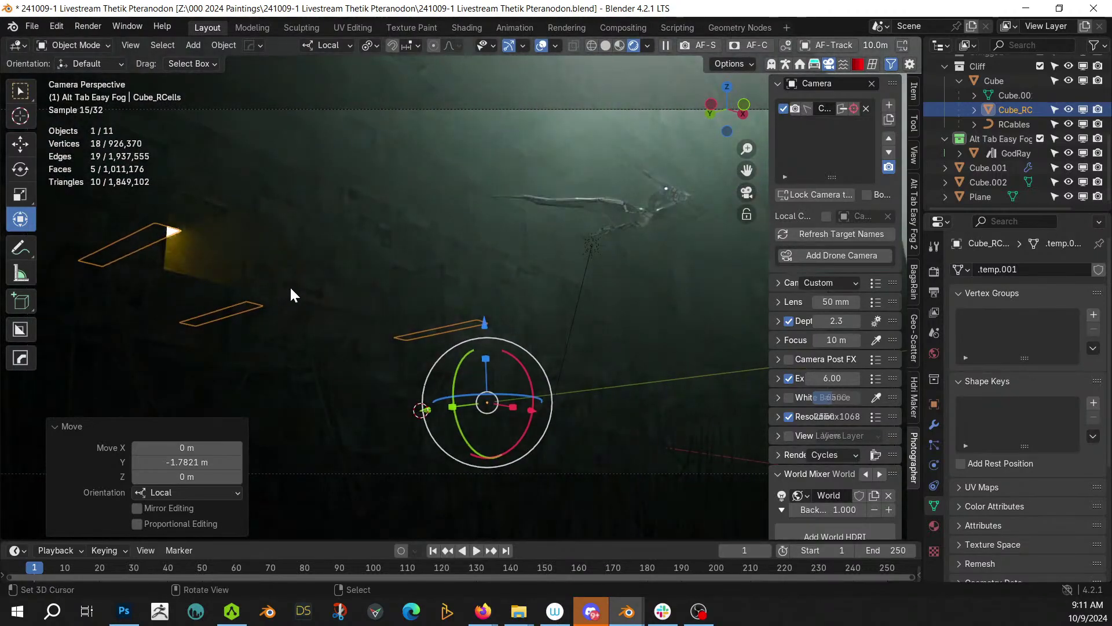
{"action": "middle_click_drag", "start_coordinate": [290, 288], "coordinate": [223, 287], "text": "shift"}
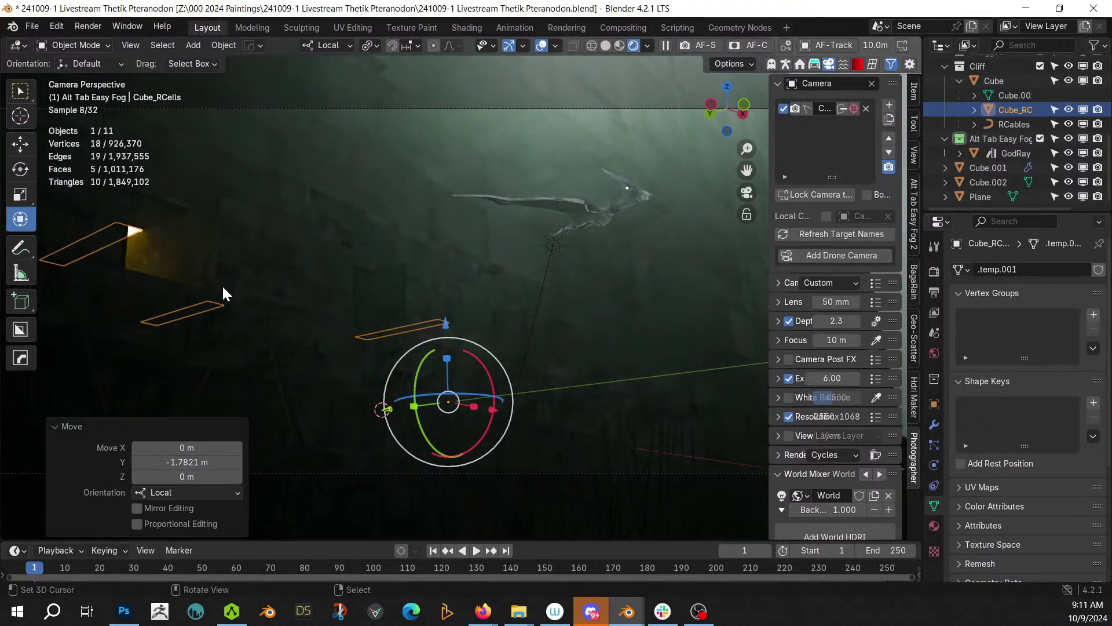
{"action": "key", "text": "ctrl+s"}
{"action": "key", "text": "Home"}
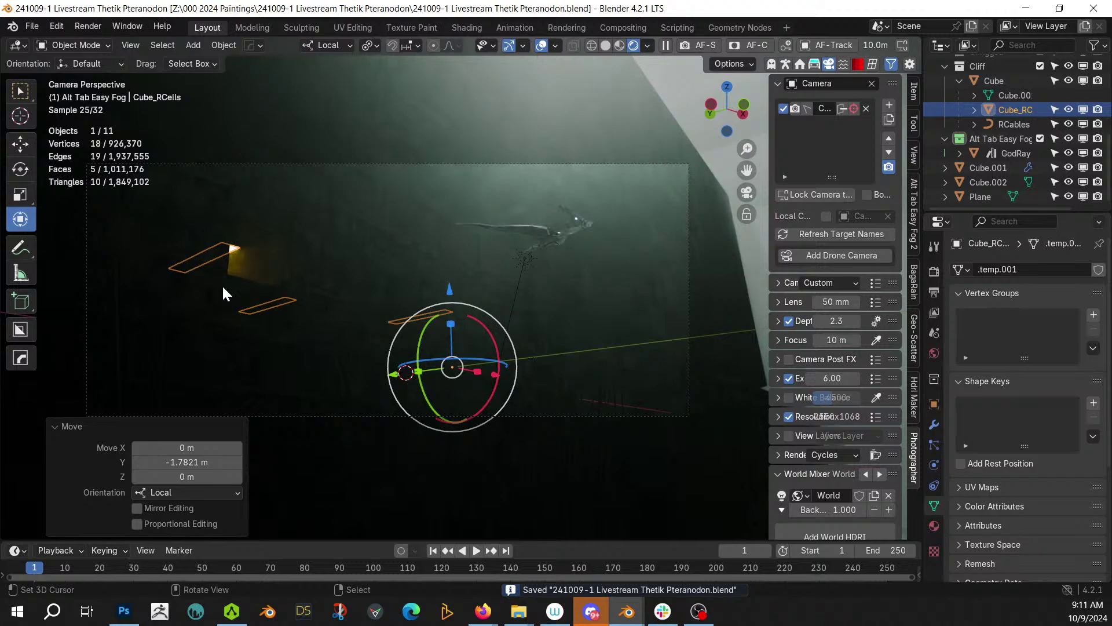
- Select the GodRay Fog and try its density at 0.01, followed by 0.02
{"action": "scroll", "coordinate": [597, 369], "scroll_direction": "up", "scroll_amount": 3}
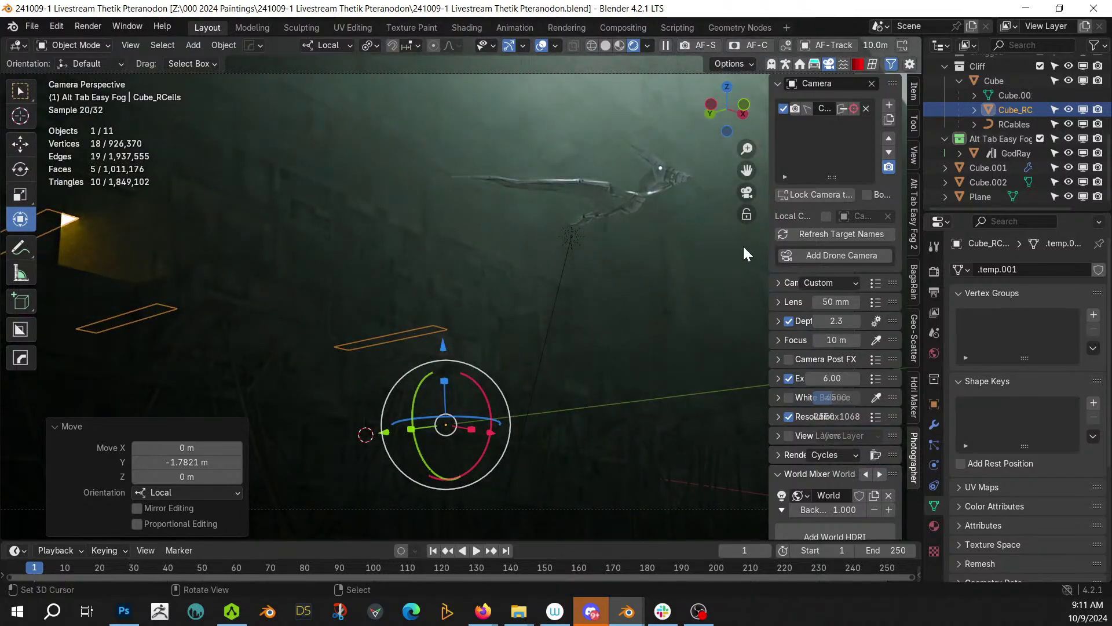
{"action": "left_click", "coordinate": [915, 210]}
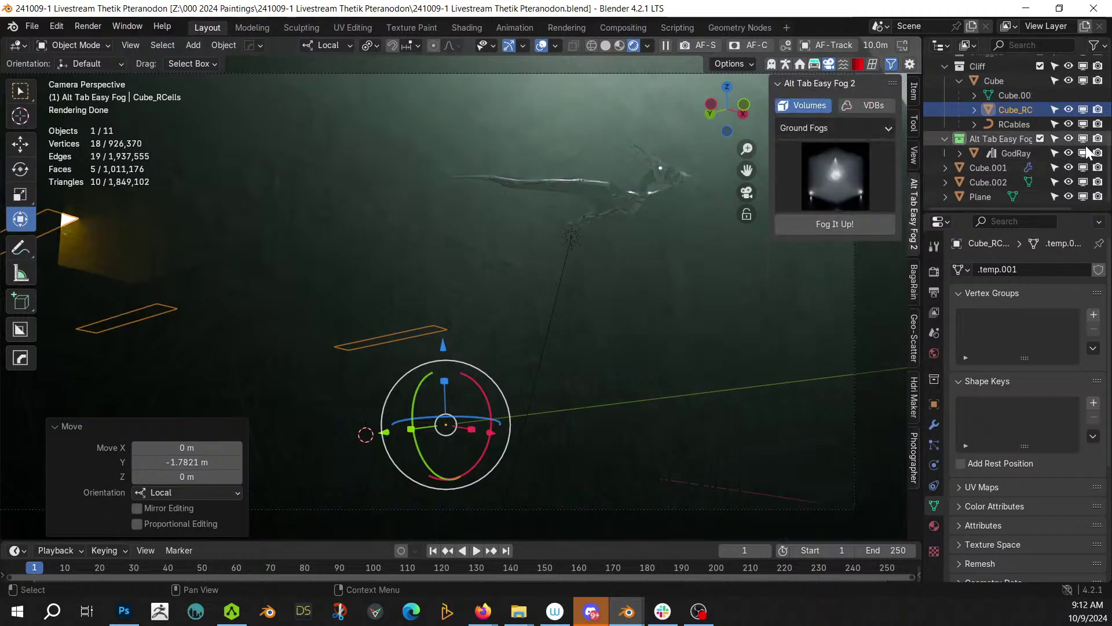
{"action": "left_click", "coordinate": [1028, 151]}
{"action": "left_click", "coordinate": [862, 331]}
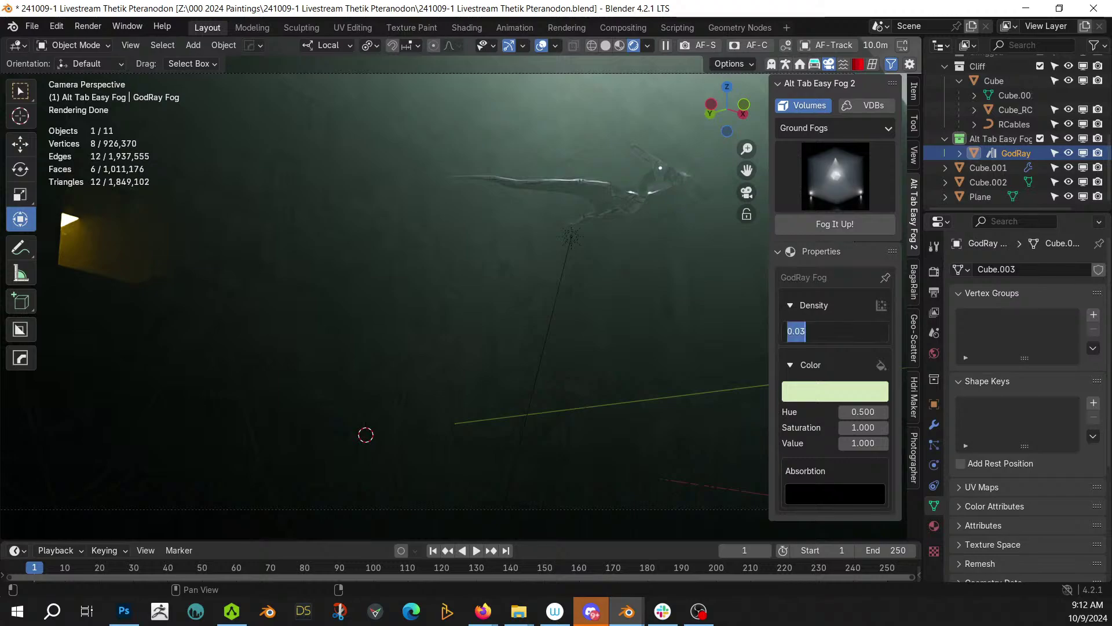
{"action": "type", "text": "0.01"}
{"action": "key", "text": "Return"}
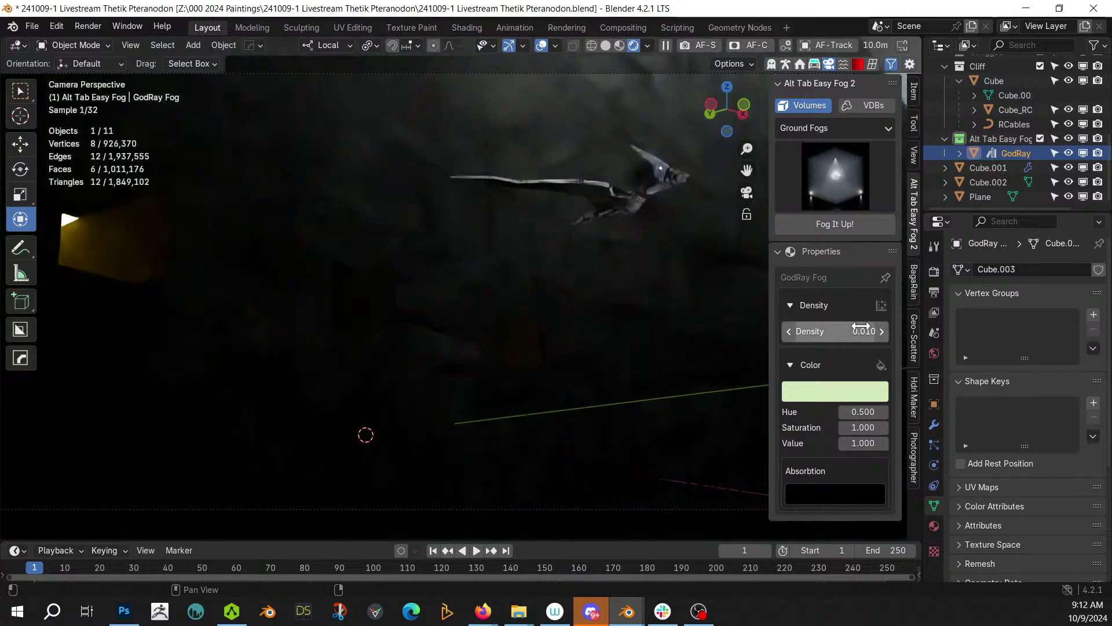
{"action": "left_click", "coordinate": [860, 330]}
{"action": "type", "text": "0.02"}
{"action": "key", "text": "Return"}
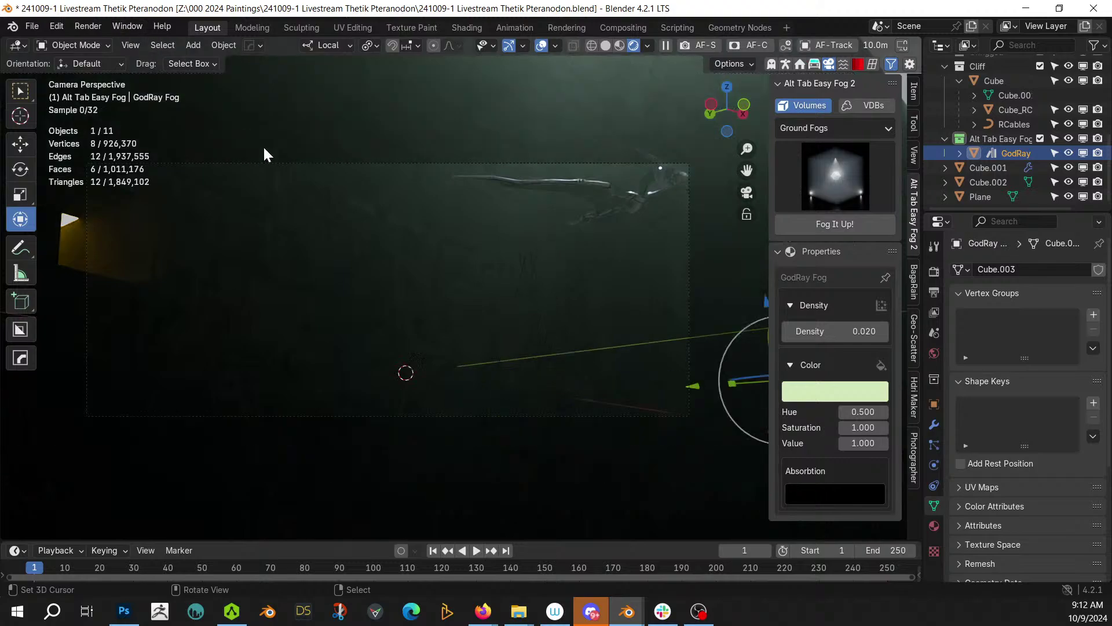
- Set the GodRay Fog density to 0.025 and save the file
{"action": "scroll", "coordinate": [332, 199], "scroll_direction": "down", "scroll_amount": 2}
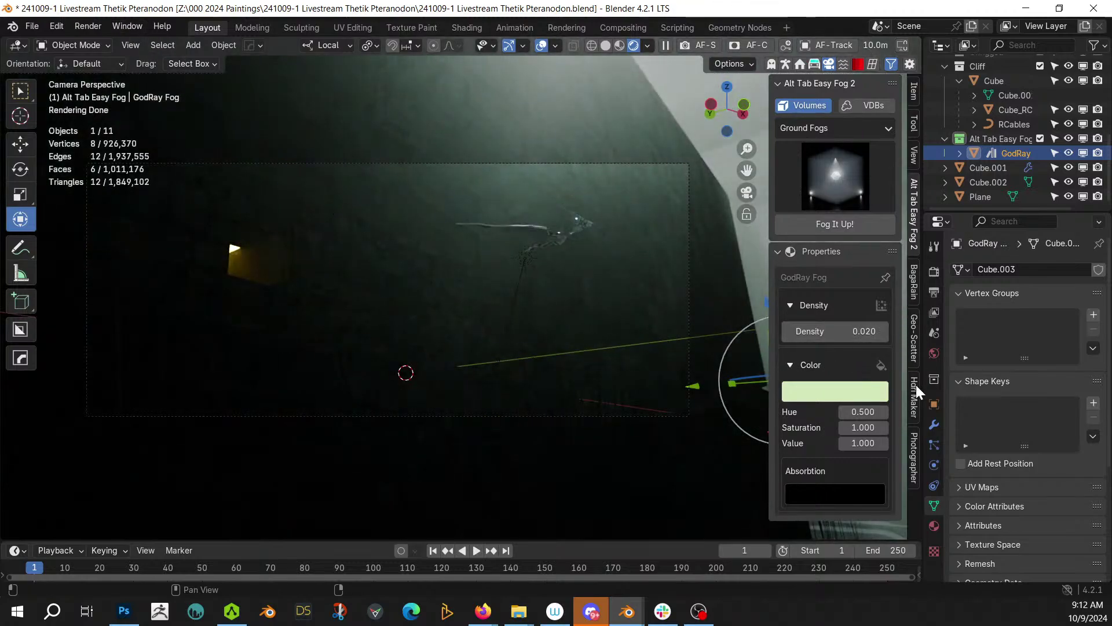
{"action": "left_click", "coordinate": [887, 333]}
{"action": "key", "text": "BackSpace"}
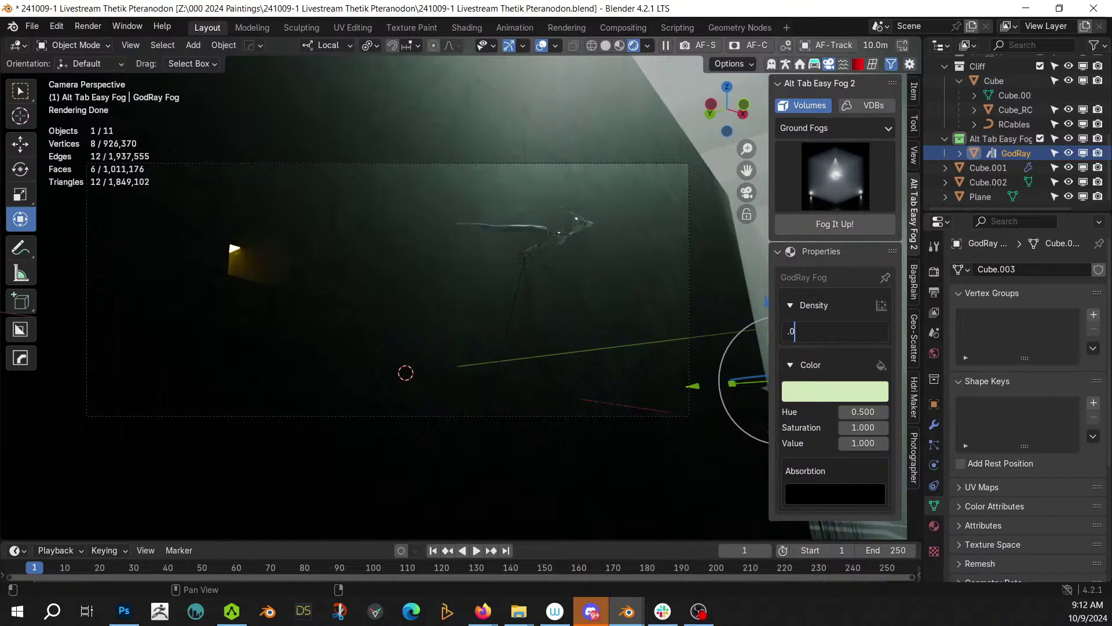
{"action": "type", "text": ".025"}
{"action": "key", "text": "Return"}
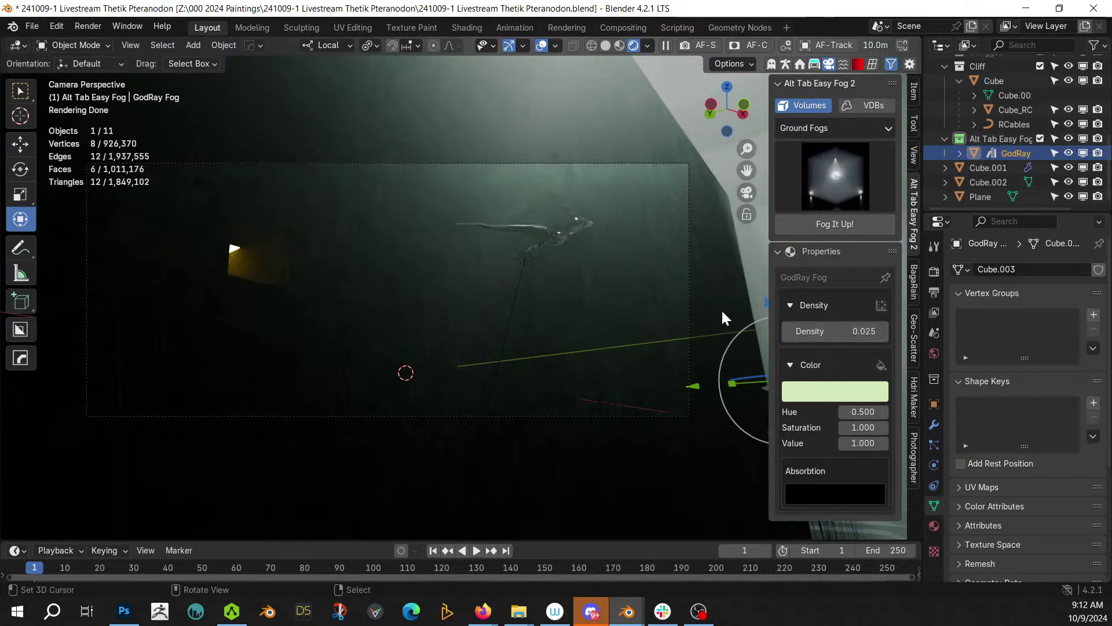
{"action": "scroll", "coordinate": [640, 296], "scroll_direction": "up", "scroll_amount": 1}
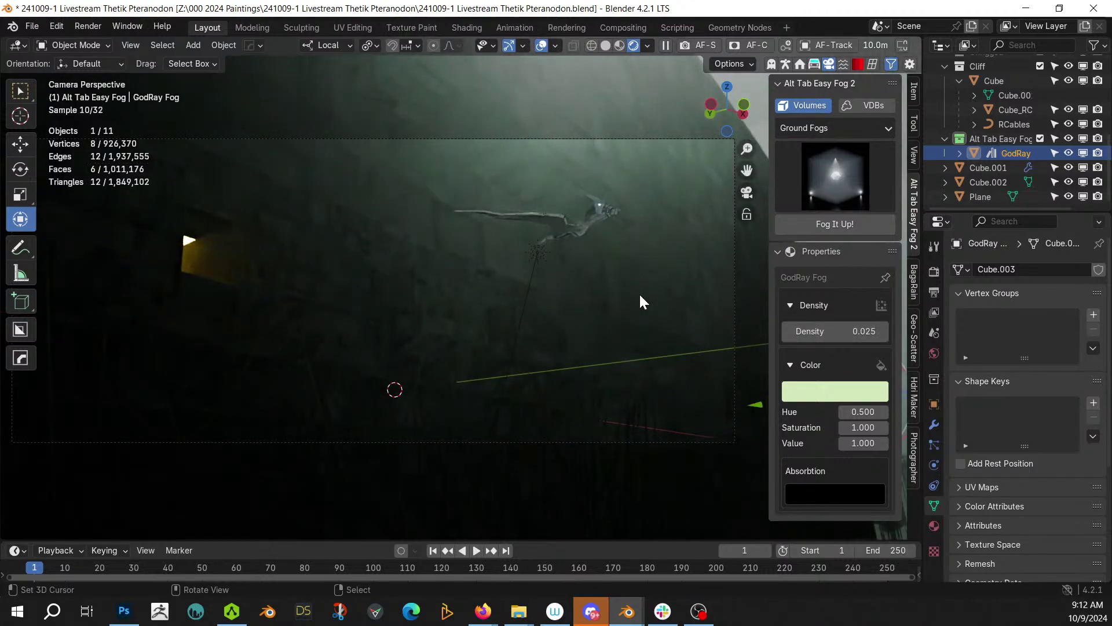
{"action": "key", "text": "ctrl+s"}
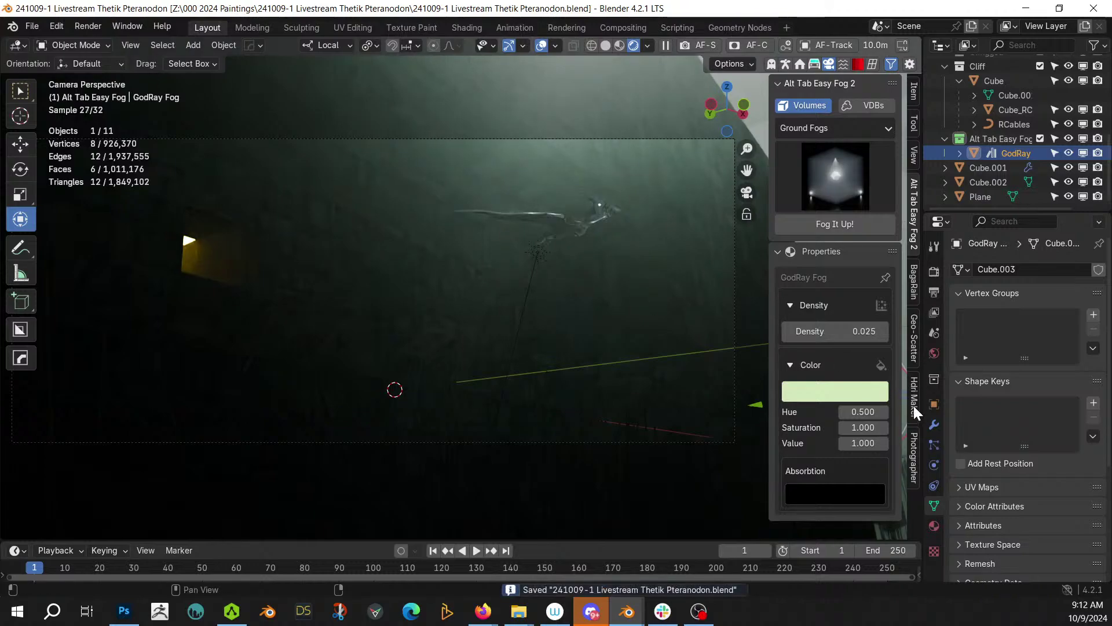
- Set the camera's exposure value to 5.5 and slightly reframe with walk navigation, keeping the pteranodon in the upper right of the frame
{"action": "left_click", "coordinate": [909, 444]}
{"action": "left_click", "coordinate": [834, 378]}
{"action": "type", "text": "5.5"}
{"action": "key", "text": "Return"}
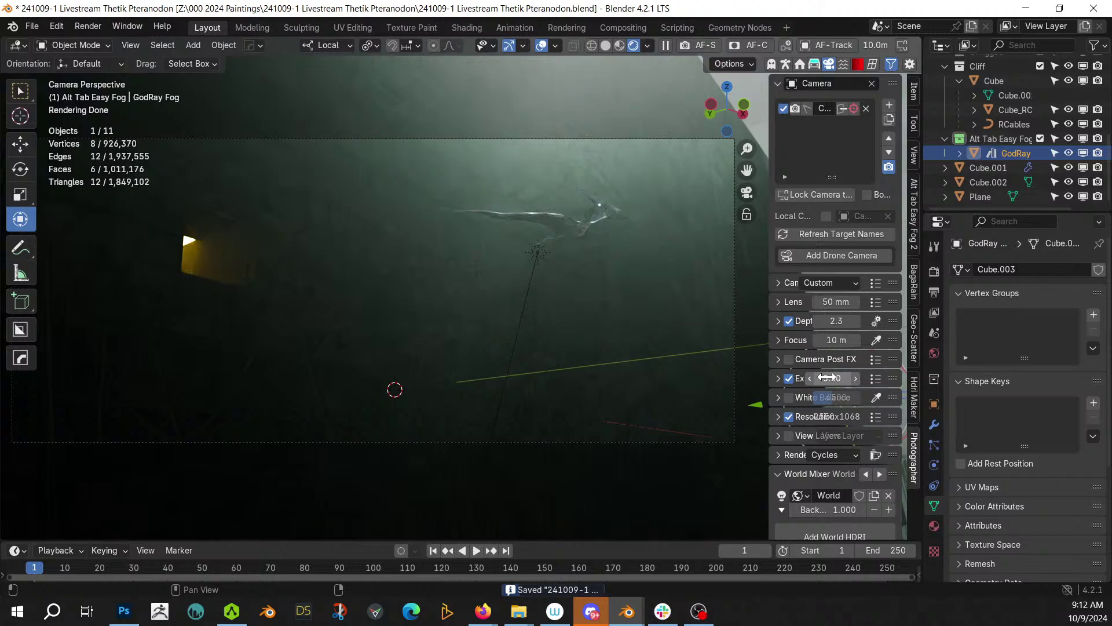
{"action": "scroll", "coordinate": [651, 271], "scroll_direction": "down", "scroll_amount": 3}
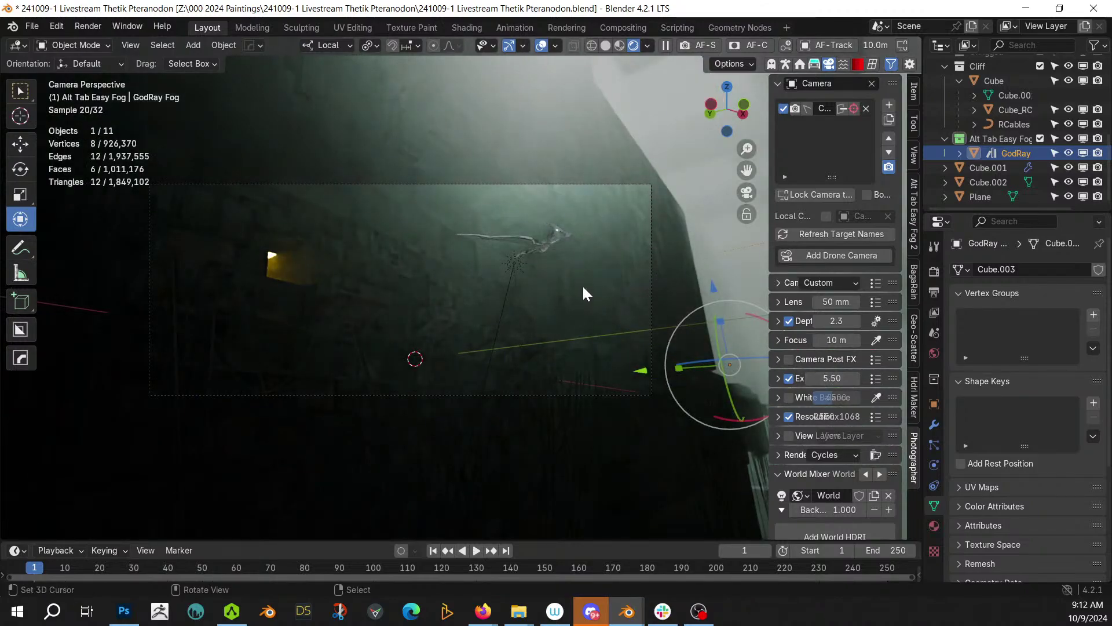
{"action": "key", "text": "shift+grave"}
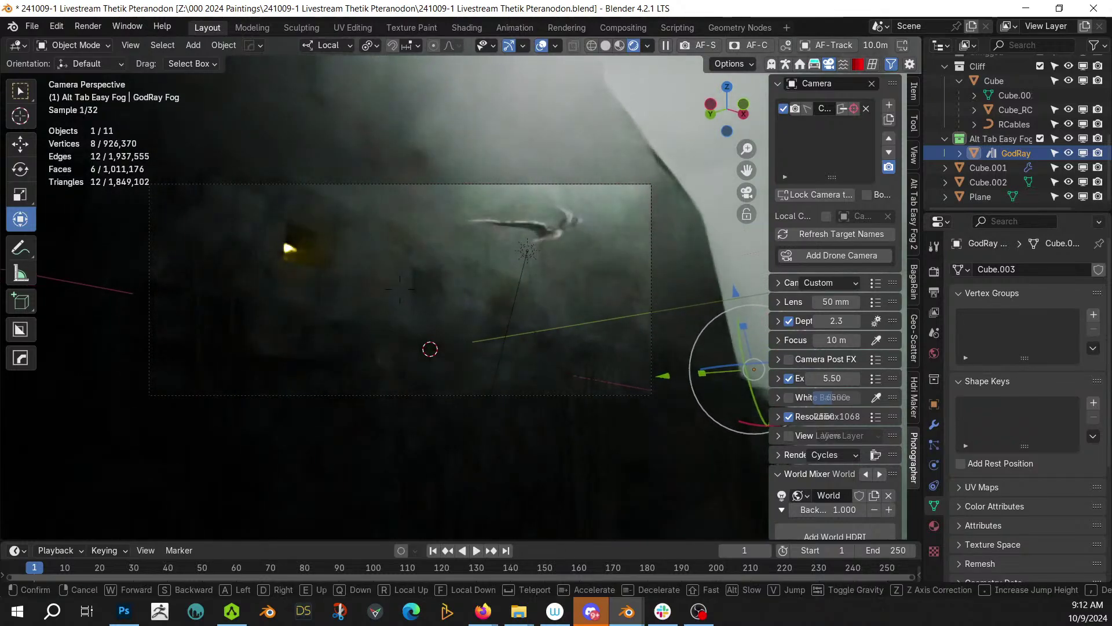
{"action": "left_click", "coordinate": [550, 297]}
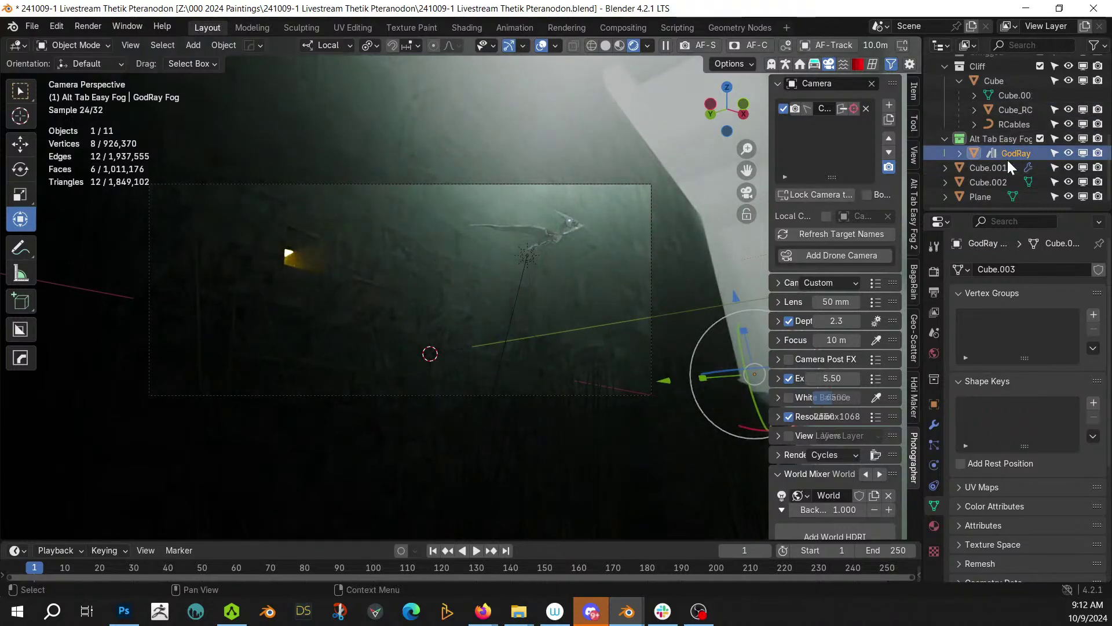
- Rotate the Sun light about 2.95° around its local Y axis and about 25.7° around its local X axis
{"action": "scroll", "coordinate": [993, 181], "scroll_direction": "up", "scroll_amount": 5}
{"action": "left_click", "coordinate": [984, 109]}
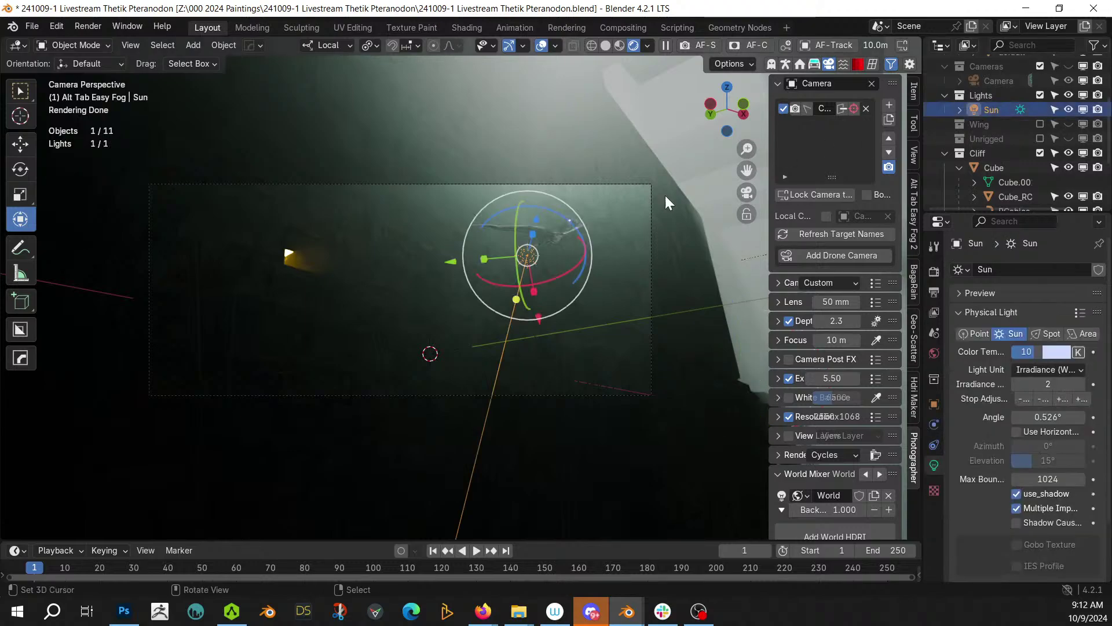
{"action": "left_click_drag", "start_coordinate": [517, 220], "coordinate": [523, 229]}
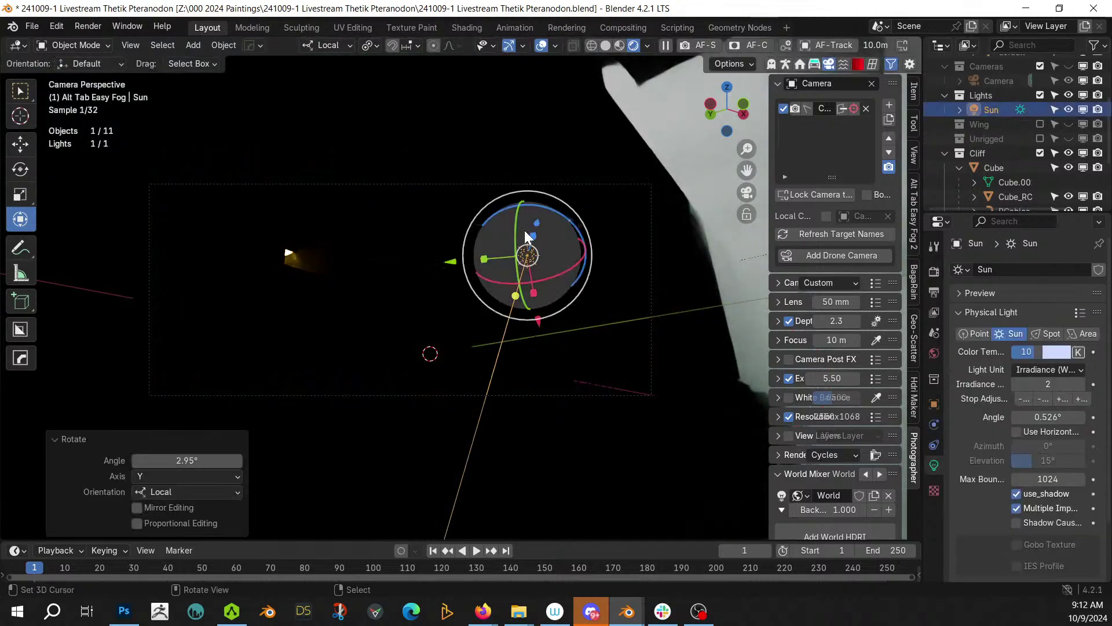
{"action": "left_click_drag", "start_coordinate": [565, 272], "coordinate": [541, 270]}
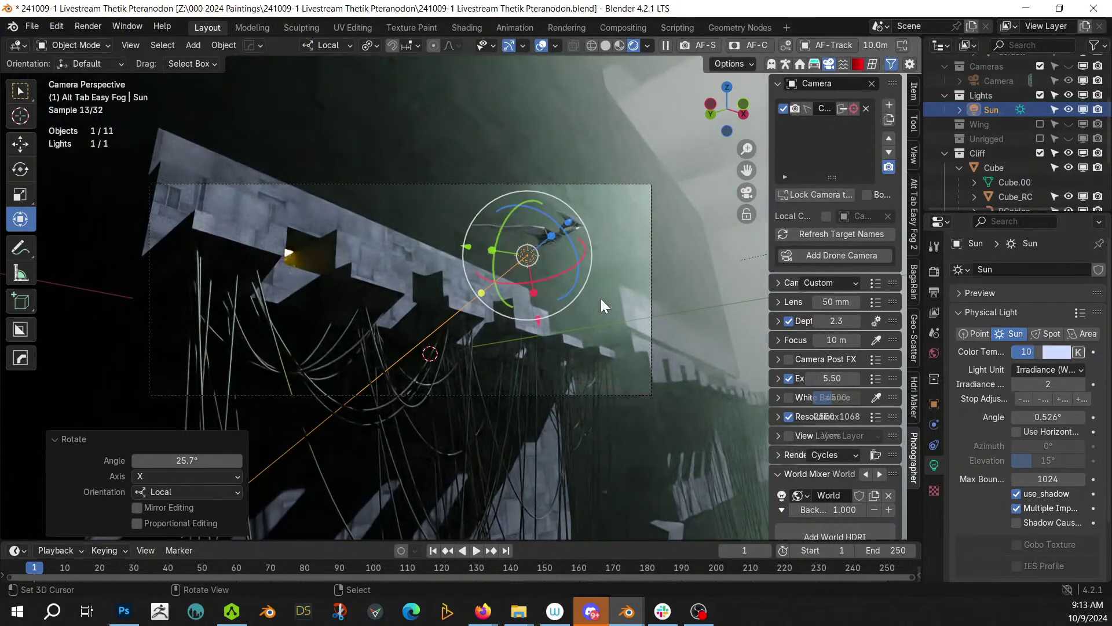
- Set the camera's exposure value to 7
{"action": "scroll", "coordinate": [599, 299], "scroll_direction": "up", "scroll_amount": 2}
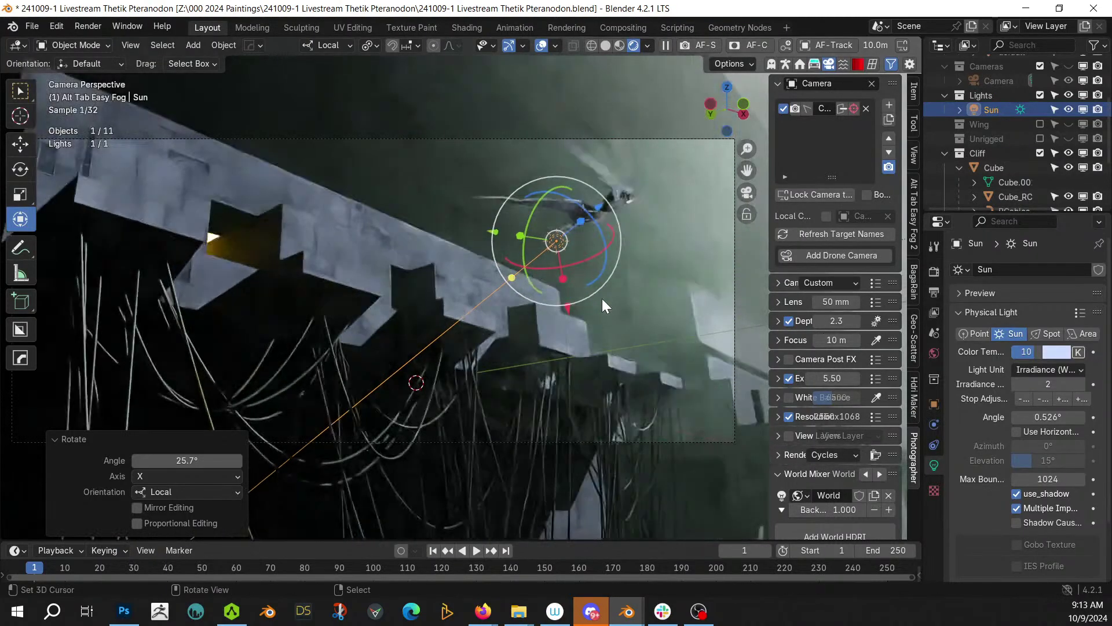
{"action": "left_click", "coordinate": [830, 377]}
{"action": "key", "text": "Return"}
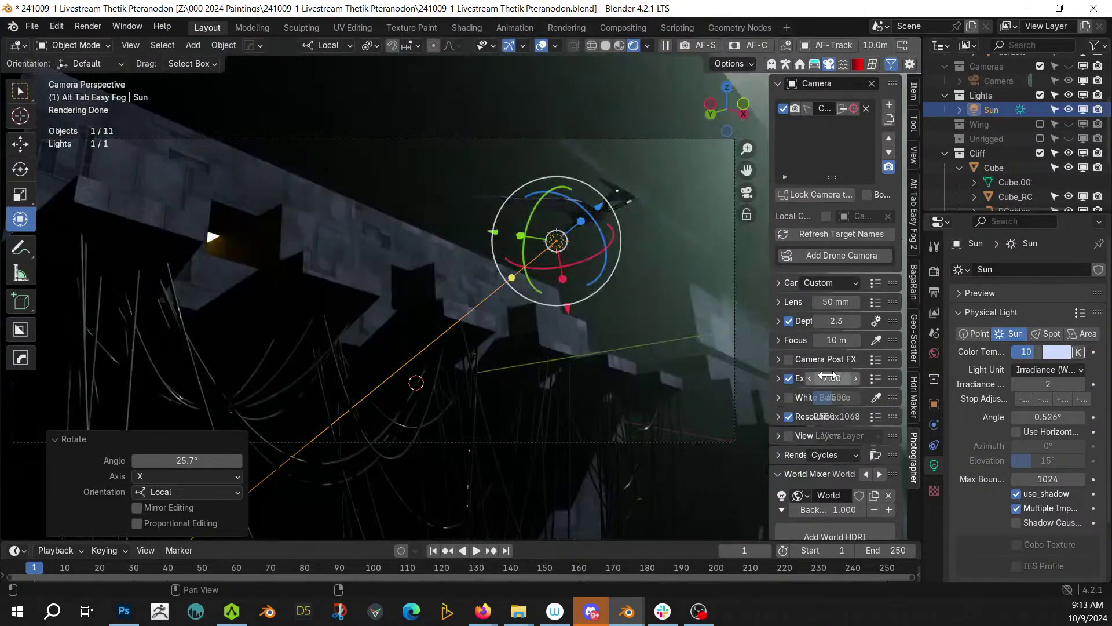
- Select the pteranodon mesh, collapse the Cube and Armature hierarchies in the outliner, and undo the mesh's deletion
{"action": "left_click", "coordinate": [537, 175]}
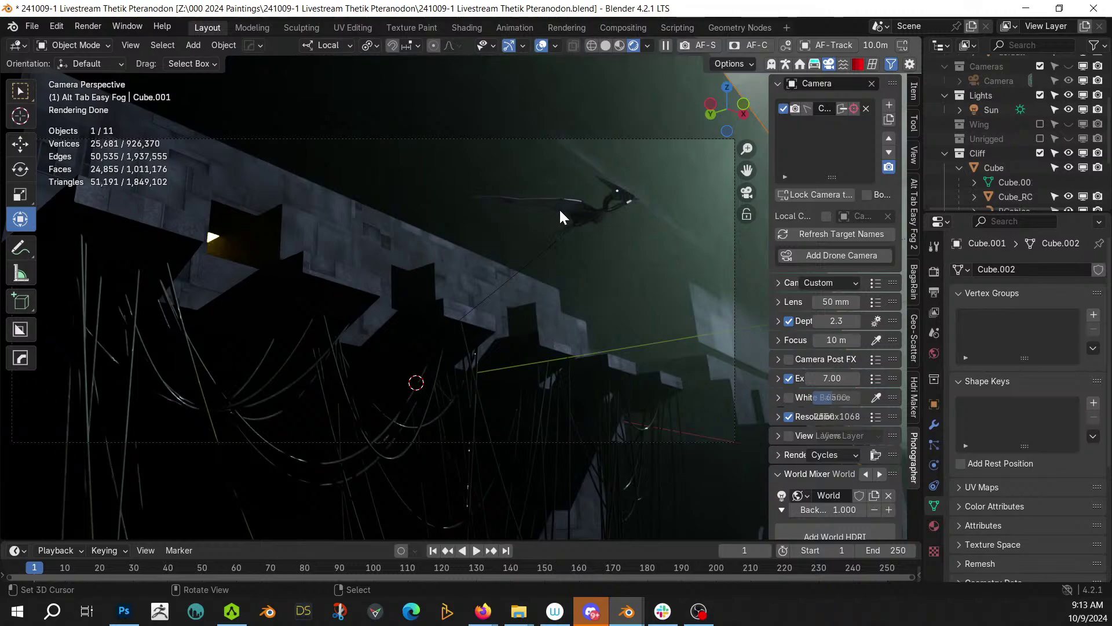
{"action": "scroll", "coordinate": [1019, 134], "scroll_direction": "down", "scroll_amount": 4}
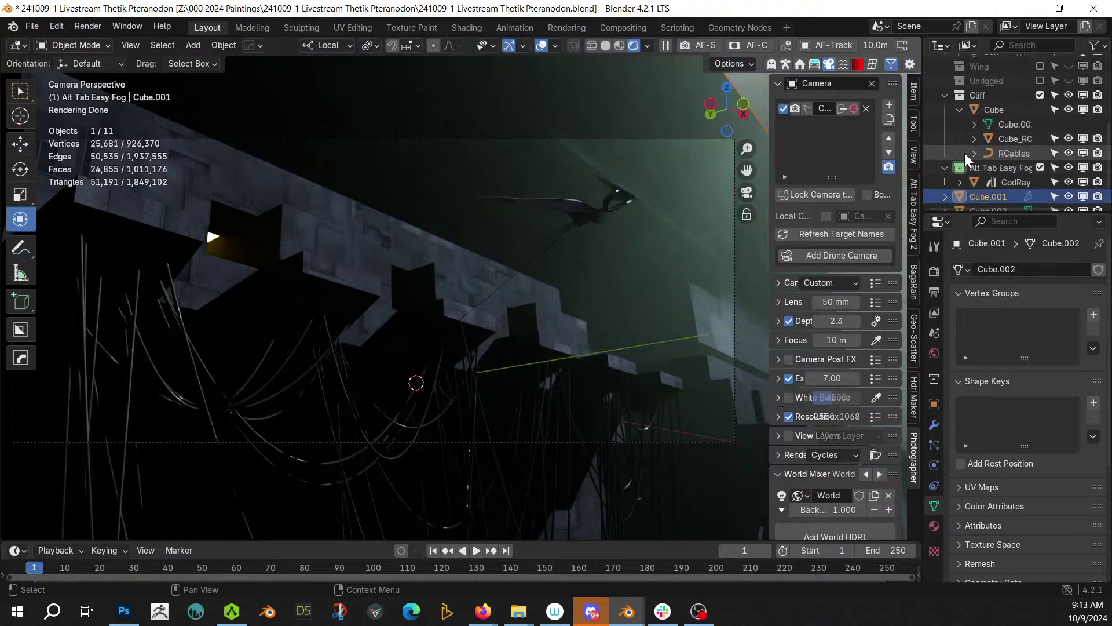
{"action": "left_click", "coordinate": [959, 109]}
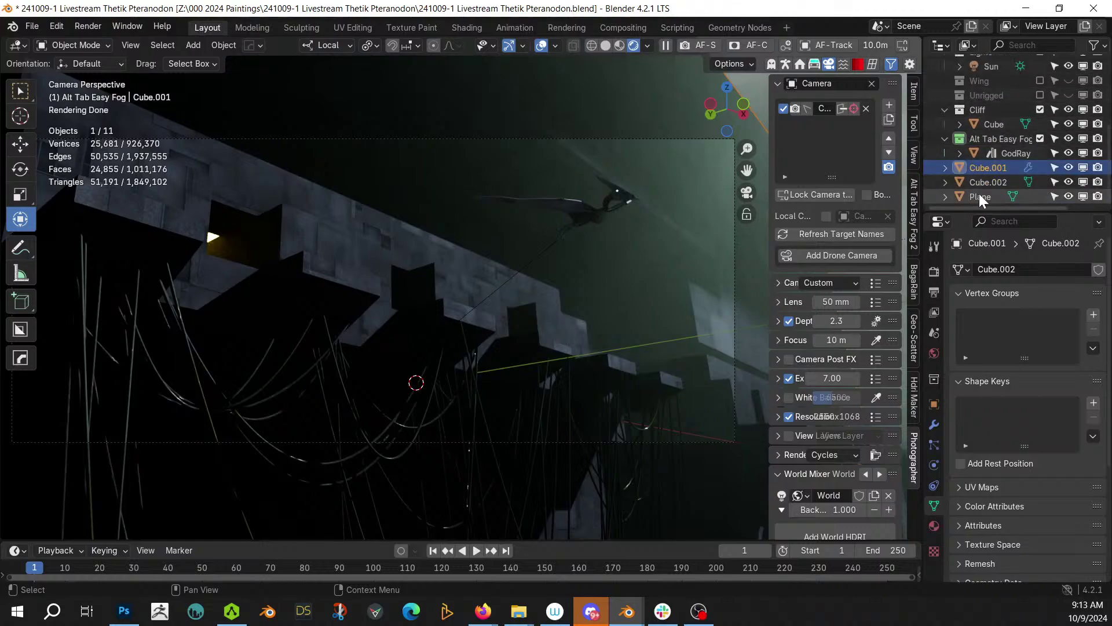
{"action": "right_click", "coordinate": [624, 190]}
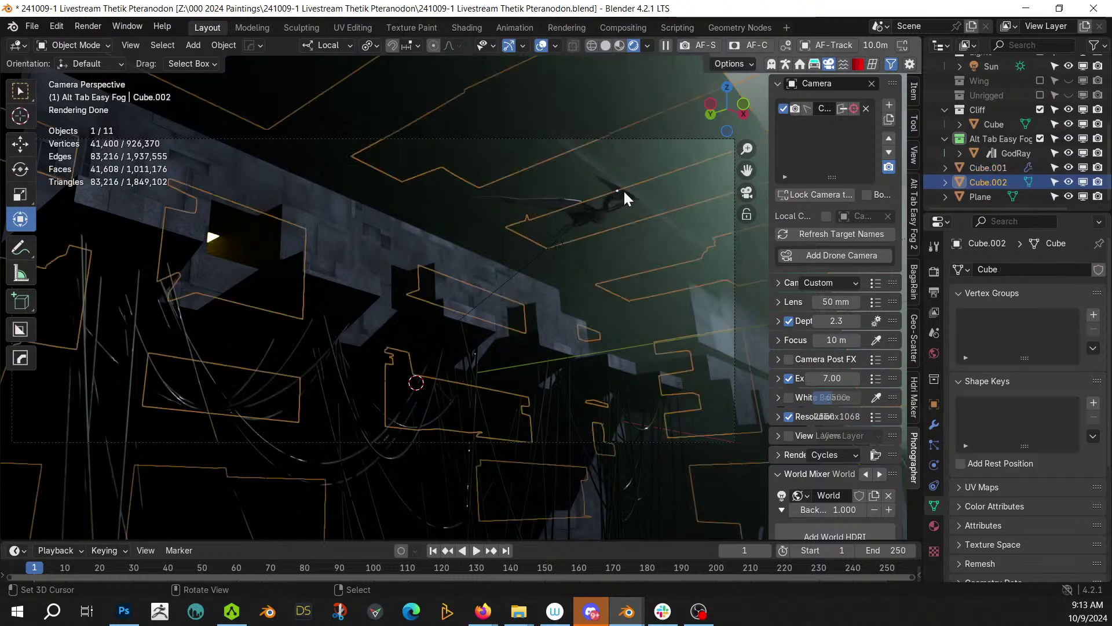
{"action": "right_click", "coordinate": [624, 192]}
{"action": "scroll", "coordinate": [1023, 166], "scroll_direction": "up", "scroll_amount": 5}
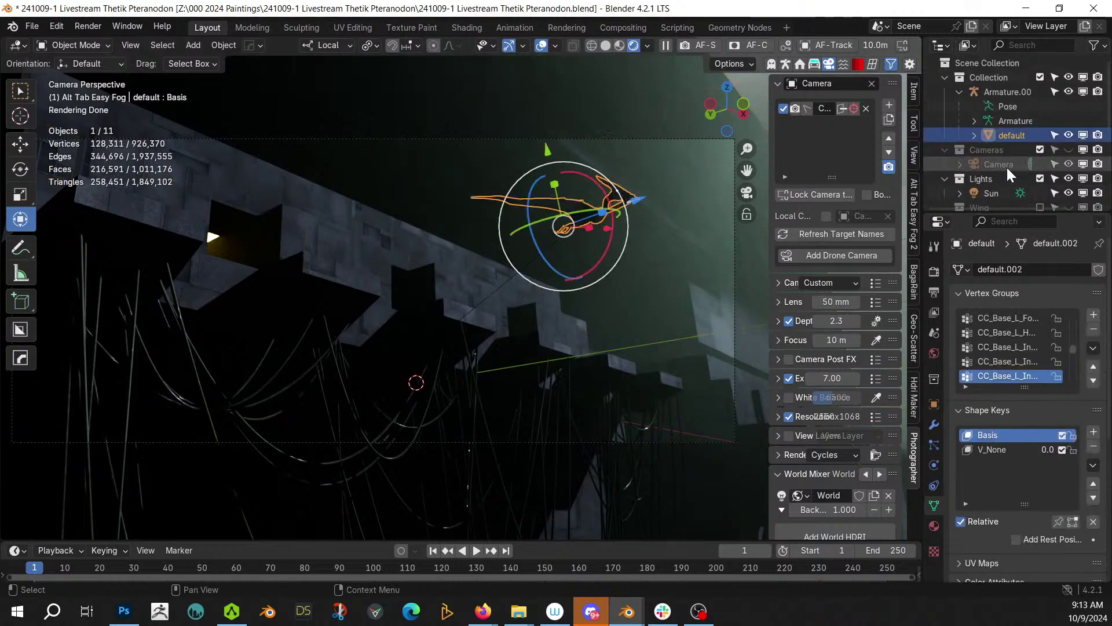
{"action": "left_click", "coordinate": [960, 92]}
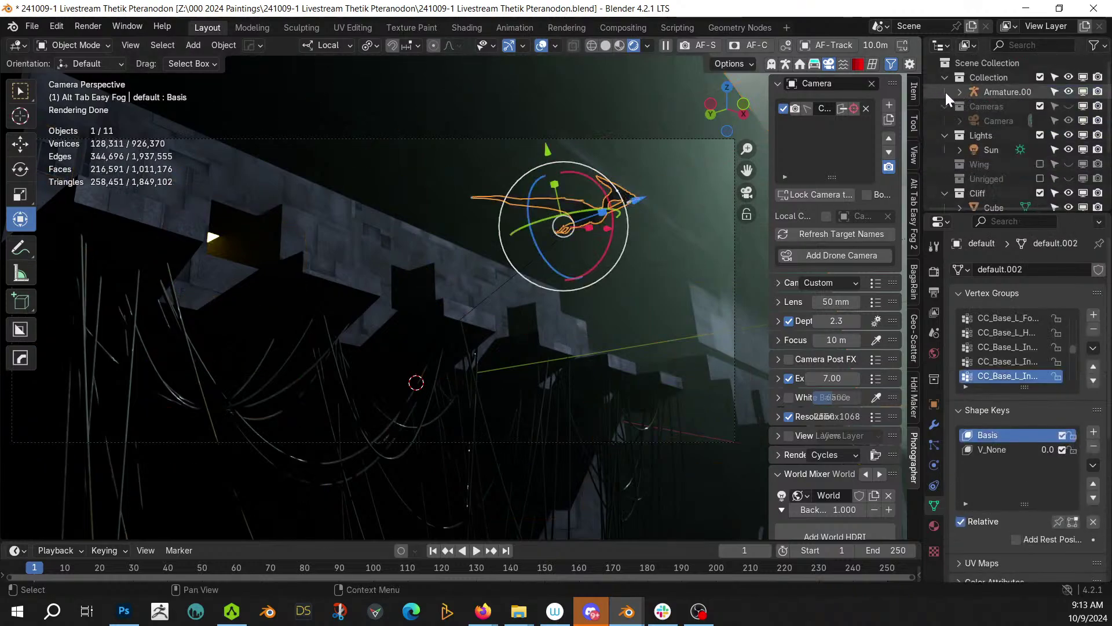
{"action": "right_click", "coordinate": [654, 228]}
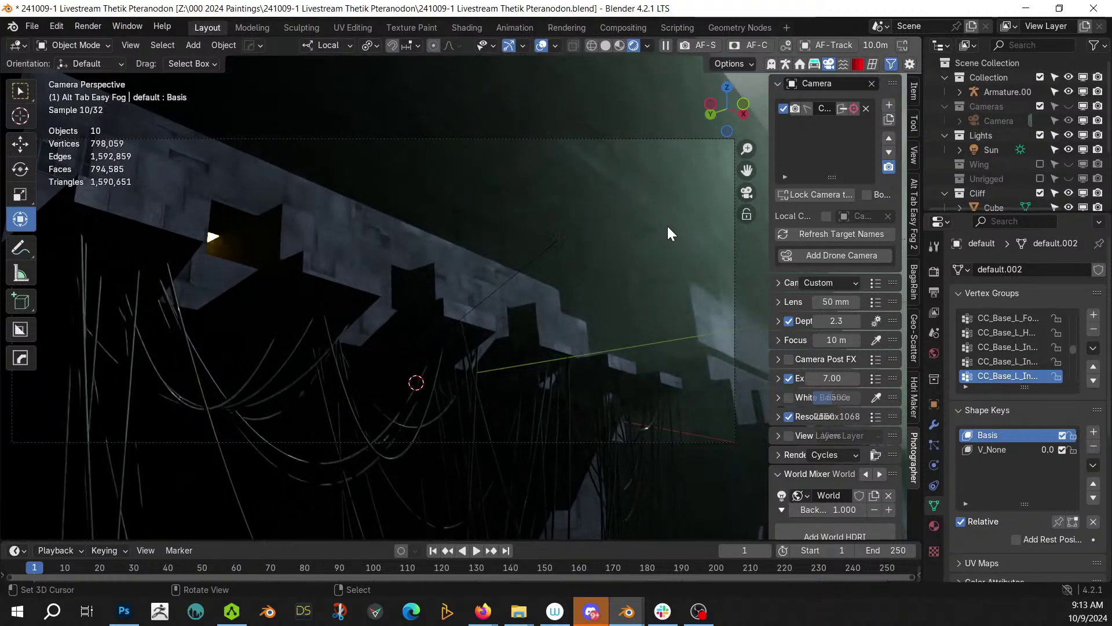
{"action": "key", "text": "ctrl+z"}
- In solid shading, move the pteranodon's armature about 0.69 m in X, -0.82 m in Y and 0.28 m in Z, and return to rendered shading
{"action": "key", "text": "z"}
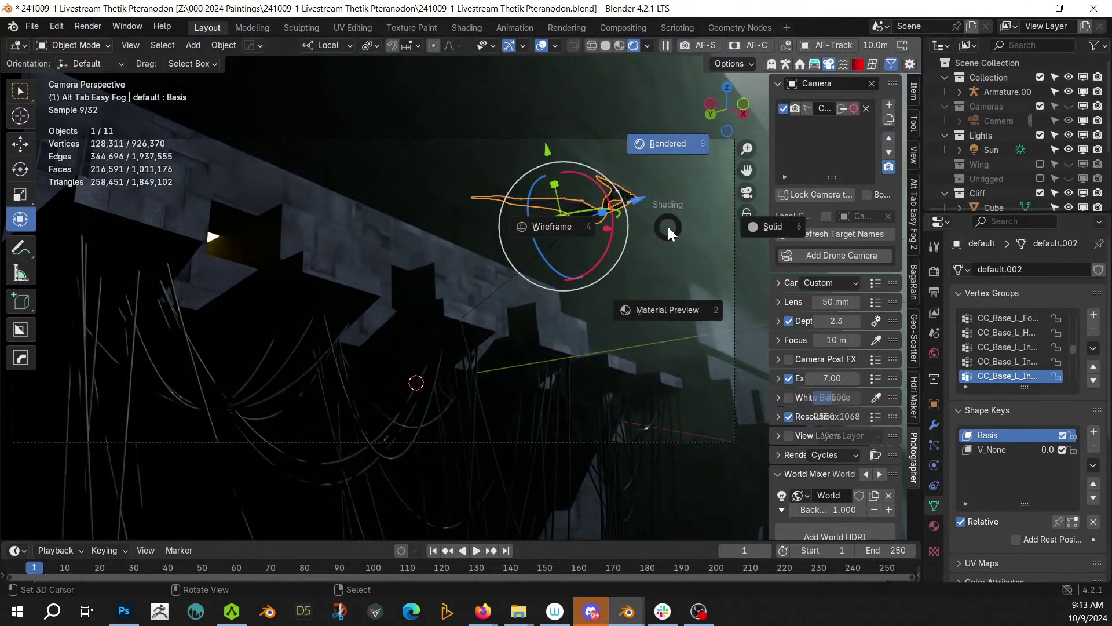
{"action": "key", "text": "6"}
{"action": "left_click", "coordinate": [1002, 92]}
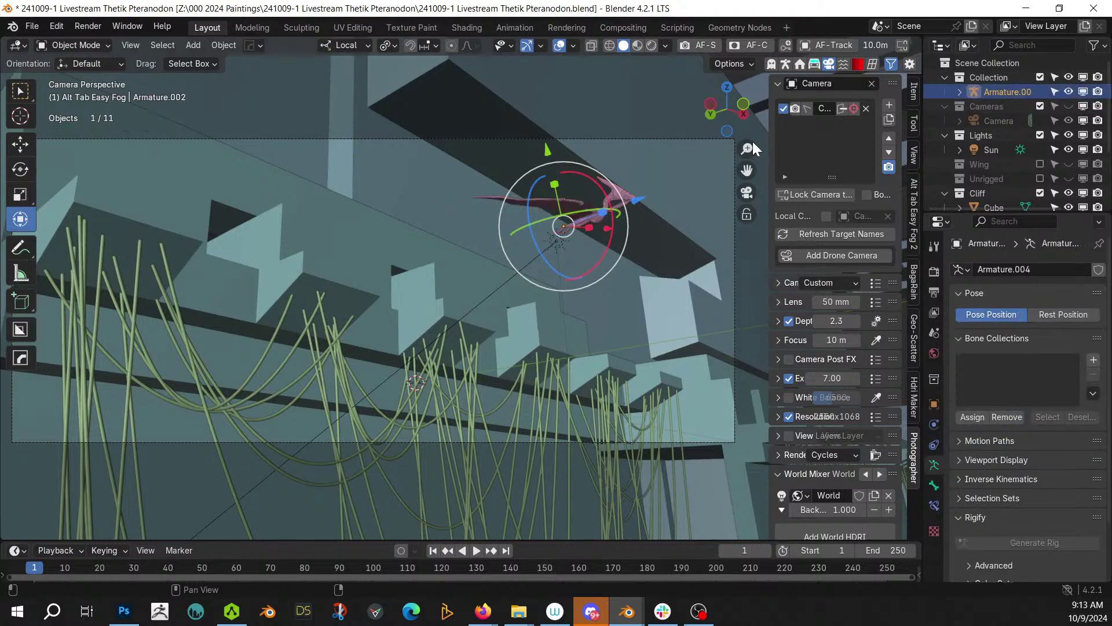
{"action": "key", "text": "g"}
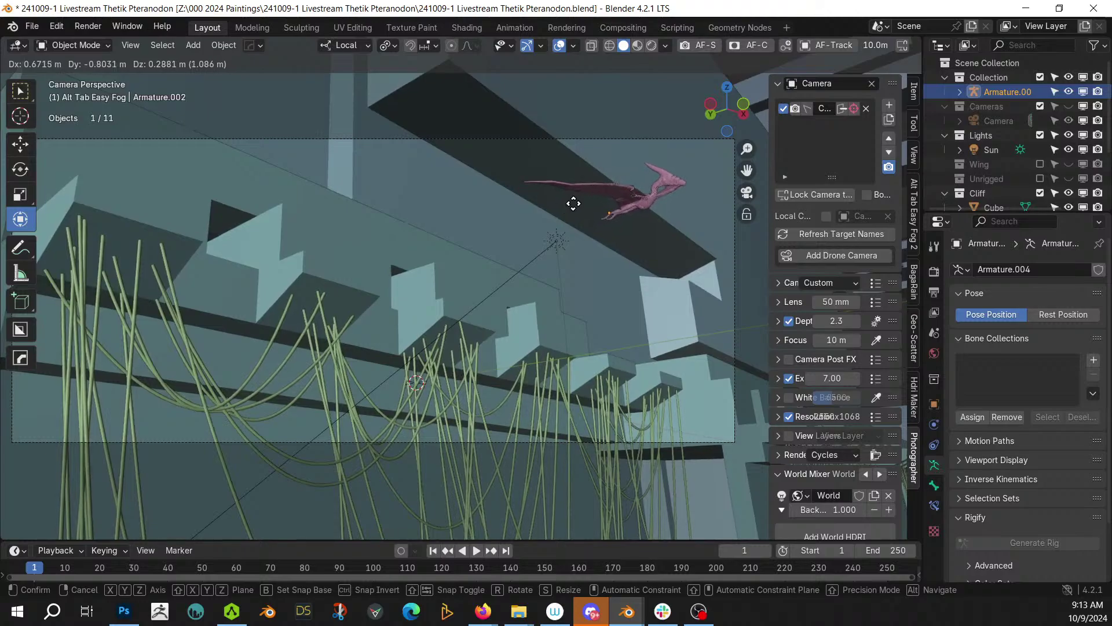
{"action": "left_click", "coordinate": [574, 211]}
{"action": "key", "text": "z"}
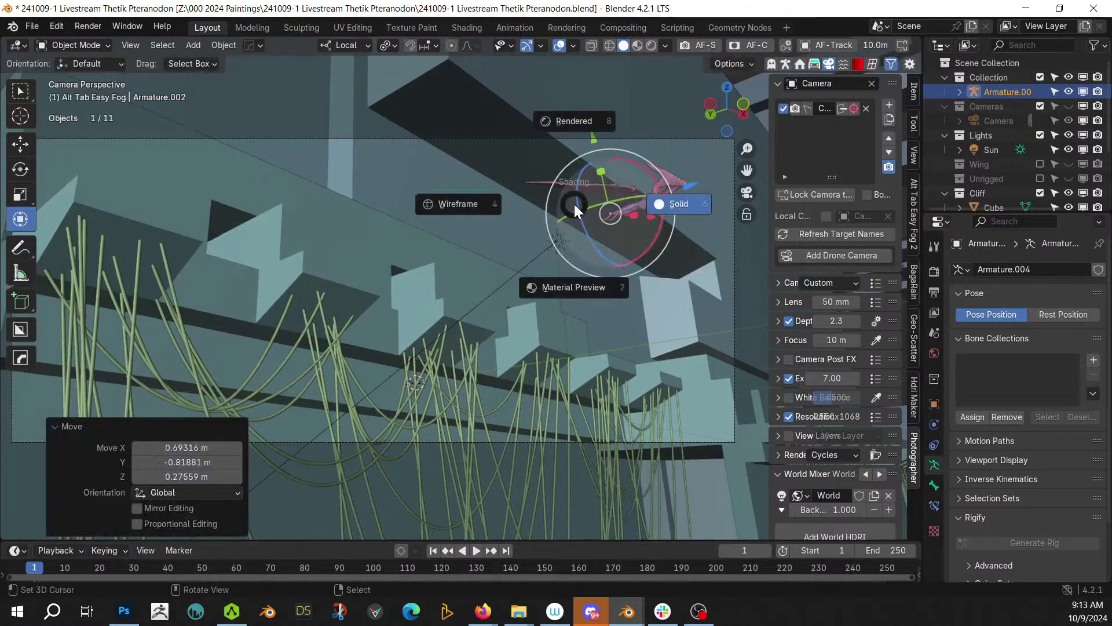
{"action": "key", "text": "8"}
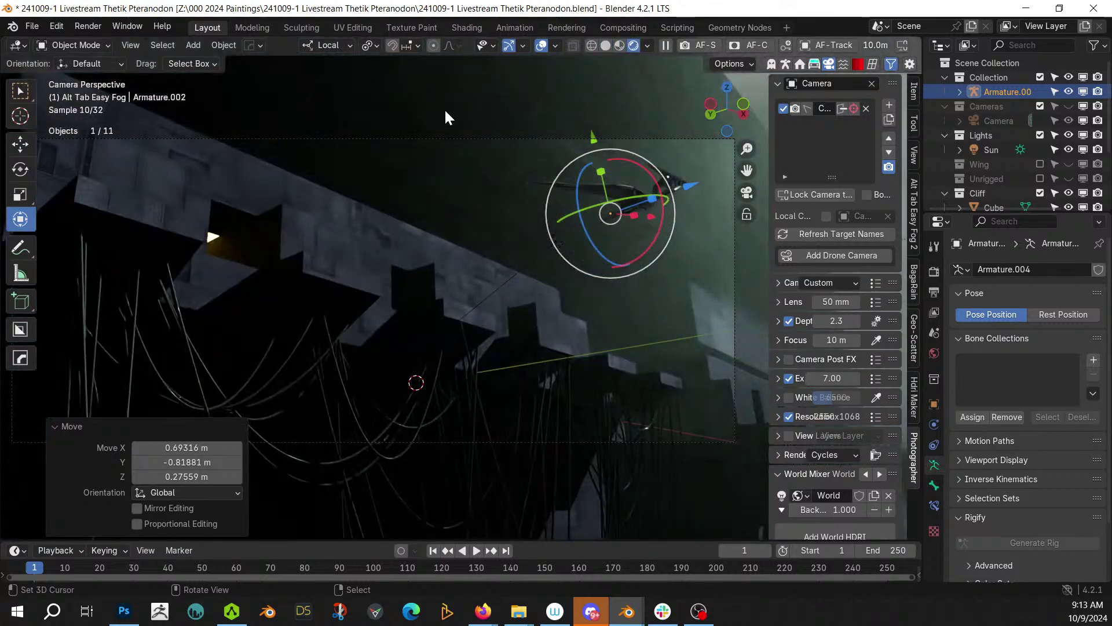
- Set the camera's passepartout opacity to 1.000 and save the file
{"action": "left_click", "coordinate": [325, 217]}
{"action": "scroll", "coordinate": [325, 218], "scroll_direction": "down", "scroll_amount": 2}
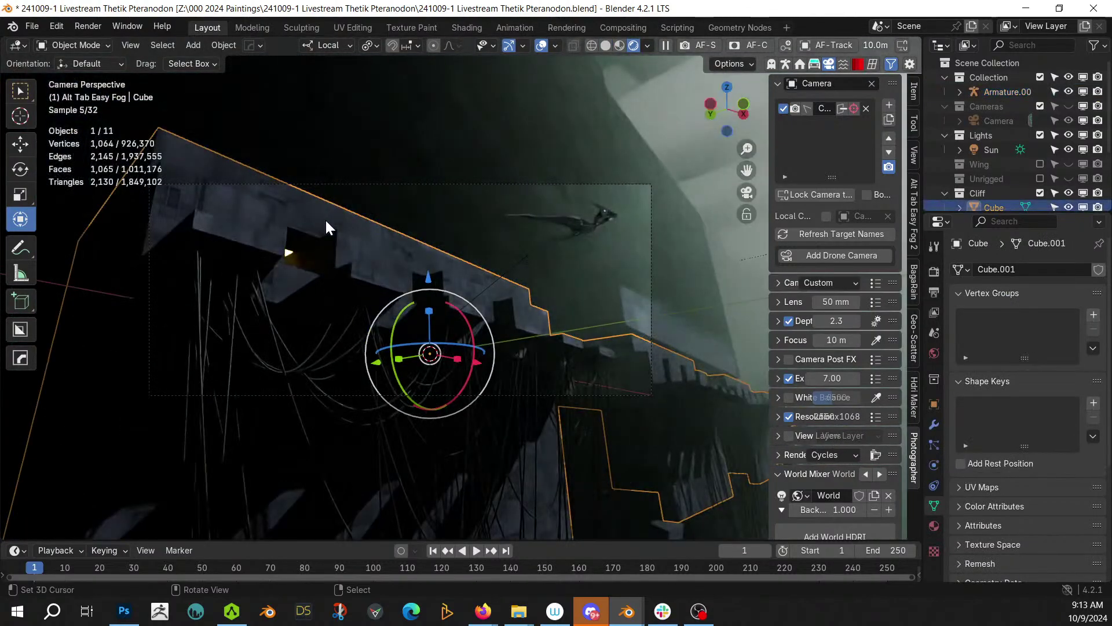
{"action": "left_click", "coordinate": [782, 282]}
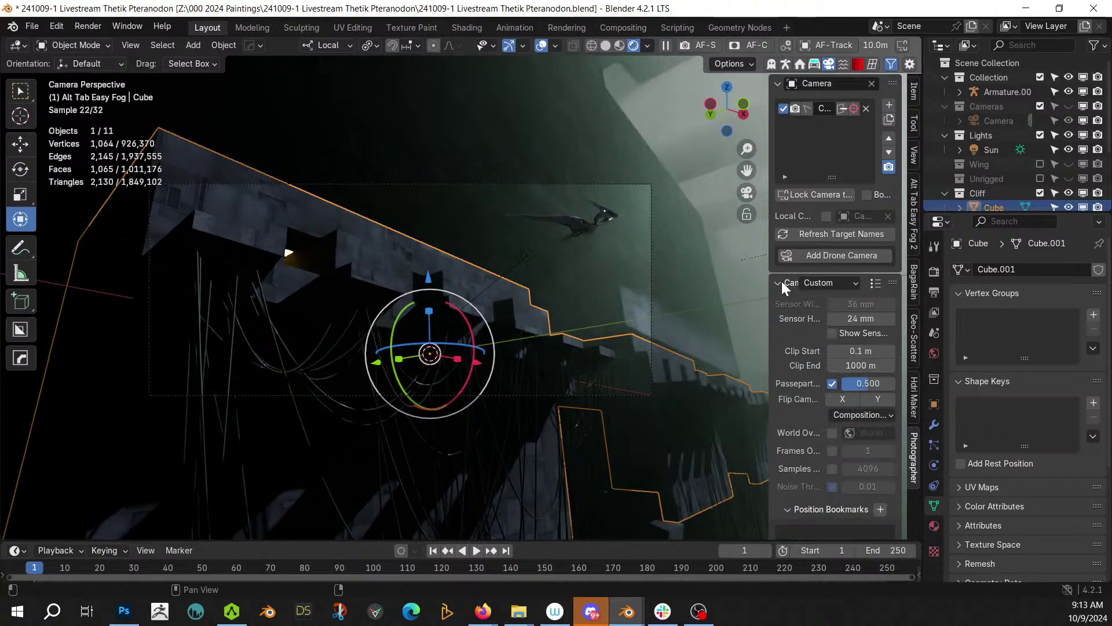
{"action": "left_click_drag", "start_coordinate": [863, 384], "coordinate": [895, 384]}
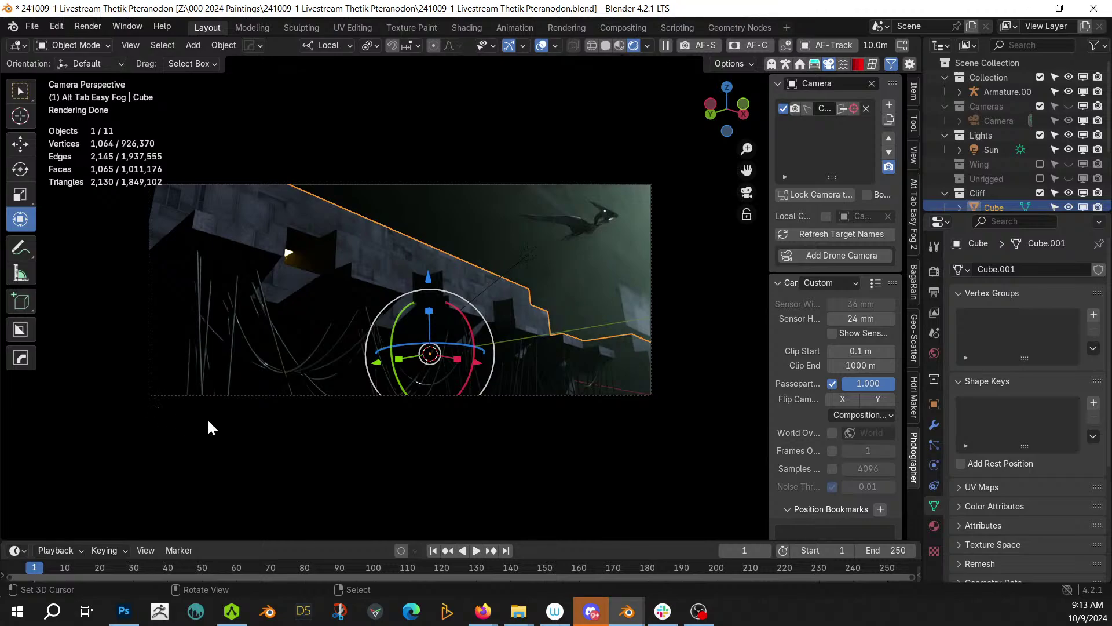
{"action": "left_click", "coordinate": [531, 463]}
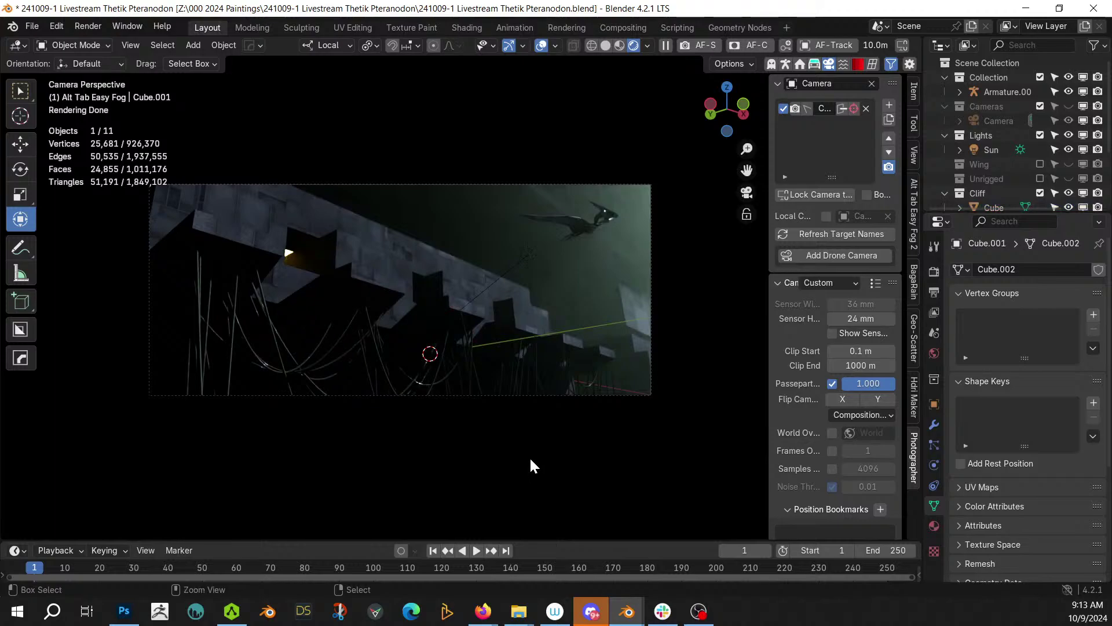
{"action": "key", "text": "ctrl+s"}
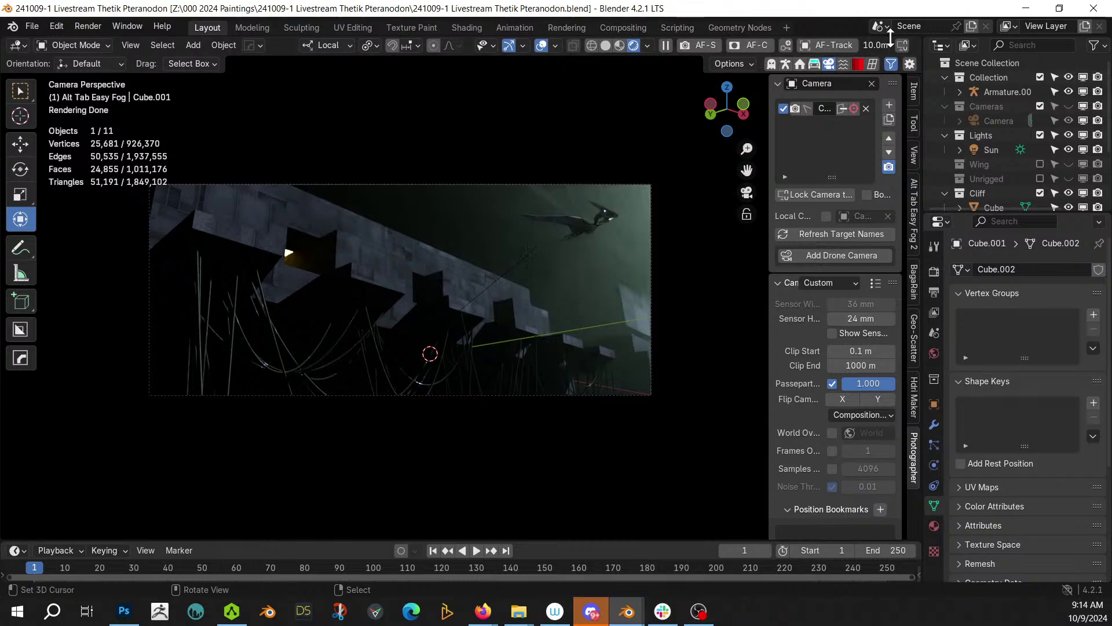
- Rotate the pteranodon's armature about -20.1° around its local Z axis and move it about -0.22 m along local Z
{"action": "left_click", "coordinate": [1007, 92]}
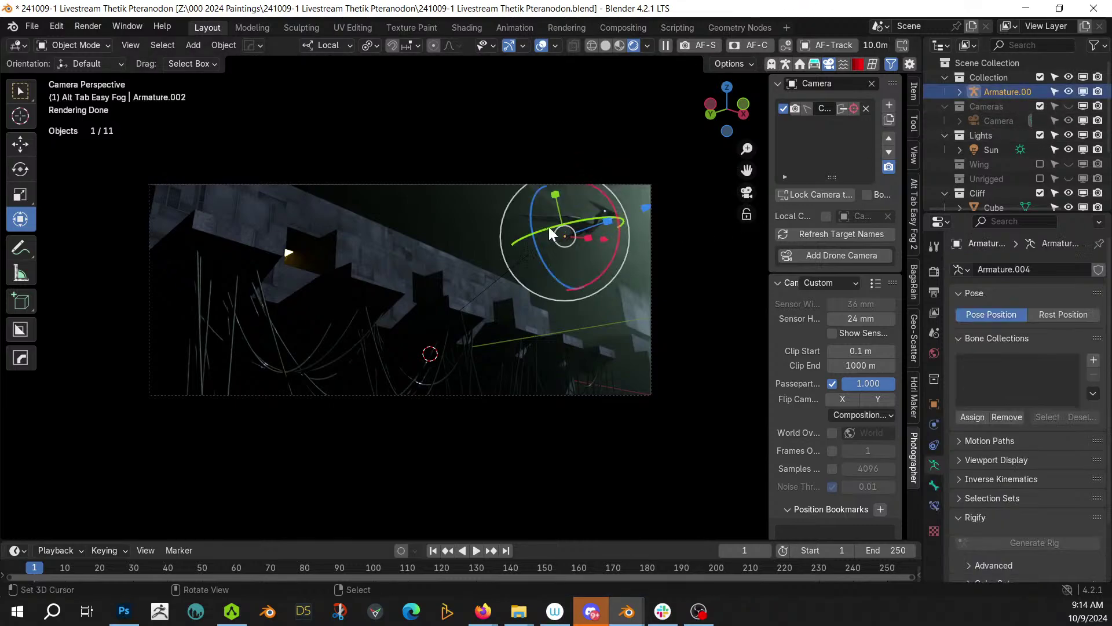
{"action": "left_click_drag", "start_coordinate": [538, 249], "coordinate": [553, 238]}
{"action": "key", "text": "g"}
{"action": "key", "text": "z"}
{"action": "key", "text": "z"}
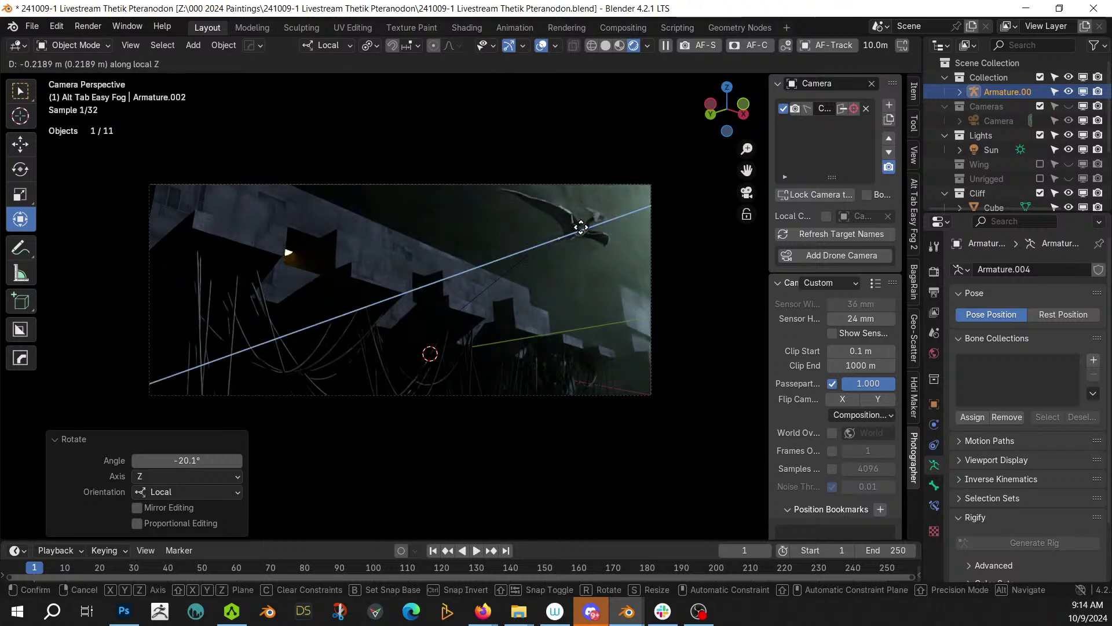
{"action": "left_click", "coordinate": [582, 229]}
- Move the pteranodon's armature about -0.91 m along its local Y axis and save the file
{"action": "key", "text": "g"}
{"action": "key", "text": "y"}
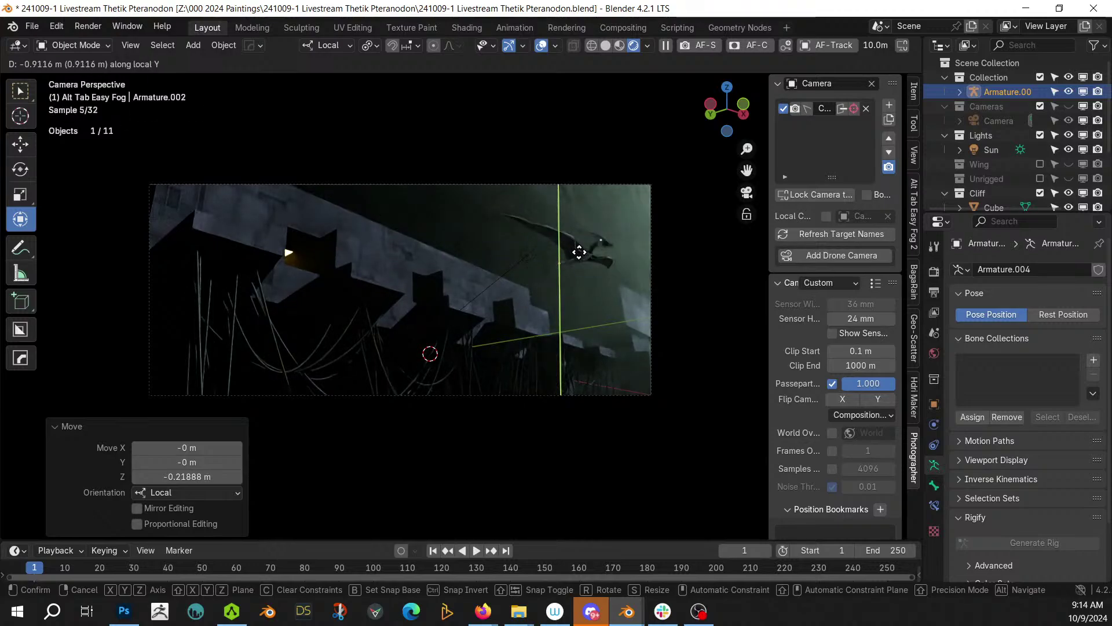
{"action": "left_click", "coordinate": [579, 251]}
{"action": "left_click", "coordinate": [691, 272]}
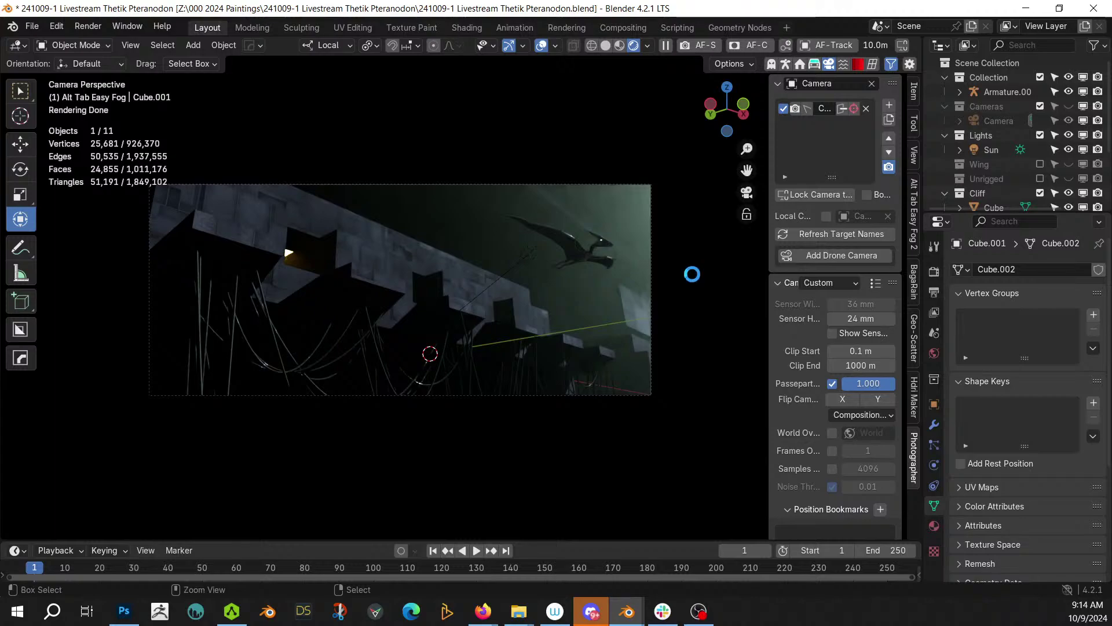
{"action": "key", "text": "ctrl+s"}
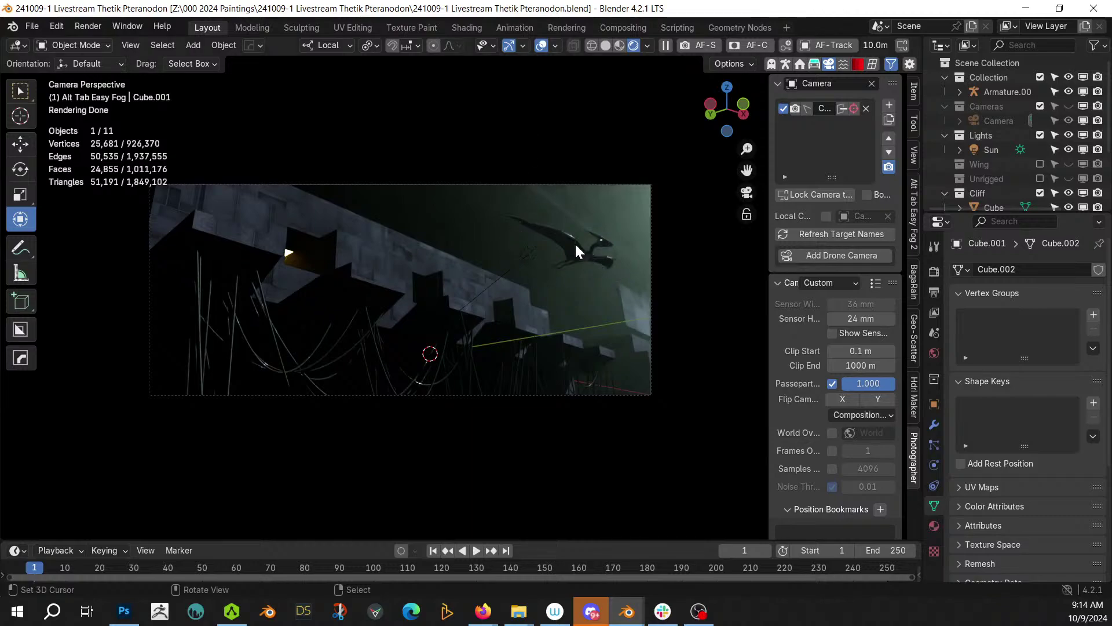
- In solid shading, select the pteranodon mesh and examine its pose and body up close
{"action": "key", "text": "z"}
{"action": "key", "text": "6"}
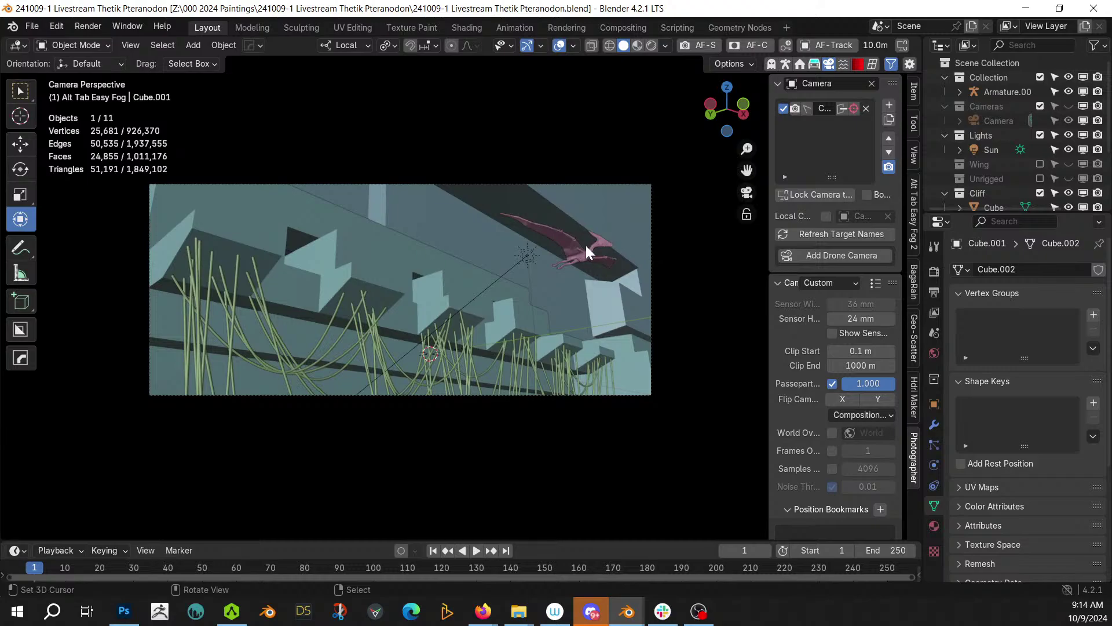
{"action": "left_click", "coordinate": [600, 242]}
{"action": "key", "text": "KP_Decimal"}
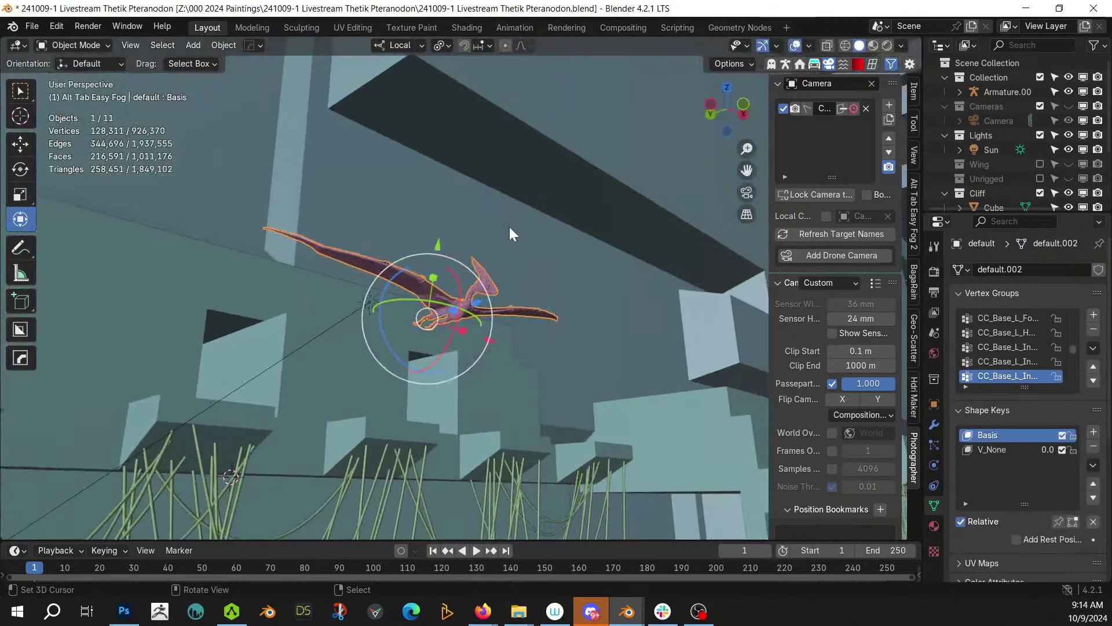
{"action": "middle_click_drag", "start_coordinate": [410, 234], "coordinate": [558, 244]}
{"action": "scroll", "coordinate": [515, 214], "scroll_direction": "up", "scroll_amount": 3}
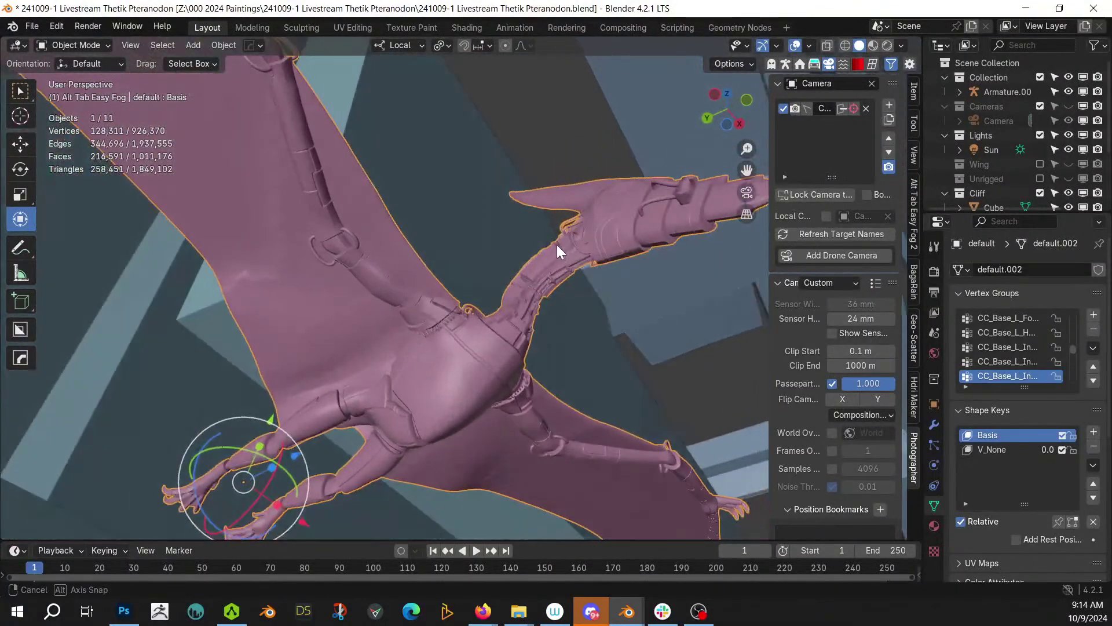
- Switch to AccuRIG to examine the rigged pteranodon's preview pose, and return to the camera view in Blender
{"action": "mouse_move", "coordinate": [233, 610]}
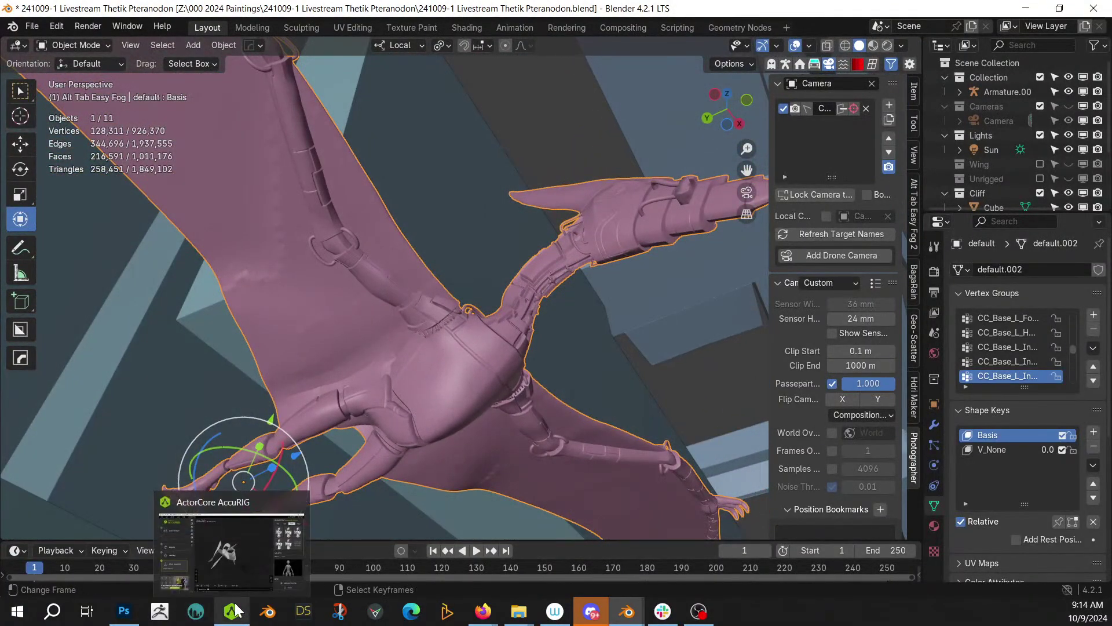
{"action": "left_click", "coordinate": [233, 610]}
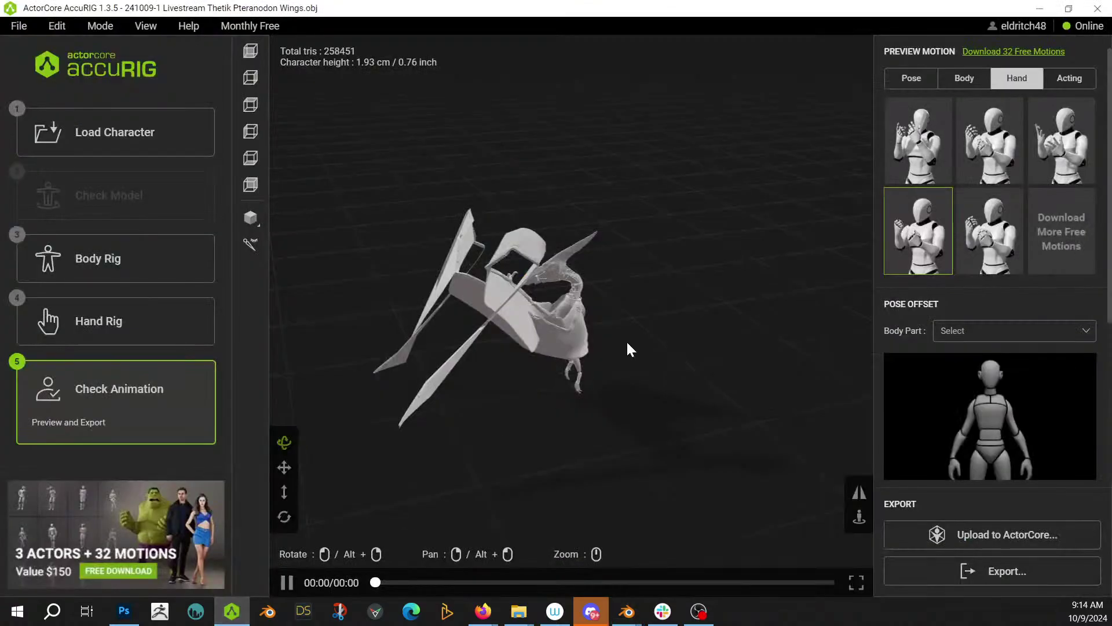
{"action": "left_click_drag", "start_coordinate": [670, 350], "coordinate": [426, 436]}
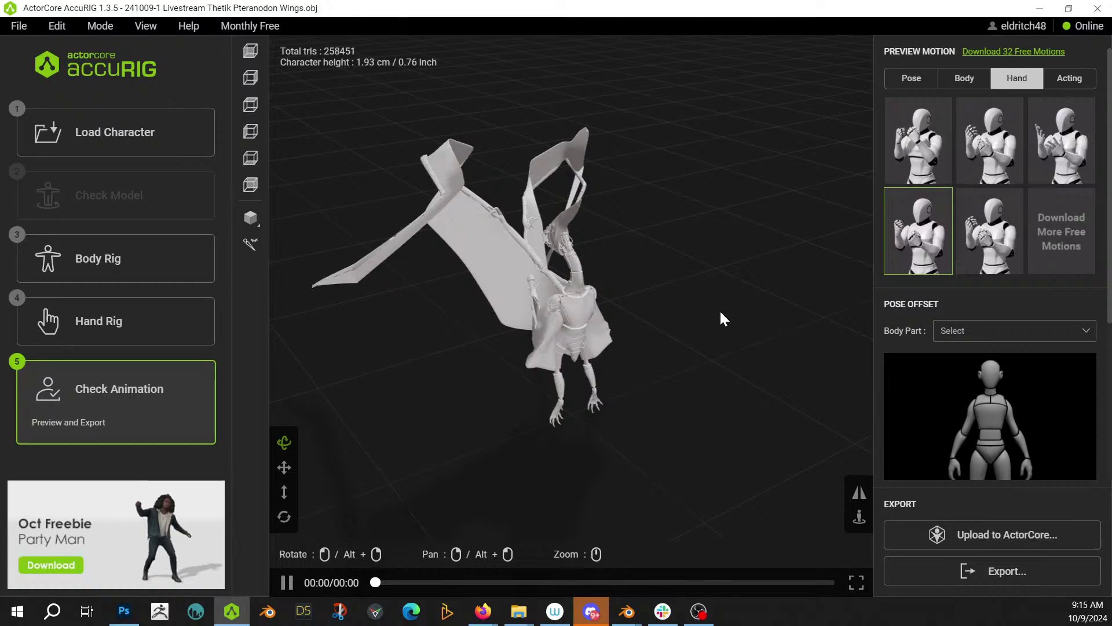
{"action": "key", "text": "alt+Tab"}
{"action": "mouse_move", "coordinate": [614, 329]}
{"action": "middle_mouse_down"}
{"action": "mouse_move", "coordinate": [539, 368]}
{"action": "mouse_move", "coordinate": [589, 388]}
{"action": "mouse_move", "coordinate": [582, 371]}
{"action": "mouse_move", "coordinate": [579, 439]}
{"action": "mouse_move", "coordinate": [597, 450]}
{"action": "mouse_move", "coordinate": [629, 420]}
{"action": "mouse_move", "coordinate": [596, 368]}
{"action": "mouse_move", "coordinate": [602, 345]}
{"action": "middle_mouse_up"}
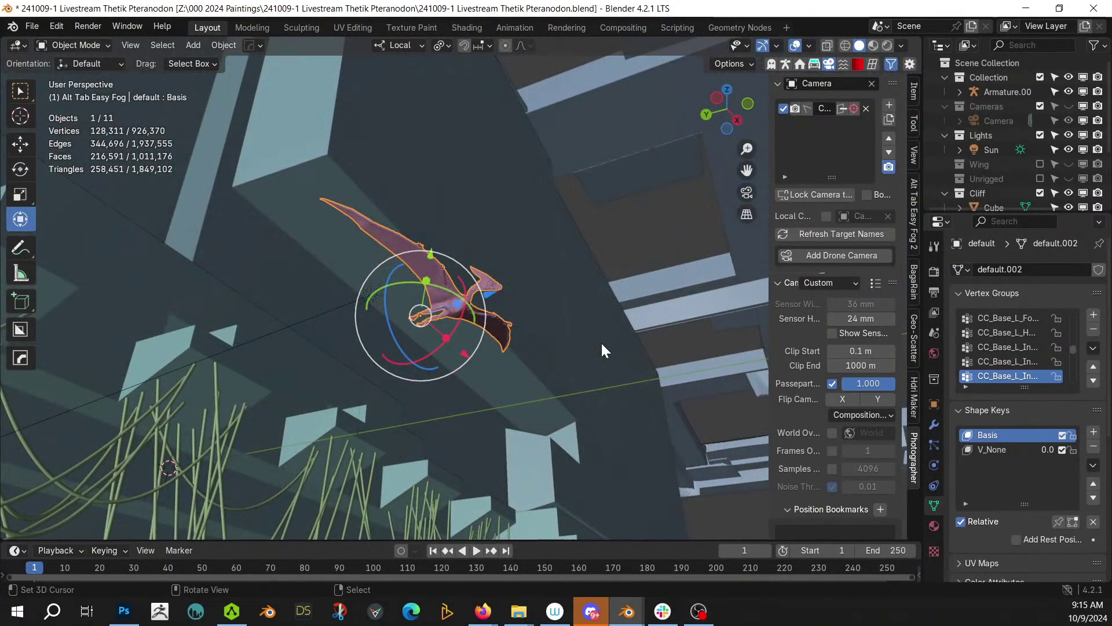
{"action": "key", "text": "KP_0"}
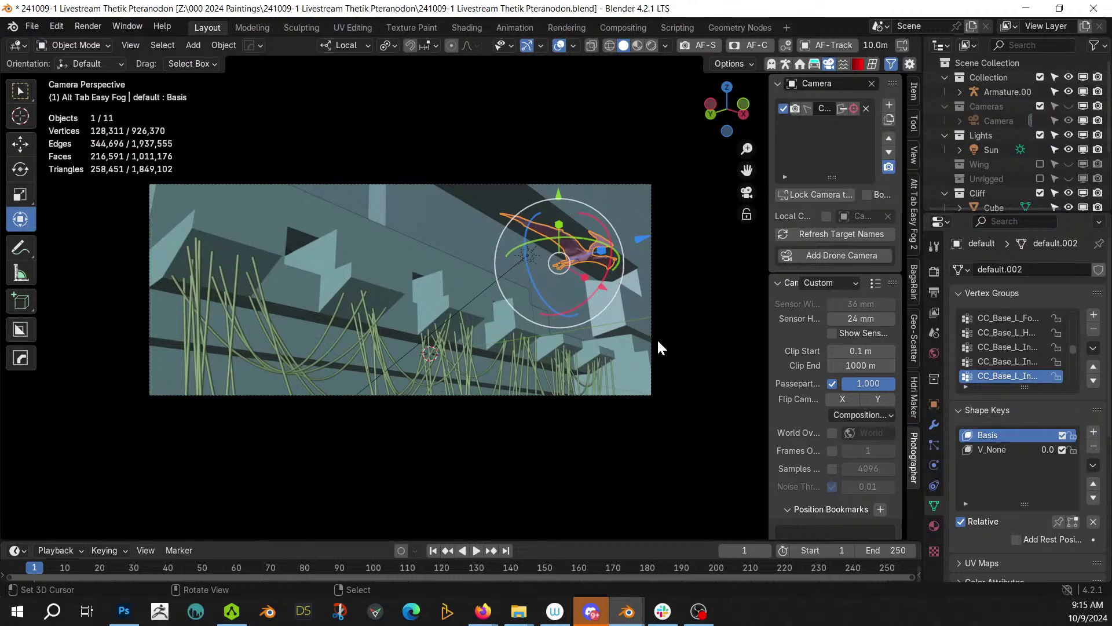
{"action": "scroll", "coordinate": [657, 339], "scroll_direction": "up", "scroll_amount": 2}
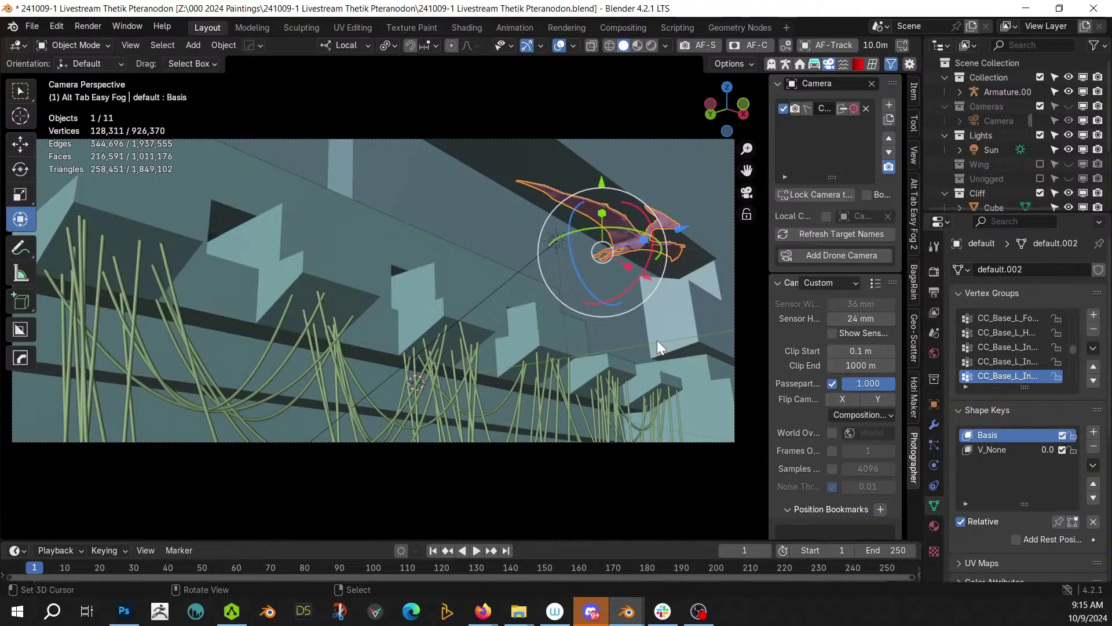